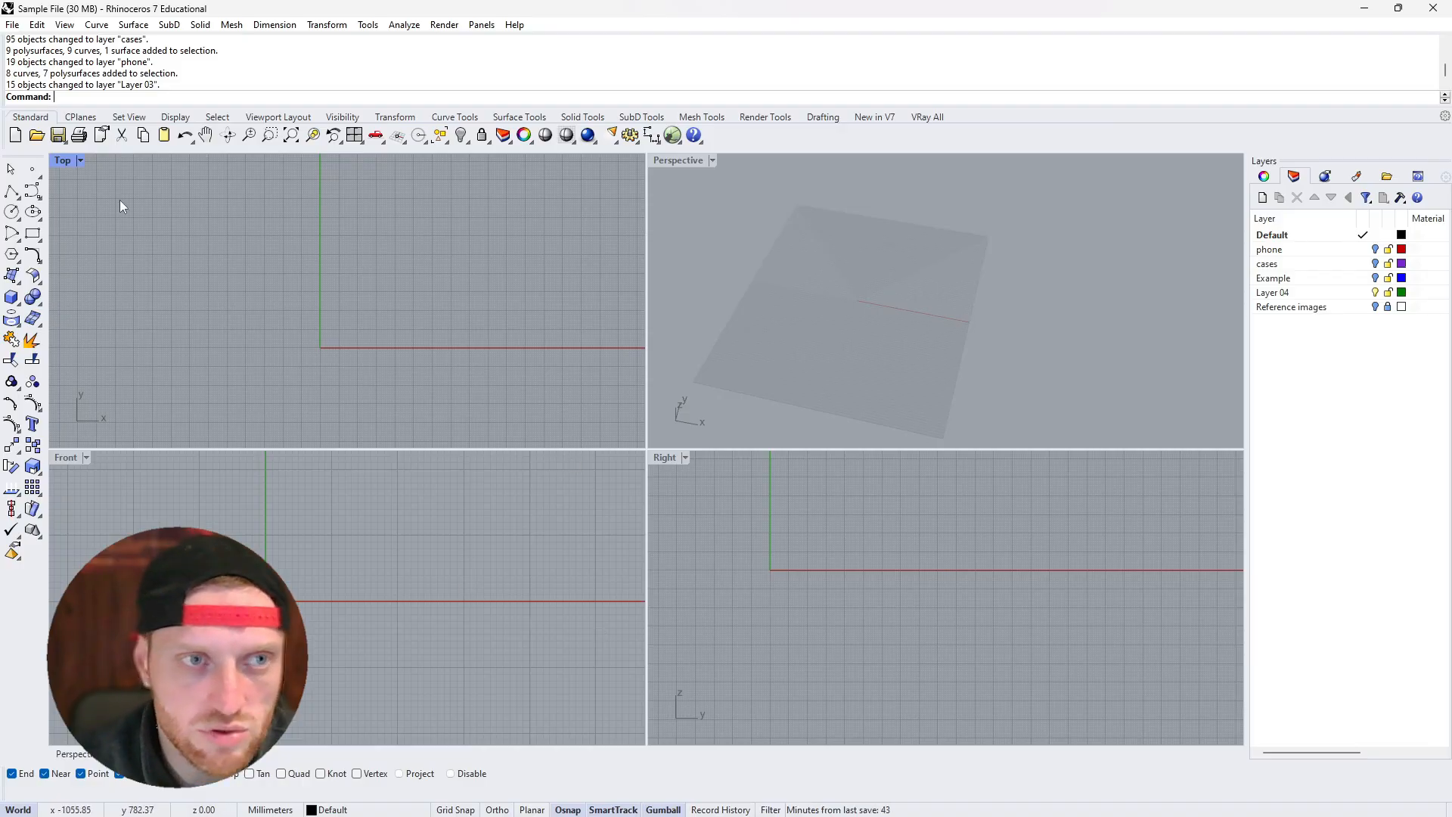
Maximize the Top viewport
{"action": "double_click", "coordinate": [62, 162]}
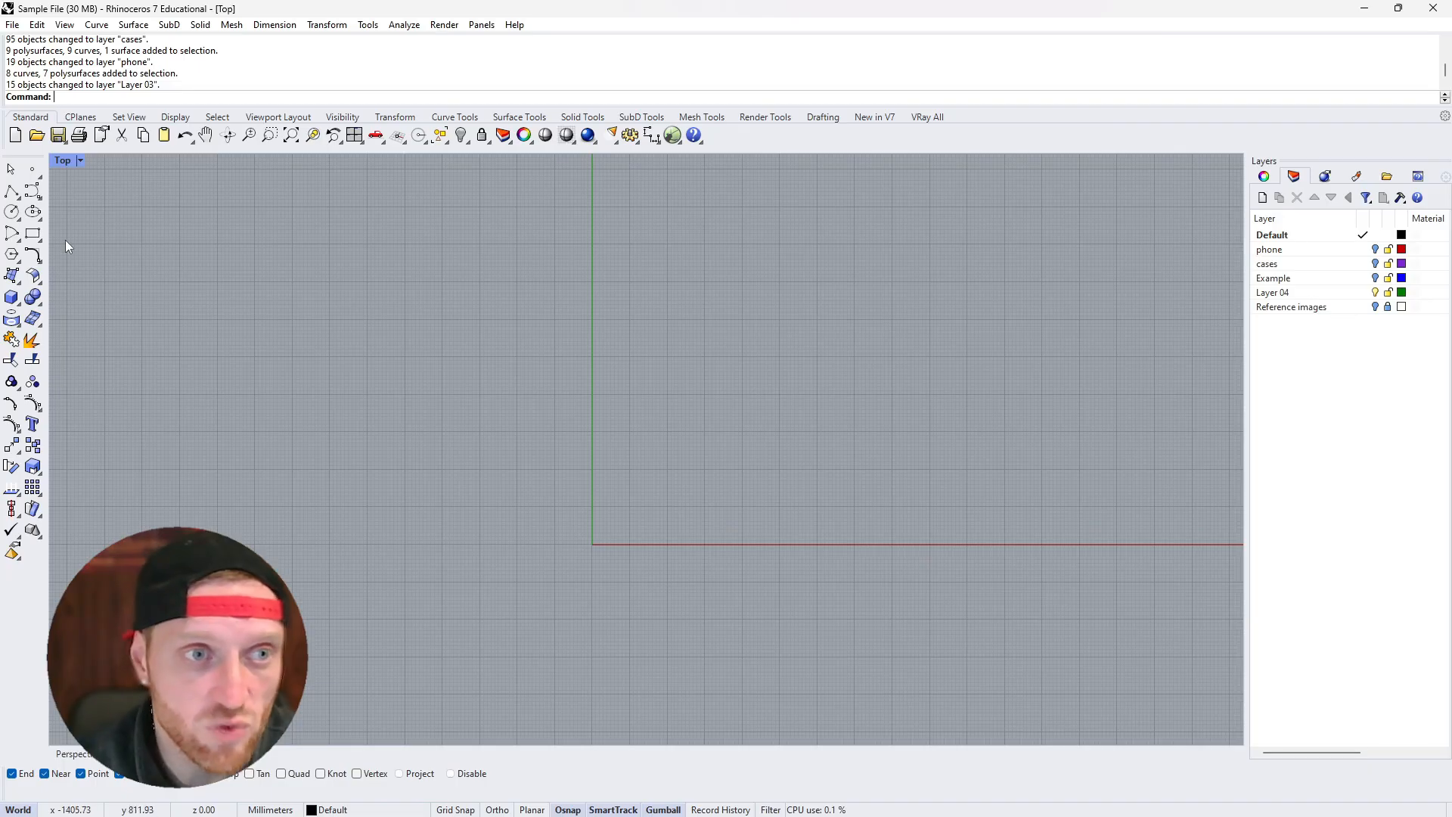
{"action": "left_click", "coordinate": [84, 753]}
{"action": "left_click", "coordinate": [114, 754]}
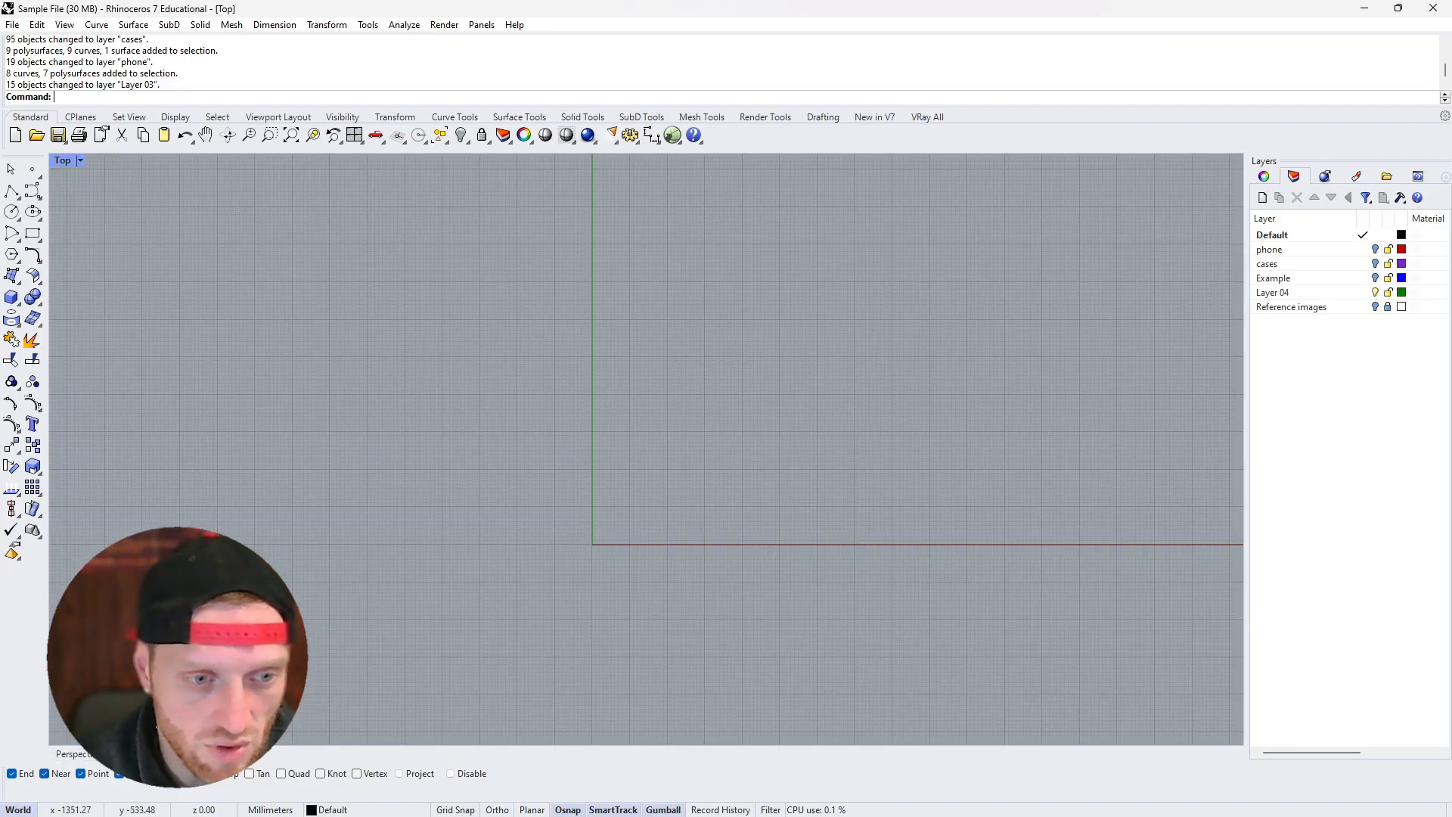
{"action": "left_click", "coordinate": [145, 754]}
{"action": "left_click", "coordinate": [174, 754]}
{"action": "left_click", "coordinate": [145, 755]}
{"action": "left_click", "coordinate": [118, 755]}
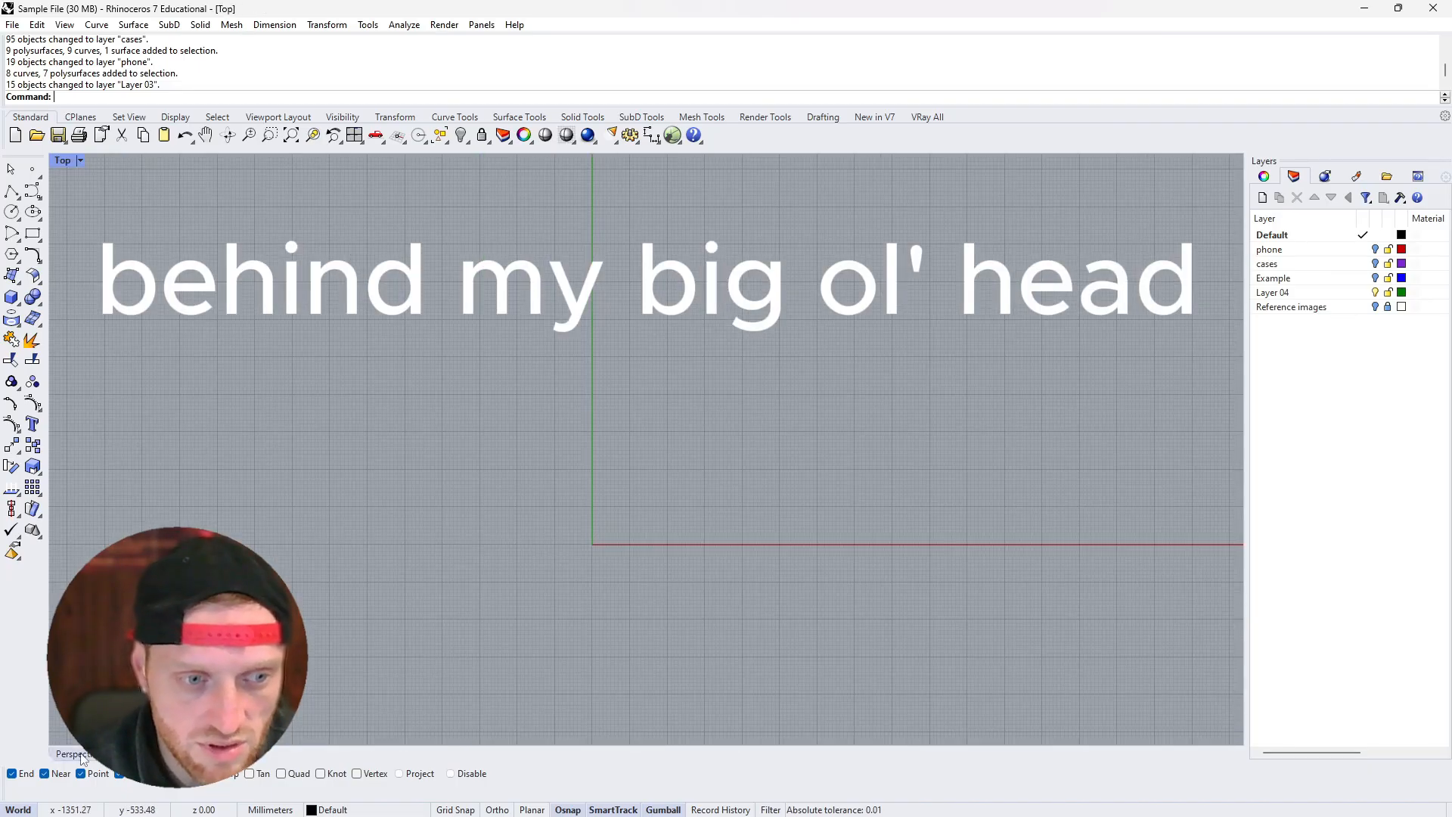
{"action": "left_click", "coordinate": [83, 756]}
{"action": "left_click", "coordinate": [116, 755]}
{"action": "left_click", "coordinate": [145, 755]}
{"action": "left_click", "coordinate": [174, 755]}
{"action": "left_click", "coordinate": [116, 755]}
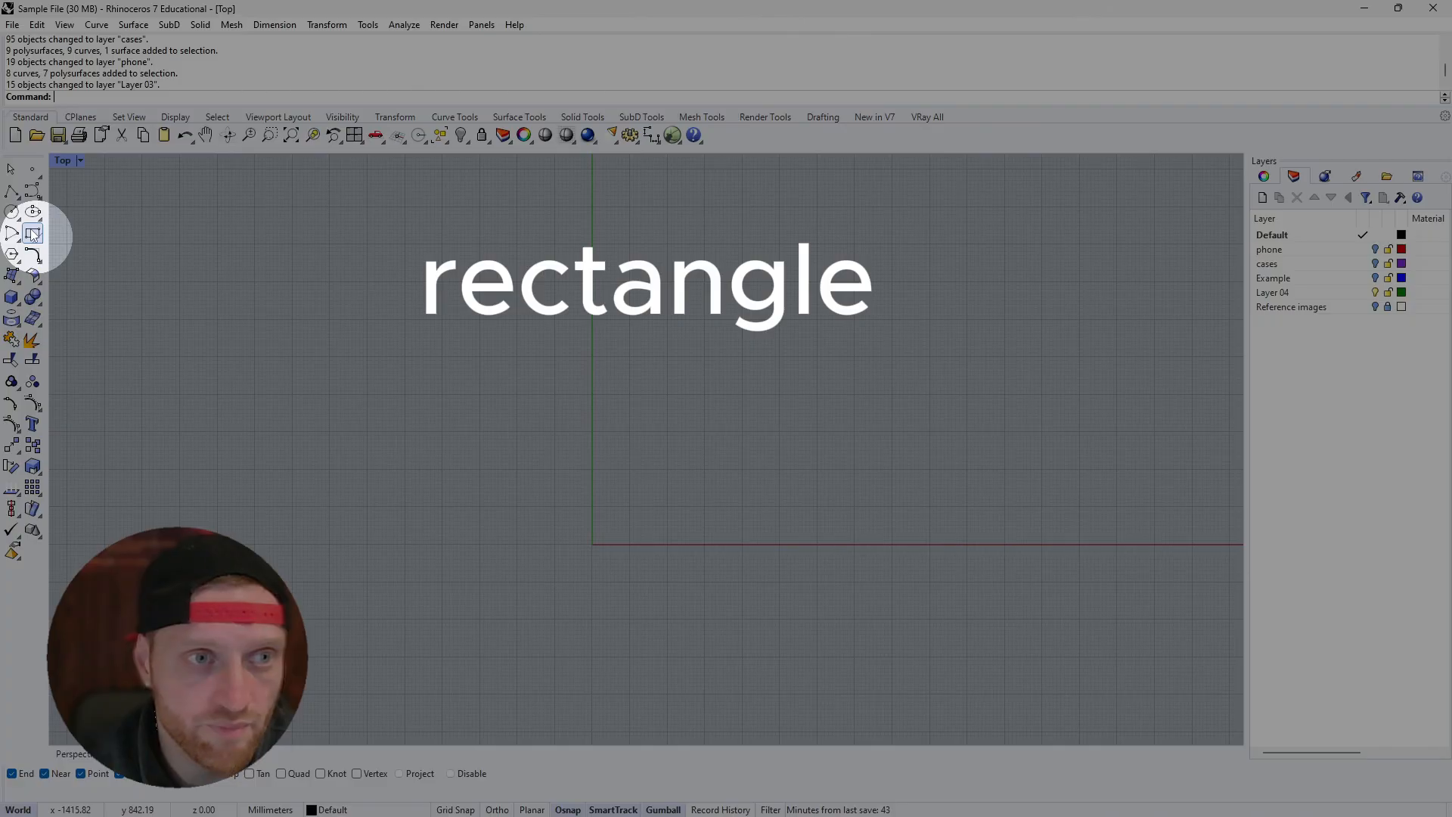
Draw a rectangle with its first corner at the origin (0), a length of 73.82 mm and a width of 161.56 mm
{"action": "left_click", "coordinate": [33, 235]}
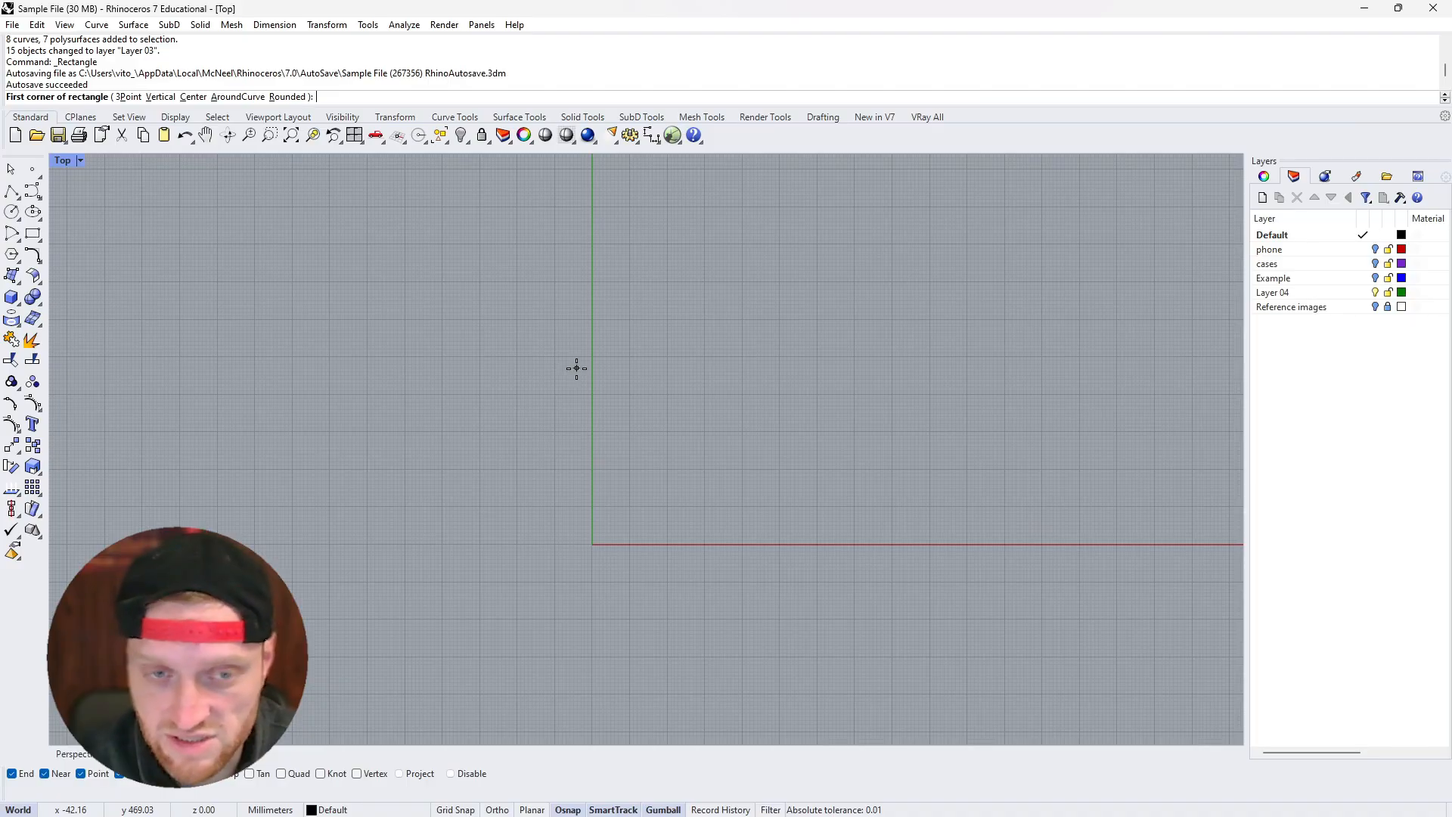
{"action": "type", "text": "0"}
{"action": "key", "text": "Return"}
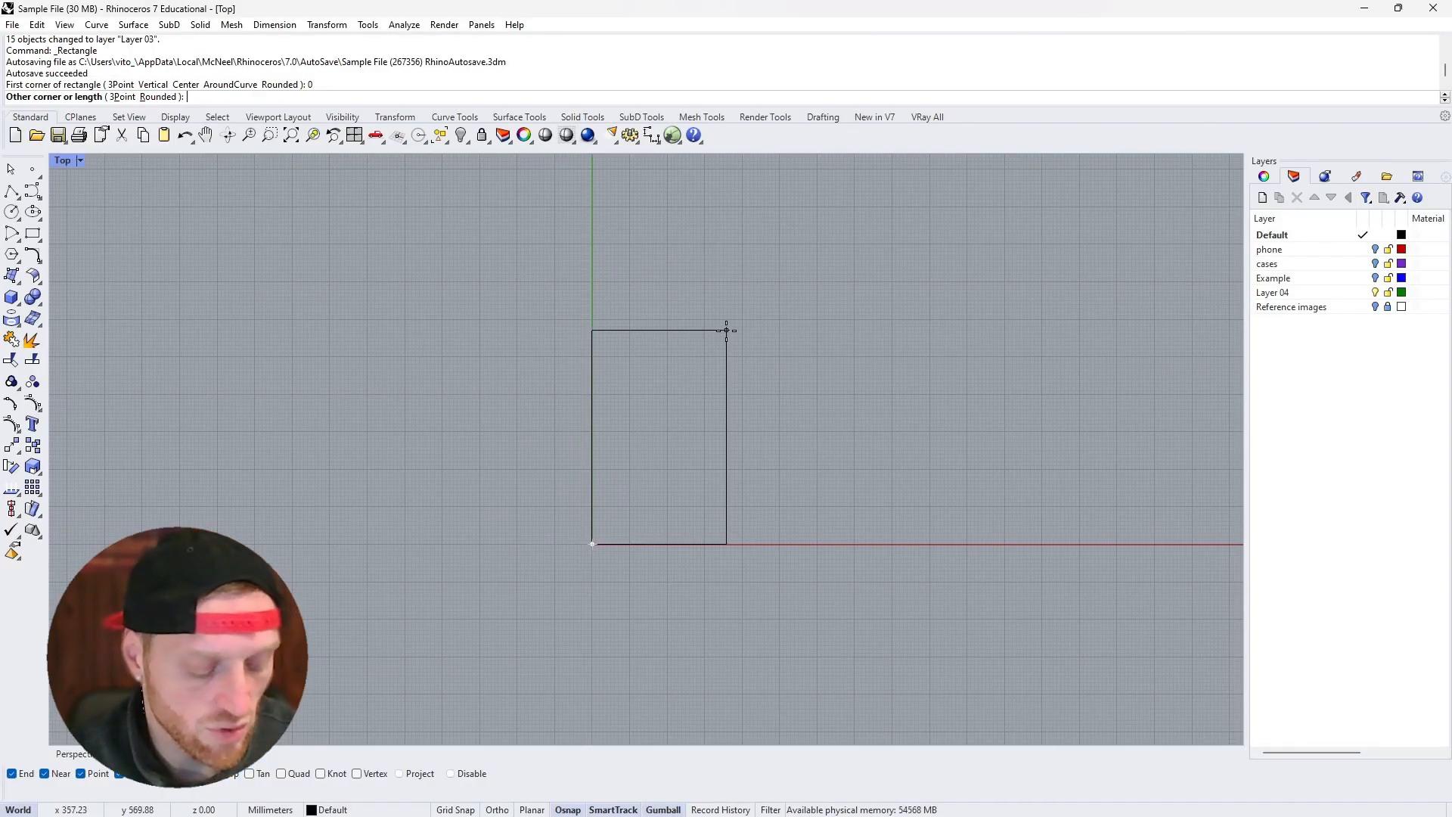
{"action": "type", "text": "73"}
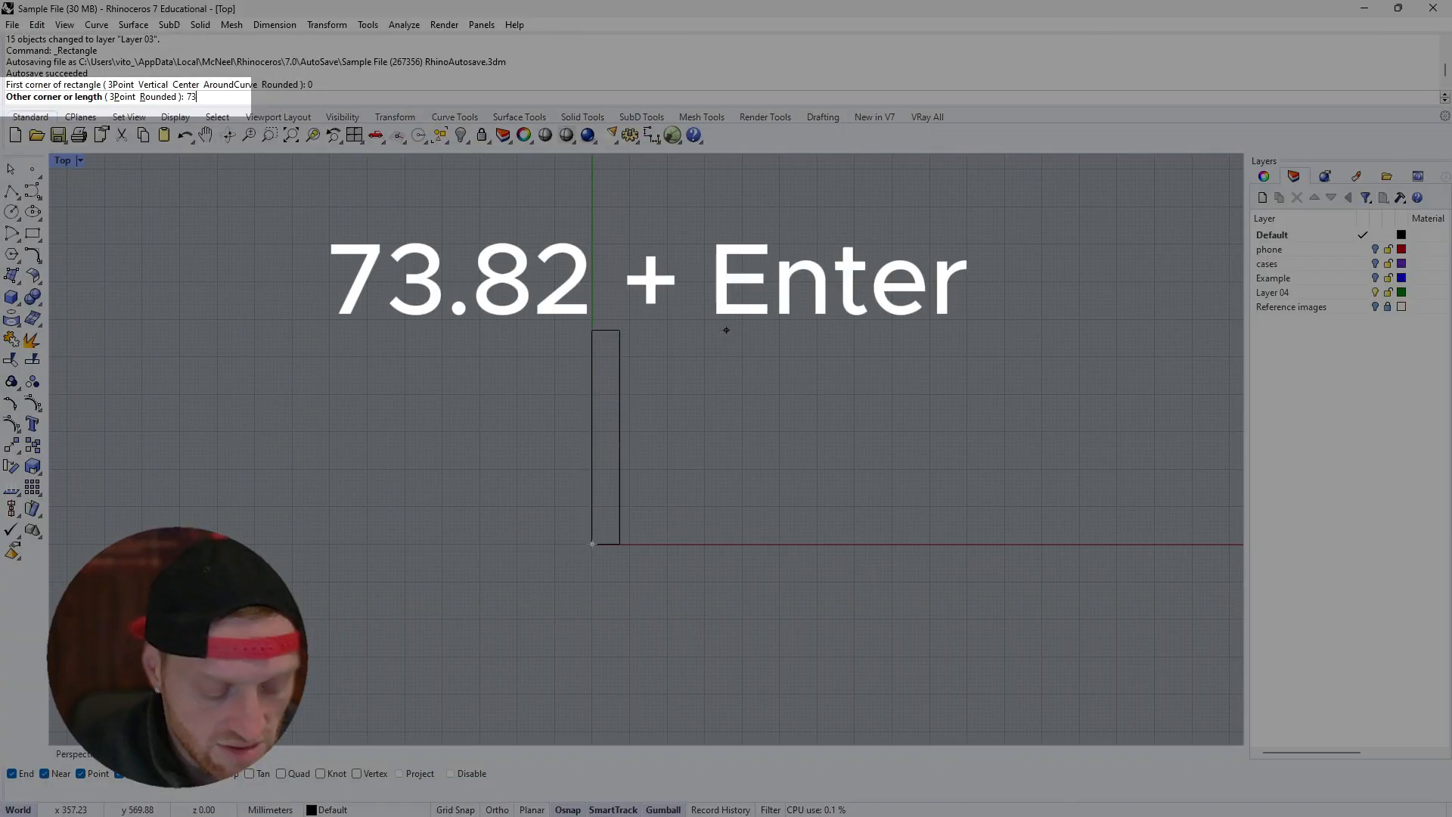
{"action": "type", "text": ".82"}
{"action": "key", "text": "Return"}
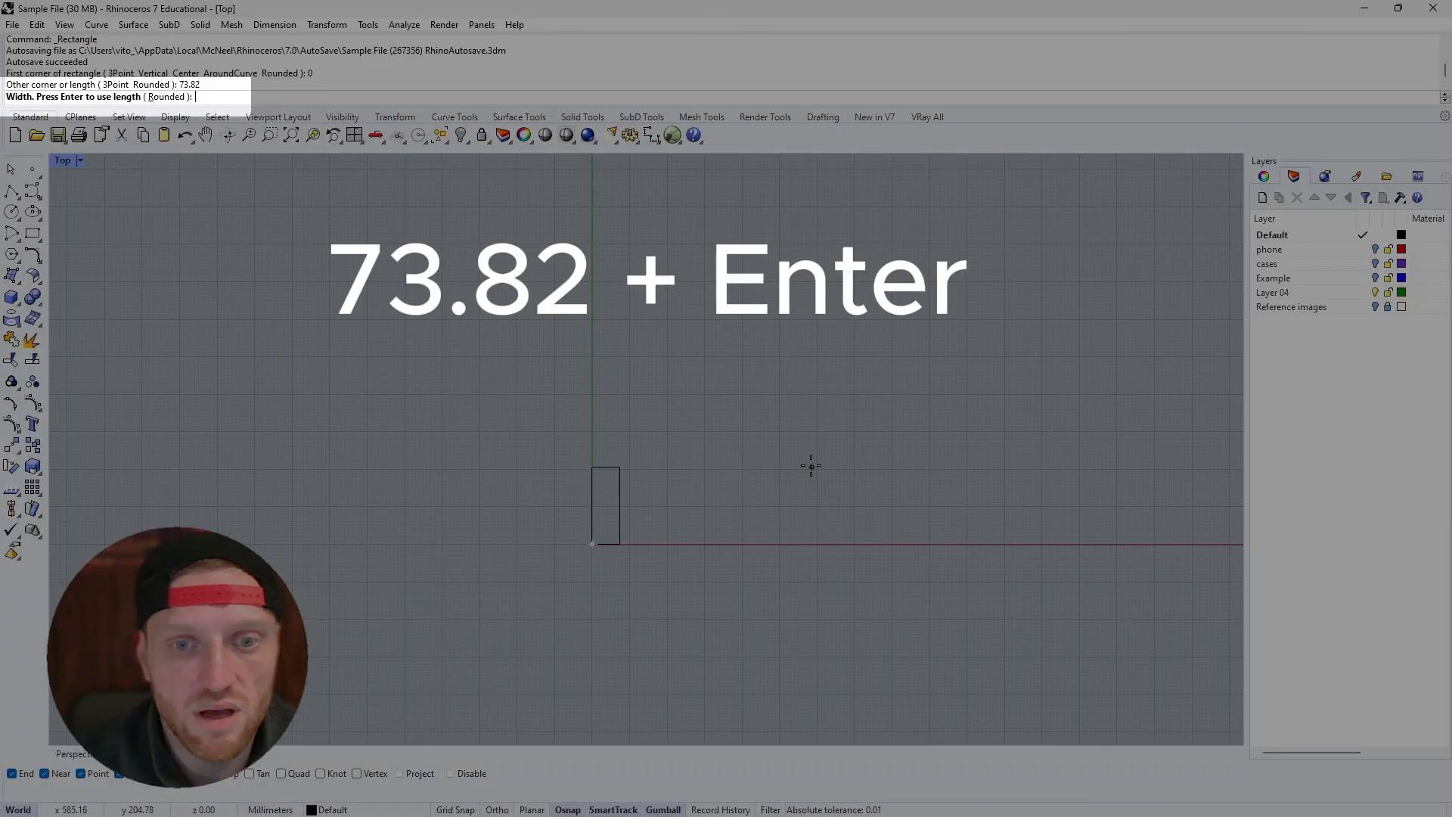
{"action": "scroll", "coordinate": [654, 508], "scroll_direction": "down", "scroll_amount": 5}
{"action": "scroll", "coordinate": [634, 510], "scroll_direction": "up", "scroll_amount": 5}
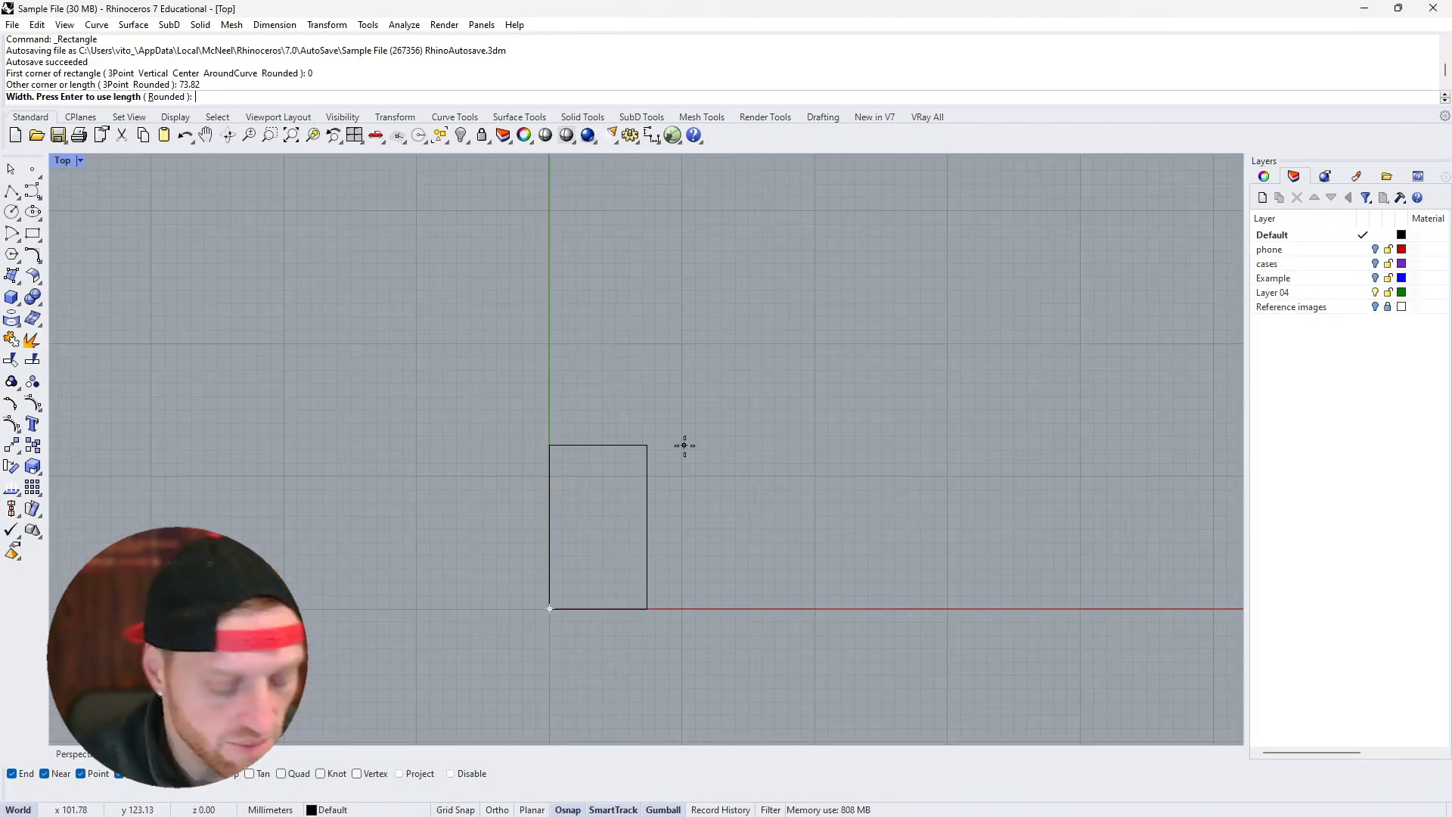
{"action": "type", "text": "161"}
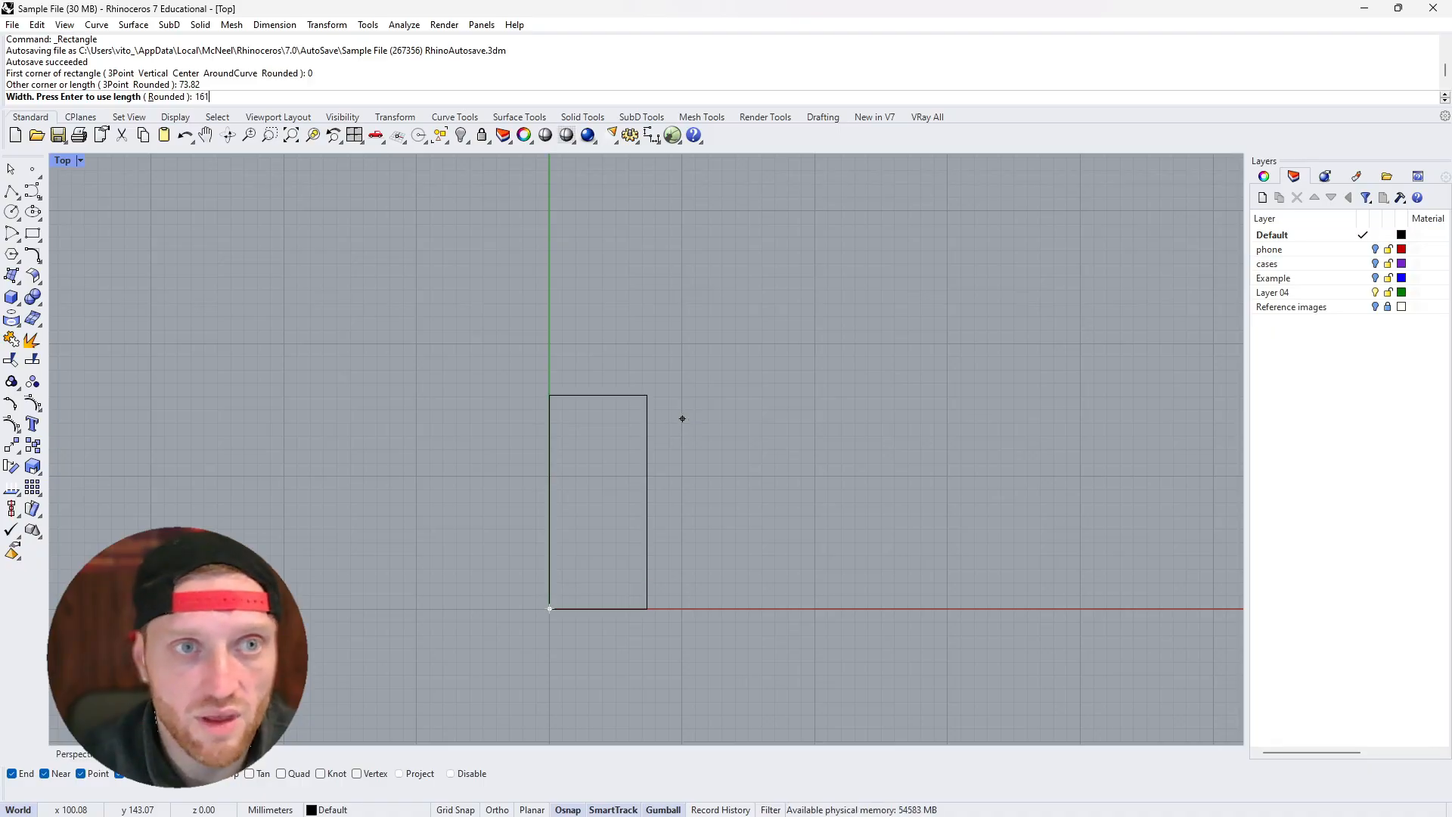
{"action": "type", "text": ".56"}
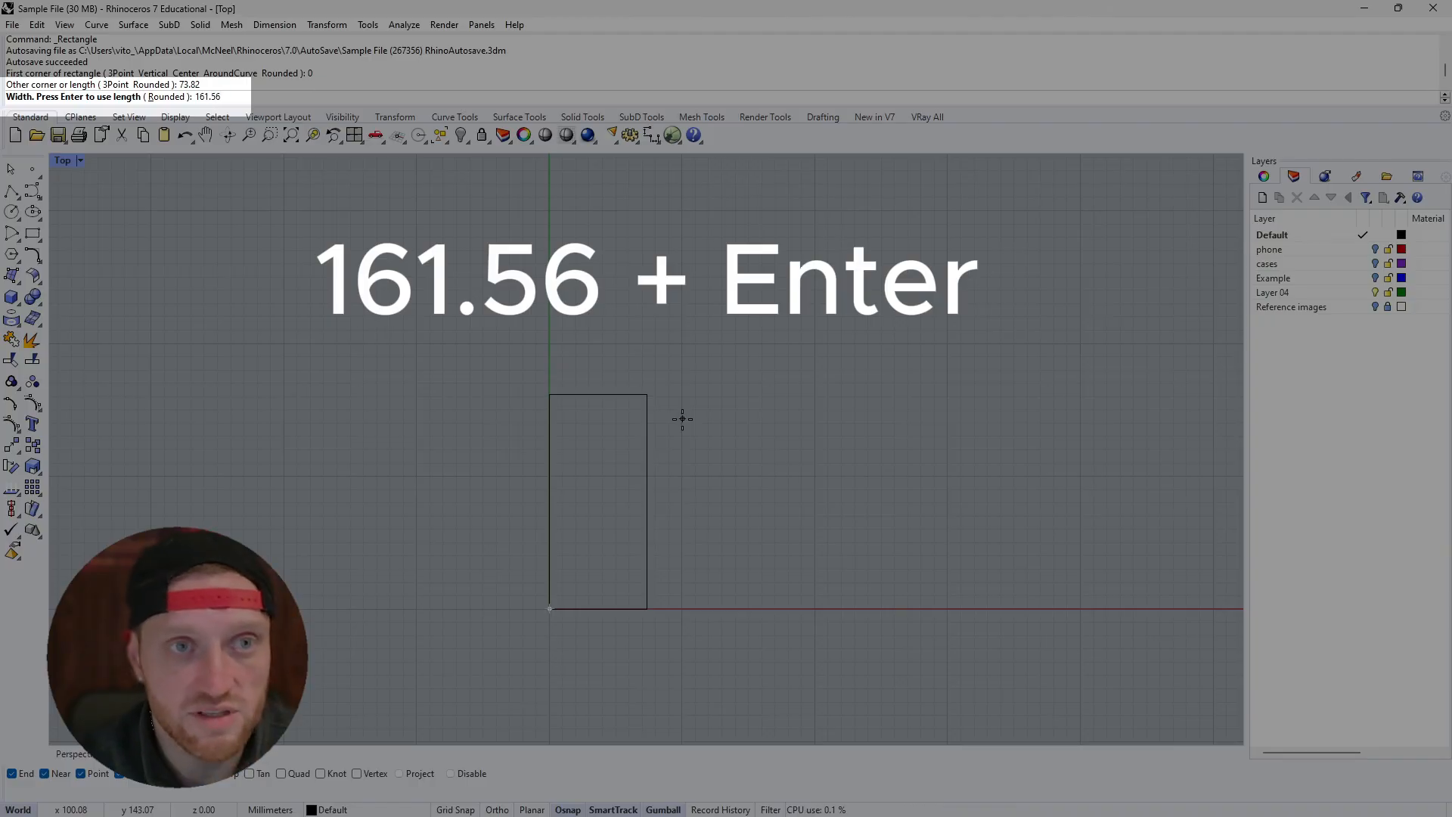
{"action": "key", "text": "Return"}
{"action": "scroll", "coordinate": [682, 419], "scroll_direction": "down", "scroll_amount": 5}
{"action": "scroll", "coordinate": [669, 466], "scroll_direction": "up", "scroll_amount": 7}
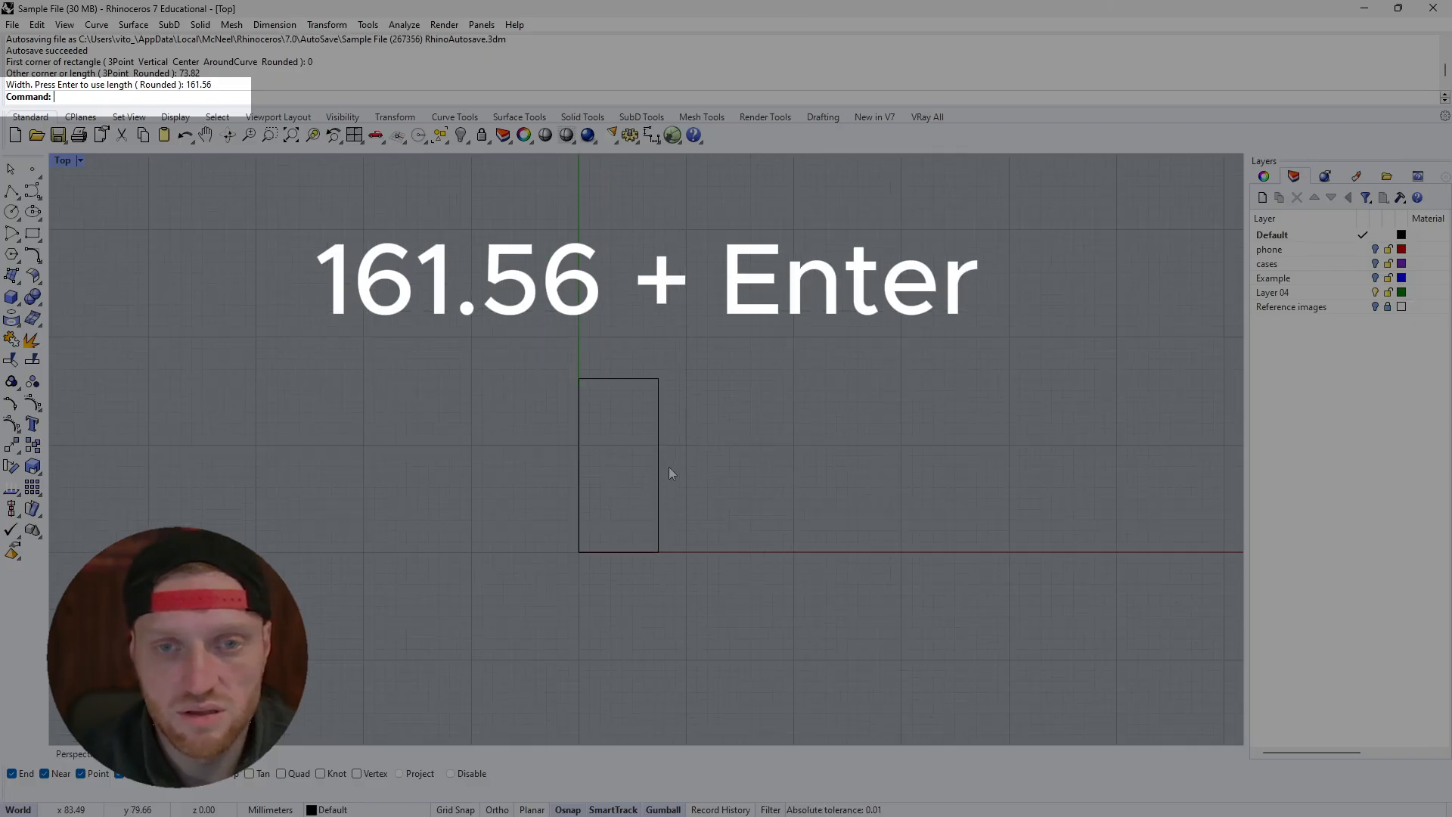
{"action": "left_click", "coordinate": [605, 333]}
{"action": "left_click", "coordinate": [697, 379]}
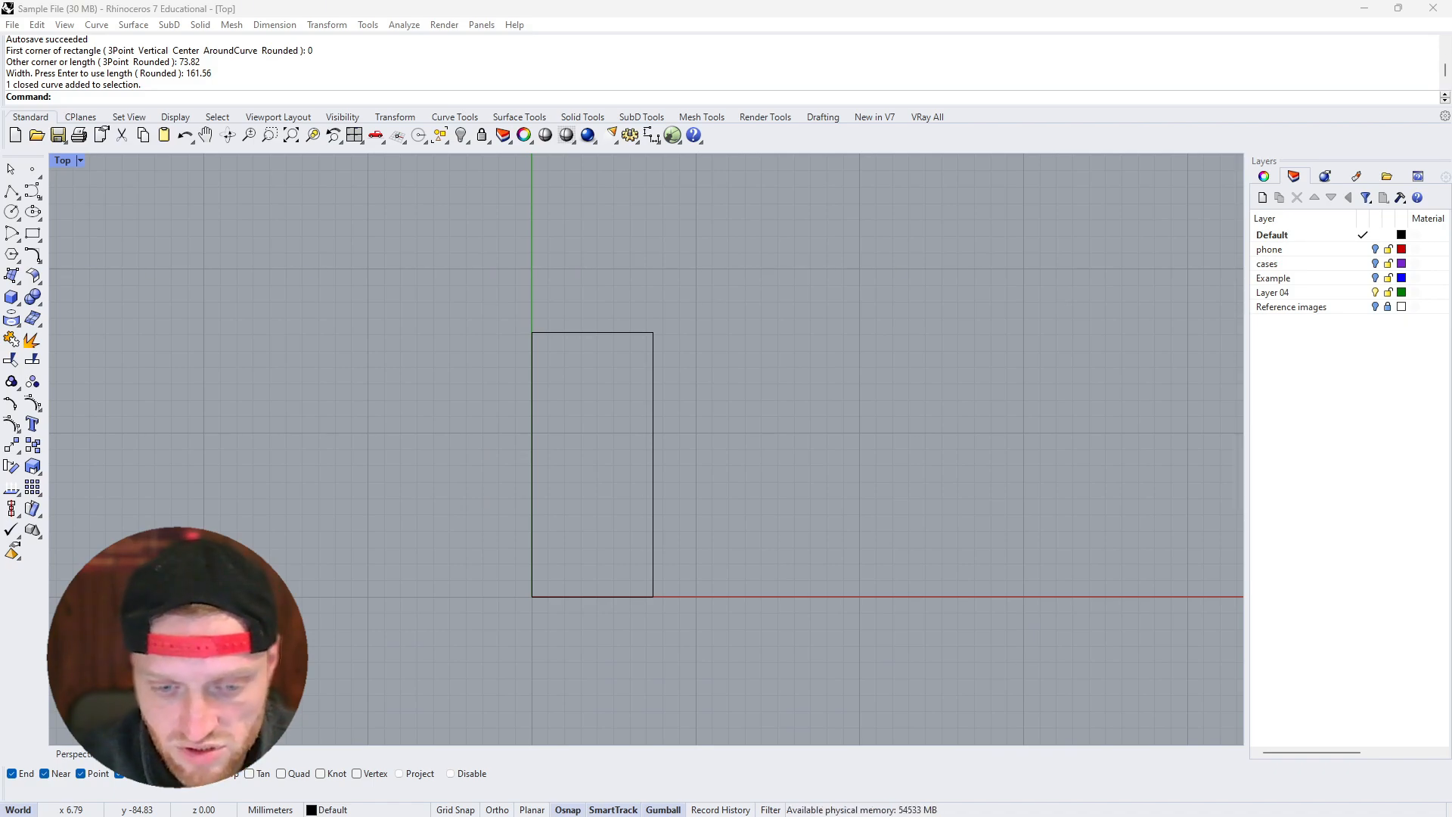
Insert backview.png as a picture in the Top view, placing it over the rectangle and slightly larger than it
{"action": "left_click_drag", "start_coordinate": [507, 641], "coordinate": [556, 361]}
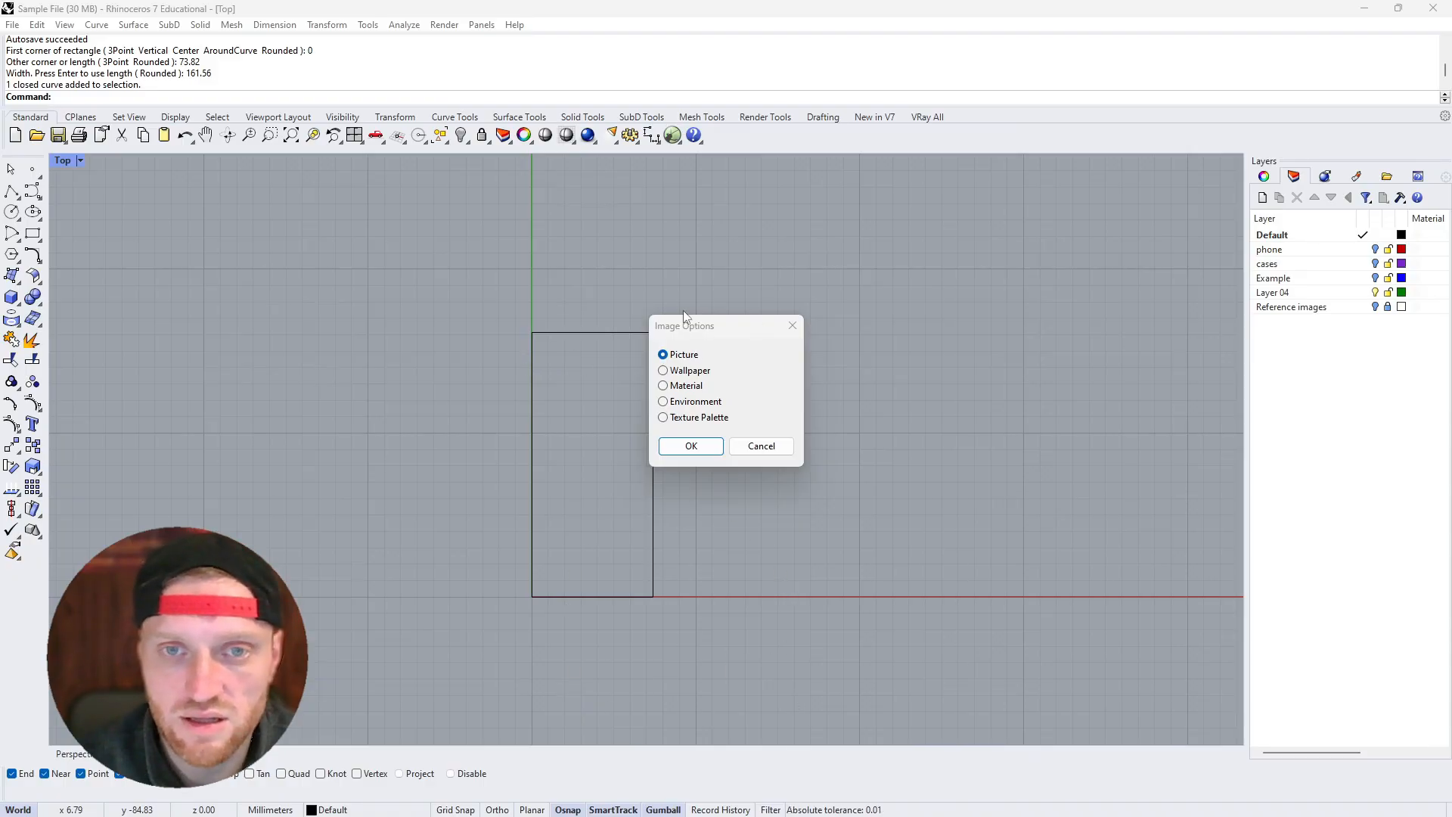
{"action": "left_click_drag", "start_coordinate": [700, 331], "coordinate": [380, 285]}
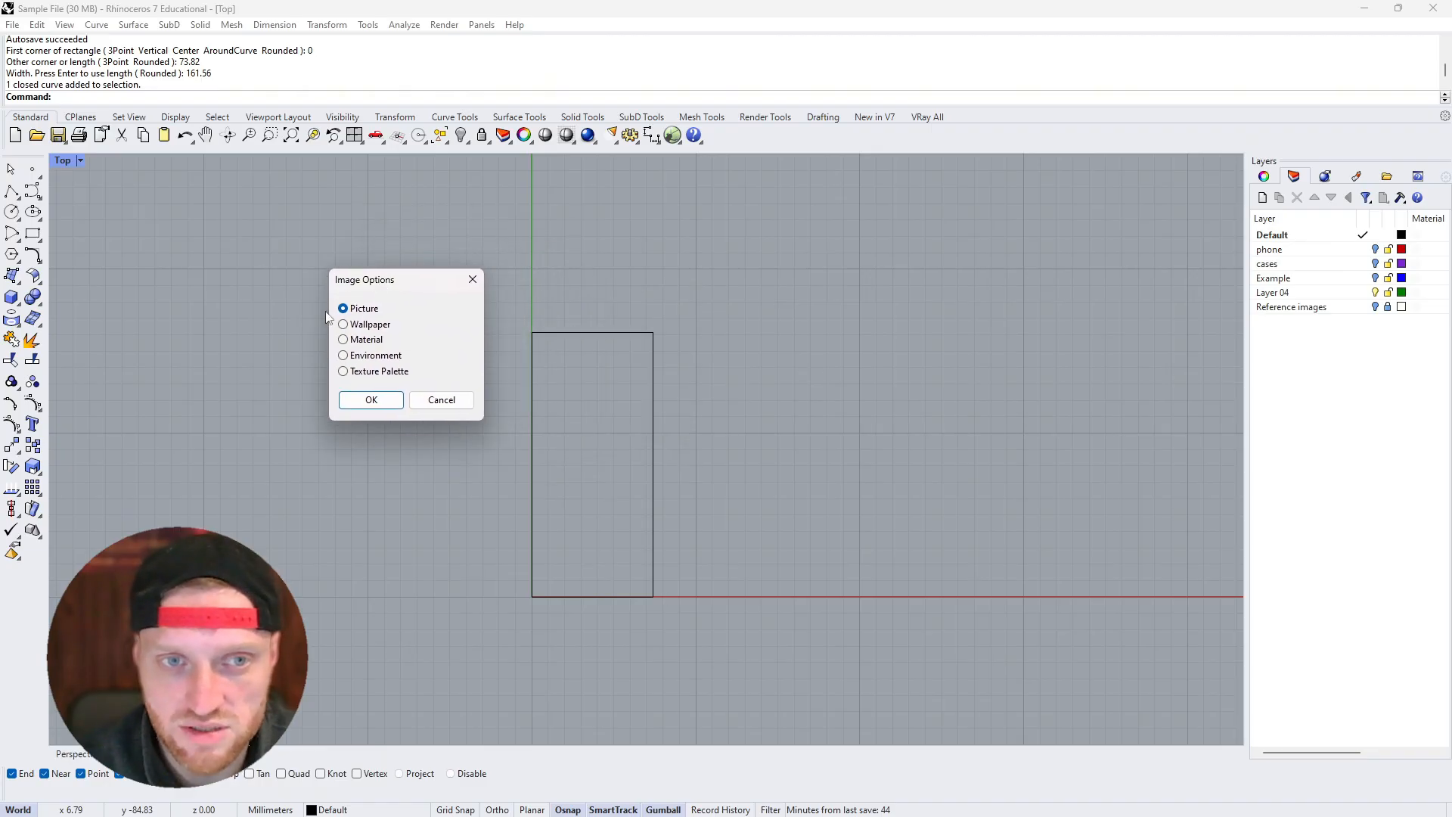
{"action": "left_click", "coordinate": [375, 398]}
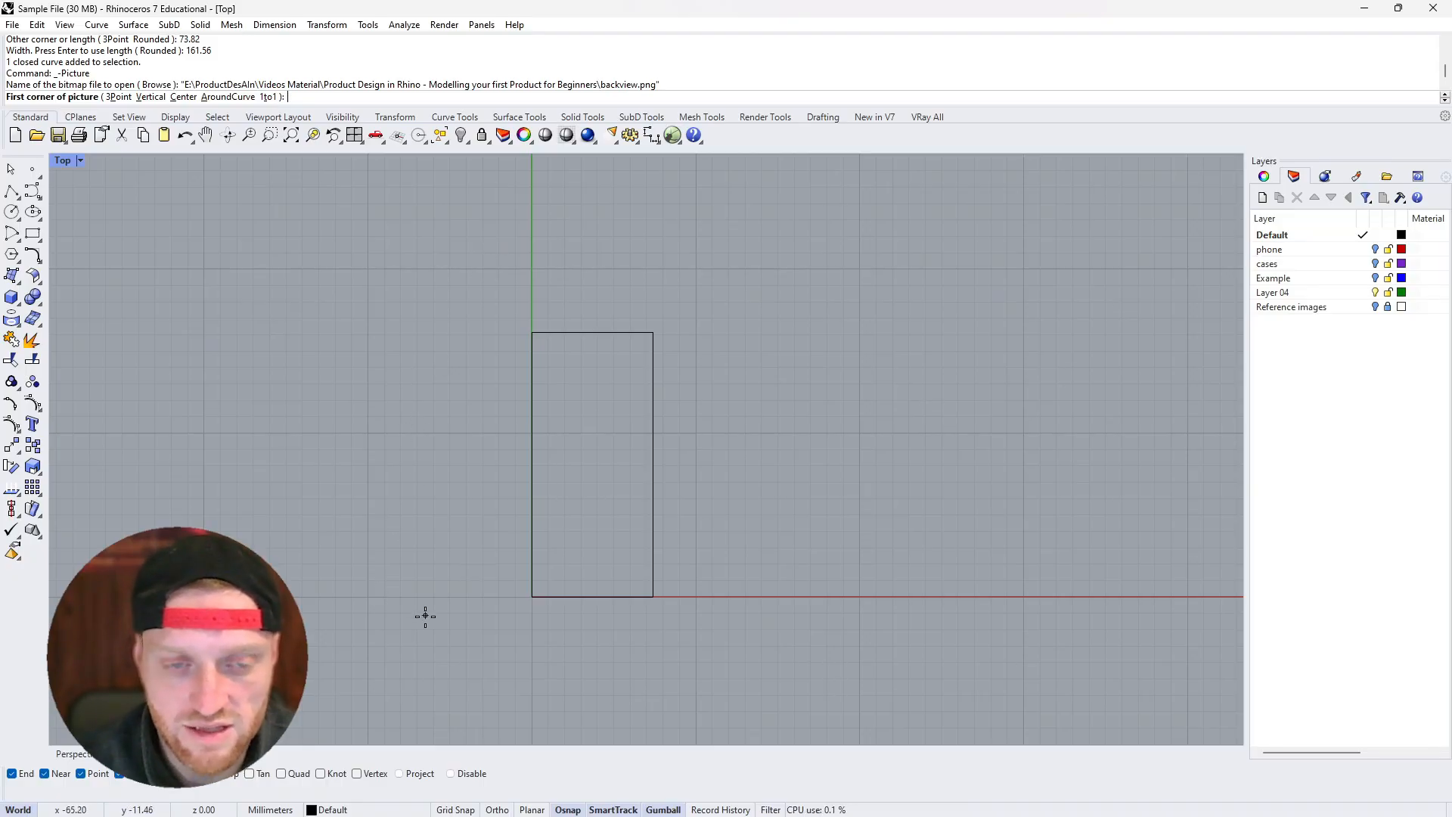
{"action": "left_click_drag", "start_coordinate": [514, 645], "coordinate": [655, 331]}
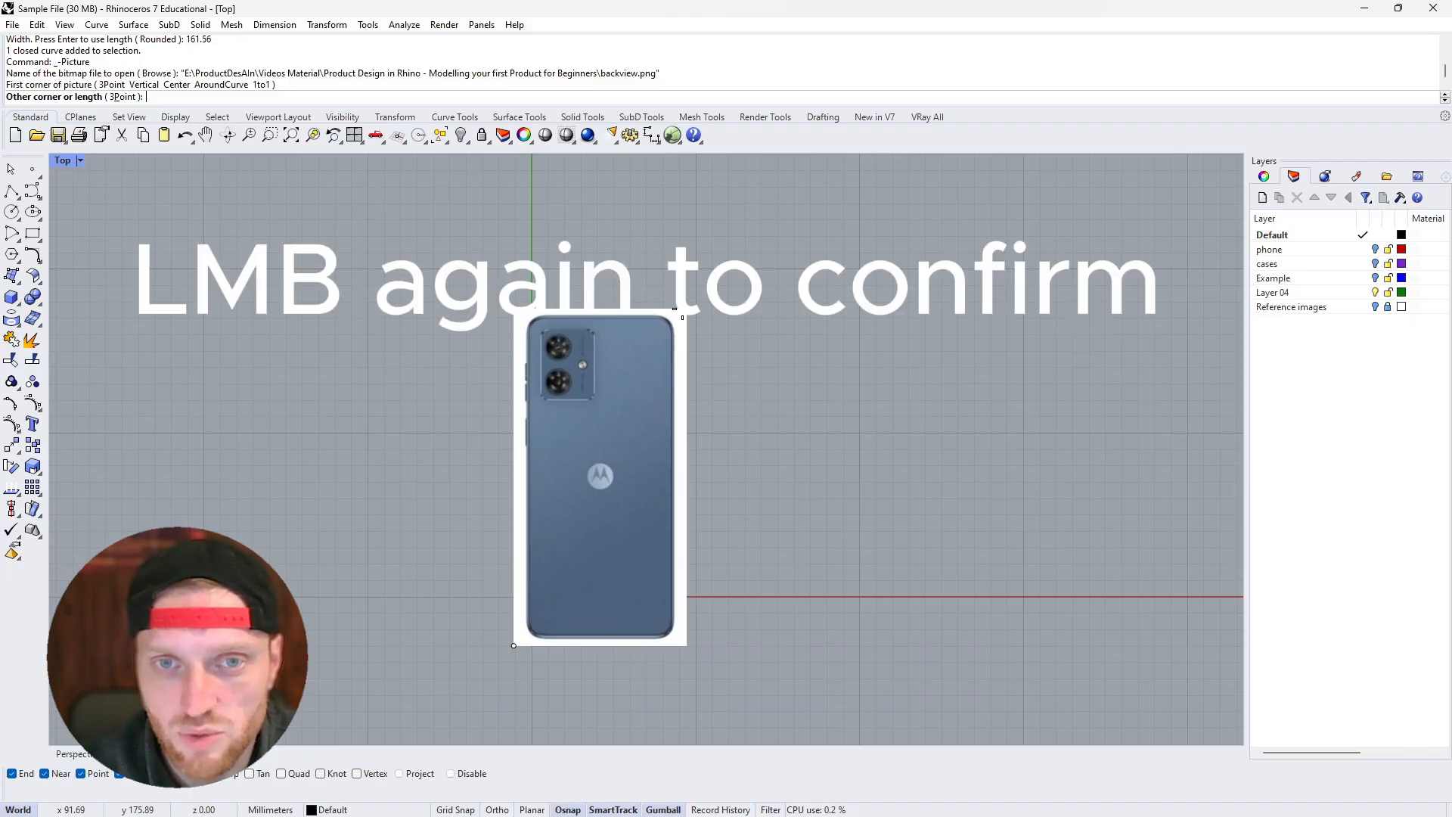
{"action": "left_click", "coordinate": [682, 317]}
Move the phone picture off the rectangle to its left side and back over it
{"action": "left_click_drag", "start_coordinate": [575, 621], "coordinate": [332, 592]}
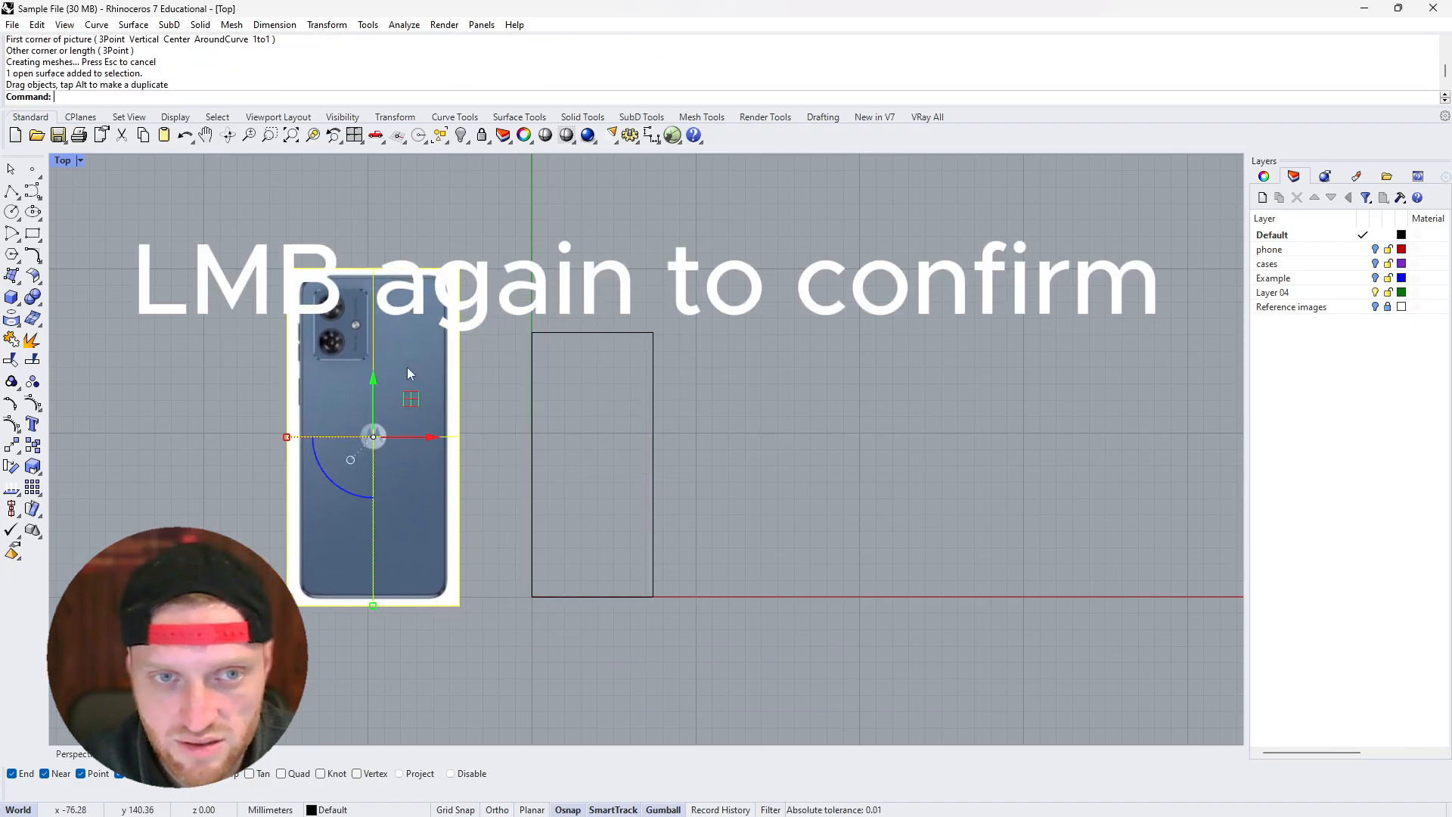
{"action": "scroll", "coordinate": [422, 437], "scroll_direction": "up", "scroll_amount": 2}
{"action": "left_click", "coordinate": [415, 435]}
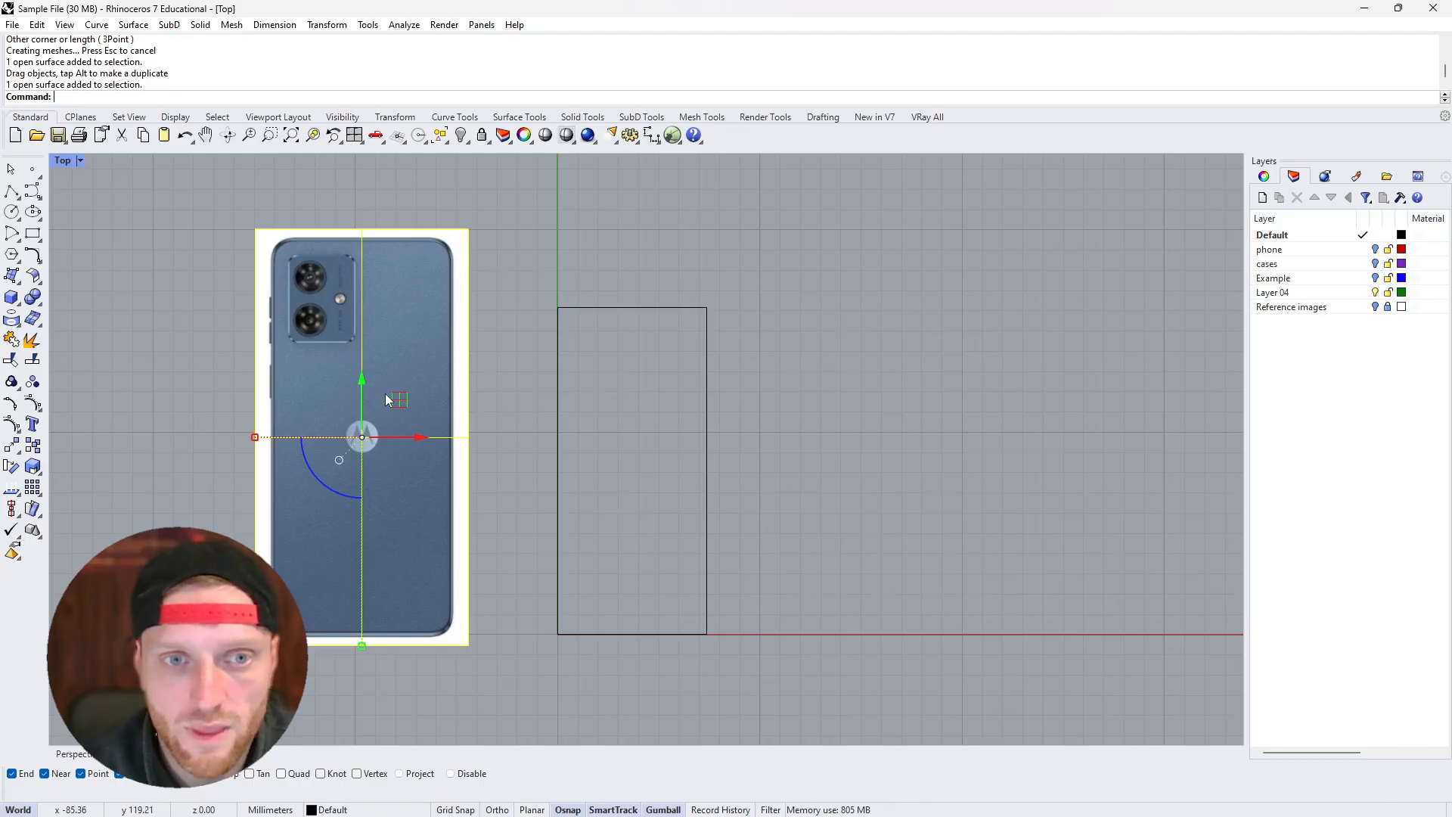
{"action": "left_click_drag", "start_coordinate": [385, 398], "coordinate": [668, 409]}
{"action": "left_click", "coordinate": [882, 371]}
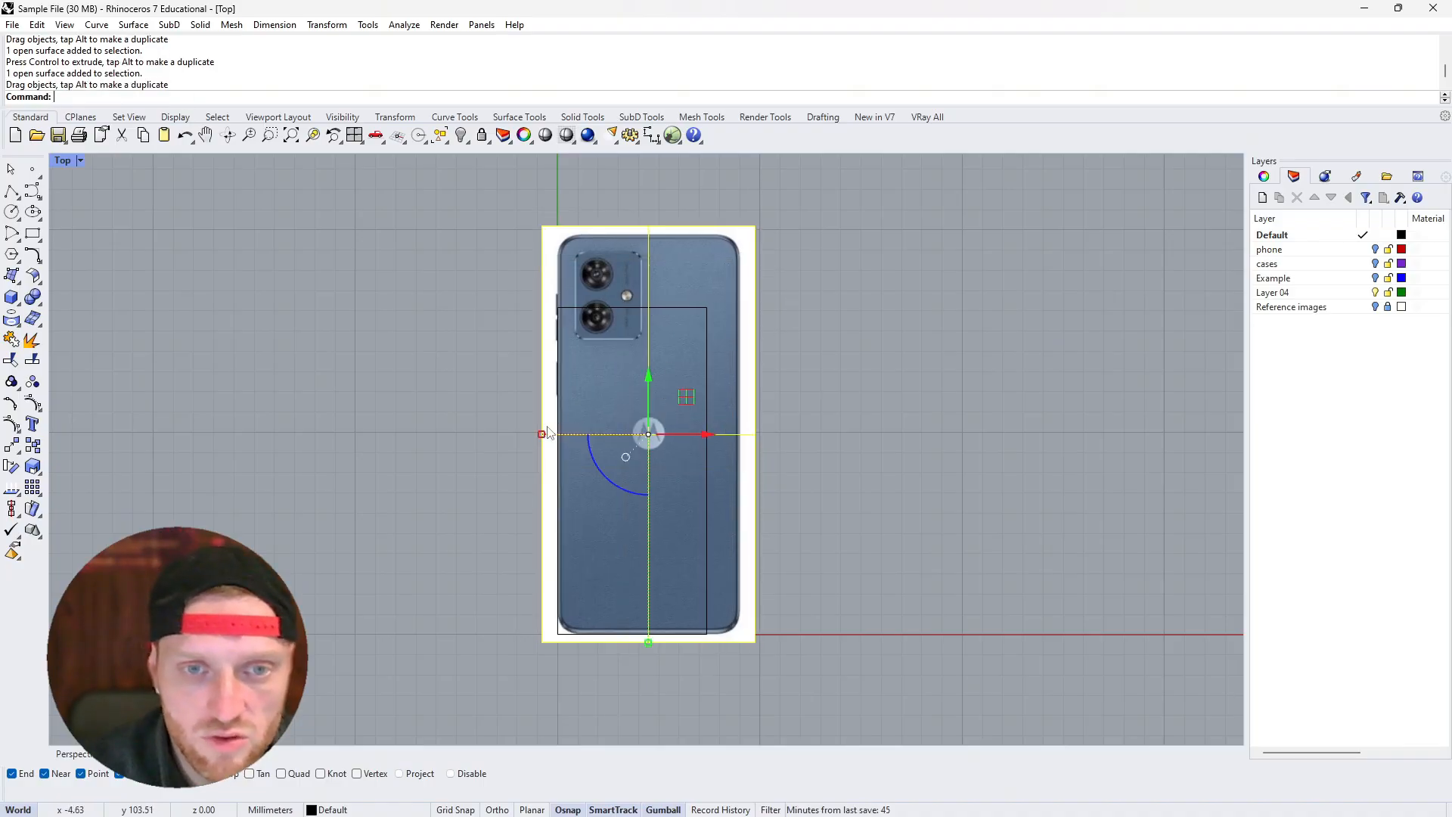
Try scaling the picture separately in width and height with the gumball, undoing each scale
{"action": "left_click_drag", "start_coordinate": [541, 434], "coordinate": [502, 431]}
{"action": "key", "text": "ctrl+z"}
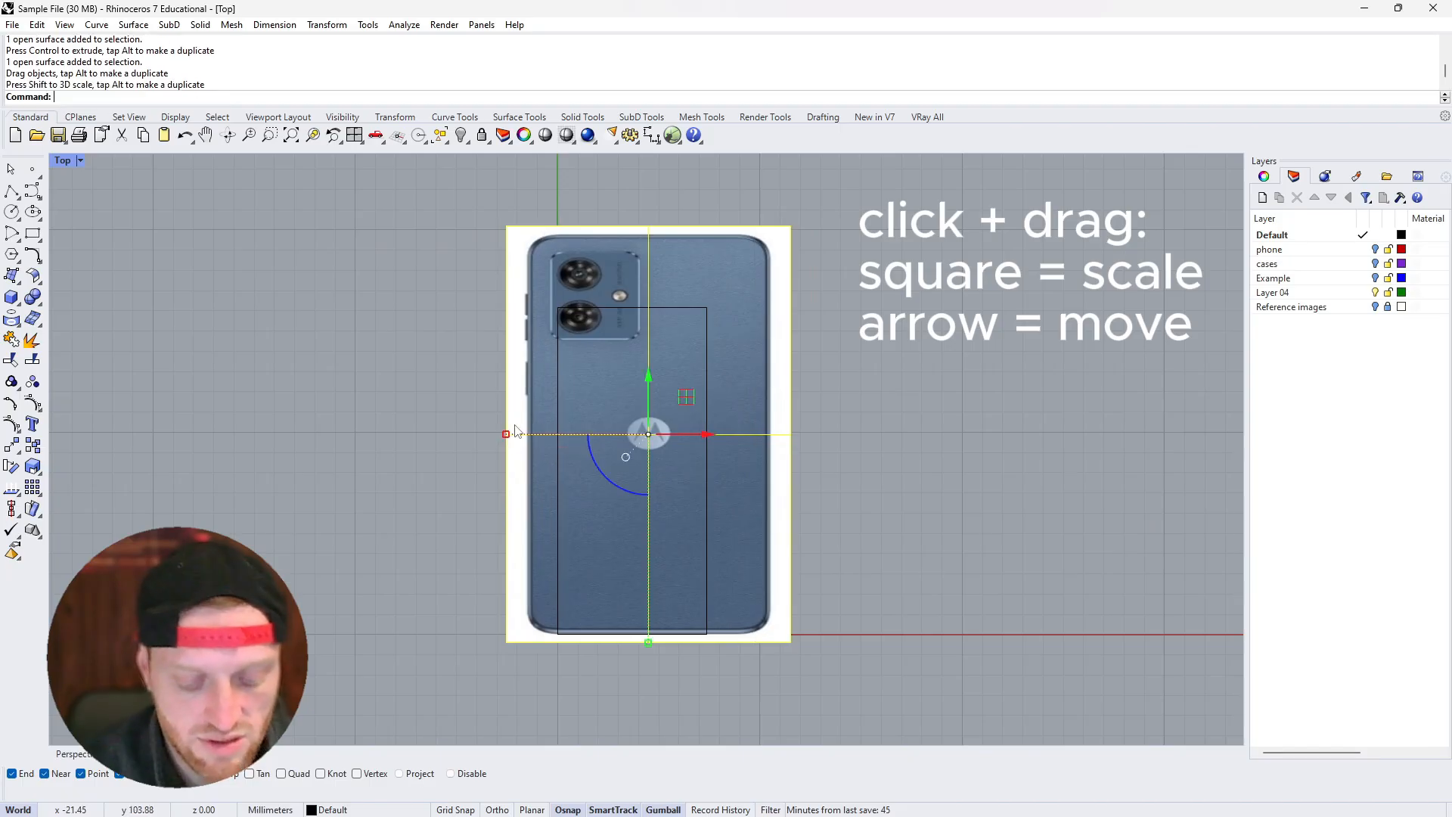
{"action": "left_click_drag", "start_coordinate": [648, 652], "coordinate": [638, 578]}
{"action": "key", "text": "ctrl+z"}
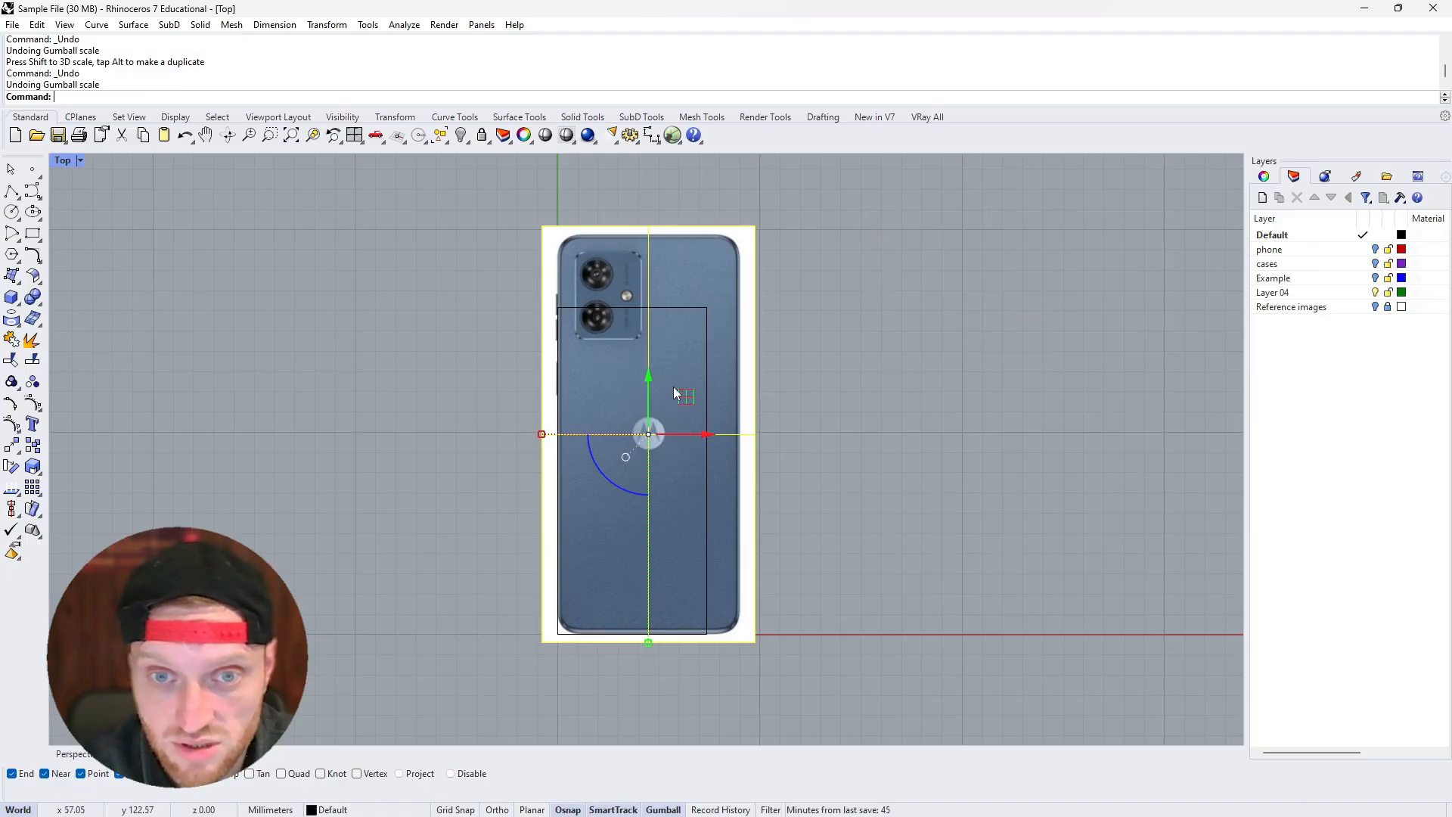
Move the picture back to the left of the rectangle, and switch the Gumball off and on again
{"action": "left_click_drag", "start_coordinate": [687, 402], "coordinate": [411, 392]}
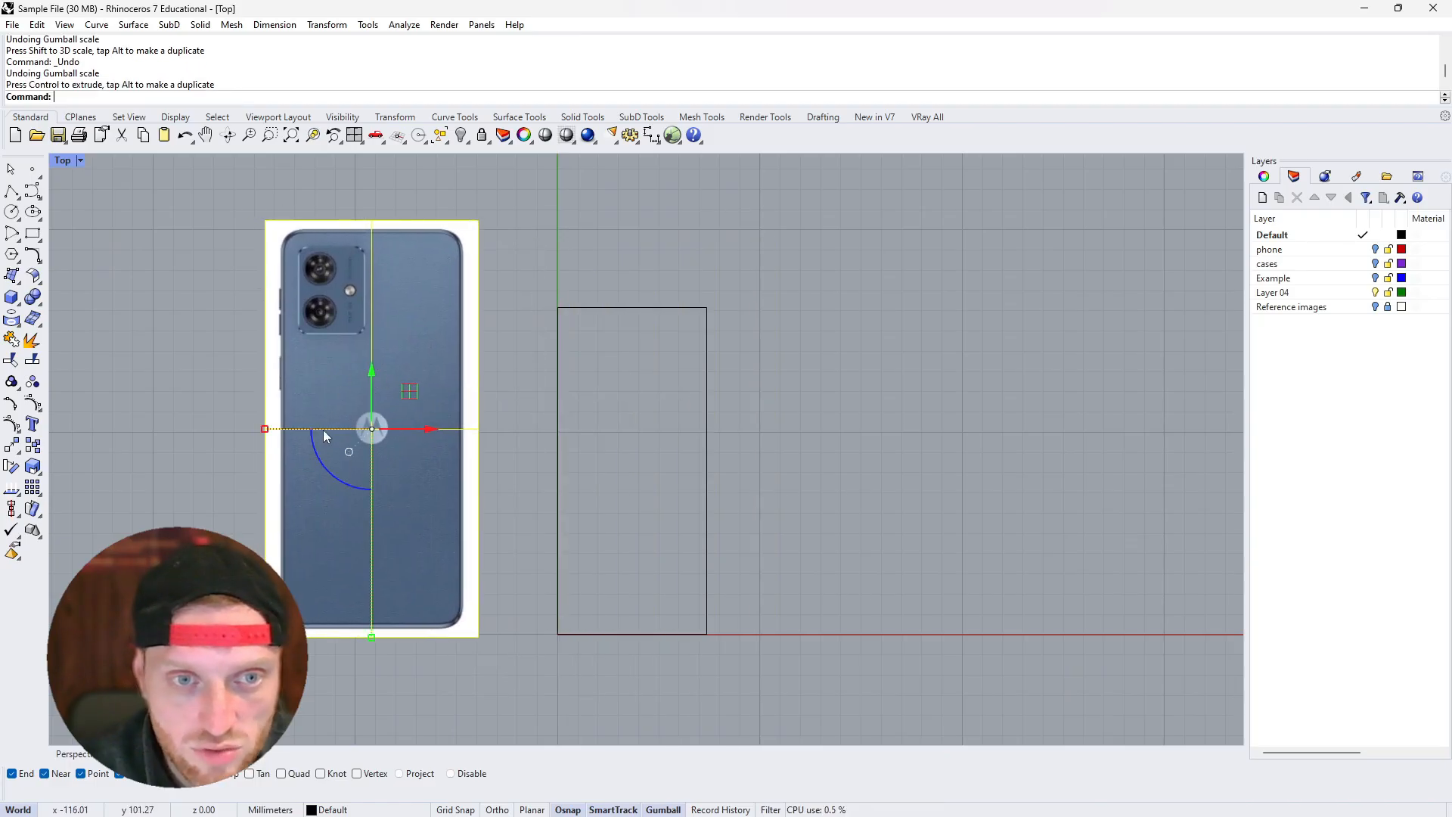
{"action": "left_click", "coordinate": [658, 811]}
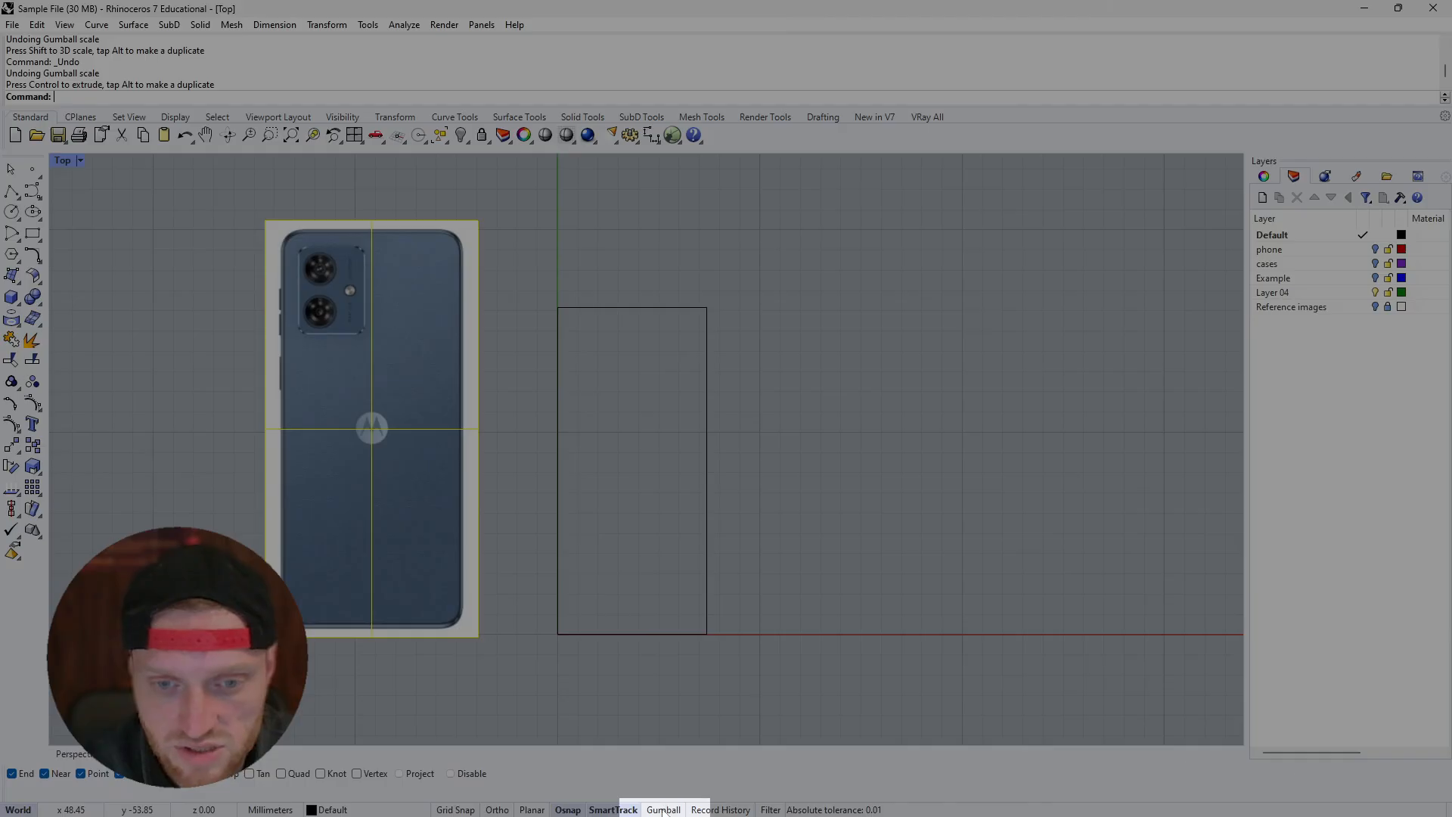
{"action": "left_click", "coordinate": [663, 810]}
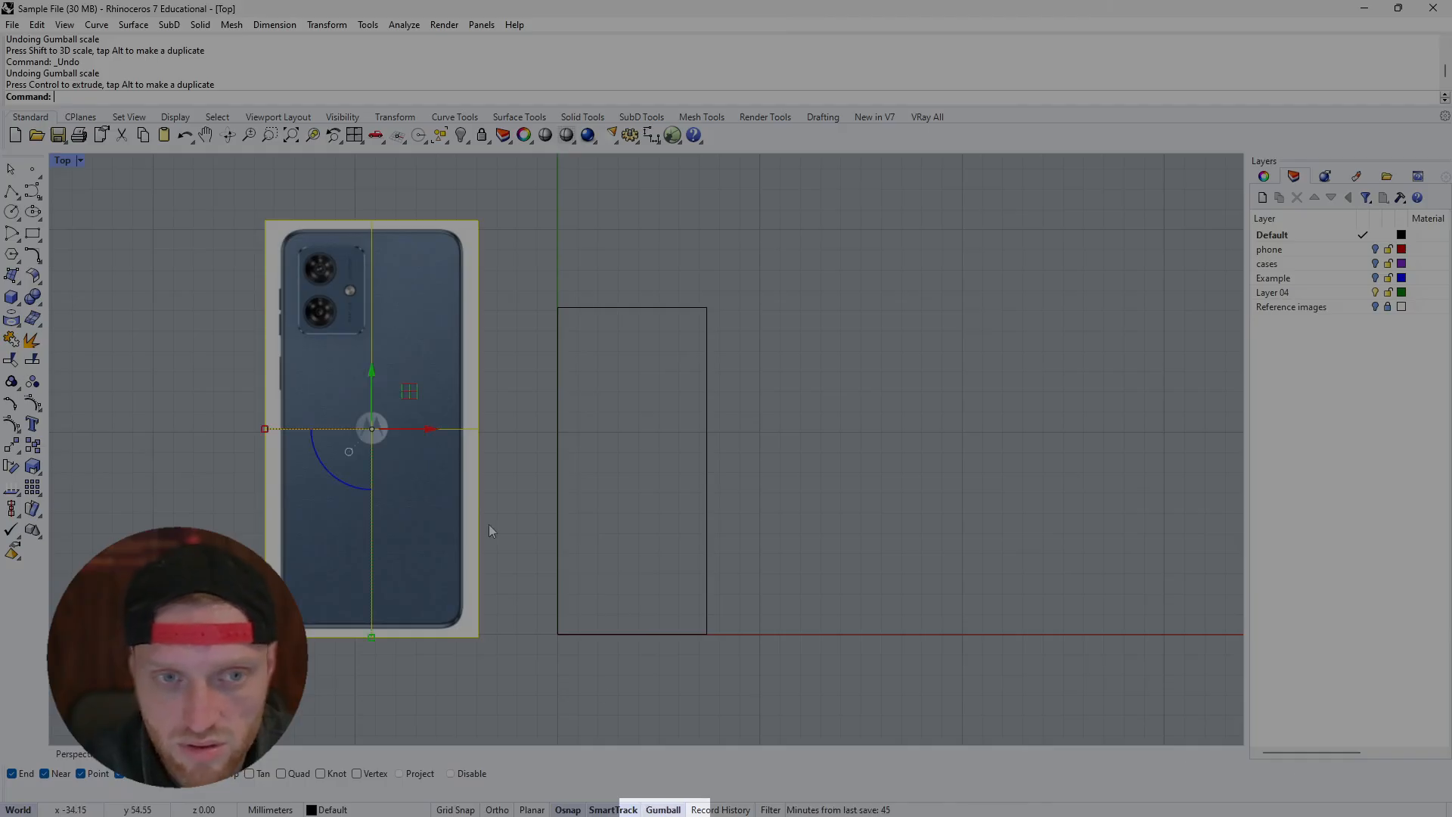
Scale the phone picture down evenly to roughly the rectangle's size and move it over the rectangle
{"action": "left_click_drag", "start_coordinate": [409, 391], "coordinate": [582, 374]}
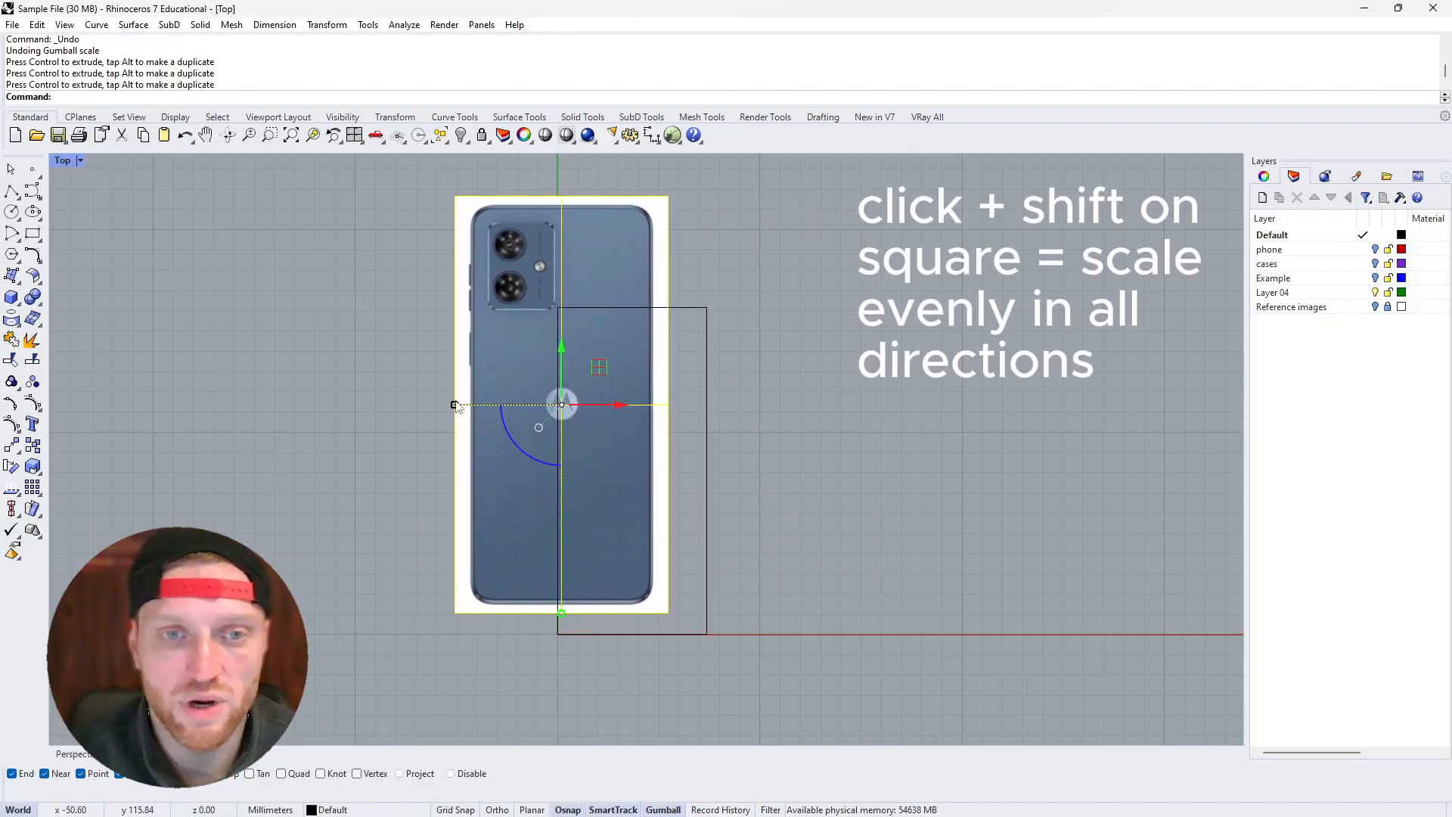
{"action": "left_click_drag", "start_coordinate": [455, 404], "coordinate": [488, 411], "text": "shift"}
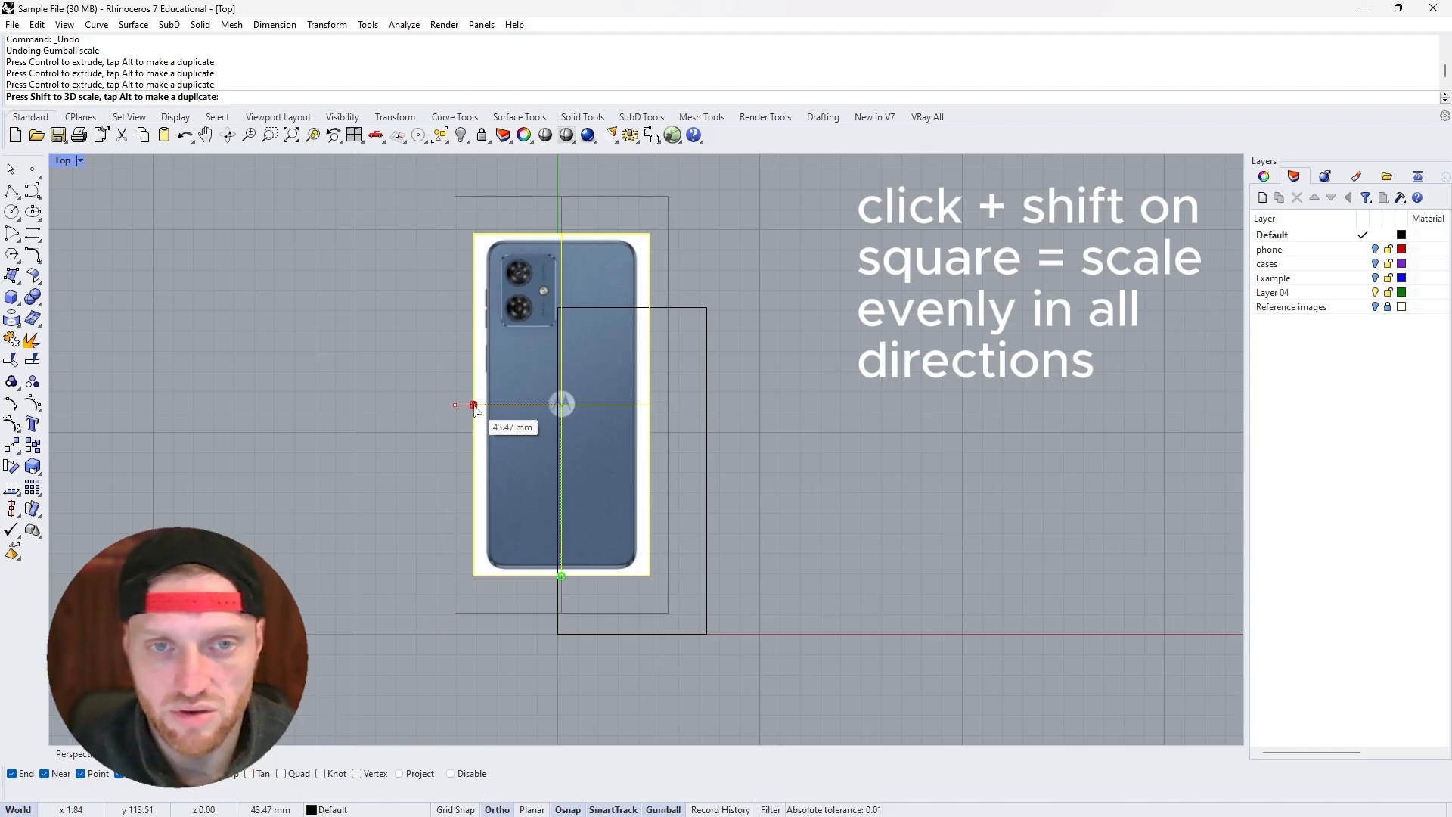
{"action": "left_click_drag", "start_coordinate": [475, 409], "coordinate": [474, 406]}
{"action": "left_click_drag", "start_coordinate": [600, 375], "coordinate": [675, 414]}
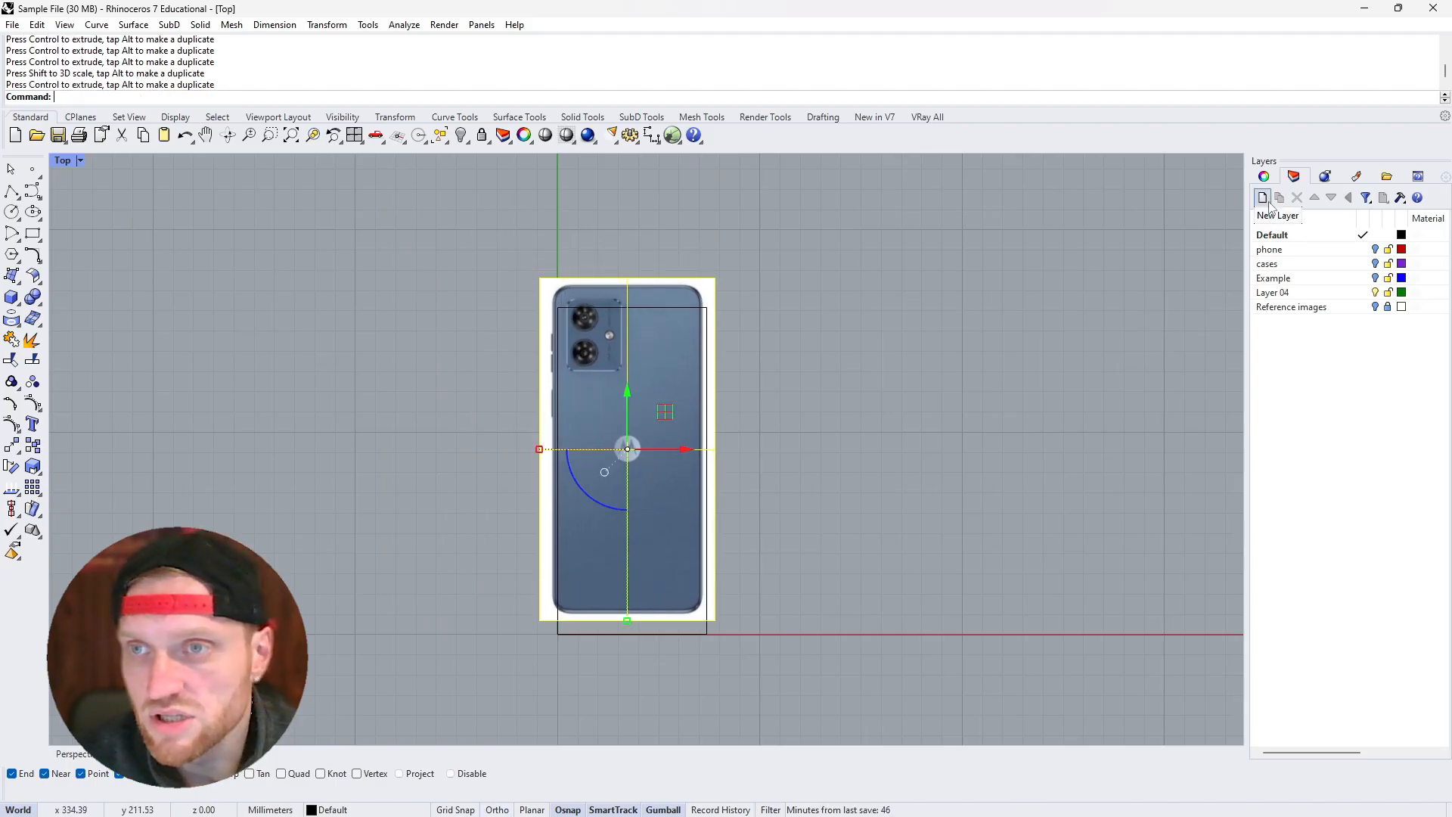
Set the transparency of the phone picture's material, backview (1), to 72%
{"action": "left_click", "coordinate": [1356, 176]}
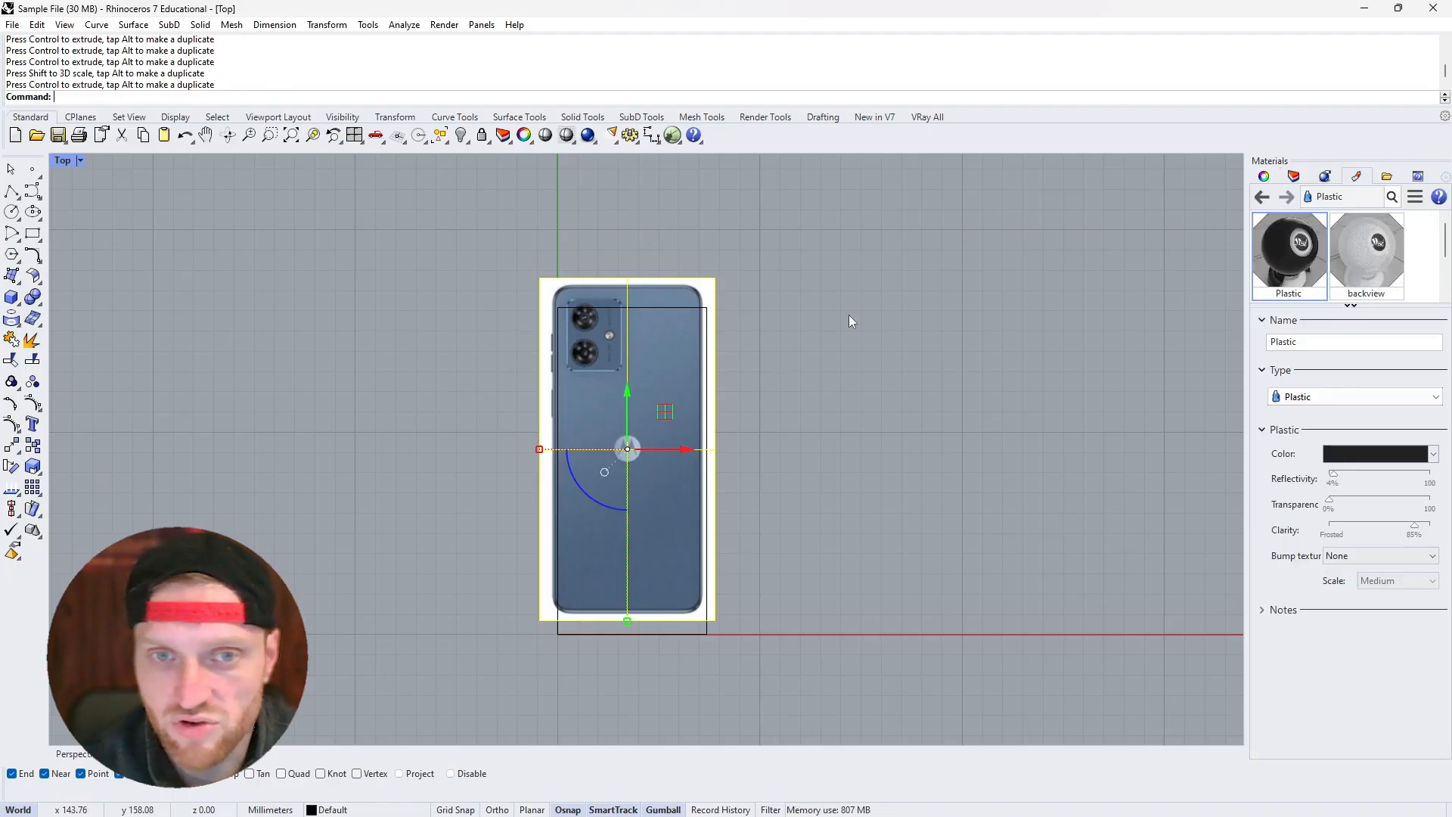
{"action": "left_click", "coordinate": [758, 263]}
{"action": "left_click", "coordinate": [680, 301]}
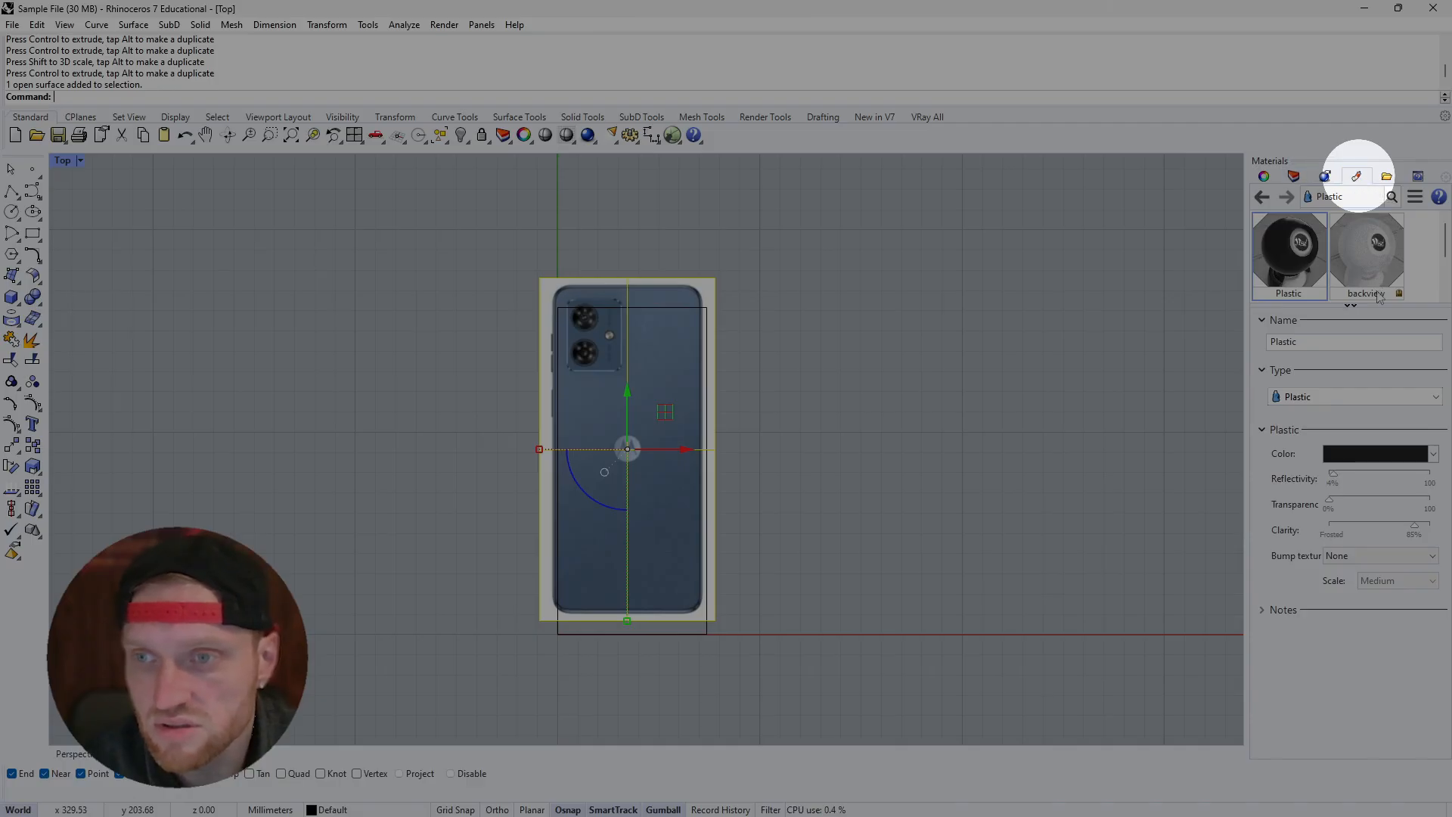
{"action": "scroll", "coordinate": [1372, 260], "scroll_direction": "down", "scroll_amount": 2}
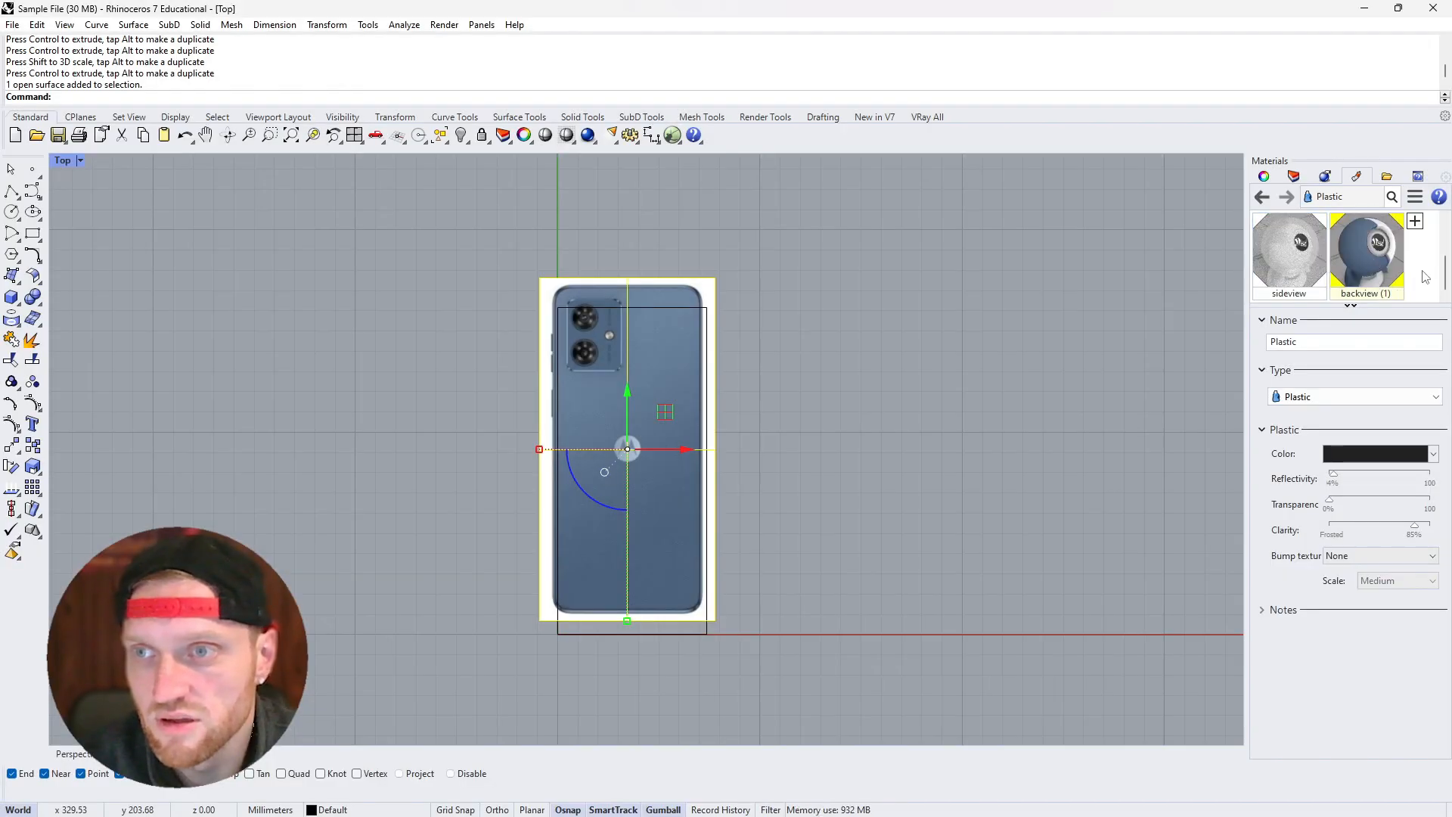
{"action": "left_click", "coordinate": [1390, 271]}
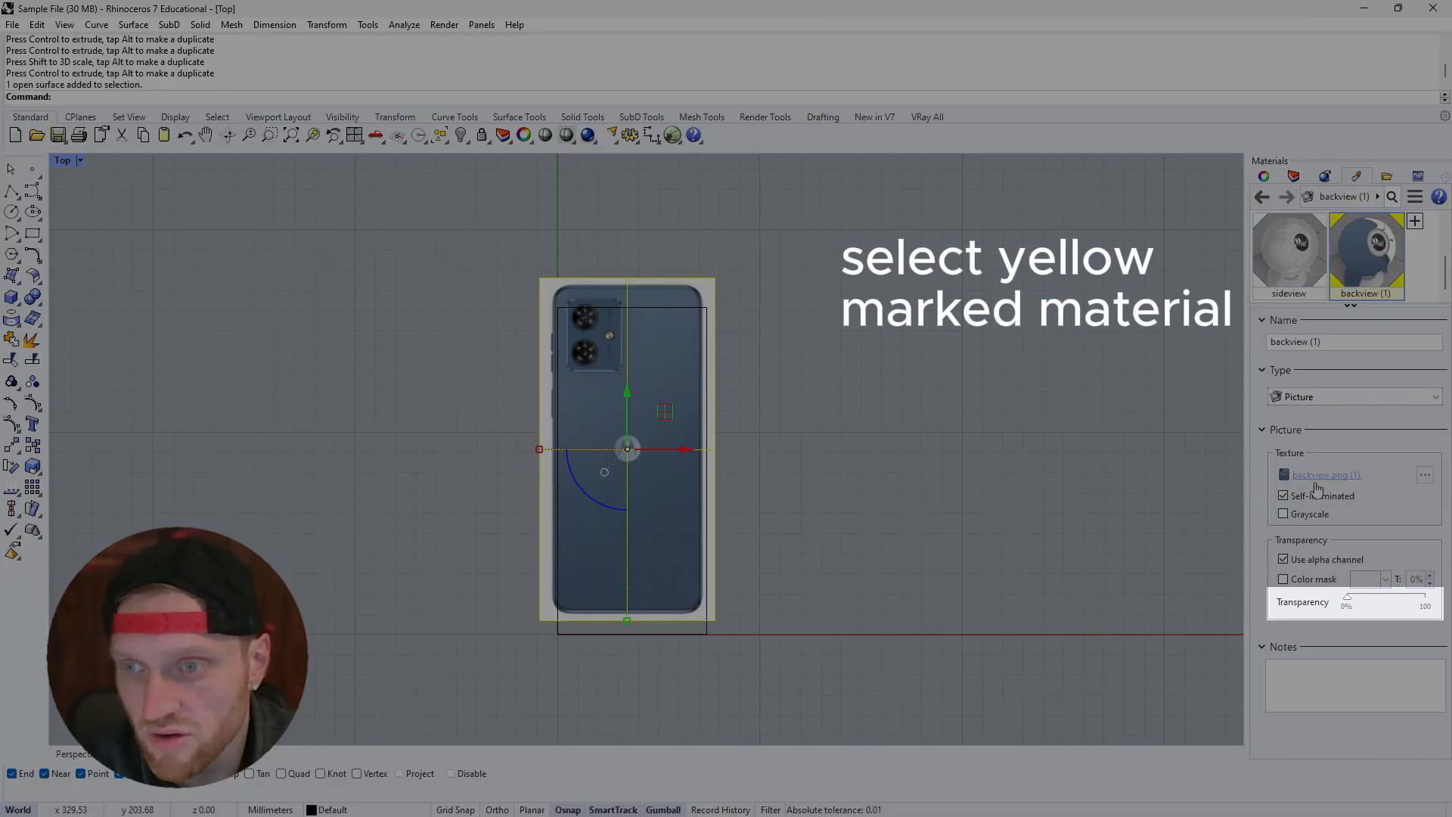
{"action": "left_click_drag", "start_coordinate": [1350, 599], "coordinate": [1403, 604]}
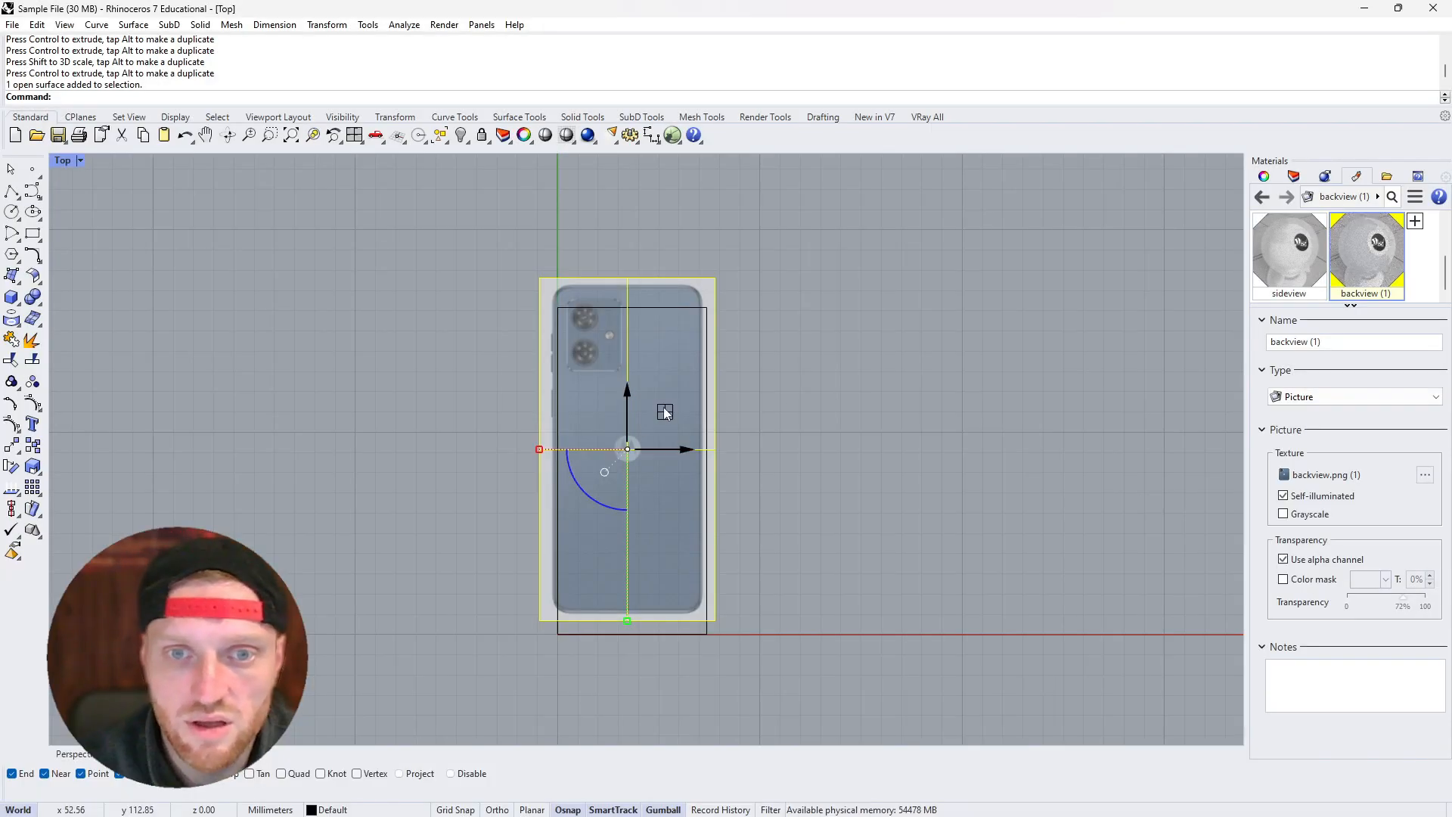
Move the picture down slightly so the phone's bottom and side edges line up with the rectangle, and check the bottom edge closely
{"action": "left_click_drag", "start_coordinate": [664, 414], "coordinate": [670, 434]}
{"action": "scroll", "coordinate": [611, 643], "scroll_direction": "up", "scroll_amount": 10}
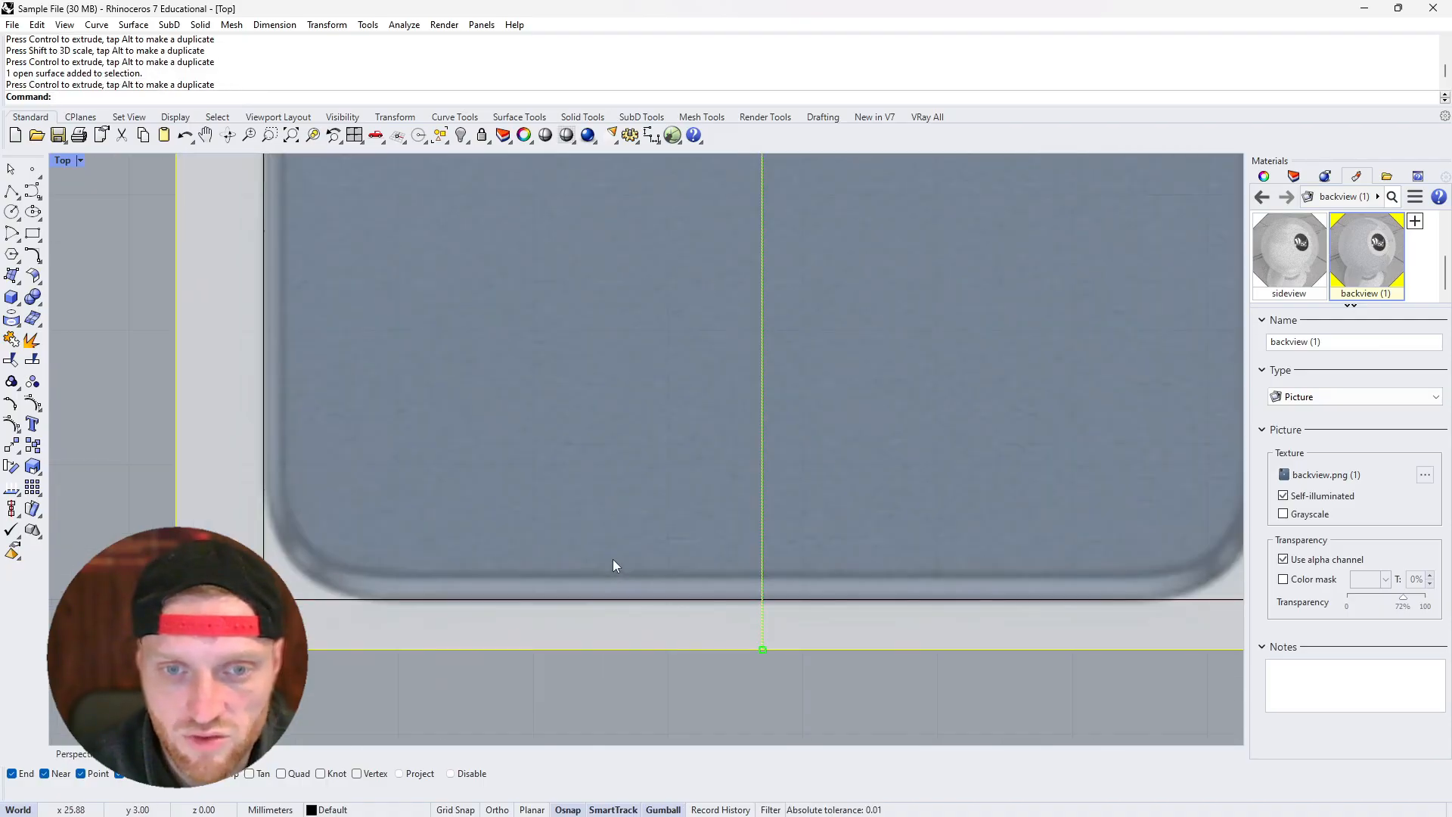
{"action": "scroll", "coordinate": [604, 561], "scroll_direction": "down", "scroll_amount": 5}
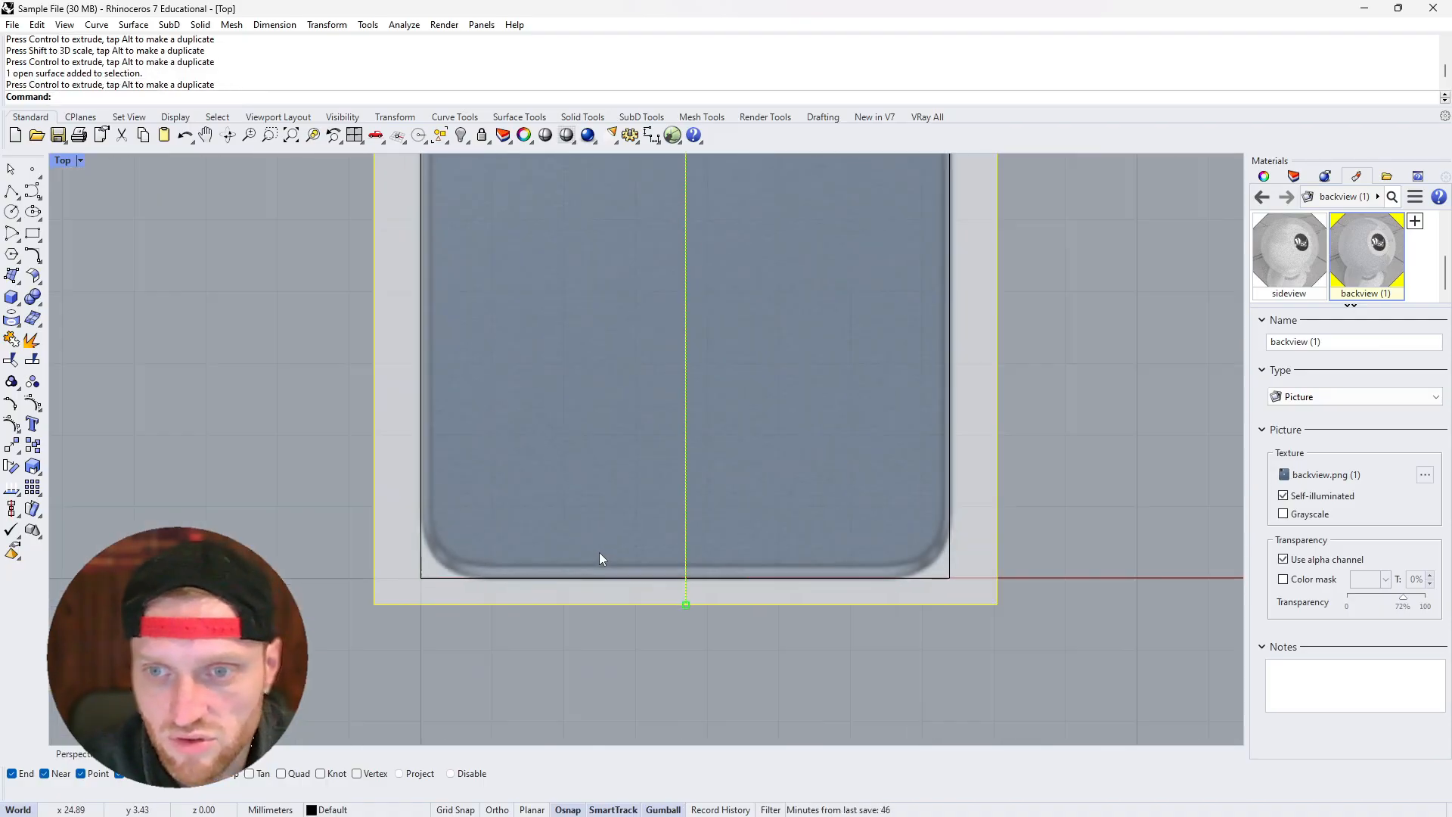
Compare the phone picture's top and bottom edges with the rectangle and scale the picture evenly by a factor of 0.99
{"action": "scroll", "coordinate": [630, 529], "scroll_direction": "down", "scroll_amount": 7}
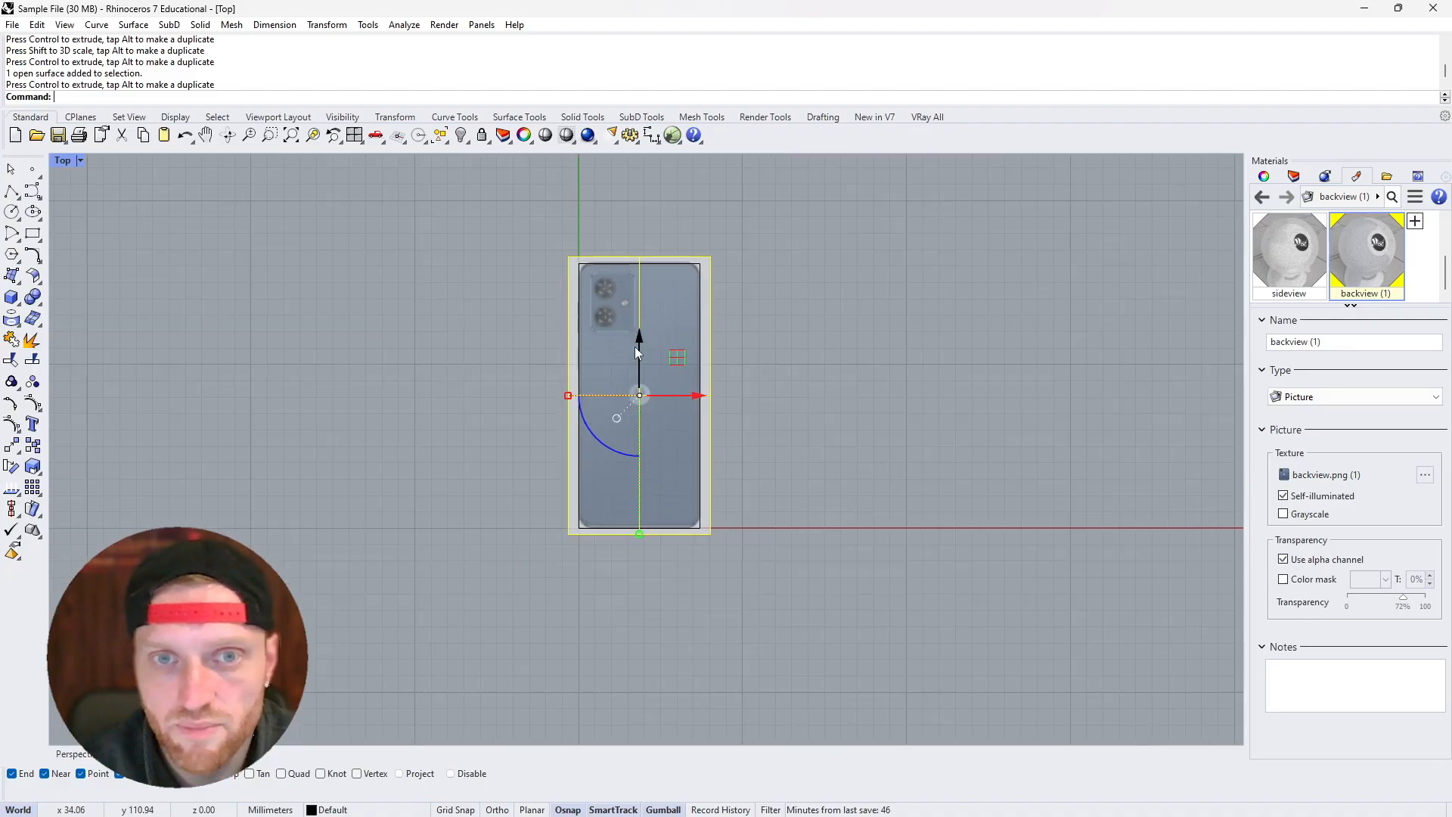
{"action": "scroll", "coordinate": [609, 292], "scroll_direction": "up", "scroll_amount": 4}
{"action": "scroll", "coordinate": [677, 409], "scroll_direction": "up", "scroll_amount": 2}
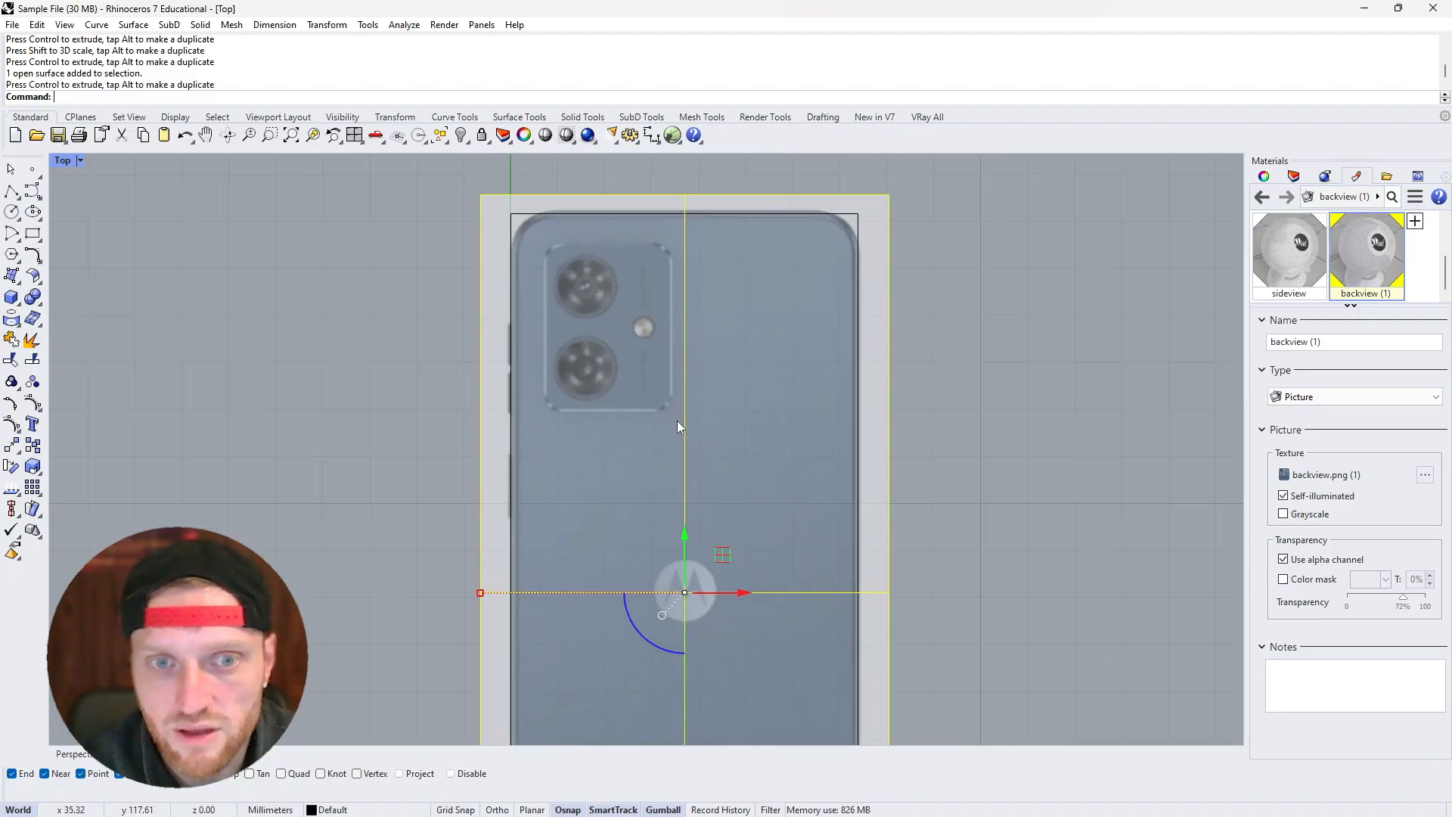
{"action": "scroll", "coordinate": [616, 514], "scroll_direction": "down", "scroll_amount": 4}
{"action": "scroll", "coordinate": [564, 525], "scroll_direction": "up", "scroll_amount": 4}
{"action": "scroll", "coordinate": [536, 524], "scroll_direction": "down", "scroll_amount": 5}
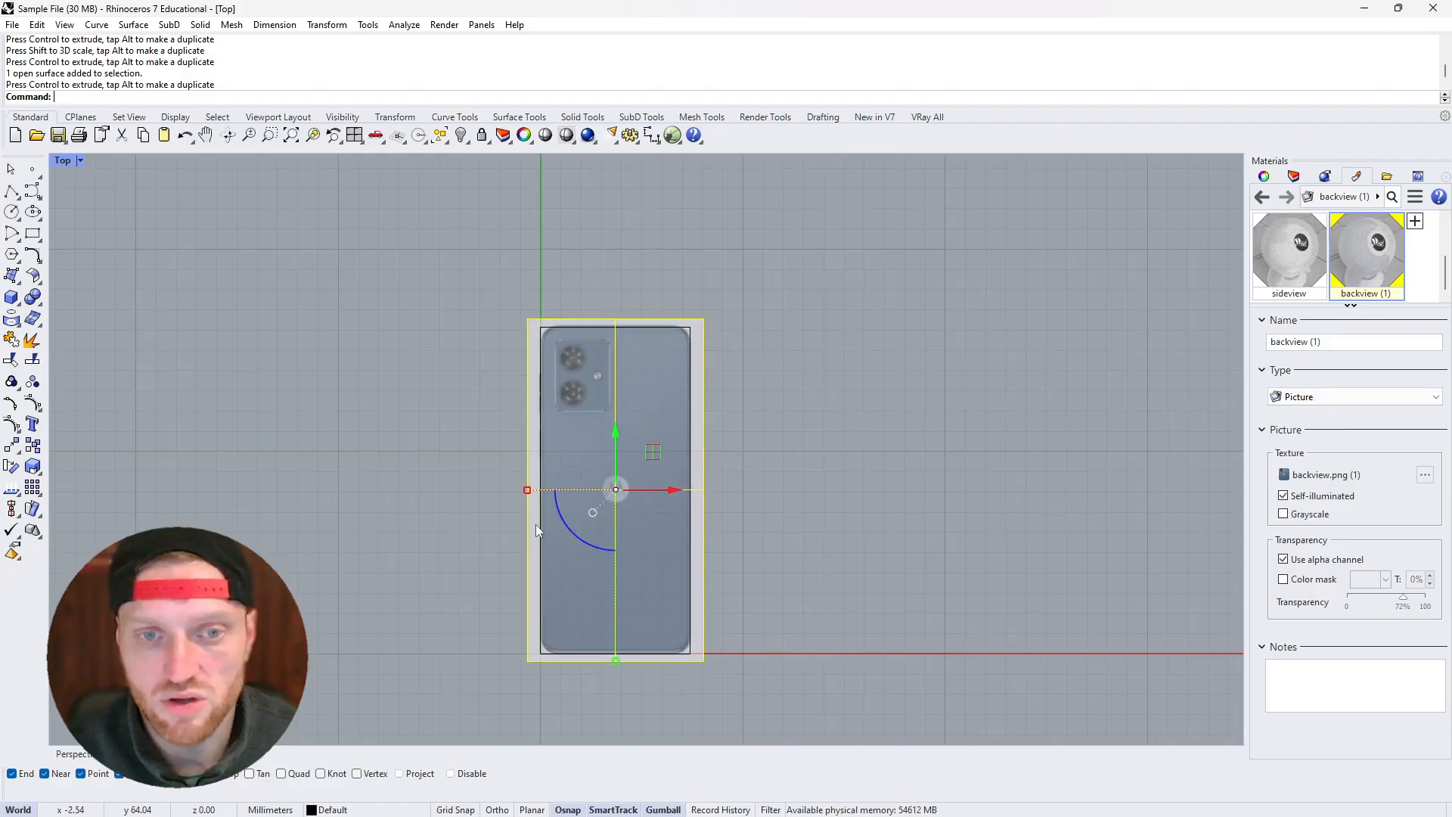
{"action": "scroll", "coordinate": [539, 507], "scroll_direction": "up", "scroll_amount": 2}
{"action": "left_click", "coordinate": [536, 496], "text": "shift"}
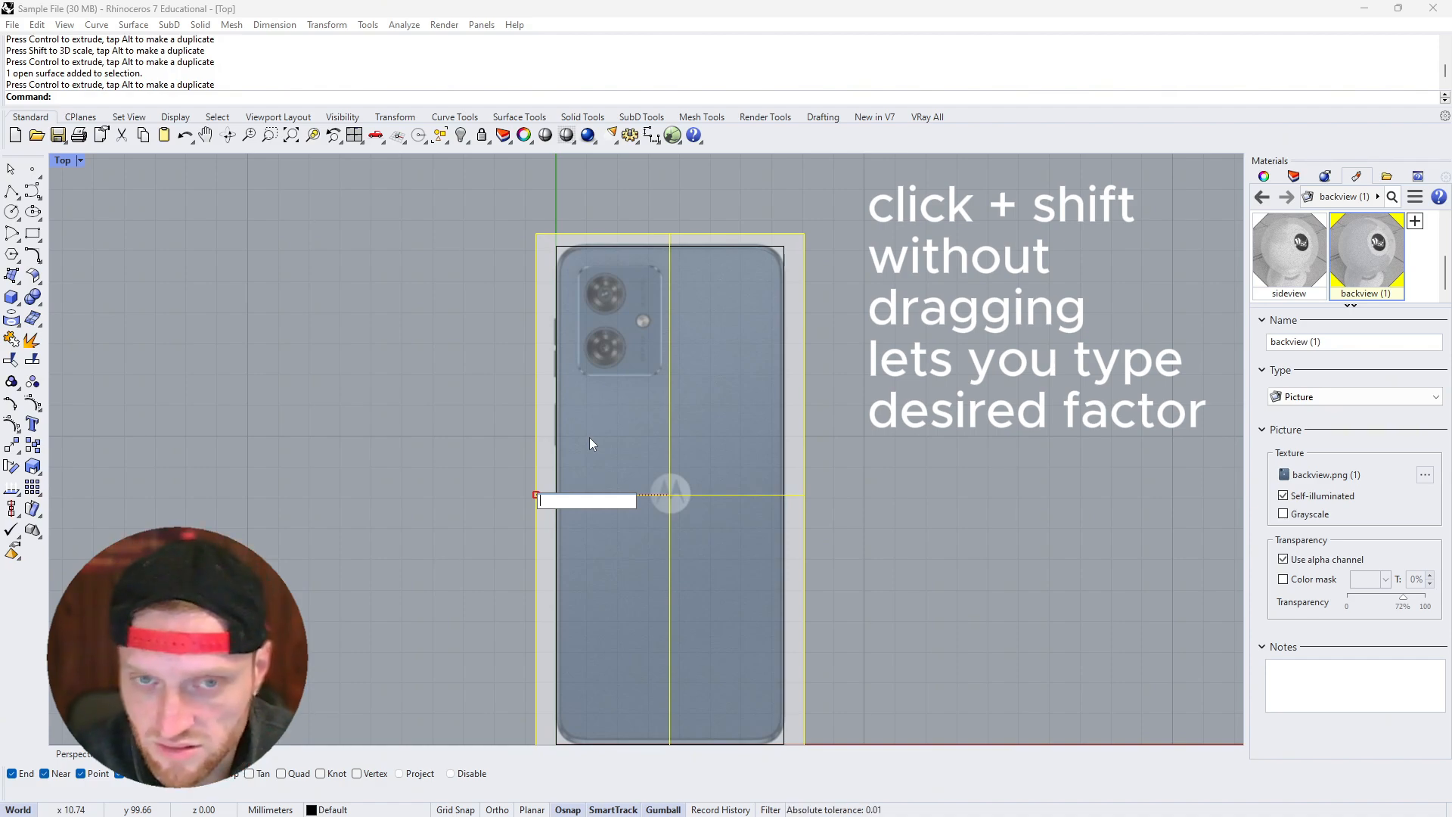
{"action": "type", "text": "0."}
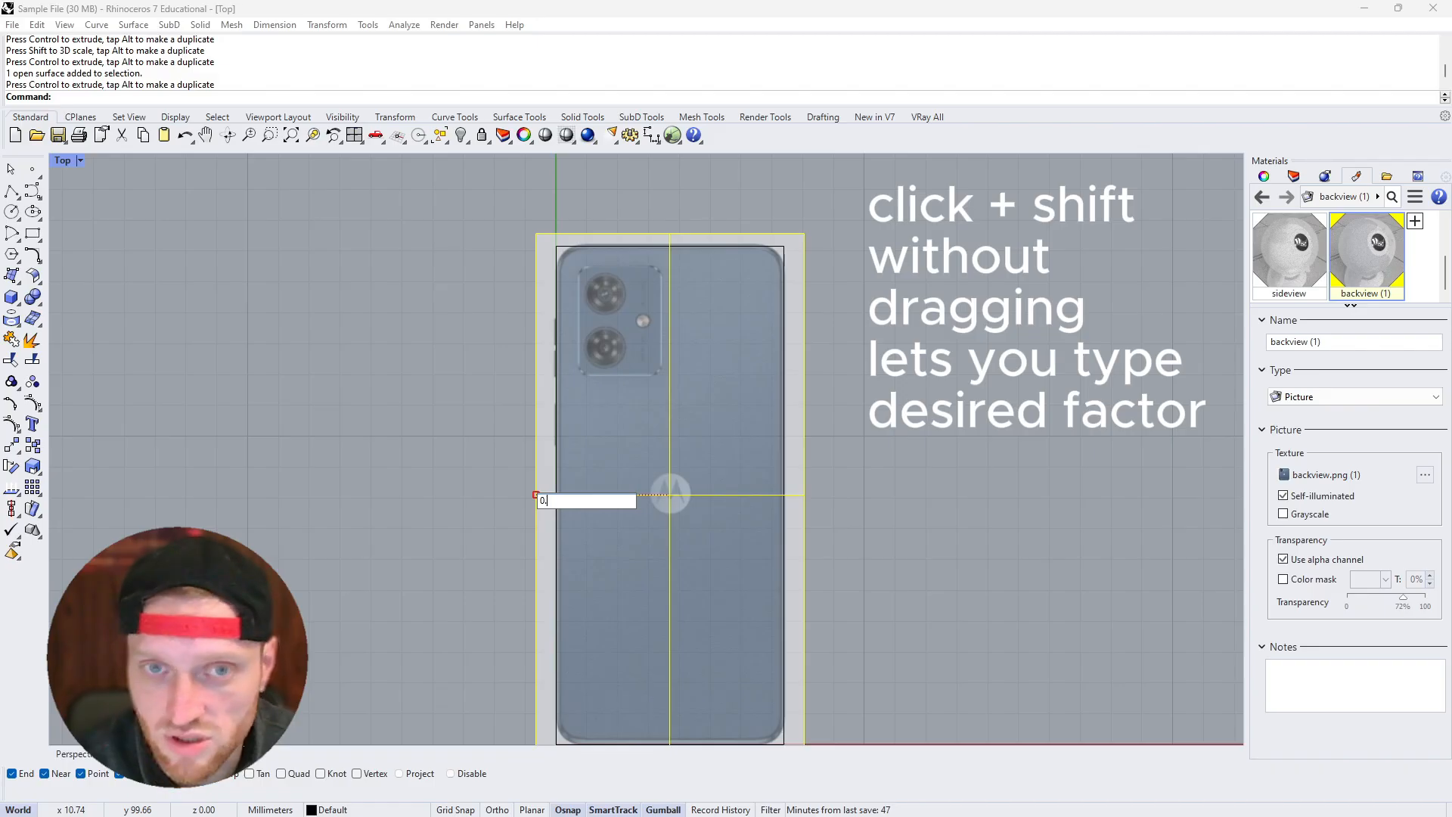
{"action": "type", "text": "99"}
{"action": "key", "text": "Return"}
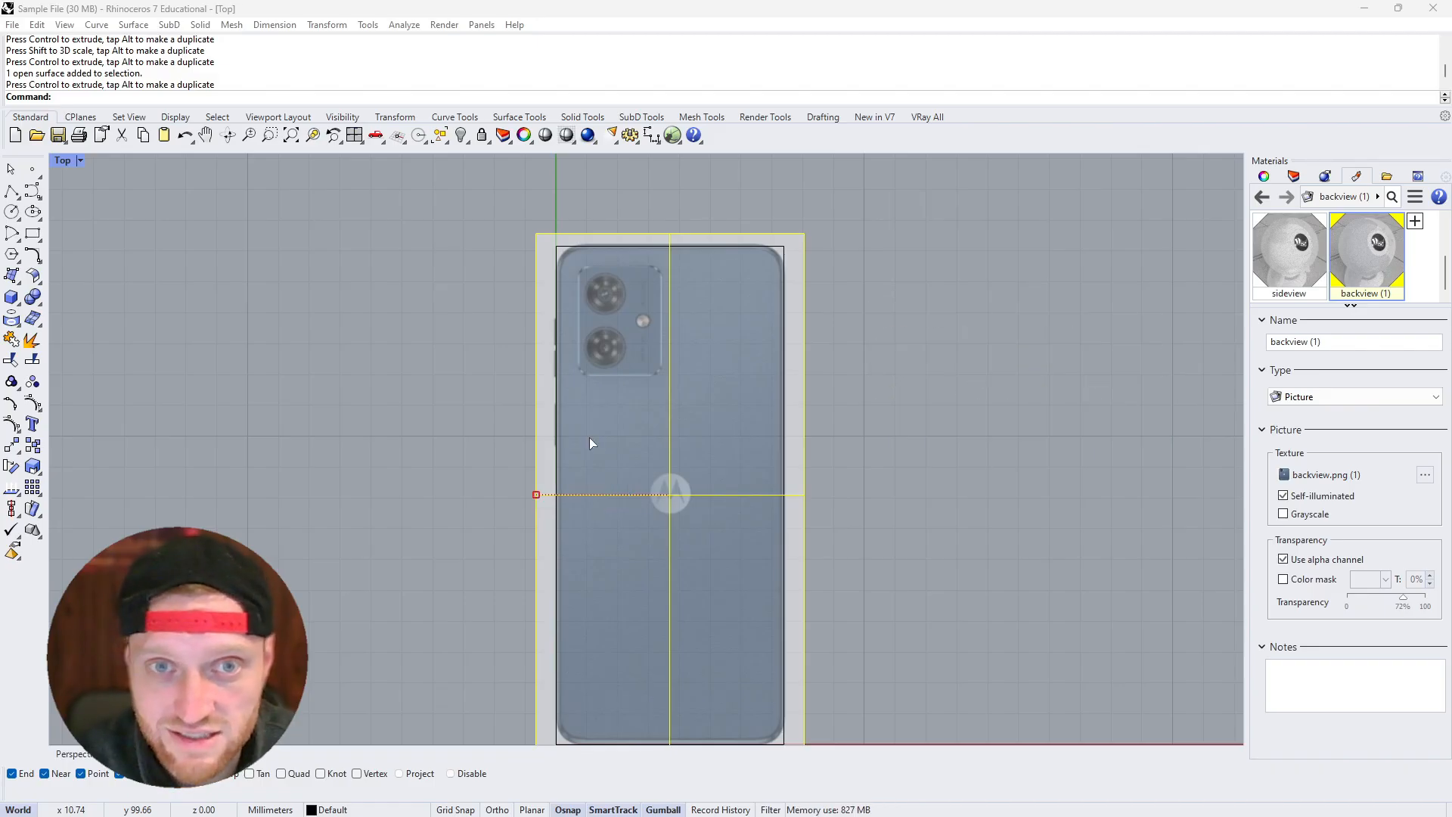
Examine how the phone's outline fits the rectangle along the bottom edge, both sides and the top
{"action": "right_click_drag", "start_coordinate": [687, 456], "coordinate": [667, 320]}
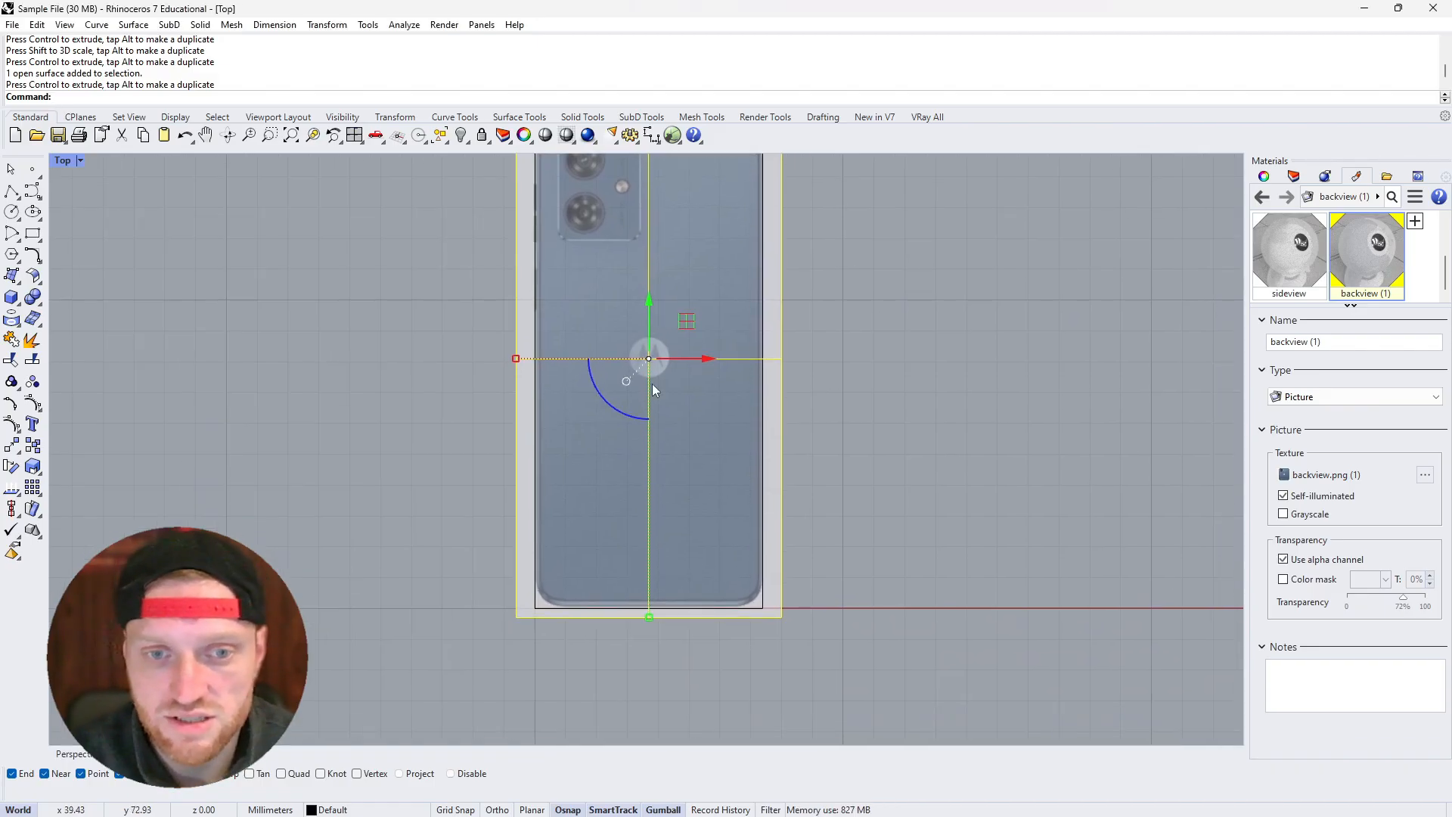
{"action": "scroll", "coordinate": [605, 529], "scroll_direction": "up", "scroll_amount": 8}
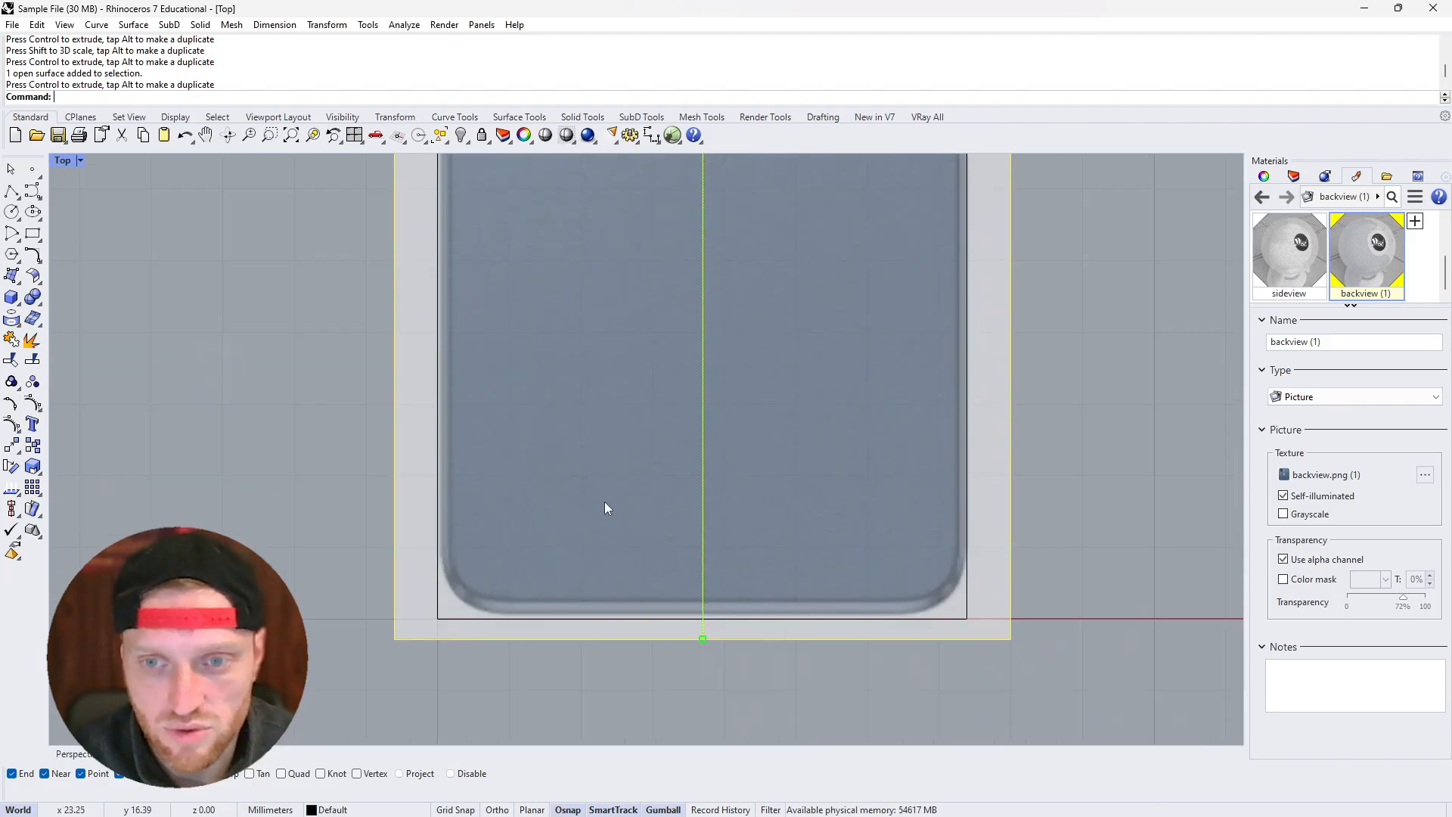
{"action": "right_click_drag", "start_coordinate": [604, 502], "coordinate": [601, 593]}
{"action": "right_click_drag", "start_coordinate": [584, 420], "coordinate": [581, 546]}
{"action": "right_click_drag", "start_coordinate": [574, 383], "coordinate": [571, 531]}
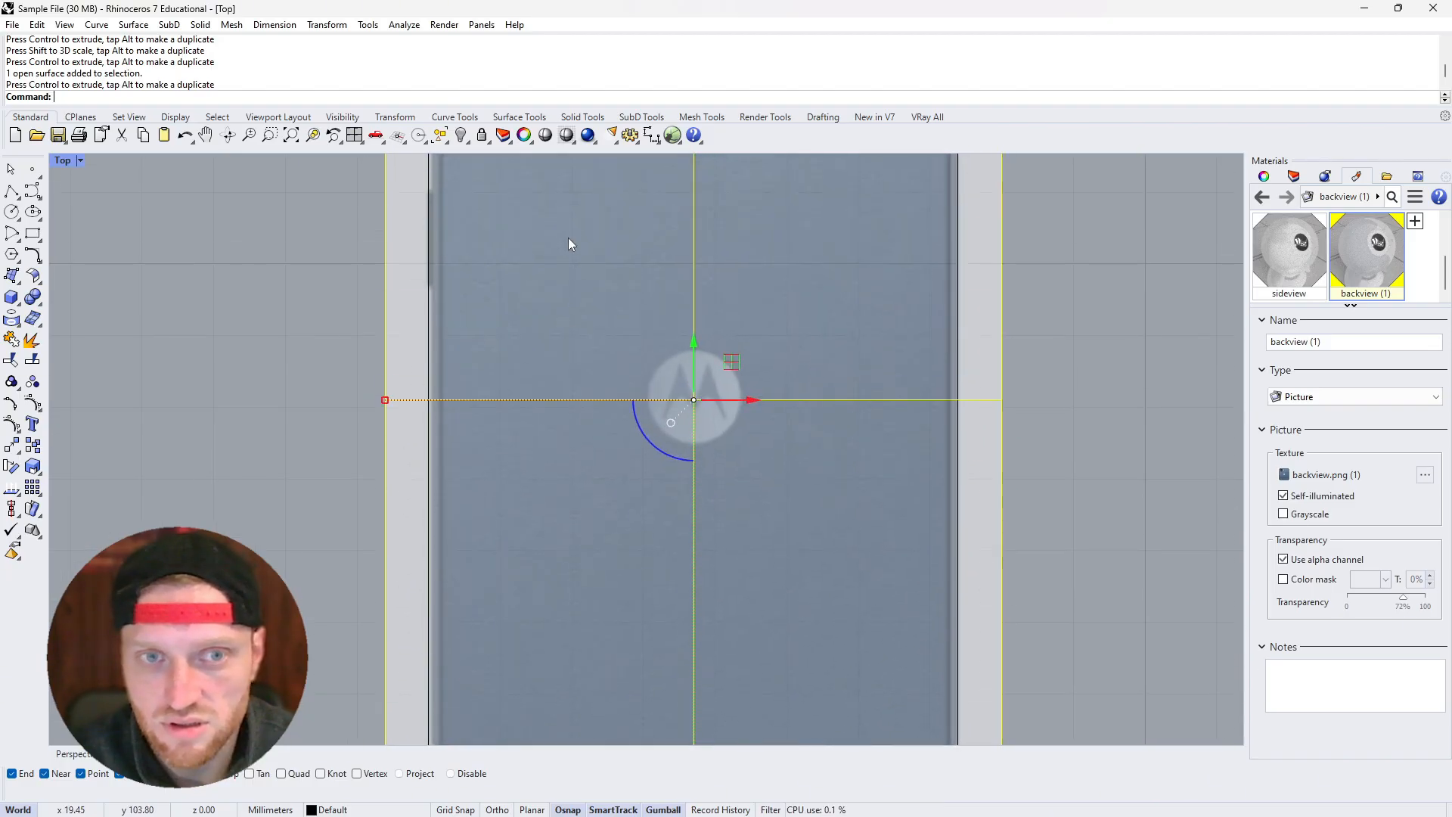
{"action": "right_click_drag", "start_coordinate": [568, 239], "coordinate": [562, 514]}
{"action": "right_click_drag", "start_coordinate": [568, 251], "coordinate": [560, 535]}
{"action": "right_click_drag", "start_coordinate": [557, 482], "coordinate": [559, 327]}
{"action": "scroll", "coordinate": [543, 397], "scroll_direction": "down", "scroll_amount": 6}
{"action": "scroll", "coordinate": [477, 529], "scroll_direction": "up", "scroll_amount": 5}
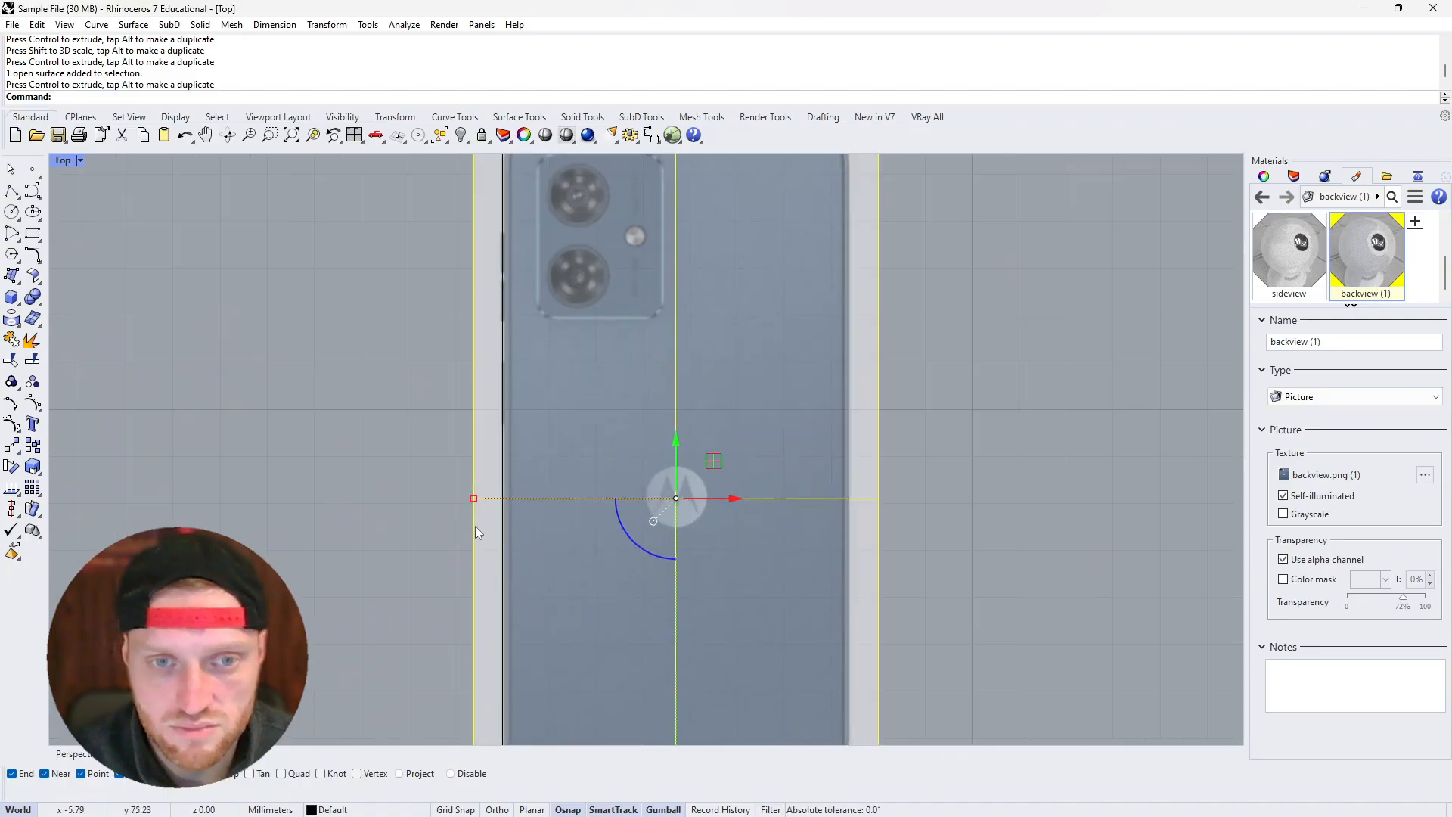
Scale the phone picture by a factor of 1.01 and check it against the rectangle's sides
{"action": "scroll", "coordinate": [476, 529], "scroll_direction": "up", "scroll_amount": 1}
{"action": "left_click", "coordinate": [474, 492]}
{"action": "type", "text": "1."}
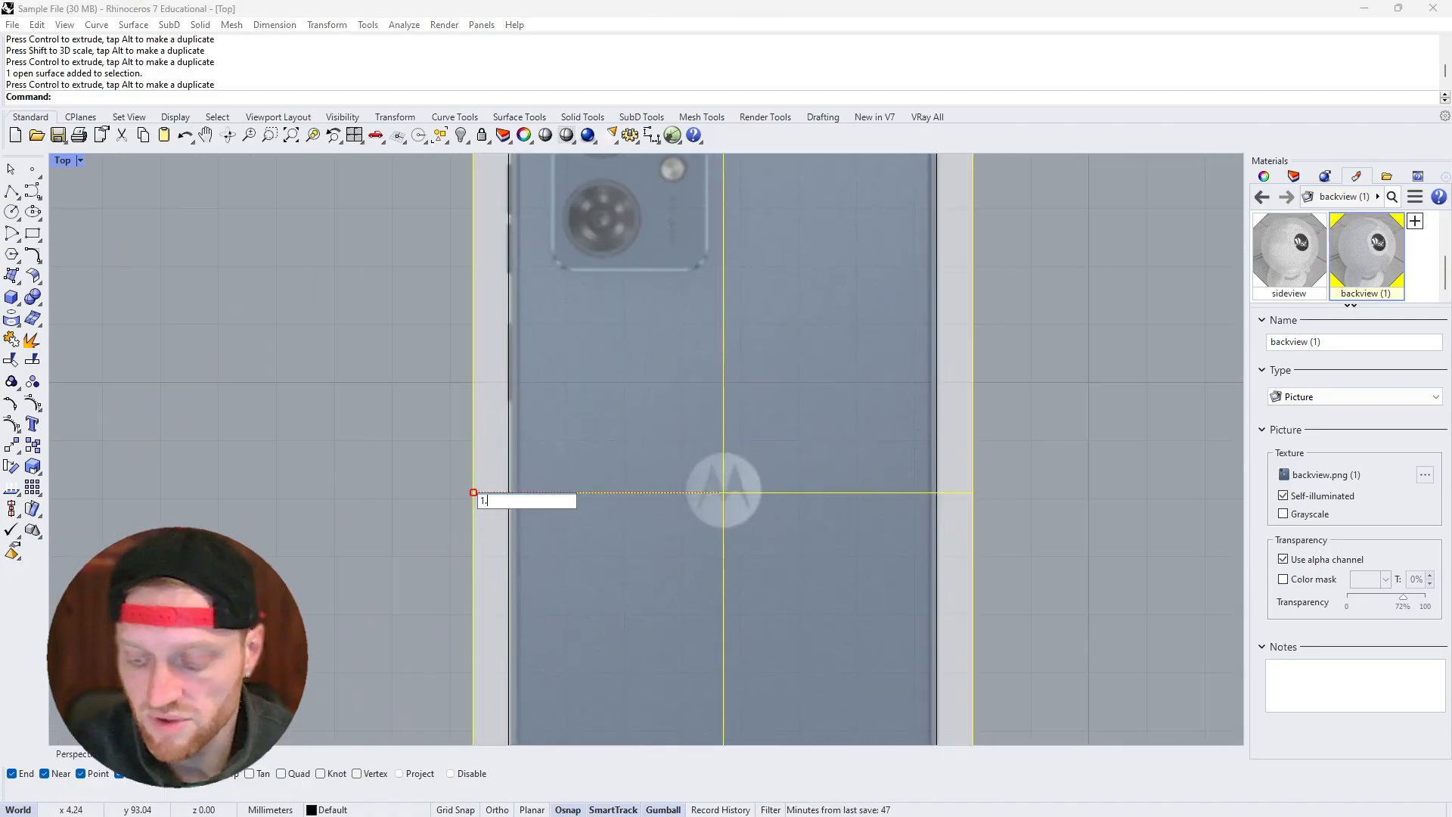
{"action": "type", "text": "01"}
{"action": "key", "text": "Return"}
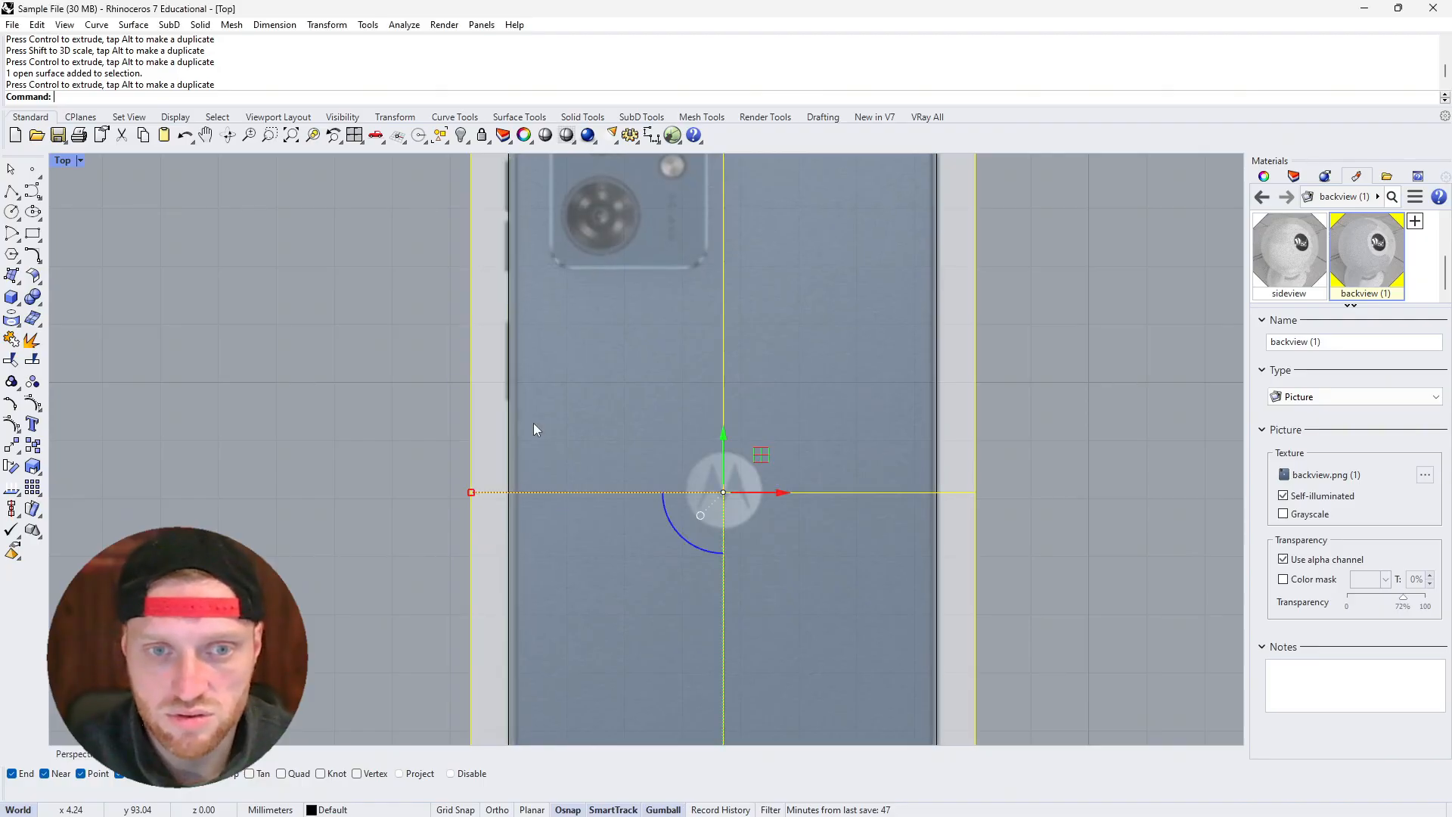
{"action": "scroll", "coordinate": [639, 454], "scroll_direction": "down", "scroll_amount": 2}
{"action": "scroll", "coordinate": [615, 374], "scroll_direction": "up", "scroll_amount": 2}
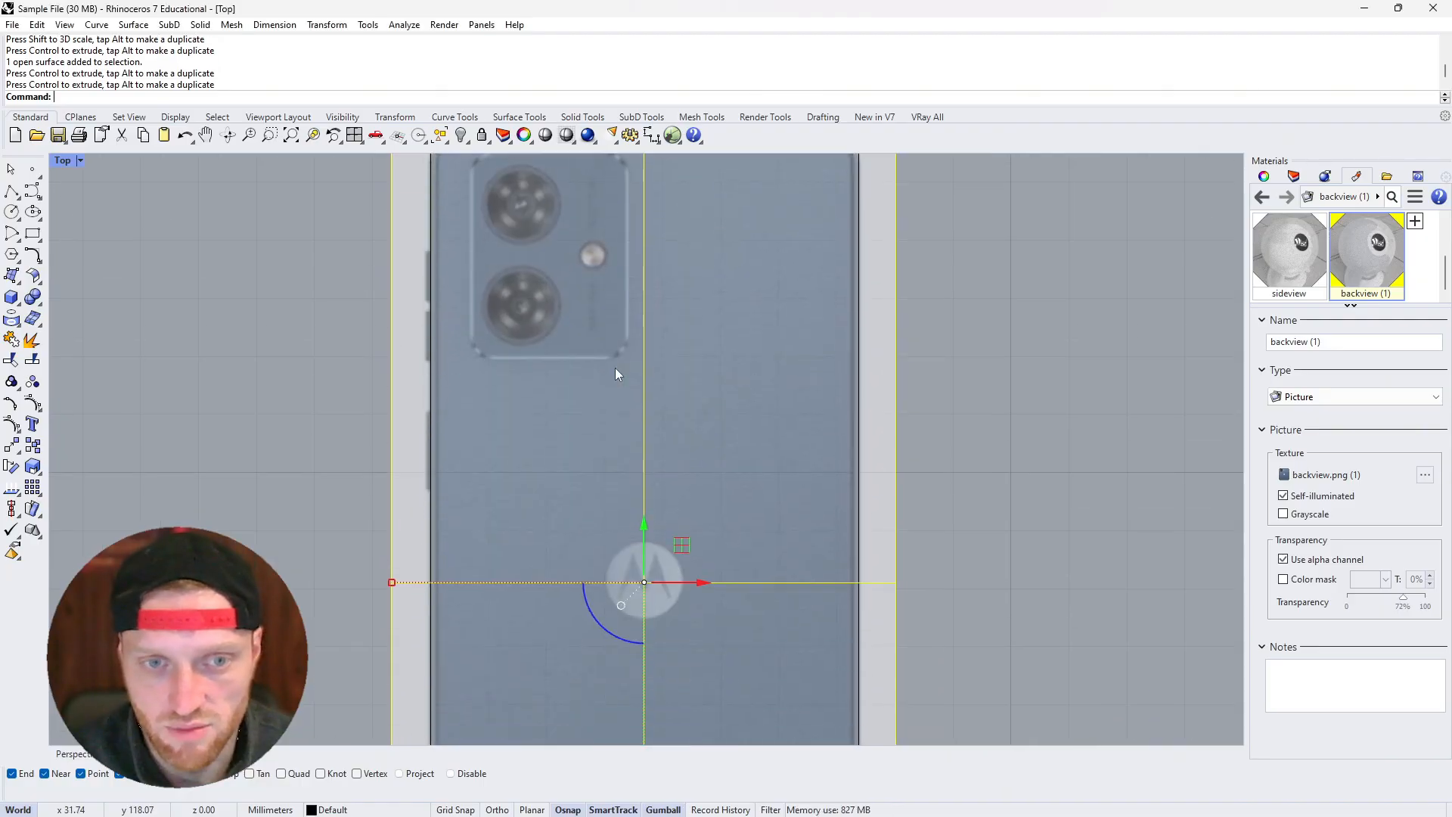
Scale the phone picture by a factor of 0.99, nudge it down slightly onto the rectangle, and deselect it
{"action": "left_click", "coordinate": [393, 582]}
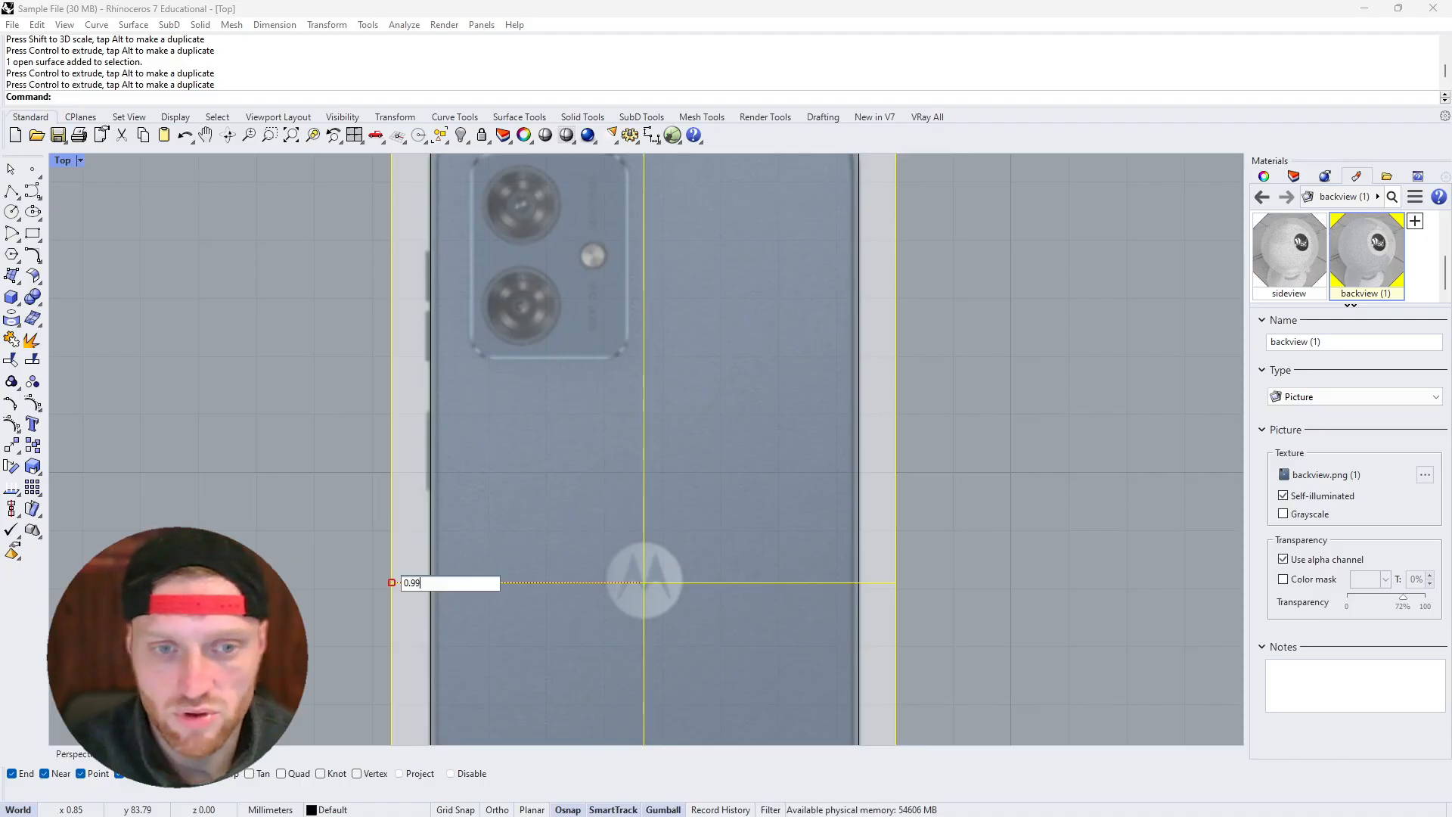
{"action": "key", "text": "Return"}
{"action": "right_click_drag", "start_coordinate": [509, 499], "coordinate": [478, 247]}
{"action": "left_click_drag", "start_coordinate": [612, 170], "coordinate": [614, 173]}
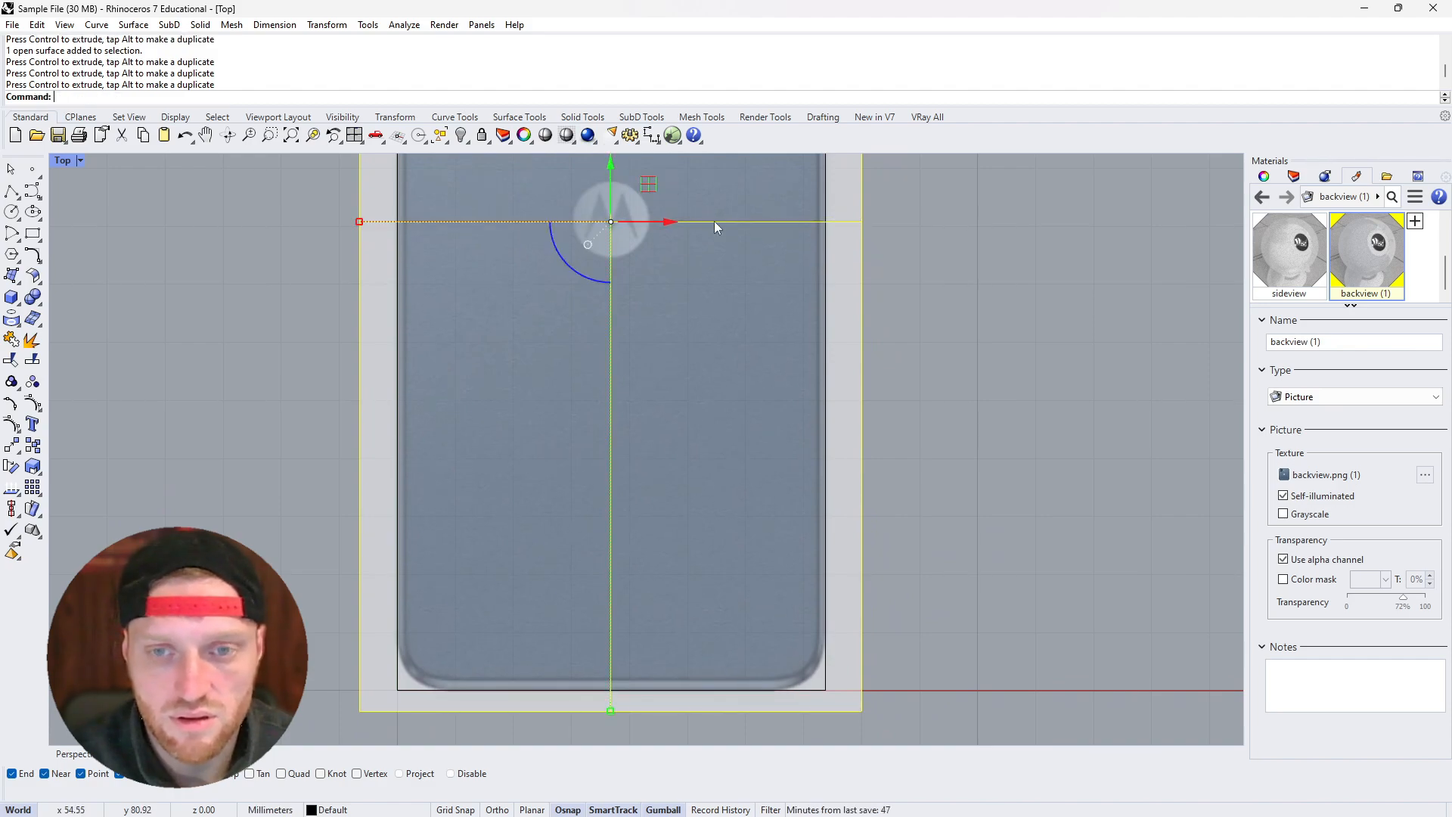
{"action": "left_click", "coordinate": [918, 297]}
{"action": "scroll", "coordinate": [760, 510], "scroll_direction": "down", "scroll_amount": 5}
{"action": "scroll", "coordinate": [714, 371], "scroll_direction": "up", "scroll_amount": 2}
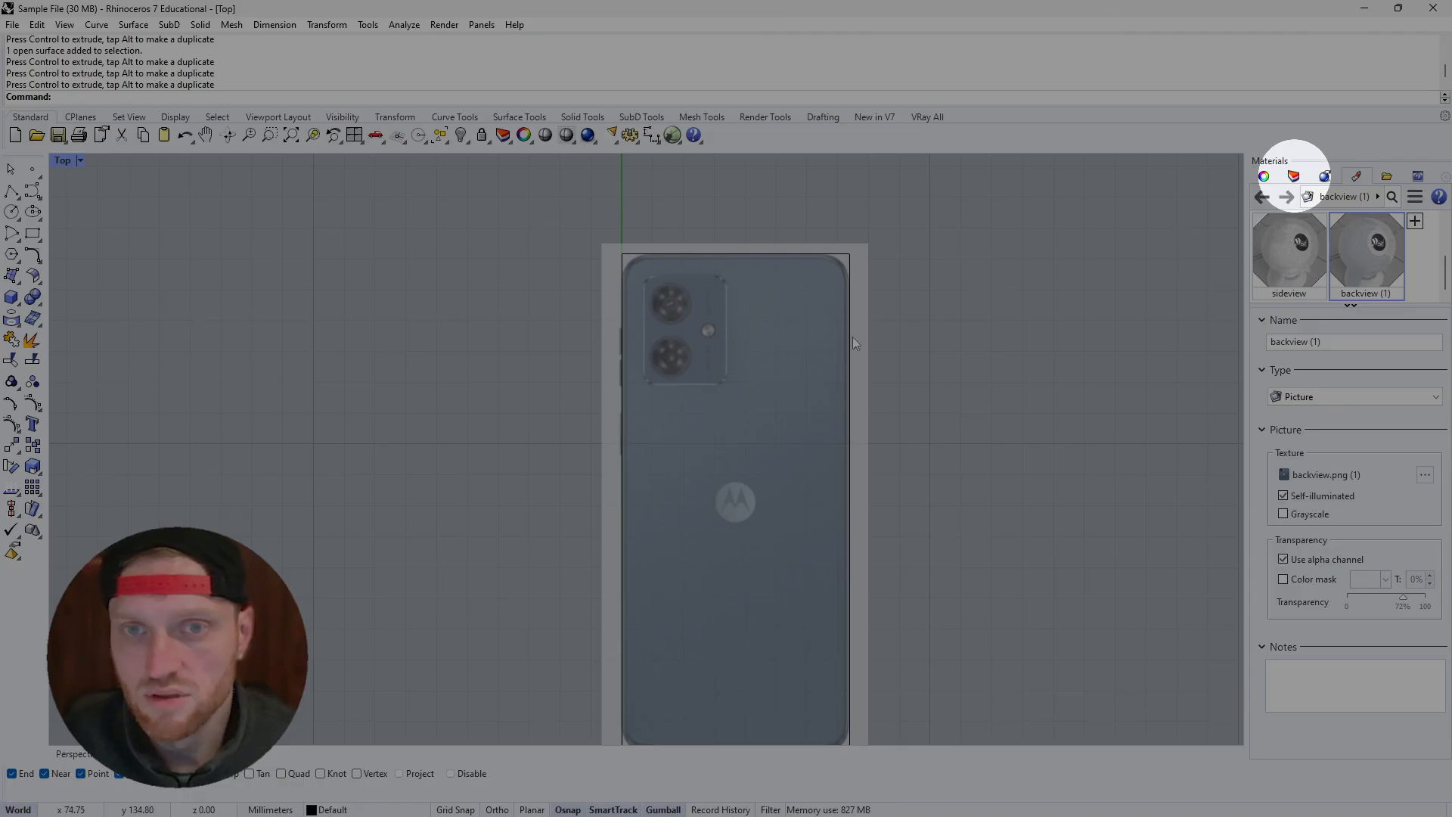
Display the layer list and create a new layer named Reference Images Real
{"action": "left_click", "coordinate": [833, 342]}
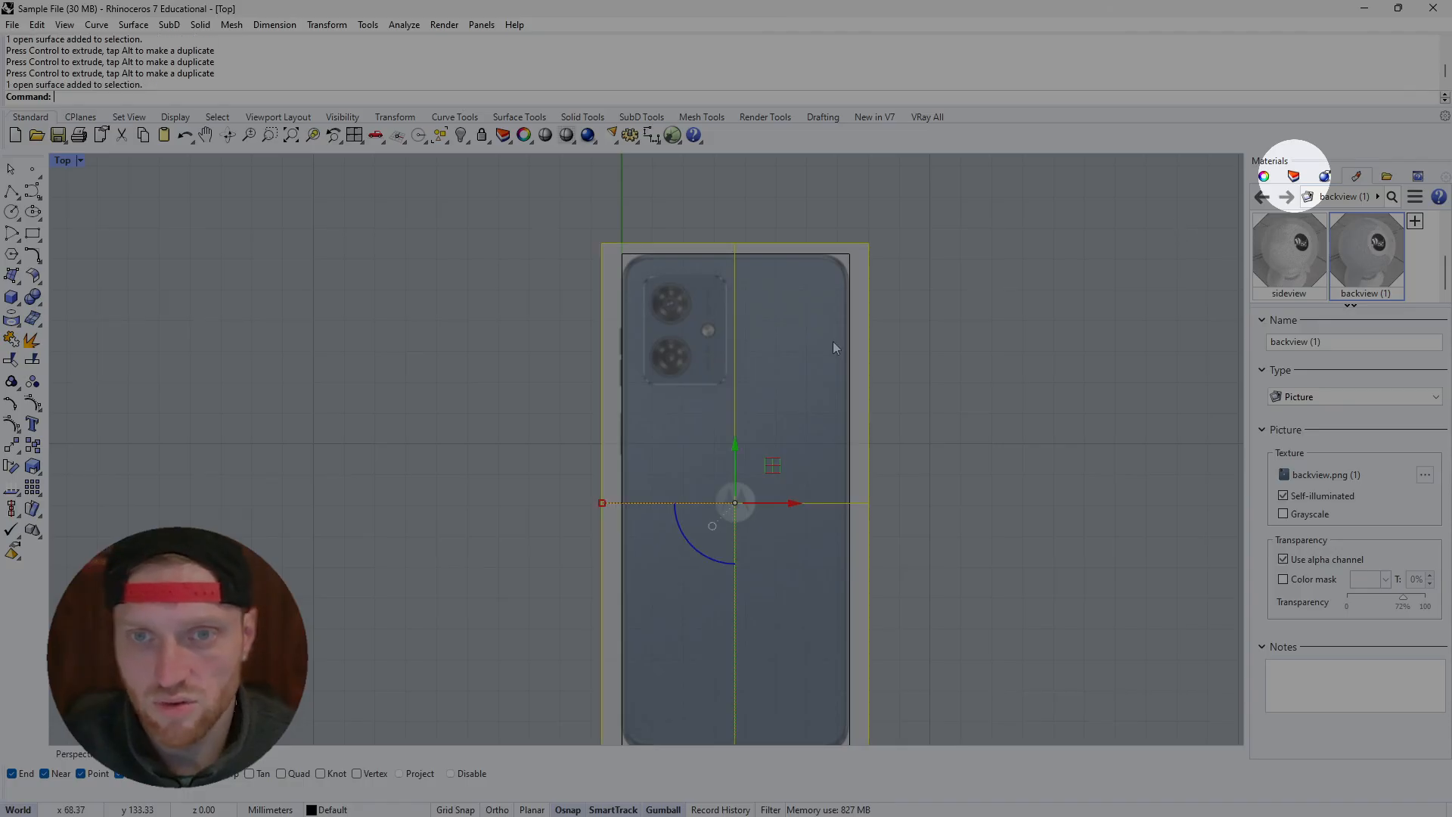
{"action": "left_click", "coordinate": [1263, 175]}
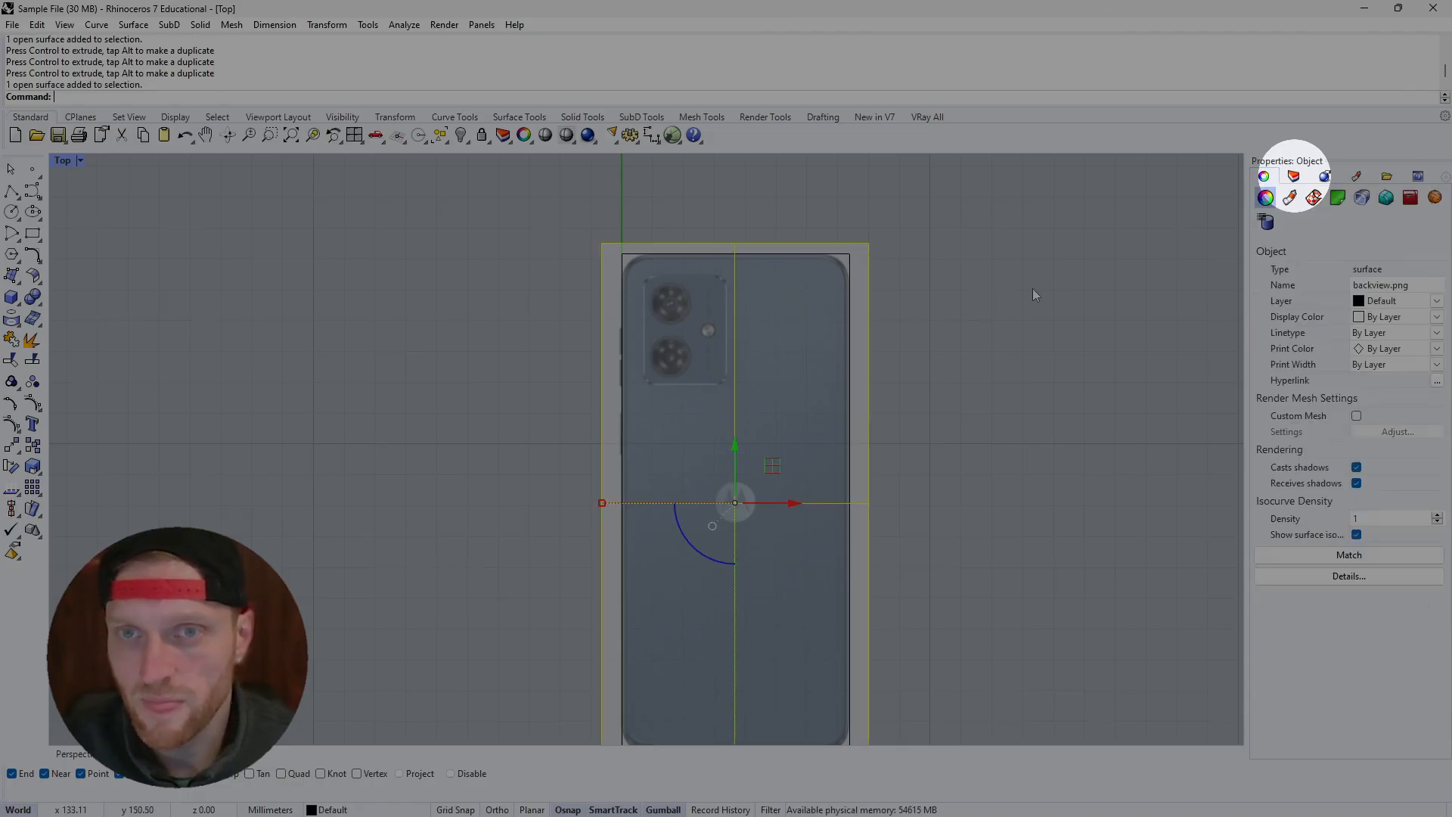
{"action": "left_click", "coordinate": [1295, 176]}
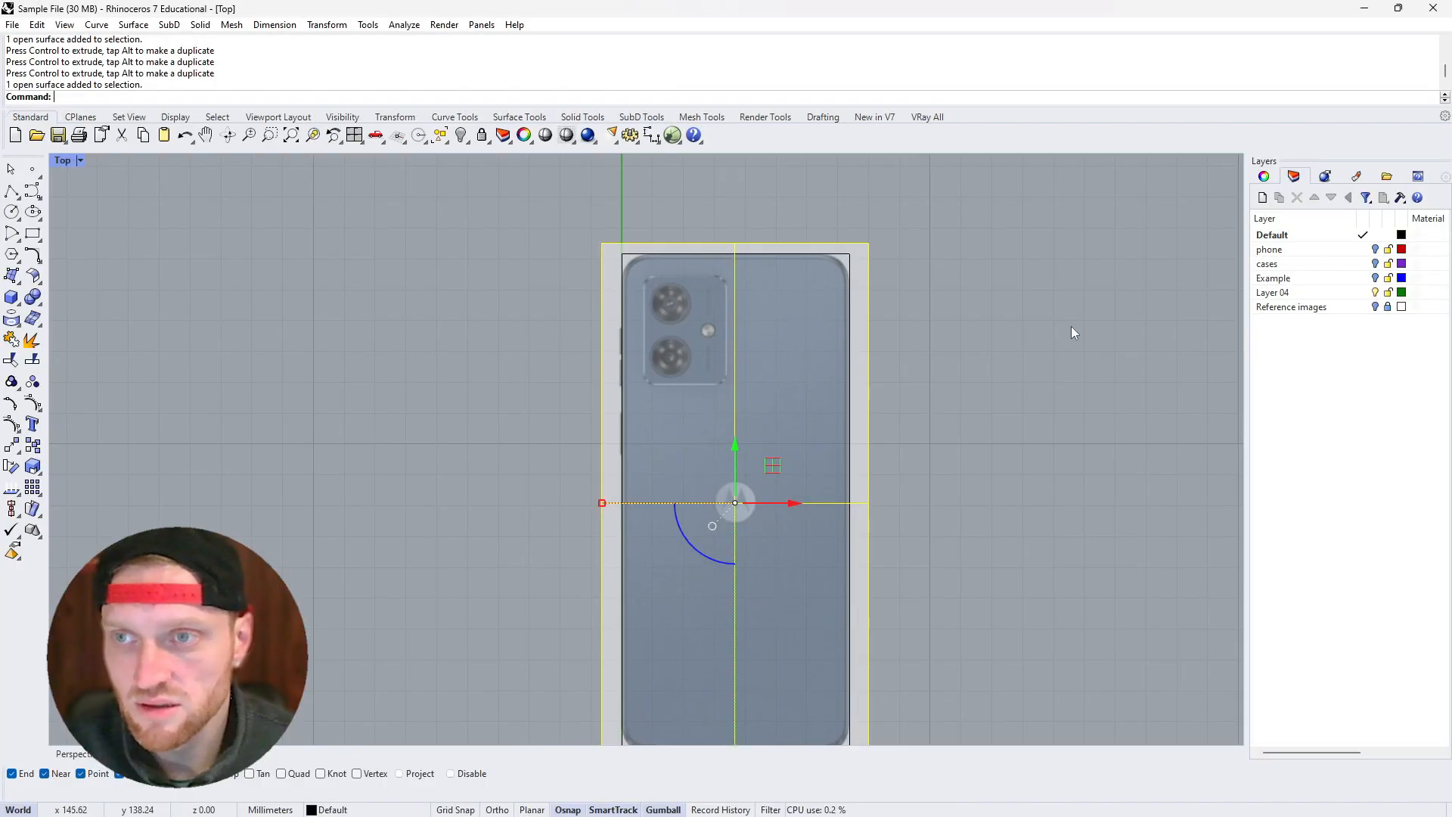
{"action": "left_click", "coordinate": [1071, 325]}
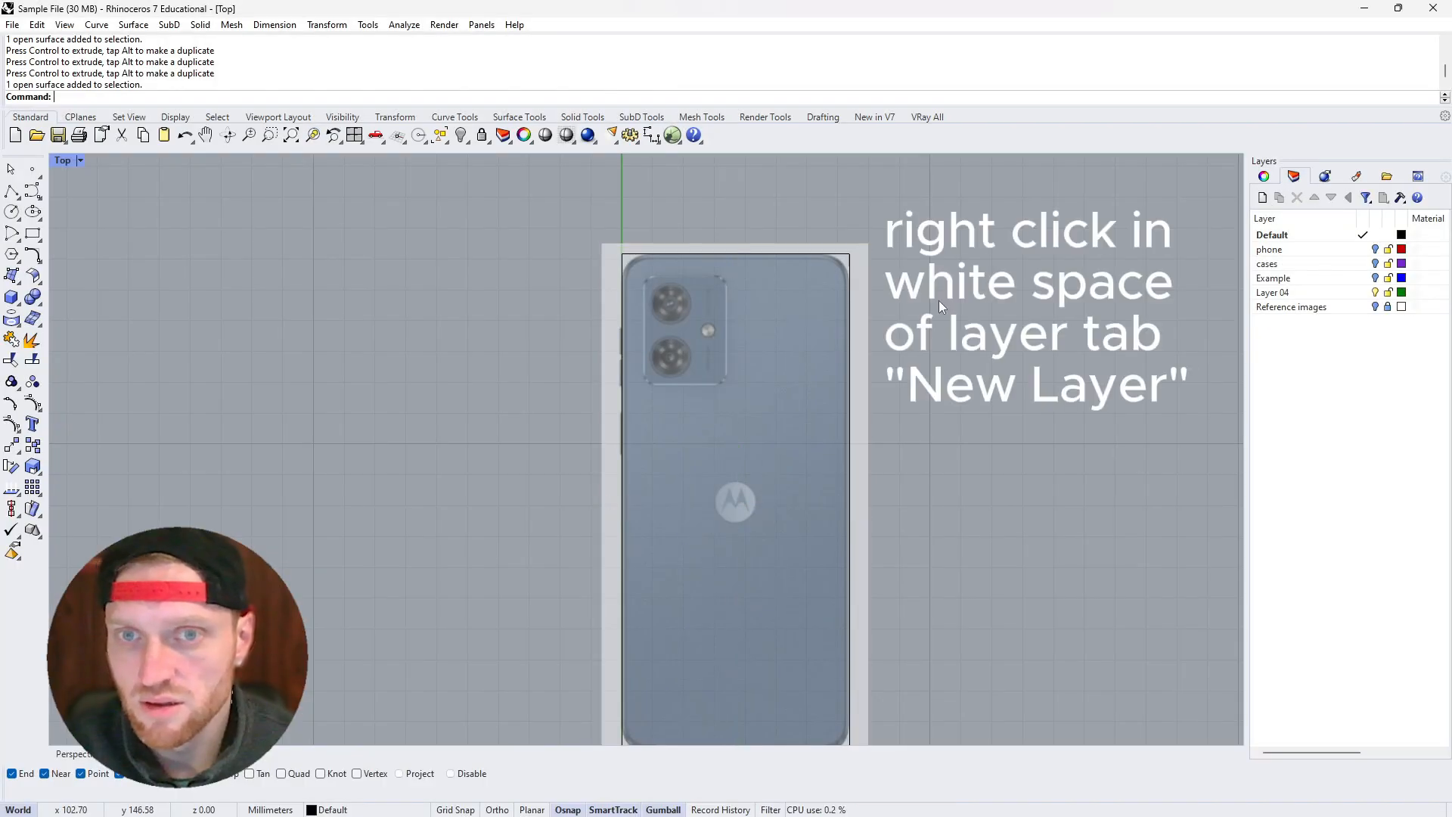
{"action": "right_click", "coordinate": [1293, 342]}
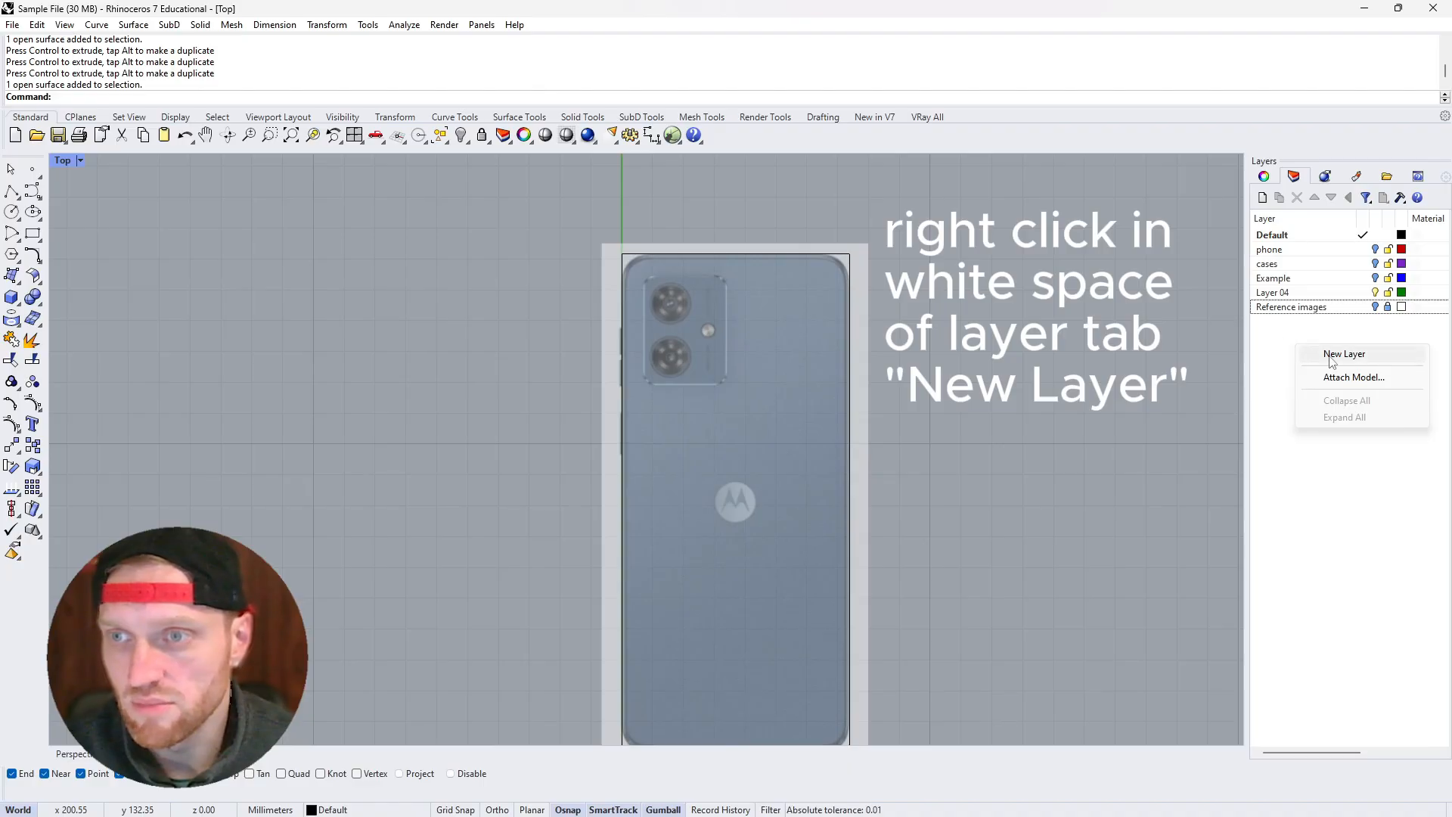
{"action": "left_click", "coordinate": [1308, 353]}
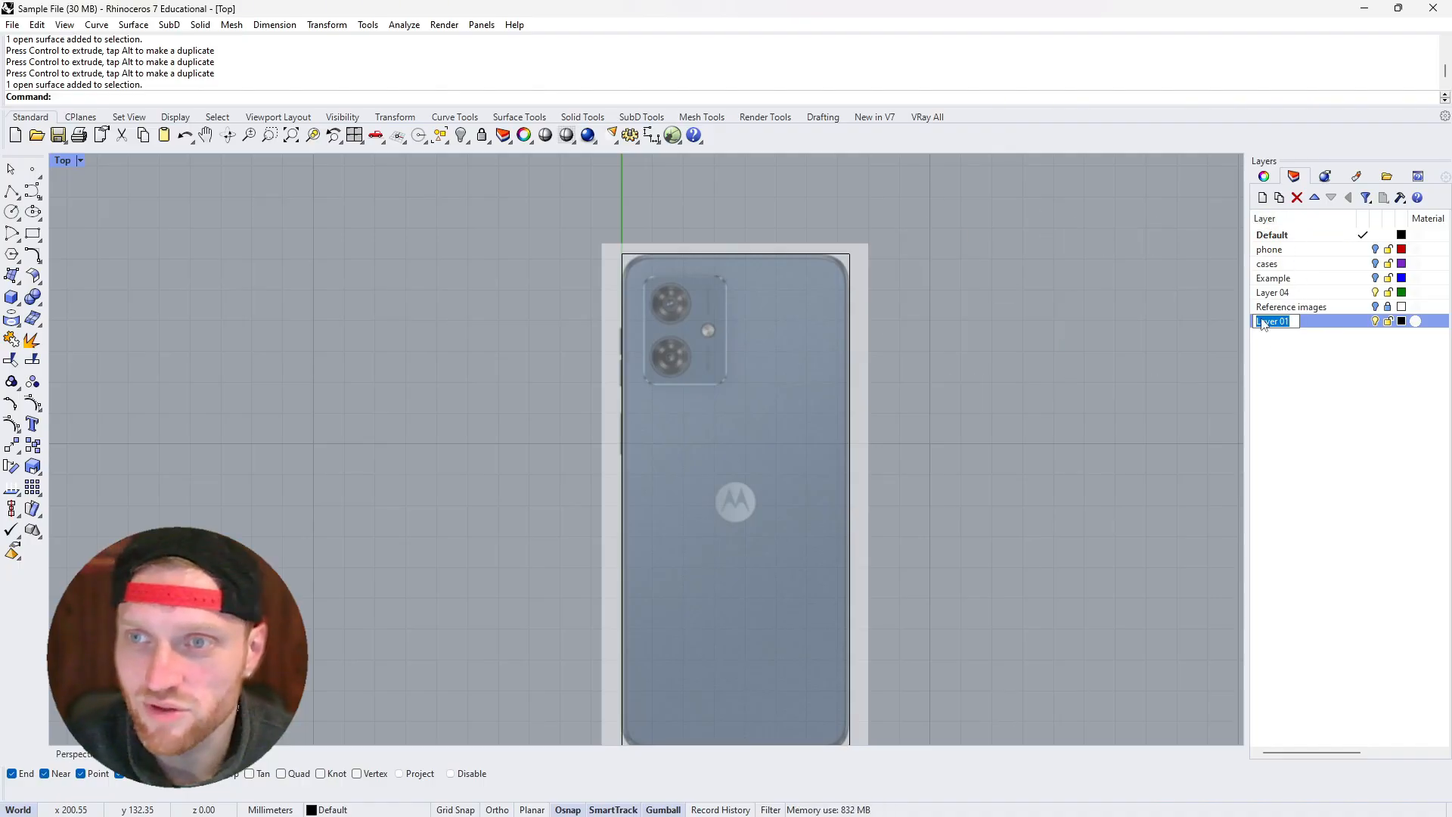
{"action": "type", "text": "R"}
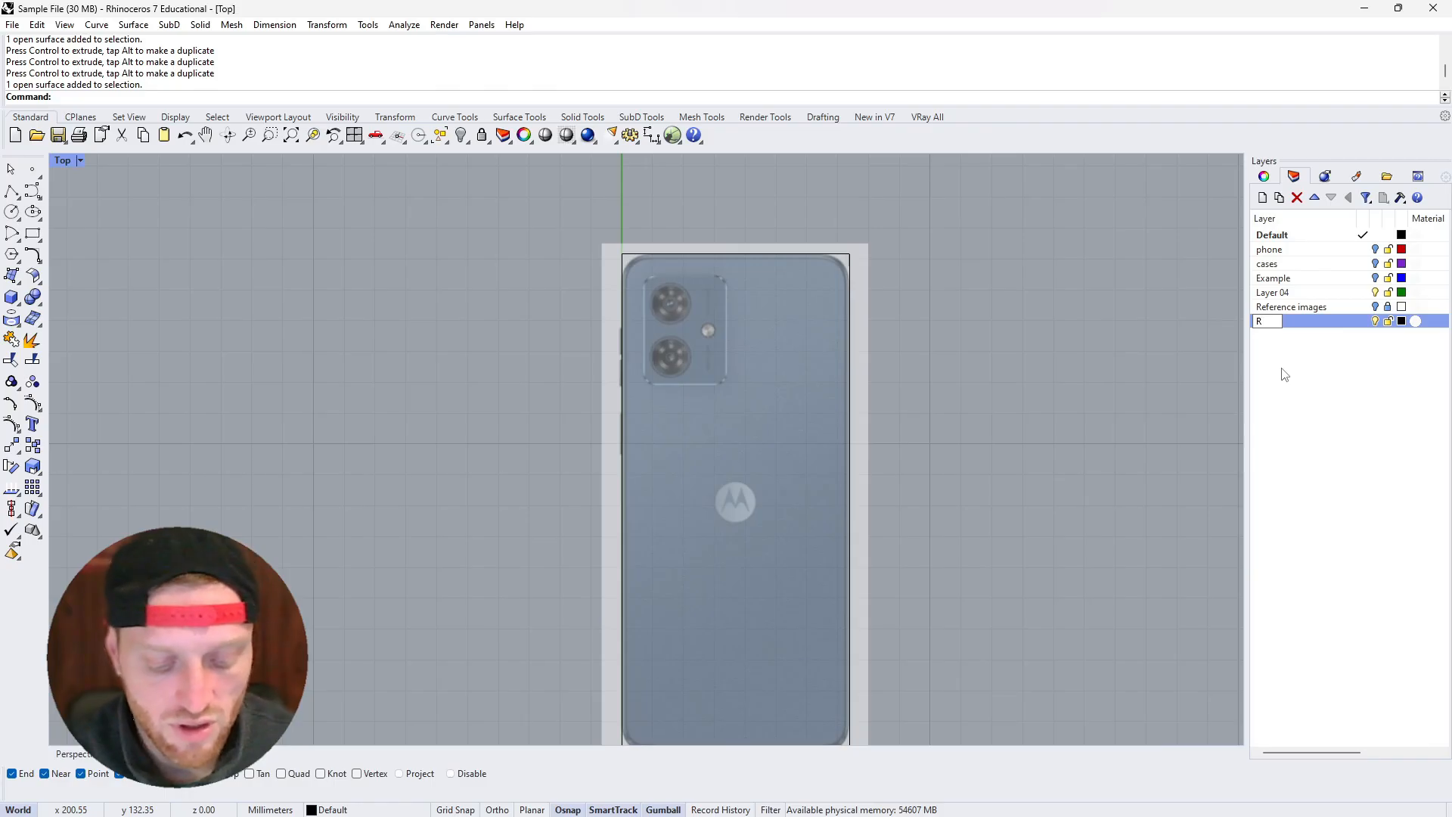
{"action": "type", "text": "eference Images"}
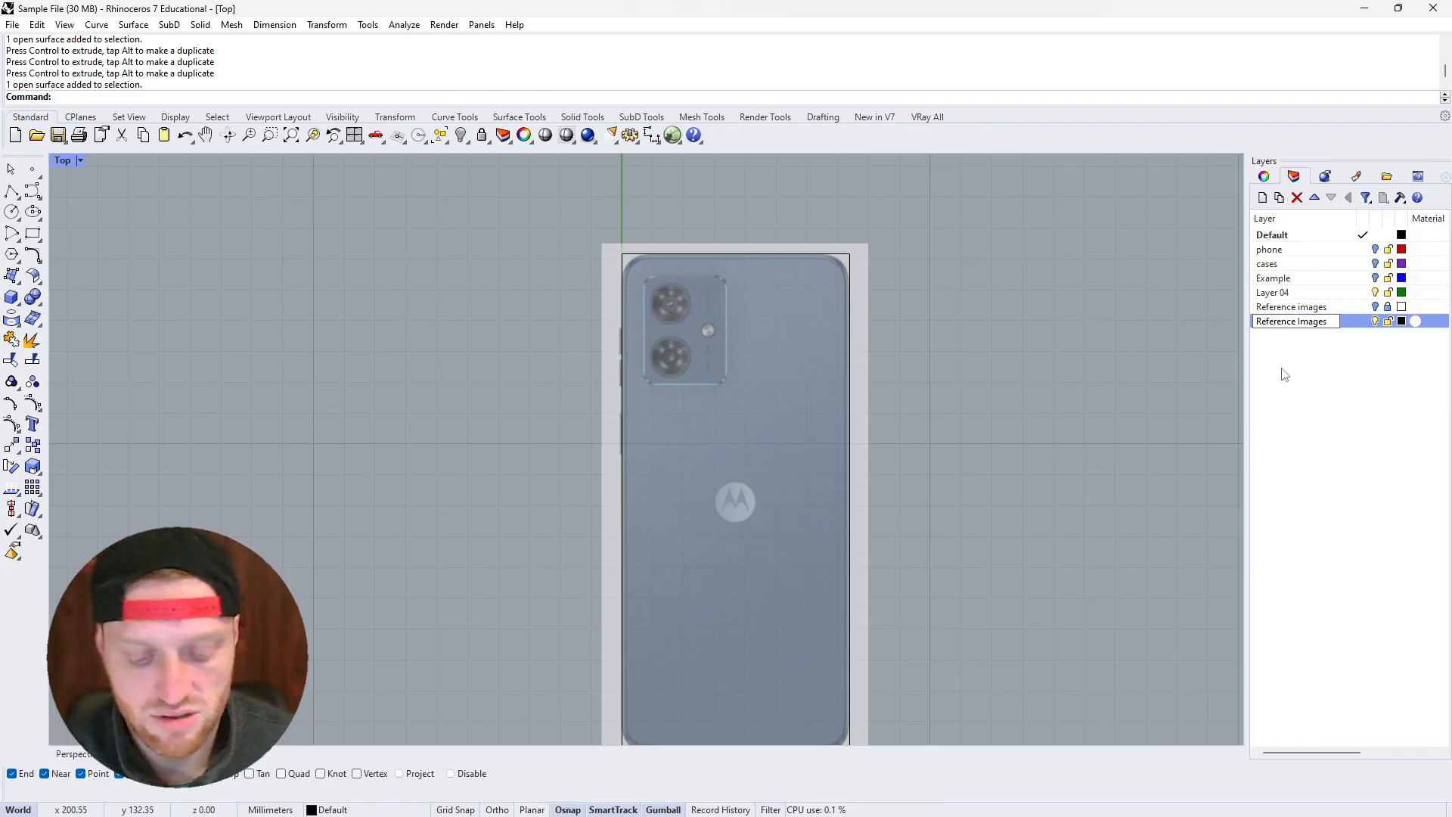
{"action": "type", "text": " Real"}
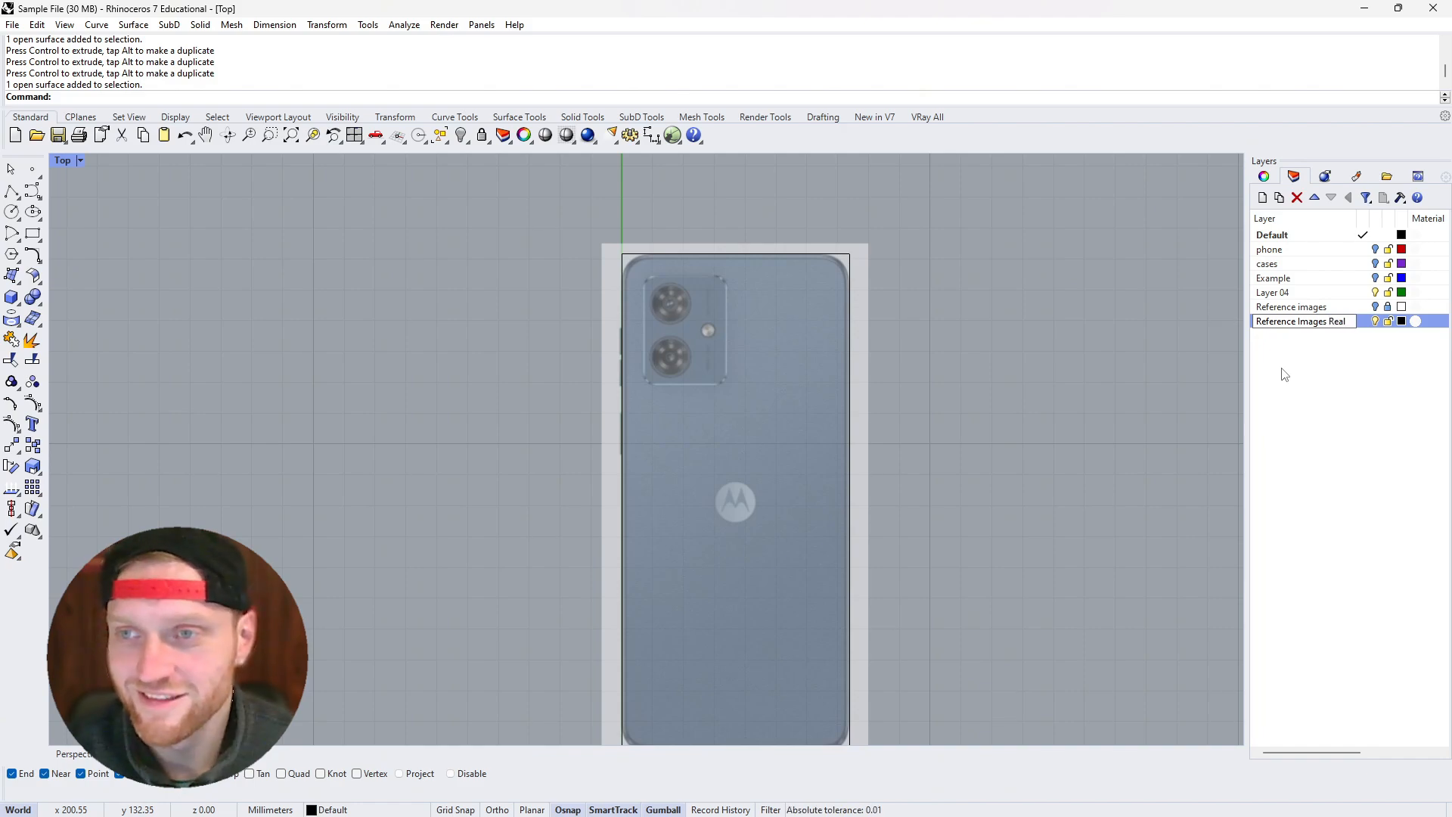
{"action": "key", "text": "Return"}
Select the phone picture and assign it to the Reference Images Real layer
{"action": "left_click", "coordinate": [788, 374]}
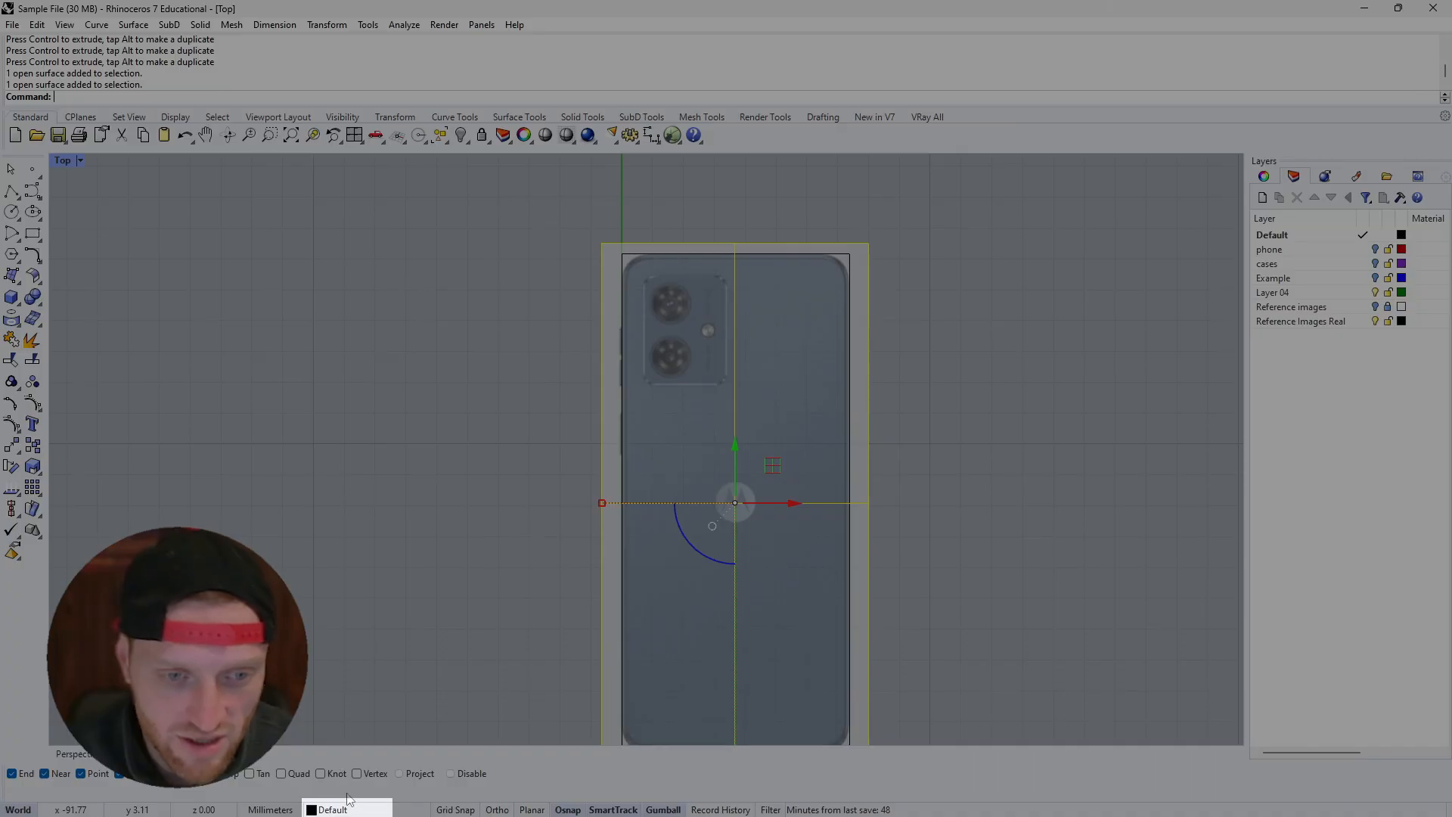
{"action": "left_click", "coordinate": [350, 810]}
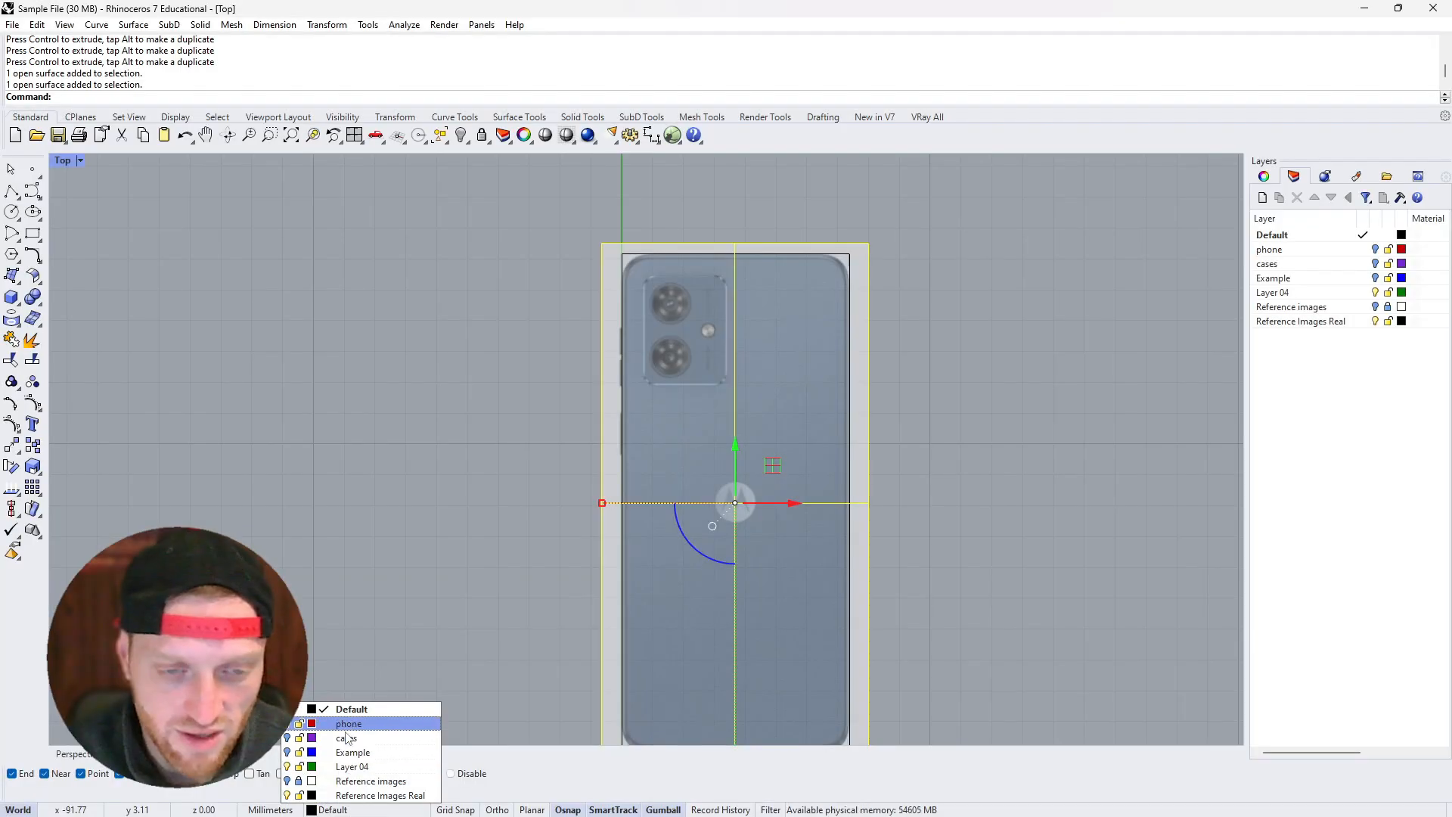
{"action": "left_click", "coordinate": [380, 795]}
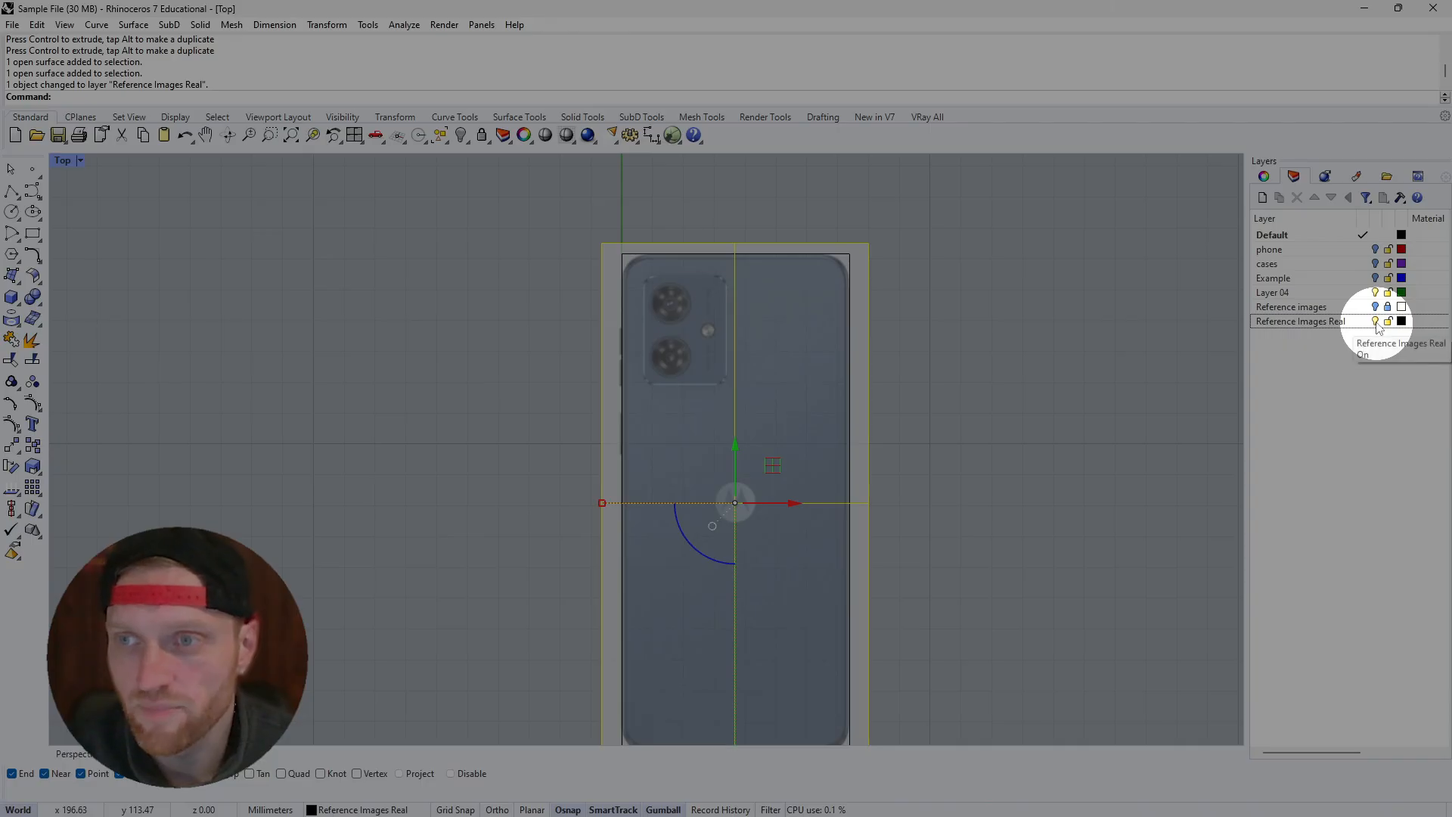
Hide and show the Reference Images Real layer a few times, leave it visible, and lock it
{"action": "left_click", "coordinate": [1375, 322]}
{"action": "left_click", "coordinate": [1376, 321]}
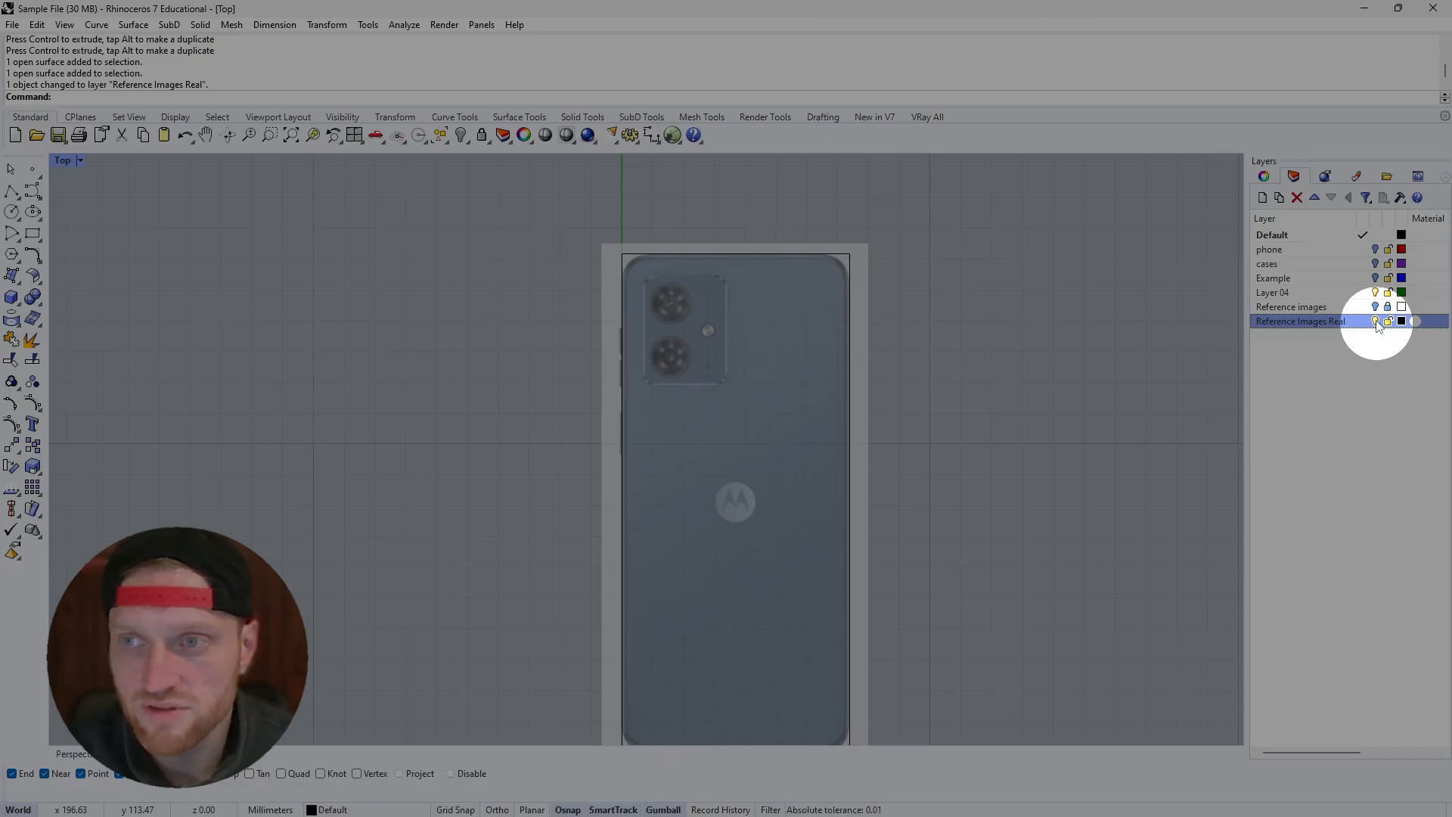
{"action": "left_click", "coordinate": [1376, 322]}
{"action": "left_click", "coordinate": [1376, 321]}
{"action": "left_click", "coordinate": [1375, 321]}
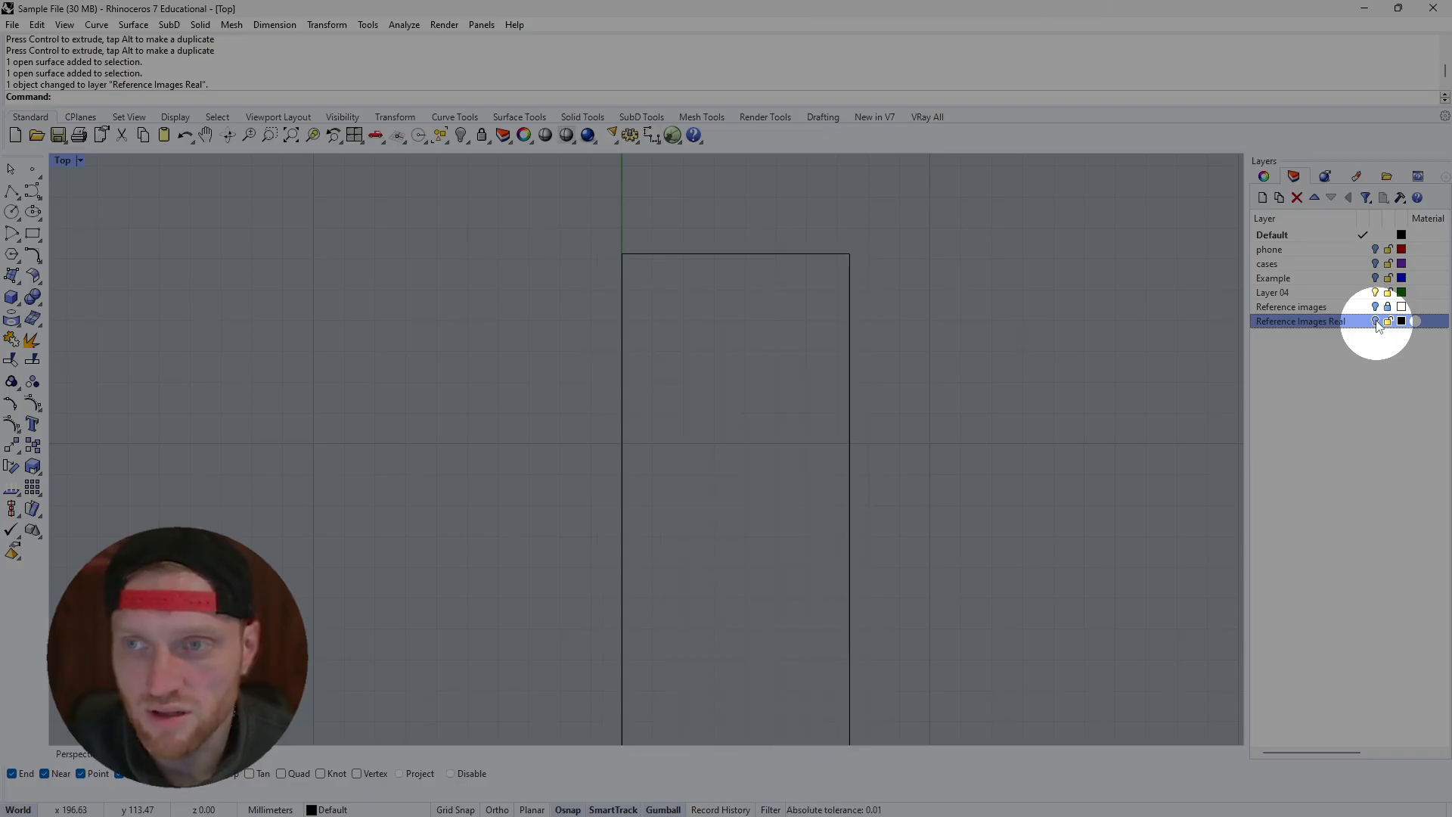
{"action": "left_click", "coordinate": [1376, 321]}
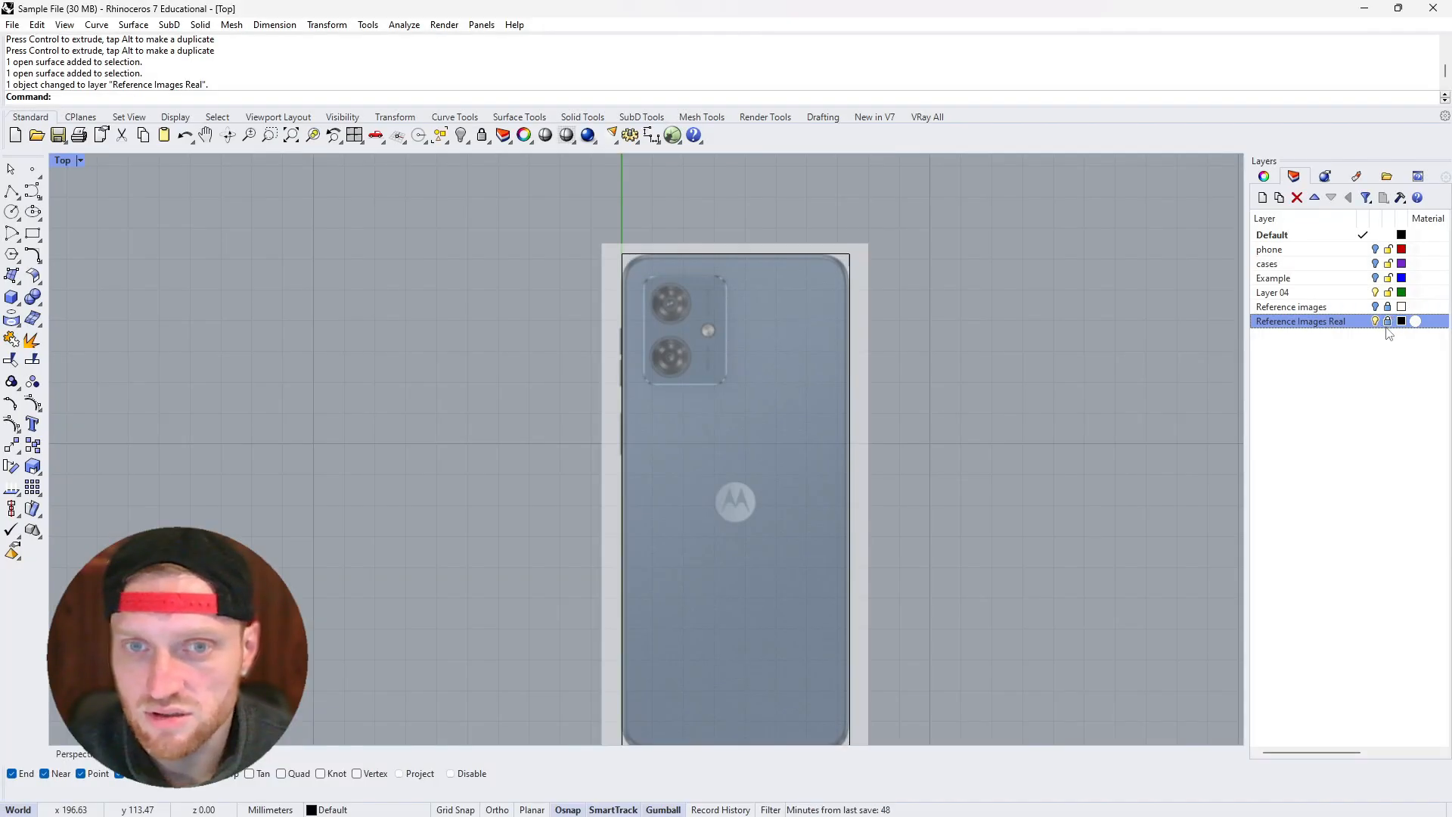
Test whether the picture on the locked layer can still be selected or moved, and view its fit in the rectangle
{"action": "left_click_drag", "start_coordinate": [762, 342], "coordinate": [871, 394]}
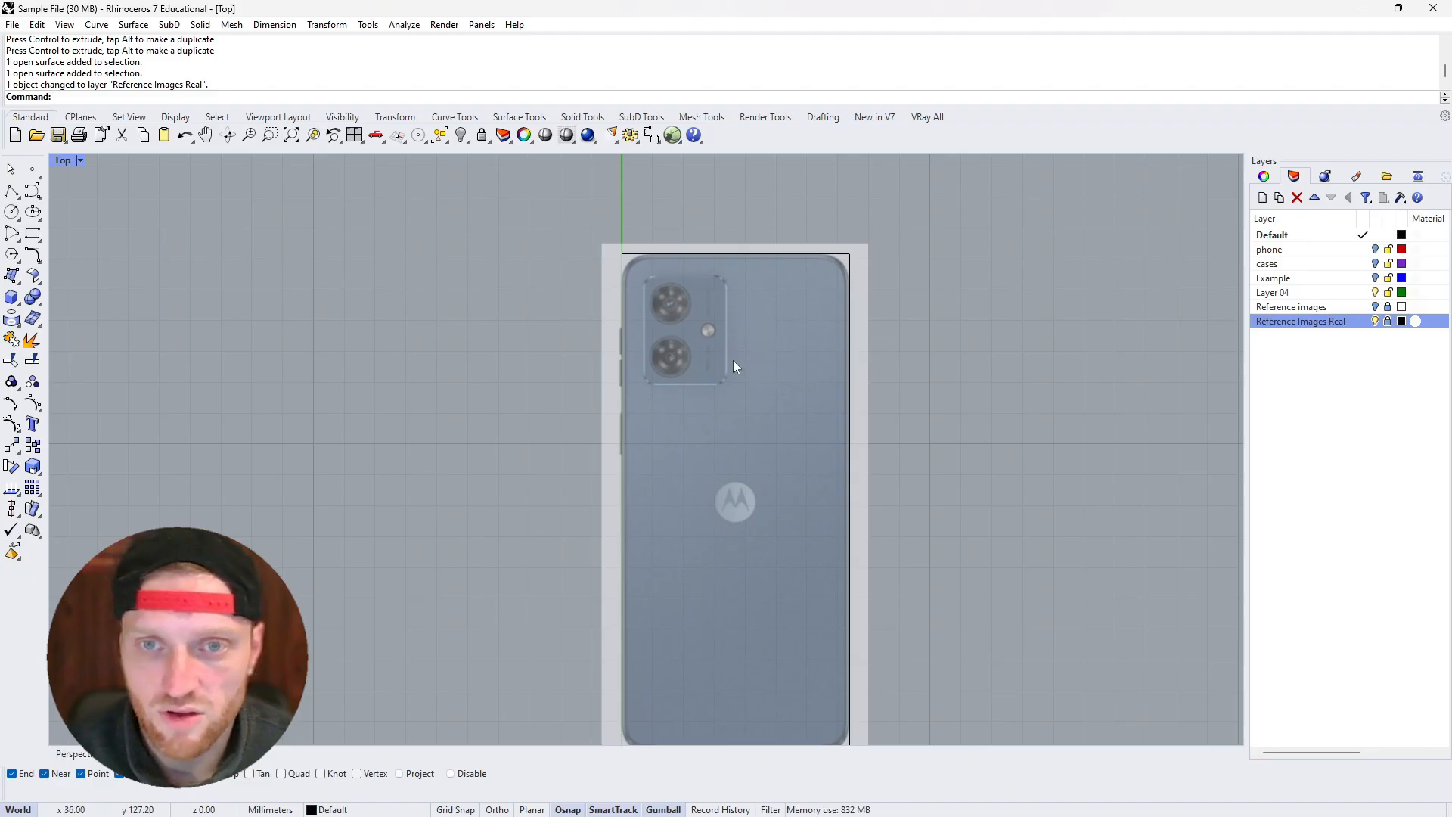
{"action": "left_click_drag", "start_coordinate": [568, 232], "coordinate": [1021, 432]}
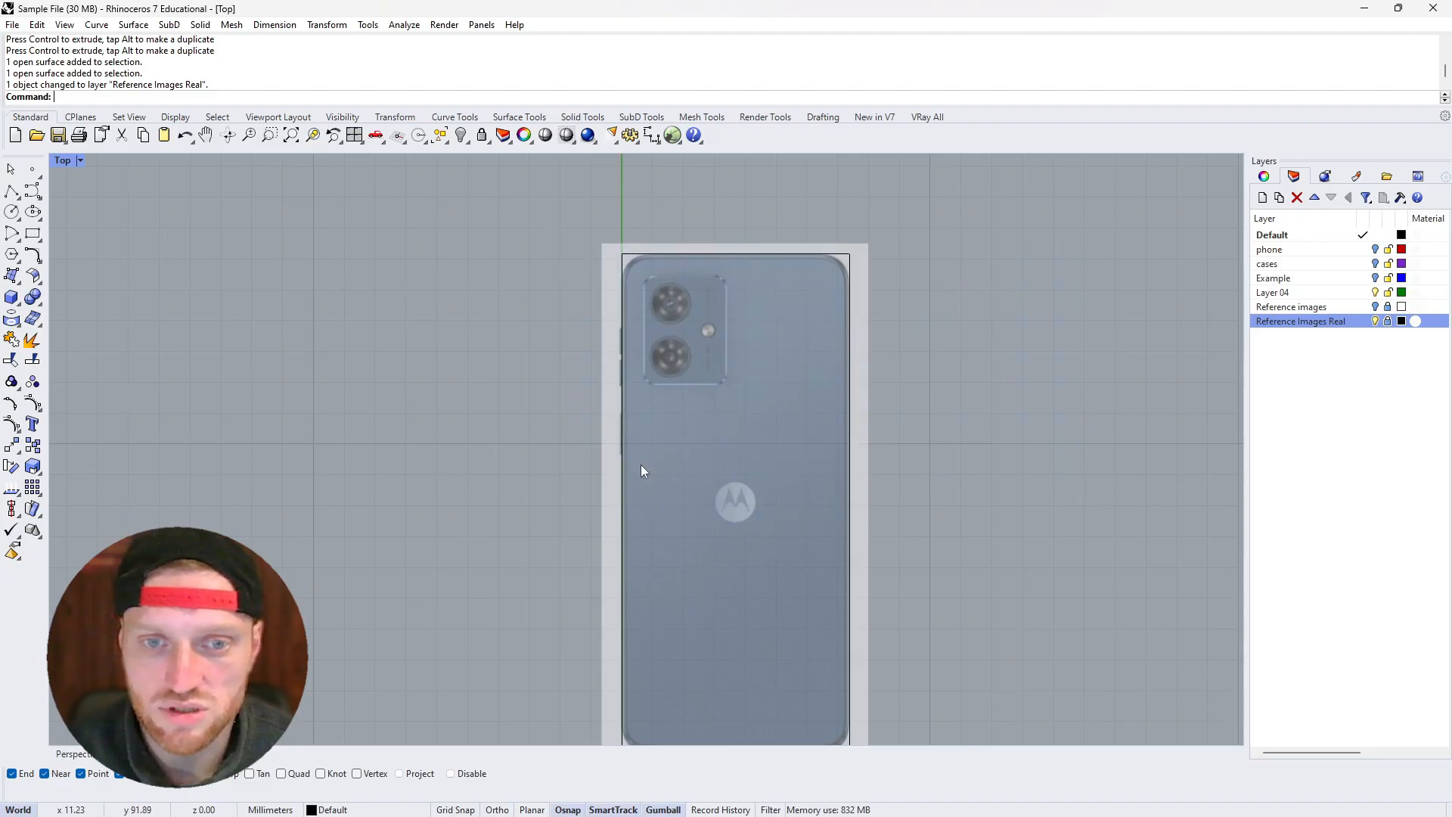
{"action": "right_click_drag", "start_coordinate": [553, 421], "coordinate": [518, 363]}
{"action": "scroll", "coordinate": [518, 365], "scroll_direction": "down", "scroll_amount": 4}
{"action": "right_click", "coordinate": [521, 368]}
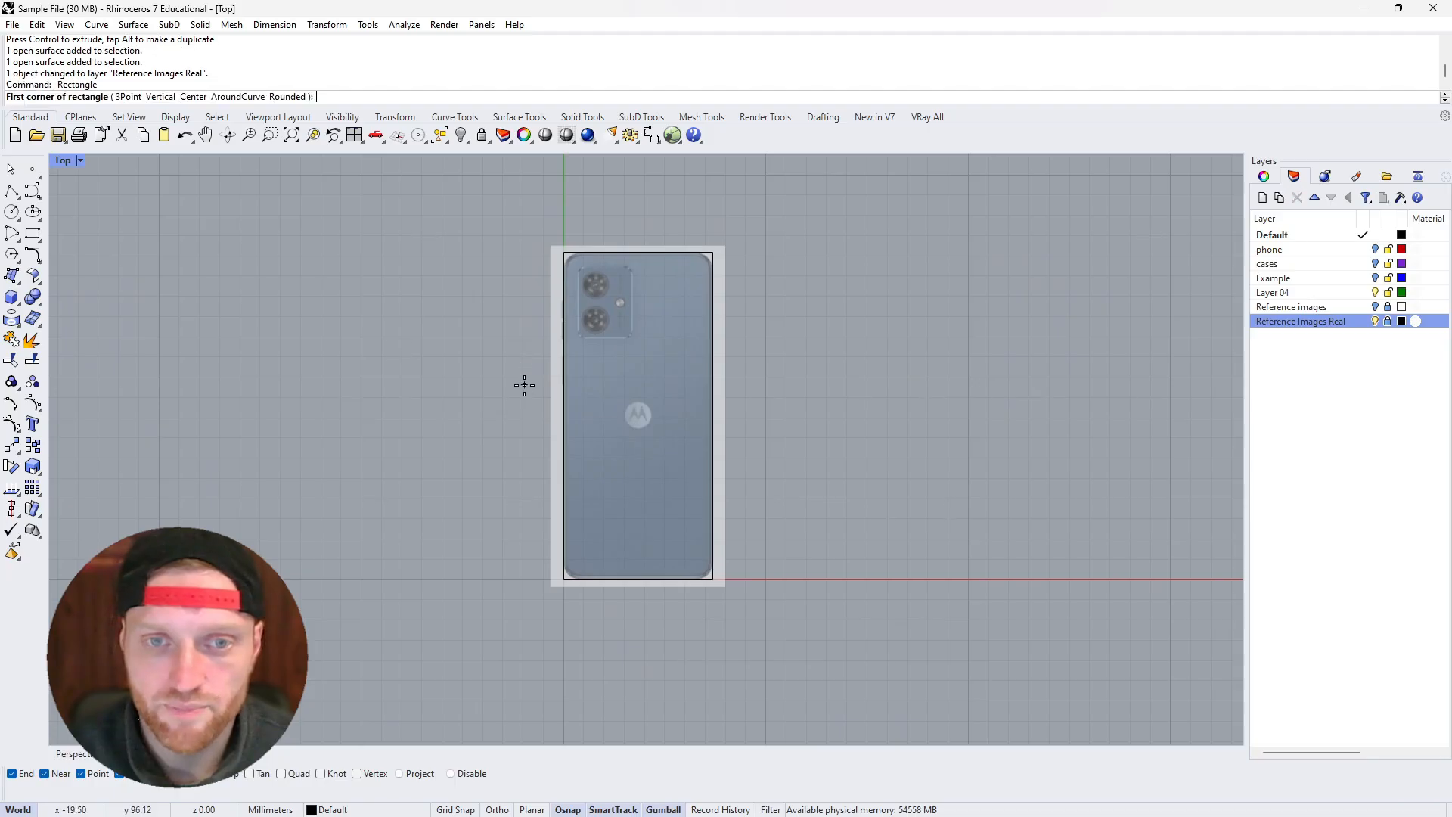
{"action": "key", "text": "Escape"}
{"action": "scroll", "coordinate": [579, 488], "scroll_direction": "up", "scroll_amount": 5}
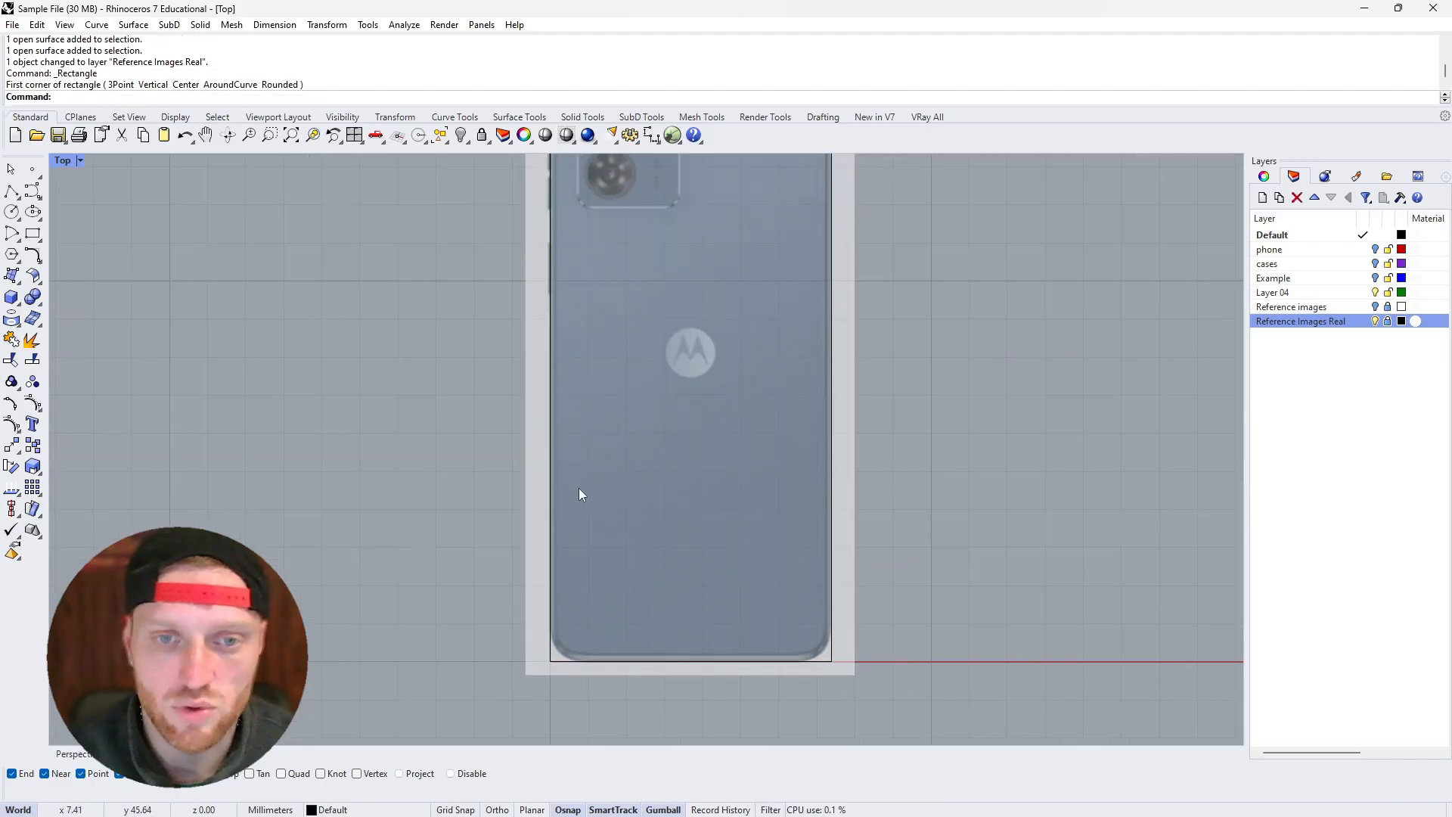
Switch to the Right viewport and frame the area around the origin
{"action": "scroll", "coordinate": [512, 532], "scroll_direction": "down", "scroll_amount": 3}
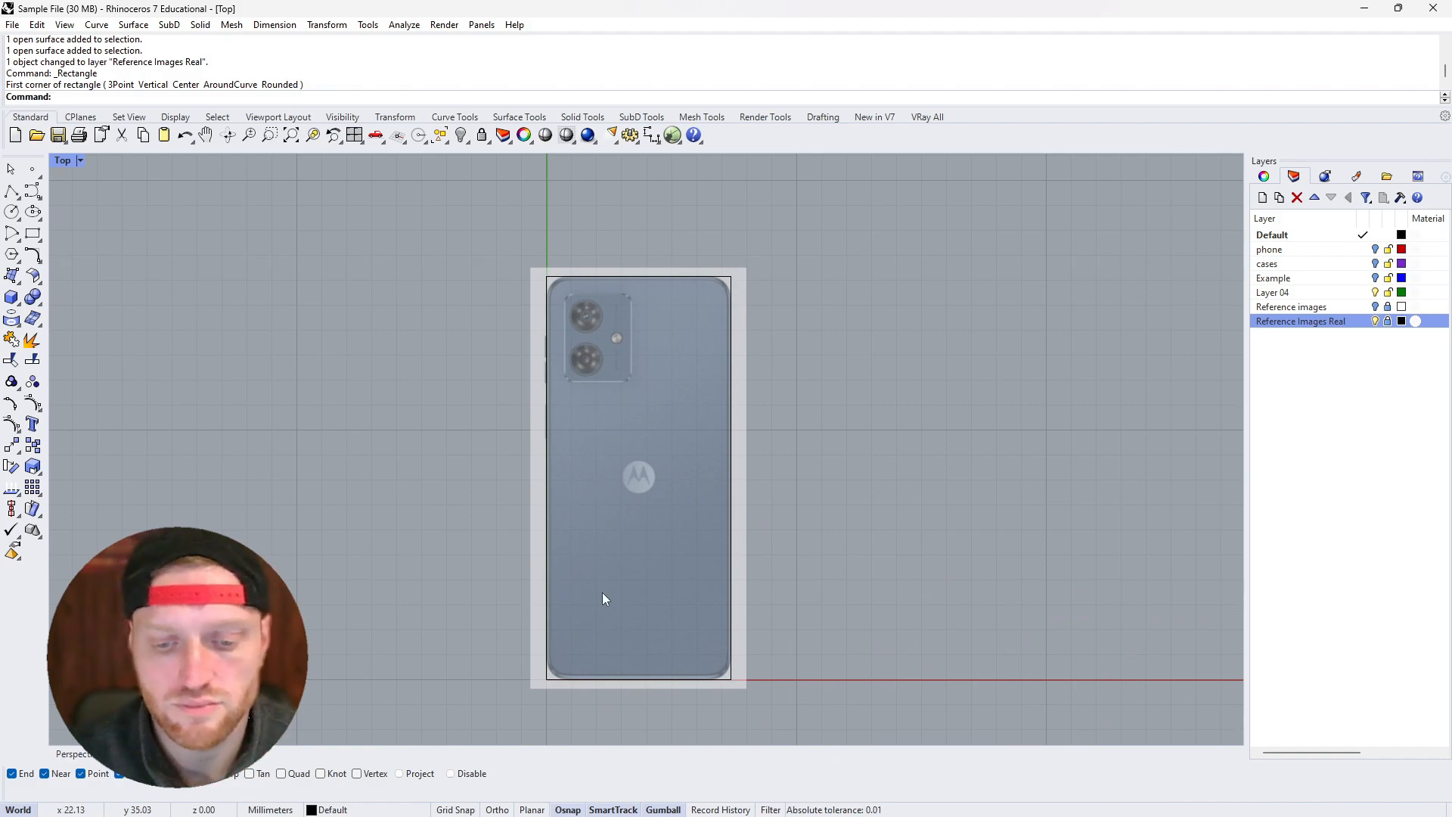
{"action": "mouse_move", "coordinate": [655, 497]}
{"action": "right_mouse_down"}
{"action": "mouse_move", "coordinate": [681, 525]}
{"action": "mouse_move", "coordinate": [675, 493]}
{"action": "right_mouse_up"}
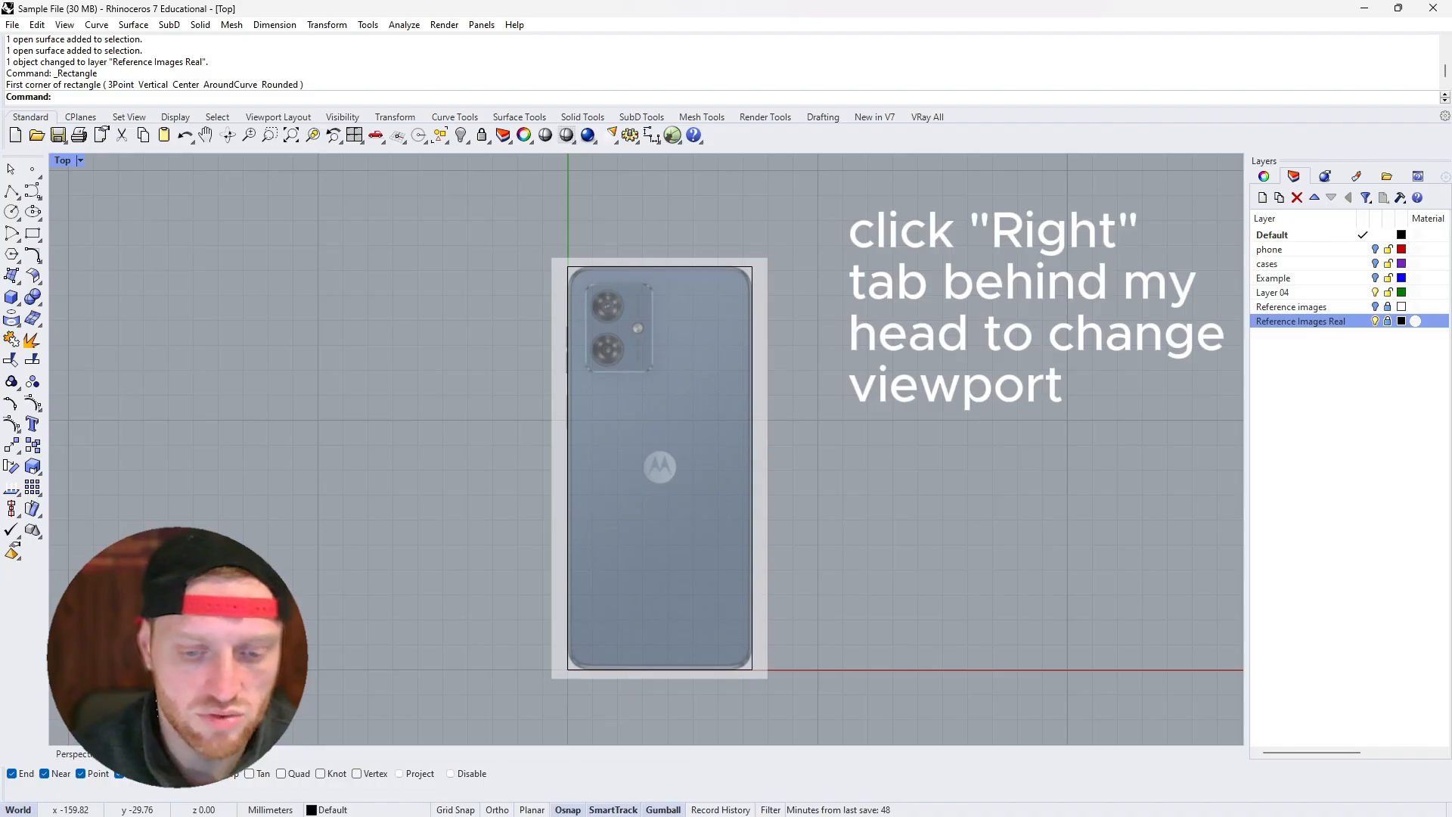
{"action": "left_click", "coordinate": [181, 754]}
{"action": "right_click_drag", "start_coordinate": [302, 484], "coordinate": [411, 593]}
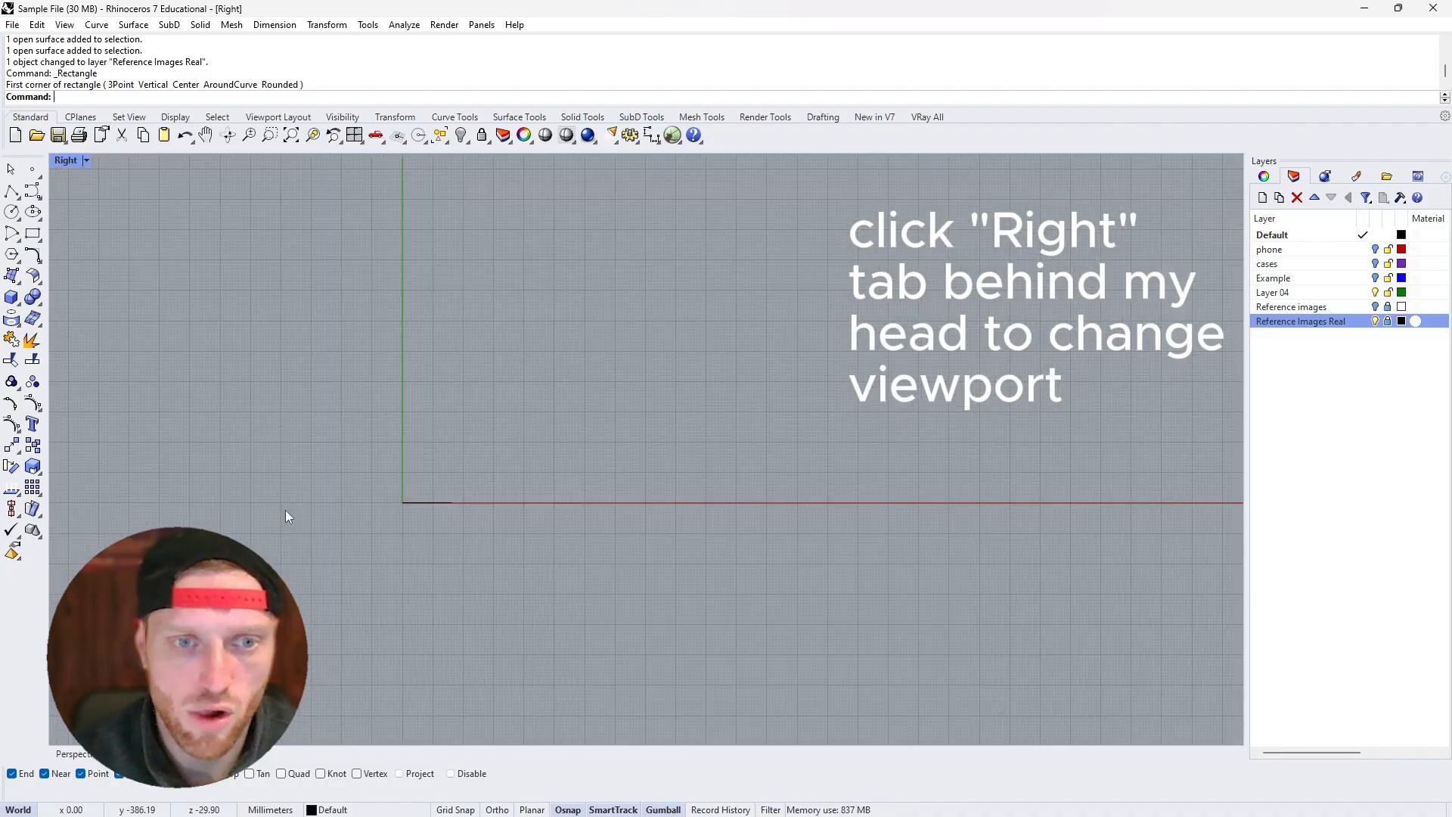
{"action": "scroll", "coordinate": [338, 532], "scroll_direction": "up", "scroll_amount": 10}
{"action": "scroll", "coordinate": [605, 424], "scroll_direction": "up", "scroll_amount": 10}
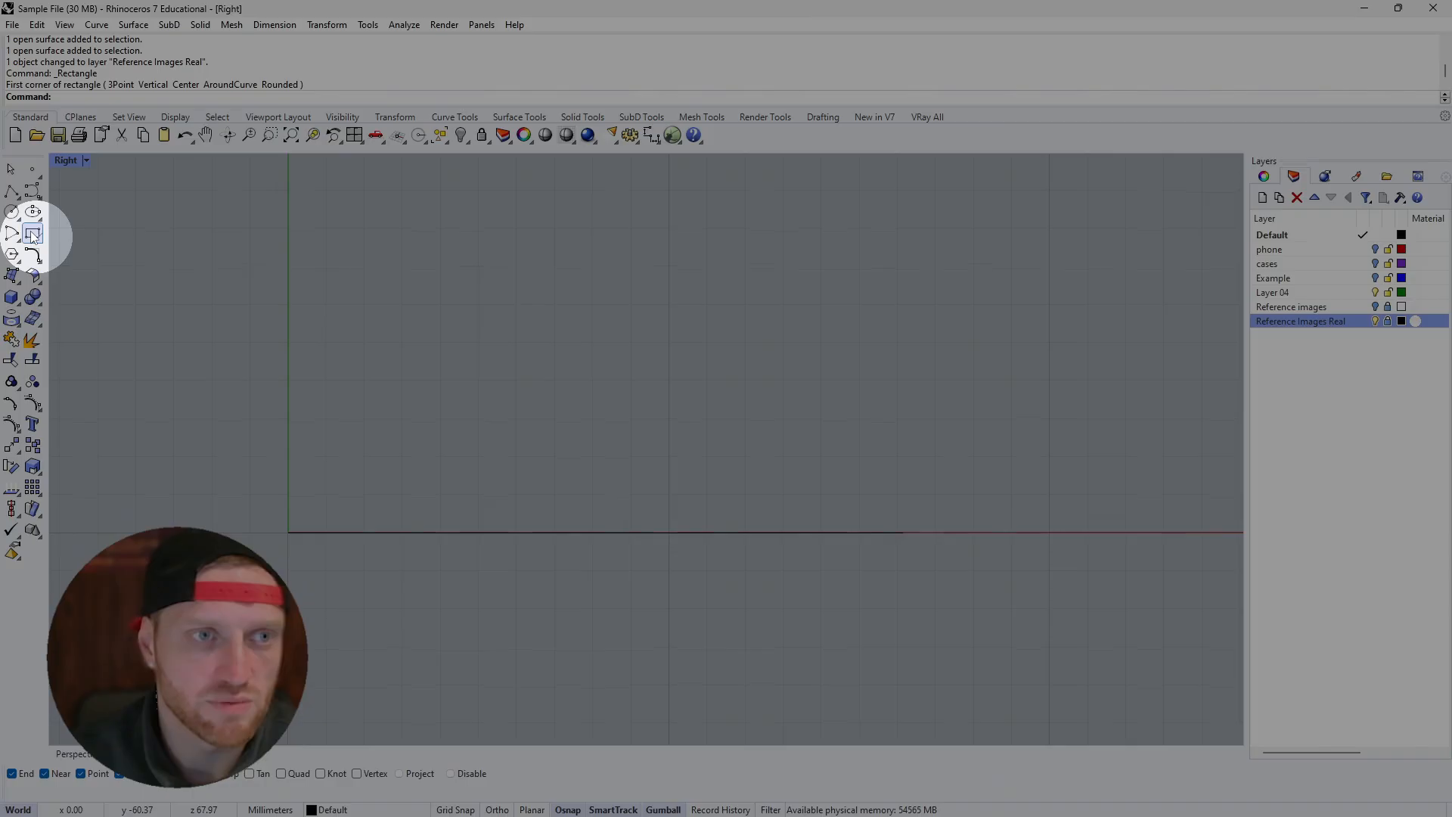
Draw a rectangle from the origin 0 with a length of 161.56 mm and a width of 7.99 mm
{"action": "left_click", "coordinate": [33, 236]}
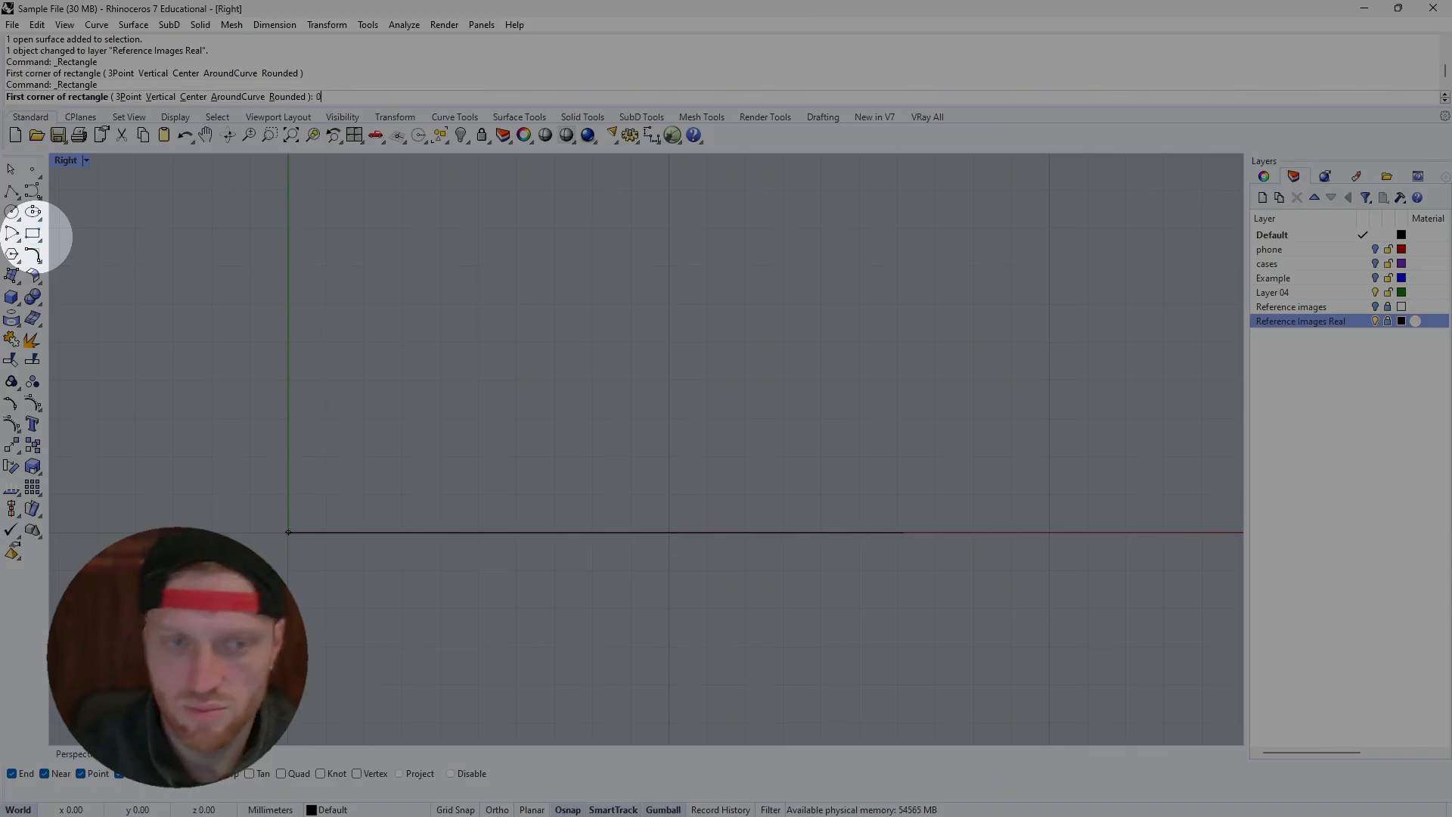
{"action": "type", "text": "0"}
{"action": "key", "text": "Return"}
{"action": "type", "text": "1"}
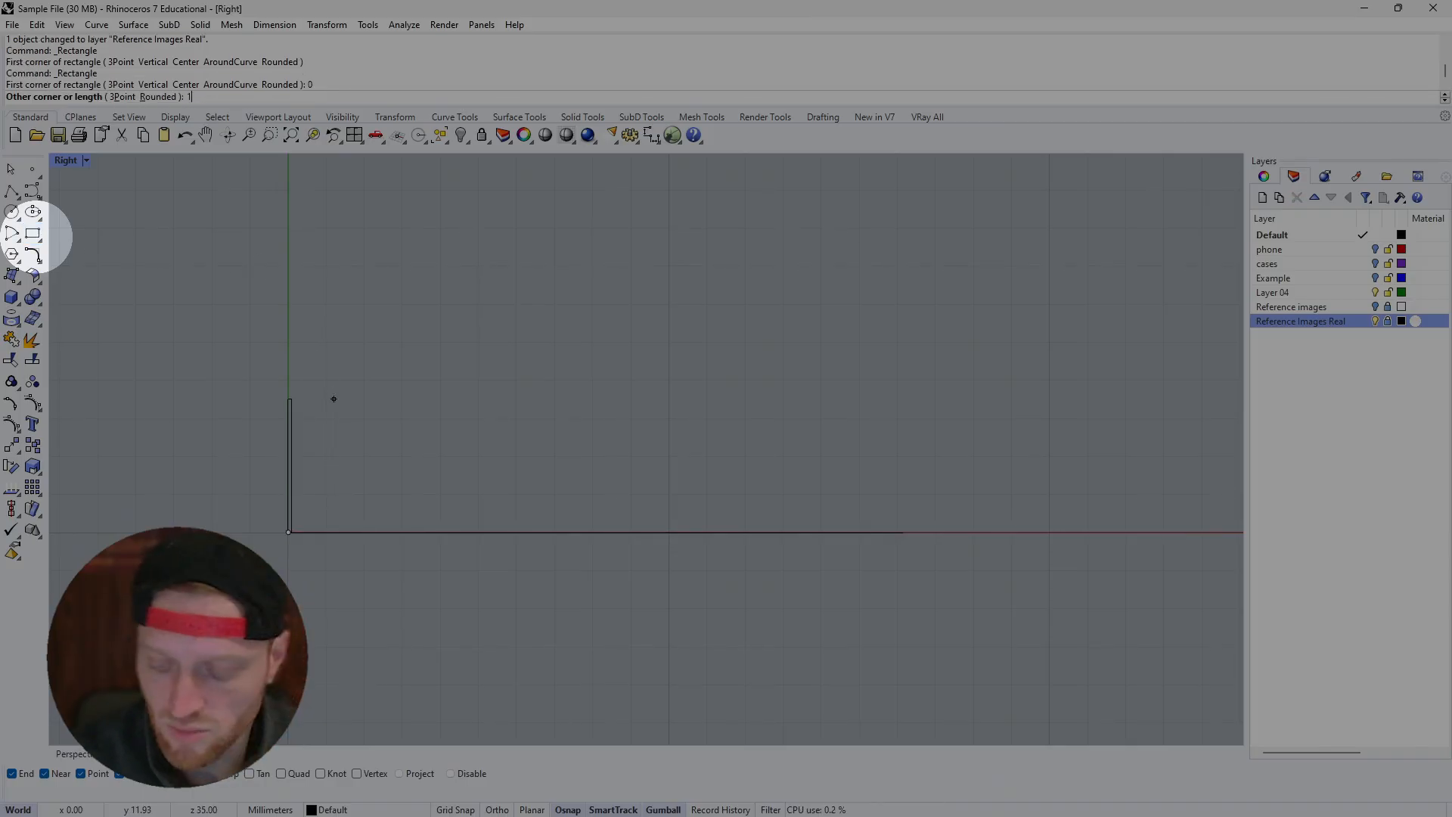
{"action": "type", "text": "61.56"}
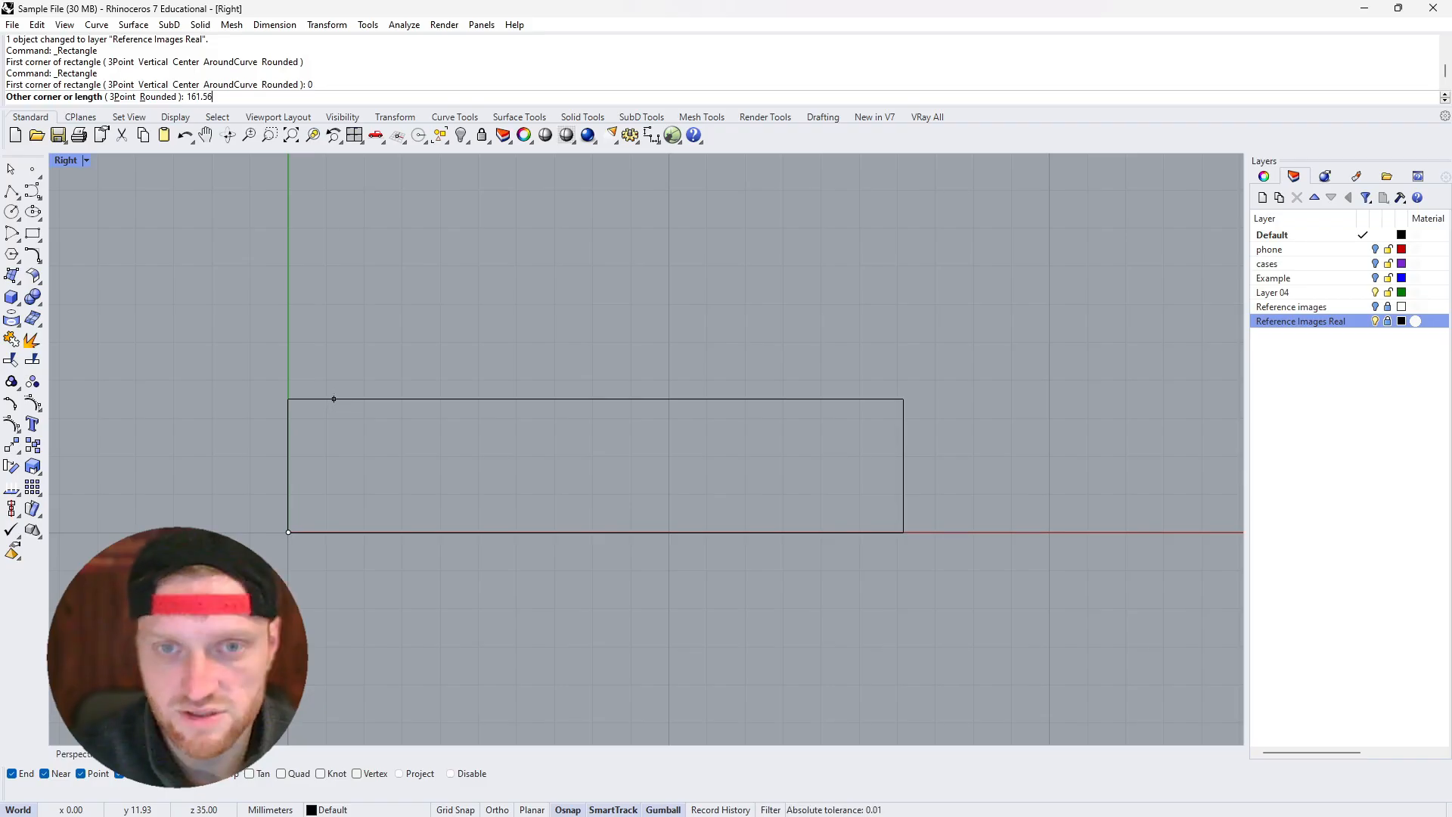
{"action": "key", "text": "Return"}
{"action": "type", "text": "7."}
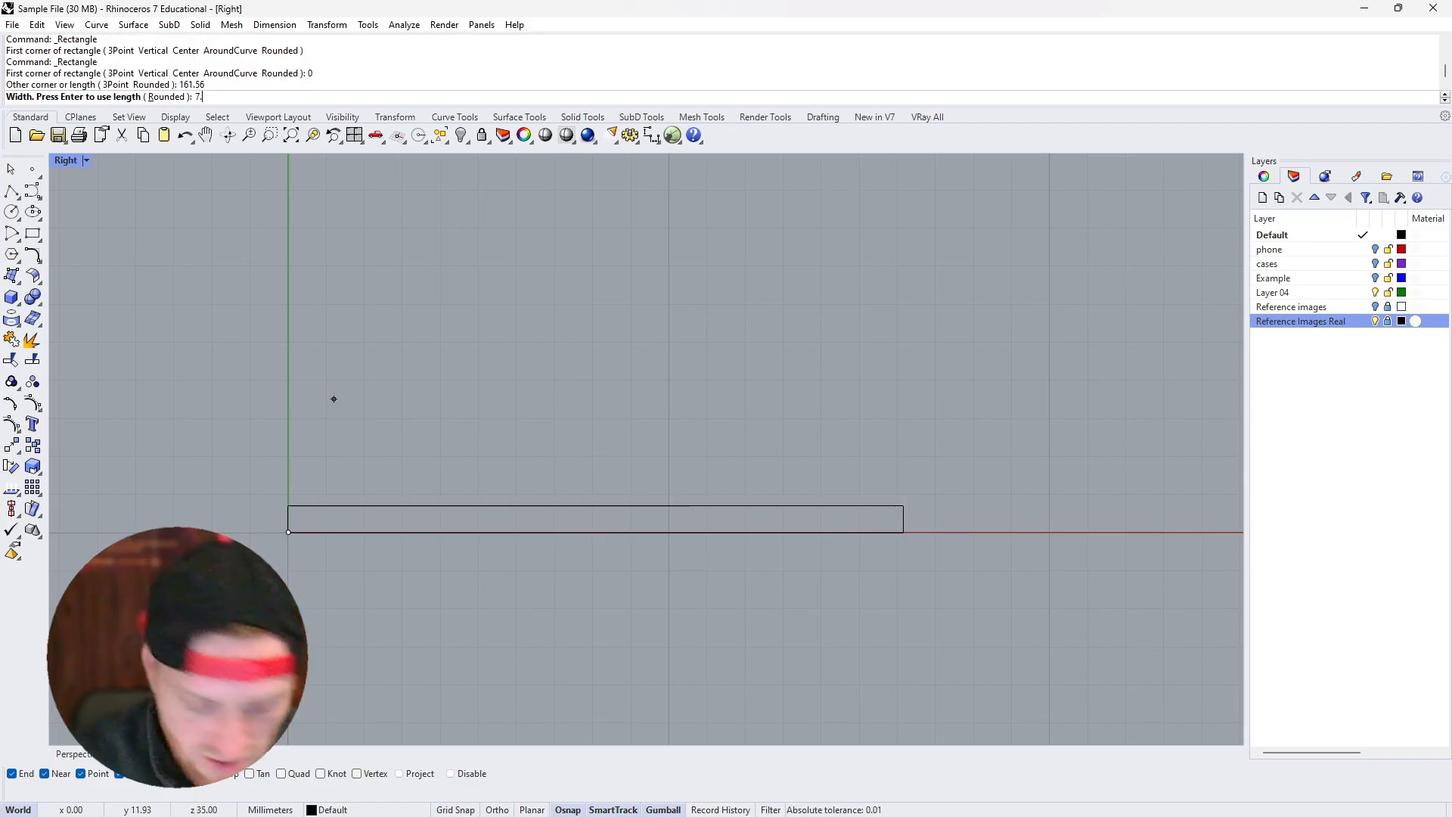
{"action": "type", "text": "99"}
{"action": "key", "text": "Return"}
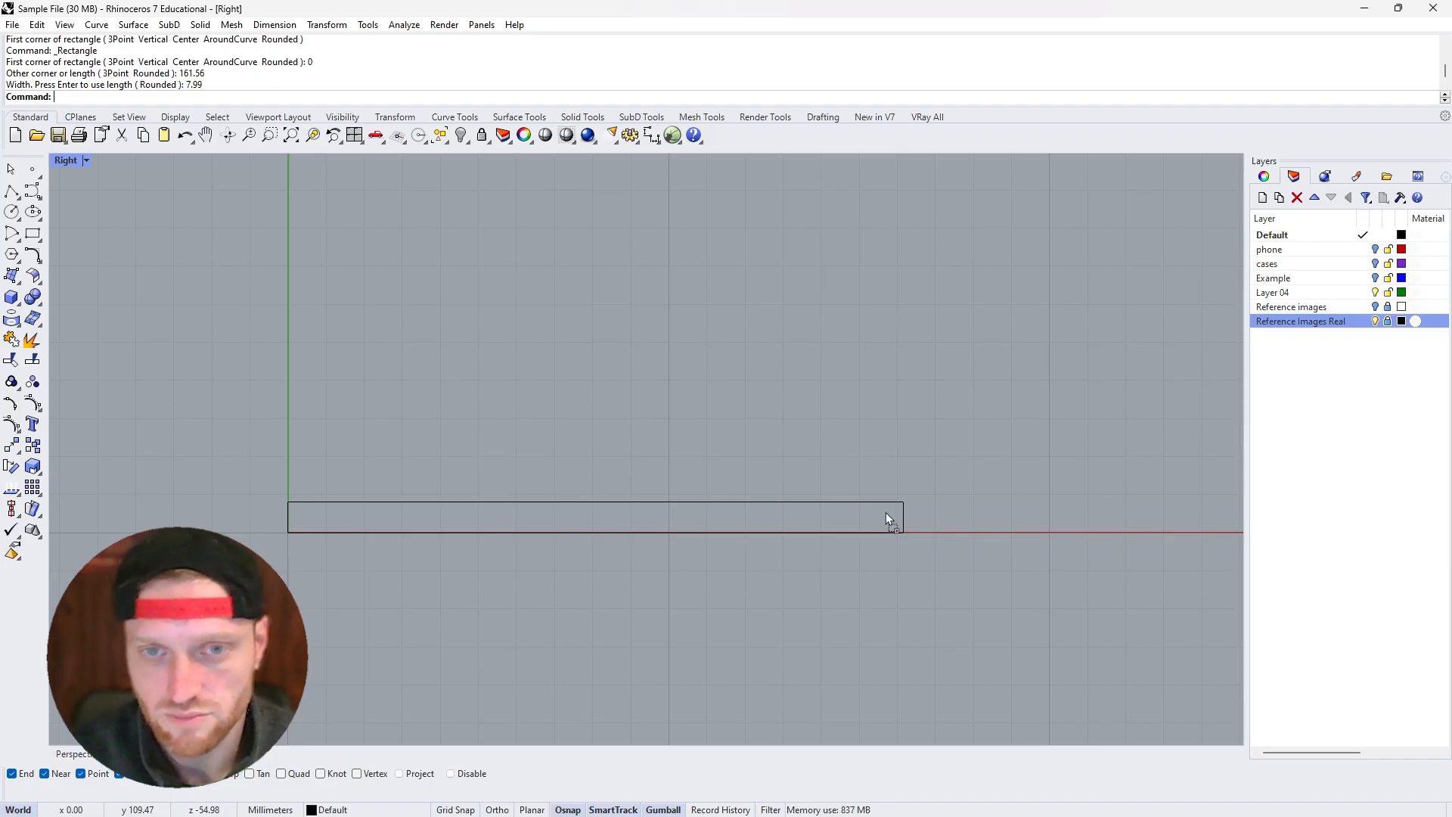
Insert sideview.png as a Picture in the Right view, upright over the start of the side rectangle
{"action": "left_click_drag", "start_coordinate": [886, 511], "coordinate": [408, 344]}
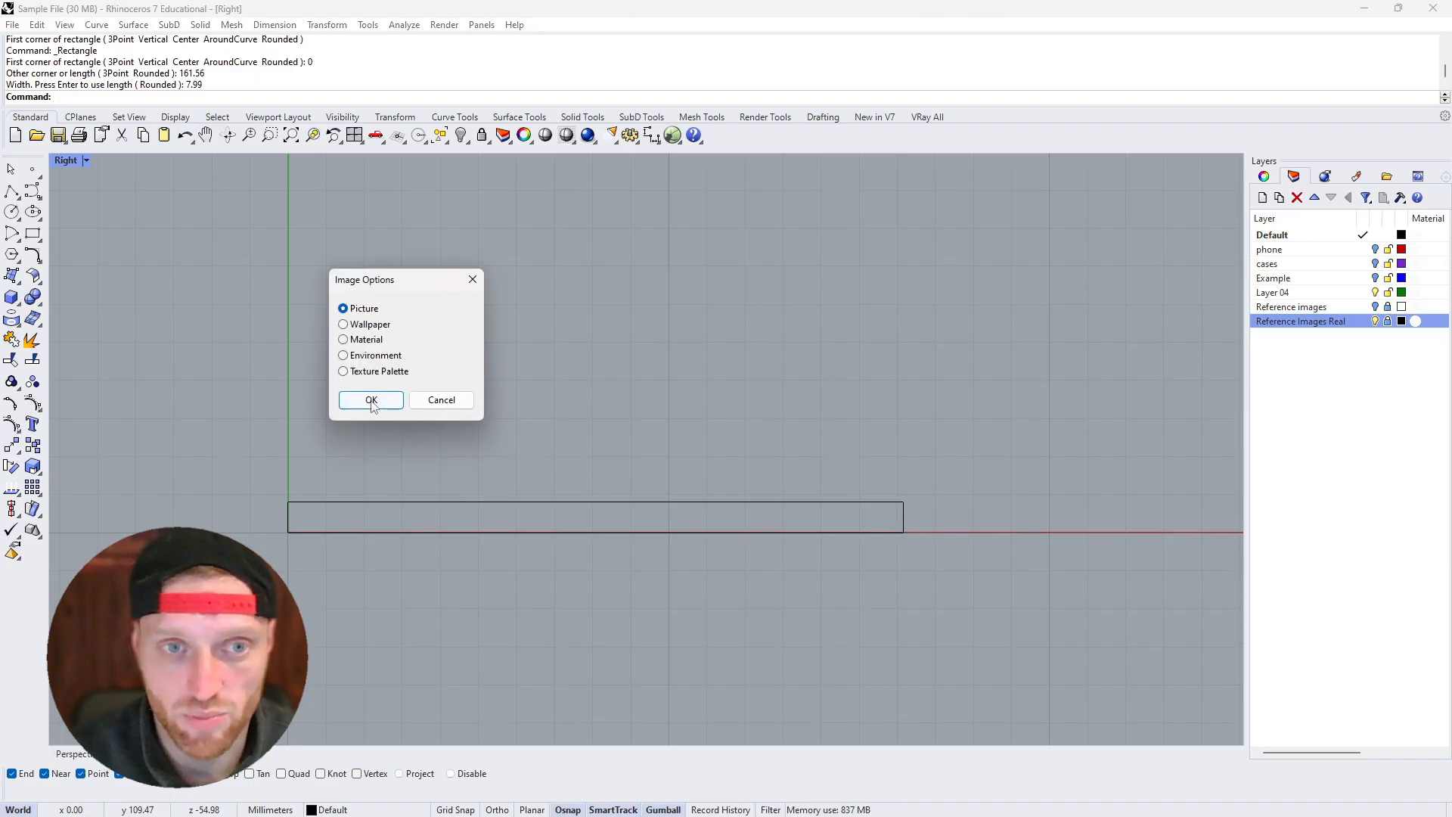
{"action": "left_click", "coordinate": [370, 403]}
{"action": "scroll", "coordinate": [407, 425], "scroll_direction": "down", "scroll_amount": 3}
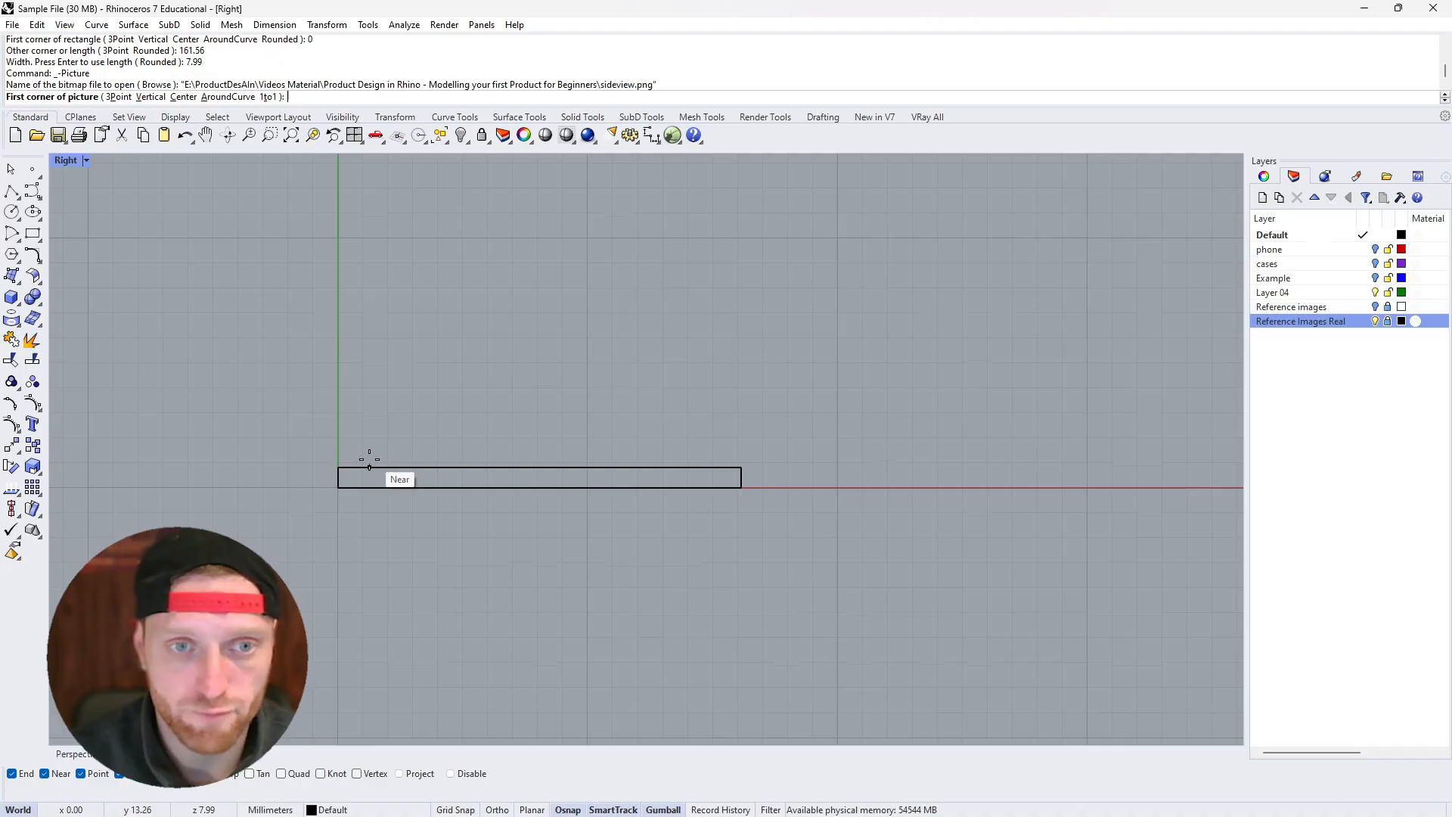
{"action": "left_click", "coordinate": [330, 535]}
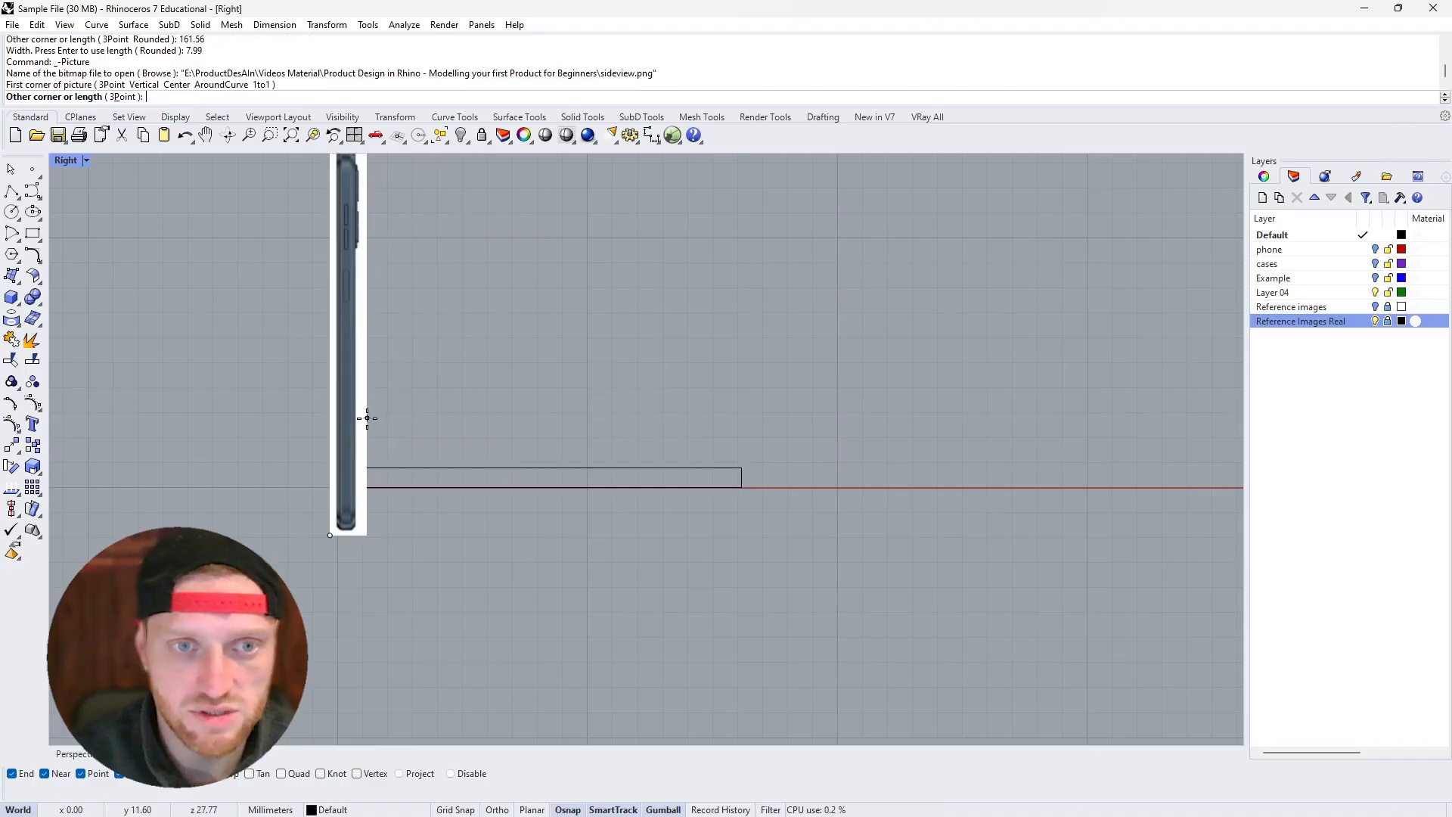
{"action": "left_click", "coordinate": [366, 415]}
Move the side-view picture away from the origin and rotate it 90 degrees so the phone lies horizontally with its camera bump facing down
{"action": "left_click", "coordinate": [362, 310]}
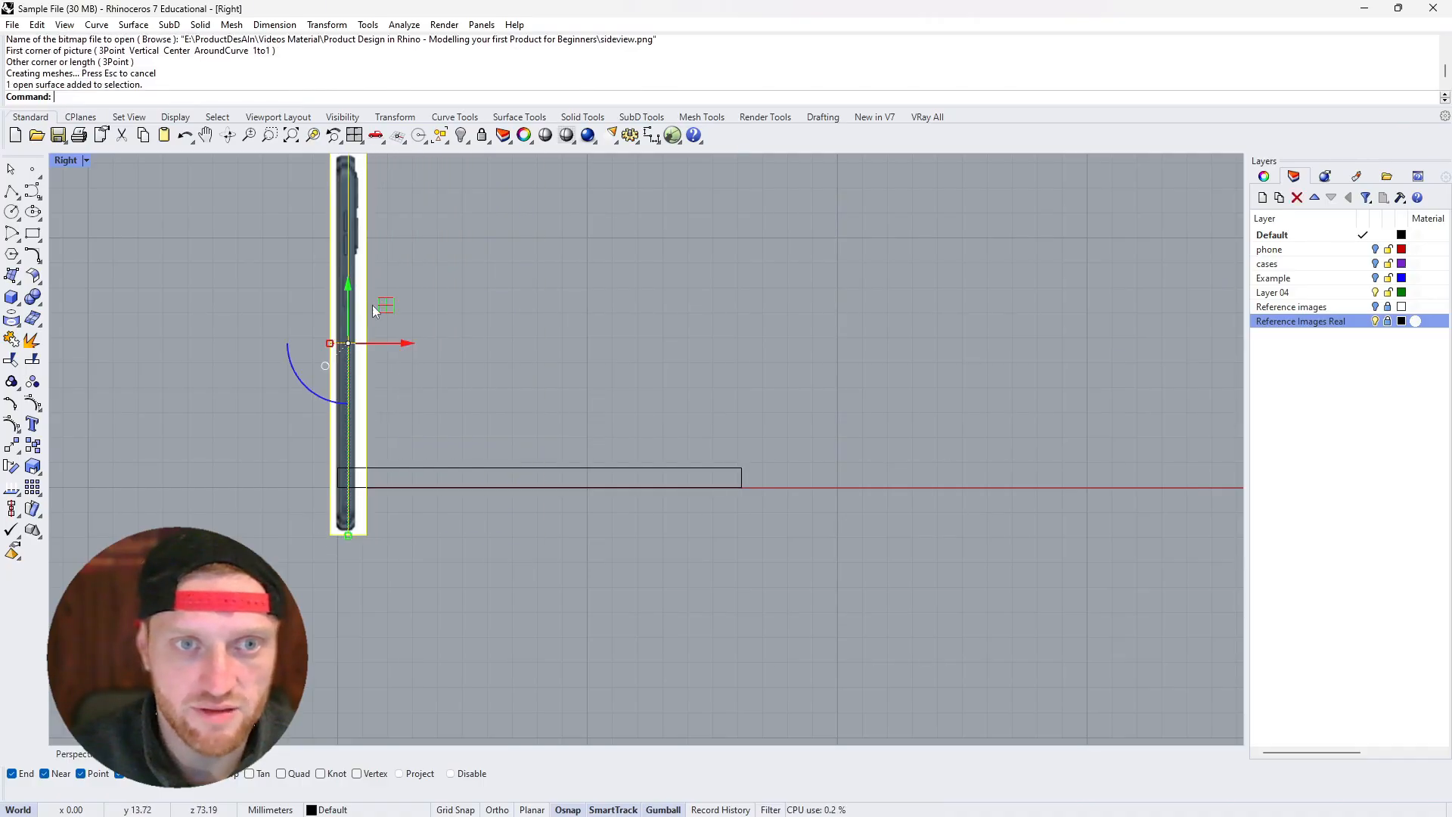
{"action": "left_click_drag", "start_coordinate": [385, 310], "coordinate": [466, 368]}
{"action": "scroll", "coordinate": [378, 446], "scroll_direction": "up", "scroll_amount": 2}
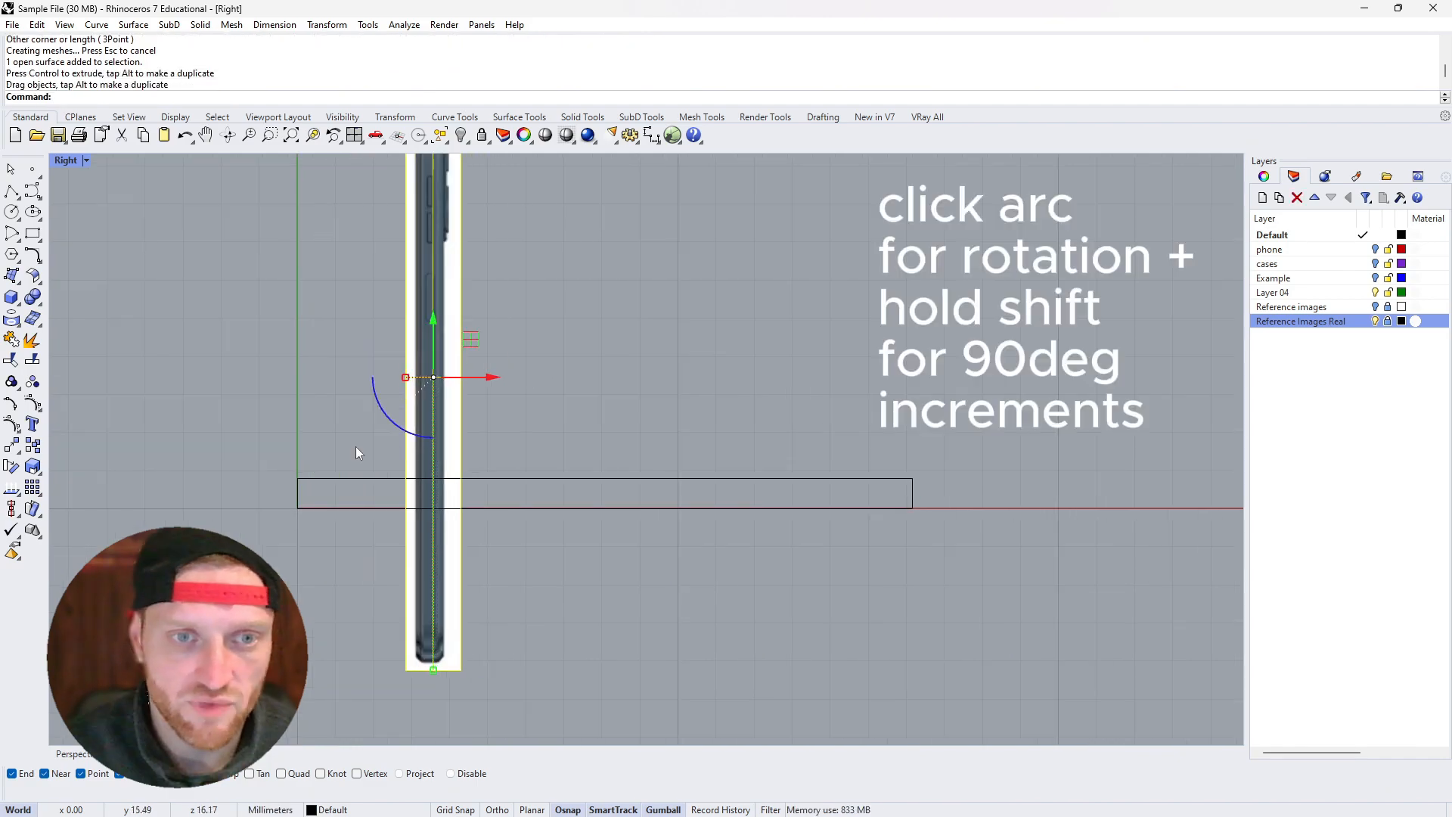
{"action": "left_click_drag", "start_coordinate": [396, 424], "coordinate": [308, 401]}
{"action": "key", "text": "ctrl+z"}
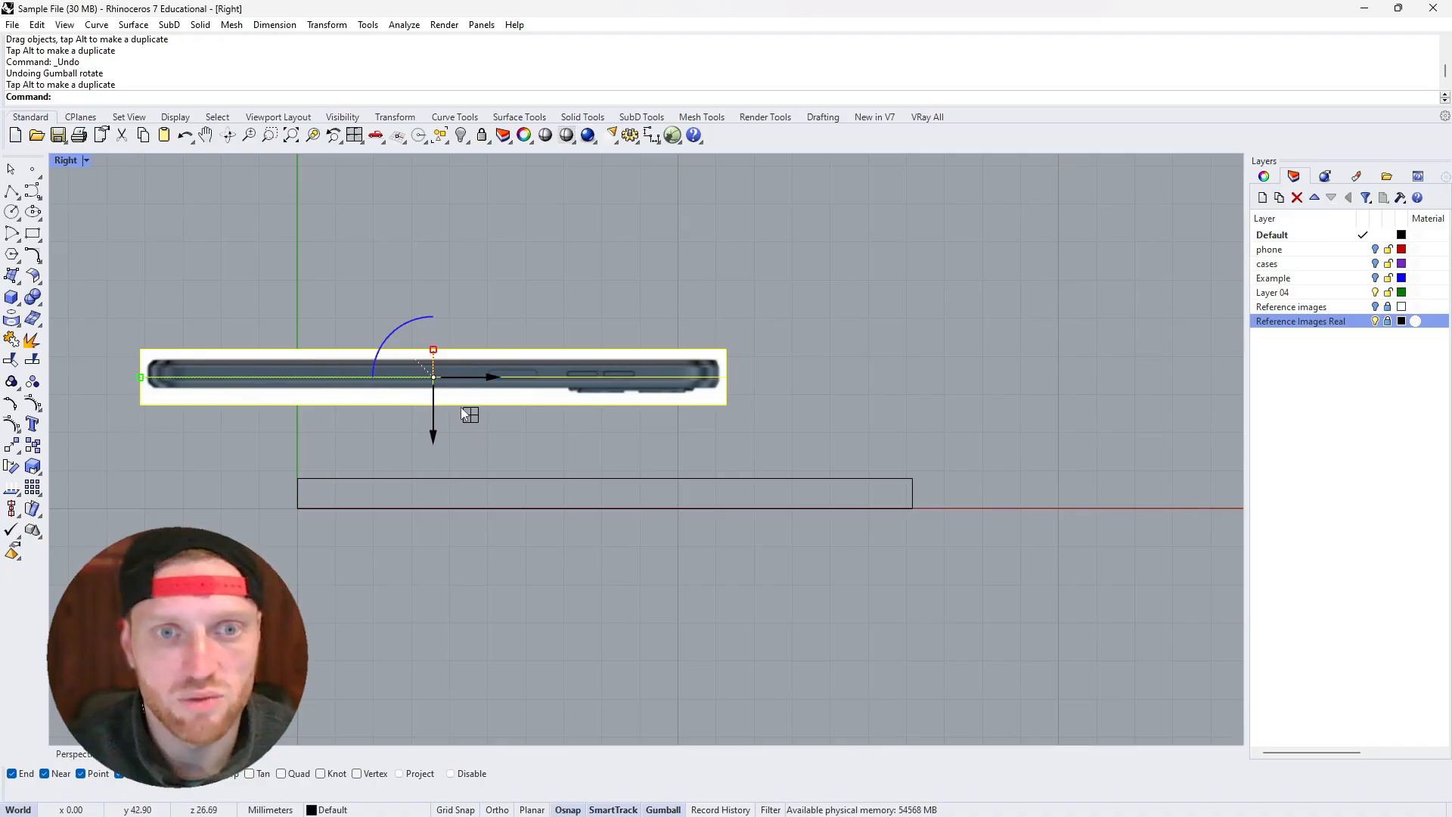
Move the side-view picture onto the rectangle so the phone's bottom end lines up with the rectangle's edge at the origin
{"action": "left_click_drag", "start_coordinate": [471, 414], "coordinate": [622, 538]}
{"action": "scroll", "coordinate": [462, 511], "scroll_direction": "up", "scroll_amount": 8}
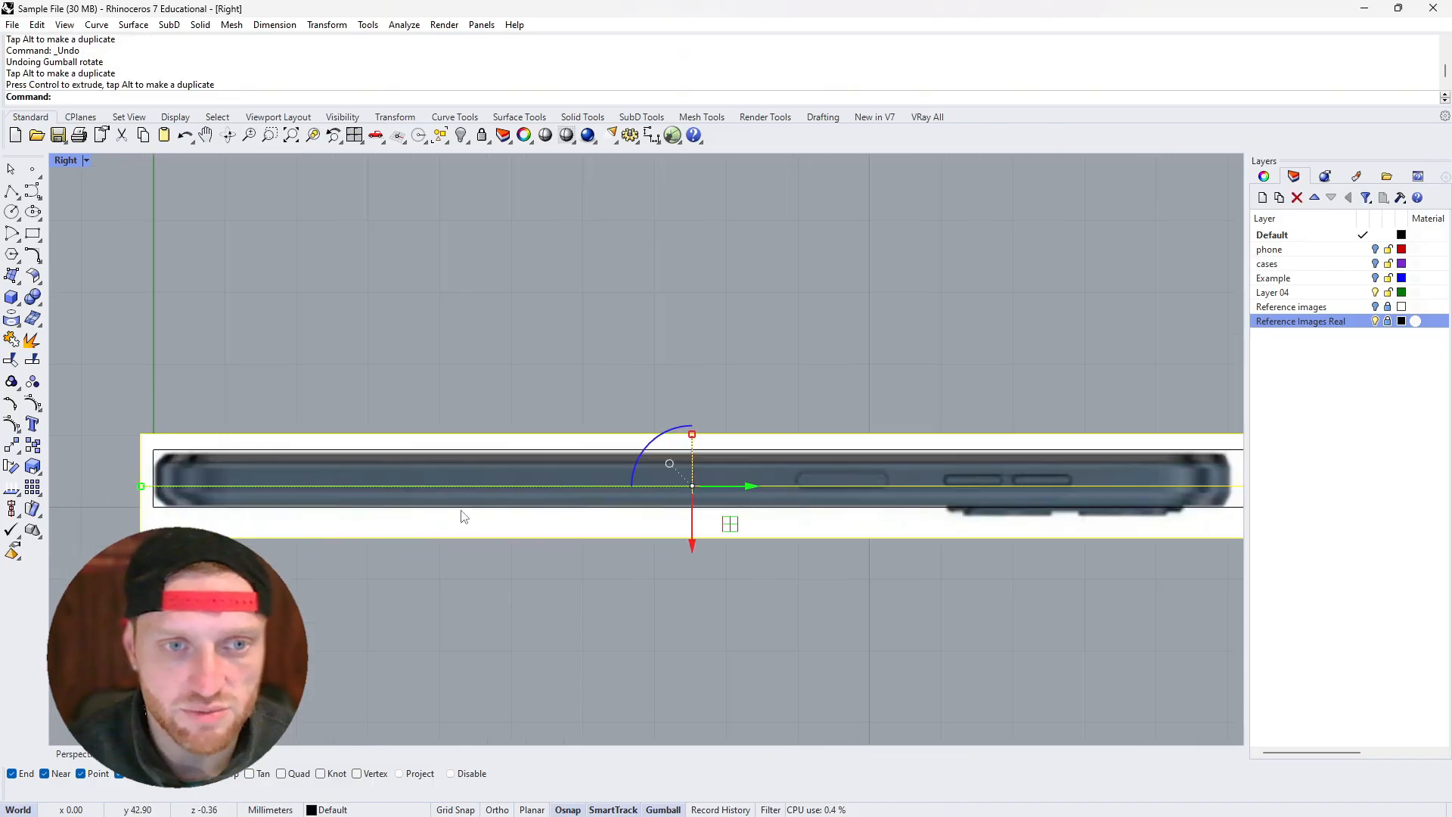
{"action": "scroll", "coordinate": [461, 508], "scroll_direction": "down", "scroll_amount": 6}
{"action": "scroll", "coordinate": [470, 508], "scroll_direction": "up", "scroll_amount": 2}
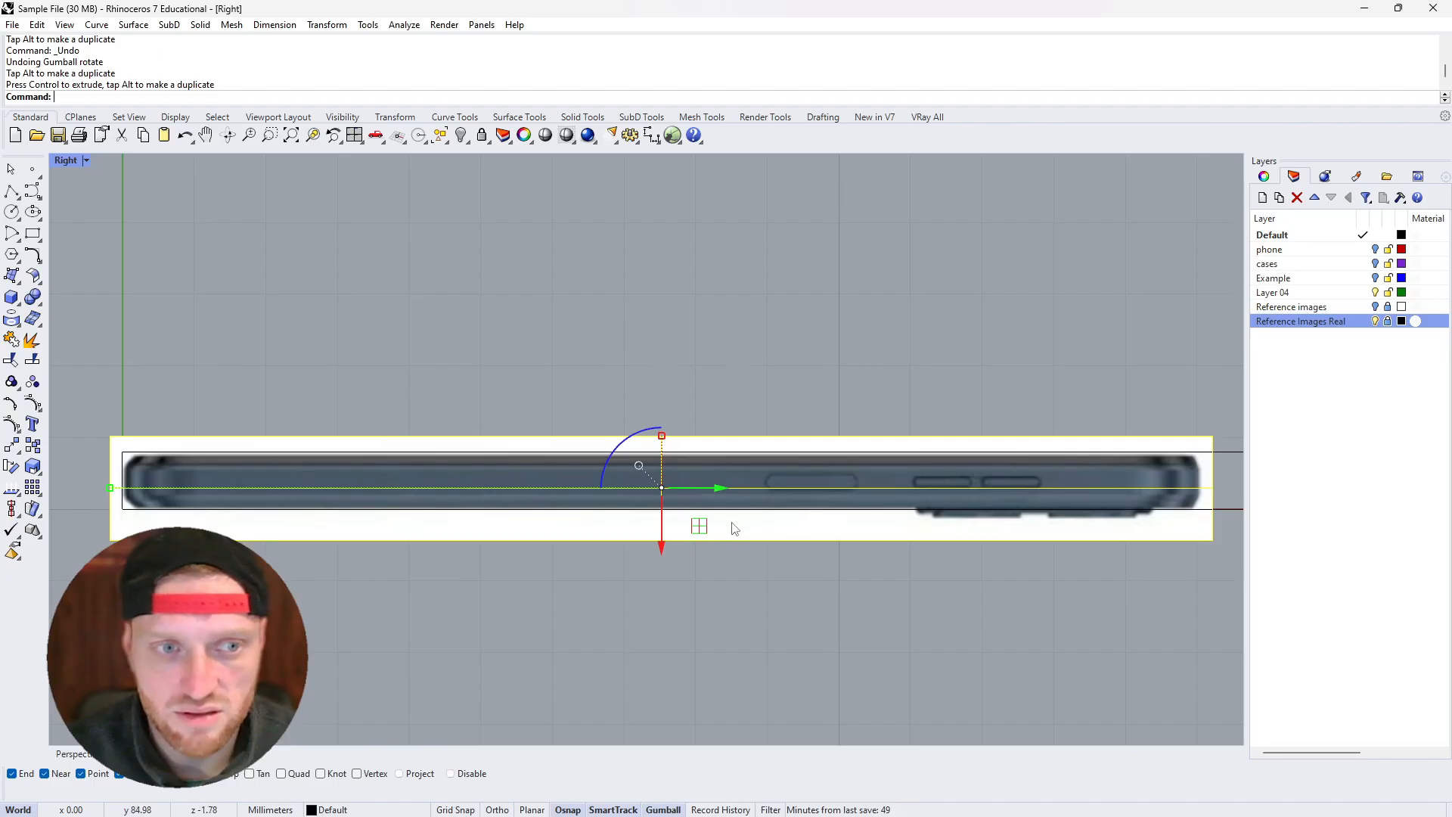
{"action": "left_click_drag", "start_coordinate": [700, 527], "coordinate": [702, 528]}
{"action": "scroll", "coordinate": [631, 497], "scroll_direction": "down", "scroll_amount": 2}
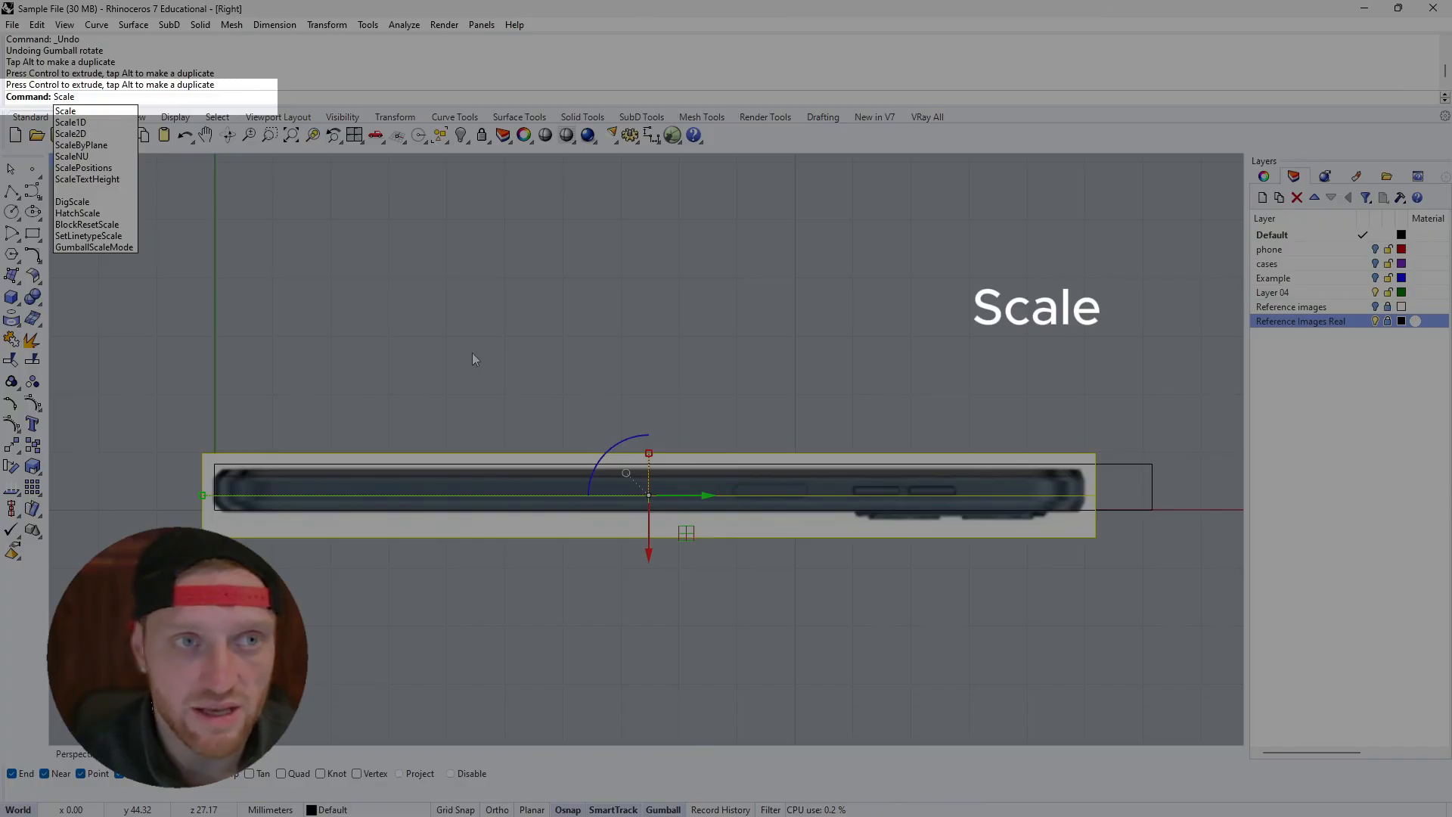
Scale the side-view picture from the rectangle's corner at the origin until the phone's length matches the rectangle's far edge
{"action": "key", "text": "Return"}
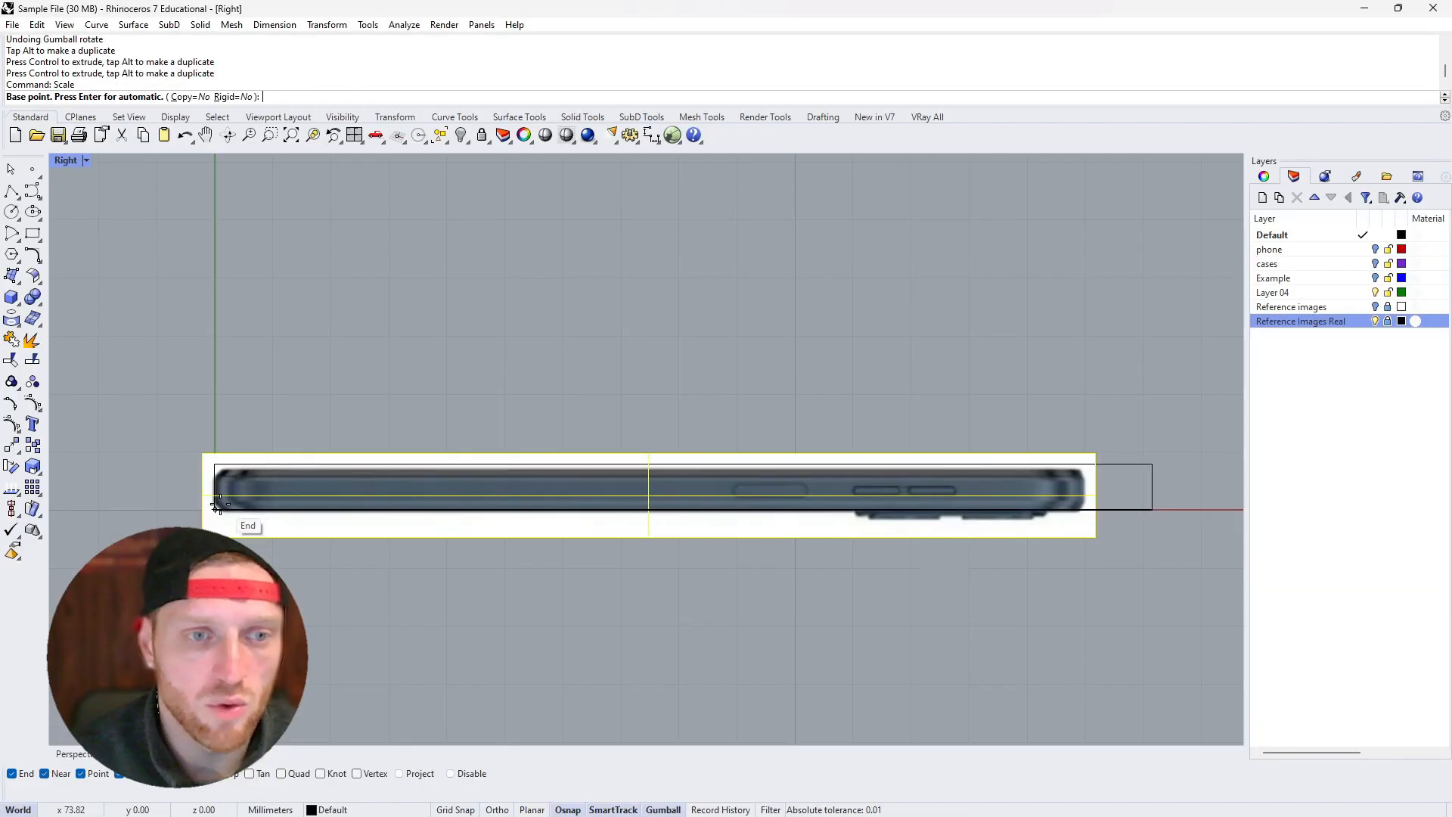
{"action": "scroll", "coordinate": [209, 515], "scroll_direction": "up", "scroll_amount": 2}
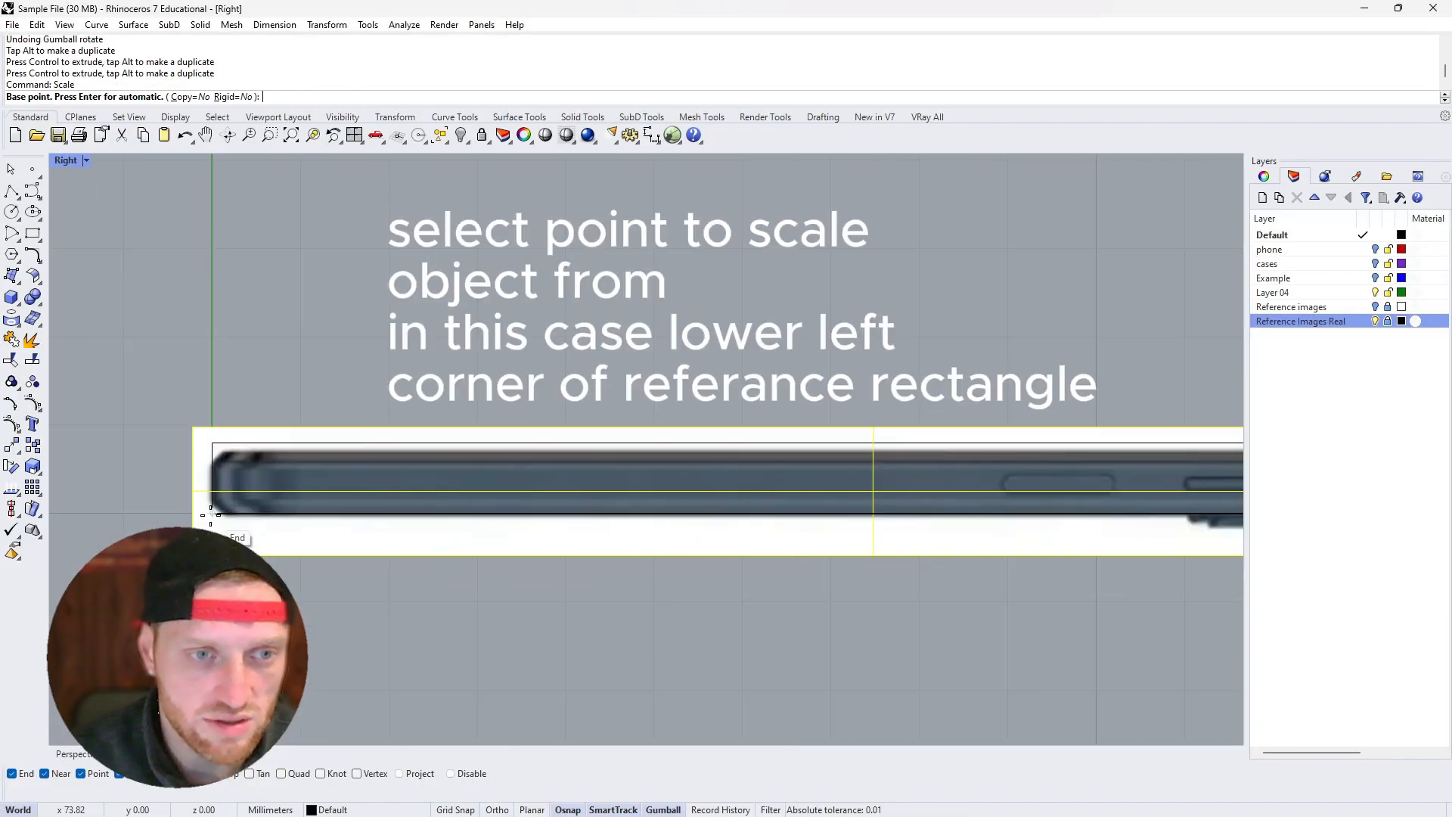
{"action": "left_click", "coordinate": [211, 514]}
{"action": "scroll", "coordinate": [210, 515], "scroll_direction": "down", "scroll_amount": 3}
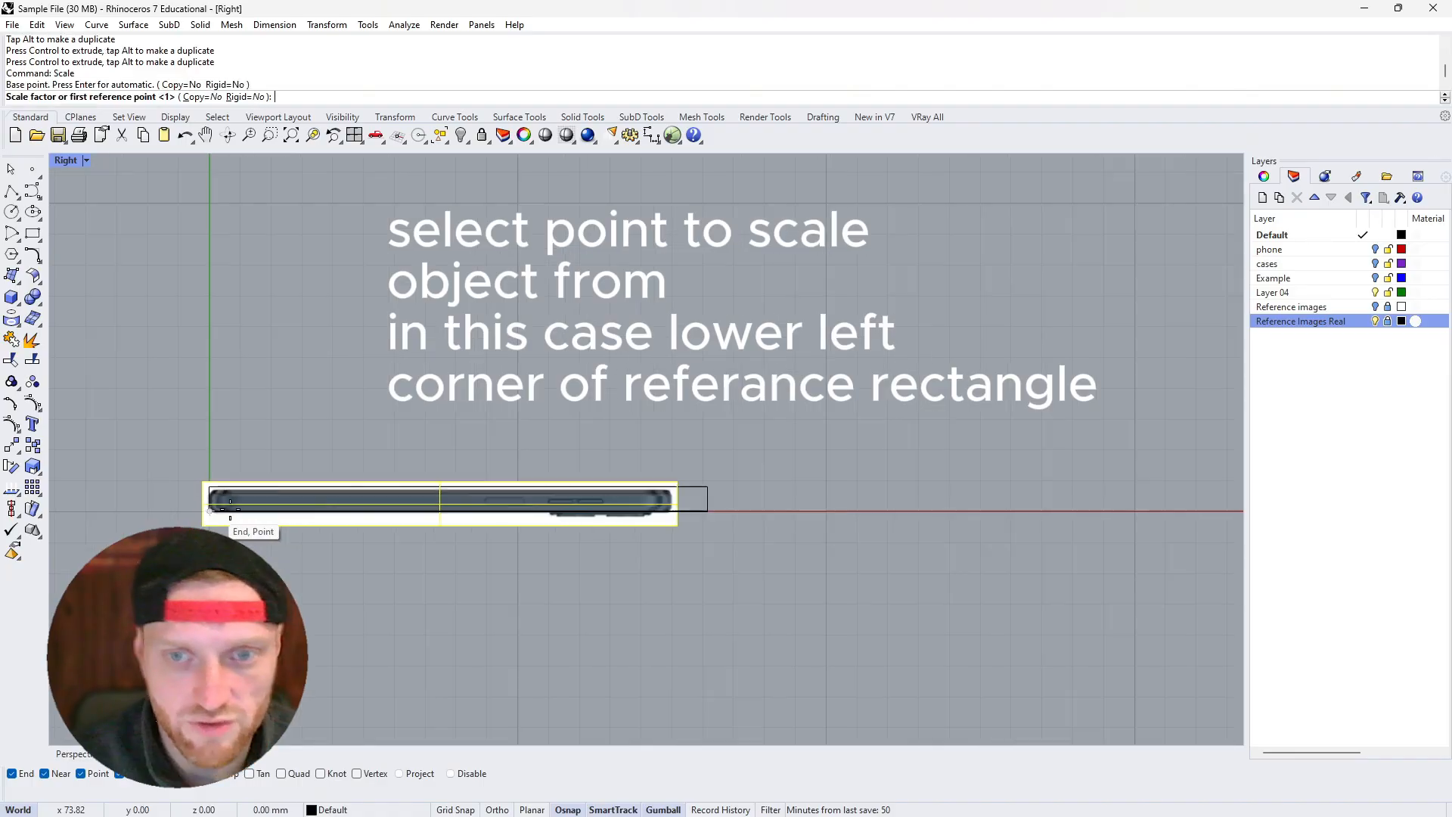
{"action": "scroll", "coordinate": [611, 519], "scroll_direction": "up", "scroll_amount": 3}
{"action": "scroll", "coordinate": [690, 519], "scroll_direction": "up", "scroll_amount": 3}
{"action": "scroll", "coordinate": [706, 509], "scroll_direction": "up", "scroll_amount": 3}
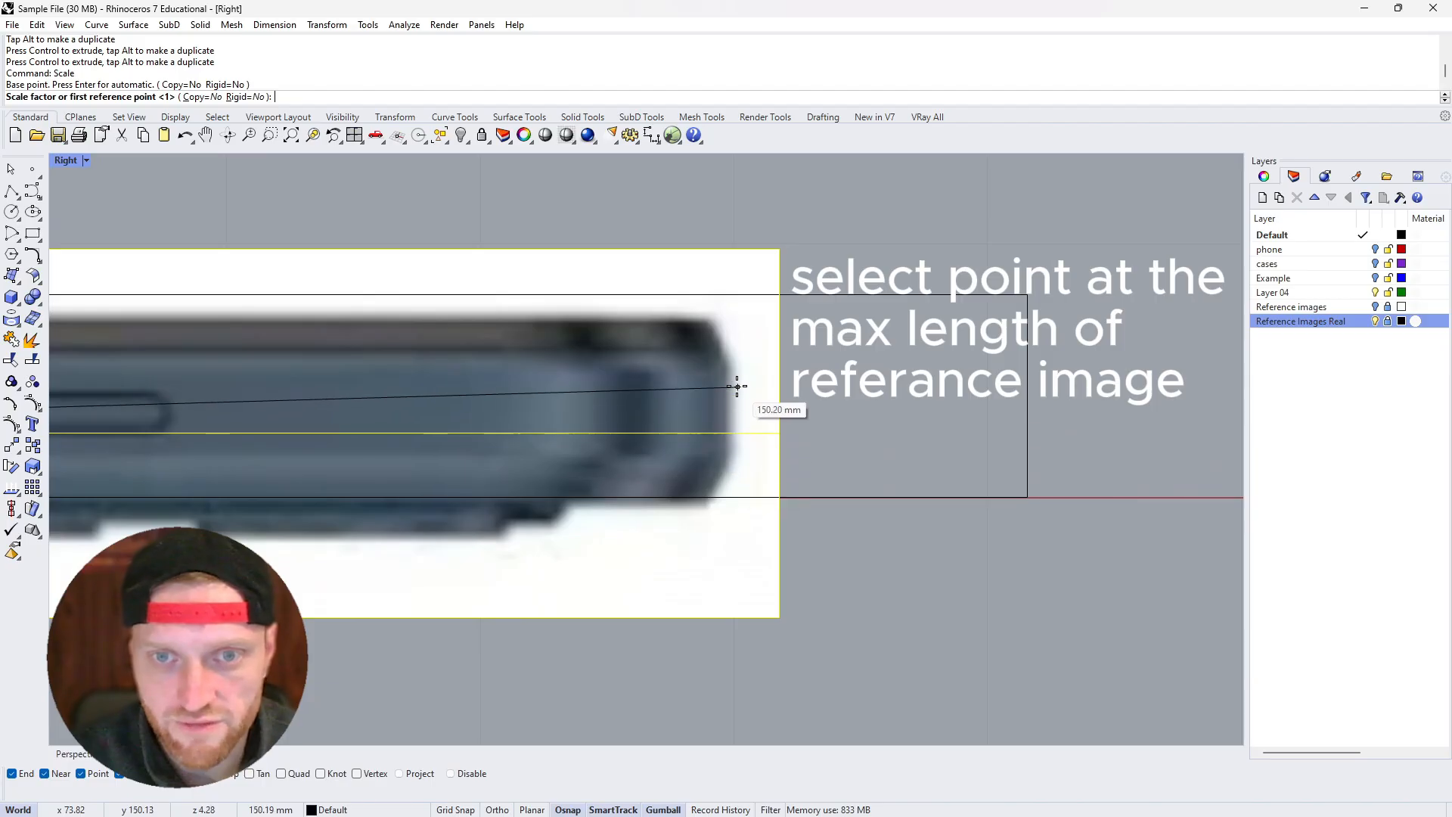
{"action": "left_click", "coordinate": [728, 492]}
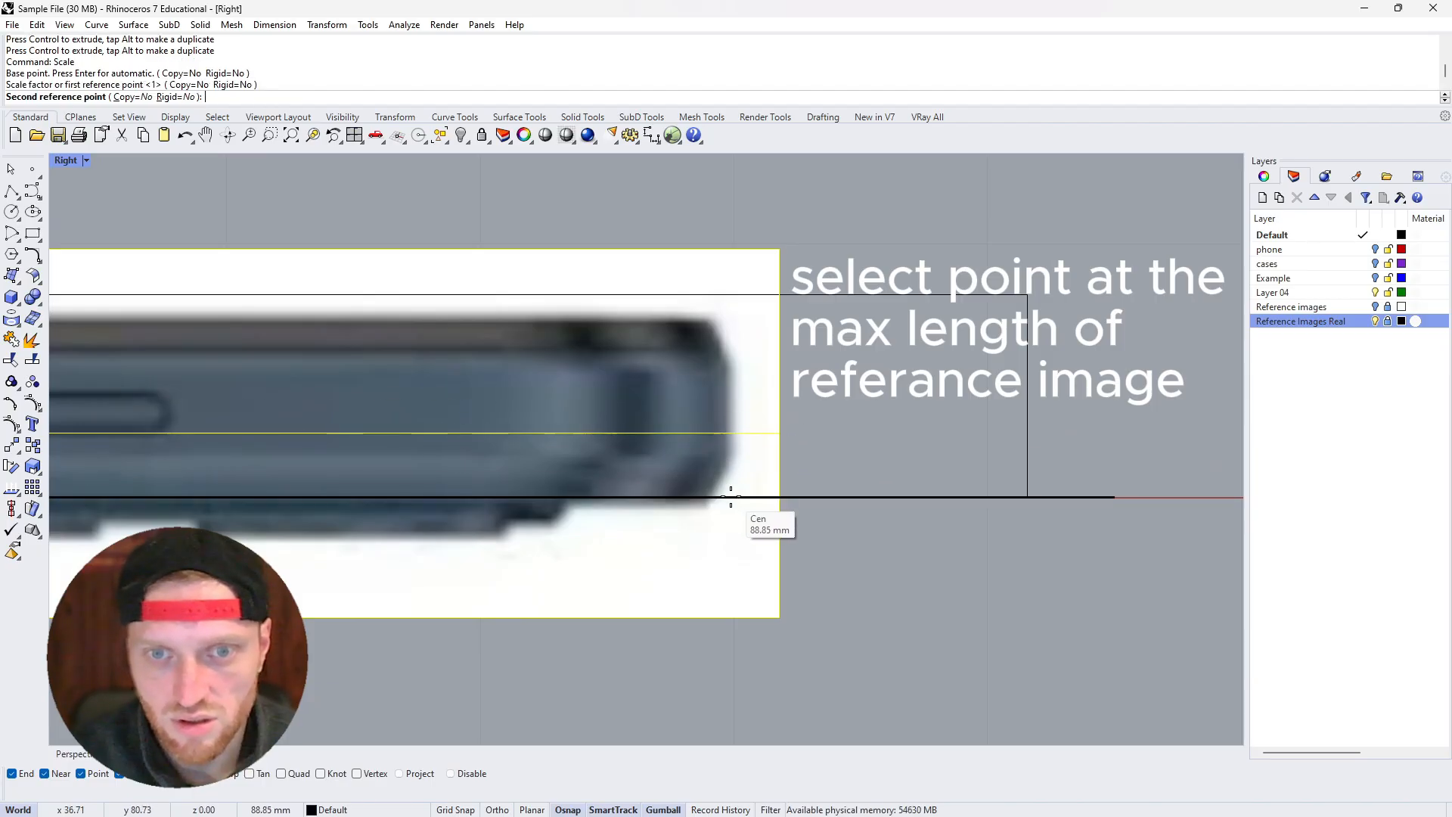
{"action": "scroll", "coordinate": [763, 482], "scroll_direction": "down", "scroll_amount": 4}
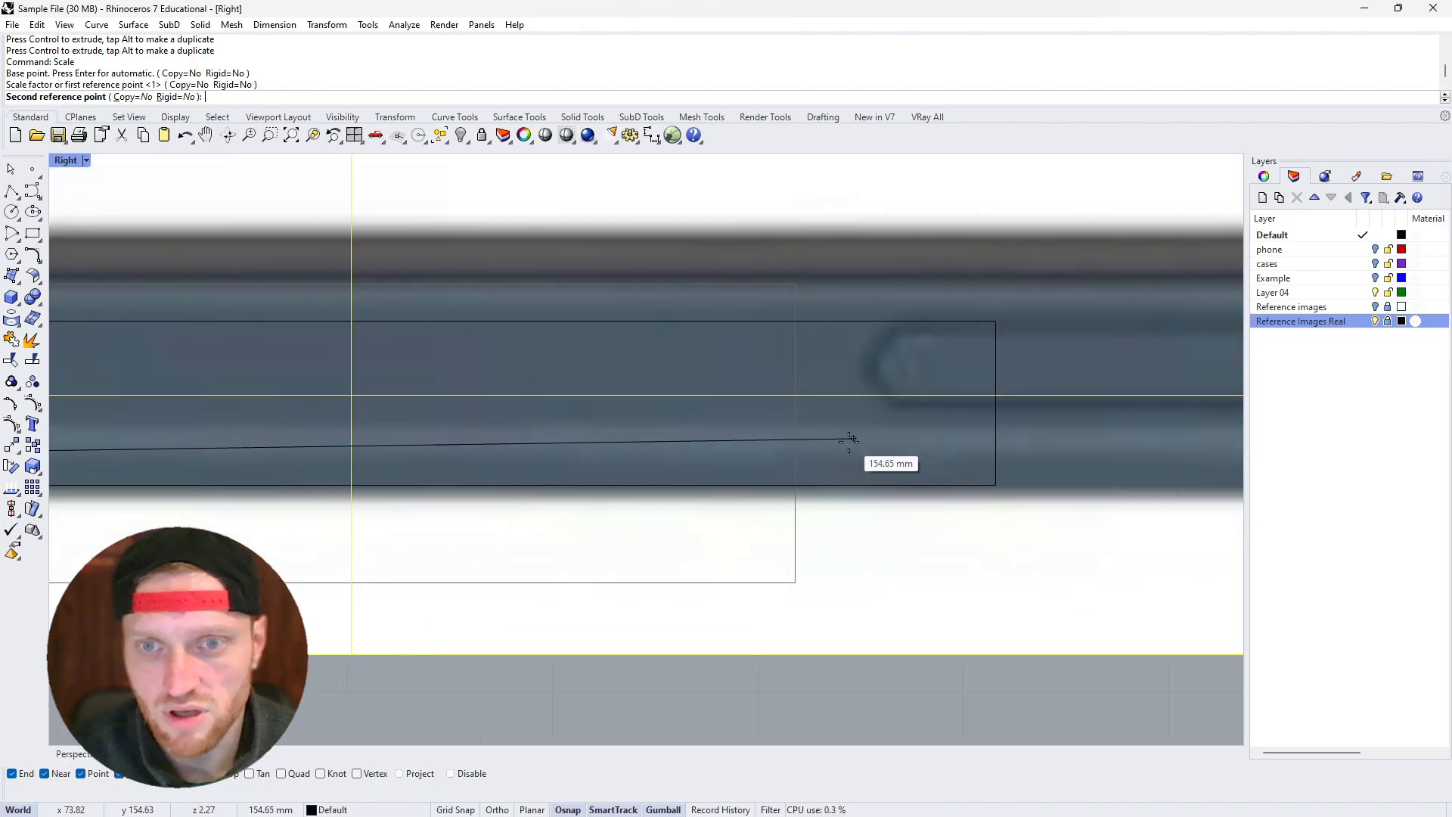
{"action": "scroll", "coordinate": [877, 480], "scroll_direction": "down", "scroll_amount": 6, "text": "shift"}
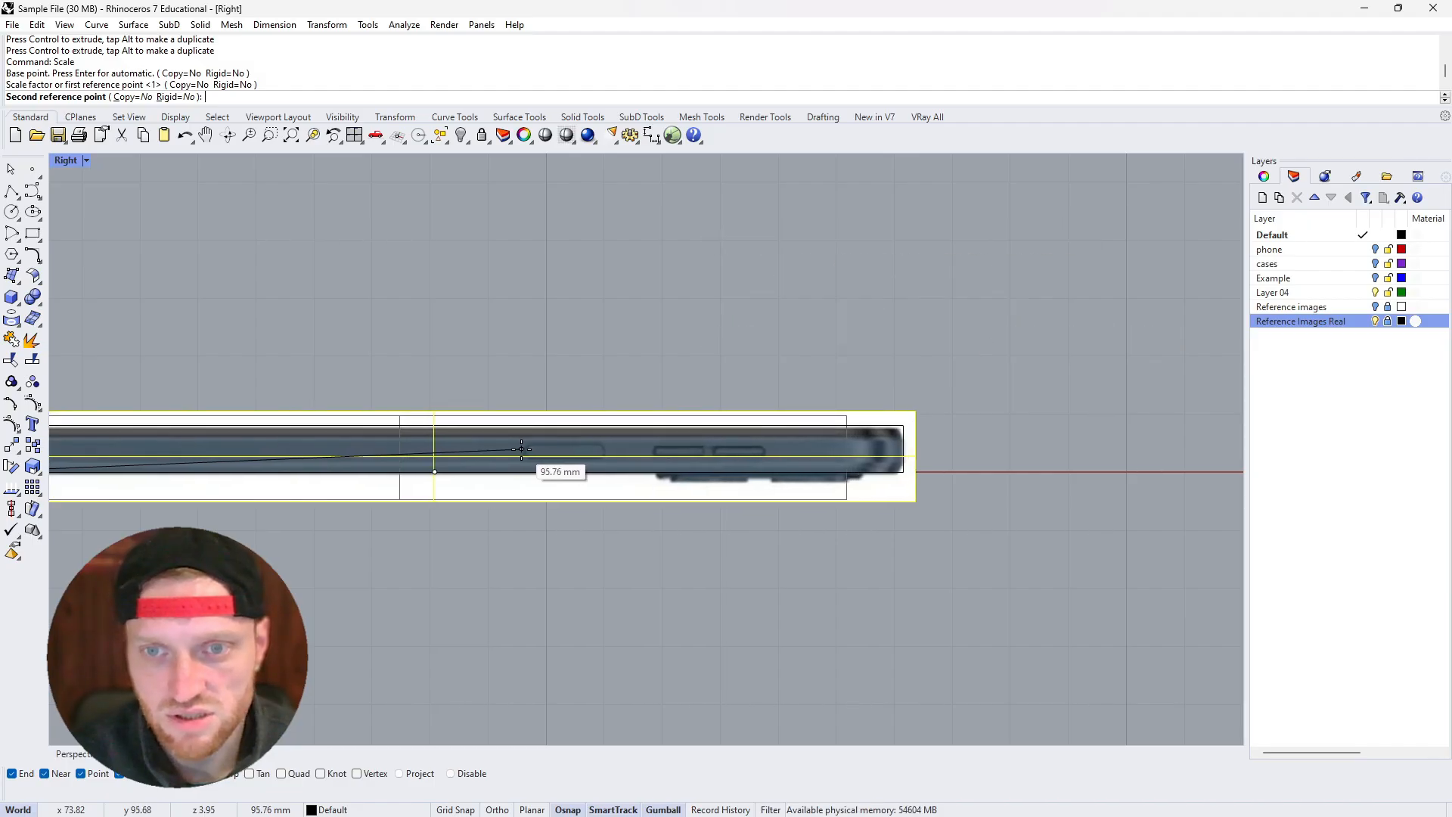
{"action": "left_click", "coordinate": [521, 449]}
Check the picture's fit at both ends of the rectangle and nudge it slightly downward to align the phone body with the outline
{"action": "scroll", "coordinate": [533, 454], "scroll_direction": "down", "scroll_amount": 2}
{"action": "scroll", "coordinate": [278, 429], "scroll_direction": "up", "scroll_amount": 5}
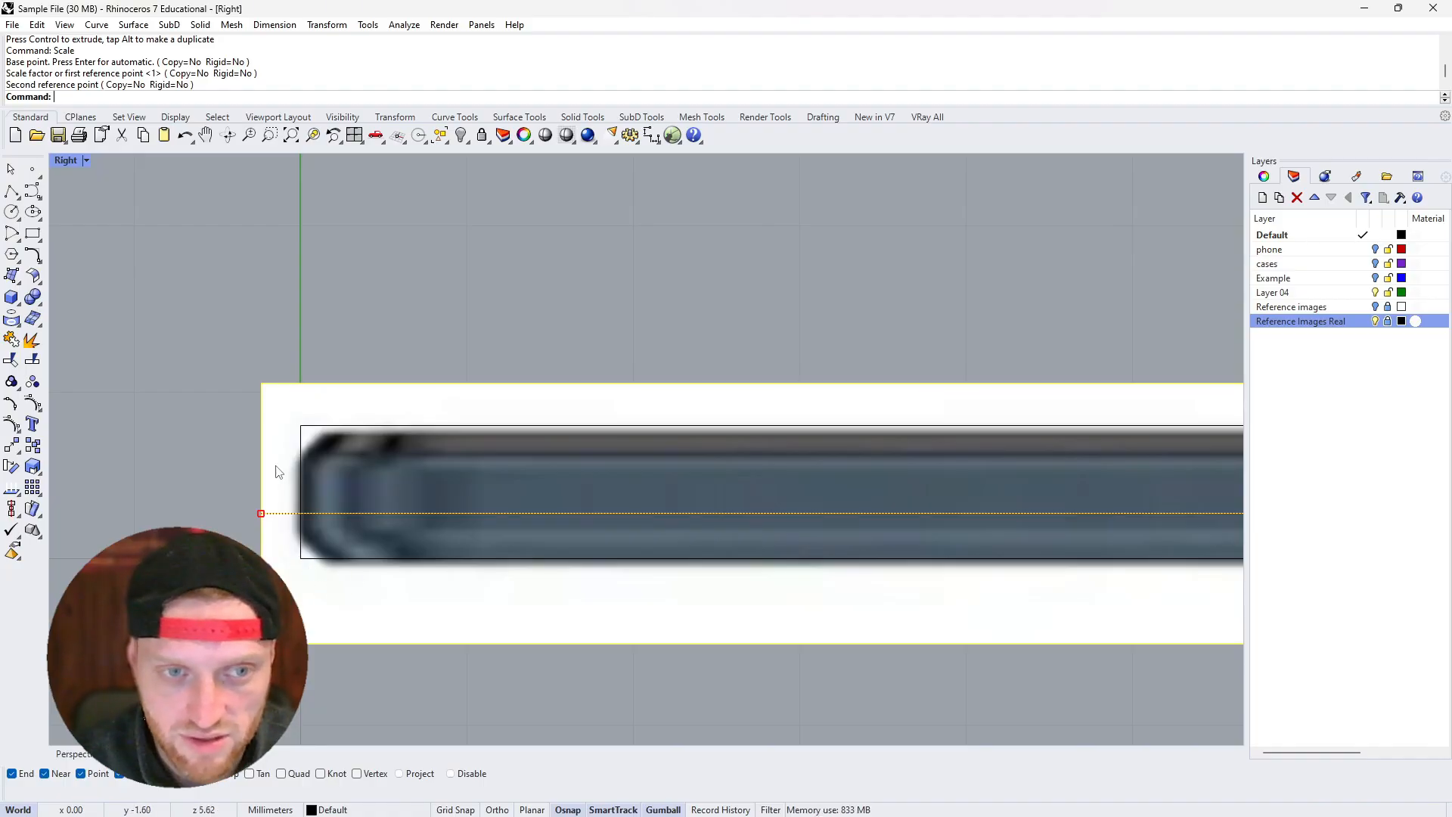
{"action": "left_click", "coordinate": [306, 497]}
{"action": "scroll", "coordinate": [466, 503], "scroll_direction": "down", "scroll_amount": 2}
{"action": "scroll", "coordinate": [838, 502], "scroll_direction": "up", "scroll_amount": 6}
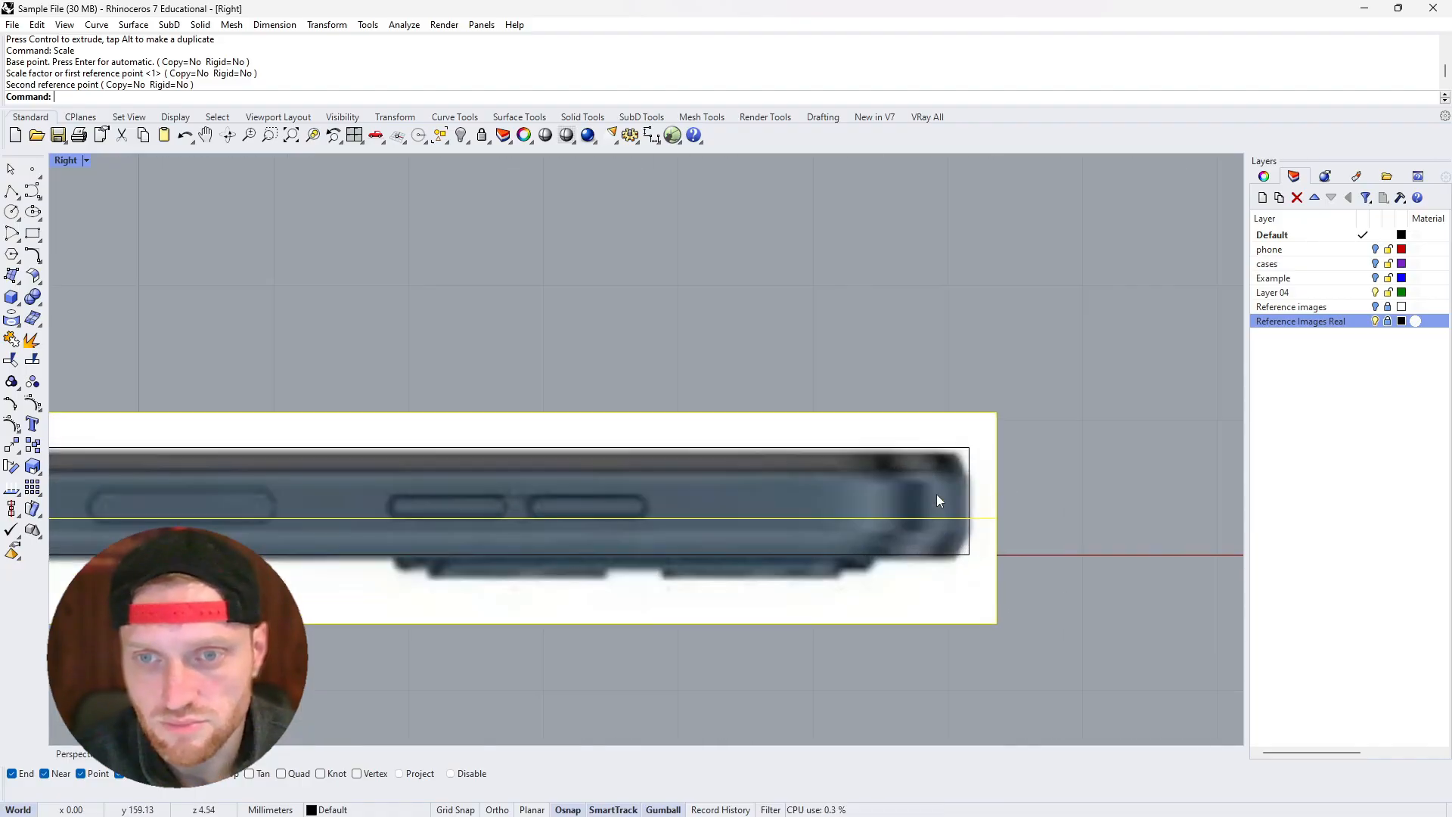
{"action": "scroll", "coordinate": [986, 482], "scroll_direction": "down", "scroll_amount": 5}
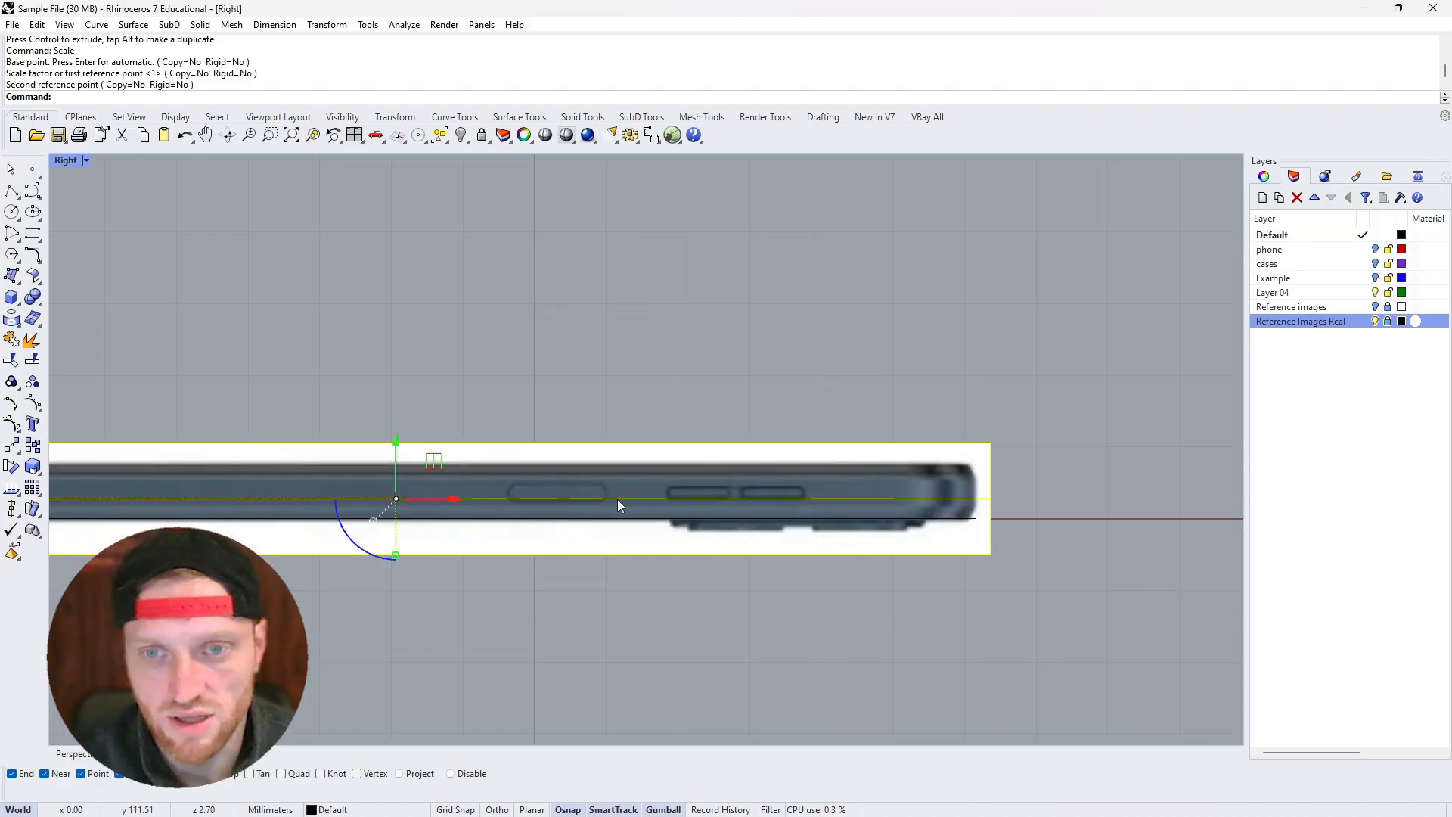
{"action": "scroll", "coordinate": [377, 461], "scroll_direction": "up", "scroll_amount": 4}
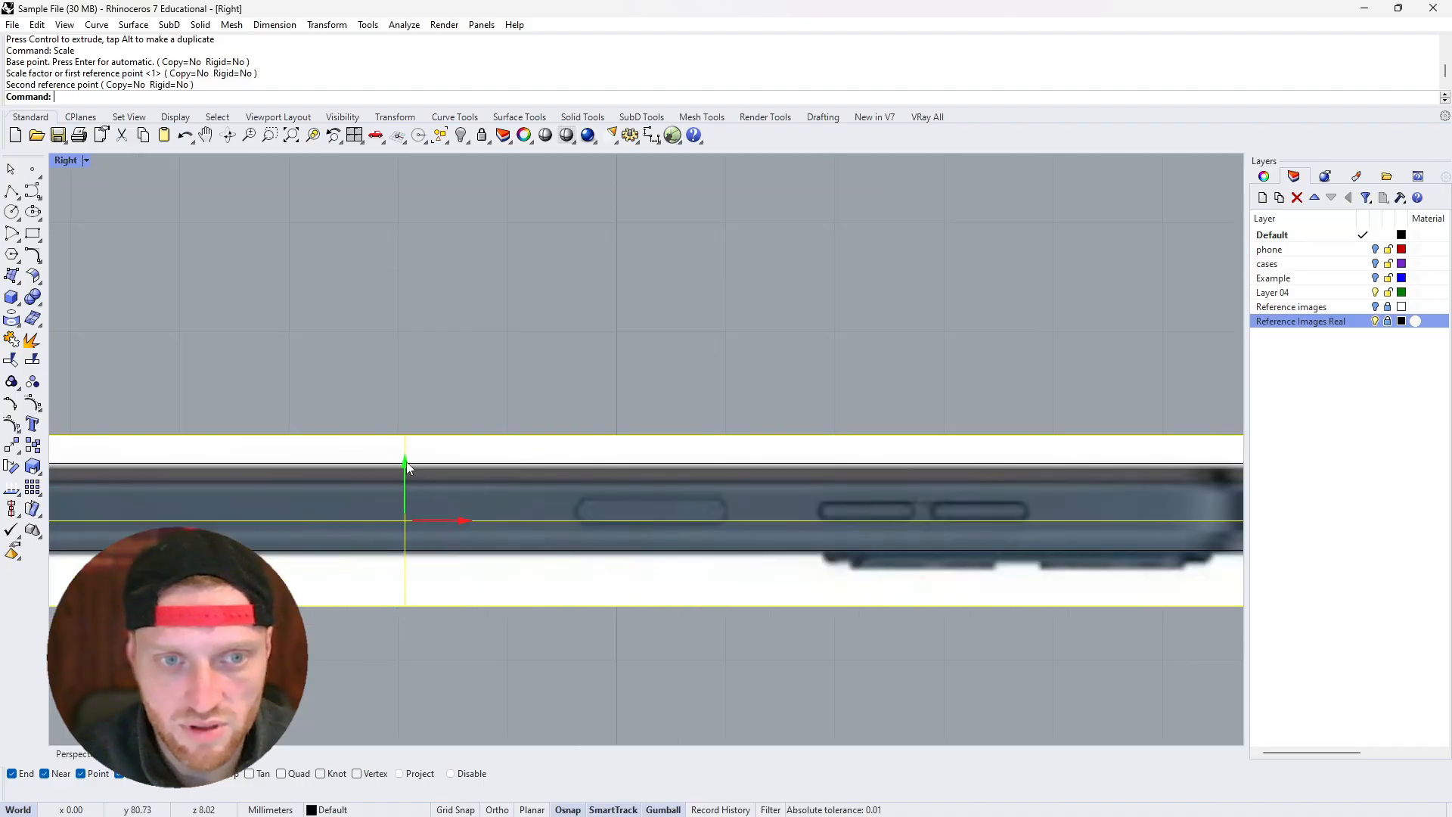
{"action": "left_click_drag", "start_coordinate": [406, 461], "coordinate": [407, 464]}
{"action": "scroll", "coordinate": [778, 522], "scroll_direction": "down", "scroll_amount": 3}
{"action": "scroll", "coordinate": [645, 493], "scroll_direction": "up", "scroll_amount": 4}
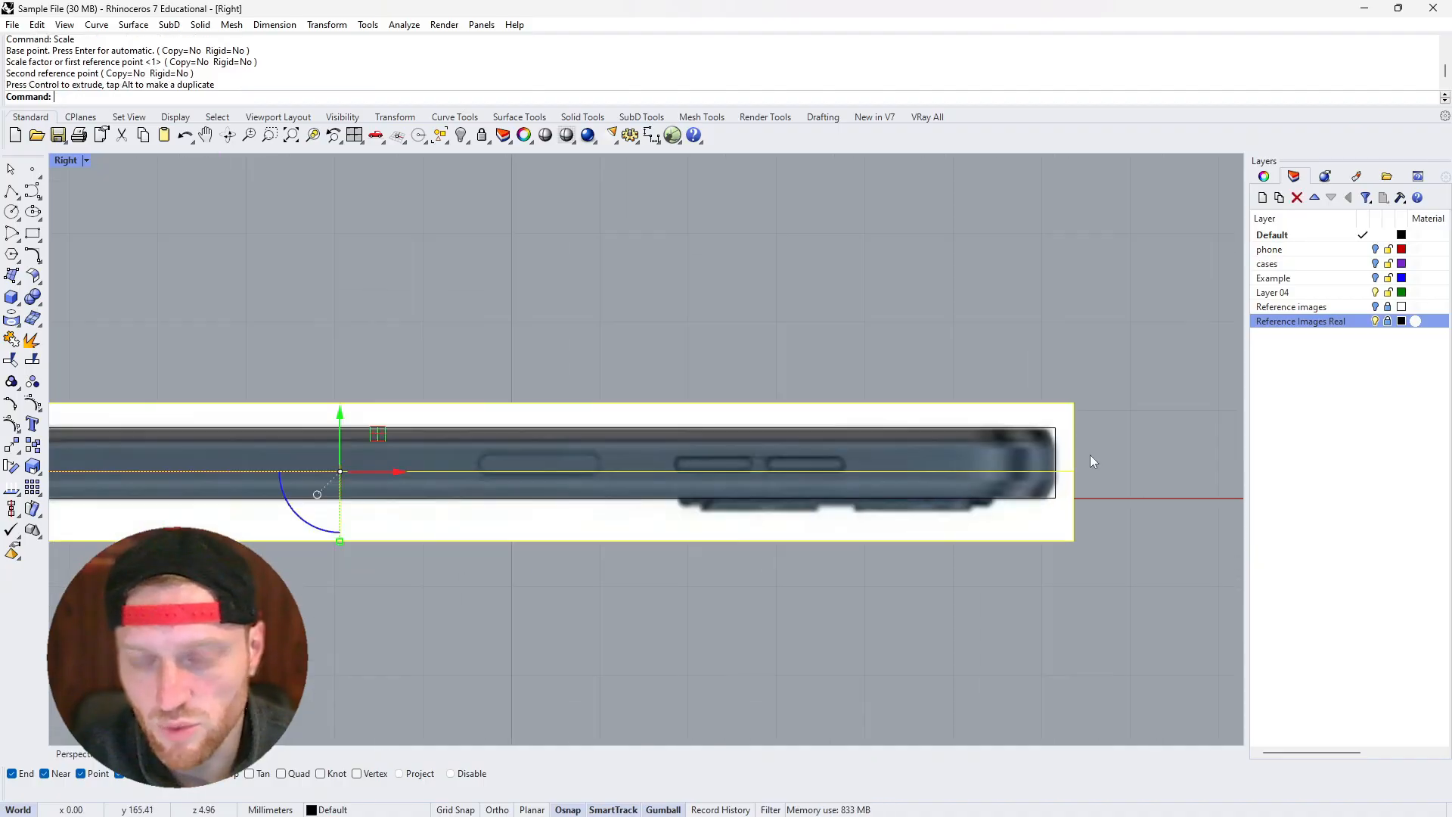
{"action": "scroll", "coordinate": [1090, 455], "scroll_direction": "down", "scroll_amount": 5}
{"action": "scroll", "coordinate": [542, 457], "scroll_direction": "up", "scroll_amount": 5}
{"action": "scroll", "coordinate": [288, 379], "scroll_direction": "down", "scroll_amount": 7}
{"action": "scroll", "coordinate": [742, 388], "scroll_direction": "up", "scroll_amount": 5}
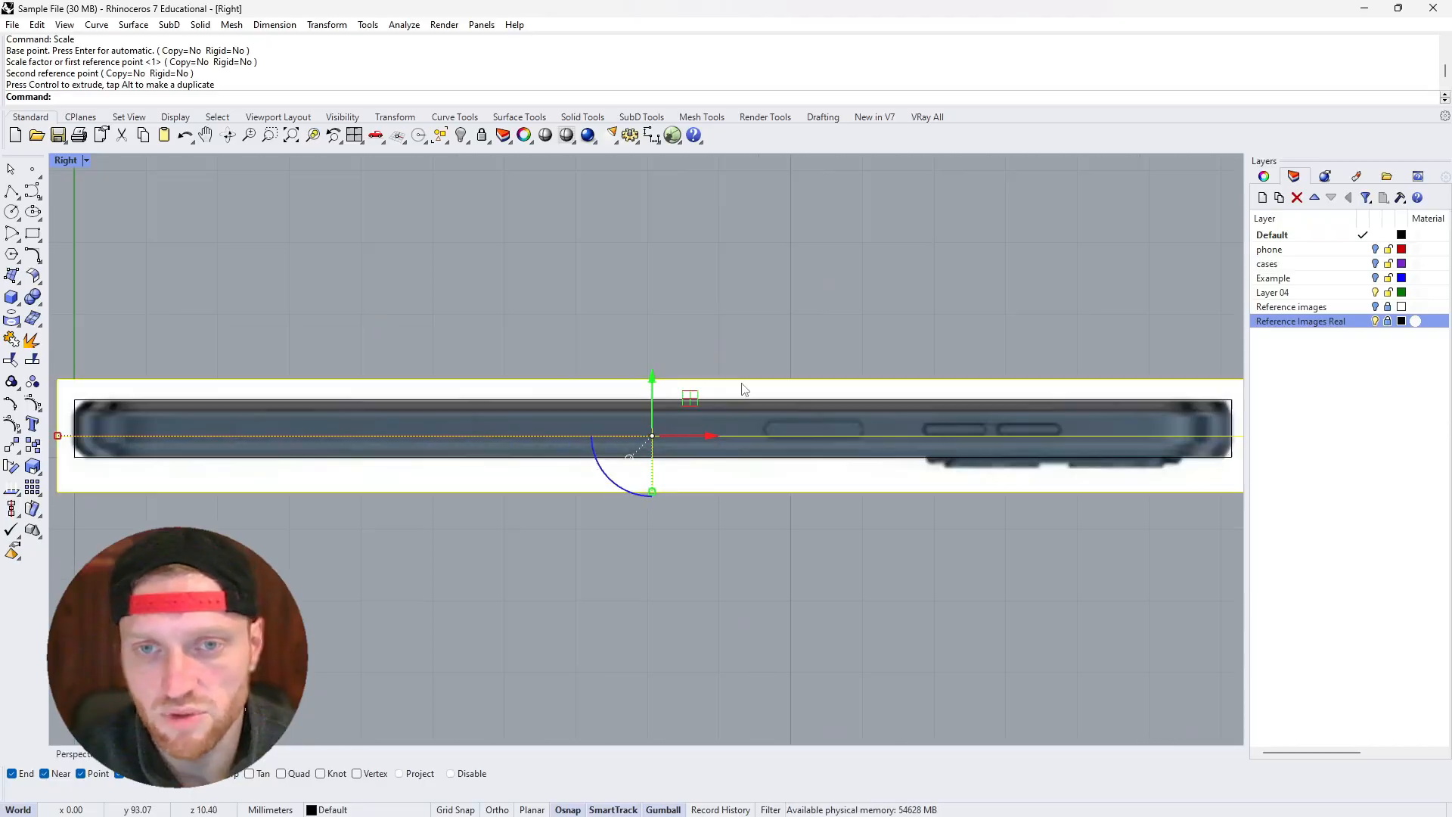
Set the transparency of the side-view picture's material, sideview (1), to about 71%
{"action": "left_click", "coordinate": [1356, 176]}
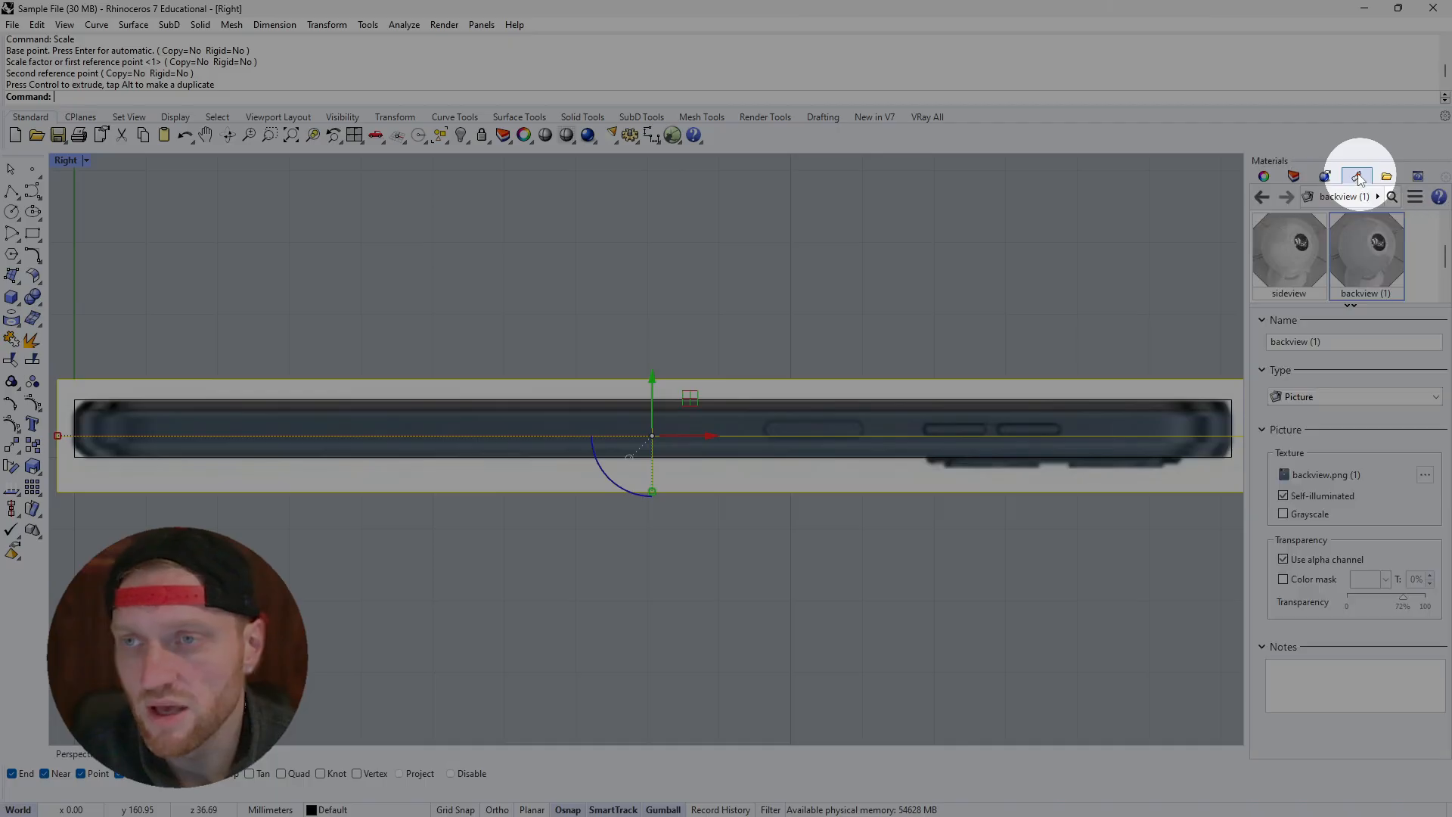
{"action": "left_click", "coordinate": [1316, 256]}
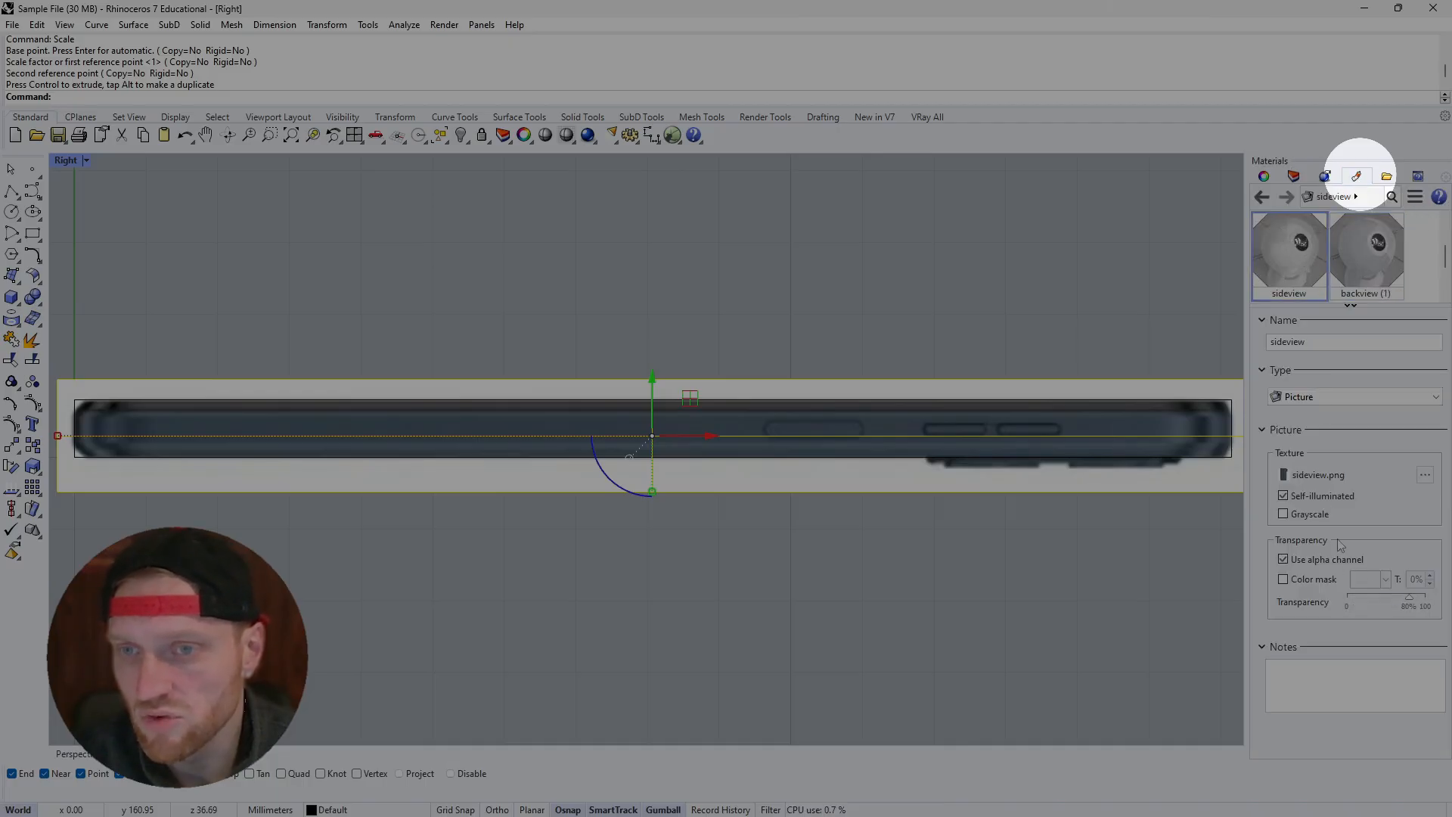
{"action": "scroll", "coordinate": [1373, 289], "scroll_direction": "up", "scroll_amount": 3}
{"action": "scroll", "coordinate": [1378, 267], "scroll_direction": "down", "scroll_amount": 6}
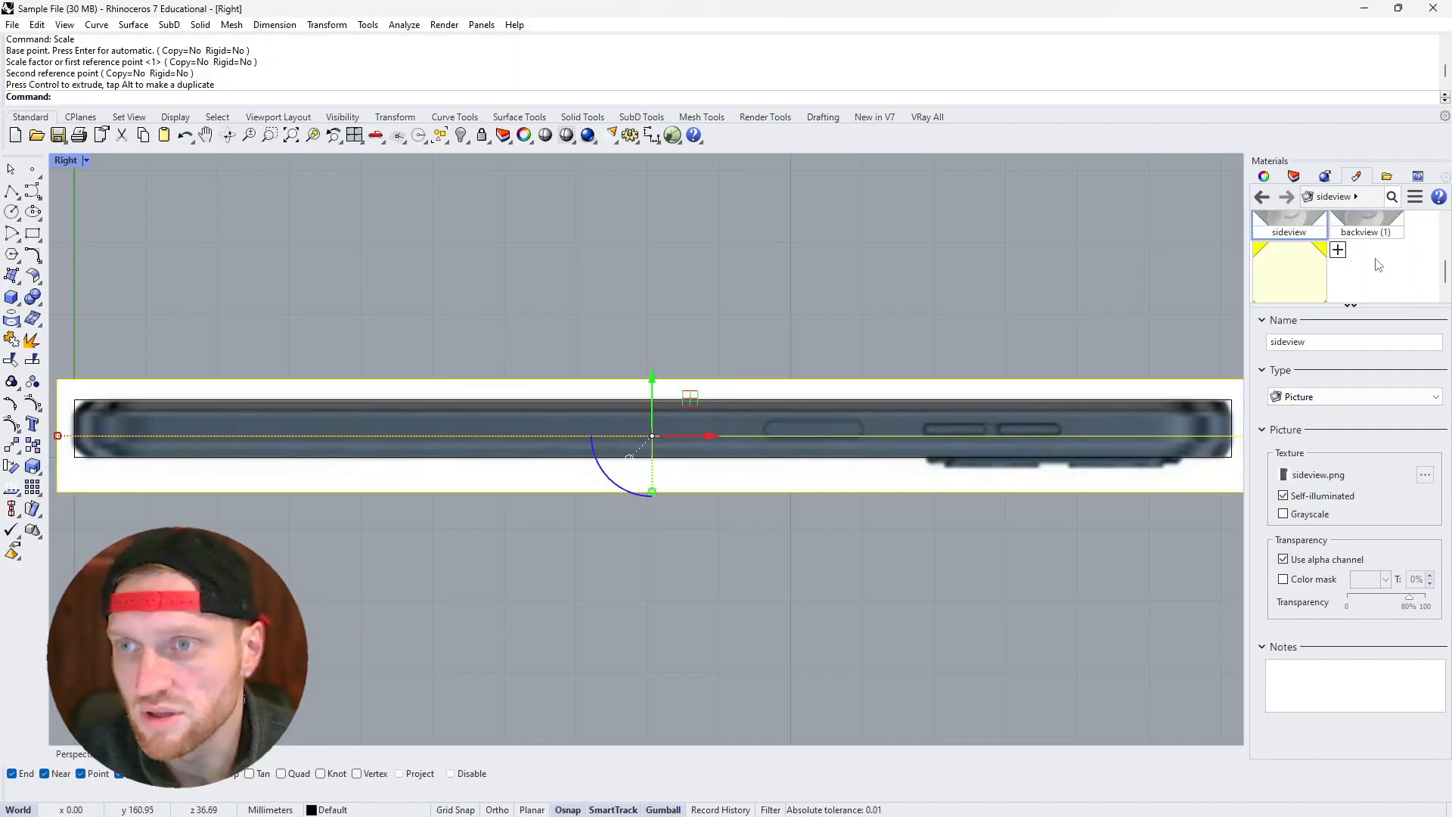
{"action": "left_click", "coordinate": [1307, 268]}
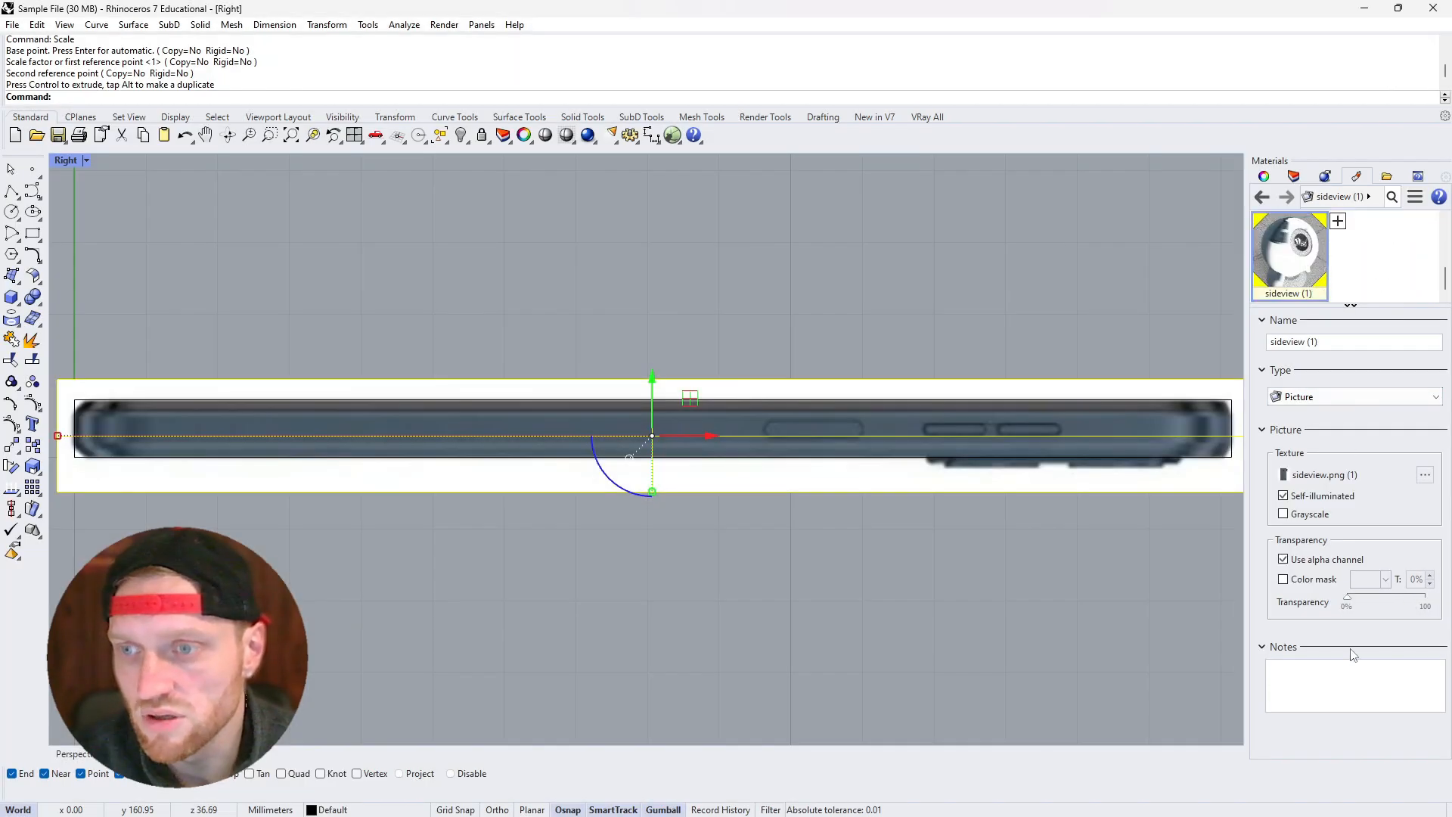
{"action": "left_click", "coordinate": [1350, 305]}
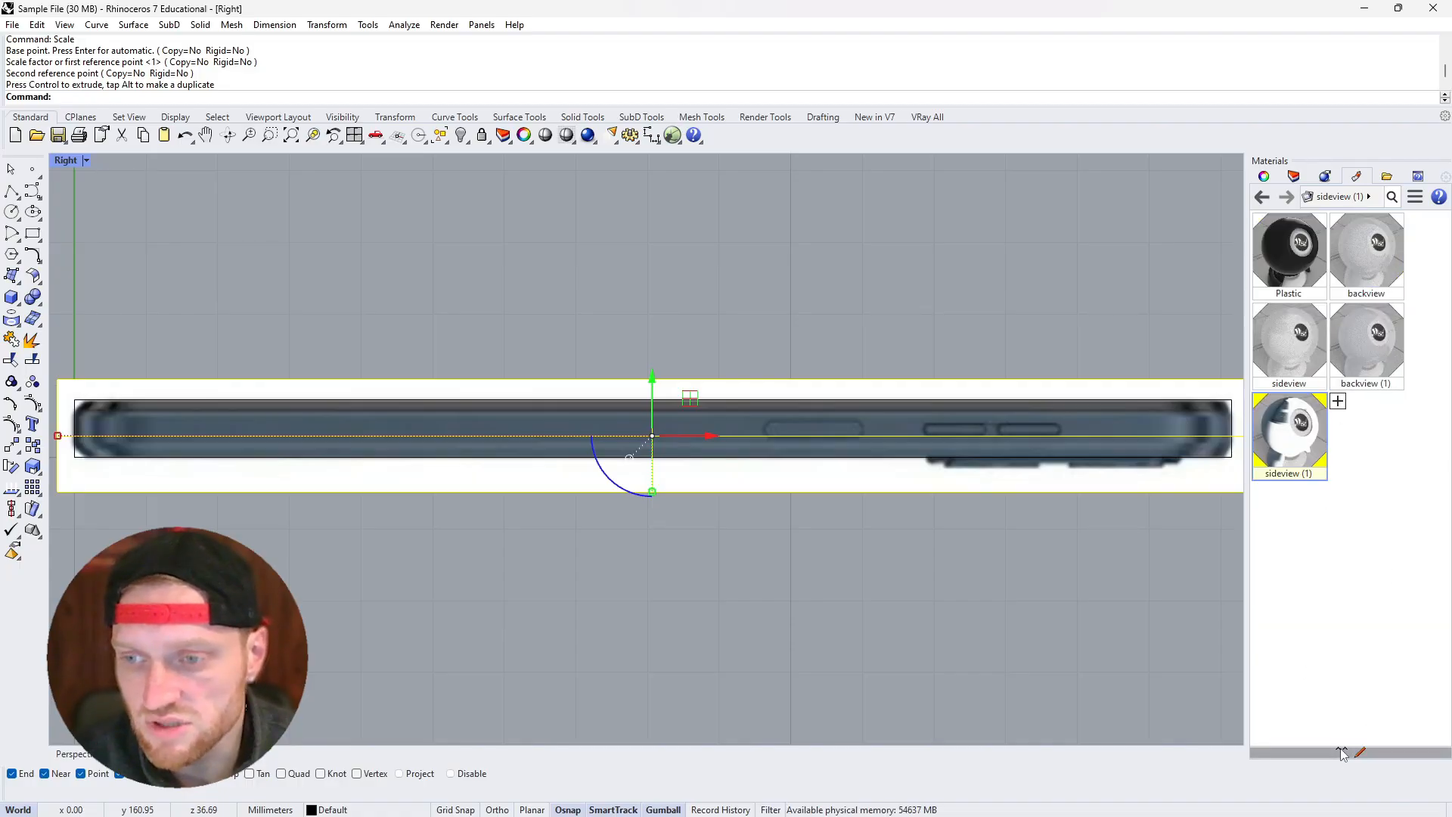
{"action": "left_click", "coordinate": [1342, 753]}
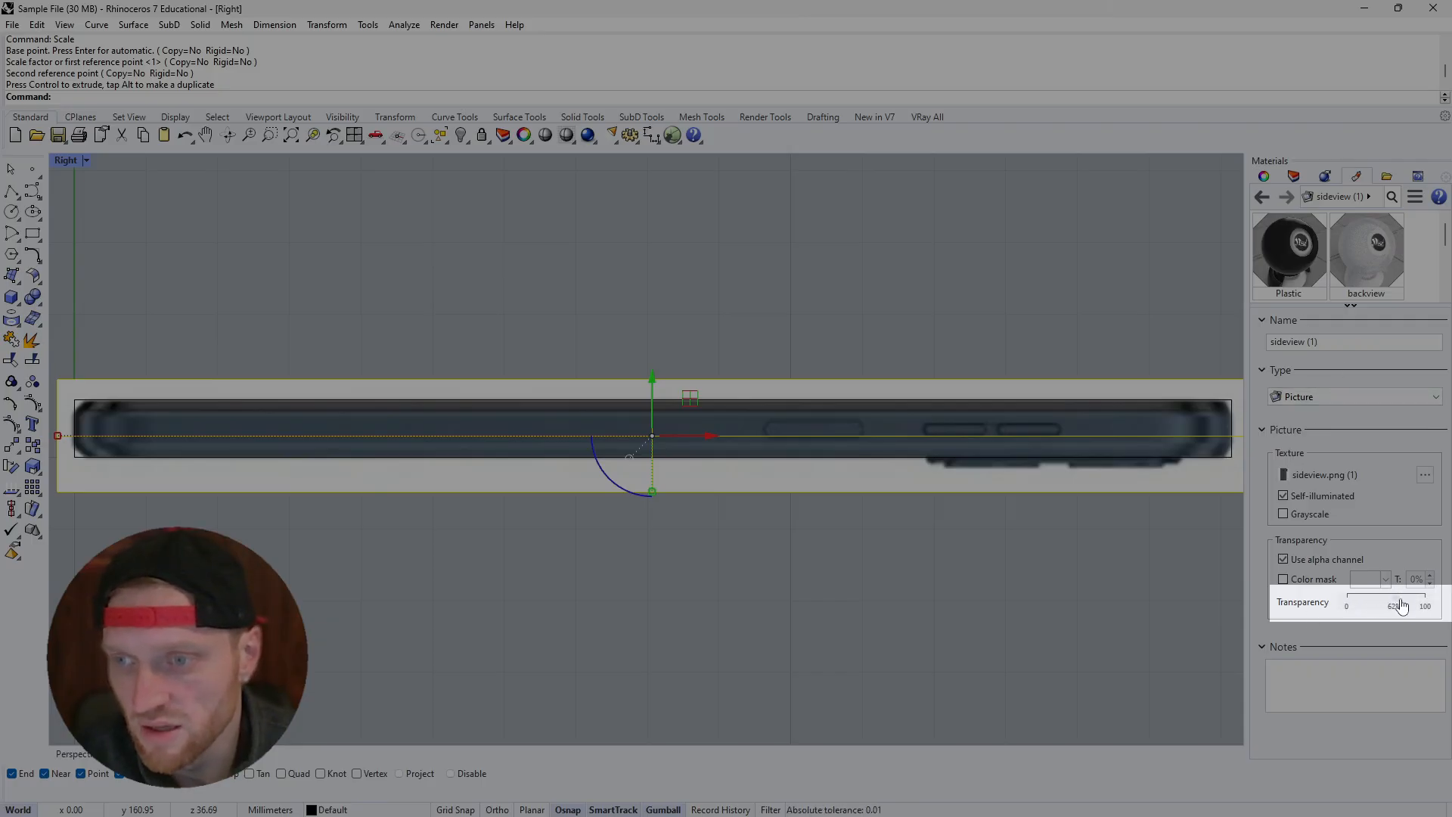
{"action": "left_click_drag", "start_coordinate": [1407, 605], "coordinate": [1399, 607]}
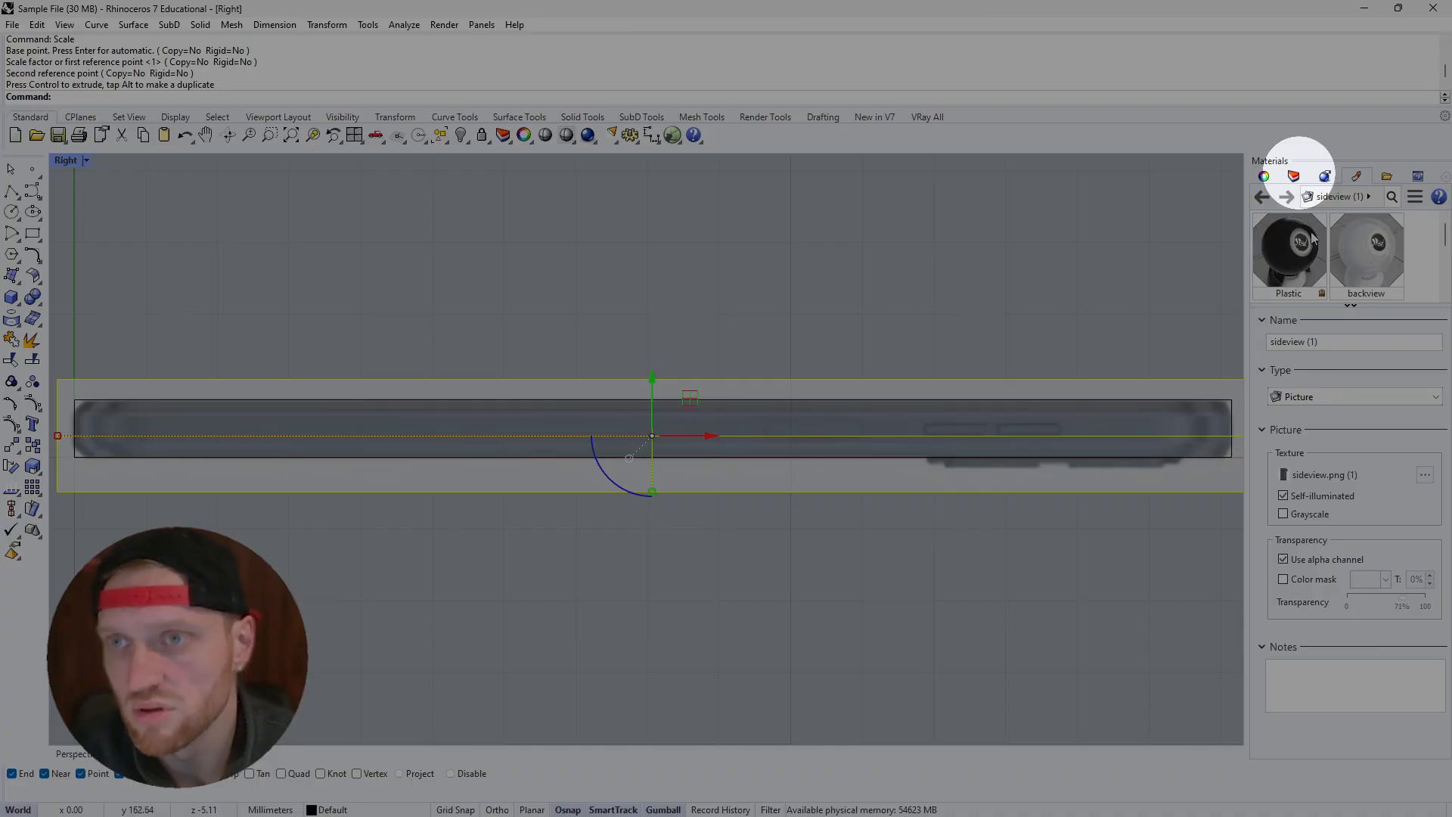
Assign the side-view picture to the Reference Images Real layer and deselect it
{"action": "left_click", "coordinate": [1267, 178]}
{"action": "left_click", "coordinate": [1293, 178]}
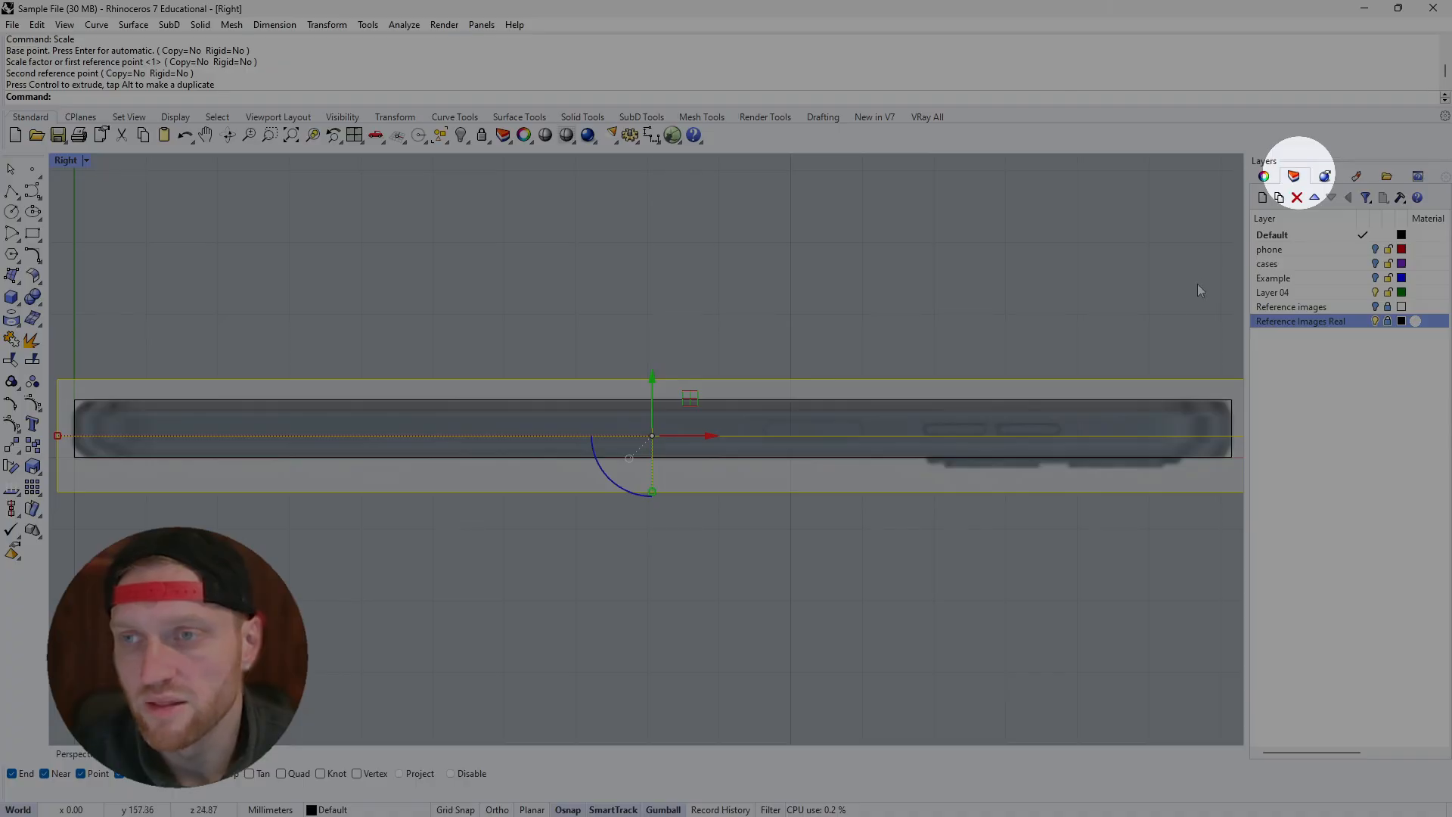
{"action": "left_click", "coordinate": [404, 806]}
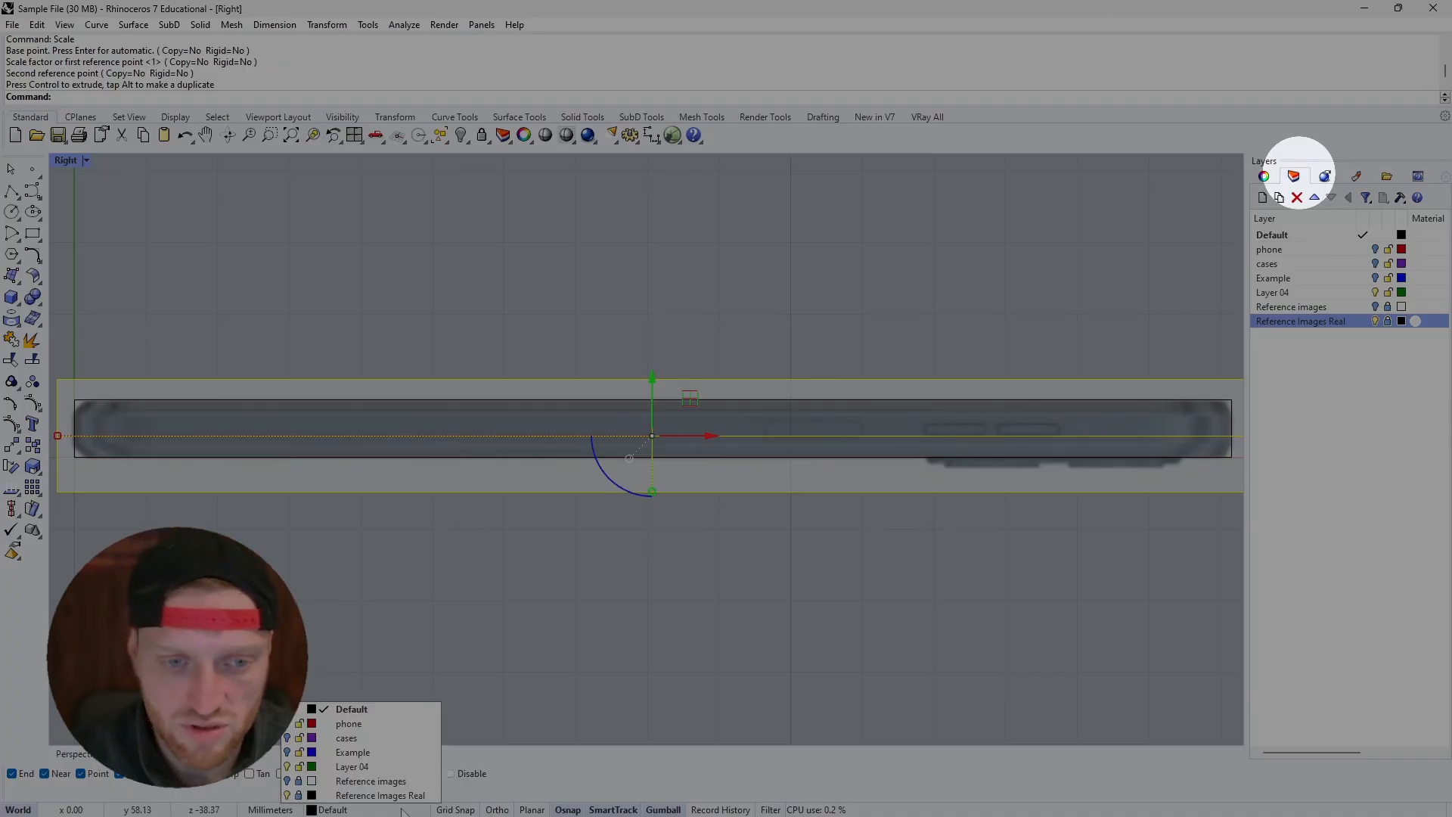
{"action": "left_click", "coordinate": [402, 796]}
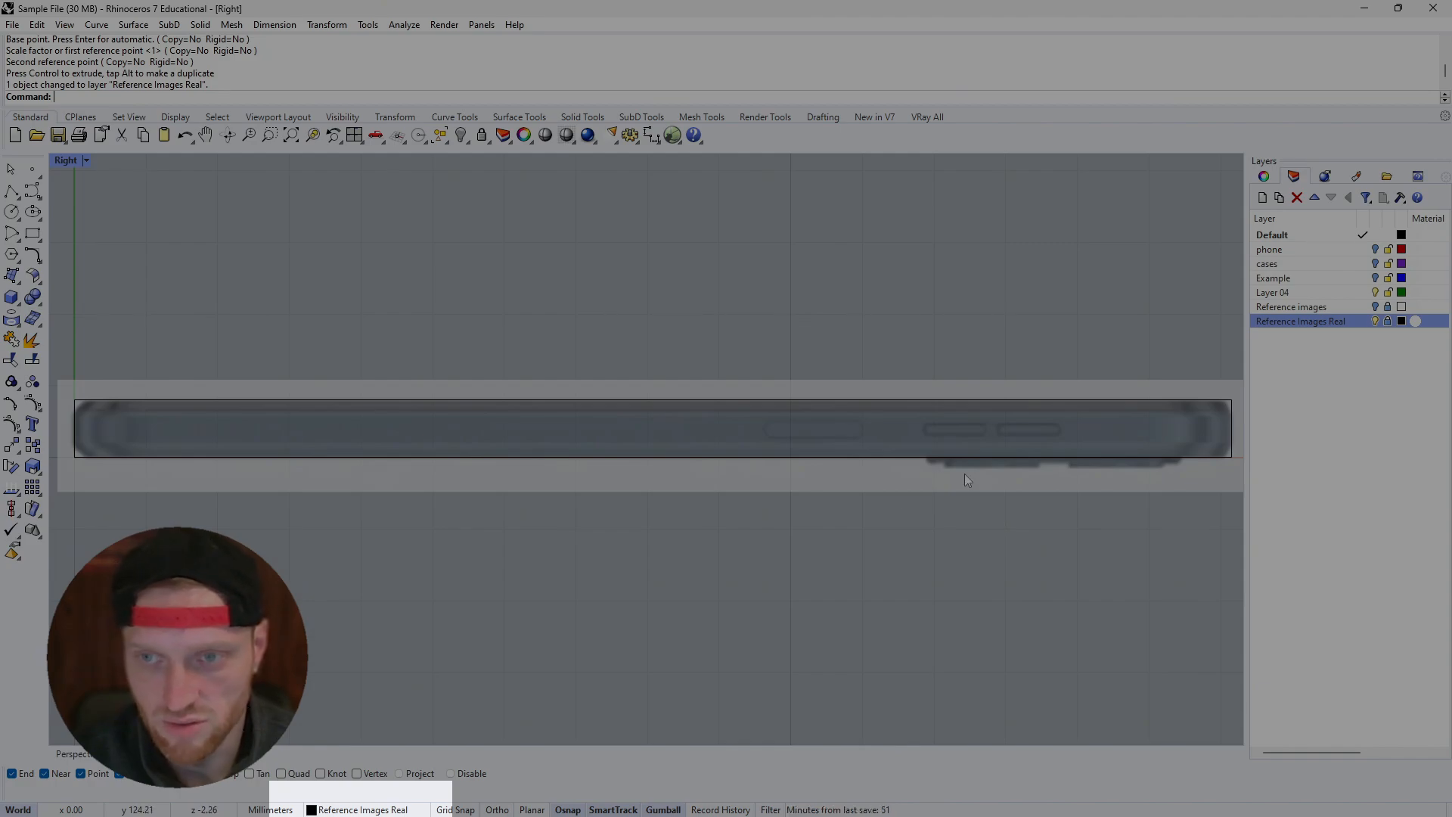
Inspect the side-view picture against its rectangle in the Right view, and both reference pictures together in the Perspective view
{"action": "scroll", "coordinate": [770, 489], "scroll_direction": "down", "scroll_amount": 3}
{"action": "scroll", "coordinate": [441, 450], "scroll_direction": "up", "scroll_amount": 2}
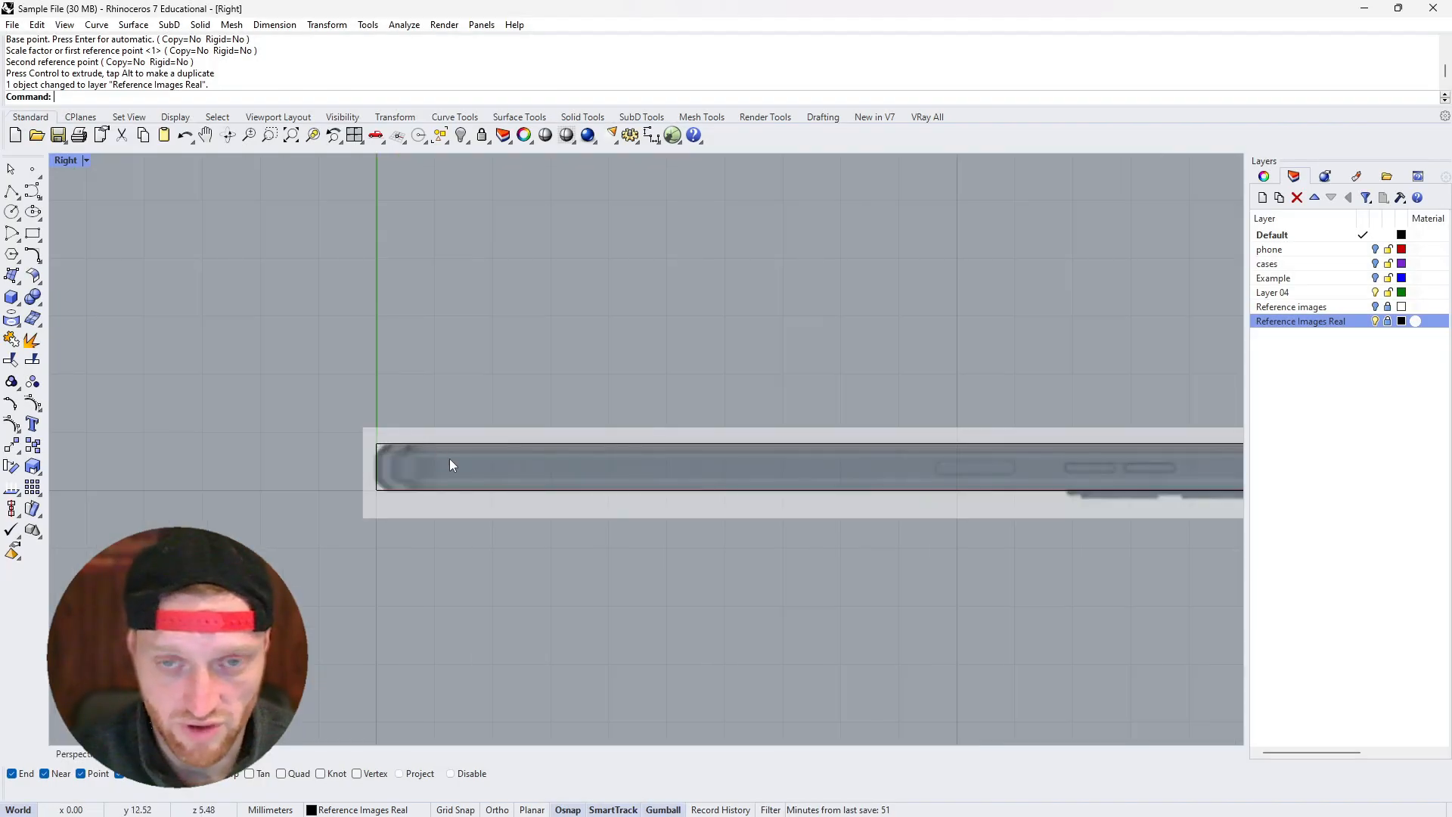
{"action": "scroll", "coordinate": [832, 404], "scroll_direction": "down", "scroll_amount": 3}
{"action": "scroll", "coordinate": [816, 384], "scroll_direction": "up", "scroll_amount": 2}
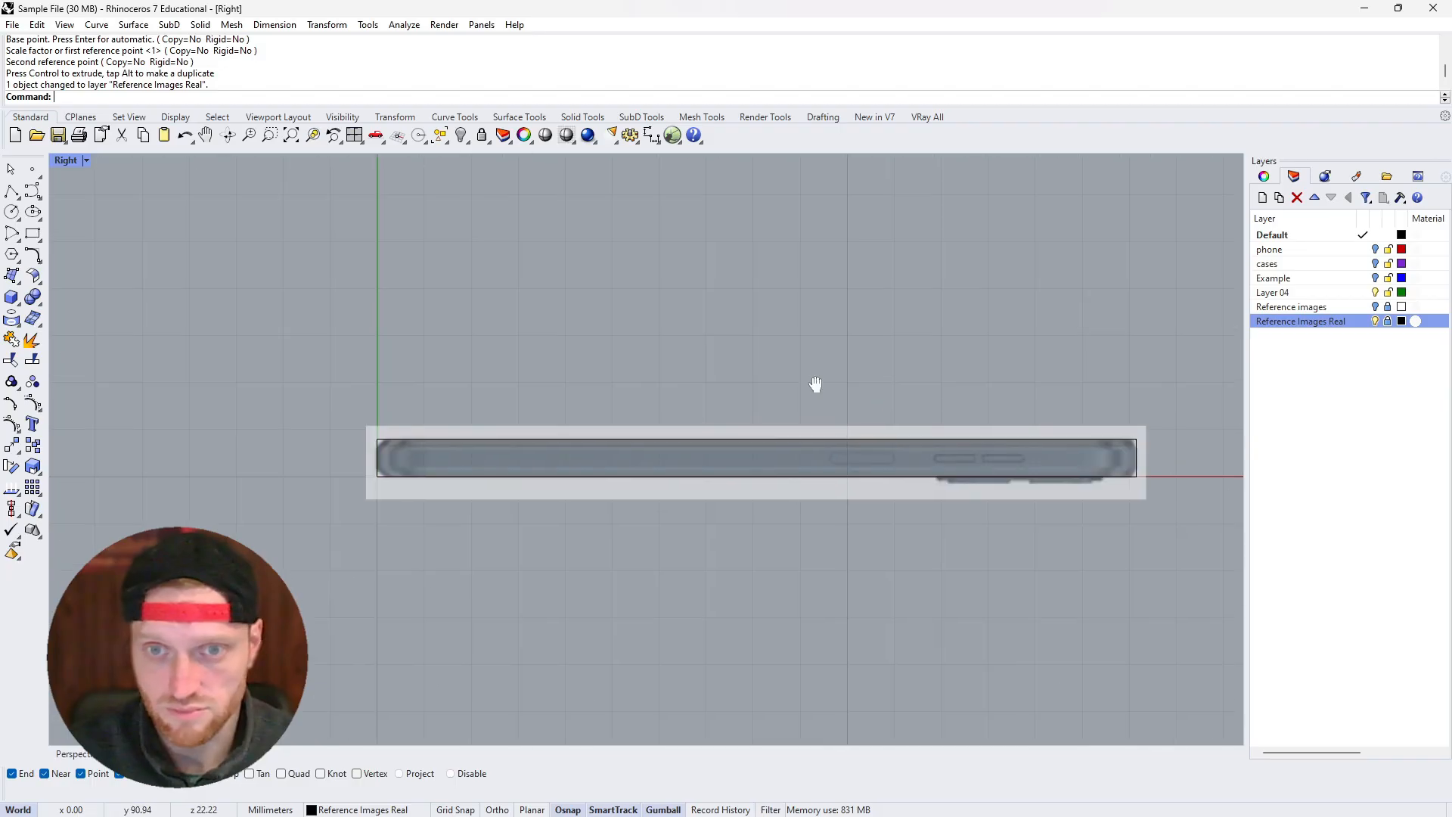
{"action": "right_click_drag", "start_coordinate": [815, 385], "coordinate": [772, 411]}
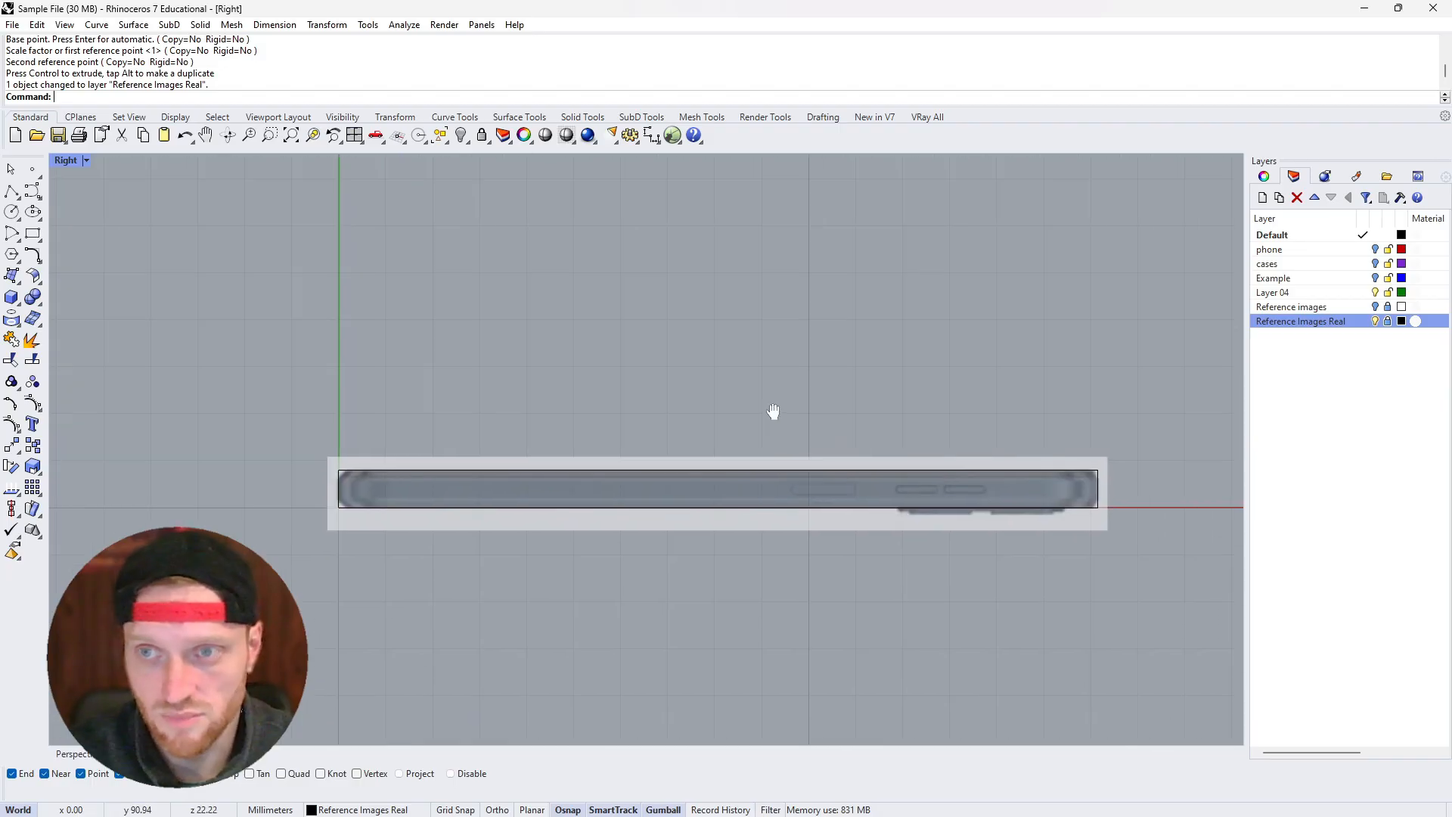
{"action": "left_click", "coordinate": [82, 757]}
{"action": "scroll", "coordinate": [469, 533], "scroll_direction": "down", "scroll_amount": 2}
{"action": "scroll", "coordinate": [473, 480], "scroll_direction": "up", "scroll_amount": 14}
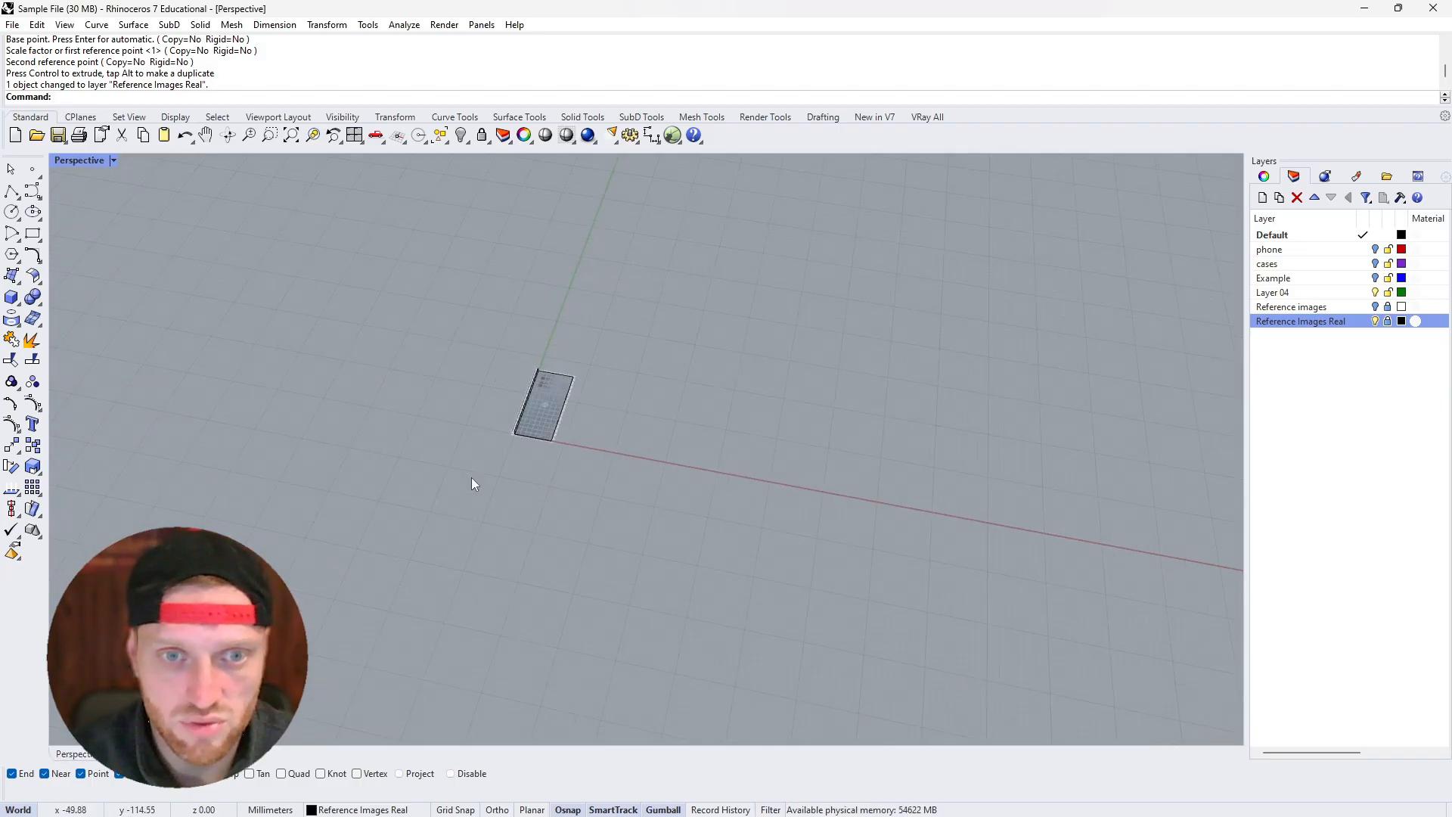
{"action": "scroll", "coordinate": [471, 478], "scroll_direction": "up", "scroll_amount": 6}
{"action": "scroll", "coordinate": [510, 538], "scroll_direction": "down", "scroll_amount": 2}
{"action": "scroll", "coordinate": [524, 478], "scroll_direction": "up", "scroll_amount": 10}
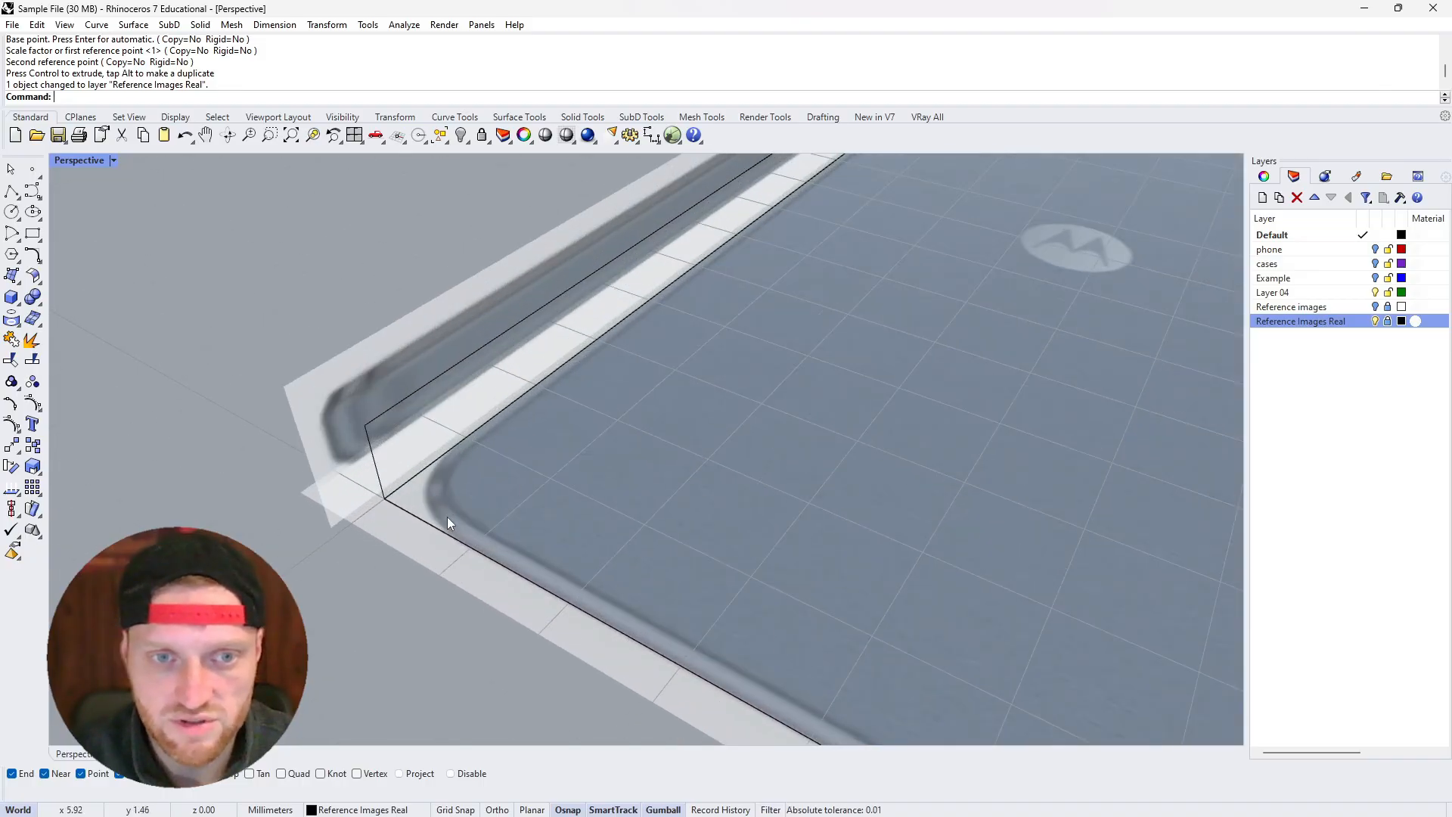
{"action": "scroll", "coordinate": [447, 516], "scroll_direction": "down", "scroll_amount": 10}
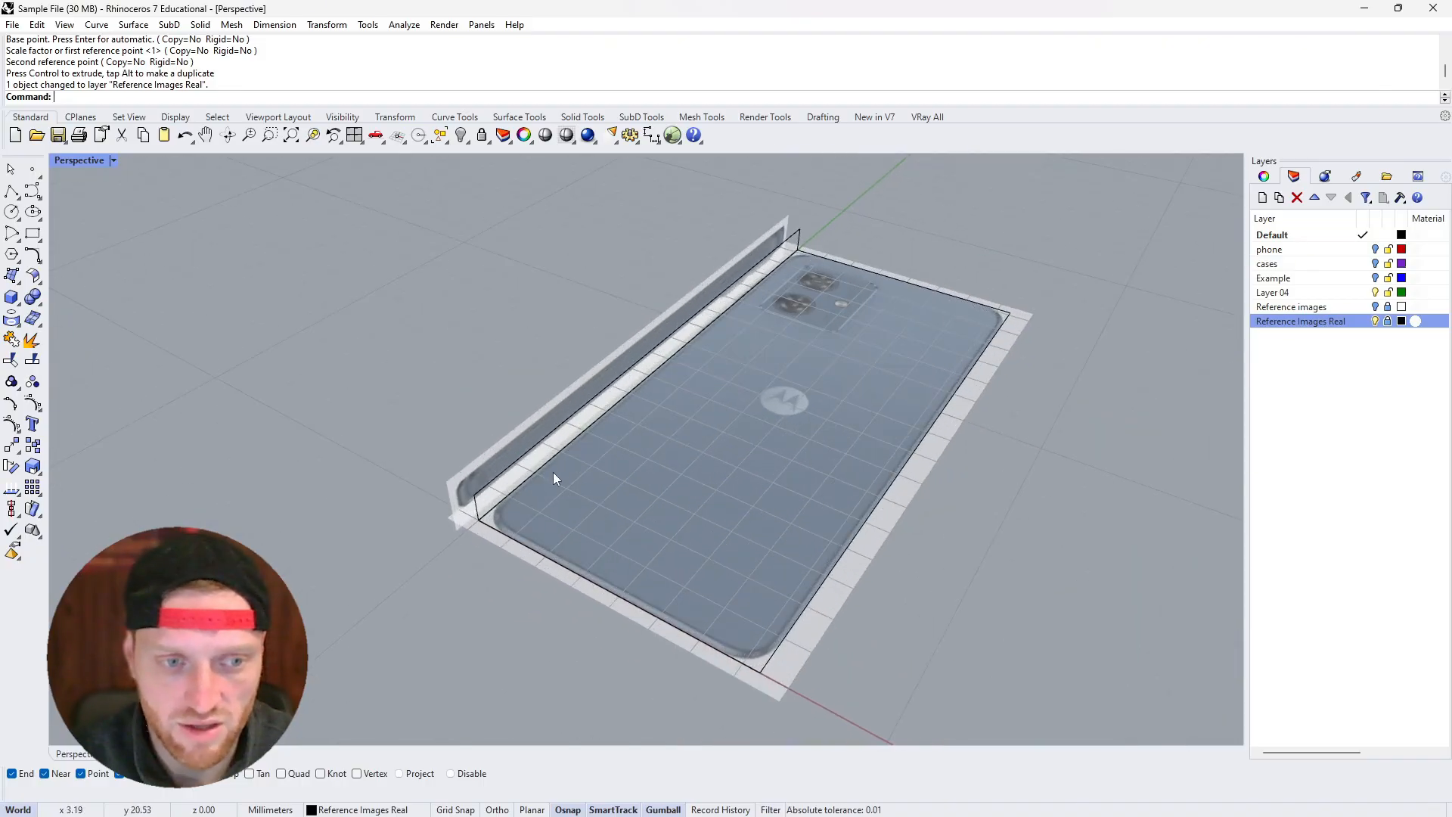
Select the flat back-view rectangle and the upright side-view rectangle in turn to identify the two outlines, and clear the selection
{"action": "left_click", "coordinate": [513, 484]}
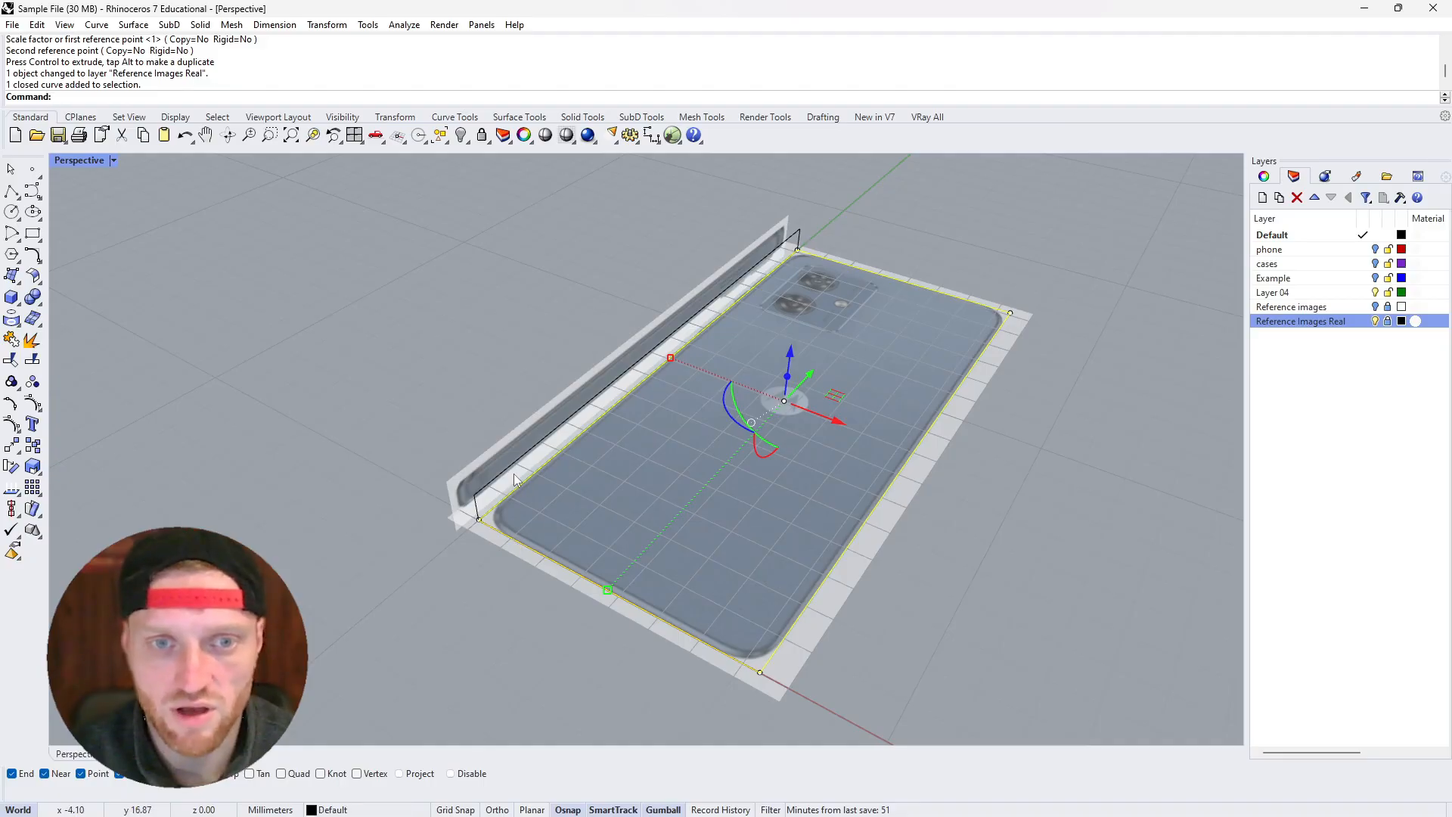
{"action": "left_click", "coordinate": [497, 477]}
{"action": "left_click", "coordinate": [494, 527]}
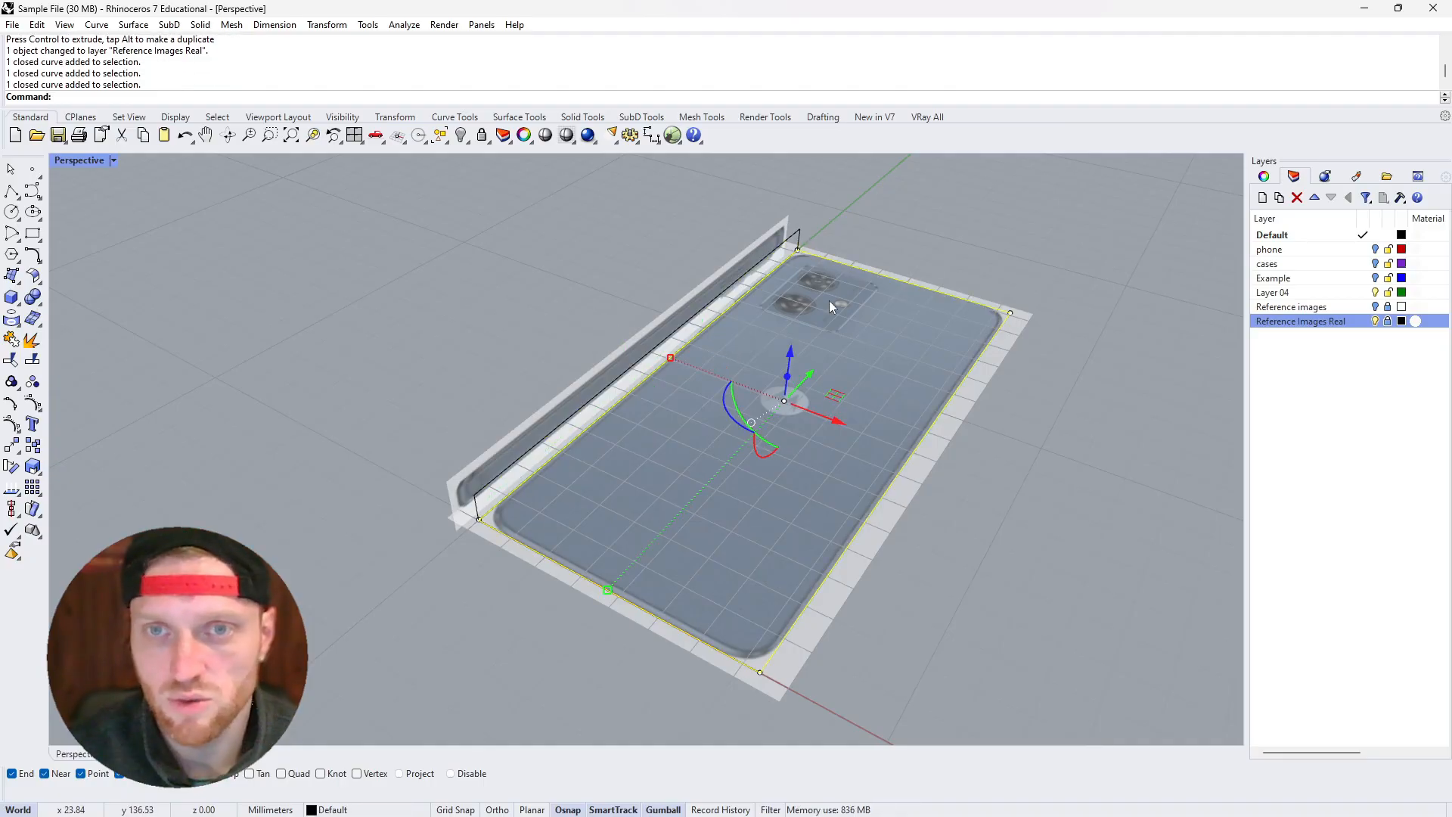
{"action": "left_click", "coordinate": [800, 240]}
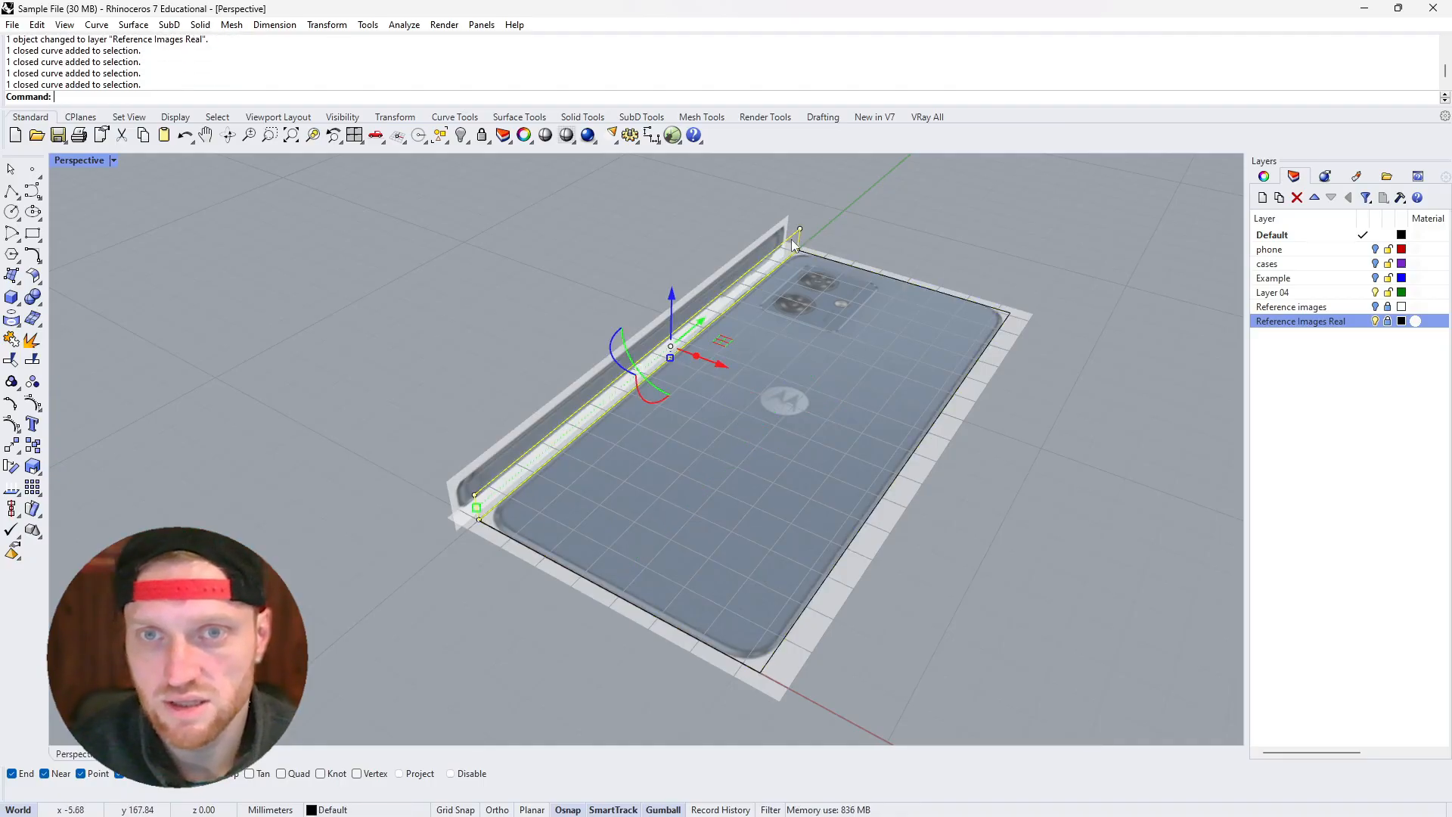
{"action": "left_click", "coordinate": [846, 264]}
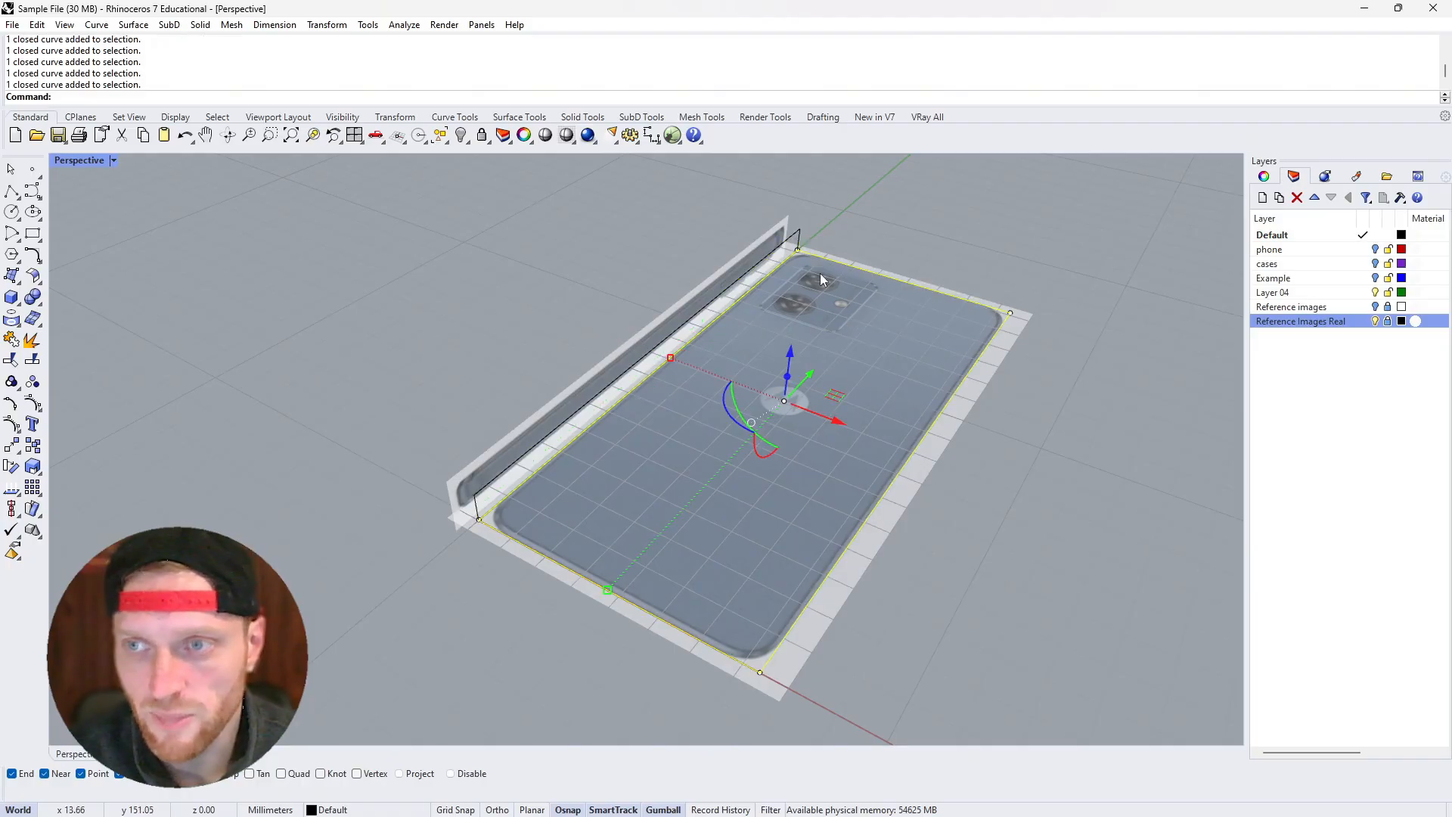
{"action": "left_click", "coordinate": [799, 239]}
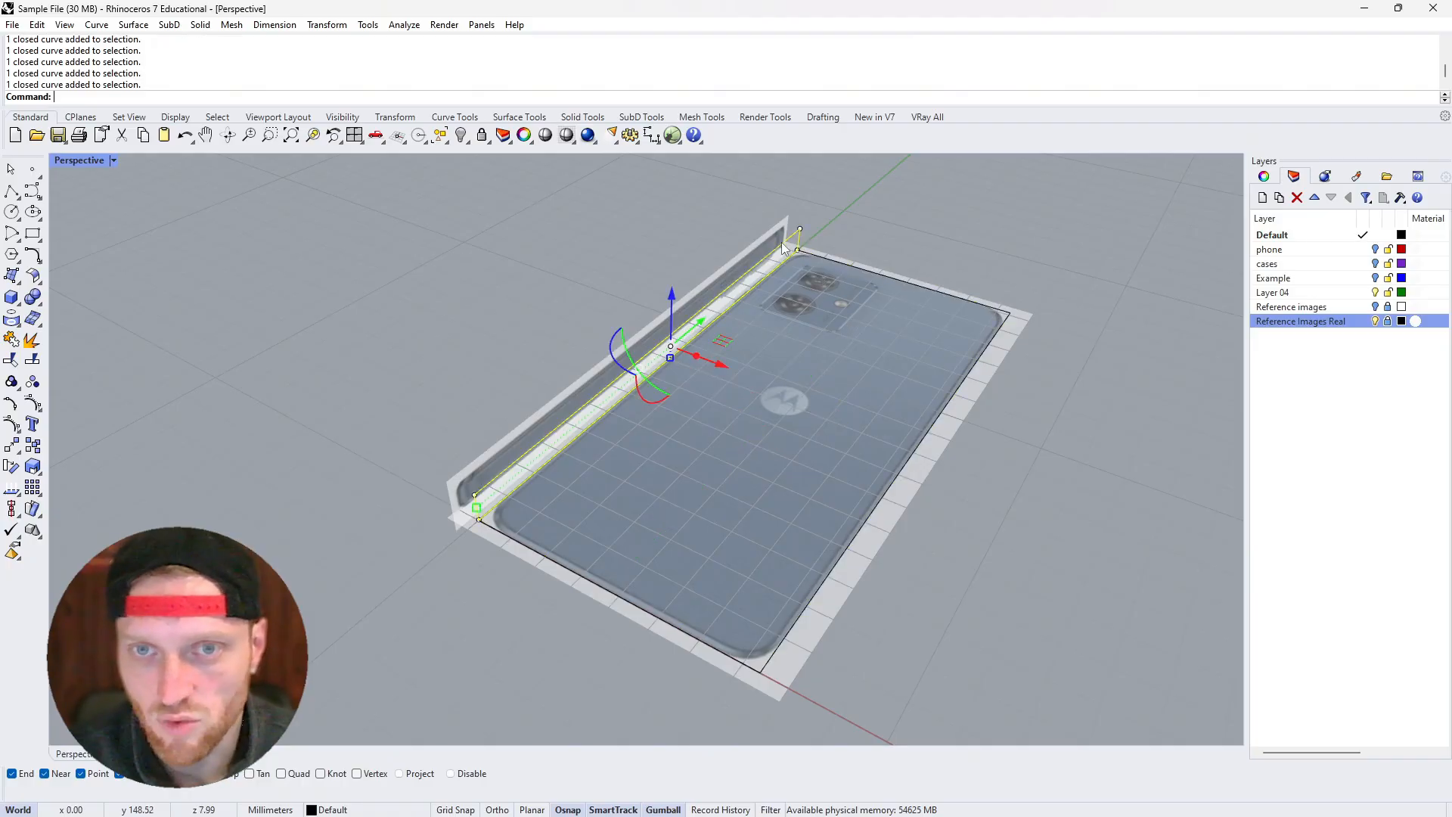
{"action": "left_click", "coordinate": [889, 243]}
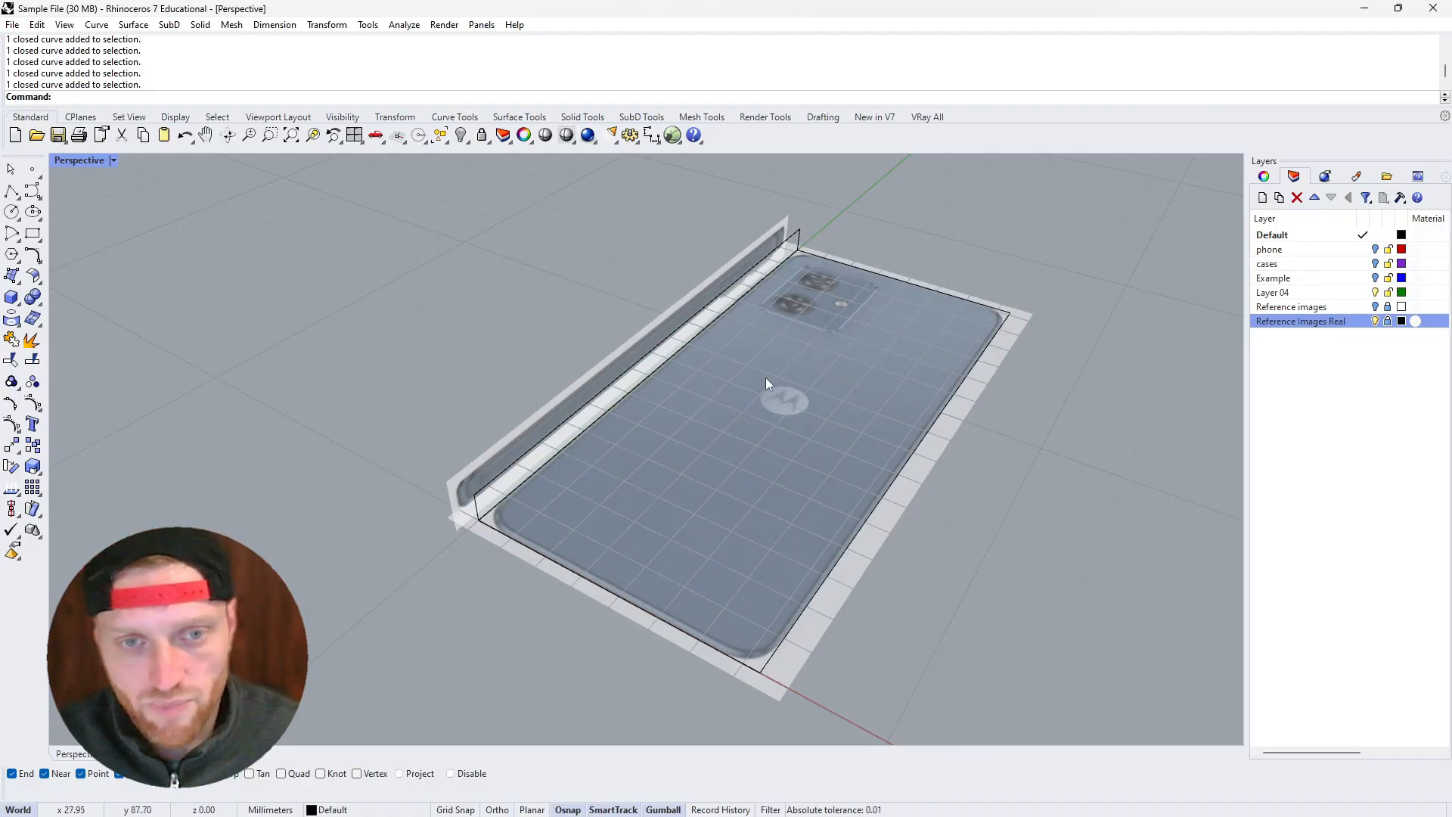
Examine in the Top view how the back-view rectangle's sharp corners compare with the phone's rounded corners
{"action": "left_click", "coordinate": [125, 753]}
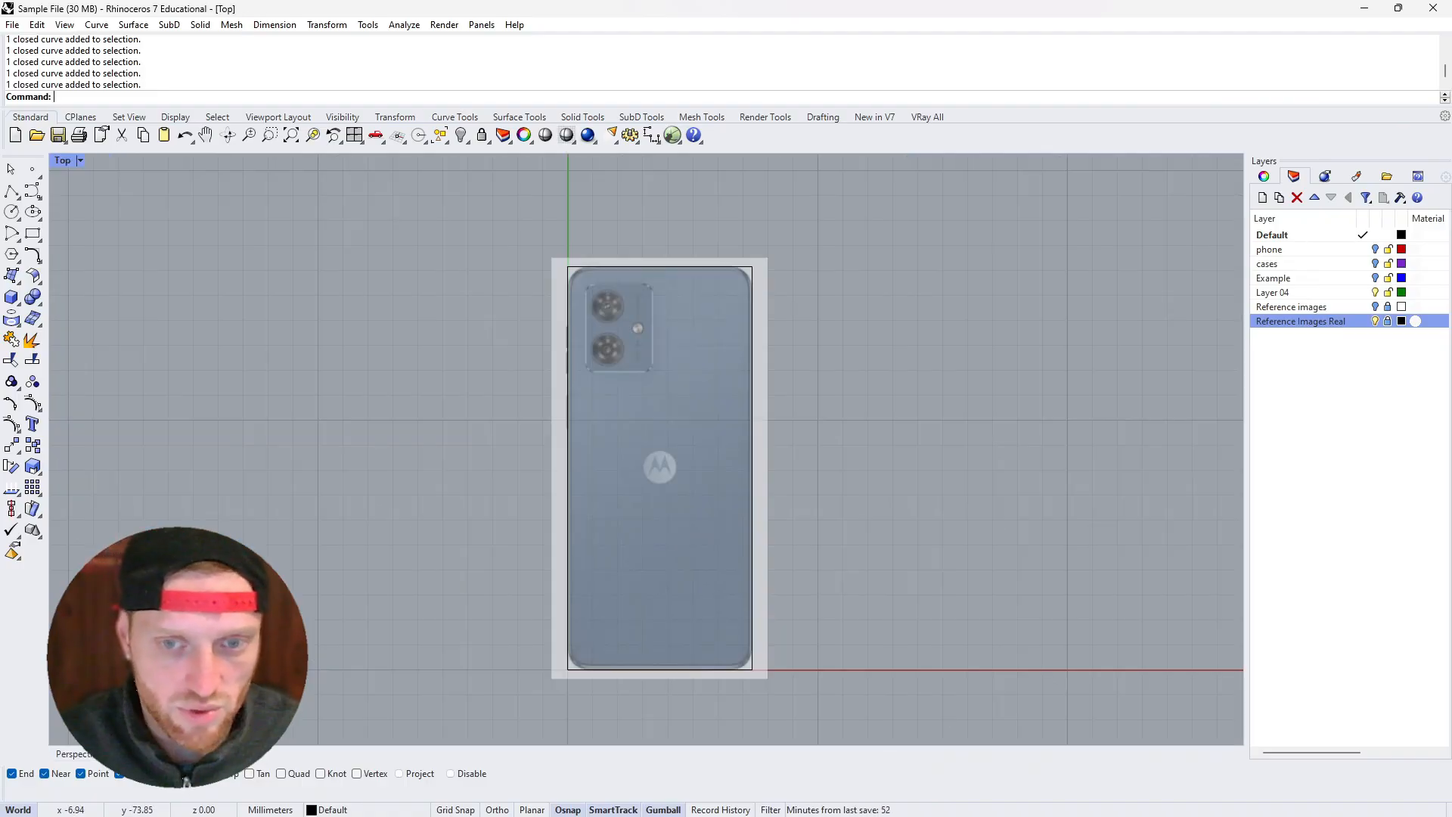
{"action": "scroll", "coordinate": [484, 597], "scroll_direction": "down", "scroll_amount": 2}
{"action": "scroll", "coordinate": [548, 651], "scroll_direction": "up", "scroll_amount": 3}
{"action": "left_click", "coordinate": [547, 651]}
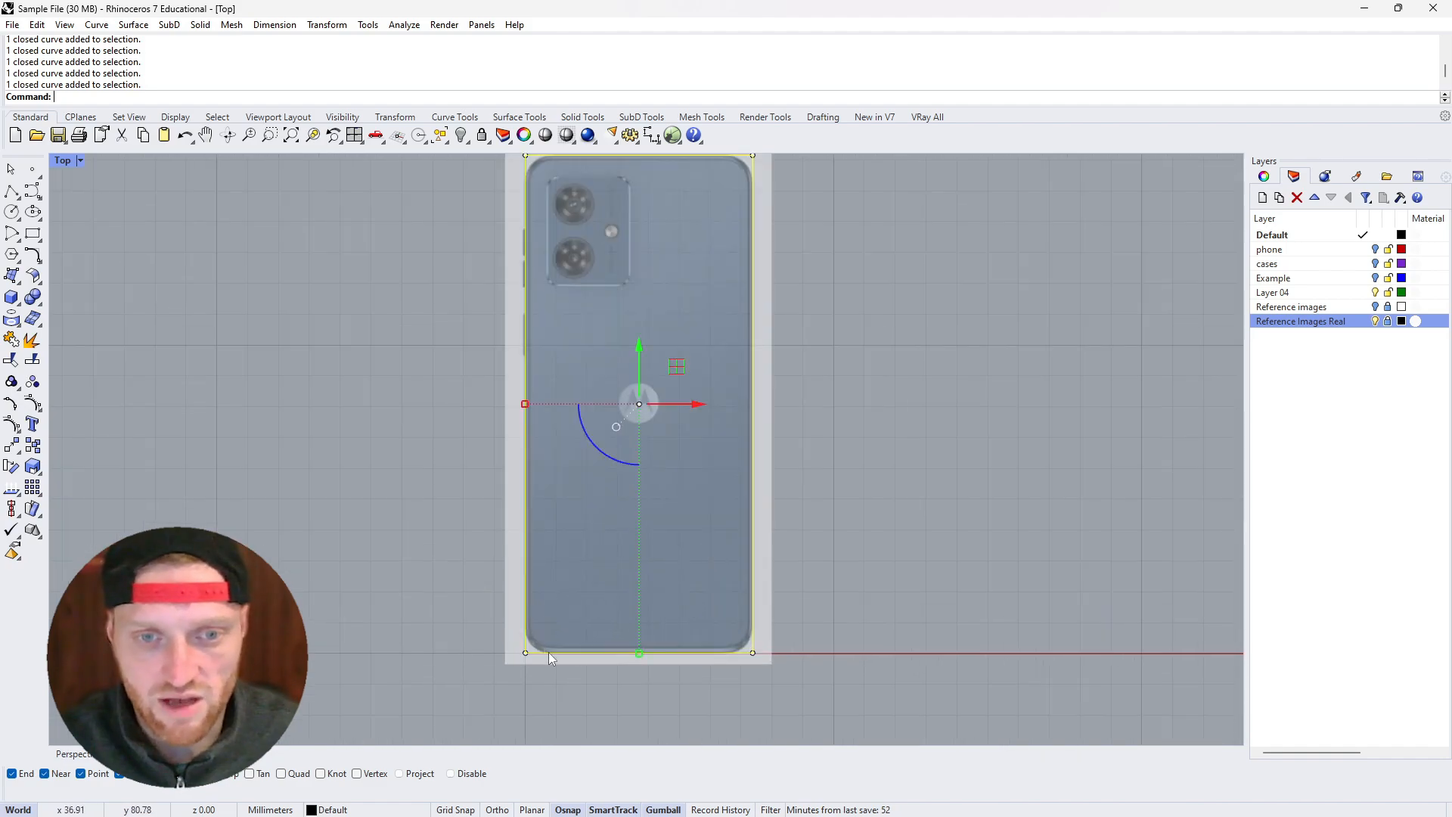
{"action": "scroll", "coordinate": [638, 617], "scroll_direction": "down", "scroll_amount": 2}
{"action": "scroll", "coordinate": [623, 441], "scroll_direction": "up", "scroll_amount": 6}
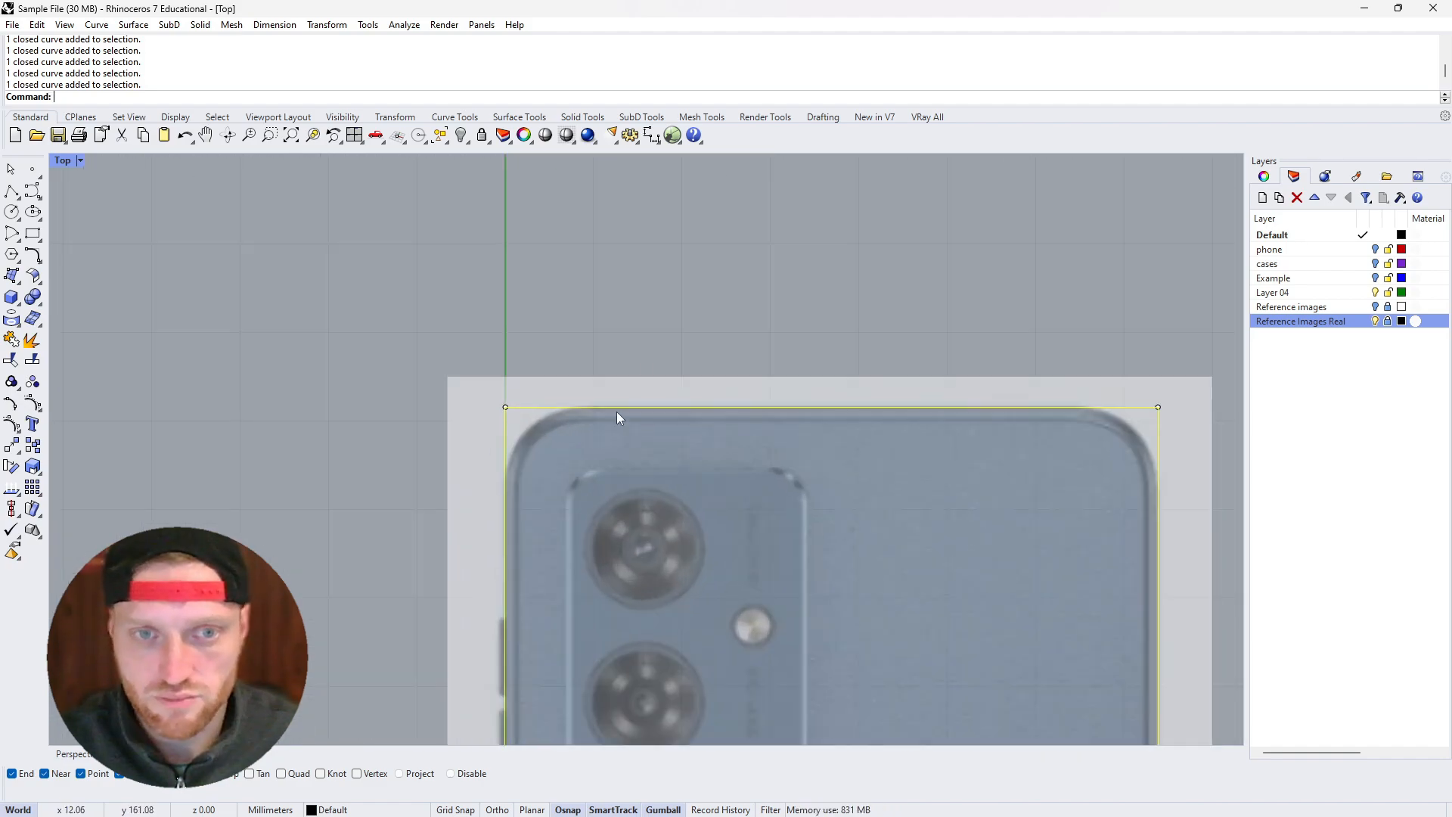
{"action": "left_click", "coordinate": [637, 293]}
{"action": "scroll", "coordinate": [469, 370], "scroll_direction": "down", "scroll_amount": 5}
{"action": "scroll", "coordinate": [558, 420], "scroll_direction": "up", "scroll_amount": 7}
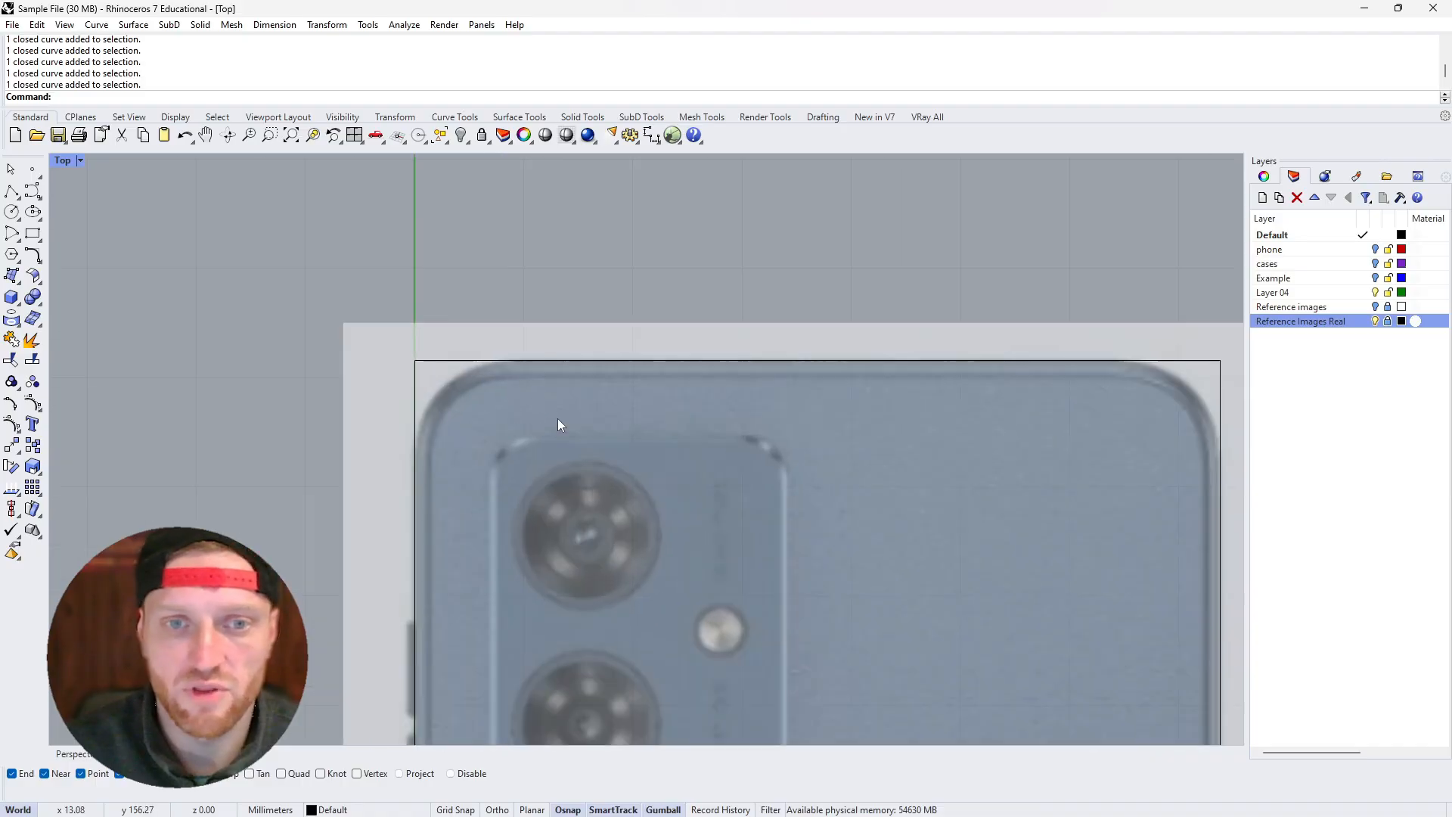
{"action": "scroll", "coordinate": [435, 398], "scroll_direction": "up", "scroll_amount": 1}
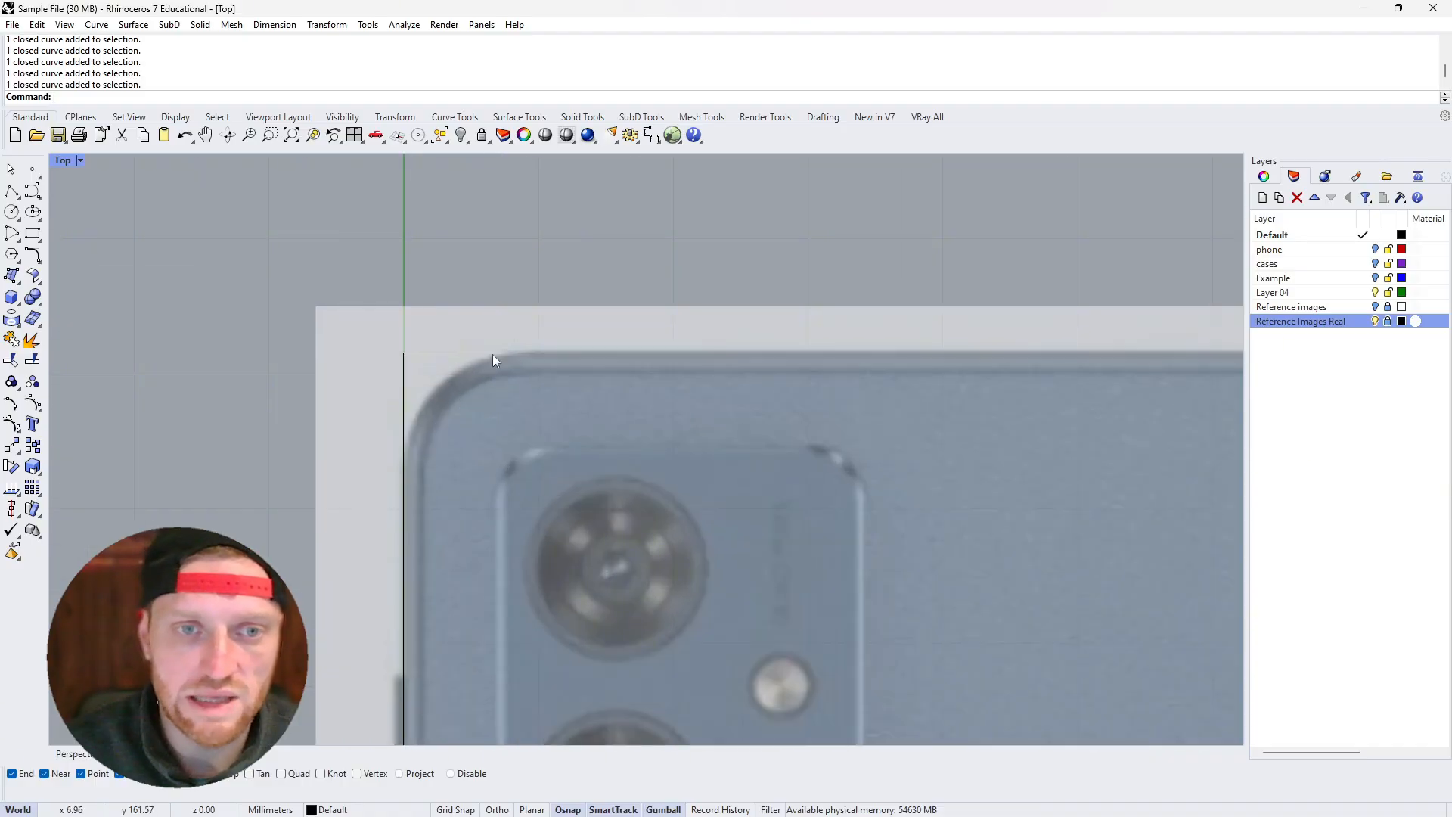
{"action": "scroll", "coordinate": [401, 446], "scroll_direction": "down", "scroll_amount": 4}
{"action": "scroll", "coordinate": [718, 416], "scroll_direction": "up", "scroll_amount": 5}
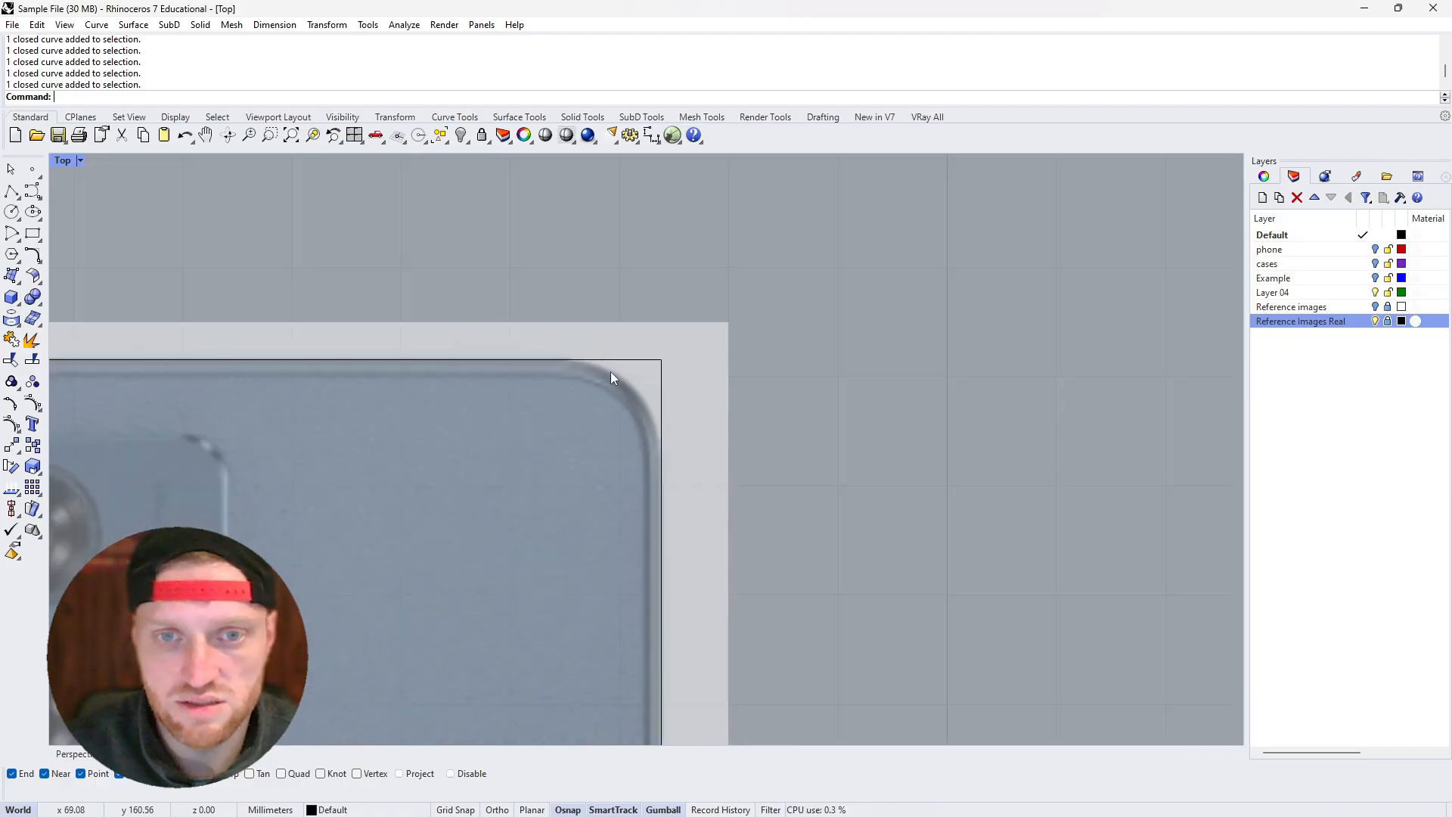
{"action": "scroll", "coordinate": [612, 401], "scroll_direction": "down", "scroll_amount": 4}
{"action": "scroll", "coordinate": [605, 492], "scroll_direction": "up", "scroll_amount": 5}
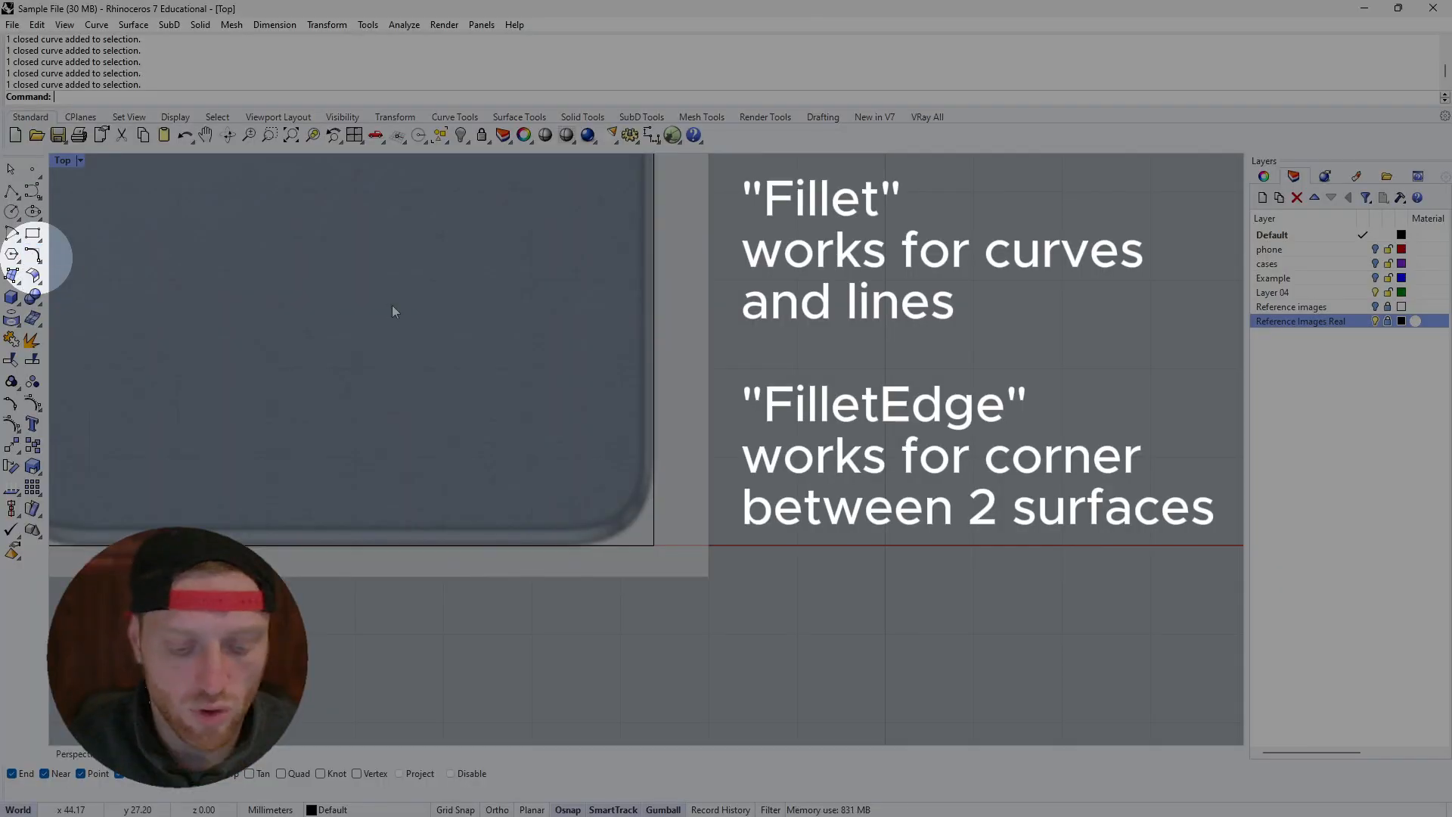
Fillet the bottom-right corner of the back-view rectangle with a 10 mm radius
{"action": "type", "text": "et"}
{"action": "key", "text": "Return"}
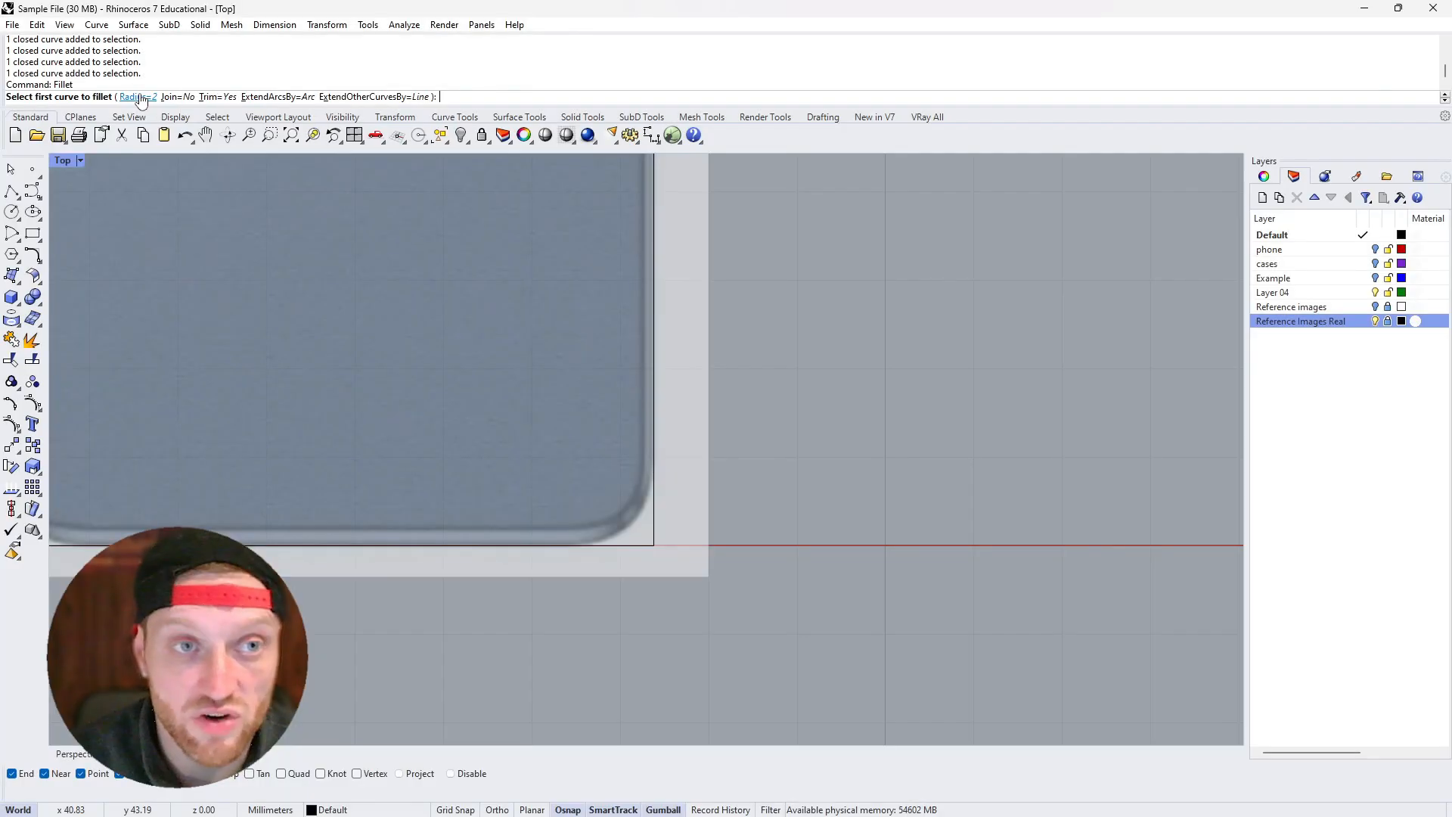
{"action": "left_click", "coordinate": [134, 97]}
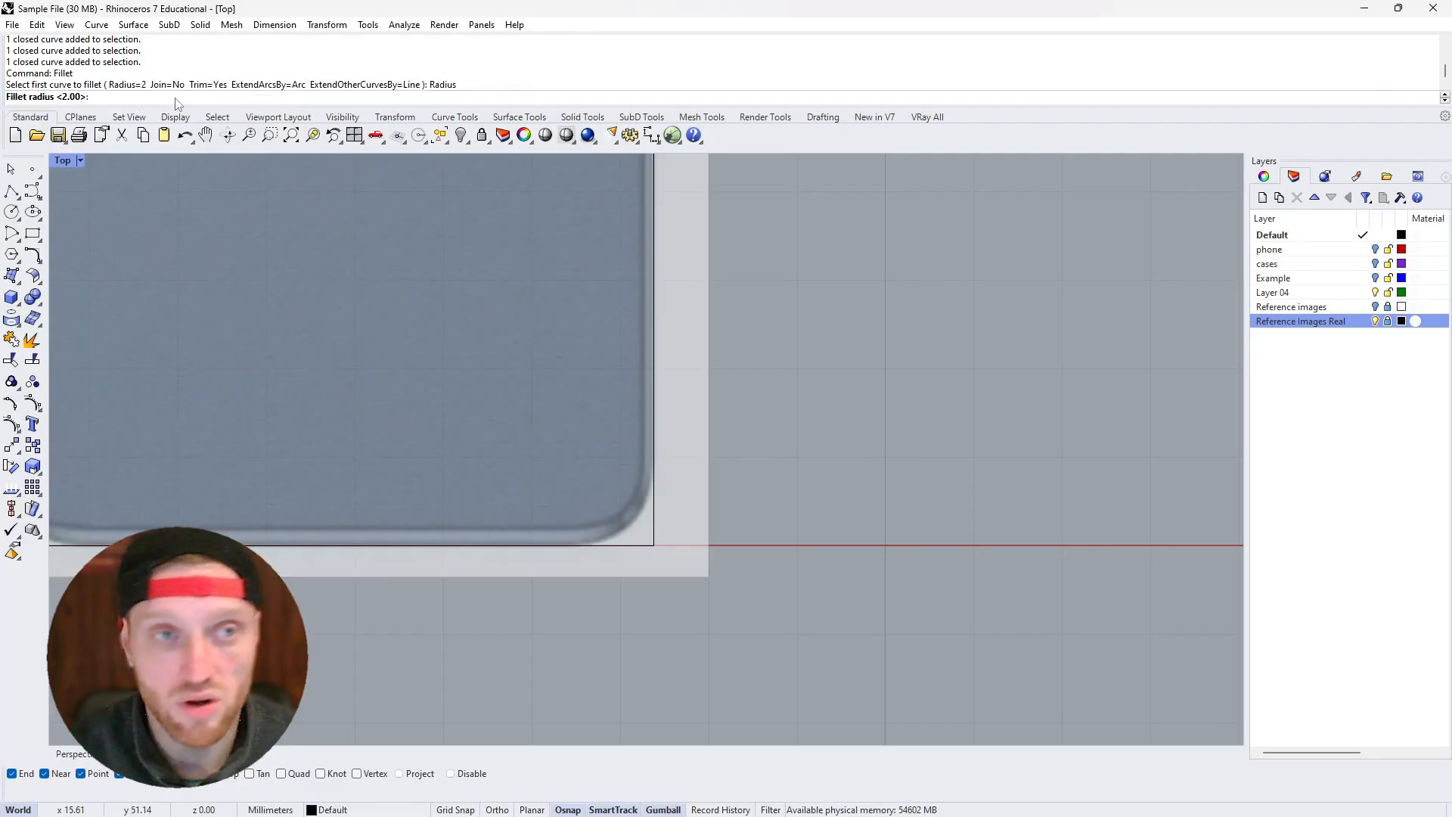
{"action": "type", "text": "10"}
{"action": "key", "text": "Return"}
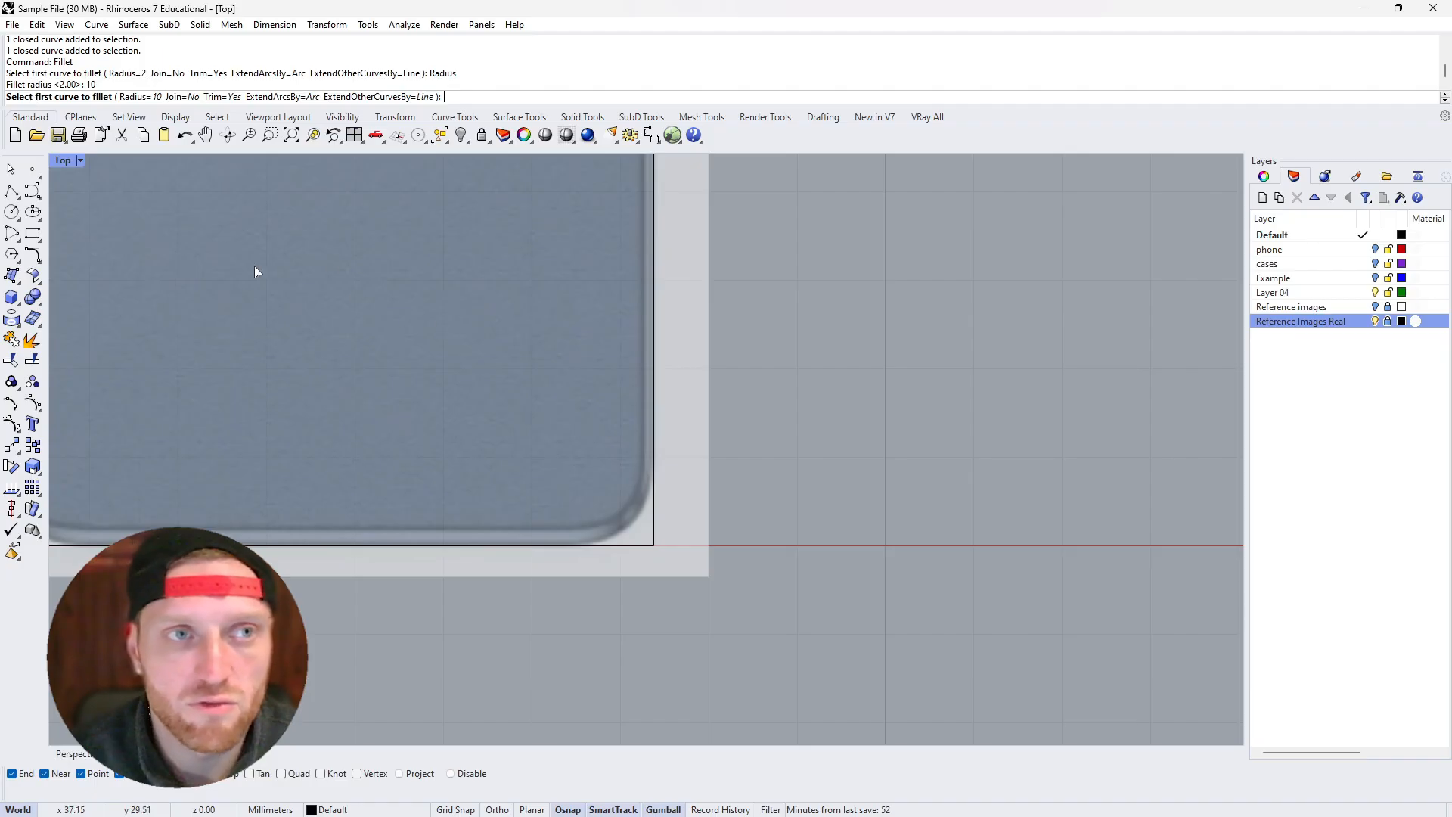
{"action": "scroll", "coordinate": [608, 525], "scroll_direction": "up", "scroll_amount": 2}
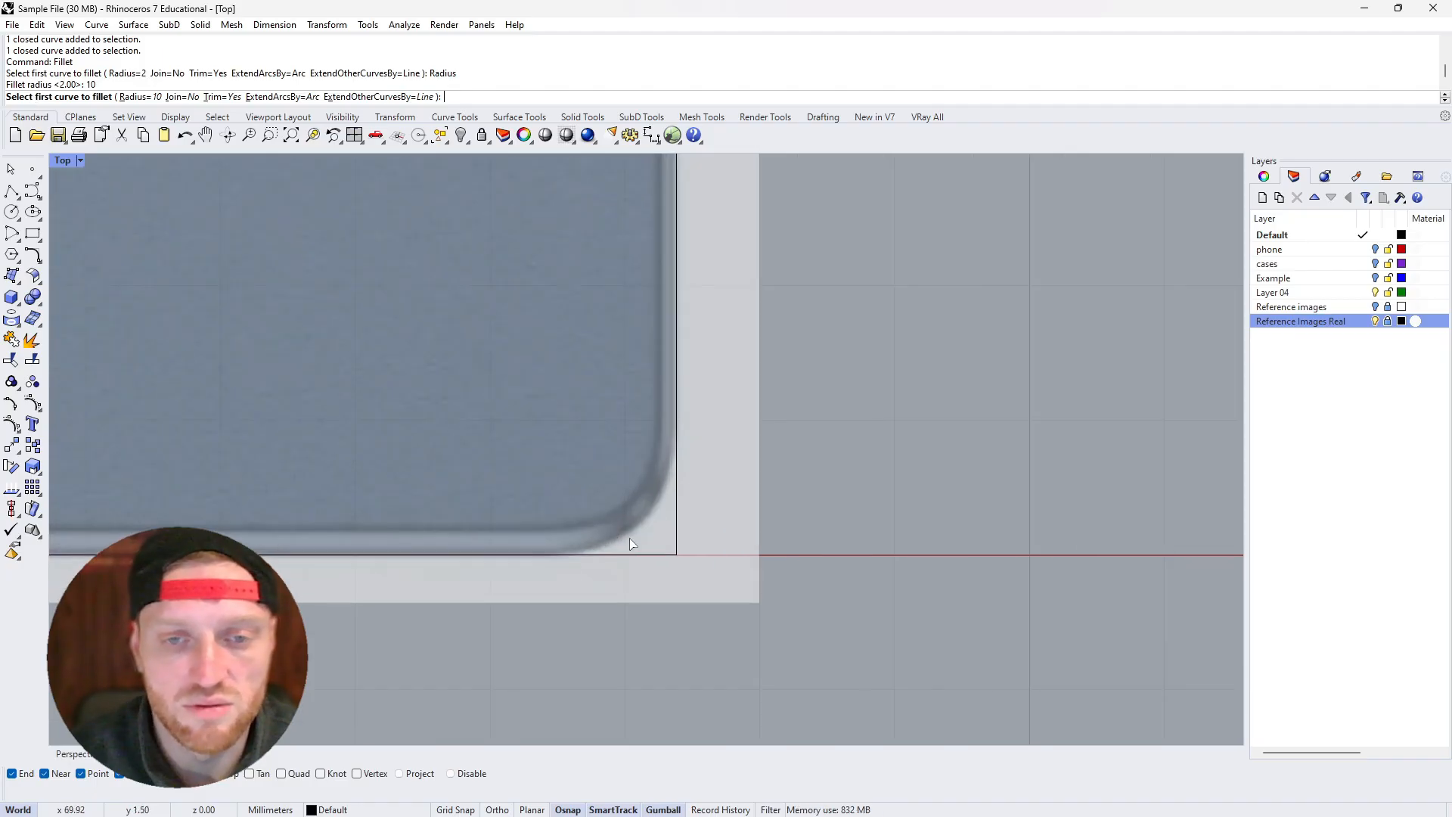
{"action": "left_click", "coordinate": [640, 557]}
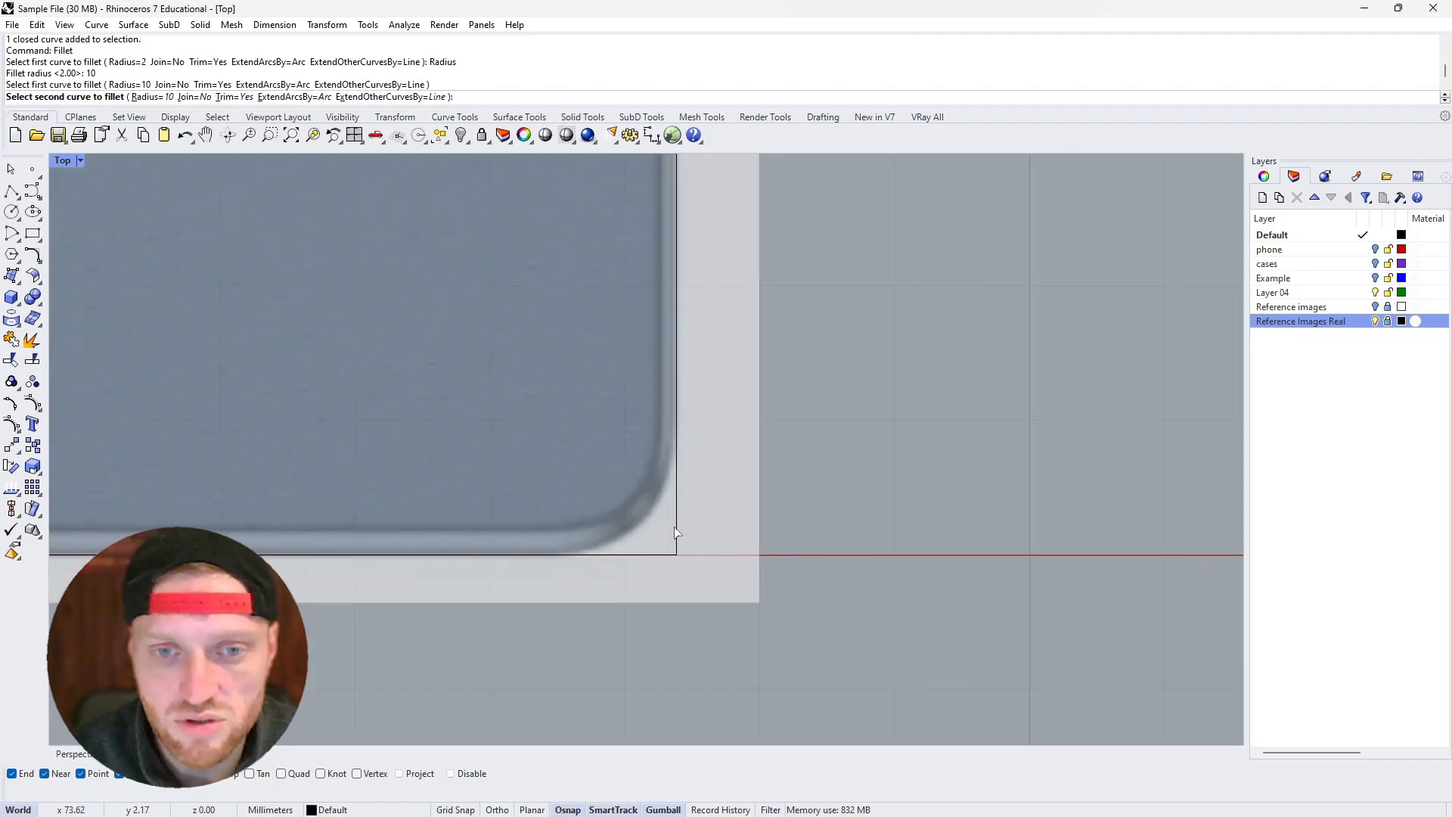
{"action": "left_click", "coordinate": [677, 517]}
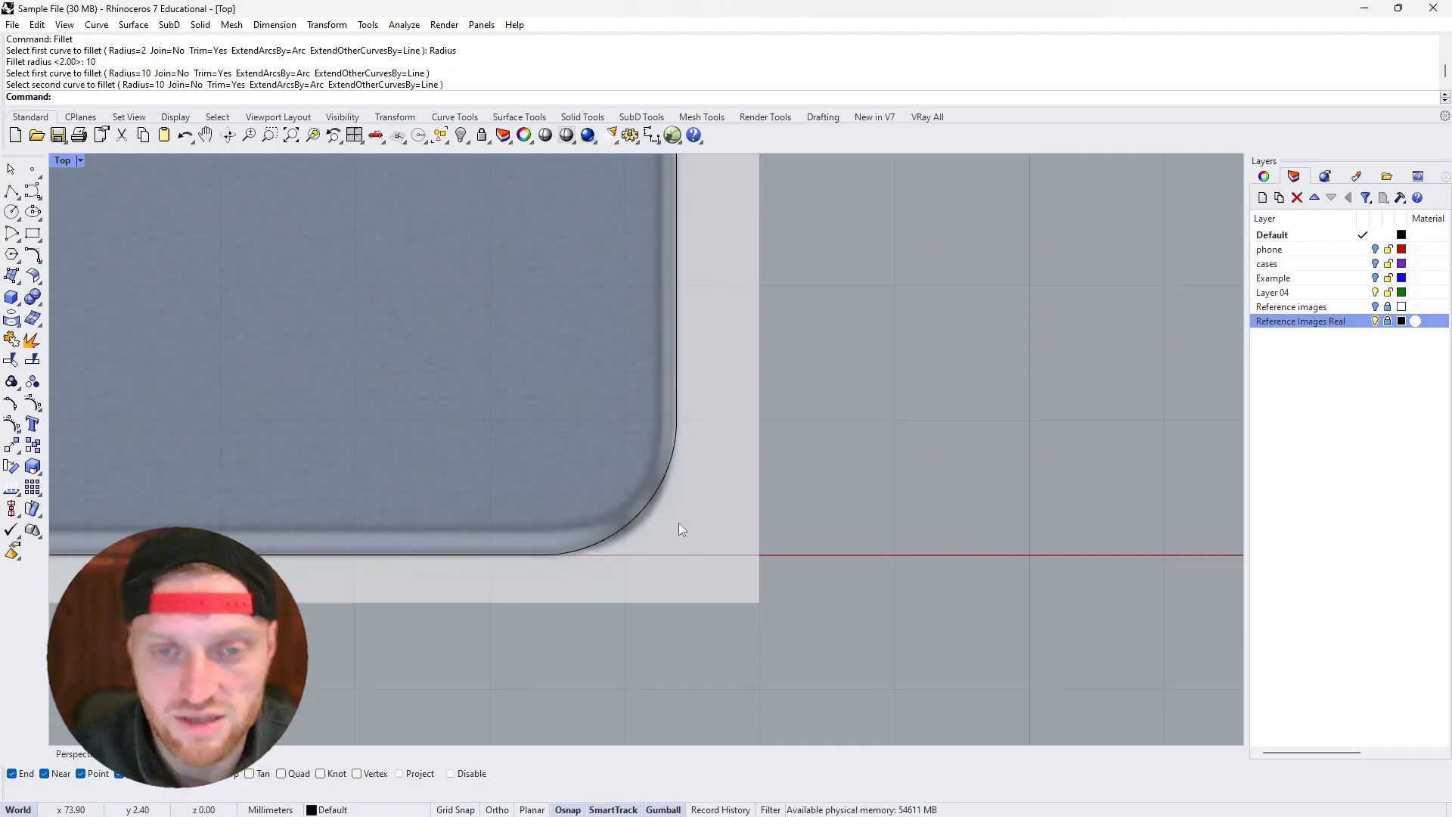
Compare the 10 mm fillet with the phone's bottom-right corner in the reference picture and undo the fillet
{"action": "scroll", "coordinate": [683, 537], "scroll_direction": "down", "scroll_amount": 6}
{"action": "scroll", "coordinate": [661, 521], "scroll_direction": "up", "scroll_amount": 14}
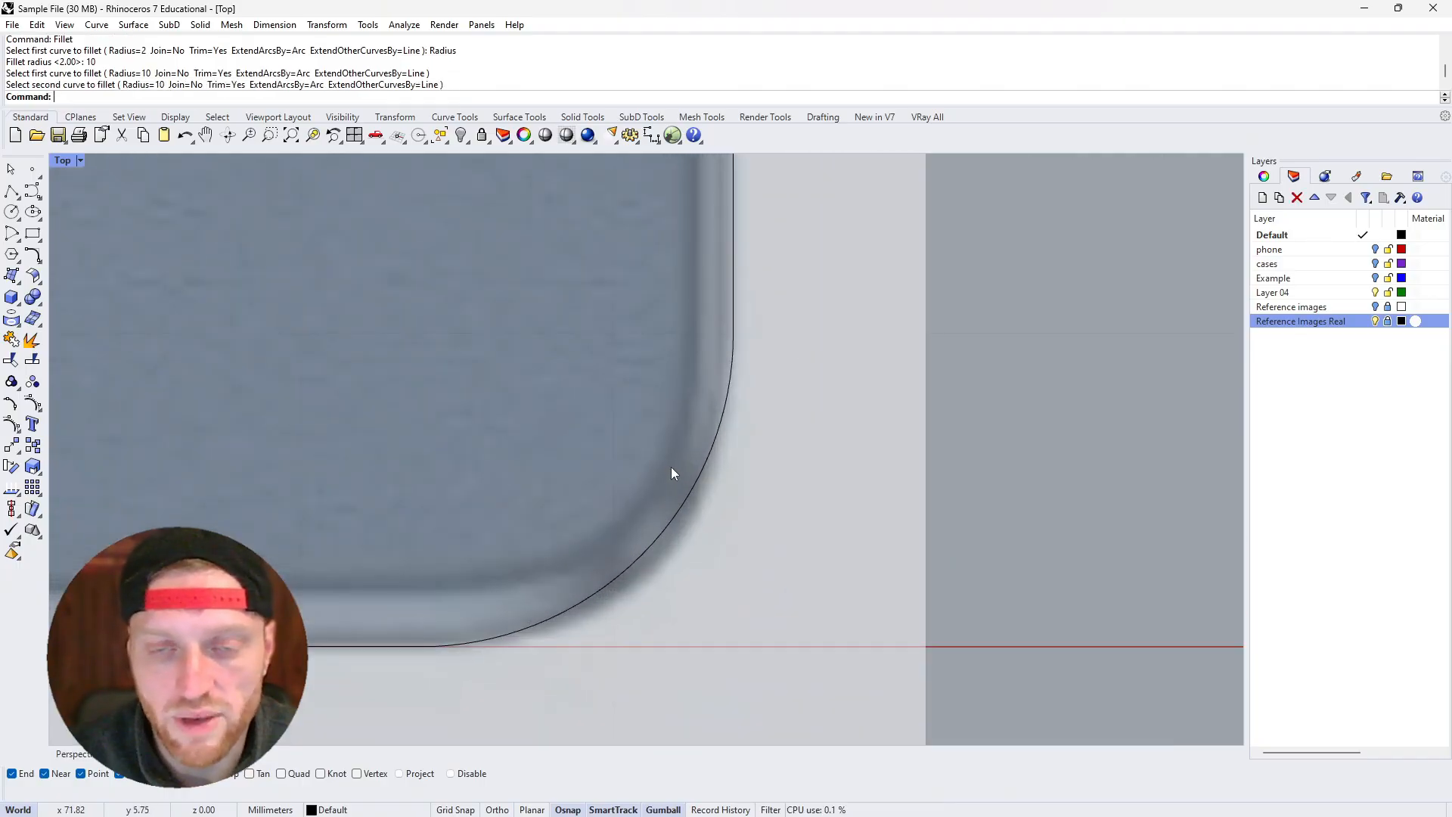
{"action": "scroll", "coordinate": [671, 467], "scroll_direction": "down", "scroll_amount": 10}
{"action": "scroll", "coordinate": [670, 466], "scroll_direction": "down", "scroll_amount": 5}
{"action": "scroll", "coordinate": [670, 460], "scroll_direction": "up", "scroll_amount": 7}
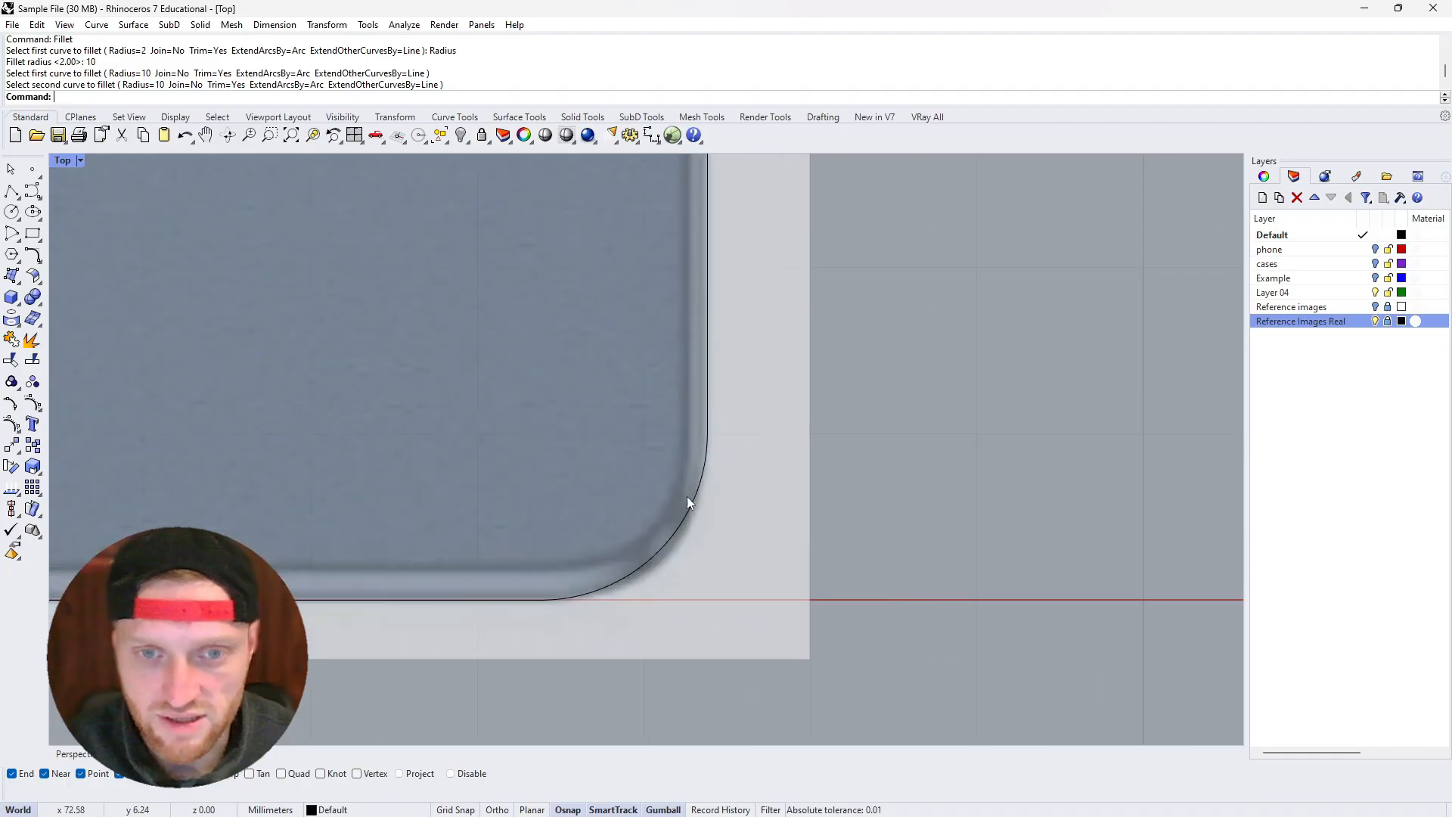
{"action": "key", "text": "ctrl+z"}
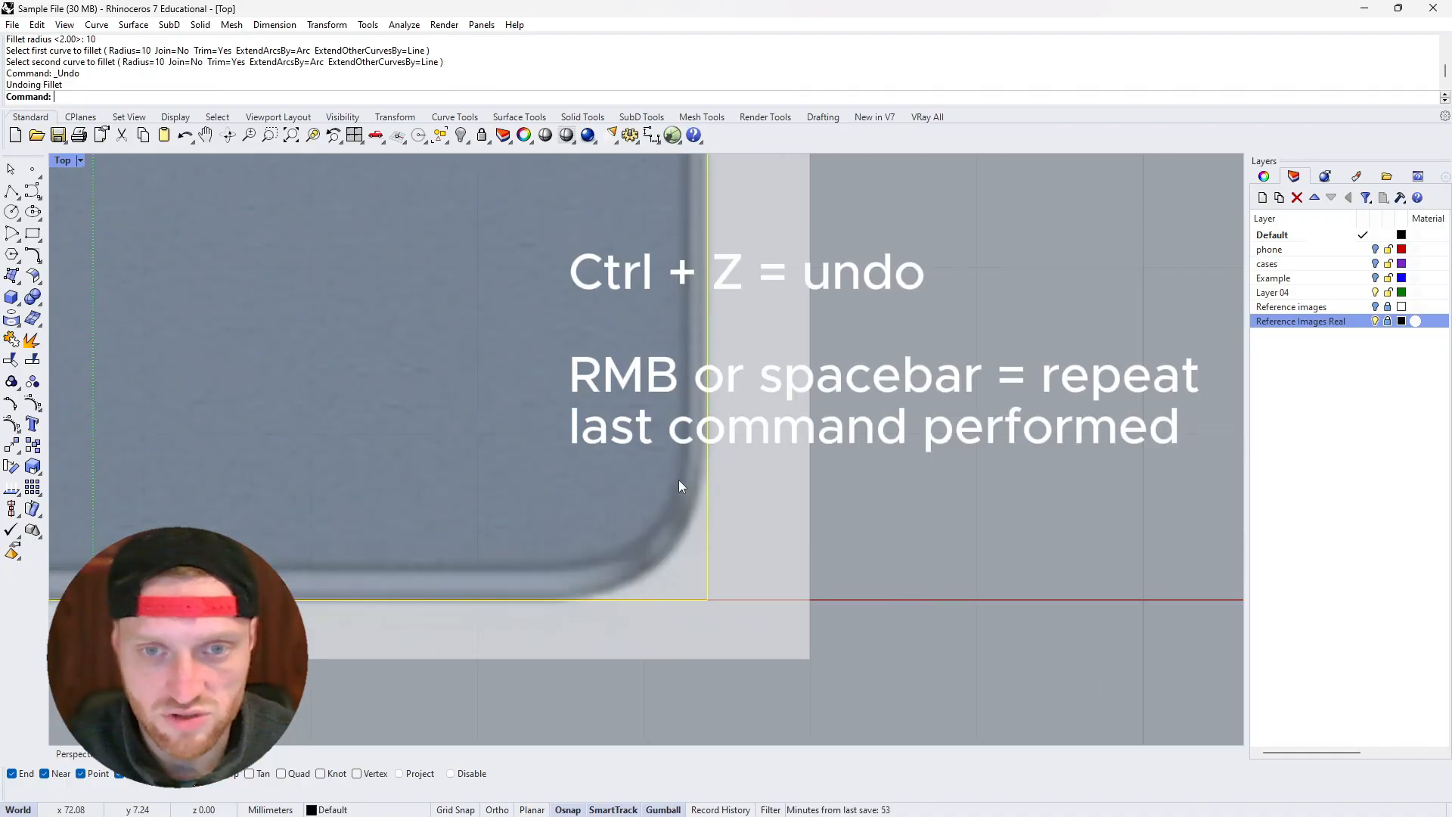
Fillet the bottom-right corner of the back-view rectangle with an 8 mm radius
{"action": "right_click", "coordinate": [756, 561]}
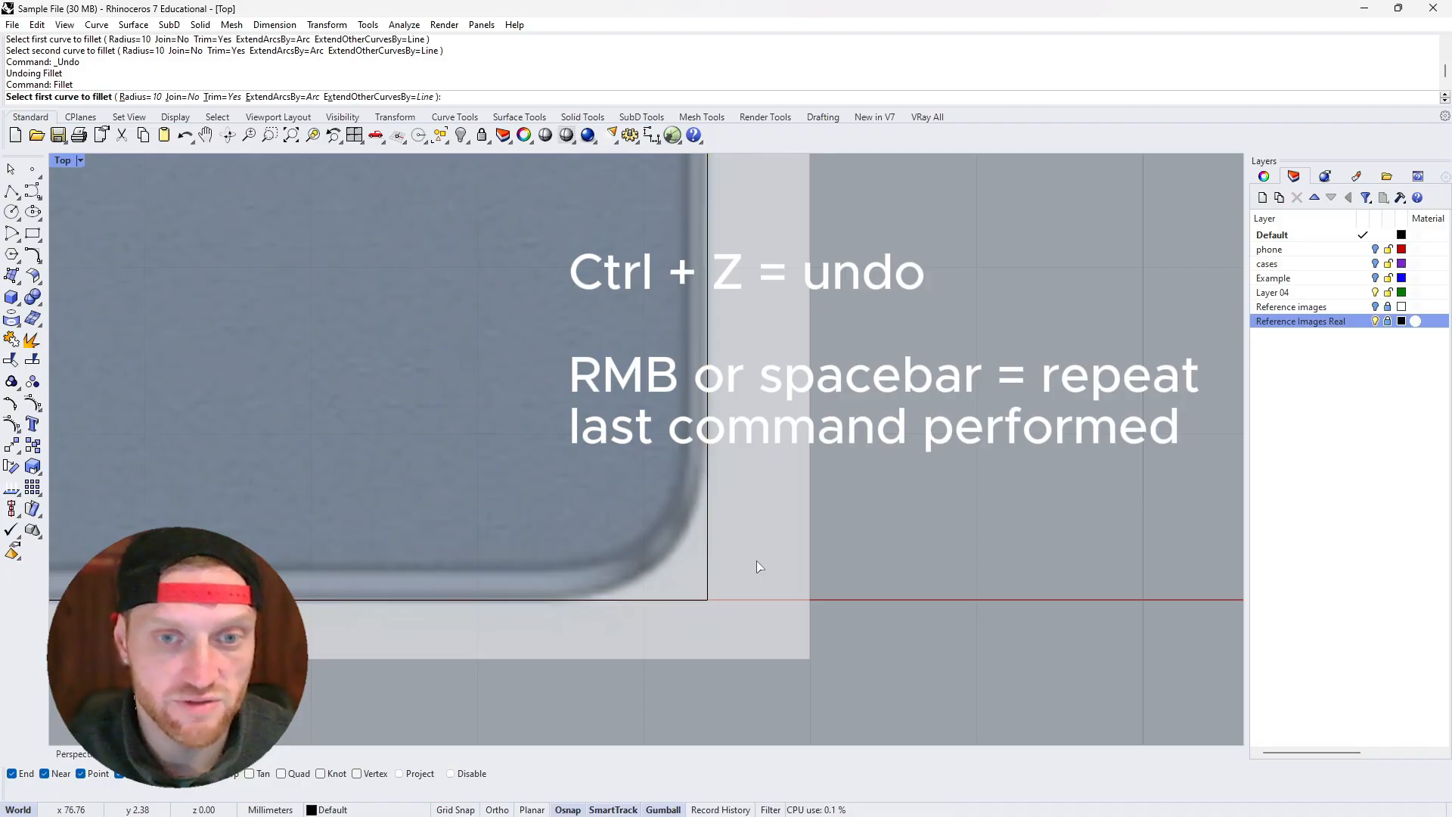
{"action": "left_click", "coordinate": [128, 97]}
{"action": "type", "text": "8"}
{"action": "key", "text": "Return"}
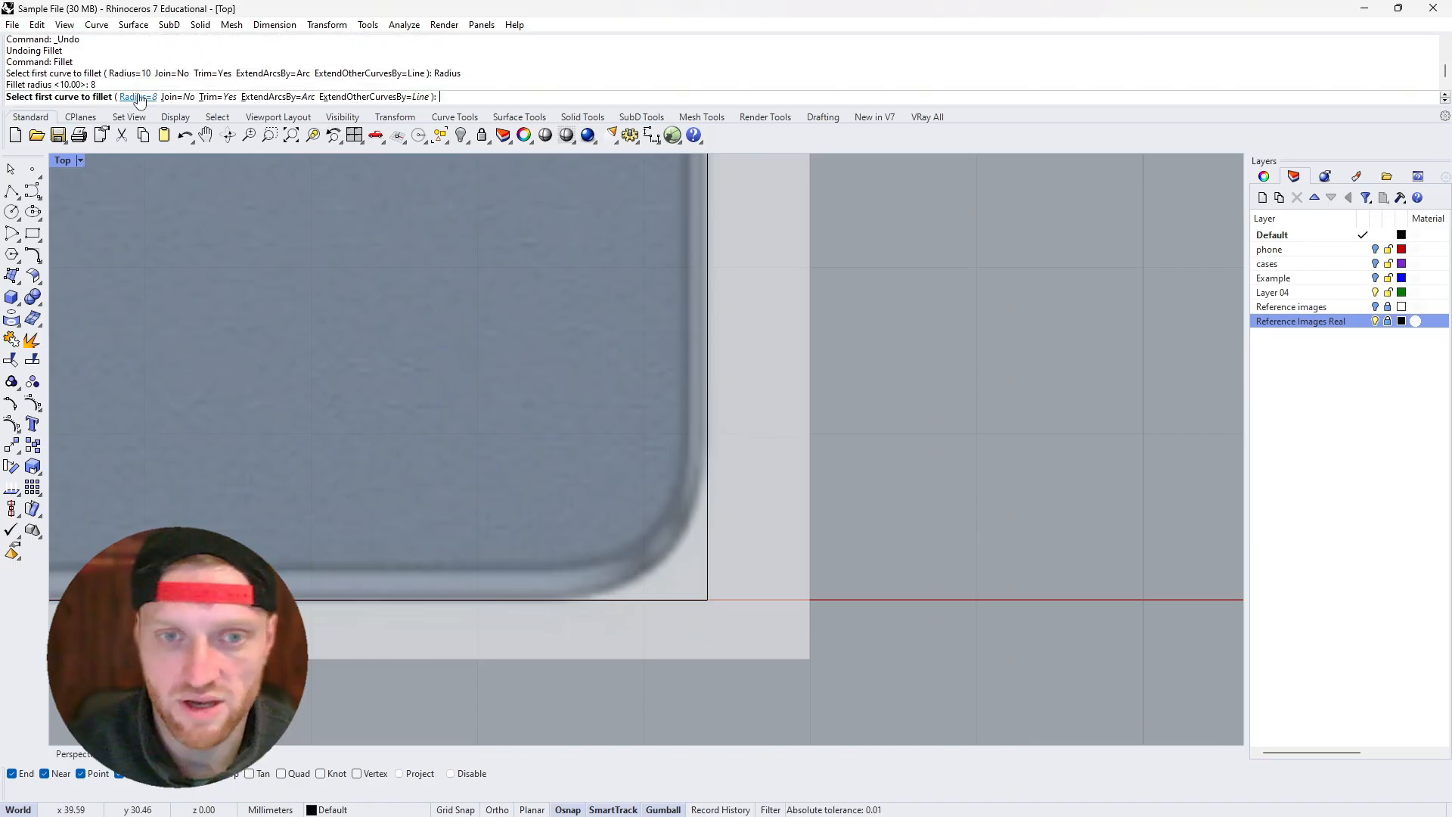
{"action": "left_click", "coordinate": [679, 601]}
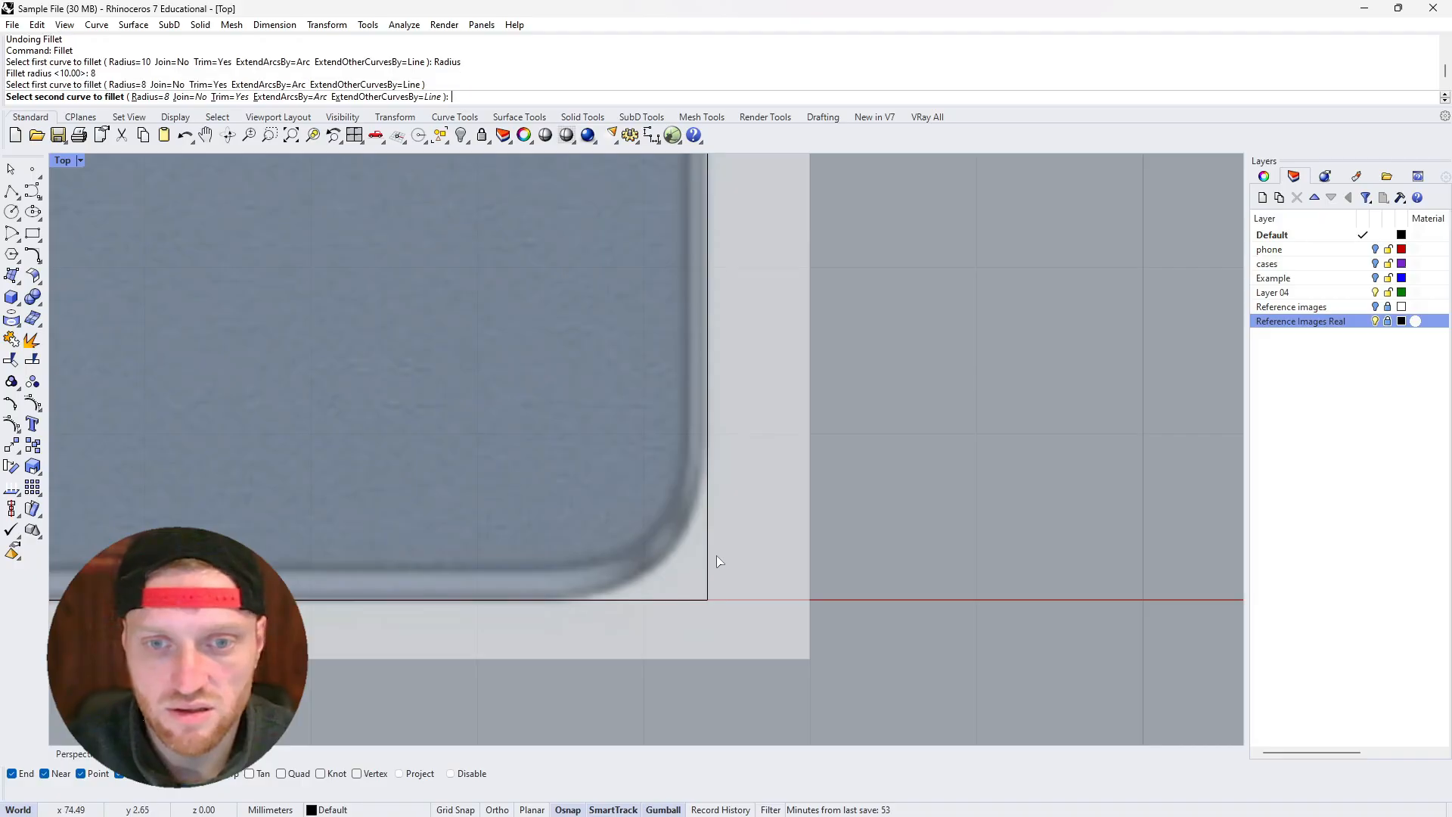
{"action": "left_click", "coordinate": [707, 556]}
{"action": "scroll", "coordinate": [743, 525], "scroll_direction": "down", "scroll_amount": 5}
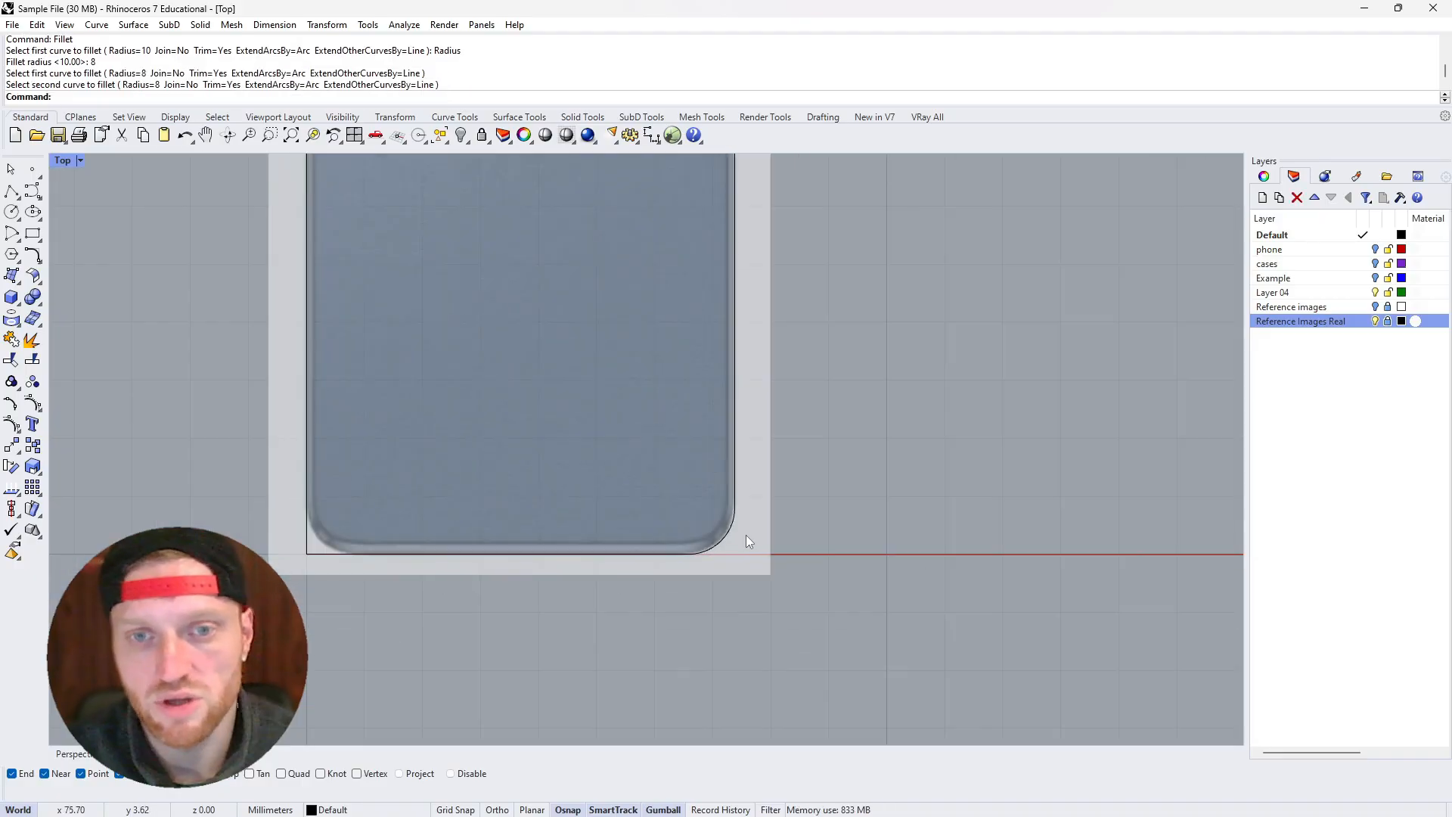
{"action": "scroll", "coordinate": [745, 534], "scroll_direction": "up", "scroll_amount": 4}
Fillet the top-right corner of the back-view rectangle with the same 8 mm radius
{"action": "scroll", "coordinate": [708, 596], "scroll_direction": "down", "scroll_amount": 6}
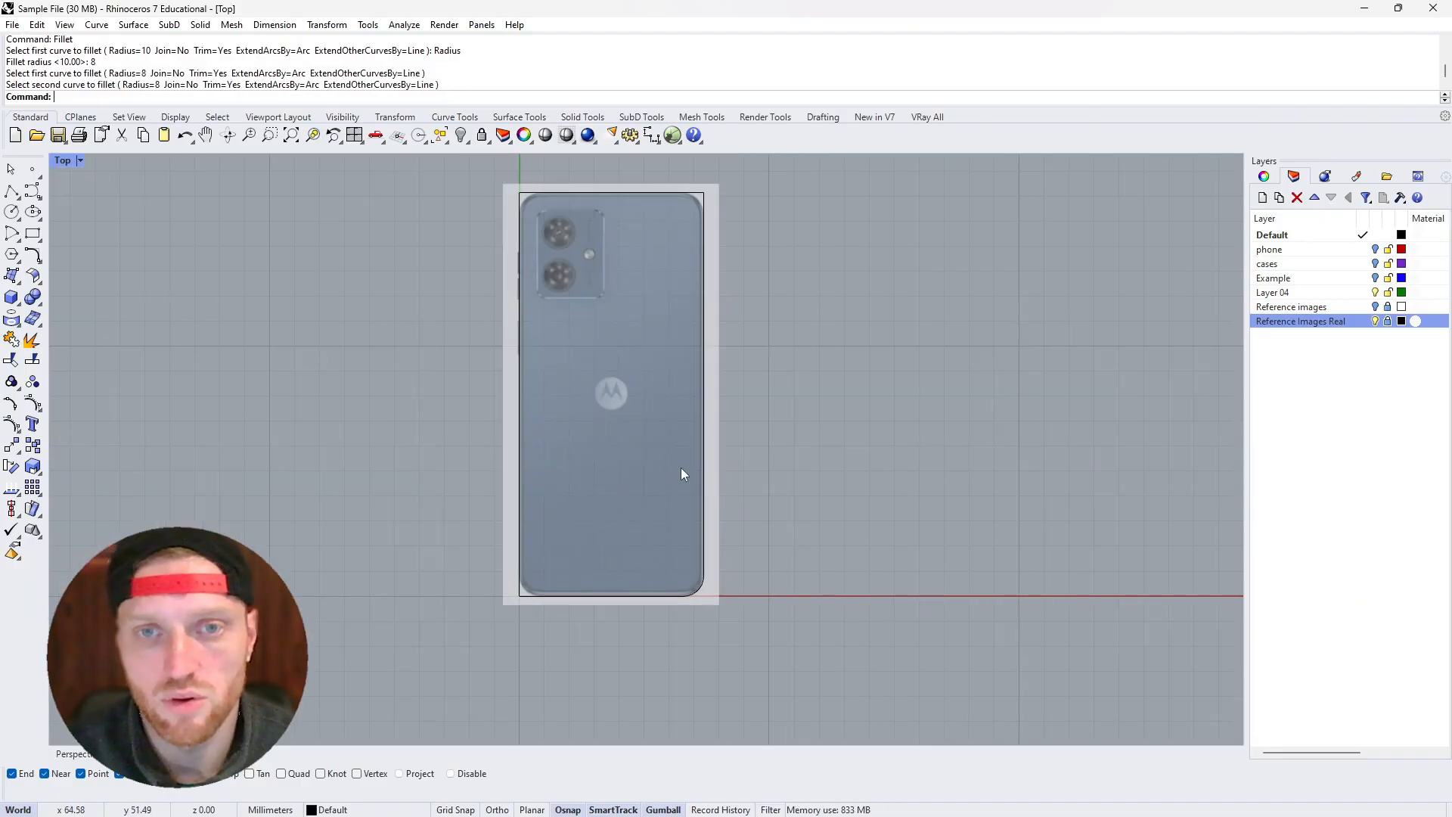
{"action": "scroll", "coordinate": [710, 311], "scroll_direction": "up", "scroll_amount": 7}
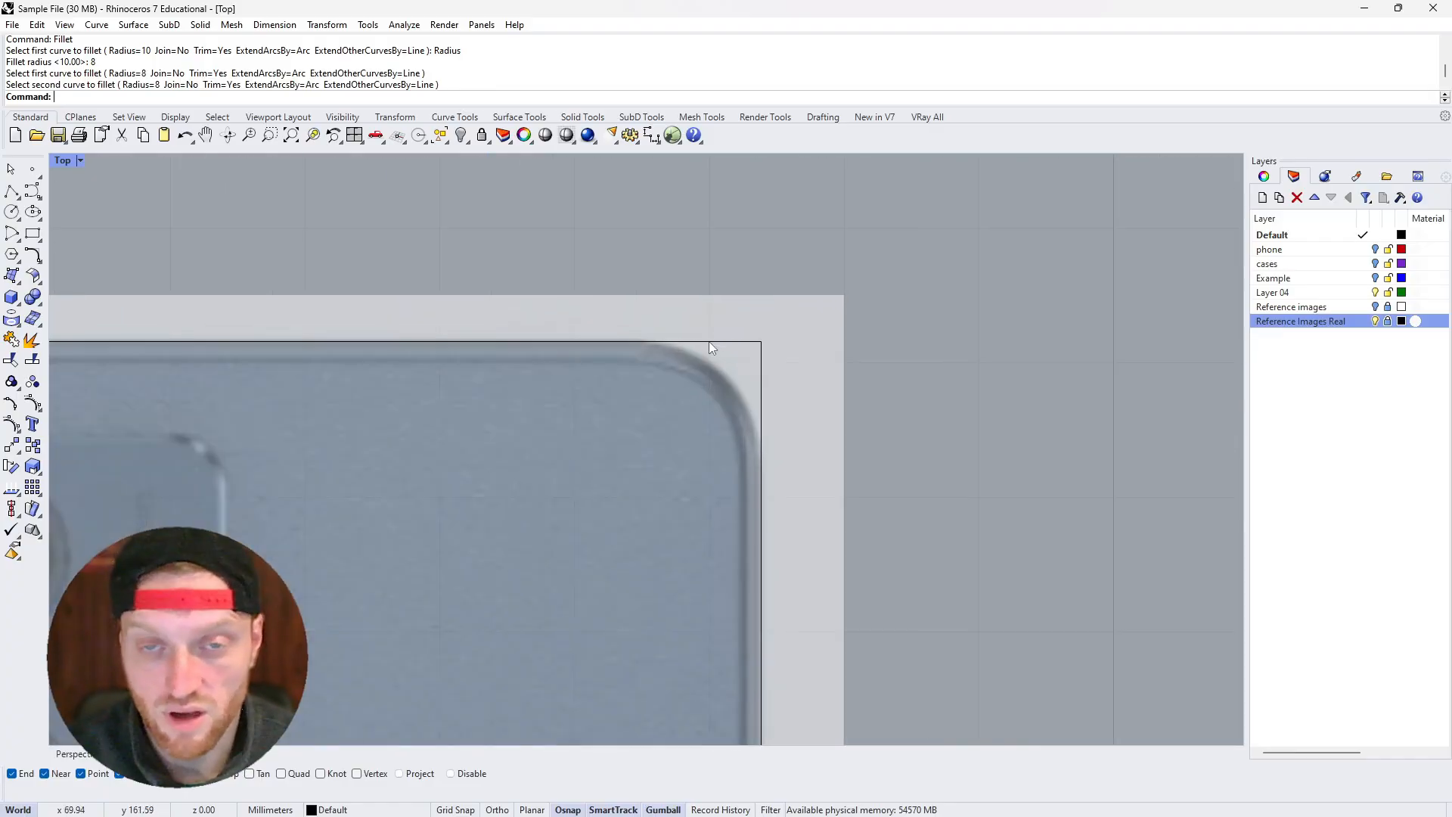
{"action": "right_click", "coordinate": [711, 345]}
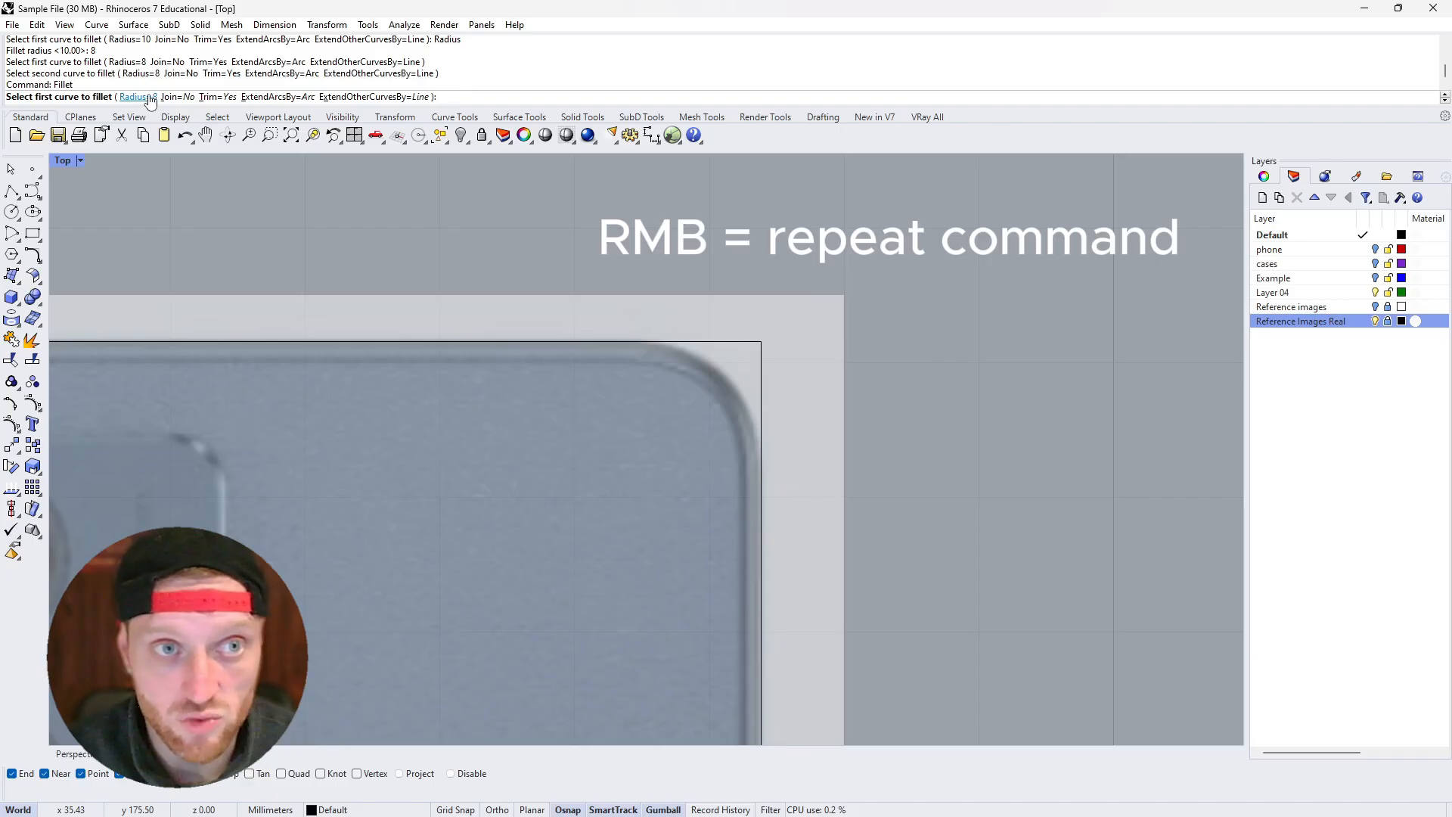
{"action": "left_click", "coordinate": [745, 342]}
{"action": "left_click", "coordinate": [760, 379]}
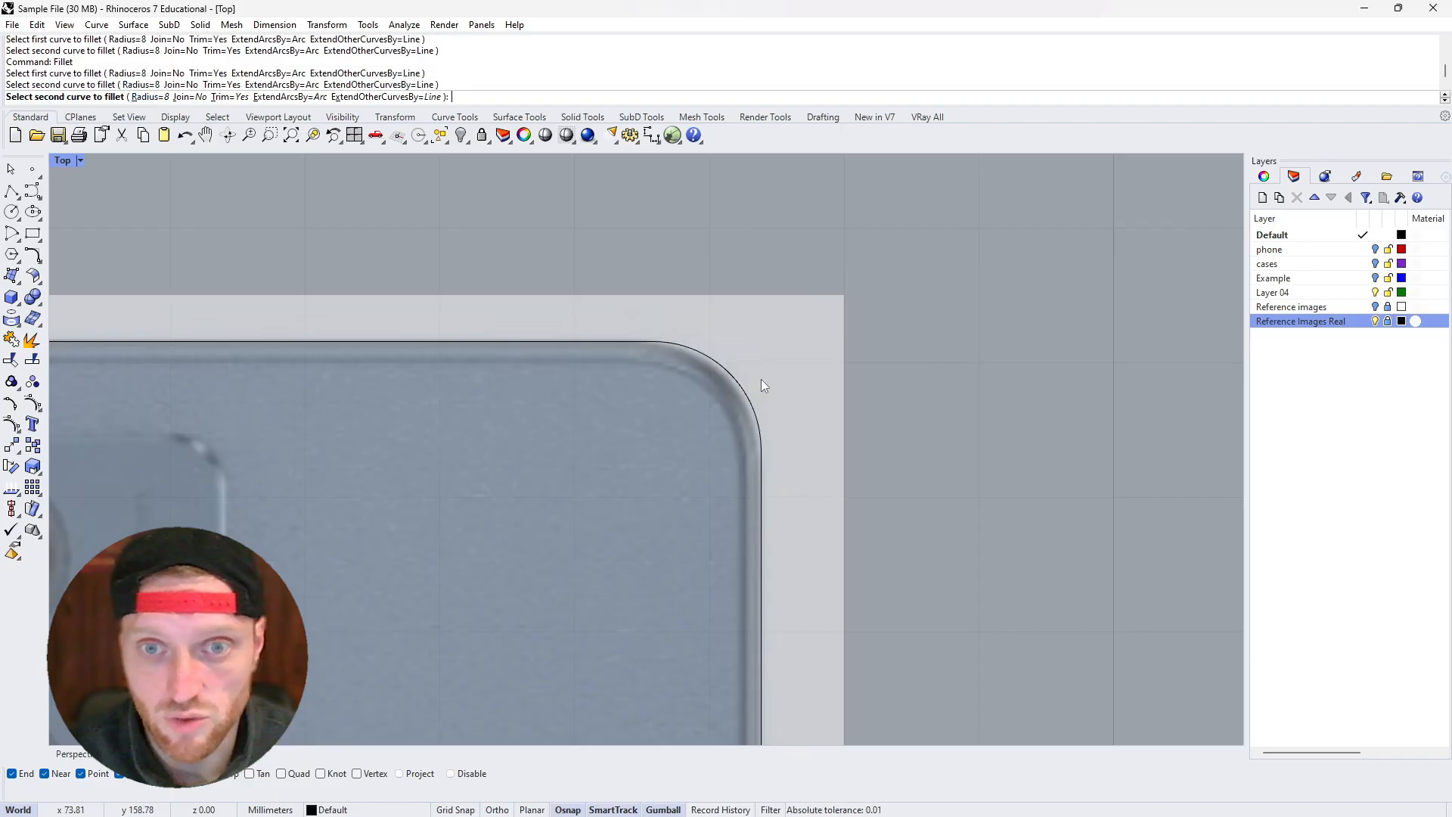
Fillet the top-left corner beside the camera with the 8 mm radius, choosing the first of the overlapping curves
{"action": "scroll", "coordinate": [857, 387], "scroll_direction": "down", "scroll_amount": 6}
{"action": "scroll", "coordinate": [427, 378], "scroll_direction": "up", "scroll_amount": 5}
{"action": "right_click", "coordinate": [414, 378]}
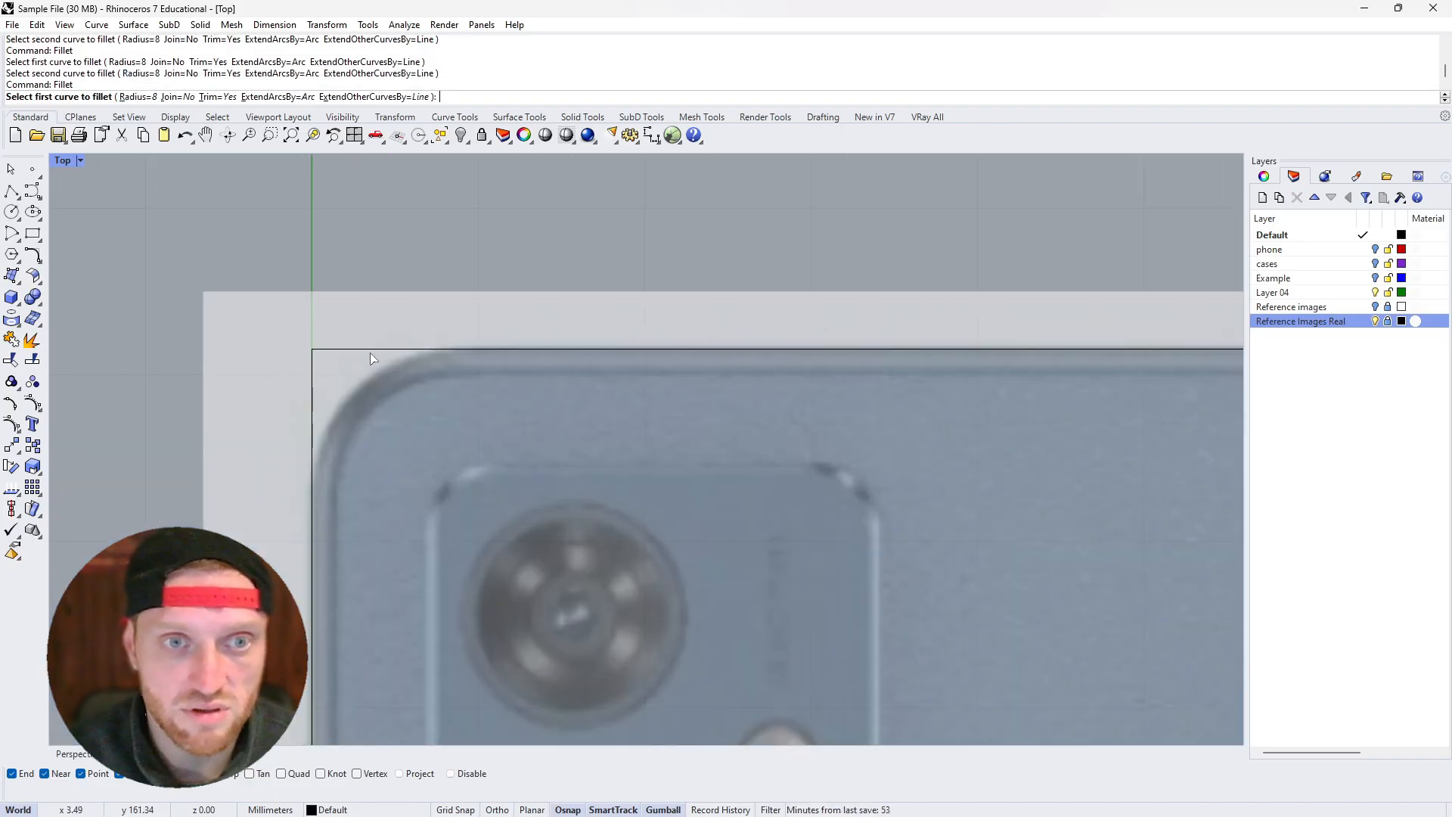
{"action": "left_click", "coordinate": [323, 389]}
{"action": "left_click", "coordinate": [313, 391]}
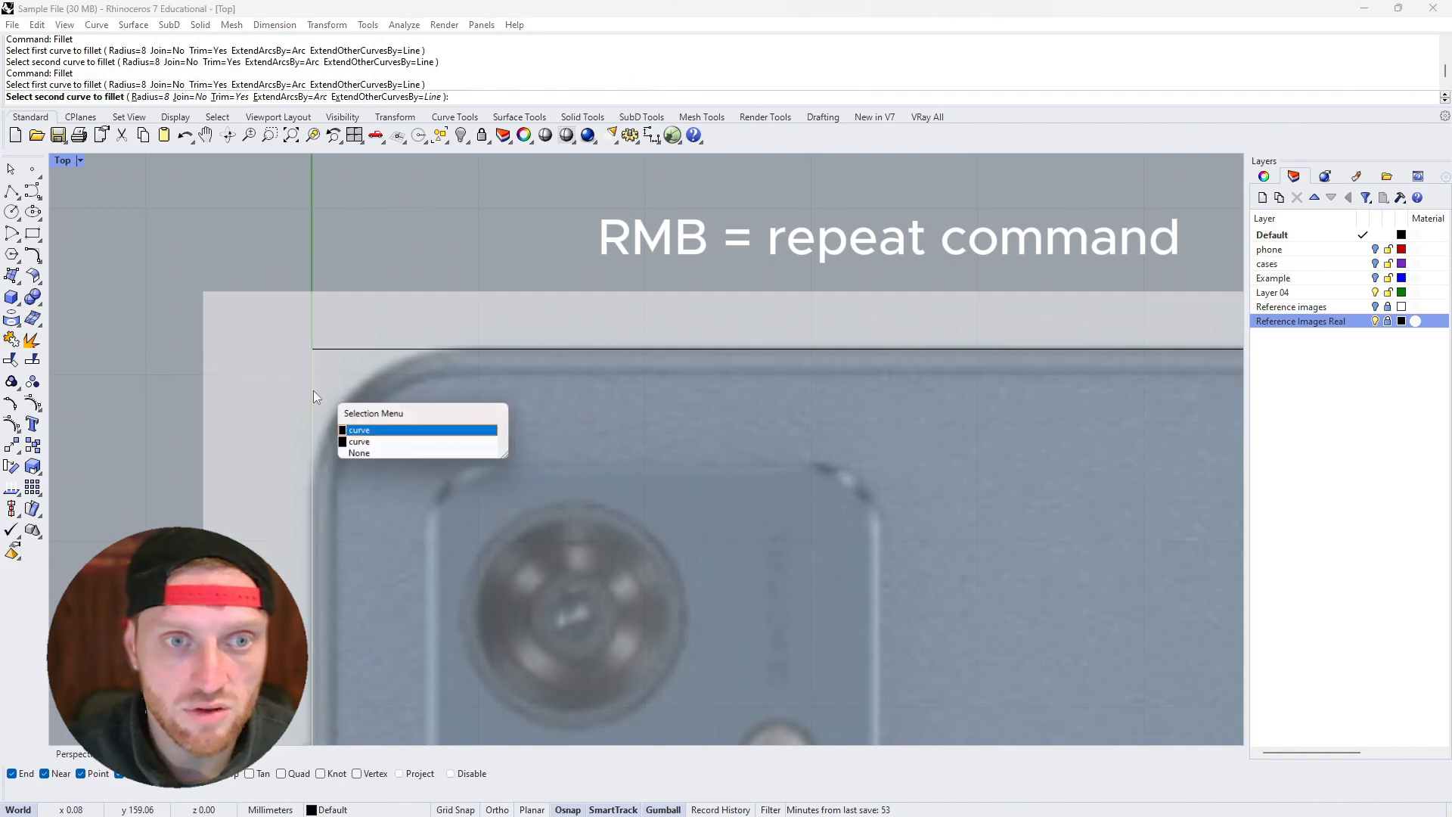
{"action": "left_click", "coordinate": [356, 432]}
Fillet the bottom-left corner of the back-view rectangle with the 8 mm radius
{"action": "scroll", "coordinate": [351, 429], "scroll_direction": "down", "scroll_amount": 8}
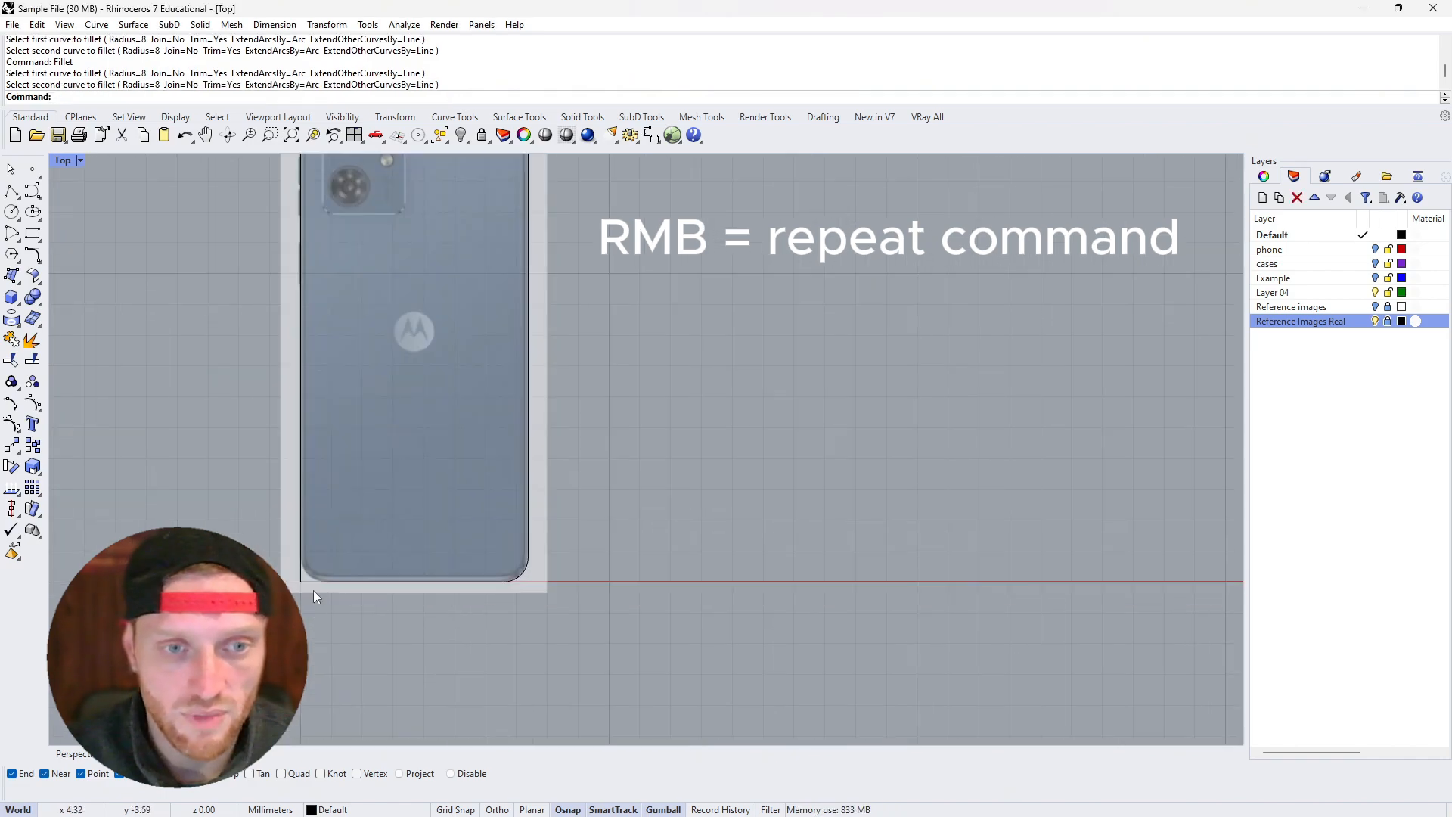
{"action": "scroll", "coordinate": [313, 591], "scroll_direction": "up", "scroll_amount": 5}
{"action": "right_click", "coordinate": [305, 582]}
{"action": "left_click", "coordinate": [298, 564]}
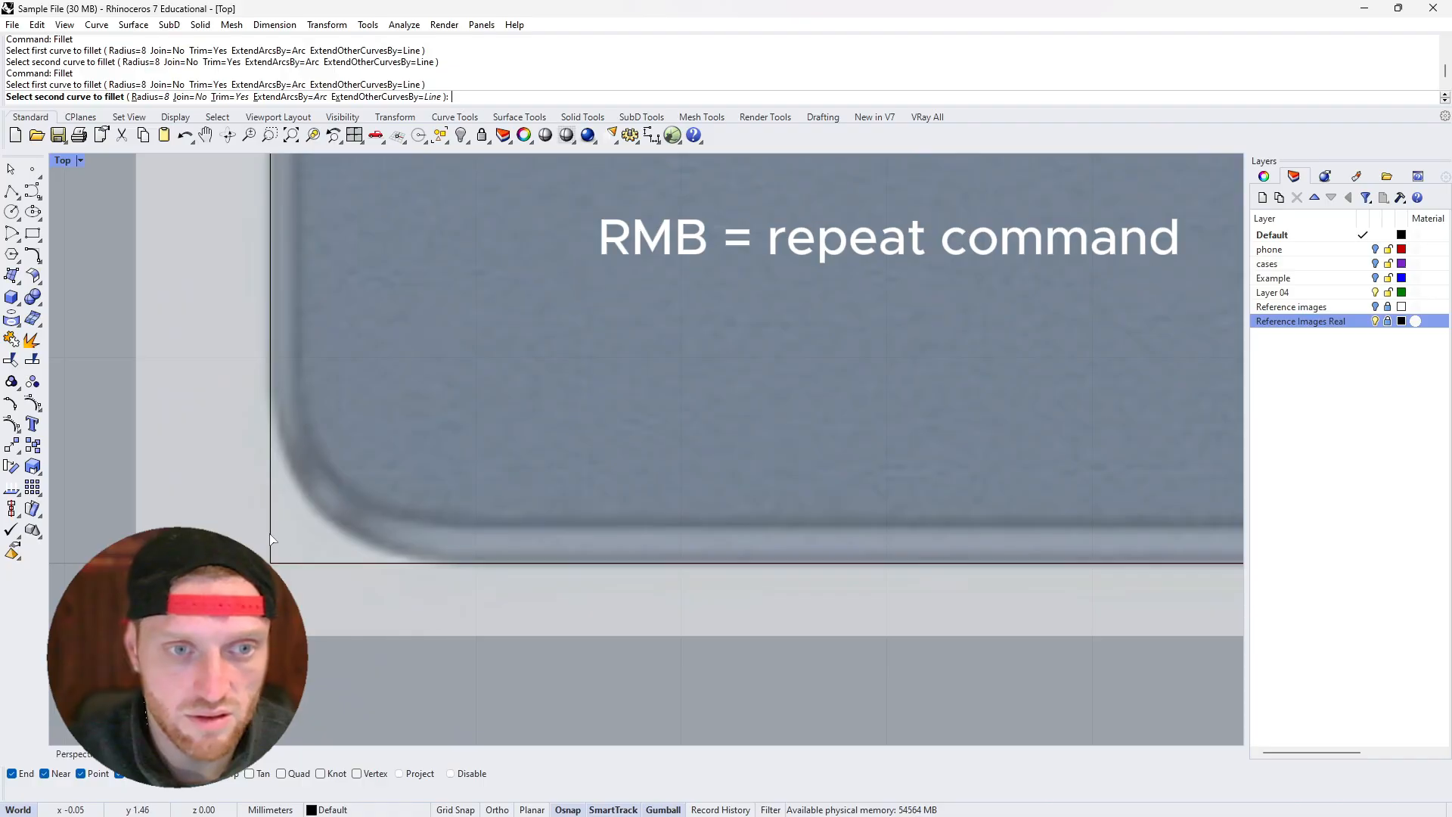
{"action": "left_click", "coordinate": [272, 538]}
{"action": "left_click", "coordinate": [316, 579]}
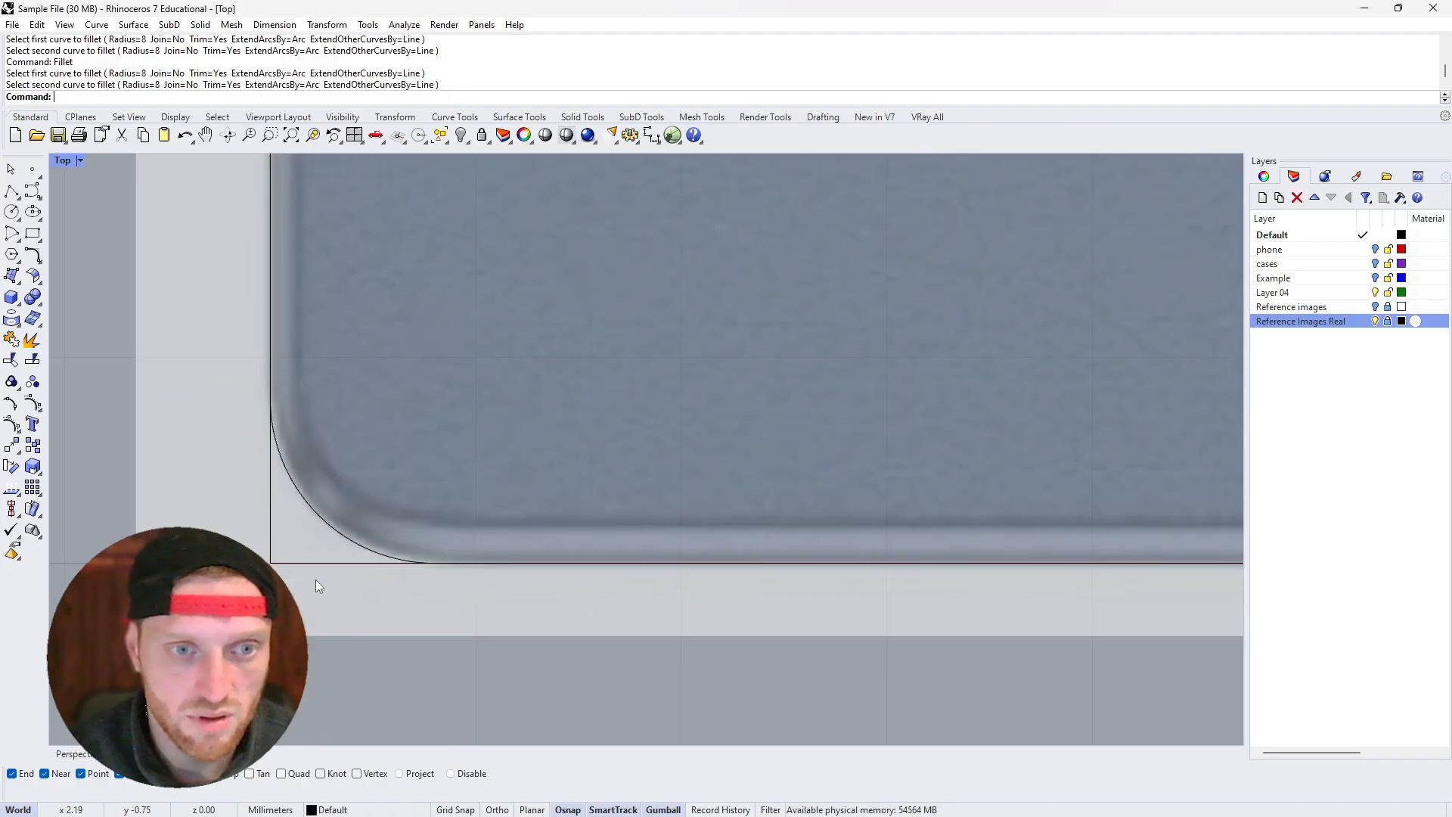
Examine the bottom-left and top-left corners in the Top view, picking the fillet arc and the overlapping lines to compare them
{"action": "scroll", "coordinate": [302, 469], "scroll_direction": "down", "scroll_amount": 4}
{"action": "scroll", "coordinate": [317, 484], "scroll_direction": "up", "scroll_amount": 4}
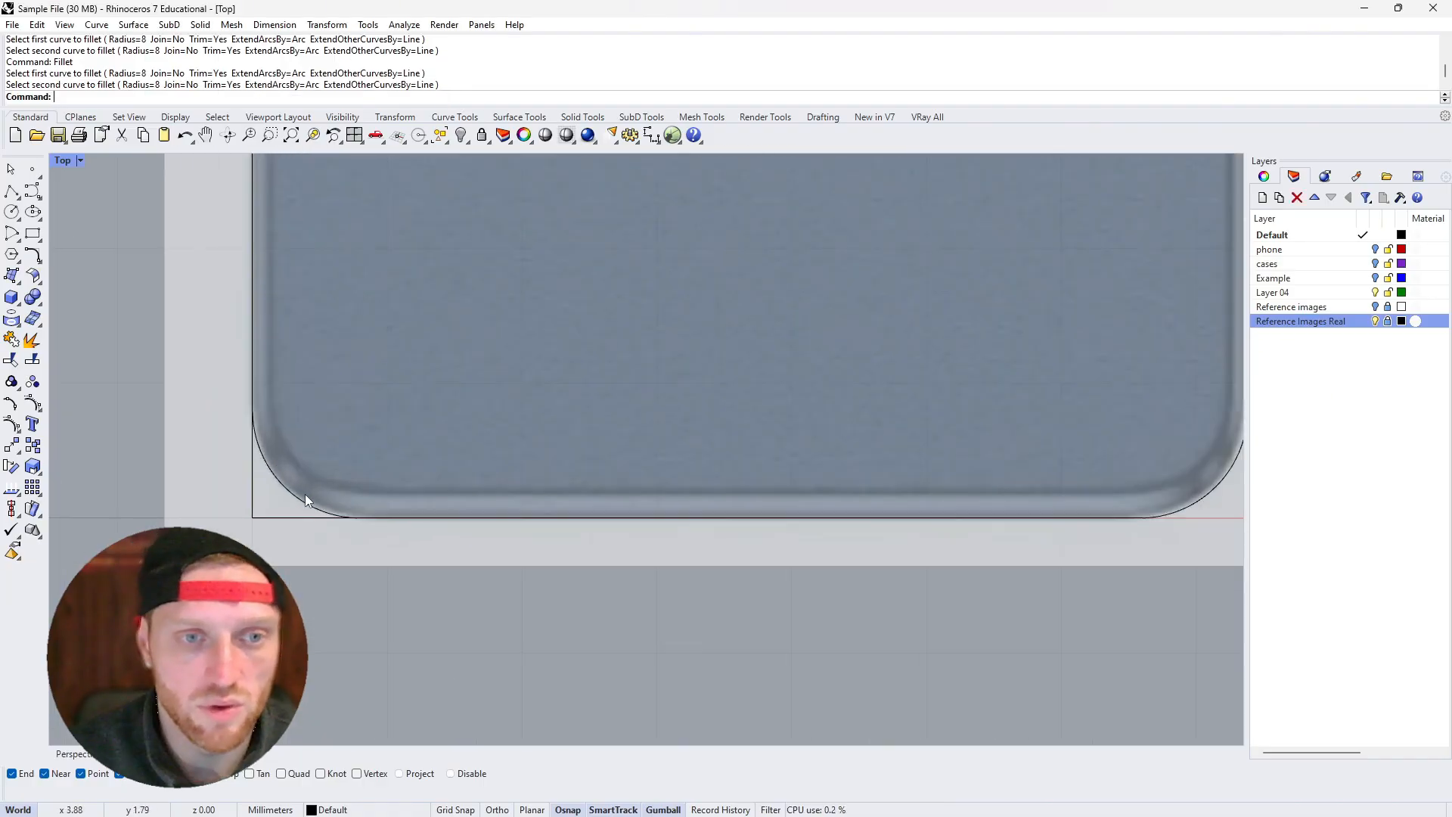
{"action": "left_click", "coordinate": [306, 499]}
{"action": "scroll", "coordinate": [309, 510], "scroll_direction": "down", "scroll_amount": 3}
{"action": "scroll", "coordinate": [432, 467], "scroll_direction": "down", "scroll_amount": 5}
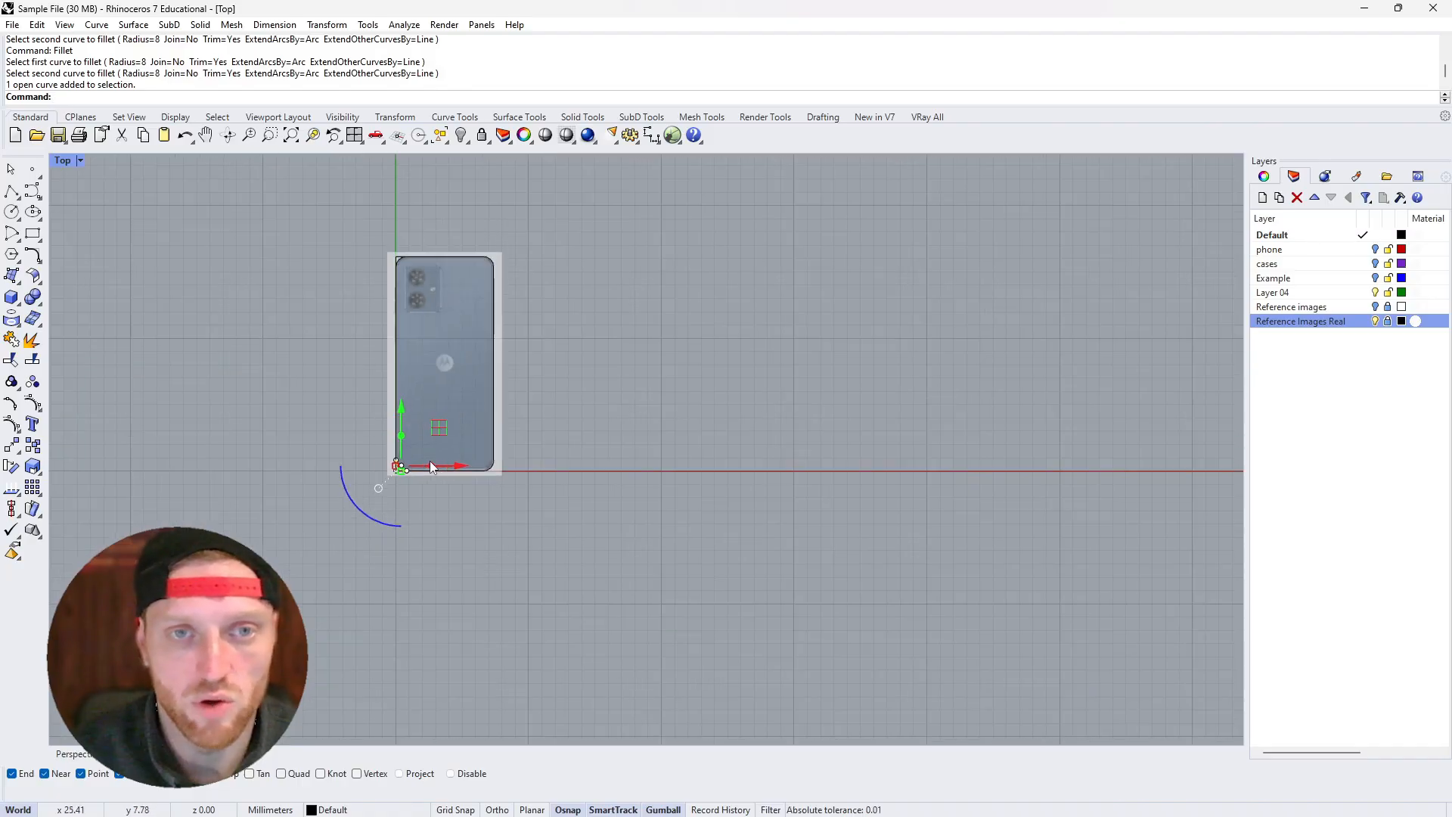
{"action": "scroll", "coordinate": [426, 320], "scroll_direction": "up", "scroll_amount": 8}
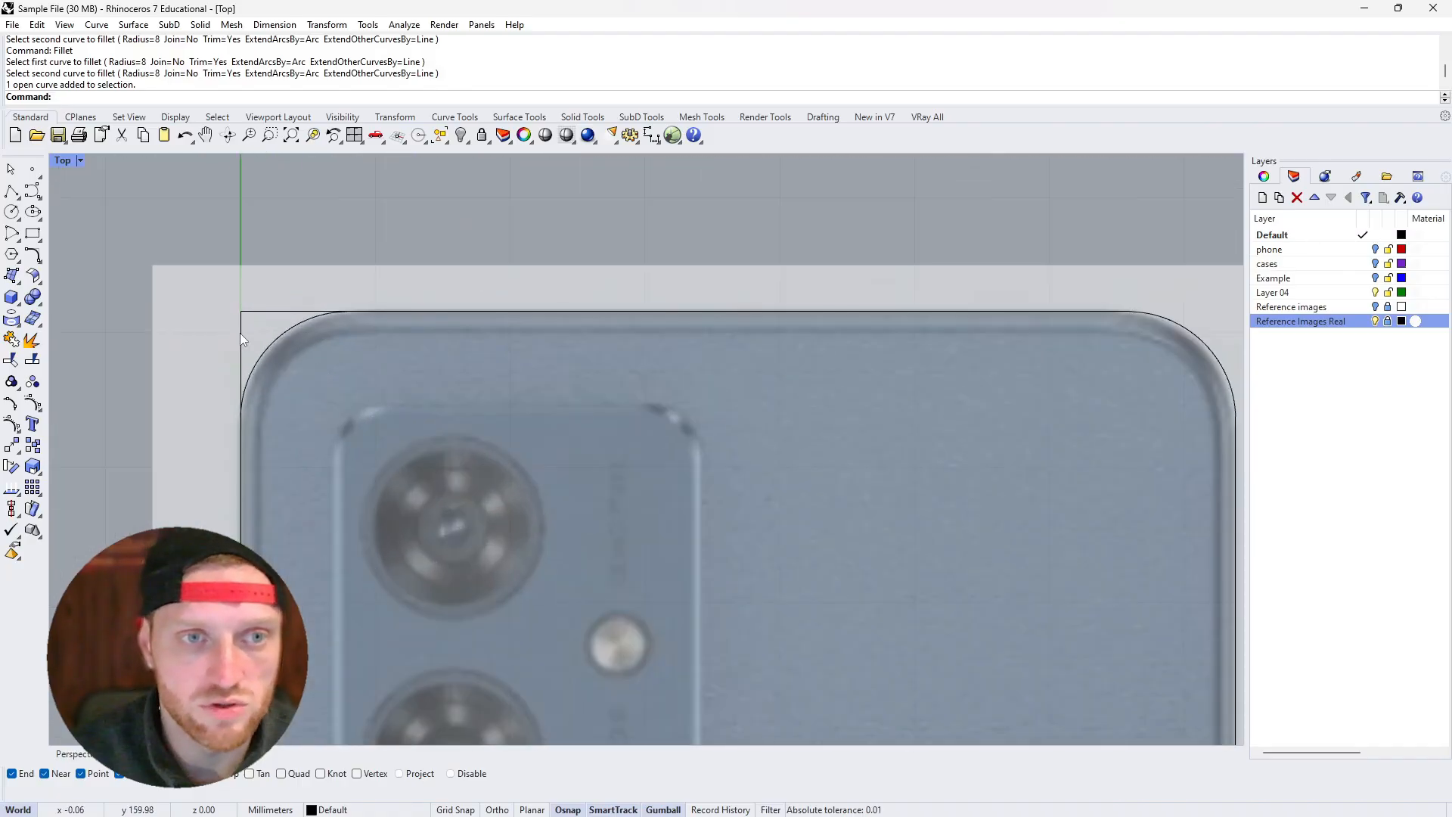
{"action": "left_click", "coordinate": [242, 339]}
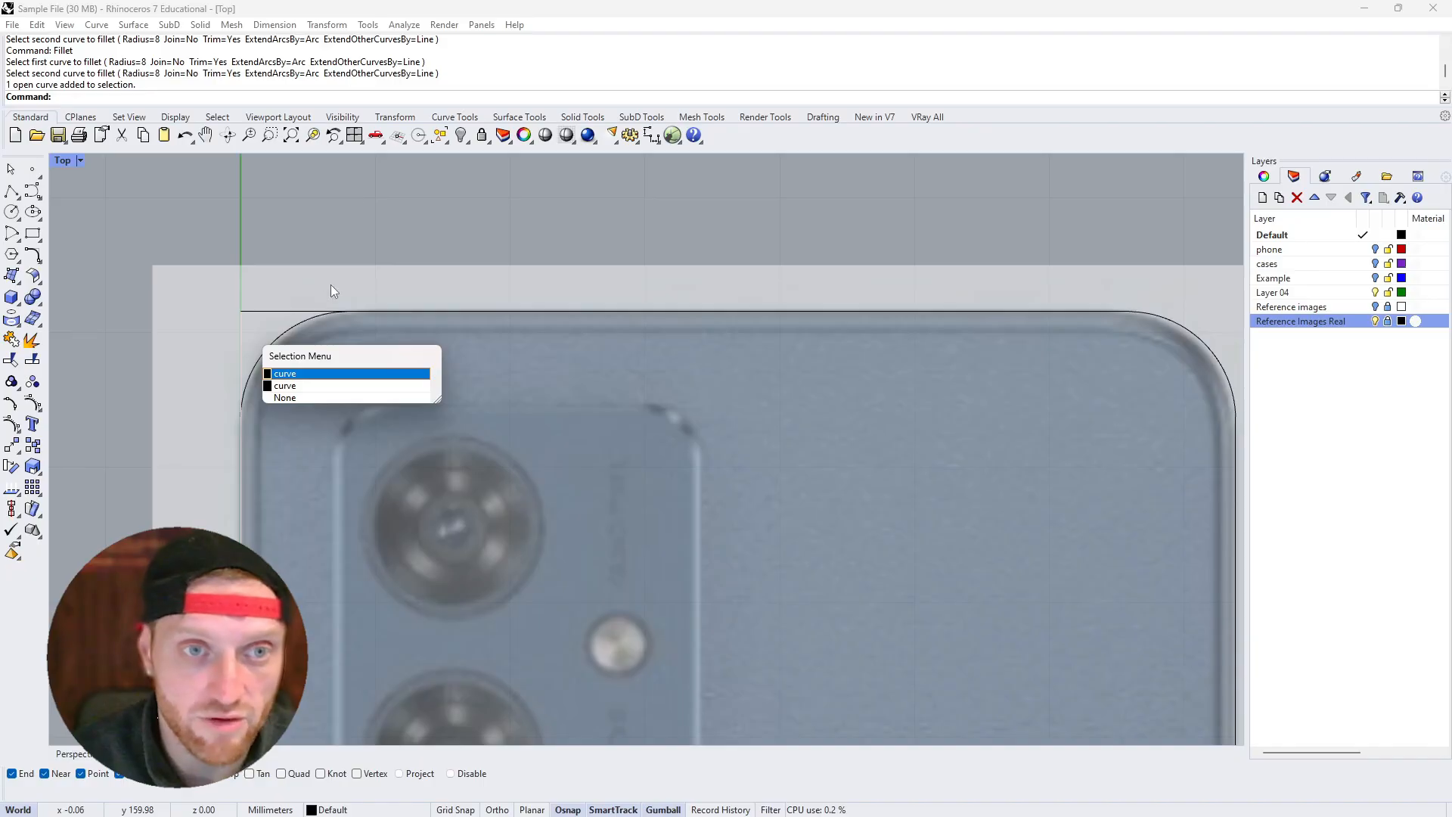
{"action": "key", "text": "Escape"}
Select the bottom-left corner arc and a curve at the top-left corner in the Perspective view to inspect them
{"action": "left_click", "coordinate": [75, 754]}
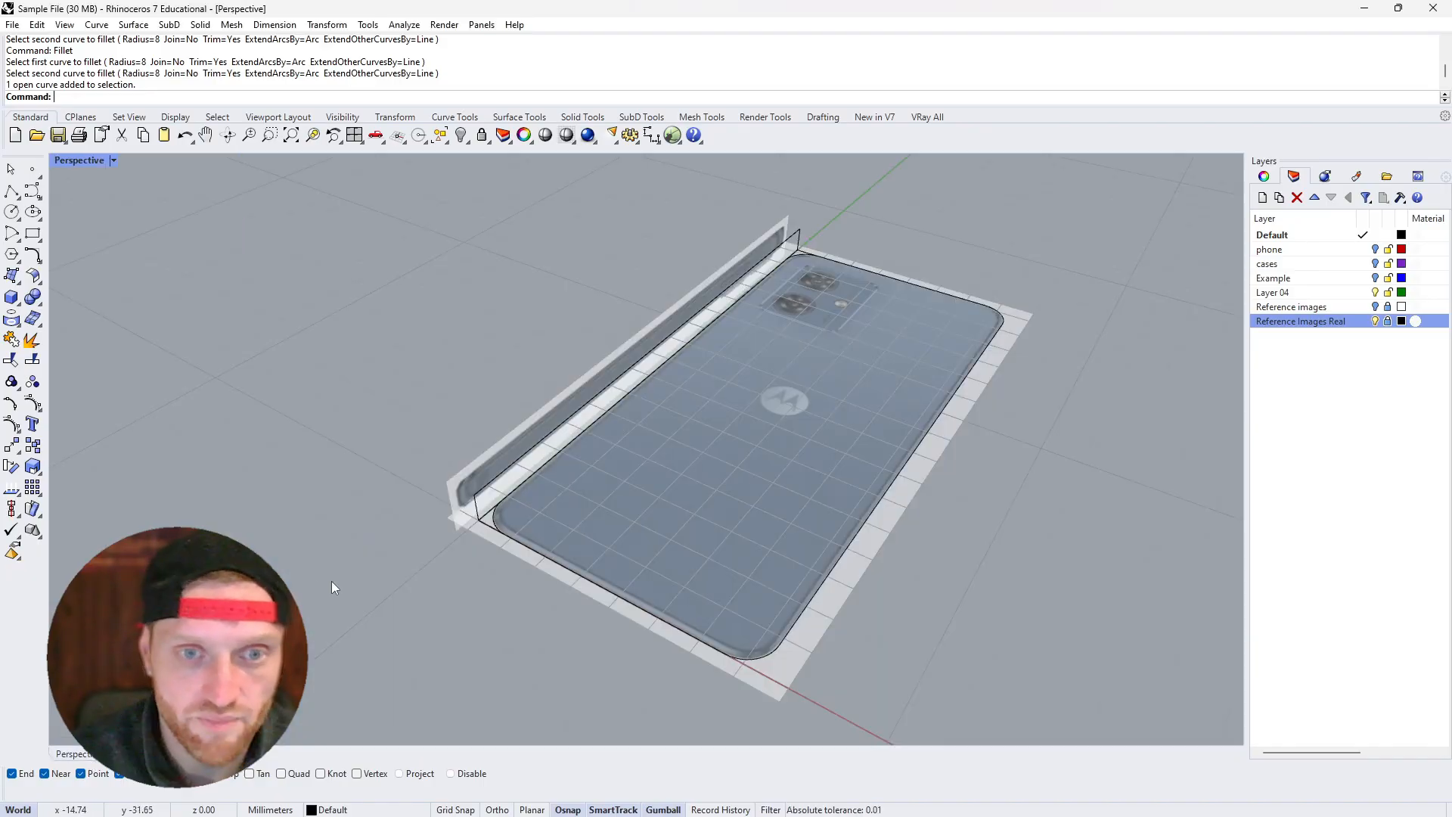
{"action": "scroll", "coordinate": [493, 507], "scroll_direction": "up", "scroll_amount": 6}
{"action": "left_click", "coordinate": [509, 524]}
{"action": "scroll", "coordinate": [434, 477], "scroll_direction": "down", "scroll_amount": 15}
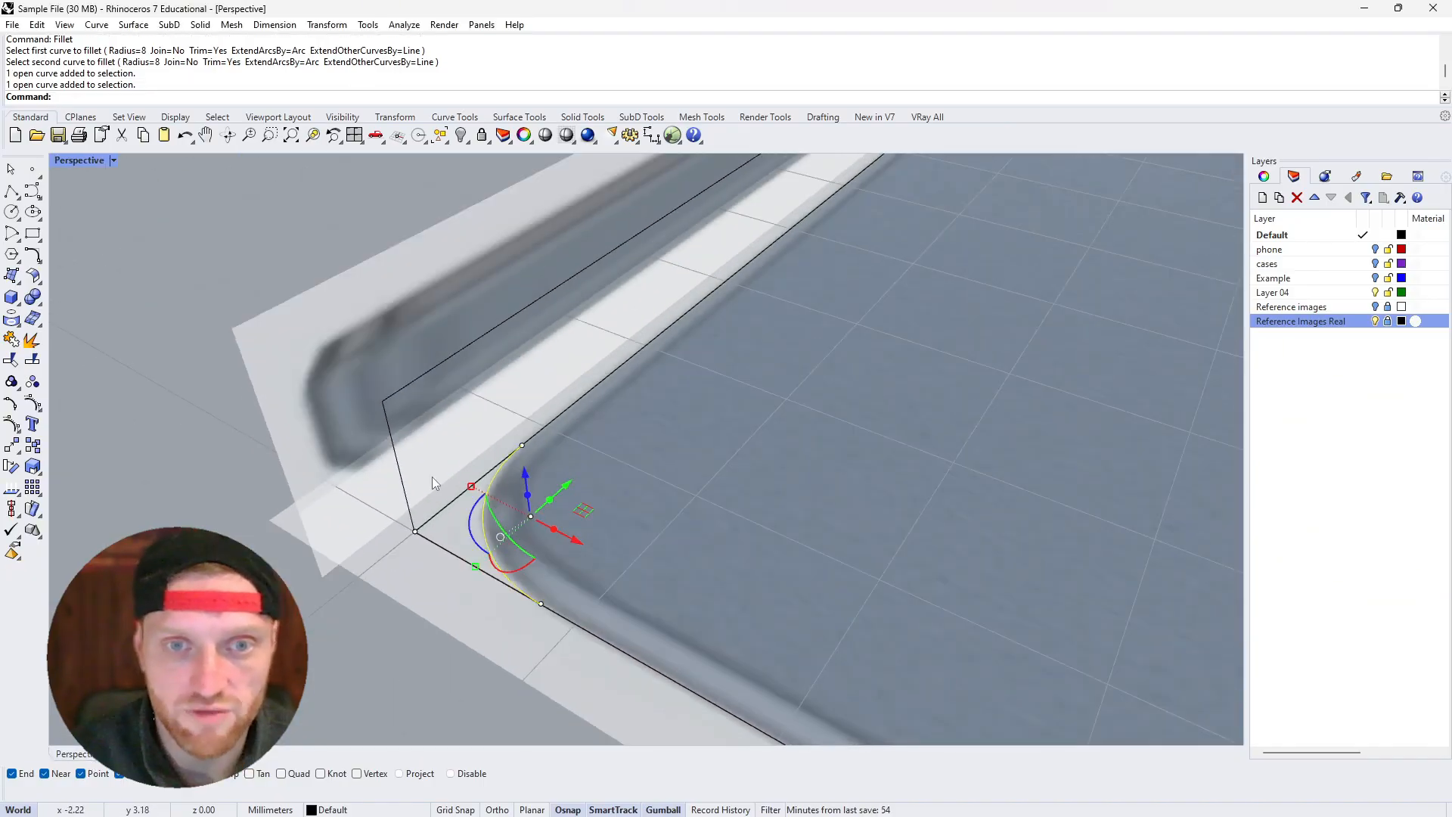
{"action": "scroll", "coordinate": [711, 317], "scroll_direction": "up", "scroll_amount": 10}
{"action": "left_click", "coordinate": [709, 324]}
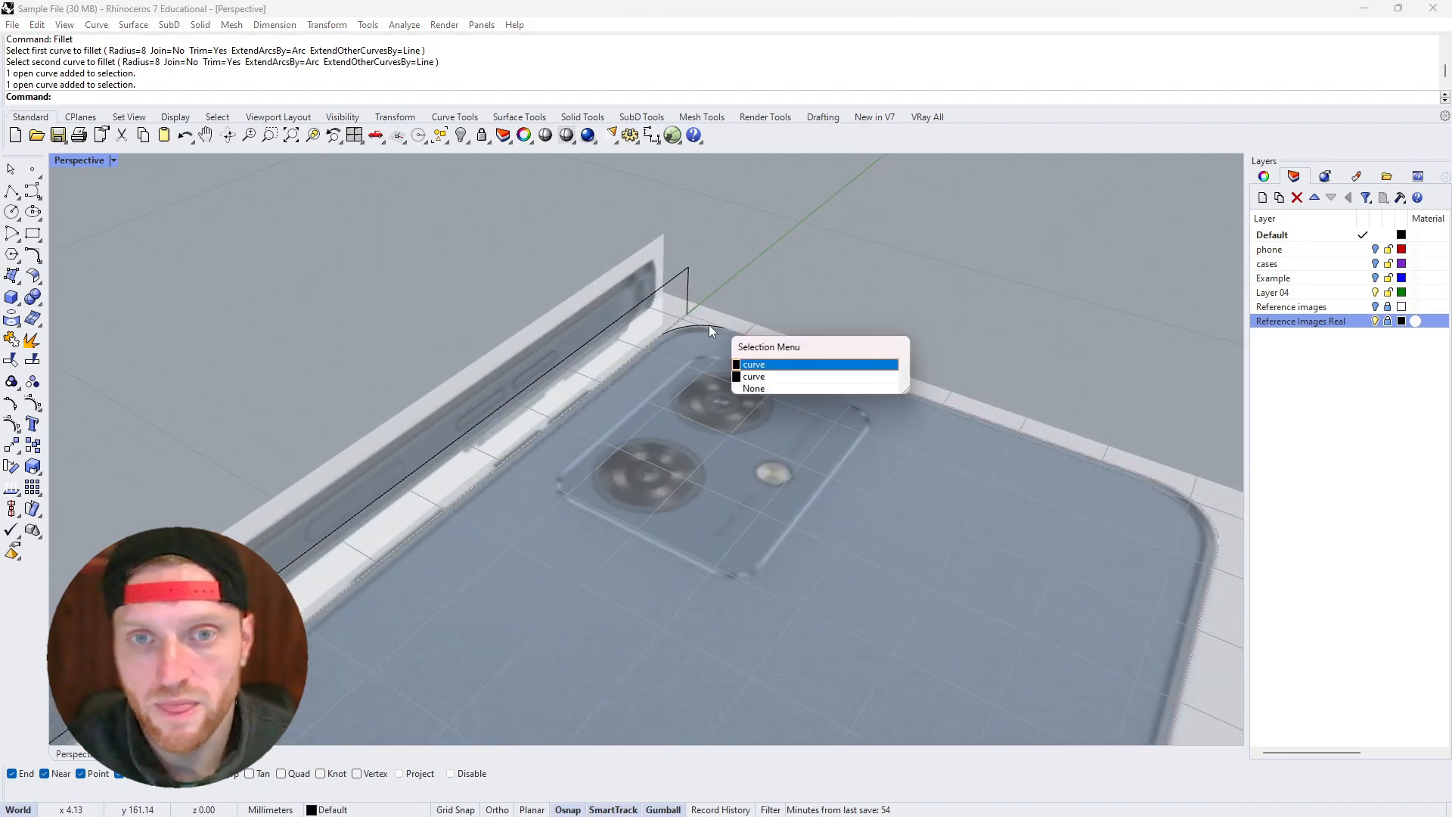
{"action": "left_click", "coordinate": [801, 375]}
{"action": "scroll", "coordinate": [854, 325], "scroll_direction": "down", "scroll_amount": 8}
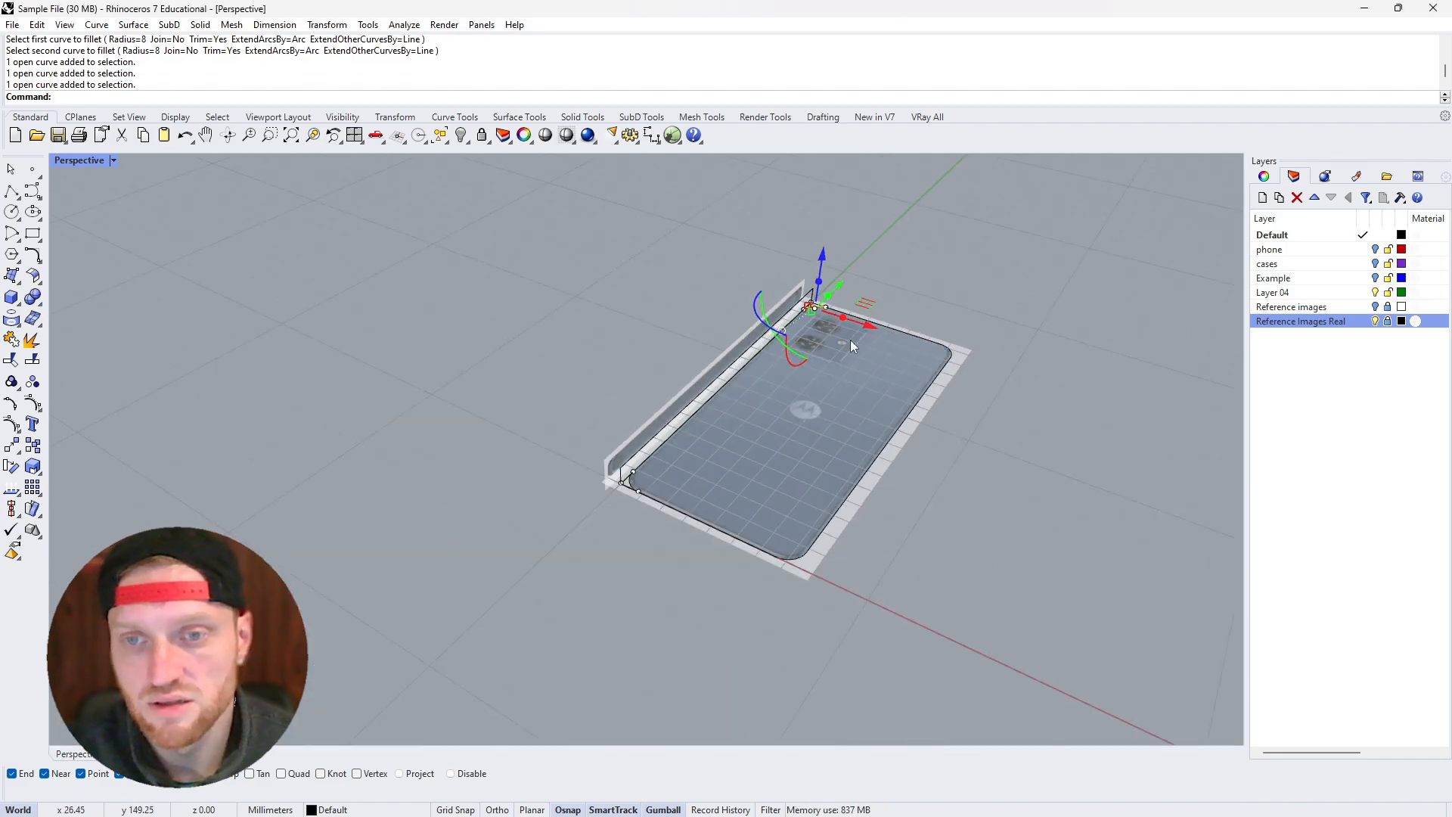
{"action": "scroll", "coordinate": [779, 546], "scroll_direction": "up", "scroll_amount": 10}
{"action": "scroll", "coordinate": [819, 614], "scroll_direction": "down", "scroll_amount": 7}
Select the closed back-view outline, the bottom-left fillet arc and the upright side-view rectangle in turn to tell the curves apart
{"action": "left_click", "coordinate": [855, 637]}
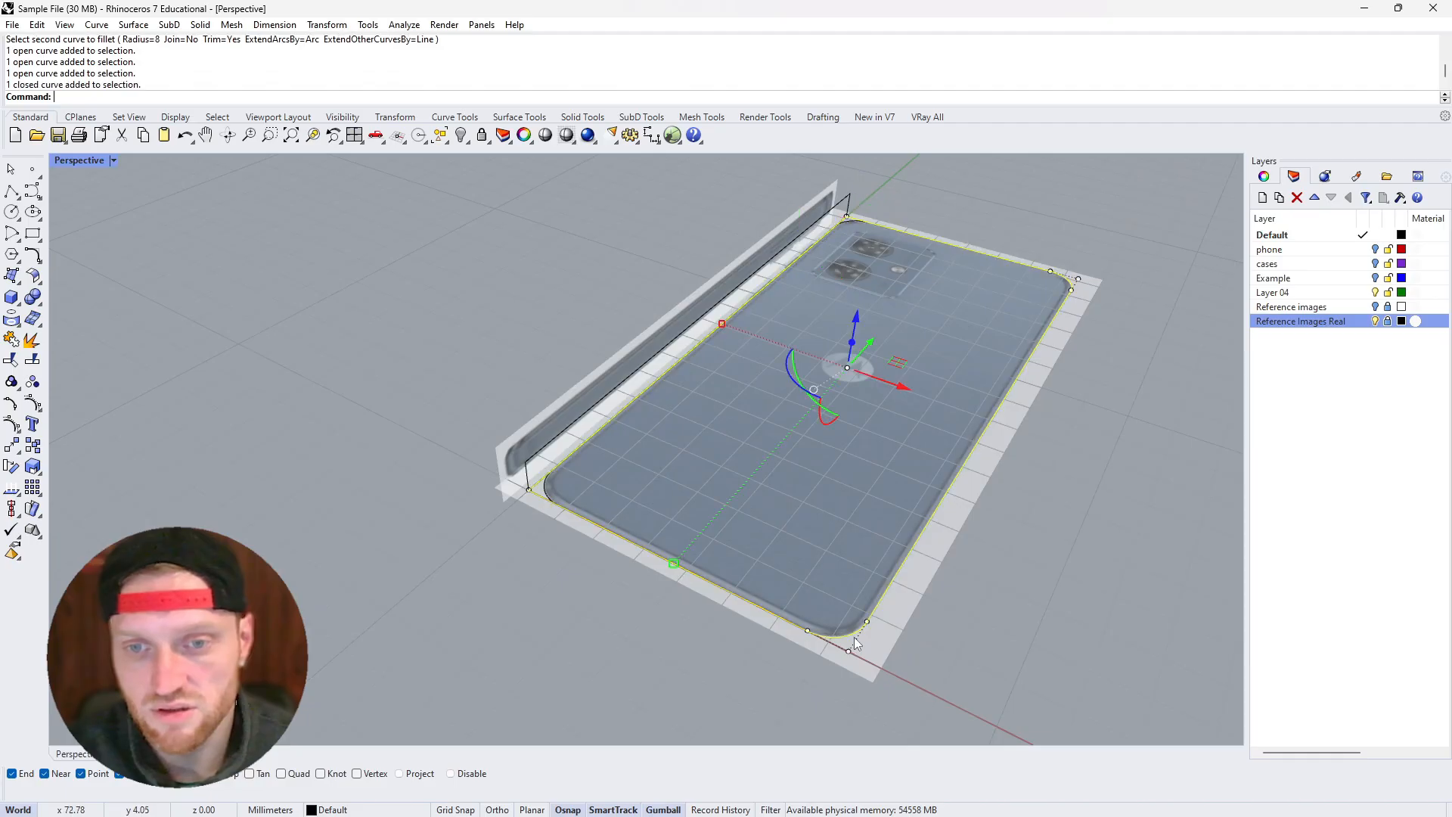
{"action": "scroll", "coordinate": [567, 501], "scroll_direction": "up", "scroll_amount": 10}
{"action": "scroll", "coordinate": [510, 473], "scroll_direction": "down", "scroll_amount": 3}
{"action": "scroll", "coordinate": [419, 434], "scroll_direction": "up", "scroll_amount": 4}
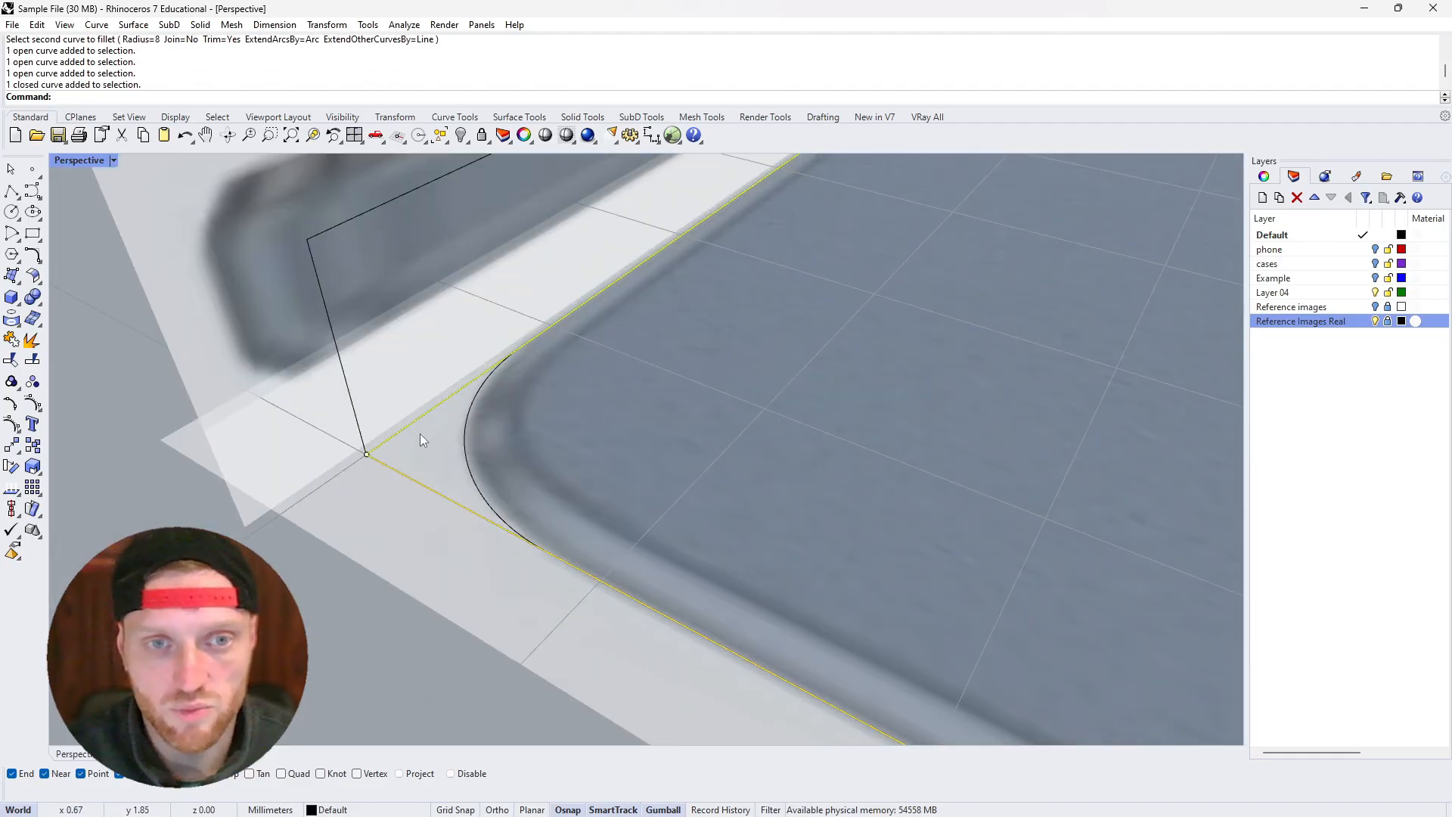
{"action": "left_click", "coordinate": [467, 448]}
{"action": "scroll", "coordinate": [488, 380], "scroll_direction": "down", "scroll_amount": 8}
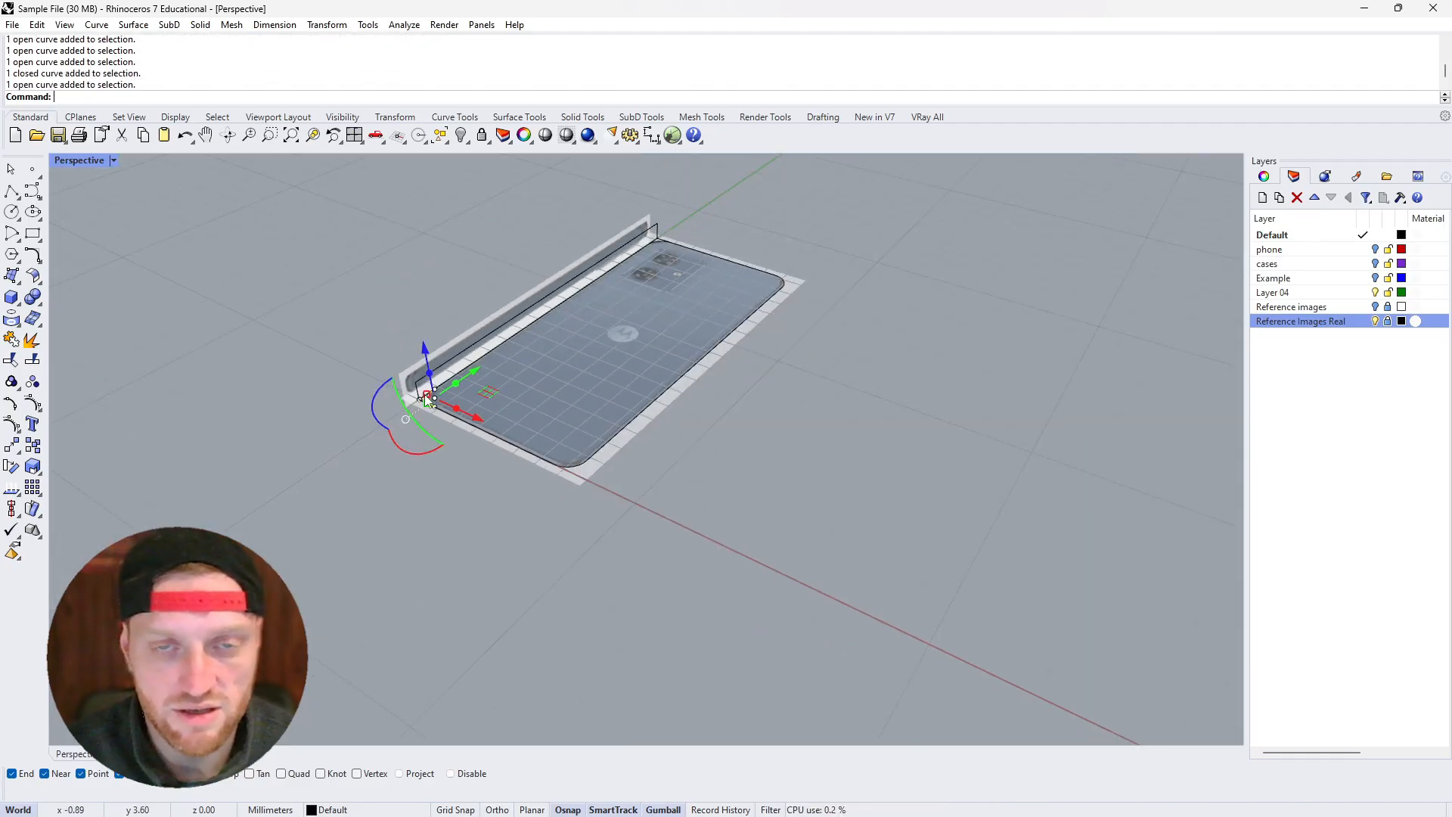
{"action": "scroll", "coordinate": [604, 301], "scroll_direction": "up", "scroll_amount": 12}
{"action": "scroll", "coordinate": [688, 223], "scroll_direction": "up", "scroll_amount": 3}
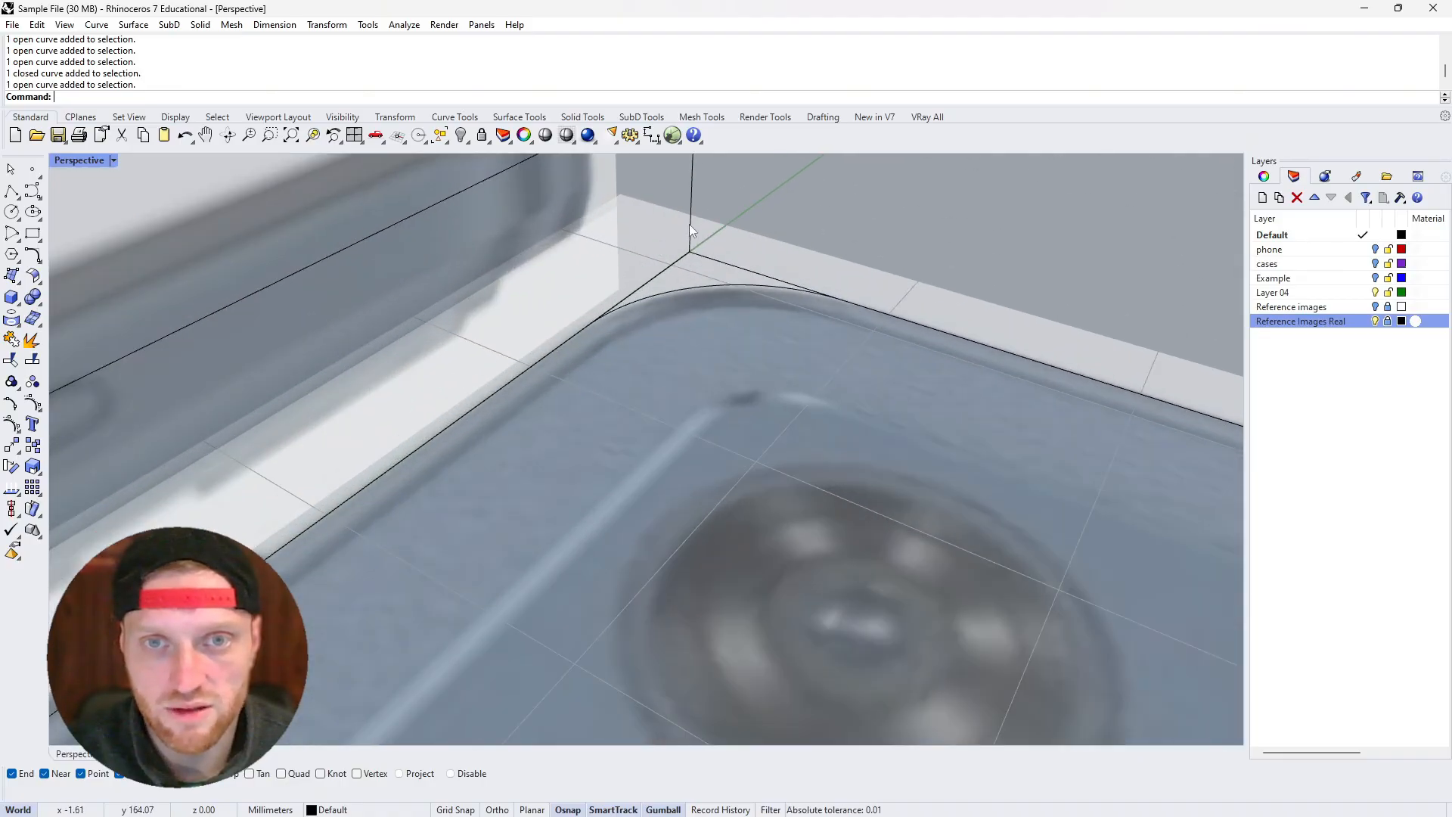
{"action": "left_click", "coordinate": [690, 225]}
{"action": "left_click", "coordinate": [787, 197]}
{"action": "scroll", "coordinate": [677, 254], "scroll_direction": "down", "scroll_amount": 8}
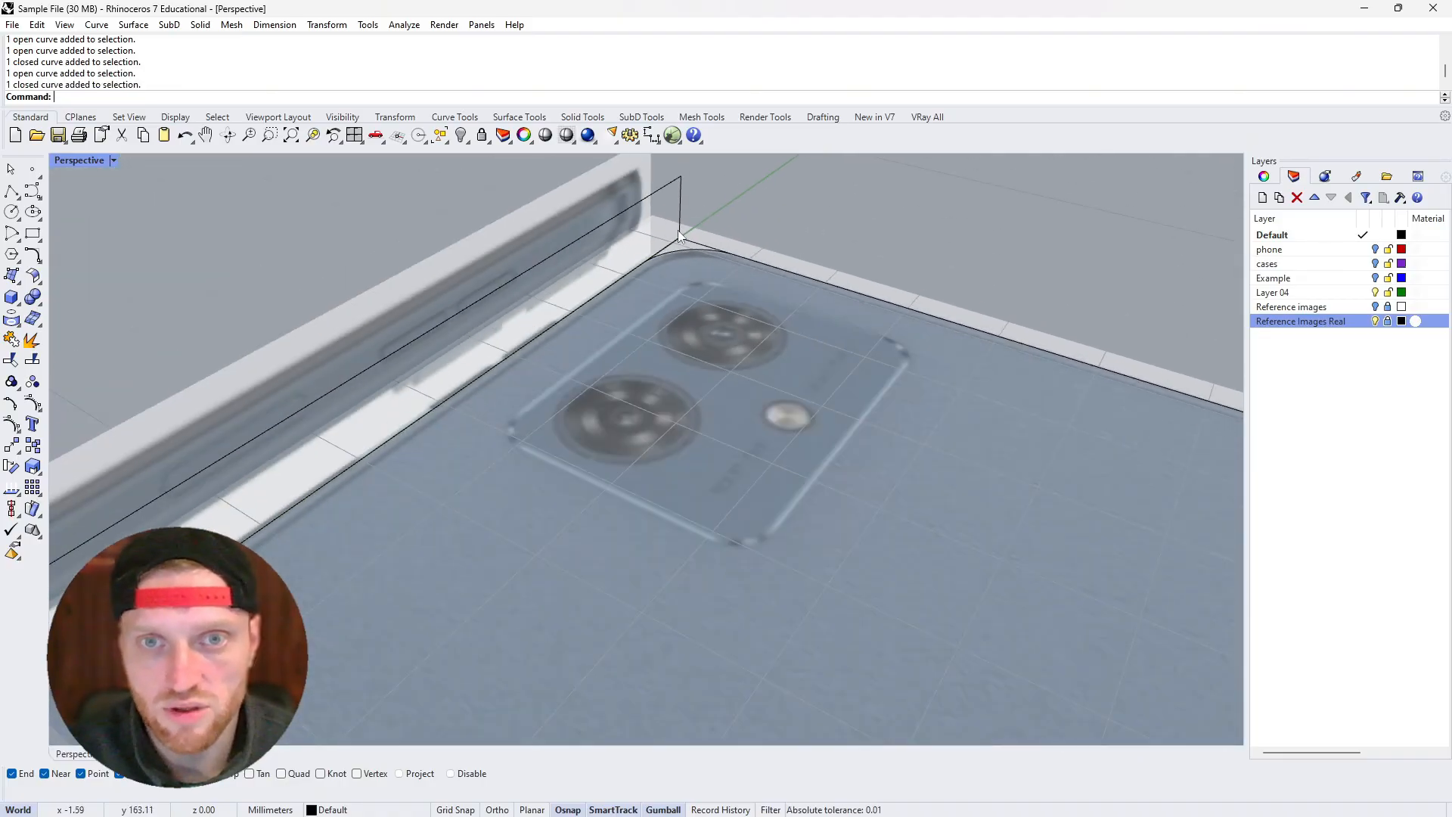
Select the back-view outline together with the fillet arcs at its top-left and bottom-left corners
{"action": "scroll", "coordinate": [682, 284], "scroll_direction": "up", "scroll_amount": 10}
{"action": "scroll", "coordinate": [683, 284], "scroll_direction": "up", "scroll_amount": 3}
{"action": "left_click", "coordinate": [747, 291]}
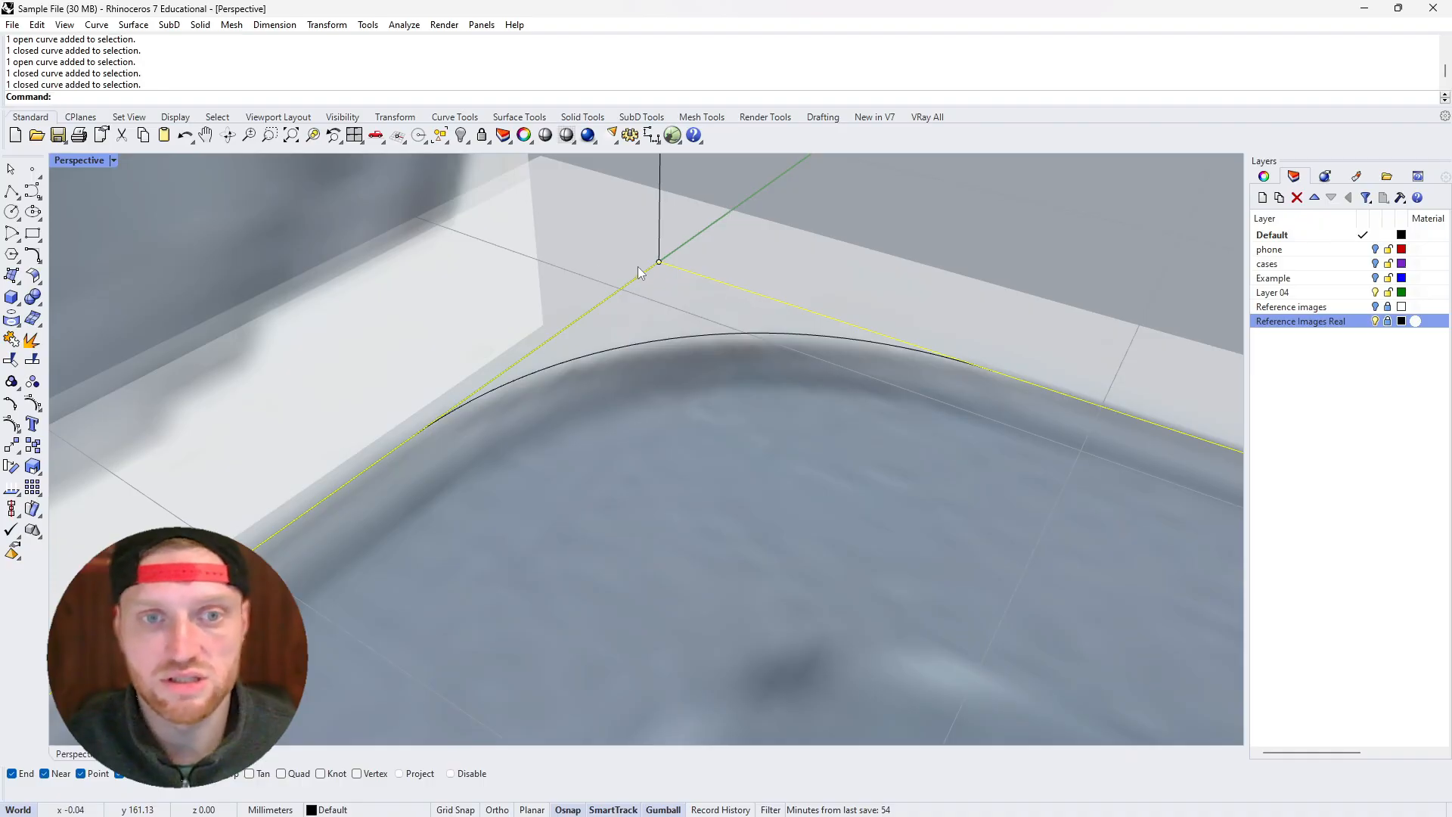
{"action": "scroll", "coordinate": [682, 299], "scroll_direction": "down", "scroll_amount": 8}
{"action": "scroll", "coordinate": [679, 287], "scroll_direction": "up", "scroll_amount": 6}
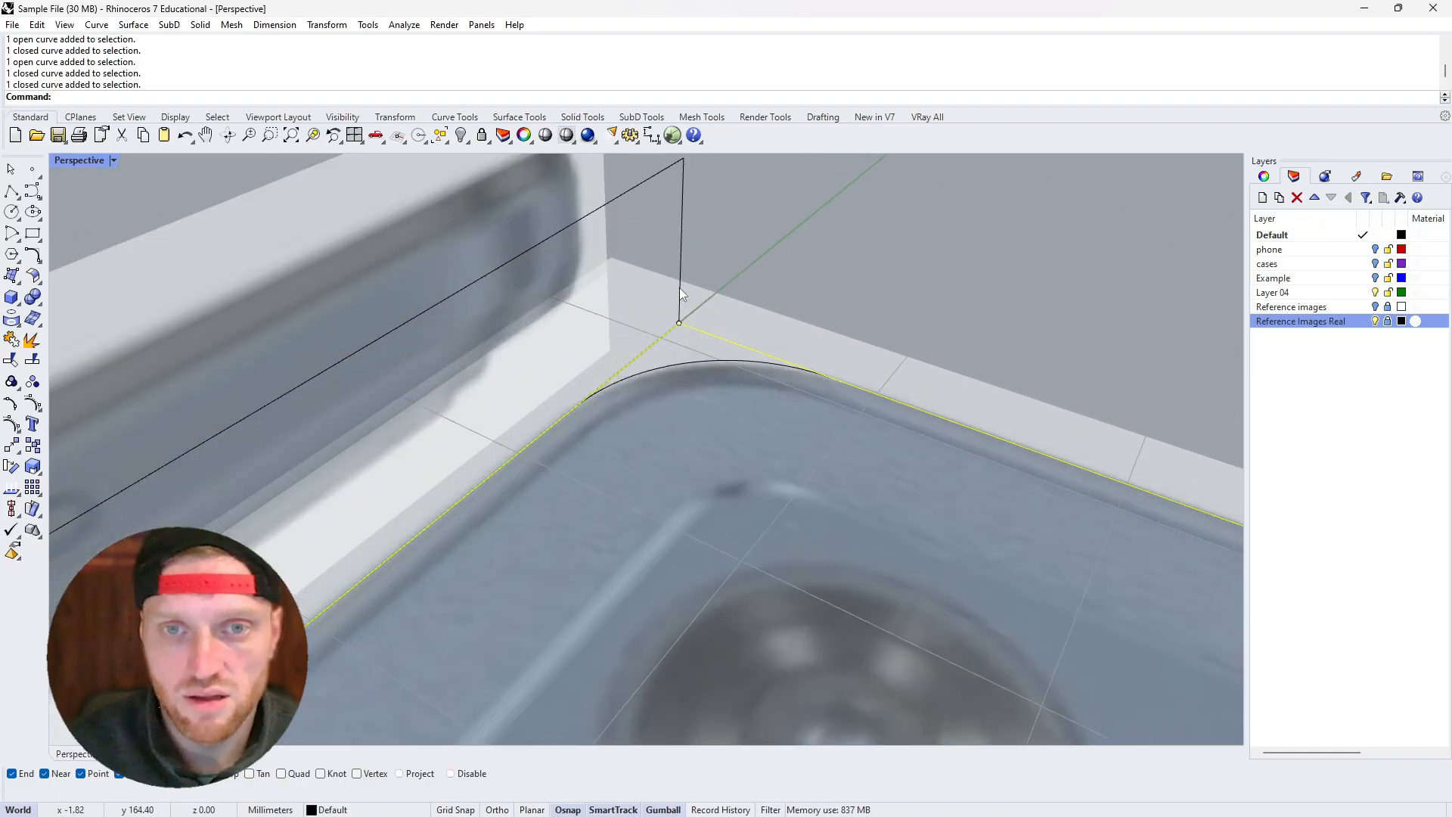
{"action": "scroll", "coordinate": [710, 352], "scroll_direction": "up", "scroll_amount": 2}
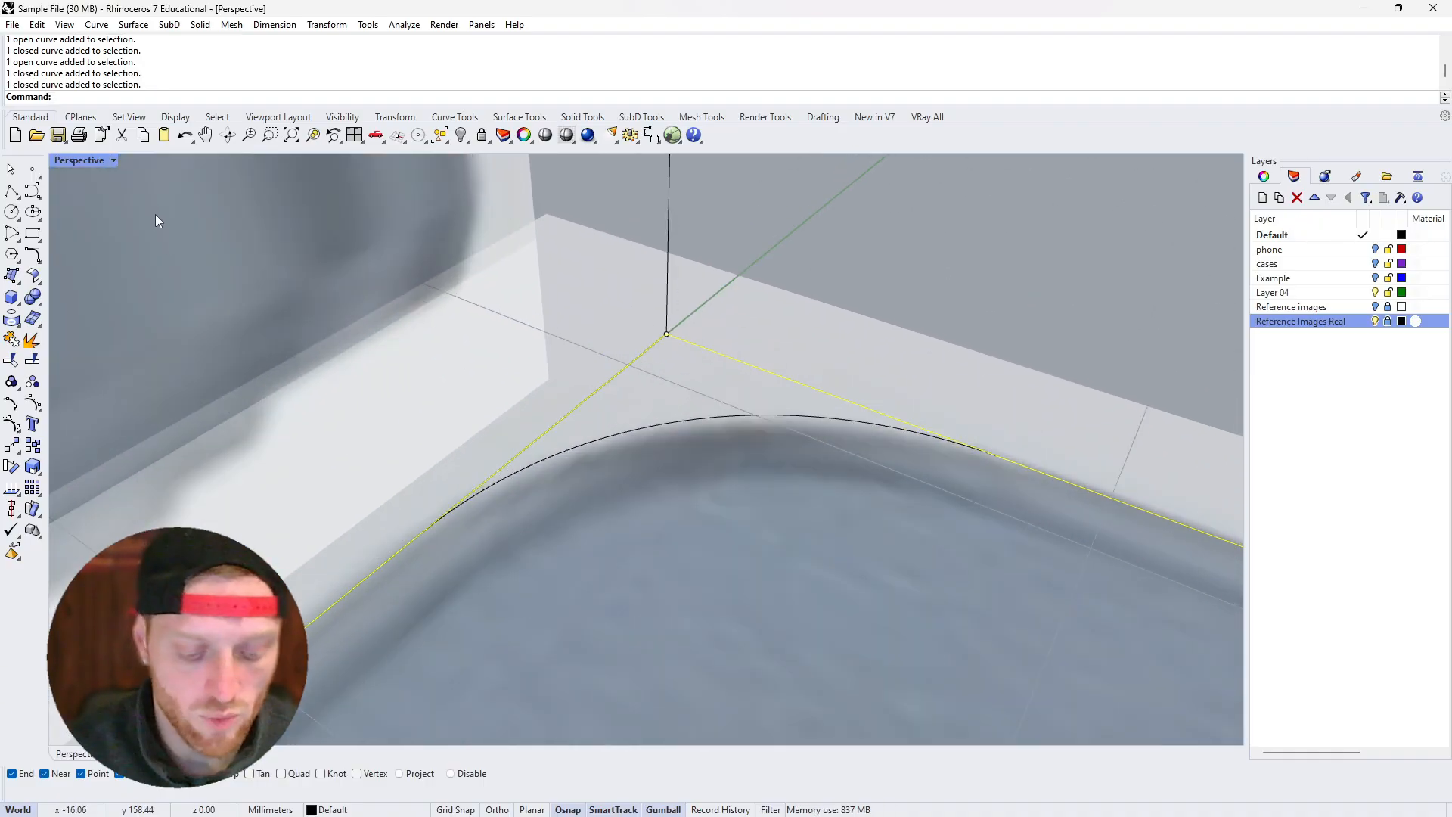
{"action": "type", "text": "Trim"}
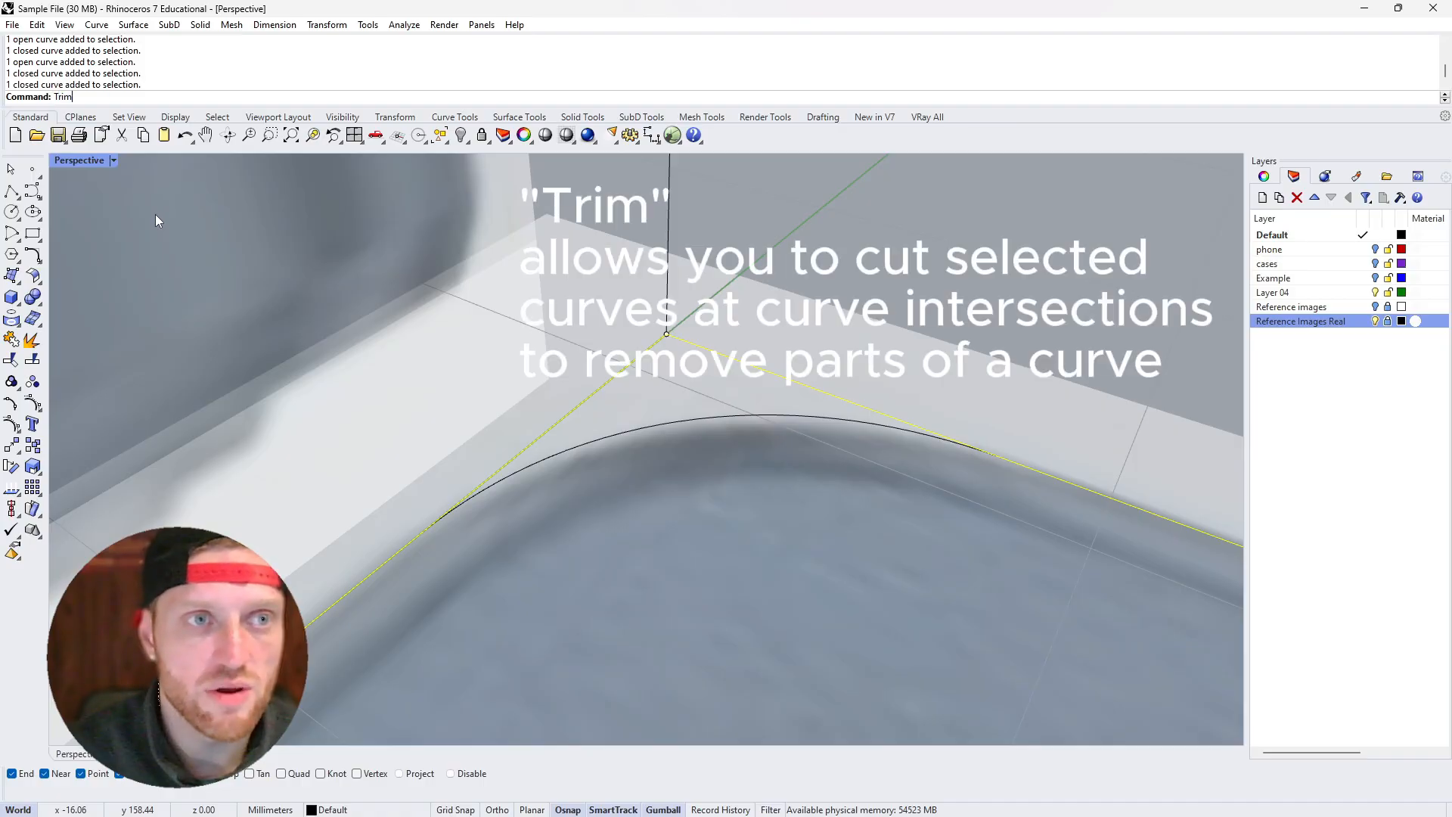
{"action": "key", "text": "Escape"}
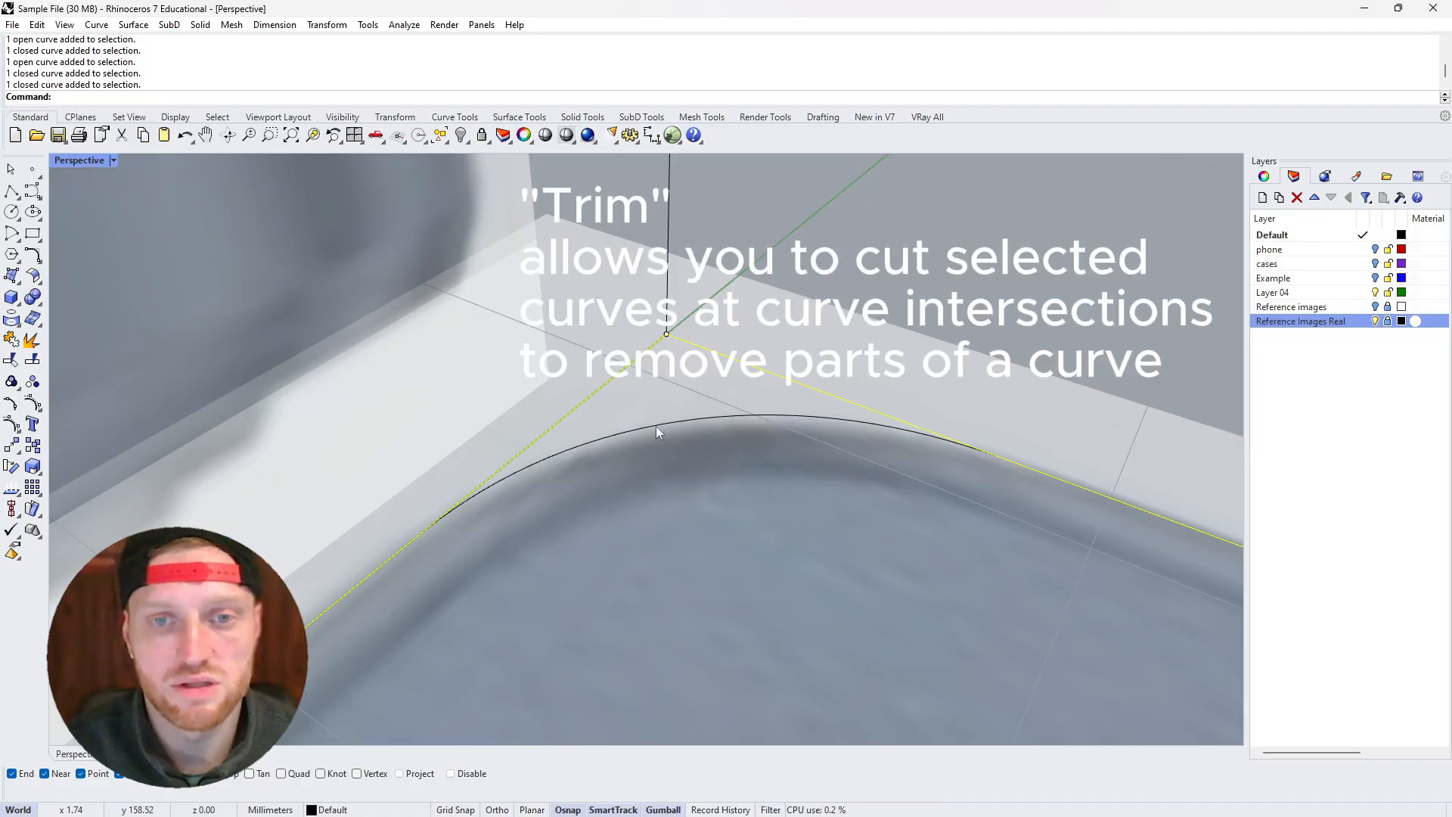
{"action": "left_click", "coordinate": [655, 425]}
{"action": "scroll", "coordinate": [694, 415], "scroll_direction": "down", "scroll_amount": 10}
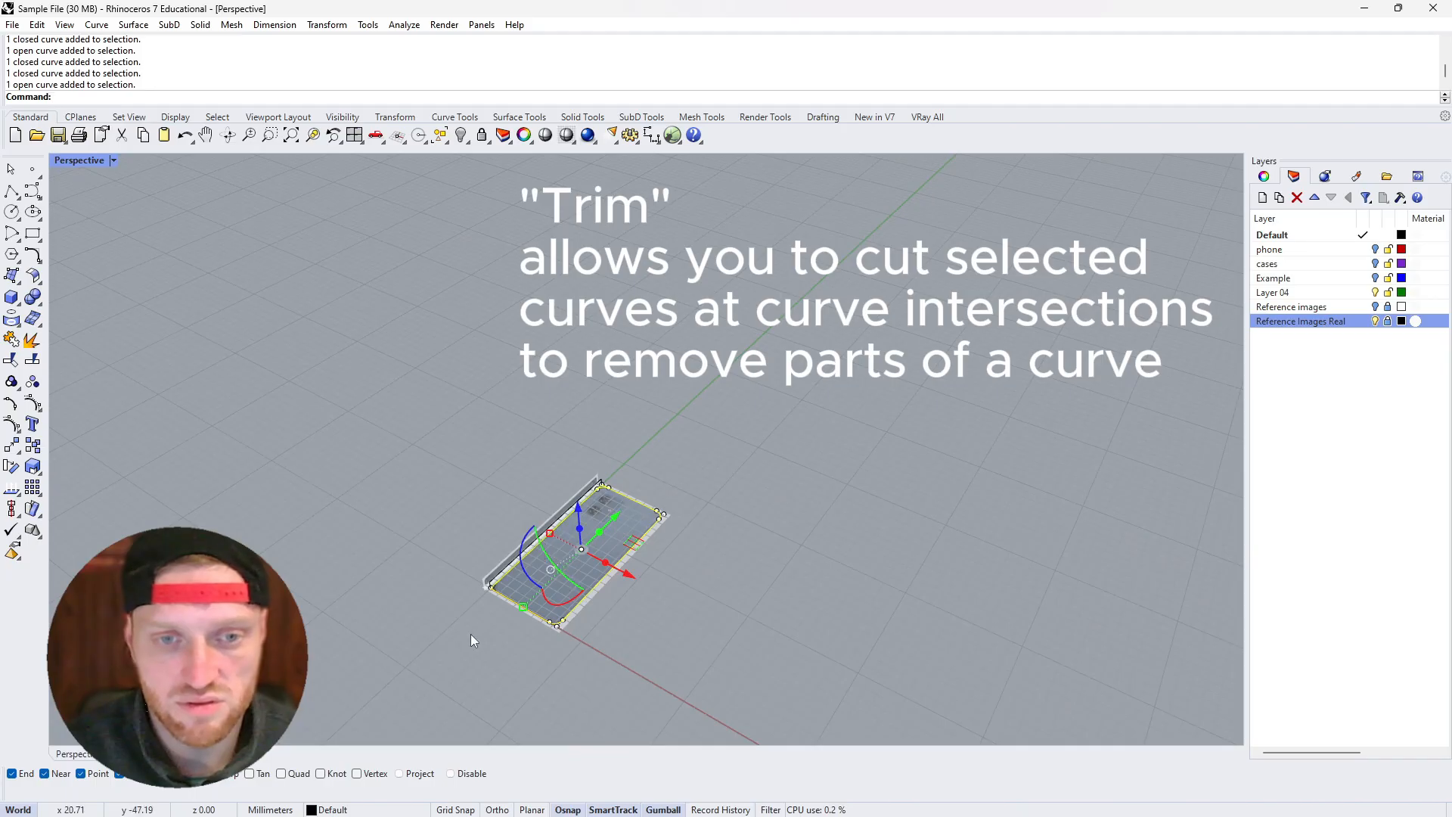
{"action": "scroll", "coordinate": [472, 641], "scroll_direction": "up", "scroll_amount": 10}
{"action": "left_click", "coordinate": [447, 456]}
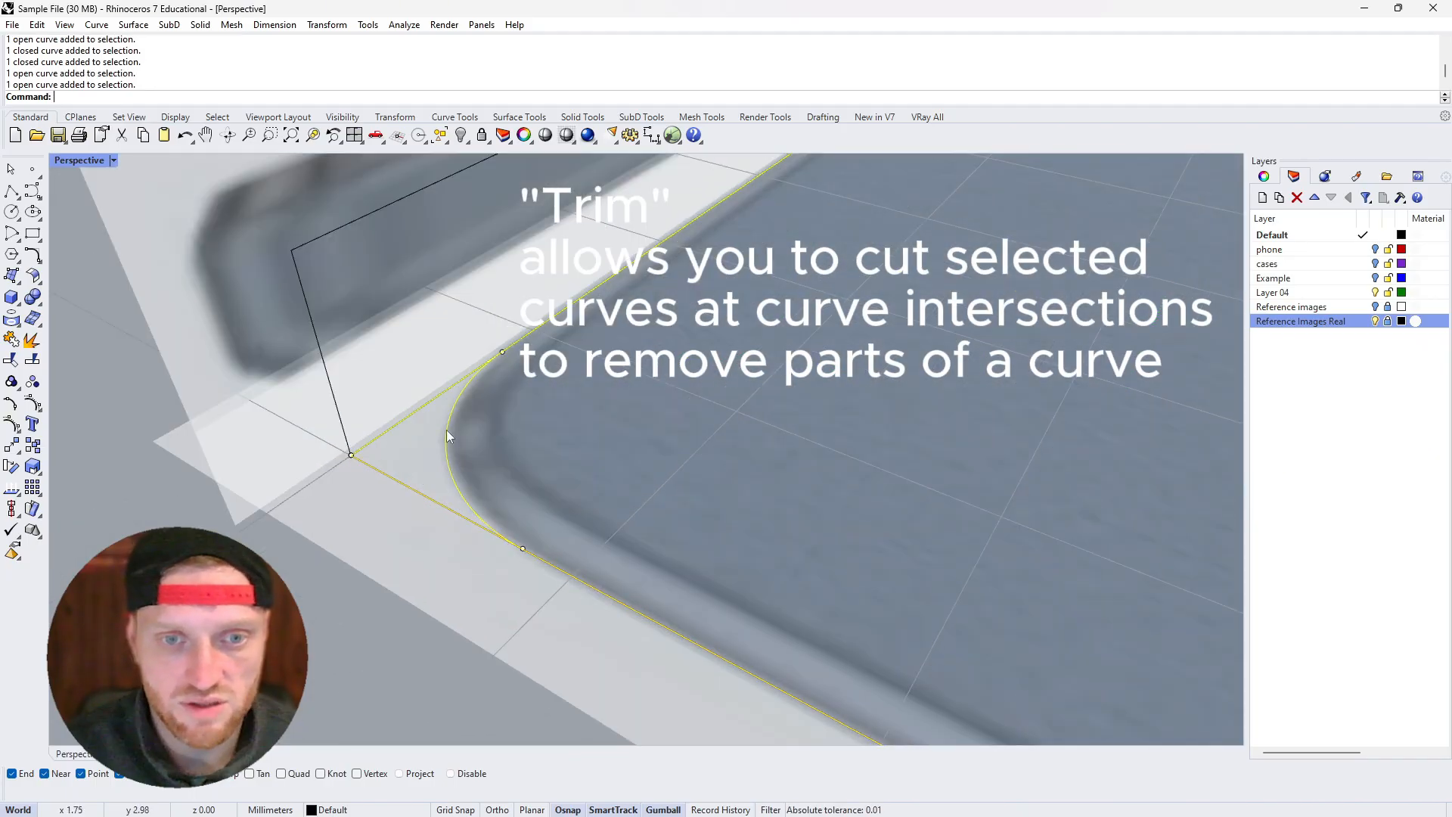
Trim away both sharp corner segments outside the bottom-left fillet arc of the back-view outline
{"action": "type", "text": "Trim"}
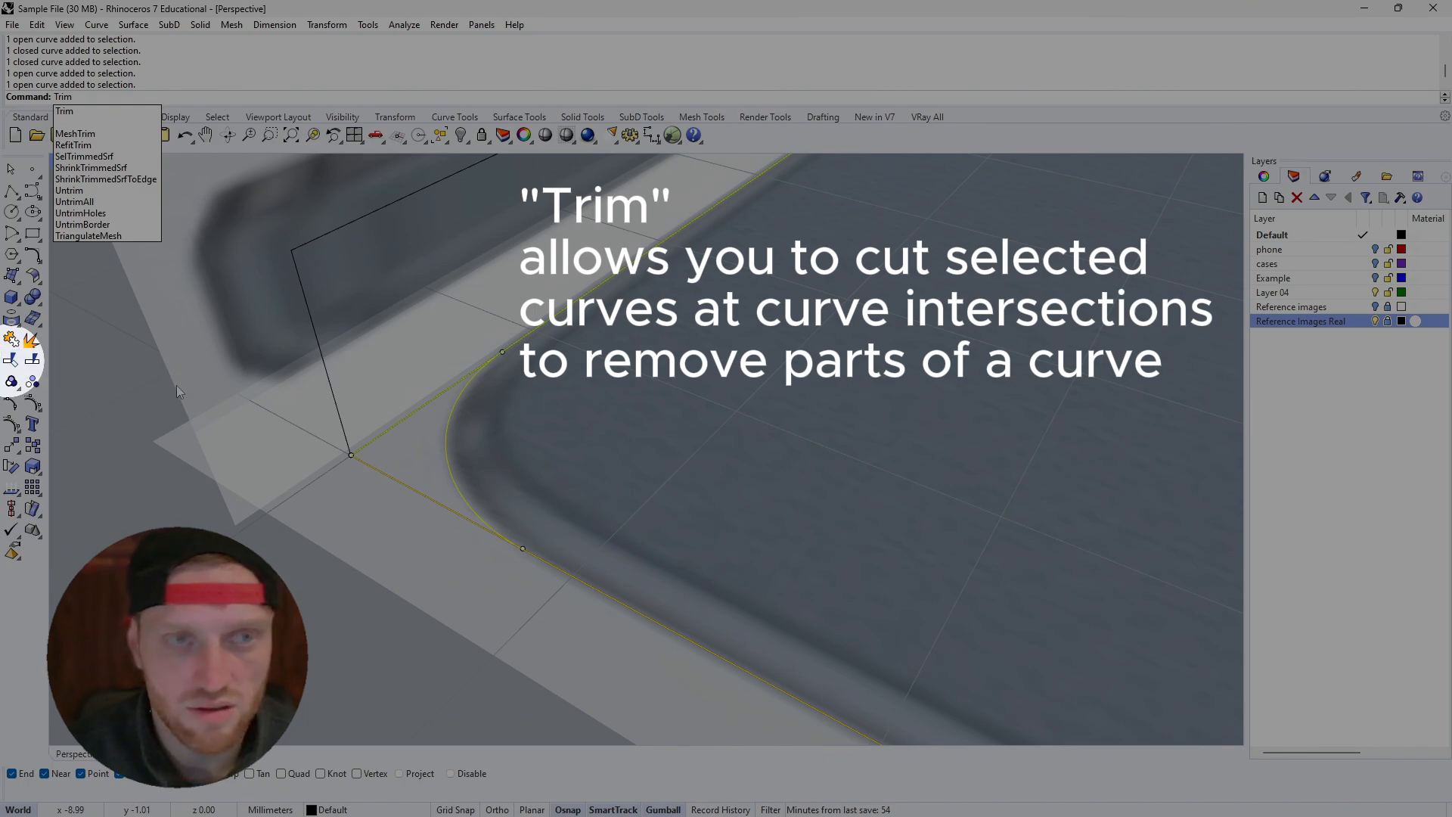
{"action": "key", "text": "Return"}
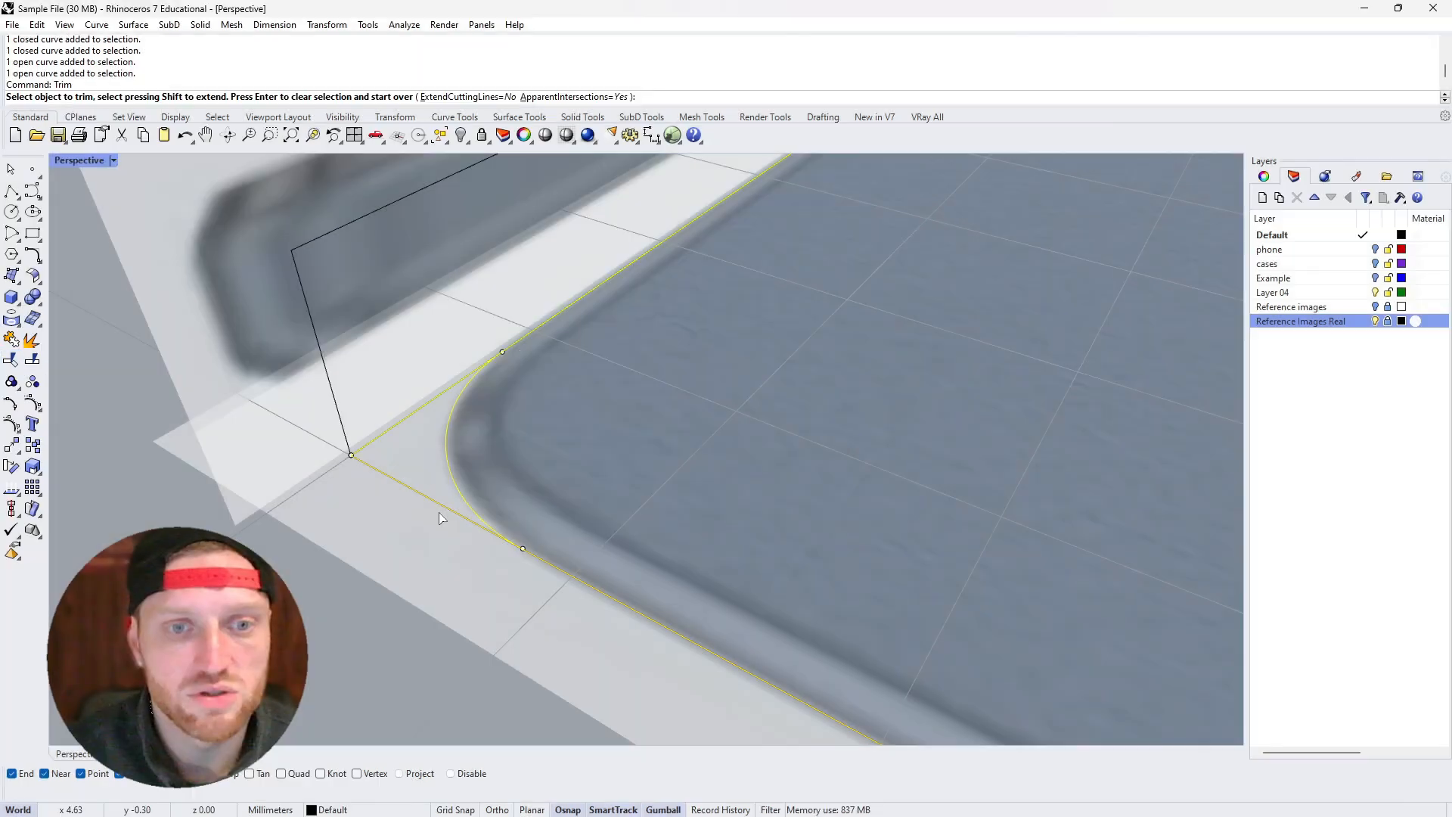
{"action": "left_click", "coordinate": [440, 509]}
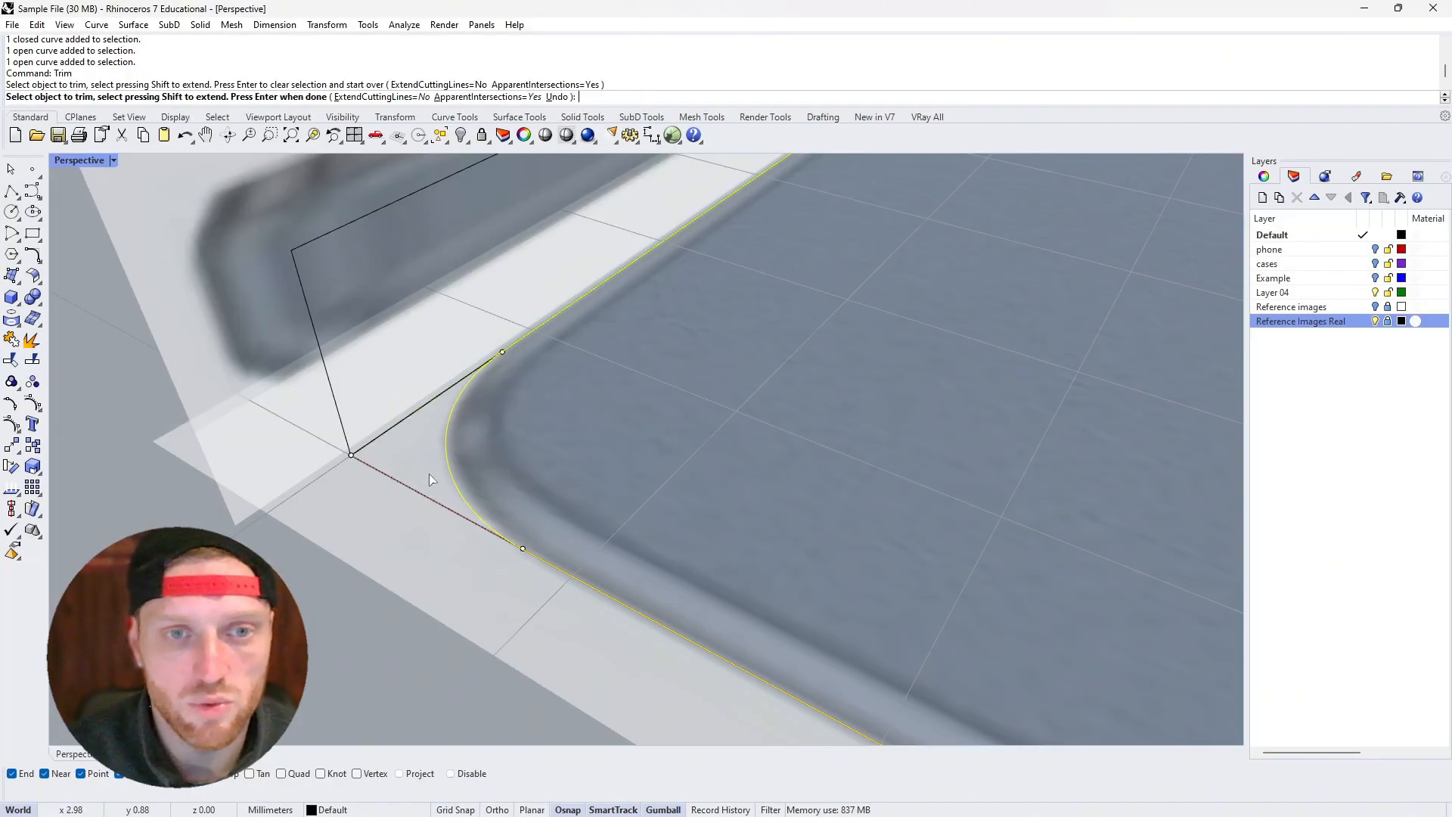
{"action": "left_click", "coordinate": [408, 425]}
Trim away both sharp corner segments outside the top-left fillet arc and finish the trim
{"action": "scroll", "coordinate": [411, 511], "scroll_direction": "down", "scroll_amount": 5}
{"action": "scroll", "coordinate": [715, 360], "scroll_direction": "up", "scroll_amount": 5}
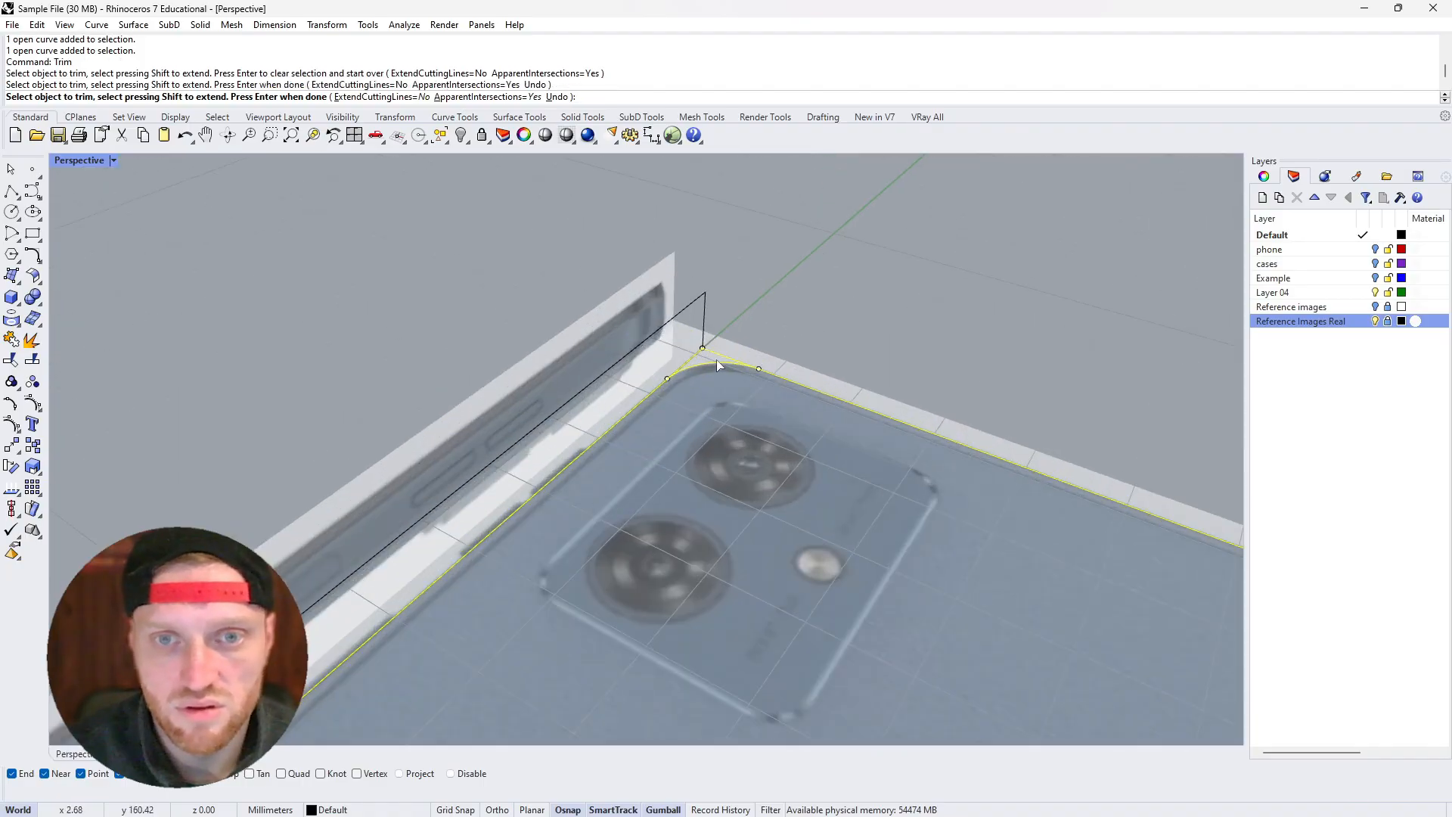
{"action": "scroll", "coordinate": [715, 360], "scroll_direction": "up", "scroll_amount": 6}
{"action": "left_click", "coordinate": [718, 348]}
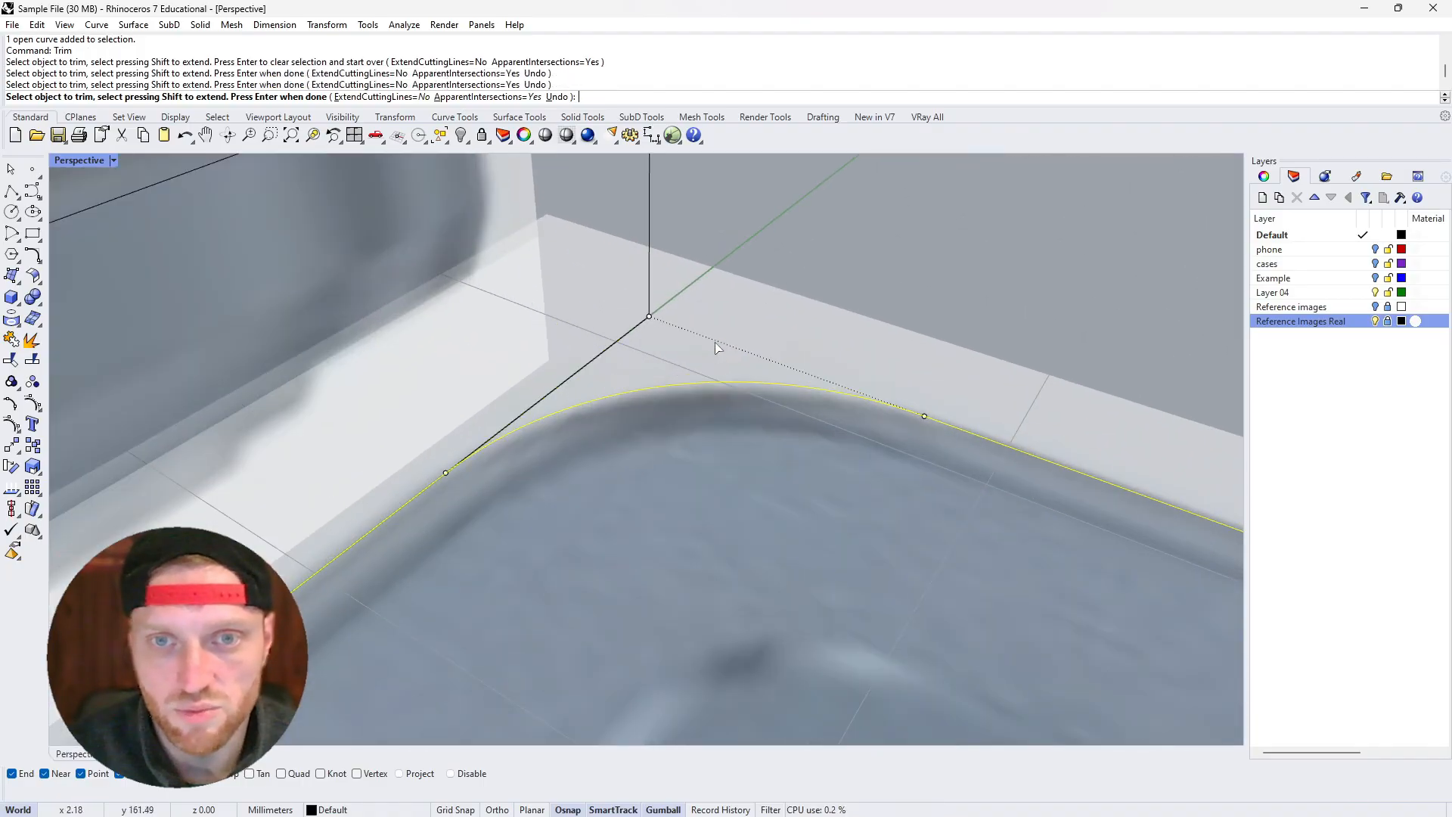
{"action": "left_click", "coordinate": [613, 353]}
{"action": "scroll", "coordinate": [700, 317], "scroll_direction": "down", "scroll_amount": 4}
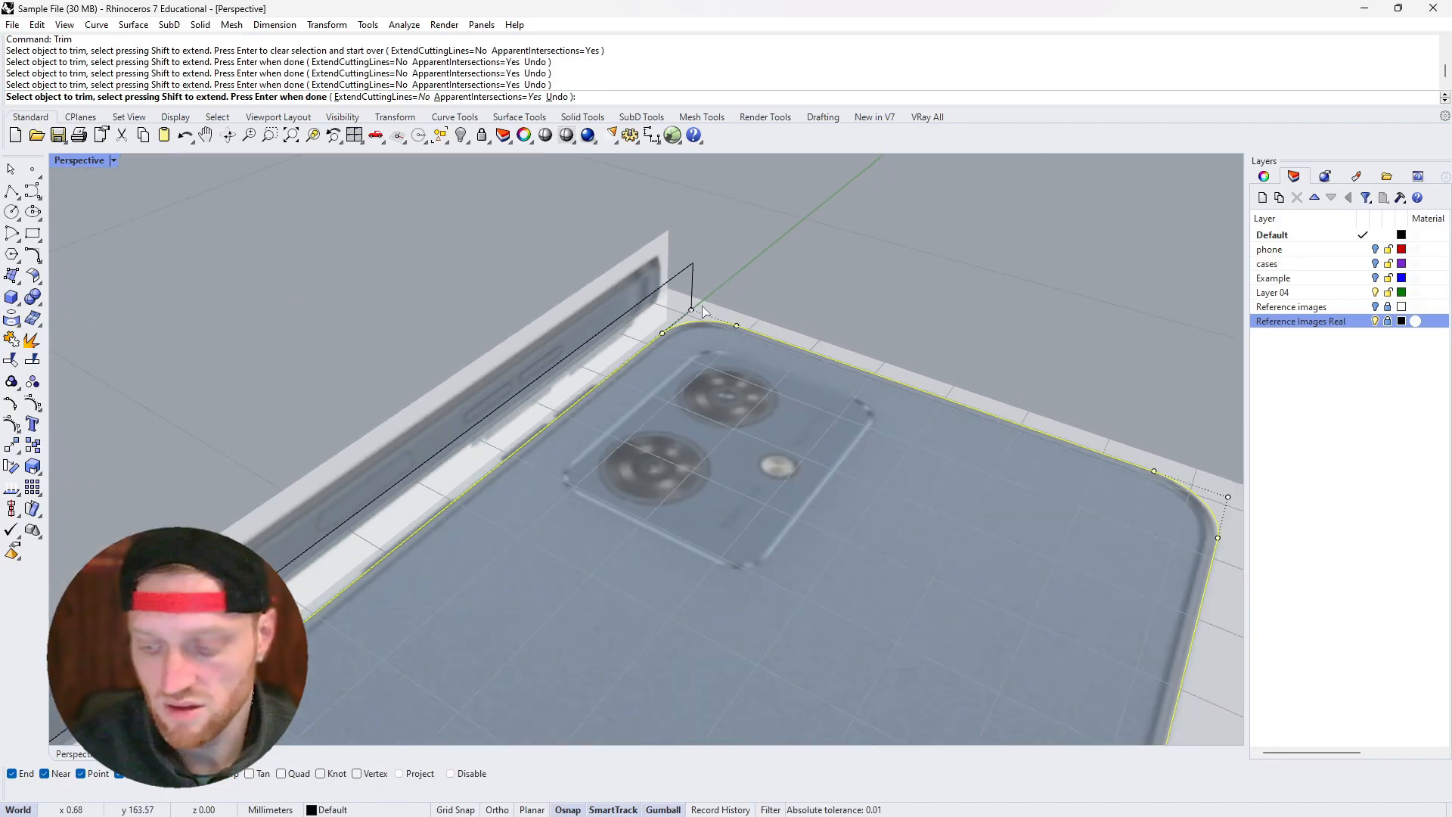
{"action": "key", "text": "Return"}
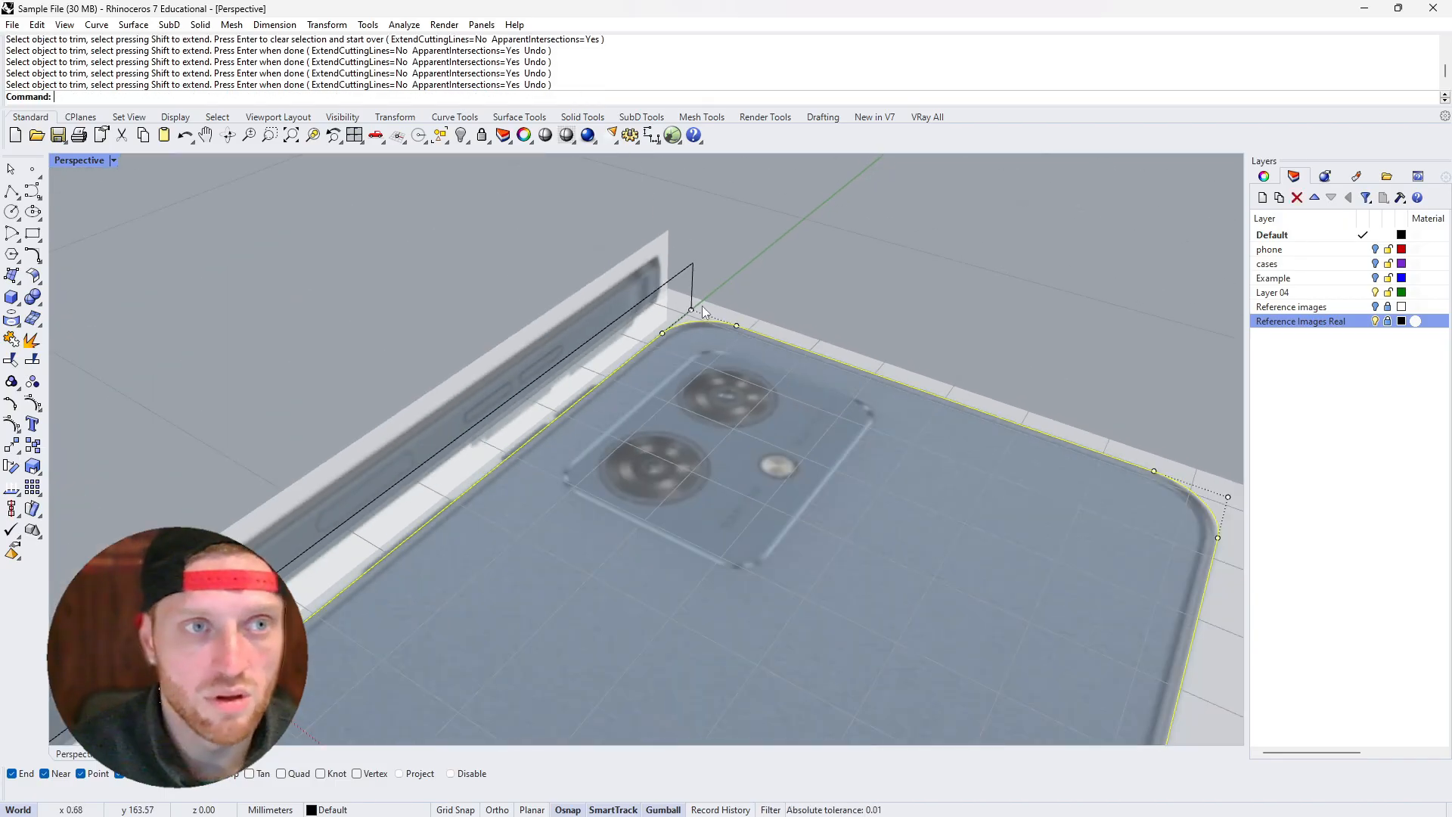
Pick the top-left fillet arc and its adjoining top and left edges in turn to check the trimmed segments
{"action": "scroll", "coordinate": [703, 317], "scroll_direction": "up", "scroll_amount": 4}
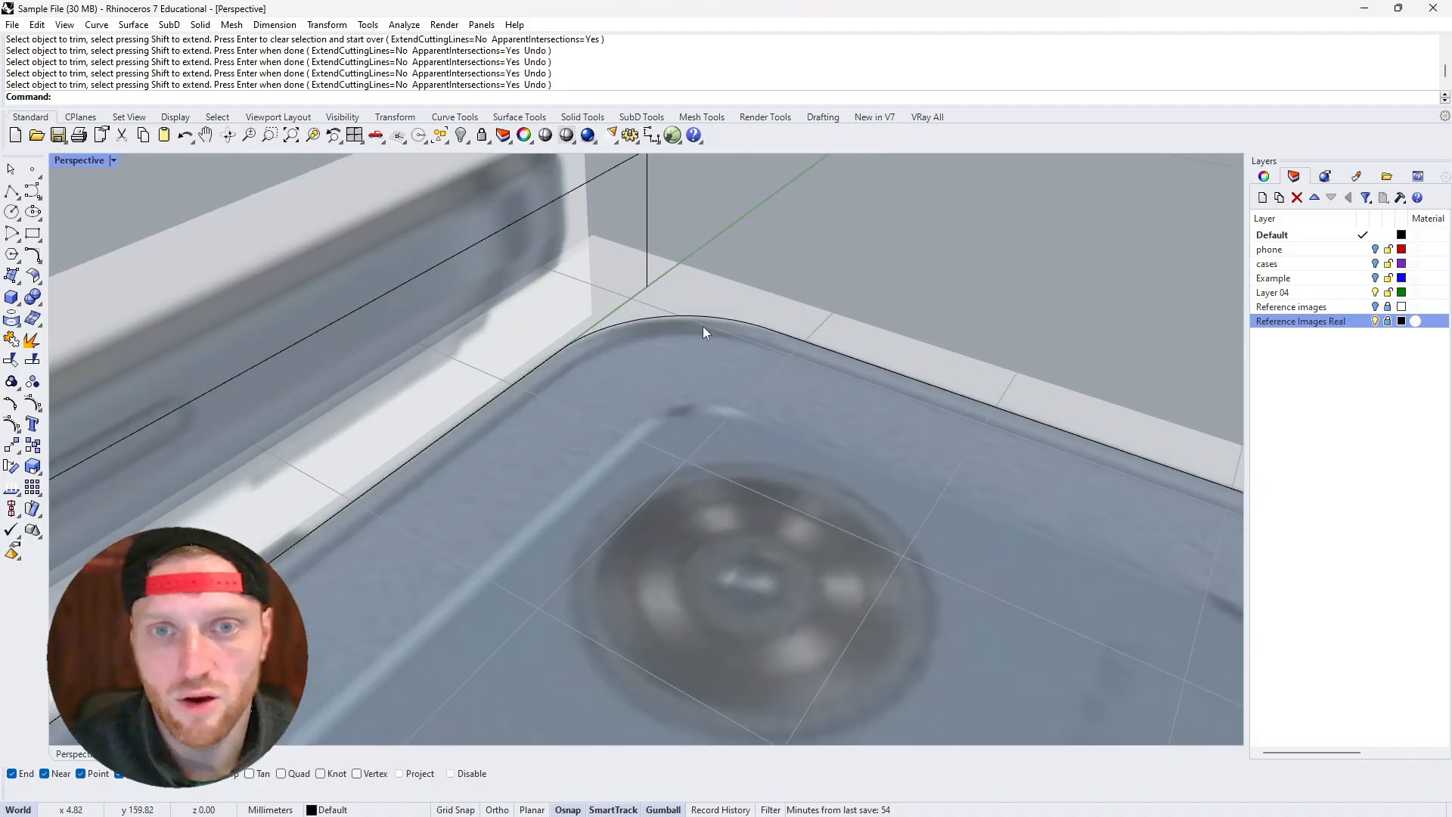
{"action": "left_click", "coordinate": [705, 323]}
{"action": "left_click", "coordinate": [786, 340]}
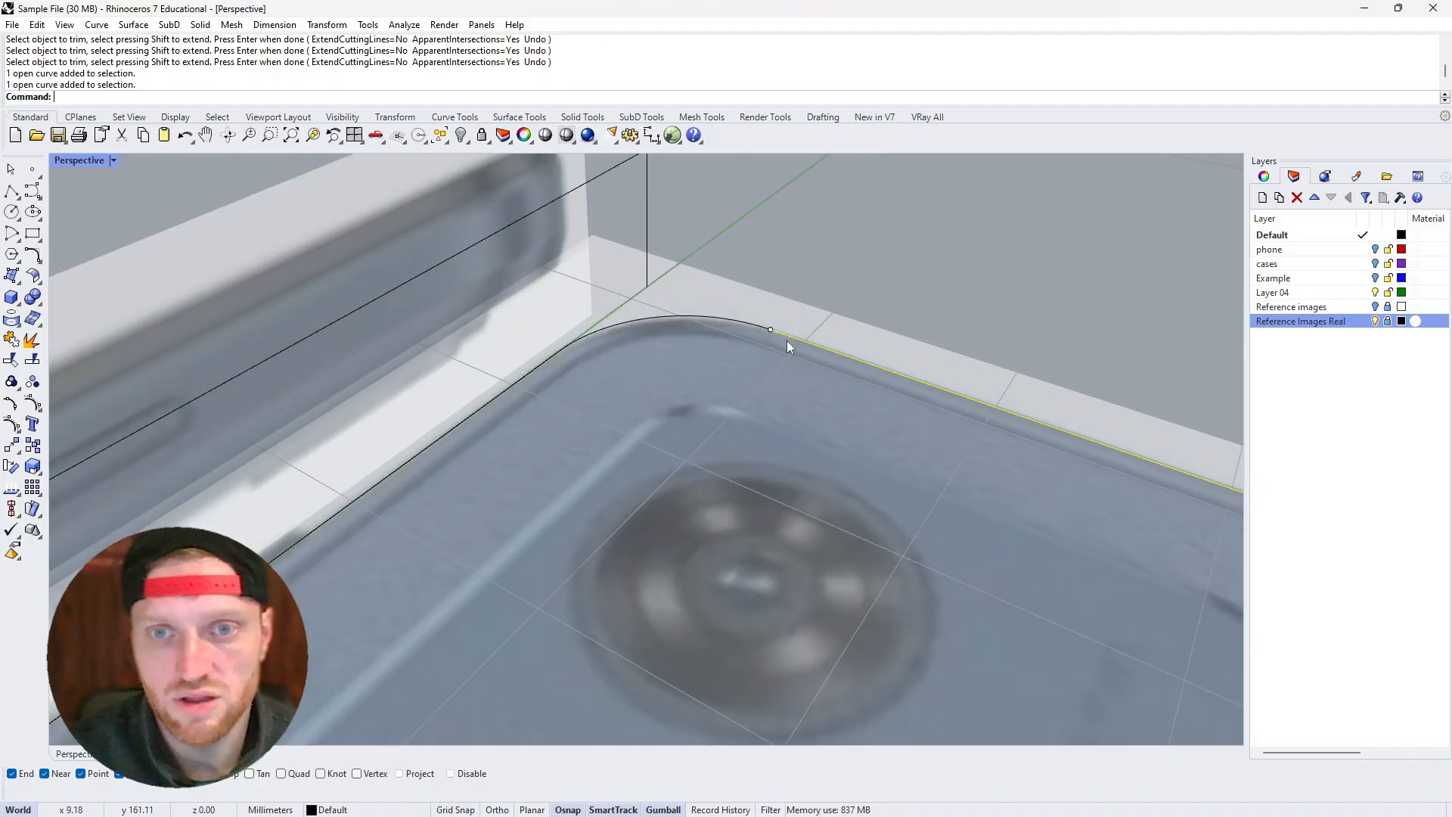
{"action": "left_click", "coordinate": [542, 374]}
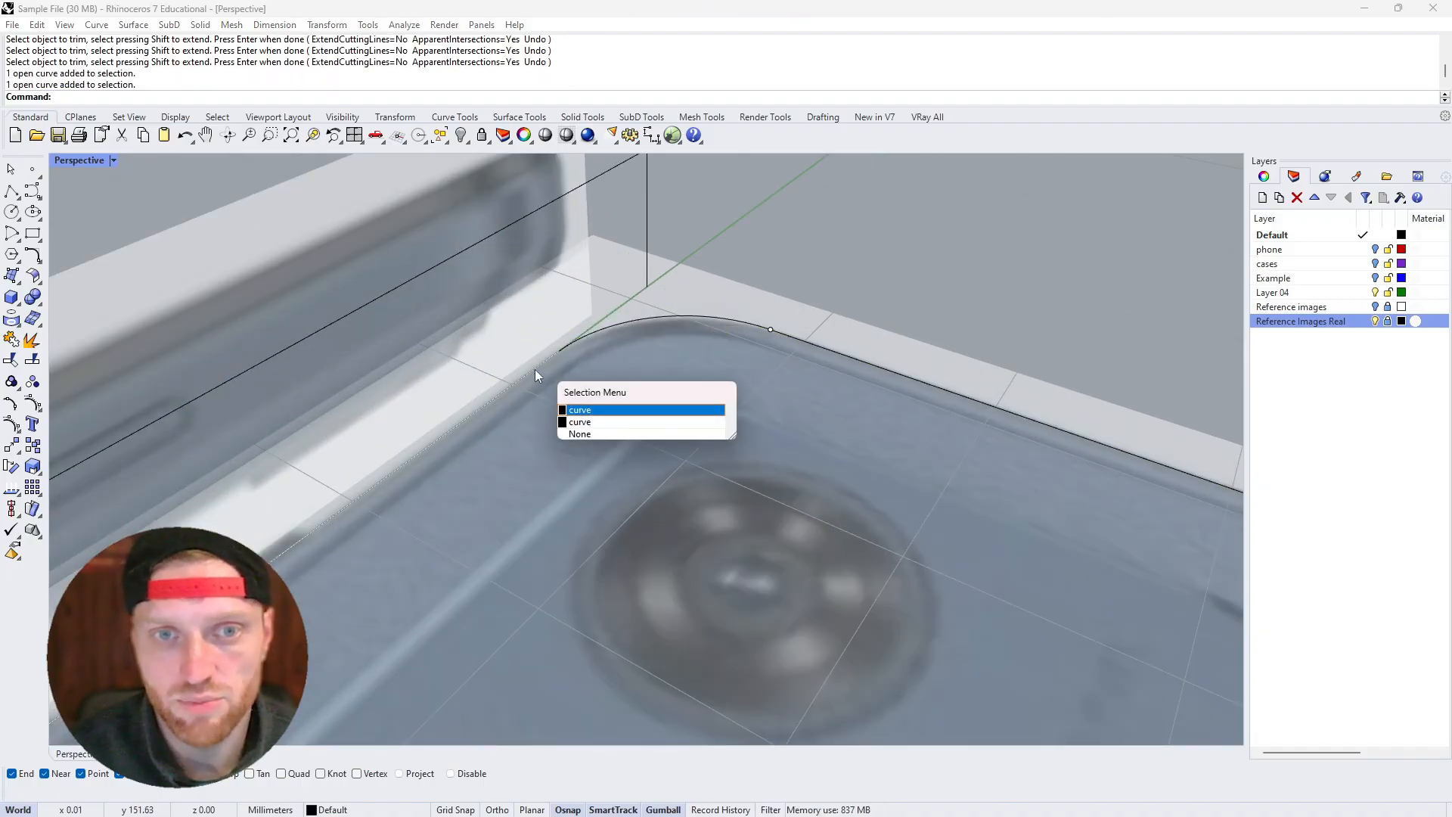
{"action": "left_click", "coordinate": [580, 412]}
{"action": "scroll", "coordinate": [768, 247], "scroll_direction": "down", "scroll_amount": 6}
{"action": "scroll", "coordinate": [764, 269], "scroll_direction": "up", "scroll_amount": 4}
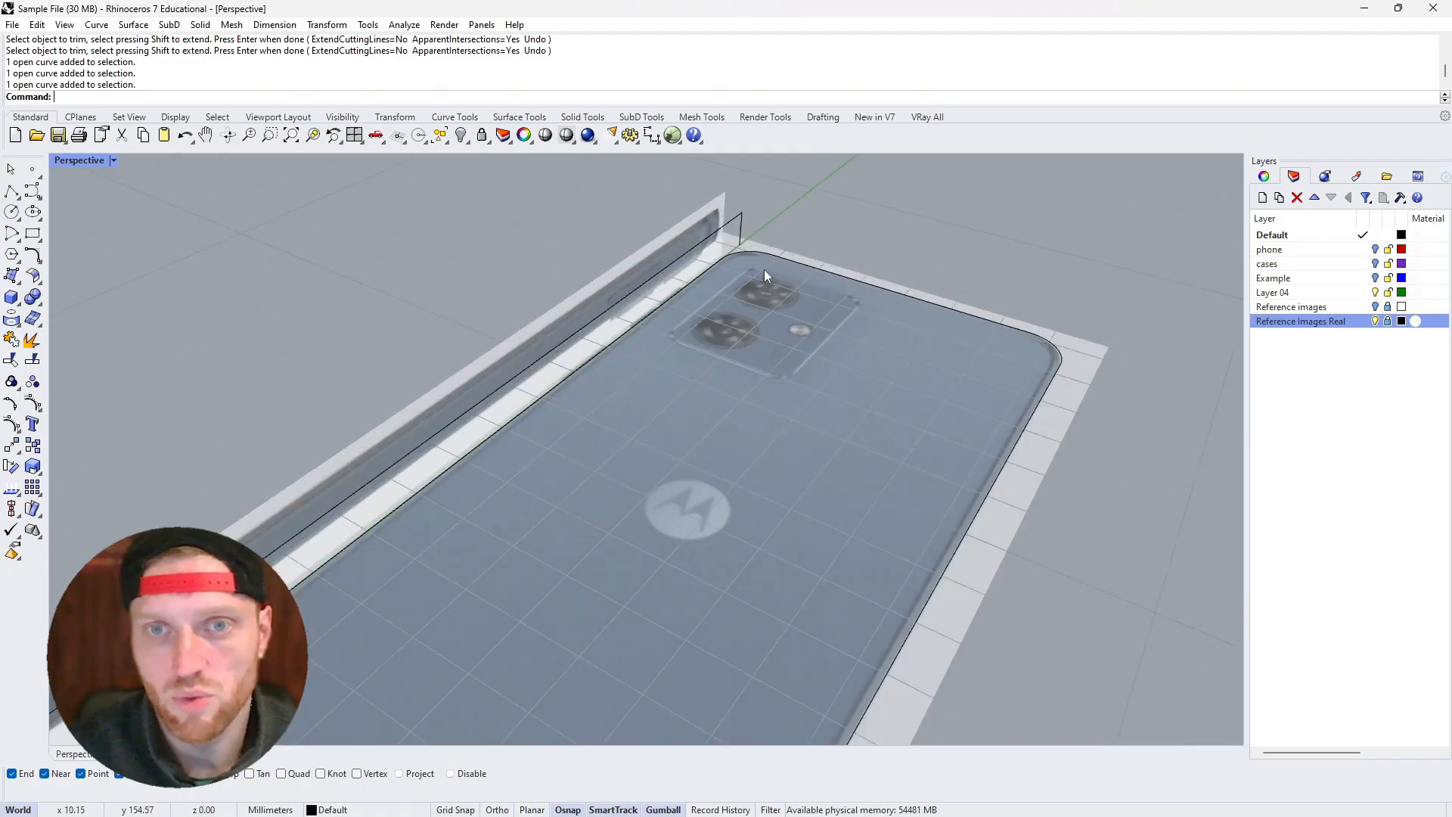
Delete the duplicate curve overlapping the outline's left edge, and pick the remaining edge curve to check it
{"action": "scroll", "coordinate": [764, 261], "scroll_direction": "down", "scroll_amount": 5}
{"action": "scroll", "coordinate": [726, 269], "scroll_direction": "up", "scroll_amount": 8}
{"action": "left_click", "coordinate": [693, 289]}
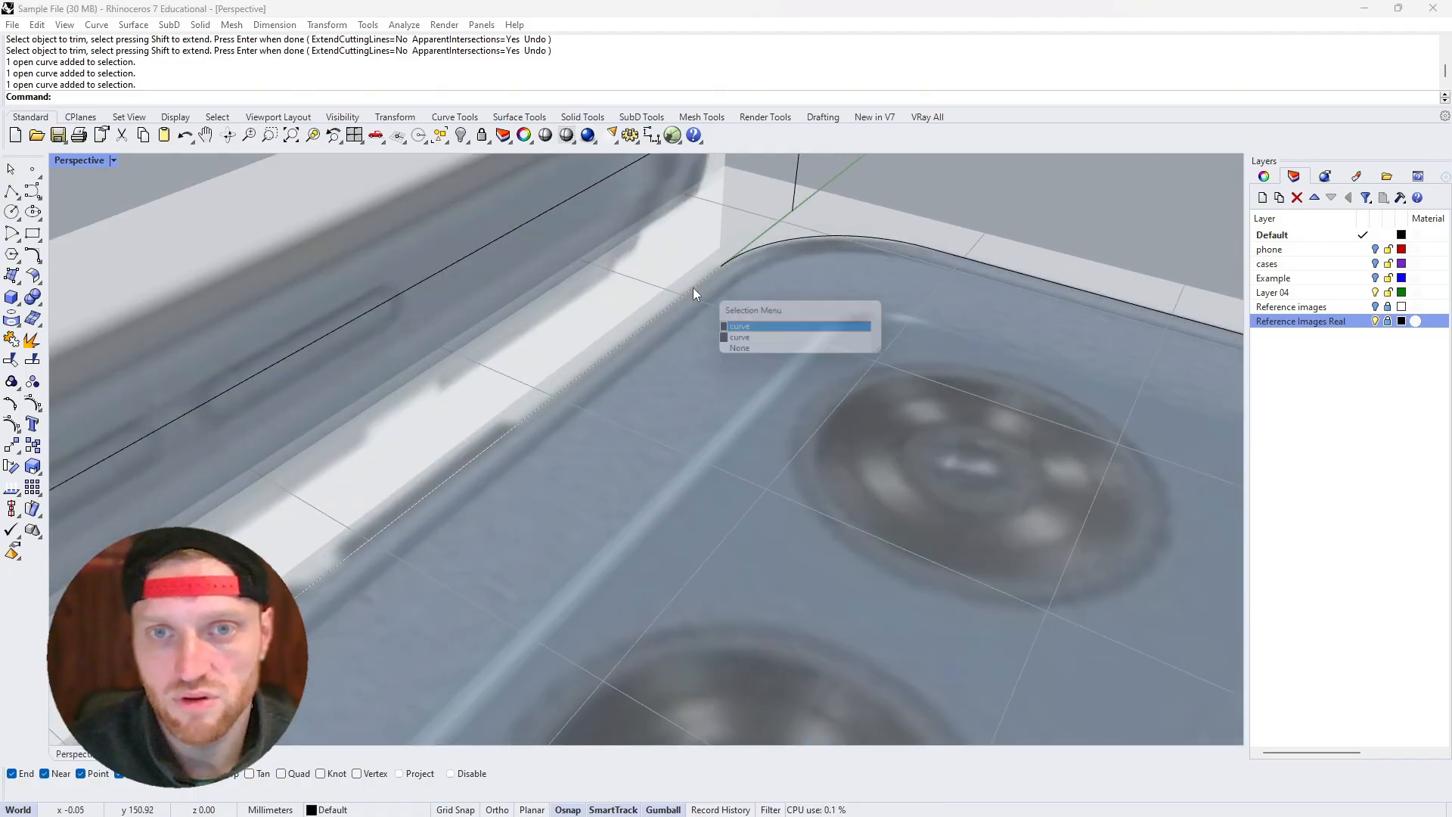
{"action": "left_click", "coordinate": [728, 326]}
{"action": "key", "text": "Delete"}
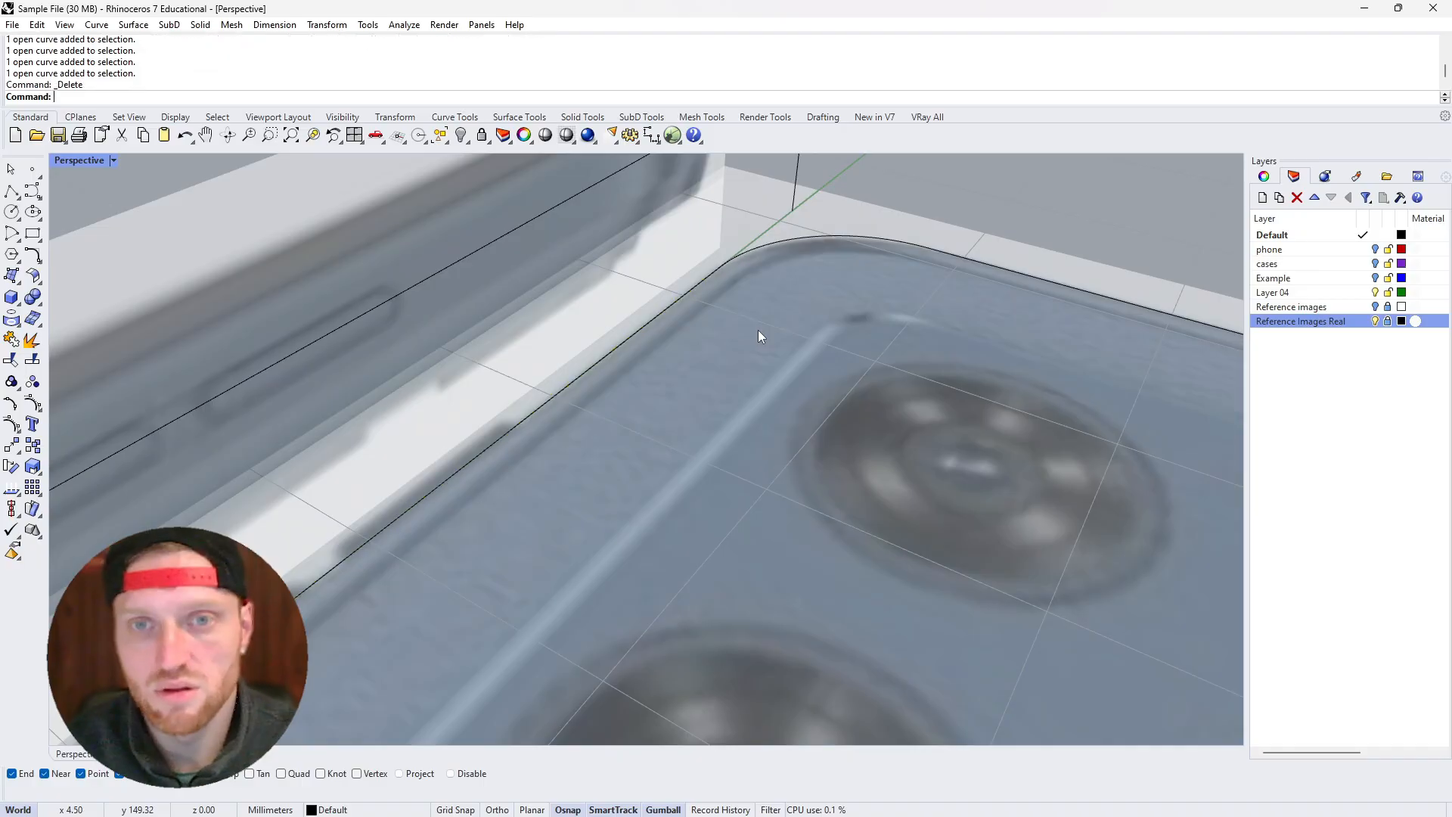
{"action": "left_click", "coordinate": [701, 281]}
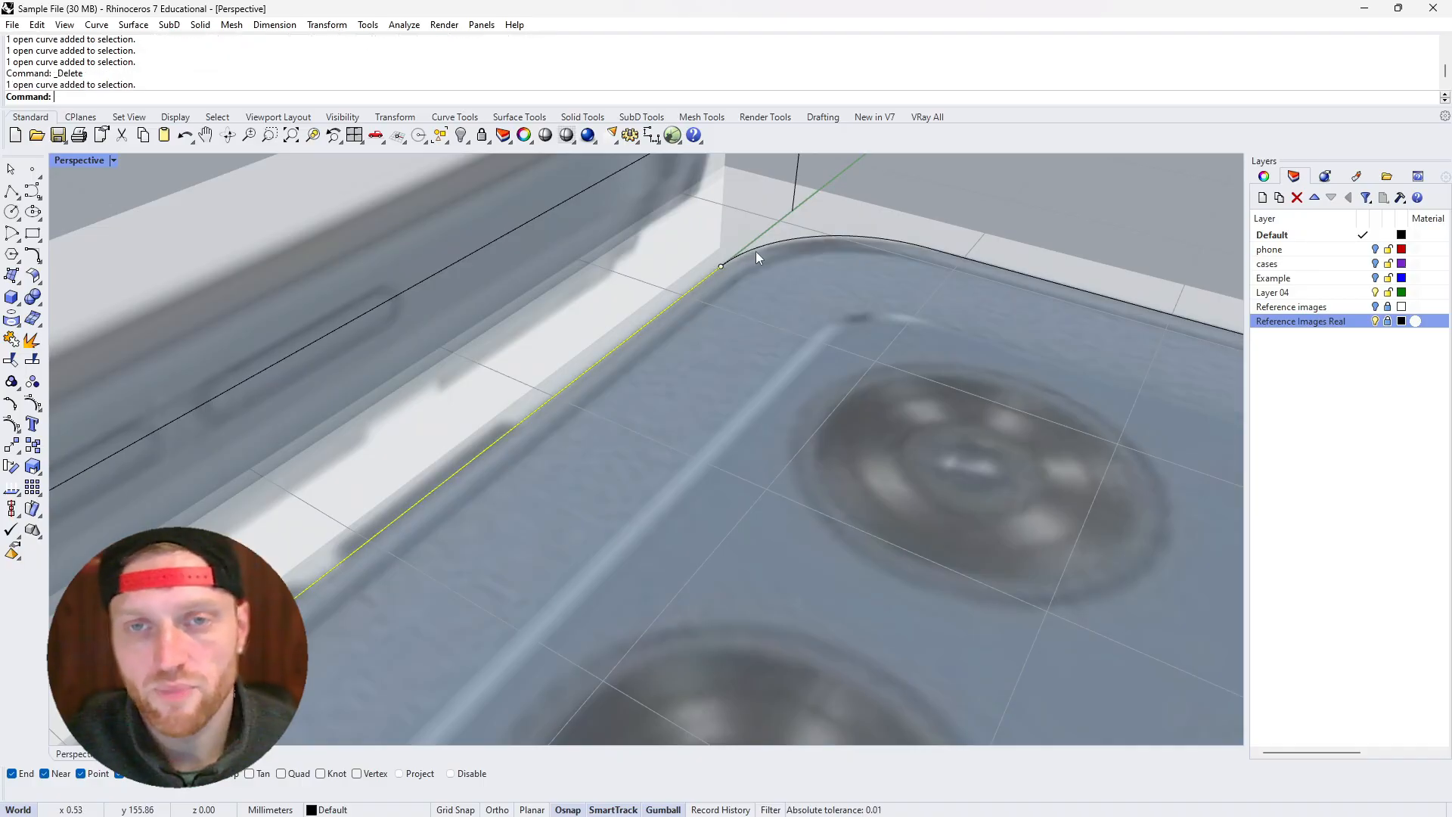
{"action": "key", "text": "Escape"}
{"action": "scroll", "coordinate": [764, 231], "scroll_direction": "down", "scroll_amount": 5}
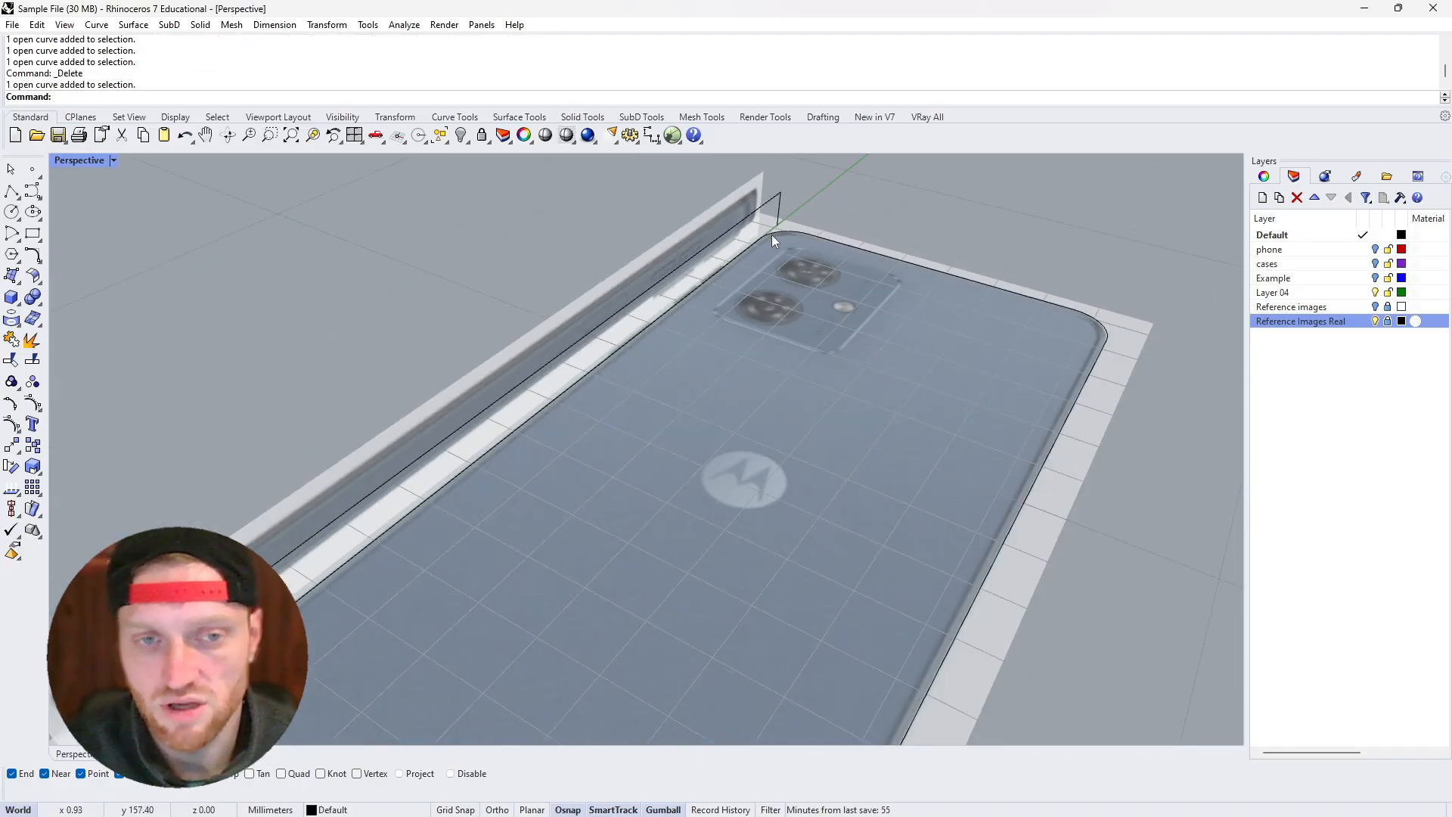
Select the trimmed outline, the left edge and the left corner arcs, and join them into one closed curve
{"action": "scroll", "coordinate": [473, 552], "scroll_direction": "down", "scroll_amount": 5}
{"action": "scroll", "coordinate": [250, 665], "scroll_direction": "up", "scroll_amount": 8}
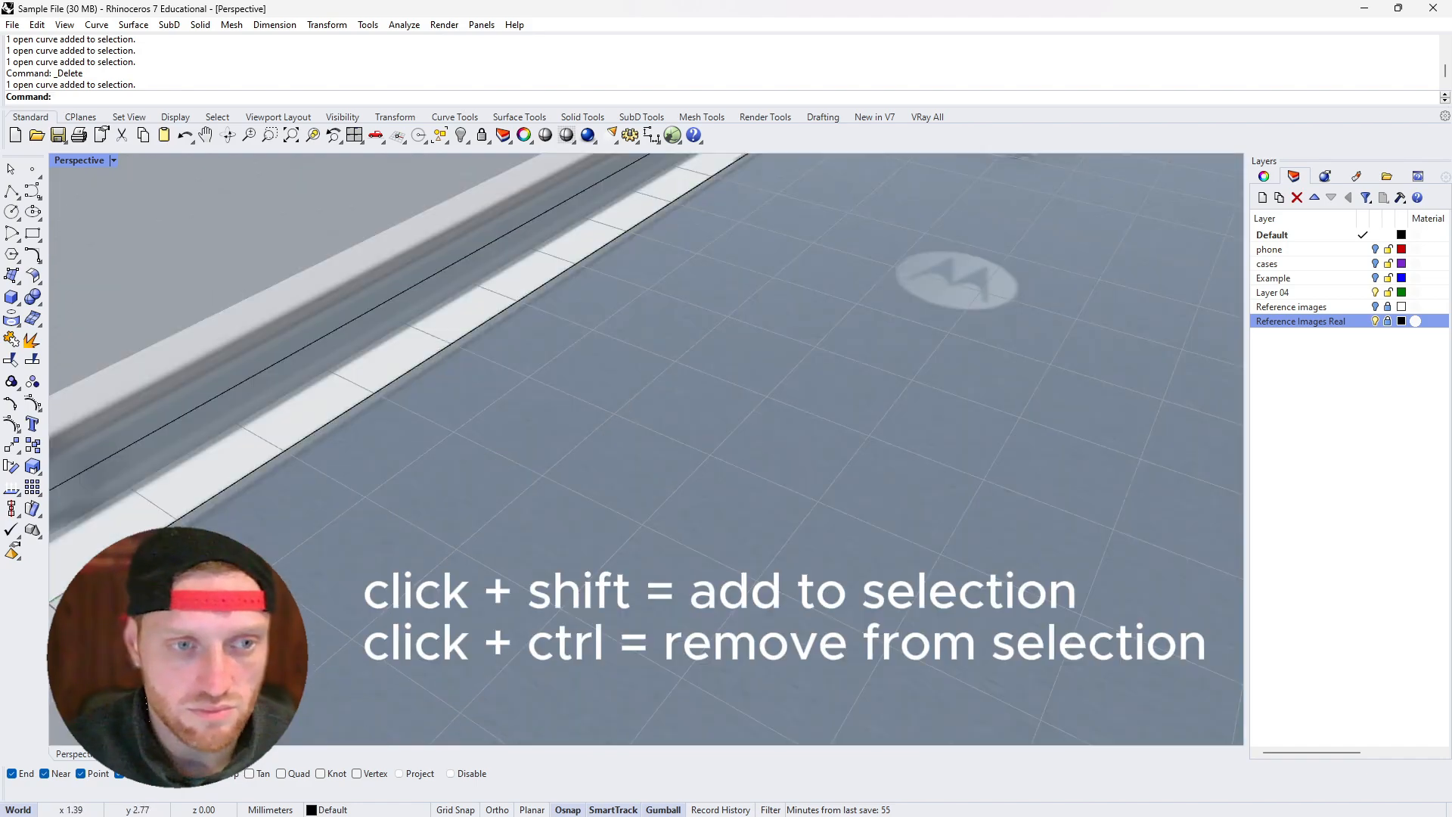
{"action": "left_click", "coordinate": [112, 602]}
{"action": "left_click", "coordinate": [171, 525]}
{"action": "left_click", "coordinate": [114, 605], "text": "shift"}
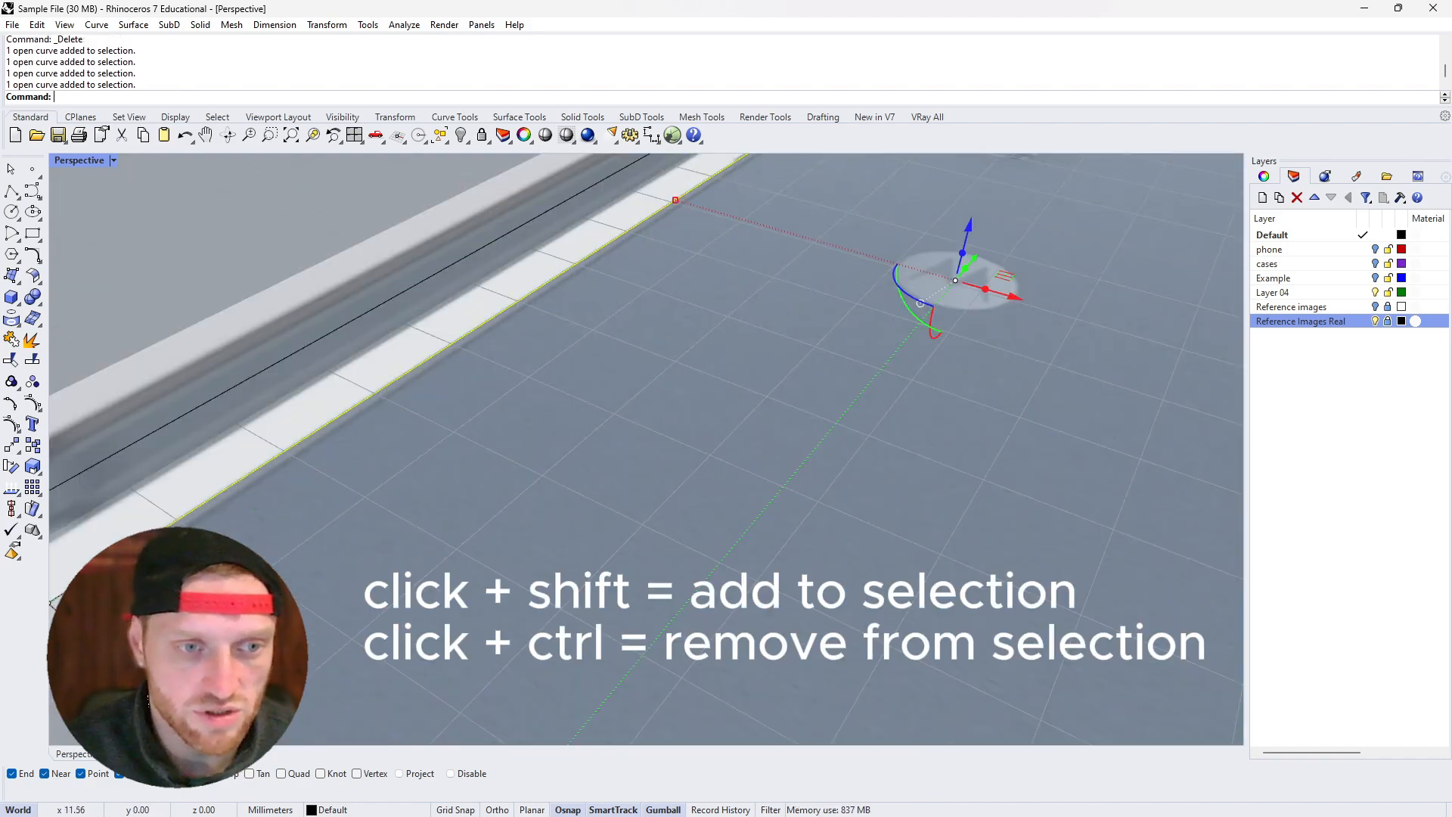
{"action": "scroll", "coordinate": [159, 601], "scroll_direction": "down", "scroll_amount": 10}
{"action": "scroll", "coordinate": [219, 688], "scroll_direction": "up", "scroll_amount": 5}
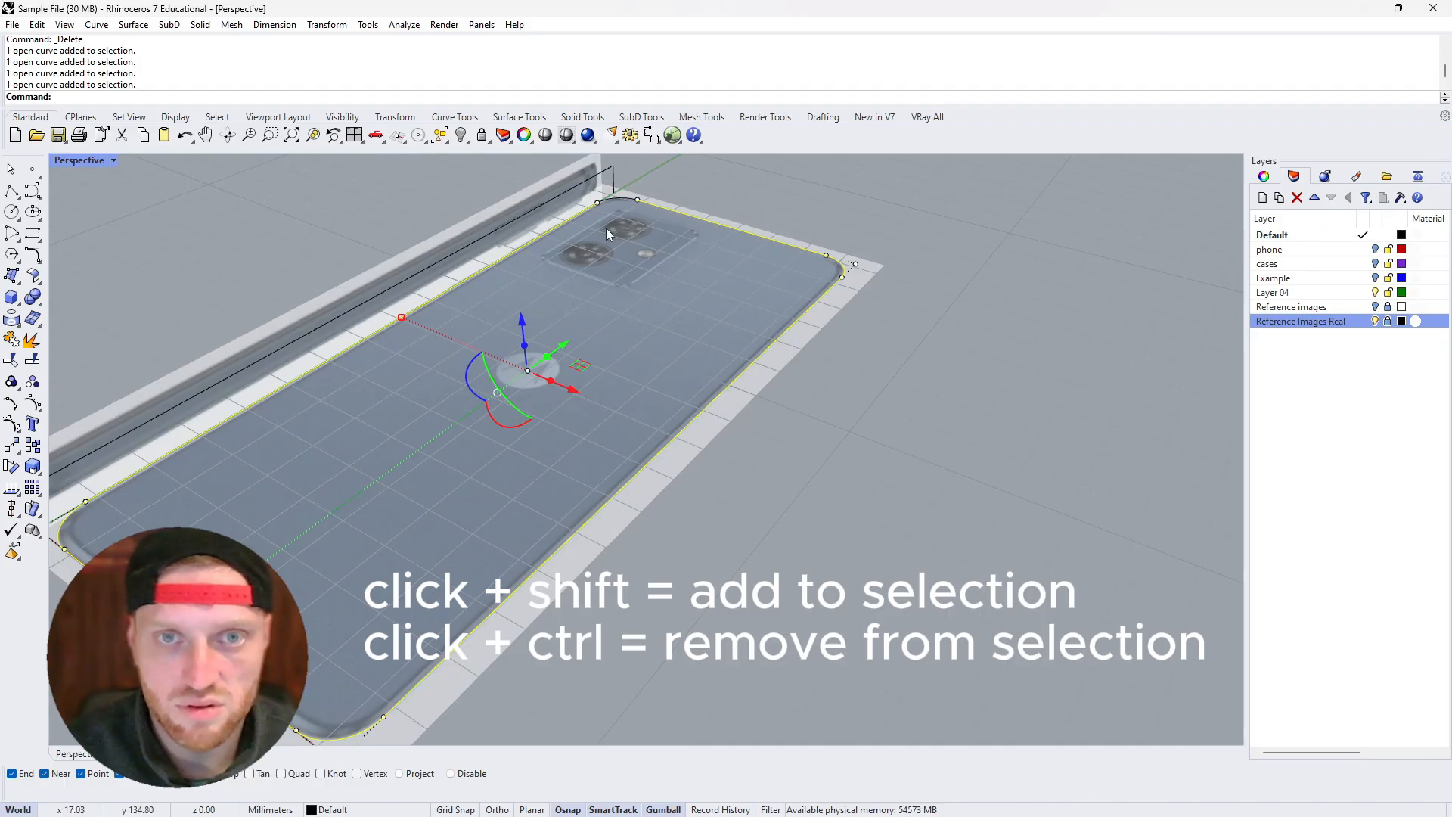
{"action": "scroll", "coordinate": [605, 229], "scroll_direction": "up", "scroll_amount": 5}
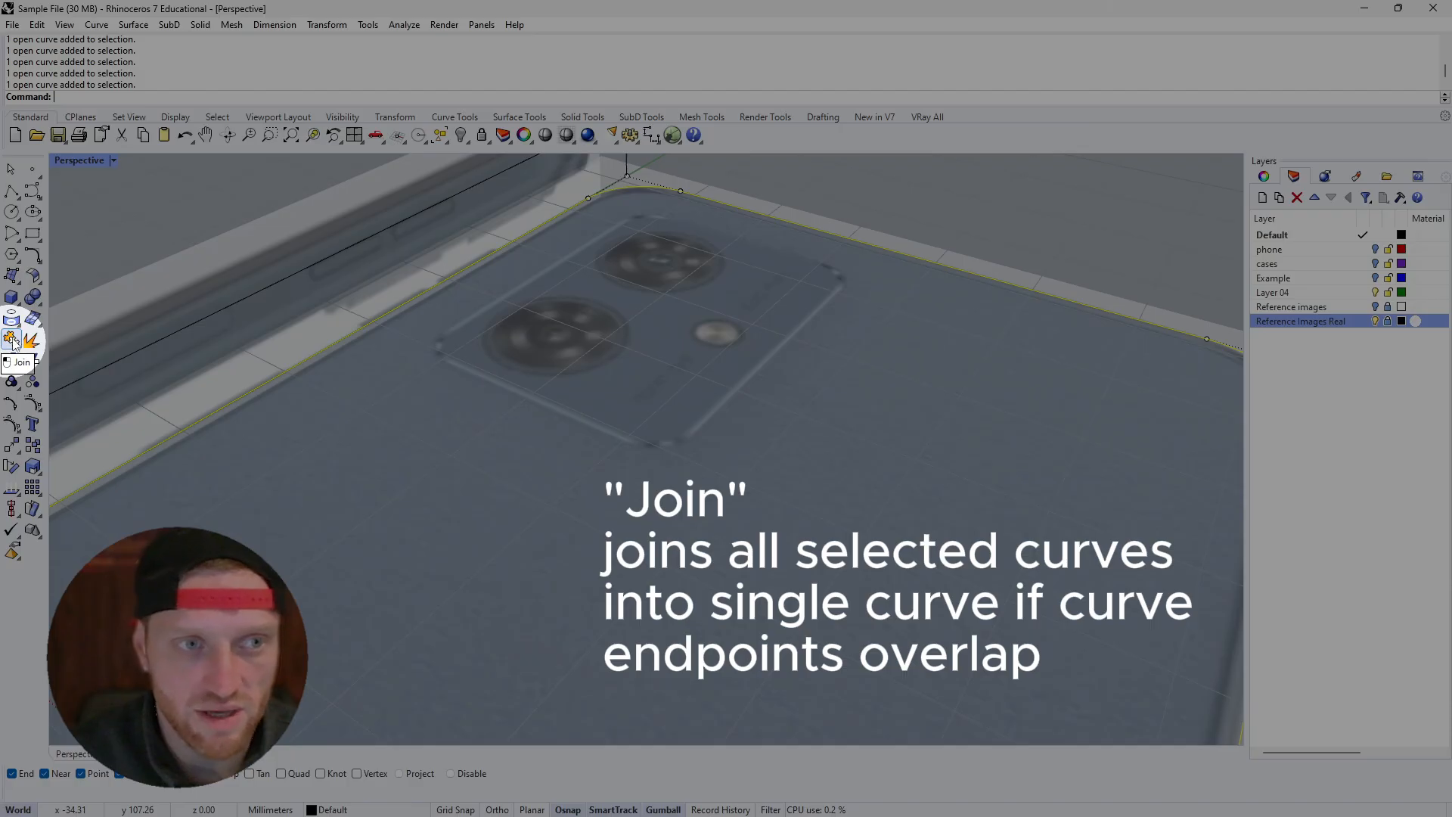
{"action": "left_click", "coordinate": [12, 340]}
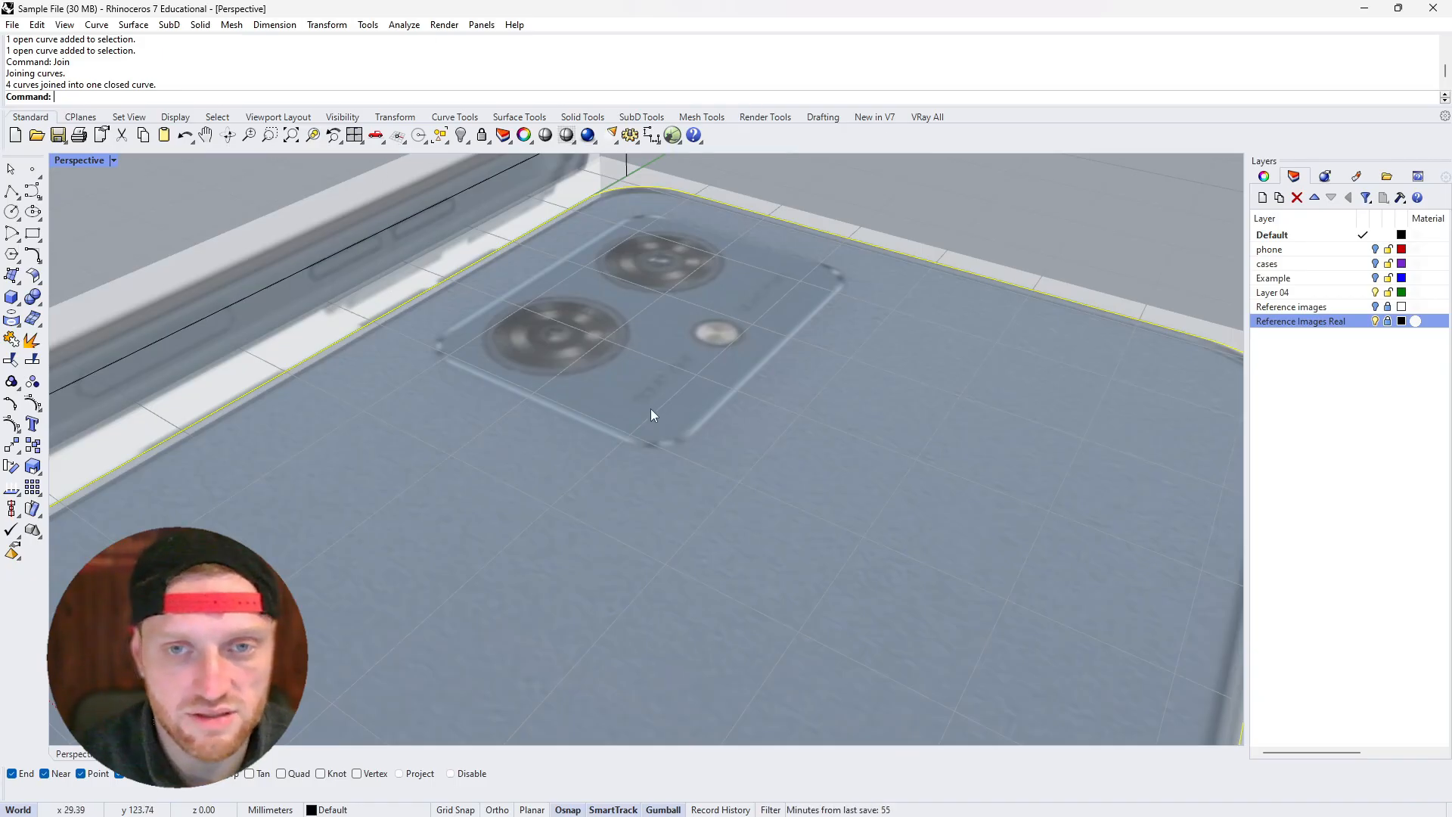
Examine the joined back-view outline from above and at an angle against the reference image
{"action": "scroll", "coordinate": [620, 367], "scroll_direction": "down", "scroll_amount": 10}
{"action": "right_click_drag", "start_coordinate": [610, 360], "coordinate": [610, 442]}
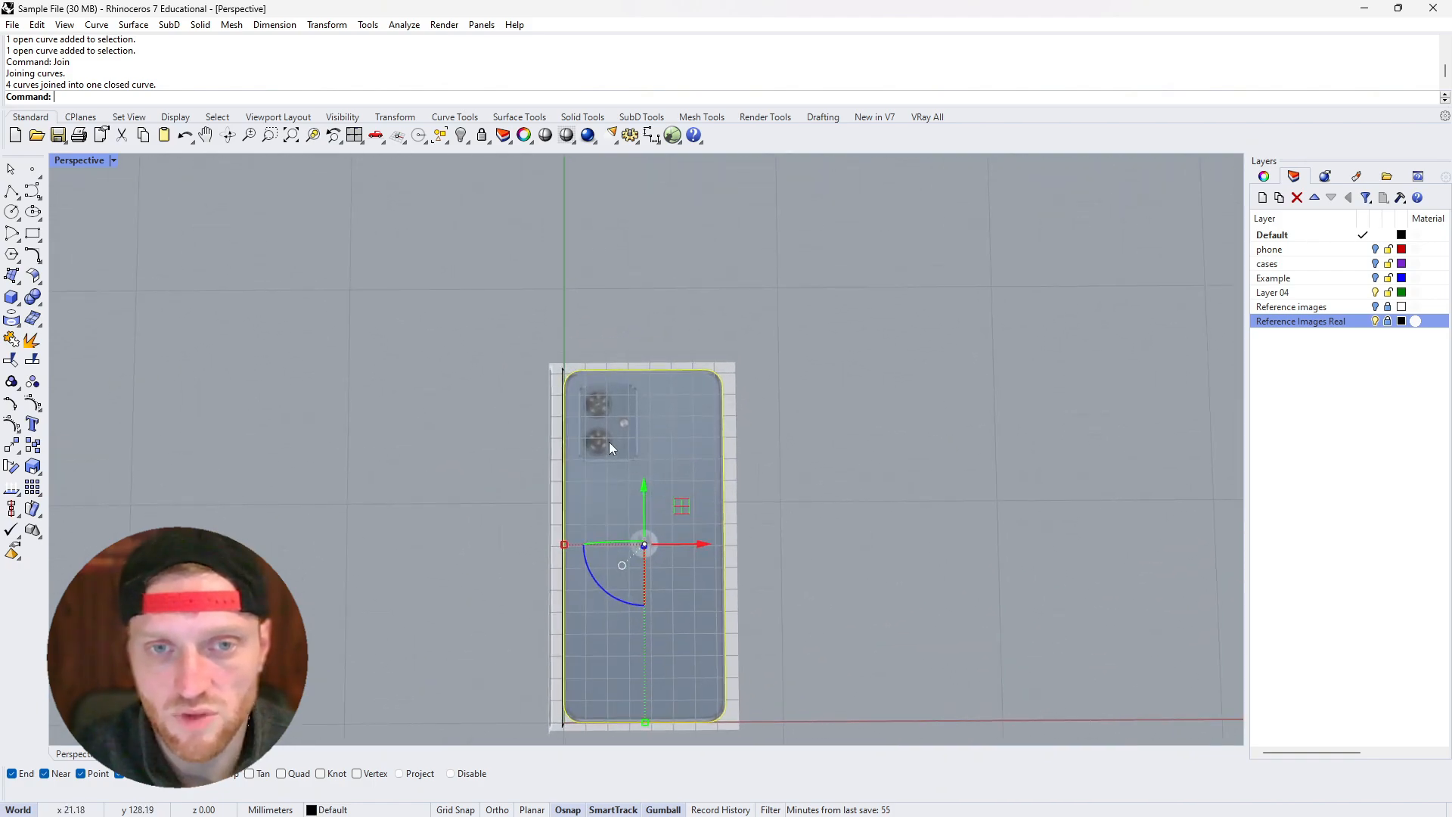
{"action": "scroll", "coordinate": [541, 304], "scroll_direction": "up", "scroll_amount": 6}
{"action": "scroll", "coordinate": [538, 261], "scroll_direction": "down", "scroll_amount": 6}
{"action": "right_click_drag", "start_coordinate": [525, 265], "coordinate": [479, 197]}
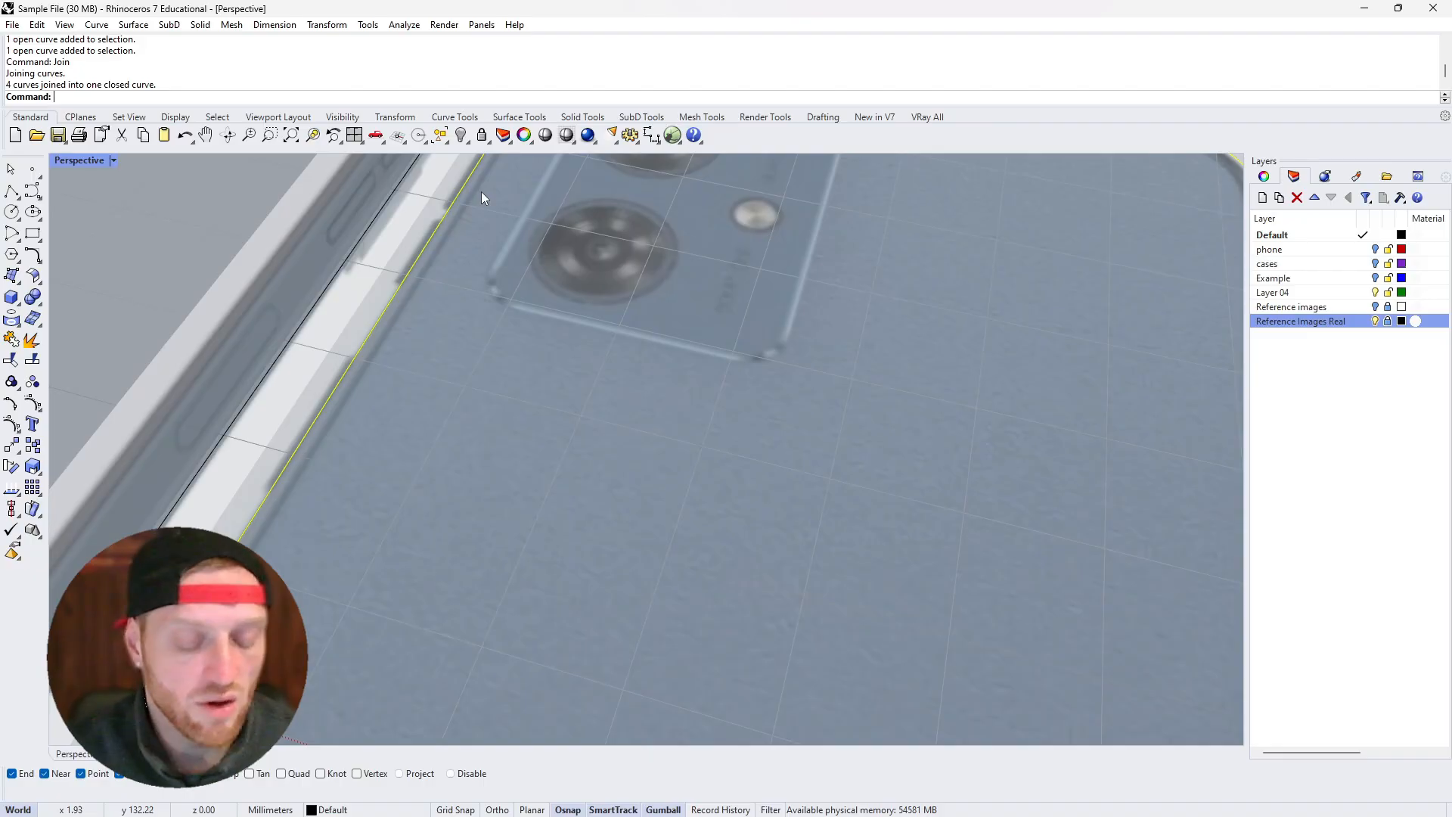
{"action": "scroll", "coordinate": [542, 262], "scroll_direction": "down", "scroll_amount": 8}
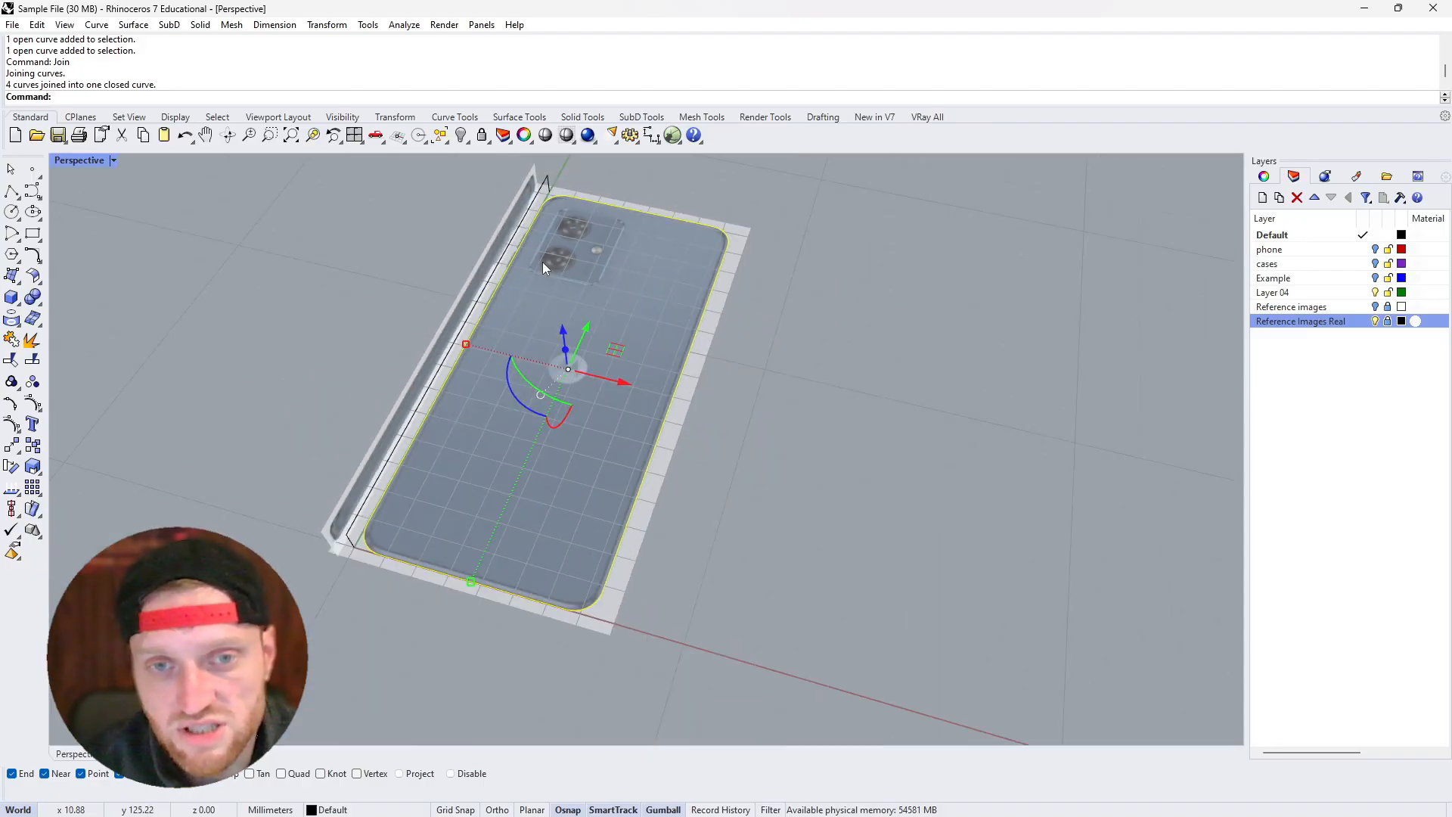
{"action": "scroll", "coordinate": [486, 453], "scroll_direction": "up", "scroll_amount": 3}
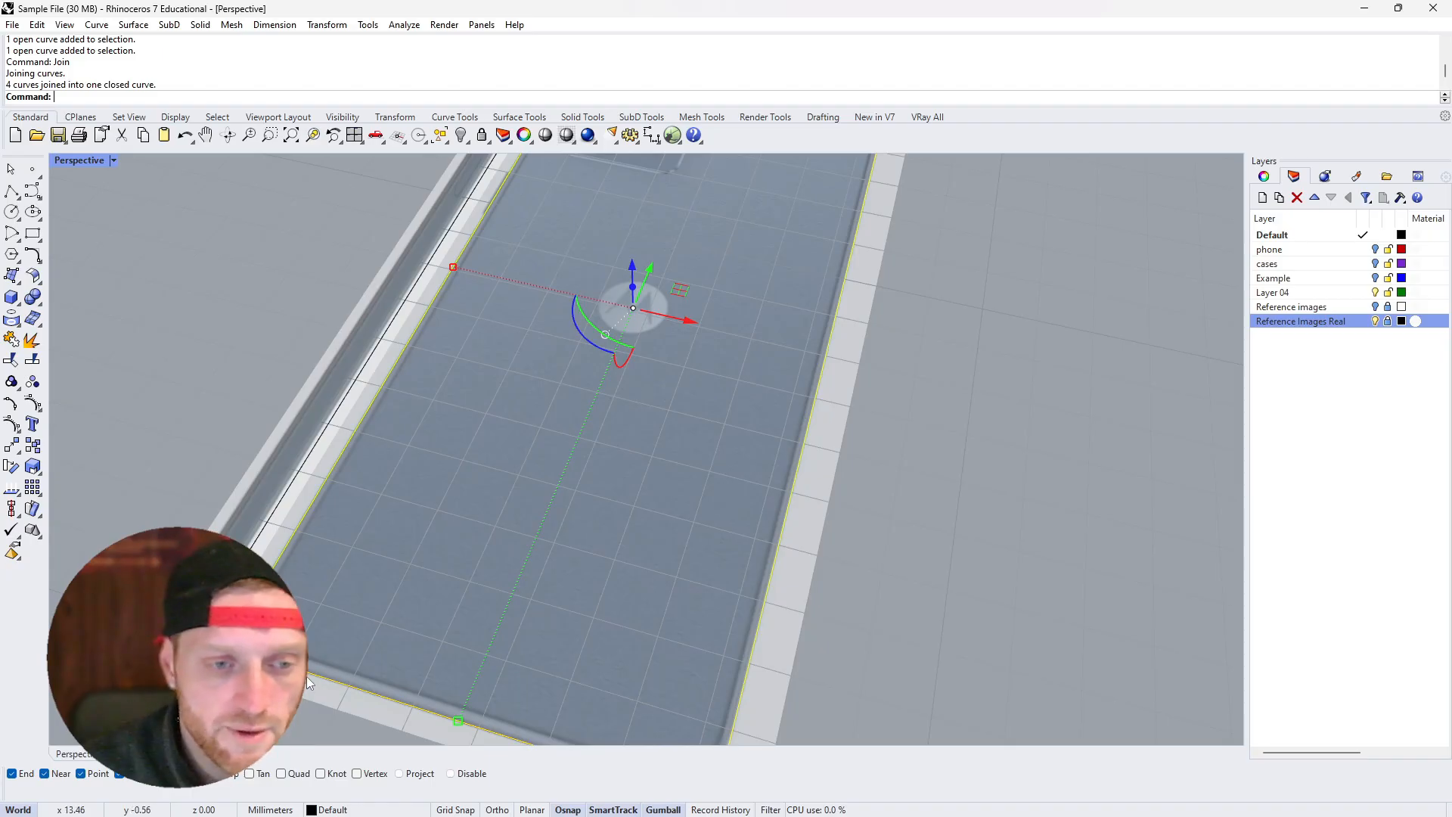
Switch to the Right view and deselect the outline, framing the left end of the phone's side profile
{"action": "left_click", "coordinate": [179, 754]}
{"action": "scroll", "coordinate": [379, 600], "scroll_direction": "down", "scroll_amount": 6}
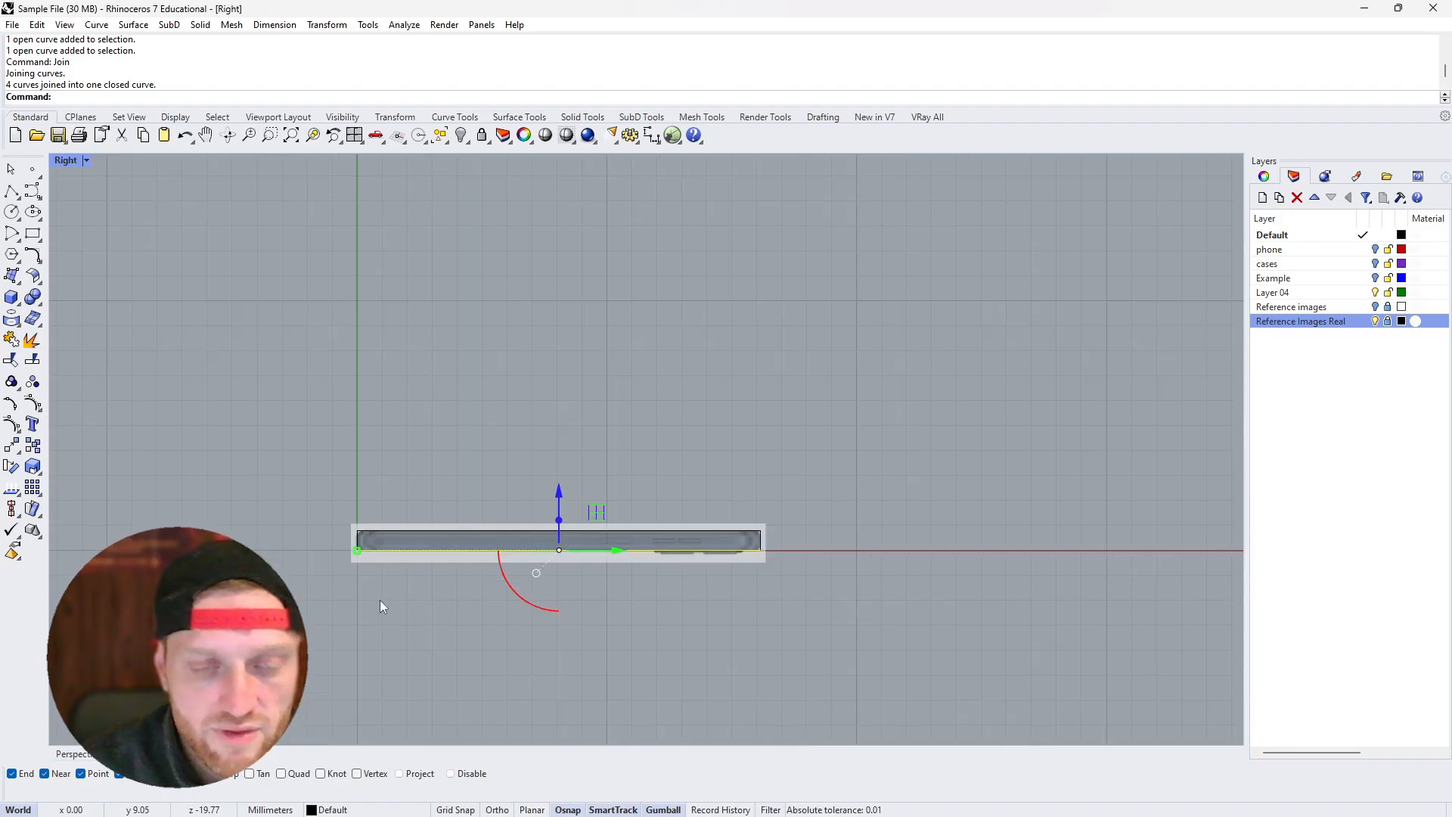
{"action": "left_click", "coordinate": [380, 601]}
{"action": "scroll", "coordinate": [327, 576], "scroll_direction": "up", "scroll_amount": 6}
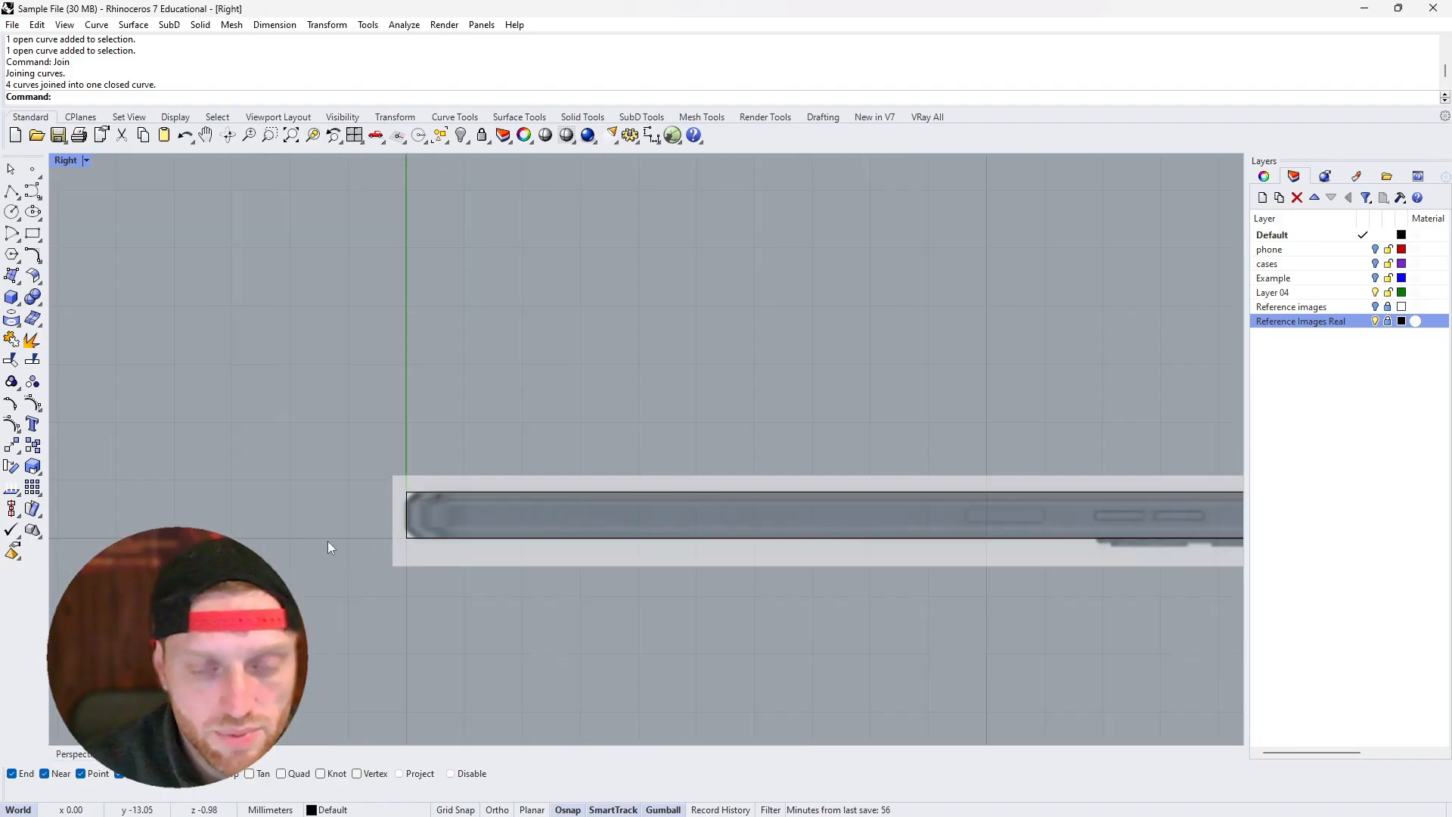
{"action": "scroll", "coordinate": [424, 531], "scroll_direction": "up", "scroll_amount": 4}
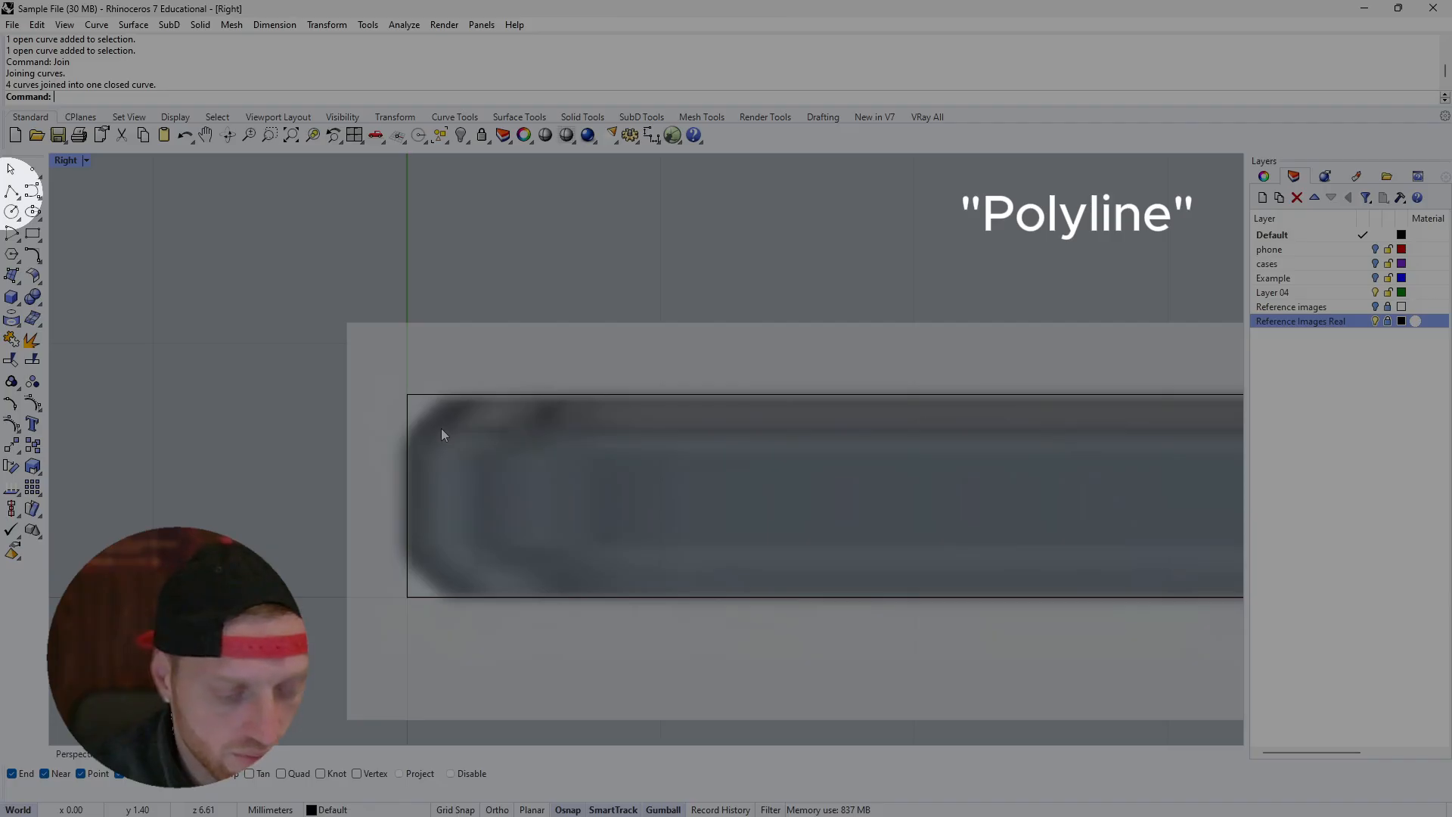
{"action": "left_click", "coordinate": [11, 190]}
{"action": "scroll", "coordinate": [445, 514], "scroll_direction": "up", "scroll_amount": 4}
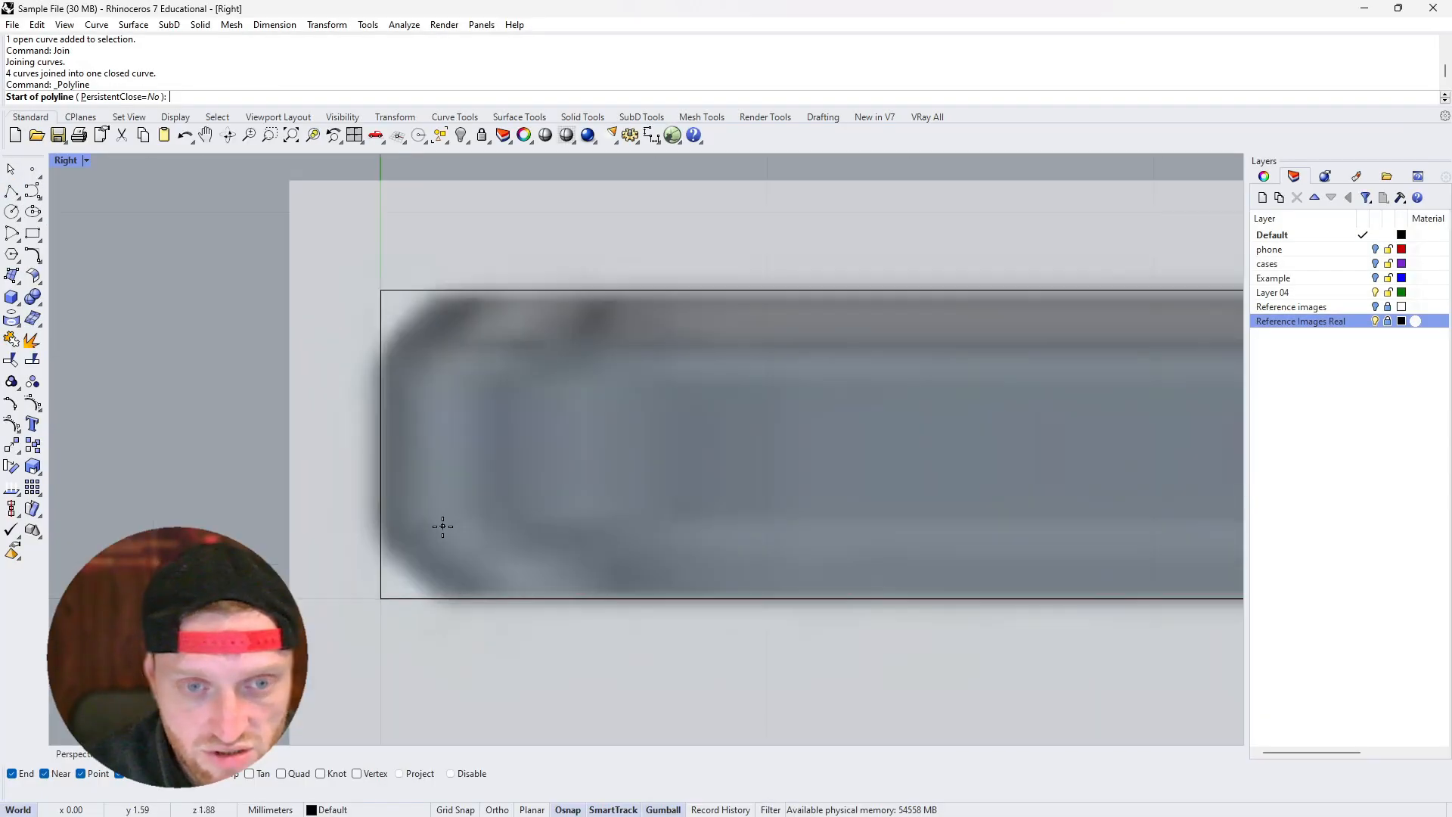
{"action": "left_click", "coordinate": [450, 617]}
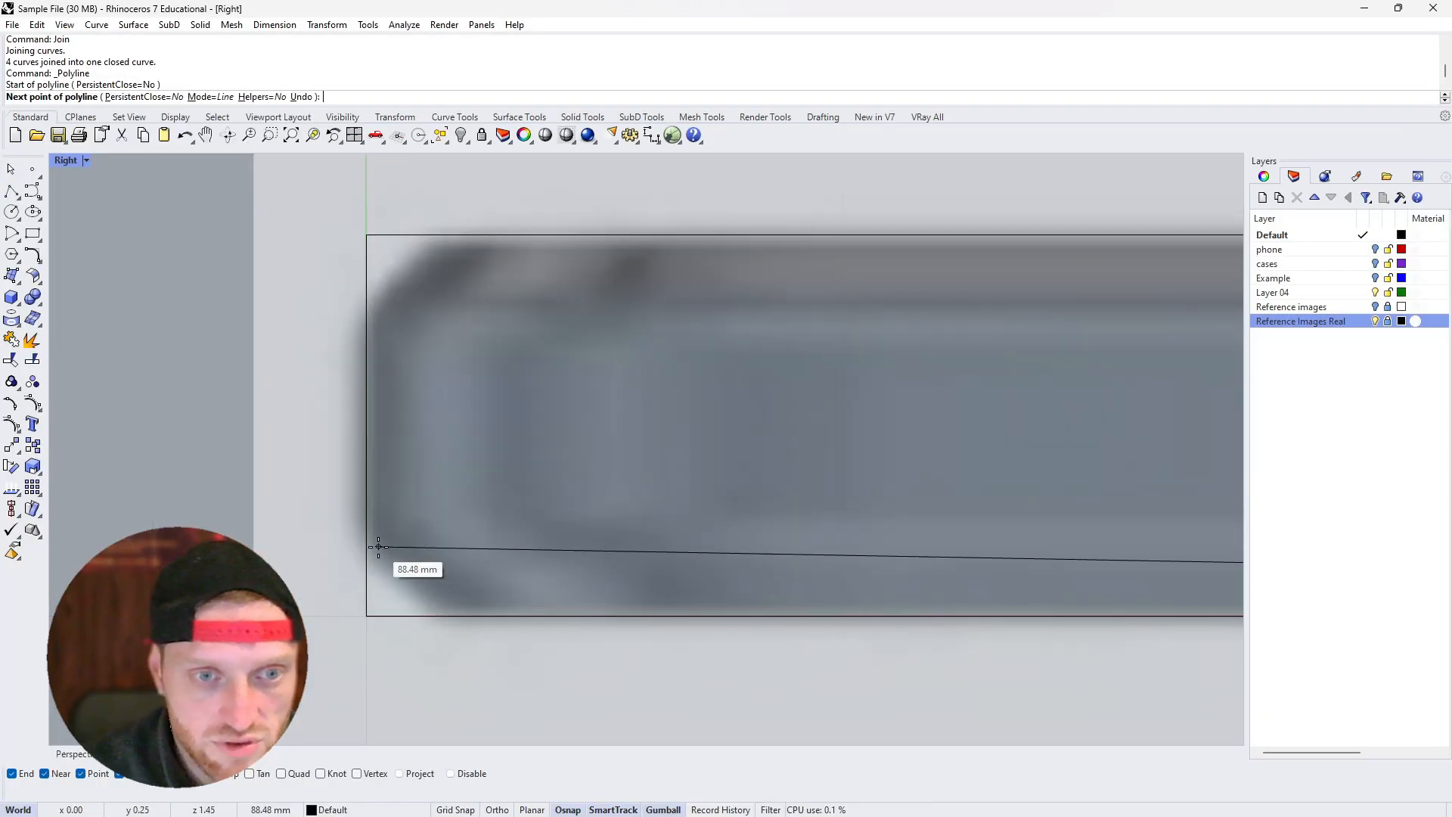
{"action": "key", "text": "Escape"}
{"action": "scroll", "coordinate": [495, 549], "scroll_direction": "down", "scroll_amount": 12}
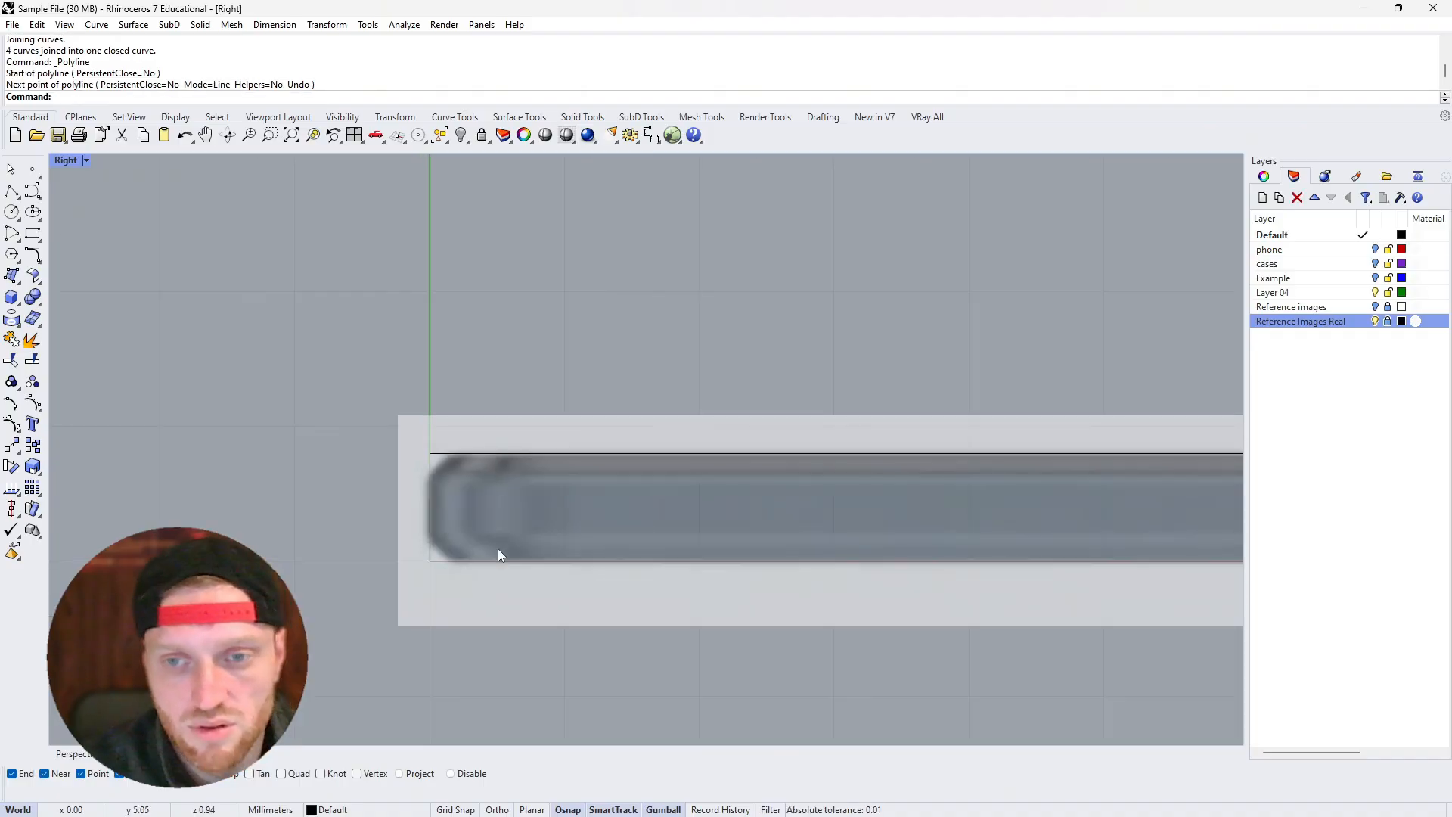
Restart the Polyline command and toggle all object snaps off and back on with both Disable and Osnap
{"action": "scroll", "coordinate": [499, 549], "scroll_direction": "up", "scroll_amount": 6}
{"action": "key", "text": "Return"}
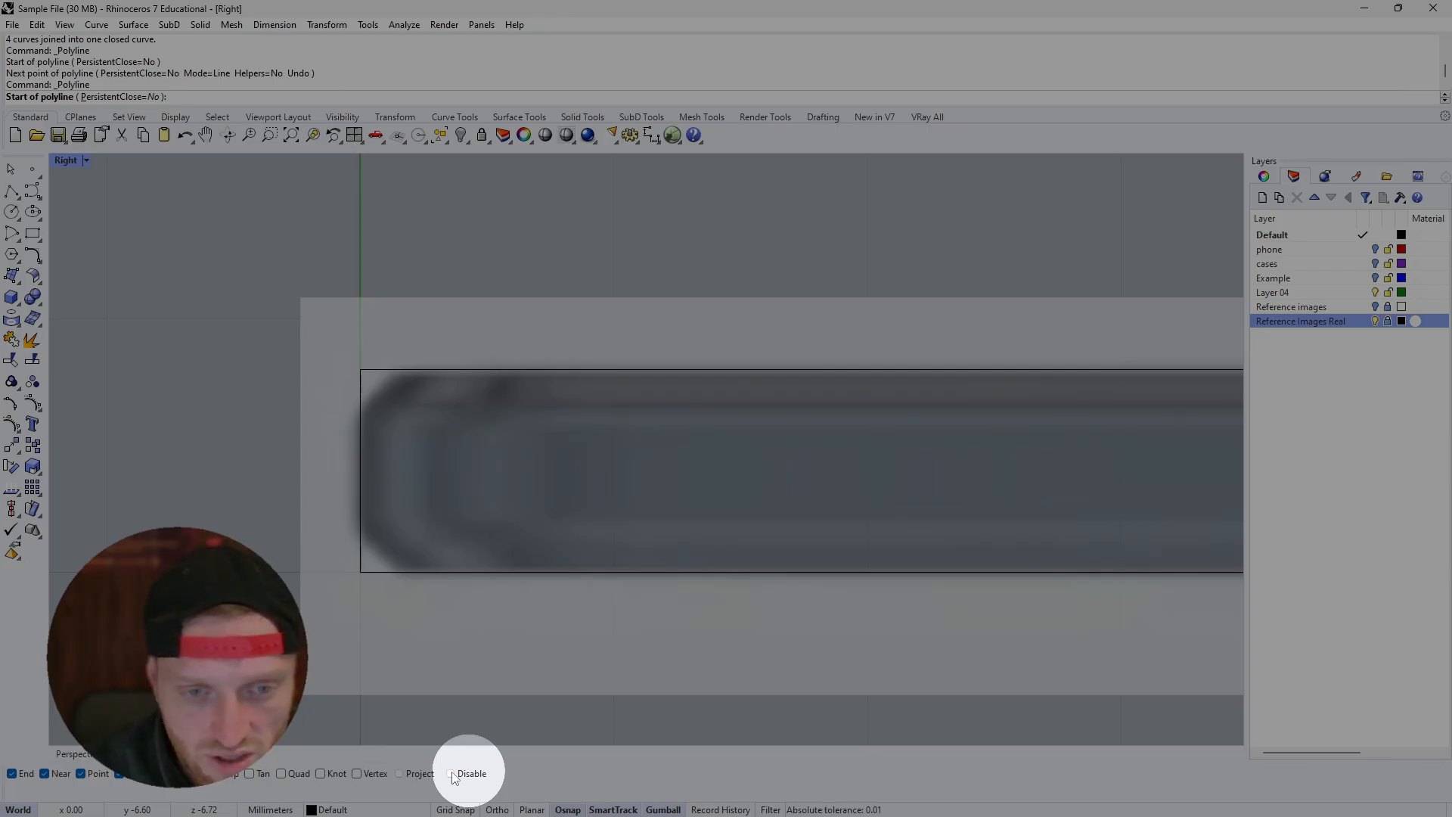
{"action": "left_click", "coordinate": [451, 774]}
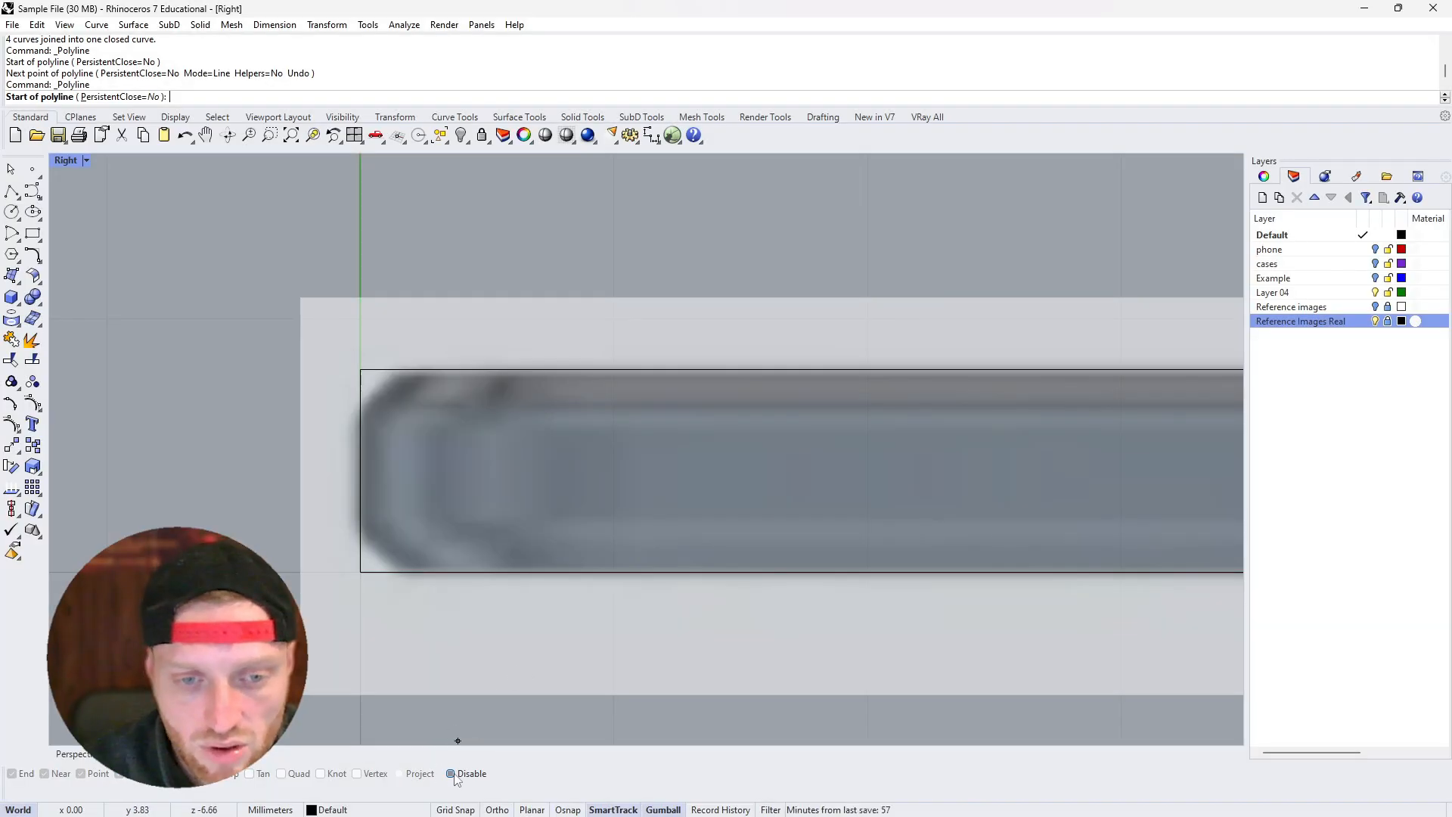
{"action": "left_click", "coordinate": [453, 774]}
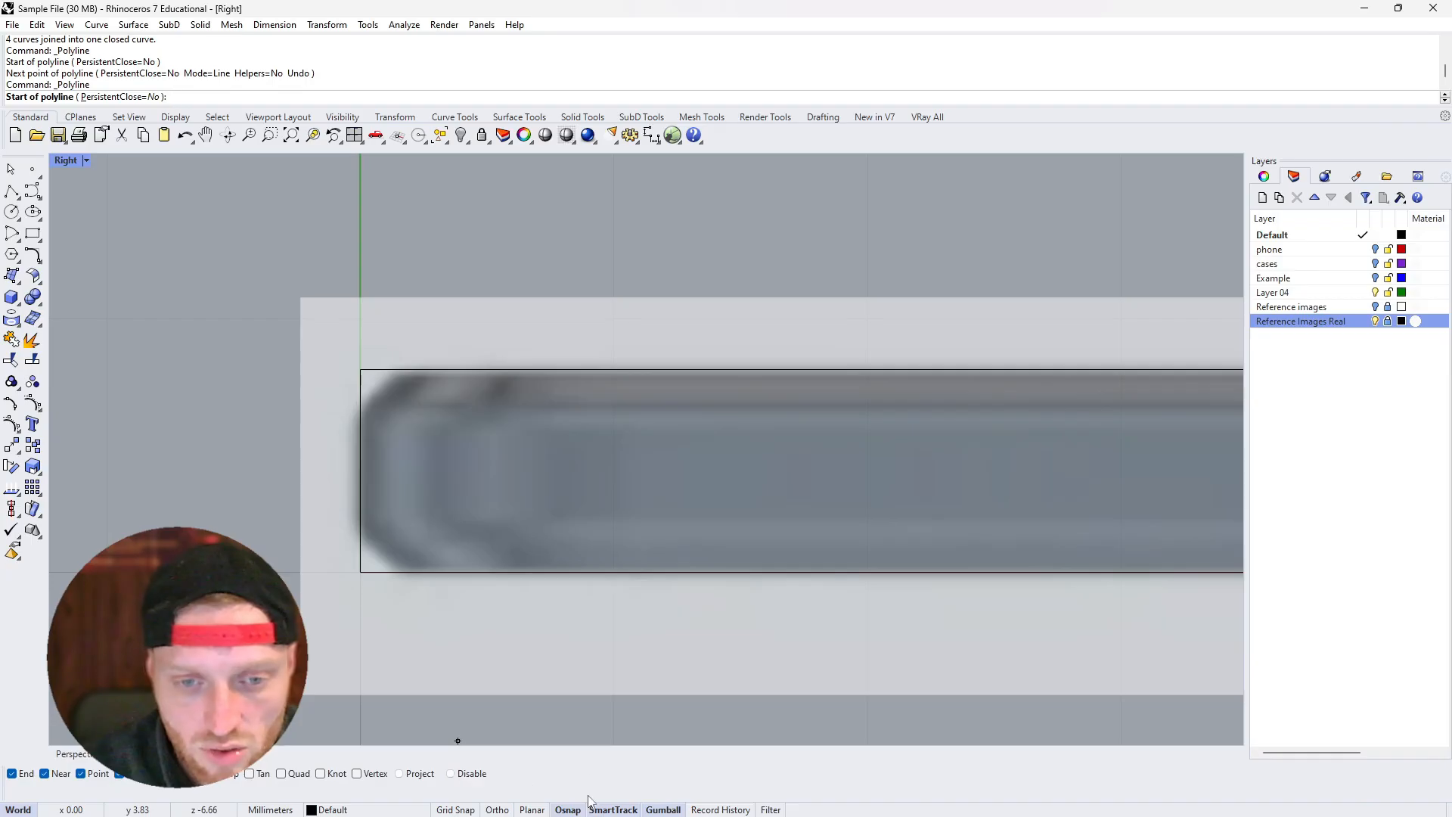
{"action": "left_click", "coordinate": [570, 810]}
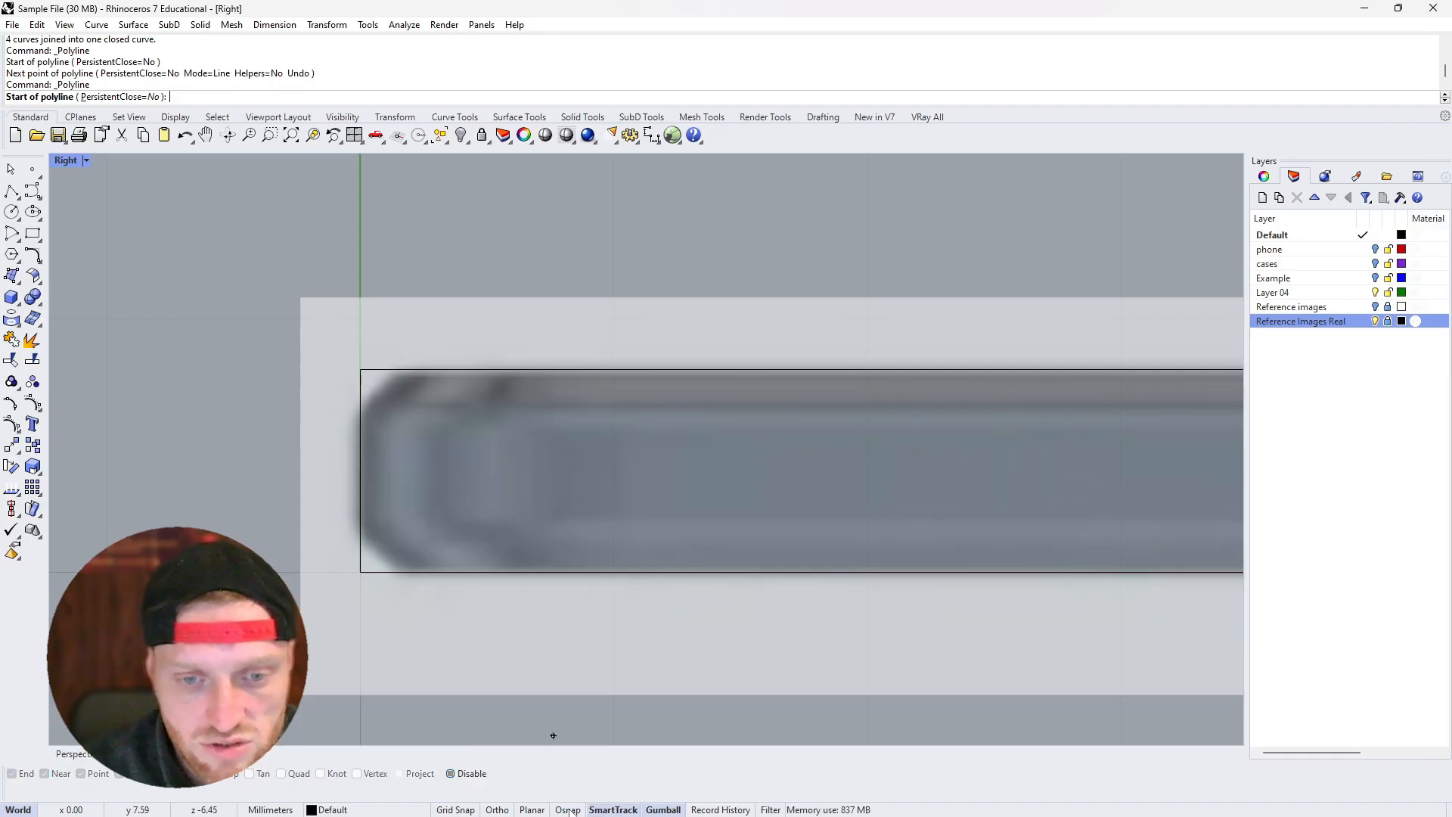
{"action": "left_click", "coordinate": [569, 810]}
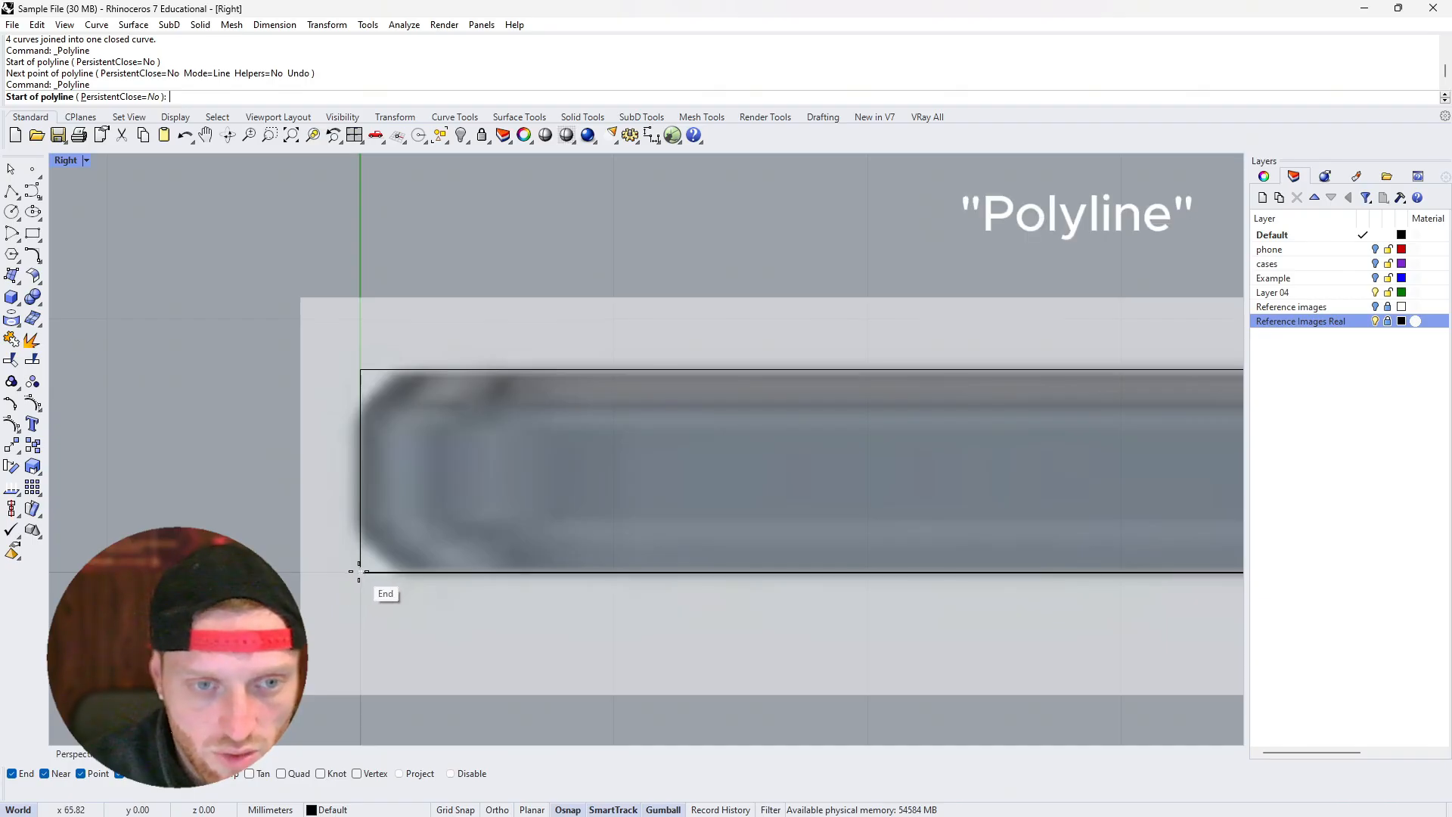
Draw a polyline from the side profile's bottom edge diagonally to the left edge and up to that edge's midpoint, following the reference corner
{"action": "scroll", "coordinate": [408, 573], "scroll_direction": "up", "scroll_amount": 3}
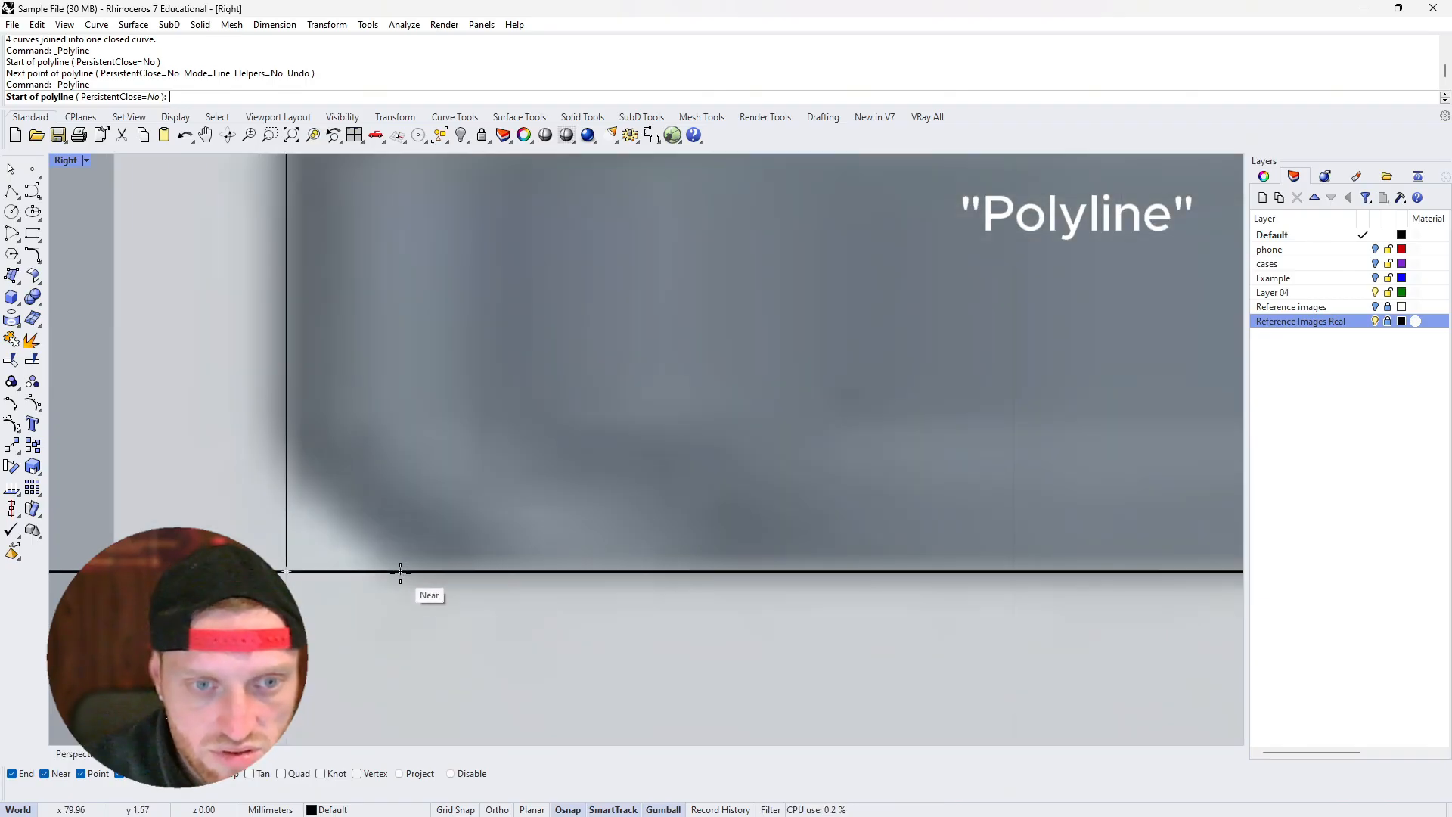
{"action": "scroll", "coordinate": [412, 571], "scroll_direction": "down", "scroll_amount": 5}
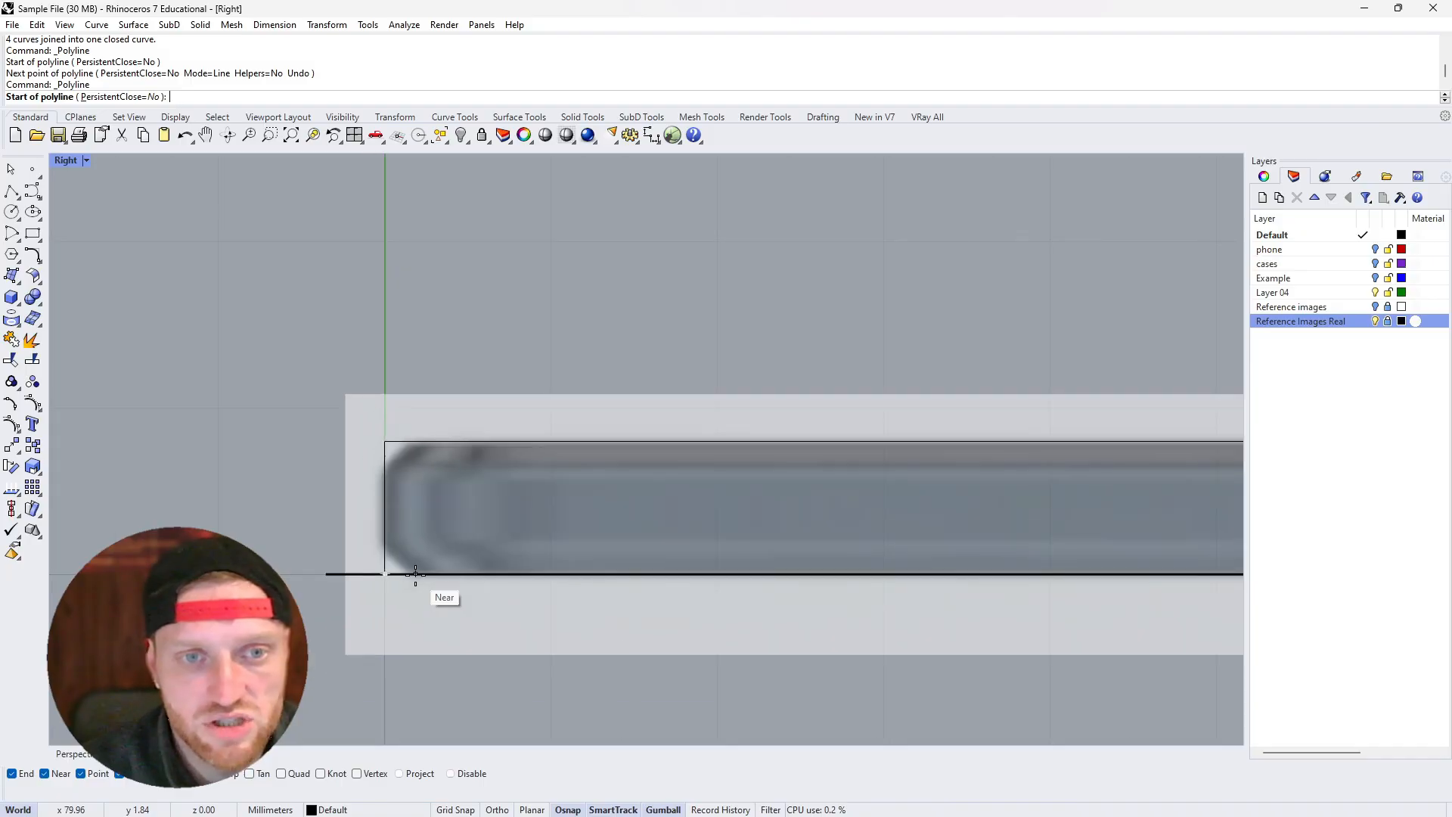
{"action": "scroll", "coordinate": [416, 572], "scroll_direction": "up", "scroll_amount": 2}
{"action": "left_click", "coordinate": [420, 572]}
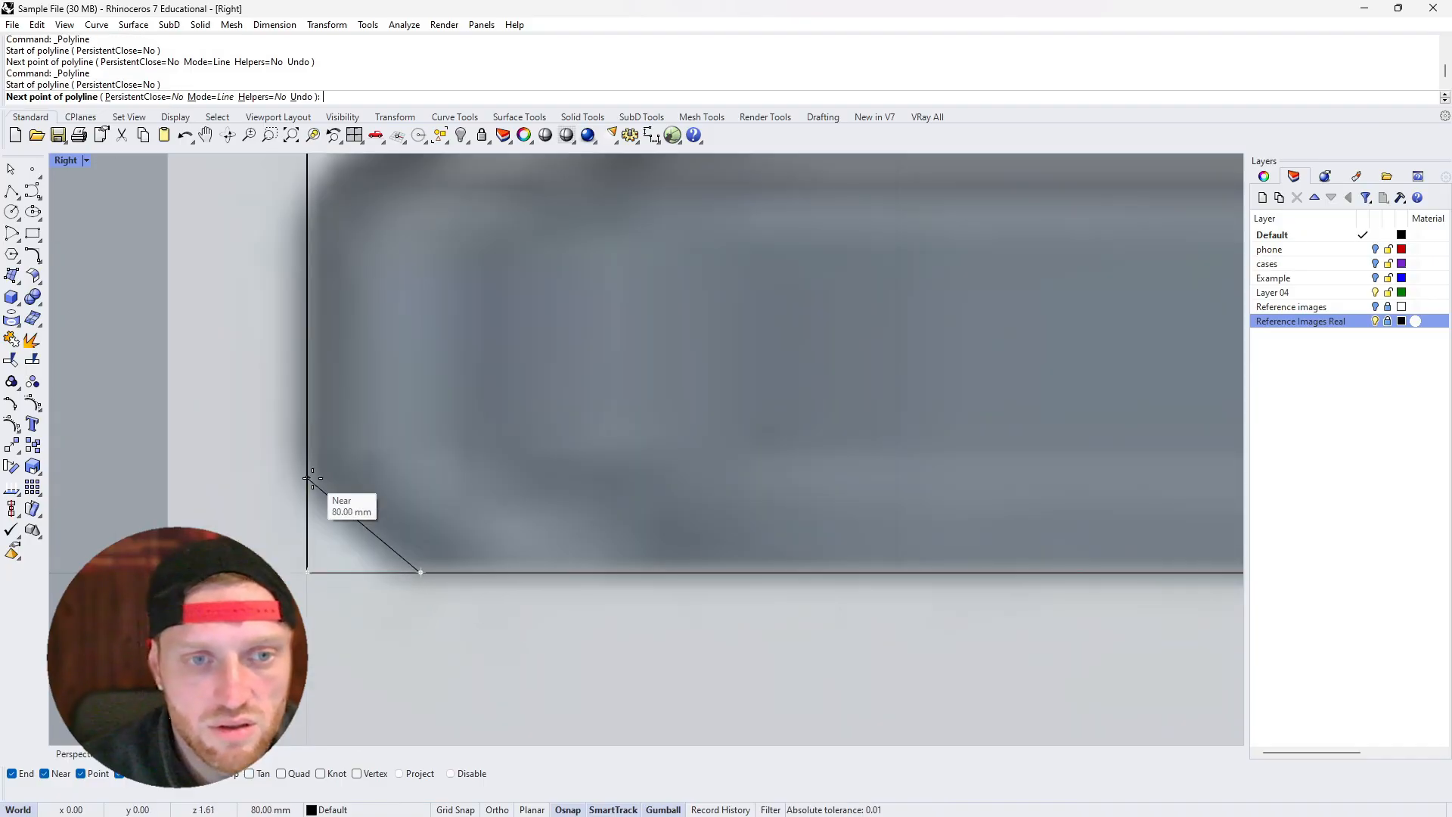
{"action": "scroll", "coordinate": [309, 485], "scroll_direction": "down", "scroll_amount": 2}
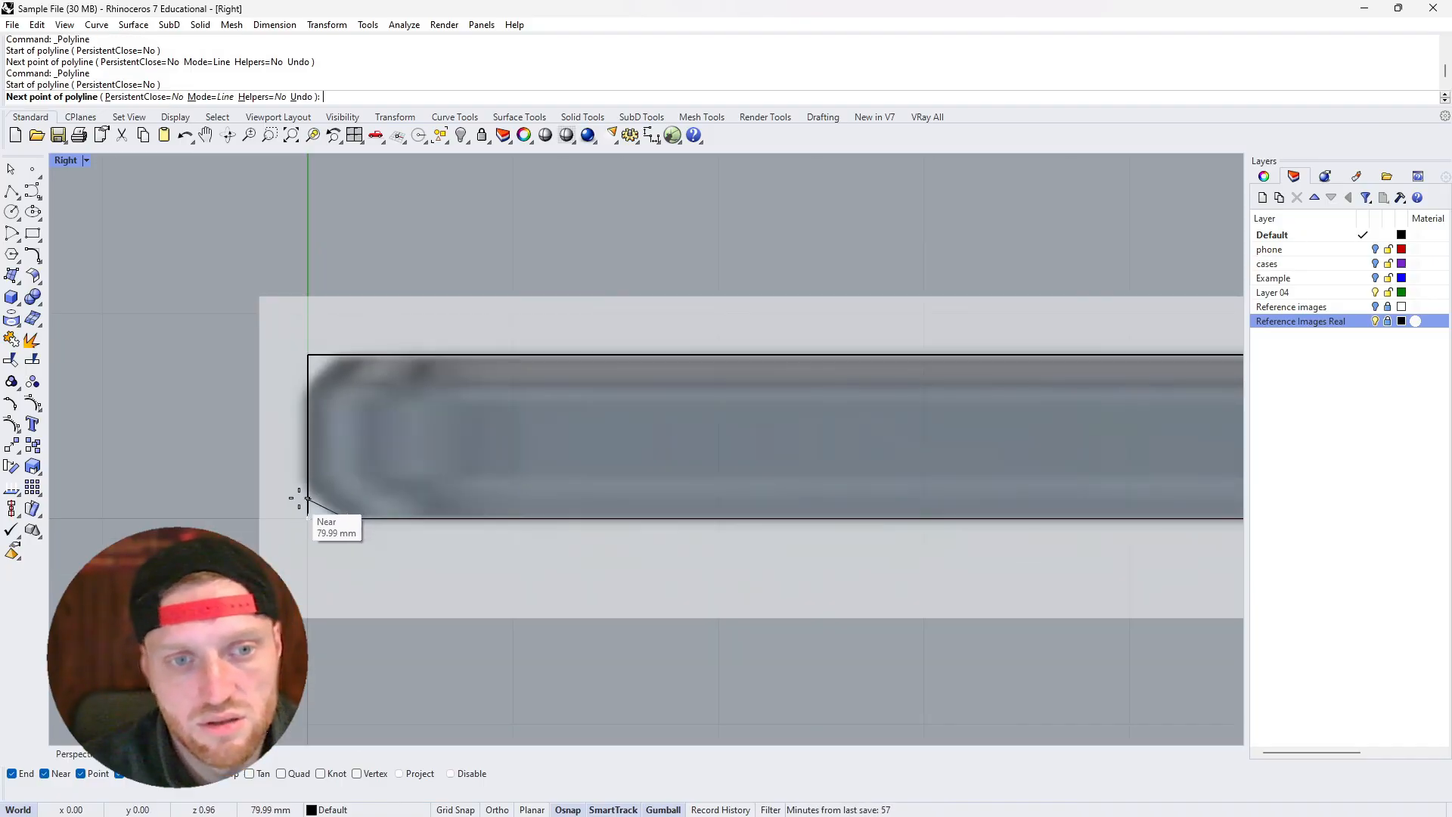
{"action": "scroll", "coordinate": [310, 487], "scroll_direction": "up", "scroll_amount": 2}
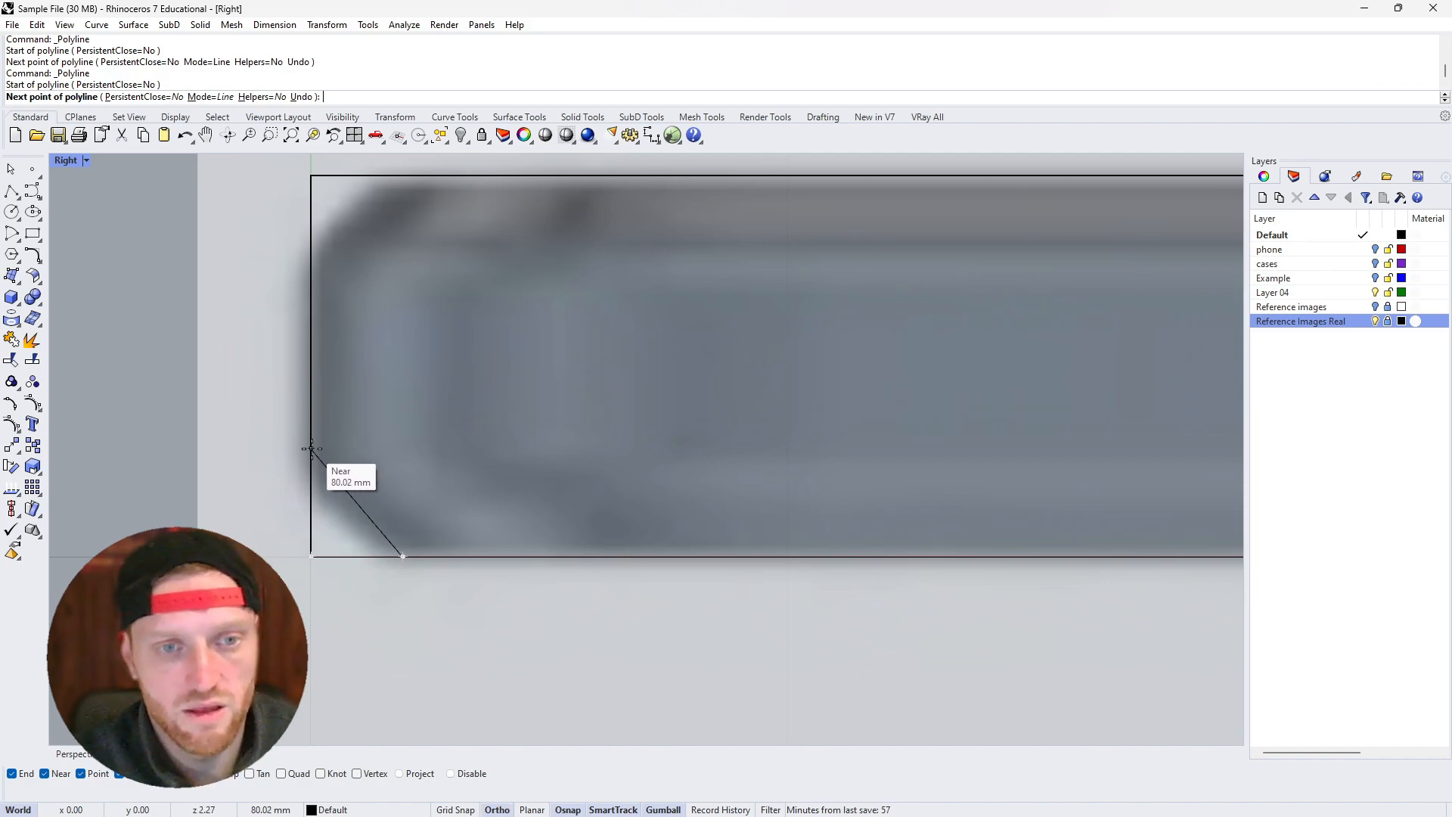
{"action": "left_click", "coordinate": [310, 476]}
{"action": "scroll", "coordinate": [487, 454], "scroll_direction": "down", "scroll_amount": 2}
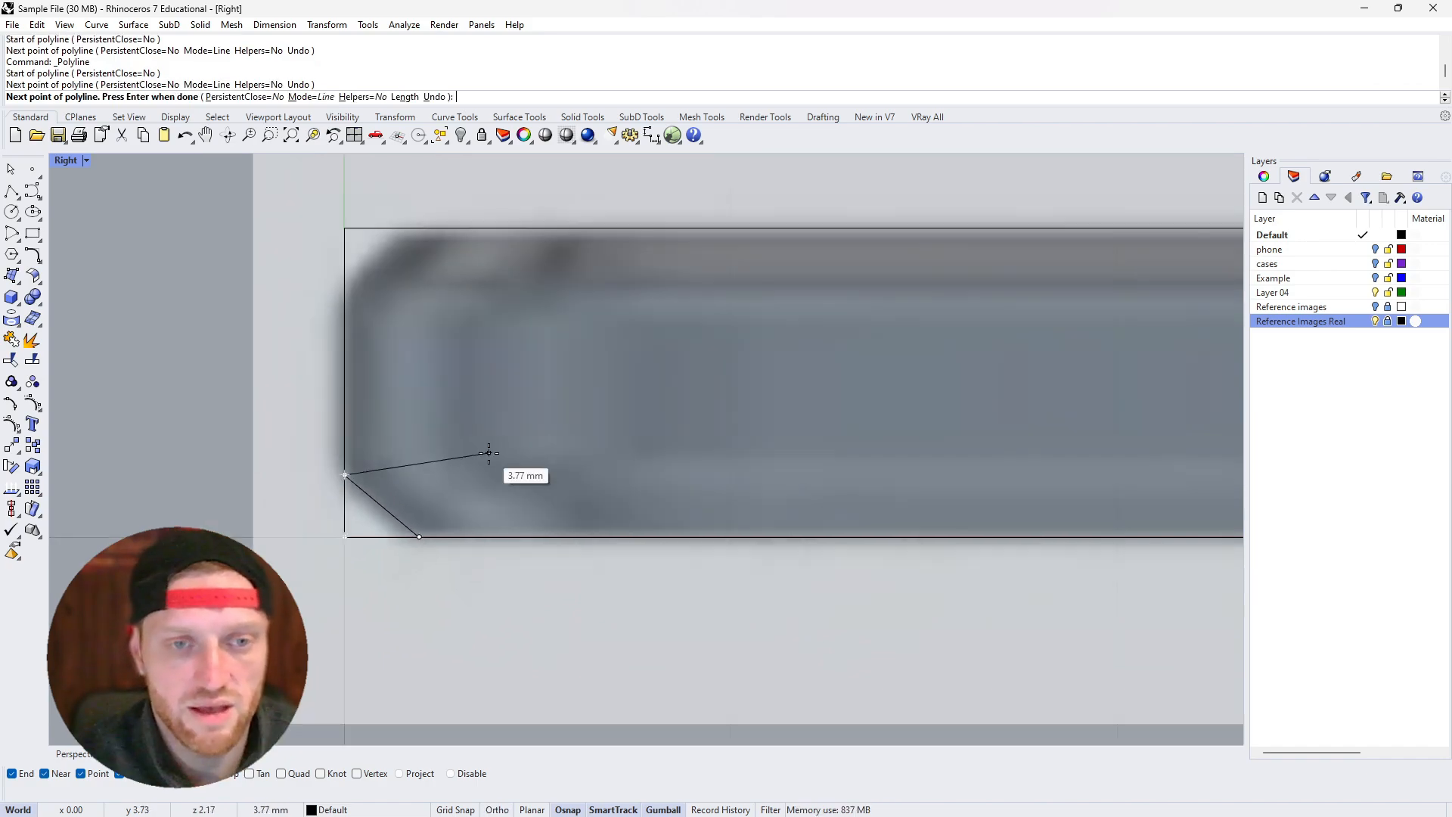
{"action": "scroll", "coordinate": [453, 408], "scroll_direction": "down", "scroll_amount": 1}
{"action": "scroll", "coordinate": [396, 367], "scroll_direction": "up", "scroll_amount": 2}
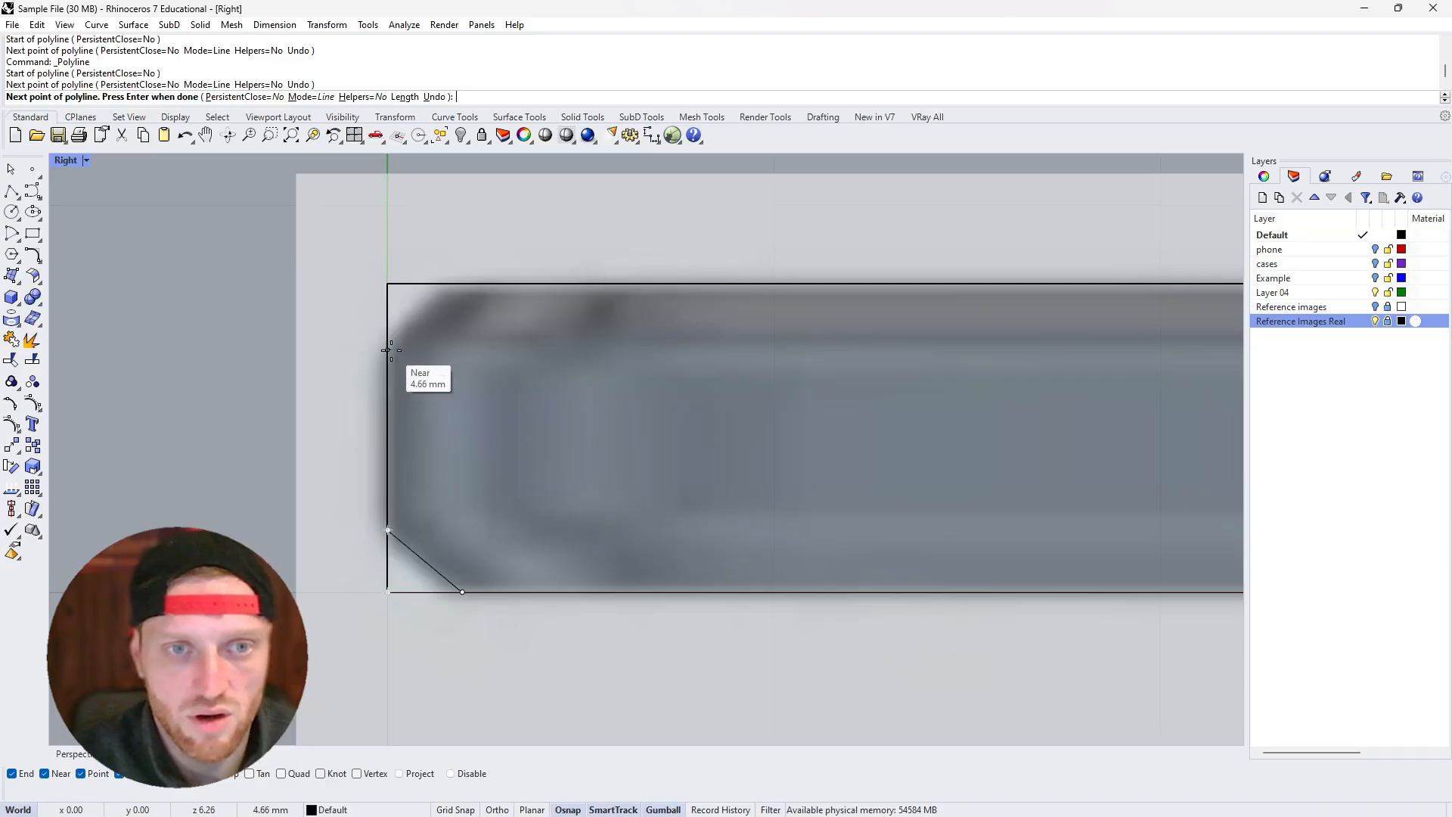
{"action": "left_click", "coordinate": [386, 438]}
{"action": "key", "text": "Return"}
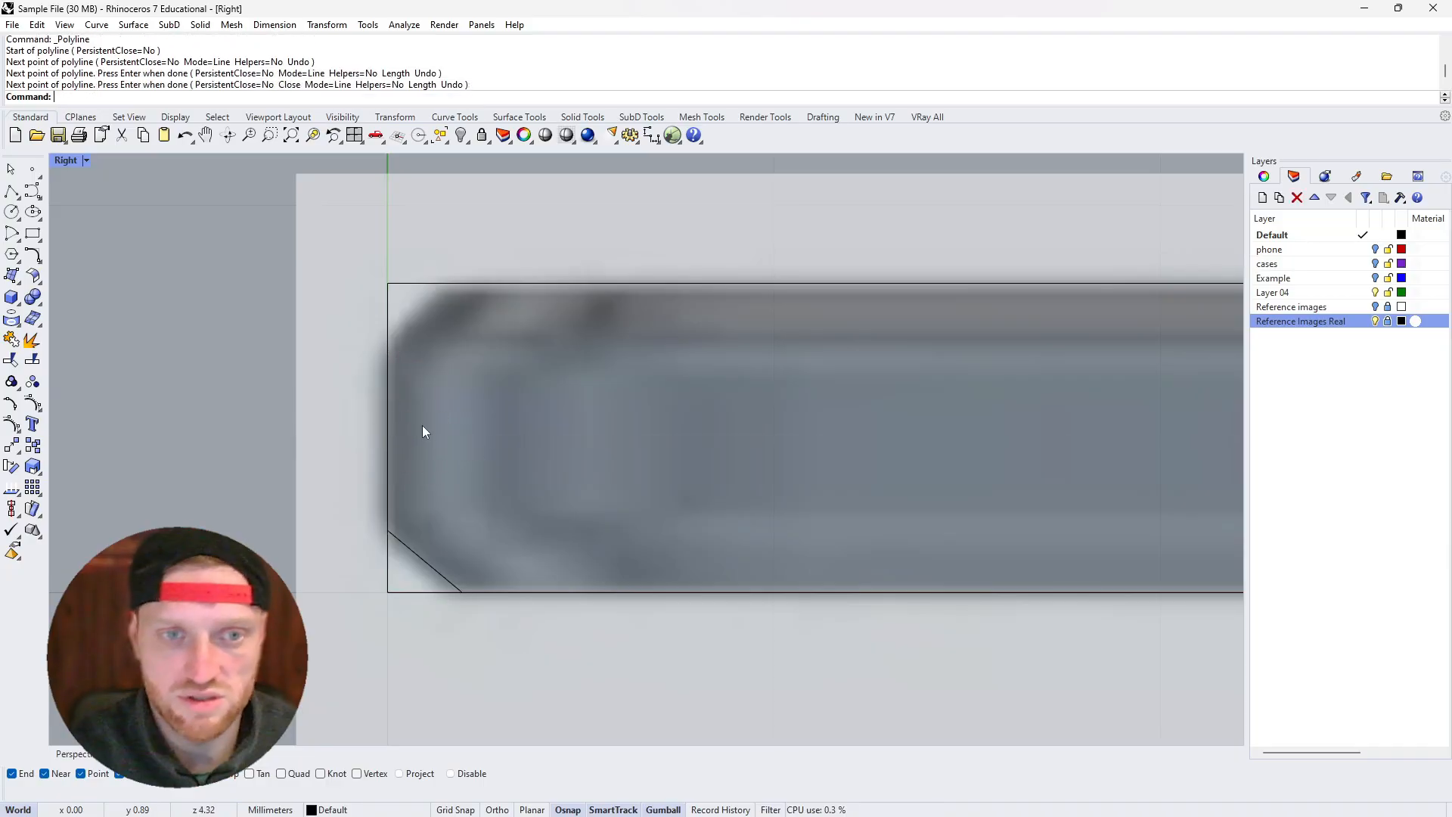
Mirror a copy of the corner polyline about a horizontal axis through the left edge's midpoint
{"action": "left_click", "coordinate": [422, 561]}
{"action": "type", "text": "Mirror"}
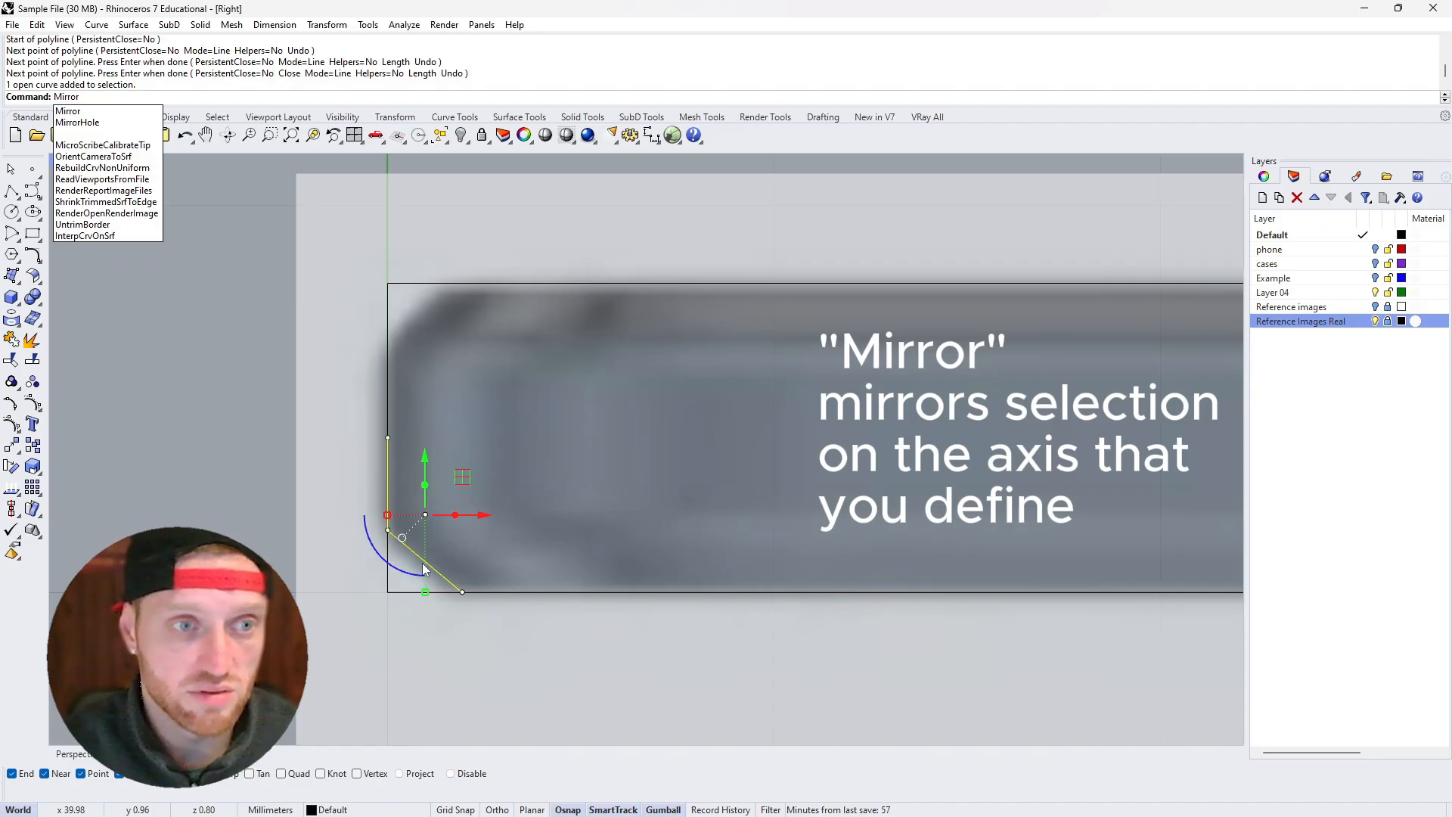
{"action": "key", "text": "Return"}
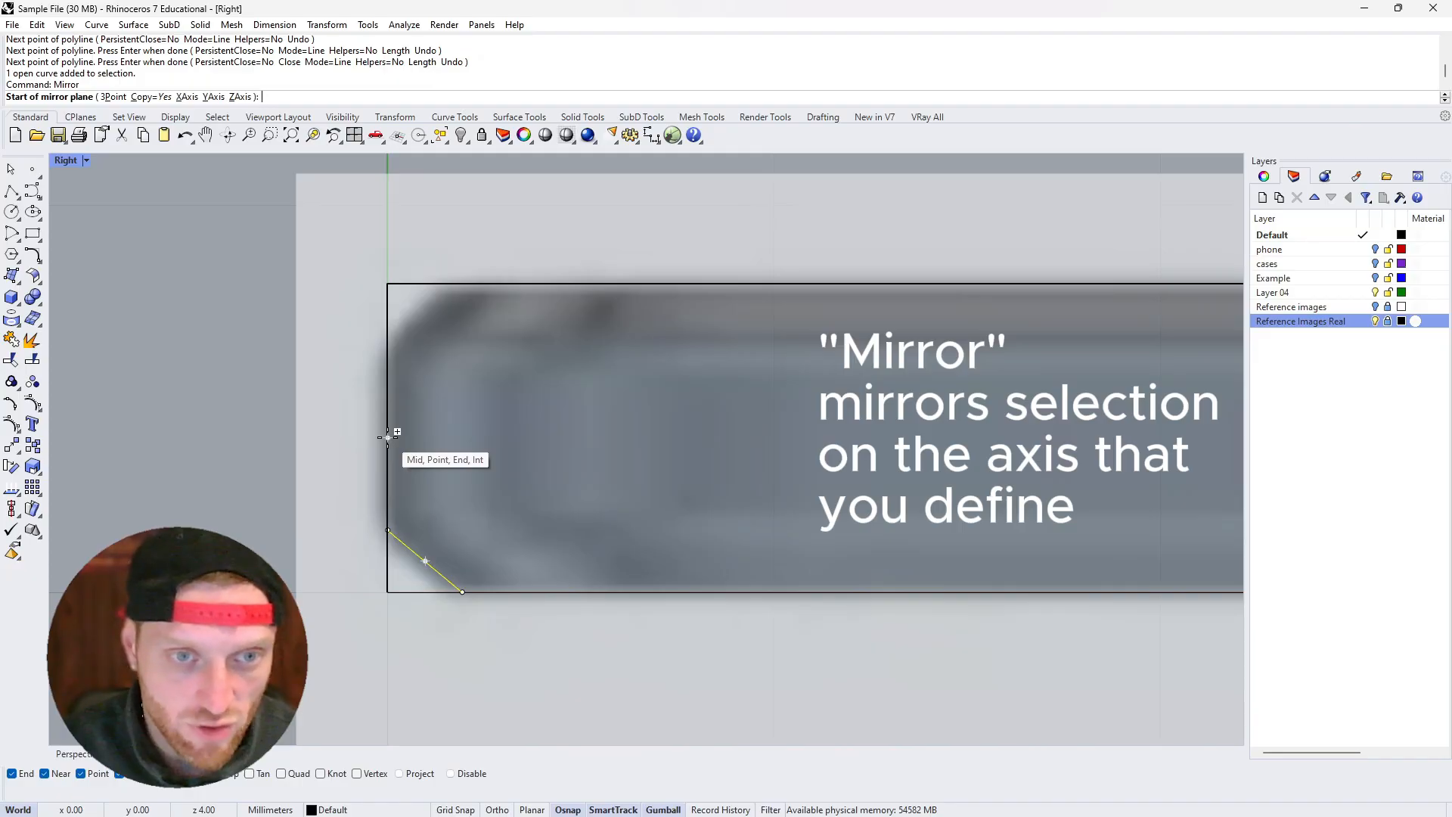
{"action": "left_click", "coordinate": [387, 437]}
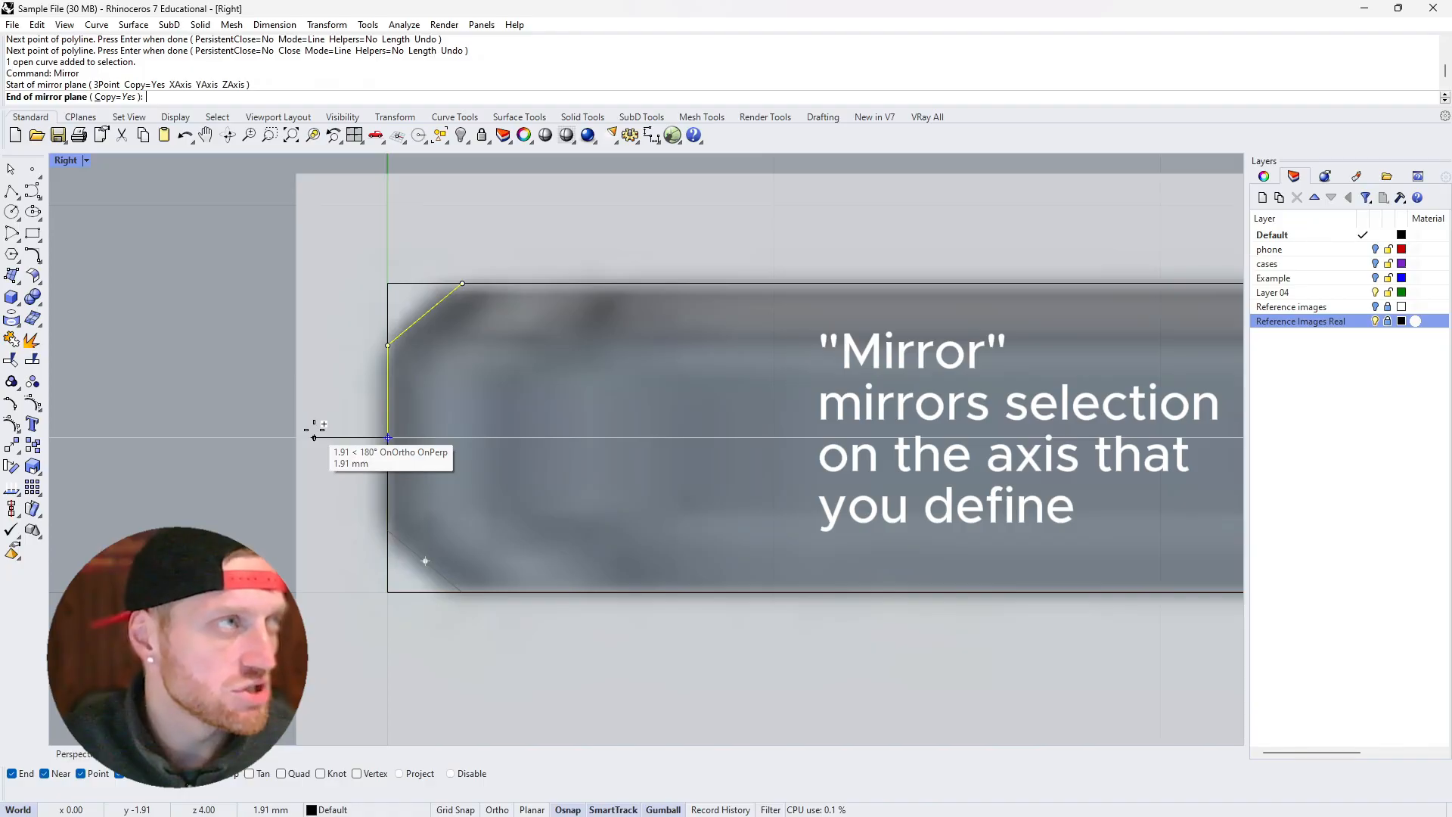
{"action": "key", "text": "shift"}
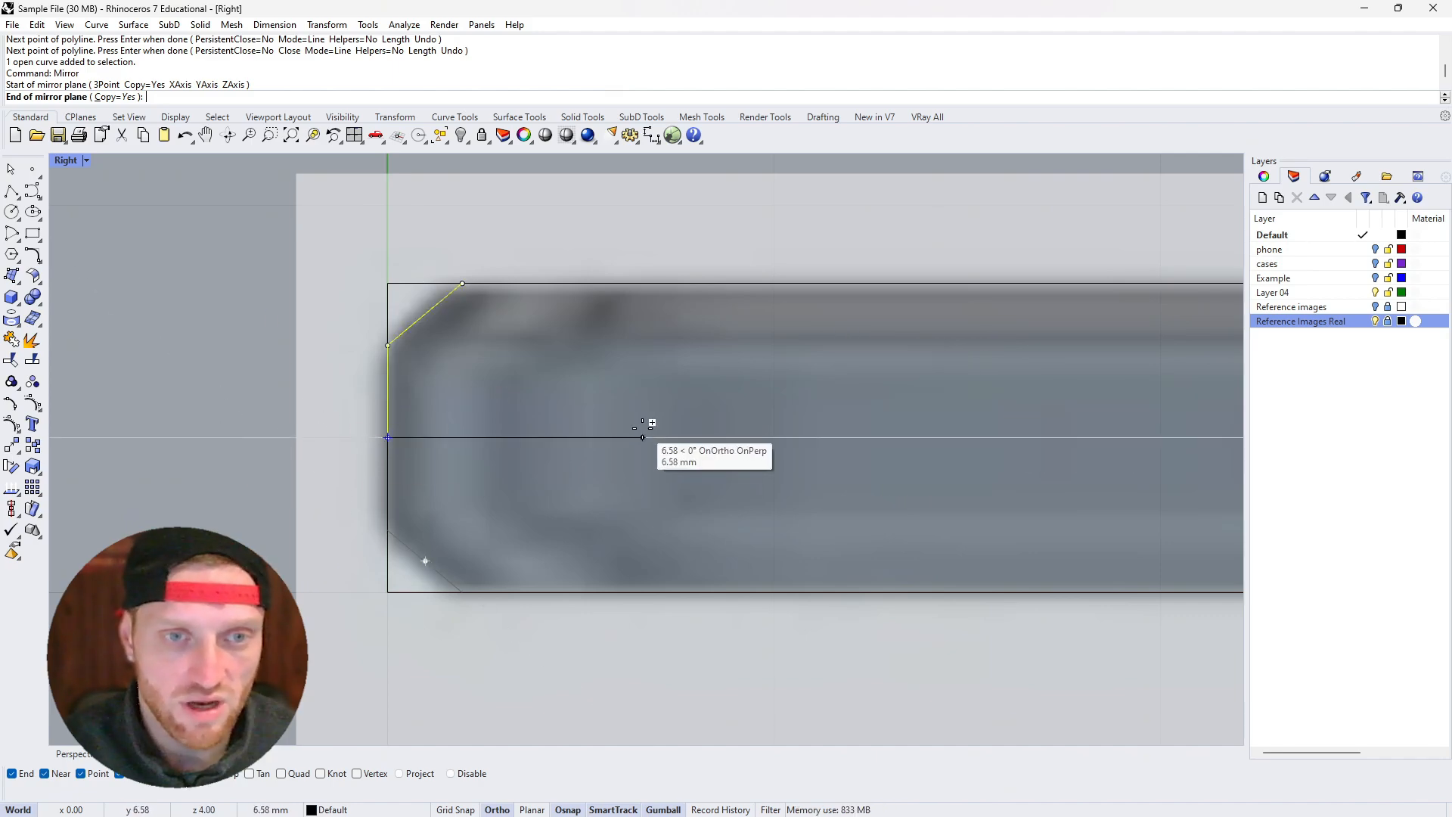
{"action": "left_click", "coordinate": [206, 410]}
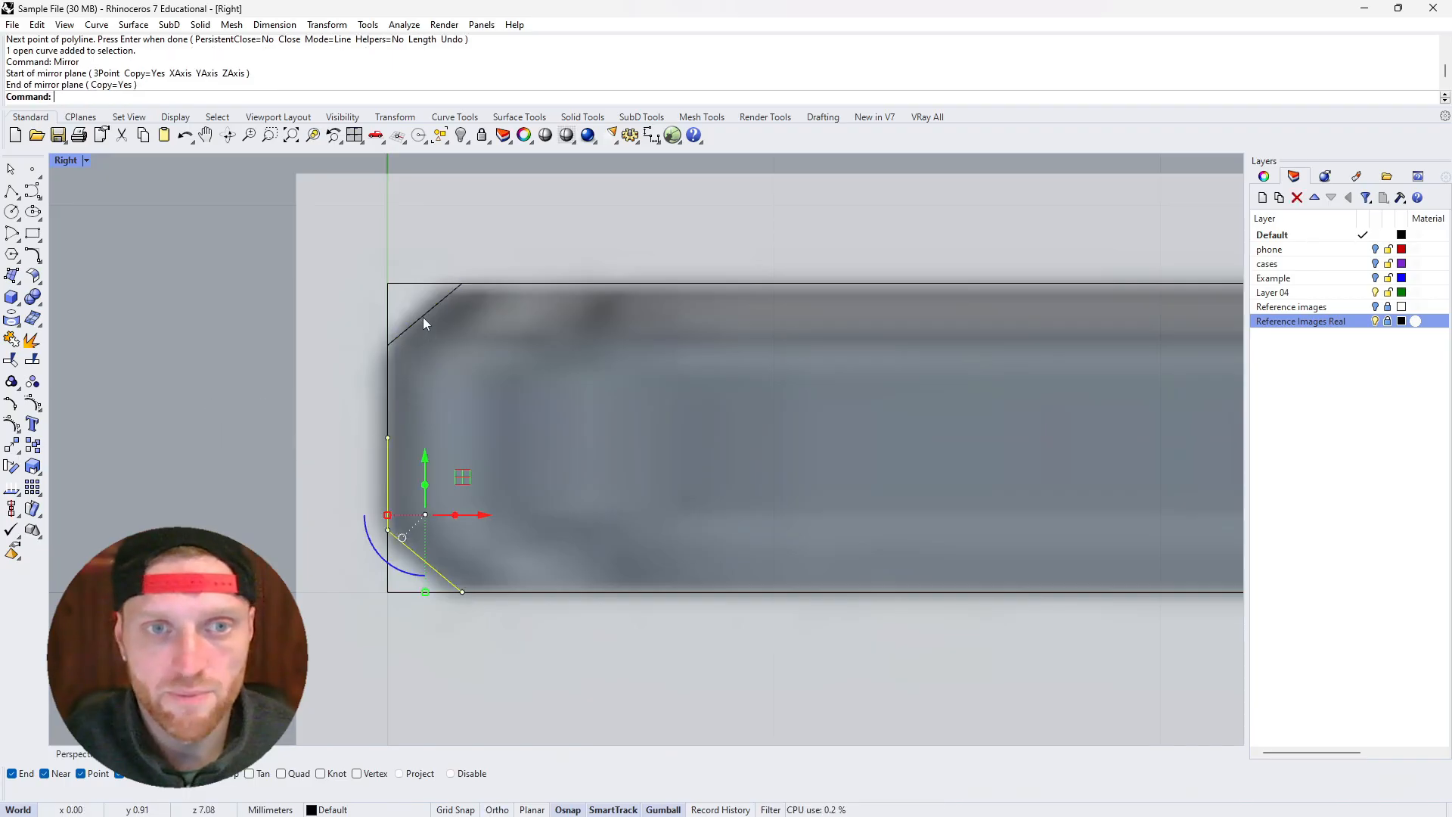
Select the original and mirrored corner polylines, join them into one open curve, and deselect it
{"action": "left_click", "coordinate": [389, 412]}
{"action": "left_click", "coordinate": [396, 534], "text": "shift"}
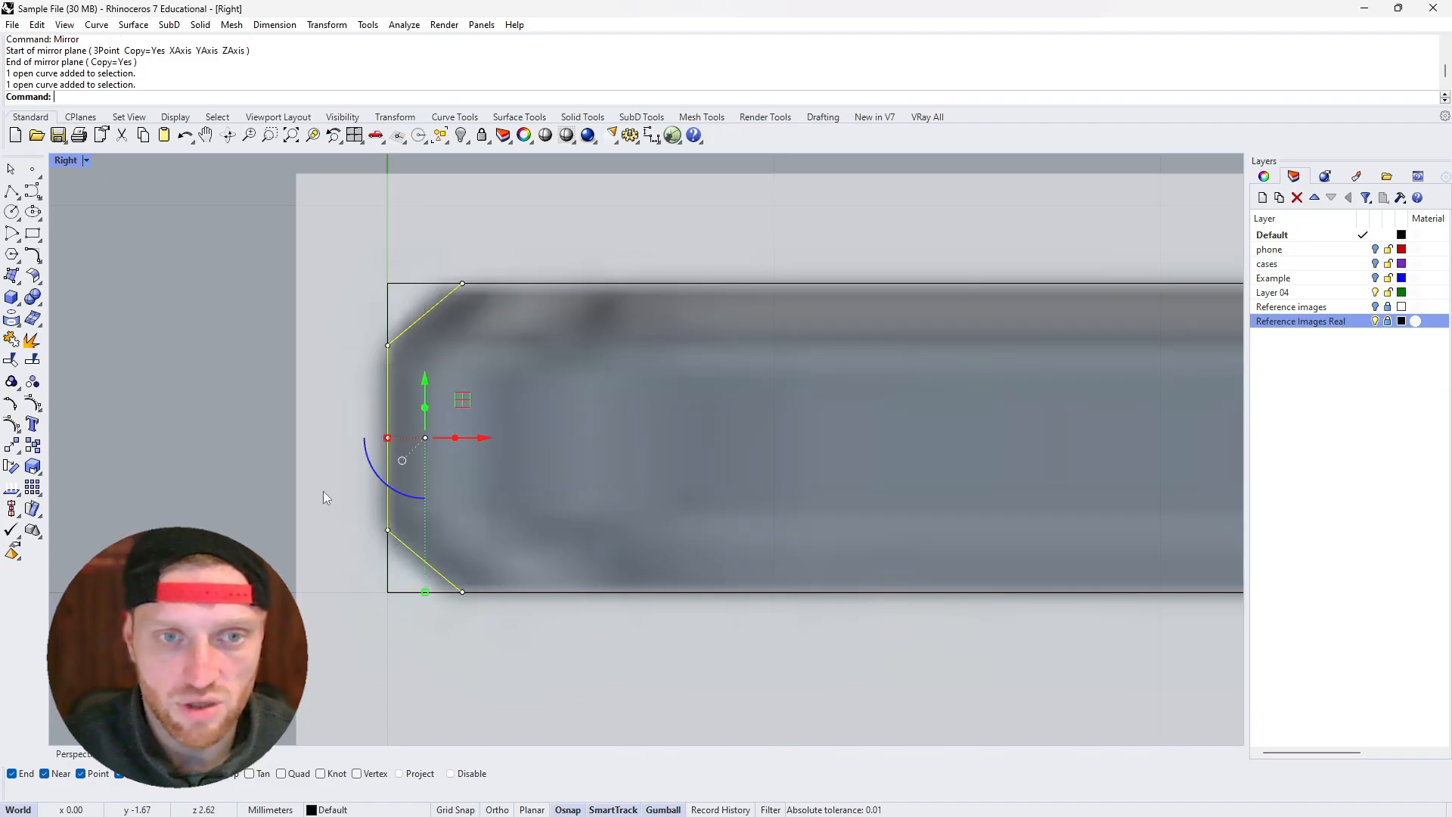
{"action": "left_click", "coordinate": [12, 360]}
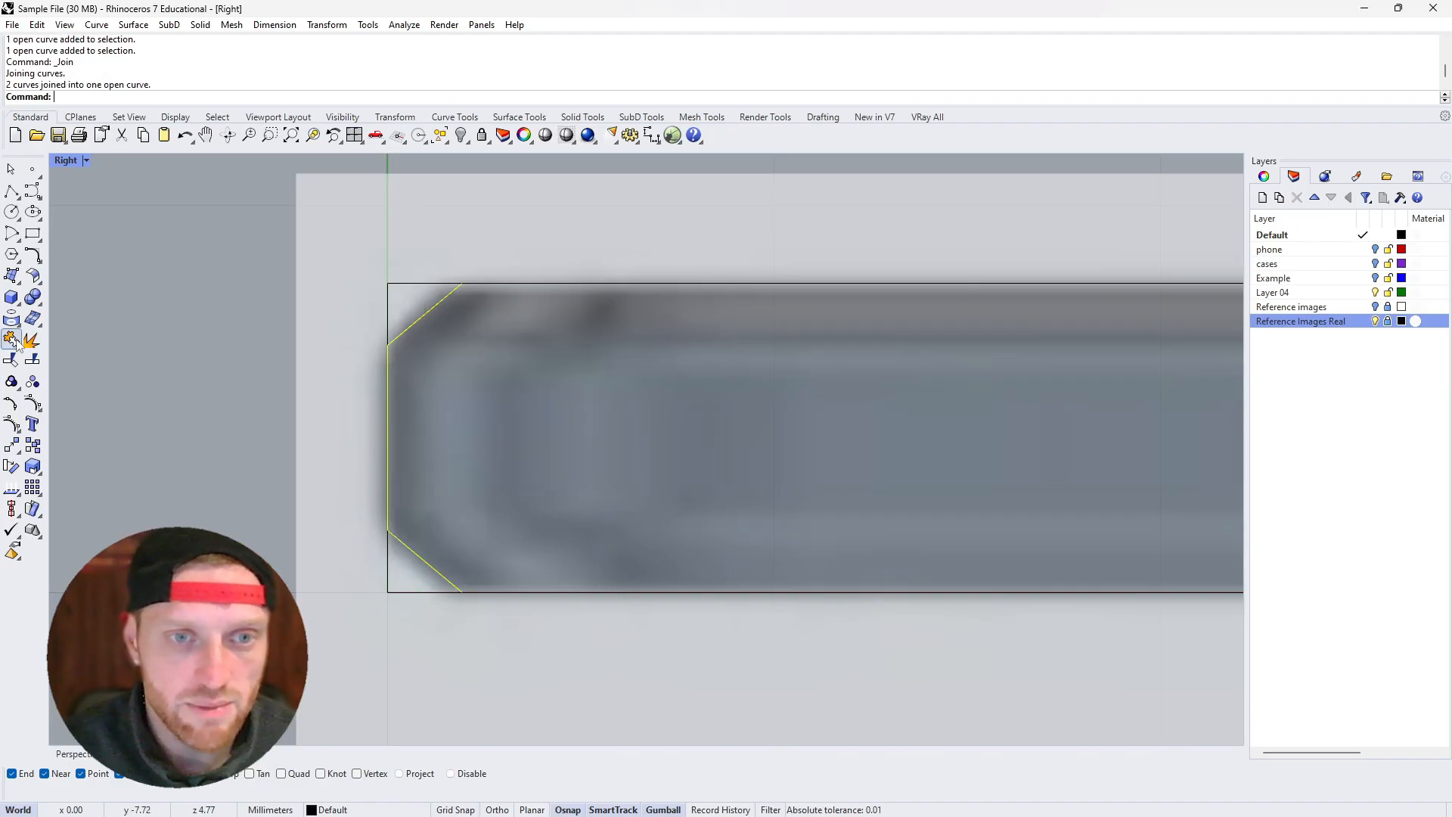
{"action": "left_click", "coordinate": [292, 366]}
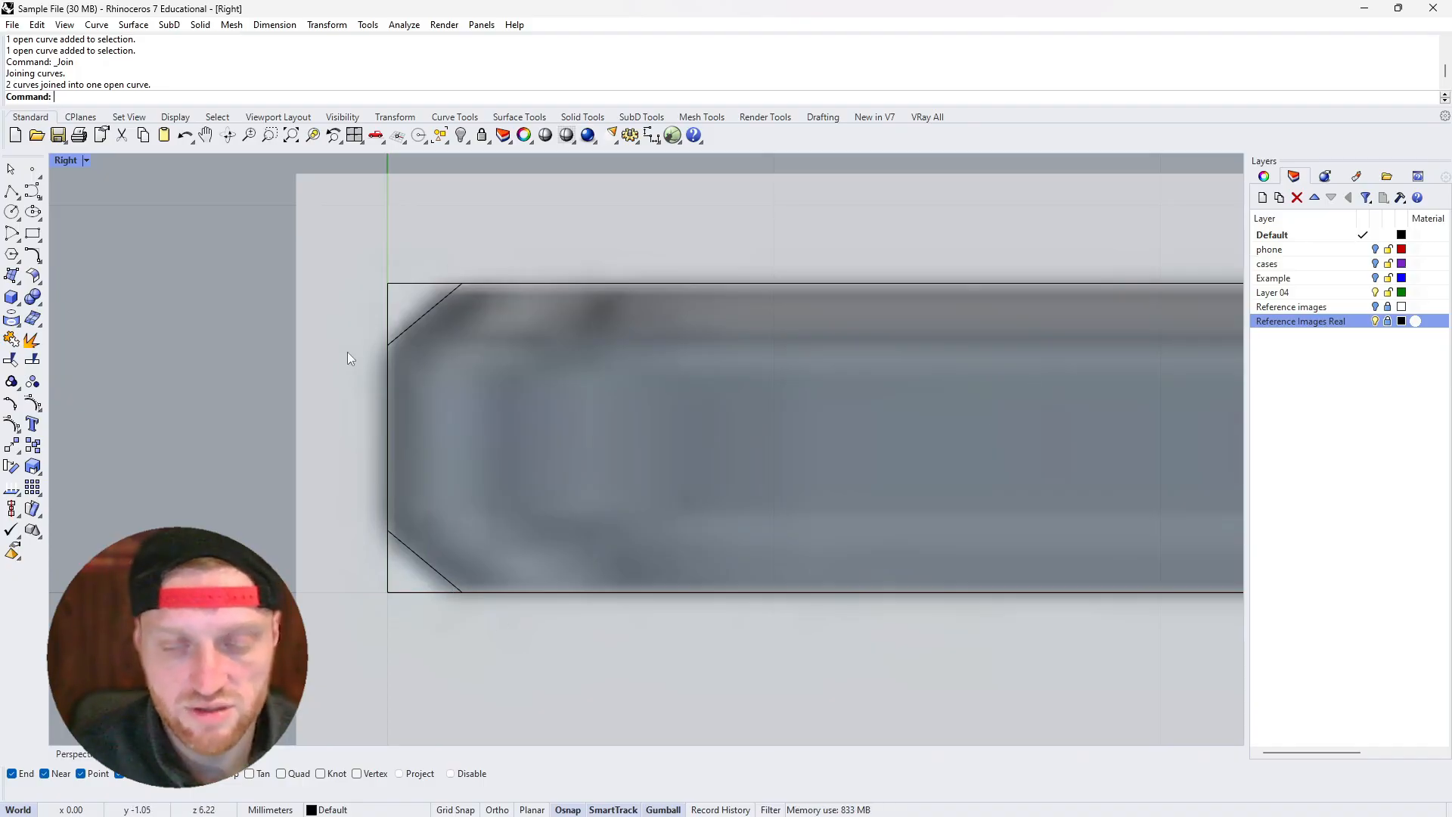
Offset the joined end profile outward by 2 mm with sharp corners
{"action": "left_click", "coordinate": [429, 563]}
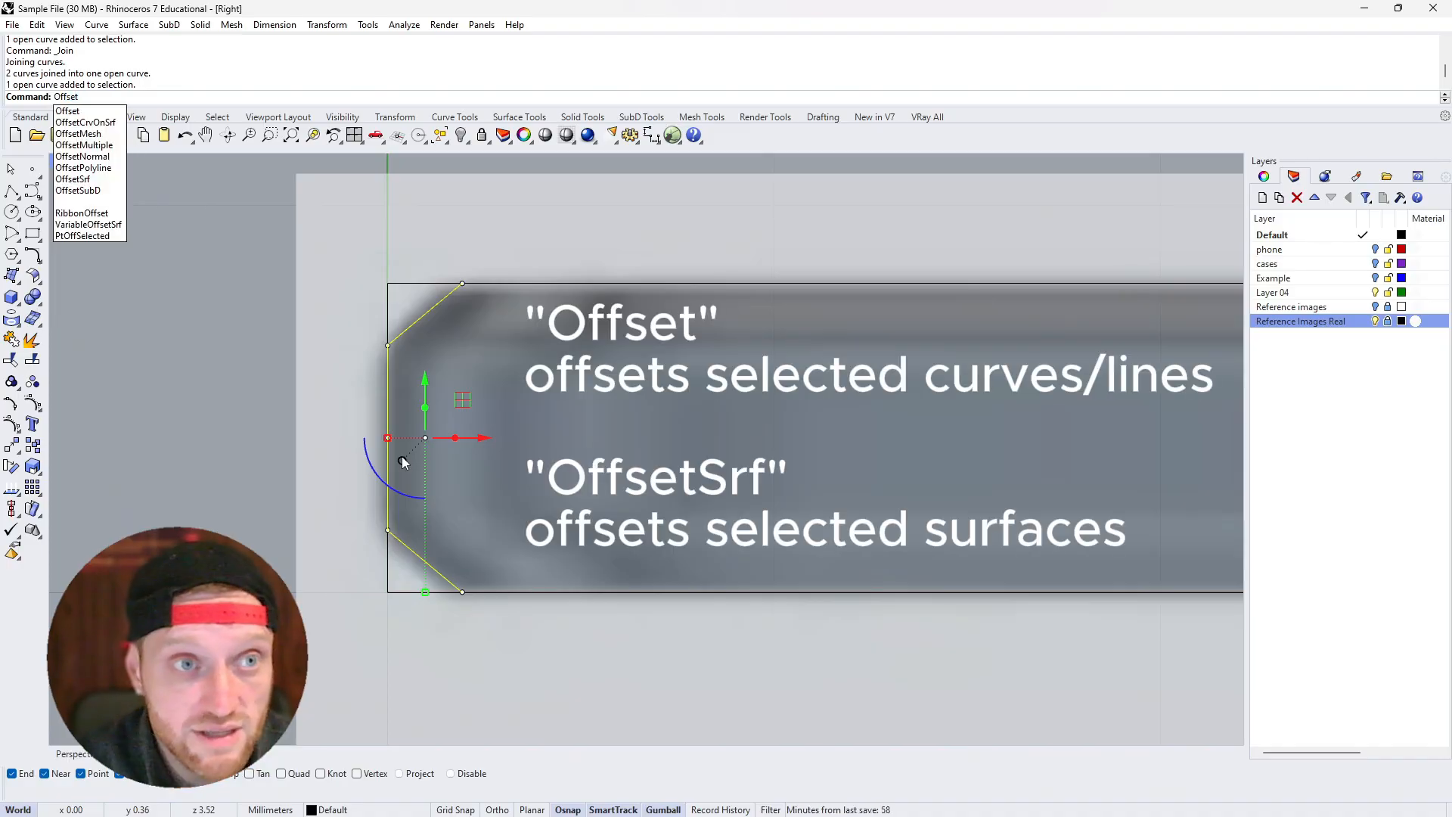
{"action": "key", "text": "Return"}
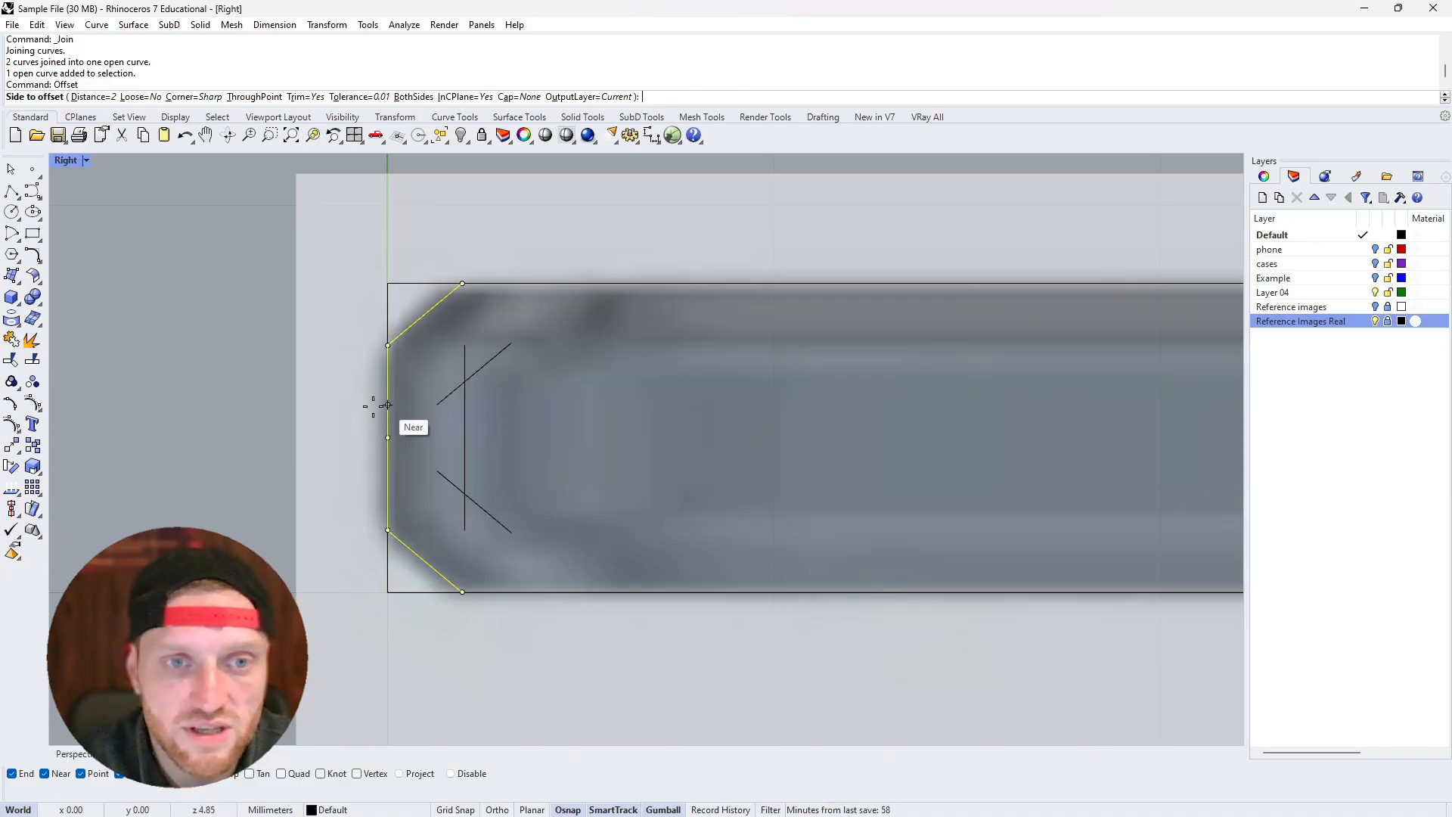
{"action": "left_click", "coordinate": [256, 410]}
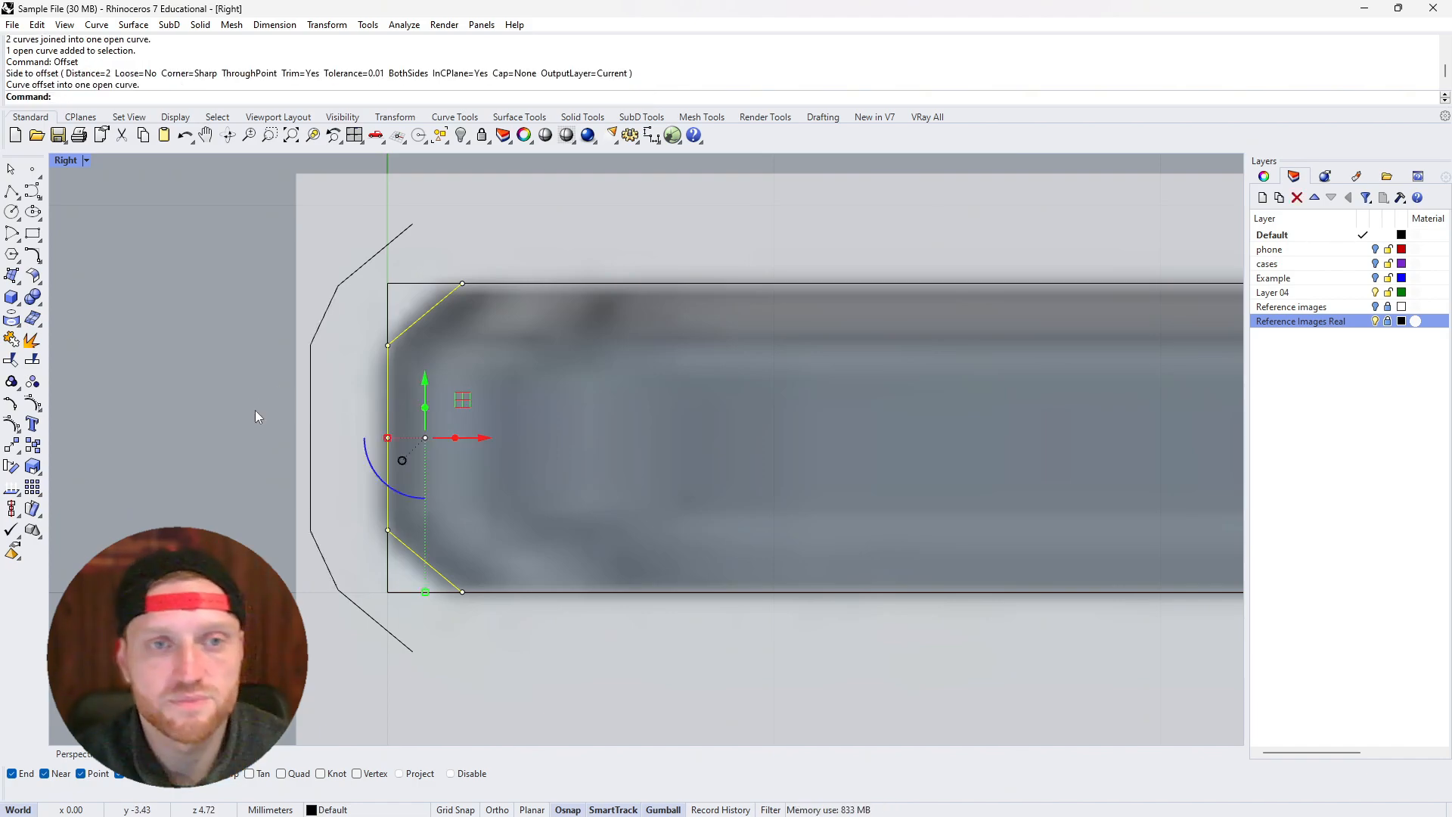
{"action": "left_click", "coordinate": [331, 304]}
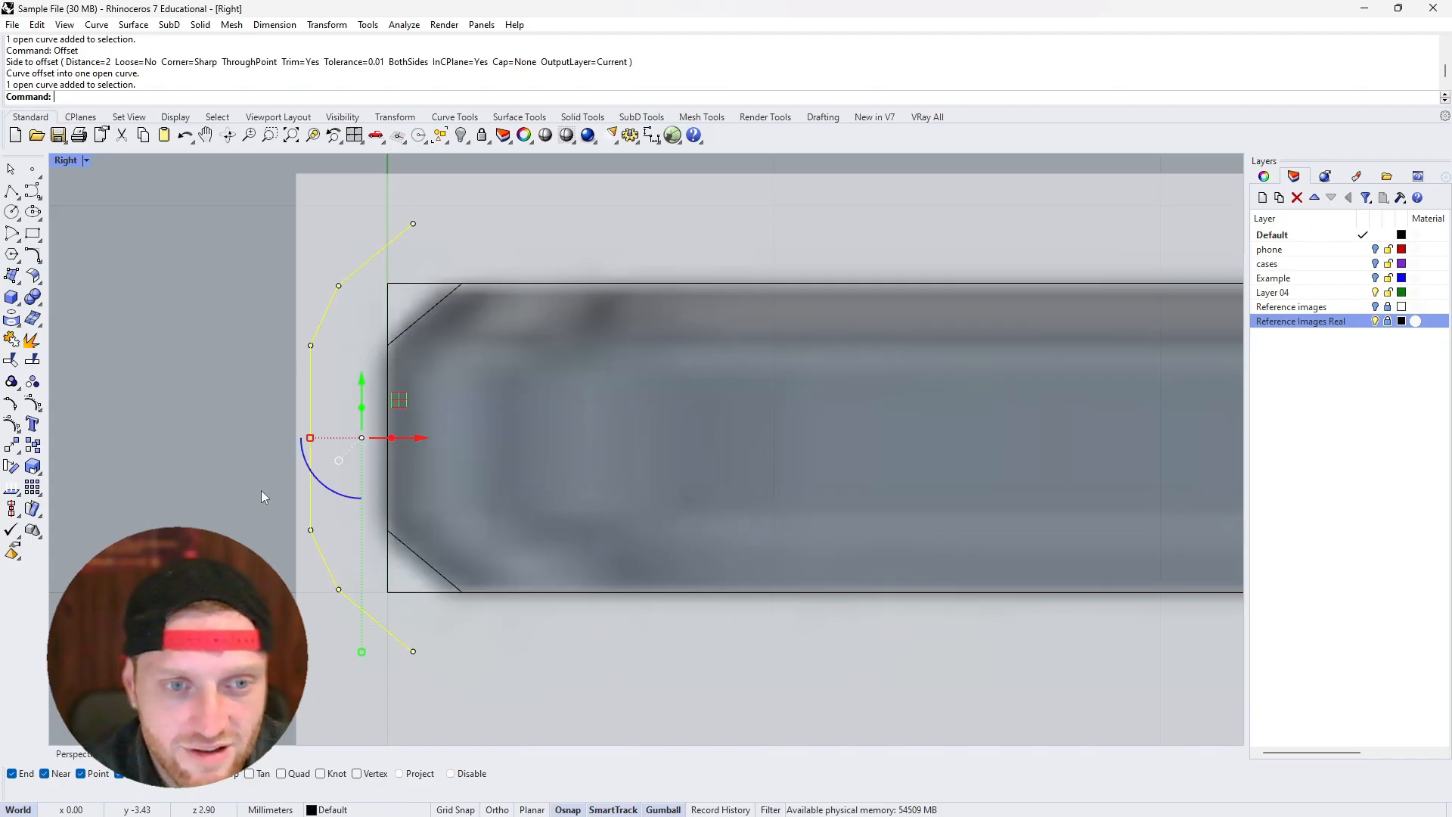
{"action": "key", "text": "Escape"}
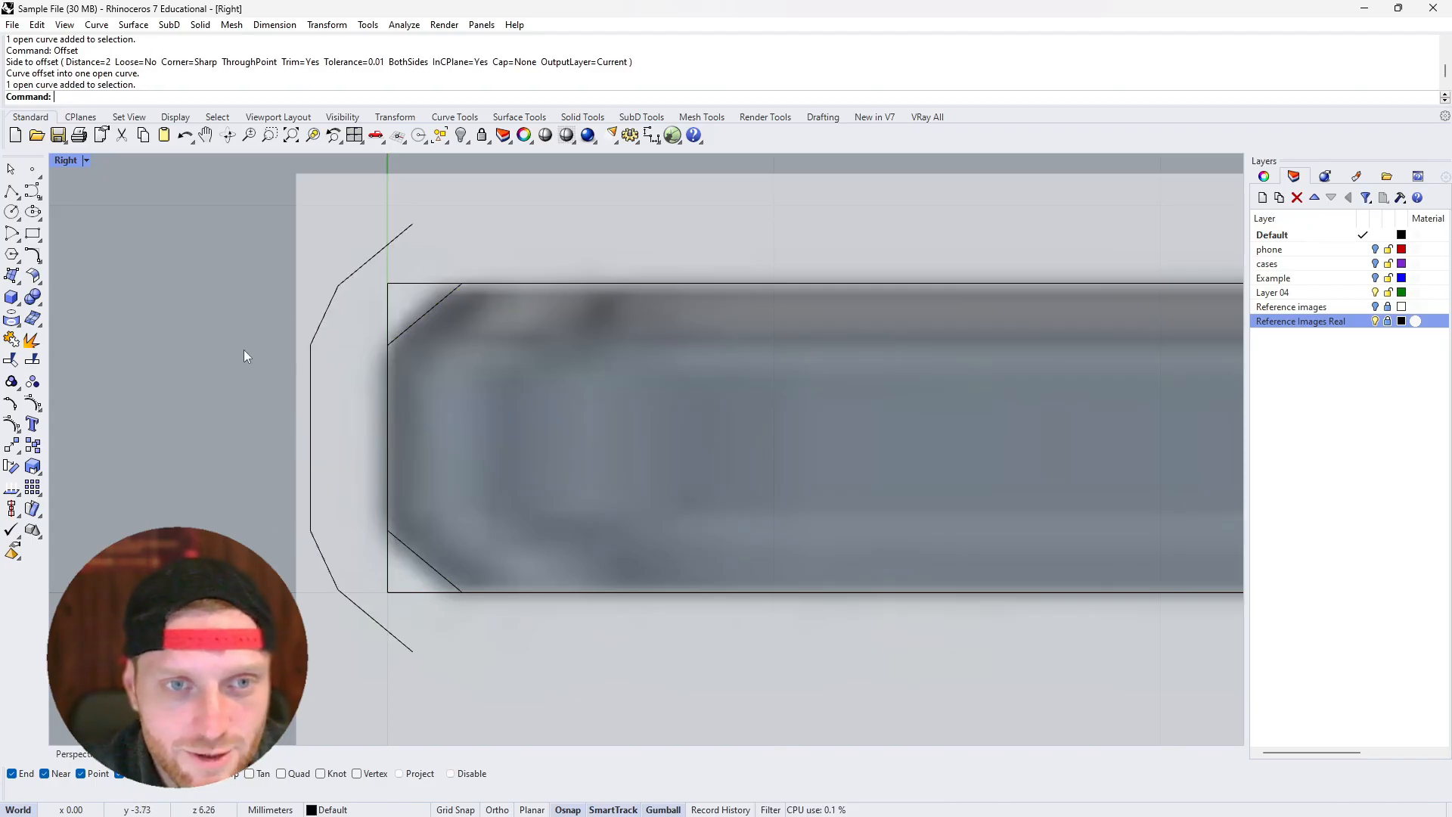
{"action": "left_click", "coordinate": [328, 305]}
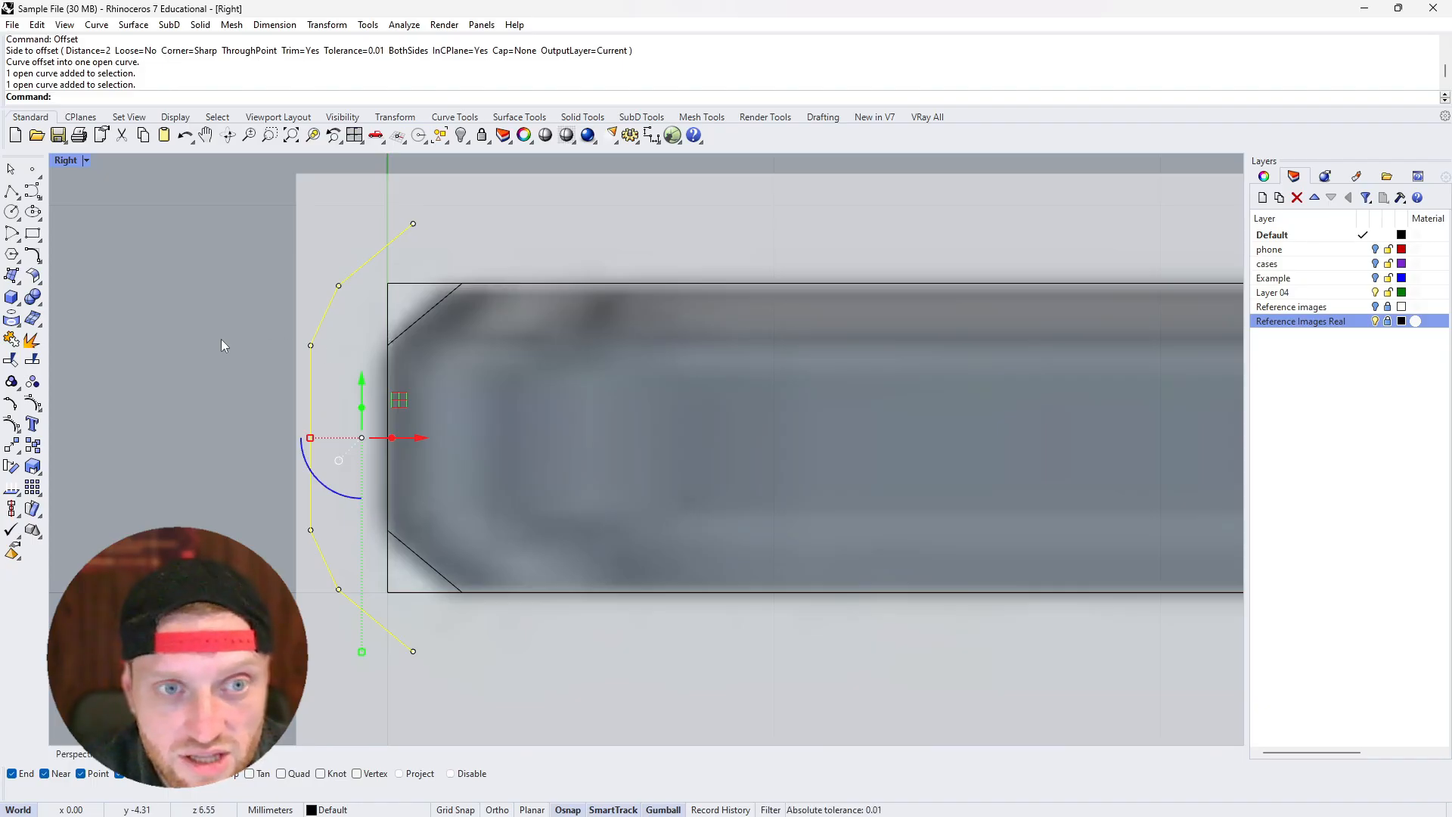
{"action": "key", "text": "Escape"}
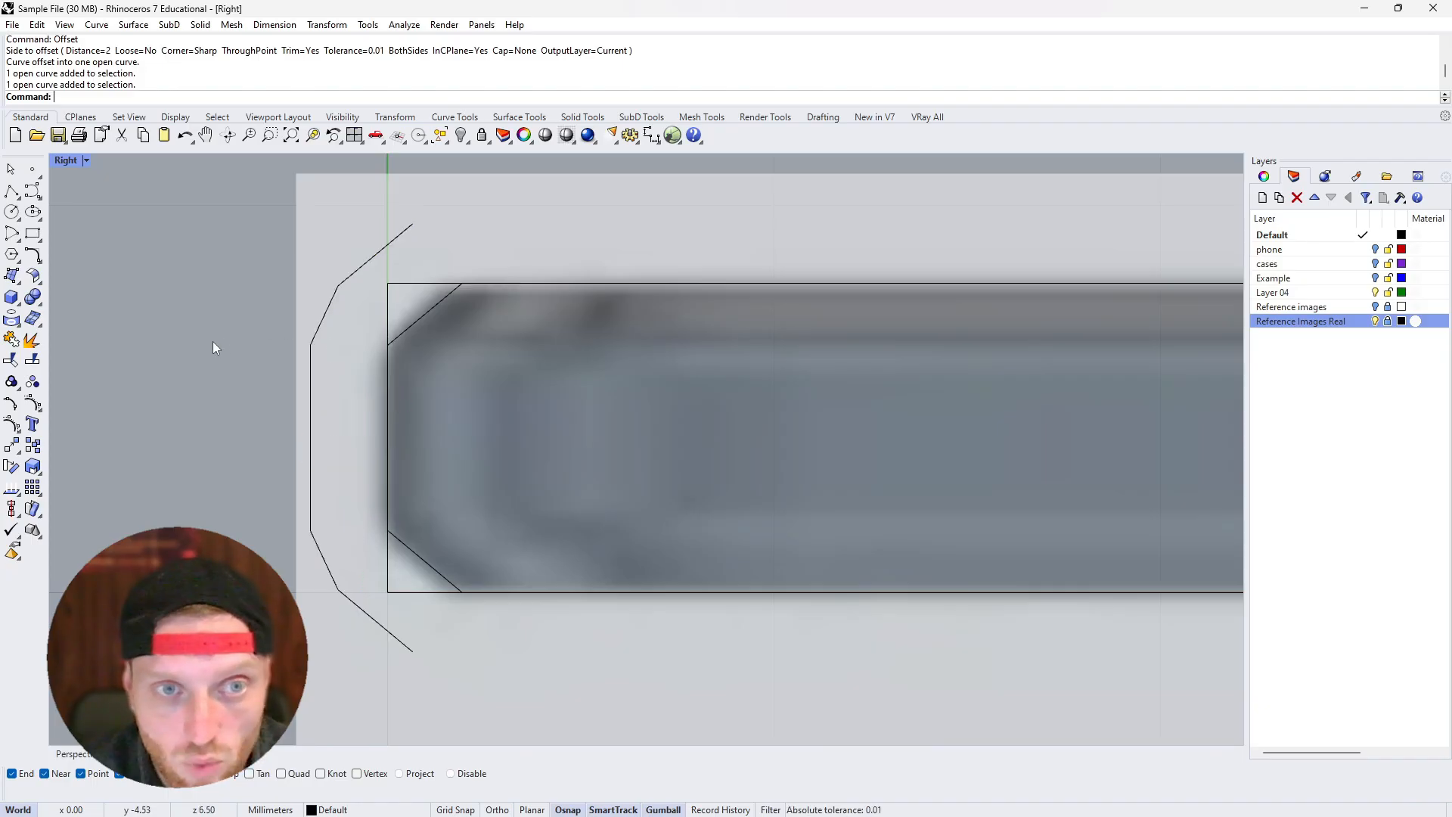
{"action": "left_click", "coordinate": [325, 319], "text": "ctrl+shift"}
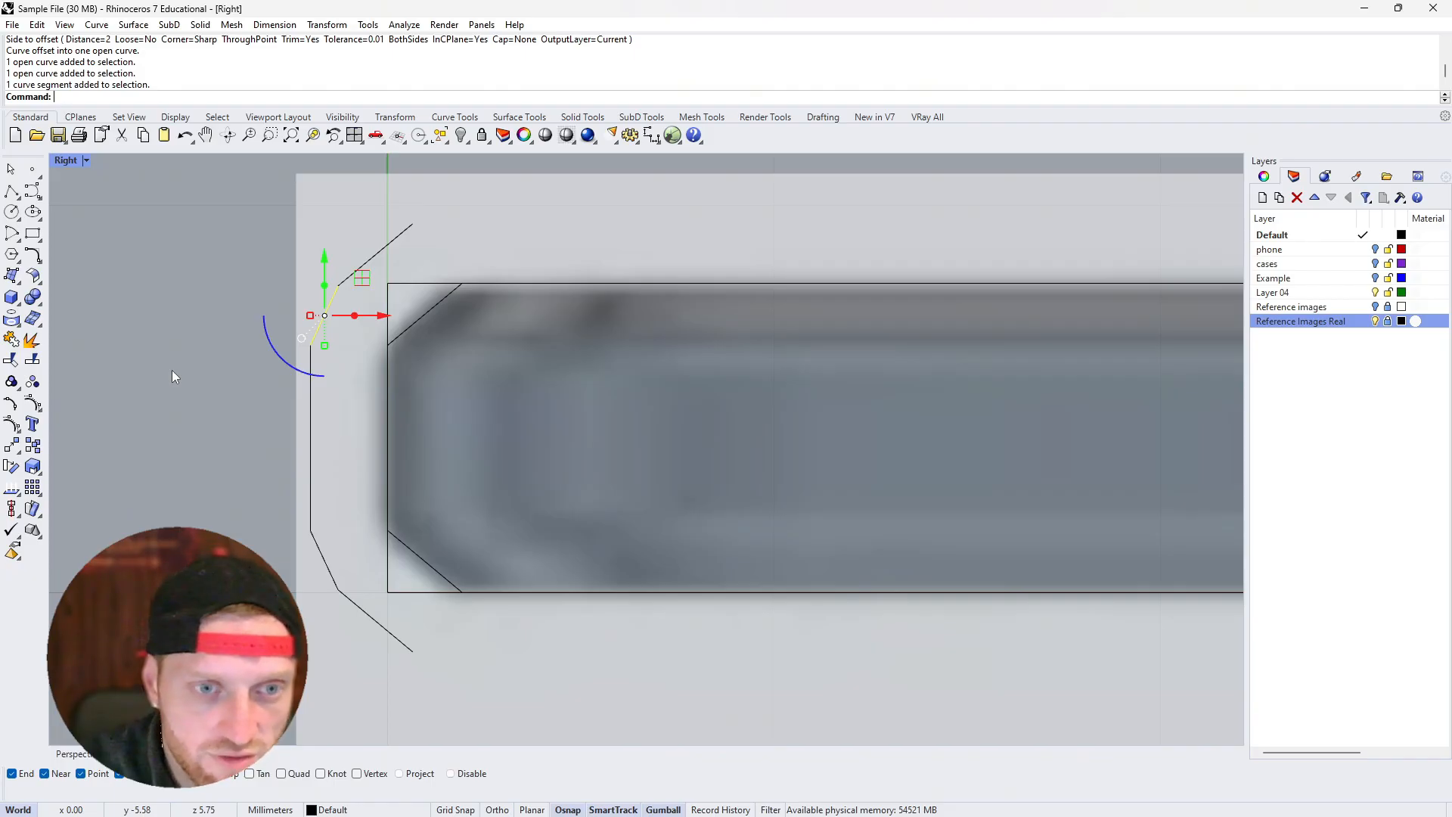
{"action": "left_click", "coordinate": [311, 517]}
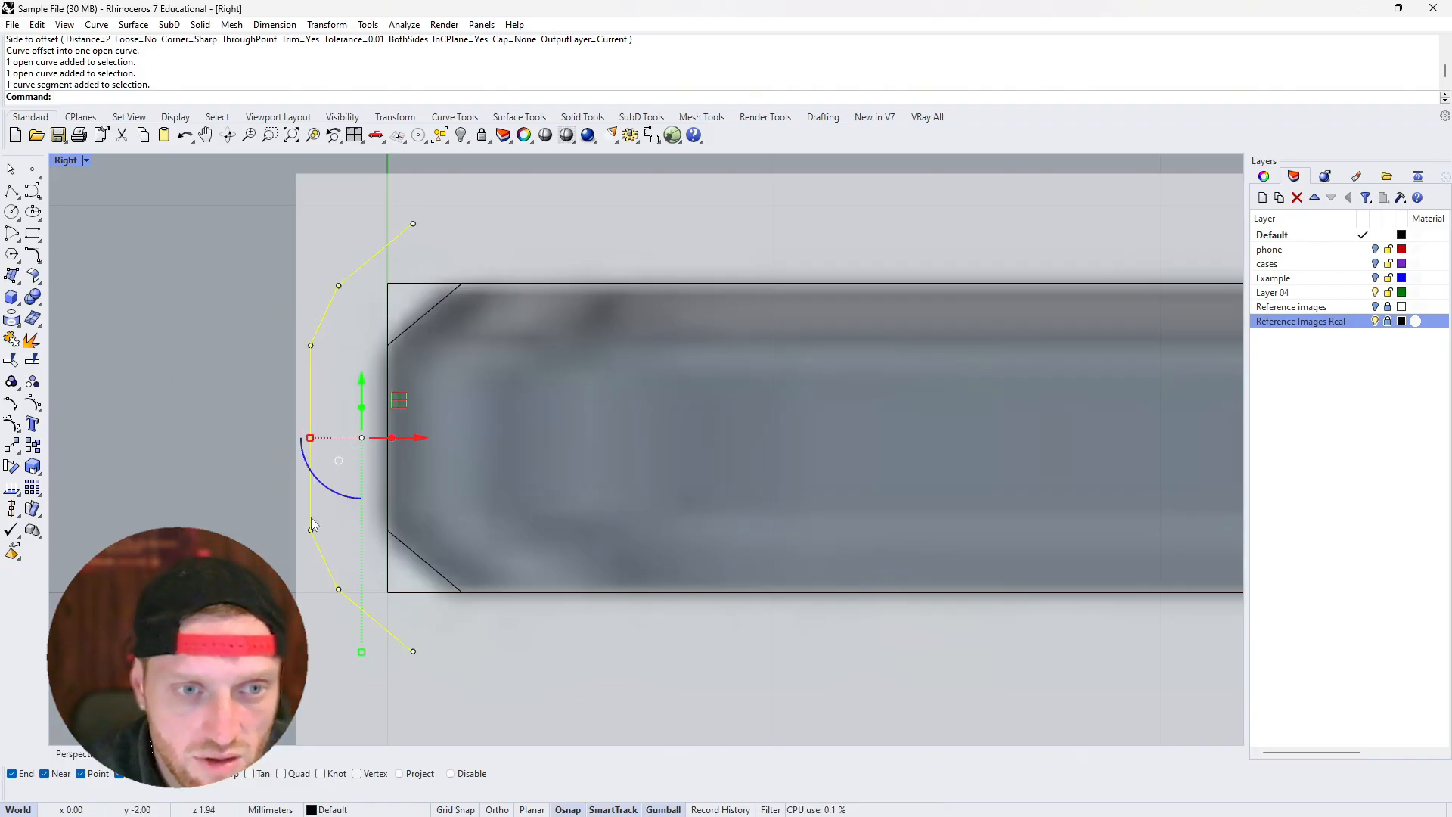
{"action": "left_click_drag", "start_coordinate": [201, 189], "coordinate": [175, 475]}
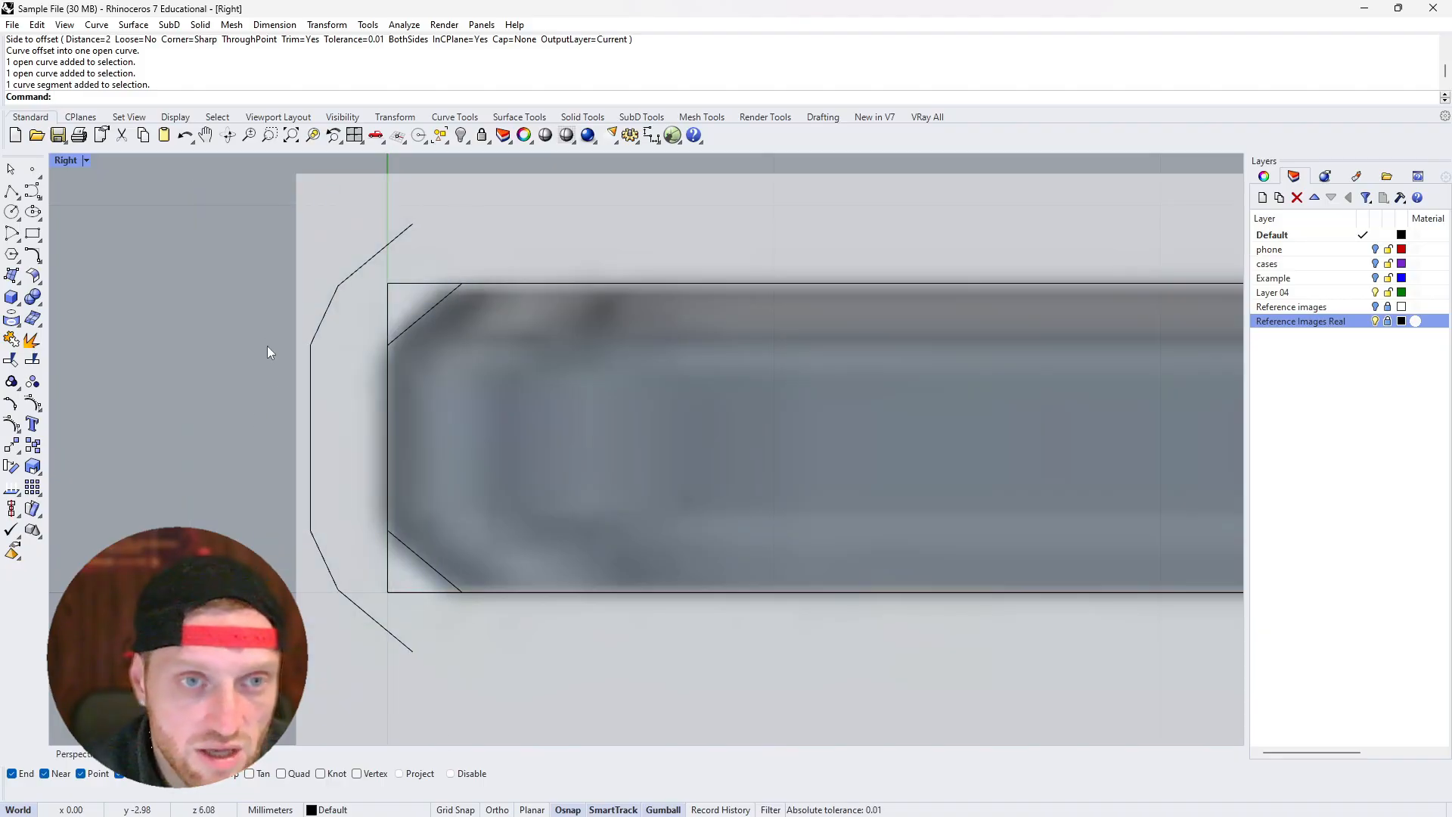
Delete the two short slanted segments that link the offset profile's vertical segment to its outer diagonals
{"action": "left_click", "coordinate": [322, 313], "text": "ctrl+shift"}
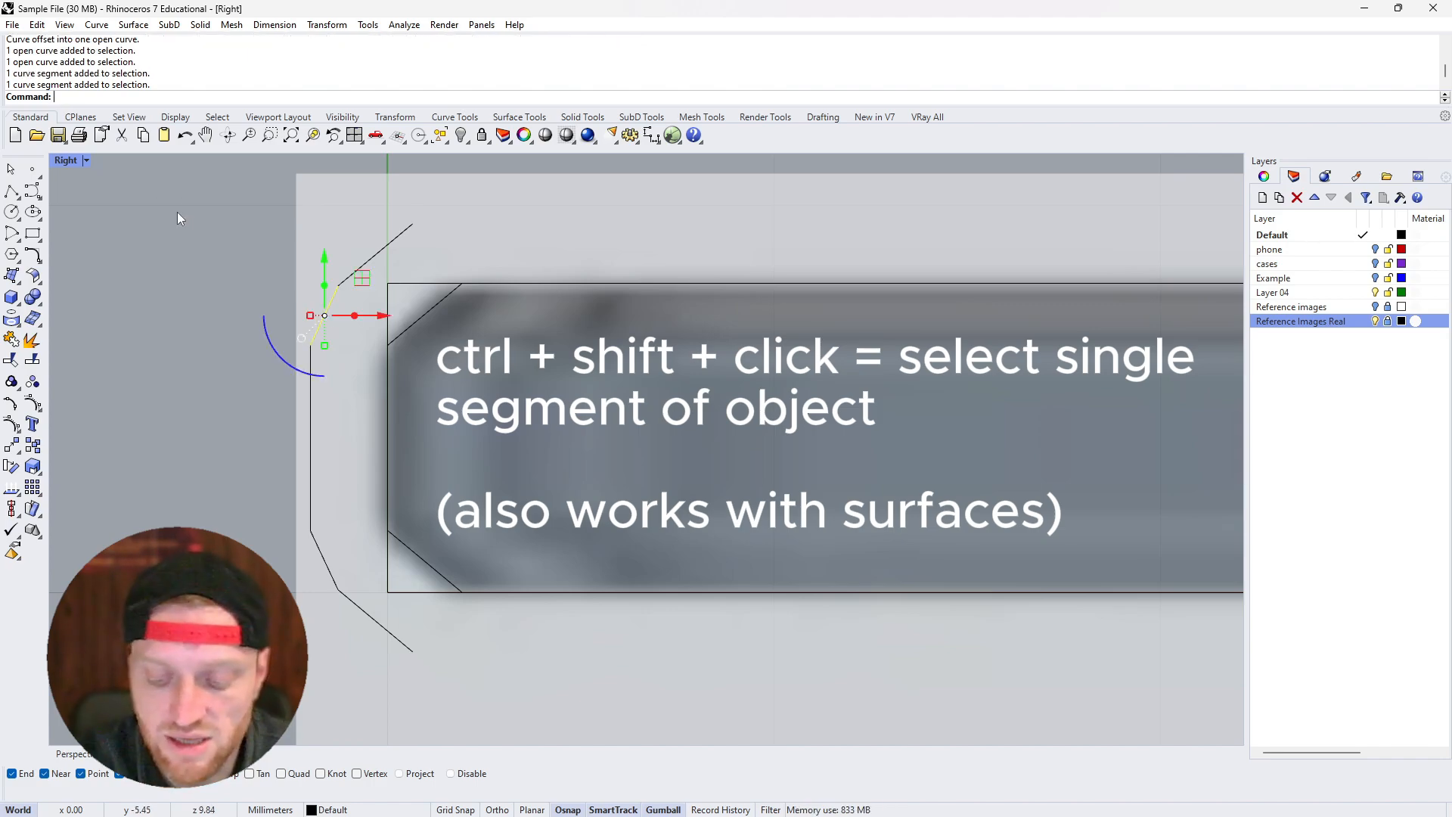
{"action": "key", "text": "Delete"}
{"action": "left_click", "coordinate": [323, 558], "text": "ctrl+shift"}
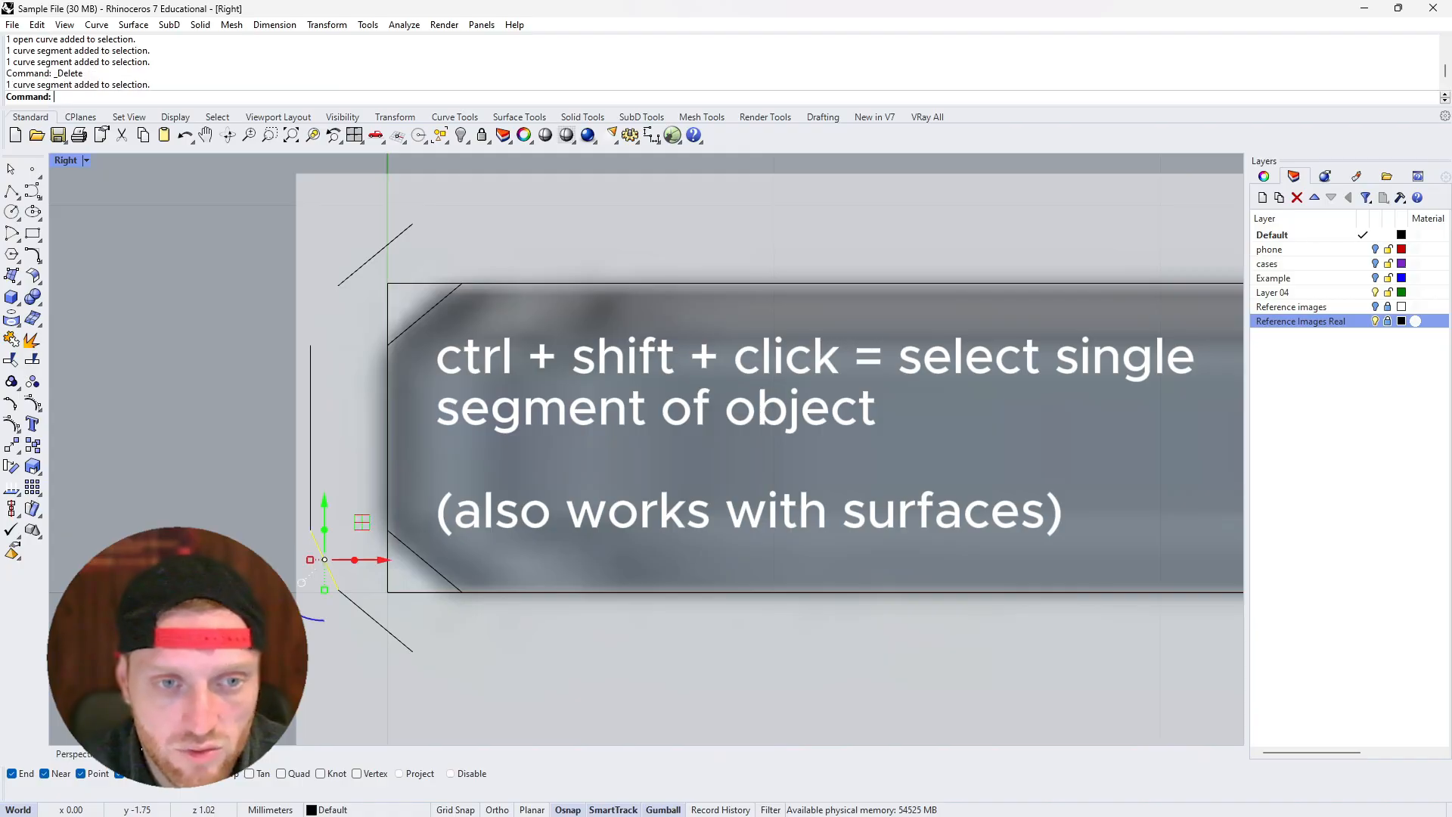
{"action": "key", "text": "Delete"}
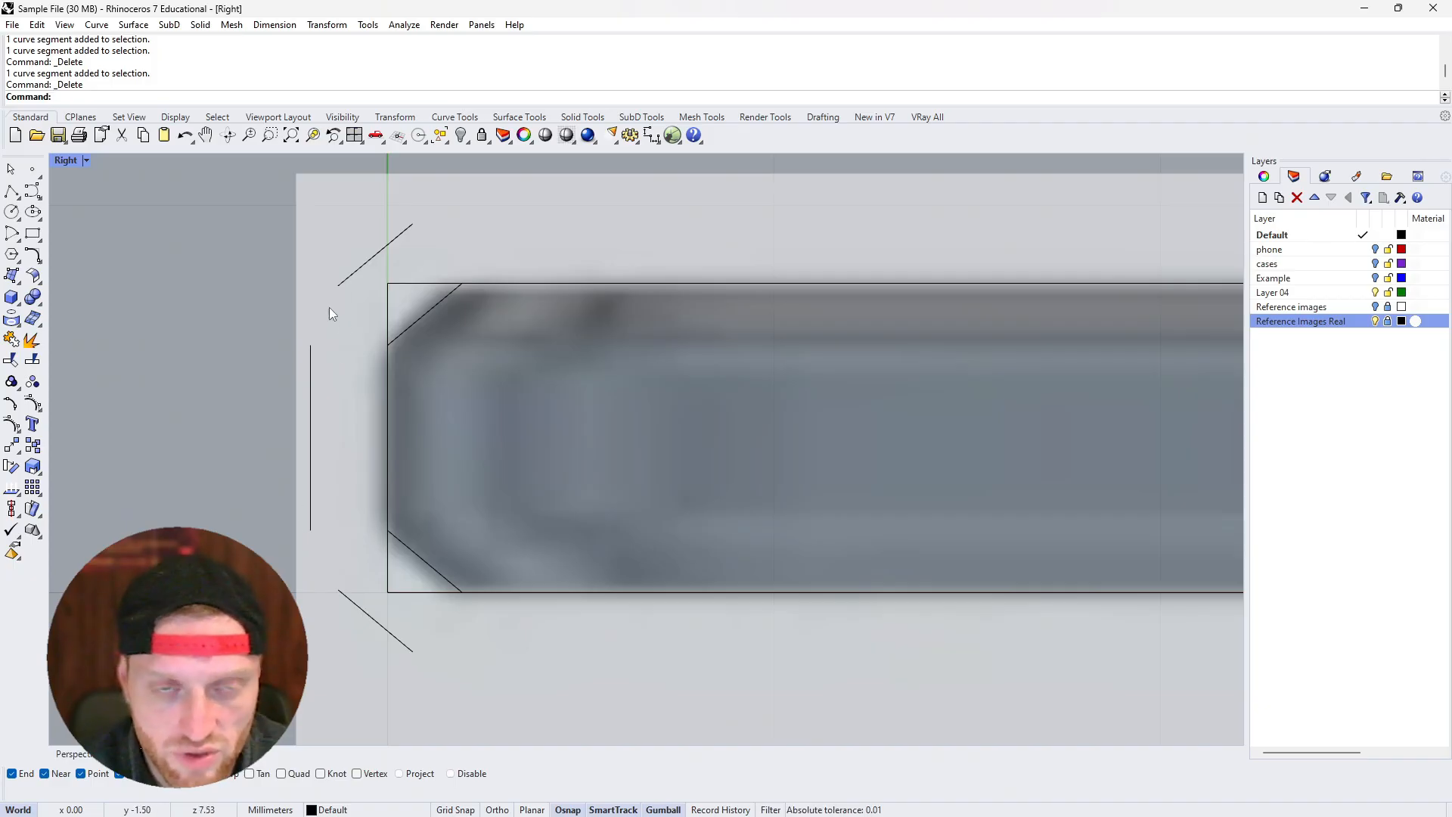
Scale up the lower and upper outer diagonal lines uniformly about their centres so they extend past the vertical line
{"action": "left_click", "coordinate": [348, 597]}
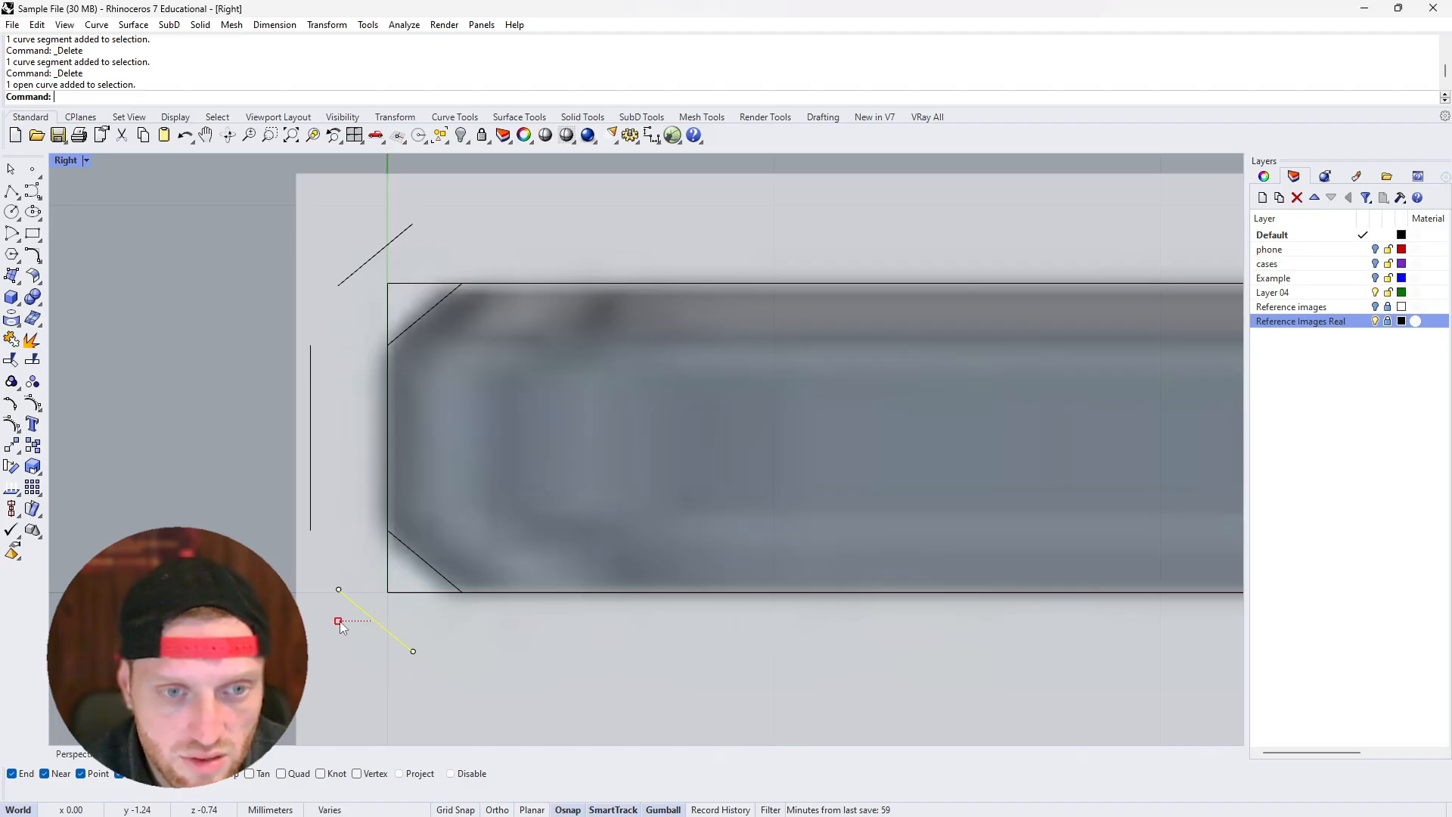
{"action": "left_click_drag", "start_coordinate": [341, 627], "coordinate": [375, 723], "text": "shift"}
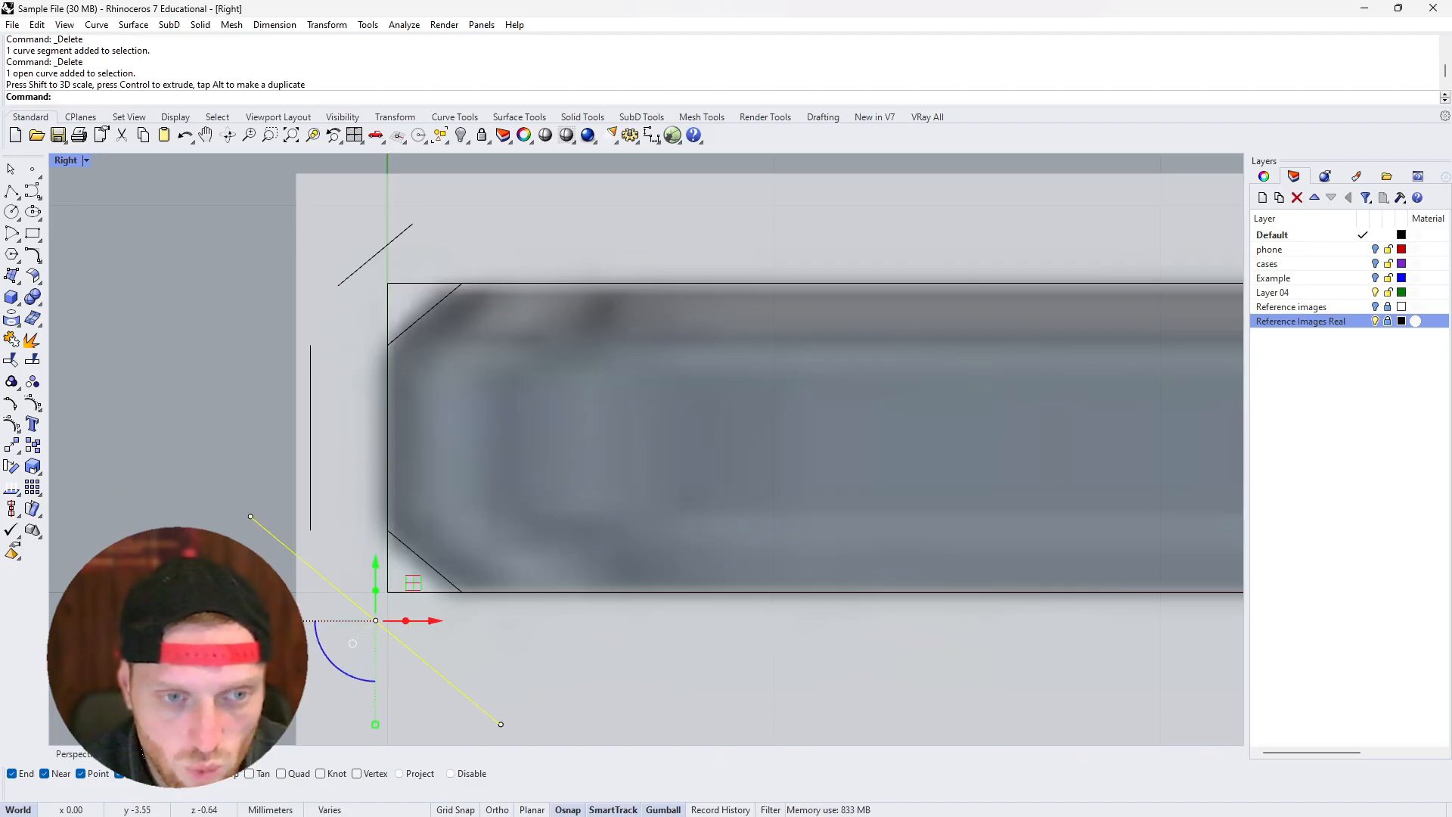
{"action": "left_click", "coordinate": [361, 265]}
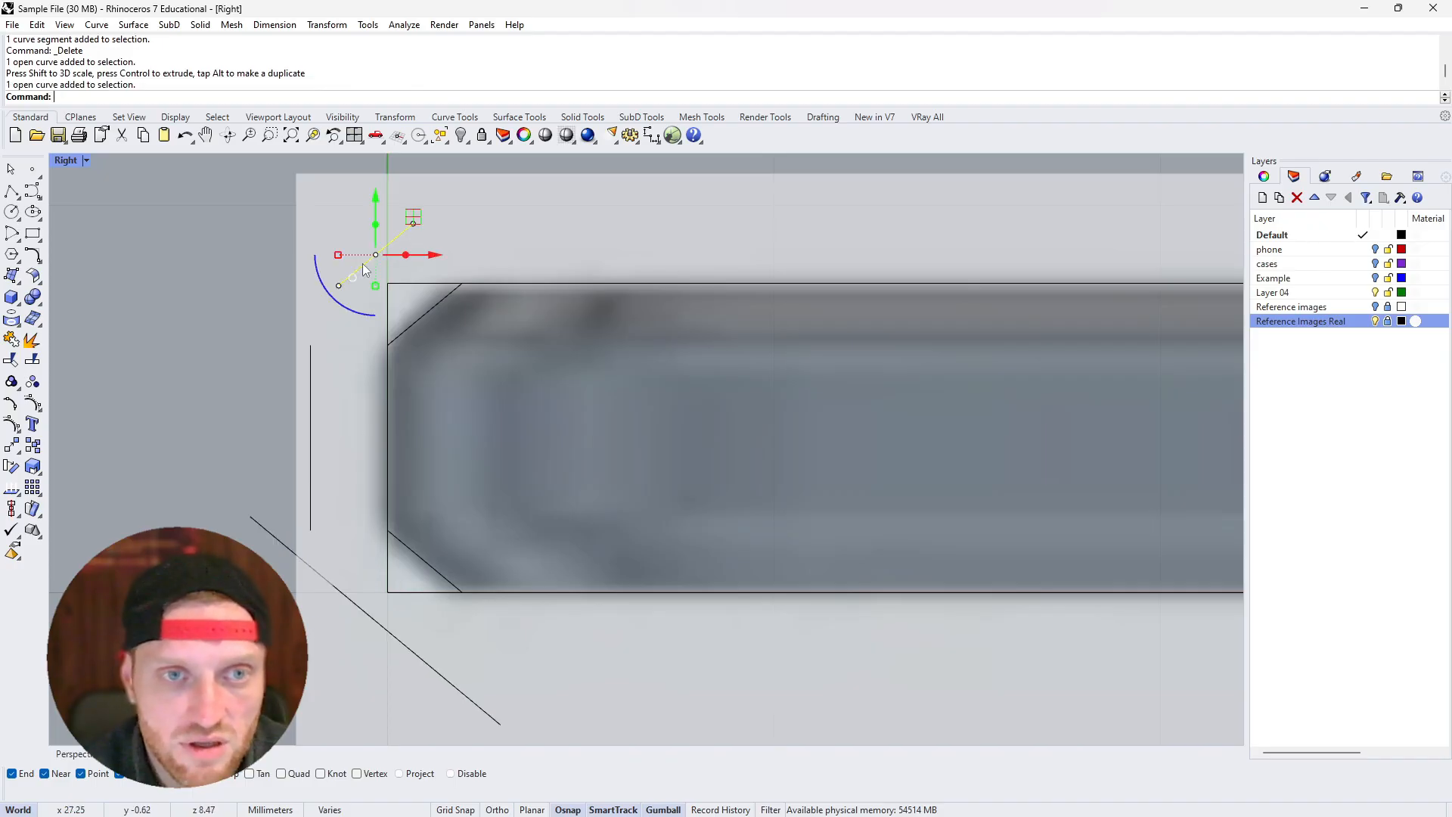
{"action": "left_click_drag", "start_coordinate": [338, 261], "coordinate": [269, 269], "text": "shift"}
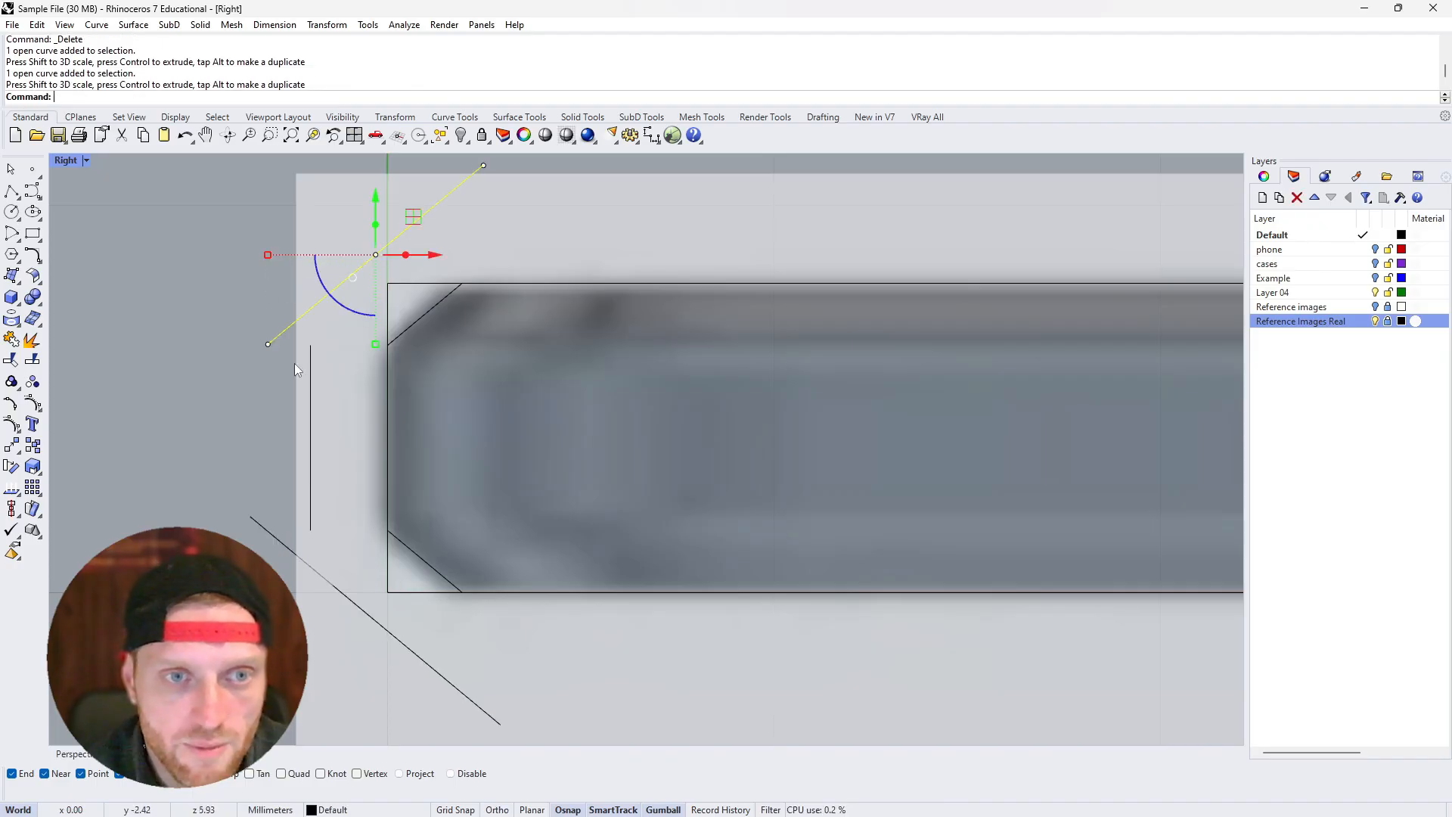
Stretch the outer vertical line about its midpoint so both ends cross the enlarged diagonals, and deselect it
{"action": "left_click", "coordinate": [310, 376]}
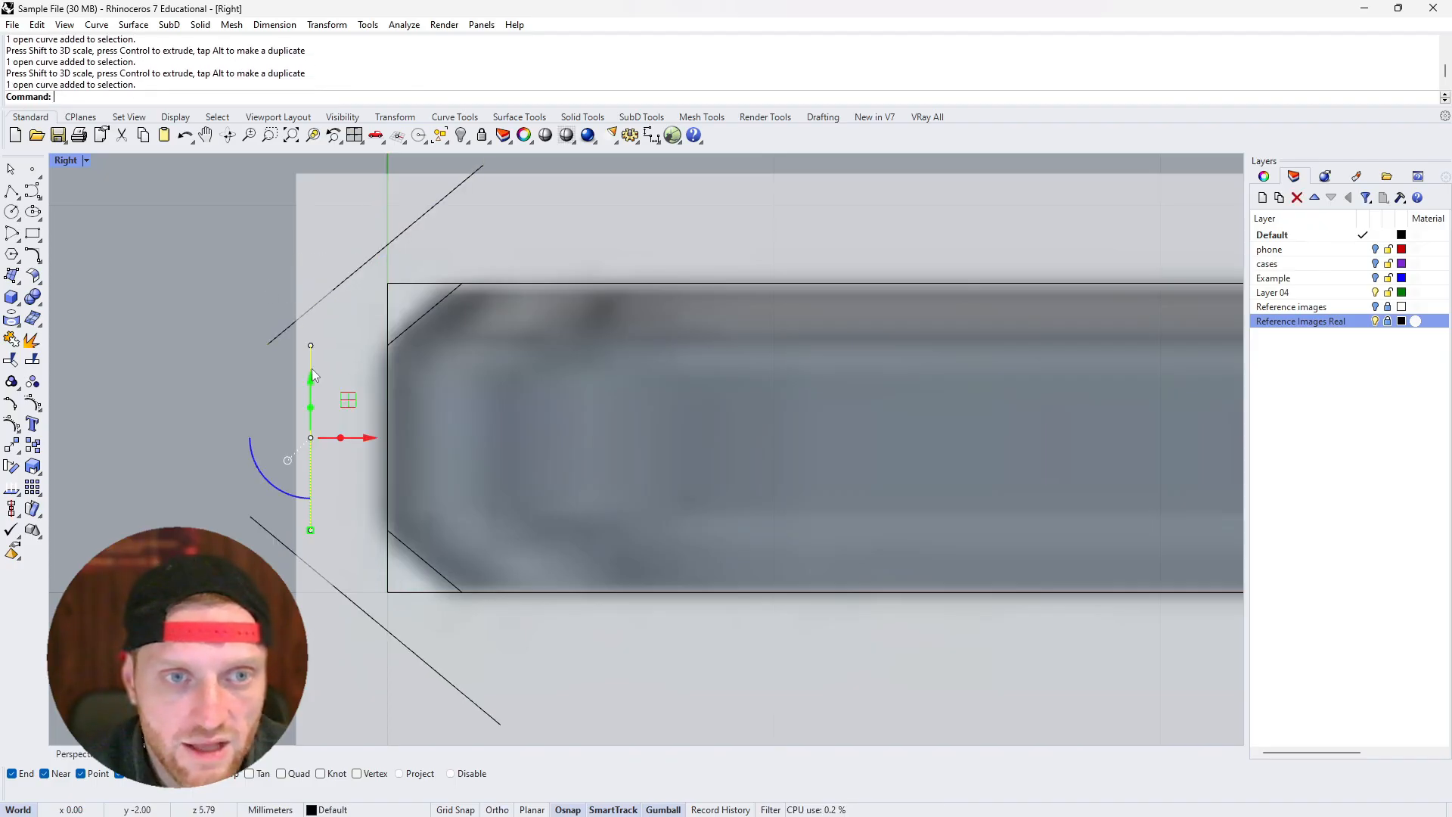
{"action": "left_click", "coordinate": [310, 452]}
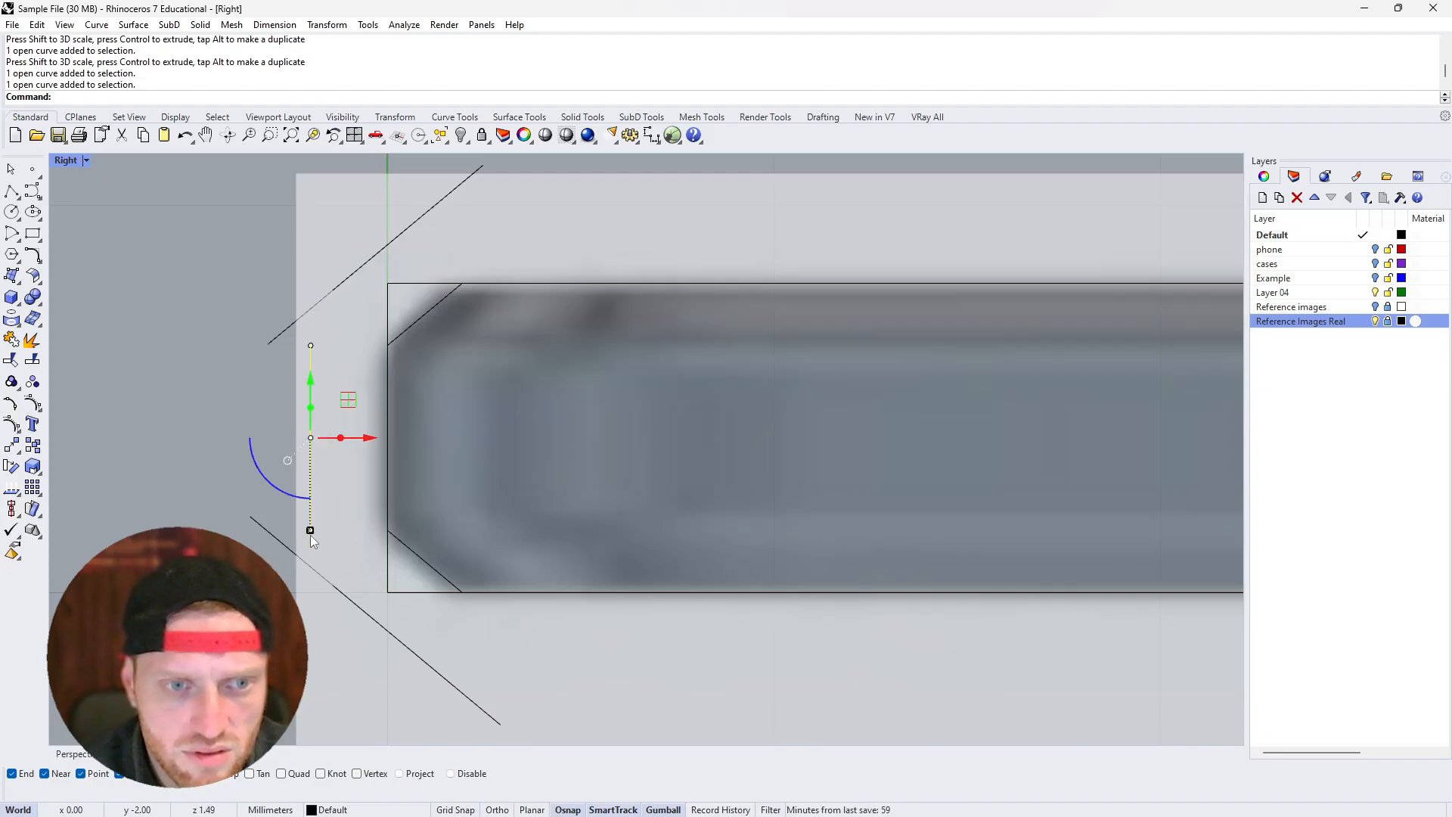
{"action": "left_click_drag", "start_coordinate": [310, 533], "coordinate": [310, 617]}
{"action": "key", "text": "Escape"}
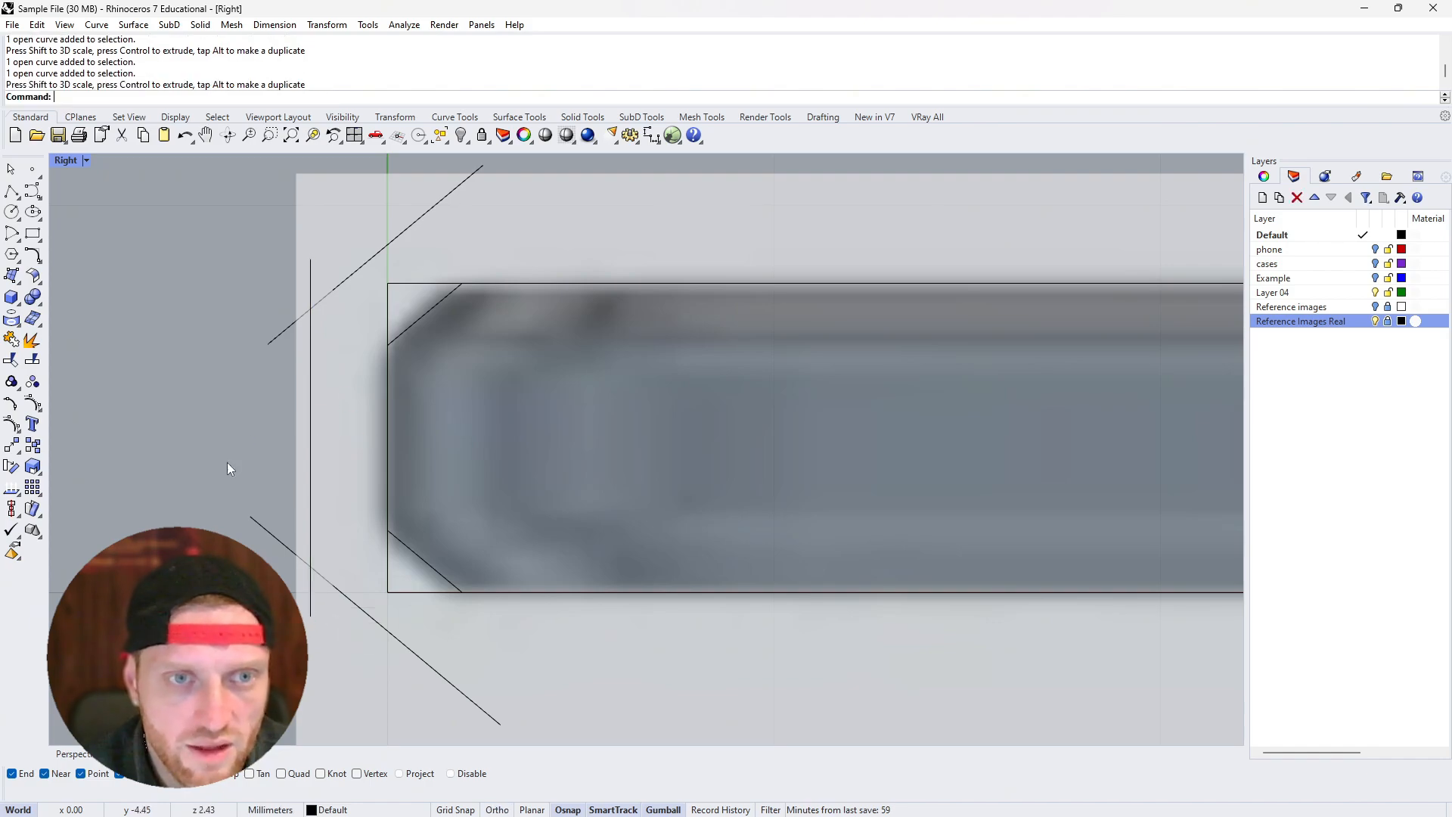
Trim the overhanging ends of the vertical line and both diagonals against each other at their two intersections
{"action": "left_click", "coordinate": [330, 291]}
{"action": "left_click", "coordinate": [303, 560], "text": "shift"}
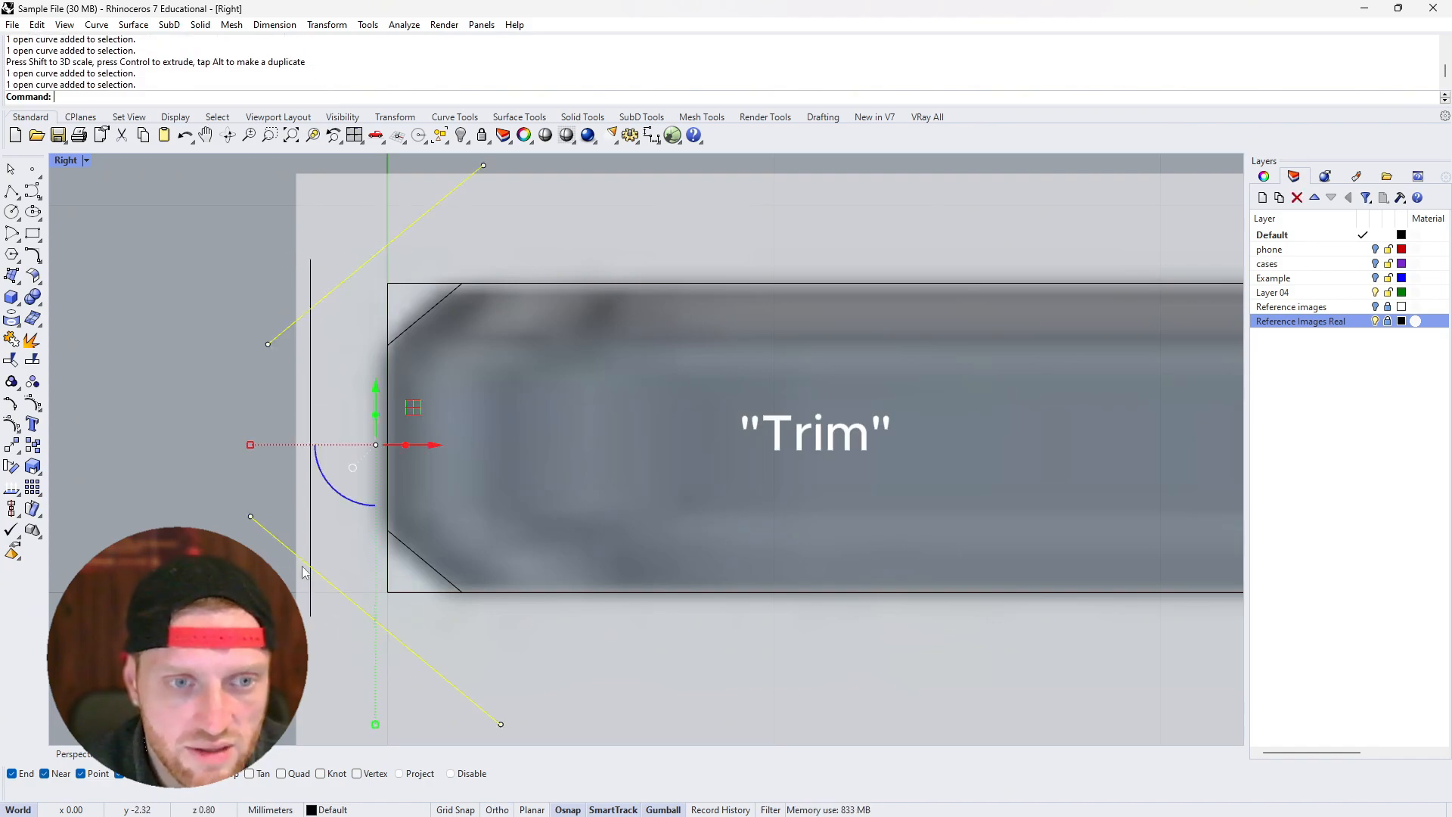
{"action": "left_click", "coordinate": [310, 583], "text": "shift"}
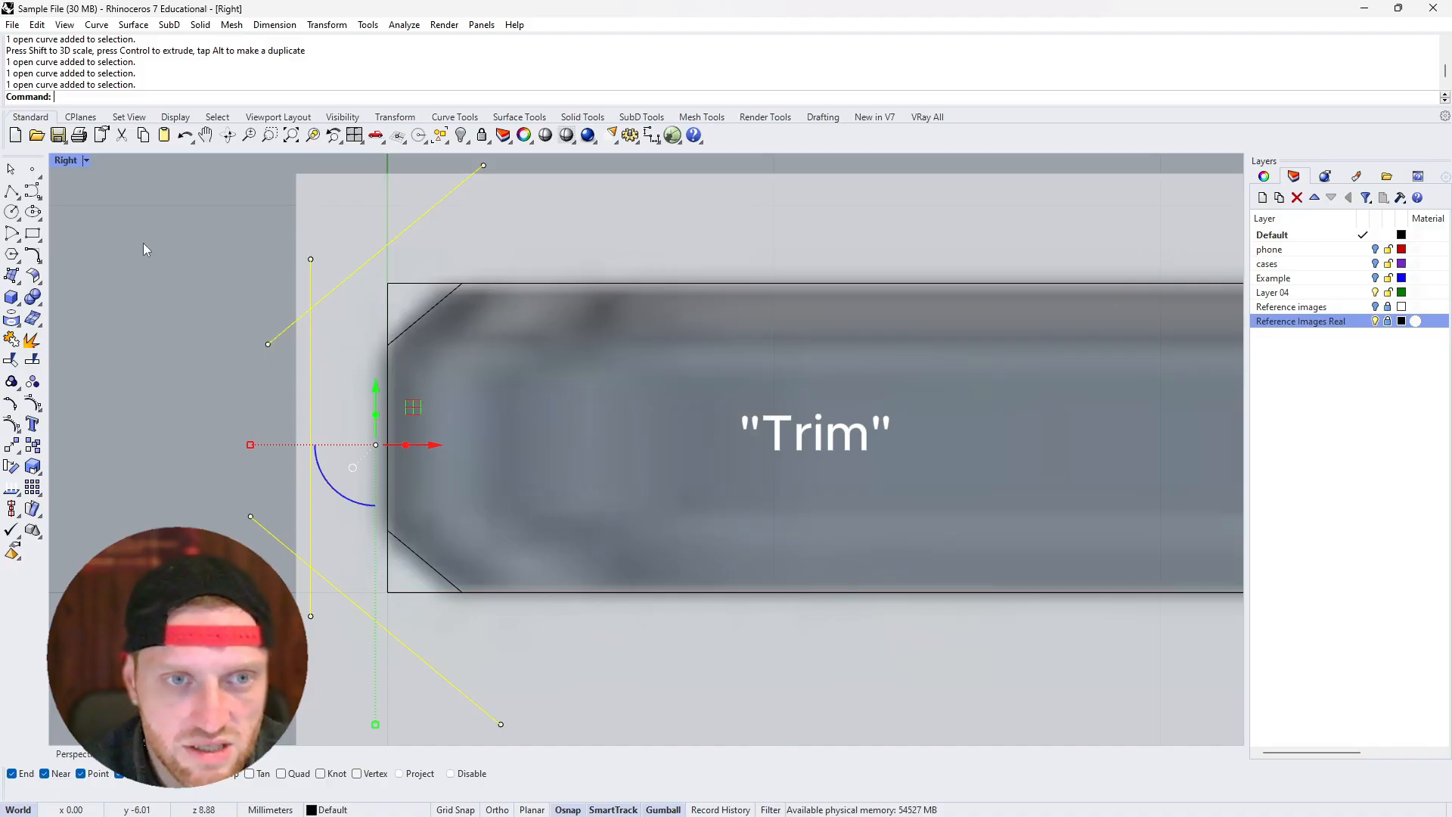
{"action": "left_click", "coordinate": [32, 340]}
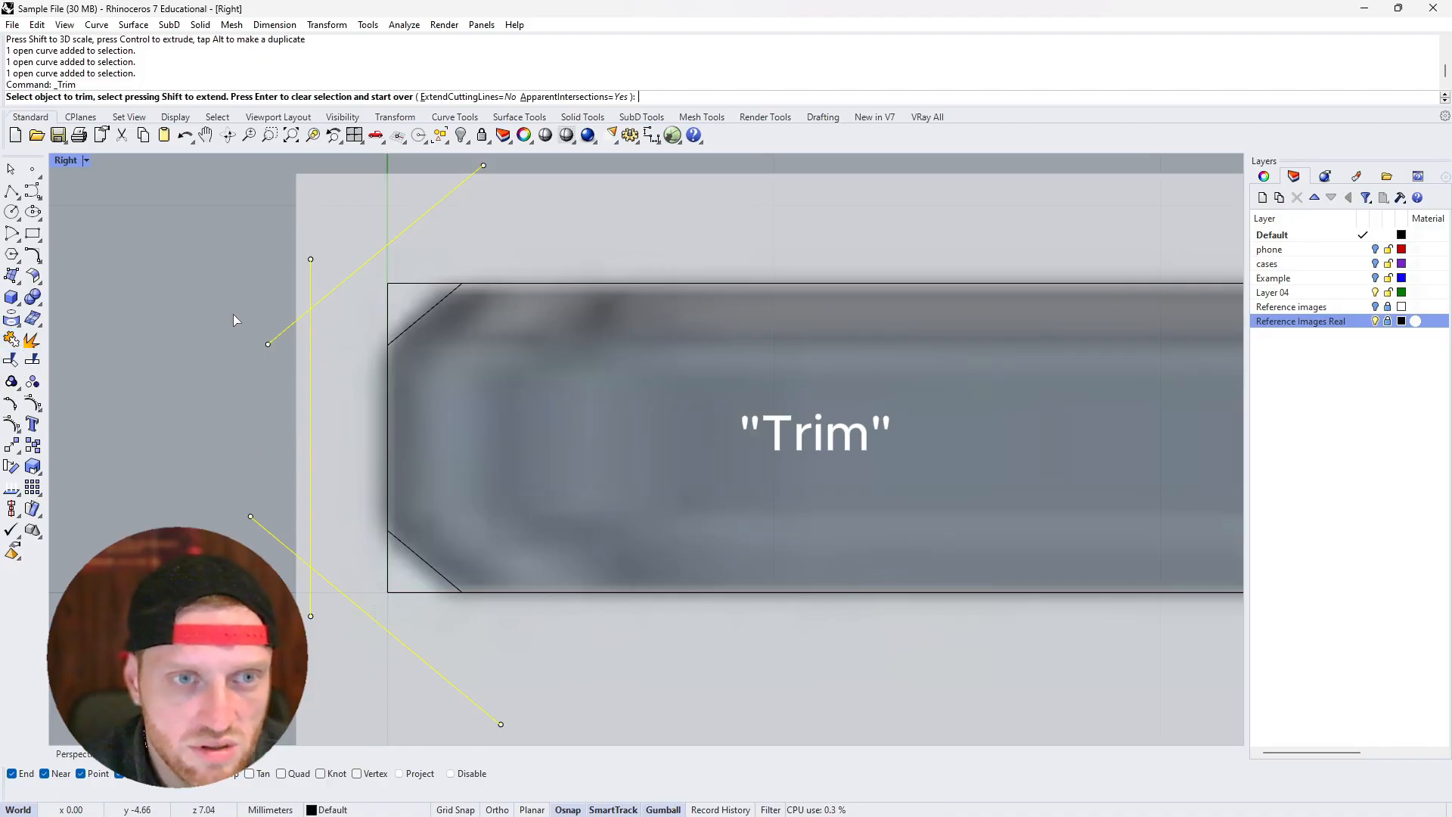
{"action": "left_click", "coordinate": [279, 337]}
{"action": "left_click", "coordinate": [311, 282]}
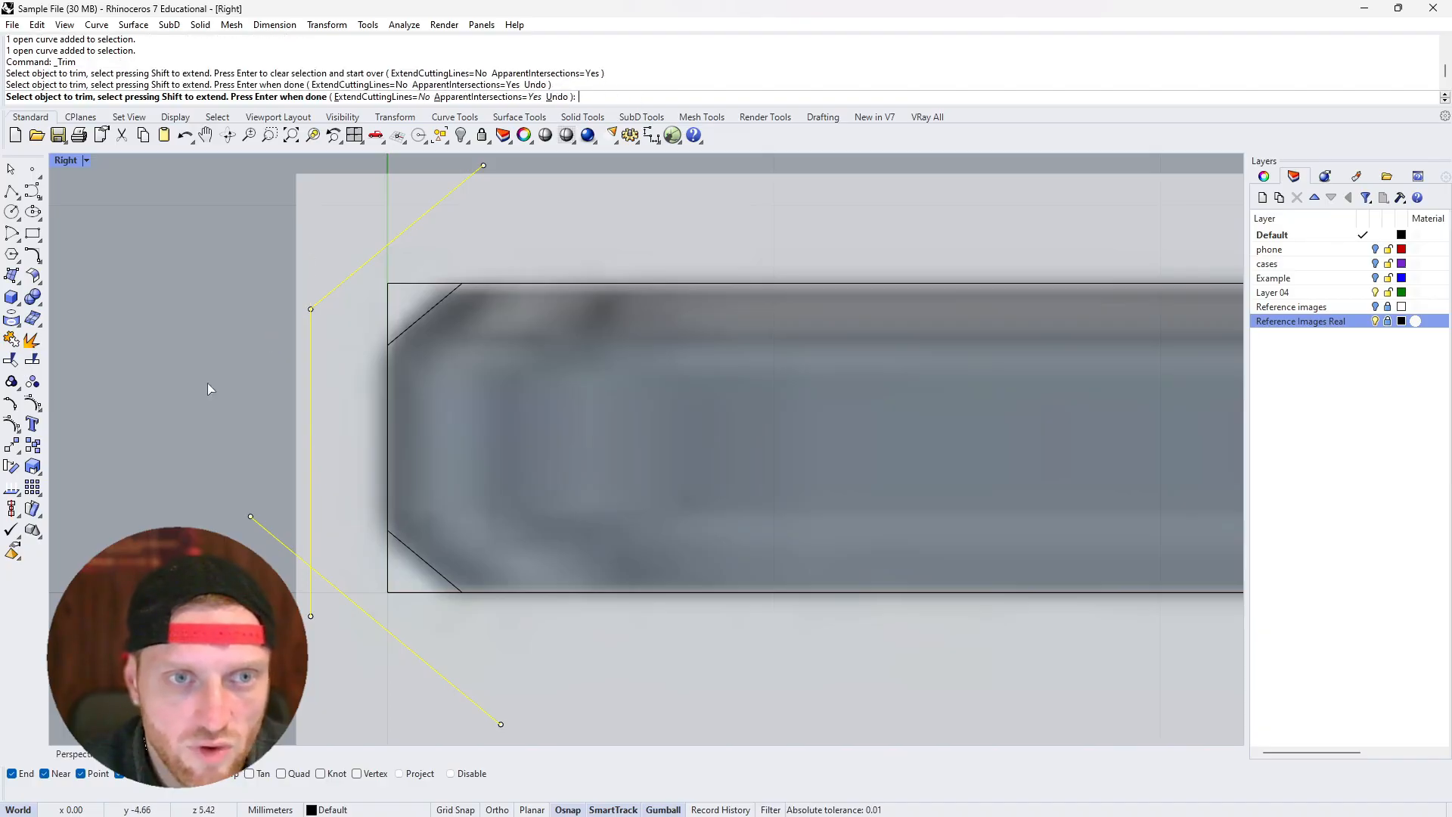
{"action": "left_click", "coordinate": [282, 541]}
{"action": "left_click", "coordinate": [315, 595]}
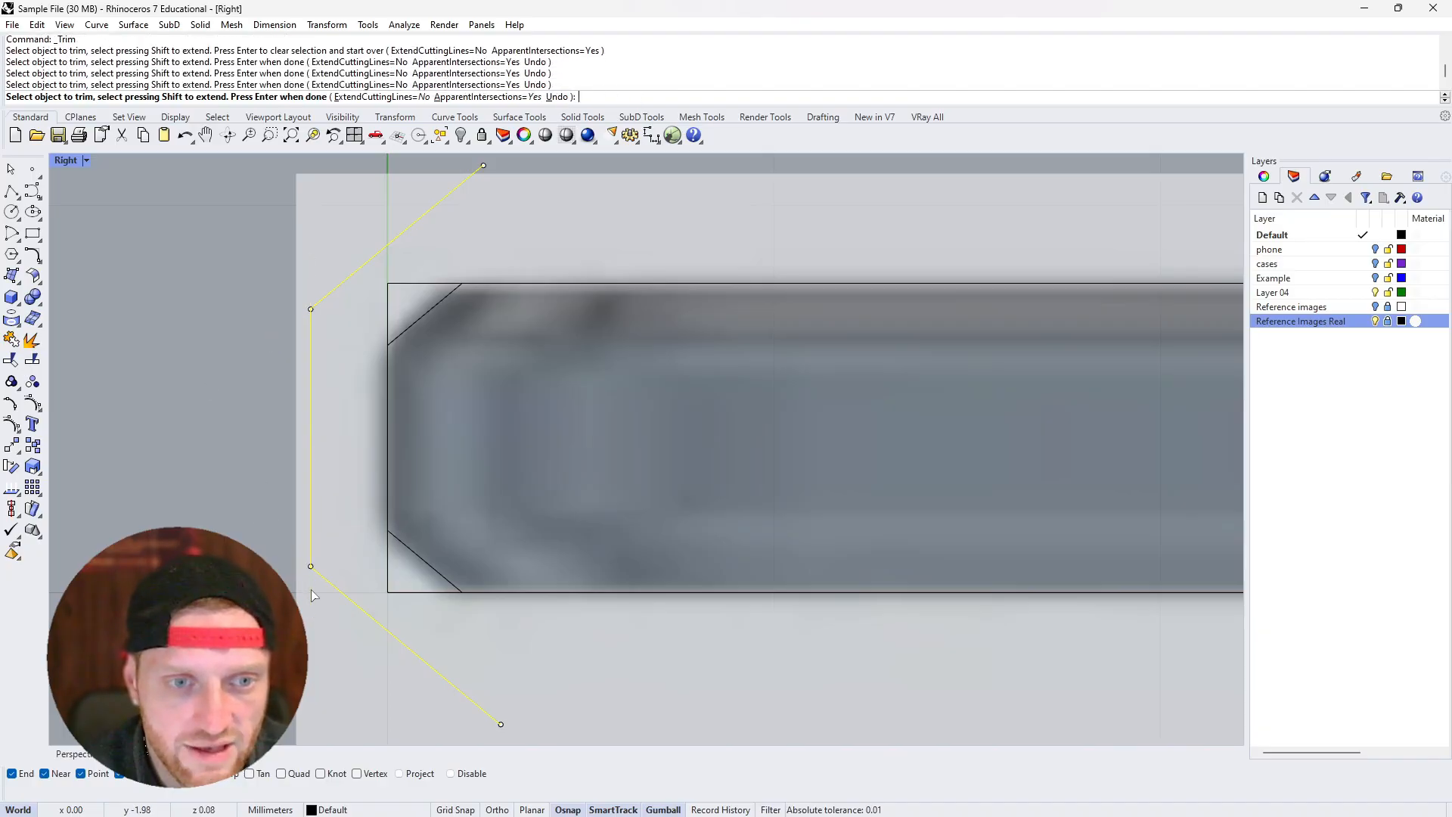
{"action": "key", "text": "Return"}
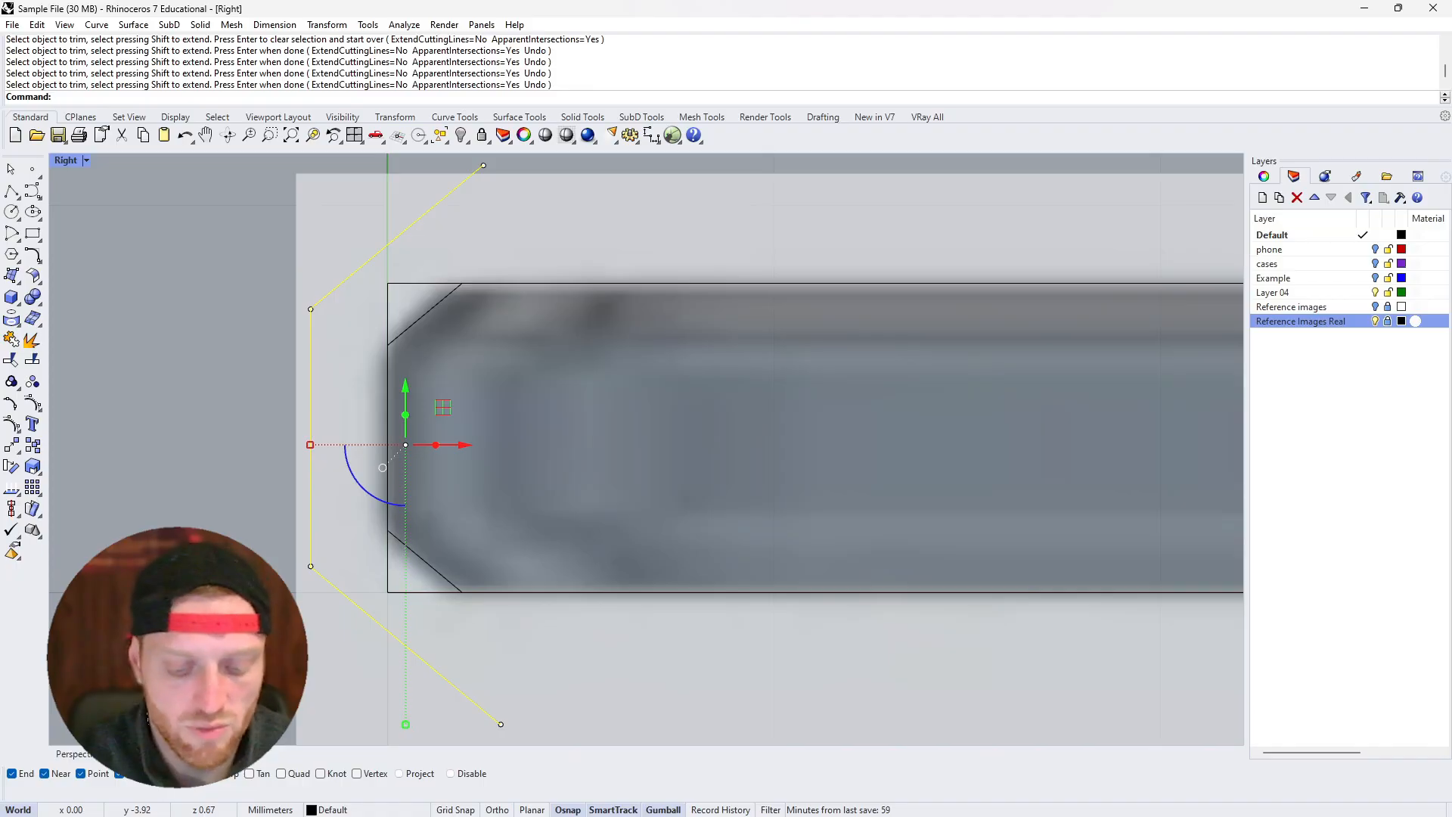
Try to join the three trimmed outer profile lines, and select each piece individually to check it
{"action": "type", "text": "join"}
{"action": "key", "text": "Return"}
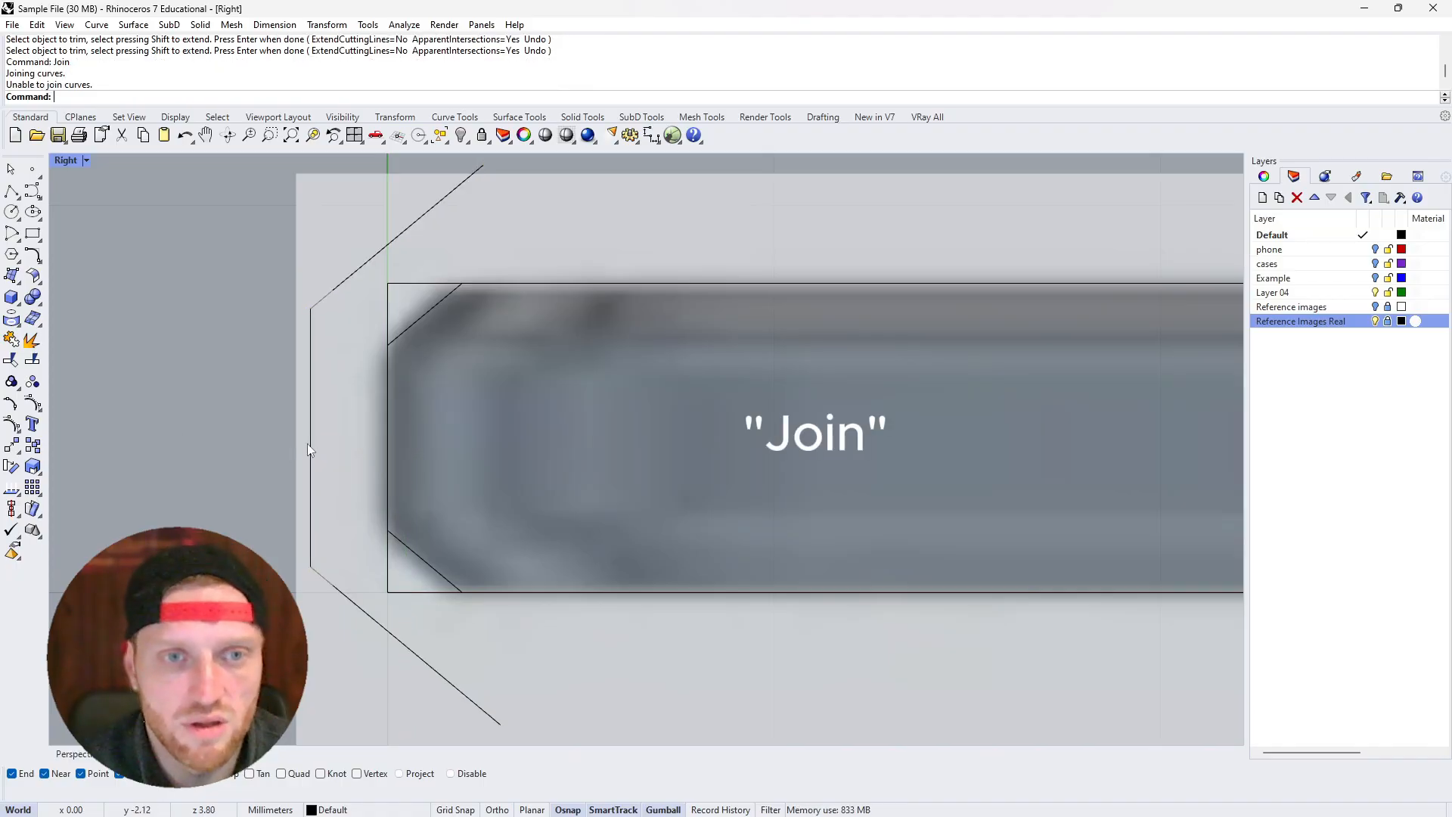
{"action": "left_click", "coordinate": [312, 454]}
{"action": "left_click", "coordinate": [325, 581]}
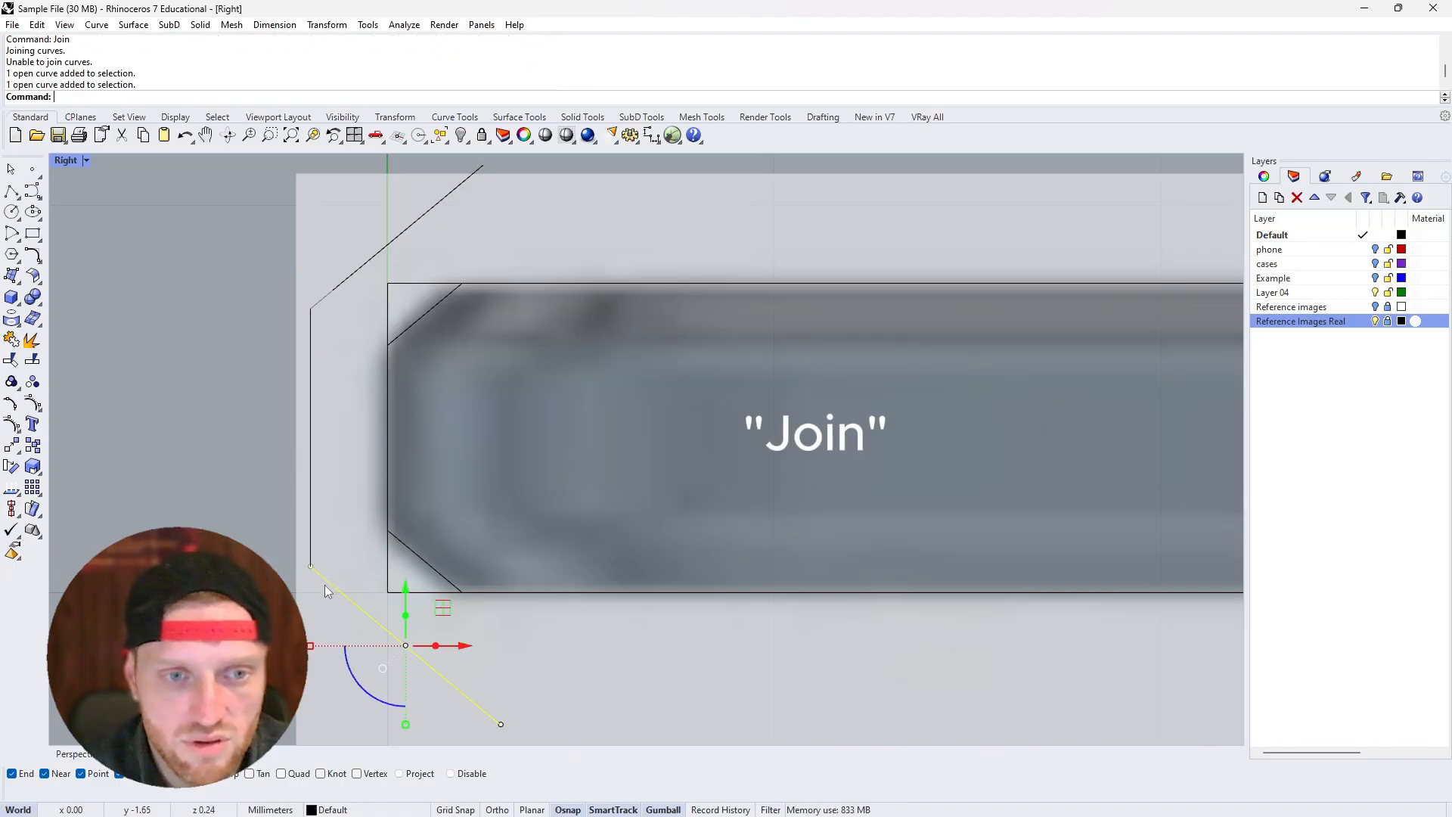
{"action": "left_click", "coordinate": [311, 527]}
{"action": "left_click", "coordinate": [340, 283]}
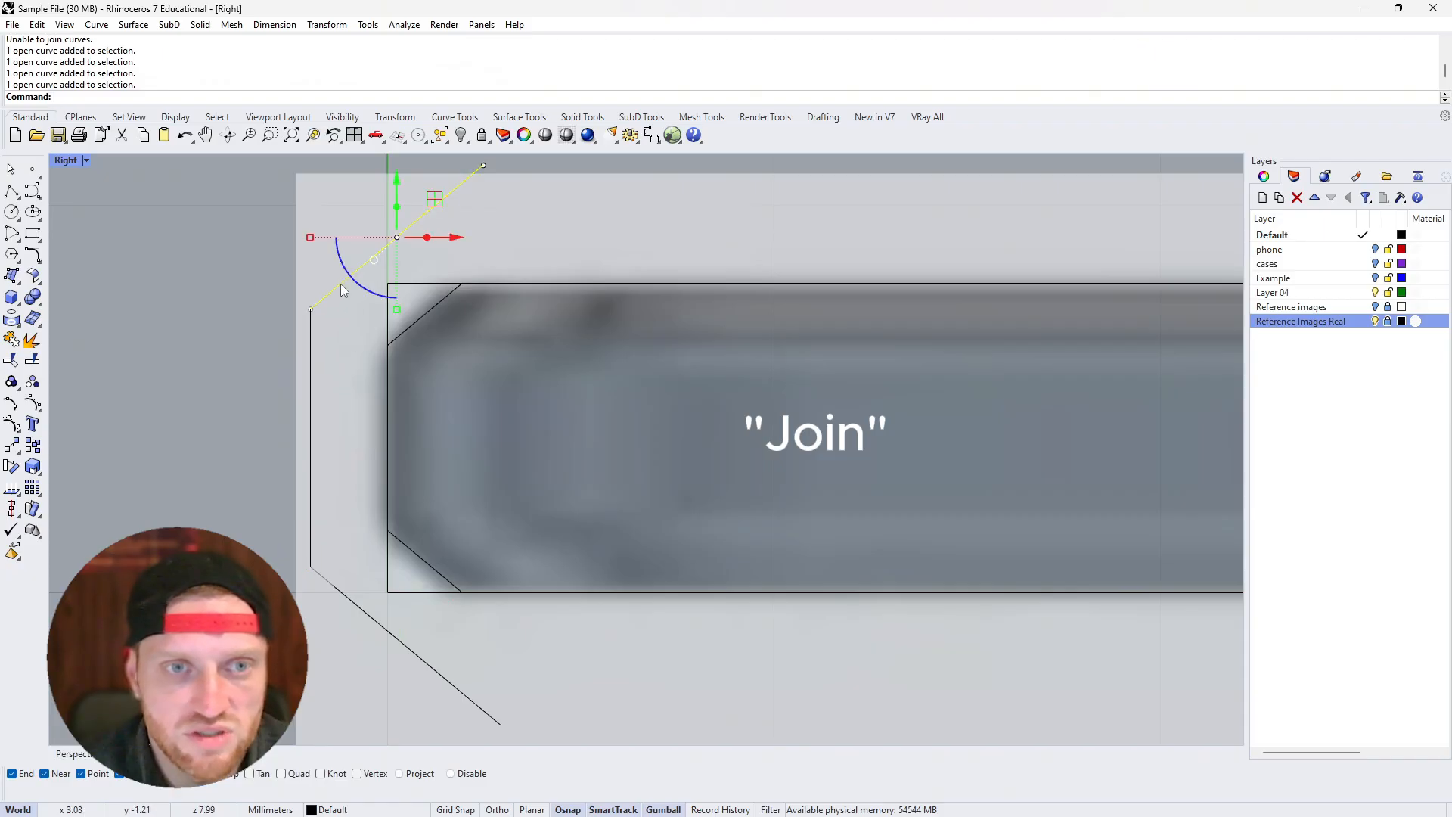
Select all three outer profile lines and examine their alignment across the phone's width in the Perspective view
{"action": "left_click", "coordinate": [316, 528]}
{"action": "left_click", "coordinate": [346, 595], "text": "shift"}
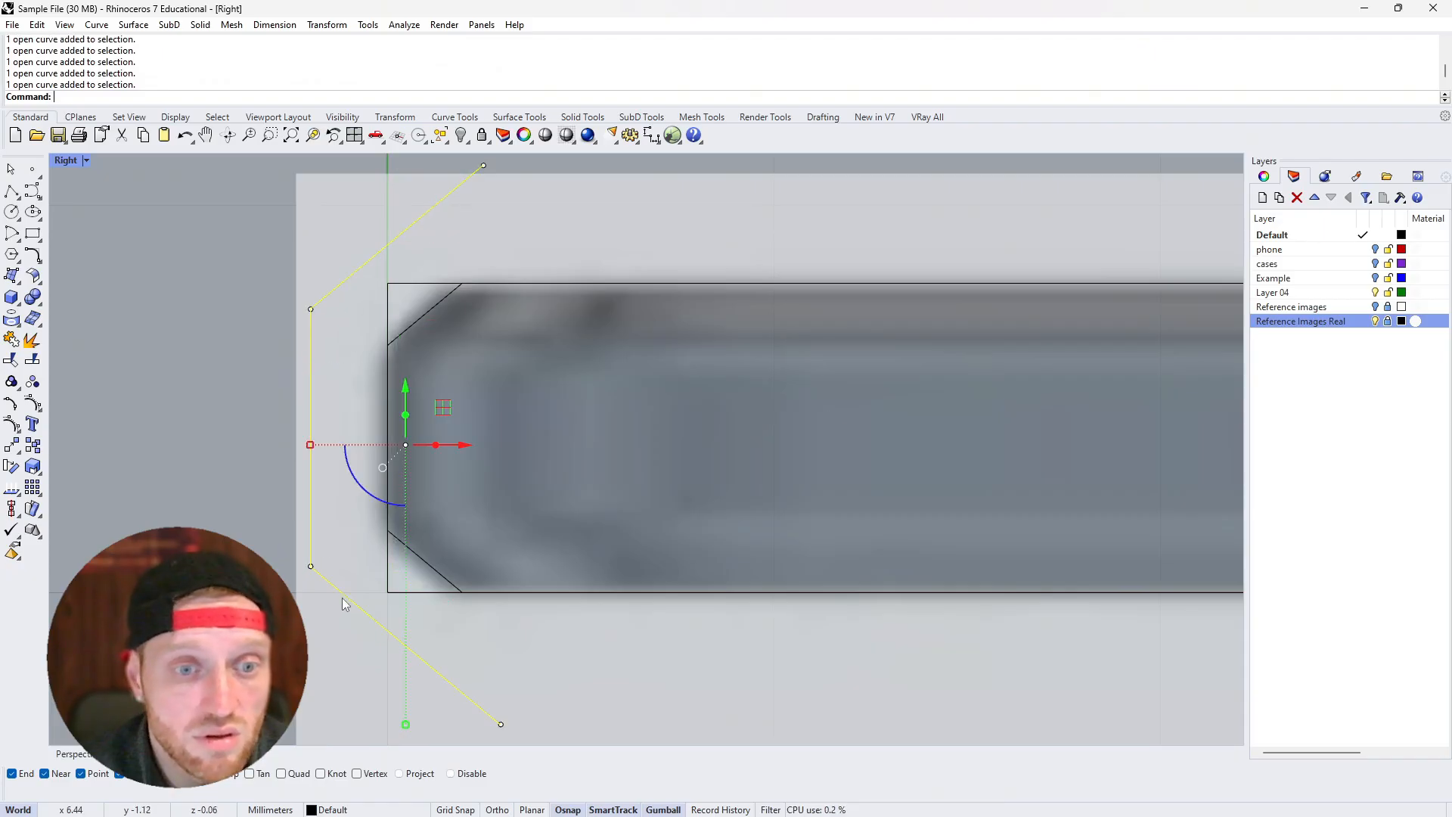
{"action": "scroll", "coordinate": [428, 623], "scroll_direction": "down", "scroll_amount": 10}
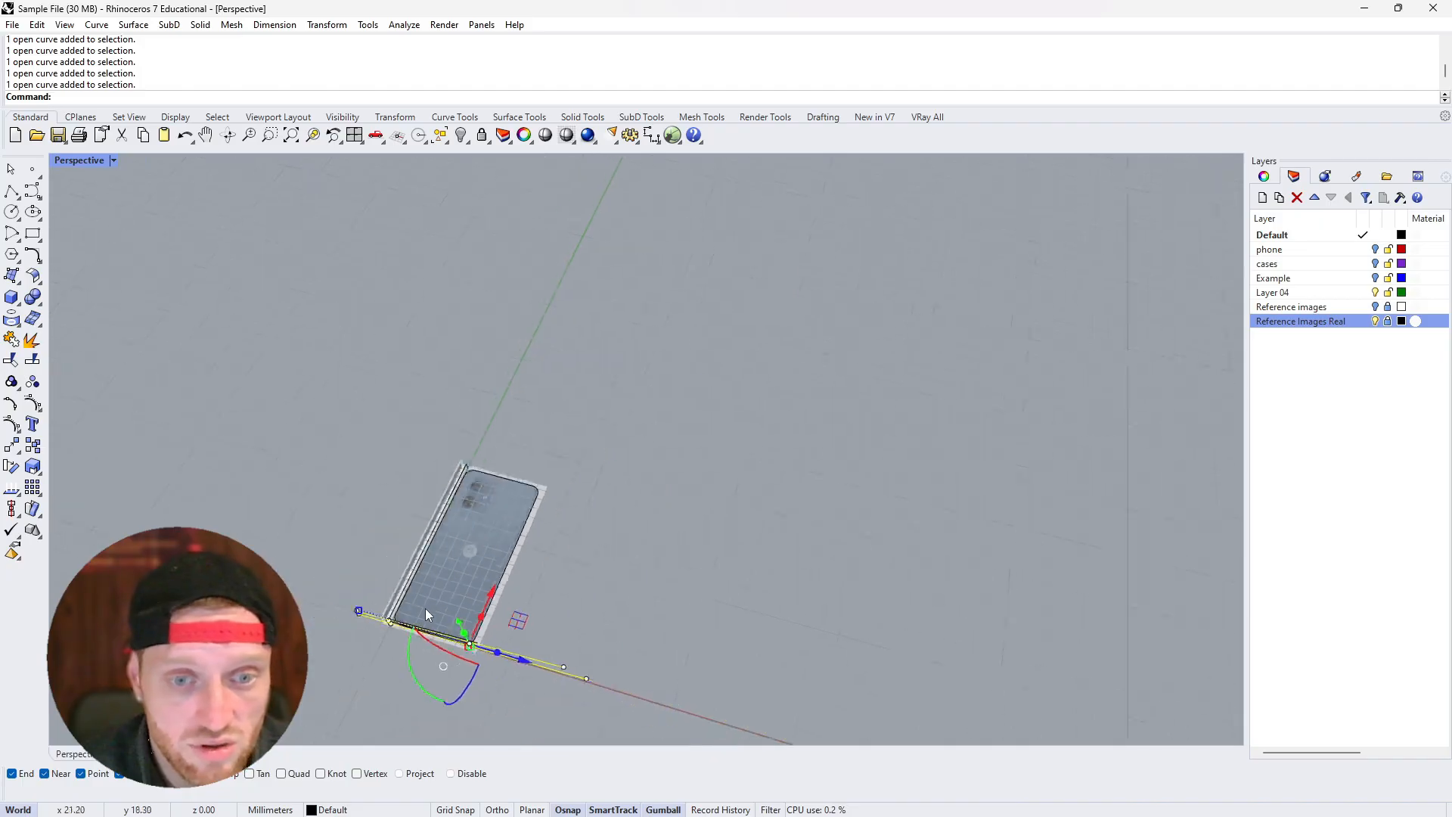
{"action": "scroll", "coordinate": [410, 642], "scroll_direction": "up", "scroll_amount": 10}
{"action": "scroll", "coordinate": [398, 583], "scroll_direction": "down", "scroll_amount": 4}
{"action": "right_click_drag", "start_coordinate": [398, 583], "coordinate": [420, 531]}
{"action": "scroll", "coordinate": [469, 431], "scroll_direction": "up", "scroll_amount": 3}
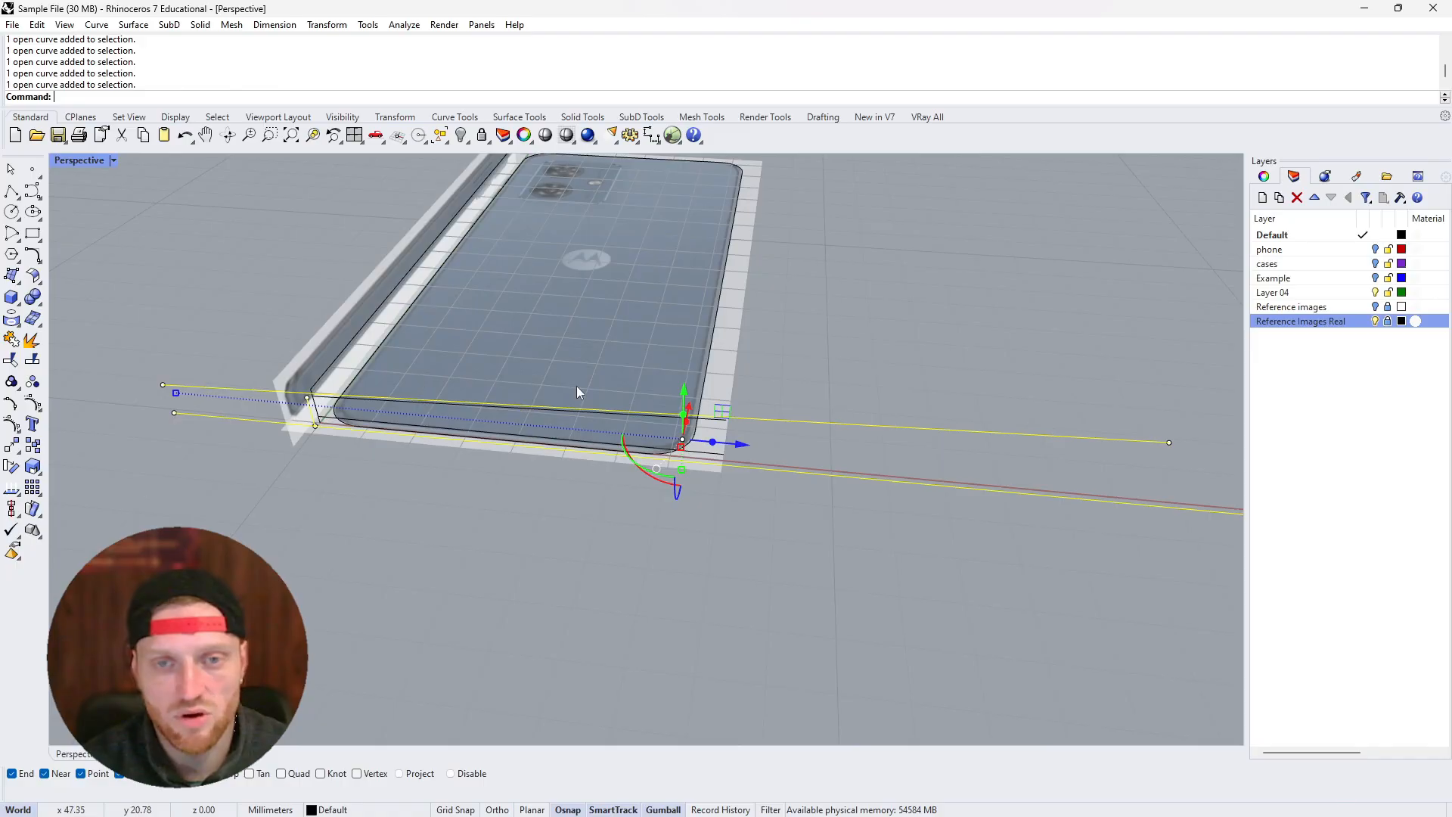
{"action": "scroll", "coordinate": [631, 442], "scroll_direction": "up", "scroll_amount": 2}
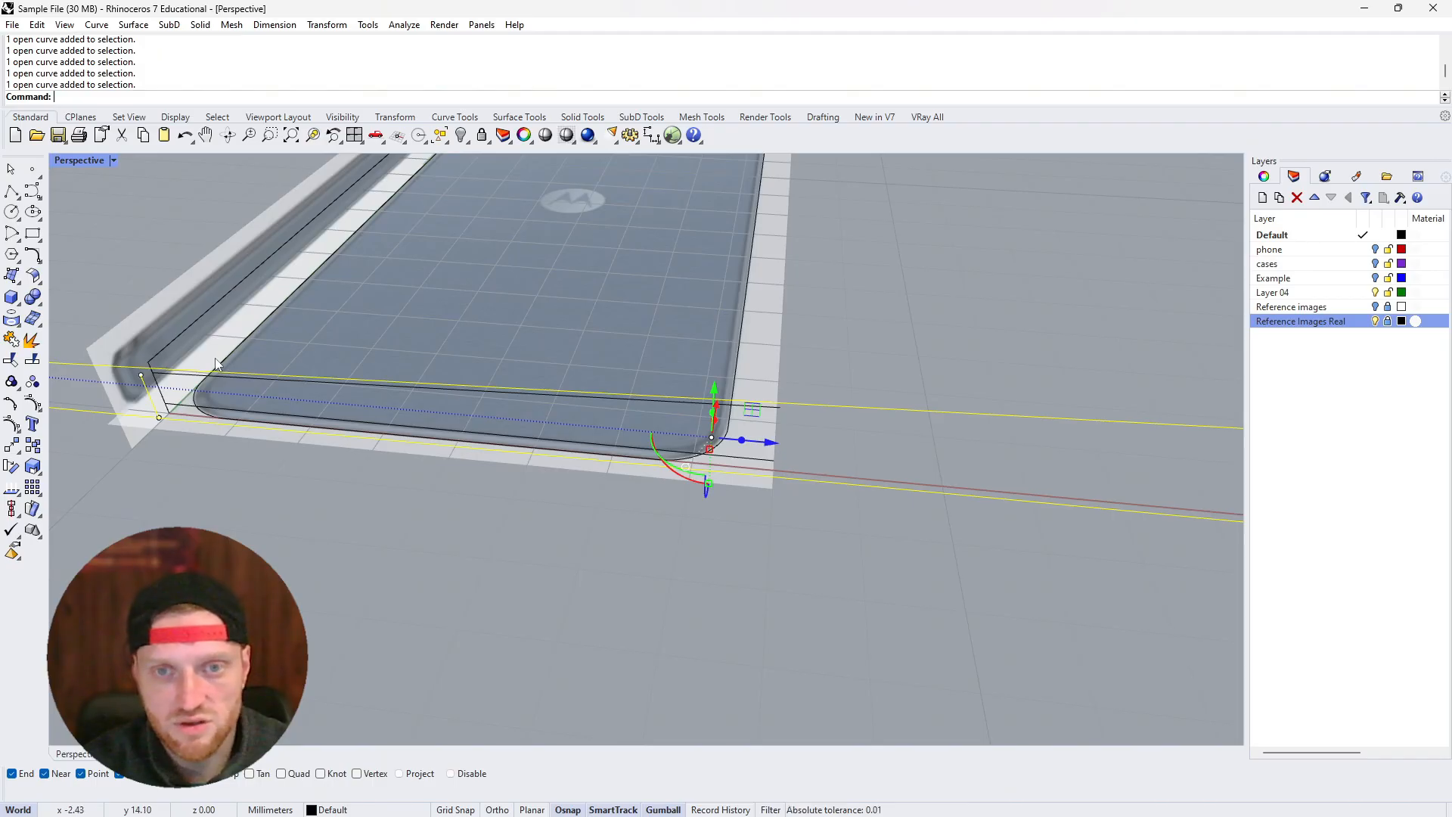
{"action": "scroll", "coordinate": [218, 358], "scroll_direction": "down", "scroll_amount": 6}
{"action": "scroll", "coordinate": [216, 355], "scroll_direction": "up", "scroll_amount": 3}
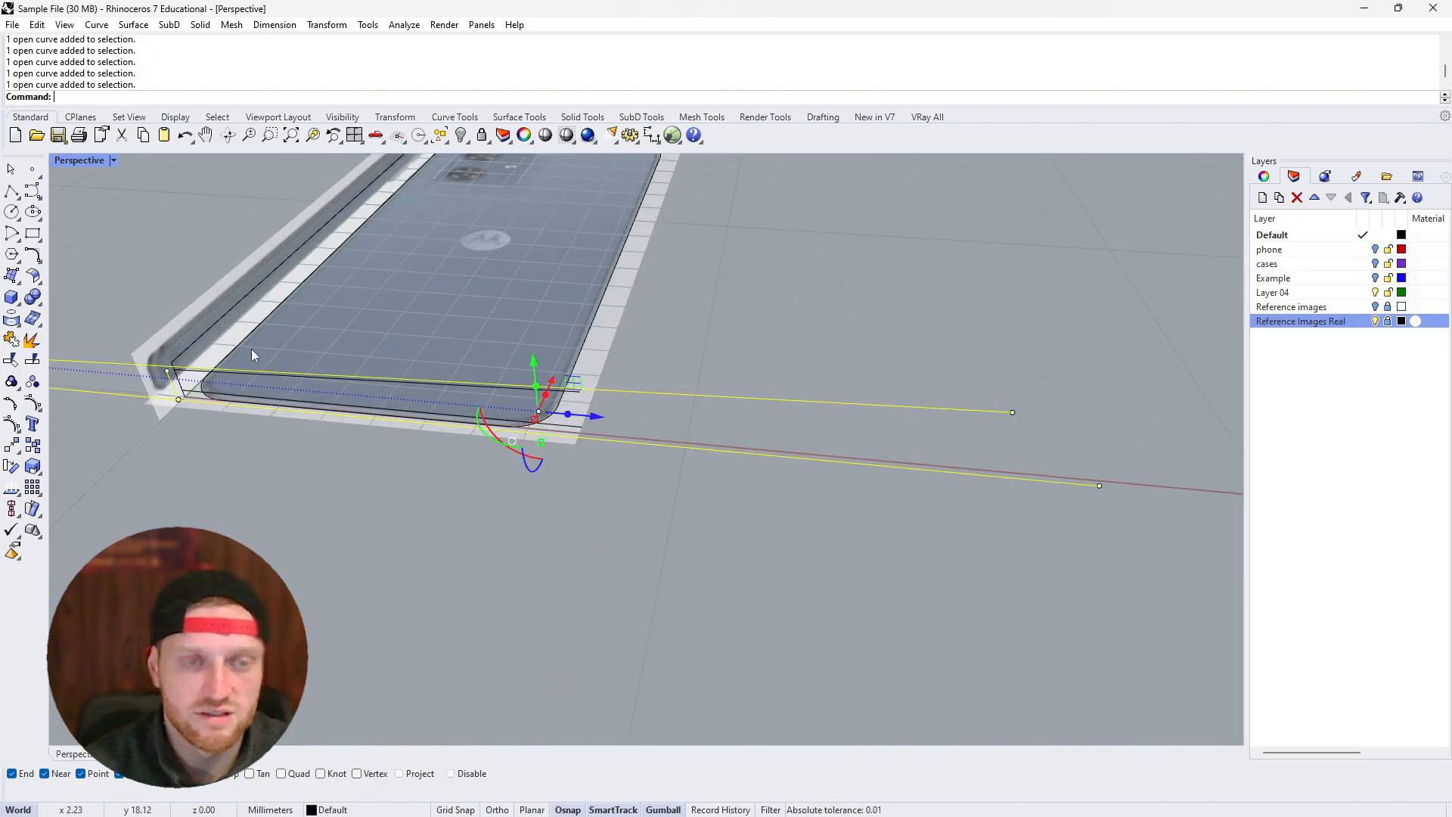
{"action": "scroll", "coordinate": [251, 348], "scroll_direction": "down", "scroll_amount": 3}
{"action": "scroll", "coordinate": [183, 352], "scroll_direction": "up", "scroll_amount": 3}
{"action": "scroll", "coordinate": [276, 361], "scroll_direction": "down", "scroll_amount": 2}
{"action": "scroll", "coordinate": [213, 337], "scroll_direction": "up", "scroll_amount": 2}
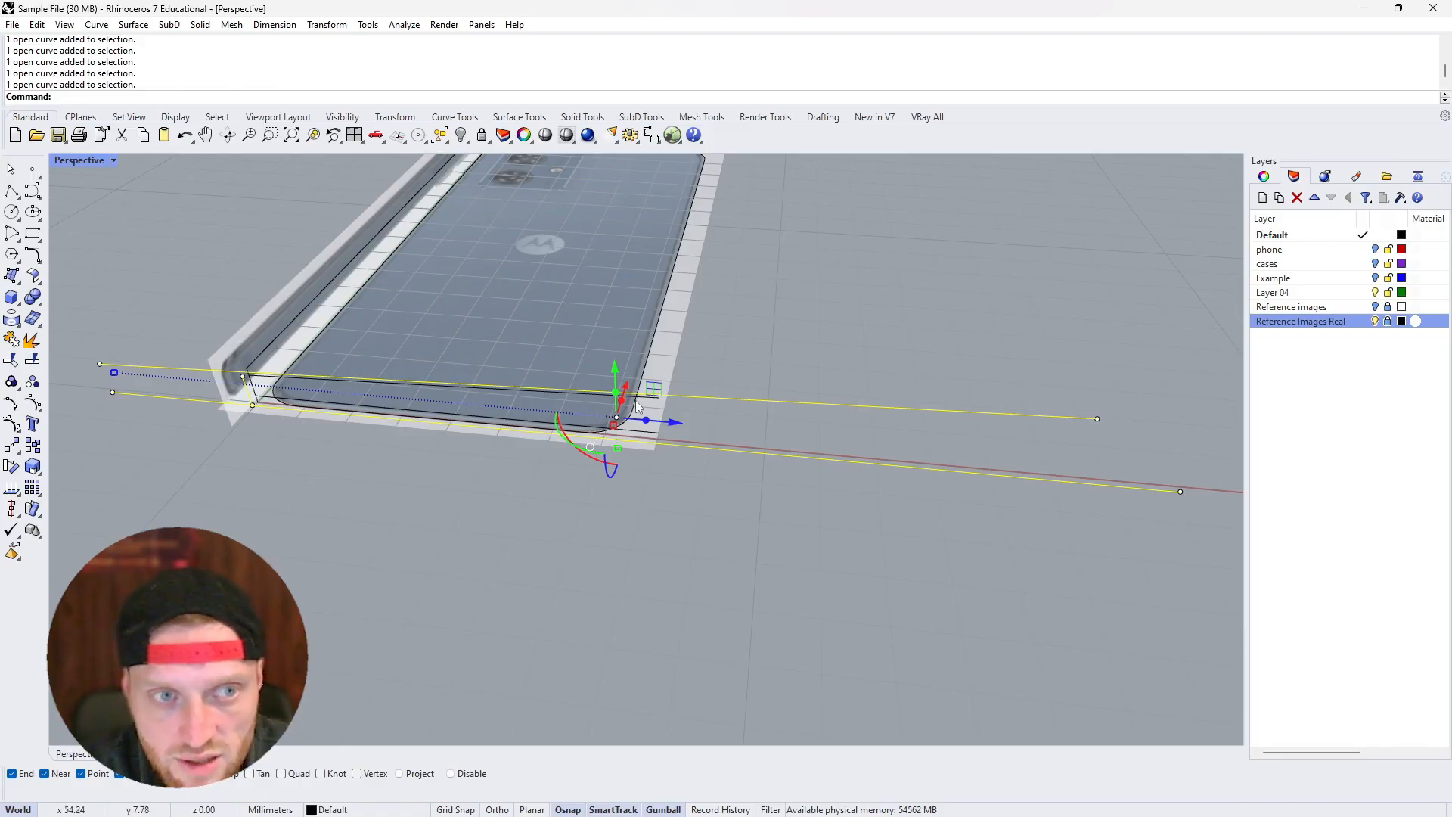
Try to flatten the three lines by scaling them to 0 along the phone's width, and undo it
{"action": "left_click", "coordinate": [115, 374]}
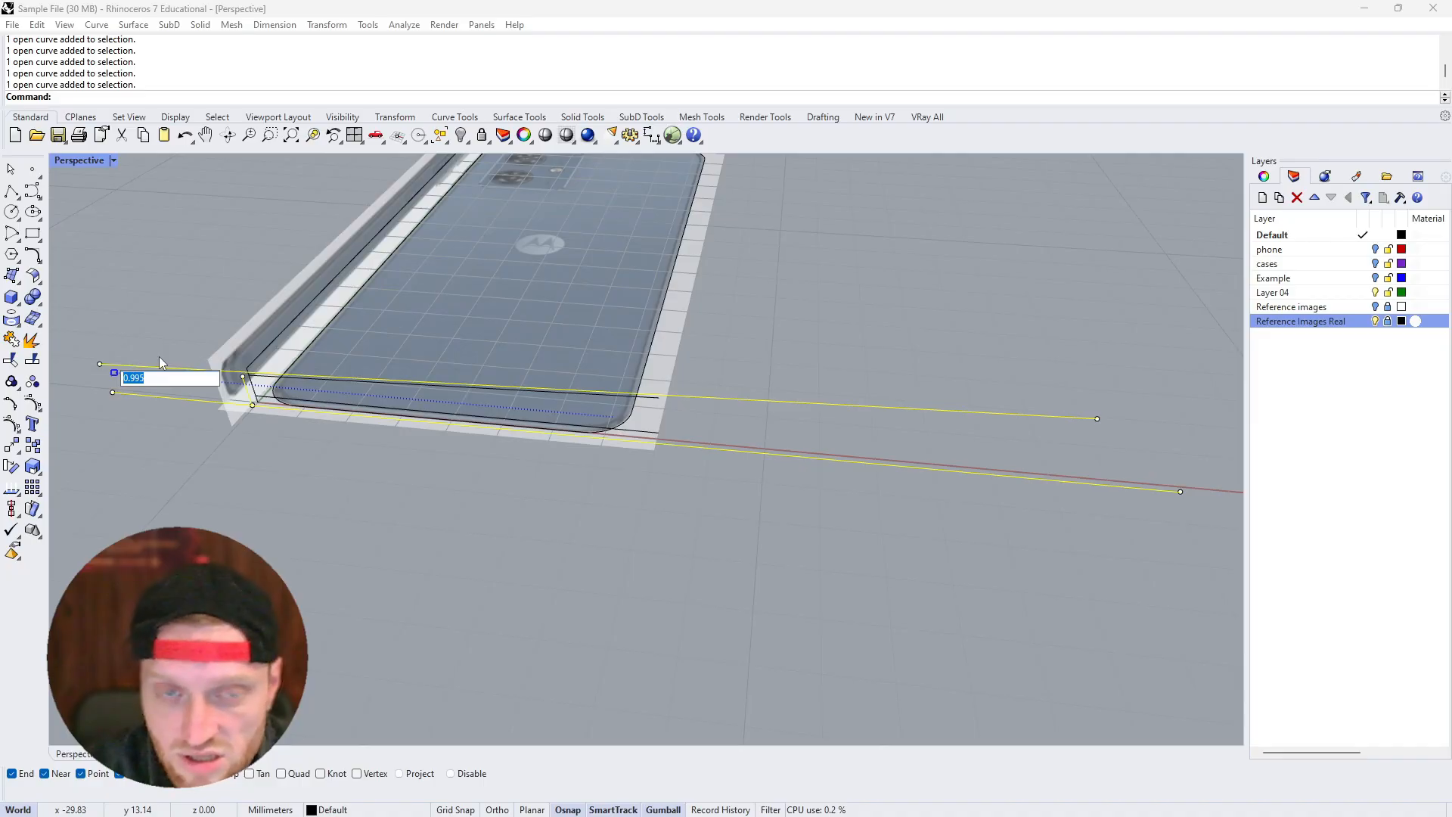
{"action": "type", "text": "0"}
{"action": "key", "text": "Return"}
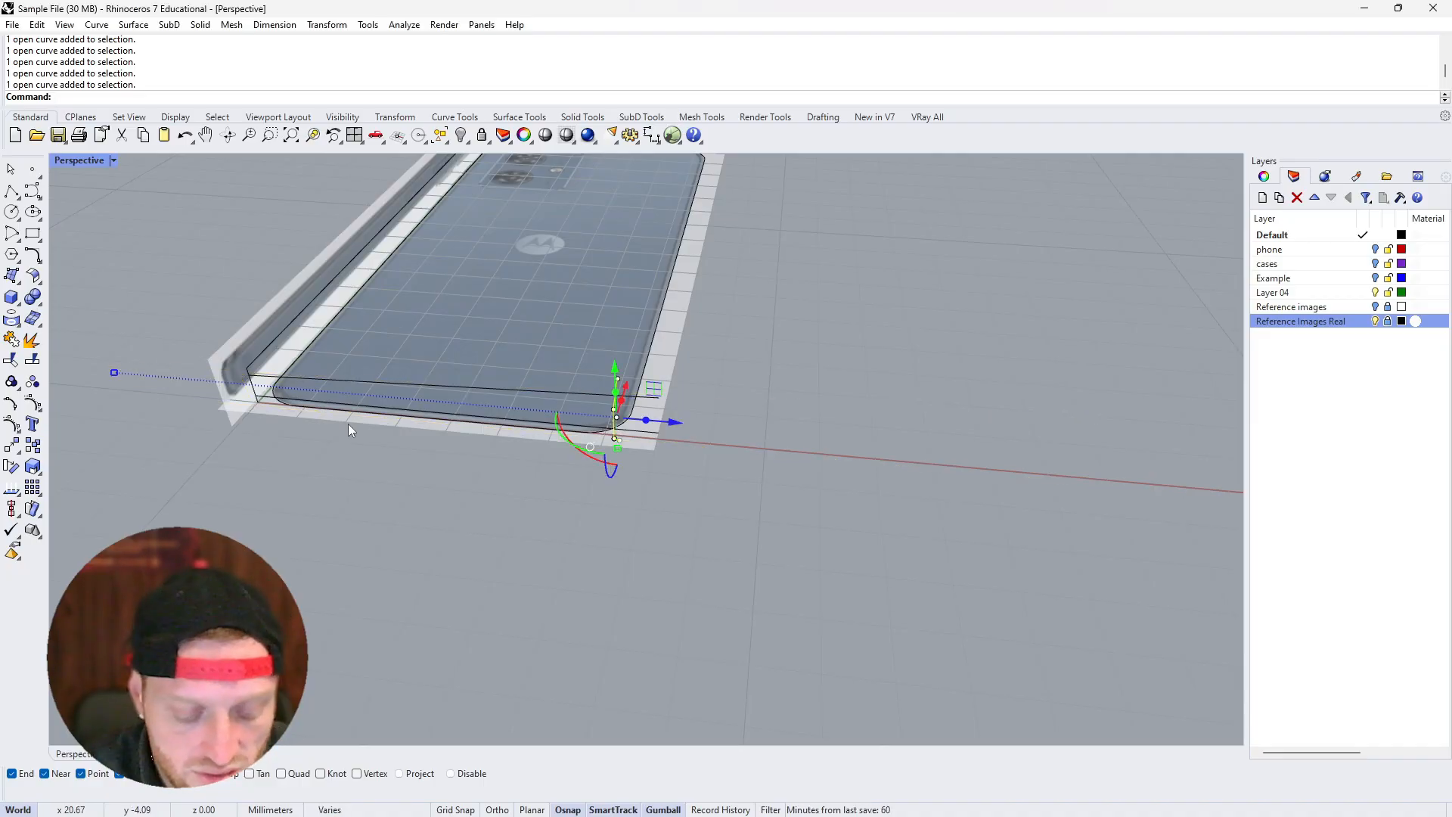
{"action": "key", "text": "ctrl+z"}
Use SetPt to align the three outer profile lines at one picked location along the phone's bottom edge
{"action": "type", "text": "S"}
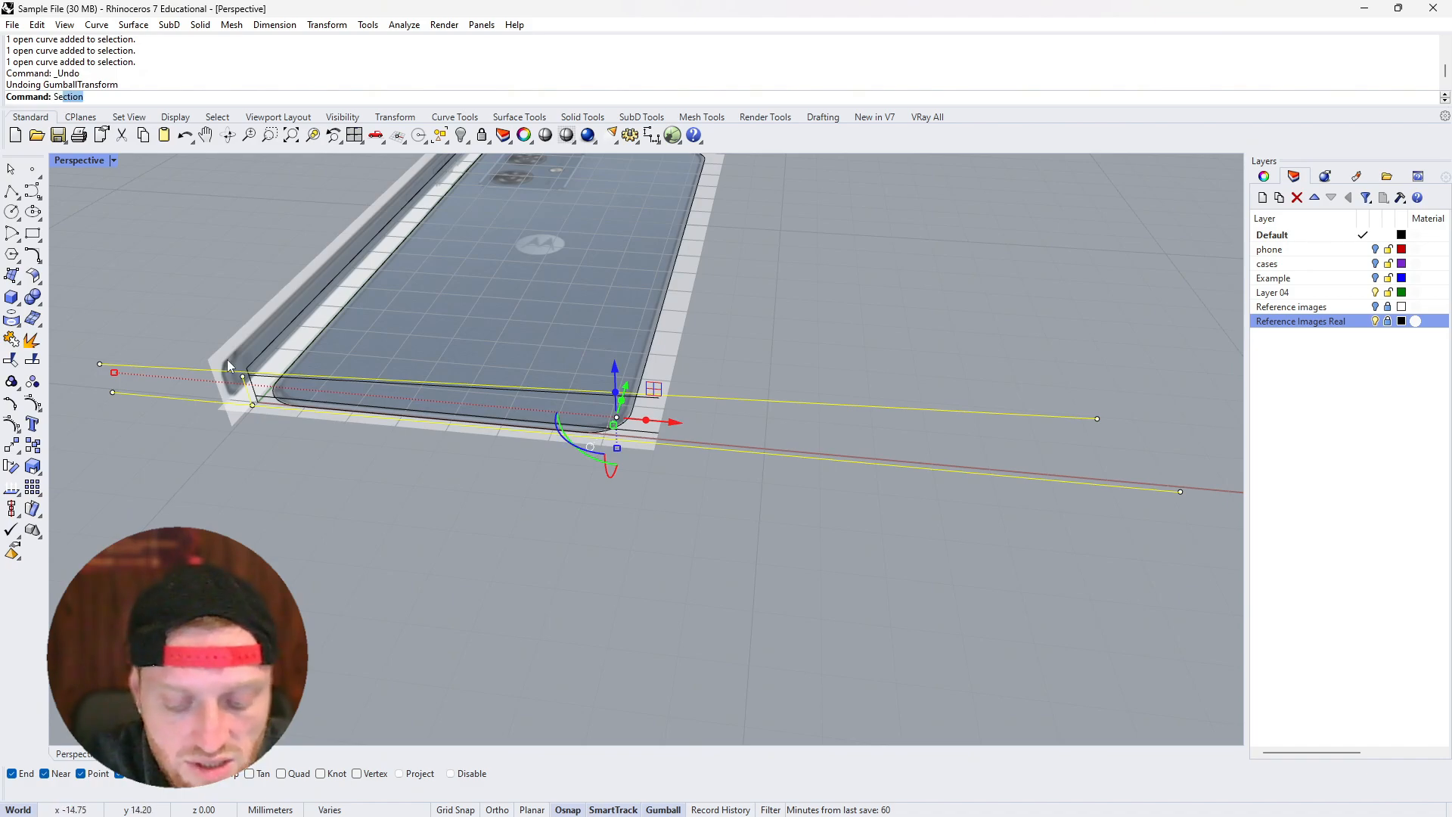
{"action": "type", "text": "etPt"}
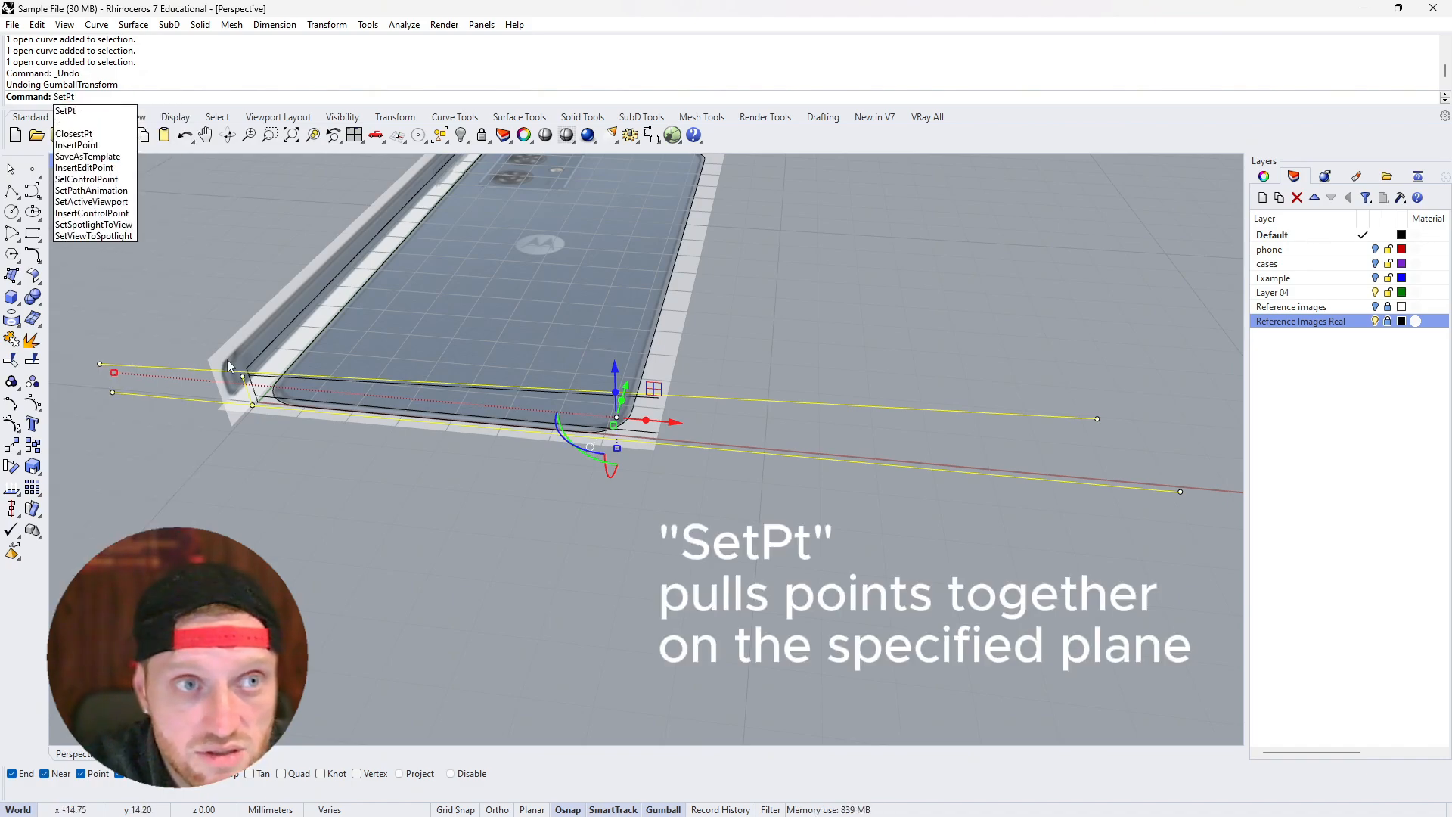
{"action": "key", "text": "Return"}
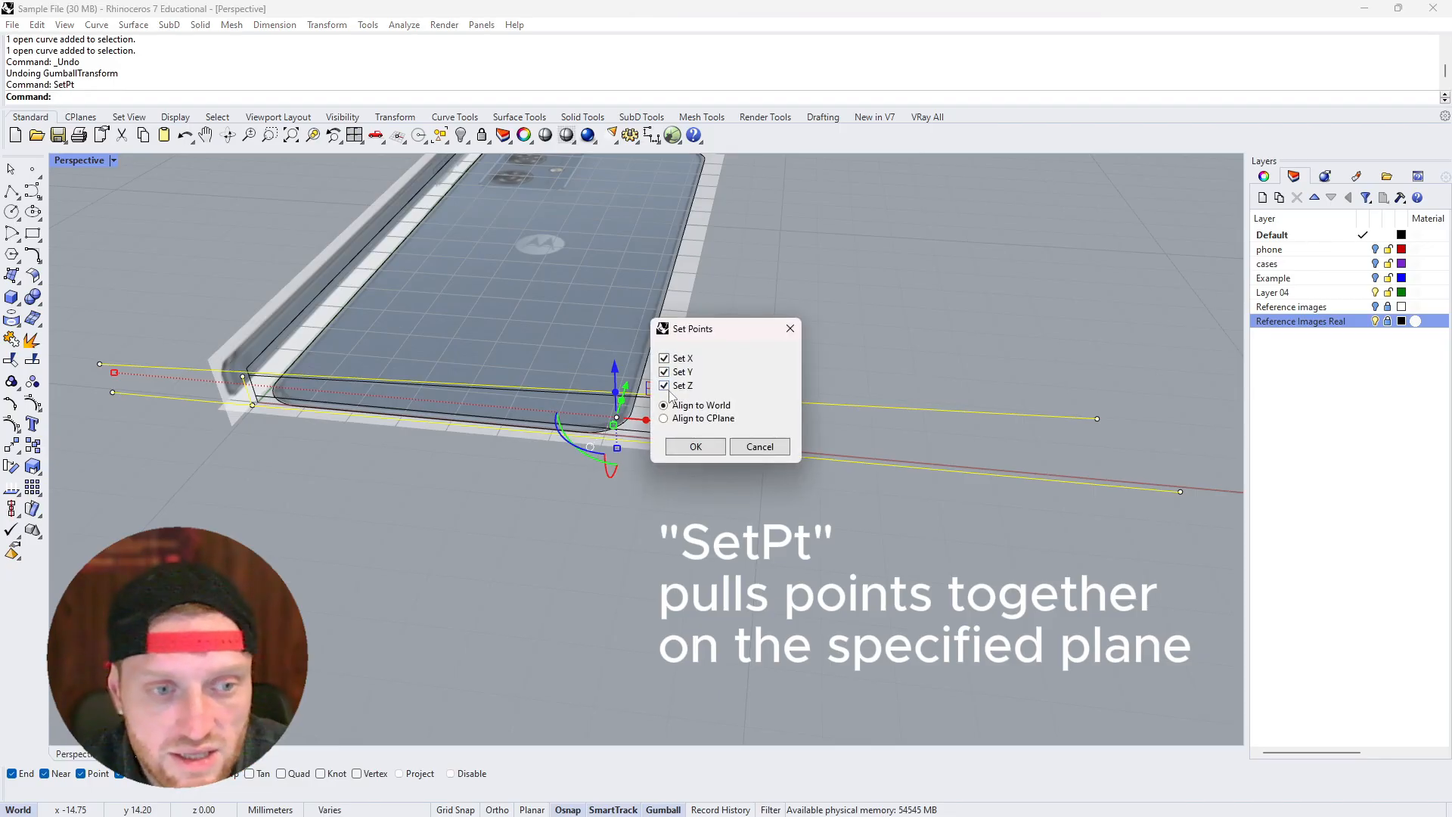
{"action": "left_click", "coordinate": [694, 447]}
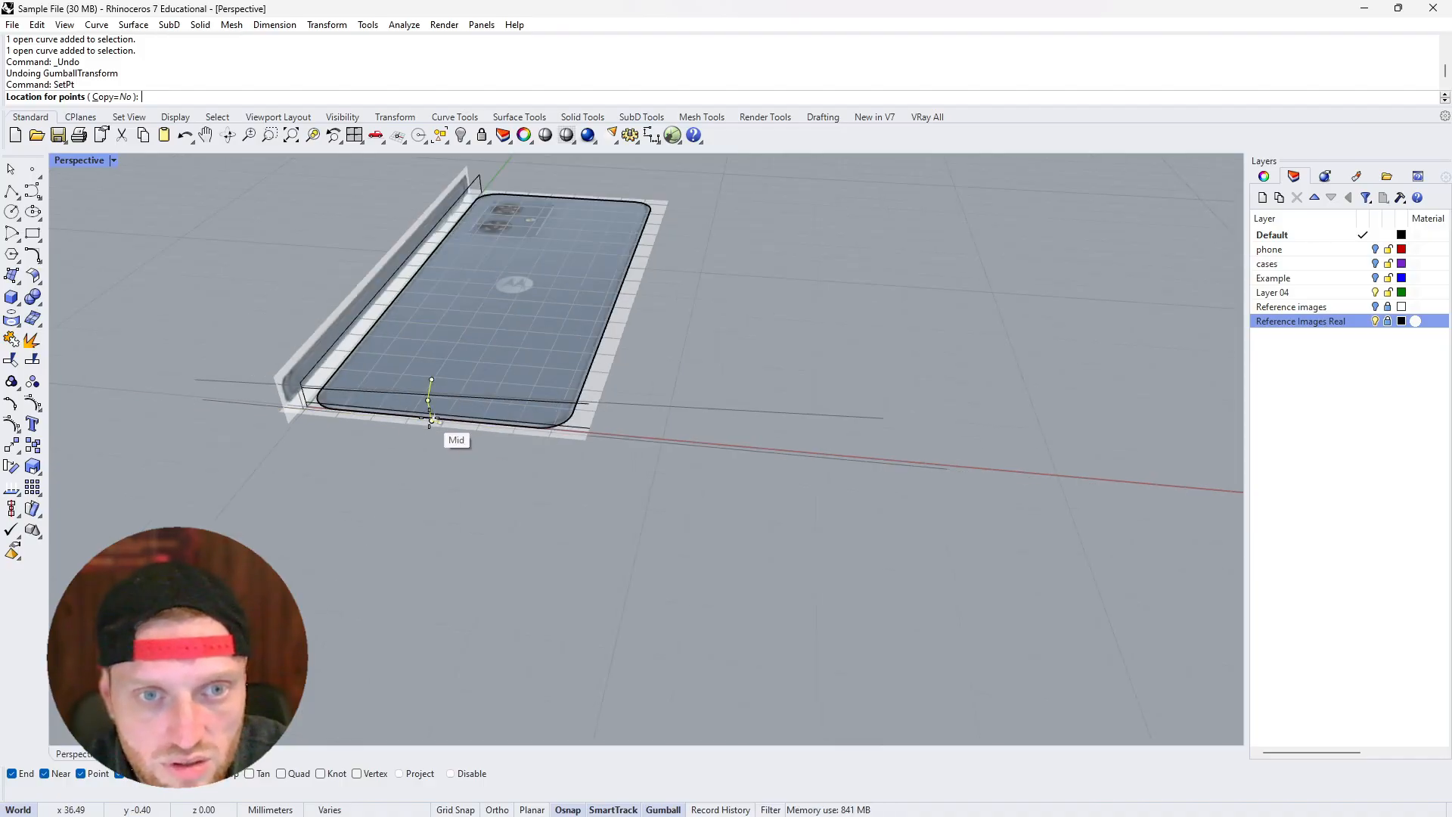
{"action": "scroll", "coordinate": [431, 414], "scroll_direction": "up", "scroll_amount": 5}
{"action": "scroll", "coordinate": [405, 416], "scroll_direction": "down", "scroll_amount": 6}
{"action": "scroll", "coordinate": [397, 429], "scroll_direction": "up", "scroll_amount": 5}
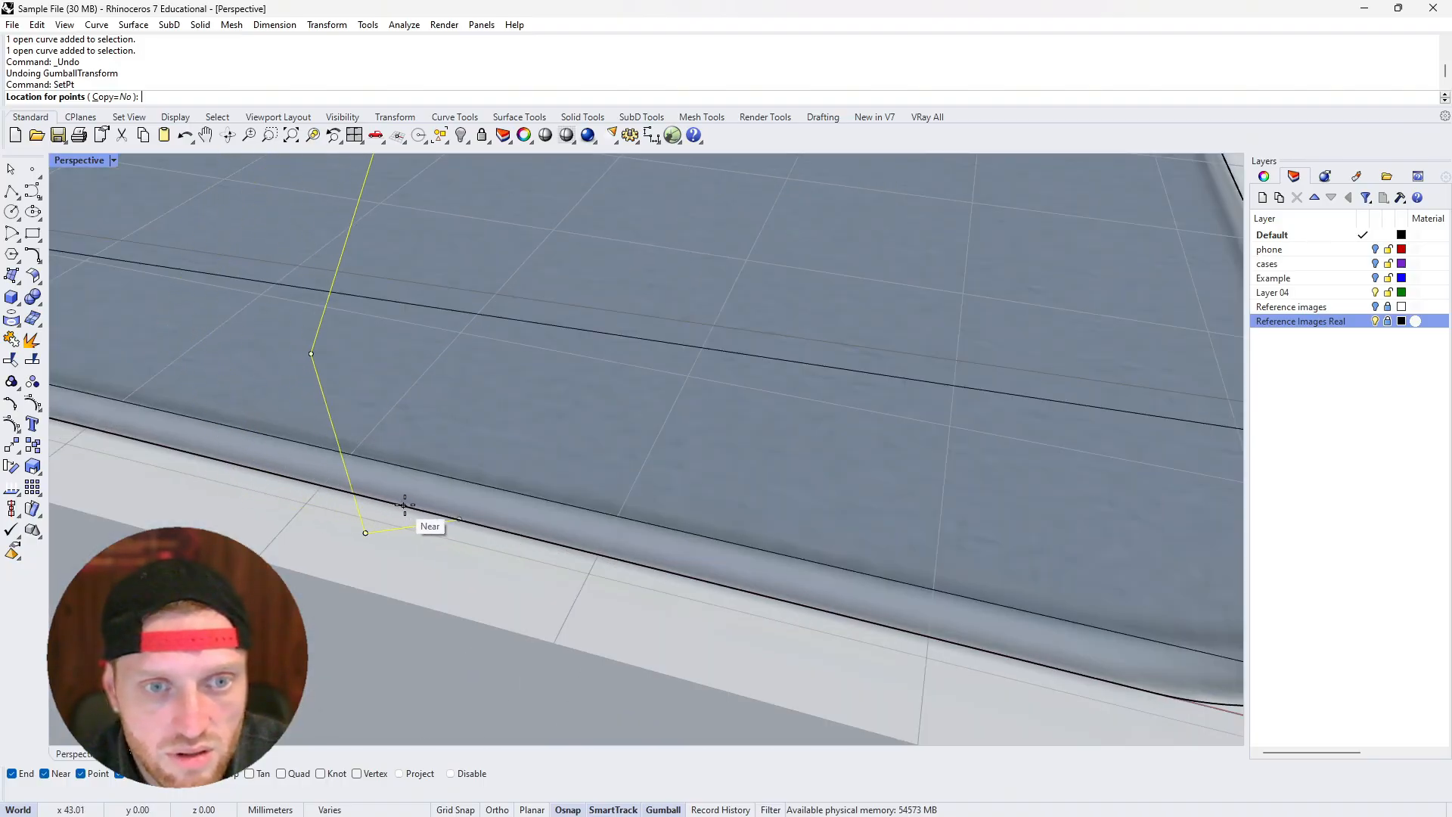
{"action": "left_click", "coordinate": [454, 519]}
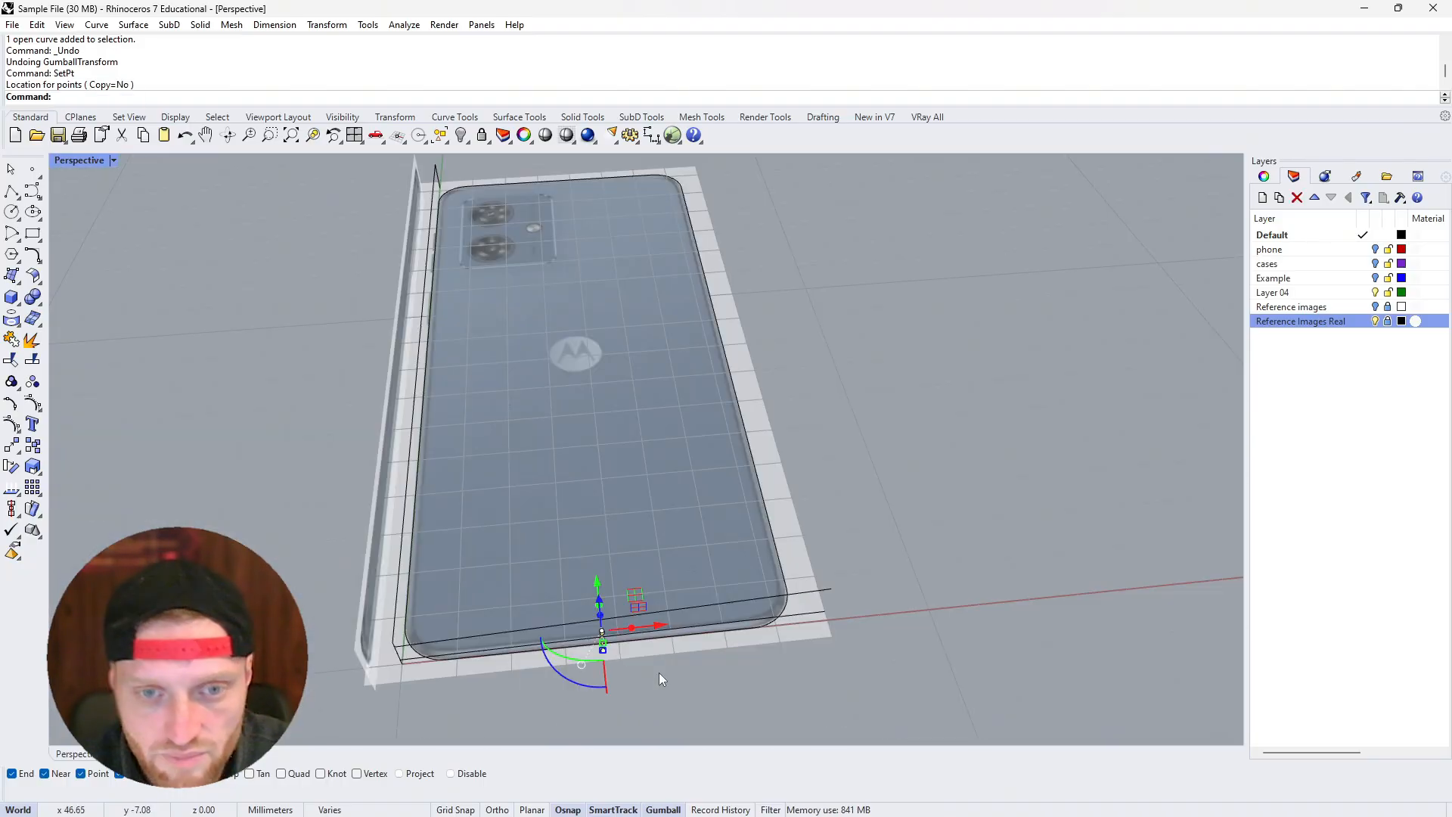
Flatten the skewed inner chamfered end profile by scaling it across the phone's width
{"action": "right_click_drag", "start_coordinate": [659, 673], "coordinate": [497, 590]}
{"action": "left_click", "coordinate": [498, 590]}
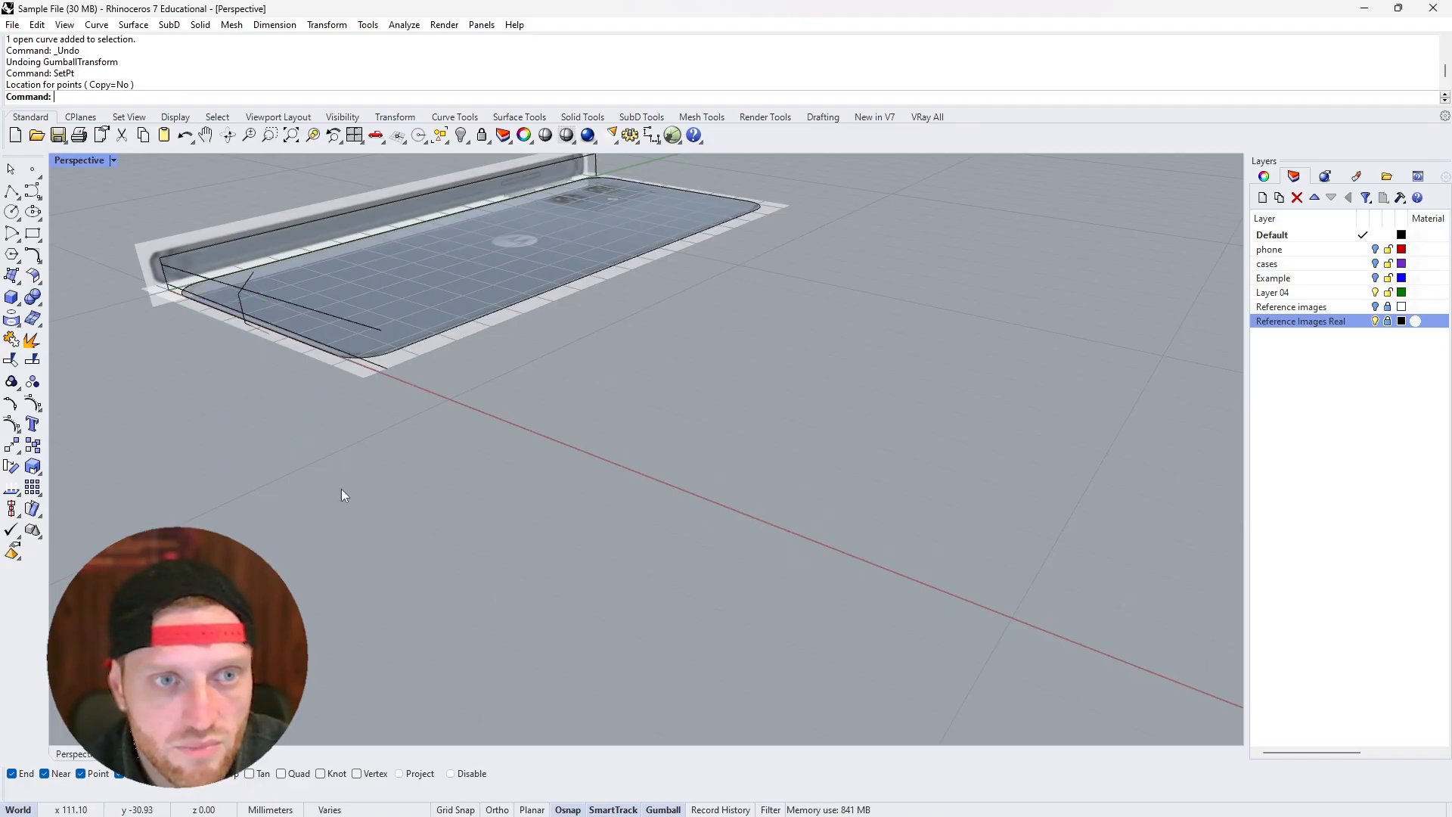
{"action": "scroll", "coordinate": [228, 333], "scroll_direction": "up", "scroll_amount": 5}
{"action": "right_click_drag", "start_coordinate": [228, 333], "coordinate": [284, 356]}
{"action": "left_click", "coordinate": [305, 344]}
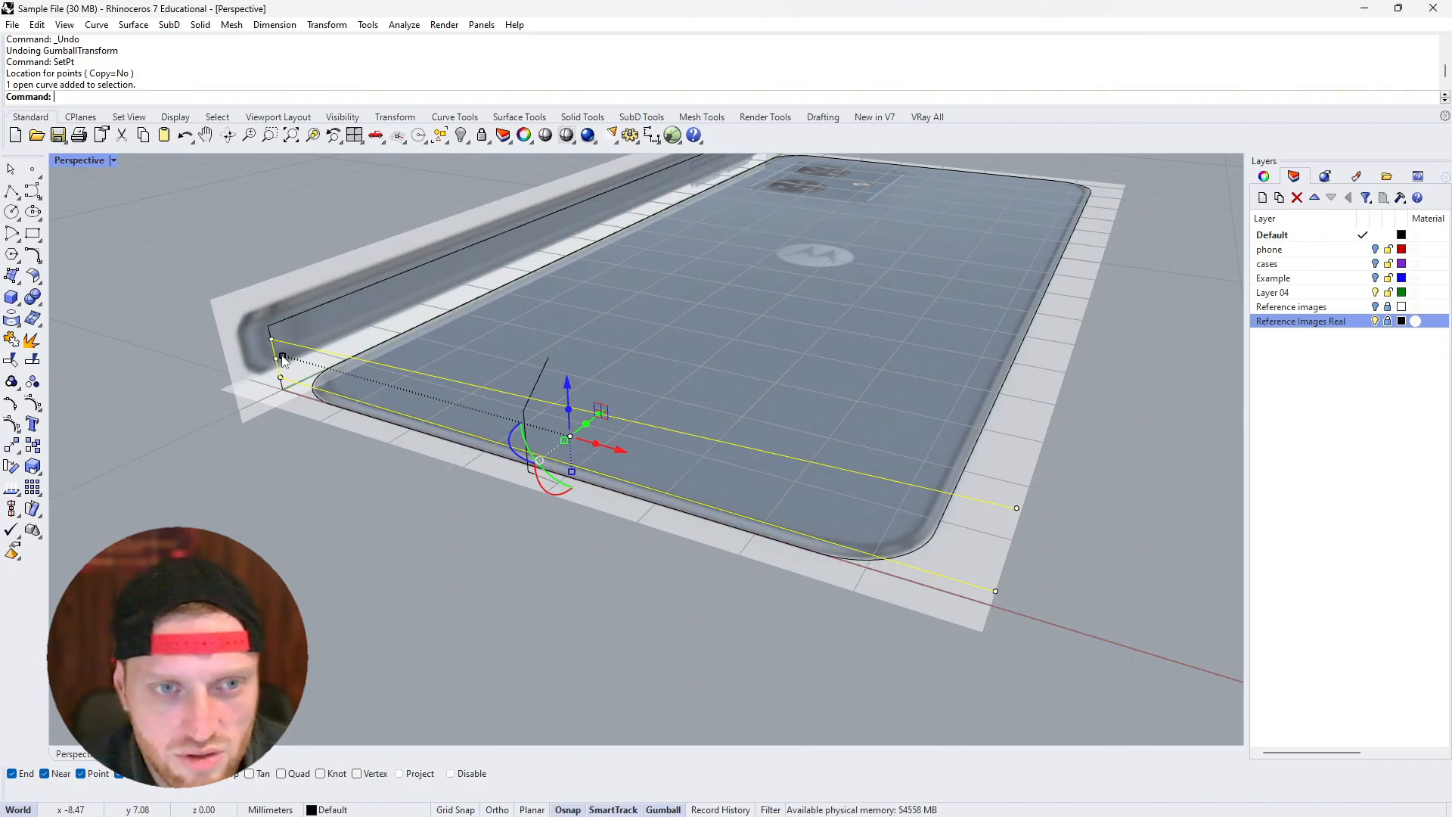
{"action": "left_click", "coordinate": [282, 358]}
{"action": "key", "text": "Return"}
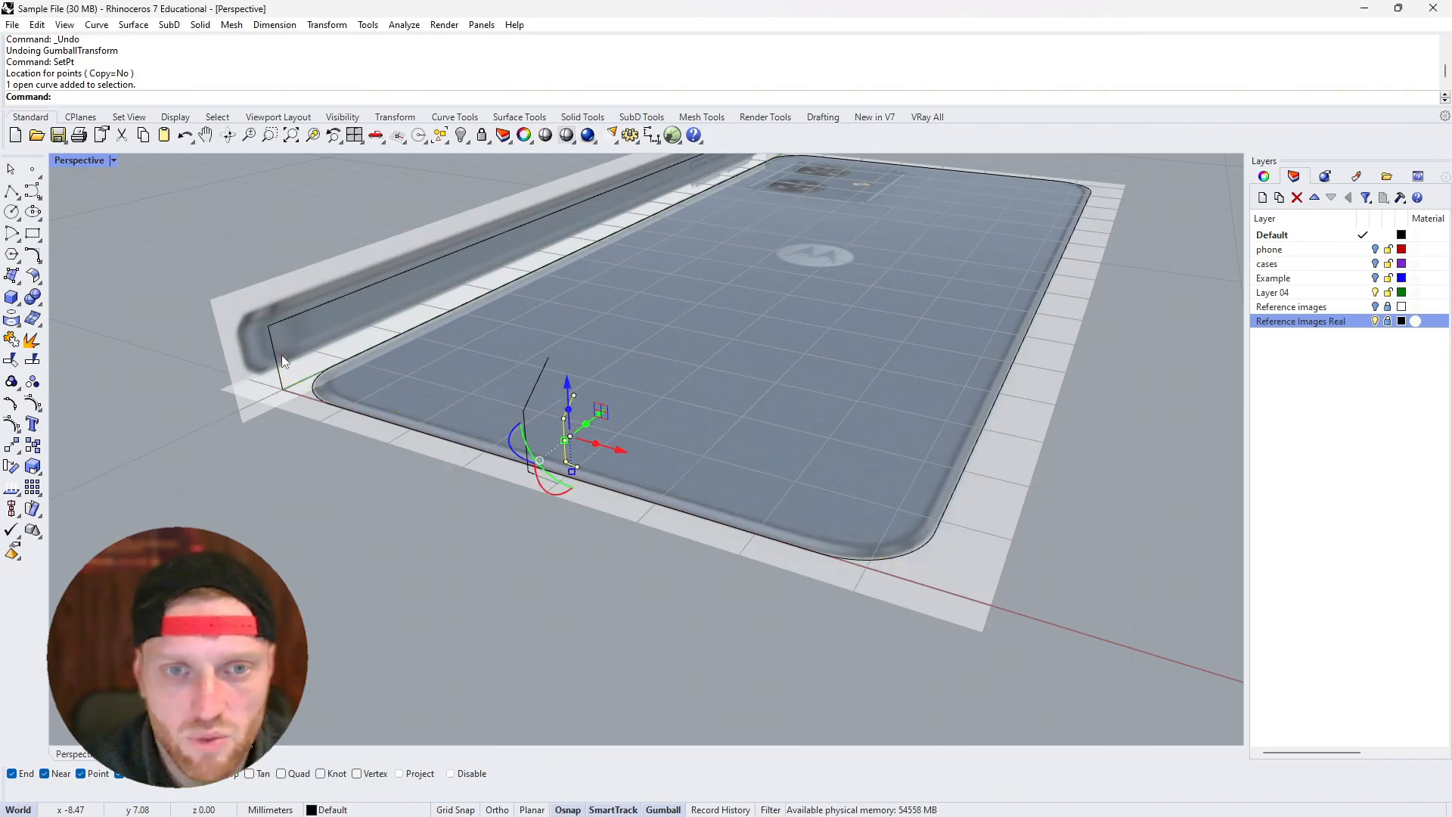
Select the three flattened outer profile lines and join them into one open curve
{"action": "right_click_drag", "start_coordinate": [485, 433], "coordinate": [555, 453]}
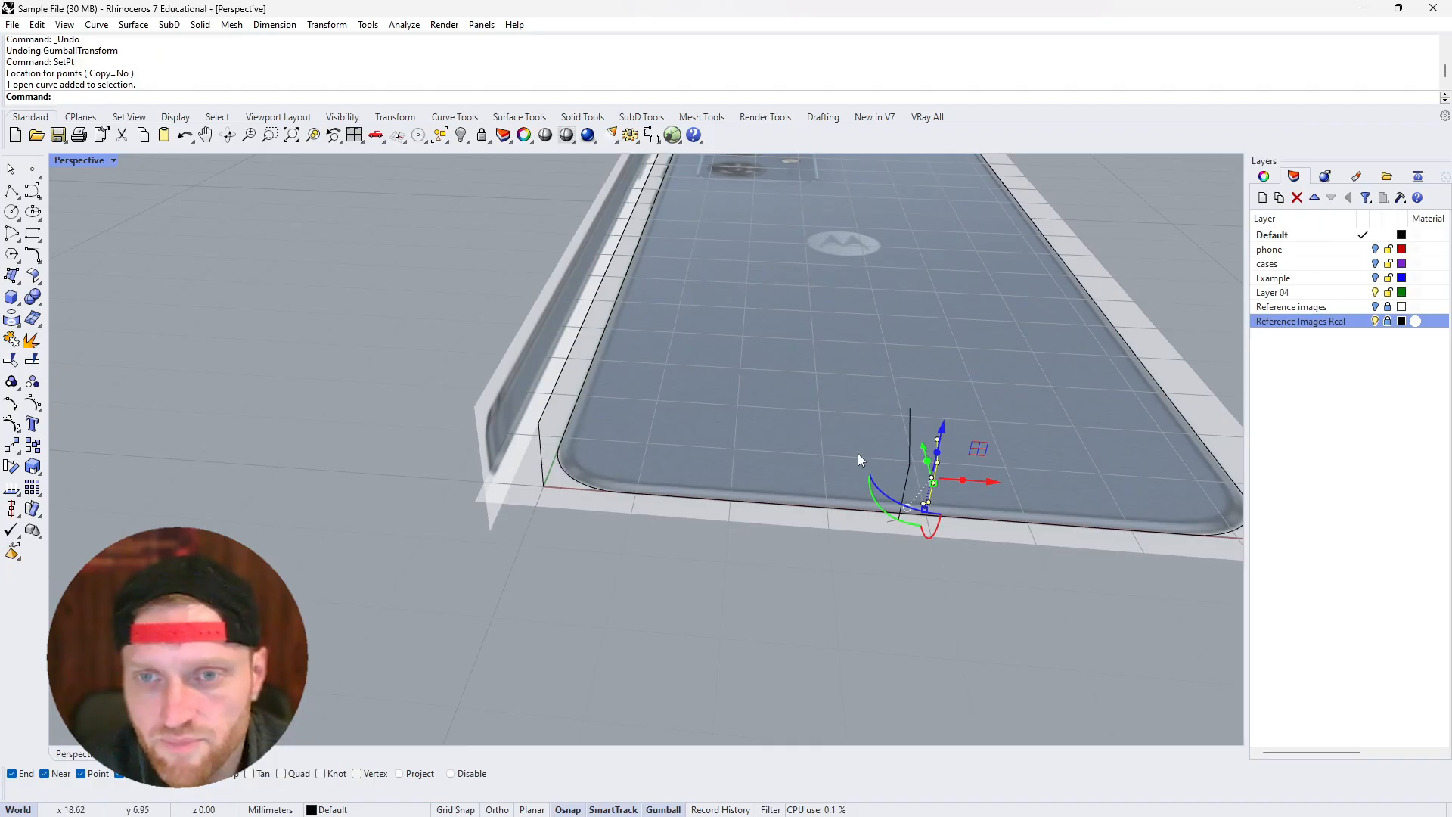
{"action": "left_click", "coordinate": [910, 451], "text": "shift"}
{"action": "scroll", "coordinate": [785, 396], "scroll_direction": "down", "scroll_amount": 4}
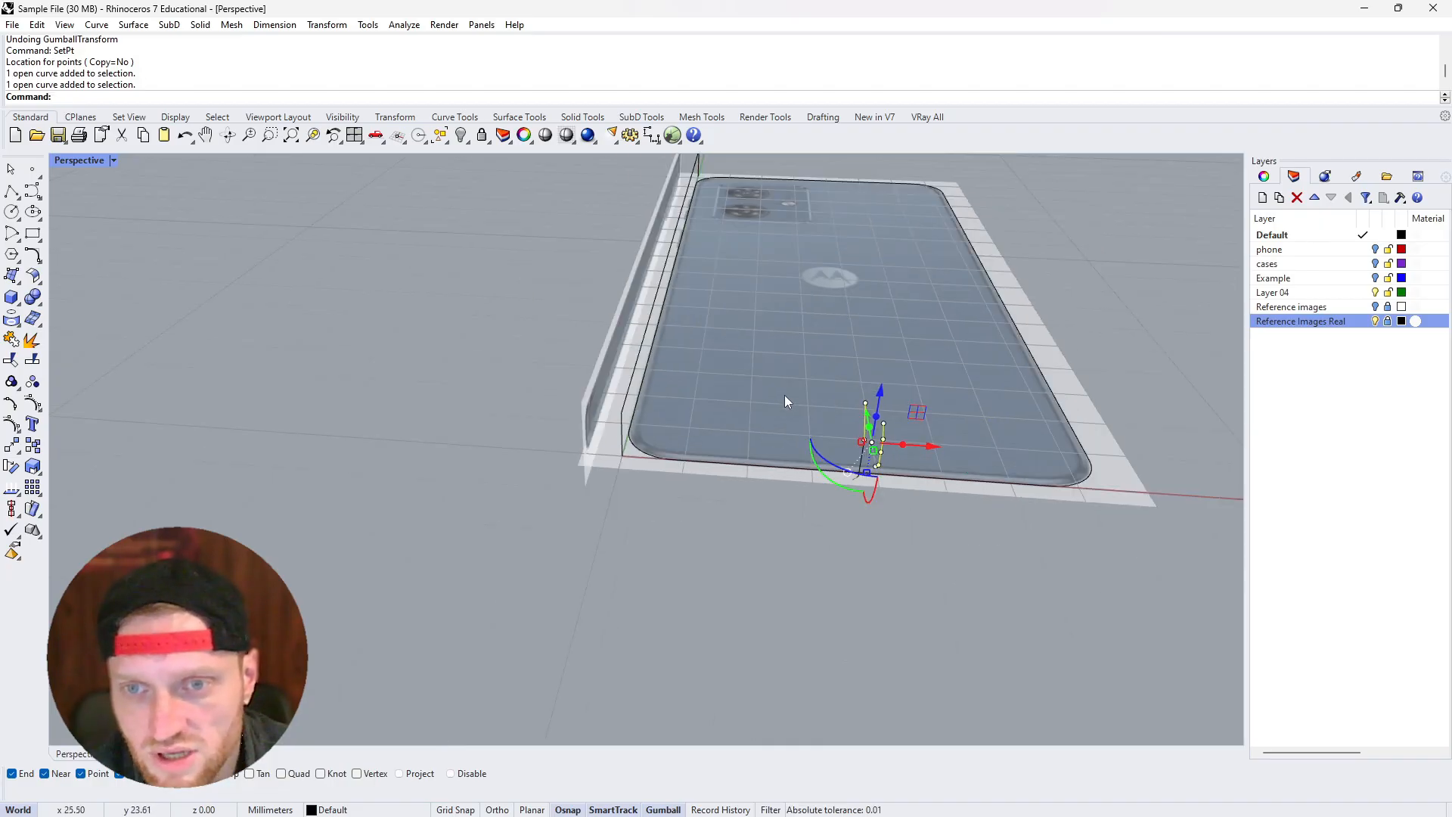
{"action": "scroll", "coordinate": [874, 494], "scroll_direction": "up", "scroll_amount": 9}
{"action": "left_click", "coordinate": [738, 580]}
{"action": "left_click_drag", "start_coordinate": [736, 578], "coordinate": [846, 251]}
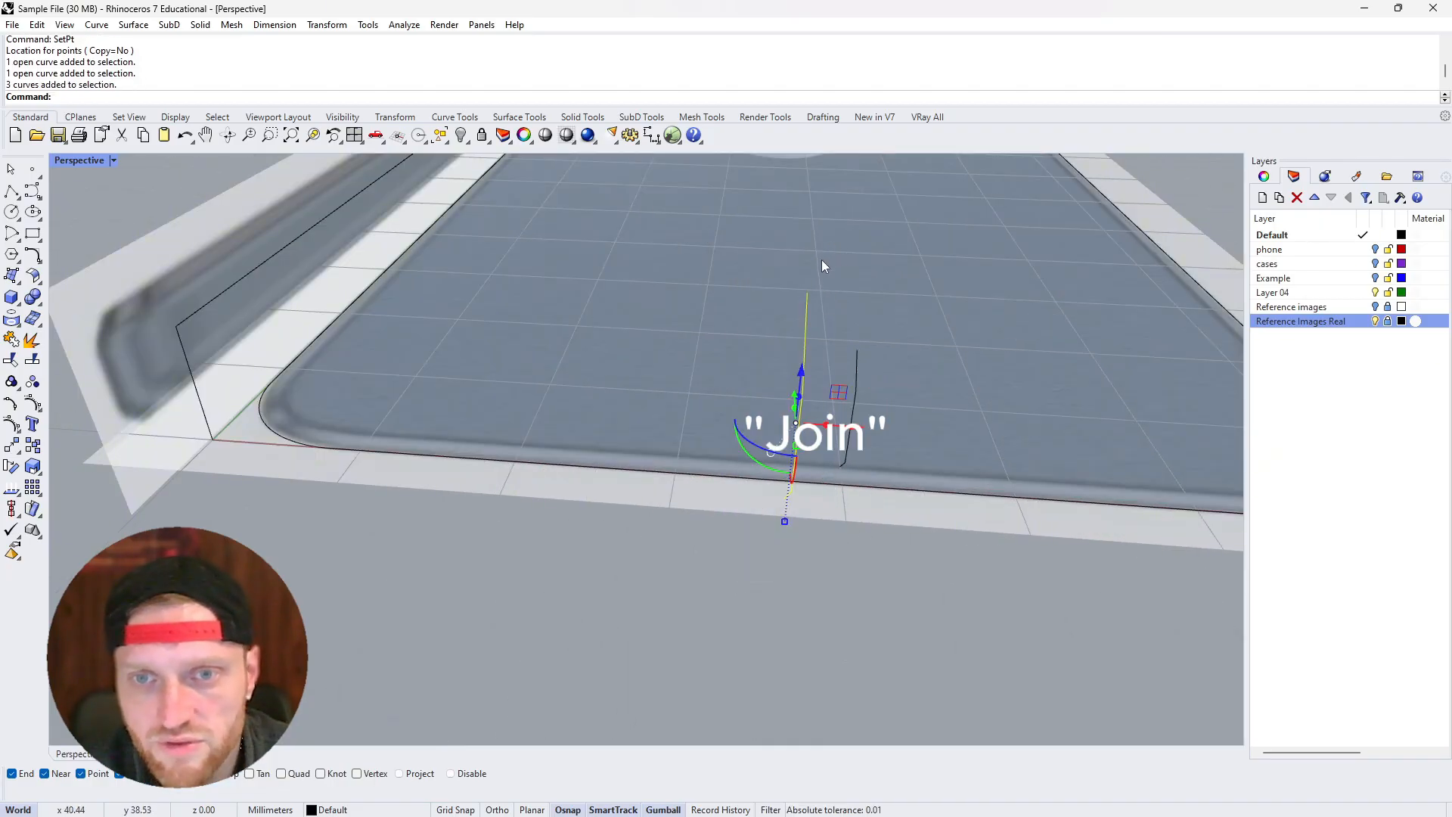
{"action": "left_click", "coordinate": [12, 340]}
Try to join the outer profile curve with the inner chamfered profile
{"action": "left_click_drag", "start_coordinate": [719, 600], "coordinate": [972, 196]}
{"action": "left_click", "coordinate": [11, 345]}
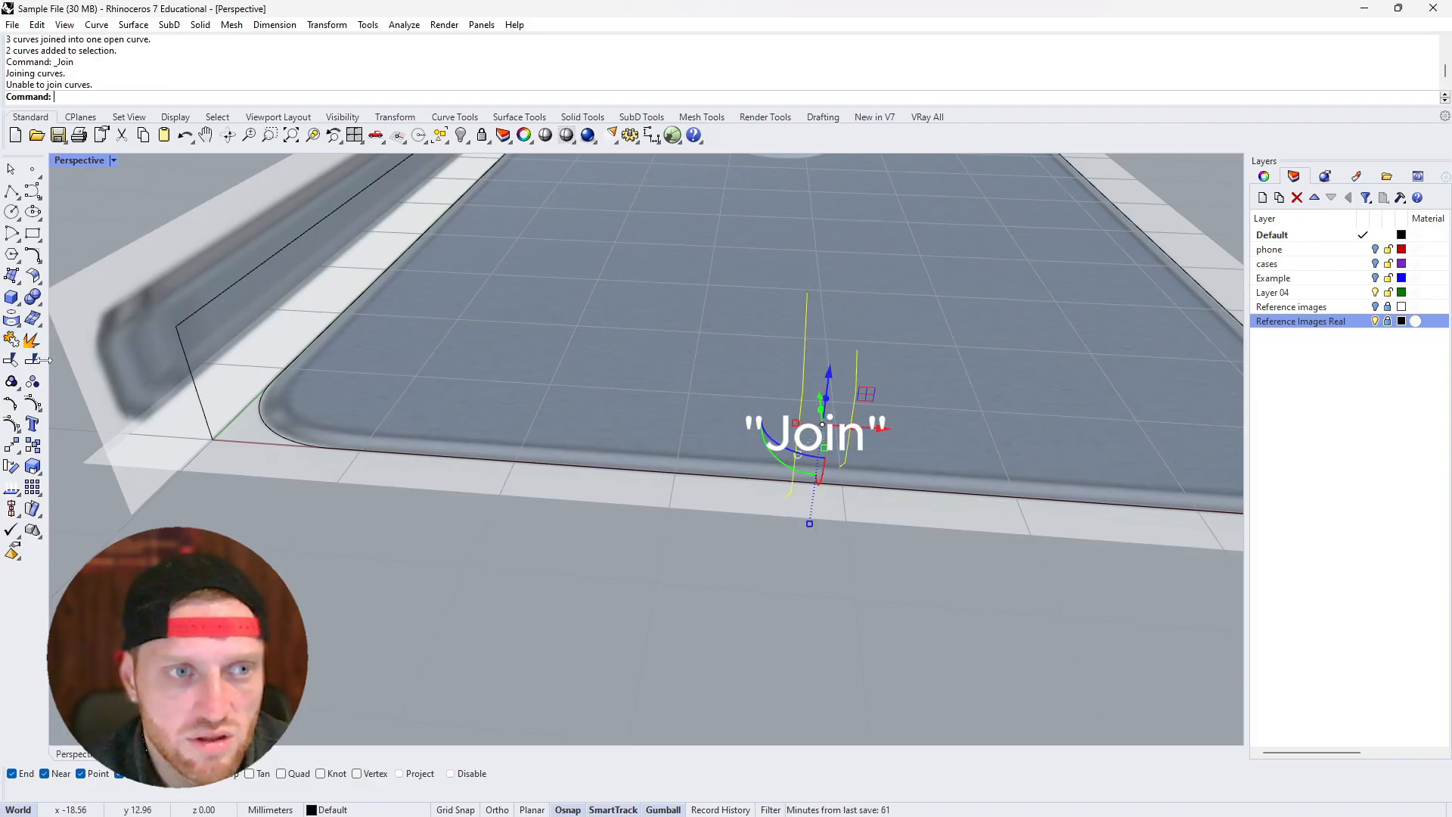
{"action": "left_click", "coordinate": [451, 571]}
Flatten the inner and outer profiles together onto one plane across the phone's width, and return to the Right view
{"action": "left_click", "coordinate": [799, 443]}
{"action": "left_click", "coordinate": [848, 443], "text": "shift"}
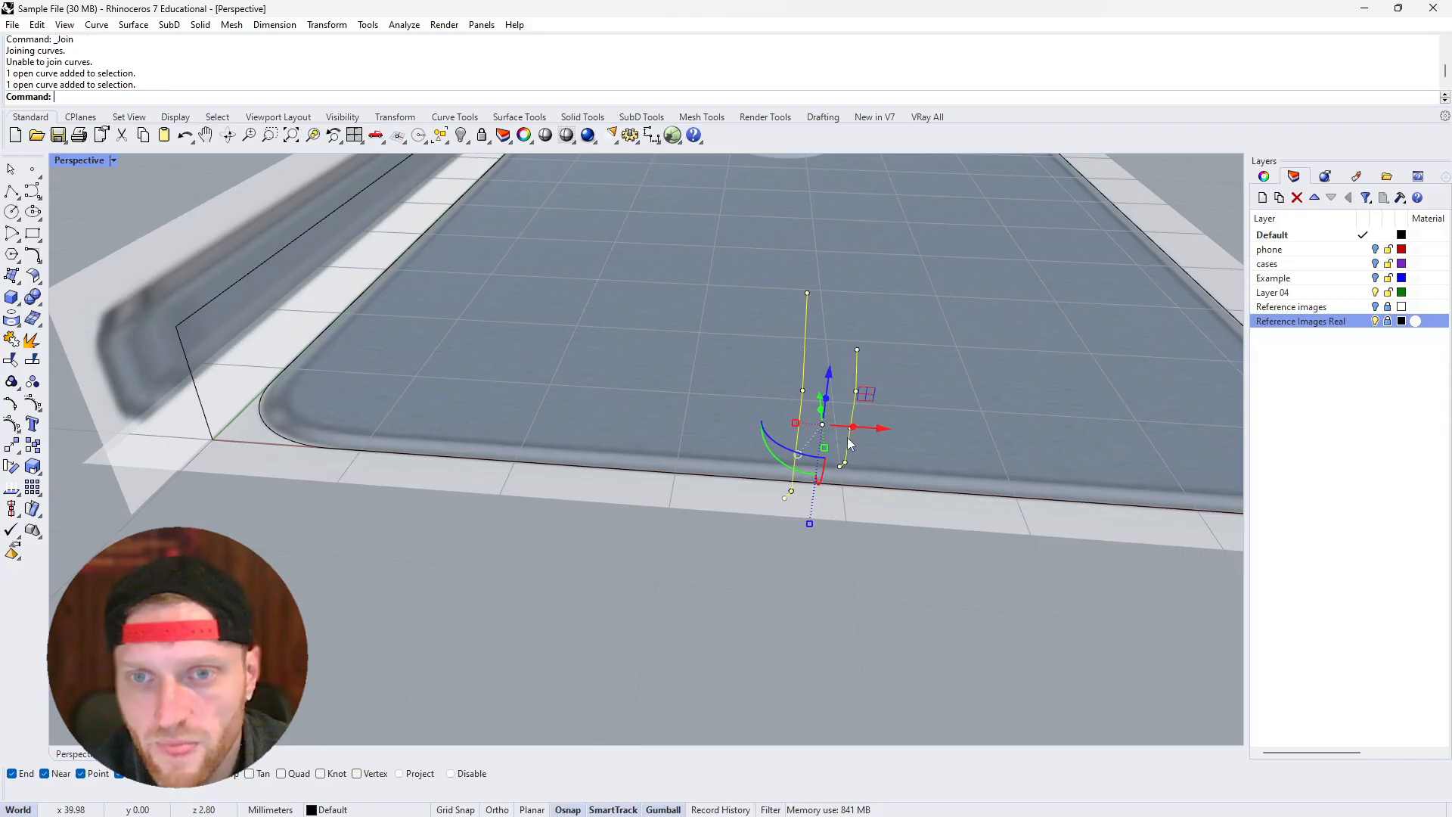
{"action": "left_click", "coordinate": [796, 423]}
{"action": "key", "text": "Return"}
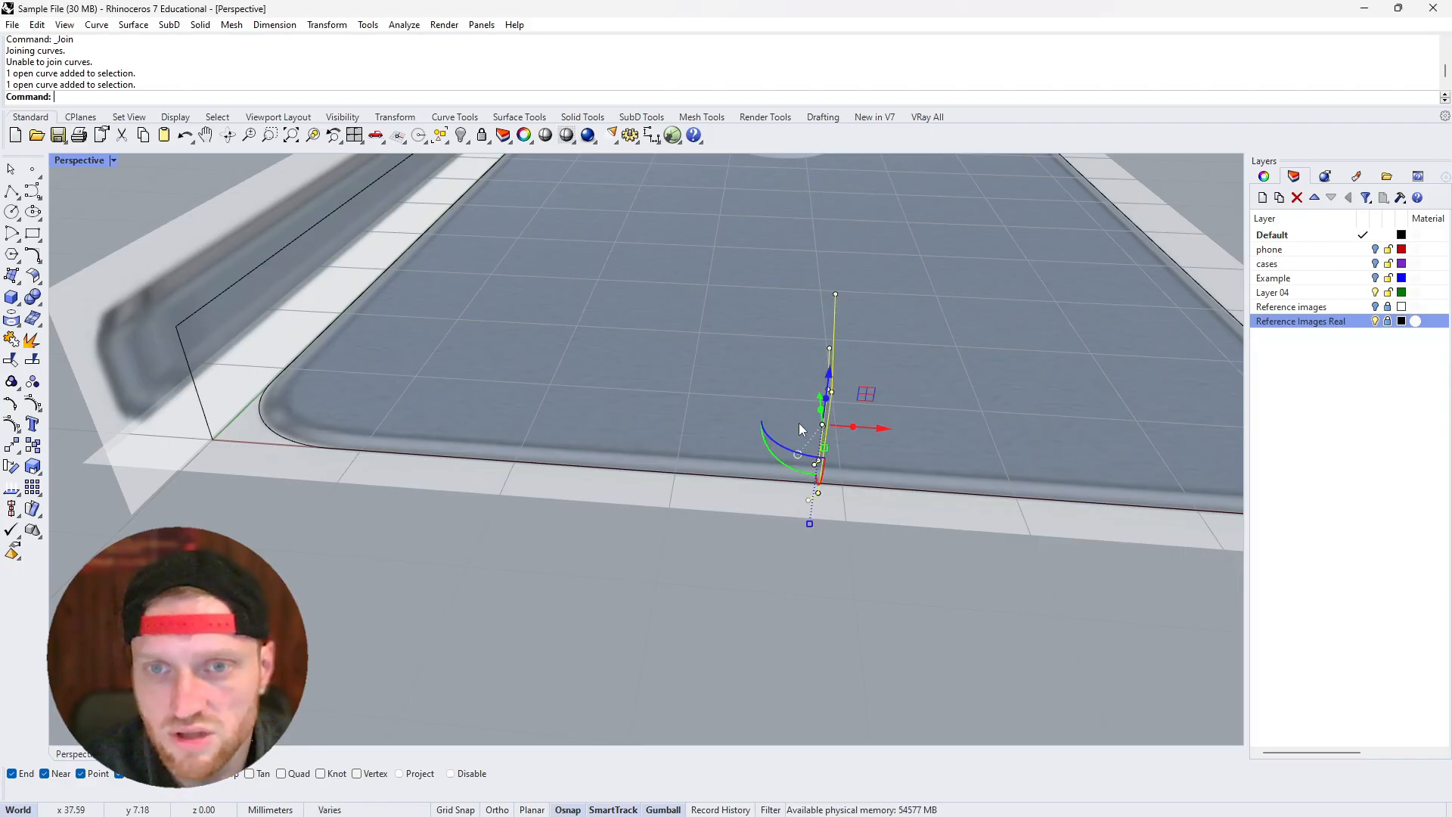
{"action": "mouse_move", "coordinate": [856, 467]}
{"action": "right_mouse_down"}
{"action": "mouse_move", "coordinate": [779, 458]}
{"action": "mouse_move", "coordinate": [834, 466]}
{"action": "right_mouse_up"}
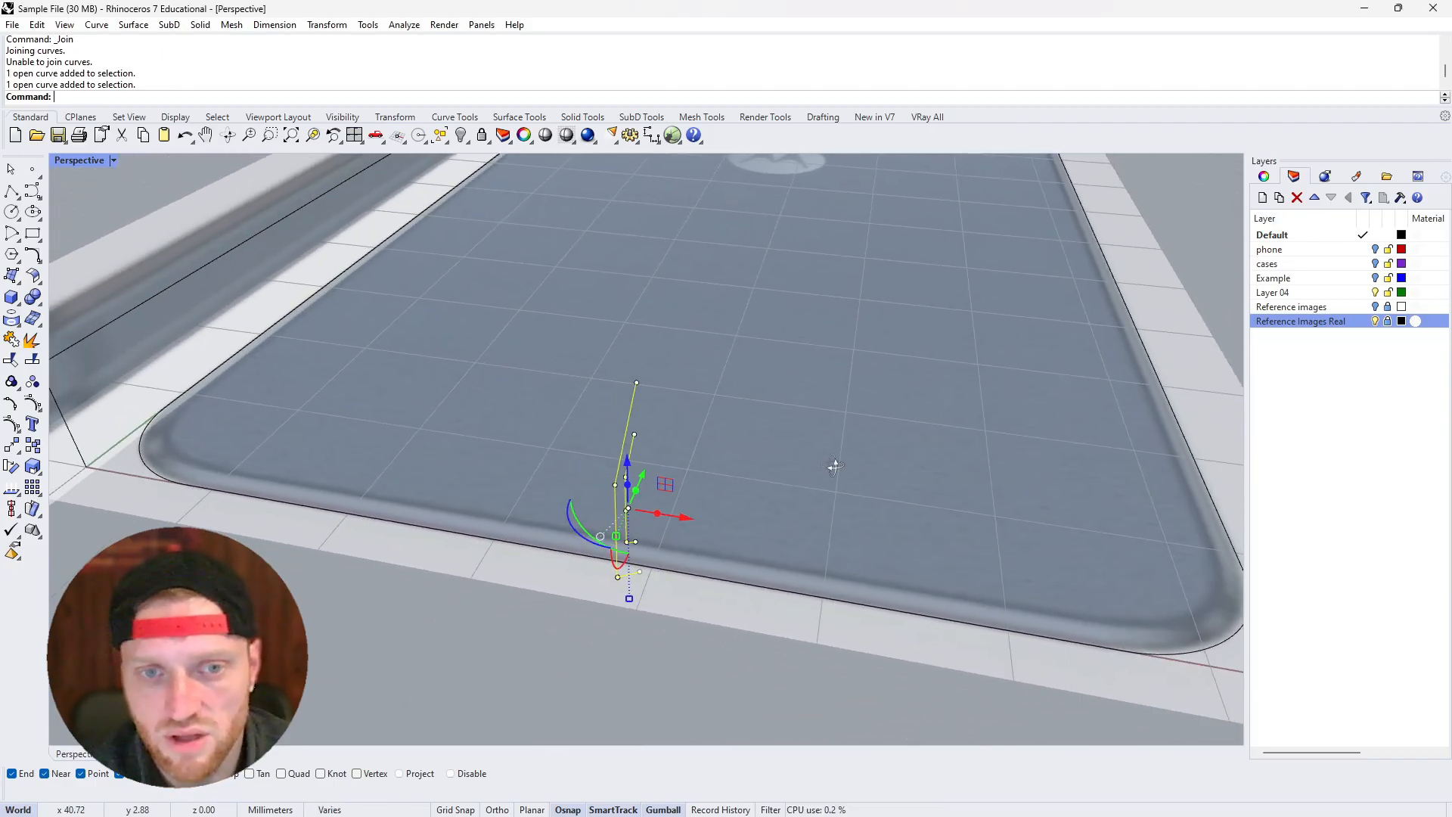
{"action": "right_click_drag", "start_coordinate": [748, 503], "coordinate": [656, 512]}
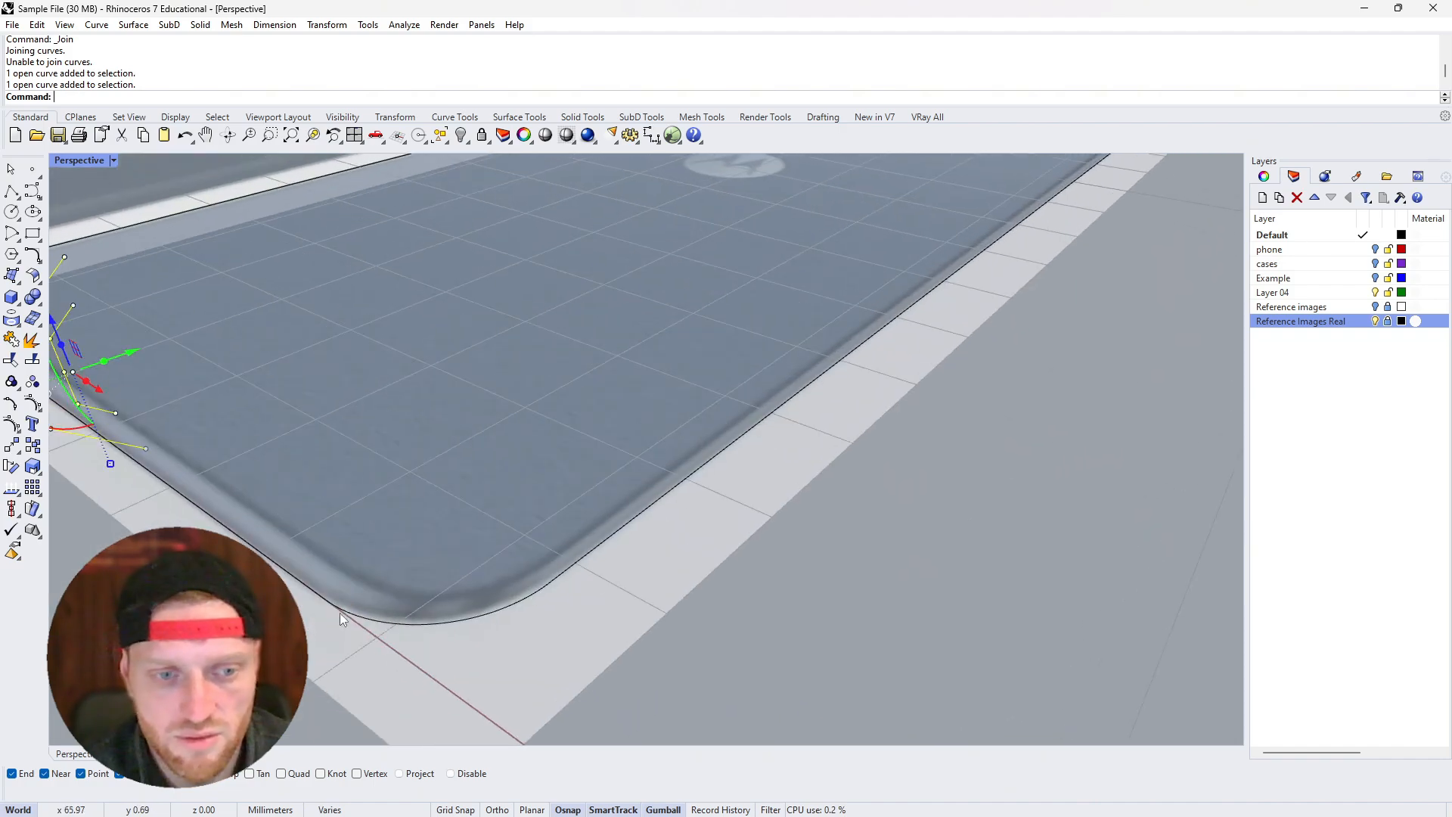
{"action": "left_click", "coordinate": [192, 754]}
{"action": "key", "text": "Escape"}
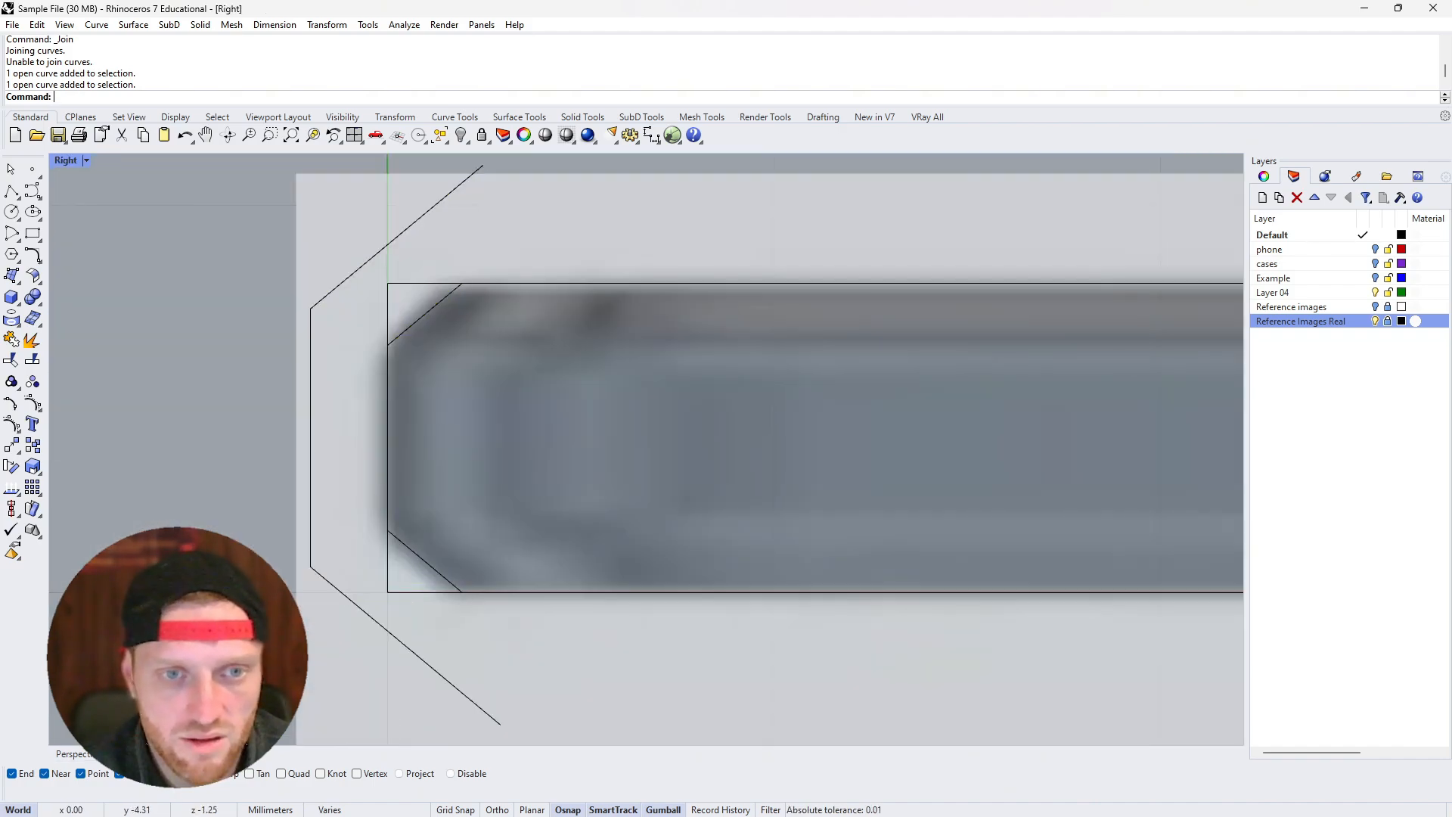
Offset the inner chamfered profile outward by 3 mm
{"action": "scroll", "coordinate": [210, 650], "scroll_direction": "down", "scroll_amount": 2}
{"action": "left_click", "coordinate": [381, 577]}
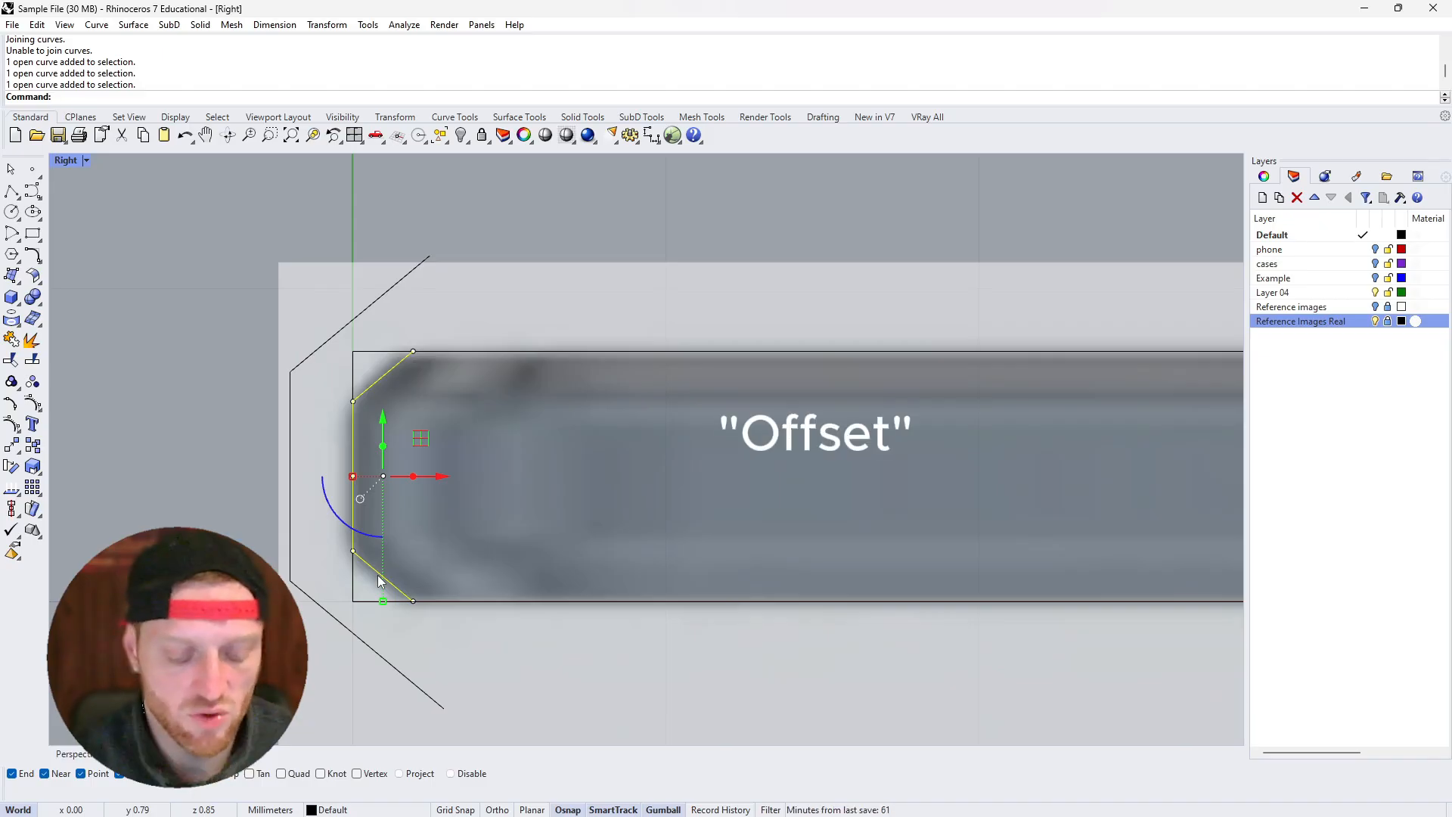
{"action": "type", "text": "Offset"}
{"action": "key", "text": "Return"}
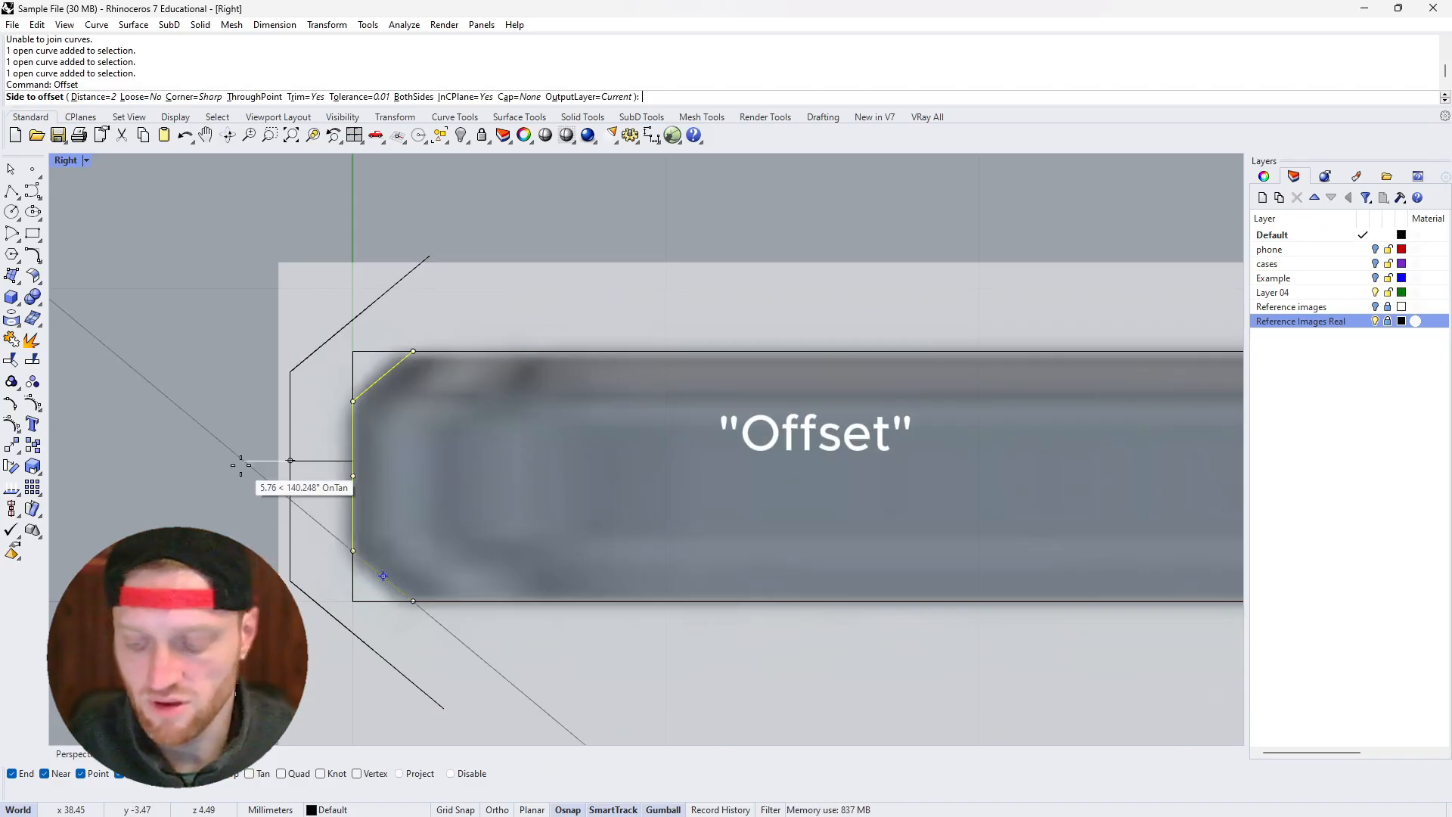
{"action": "type", "text": "3"}
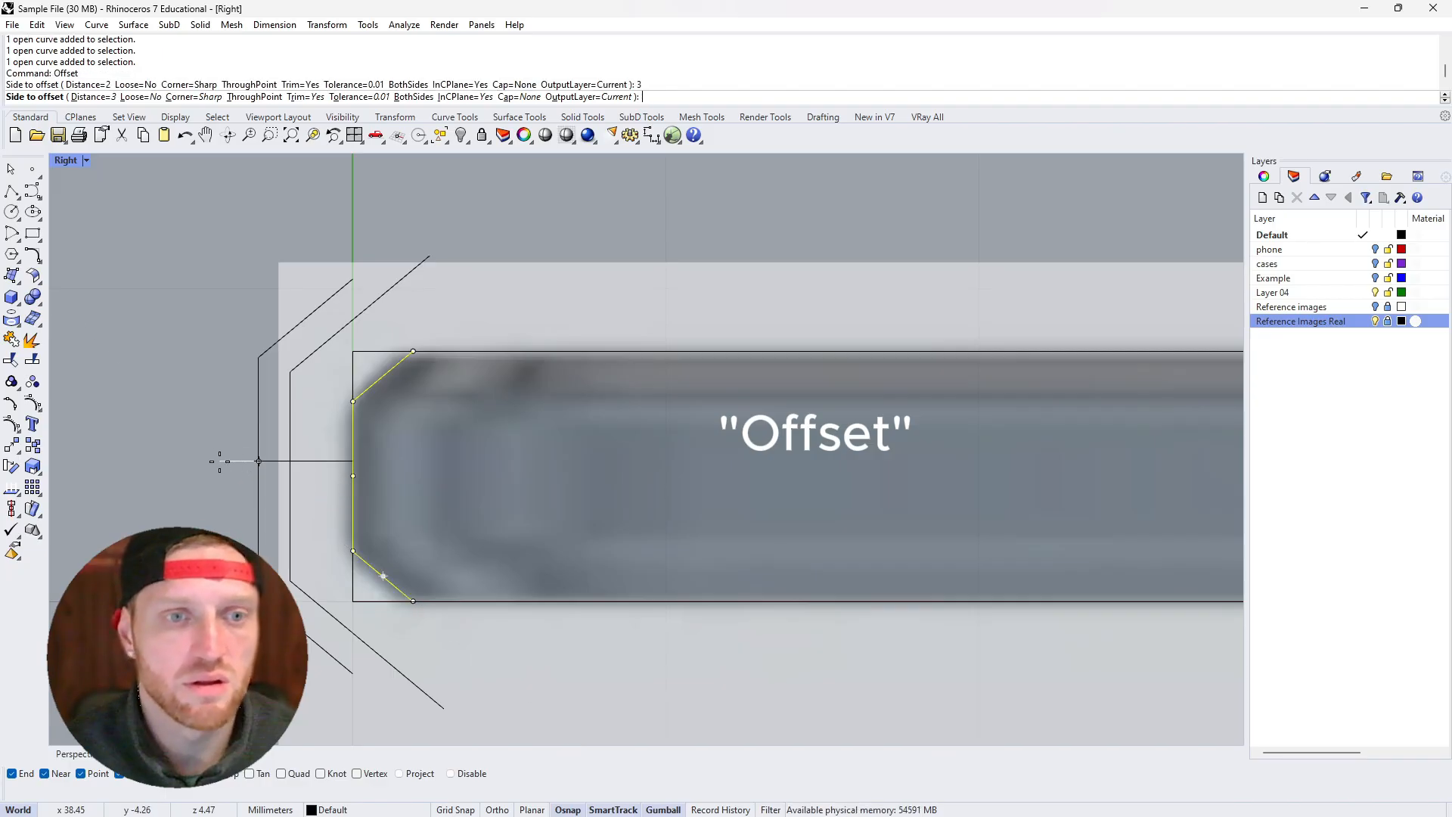
{"action": "key", "text": "Return"}
{"action": "left_click", "coordinate": [227, 459]}
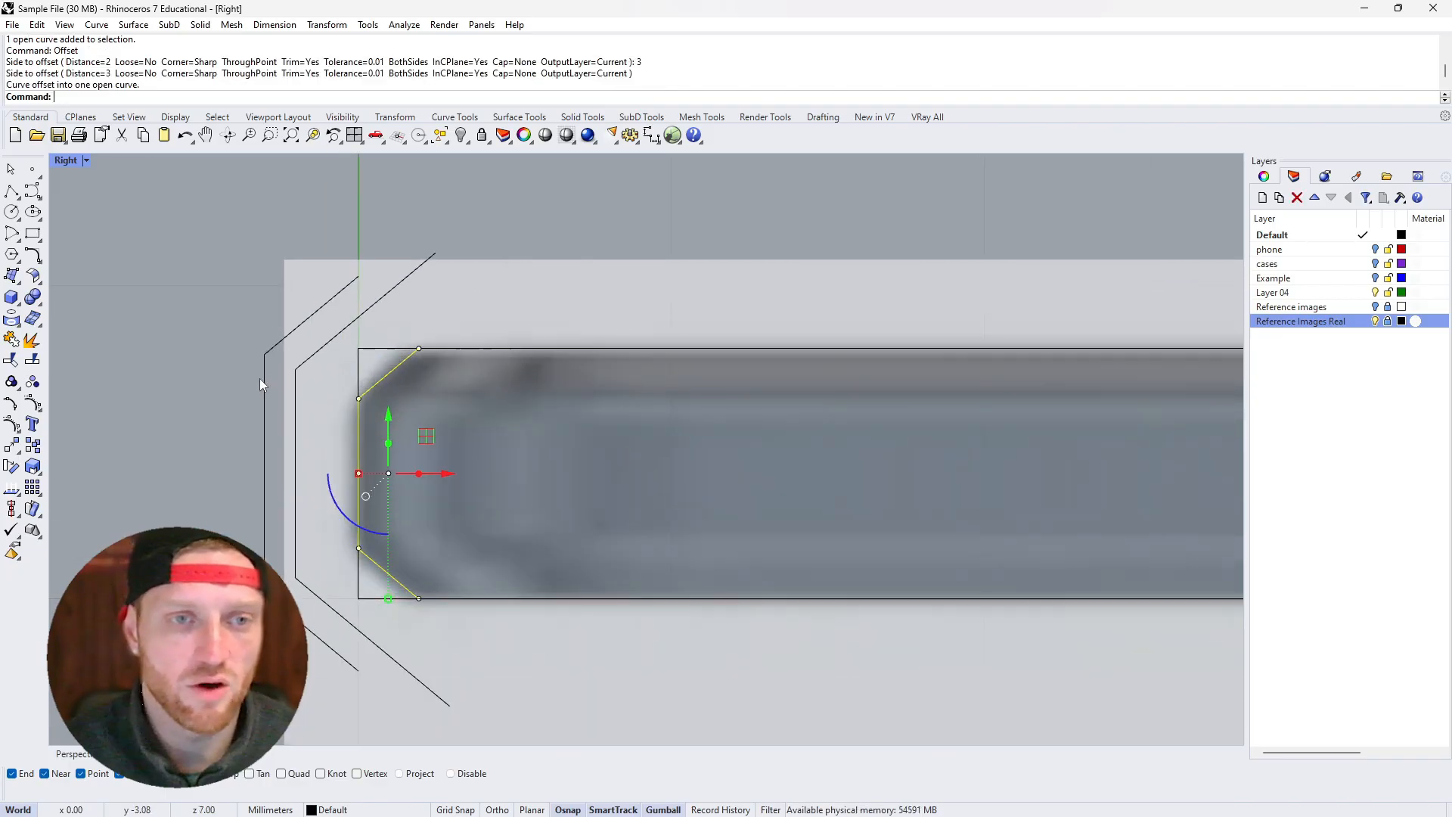
Delete the 3 mm offset curve and the old outer profile, leaving only the inner chamfered profile at the phone's end
{"action": "left_click", "coordinate": [260, 378]}
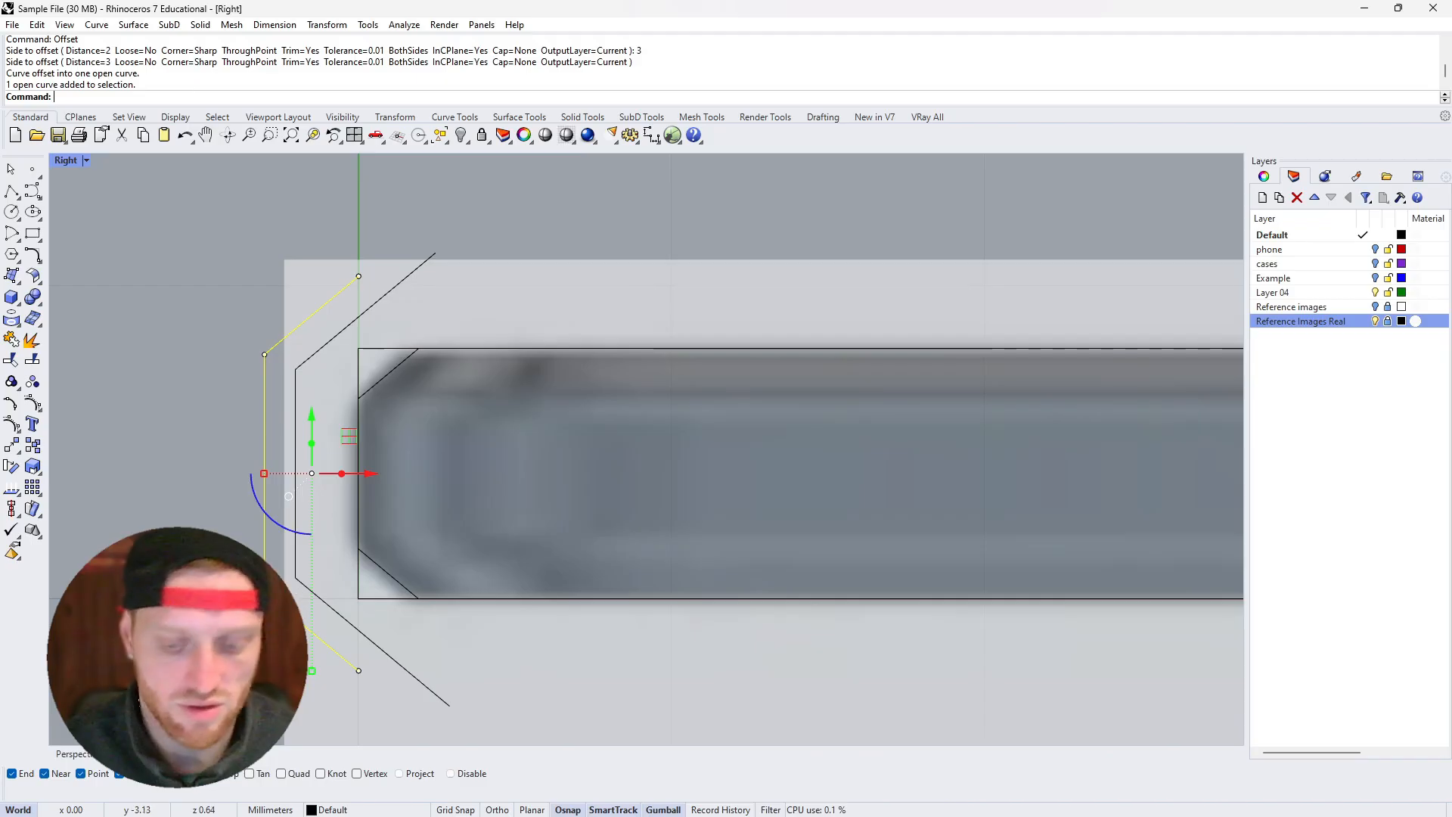
{"action": "key", "text": "Delete"}
{"action": "left_click", "coordinate": [294, 550]}
{"action": "key", "text": "Delete"}
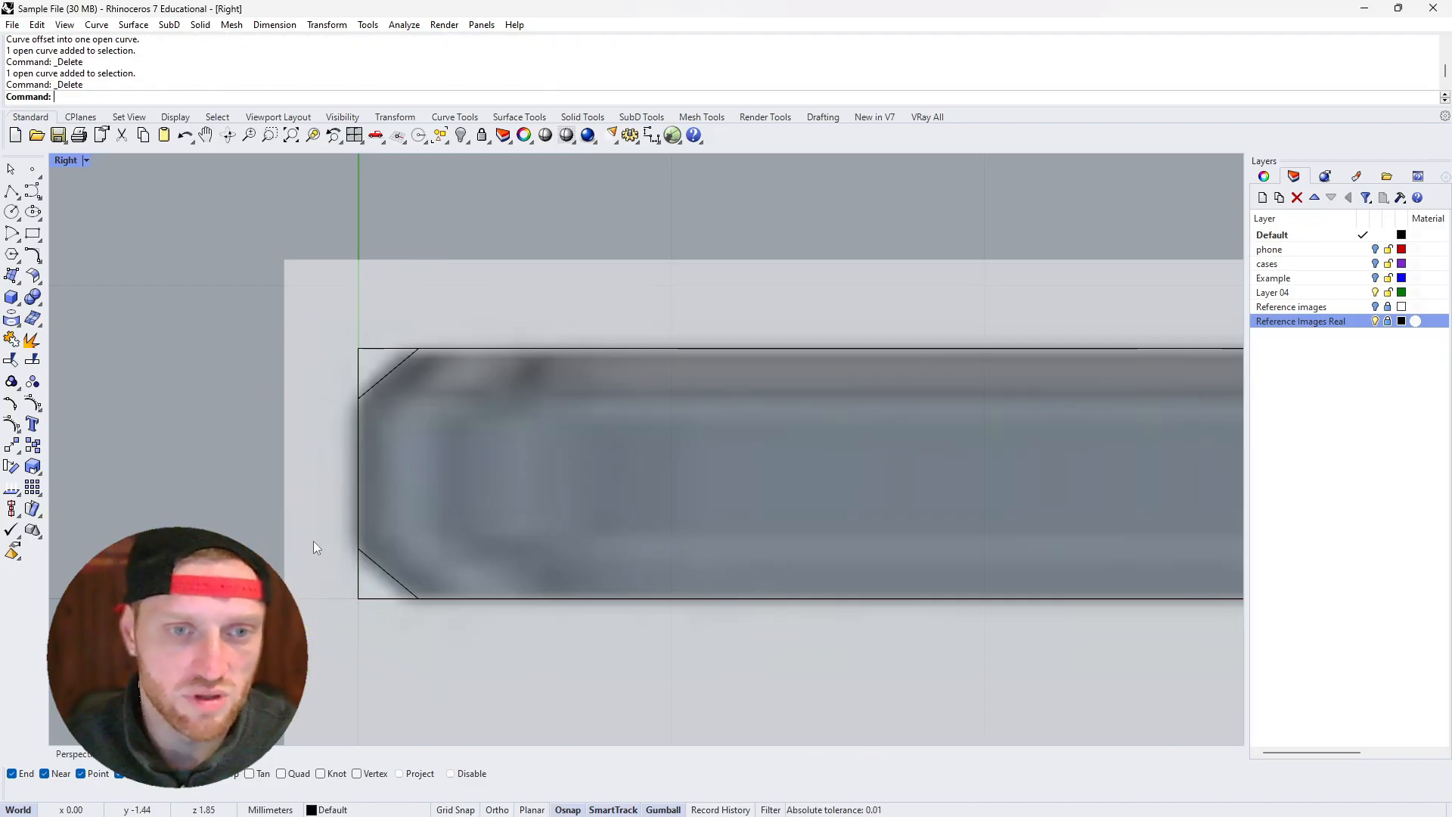
Offset the inner chamfered profile outward by 2 mm
{"action": "left_click", "coordinate": [375, 564]}
{"action": "type", "text": "offset"}
{"action": "key", "text": "Return"}
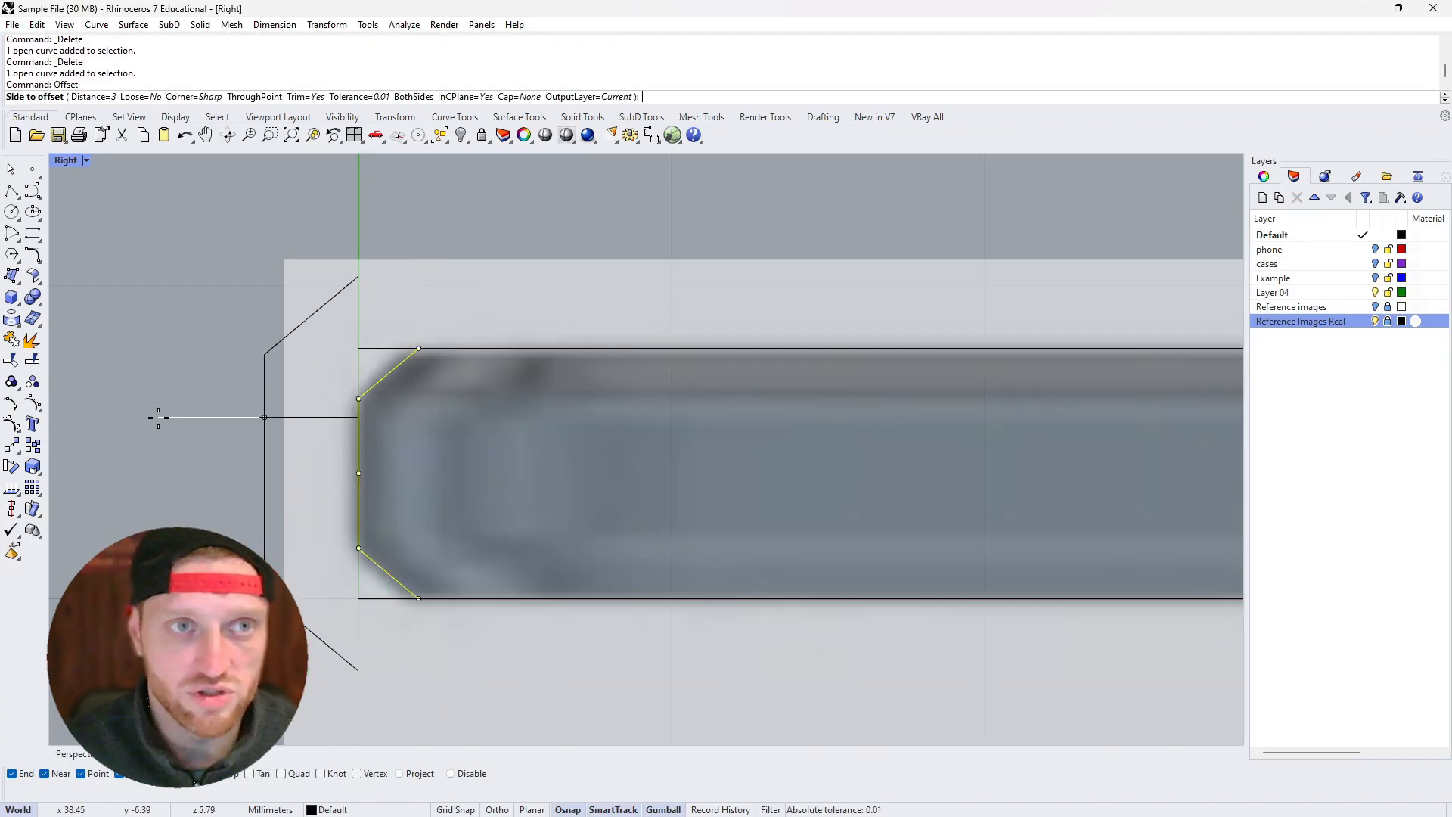
{"action": "type", "text": "2"}
{"action": "key", "text": "Return"}
{"action": "left_click", "coordinate": [191, 431]}
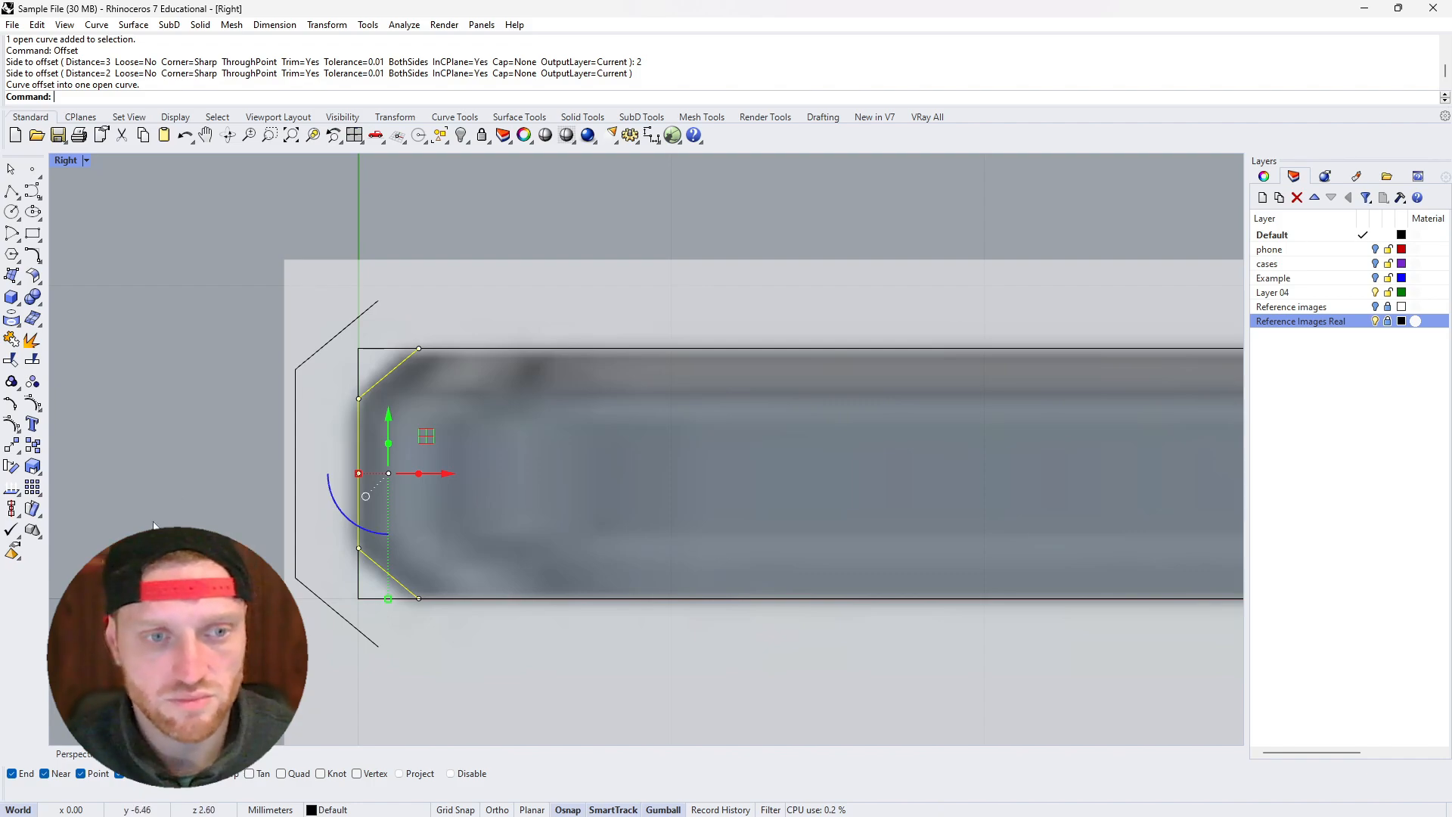
{"action": "key", "text": "Escape"}
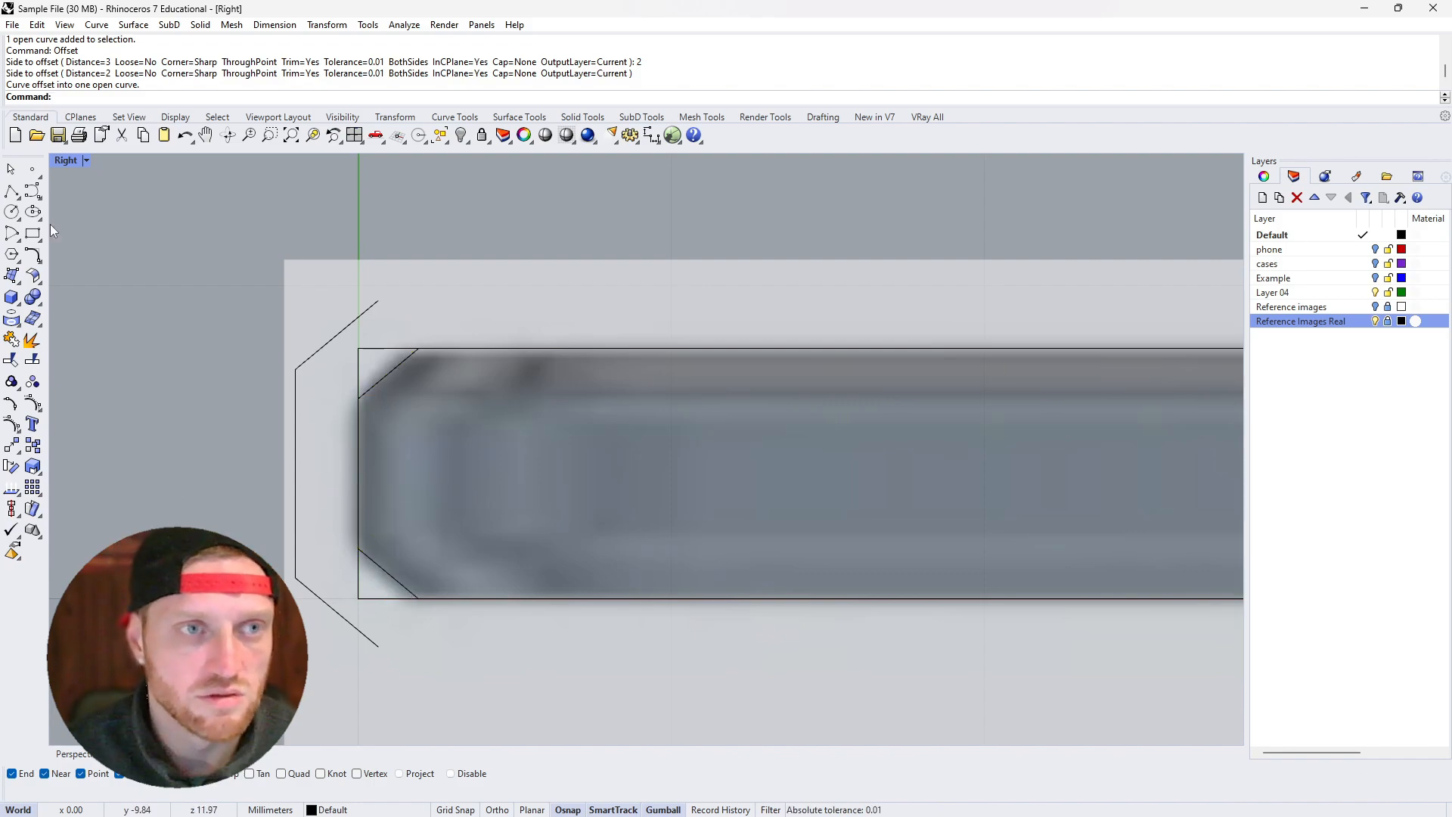
Draw a polyline from the offset profile's upper end horizontally to above the inner chamfer's end, and straight down to that endpoint
{"action": "left_click", "coordinate": [12, 191]}
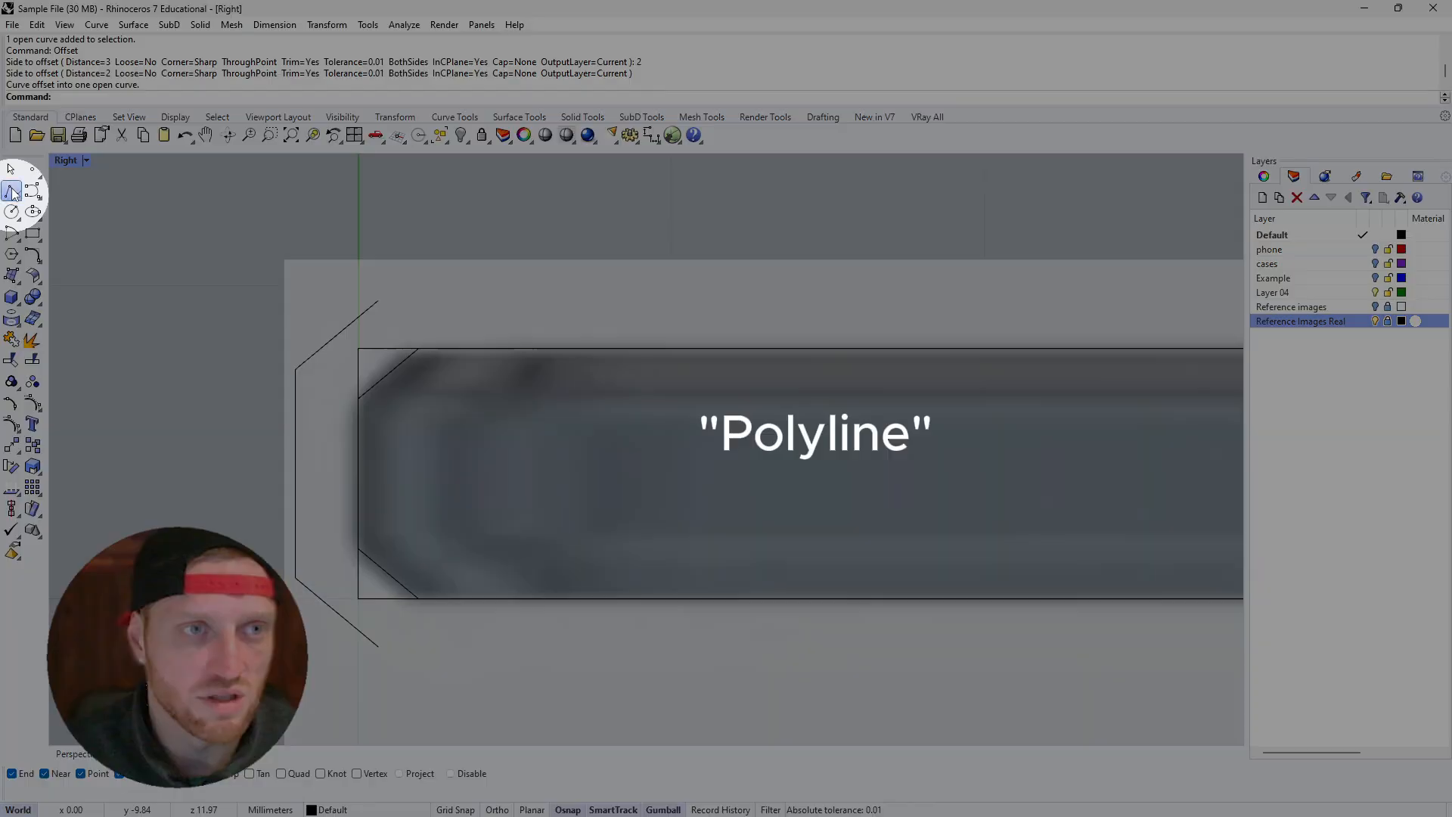
{"action": "left_click", "coordinate": [379, 299]}
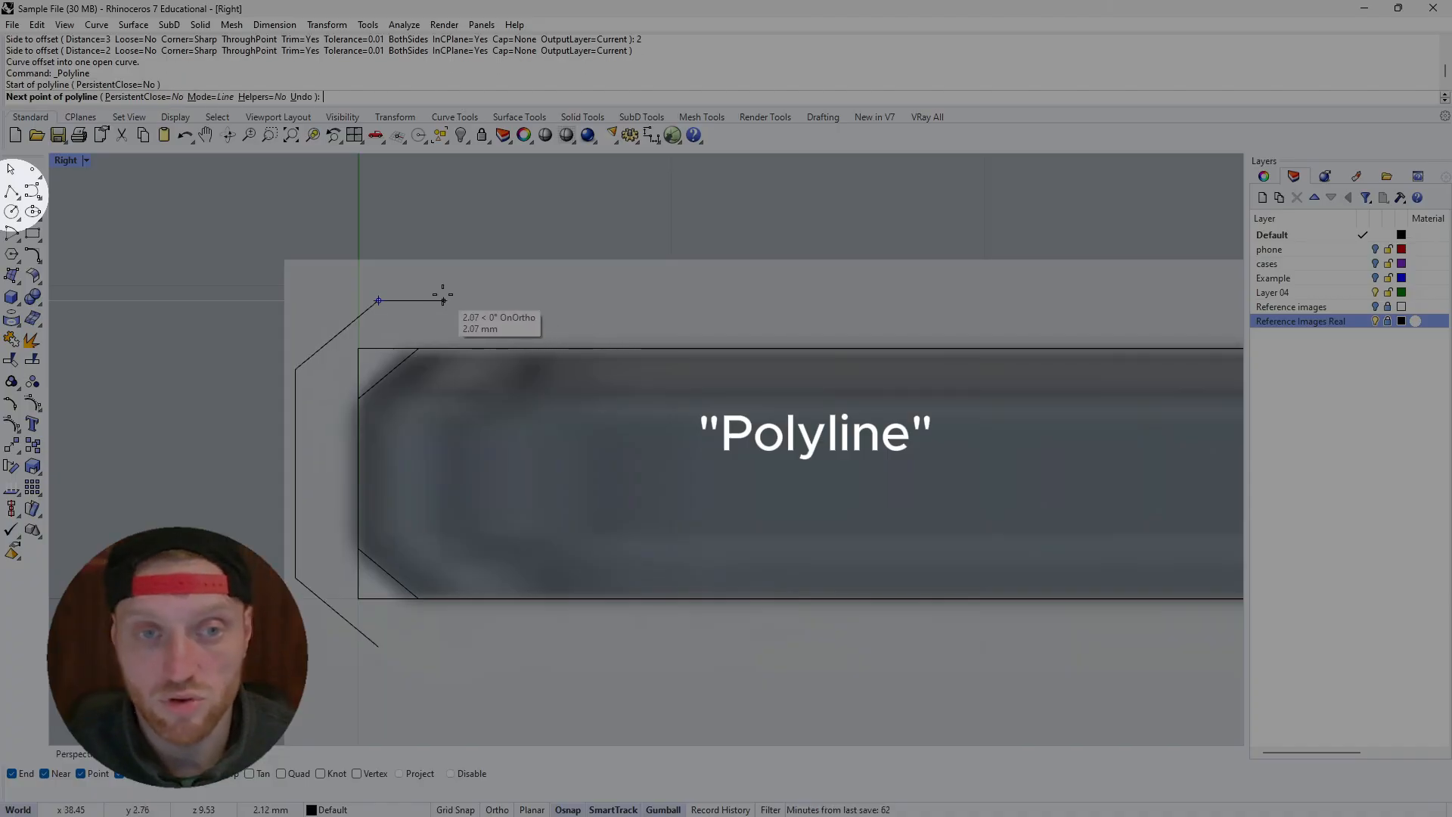
{"action": "scroll", "coordinate": [421, 302], "scroll_direction": "up", "scroll_amount": 3}
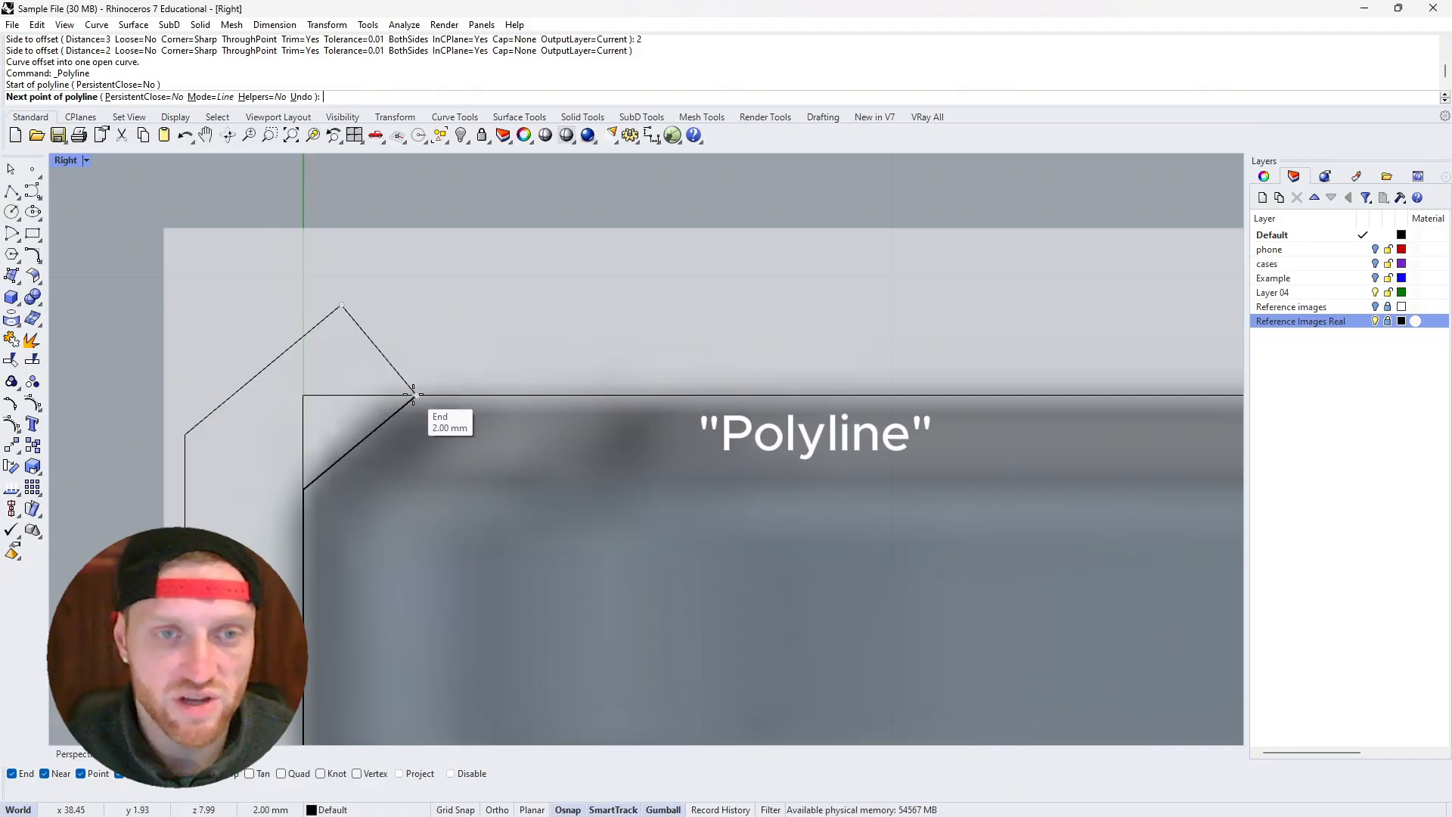
{"action": "scroll", "coordinate": [415, 397], "scroll_direction": "down", "scroll_amount": 4}
{"action": "scroll", "coordinate": [413, 399], "scroll_direction": "up", "scroll_amount": 2}
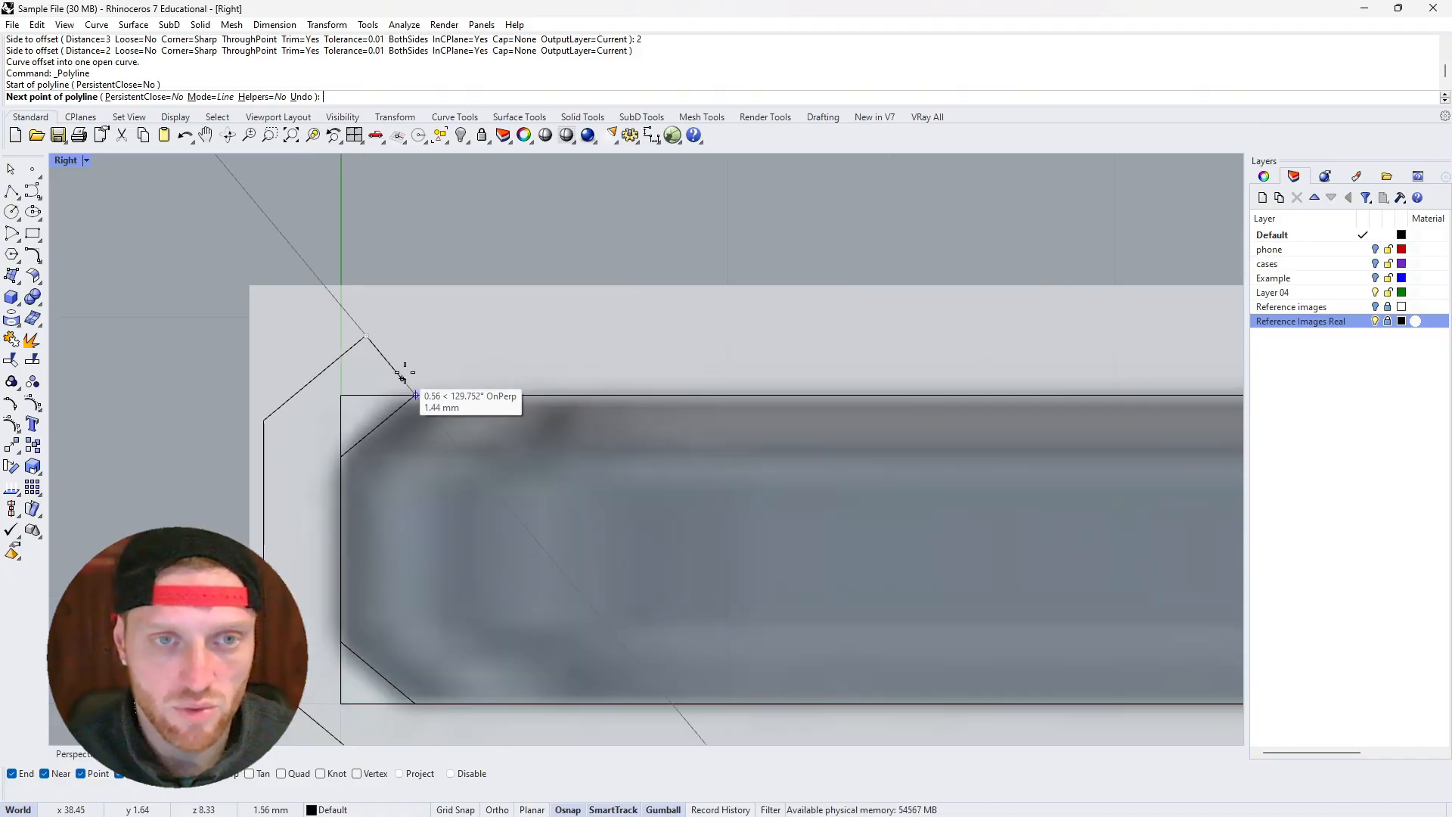
{"action": "left_click", "coordinate": [416, 335]}
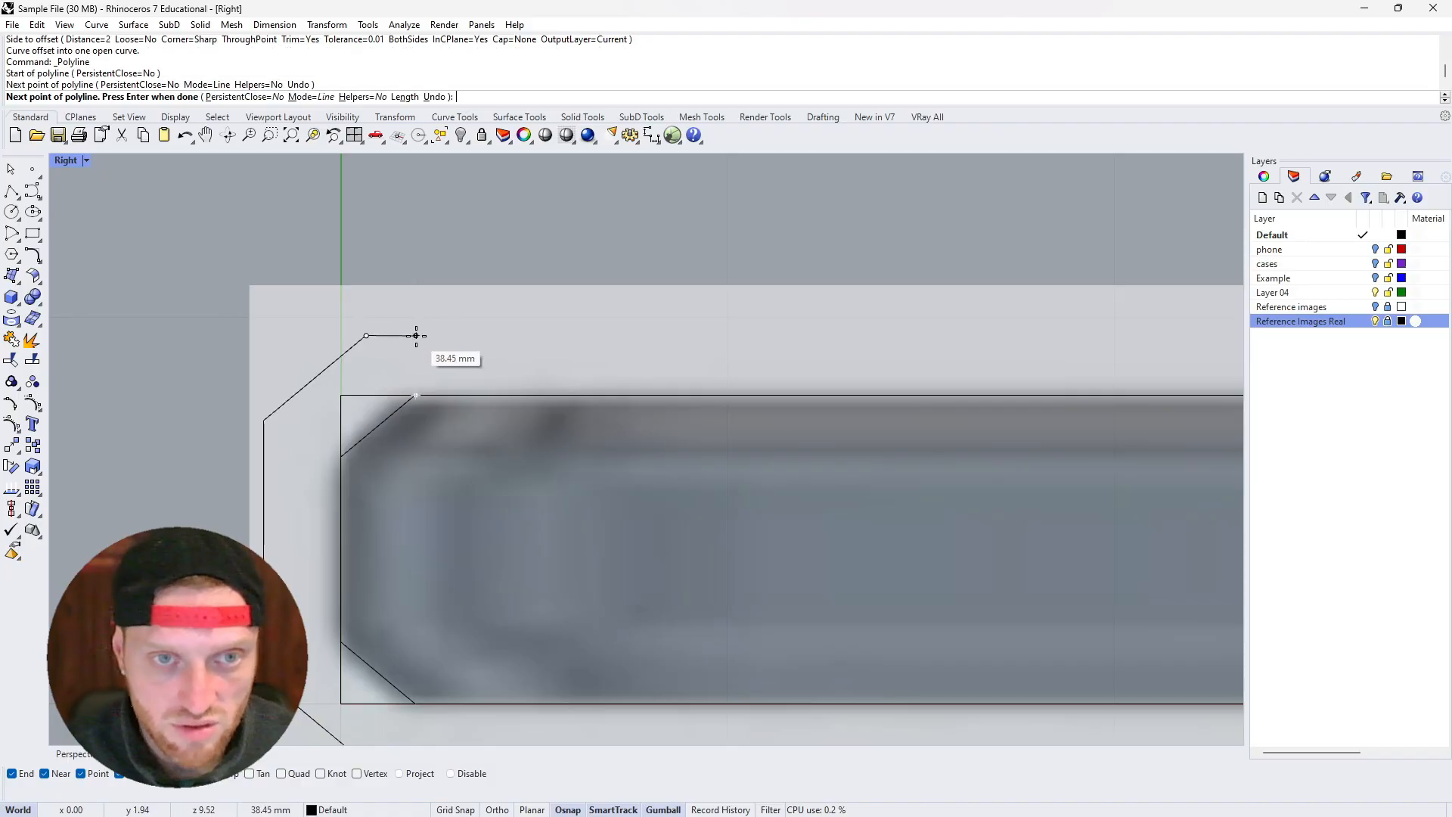
{"action": "left_click", "coordinate": [416, 395]}
{"action": "scroll", "coordinate": [420, 443], "scroll_direction": "down", "scroll_amount": 2}
{"action": "key", "text": "Return"}
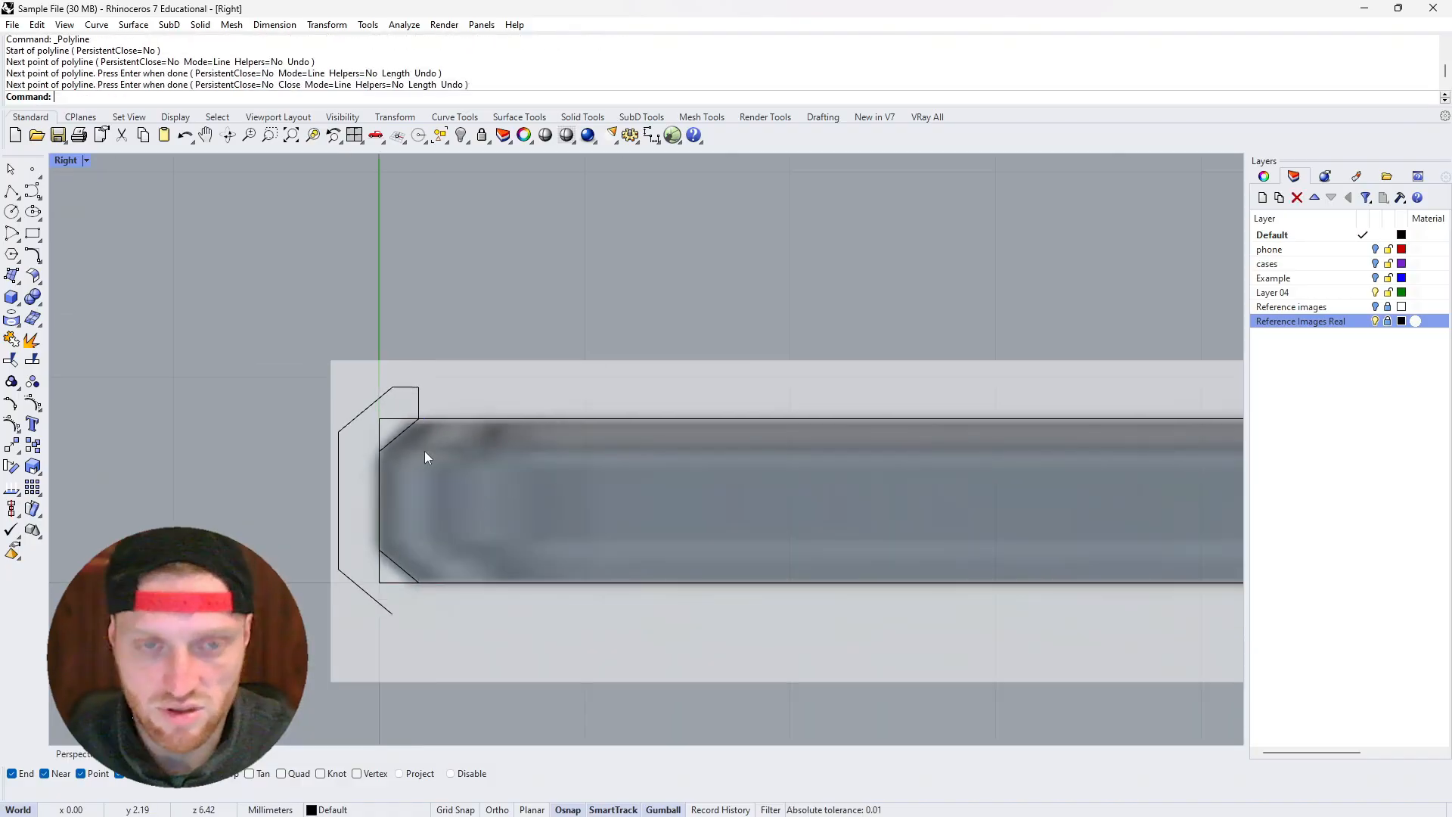
Draw a polyline from the offset profile's lower end horizontally to below the inner chamfer's end, and straight up to that endpoint
{"action": "scroll", "coordinate": [405, 510], "scroll_direction": "down", "scroll_amount": 2}
{"action": "scroll", "coordinate": [405, 504], "scroll_direction": "up", "scroll_amount": 5}
{"action": "right_click", "coordinate": [401, 499]}
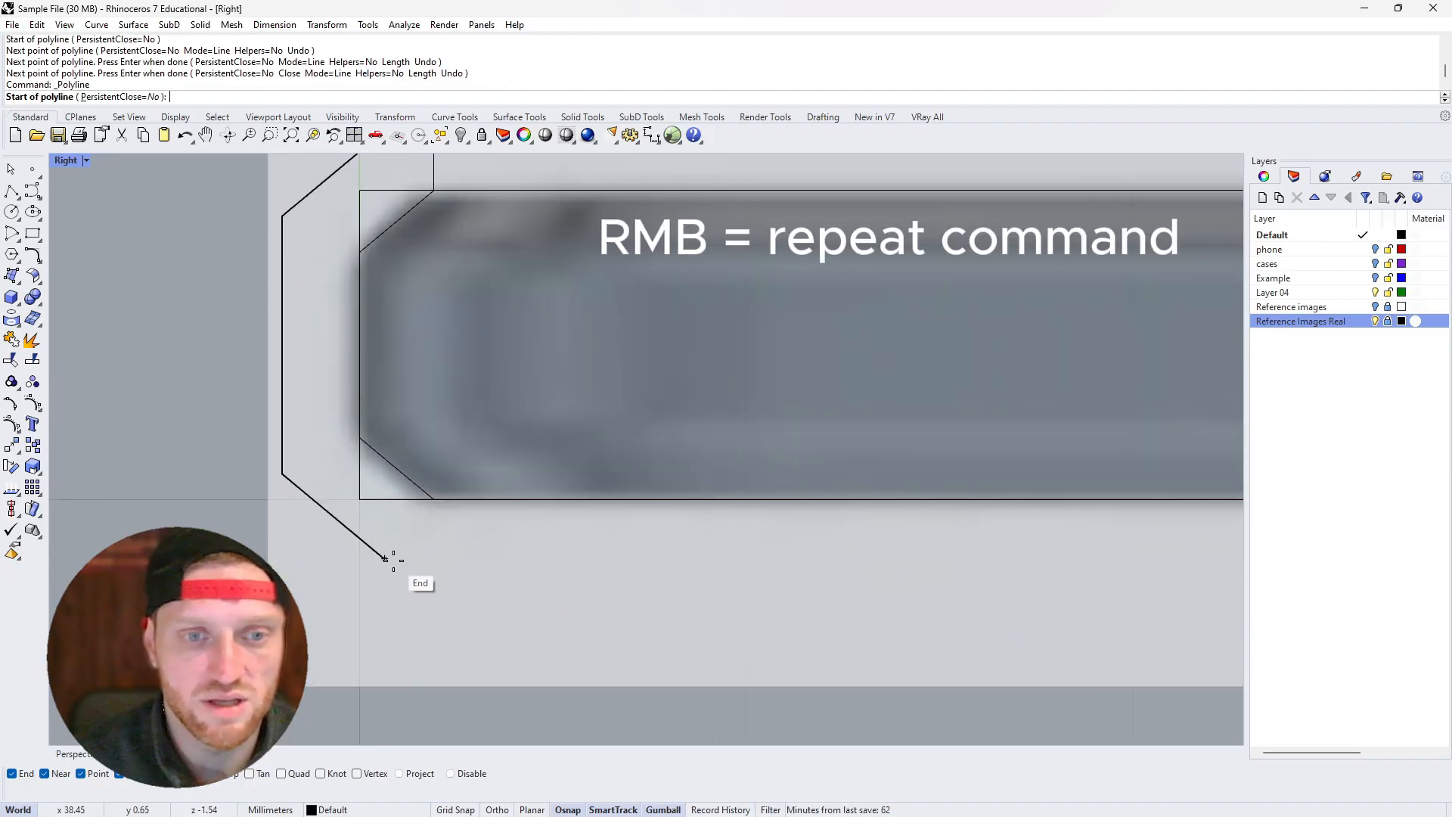
{"action": "left_click", "coordinate": [384, 558]}
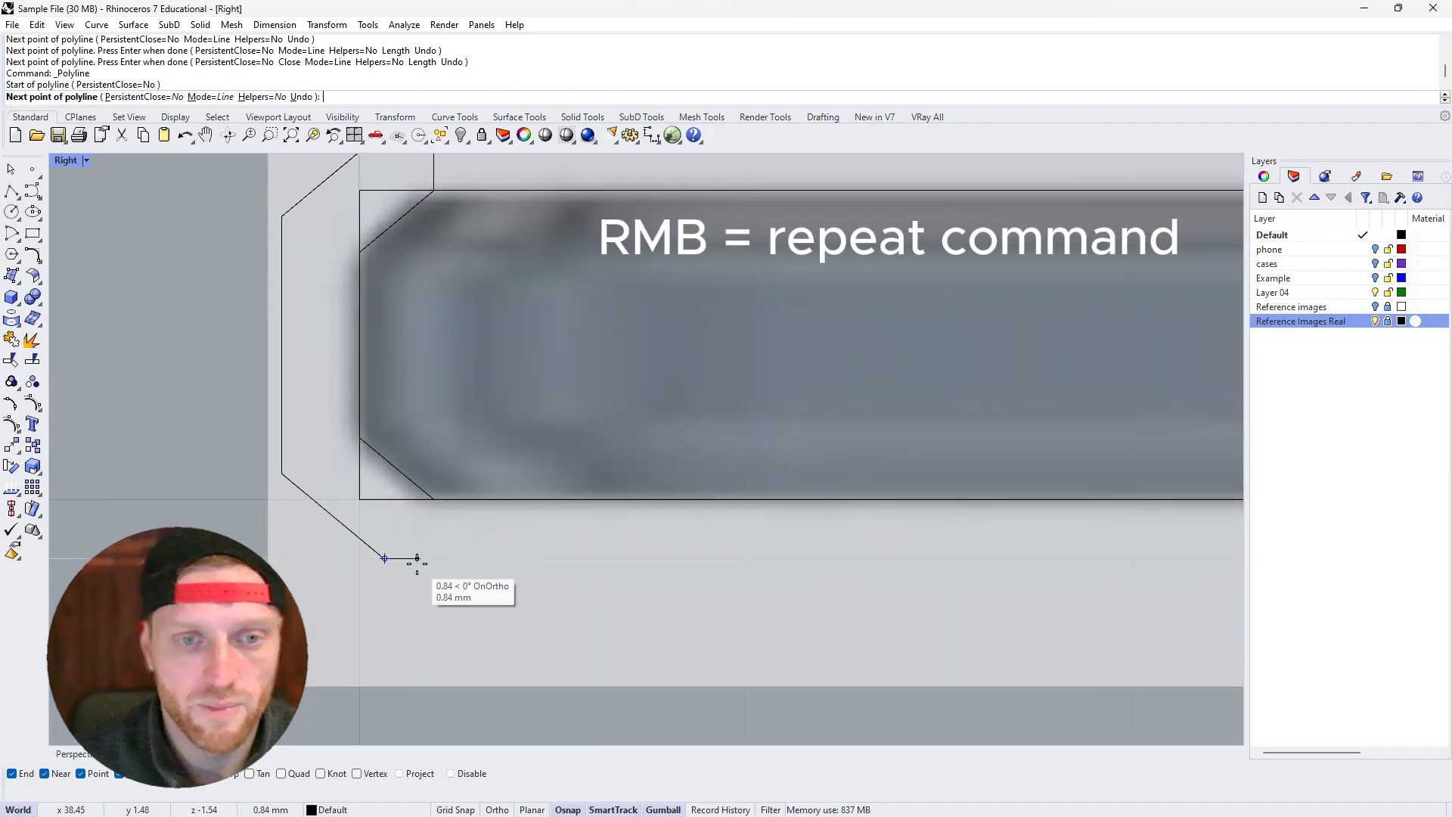
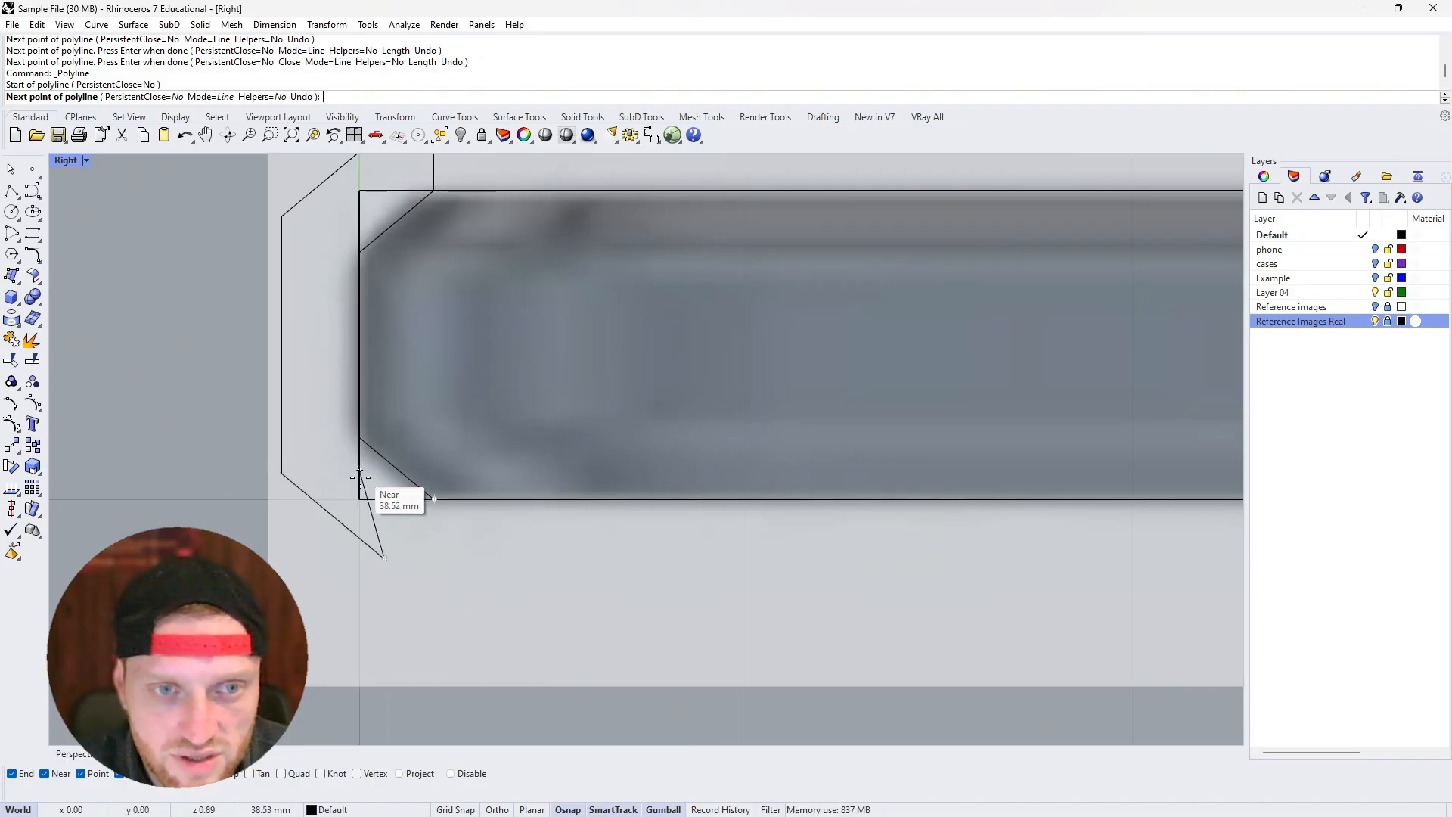
{"action": "left_click", "coordinate": [435, 558]}
{"action": "left_click", "coordinate": [435, 499]}
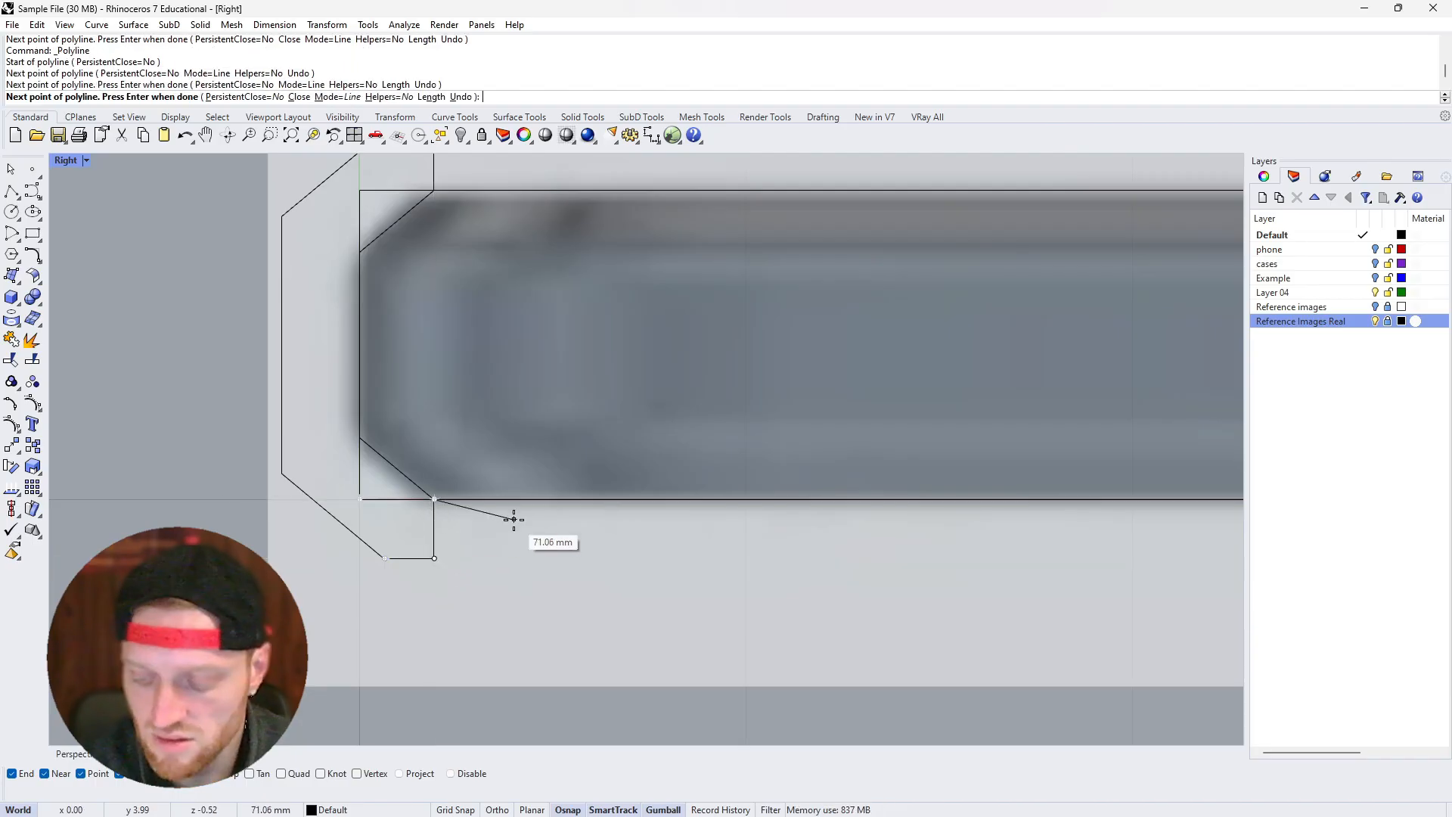
{"action": "key", "text": "Return"}
Flatten the inner profile, the offset profile and both connecting polylines onto one plane by scaling them to 0 across the phone's width
{"action": "left_click", "coordinate": [433, 541]}
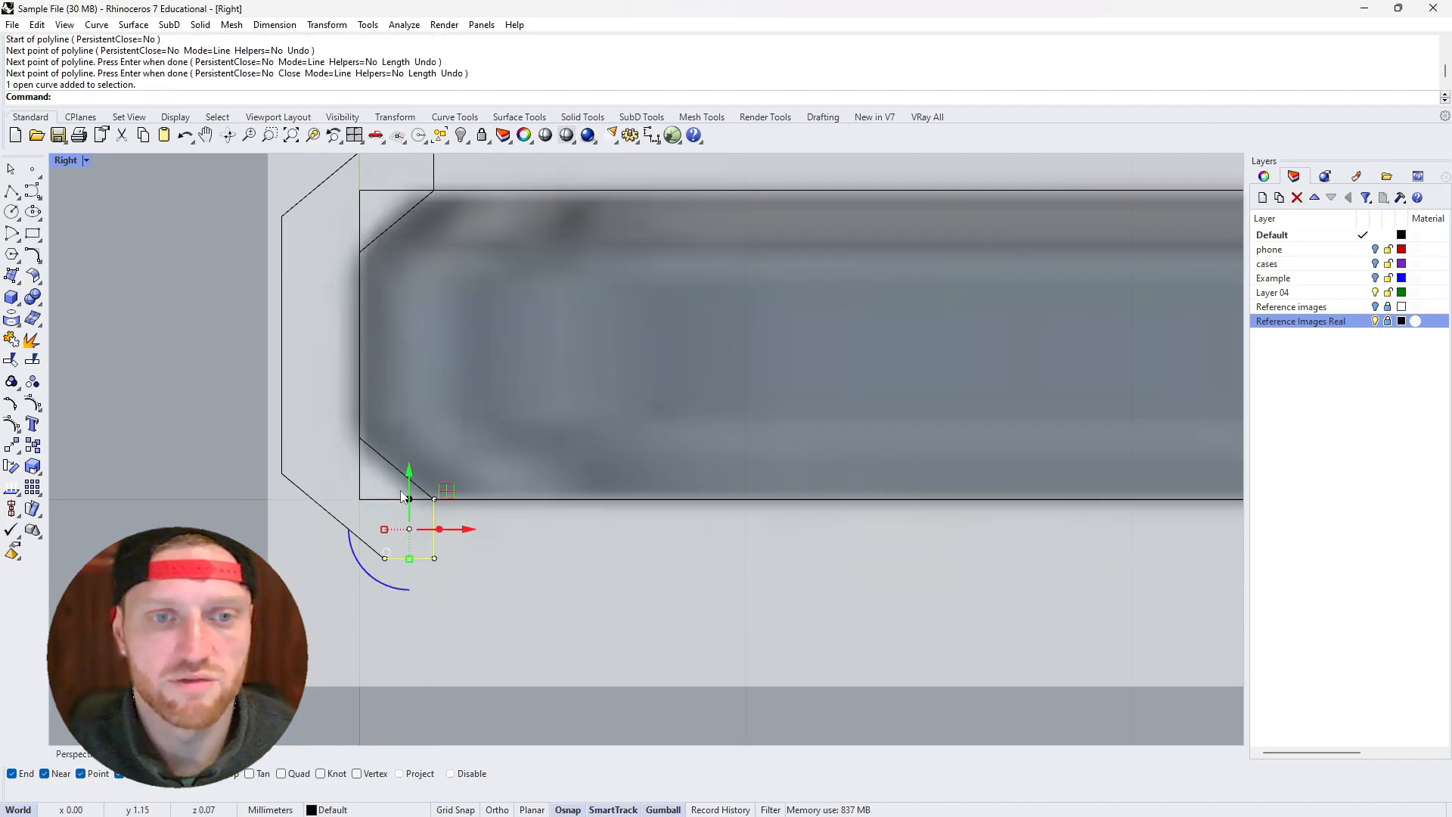
{"action": "left_click", "coordinate": [373, 448], "text": "shift"}
{"action": "left_click", "coordinate": [361, 539], "text": "shift"}
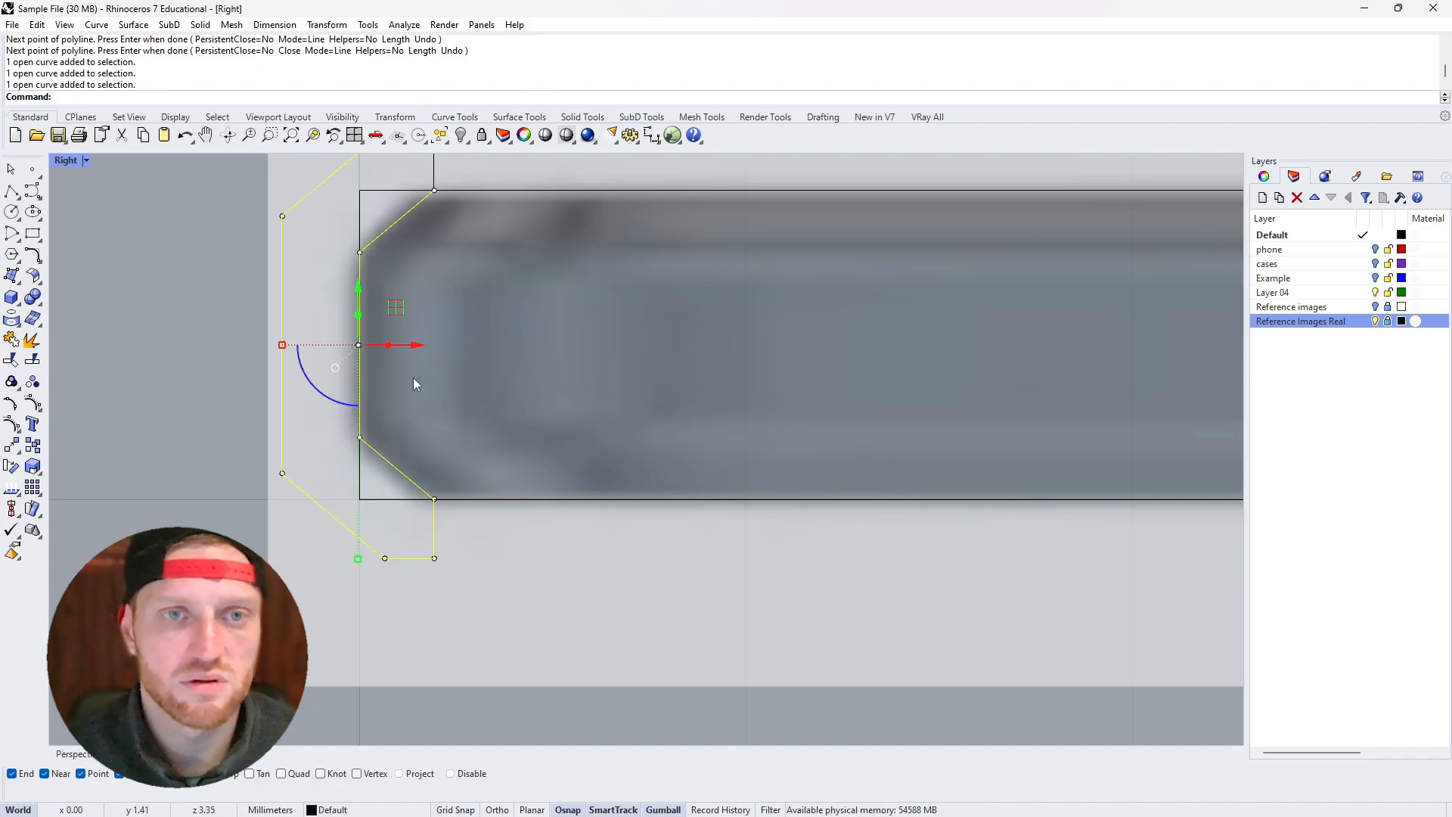
{"action": "scroll", "coordinate": [413, 383], "scroll_direction": "down", "scroll_amount": 3}
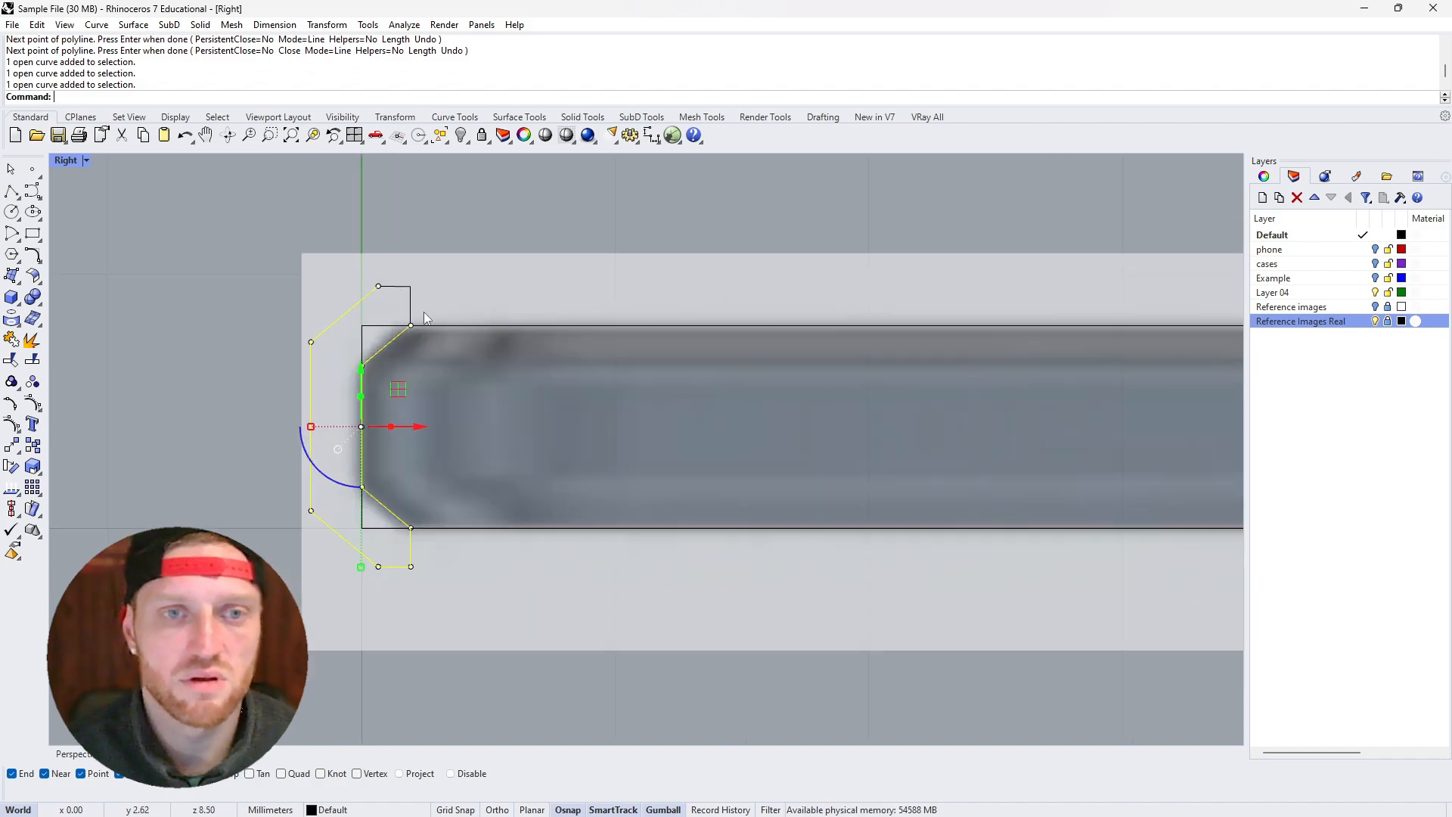
{"action": "left_click", "coordinate": [83, 758]}
{"action": "scroll", "coordinate": [371, 627], "scroll_direction": "down", "scroll_amount": 8}
{"action": "scroll", "coordinate": [329, 574], "scroll_direction": "up", "scroll_amount": 5}
{"action": "right_click_drag", "start_coordinate": [418, 556], "coordinate": [455, 536]}
{"action": "left_click", "coordinate": [658, 500]}
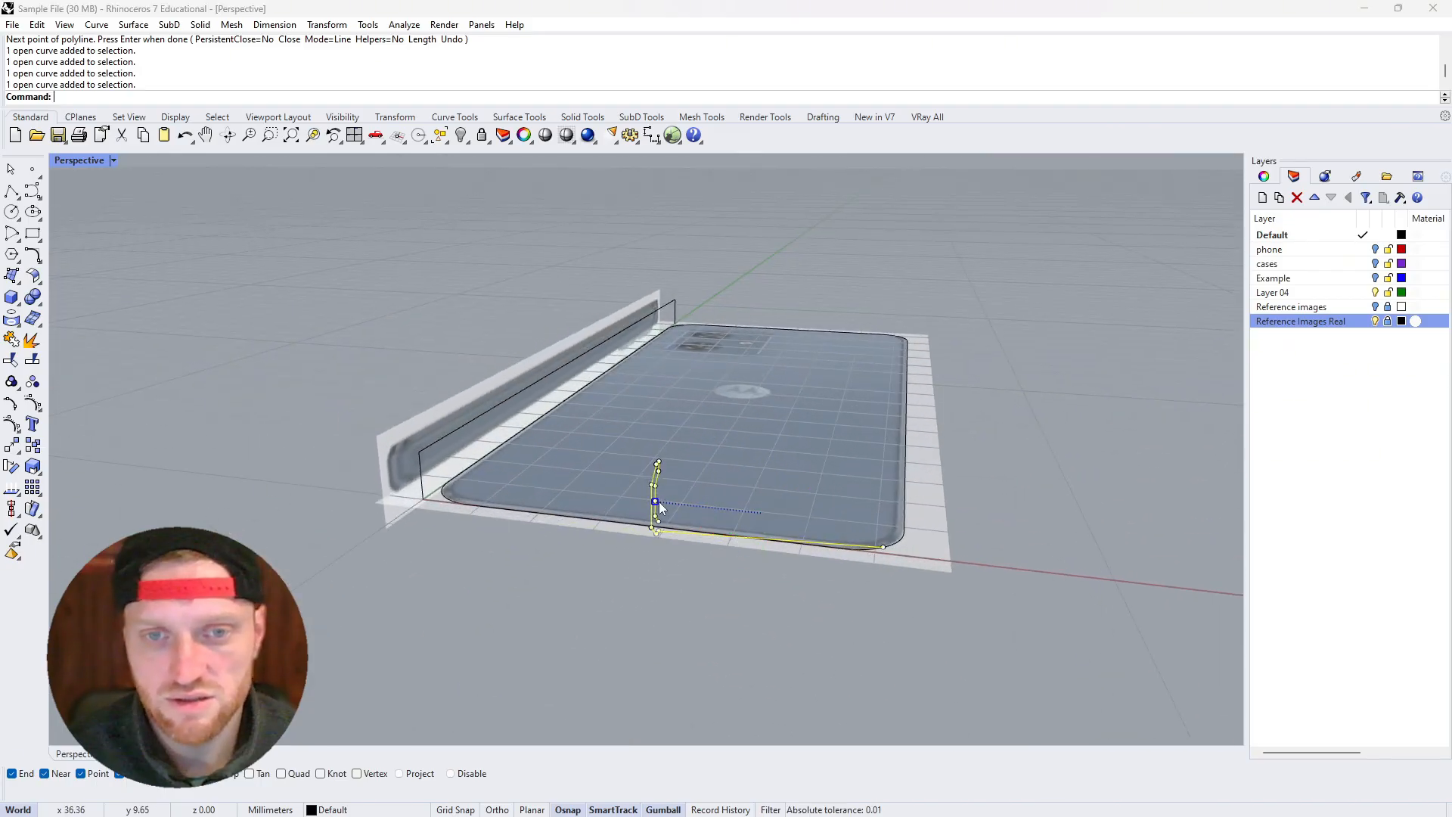
{"action": "type", "text": "0"}
{"action": "key", "text": "Return"}
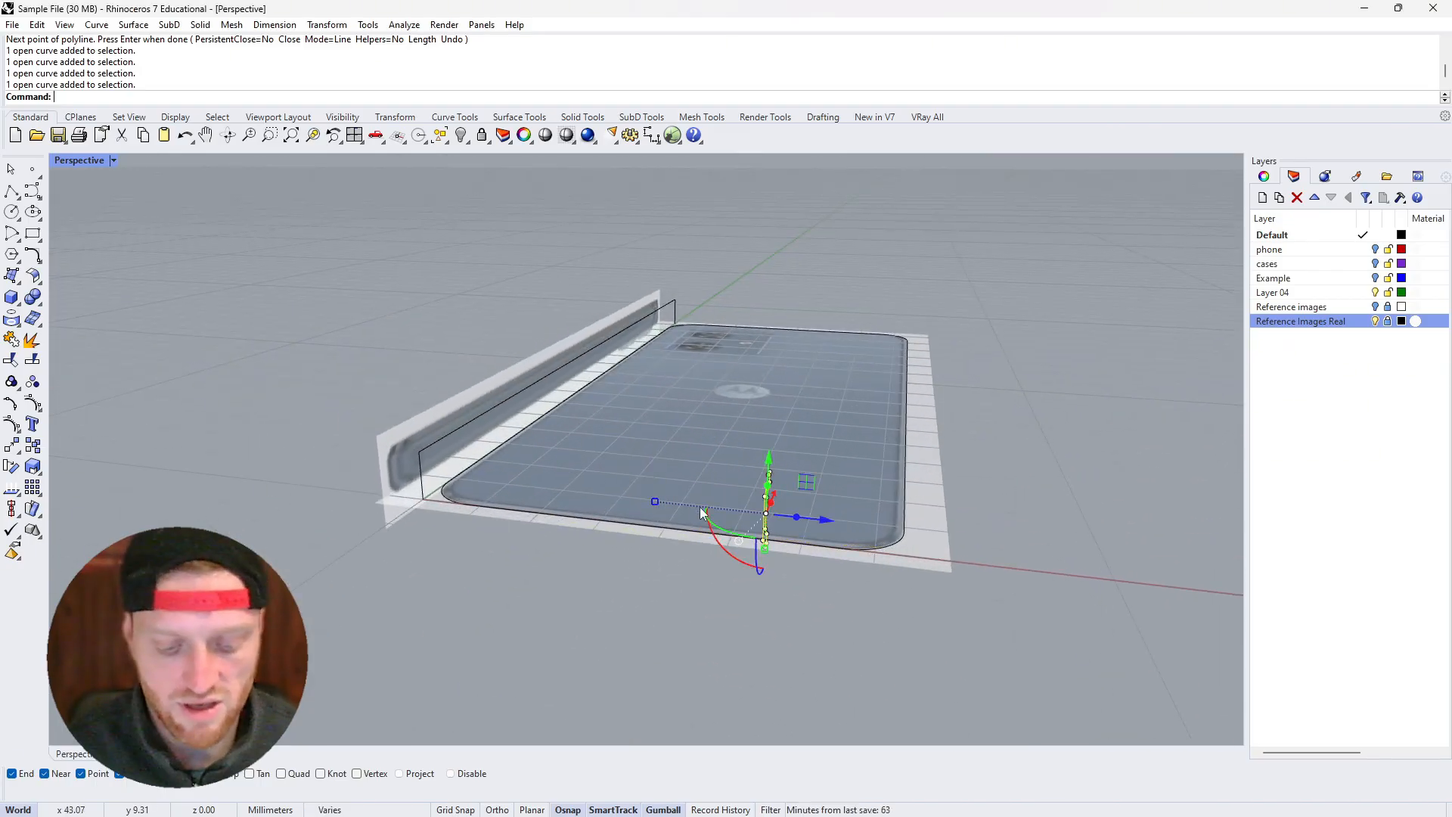
Join the four flattened curves into one closed case profile
{"action": "type", "text": "join"}
{"action": "key", "text": "Return"}
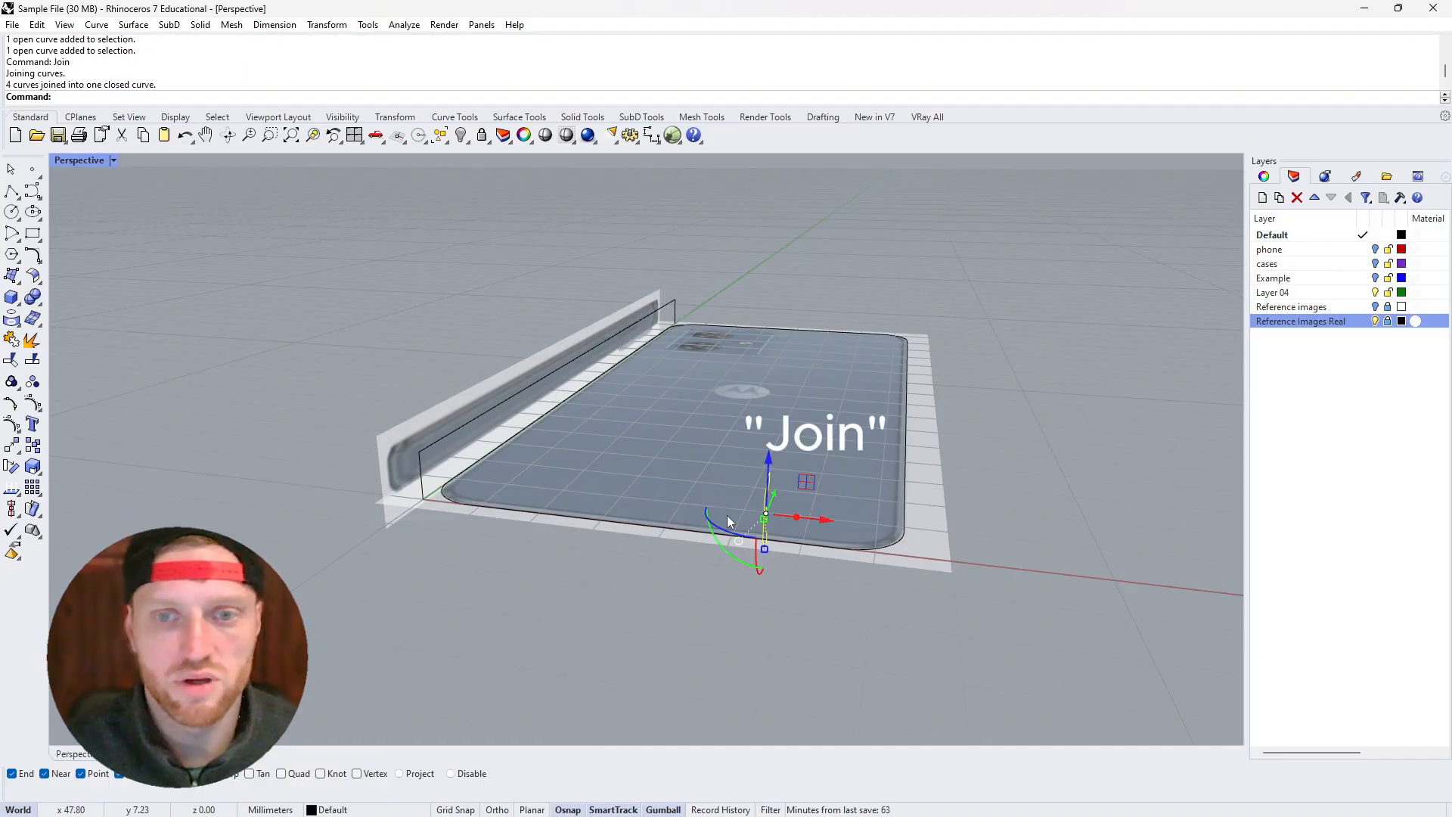
{"action": "scroll", "coordinate": [727, 515], "scroll_direction": "up", "scroll_amount": 3}
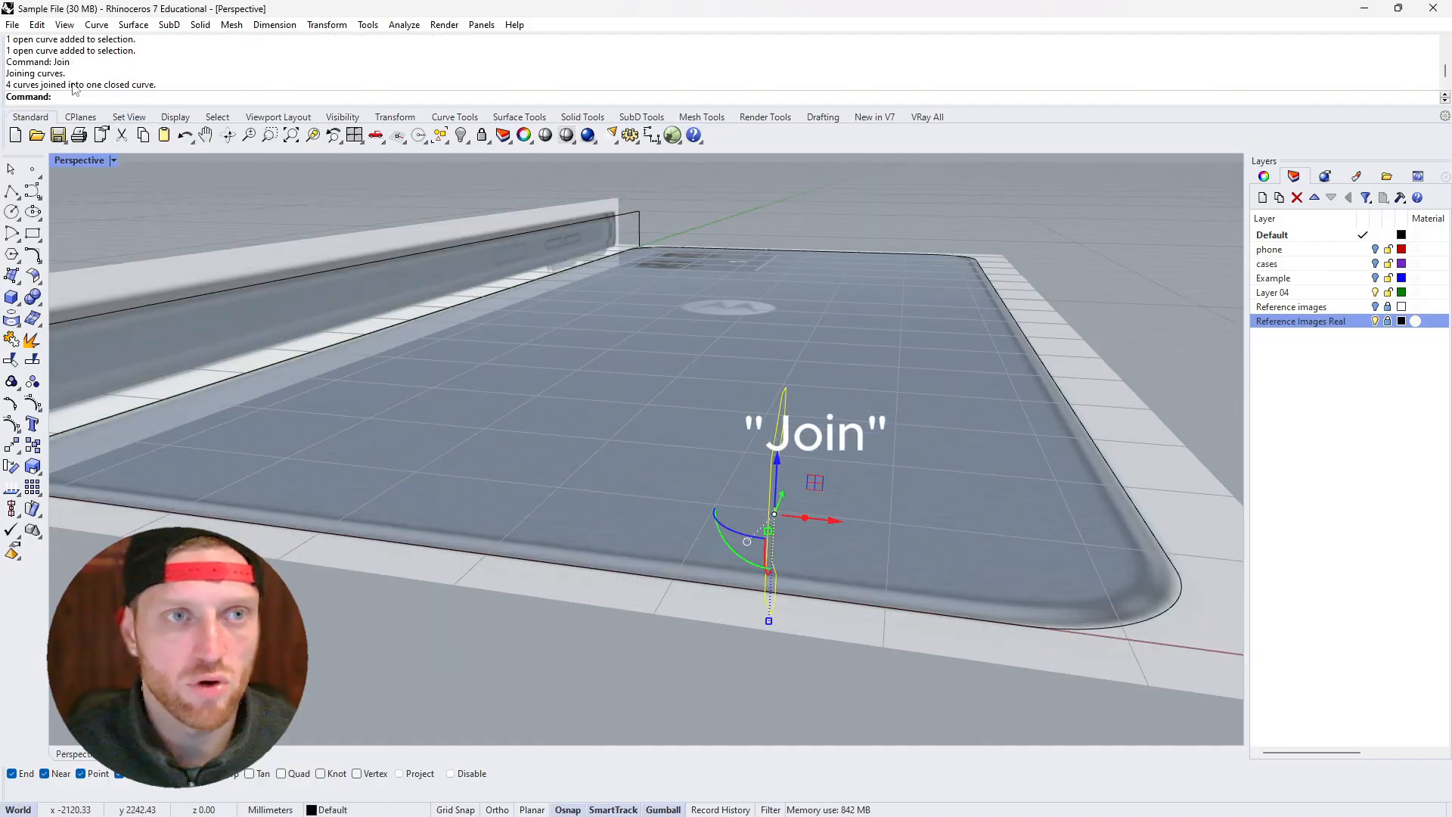
{"action": "scroll", "coordinate": [605, 405], "scroll_direction": "down", "scroll_amount": 3}
Align the closed case profile with the VertCenter option to the middle of the phone outline's short lower edge in the top view
{"action": "left_click_drag", "start_coordinate": [748, 475], "coordinate": [671, 474]}
{"action": "left_click", "coordinate": [126, 754]}
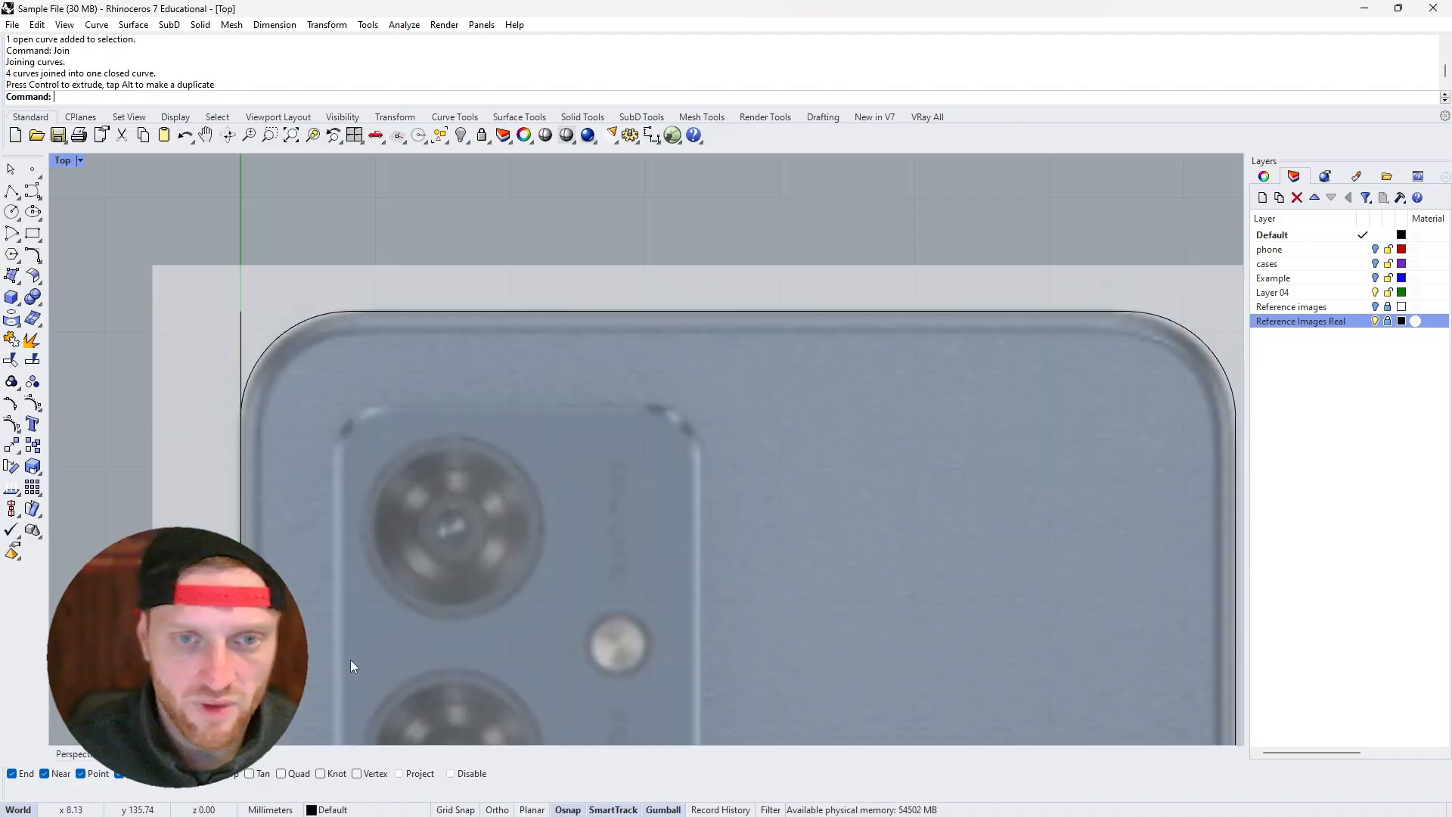
{"action": "scroll", "coordinate": [480, 486], "scroll_direction": "down", "scroll_amount": 20}
{"action": "scroll", "coordinate": [485, 679], "scroll_direction": "up", "scroll_amount": 8}
{"action": "scroll", "coordinate": [501, 587], "scroll_direction": "up", "scroll_amount": 6}
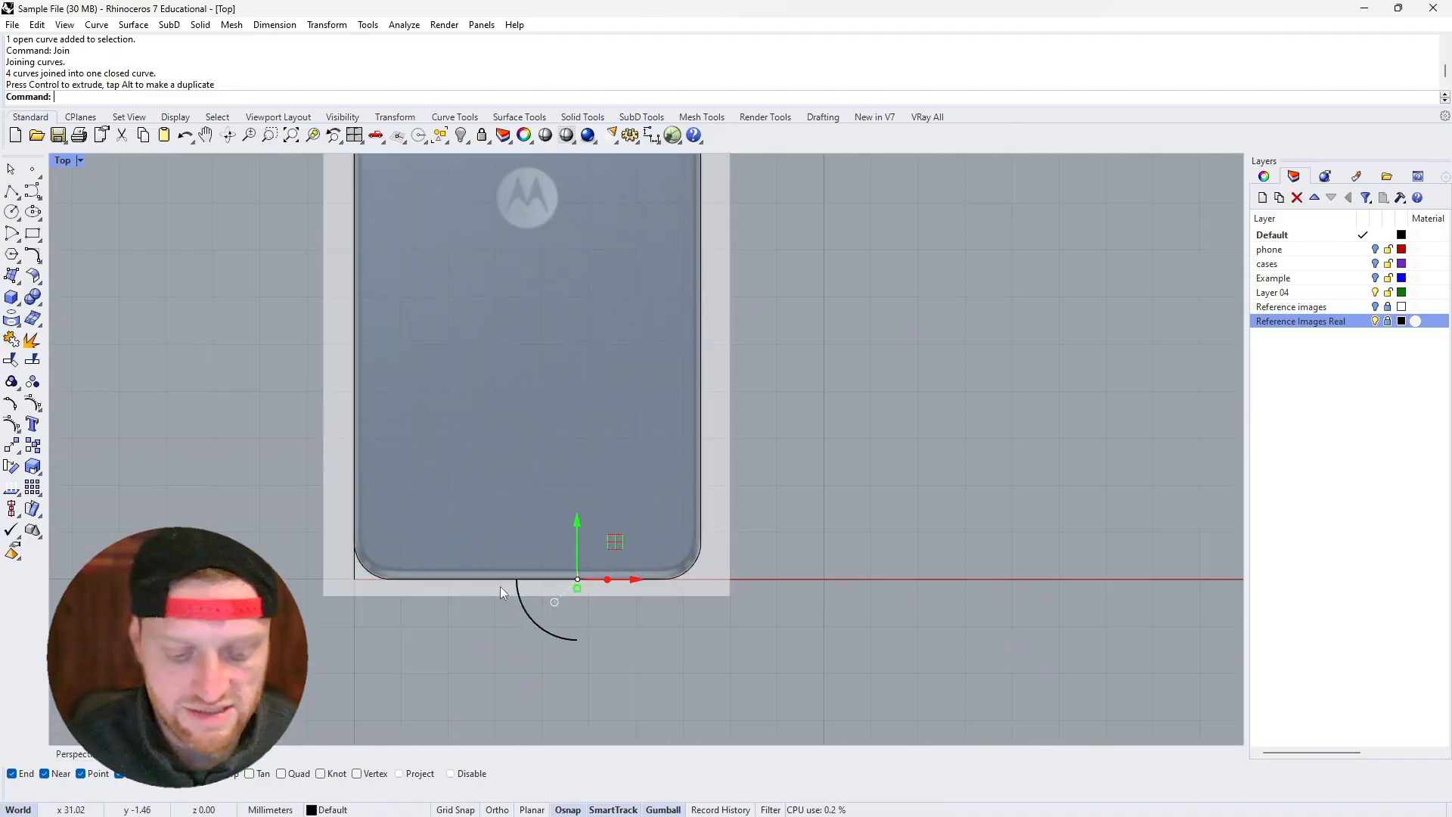
{"action": "type", "text": "Align"}
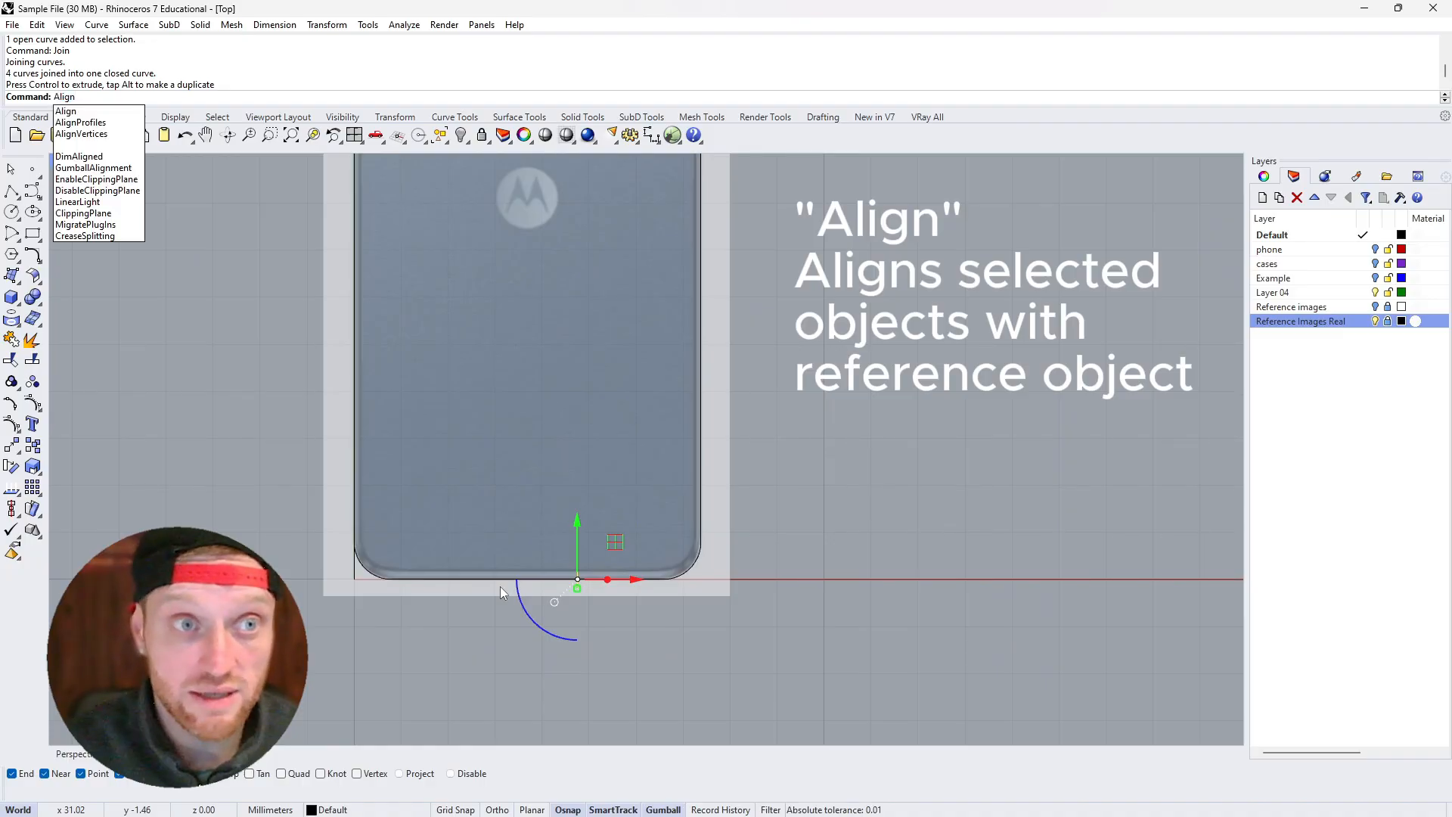
{"action": "key", "text": "Return"}
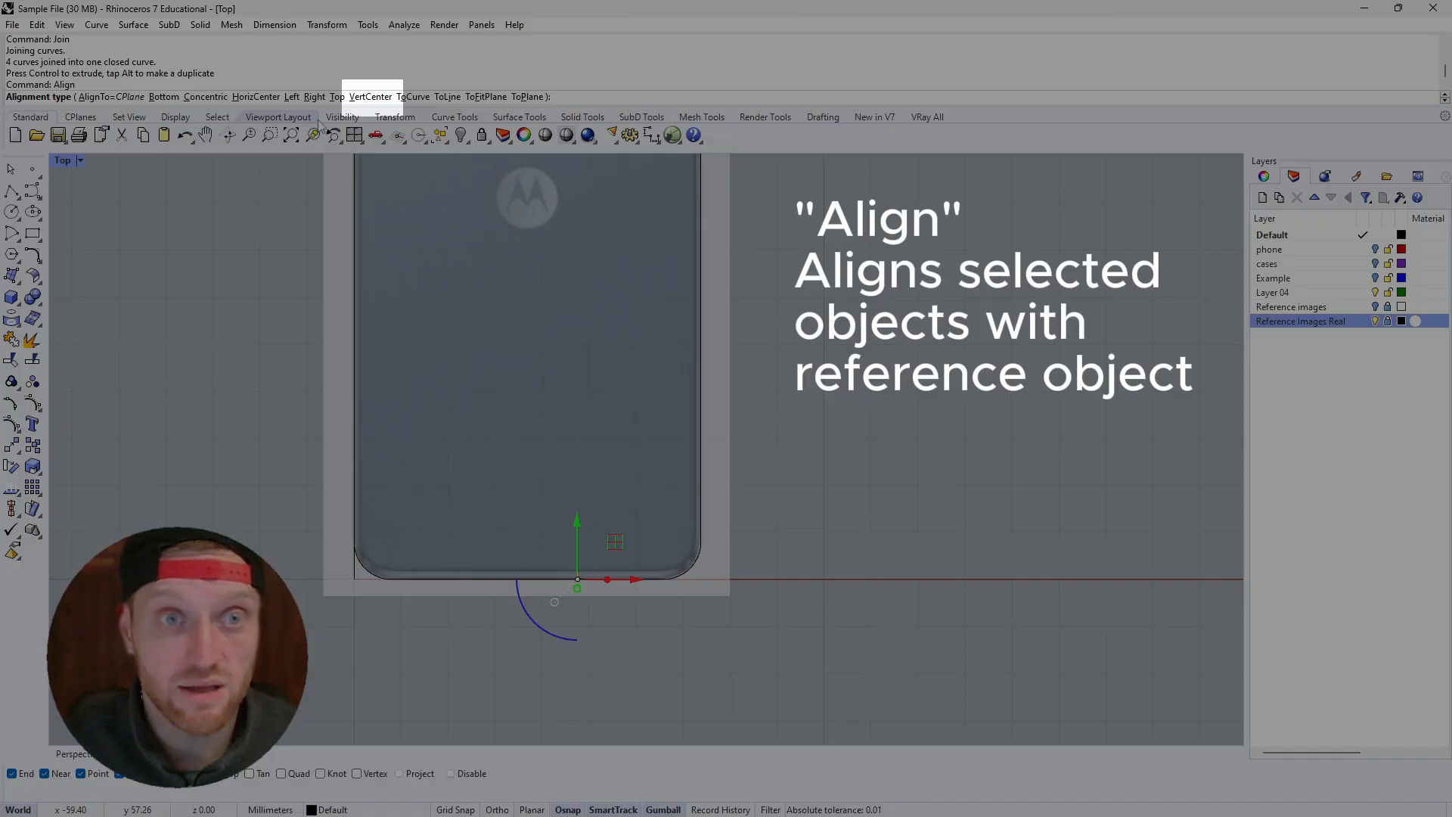
{"action": "left_click", "coordinate": [370, 97]}
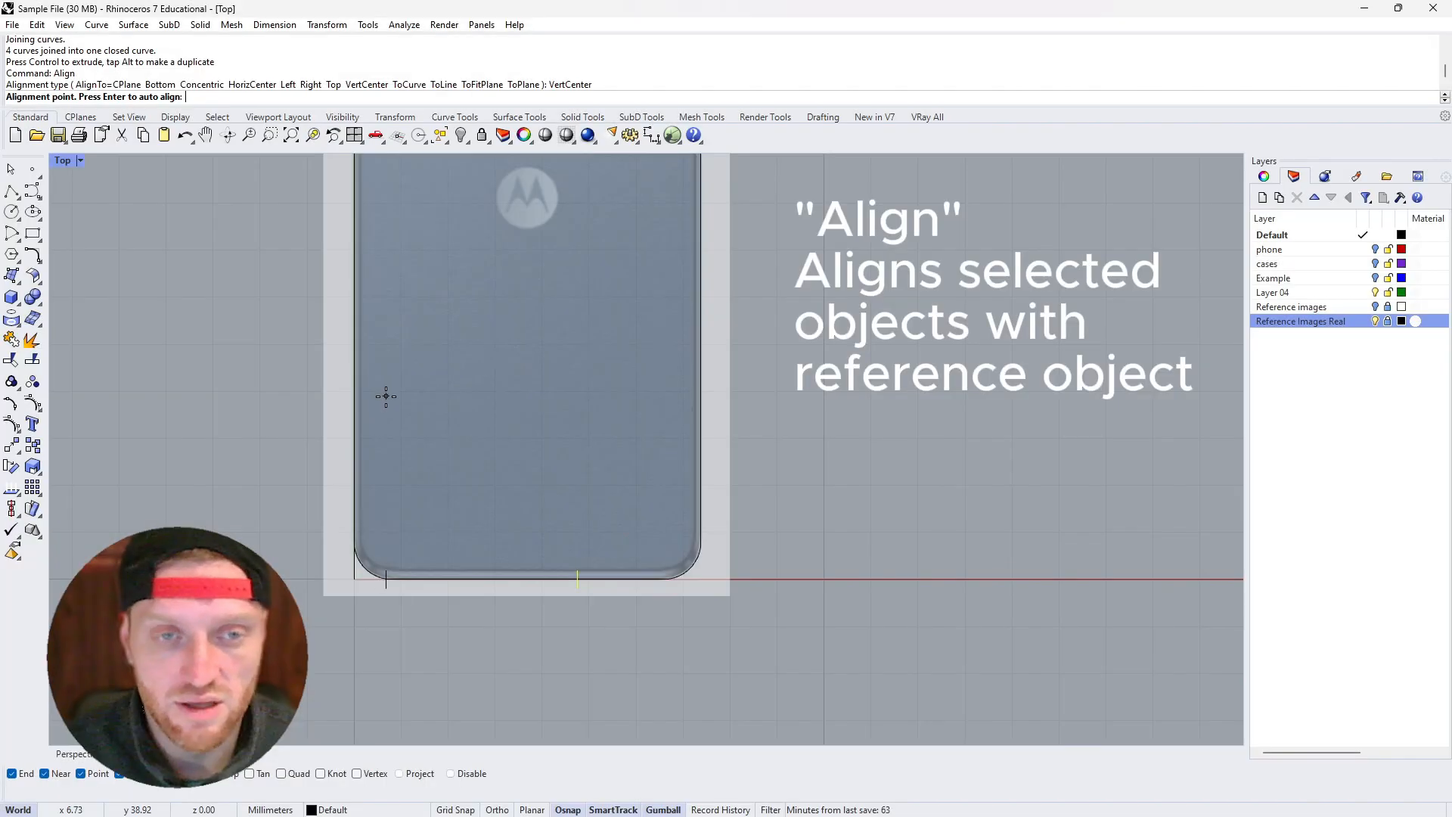
{"action": "scroll", "coordinate": [370, 386], "scroll_direction": "down", "scroll_amount": 2}
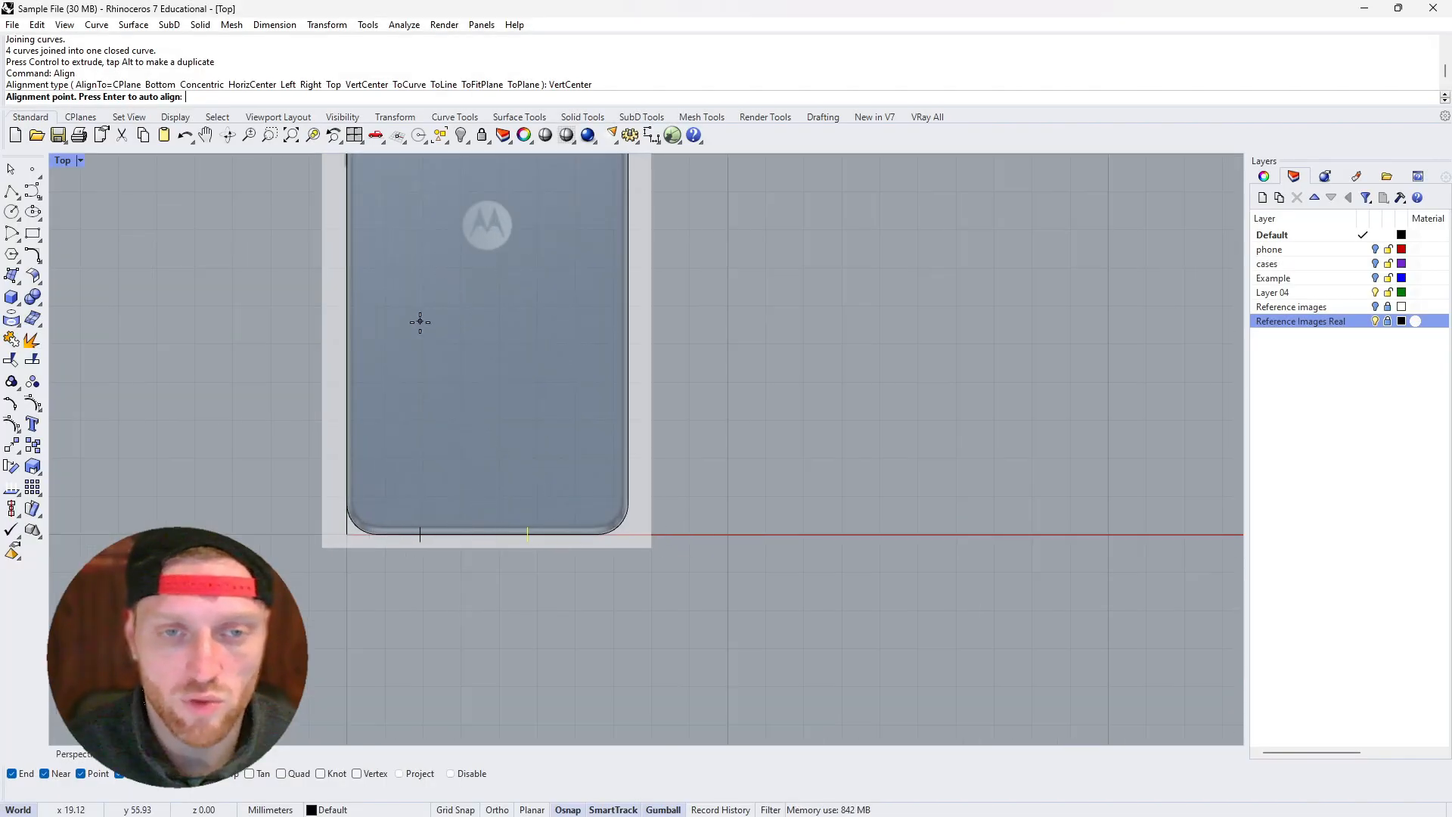
{"action": "scroll", "coordinate": [420, 323], "scroll_direction": "down", "scroll_amount": 4}
{"action": "scroll", "coordinate": [417, 429], "scroll_direction": "up", "scroll_amount": 6}
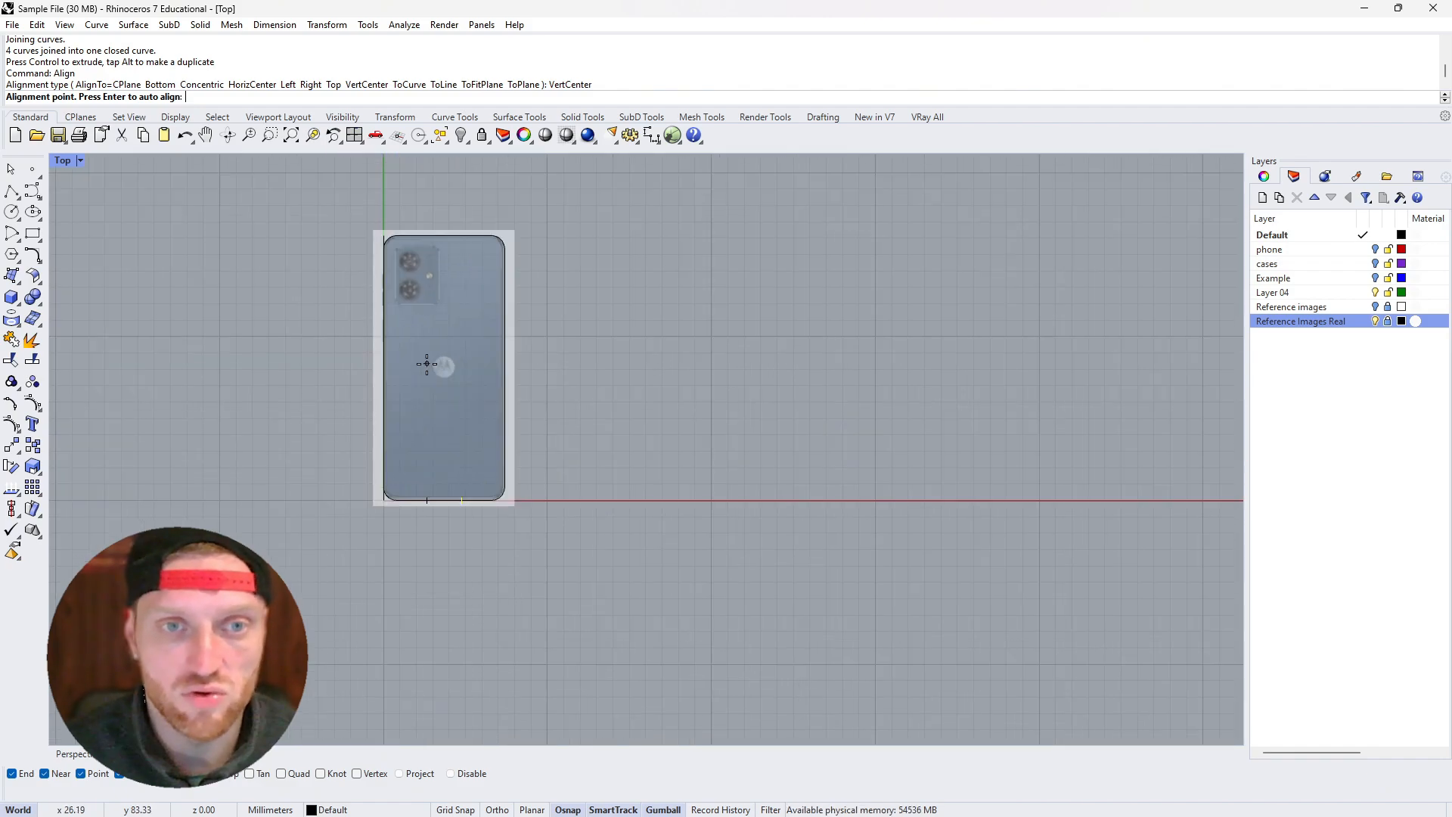
{"action": "left_click", "coordinate": [454, 515]}
{"action": "scroll", "coordinate": [518, 483], "scroll_direction": "down", "scroll_amount": 3}
{"action": "scroll", "coordinate": [453, 529], "scroll_direction": "up", "scroll_amount": 4}
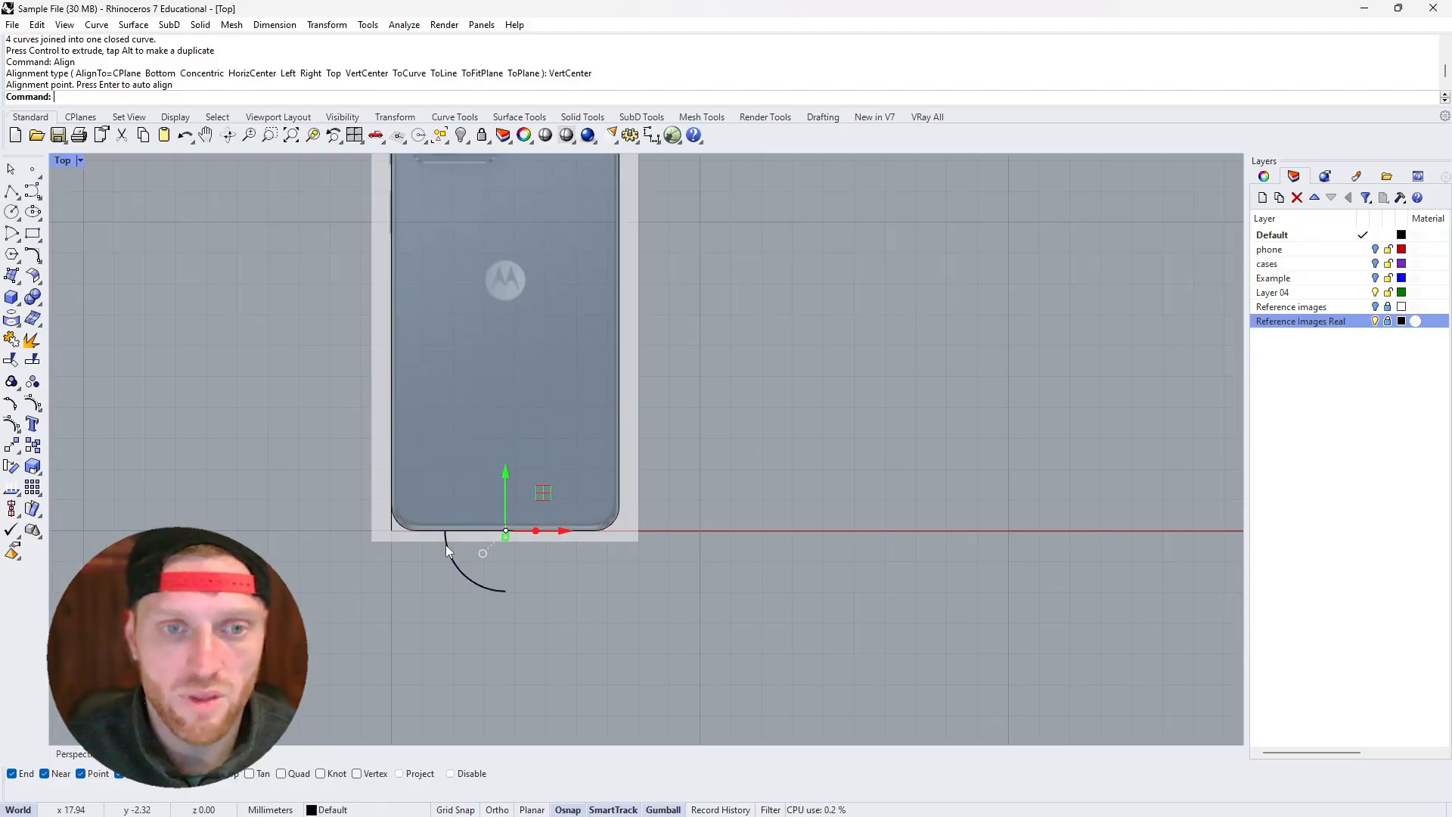
{"action": "scroll", "coordinate": [438, 321], "scroll_direction": "down", "scroll_amount": 5}
{"action": "scroll", "coordinate": [465, 393], "scroll_direction": "up", "scroll_amount": 5}
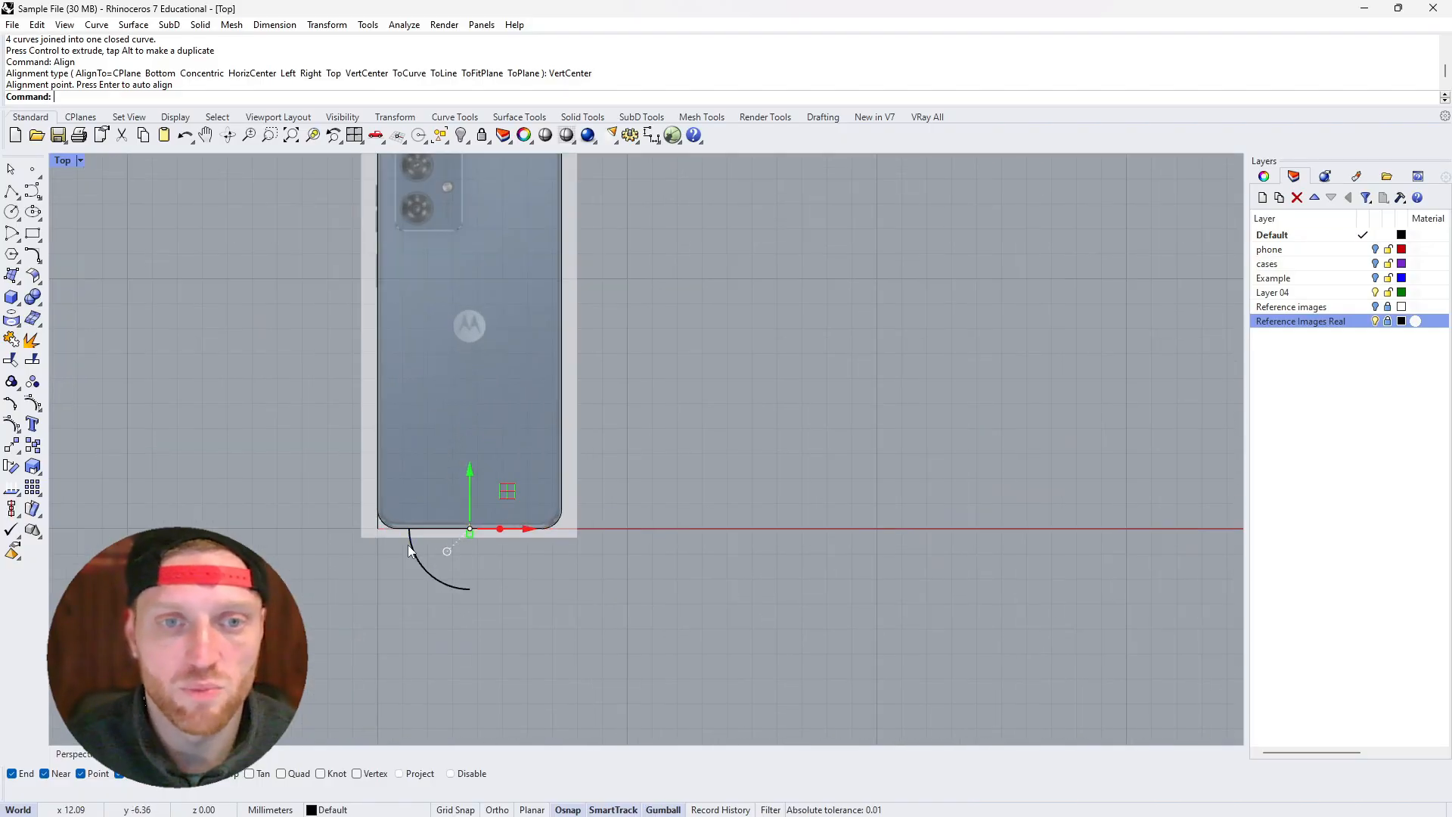
Examine in the perspective view how the aligned case profile sits on the phone outline
{"action": "left_click", "coordinate": [70, 754]}
{"action": "scroll", "coordinate": [297, 495], "scroll_direction": "down", "scroll_amount": 8}
{"action": "scroll", "coordinate": [298, 484], "scroll_direction": "up", "scroll_amount": 2}
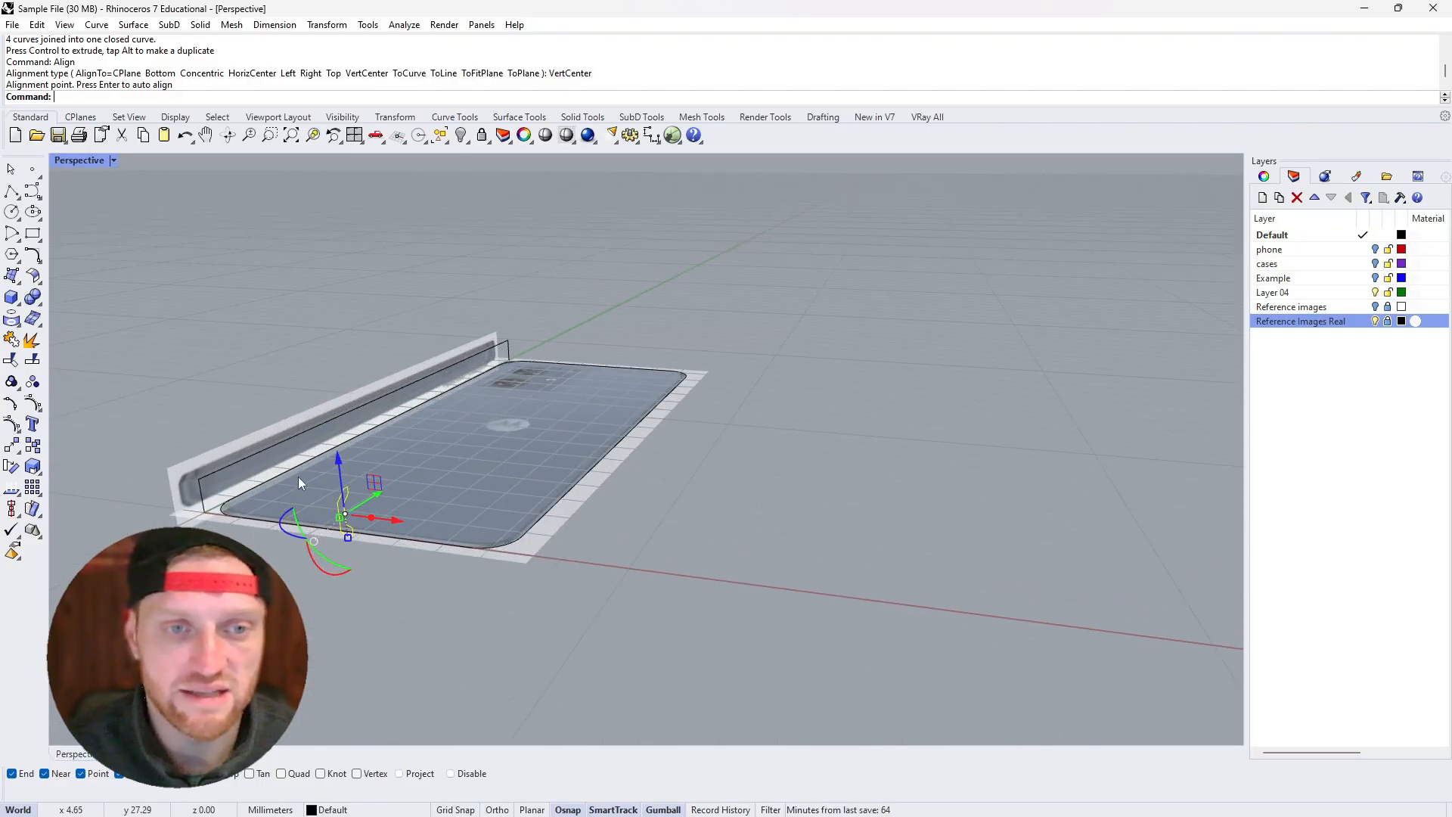
{"action": "scroll", "coordinate": [341, 474], "scroll_direction": "down", "scroll_amount": 2}
{"action": "scroll", "coordinate": [341, 476], "scroll_direction": "up", "scroll_amount": 6}
{"action": "scroll", "coordinate": [167, 438], "scroll_direction": "down", "scroll_amount": 4}
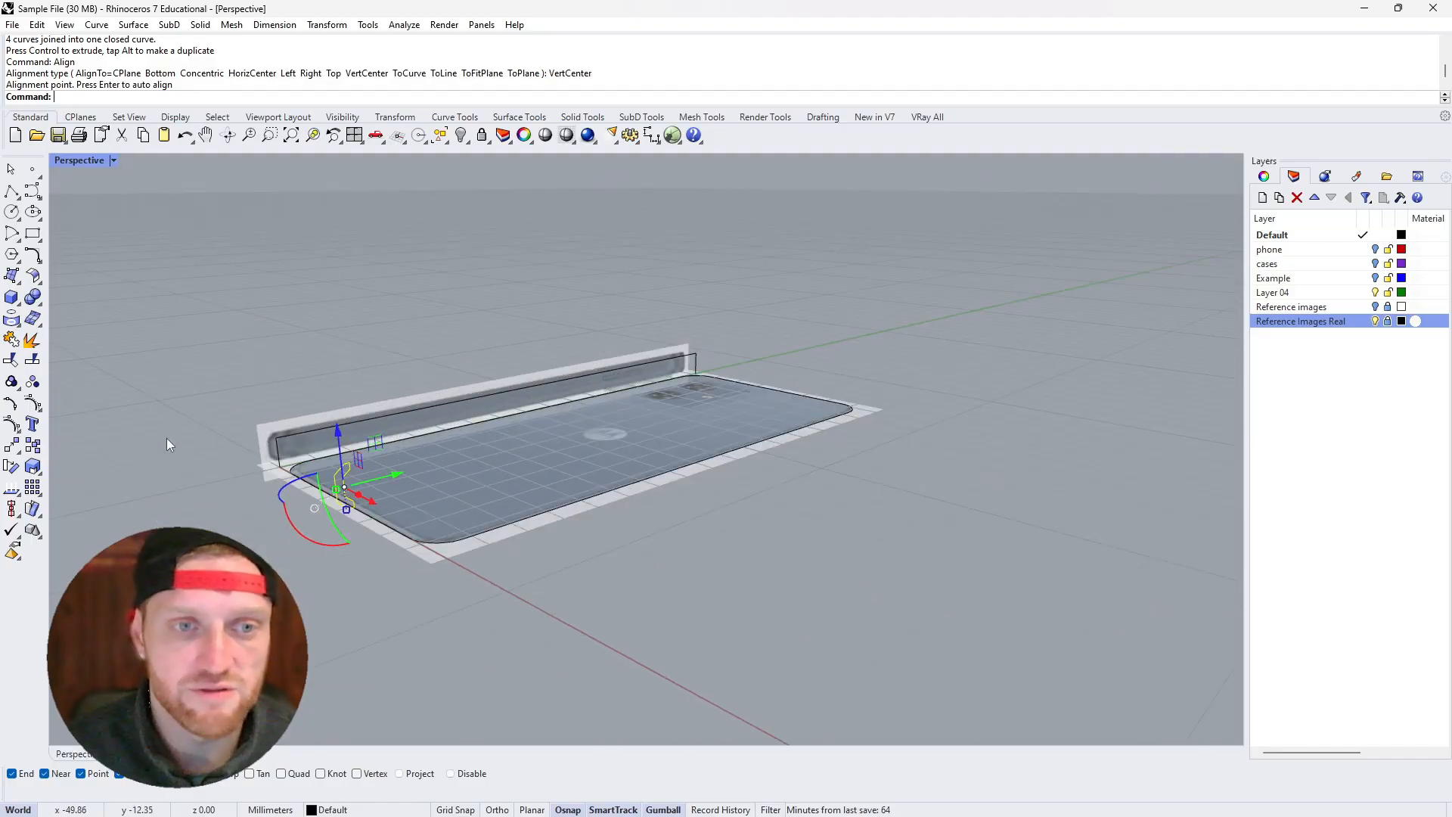
{"action": "scroll", "coordinate": [292, 569], "scroll_direction": "up", "scroll_amount": 4}
{"action": "scroll", "coordinate": [467, 464], "scroll_direction": "down", "scroll_amount": 5}
{"action": "scroll", "coordinate": [437, 479], "scroll_direction": "up", "scroll_amount": 6}
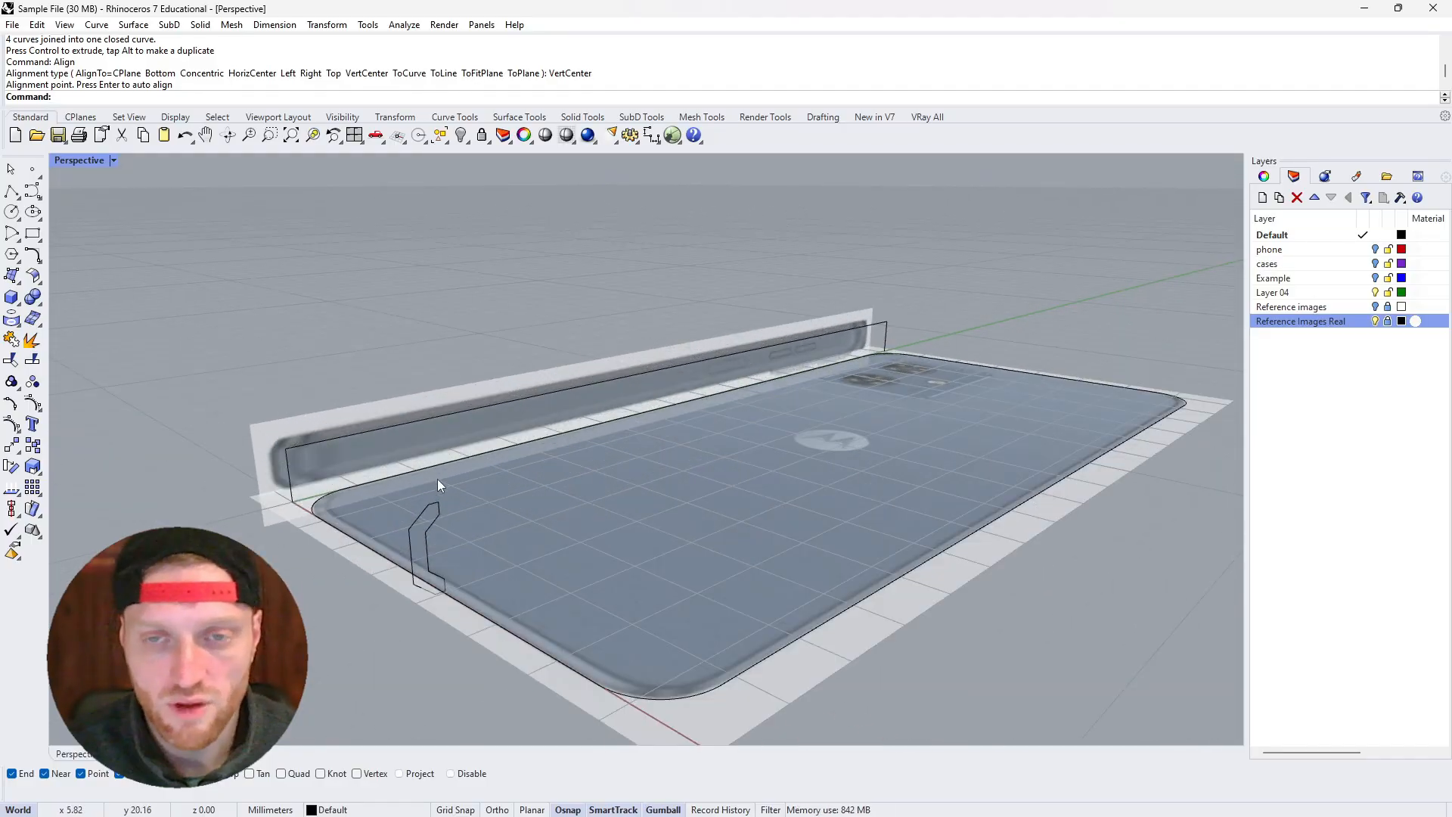
{"action": "scroll", "coordinate": [433, 488], "scroll_direction": "down", "scroll_amount": 3}
{"action": "scroll", "coordinate": [432, 514], "scroll_direction": "up", "scroll_amount": 2}
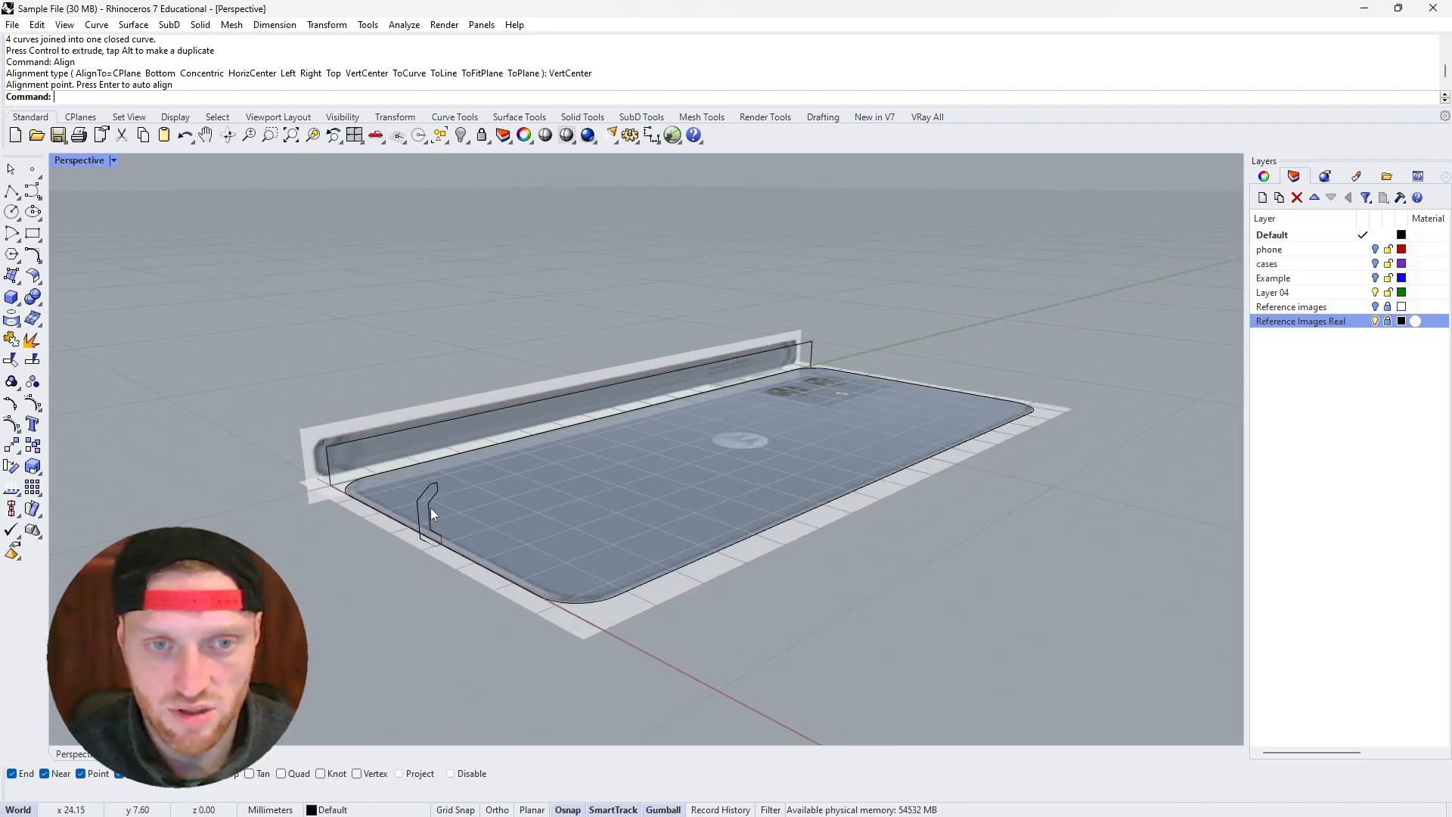
Check the closed case profile and the phone outline as section and rail by highlighting each curve, and clear the selection
{"action": "left_click", "coordinate": [430, 507]}
{"action": "scroll", "coordinate": [431, 561], "scroll_direction": "up", "scroll_amount": 4}
{"action": "left_click", "coordinate": [475, 613]}
{"action": "scroll", "coordinate": [469, 590], "scroll_direction": "down", "scroll_amount": 4}
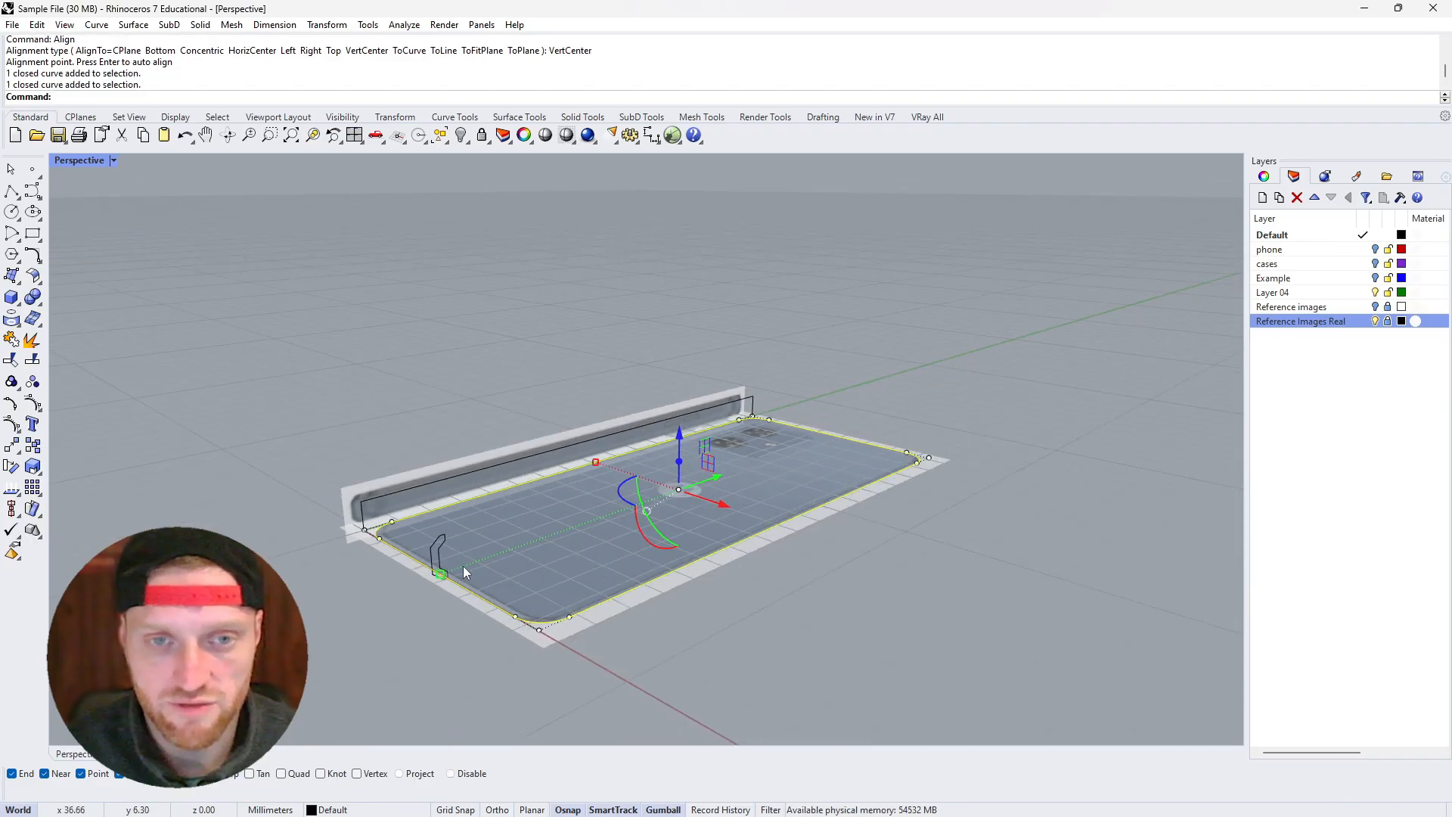
{"action": "scroll", "coordinate": [462, 566], "scroll_direction": "up", "scroll_amount": 1}
{"action": "scroll", "coordinate": [463, 567], "scroll_direction": "up", "scroll_amount": 2}
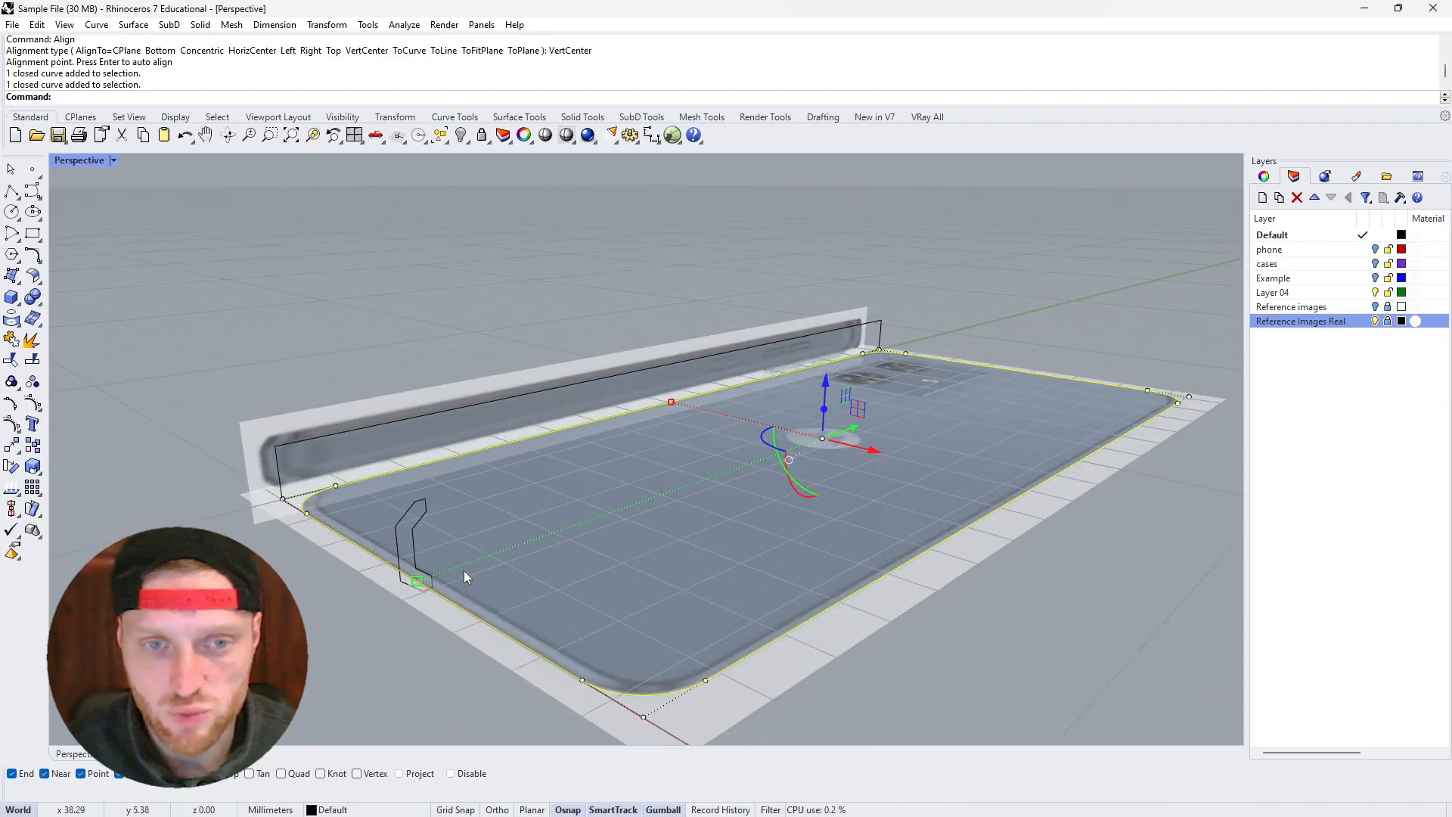
{"action": "left_click", "coordinate": [392, 635]}
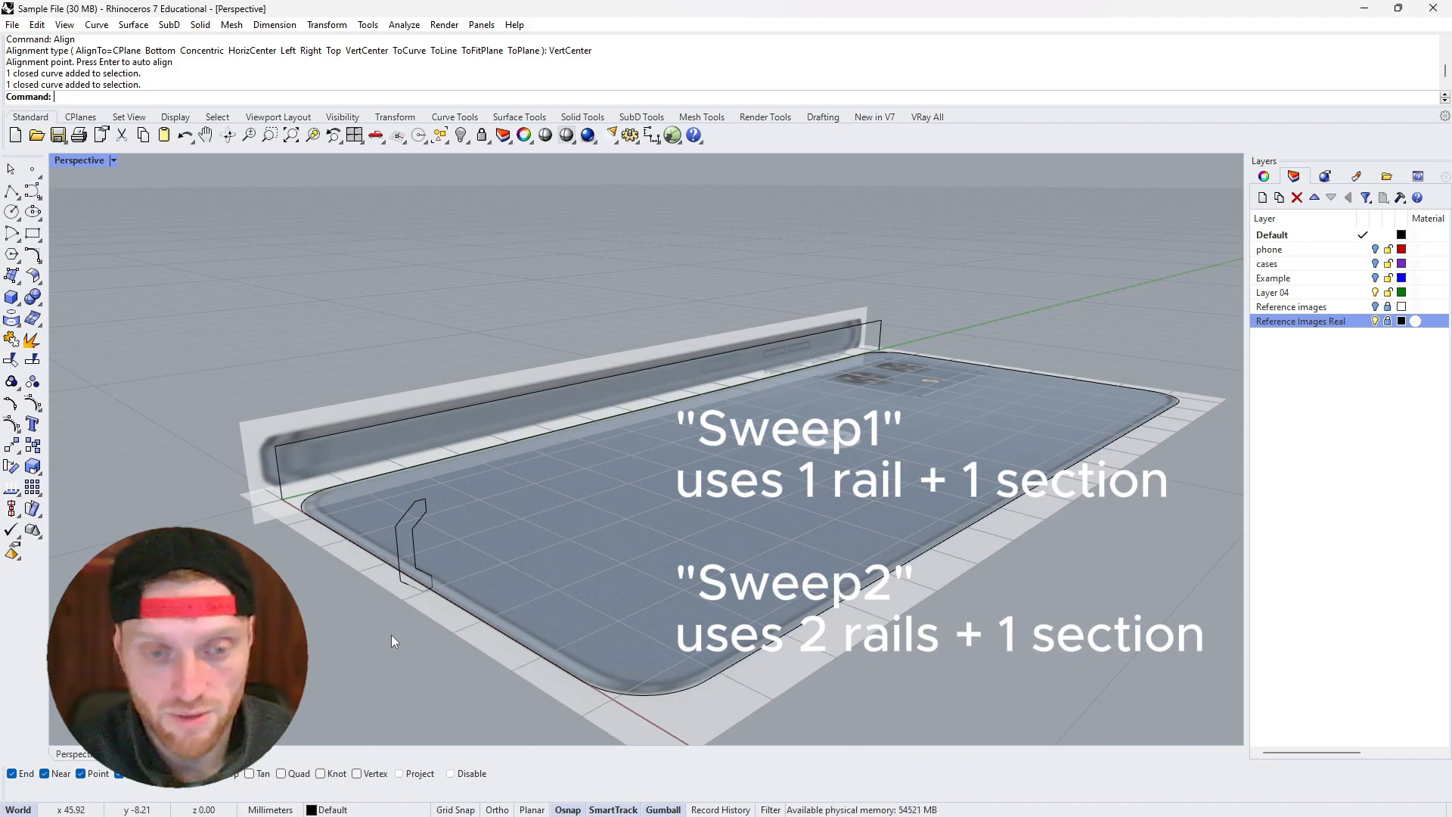
Create the case body with Sweep1, using the phone outline as rail and the closed profile as section, Freeform style with Refit rail
{"action": "type", "text": "Sweep1"}
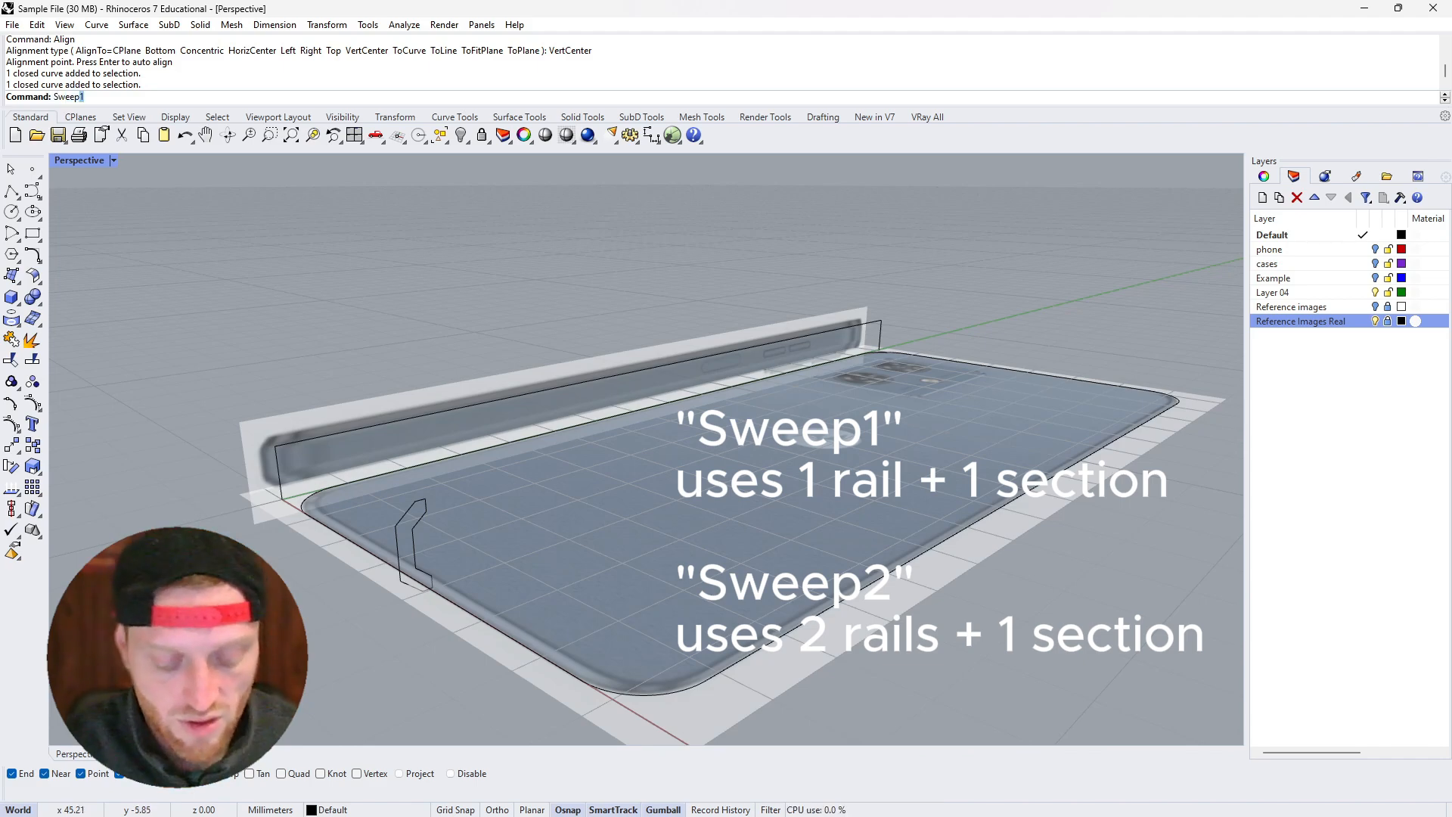
{"action": "key", "text": "Return"}
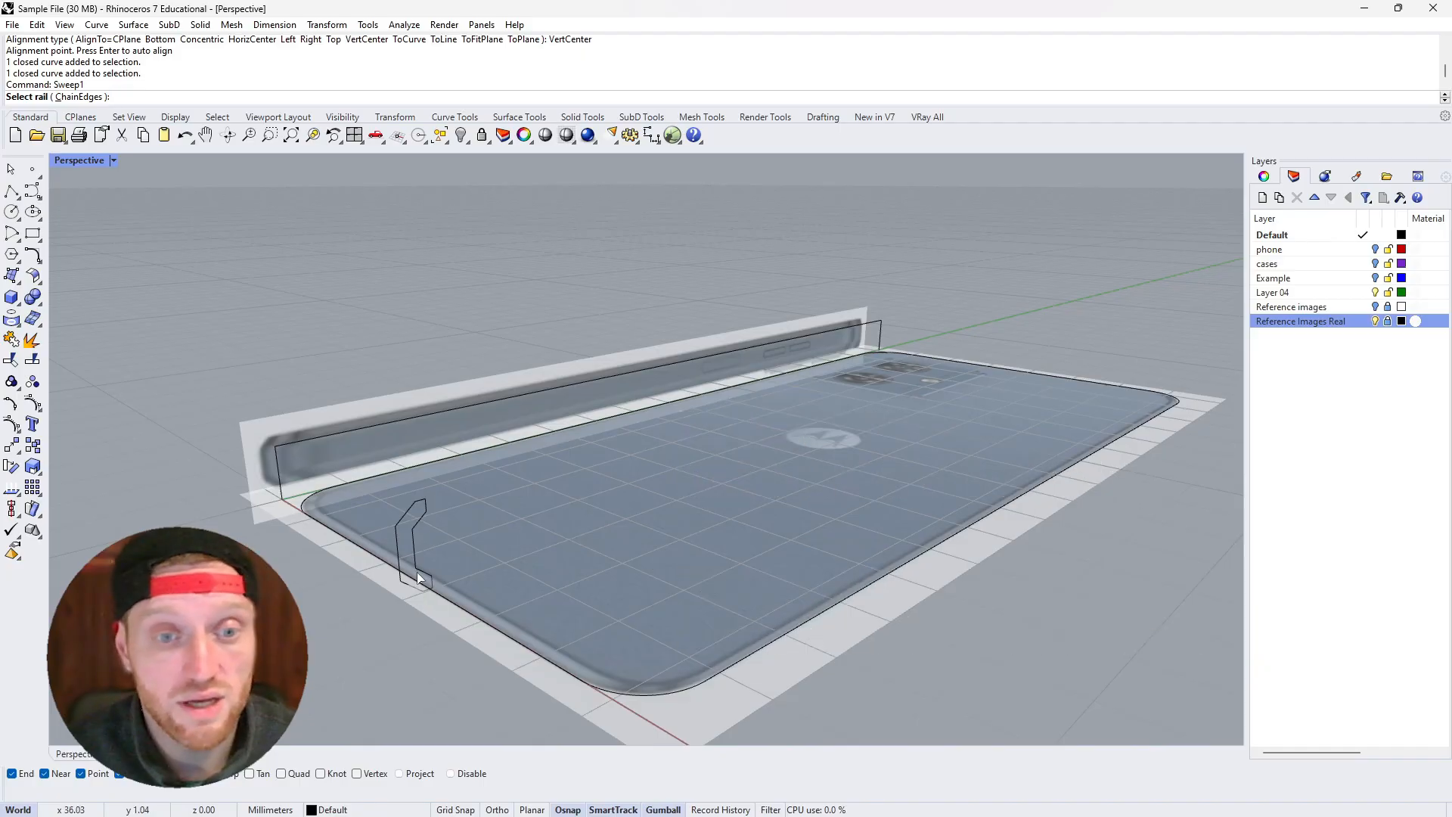
{"action": "left_click", "coordinate": [447, 605]}
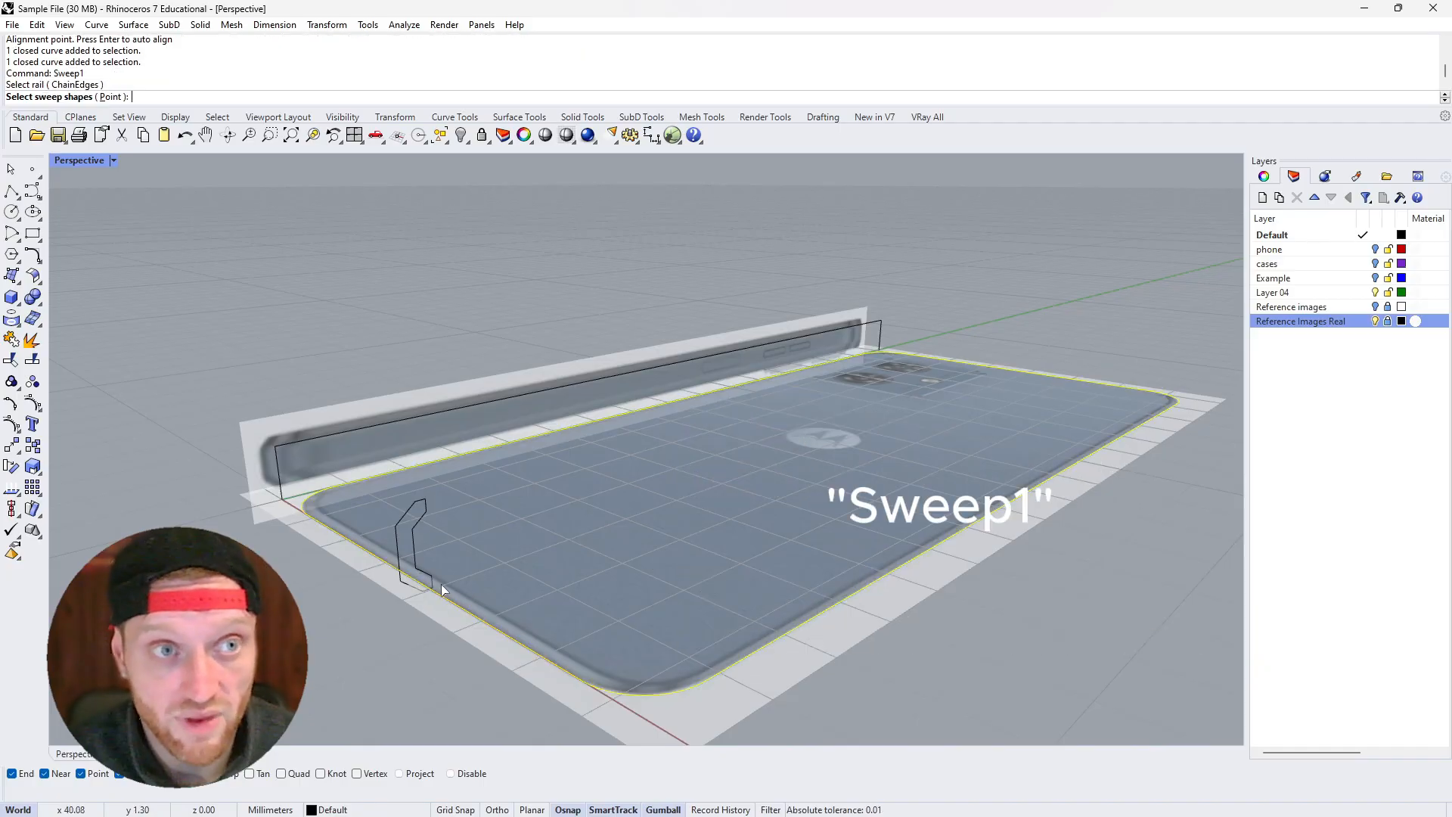
{"action": "left_click", "coordinate": [416, 549]}
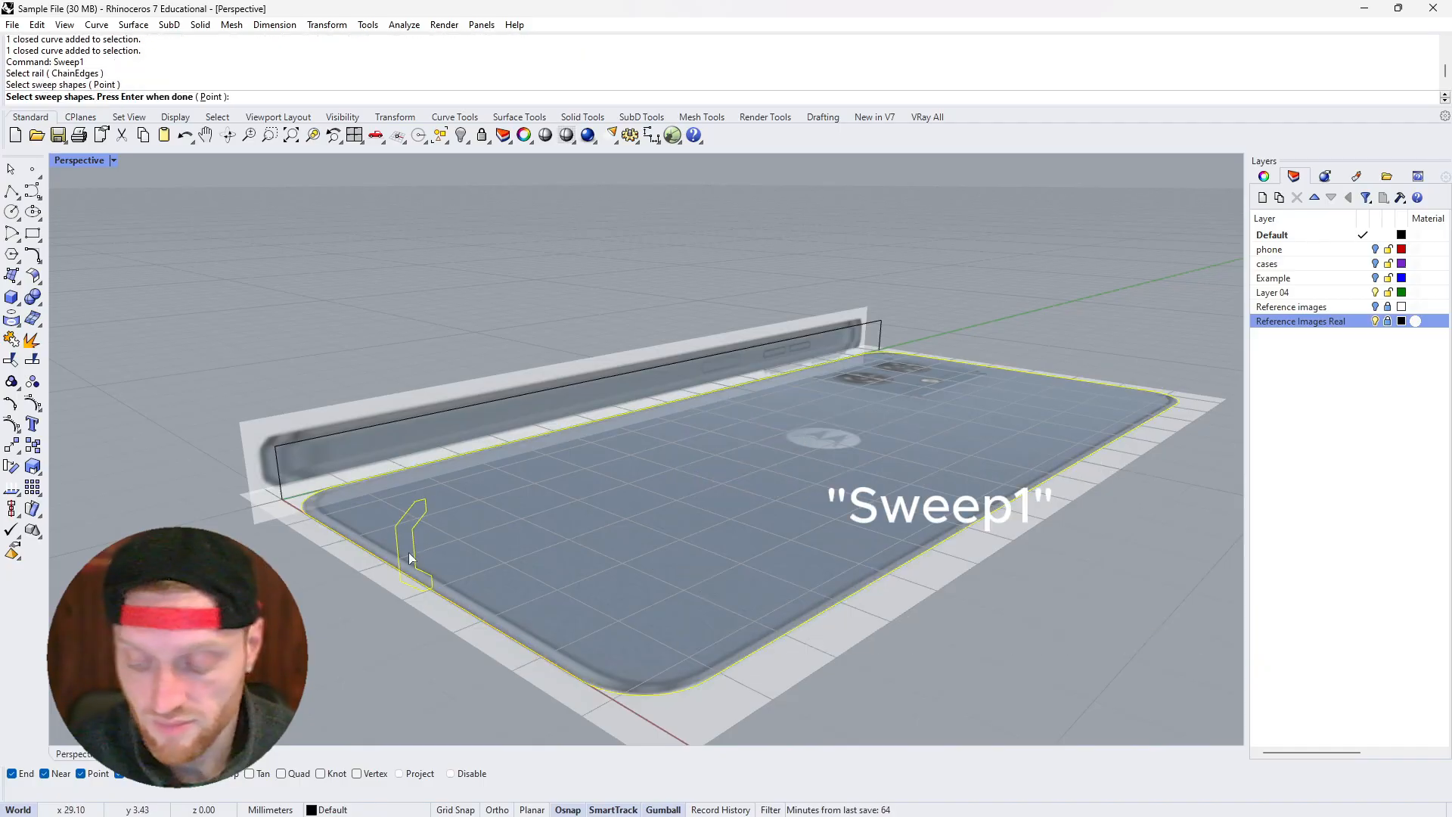
{"action": "key", "text": "Return"}
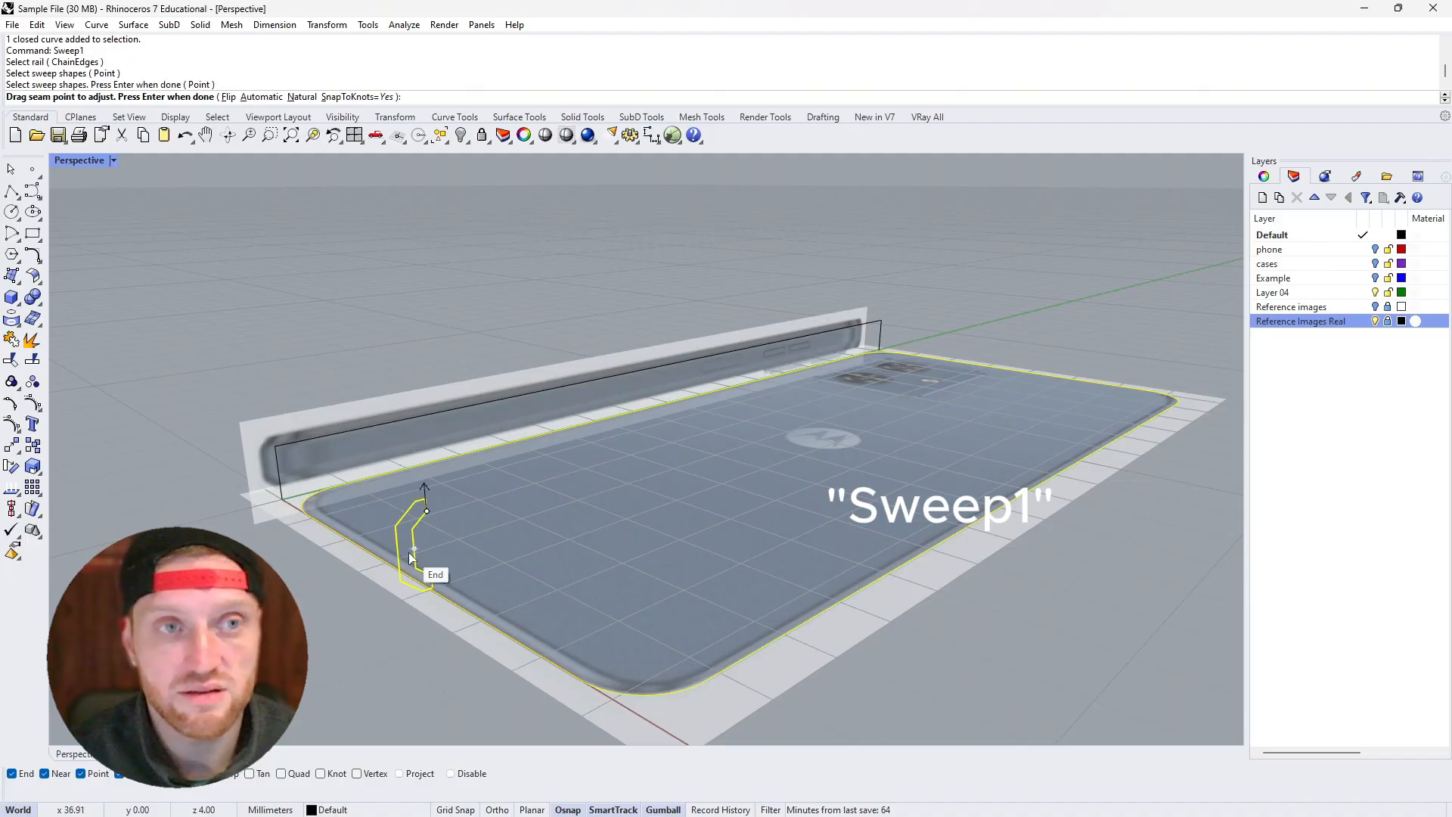
{"action": "key", "text": "Return"}
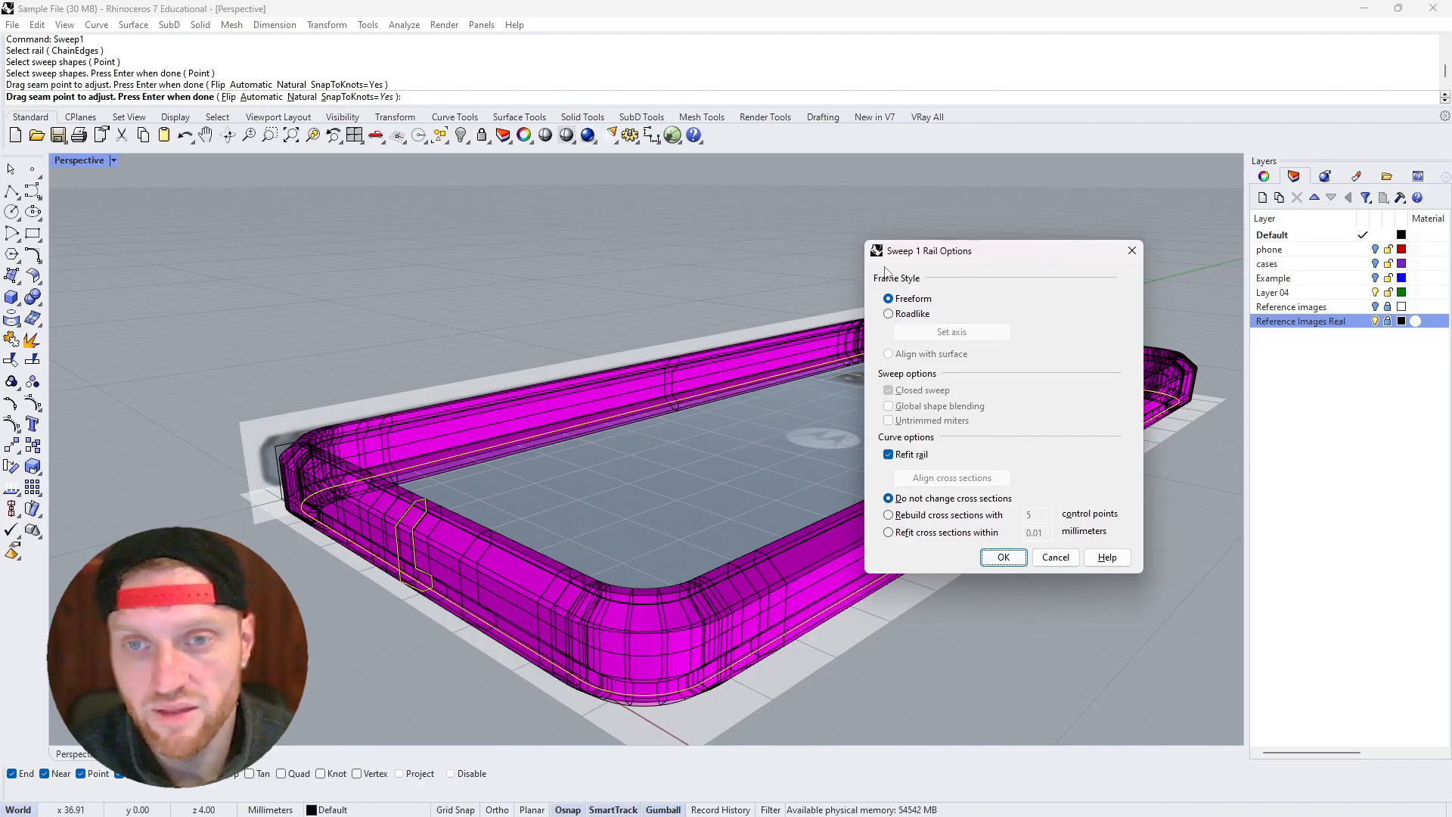
{"action": "left_click", "coordinate": [1003, 557]}
Move the swept case body 100 mm along the X axis away from the phone reference and deselect it
{"action": "right_click_drag", "start_coordinate": [671, 414], "coordinate": [671, 515]}
{"action": "scroll", "coordinate": [664, 419], "scroll_direction": "down", "scroll_amount": 5}
{"action": "left_click", "coordinate": [672, 515]}
{"action": "left_click", "coordinate": [799, 431]}
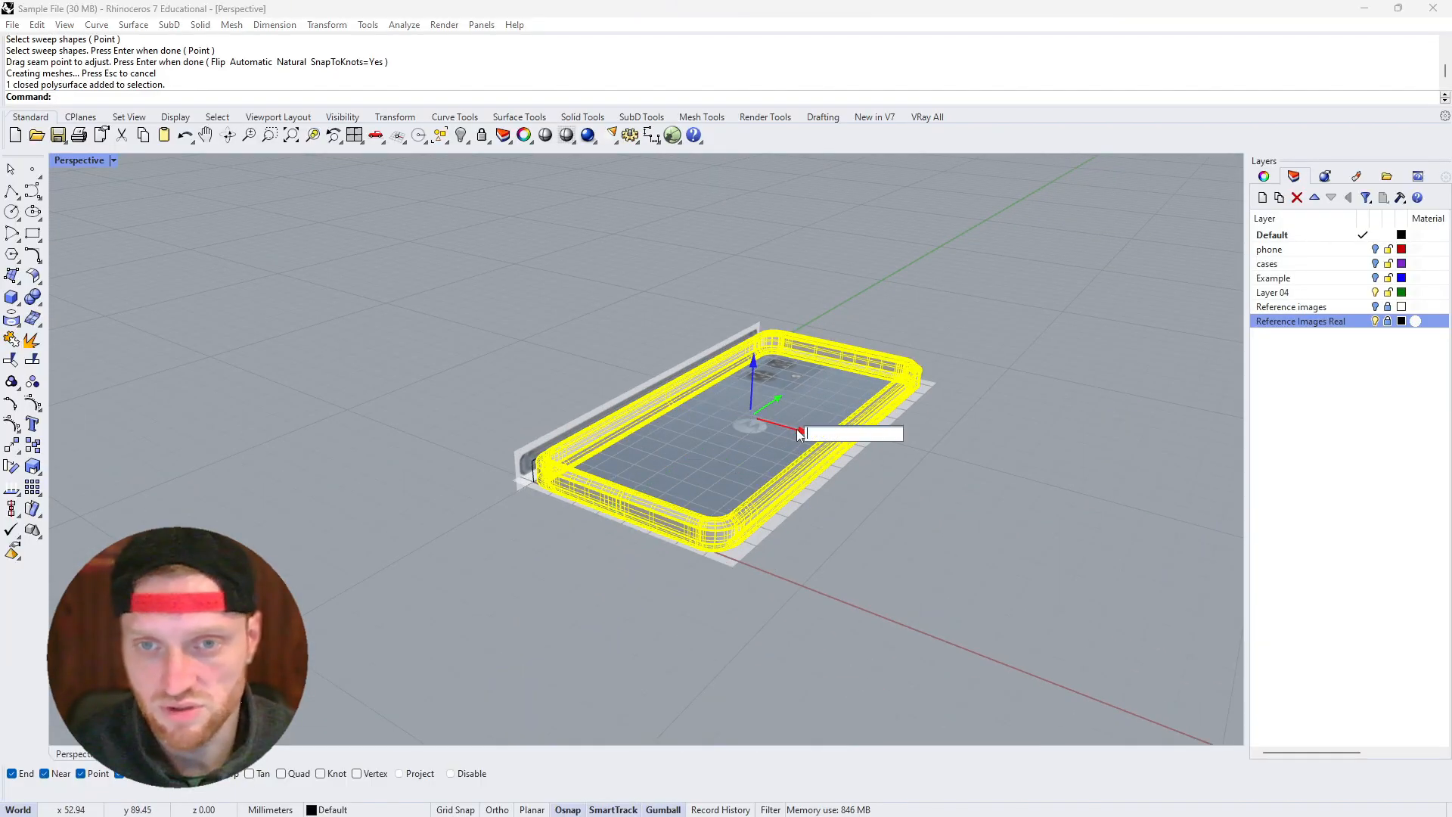
{"action": "type", "text": "100"}
{"action": "key", "text": "Return"}
{"action": "left_click", "coordinate": [761, 563]}
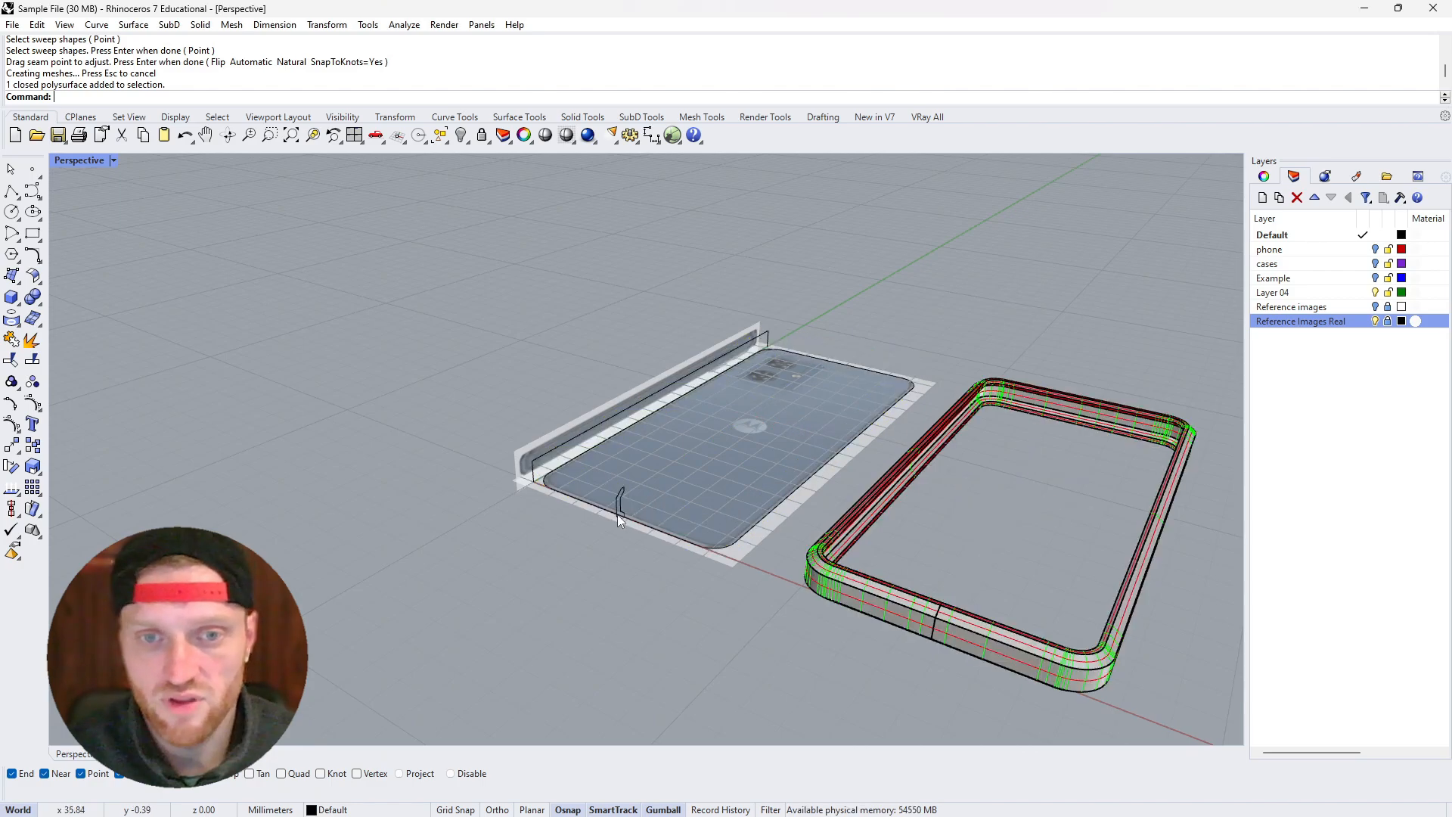
Copy the phone outline curve straight up along Z above the original outline
{"action": "scroll", "coordinate": [617, 514], "scroll_direction": "up", "scroll_amount": 10}
{"action": "left_click", "coordinate": [664, 532]}
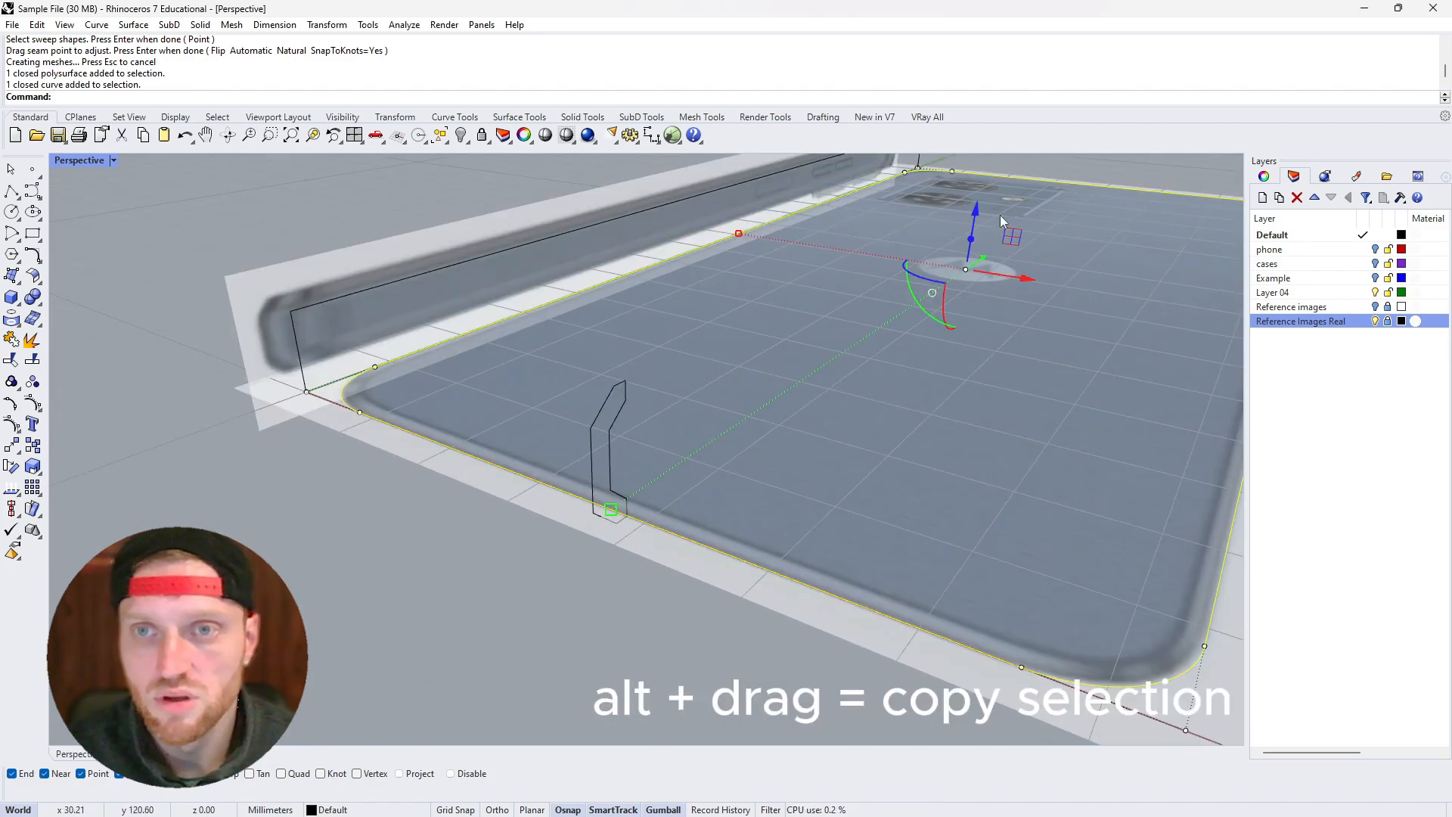
{"action": "left_click_drag", "start_coordinate": [977, 214], "coordinate": [985, 166], "text": "alt"}
Align the copied outline in the Right view to the phone's upper edge using Align with the Top option, and deselect it
{"action": "scroll", "coordinate": [744, 332], "scroll_direction": "down", "scroll_amount": 5}
{"action": "scroll", "coordinate": [752, 301], "scroll_direction": "up", "scroll_amount": 4}
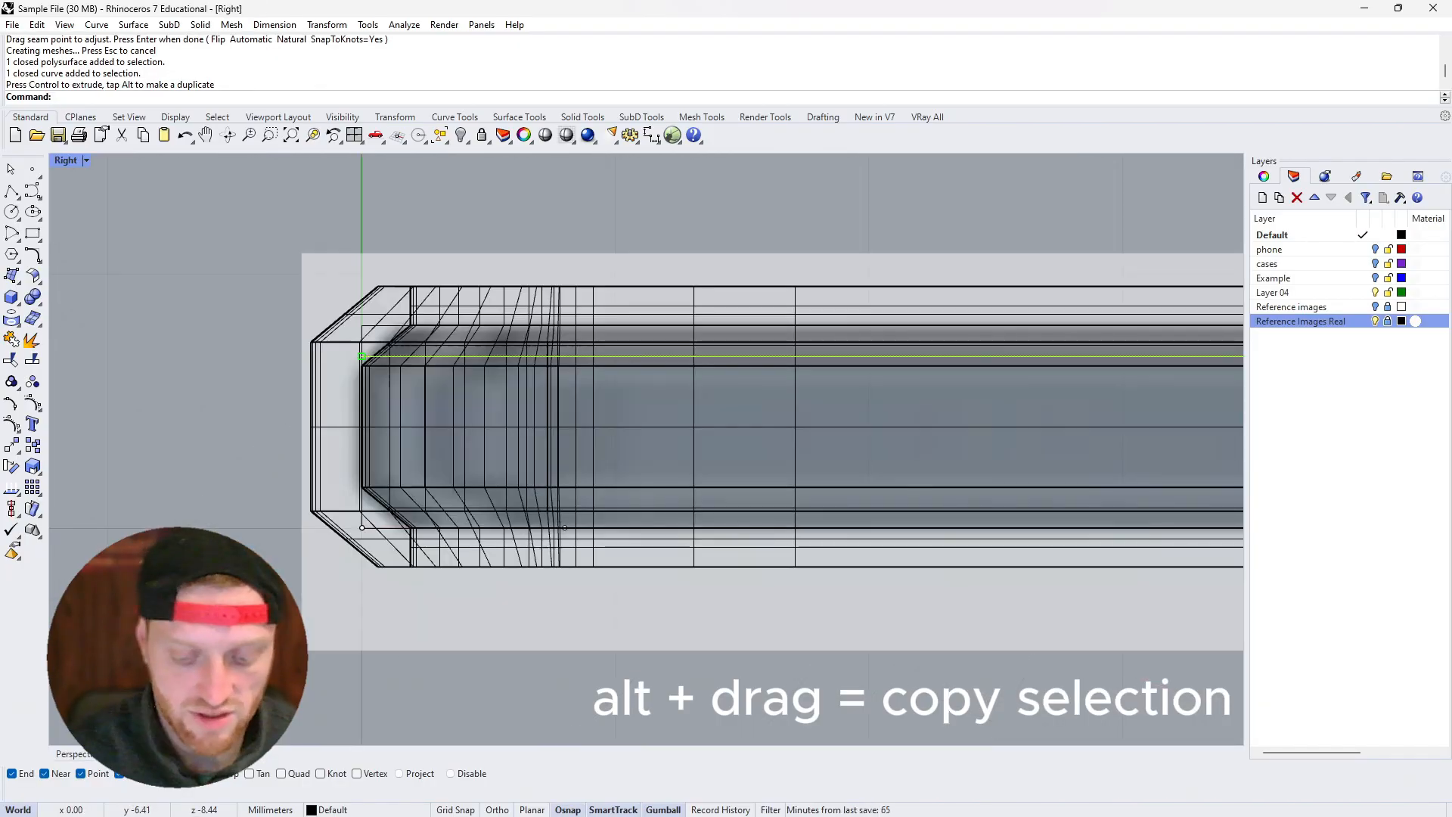
{"action": "type", "text": "Align"}
{"action": "key", "text": "Return"}
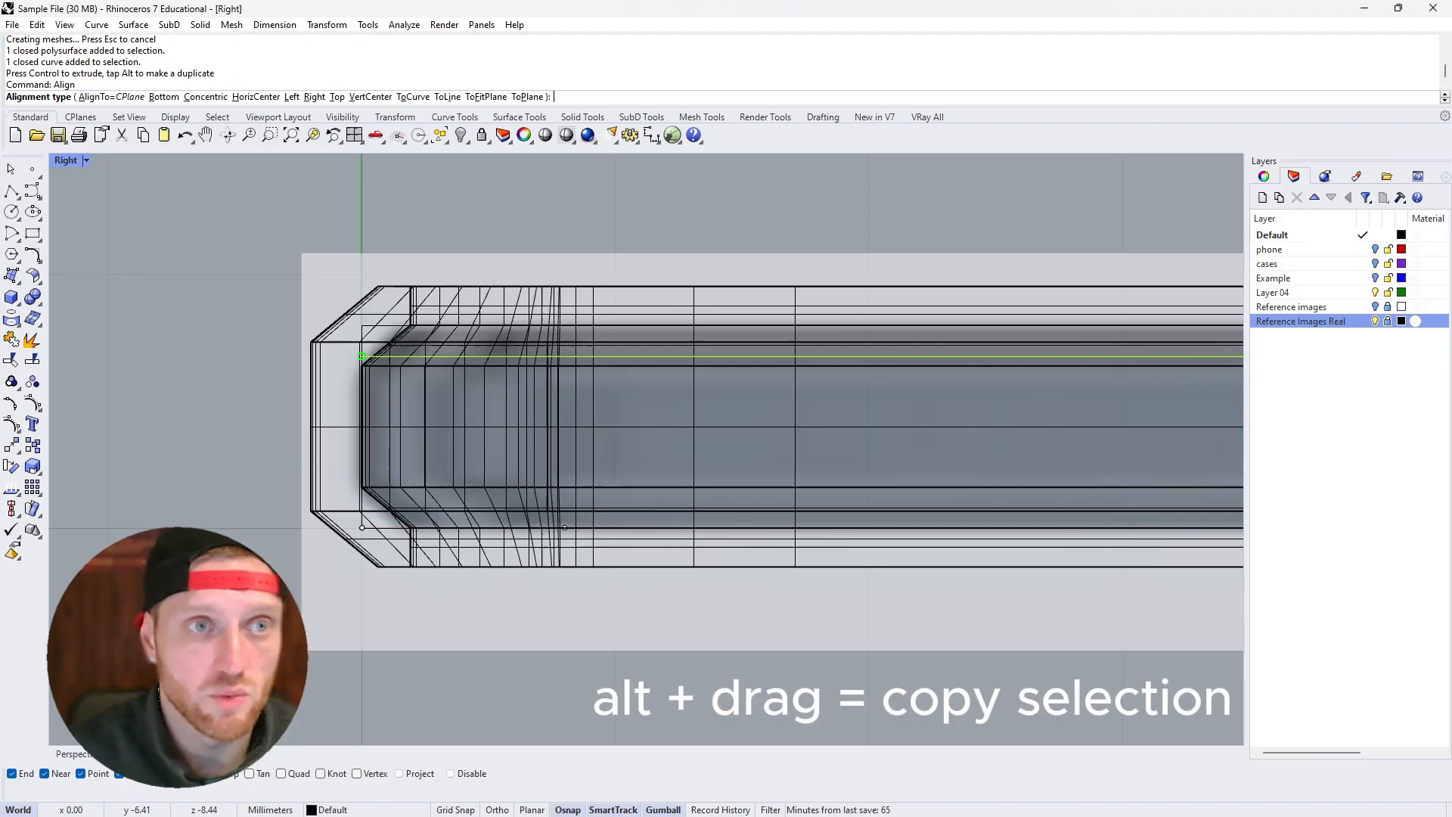
{"action": "left_click", "coordinate": [336, 97]}
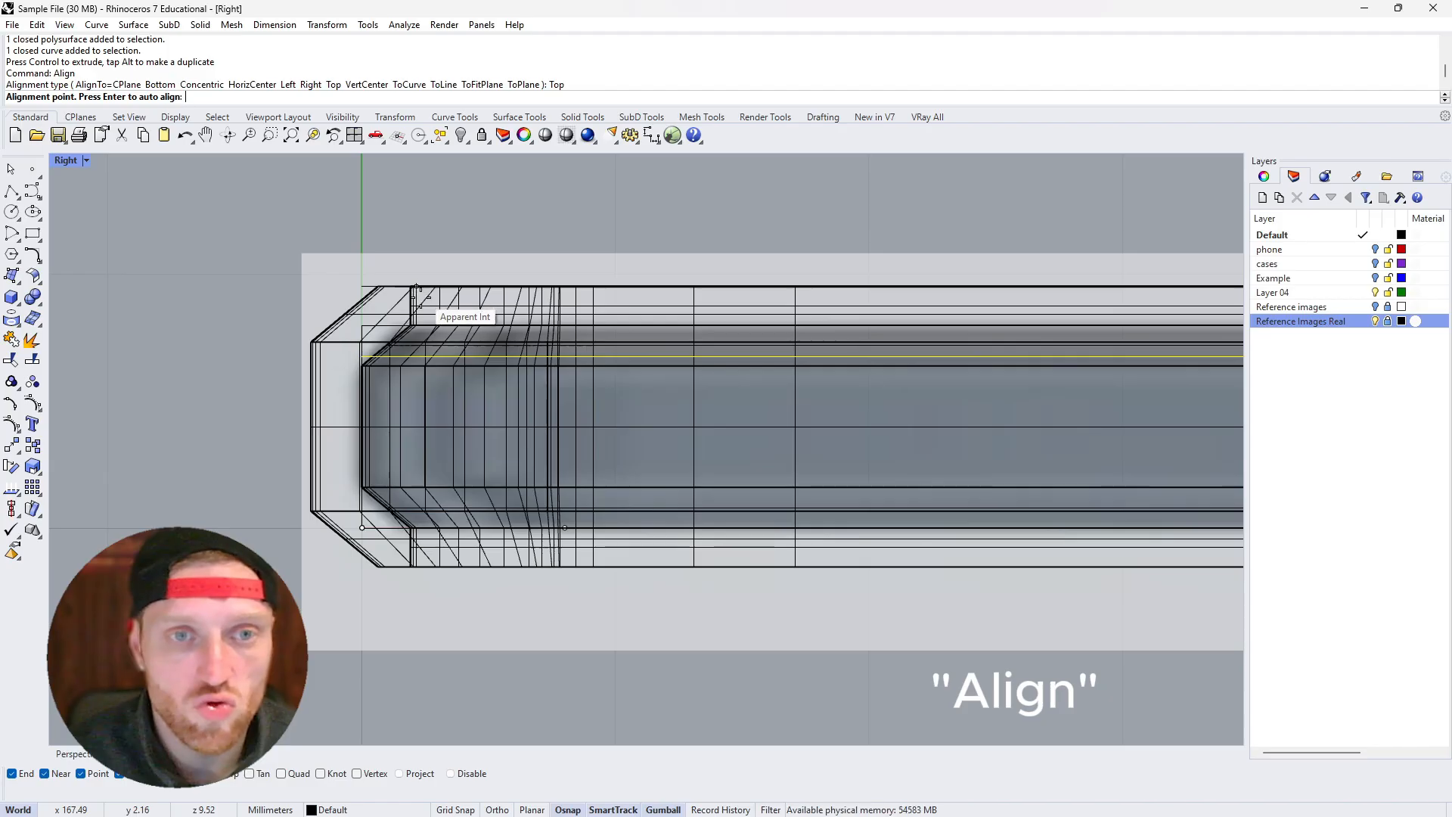
{"action": "left_click", "coordinate": [411, 325]}
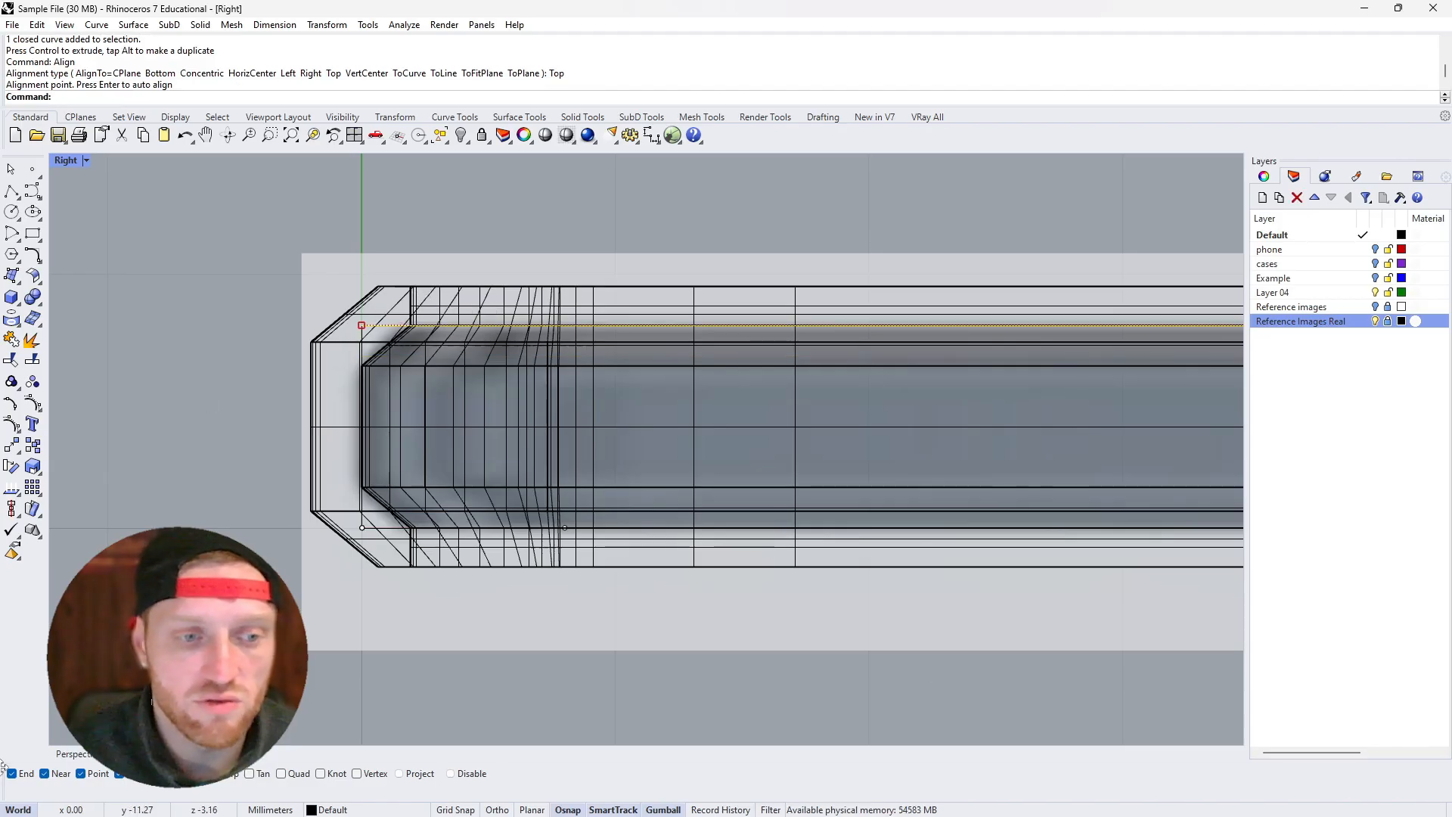
{"action": "left_click", "coordinate": [70, 754]}
{"action": "left_click", "coordinate": [496, 550]}
Raise the six control points at the camera end of the copied outline along Z to tilt the curve, and deselect them
{"action": "scroll", "coordinate": [534, 485], "scroll_direction": "down", "scroll_amount": 8}
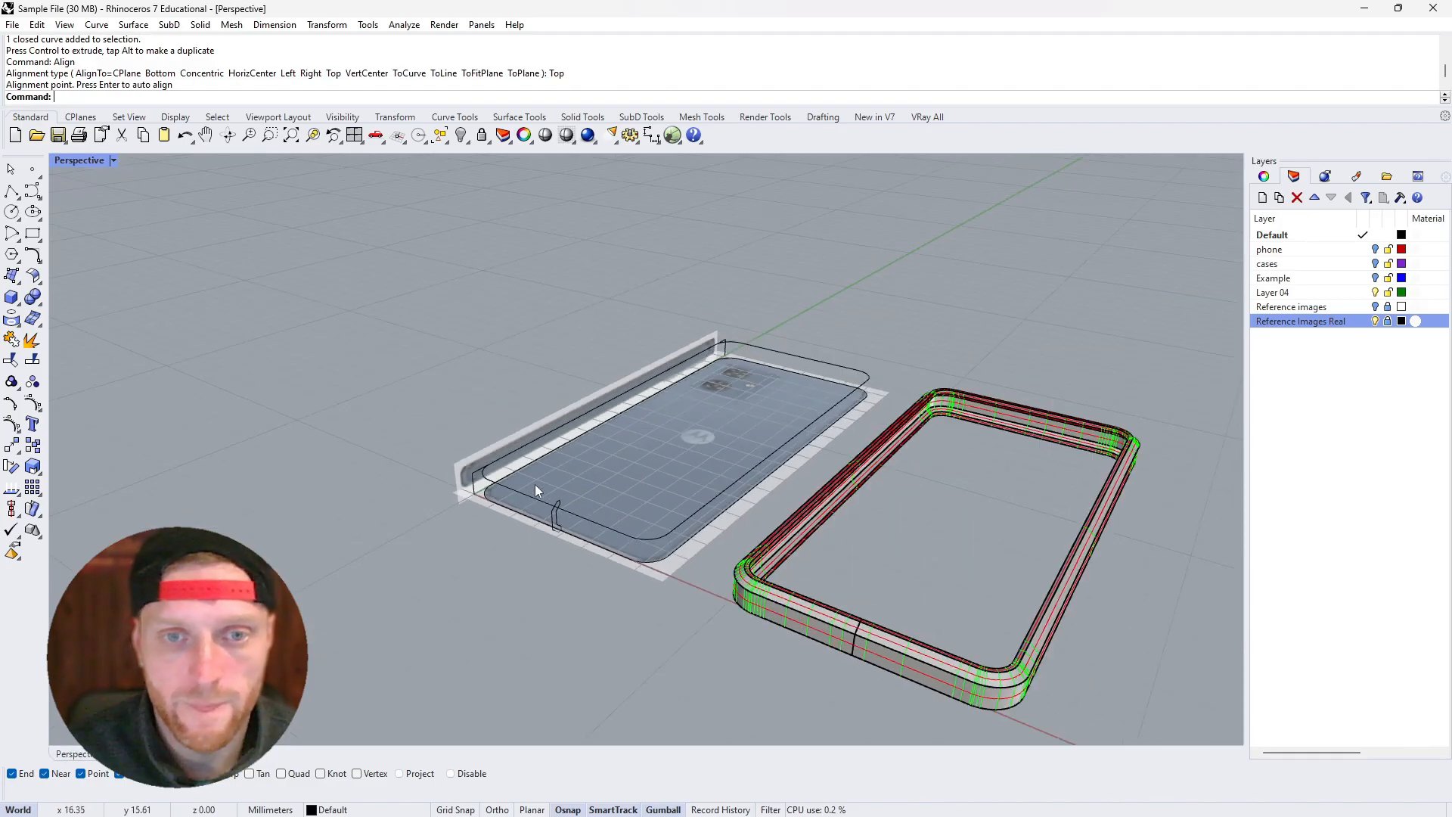
{"action": "scroll", "coordinate": [538, 491], "scroll_direction": "up", "scroll_amount": 13}
{"action": "mouse_move", "coordinate": [555, 537]}
{"action": "right_mouse_down"}
{"action": "mouse_move", "coordinate": [531, 529]}
{"action": "mouse_move", "coordinate": [557, 538]}
{"action": "right_mouse_up"}
{"action": "scroll", "coordinate": [582, 518], "scroll_direction": "down", "scroll_amount": 6}
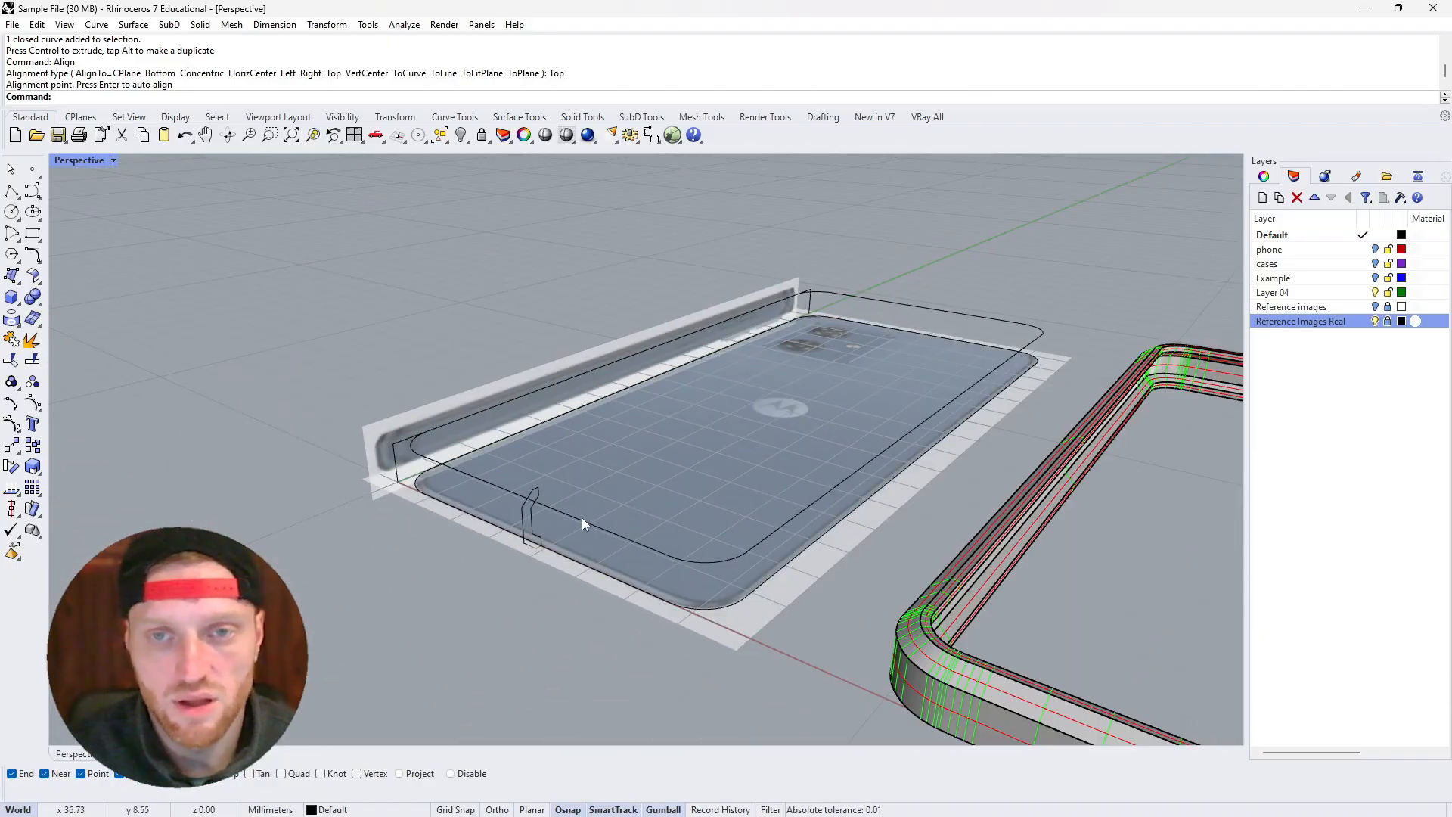
{"action": "left_click", "coordinate": [725, 556]}
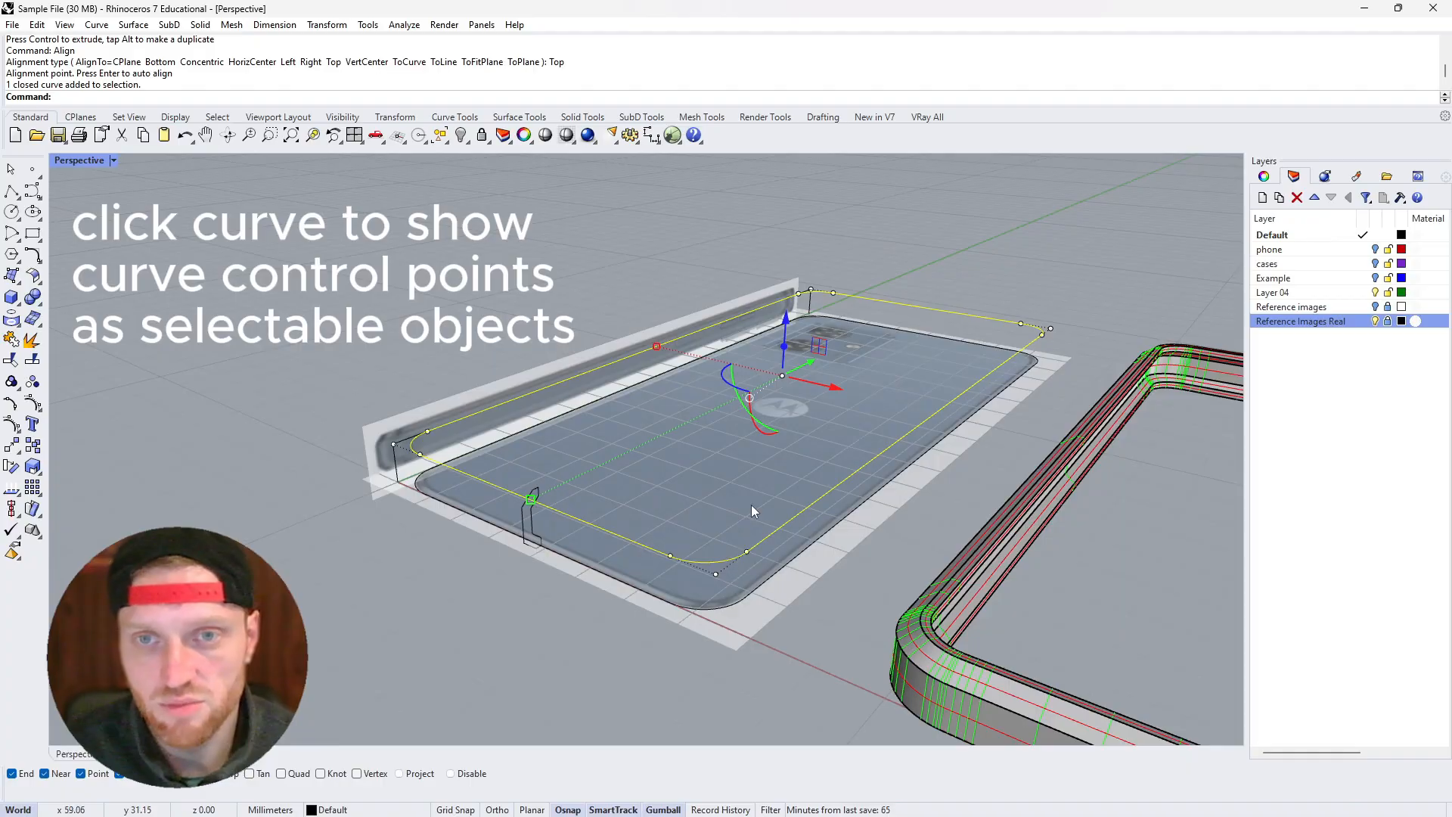
{"action": "left_click_drag", "start_coordinate": [761, 237], "coordinate": [1063, 344]}
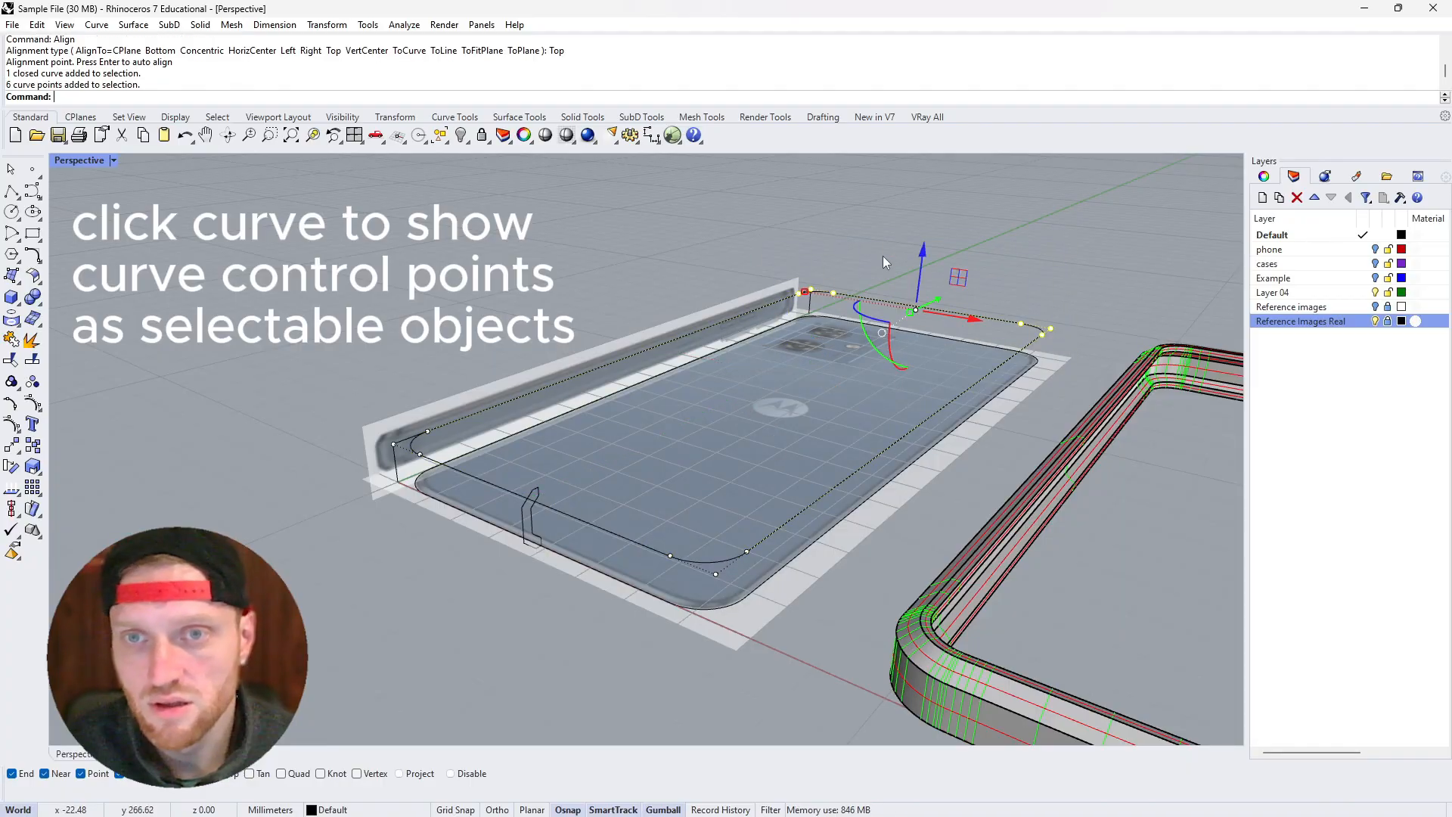
{"action": "left_click_drag", "start_coordinate": [927, 248], "coordinate": [917, 255]}
{"action": "left_click", "coordinate": [743, 239]}
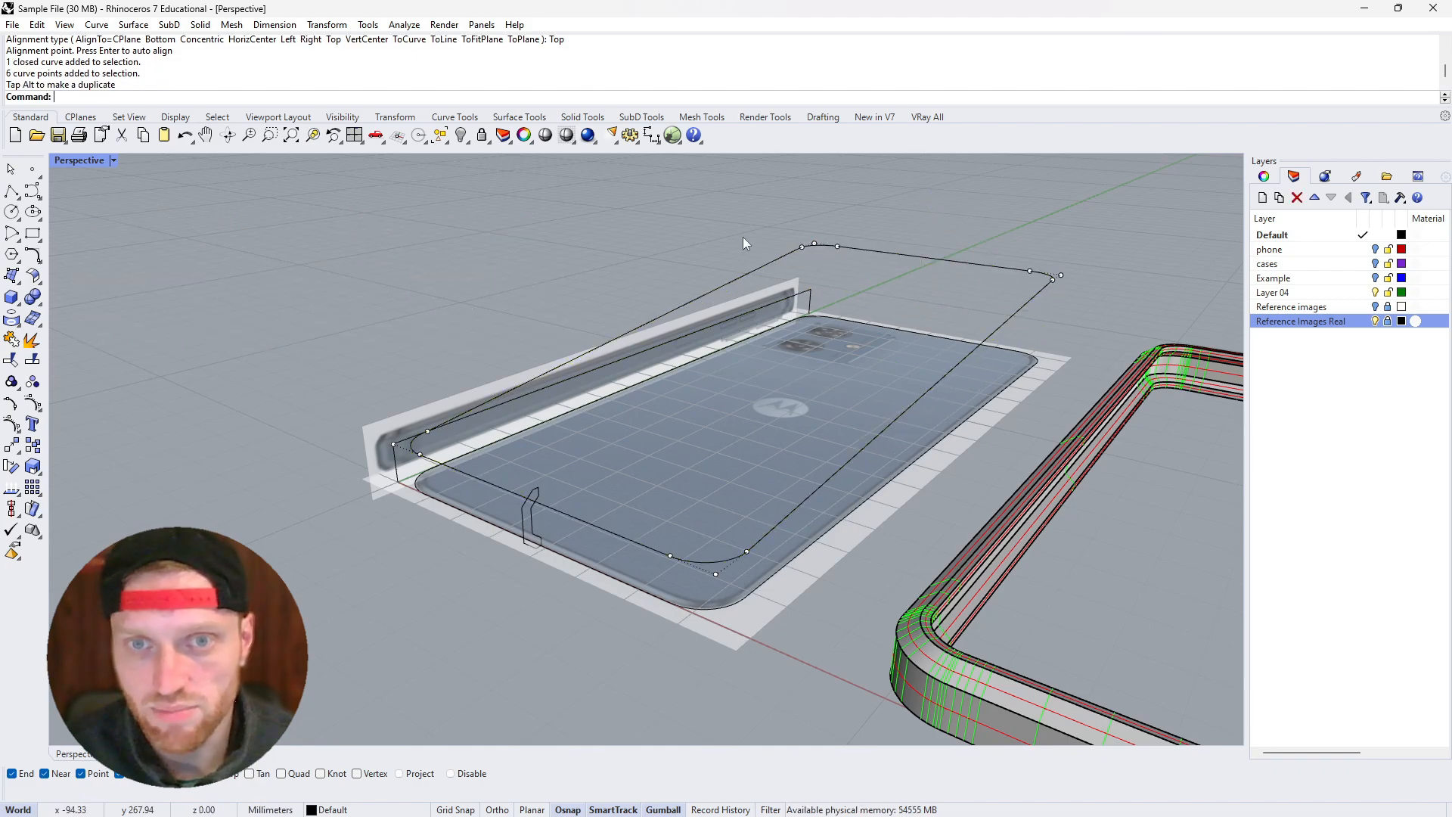
Create a closed Sweep2 with the base outline and tilted copy as rails, the case profile as section, unchanged cross sections and Refit rails
{"action": "mouse_move", "coordinate": [692, 220]}
{"action": "right_mouse_down"}
{"action": "mouse_move", "coordinate": [664, 184]}
{"action": "mouse_move", "coordinate": [686, 216]}
{"action": "right_mouse_up"}
{"action": "type", "text": "Swe"}
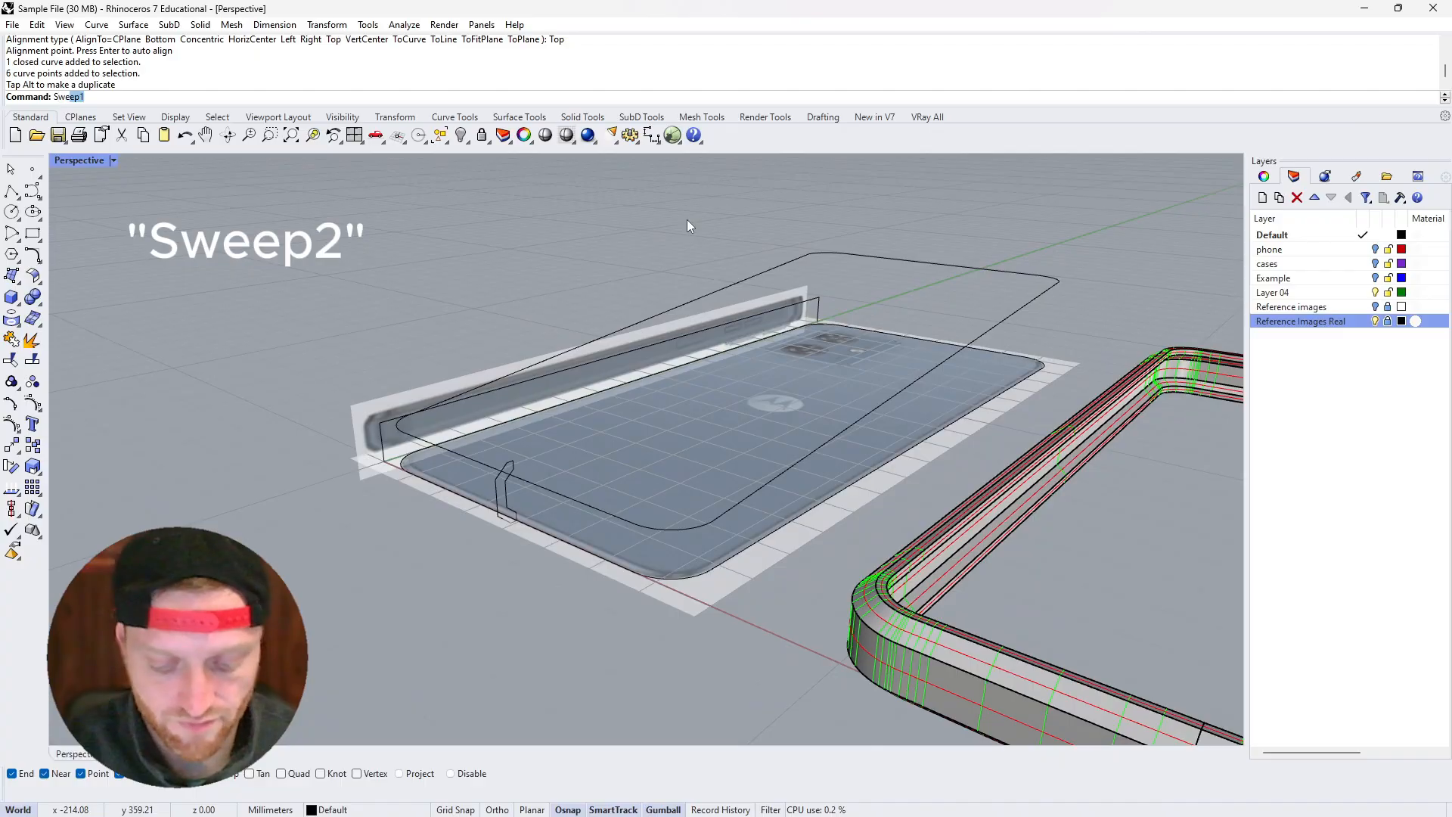
{"action": "type", "text": "ep2"}
{"action": "key", "text": "Return"}
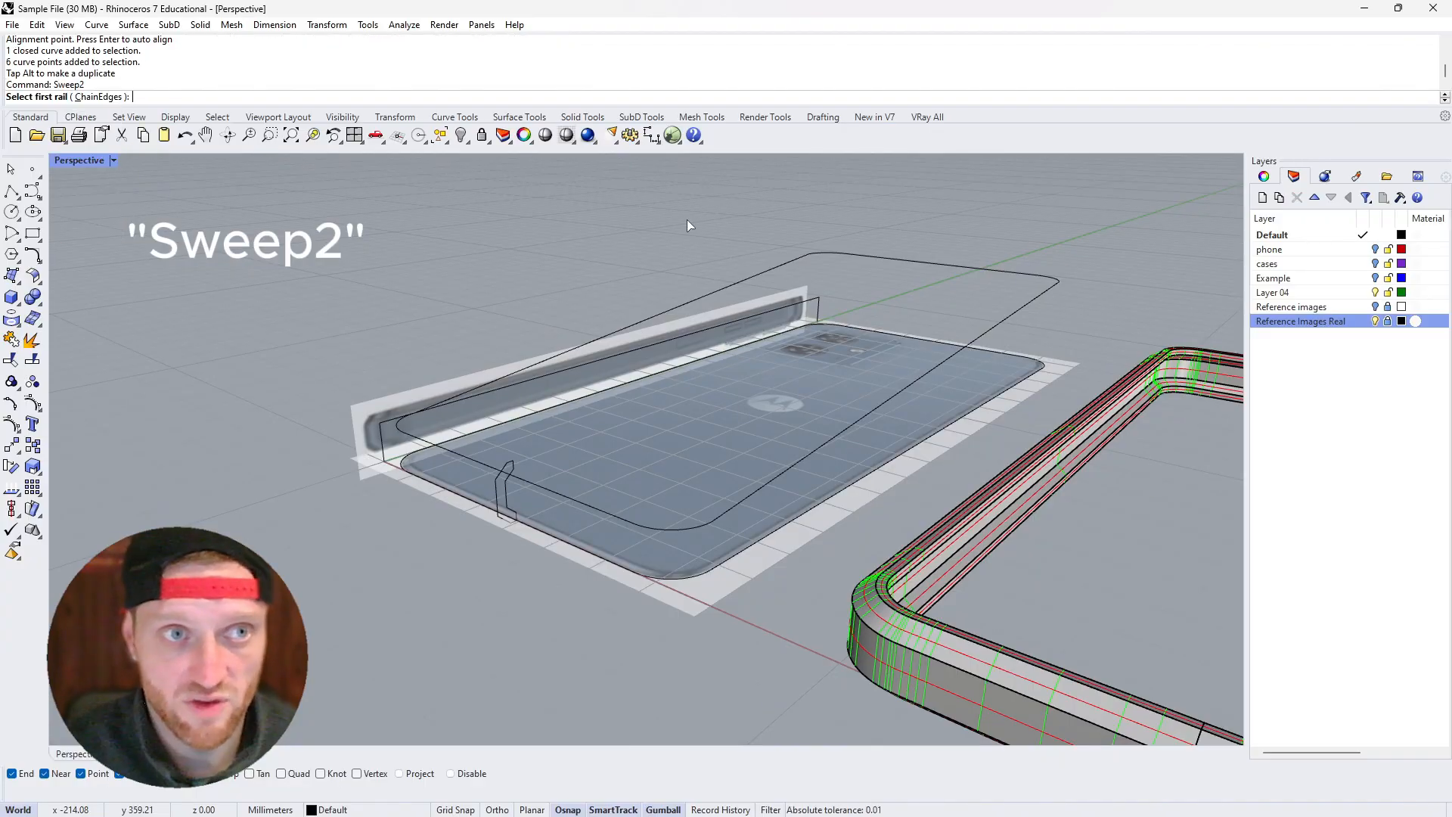
{"action": "left_click", "coordinate": [633, 574]}
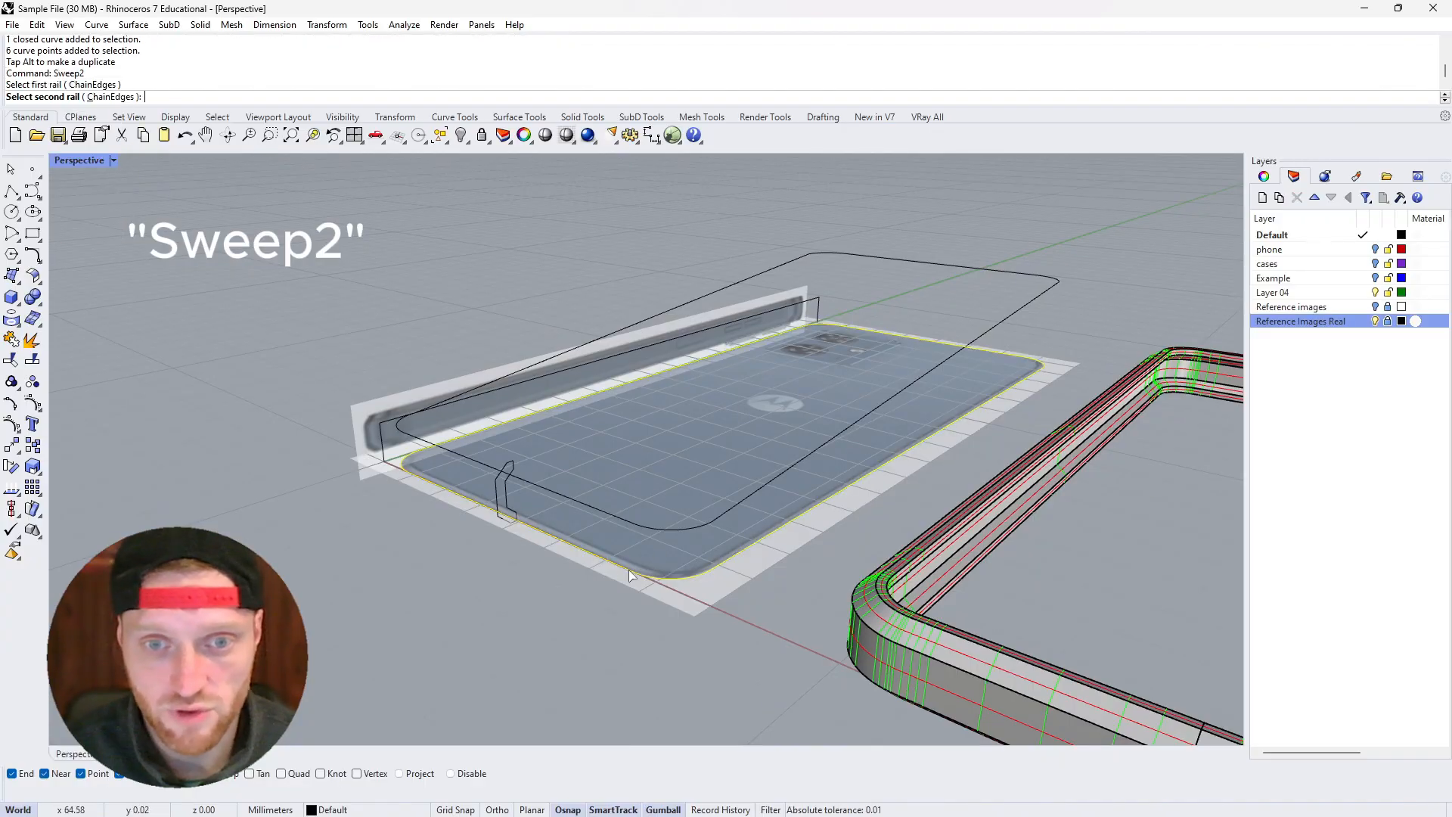
{"action": "left_click", "coordinate": [623, 519]}
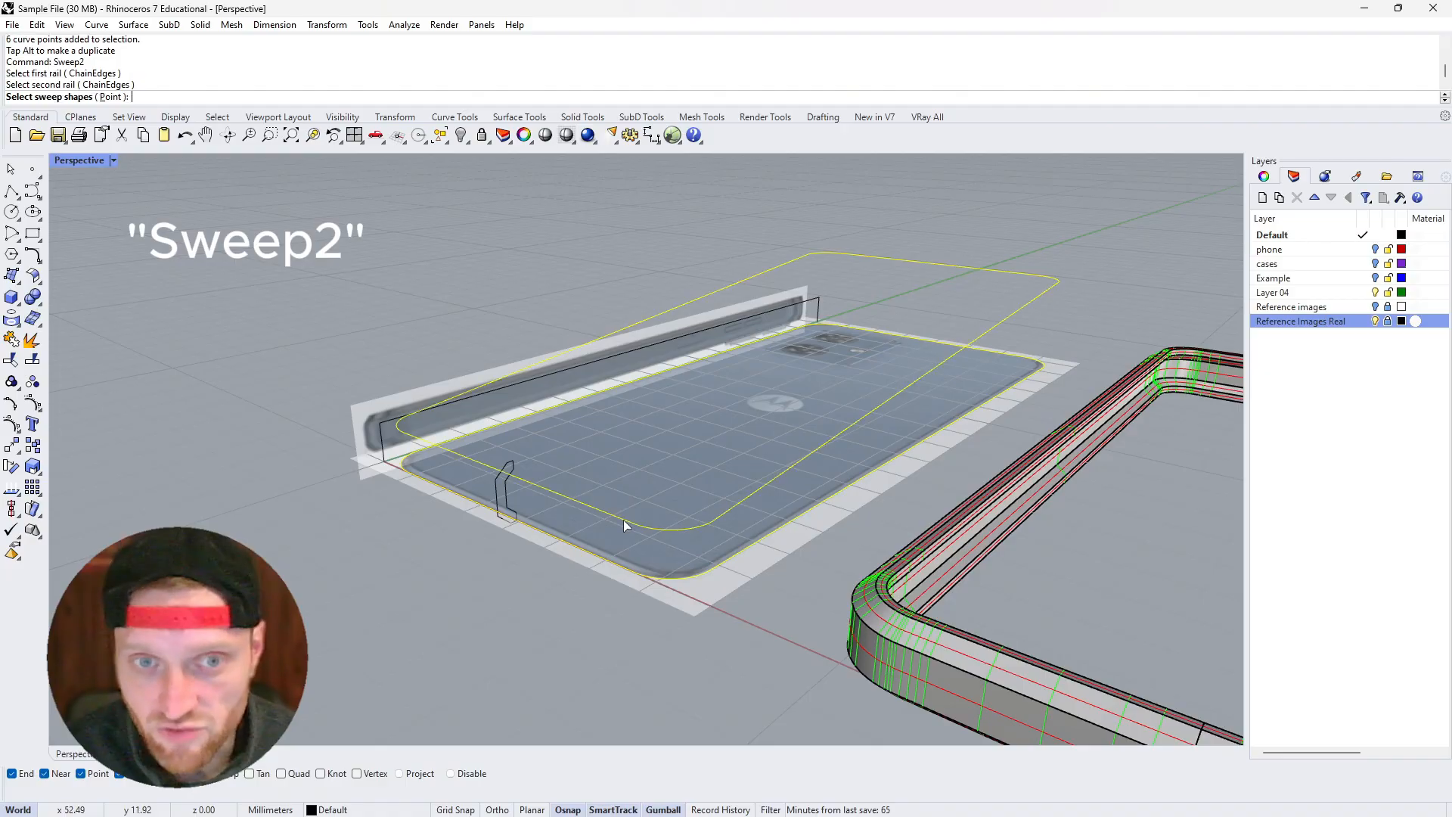
{"action": "left_click", "coordinate": [510, 468]}
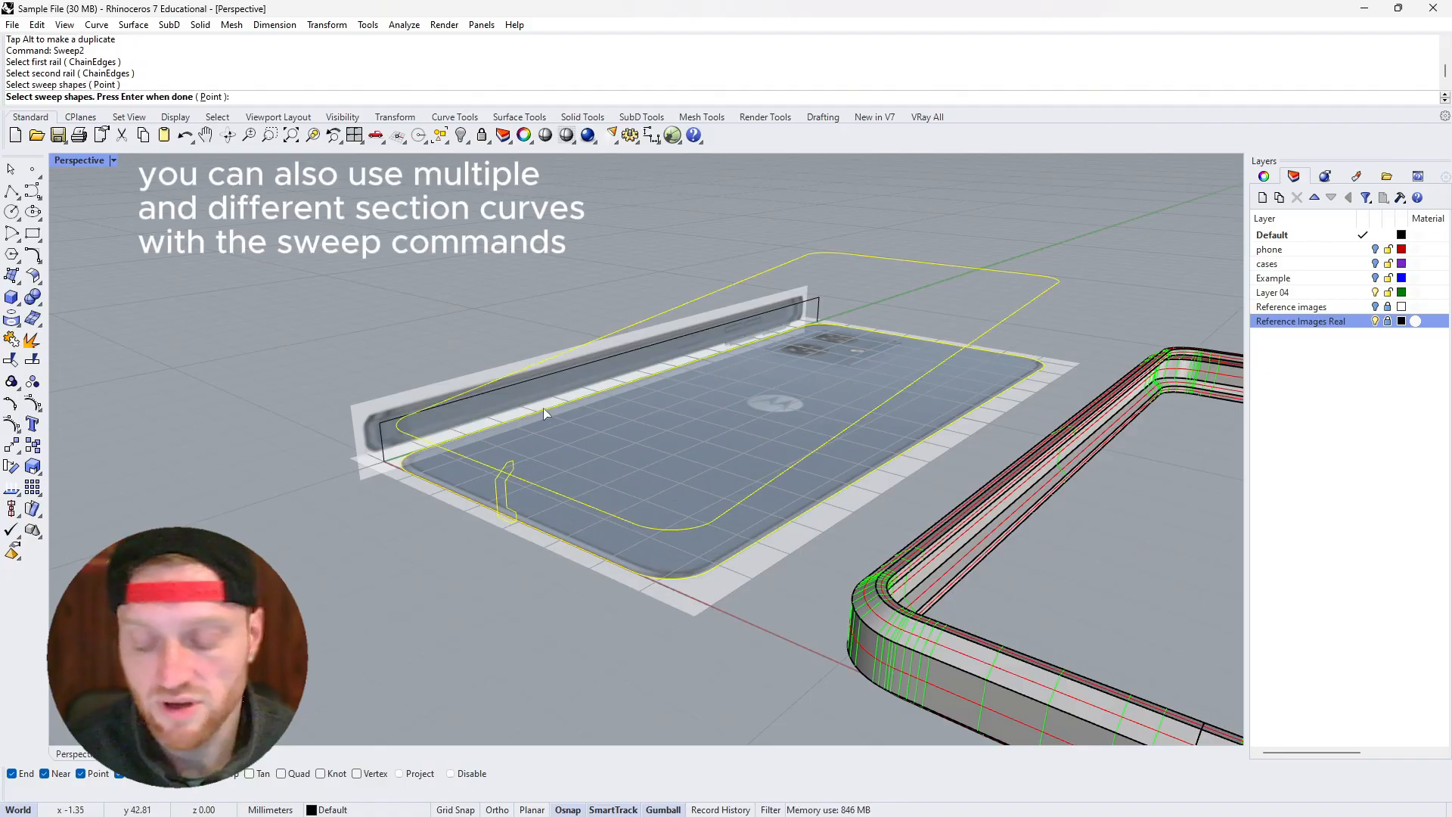
{"action": "key", "text": "Return"}
{"action": "key", "text": "Return"}
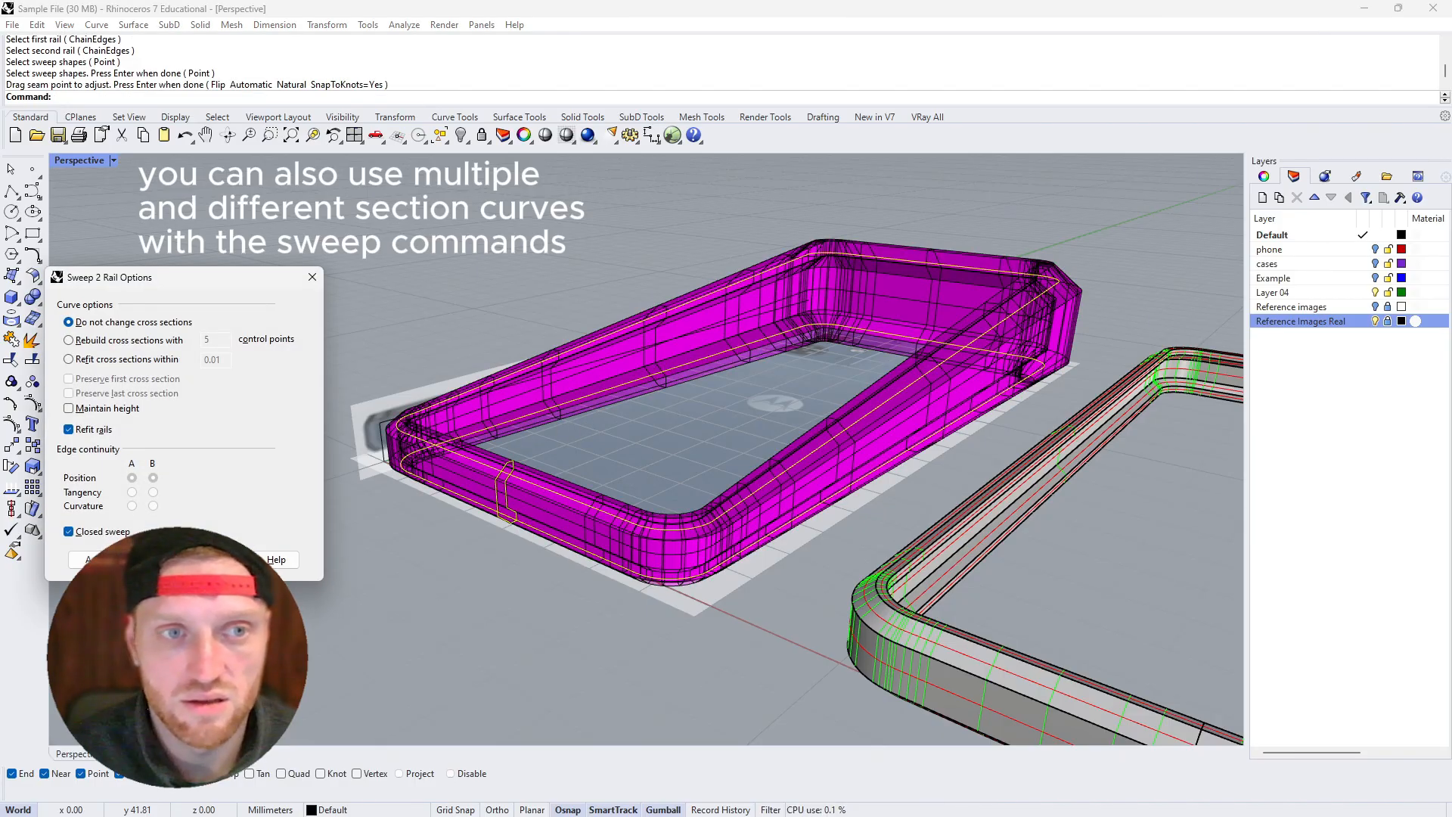
{"action": "left_click", "coordinate": [175, 560]}
Move the two-rail swept body 100 mm along X and further along Y, clear of the first case, and deselect it
{"action": "right_click_drag", "start_coordinate": [670, 382], "coordinate": [801, 317]}
{"action": "scroll", "coordinate": [888, 308], "scroll_direction": "up", "scroll_amount": 6}
{"action": "scroll", "coordinate": [847, 325], "scroll_direction": "down", "scroll_amount": 5}
{"action": "scroll", "coordinate": [801, 318], "scroll_direction": "down", "scroll_amount": 5}
{"action": "right_click_drag", "start_coordinate": [649, 372], "coordinate": [720, 347]}
{"action": "left_click", "coordinate": [720, 341]}
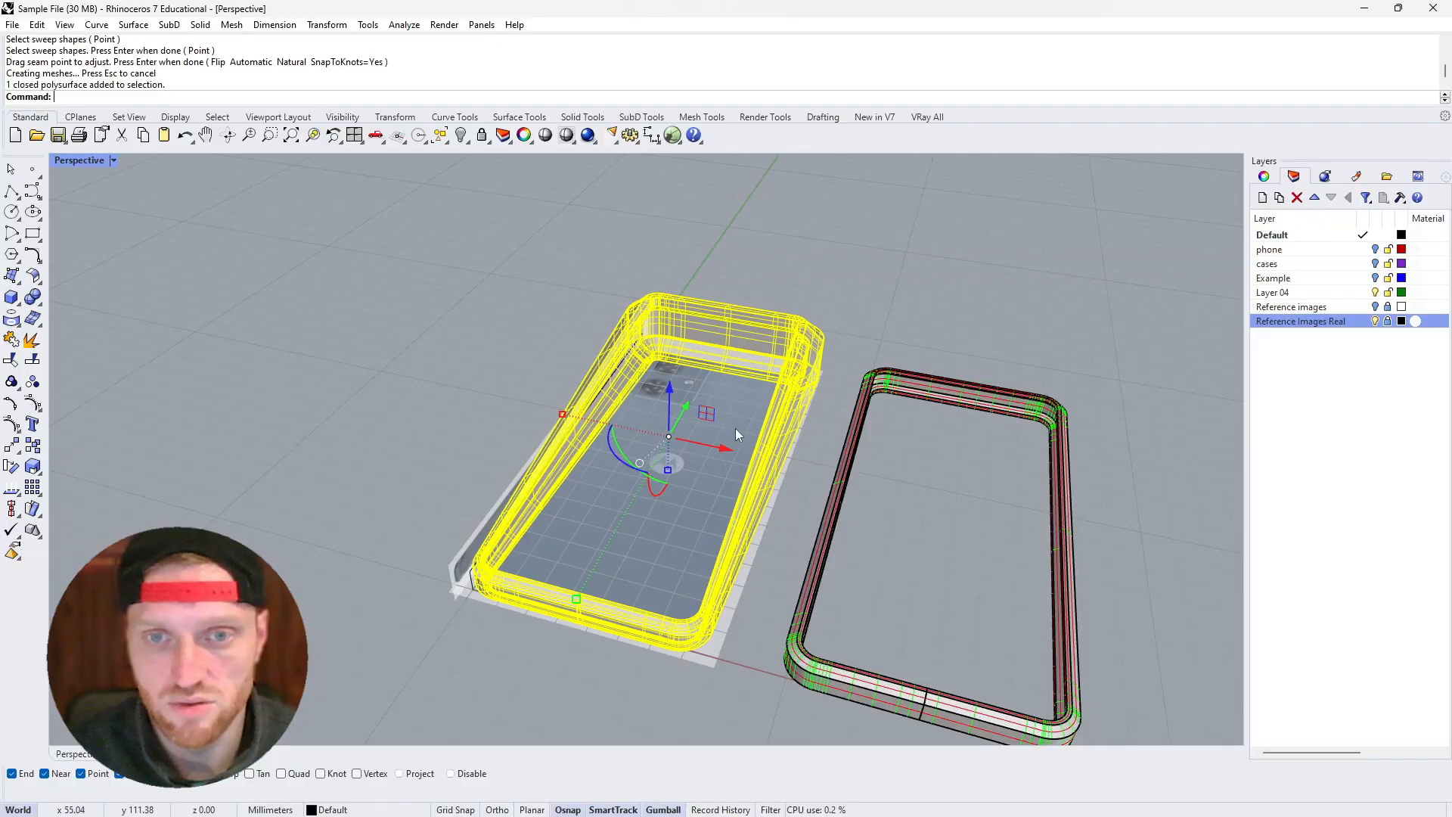
{"action": "left_click", "coordinate": [728, 449]}
{"action": "type", "text": "100"}
{"action": "key", "text": "Return"}
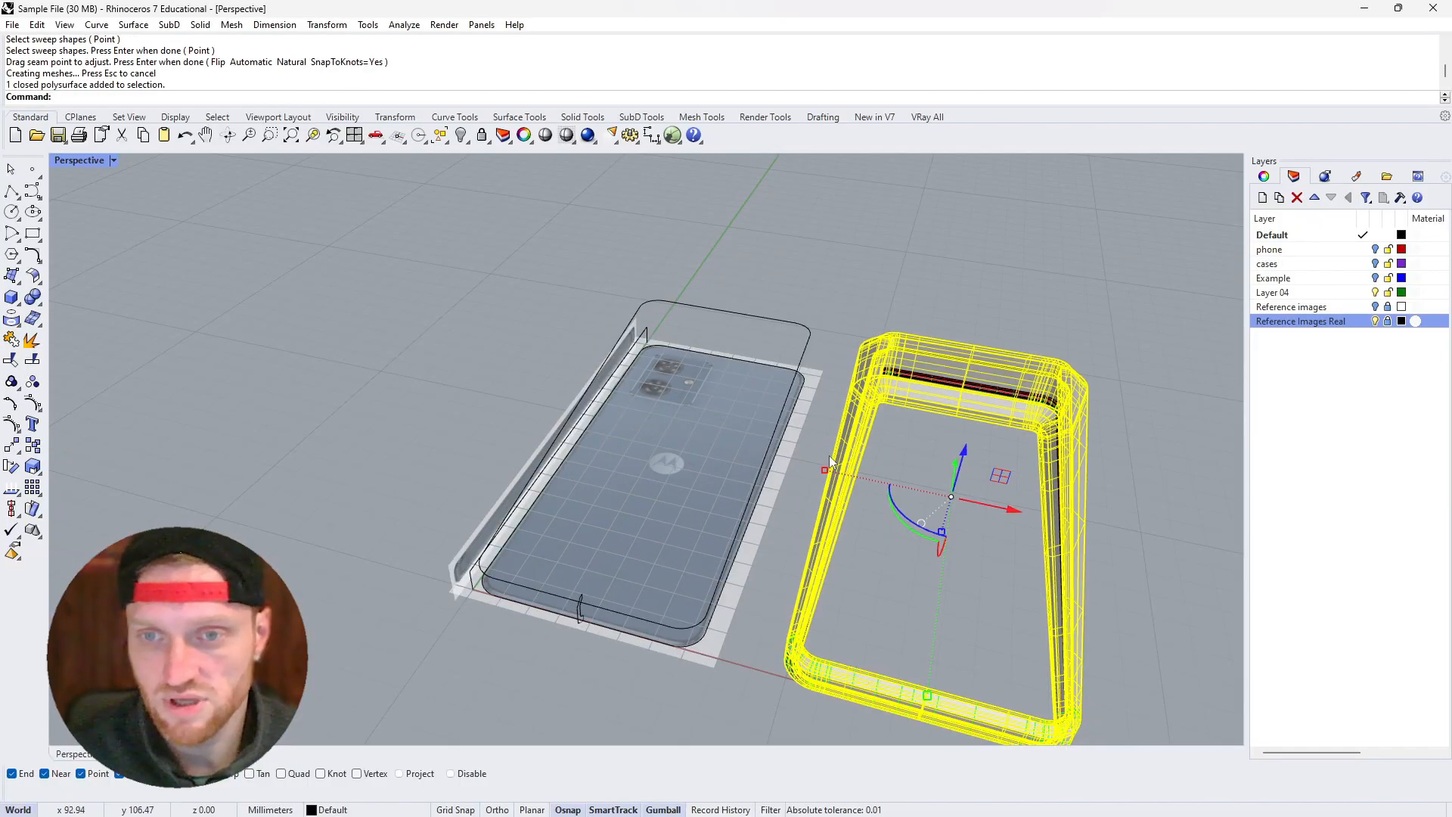
{"action": "left_click", "coordinate": [953, 463]}
{"action": "key", "text": "Return"}
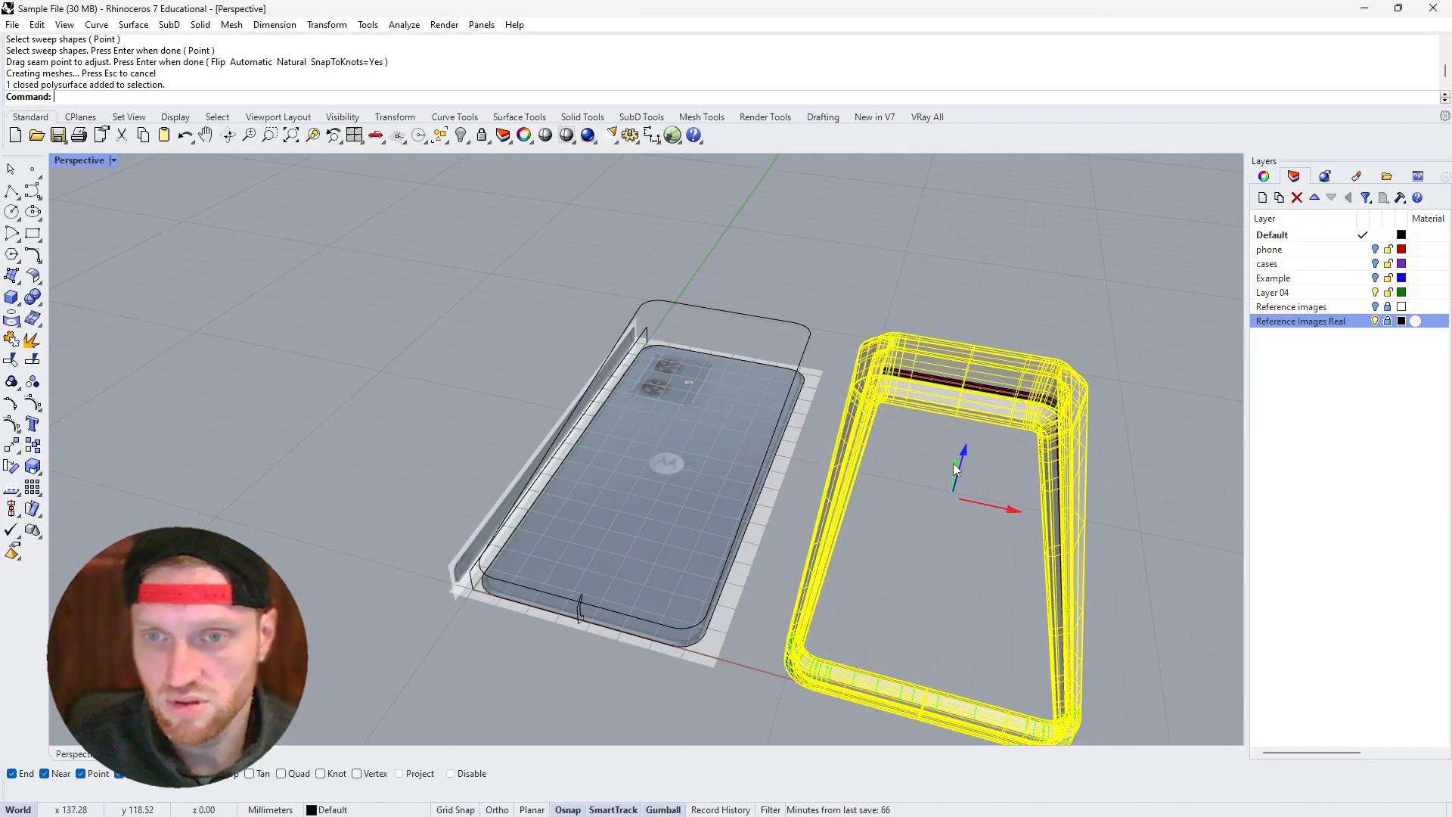
{"action": "key", "text": "Escape"}
Compare the one-rail case body with the tapered two-rail body in the perspective view
{"action": "right_click_drag", "start_coordinate": [977, 451], "coordinate": [872, 350]}
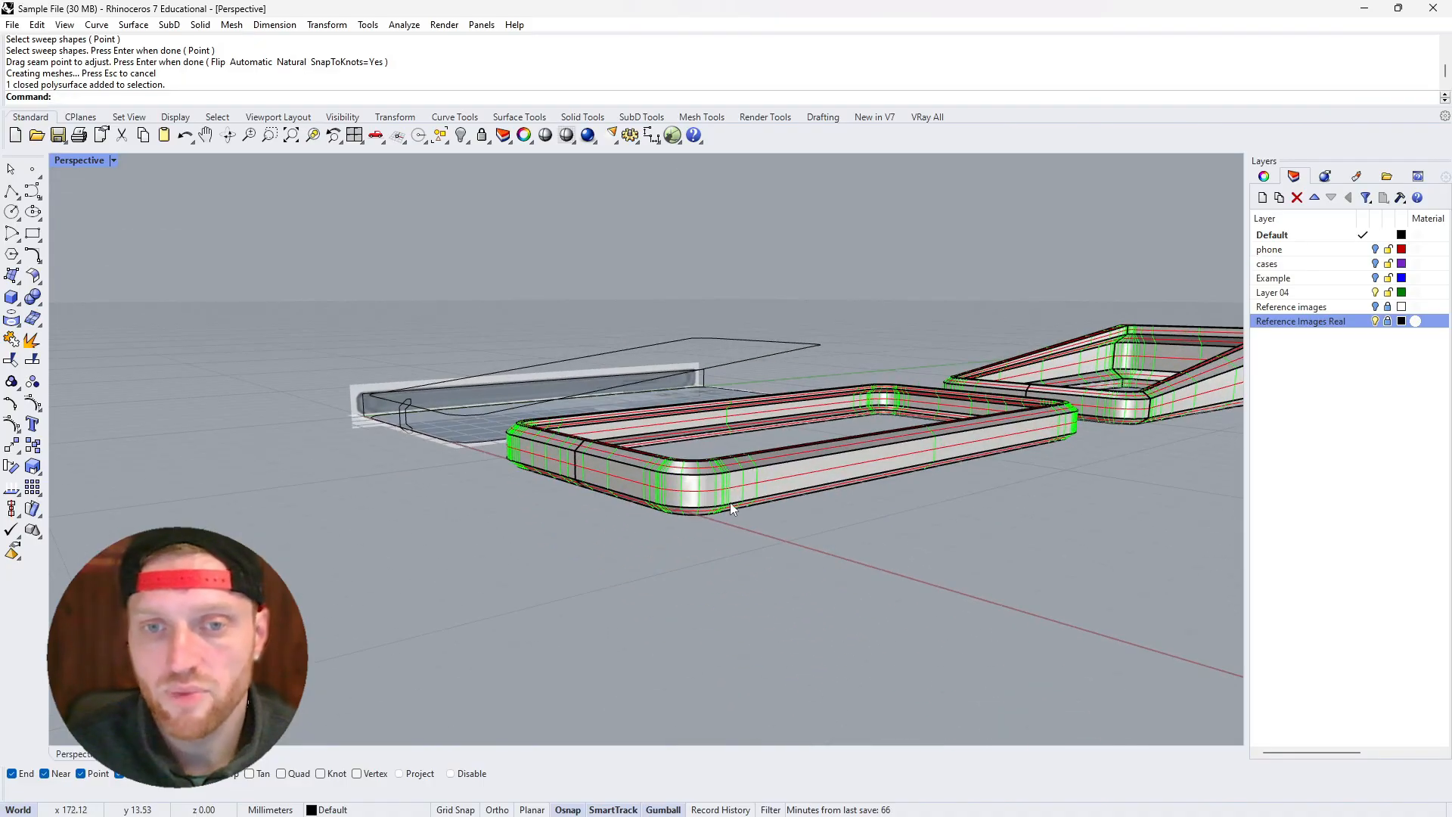
{"action": "scroll", "coordinate": [730, 507], "scroll_direction": "up", "scroll_amount": 3}
{"action": "left_click", "coordinate": [696, 487]}
{"action": "scroll", "coordinate": [874, 341], "scroll_direction": "down", "scroll_amount": 5}
{"action": "scroll", "coordinate": [877, 363], "scroll_direction": "up", "scroll_amount": 5}
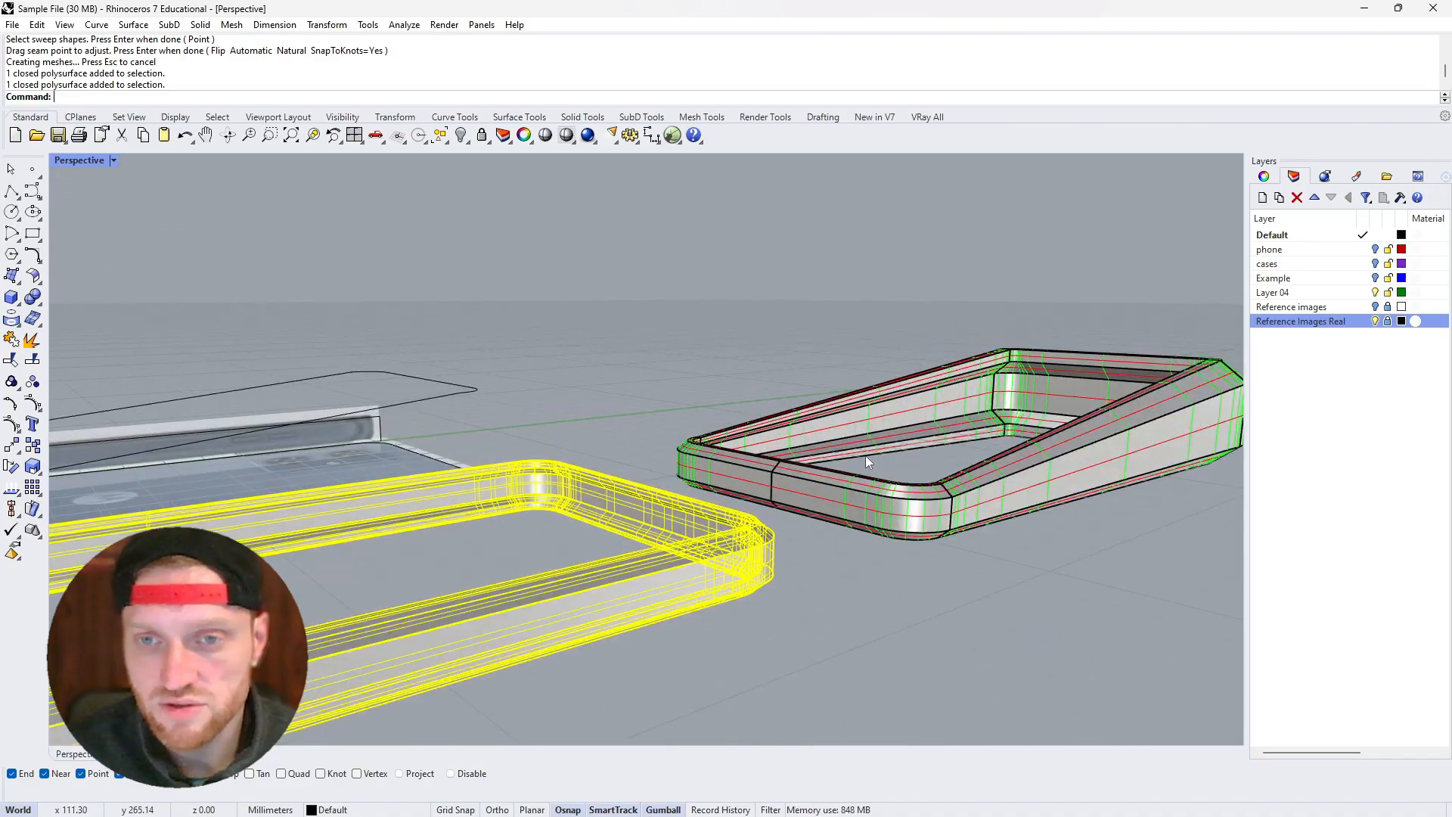
{"action": "right_click_drag", "start_coordinate": [867, 455], "coordinate": [865, 553]}
{"action": "left_click", "coordinate": [866, 553]}
{"action": "scroll", "coordinate": [850, 453], "scroll_direction": "down", "scroll_amount": 5}
{"action": "scroll", "coordinate": [730, 581], "scroll_direction": "up", "scroll_amount": 3}
Hide the surface isocurves of the one-rail case body in its object properties and deselect it
{"action": "left_click", "coordinate": [763, 604]}
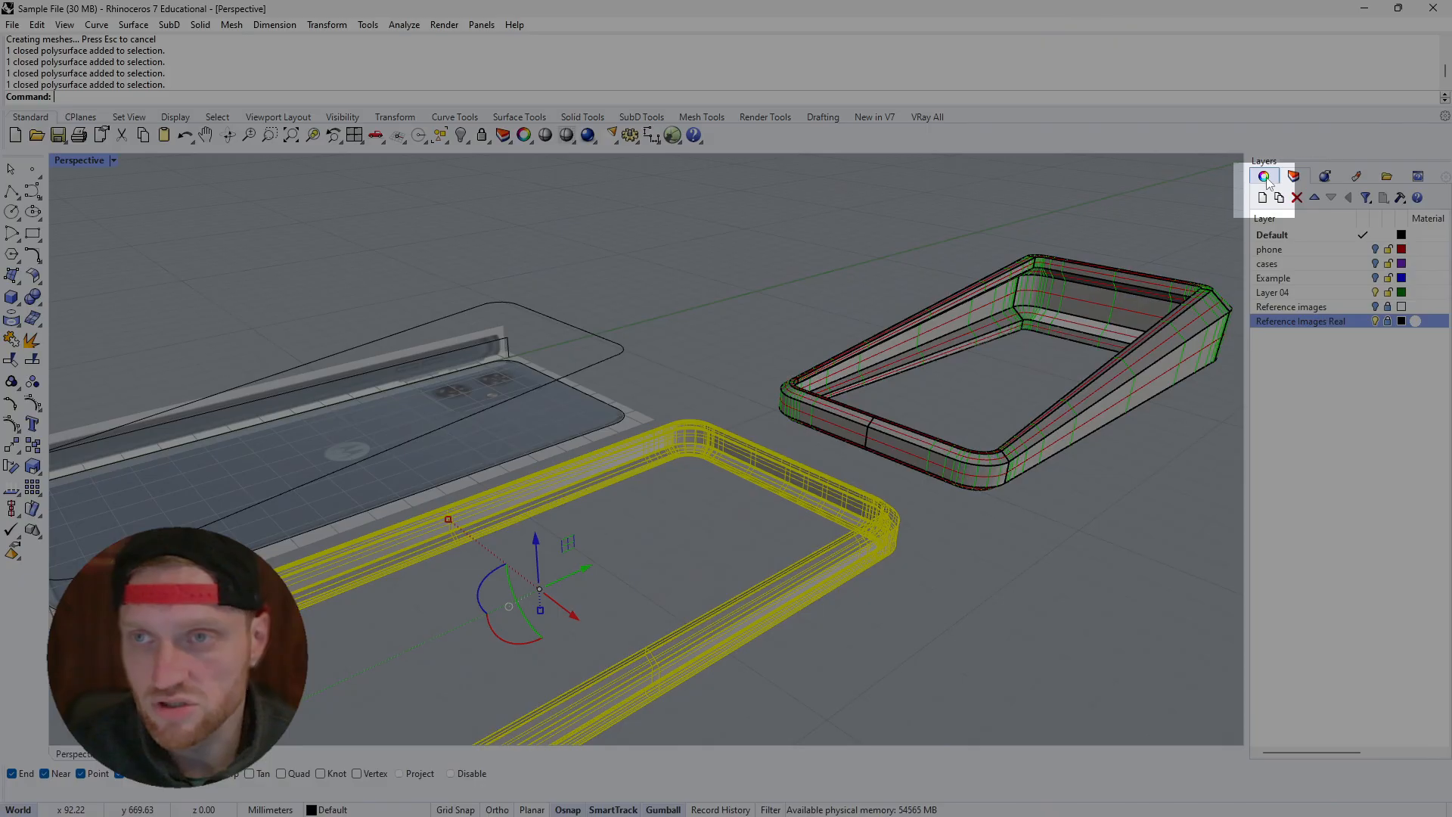
{"action": "left_click", "coordinate": [1264, 177]}
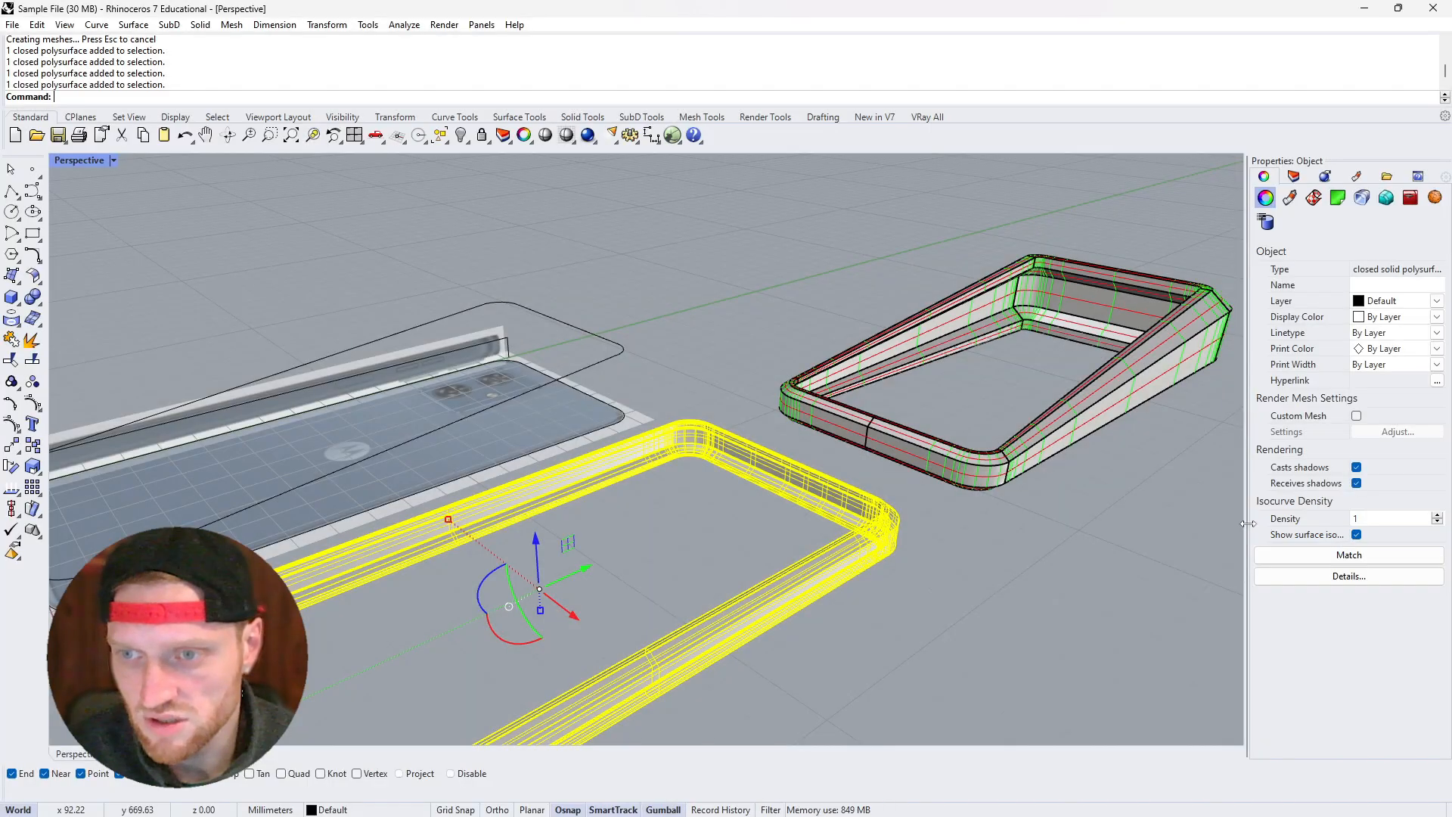
{"action": "left_click_drag", "start_coordinate": [1178, 526], "coordinate": [1280, 515]}
{"action": "left_click", "coordinate": [1372, 533]}
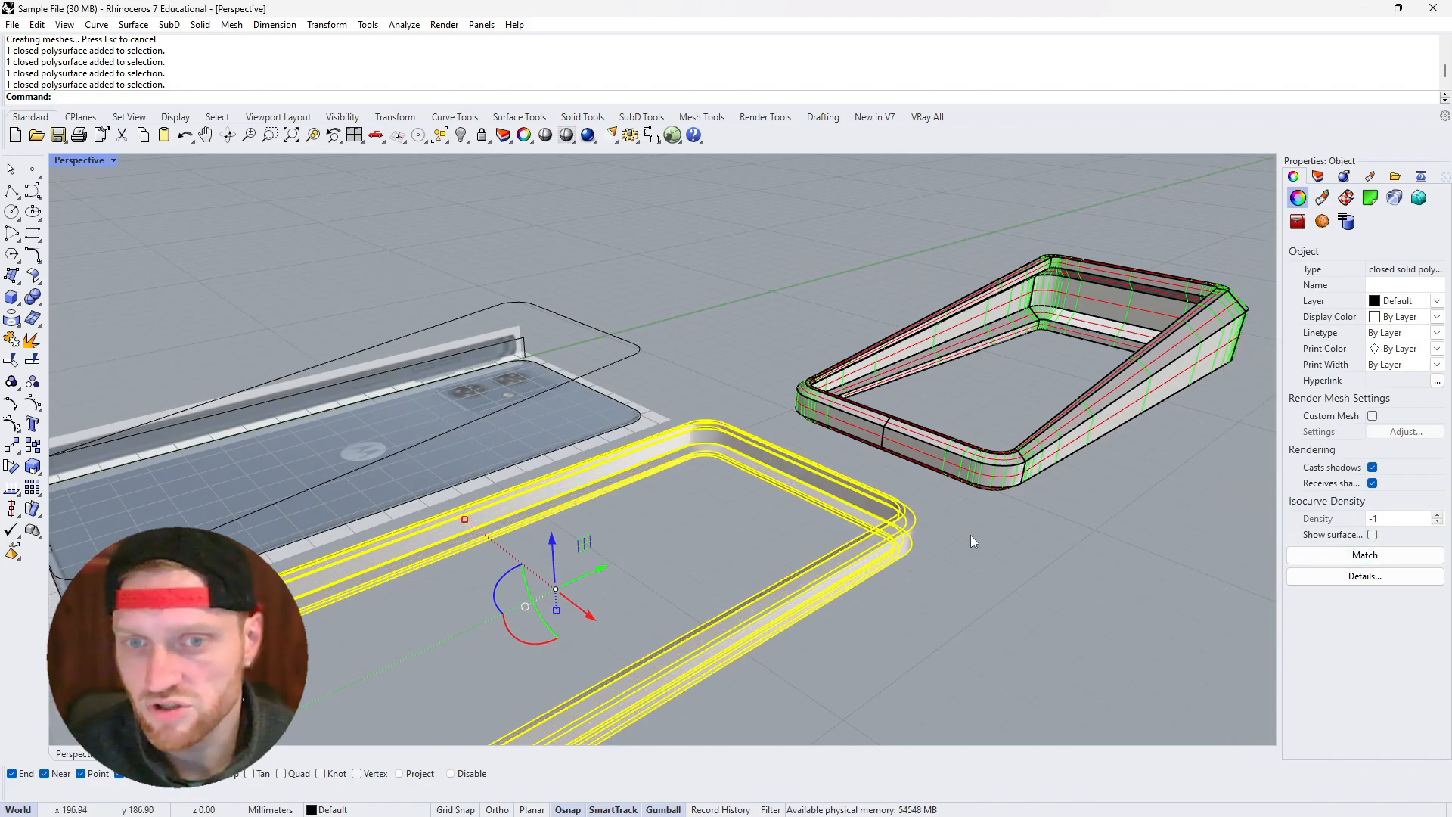
{"action": "left_click", "coordinate": [969, 534]}
Examine the surfaces and isocurves of the tapered two-rail body from several angles
{"action": "scroll", "coordinate": [877, 560], "scroll_direction": "down", "scroll_amount": 4}
{"action": "scroll", "coordinate": [584, 619], "scroll_direction": "up", "scroll_amount": 4}
{"action": "right_click_drag", "start_coordinate": [759, 623], "coordinate": [638, 590]}
{"action": "scroll", "coordinate": [638, 590], "scroll_direction": "down", "scroll_amount": 2}
{"action": "scroll", "coordinate": [638, 590], "scroll_direction": "down", "scroll_amount": 2}
{"action": "right_click_drag", "start_coordinate": [836, 567], "coordinate": [885, 513]}
{"action": "scroll", "coordinate": [768, 565], "scroll_direction": "up", "scroll_amount": 2}
{"action": "scroll", "coordinate": [885, 513], "scroll_direction": "down", "scroll_amount": 2}
{"action": "scroll", "coordinate": [887, 514], "scroll_direction": "up", "scroll_amount": 3}
{"action": "scroll", "coordinate": [893, 499], "scroll_direction": "down", "scroll_amount": 2}
{"action": "scroll", "coordinate": [904, 469], "scroll_direction": "up", "scroll_amount": 5}
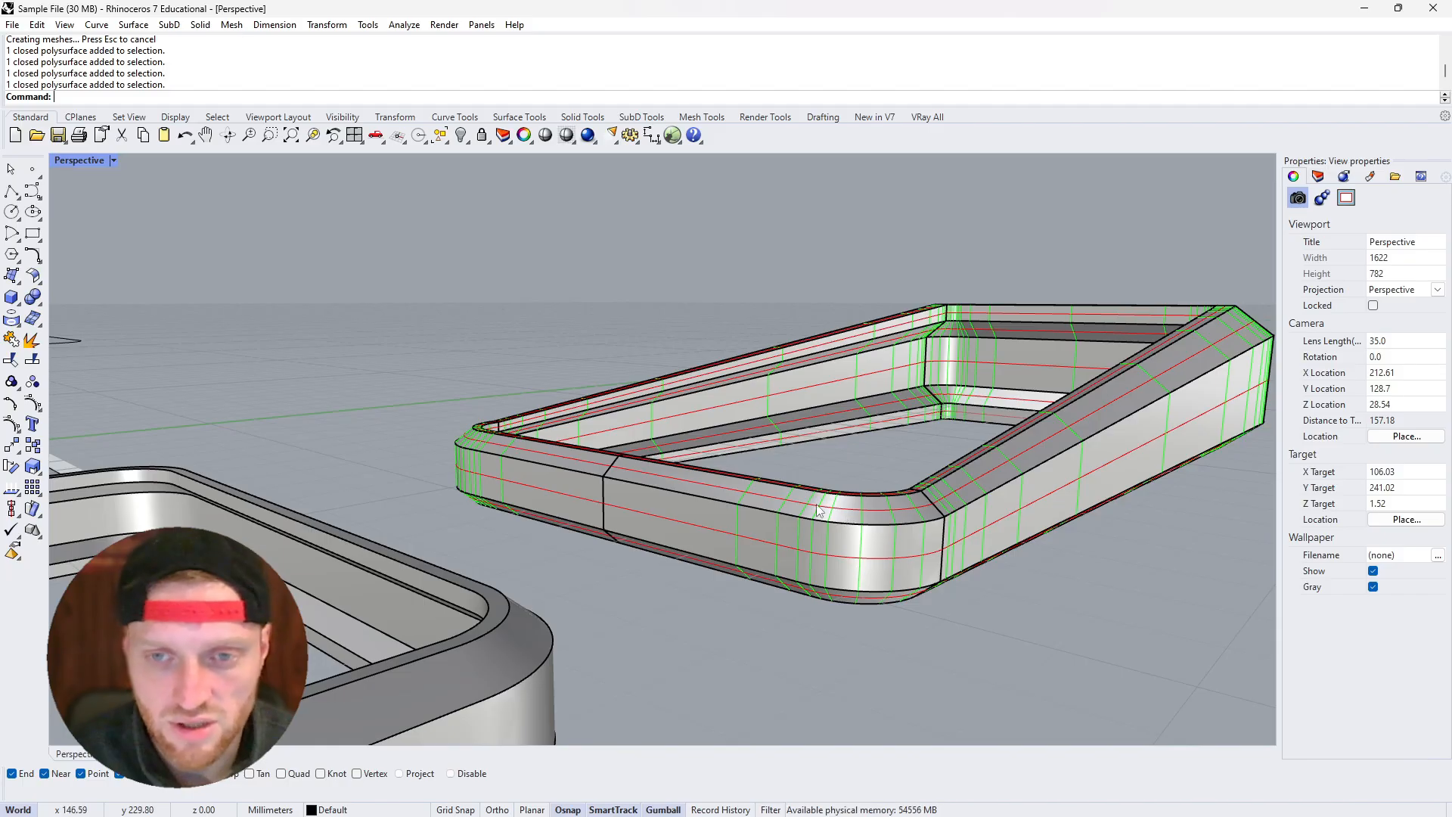
{"action": "scroll", "coordinate": [817, 506], "scroll_direction": "down", "scroll_amount": 2}
{"action": "right_click_drag", "start_coordinate": [817, 505], "coordinate": [637, 525]}
{"action": "scroll", "coordinate": [588, 481], "scroll_direction": "down", "scroll_amount": 2}
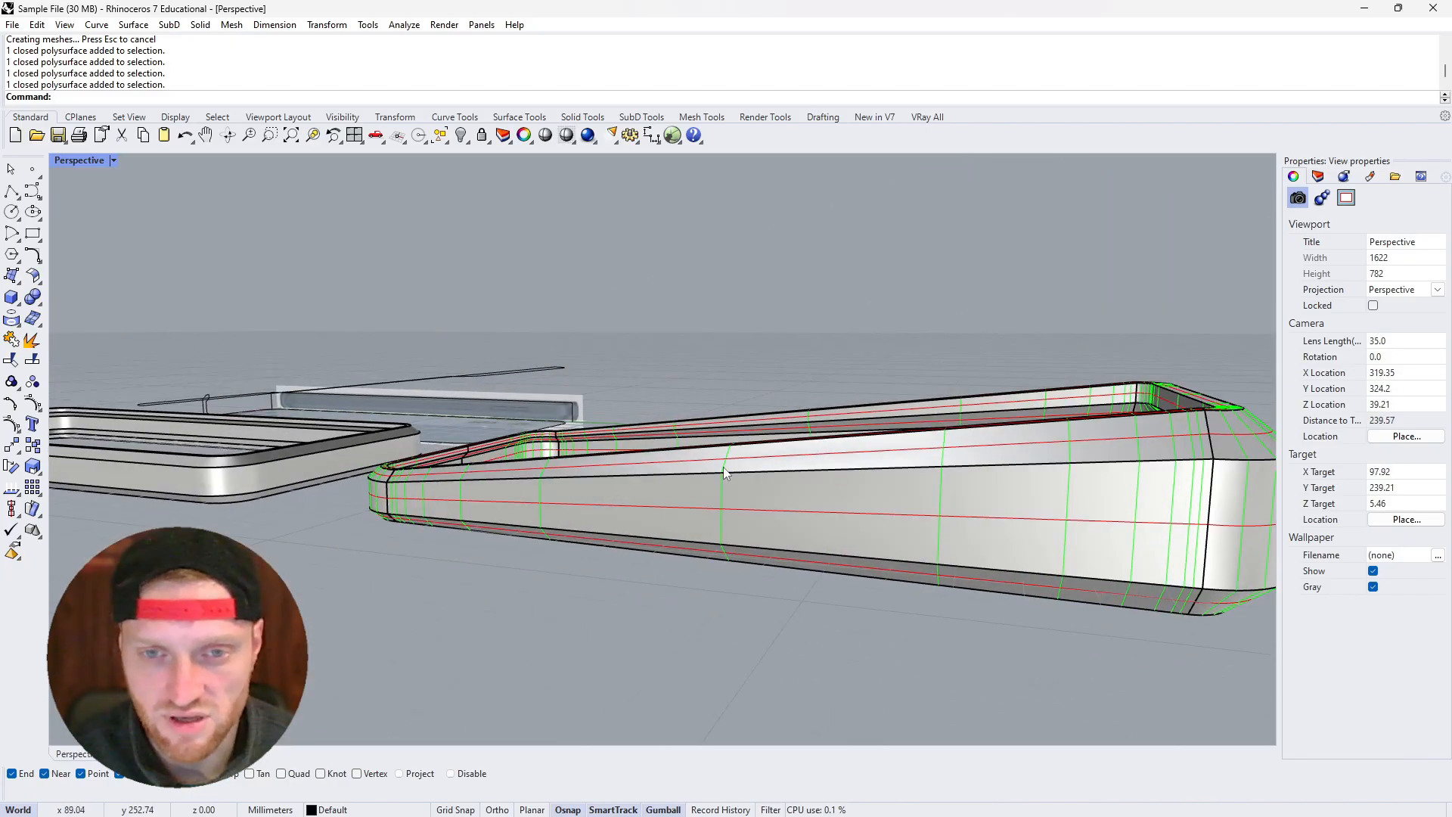
{"action": "right_click_drag", "start_coordinate": [551, 486], "coordinate": [571, 510]}
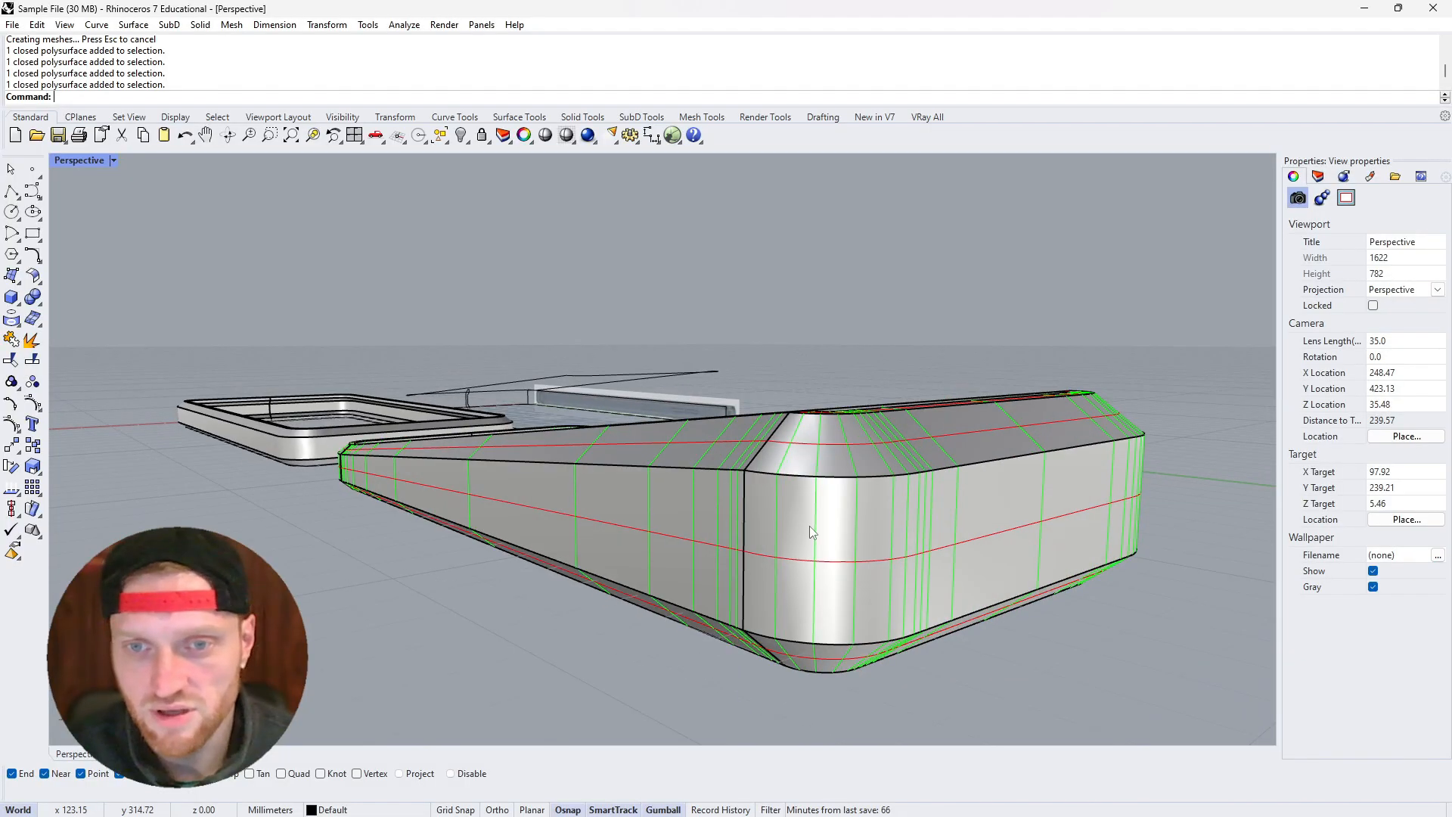
Select only the tall outer end face of the tapered body and inspect its extent around the corners
{"action": "left_click", "coordinate": [890, 509]}
{"action": "left_click", "coordinate": [1090, 659]}
{"action": "left_click", "coordinate": [981, 527], "text": "ctrl+shift"}
{"action": "right_click_drag", "start_coordinate": [1053, 614], "coordinate": [466, 543]}
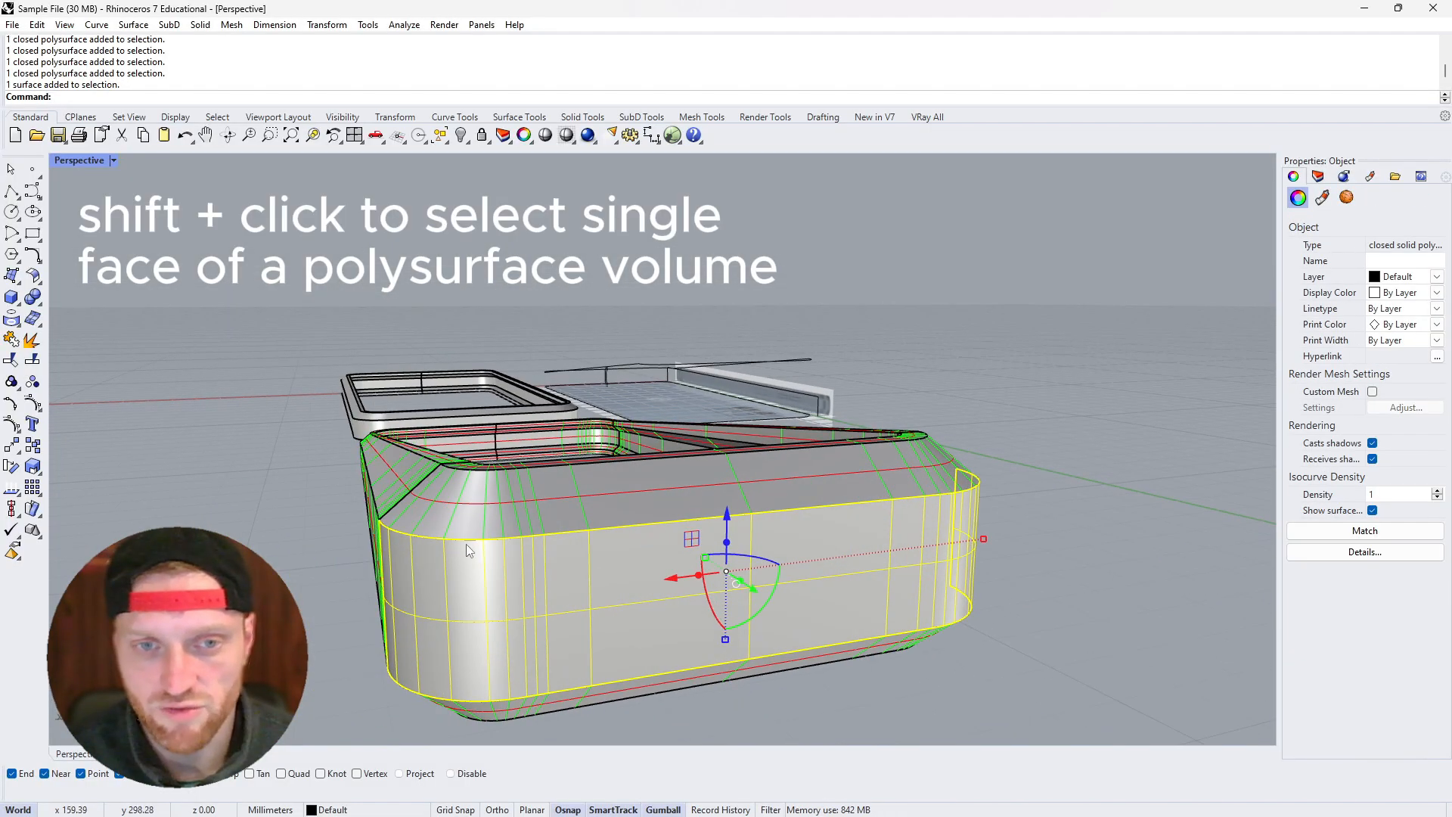
{"action": "right_click_drag", "start_coordinate": [507, 477], "coordinate": [545, 486]}
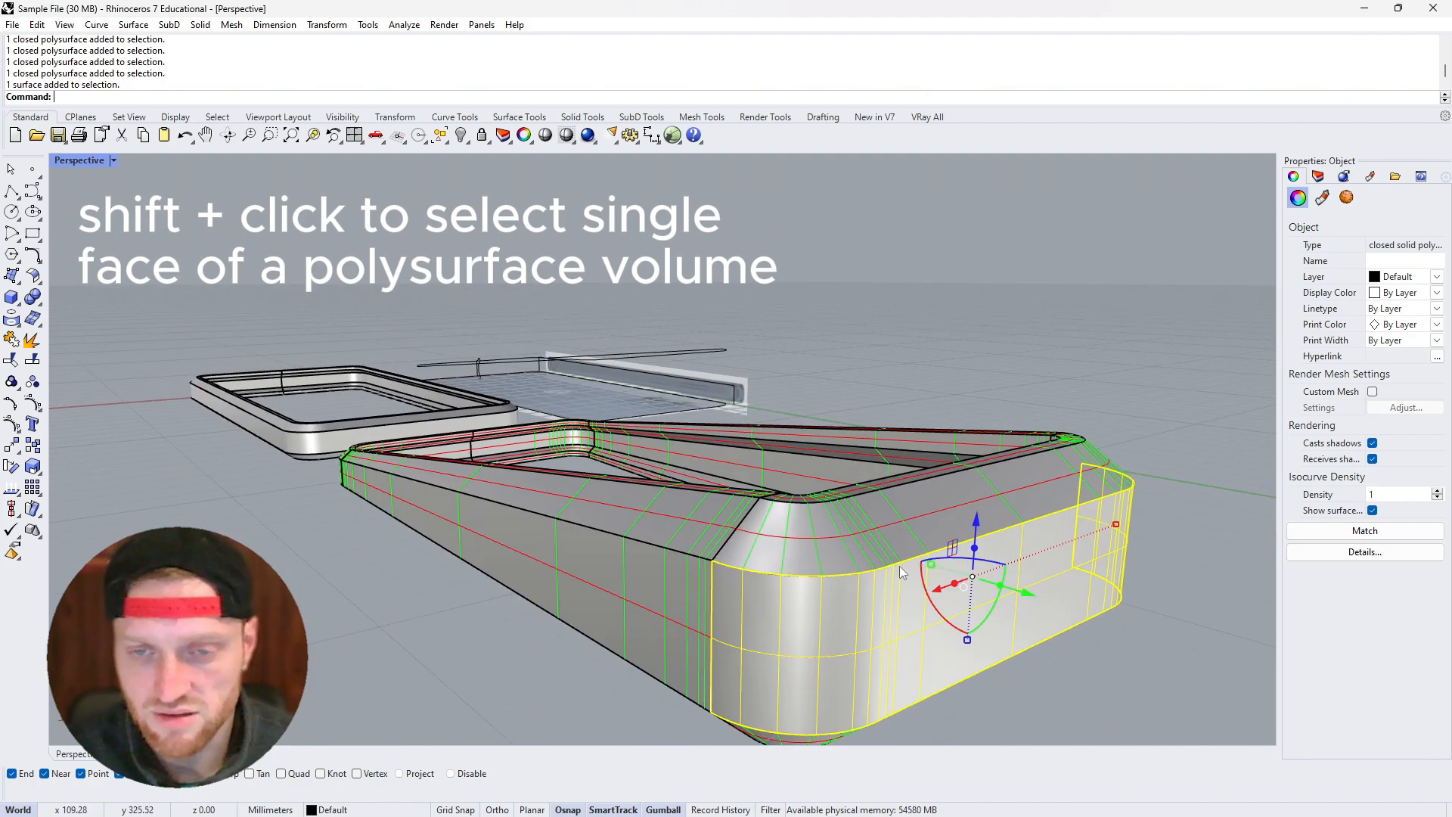
{"action": "right_click_drag", "start_coordinate": [852, 650], "coordinate": [700, 500]}
Show the surface isocurves of the one-rail case body again and deselect it
{"action": "left_click", "coordinate": [576, 451]}
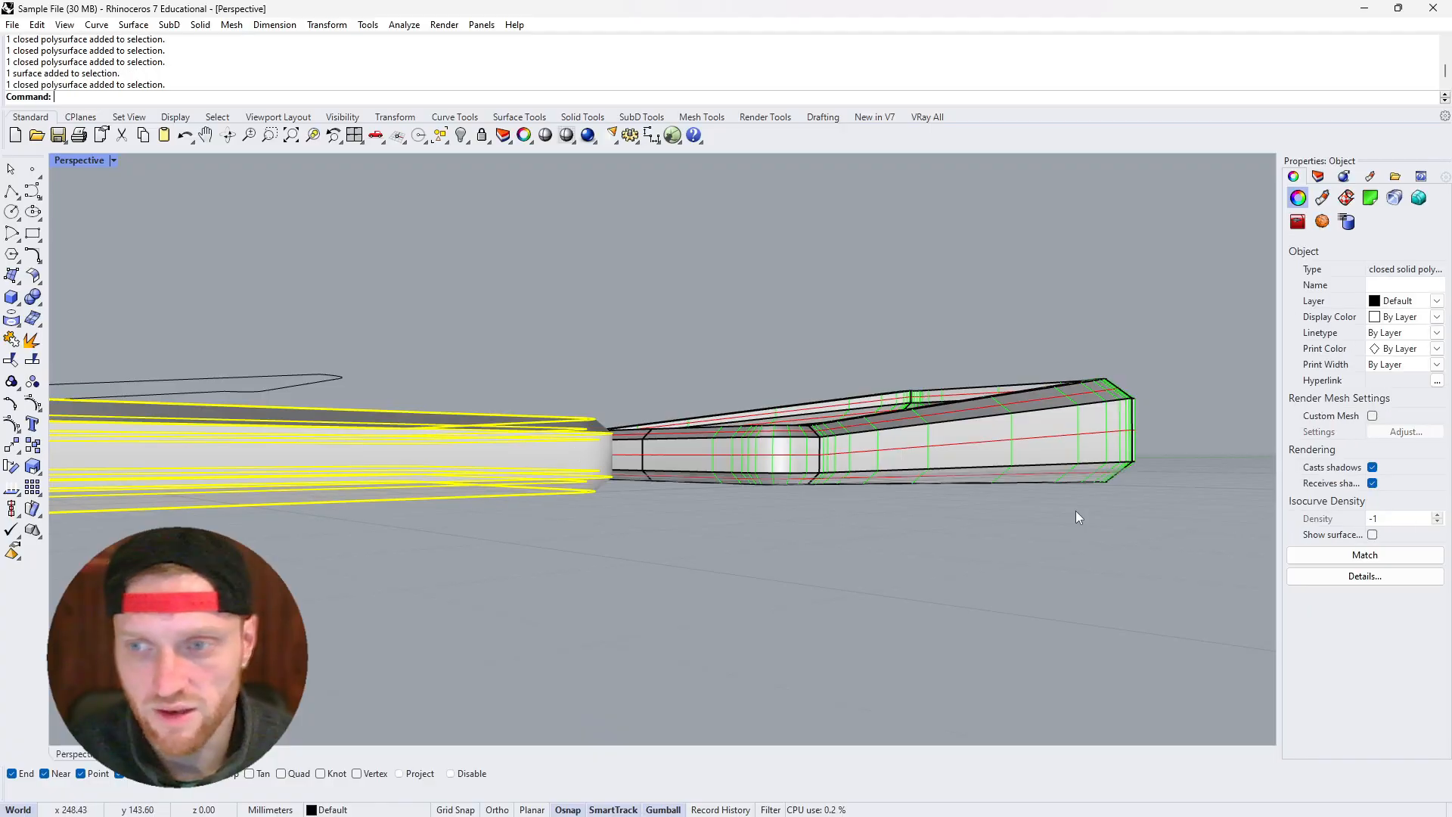
{"action": "left_click", "coordinate": [1373, 535]}
{"action": "left_click", "coordinate": [854, 591]}
Select only the outer side face of the one-rail case body to inspect its extent, and clear the selection
{"action": "right_click_drag", "start_coordinate": [837, 589], "coordinate": [317, 552]}
{"action": "left_click", "coordinate": [294, 547]}
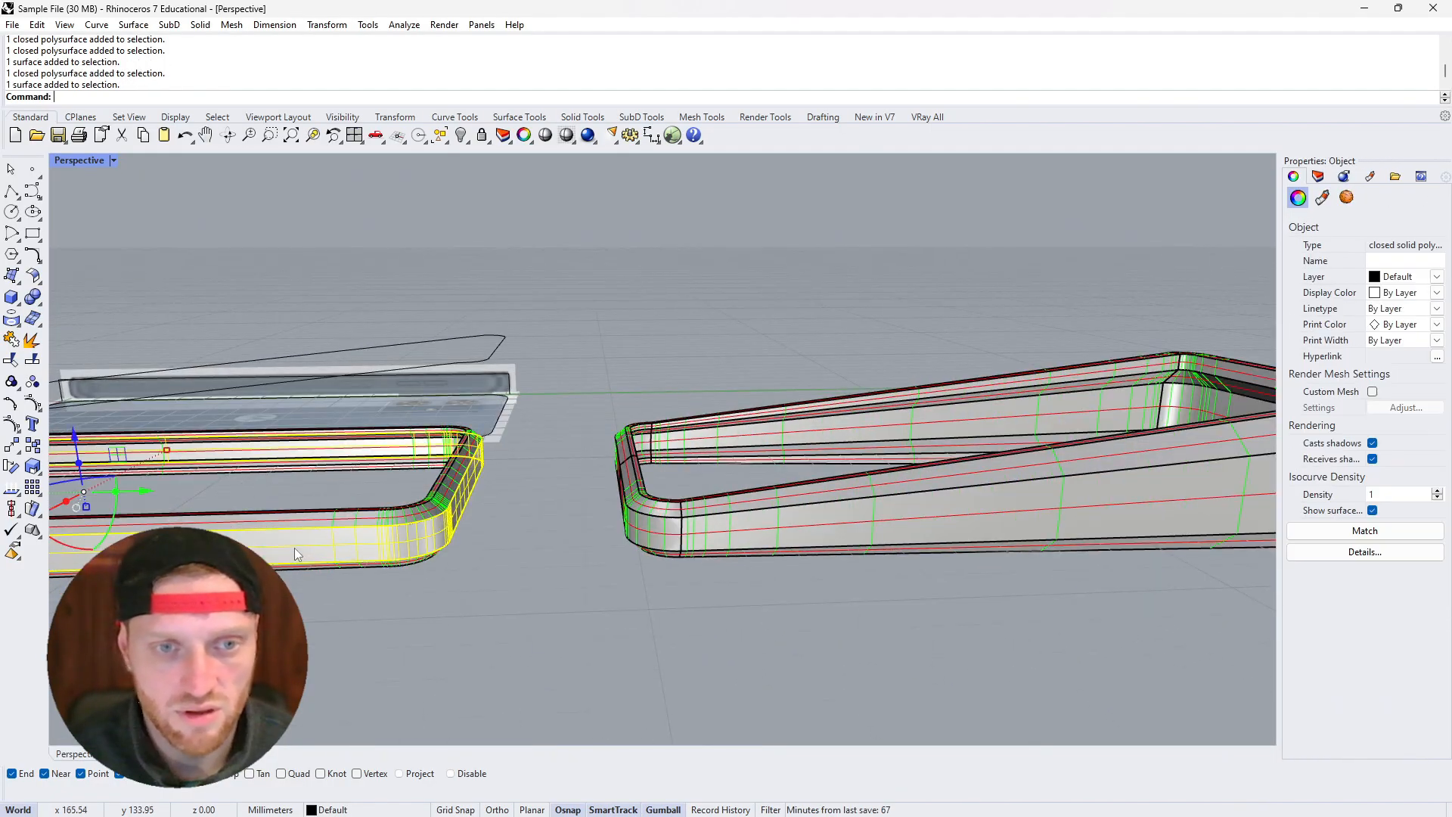
{"action": "scroll", "coordinate": [329, 556], "scroll_direction": "down", "scroll_amount": 6}
{"action": "scroll", "coordinate": [329, 557], "scroll_direction": "up", "scroll_amount": 7}
{"action": "scroll", "coordinate": [443, 492], "scroll_direction": "down", "scroll_amount": 4}
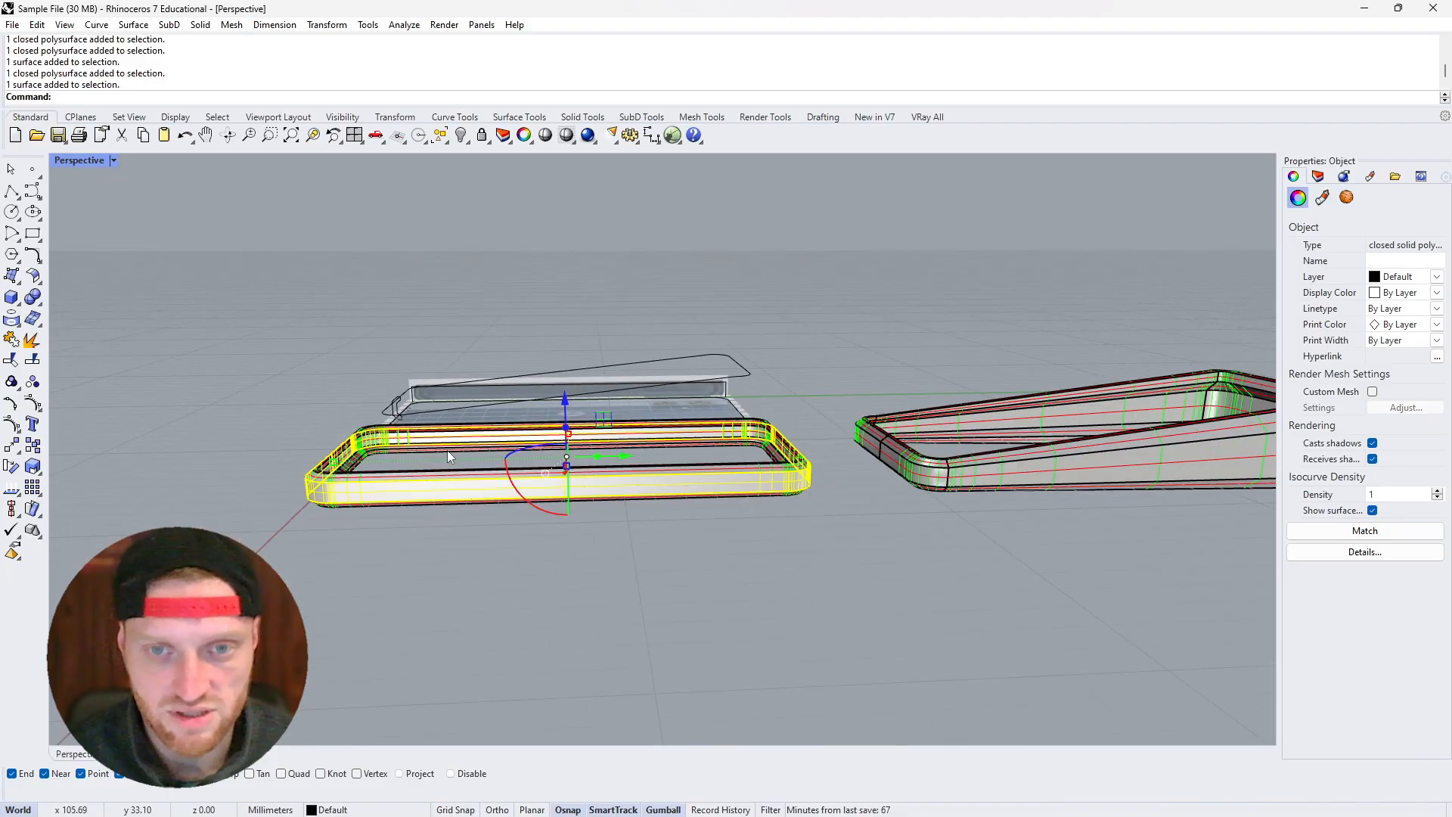
{"action": "left_click", "coordinate": [484, 539]}
Inspect the edge and face split at the low-end corner of the tapered body by sub-object selection, and clear the selection
{"action": "scroll", "coordinate": [827, 473], "scroll_direction": "up", "scroll_amount": 5}
{"action": "left_click", "coordinate": [825, 466], "text": "ctrl+shift"}
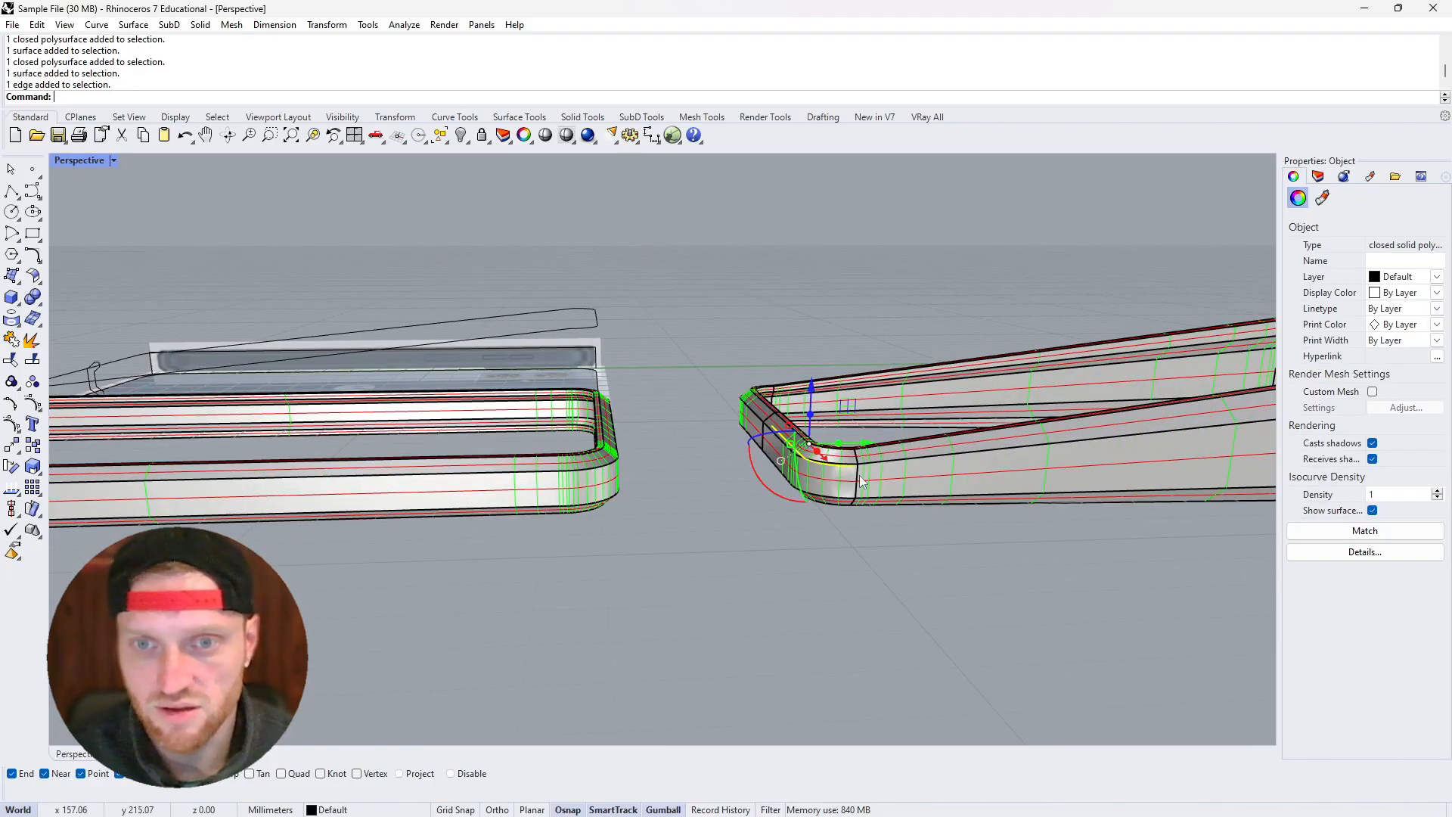
{"action": "left_click", "coordinate": [836, 509]}
{"action": "left_click", "coordinate": [857, 465], "text": "ctrl+shift"}
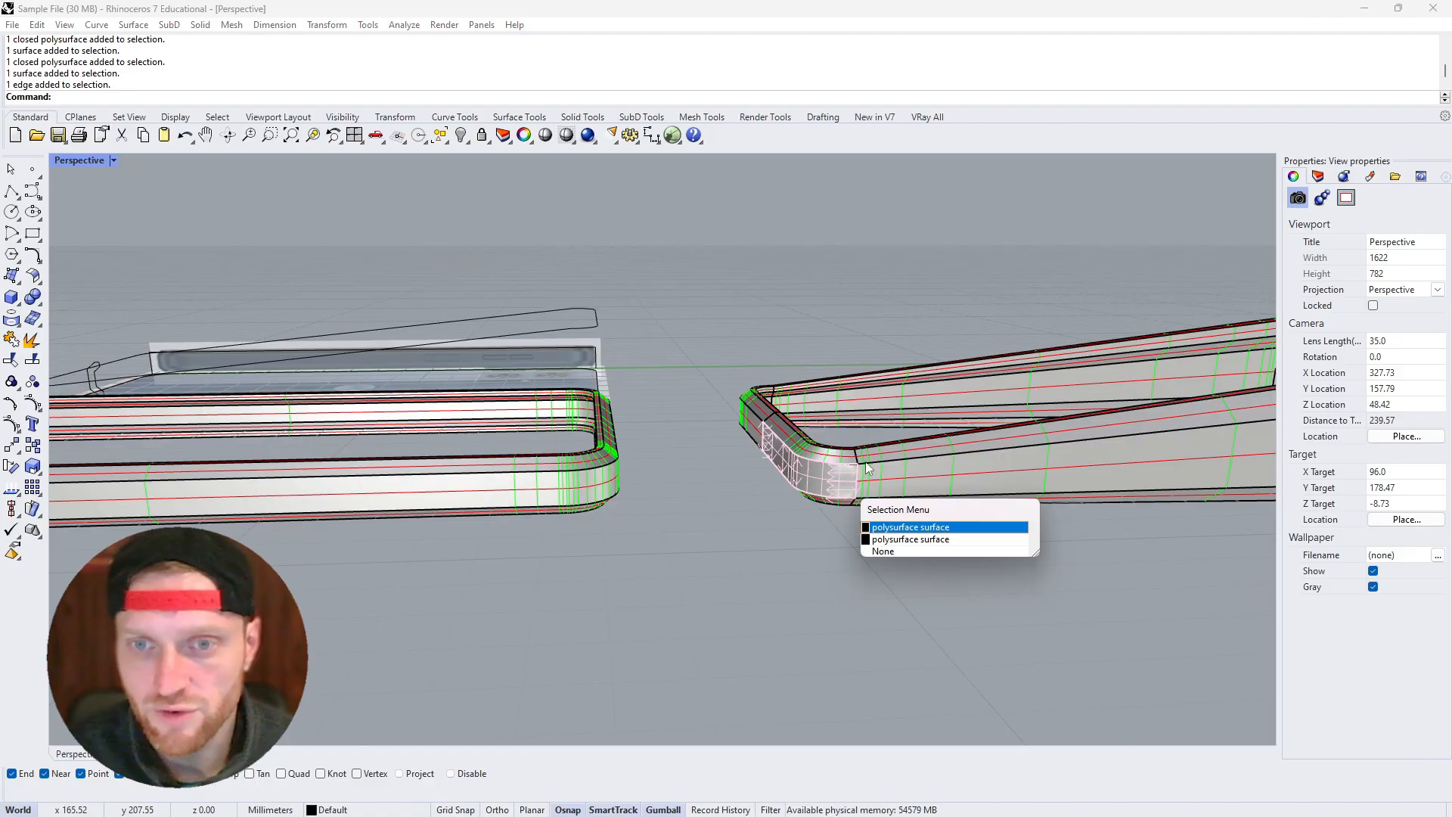
{"action": "left_click", "coordinate": [878, 475]}
{"action": "left_click", "coordinate": [757, 559]}
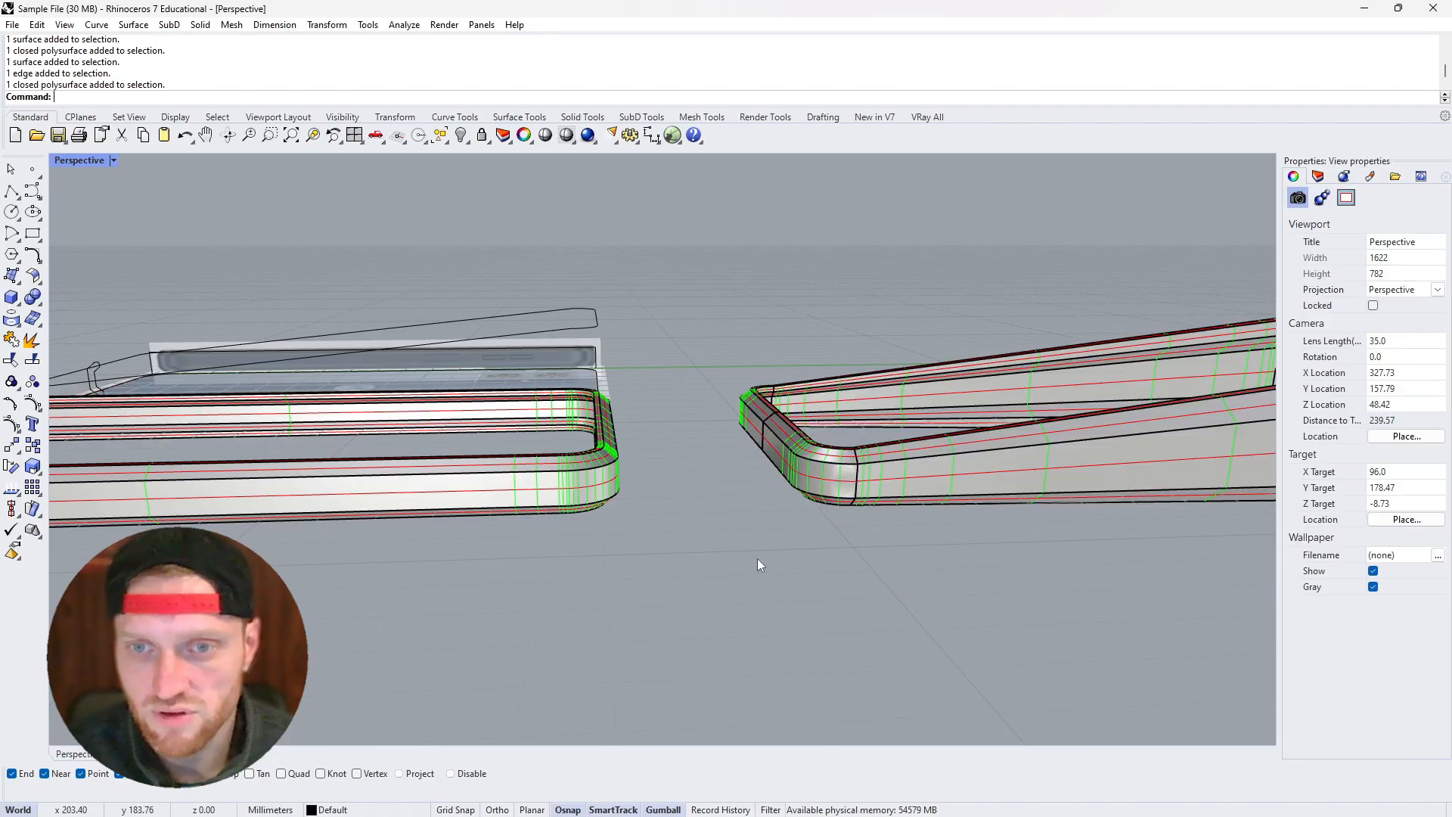
Delete the slanted closed rail curve above the phone reference image
{"action": "scroll", "coordinate": [707, 523], "scroll_direction": "down", "scroll_amount": 10}
{"action": "right_click_drag", "start_coordinate": [690, 508], "coordinate": [767, 505]}
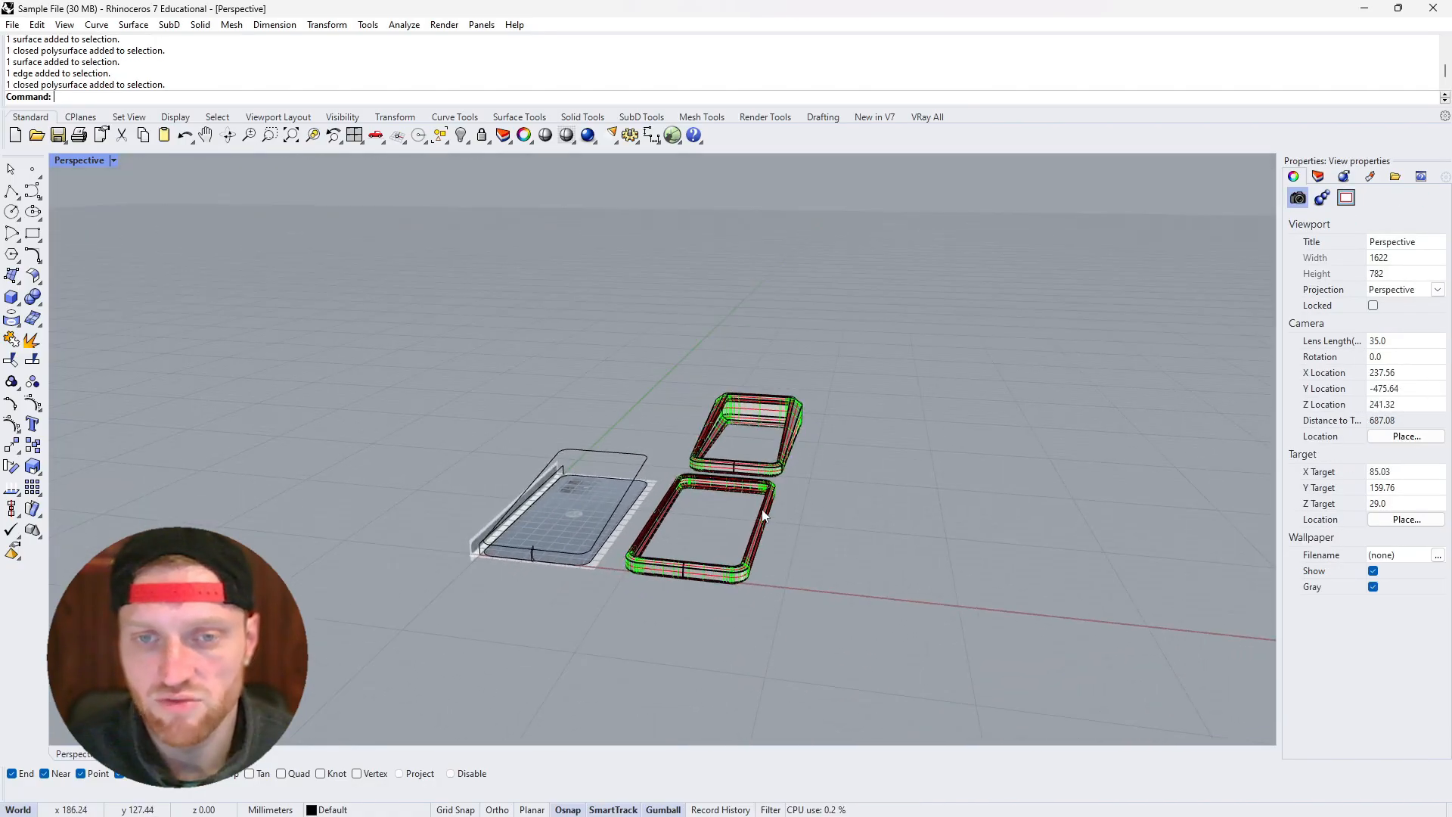
{"action": "scroll", "coordinate": [714, 506], "scroll_direction": "up", "scroll_amount": 4}
{"action": "left_click", "coordinate": [597, 456]}
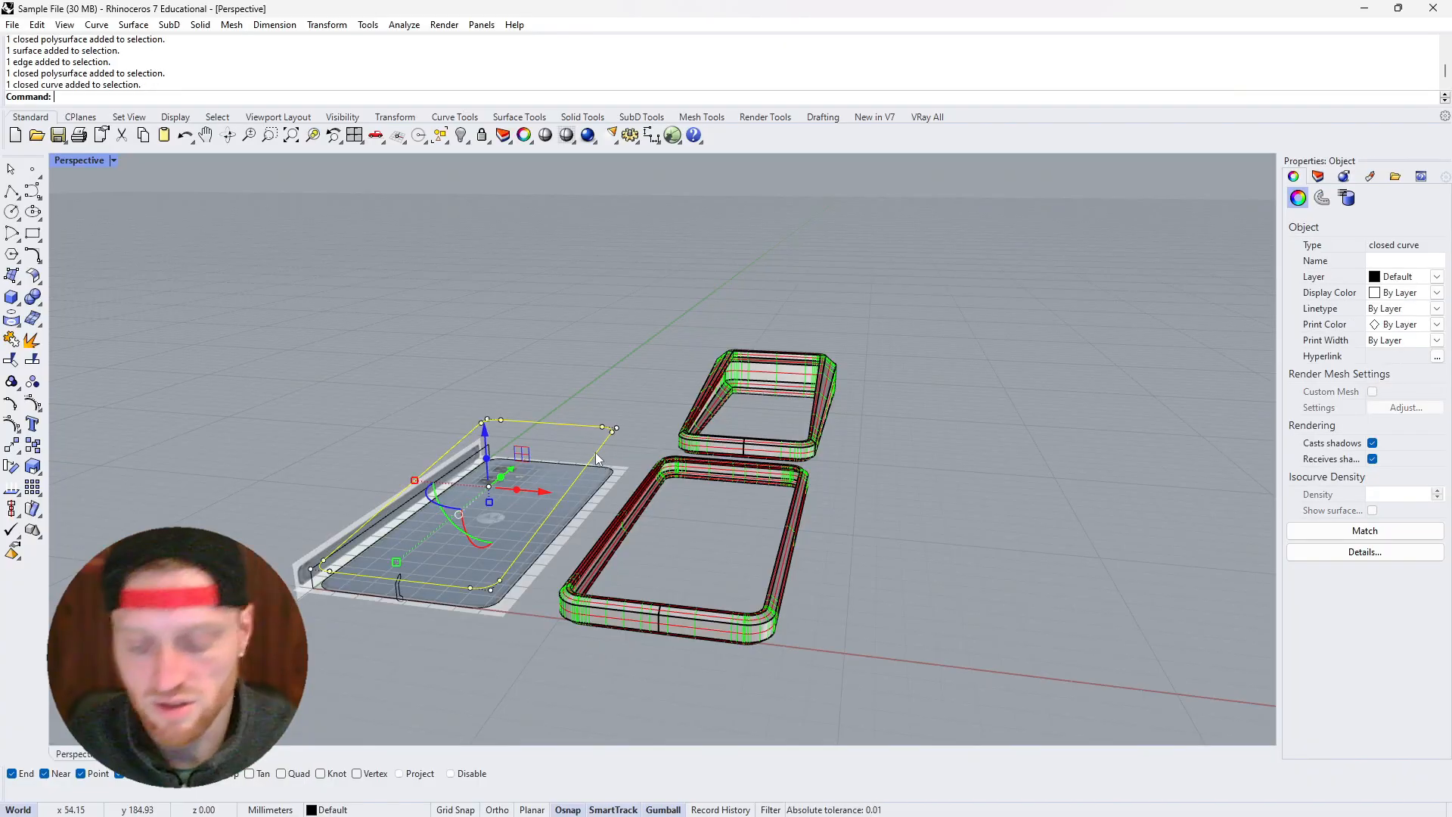
{"action": "key", "text": "Delete"}
Examine the underside and inner bottom edge of the one-rail case body, selecting the body and clearing the selection
{"action": "scroll", "coordinate": [544, 488], "scroll_direction": "down", "scroll_amount": 4}
{"action": "scroll", "coordinate": [734, 442], "scroll_direction": "up", "scroll_amount": 4}
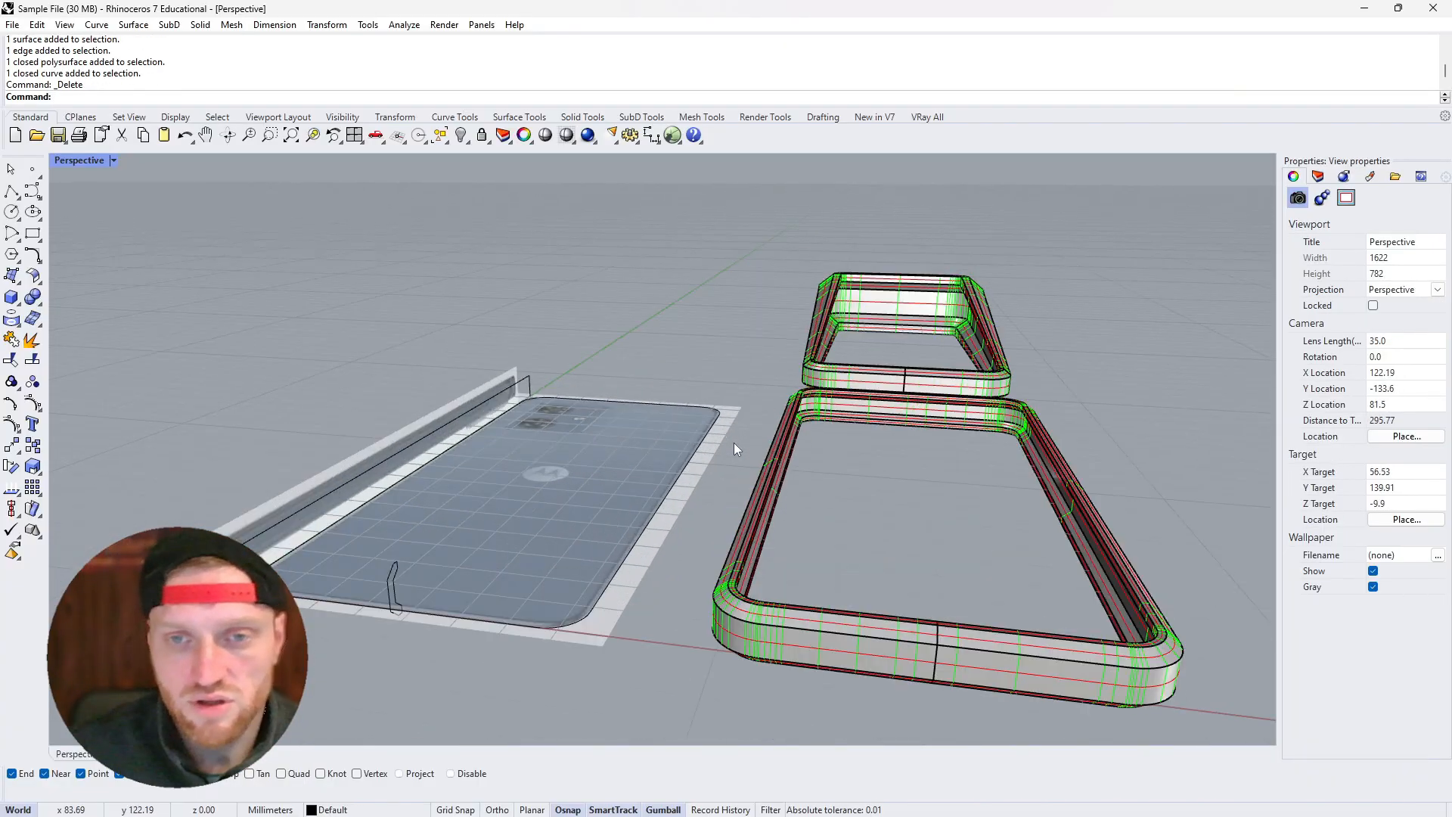
{"action": "right_click_drag", "start_coordinate": [811, 478], "coordinate": [757, 377]}
{"action": "scroll", "coordinate": [818, 407], "scroll_direction": "up", "scroll_amount": 8}
{"action": "scroll", "coordinate": [756, 375], "scroll_direction": "down", "scroll_amount": 6}
{"action": "scroll", "coordinate": [705, 281], "scroll_direction": "up", "scroll_amount": 4}
{"action": "scroll", "coordinate": [706, 278], "scroll_direction": "up", "scroll_amount": 3}
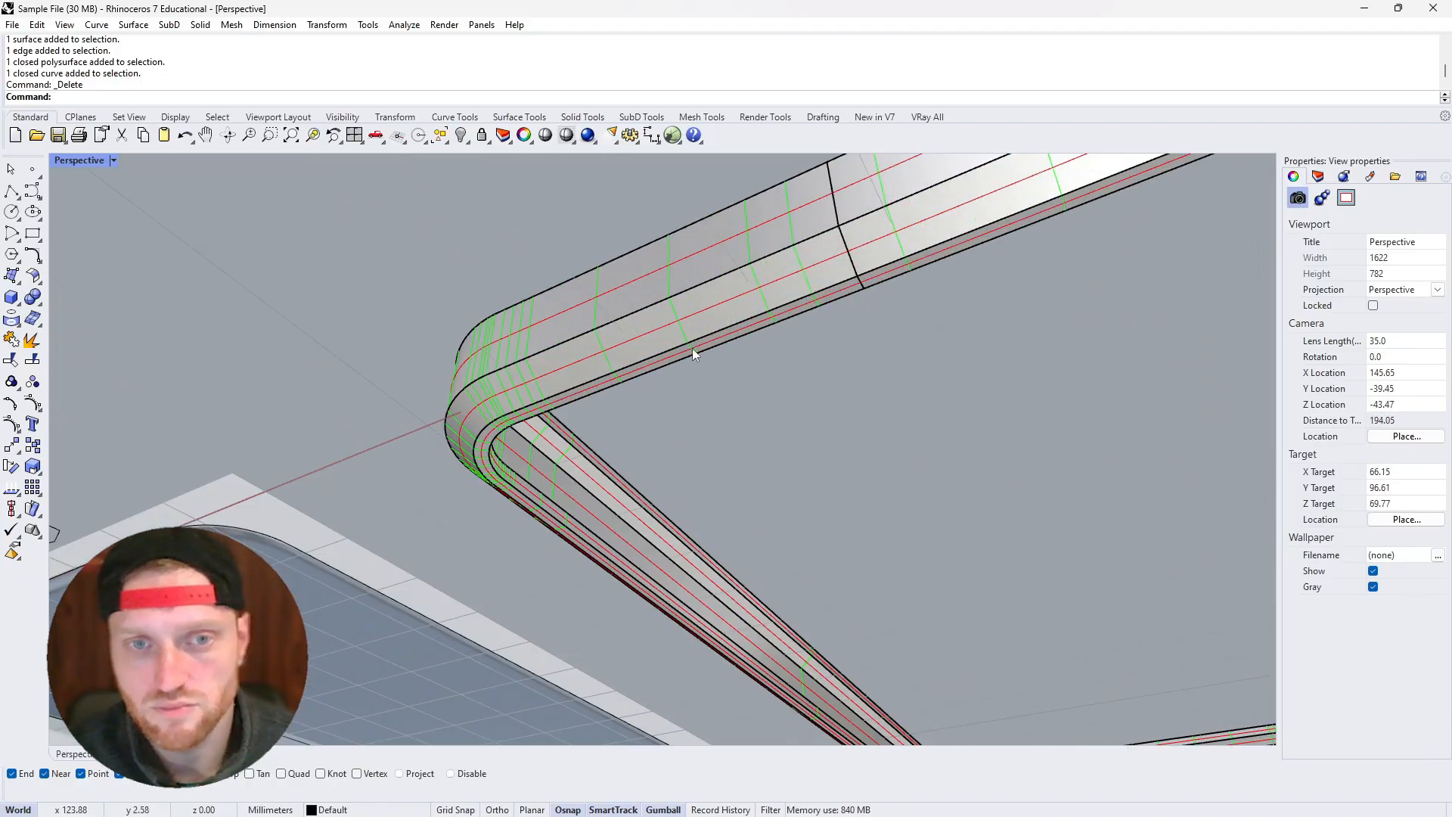
{"action": "scroll", "coordinate": [692, 348], "scroll_direction": "up", "scroll_amount": 2}
{"action": "left_click", "coordinate": [669, 351]}
{"action": "left_click", "coordinate": [724, 394]}
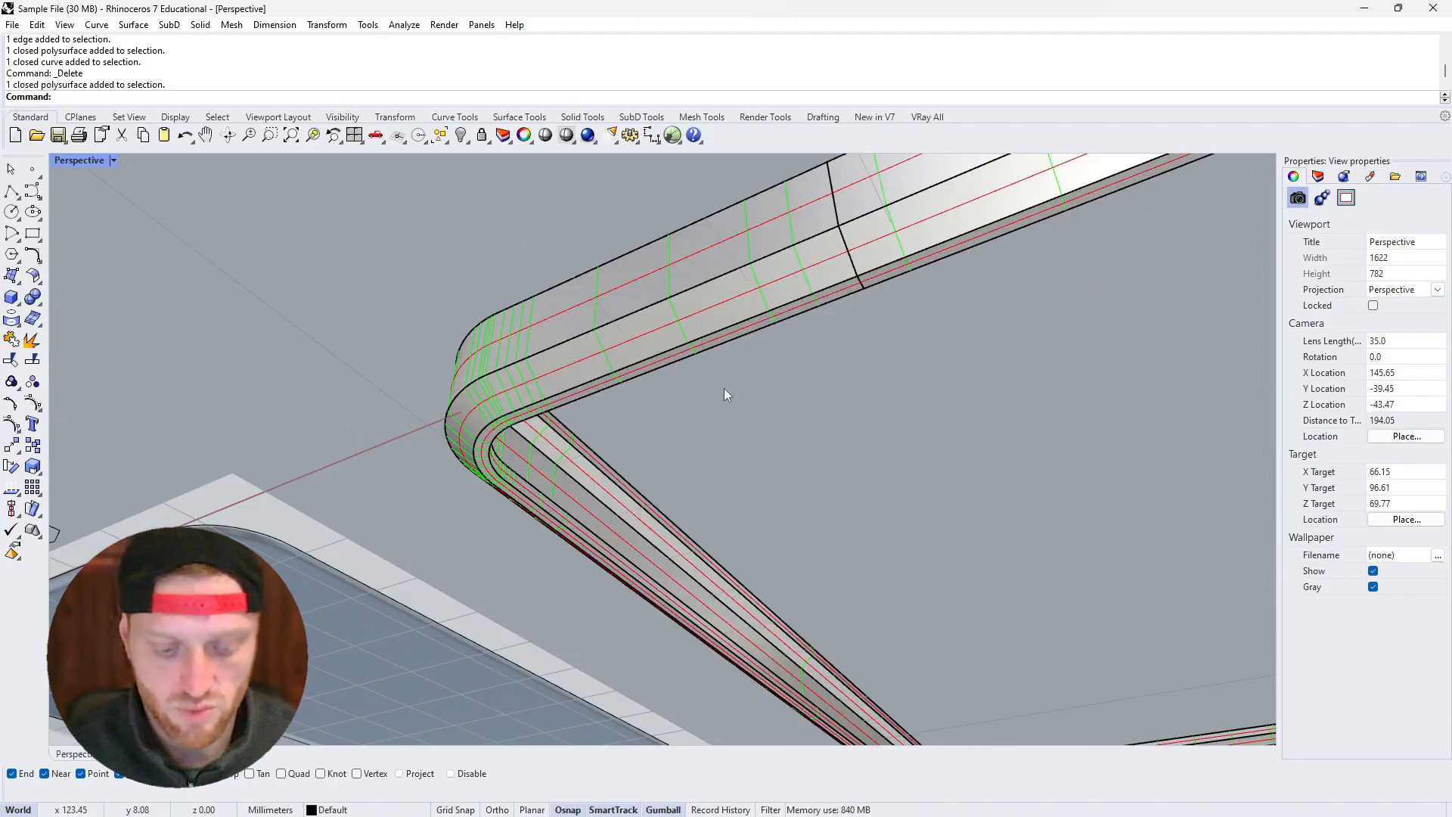
Duplicate the inner bottom edge loop of the one-rail case body as a curve with DupEdge
{"action": "type", "text": "DupB"}
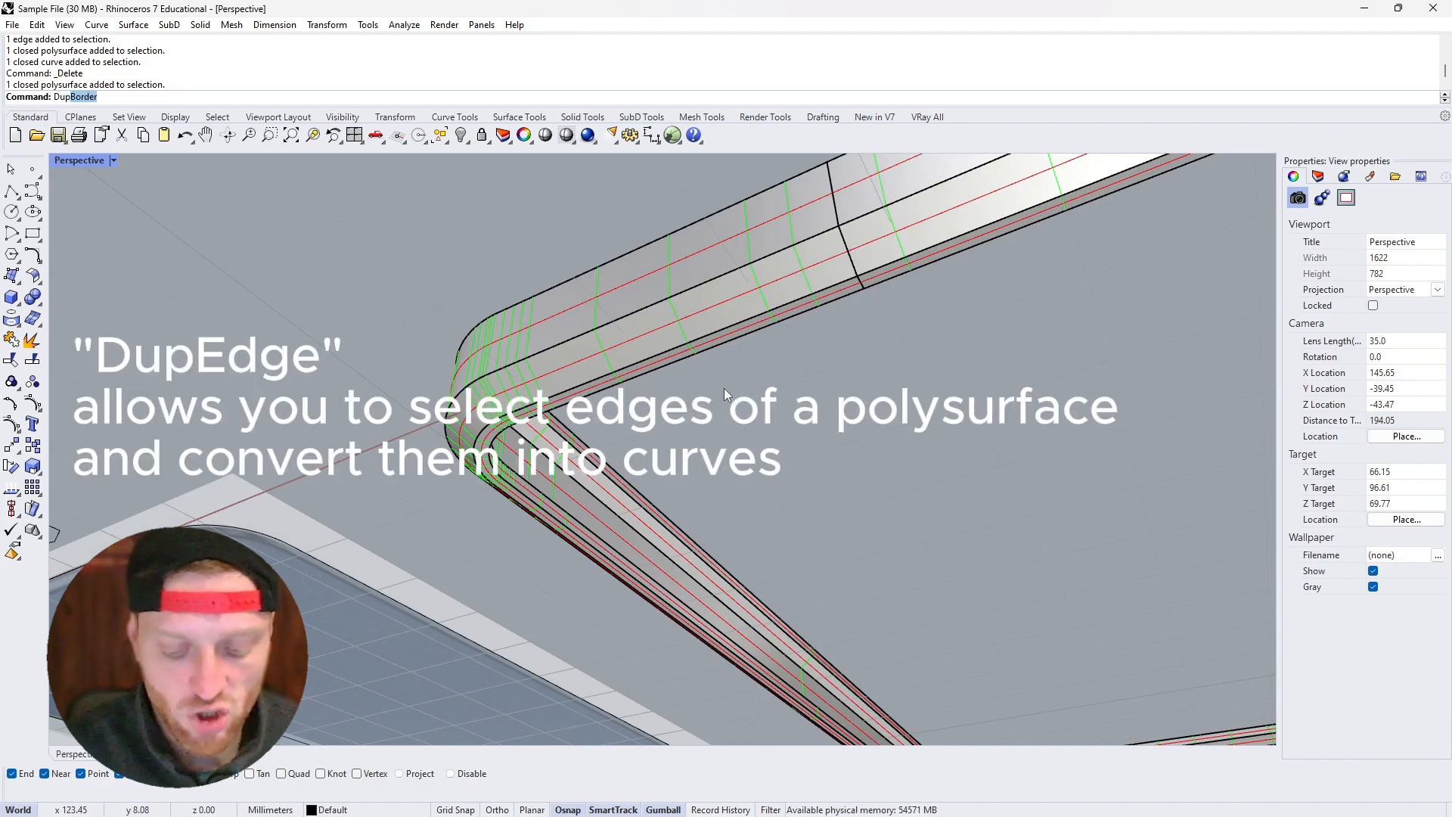
{"action": "key", "text": "BackSpace"}
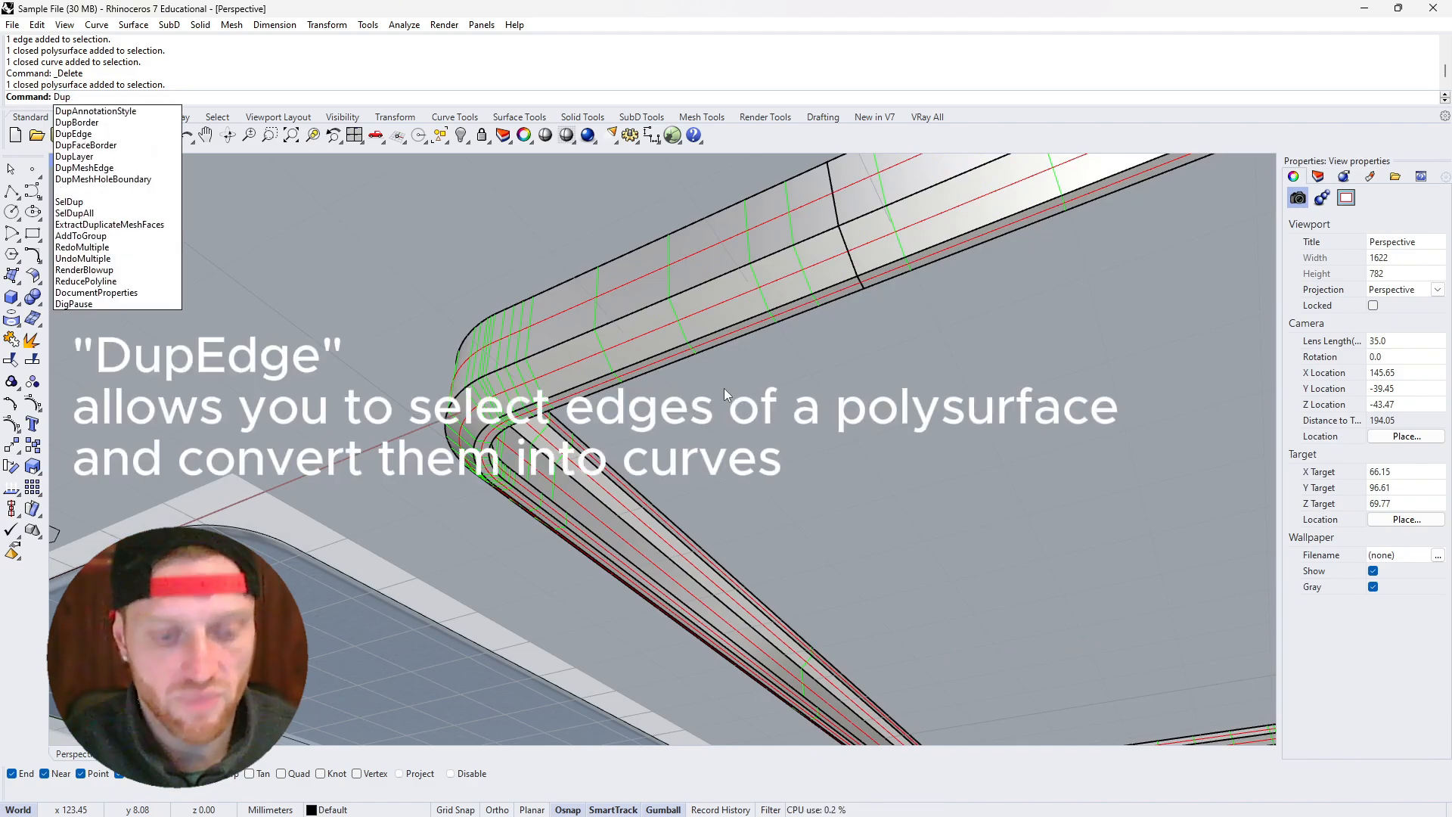
{"action": "type", "text": "Edge"}
{"action": "key", "text": "Return"}
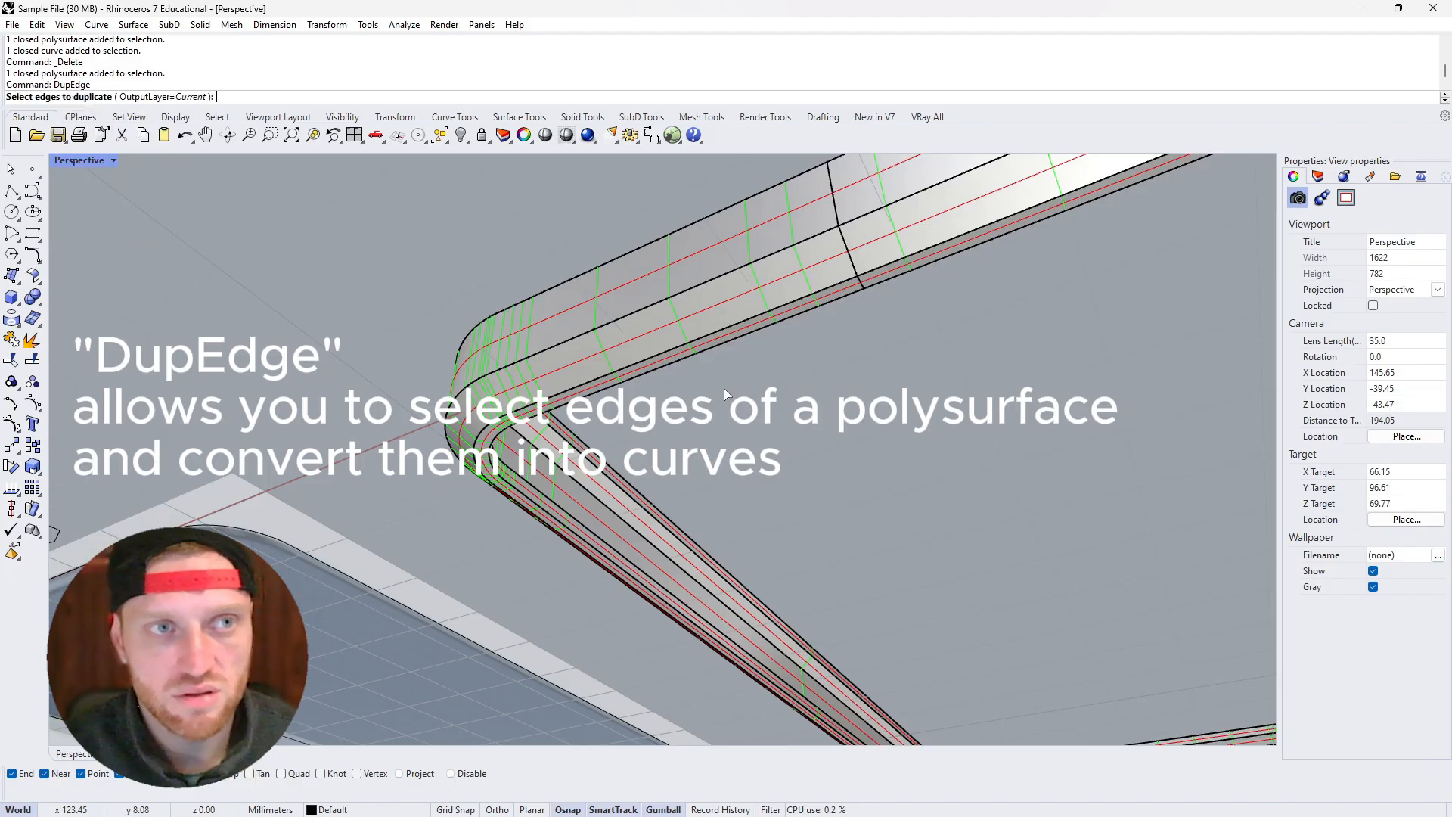
{"action": "scroll", "coordinate": [615, 370], "scroll_direction": "down", "scroll_amount": 6}
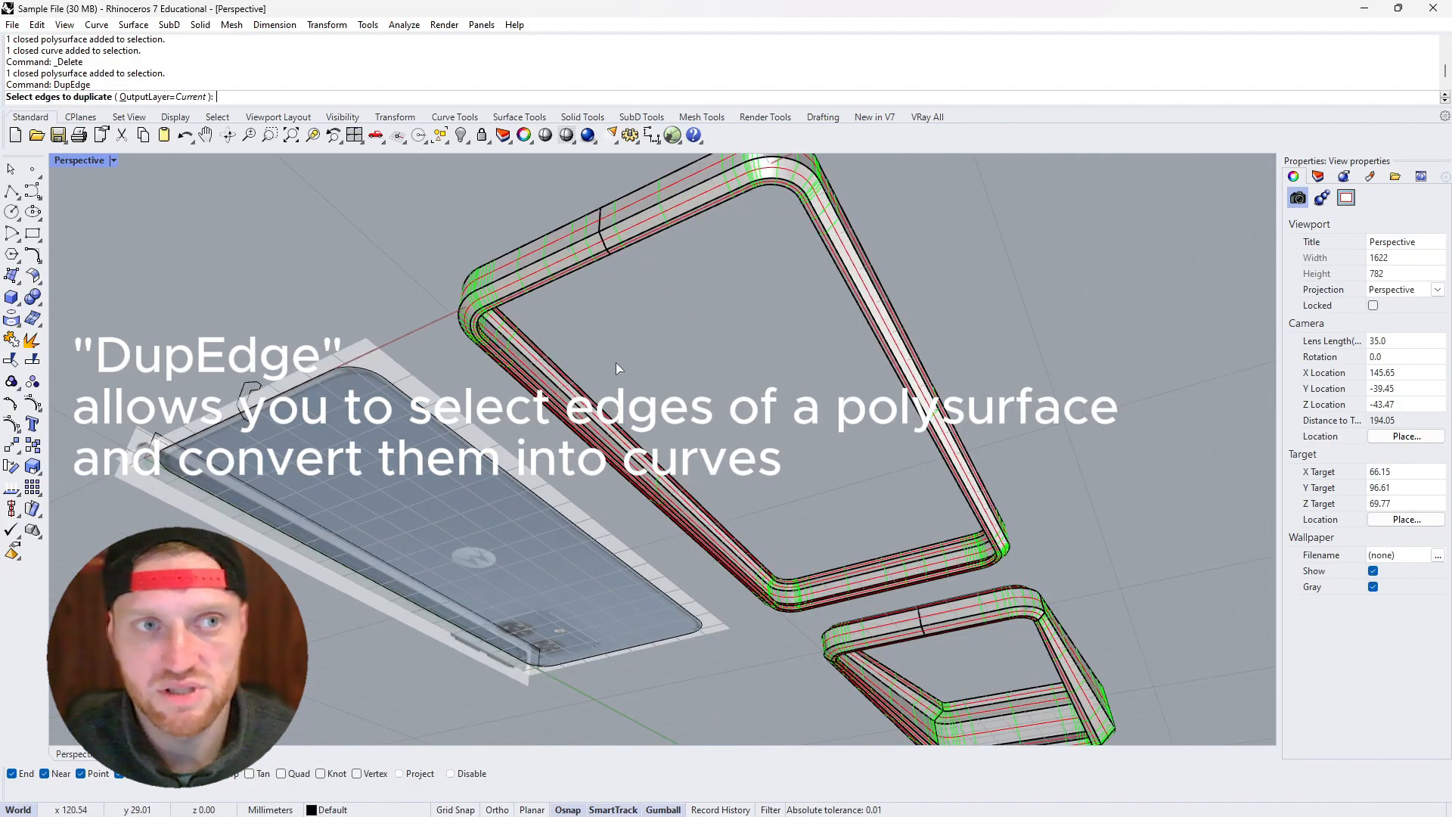
{"action": "scroll", "coordinate": [533, 305], "scroll_direction": "up", "scroll_amount": 3}
{"action": "scroll", "coordinate": [574, 260], "scroll_direction": "down", "scroll_amount": 4}
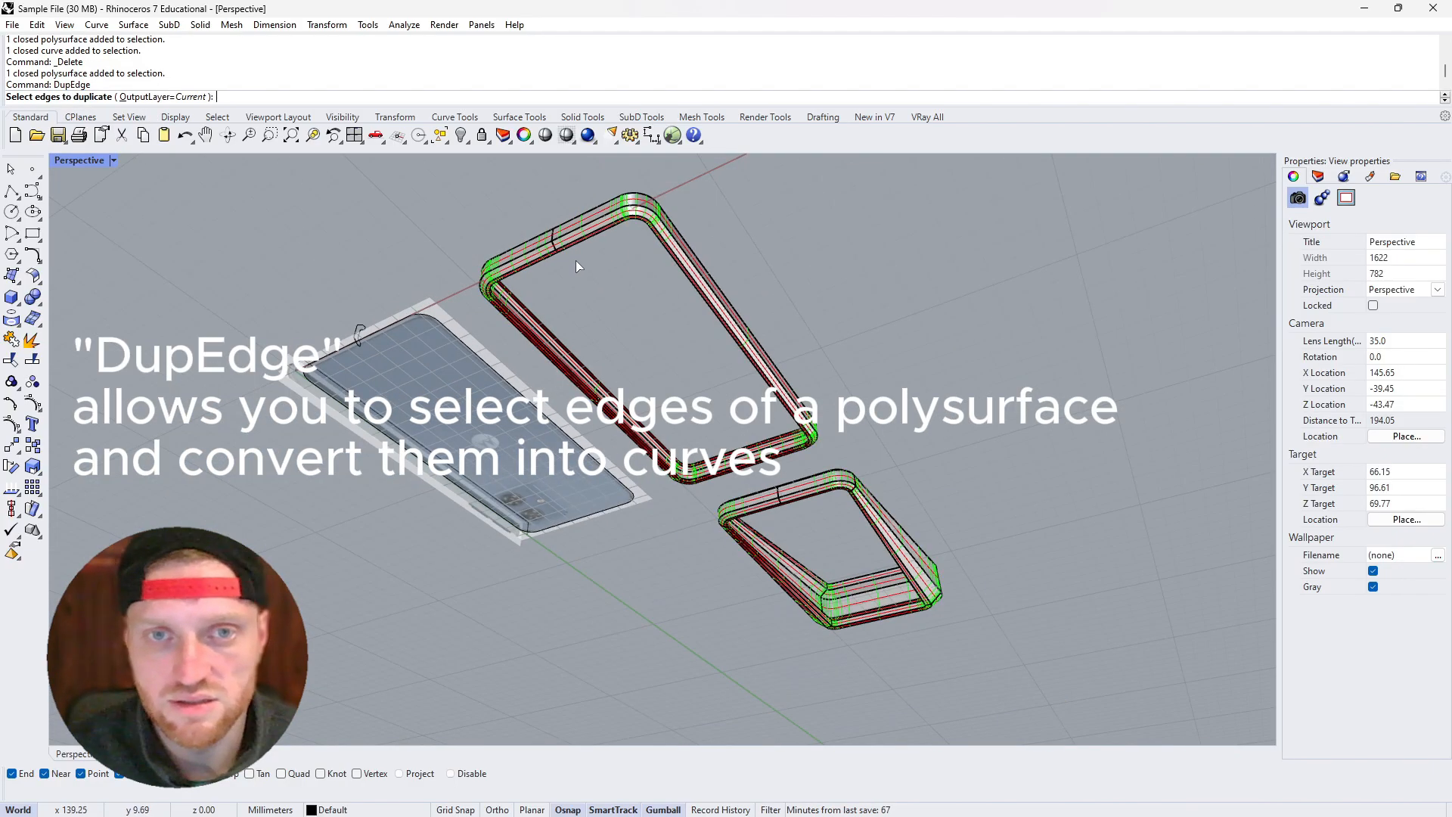
{"action": "scroll", "coordinate": [602, 348], "scroll_direction": "up", "scroll_amount": 3}
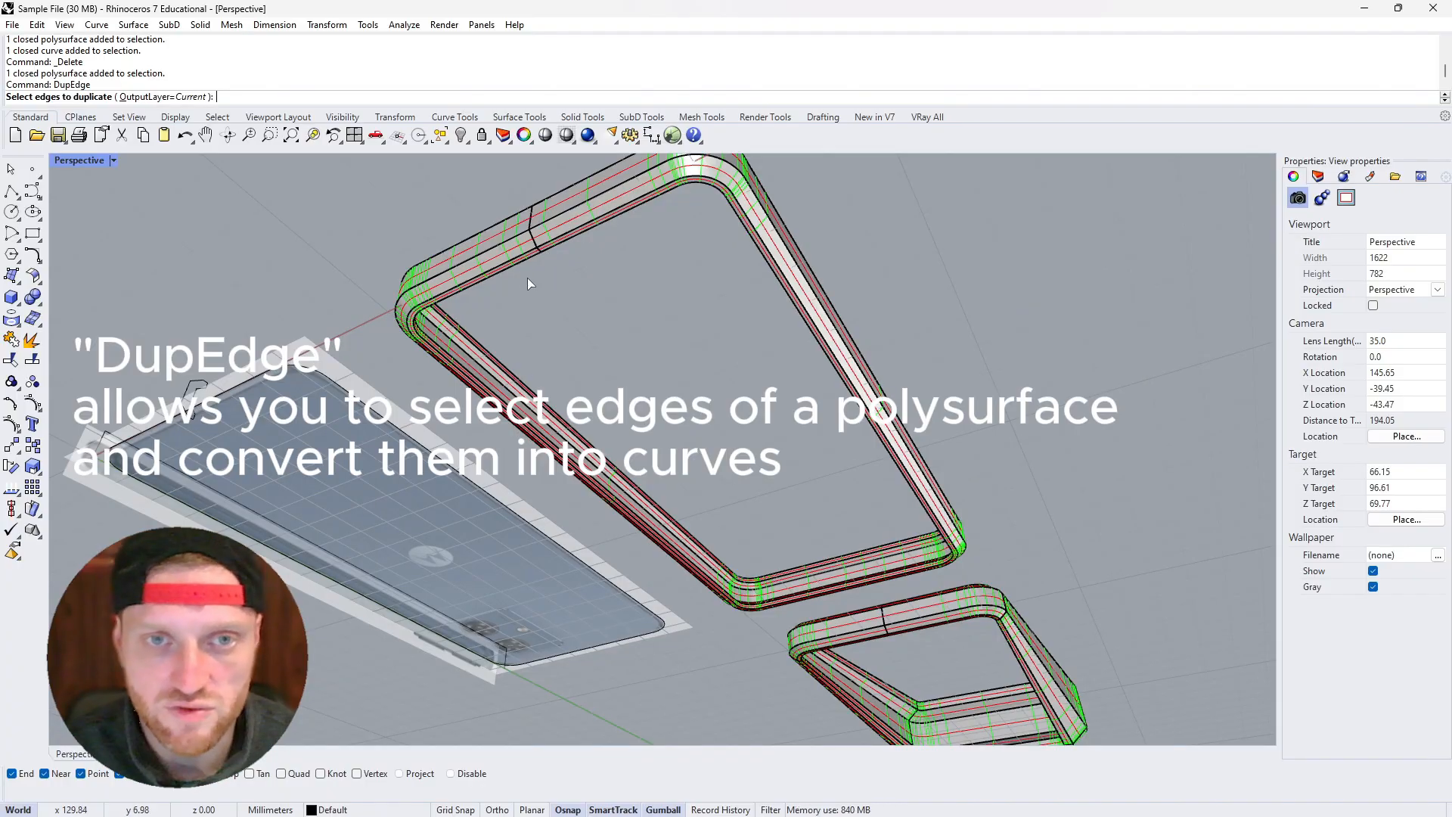
{"action": "scroll", "coordinate": [519, 279], "scroll_direction": "up", "scroll_amount": 2}
{"action": "scroll", "coordinate": [516, 260], "scroll_direction": "up", "scroll_amount": 2}
{"action": "left_click", "coordinate": [515, 259]}
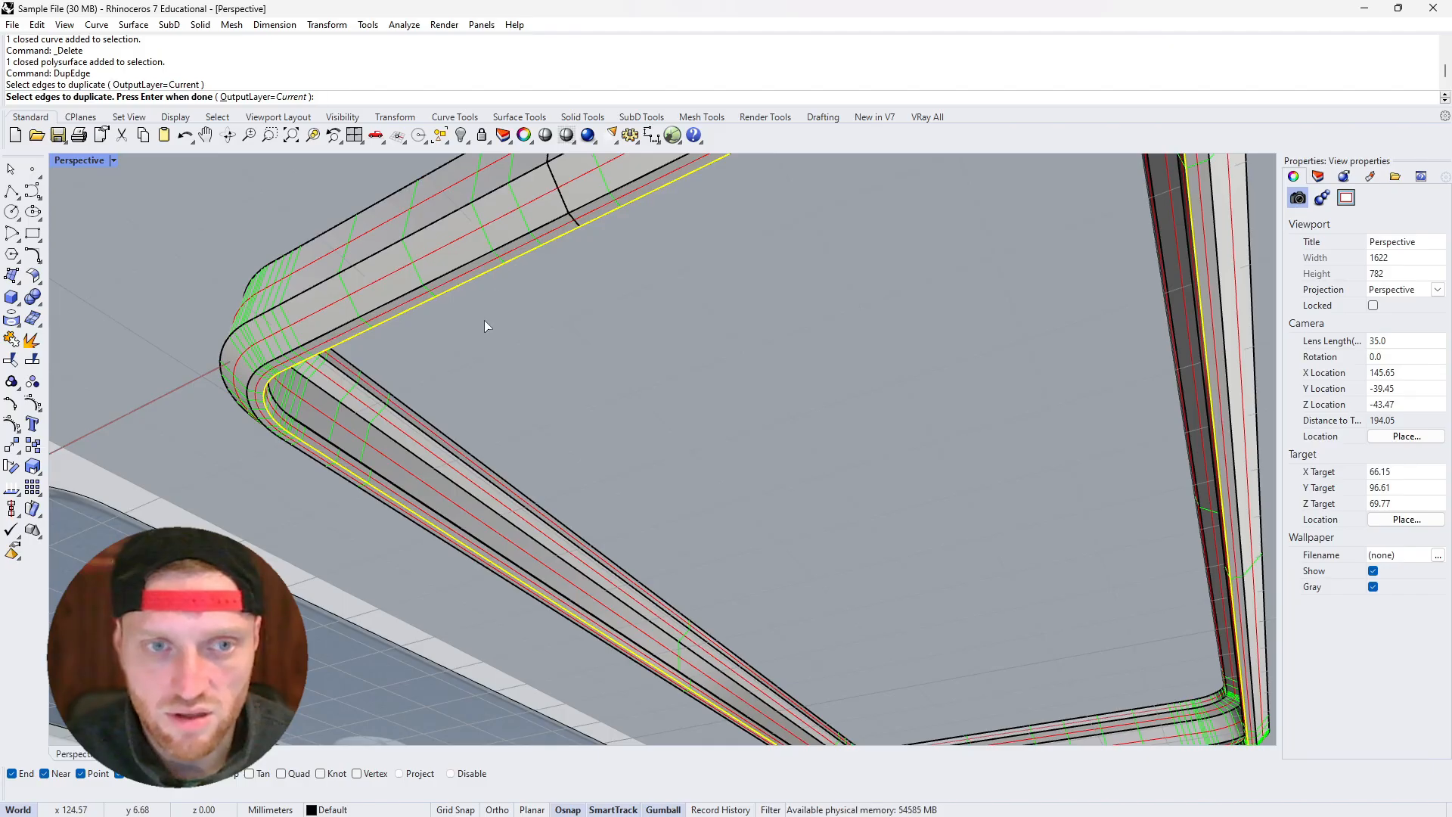
{"action": "scroll", "coordinate": [486, 315], "scroll_direction": "down", "scroll_amount": 4}
{"action": "scroll", "coordinate": [591, 356], "scroll_direction": "up", "scroll_amount": 1}
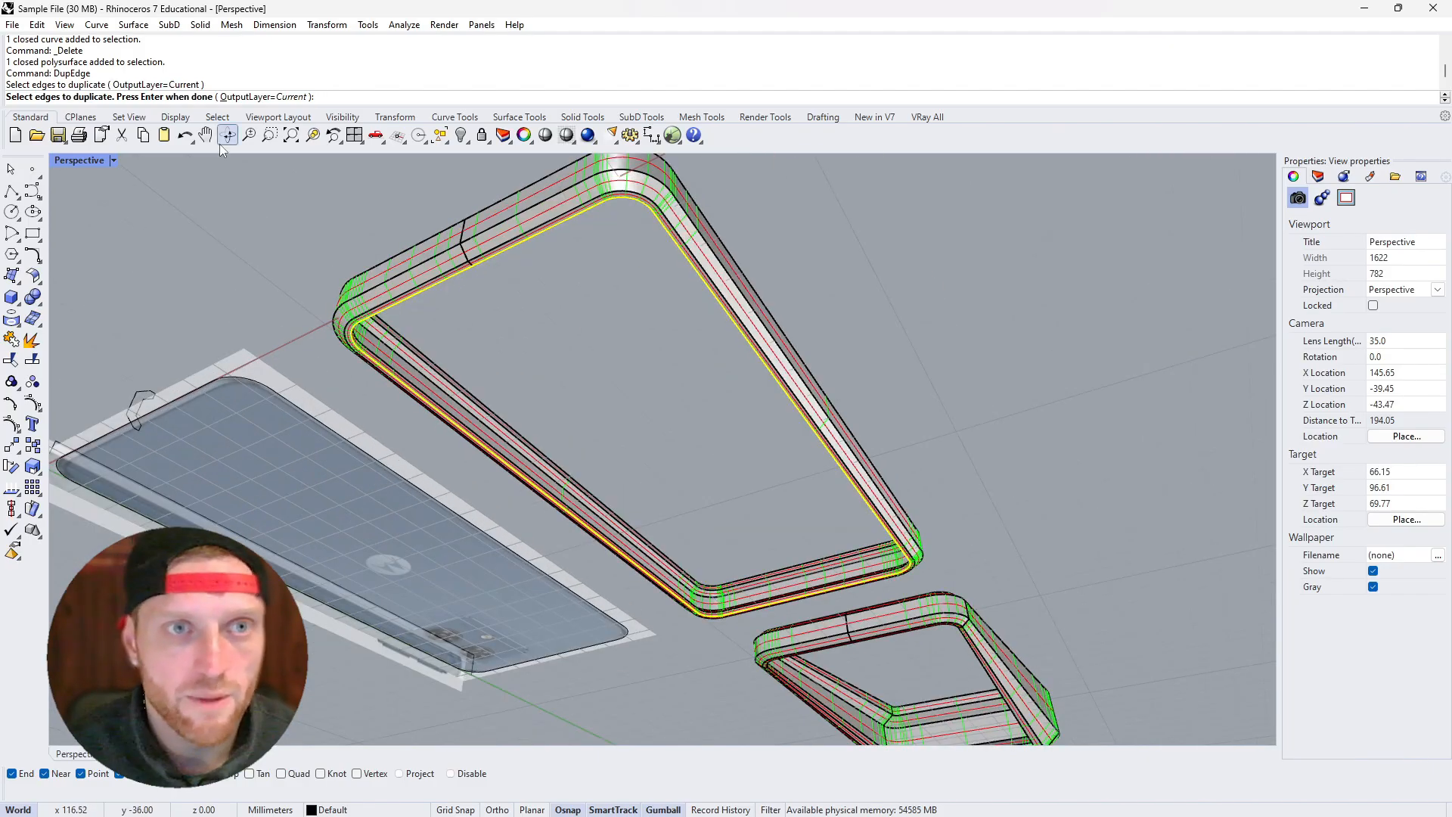
{"action": "key", "text": "Return"}
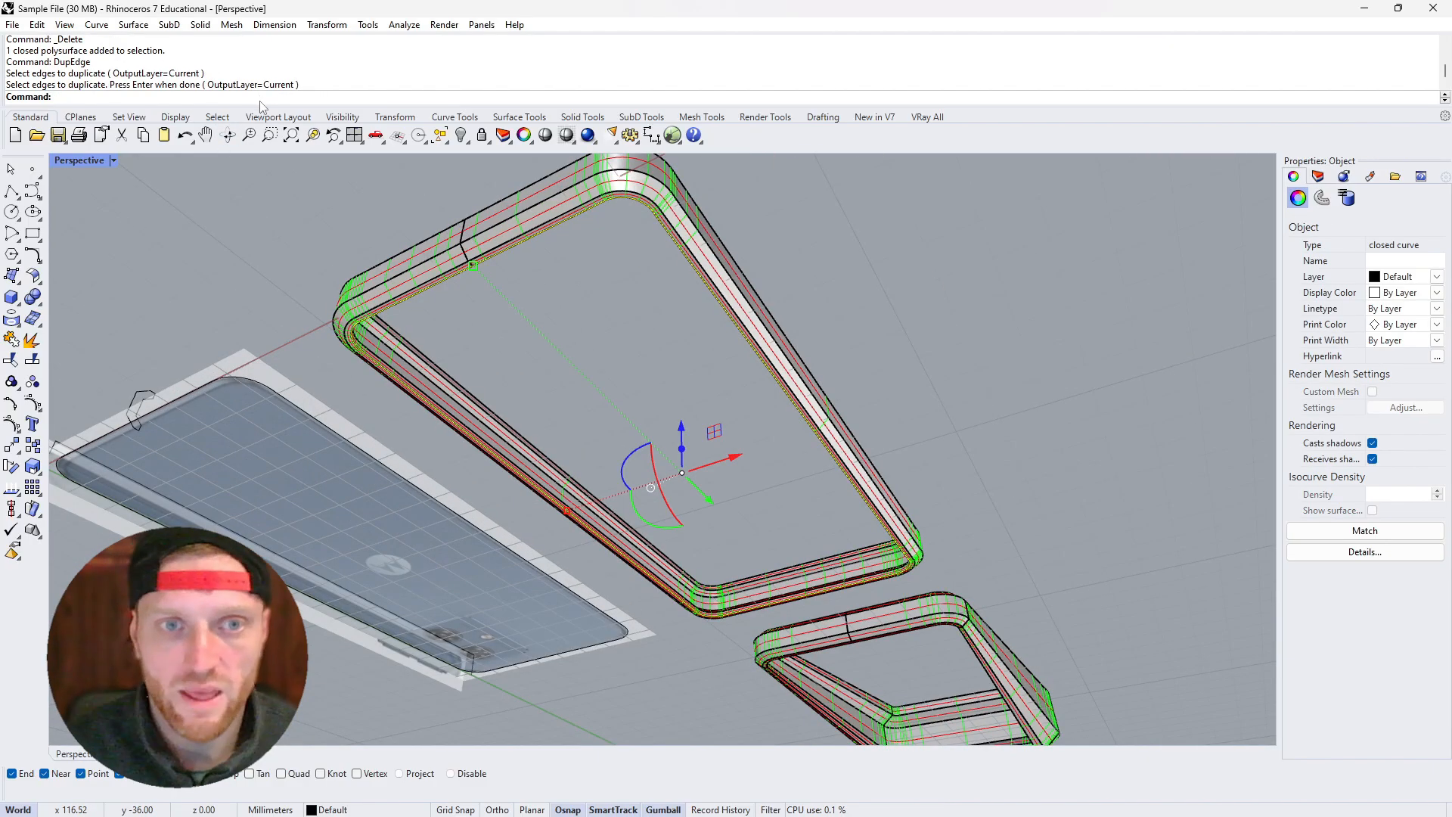
Open the gumball's vertical extrusion distance entry for the duplicated edge curve
{"action": "scroll", "coordinate": [378, 320], "scroll_direction": "up", "scroll_amount": 4}
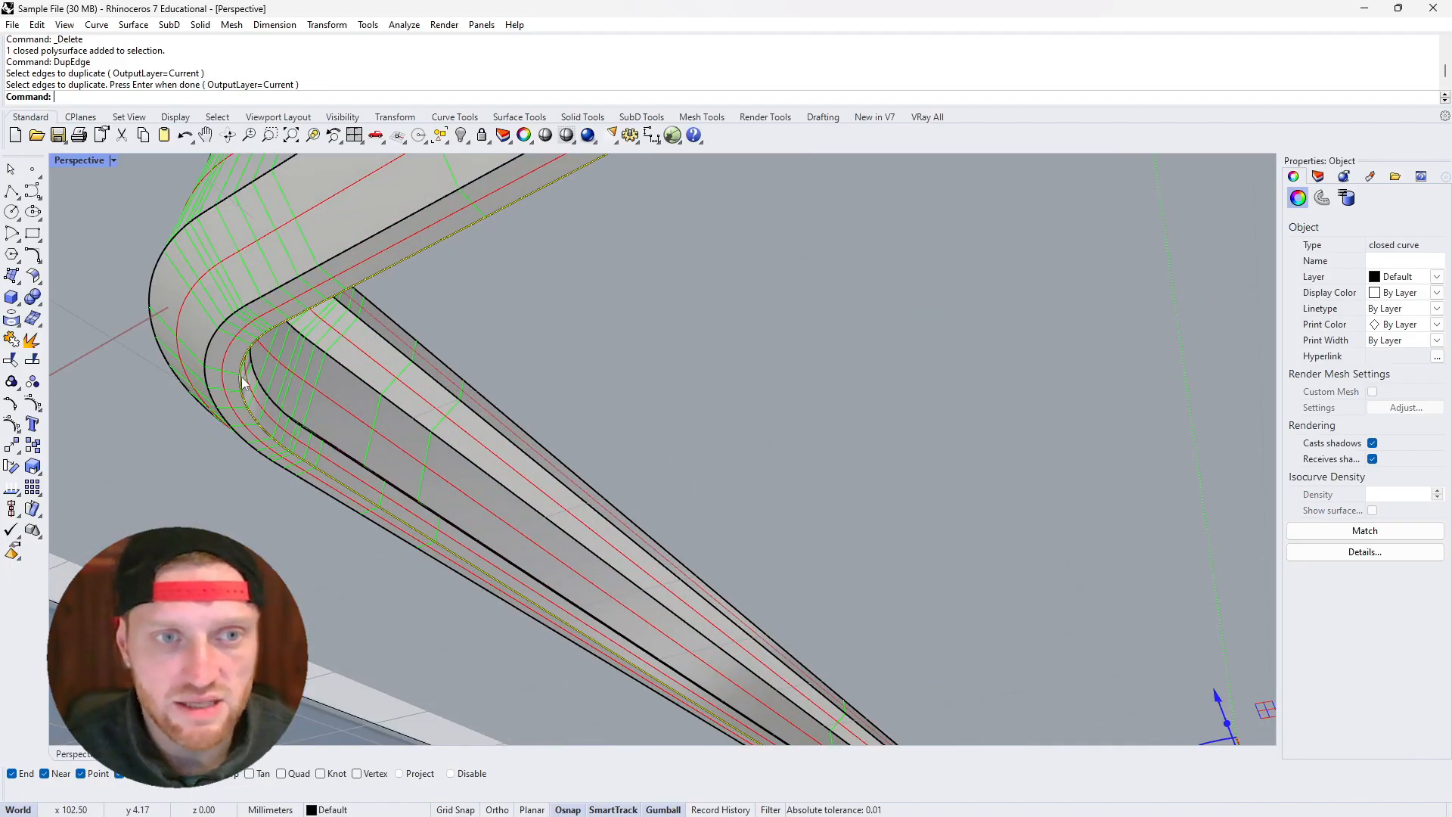
{"action": "scroll", "coordinate": [269, 332], "scroll_direction": "down", "scroll_amount": 4}
{"action": "scroll", "coordinate": [187, 310], "scroll_direction": "up", "scroll_amount": 3}
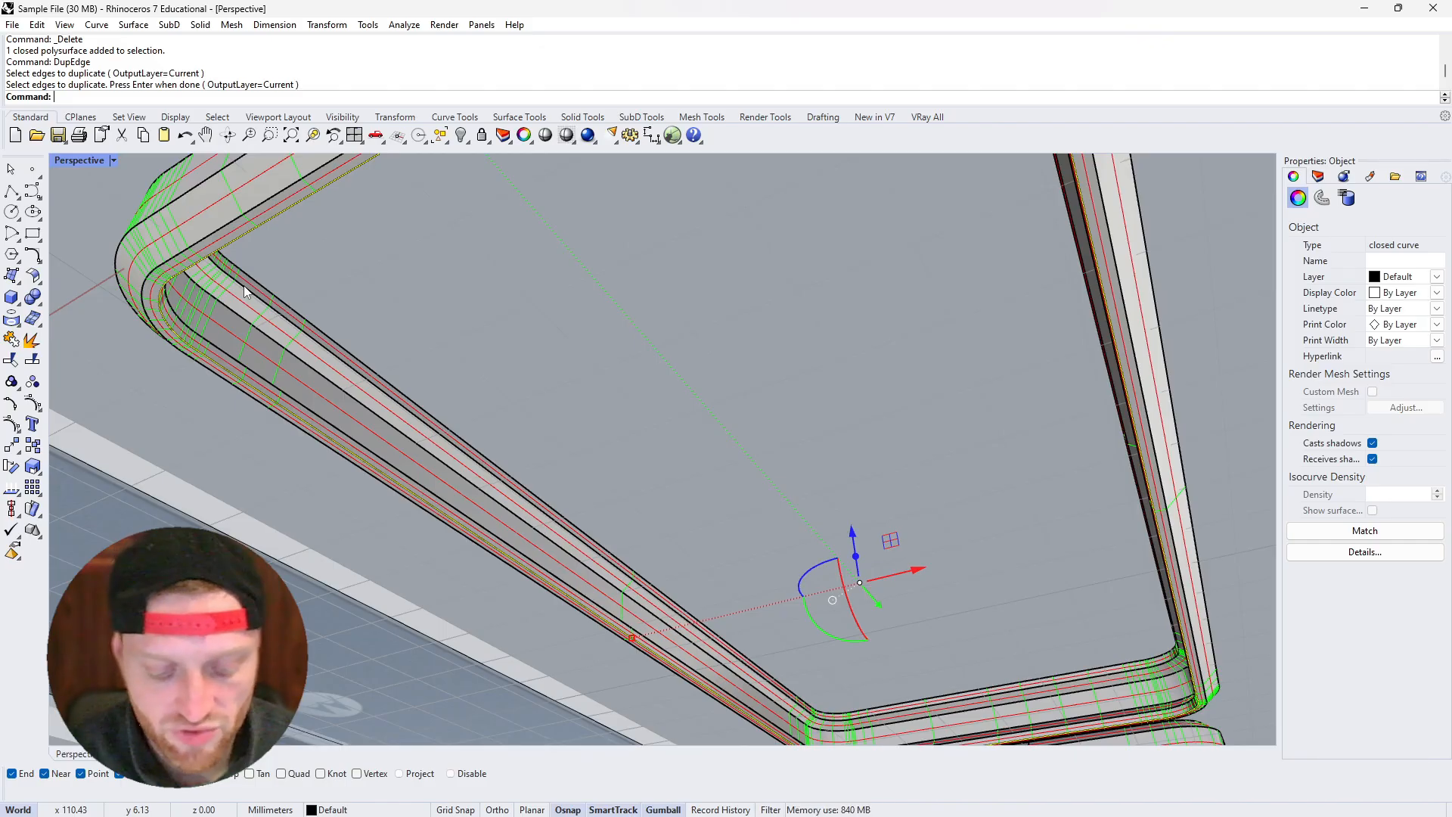
{"action": "left_click", "coordinate": [857, 557]}
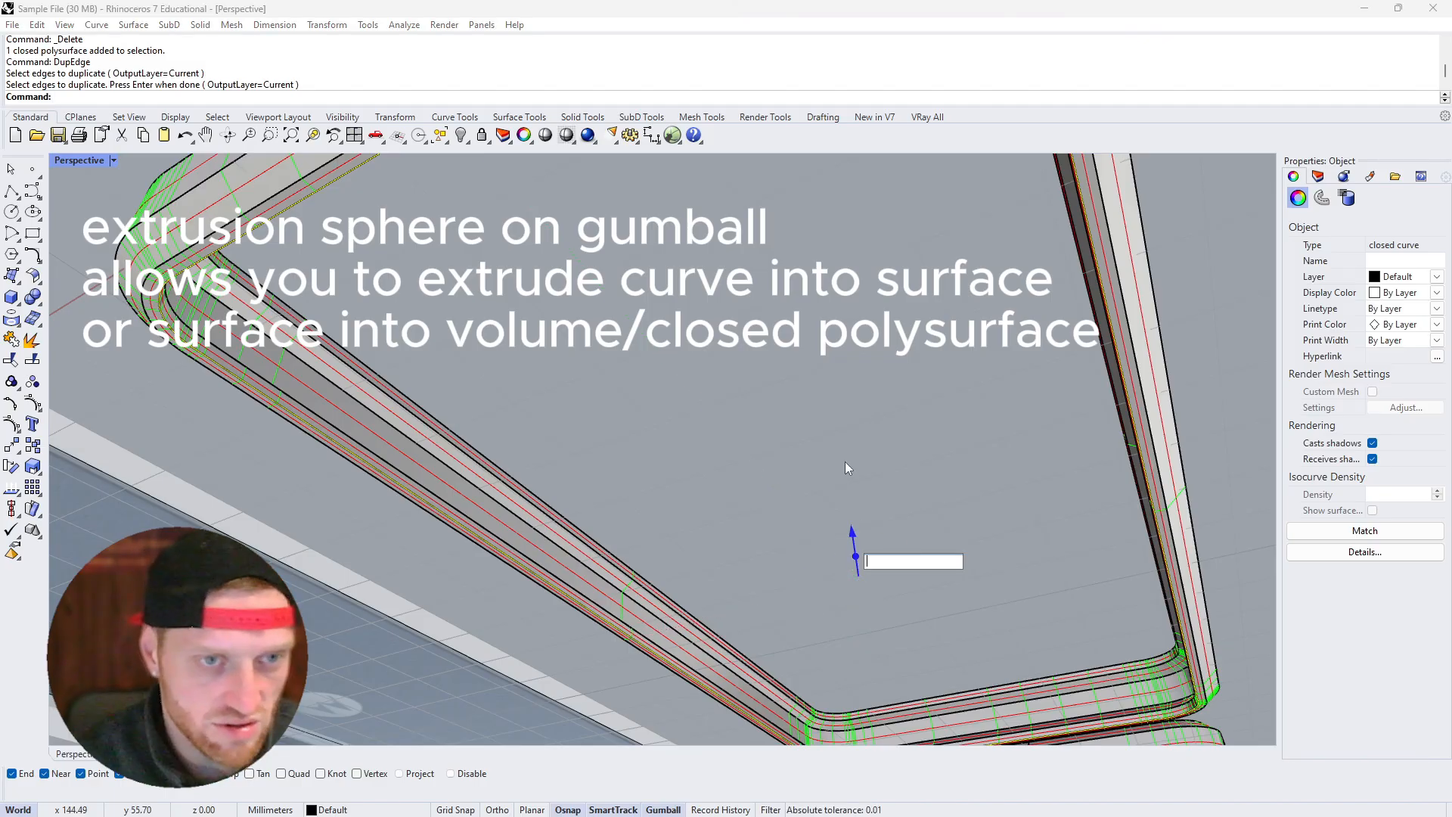
Extrude the curve duplicated from the case frame's inner edge 2 mm along the Z axis
{"action": "type", "text": "1"}
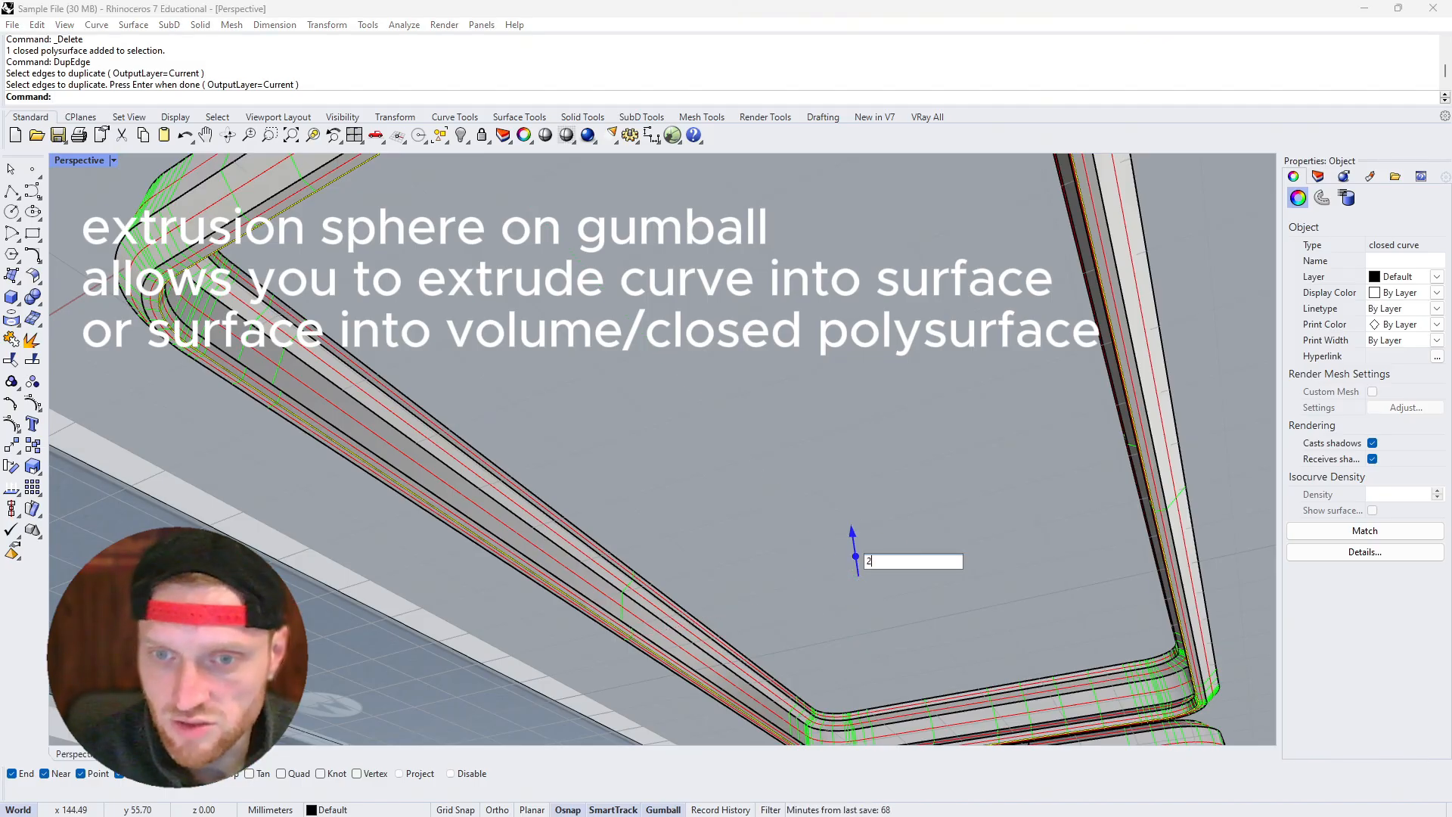
{"action": "key", "text": "Return"}
{"action": "left_click", "coordinate": [869, 420]}
{"action": "scroll", "coordinate": [634, 372], "scroll_direction": "down", "scroll_amount": 5}
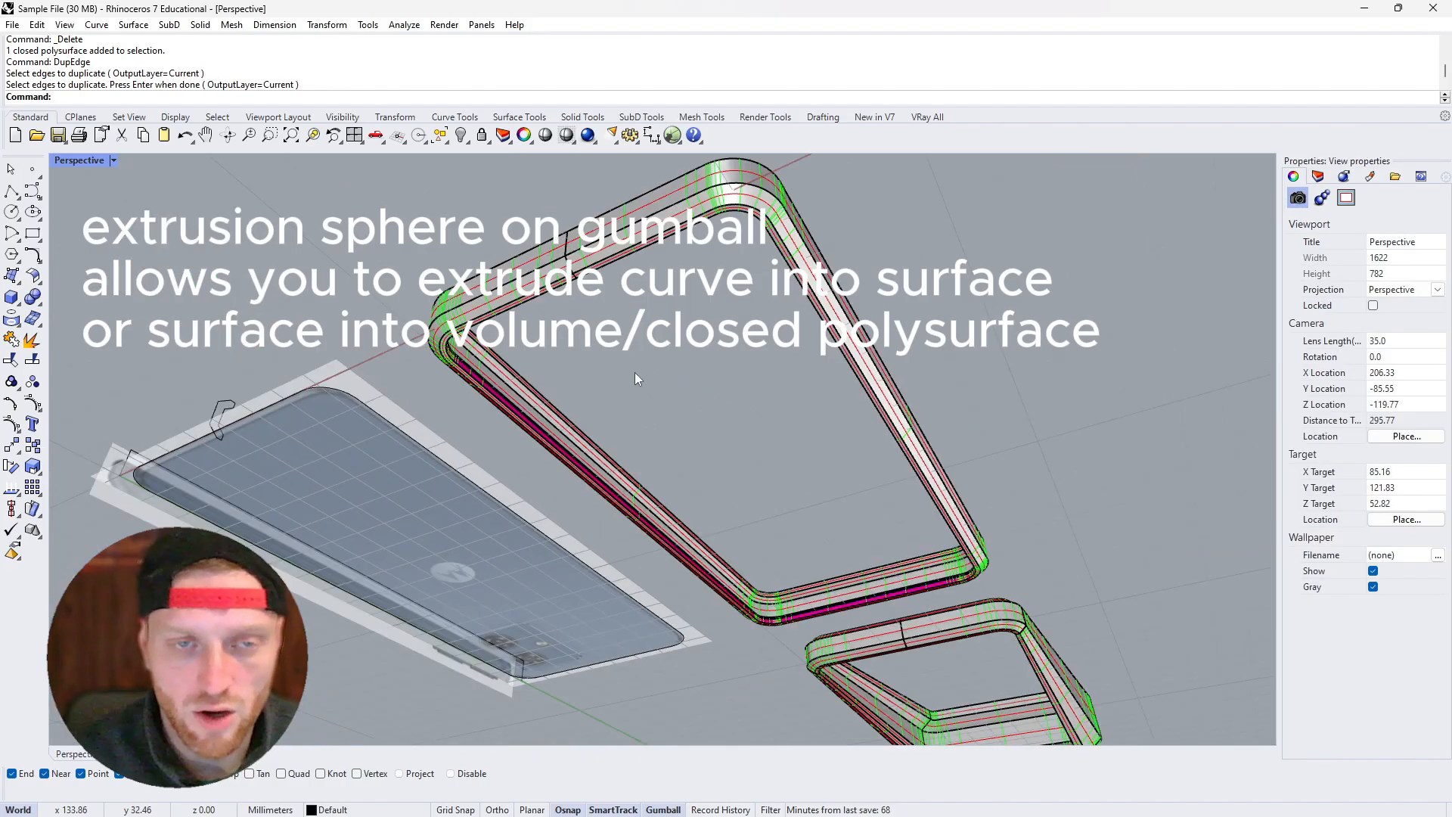
Move the large case frame 100 mm along the X axis, away from the extruded strip
{"action": "scroll", "coordinate": [476, 364], "scroll_direction": "up", "scroll_amount": 5}
{"action": "left_click", "coordinate": [469, 365]}
{"action": "scroll", "coordinate": [470, 365], "scroll_direction": "down", "scroll_amount": 8}
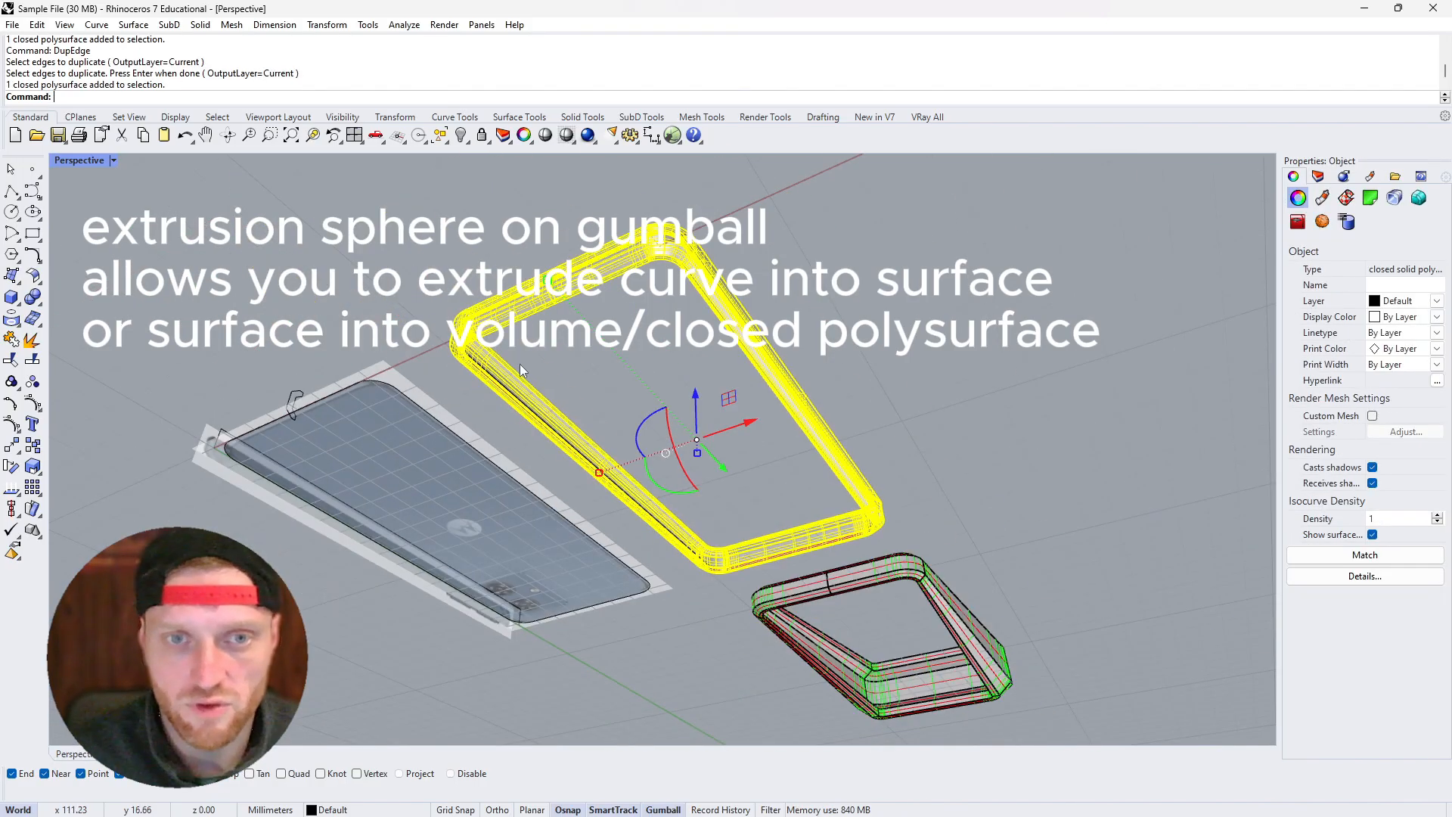
{"action": "left_click_drag", "start_coordinate": [744, 421], "coordinate": [746, 421]}
{"action": "type", "text": "100"}
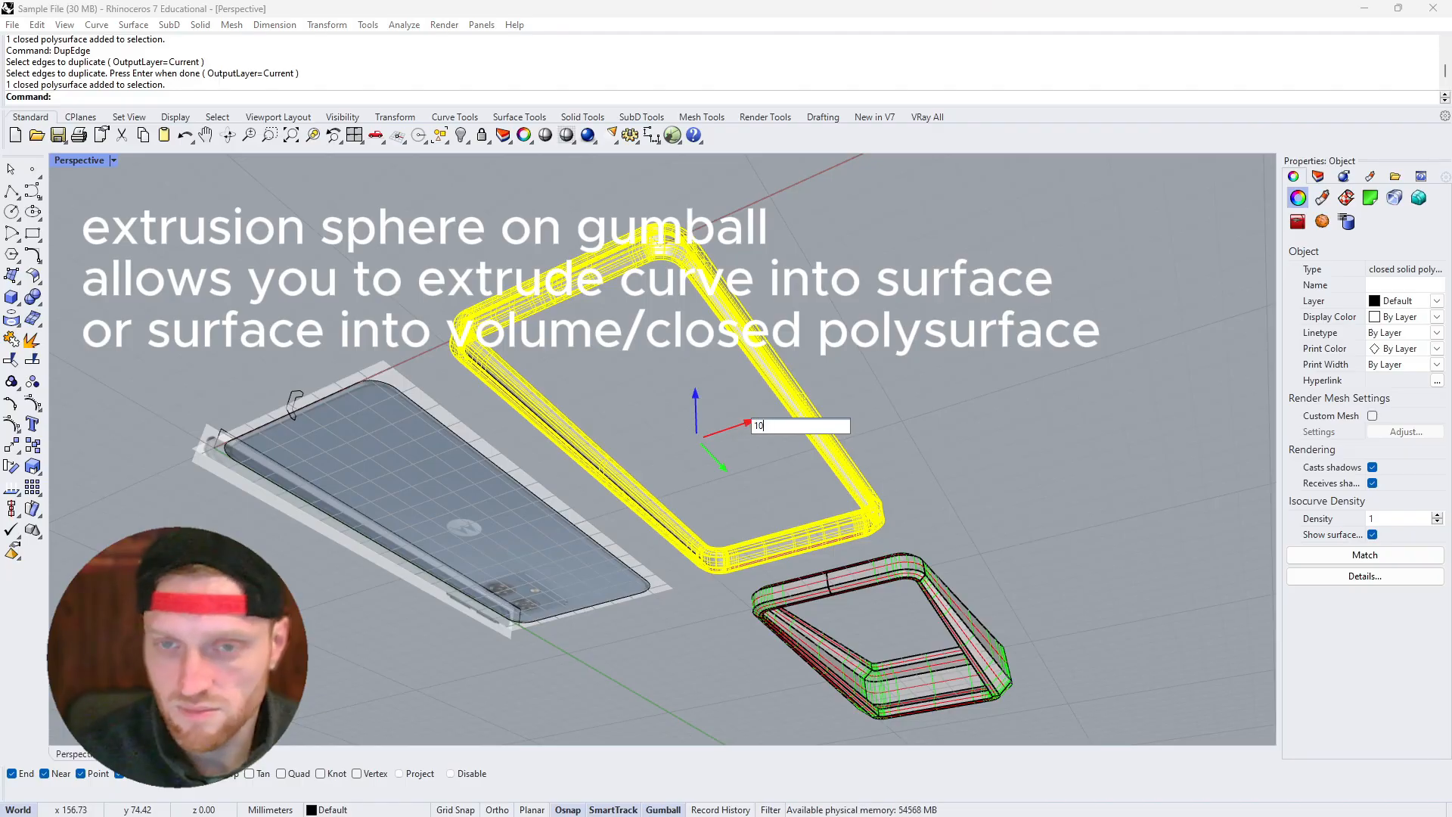
{"action": "key", "text": "Return"}
{"action": "left_click", "coordinate": [541, 352]}
Cap the open extruded strip with the Cap command to make a closed solid plate
{"action": "scroll", "coordinate": [478, 340], "scroll_direction": "up", "scroll_amount": 8}
{"action": "scroll", "coordinate": [478, 348], "scroll_direction": "down", "scroll_amount": 2}
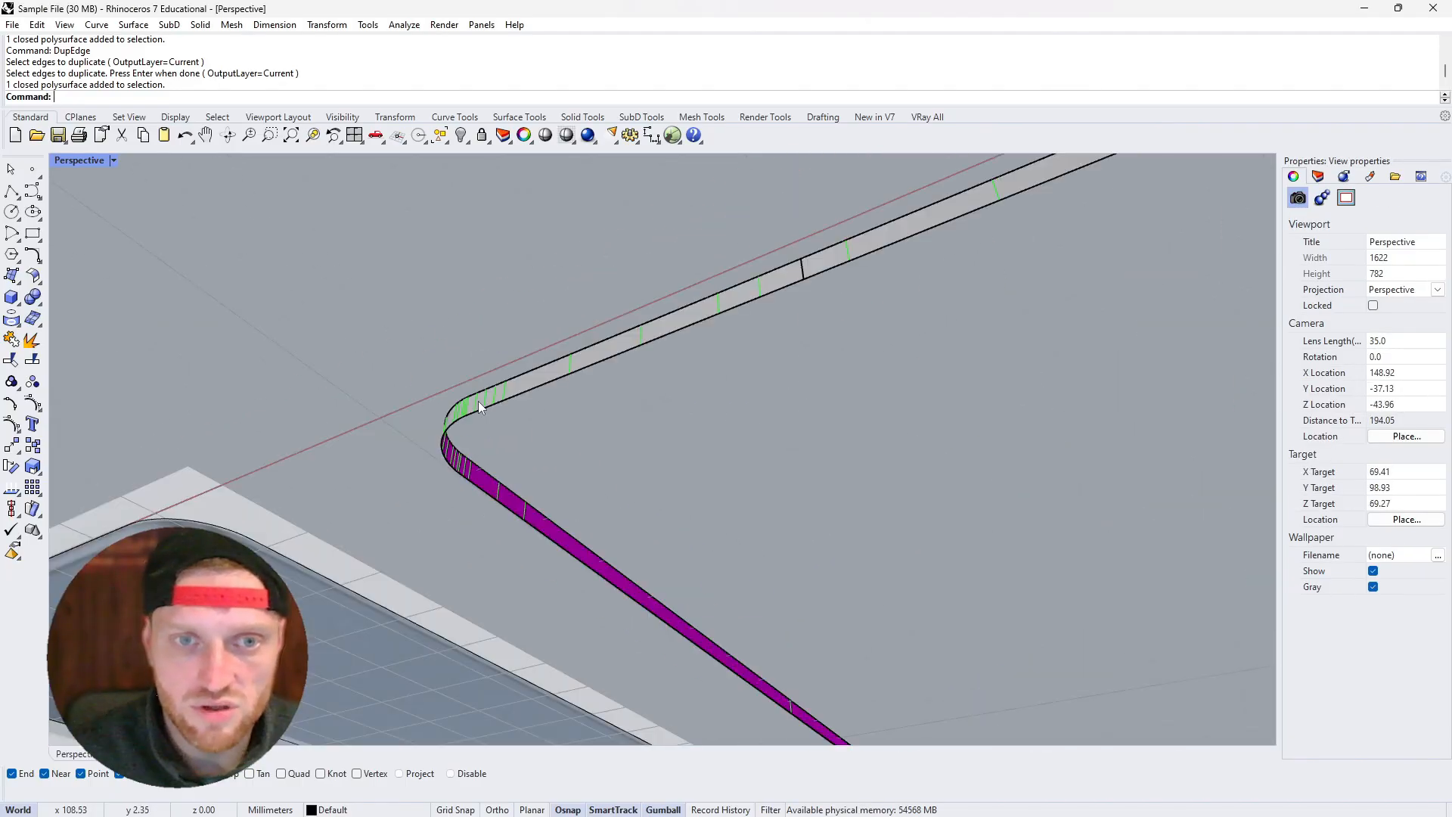
{"action": "left_click", "coordinate": [482, 410]}
{"action": "left_click", "coordinate": [523, 451]}
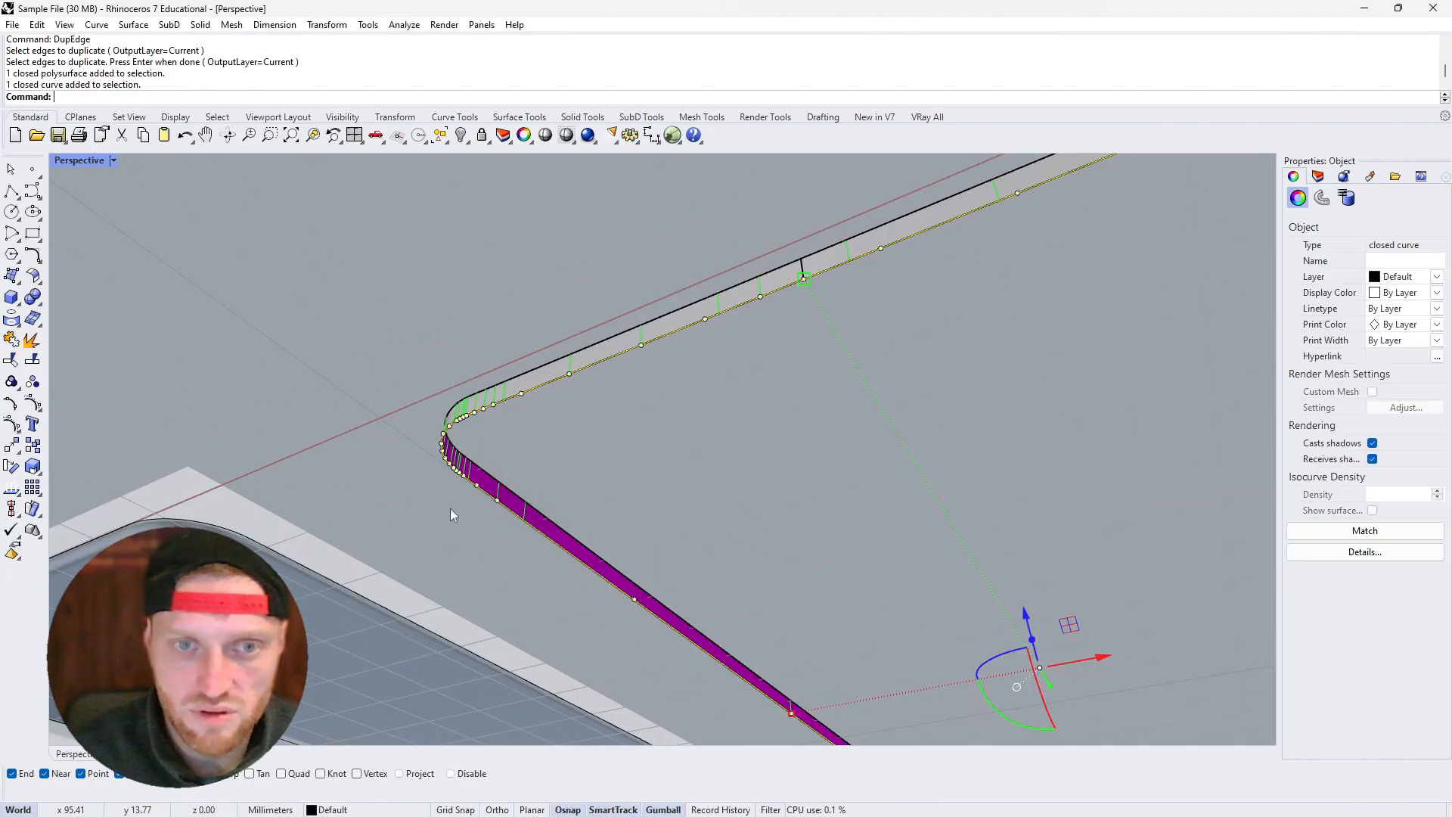
{"action": "left_click", "coordinate": [517, 389]}
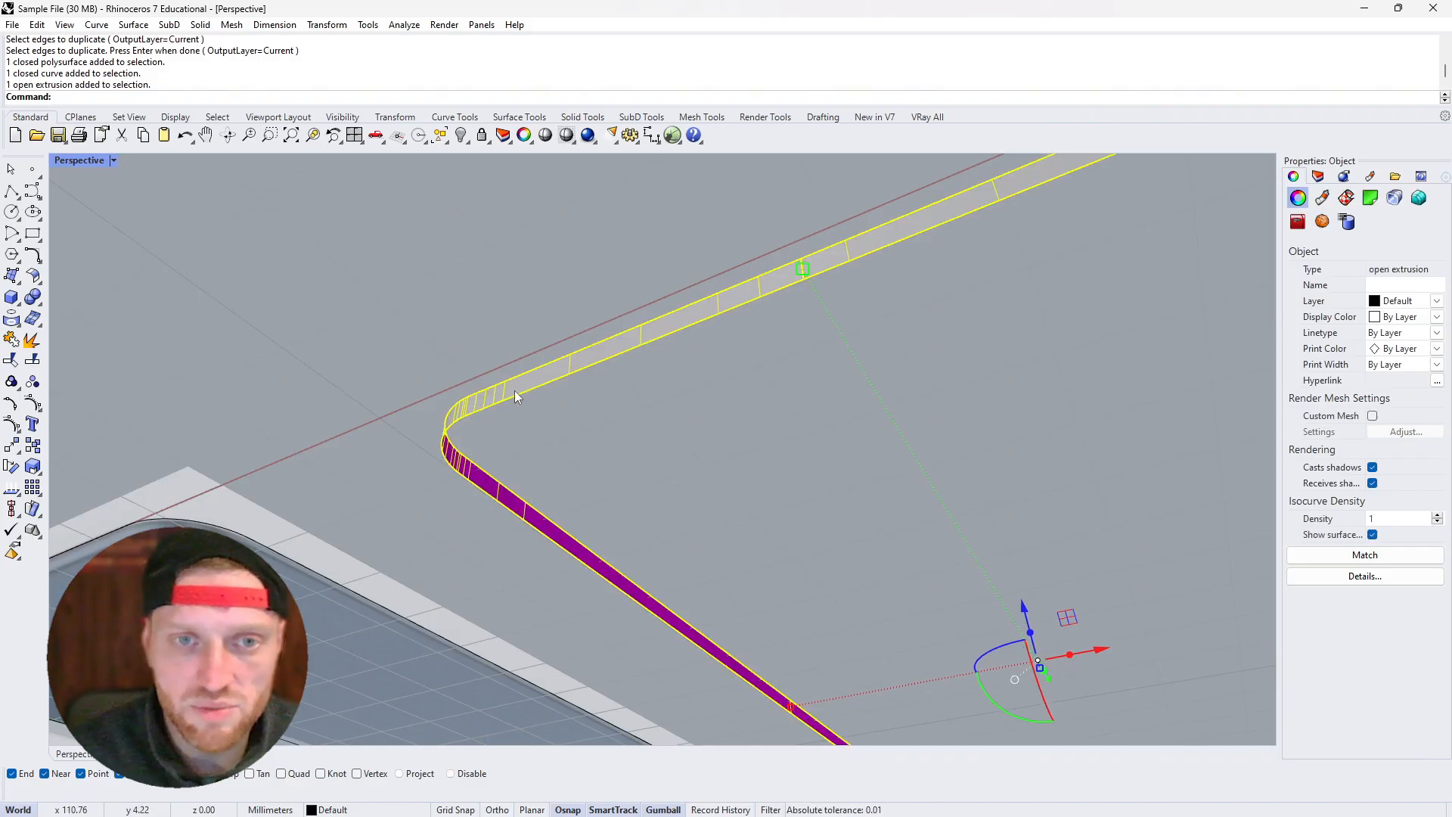
{"action": "scroll", "coordinate": [522, 415], "scroll_direction": "down", "scroll_amount": 4}
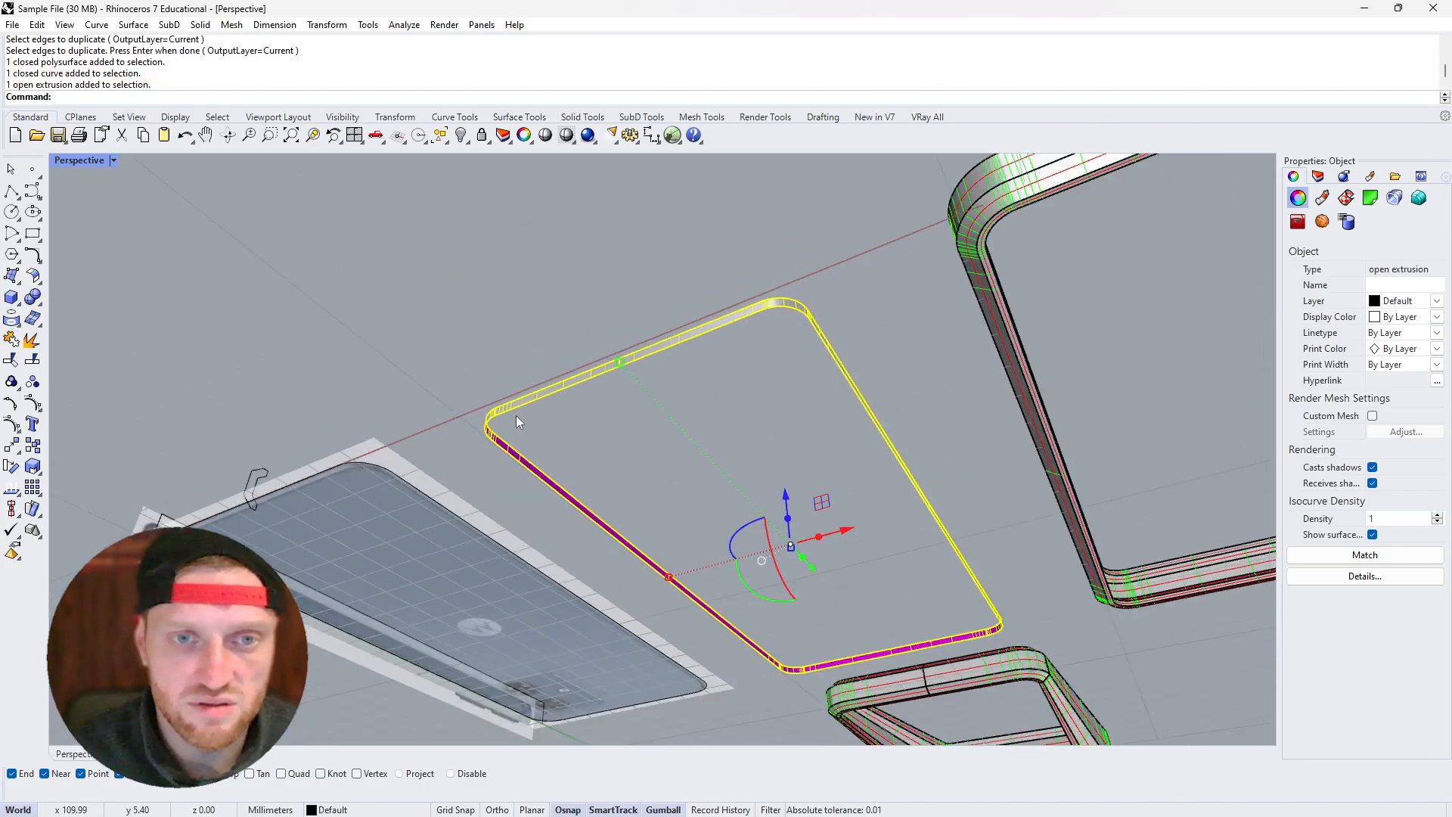
{"action": "scroll", "coordinate": [543, 411], "scroll_direction": "up", "scroll_amount": 2}
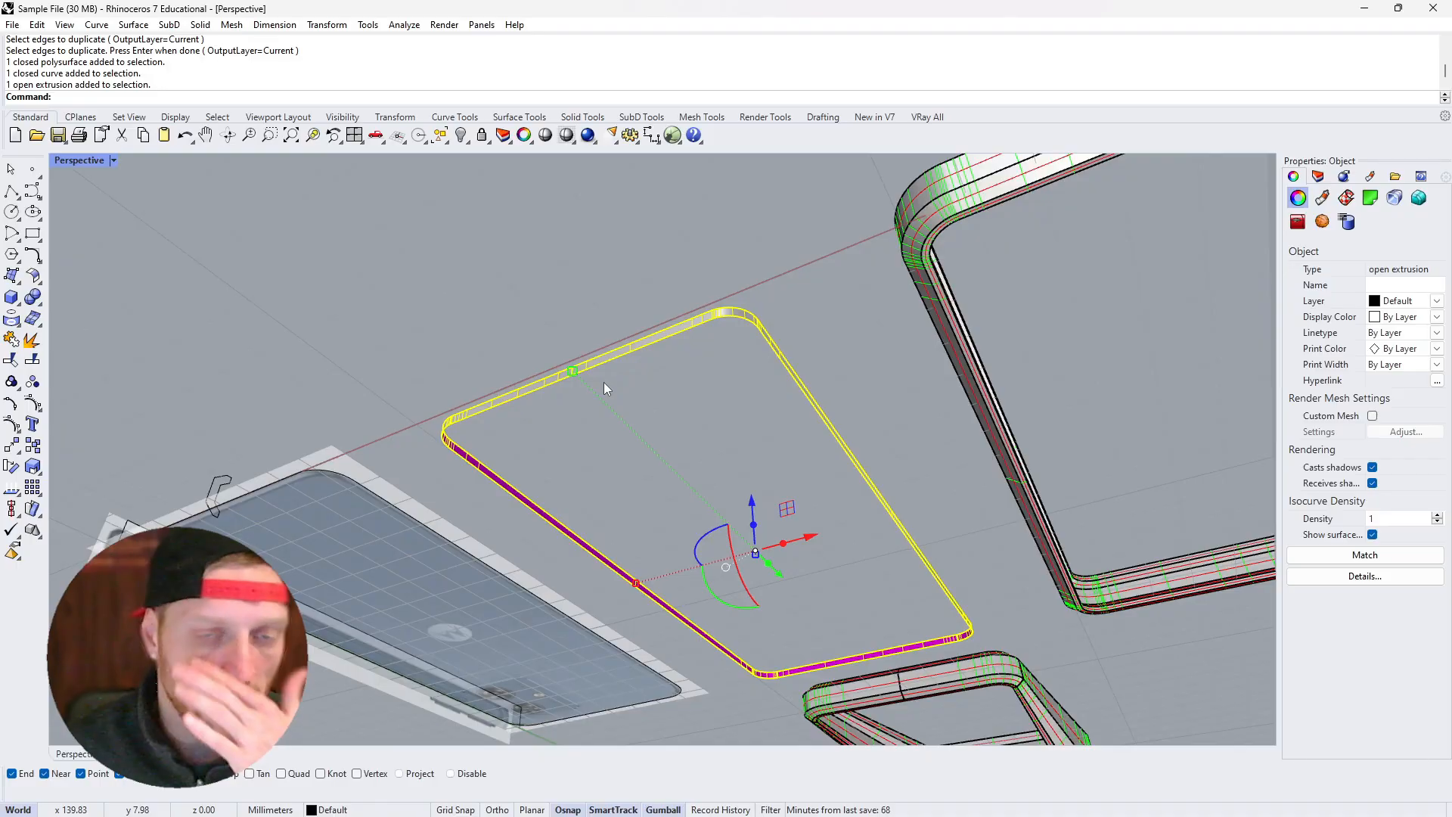
{"action": "scroll", "coordinate": [611, 365], "scroll_direction": "up", "scroll_amount": 2}
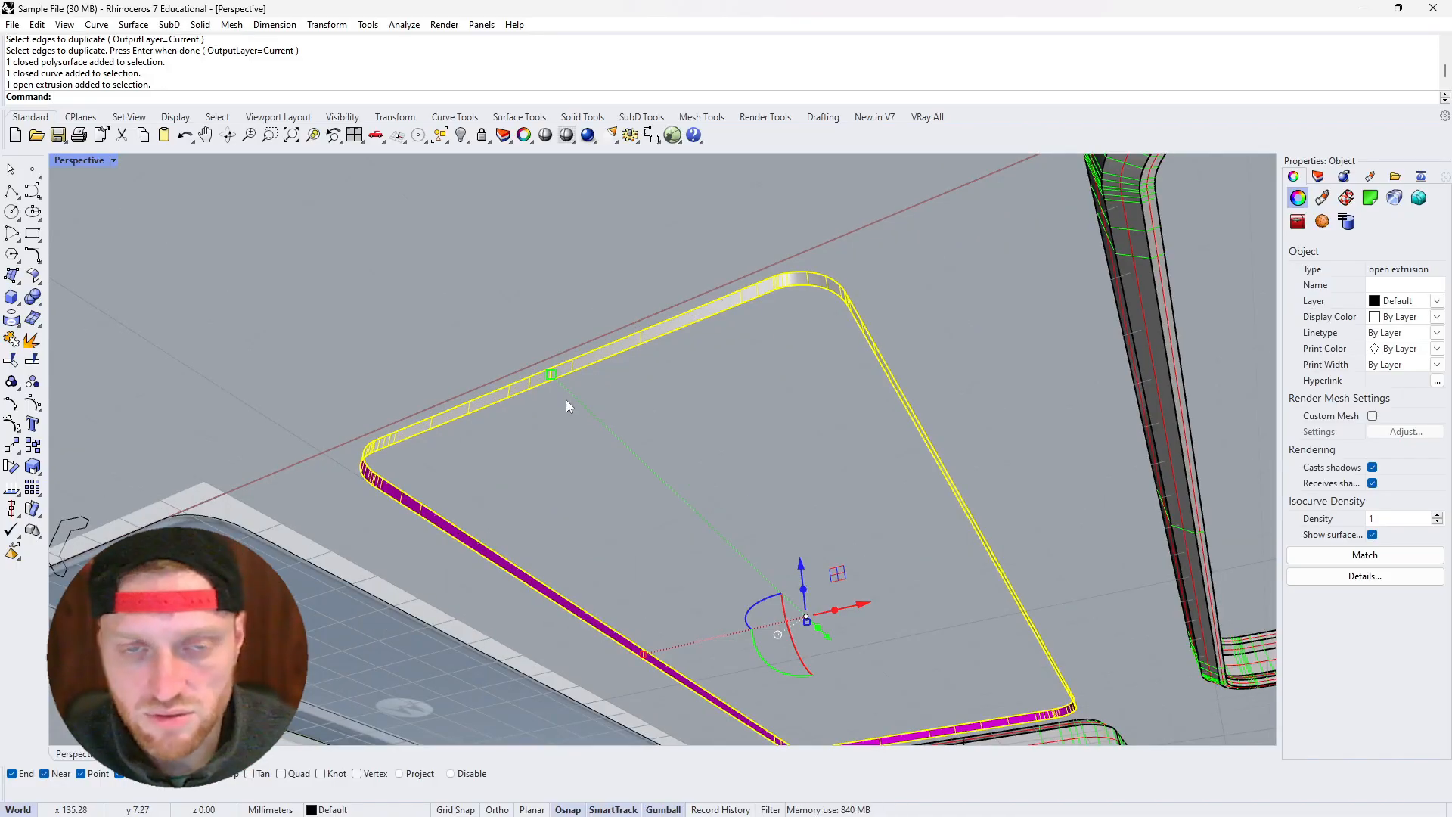
{"action": "type", "text": "Cap"}
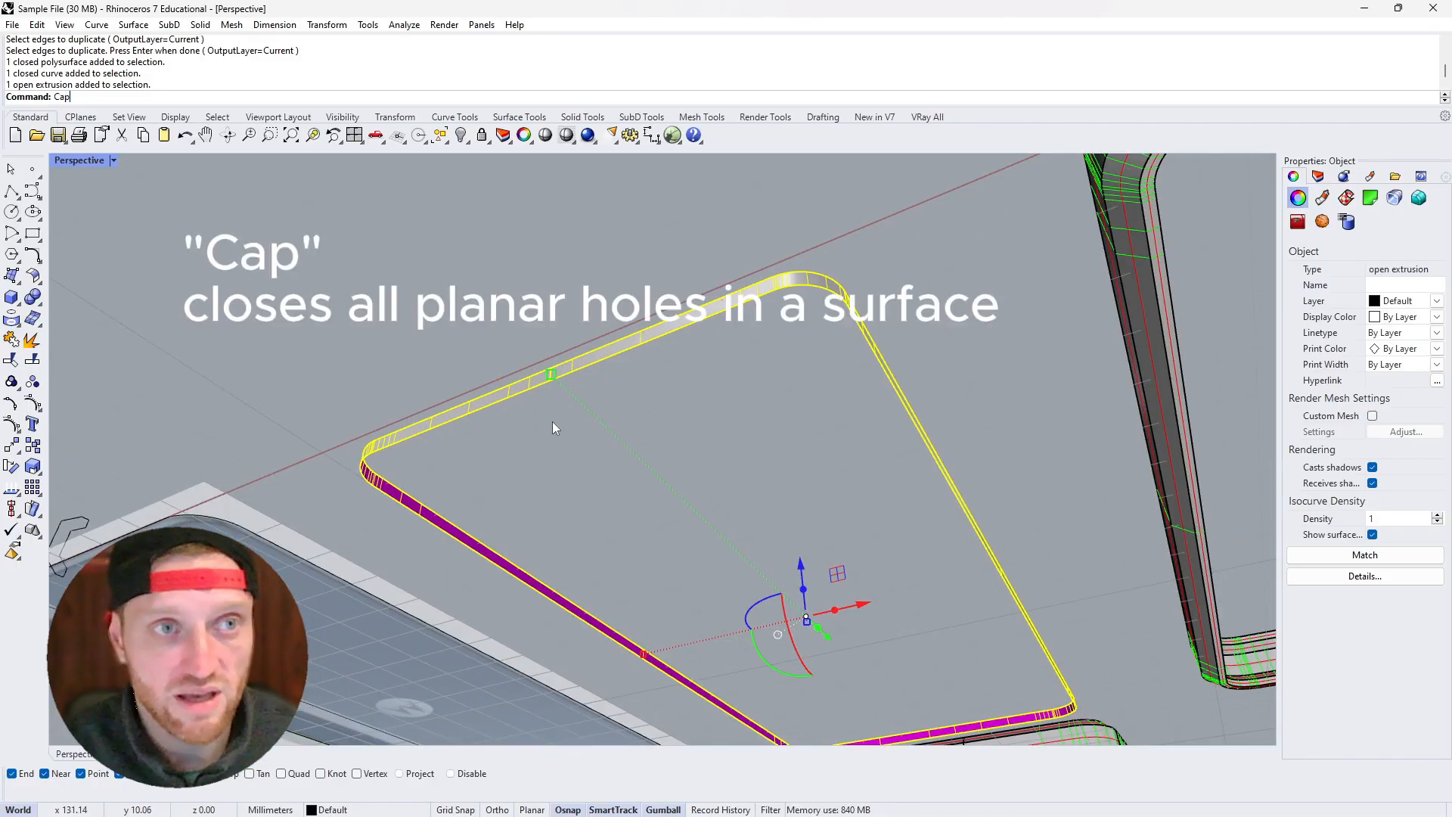
{"action": "key", "text": "Return"}
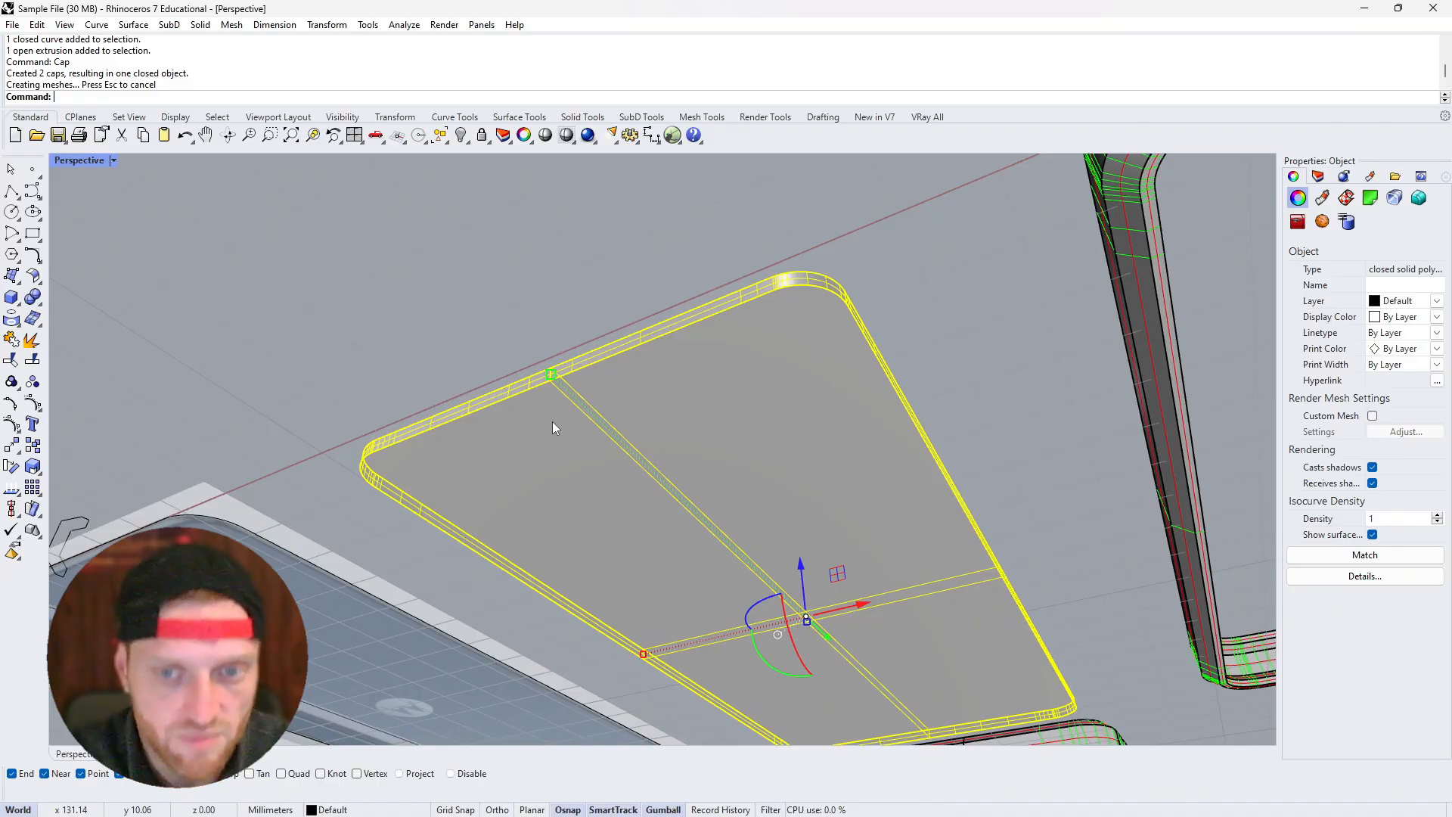
{"action": "left_click", "coordinate": [528, 247]}
Move the capped plate 100 mm along the X axis into the case frame
{"action": "scroll", "coordinate": [543, 278], "scroll_direction": "down", "scroll_amount": 8}
{"action": "right_click_drag", "start_coordinate": [543, 278], "coordinate": [605, 367]}
{"action": "left_click", "coordinate": [626, 376]}
{"action": "left_click", "coordinate": [702, 412]}
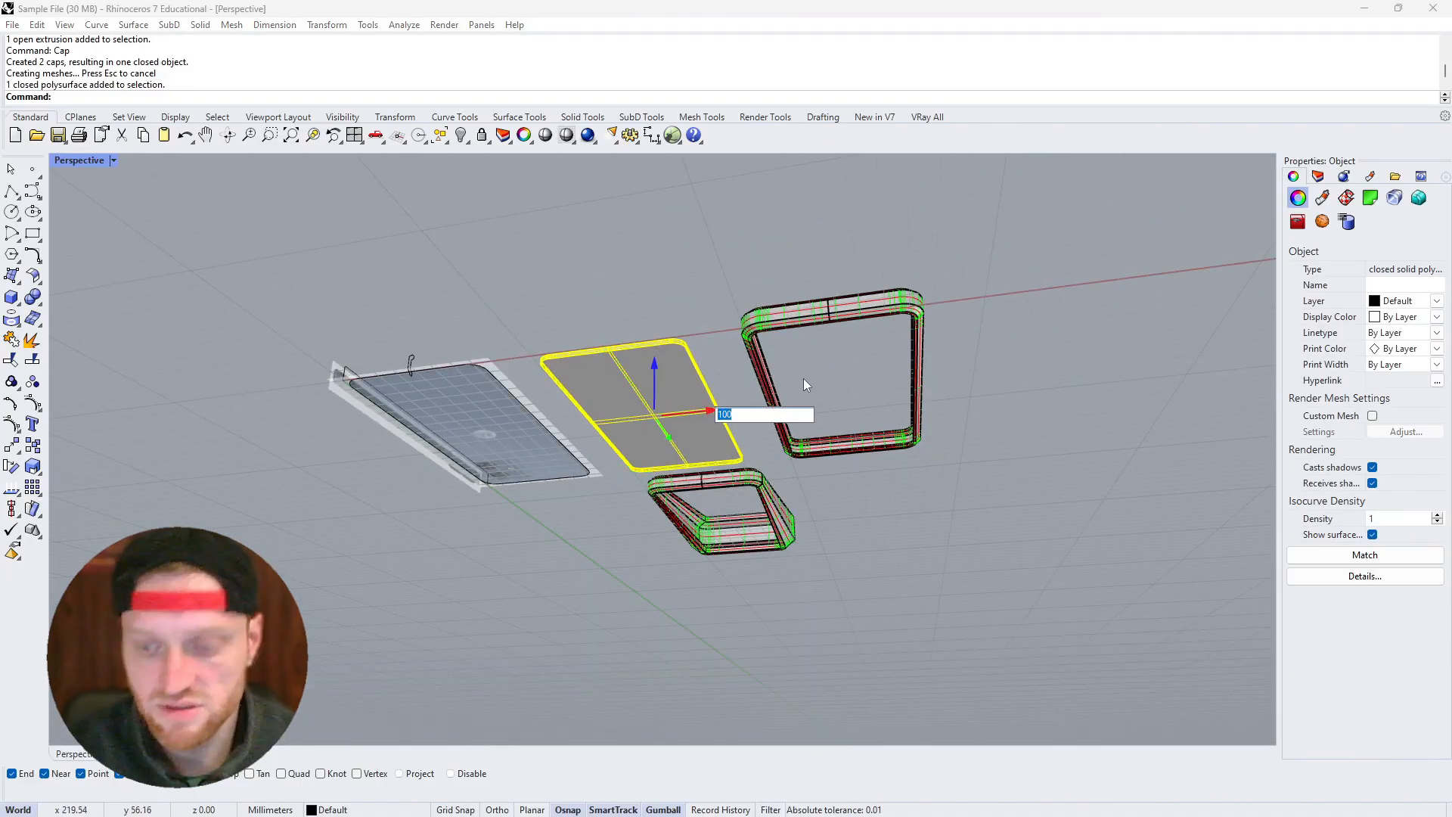
{"action": "key", "text": "Return"}
{"action": "key", "text": "Escape"}
Turn off the surface isocurve display for both the case frame and the plate
{"action": "scroll", "coordinate": [868, 332], "scroll_direction": "up", "scroll_amount": 5}
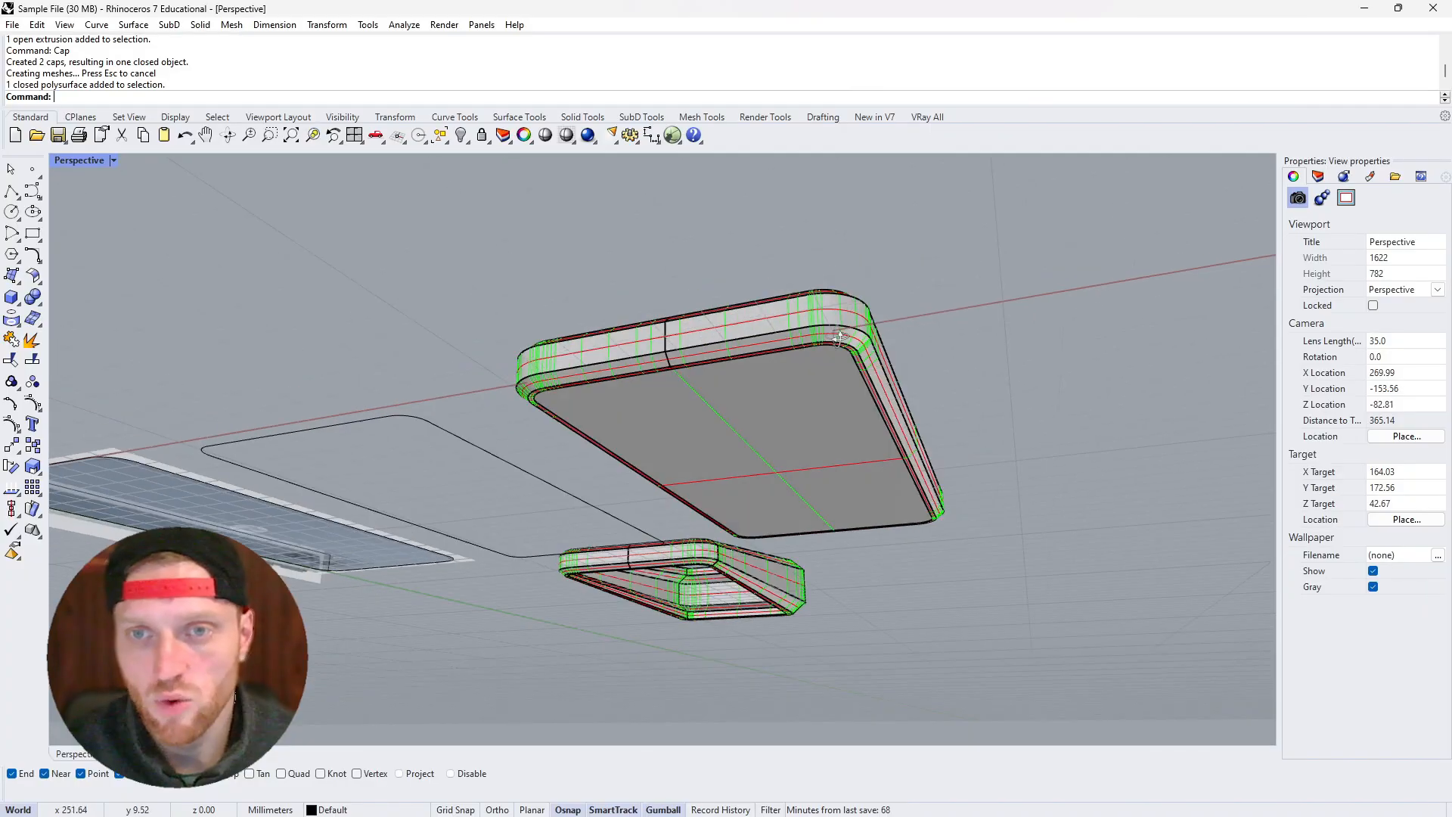
{"action": "right_click_drag", "start_coordinate": [839, 338], "coordinate": [891, 405]}
{"action": "left_click_drag", "start_coordinate": [1002, 507], "coordinate": [917, 456]}
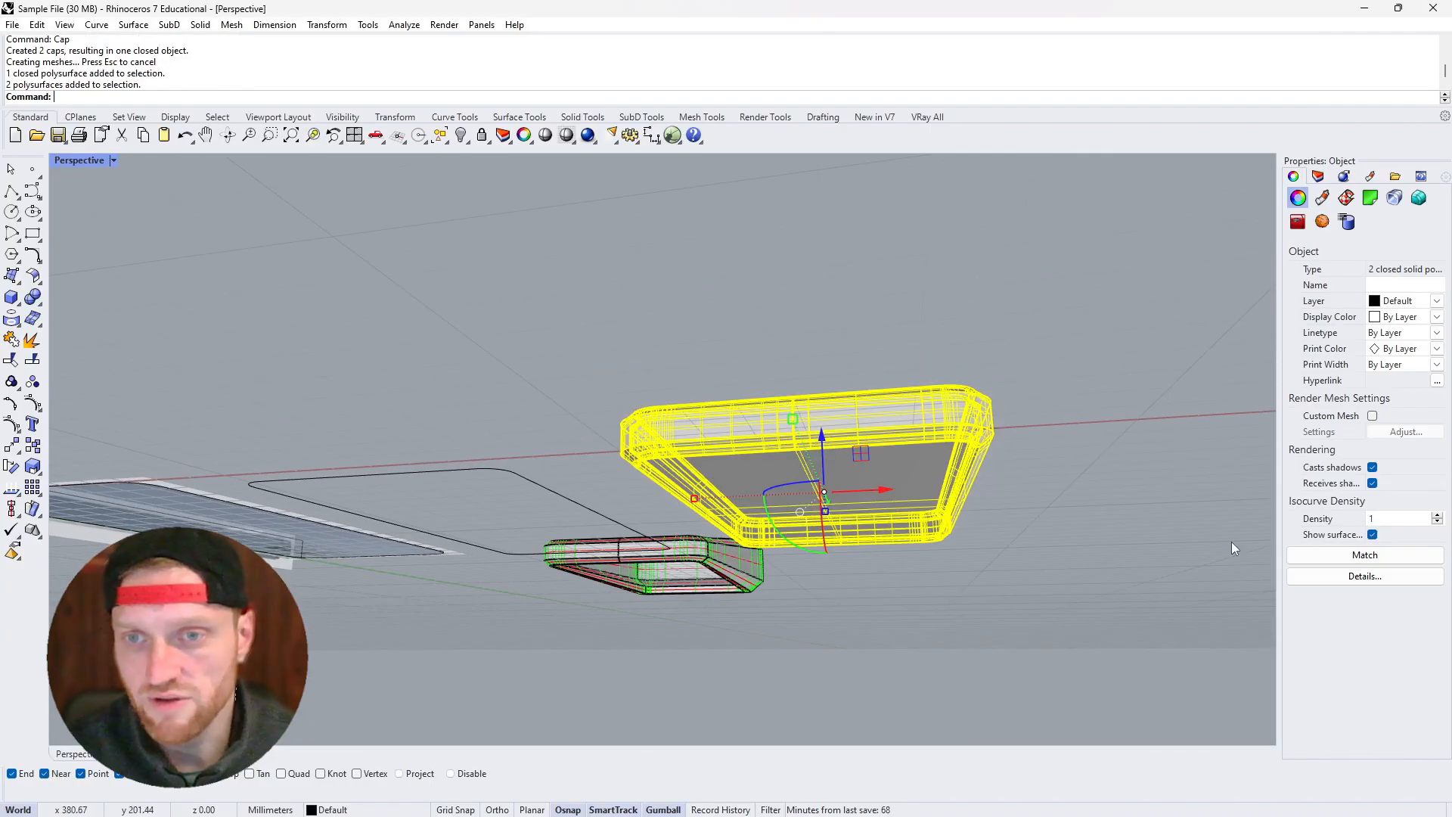
{"action": "left_click", "coordinate": [1372, 535]}
{"action": "left_click", "coordinate": [968, 324]}
Merge the case frame and the plate into one solid with Boolean Union
{"action": "mouse_move", "coordinate": [968, 323]}
{"action": "right_mouse_down"}
{"action": "mouse_move", "coordinate": [1017, 471]}
{"action": "mouse_move", "coordinate": [891, 273]}
{"action": "mouse_move", "coordinate": [688, 350]}
{"action": "mouse_move", "coordinate": [940, 302]}
{"action": "mouse_move", "coordinate": [986, 328]}
{"action": "right_mouse_up"}
{"action": "left_click", "coordinate": [932, 440]}
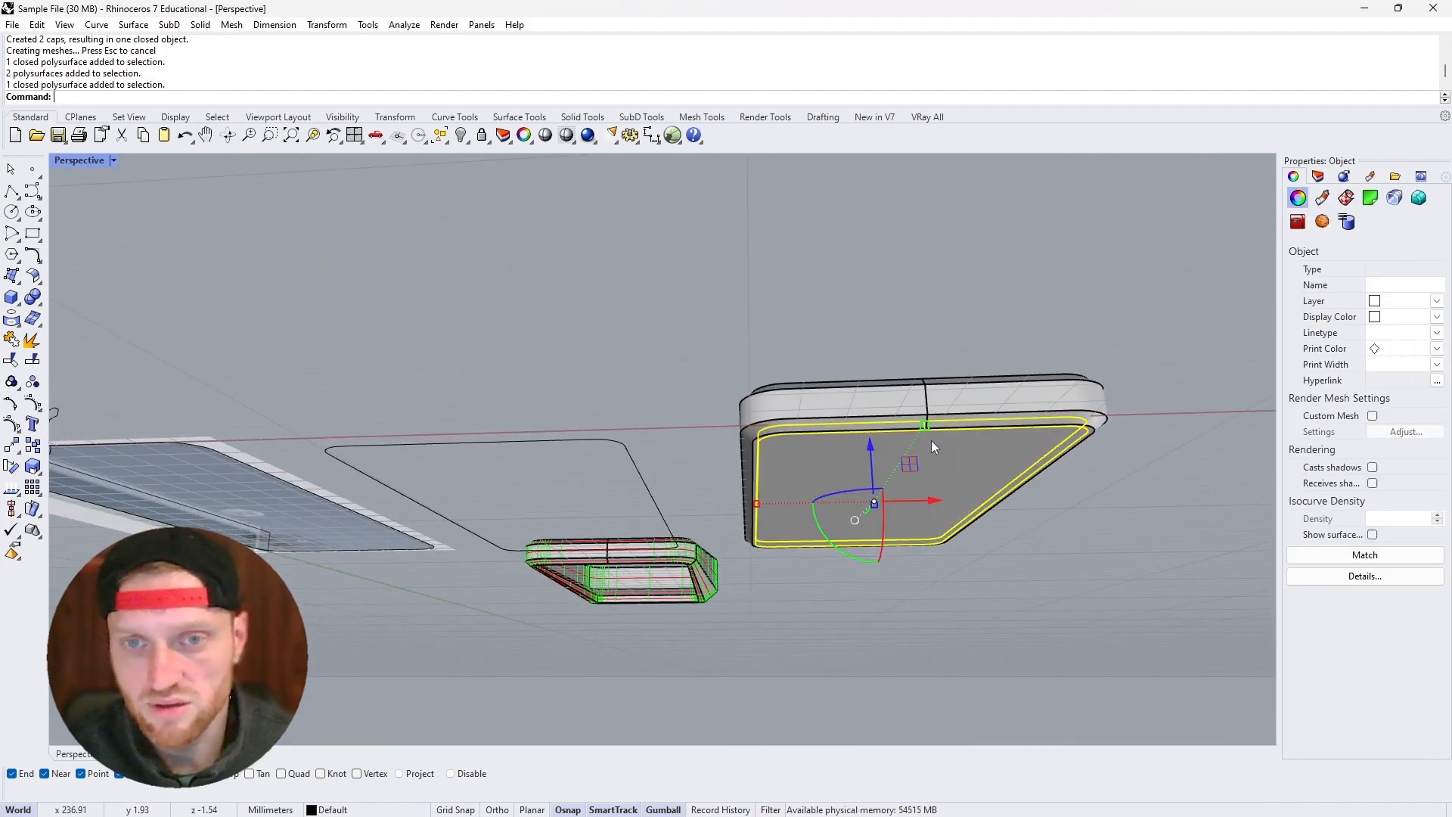
{"action": "left_click", "coordinate": [847, 394], "text": "shift"}
{"action": "left_click", "coordinate": [818, 464], "text": "shift"}
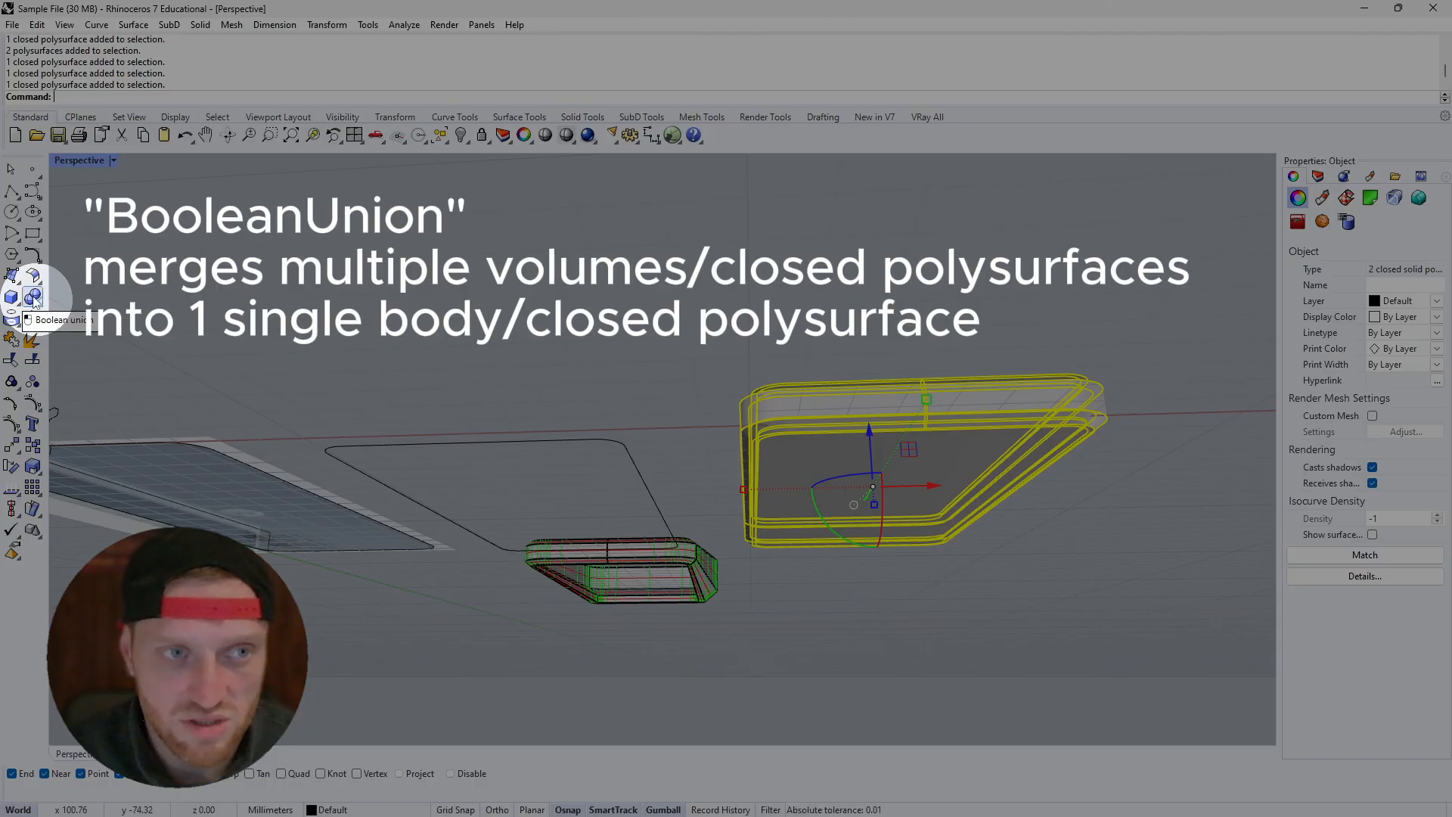
{"action": "left_click", "coordinate": [33, 298]}
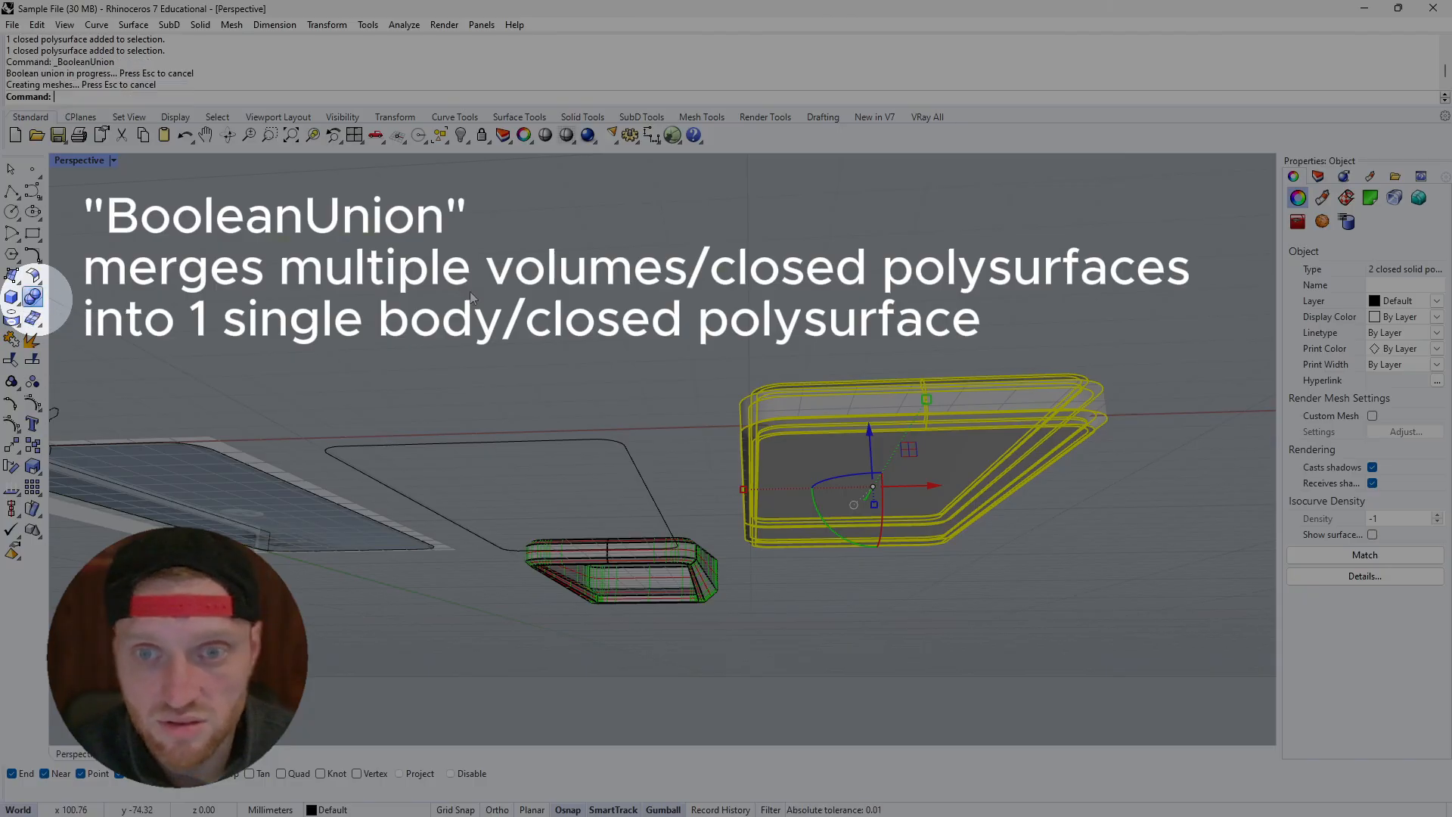
{"action": "left_click", "coordinate": [871, 454]}
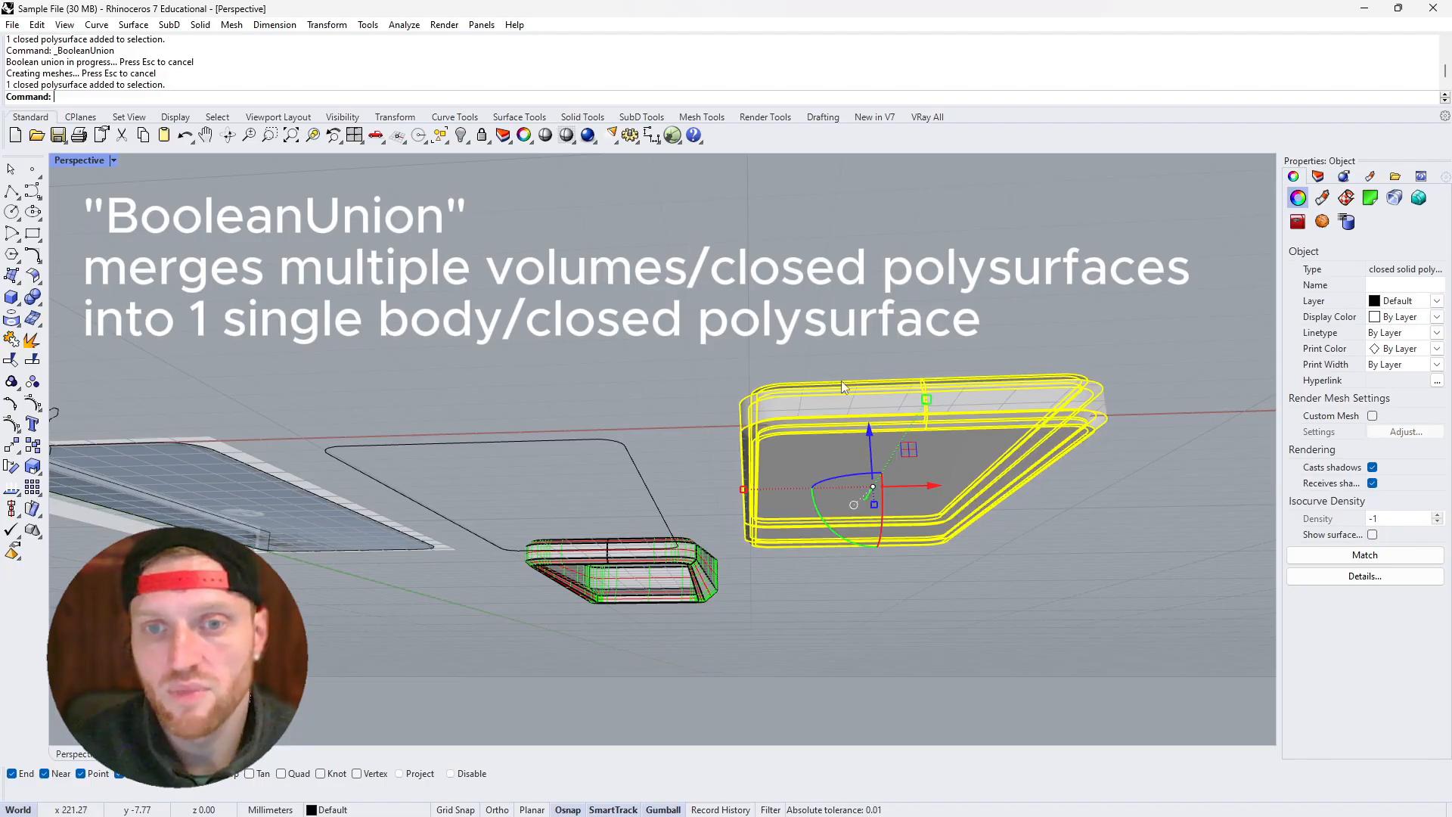
{"action": "right_click_drag", "start_coordinate": [871, 454], "coordinate": [967, 290]}
{"action": "key", "text": "Escape"}
Examine the separate faces on the underside of the united case near its rounded corner
{"action": "scroll", "coordinate": [967, 291], "scroll_direction": "up", "scroll_amount": 5}
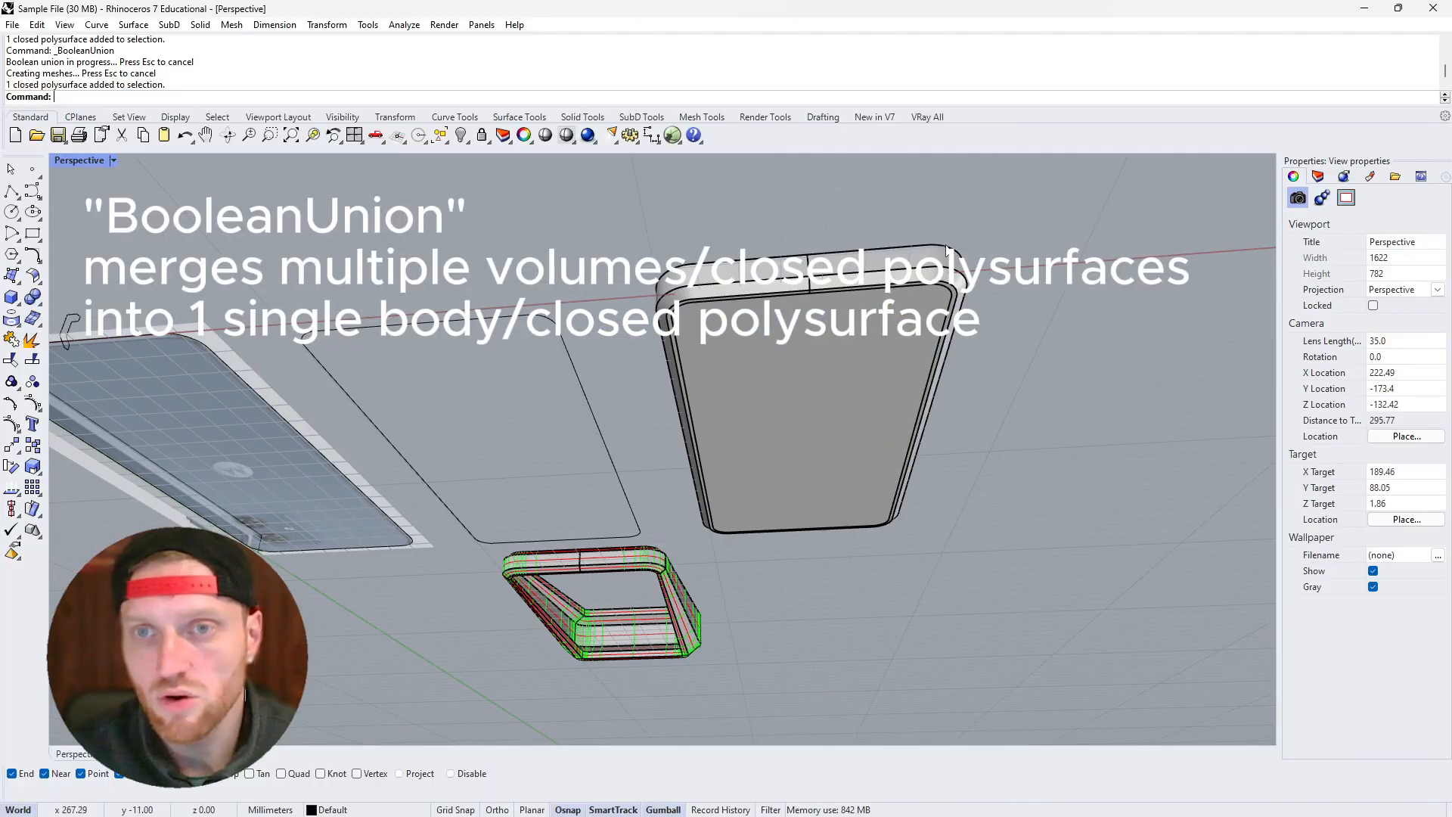
{"action": "scroll", "coordinate": [949, 325], "scroll_direction": "up", "scroll_amount": 3}
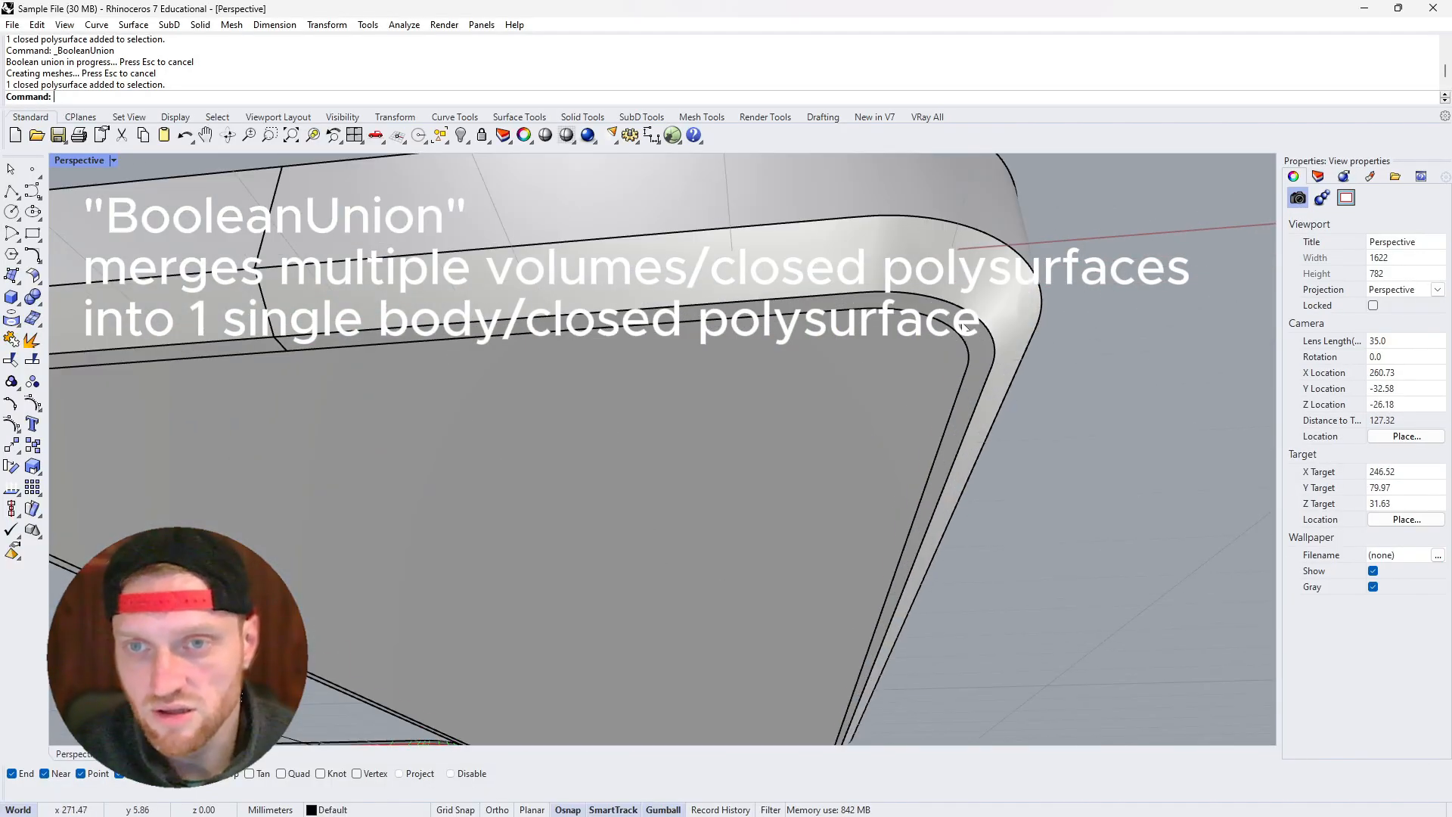
{"action": "left_click", "coordinate": [965, 325]}
{"action": "left_click", "coordinate": [990, 374]}
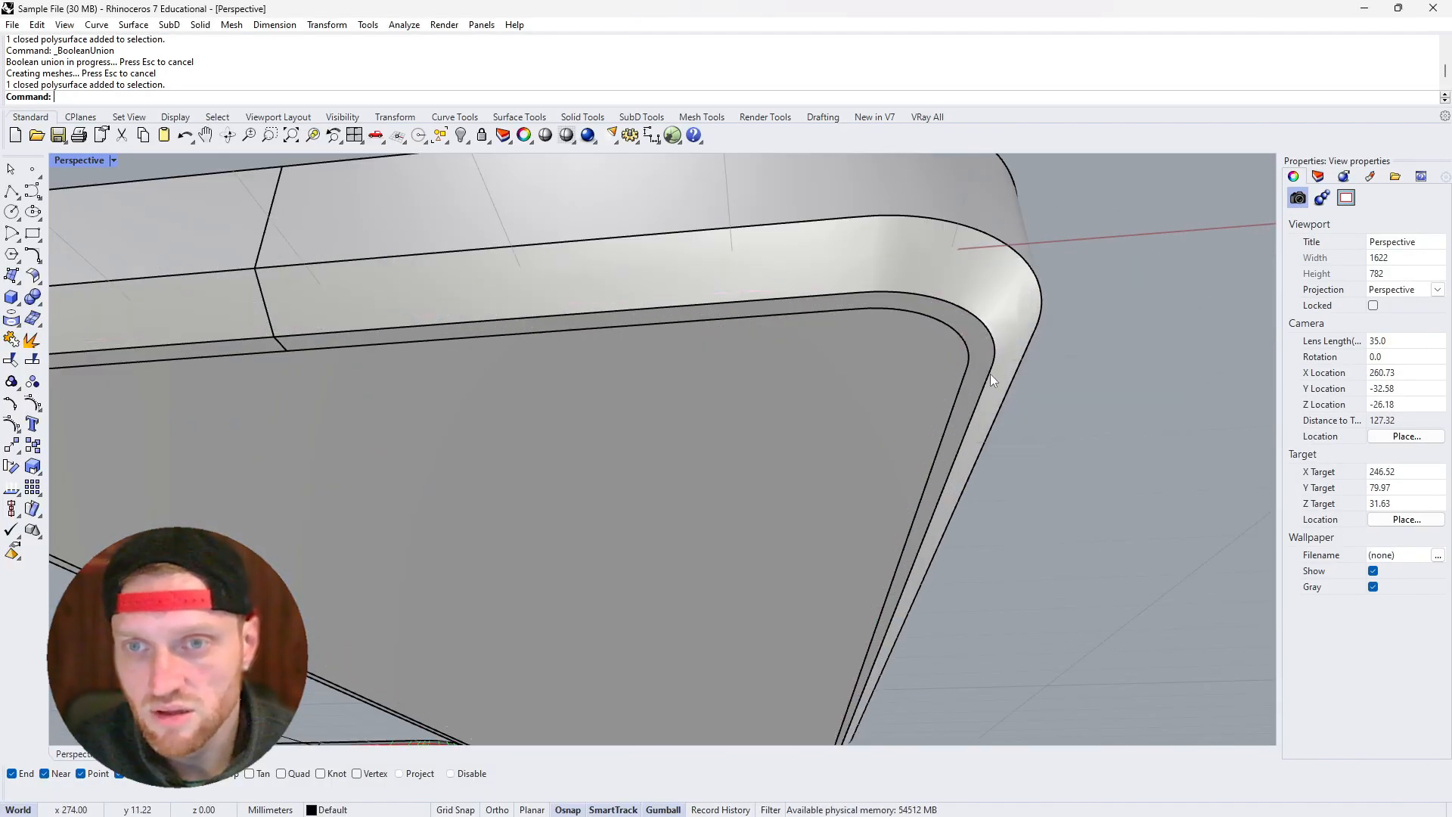
{"action": "left_click", "coordinate": [905, 388], "text": "ctrl+shift"}
{"action": "left_click", "coordinate": [1081, 410]}
{"action": "scroll", "coordinate": [960, 375], "scroll_direction": "down", "scroll_amount": 10}
{"action": "scroll", "coordinate": [770, 434], "scroll_direction": "up", "scroll_amount": 3}
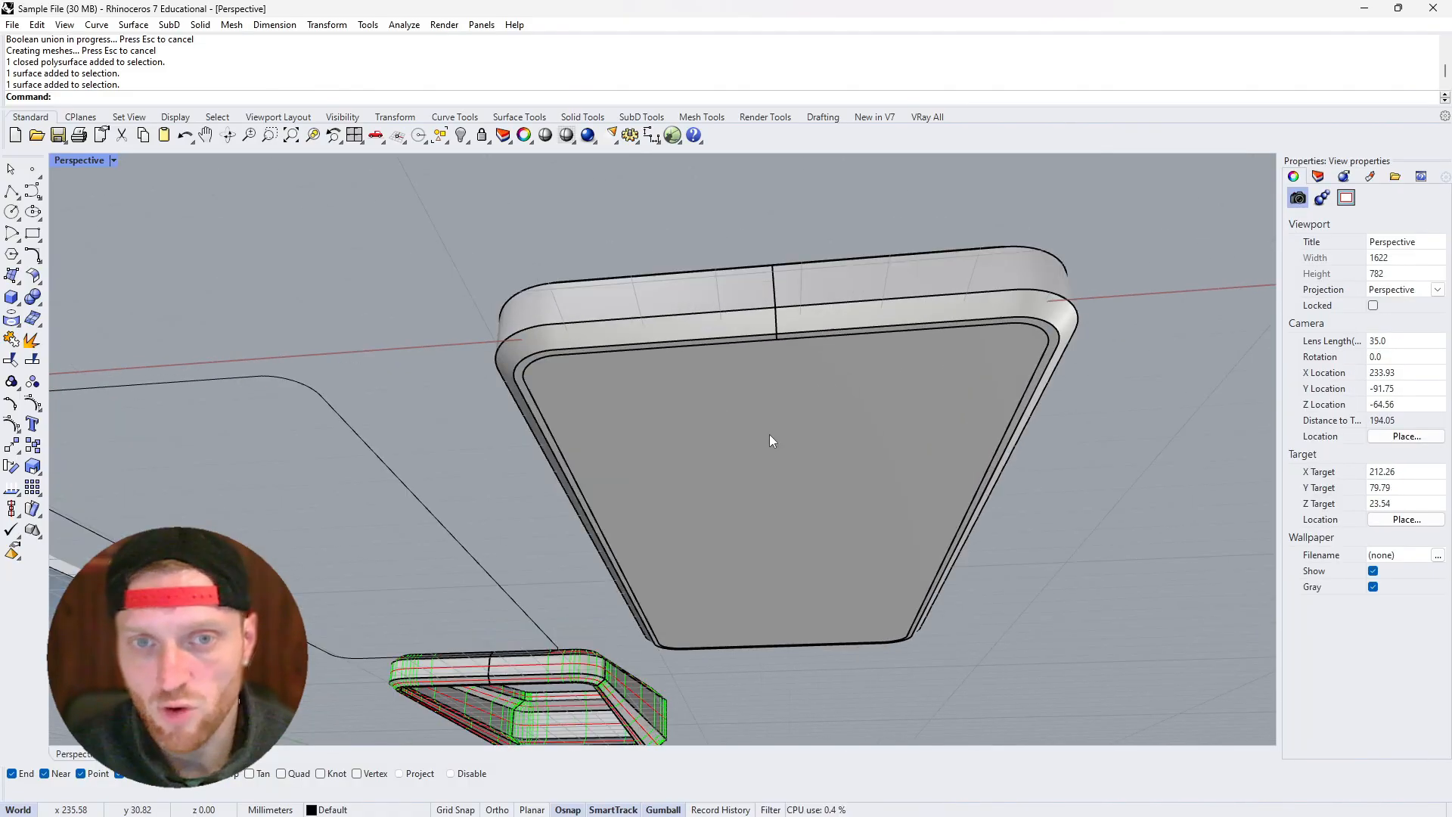
Merge the coplanar faces of the united case with MergeAllCoplanarFaces
{"action": "left_click", "coordinate": [770, 437]}
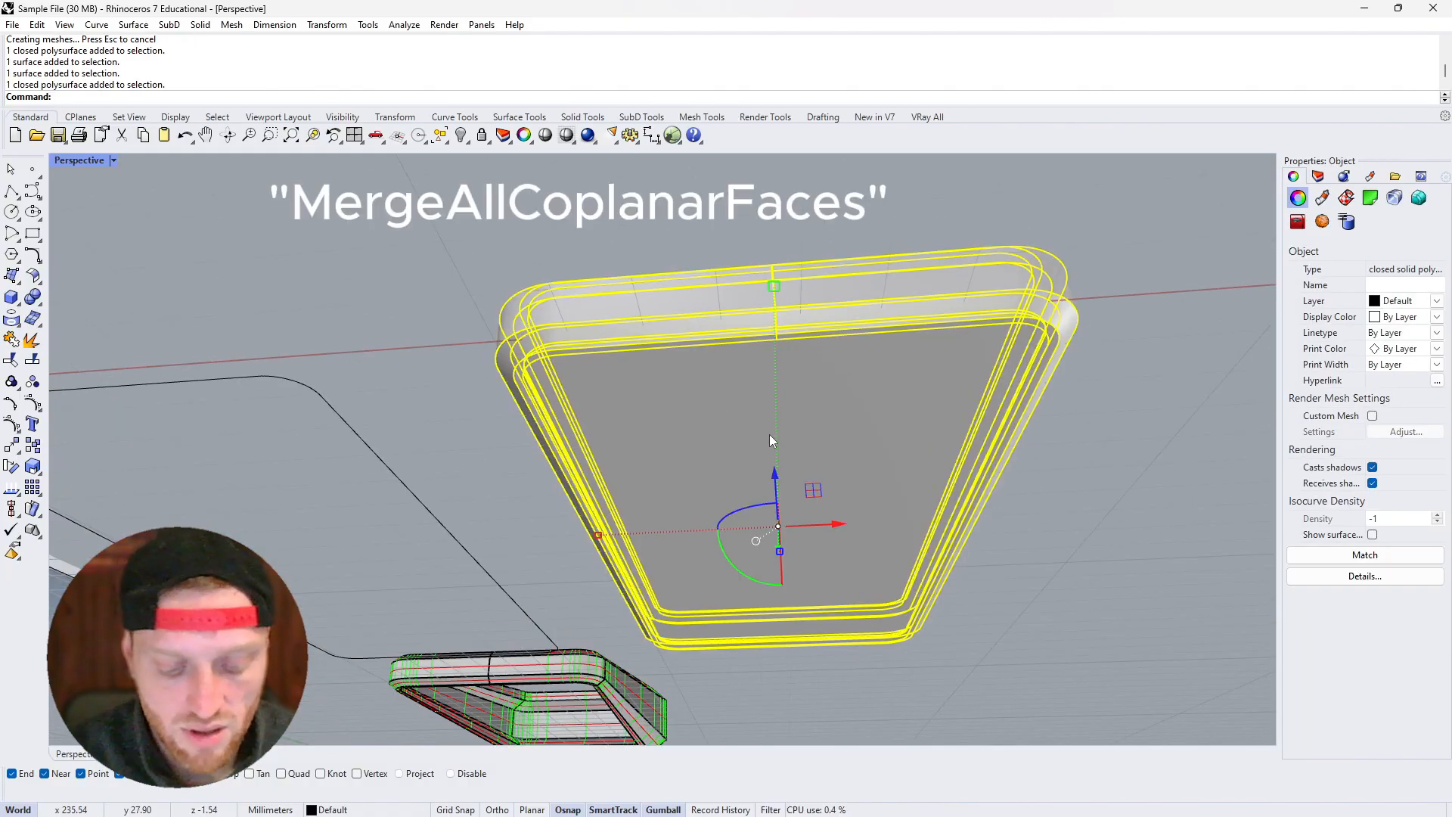
{"action": "type", "text": "MergeAllCoplanarFaces"}
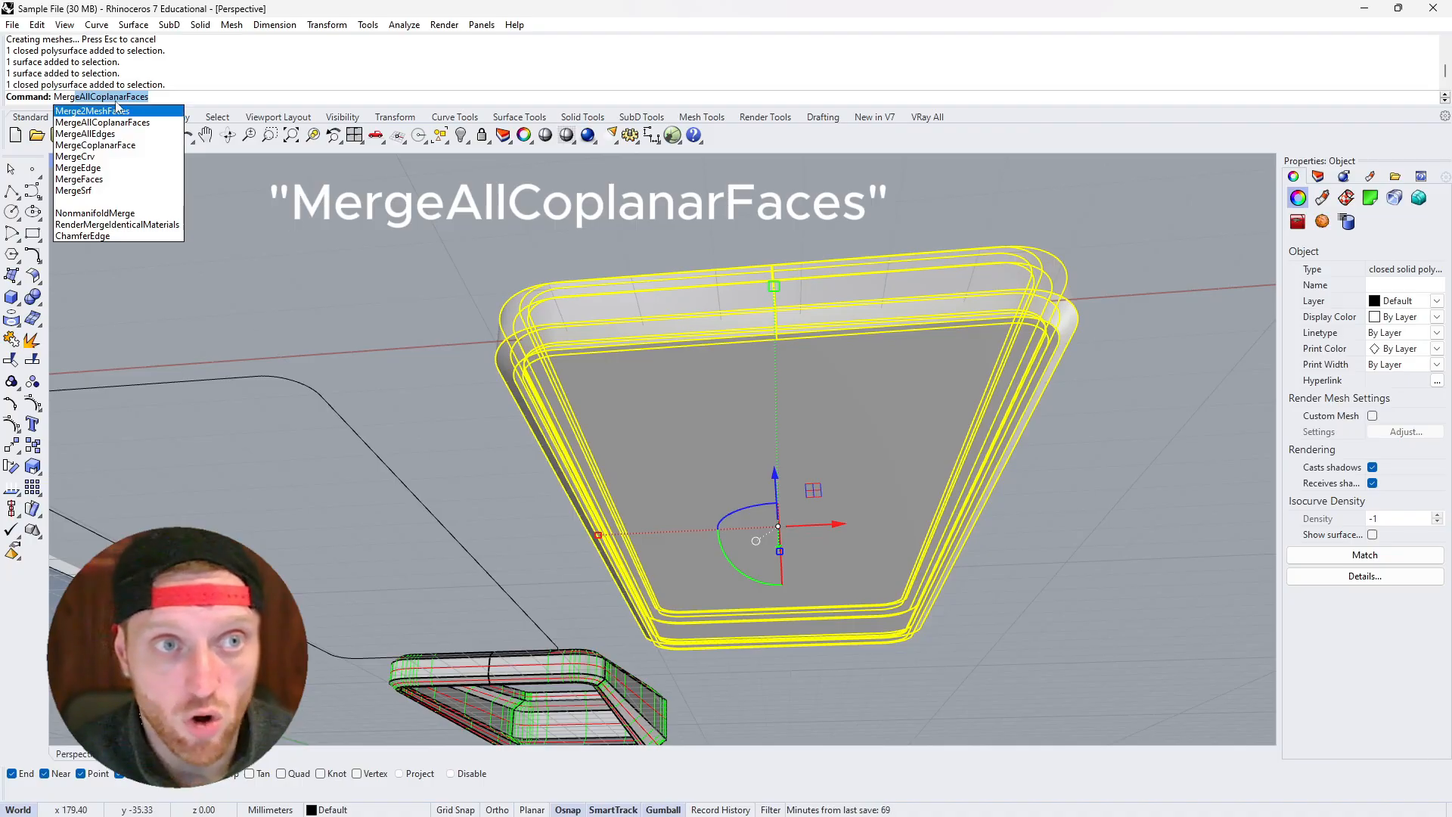
{"action": "key", "text": "Return"}
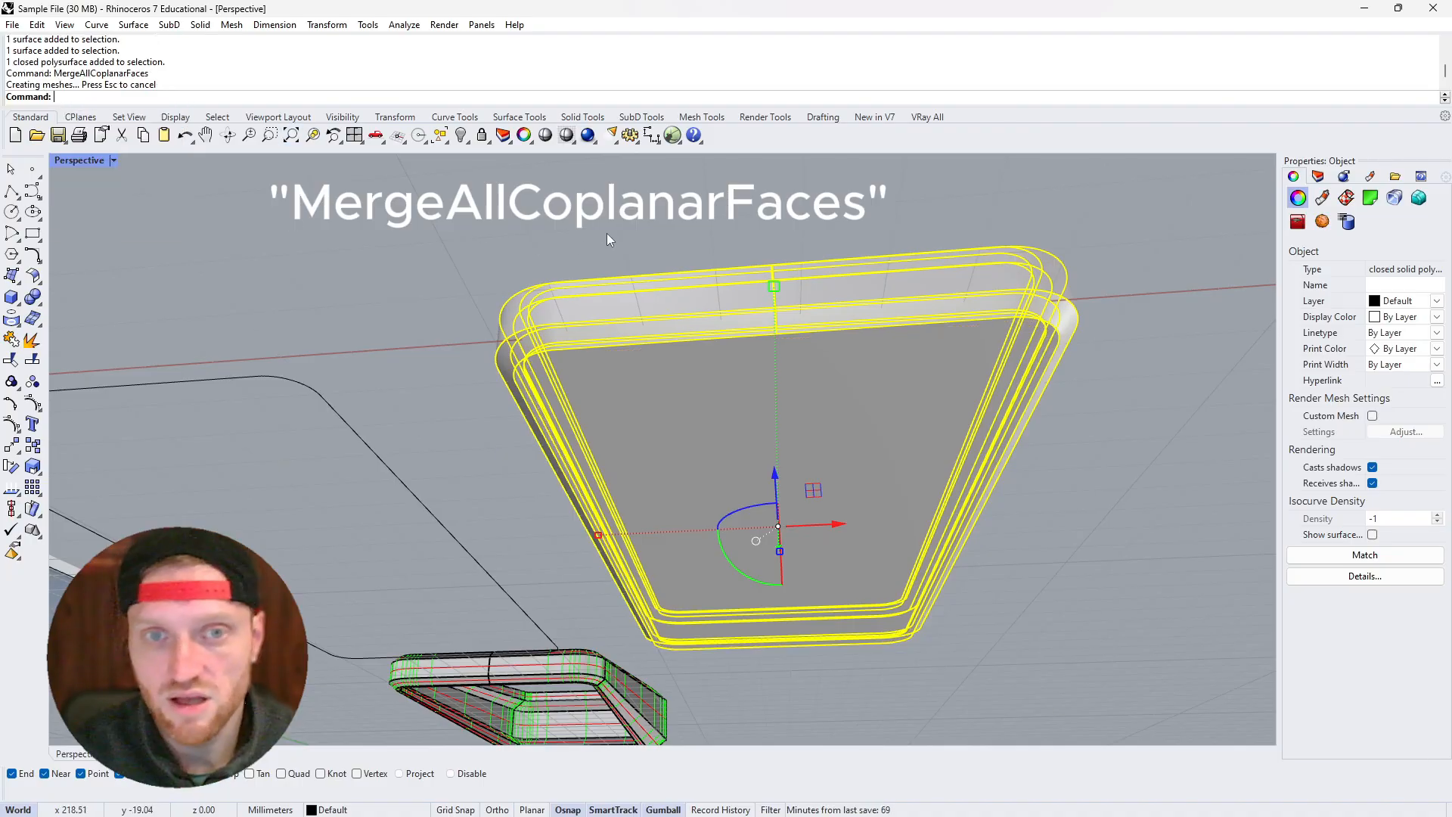
Examine the merged case from above, including its recessed interior and rim
{"action": "right_click_drag", "start_coordinate": [769, 371], "coordinate": [470, 337]}
{"action": "right_click_drag", "start_coordinate": [619, 415], "coordinate": [732, 563]}
{"action": "left_click", "coordinate": [732, 563]}
{"action": "scroll", "coordinate": [730, 555], "scroll_direction": "down", "scroll_amount": 8}
{"action": "scroll", "coordinate": [794, 506], "scroll_direction": "up", "scroll_amount": 6}
{"action": "left_click", "coordinate": [883, 525]}
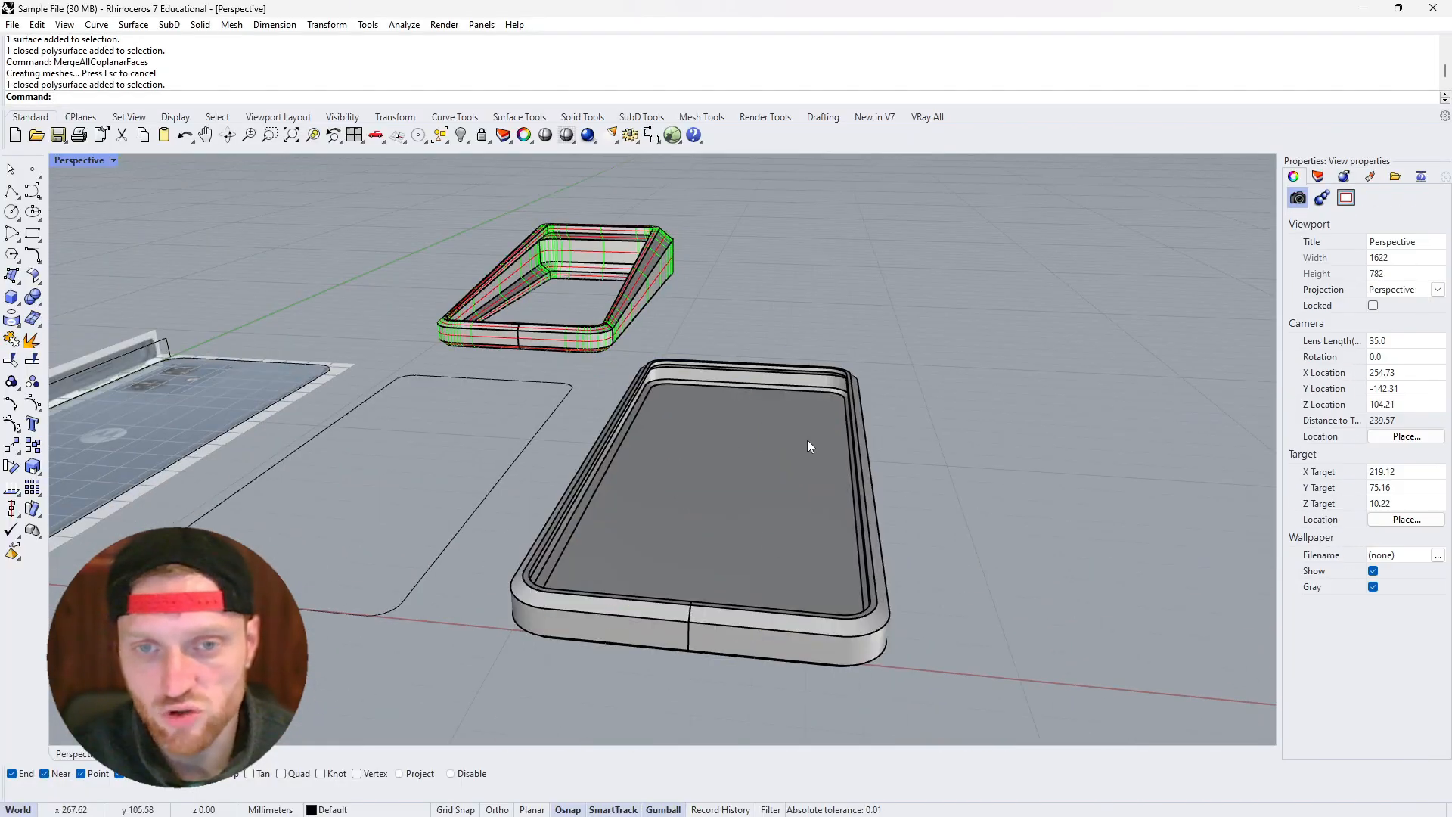
{"action": "mouse_move", "coordinate": [805, 437]}
{"action": "right_mouse_down"}
{"action": "mouse_move", "coordinate": [847, 535]}
{"action": "mouse_move", "coordinate": [836, 542]}
{"action": "mouse_move", "coordinate": [831, 447]}
{"action": "right_mouse_up"}
{"action": "scroll", "coordinate": [838, 440], "scroll_direction": "down", "scroll_amount": 4}
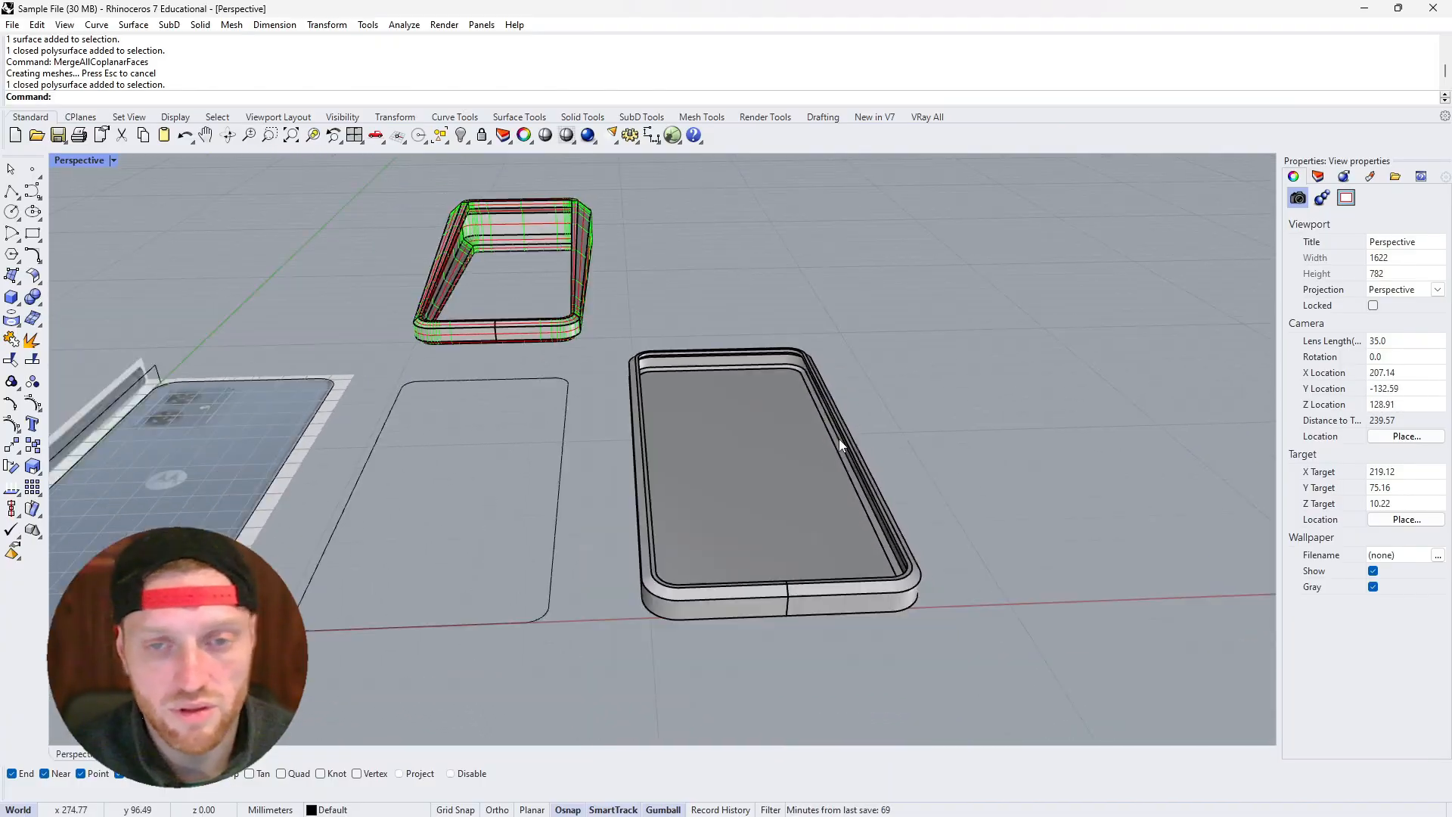
{"action": "scroll", "coordinate": [669, 482], "scroll_direction": "down", "scroll_amount": 3}
{"action": "scroll", "coordinate": [674, 483], "scroll_direction": "up", "scroll_amount": 4}
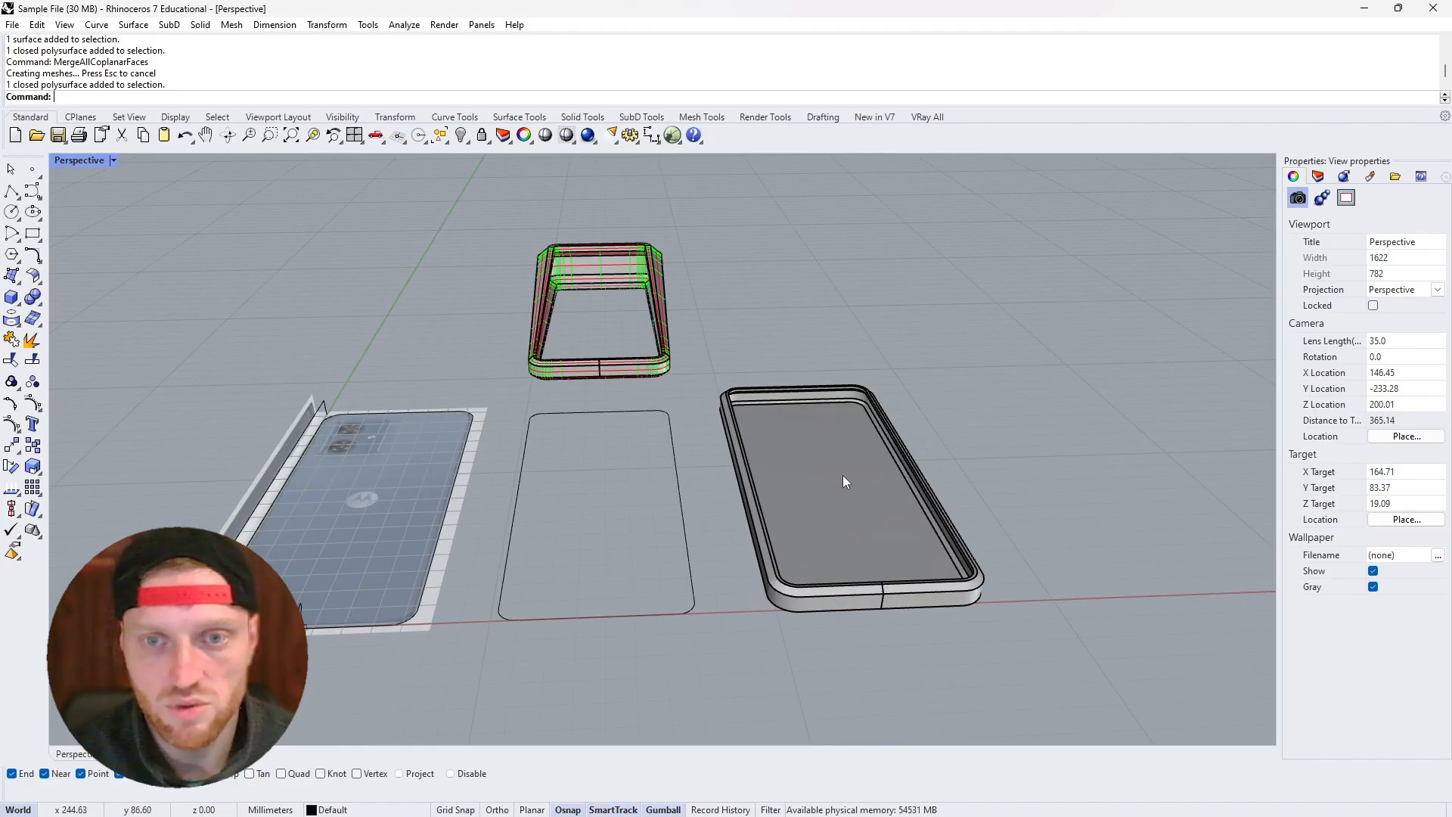
Move the finished case 200 mm along the Y axis, beside the other frame
{"action": "left_click", "coordinate": [842, 475]}
{"action": "left_click", "coordinate": [844, 476]}
{"action": "type", "text": "200"}
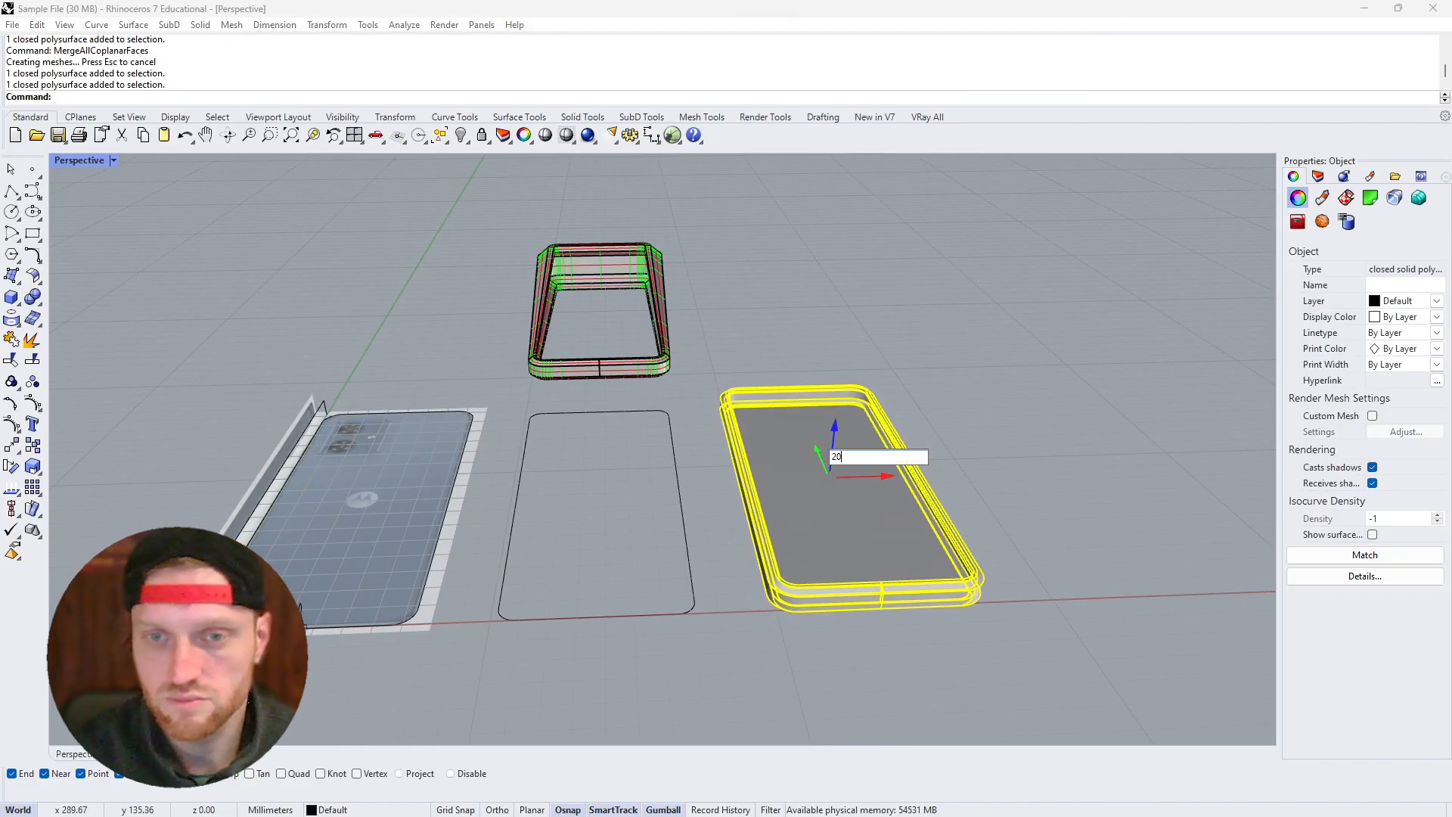
{"action": "key", "text": "Return"}
{"action": "key", "text": "Escape"}
Delete the spare phone outline curve beside the reference image and the closed profile curve at the phone's front edge
{"action": "scroll", "coordinate": [620, 529], "scroll_direction": "down", "scroll_amount": 2}
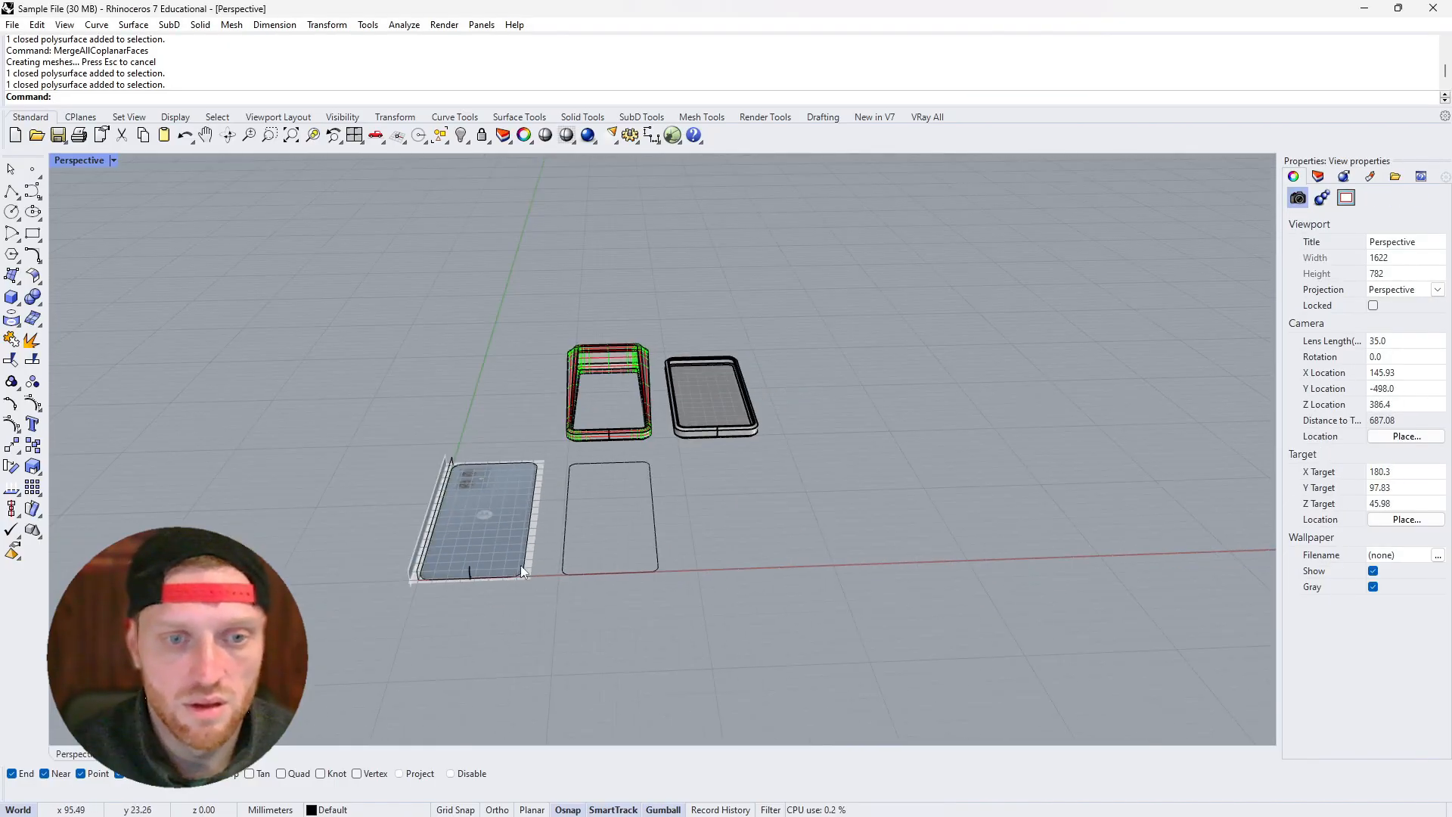
{"action": "scroll", "coordinate": [461, 569], "scroll_direction": "up", "scroll_amount": 6}
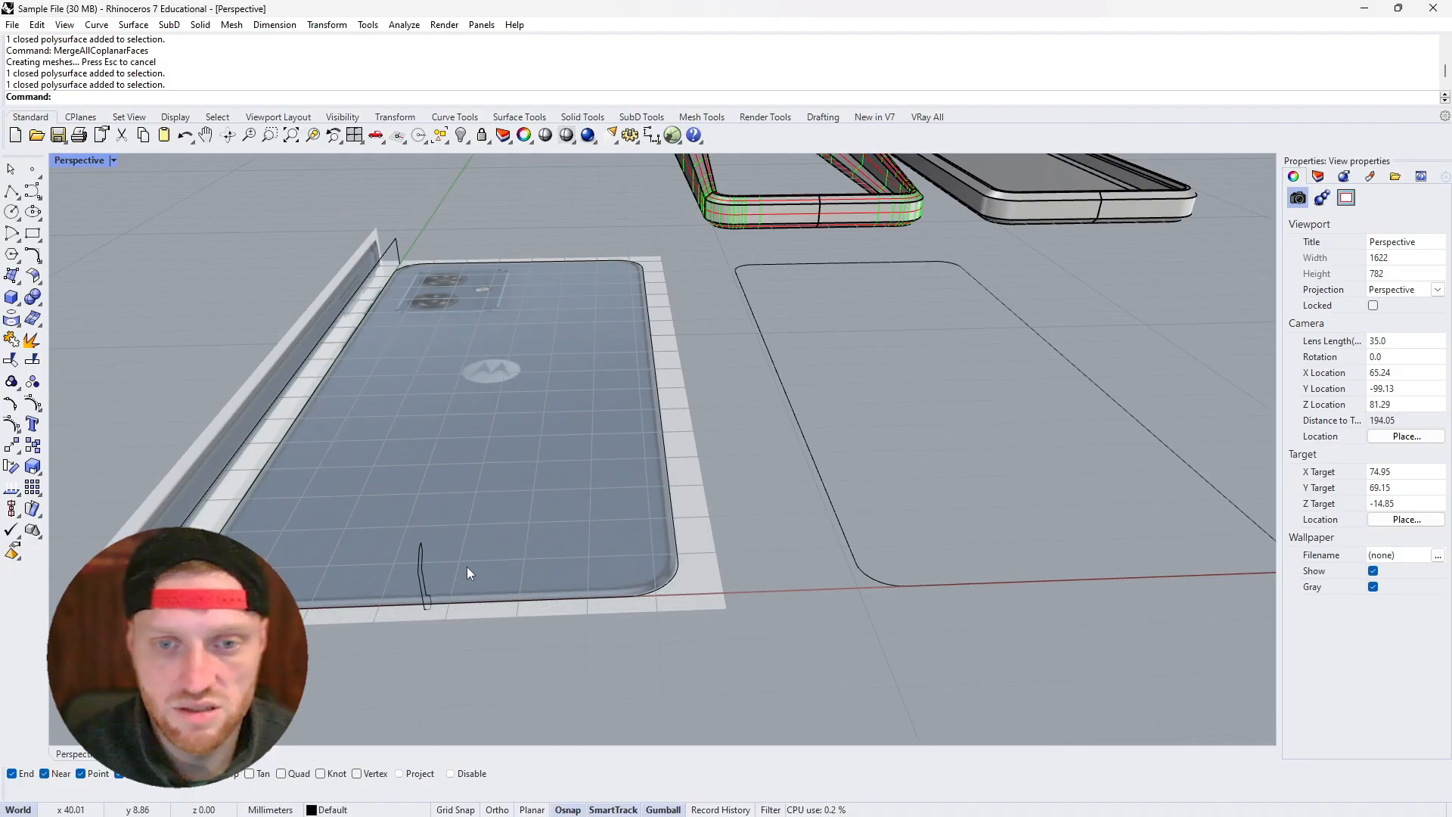
{"action": "left_click", "coordinate": [843, 548]}
{"action": "key", "text": "Delete"}
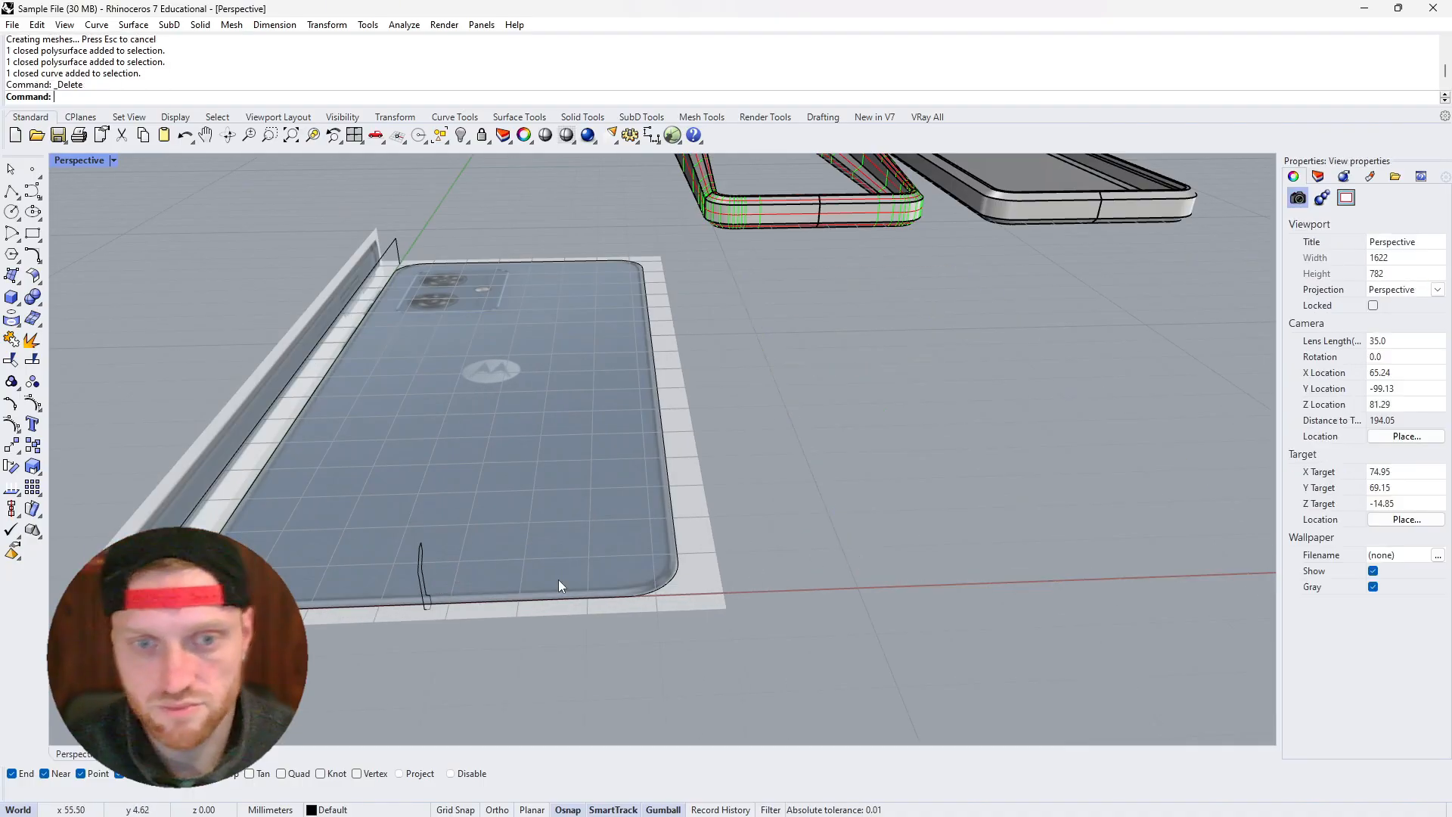
{"action": "left_click", "coordinate": [420, 563]}
{"action": "key", "text": "Delete"}
Extrude the closed phone outline curve upward 7.99 mm
{"action": "scroll", "coordinate": [528, 516], "scroll_direction": "down", "scroll_amount": 4}
{"action": "scroll", "coordinate": [425, 516], "scroll_direction": "up", "scroll_amount": 2}
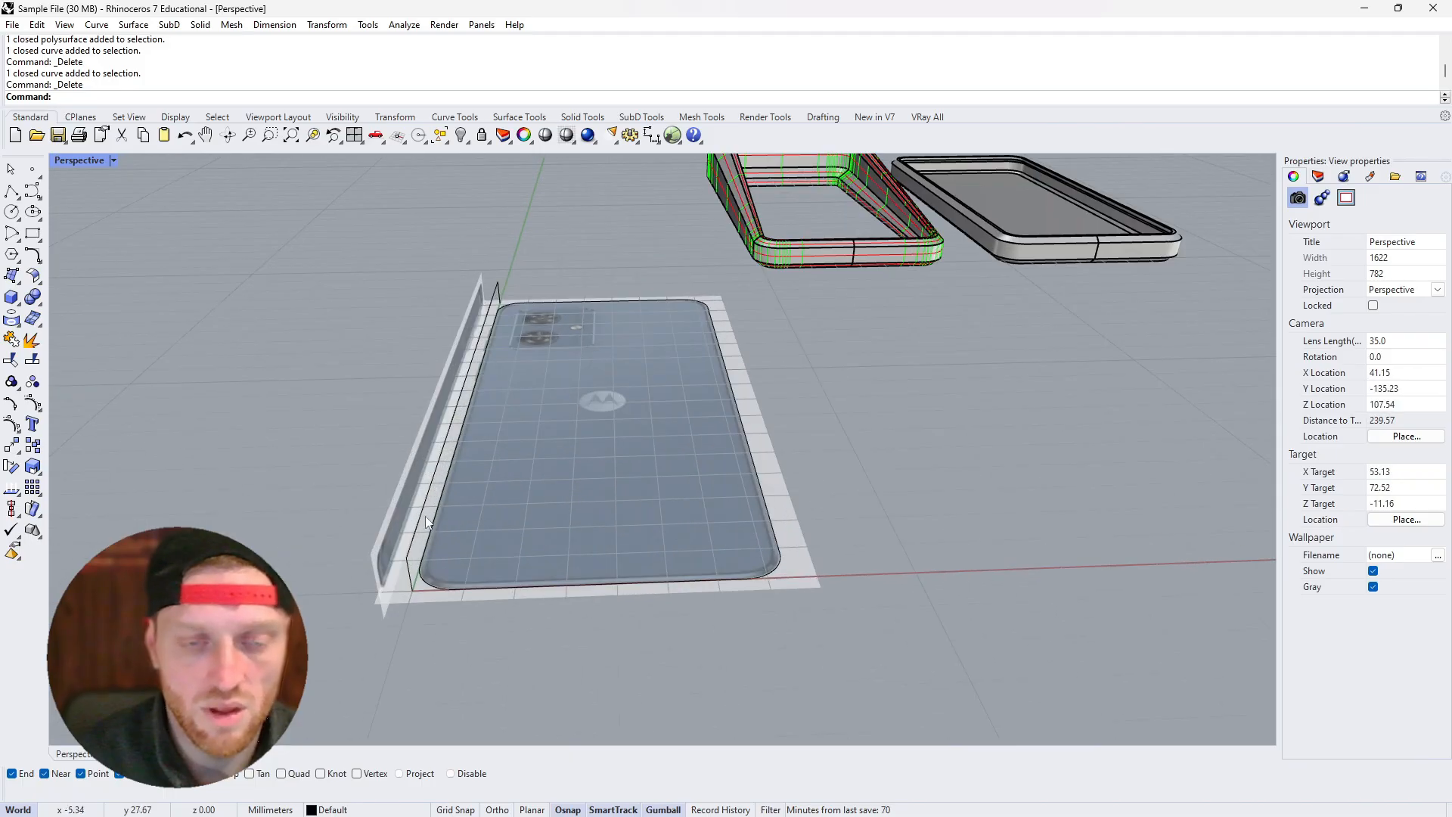
{"action": "scroll", "coordinate": [458, 572], "scroll_direction": "up", "scroll_amount": 3}
{"action": "left_click", "coordinate": [434, 571]}
{"action": "scroll", "coordinate": [519, 514], "scroll_direction": "down", "scroll_amount": 3}
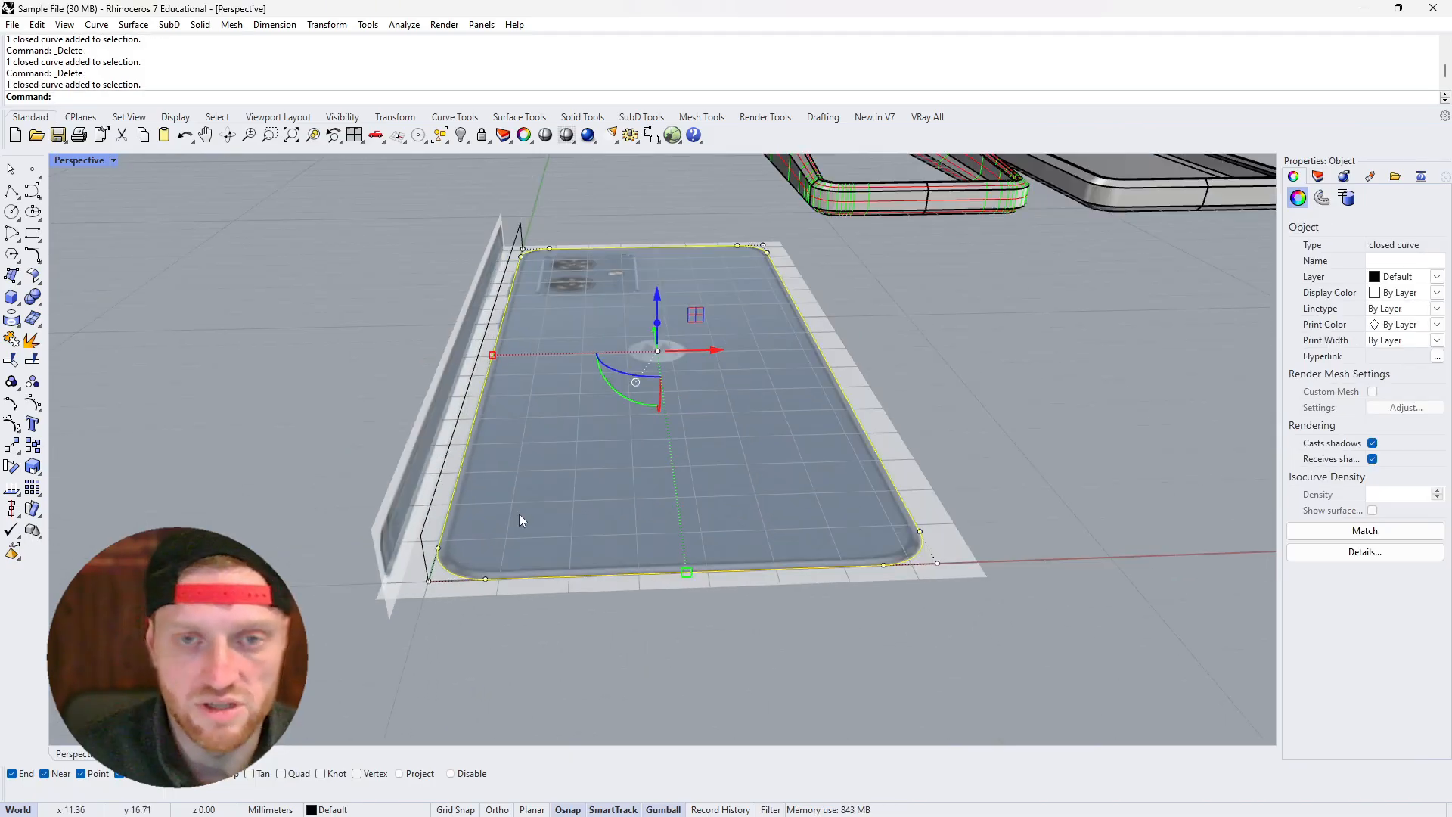
{"action": "left_click", "coordinate": [630, 358]}
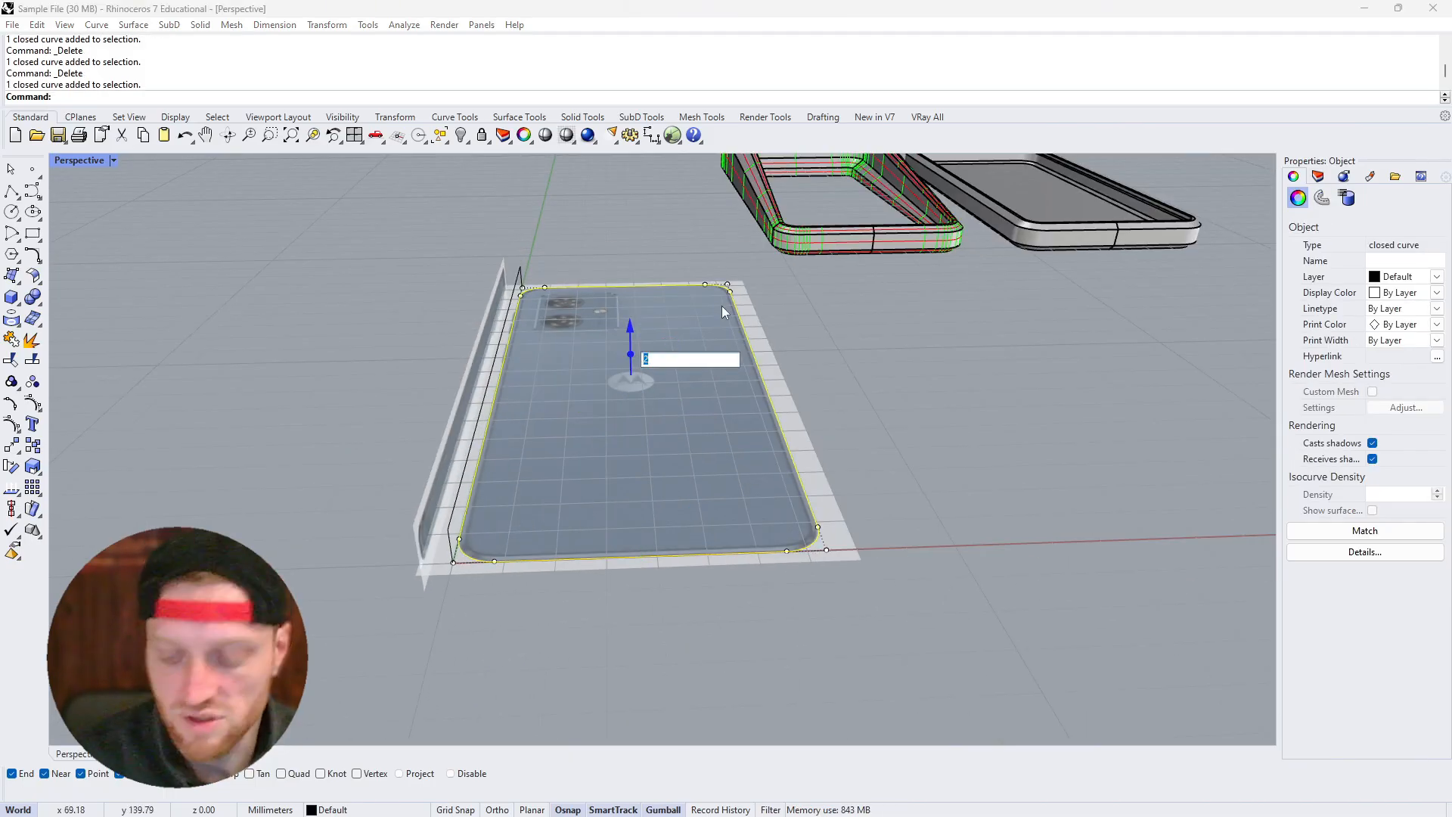
{"action": "type", "text": "7.99"}
{"action": "key", "text": "Return"}
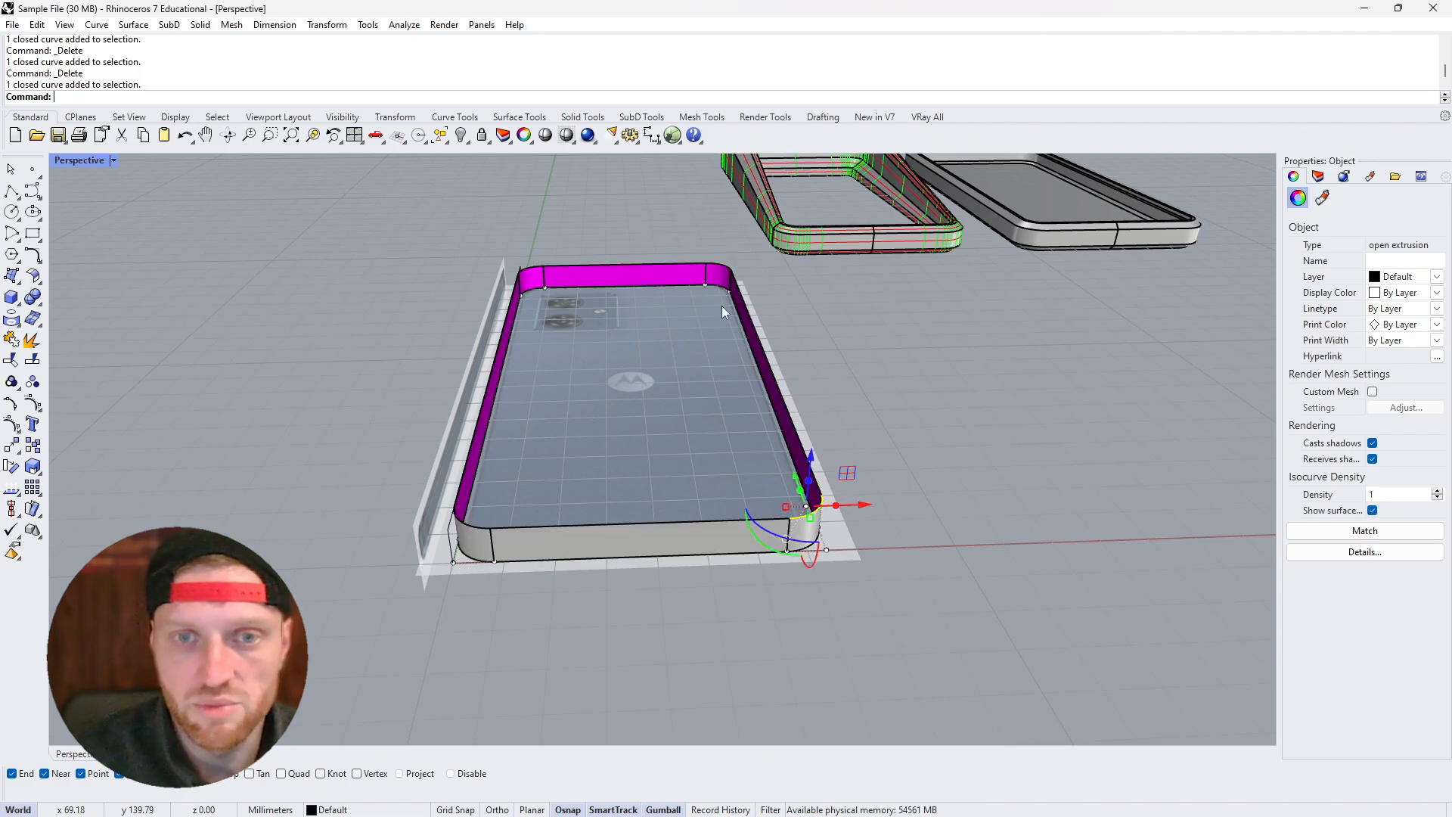
{"action": "left_click", "coordinate": [870, 372]}
Cap the open phone outline extrusion to make it a closed solid
{"action": "scroll", "coordinate": [612, 495], "scroll_direction": "up", "scroll_amount": 3}
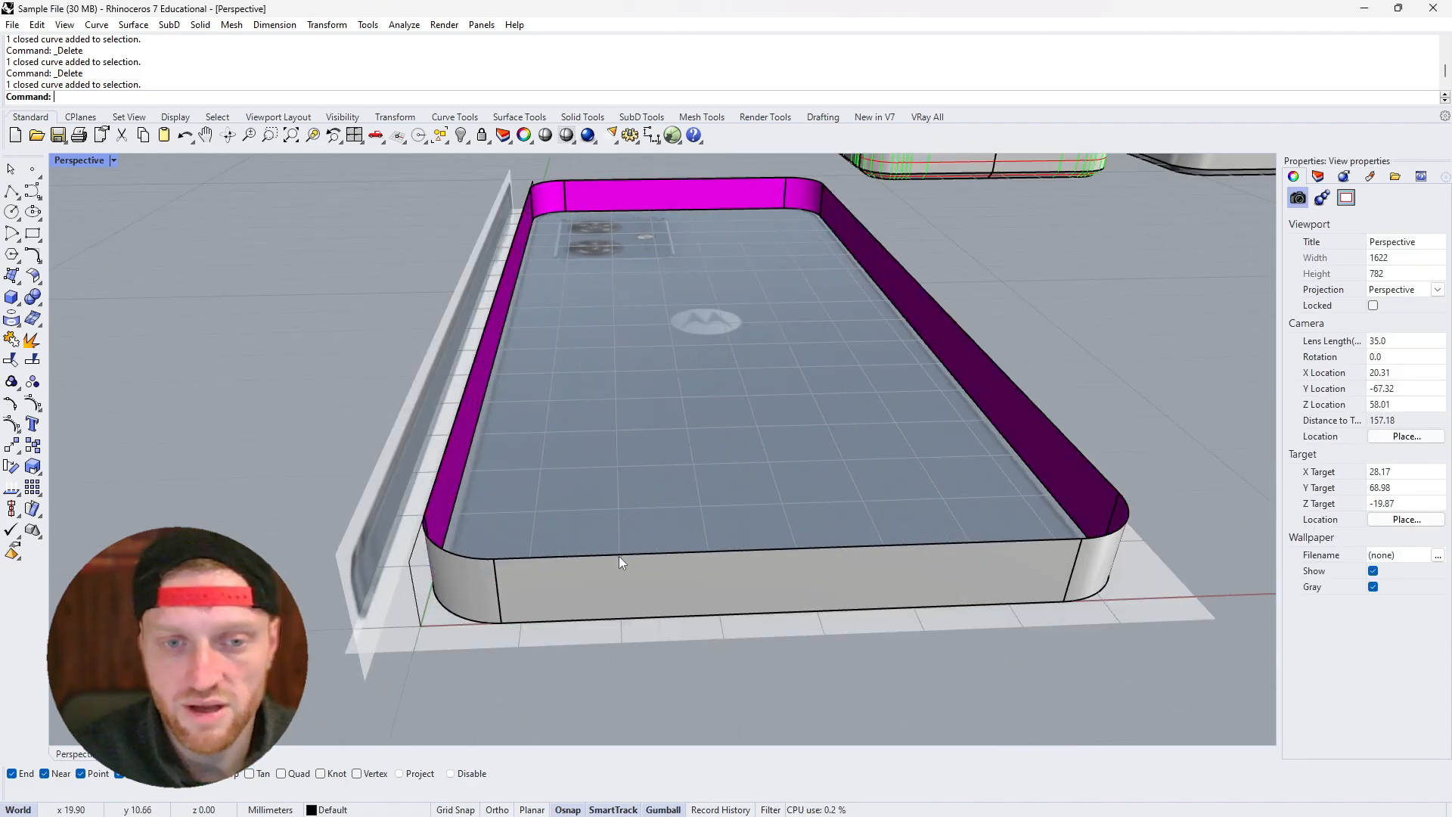
{"action": "left_click", "coordinate": [646, 588]}
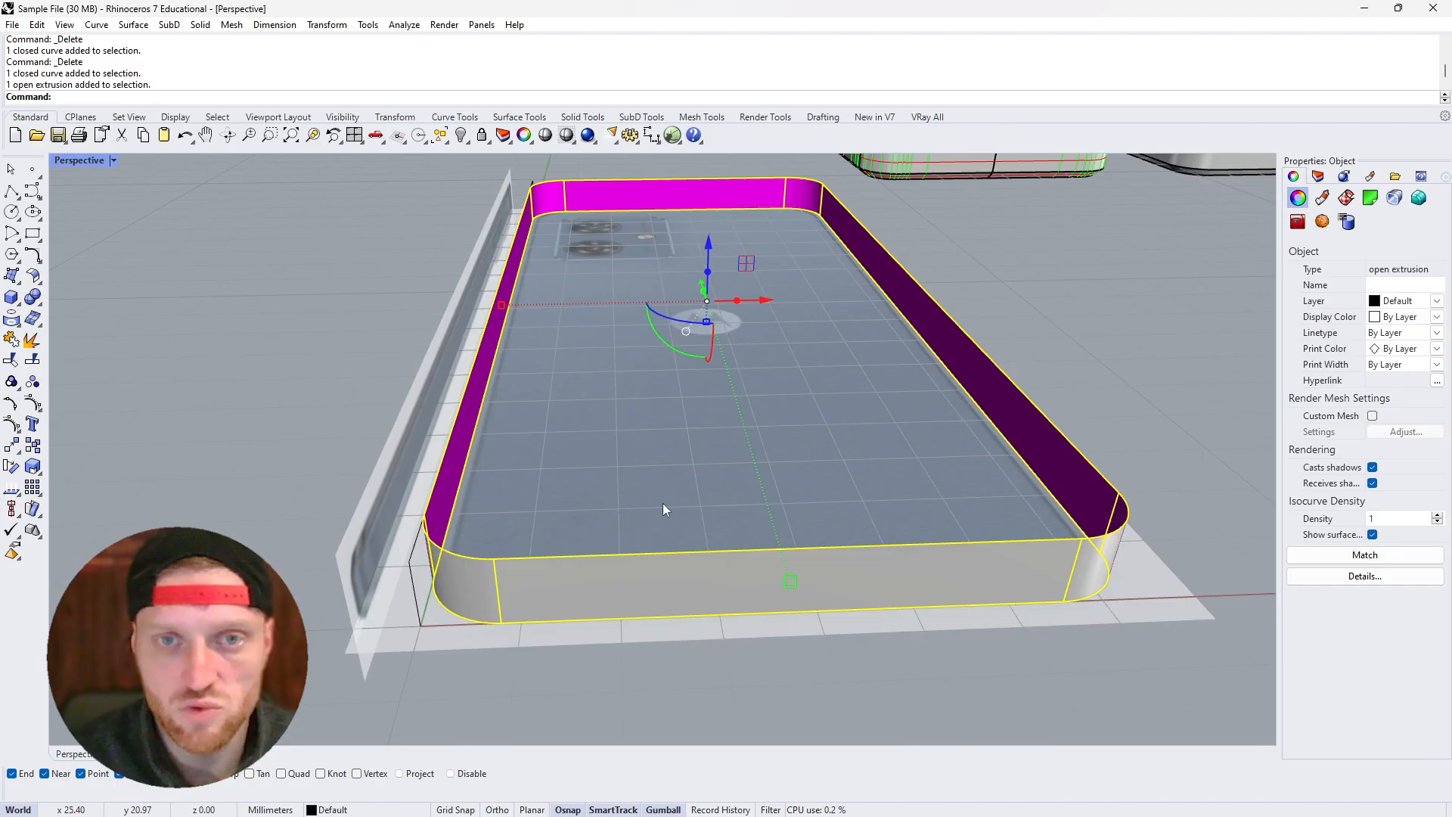
{"action": "type", "text": "Cap"}
{"action": "key", "text": "Return"}
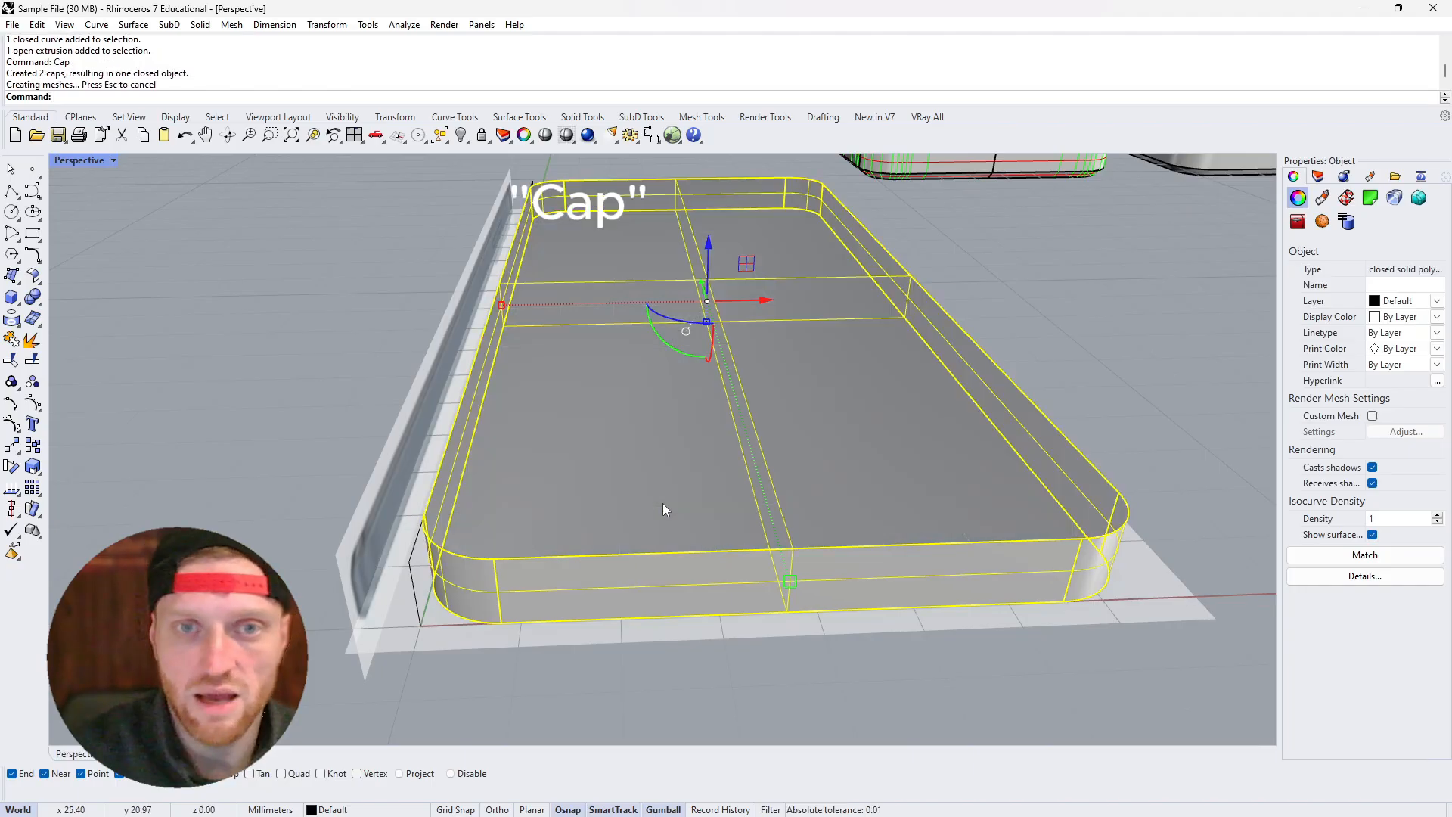
{"action": "left_click", "coordinate": [1055, 347]}
Chamfer the phone body's whole upper edge loop by 2 mm using ChamferEdge with chained edges, and compare it with the side reference
{"action": "right_click_drag", "start_coordinate": [1056, 347], "coordinate": [870, 298]}
{"action": "type", "text": "ChamferEdge"}
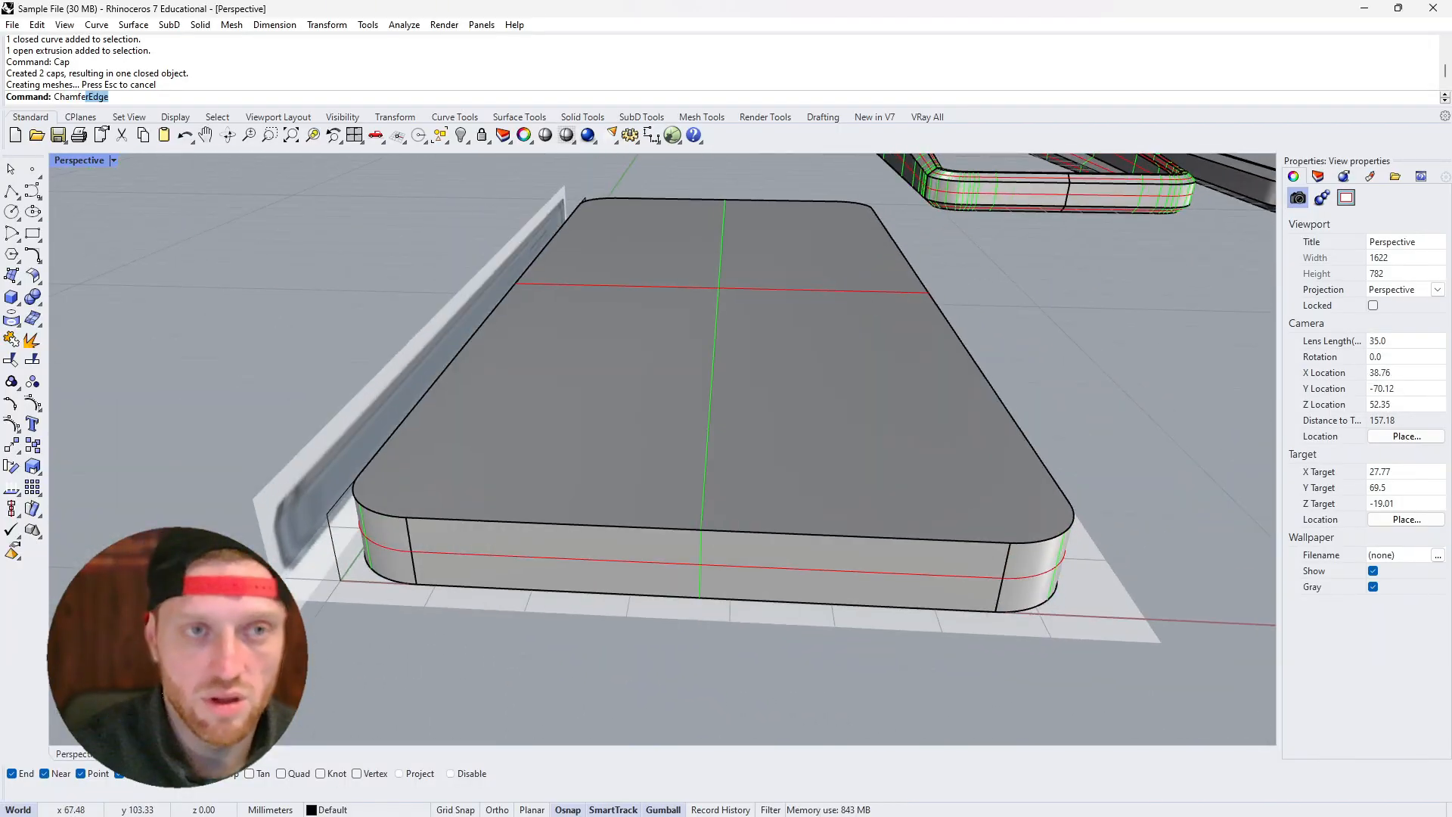
{"action": "key", "text": "Return"}
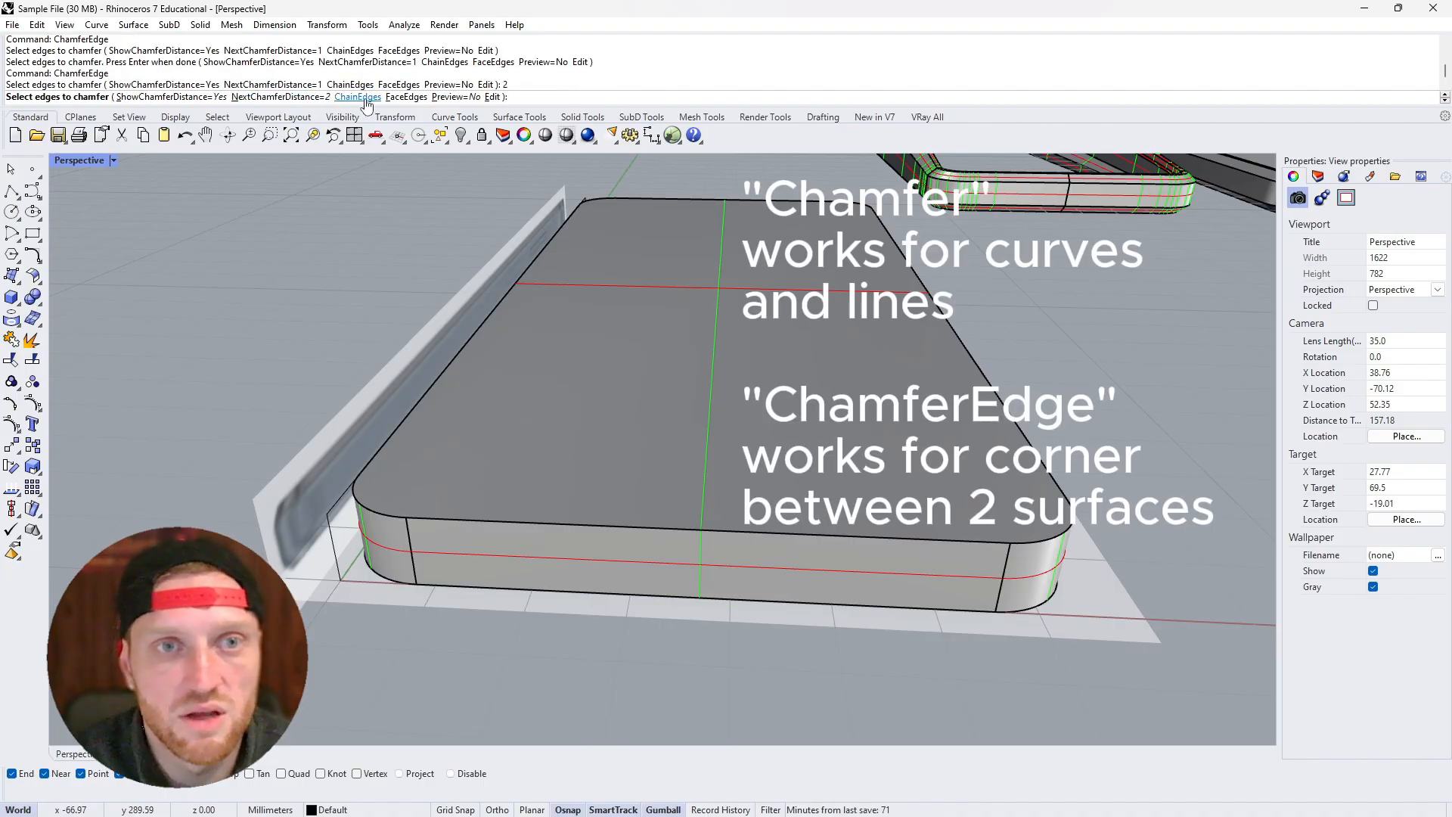
{"action": "left_click", "coordinate": [365, 99]}
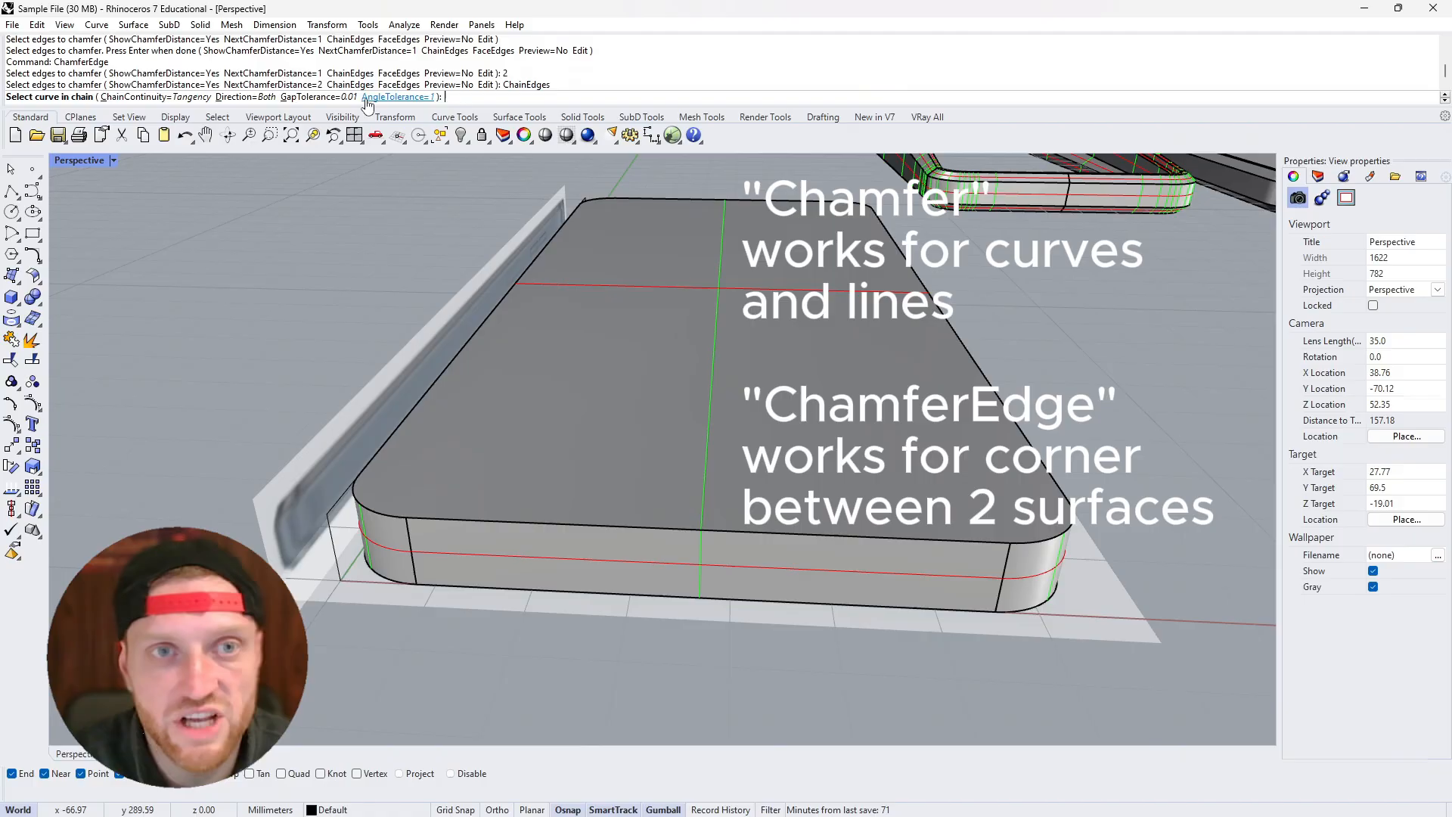
{"action": "left_click", "coordinate": [590, 527]}
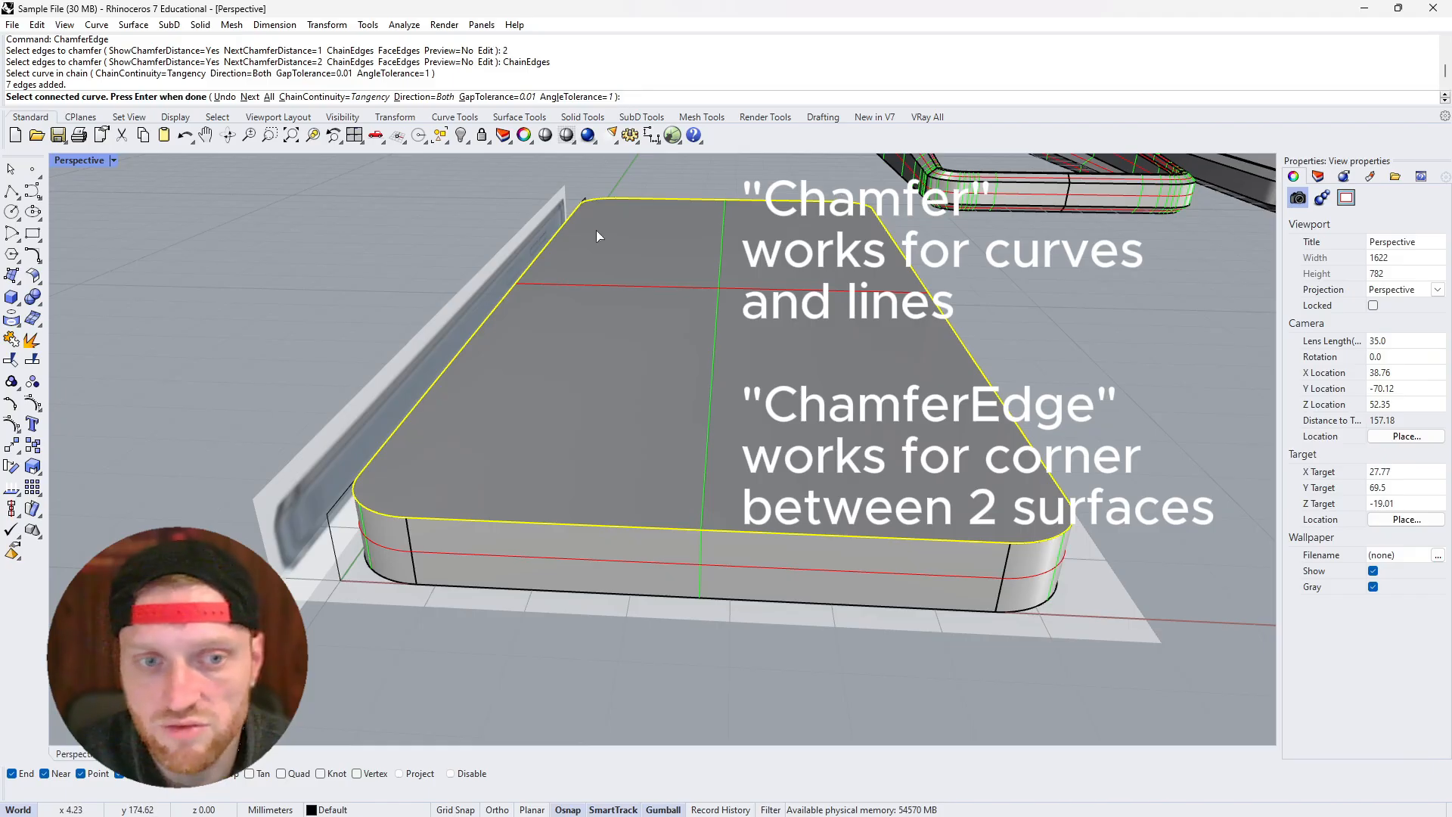
{"action": "key", "text": "Return"}
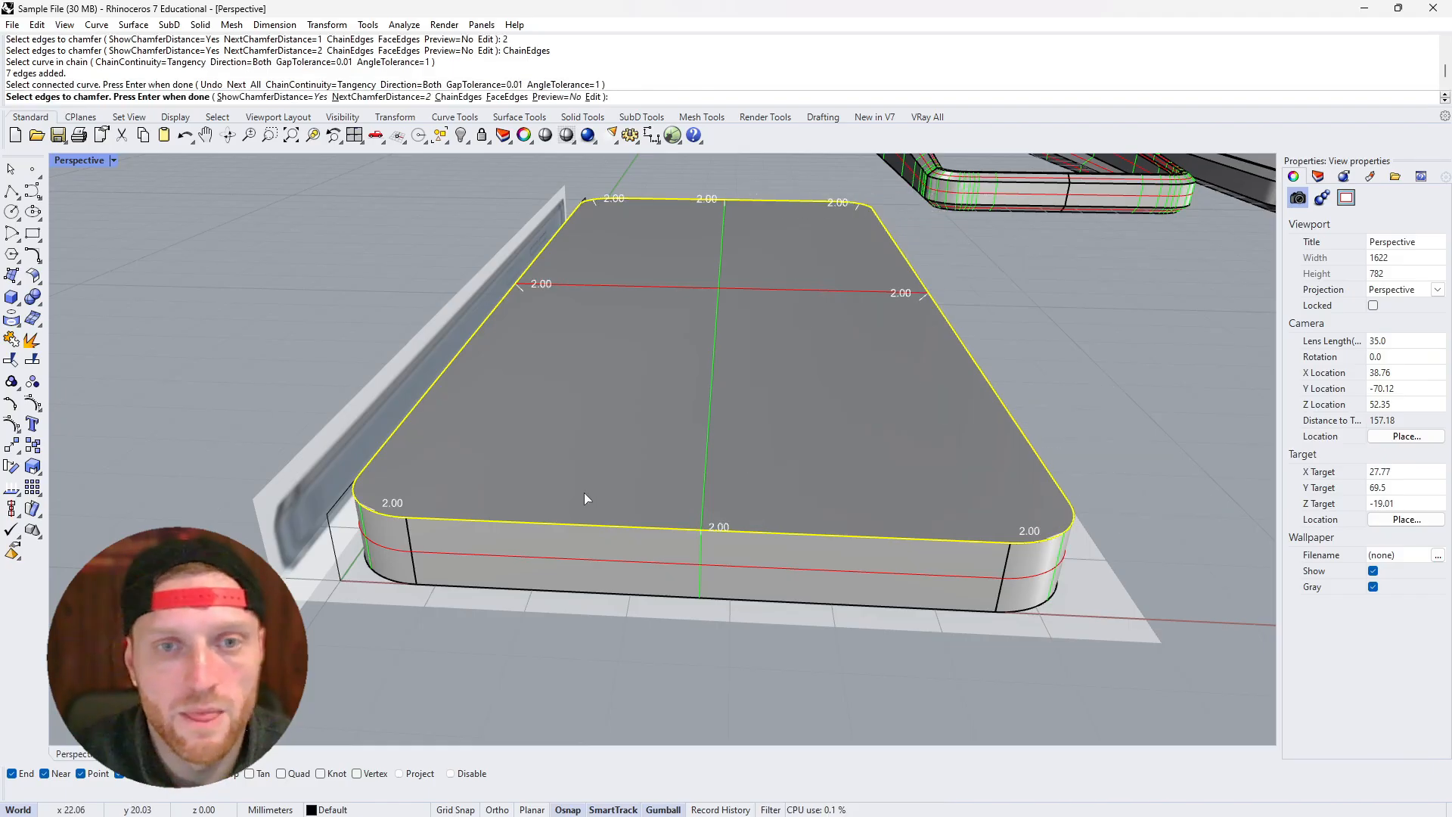
{"action": "key", "text": "Return"}
{"action": "key", "text": "Return"}
{"action": "right_click_drag", "start_coordinate": [585, 493], "coordinate": [379, 469]}
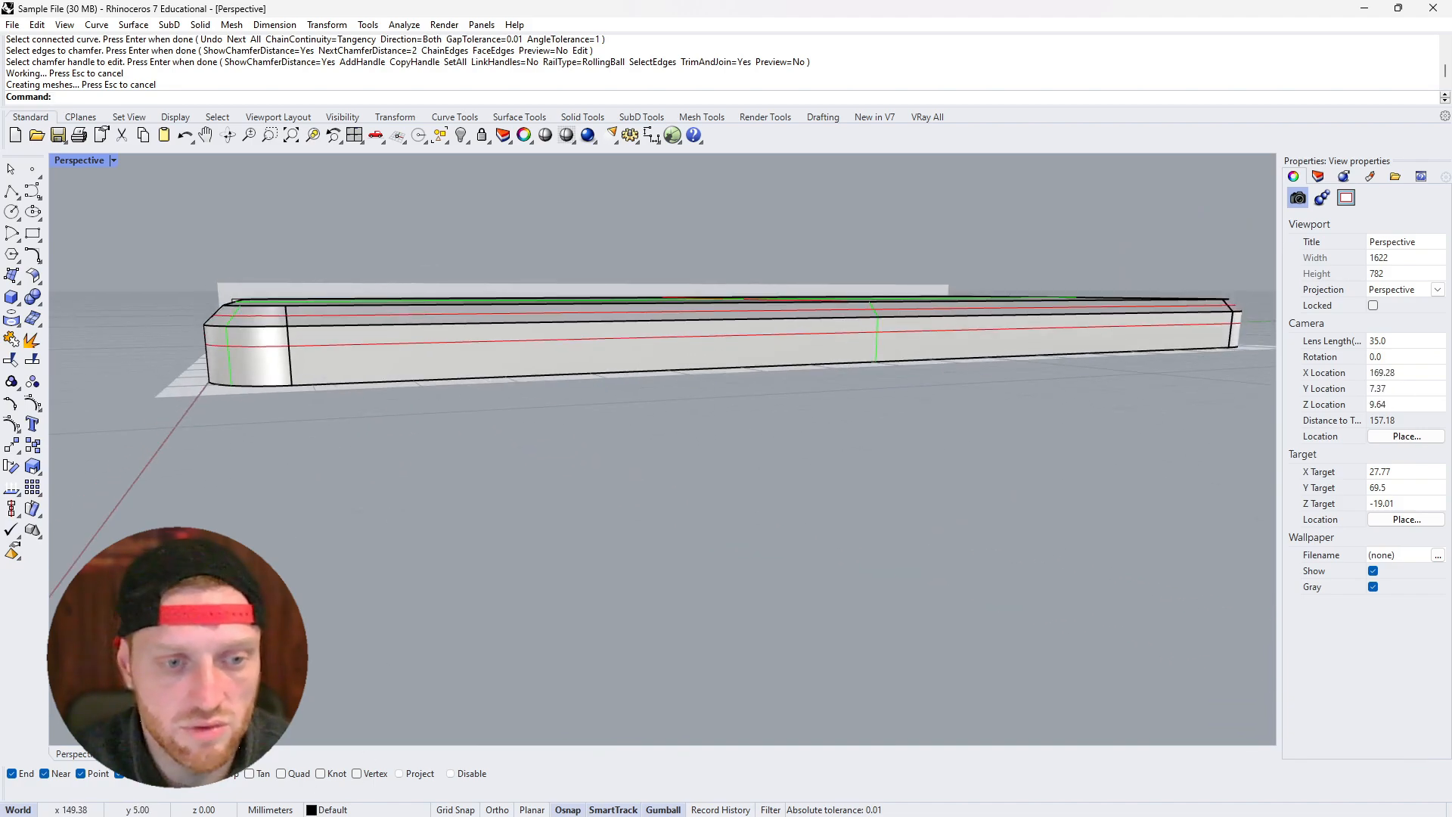
{"action": "key", "text": "ctrl+F3"}
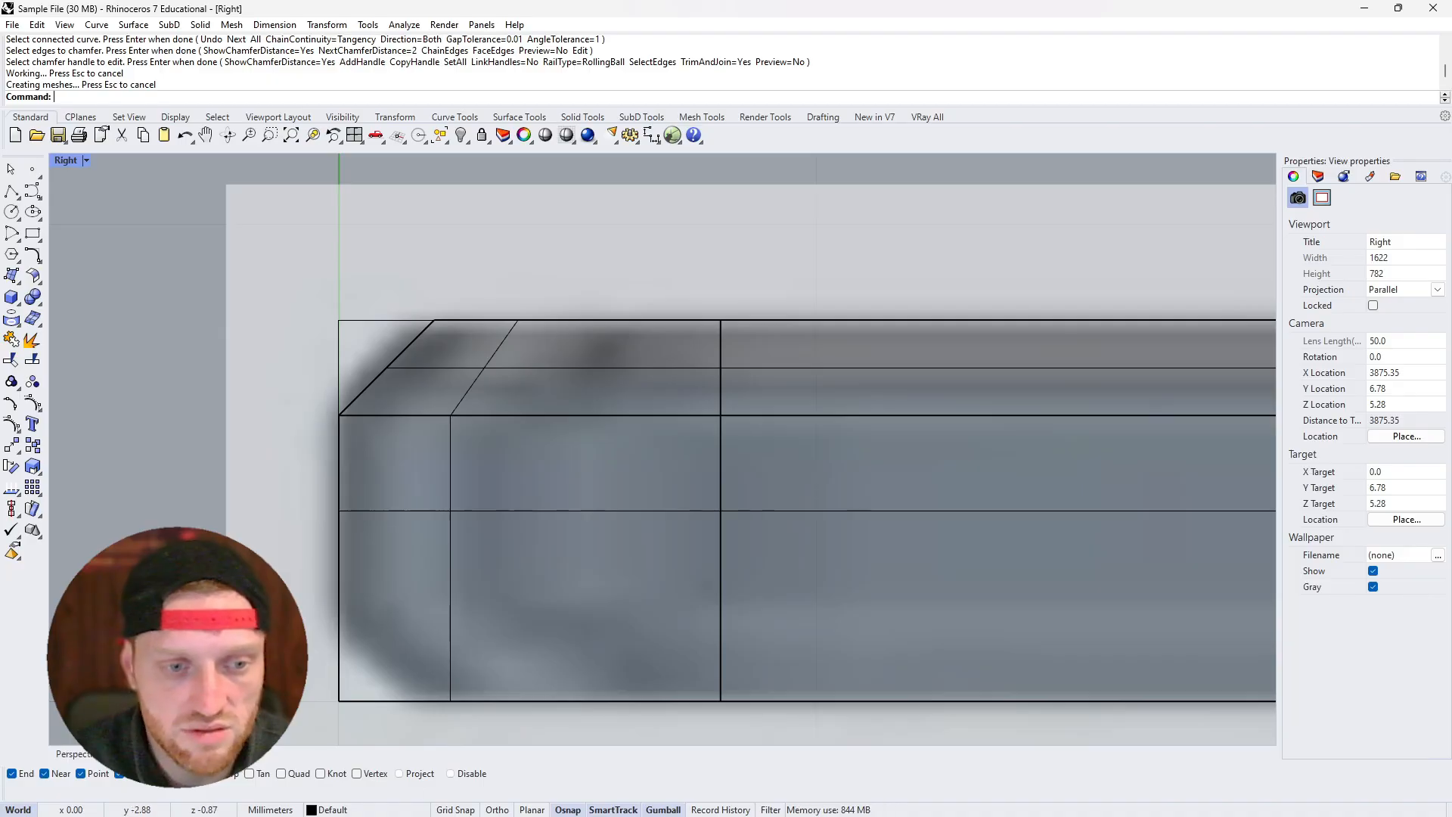
{"action": "key", "text": "ctrl+F4"}
Chamfer the phone body's whole bottom edge loop by 2 mm using chained edges
{"action": "right_click_drag", "start_coordinate": [715, 474], "coordinate": [642, 411]}
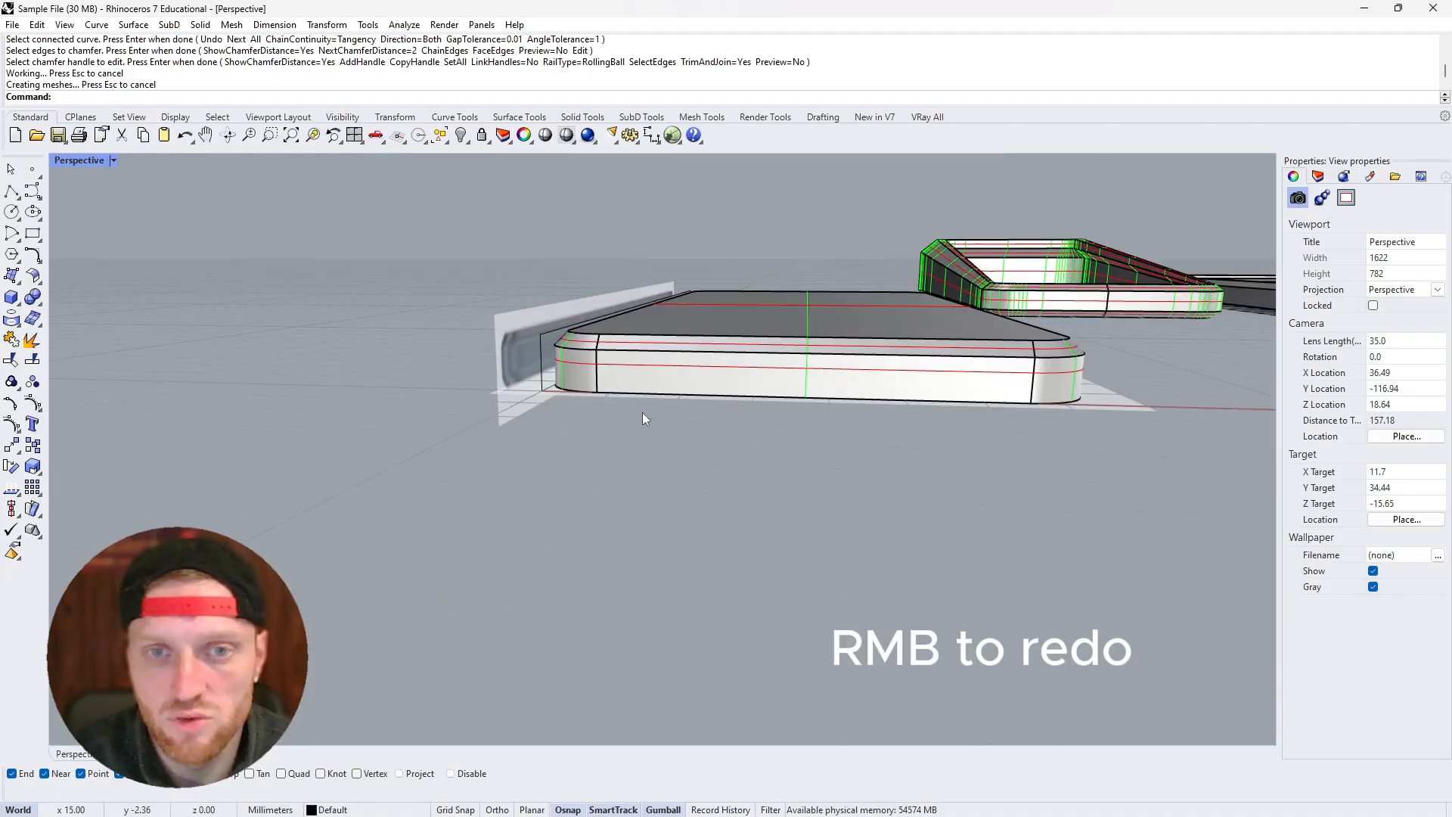
{"action": "right_click", "coordinate": [642, 412]}
{"action": "left_click", "coordinate": [368, 99]}
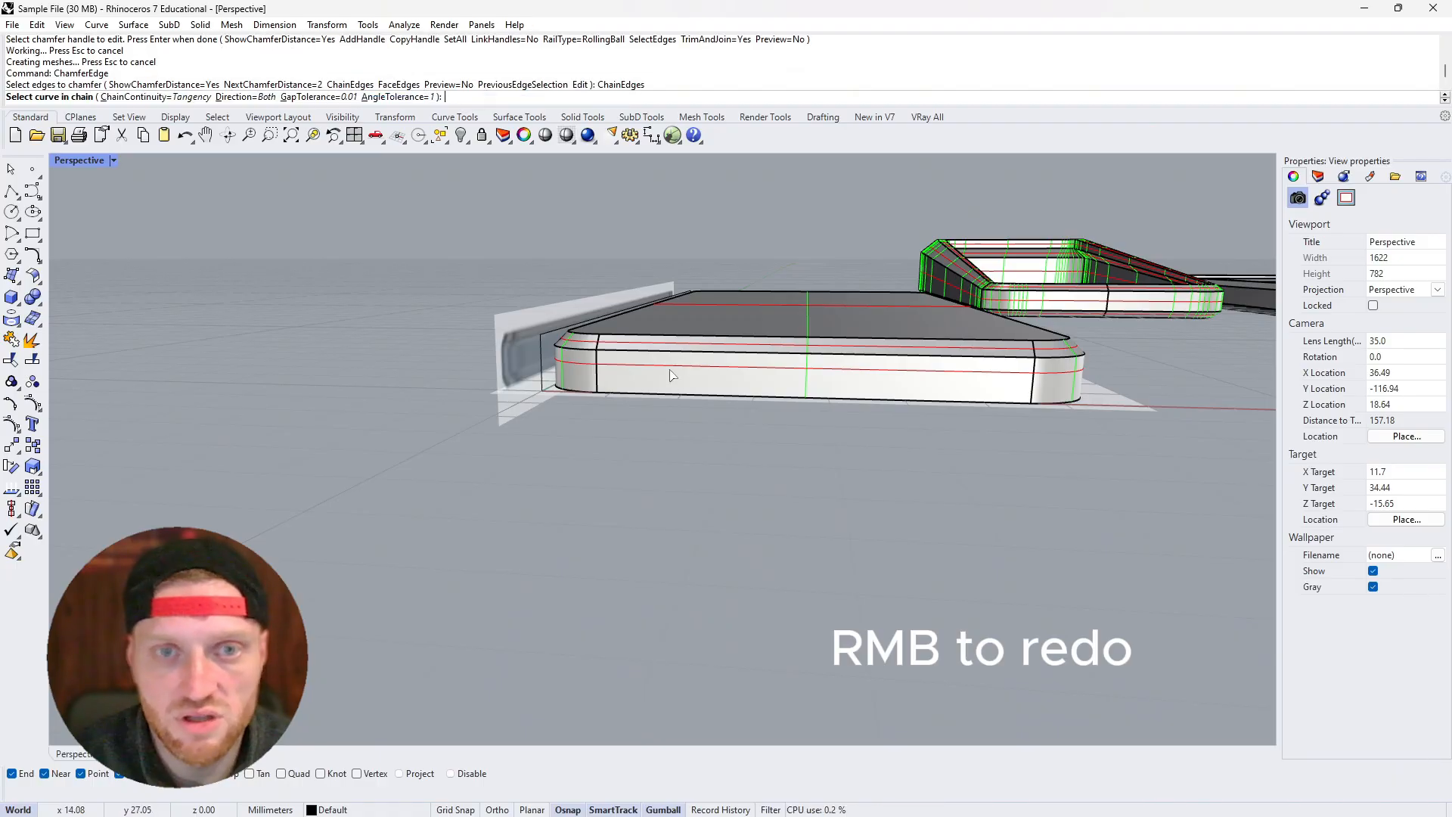
{"action": "scroll", "coordinate": [686, 395], "scroll_direction": "up", "scroll_amount": 2}
{"action": "left_click", "coordinate": [695, 399]}
{"action": "right_click", "coordinate": [697, 405]}
{"action": "right_click", "coordinate": [698, 405]}
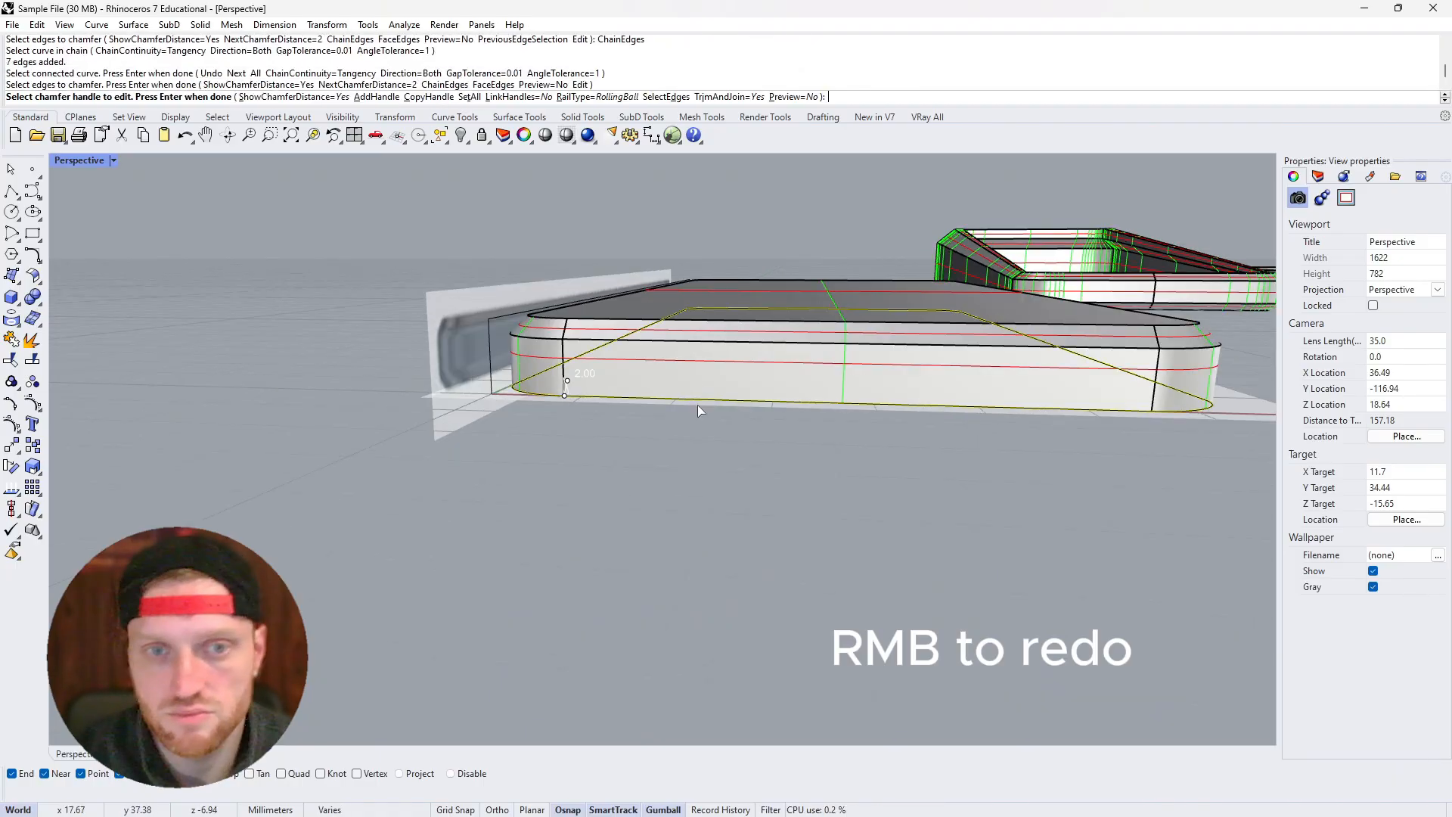
{"action": "right_click", "coordinate": [697, 405]}
Examine the chamfered phone body alongside the case frame and the finished case
{"action": "right_click_drag", "start_coordinate": [683, 392], "coordinate": [855, 388]}
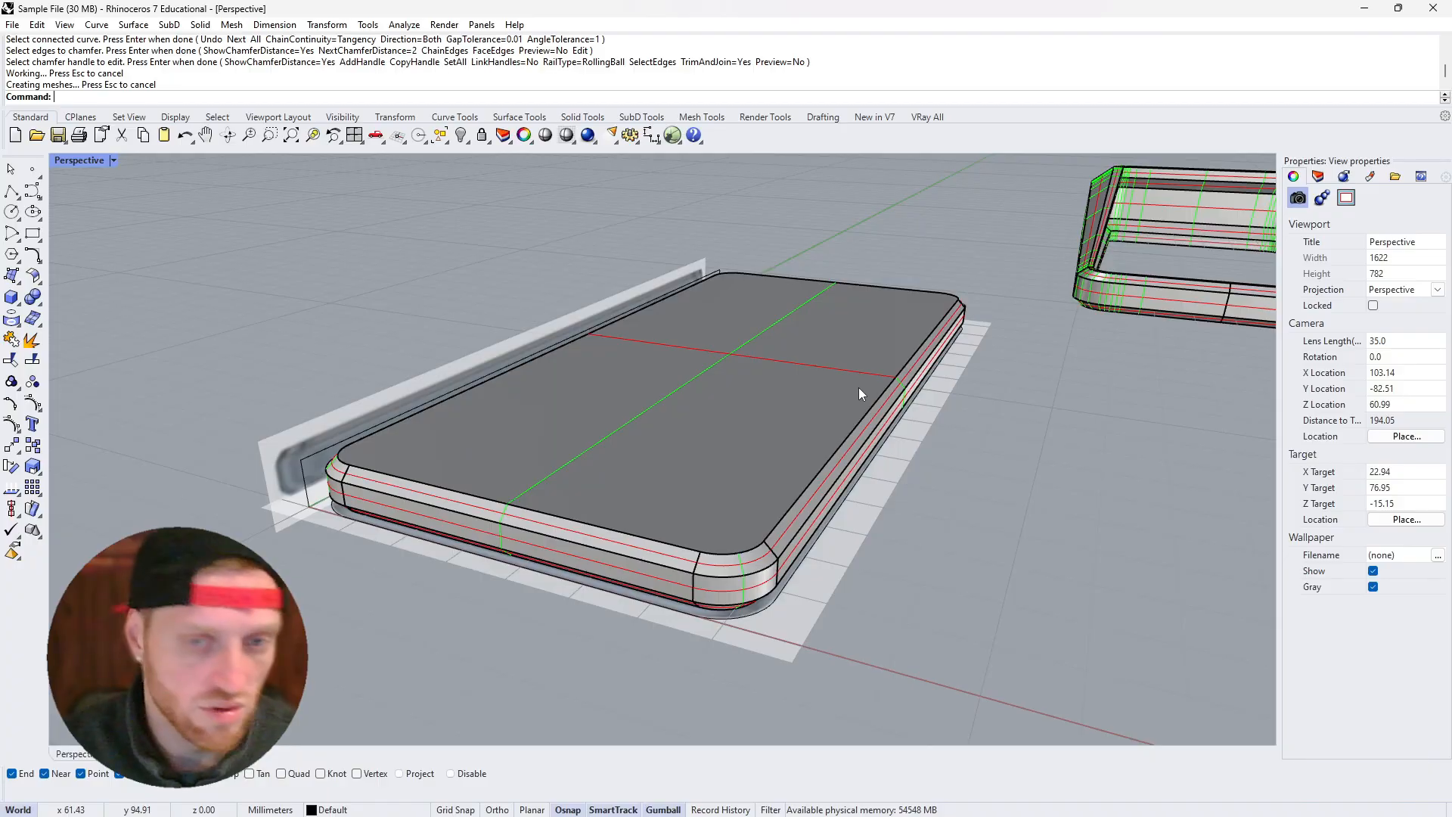
{"action": "scroll", "coordinate": [859, 388], "scroll_direction": "down", "scroll_amount": 8}
{"action": "scroll", "coordinate": [859, 387], "scroll_direction": "up", "scroll_amount": 6}
{"action": "right_click_drag", "start_coordinate": [896, 386], "coordinate": [792, 366]}
{"action": "scroll", "coordinate": [797, 366], "scroll_direction": "down", "scroll_amount": 8}
{"action": "scroll", "coordinate": [1067, 370], "scroll_direction": "down", "scroll_amount": 2}
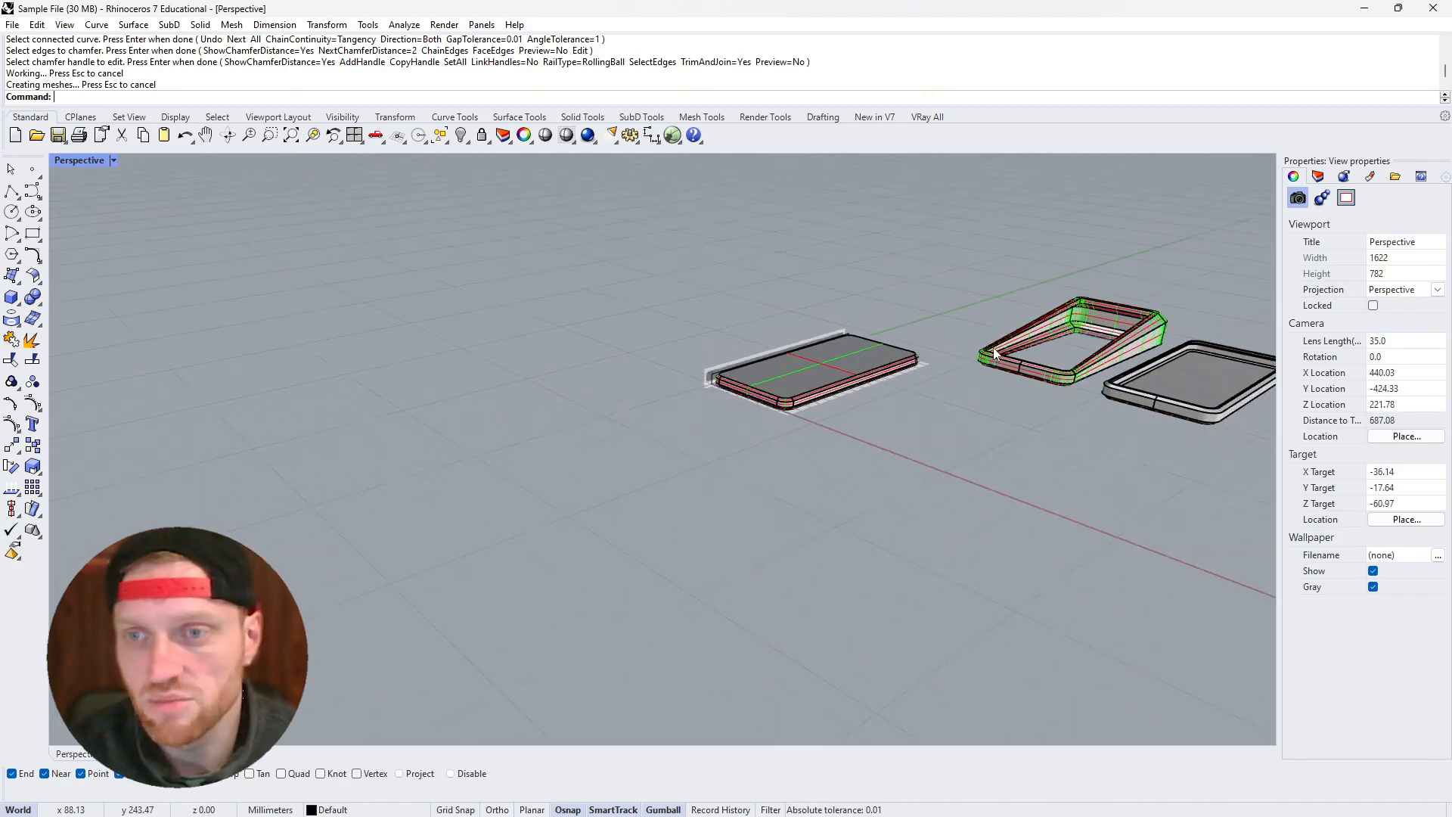
{"action": "scroll", "coordinate": [1119, 353], "scroll_direction": "up", "scroll_amount": 10}
{"action": "scroll", "coordinate": [1116, 363], "scroll_direction": "down", "scroll_amount": 5}
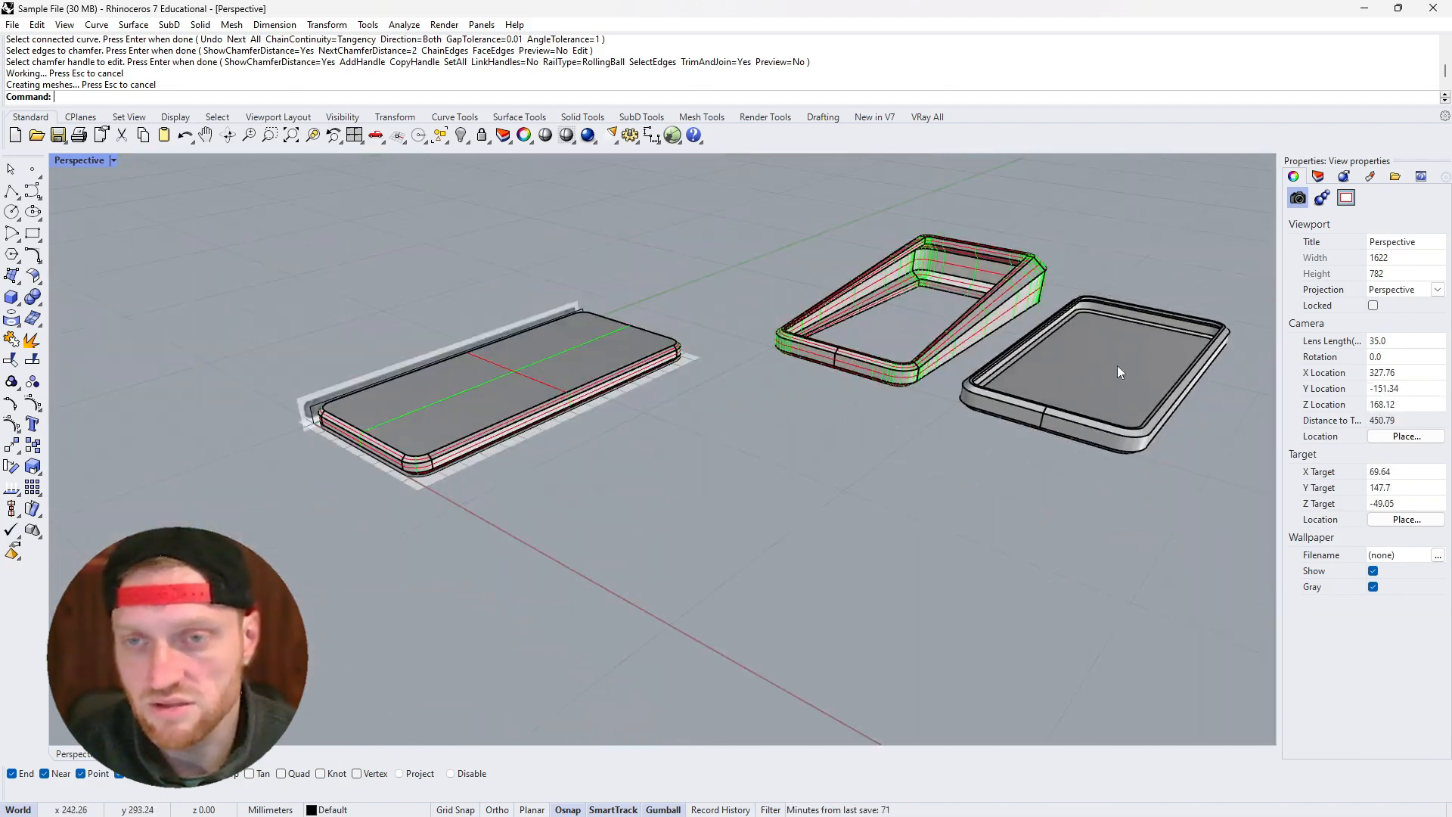
{"action": "right_click_drag", "start_coordinate": [1118, 365], "coordinate": [754, 416]}
Offset the chamfered phone body outward 2 mm with OffsetSrf, keeping sharp corners and solid output, and try flipping the offset direction
{"action": "scroll", "coordinate": [575, 408], "scroll_direction": "up", "scroll_amount": 6}
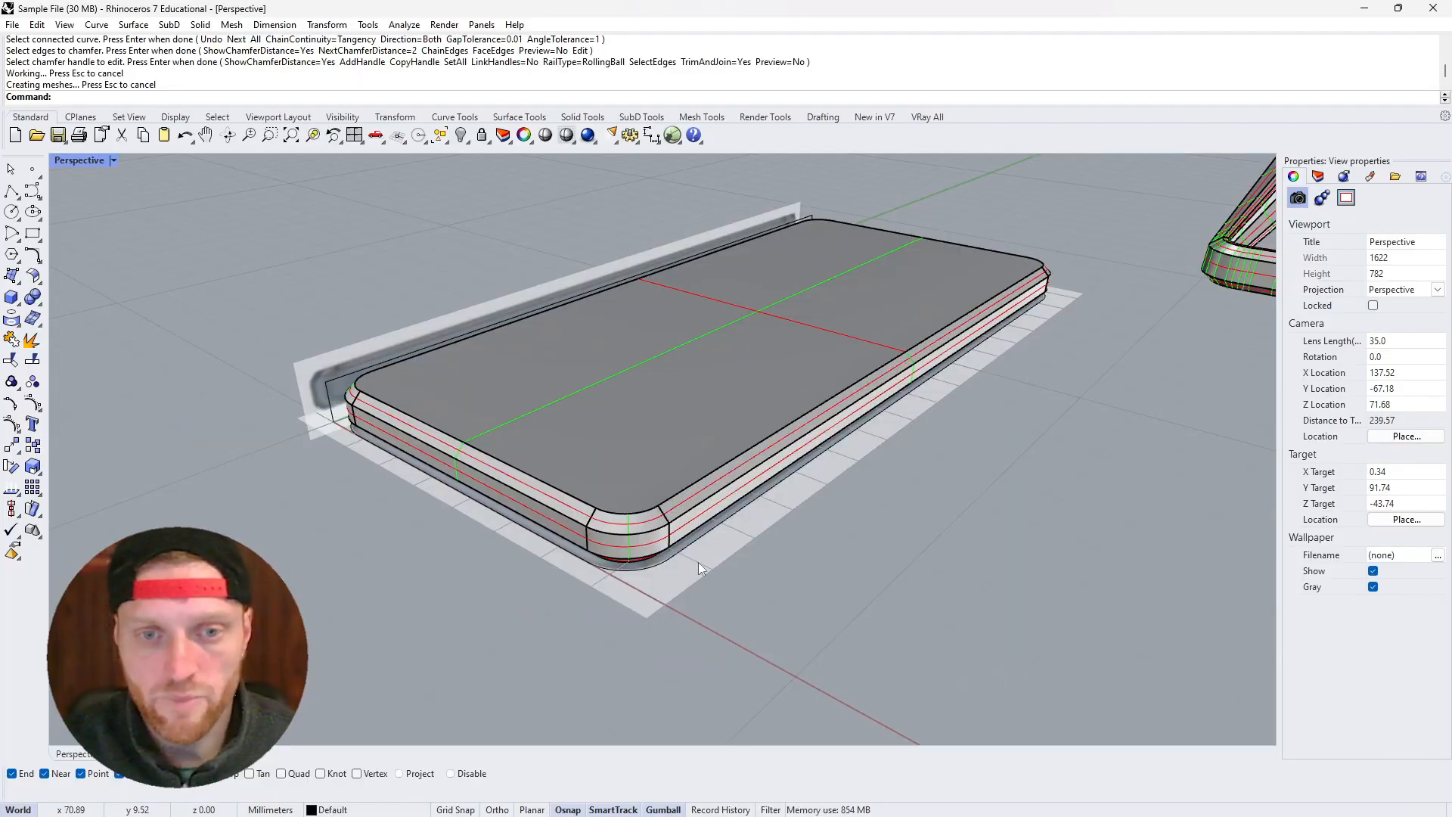
{"action": "scroll", "coordinate": [645, 527], "scroll_direction": "up", "scroll_amount": 2}
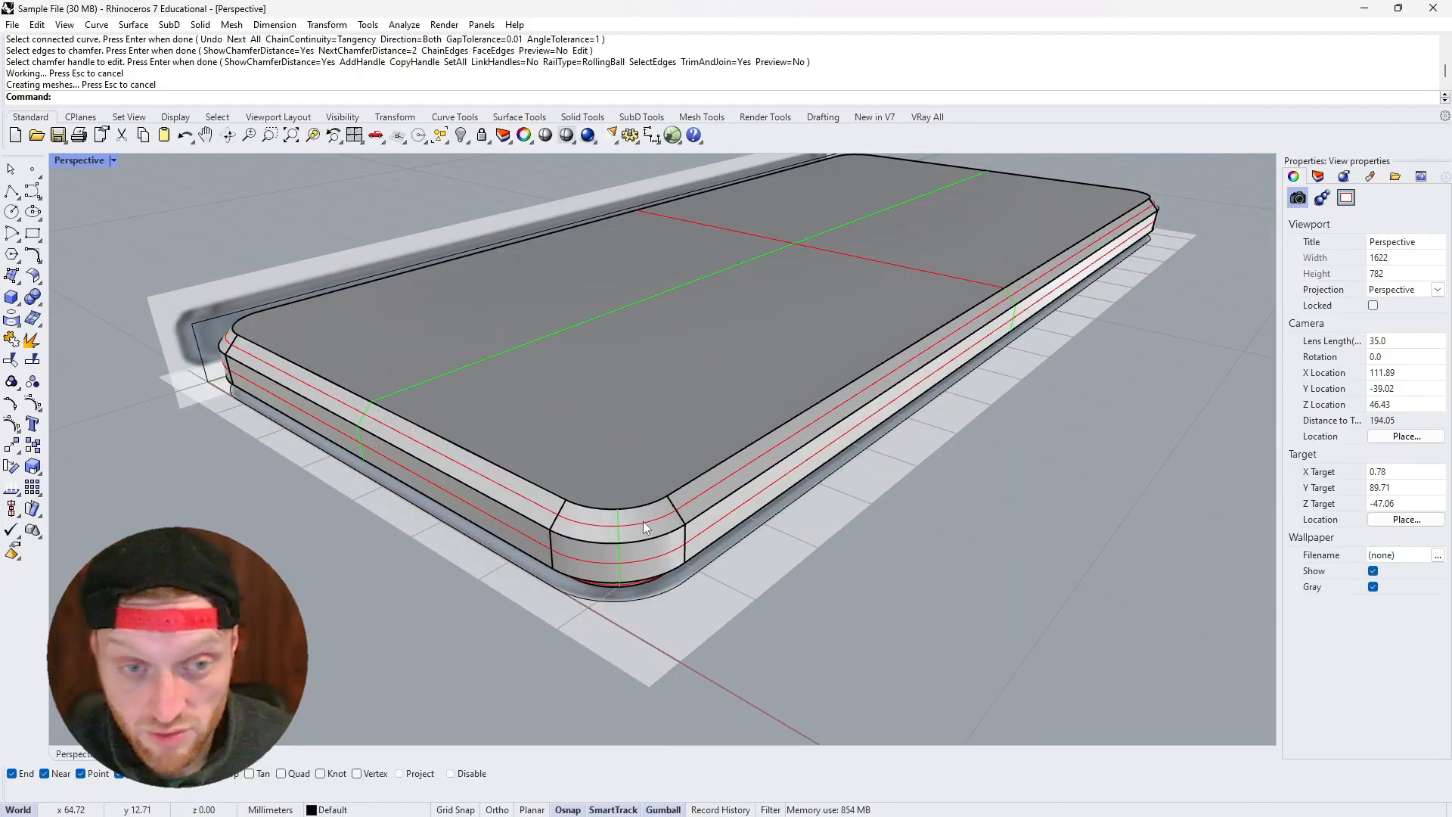
{"action": "type", "text": "Offset"}
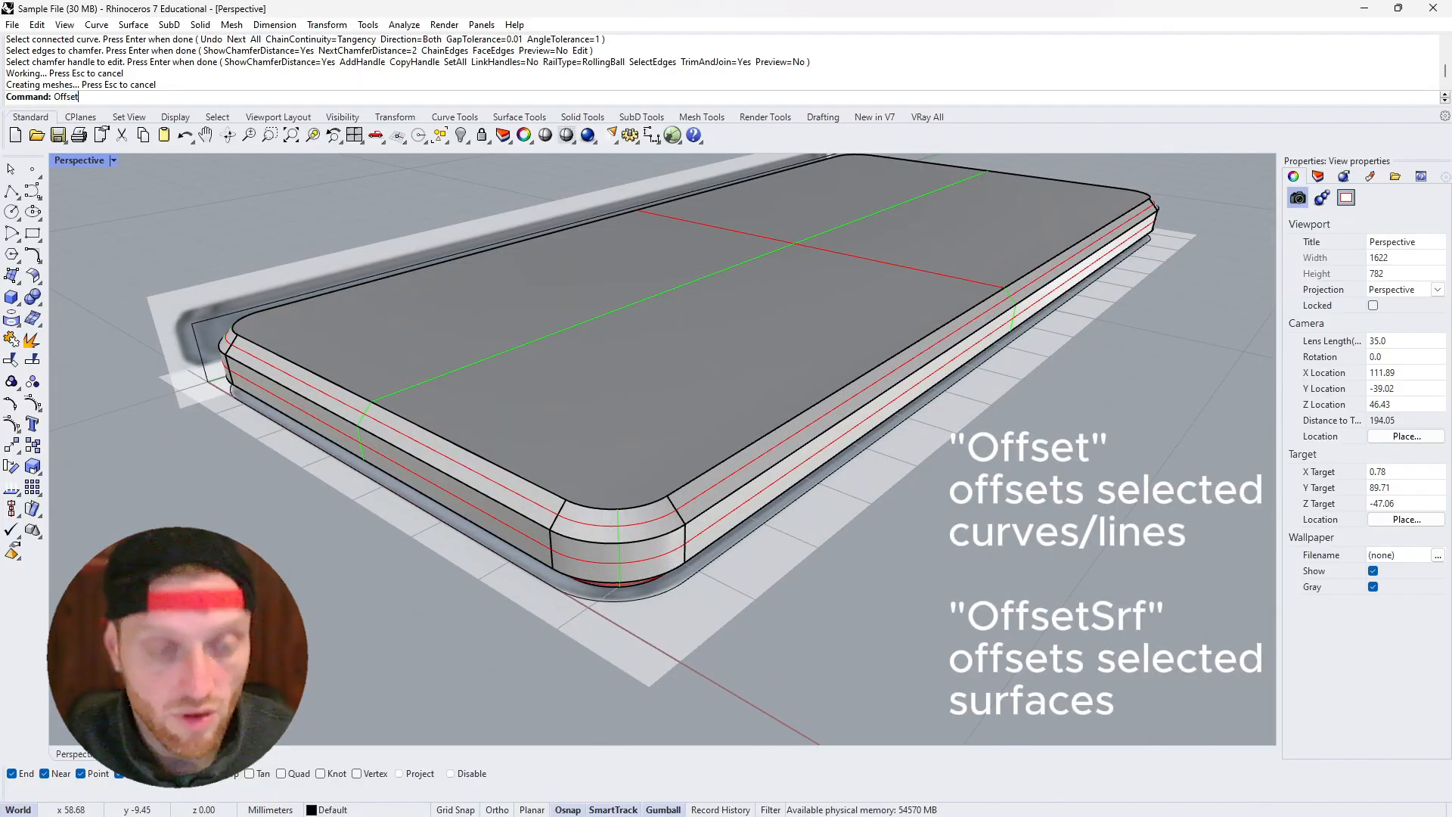
{"action": "type", "text": "Srf"}
{"action": "key", "text": "Return"}
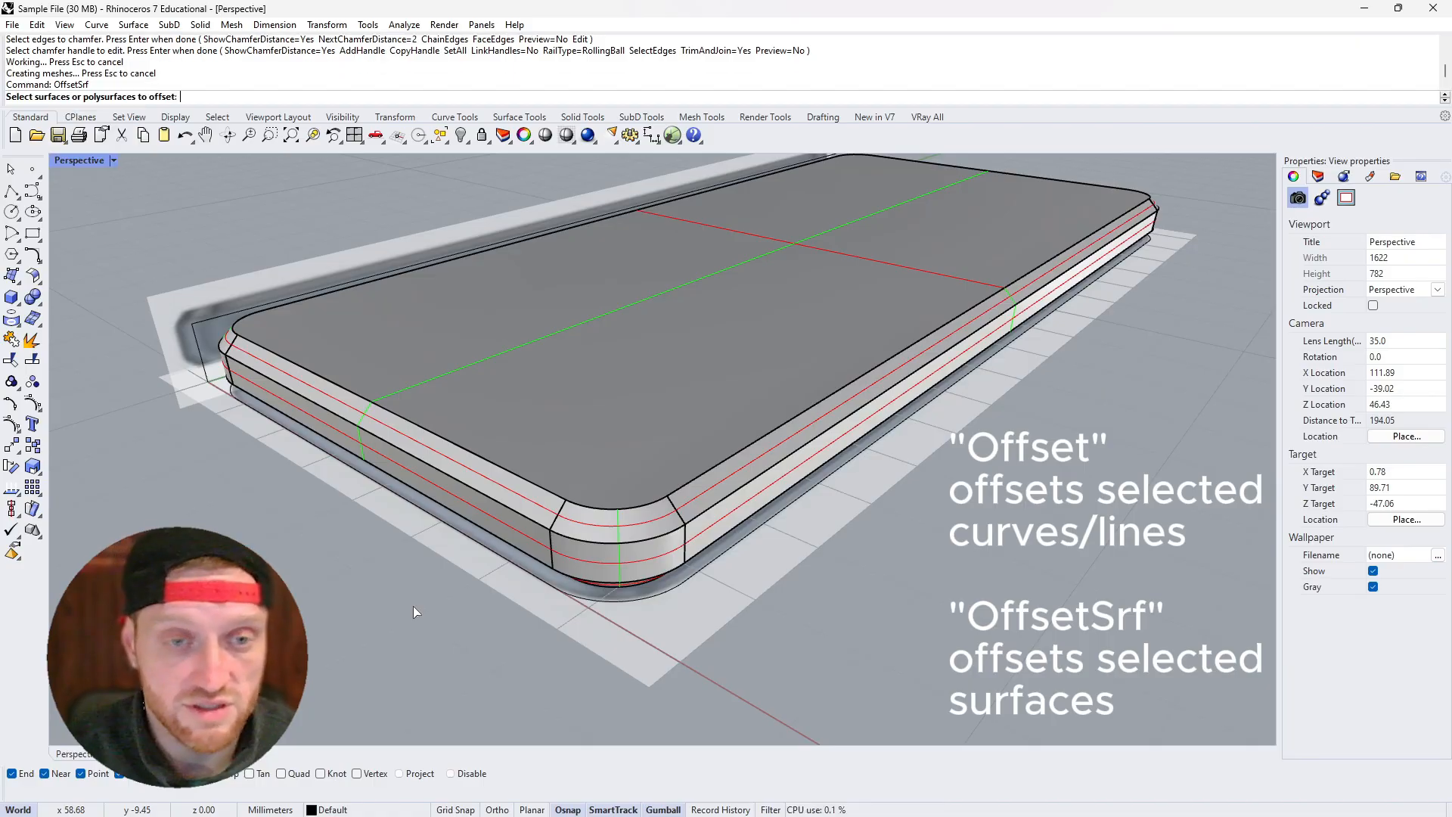
{"action": "left_click", "coordinate": [494, 486]}
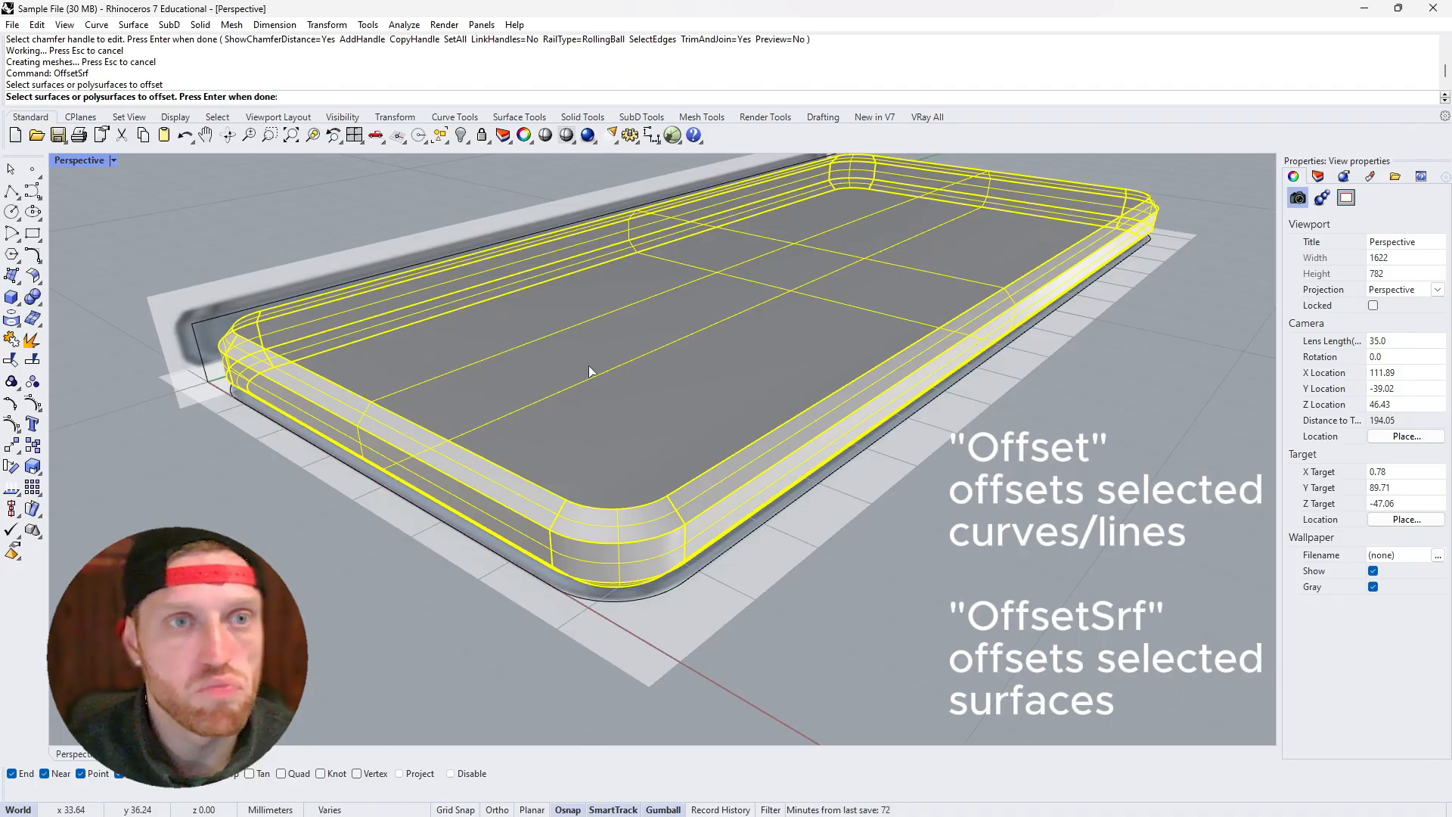
{"action": "key", "text": "Return"}
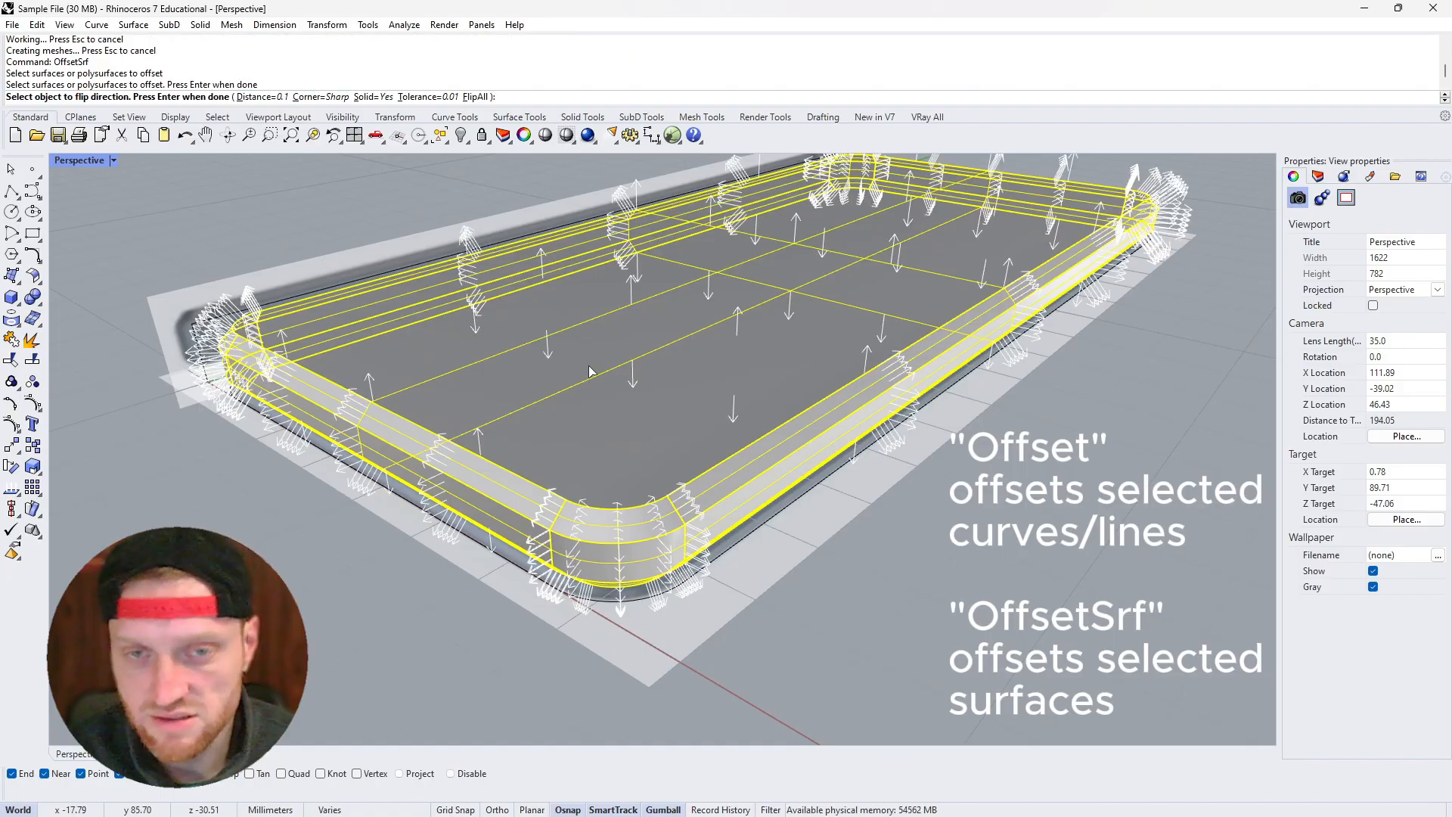
{"action": "key", "text": "Return"}
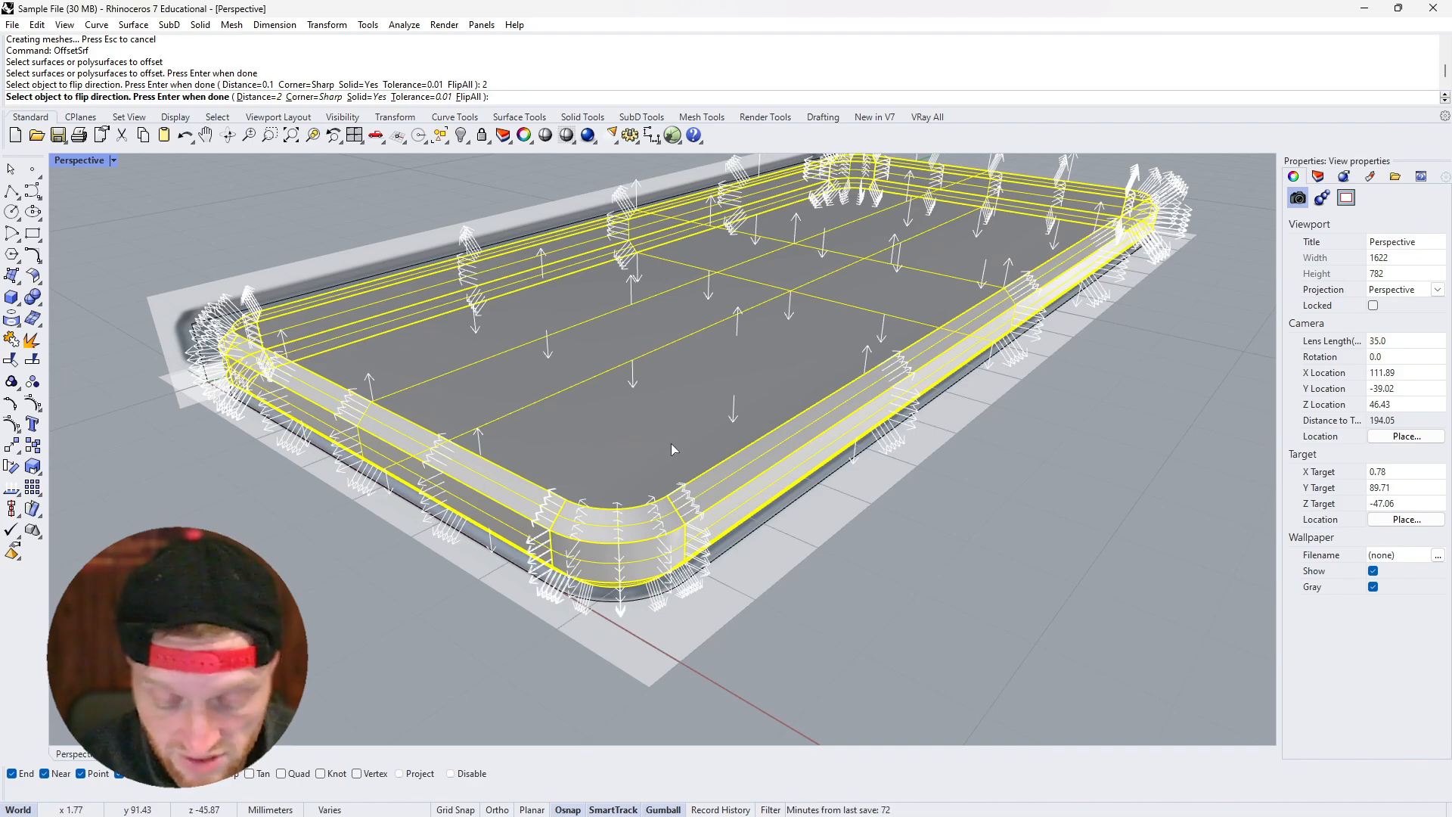
{"action": "left_click", "coordinate": [471, 97]}
{"action": "left_click", "coordinate": [472, 98]}
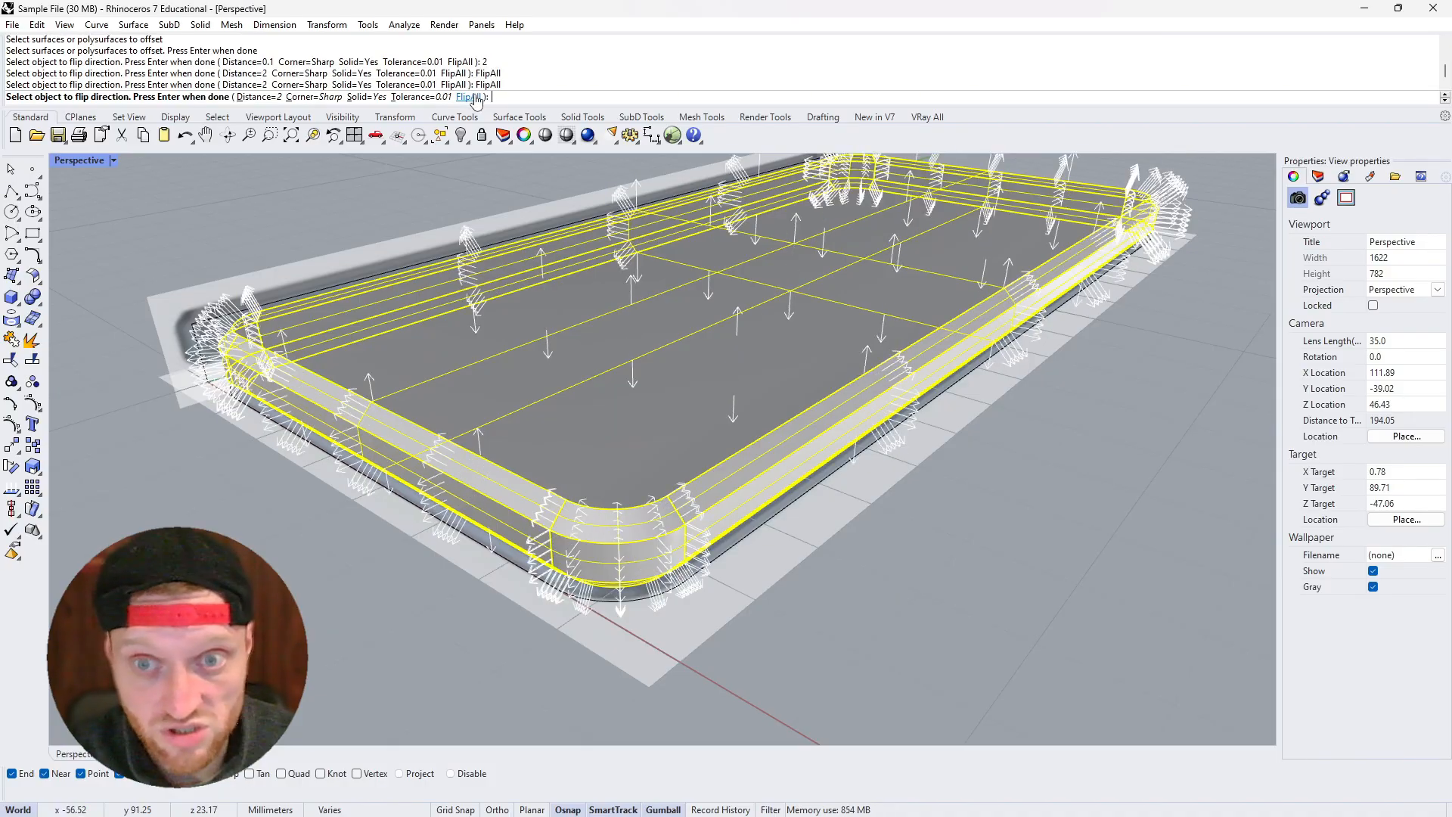
{"action": "left_click", "coordinate": [470, 96]}
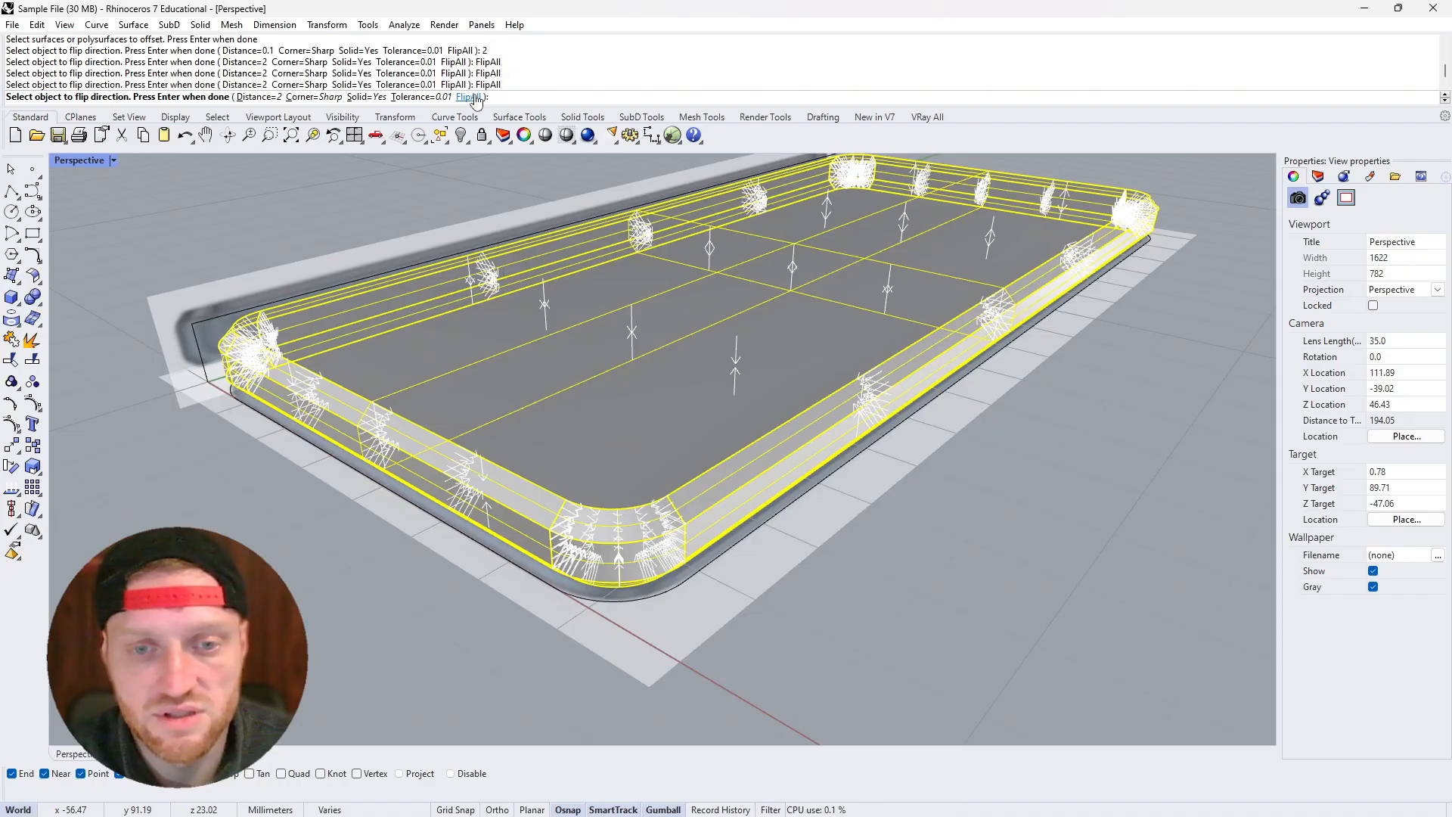
{"action": "left_click", "coordinate": [470, 97]}
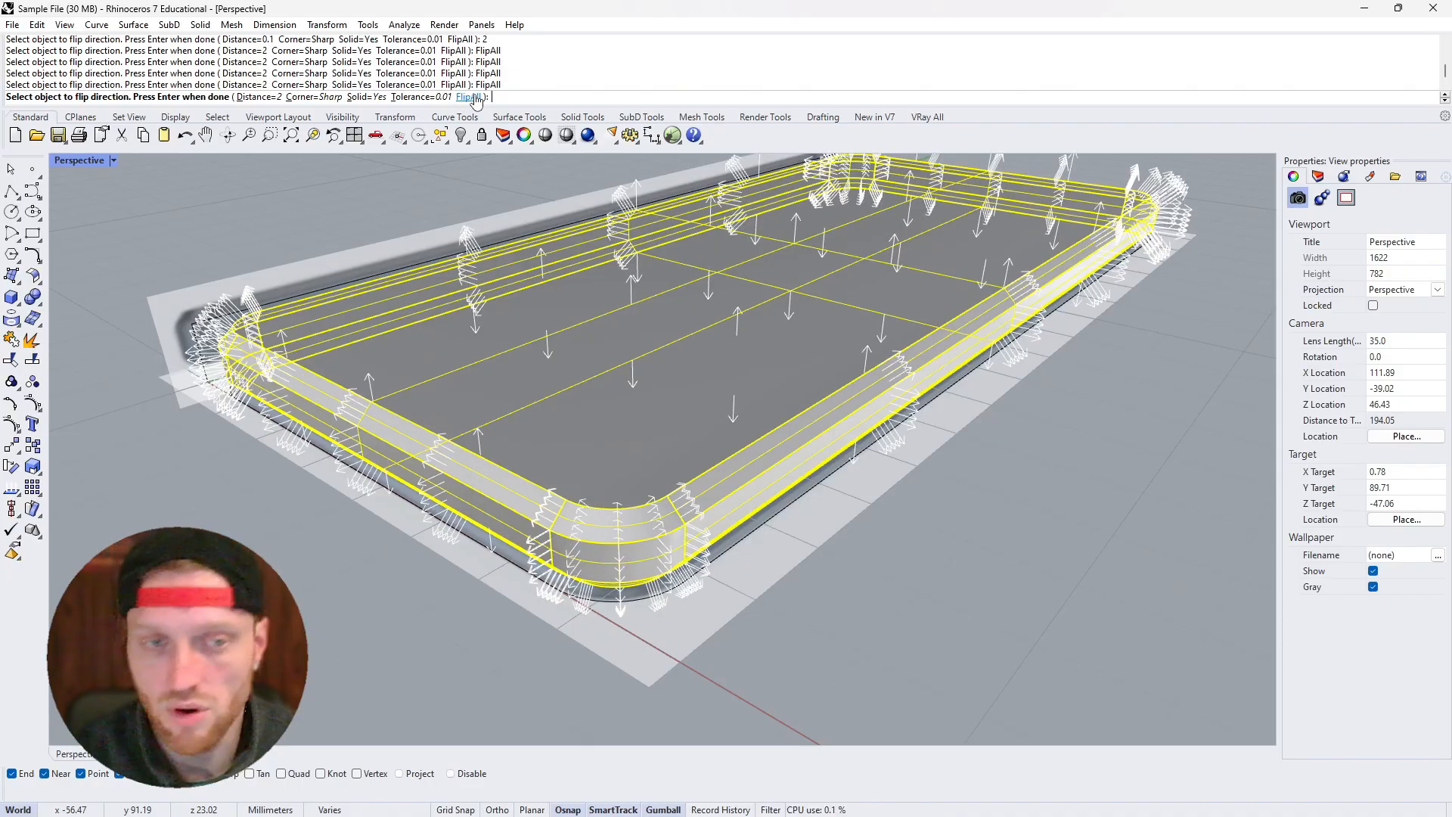
{"action": "key", "text": "Return"}
Move the offset shell 100 mm along the X axis, away from the phone body
{"action": "scroll", "coordinate": [520, 382], "scroll_direction": "down", "scroll_amount": 10}
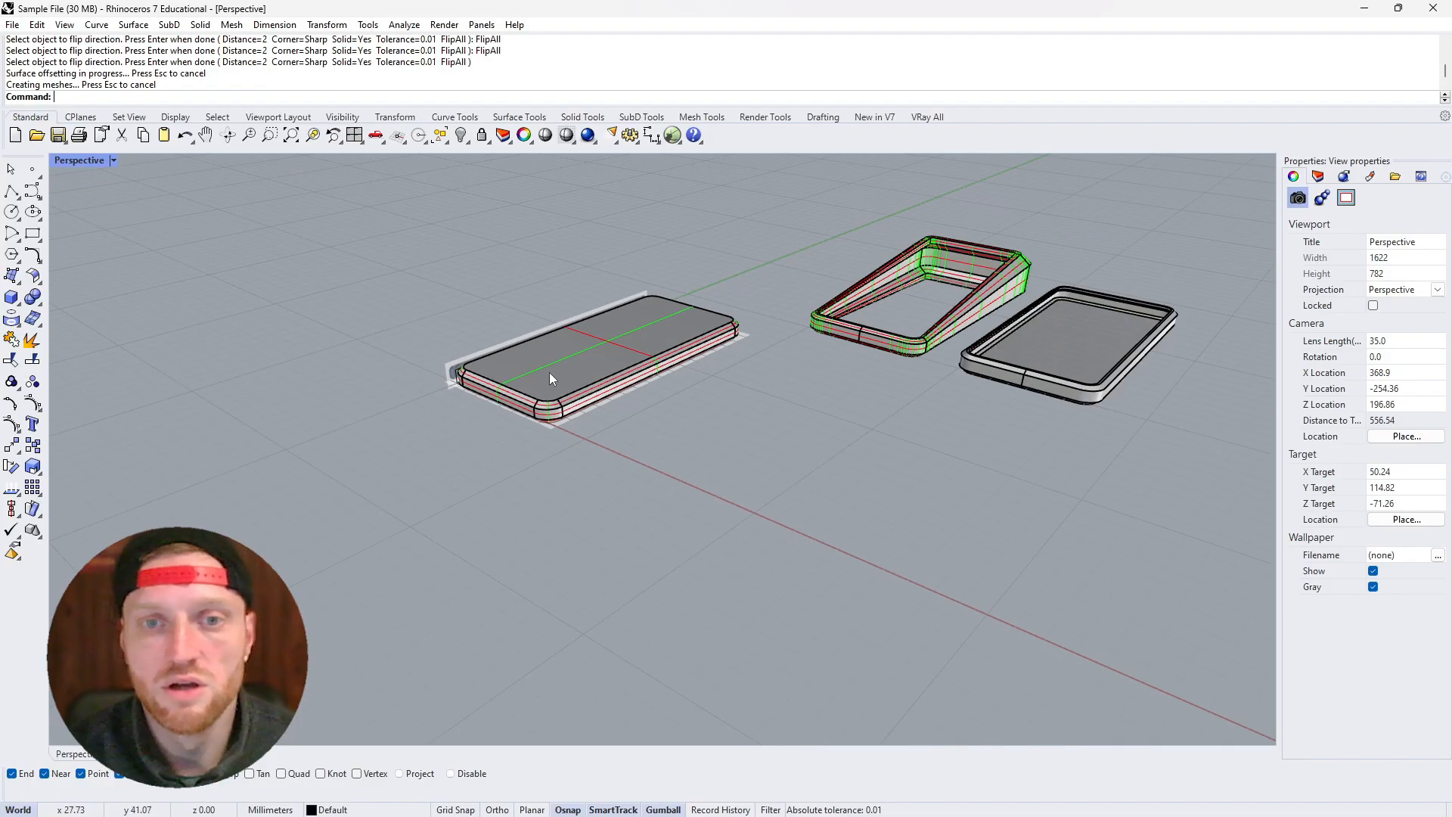
{"action": "right_click_drag", "start_coordinate": [549, 372], "coordinate": [646, 388]}
{"action": "left_click", "coordinate": [646, 389]}
{"action": "left_click", "coordinate": [724, 441]}
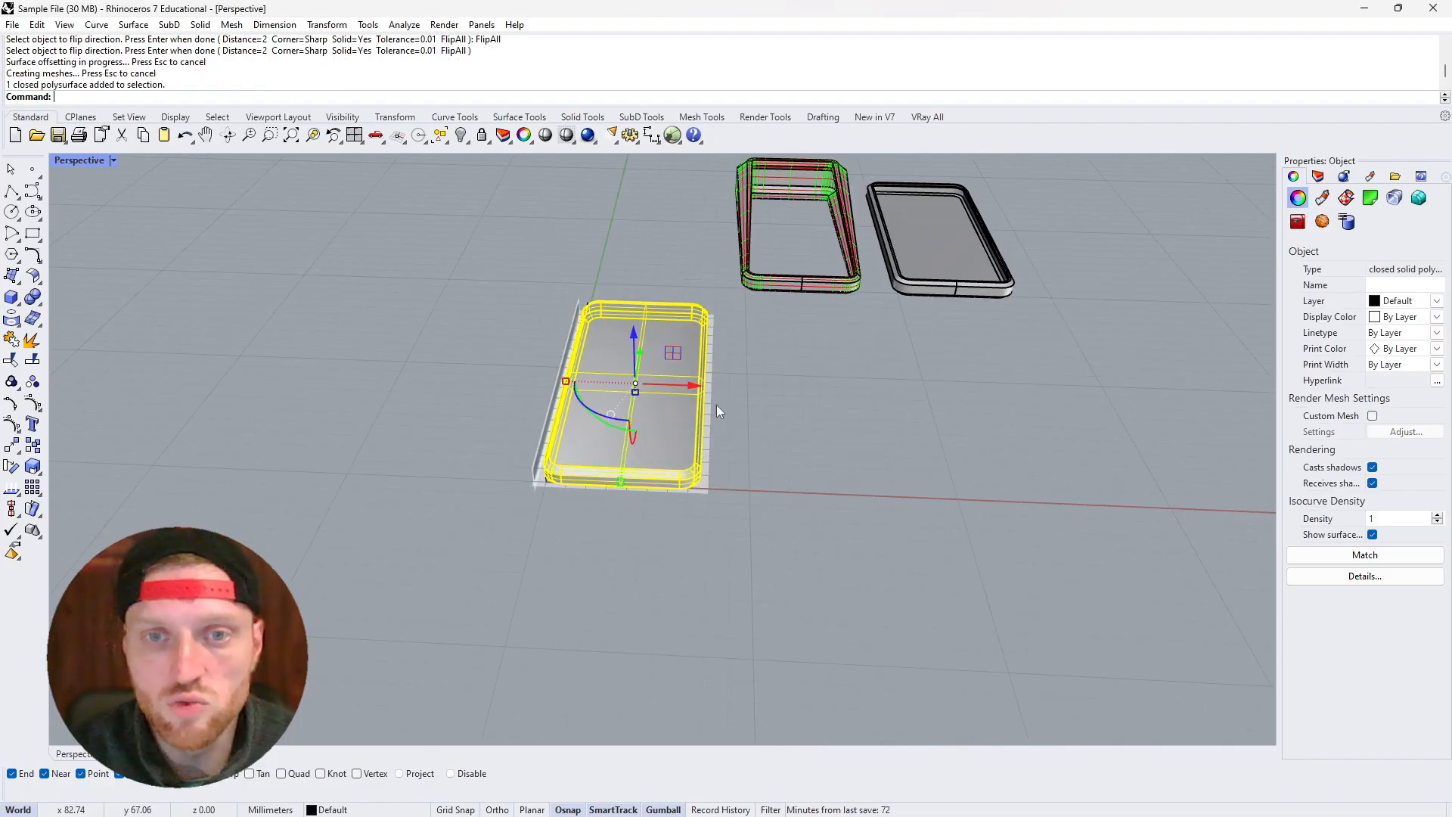
{"action": "scroll", "coordinate": [716, 405], "scroll_direction": "down", "scroll_amount": 5}
{"action": "left_click", "coordinate": [734, 397]}
{"action": "type", "text": "100"}
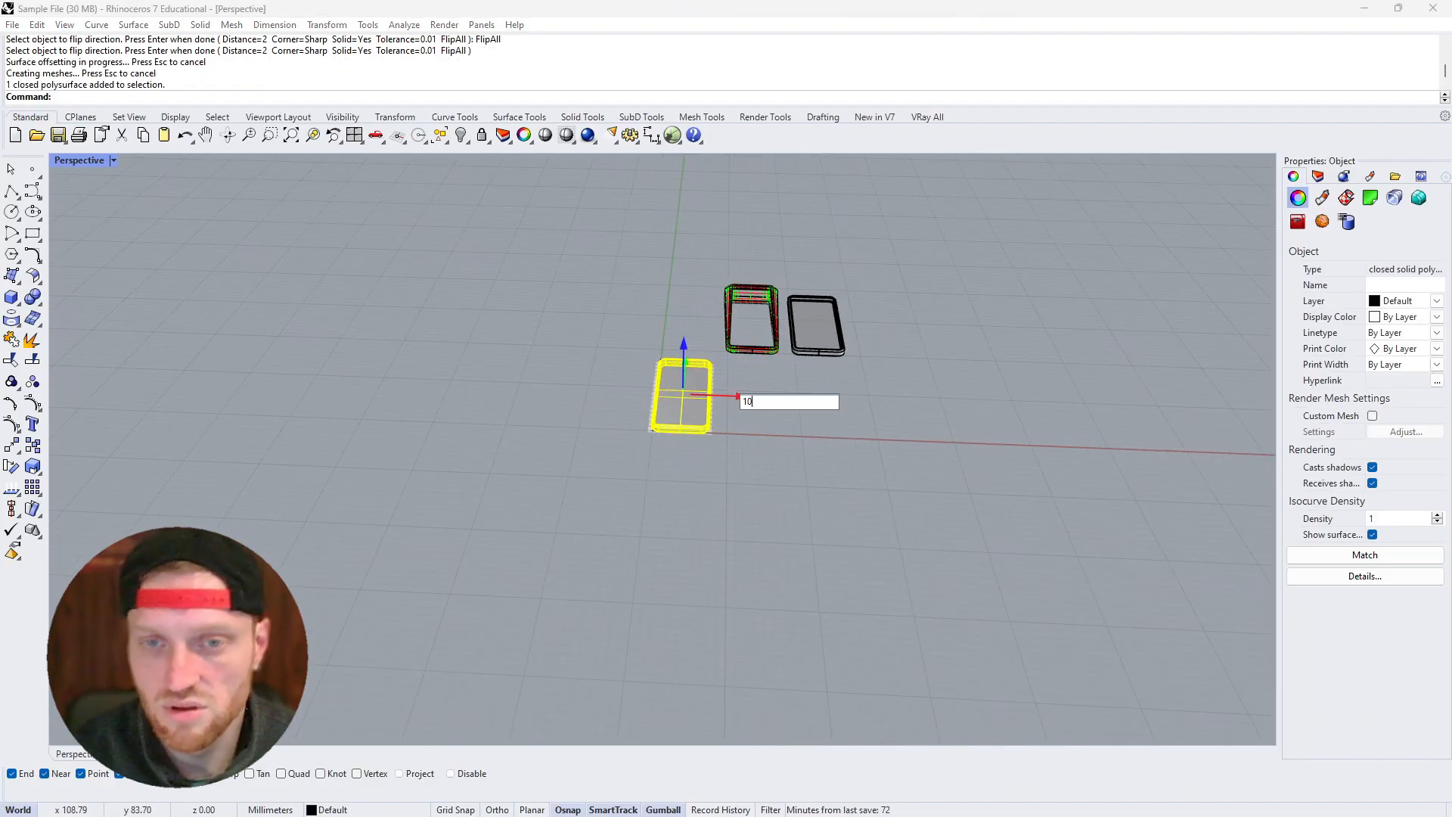
{"action": "key", "text": "Return"}
Inspect the phone body and the moved offset shell, selecting each in turn to compare the two solids
{"action": "scroll", "coordinate": [707, 391], "scroll_direction": "up", "scroll_amount": 11}
{"action": "right_click_drag", "start_coordinate": [706, 392], "coordinate": [707, 359]}
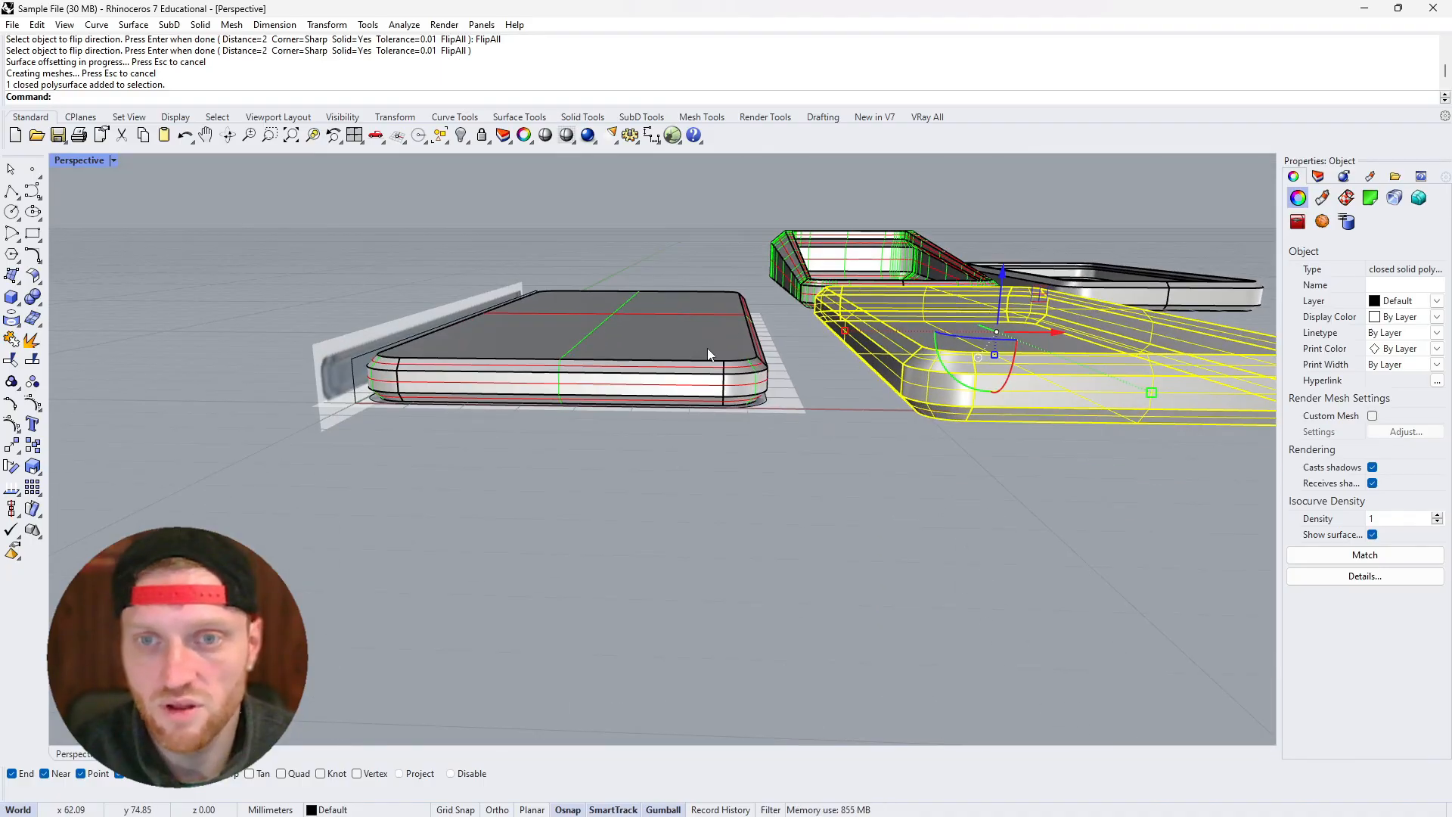
{"action": "left_click", "coordinate": [706, 348]}
{"action": "left_click", "coordinate": [918, 402]}
{"action": "right_click_drag", "start_coordinate": [832, 391], "coordinate": [787, 409]}
{"action": "scroll", "coordinate": [787, 409], "scroll_direction": "up", "scroll_amount": 5}
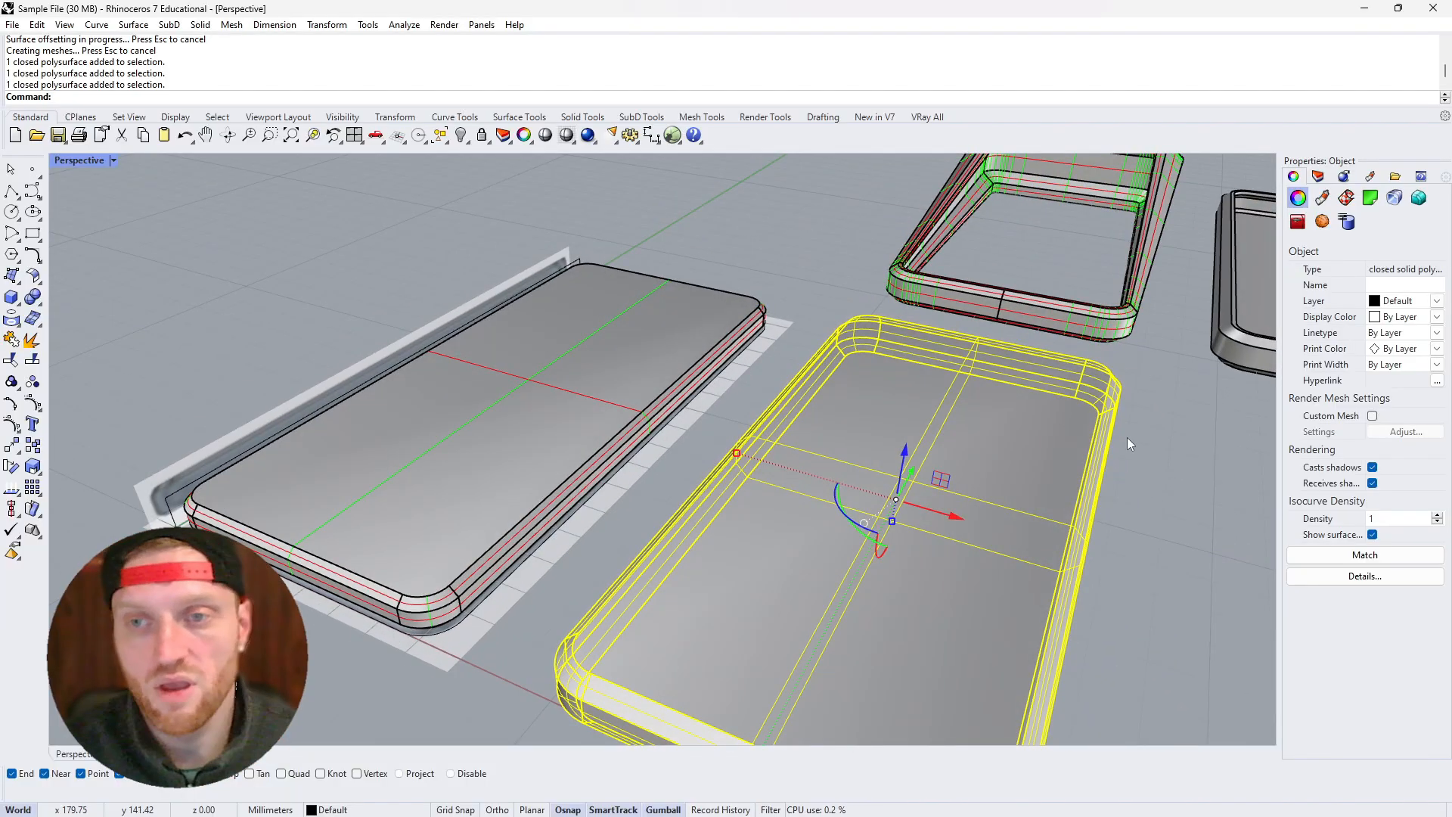
Copy the offset shell's top face vertically upward as a separate surface above the shell
{"action": "left_click", "coordinate": [1126, 437]}
{"action": "scroll", "coordinate": [825, 376], "scroll_direction": "down", "scroll_amount": 4}
{"action": "scroll", "coordinate": [832, 412], "scroll_direction": "up", "scroll_amount": 4}
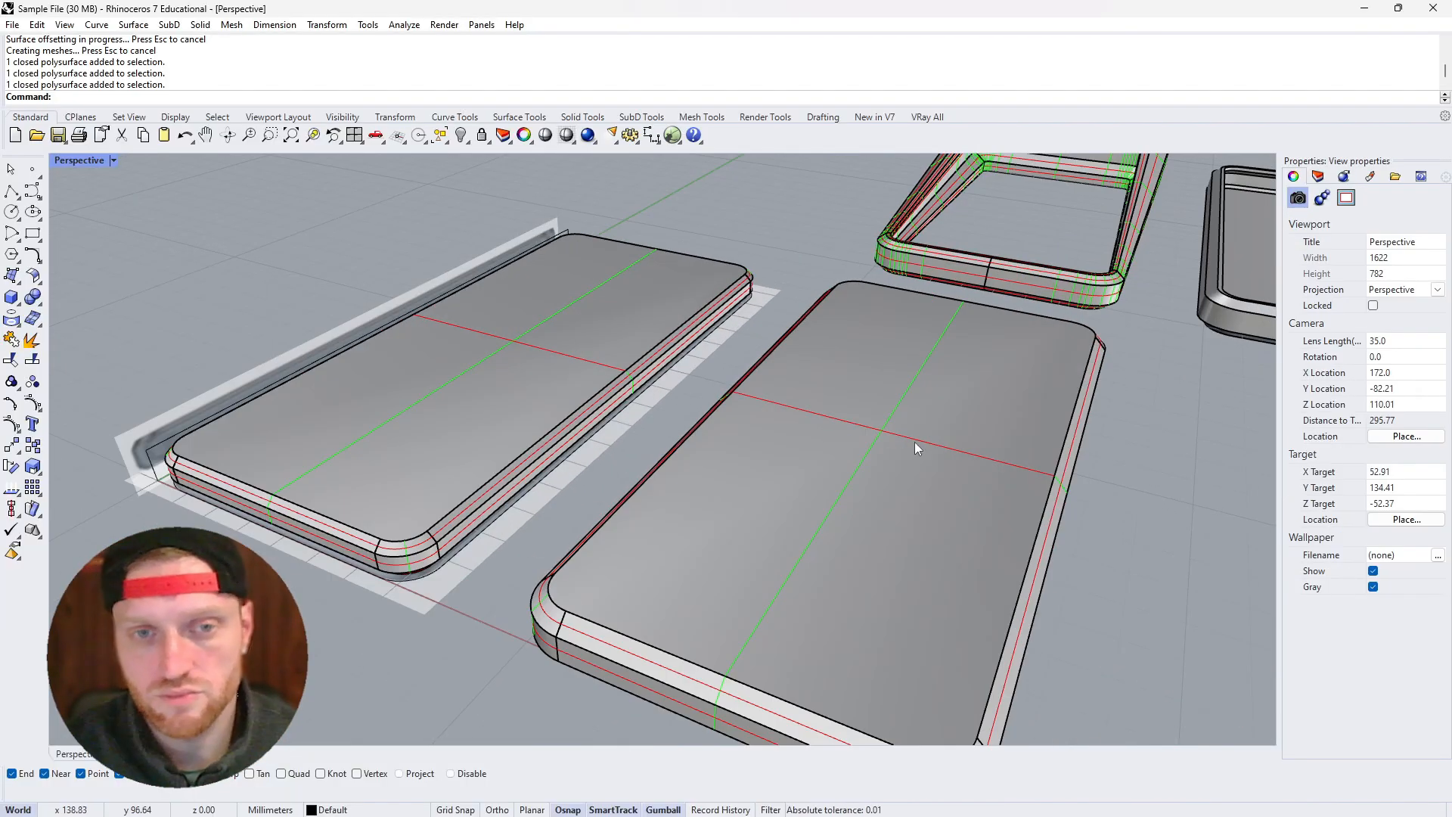
{"action": "left_click", "coordinate": [1072, 476]}
{"action": "left_click", "coordinate": [1108, 478]}
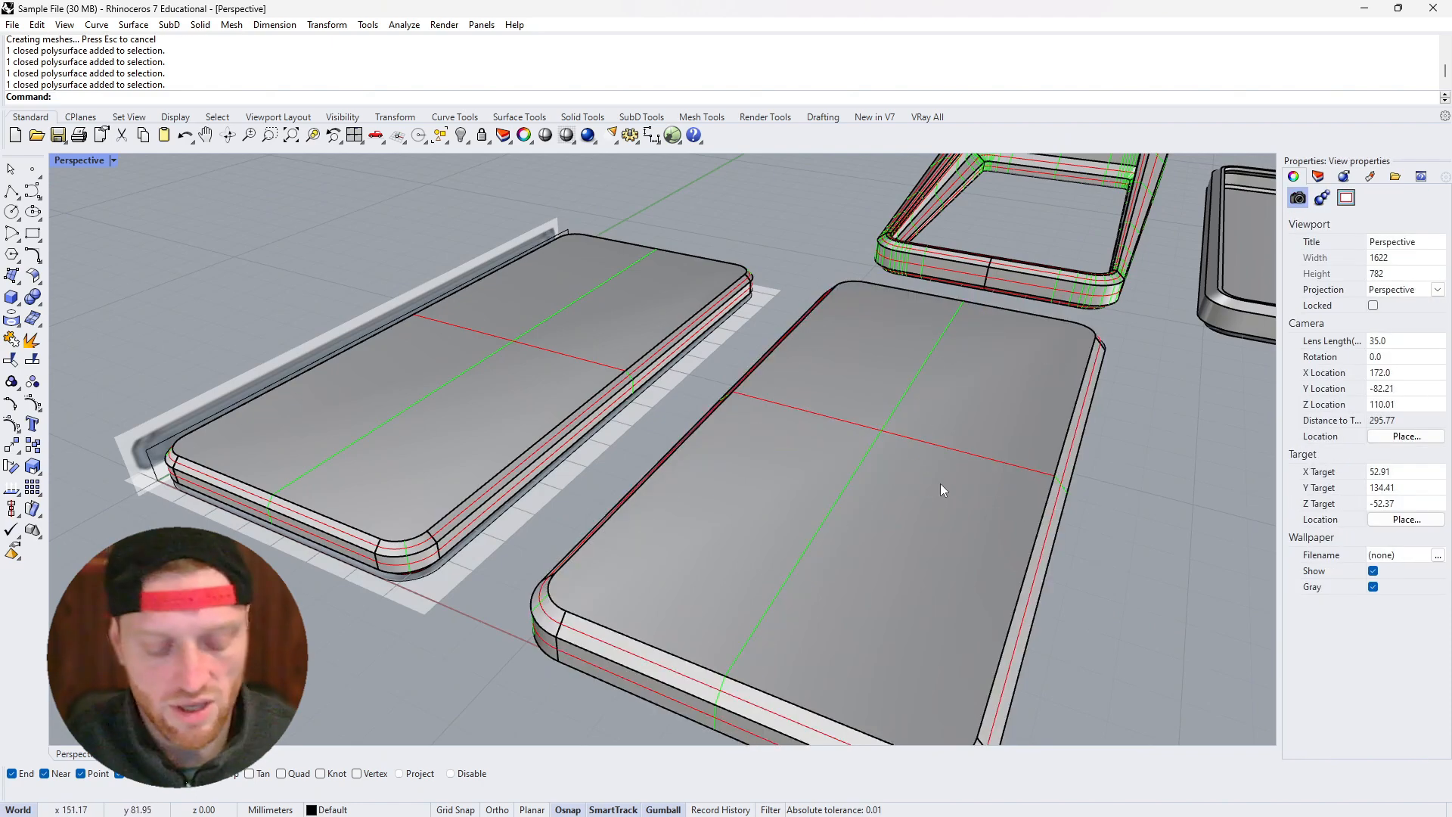
{"action": "left_click", "coordinate": [875, 485]}
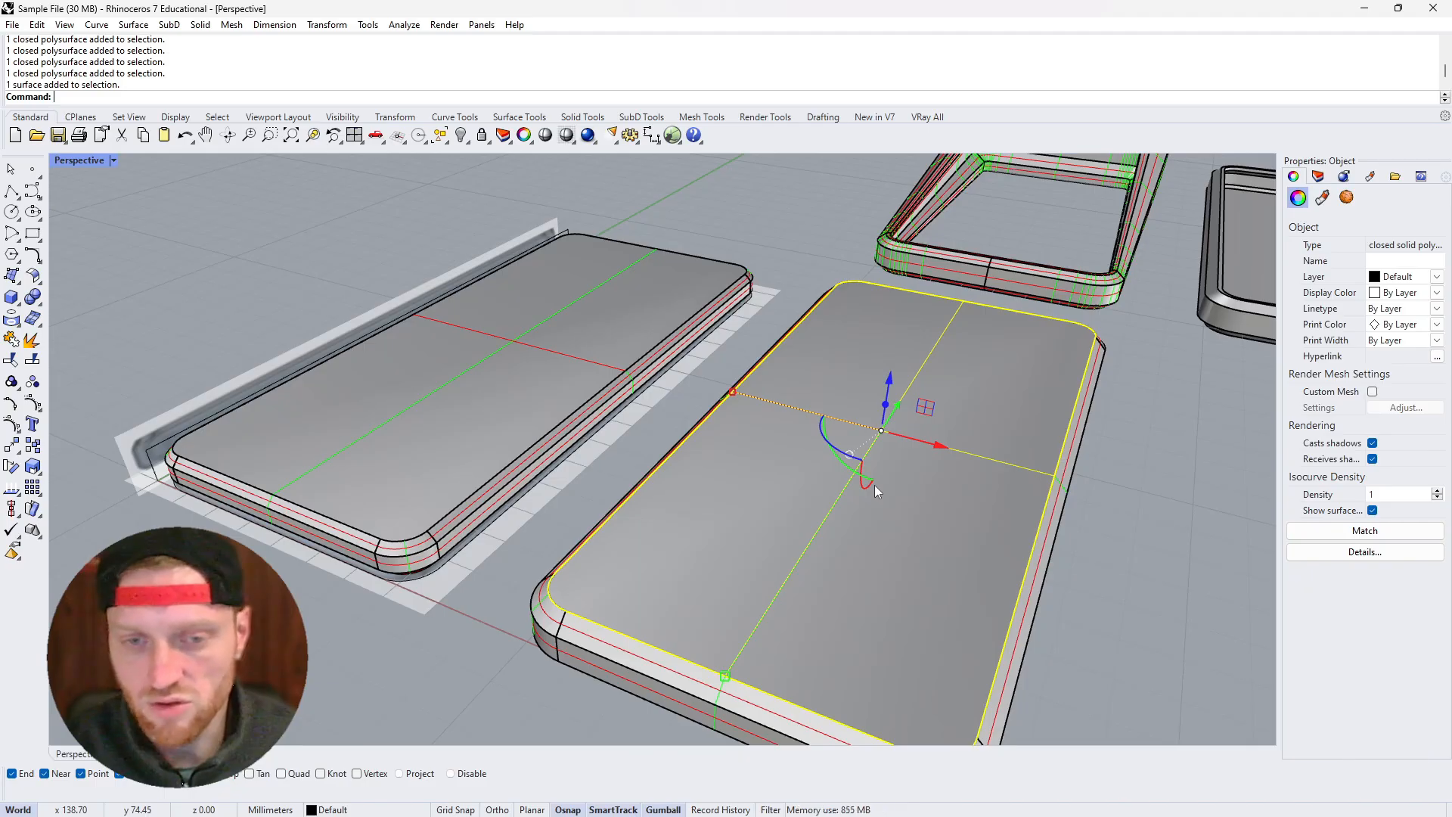
{"action": "left_click", "coordinate": [889, 382]}
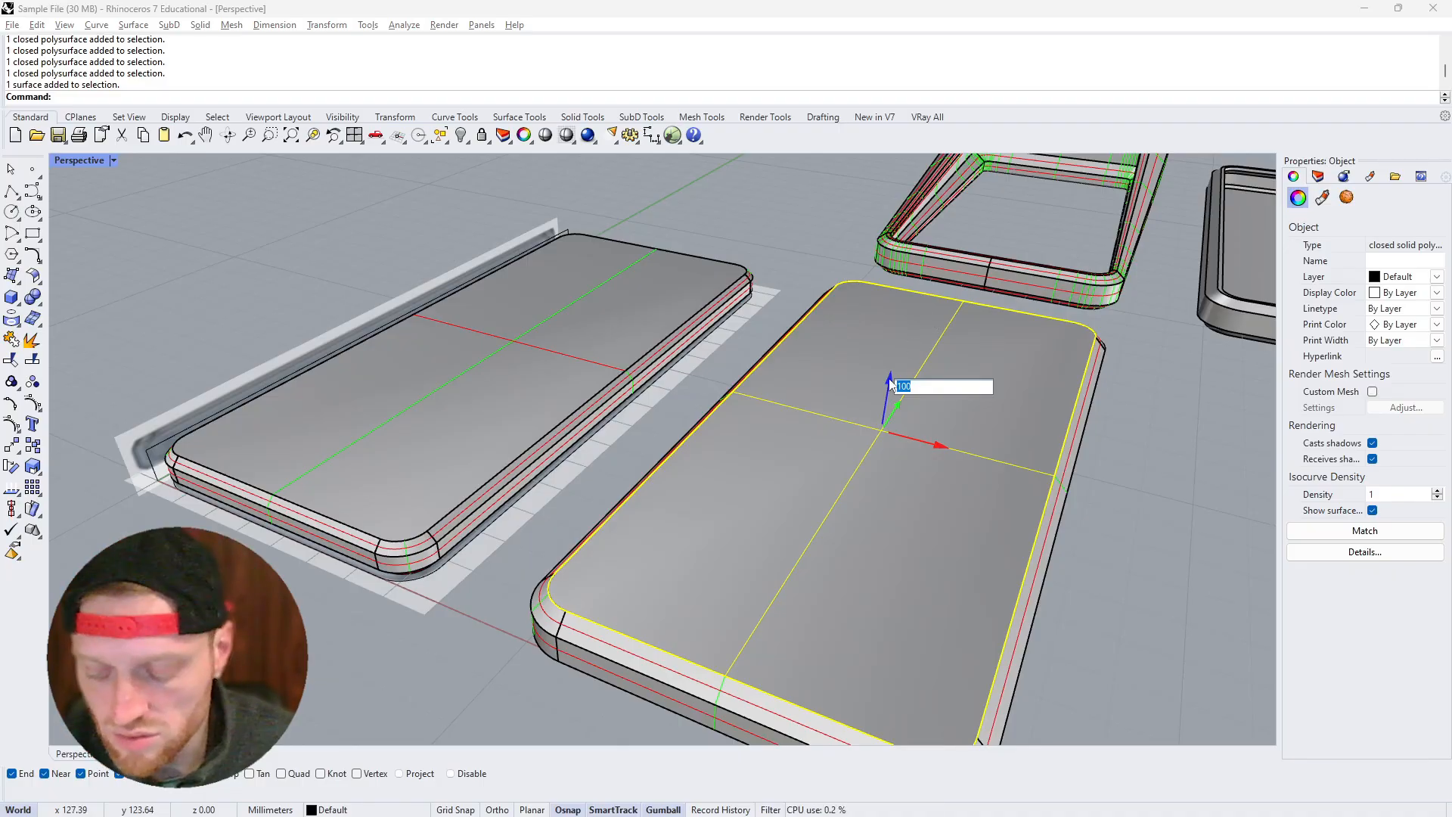
{"action": "key", "text": "Return"}
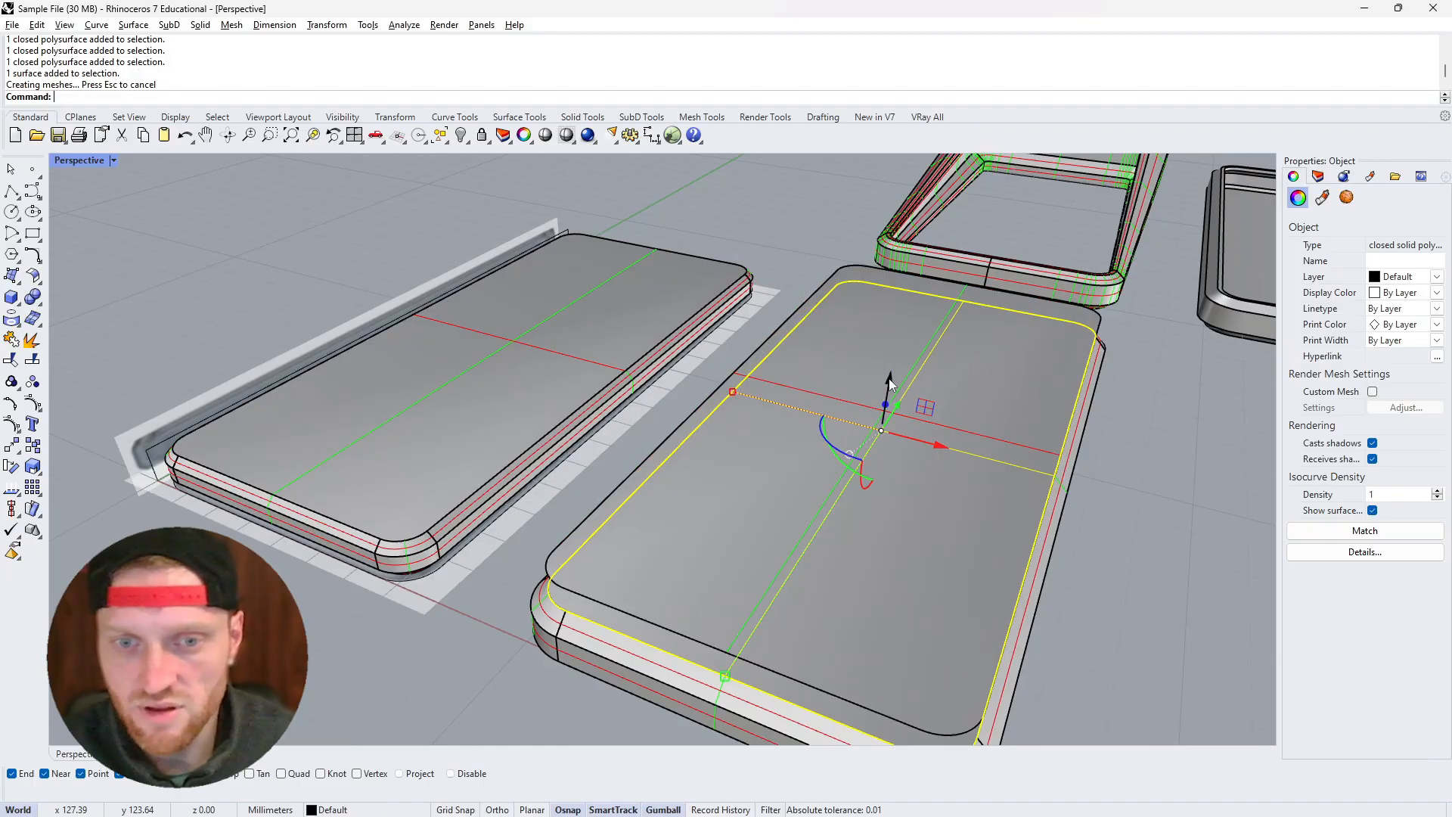
{"action": "key", "text": "Escape"}
Extrude the copied top surface upward into a closed solid
{"action": "mouse_move", "coordinate": [889, 444]}
{"action": "right_mouse_down"}
{"action": "mouse_move", "coordinate": [893, 473]}
{"action": "mouse_move", "coordinate": [900, 429]}
{"action": "right_mouse_up"}
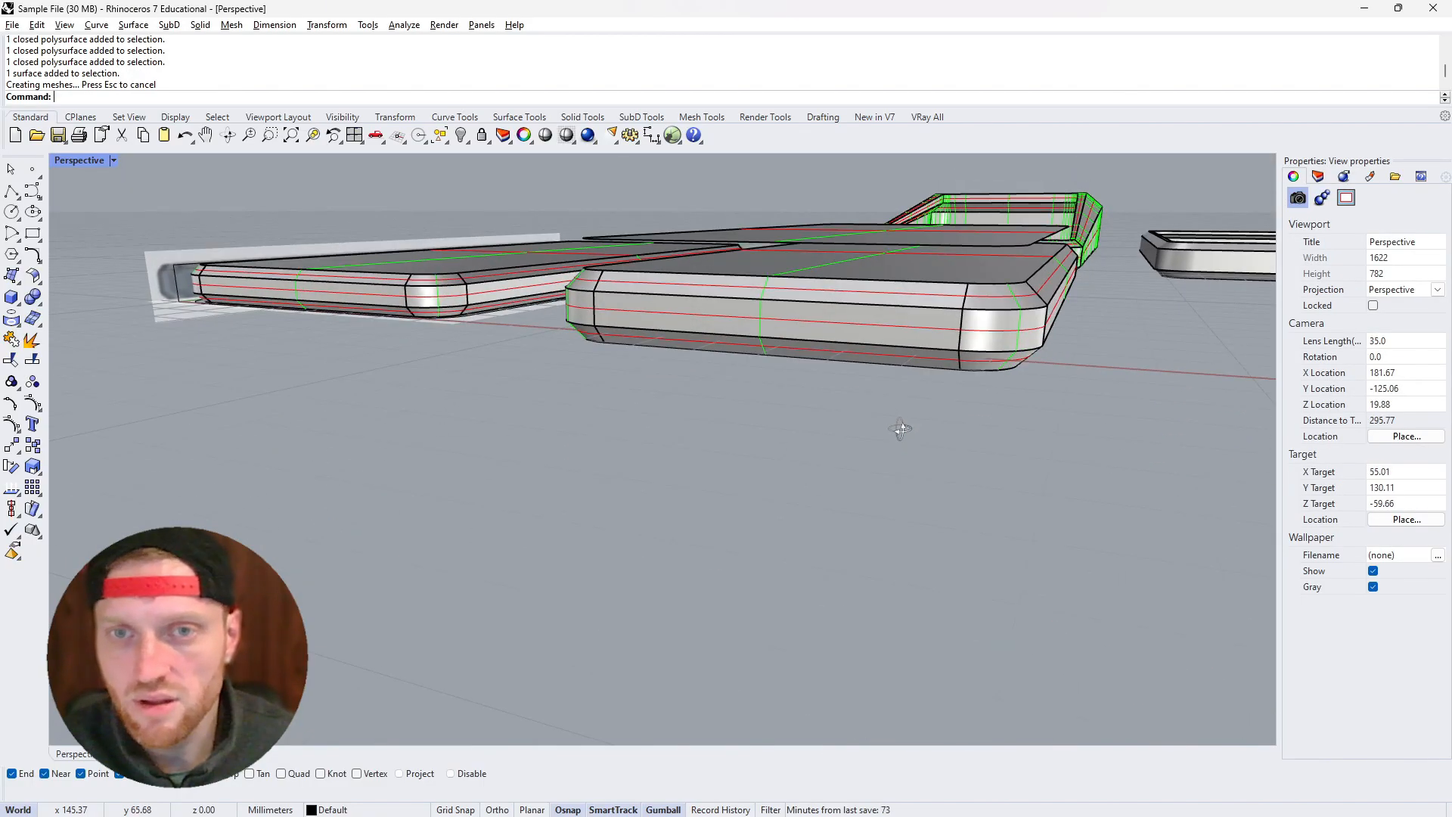
{"action": "scroll", "coordinate": [868, 293], "scroll_direction": "up", "scroll_amount": 3}
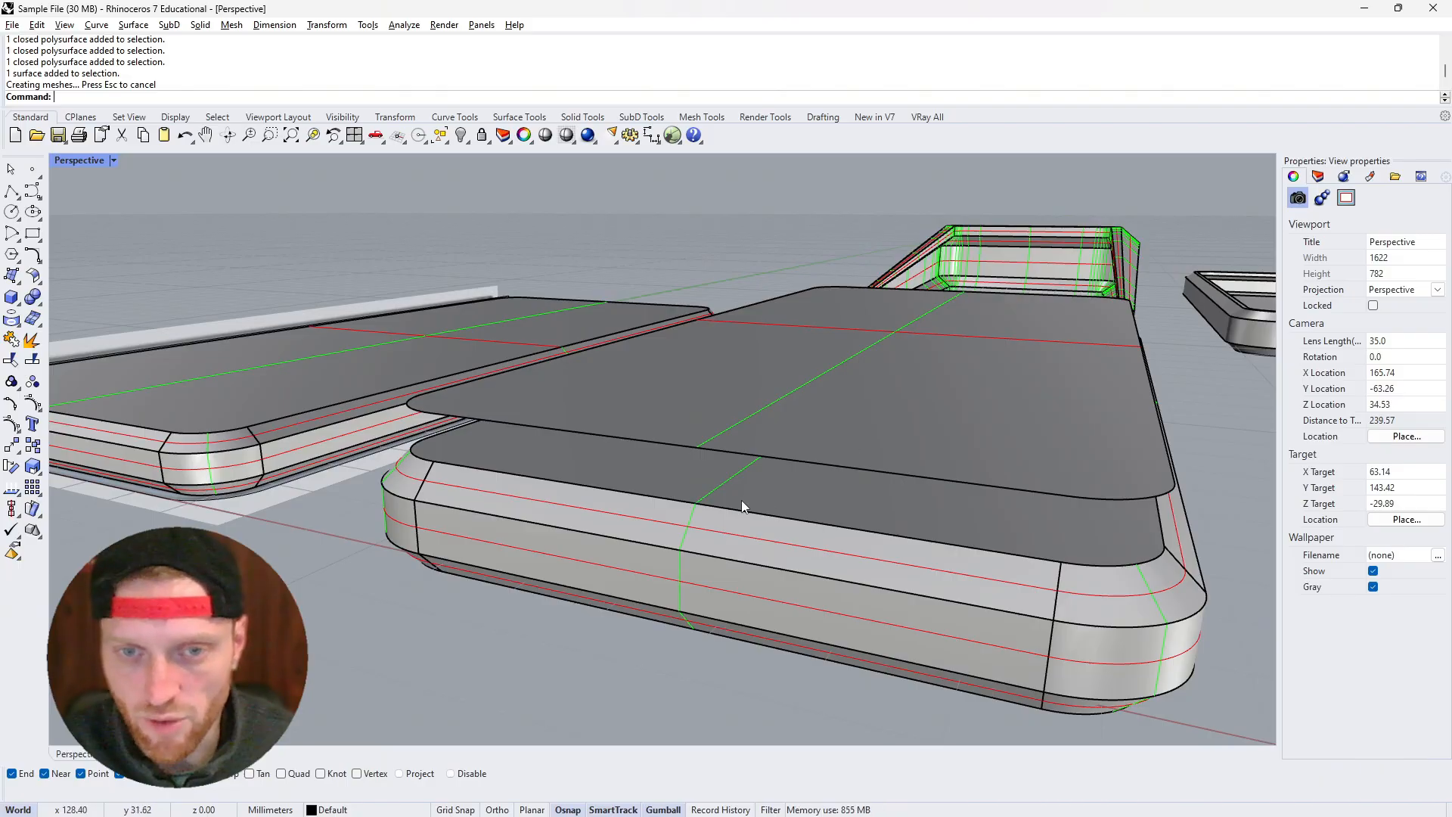
{"action": "right_click_drag", "start_coordinate": [768, 469], "coordinate": [760, 414]}
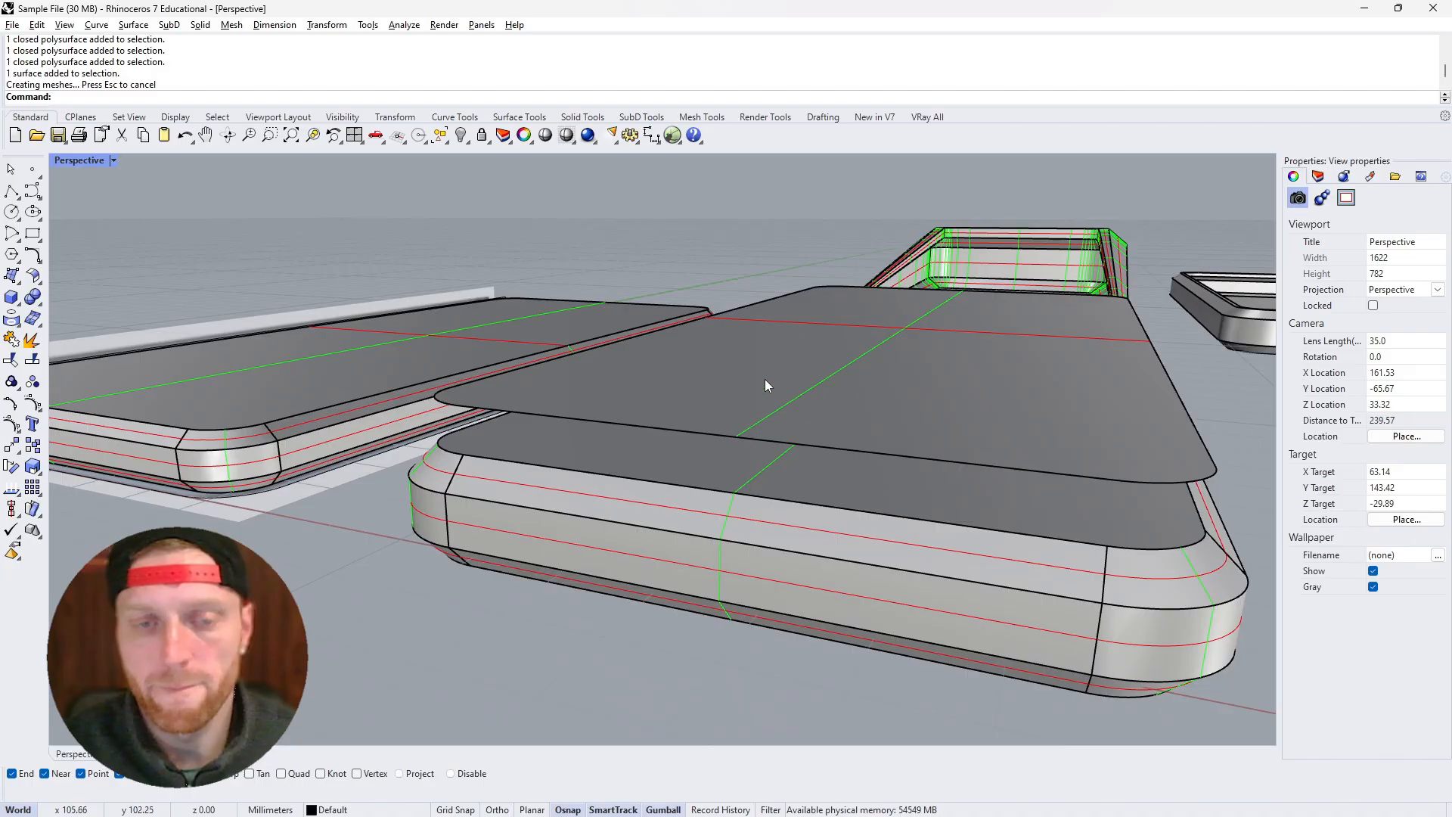
{"action": "left_click", "coordinate": [764, 380]}
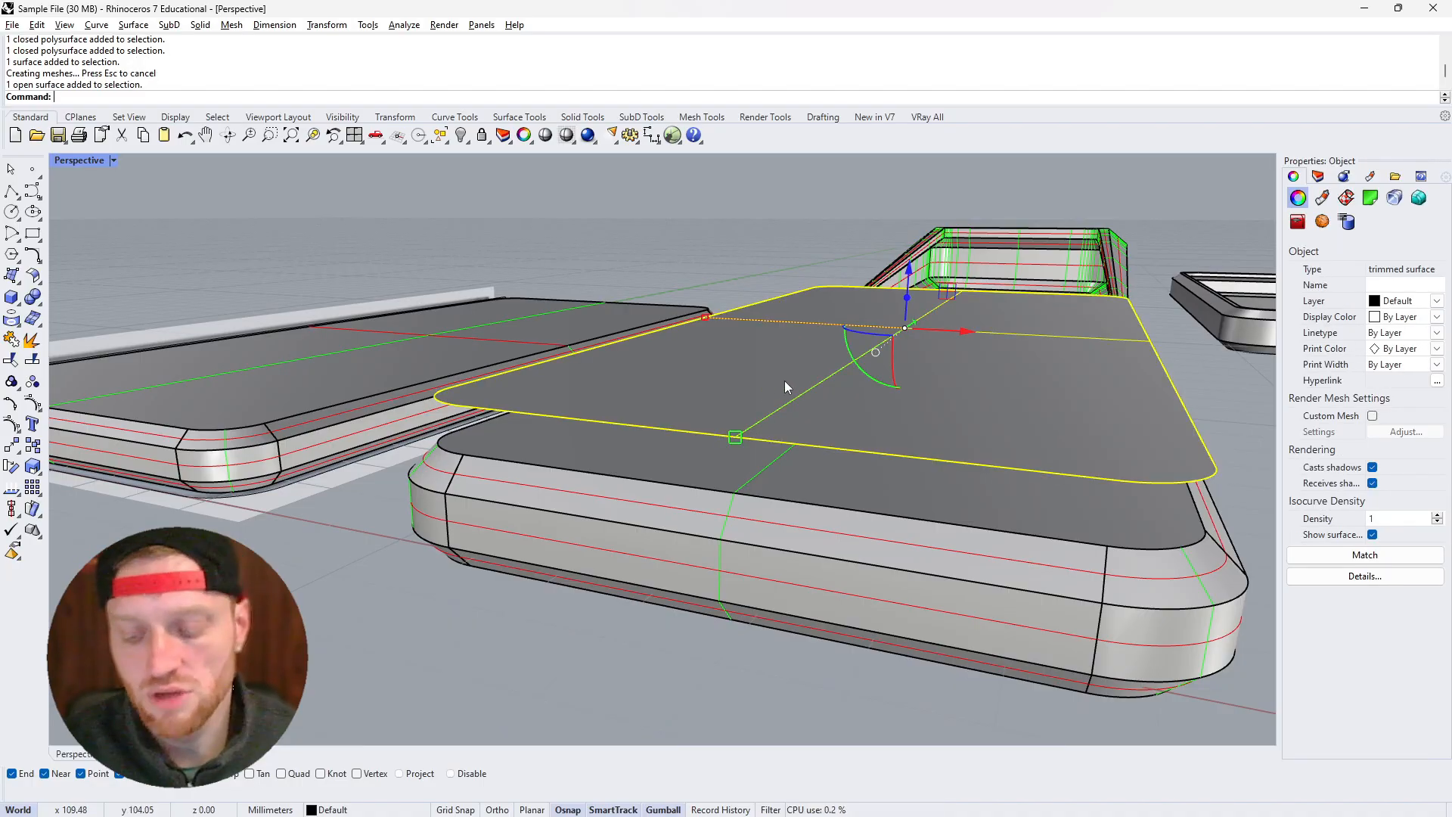
{"action": "left_click", "coordinate": [915, 299]}
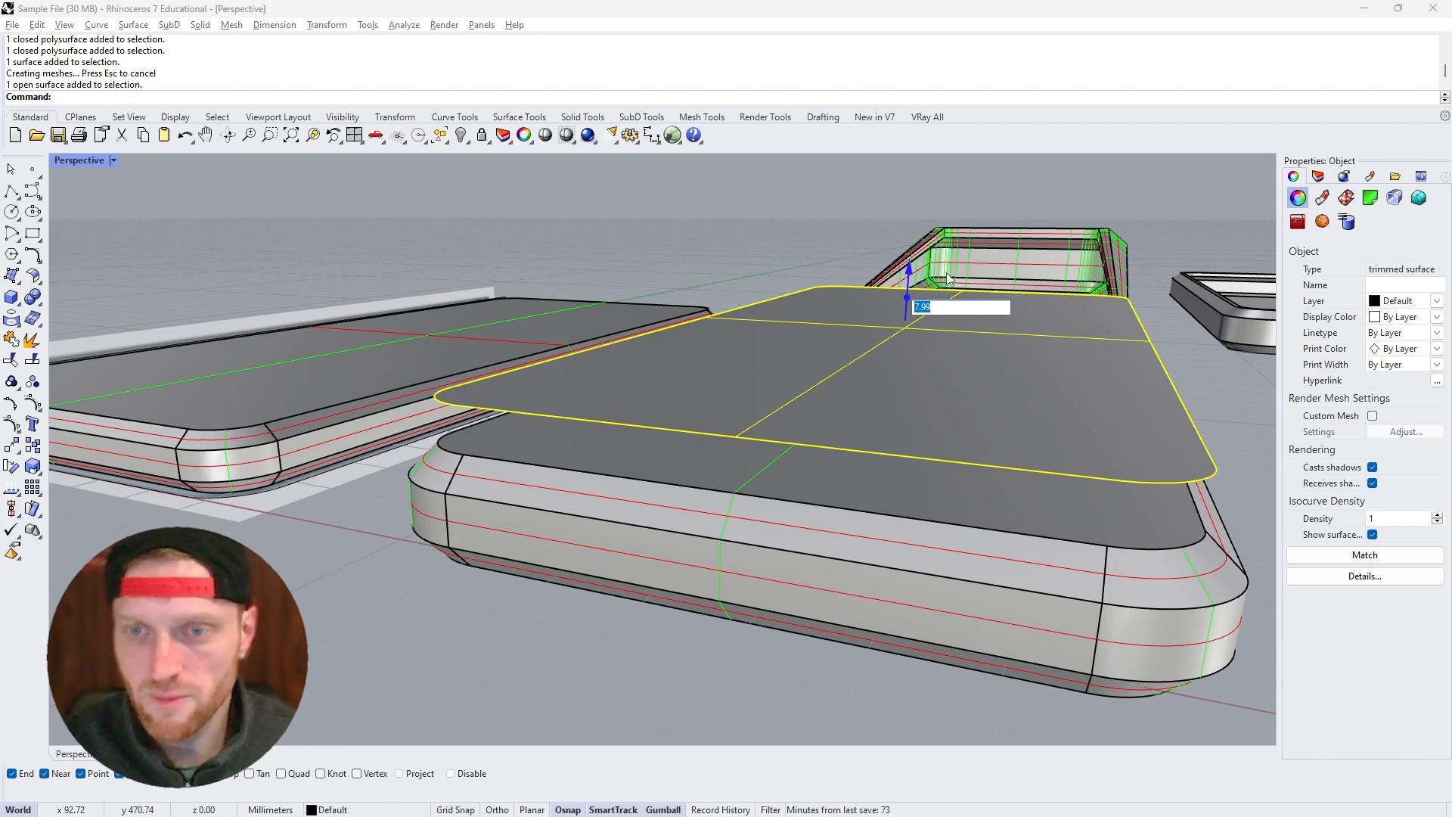
{"action": "key", "text": "Return"}
{"action": "left_click", "coordinate": [642, 215]}
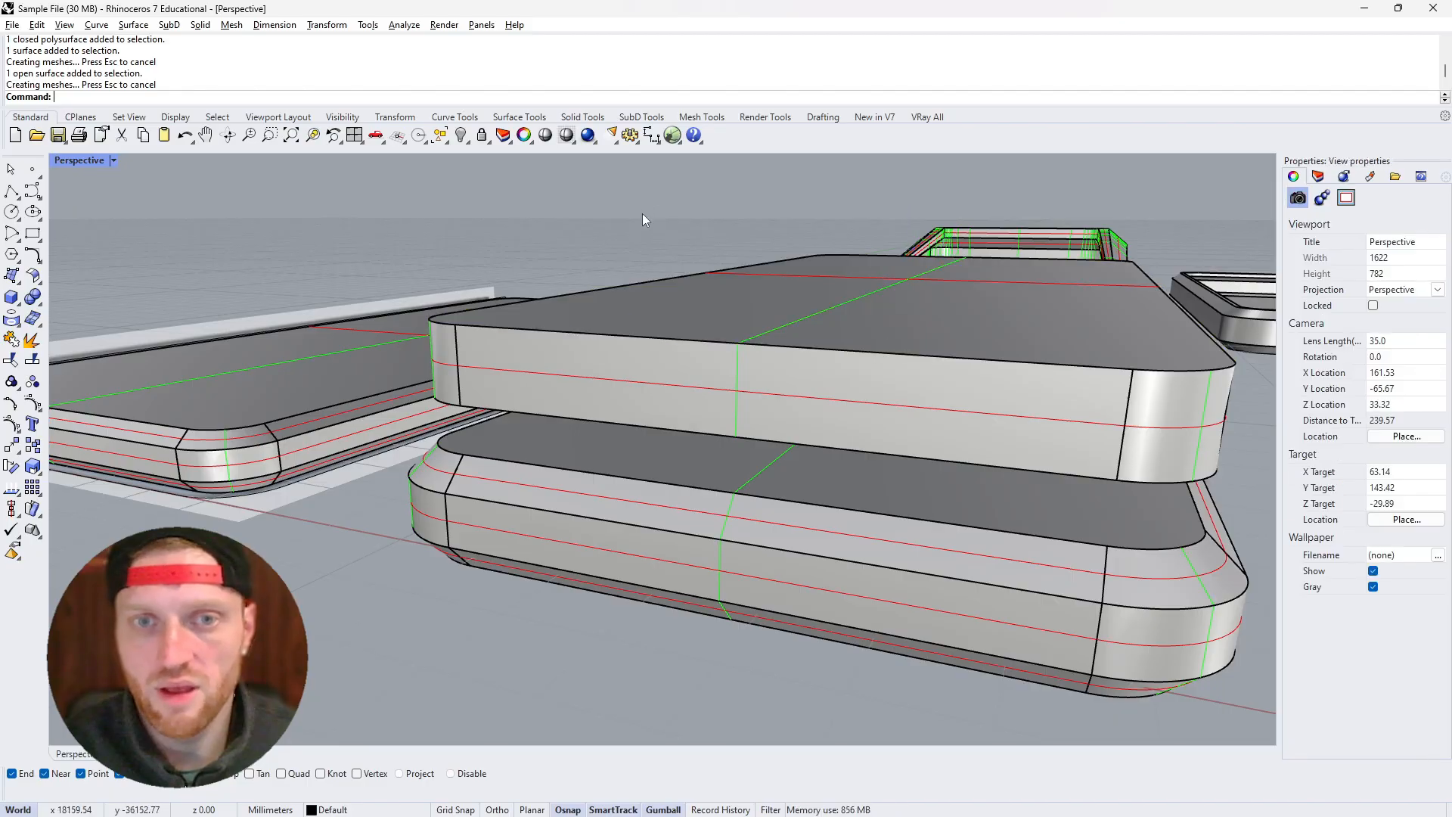
Move the extruded solid down 5 mm and a further 7 mm, into the offset shell
{"action": "scroll", "coordinate": [703, 227], "scroll_direction": "down", "scroll_amount": 8}
{"action": "scroll", "coordinate": [713, 230], "scroll_direction": "up", "scroll_amount": 4}
{"action": "mouse_move", "coordinate": [718, 229]}
{"action": "right_mouse_down"}
{"action": "mouse_move", "coordinate": [715, 266]}
{"action": "mouse_move", "coordinate": [714, 245]}
{"action": "right_mouse_up"}
{"action": "left_click", "coordinate": [771, 331]}
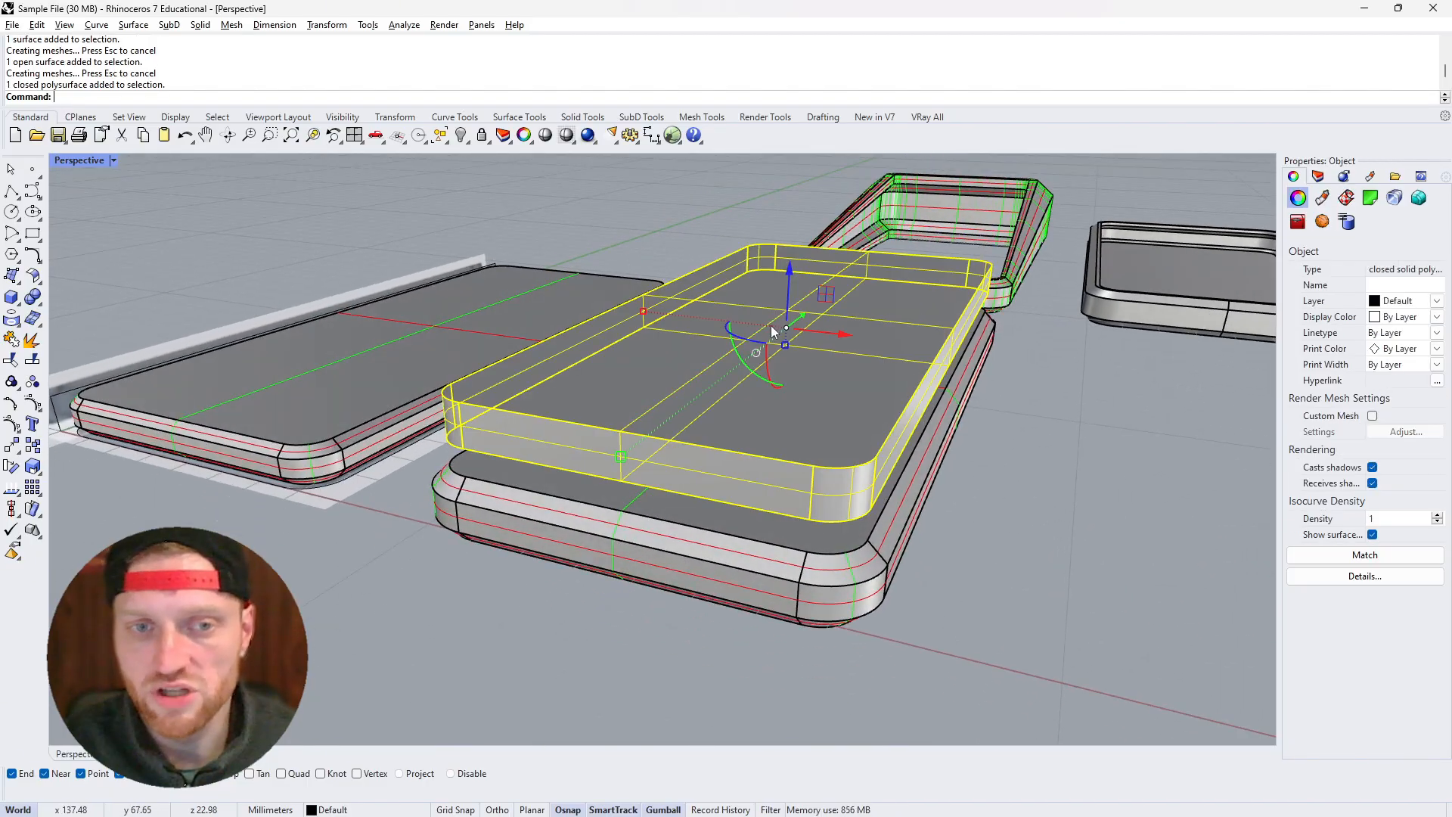
{"action": "left_click", "coordinate": [790, 270]}
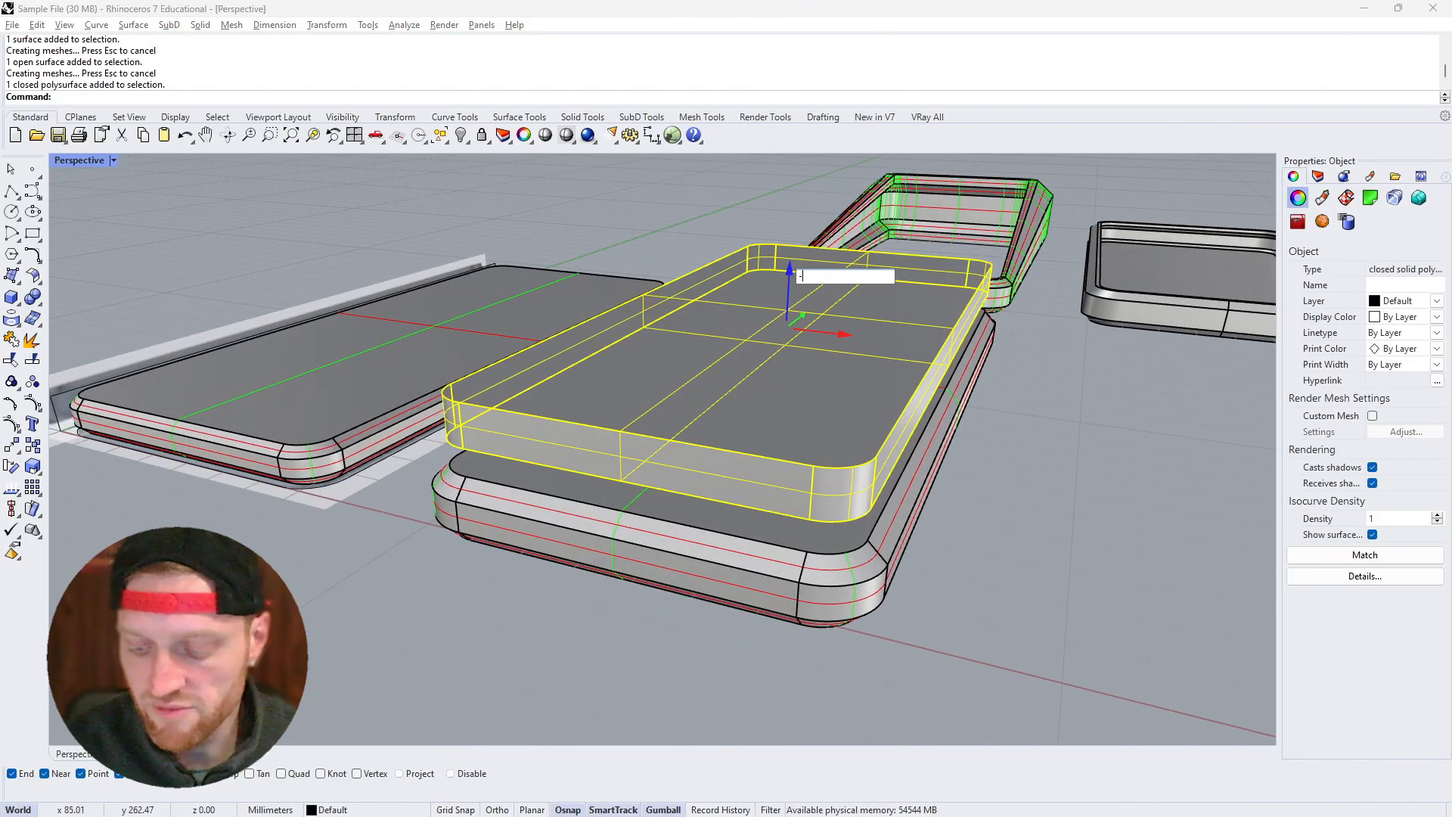
{"action": "type", "text": "-5"}
{"action": "key", "text": "Return"}
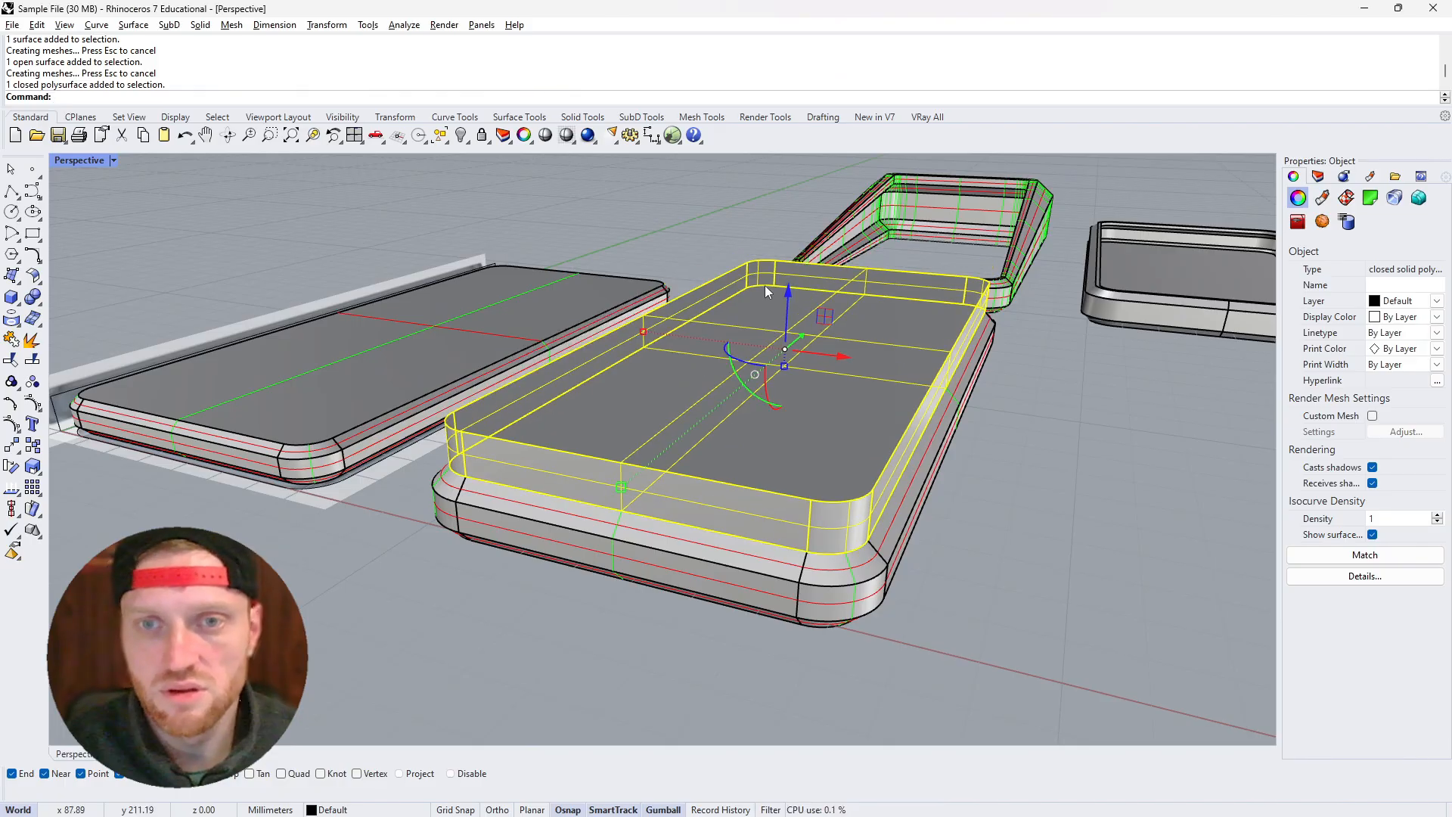
{"action": "left_click", "coordinate": [786, 294]}
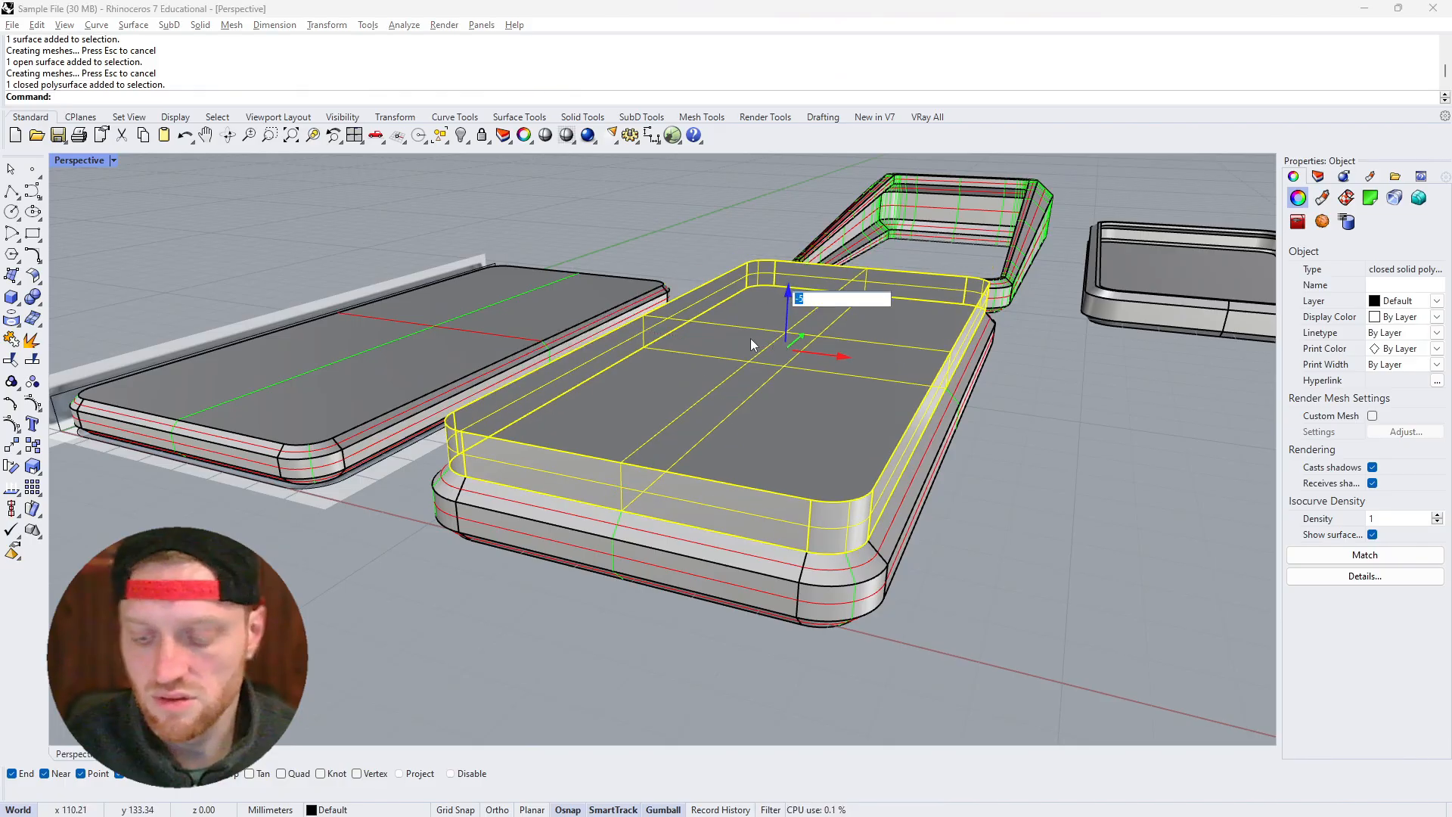
{"action": "type", "text": "-5"}
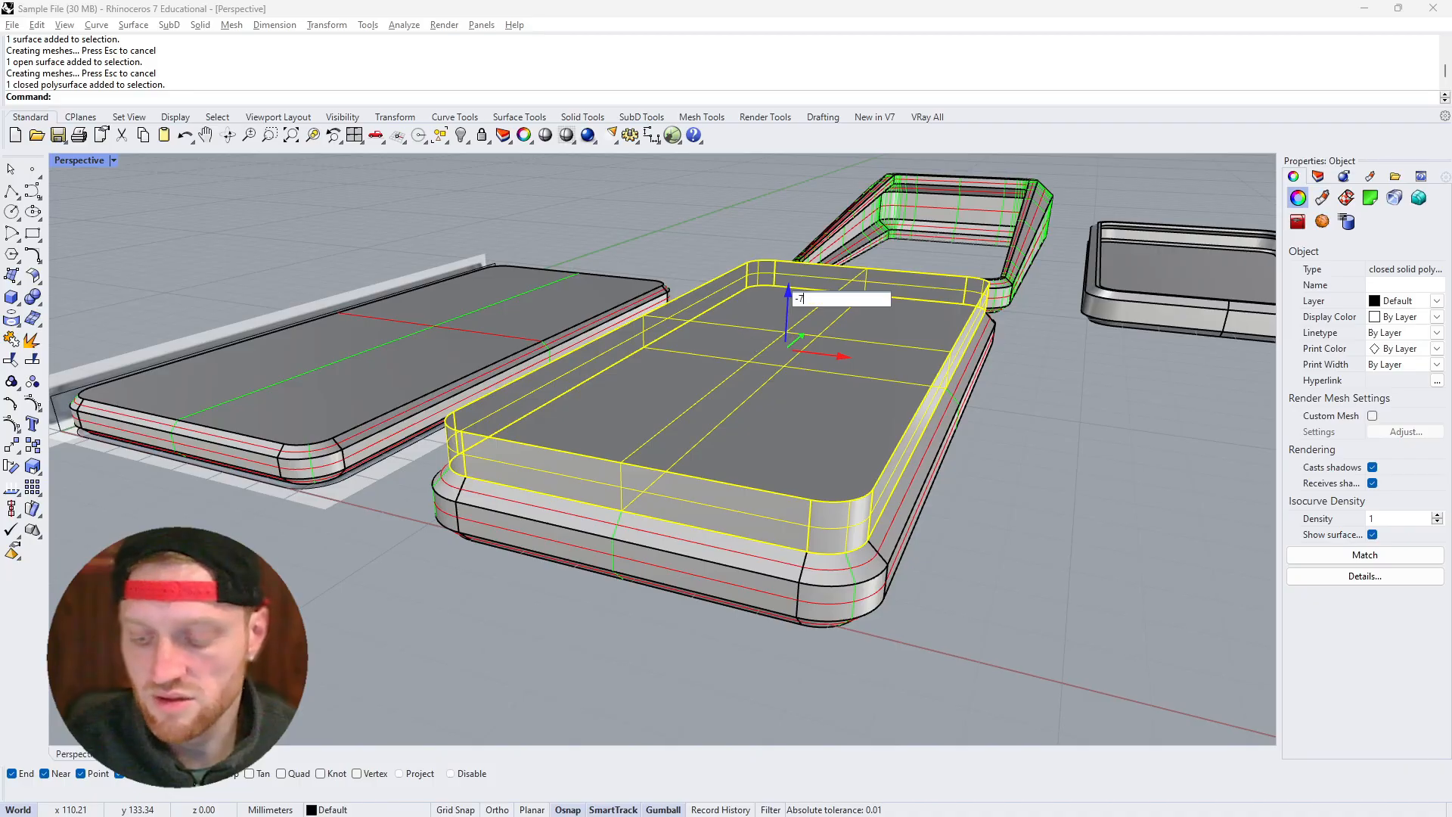
{"action": "key", "text": "Return"}
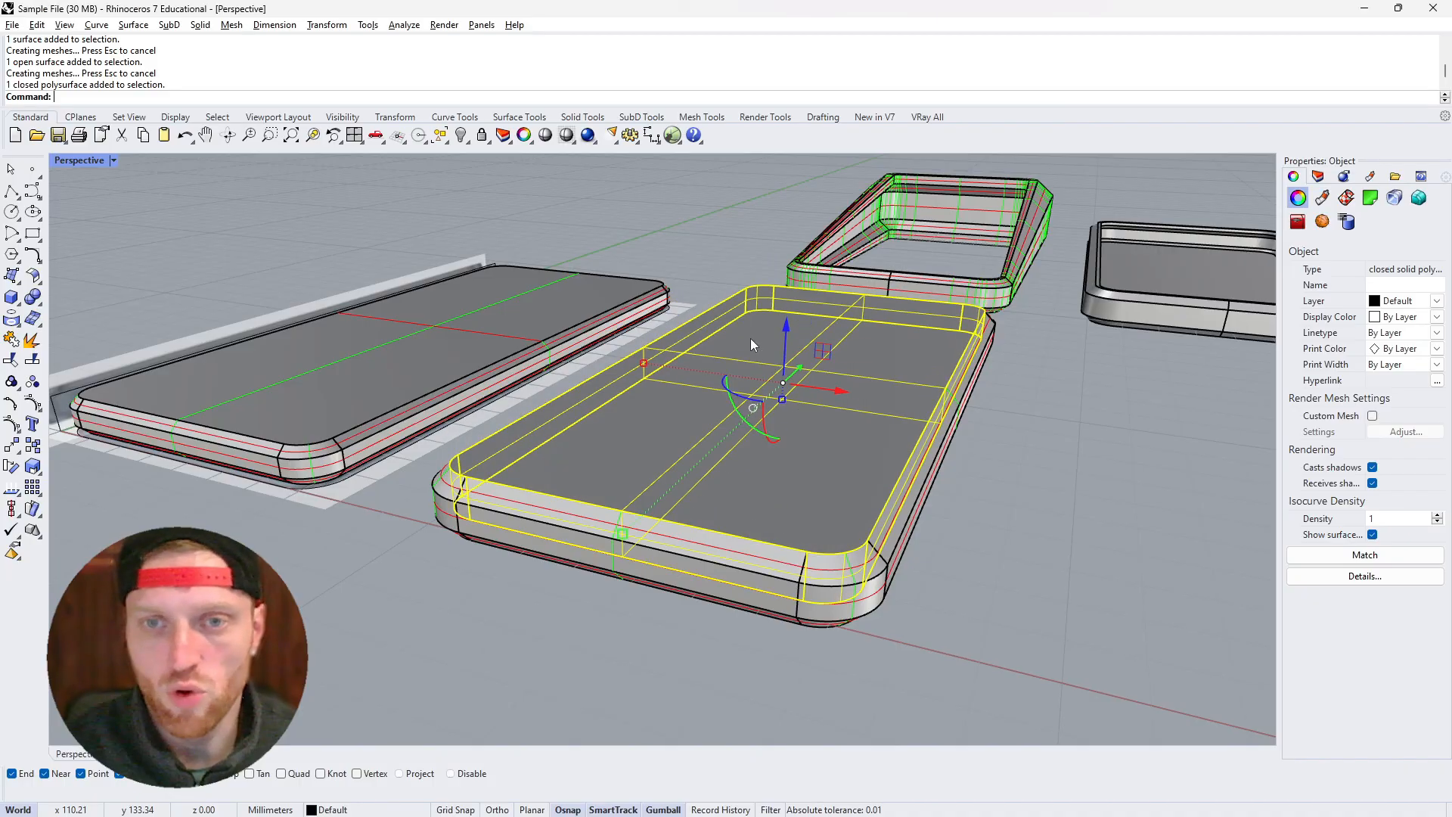
Subtract the extruded solid from the offset shell with BooleanDifference
{"action": "left_click", "coordinate": [893, 588]}
{"action": "left_click", "coordinate": [865, 577]}
{"action": "left_click", "coordinate": [783, 511]}
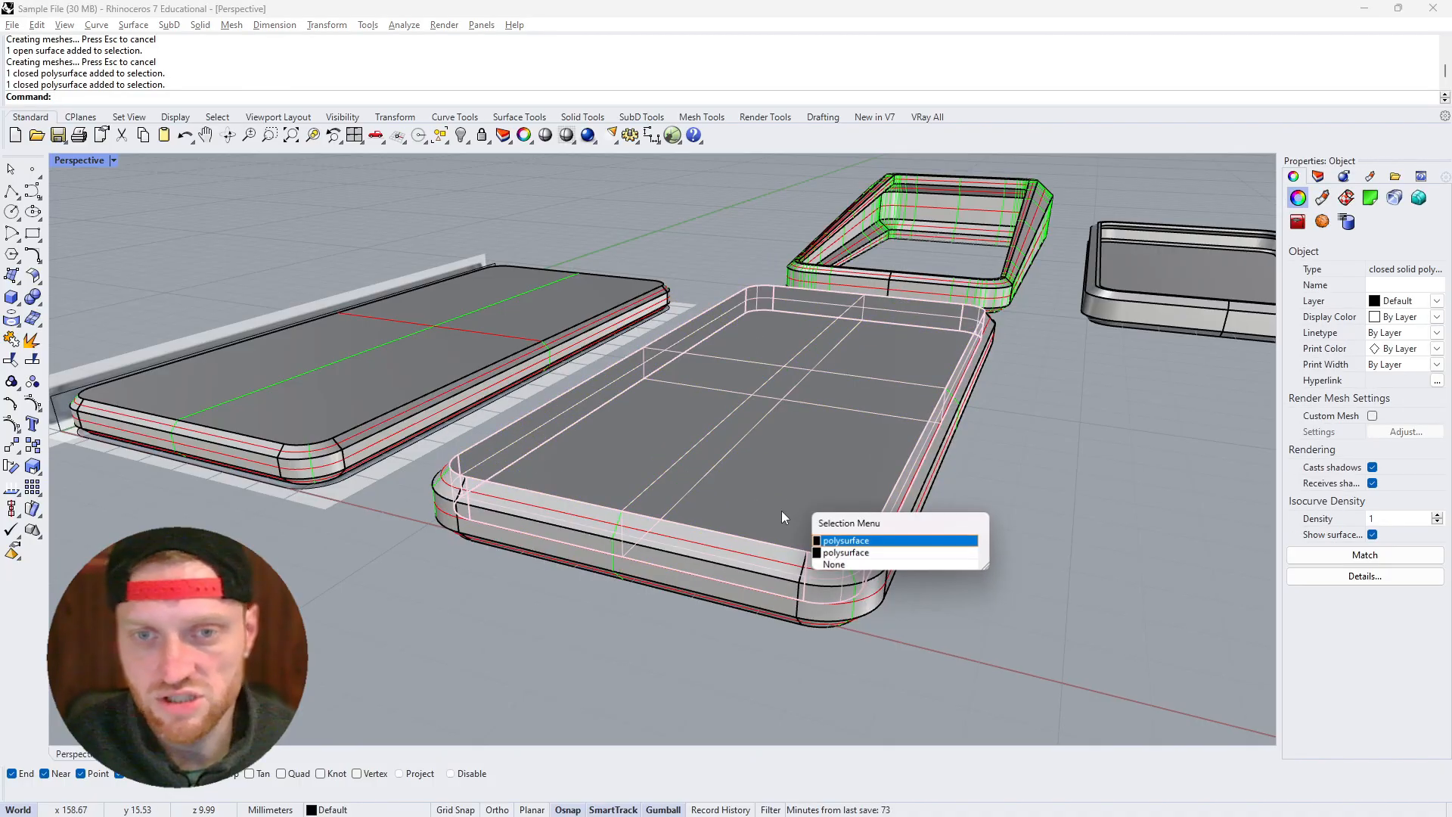
{"action": "left_click", "coordinate": [594, 606]}
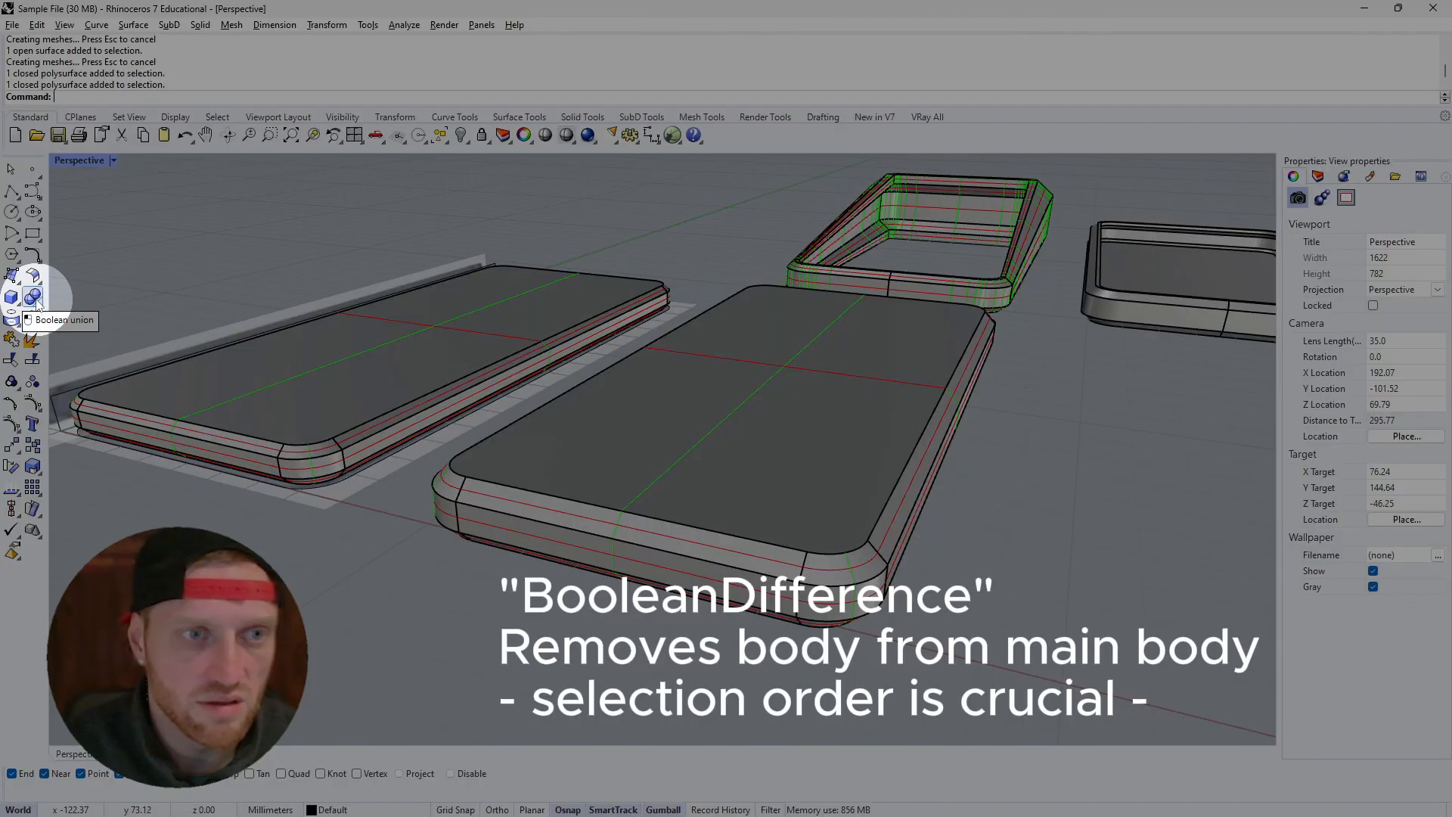
{"action": "left_click", "coordinate": [33, 297]}
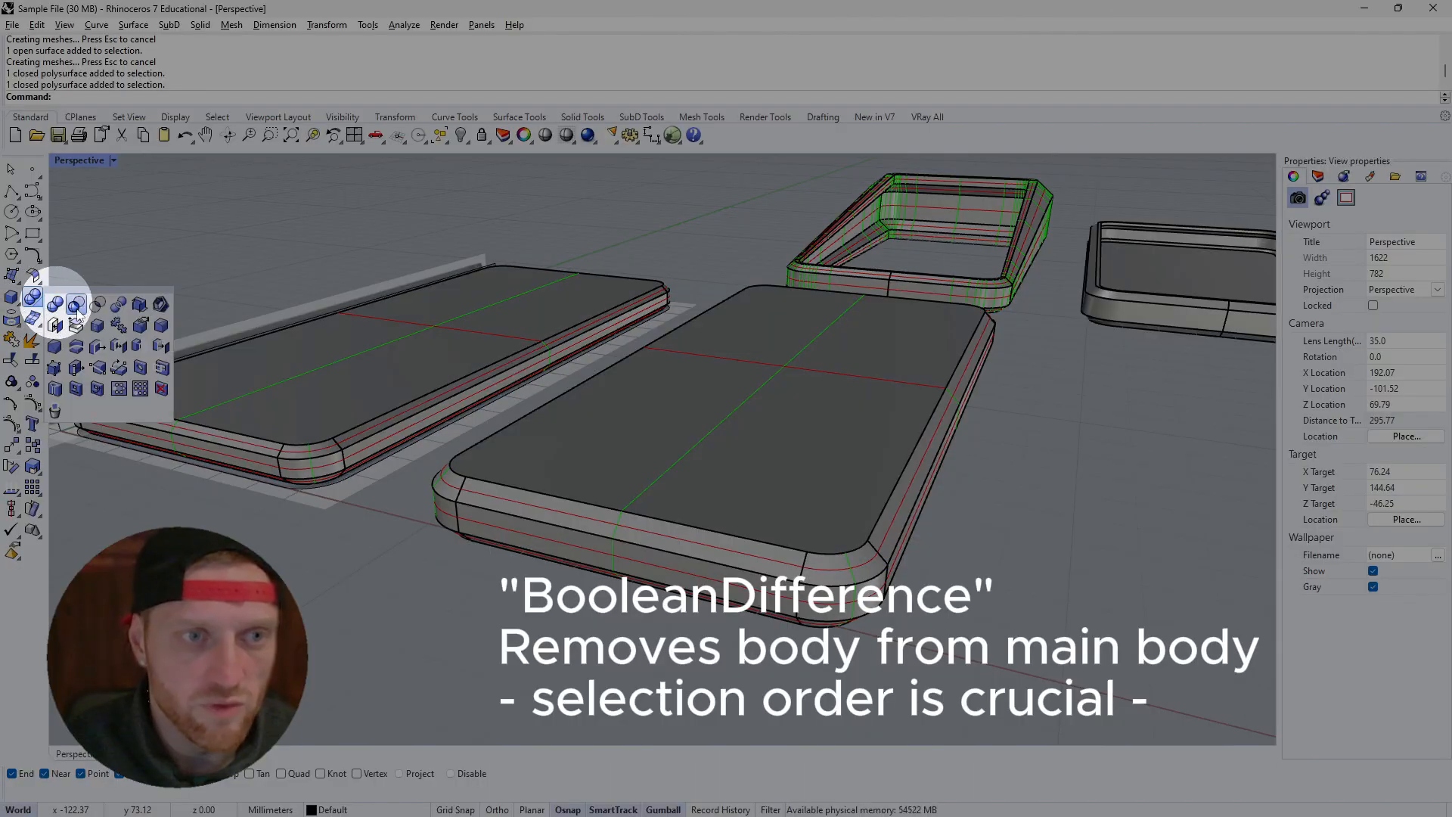
{"action": "left_click", "coordinate": [75, 306]}
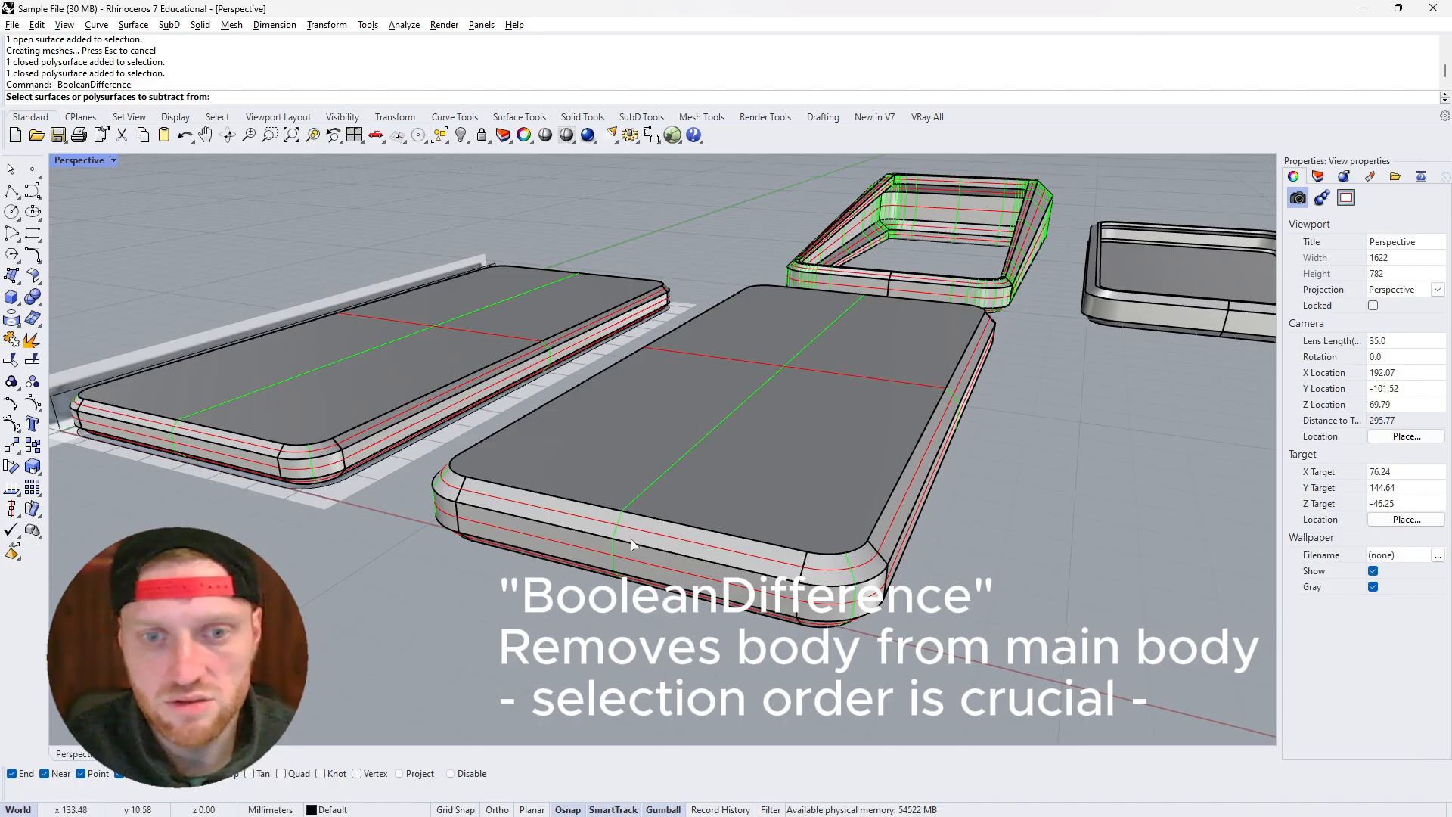
{"action": "left_click", "coordinate": [832, 613]}
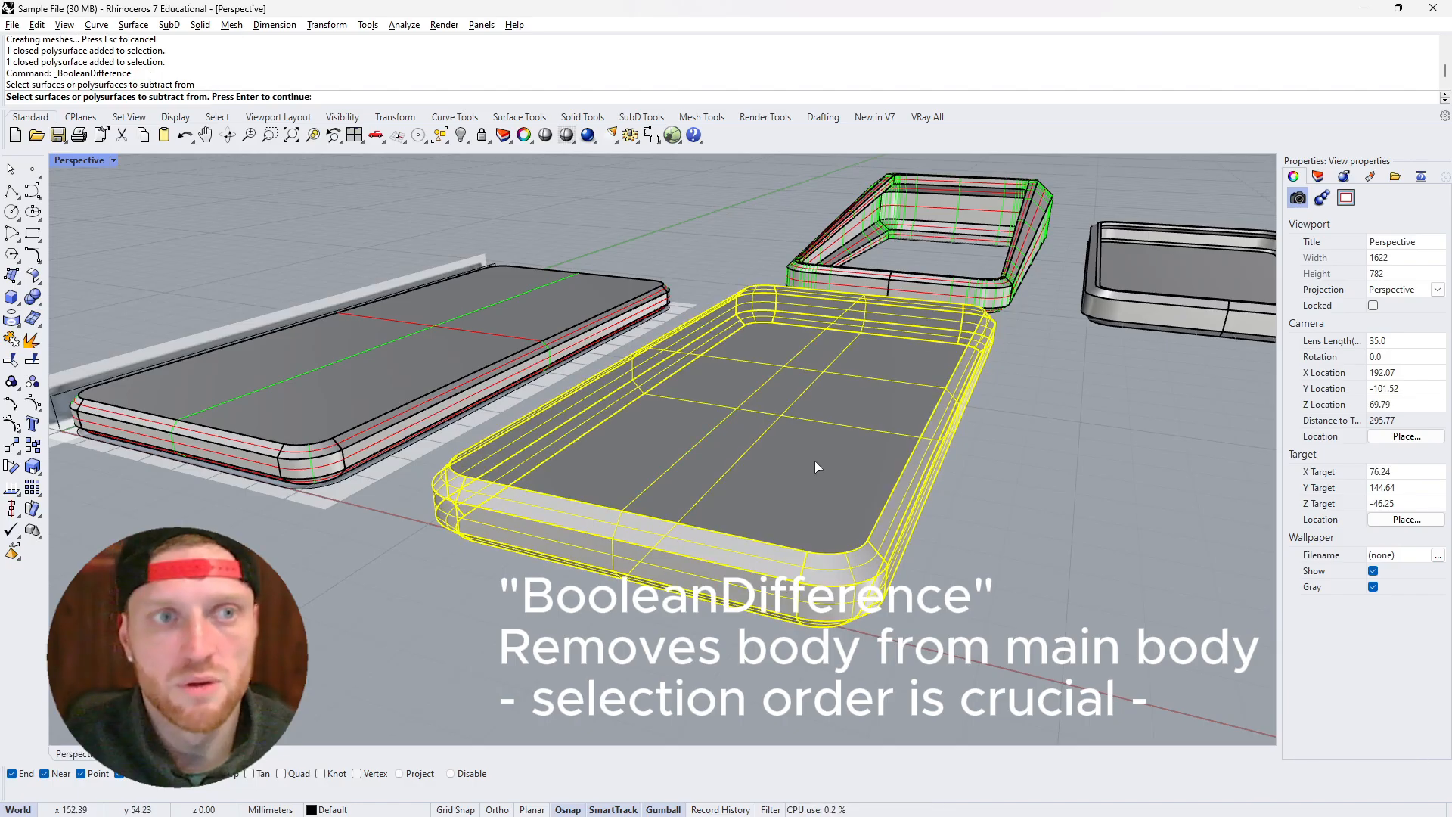
{"action": "key", "text": "Return"}
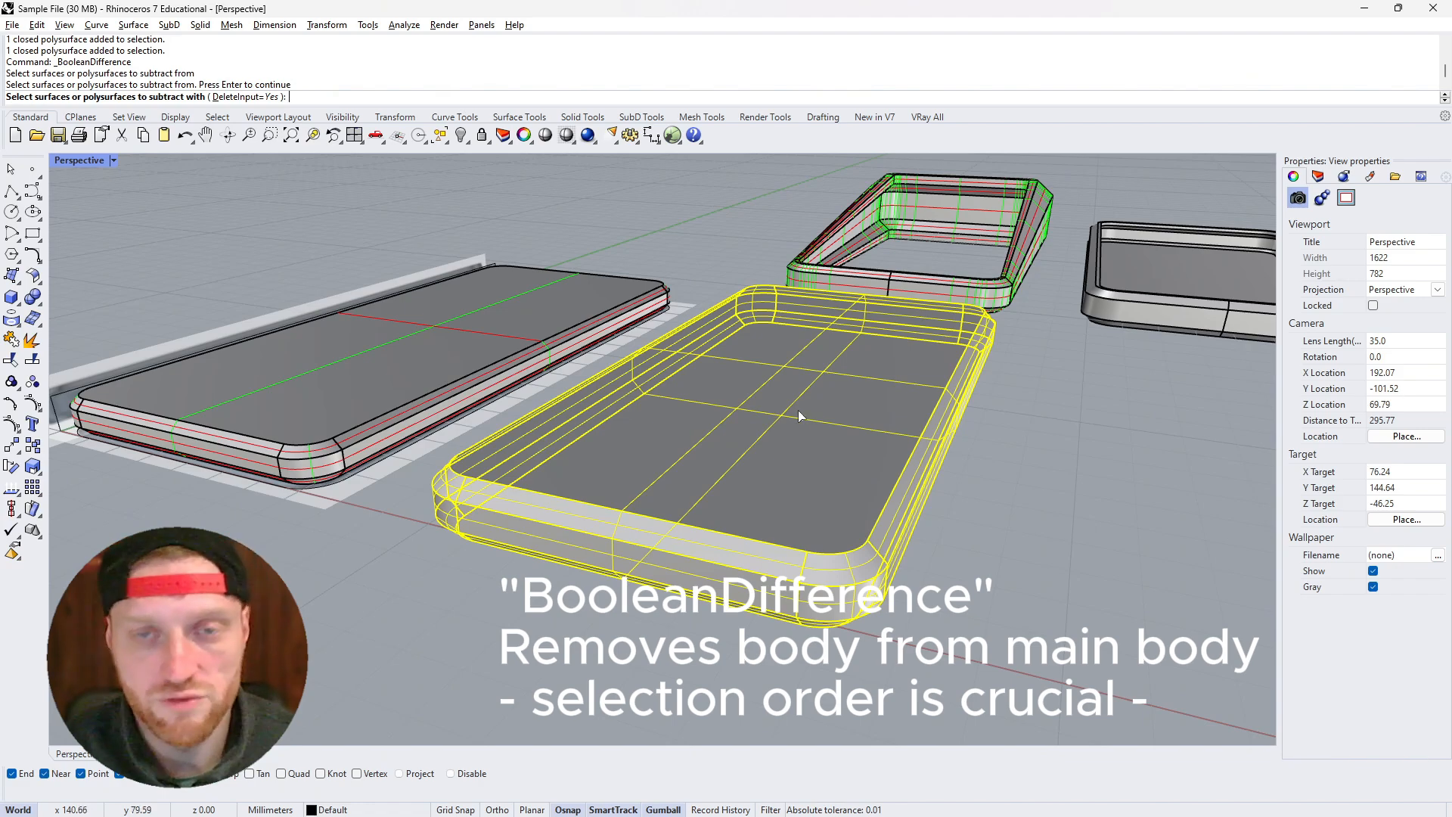
{"action": "left_click", "coordinate": [800, 409]}
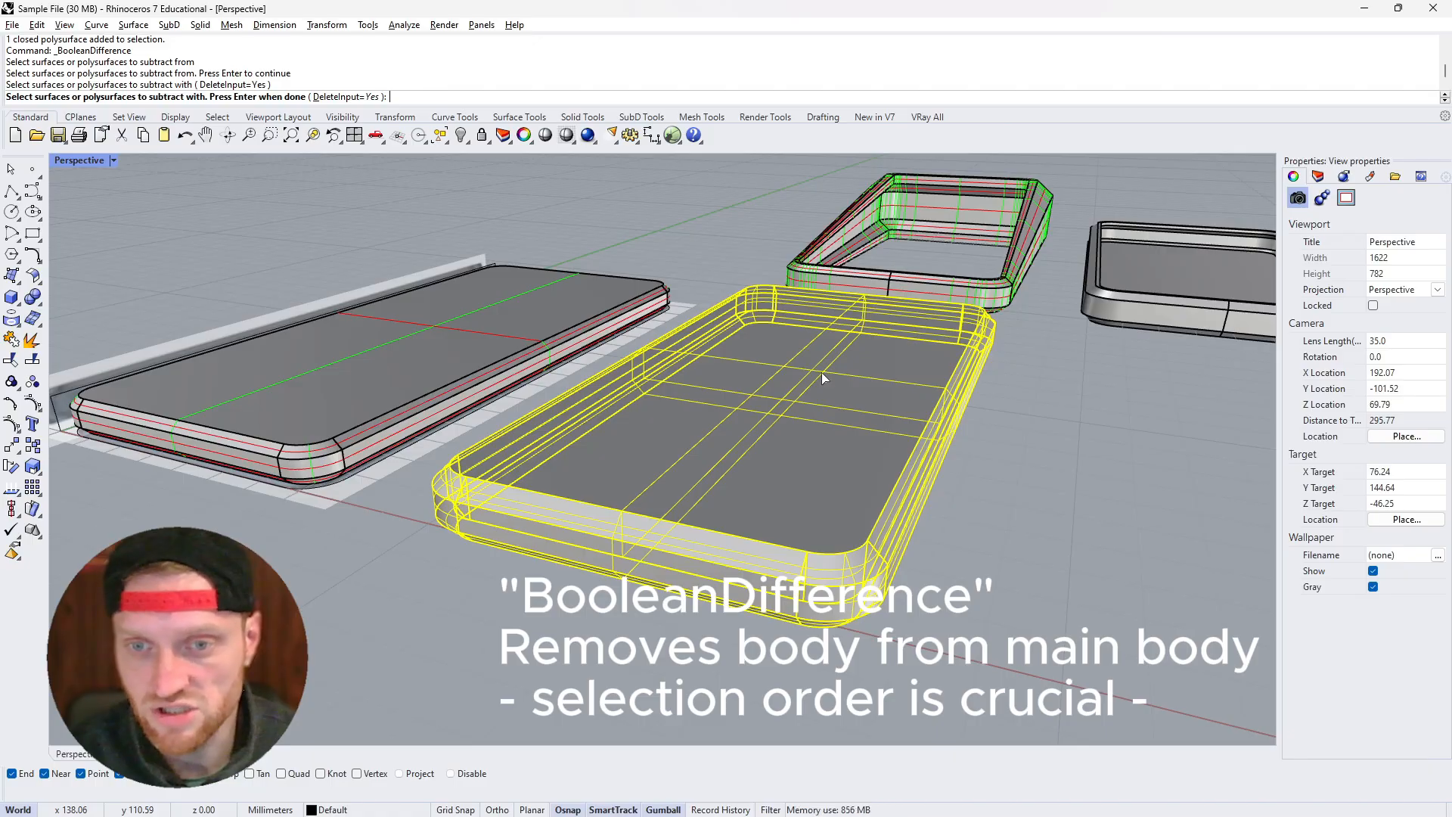
{"action": "key", "text": "Return"}
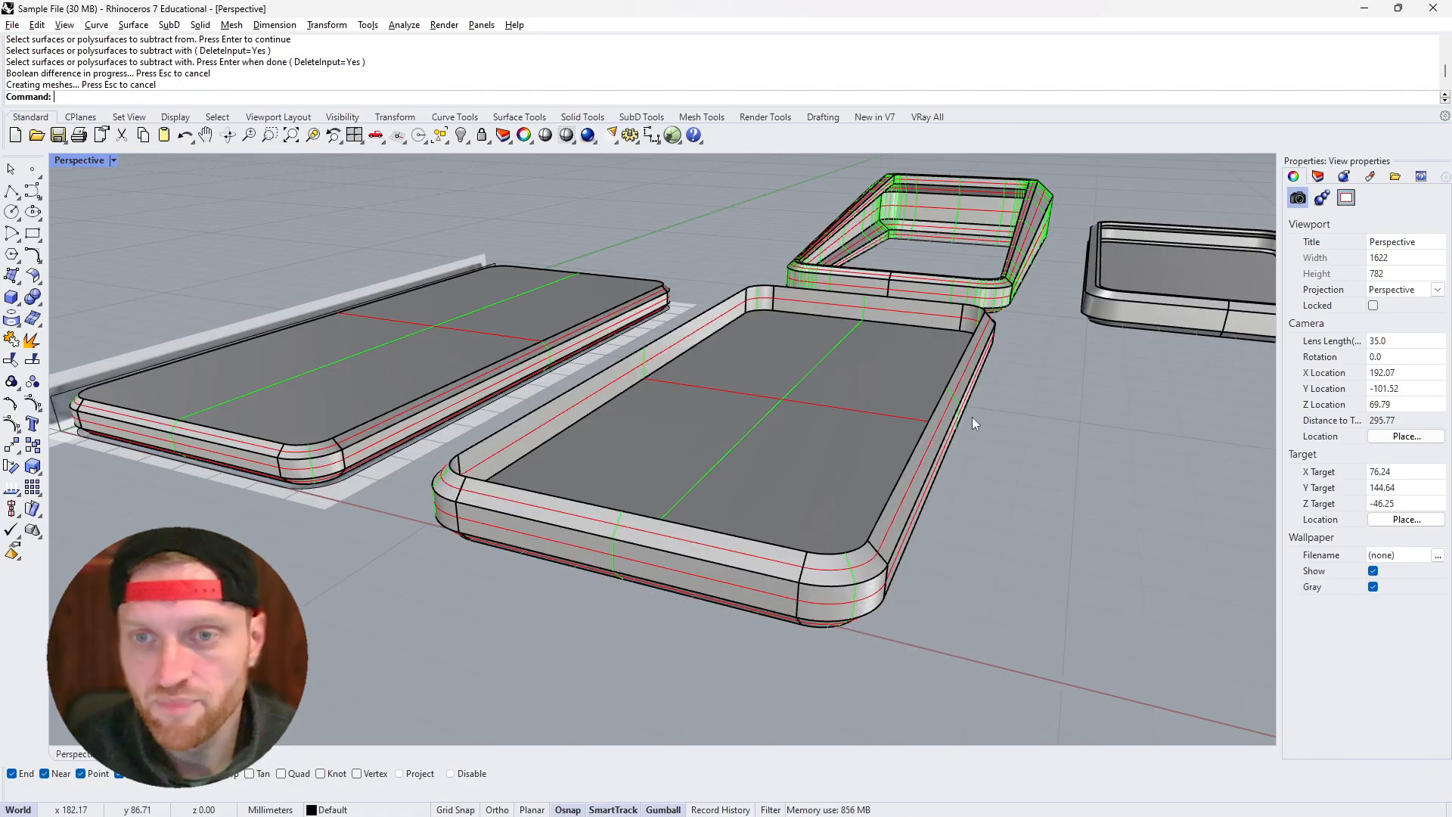
Undo the Boolean difference and the last downward move, and delete the extruded solid above the offset shell
{"action": "right_click_drag", "start_coordinate": [972, 416], "coordinate": [904, 410]}
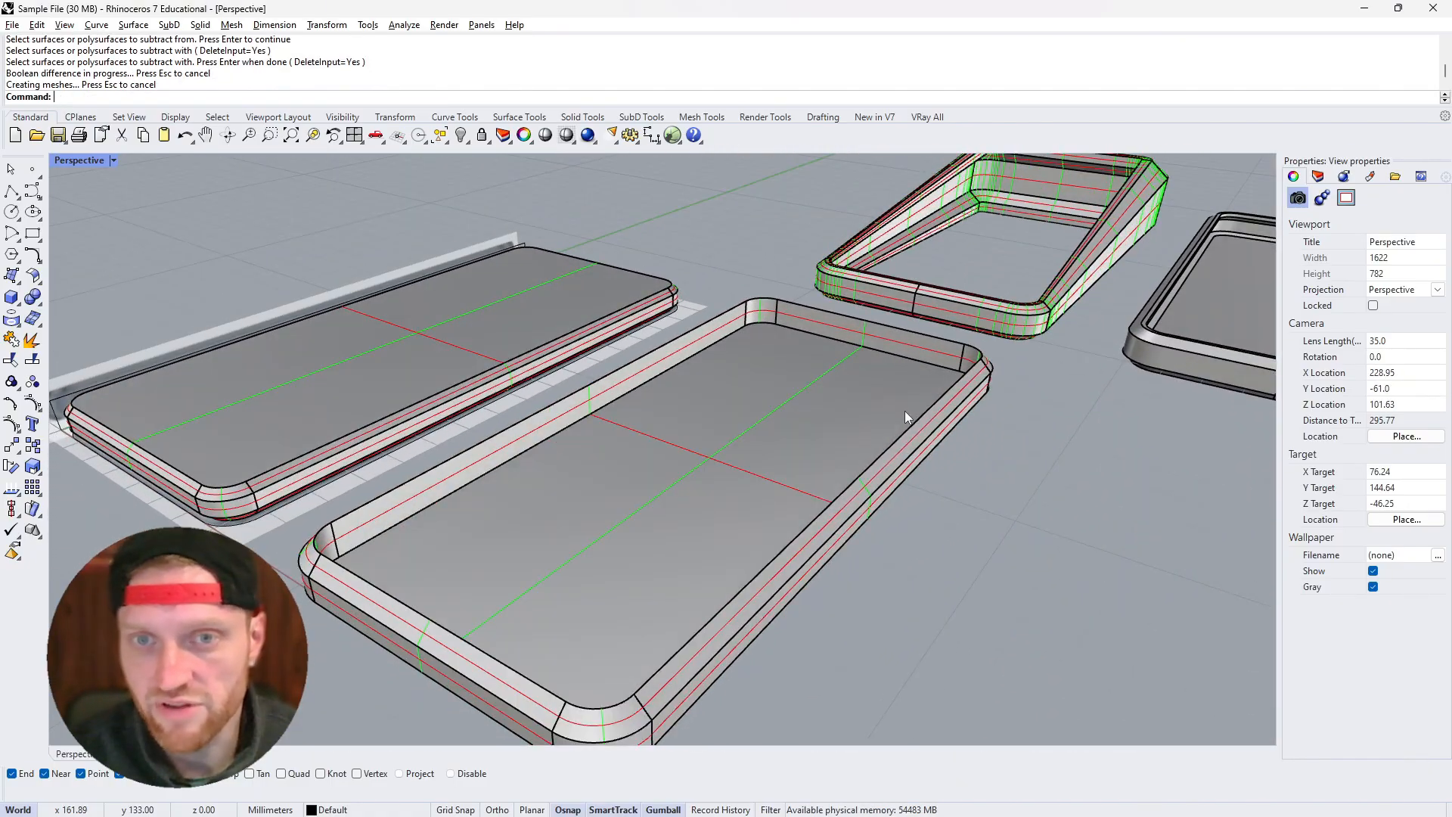
{"action": "right_click_drag", "start_coordinate": [414, 643], "coordinate": [720, 299]}
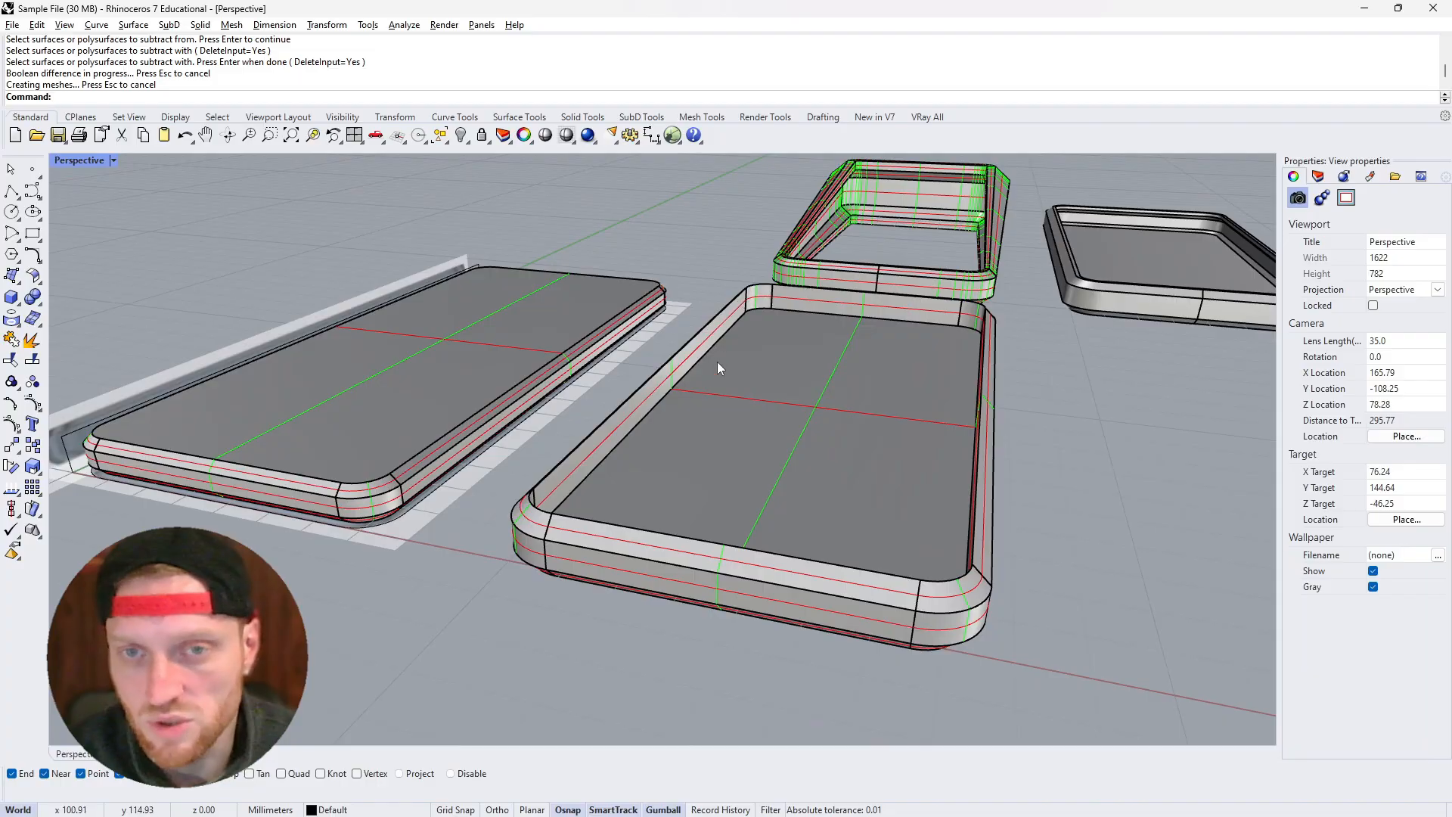
{"action": "right_click_drag", "start_coordinate": [918, 305], "coordinate": [582, 440]}
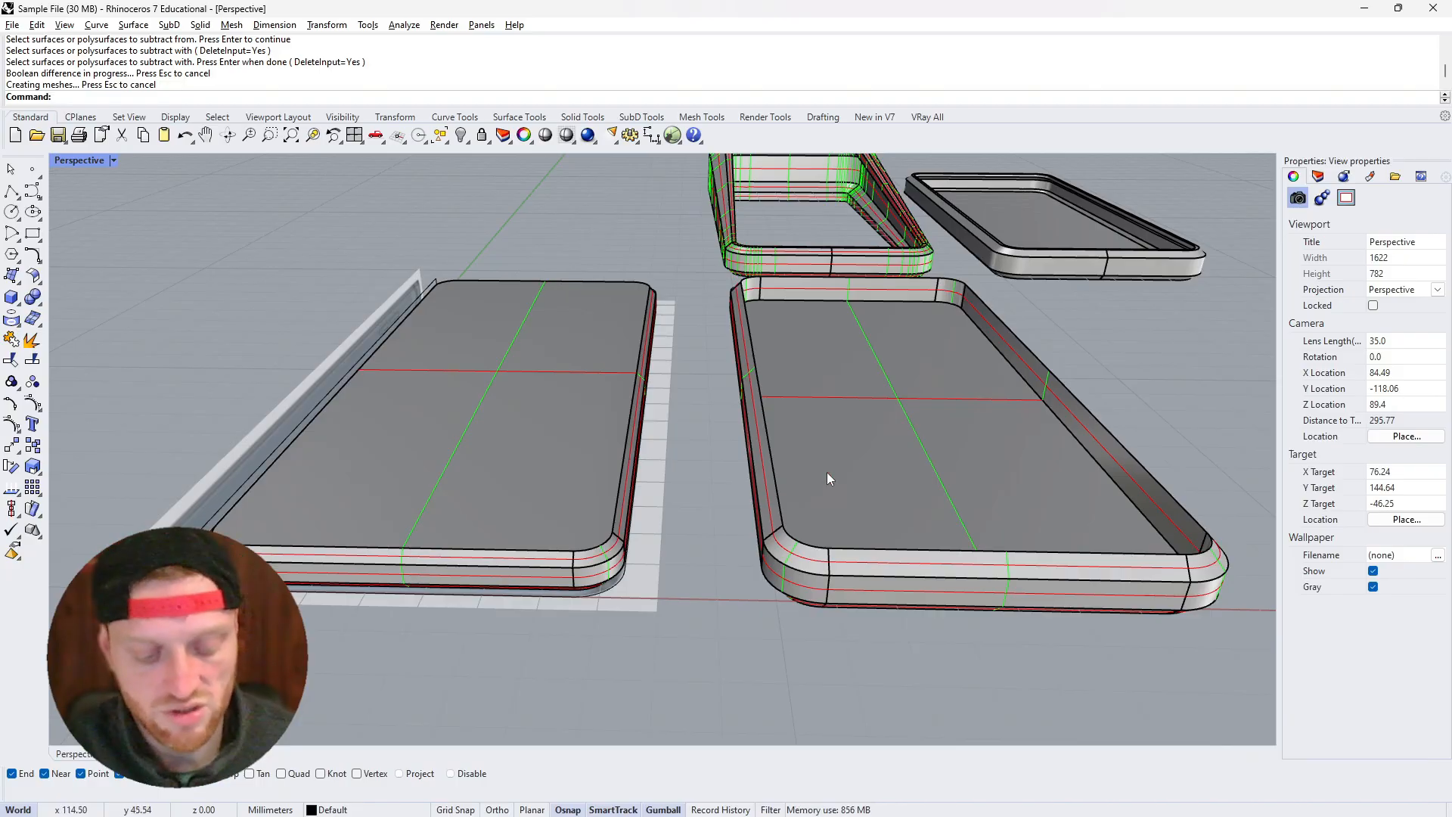
{"action": "key", "text": "ctrl+z"}
{"action": "key", "text": "ctrl+z"}
{"action": "key", "text": "Escape"}
{"action": "left_click", "coordinate": [875, 513]}
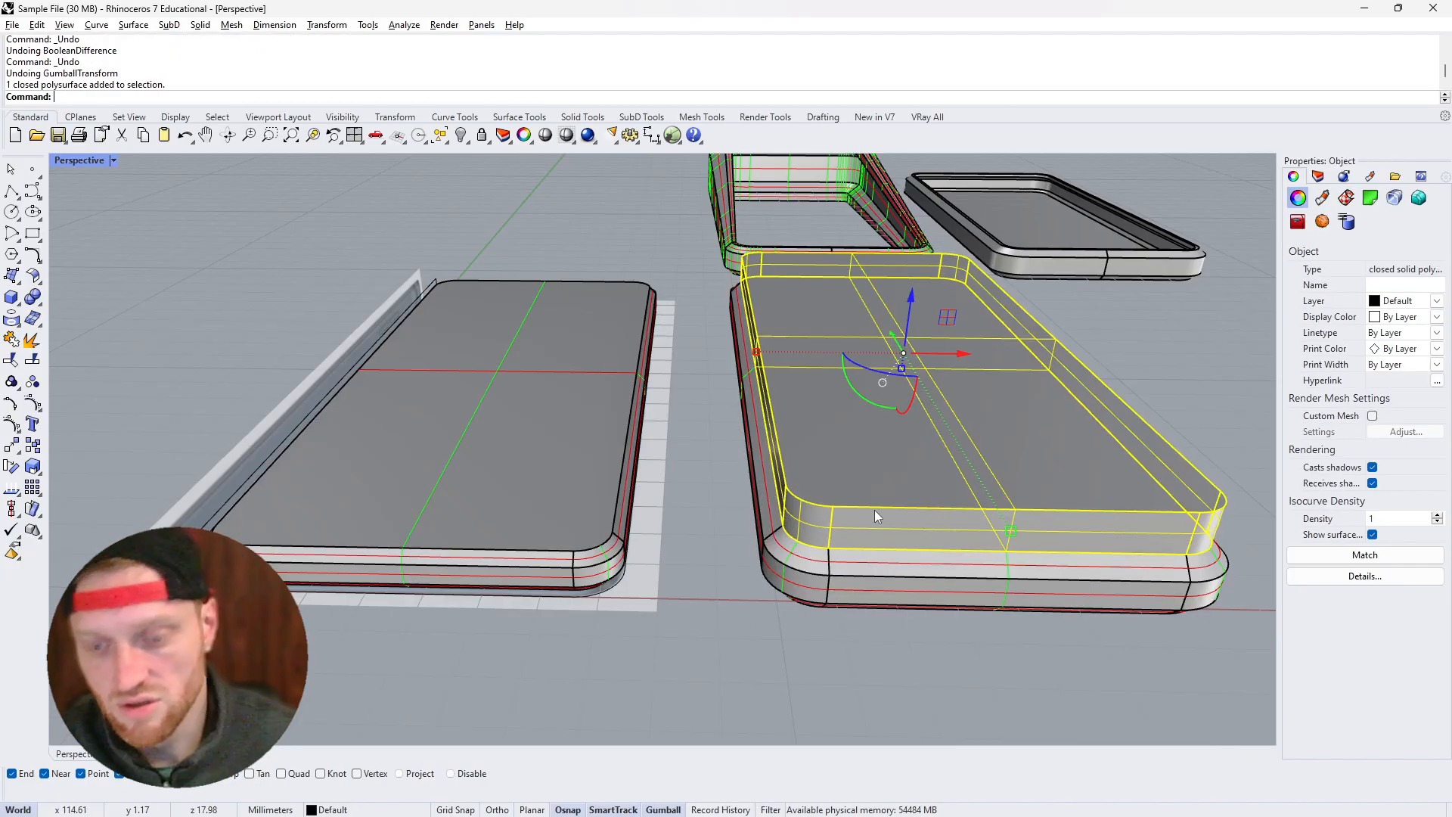
{"action": "key", "text": "Delete"}
{"action": "right_click_drag", "start_coordinate": [882, 506], "coordinate": [802, 514]}
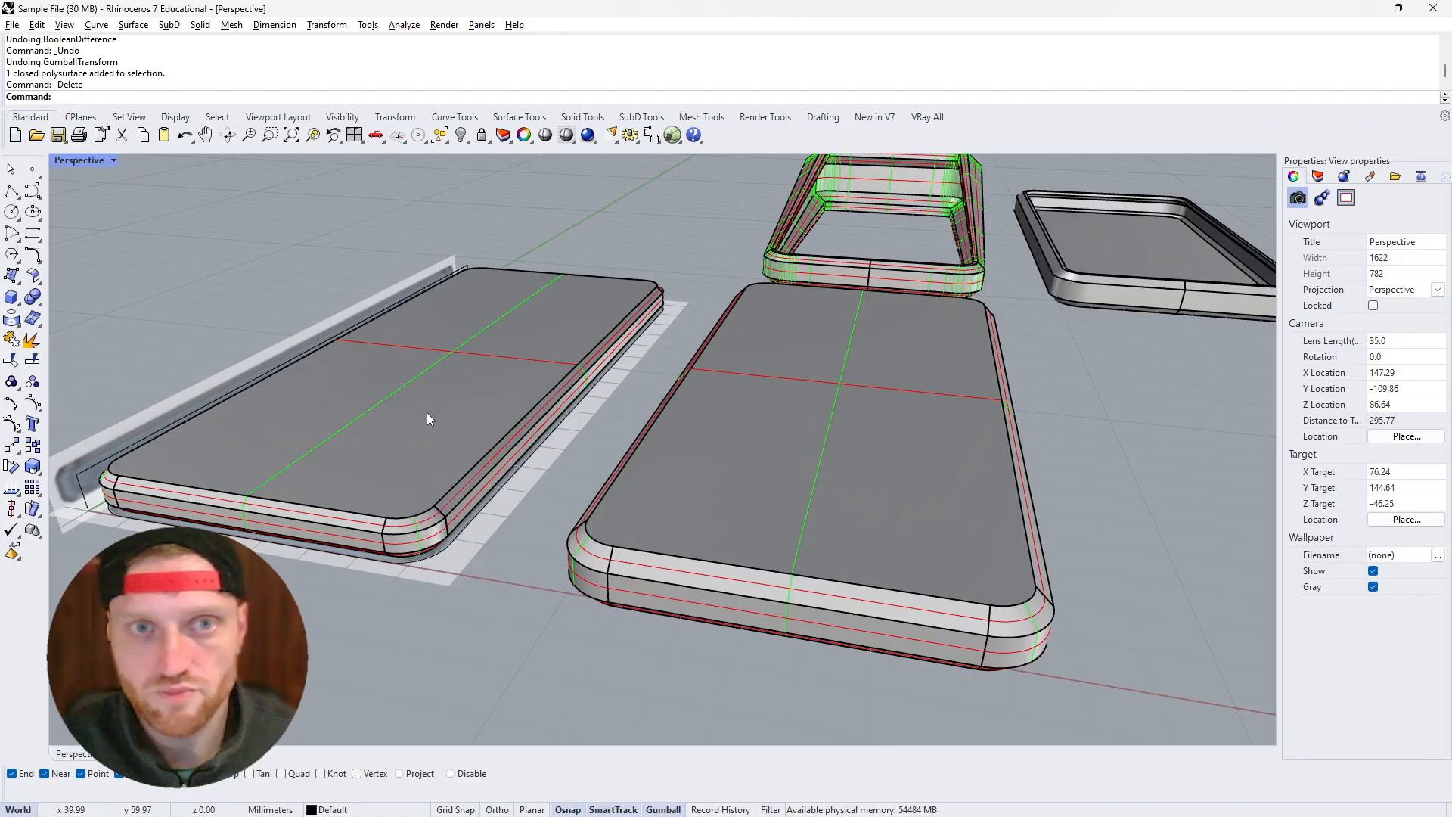
Hollow the offset body with Shell at a 2 mm wall thickness, removing its top face
{"action": "type", "text": "Shell"}
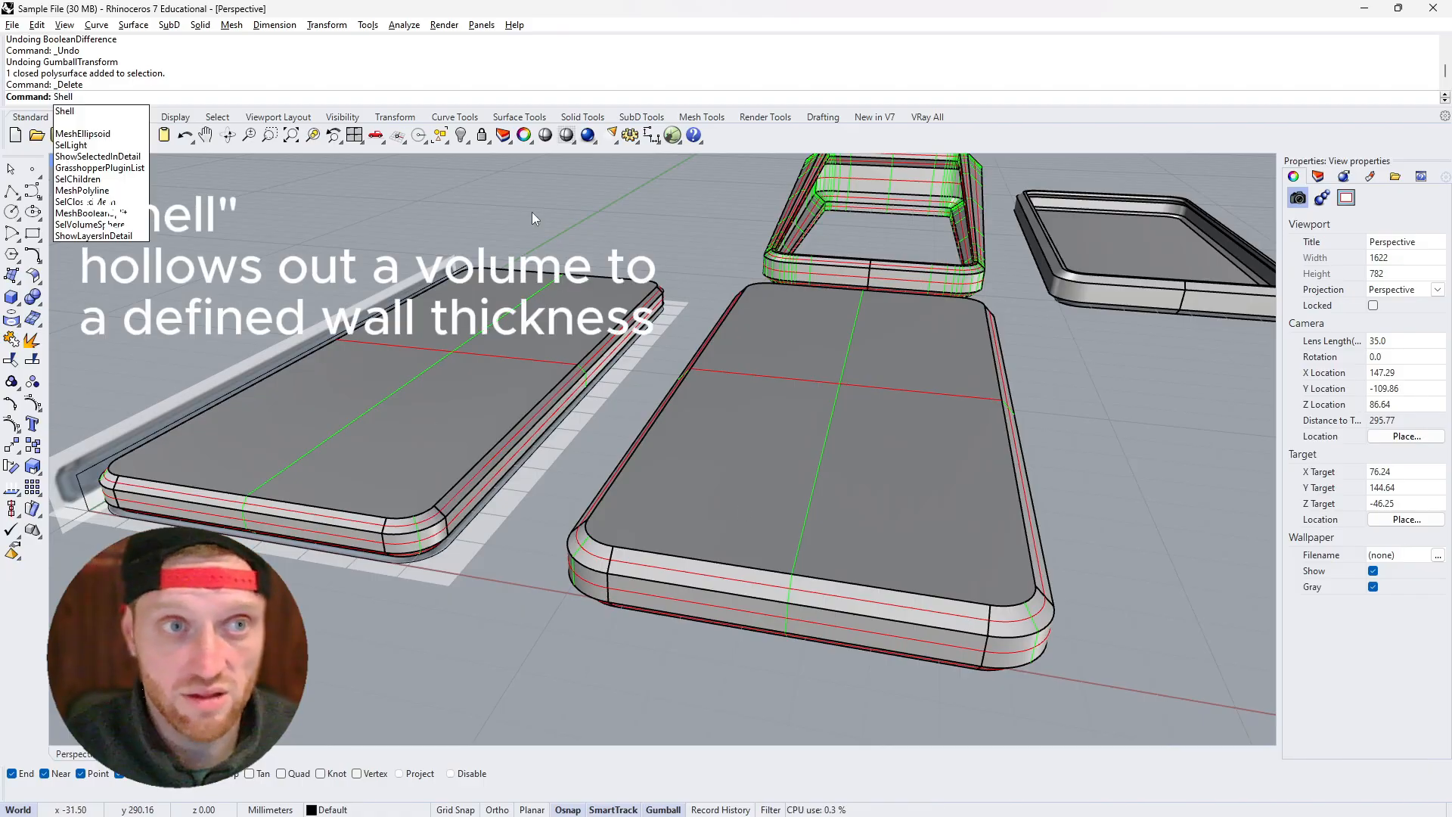
{"action": "key", "text": "Return"}
{"action": "type", "text": "2"}
{"action": "key", "text": "Return"}
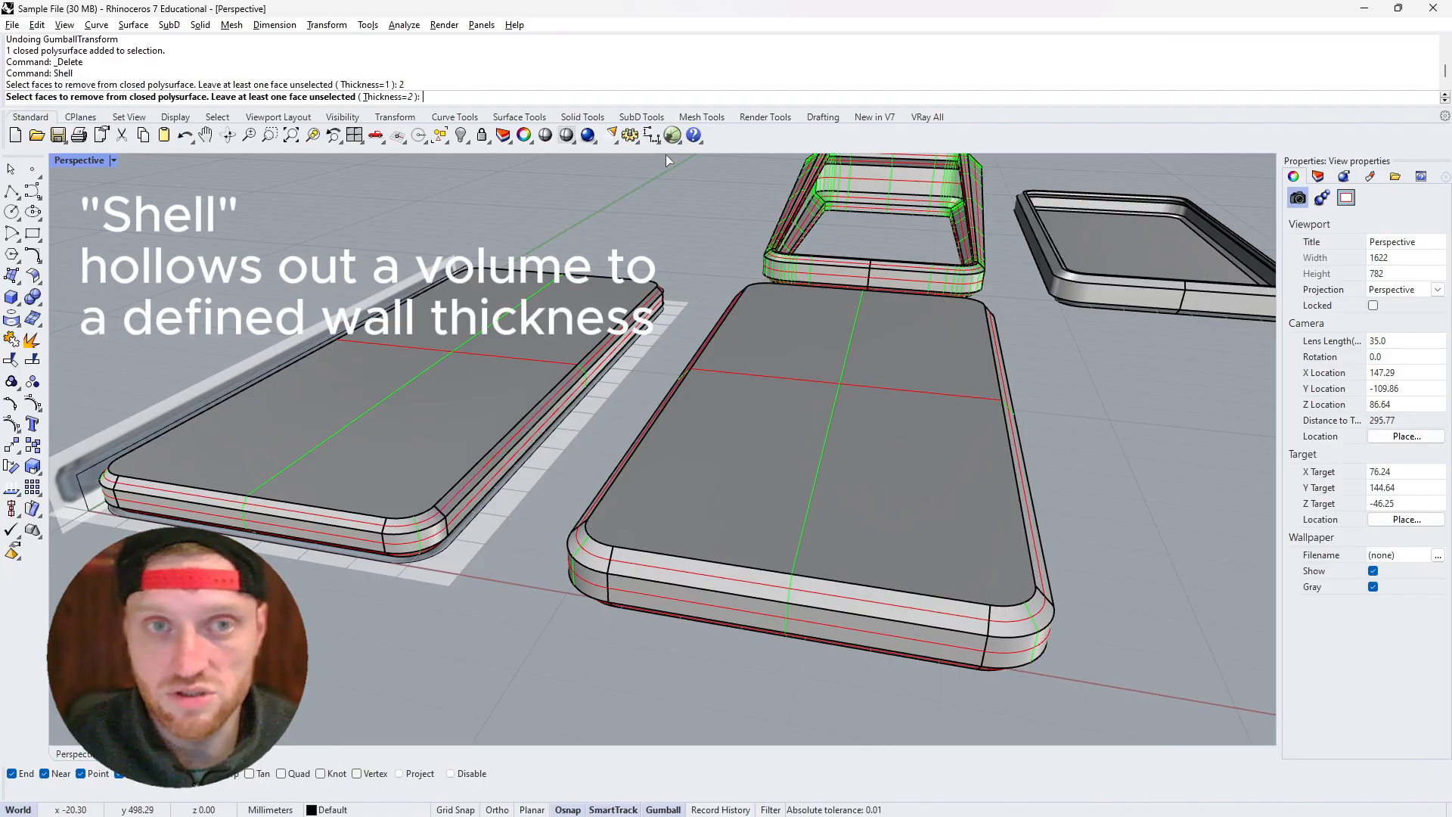
{"action": "left_click", "coordinate": [767, 394]}
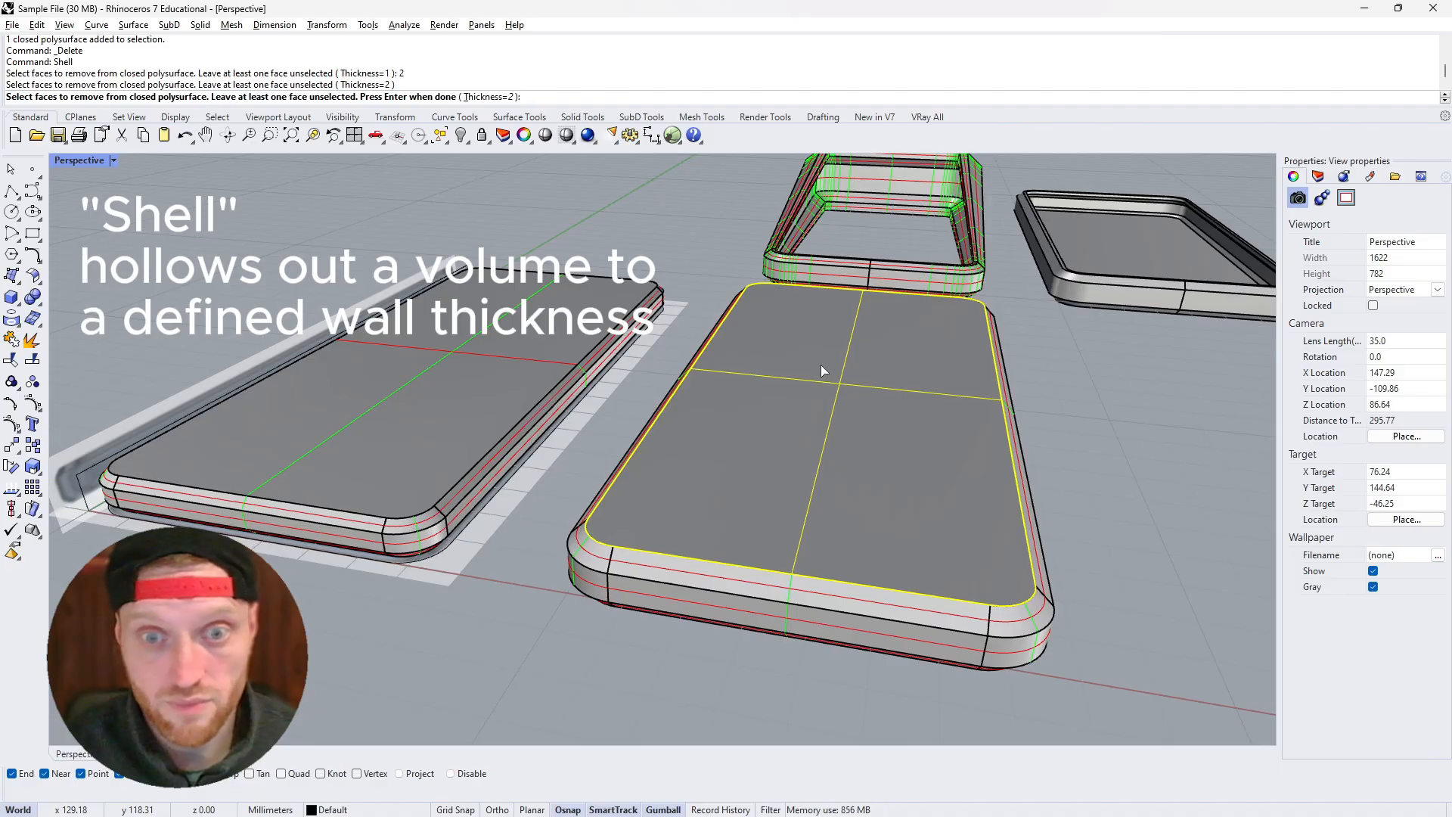
{"action": "key", "text": "Return"}
Examine the hollowed case's interior walls and corners, and compare it with the phone body beside it
{"action": "right_click_drag", "start_coordinate": [672, 317], "coordinate": [555, 424]}
{"action": "scroll", "coordinate": [555, 424], "scroll_direction": "down", "scroll_amount": 4}
{"action": "scroll", "coordinate": [395, 402], "scroll_direction": "up", "scroll_amount": 8}
{"action": "right_click_drag", "start_coordinate": [395, 403], "coordinate": [410, 408]}
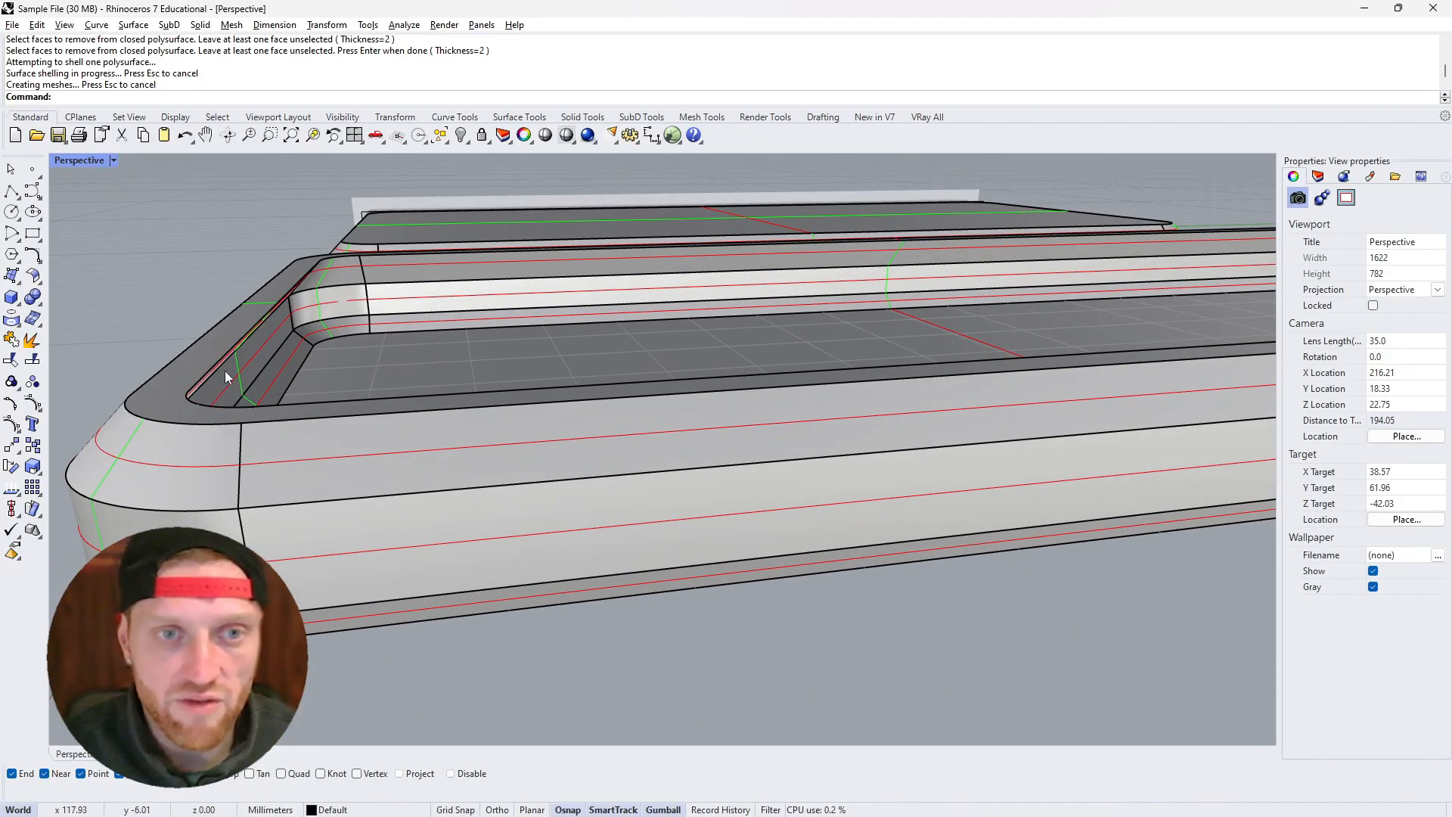
{"action": "scroll", "coordinate": [224, 371], "scroll_direction": "down", "scroll_amount": 5}
{"action": "right_click_drag", "start_coordinate": [334, 351], "coordinate": [495, 381]}
{"action": "right_click_drag", "start_coordinate": [513, 411], "coordinate": [517, 407]}
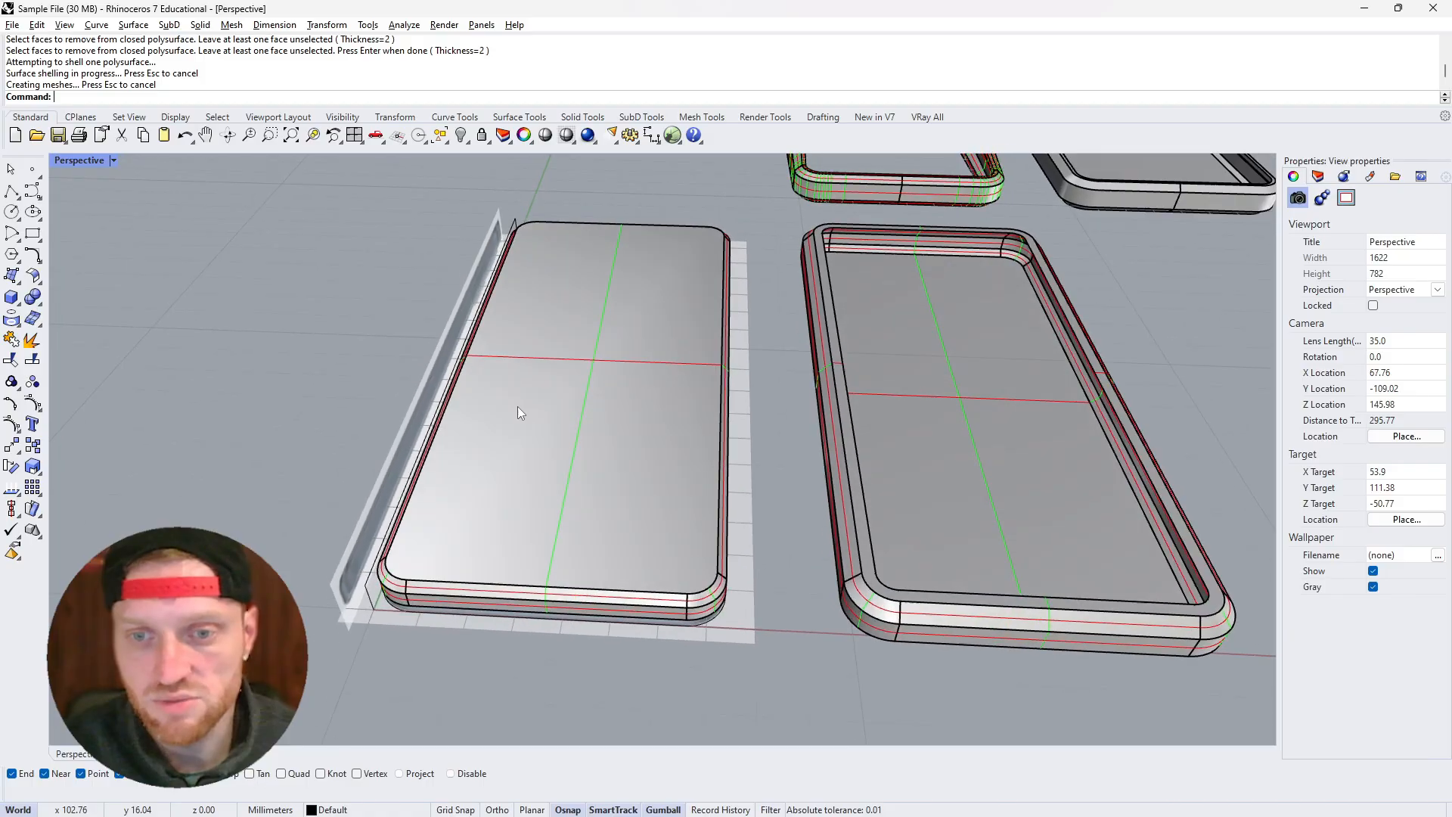
Compare the hollowed case's rim and side walls with the two other case models behind it
{"action": "scroll", "coordinate": [521, 403], "scroll_direction": "down", "scroll_amount": 8}
{"action": "scroll", "coordinate": [634, 375], "scroll_direction": "up", "scroll_amount": 8}
{"action": "right_click_drag", "start_coordinate": [729, 279], "coordinate": [665, 367]}
{"action": "scroll", "coordinate": [666, 366], "scroll_direction": "down", "scroll_amount": 7}
{"action": "scroll", "coordinate": [861, 339], "scroll_direction": "up", "scroll_amount": 5}
{"action": "right_click_drag", "start_coordinate": [792, 346], "coordinate": [737, 306]}
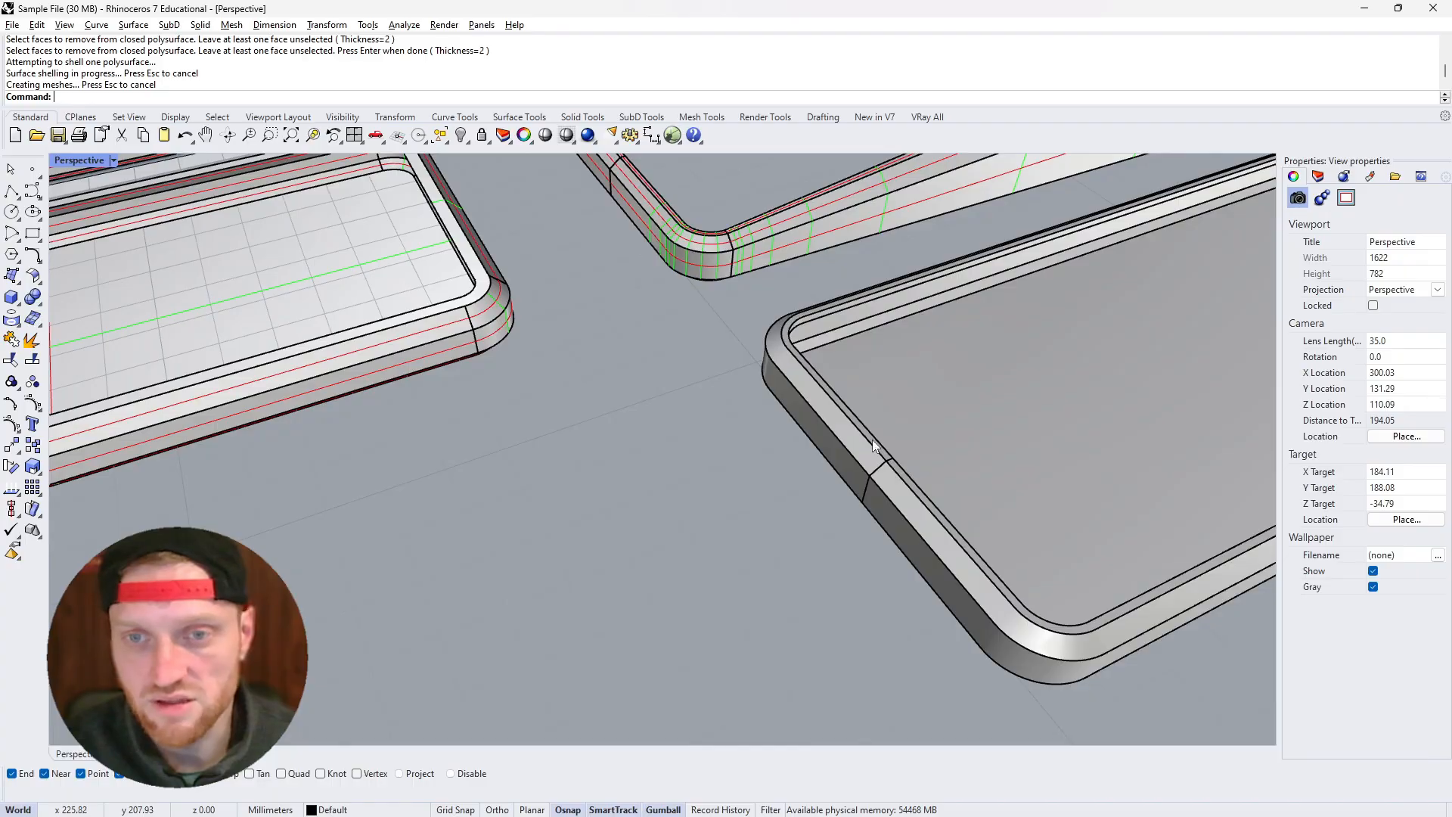
{"action": "scroll", "coordinate": [876, 438], "scroll_direction": "down", "scroll_amount": 8}
{"action": "right_click_drag", "start_coordinate": [802, 437], "coordinate": [554, 437]}
{"action": "scroll", "coordinate": [553, 438], "scroll_direction": "up", "scroll_amount": 4}
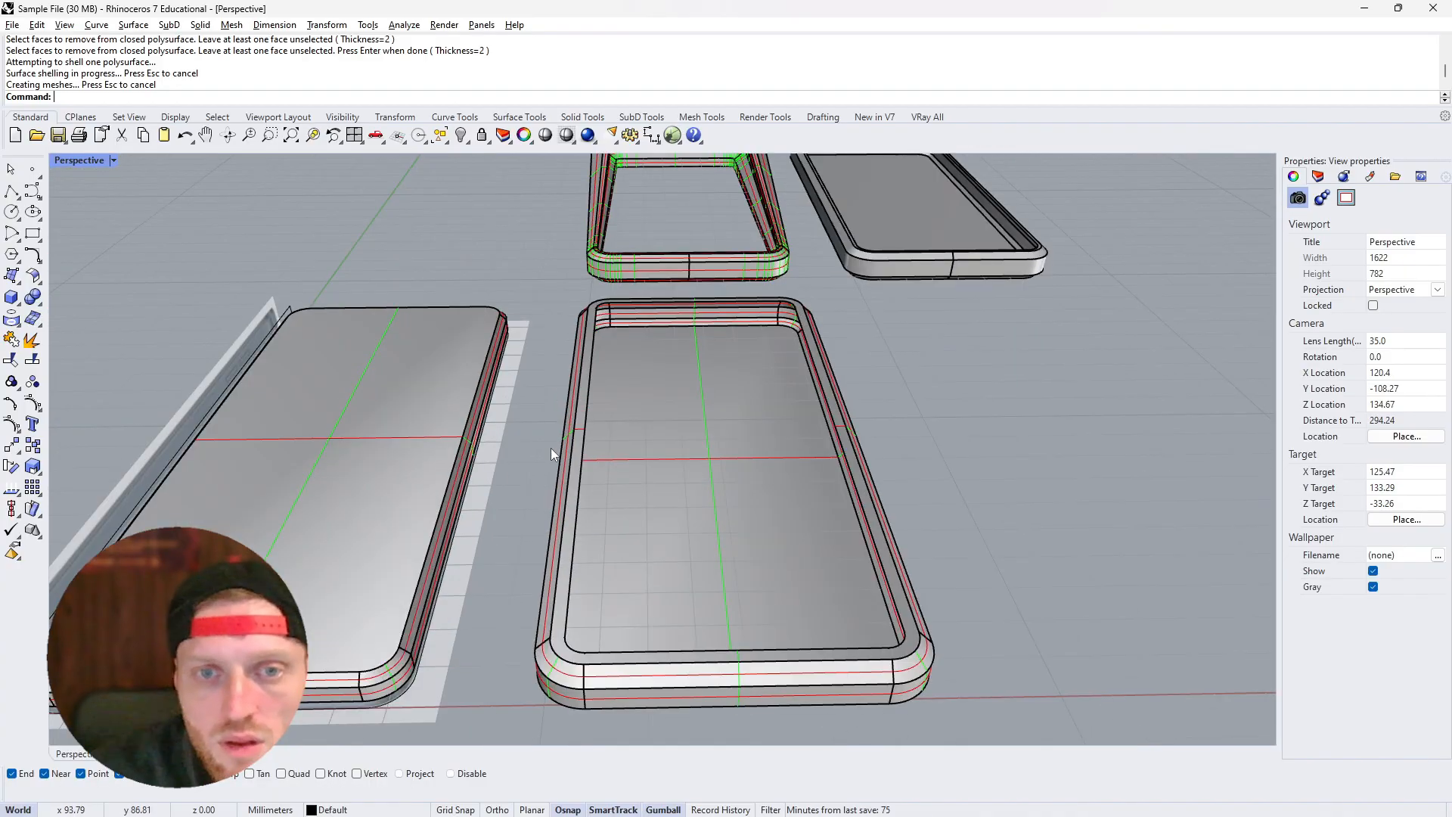
Examine the hollowed case's inner corners, chamfered inner walls and flat top rim up close
{"action": "scroll", "coordinate": [597, 317], "scroll_direction": "up", "scroll_amount": 6}
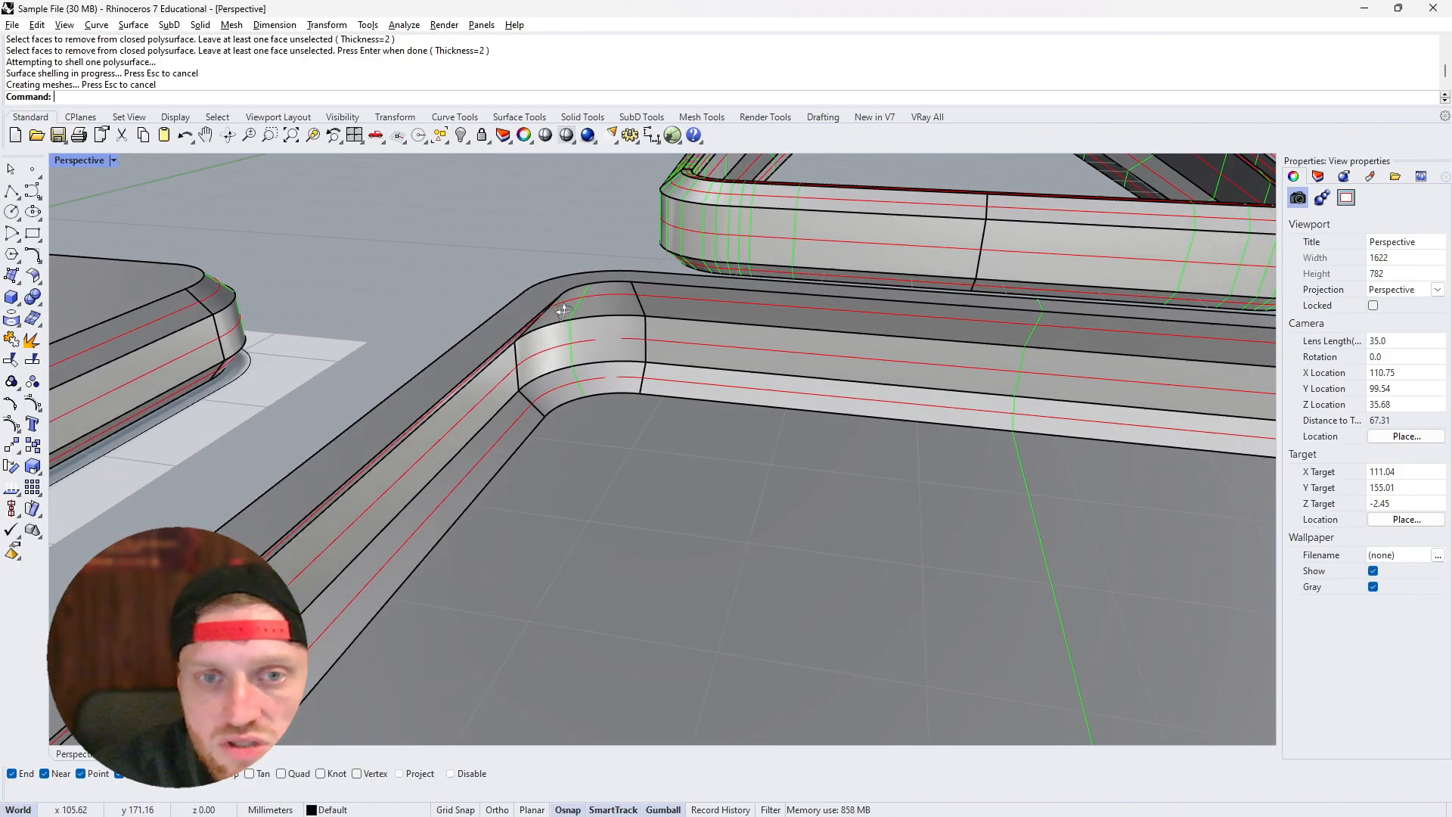
{"action": "right_click_drag", "start_coordinate": [563, 310], "coordinate": [630, 316]}
{"action": "scroll", "coordinate": [596, 291], "scroll_direction": "up", "scroll_amount": 4}
{"action": "scroll", "coordinate": [630, 316], "scroll_direction": "down", "scroll_amount": 18}
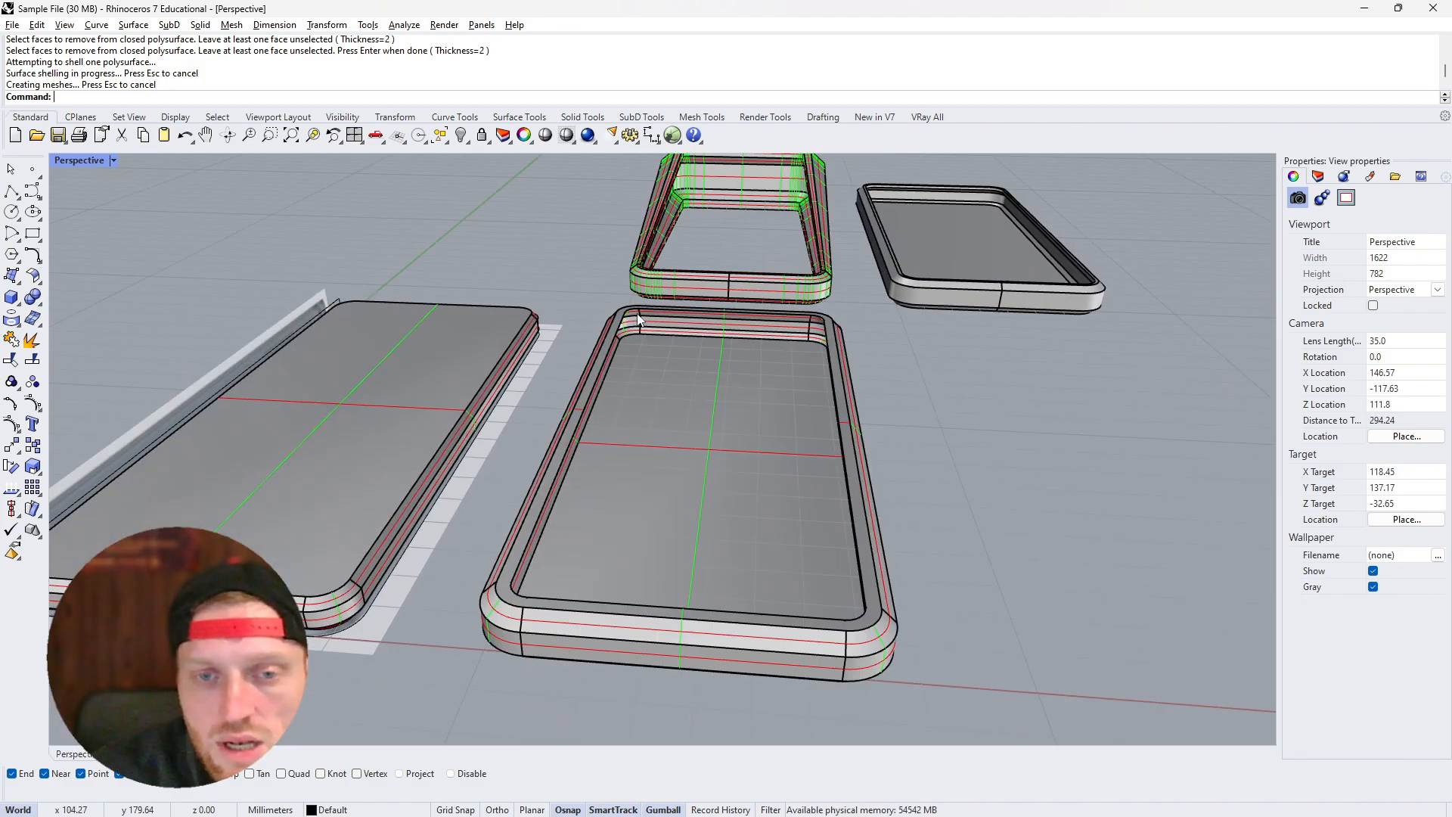
{"action": "scroll", "coordinate": [523, 581], "scroll_direction": "up", "scroll_amount": 8}
{"action": "scroll", "coordinate": [521, 579], "scroll_direction": "down", "scroll_amount": 6}
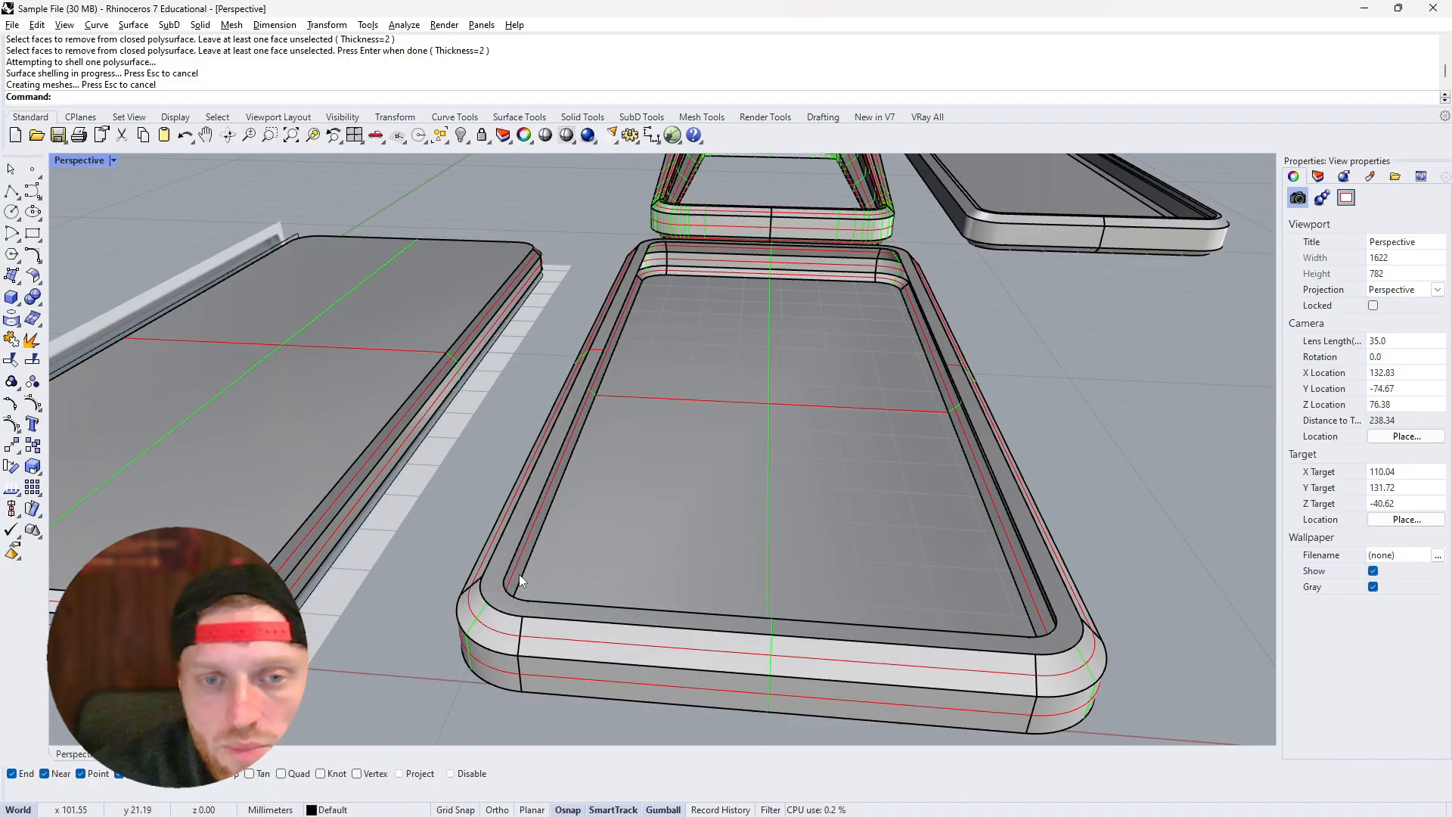
{"action": "scroll", "coordinate": [655, 244], "scroll_direction": "up", "scroll_amount": 12}
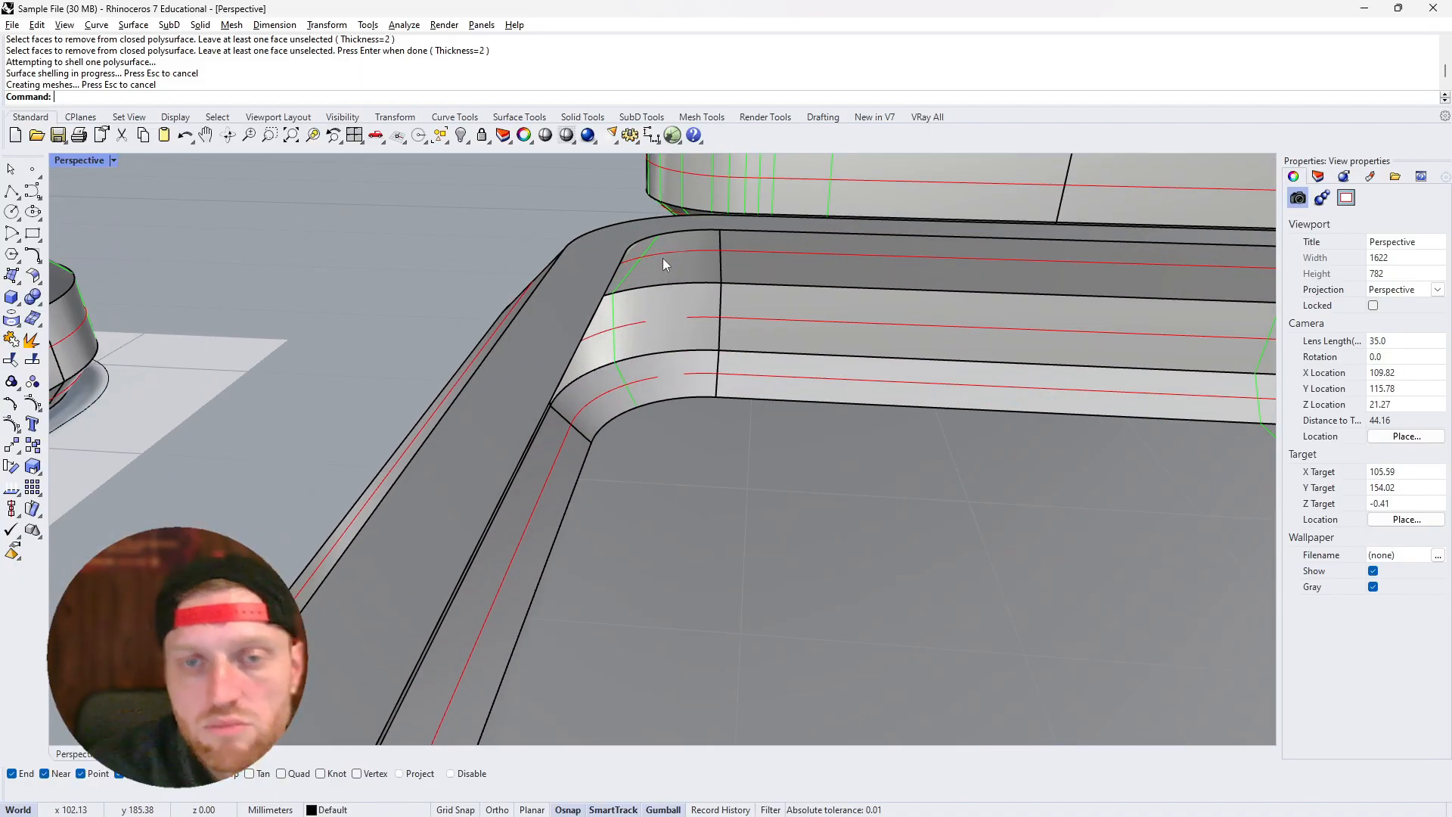
{"action": "scroll", "coordinate": [673, 258], "scroll_direction": "down", "scroll_amount": 12}
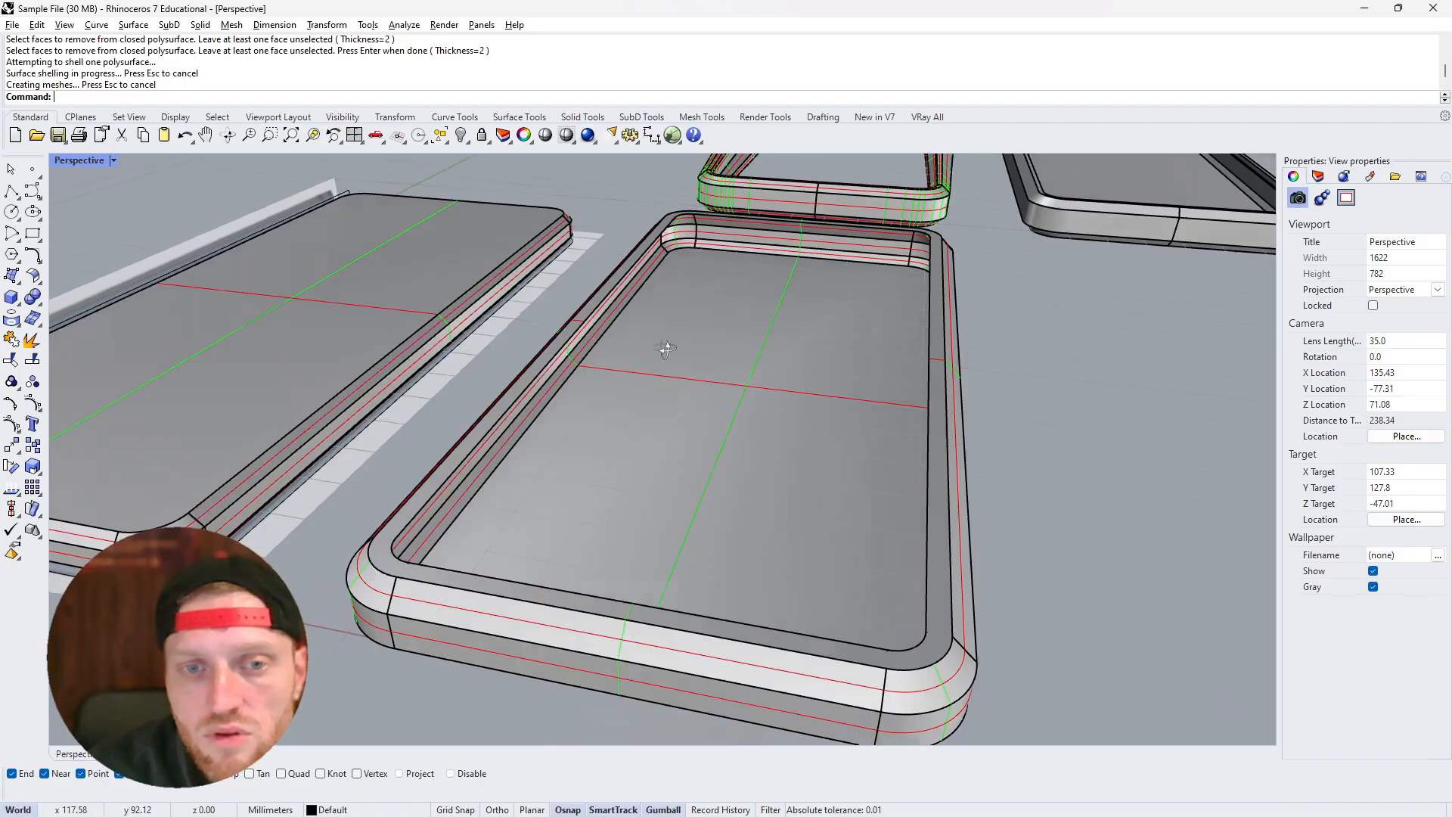
{"action": "right_click_drag", "start_coordinate": [665, 347], "coordinate": [669, 338]}
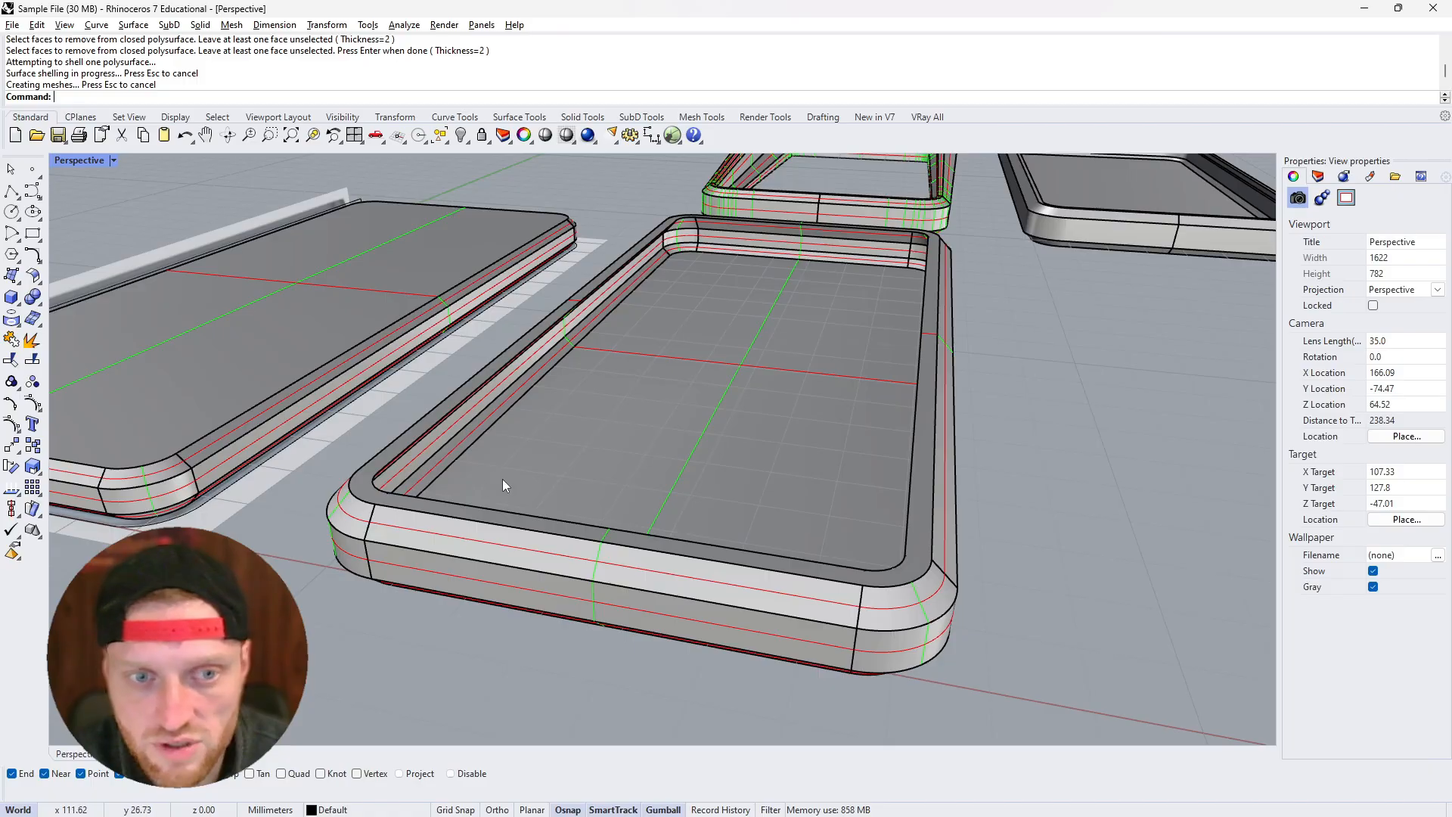
{"action": "right_click_drag", "start_coordinate": [390, 330], "coordinate": [429, 316]}
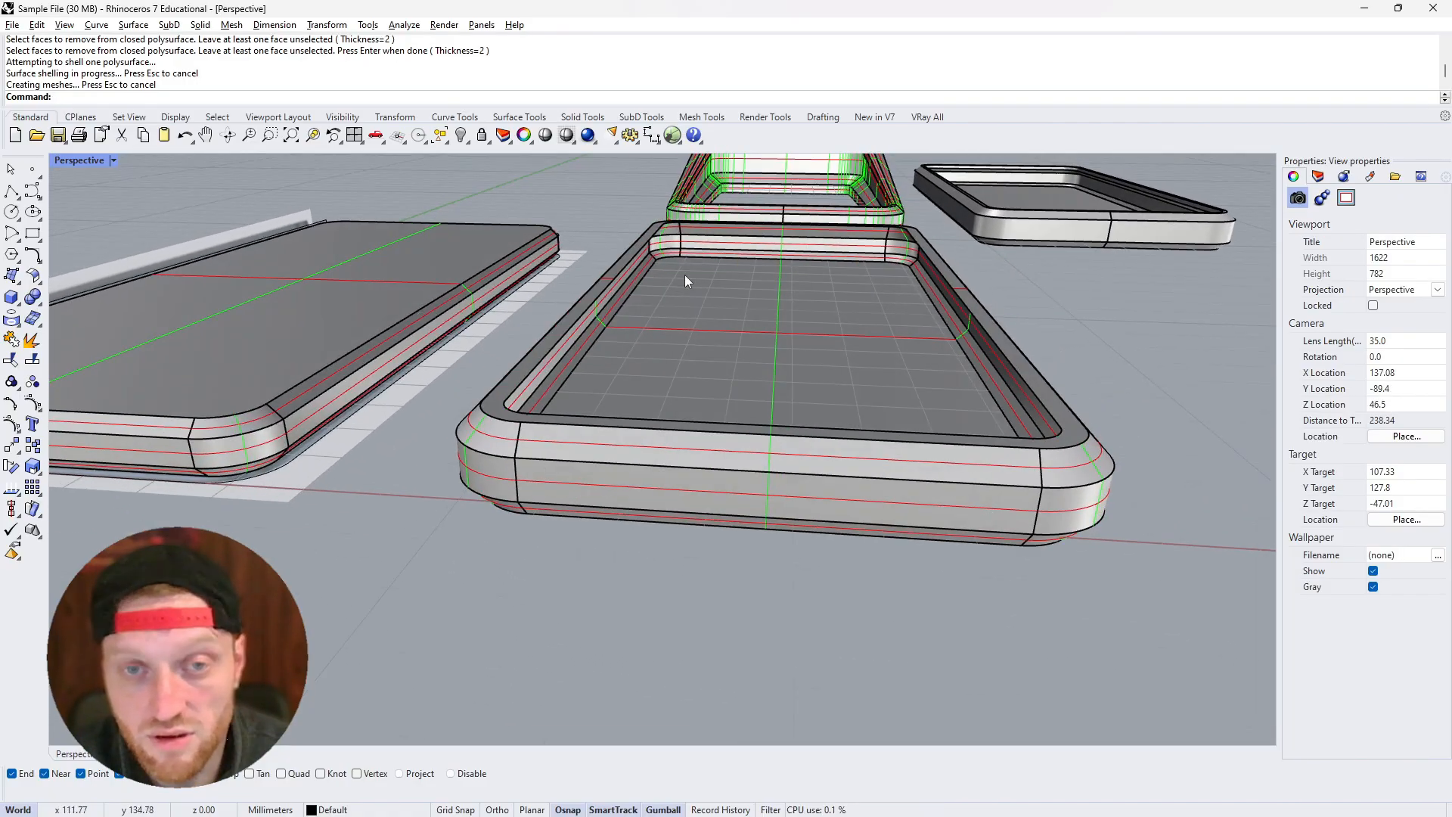
{"action": "right_click_drag", "start_coordinate": [685, 276], "coordinate": [642, 255]}
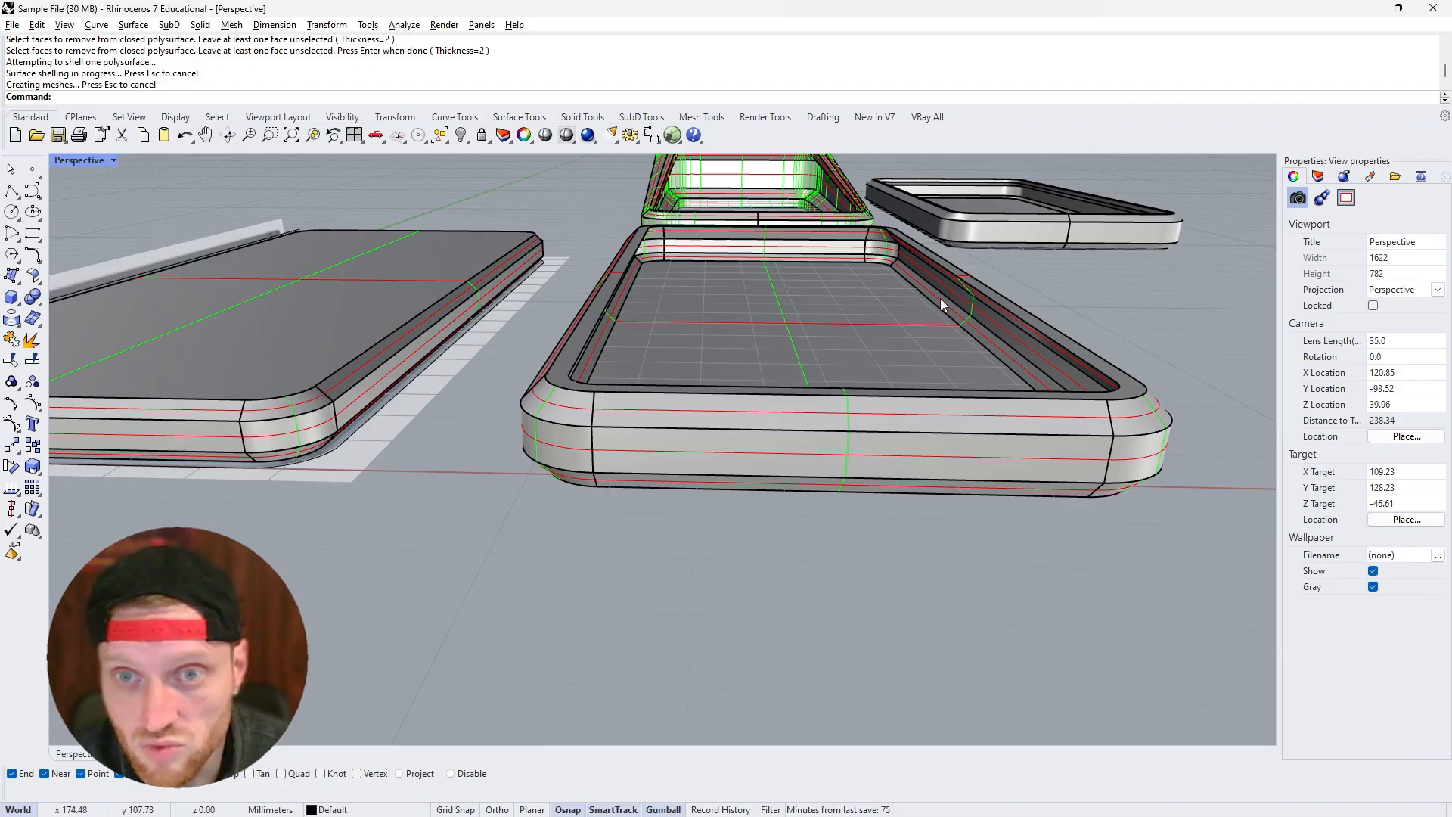
Delete the flat rim face around the top opening of the hollowed case
{"action": "right_click_drag", "start_coordinate": [623, 265], "coordinate": [551, 409]}
{"action": "scroll", "coordinate": [529, 423], "scroll_direction": "up", "scroll_amount": 2}
{"action": "left_click", "coordinate": [460, 459], "text": "ctrl+shift"}
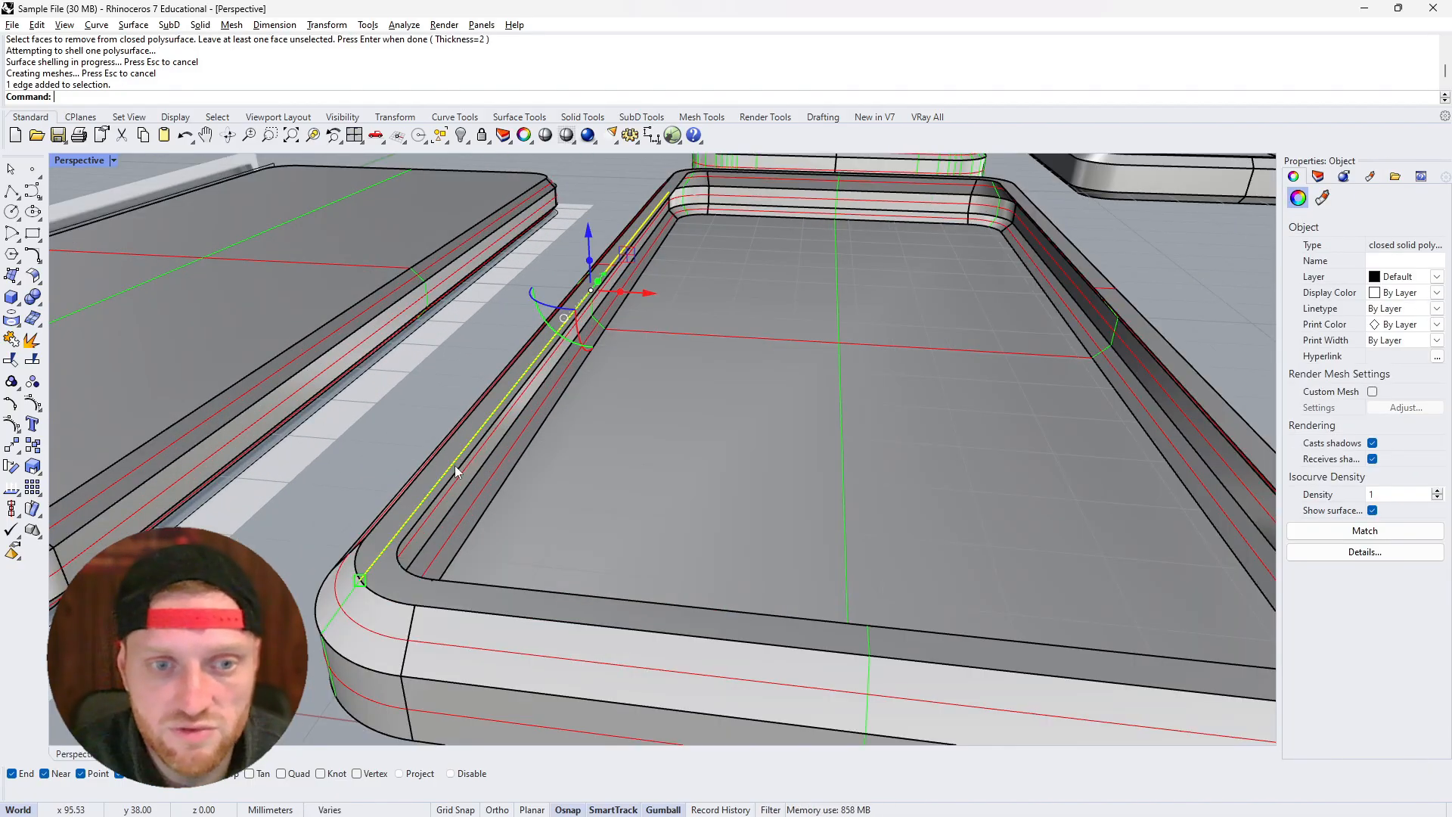
{"action": "key", "text": "Escape"}
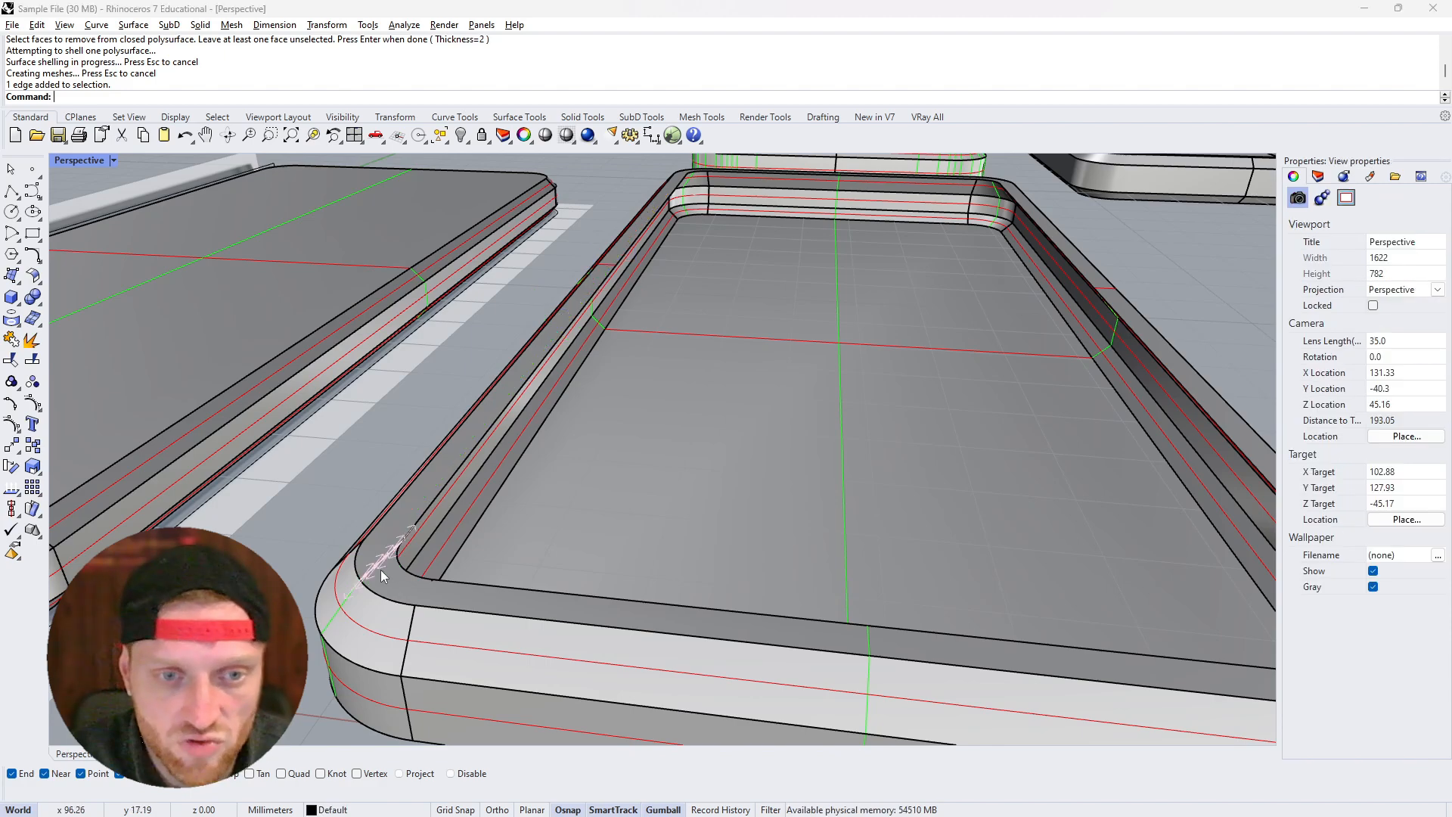
{"action": "left_click", "coordinate": [380, 570], "text": "ctrl+shift"}
{"action": "left_click", "coordinate": [315, 538]}
{"action": "left_click", "coordinate": [437, 596], "text": "ctrl+shift"}
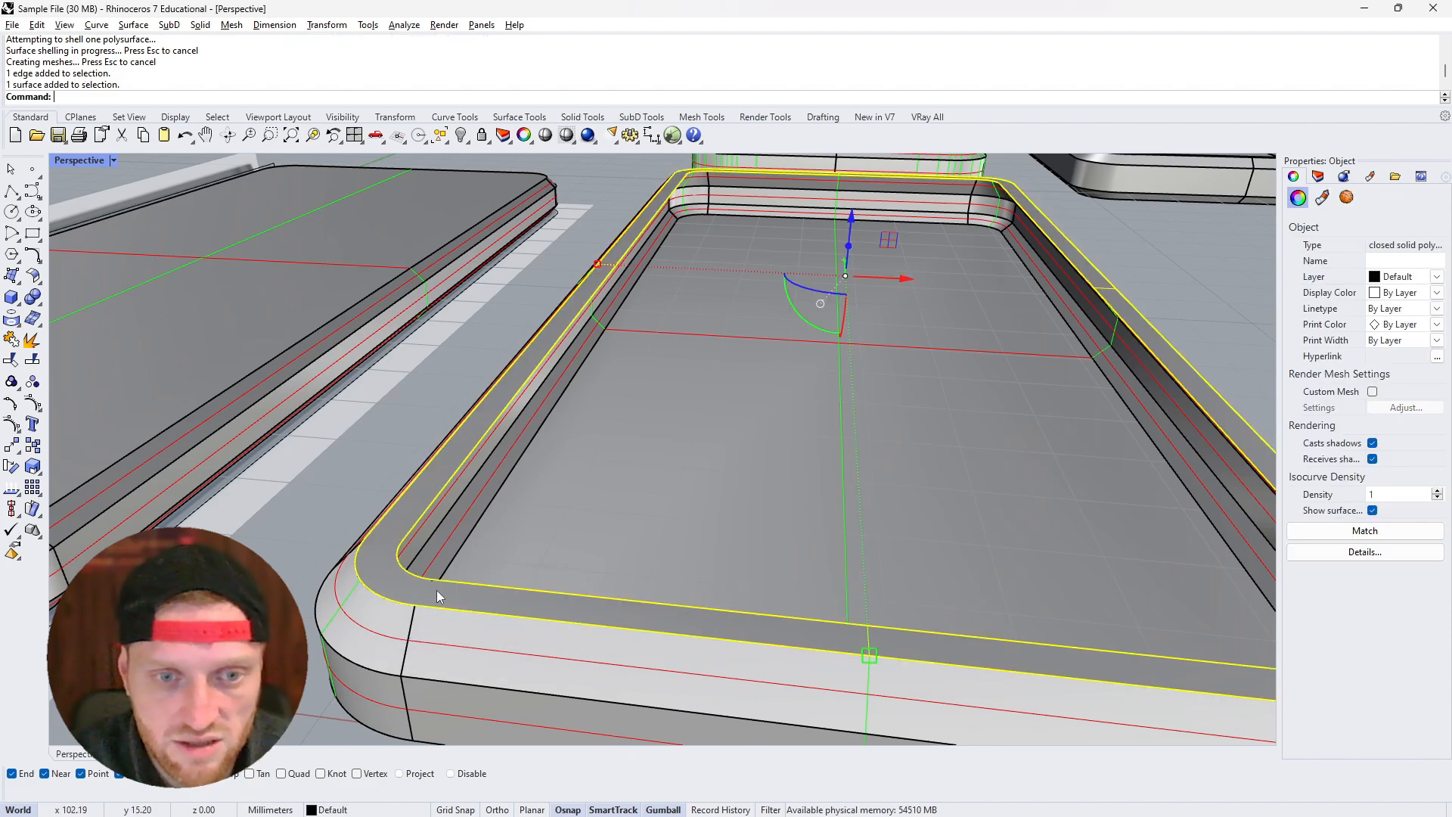
{"action": "key", "text": "Delete"}
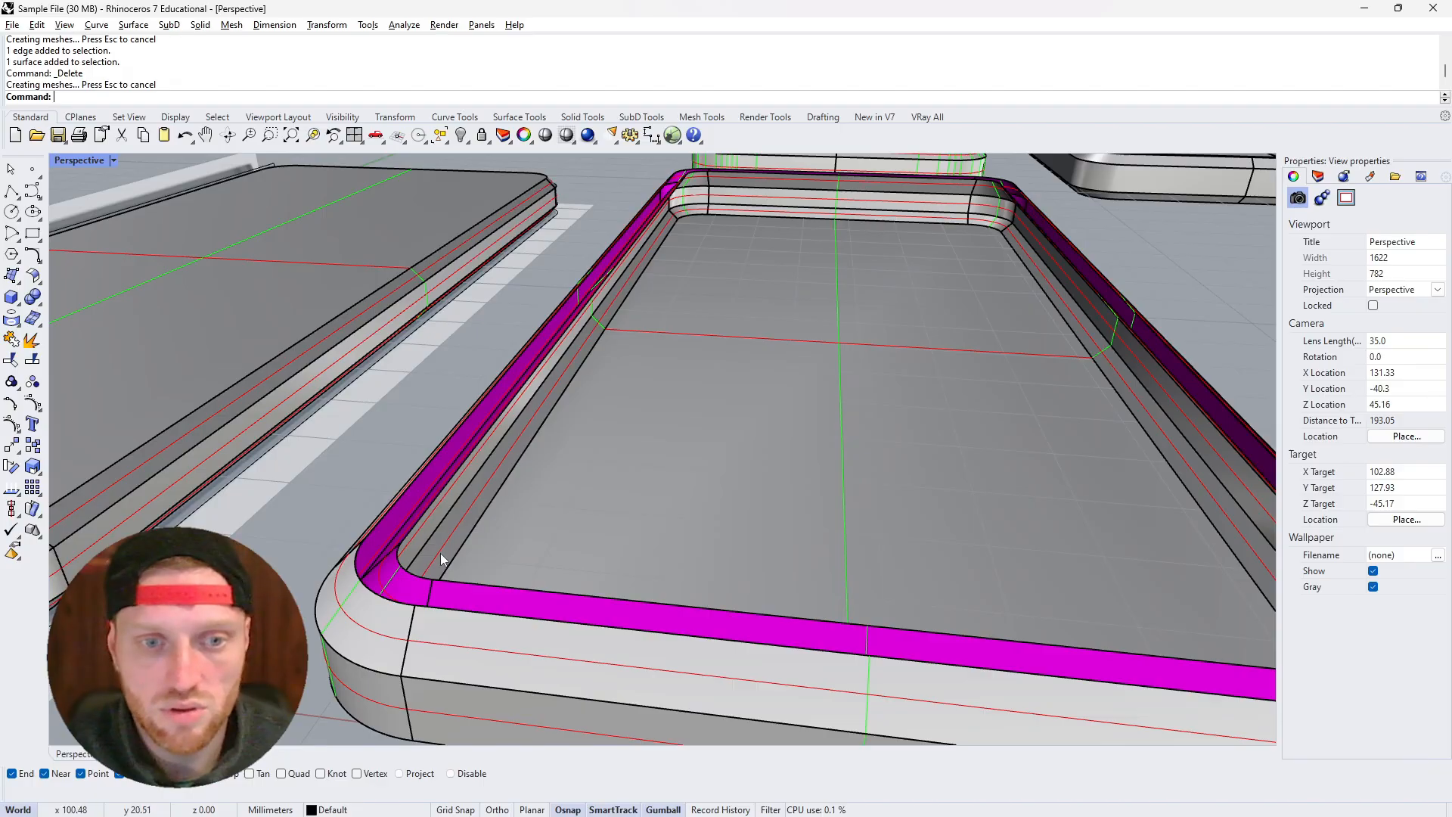
Select the upper inner chamfer faces along all sides and corners of the case and delete them
{"action": "left_click", "coordinate": [402, 583], "text": "ctrl+shift"}
{"action": "left_click", "coordinate": [452, 592]}
{"action": "right_click_drag", "start_coordinate": [473, 593], "coordinate": [480, 606]}
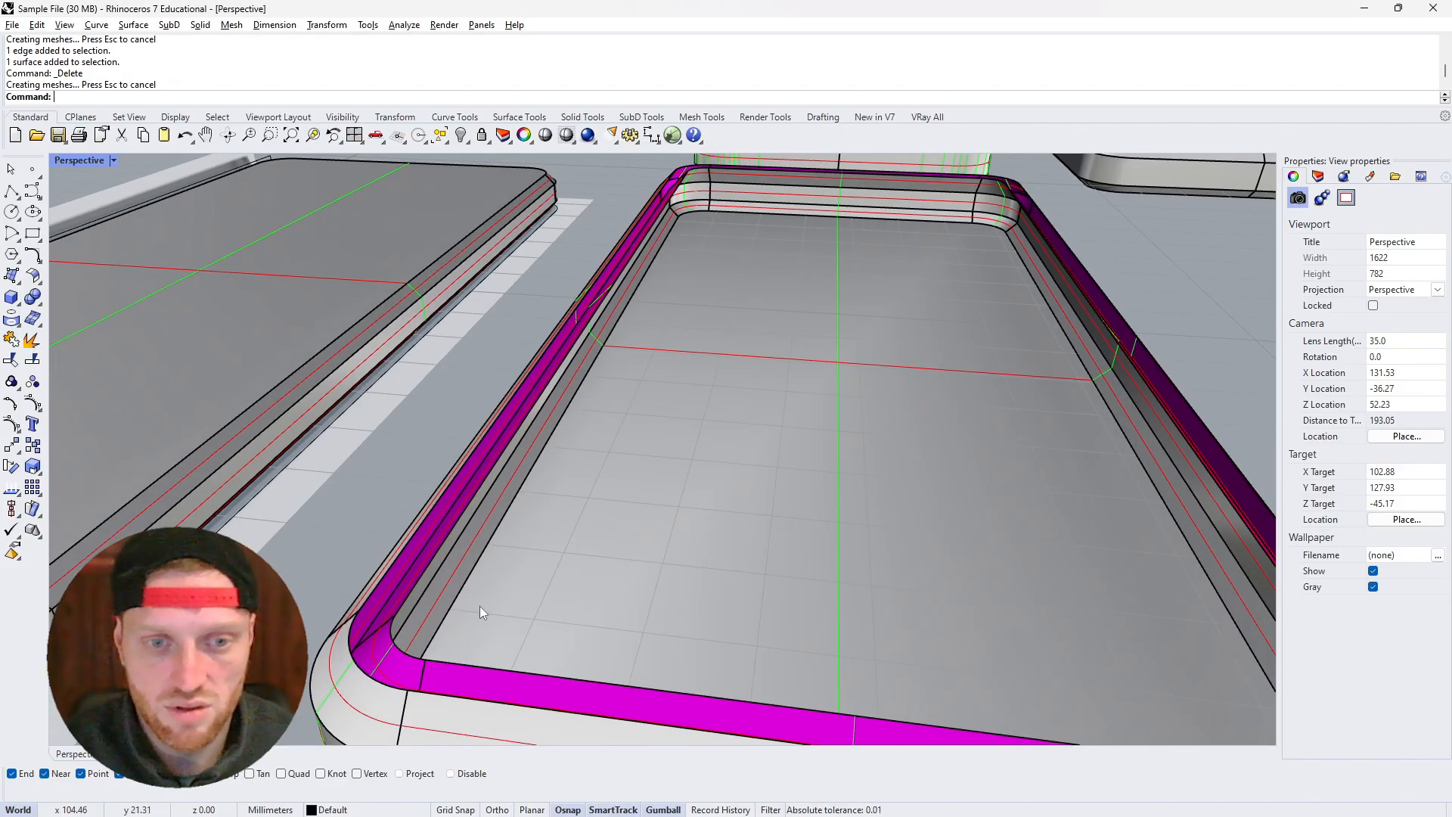
{"action": "left_click", "coordinate": [439, 686], "text": "ctrl+shift"}
{"action": "left_click", "coordinate": [435, 685], "text": "ctrl+shift"}
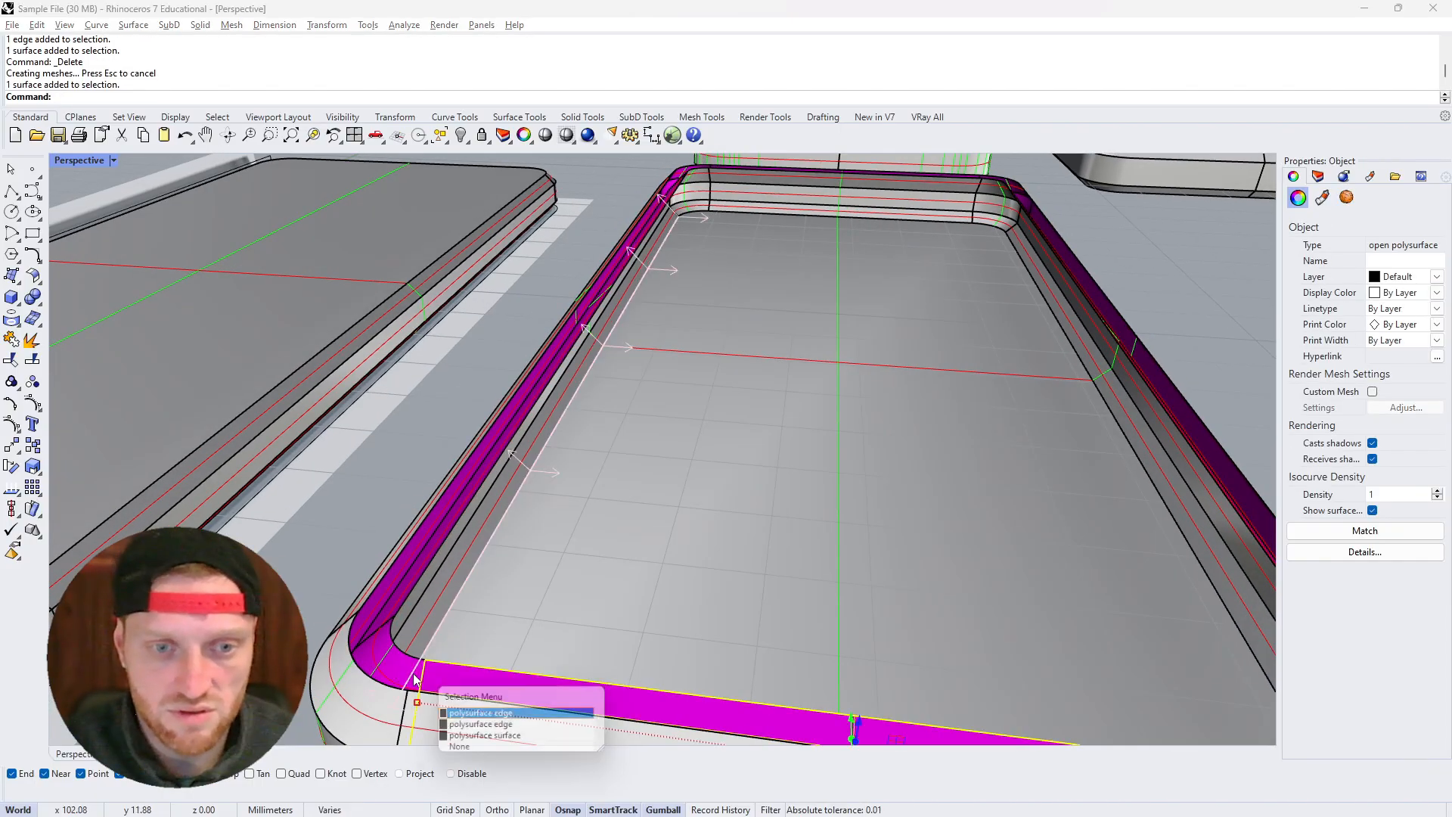
{"action": "left_click", "coordinate": [461, 749]}
{"action": "right_click_drag", "start_coordinate": [467, 749], "coordinate": [552, 664]}
{"action": "left_click", "coordinate": [596, 685], "text": "ctrl+shift"}
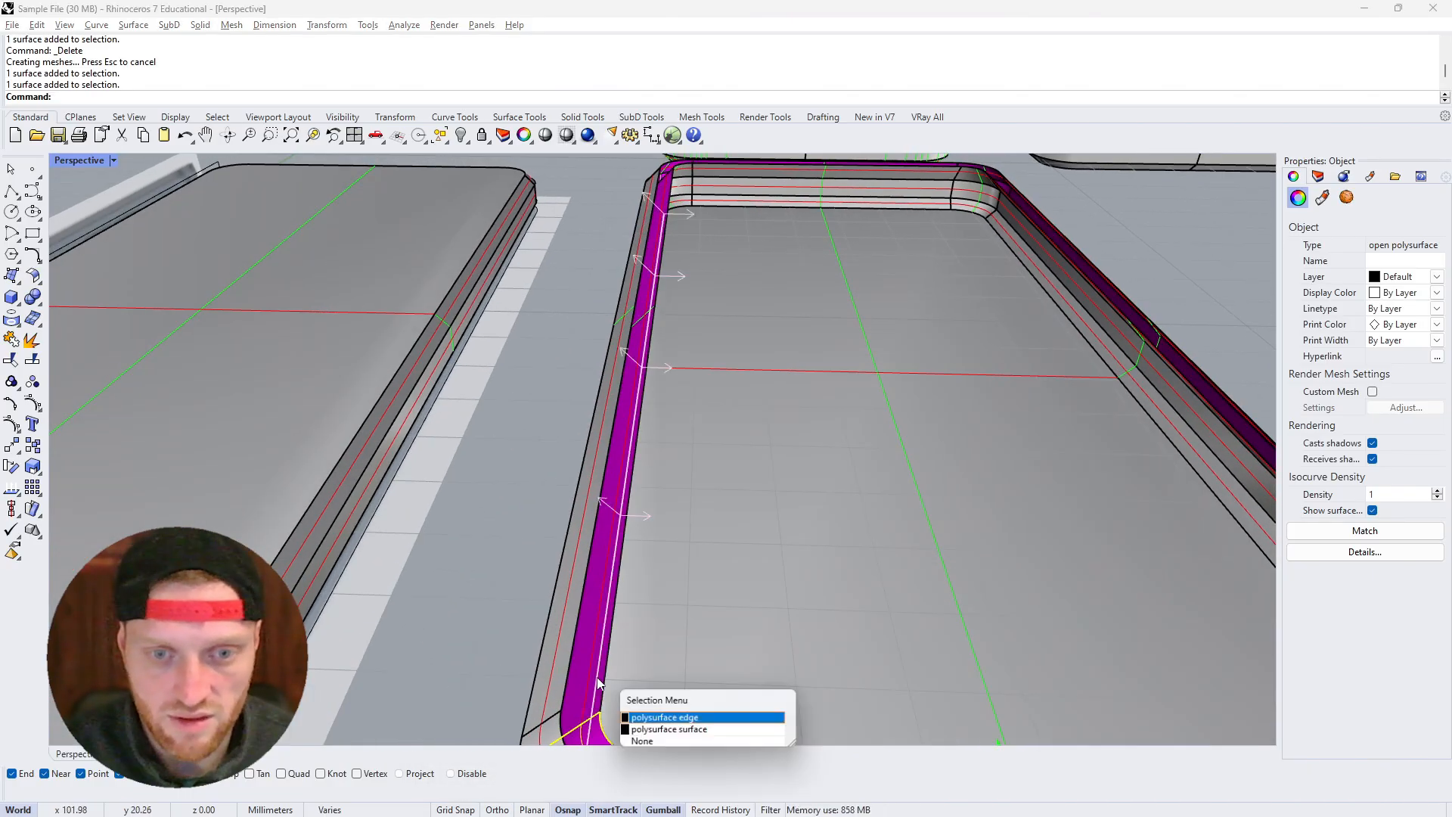
{"action": "left_click", "coordinate": [649, 730]}
{"action": "scroll", "coordinate": [697, 582], "scroll_direction": "down", "scroll_amount": 10}
{"action": "scroll", "coordinate": [697, 583], "scroll_direction": "up", "scroll_amount": 15}
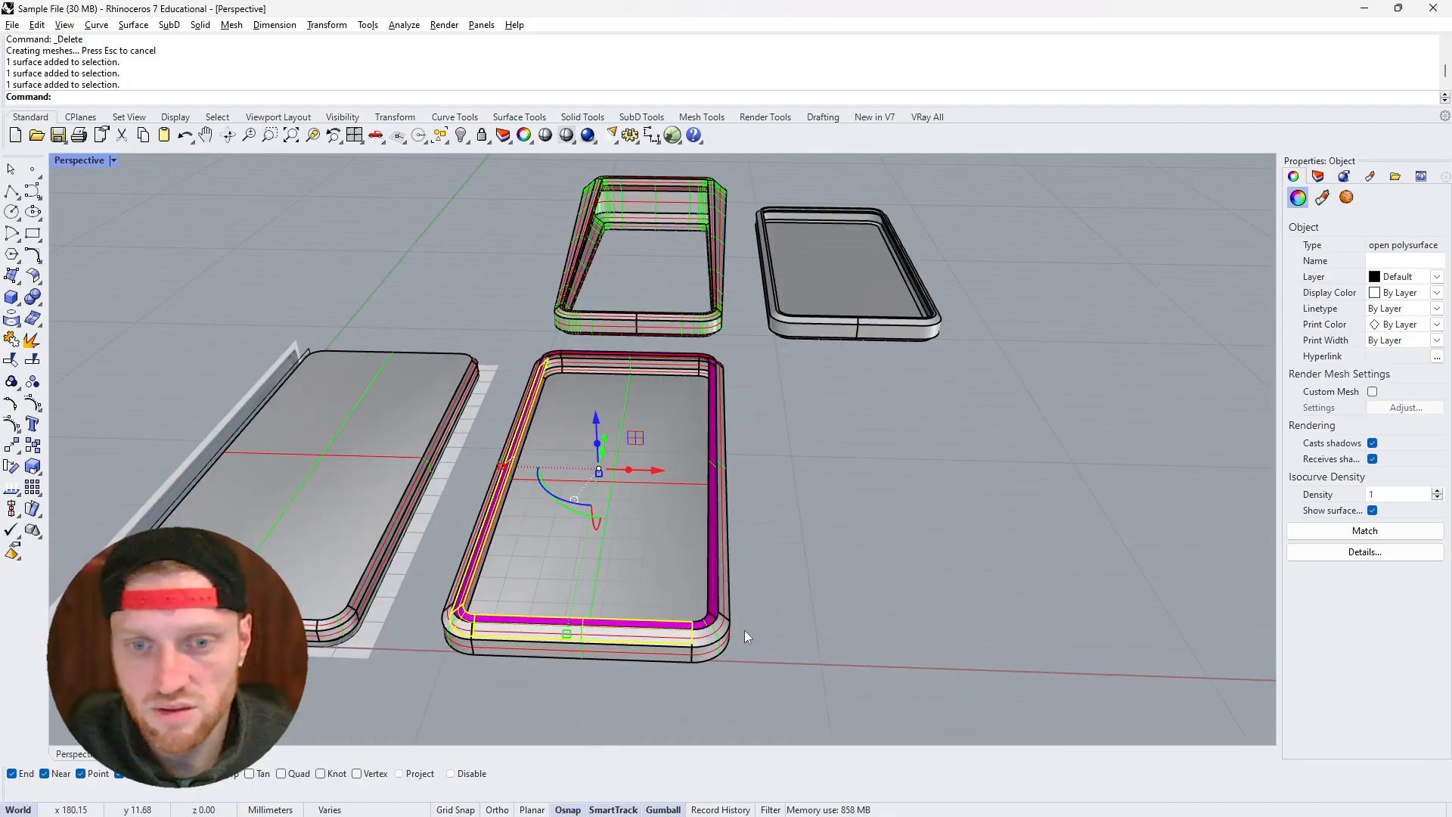
{"action": "left_click", "coordinate": [628, 597], "text": "ctrl+shift"}
{"action": "scroll", "coordinate": [633, 556], "scroll_direction": "down", "scroll_amount": 8}
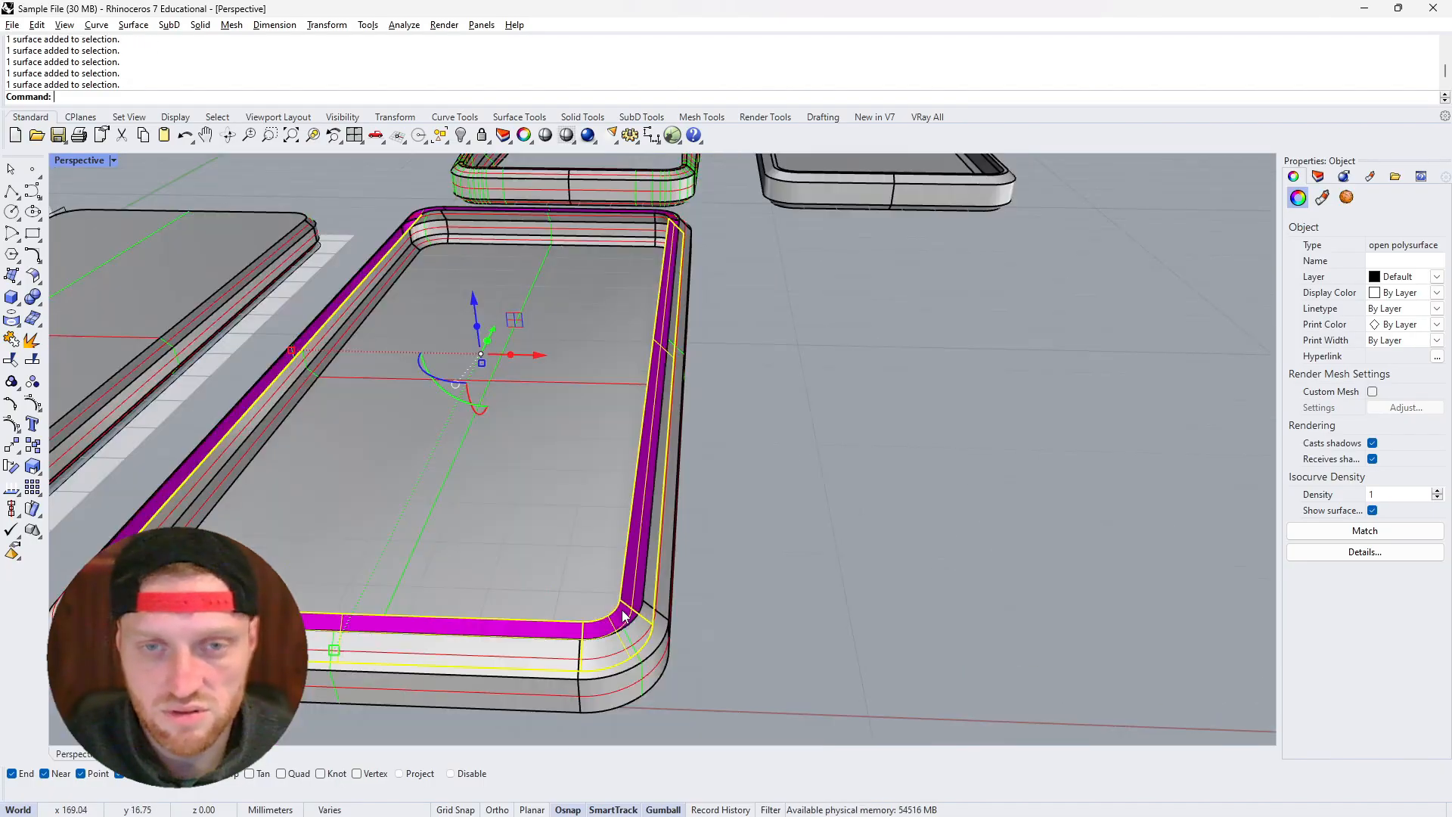
{"action": "scroll", "coordinate": [637, 428], "scroll_direction": "up", "scroll_amount": 5}
{"action": "scroll", "coordinate": [637, 428], "scroll_direction": "up", "scroll_amount": 6}
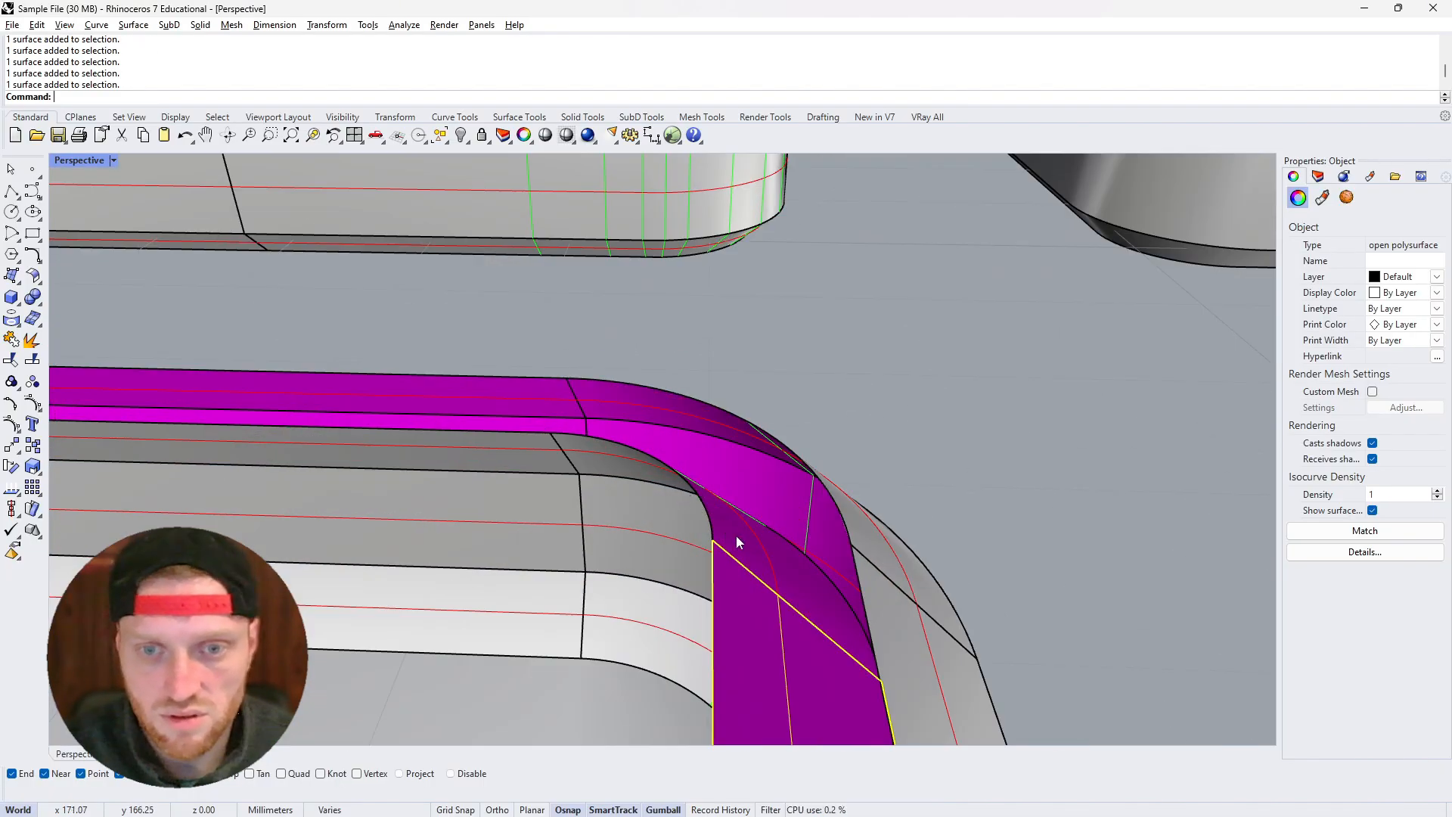
{"action": "left_click", "coordinate": [702, 535], "text": "ctrl+shift"}
{"action": "left_click", "coordinate": [529, 462], "text": "ctrl+shift"}
{"action": "scroll", "coordinate": [97, 468], "scroll_direction": "down", "scroll_amount": 6}
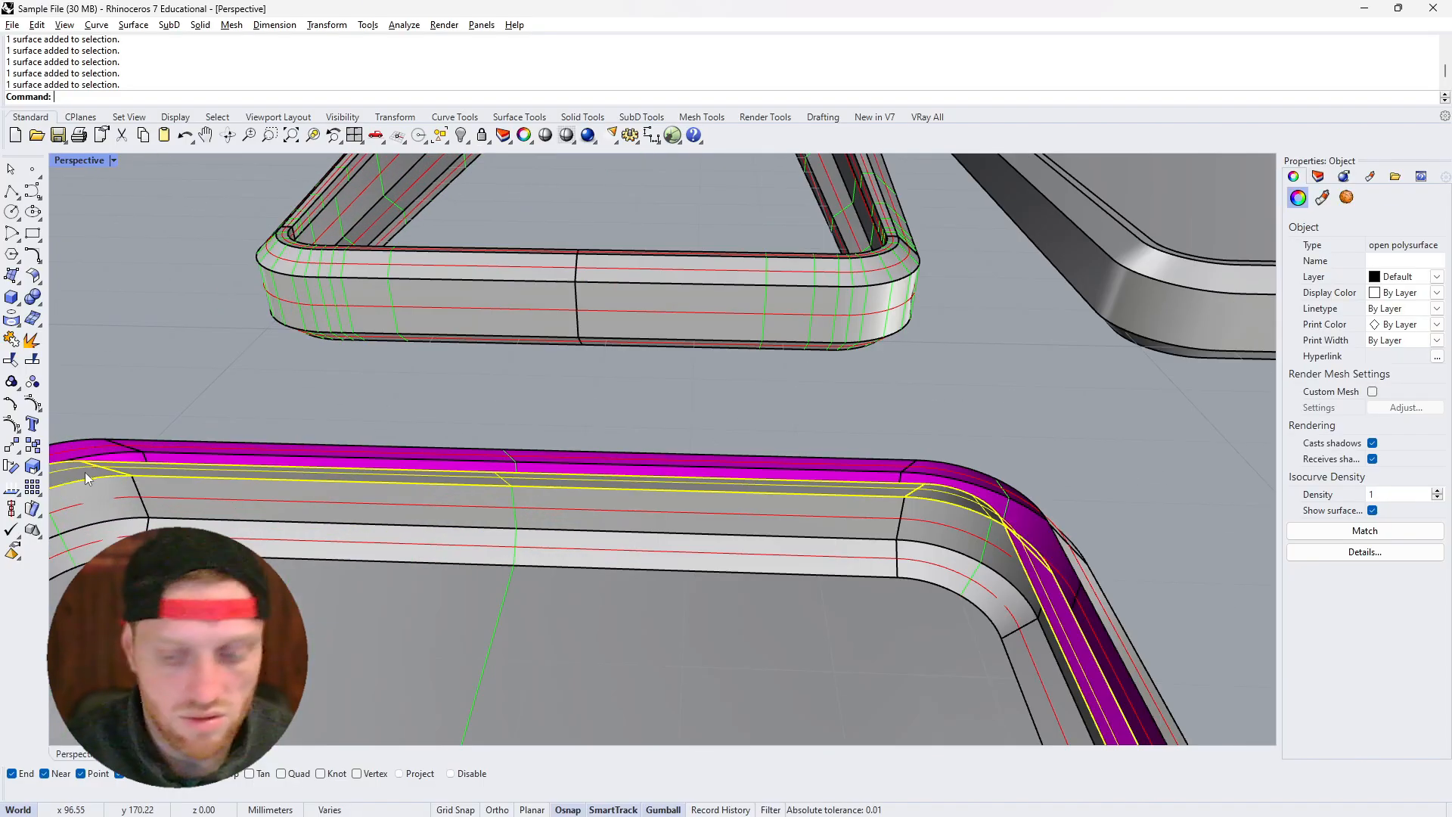
{"action": "key", "text": "Delete"}
{"action": "scroll", "coordinate": [557, 532], "scroll_direction": "down", "scroll_amount": 8}
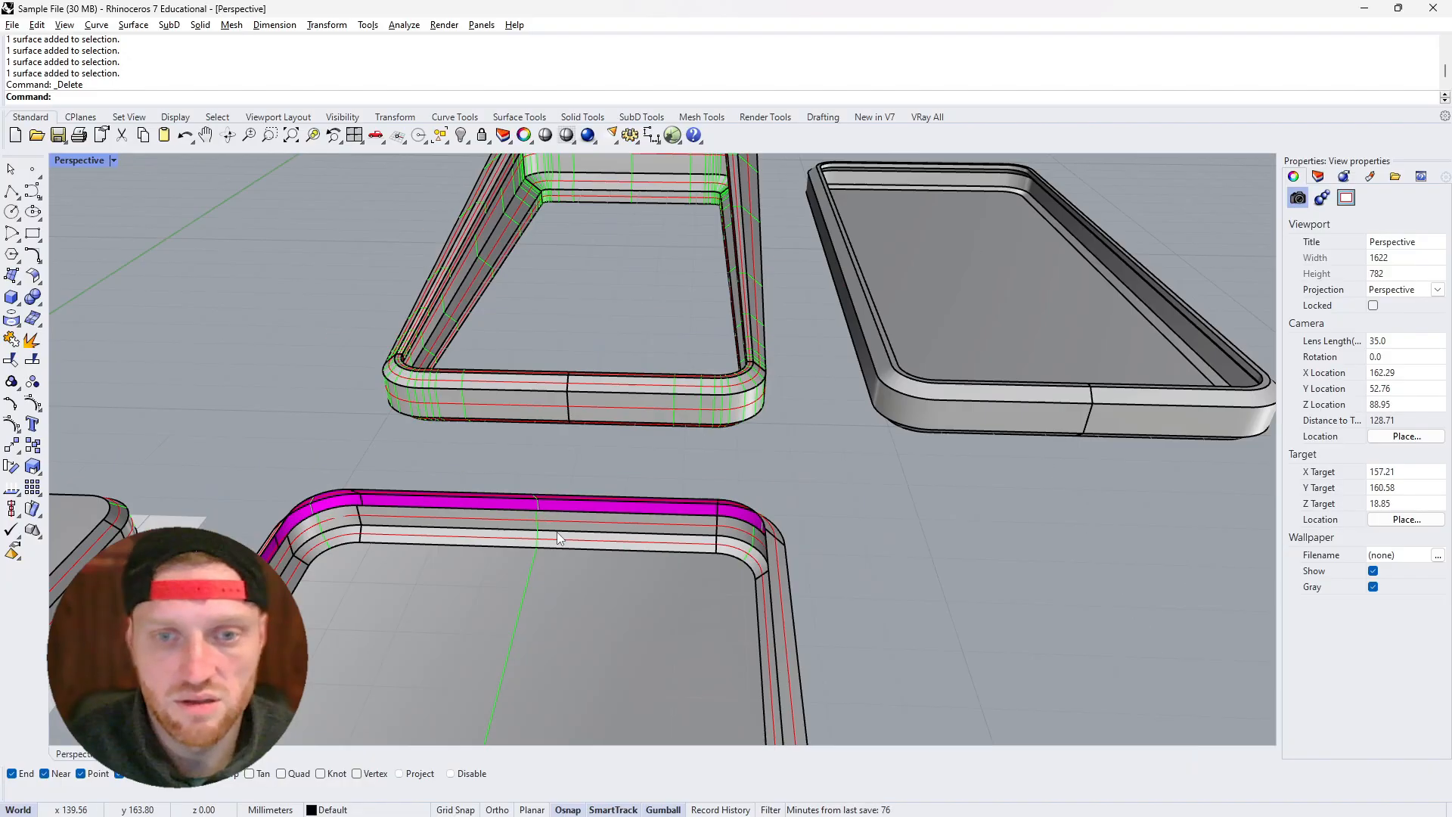
Examine the open gap left between the case's inner walls and its outer shell all around the opening
{"action": "scroll", "coordinate": [447, 687], "scroll_direction": "up", "scroll_amount": 8}
{"action": "right_click_drag", "start_coordinate": [440, 650], "coordinate": [342, 566]}
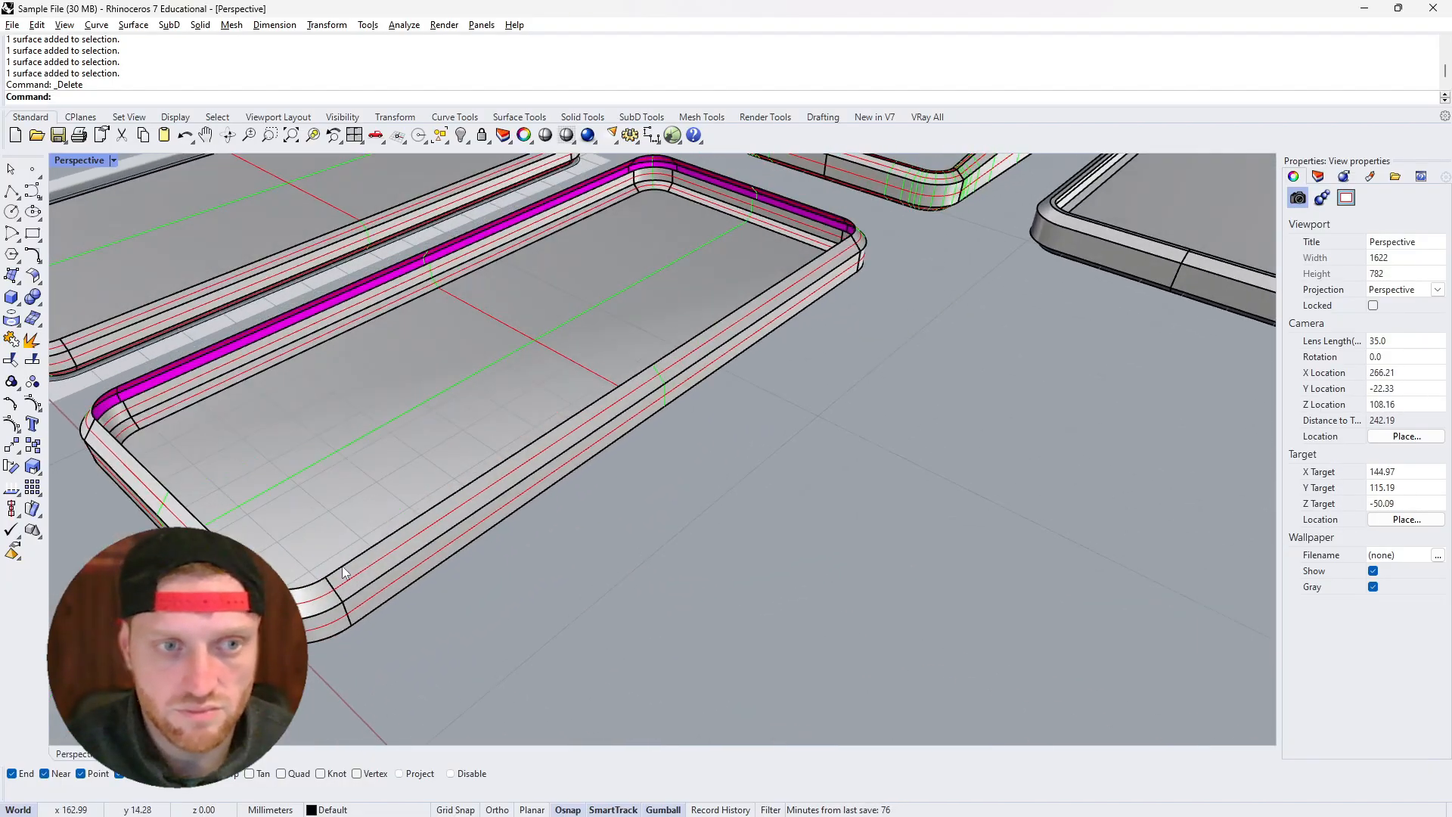
{"action": "scroll", "coordinate": [339, 564], "scroll_direction": "down", "scroll_amount": 2}
{"action": "scroll", "coordinate": [242, 552], "scroll_direction": "up", "scroll_amount": 2}
{"action": "right_click_drag", "start_coordinate": [231, 548], "coordinate": [395, 495]}
{"action": "scroll", "coordinate": [395, 465], "scroll_direction": "down", "scroll_amount": 2}
{"action": "scroll", "coordinate": [555, 302], "scroll_direction": "up", "scroll_amount": 6}
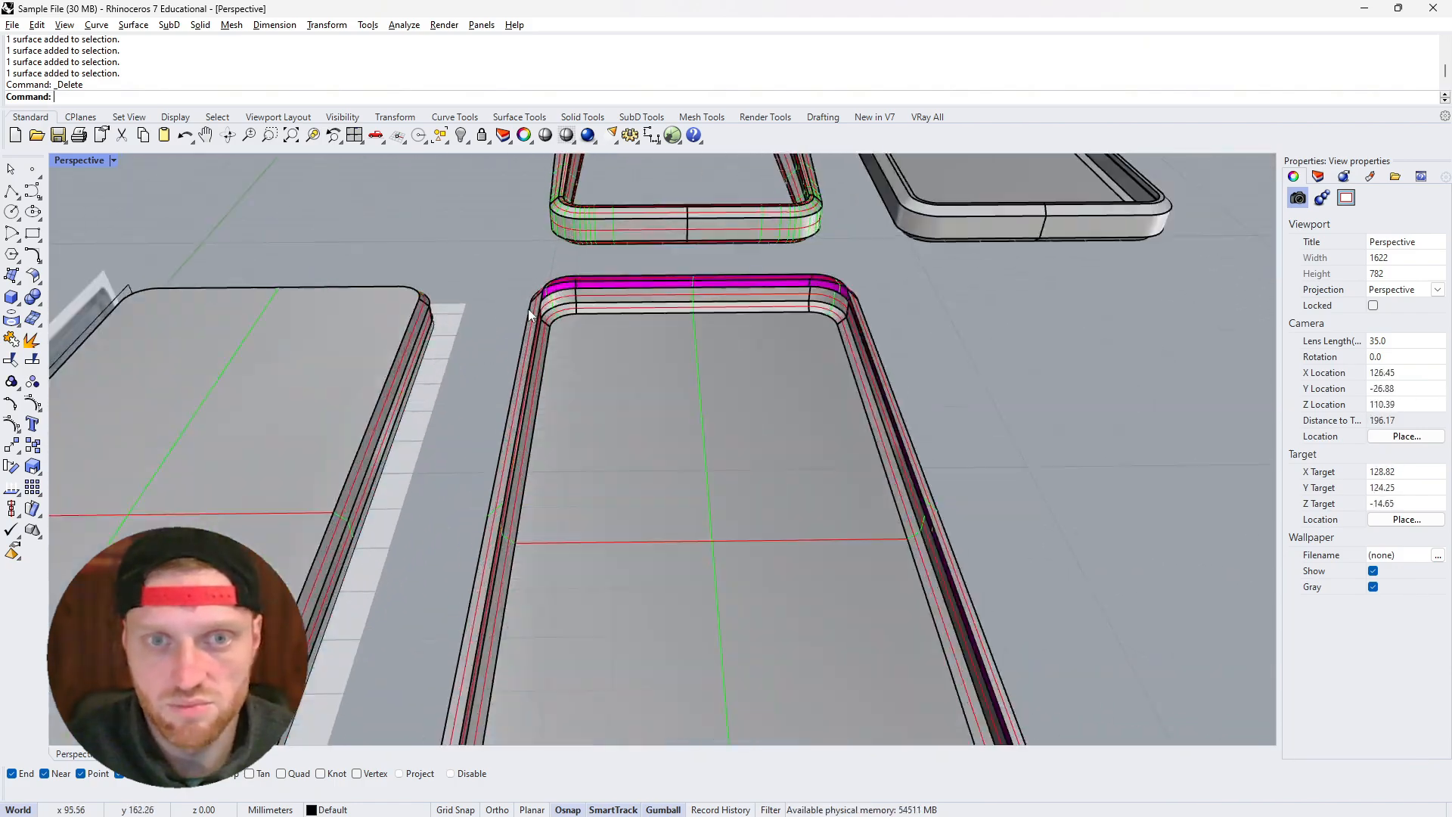
{"action": "right_click_drag", "start_coordinate": [546, 336], "coordinate": [560, 292]}
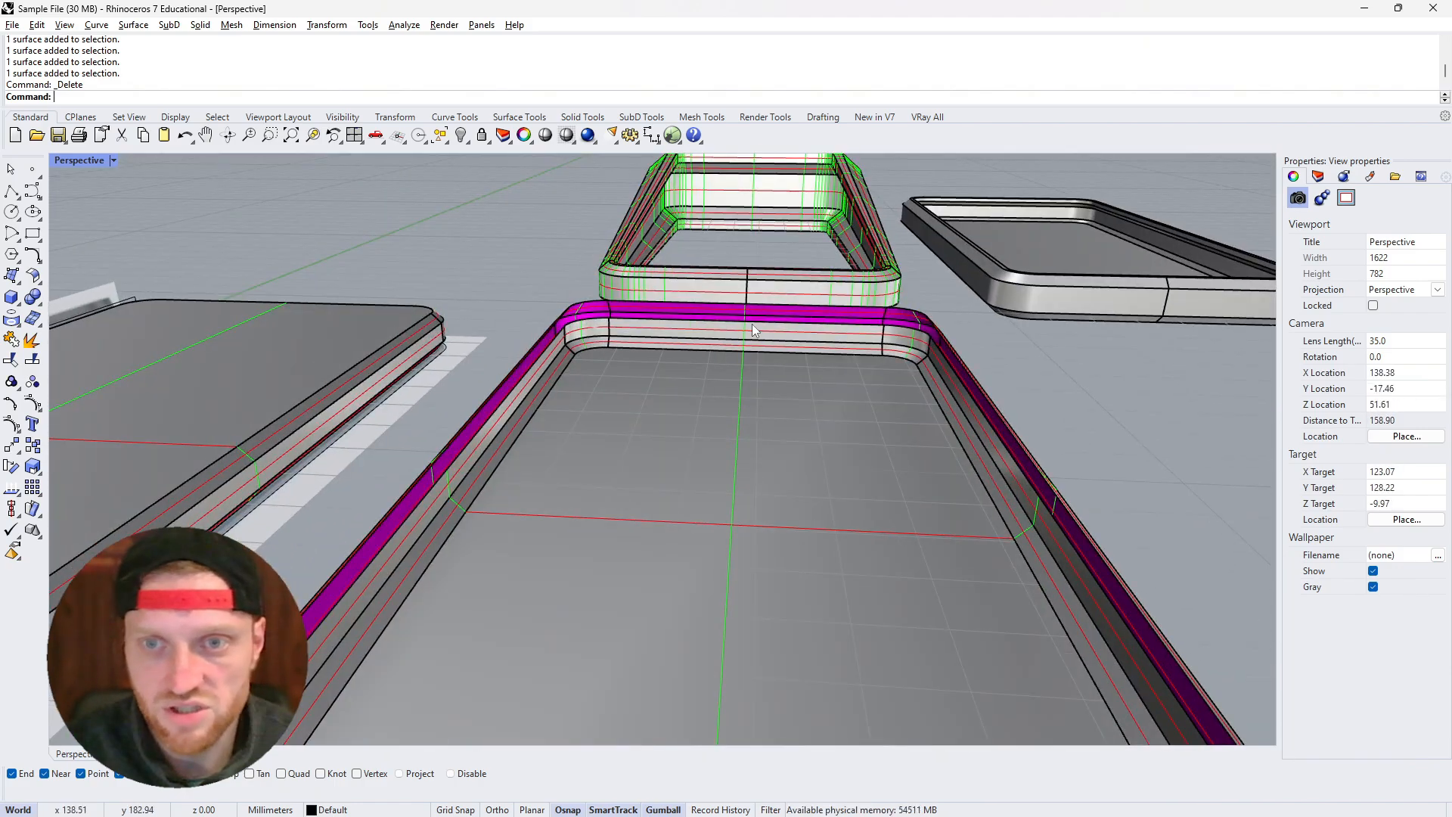
{"action": "right_click_drag", "start_coordinate": [975, 383], "coordinate": [965, 365]}
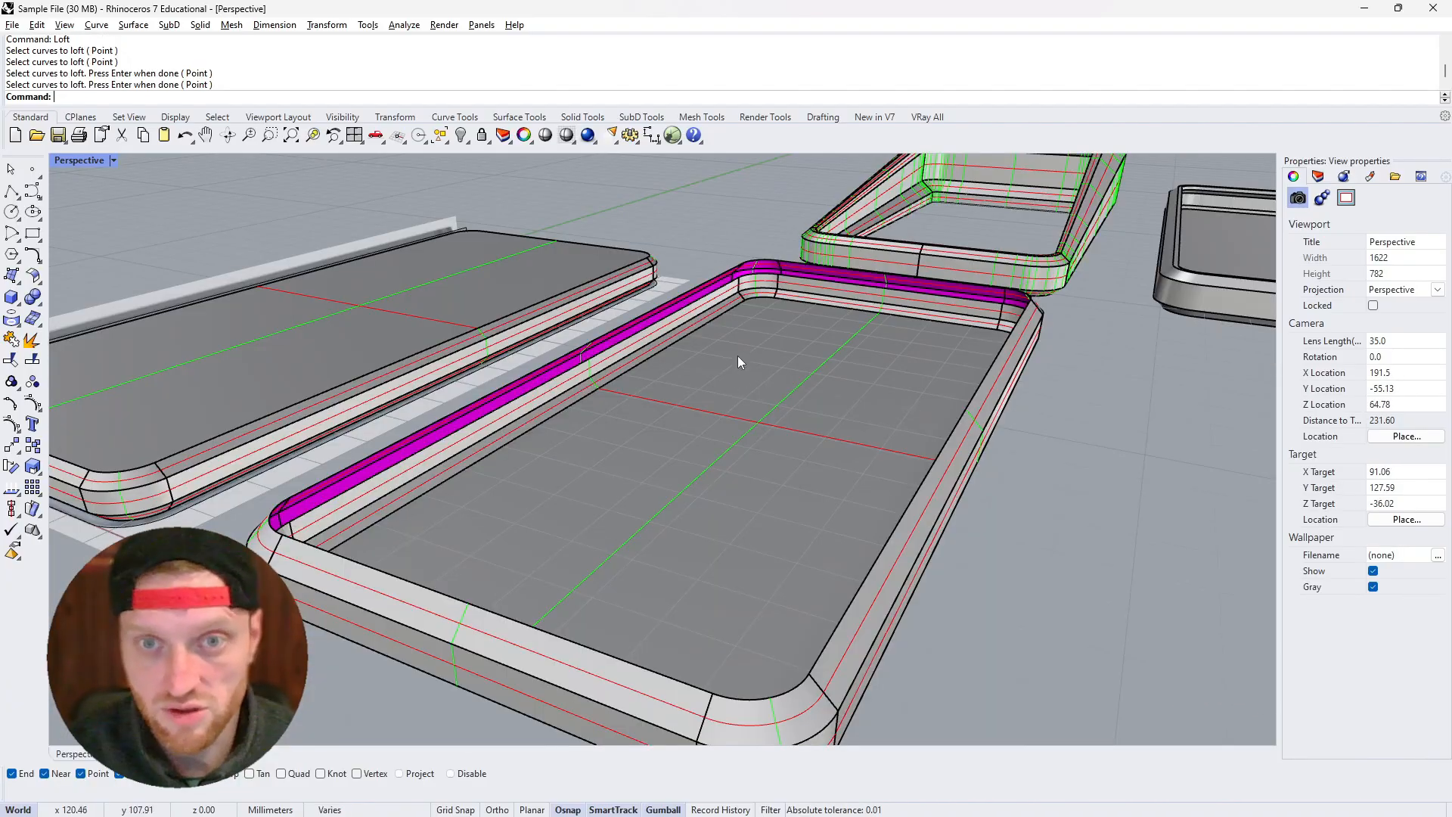
{"action": "scroll", "coordinate": [723, 266], "scroll_direction": "down", "scroll_amount": 8}
{"action": "scroll", "coordinate": [727, 342], "scroll_direction": "up", "scroll_amount": 8}
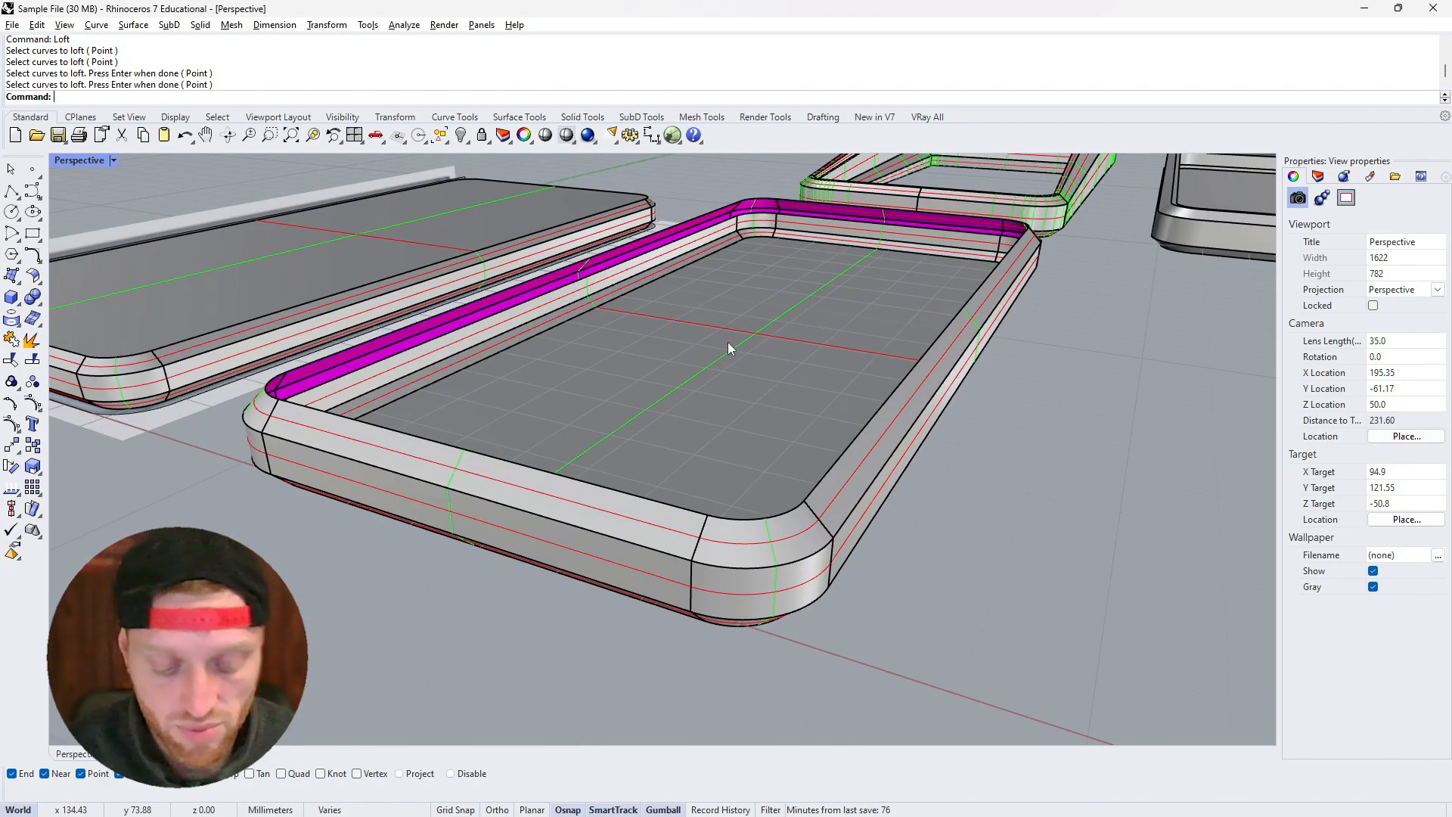
Duplicate the open border of the case's inner wall polysurface as a curve with DupBorder
{"action": "type", "text": "Border"}
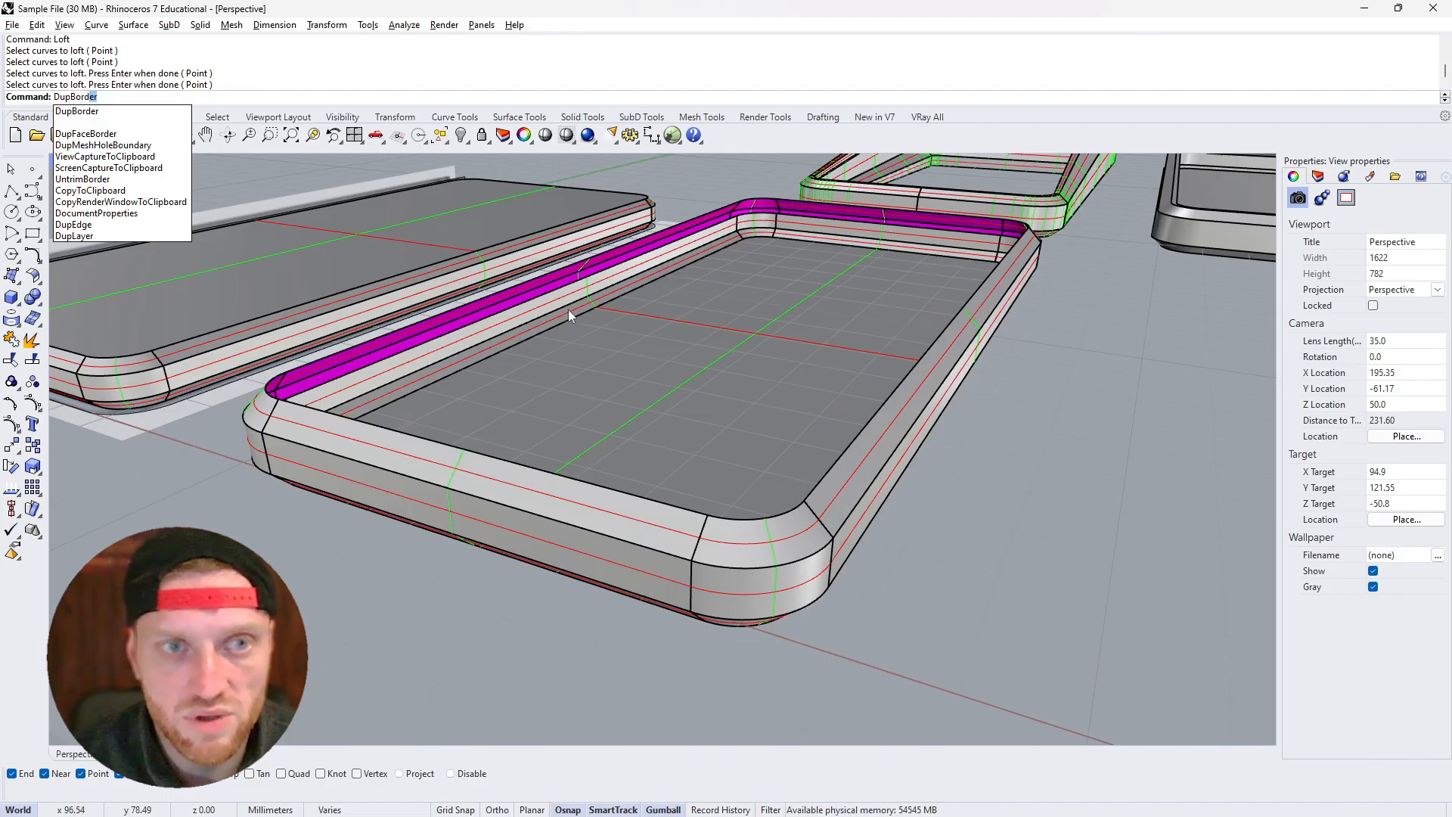
{"action": "key", "text": "Return"}
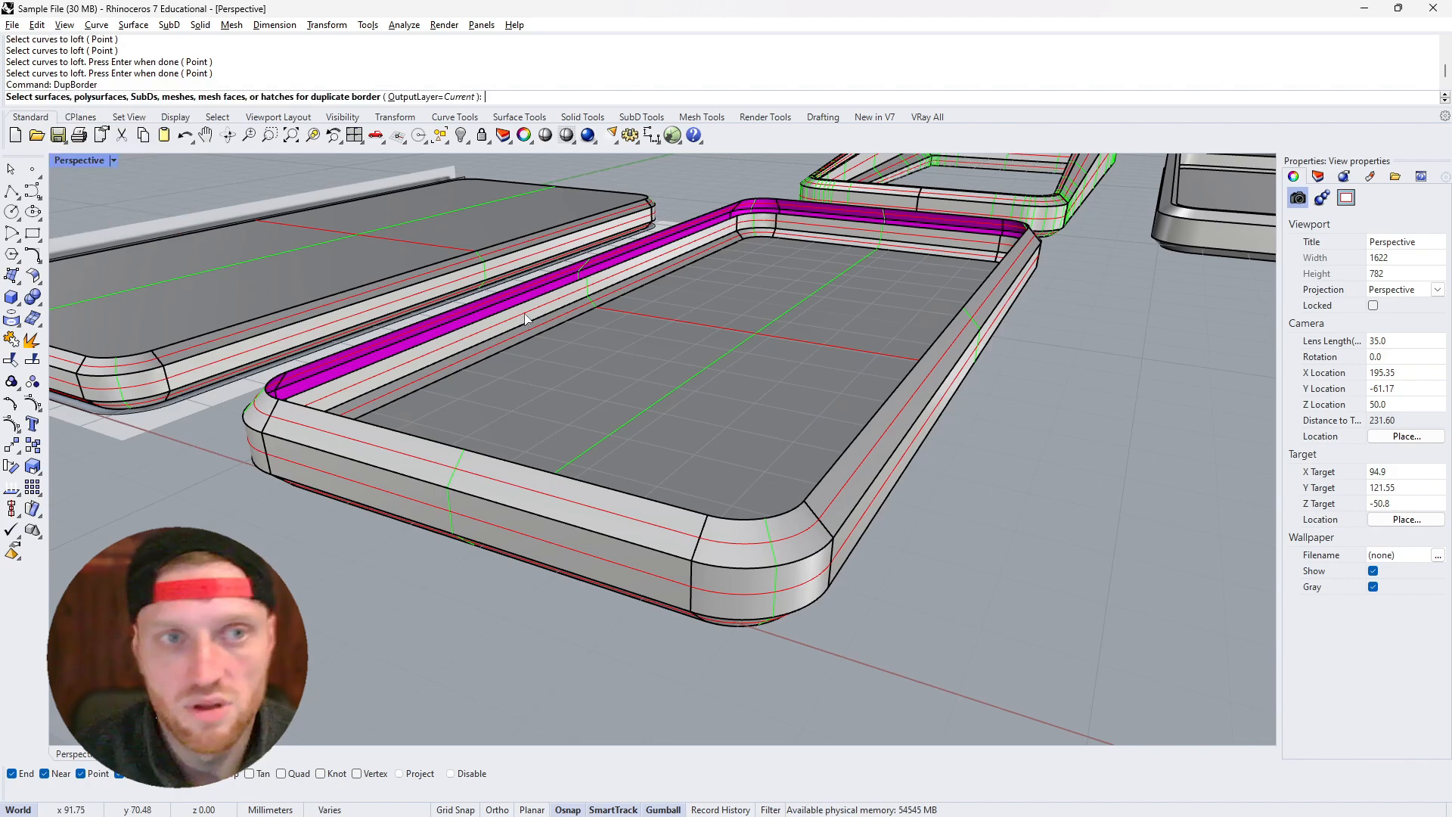
{"action": "left_click", "coordinate": [640, 346]}
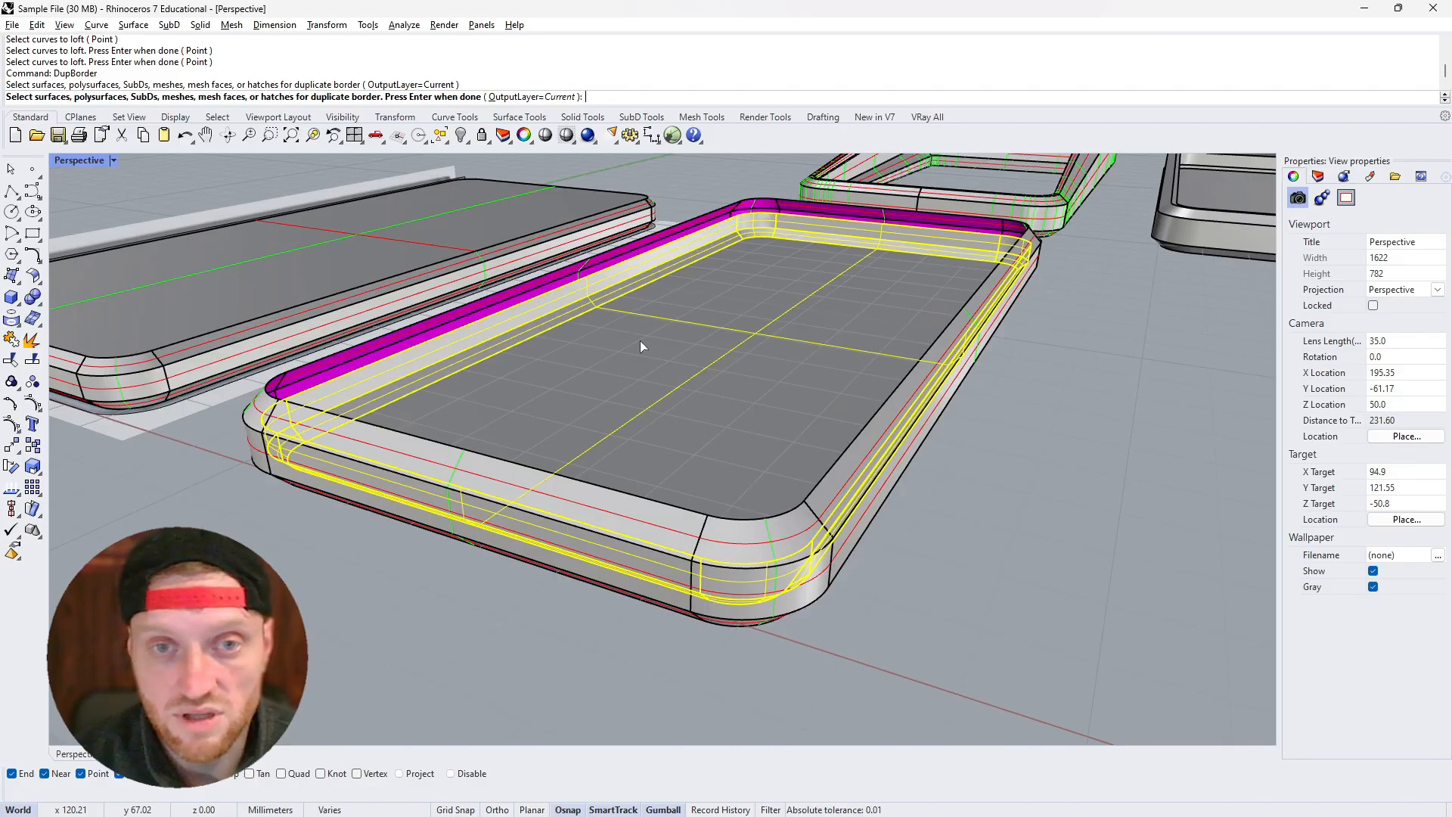
{"action": "key", "text": "Return"}
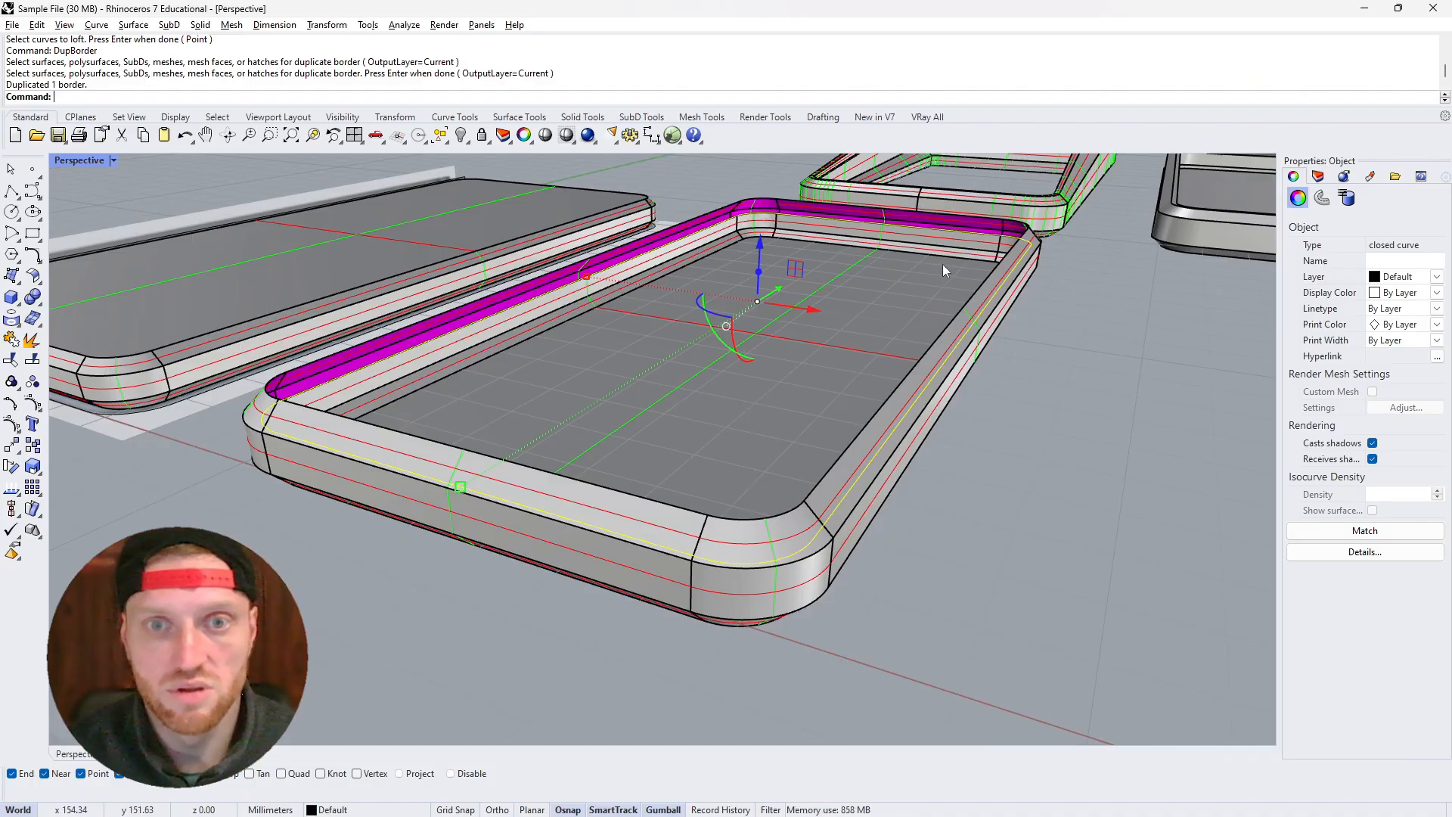
{"action": "left_click", "coordinate": [1046, 465]}
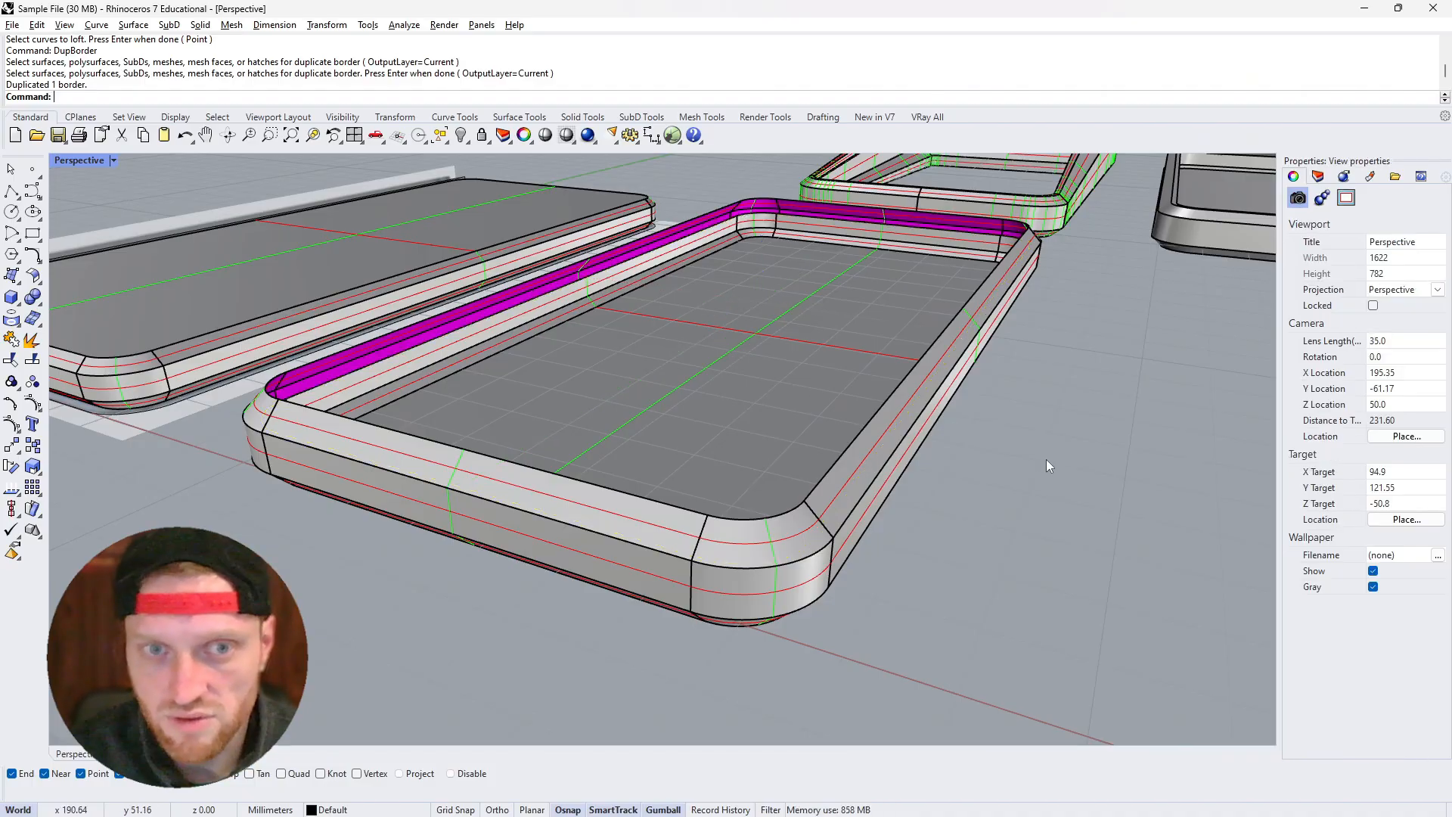
Duplicate the open border of the case's outer shell as a curve and select that border curve
{"action": "key", "text": "Return"}
{"action": "left_click", "coordinate": [420, 505]}
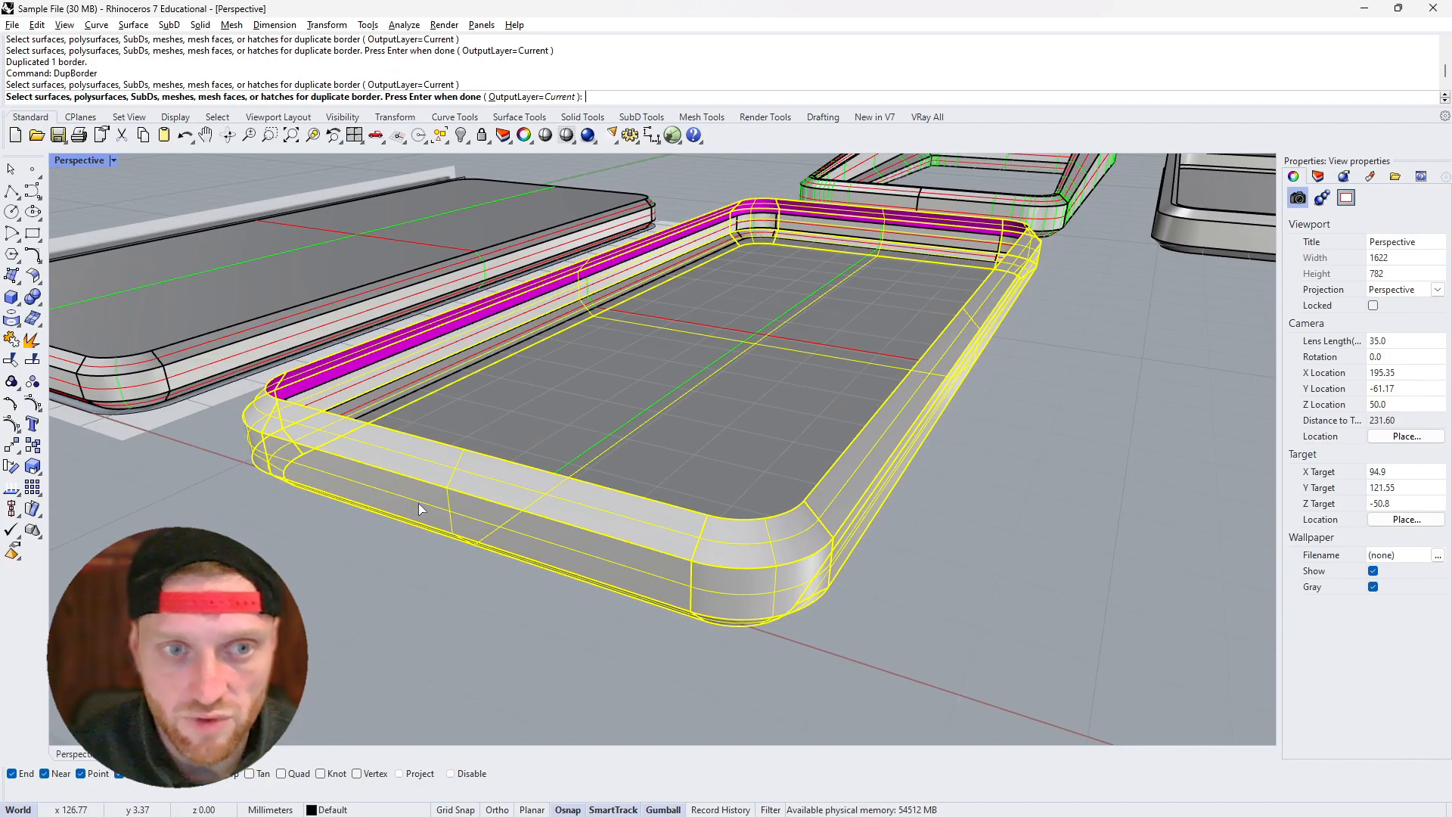
{"action": "key", "text": "Return"}
{"action": "left_click", "coordinate": [351, 633]}
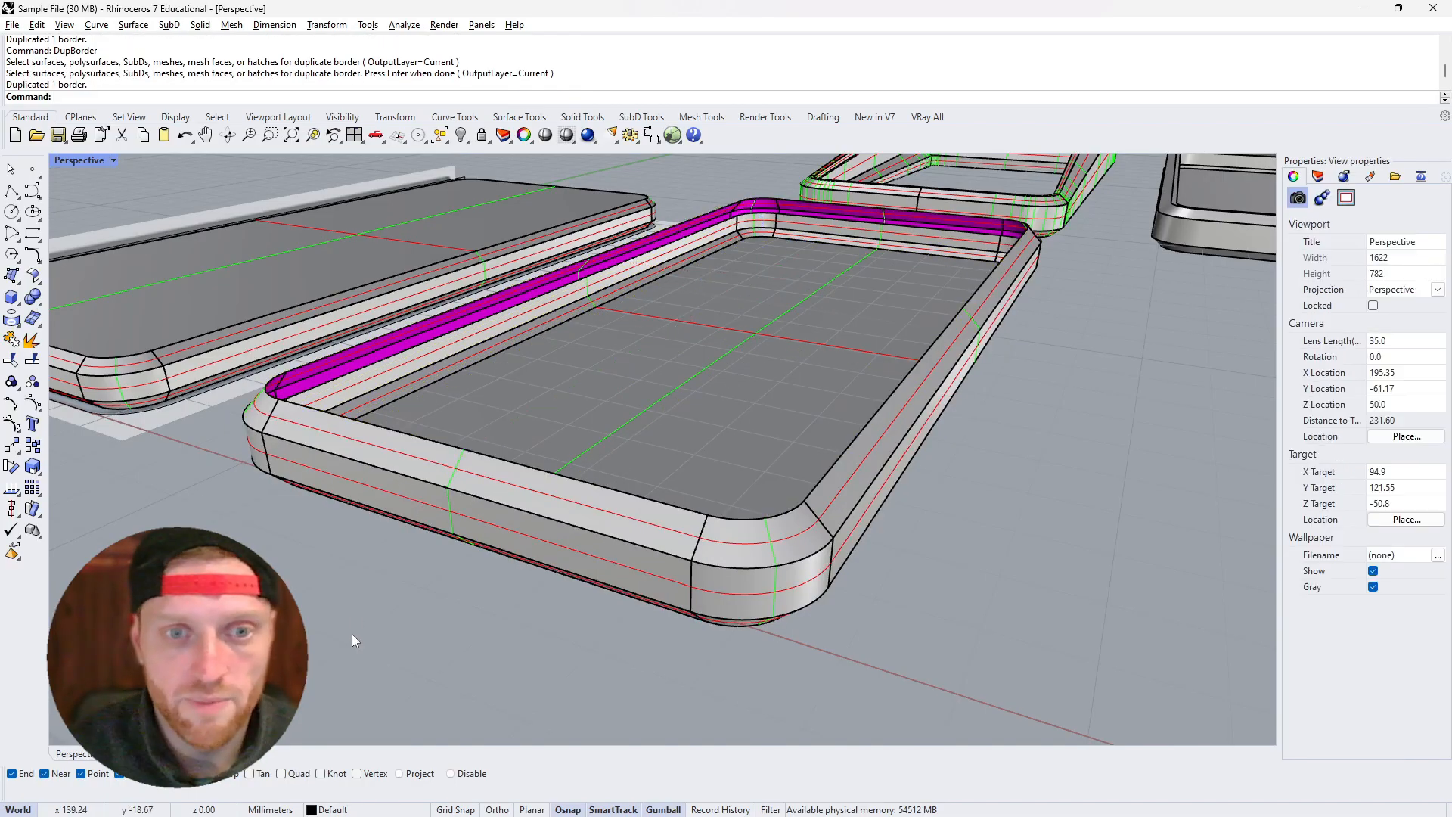
{"action": "left_click", "coordinate": [328, 426]}
{"action": "left_click", "coordinate": [393, 456]}
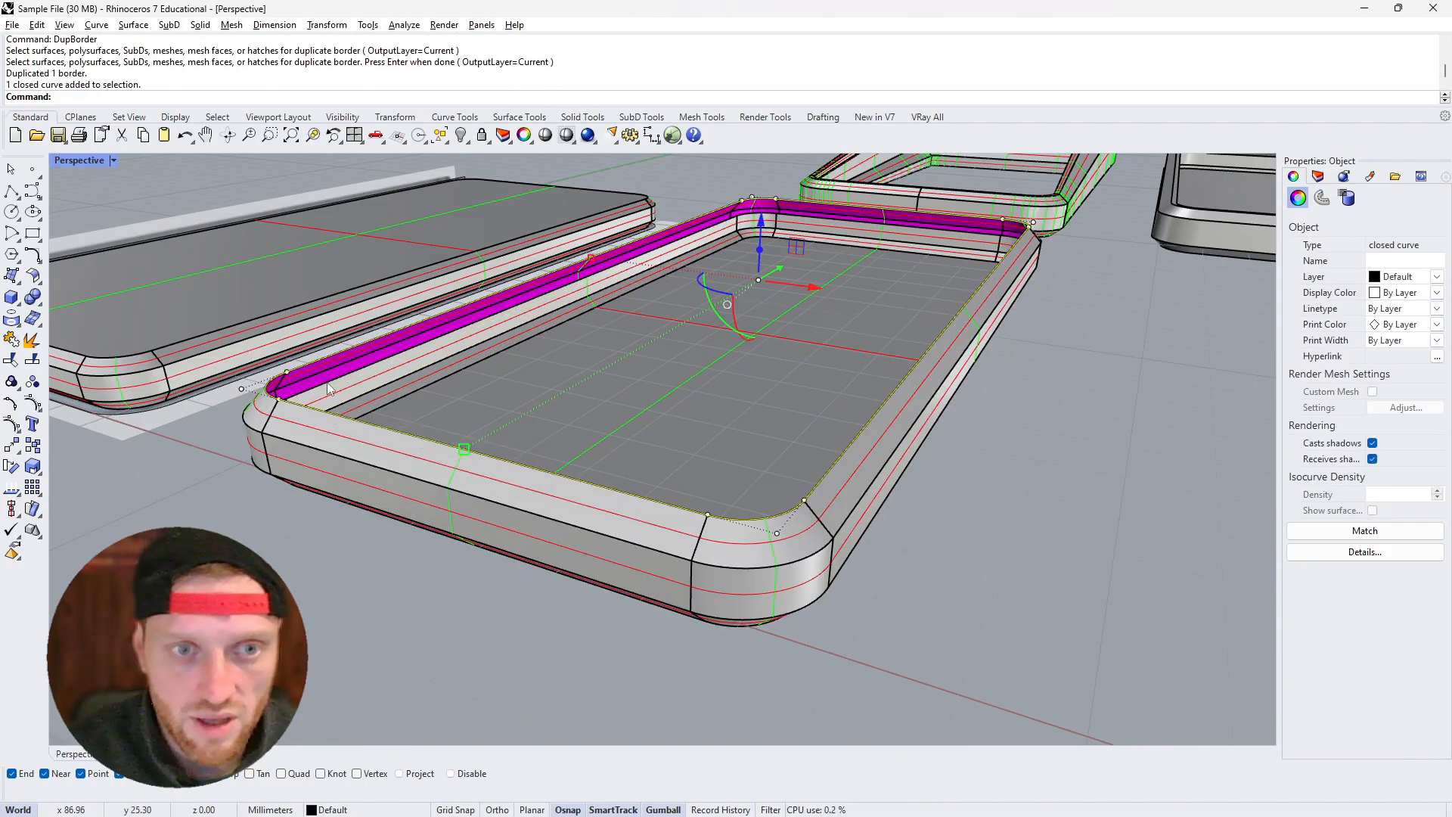
Loft between the duplicated inner-wall and outer-shell border curves in Normal style without simplification, closing the case's upper rim
{"action": "left_click", "coordinate": [328, 388]}
{"action": "left_click", "coordinate": [360, 423]}
{"action": "left_click", "coordinate": [318, 529]}
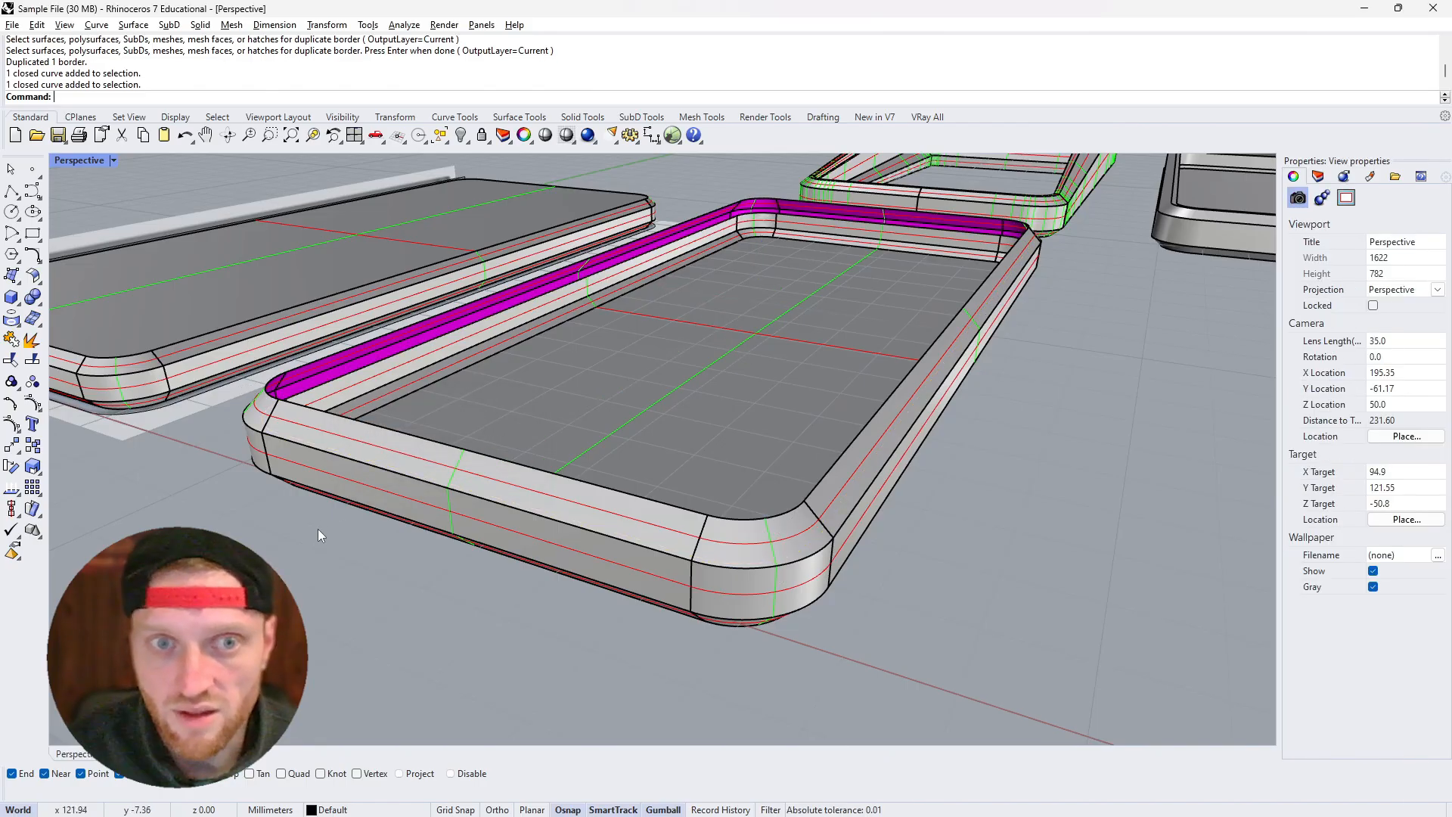
{"action": "type", "text": "loft"}
{"action": "key", "text": "Return"}
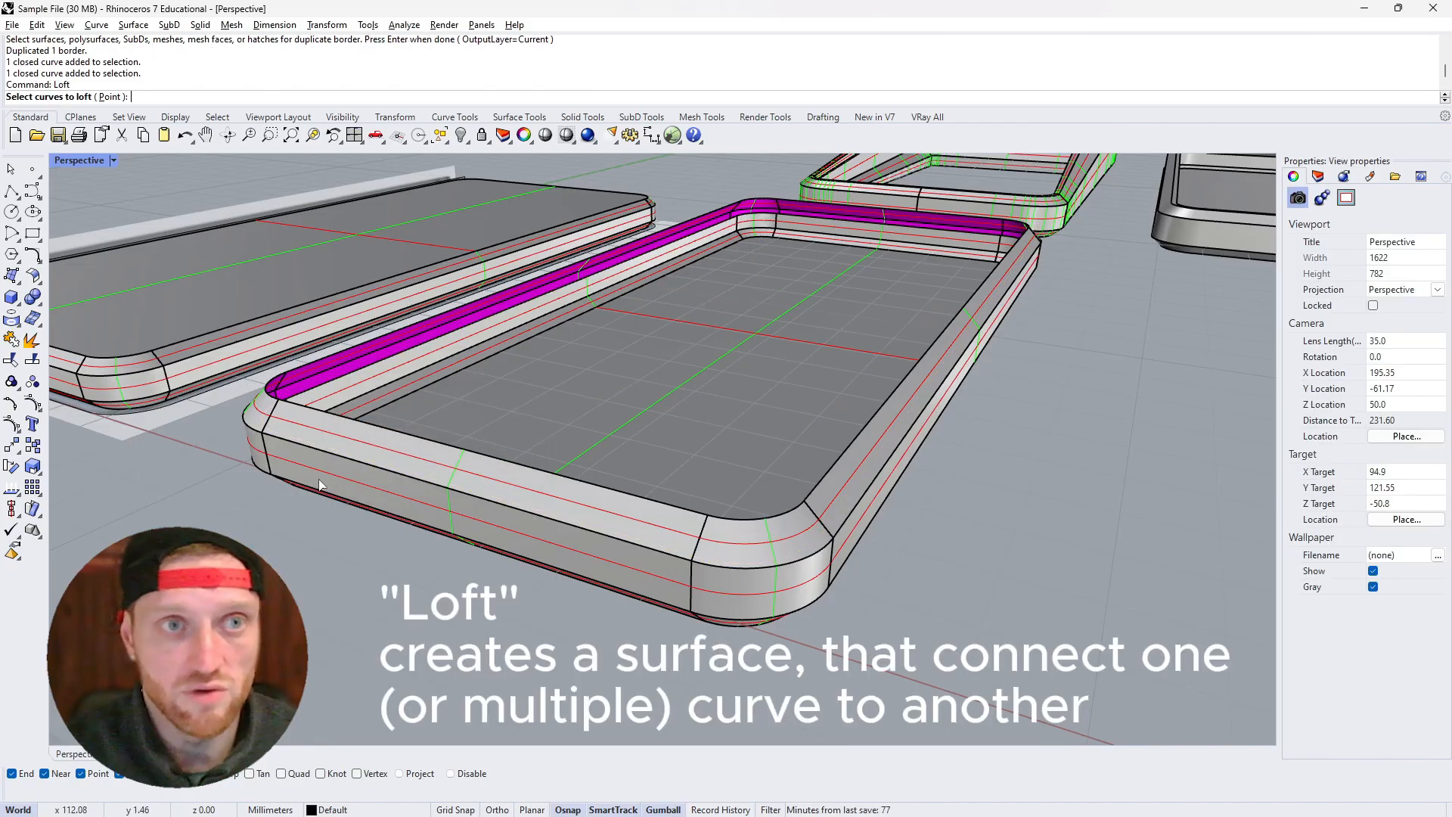
{"action": "left_click", "coordinate": [380, 381]}
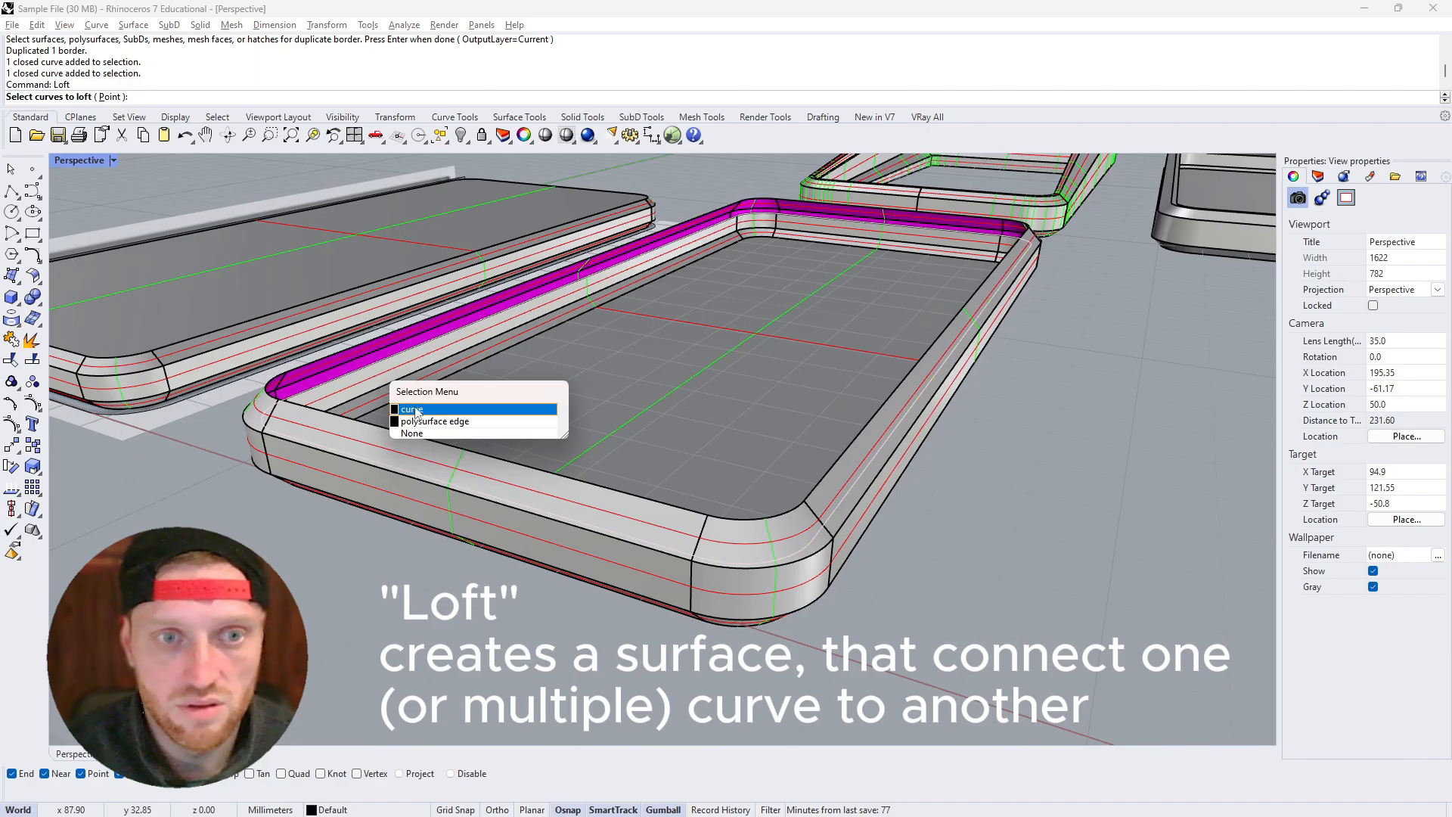
{"action": "left_click", "coordinate": [415, 410]}
{"action": "key", "text": "Return"}
{"action": "key", "text": "Return"}
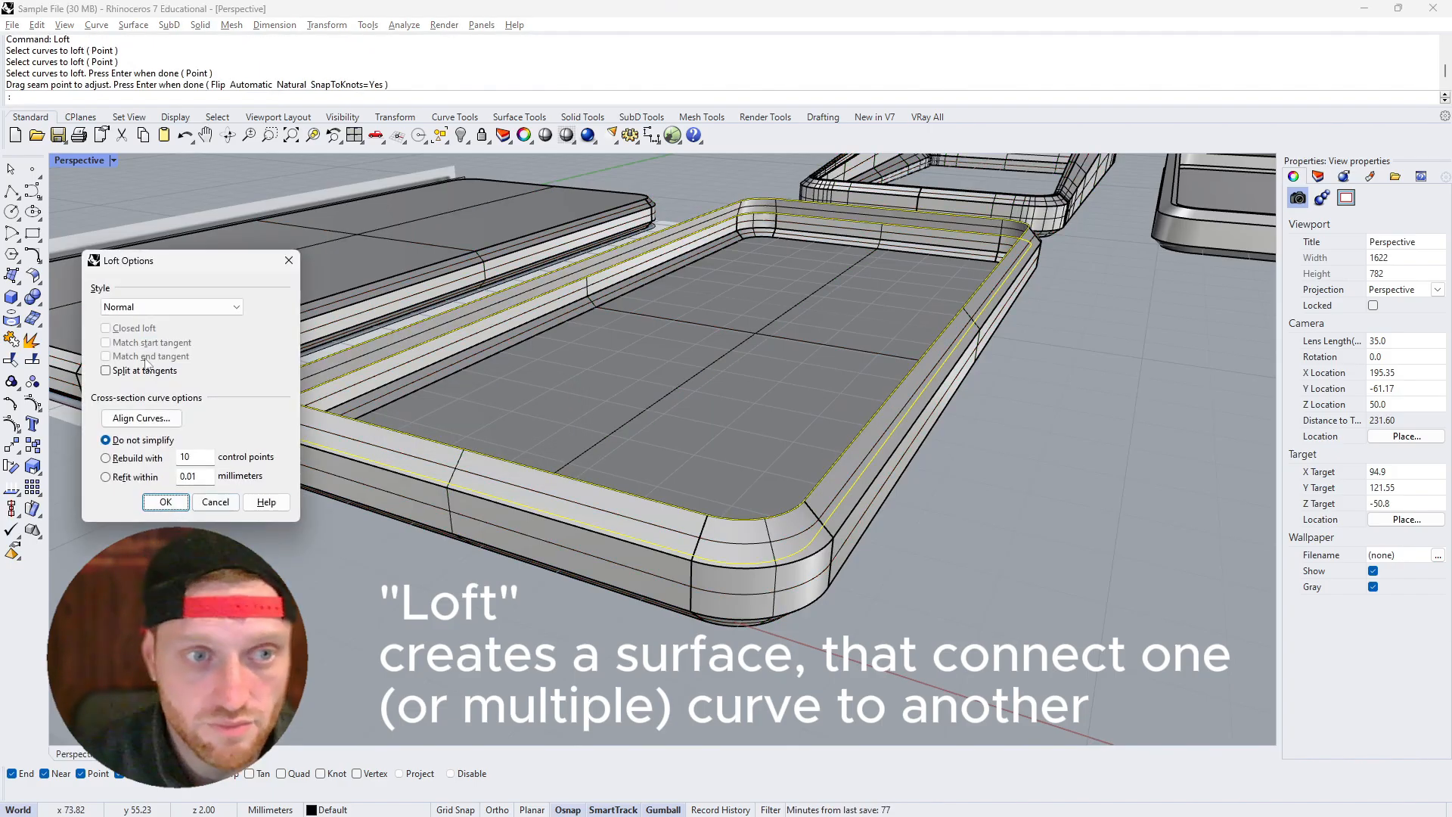
{"action": "left_click", "coordinate": [160, 504]}
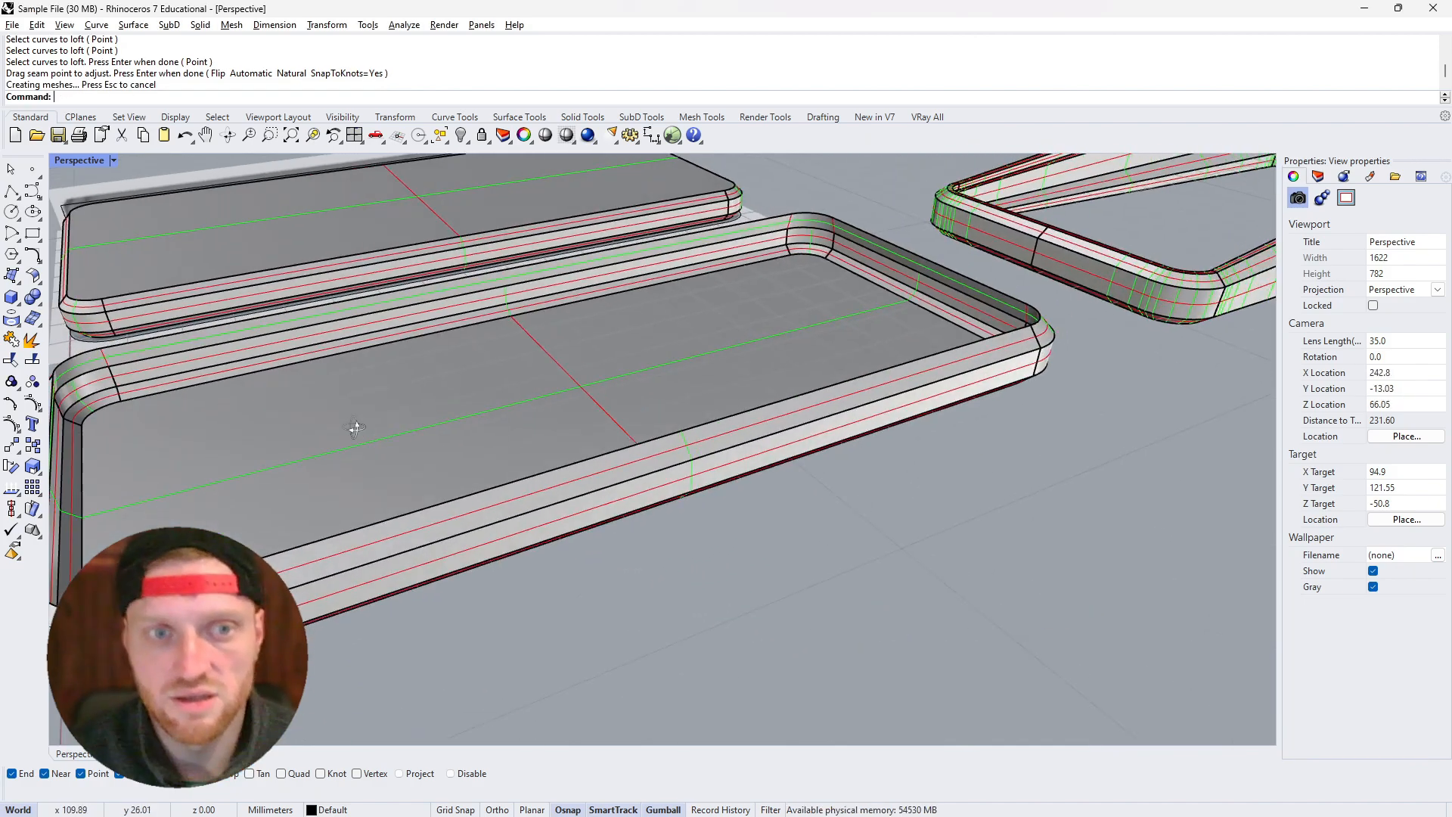
Join the case's inner wall, the lofted rim surface and the outer shell into one polysurface
{"action": "right_click_drag", "start_coordinate": [353, 428], "coordinate": [397, 425]}
{"action": "left_click", "coordinate": [397, 425]}
{"action": "right_click_drag", "start_coordinate": [283, 450], "coordinate": [306, 435]}
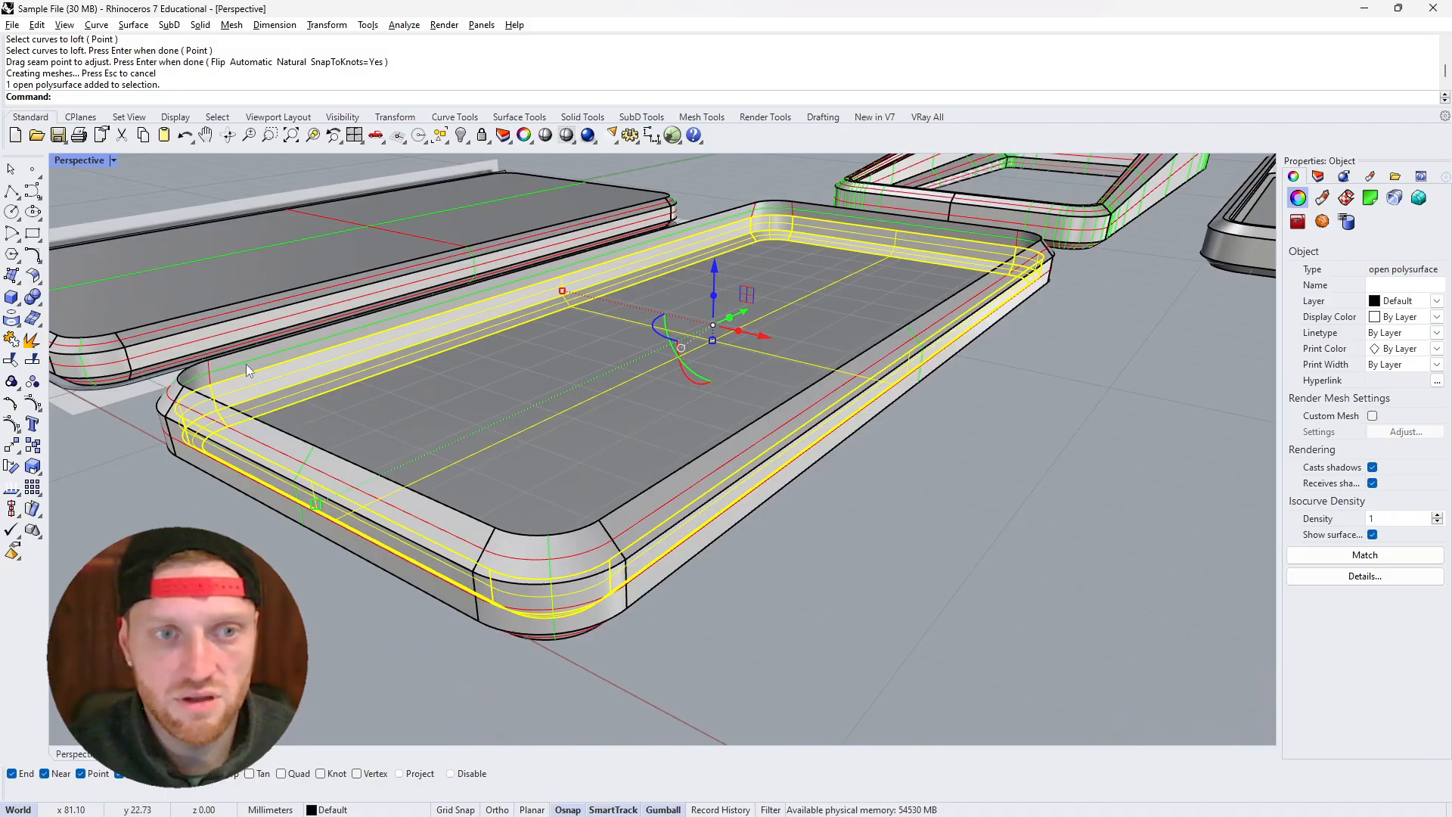
{"action": "left_click", "coordinate": [279, 407], "text": "shift"}
{"action": "left_click", "coordinate": [302, 403]}
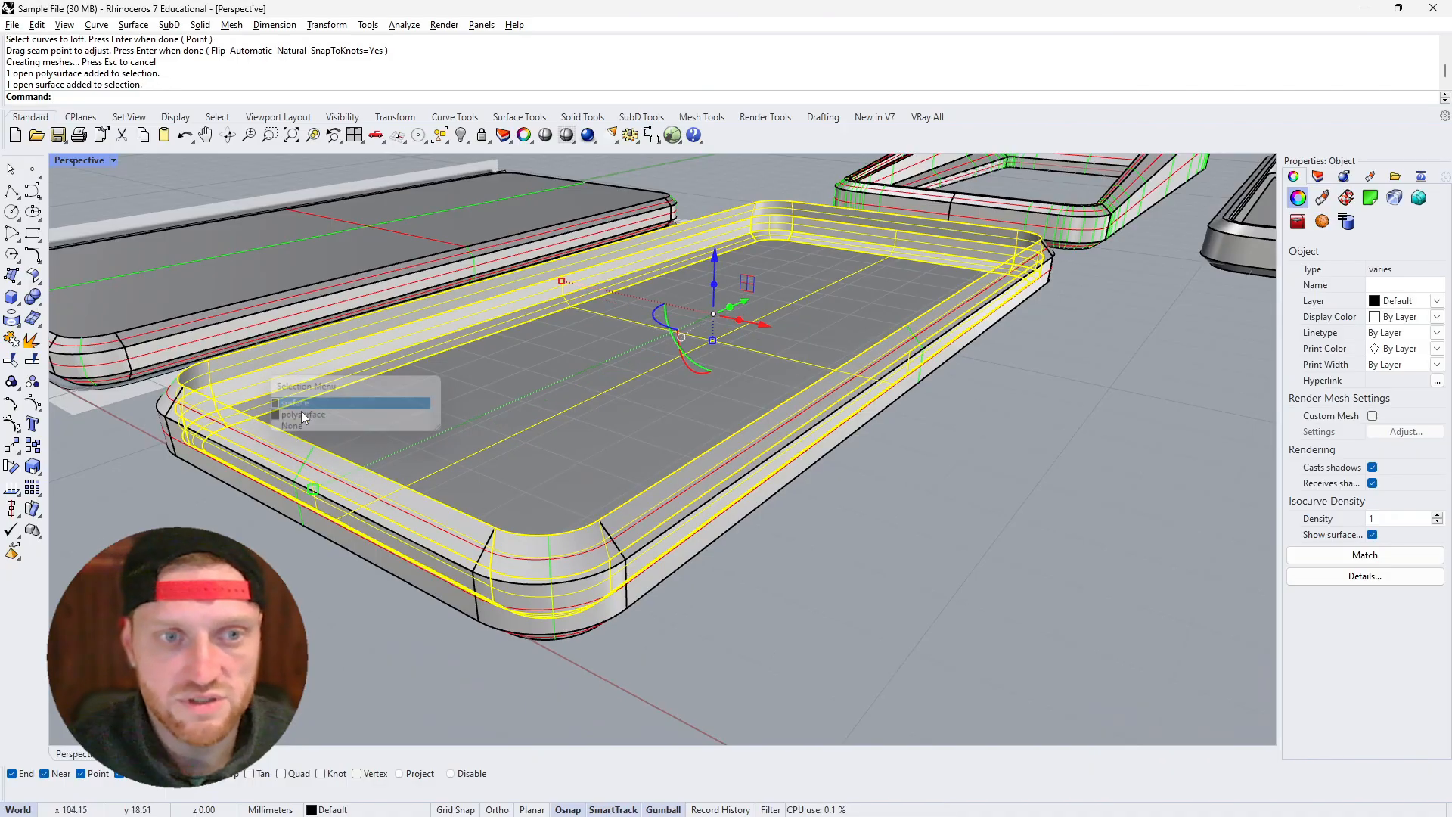
{"action": "left_click", "coordinate": [356, 535], "text": "shift"}
{"action": "left_click", "coordinate": [12, 339]}
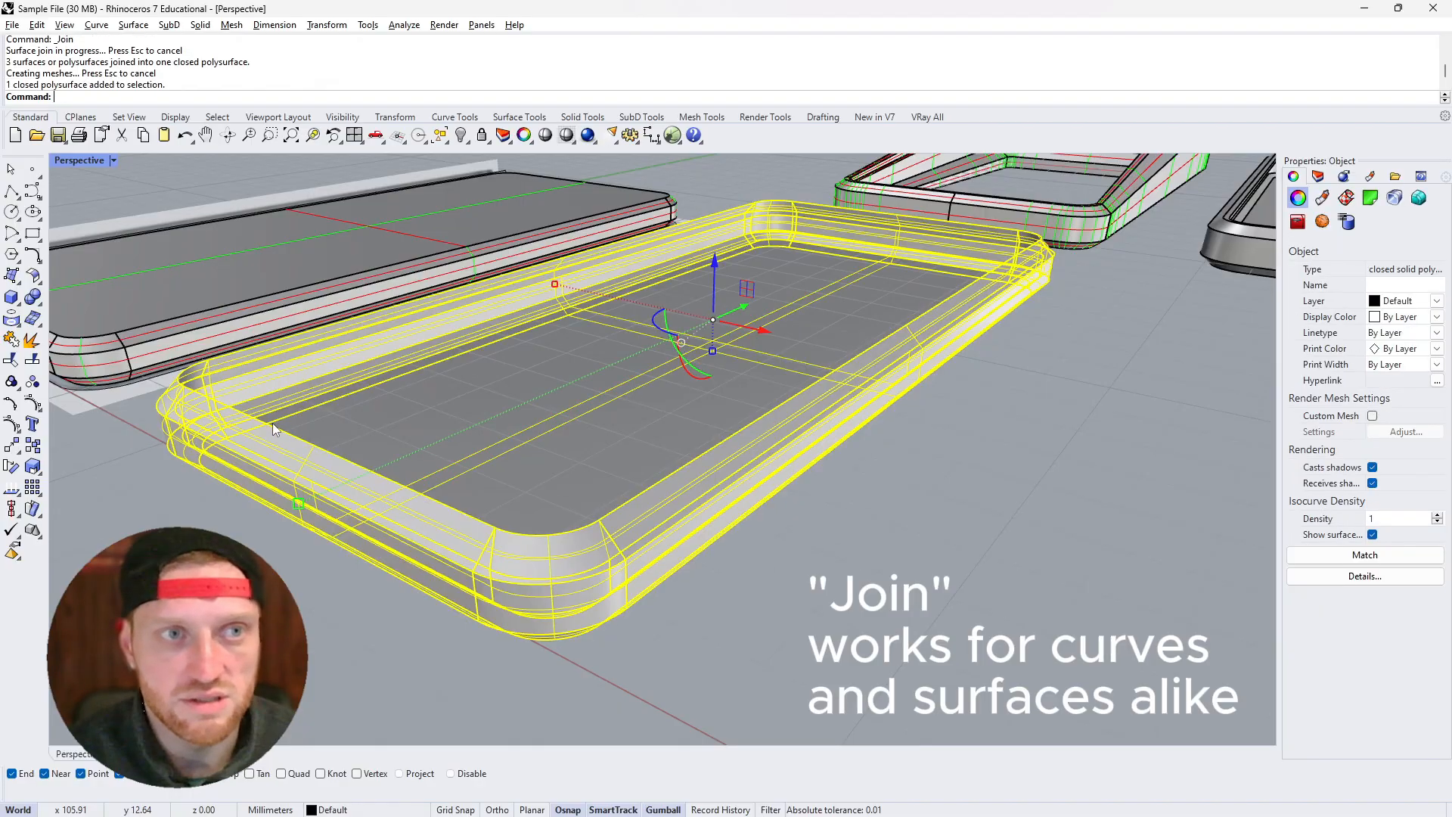
Fillet the full tangent chain of edges around the case's upper opening with FilletEdge at a 1 mm radius
{"action": "right_click_drag", "start_coordinate": [273, 420], "coordinate": [398, 465]}
{"action": "left_click", "coordinate": [617, 499]}
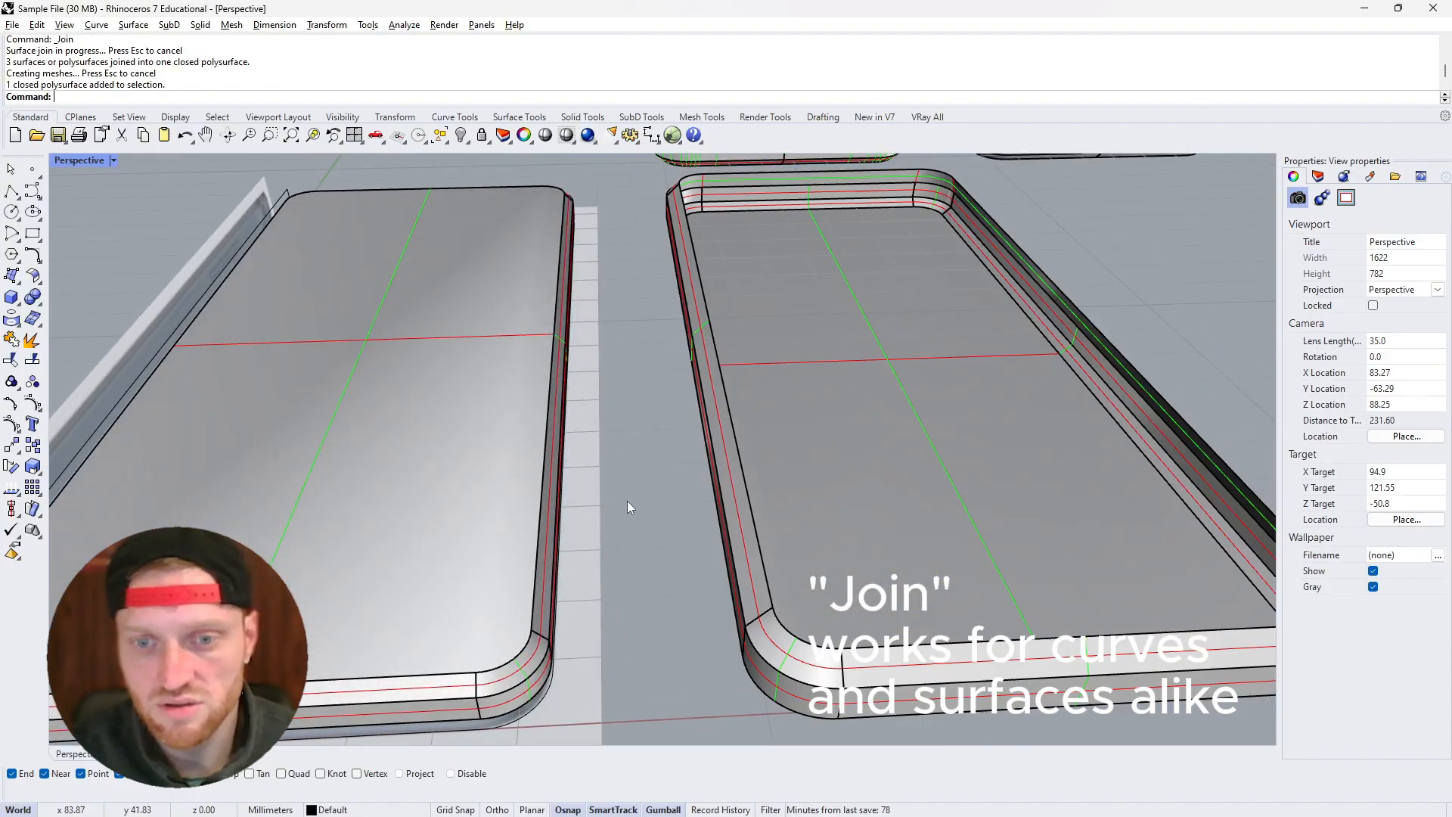
{"action": "right_click_drag", "start_coordinate": [627, 500], "coordinate": [838, 321]}
{"action": "scroll", "coordinate": [663, 320], "scroll_direction": "down", "scroll_amount": 5}
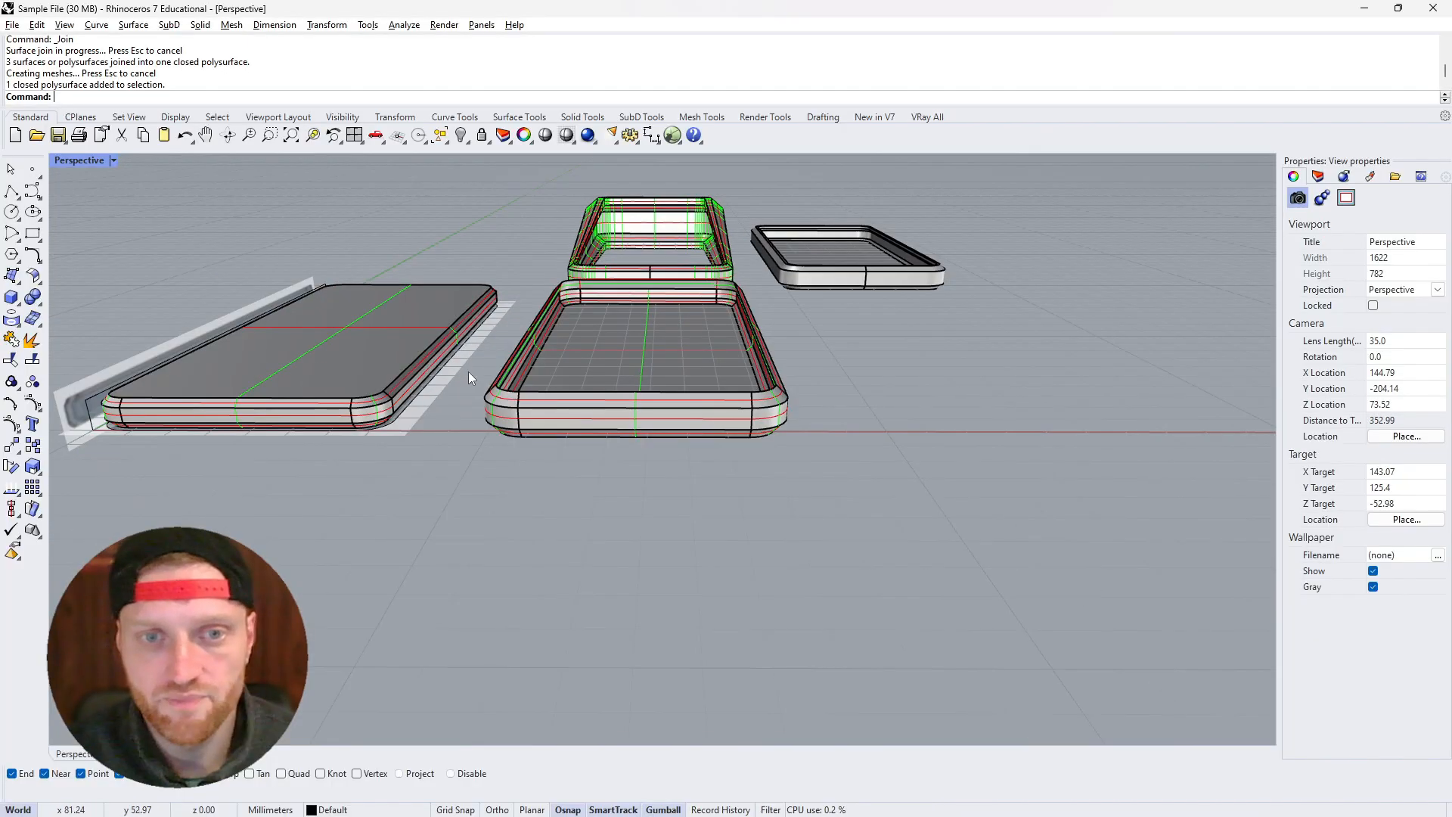
{"action": "scroll", "coordinate": [469, 376], "scroll_direction": "up", "scroll_amount": 7}
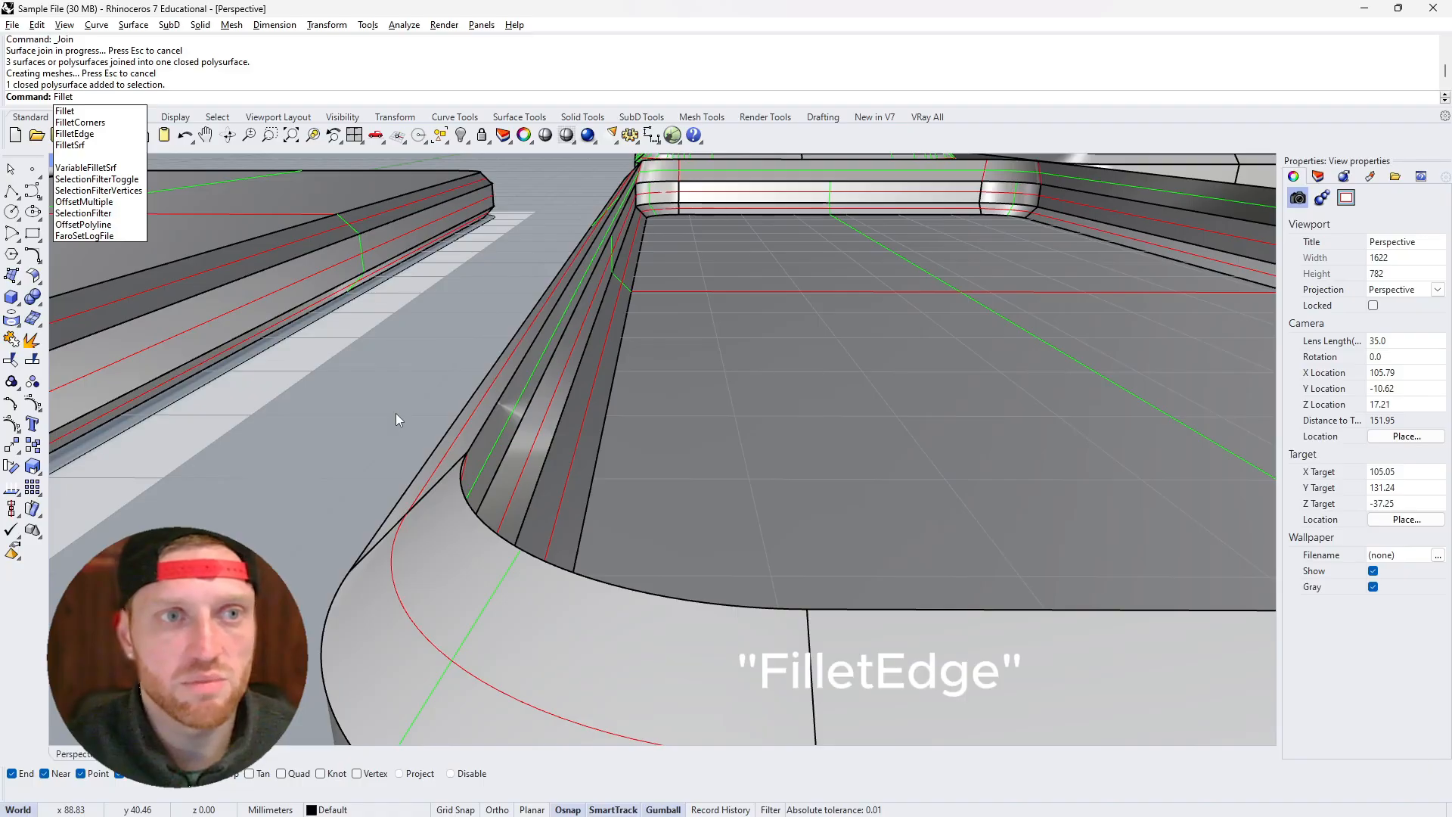
{"action": "key", "text": "Down"}
{"action": "key", "text": "Down"}
{"action": "key", "text": "Down"}
{"action": "key", "text": "Return"}
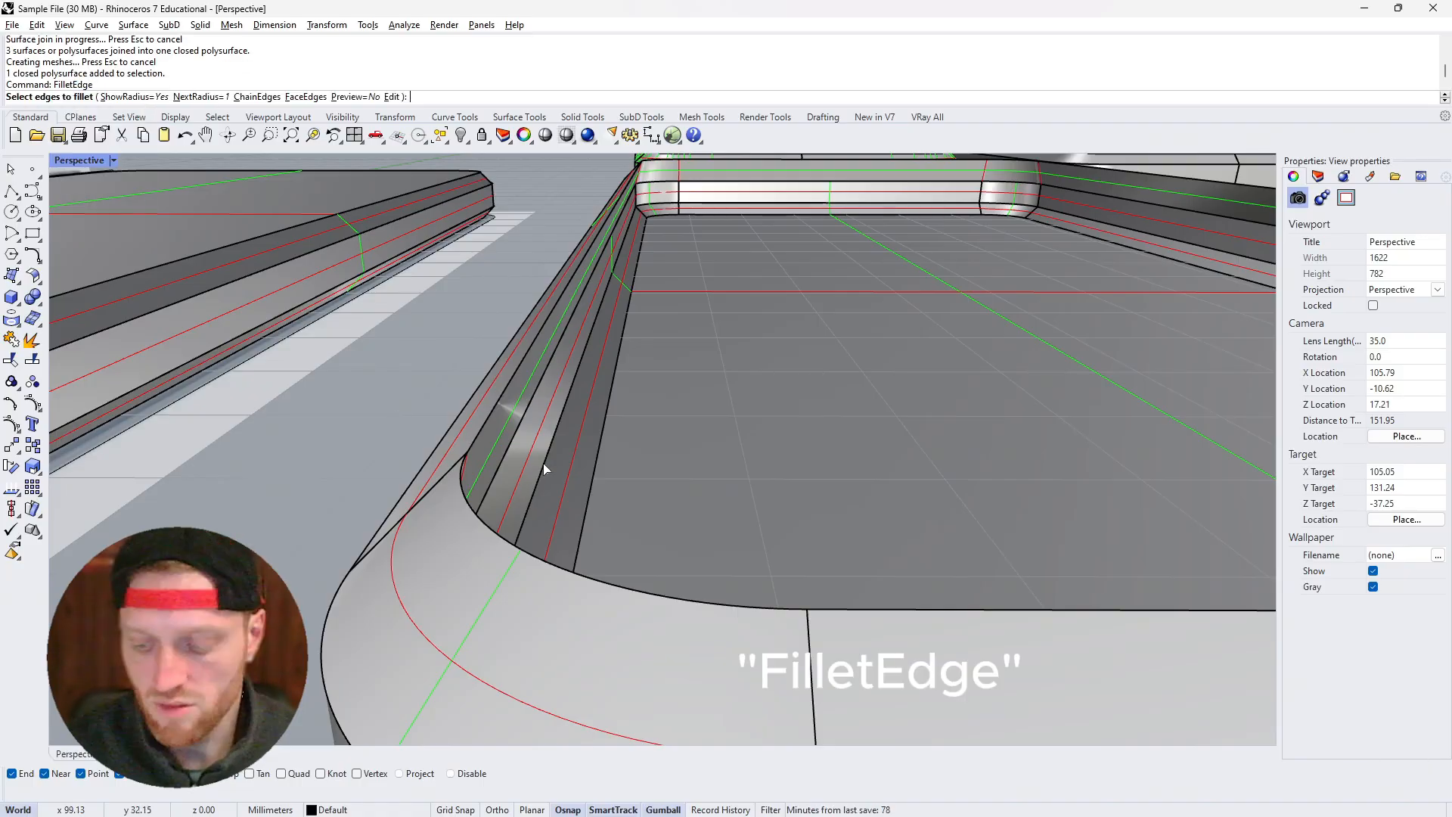
{"action": "type", "text": "1"}
{"action": "key", "text": "Return"}
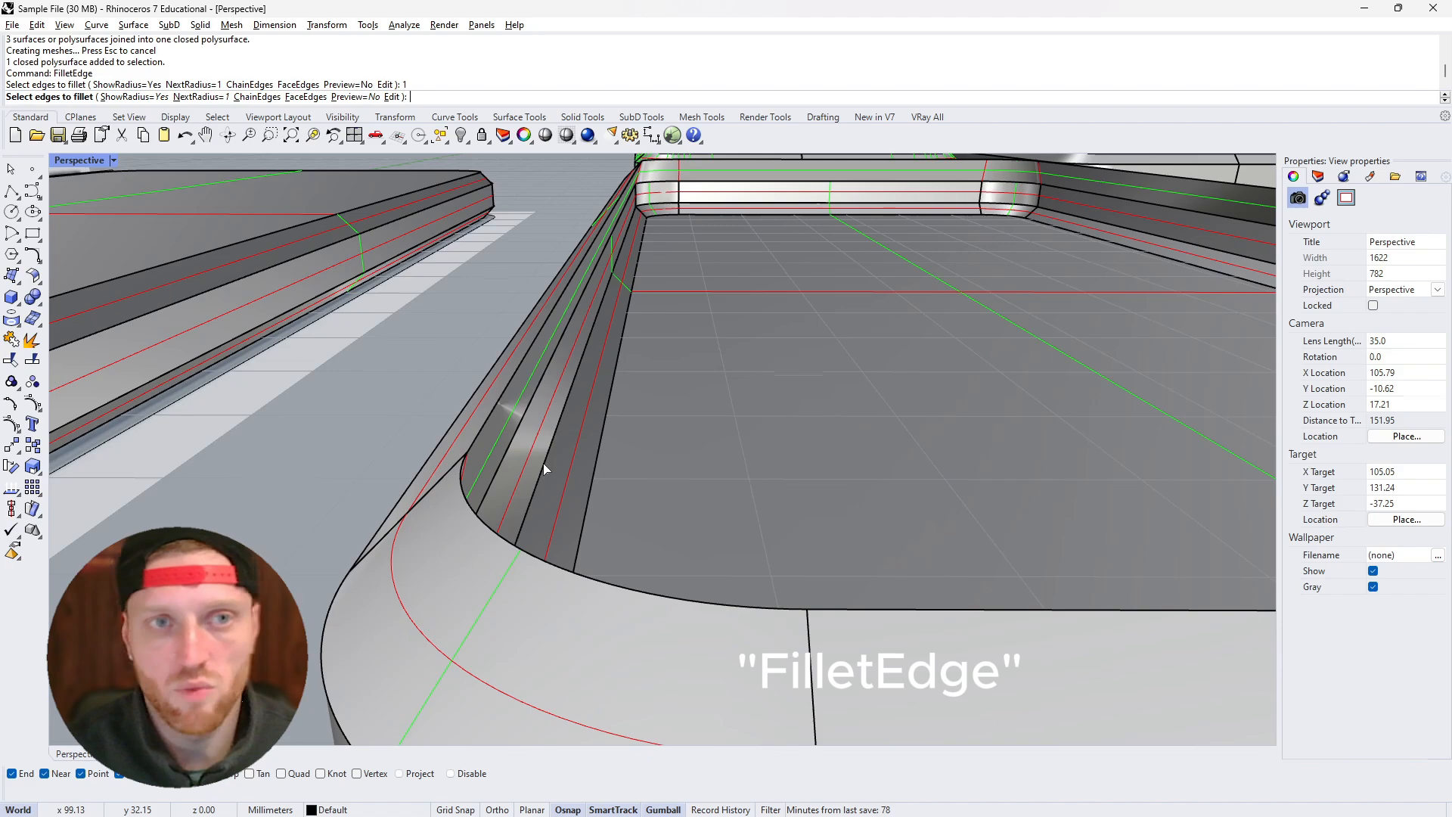
{"action": "left_click", "coordinate": [264, 98]}
{"action": "left_click", "coordinate": [537, 563]}
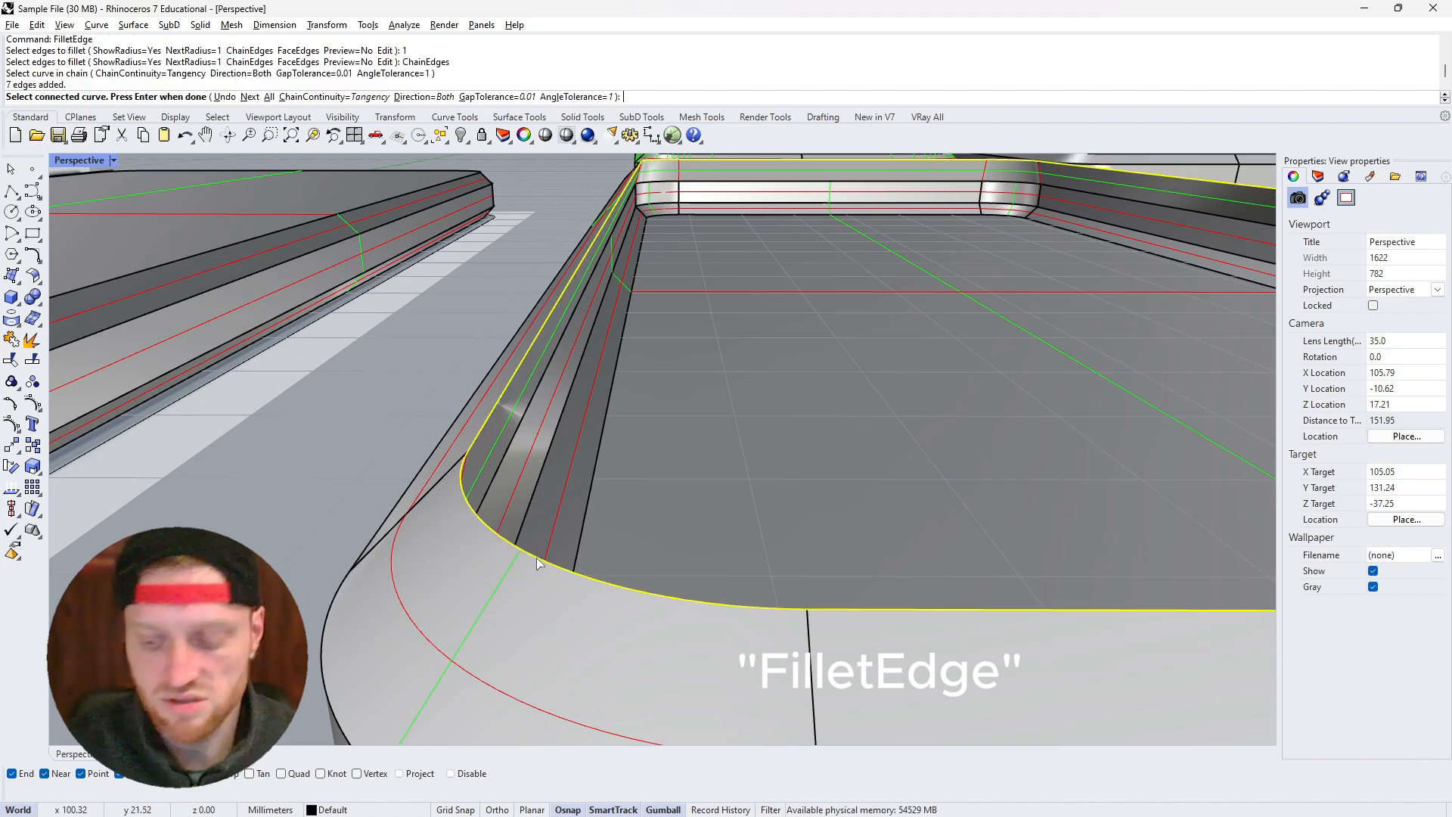
{"action": "key", "text": "Return"}
{"action": "key", "text": "Return"}
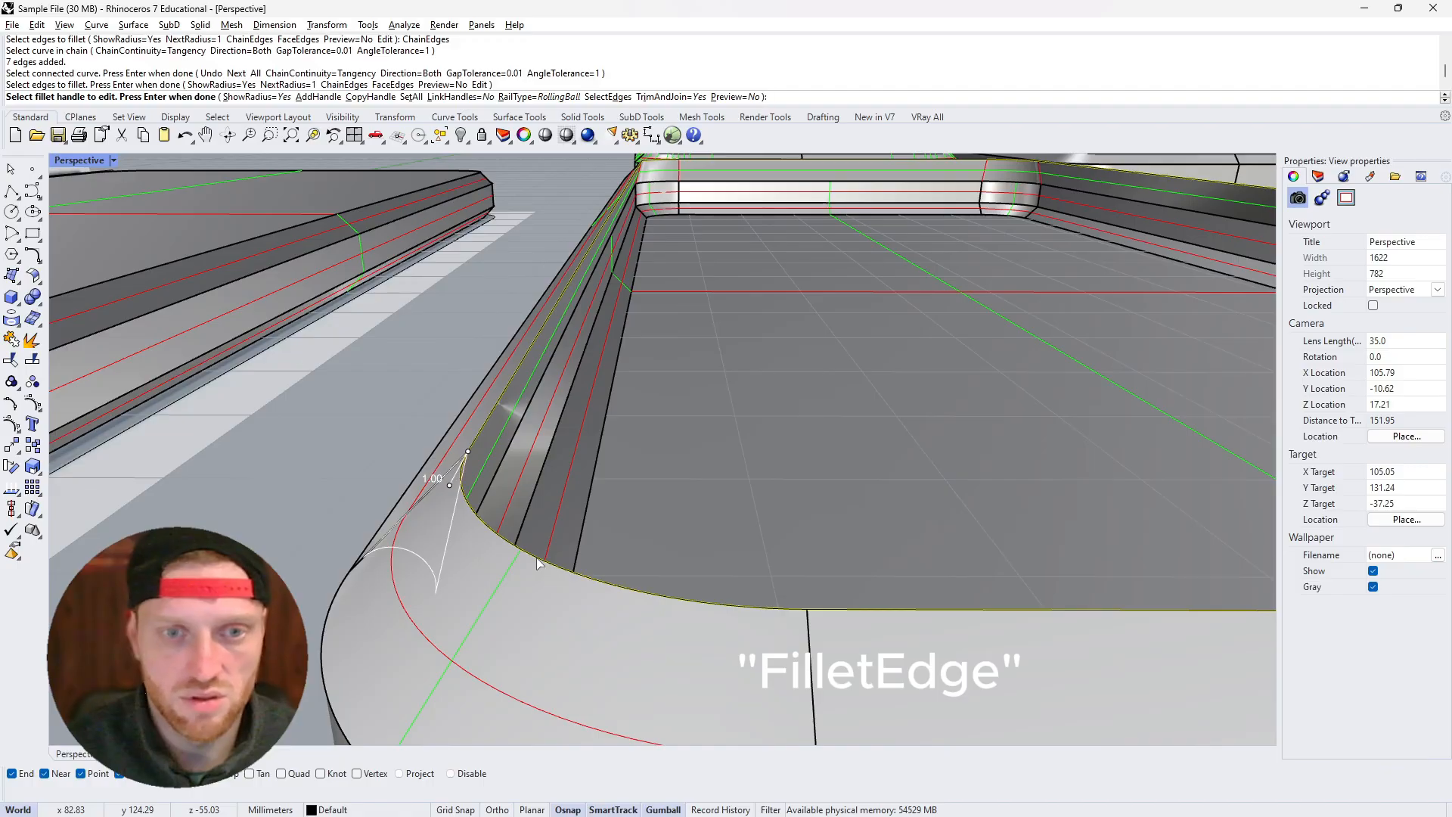
{"action": "key", "text": "Return"}
Examine the filleted upper rim of the case along its walls and corners
{"action": "scroll", "coordinate": [567, 541], "scroll_direction": "down", "scroll_amount": 11}
{"action": "scroll", "coordinate": [650, 367], "scroll_direction": "up", "scroll_amount": 5}
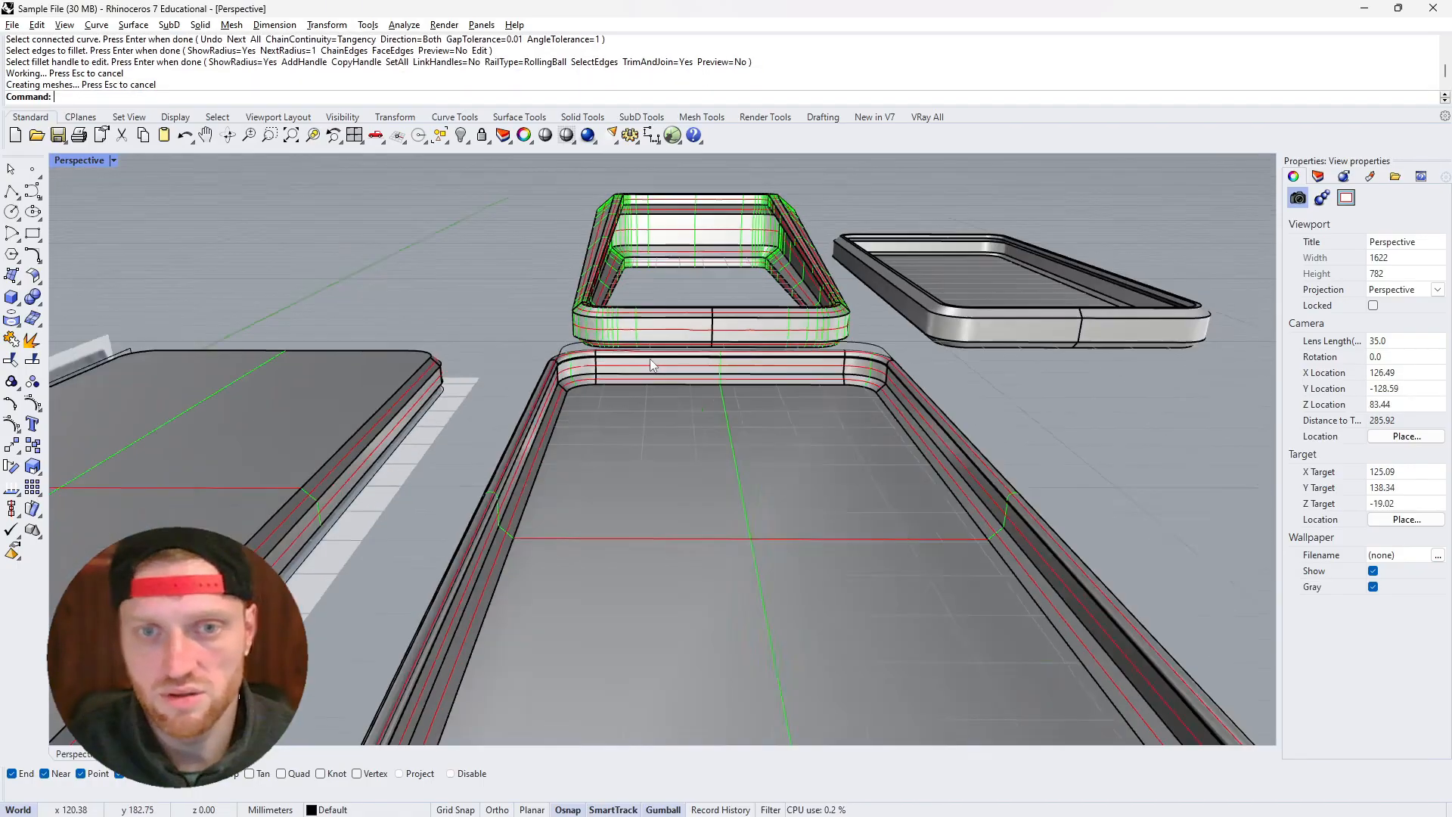
{"action": "scroll", "coordinate": [652, 365], "scroll_direction": "up", "scroll_amount": 2}
{"action": "right_click_drag", "start_coordinate": [578, 340], "coordinate": [624, 334]}
{"action": "scroll", "coordinate": [624, 334], "scroll_direction": "down", "scroll_amount": 12}
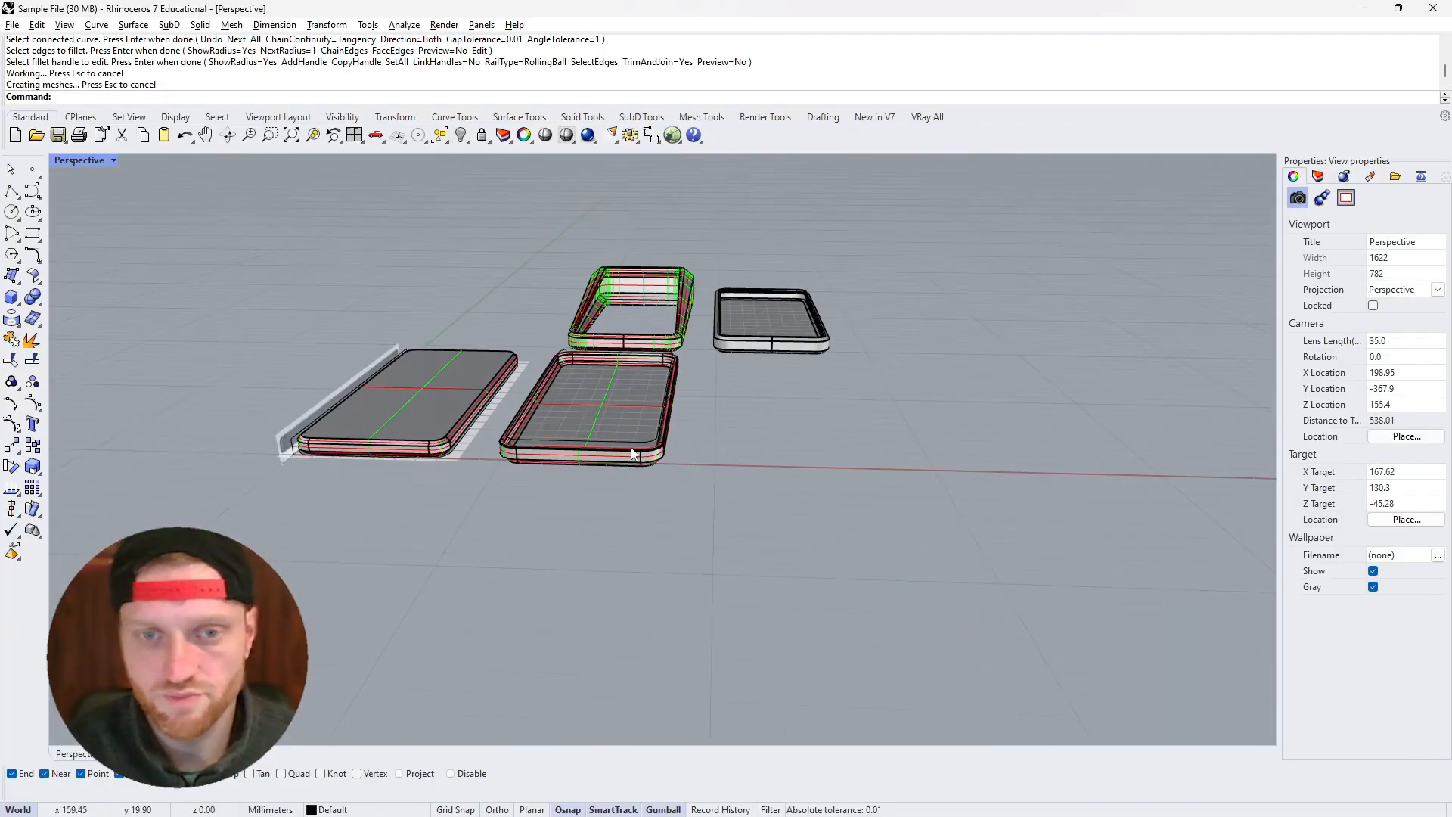
{"action": "scroll", "coordinate": [632, 450], "scroll_direction": "up", "scroll_amount": 4}
{"action": "right_click_drag", "start_coordinate": [631, 452], "coordinate": [673, 460]}
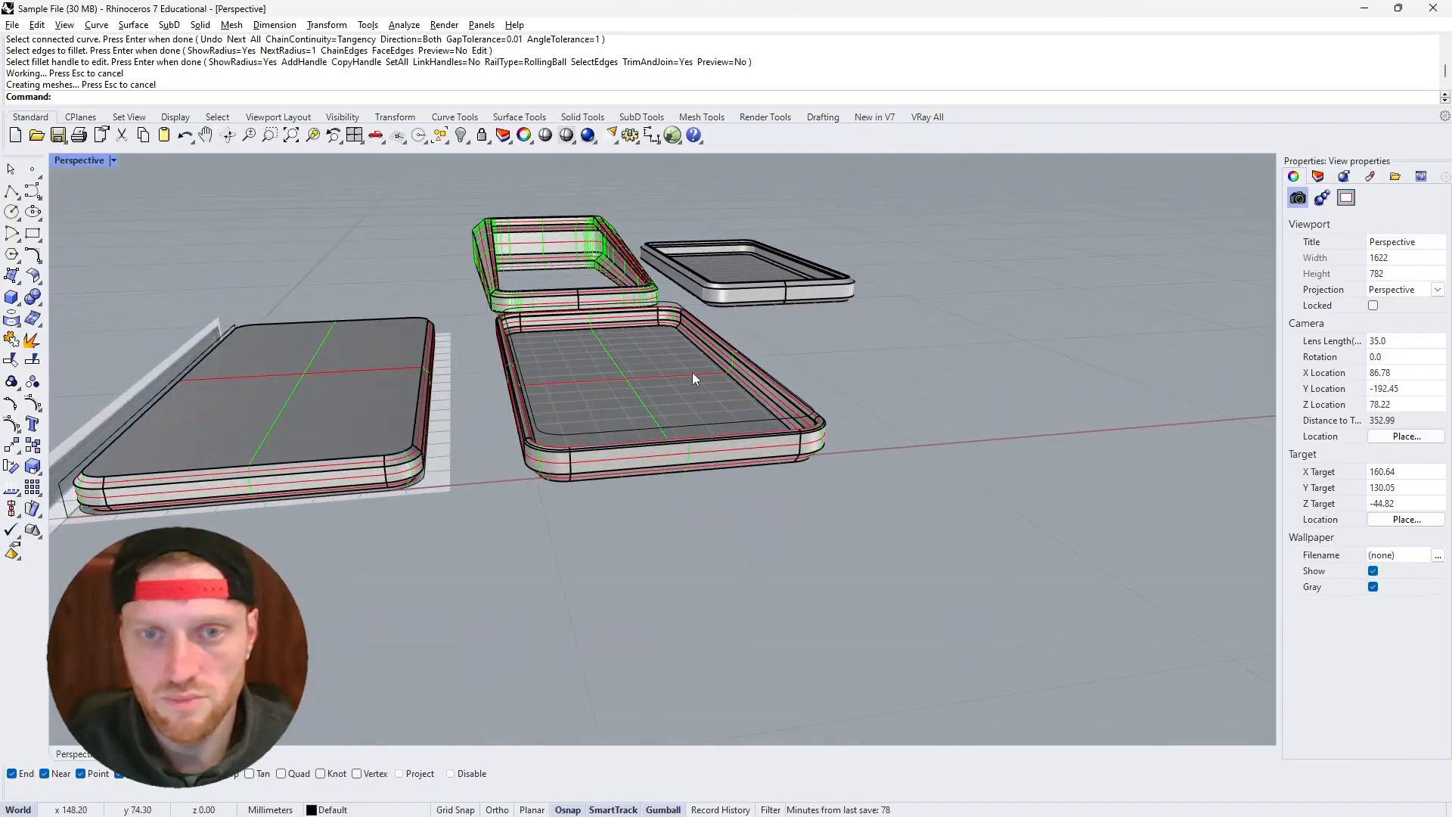
{"action": "scroll", "coordinate": [702, 281], "scroll_direction": "up", "scroll_amount": 10}
{"action": "scroll", "coordinate": [657, 376], "scroll_direction": "up", "scroll_amount": 10}
{"action": "right_click_drag", "start_coordinate": [658, 375], "coordinate": [620, 340]}
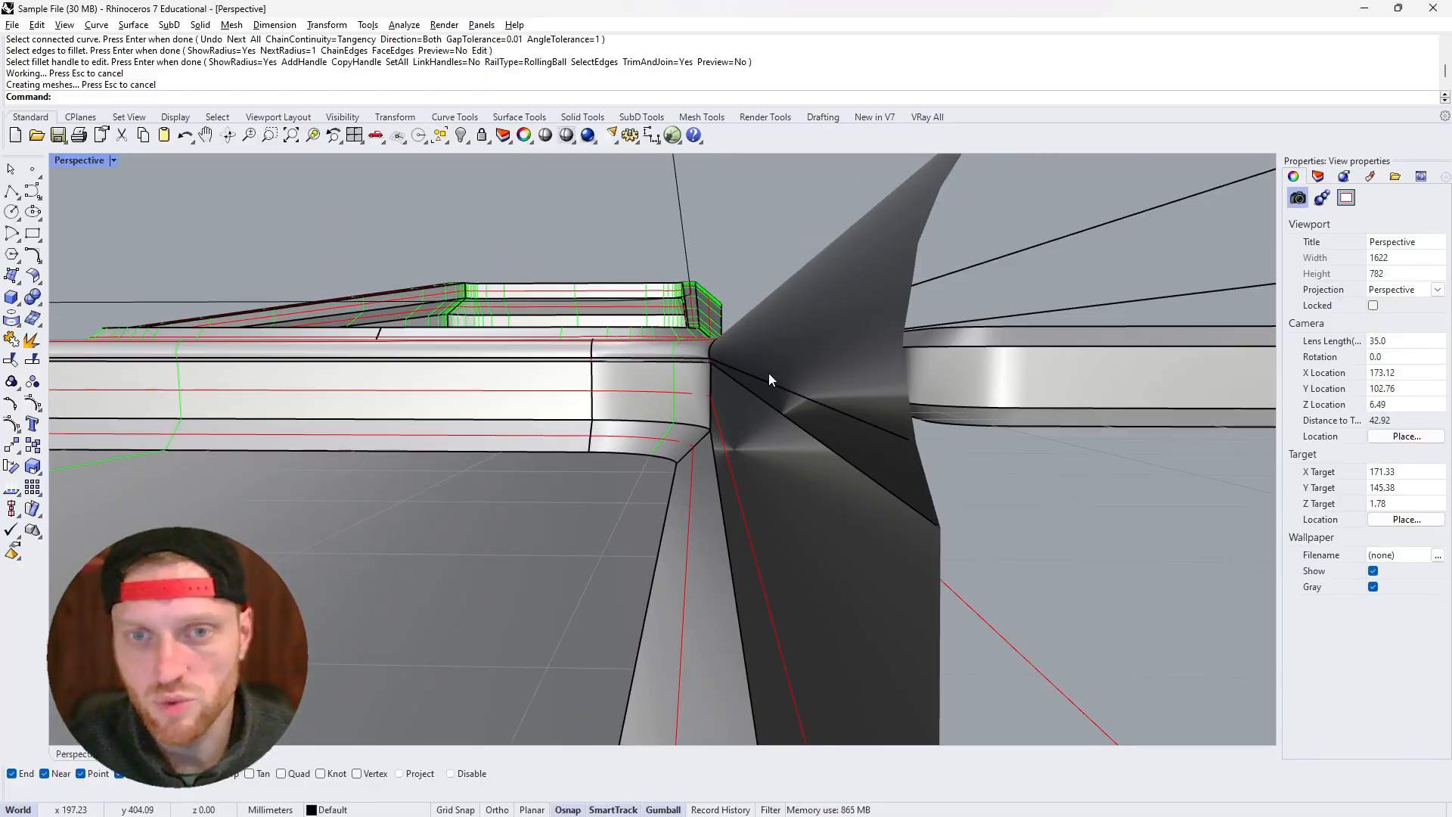
{"action": "scroll", "coordinate": [768, 372], "scroll_direction": "down", "scroll_amount": 6}
{"action": "right_click_drag", "start_coordinate": [767, 370], "coordinate": [703, 401]}
{"action": "scroll", "coordinate": [702, 399], "scroll_direction": "down", "scroll_amount": 12}
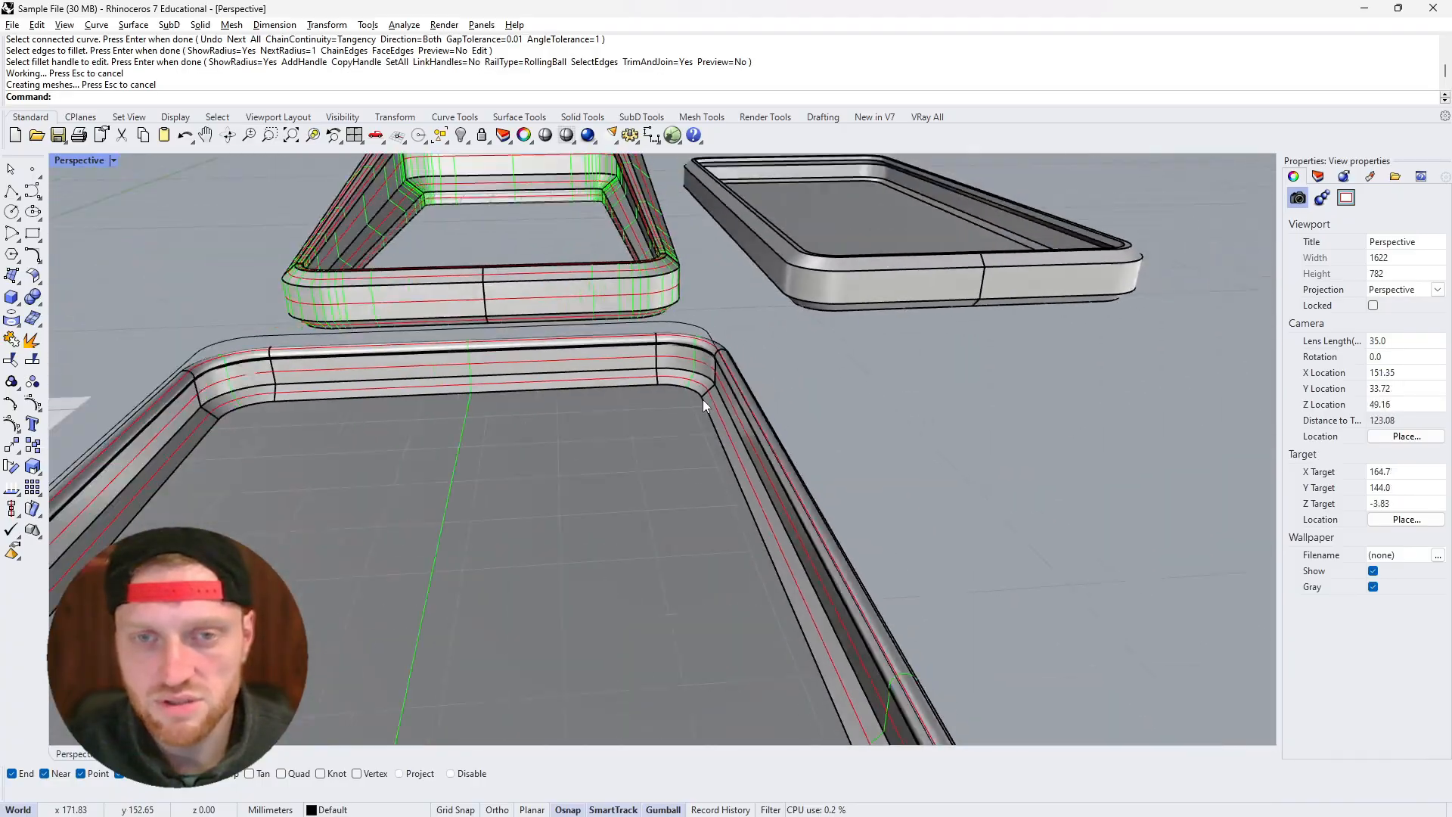
{"action": "scroll", "coordinate": [536, 590], "scroll_direction": "up", "scroll_amount": 2}
{"action": "right_click_drag", "start_coordinate": [537, 590], "coordinate": [488, 437], "text": "shift"}
{"action": "scroll", "coordinate": [521, 480], "scroll_direction": "down", "scroll_amount": 3}
Move the phone solid 200 mm along the Y axis, away from the reference images
{"action": "left_click", "coordinate": [315, 401]}
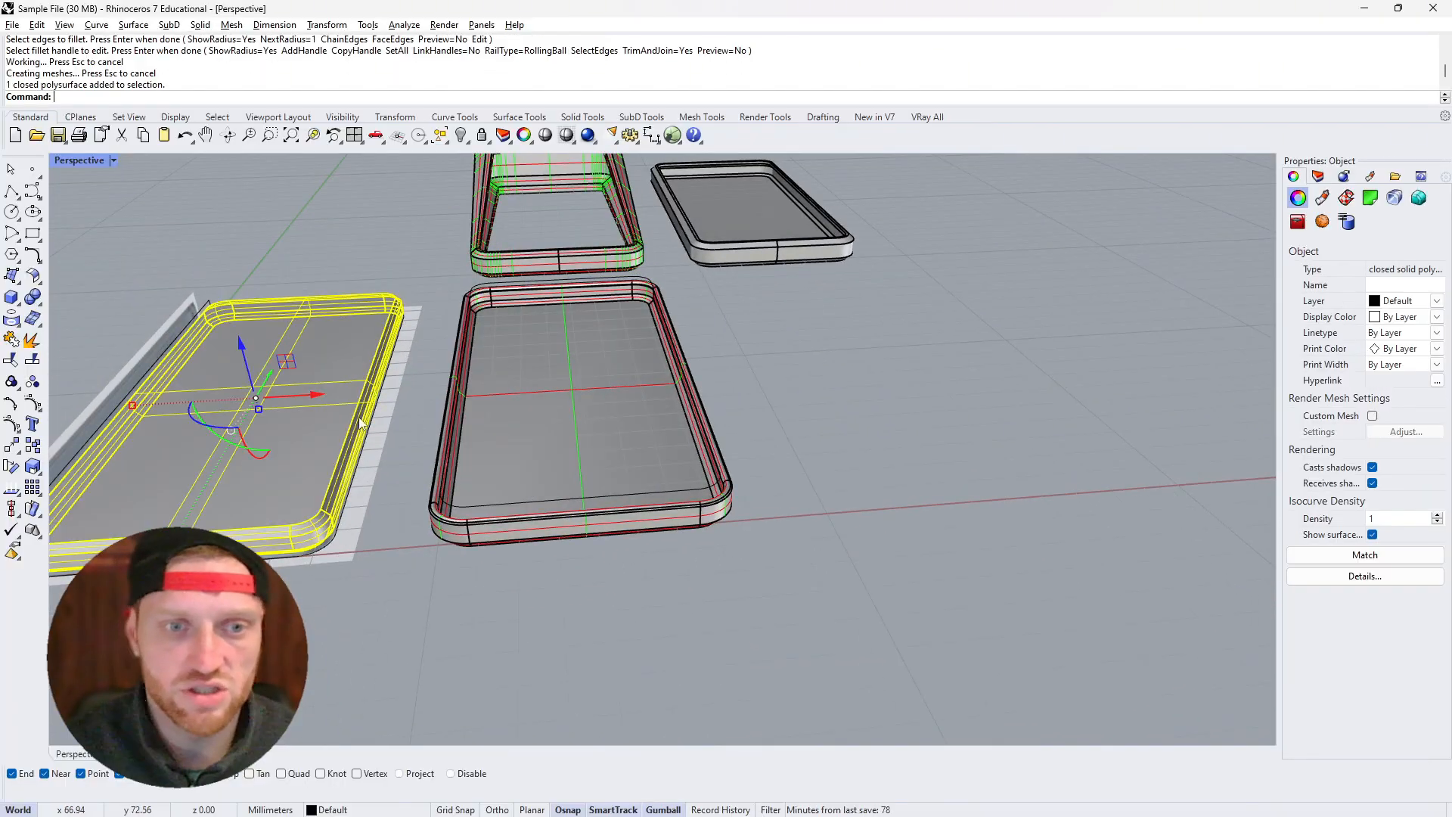
{"action": "right_click_drag", "start_coordinate": [314, 400], "coordinate": [599, 420]}
{"action": "left_click", "coordinate": [467, 431]}
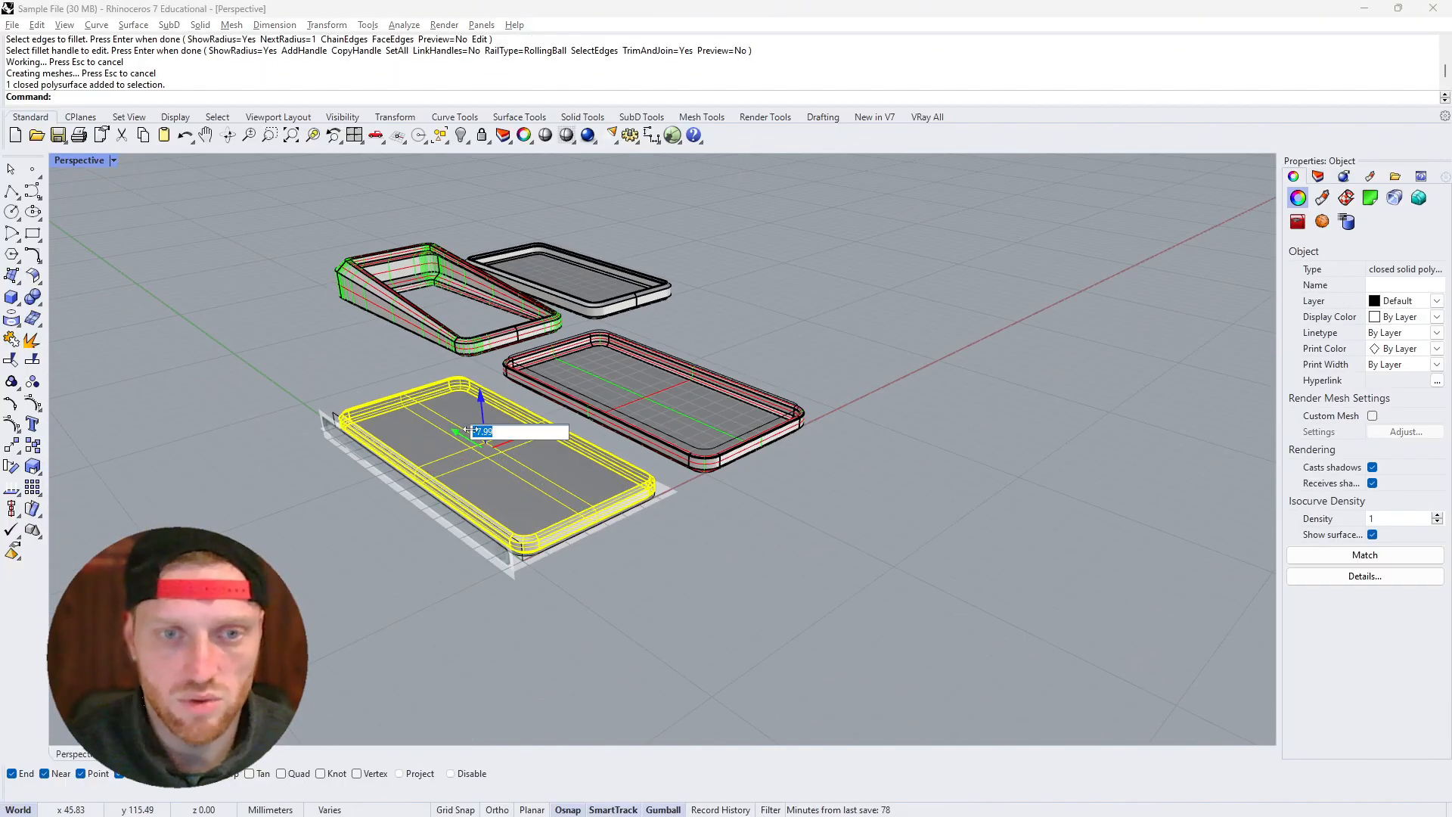
{"action": "type", "text": "200"}
{"action": "key", "text": "Return"}
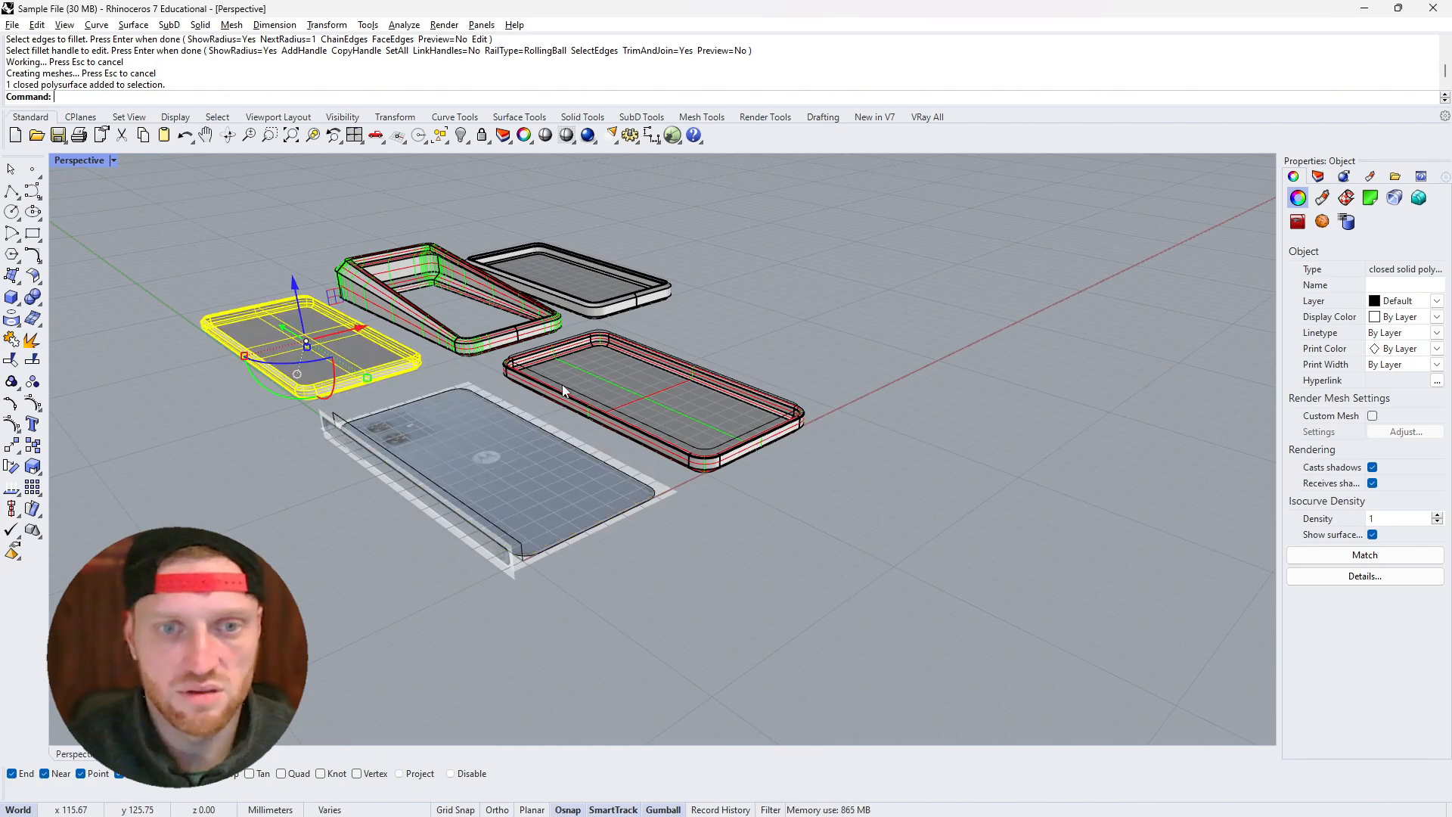
Move the finished case -100 mm along the X axis onto the phone reference images
{"action": "left_click", "coordinate": [828, 333]}
{"action": "right_click_drag", "start_coordinate": [828, 332], "coordinate": [583, 416]}
{"action": "scroll", "coordinate": [551, 428], "scroll_direction": "up", "scroll_amount": 6}
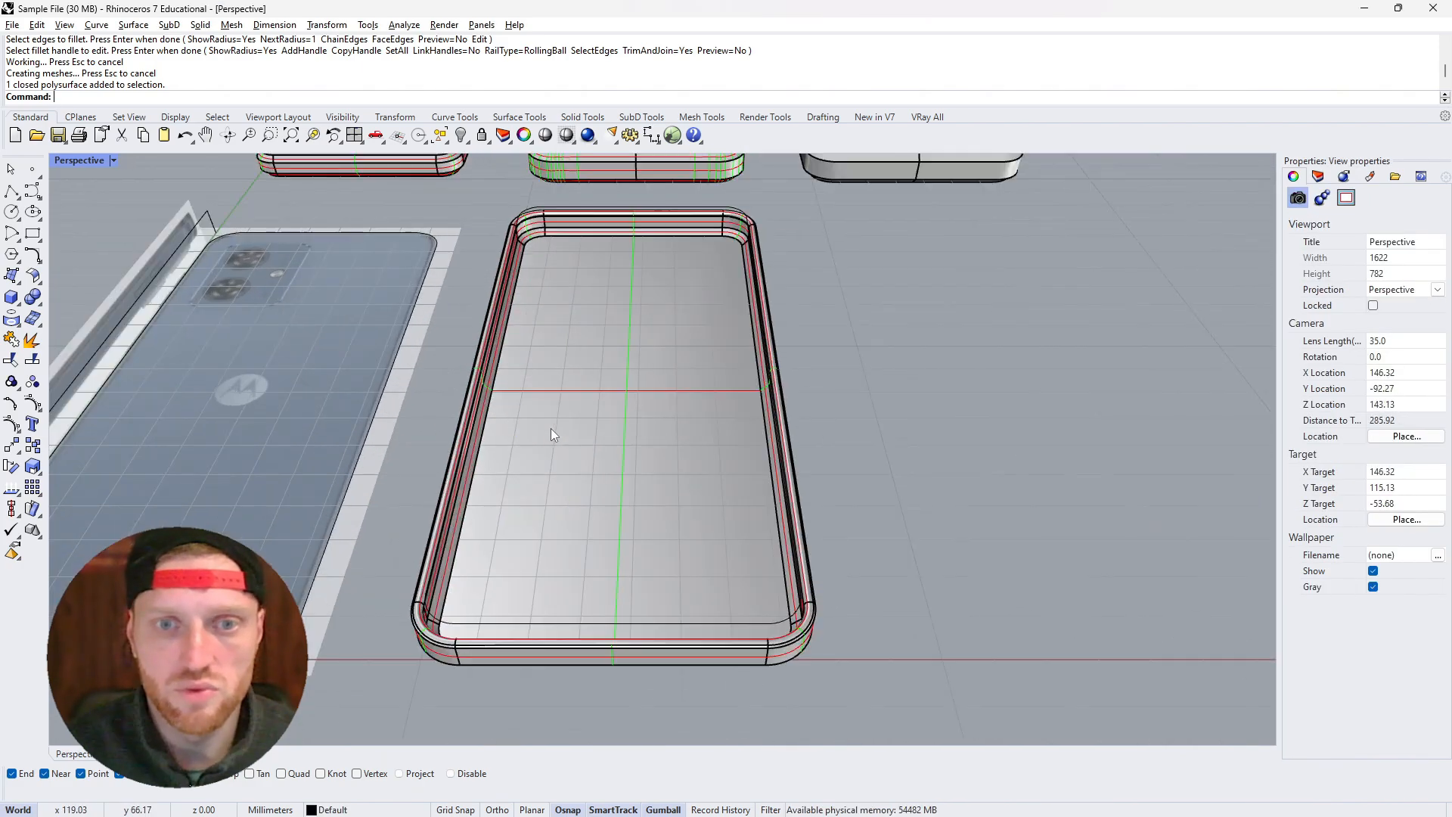
{"action": "left_click", "coordinate": [689, 382]}
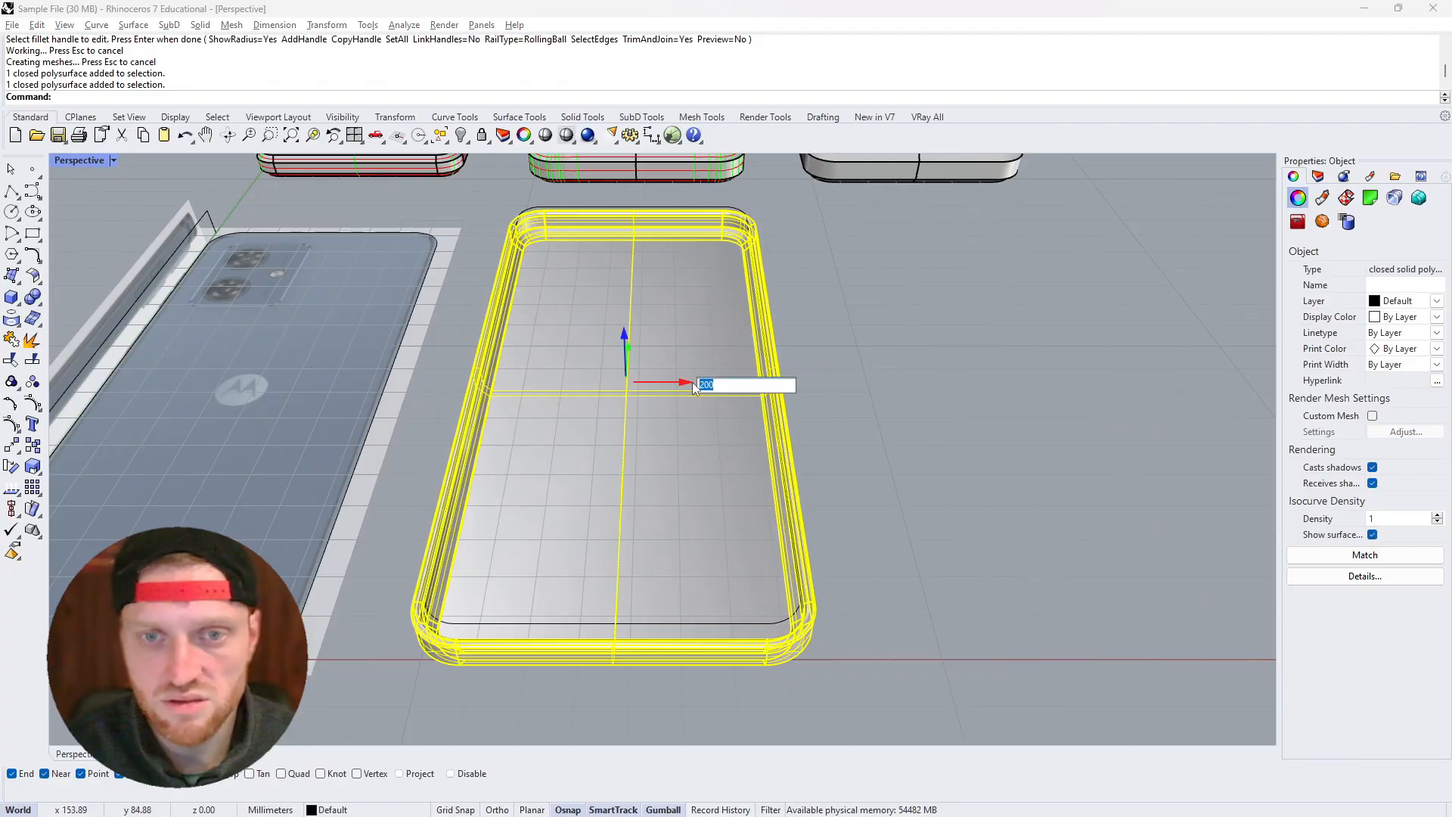
{"action": "type", "text": "-100"}
{"action": "key", "text": "Return"}
{"action": "left_click", "coordinate": [792, 379]}
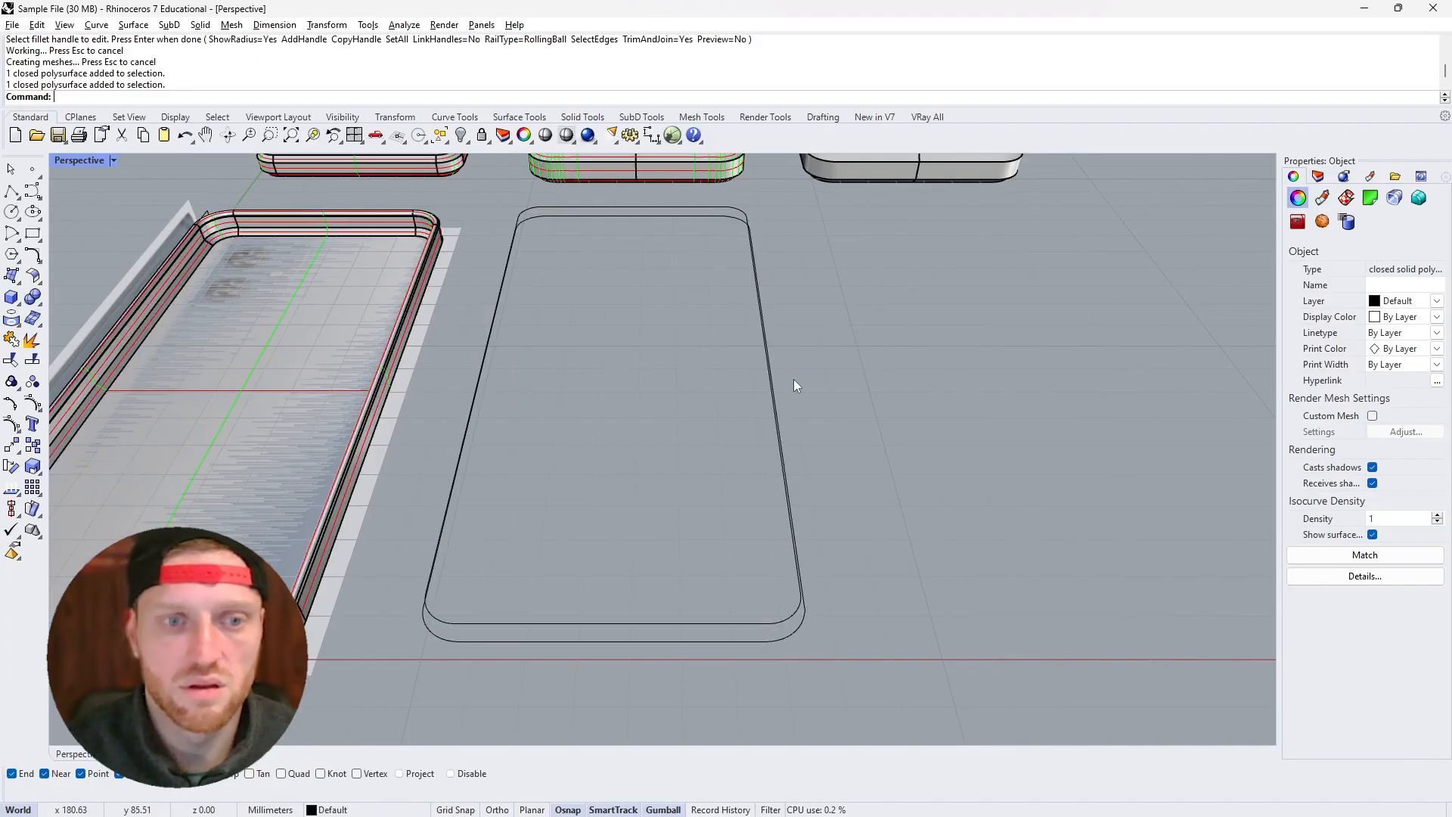
Select the two border curves left behind at the case's previous location and delete them
{"action": "scroll", "coordinate": [806, 397], "scroll_direction": "down", "scroll_amount": 10}
{"action": "scroll", "coordinate": [670, 398], "scroll_direction": "up", "scroll_amount": 9}
{"action": "right_click_drag", "start_coordinate": [765, 372], "coordinate": [988, 428]}
{"action": "left_click_drag", "start_coordinate": [1026, 413], "coordinate": [1018, 400]}
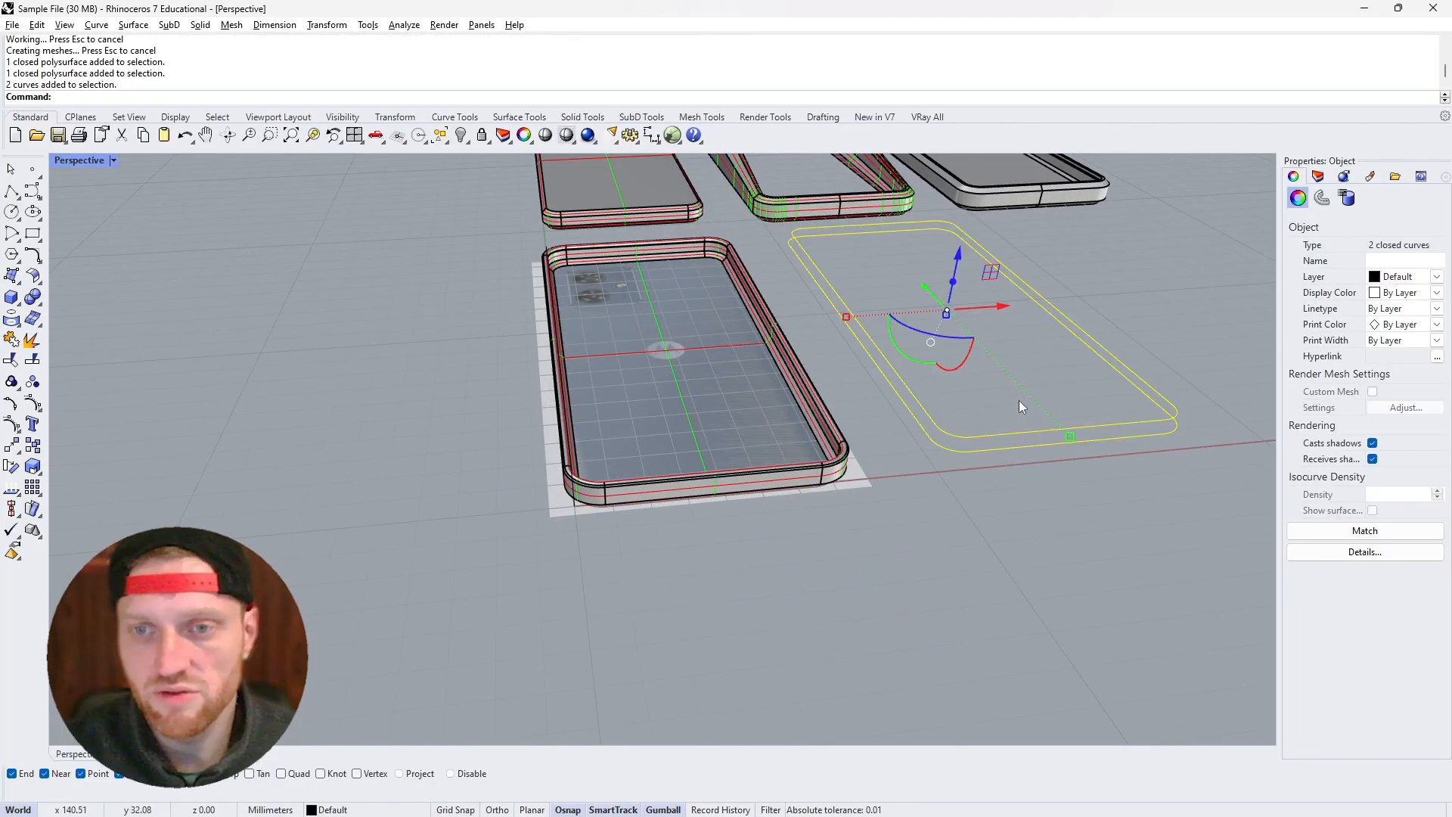
{"action": "key", "text": "Delete"}
In the Right view, trace the long side button with a rounded rectangle, using a corner radius of about 1.1 mm
{"action": "scroll", "coordinate": [859, 174], "scroll_direction": "up", "scroll_amount": 2}
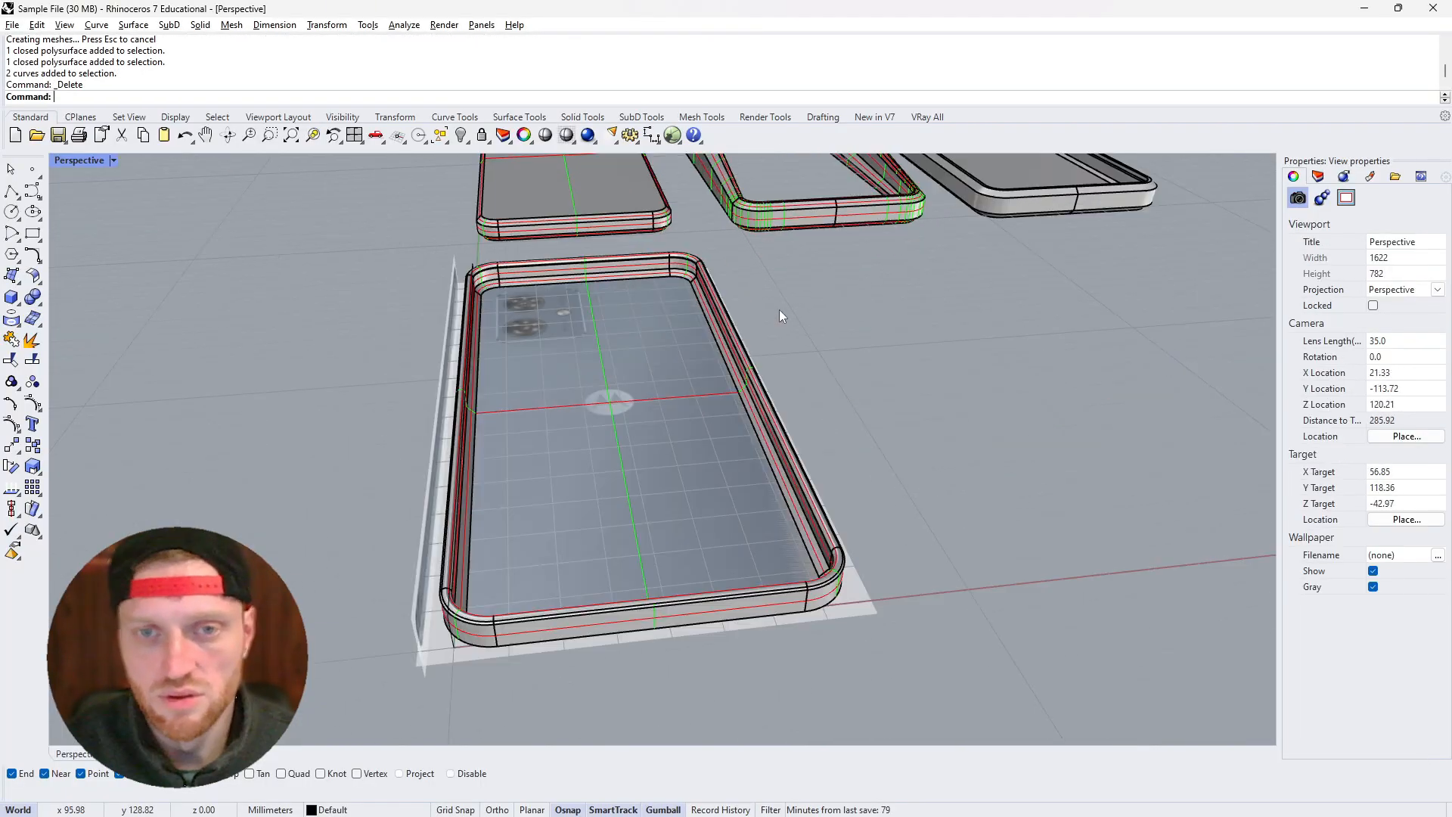
{"action": "right_click_drag", "start_coordinate": [781, 313], "coordinate": [652, 376]}
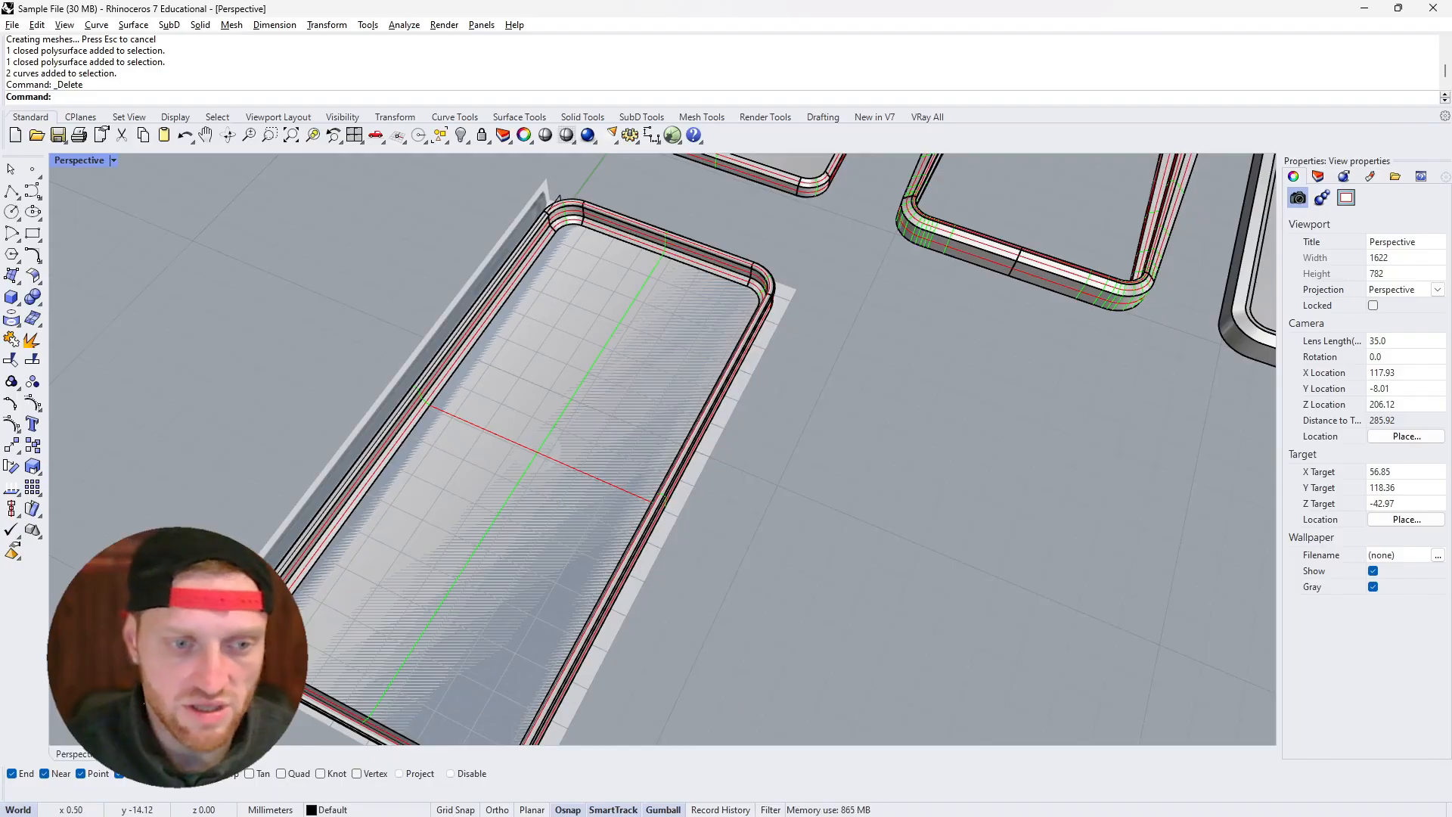
{"action": "left_click", "coordinate": [184, 754]}
{"action": "scroll", "coordinate": [333, 457], "scroll_direction": "down", "scroll_amount": 18}
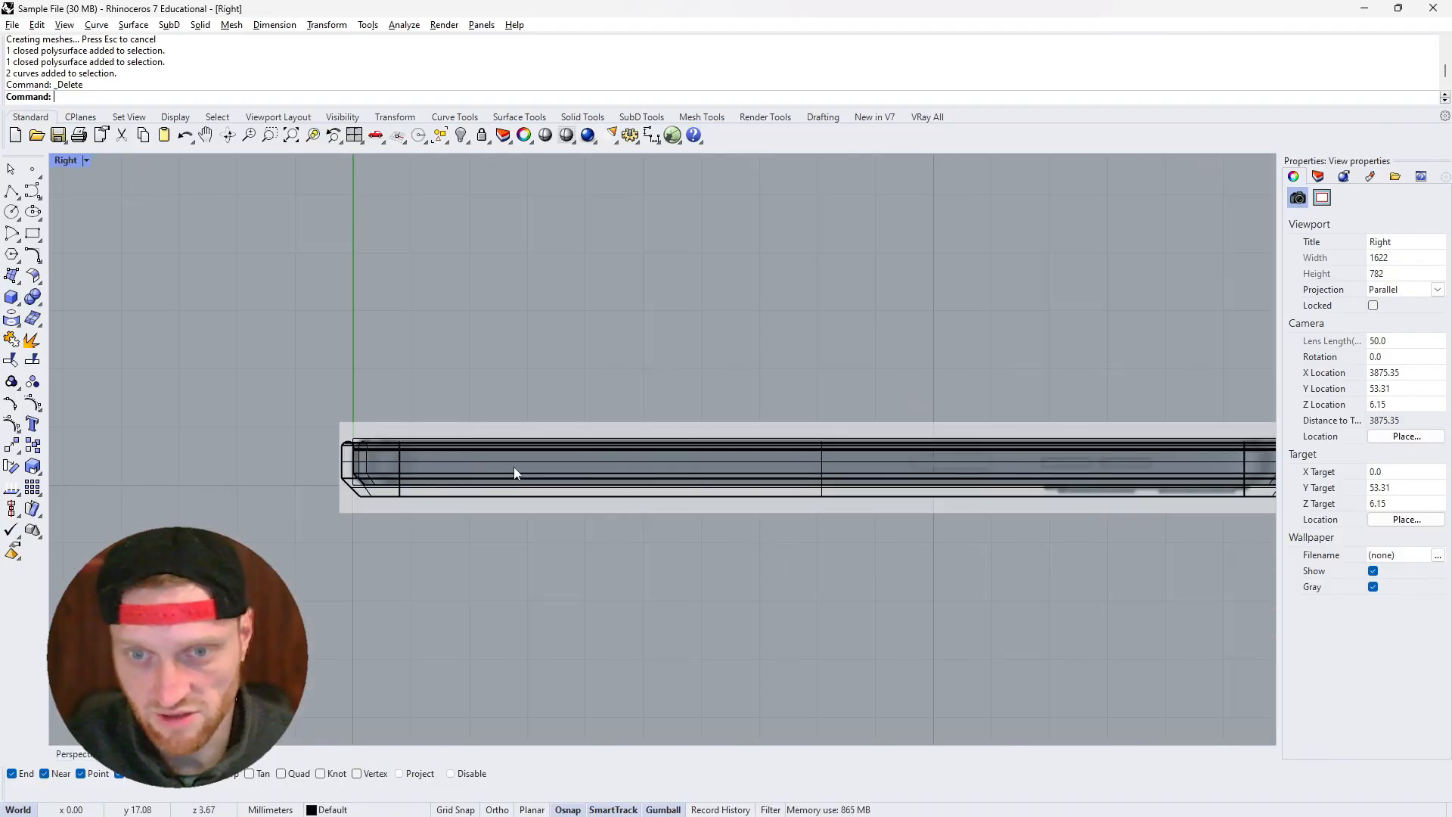
{"action": "scroll", "coordinate": [853, 445], "scroll_direction": "up", "scroll_amount": 10}
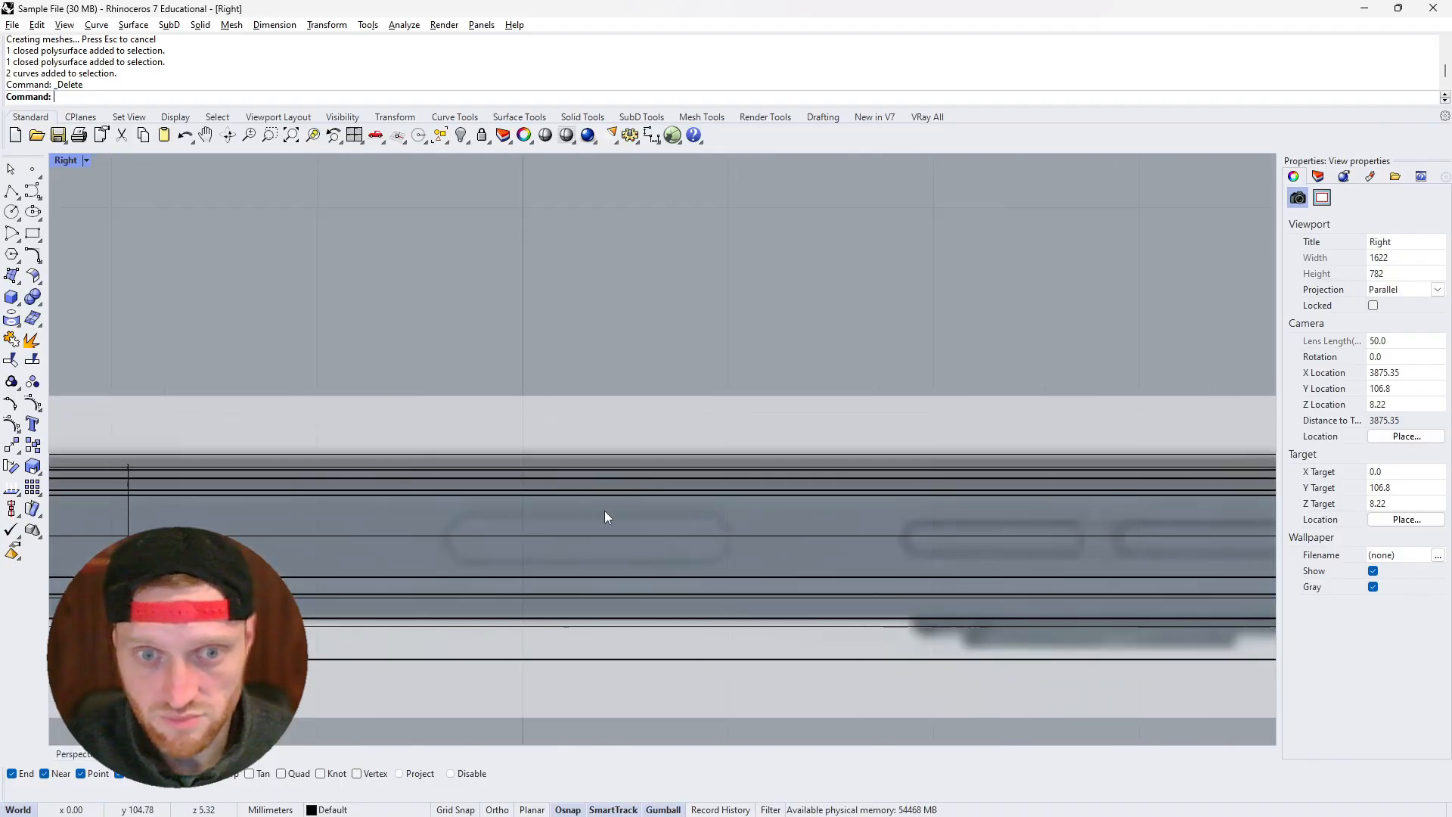
{"action": "scroll", "coordinate": [785, 458], "scroll_direction": "down", "scroll_amount": 5}
{"action": "scroll", "coordinate": [888, 500], "scroll_direction": "up", "scroll_amount": 4}
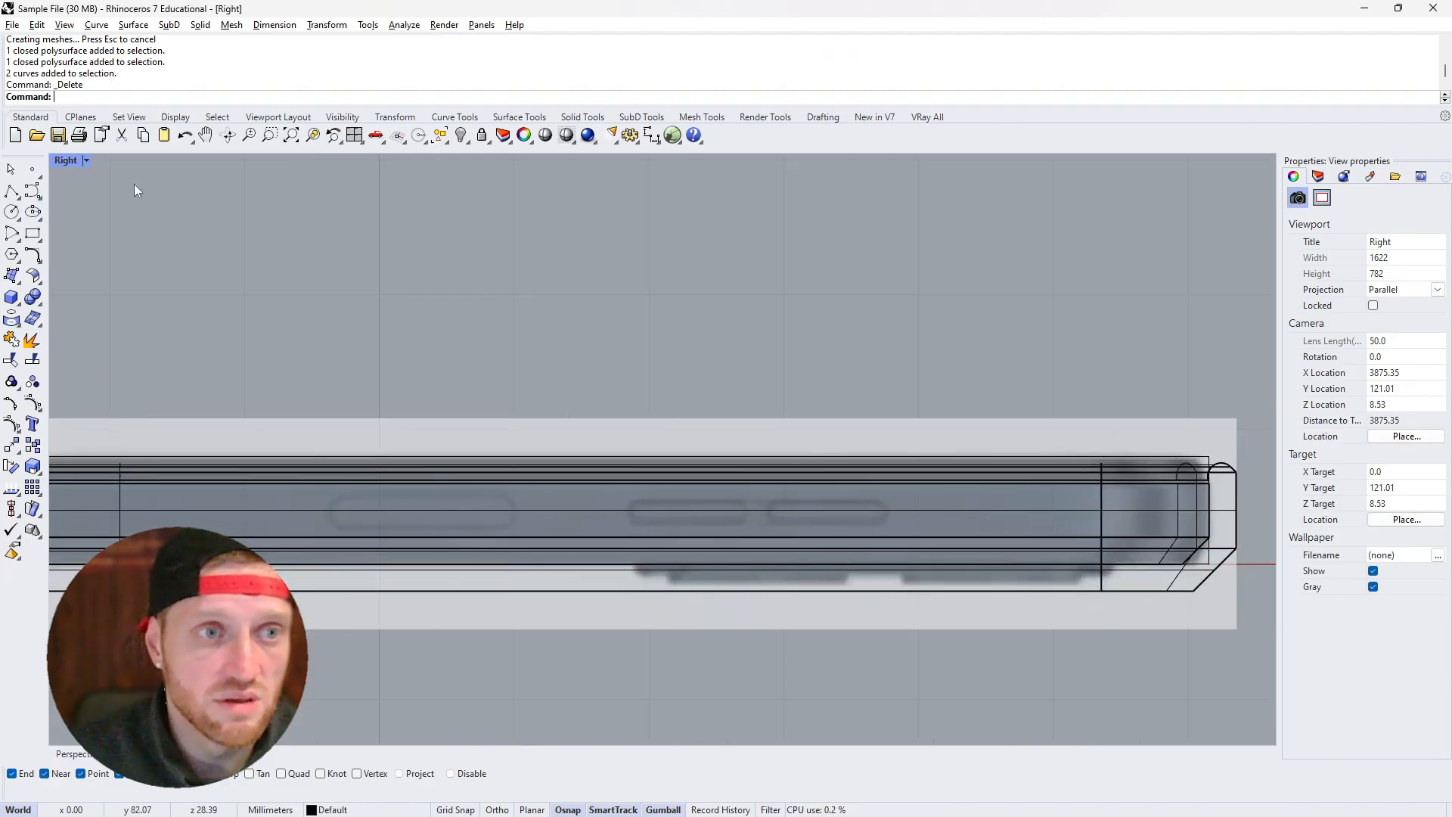
{"action": "left_click", "coordinate": [39, 241]}
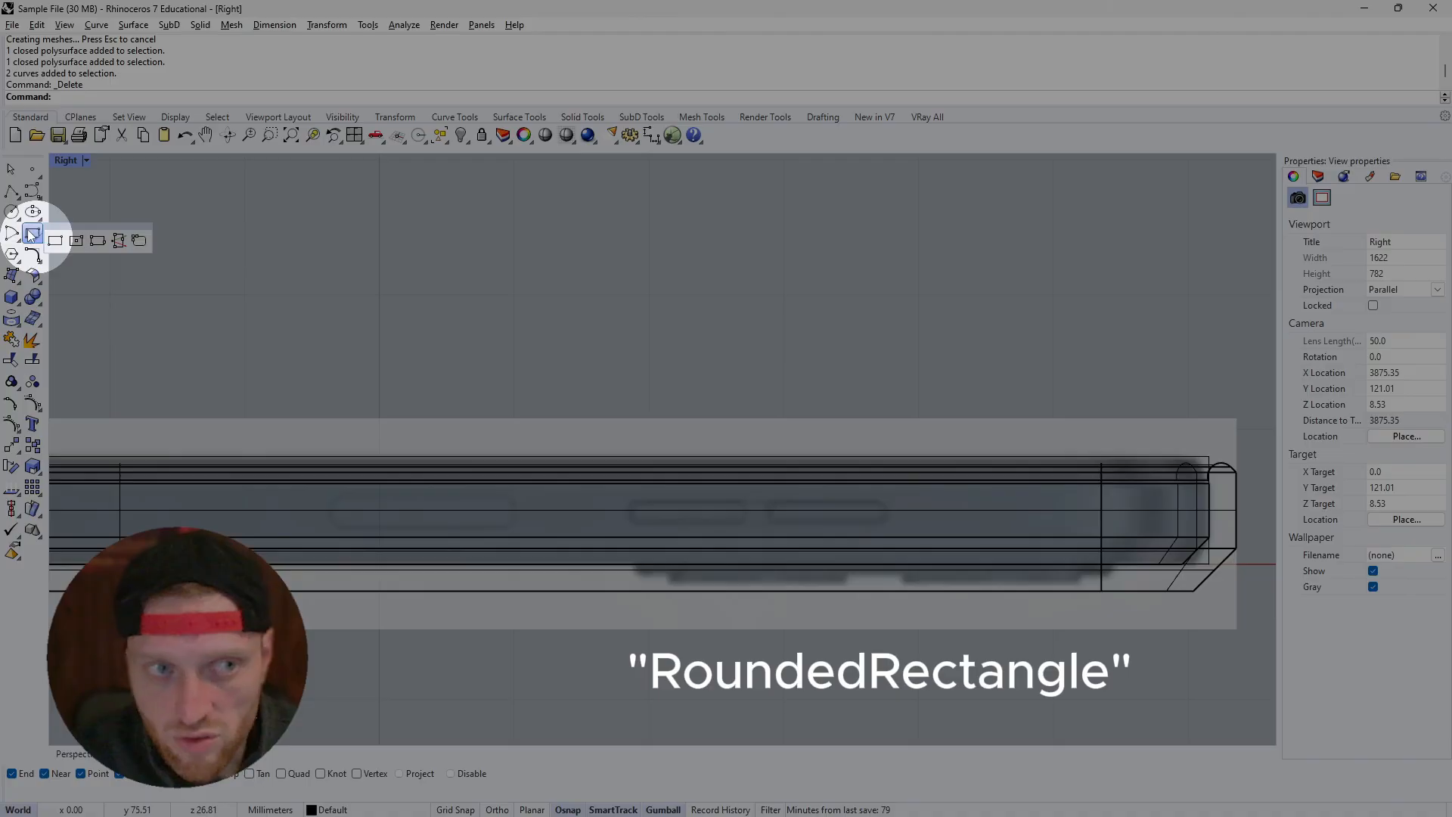
{"action": "left_click", "coordinate": [140, 240]}
{"action": "scroll", "coordinate": [306, 469], "scroll_direction": "up", "scroll_amount": 4}
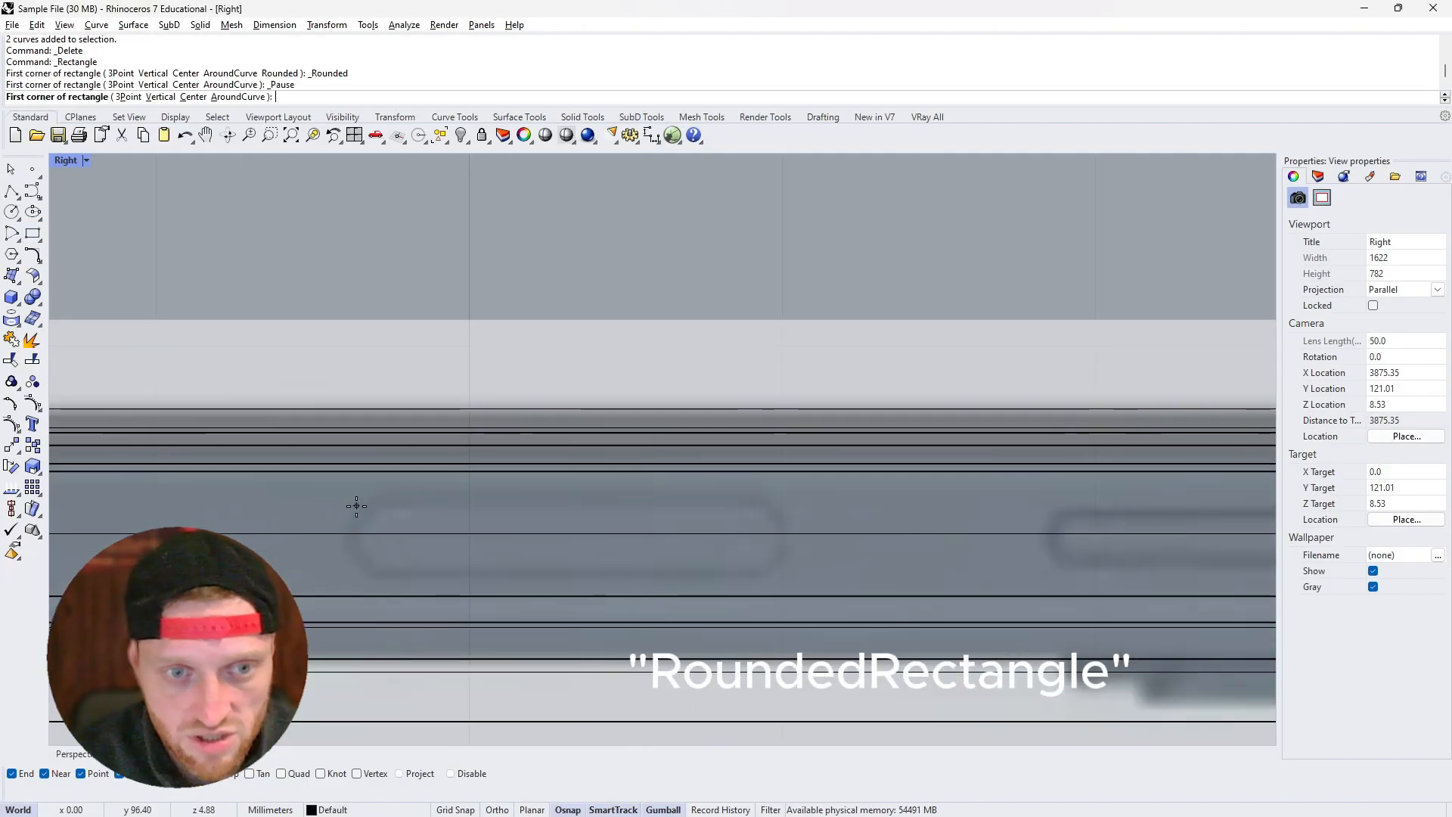
{"action": "left_click", "coordinate": [352, 505]}
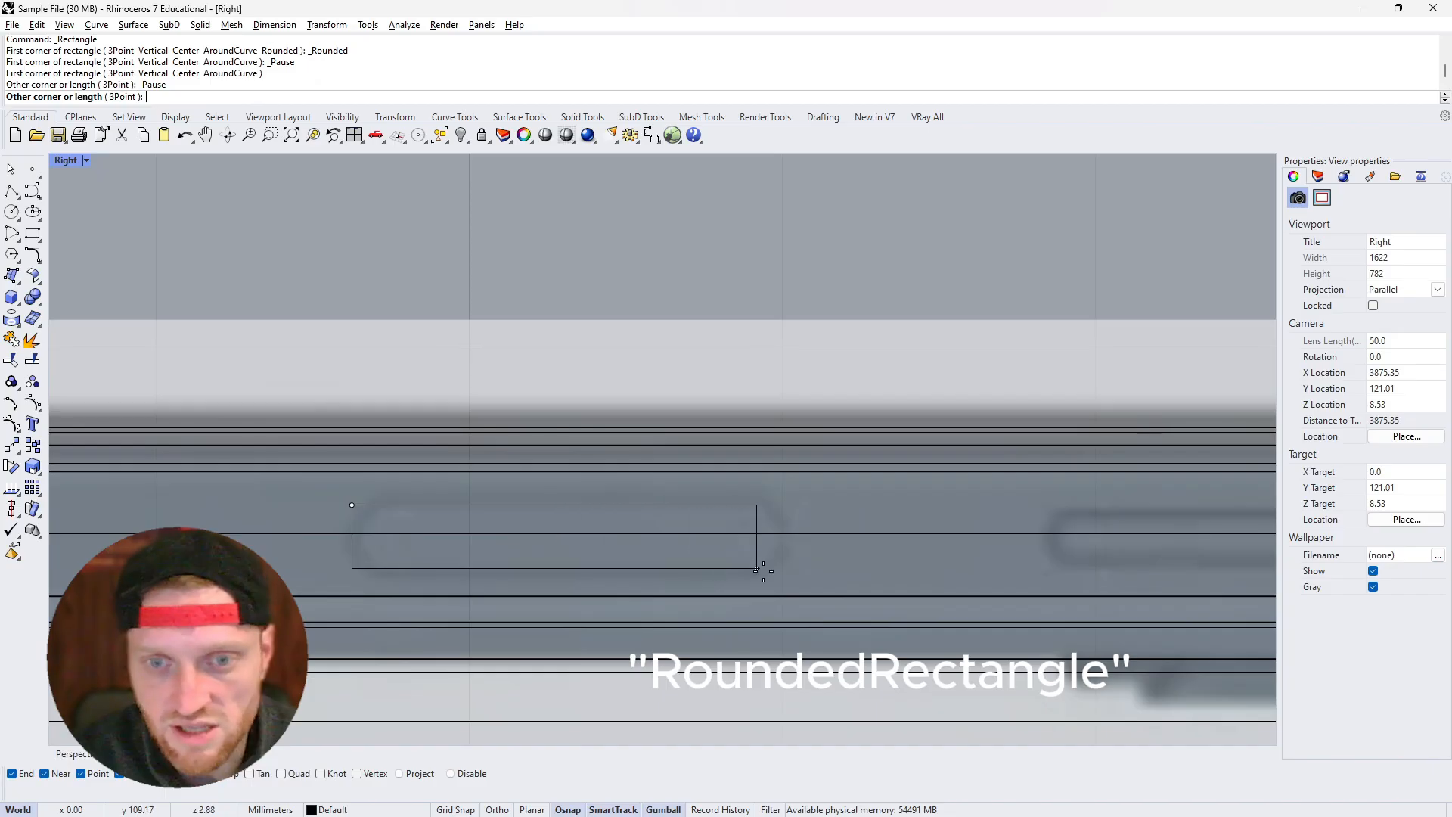
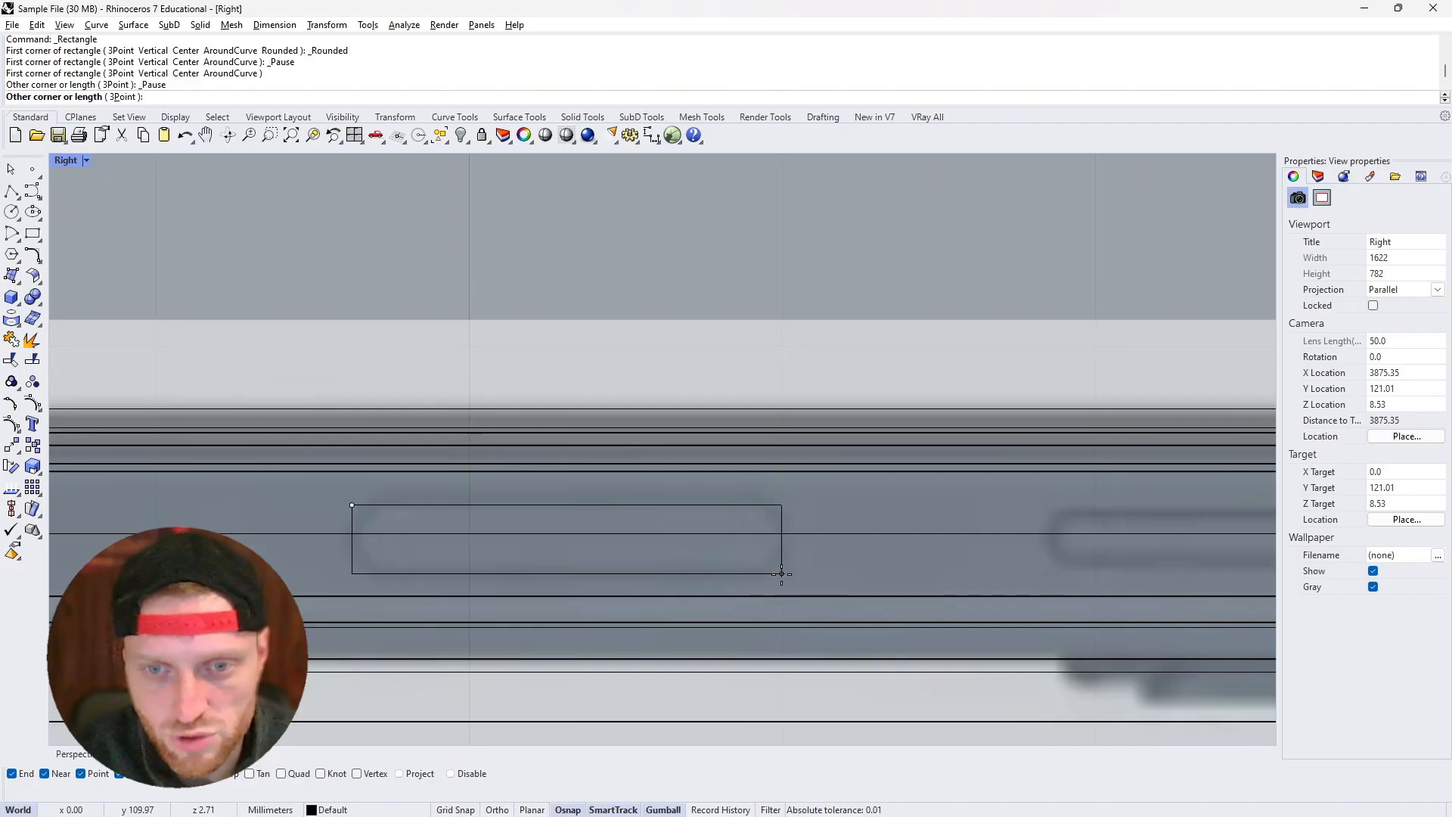
{"action": "left_click", "coordinate": [781, 574]}
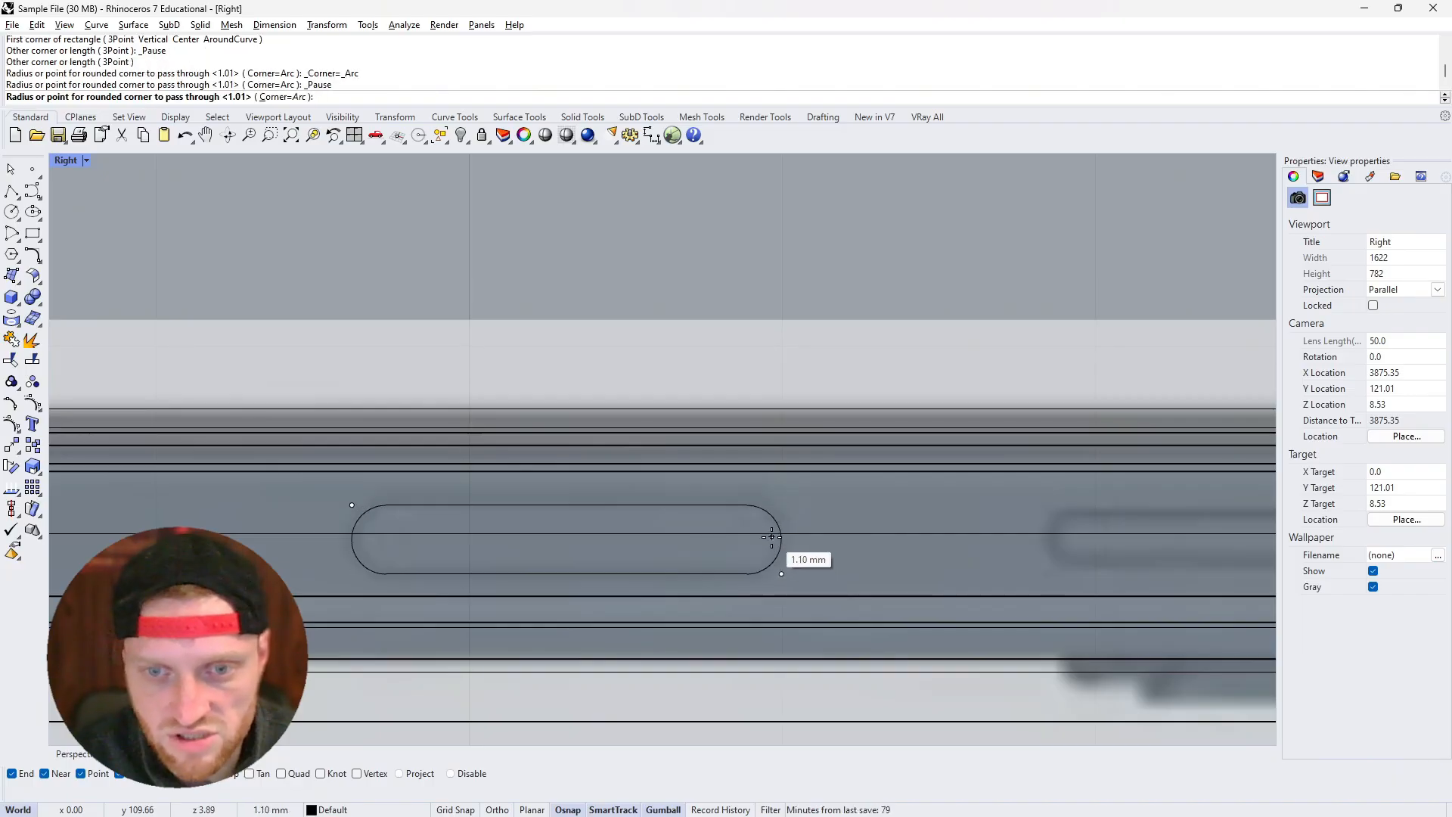
{"action": "left_click", "coordinate": [772, 537]}
Trace the first of the two shorter side buttons with a rounded rectangle, using a corner radius of about 0.89 mm
{"action": "scroll", "coordinate": [571, 542], "scroll_direction": "down", "scroll_amount": 5}
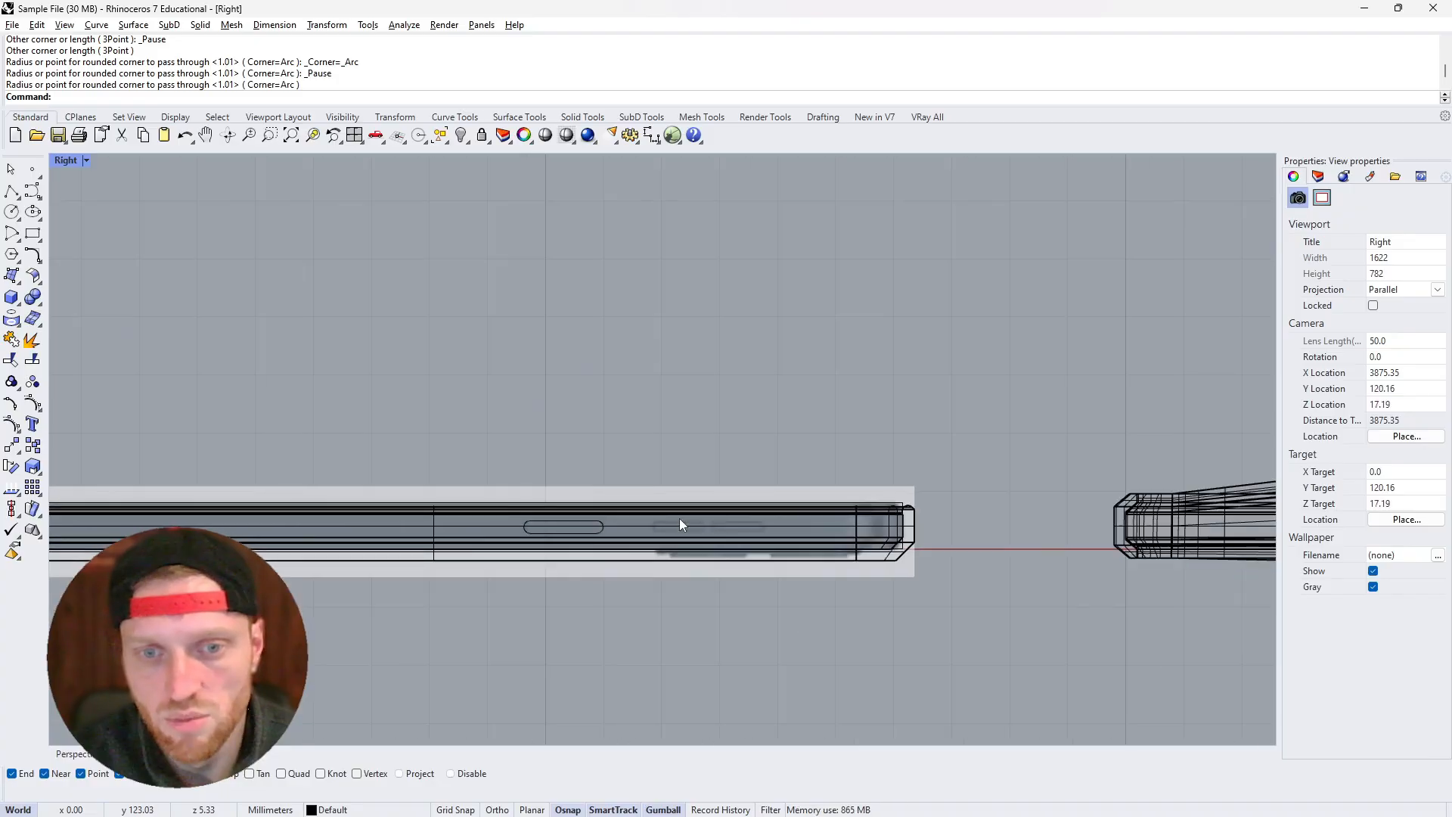
{"action": "scroll", "coordinate": [699, 533], "scroll_direction": "up", "scroll_amount": 6}
{"action": "scroll", "coordinate": [378, 557], "scroll_direction": "down", "scroll_amount": 1}
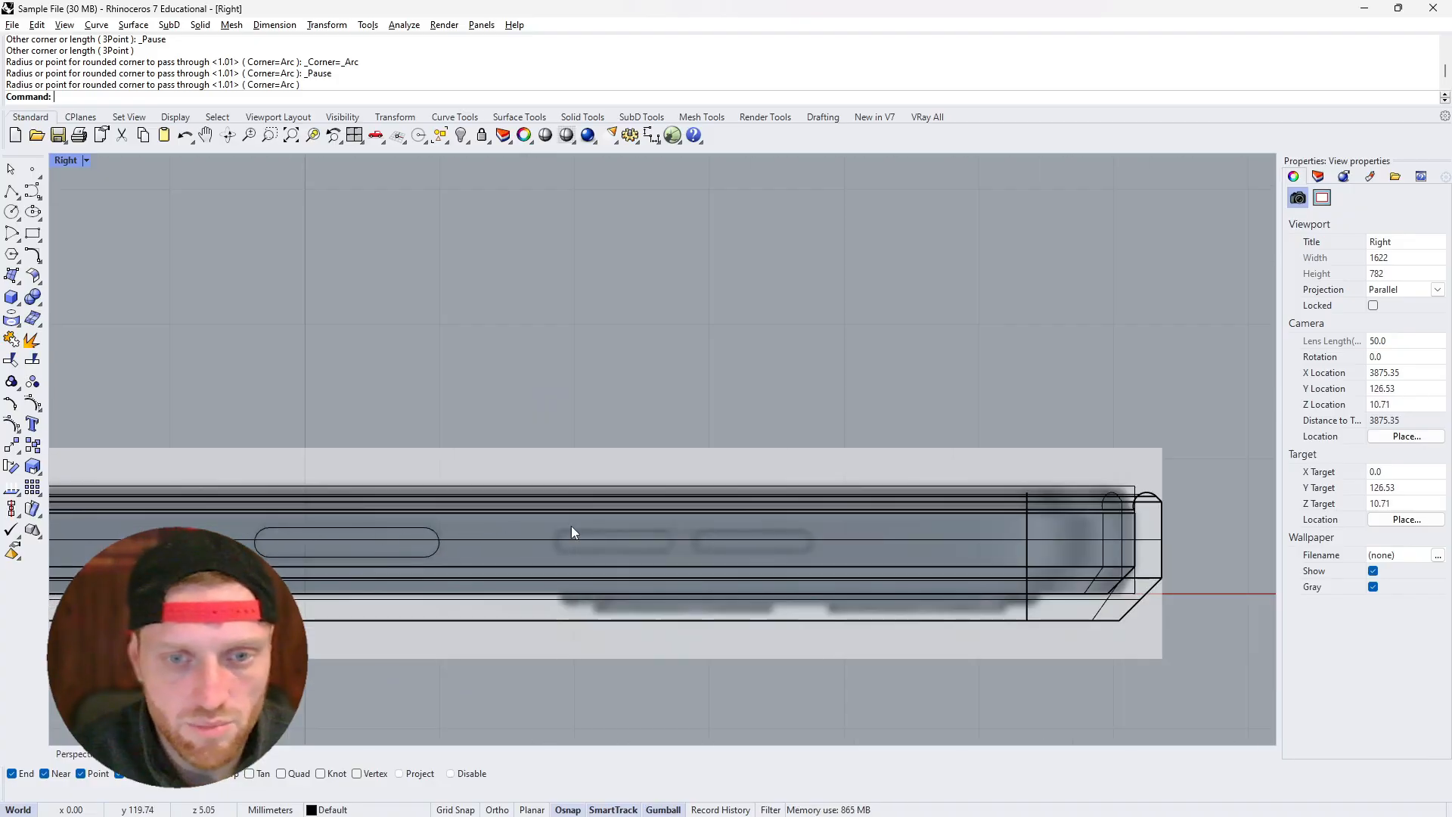
{"action": "scroll", "coordinate": [595, 536], "scroll_direction": "up", "scroll_amount": 6}
{"action": "right_click", "coordinate": [596, 536]}
{"action": "scroll", "coordinate": [561, 525], "scroll_direction": "up", "scroll_amount": 4}
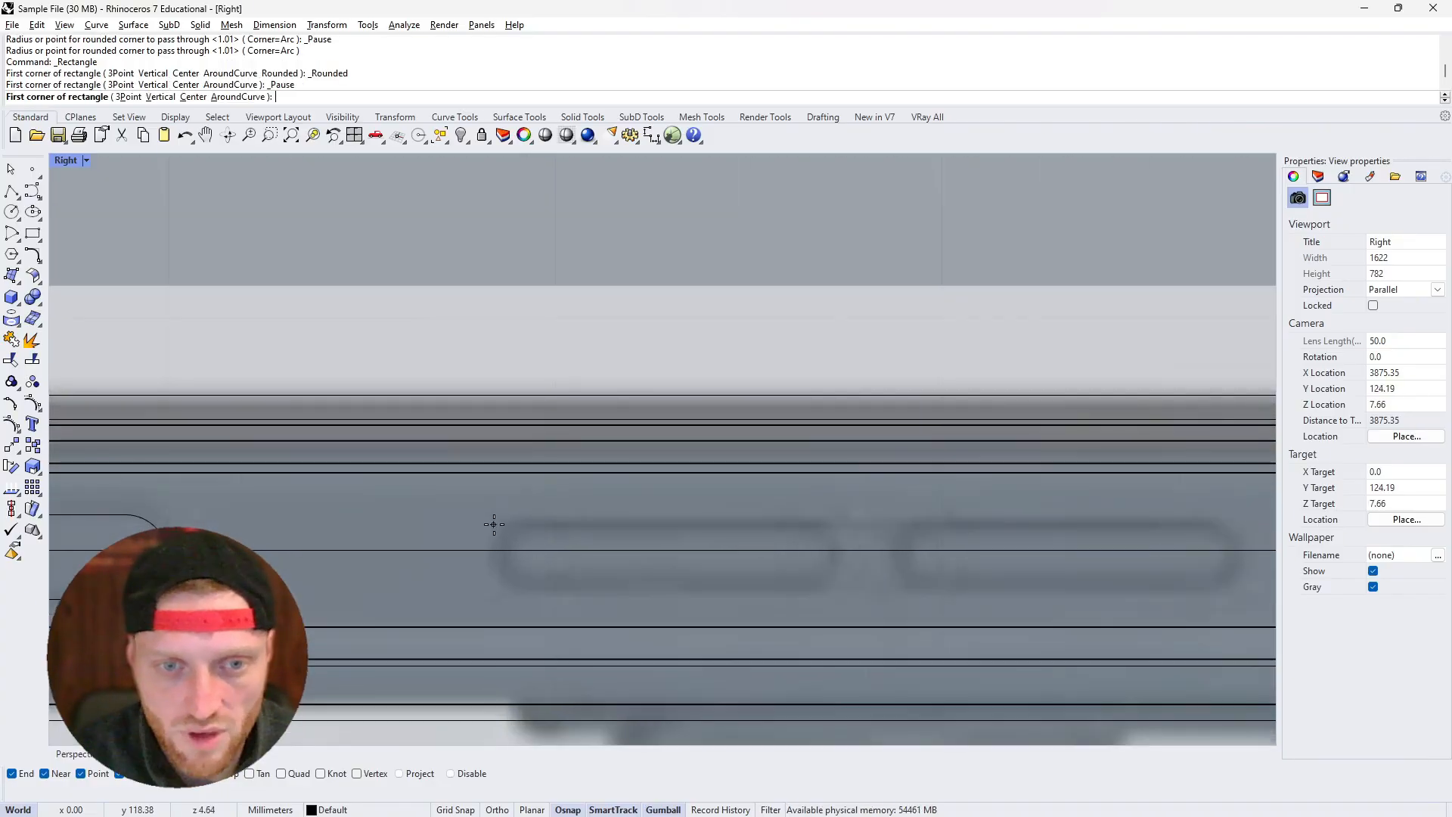
{"action": "left_click", "coordinate": [497, 521]}
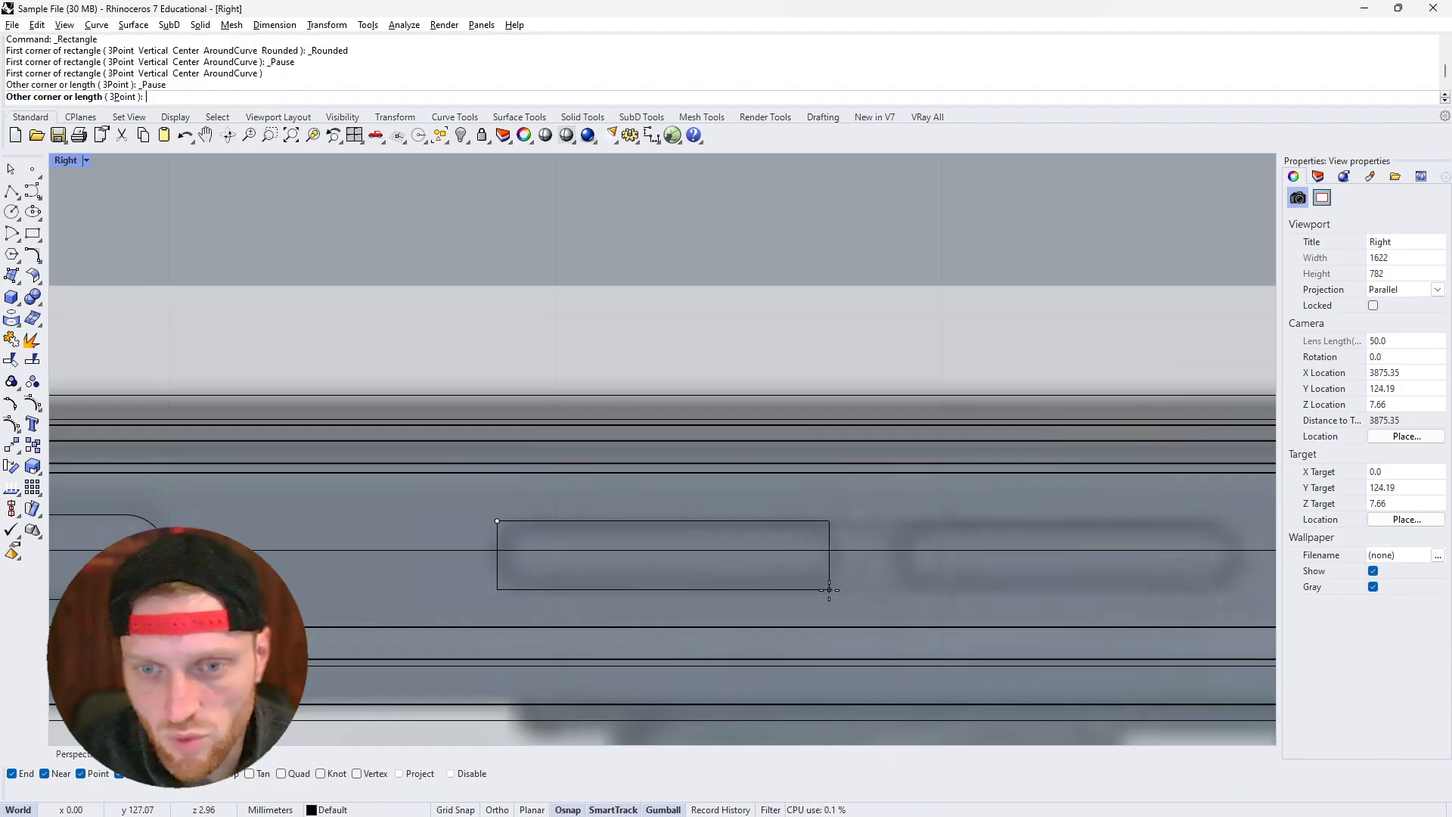
{"action": "left_click", "coordinate": [829, 590]}
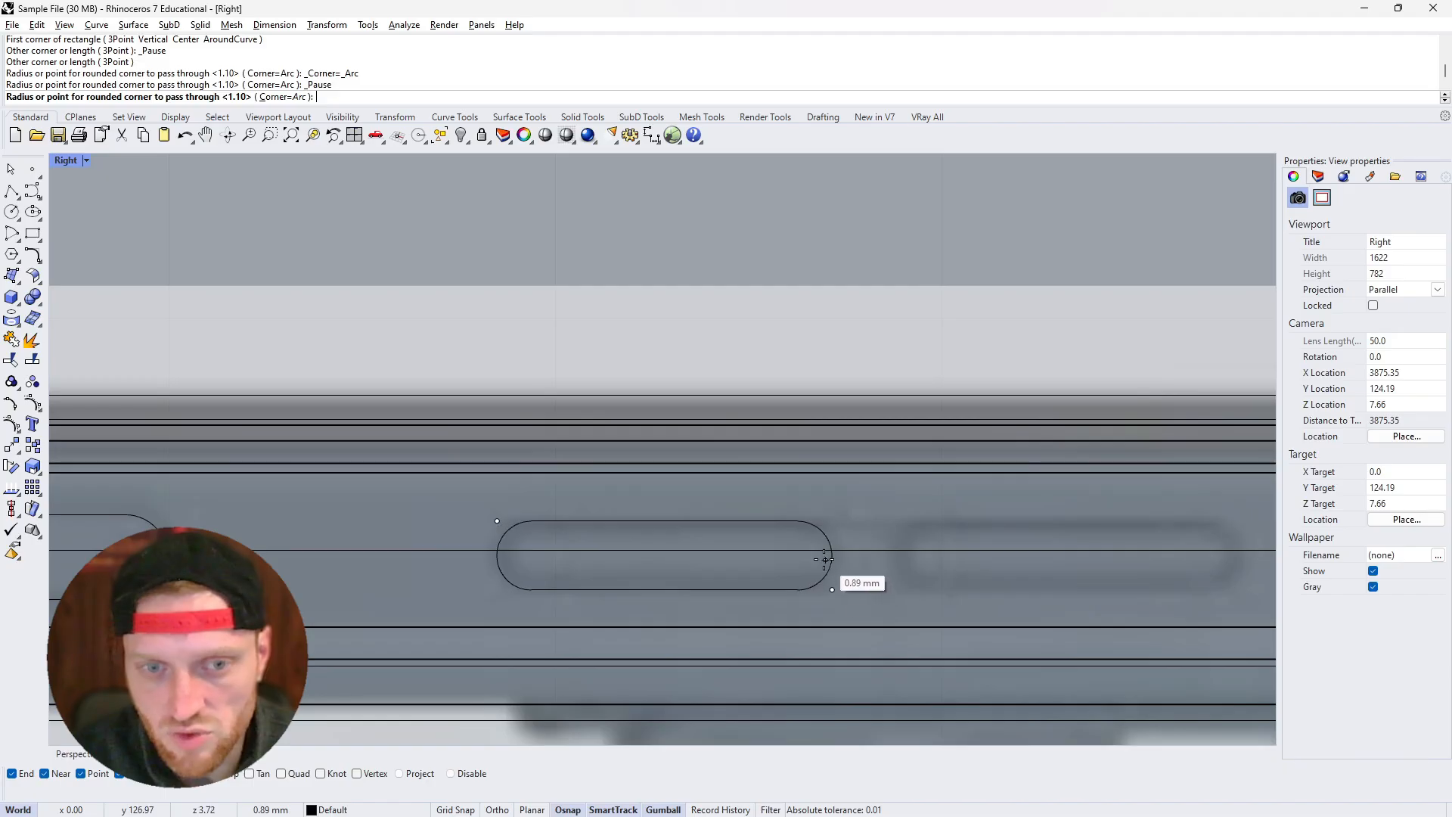
{"action": "left_click", "coordinate": [824, 560]}
Duplicate the short button outline horizontally onto the adjacent short button in the reference image and clear the selection
{"action": "scroll", "coordinate": [824, 561], "scroll_direction": "down", "scroll_amount": 3}
{"action": "scroll", "coordinate": [687, 491], "scroll_direction": "up", "scroll_amount": 5}
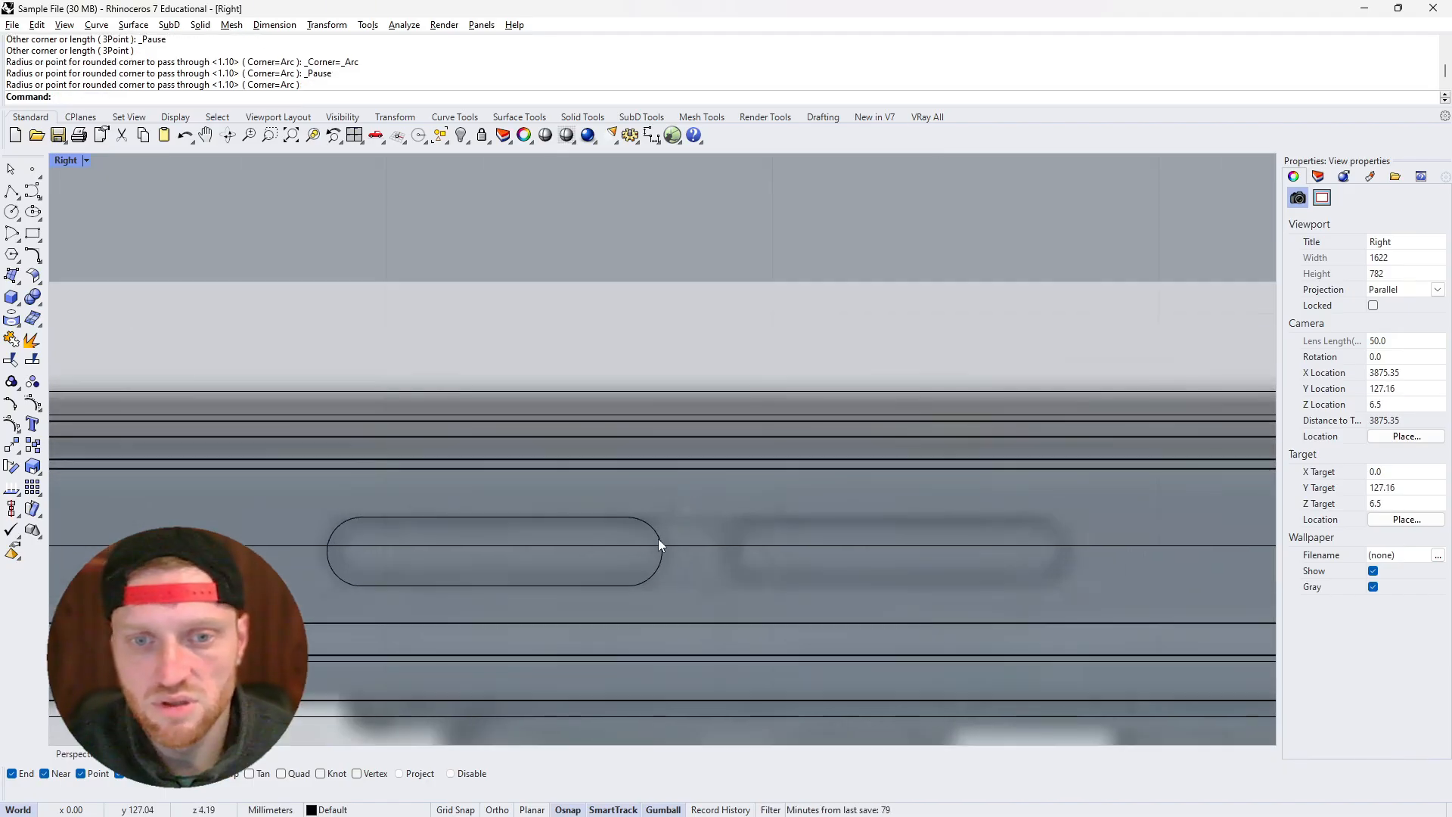
{"action": "left_click", "coordinate": [657, 538]}
{"action": "scroll", "coordinate": [488, 499], "scroll_direction": "down", "scroll_amount": 4}
{"action": "scroll", "coordinate": [707, 496], "scroll_direction": "up", "scroll_amount": 3}
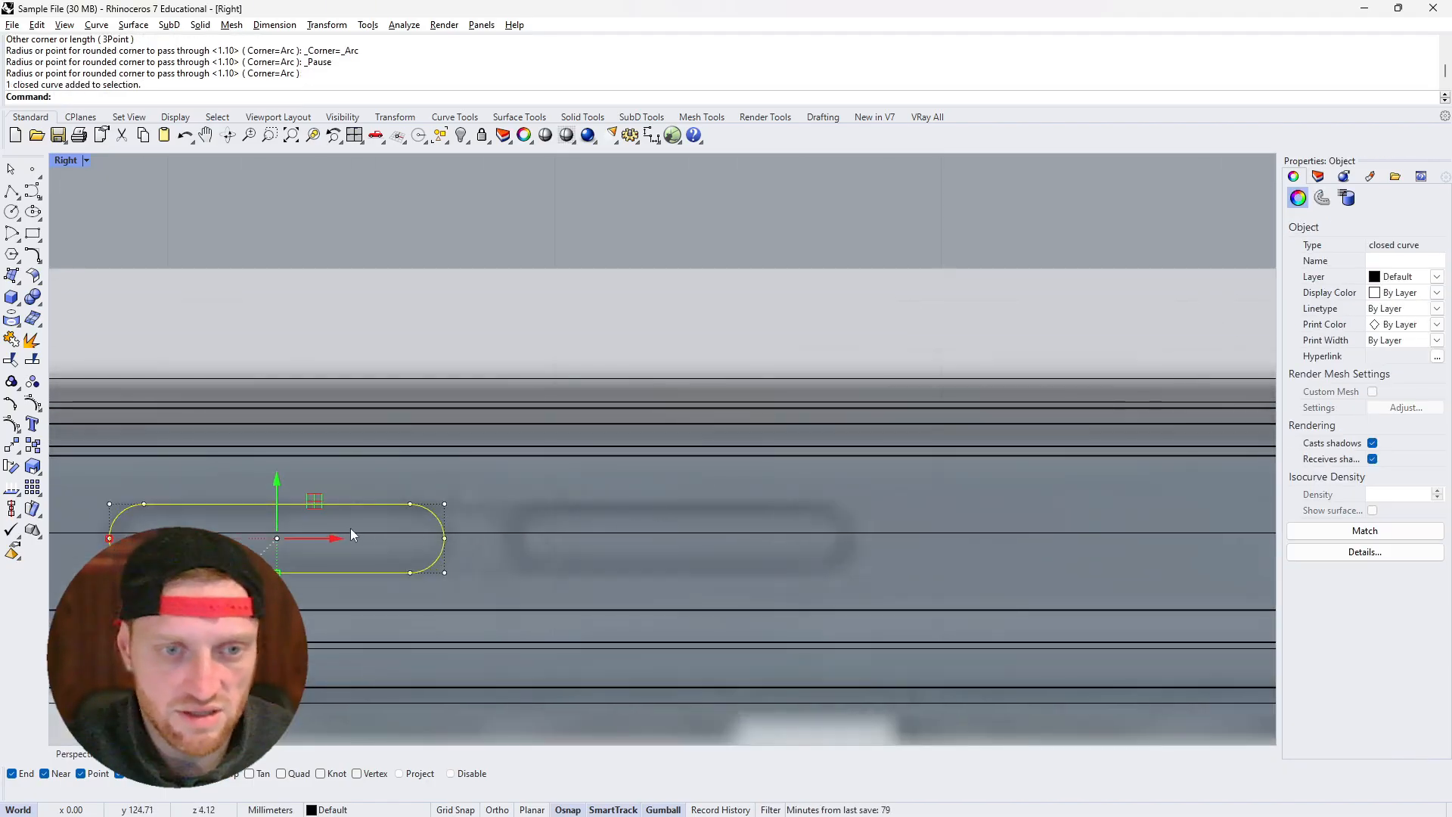
{"action": "left_click_drag", "start_coordinate": [351, 534], "coordinate": [737, 547]}
{"action": "key", "text": "alt"}
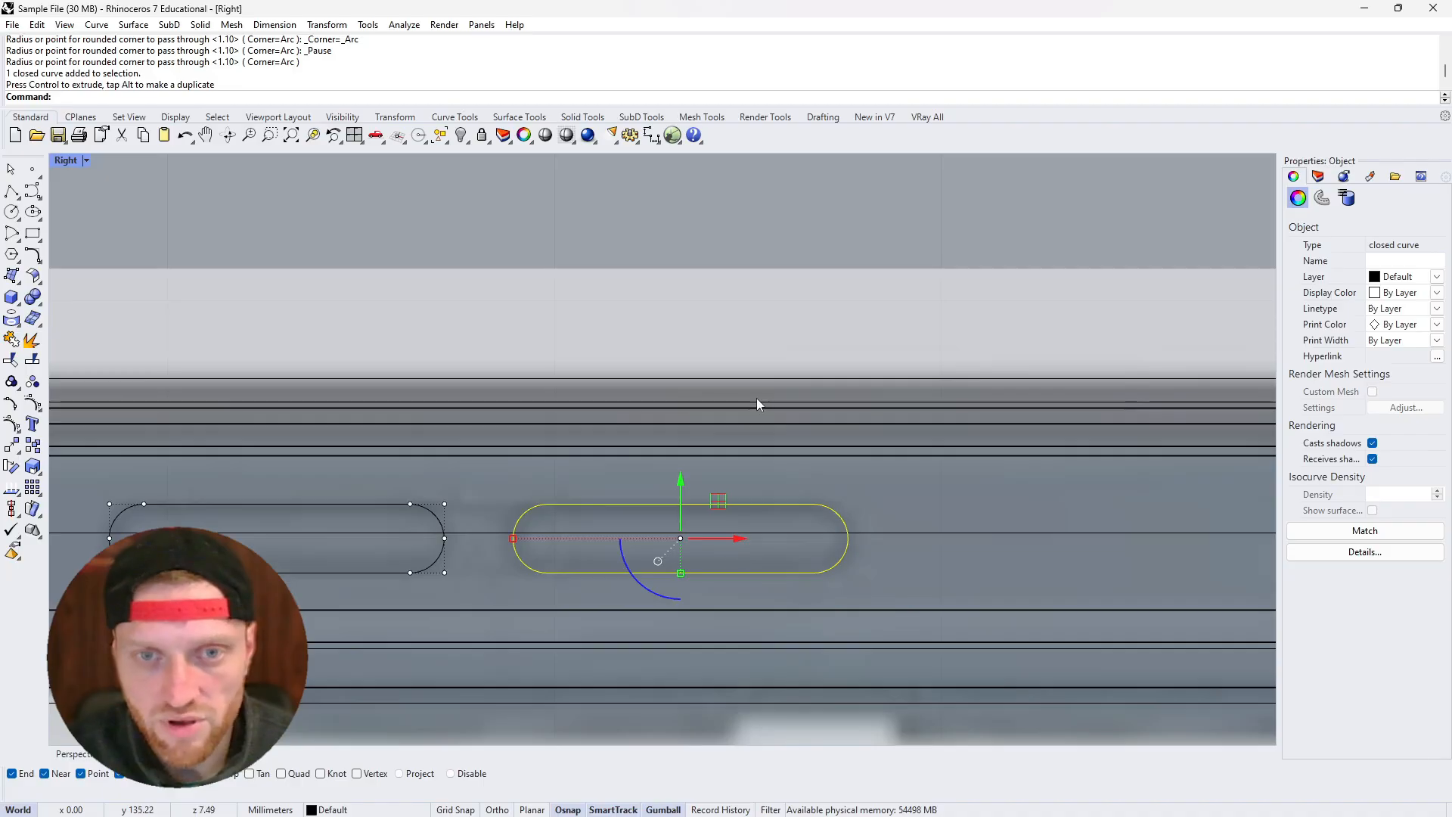
{"action": "scroll", "coordinate": [756, 397], "scroll_direction": "down", "scroll_amount": 6}
{"action": "key", "text": "Escape"}
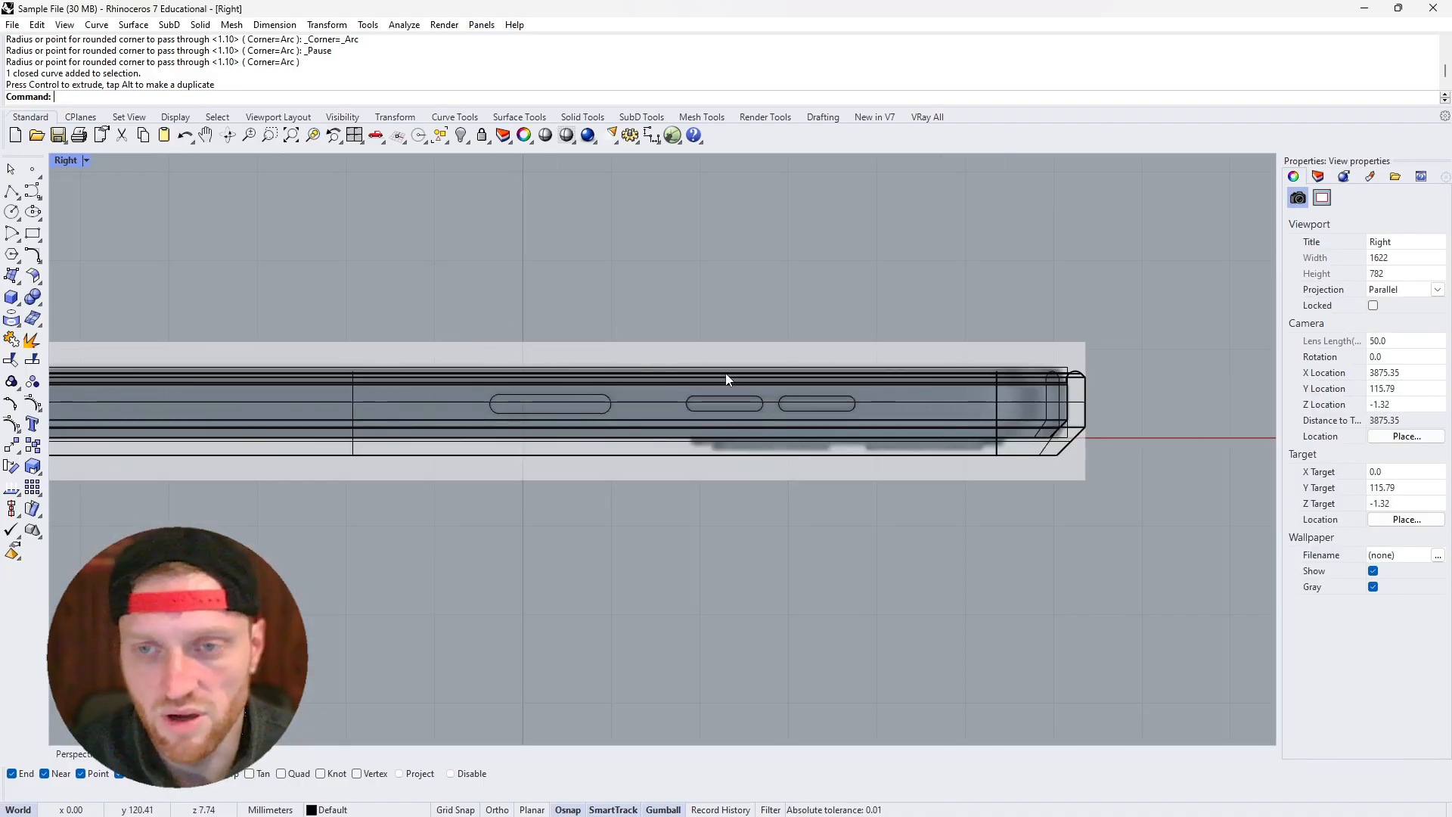
Select the three button outlines and move them -200 mm along the Y axis, away from the reference images
{"action": "scroll", "coordinate": [550, 342], "scroll_direction": "down", "scroll_amount": 8}
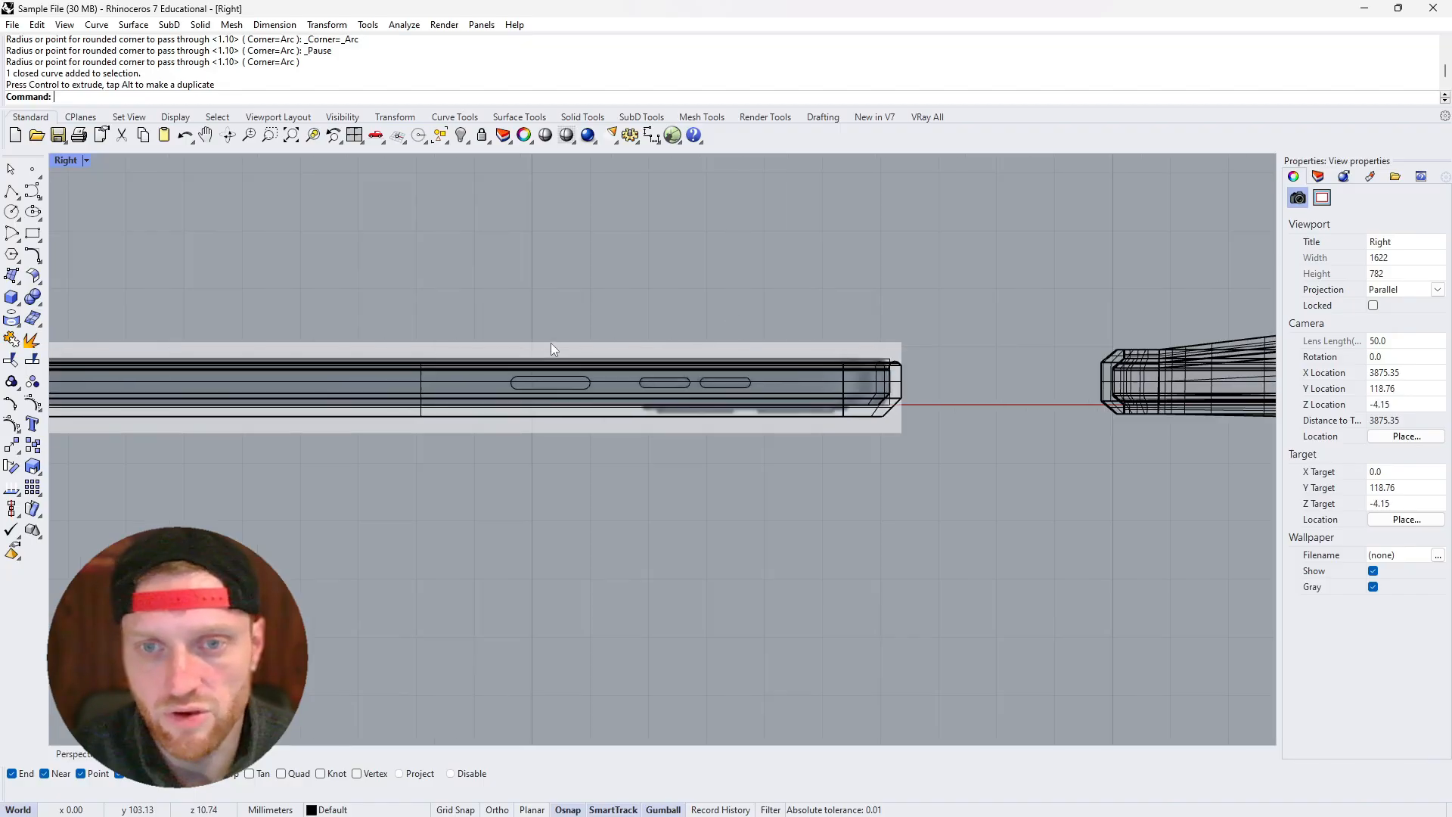
{"action": "scroll", "coordinate": [557, 338], "scroll_direction": "up", "scroll_amount": 5}
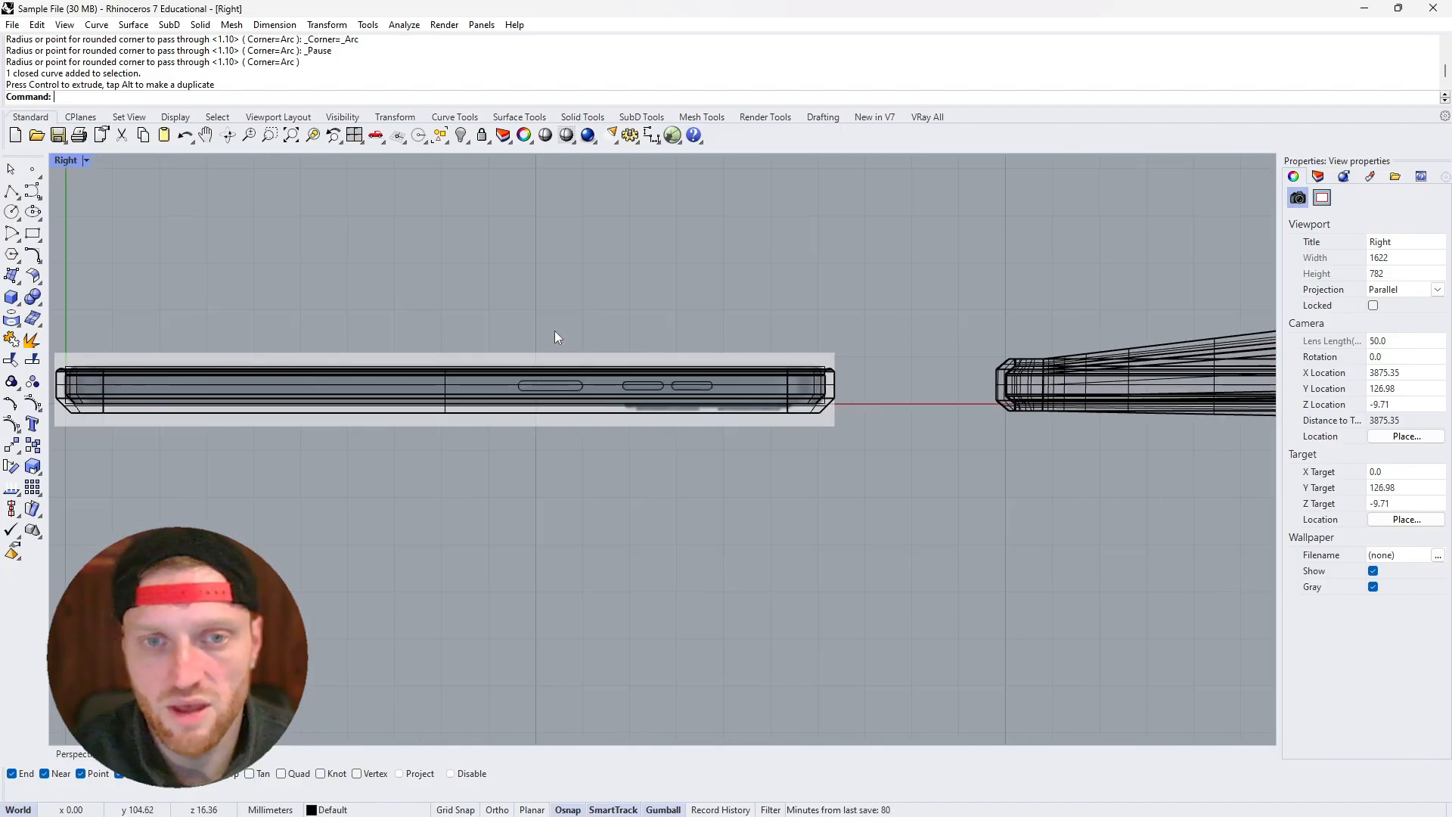
{"action": "scroll", "coordinate": [605, 348], "scroll_direction": "down", "scroll_amount": 6}
{"action": "scroll", "coordinate": [639, 354], "scroll_direction": "up", "scroll_amount": 3}
{"action": "left_click_drag", "start_coordinate": [501, 312], "coordinate": [721, 435]}
{"action": "left_click", "coordinate": [678, 381]}
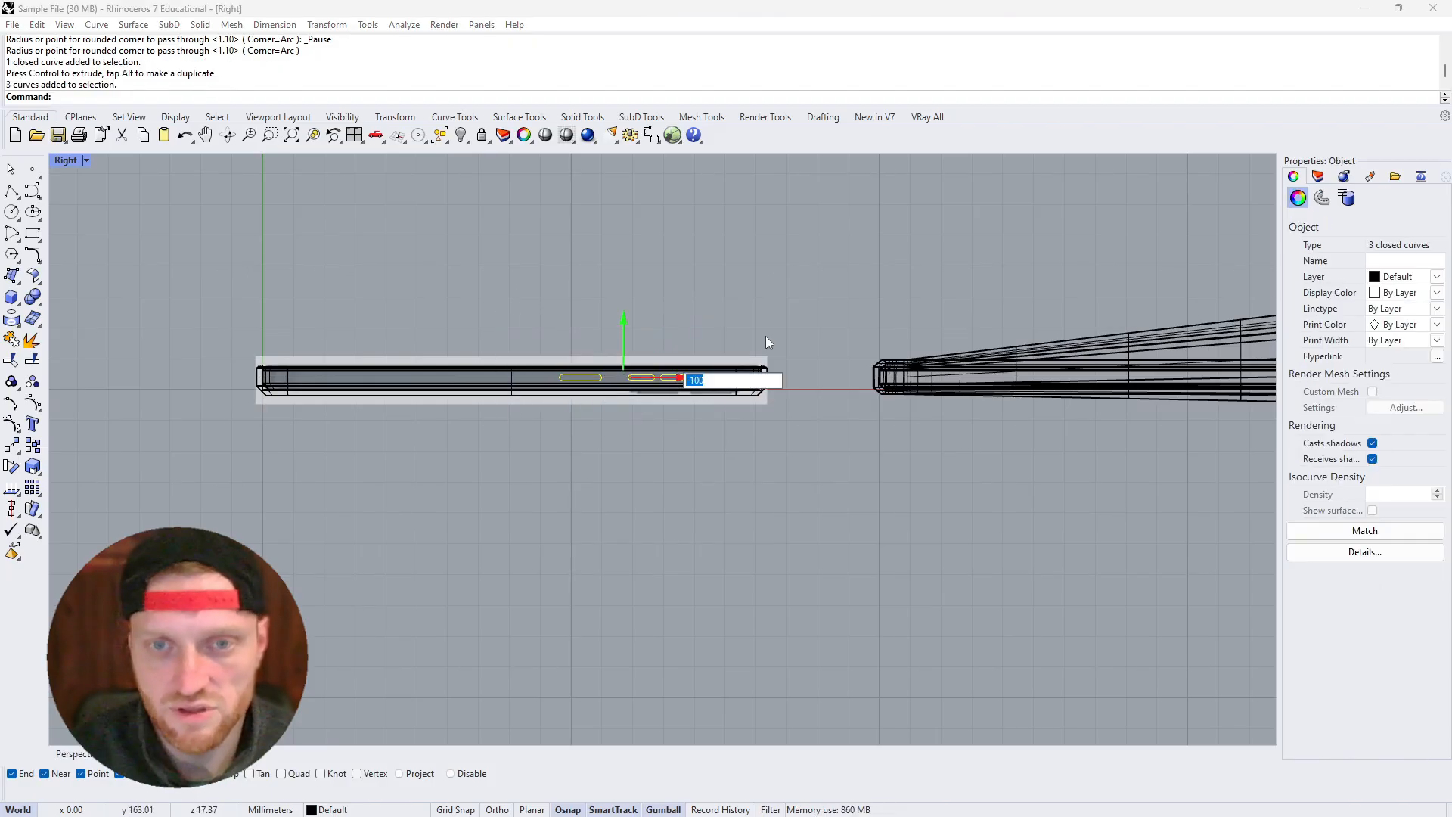
{"action": "type", "text": "-200"}
{"action": "key", "text": "Return"}
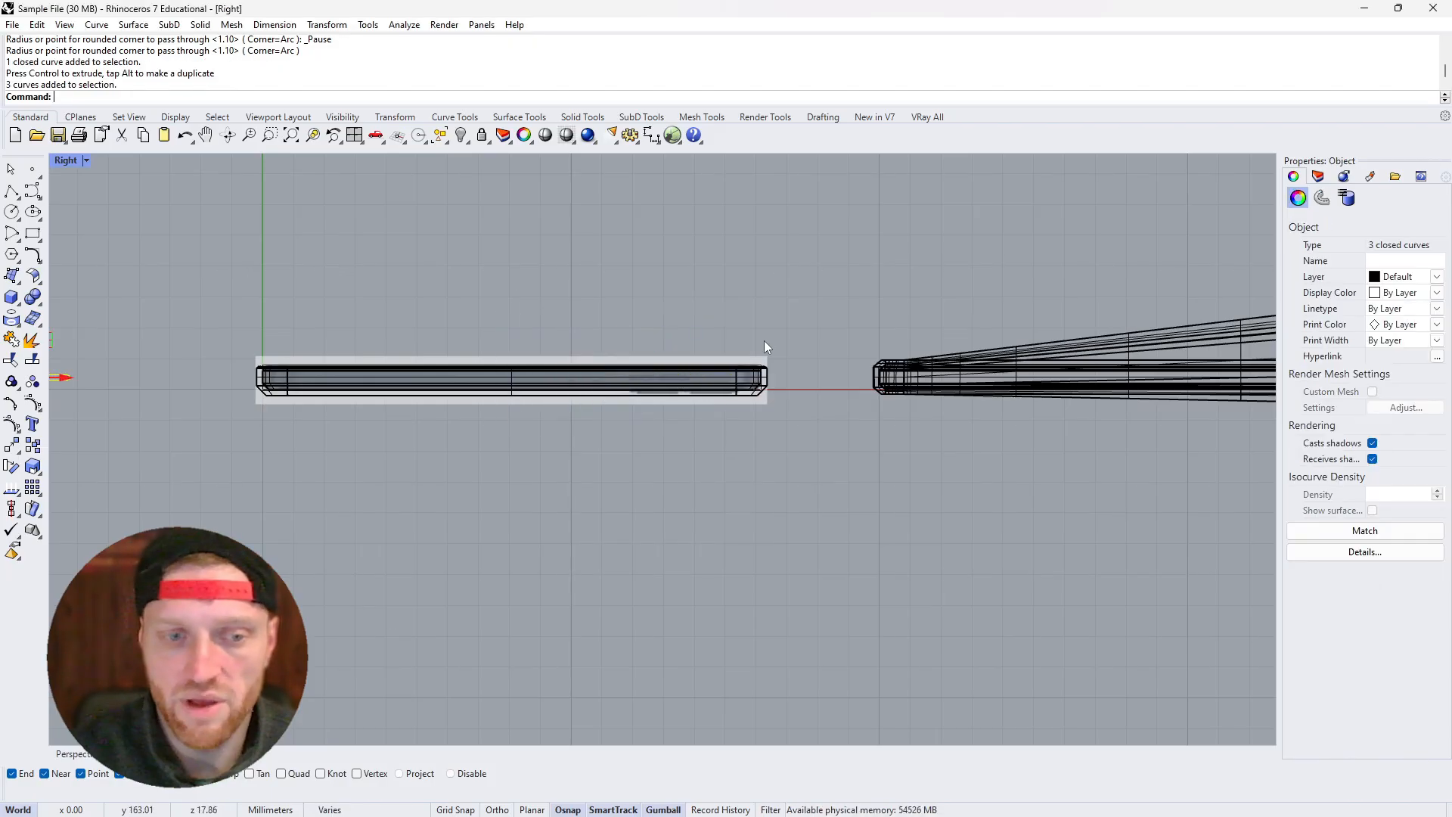
In the Perspective view, move the phone solid -200 mm along the Y axis to the button outlines
{"action": "left_click", "coordinate": [68, 754]}
{"action": "scroll", "coordinate": [461, 659], "scroll_direction": "down", "scroll_amount": 5}
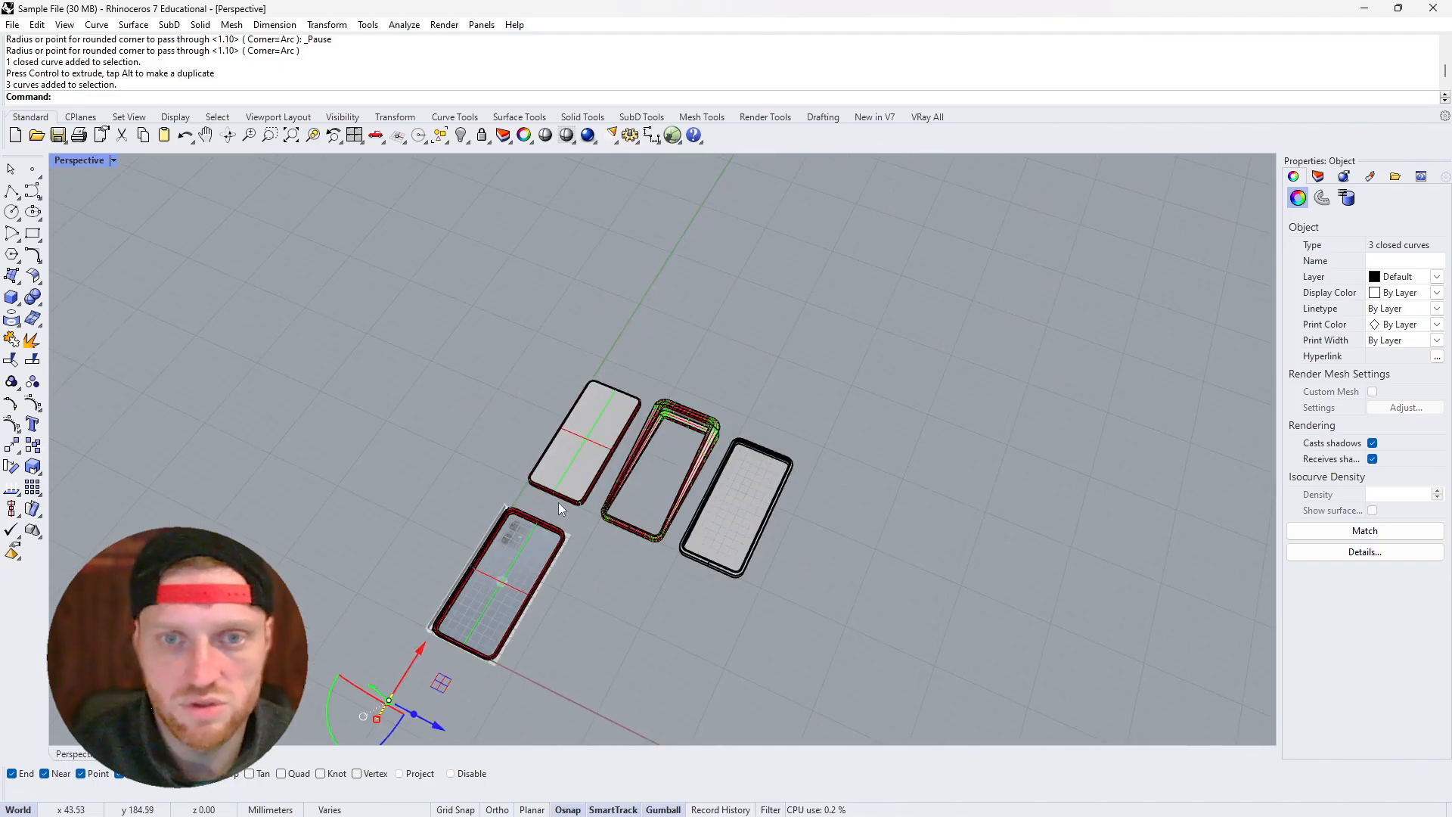
{"action": "left_click", "coordinate": [564, 475]}
{"action": "left_click", "coordinate": [620, 397]}
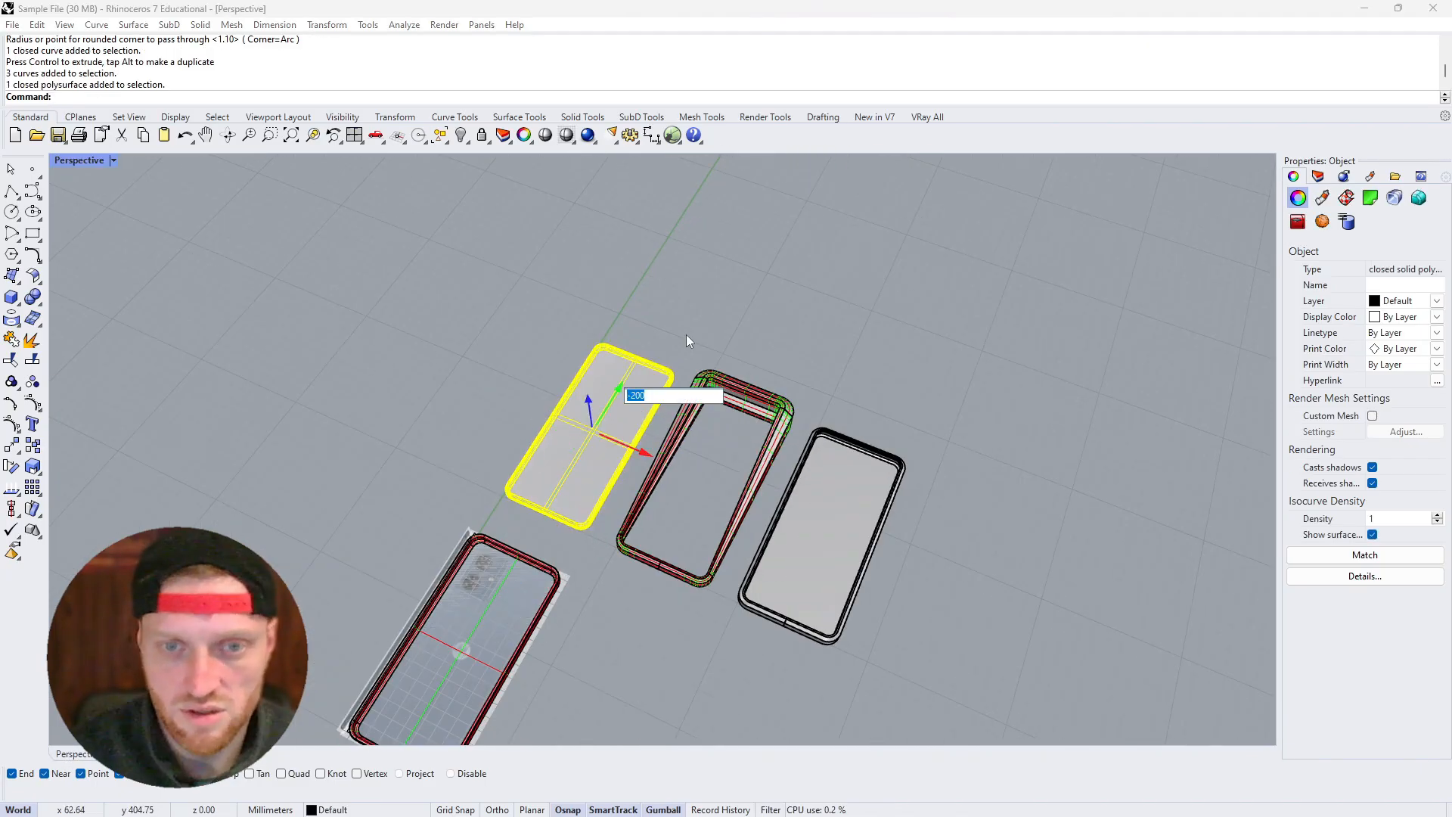
{"action": "type", "text": "-200"}
{"action": "key", "text": "Return"}
{"action": "scroll", "coordinate": [457, 420], "scroll_direction": "down", "scroll_amount": 7}
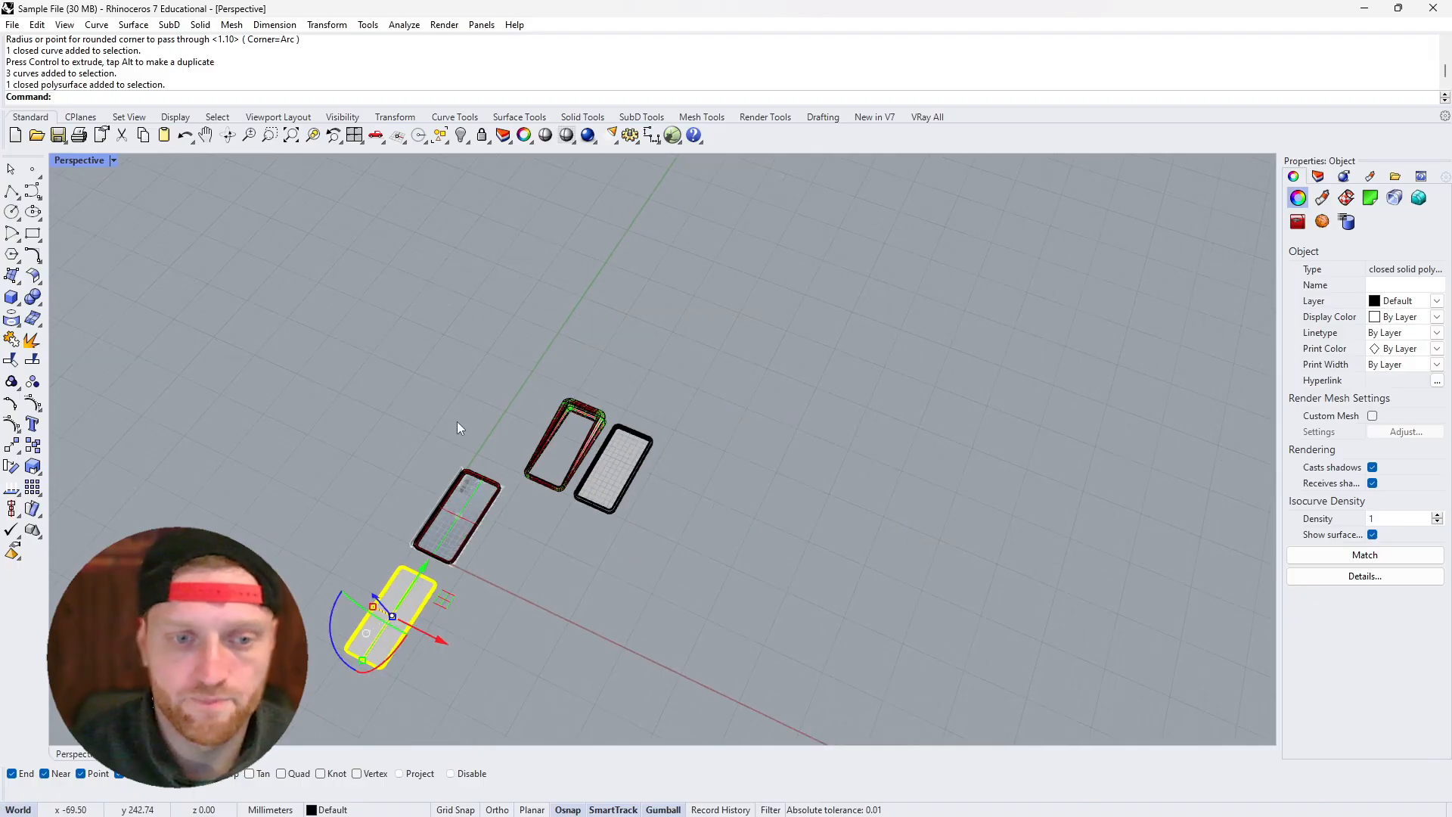
In the Right view, select the three button outlines and align them with HorizCenter to the mid-height of the phone's side
{"action": "left_click", "coordinate": [177, 754]}
{"action": "left_click", "coordinate": [340, 534]}
{"action": "scroll", "coordinate": [603, 492], "scroll_direction": "down", "scroll_amount": 8}
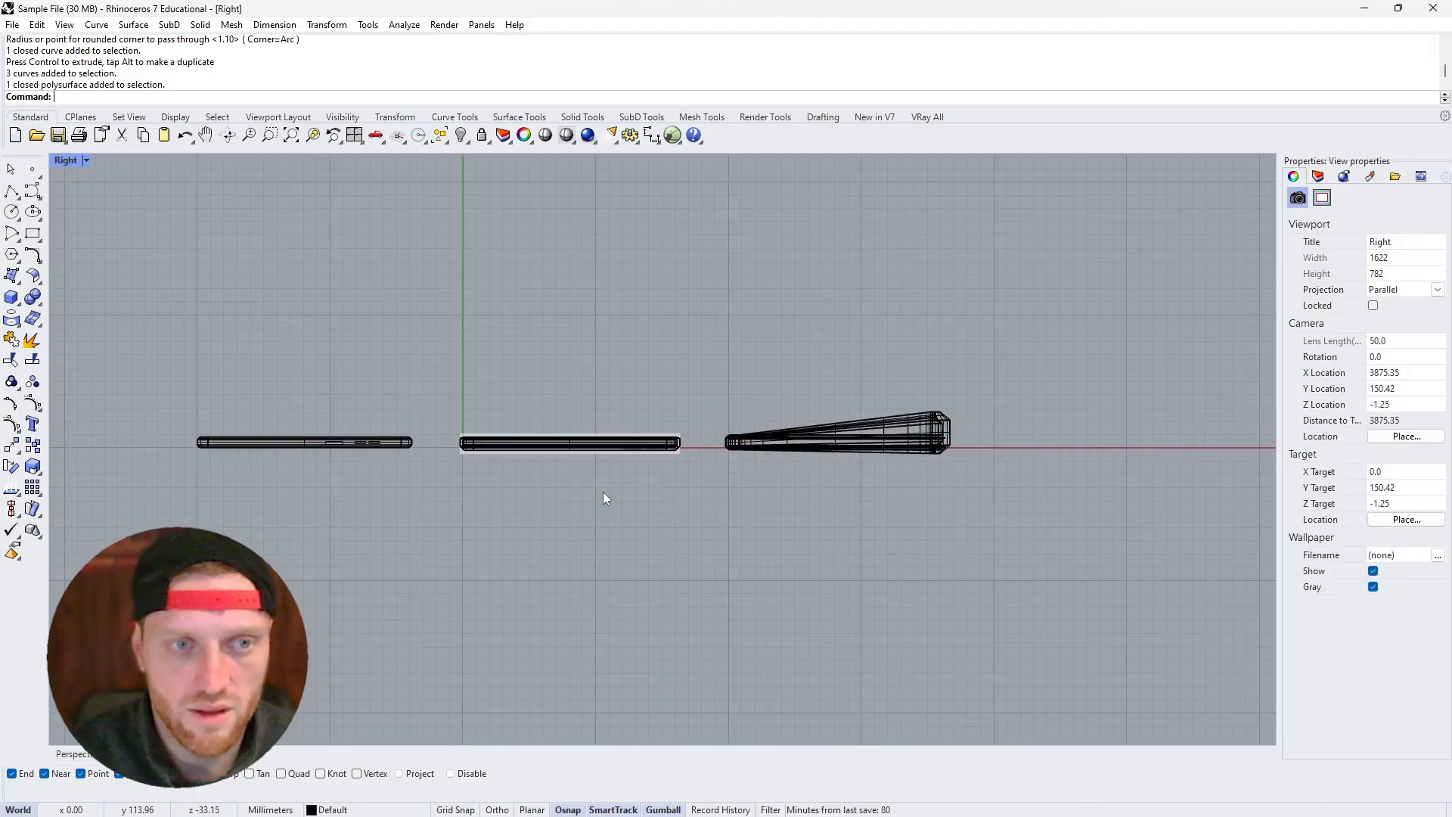
{"action": "scroll", "coordinate": [272, 417], "scroll_direction": "up", "scroll_amount": 8}
{"action": "scroll", "coordinate": [447, 443], "scroll_direction": "up", "scroll_amount": 10}
{"action": "left_click_drag", "start_coordinate": [325, 415], "coordinate": [793, 571]}
{"action": "type", "text": "Align"}
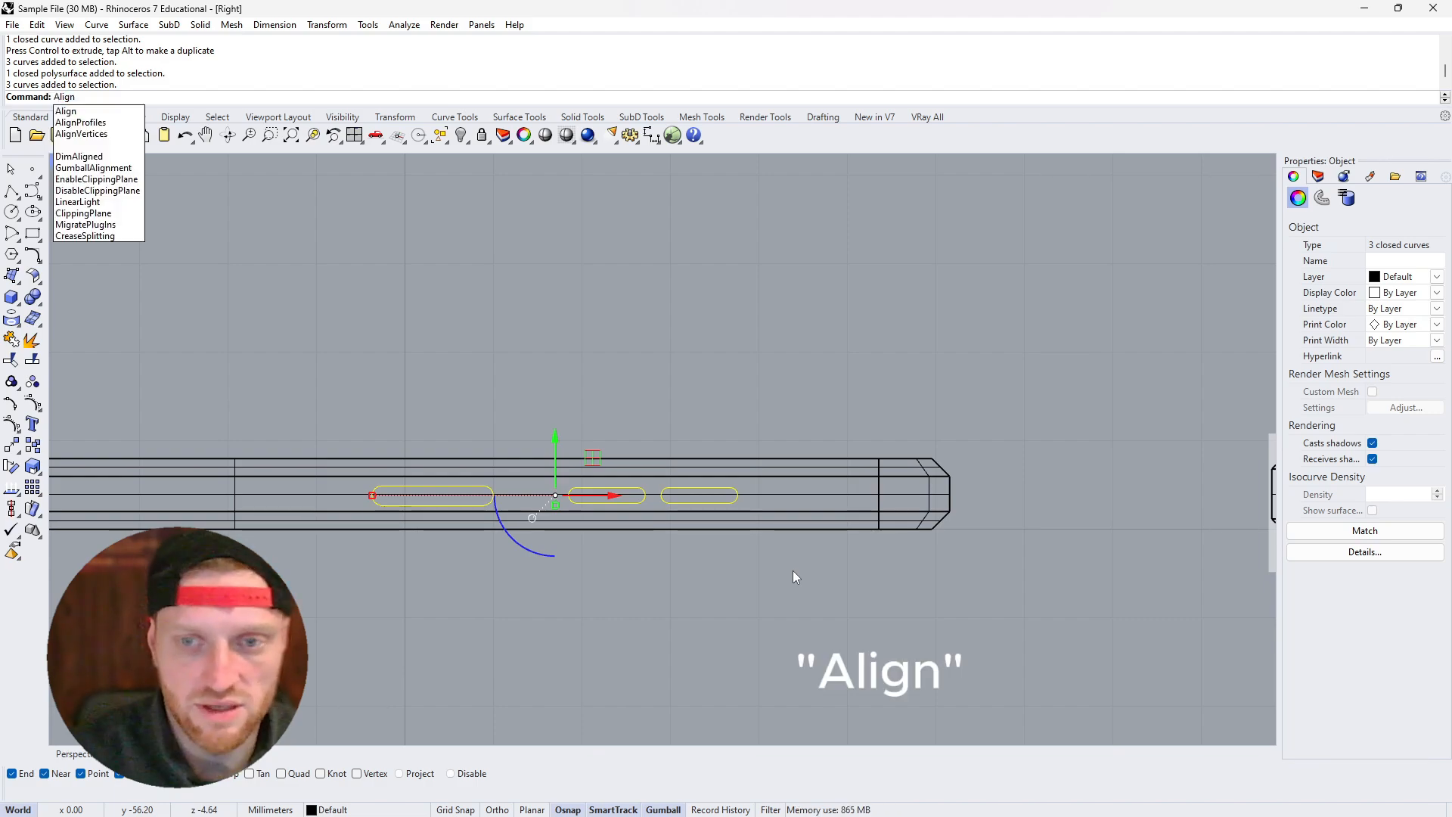
{"action": "key", "text": "Return"}
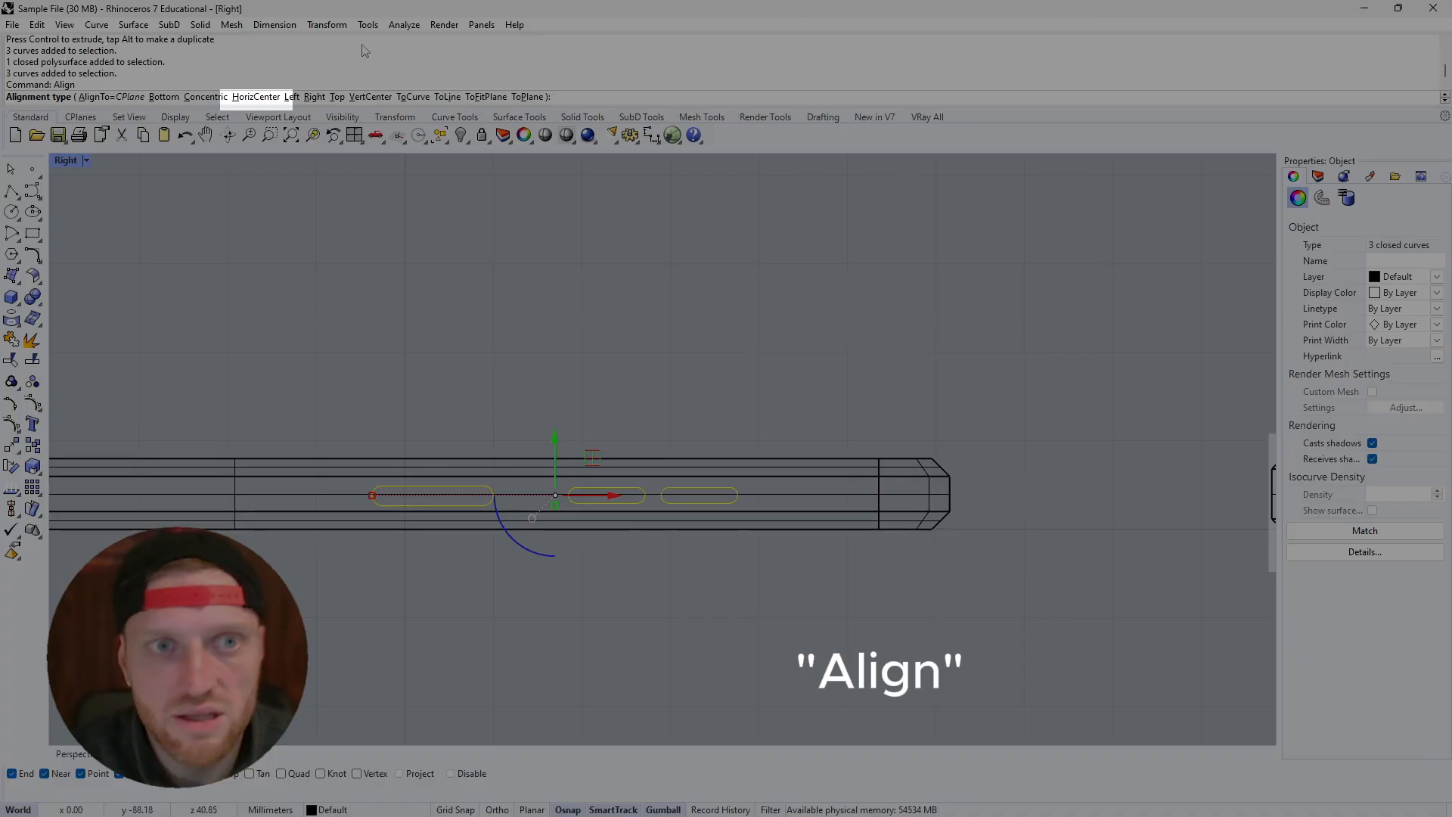
{"action": "left_click", "coordinate": [250, 97]}
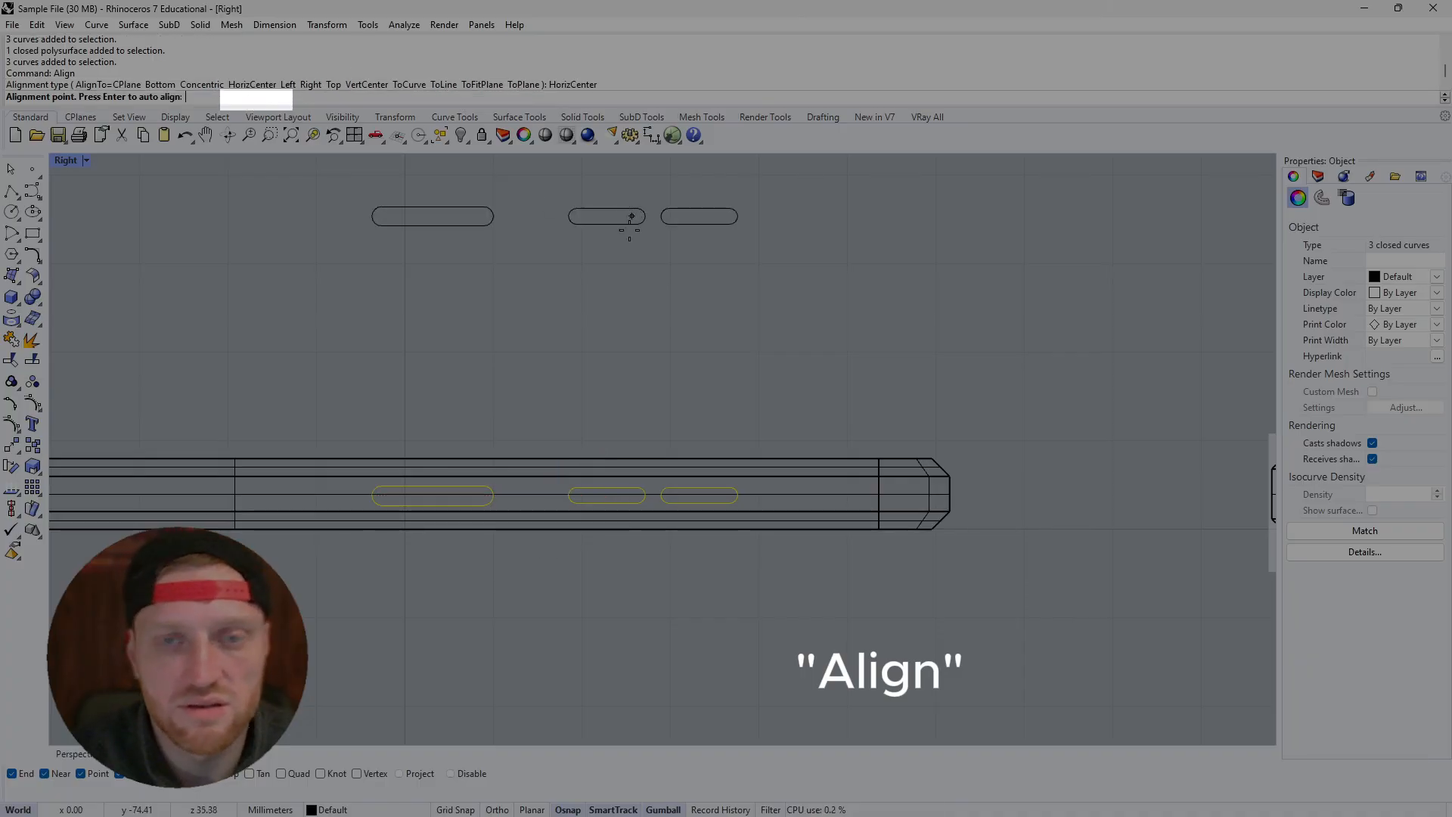
{"action": "left_click", "coordinate": [949, 494]}
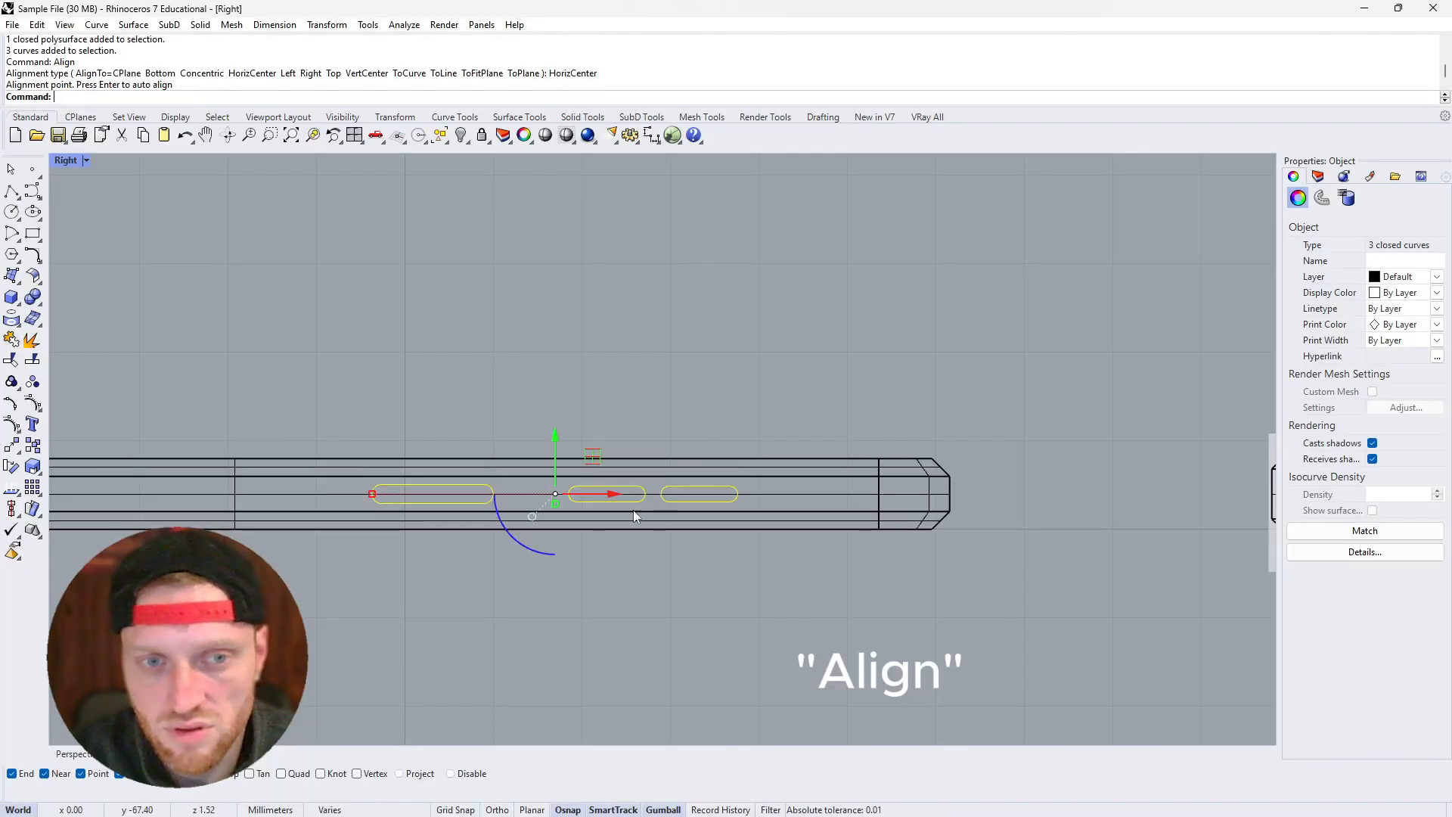
Examine the alignment of the three button outlines along the phone's side profile
{"action": "scroll", "coordinate": [400, 493], "scroll_direction": "up", "scroll_amount": 5}
{"action": "scroll", "coordinate": [368, 447], "scroll_direction": "down", "scroll_amount": 16}
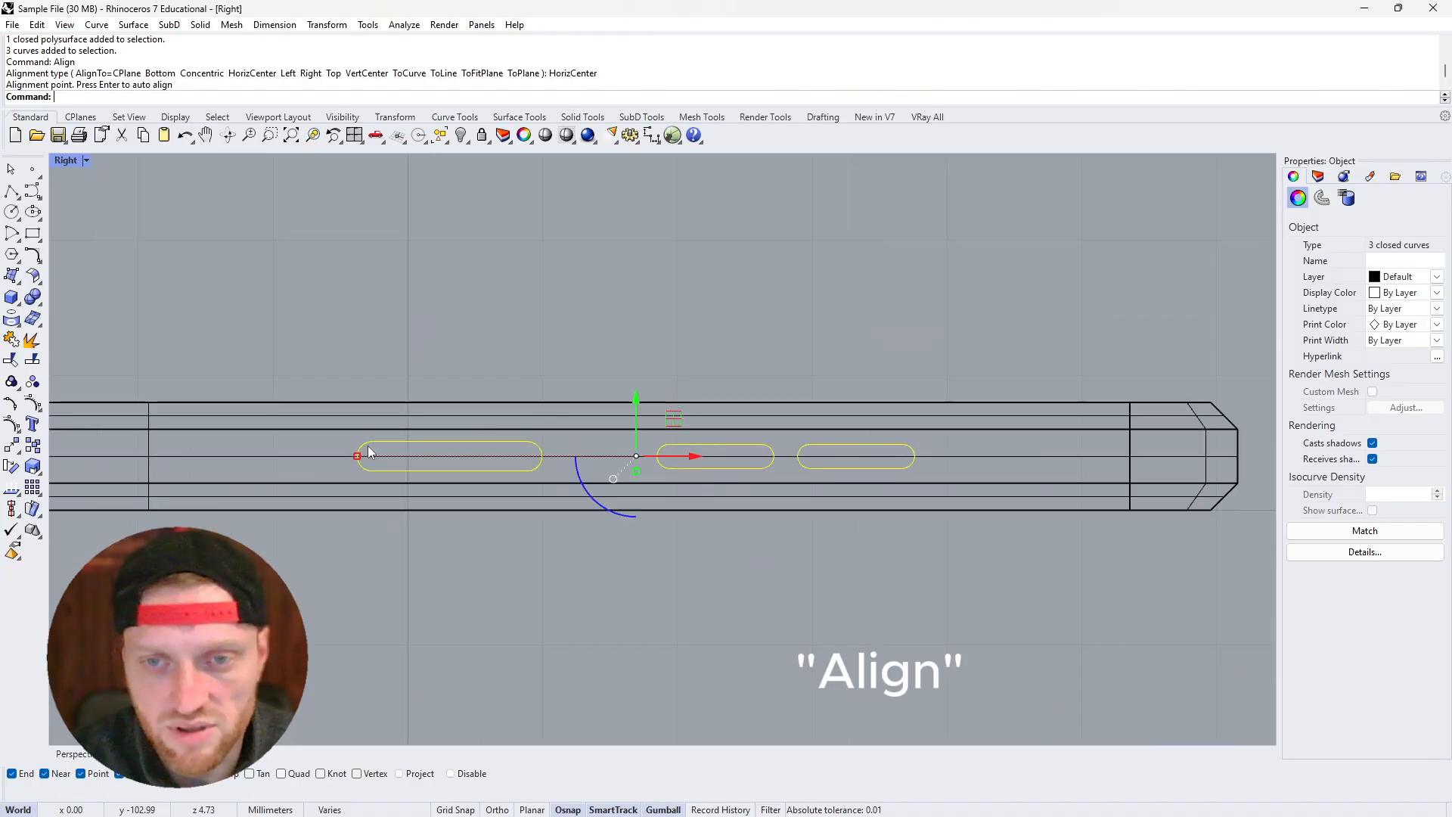
{"action": "scroll", "coordinate": [382, 441], "scroll_direction": "up", "scroll_amount": 10}
{"action": "scroll", "coordinate": [374, 467], "scroll_direction": "down", "scroll_amount": 2}
{"action": "scroll", "coordinate": [373, 467], "scroll_direction": "down", "scroll_amount": 3}
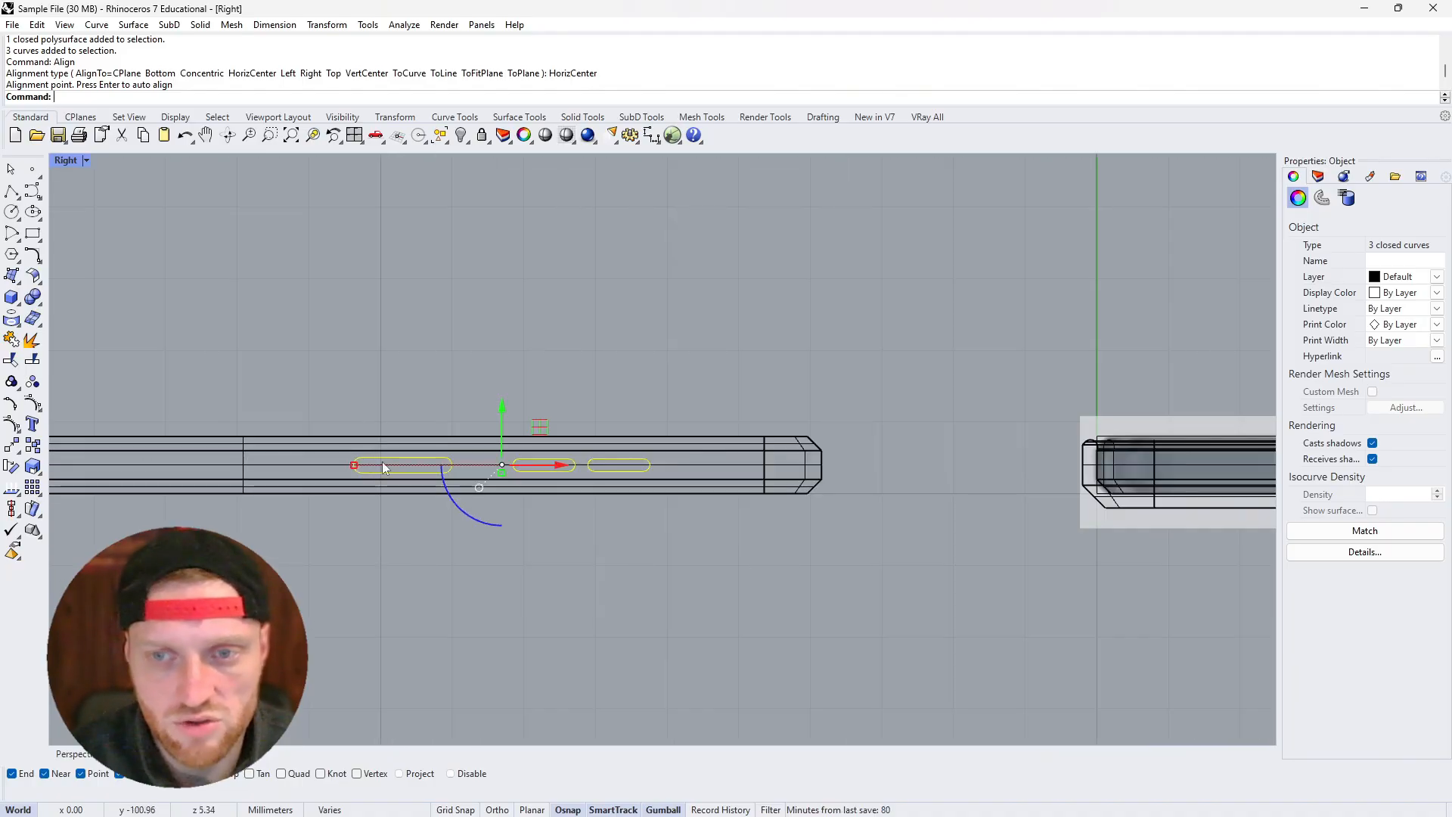
{"action": "scroll", "coordinate": [252, 437], "scroll_direction": "up", "scroll_amount": 2}
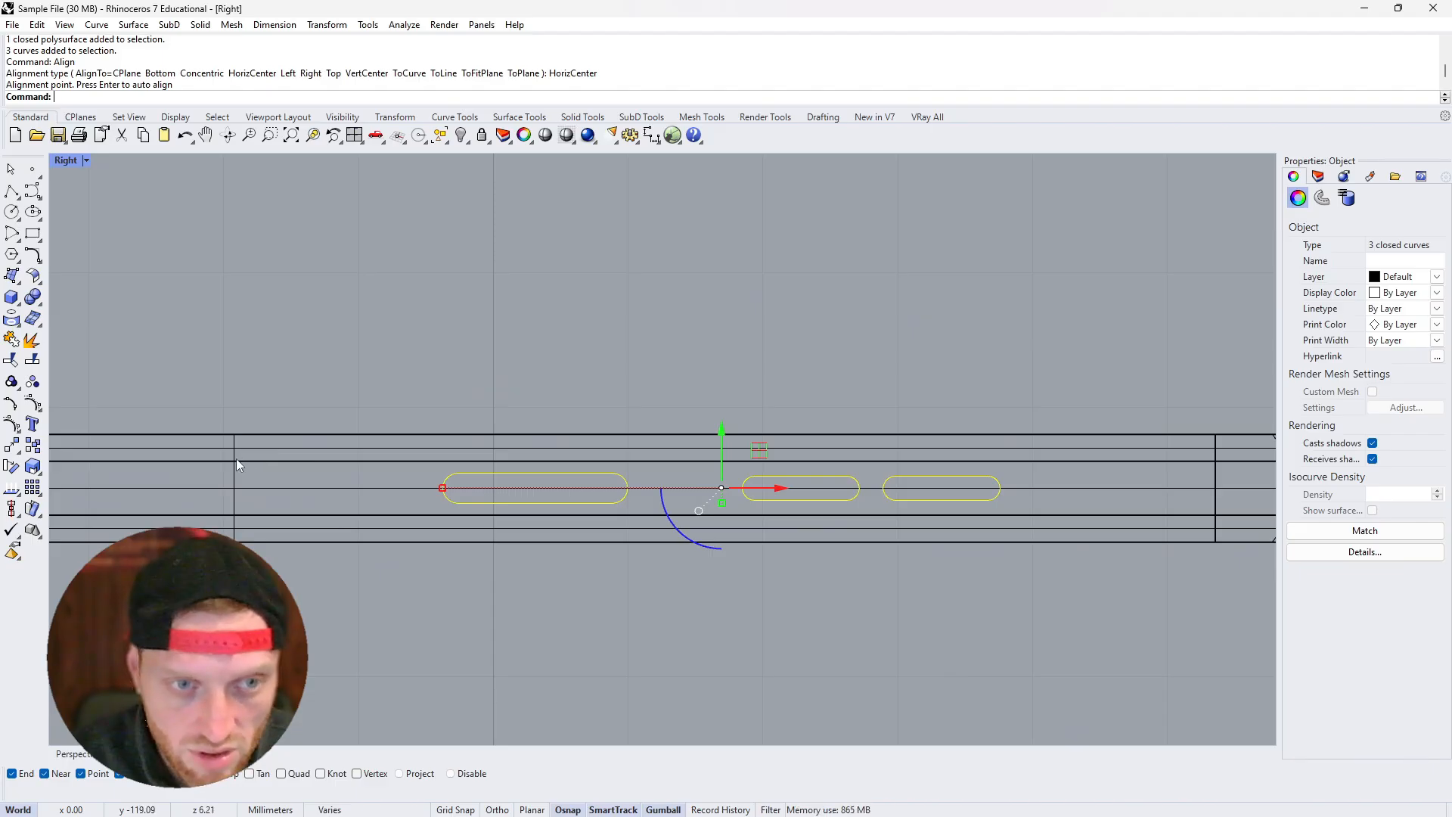
{"action": "scroll", "coordinate": [236, 459], "scroll_direction": "down", "scroll_amount": 8}
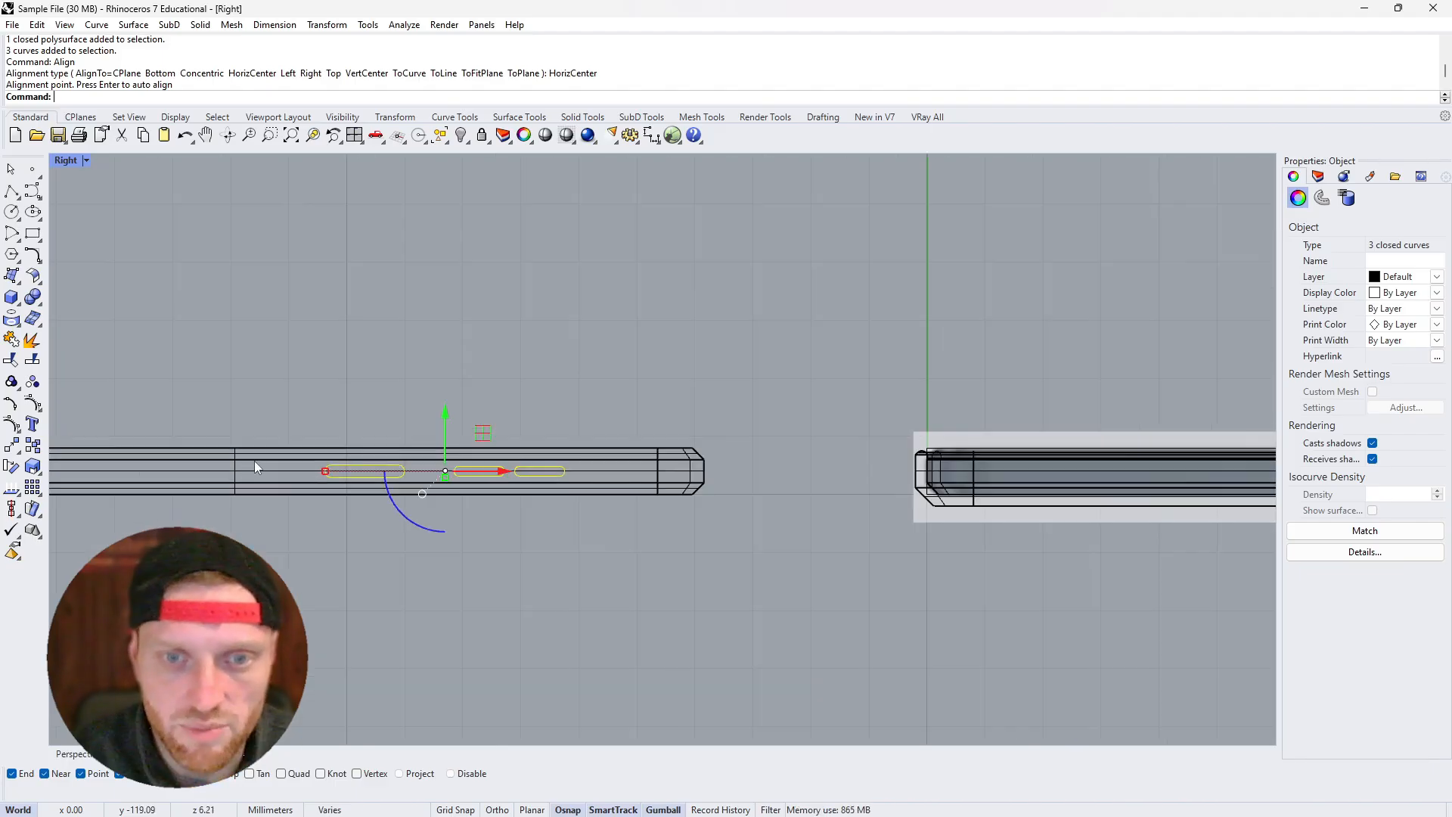
Move the three aligned button outlines along the Y axis from the phone solid back to the case
{"action": "scroll", "coordinate": [340, 474], "scroll_direction": "up", "scroll_amount": 6}
{"action": "scroll", "coordinate": [444, 478], "scroll_direction": "down", "scroll_amount": 12}
{"action": "scroll", "coordinate": [1057, 476], "scroll_direction": "up", "scroll_amount": 5}
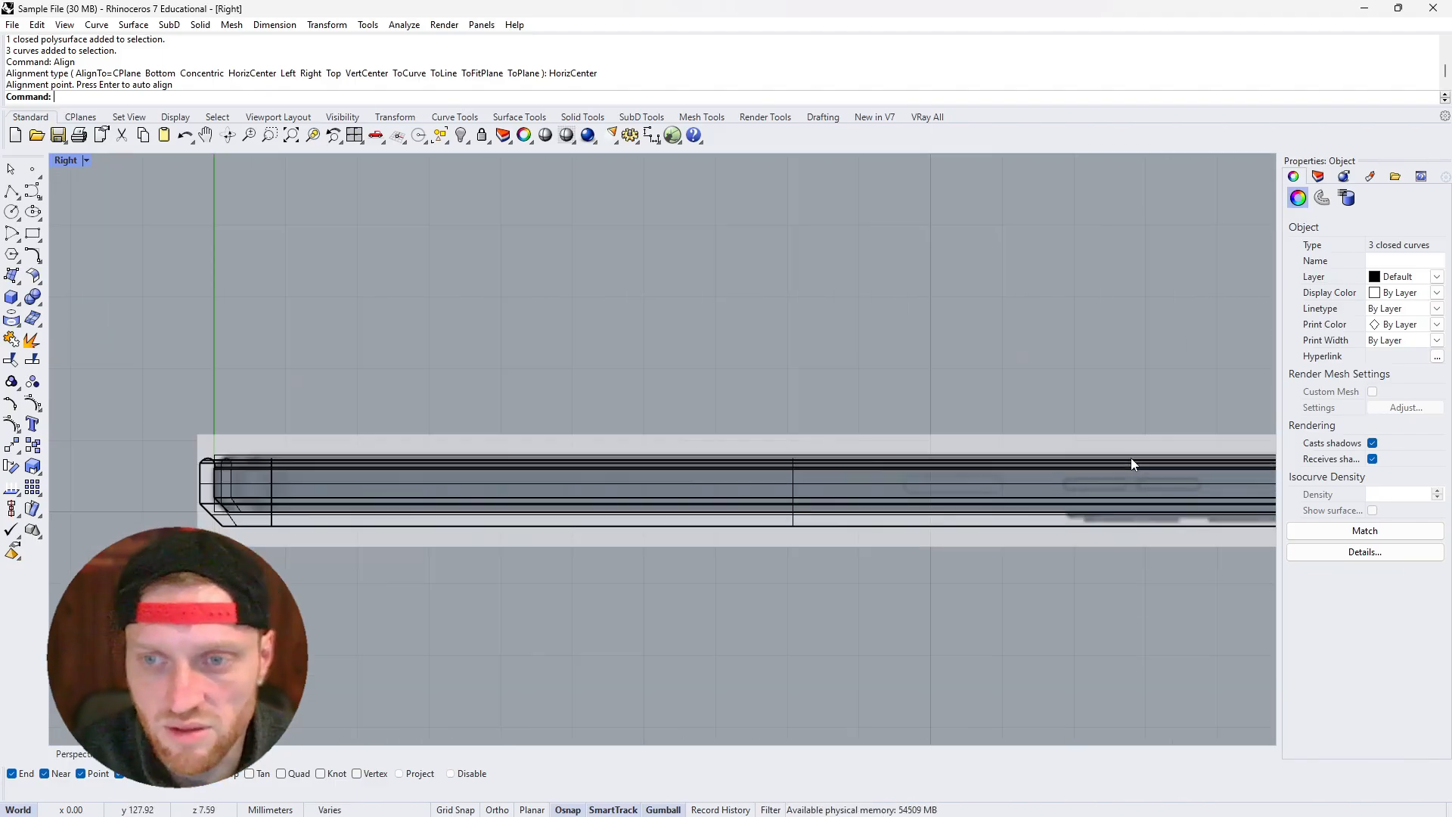
{"action": "scroll", "coordinate": [1132, 456], "scroll_direction": "down", "scroll_amount": 4}
{"action": "scroll", "coordinate": [419, 469], "scroll_direction": "up", "scroll_amount": 4}
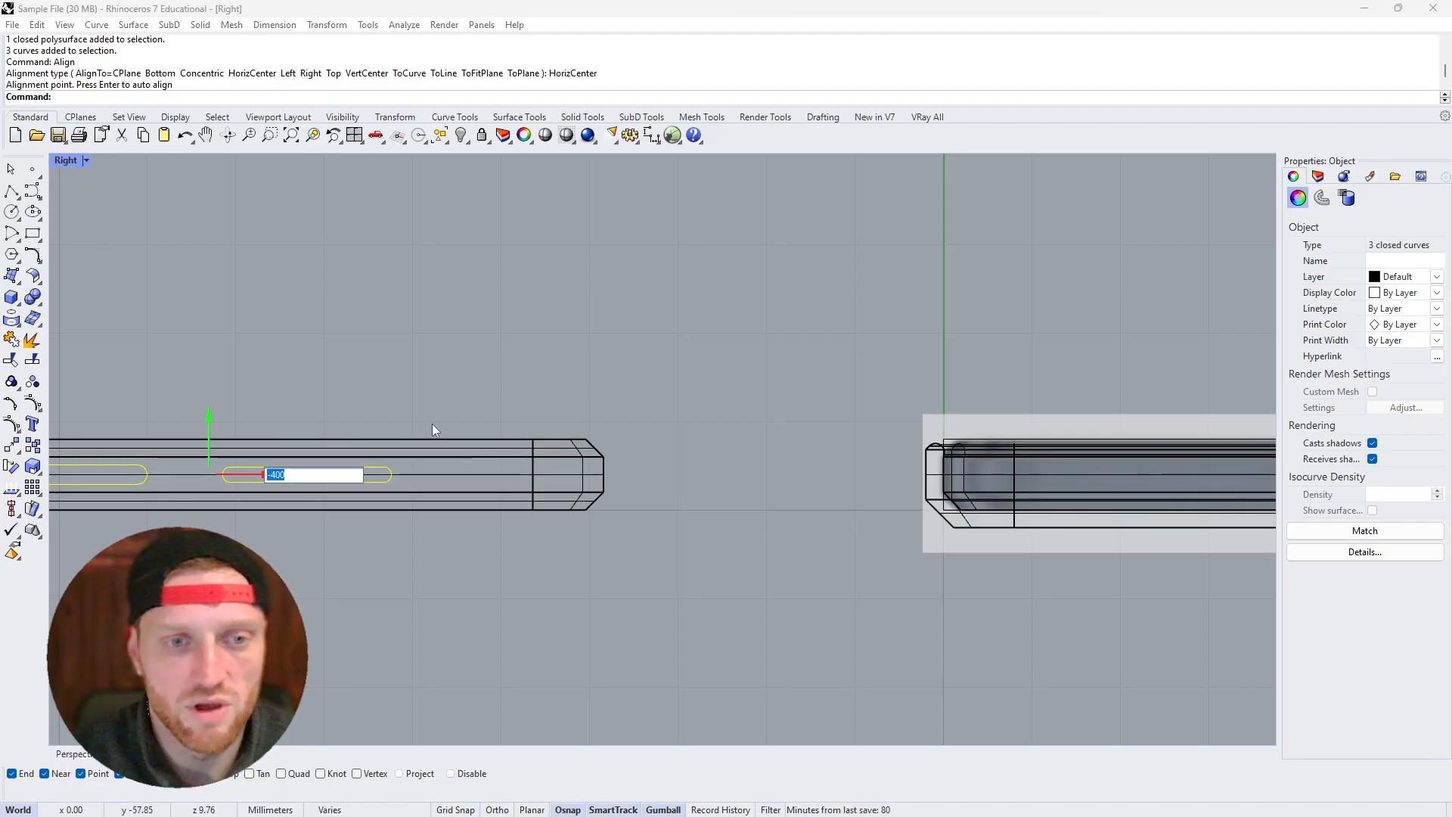
{"action": "key", "text": "Escape"}
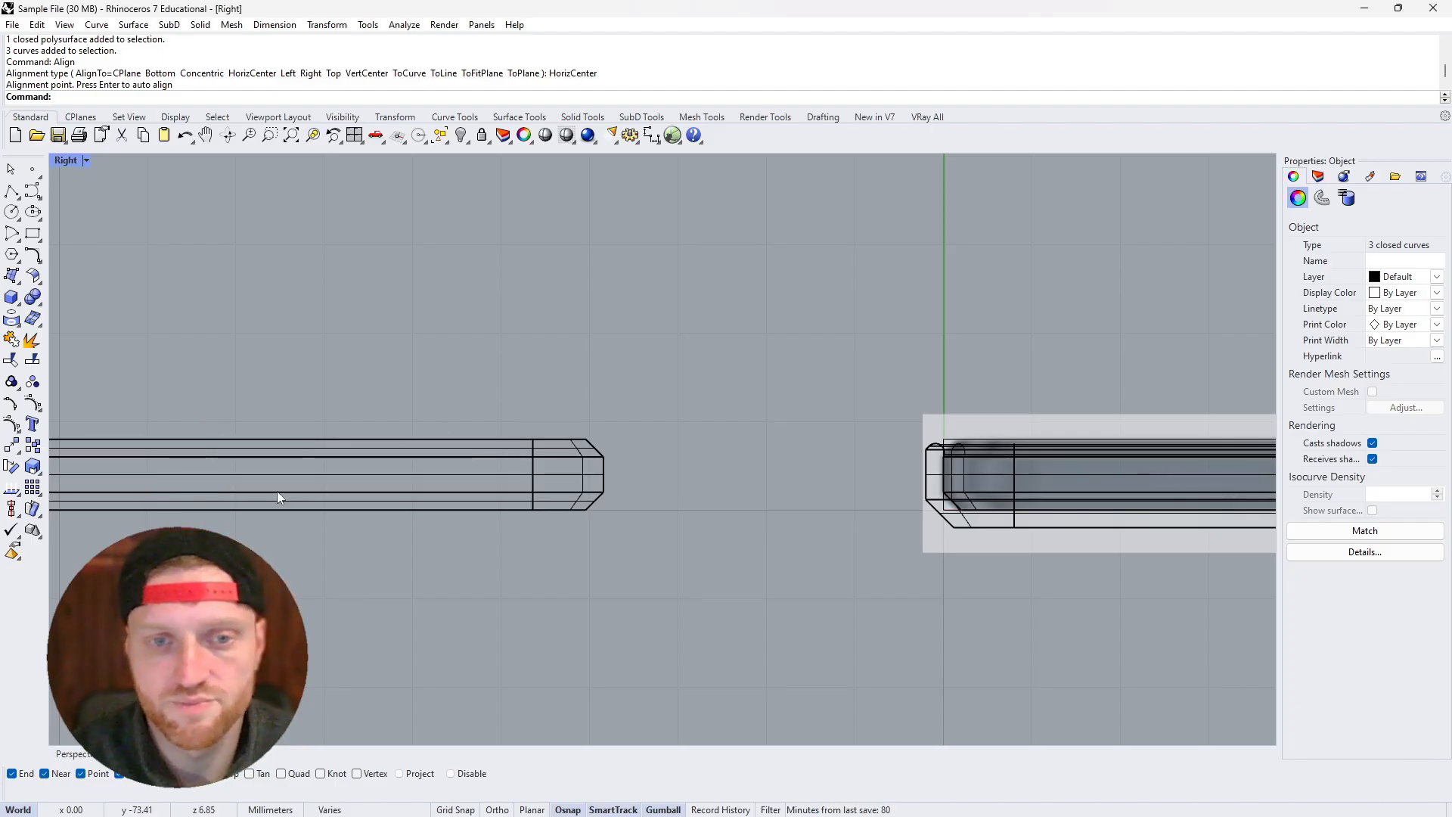
{"action": "scroll", "coordinate": [291, 568], "scroll_direction": "down", "scroll_amount": 6}
In the Perspective view, move the three button outlines along the X axis toward the case's side wall, leaving them inside the case
{"action": "left_click", "coordinate": [93, 754]}
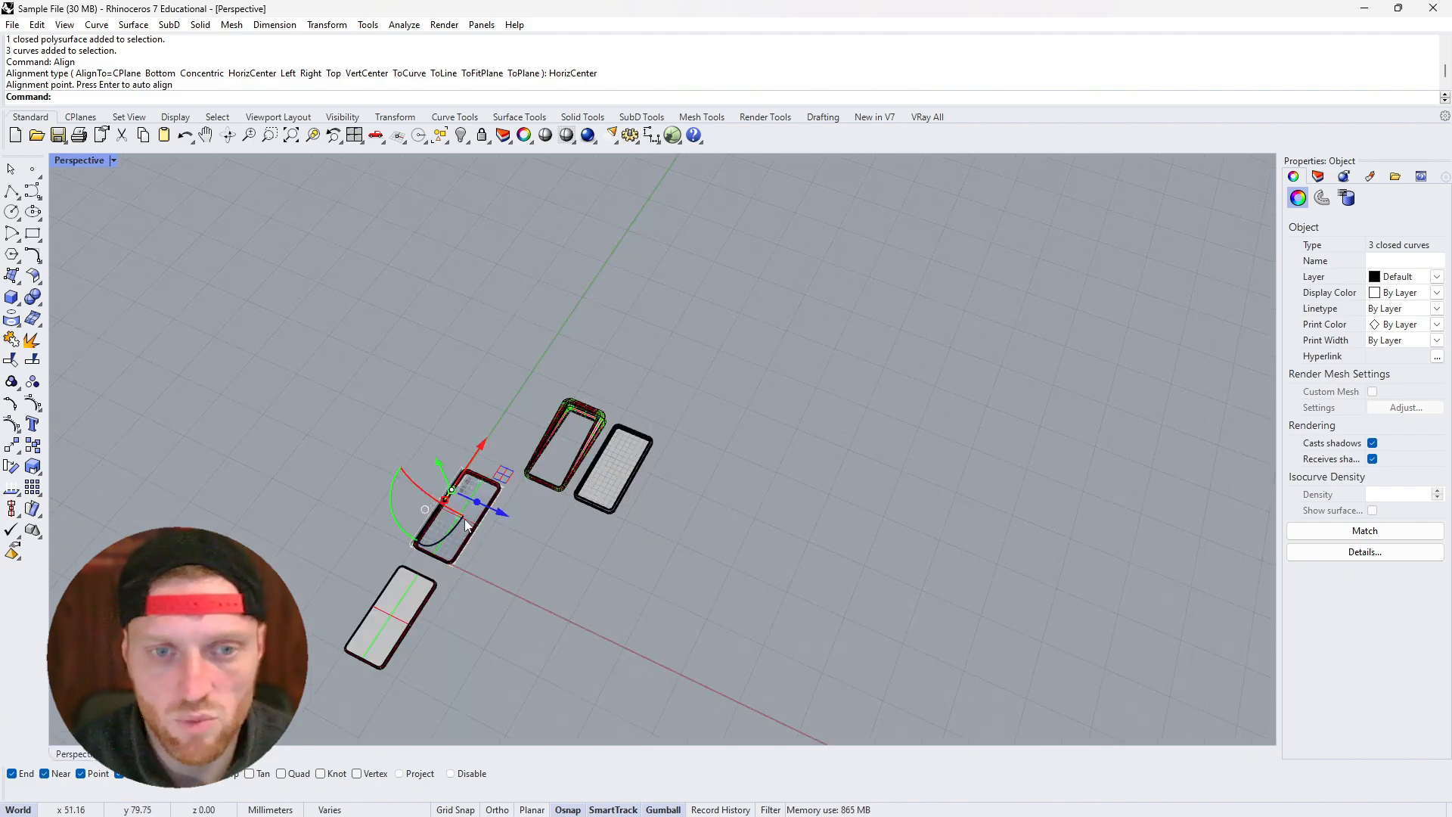
{"action": "scroll", "coordinate": [408, 418], "scroll_direction": "up", "scroll_amount": 6}
{"action": "left_click_drag", "start_coordinate": [407, 418], "coordinate": [597, 458]}
{"action": "scroll", "coordinate": [527, 472], "scroll_direction": "up", "scroll_amount": 3}
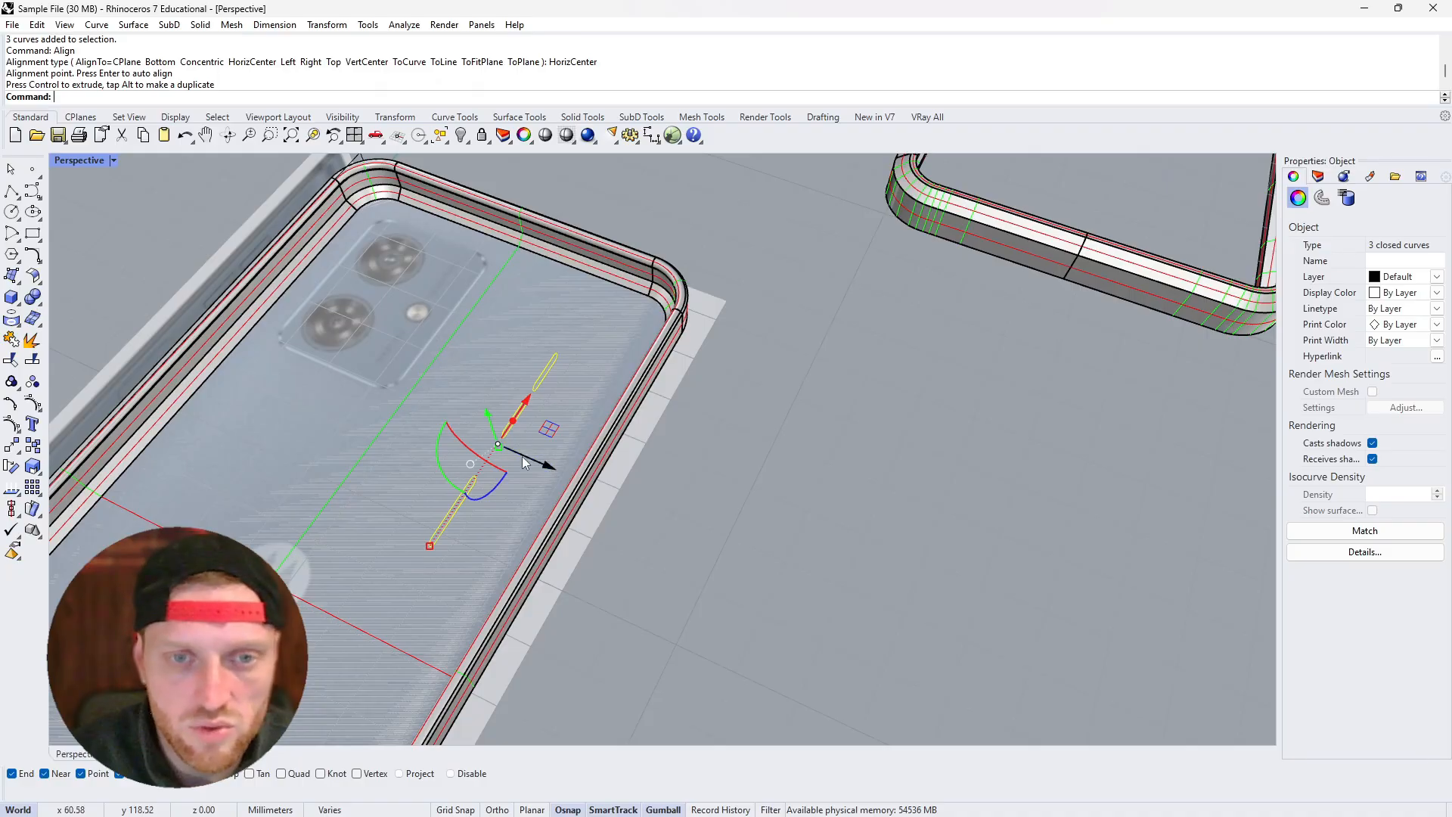
Select the three button outlines and extrude them along the X axis through the case's side wall
{"action": "key", "text": "Escape"}
{"action": "left_click", "coordinate": [469, 483]}
{"action": "left_click", "coordinate": [517, 428], "text": "shift"}
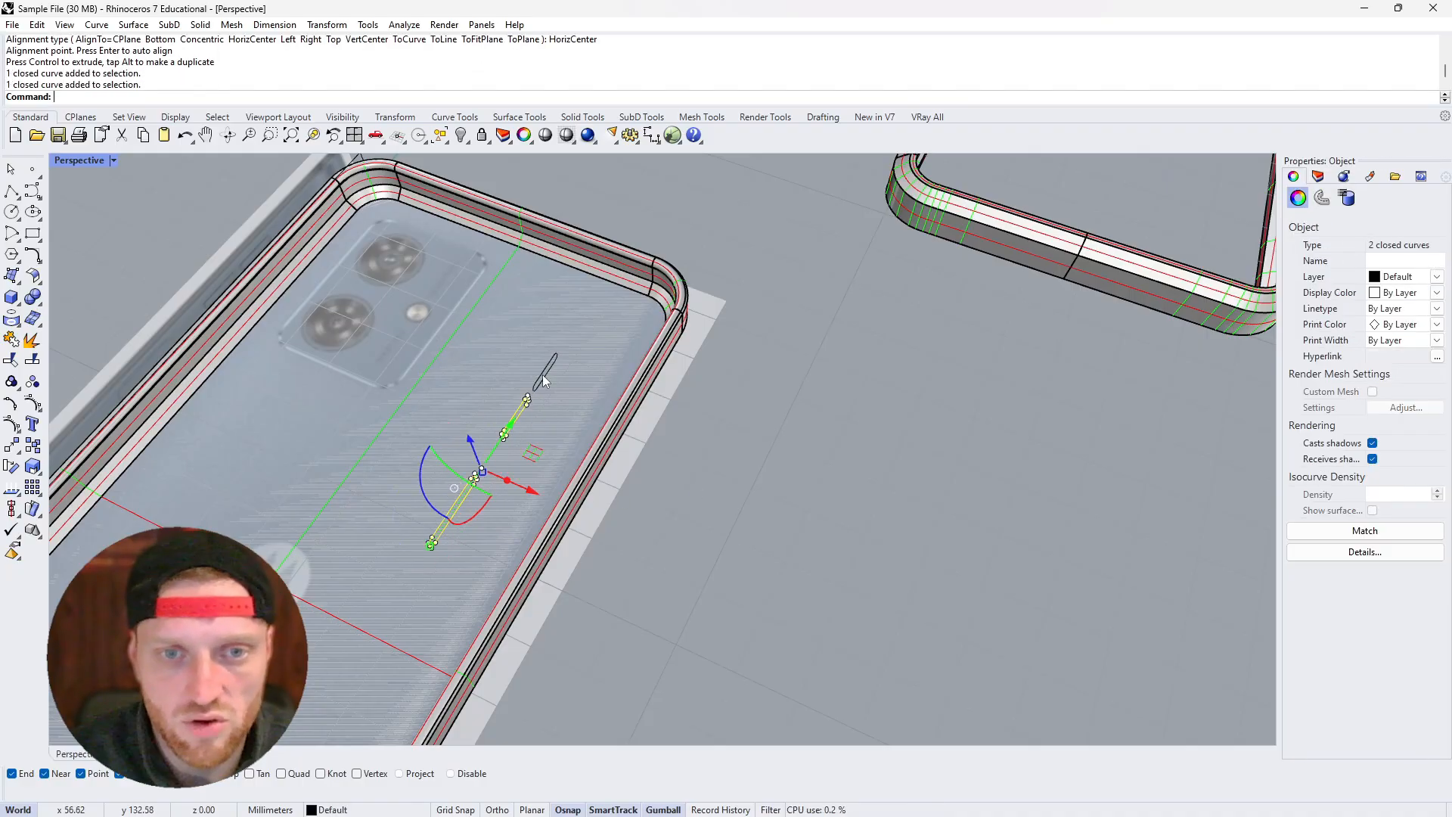
{"action": "left_click", "coordinate": [542, 374], "text": "shift"}
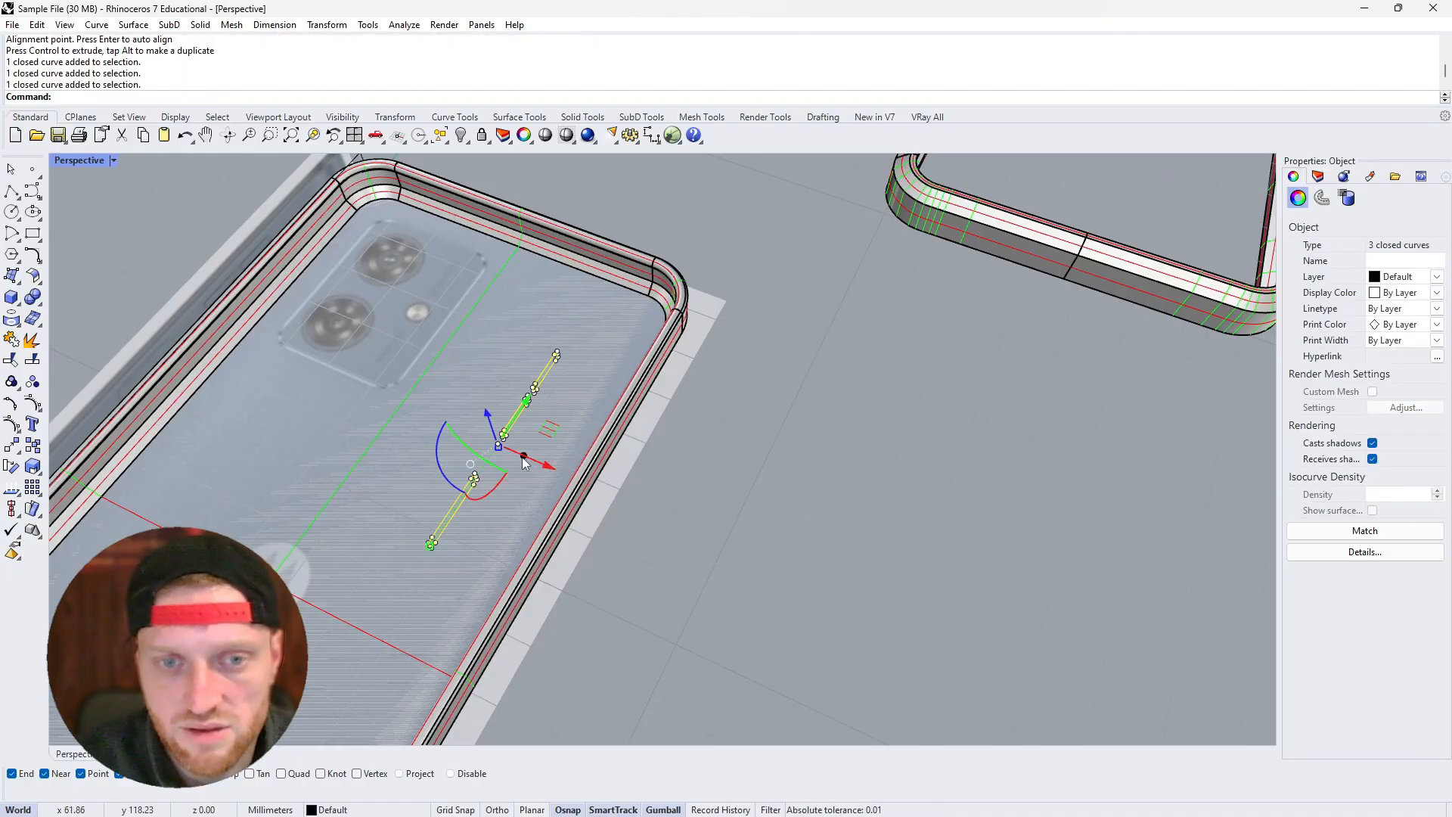
{"action": "left_click_drag", "start_coordinate": [524, 462], "coordinate": [726, 521]}
{"action": "right_click_drag", "start_coordinate": [830, 497], "coordinate": [787, 407]}
{"action": "scroll", "coordinate": [597, 295], "scroll_direction": "up", "scroll_amount": 4}
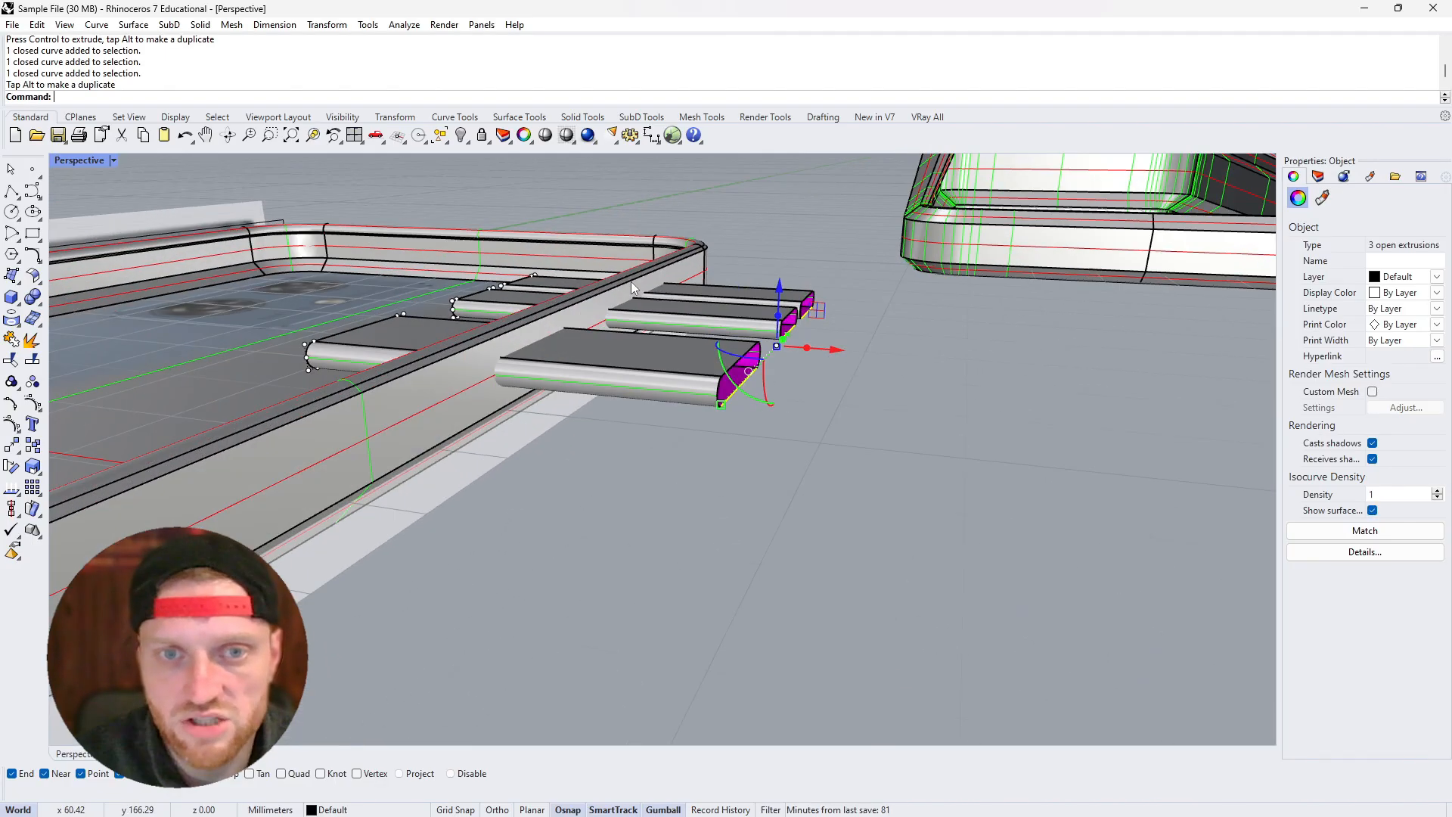
{"action": "right_click_drag", "start_coordinate": [567, 306], "coordinate": [530, 319]}
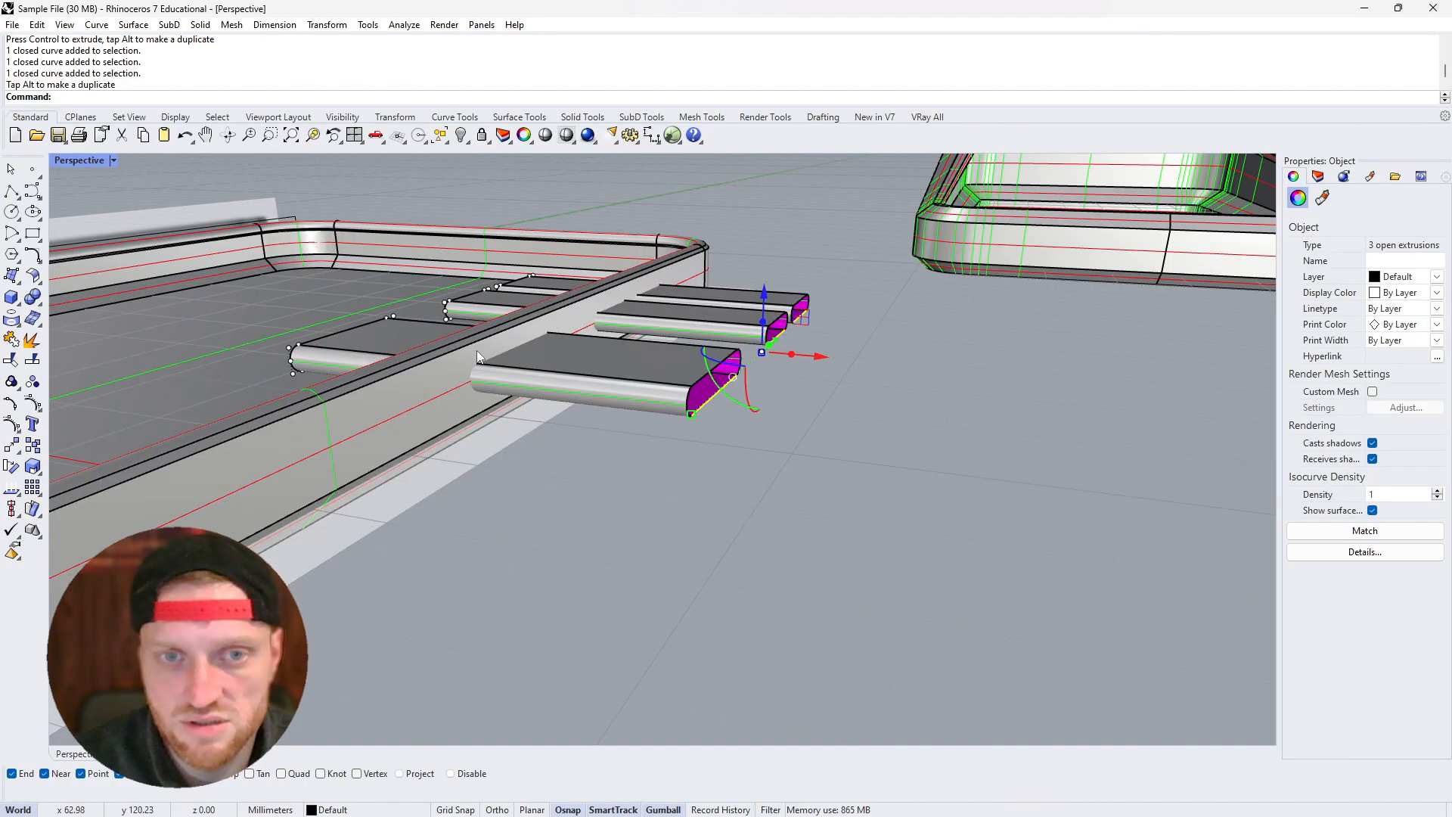
{"action": "right_click_drag", "start_coordinate": [624, 425], "coordinate": [668, 443]}
Try crossing and window box selections on the three button extrusions
{"action": "left_click", "coordinate": [841, 531]}
{"action": "left_click_drag", "start_coordinate": [814, 323], "coordinate": [760, 275]}
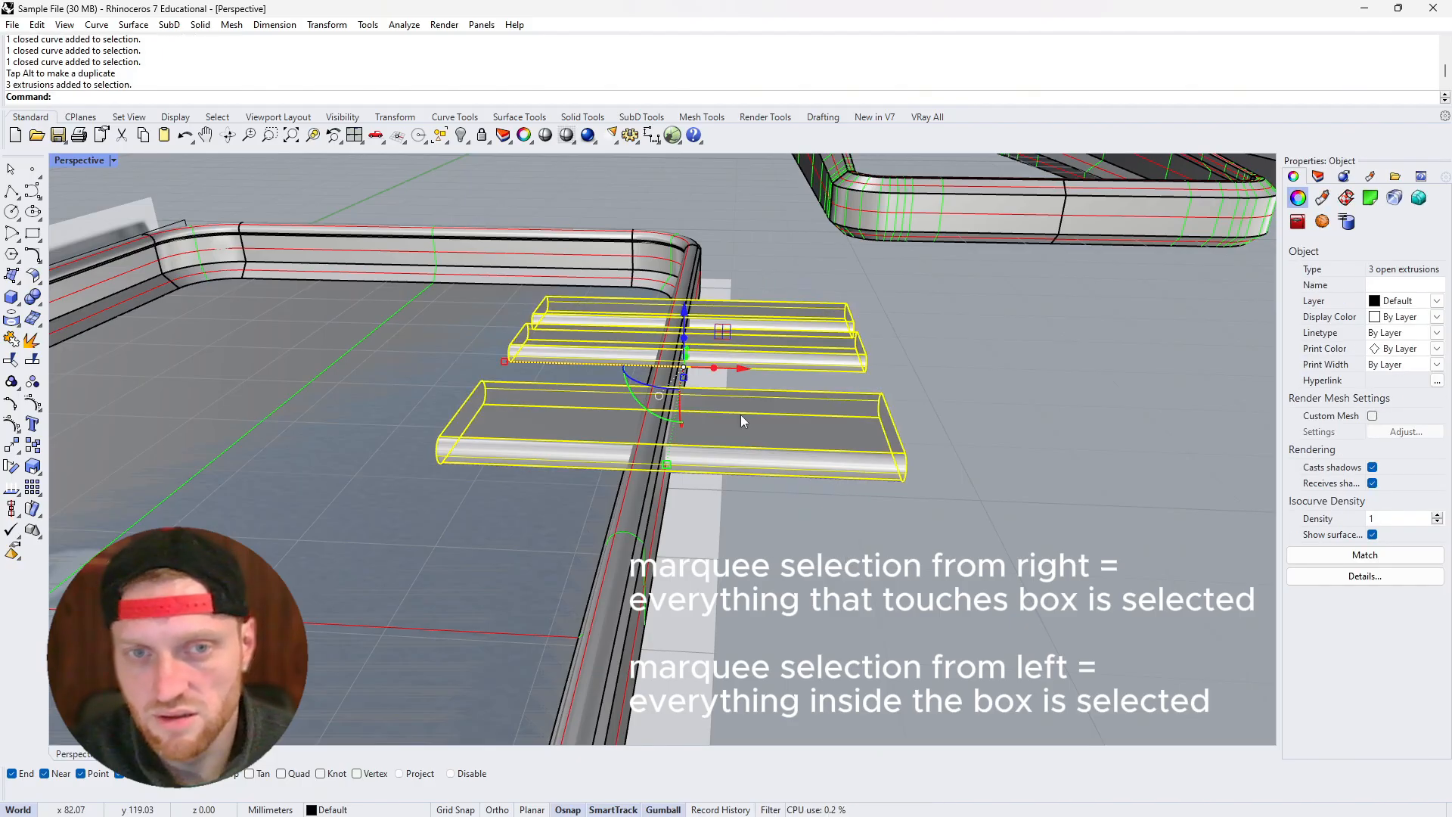
{"action": "left_click", "coordinate": [809, 506]}
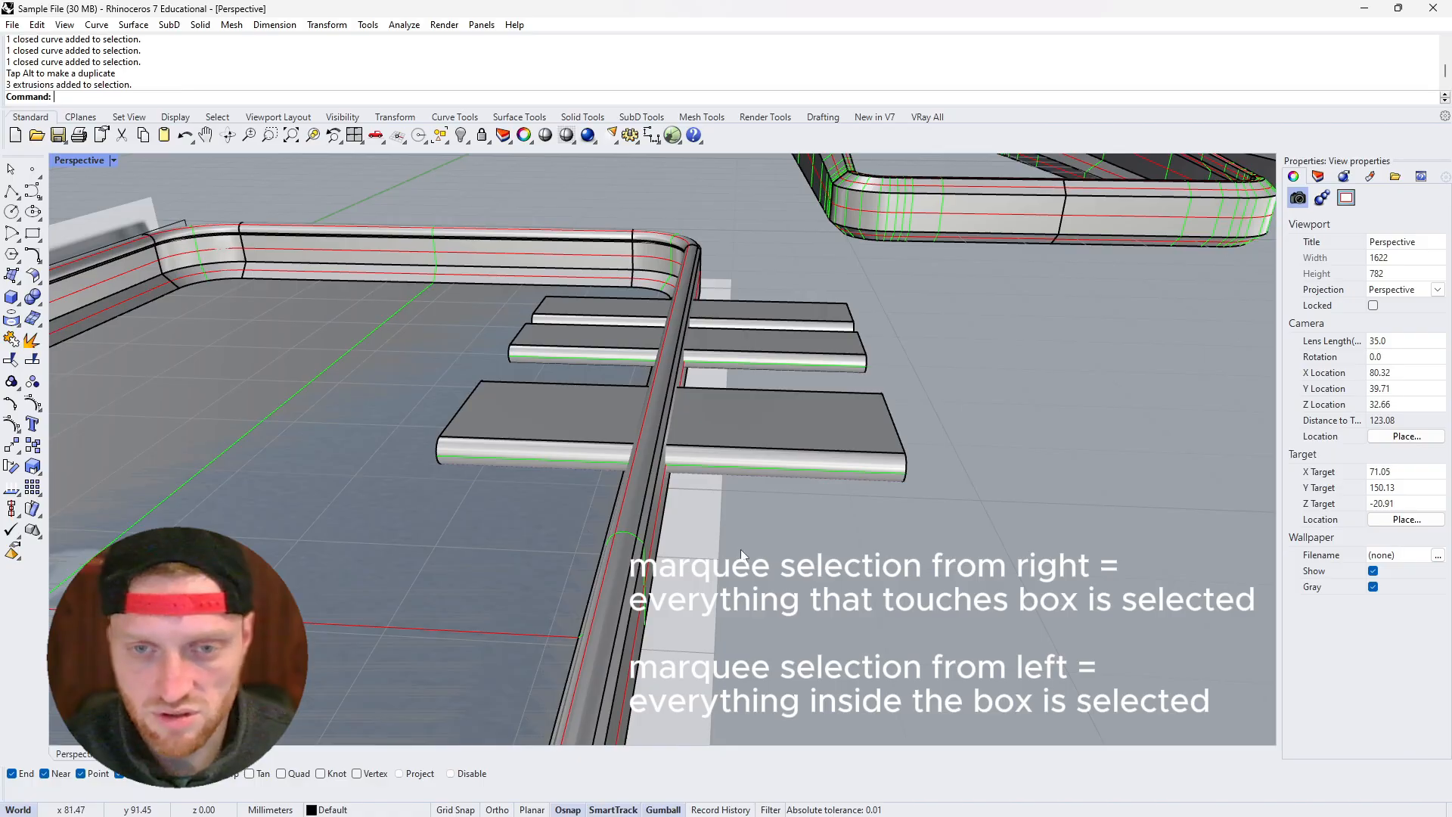
{"action": "left_click_drag", "start_coordinate": [795, 345], "coordinate": [932, 256]}
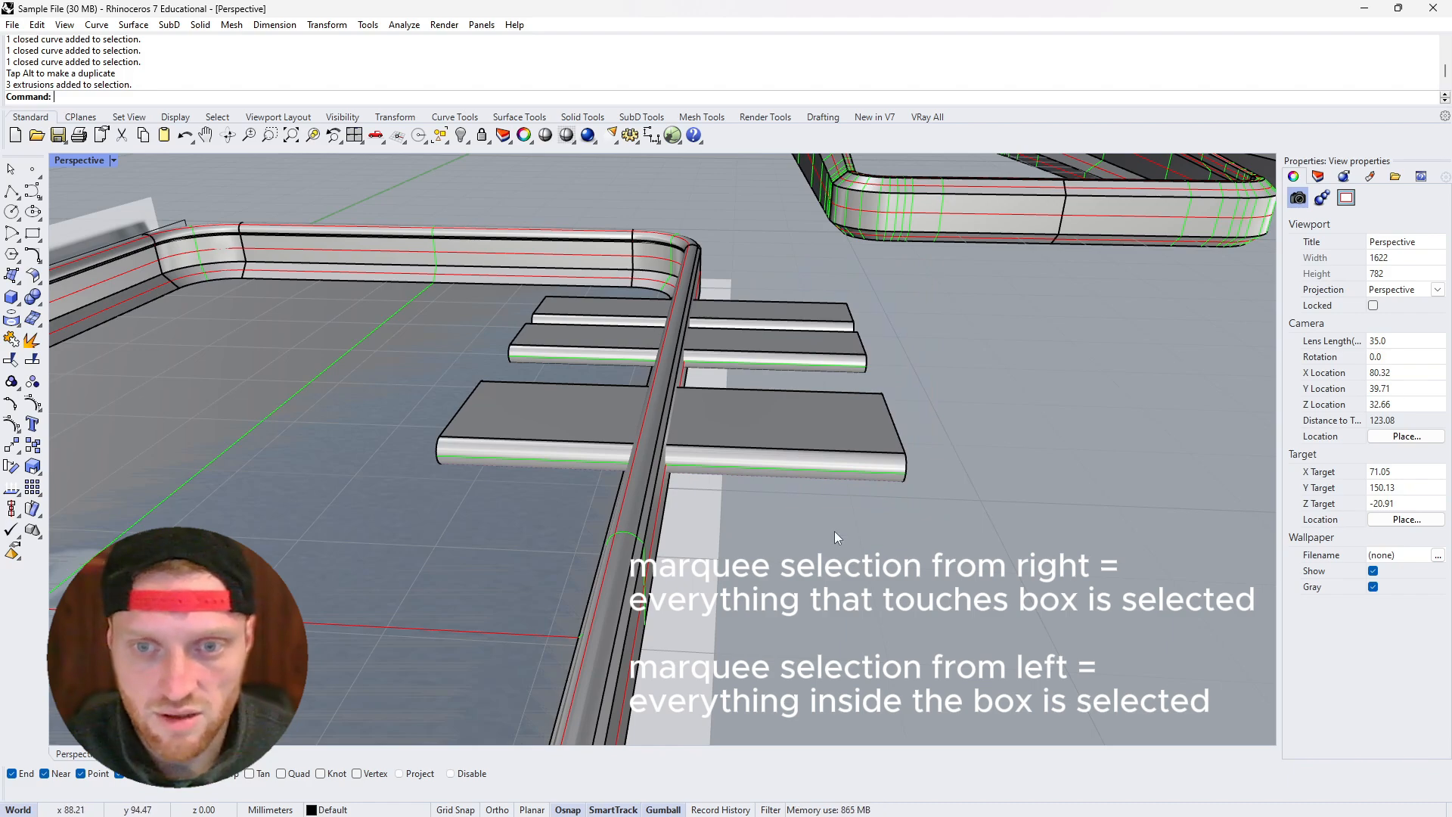
{"action": "left_click_drag", "start_coordinate": [846, 537], "coordinate": [758, 263]}
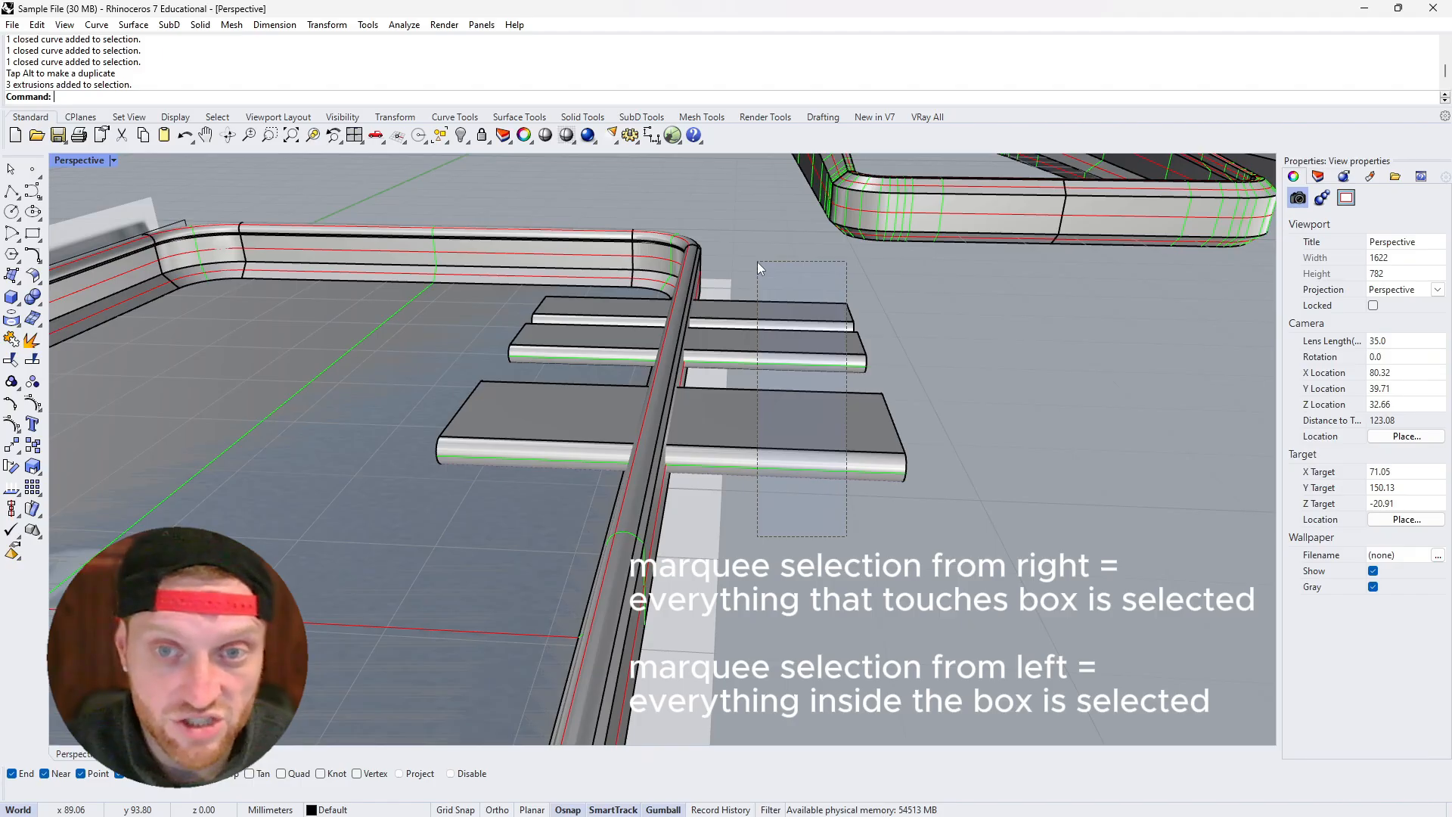
{"action": "left_click_drag", "start_coordinate": [758, 264], "coordinate": [758, 263]}
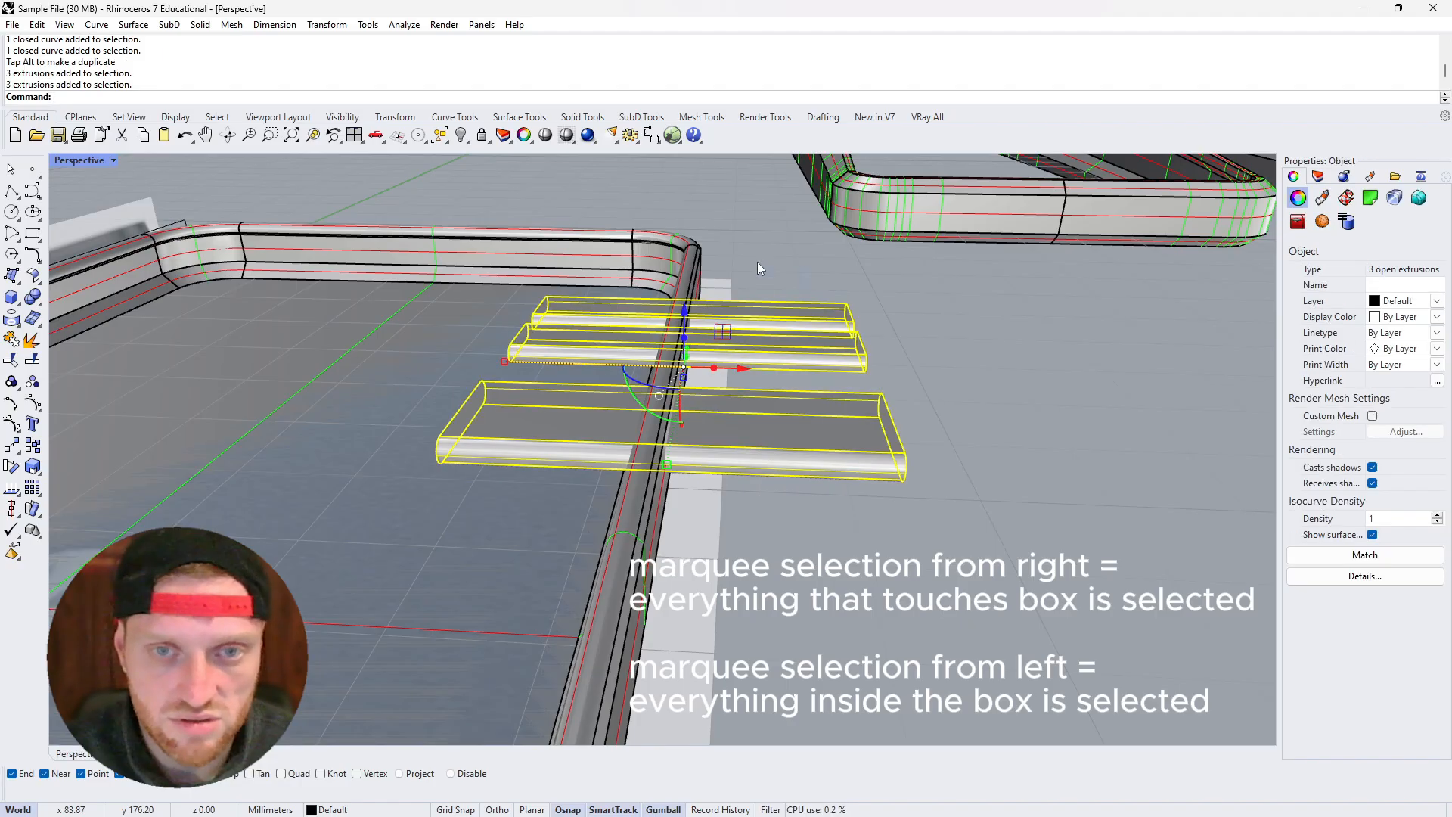
{"action": "left_click", "coordinate": [791, 519]}
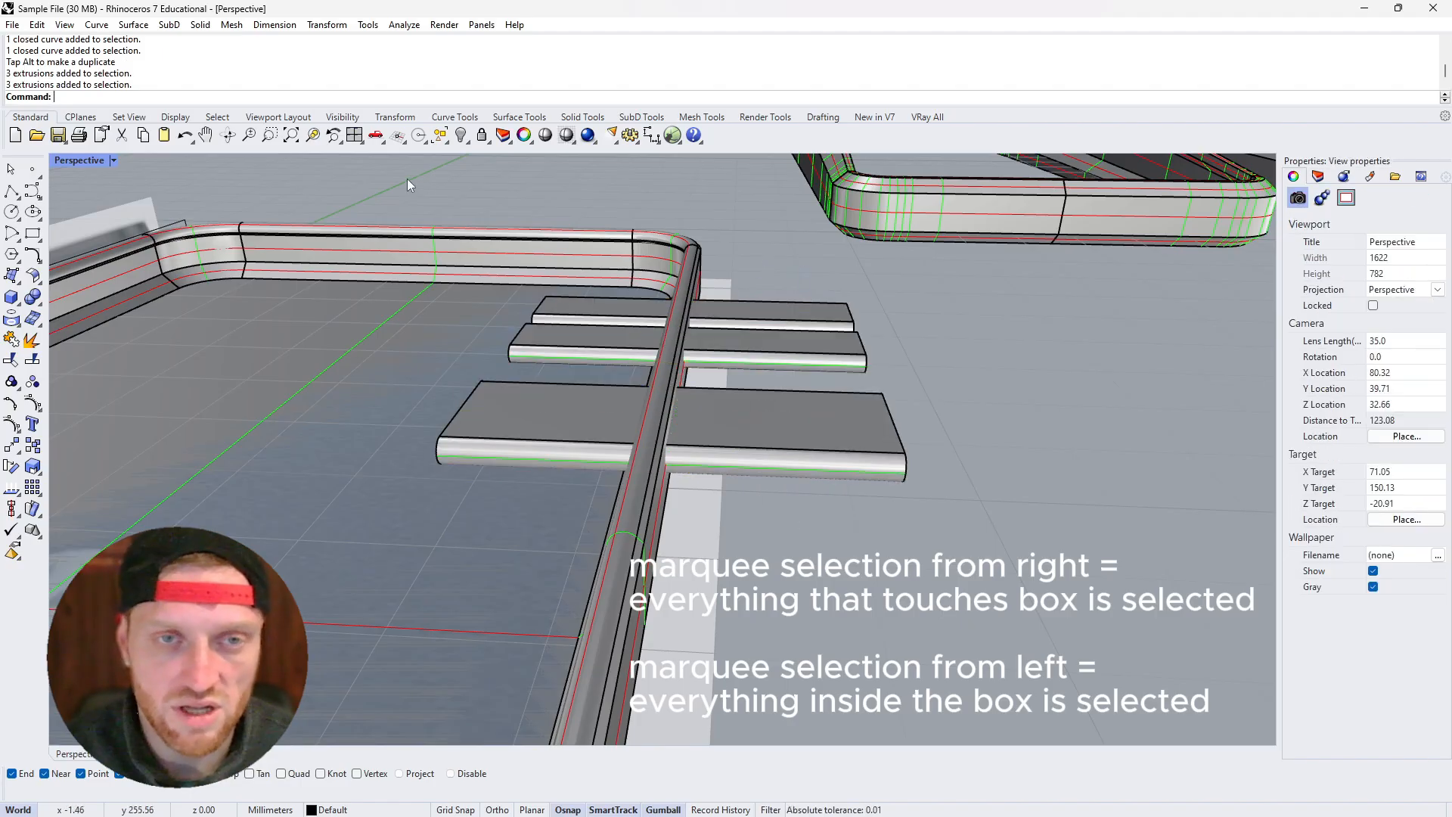
{"action": "left_click_drag", "start_coordinate": [401, 176], "coordinate": [794, 269]}
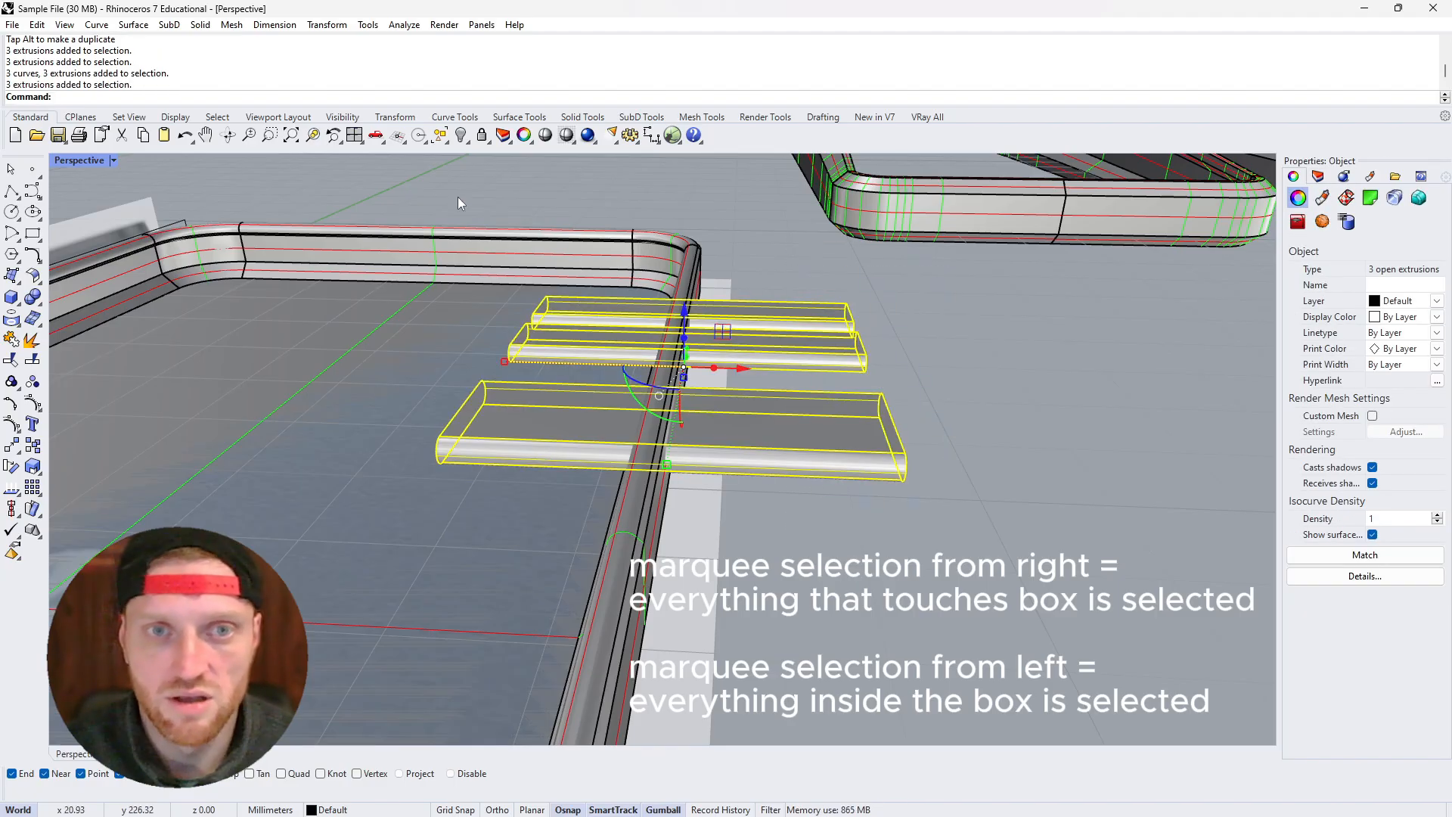
Select the three button extrusions with an enclosing window and close their open ends with Cap
{"action": "left_click_drag", "start_coordinate": [456, 197], "coordinate": [977, 540]}
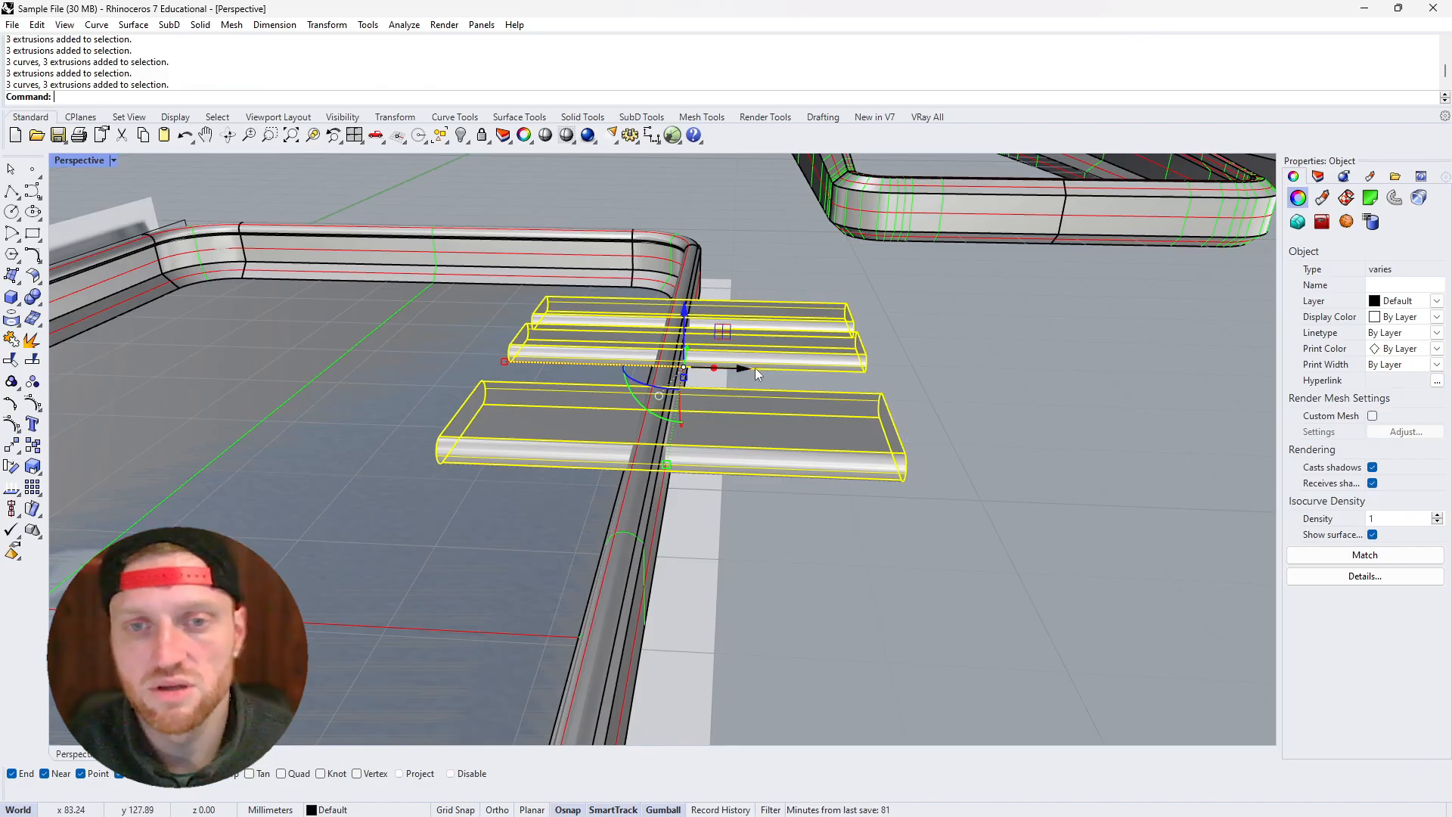
{"action": "right_click_drag", "start_coordinate": [954, 388], "coordinate": [547, 356]}
{"action": "key", "text": "Return"}
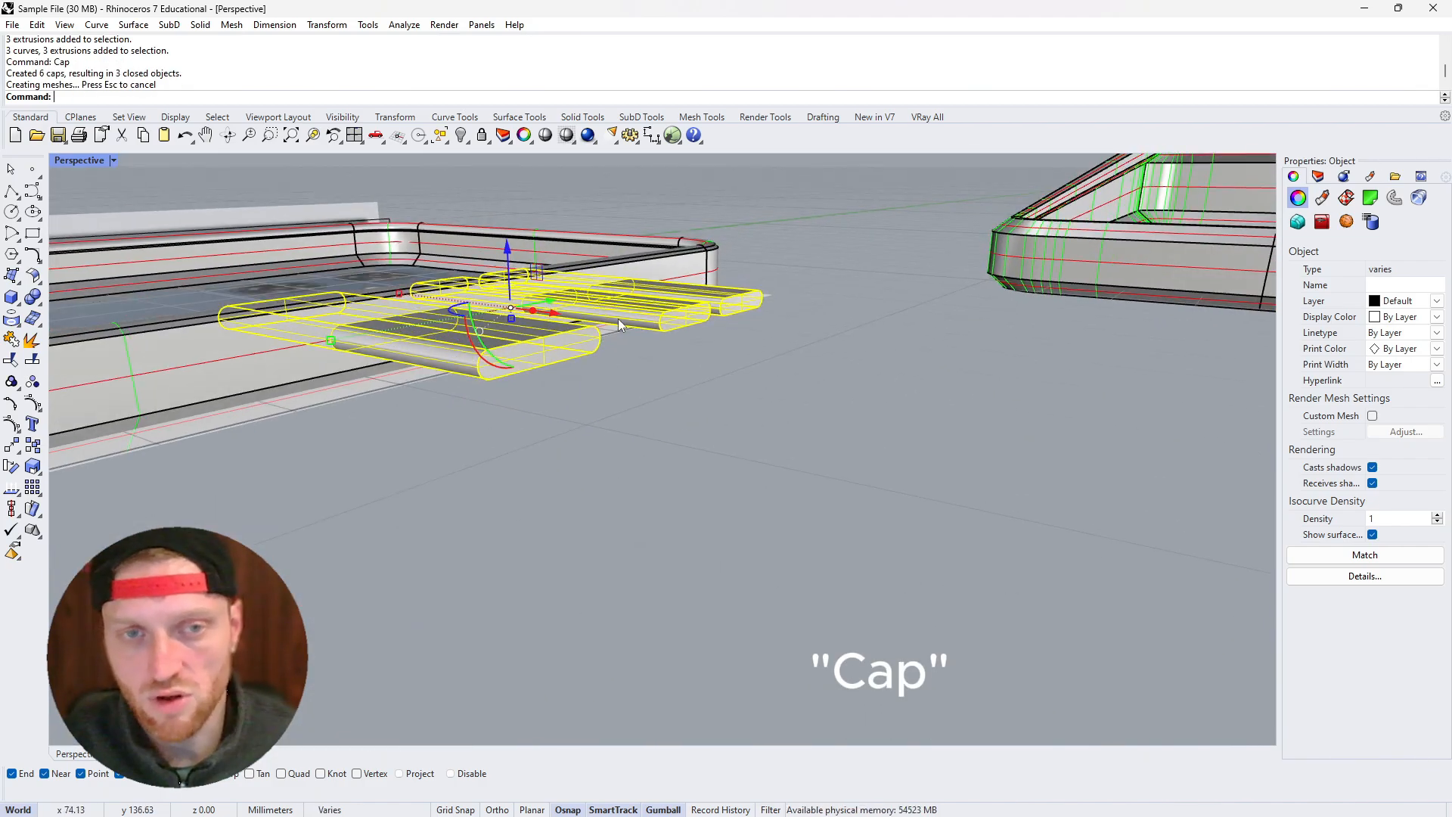
{"action": "right_click_drag", "start_coordinate": [619, 319], "coordinate": [790, 340]}
{"action": "right_click_drag", "start_coordinate": [860, 414], "coordinate": [796, 310]}
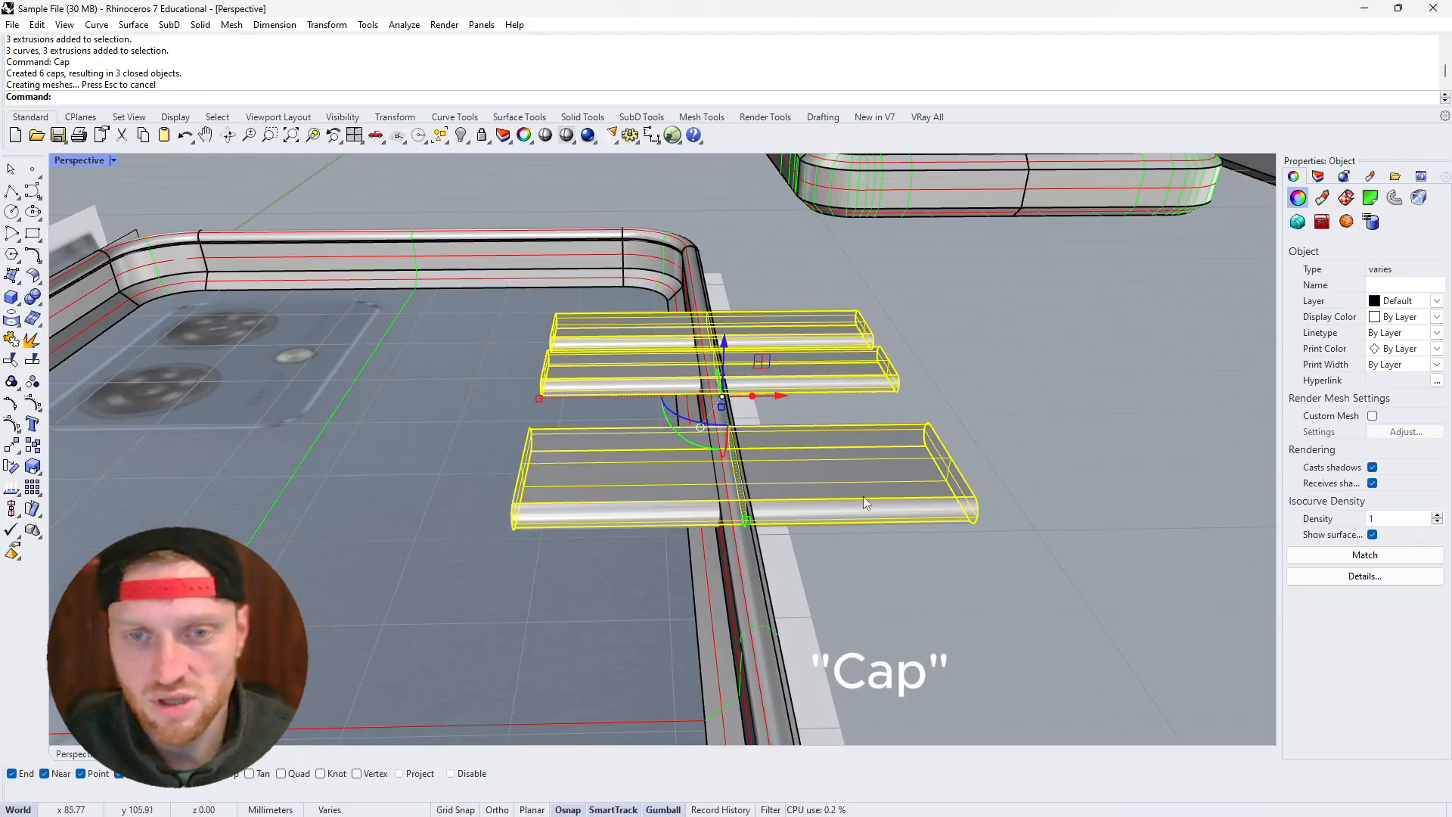
Subtract the three capped button extrusions from the case with BooleanDifference to cut the side button openings
{"action": "left_click", "coordinate": [874, 582]}
{"action": "left_click", "coordinate": [705, 581]}
{"action": "type", "text": "Bo"}
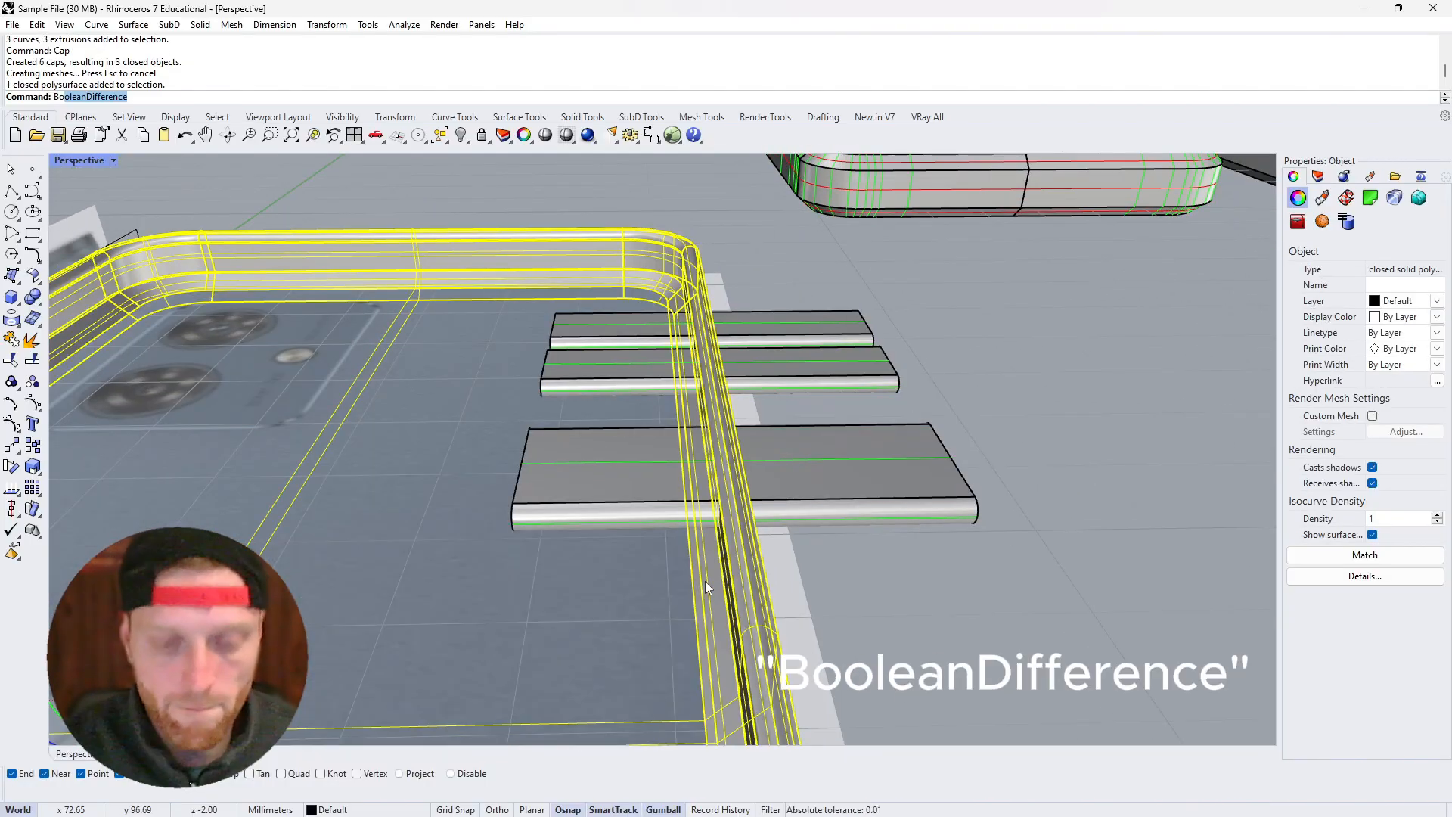
{"action": "type", "text": "ole"}
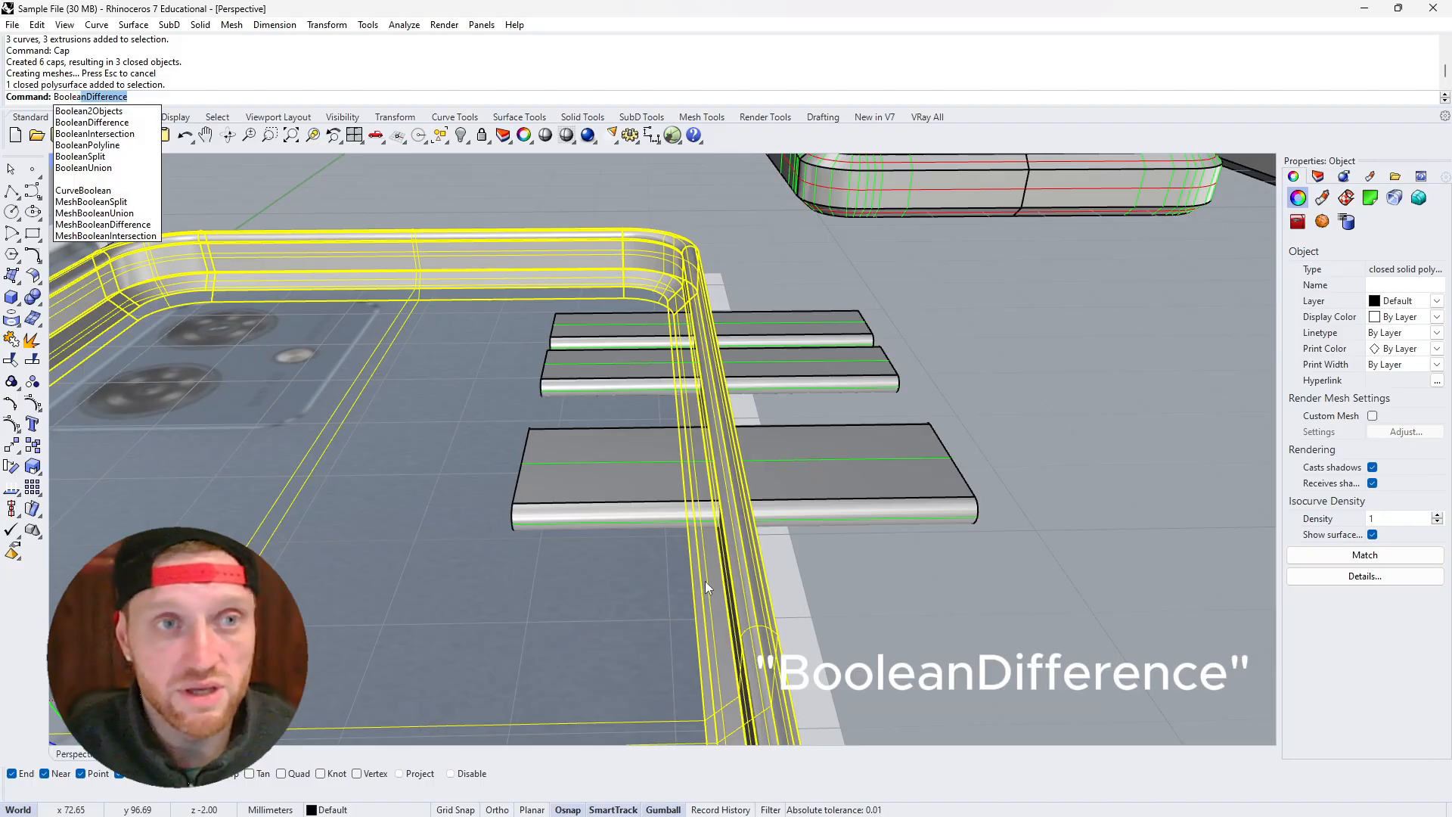
{"action": "key", "text": "Return"}
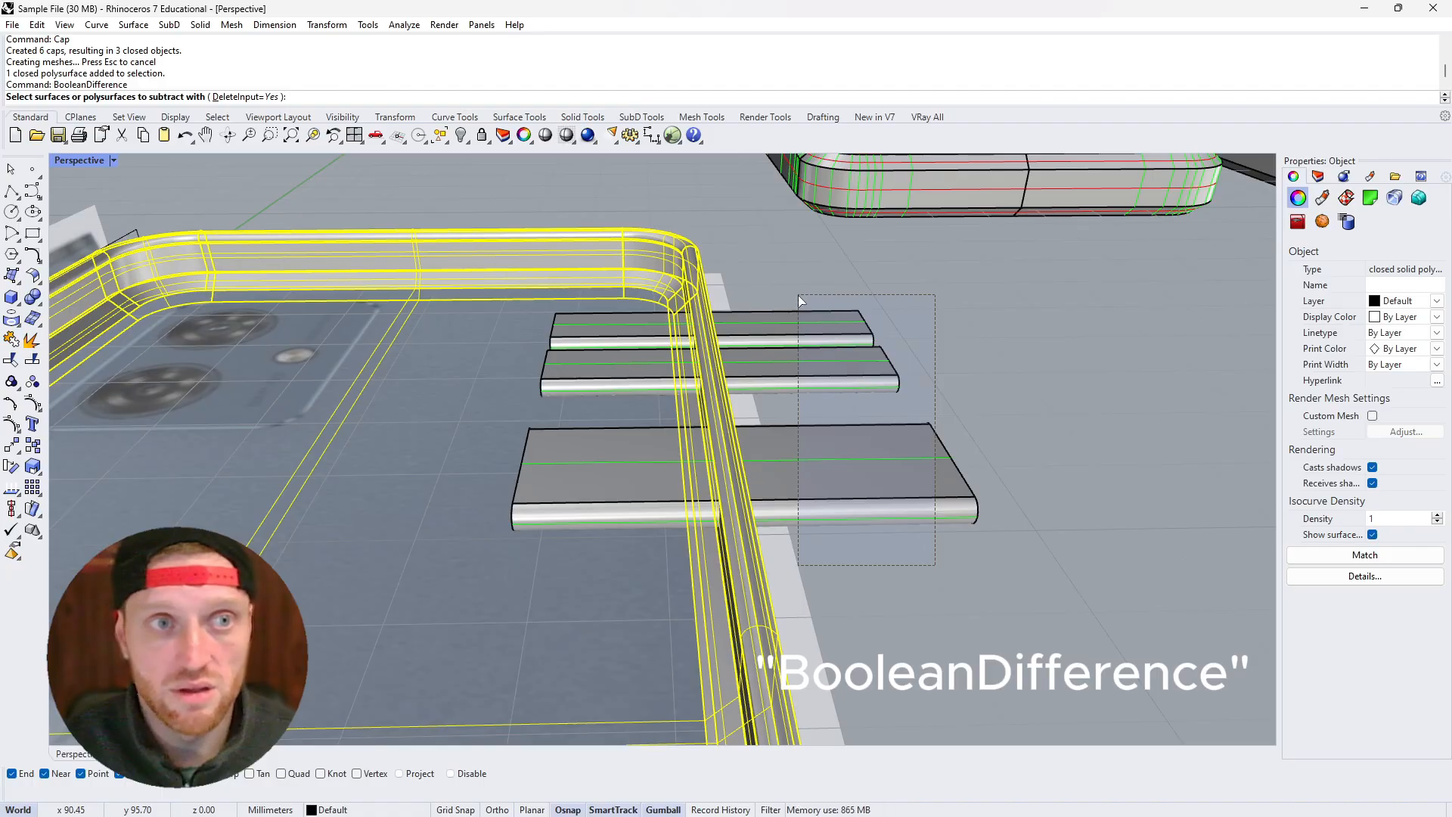
{"action": "left_click_drag", "start_coordinate": [797, 295], "coordinate": [797, 295]}
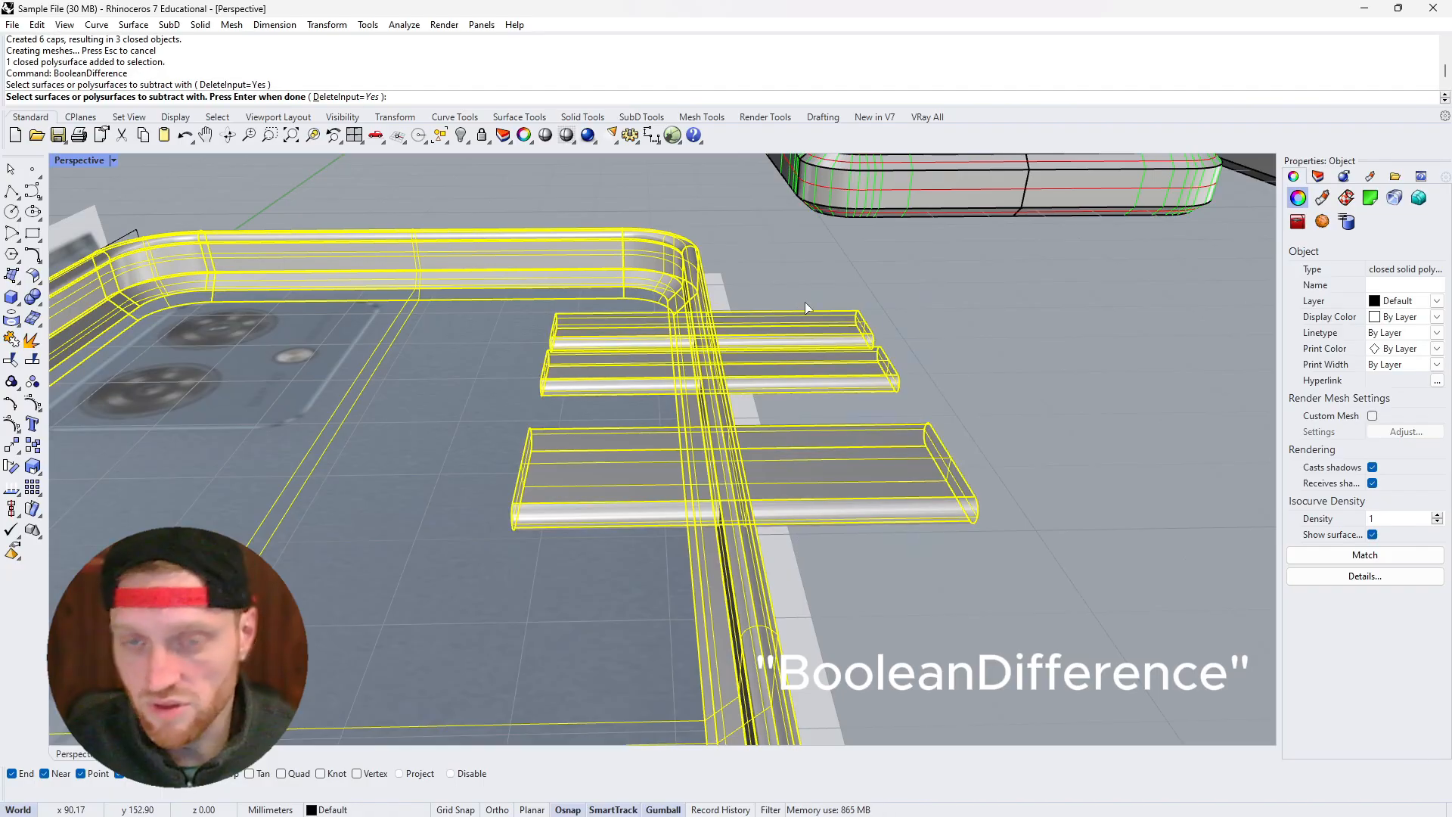
{"action": "key", "text": "Return"}
{"action": "left_click", "coordinate": [769, 310]}
{"action": "right_click_drag", "start_coordinate": [811, 315], "coordinate": [588, 319]}
{"action": "scroll", "coordinate": [588, 319], "scroll_direction": "down", "scroll_amount": 6}
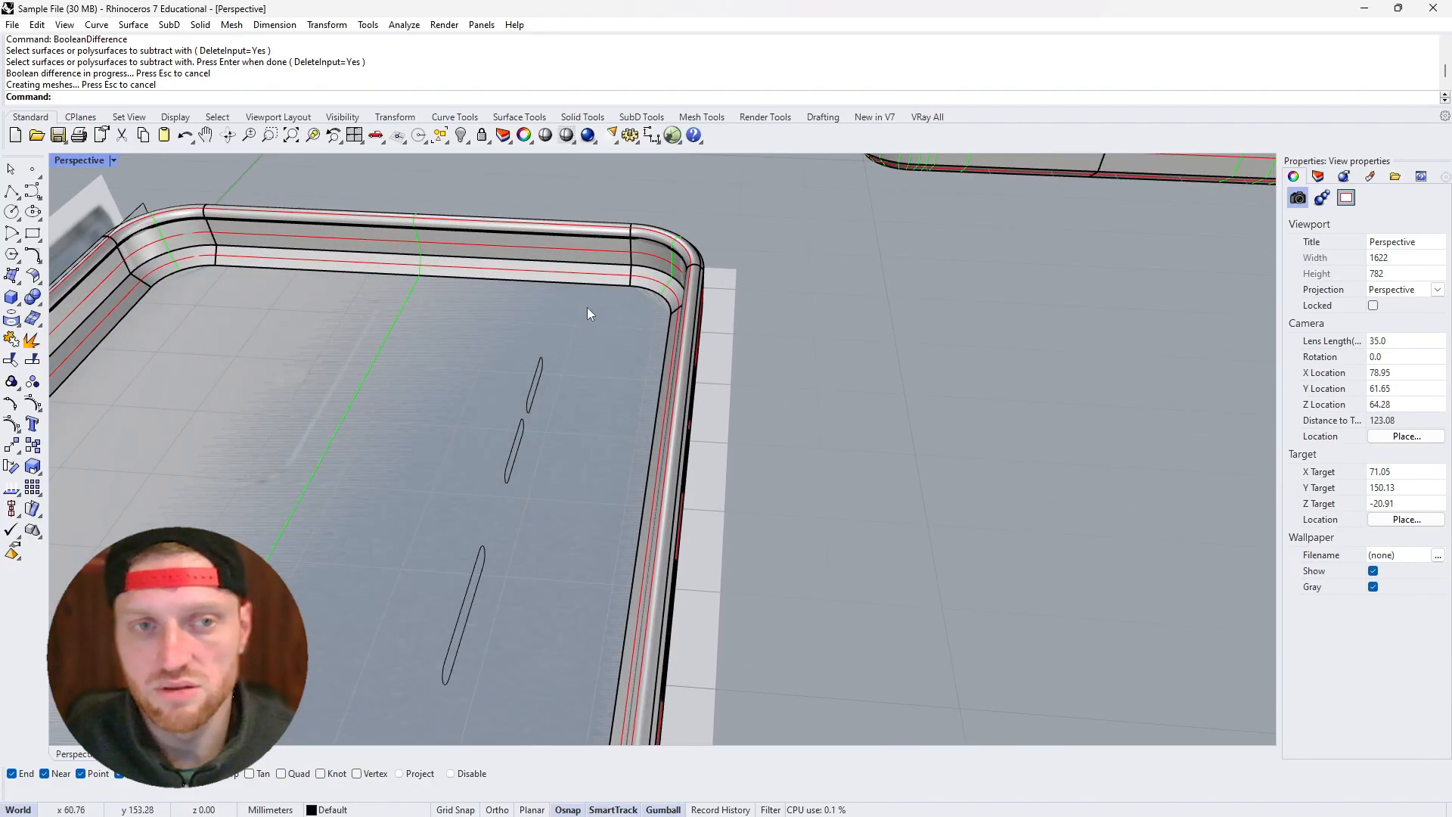
Move the phone solid -100 mm along the X axis, away from the case
{"action": "left_click", "coordinate": [493, 539]}
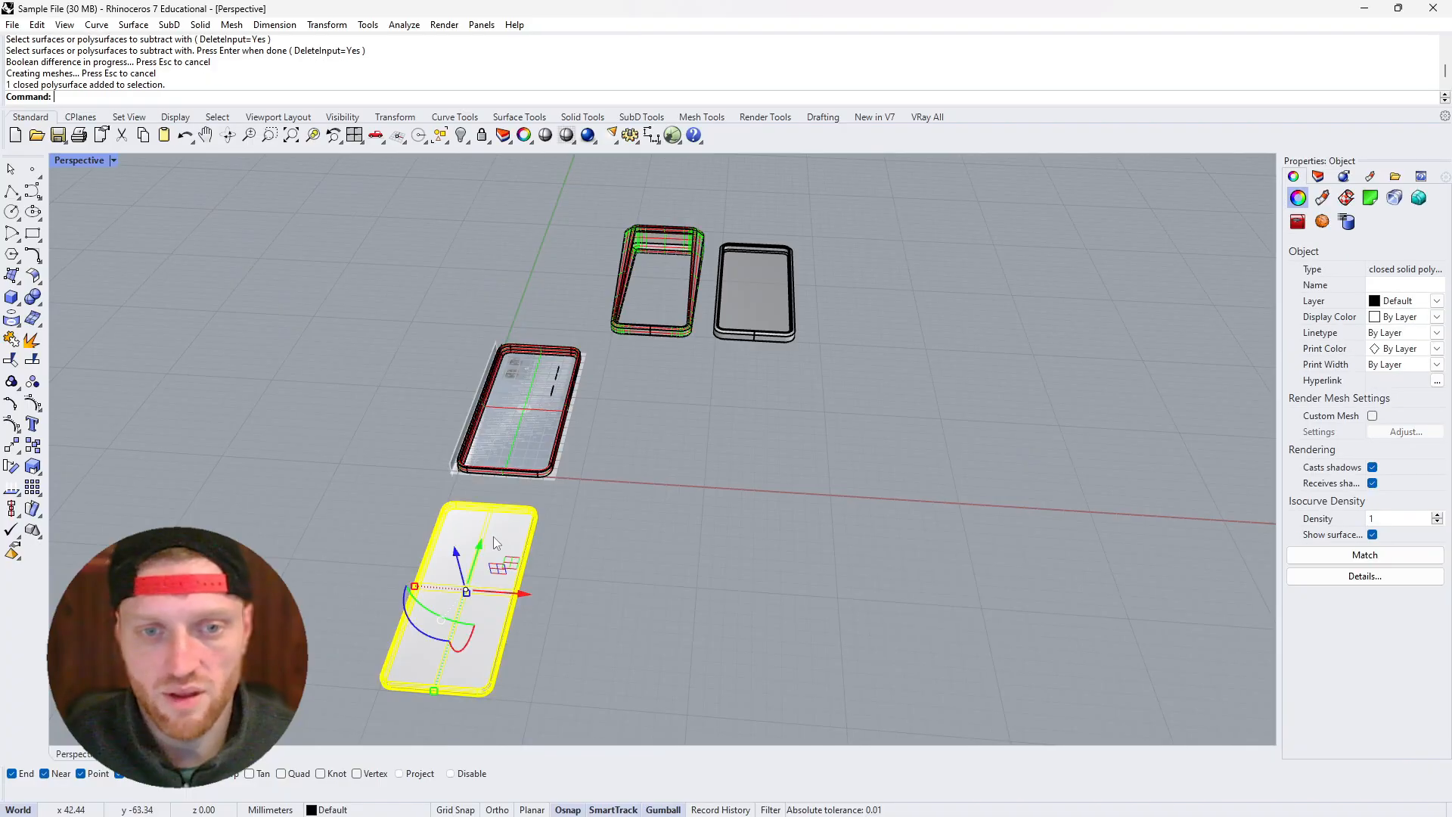
{"action": "left_click", "coordinate": [524, 594]}
{"action": "type", "text": "-100"}
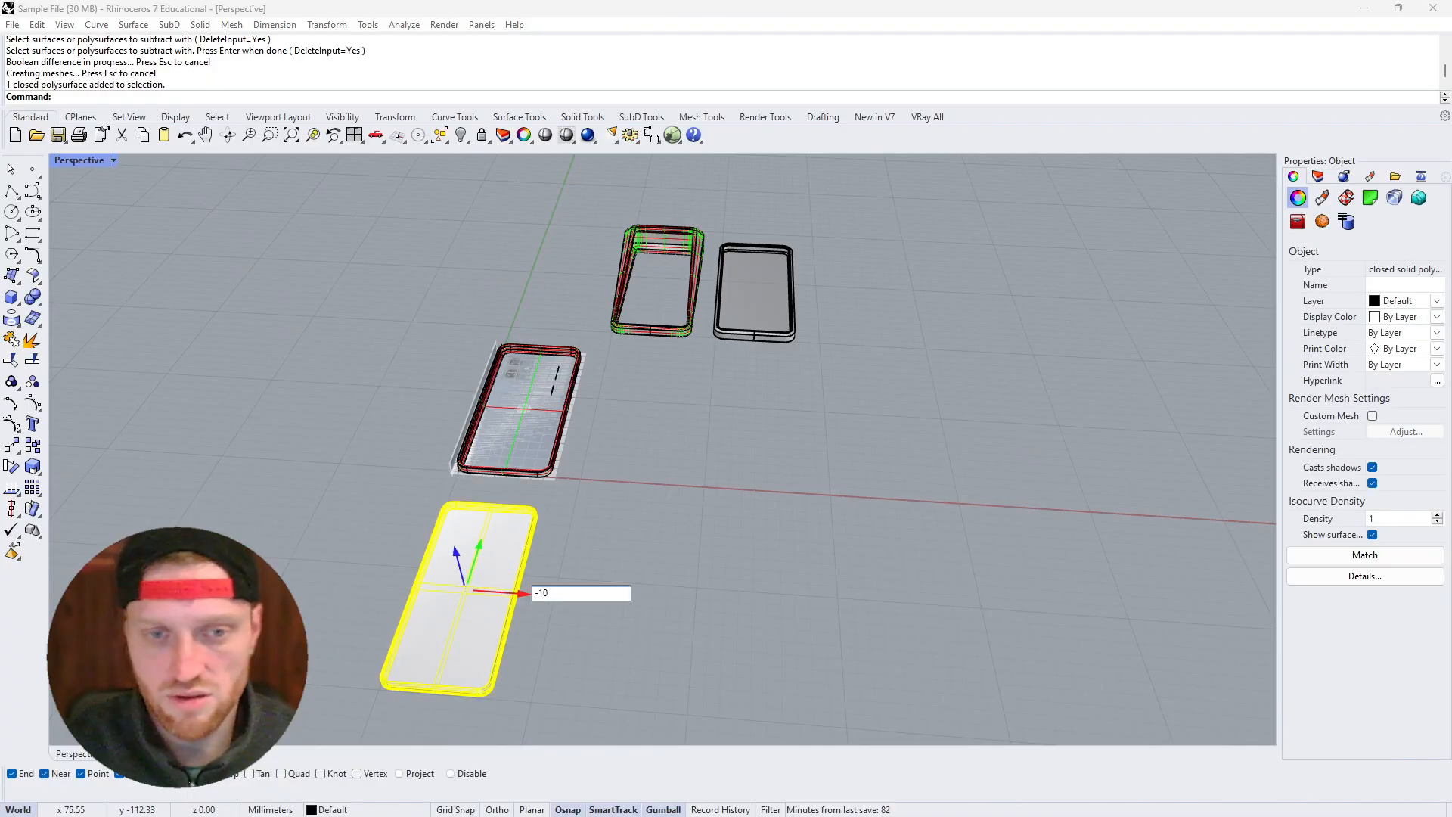
{"action": "key", "text": "Return"}
{"action": "left_click", "coordinate": [524, 591]}
In the Front view, draw a rounded rectangle with fully rounded ends across most of the case's end, rising above its upper rim
{"action": "scroll", "coordinate": [496, 523], "scroll_direction": "up", "scroll_amount": 6}
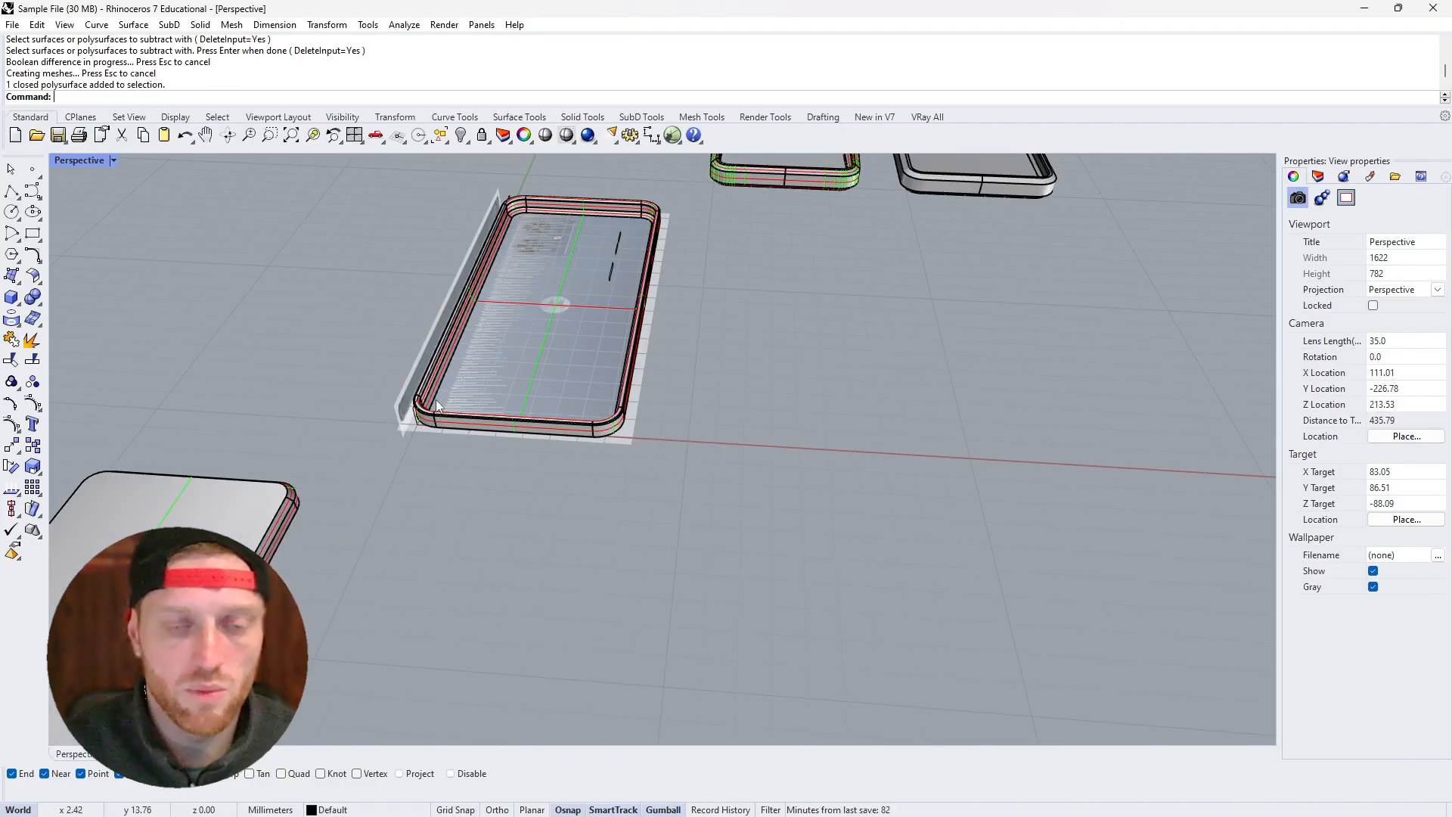
{"action": "scroll", "coordinate": [436, 405], "scroll_direction": "up", "scroll_amount": 5}
{"action": "scroll", "coordinate": [540, 443], "scroll_direction": "down", "scroll_amount": 4}
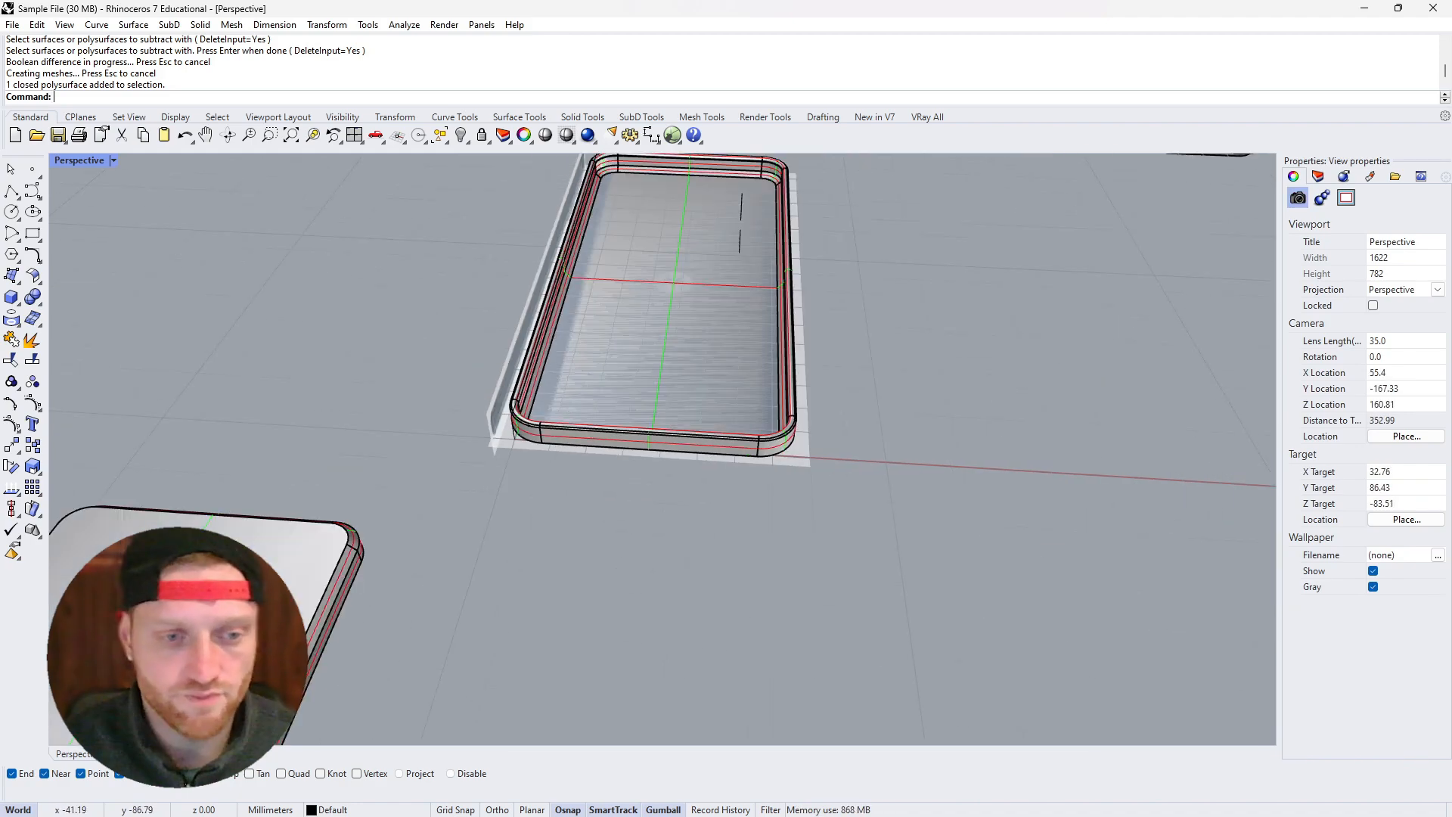
{"action": "left_click", "coordinate": [146, 754]}
{"action": "scroll", "coordinate": [552, 594], "scroll_direction": "down", "scroll_amount": 8}
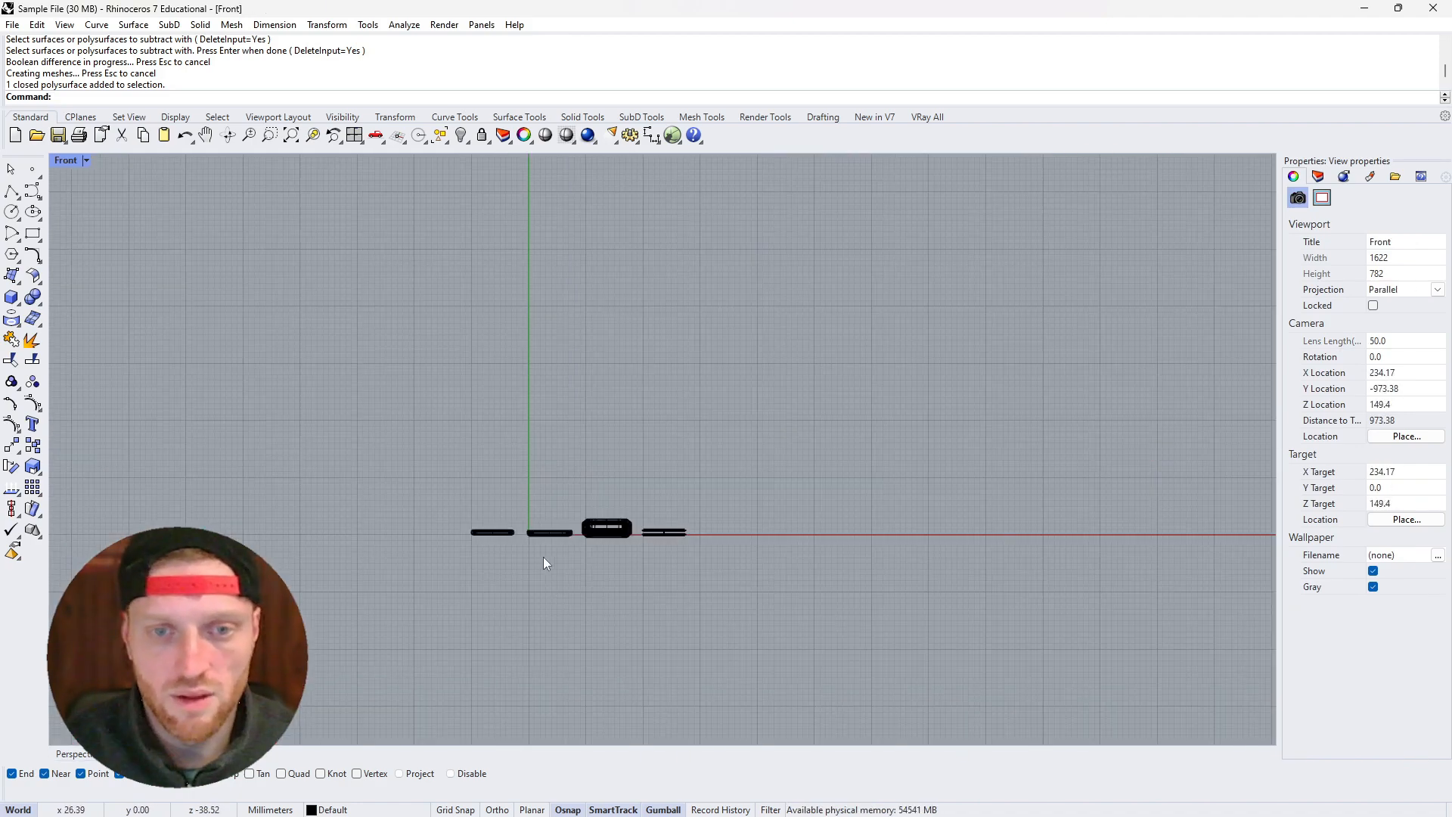
{"action": "scroll", "coordinate": [543, 535], "scroll_direction": "up", "scroll_amount": 15}
{"action": "scroll", "coordinate": [568, 511], "scroll_direction": "down", "scroll_amount": 4}
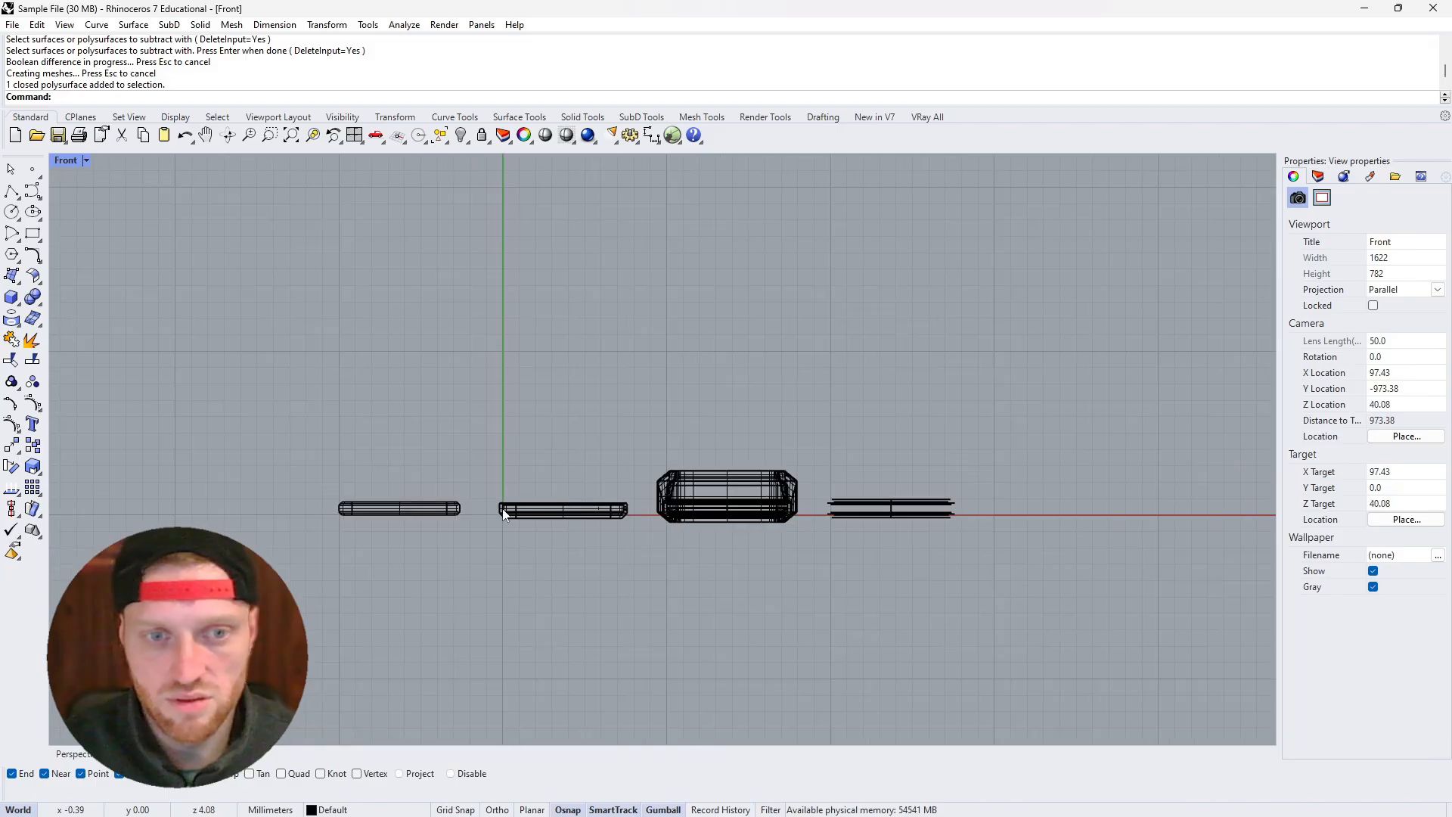
{"action": "scroll", "coordinate": [560, 516], "scroll_direction": "up", "scroll_amount": 9}
{"action": "scroll", "coordinate": [666, 488], "scroll_direction": "up", "scroll_amount": 3}
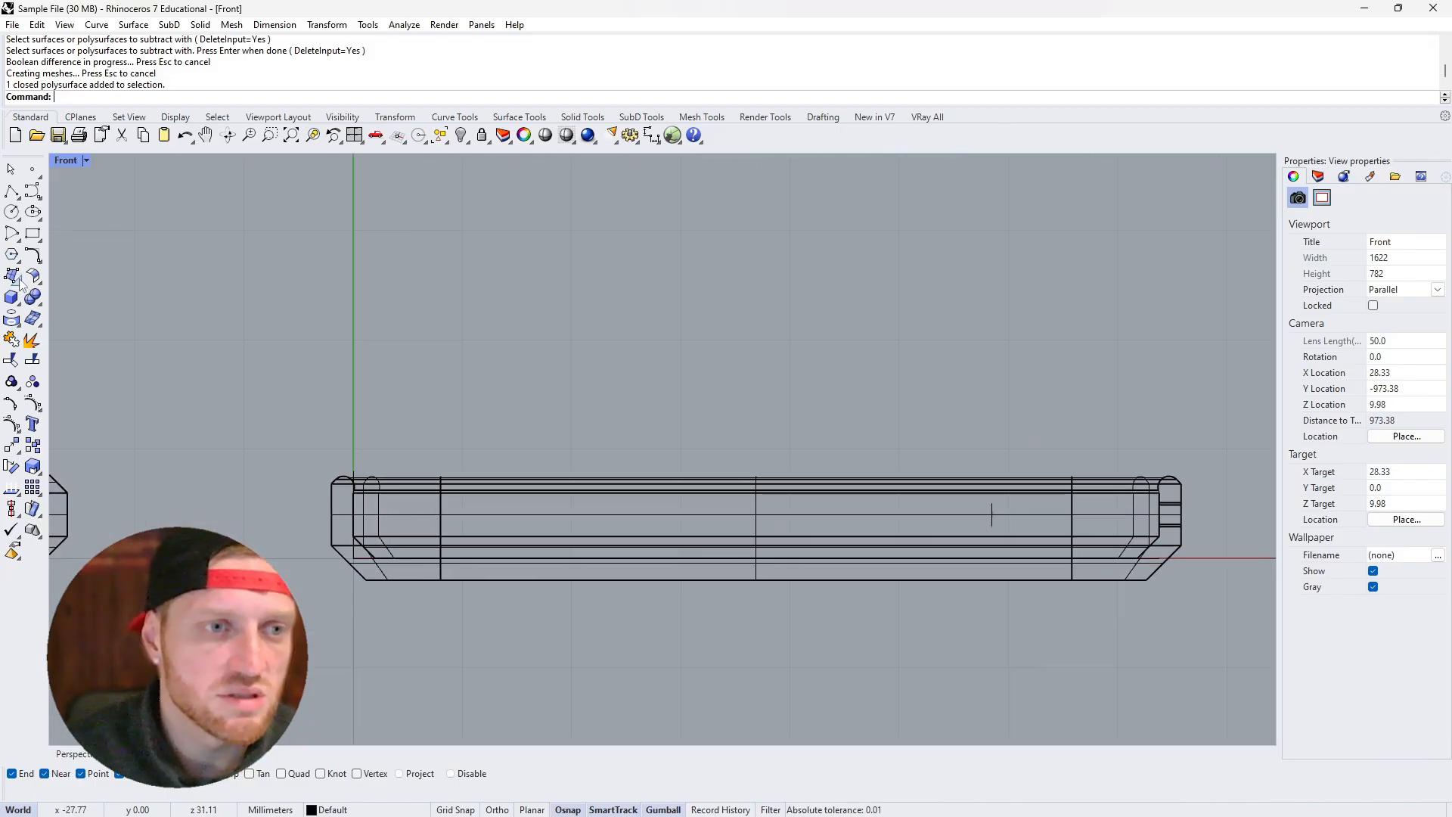
{"action": "left_click", "coordinate": [33, 191]}
{"action": "left_click", "coordinate": [33, 234]}
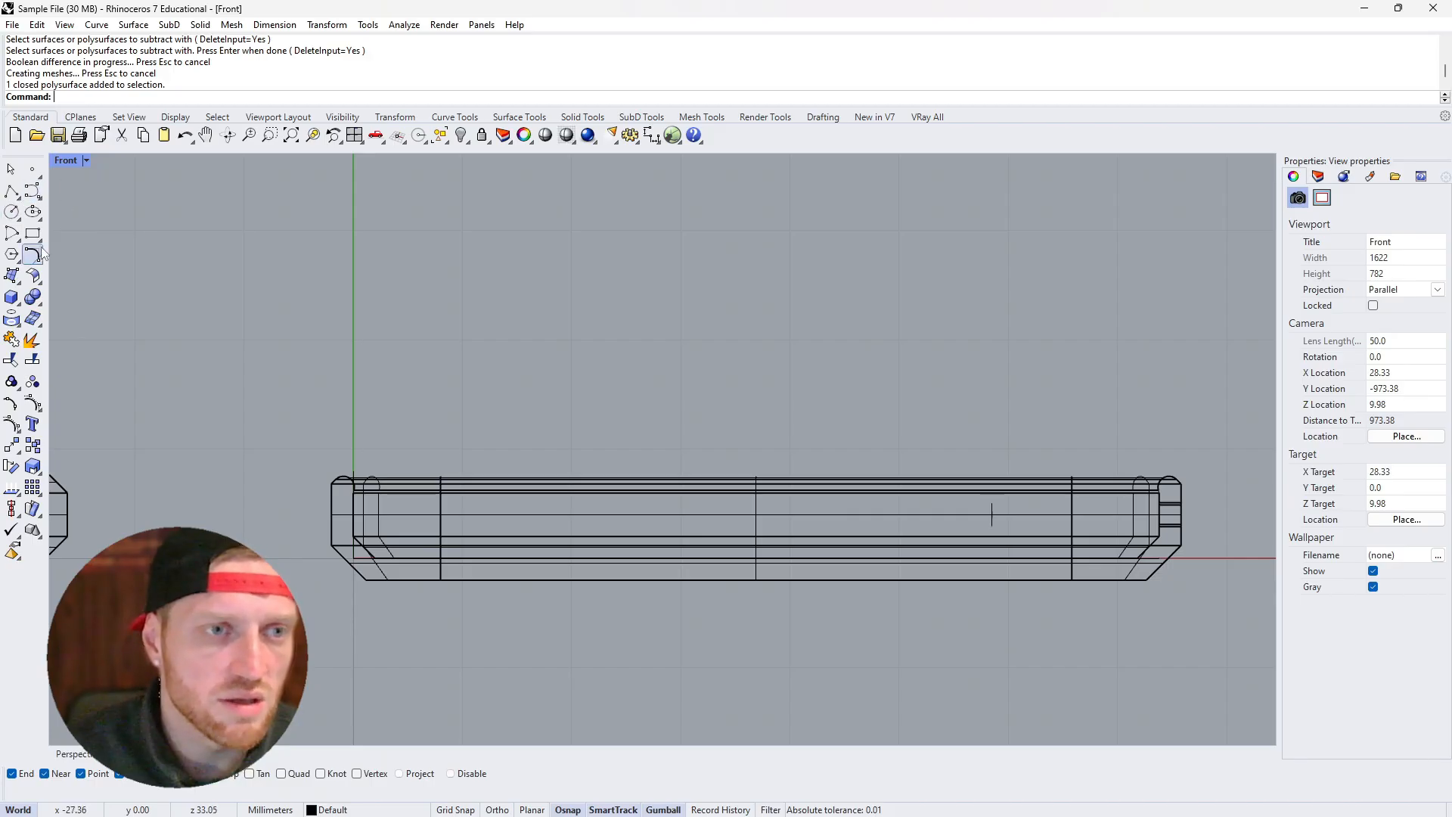
{"action": "left_click", "coordinate": [42, 246]}
{"action": "left_click", "coordinate": [150, 239]}
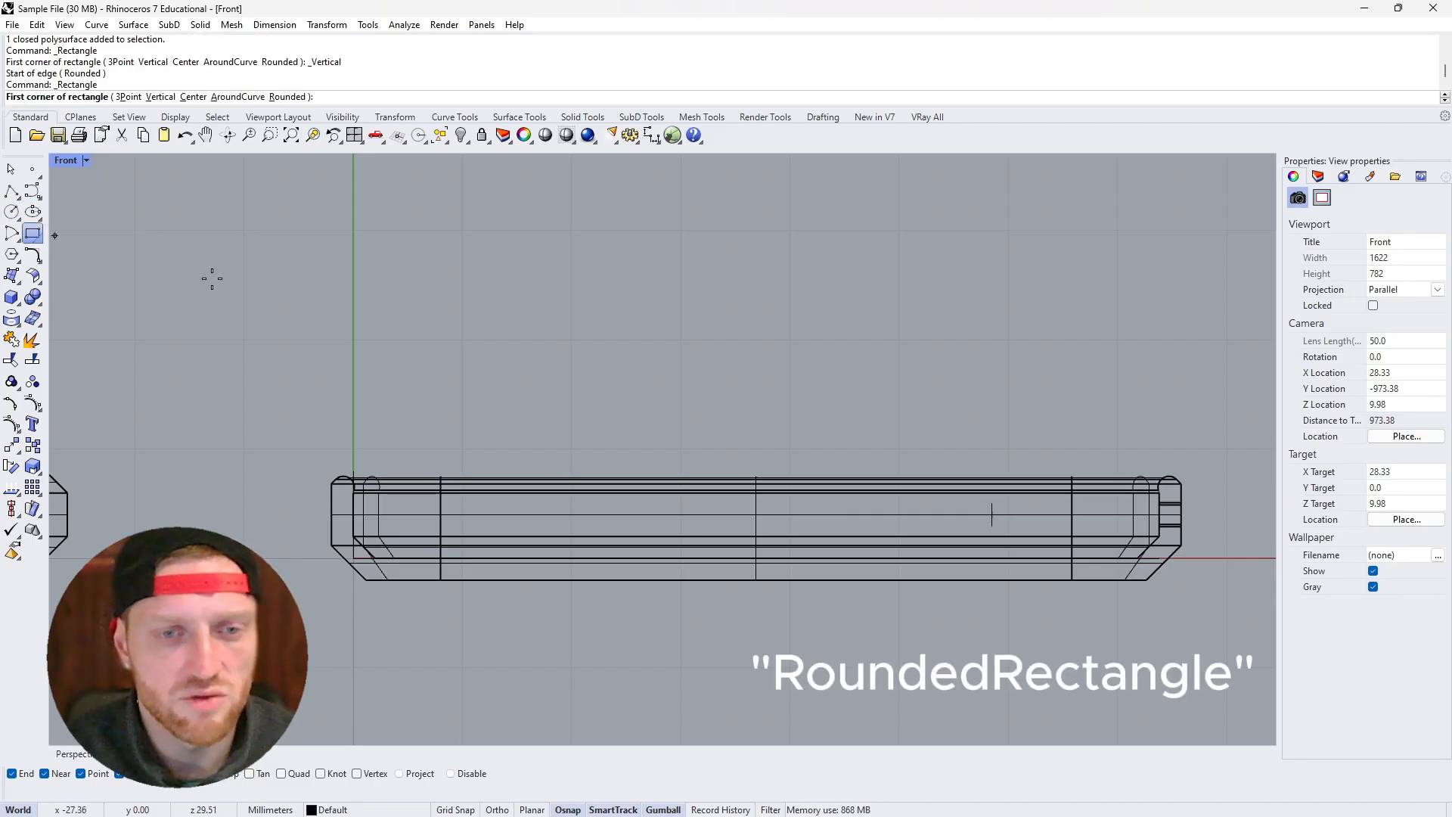
{"action": "scroll", "coordinate": [340, 344], "scroll_direction": "down", "scroll_amount": 5}
{"action": "scroll", "coordinate": [376, 368], "scroll_direction": "up", "scroll_amount": 4}
{"action": "scroll", "coordinate": [376, 368], "scroll_direction": "up", "scroll_amount": 2}
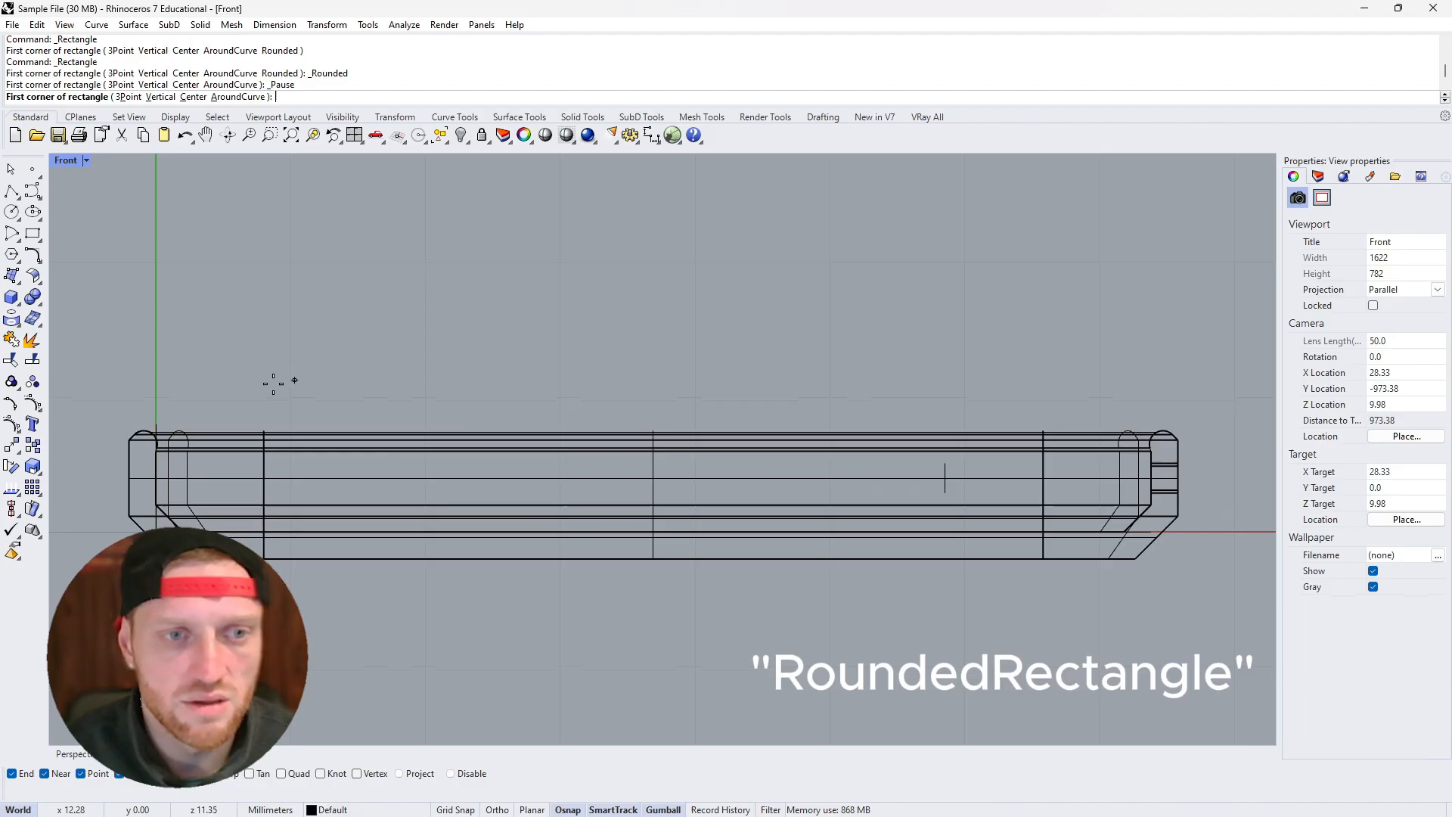
{"action": "left_click", "coordinate": [189, 395]}
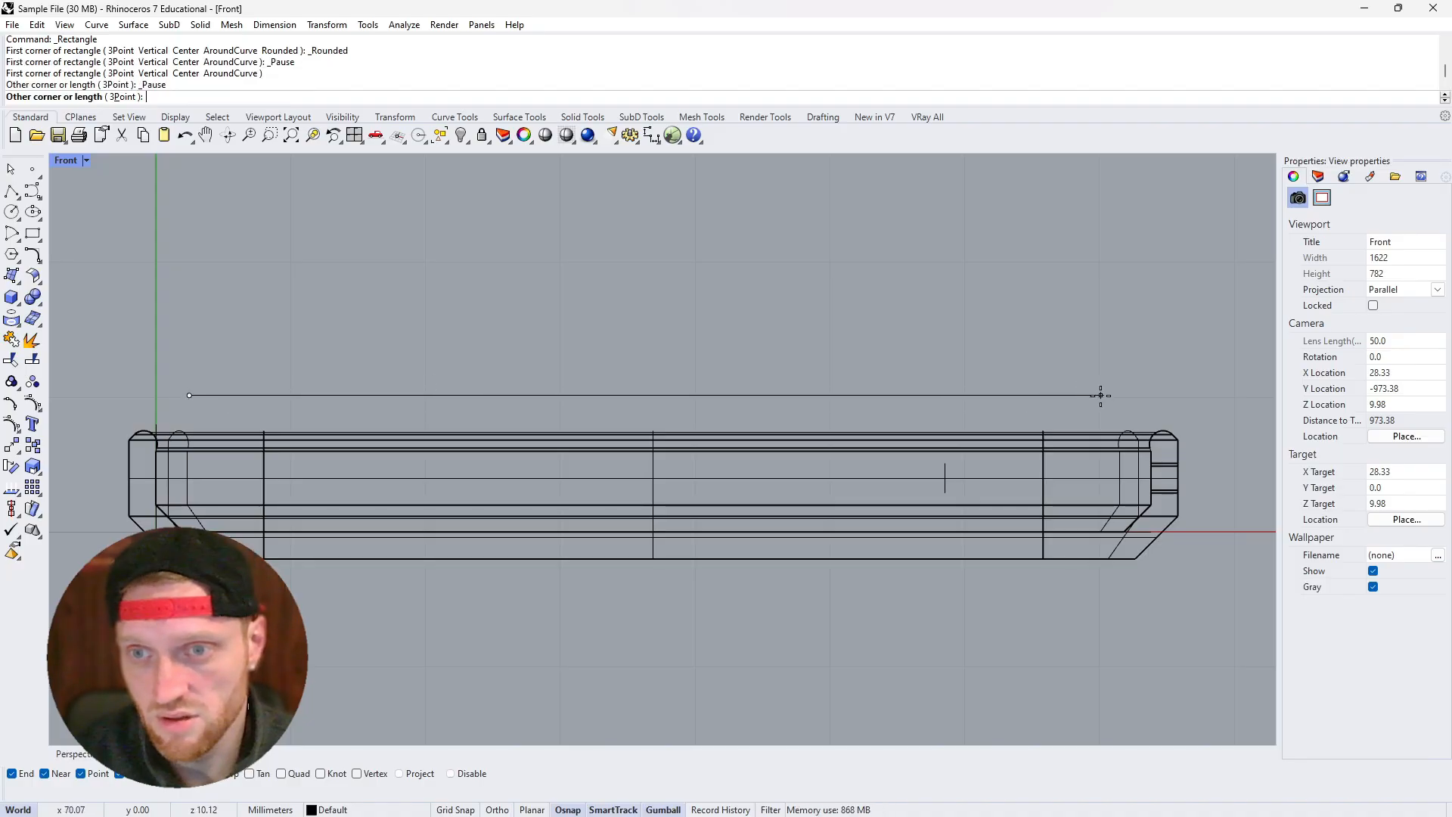
{"action": "left_click", "coordinate": [1107, 501]}
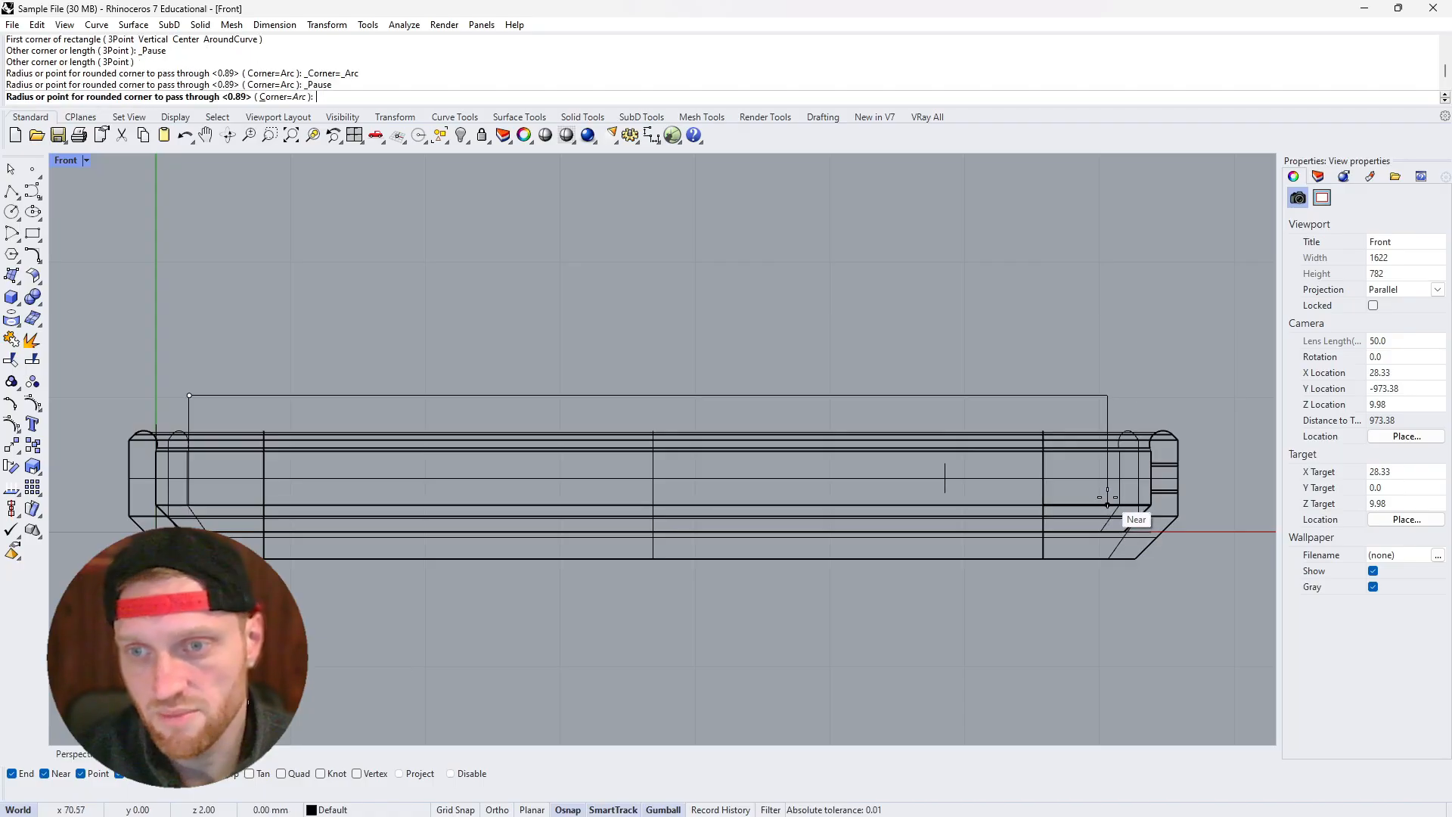
{"action": "left_click", "coordinate": [1059, 472]}
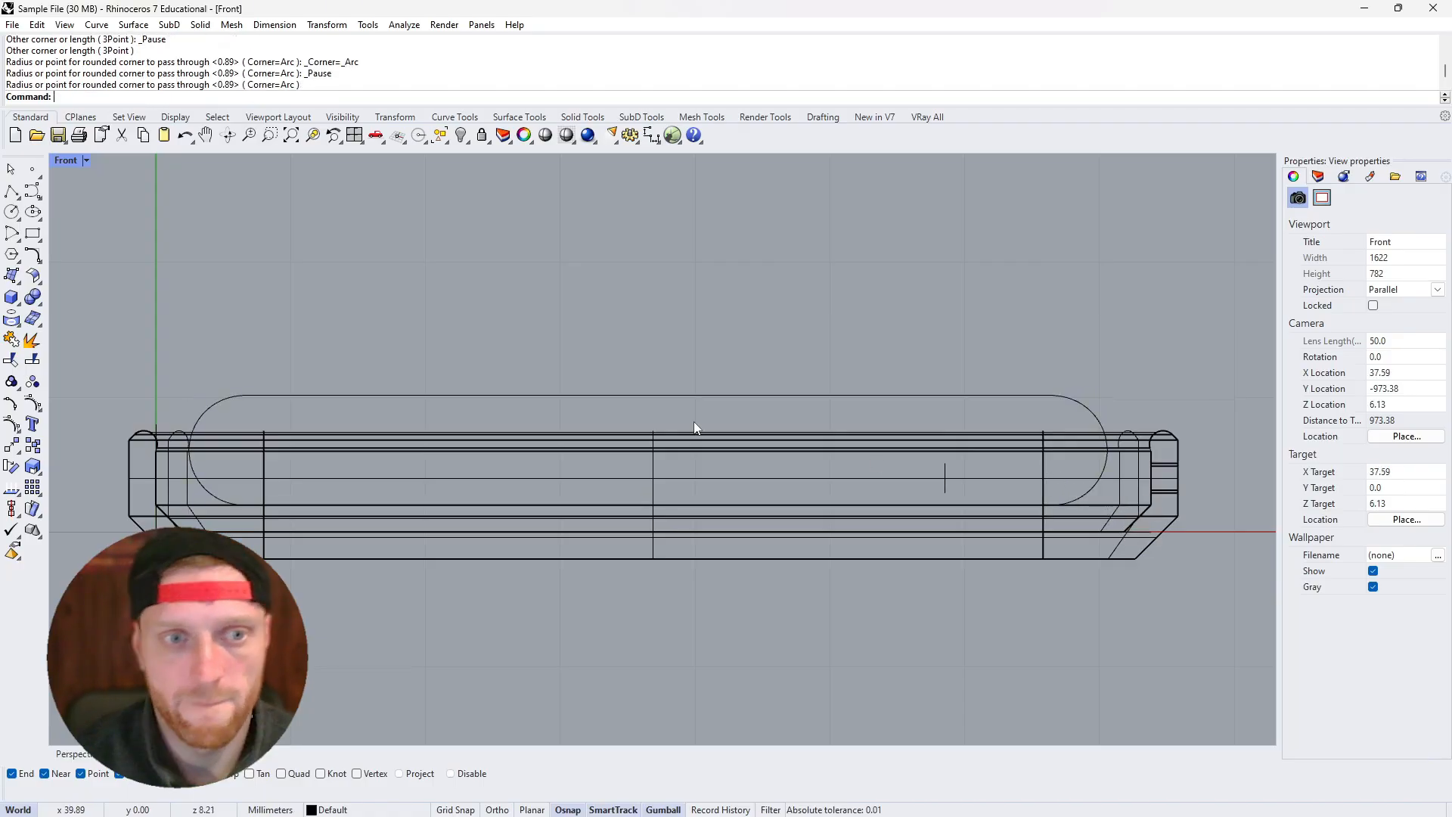
In the Perspective view, extrude the rounded rectangle curve along the Y axis, outward from the case's end
{"action": "left_click", "coordinate": [579, 396]}
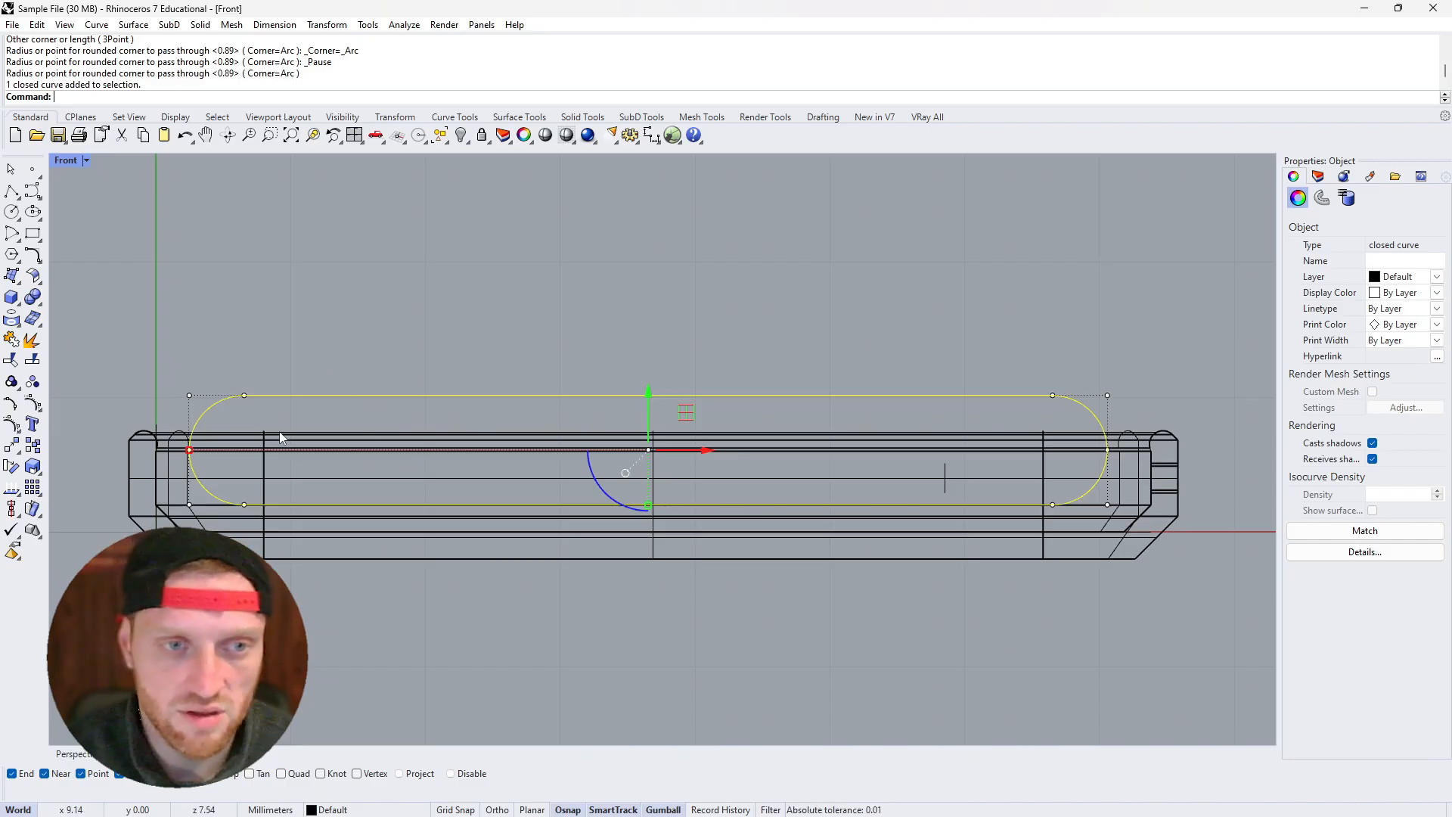
{"action": "left_click", "coordinate": [73, 755]}
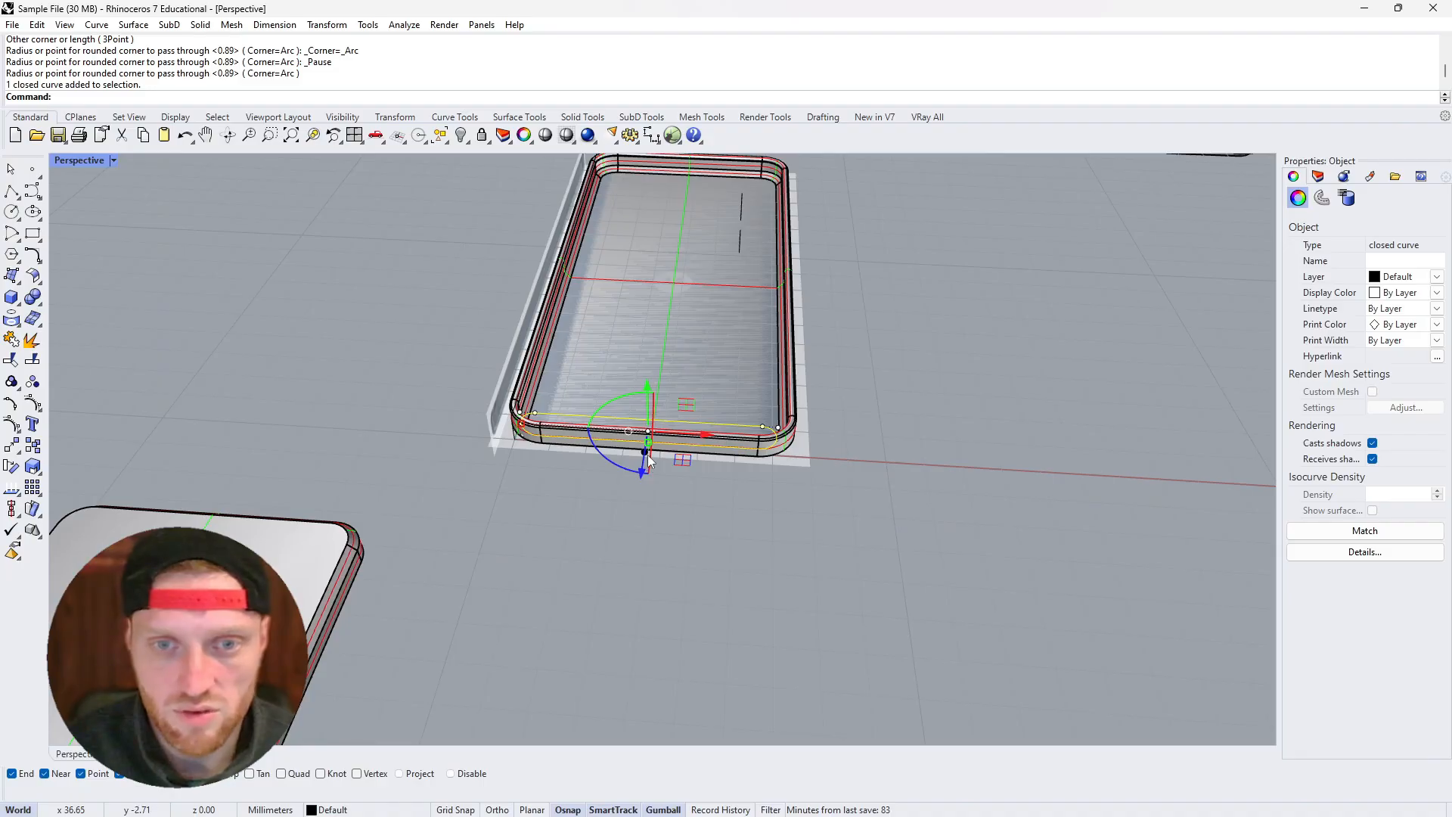
{"action": "left_click_drag", "start_coordinate": [645, 452], "coordinate": [611, 541]}
{"action": "left_click", "coordinate": [800, 501]}
{"action": "scroll", "coordinate": [657, 463], "scroll_direction": "up", "scroll_amount": 7}
{"action": "right_click_drag", "start_coordinate": [656, 462], "coordinate": [558, 477]}
{"action": "scroll", "coordinate": [473, 484], "scroll_direction": "down", "scroll_amount": 6}
{"action": "scroll", "coordinate": [407, 466], "scroll_direction": "up", "scroll_amount": 8}
Move the open extrusion along the Y axis so that it passes through the case's end wall
{"action": "left_click", "coordinate": [407, 465]}
{"action": "scroll", "coordinate": [407, 466], "scroll_direction": "down", "scroll_amount": 7}
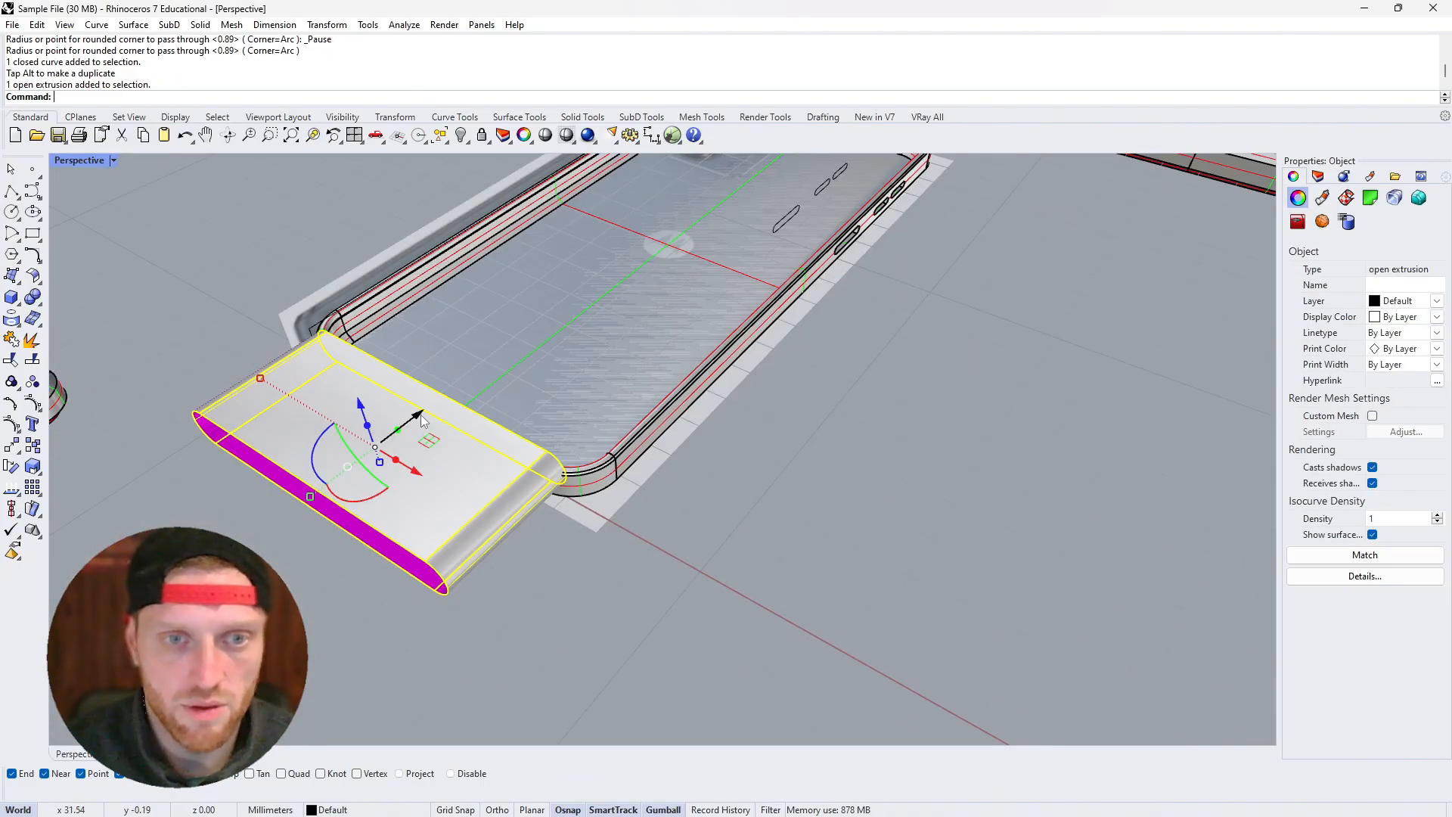
{"action": "left_click_drag", "start_coordinate": [421, 415], "coordinate": [465, 387]}
{"action": "left_click", "coordinate": [598, 511]}
Scale the extrusion narrower along the X axis so that its rounded sides sit inside the case's corners
{"action": "scroll", "coordinate": [575, 508], "scroll_direction": "down", "scroll_amount": 9}
{"action": "scroll", "coordinate": [515, 480], "scroll_direction": "up", "scroll_amount": 10}
{"action": "right_click_drag", "start_coordinate": [499, 469], "coordinate": [735, 285]}
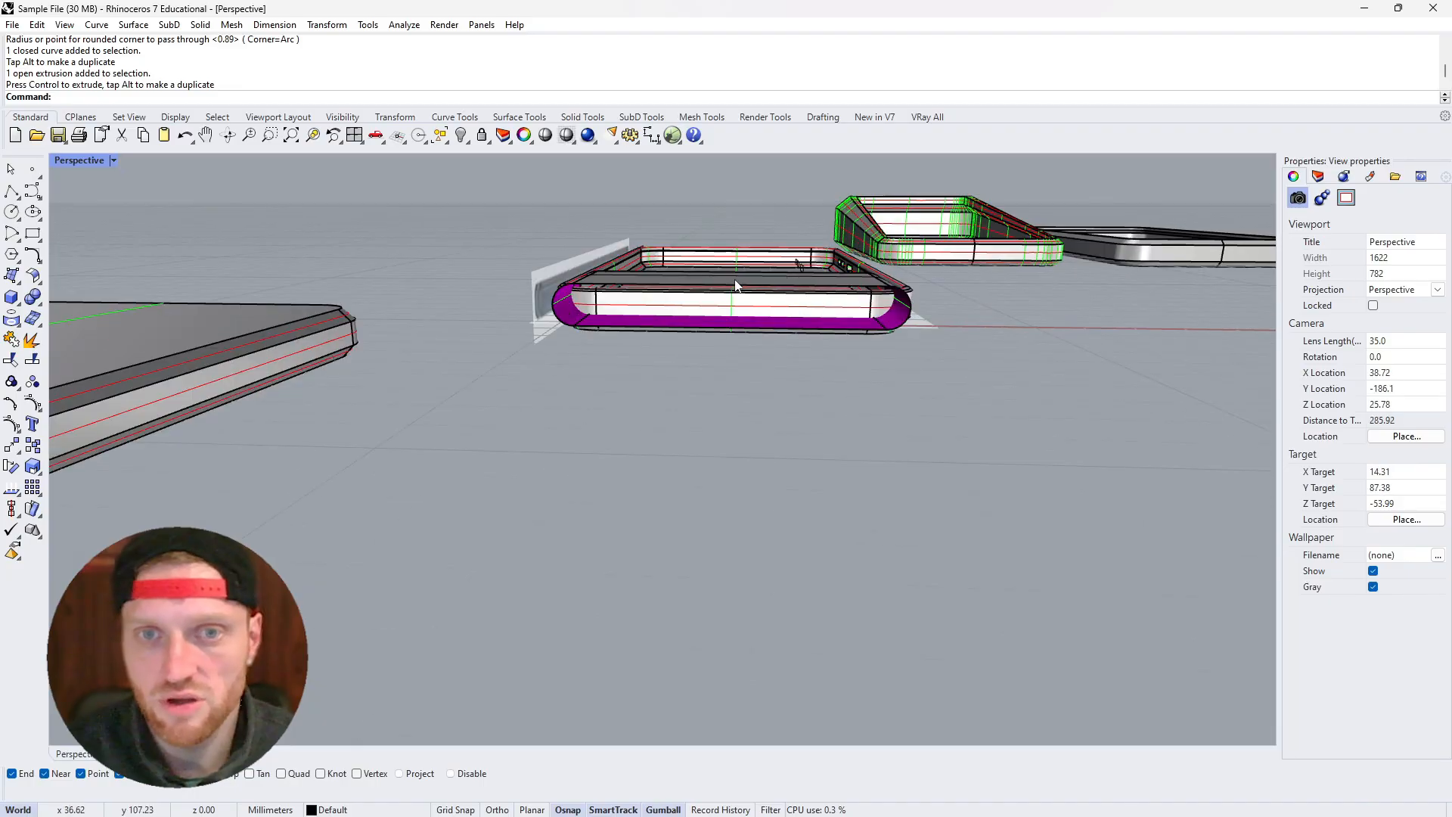
{"action": "scroll", "coordinate": [726, 287], "scroll_direction": "up", "scroll_amount": 4}
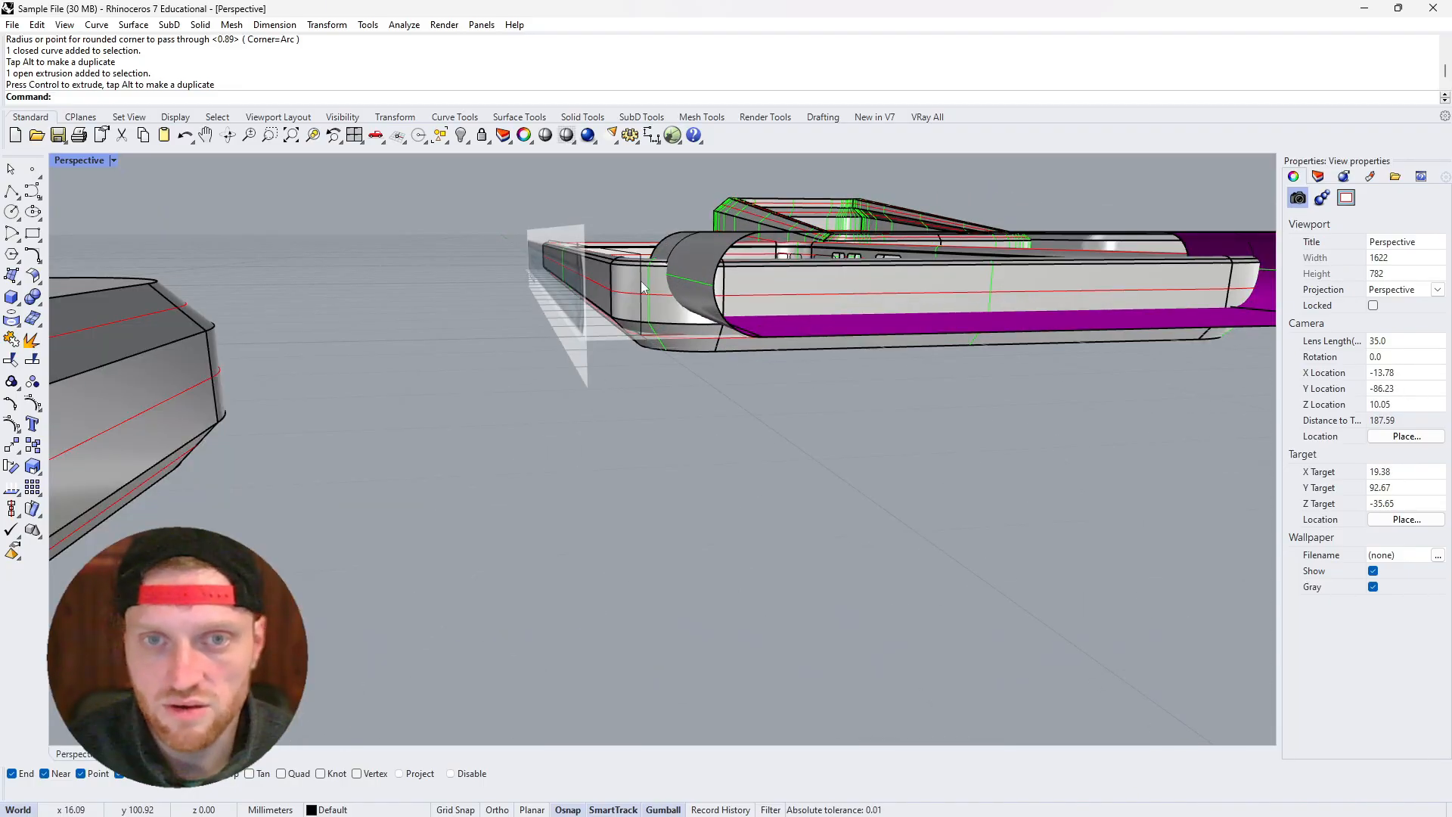
{"action": "right_click_drag", "start_coordinate": [655, 288], "coordinate": [561, 314]}
{"action": "left_click", "coordinate": [577, 347]}
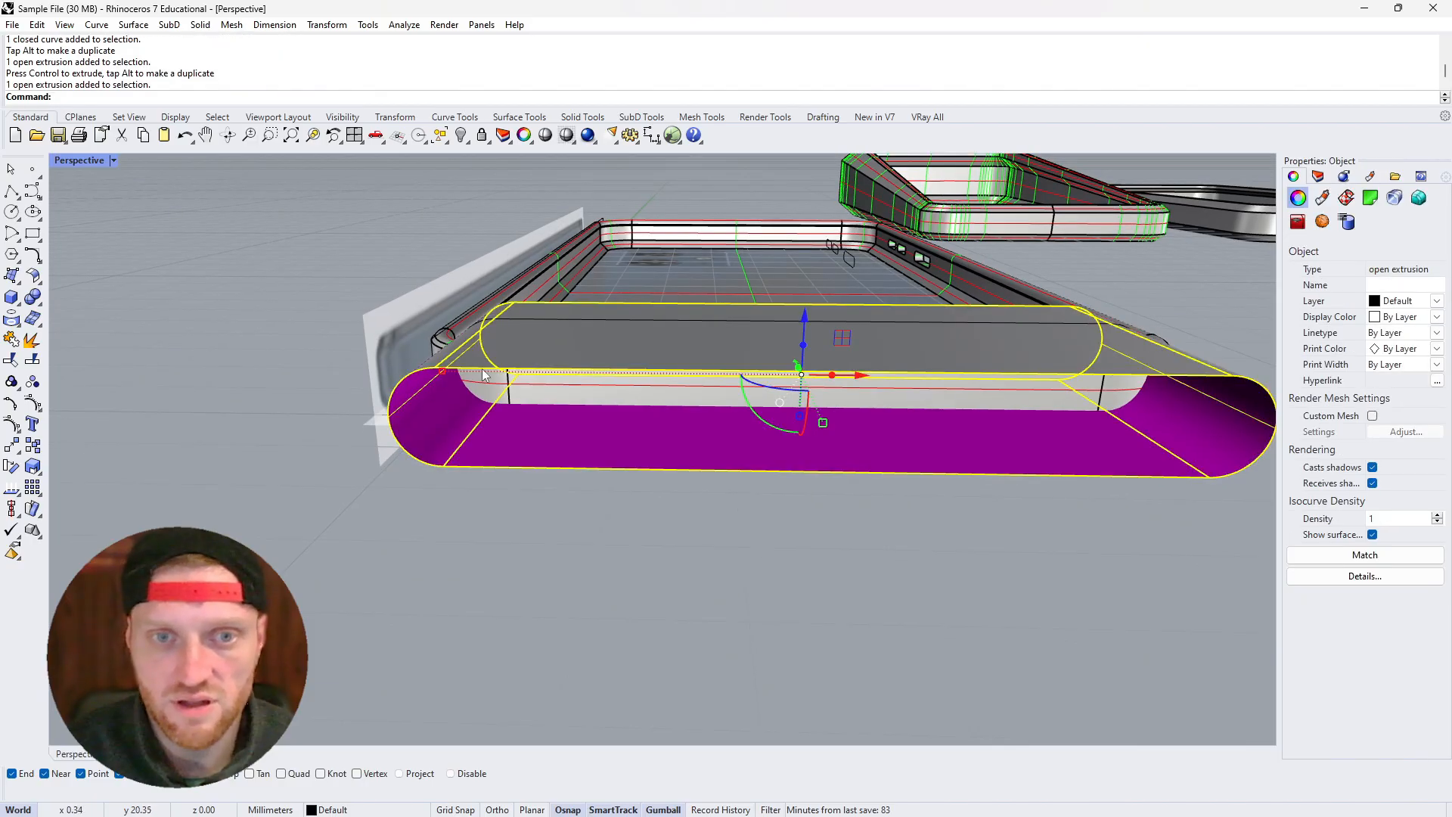
{"action": "left_click_drag", "start_coordinate": [443, 374], "coordinate": [573, 436]}
Raise the extrusion slightly along the Z axis relative to the case's end wall
{"action": "right_click_drag", "start_coordinate": [573, 437], "coordinate": [628, 346]}
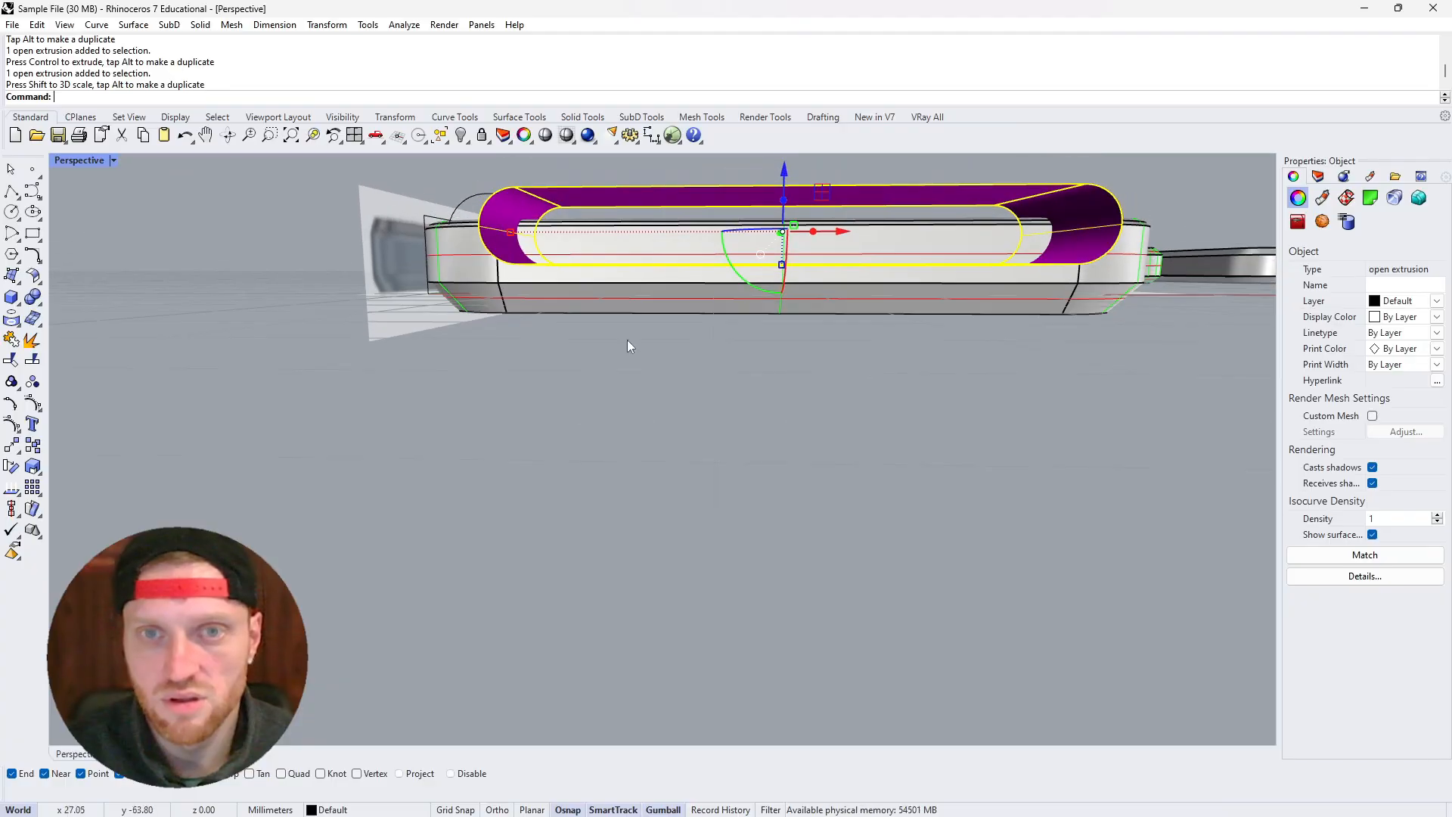
{"action": "mouse_move", "coordinate": [659, 292]}
{"action": "right_mouse_down"}
{"action": "mouse_move", "coordinate": [682, 243]}
{"action": "mouse_move", "coordinate": [652, 295]}
{"action": "right_mouse_up"}
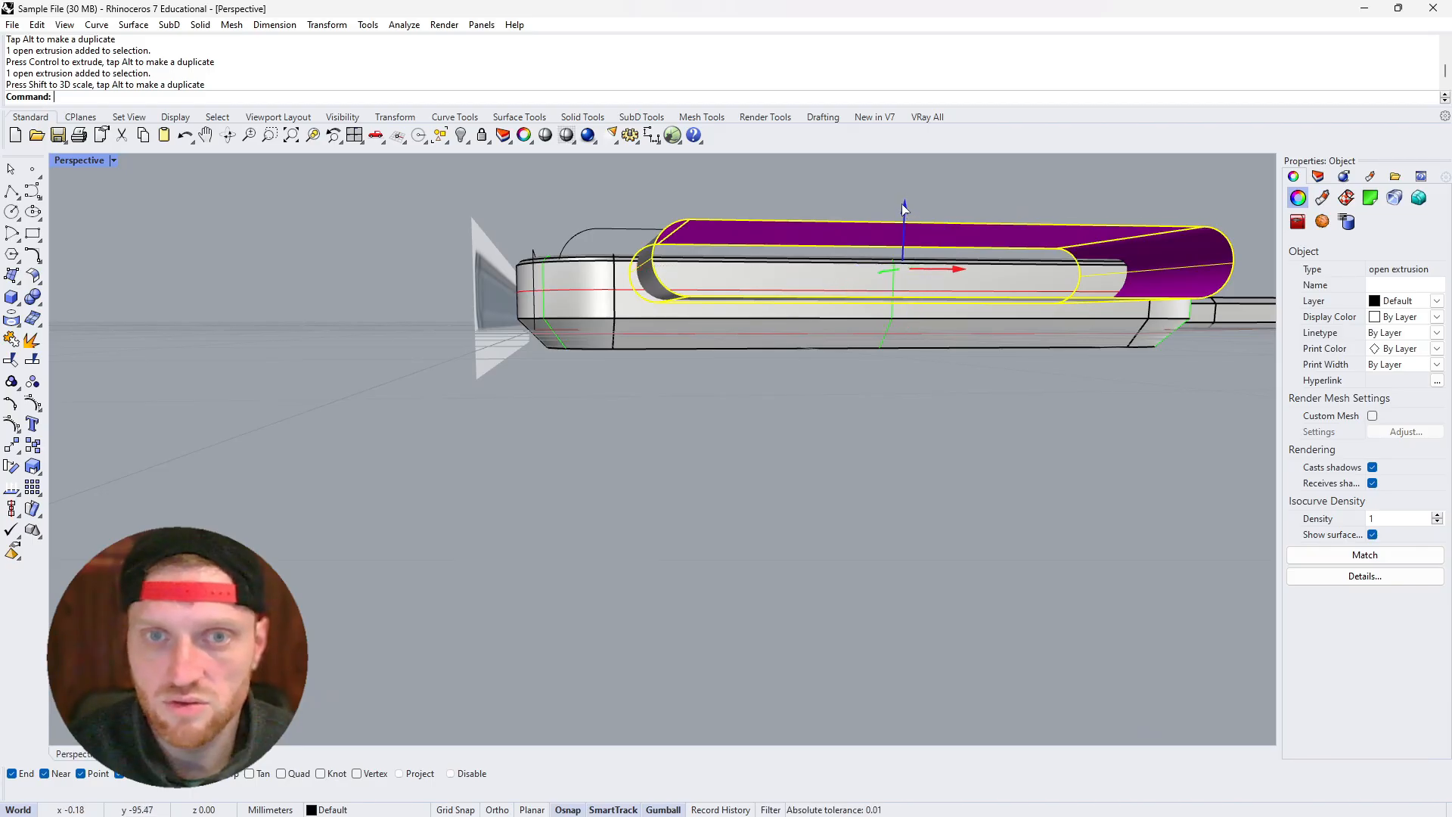
{"action": "left_click_drag", "start_coordinate": [904, 209], "coordinate": [904, 198]}
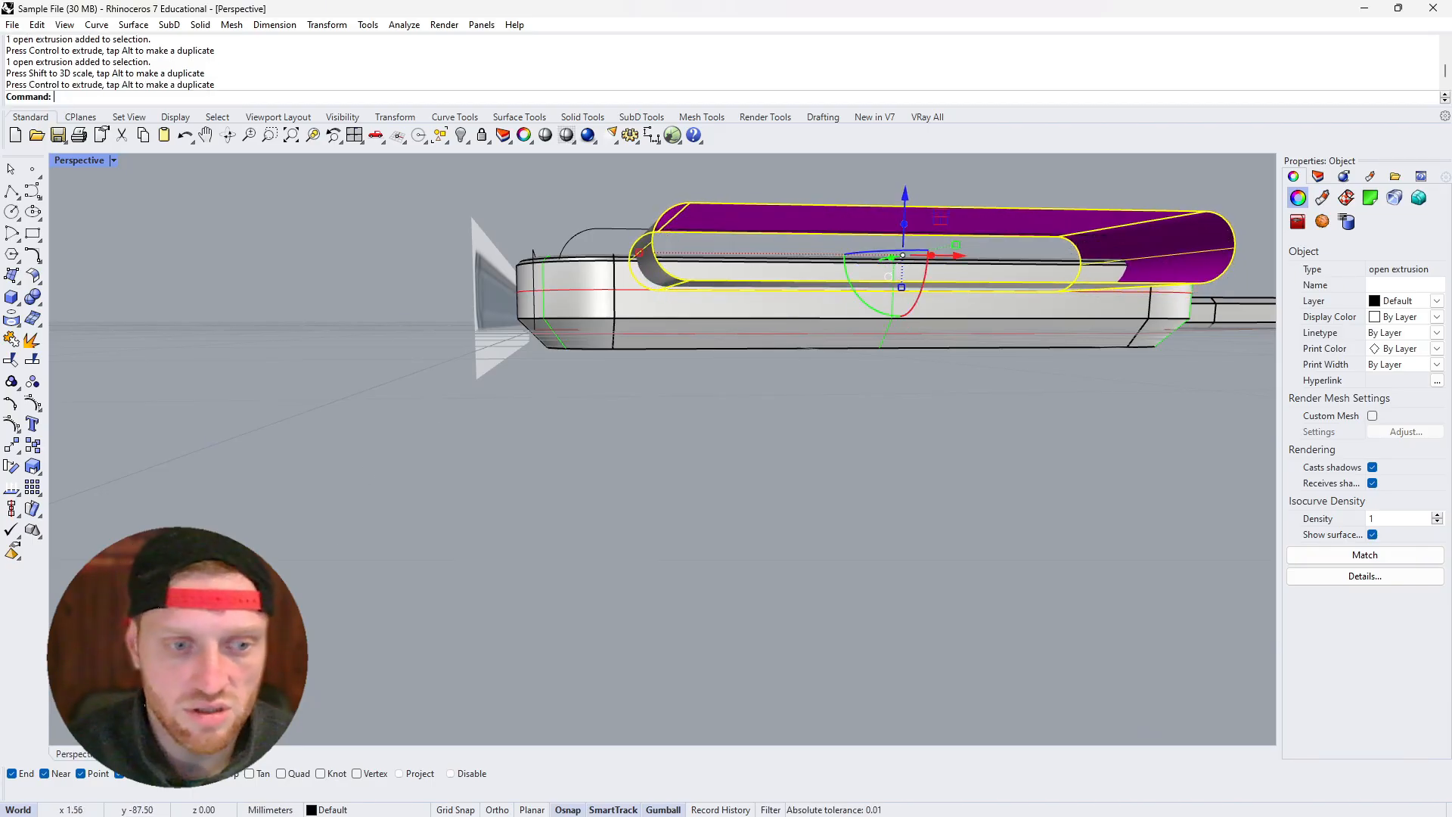
{"action": "right_click_drag", "start_coordinate": [580, 475], "coordinate": [509, 453]}
In the Top view, align the extrusion with Align's VertCenter option to the midpoint of the case's far end
{"action": "scroll", "coordinate": [500, 466], "scroll_direction": "up", "scroll_amount": 3}
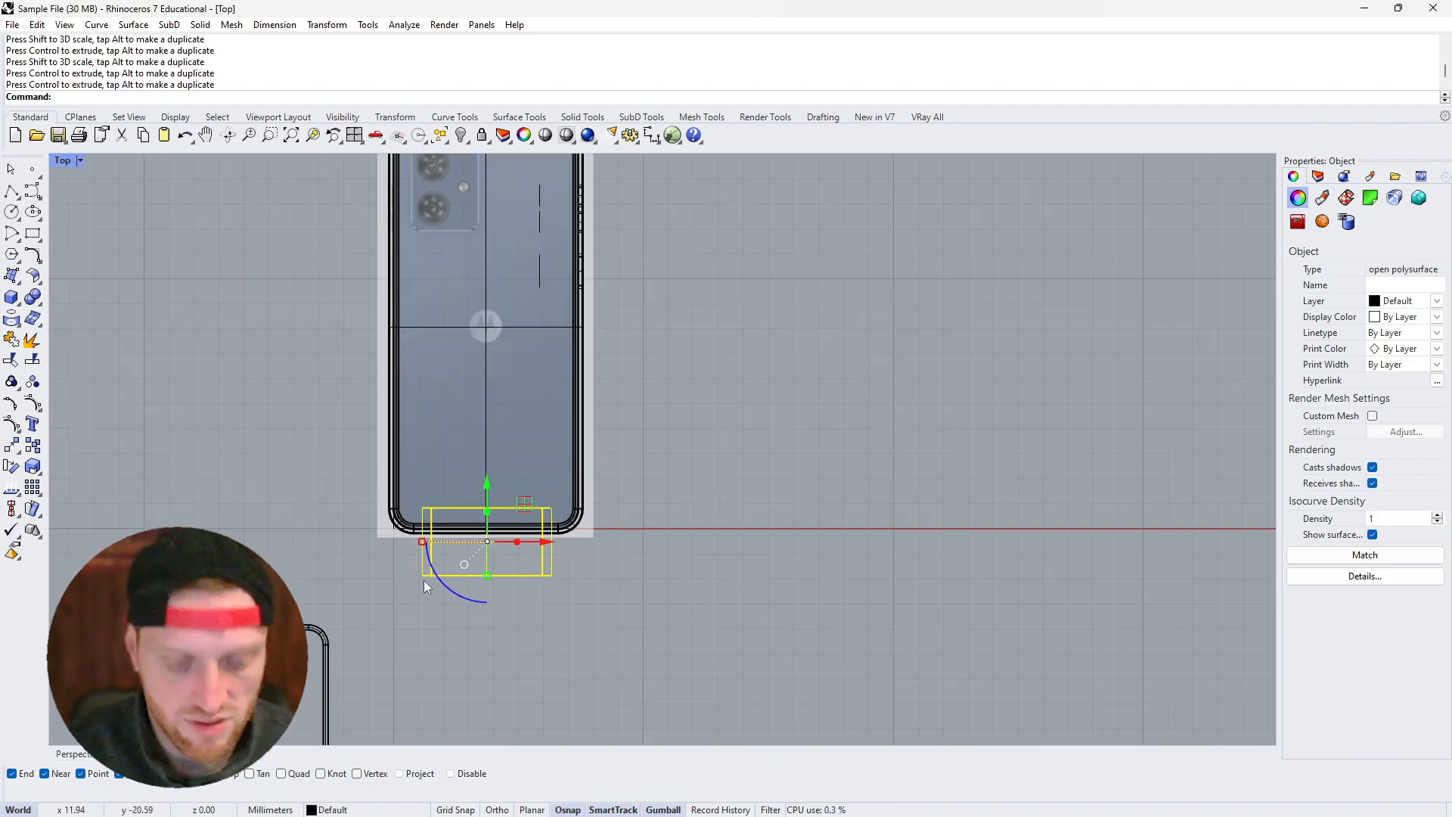
{"action": "type", "text": "A"}
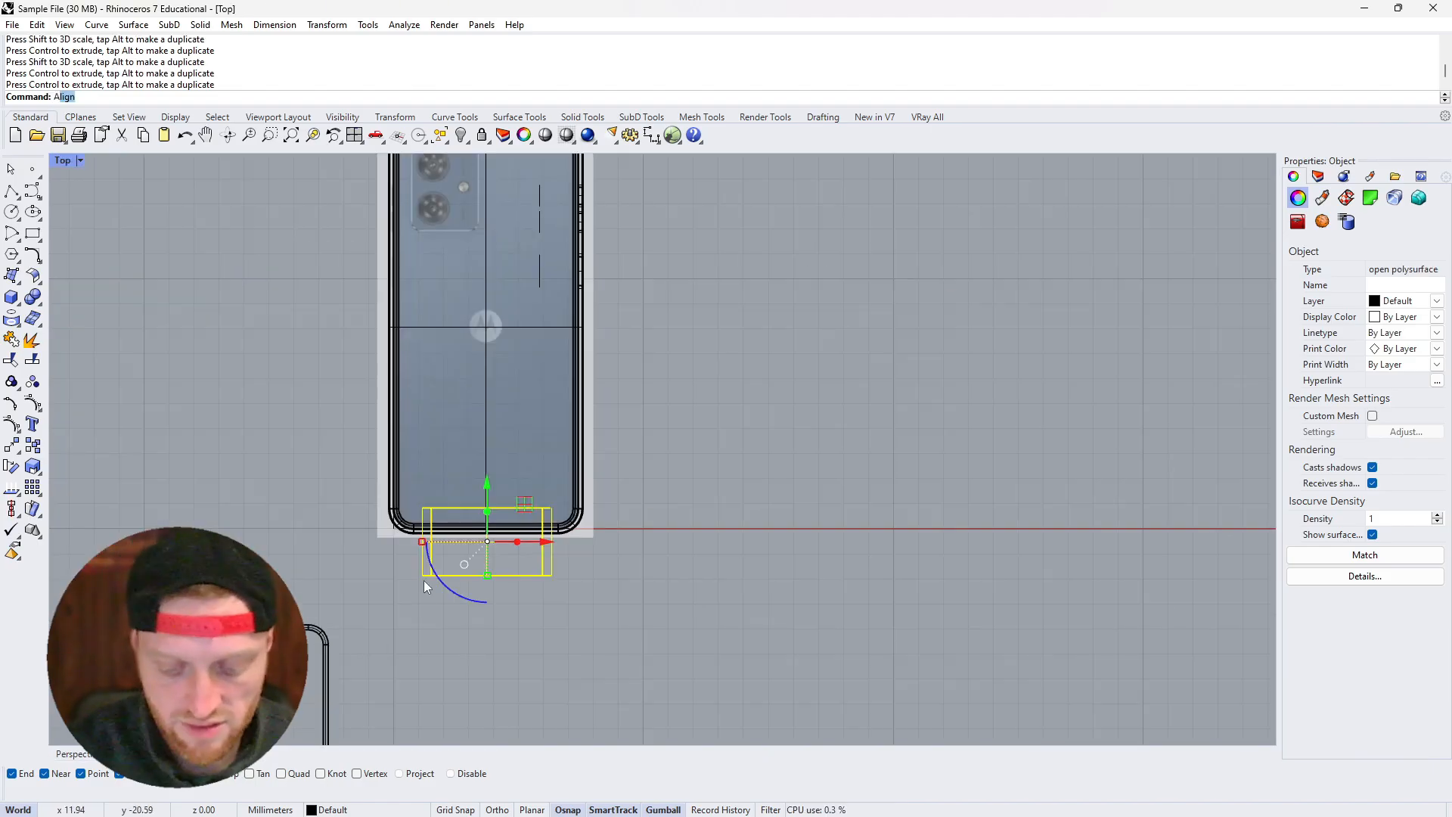
{"action": "type", "text": "lign"}
{"action": "key", "text": "Return"}
{"action": "left_click", "coordinate": [373, 97]}
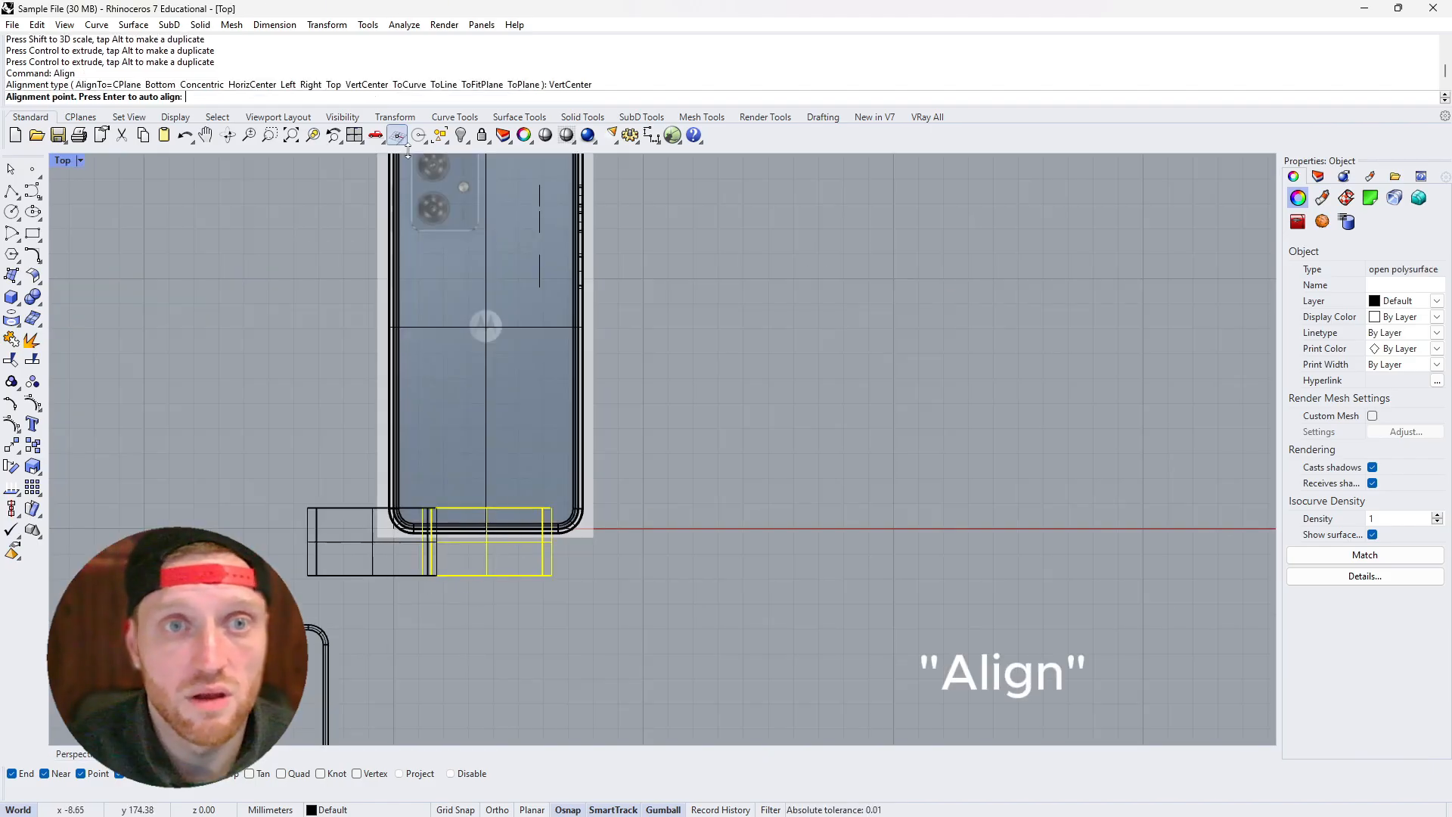
{"action": "scroll", "coordinate": [477, 459], "scroll_direction": "down", "scroll_amount": 3}
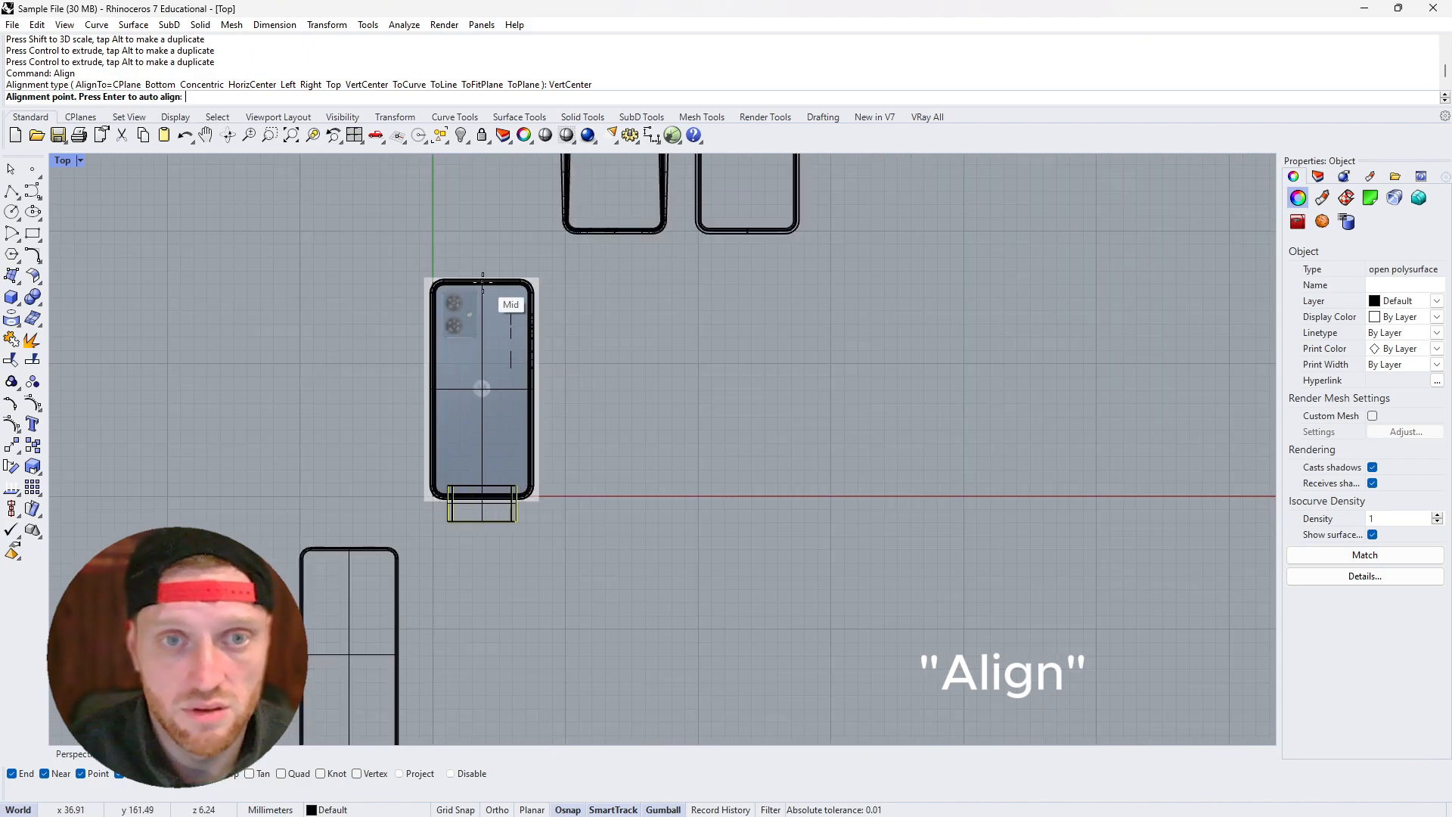
{"action": "left_click", "coordinate": [483, 281]}
Close both open ends of the aligned extrusion with Cap in the Perspective view
{"action": "left_click", "coordinate": [70, 754]}
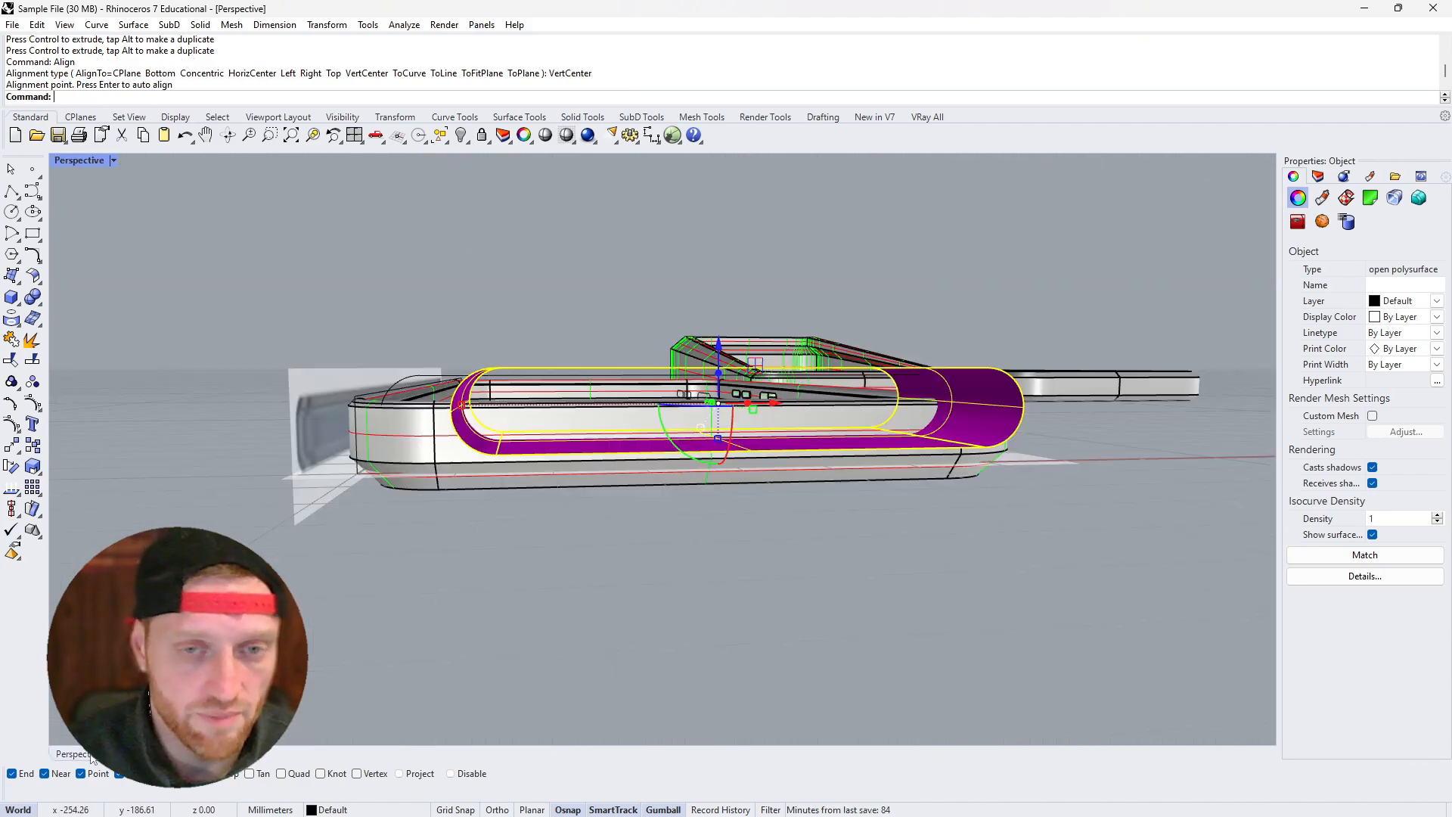
{"action": "scroll", "coordinate": [557, 497], "scroll_direction": "down", "scroll_amount": 4}
{"action": "right_click_drag", "start_coordinate": [556, 498], "coordinate": [515, 454]}
{"action": "scroll", "coordinate": [465, 520], "scroll_direction": "up", "scroll_amount": 5}
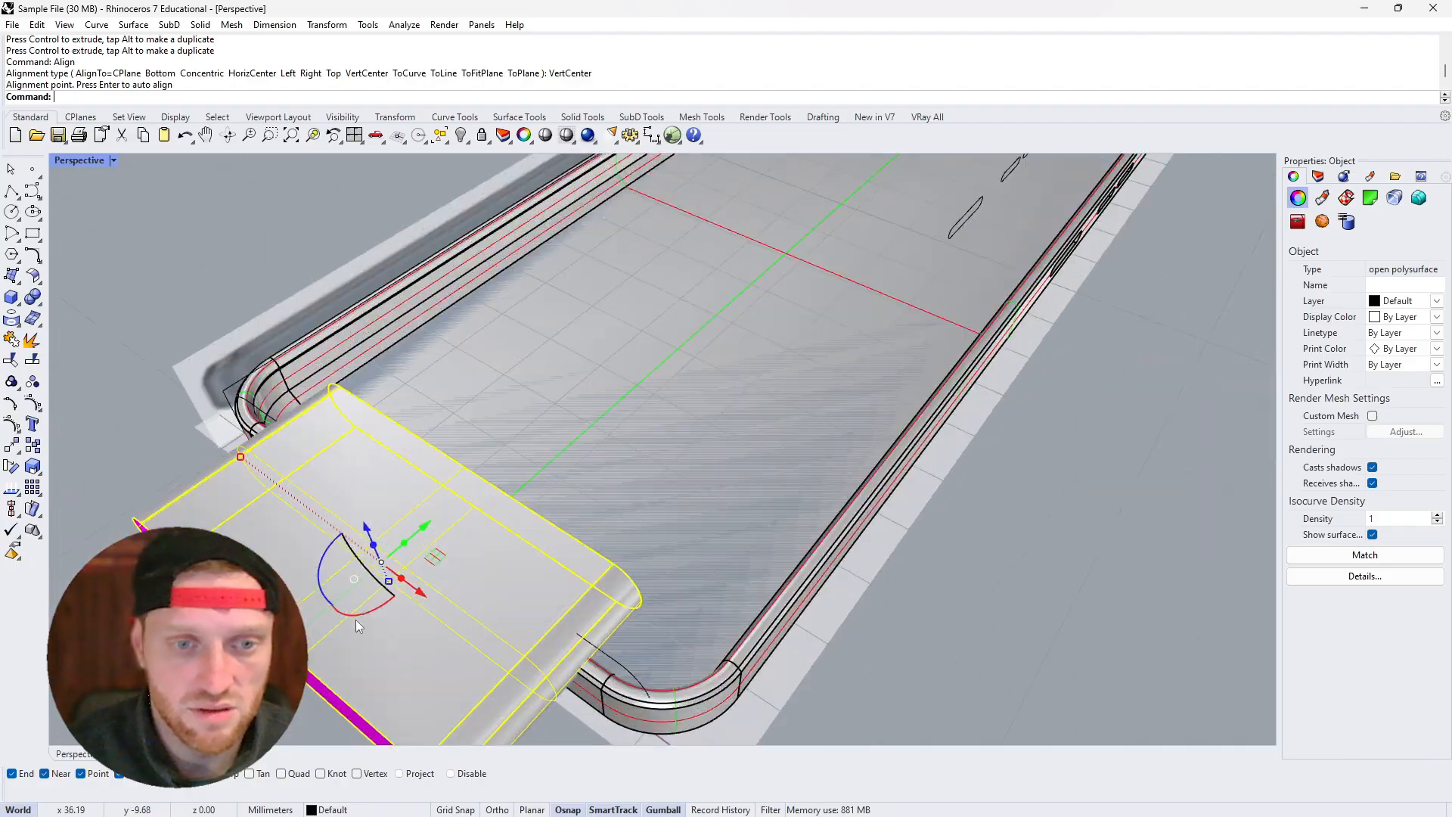
{"action": "type", "text": "Cap"}
{"action": "key", "text": "Return"}
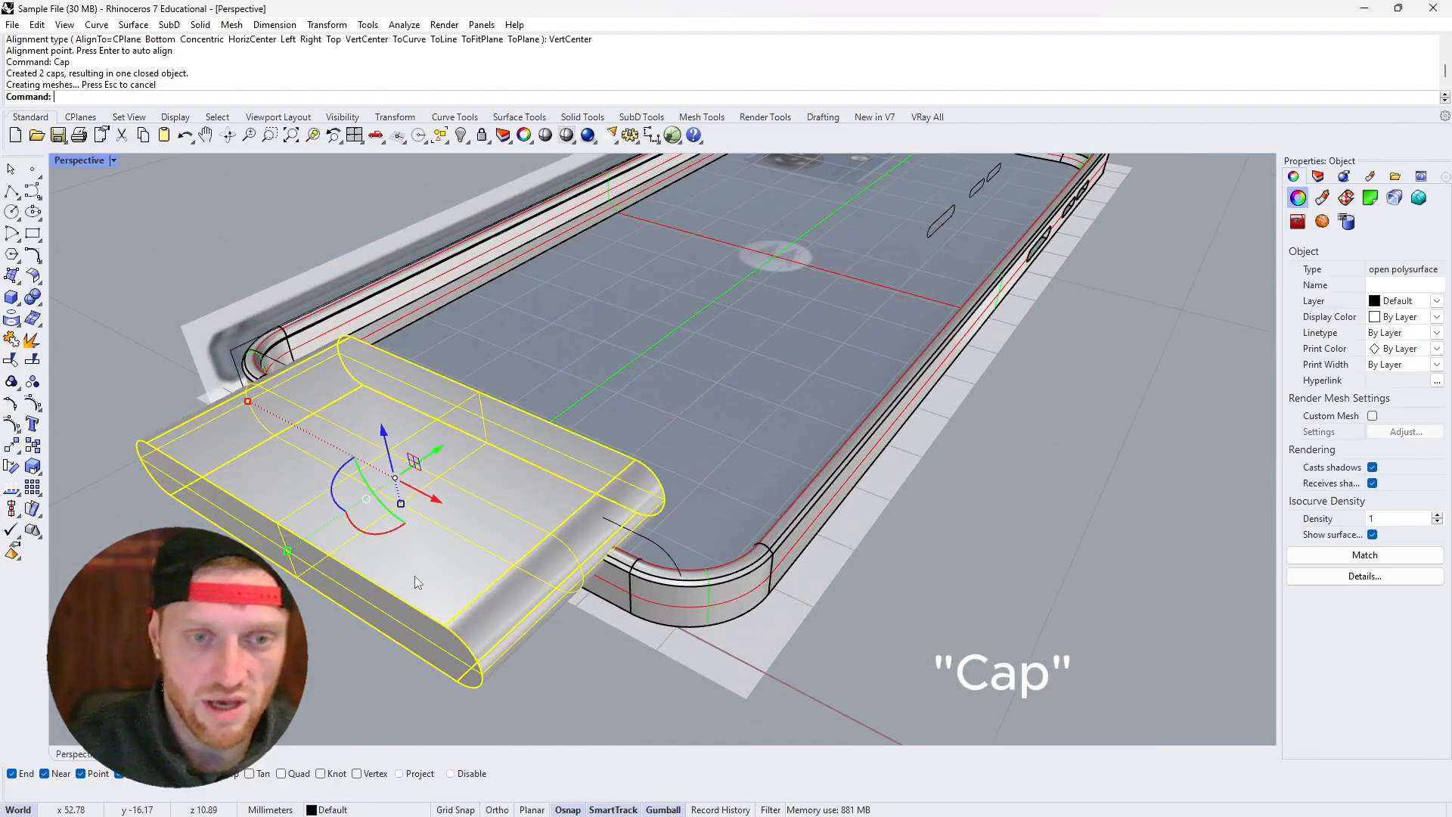
Subtract the capped extrusion from the case with BooleanDifference to cut the opening in its end
{"action": "left_click", "coordinate": [639, 619]}
{"action": "type", "text": "Booleane"}
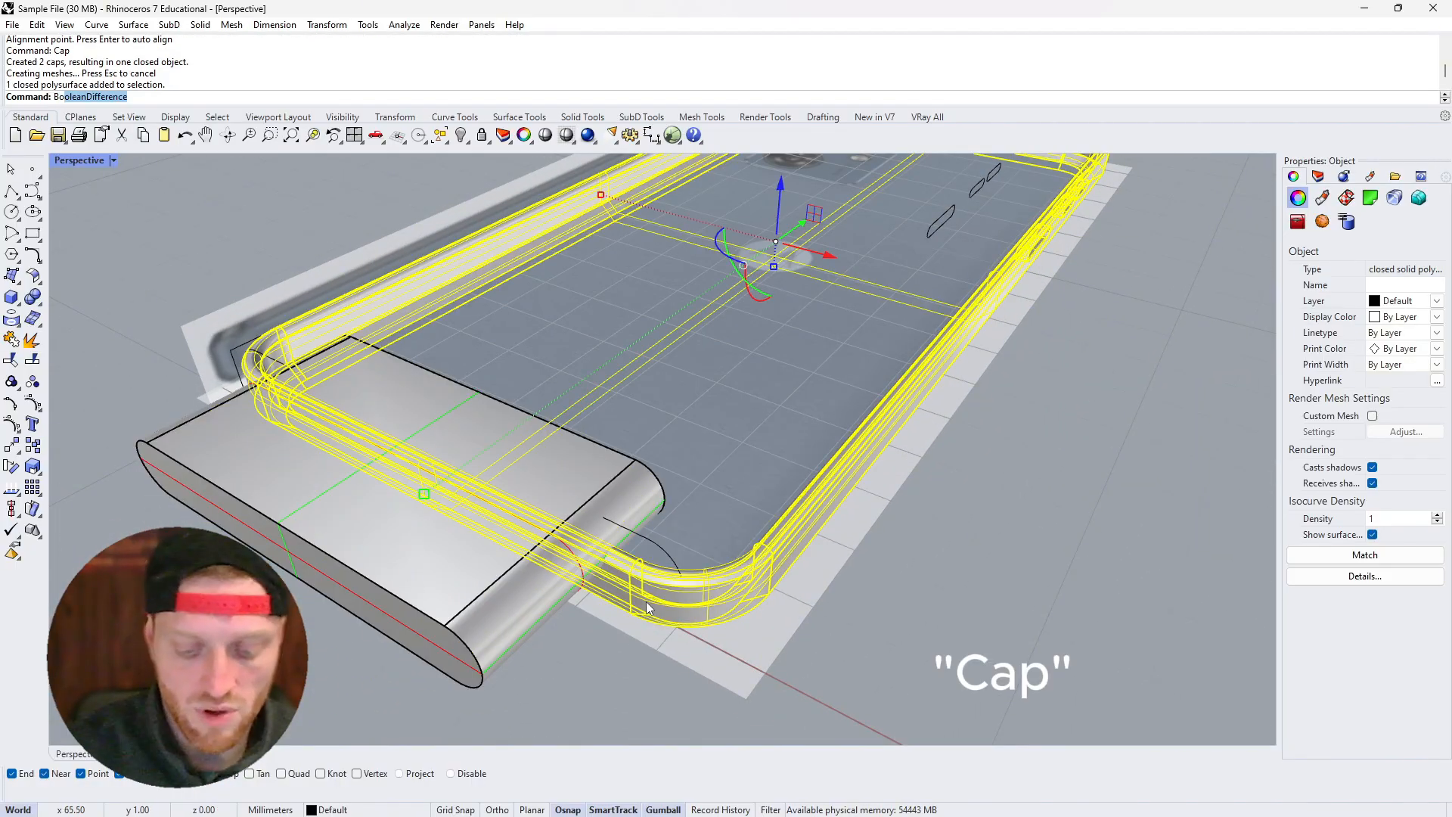
{"action": "key", "text": "Return"}
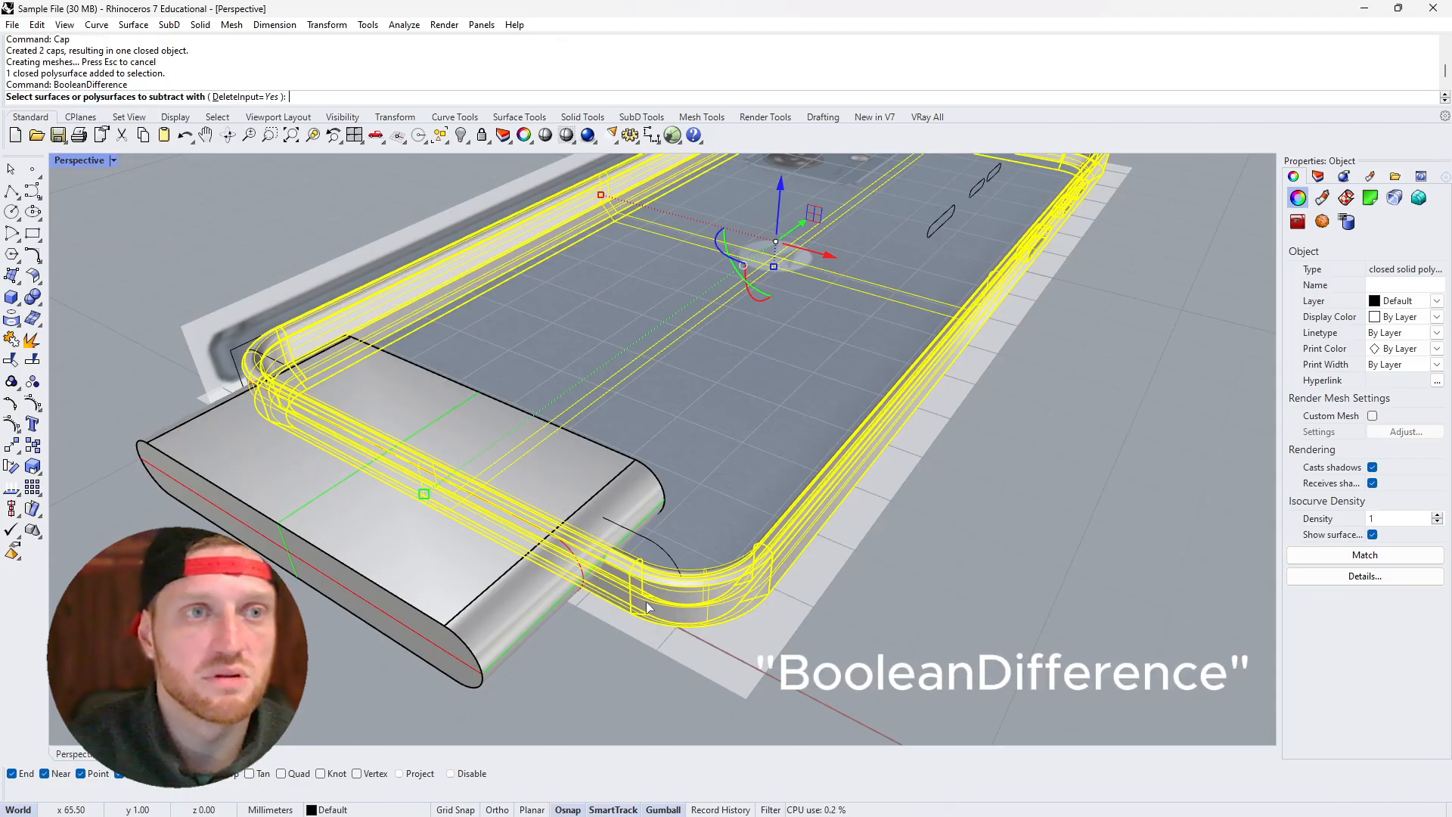
{"action": "left_click", "coordinate": [361, 569]}
{"action": "key", "text": "Return"}
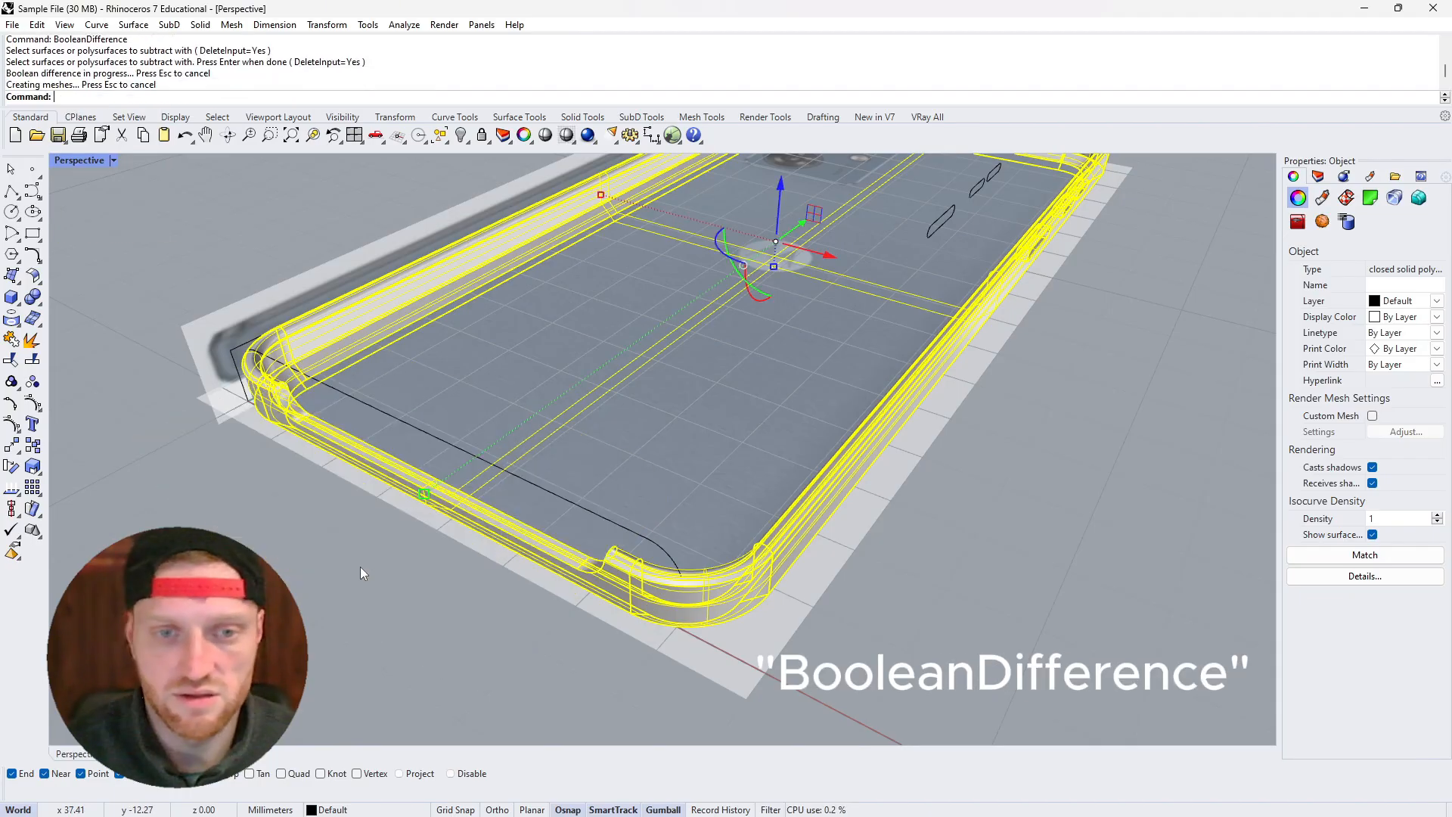
Examine the new end opening, the side button openings and the case's opposite end
{"action": "right_click_drag", "start_coordinate": [360, 566], "coordinate": [456, 614]}
{"action": "scroll", "coordinate": [484, 599], "scroll_direction": "down", "scroll_amount": 8}
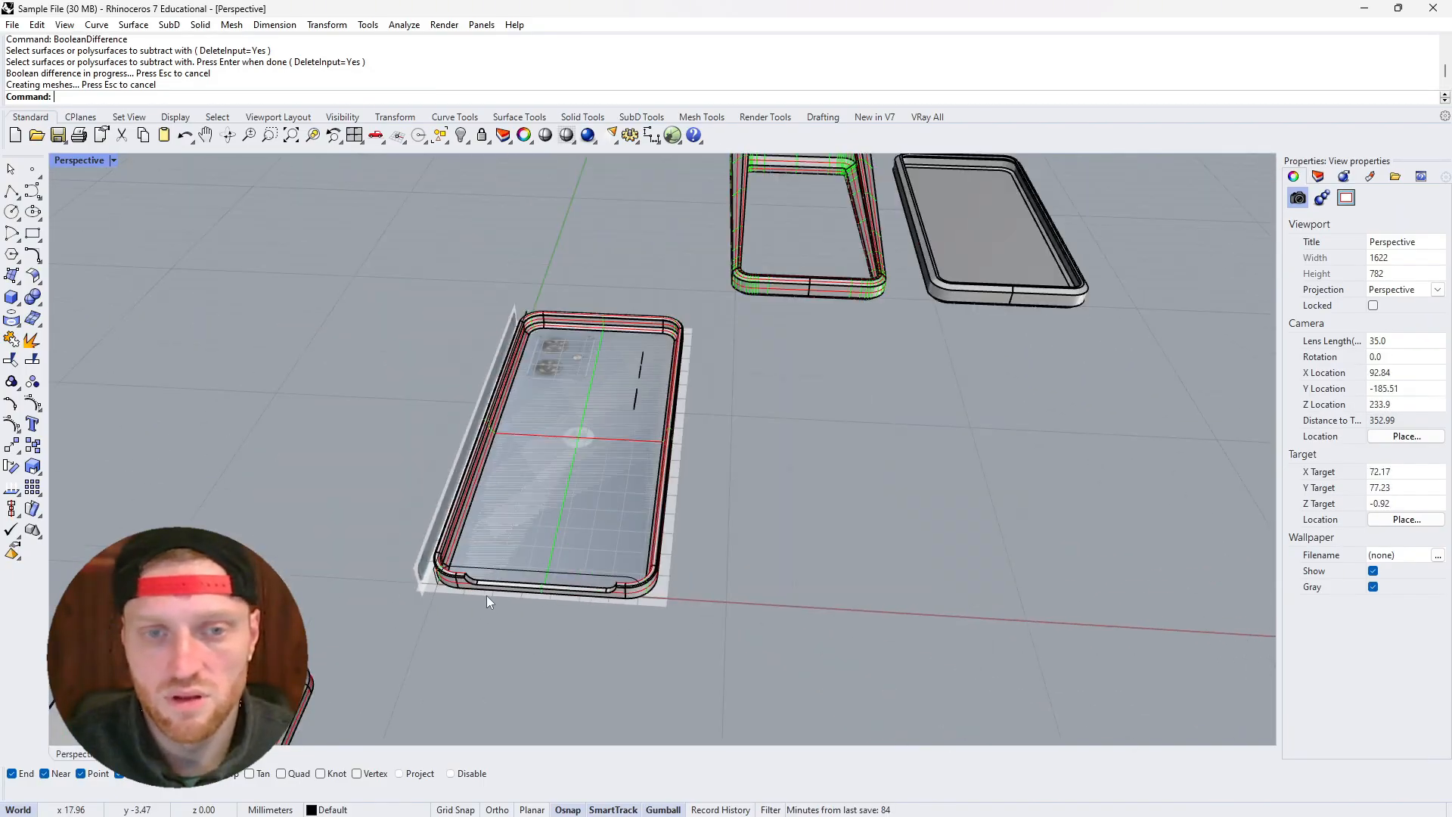
{"action": "scroll", "coordinate": [586, 395], "scroll_direction": "up", "scroll_amount": 6}
{"action": "right_click_drag", "start_coordinate": [587, 395], "coordinate": [415, 532]}
{"action": "right_click_drag", "start_coordinate": [463, 404], "coordinate": [492, 515]}
{"action": "scroll", "coordinate": [507, 310], "scroll_direction": "up", "scroll_amount": 8}
{"action": "scroll", "coordinate": [467, 317], "scroll_direction": "down", "scroll_amount": 2}
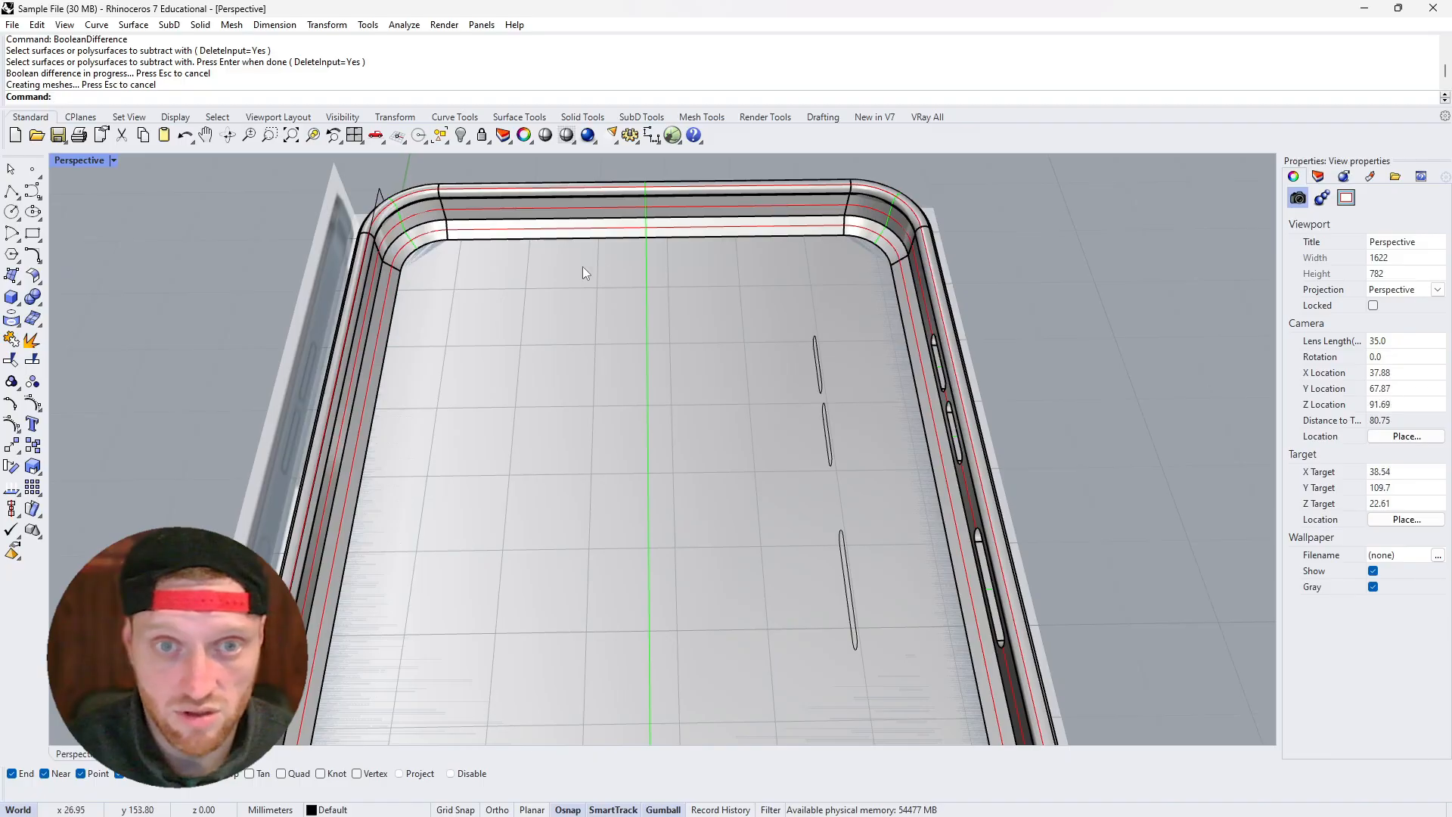
In the Top view, draw a rounded rectangle with arc corners around the camera module in the reference image
{"action": "left_click", "coordinate": [126, 754]}
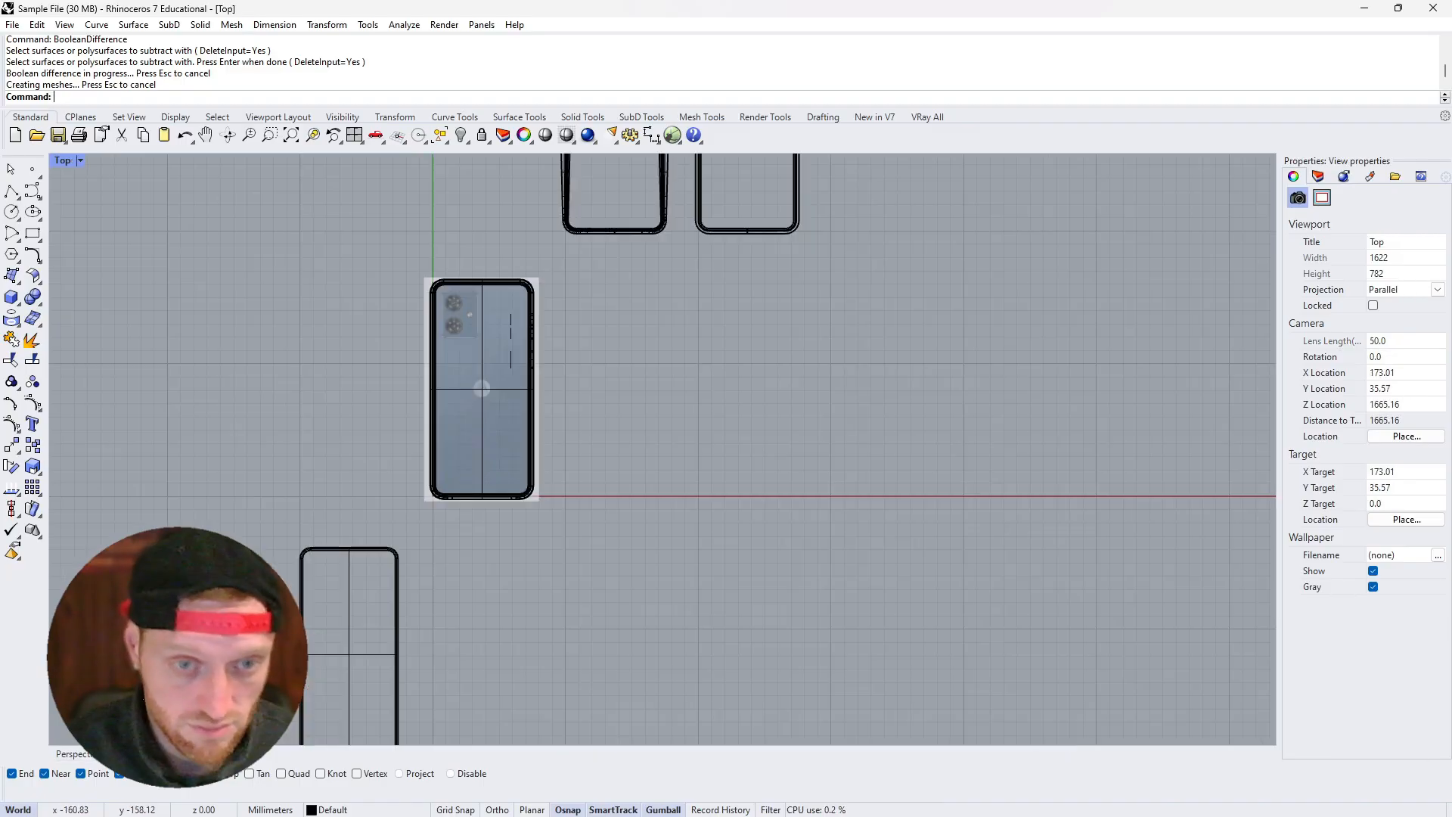
{"action": "scroll", "coordinate": [454, 531], "scroll_direction": "down", "scroll_amount": 6}
{"action": "scroll", "coordinate": [453, 424], "scroll_direction": "up", "scroll_amount": 10}
{"action": "scroll", "coordinate": [455, 425], "scroll_direction": "up", "scroll_amount": 4}
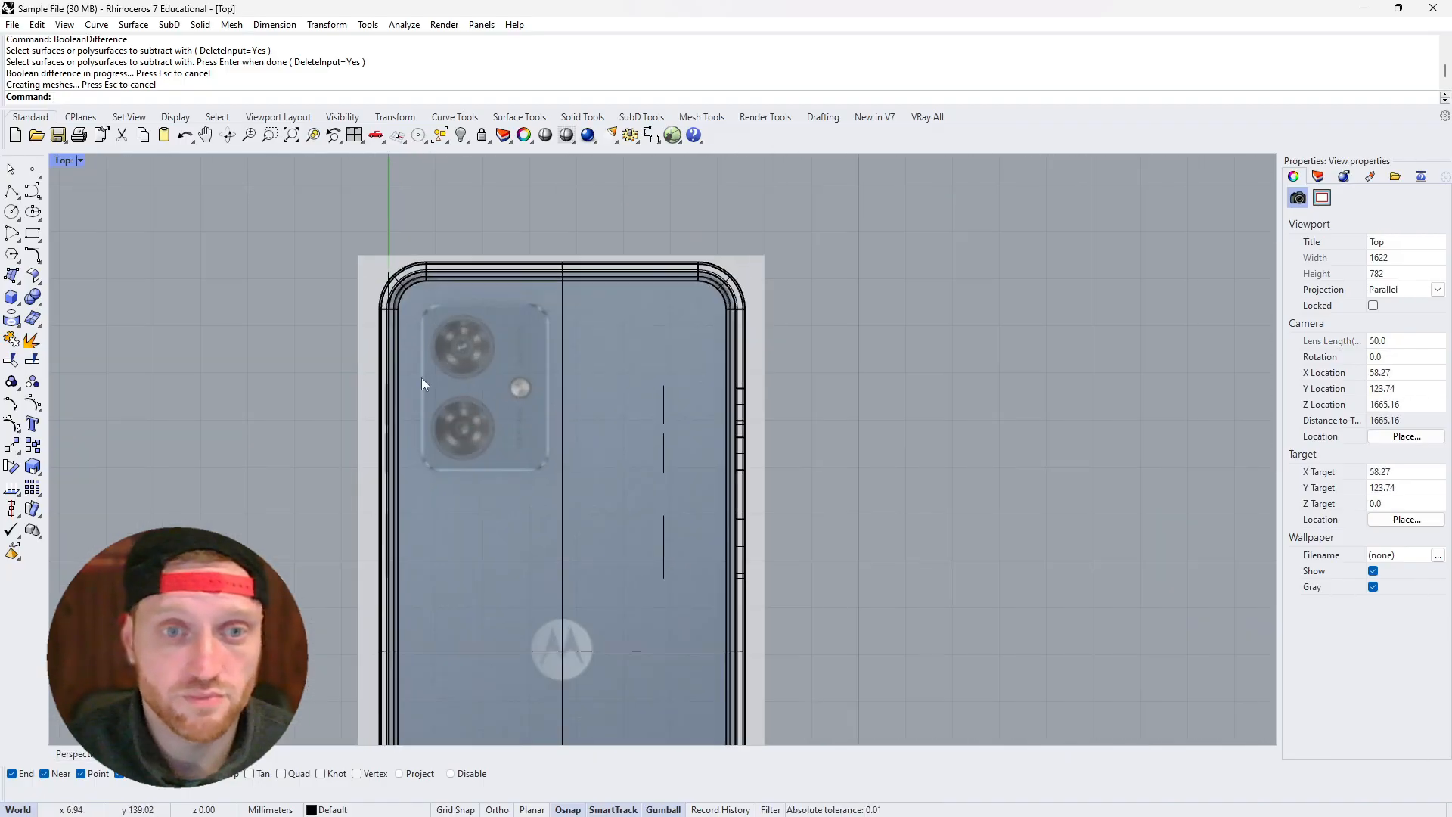
{"action": "left_click", "coordinate": [41, 240]}
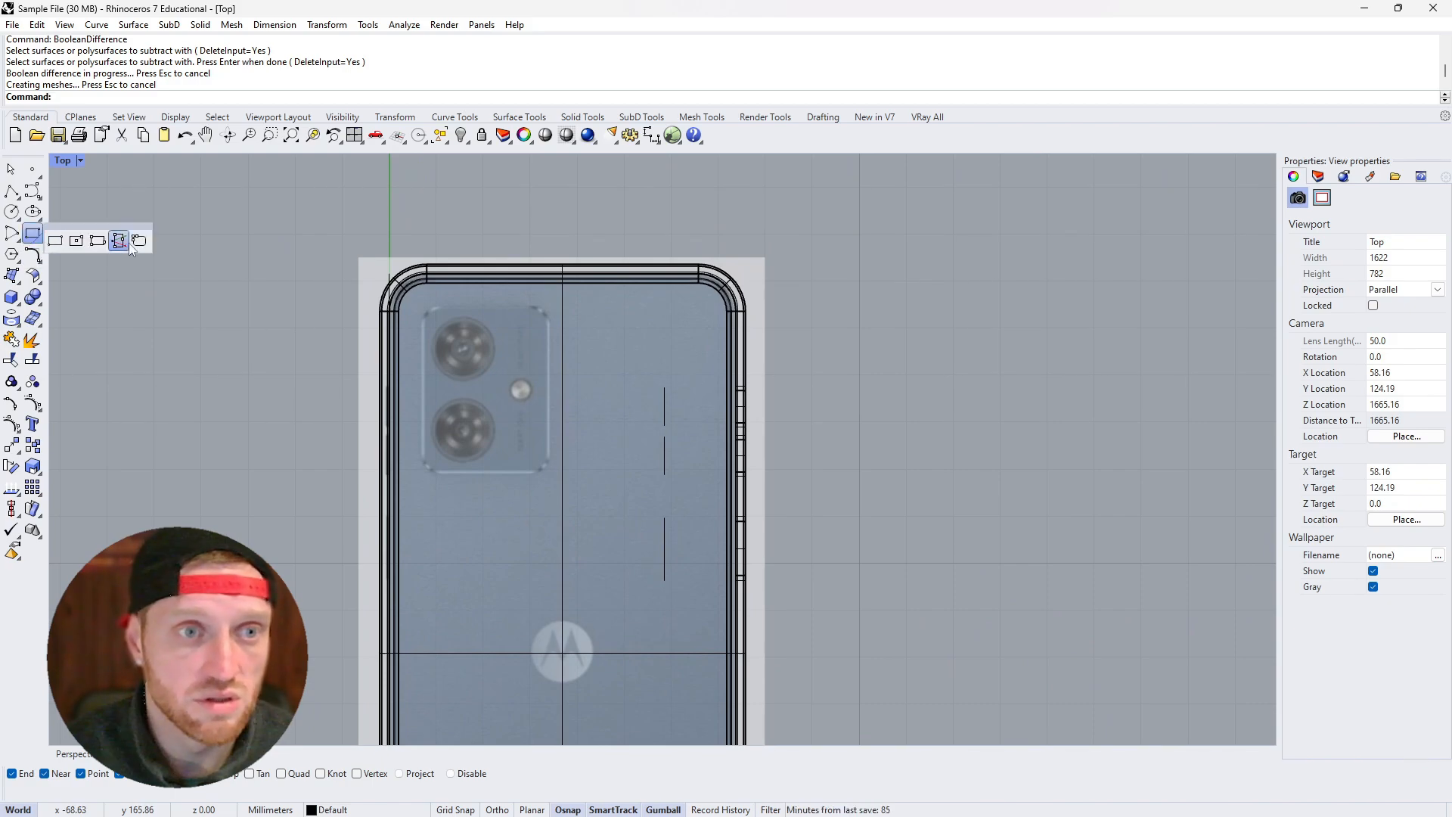
{"action": "left_click", "coordinate": [130, 242]}
{"action": "scroll", "coordinate": [473, 344], "scroll_direction": "up", "scroll_amount": 3}
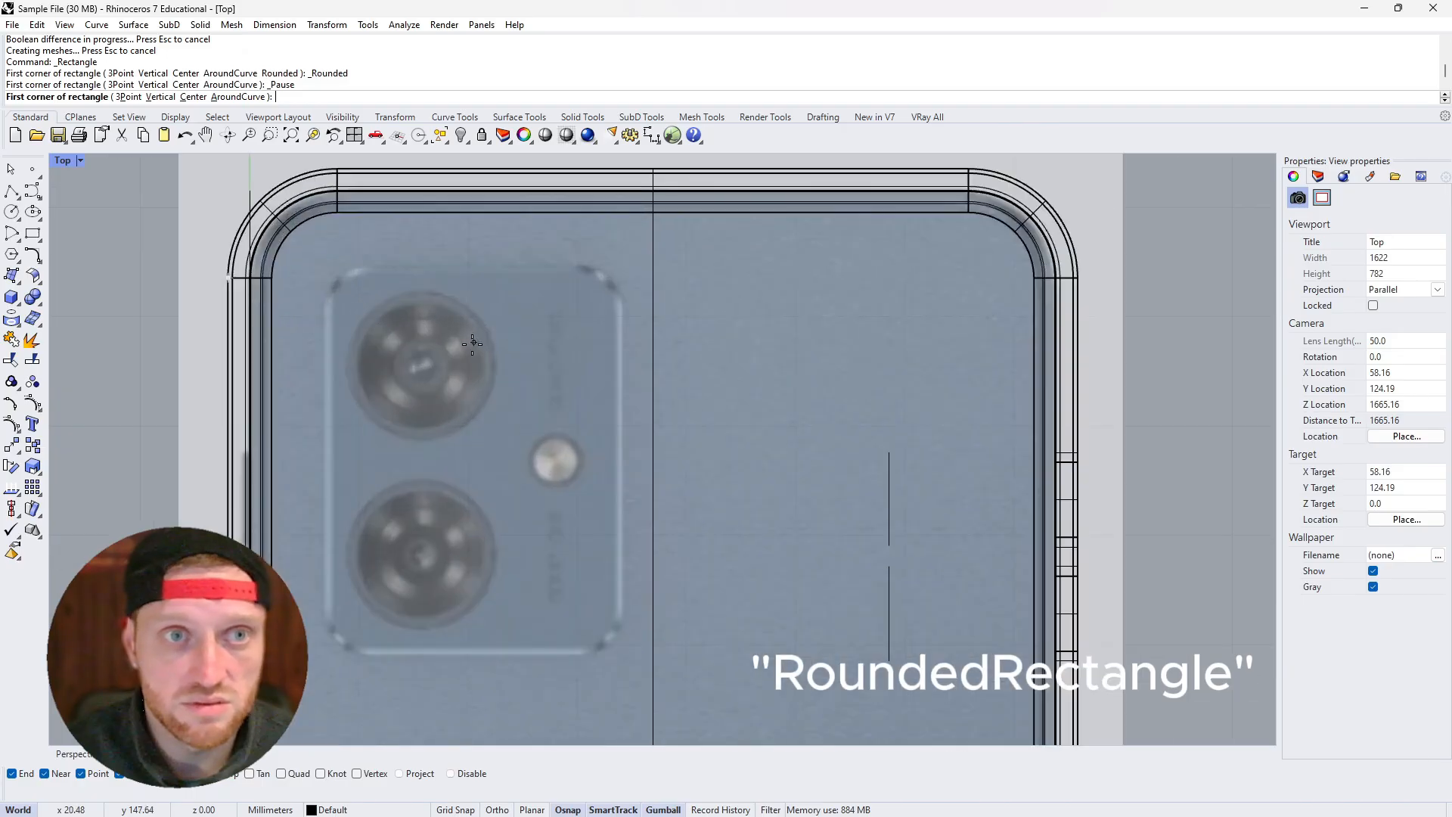
{"action": "left_click", "coordinate": [325, 264]}
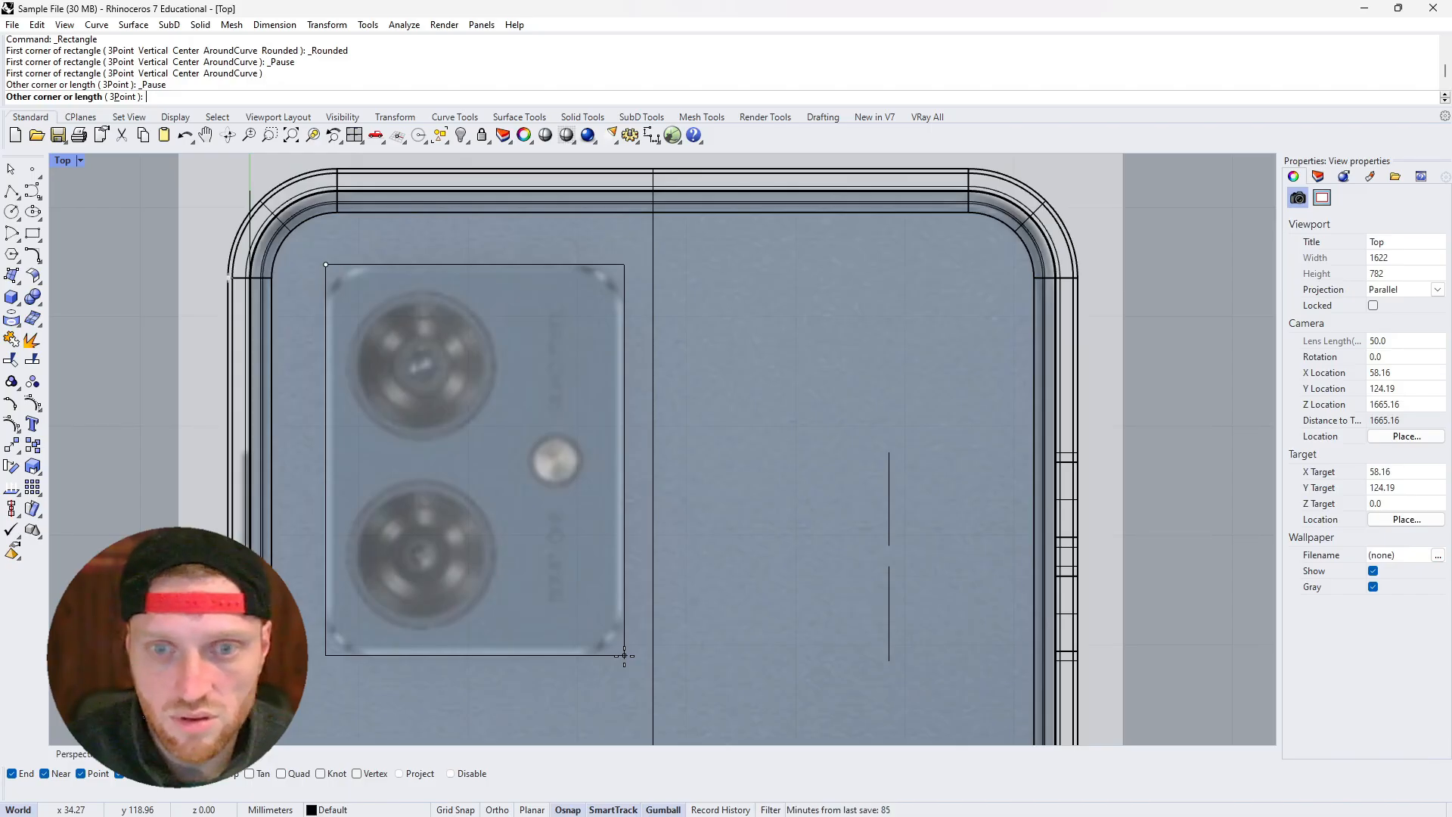
{"action": "left_click", "coordinate": [624, 655]}
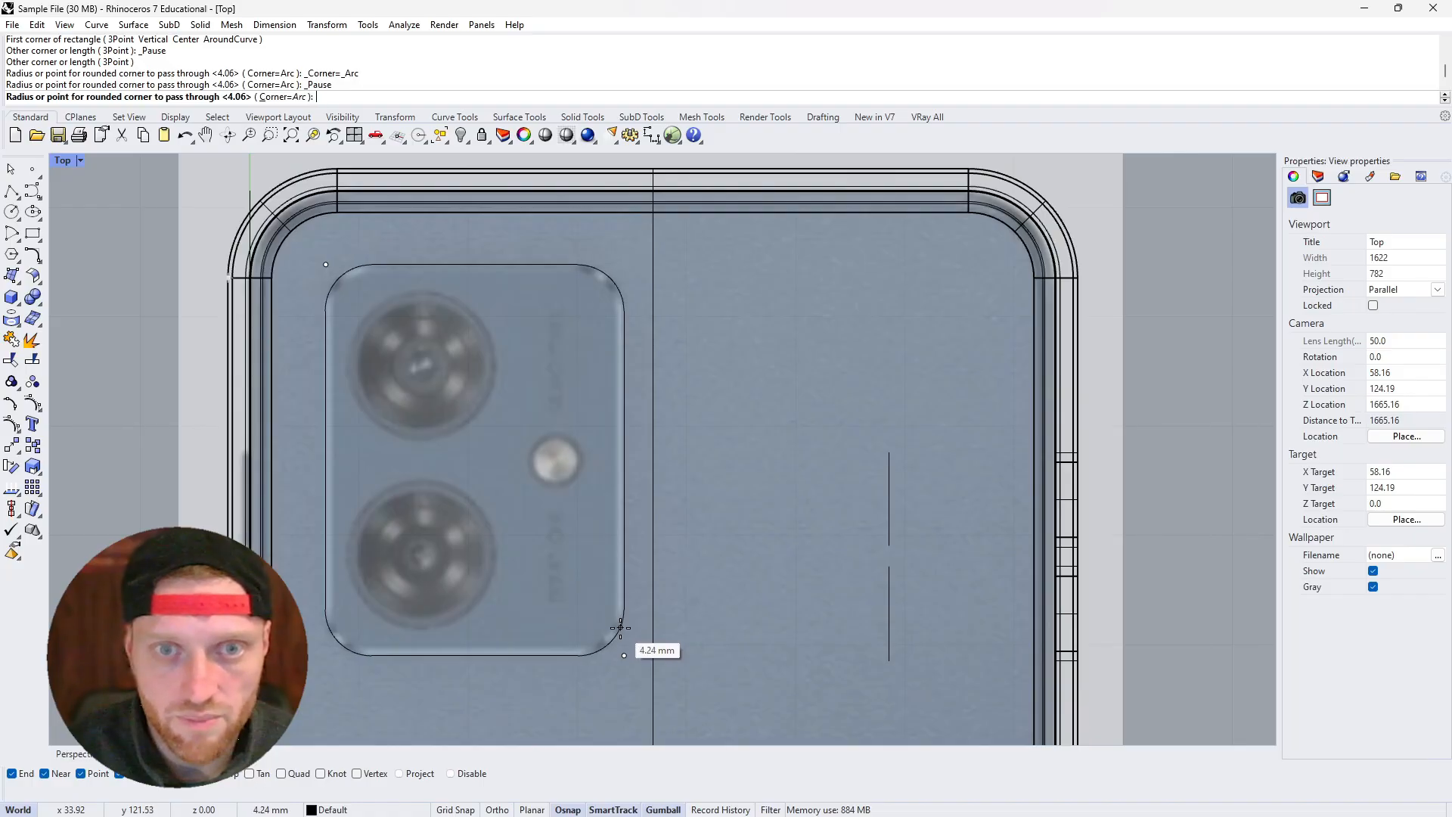
{"action": "left_click", "coordinate": [620, 627]}
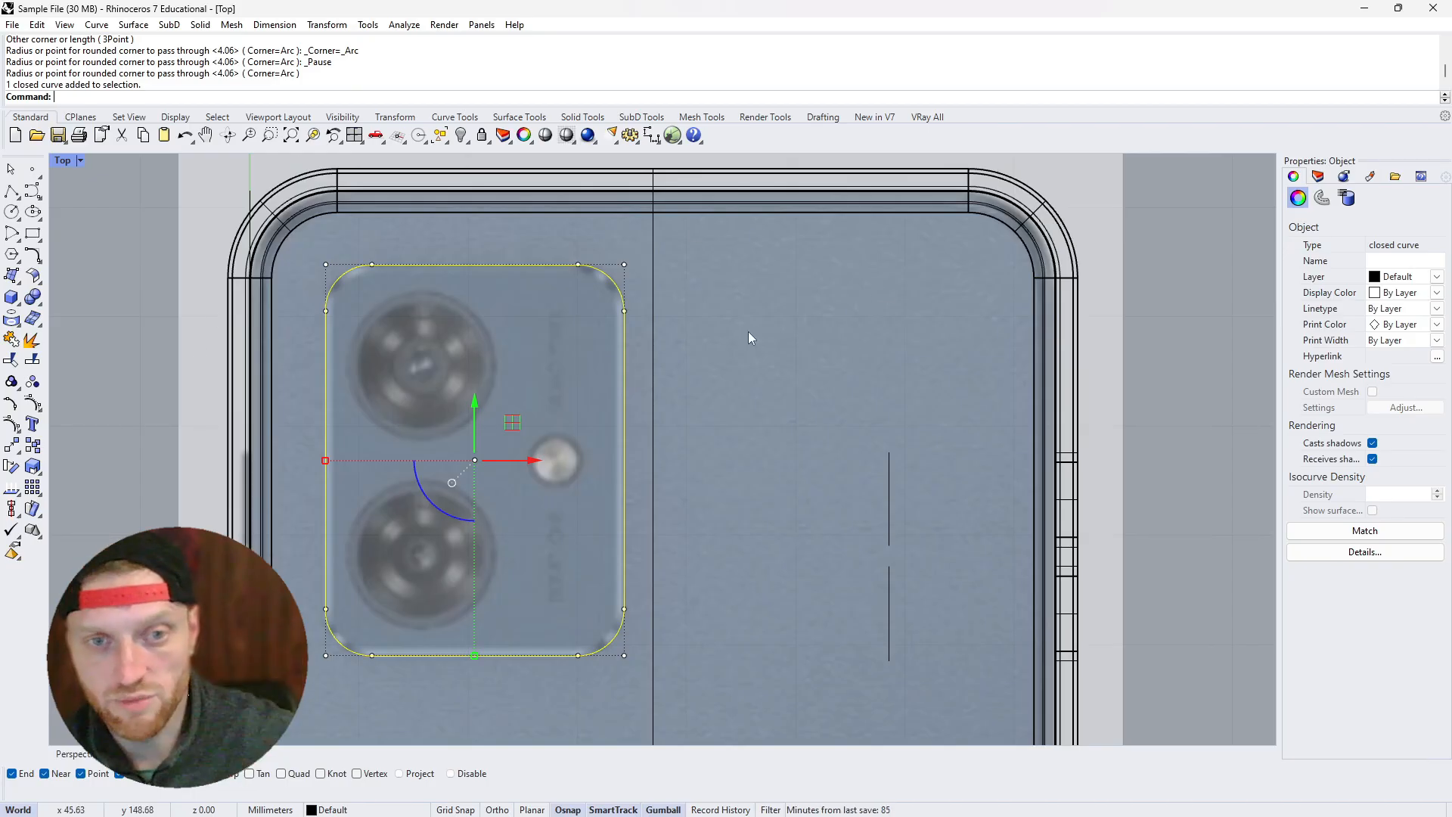
Mirror the camera outline across the case's lengthwise centerline, starting from the end edge's midpoint, and delete the original outline
{"action": "scroll", "coordinate": [649, 384], "scroll_direction": "down", "scroll_amount": 3}
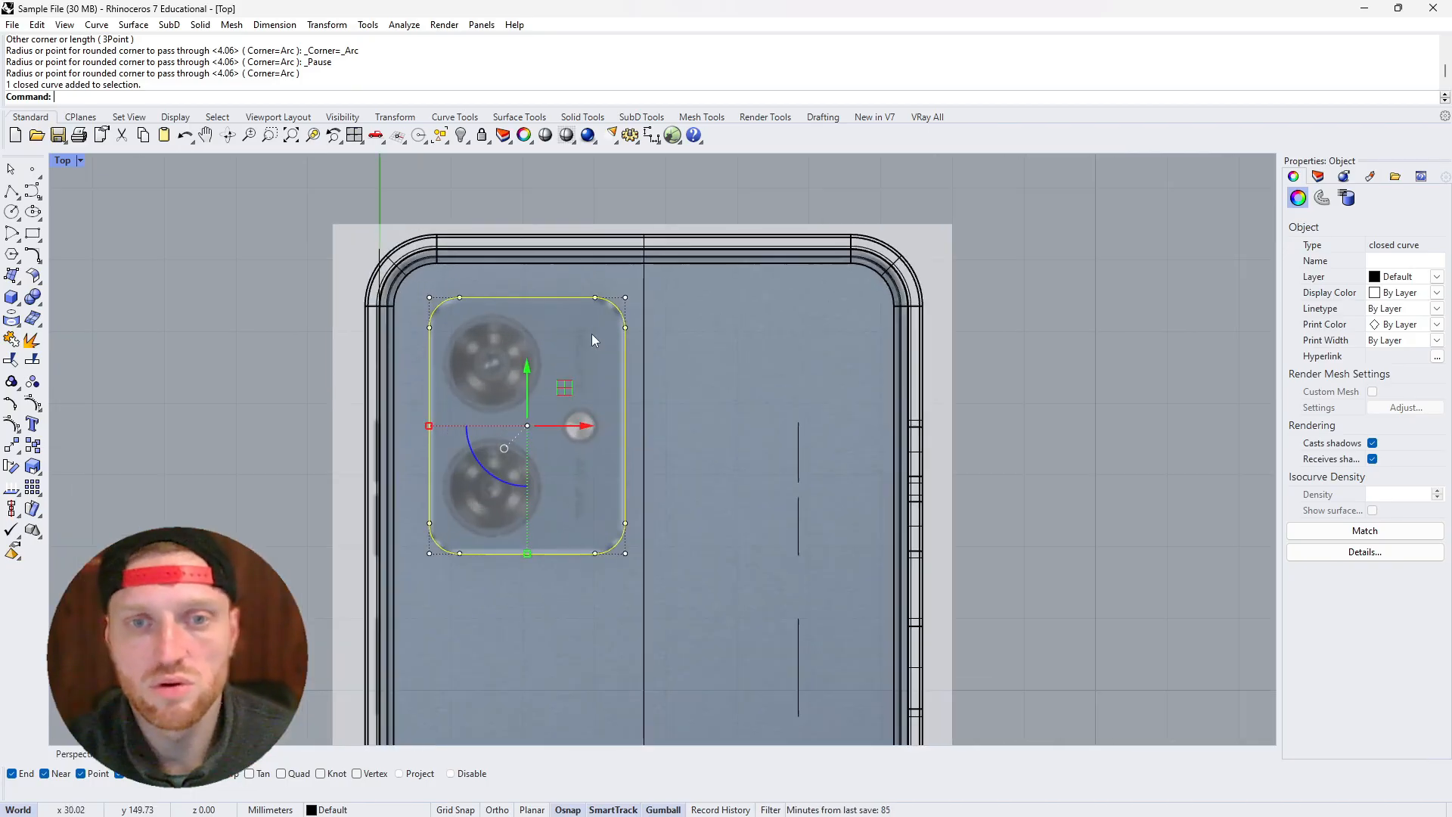
{"action": "scroll", "coordinate": [591, 339], "scroll_direction": "up", "scroll_amount": 2}
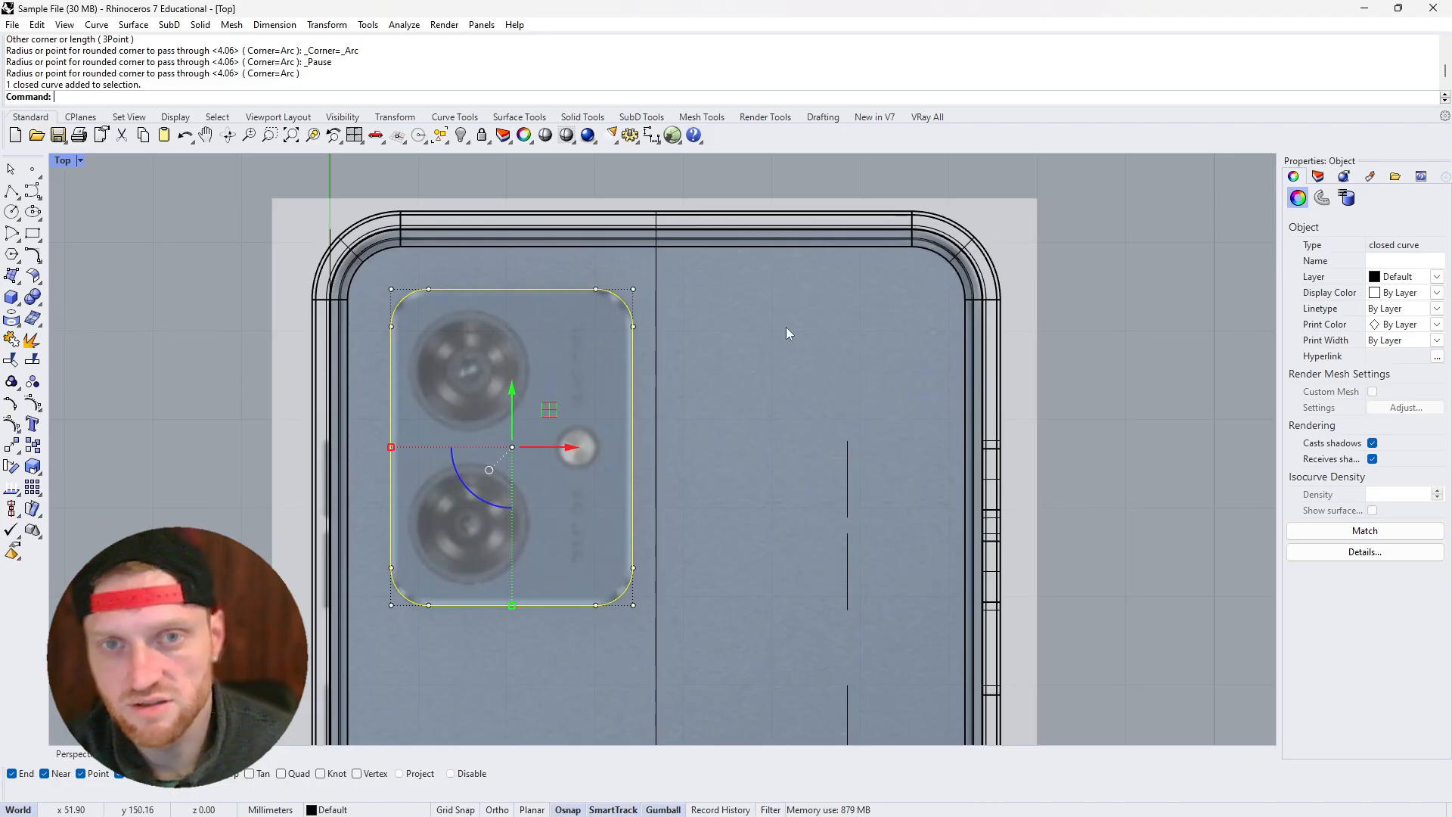
{"action": "type", "text": "Mirror"}
{"action": "key", "text": "Return"}
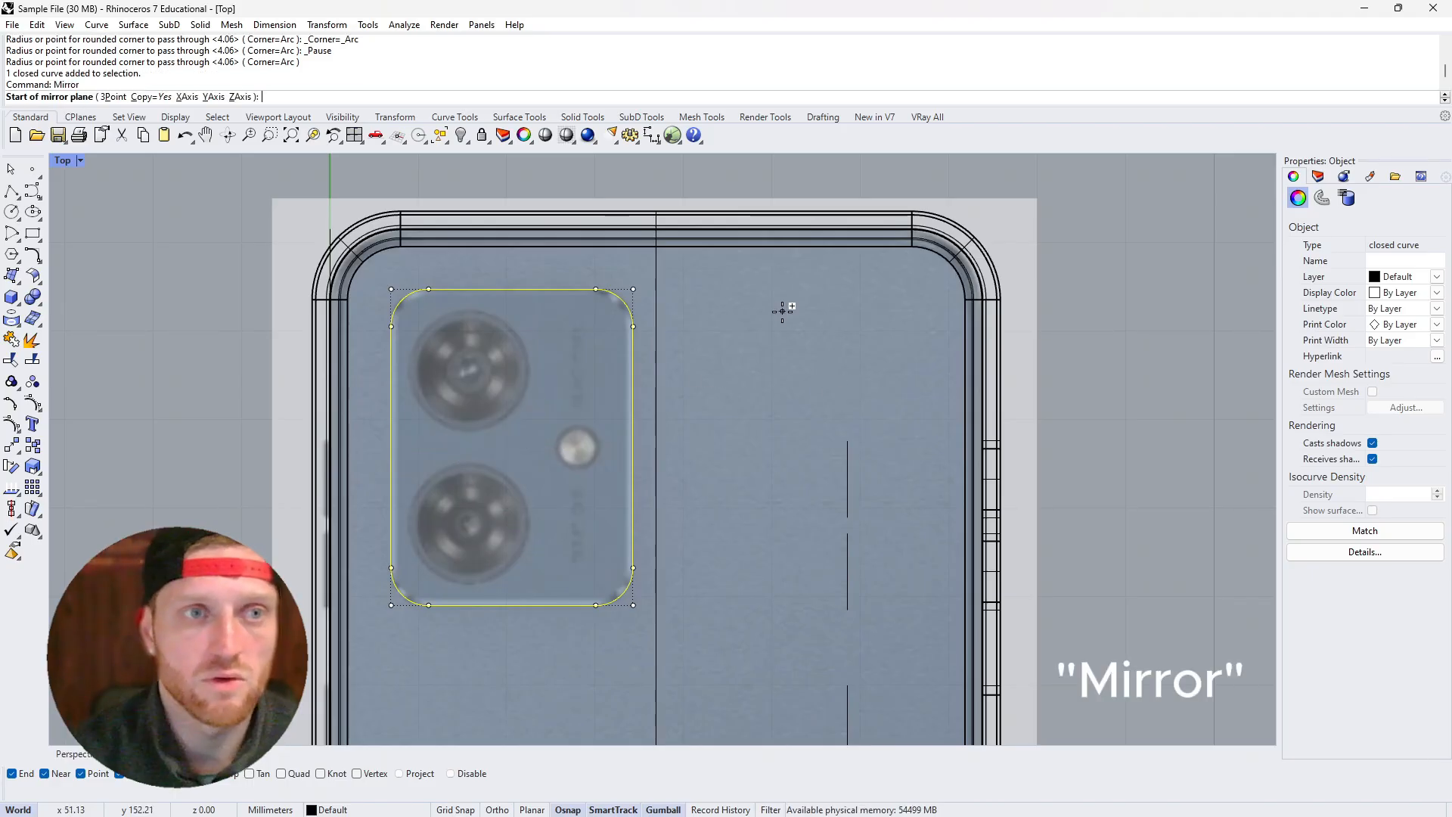
{"action": "key", "text": "Return"}
{"action": "key", "text": "Return"}
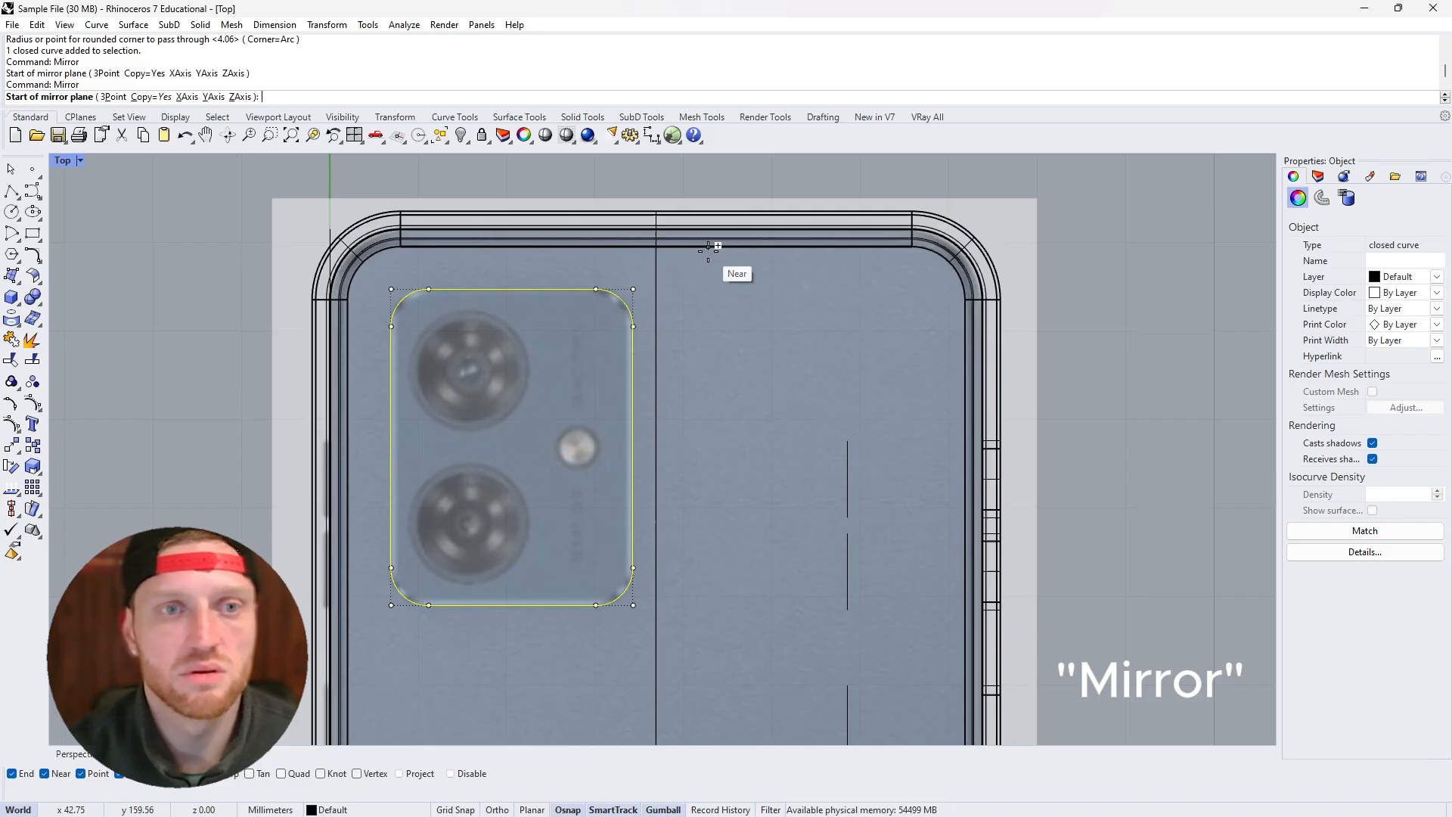
{"action": "left_click", "coordinate": [657, 213]}
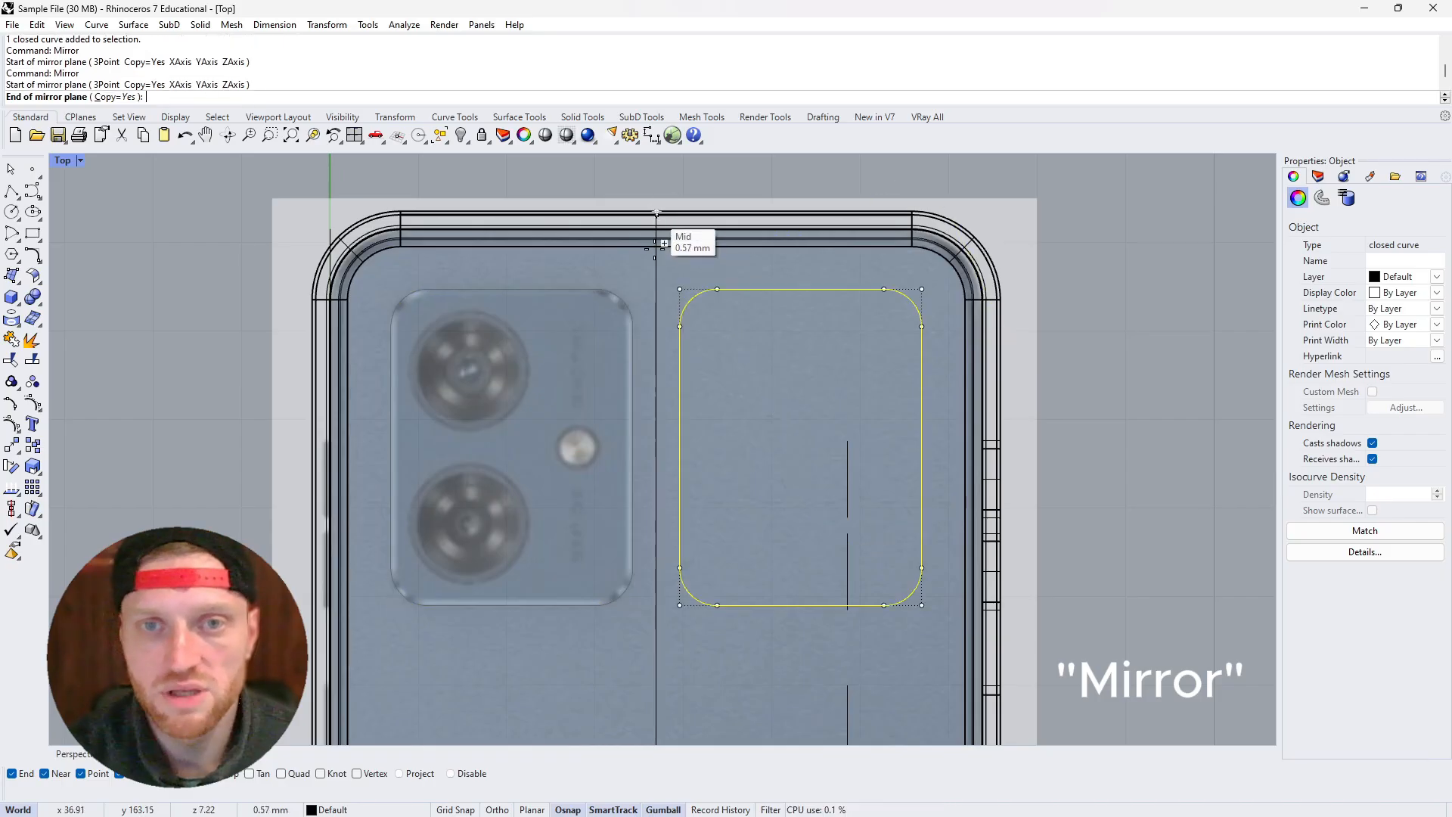
{"action": "left_click", "coordinate": [656, 310]}
{"action": "left_click", "coordinate": [549, 183]}
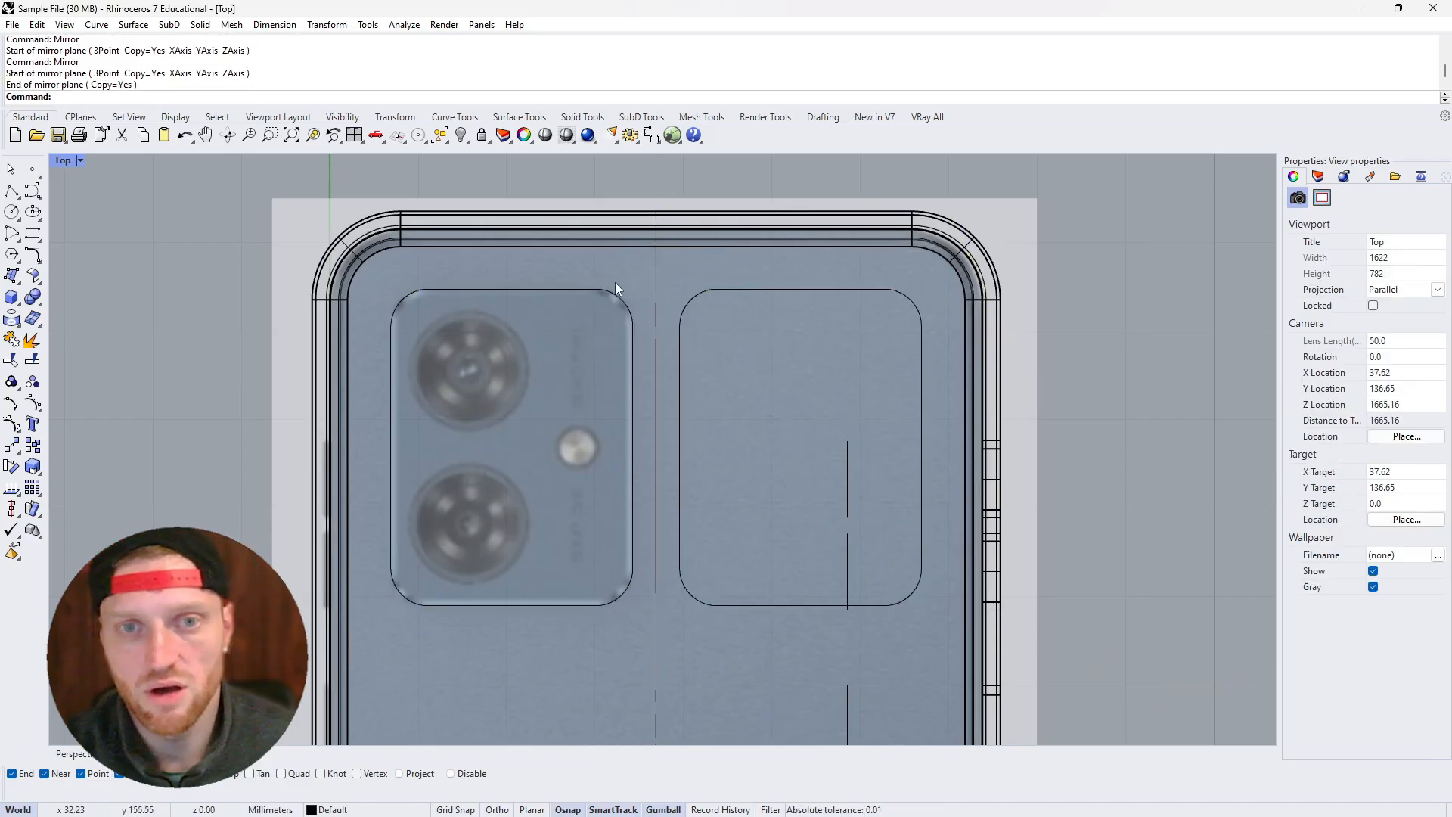
{"action": "left_click", "coordinate": [615, 295]}
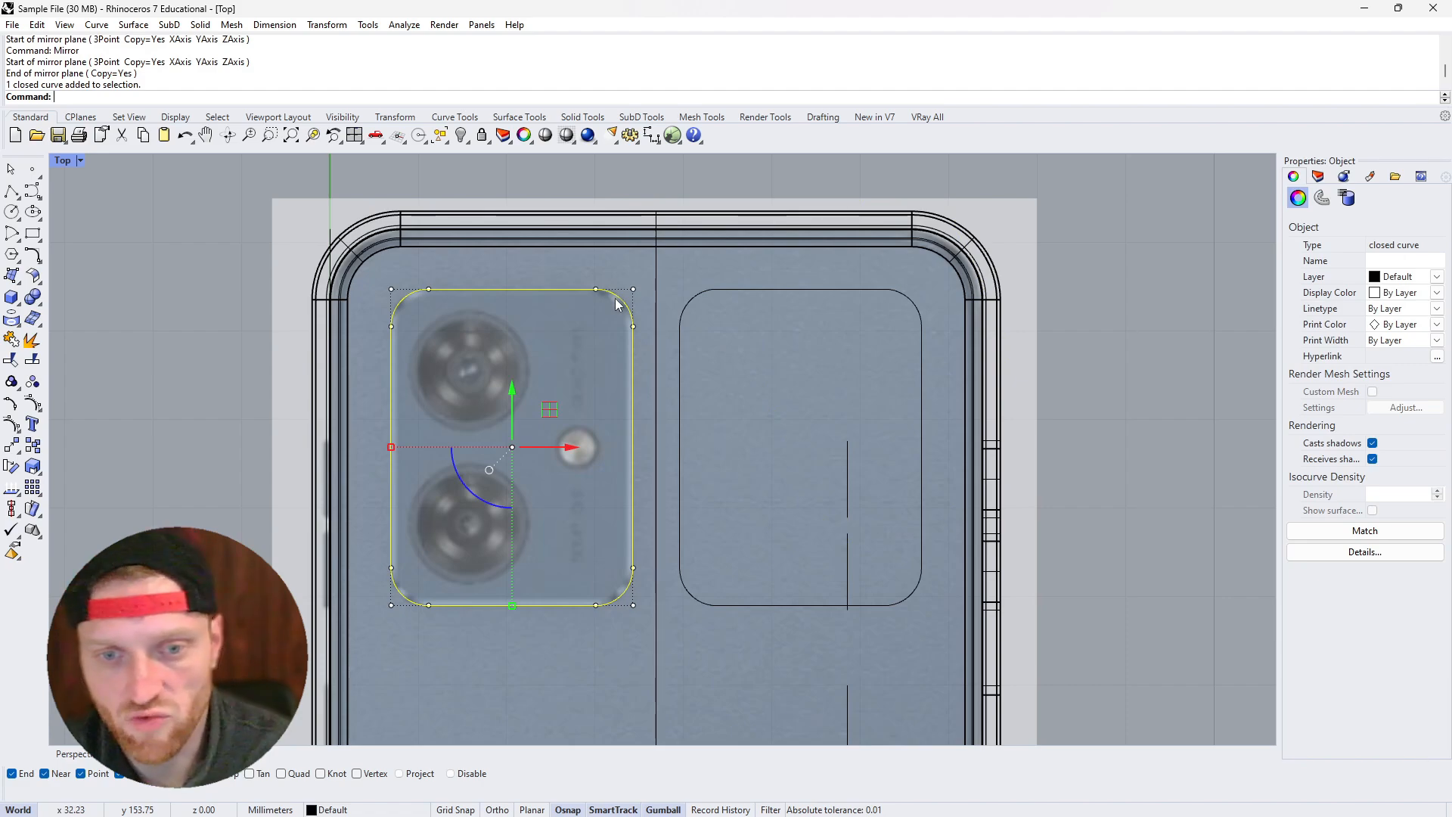
{"action": "key", "text": "Delete"}
In the Perspective view, extrude the mirrored camera outline through the case's back and close both ends with Cap
{"action": "left_click", "coordinate": [679, 366]}
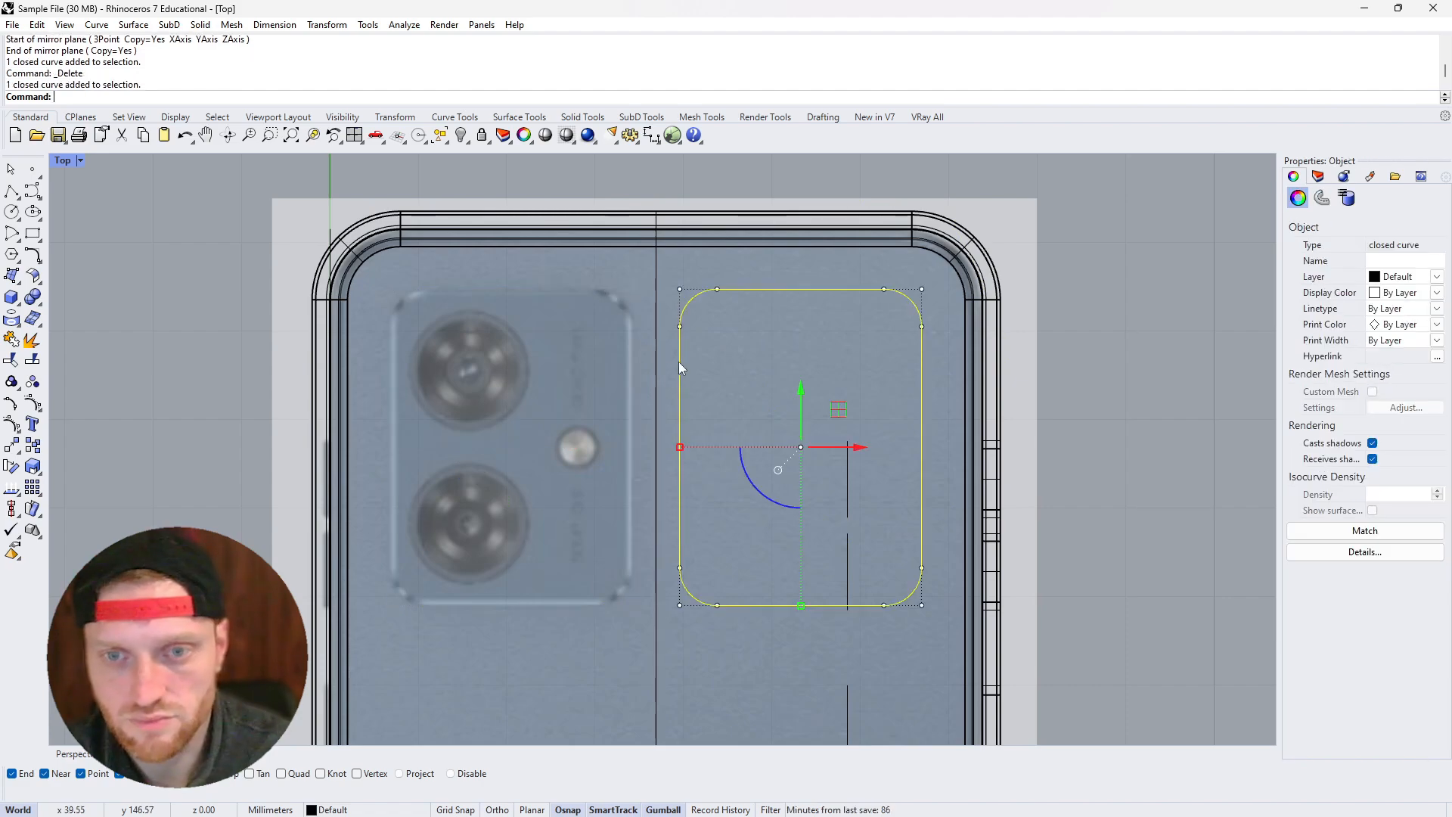
{"action": "left_click", "coordinate": [88, 760]}
{"action": "right_click_drag", "start_coordinate": [330, 523], "coordinate": [338, 321]}
{"action": "left_click_drag", "start_coordinate": [781, 593], "coordinate": [905, 725]}
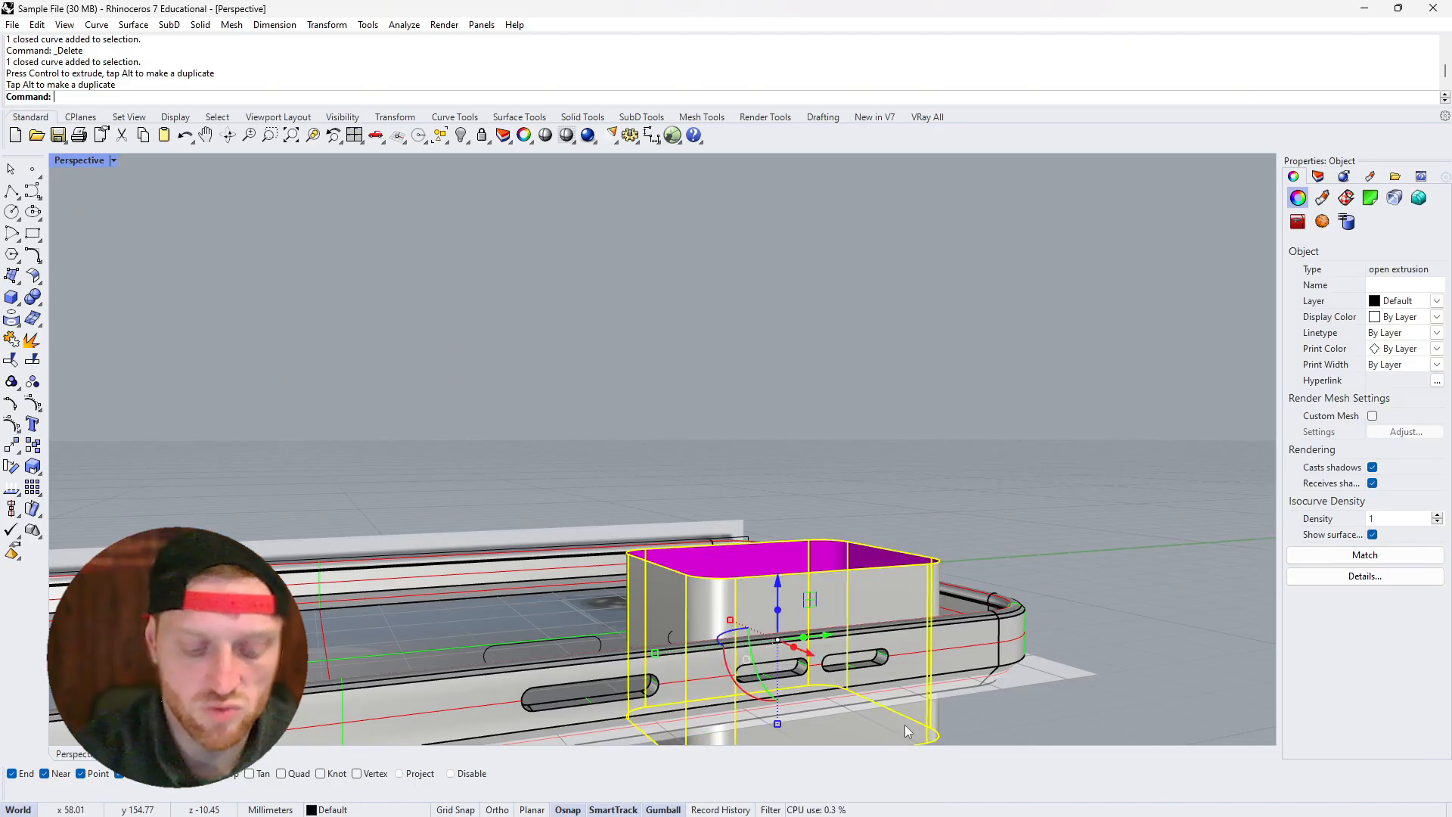
{"action": "type", "text": "Cap"}
{"action": "key", "text": "Return"}
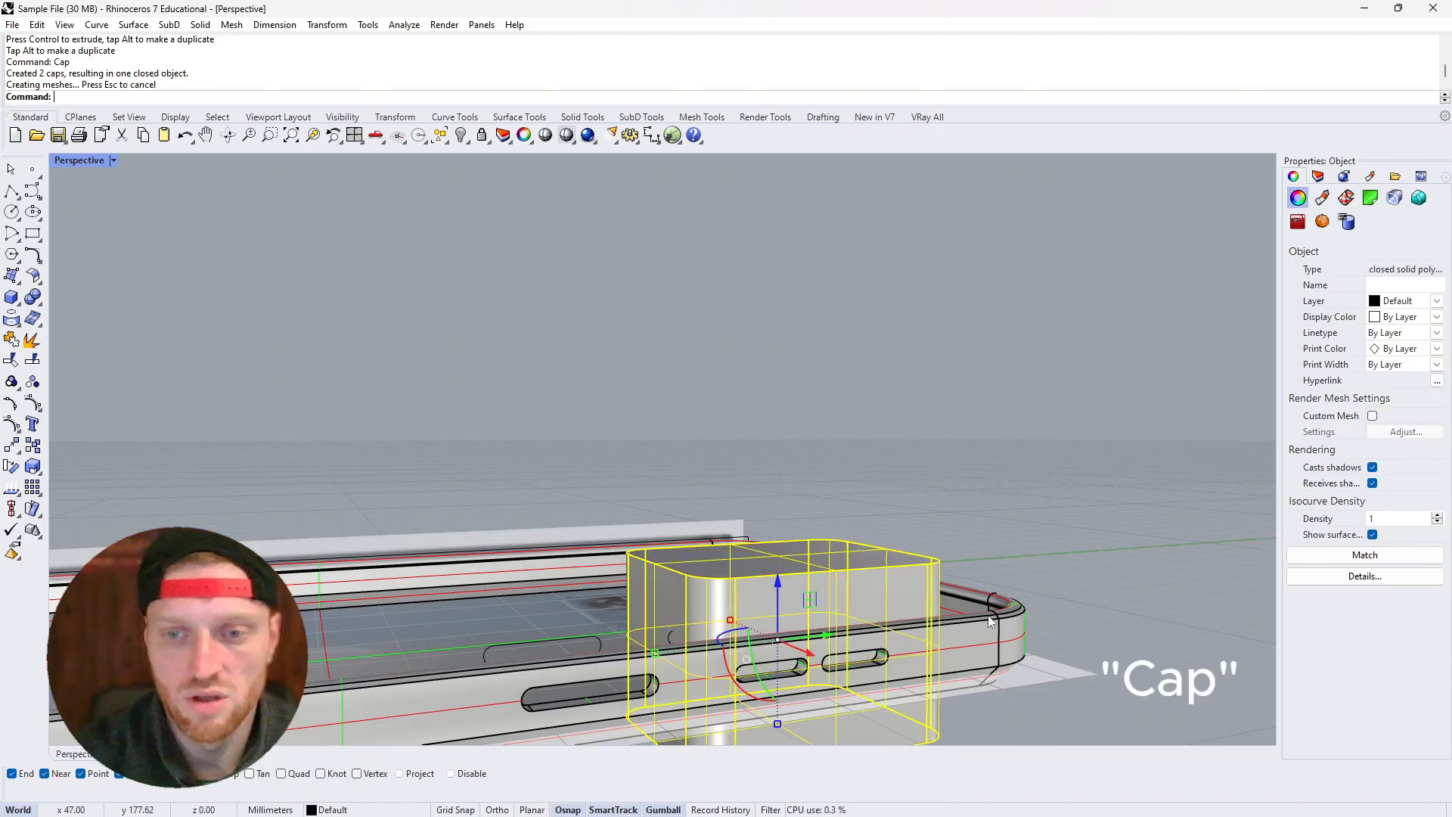
Subtract the capped camera extrusion from the case with BooleanDifference to cut the camera opening
{"action": "left_click", "coordinate": [1001, 640]}
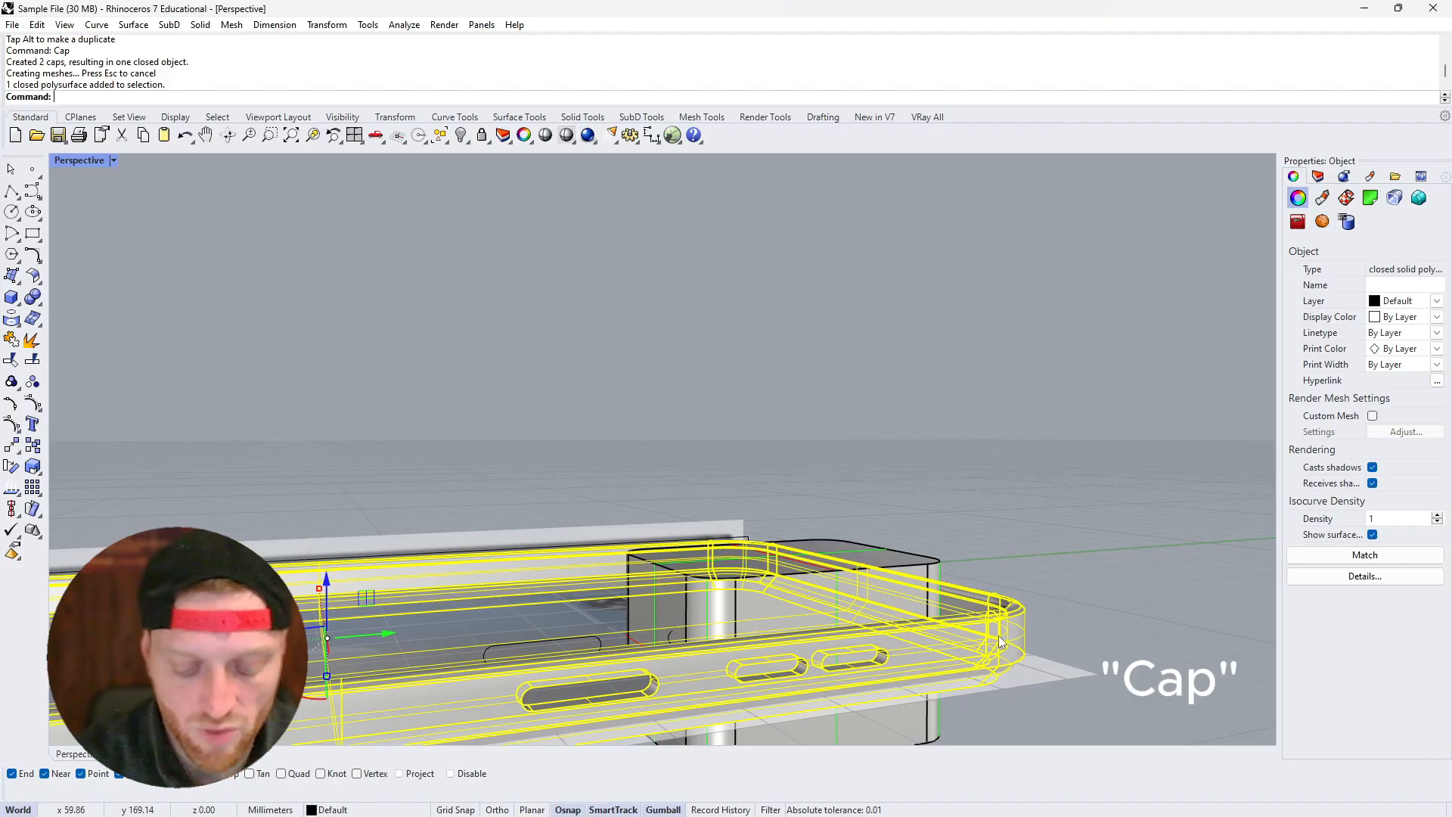
{"action": "type", "text": "bo"}
{"action": "key", "text": "Return"}
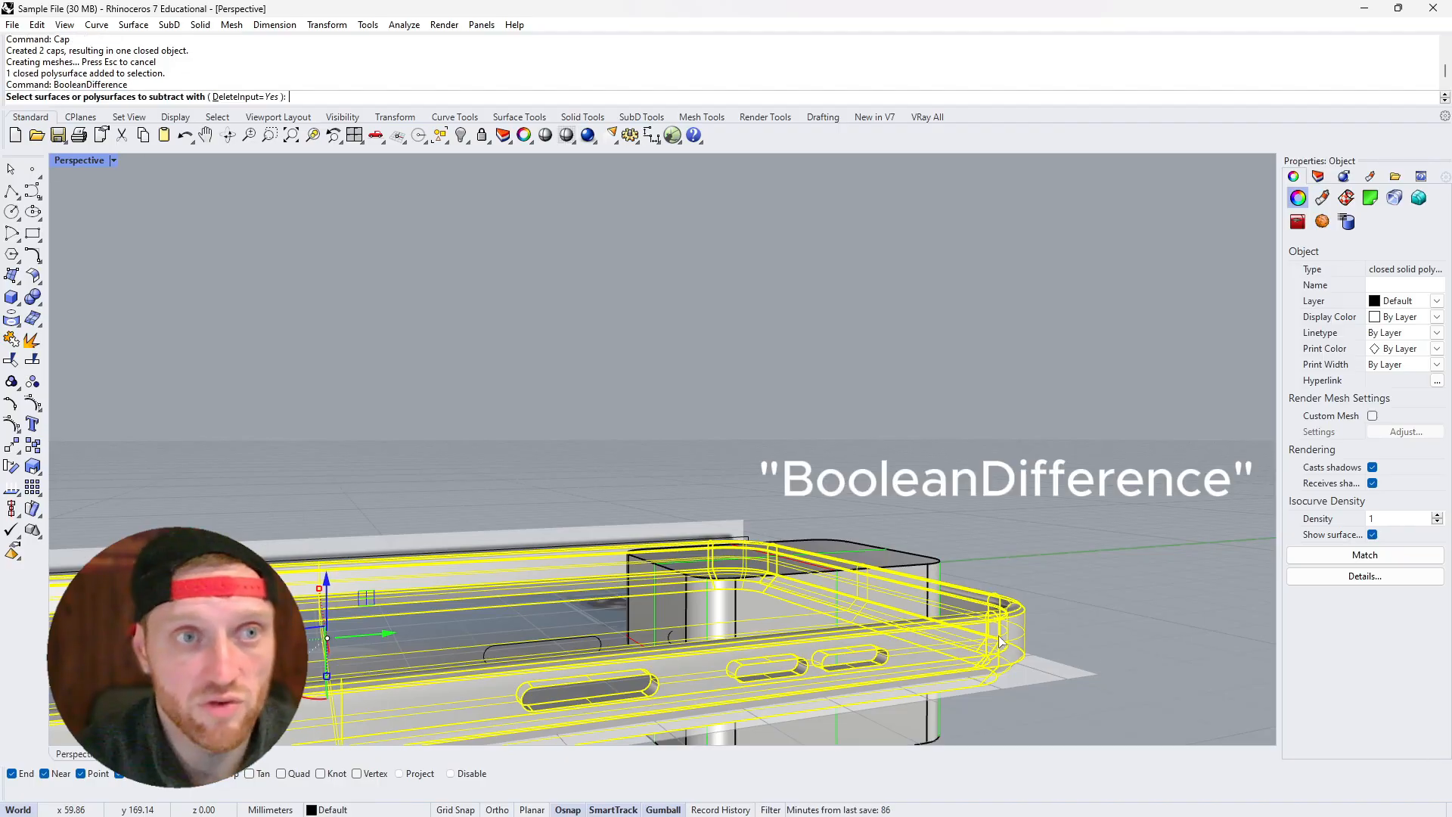
{"action": "left_click", "coordinate": [863, 564]}
{"action": "key", "text": "Return"}
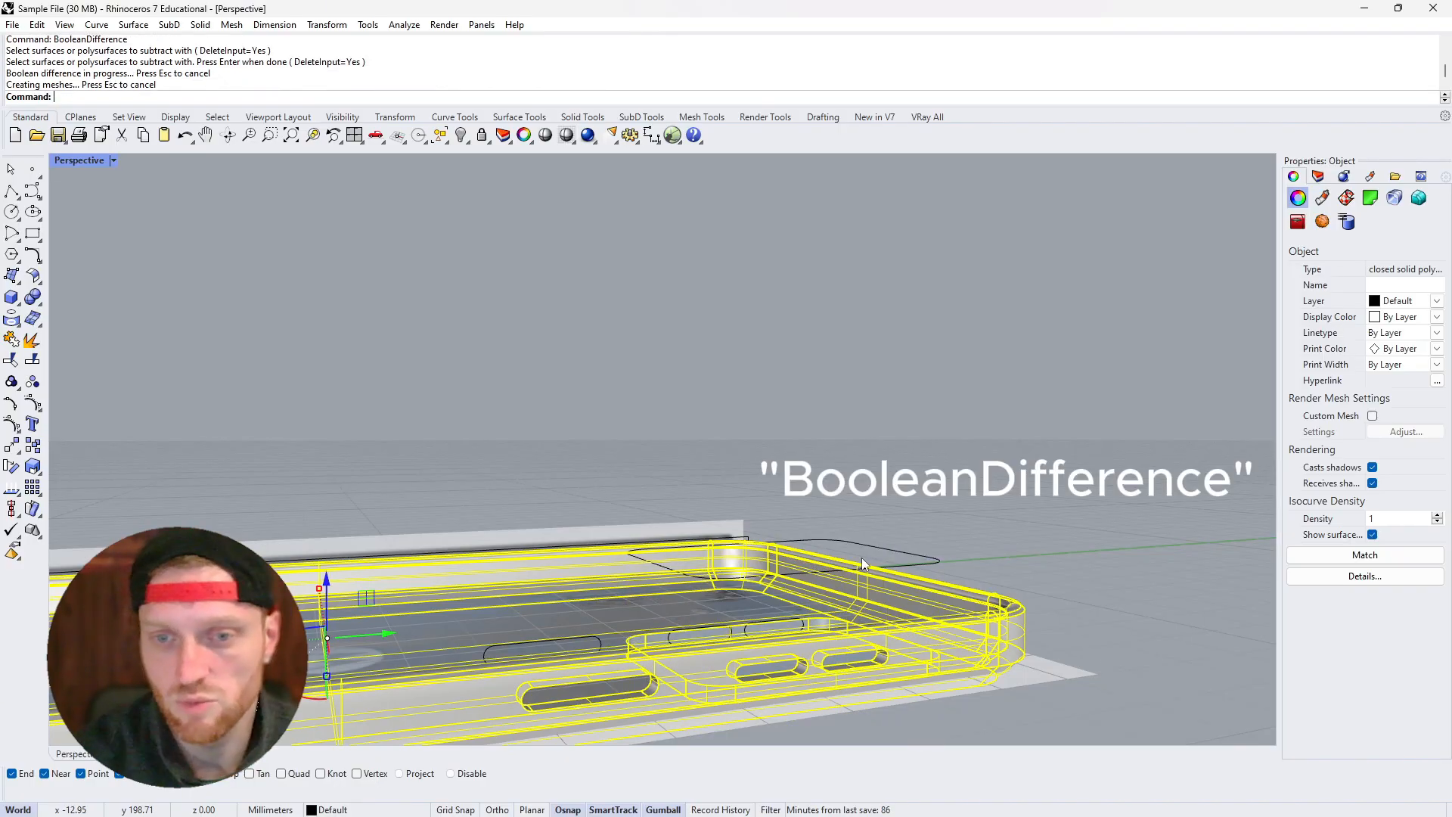
{"action": "left_click", "coordinate": [809, 412]}
Examine the camera opening and the other cutouts of the case from several angles
{"action": "right_click_drag", "start_coordinate": [809, 412], "coordinate": [912, 546]}
{"action": "scroll", "coordinate": [911, 540], "scroll_direction": "down", "scroll_amount": 7}
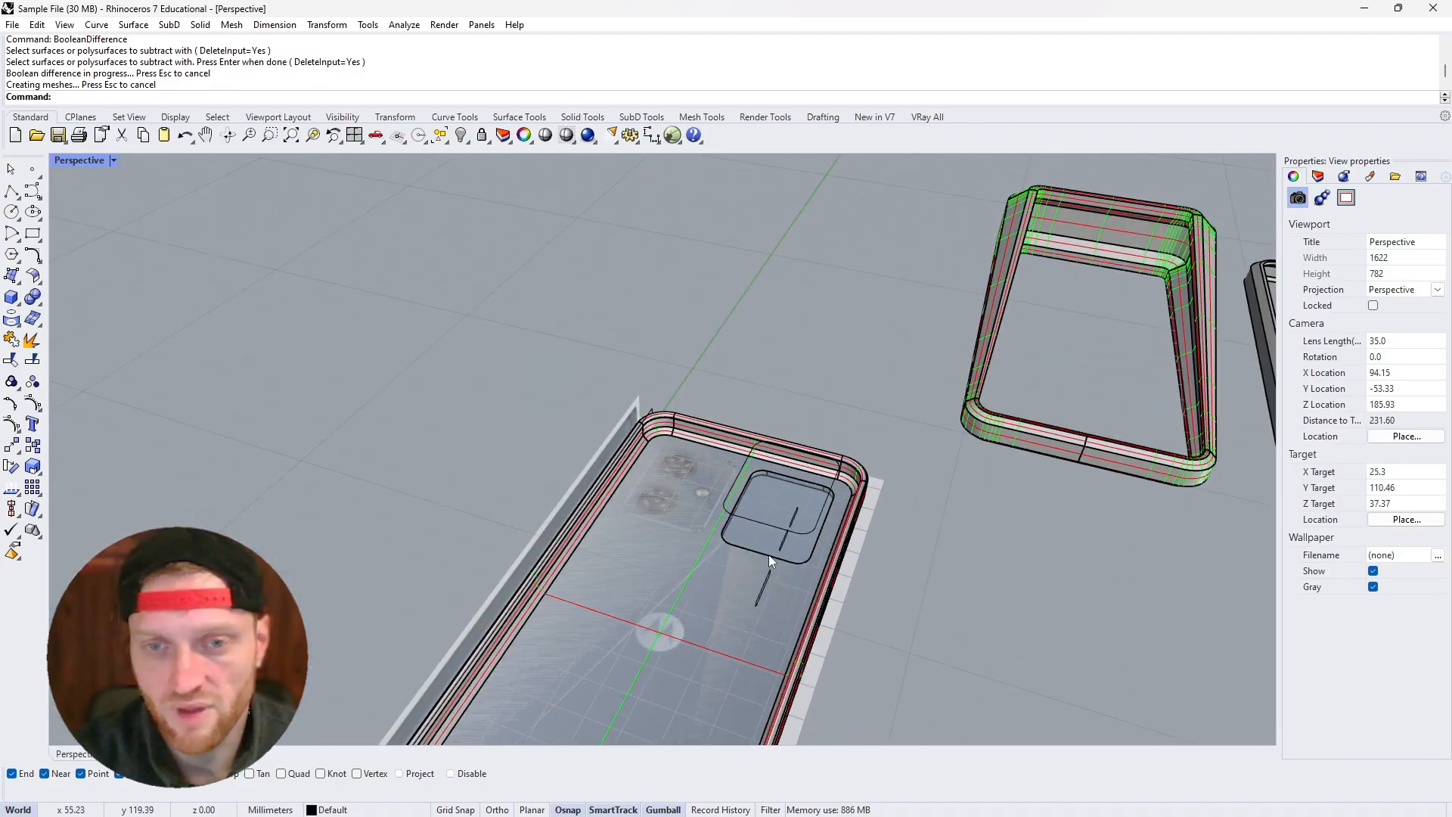
{"action": "scroll", "coordinate": [768, 555], "scroll_direction": "up", "scroll_amount": 3}
{"action": "right_click_drag", "start_coordinate": [768, 555], "coordinate": [792, 529]}
{"action": "scroll", "coordinate": [792, 529], "scroll_direction": "down", "scroll_amount": 8}
{"action": "right_click_drag", "start_coordinate": [728, 645], "coordinate": [358, 561]}
{"action": "scroll", "coordinate": [649, 539], "scroll_direction": "up", "scroll_amount": 13}
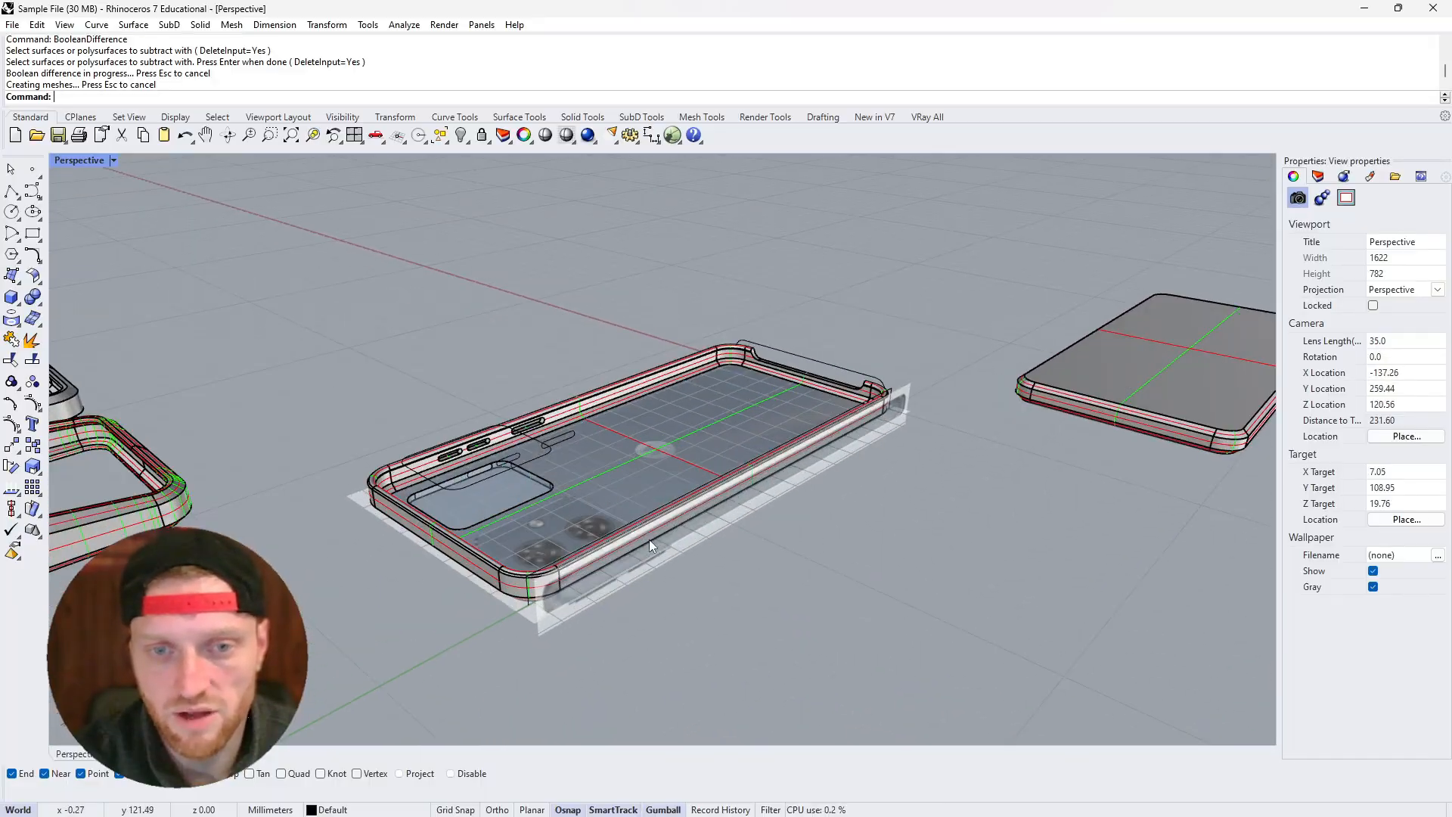
{"action": "right_click_drag", "start_coordinate": [597, 509], "coordinate": [895, 440]}
{"action": "scroll", "coordinate": [895, 440], "scroll_direction": "down", "scroll_amount": 7}
{"action": "right_click_drag", "start_coordinate": [756, 437], "coordinate": [530, 377]}
{"action": "scroll", "coordinate": [680, 550], "scroll_direction": "up", "scroll_amount": 3}
{"action": "scroll", "coordinate": [681, 553], "scroll_direction": "down", "scroll_amount": 8}
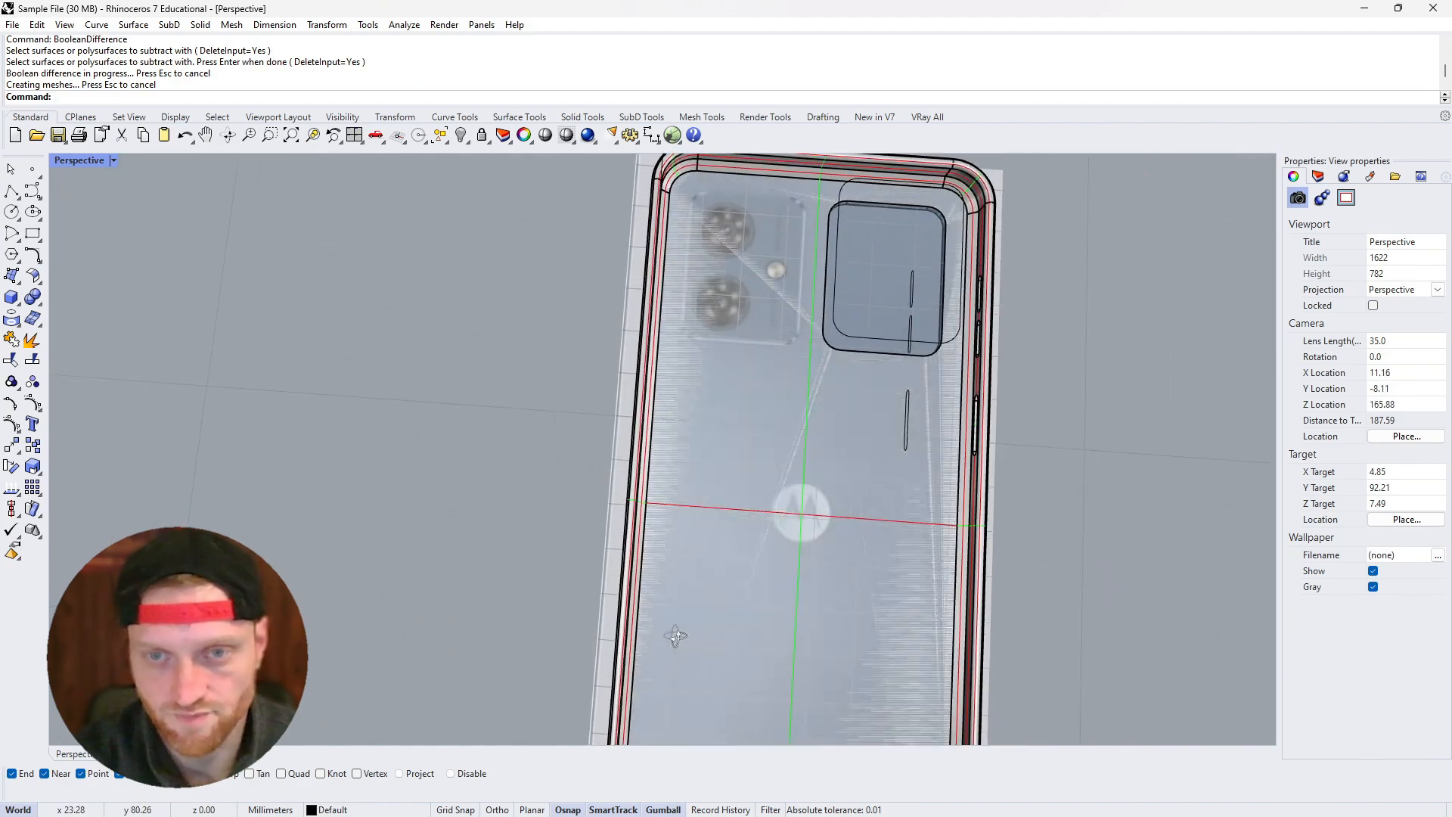
Copy the finished case 100 mm along the X axis
{"action": "left_click", "coordinate": [686, 534]}
{"action": "left_click", "coordinate": [784, 535]}
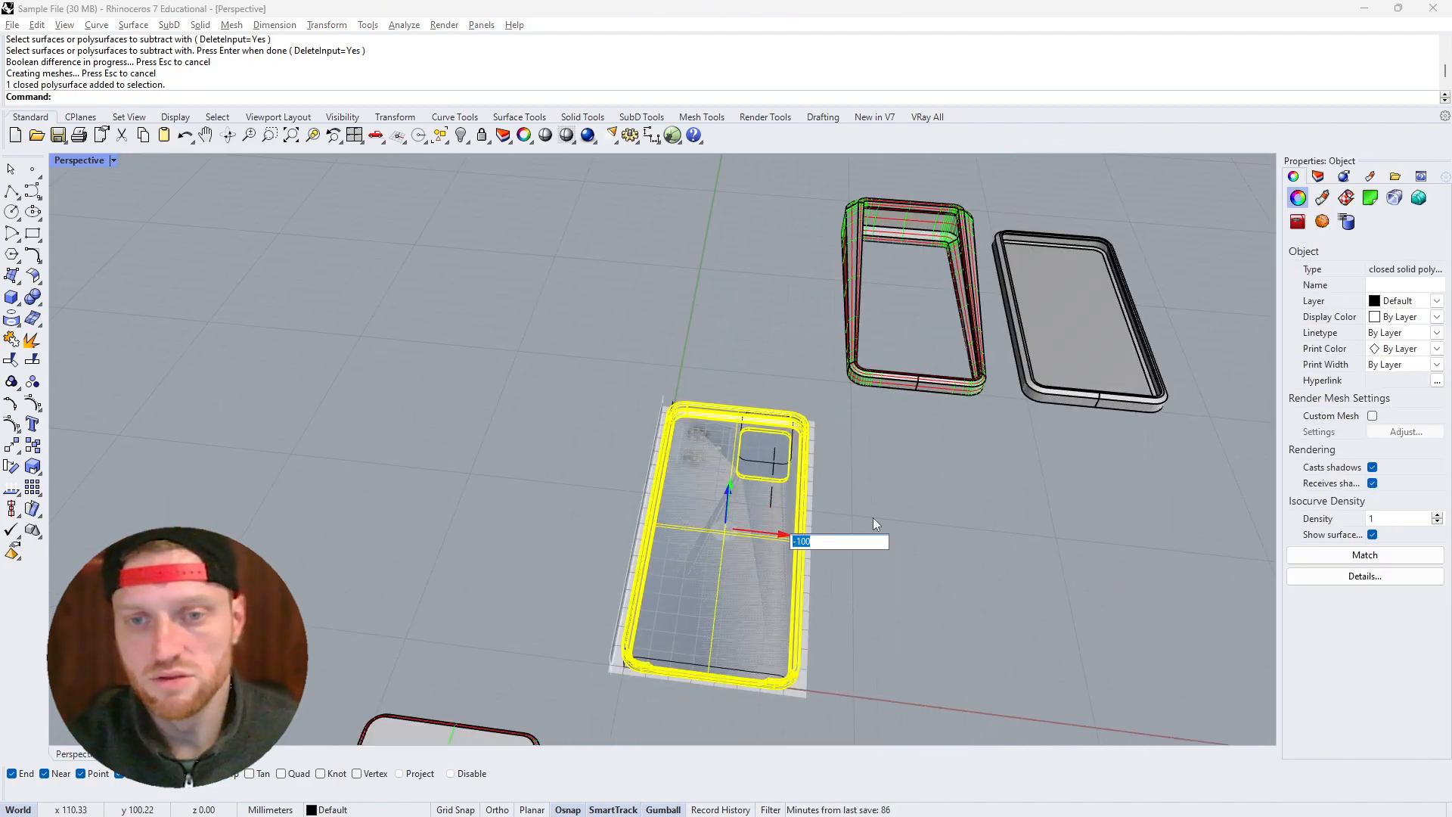
{"action": "type", "text": "100"}
{"action": "key", "text": "Return"}
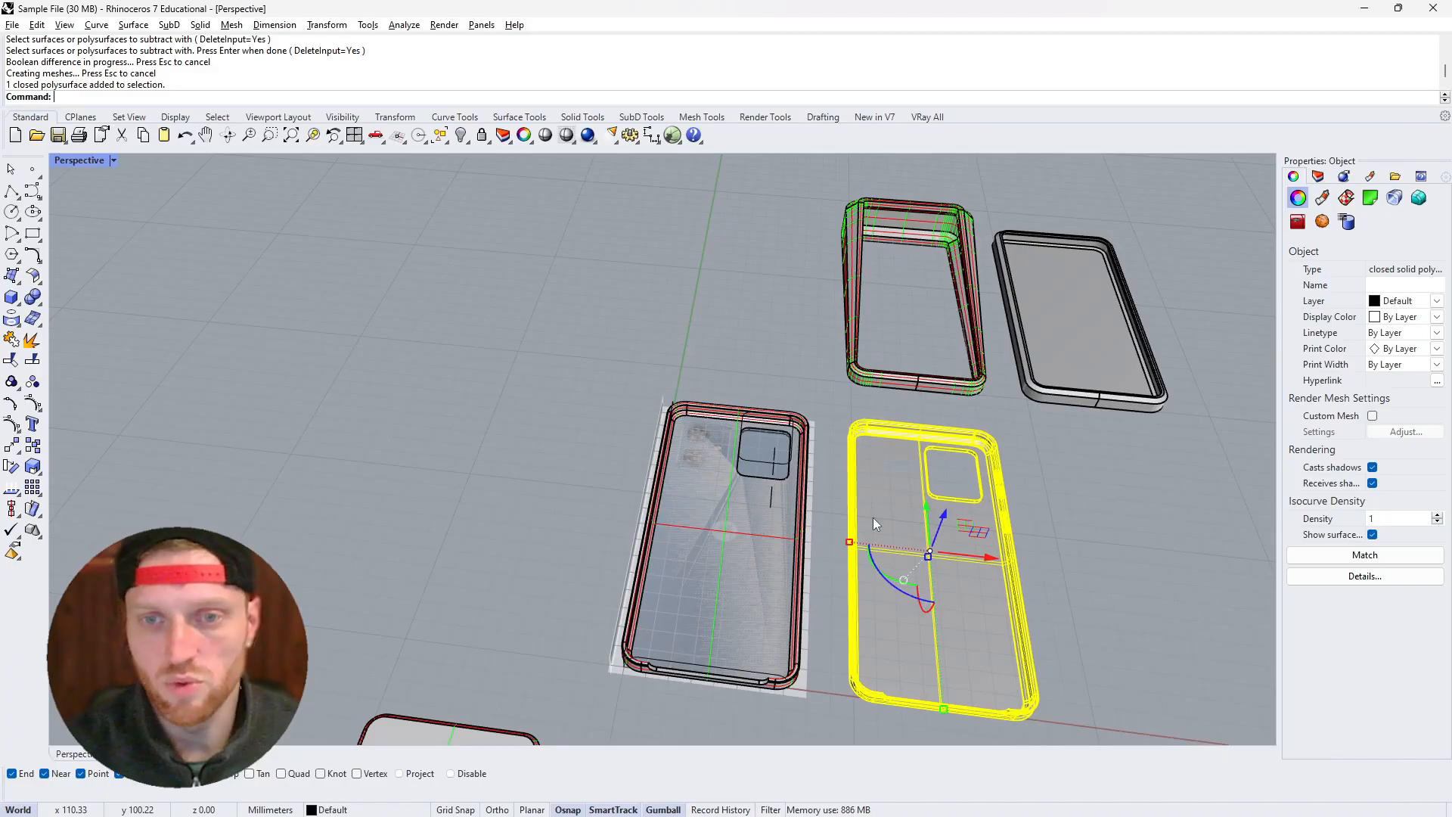
{"action": "left_click", "coordinate": [1032, 551]}
{"action": "scroll", "coordinate": [824, 524], "scroll_direction": "down", "scroll_amount": 4}
{"action": "scroll", "coordinate": [892, 563], "scroll_direction": "up", "scroll_amount": 8}
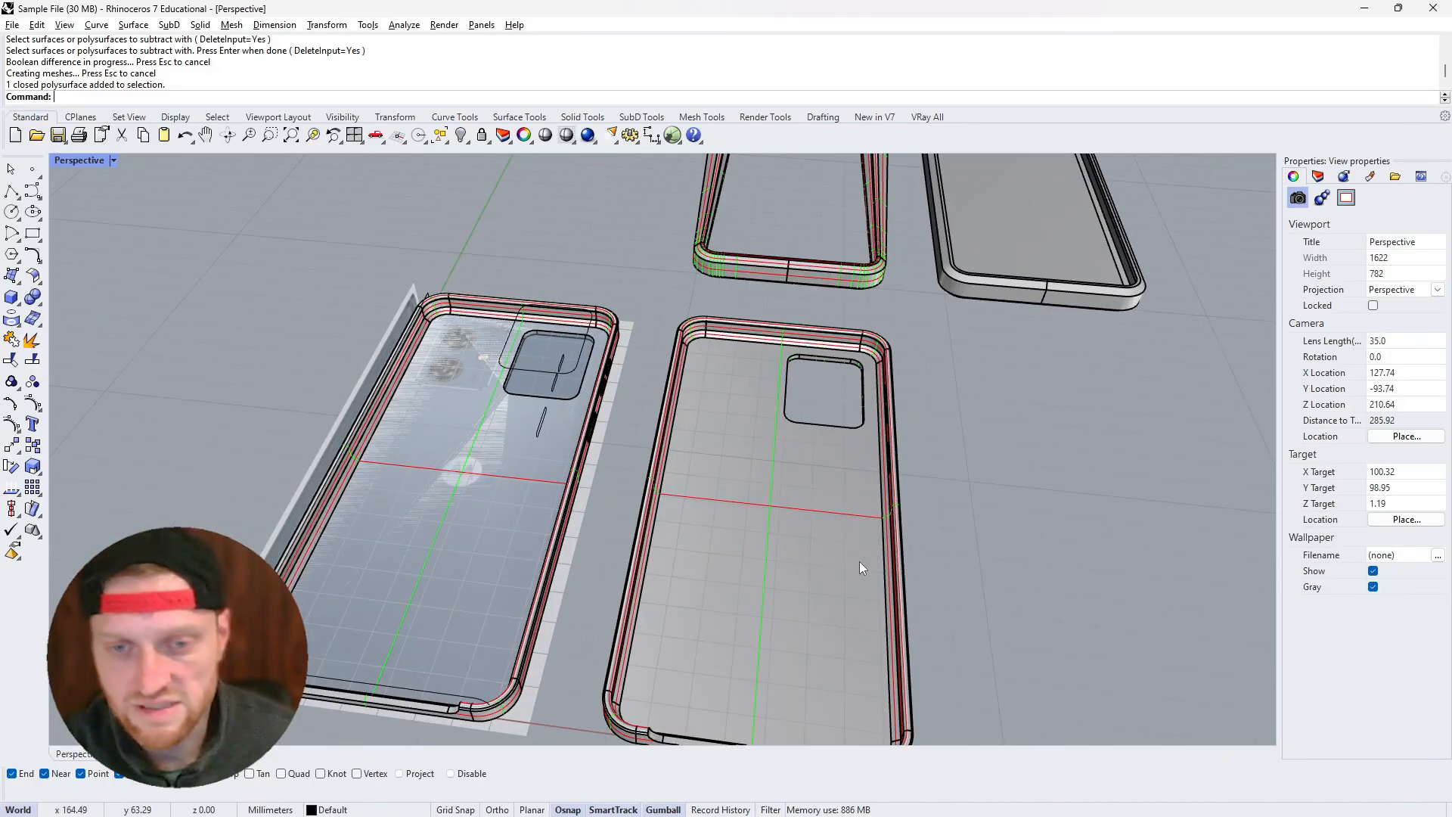
{"action": "right_click_drag", "start_coordinate": [859, 561], "coordinate": [863, 470]}
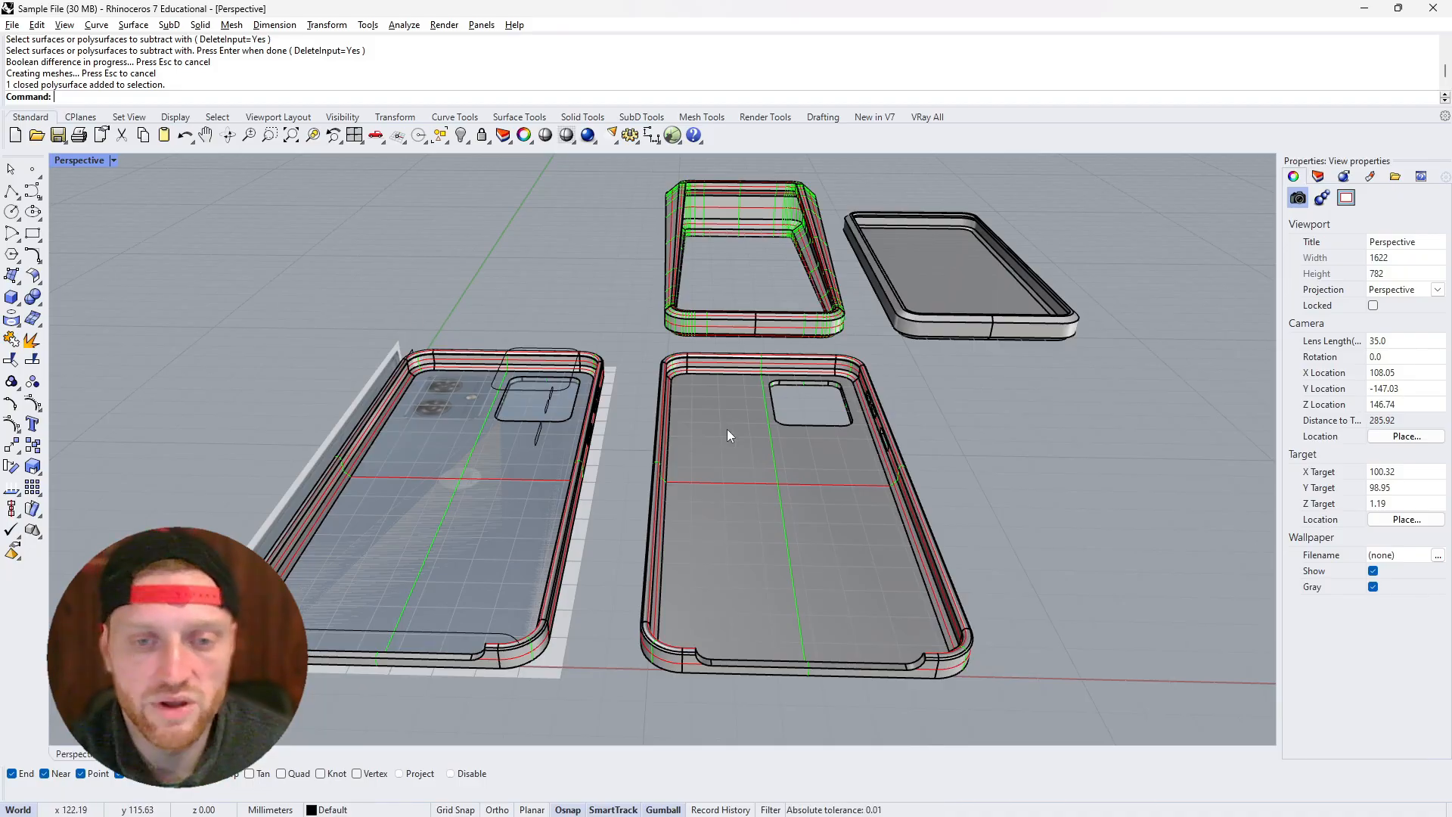
Move the camera outline, the three button curves and the end-opening curve 100 mm along X to the copied case
{"action": "left_click_drag", "start_coordinate": [522, 353], "coordinate": [651, 474]}
{"action": "left_click", "coordinate": [588, 395]}
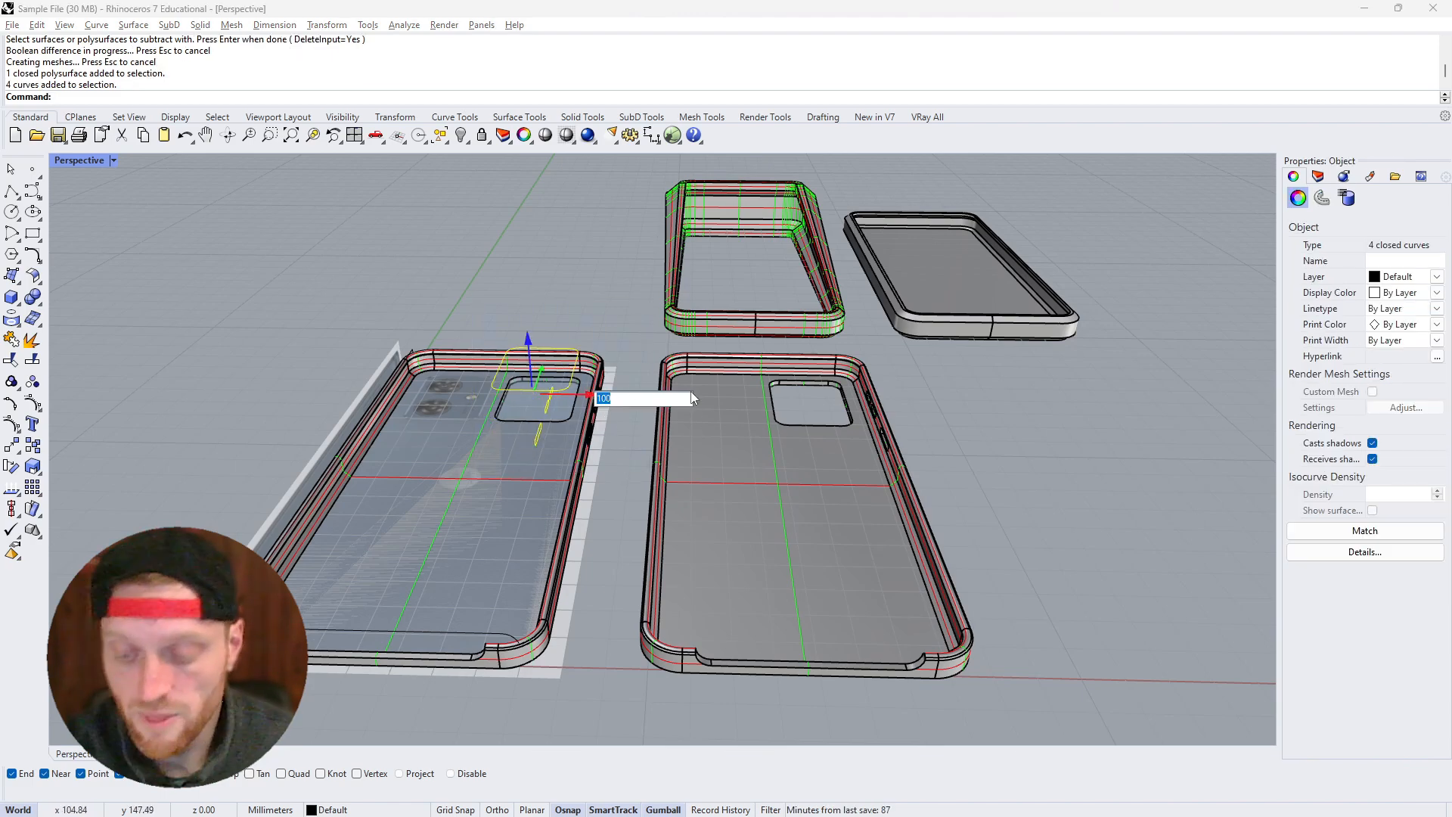
{"action": "type", "text": "100"}
{"action": "key", "text": "Return"}
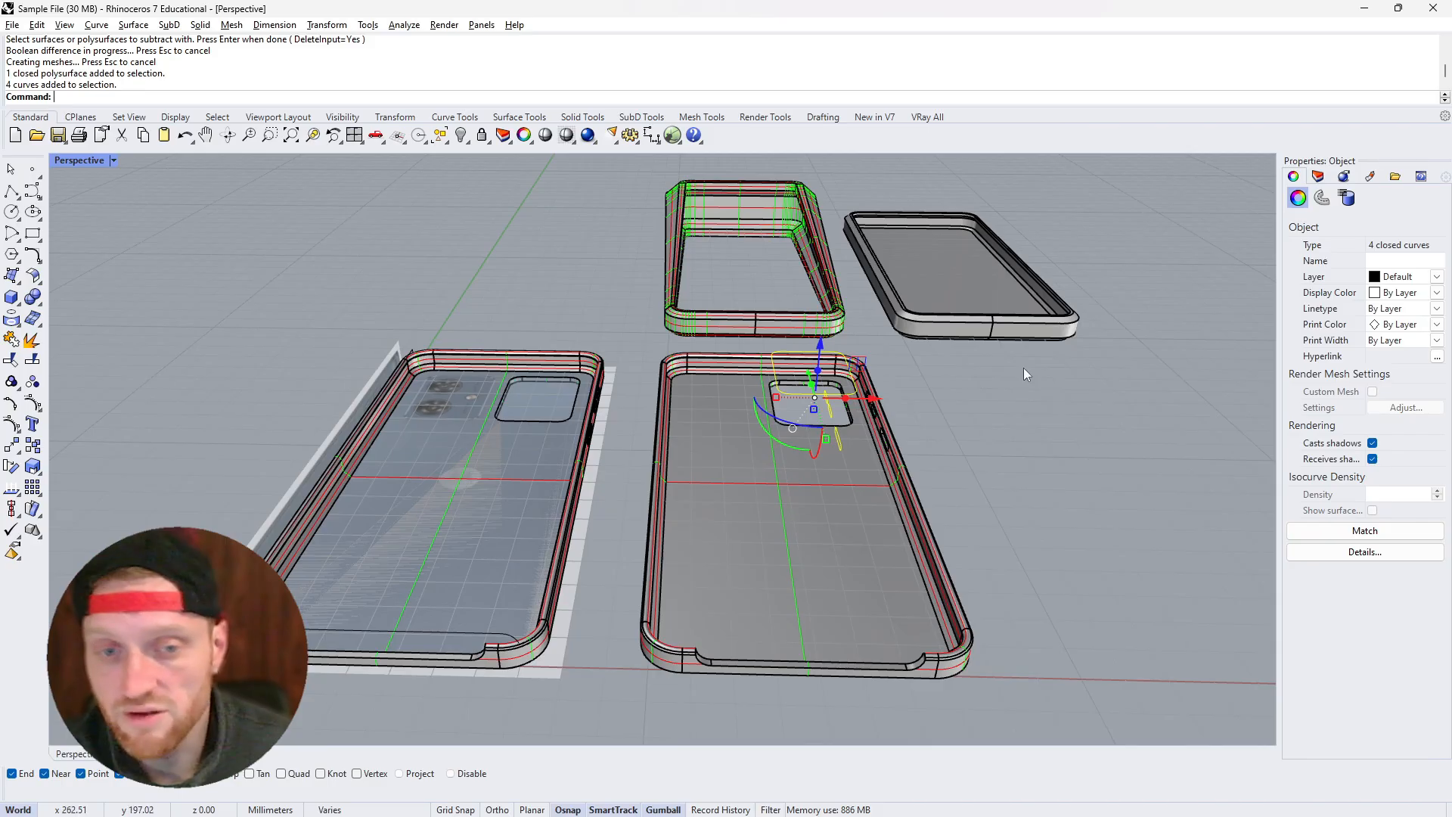
{"action": "left_click", "coordinate": [470, 634]}
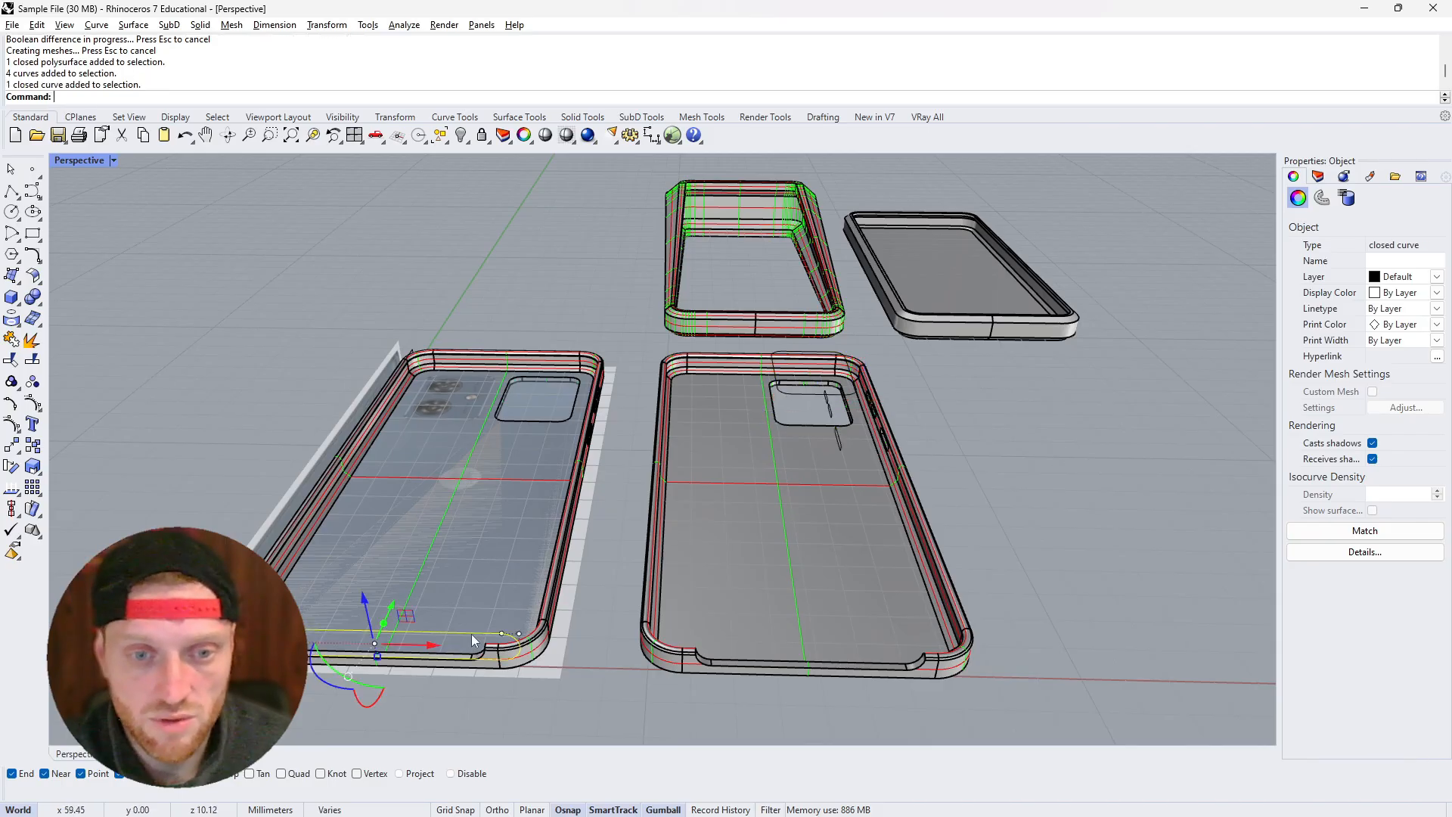
{"action": "left_click", "coordinate": [427, 648]}
{"action": "key", "text": "Return"}
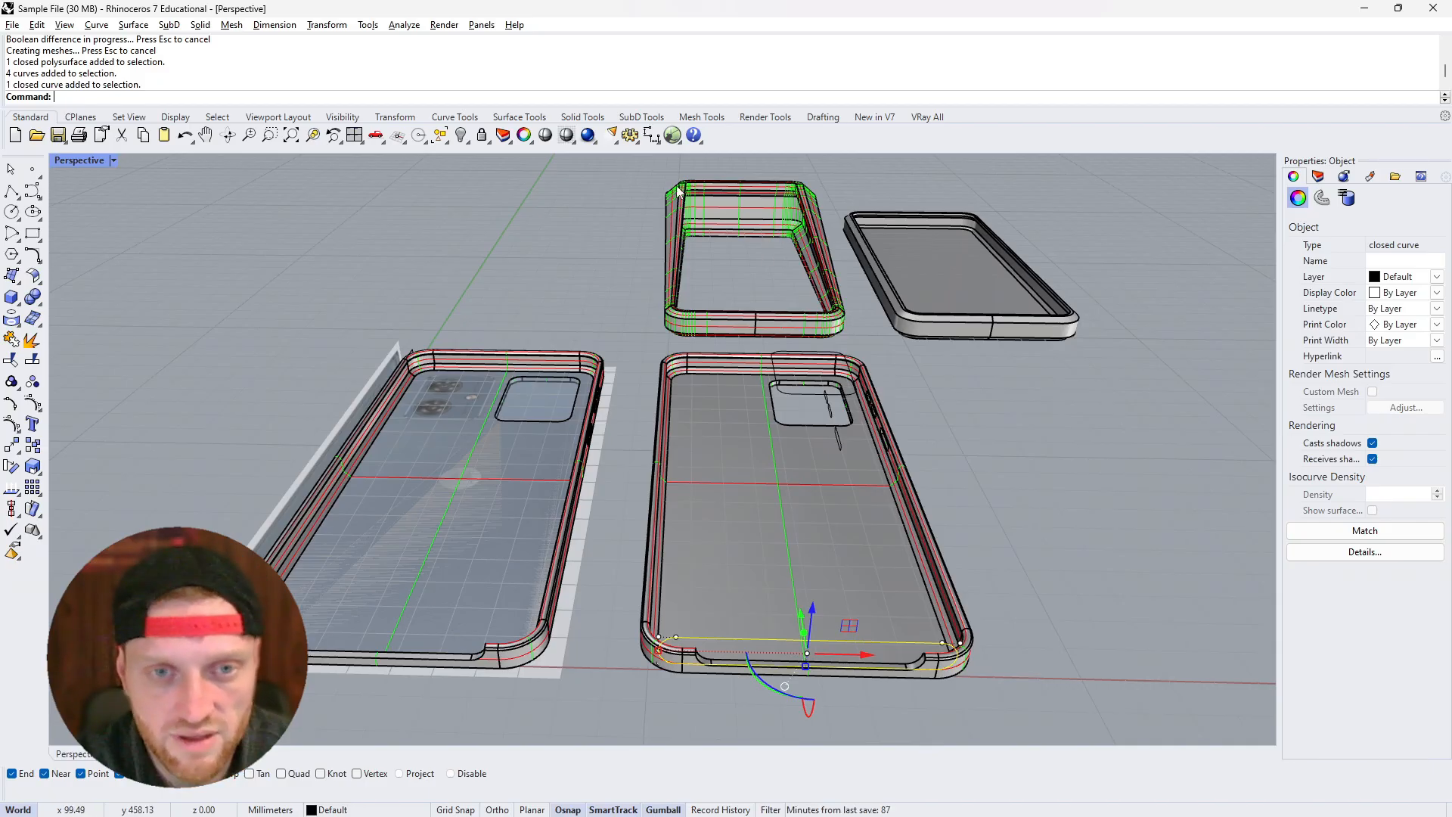
Turn off the visibility of the Reference Images Real layer
{"action": "scroll", "coordinate": [715, 393], "scroll_direction": "down", "scroll_amount": 1}
{"action": "scroll", "coordinate": [492, 458], "scroll_direction": "up", "scroll_amount": 1}
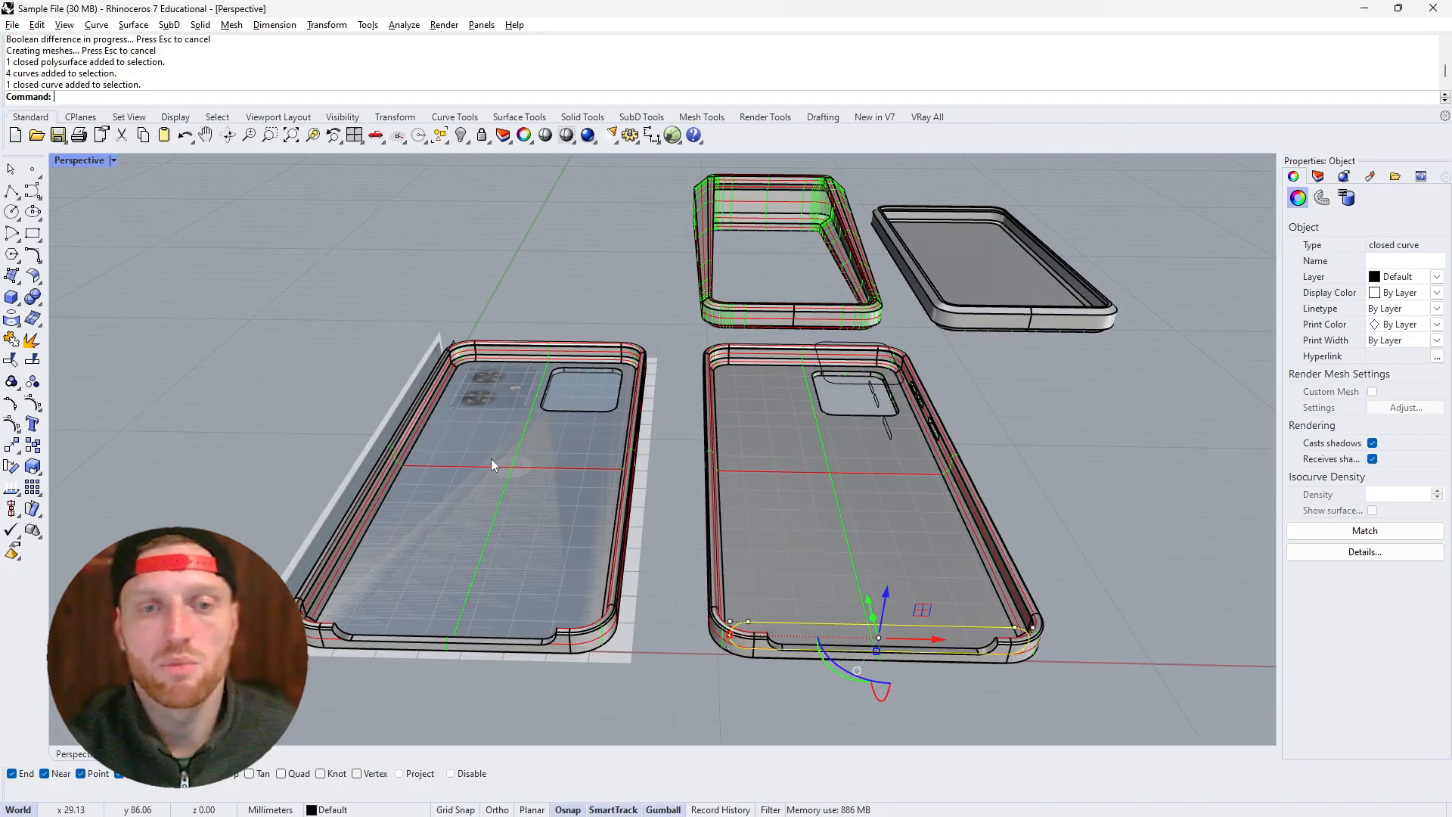
{"action": "left_click", "coordinate": [1318, 176]}
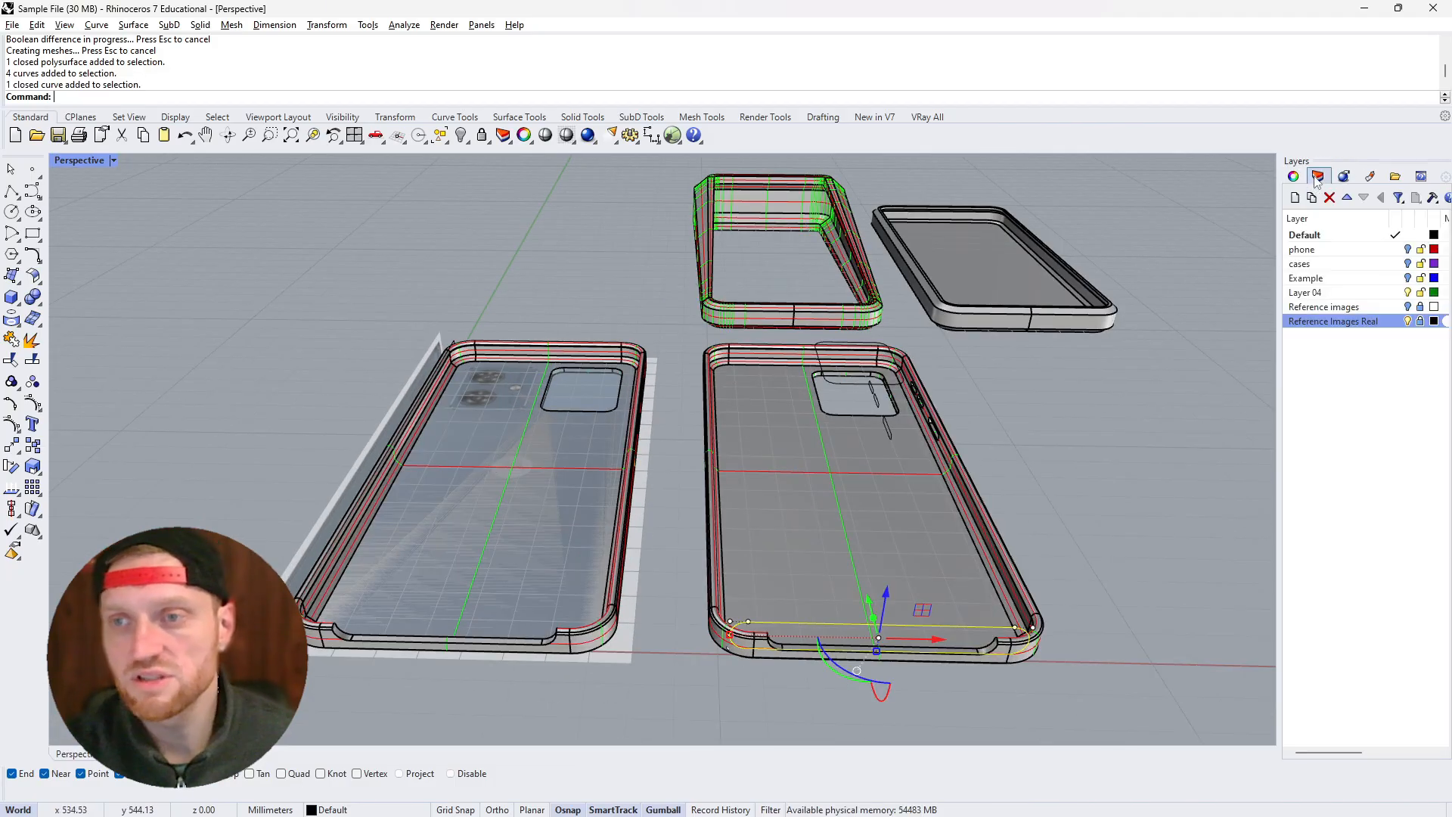
{"action": "left_click", "coordinate": [1407, 321]}
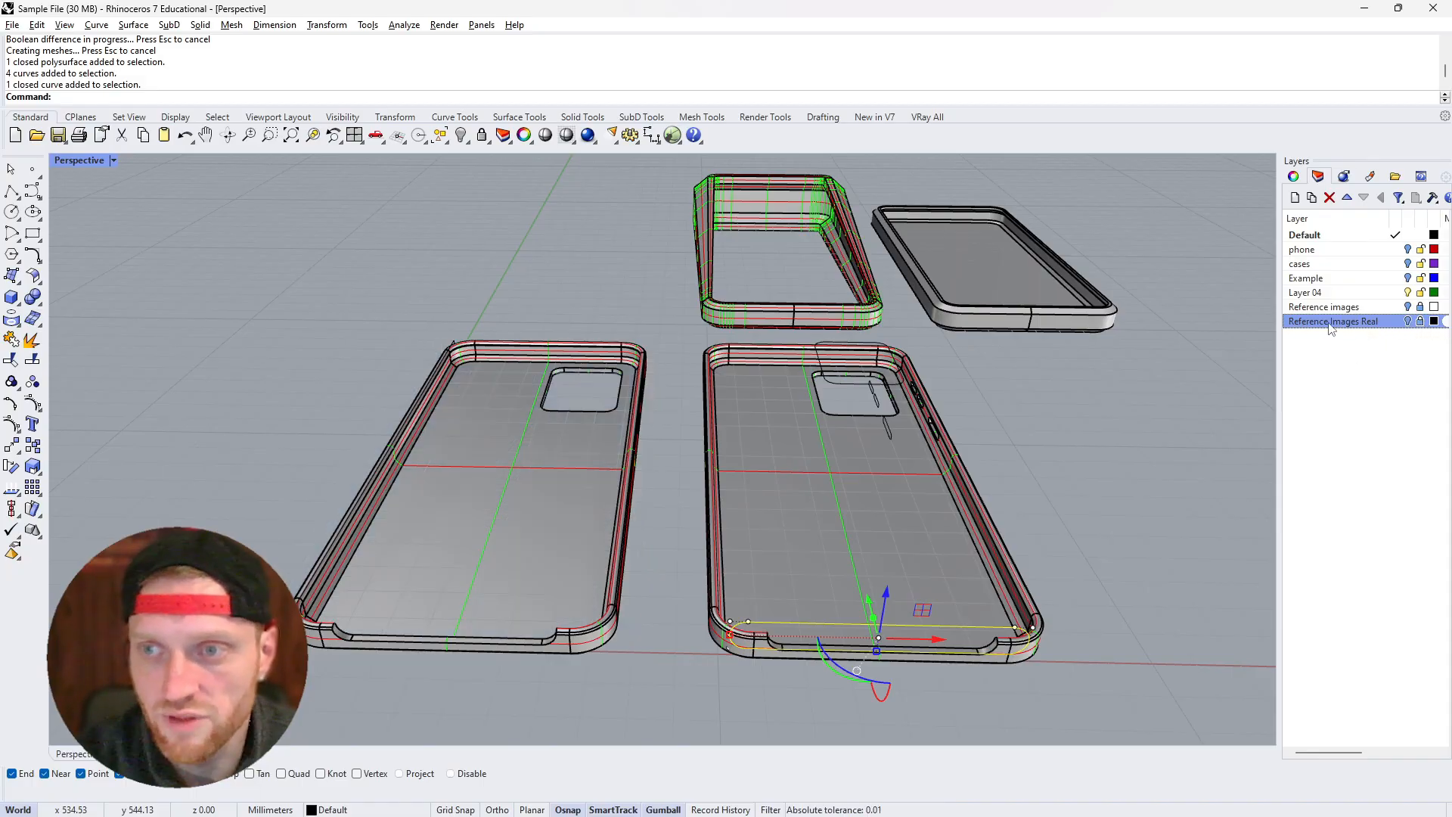
{"action": "scroll", "coordinate": [703, 346], "scroll_direction": "down", "scroll_amount": 6}
{"action": "scroll", "coordinate": [703, 347], "scroll_direction": "up", "scroll_amount": 6}
{"action": "right_click_drag", "start_coordinate": [700, 351], "coordinate": [684, 401]}
{"action": "left_click", "coordinate": [653, 393]}
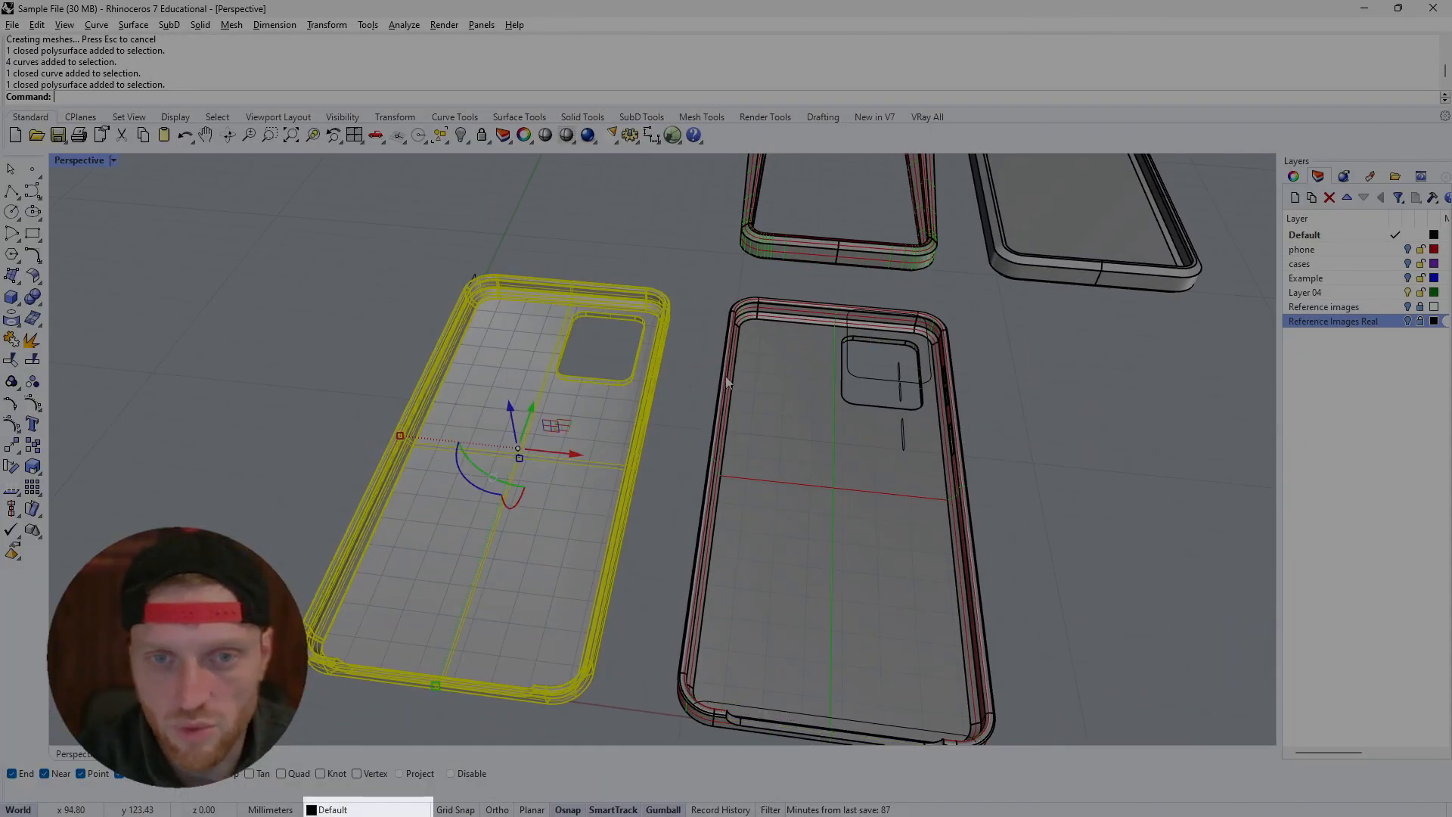
{"action": "scroll", "coordinate": [728, 382], "scroll_direction": "down", "scroll_amount": 2}
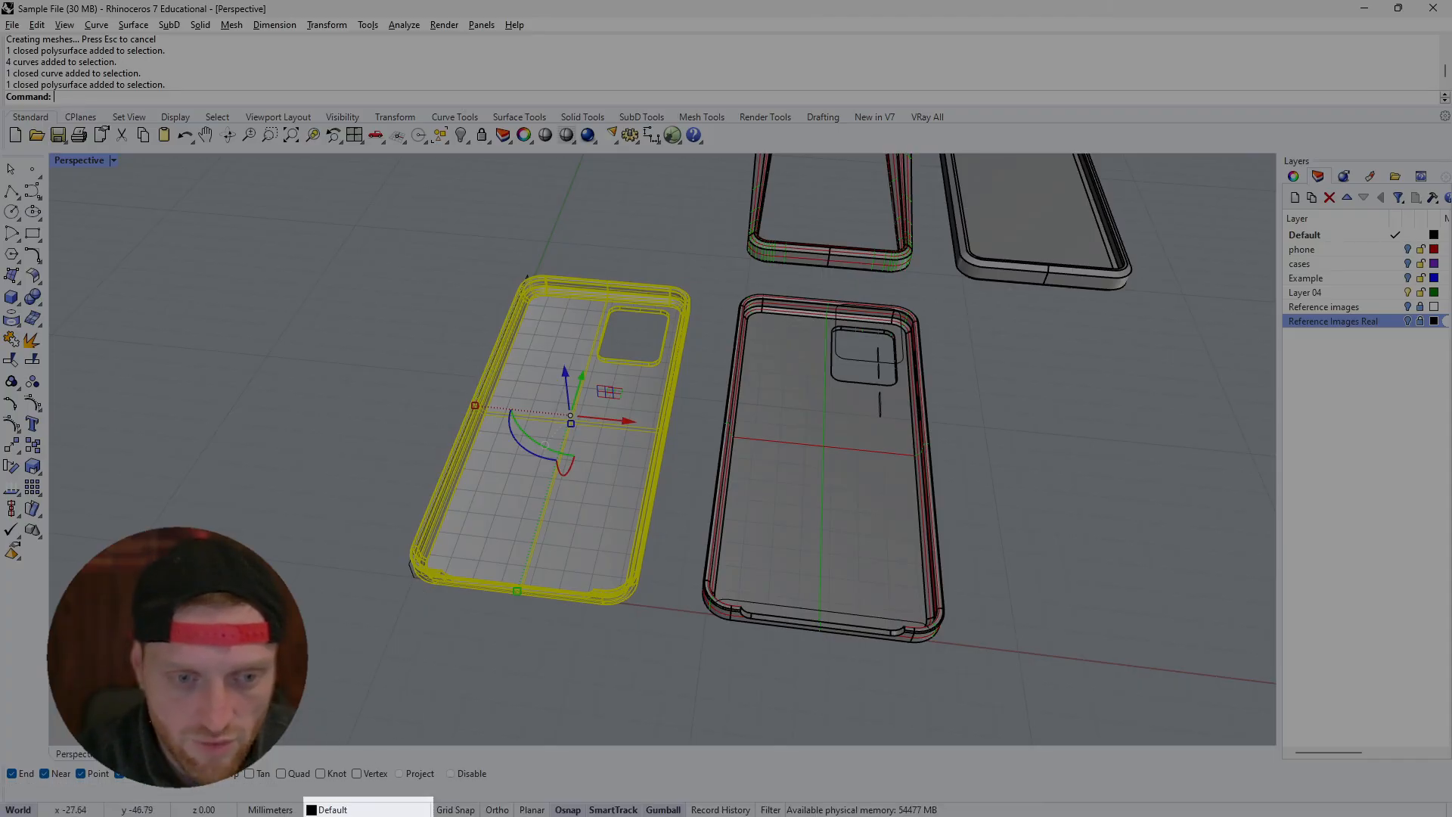
{"action": "left_click", "coordinate": [638, 609]}
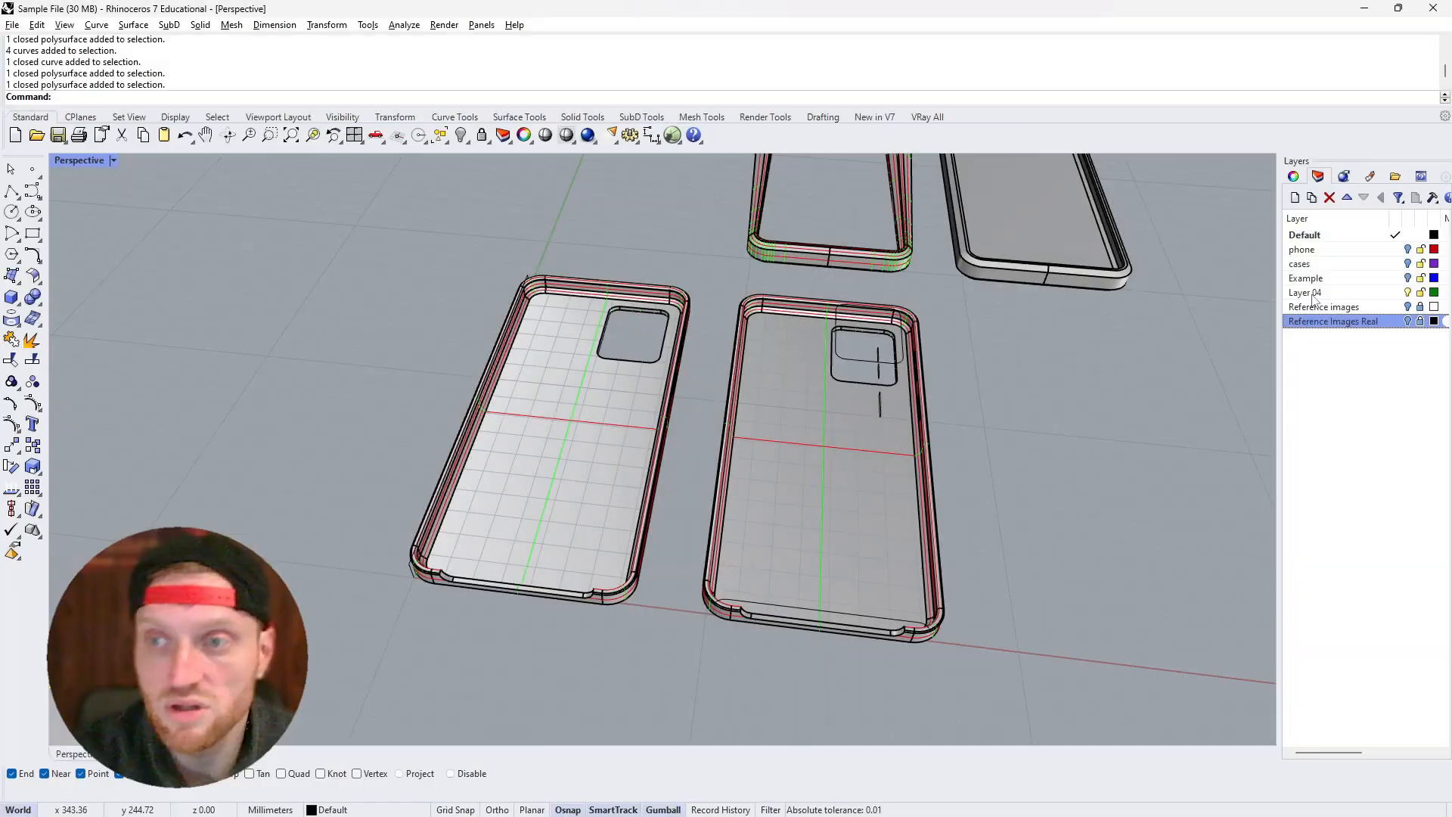
Make Layer 04 the current layer and draw a test rectangle in the empty area beside the cases
{"action": "double_click", "coordinate": [1312, 295]}
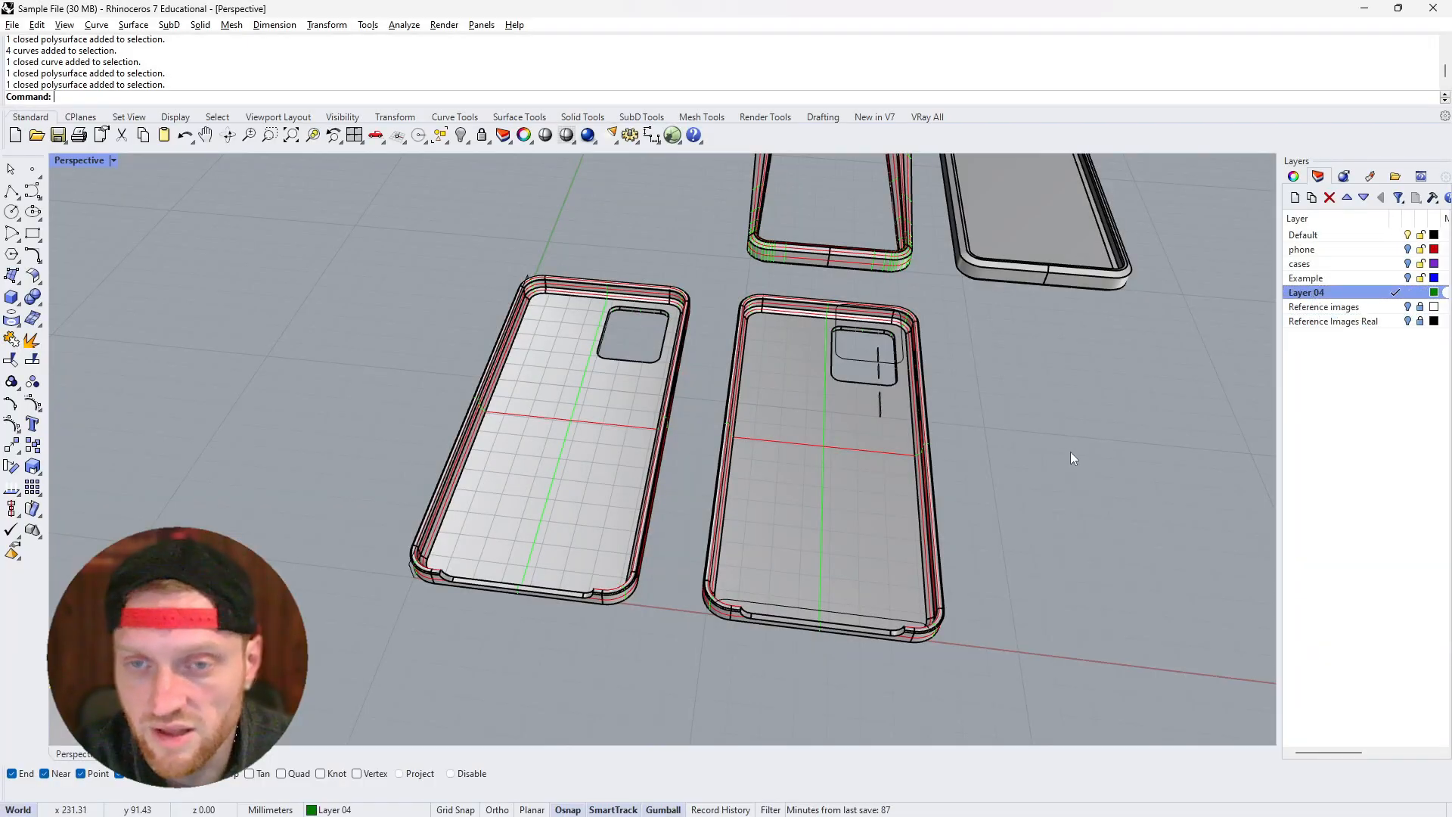
{"action": "scroll", "coordinate": [1069, 452], "scroll_direction": "down", "scroll_amount": 3}
{"action": "left_click", "coordinate": [33, 233]}
{"action": "left_click", "coordinate": [362, 292]}
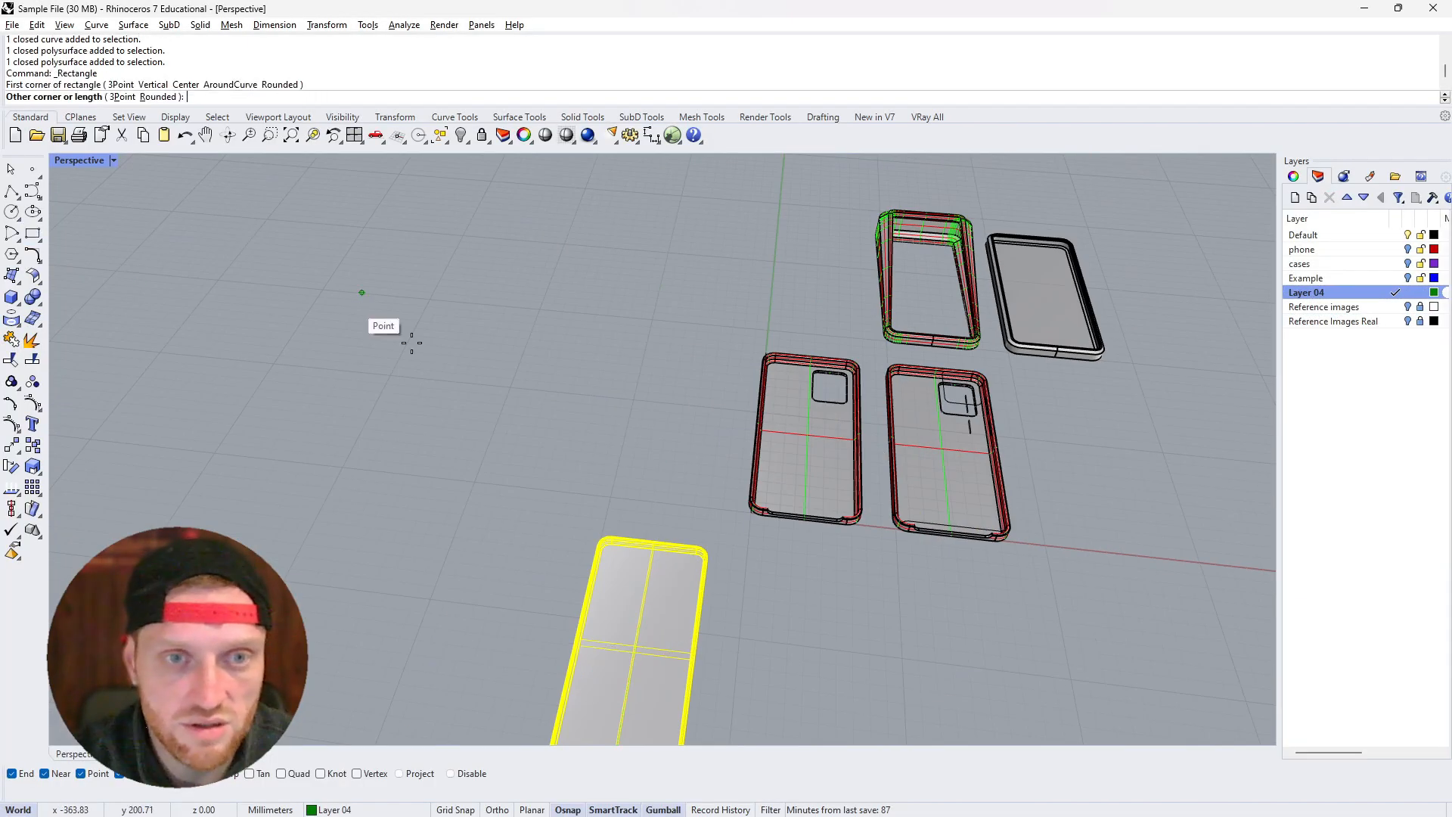
{"action": "left_click", "coordinate": [567, 436]}
{"action": "left_click", "coordinate": [451, 431]}
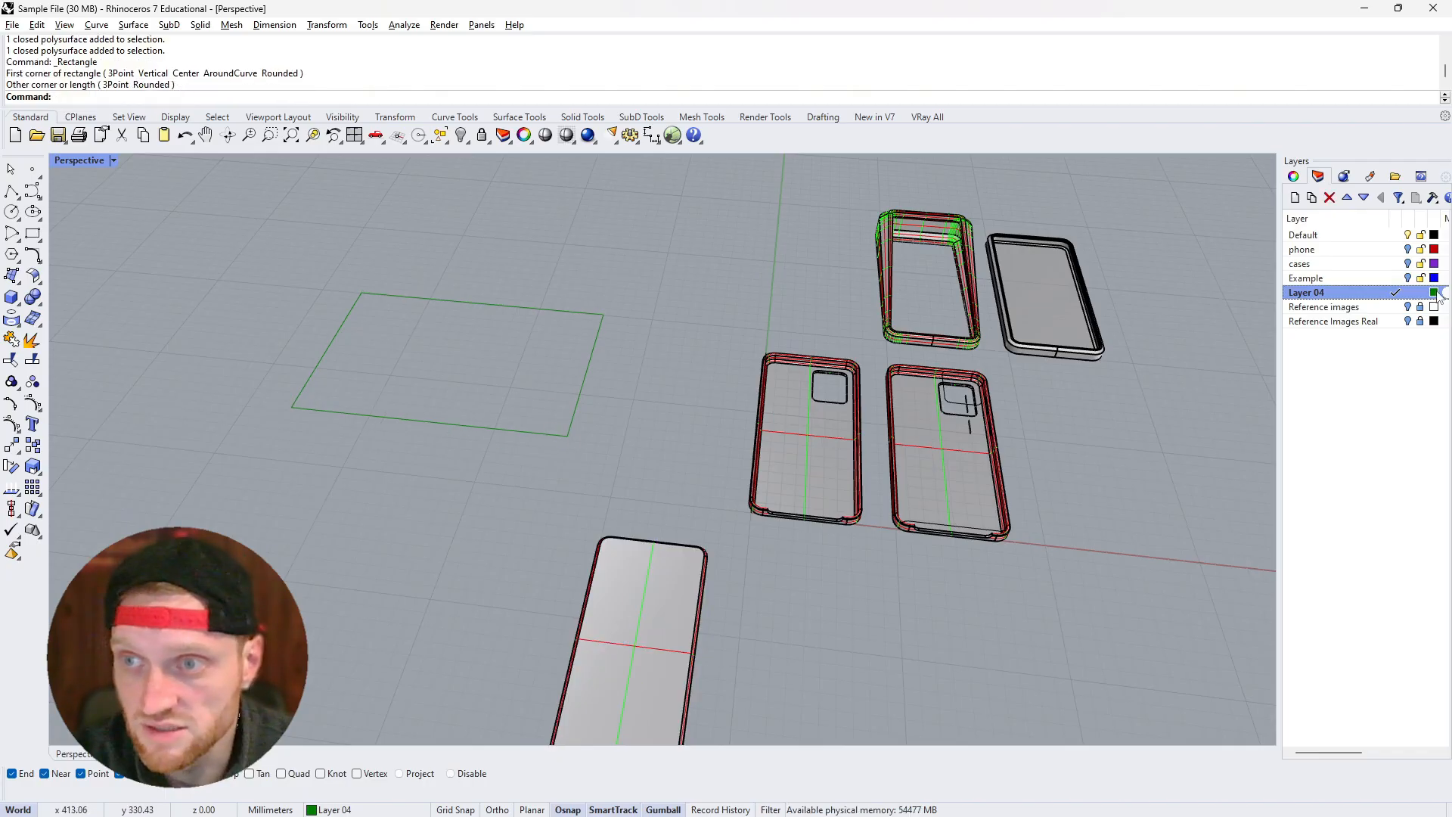
{"action": "left_click", "coordinate": [574, 311]}
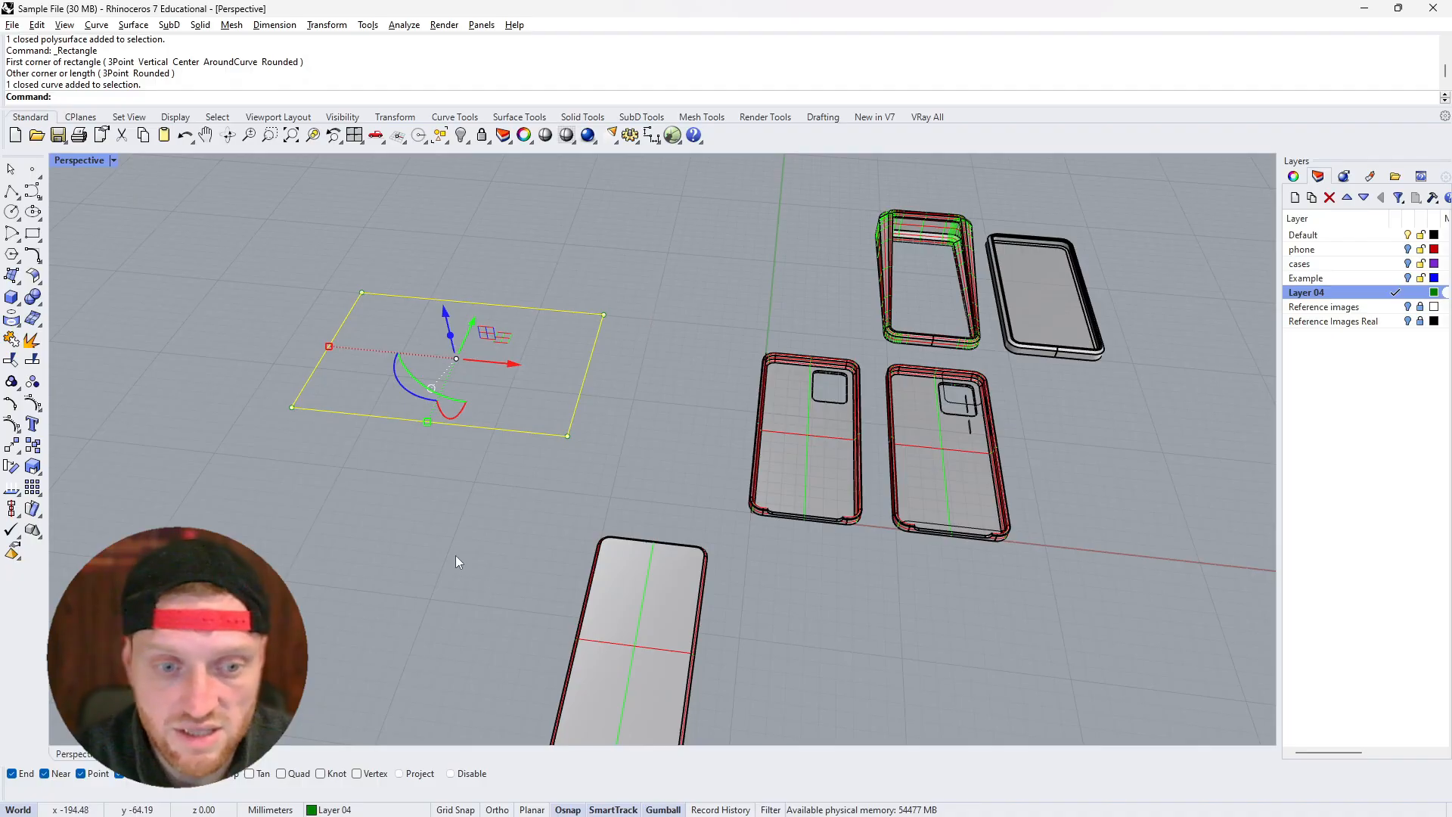
{"action": "left_click", "coordinate": [367, 517]}
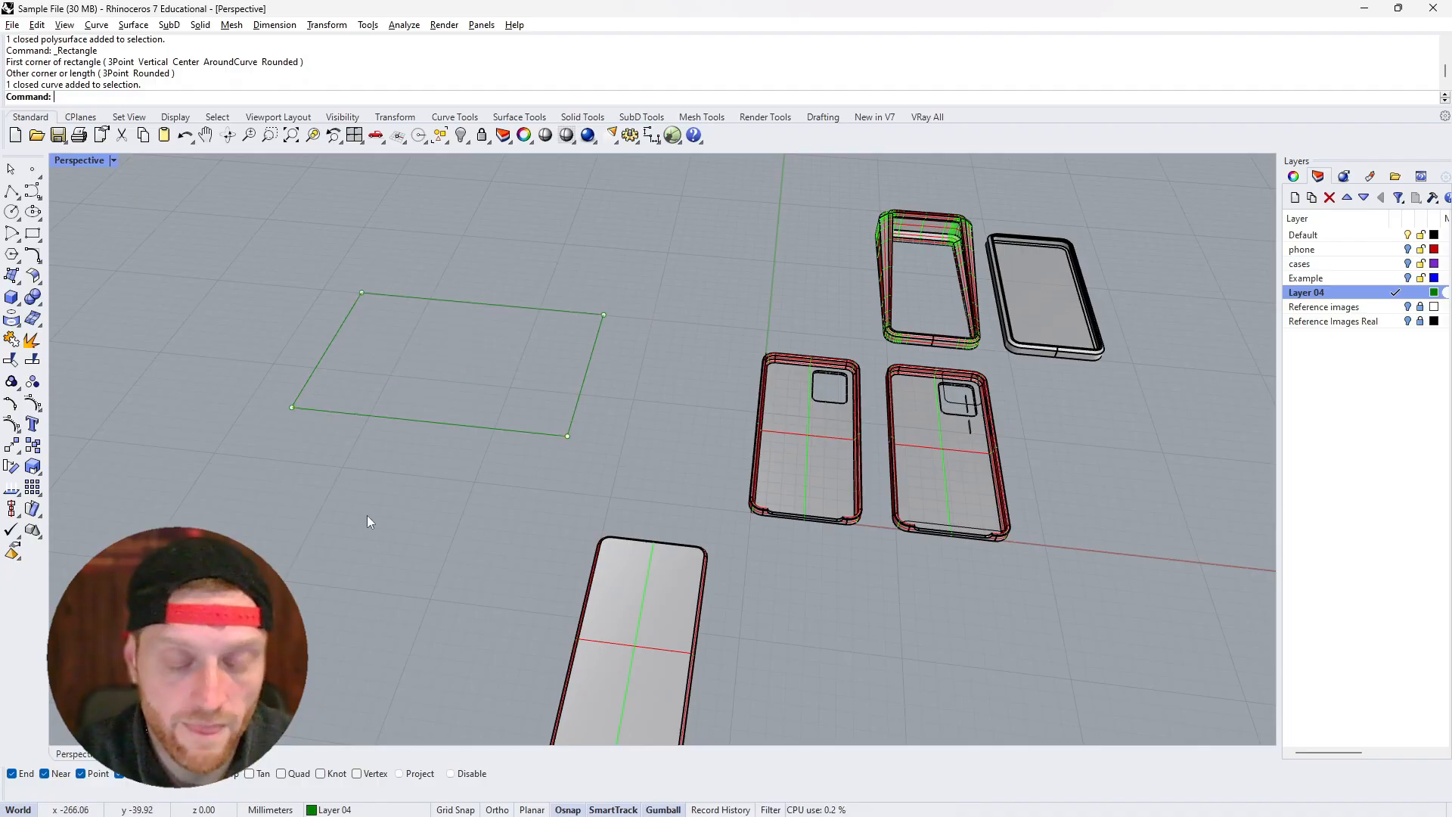
Delete the test rectangle and make Default the current layer
{"action": "left_click_drag", "start_coordinate": [250, 250], "coordinate": [665, 481]}
{"action": "key", "text": "Delete"}
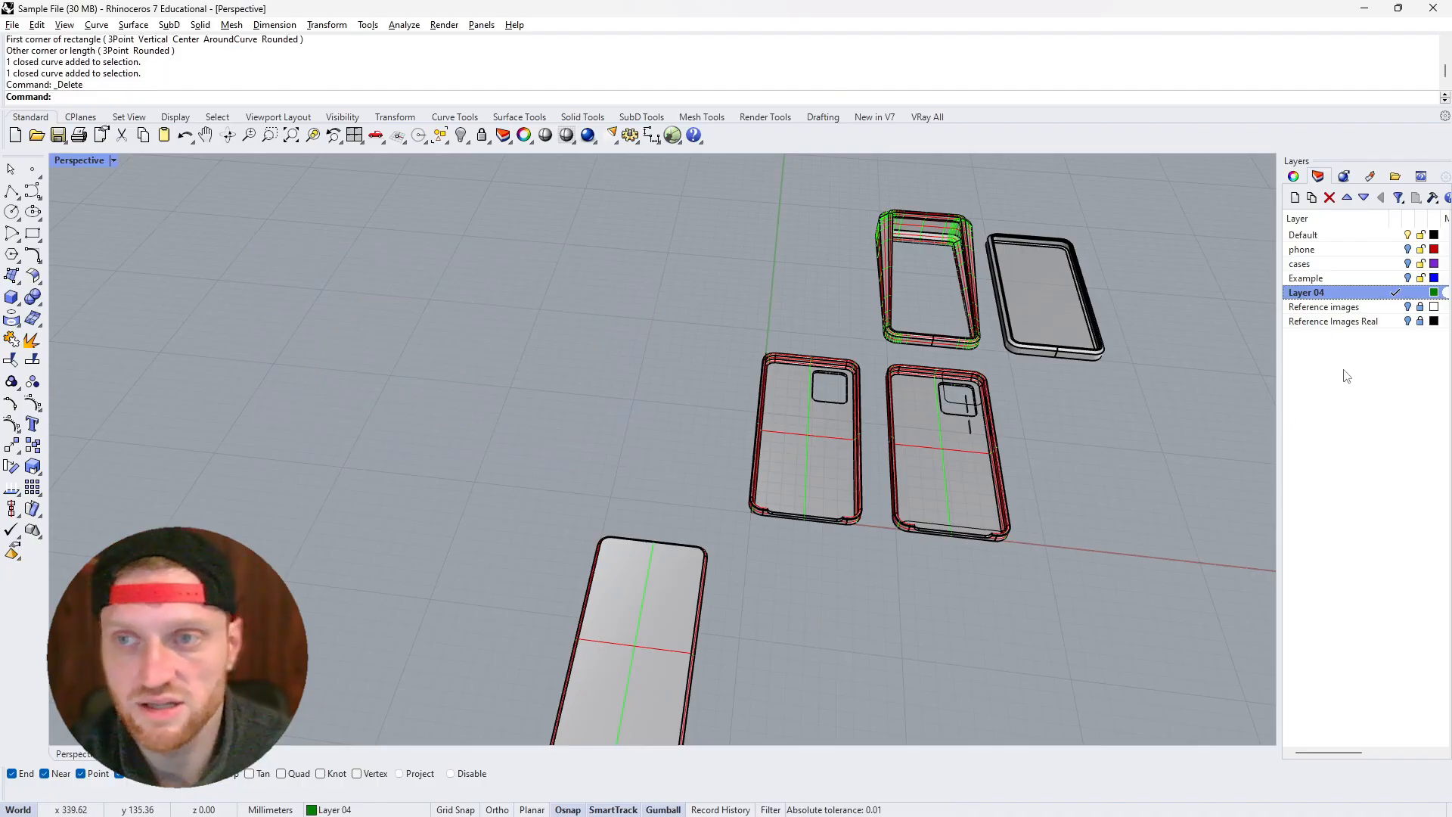
{"action": "double_click", "coordinate": [1295, 239]}
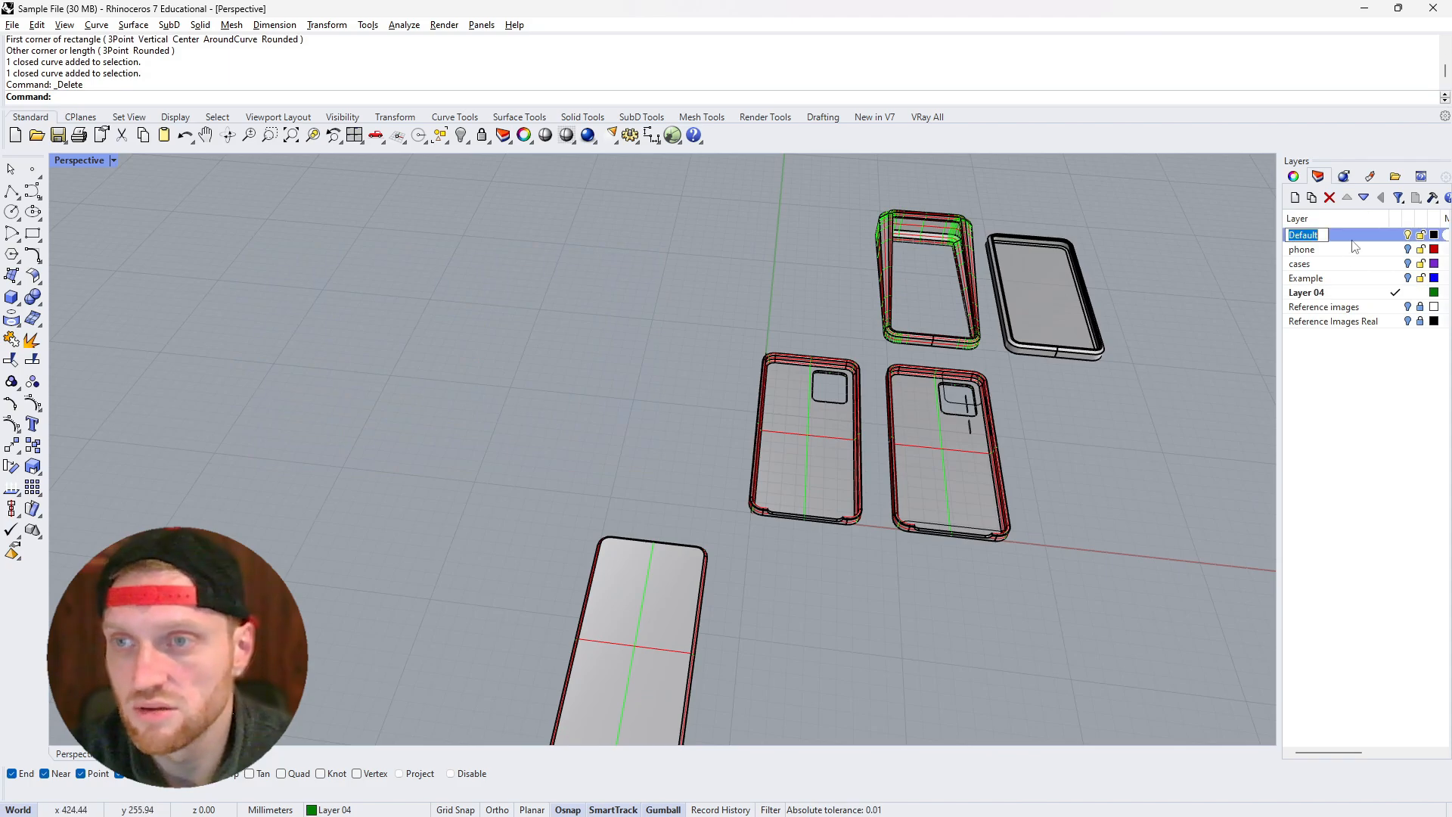
Move the copied case with the camera cutout another 100 mm along the X axis, away from its opening curves
{"action": "right_click_drag", "start_coordinate": [659, 399], "coordinate": [761, 401]}
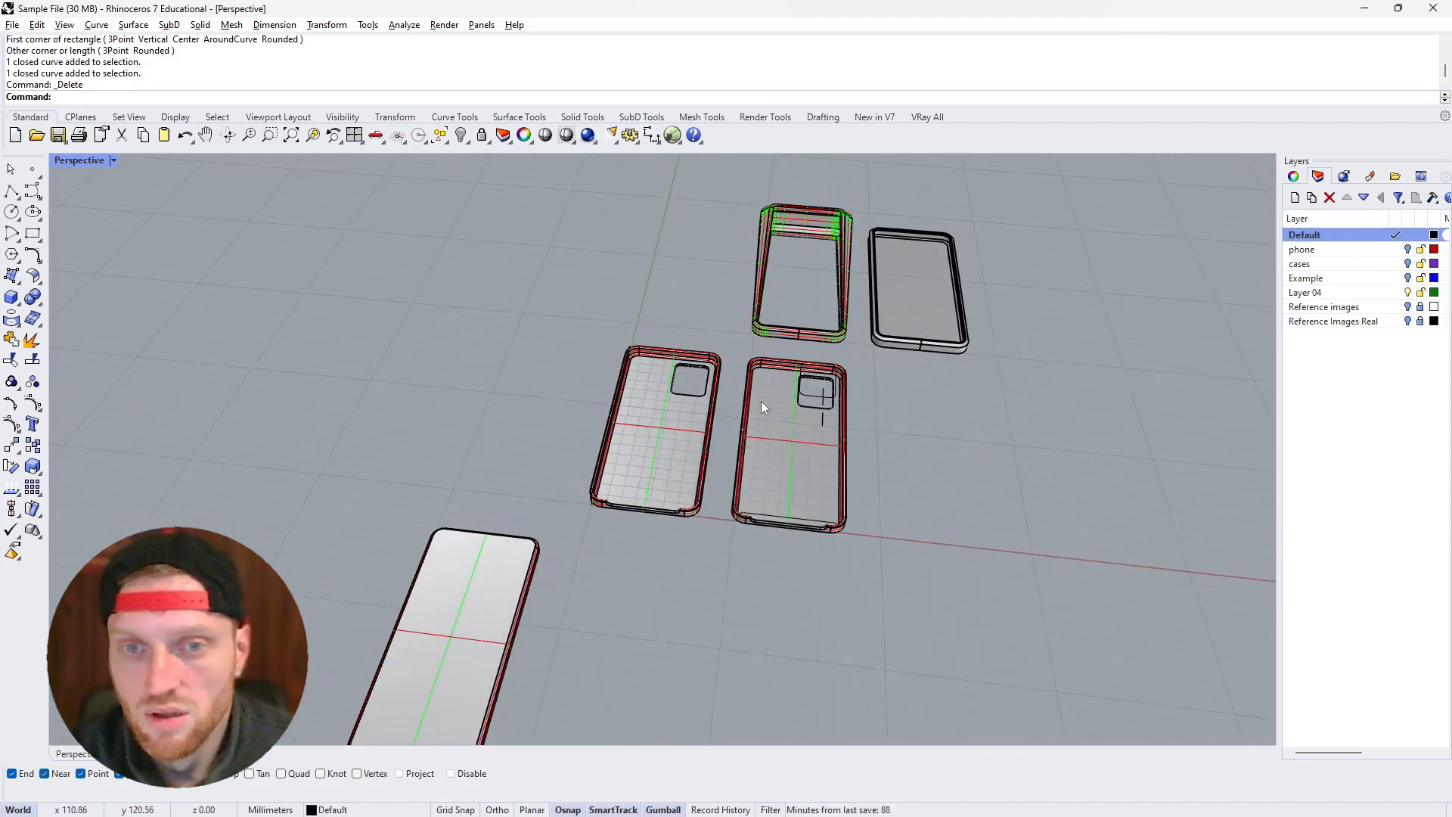
{"action": "scroll", "coordinate": [768, 428], "scroll_direction": "up", "scroll_amount": 3}
{"action": "left_click", "coordinate": [600, 425]}
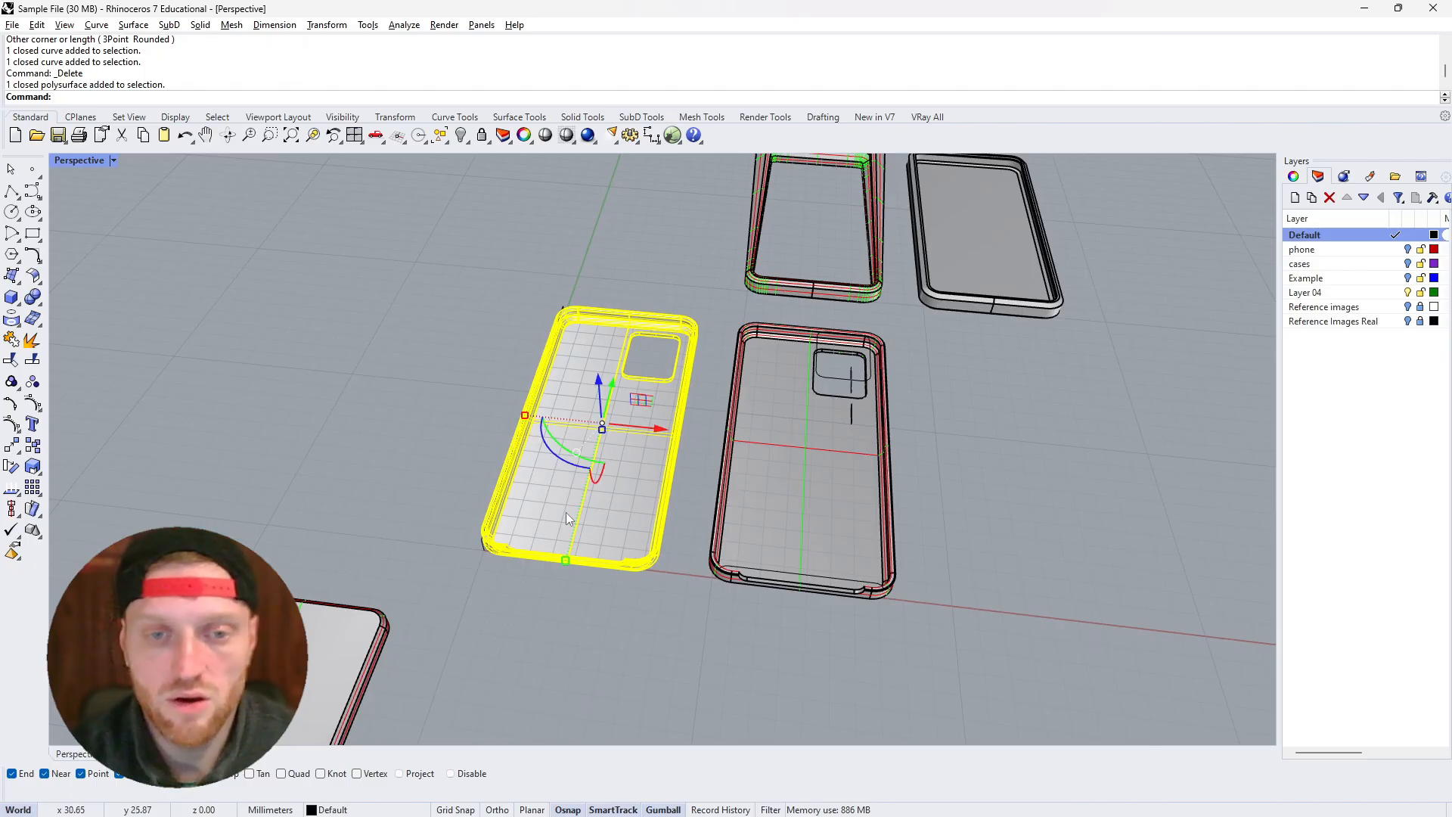
{"action": "left_click", "coordinate": [509, 431]}
{"action": "right_click_drag", "start_coordinate": [541, 436], "coordinate": [530, 392]}
{"action": "left_click", "coordinate": [834, 462]}
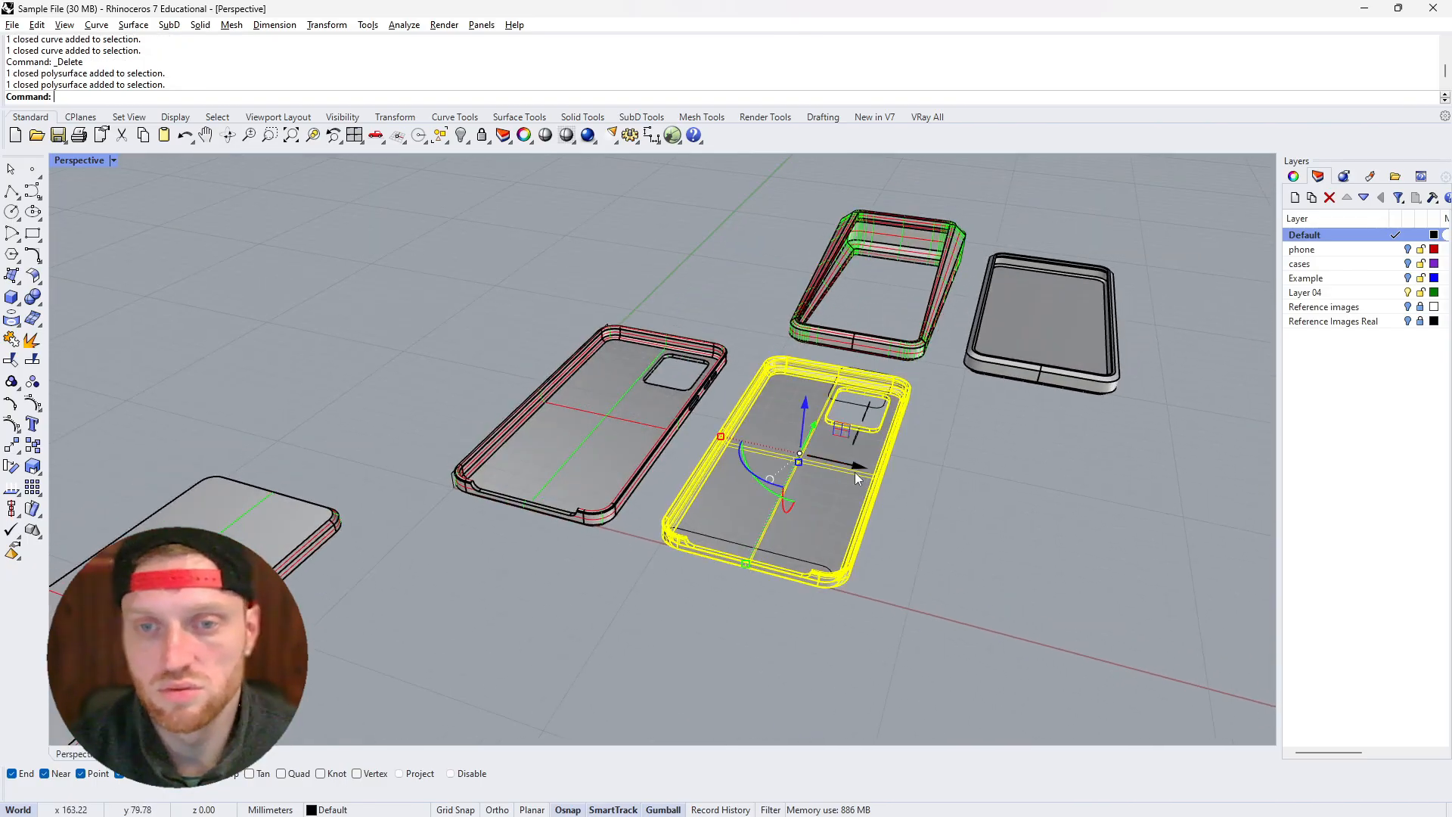
{"action": "left_click", "coordinate": [857, 470]}
{"action": "key", "text": "Return"}
{"action": "left_click", "coordinate": [795, 504]}
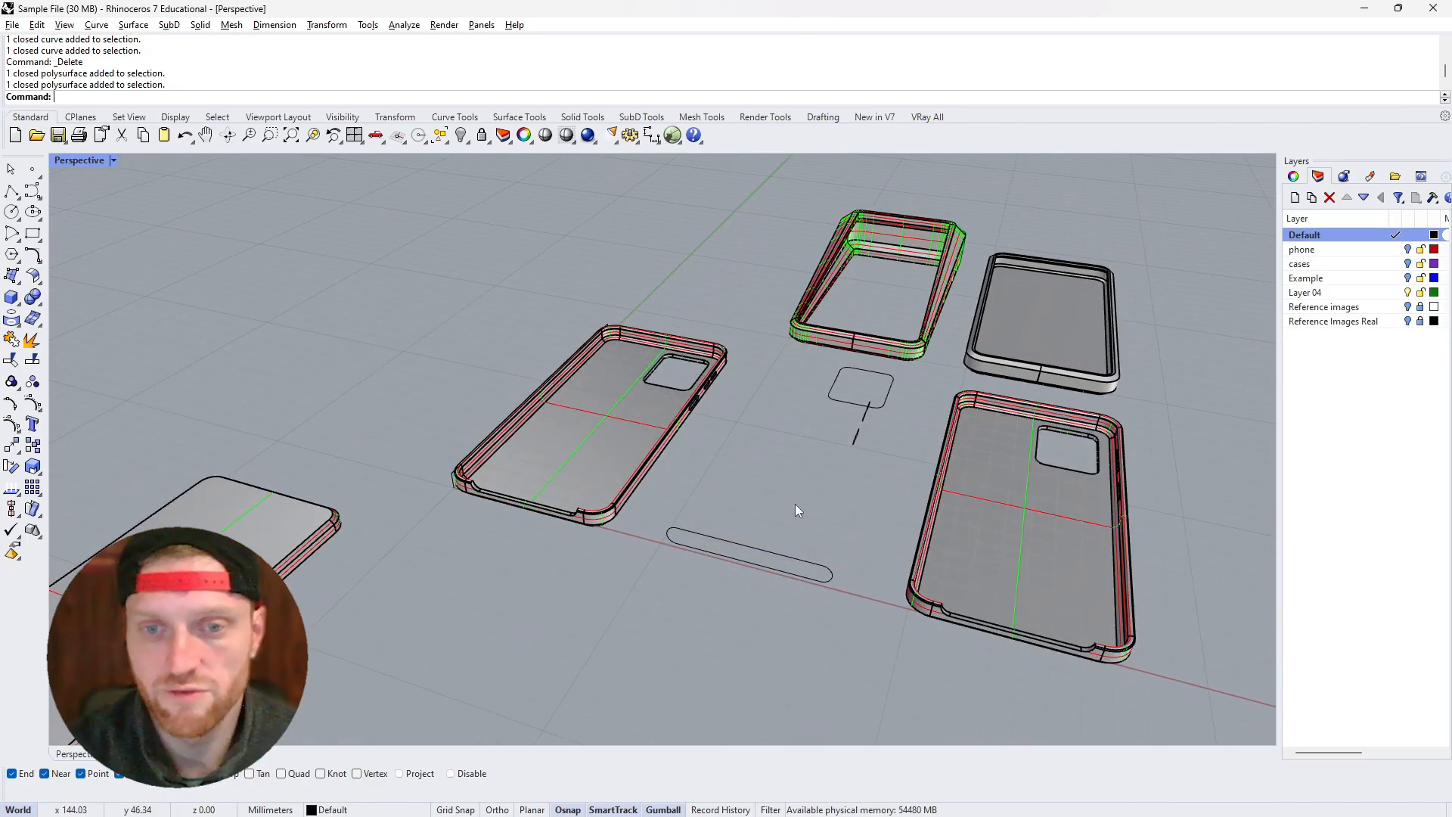
Delete the five leftover opening curves lying between the two finished cases
{"action": "left_click_drag", "start_coordinate": [664, 295], "coordinate": [978, 671]}
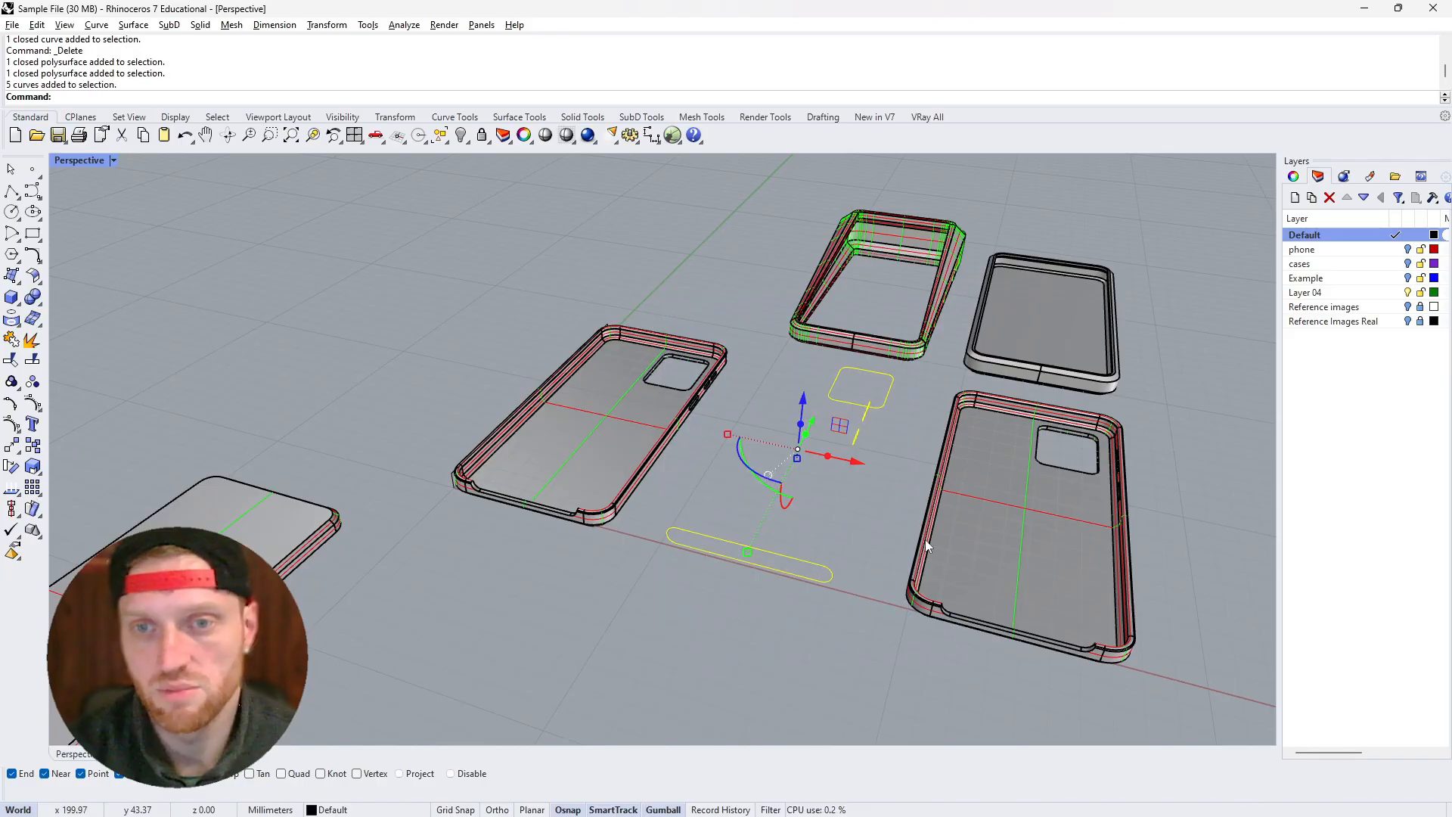
{"action": "left_click", "coordinate": [854, 460]}
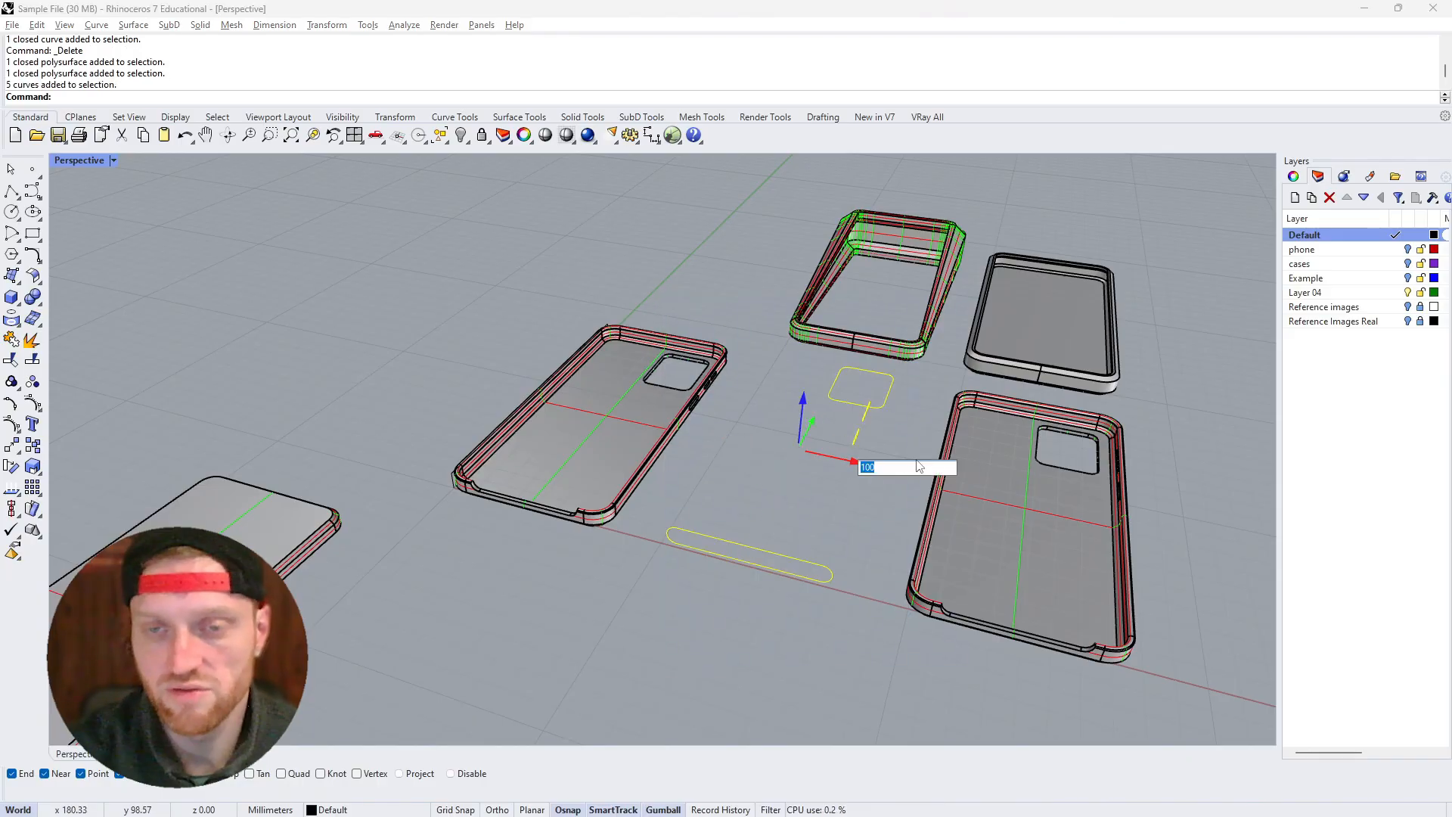
{"action": "key", "text": "BackSpace"}
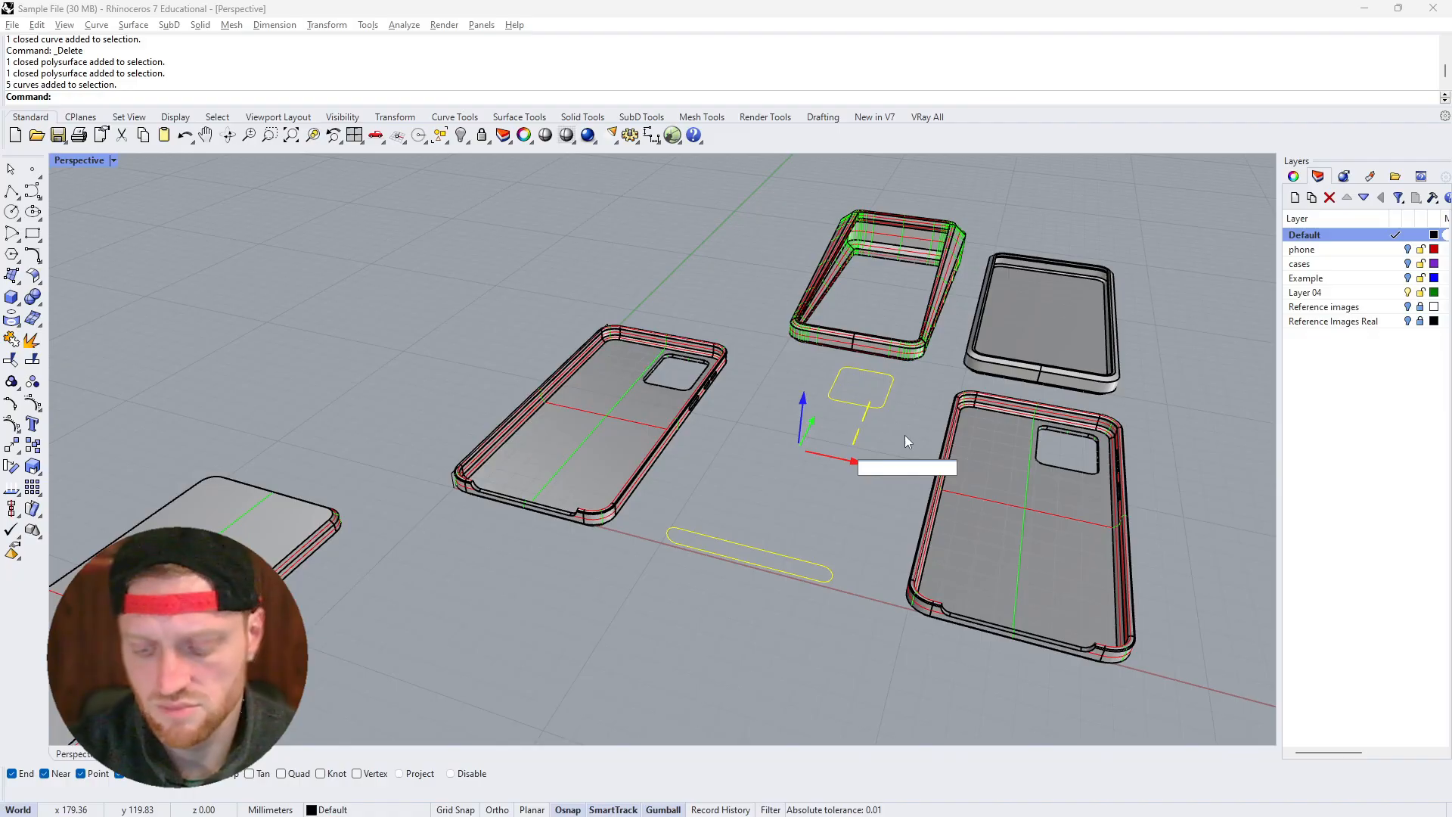
{"action": "key", "text": "Escape"}
{"action": "key", "text": "Delete"}
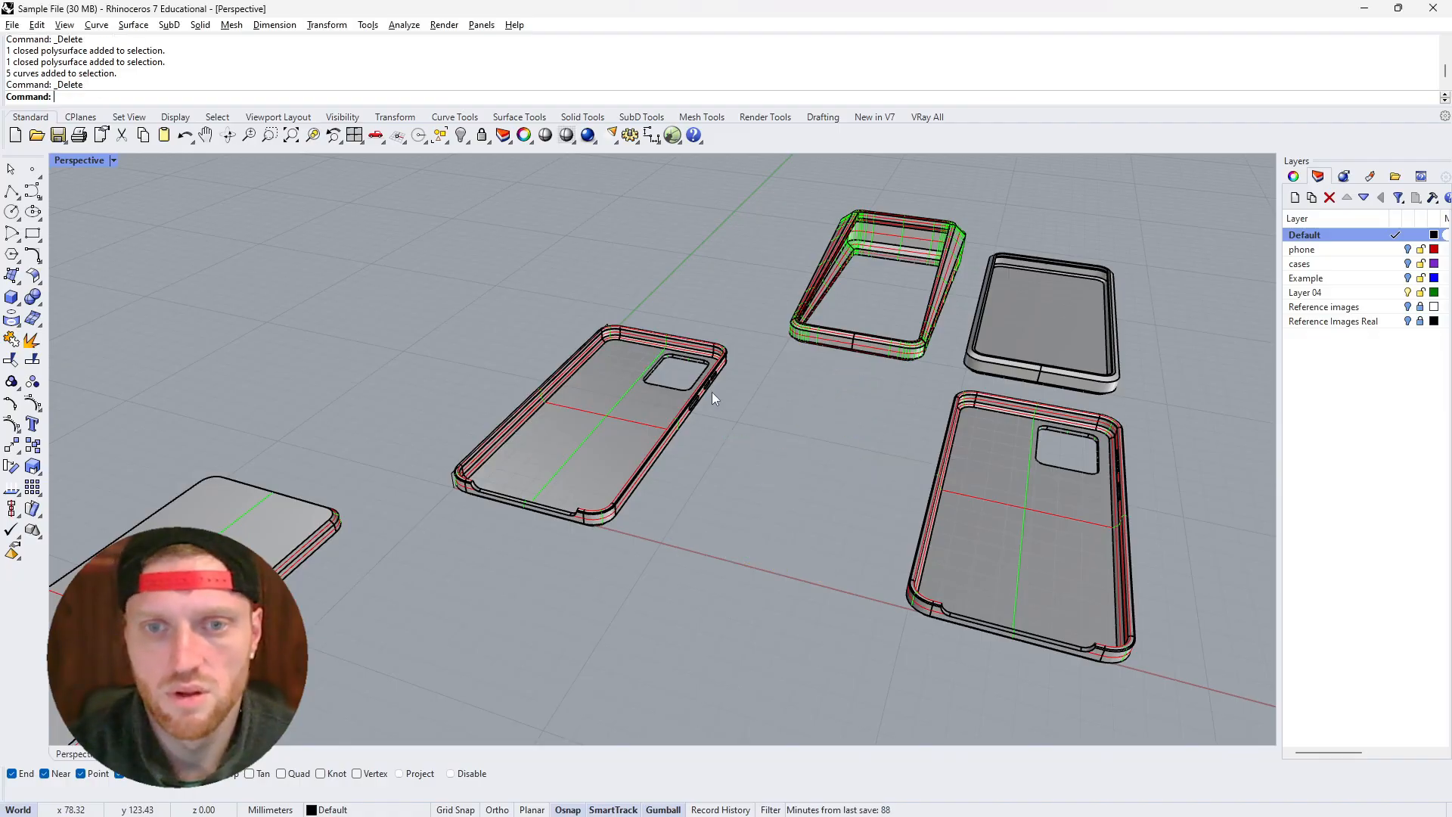
Chamfer the whole outer edge loop of the longest side button opening on the original case with ChamferEdge at 1 mm, using chained edges
{"action": "scroll", "coordinate": [712, 393], "scroll_direction": "up", "scroll_amount": 8}
{"action": "right_click_drag", "start_coordinate": [719, 398], "coordinate": [699, 322]}
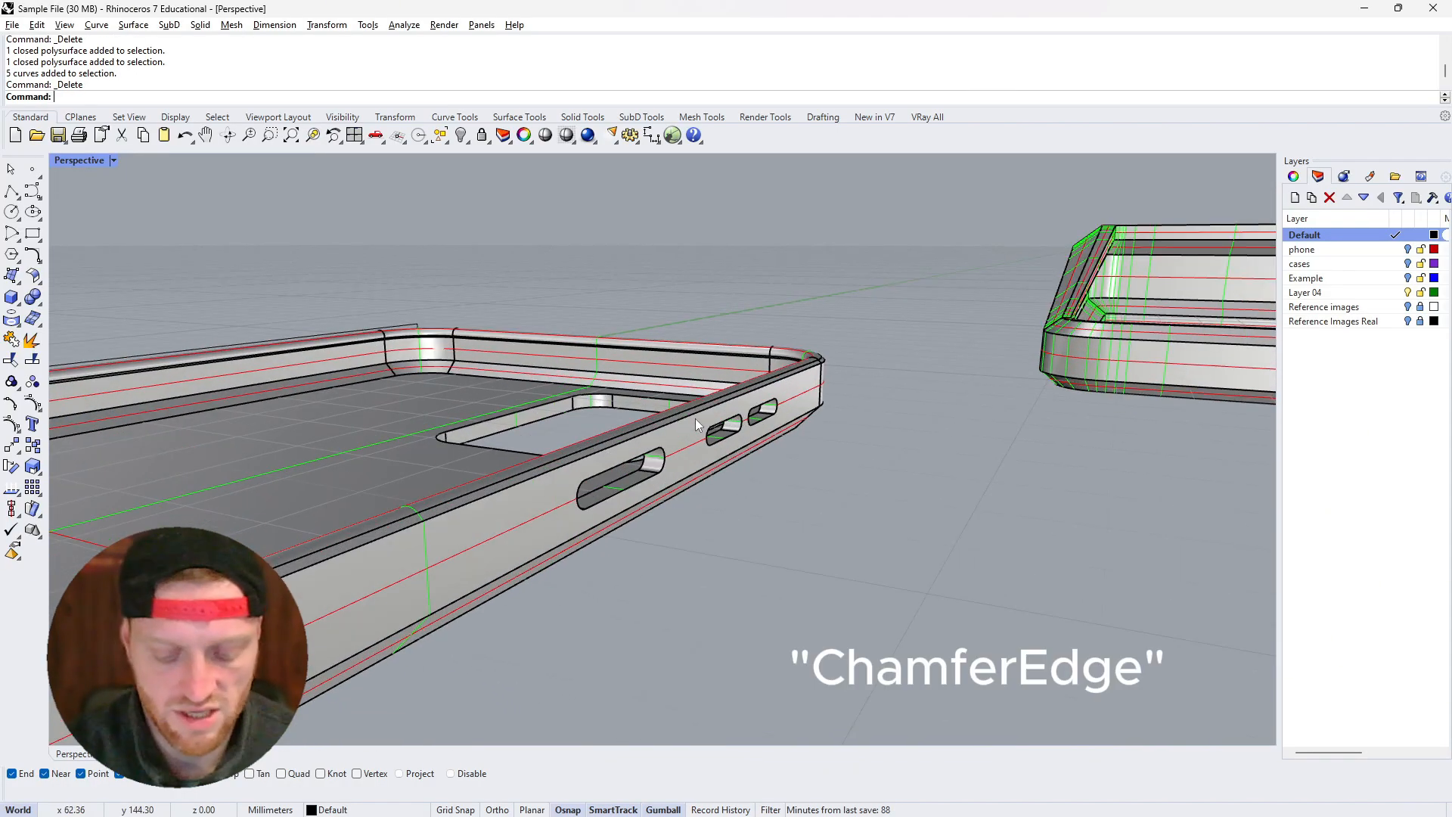
{"action": "type", "text": "ChamferEdge"}
{"action": "key", "text": "Return"}
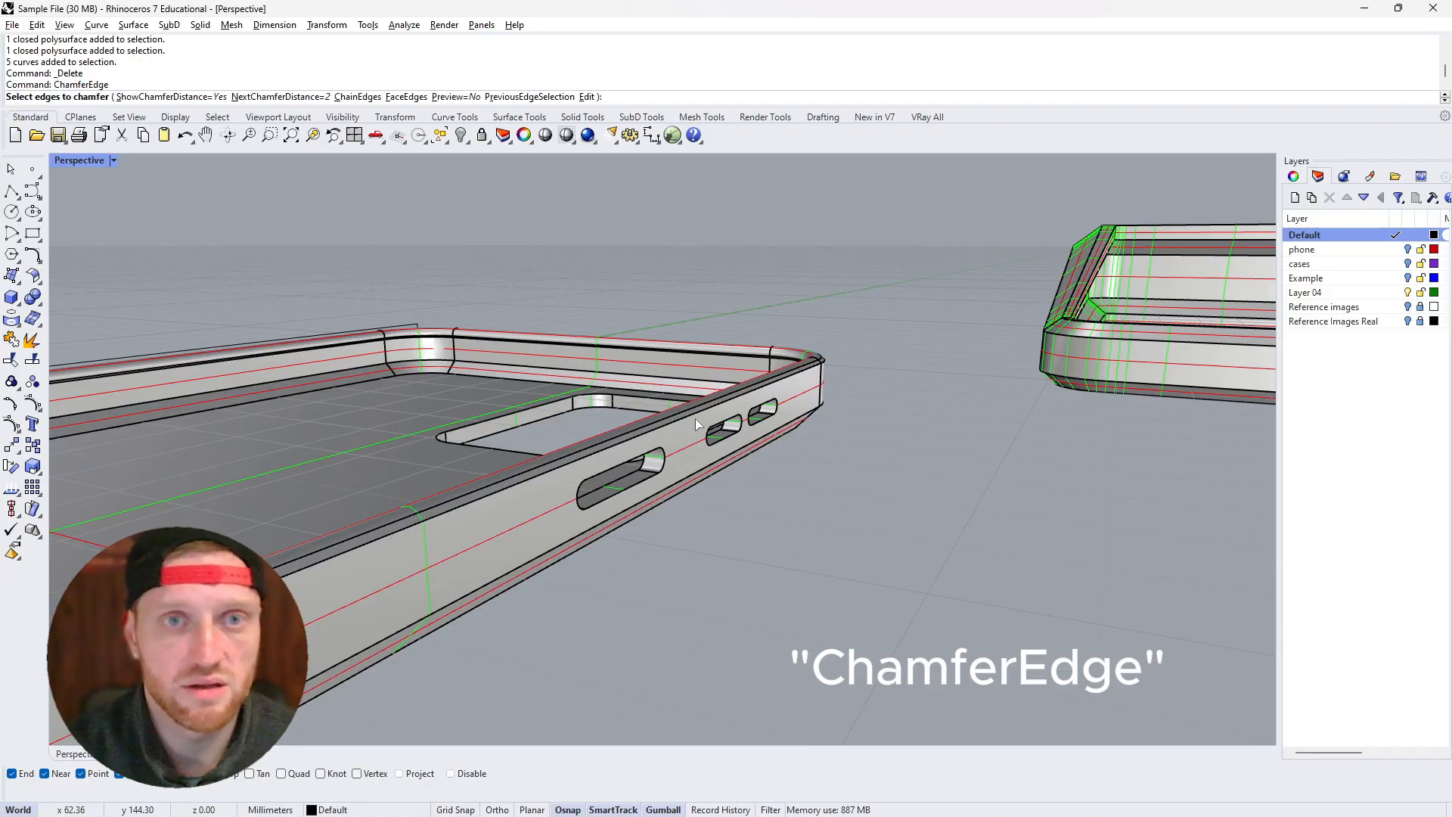
{"action": "type", "text": "1"}
{"action": "key", "text": "Return"}
{"action": "scroll", "coordinate": [652, 515], "scroll_direction": "up", "scroll_amount": 2}
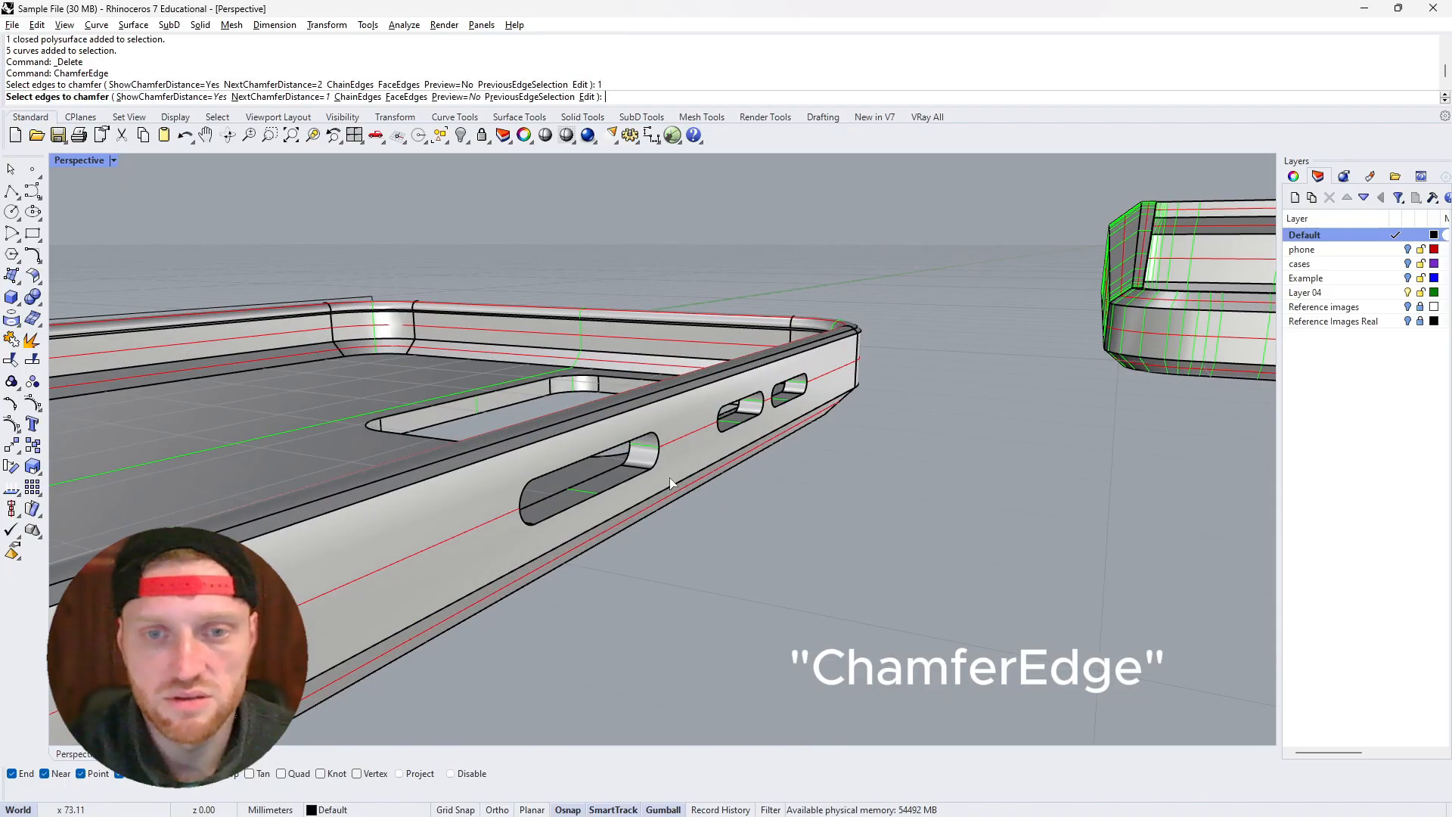
{"action": "left_click", "coordinate": [350, 97]}
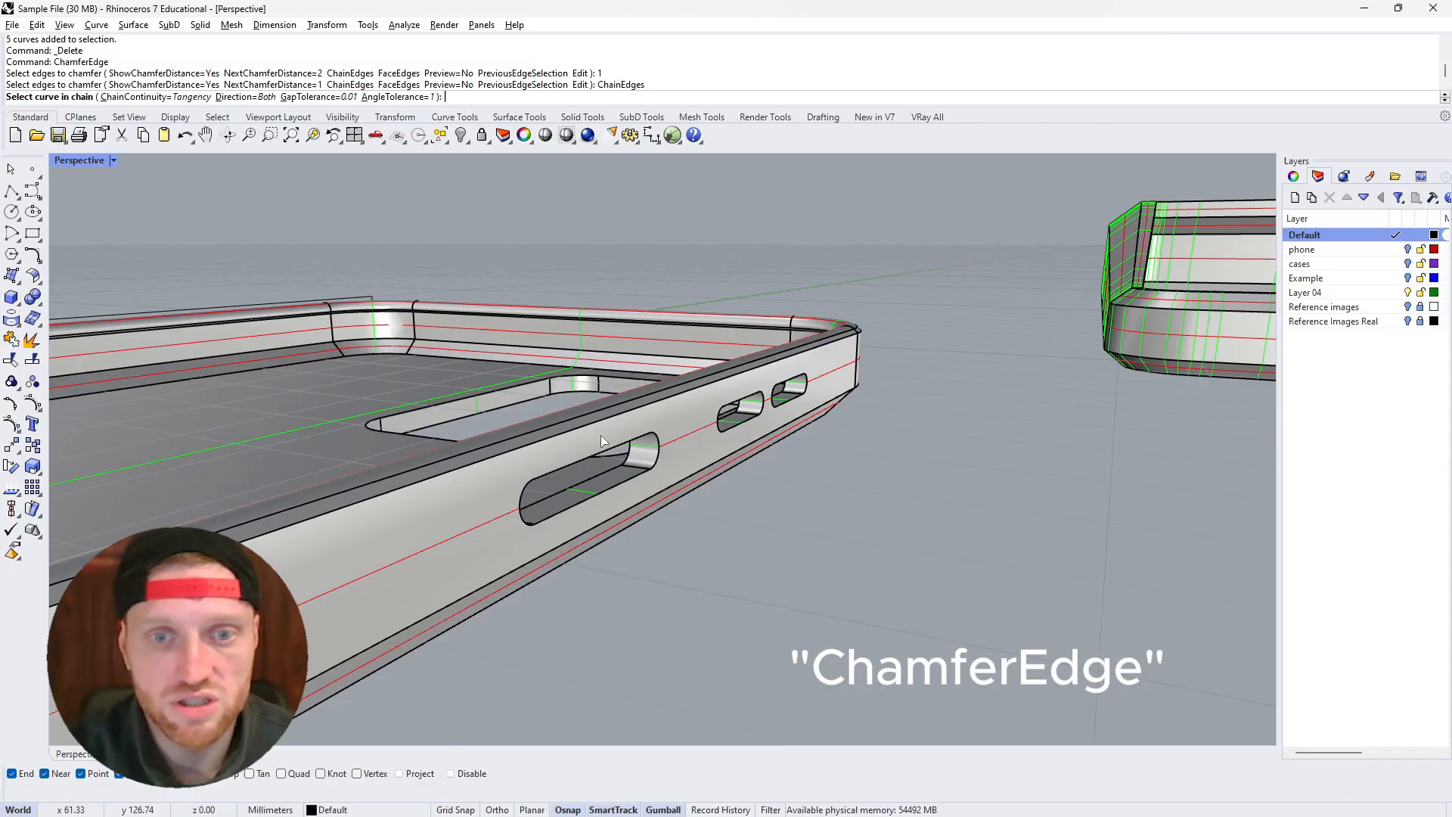
{"action": "left_click", "coordinate": [612, 493]}
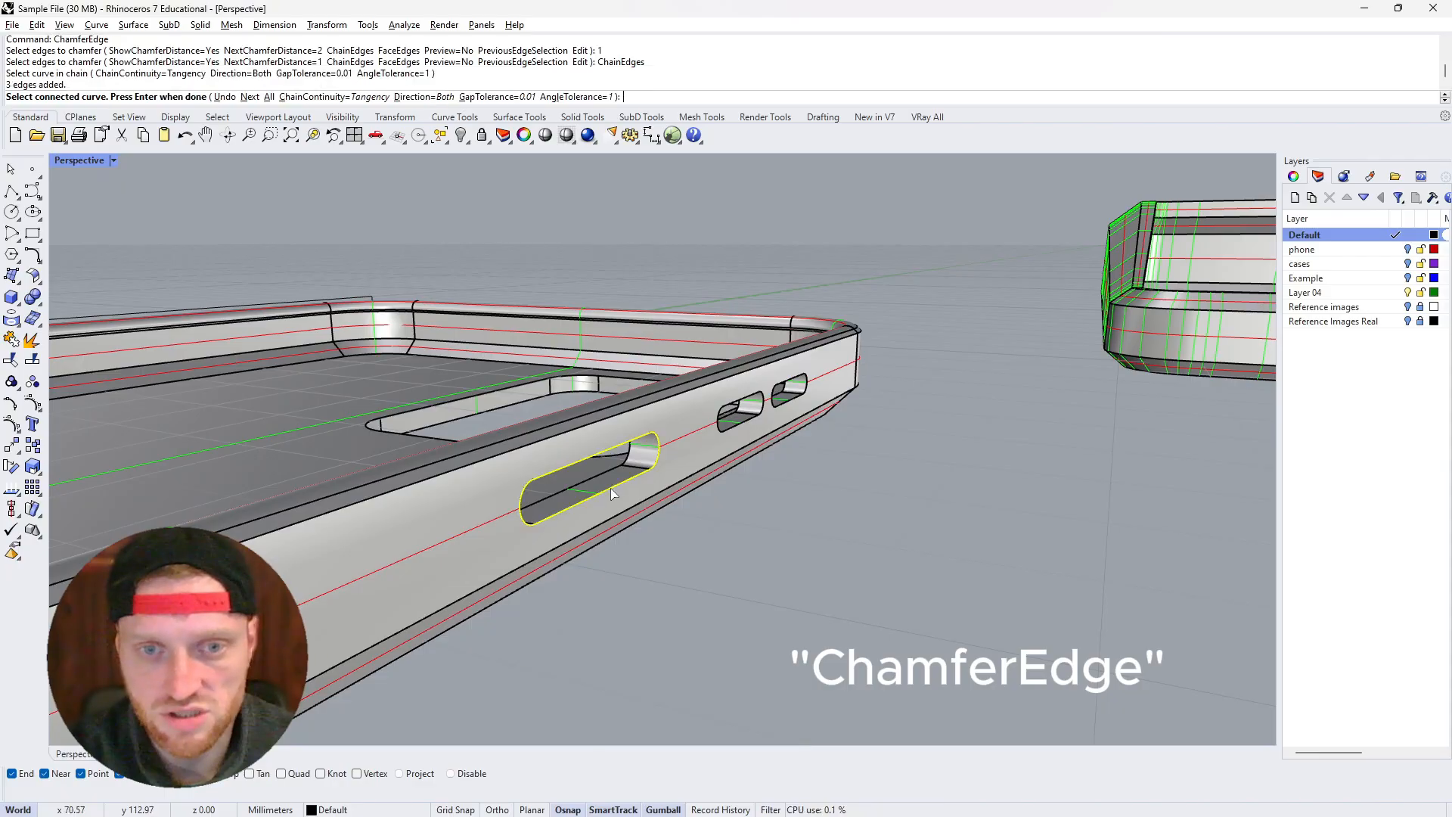
{"action": "left_click", "coordinate": [739, 429]}
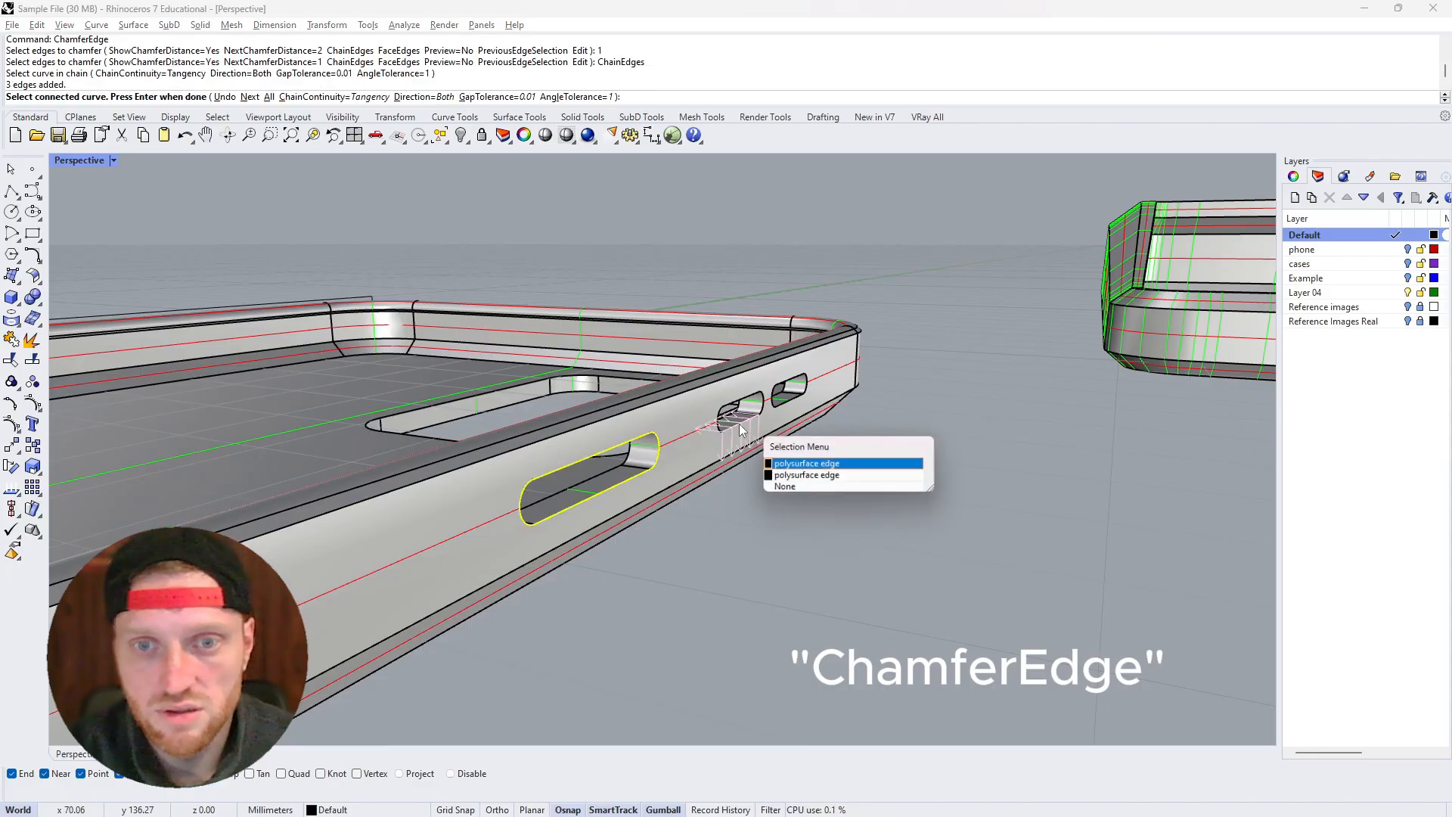
{"action": "left_click", "coordinate": [785, 488]}
{"action": "scroll", "coordinate": [761, 412], "scroll_direction": "up", "scroll_amount": 2}
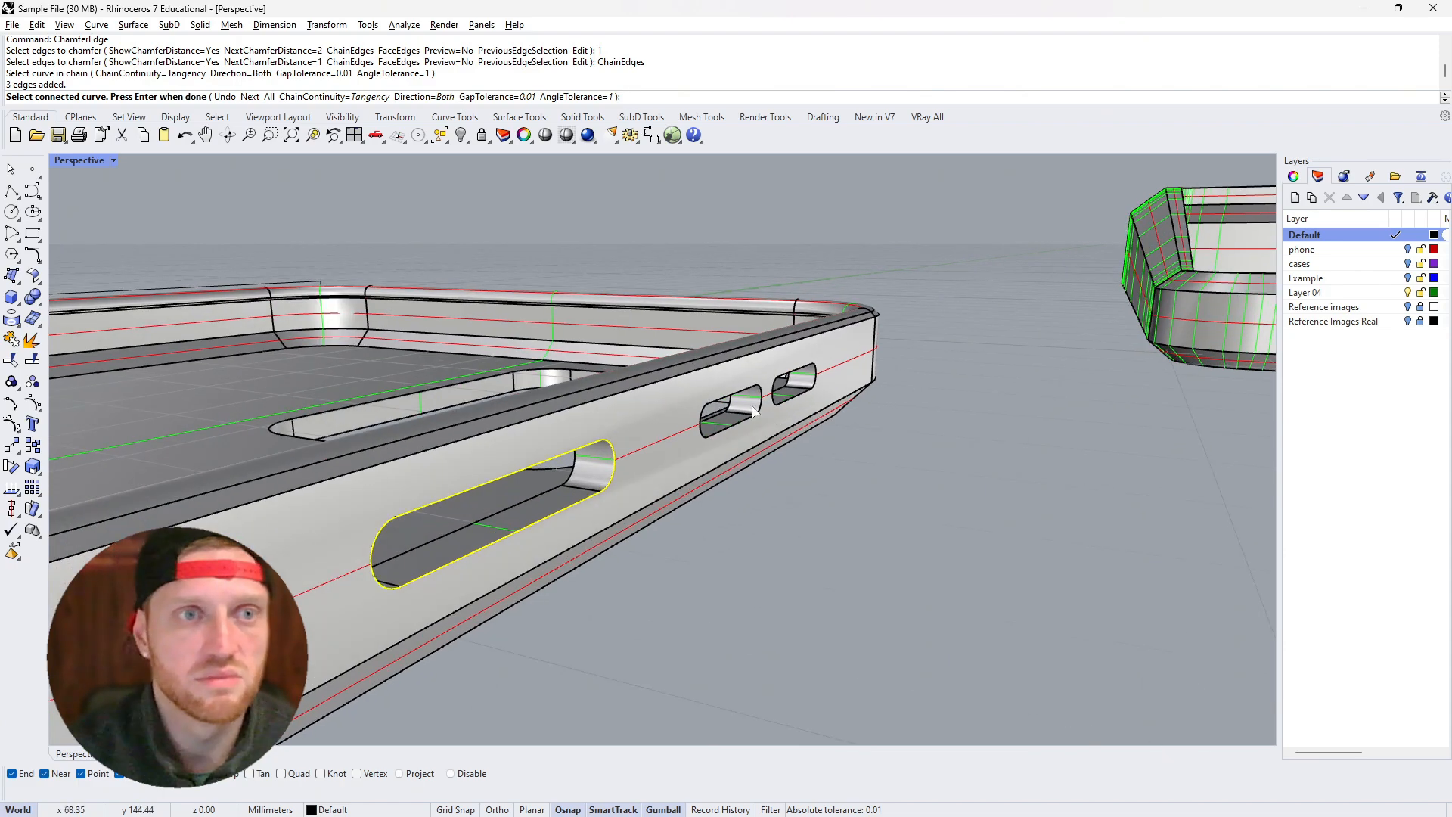
{"action": "key", "text": "Return"}
{"action": "key", "text": "Return"}
{"action": "key", "text": "Return"}
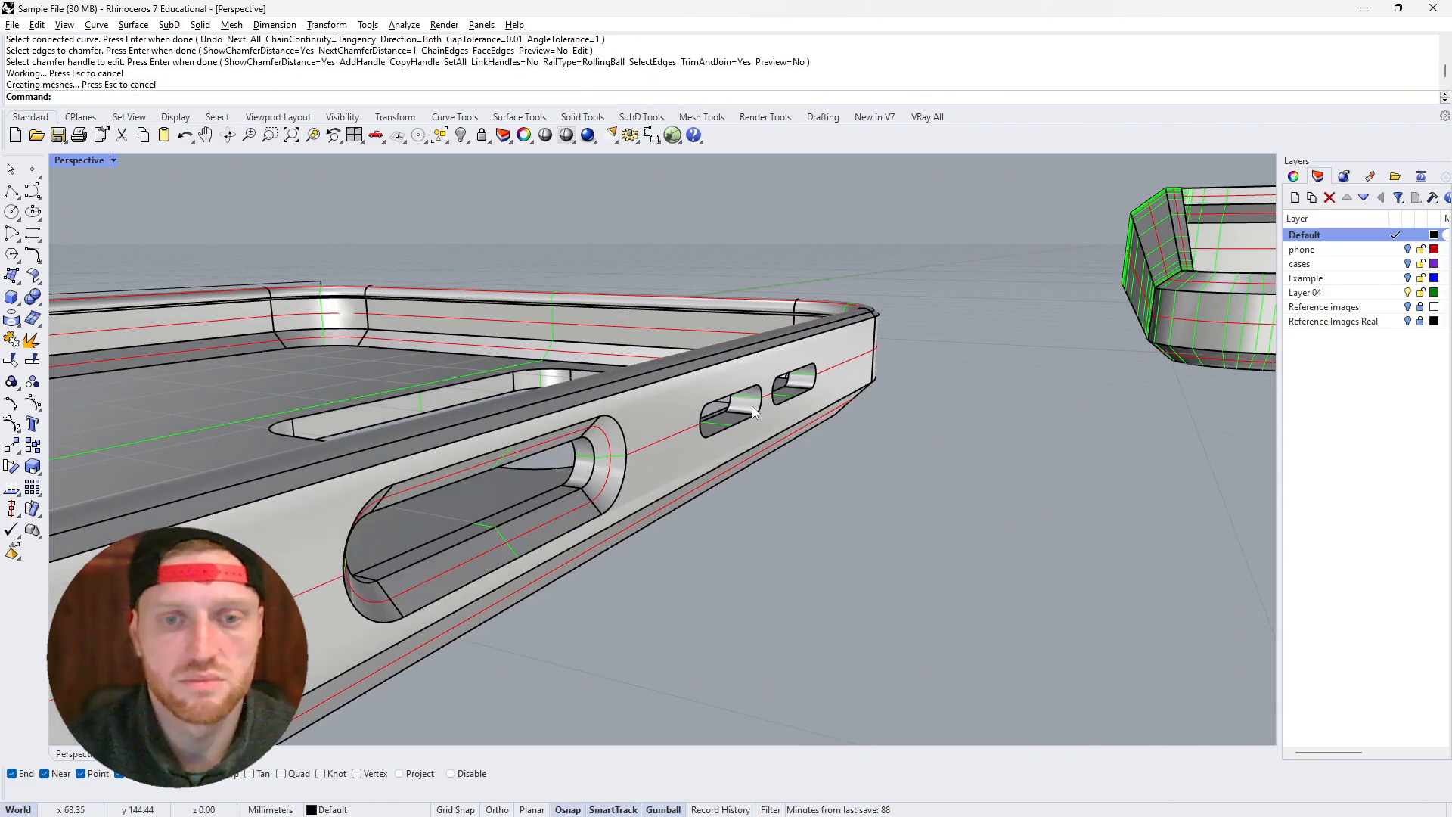
Chamfer the outer edge loop of the middle side button opening by 1 mm, selecting it as chained edges
{"action": "right_click_drag", "start_coordinate": [754, 411], "coordinate": [689, 387]}
{"action": "scroll", "coordinate": [636, 384], "scroll_direction": "down", "scroll_amount": 2}
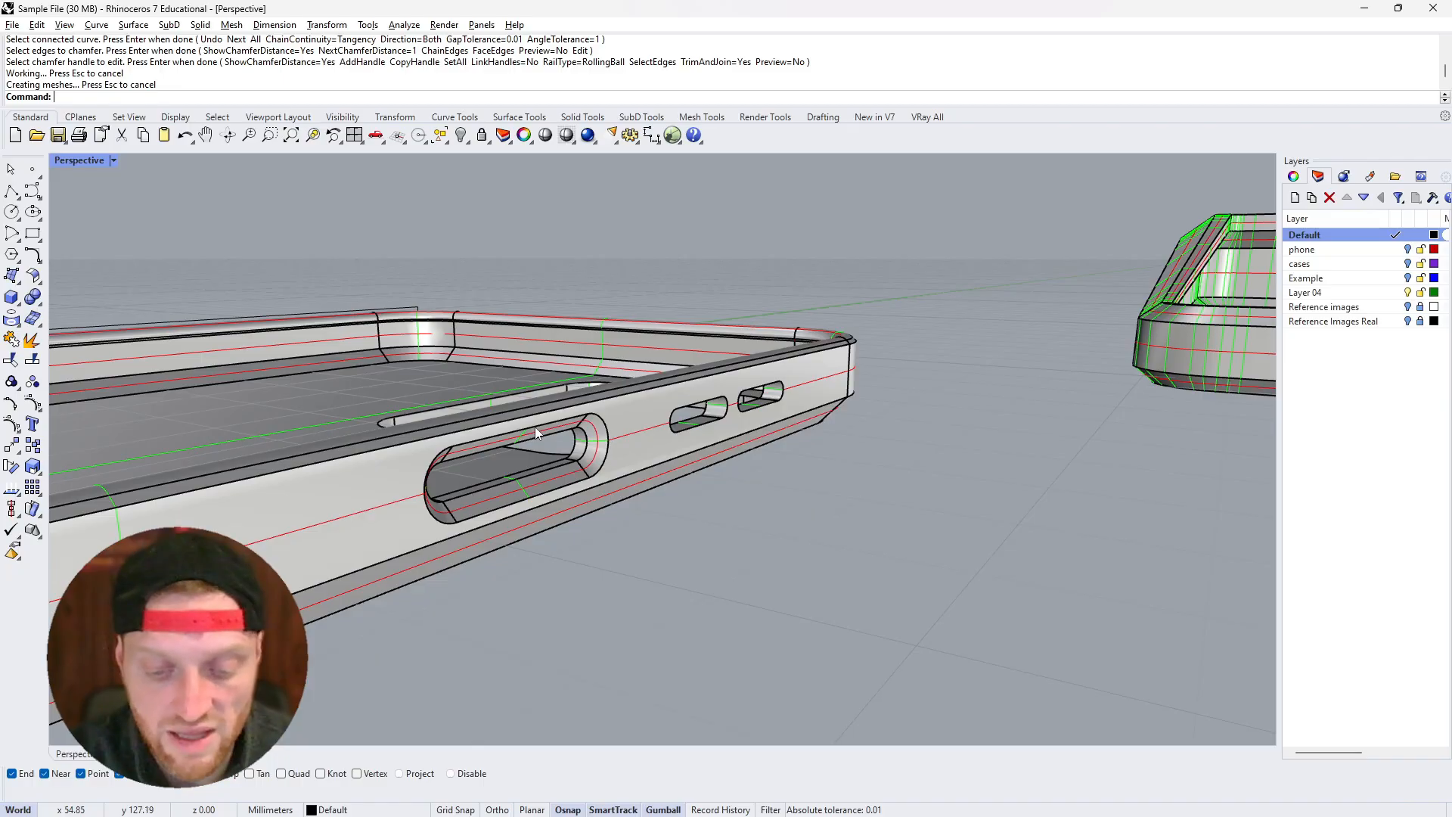
{"action": "right_click_drag", "start_coordinate": [534, 426], "coordinate": [677, 400]}
{"action": "key", "text": "Return"}
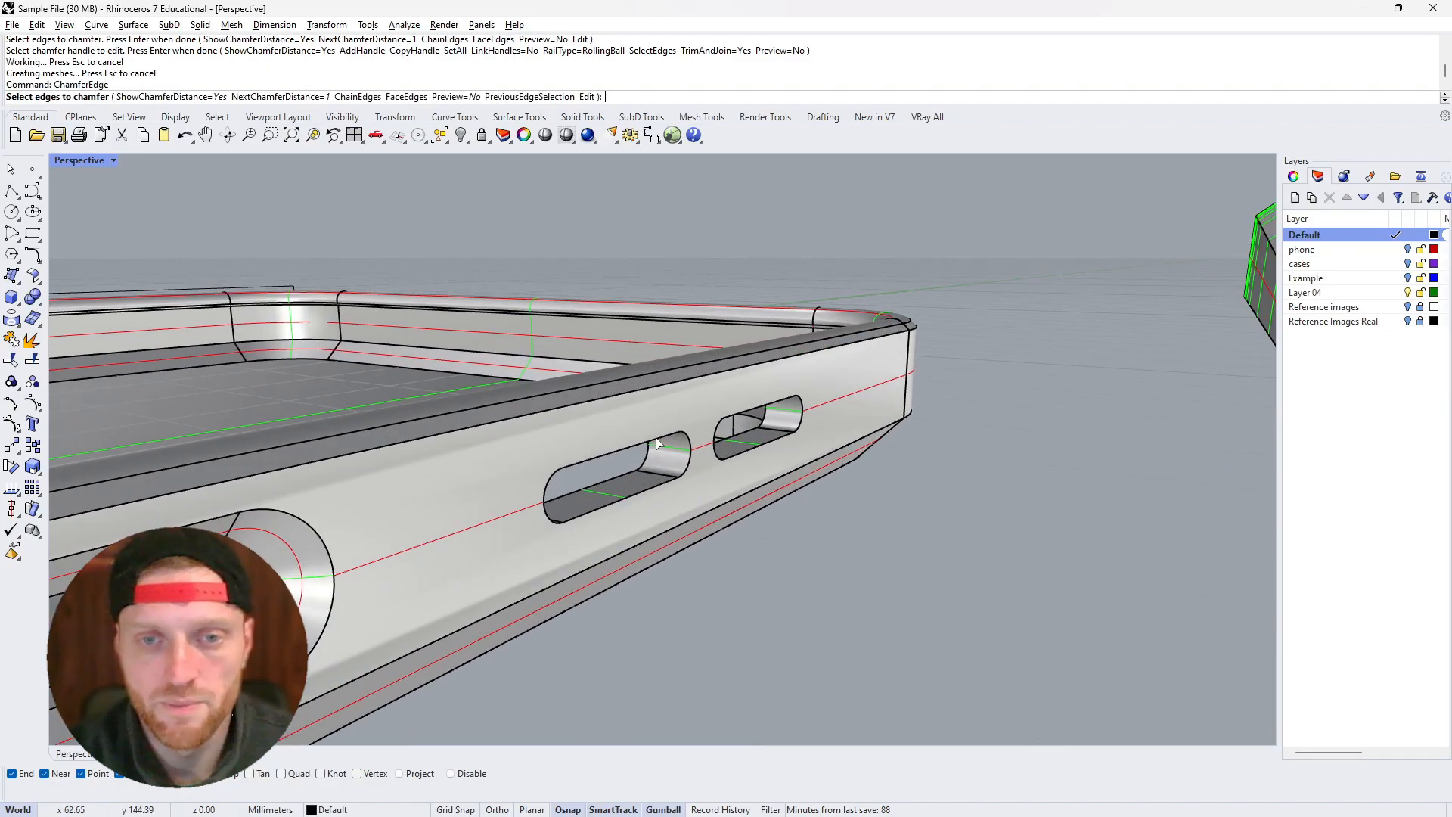
{"action": "left_click", "coordinate": [357, 96]}
{"action": "left_click", "coordinate": [684, 427]}
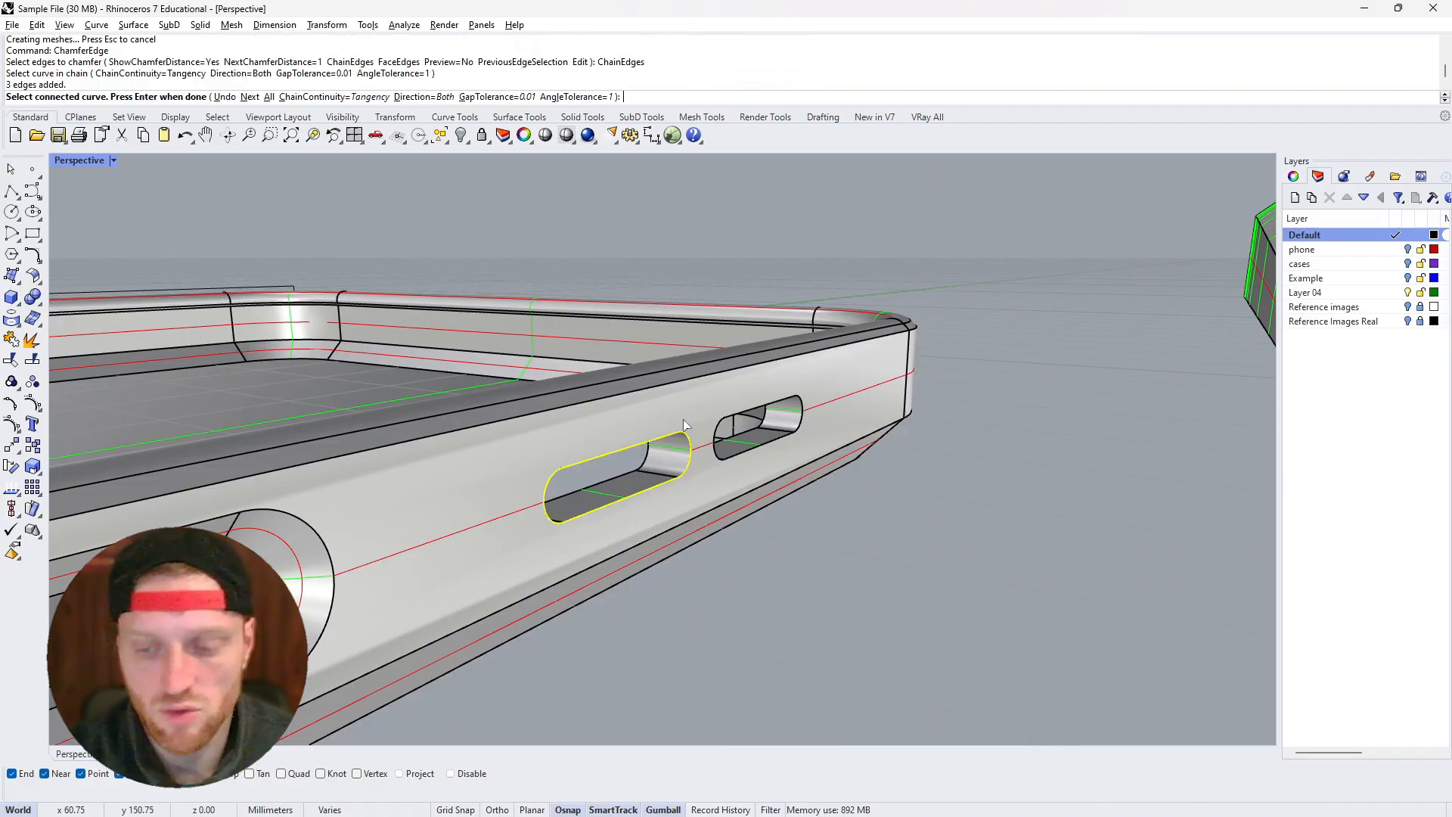
{"action": "key", "text": "Return"}
{"action": "key", "text": "Return"}
{"action": "key", "text": "Return"}
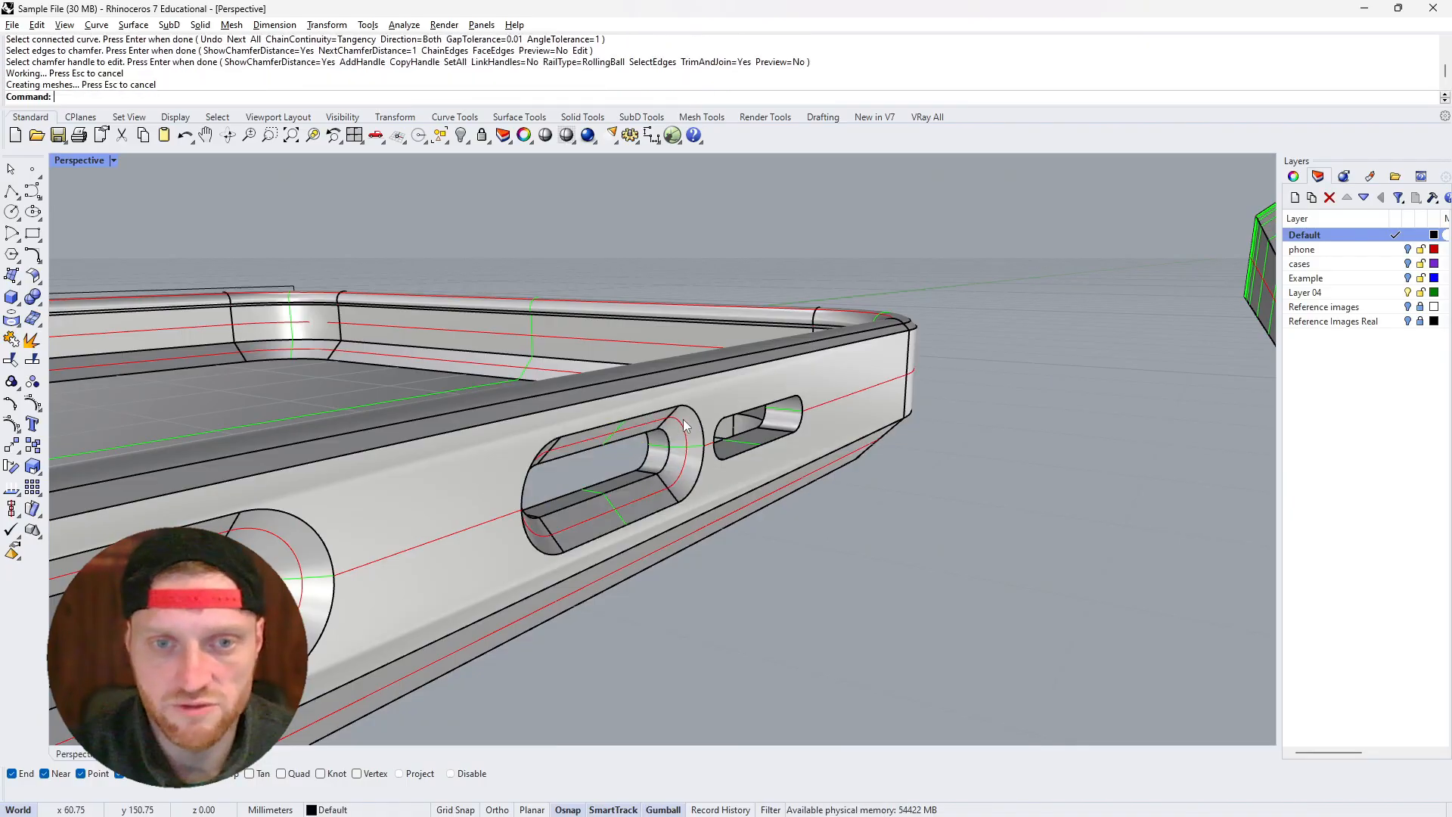
Chamfer the outer edge loop of the button opening nearest the case corner by 1 mm, selecting it as chained edges
{"action": "right_click_drag", "start_coordinate": [742, 406], "coordinate": [781, 403]}
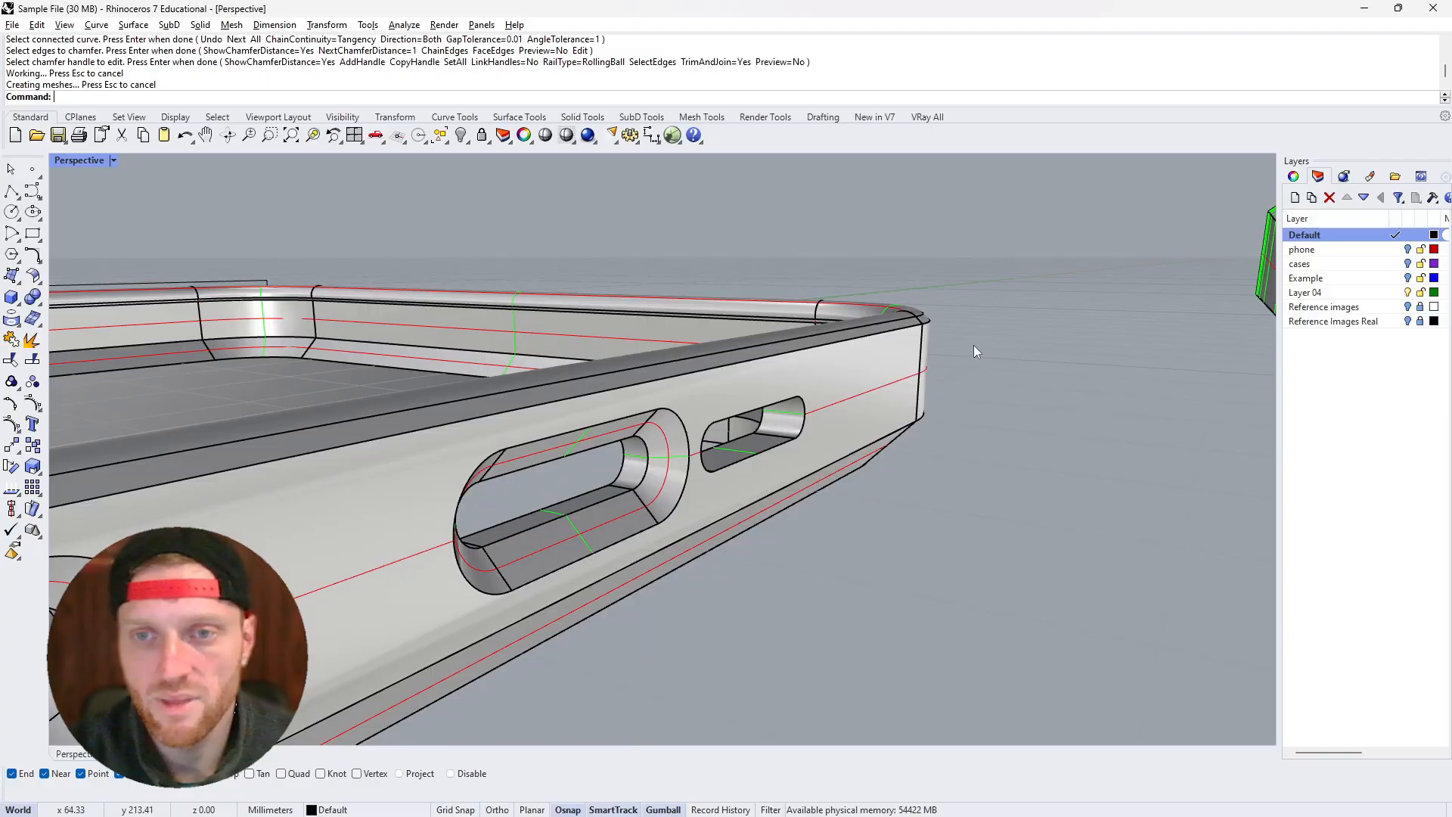
{"action": "key", "text": "Return"}
{"action": "left_click", "coordinate": [355, 96]}
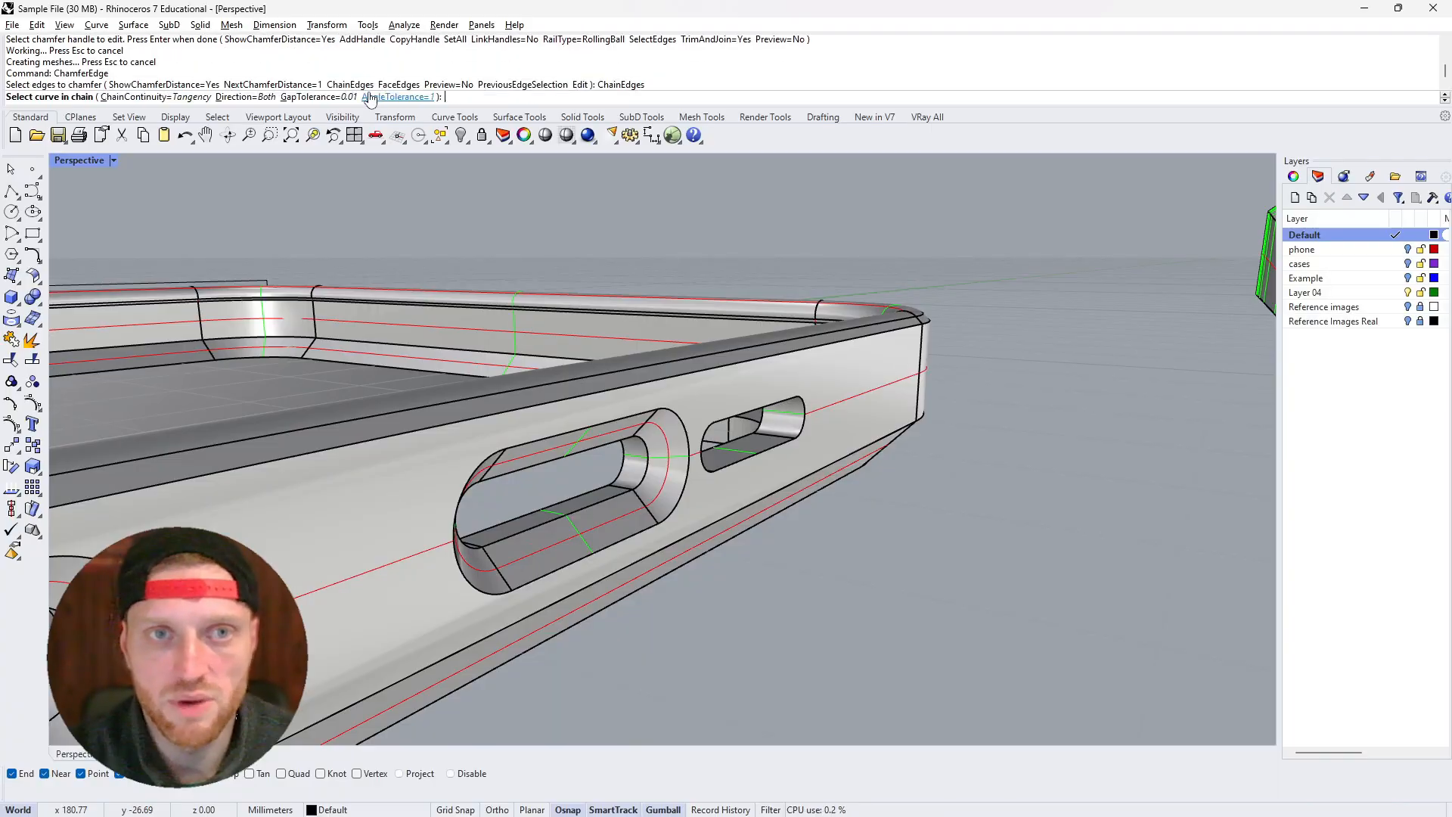
{"action": "left_click", "coordinate": [745, 415]}
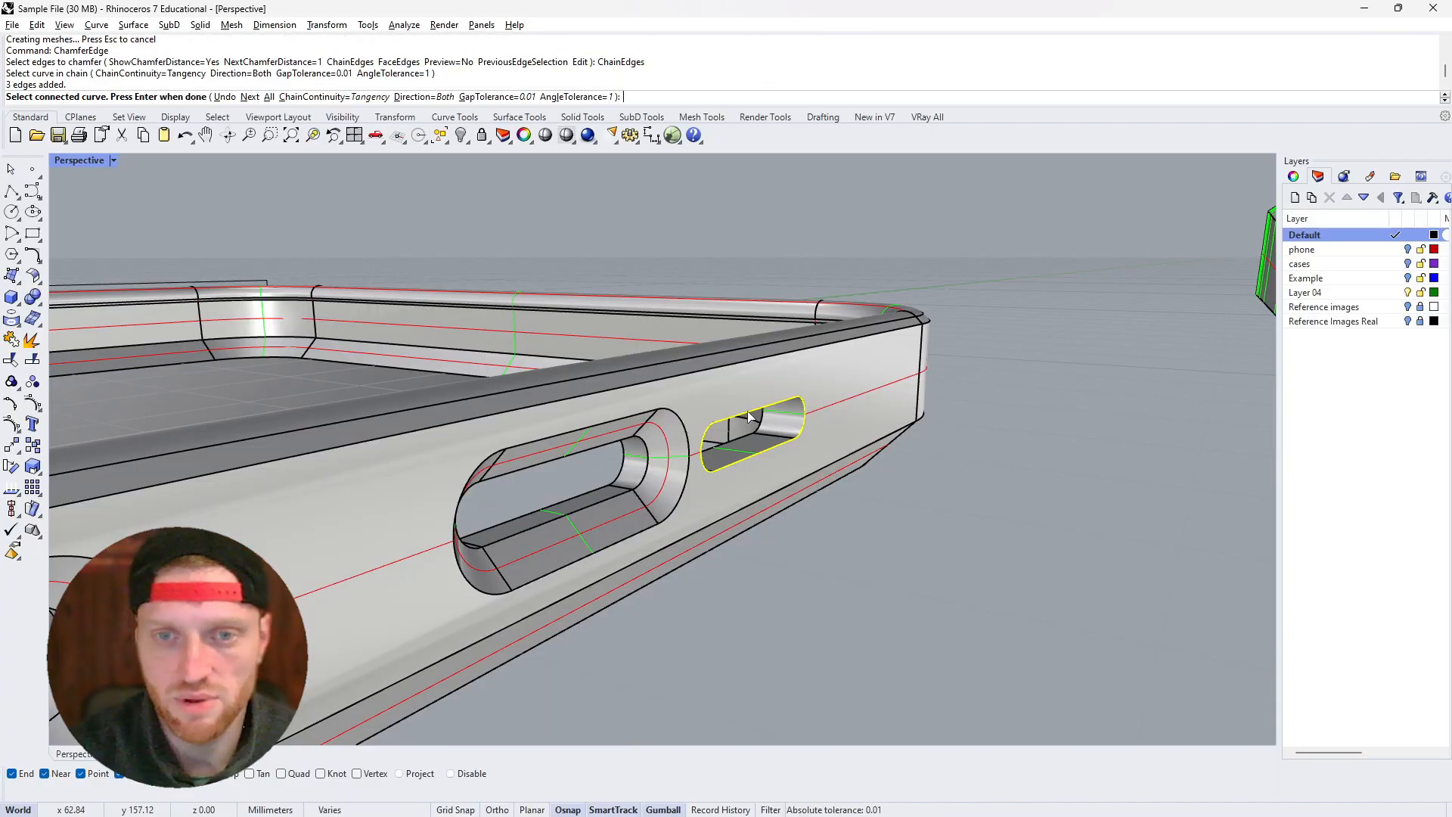
{"action": "key", "text": "Return"}
{"action": "key", "text": "Return"}
{"action": "key", "text": "Return"}
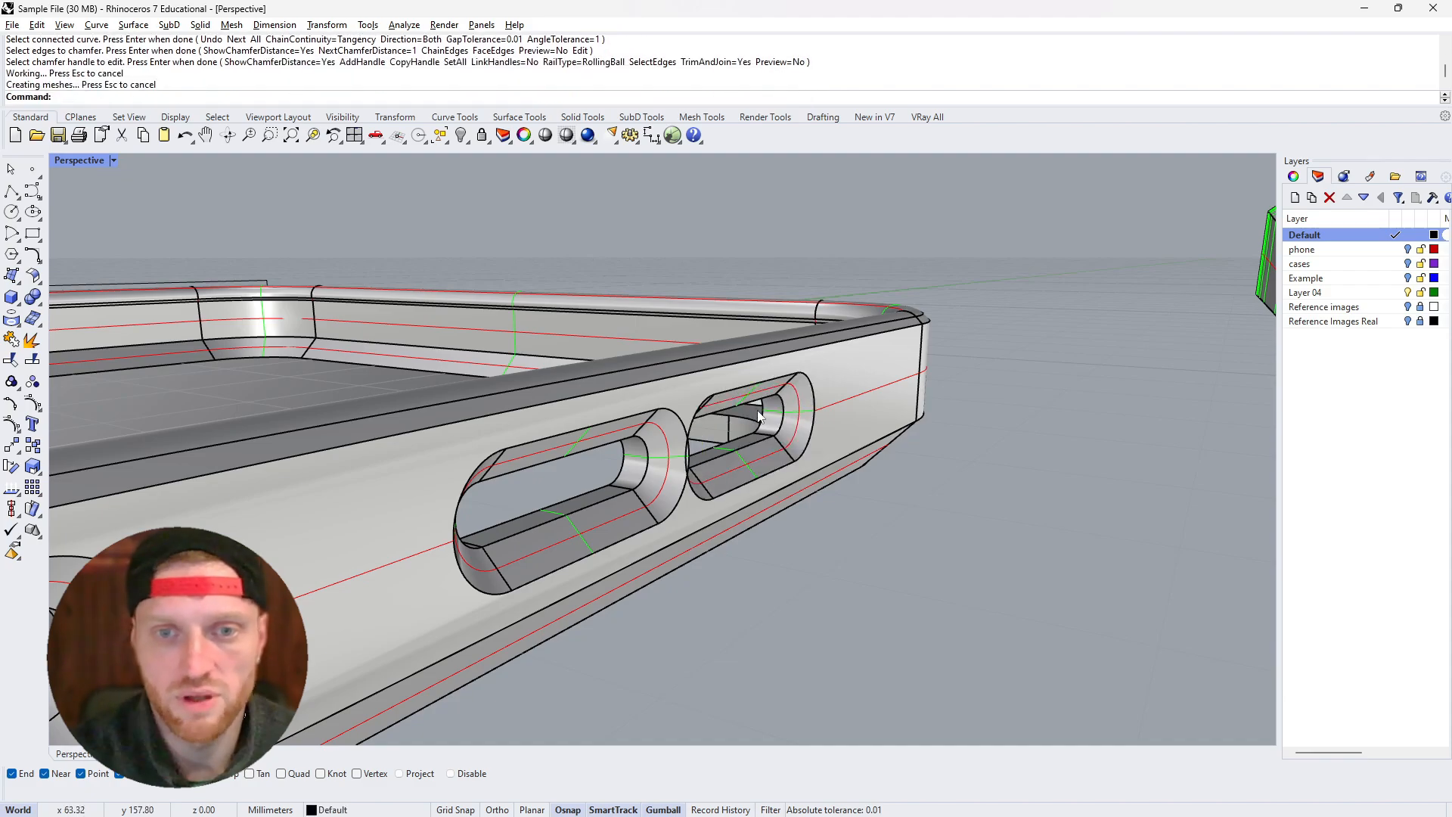
{"action": "right_click_drag", "start_coordinate": [758, 415], "coordinate": [917, 552]}
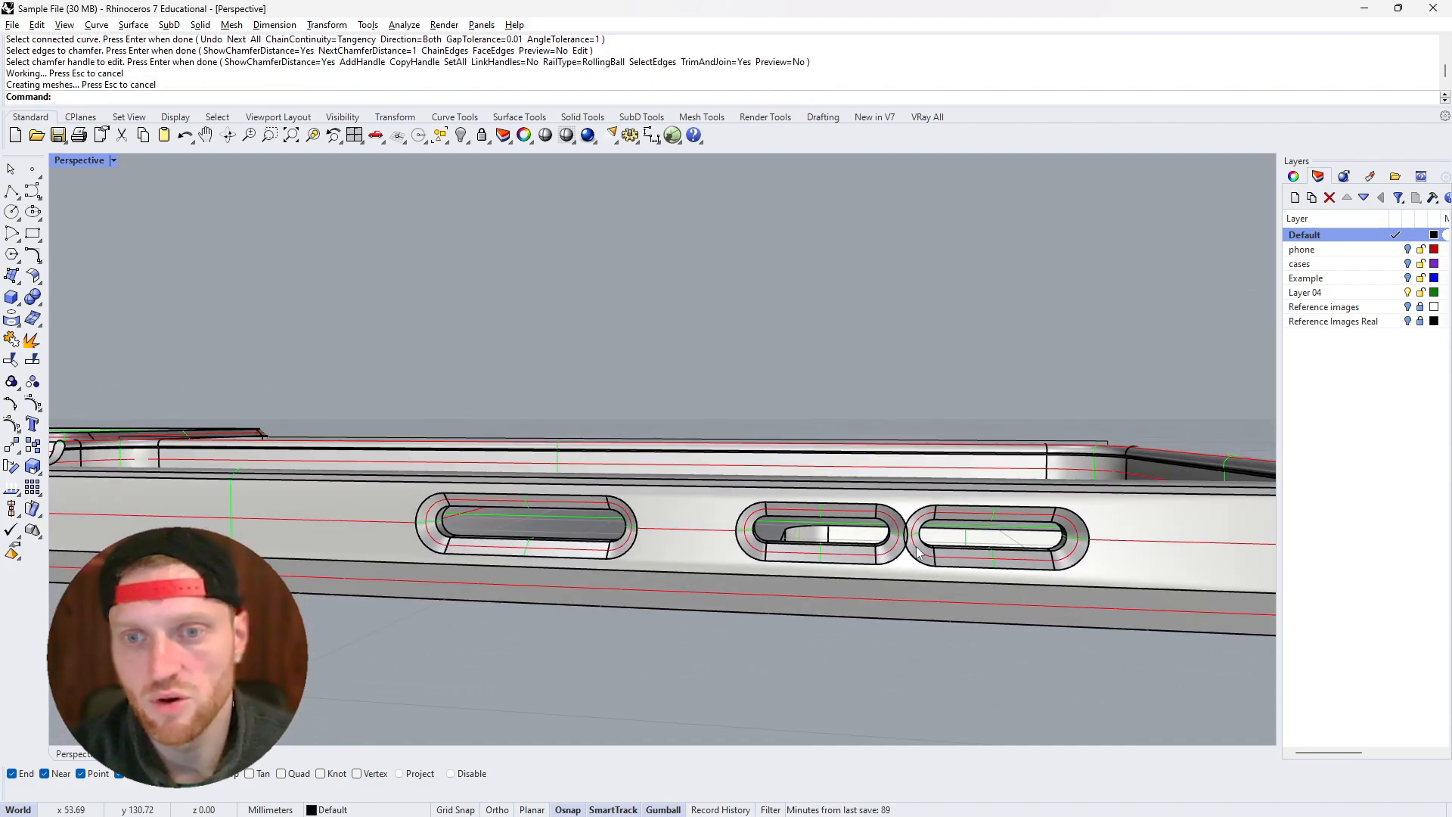
Delete the two overlapping rounded chamfer faces where the two neighbouring side button openings meet
{"action": "scroll", "coordinate": [917, 552], "scroll_direction": "up", "scroll_amount": 3}
{"action": "scroll", "coordinate": [775, 497], "scroll_direction": "down", "scroll_amount": 2}
{"action": "scroll", "coordinate": [784, 501], "scroll_direction": "up", "scroll_amount": 3}
{"action": "scroll", "coordinate": [780, 501], "scroll_direction": "down", "scroll_amount": 1}
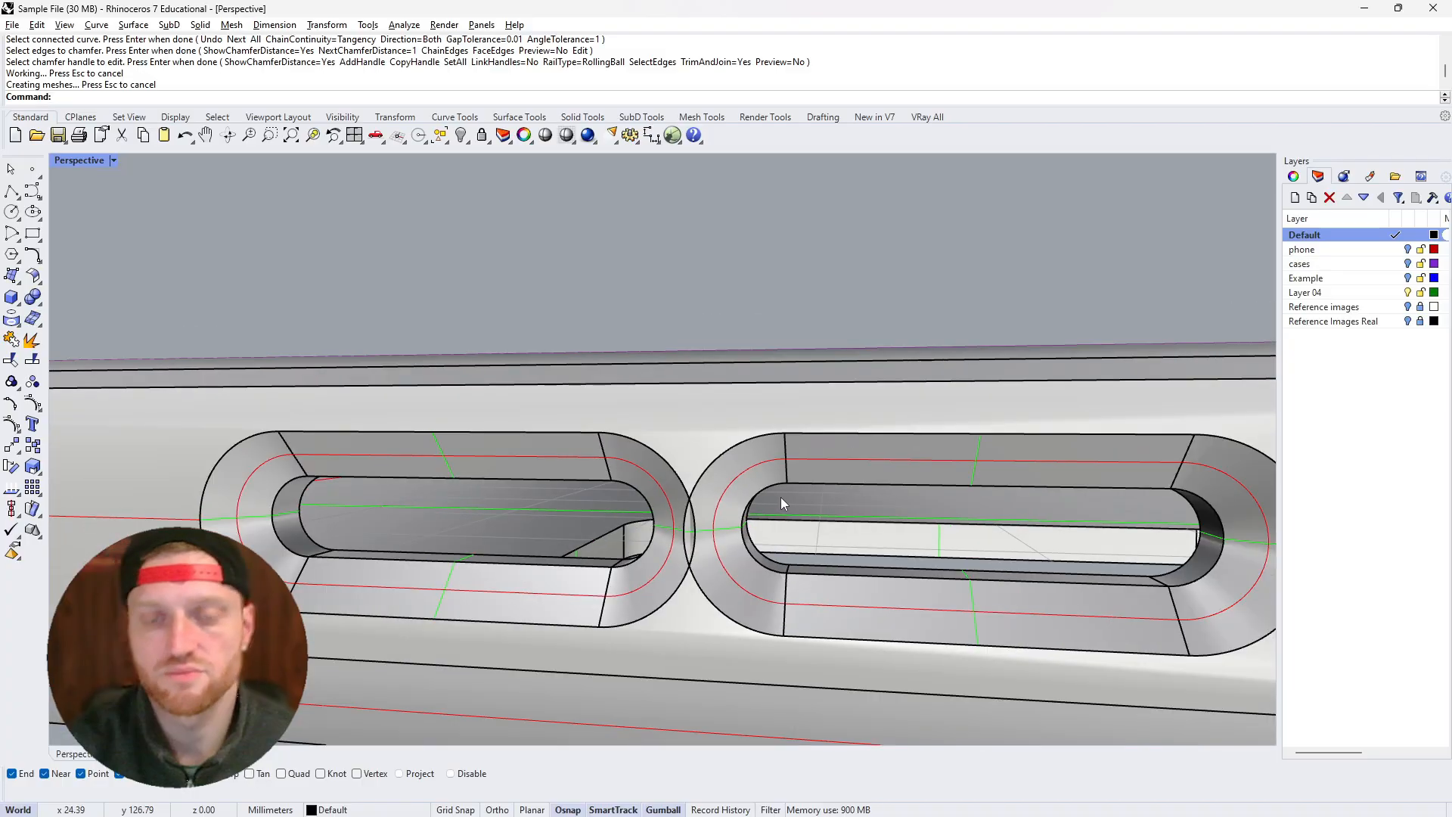
{"action": "right_click_drag", "start_coordinate": [781, 499], "coordinate": [665, 528]}
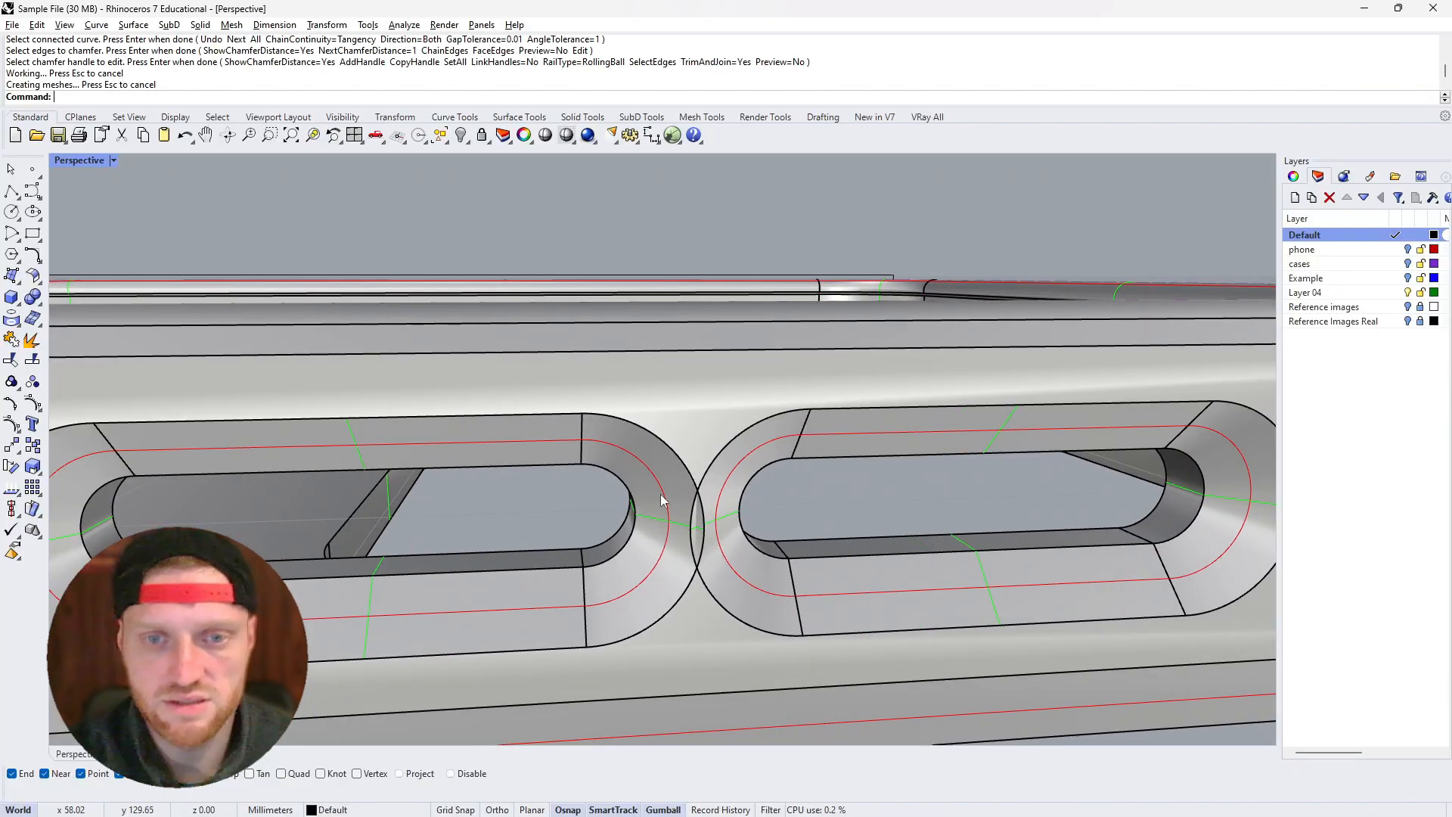
{"action": "left_click", "coordinate": [662, 499], "text": "ctrl+shift"}
{"action": "key", "text": "Delete"}
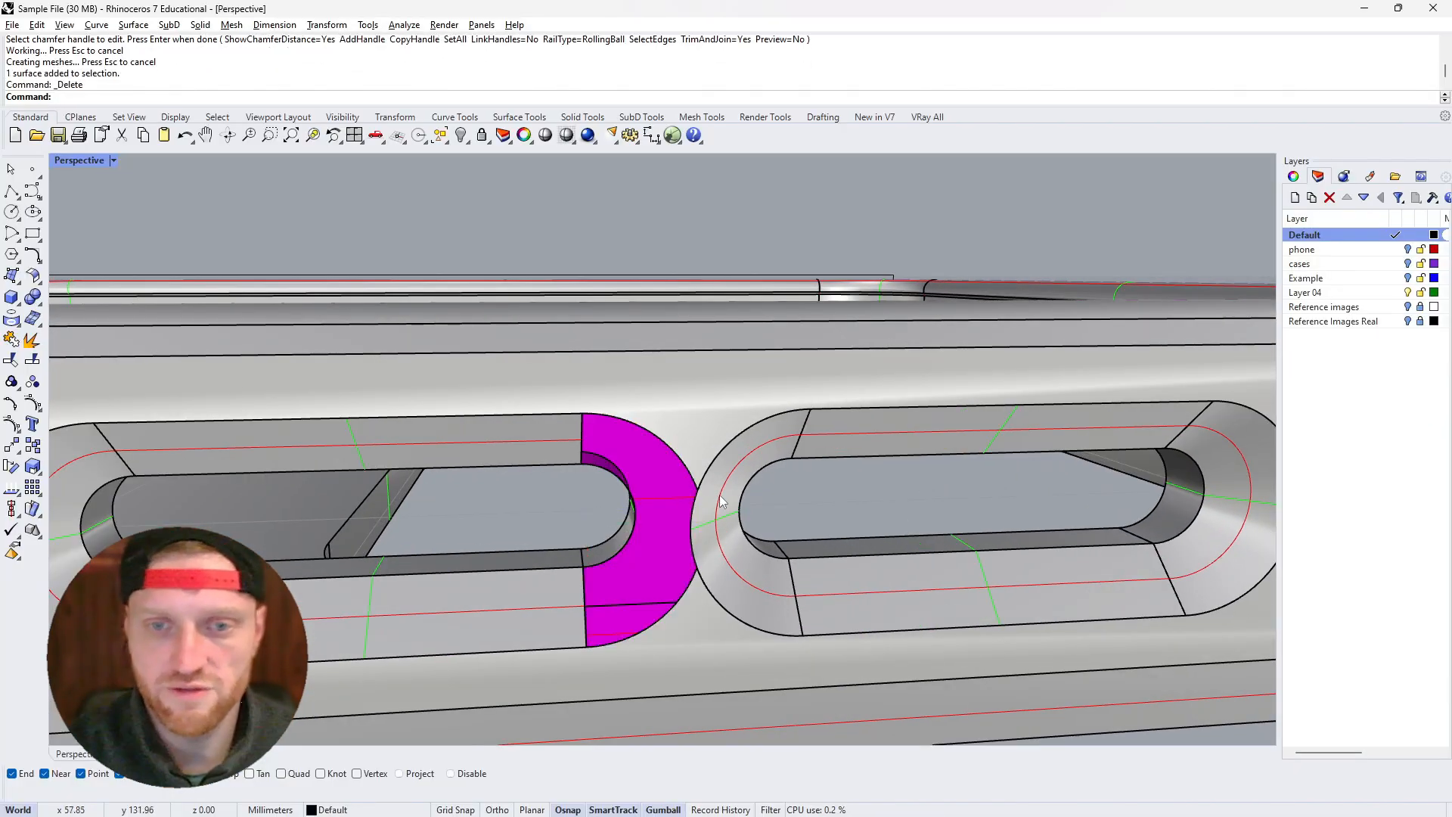
{"action": "left_click", "coordinate": [720, 503], "text": "ctrl+shift"}
{"action": "key", "text": "Delete"}
Draw two straight polylines across the gap between the openings, one joining the upper outer chamfer corners and one joining the lower ones
{"action": "right_click_drag", "start_coordinate": [701, 492], "coordinate": [196, 362]}
{"action": "left_click", "coordinate": [11, 190]}
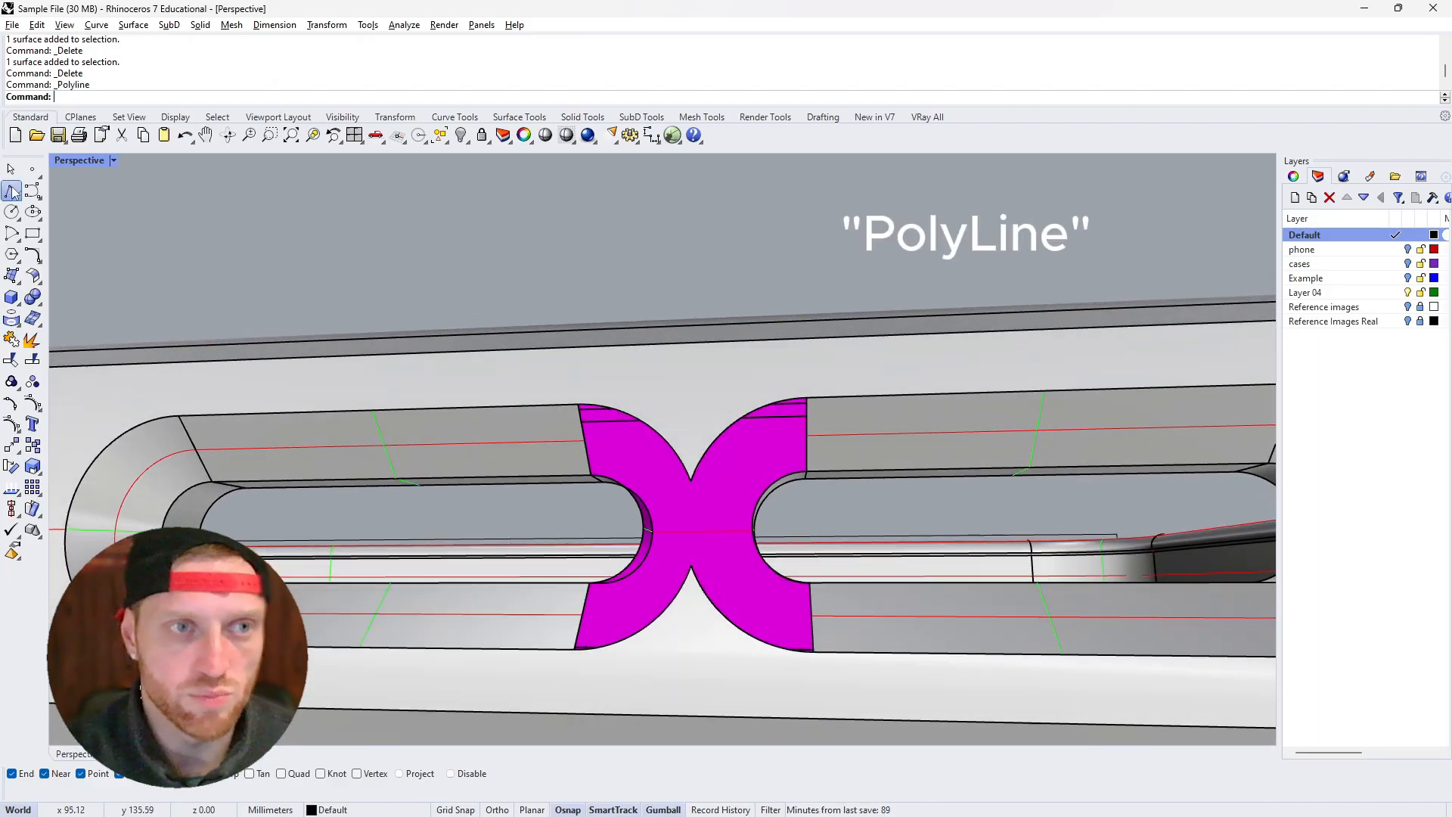
{"action": "left_click", "coordinate": [578, 405]}
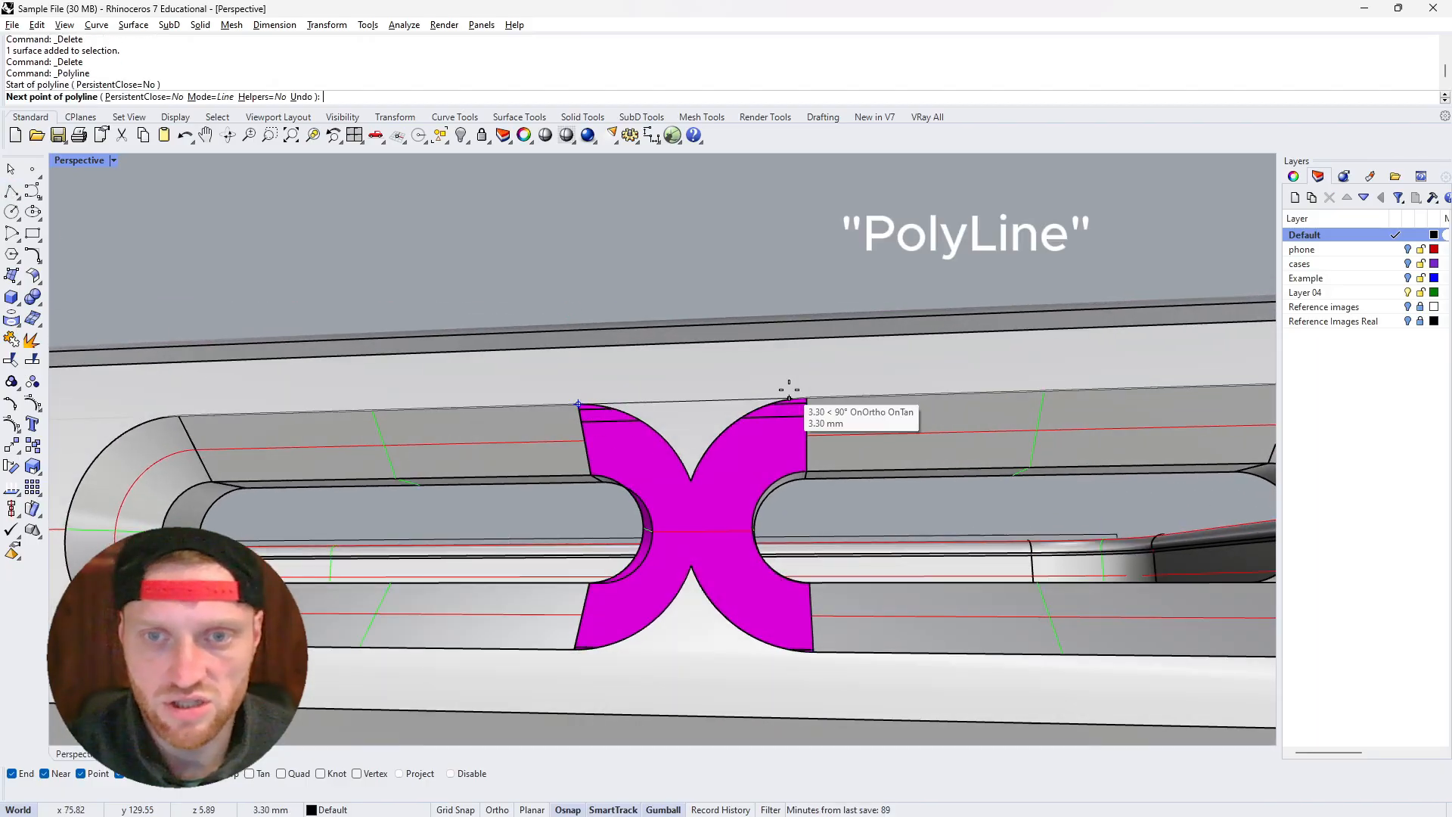
{"action": "left_click", "coordinate": [803, 395]}
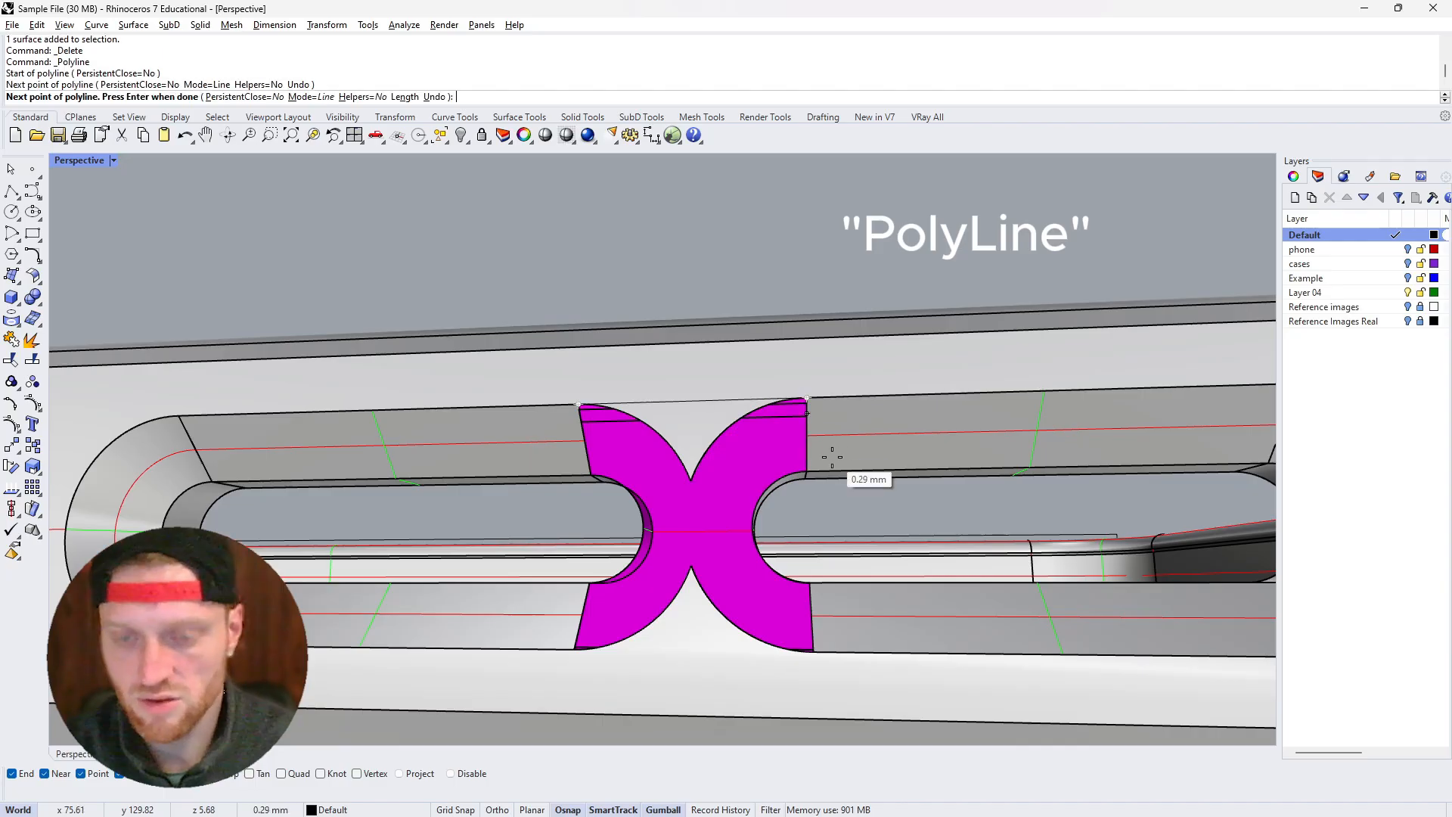
{"action": "key", "text": "Return"}
{"action": "key", "text": "Return"}
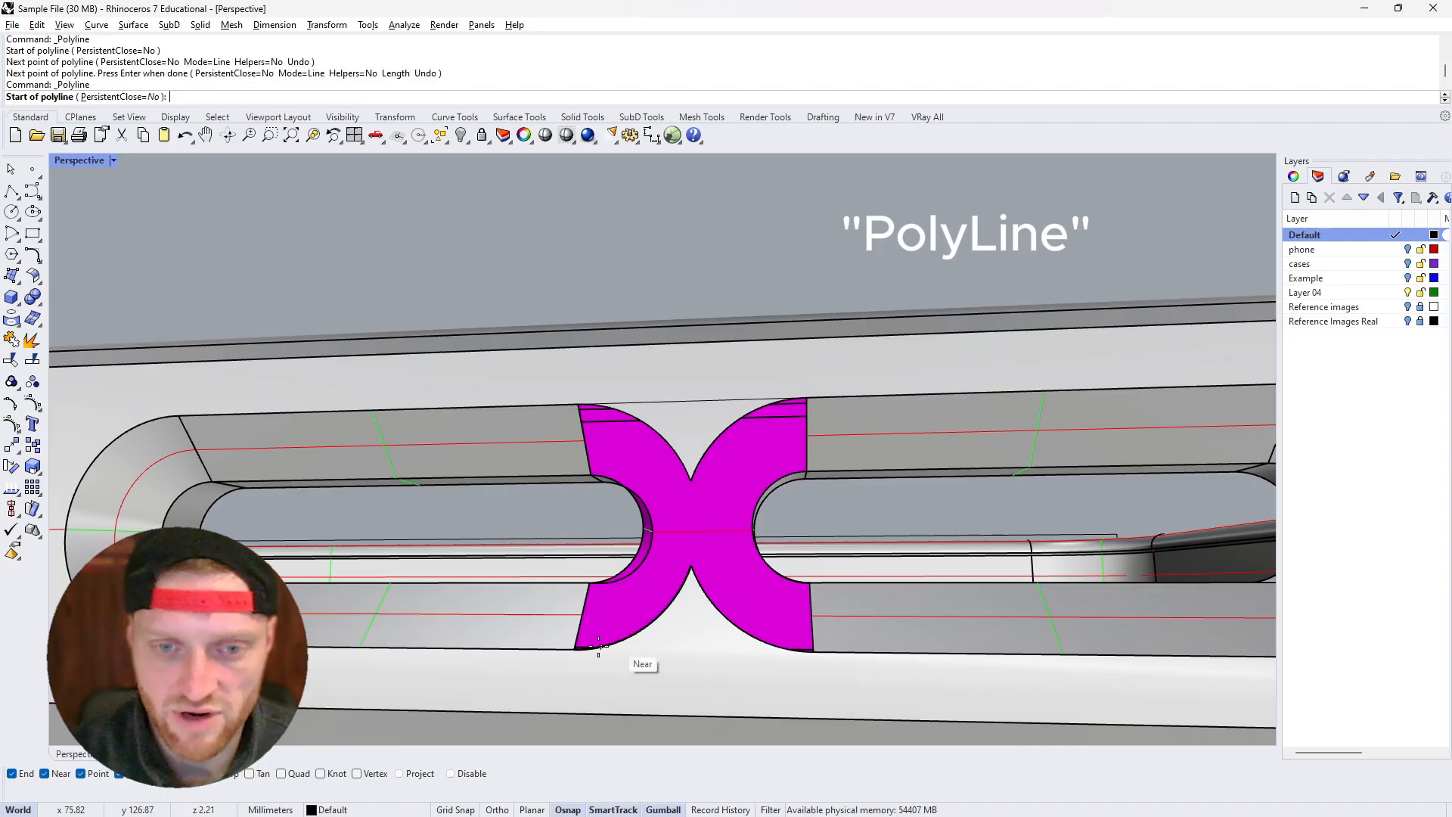
{"action": "right_click_drag", "start_coordinate": [605, 619], "coordinate": [598, 648]}
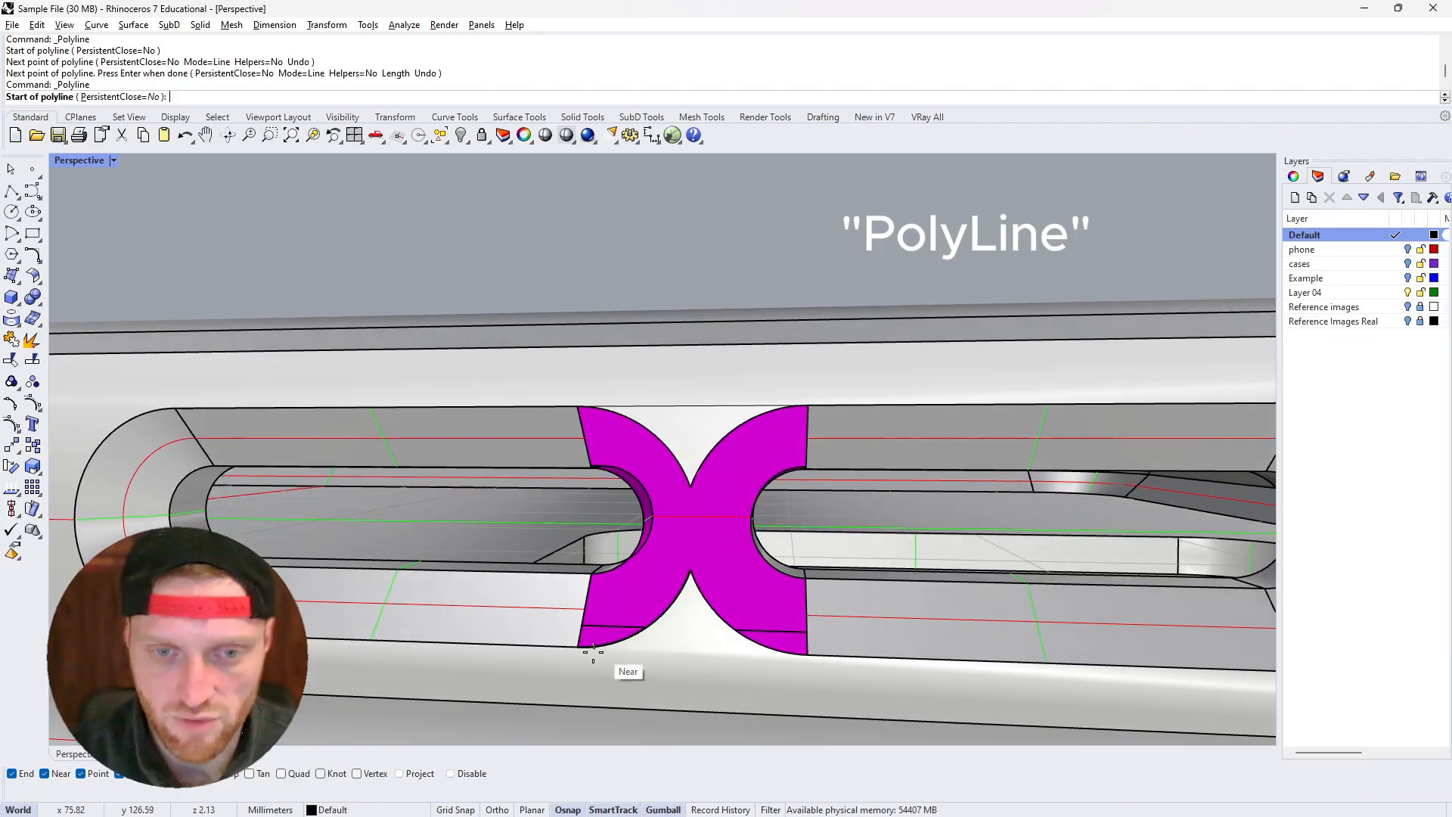
{"action": "left_click", "coordinate": [579, 645]}
{"action": "left_click", "coordinate": [809, 654]}
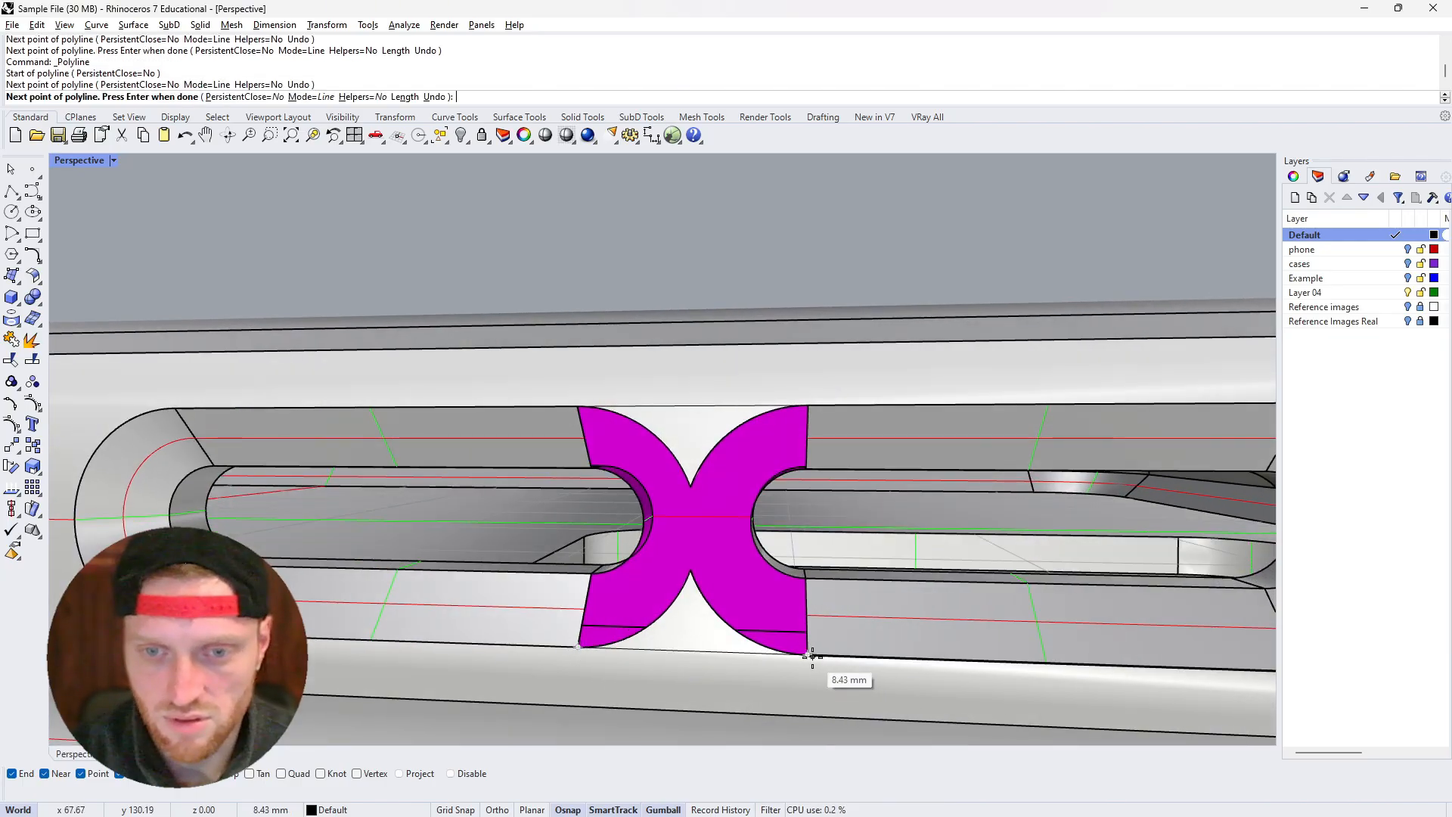
{"action": "key", "text": "Return"}
Split the case polysurface using the two bridging polylines as cutting objects
{"action": "left_click", "coordinate": [690, 454]}
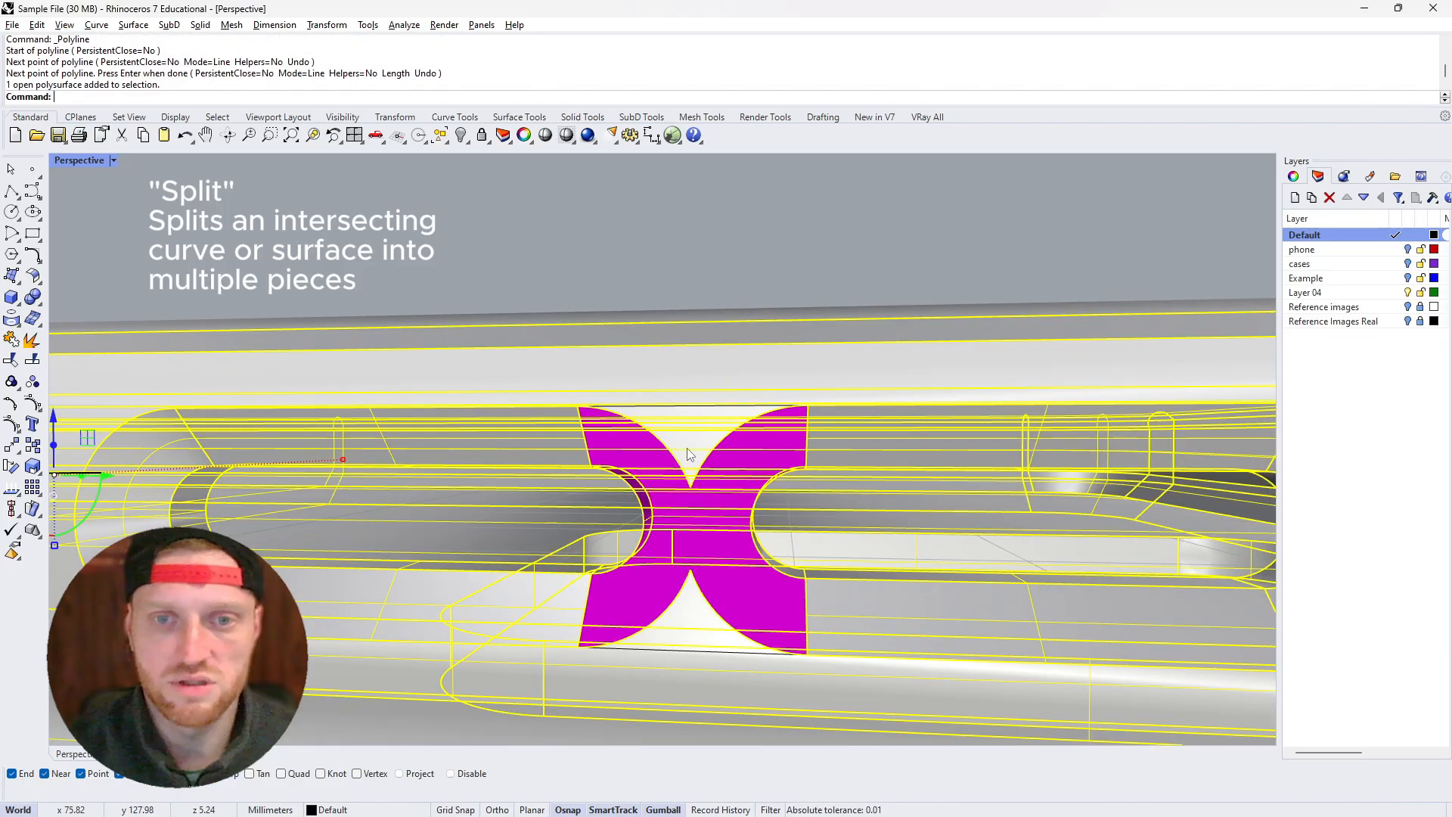
{"action": "type", "text": "Split"}
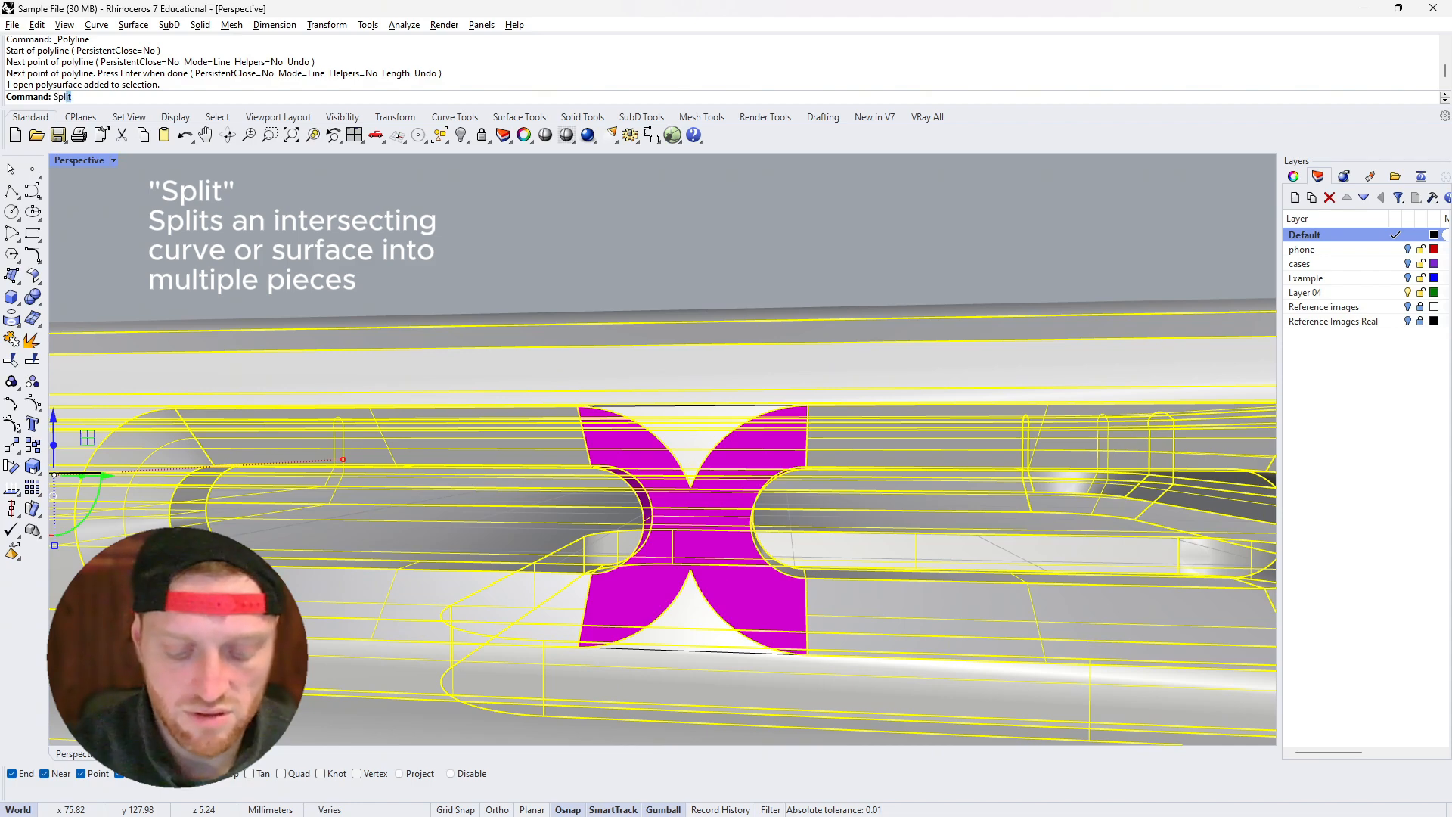
{"action": "key", "text": "Return"}
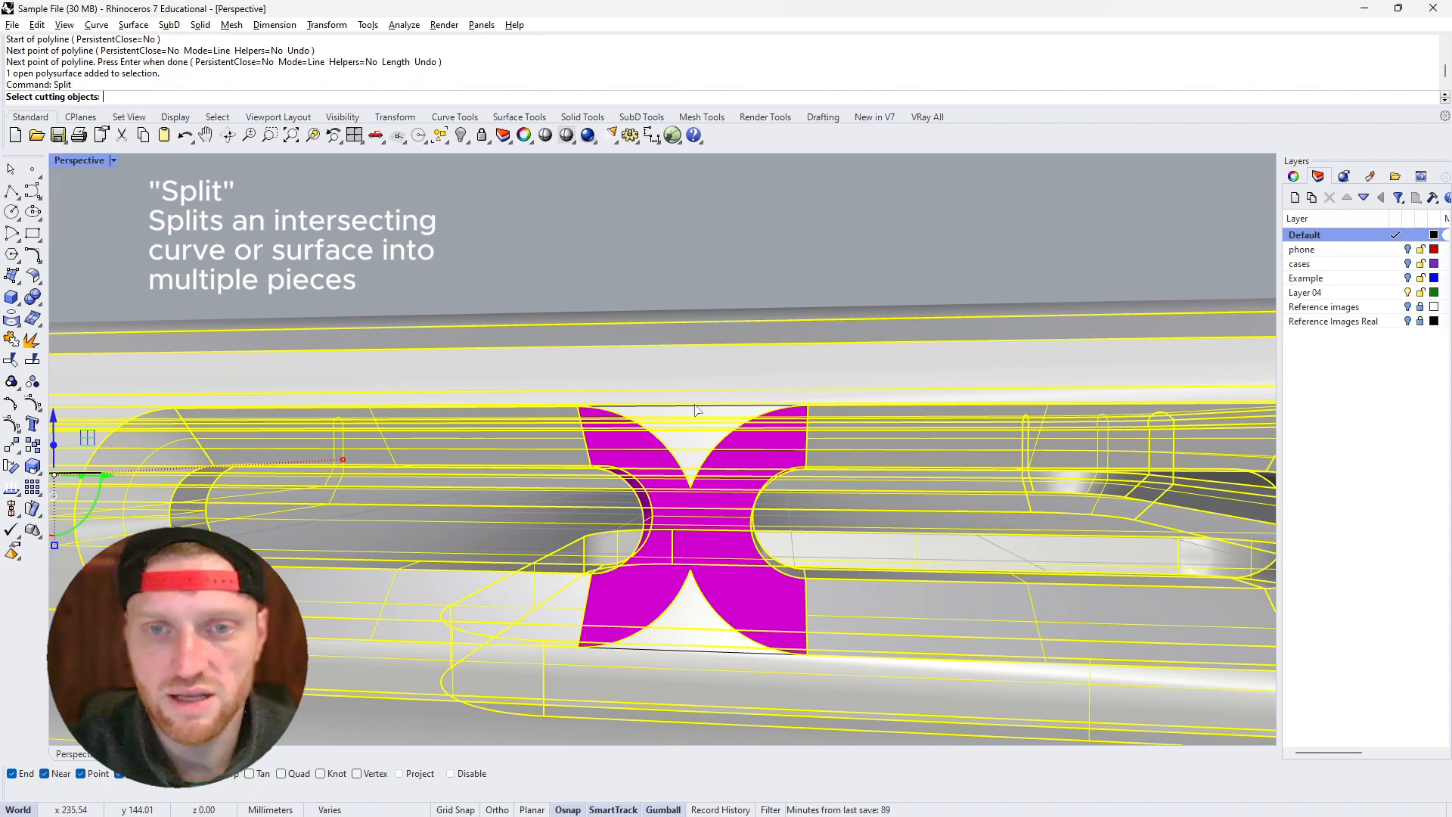
{"action": "left_click", "coordinate": [690, 627]}
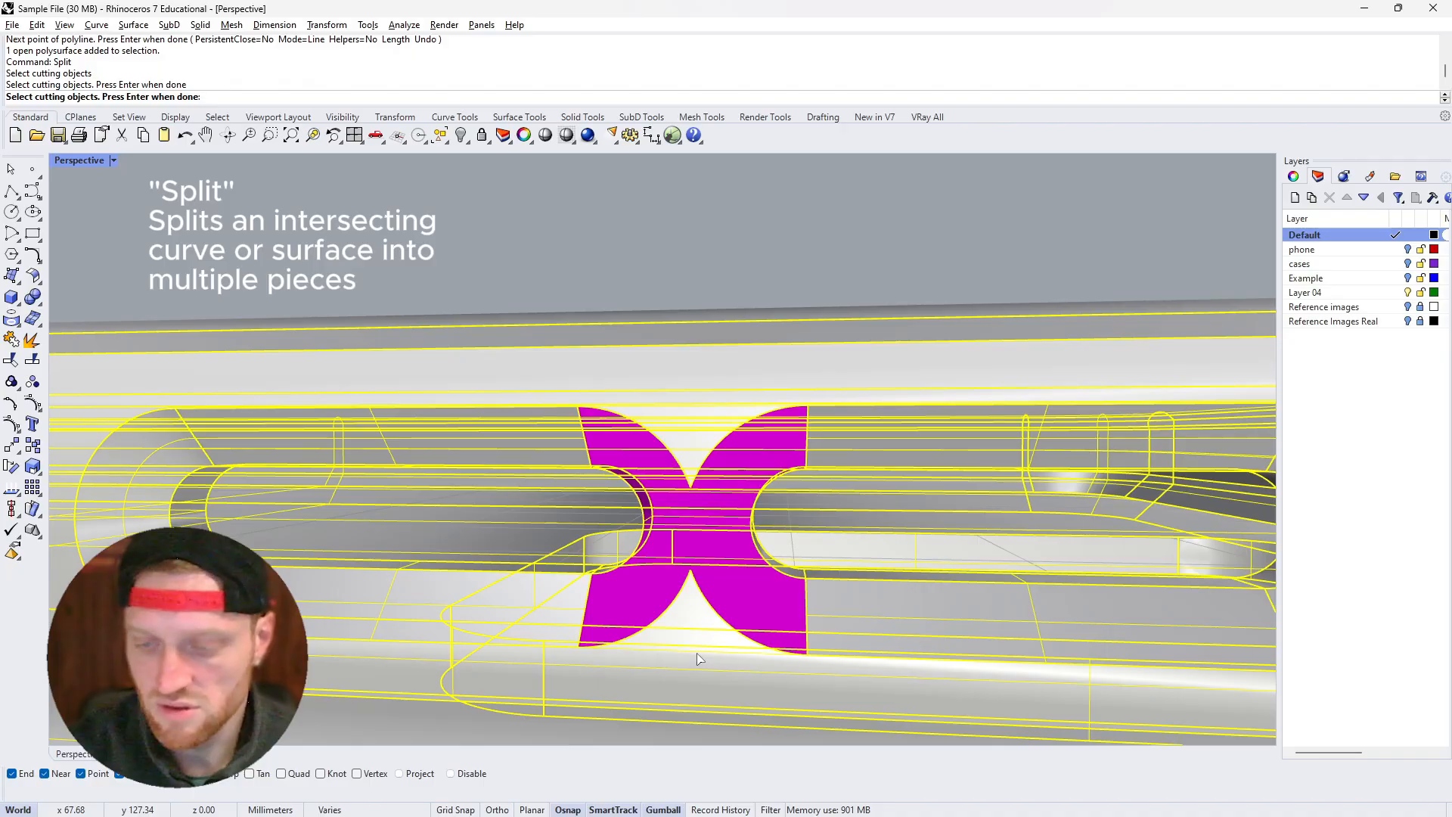
{"action": "key", "text": "Return"}
Delete the two small pointed surface pieces split off above and below the gap between the openings
{"action": "left_click", "coordinate": [693, 433]}
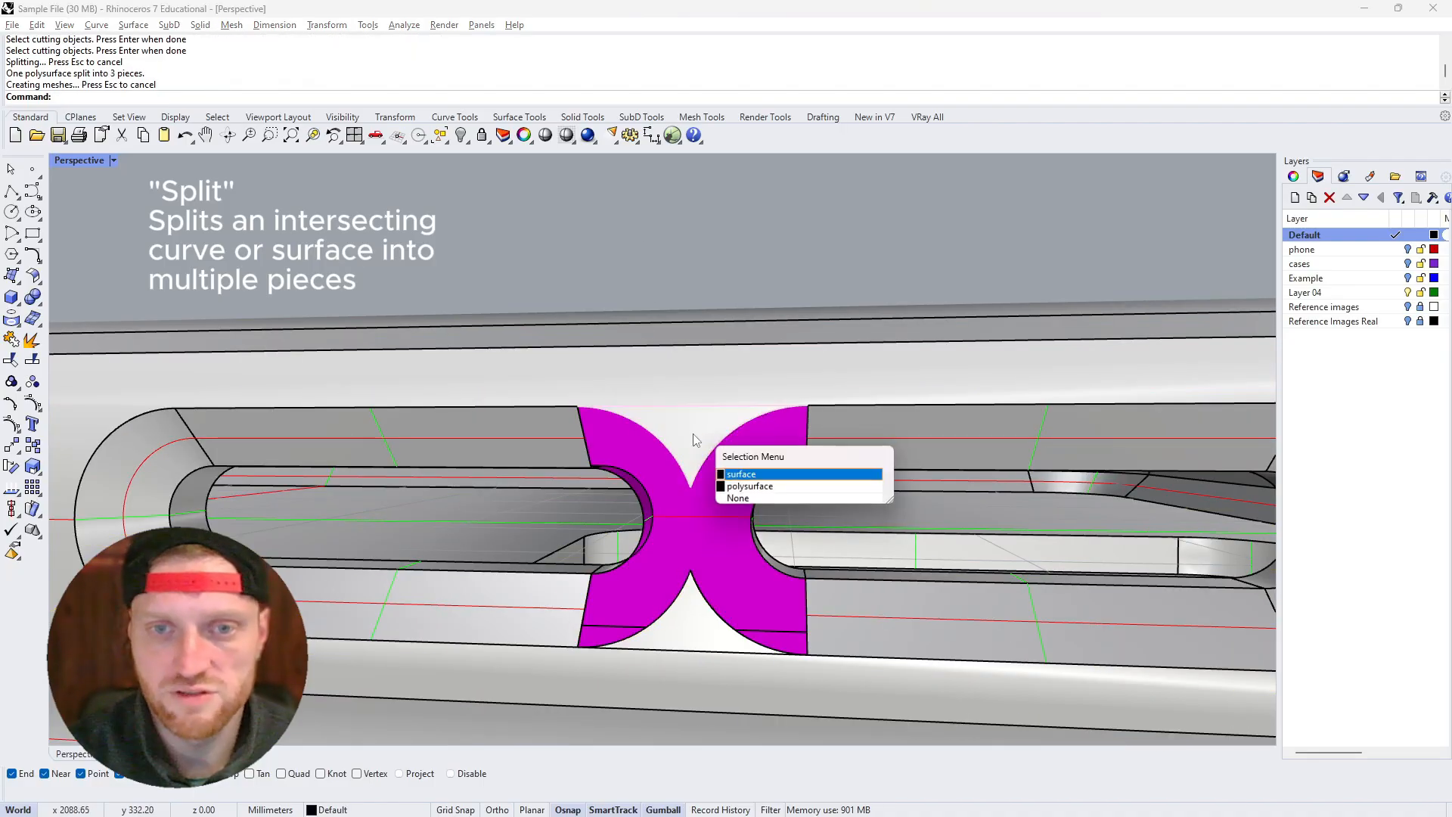
{"action": "left_click", "coordinate": [768, 475]}
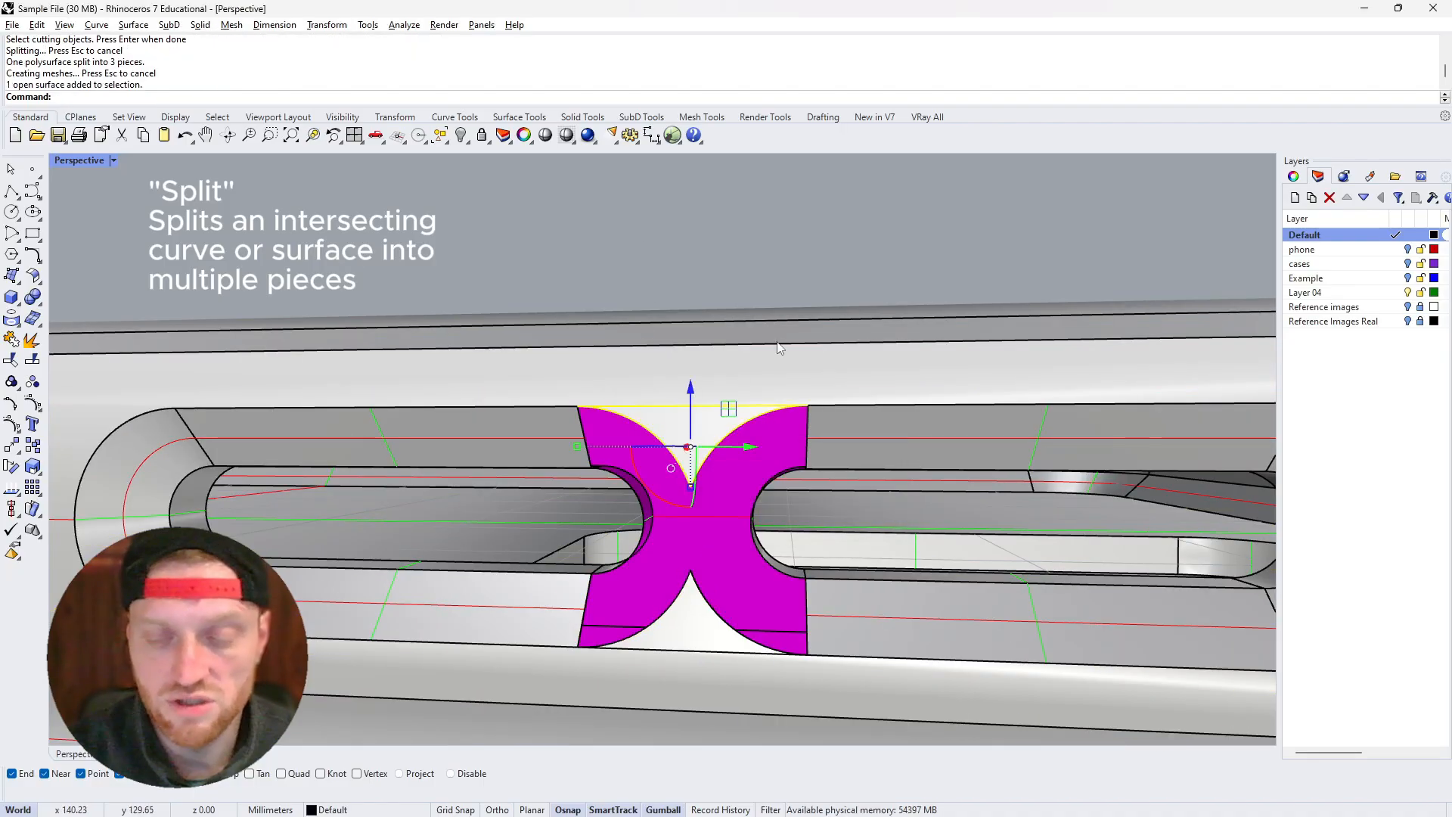
{"action": "key", "text": "Delete"}
{"action": "left_click", "coordinate": [690, 613]}
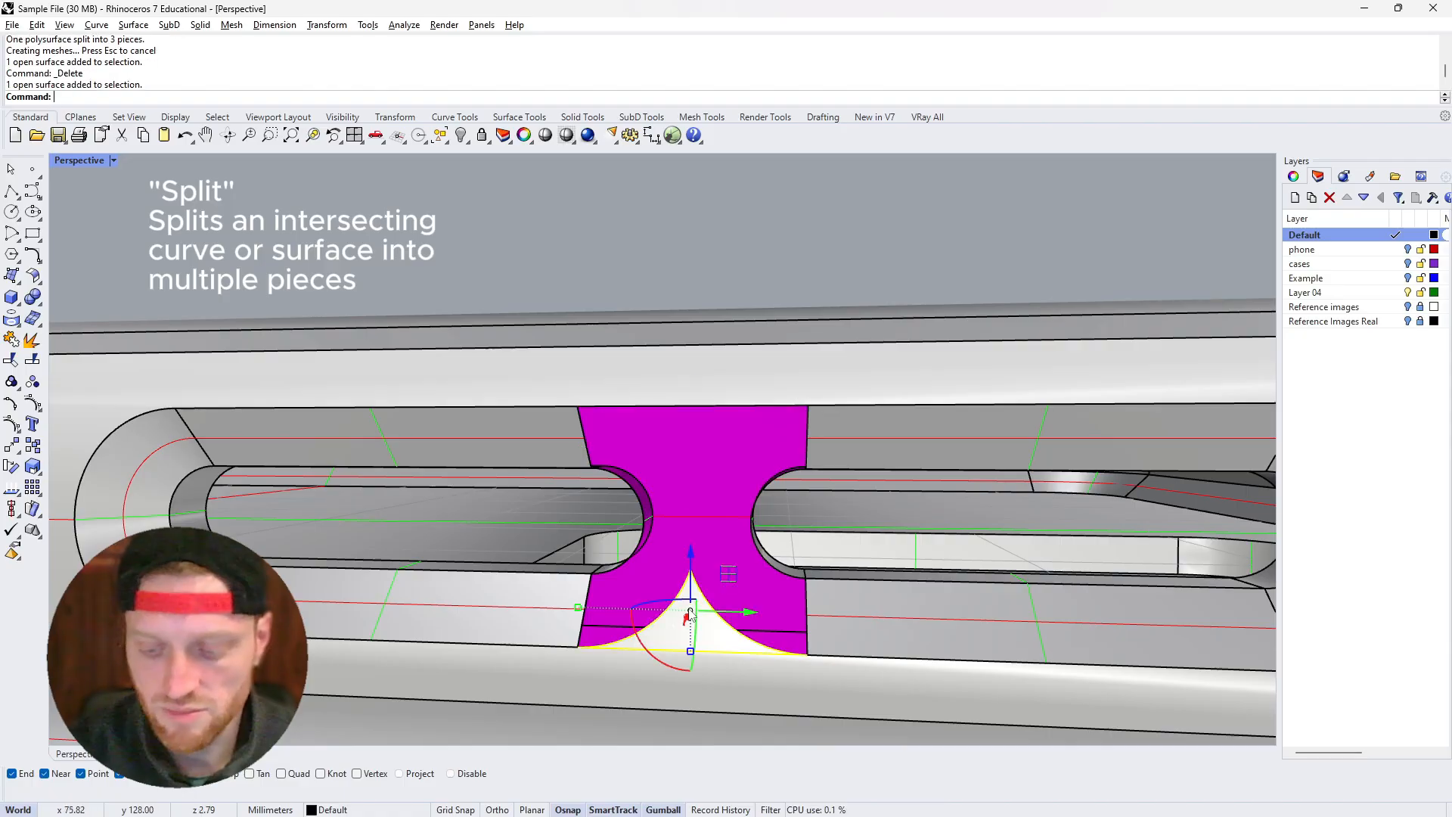
{"action": "key", "text": "Delete"}
Loft a surface between the two lower chamfer end edges to bridge the neighbouring button openings
{"action": "right_click_drag", "start_coordinate": [497, 546], "coordinate": [514, 589]}
{"action": "type", "text": "Loft"}
{"action": "key", "text": "Return"}
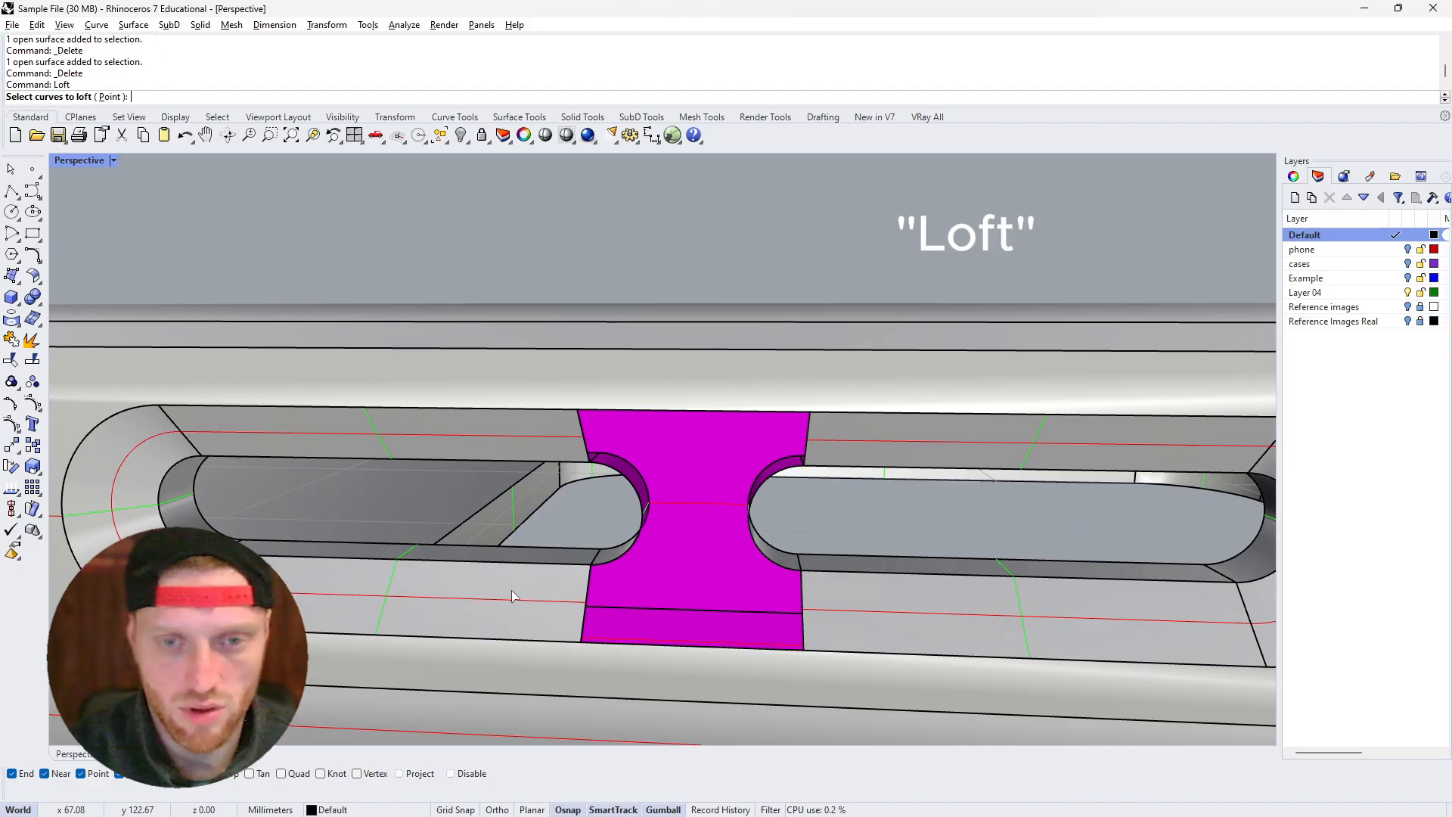
{"action": "left_click", "coordinate": [582, 639]}
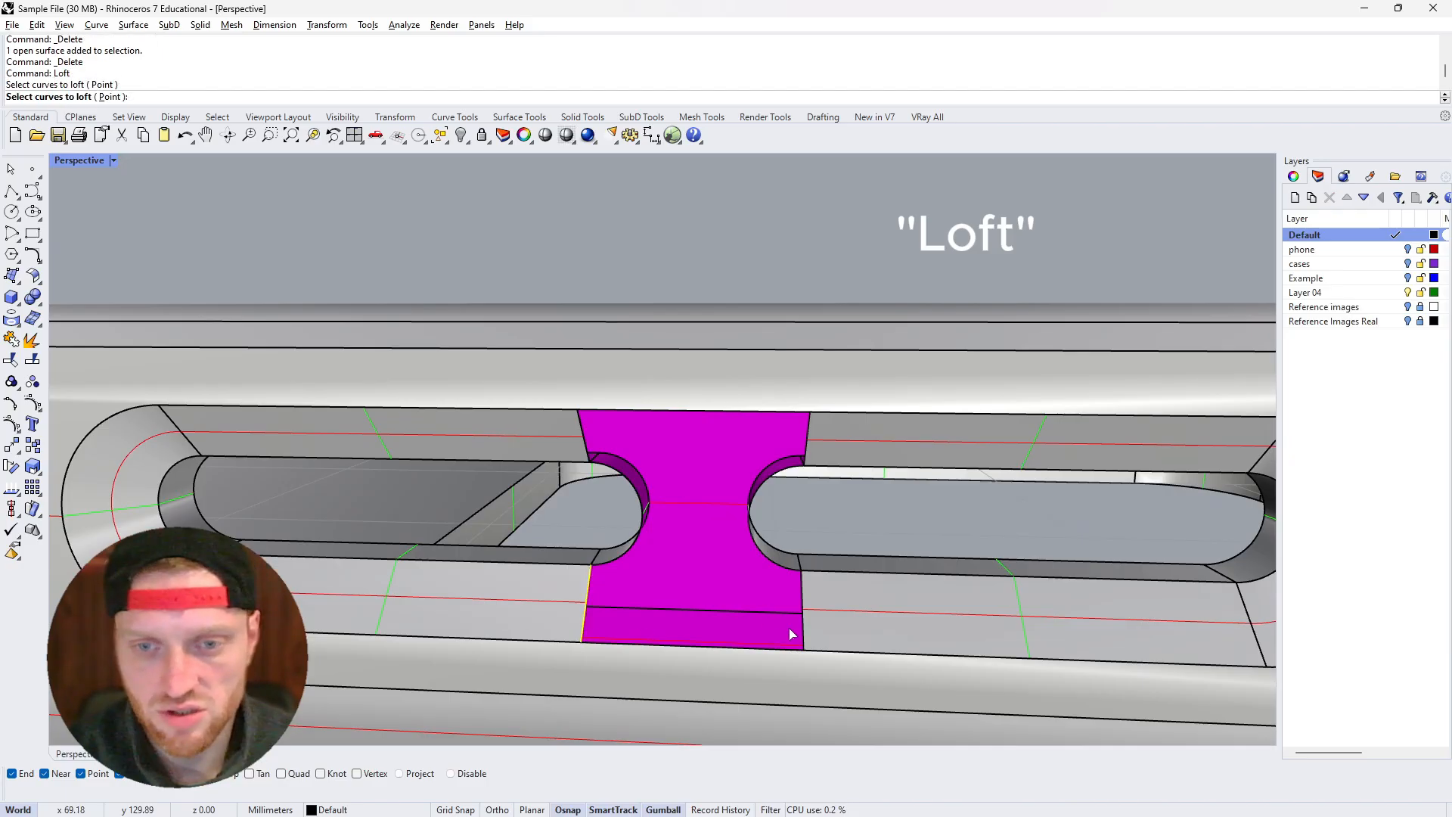
{"action": "left_click", "coordinate": [802, 636]}
{"action": "key", "text": "Return"}
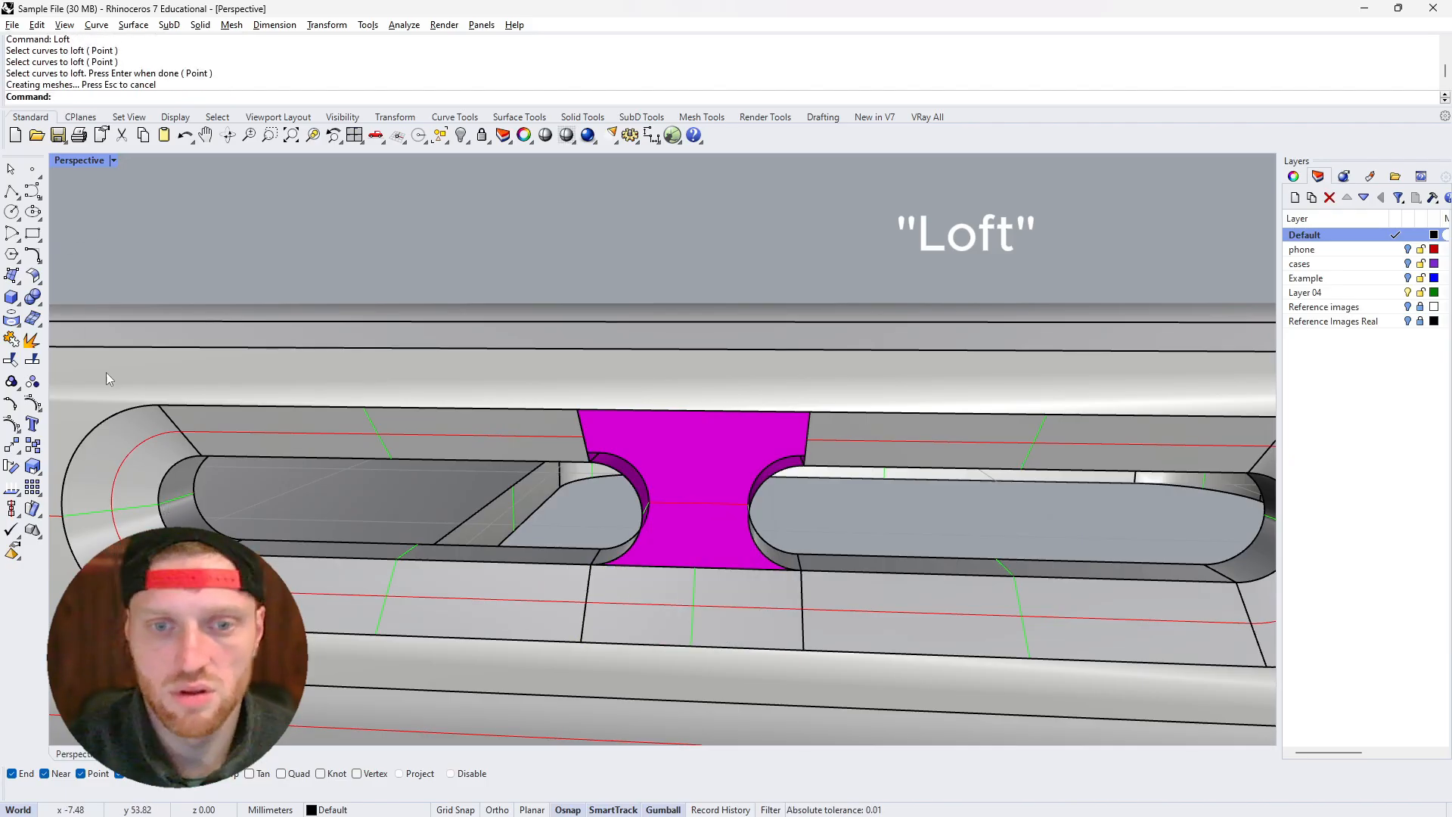
Loft a matching surface between the two upper chamfer end edges of the openings
{"action": "key", "text": "Return"}
{"action": "left_click", "coordinate": [580, 423]}
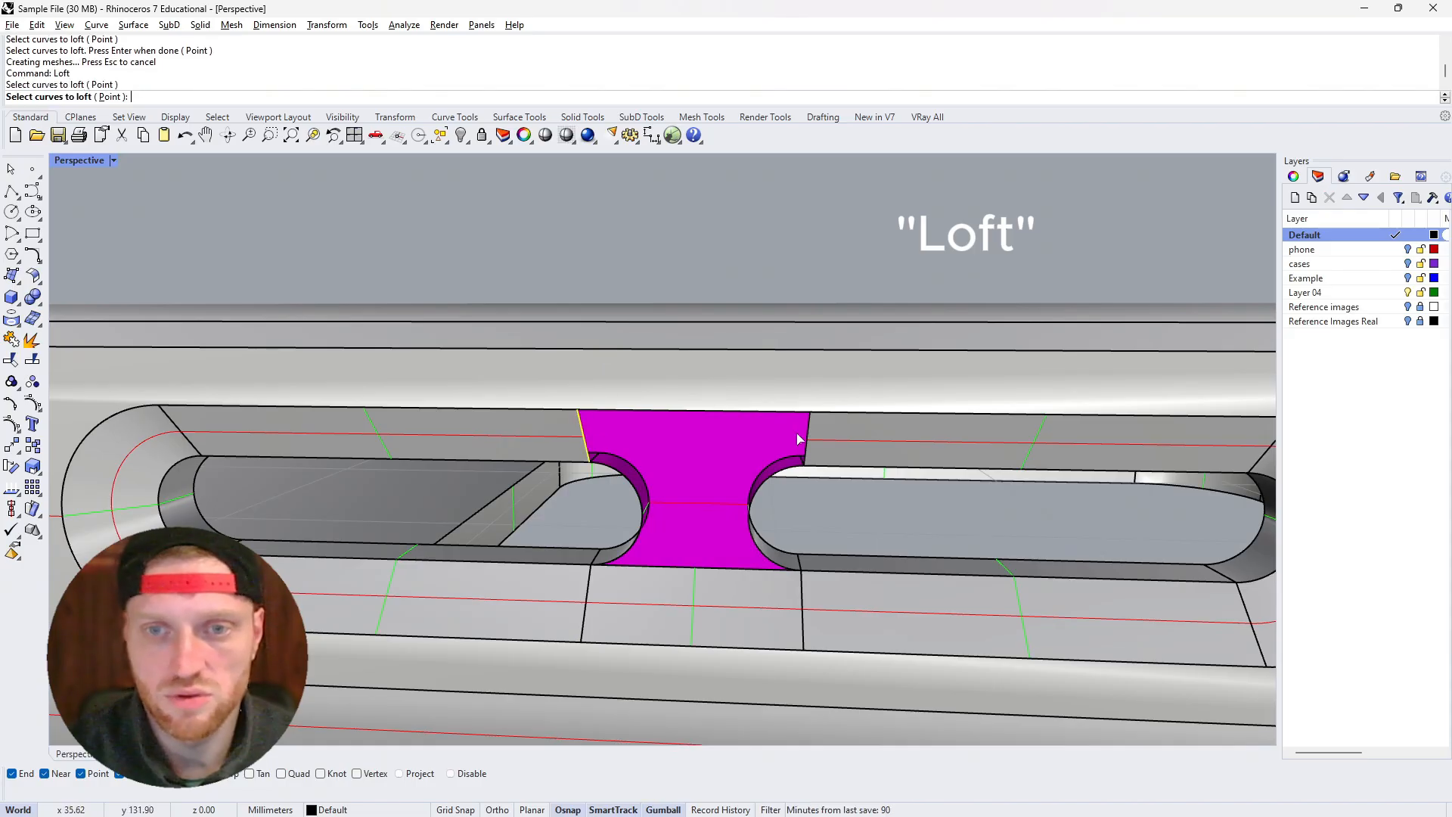
{"action": "left_click", "coordinate": [806, 439]}
{"action": "key", "text": "Return"}
Flip the direction of the upper lofted surface so its outer side faces the same way as the case
{"action": "left_click", "coordinate": [165, 503]}
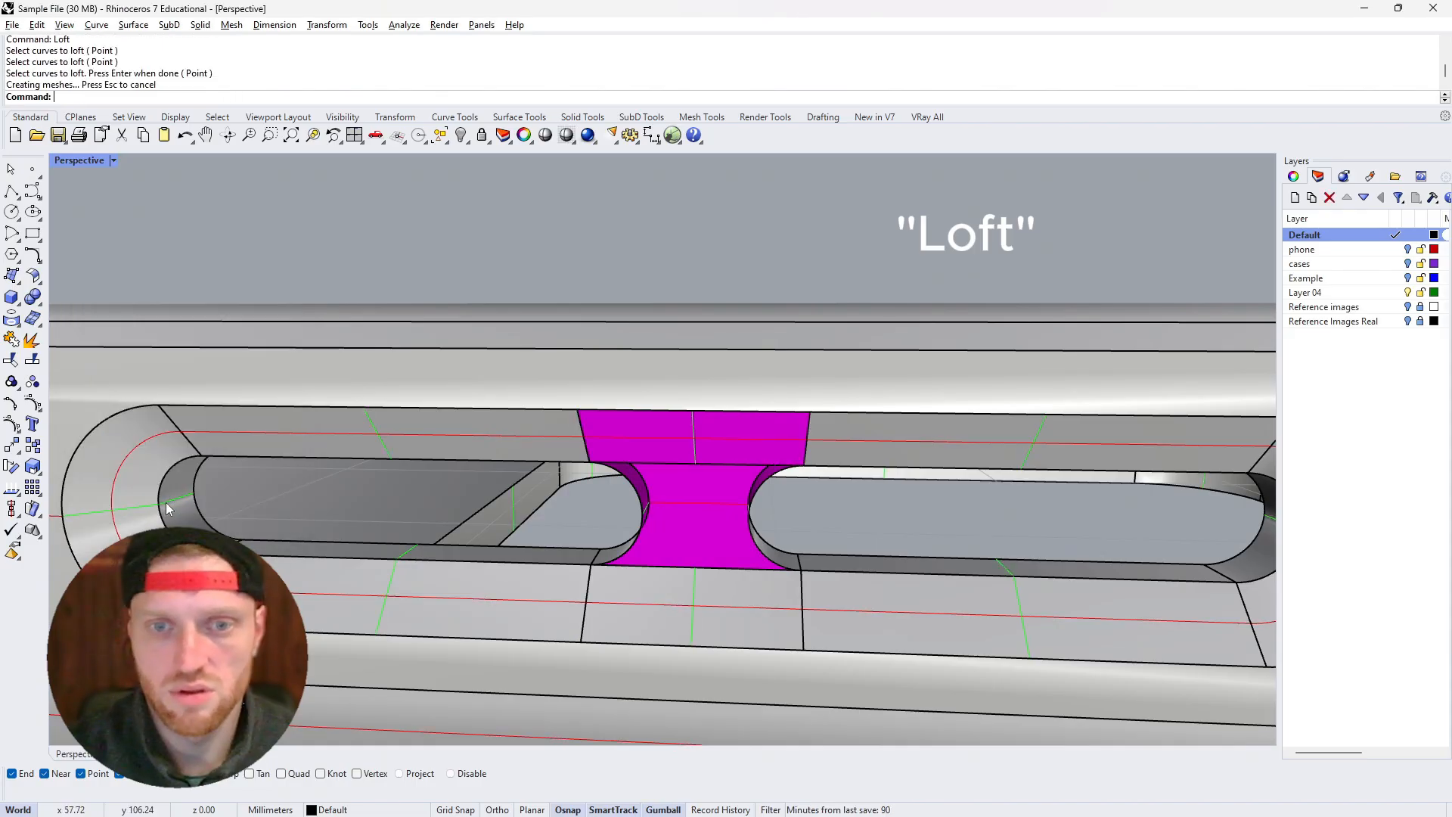
{"action": "mouse_move", "coordinate": [655, 440]}
{"action": "right_mouse_down"}
{"action": "mouse_move", "coordinate": [631, 367]}
{"action": "mouse_move", "coordinate": [528, 347]}
{"action": "mouse_move", "coordinate": [664, 439]}
{"action": "right_mouse_up"}
{"action": "left_click", "coordinate": [666, 454]}
{"action": "left_click", "coordinate": [710, 480]}
{"action": "left_click", "coordinate": [658, 443]}
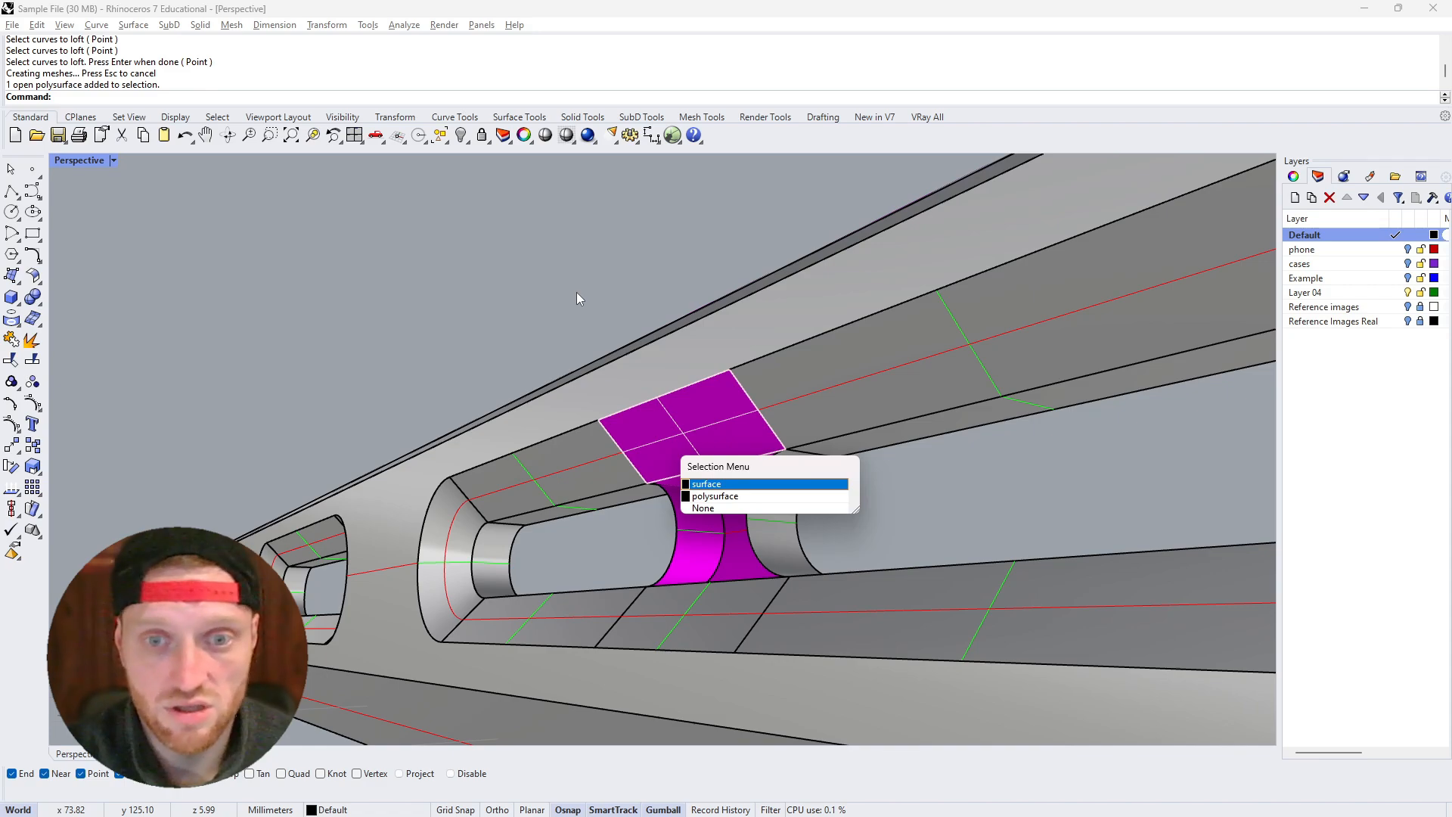
{"action": "left_click", "coordinate": [732, 436]}
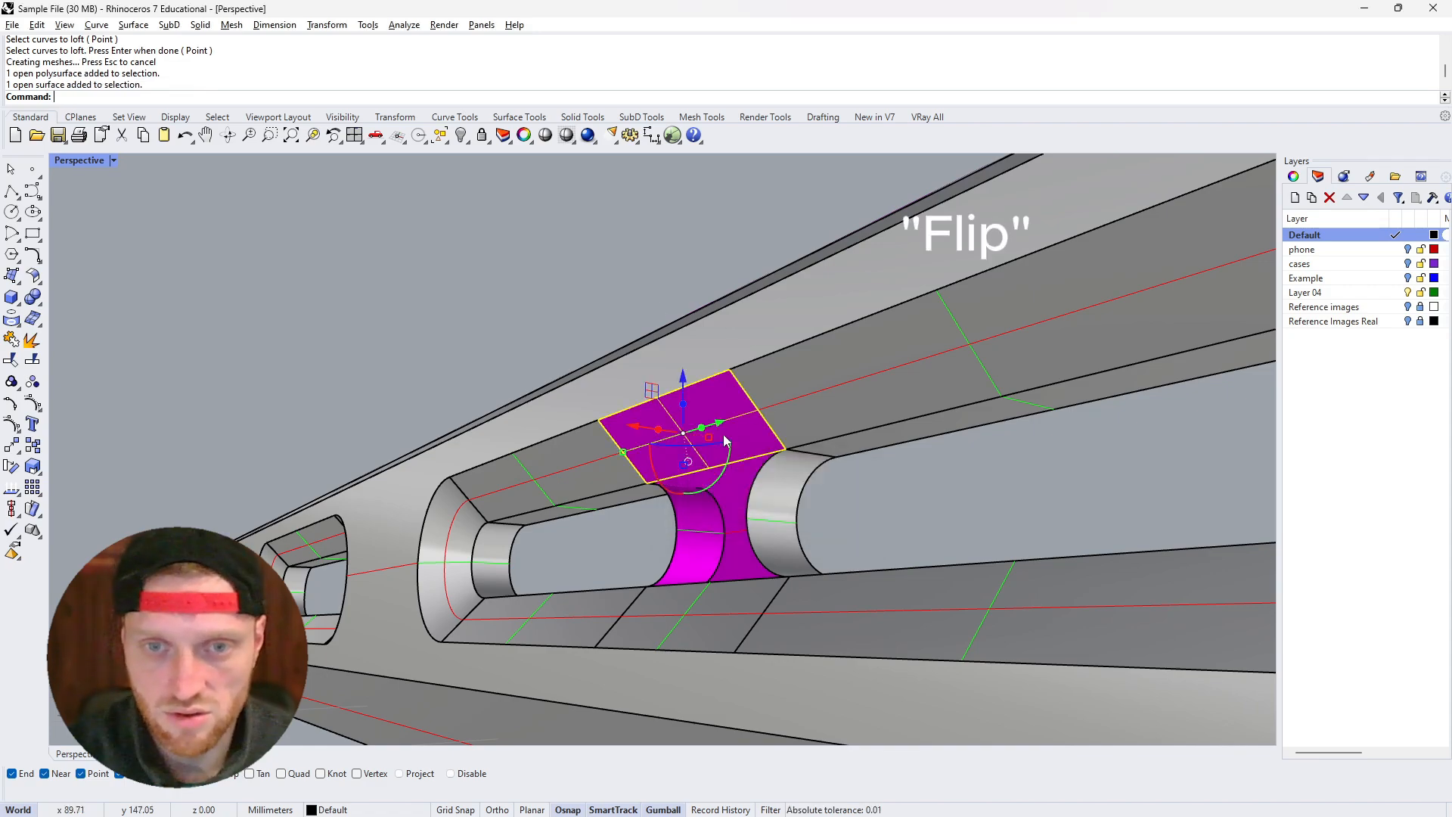
{"action": "type", "text": "Flip"}
{"action": "key", "text": "Return"}
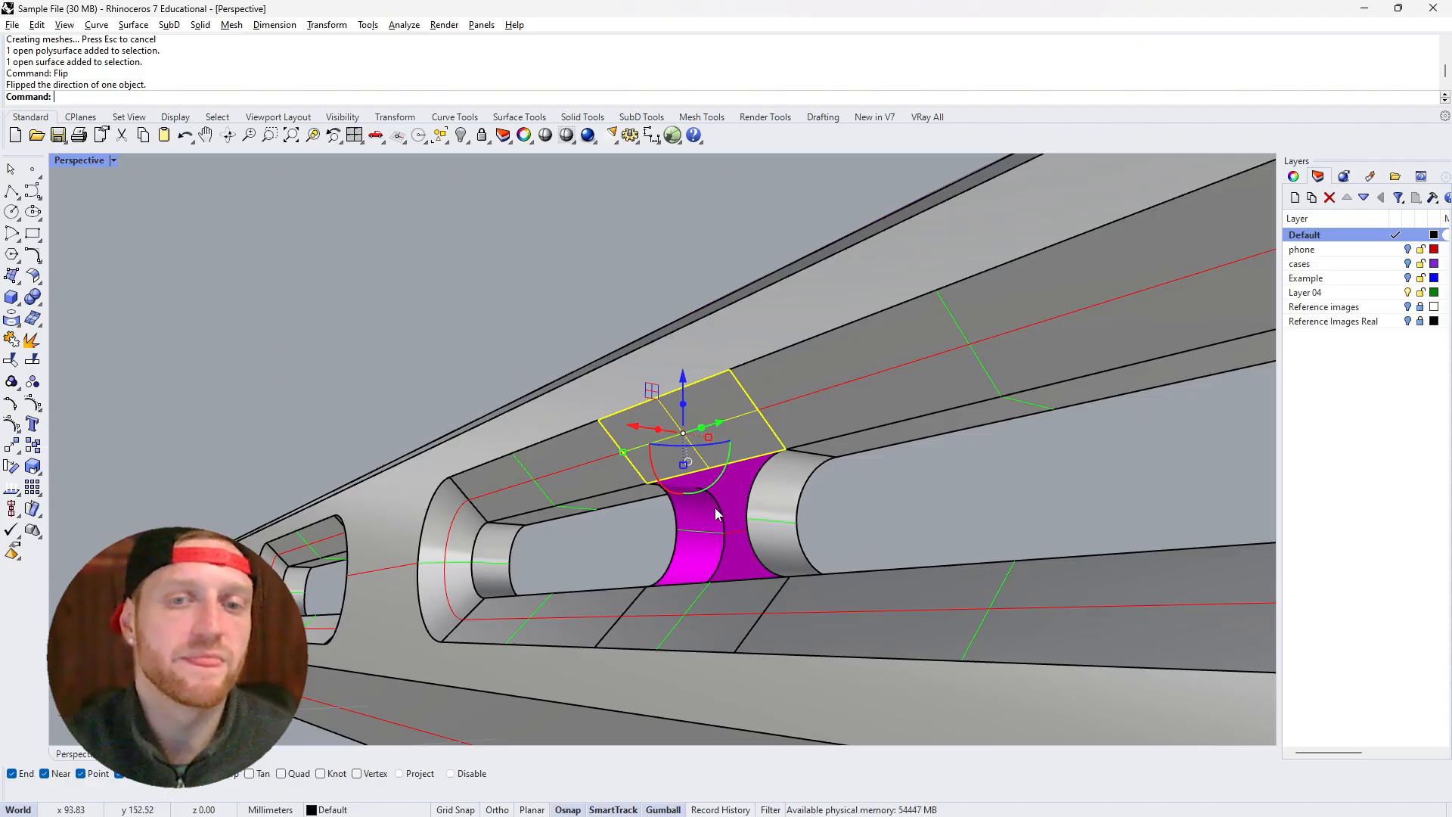
Join the upper and lower lofted surfaces with the case polysurface
{"action": "right_click_drag", "start_coordinate": [619, 268], "coordinate": [700, 341]}
{"action": "scroll", "coordinate": [714, 224], "scroll_direction": "up", "scroll_amount": 3}
{"action": "right_click_drag", "start_coordinate": [714, 224], "coordinate": [625, 205]}
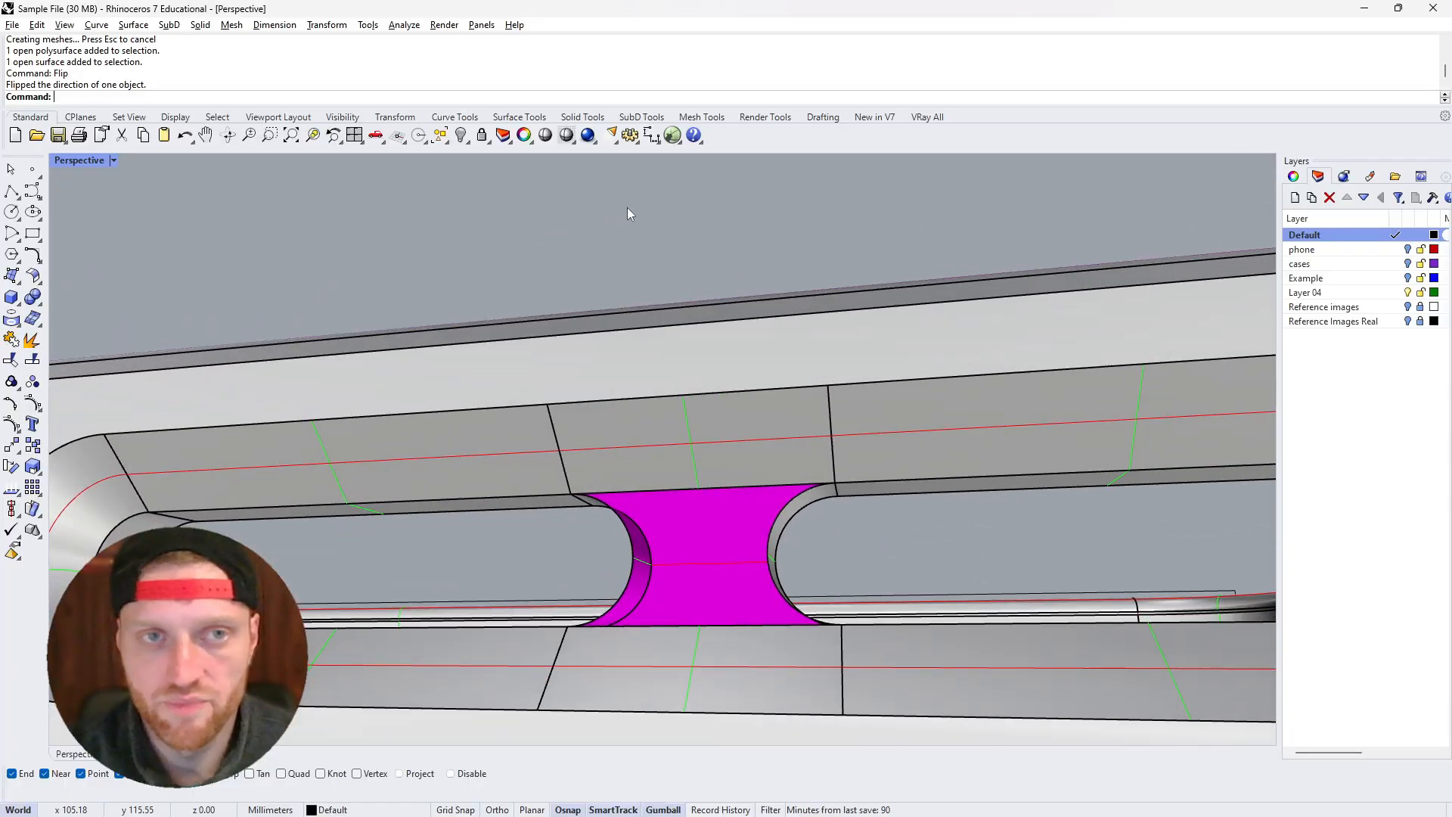
{"action": "right_click_drag", "start_coordinate": [658, 484], "coordinate": [614, 492]}
{"action": "left_click", "coordinate": [614, 493]}
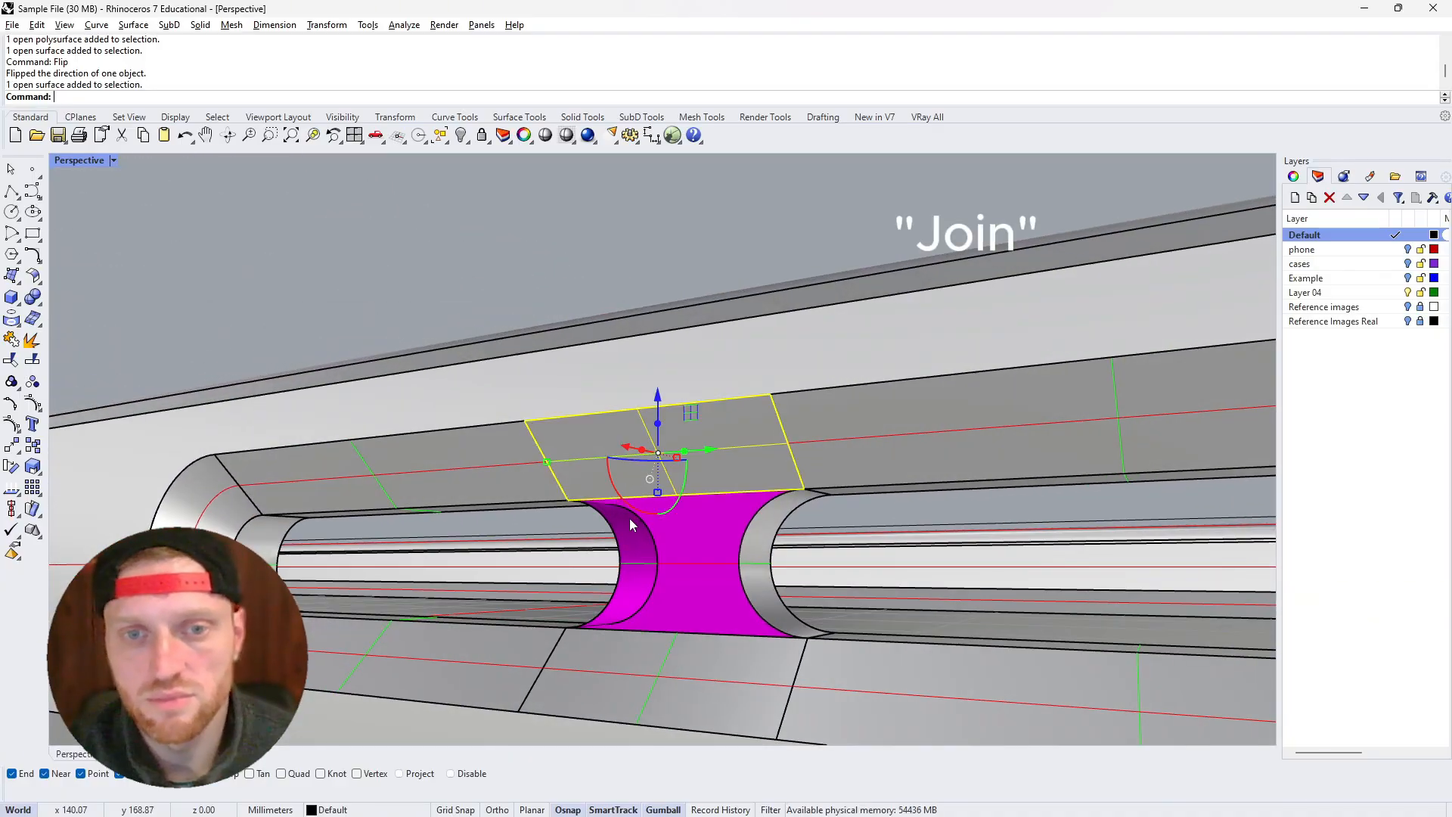
{"action": "left_click", "coordinate": [647, 655], "text": "shift"}
{"action": "left_click", "coordinate": [436, 651], "text": "shift"}
{"action": "left_click", "coordinate": [29, 344]}
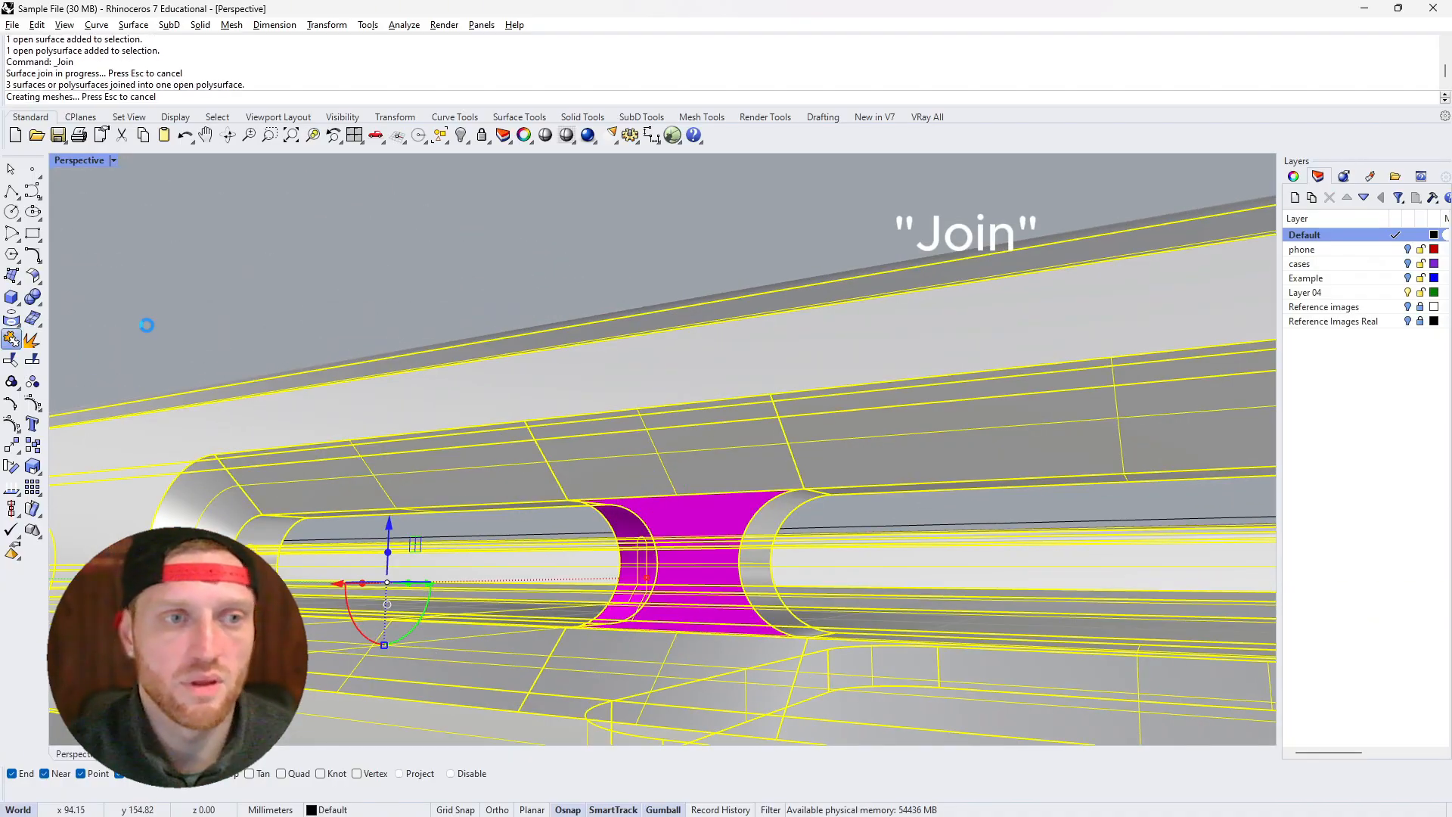
{"action": "left_click", "coordinate": [325, 303]}
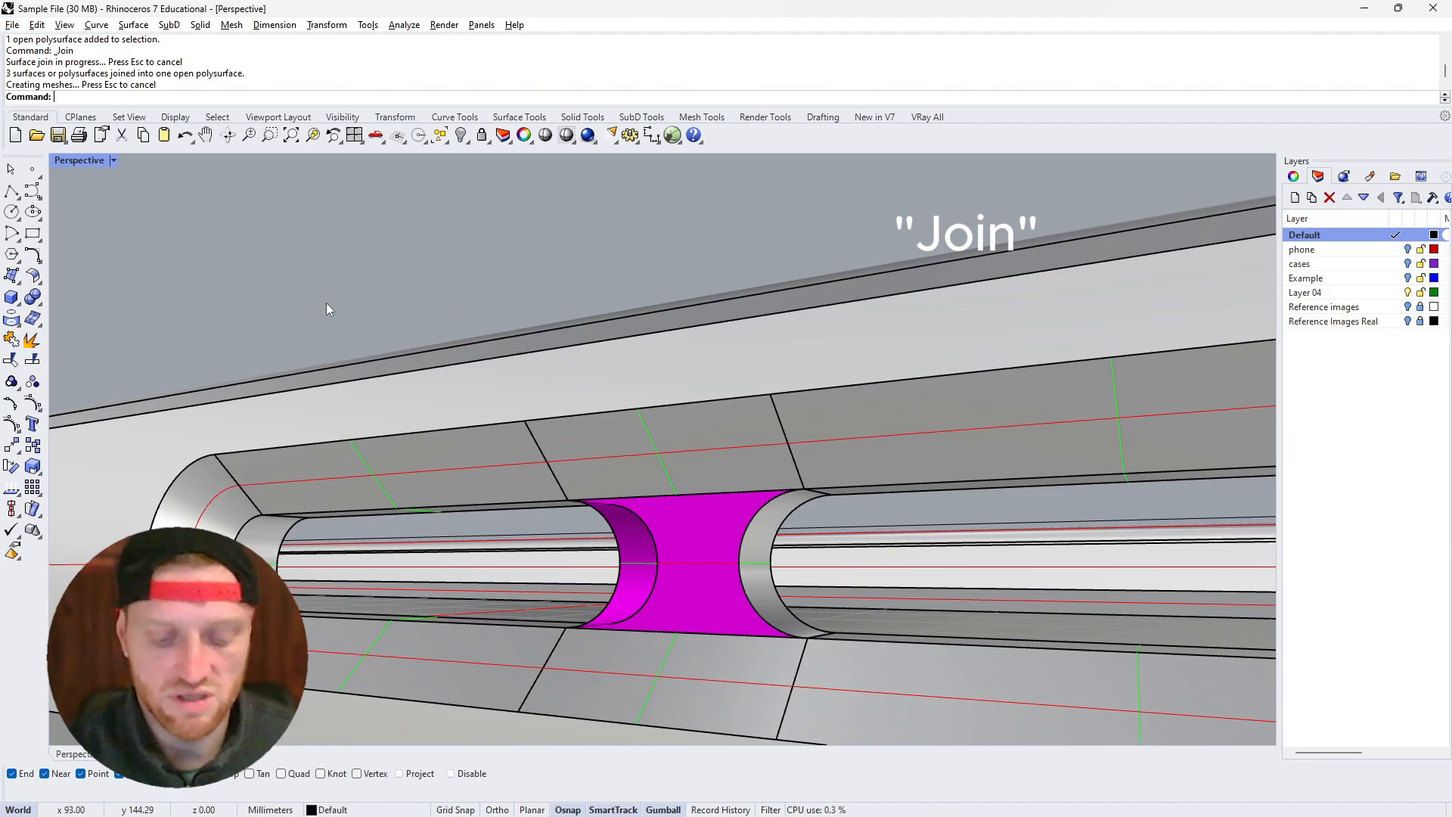
Try to close the remaining hole between the two button openings with Cap, and undo it
{"action": "left_click", "coordinate": [478, 458]}
{"action": "type", "text": "Cap"}
{"action": "key", "text": "Return"}
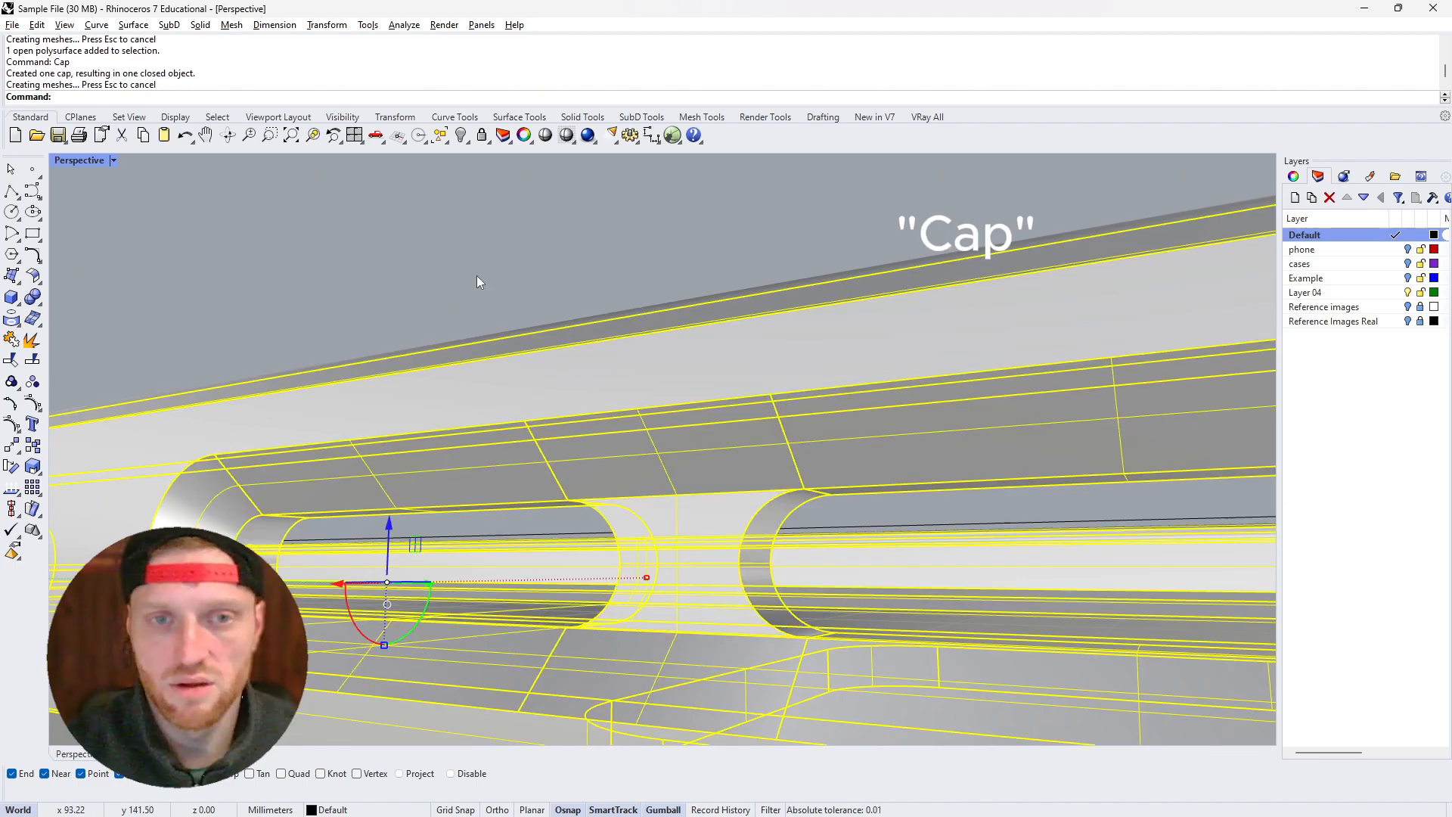
{"action": "right_click_drag", "start_coordinate": [477, 276], "coordinate": [532, 334]}
{"action": "scroll", "coordinate": [533, 334], "scroll_direction": "up", "scroll_amount": 4}
{"action": "left_click", "coordinate": [575, 424]}
{"action": "right_click_drag", "start_coordinate": [575, 427], "coordinate": [645, 362]}
{"action": "key", "text": "ctrl+z"}
{"action": "left_click", "coordinate": [532, 215]}
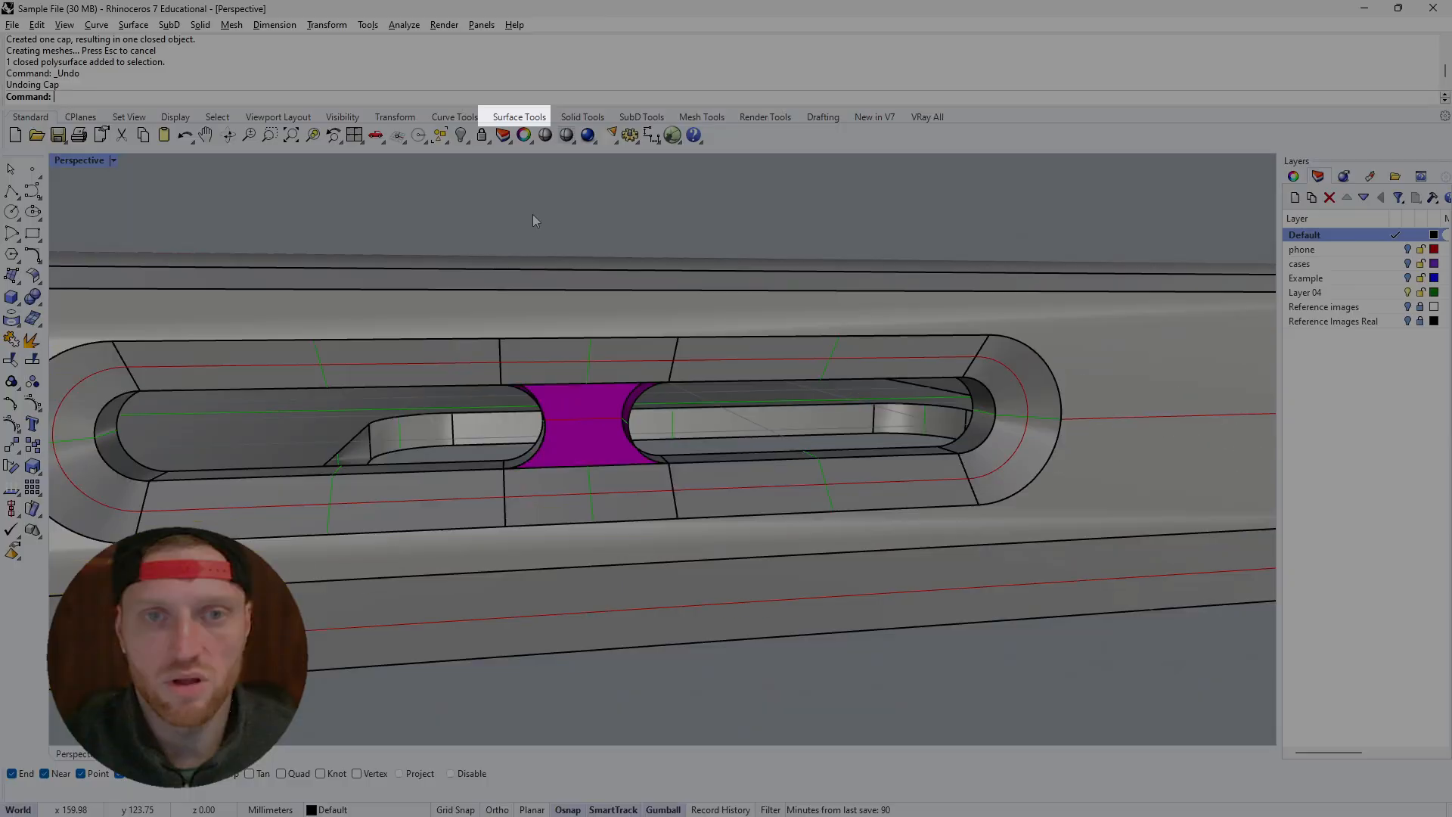
Create a surface from the four open edge curves around the hole between the two button openings
{"action": "scroll", "coordinate": [516, 293], "scroll_direction": "up", "scroll_amount": 4}
{"action": "right_click_drag", "start_coordinate": [516, 293], "coordinate": [455, 248]}
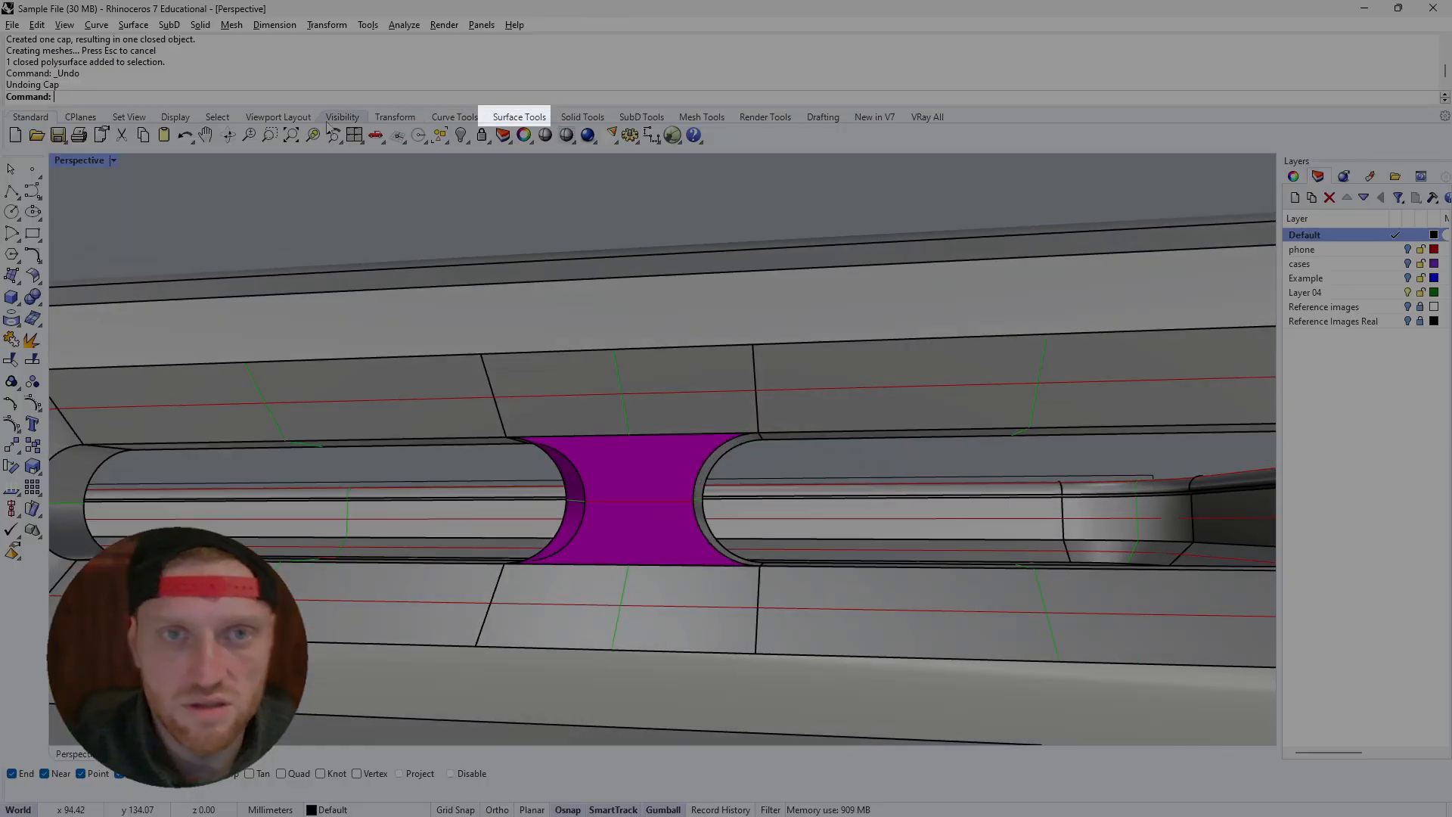
{"action": "left_click", "coordinate": [534, 119]}
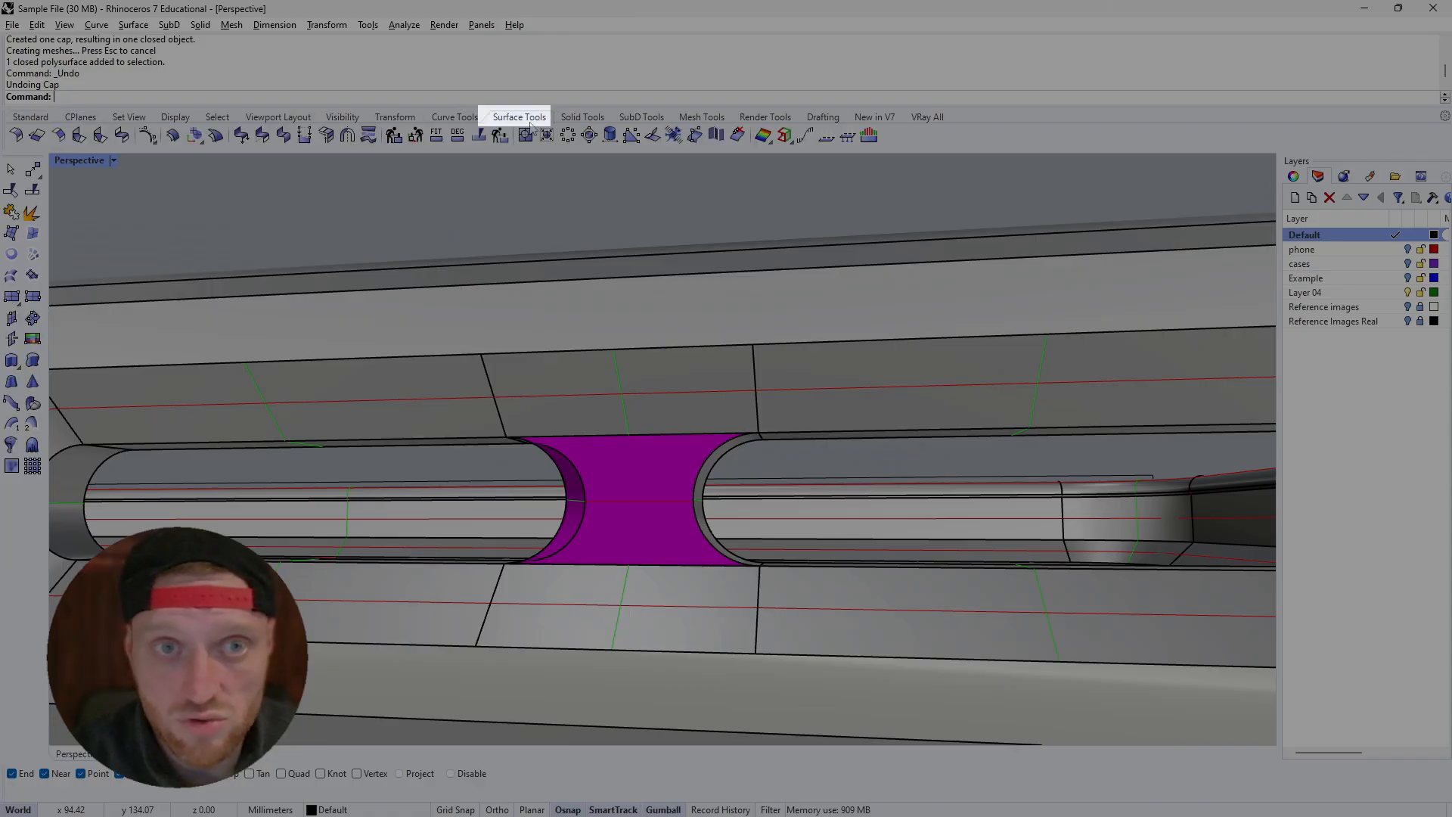
{"action": "left_click", "coordinate": [32, 234]}
{"action": "scroll", "coordinate": [547, 436], "scroll_direction": "up", "scroll_amount": 2}
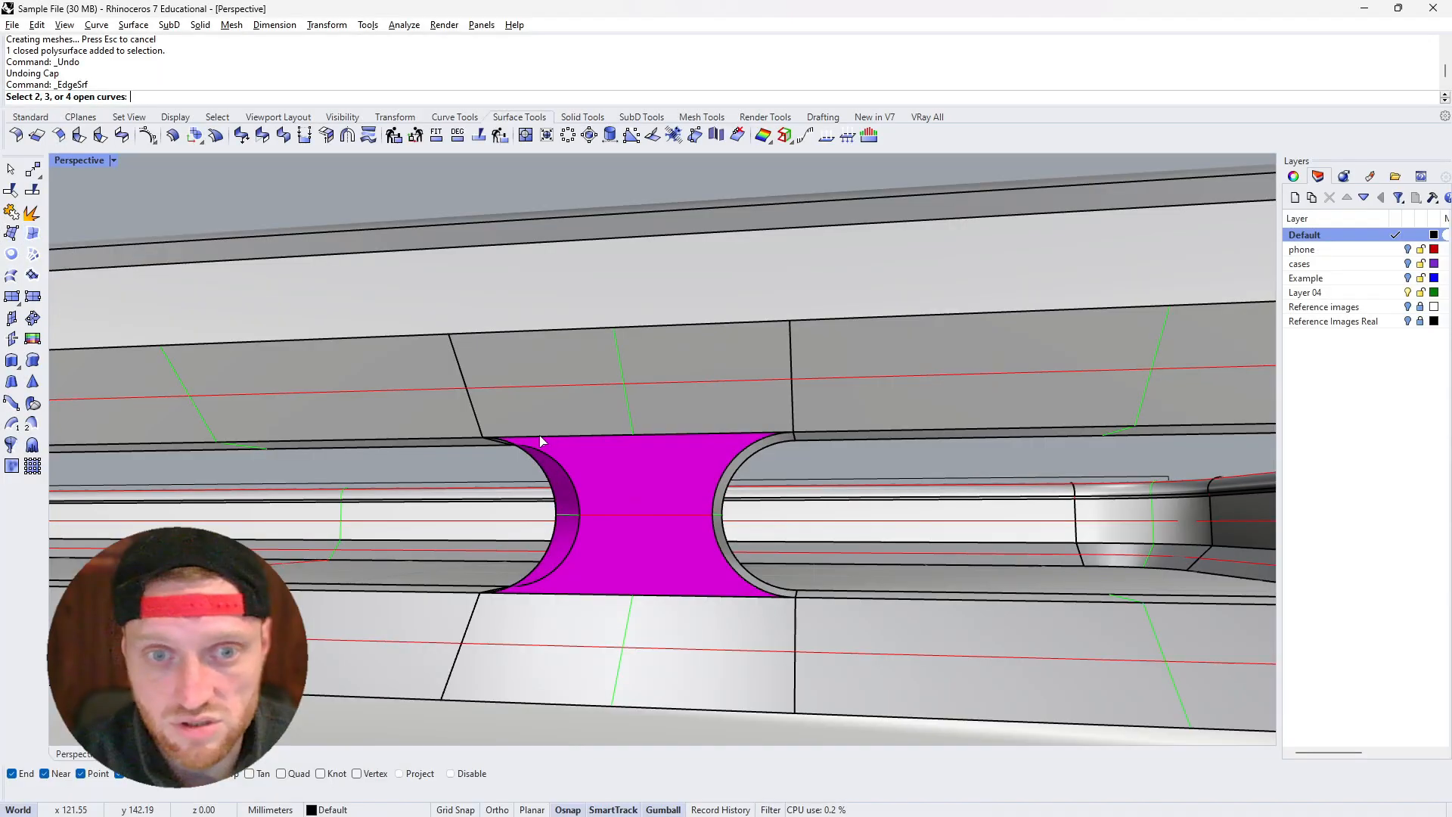
{"action": "left_click", "coordinate": [755, 446]}
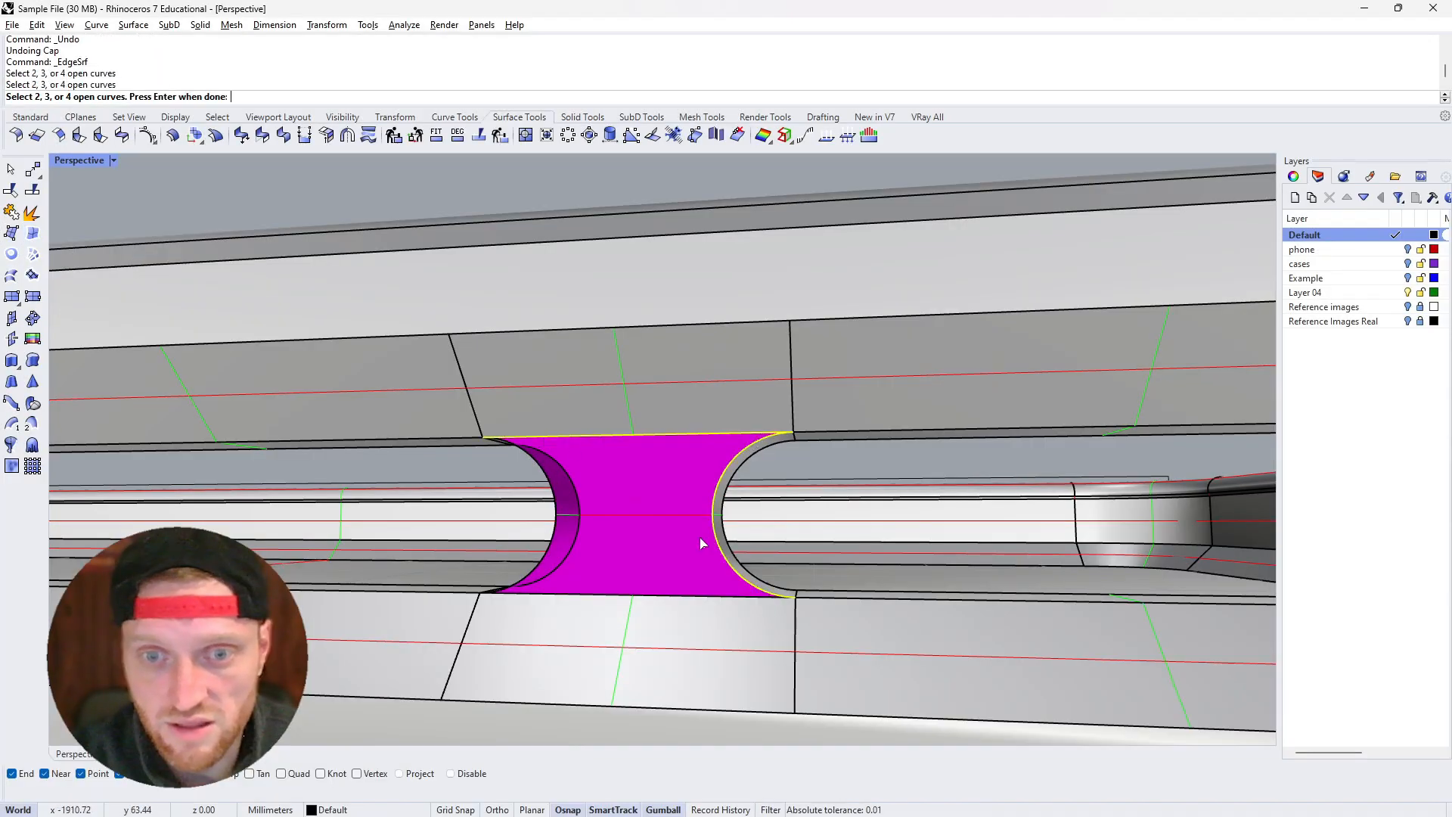
{"action": "left_click", "coordinate": [733, 603]}
{"action": "right_click_drag", "start_coordinate": [556, 579], "coordinate": [594, 605]}
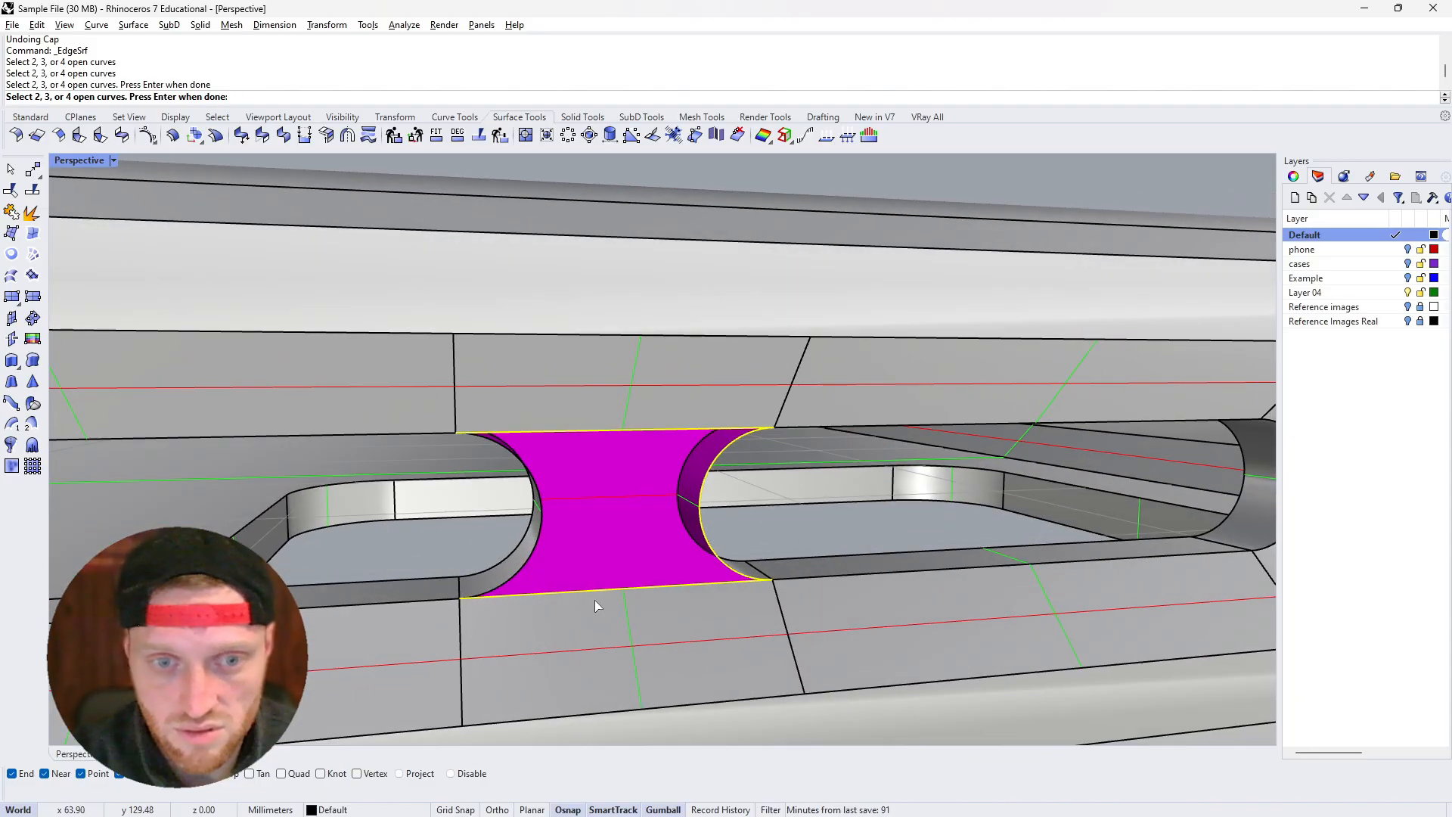
{"action": "key", "text": "Return"}
Flip the direction of the new bridging surface so its outer side faces the same way as the case
{"action": "right_click_drag", "start_coordinate": [588, 519], "coordinate": [619, 508]}
{"action": "type", "text": "flip"}
{"action": "key", "text": "Return"}
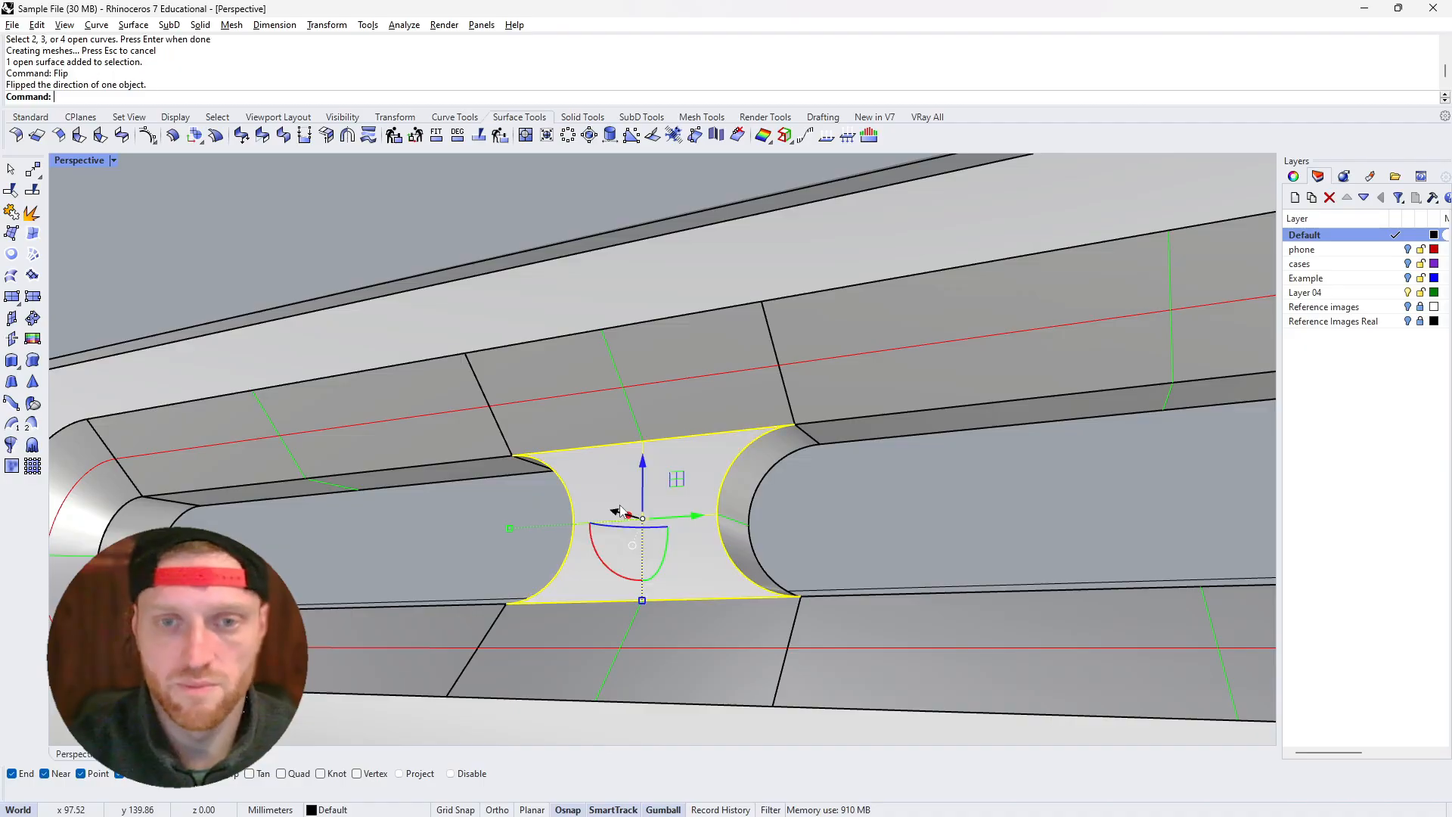
{"action": "key", "text": "Escape"}
{"action": "right_click_drag", "start_coordinate": [469, 220], "coordinate": [727, 429]}
Join the bridging surface with the case polysurface
{"action": "left_click", "coordinate": [639, 503]}
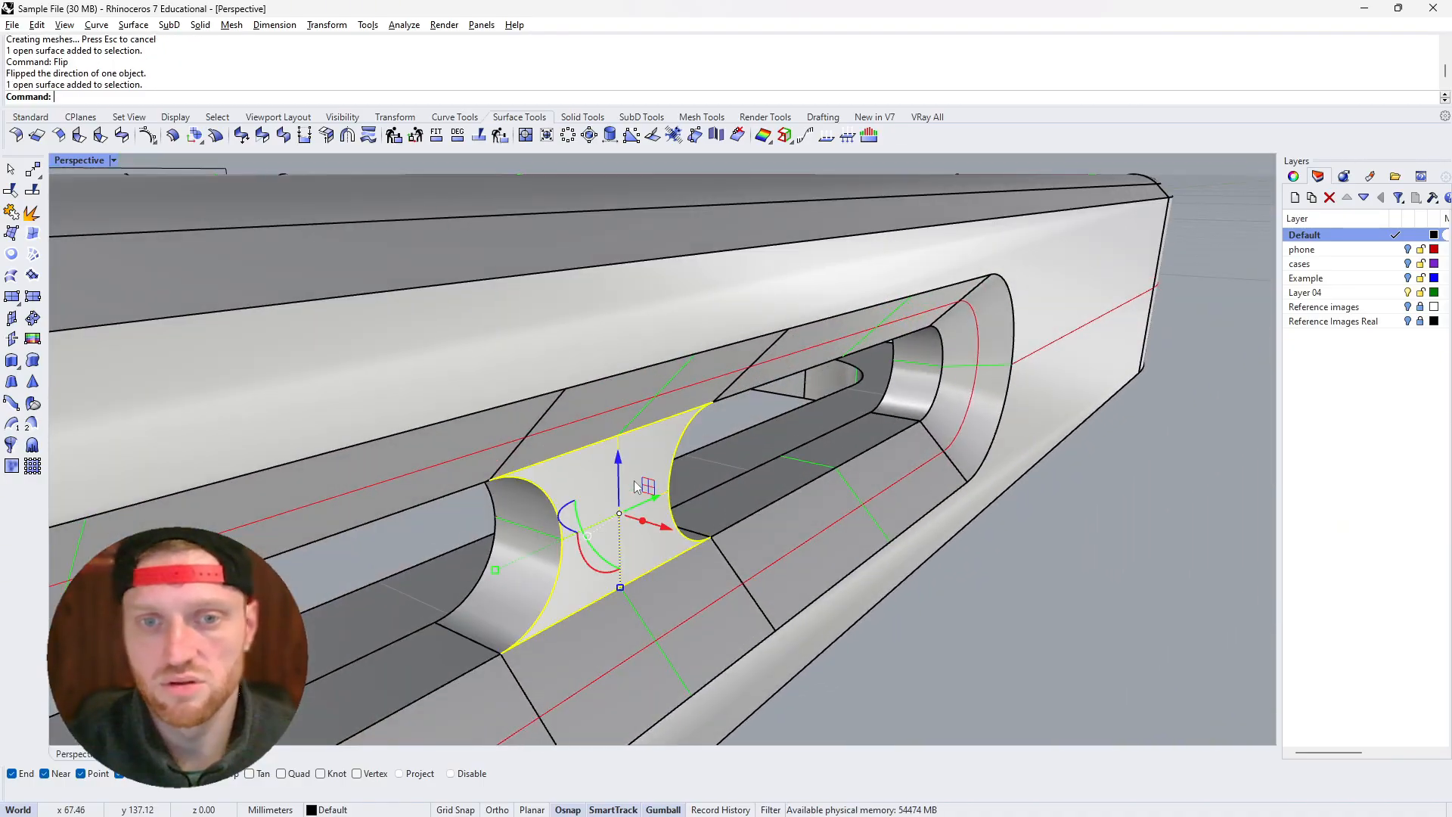
{"action": "left_click", "coordinate": [633, 396]}
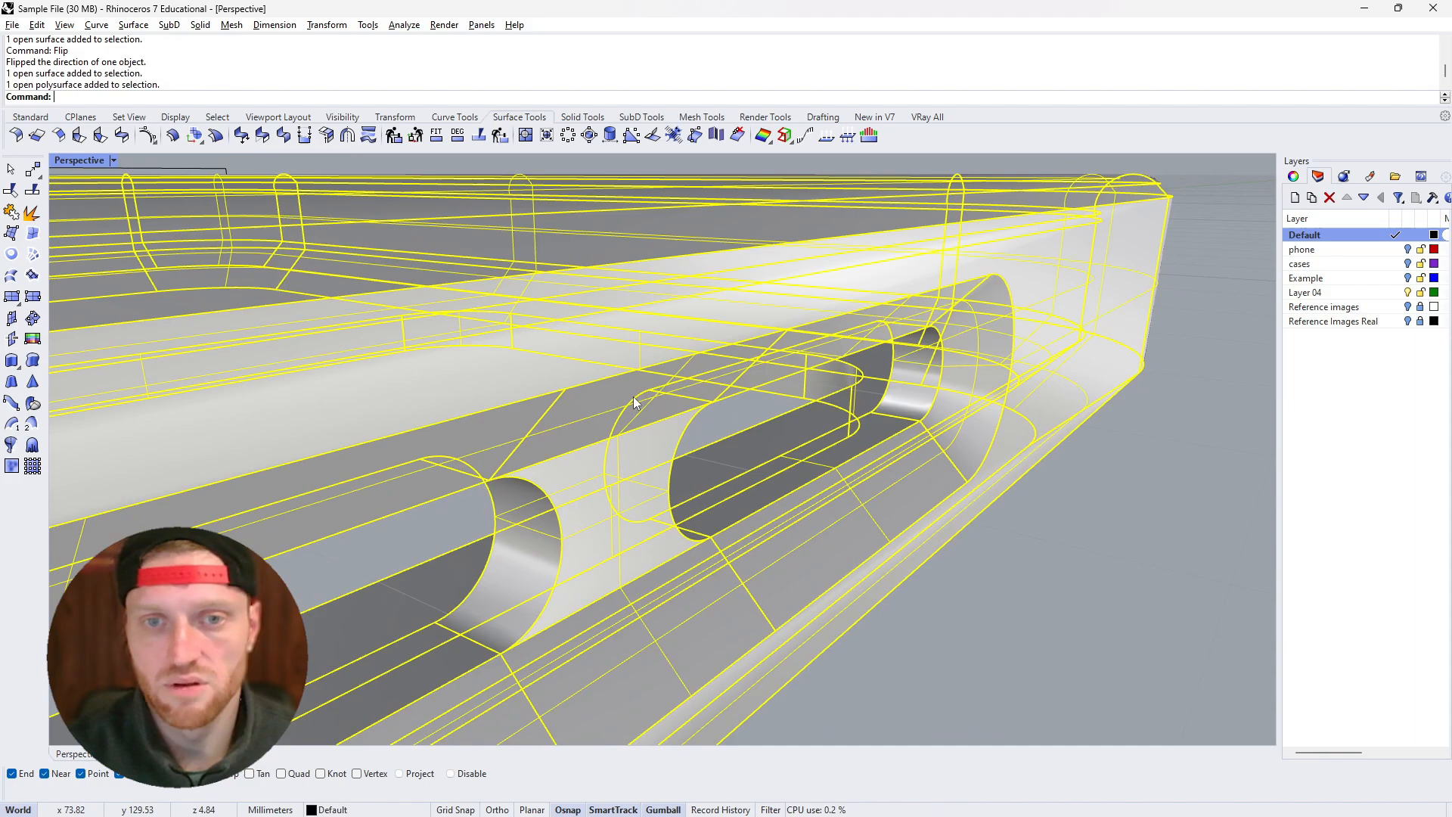
{"action": "left_click", "coordinate": [13, 213]}
{"action": "scroll", "coordinate": [681, 393], "scroll_direction": "down", "scroll_amount": 3}
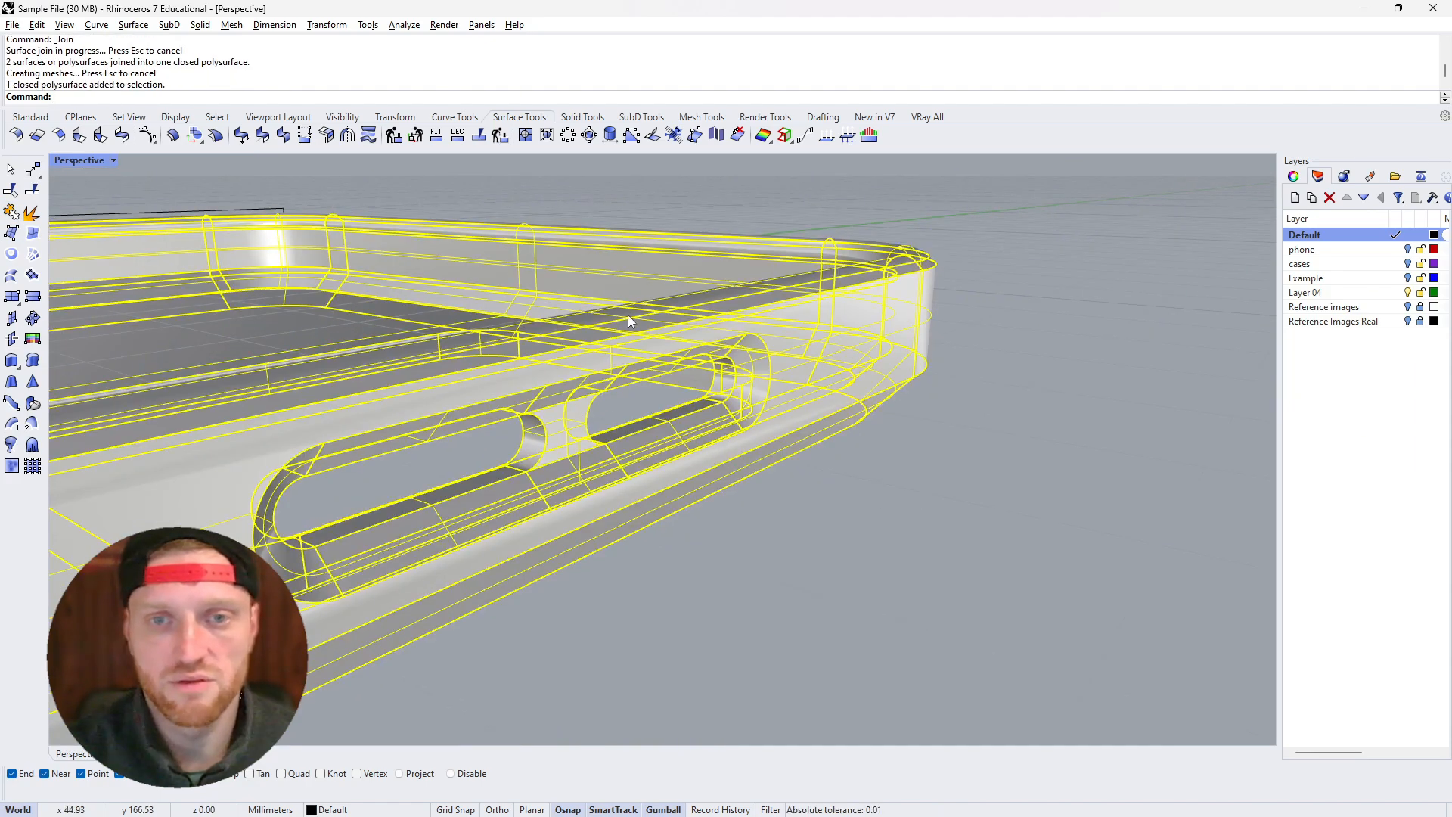
{"action": "right_click_drag", "start_coordinate": [627, 315], "coordinate": [655, 395]}
{"action": "key", "text": "Escape"}
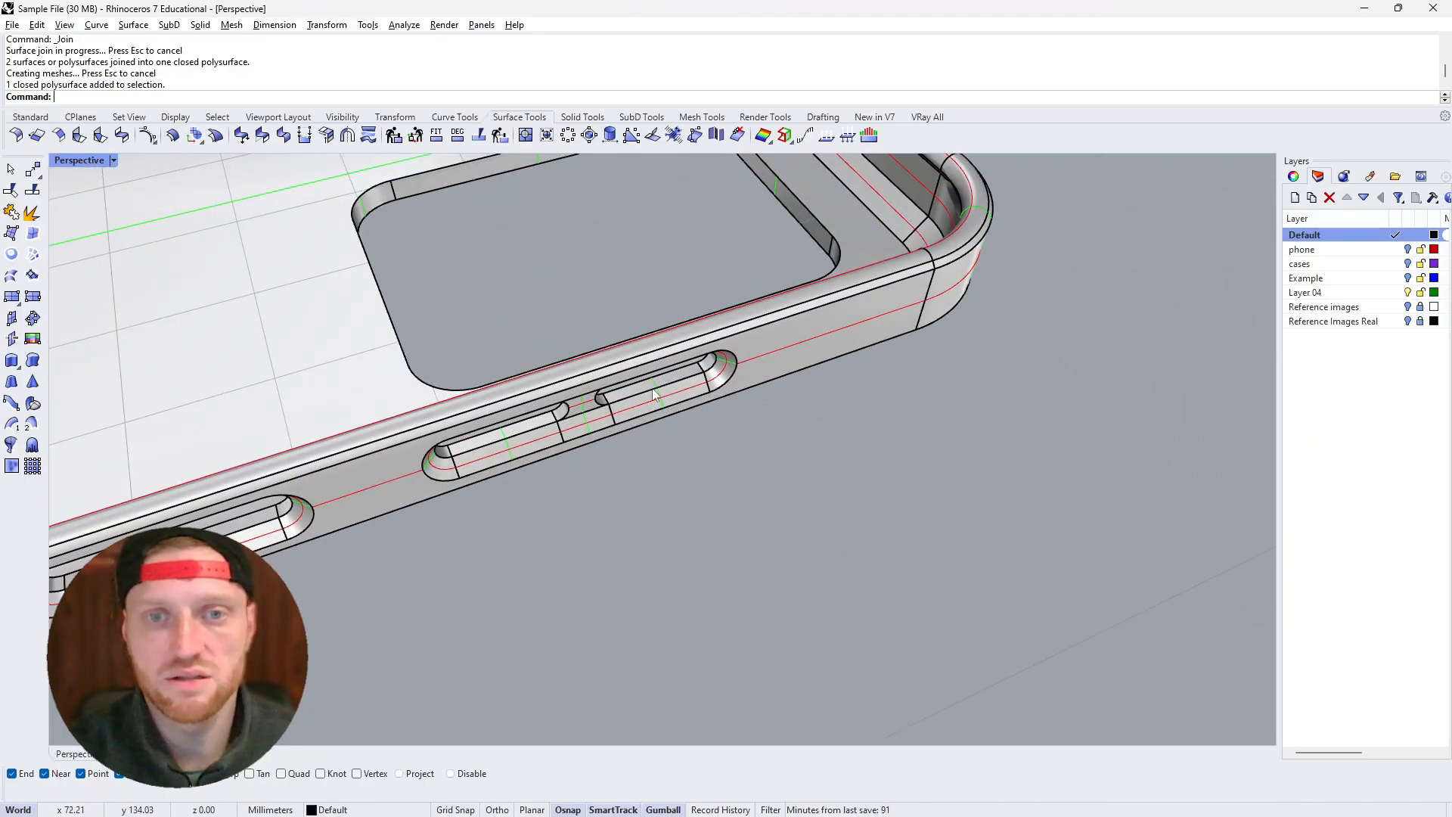
Select the whole case and check its object type in the object properties
{"action": "left_click", "coordinate": [655, 395]}
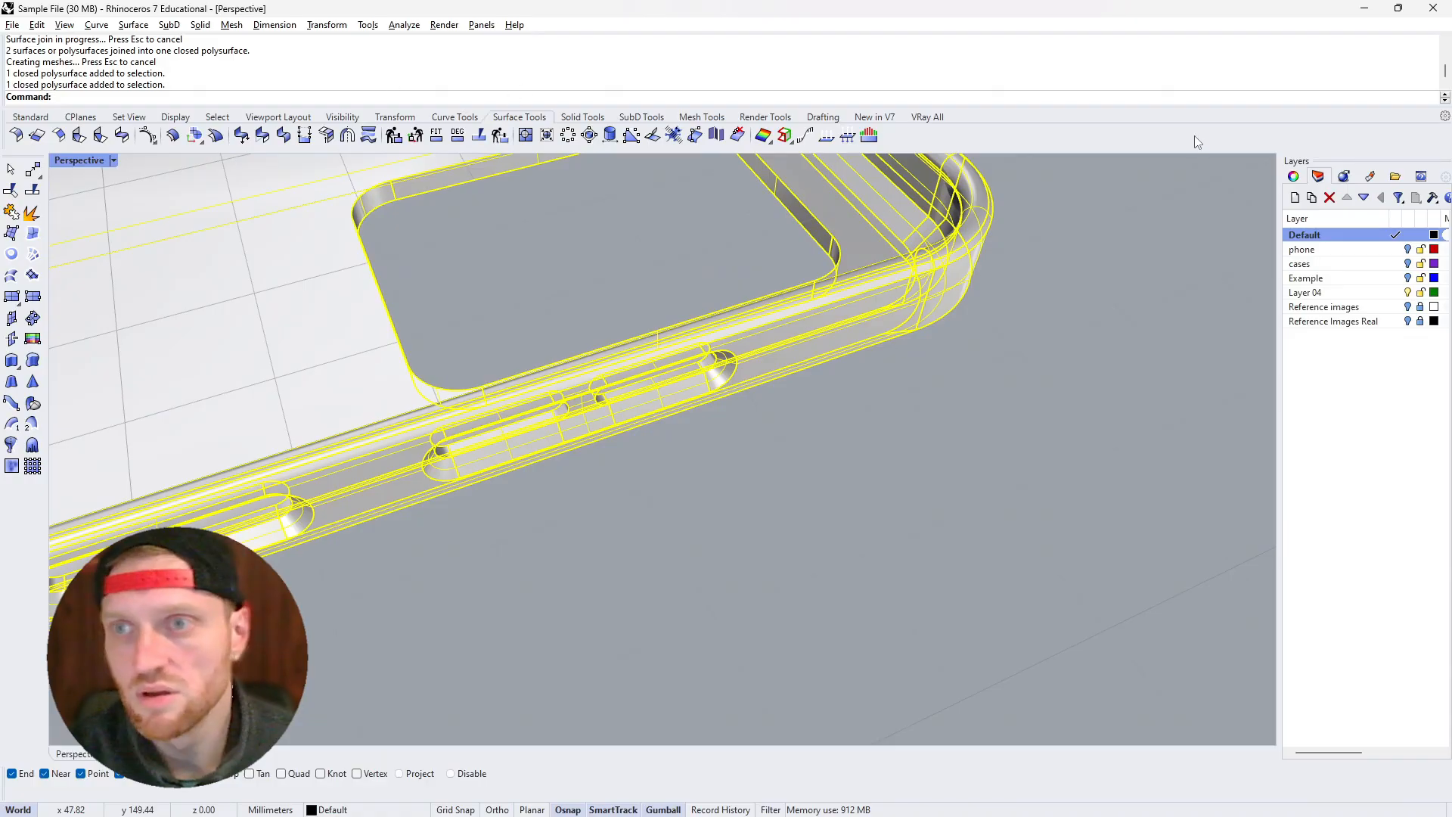
{"action": "left_click", "coordinate": [1293, 176]}
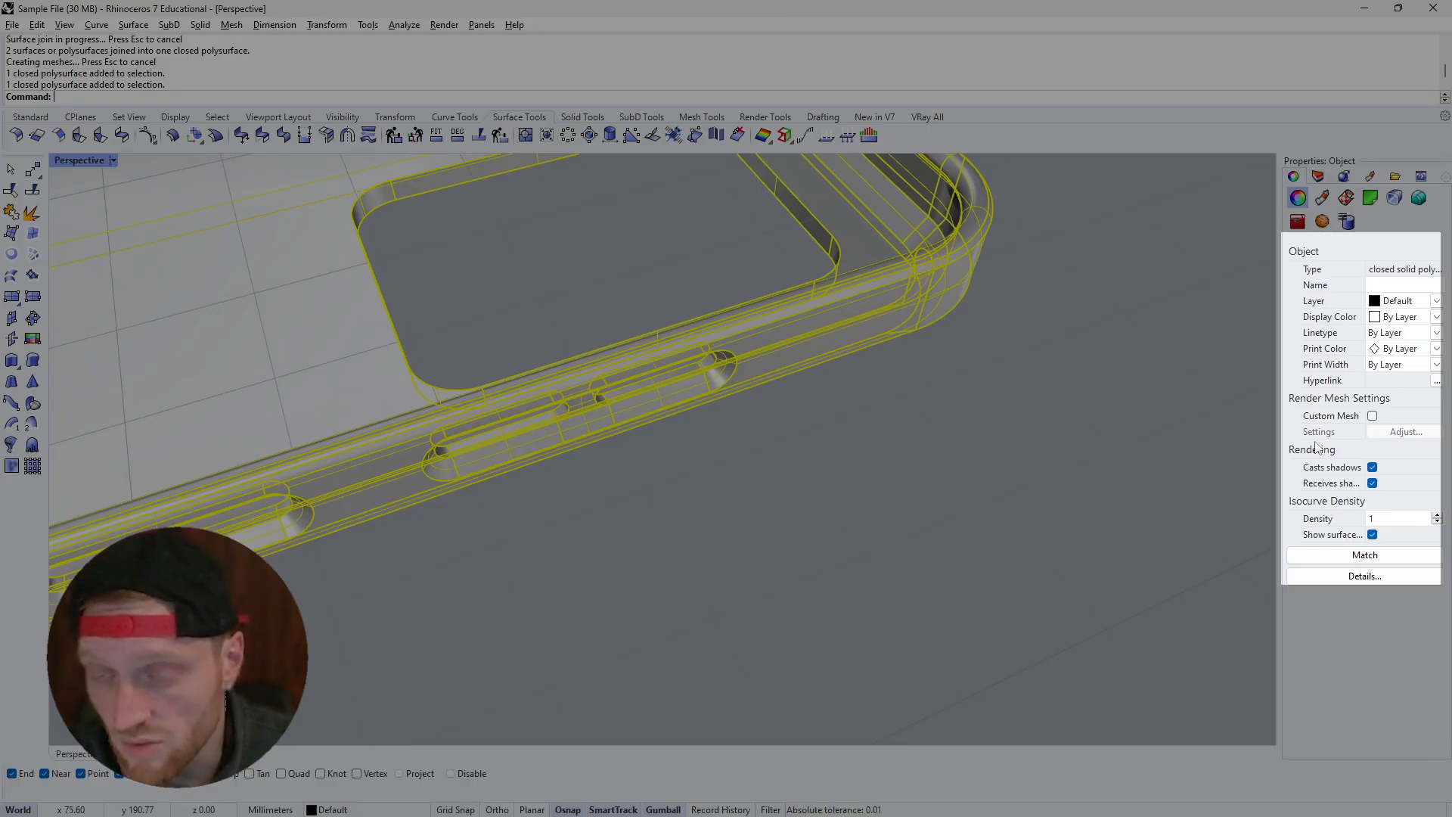
{"action": "scroll", "coordinate": [1050, 401], "scroll_direction": "down", "scroll_amount": 10}
{"action": "right_click_drag", "start_coordinate": [833, 515], "coordinate": [606, 411]}
{"action": "scroll", "coordinate": [604, 409], "scroll_direction": "down", "scroll_amount": 6}
{"action": "scroll", "coordinate": [635, 409], "scroll_direction": "up", "scroll_amount": 7}
{"action": "right_click_drag", "start_coordinate": [596, 352], "coordinate": [636, 386]}
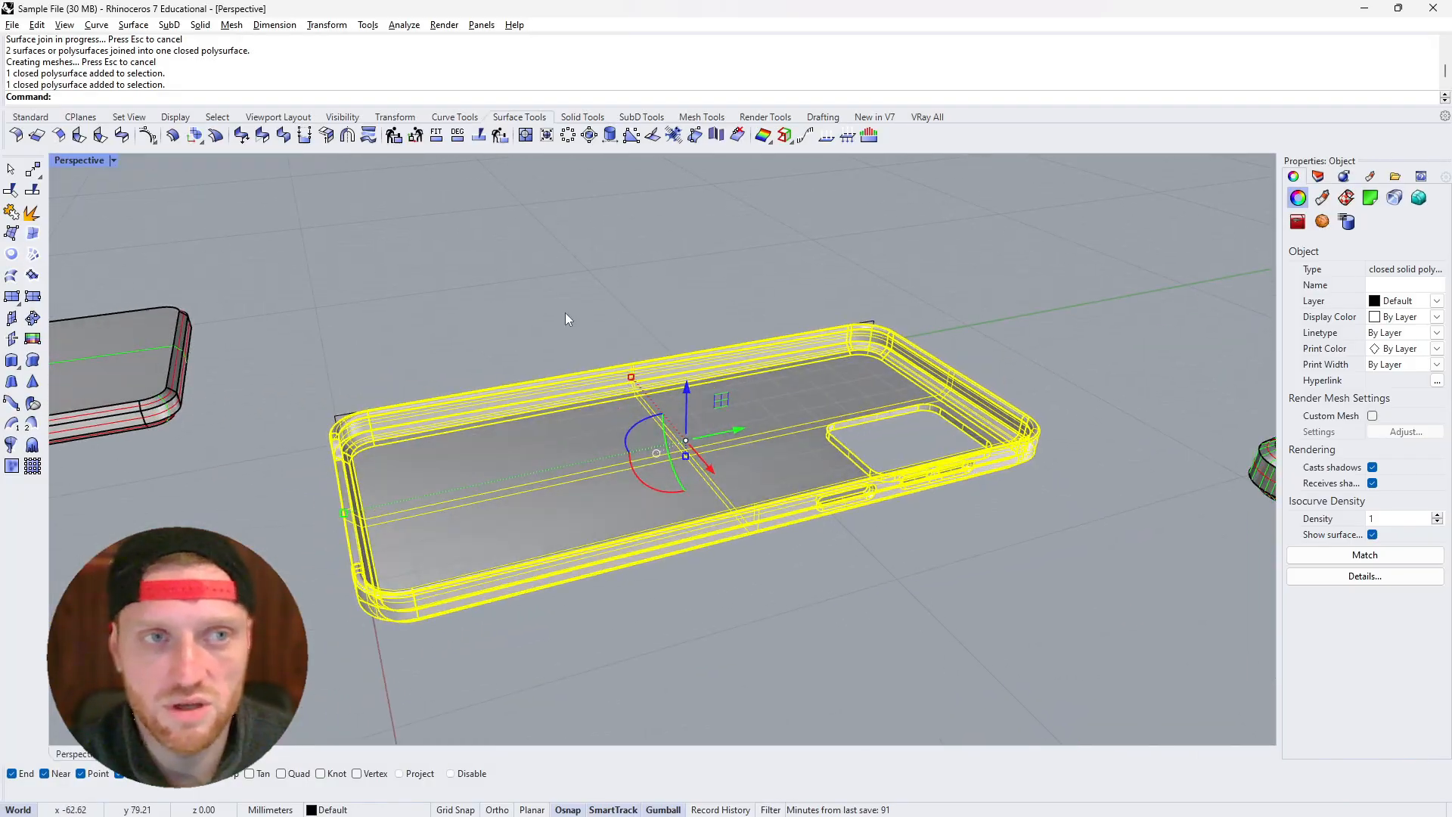
Run the What command on the selected case, read its geometry and edge details, and close the description
{"action": "type", "text": "What"}
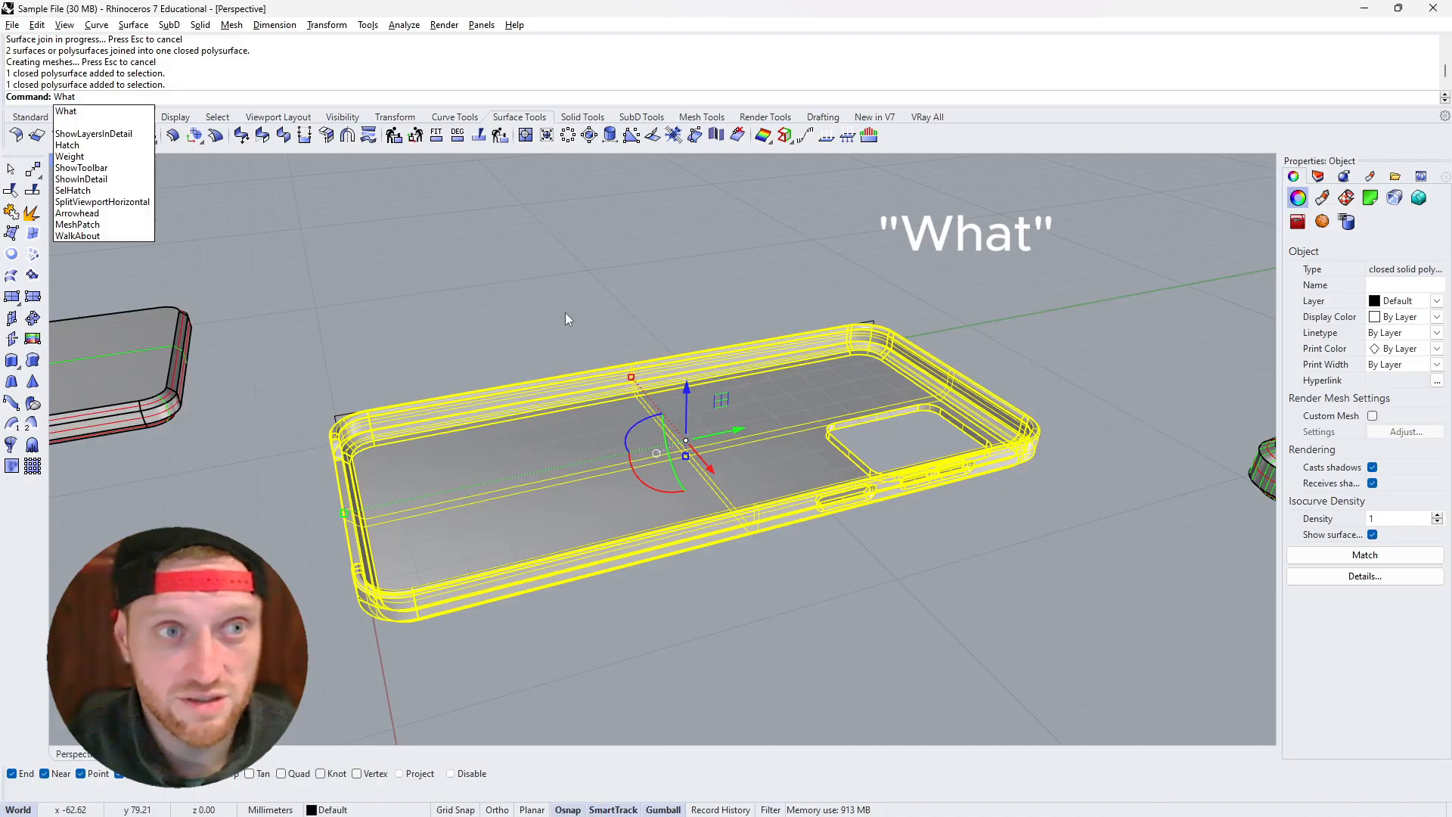
{"action": "key", "text": "Return"}
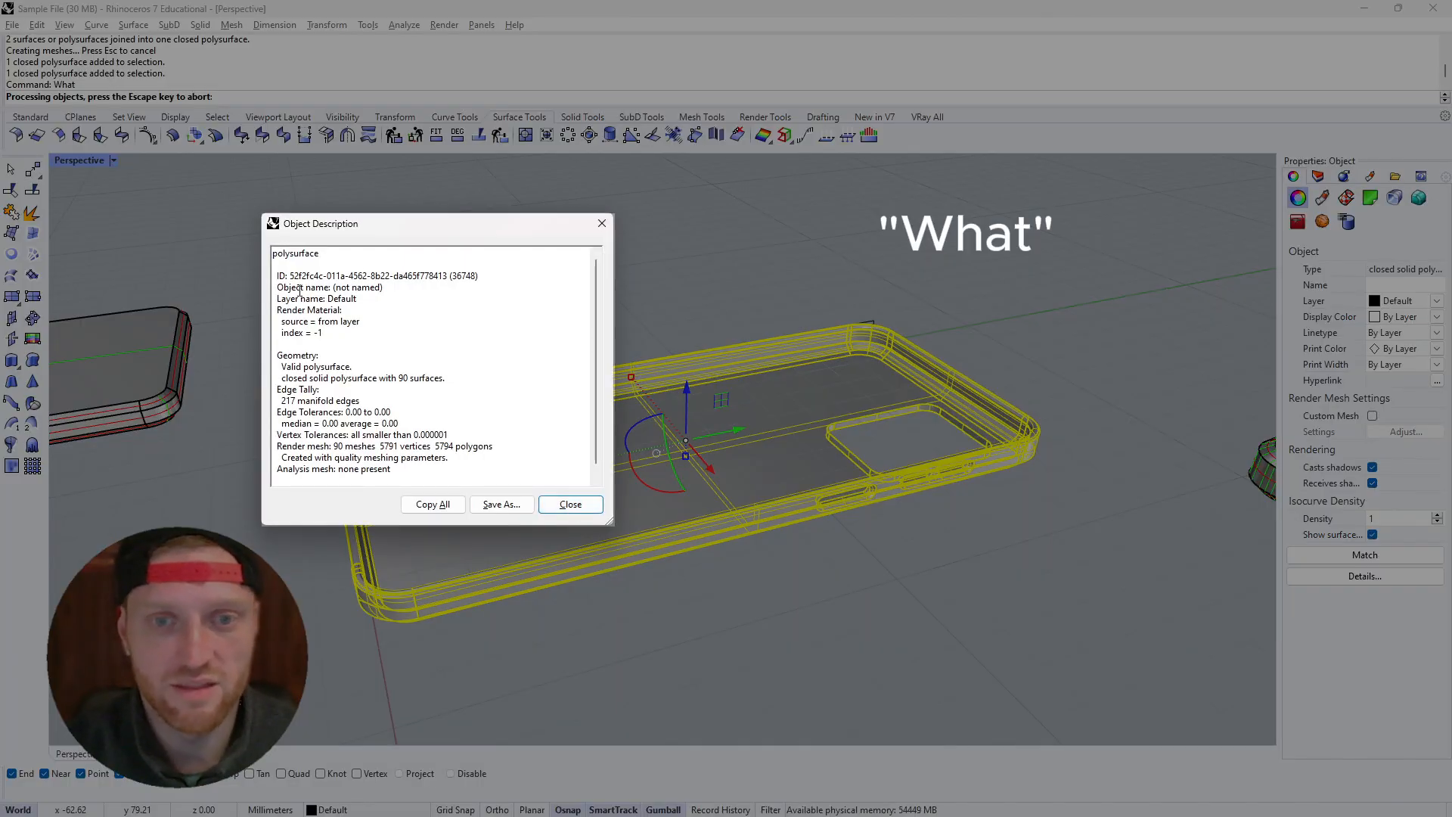
{"action": "left_click_drag", "start_coordinate": [382, 227], "coordinate": [282, 177]}
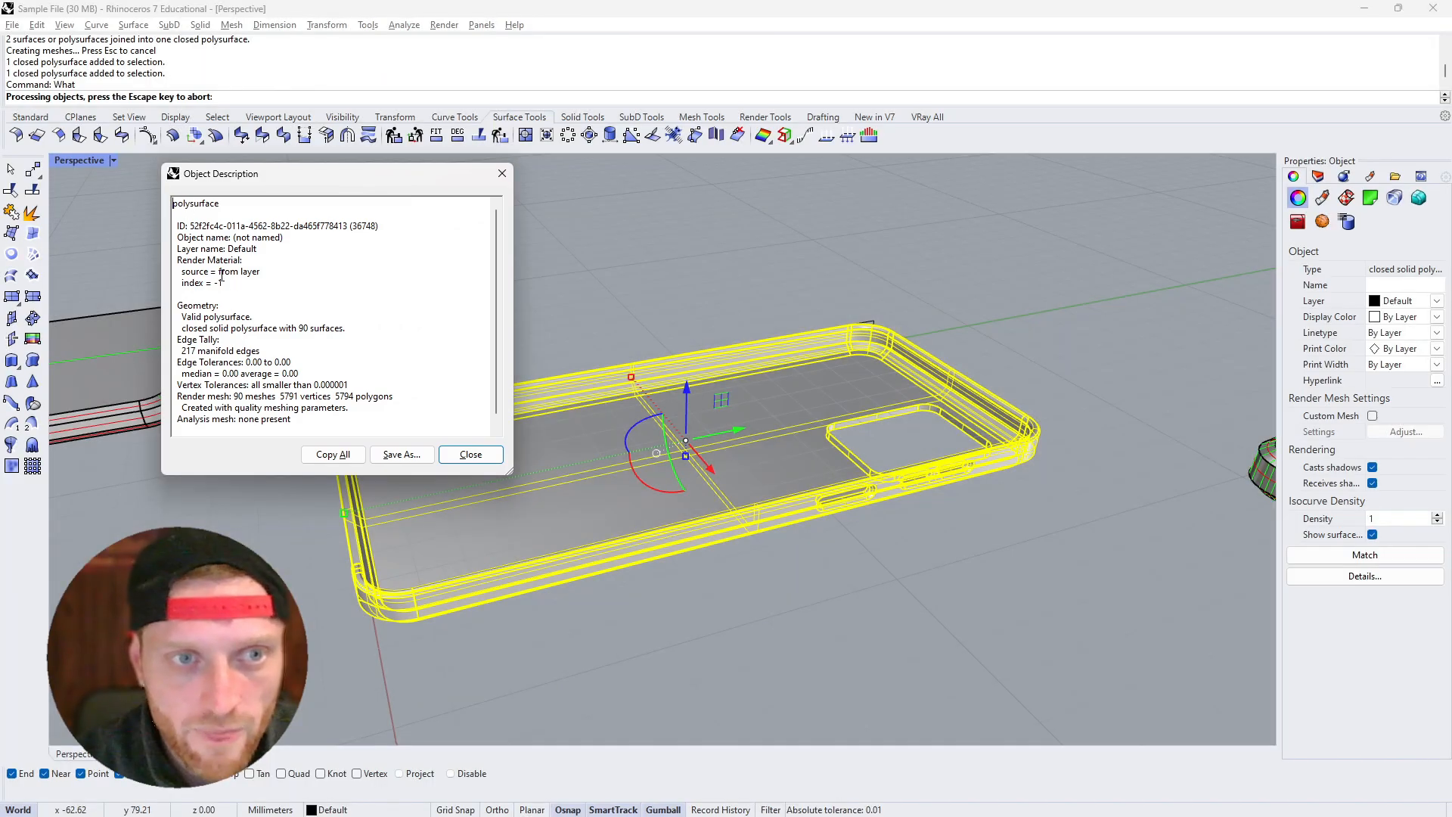
{"action": "scroll", "coordinate": [223, 283], "scroll_direction": "down", "scroll_amount": 1}
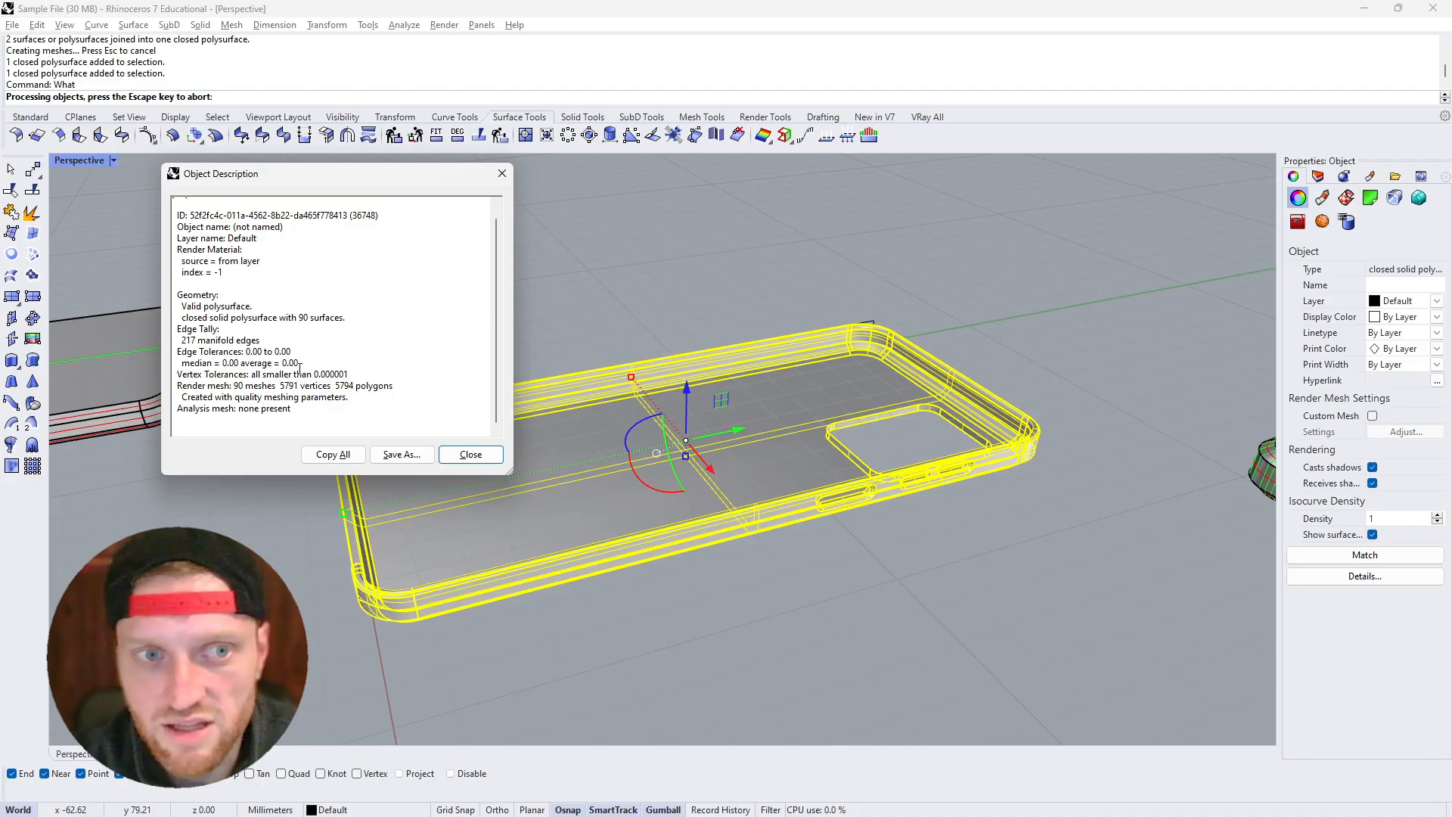
{"action": "left_click_drag", "start_coordinate": [374, 385], "coordinate": [195, 329]}
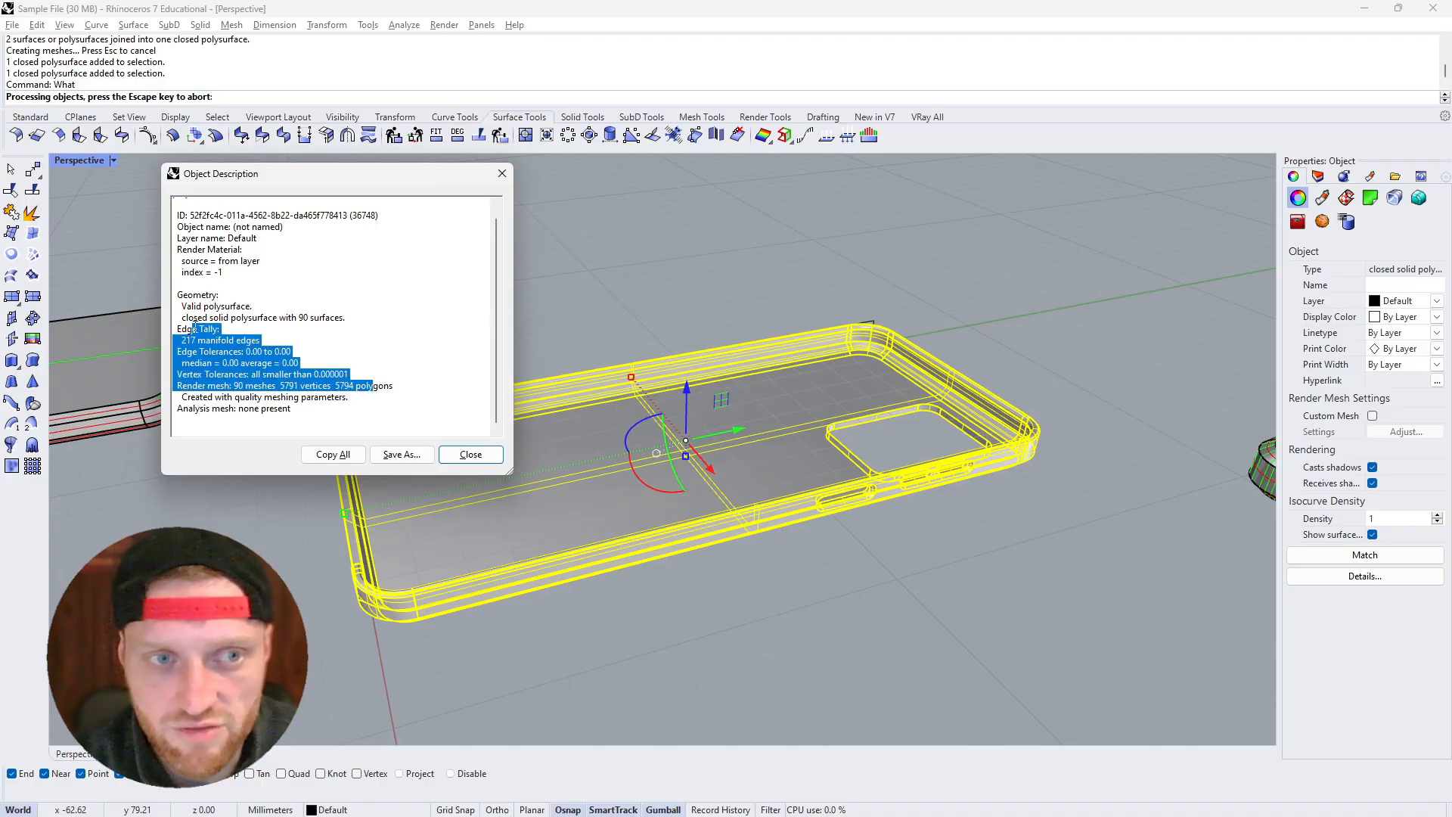
{"action": "left_click_drag", "start_coordinate": [332, 329], "coordinate": [177, 295]}
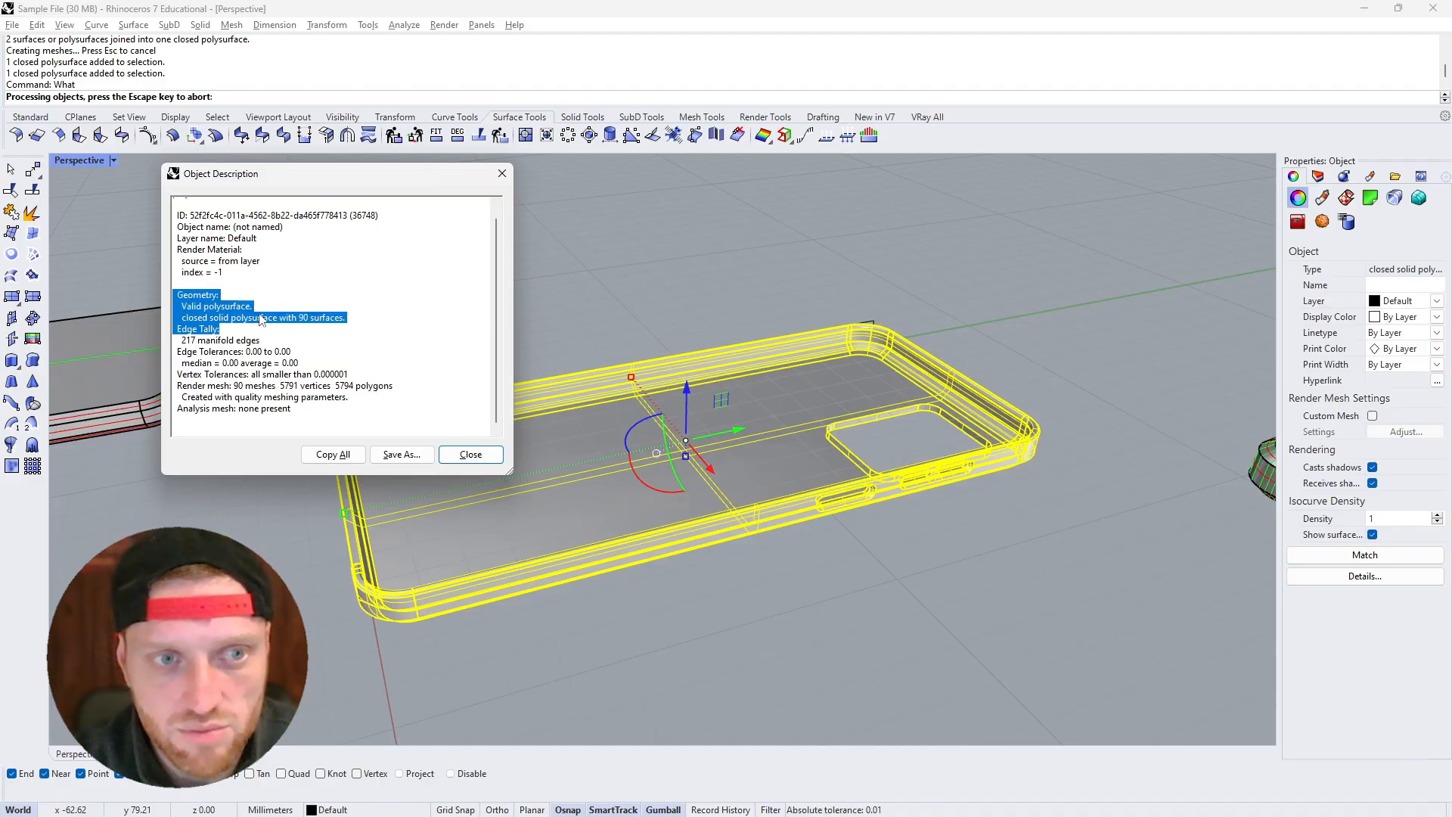
{"action": "left_click", "coordinate": [495, 453]}
{"action": "key", "text": "Escape"}
{"action": "right_click_drag", "start_coordinate": [652, 461], "coordinate": [523, 369]}
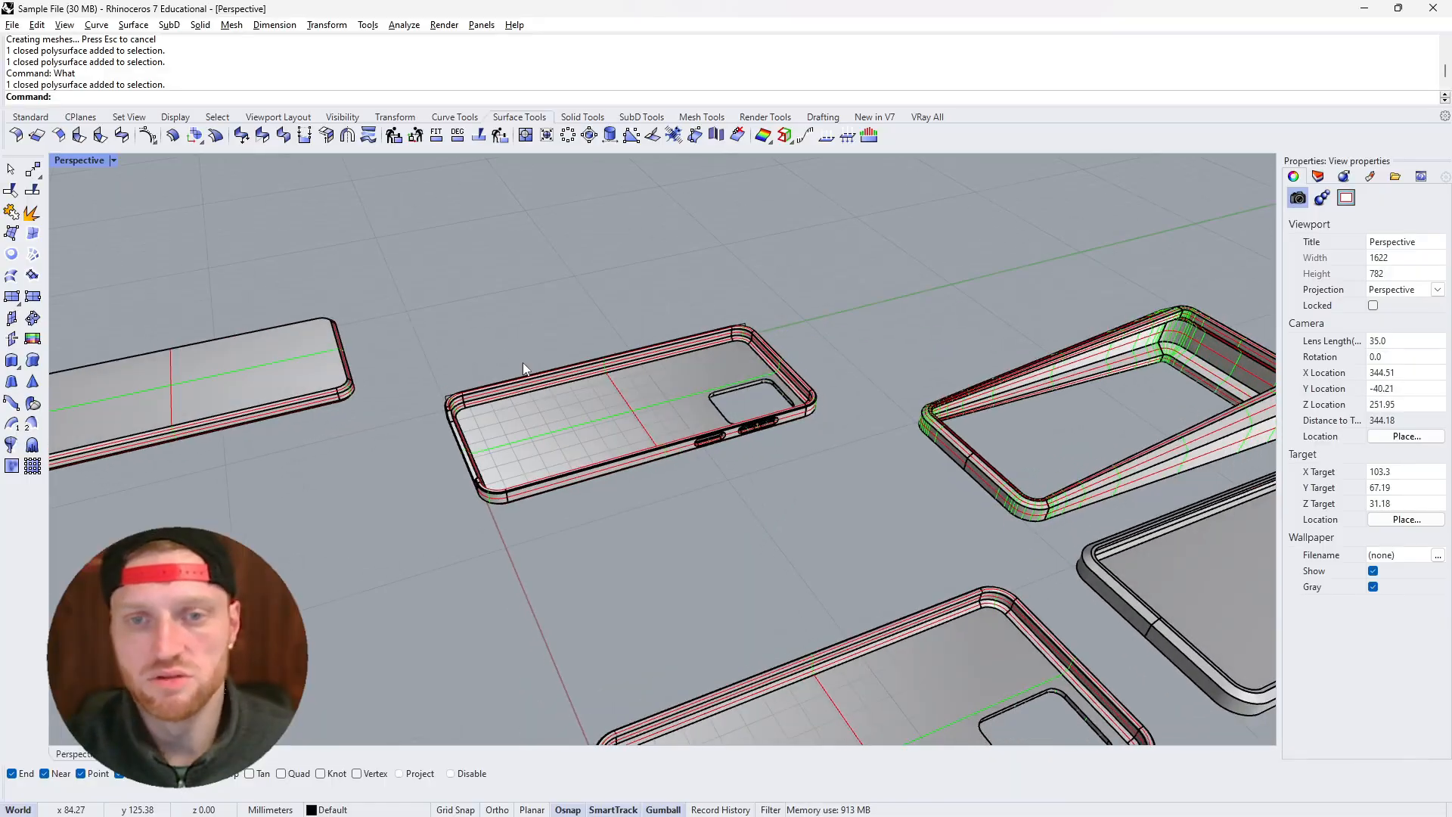
{"action": "scroll", "coordinate": [527, 367], "scroll_direction": "up", "scroll_amount": 14}
{"action": "right_click_drag", "start_coordinate": [611, 425], "coordinate": [688, 427]}
{"action": "scroll", "coordinate": [687, 427], "scroll_direction": "down", "scroll_amount": 2}
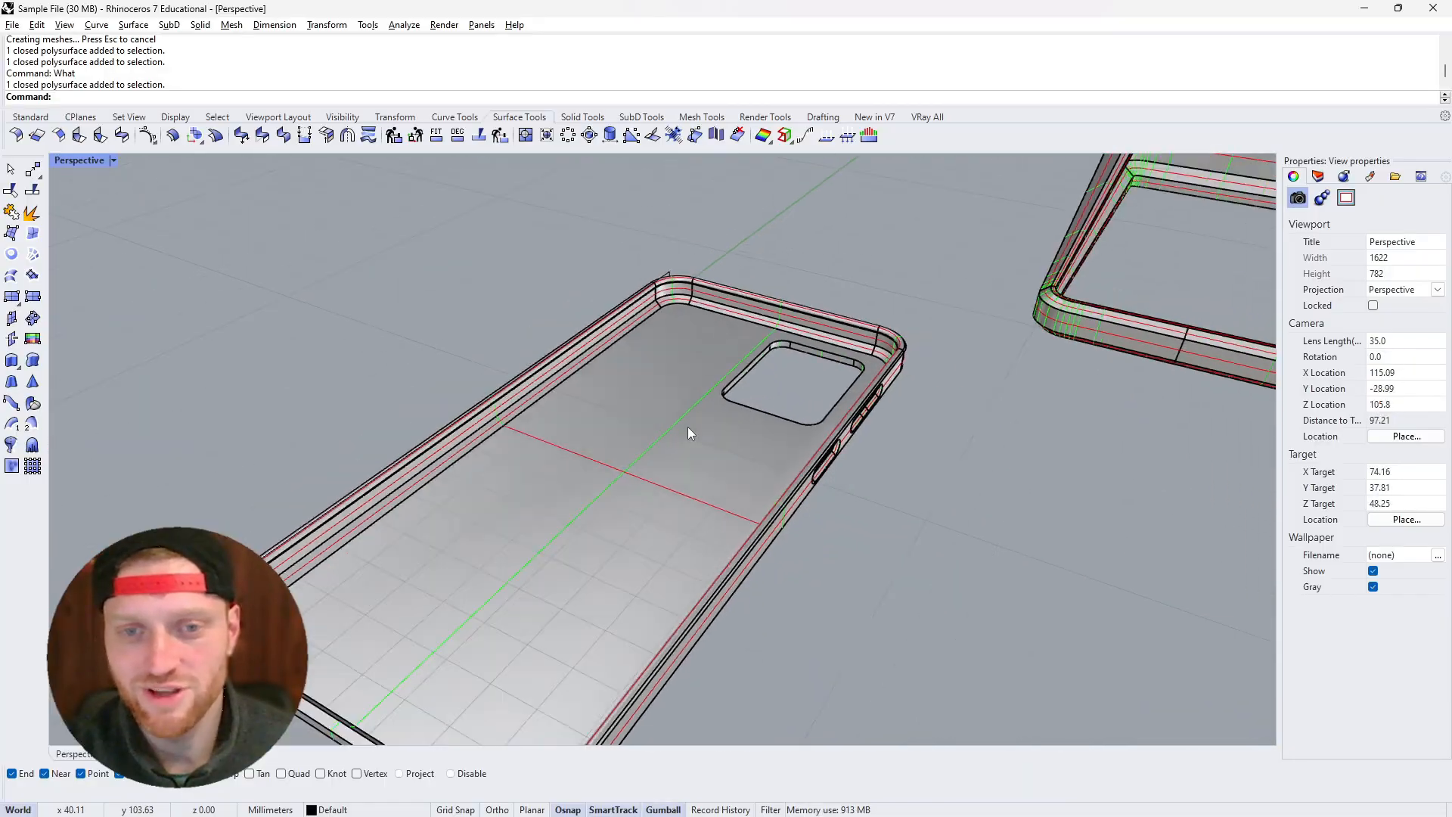
{"action": "scroll", "coordinate": [688, 431], "scroll_direction": "down", "scroll_amount": 2}
{"action": "left_click", "coordinate": [601, 499]}
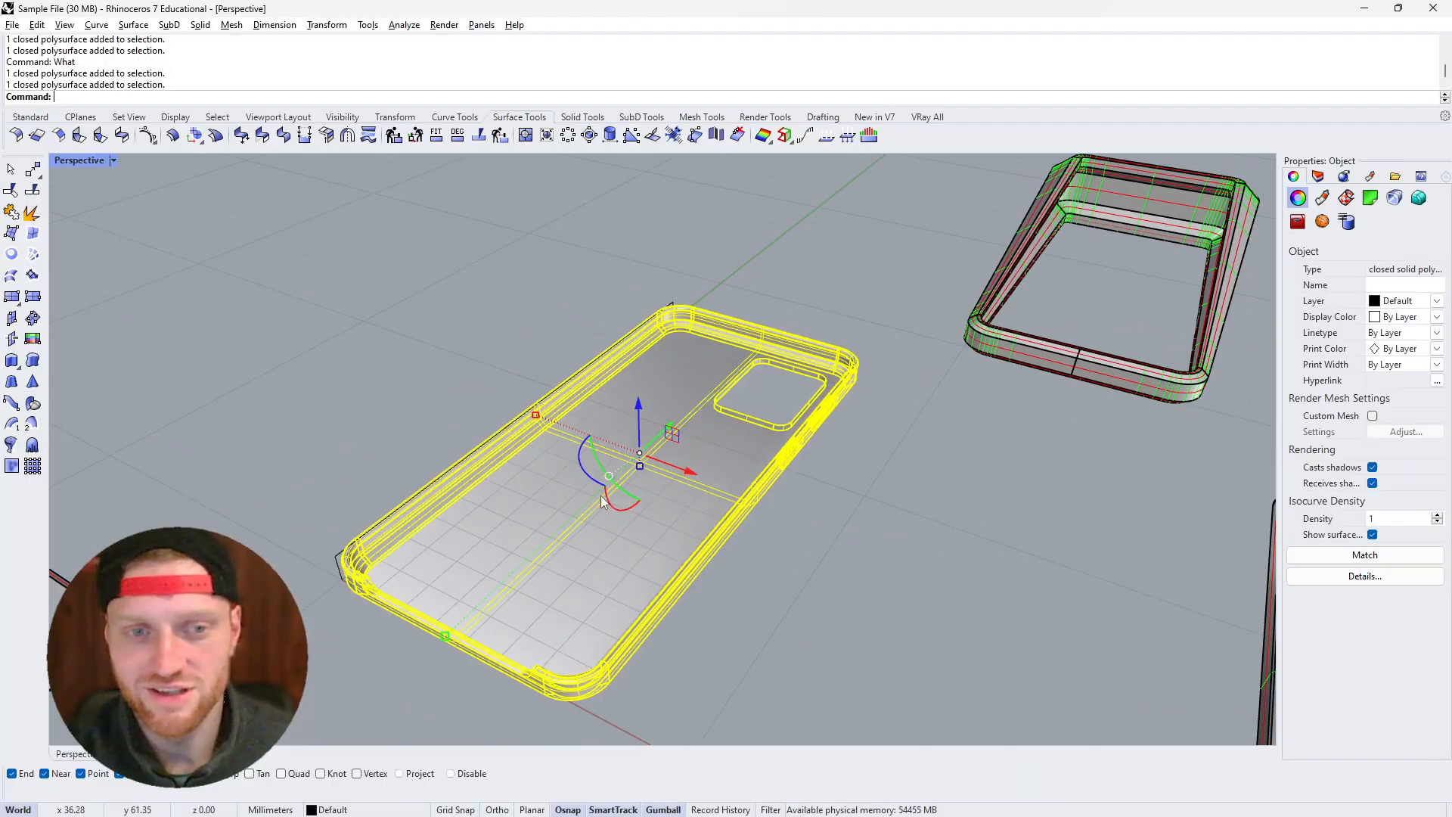
{"action": "left_click", "coordinate": [12, 25]}
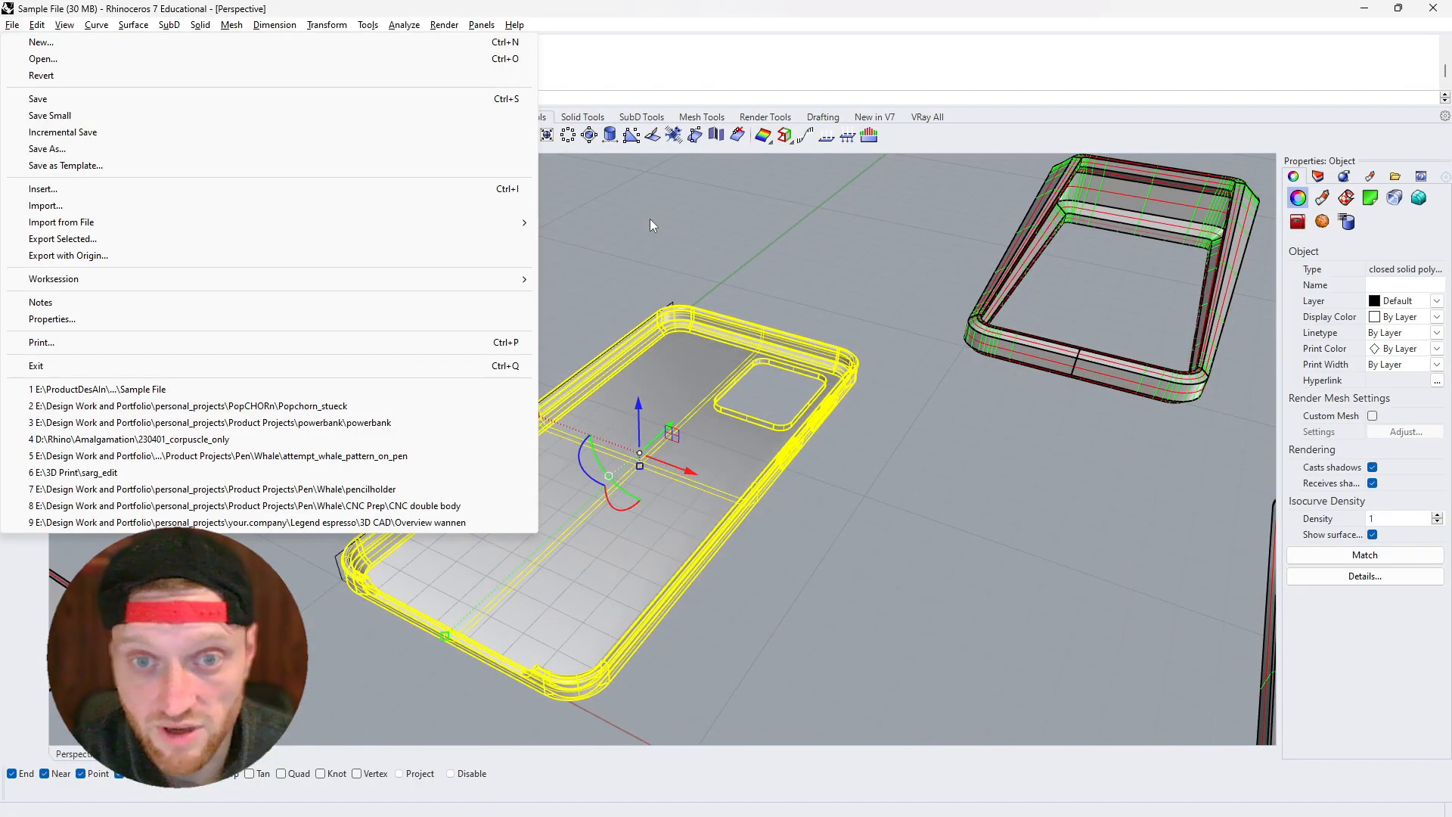
{"action": "left_click", "coordinate": [650, 220]}
{"action": "scroll", "coordinate": [634, 243], "scroll_direction": "down", "scroll_amount": 5}
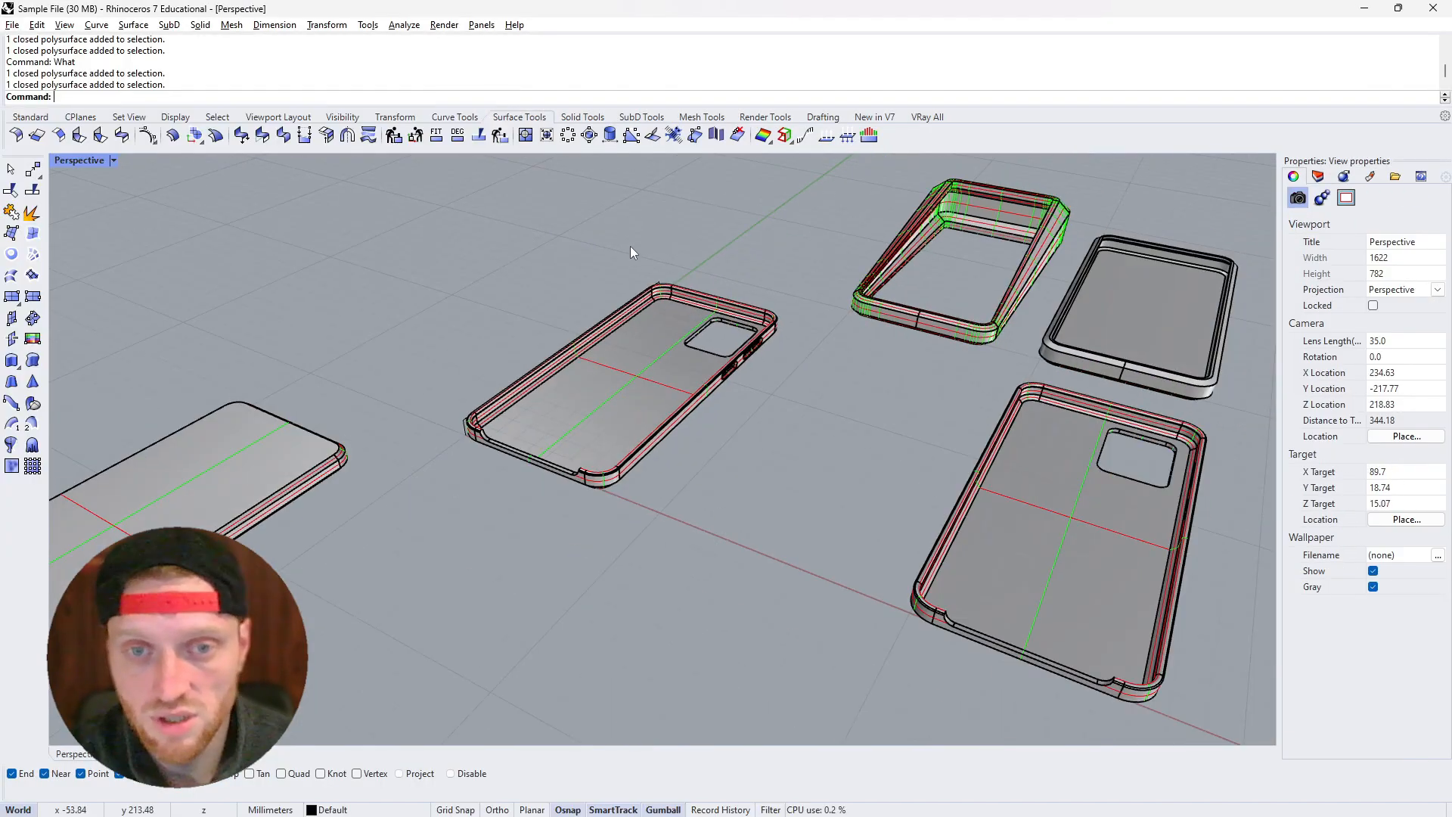
Duplicate the camera-cutout phone case at the origin and place the copy in open space along the negative X axis
{"action": "right_click_drag", "start_coordinate": [492, 308], "coordinate": [596, 326]}
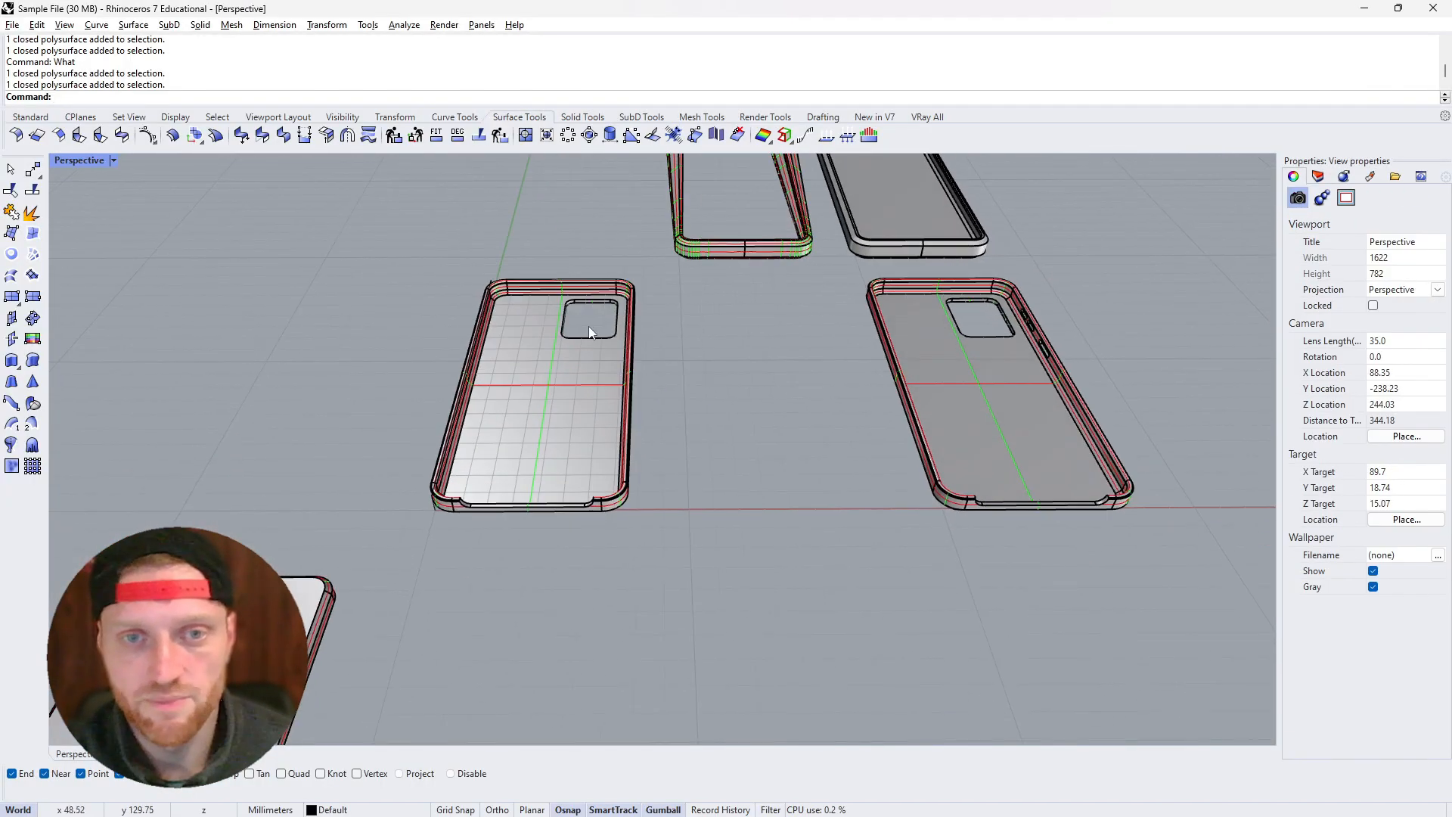
{"action": "scroll", "coordinate": [597, 327], "scroll_direction": "down", "scroll_amount": 6}
{"action": "scroll", "coordinate": [446, 348], "scroll_direction": "up", "scroll_amount": 3}
{"action": "left_click", "coordinate": [643, 335]}
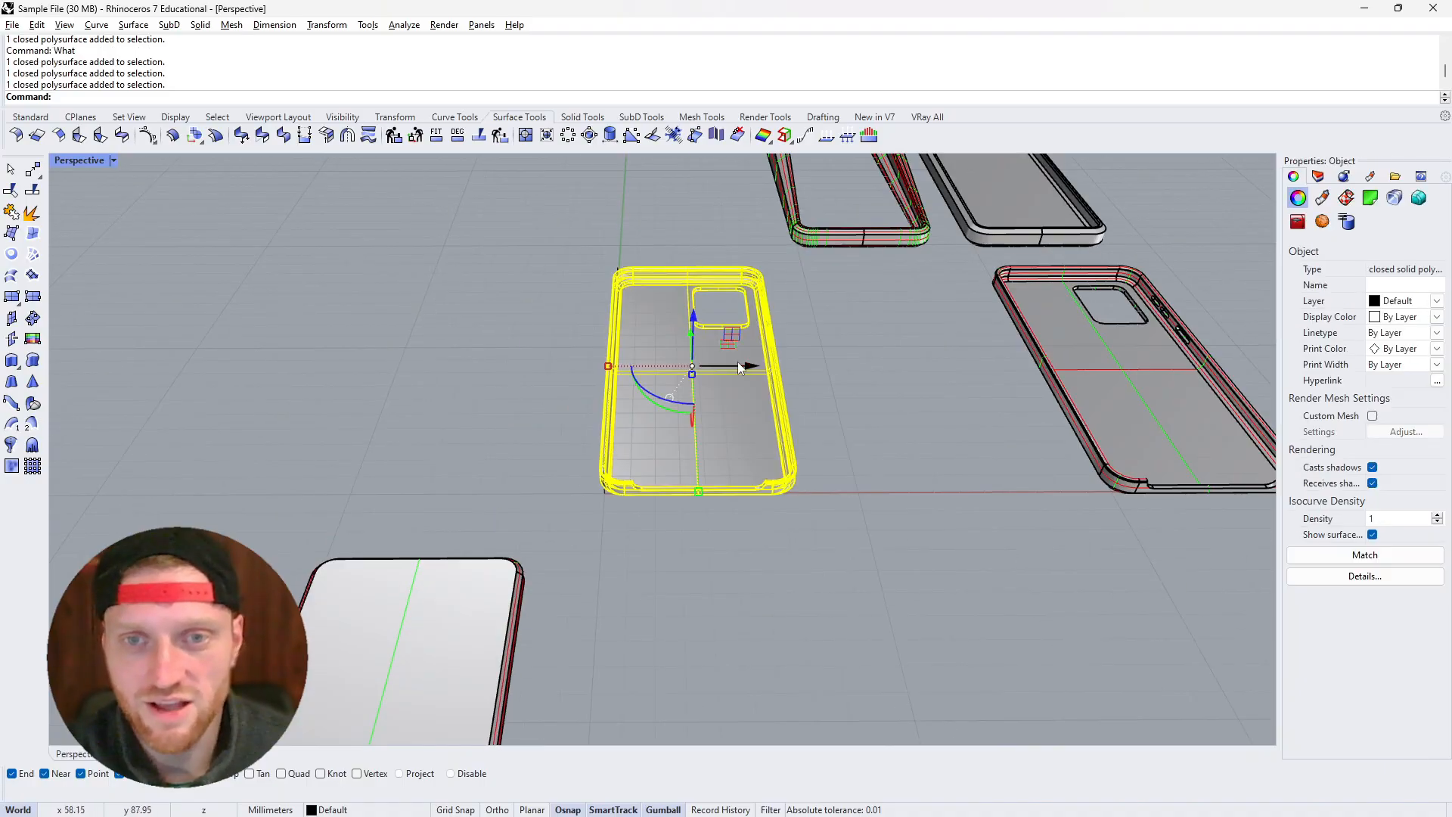
{"action": "scroll", "coordinate": [737, 333], "scroll_direction": "down", "scroll_amount": 5}
{"action": "scroll", "coordinate": [692, 347], "scroll_direction": "up", "scroll_amount": 3}
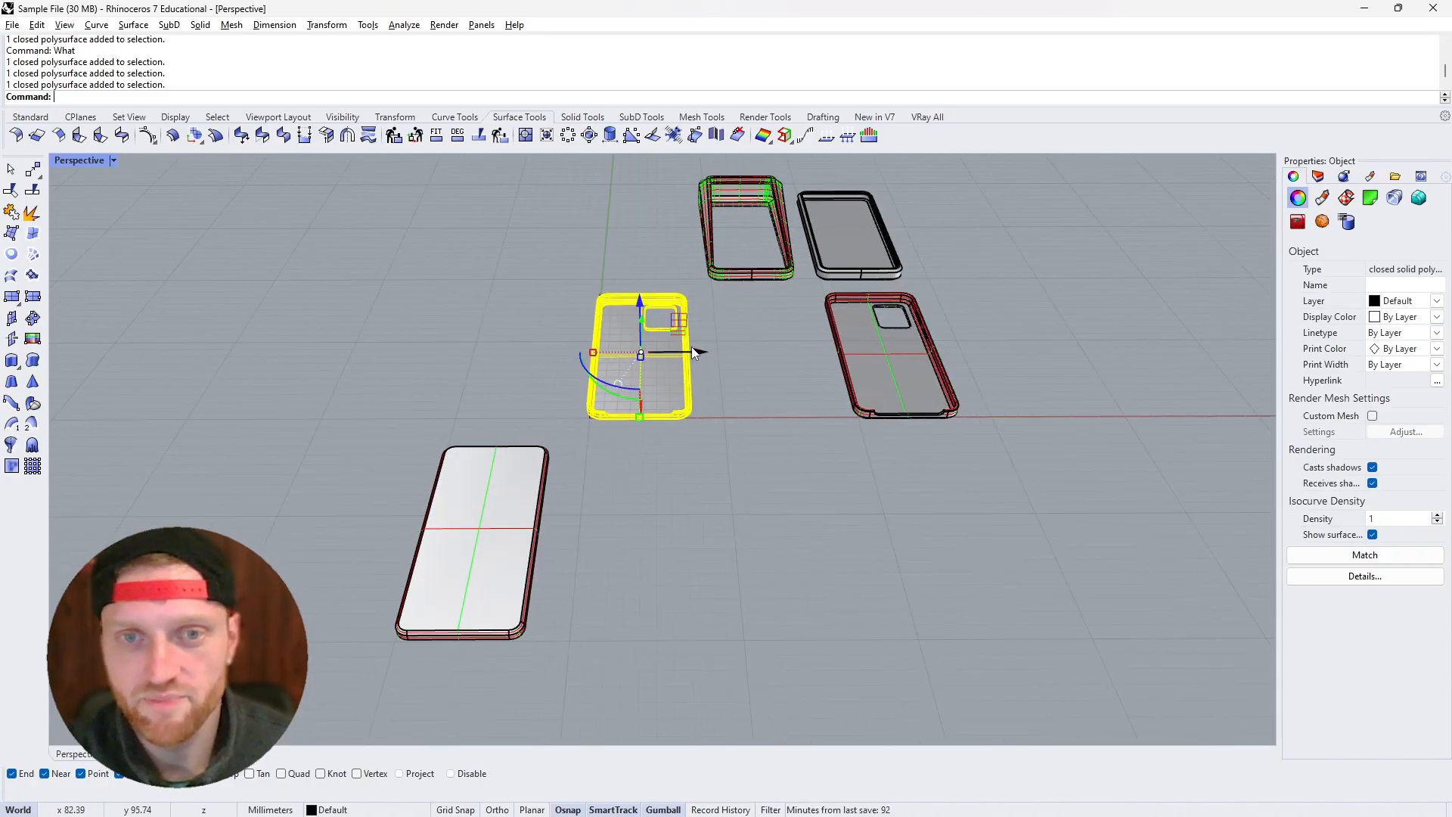
{"action": "key", "text": "alt"}
{"action": "left_click_drag", "start_coordinate": [701, 352], "coordinate": [363, 344]}
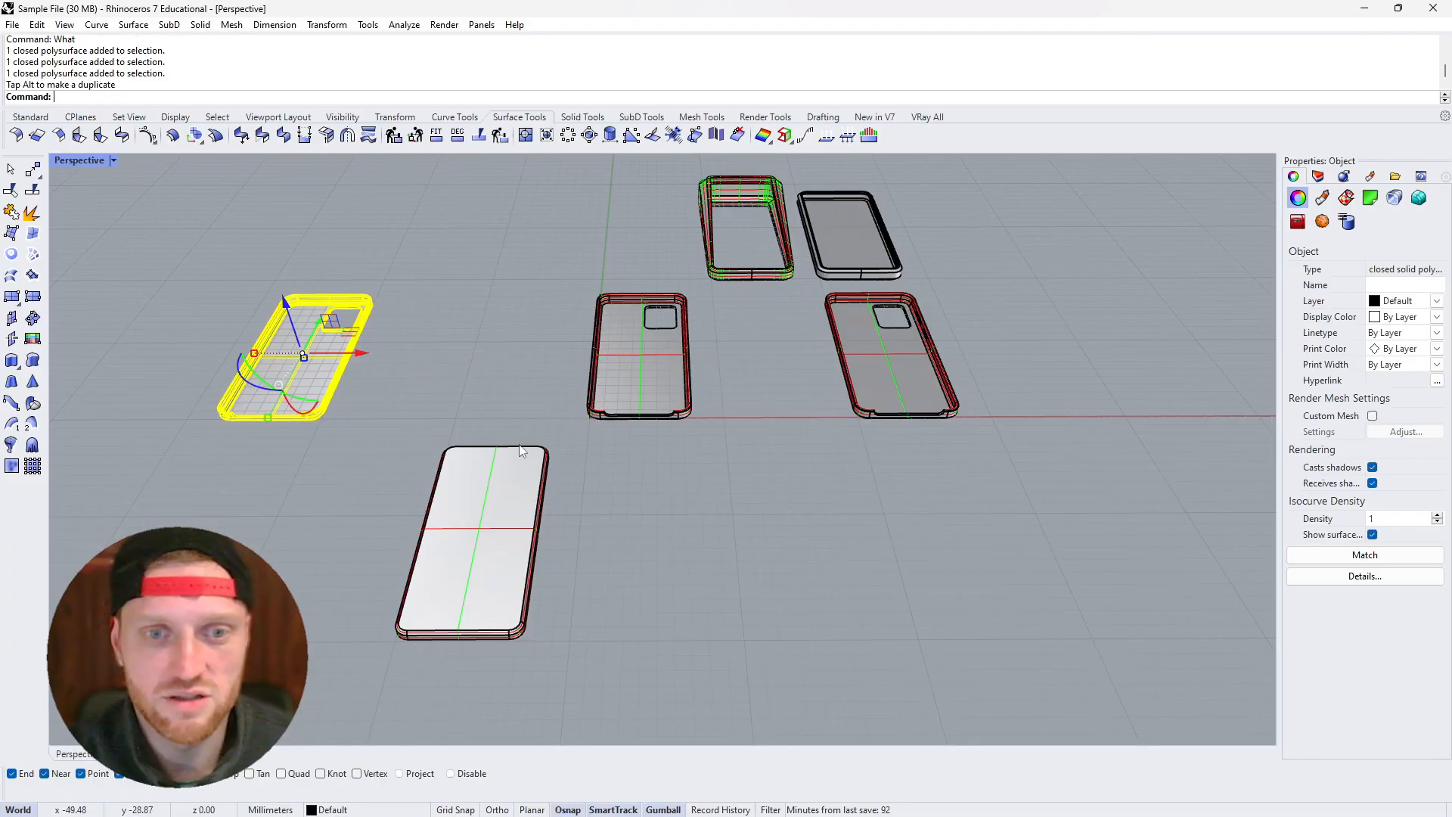
Move the solid phone body along the positive Y axis in two successive 200 mm steps
{"action": "left_click", "coordinate": [502, 474]}
{"action": "left_click", "coordinate": [491, 487]}
{"action": "type", "text": "2"}
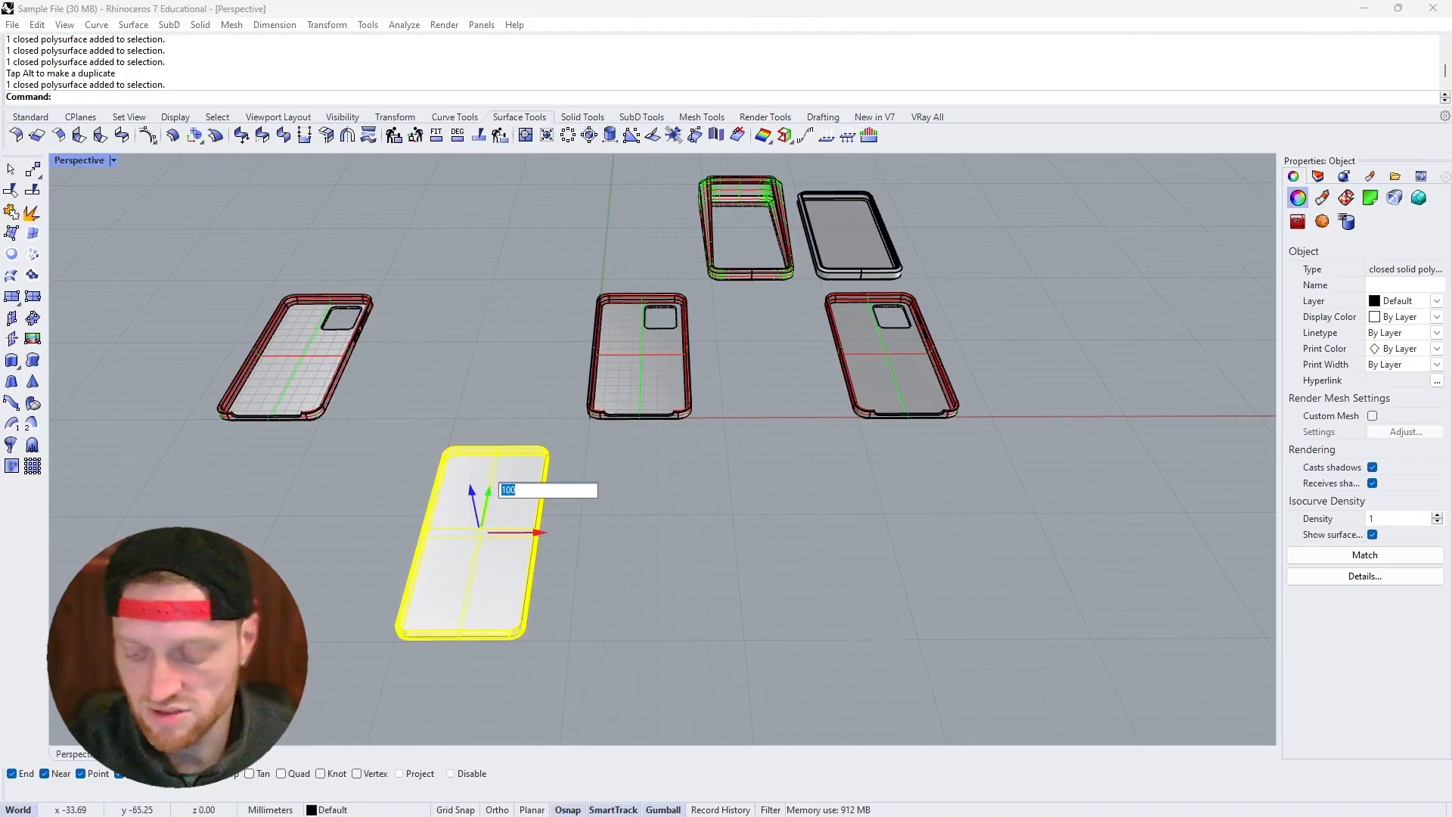
{"action": "type", "text": "00"}
{"action": "key", "text": "Return"}
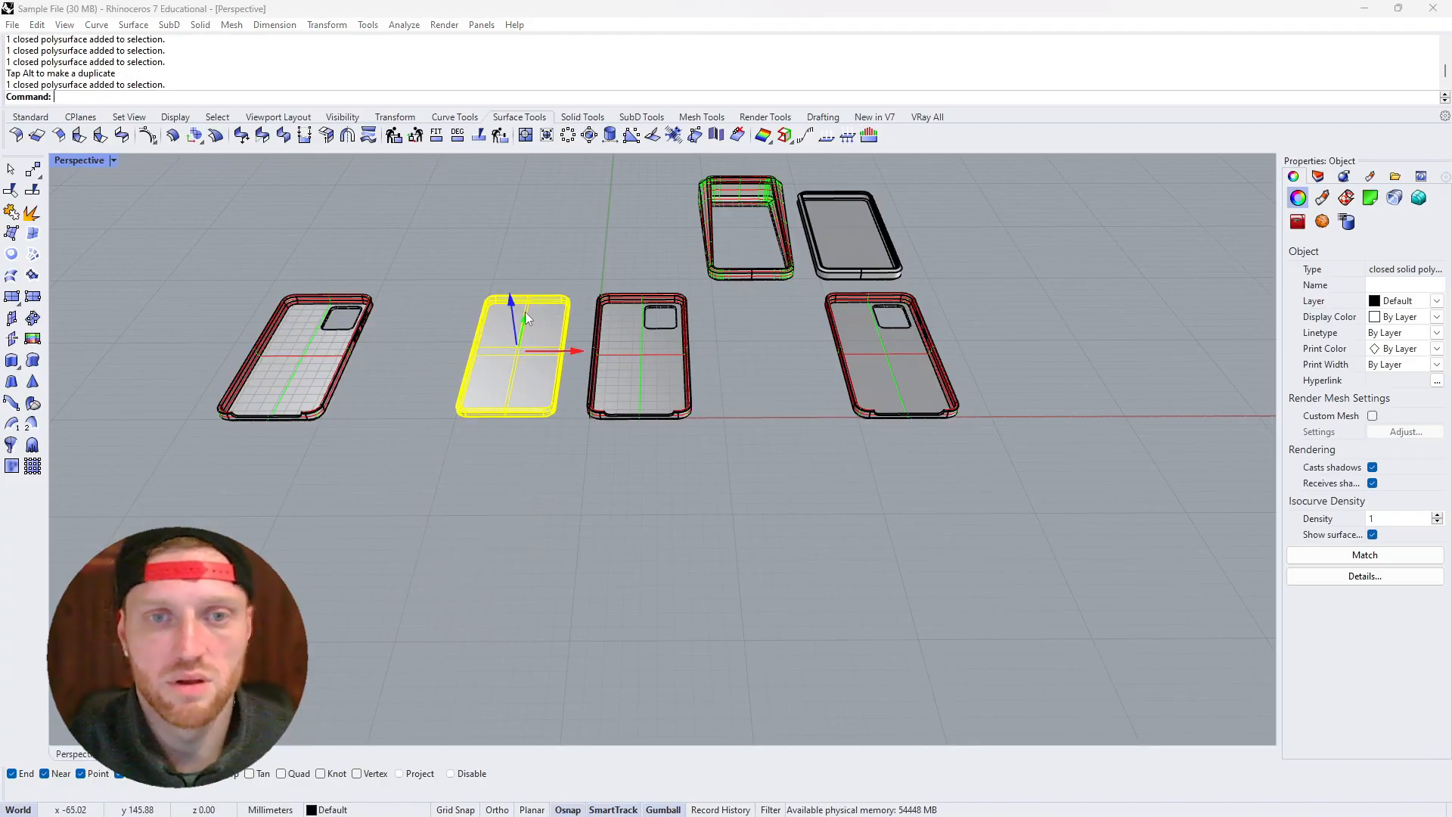
{"action": "left_click", "coordinate": [525, 313]}
{"action": "key", "text": "Return"}
Move the copied phone case -200 mm along Y and 100 mm along X
{"action": "left_click", "coordinate": [317, 325]}
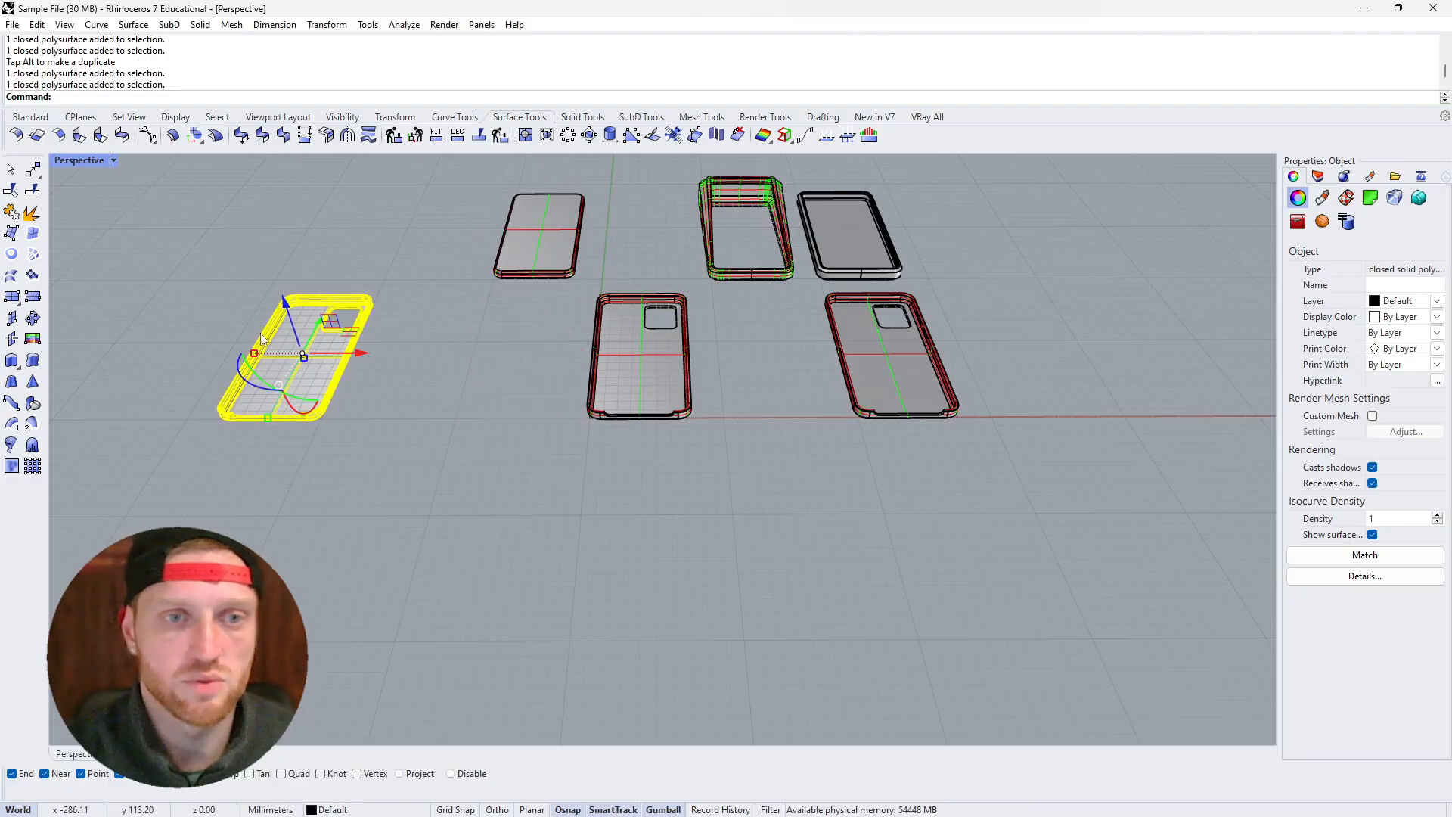
{"action": "left_click", "coordinate": [317, 319]}
{"action": "type", "text": "-200"}
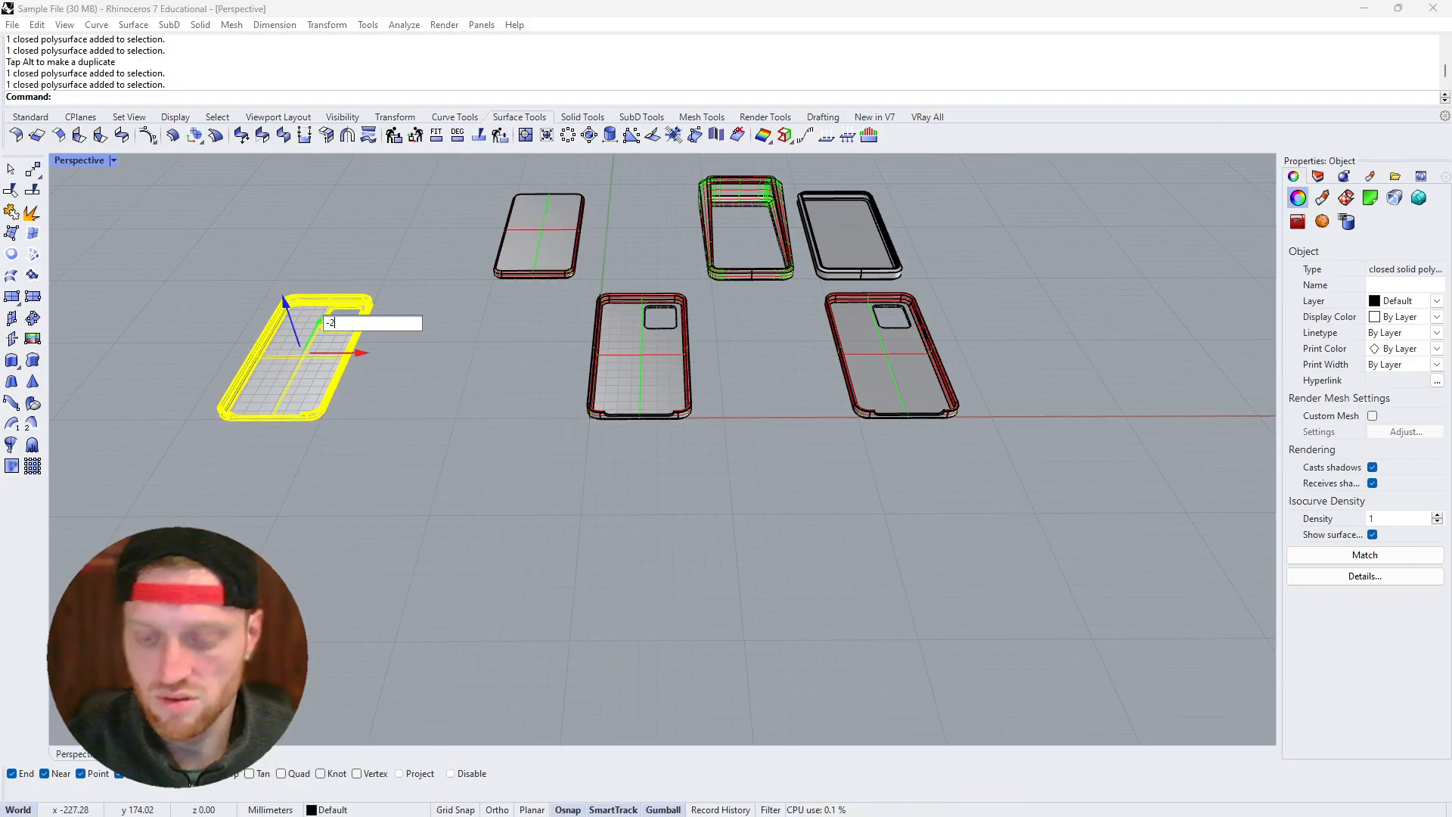
{"action": "key", "text": "Return"}
{"action": "left_click", "coordinate": [266, 535]}
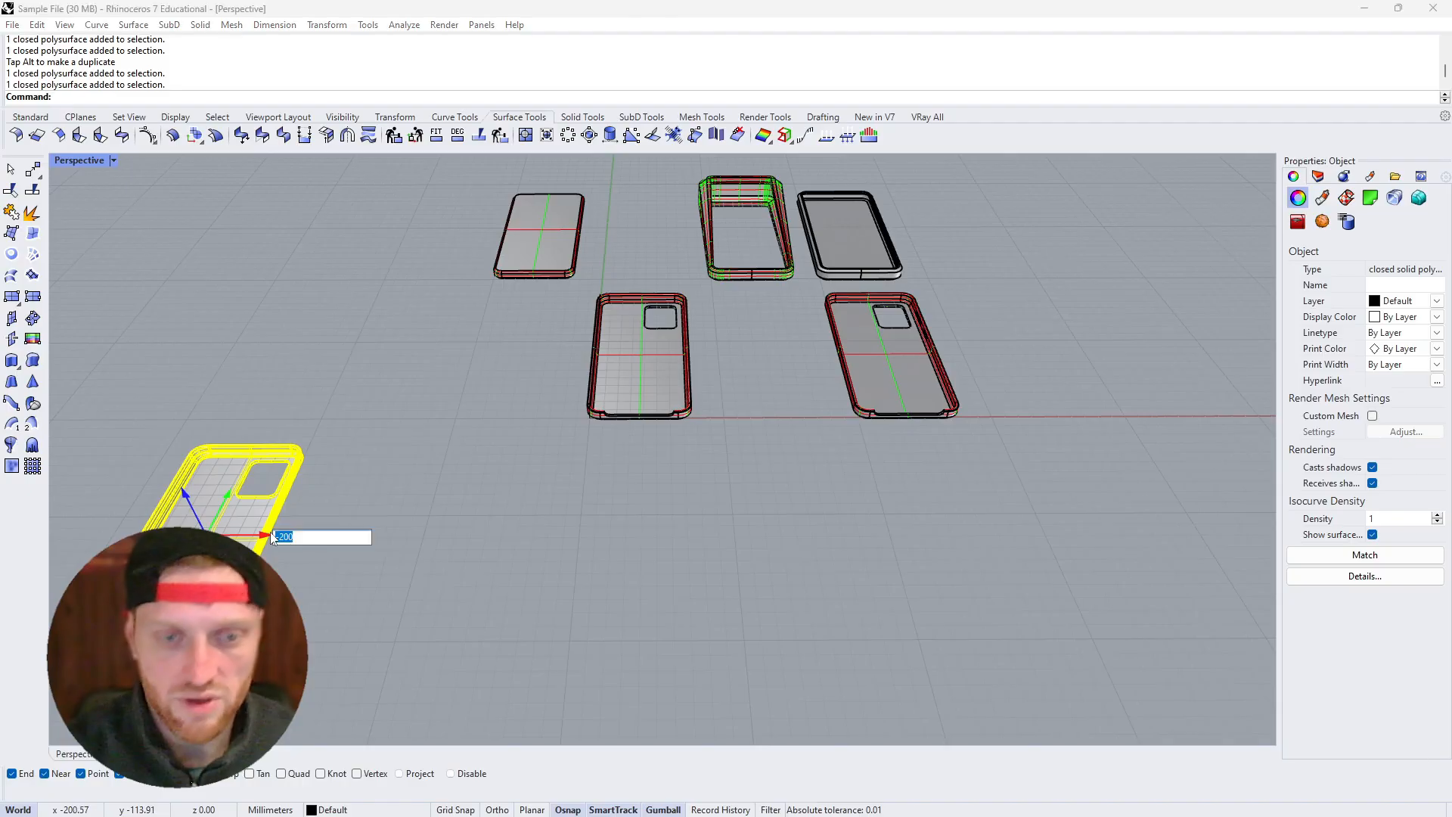
{"action": "type", "text": "100"}
{"action": "key", "text": "Return"}
{"action": "left_click", "coordinate": [493, 513]}
{"action": "scroll", "coordinate": [493, 512], "scroll_direction": "down", "scroll_amount": 6}
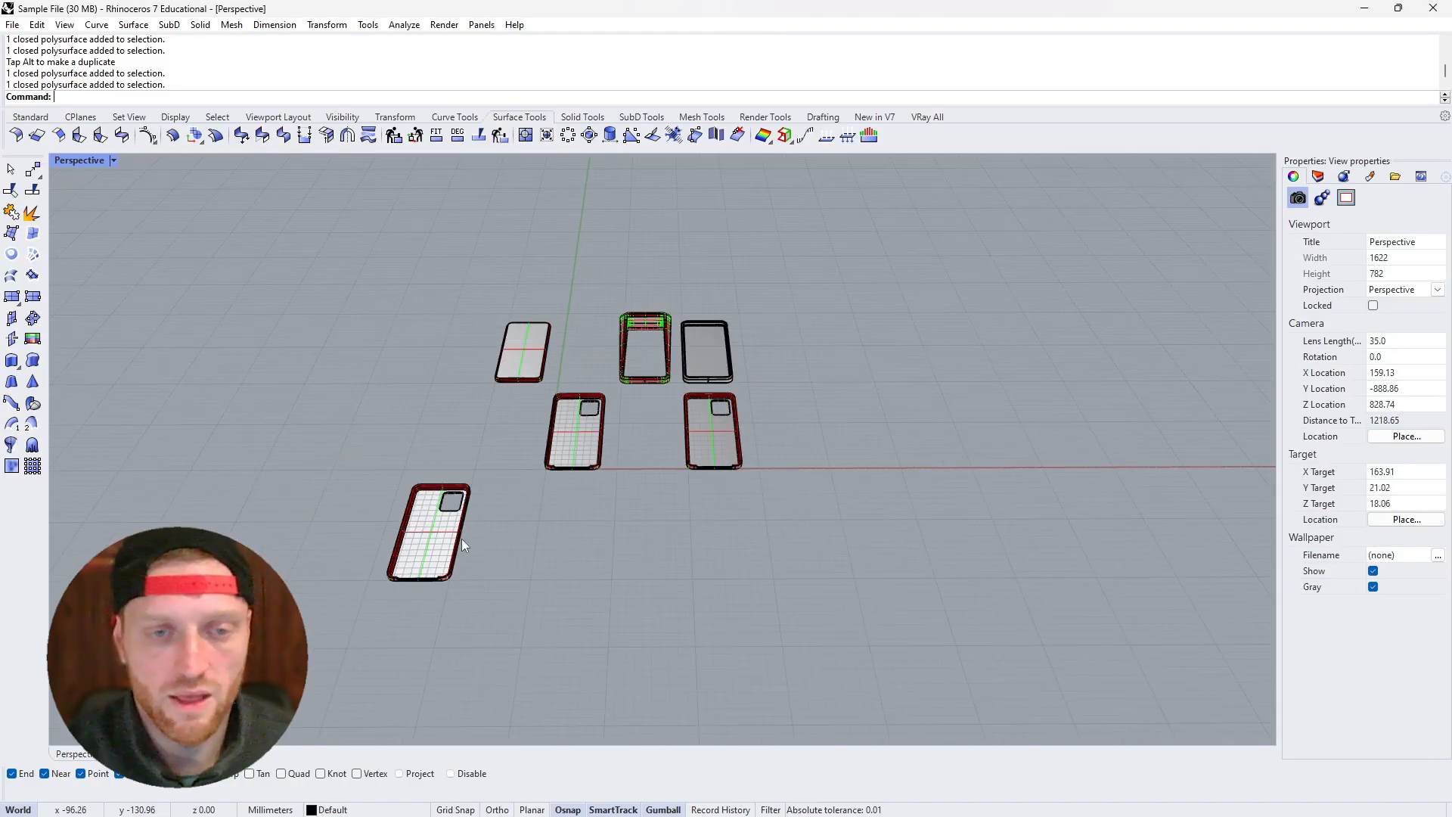
Rotate the copied phone case upside down so that its back faces up
{"action": "scroll", "coordinate": [440, 540], "scroll_direction": "up", "scroll_amount": 6}
{"action": "left_click", "coordinate": [433, 540]}
{"action": "left_click_drag", "start_coordinate": [413, 558], "coordinate": [474, 463]}
{"action": "key", "text": "ctrl+z"}
{"action": "left_click", "coordinate": [540, 506]}
Examine the back surface of the flipped phone case from several angles
{"action": "right_click_drag", "start_coordinate": [461, 507], "coordinate": [507, 460], "text": "shift"}
{"action": "scroll", "coordinate": [542, 470], "scroll_direction": "up", "scroll_amount": 3}
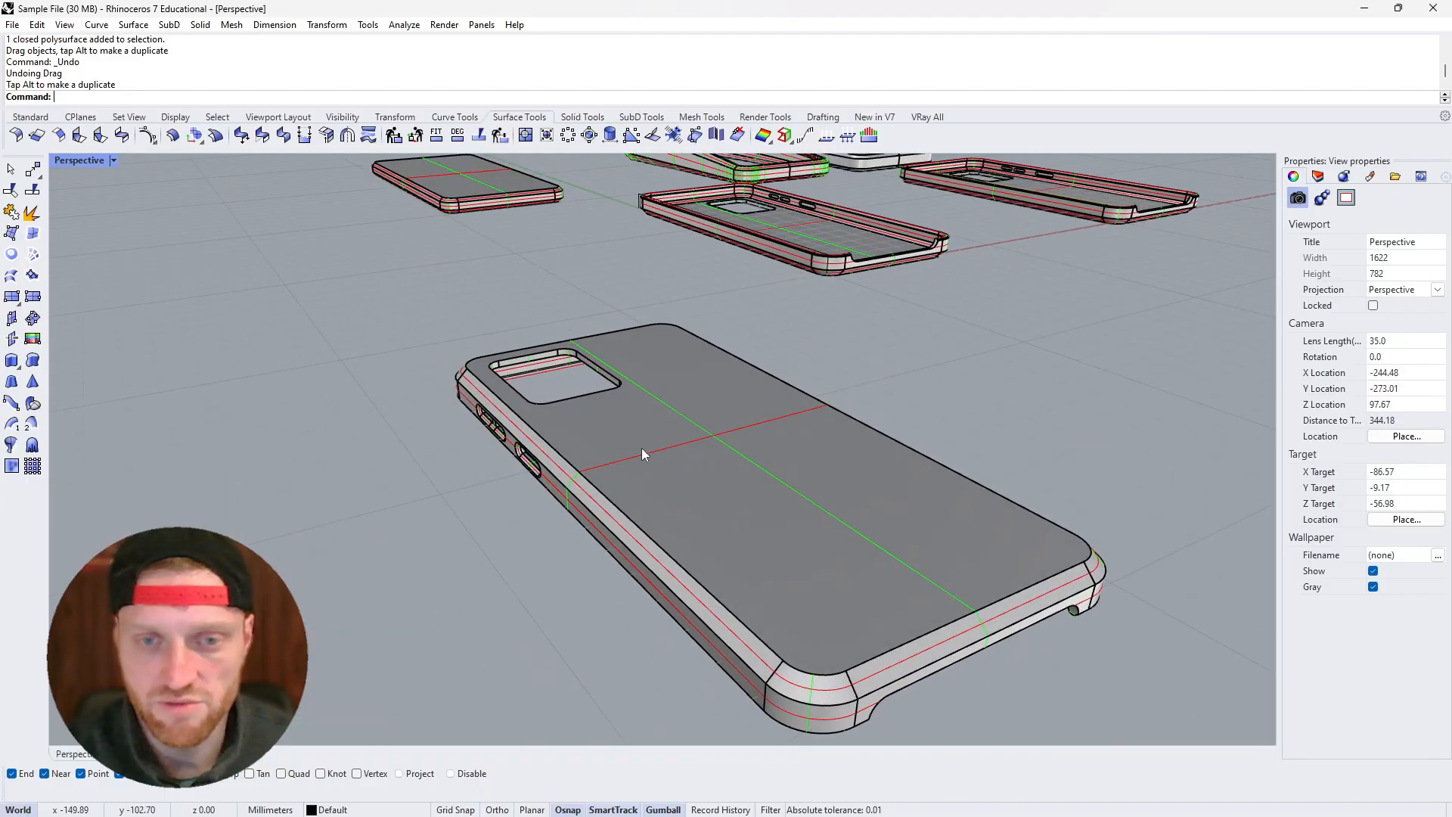
{"action": "right_click_drag", "start_coordinate": [642, 449], "coordinate": [557, 544]}
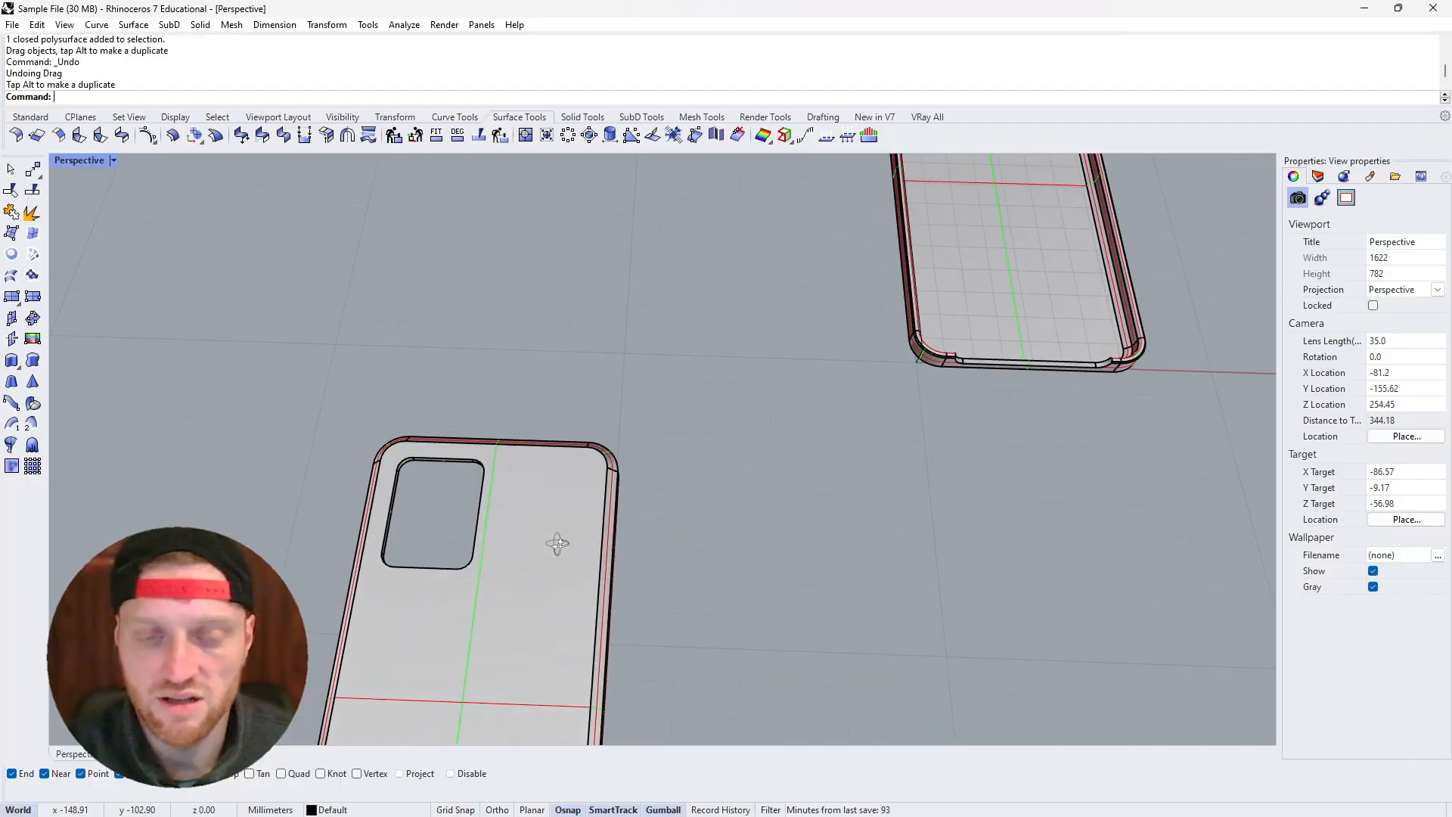
{"action": "scroll", "coordinate": [499, 452], "scroll_direction": "down", "scroll_amount": 8}
{"action": "scroll", "coordinate": [468, 485], "scroll_direction": "up", "scroll_amount": 6}
{"action": "scroll", "coordinate": [496, 421], "scroll_direction": "down", "scroll_amount": 8}
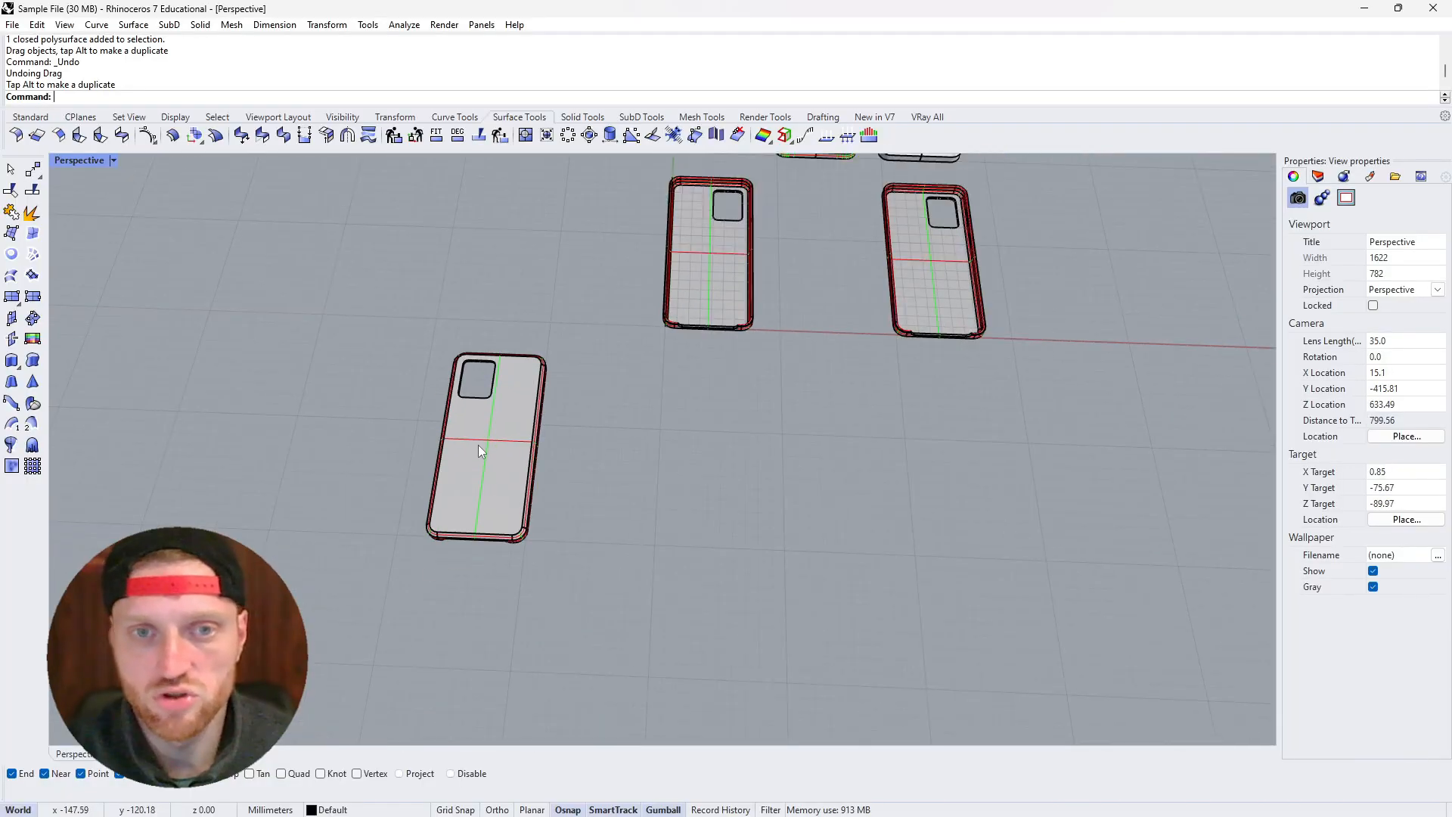
{"action": "scroll", "coordinate": [538, 329], "scroll_direction": "up", "scroll_amount": 4}
{"action": "scroll", "coordinate": [401, 601], "scroll_direction": "up", "scroll_amount": 4}
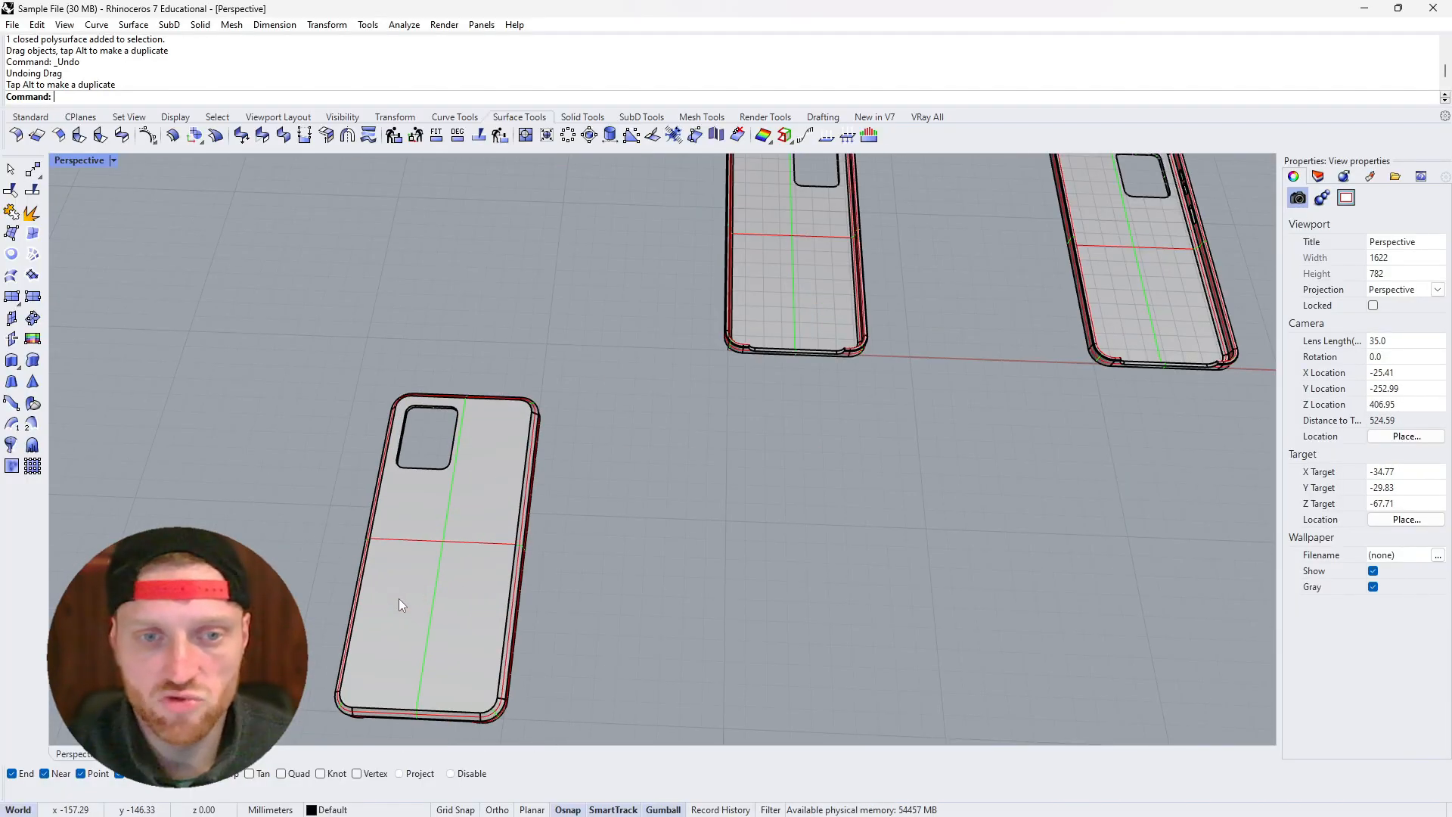
{"action": "scroll", "coordinate": [540, 465], "scroll_direction": "down", "scroll_amount": 4}
{"action": "scroll", "coordinate": [469, 529], "scroll_direction": "up", "scroll_amount": 6}
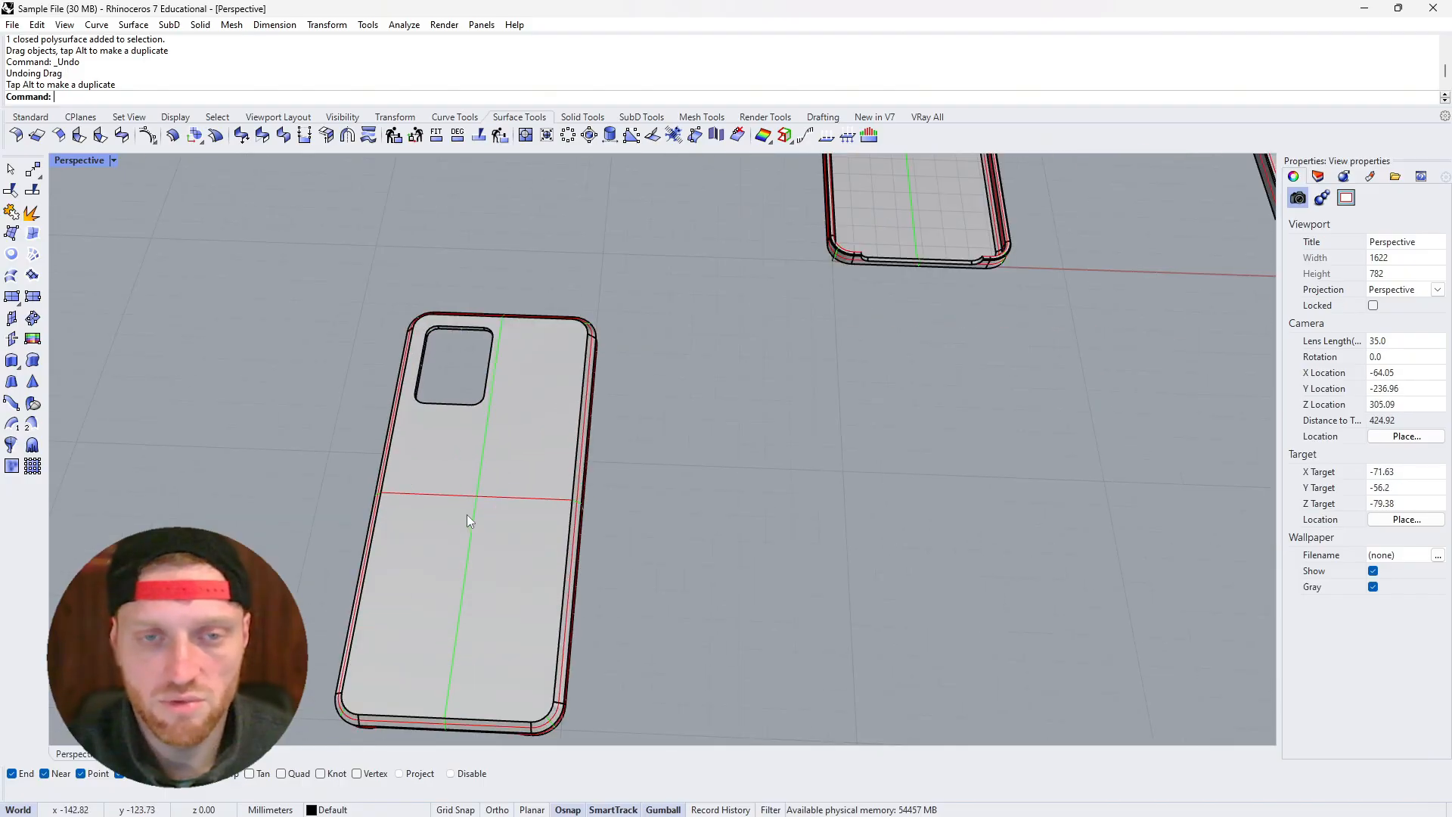
{"action": "right_click_drag", "start_coordinate": [465, 514], "coordinate": [487, 459]}
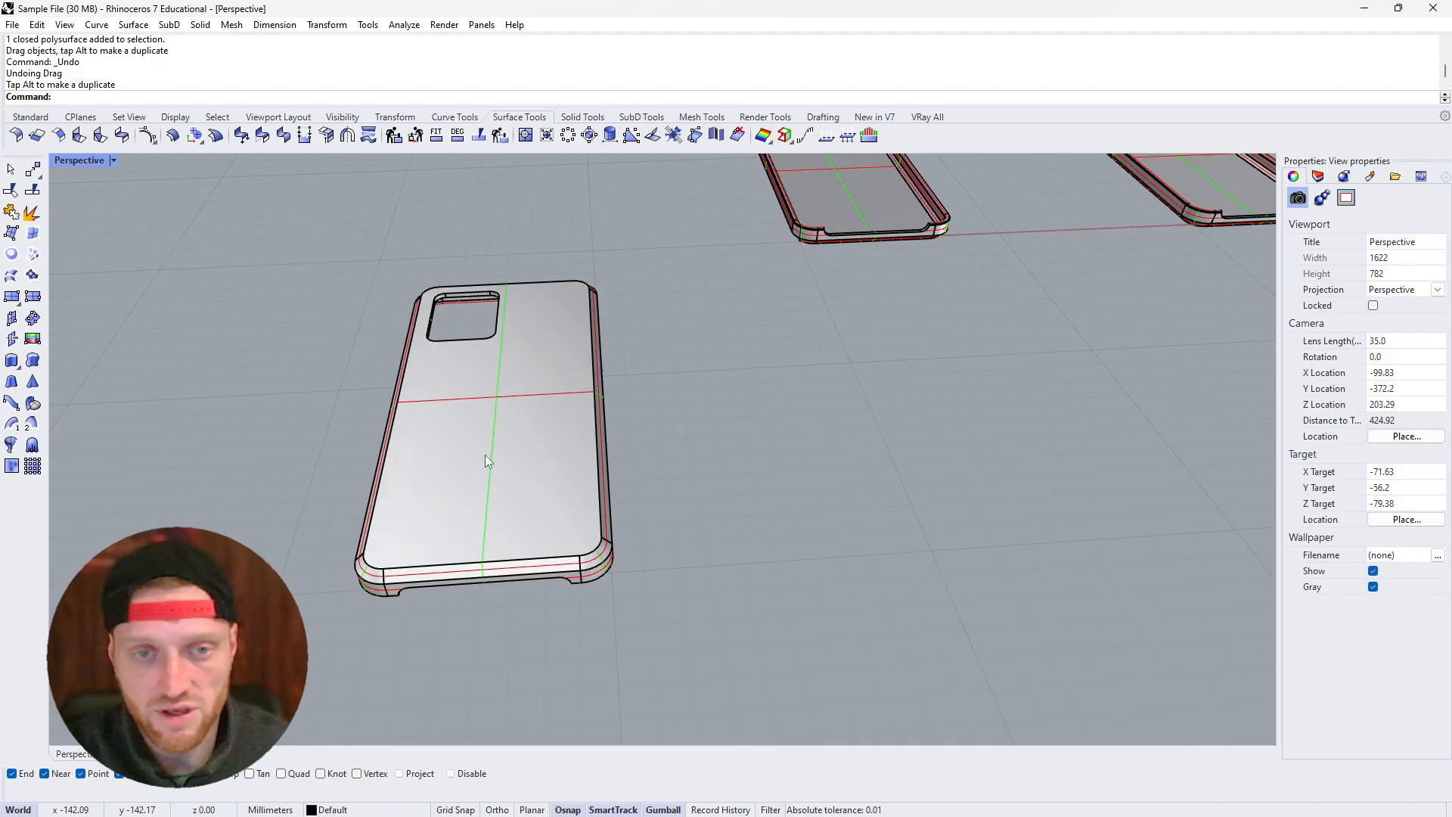
Try duplicating the flipped phone case freehand along the X axis, and undo the copy
{"action": "left_click", "coordinate": [486, 460]}
{"action": "key", "text": "alt"}
{"action": "left_click_drag", "start_coordinate": [558, 409], "coordinate": [857, 405]}
{"action": "key", "text": "ctrl+z"}
Duplicate the flipped phone case along the positive X axis to make a row of three
{"action": "left_click", "coordinate": [560, 407]}
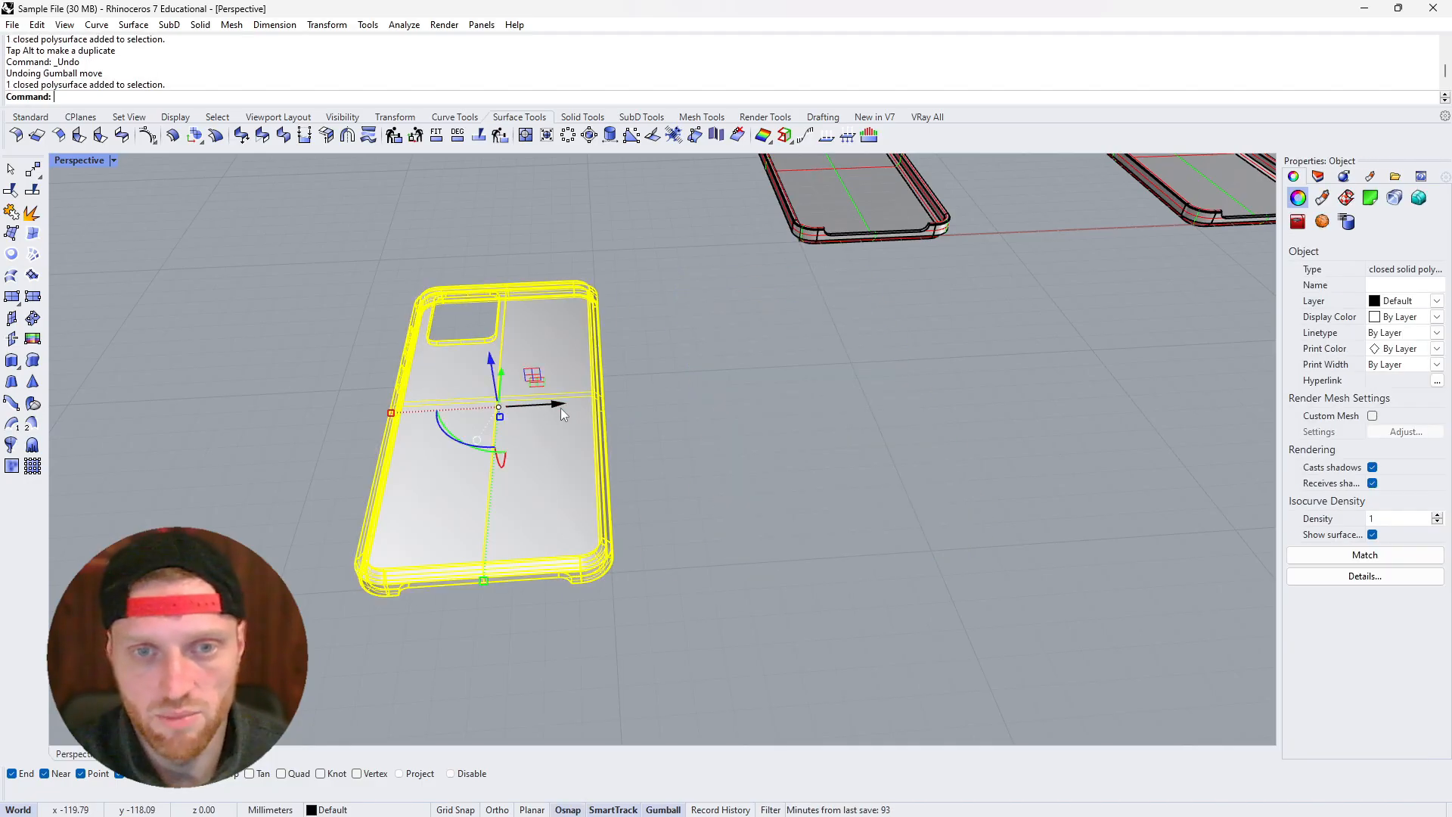
{"action": "left_click", "coordinate": [568, 405]}
{"action": "key", "text": "Return"}
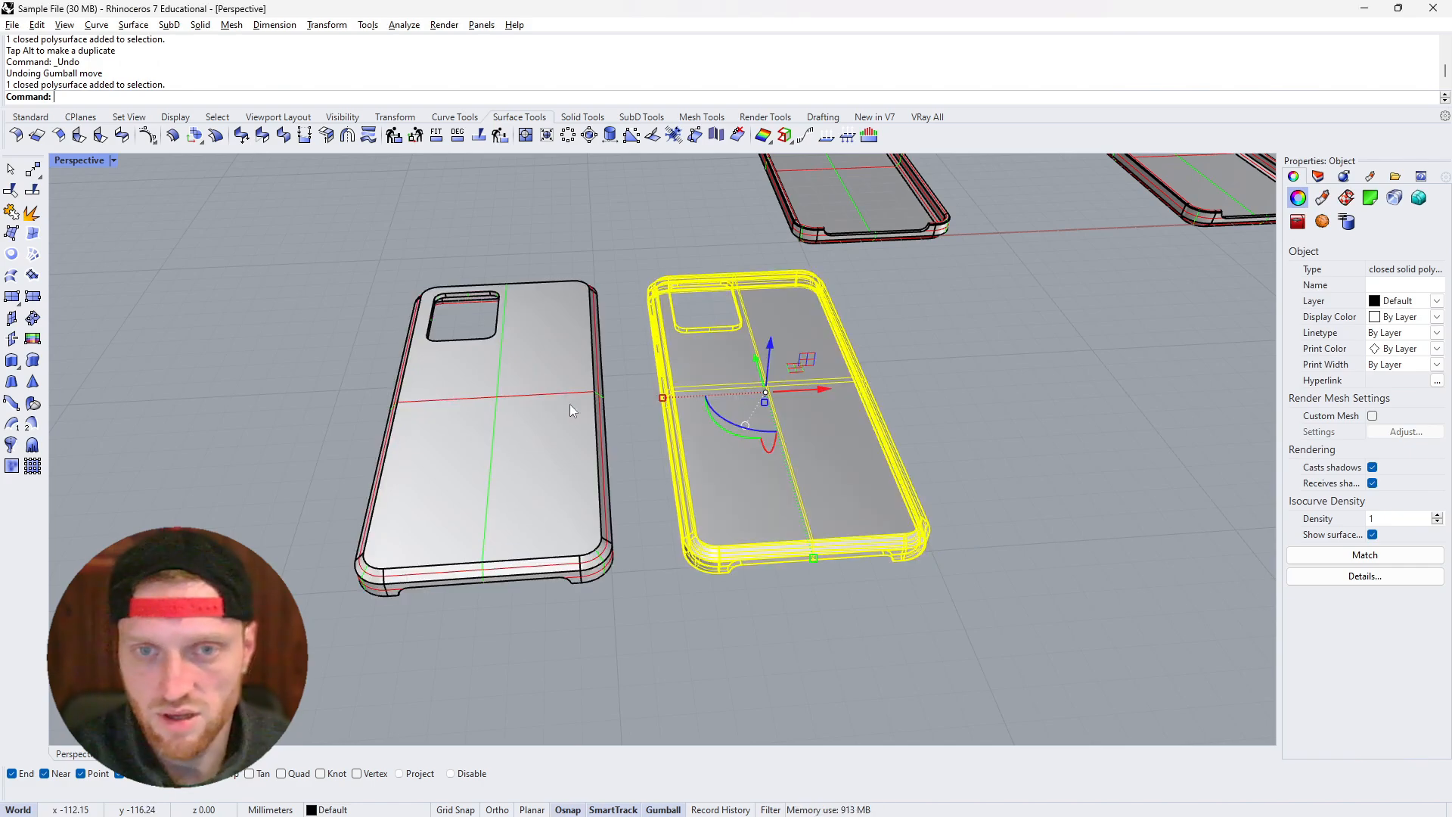
{"action": "left_click", "coordinate": [932, 399]}
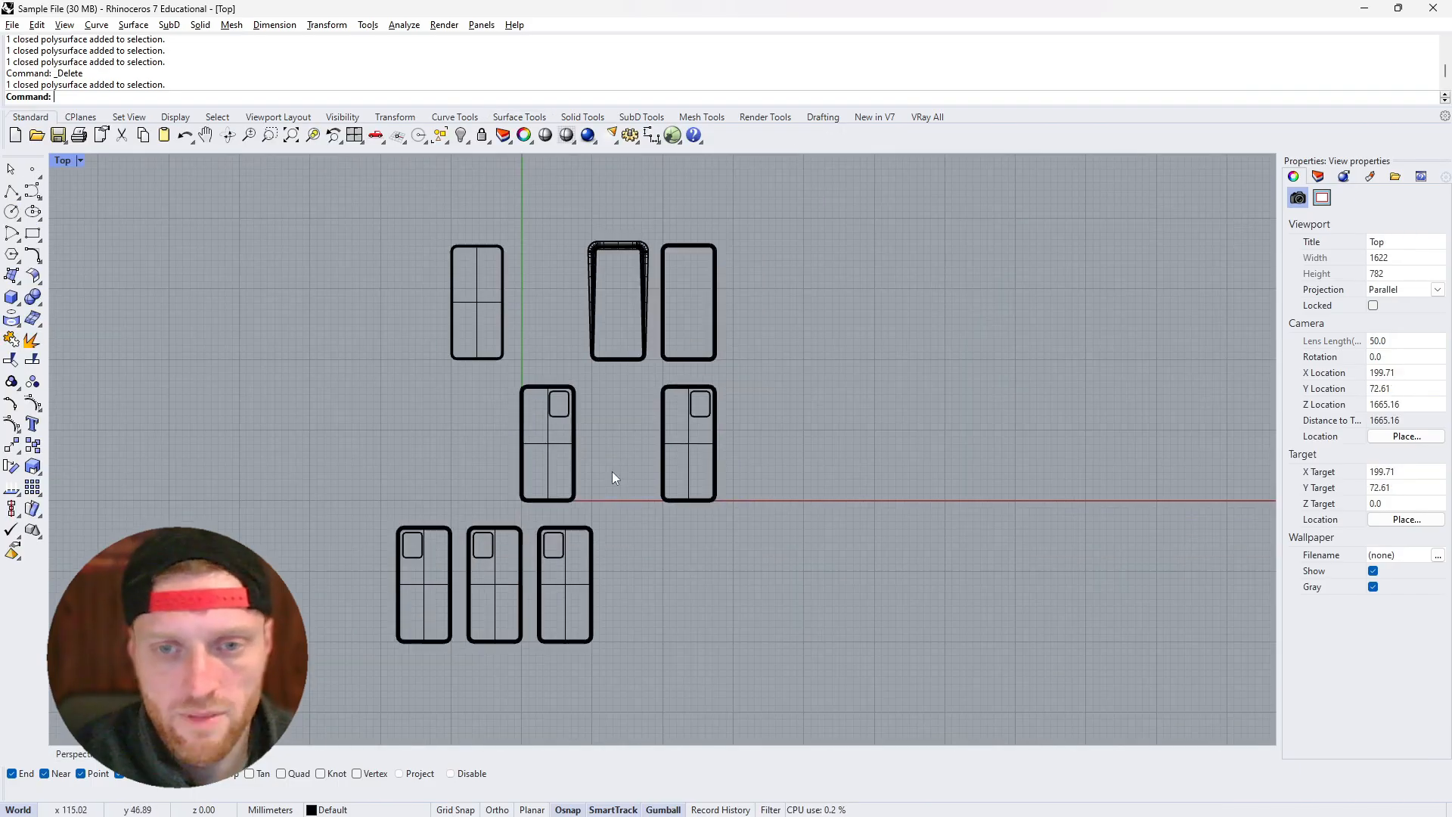
In the Top view, draw a closed six-corner polyline around the camera cutout's lower right on the rightmost case, with an upper-left arm edge about 23 mm long
{"action": "scroll", "coordinate": [498, 623], "scroll_direction": "up", "scroll_amount": 8}
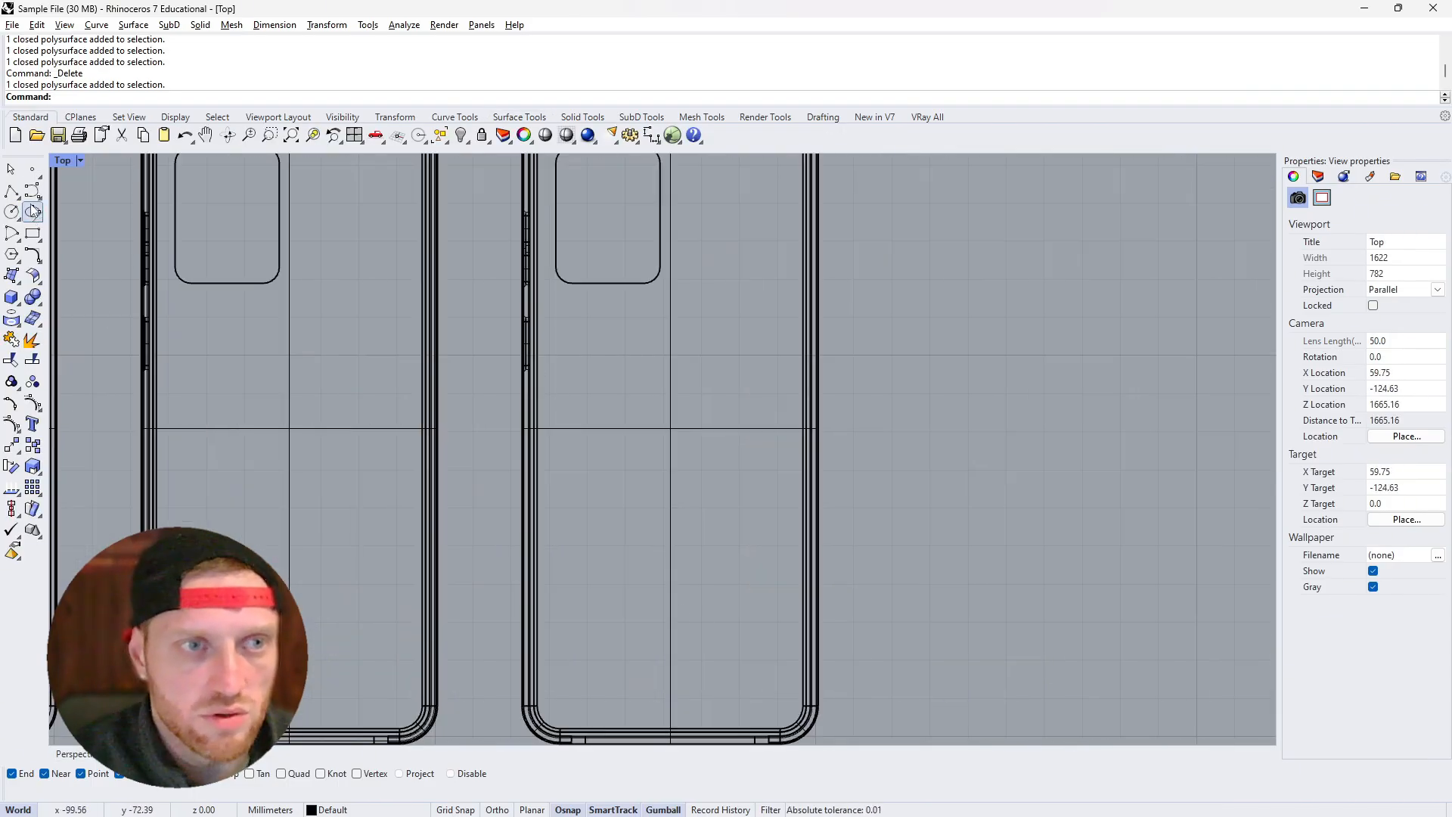
{"action": "left_click", "coordinate": [12, 191]}
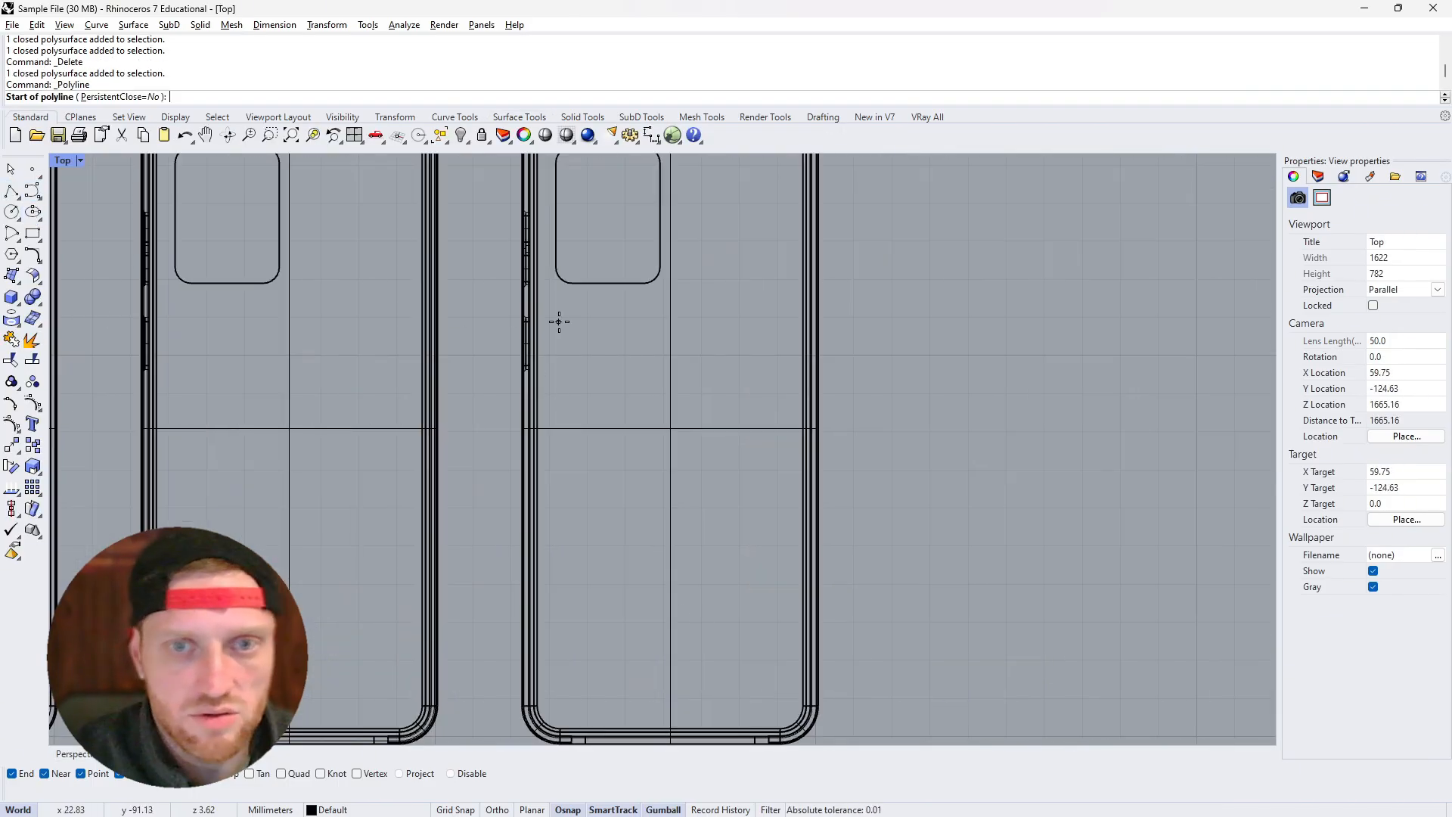
{"action": "scroll", "coordinate": [761, 236], "scroll_direction": "down", "scroll_amount": 3}
{"action": "scroll", "coordinate": [761, 242], "scroll_direction": "up", "scroll_amount": 2}
{"action": "left_click", "coordinate": [759, 226]}
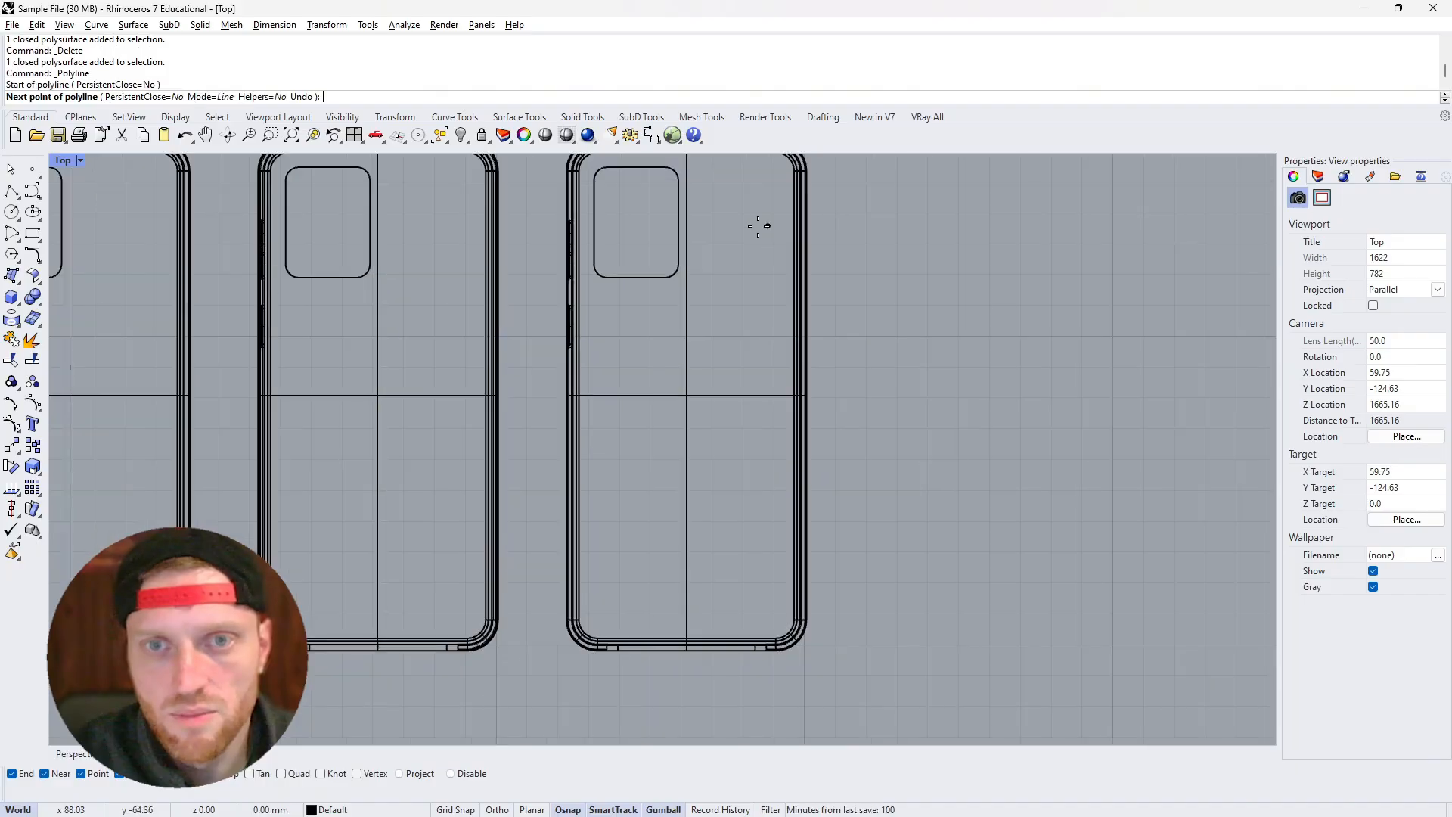
{"action": "left_click", "coordinate": [711, 226]}
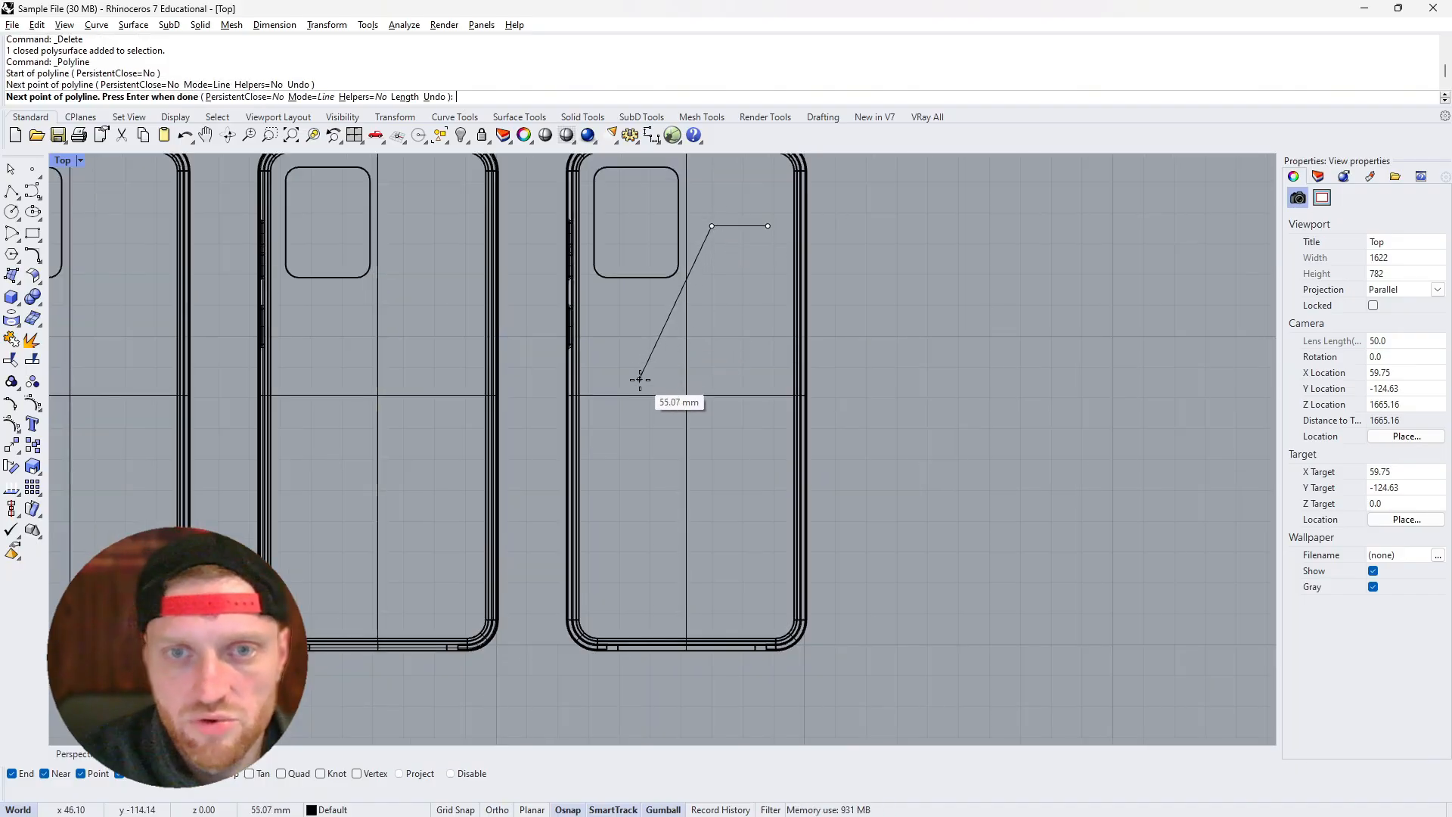
{"action": "left_click", "coordinate": [668, 314]}
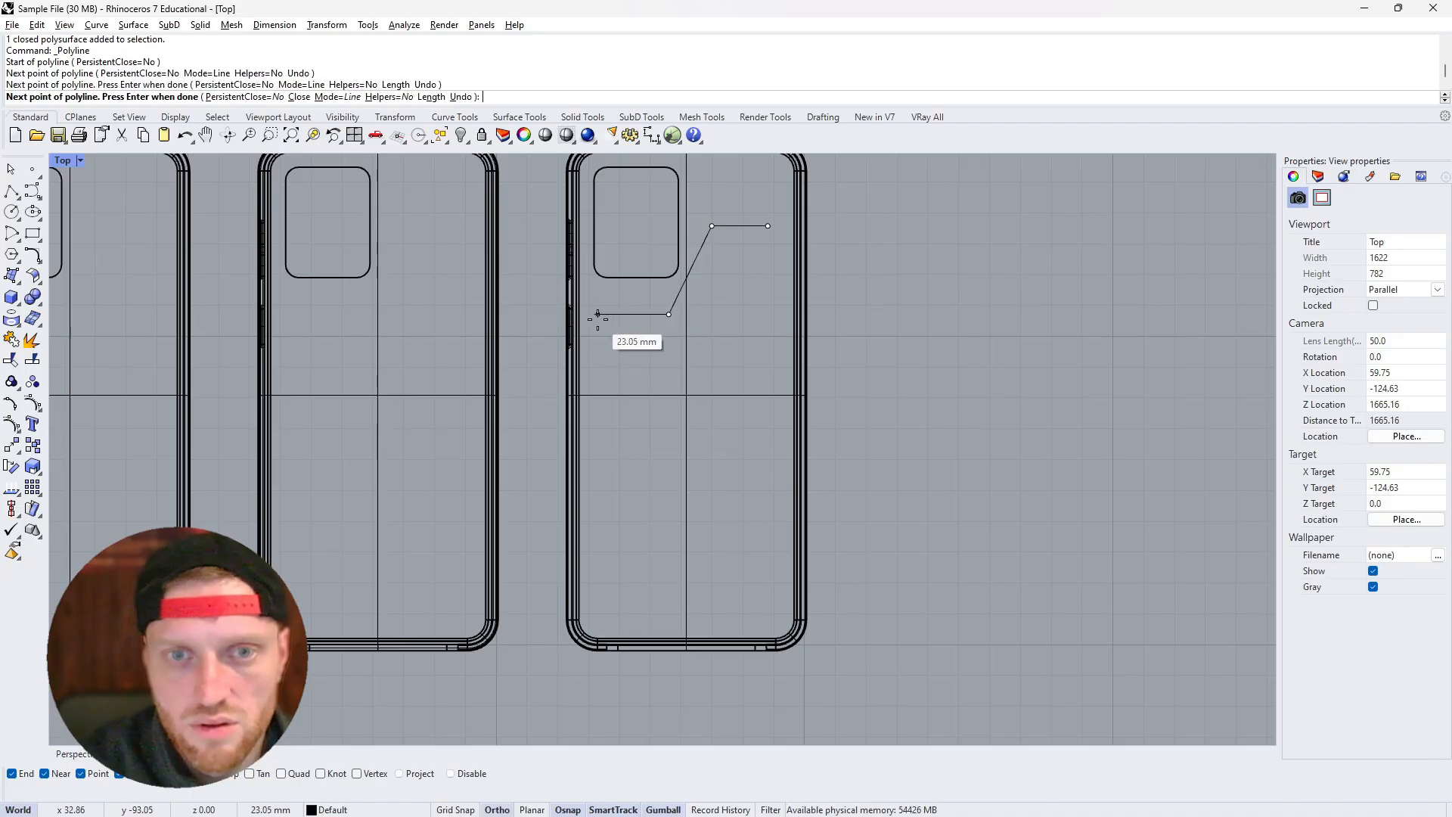
{"action": "left_click", "coordinate": [594, 385]}
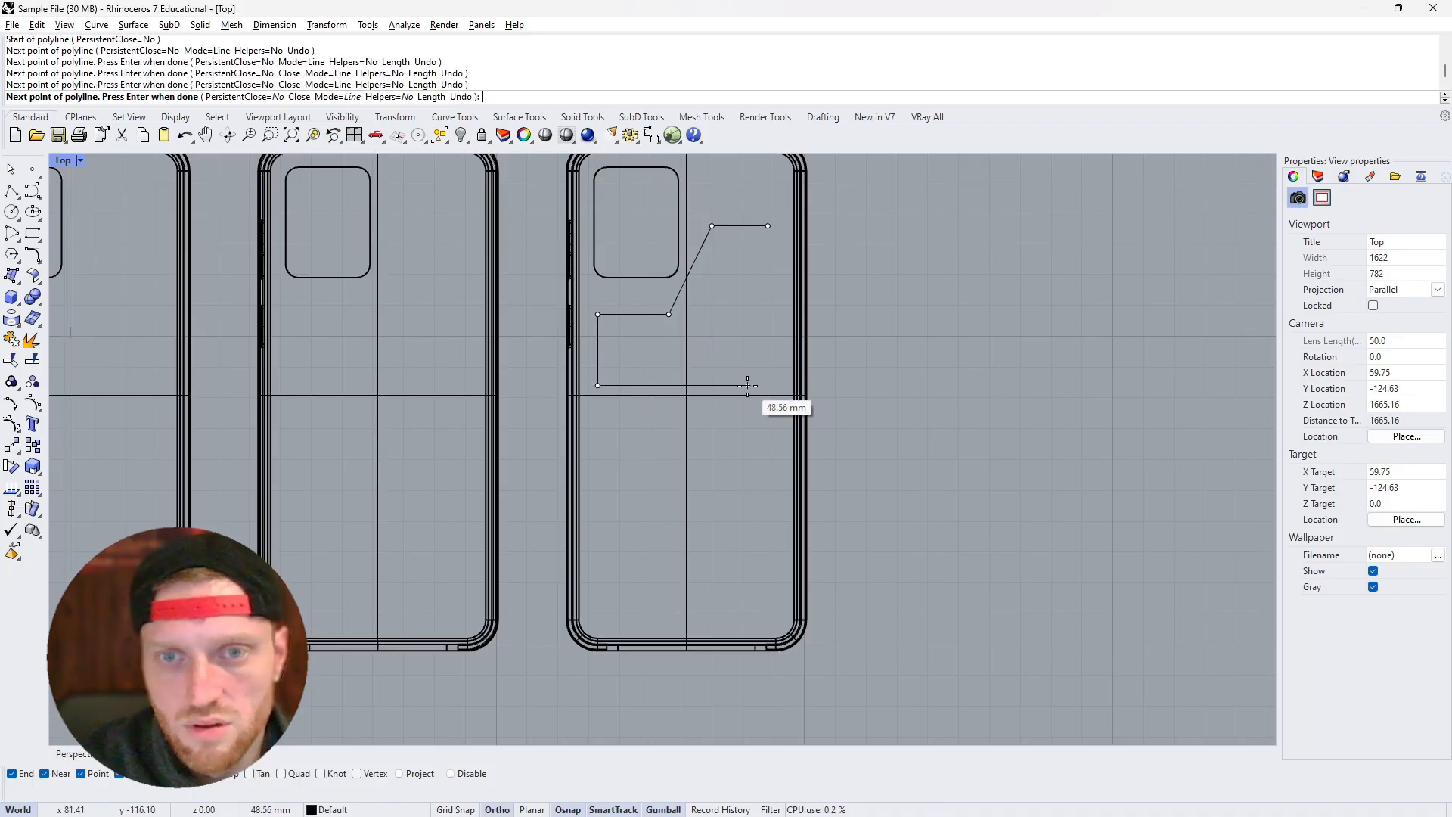
{"action": "left_click", "coordinate": [705, 385]}
{"action": "left_click", "coordinate": [770, 228]}
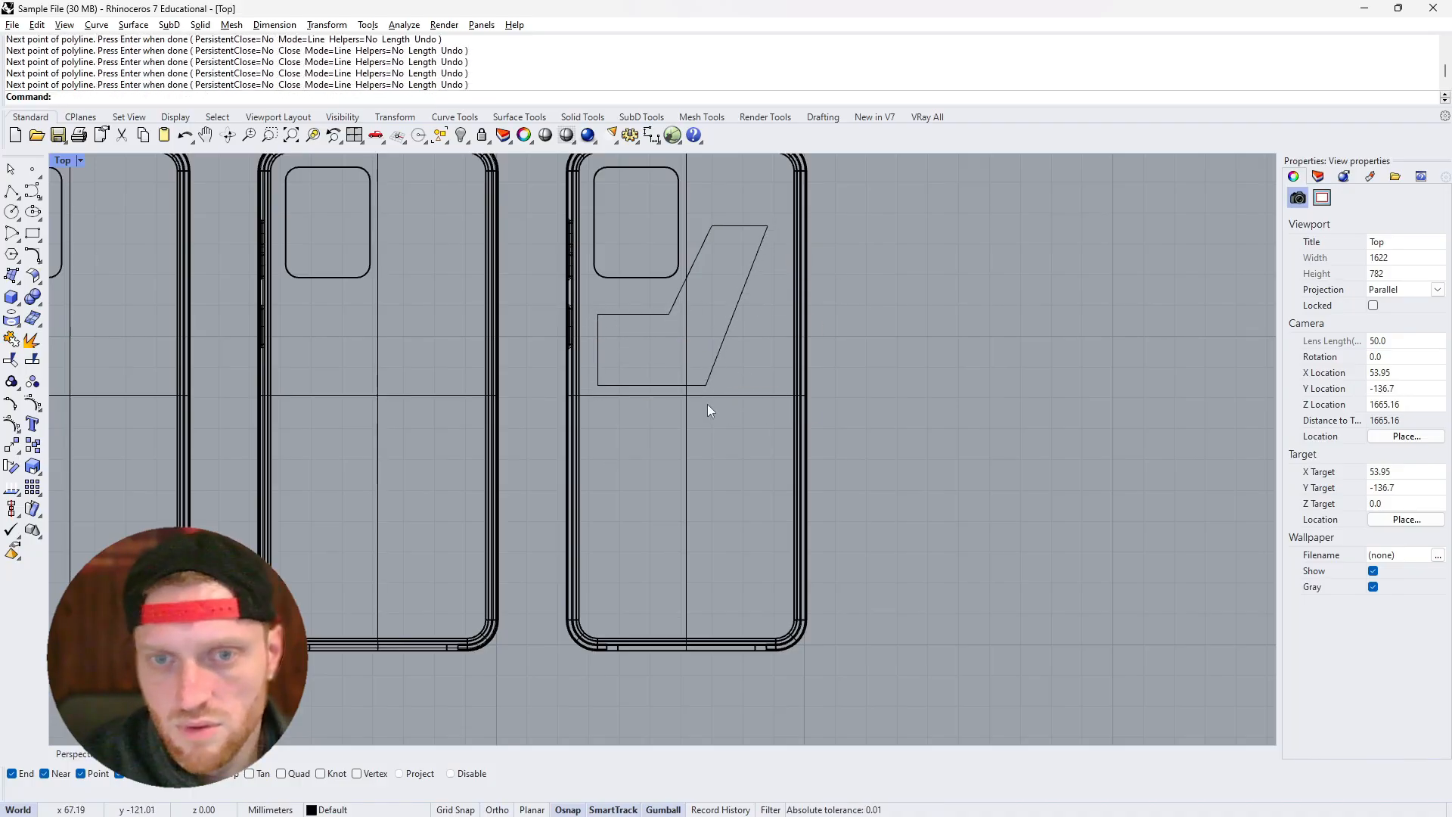
Draw a closed four-corner polyline about 90 mm high below the first outline, with a slanted left side and vertical right side
{"action": "key", "text": "Return"}
{"action": "left_click", "coordinate": [769, 344]}
{"action": "left_click", "coordinate": [749, 344]}
{"action": "right_click_drag", "start_coordinate": [640, 613], "coordinate": [633, 626]}
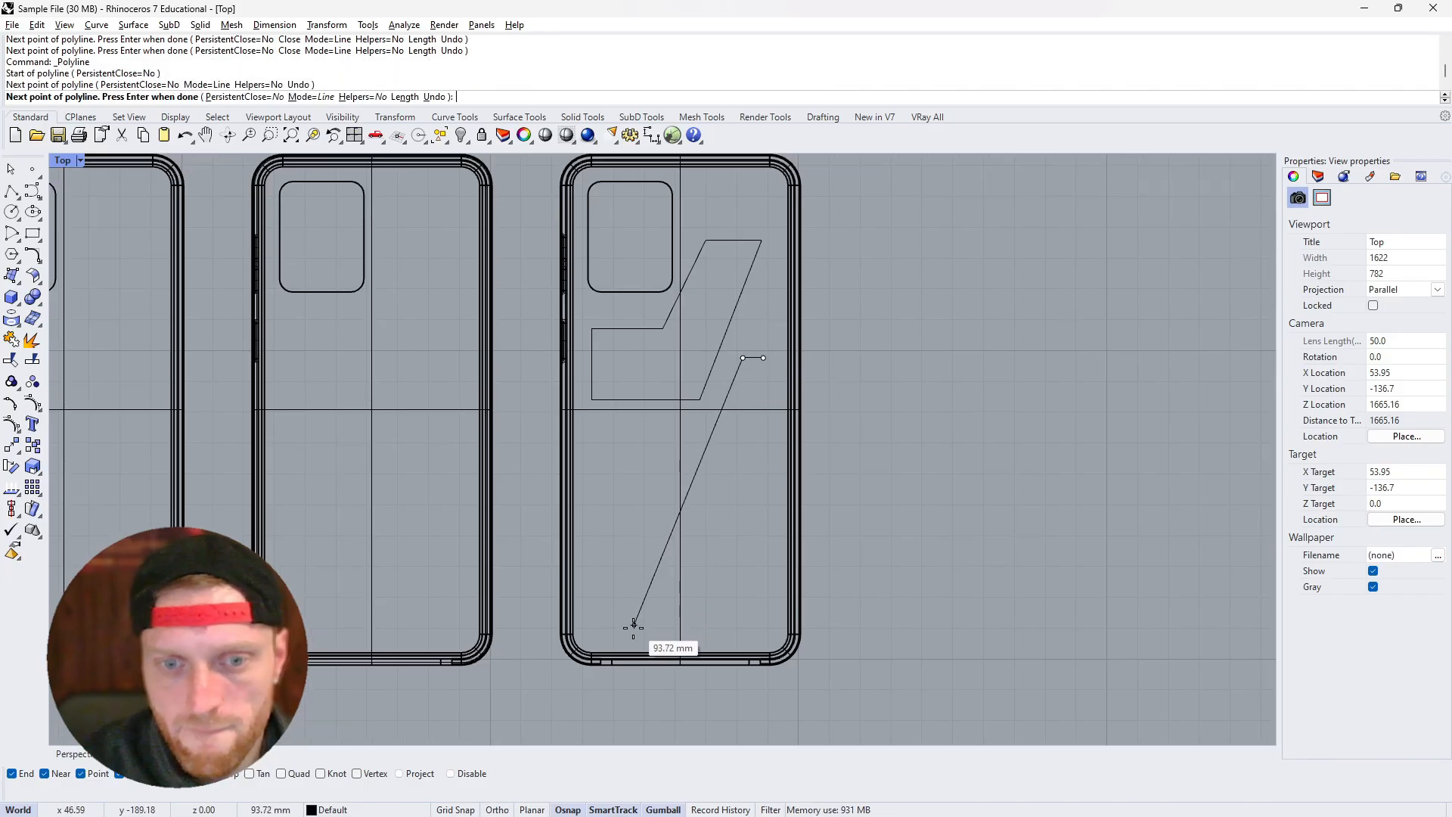
{"action": "left_click", "coordinate": [640, 635]}
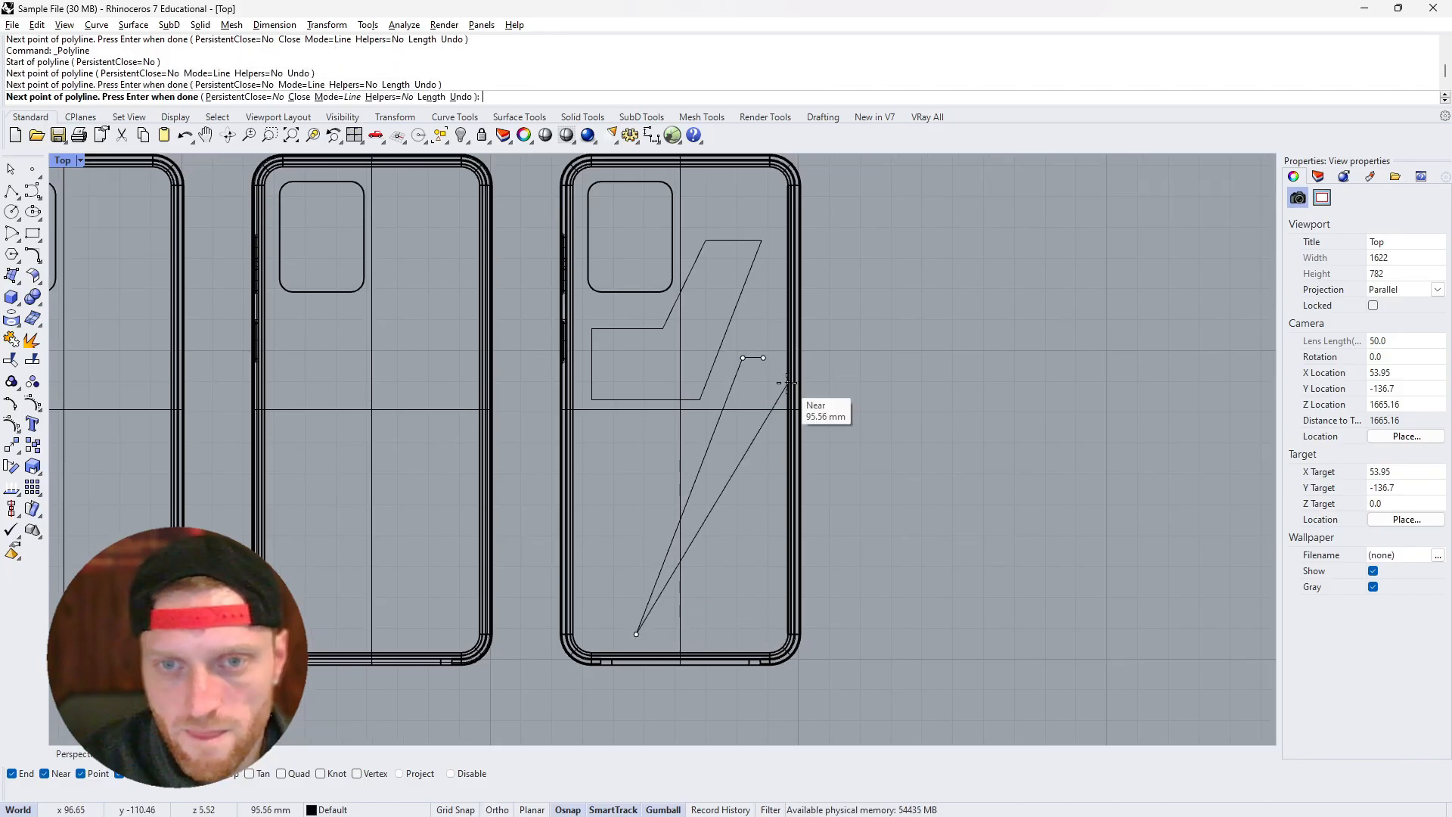
{"action": "mouse_move", "coordinate": [763, 358]}
{"action": "left_click", "coordinate": [763, 634]}
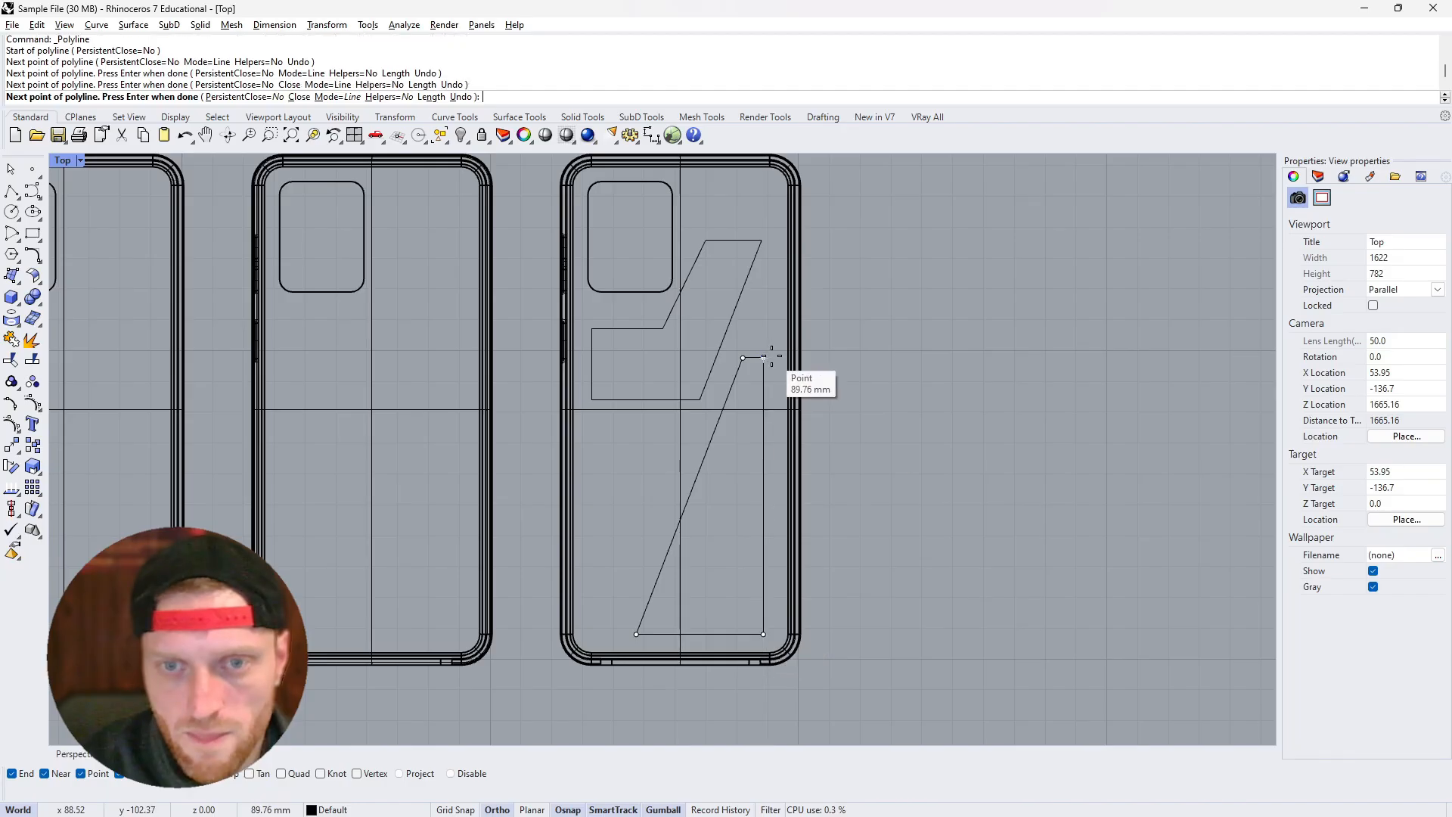
{"action": "left_click", "coordinate": [763, 358]}
Try to fillet the upper-left corner of the four-corner outline with an 8 mm radius, and undo it
{"action": "scroll", "coordinate": [827, 325], "scroll_direction": "down", "scroll_amount": 5}
{"action": "scroll", "coordinate": [809, 337], "scroll_direction": "up", "scroll_amount": 4}
{"action": "scroll", "coordinate": [771, 346], "scroll_direction": "up", "scroll_amount": 3}
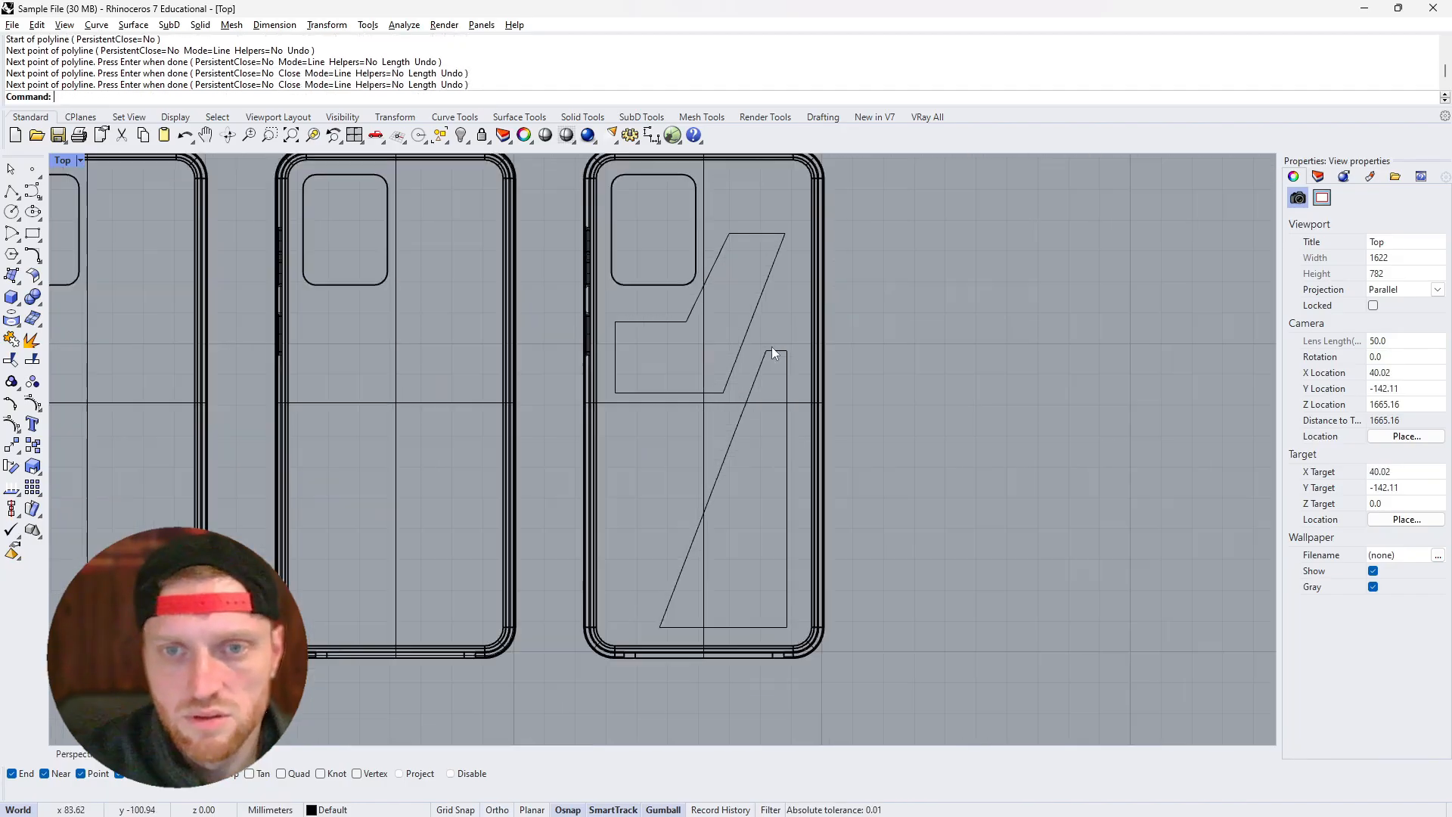
{"action": "left_click", "coordinate": [778, 354]}
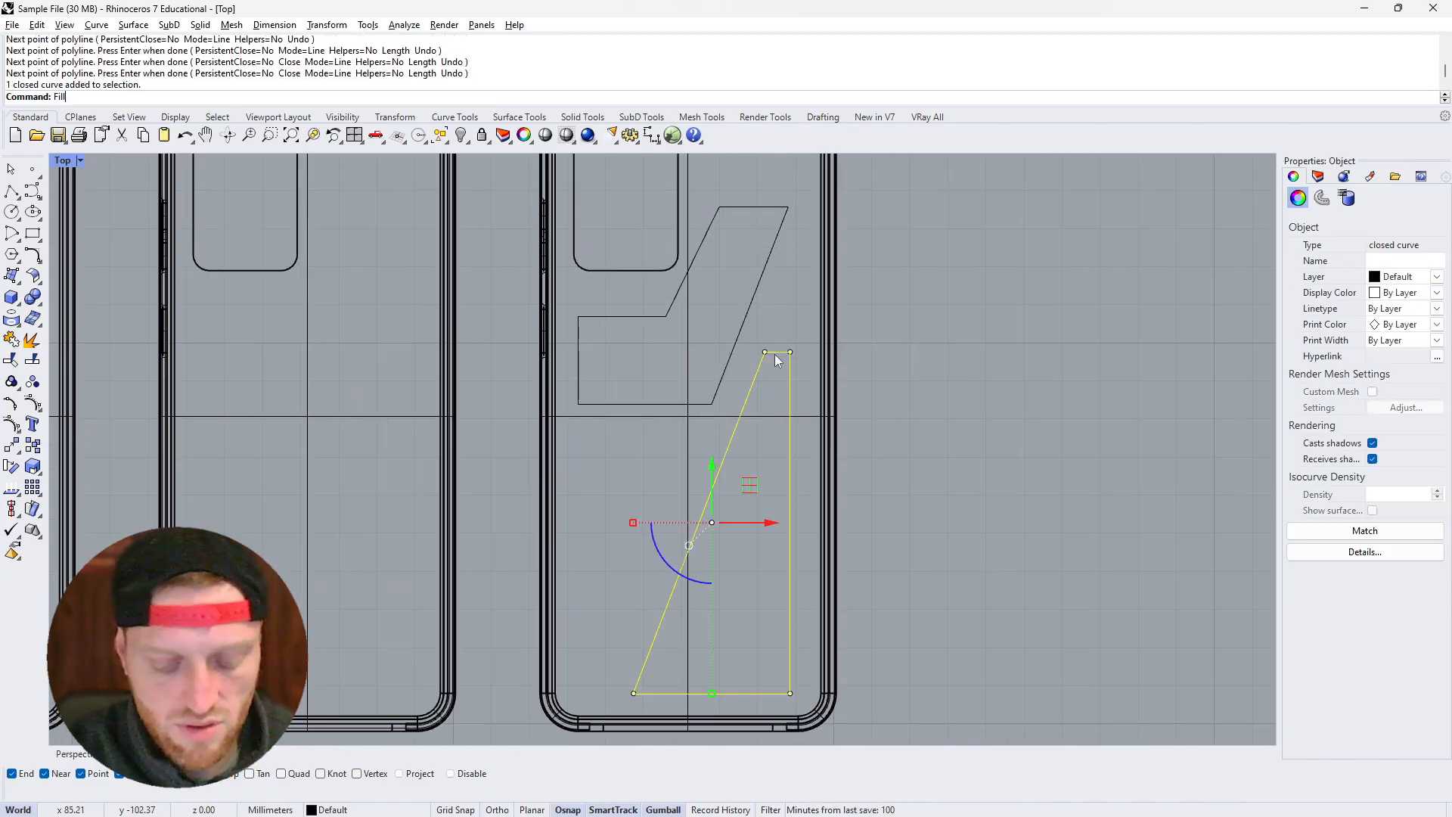
{"action": "type", "text": "et"}
{"action": "key", "text": "Return"}
{"action": "scroll", "coordinate": [774, 356], "scroll_direction": "up", "scroll_amount": 3}
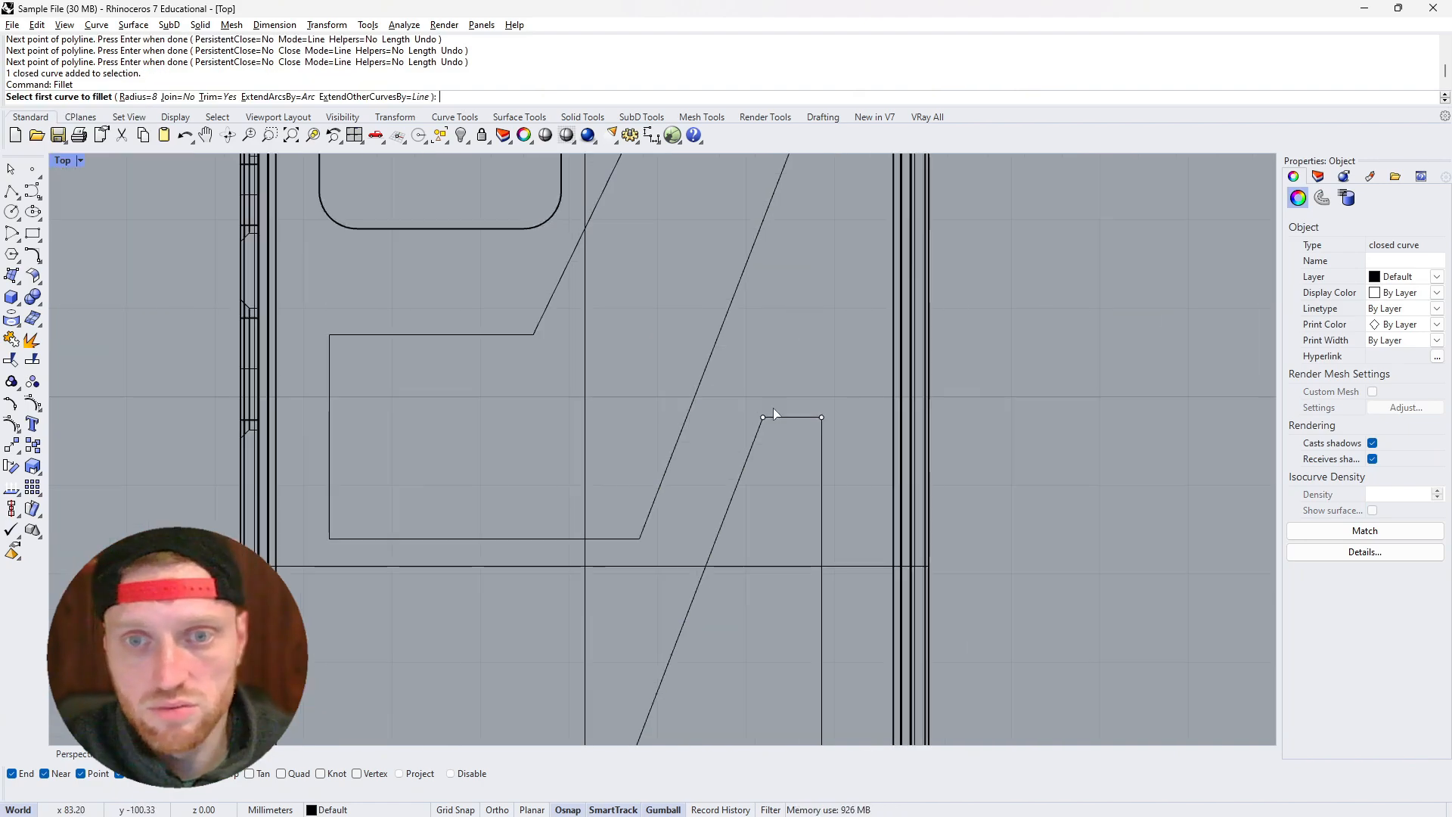
{"action": "left_click", "coordinate": [783, 418]}
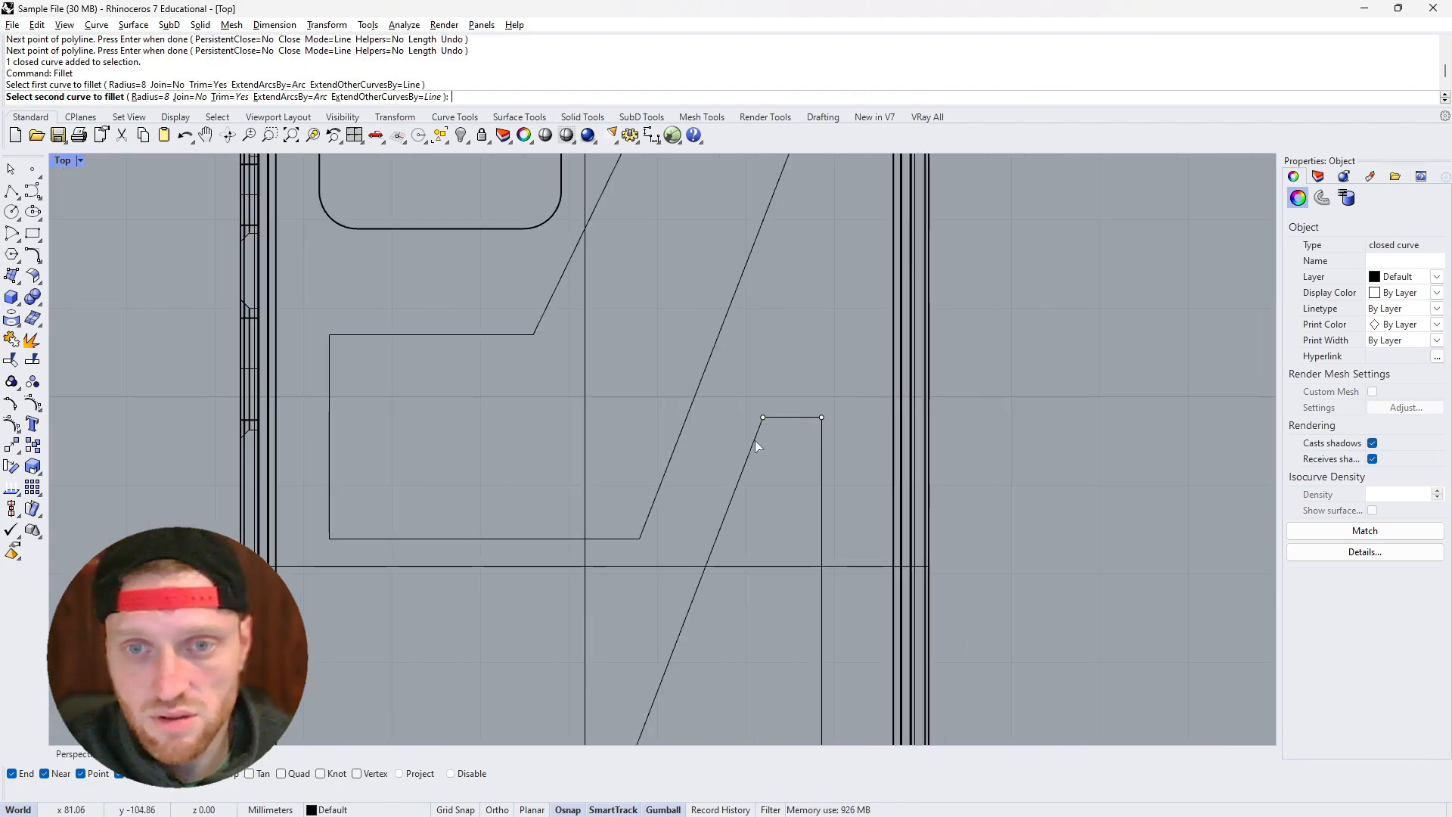
{"action": "left_click", "coordinate": [755, 441]}
{"action": "scroll", "coordinate": [755, 441], "scroll_direction": "down", "scroll_amount": 5}
{"action": "scroll", "coordinate": [691, 616], "scroll_direction": "up", "scroll_amount": 5}
{"action": "key", "text": "ctrl+z"}
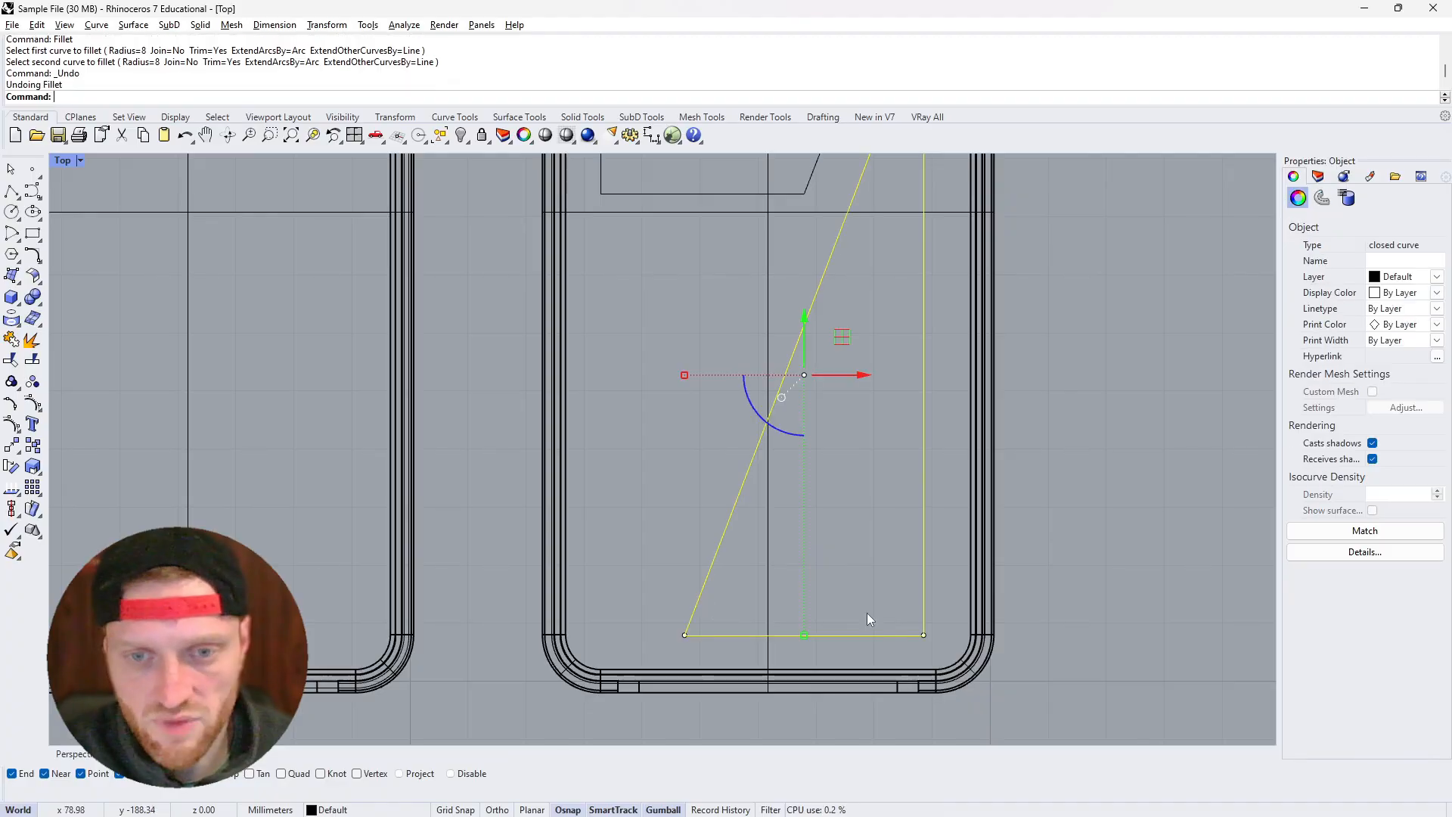
Fillet both bottom corners of the four-corner outline with a 4 mm radius
{"action": "key", "text": "Return"}
{"action": "type", "text": "4"}
{"action": "key", "text": "Return"}
{"action": "left_click", "coordinate": [691, 619]}
{"action": "left_click", "coordinate": [706, 637]}
{"action": "key", "text": "Return"}
{"action": "left_click", "coordinate": [903, 635]}
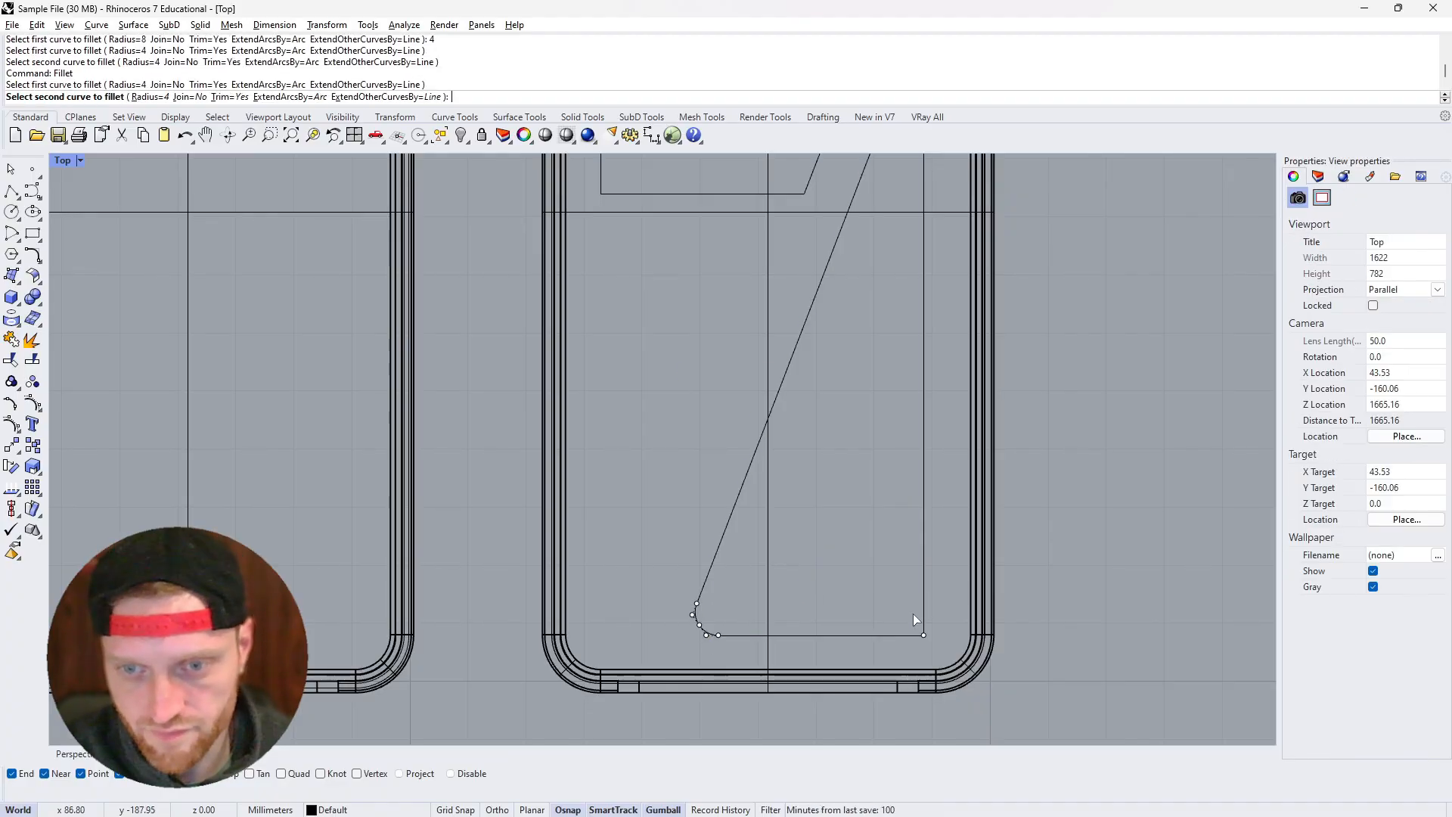
{"action": "left_click", "coordinate": [923, 611]}
{"action": "scroll", "coordinate": [870, 598], "scroll_direction": "down", "scroll_amount": 5}
{"action": "scroll", "coordinate": [871, 457], "scroll_direction": "up", "scroll_amount": 5}
Scale down the control points of the four-corner outline's upper-left fillet arc and move them level with the outline's top edge
{"action": "left_click", "coordinate": [930, 452]}
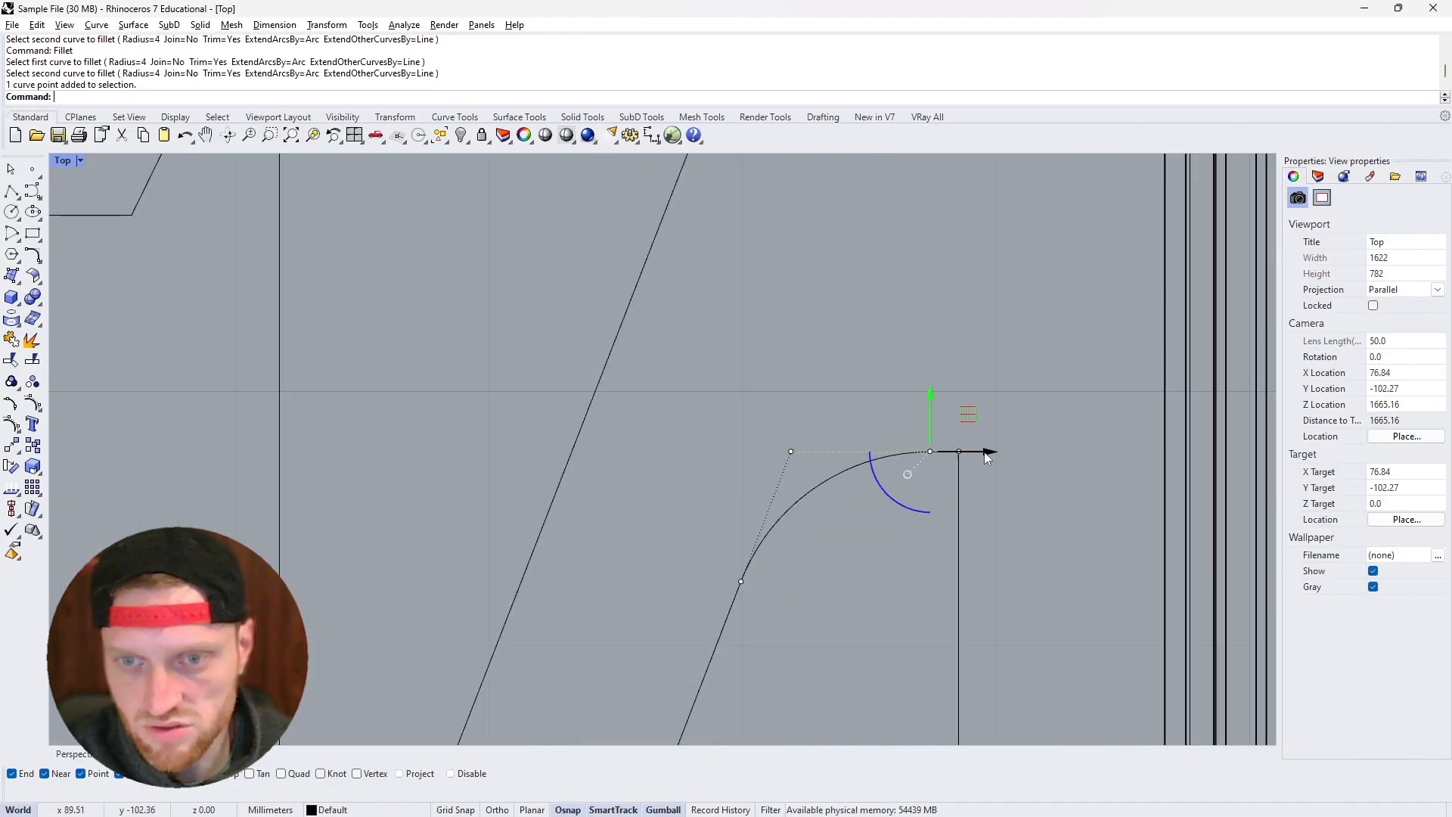
{"action": "left_click", "coordinate": [791, 452], "text": "shift"}
{"action": "left_click", "coordinate": [741, 581], "text": "shift"}
{"action": "left_click_drag", "start_coordinate": [741, 516], "coordinate": [783, 517], "text": "shift"}
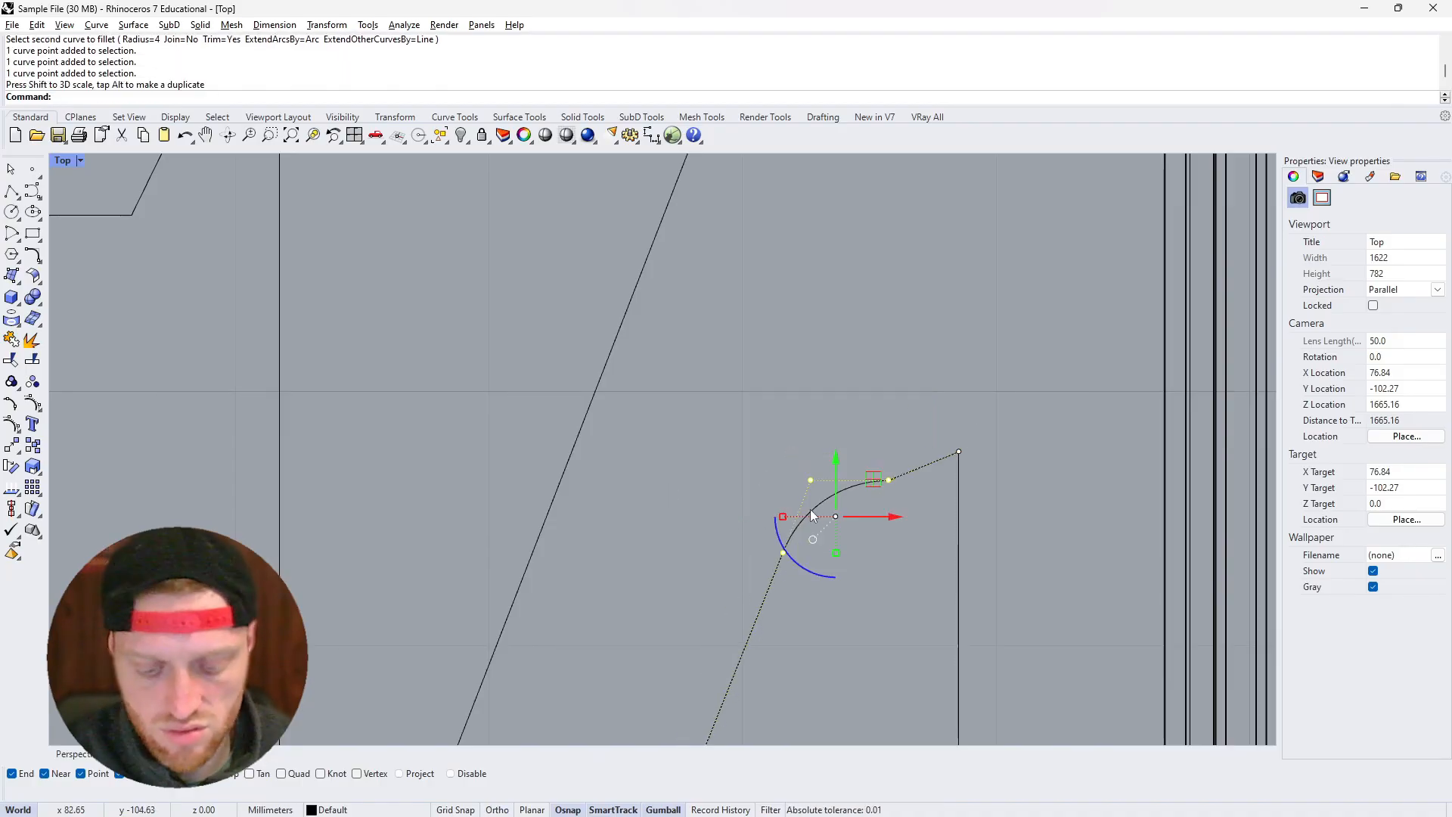
{"action": "left_click_drag", "start_coordinate": [842, 435], "coordinate": [846, 433]}
{"action": "scroll", "coordinate": [937, 442], "scroll_direction": "down", "scroll_amount": 4}
{"action": "scroll", "coordinate": [950, 447], "scroll_direction": "up", "scroll_amount": 4}
{"action": "left_click", "coordinate": [951, 448]}
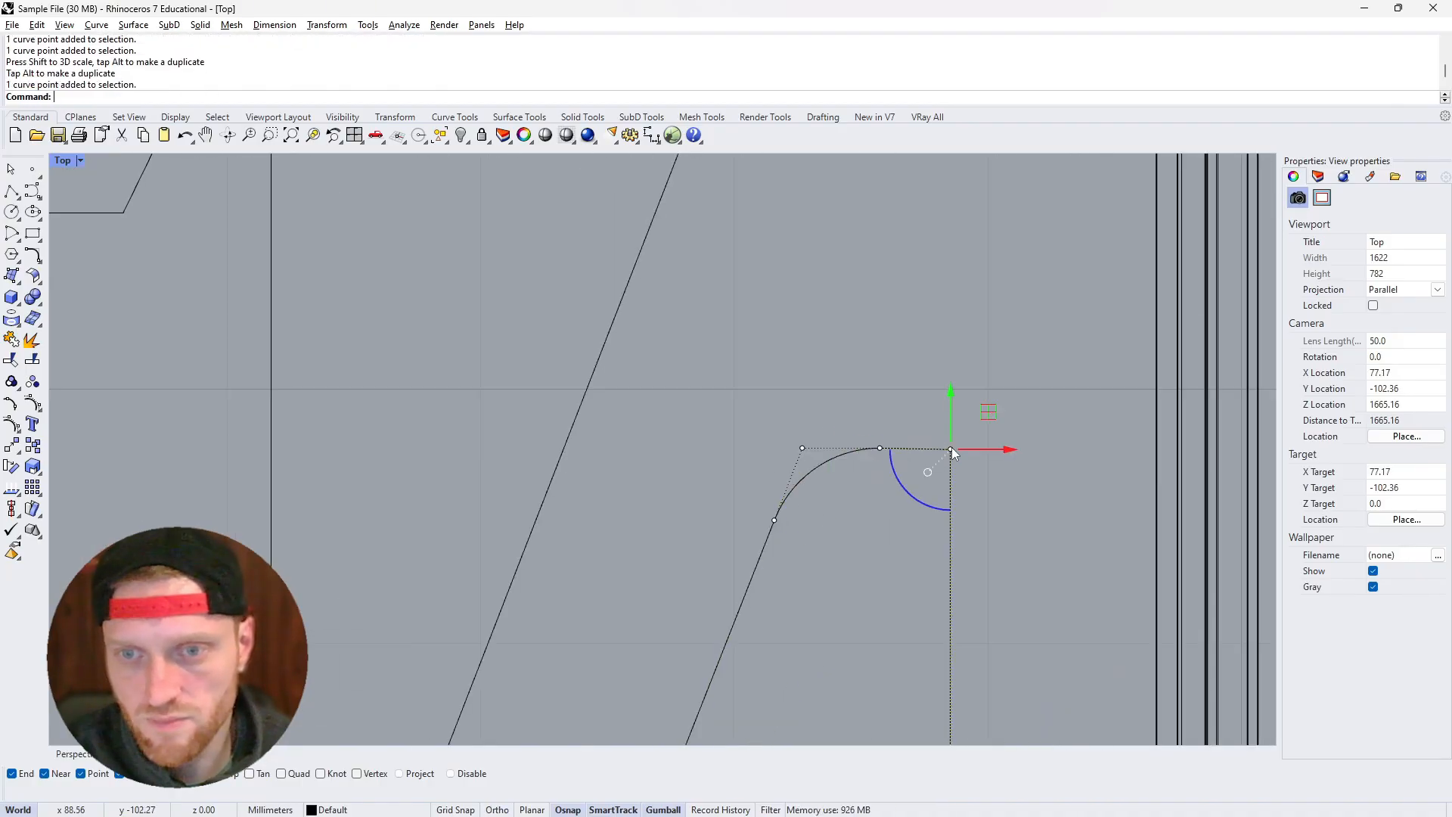
{"action": "left_click", "coordinate": [879, 449], "text": "shift"}
{"action": "key", "text": "Escape"}
Fillet the upper-right corner of the four-corner outline with a 2 mm radius
{"action": "scroll", "coordinate": [900, 447], "scroll_direction": "down", "scroll_amount": 12}
{"action": "scroll", "coordinate": [866, 461], "scroll_direction": "up", "scroll_amount": 8}
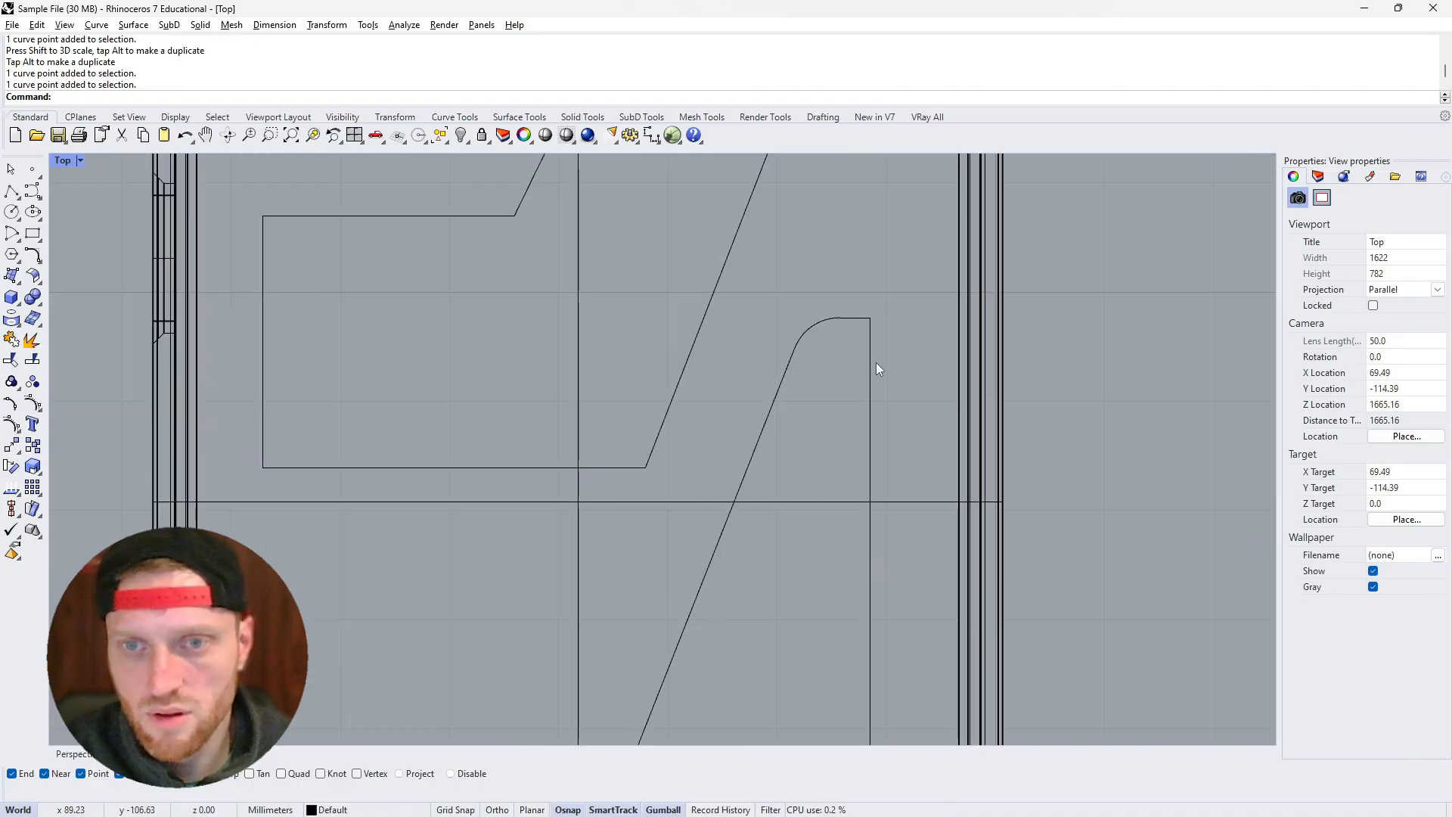
{"action": "left_click", "coordinate": [869, 337]}
{"action": "key", "text": "space"}
{"action": "left_click", "coordinate": [869, 324]}
{"action": "key", "text": "Escape"}
{"action": "scroll", "coordinate": [871, 322], "scroll_direction": "up", "scroll_amount": 5}
{"action": "key", "text": "space"}
{"action": "type", "text": "2"}
{"action": "key", "text": "Return"}
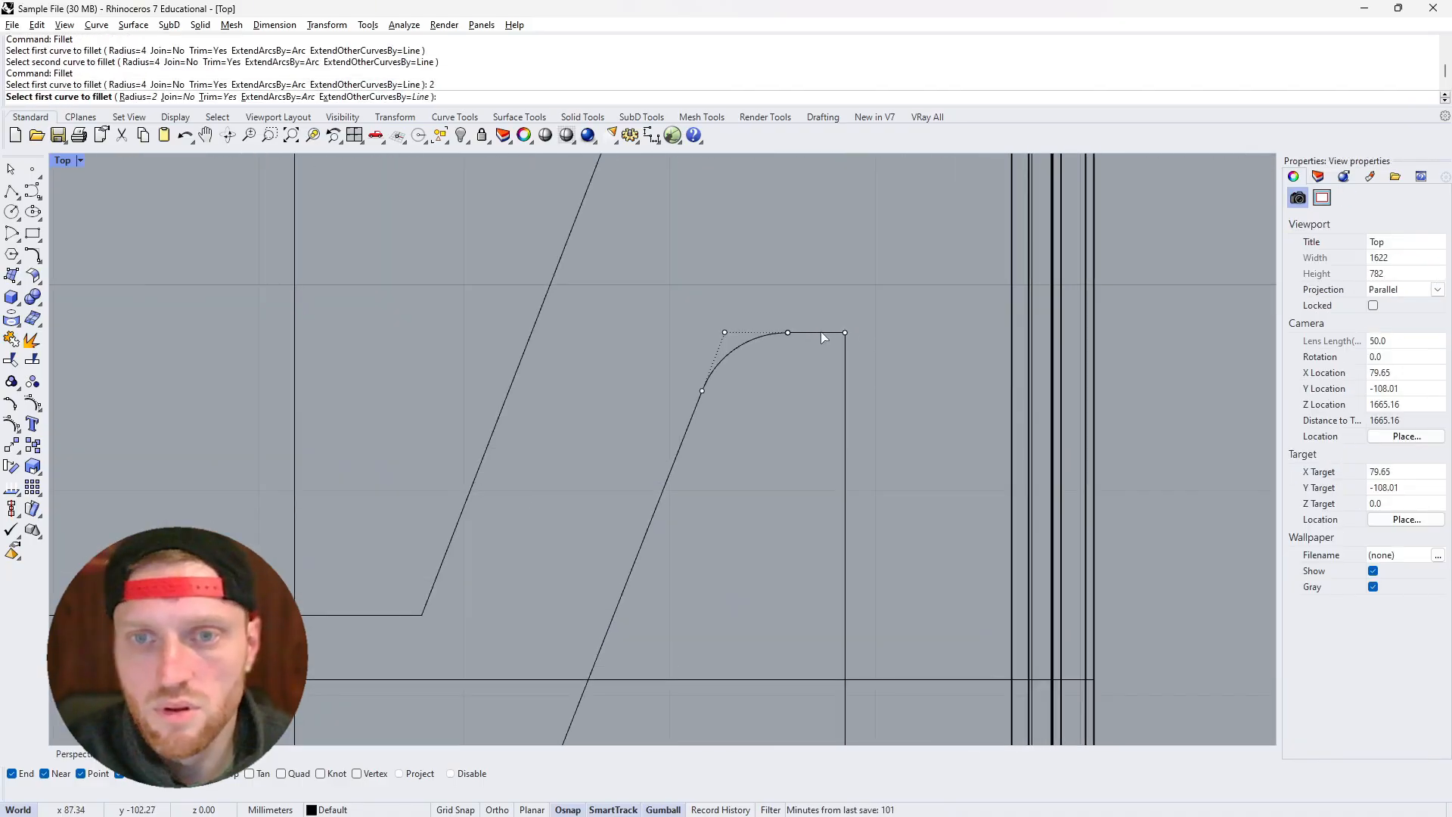
{"action": "left_click", "coordinate": [819, 331]}
{"action": "left_click", "coordinate": [845, 363]}
Fillet the upper-right, lower-right and lower-left corners of the six-corner outline with a 2 mm radius
{"action": "scroll", "coordinate": [847, 372], "scroll_direction": "down", "scroll_amount": 5}
{"action": "left_click", "coordinate": [1014, 378]}
{"action": "scroll", "coordinate": [1093, 389], "scroll_direction": "down", "scroll_amount": 12}
{"action": "scroll", "coordinate": [1016, 279], "scroll_direction": "up", "scroll_amount": 6}
{"action": "left_click", "coordinate": [964, 238]}
{"action": "key", "text": "space"}
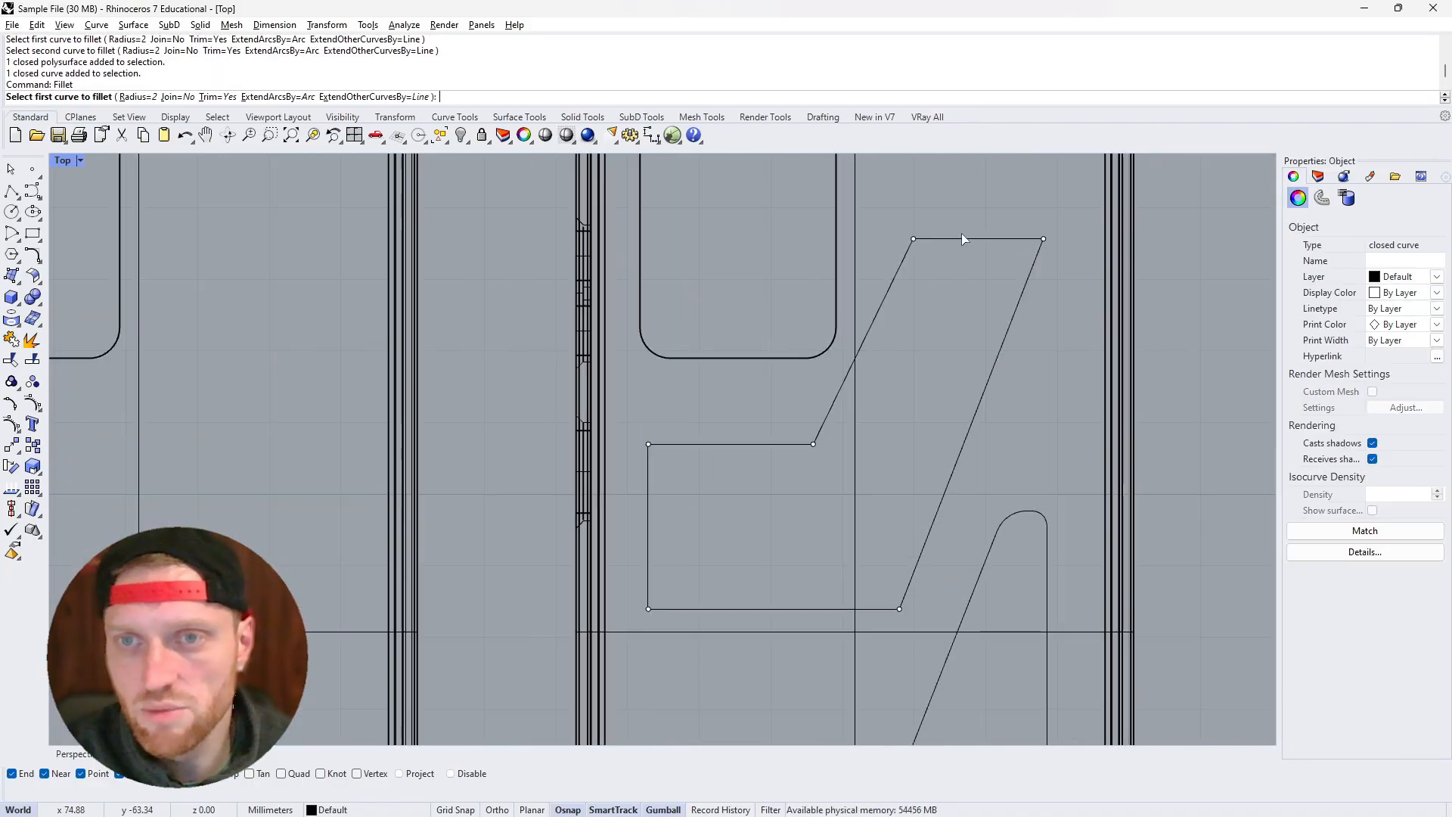
{"action": "left_click", "coordinate": [964, 238]}
{"action": "left_click", "coordinate": [1021, 298]}
{"action": "key", "text": "space"}
{"action": "left_click", "coordinate": [914, 572]}
{"action": "left_click", "coordinate": [884, 608]}
{"action": "key", "text": "space"}
{"action": "left_click", "coordinate": [660, 609]}
{"action": "left_click", "coordinate": [648, 587]}
Fillet the remaining left, inner and upper-left arm corners of the six-corner outline with the same 2 mm radius
{"action": "key", "text": "space"}
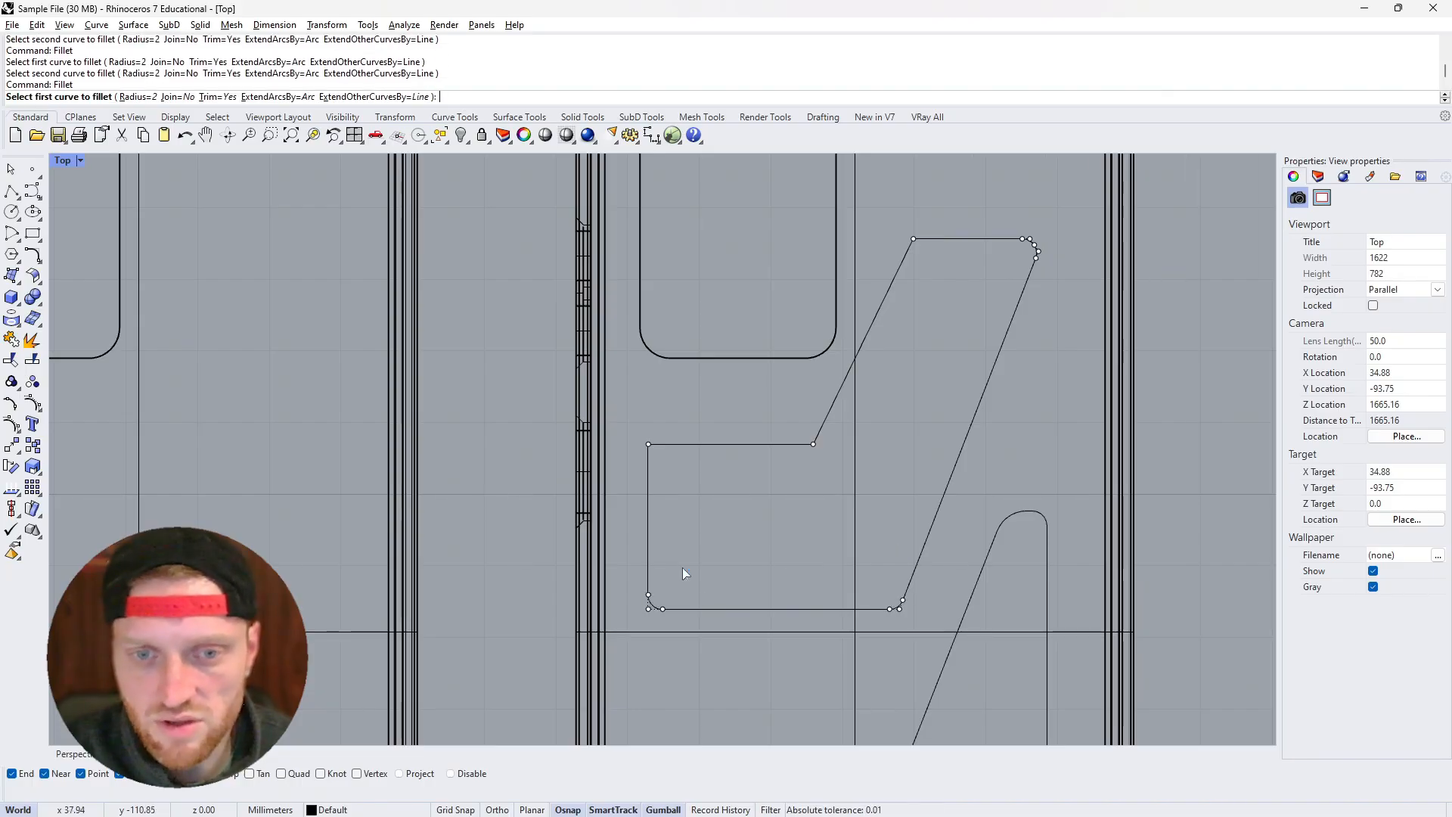
{"action": "left_click", "coordinate": [649, 475]}
{"action": "left_click", "coordinate": [679, 445]}
{"action": "key", "text": "space"}
{"action": "left_click", "coordinate": [819, 436]}
{"action": "key", "text": "space"}
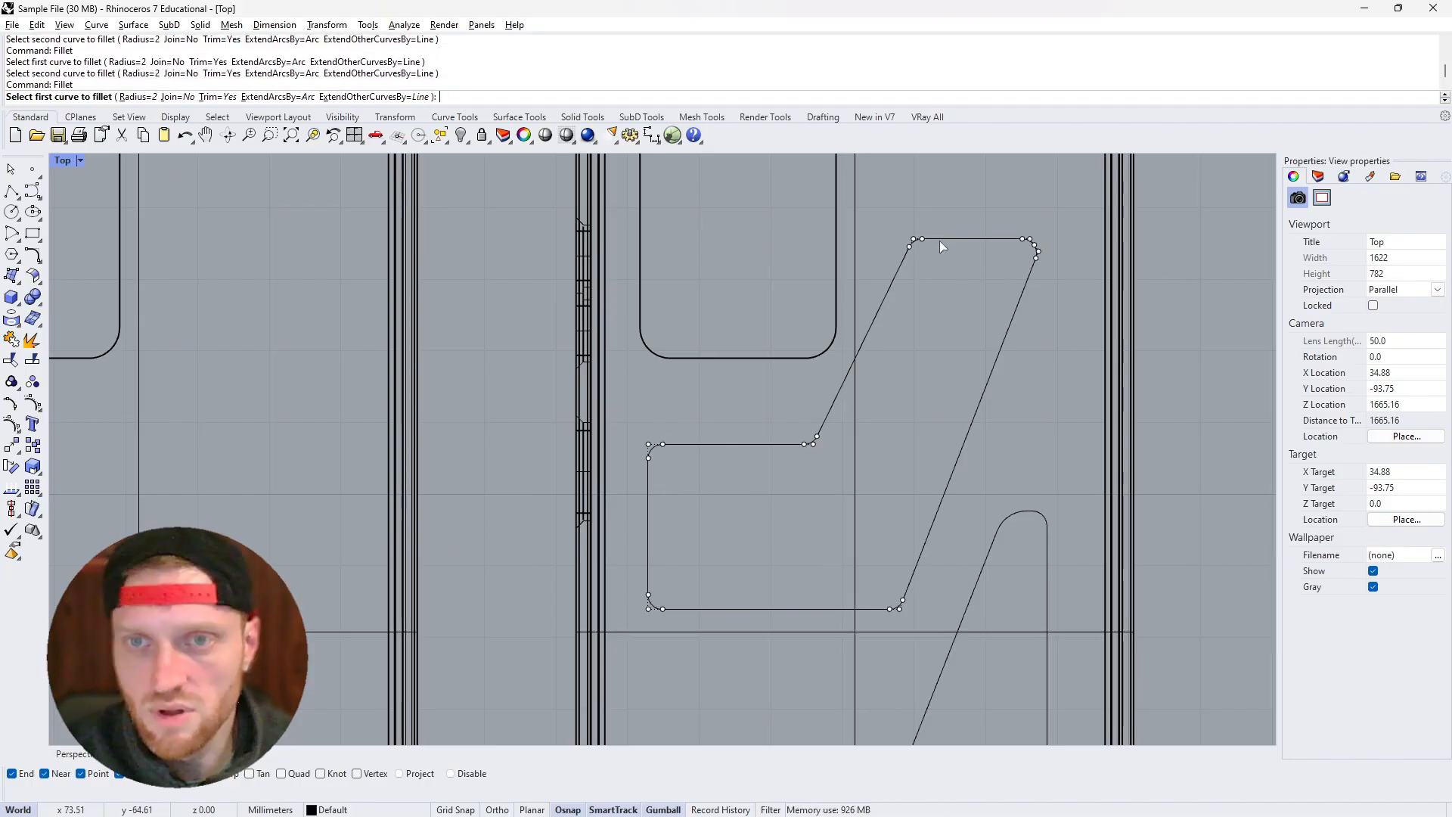
{"action": "key", "text": "Escape"}
Extrude both filleted outlines in the Perspective view and cap the extrusions into closed solids
{"action": "scroll", "coordinate": [841, 361], "scroll_direction": "down", "scroll_amount": 7}
{"action": "scroll", "coordinate": [841, 360], "scroll_direction": "down", "scroll_amount": 2}
{"action": "left_click", "coordinate": [848, 488]}
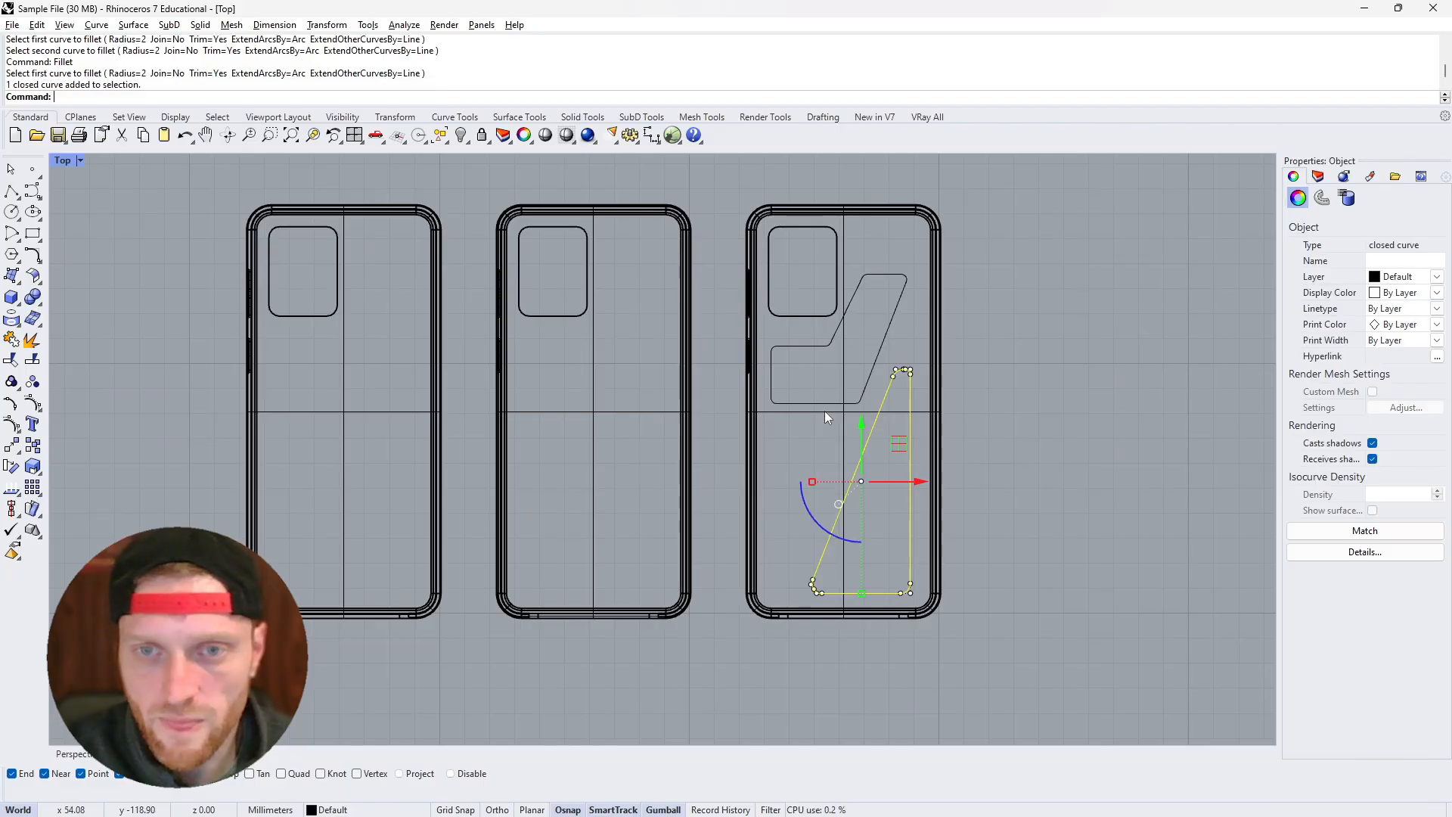
{"action": "left_click", "coordinate": [822, 404], "text": "shift"}
{"action": "left_click", "coordinate": [72, 754]}
{"action": "scroll", "coordinate": [514, 506], "scroll_direction": "up", "scroll_amount": 3}
{"action": "left_click", "coordinate": [601, 546]}
{"action": "left_click_drag", "start_coordinate": [500, 513], "coordinate": [462, 448]}
{"action": "left_click", "coordinate": [558, 521]}
{"action": "left_click", "coordinate": [523, 493], "text": "shift"}
{"action": "left_click", "coordinate": [546, 536]}
{"action": "type", "text": "cap"}
{"action": "key", "text": "Return"}
Position the two capped solids through the back of the rightmost case and subtract them from it with BooleanDifference
{"action": "scroll", "coordinate": [572, 584], "scroll_direction": "up", "scroll_amount": 3}
{"action": "left_click", "coordinate": [518, 546]}
{"action": "left_click", "coordinate": [464, 380], "text": "shift"}
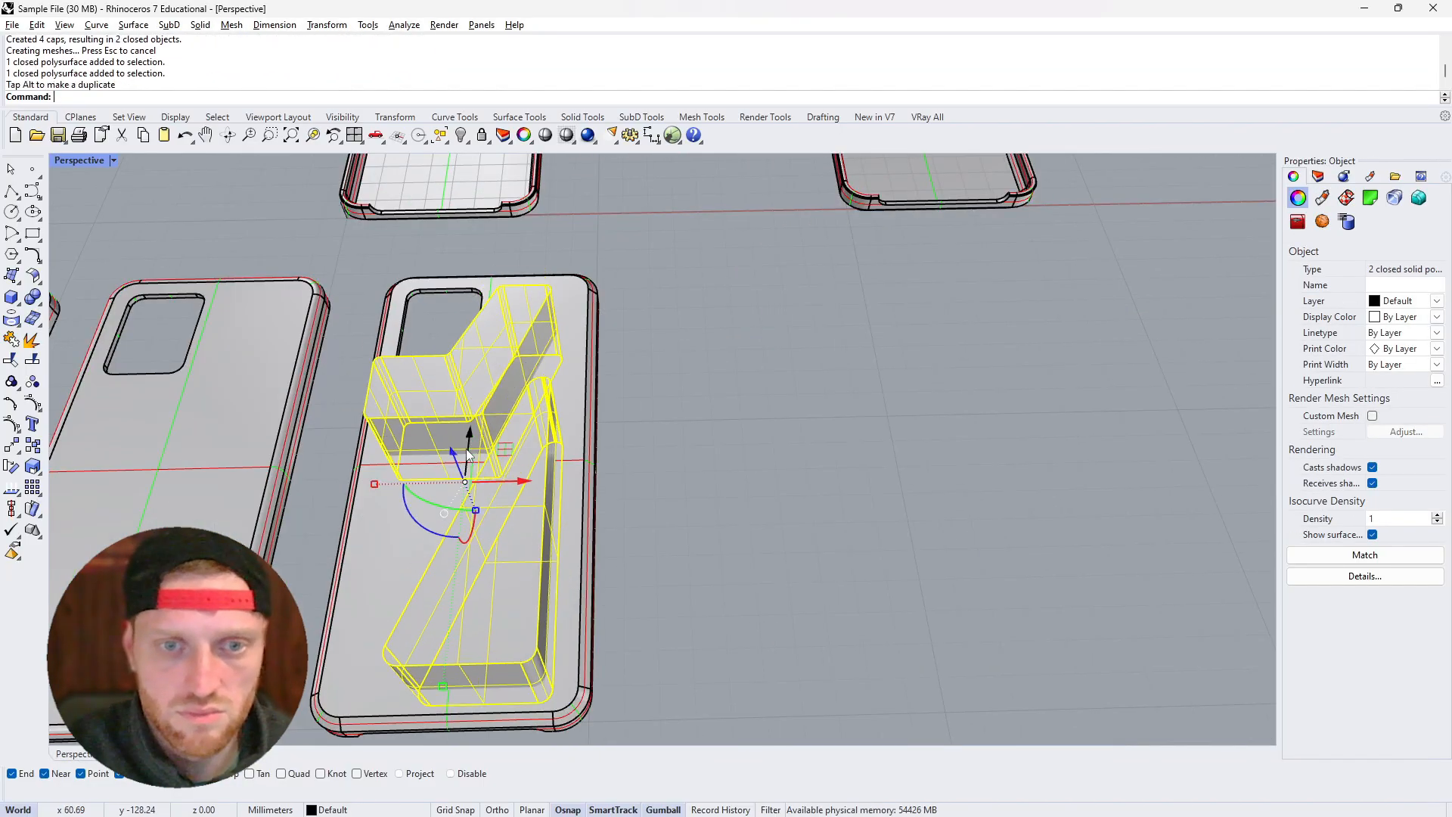
{"action": "left_click", "coordinate": [426, 528]}
{"action": "type", "text": "BooleanDifference"}
{"action": "key", "text": "Return"}
{"action": "left_click", "coordinate": [481, 647]}
{"action": "left_click", "coordinate": [431, 402]}
{"action": "key", "text": "Return"}
Chamfer the chained outer edge of the lower triangular cutout on the case back by 1 mm
{"action": "right_click_drag", "start_coordinate": [582, 408], "coordinate": [623, 431]}
{"action": "type", "text": "ChamferEdge"}
{"action": "key", "text": "Return"}
{"action": "scroll", "coordinate": [522, 420], "scroll_direction": "up", "scroll_amount": 4}
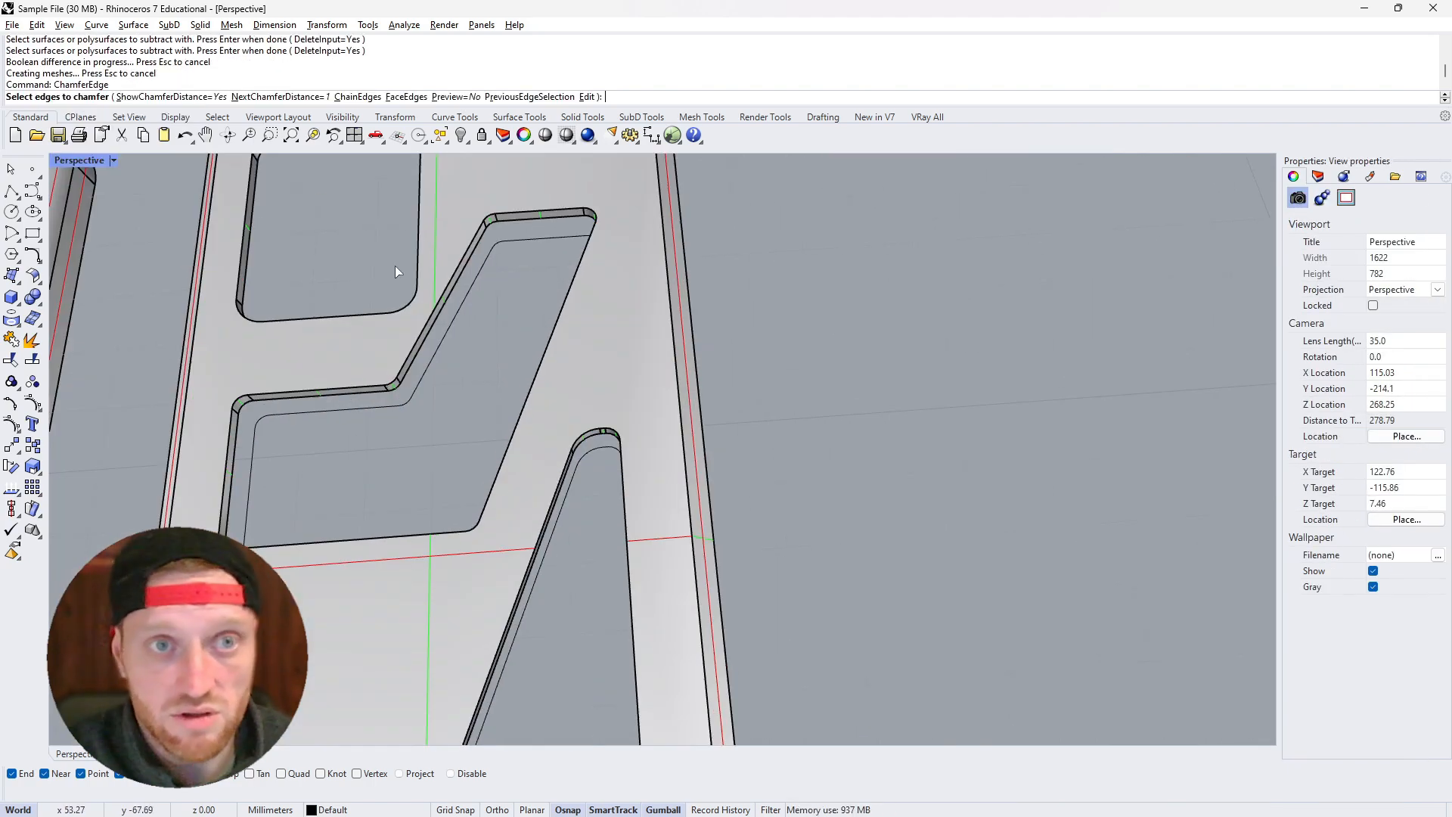
{"action": "left_click", "coordinate": [355, 97]}
{"action": "left_click", "coordinate": [619, 436]}
{"action": "key", "text": "Return"}
{"action": "key", "text": "Return"}
{"action": "key", "text": "Return"}
Chamfer the chained outer edge of the angled six-corner cutout on the case back by 1 mm
{"action": "key", "text": "Return"}
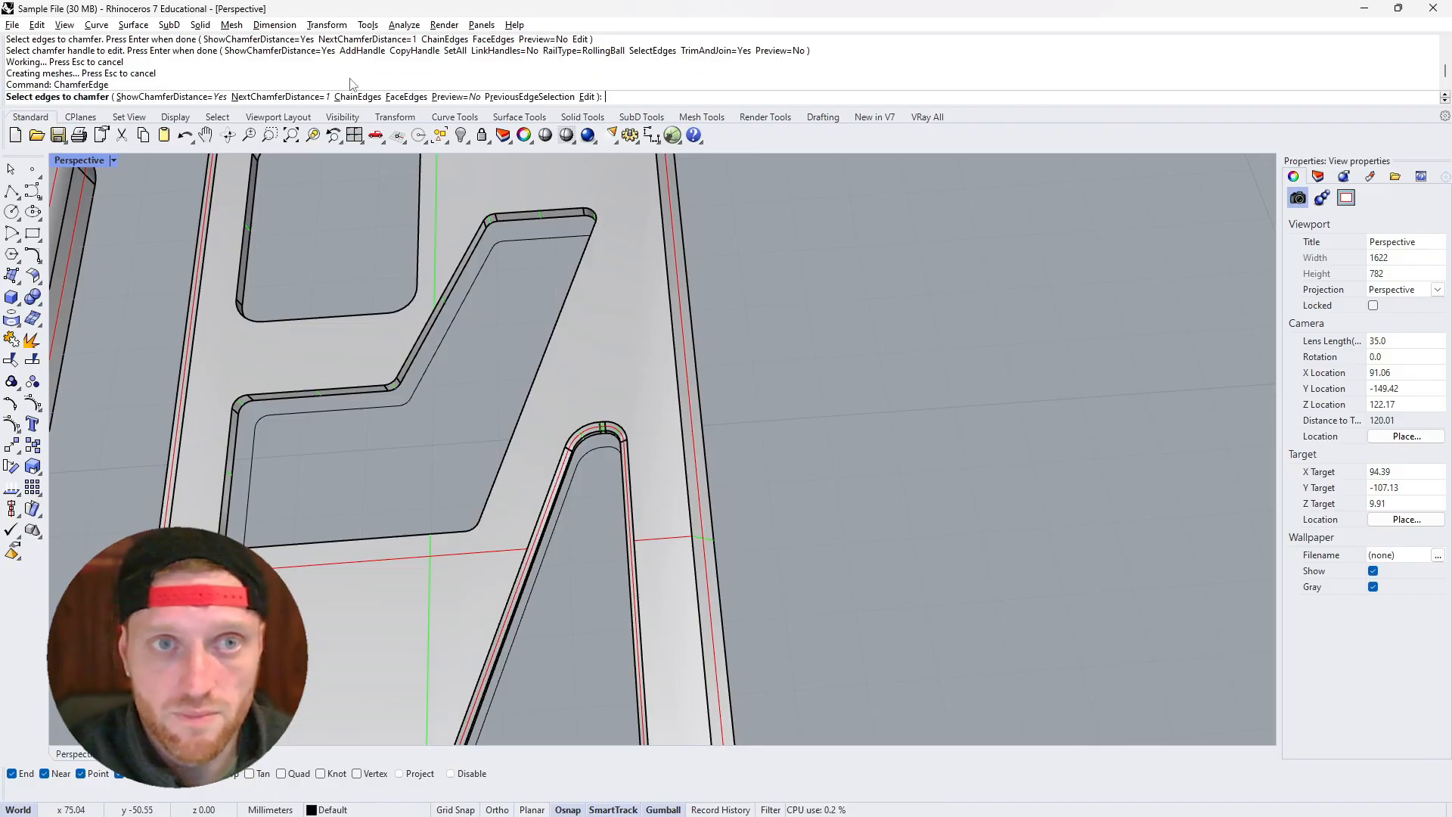
{"action": "left_click", "coordinate": [355, 97]}
{"action": "left_click", "coordinate": [549, 211]}
{"action": "key", "text": "Return"}
{"action": "key", "text": "Return"}
{"action": "key", "text": "Return"}
{"action": "right_click_drag", "start_coordinate": [310, 170], "coordinate": [403, 279], "text": "shift"}
{"action": "scroll", "coordinate": [394, 263], "scroll_direction": "up", "scroll_amount": 2}
{"action": "key", "text": "Return"}
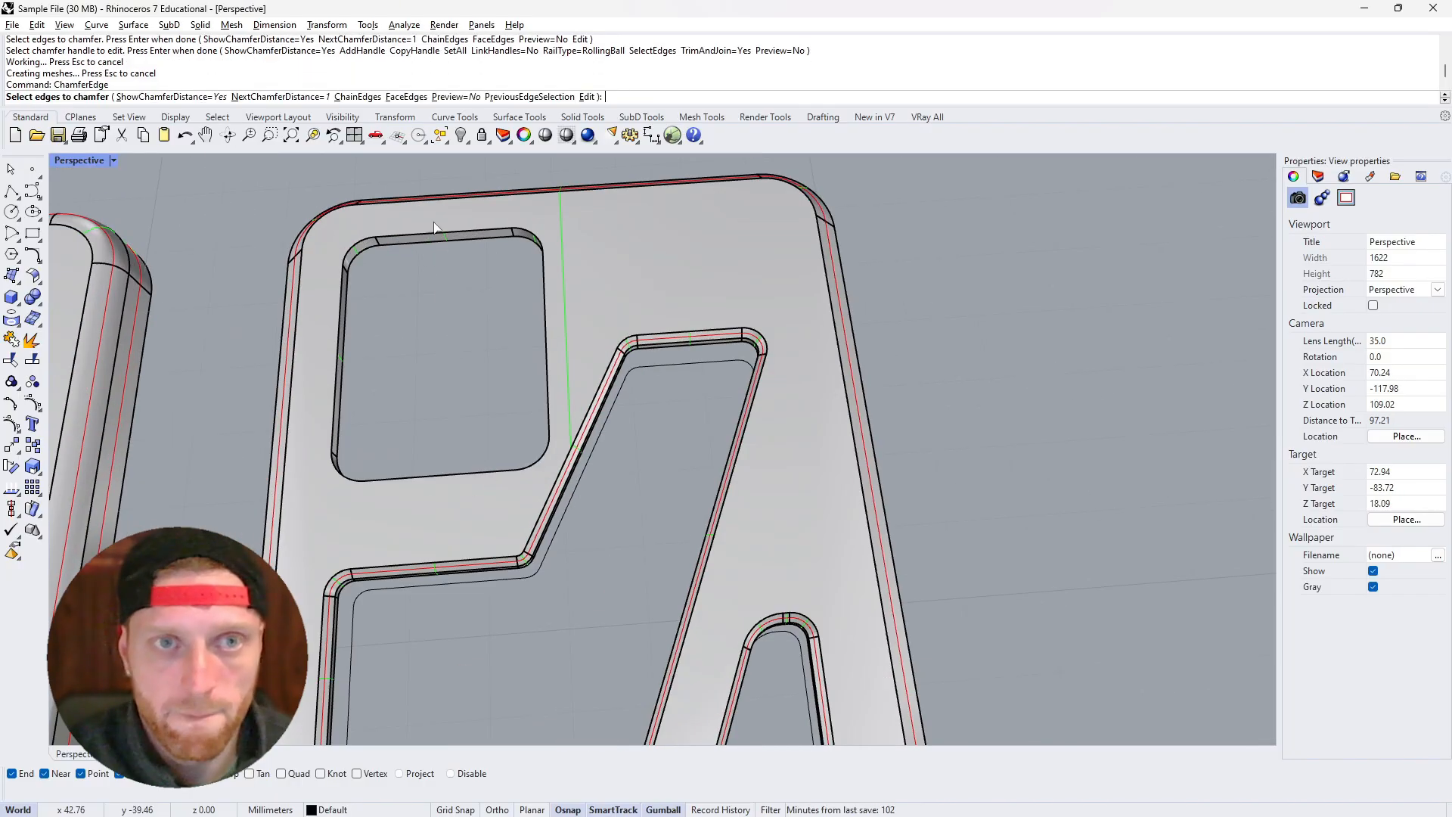
{"action": "left_click", "coordinate": [355, 97]}
{"action": "left_click", "coordinate": [420, 232]}
{"action": "left_click", "coordinate": [417, 231]}
{"action": "key", "text": "Escape"}
Chamfer the chained outer edge of the rightmost case's camera cutout by 1 mm
{"action": "key", "text": "Return"}
{"action": "left_click", "coordinate": [356, 97]}
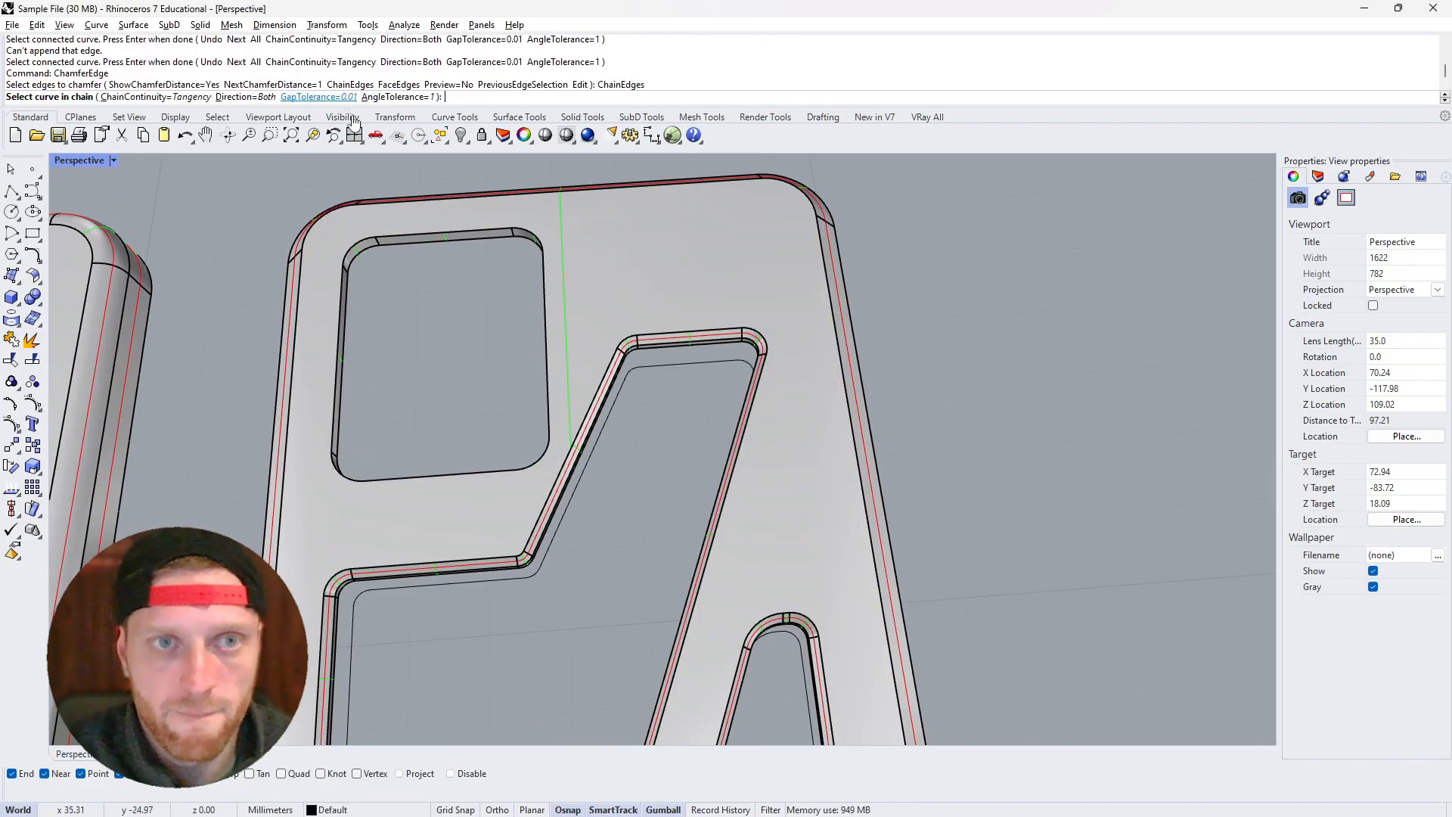
{"action": "left_click", "coordinate": [426, 238]}
{"action": "key", "text": "Return"}
{"action": "key", "text": "Return"}
{"action": "key", "text": "Return"}
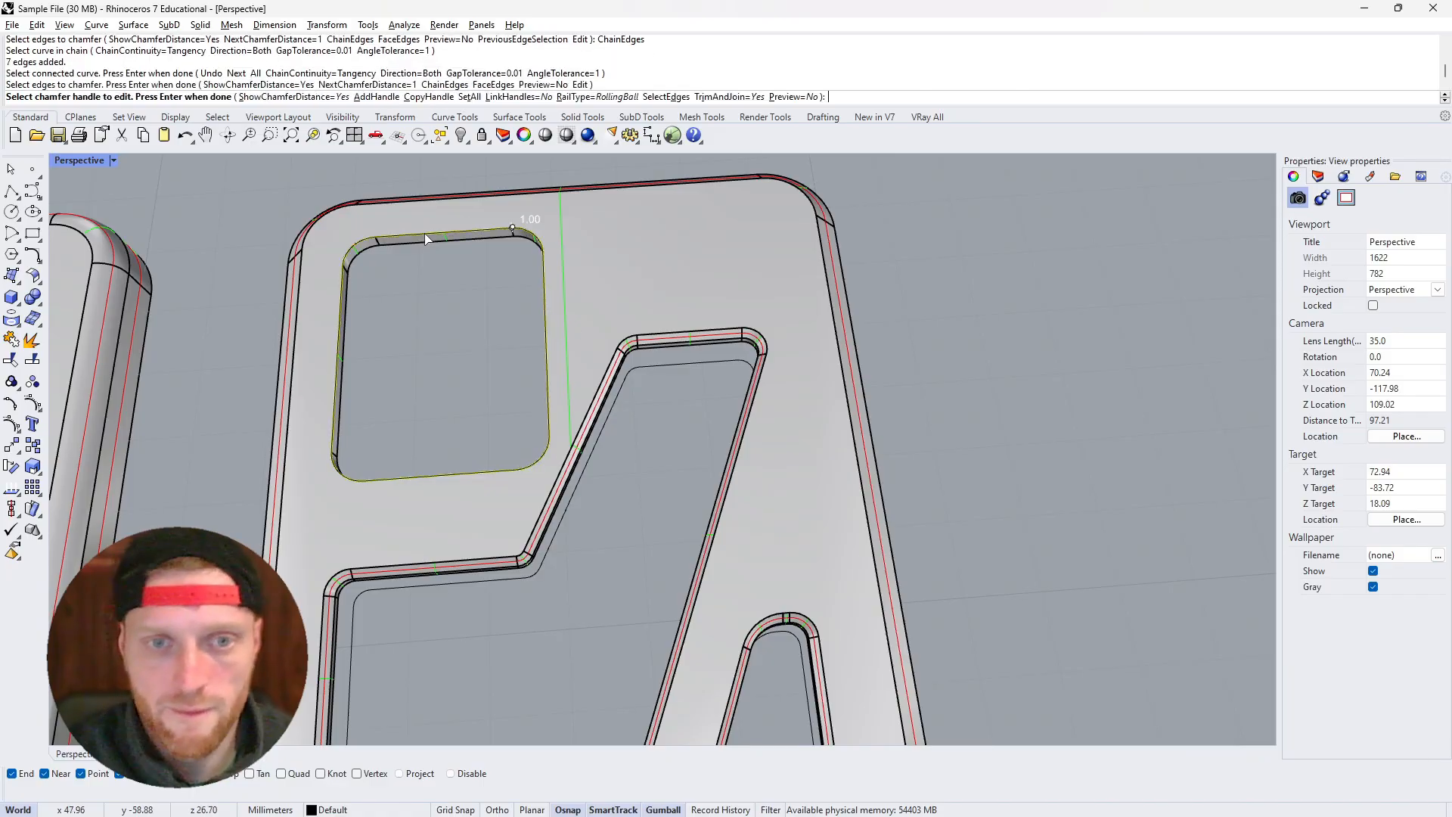
Examine the chamfered cutouts on the rightmost case in the Perspective and Top views
{"action": "scroll", "coordinate": [470, 418], "scroll_direction": "down", "scroll_amount": 5}
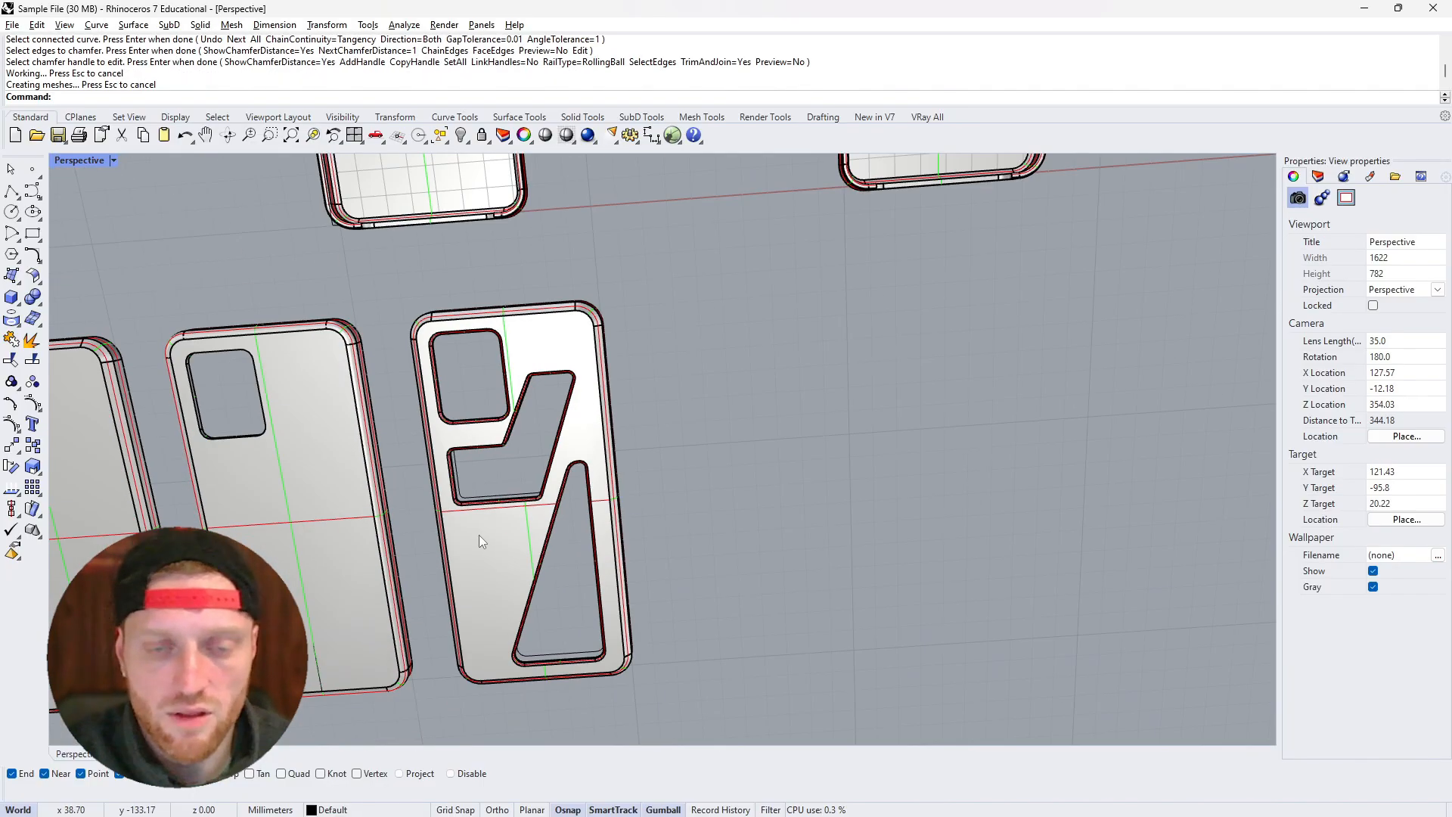
{"action": "scroll", "coordinate": [479, 534], "scroll_direction": "up", "scroll_amount": 2}
{"action": "mouse_move", "coordinate": [470, 529]}
{"action": "right_mouse_down"}
{"action": "mouse_move", "coordinate": [638, 389]}
{"action": "mouse_move", "coordinate": [529, 491]}
{"action": "mouse_move", "coordinate": [481, 569]}
{"action": "mouse_move", "coordinate": [489, 514]}
{"action": "mouse_move", "coordinate": [469, 514]}
{"action": "mouse_move", "coordinate": [469, 624]}
{"action": "mouse_move", "coordinate": [471, 420]}
{"action": "mouse_move", "coordinate": [470, 515]}
{"action": "right_mouse_up"}
{"action": "scroll", "coordinate": [485, 524], "scroll_direction": "down", "scroll_amount": 3}
{"action": "scroll", "coordinate": [484, 527], "scroll_direction": "up", "scroll_amount": 9}
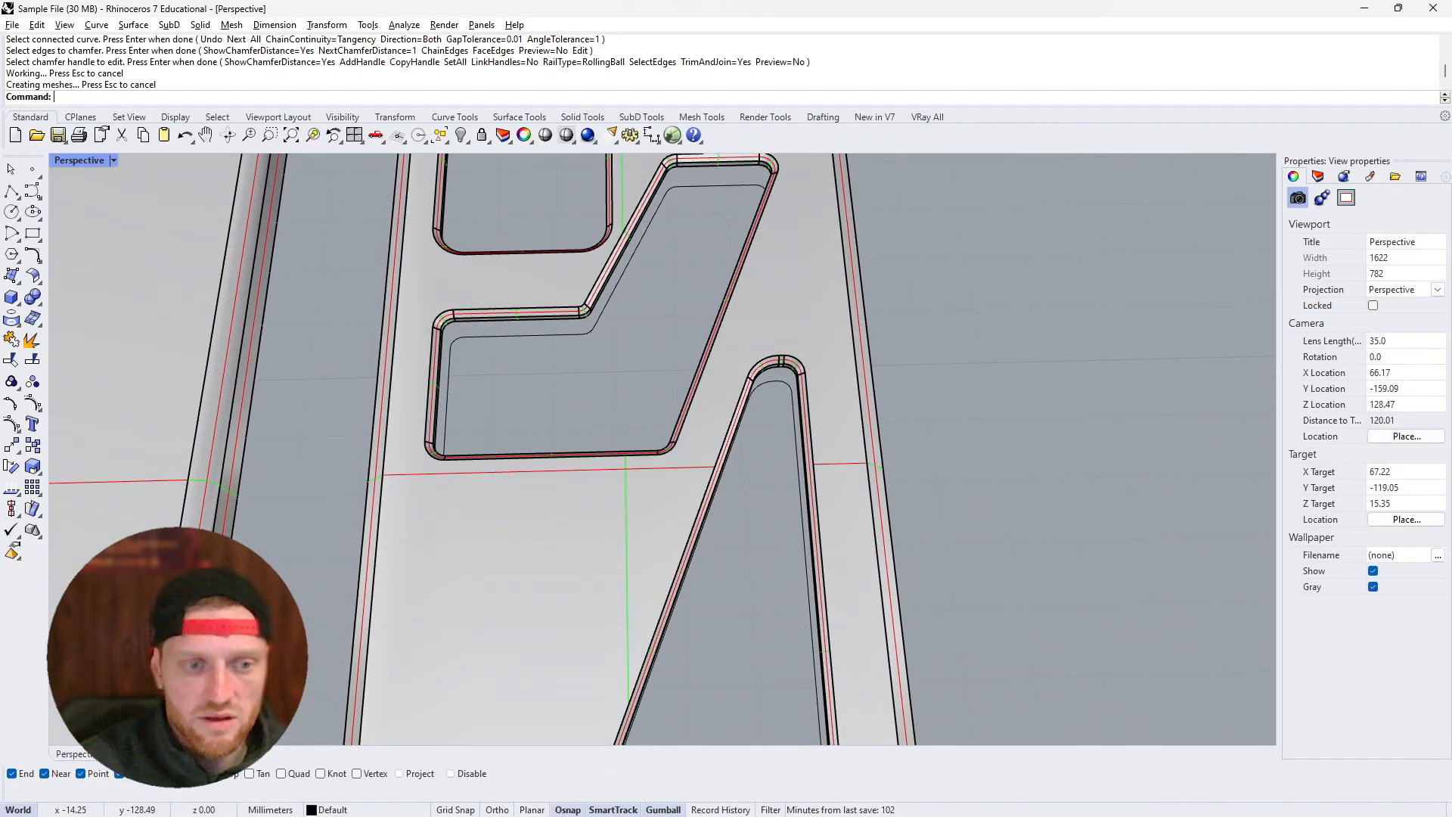
{"action": "key", "text": "ctrl+F1"}
{"action": "scroll", "coordinate": [502, 519], "scroll_direction": "up", "scroll_amount": 6}
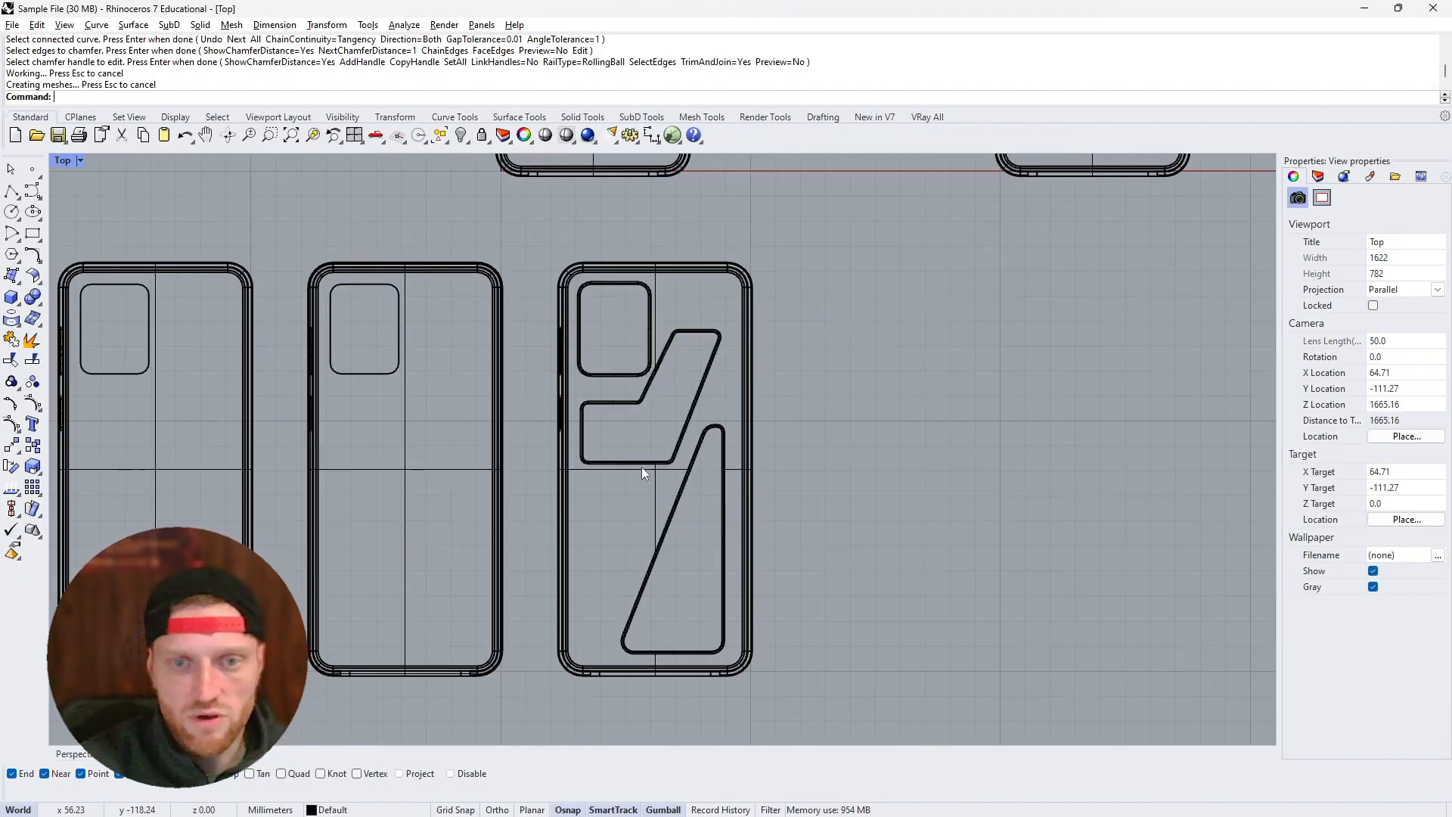
{"action": "scroll", "coordinate": [537, 520], "scroll_direction": "up", "scroll_amount": 3}
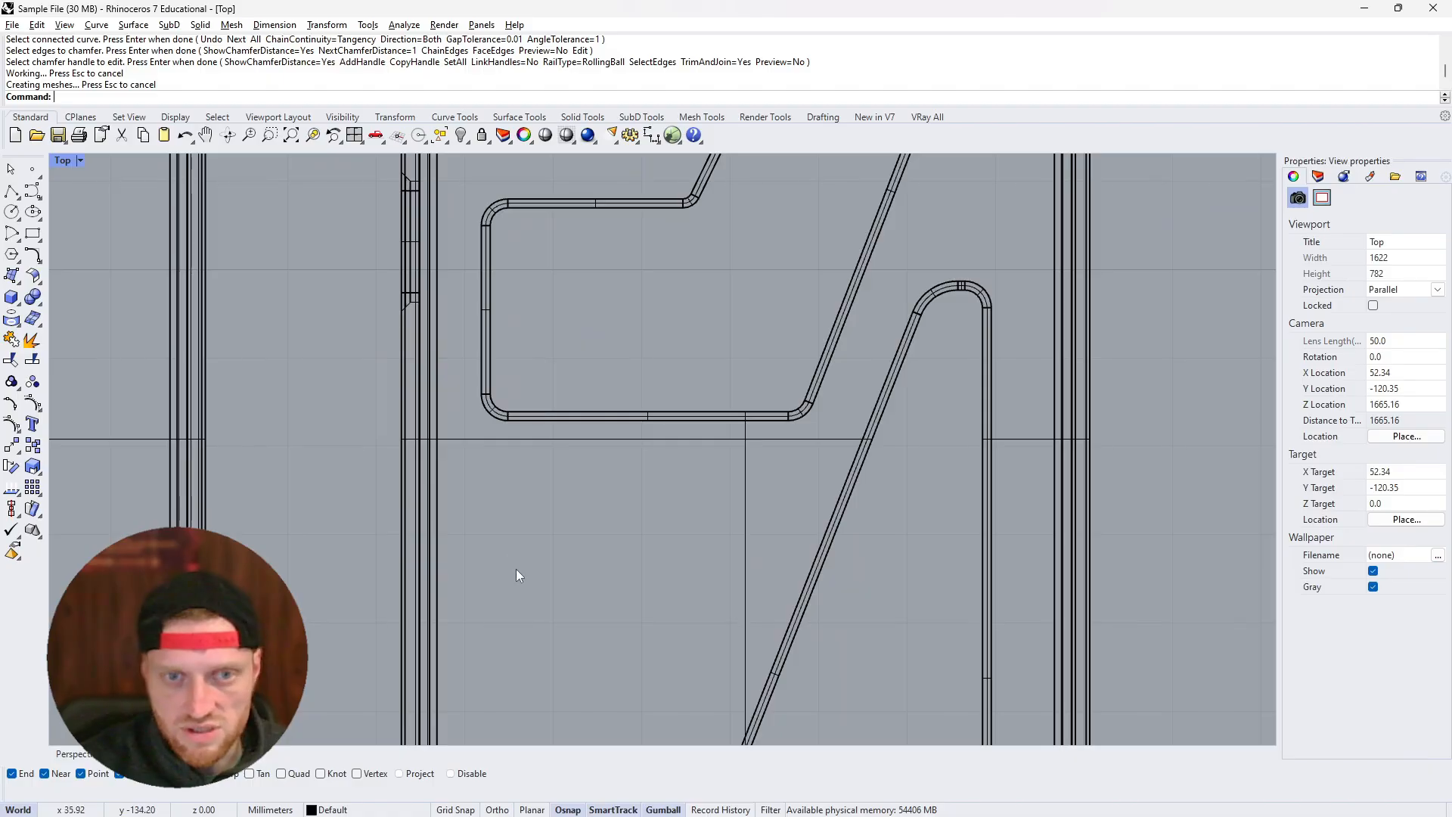
{"action": "scroll", "coordinate": [746, 468], "scroll_direction": "up", "scroll_amount": 5}
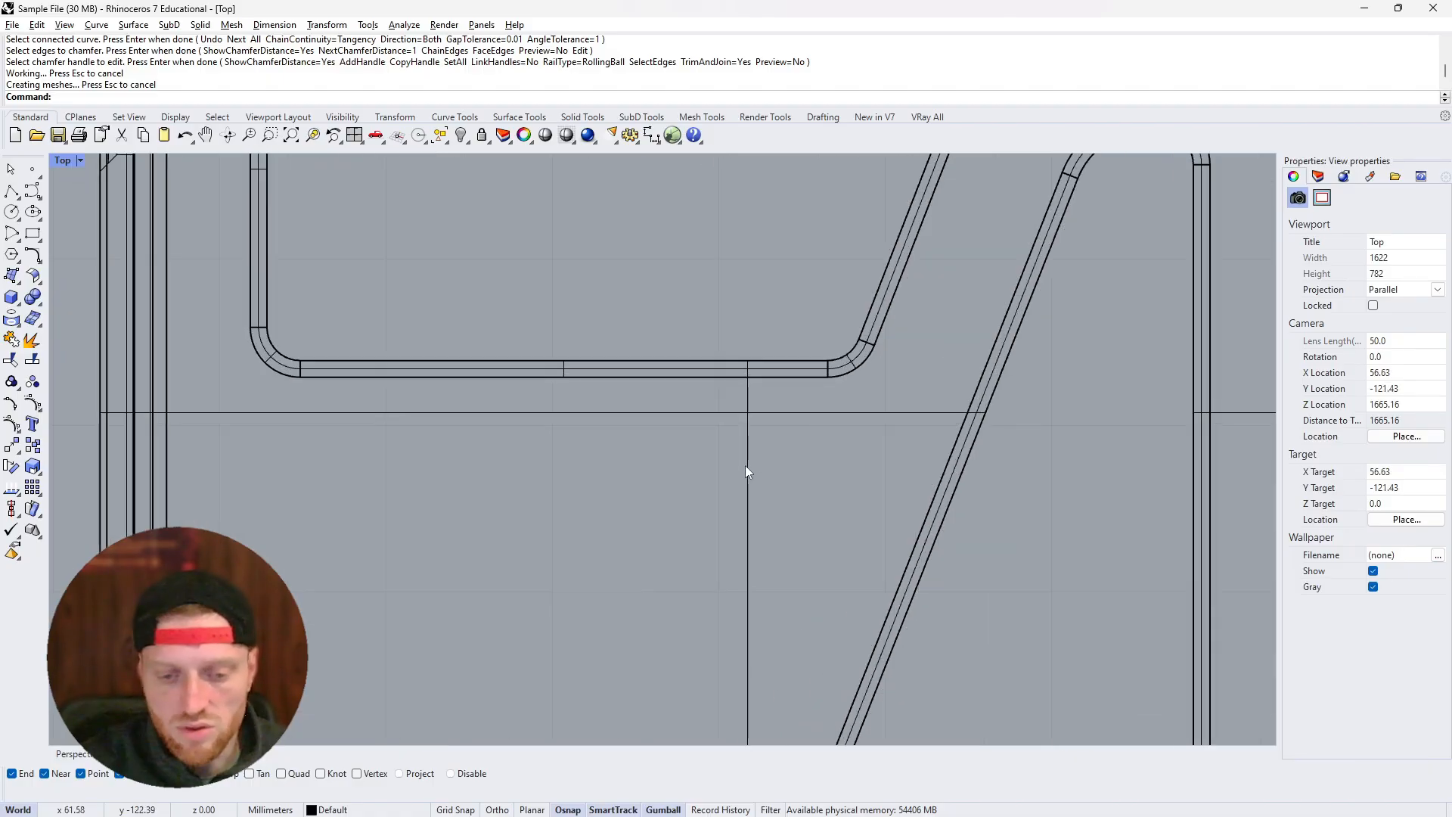
{"action": "scroll", "coordinate": [746, 465], "scroll_direction": "down", "scroll_amount": 5}
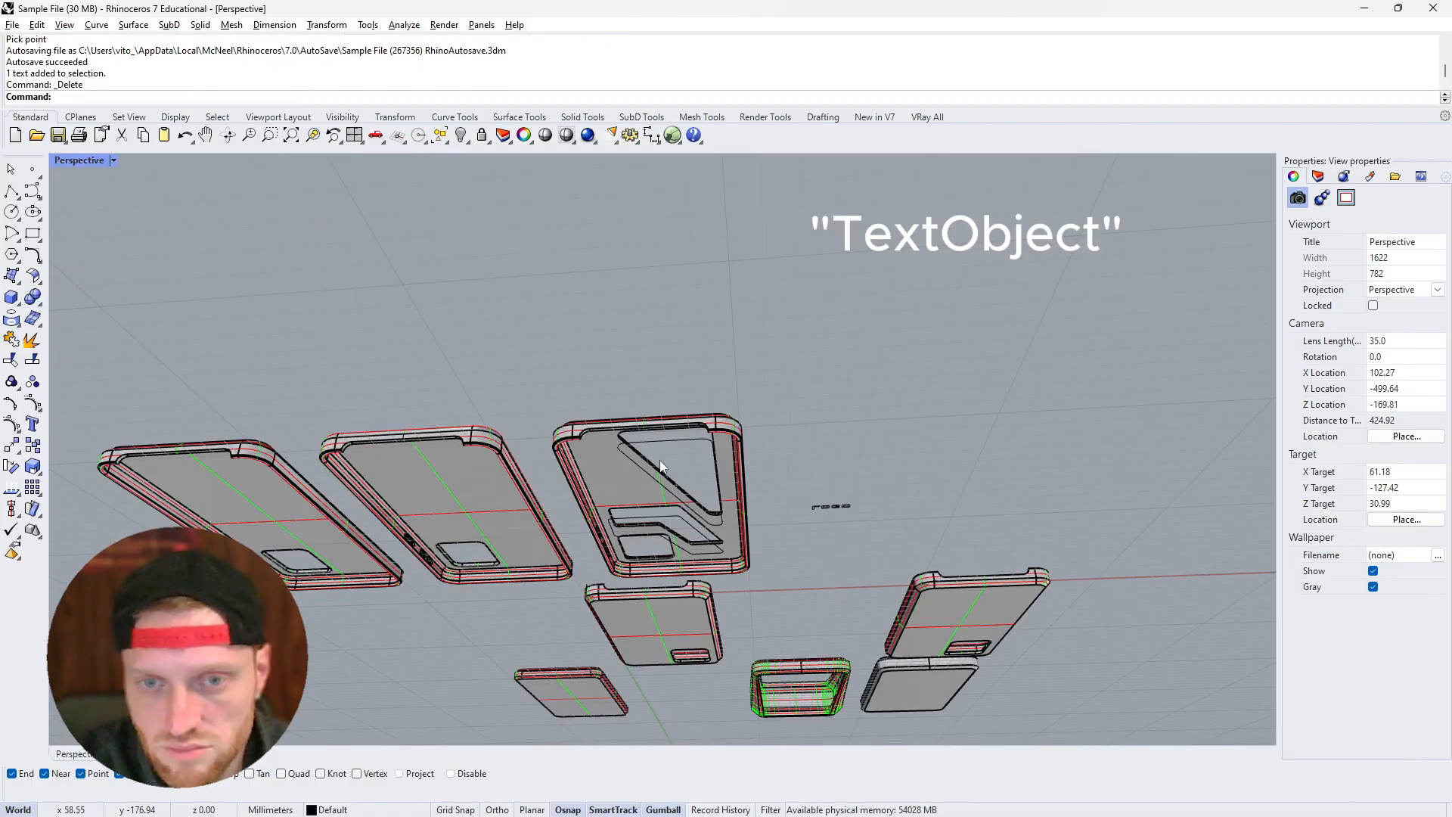
Select the outlined LOGO text curves beside the rightmost case and examine them up close in the Perspective view
{"action": "right_click_drag", "start_coordinate": [659, 461], "coordinate": [745, 620]}
{"action": "scroll", "coordinate": [864, 529], "scroll_direction": "up", "scroll_amount": 8}
{"action": "left_click", "coordinate": [805, 482]}
{"action": "left_click_drag", "start_coordinate": [699, 414], "coordinate": [902, 523]}
{"action": "left_click", "coordinate": [688, 405]}
{"action": "left_click_drag", "start_coordinate": [688, 405], "coordinate": [865, 525]}
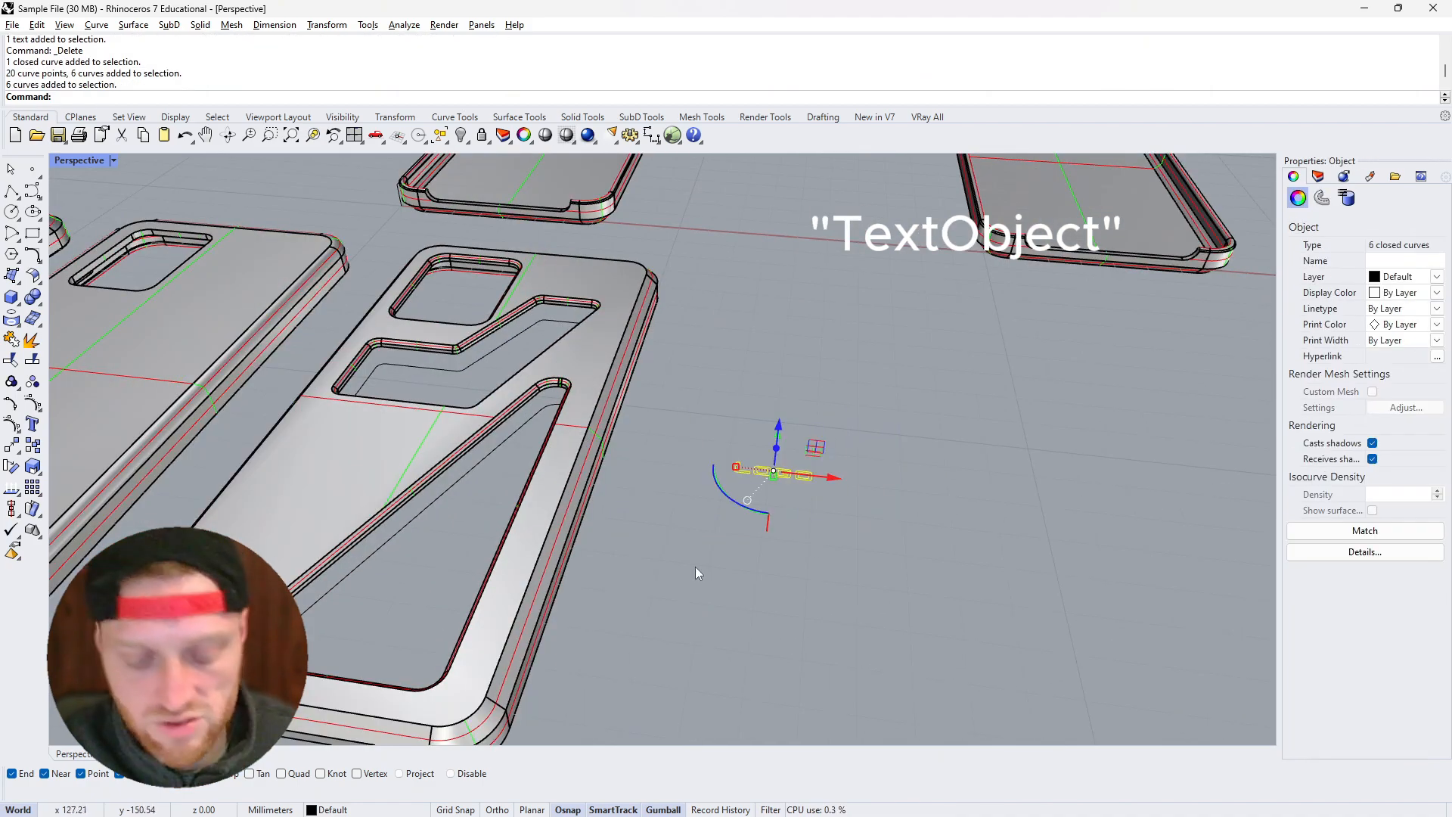
{"action": "scroll", "coordinate": [791, 451], "scroll_direction": "up", "scroll_amount": 10}
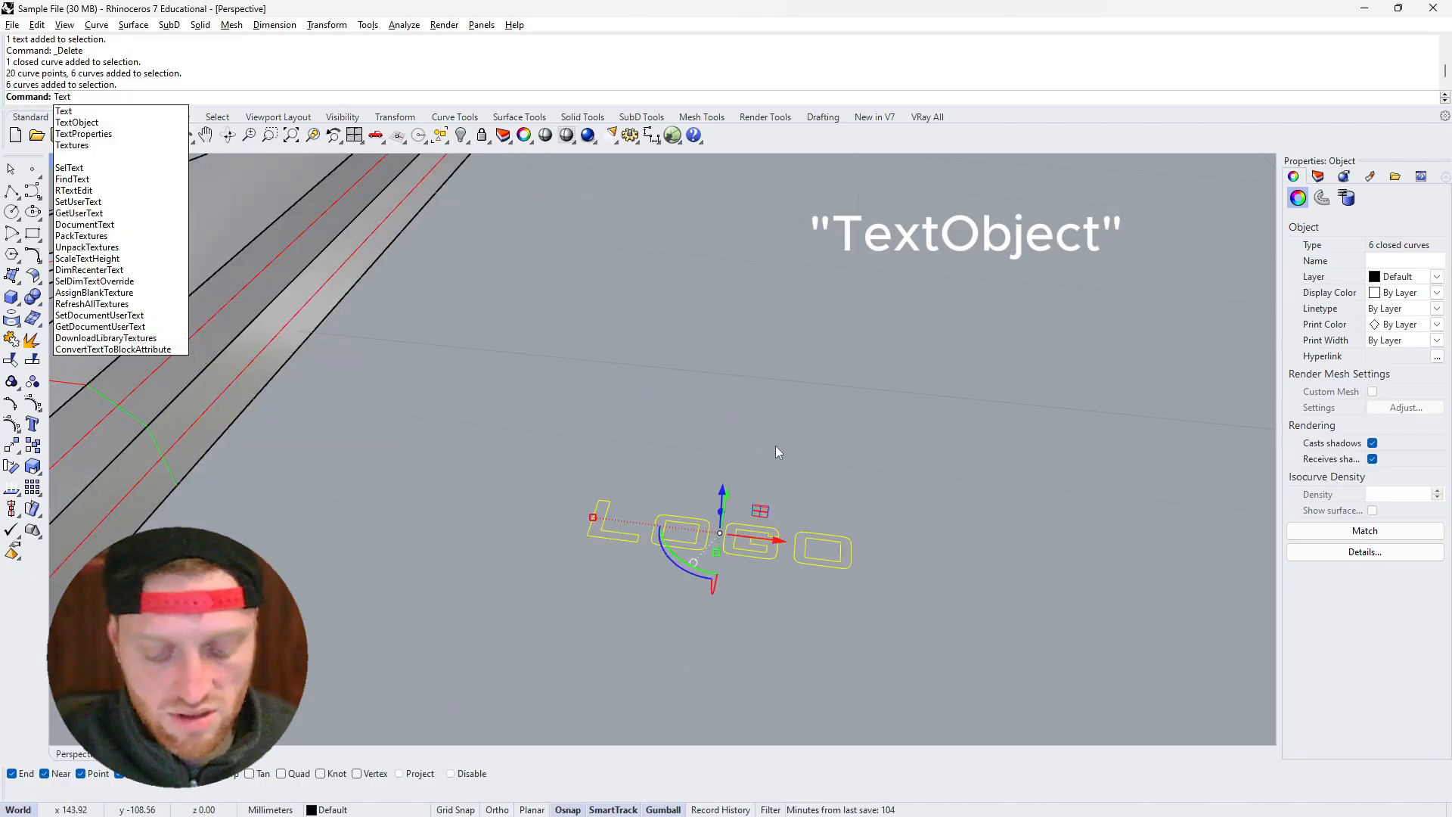
Use TextObject to place "Logo" as 3.5 mm high Arial surfaces just below the outlined LOGO curves
{"action": "type", "text": "Object"}
{"action": "key", "text": "Return"}
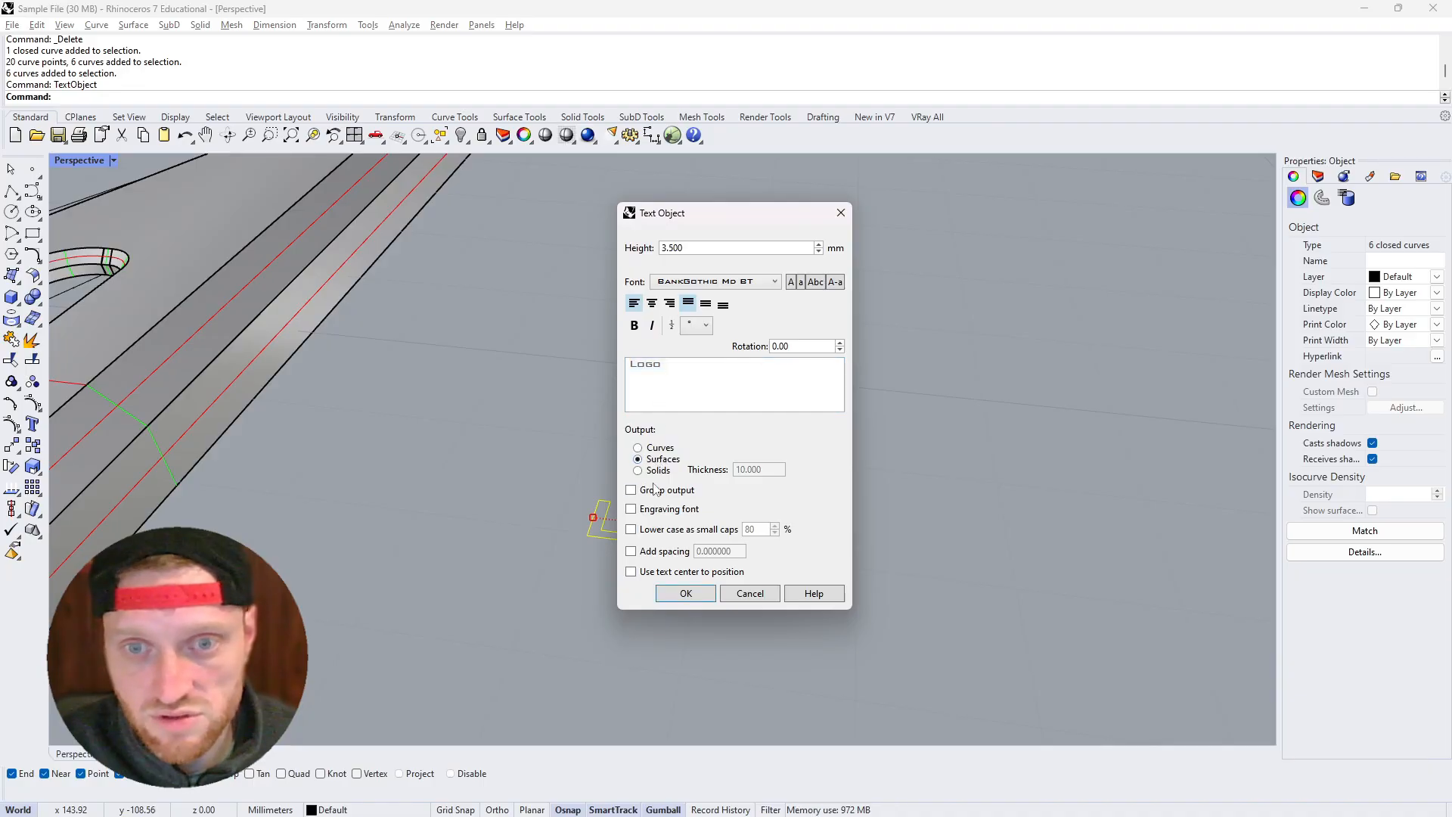
{"action": "left_click", "coordinate": [680, 593]}
{"action": "scroll", "coordinate": [680, 553], "scroll_direction": "down", "scroll_amount": 4}
{"action": "left_click", "coordinate": [593, 588]}
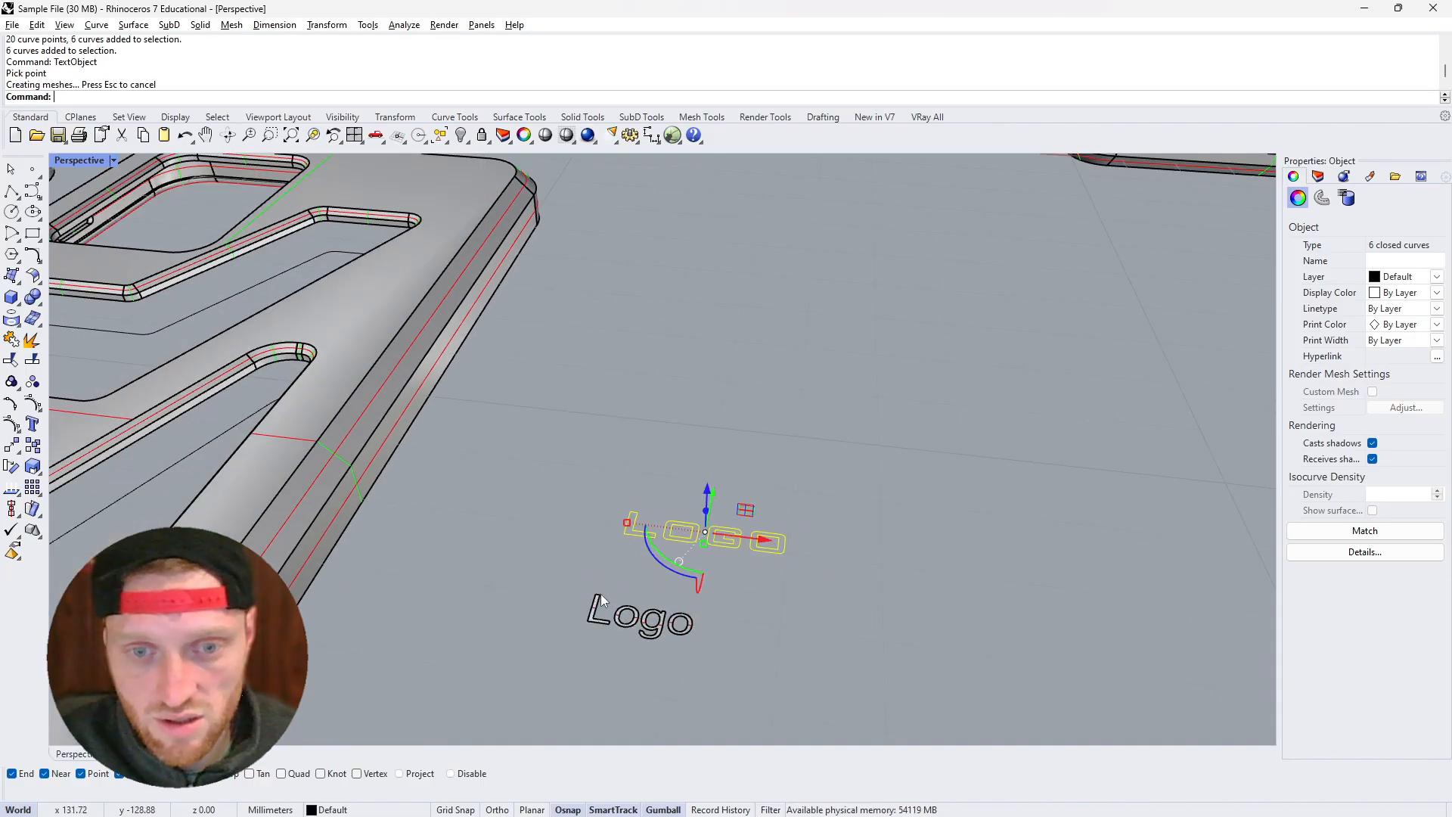
{"action": "scroll", "coordinate": [600, 607], "scroll_direction": "up", "scroll_amount": 3}
{"action": "left_click_drag", "start_coordinate": [563, 571], "coordinate": [769, 698]}
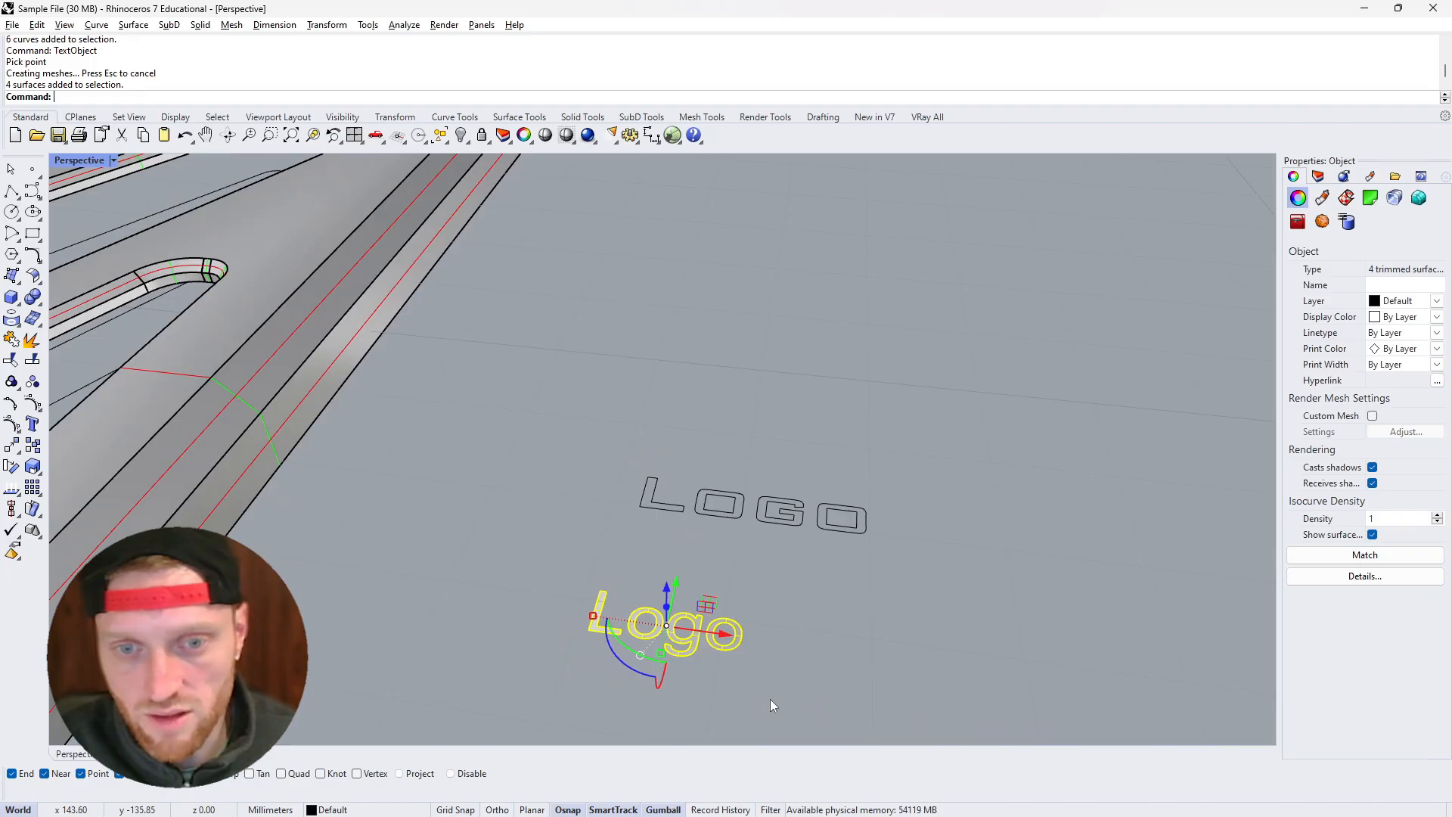
{"action": "left_click", "coordinate": [769, 631]}
Place another 3.5 mm high "Logo" text as surfaces in BankGothic Md BT above the outlined LOGO curves
{"action": "right_click", "coordinate": [713, 578]}
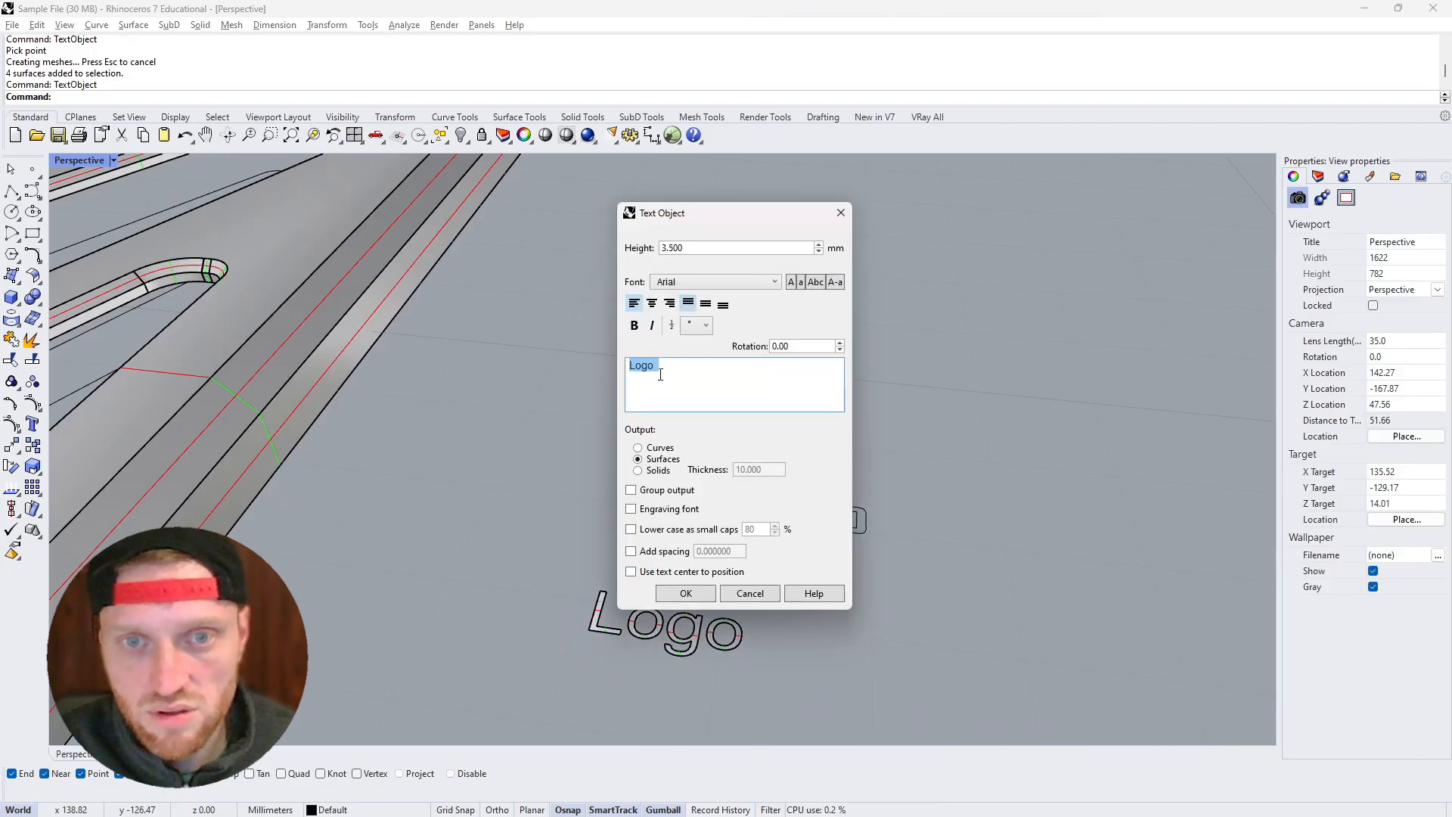
{"action": "left_click", "coordinate": [723, 282]}
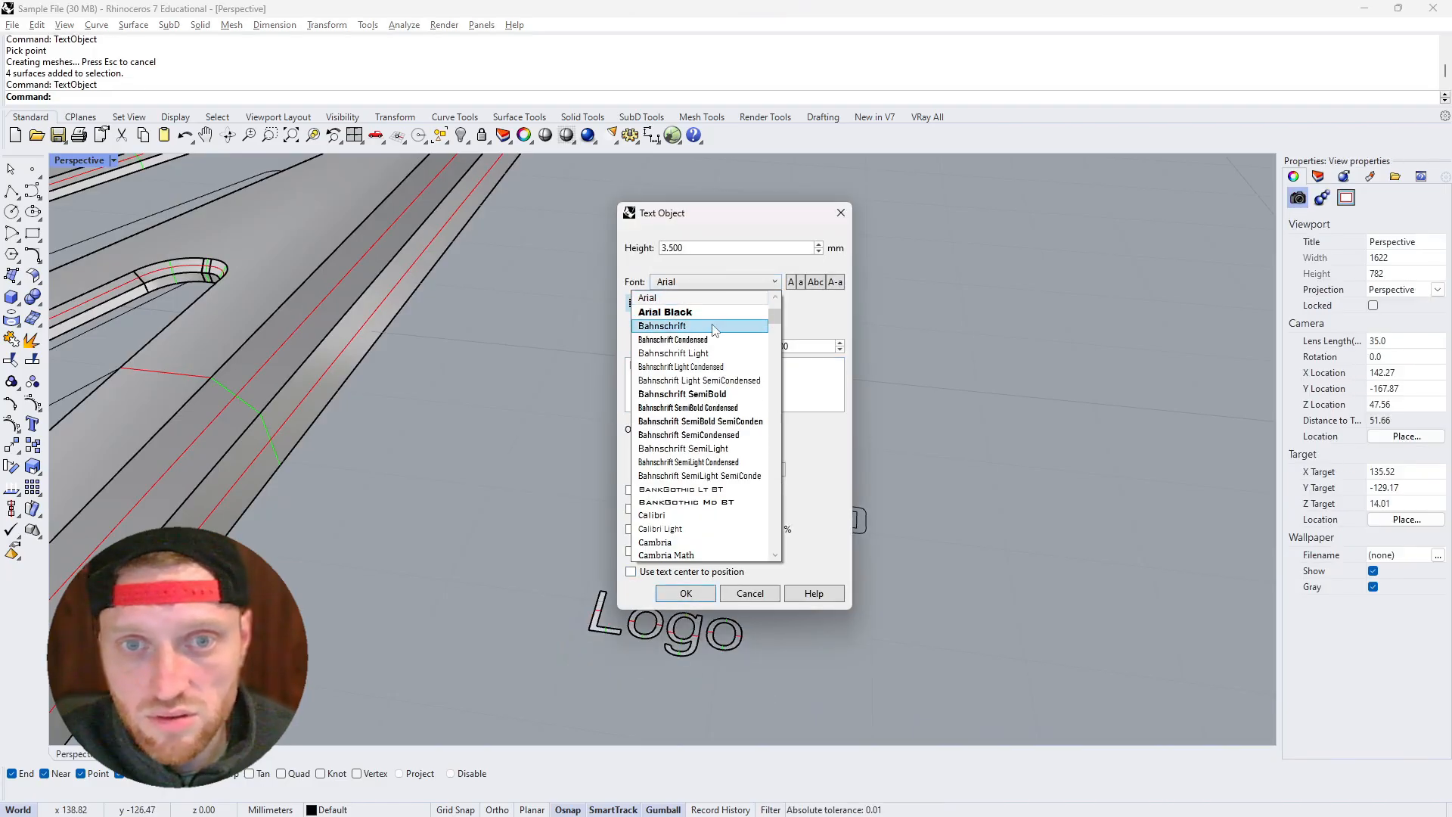
{"action": "left_click", "coordinate": [701, 503]}
{"action": "left_click", "coordinate": [693, 590]}
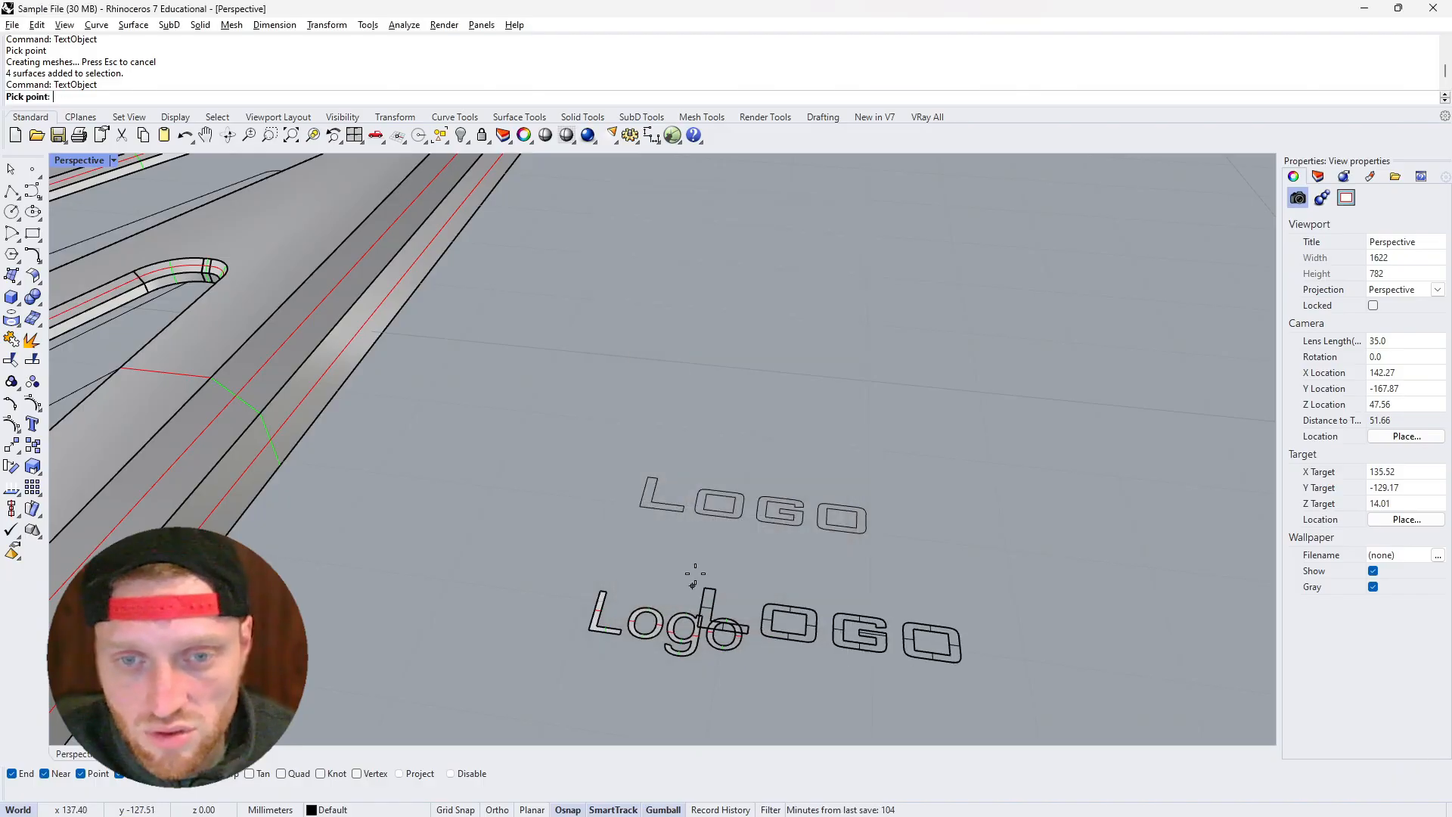
{"action": "left_click", "coordinate": [667, 429]}
{"action": "right_click_drag", "start_coordinate": [553, 470], "coordinate": [585, 512]}
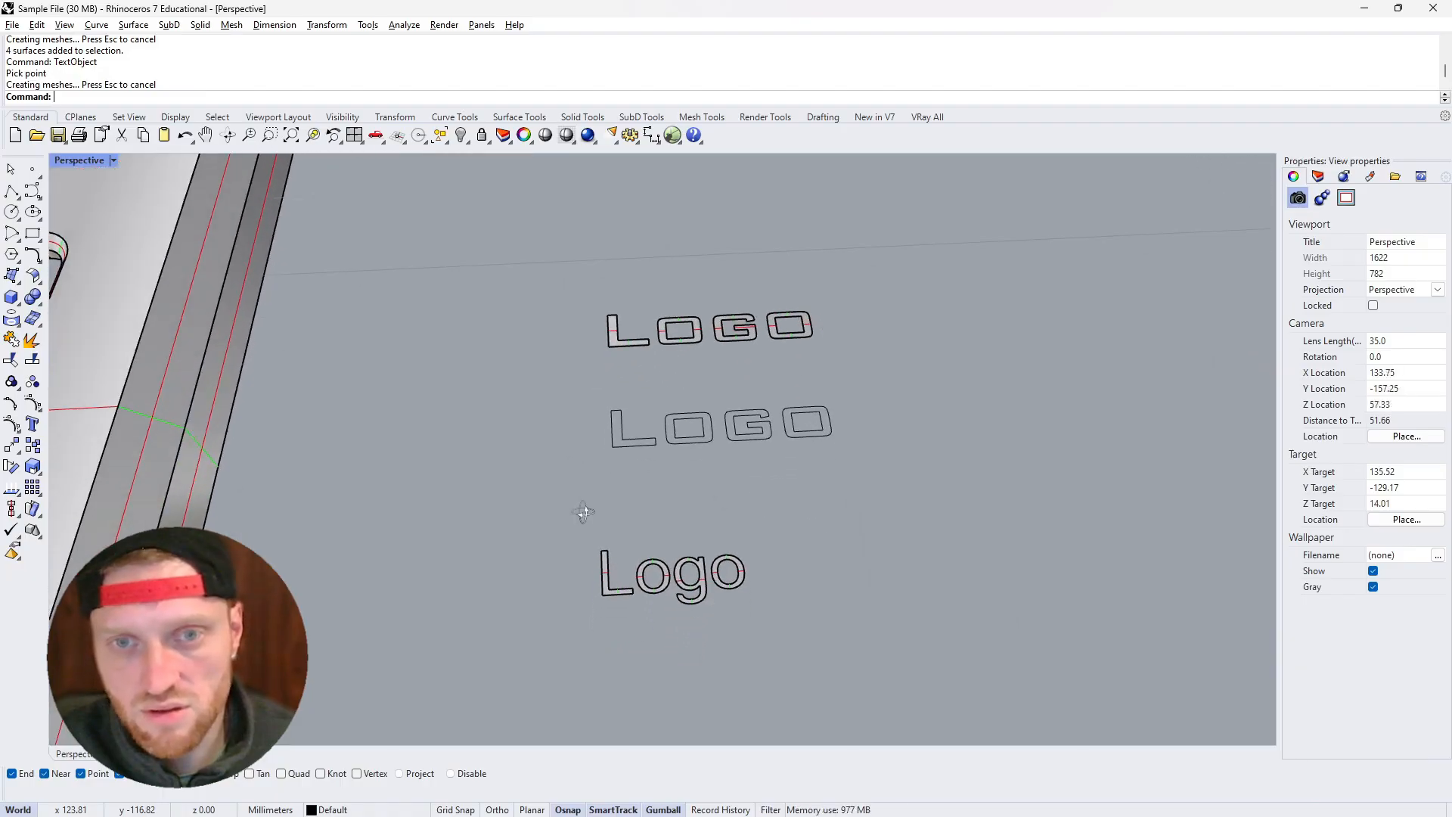
Place the BankGothic Md BT "Logo" text as solids 10 mm thick beside the flat text versions
{"action": "right_click", "coordinate": [488, 392]}
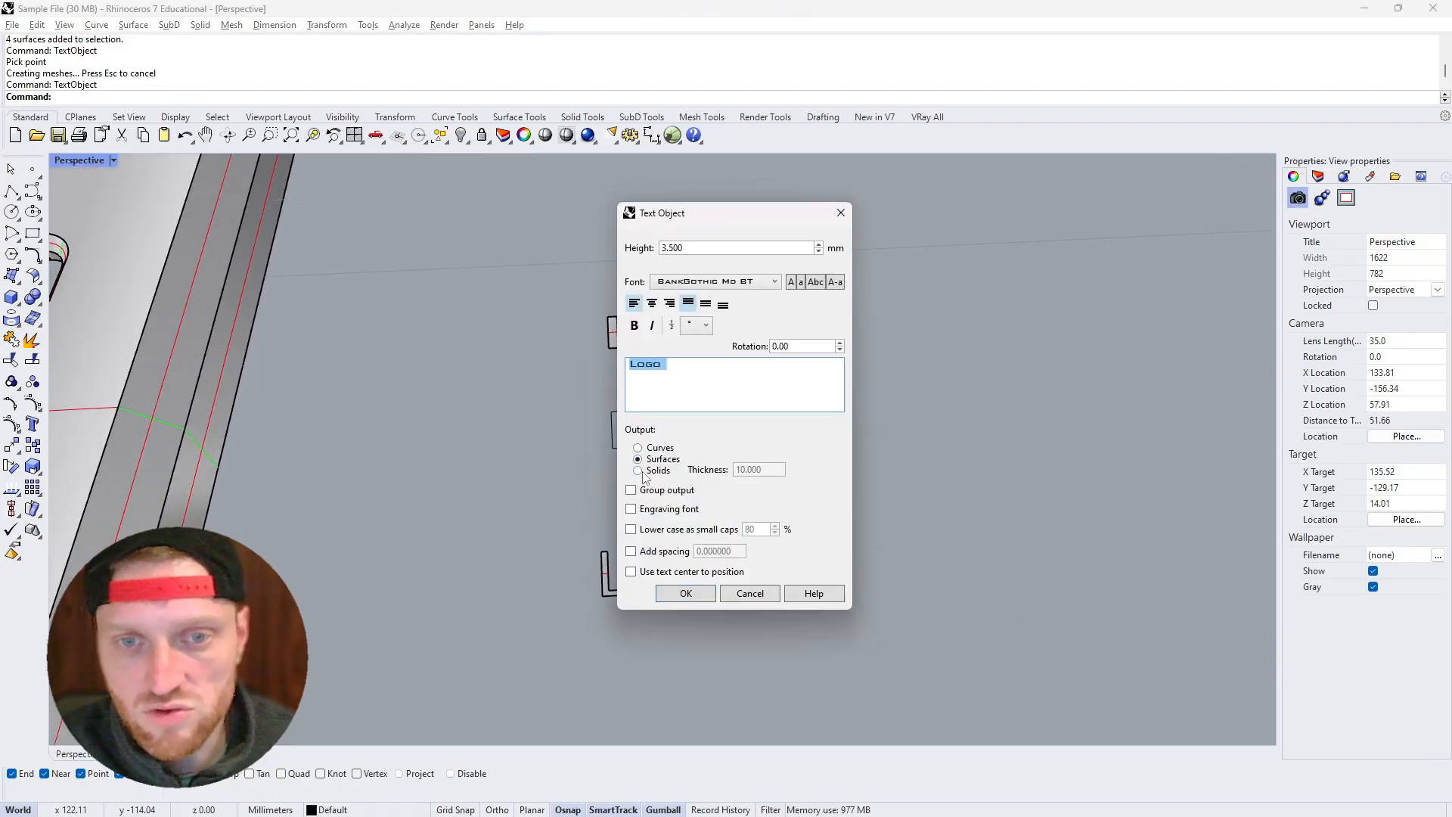
{"action": "left_click", "coordinate": [685, 594]}
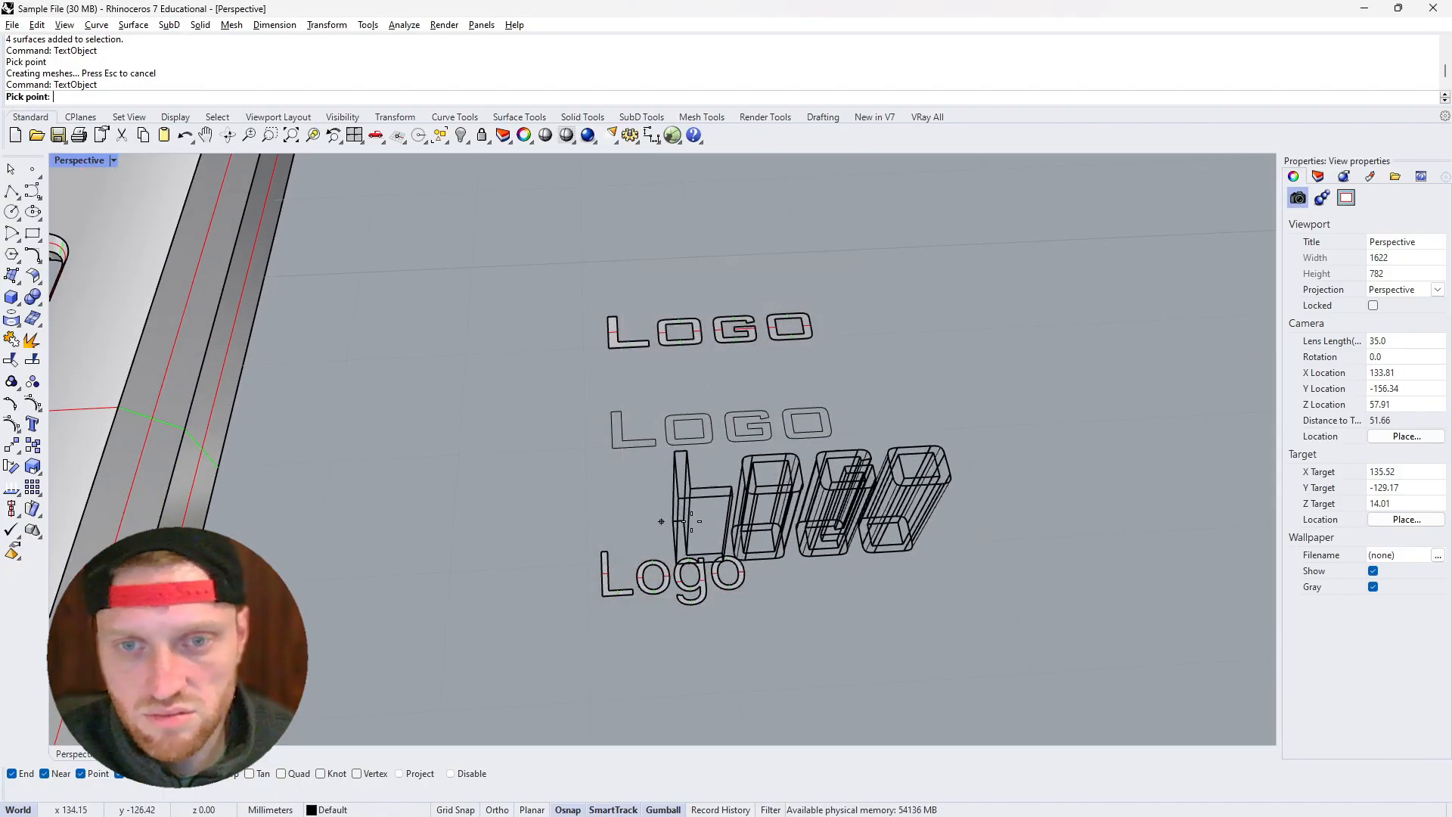
{"action": "left_click", "coordinate": [823, 514]}
{"action": "right_click_drag", "start_coordinate": [798, 501], "coordinate": [883, 482]}
Group the four solid BankGothic Md BT "Logo" letters into a single selectable unit
{"action": "left_click", "coordinate": [897, 495]}
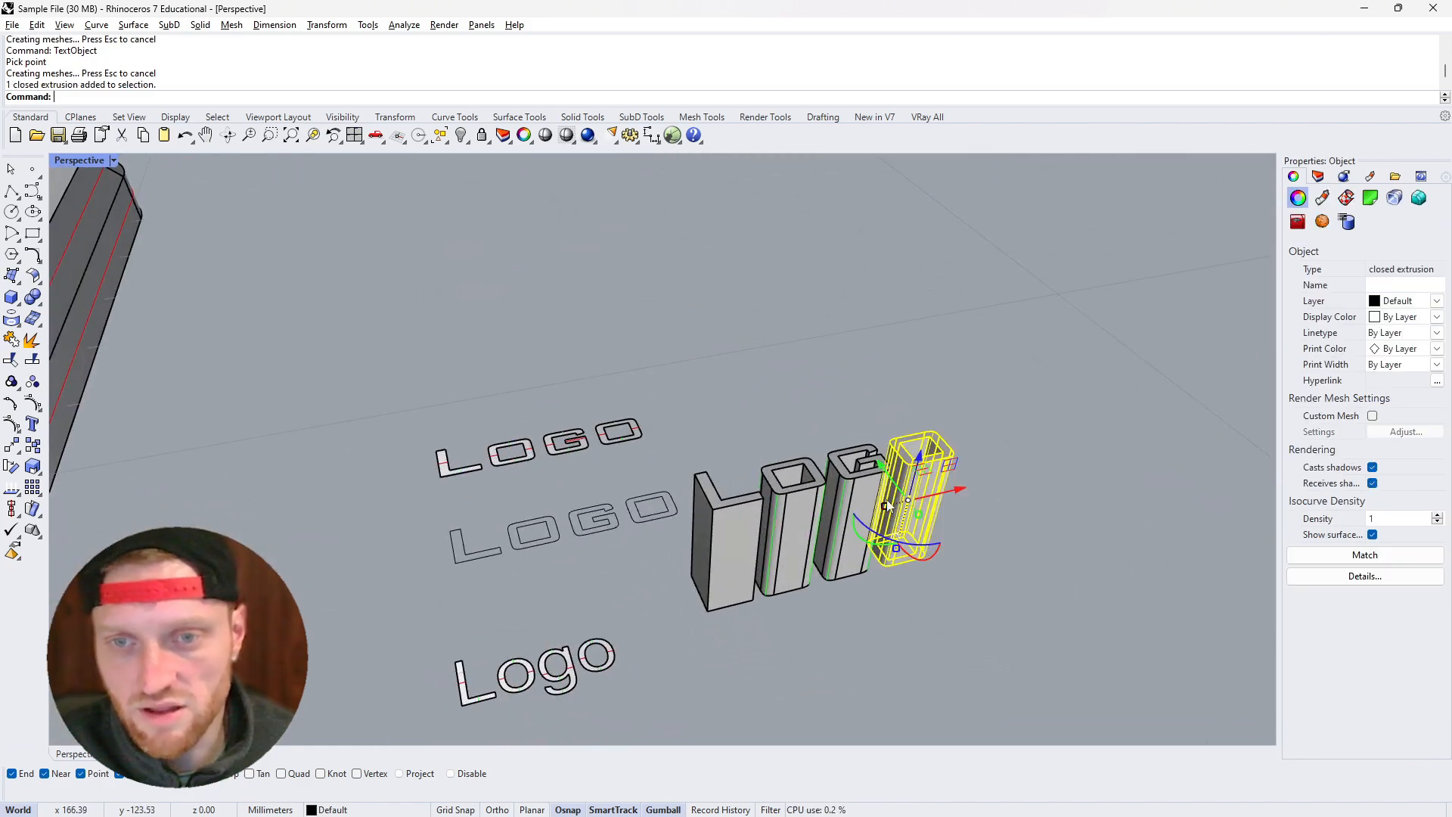
{"action": "left_click", "coordinate": [841, 513], "text": "shift"}
{"action": "left_click", "coordinate": [787, 525], "text": "shift"}
{"action": "left_click", "coordinate": [721, 527], "text": "shift"}
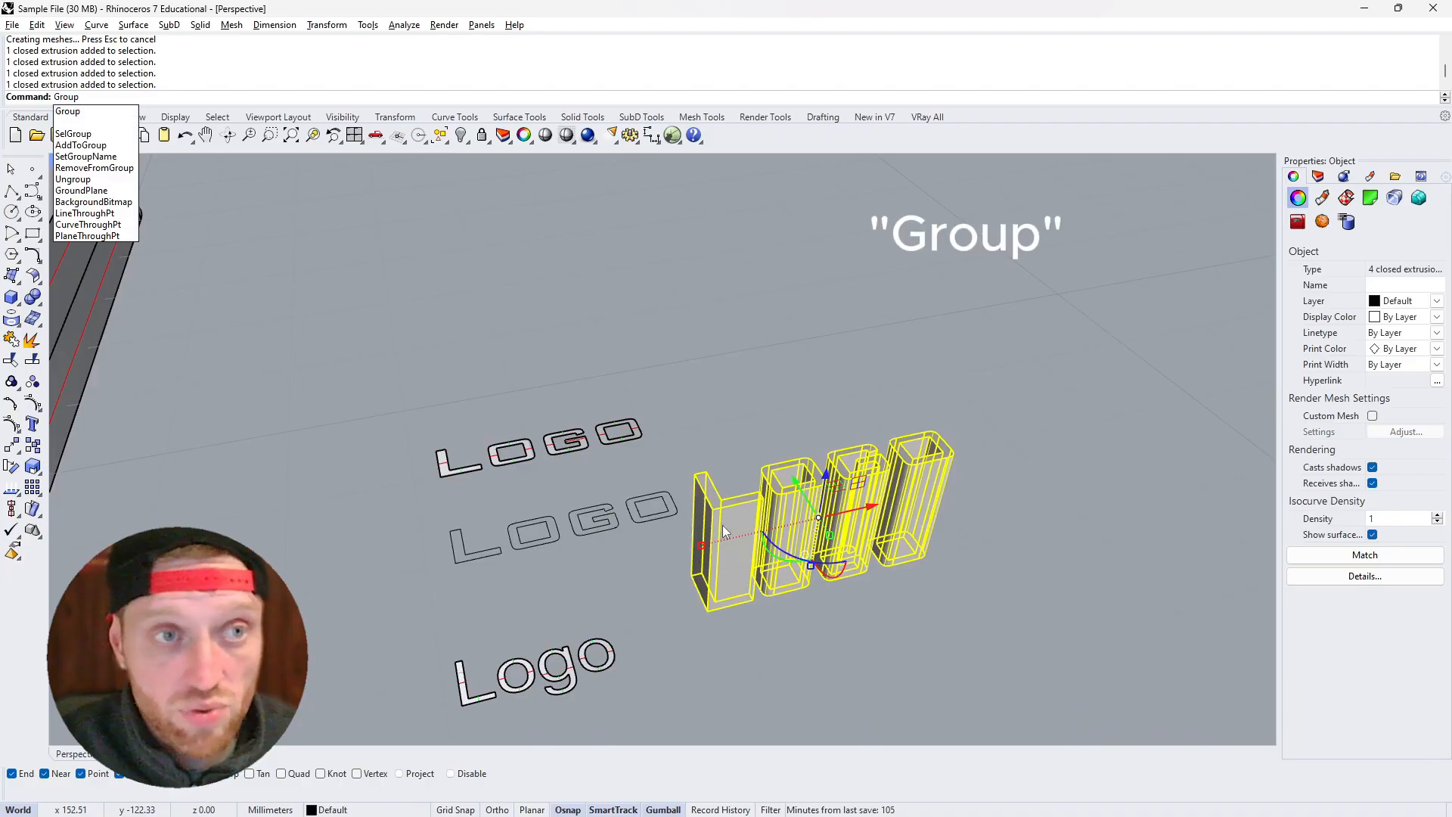
{"action": "key", "text": "Return"}
{"action": "key", "text": "Escape"}
Move the grouped solid logo letters along X toward the rightmost case
{"action": "left_click", "coordinate": [859, 506]}
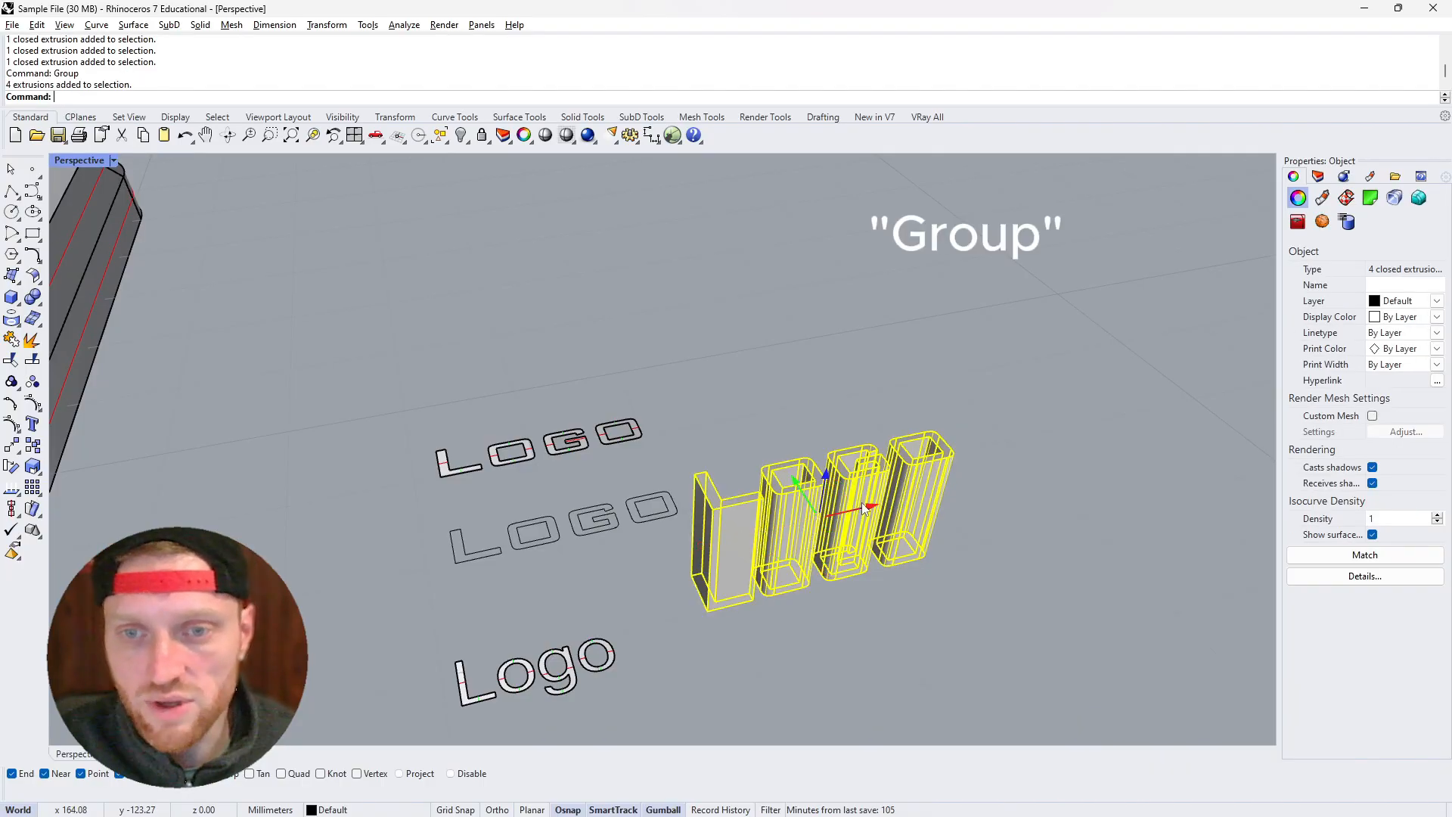
{"action": "left_click_drag", "start_coordinate": [860, 503], "coordinate": [338, 514]}
{"action": "scroll", "coordinate": [435, 442], "scroll_direction": "down", "scroll_amount": 3}
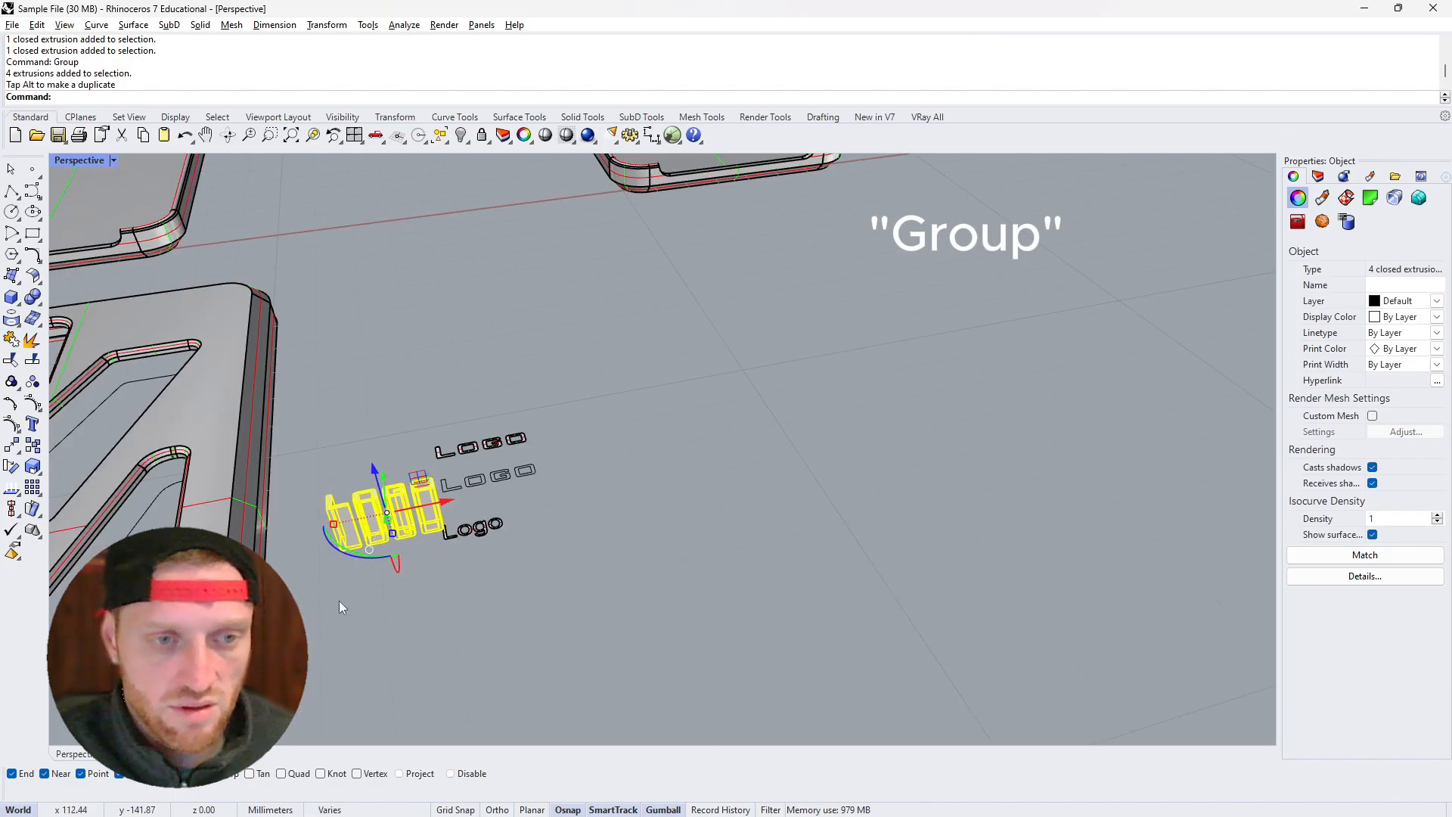
In the Top view, place the grouped logo on the case back just below the upper decorative cutout and enlarge it uniformly in 3D
{"action": "scroll", "coordinate": [339, 601], "scroll_direction": "down", "scroll_amount": 8}
{"action": "key", "text": "ctrl+F1"}
{"action": "scroll", "coordinate": [338, 604], "scroll_direction": "down", "scroll_amount": 9}
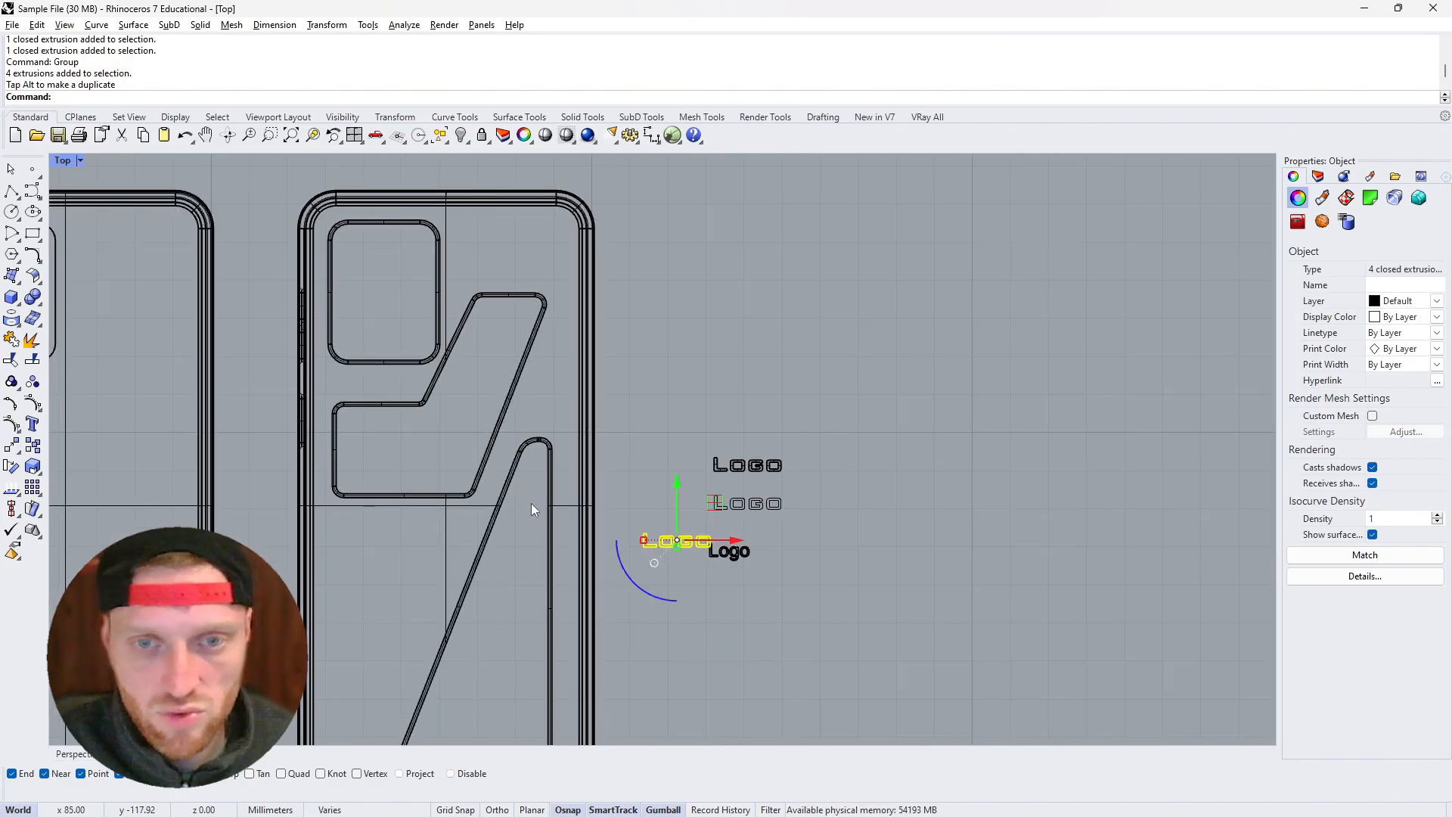
{"action": "scroll", "coordinate": [531, 509], "scroll_direction": "up", "scroll_amount": 4}
{"action": "left_click_drag", "start_coordinate": [847, 507], "coordinate": [402, 497]}
{"action": "left_click_drag", "start_coordinate": [304, 537], "coordinate": [276, 540]}
{"action": "left_click_drag", "start_coordinate": [403, 491], "coordinate": [421, 491]}
{"action": "scroll", "coordinate": [412, 506], "scroll_direction": "down", "scroll_amount": 4}
{"action": "scroll", "coordinate": [394, 521], "scroll_direction": "up", "scroll_amount": 2}
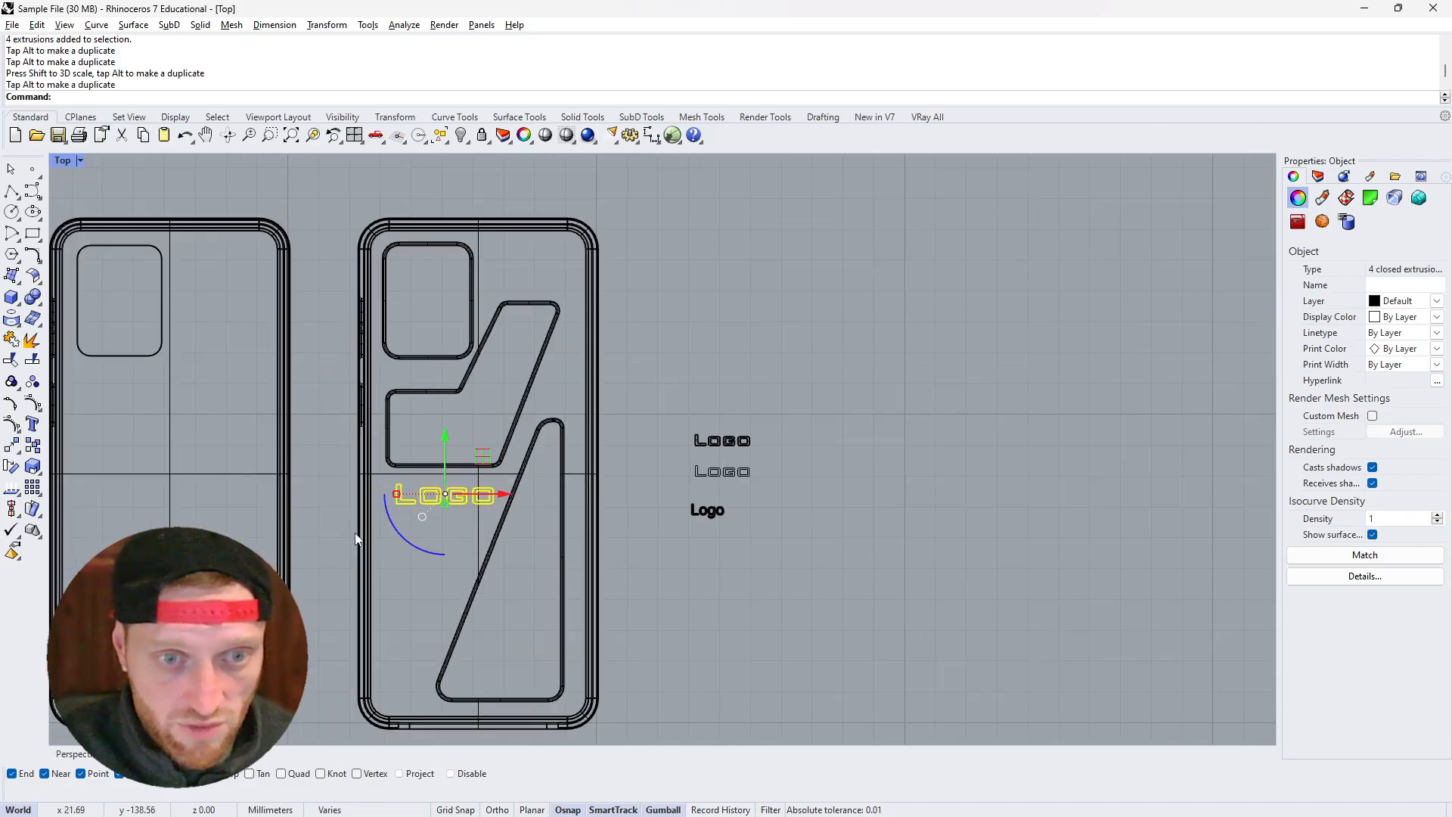
{"action": "scroll", "coordinate": [376, 529], "scroll_direction": "down", "scroll_amount": 2}
{"action": "scroll", "coordinate": [409, 518], "scroll_direction": "up", "scroll_amount": 3}
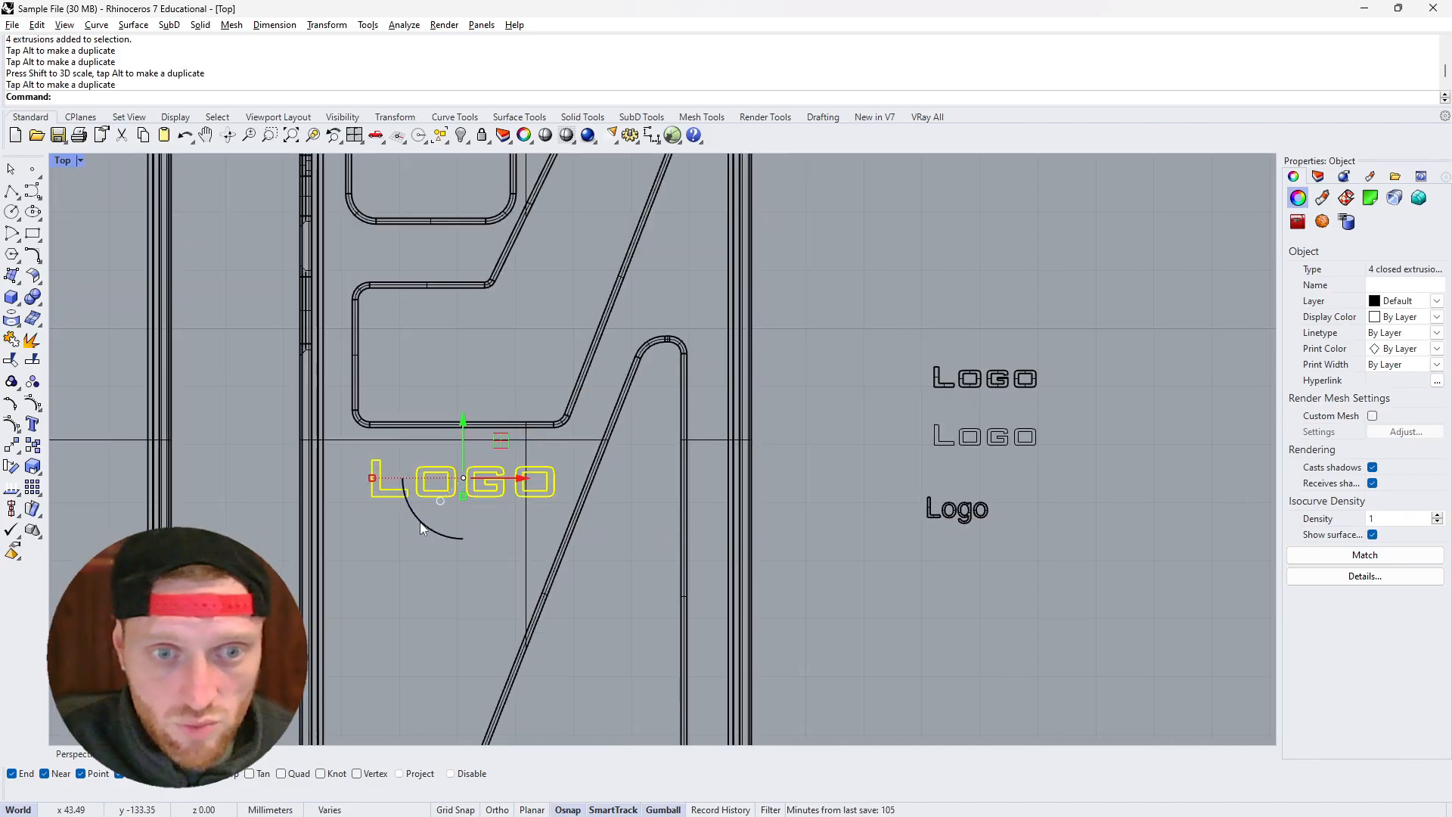
Try rotating the logo parallel to the slanted cutout edges, shrinking it and fitting it into the diagonal strip between the two cutouts
{"action": "left_click_drag", "start_coordinate": [420, 522], "coordinate": [481, 550]}
{"action": "left_click_drag", "start_coordinate": [451, 426], "coordinate": [535, 442]}
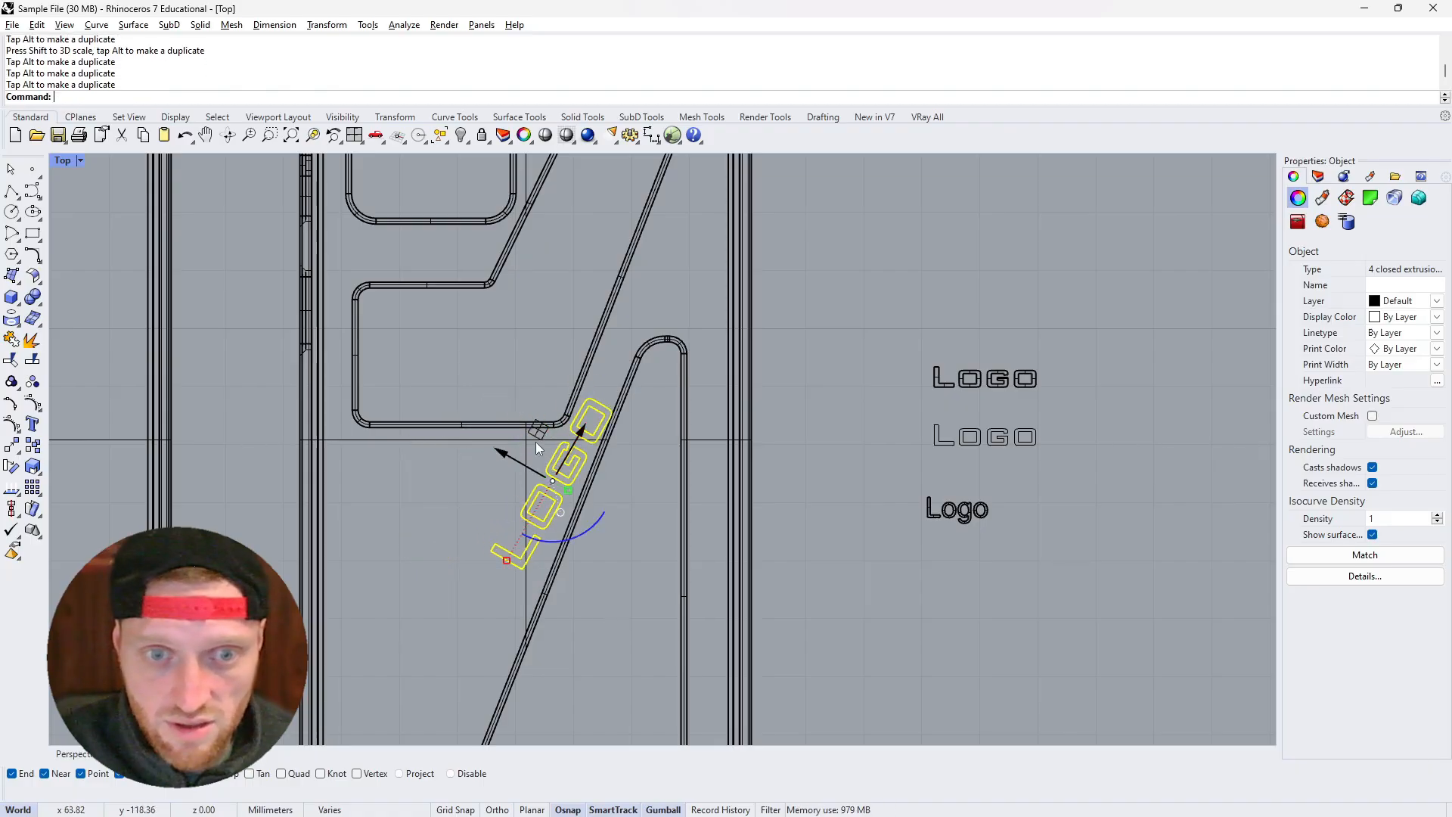
{"action": "mouse_move", "coordinate": [547, 538]}
{"action": "left_mouse_down"}
{"action": "mouse_move", "coordinate": [571, 551]}
{"action": "mouse_move", "coordinate": [527, 554]}
{"action": "mouse_move", "coordinate": [546, 547]}
{"action": "left_mouse_up"}
{"action": "left_click_drag", "start_coordinate": [543, 437], "coordinate": [588, 333]}
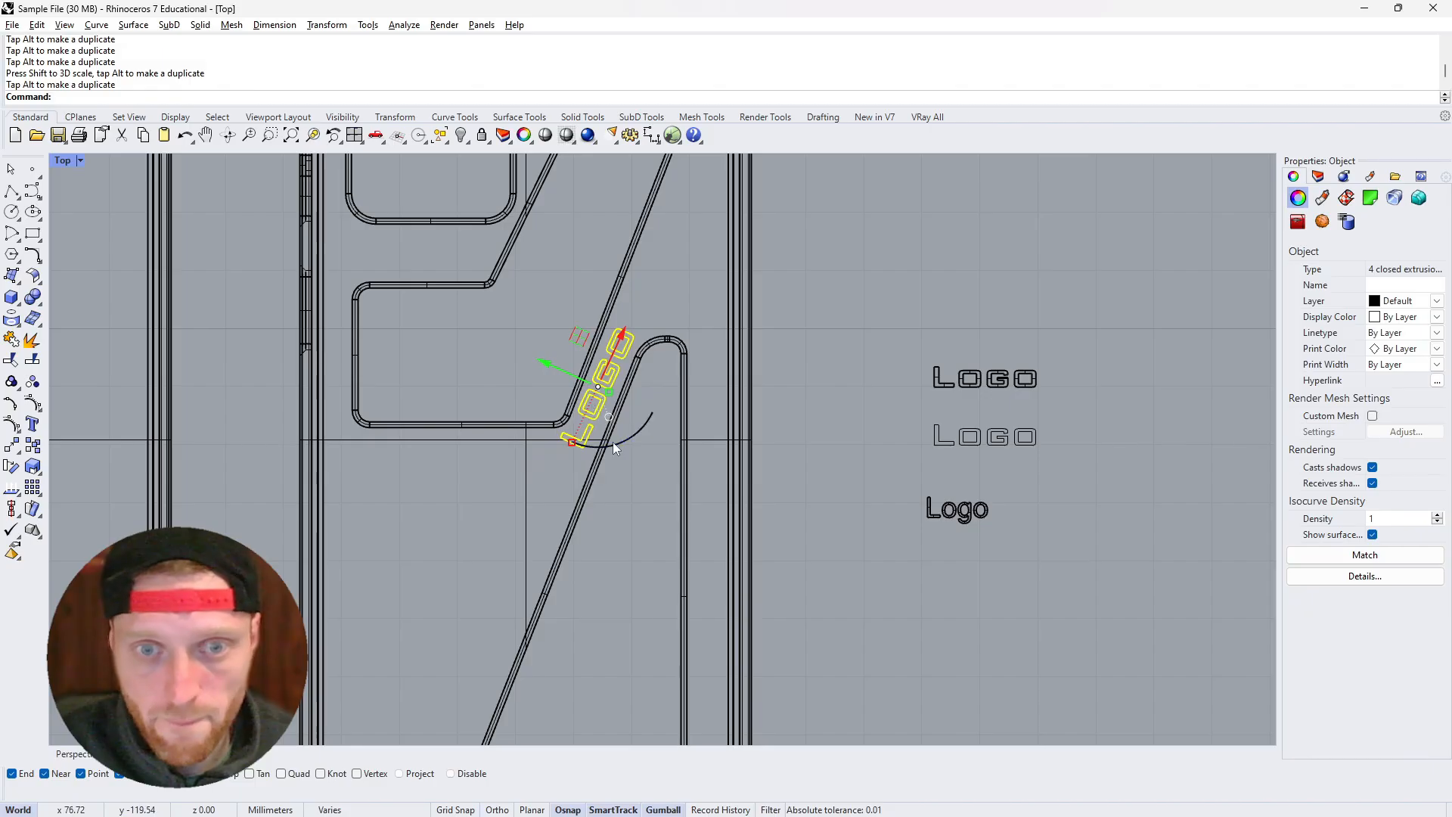
{"action": "left_click_drag", "start_coordinate": [619, 449], "coordinate": [618, 448]}
{"action": "left_click_drag", "start_coordinate": [579, 344], "coordinate": [553, 409]}
{"action": "scroll", "coordinate": [546, 401], "scroll_direction": "down", "scroll_amount": 2}
Undo the logo's rotations, scaling and moves back to its horizontal placement below the upper cutout
{"action": "key", "text": "ctrl+z"}
{"action": "key", "text": "ctrl+z"}
{"action": "key", "text": "ctrl+z"}
{"action": "key", "text": "ctrl+z"}
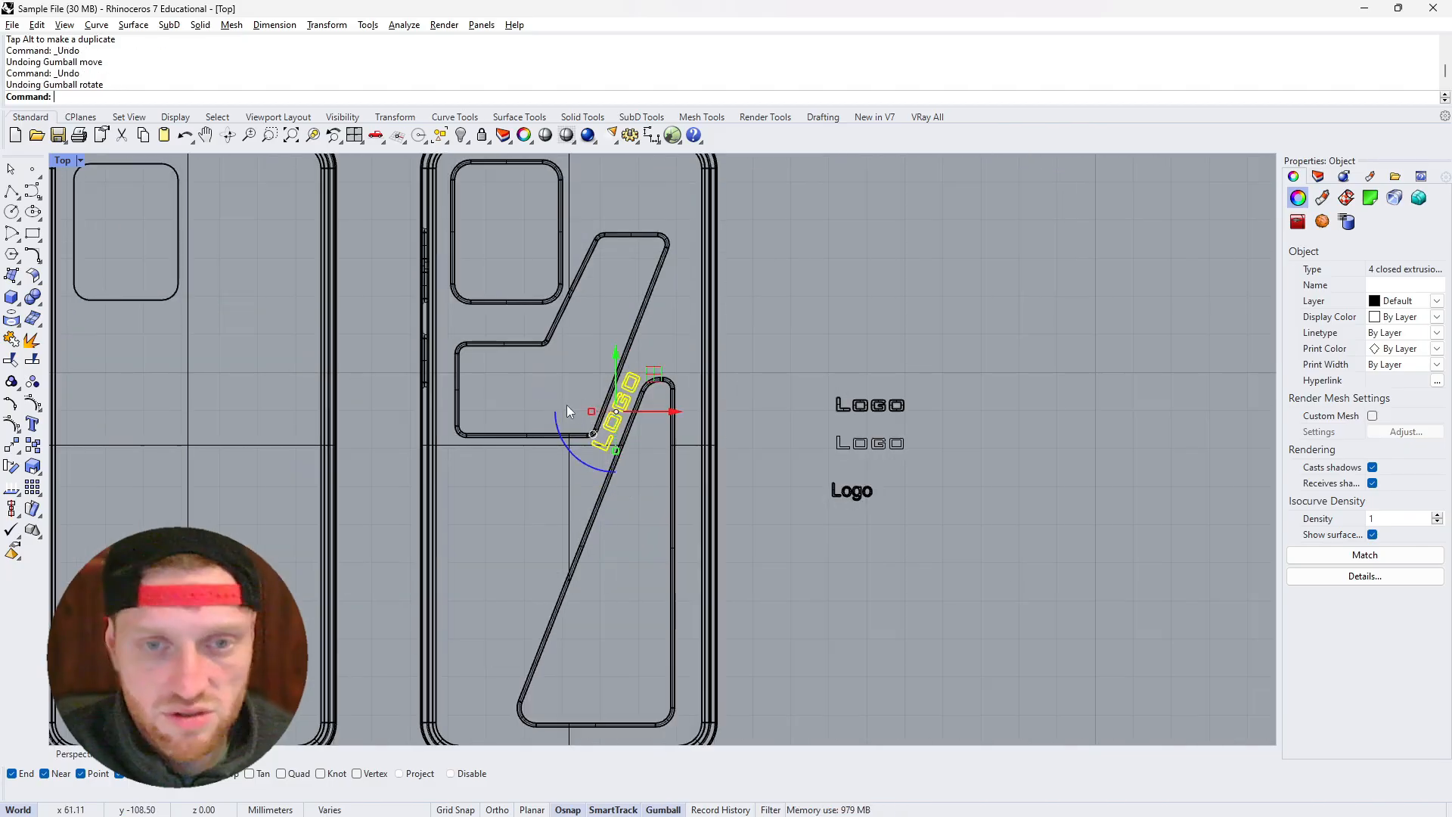
{"action": "key", "text": "ctrl+z"}
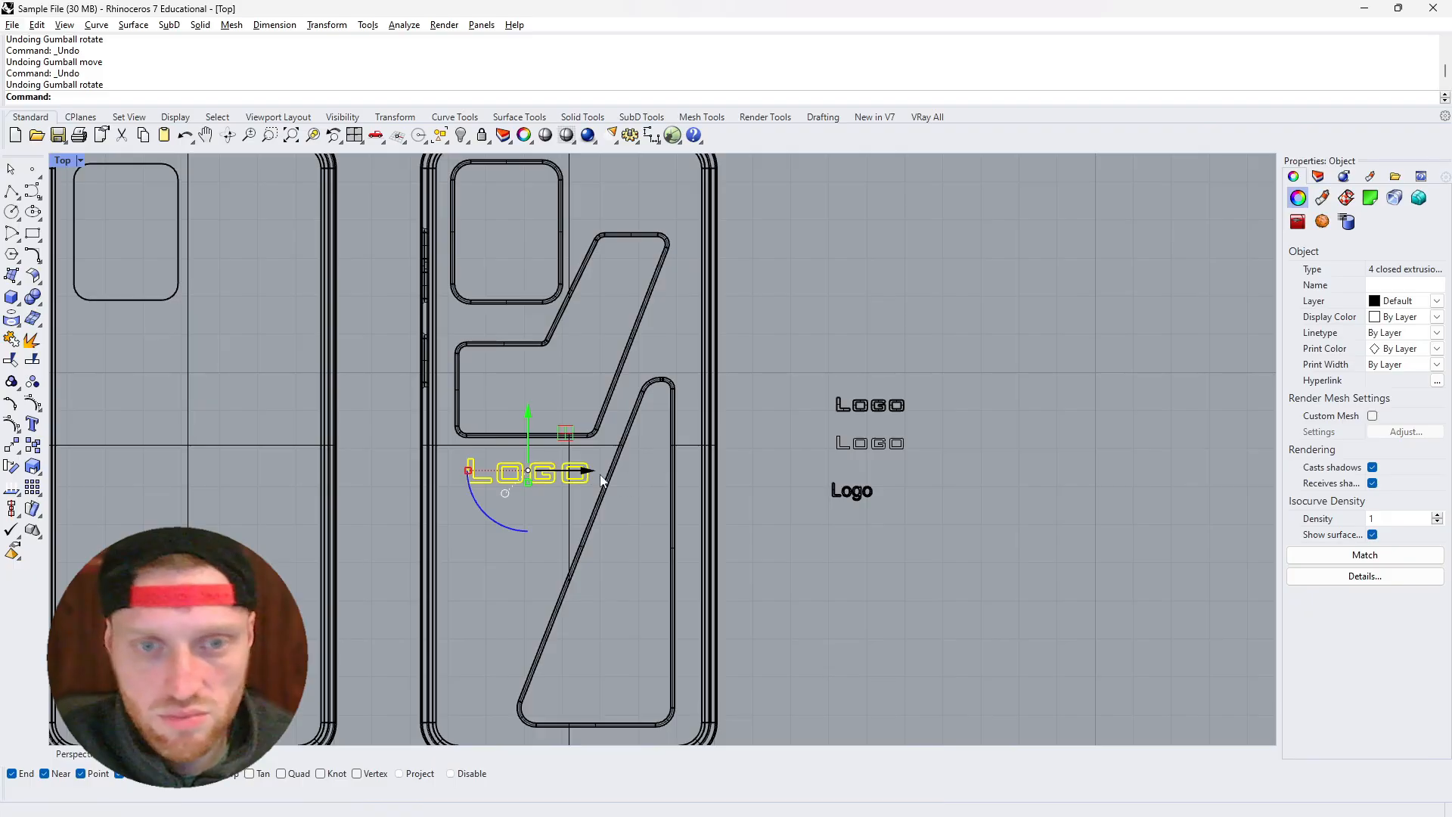
Nudge the logo's placement, and in the Front view align the bottom of its solids to the case's upper face
{"action": "left_click_drag", "start_coordinate": [564, 434], "coordinate": [562, 431]}
{"action": "left_click", "coordinate": [148, 754]}
{"action": "scroll", "coordinate": [424, 641], "scroll_direction": "down", "scroll_amount": 16}
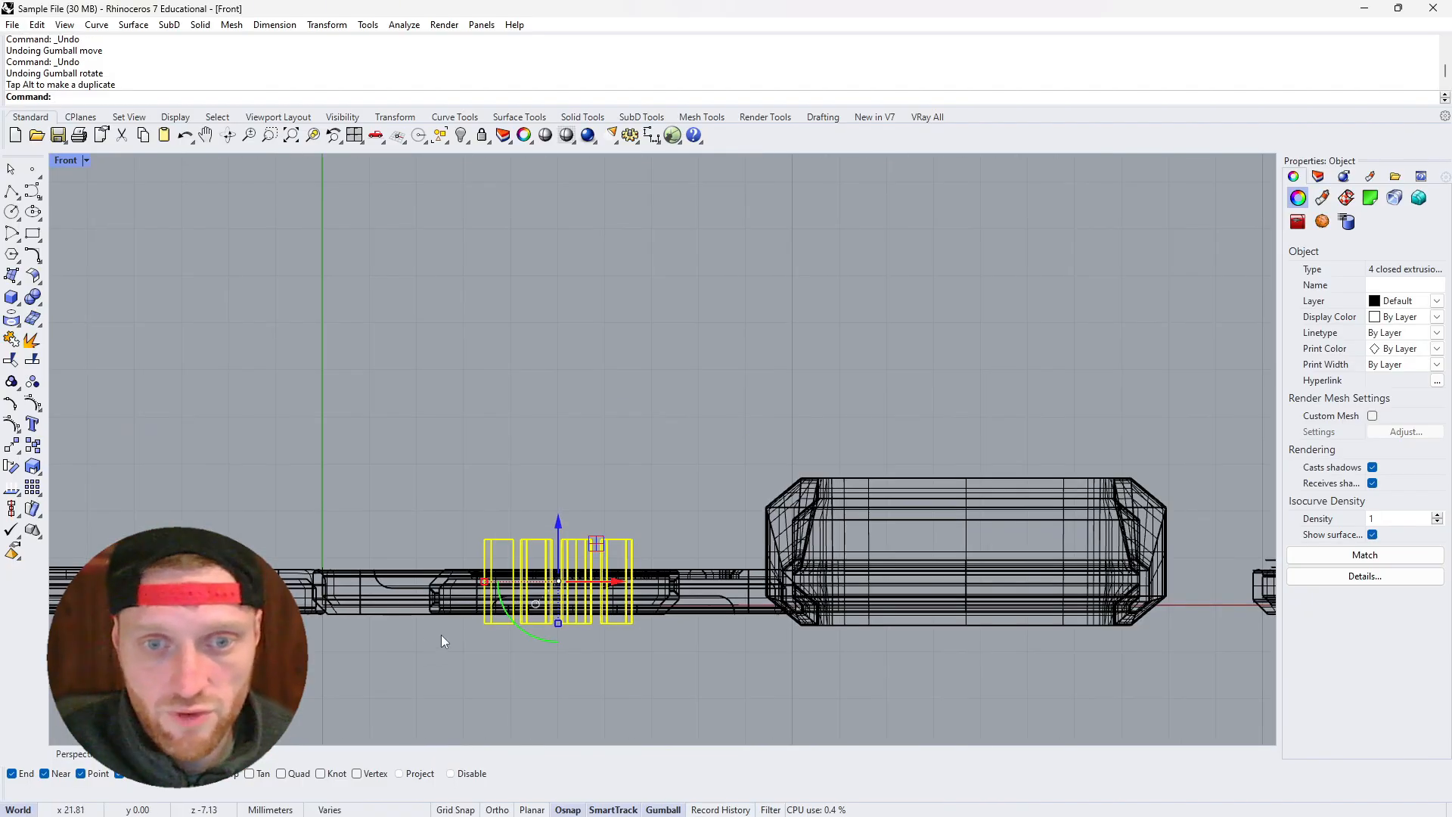
{"action": "scroll", "coordinate": [457, 611], "scroll_direction": "up", "scroll_amount": 11}
{"action": "scroll", "coordinate": [458, 605], "scroll_direction": "up", "scroll_amount": 4}
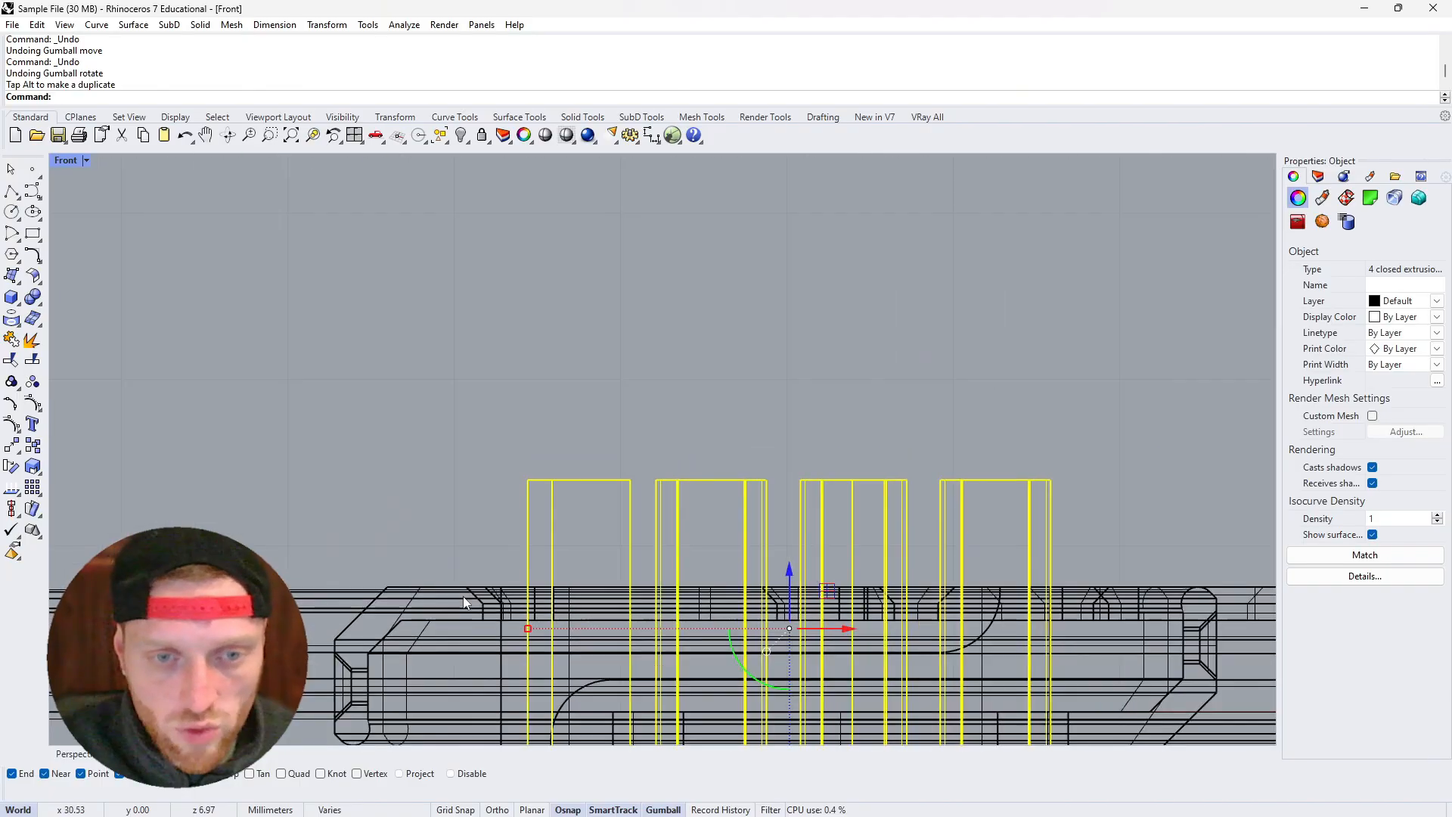
{"action": "scroll", "coordinate": [462, 597], "scroll_direction": "down", "scroll_amount": 1}
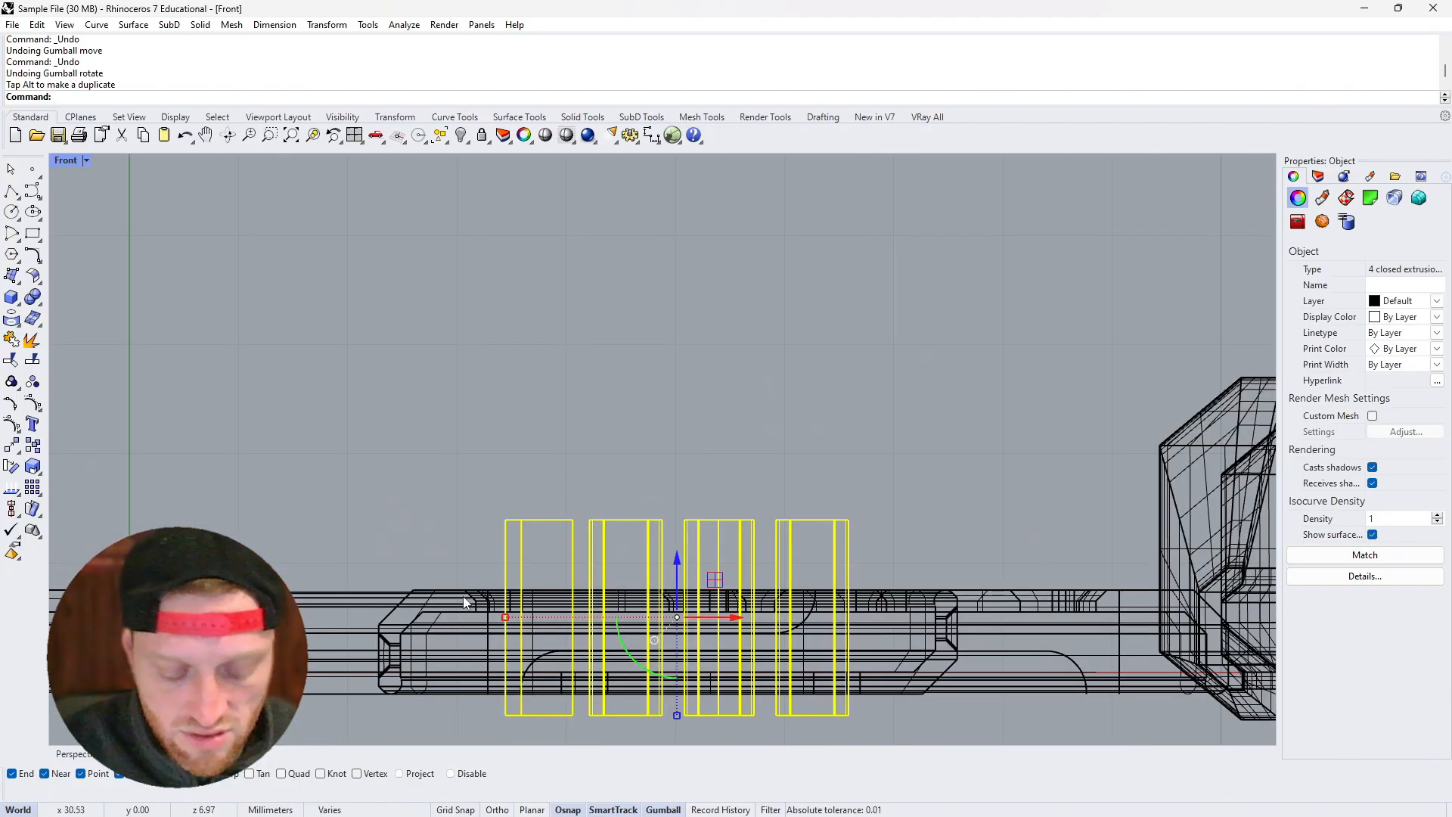
{"action": "type", "text": "Align"}
{"action": "key", "text": "Return"}
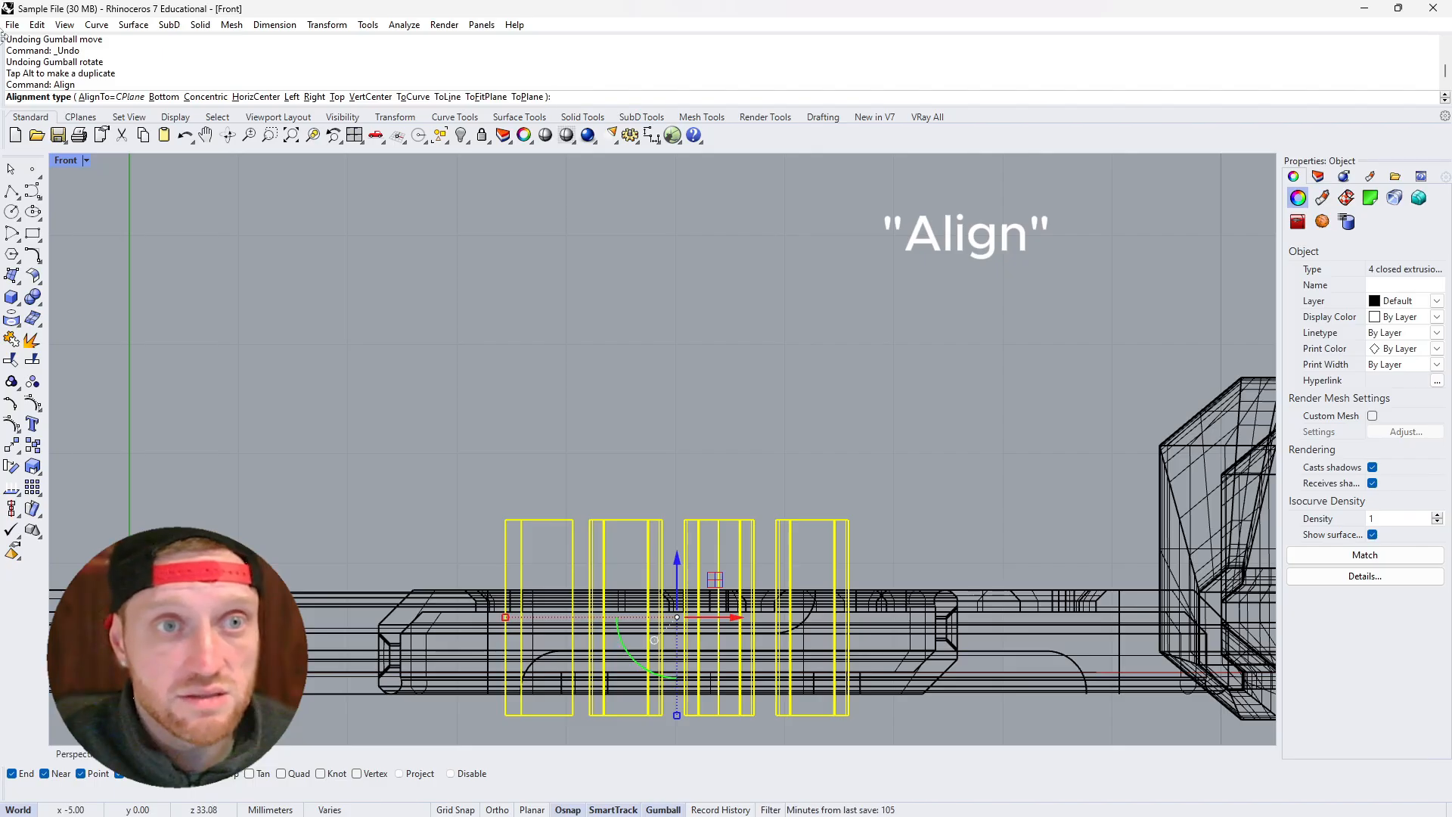
{"action": "left_click", "coordinate": [164, 97]}
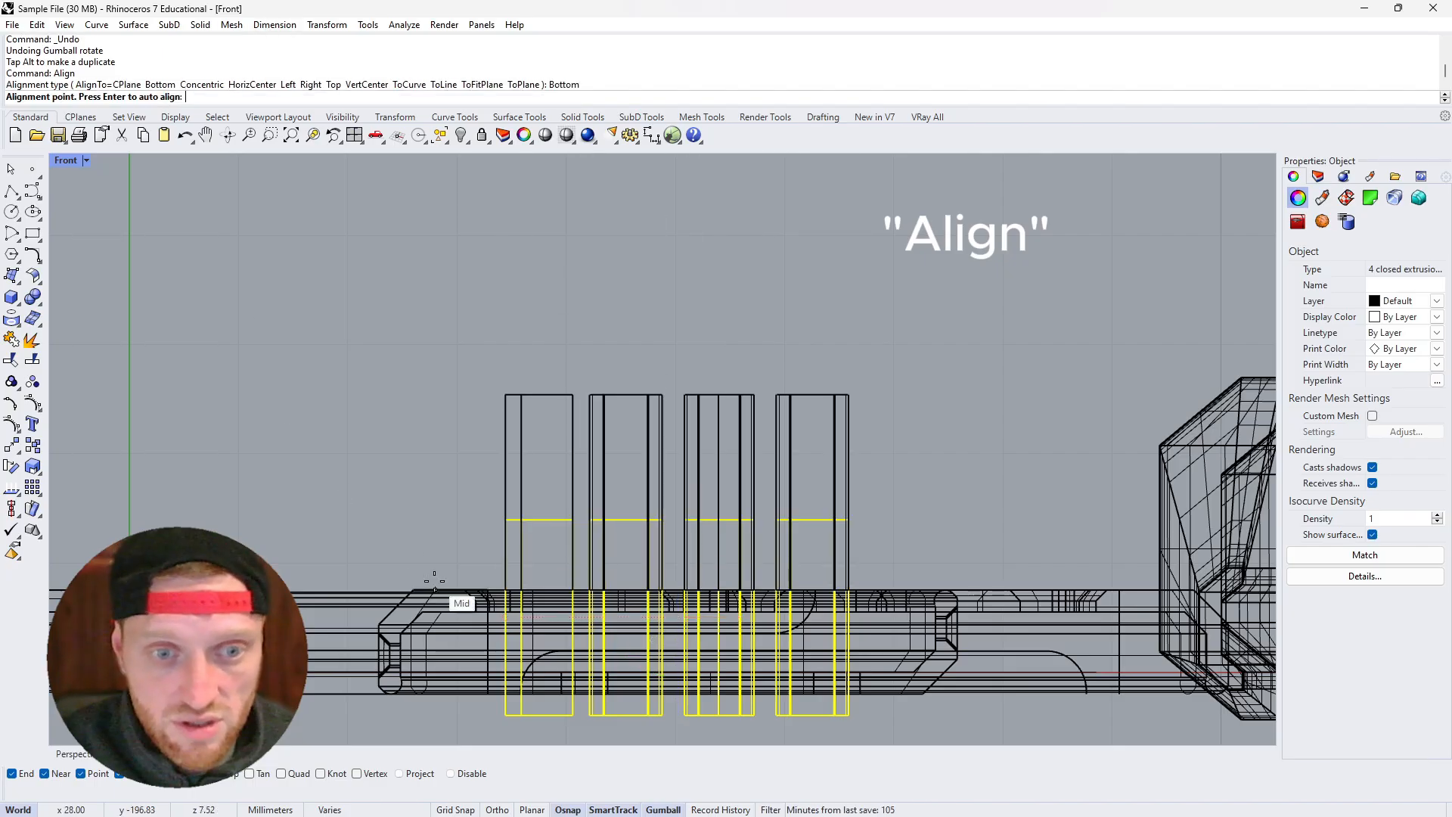
{"action": "left_click", "coordinate": [411, 586]}
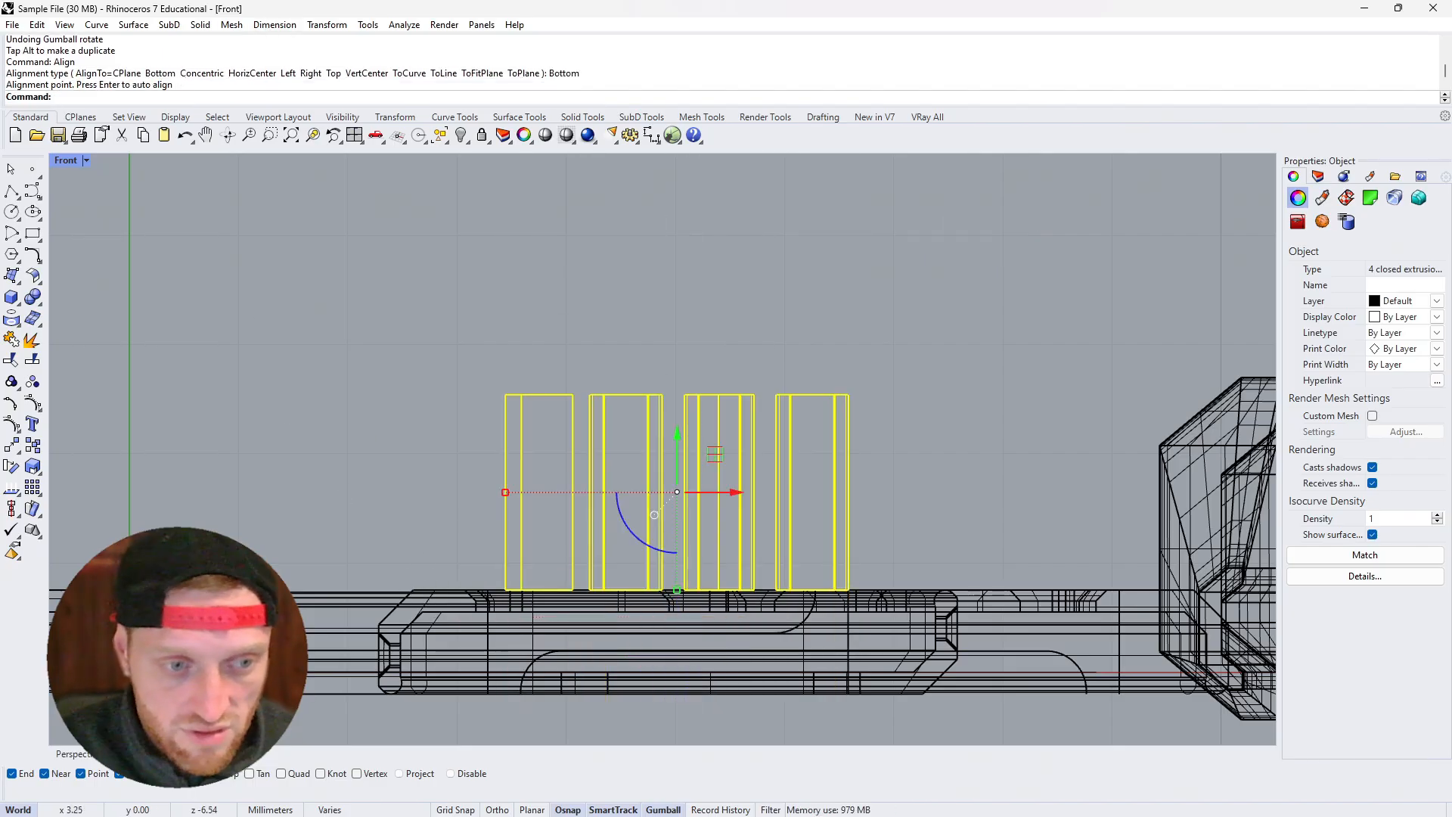
In the Perspective view, lower the solid logo letters 2 mm into the case back
{"action": "left_click", "coordinate": [89, 756]}
{"action": "scroll", "coordinate": [468, 522], "scroll_direction": "down", "scroll_amount": 4}
{"action": "scroll", "coordinate": [310, 543], "scroll_direction": "up", "scroll_amount": 14}
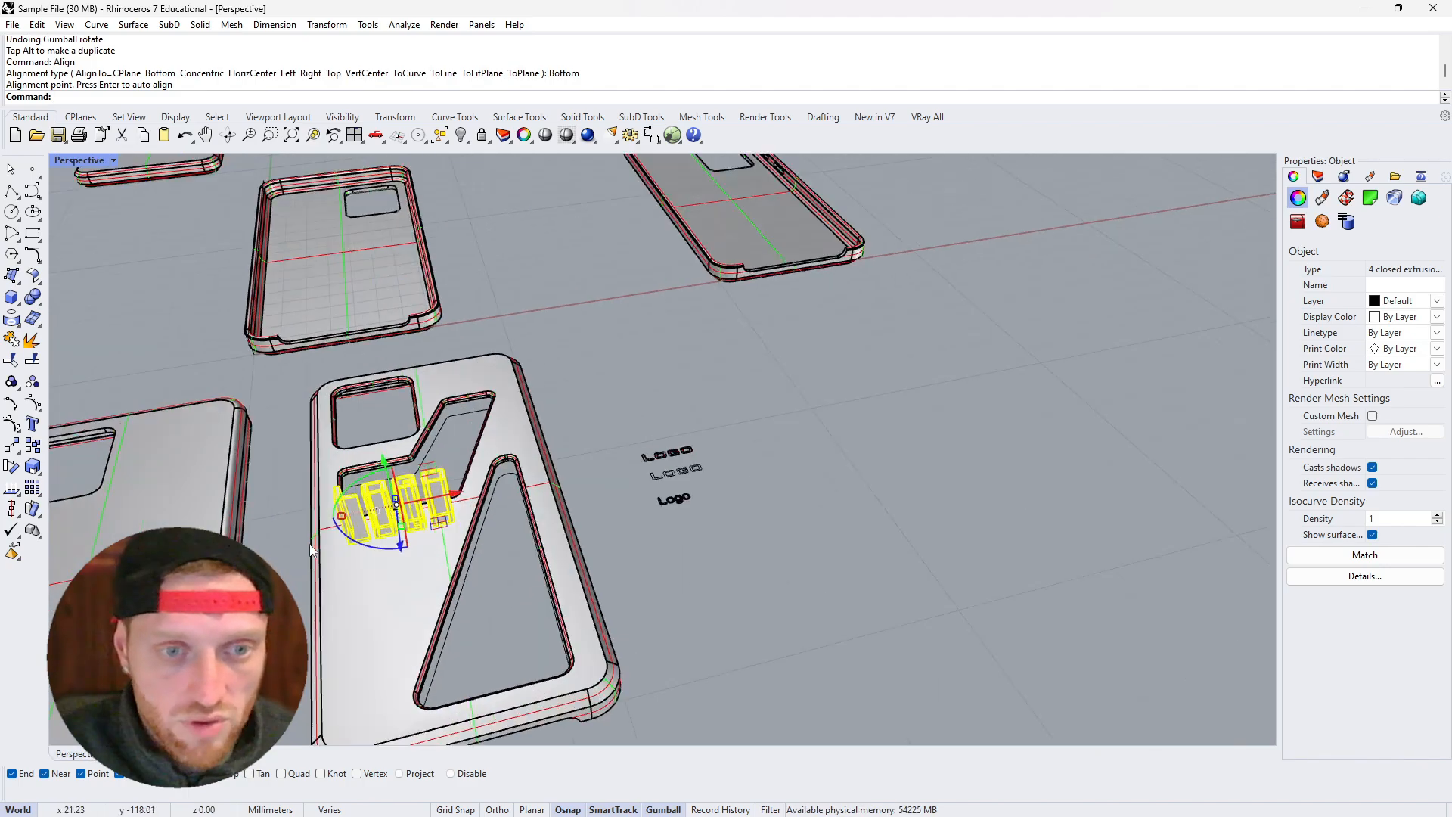
{"action": "right_click_drag", "start_coordinate": [309, 547], "coordinate": [592, 434]}
{"action": "left_click", "coordinate": [558, 383]}
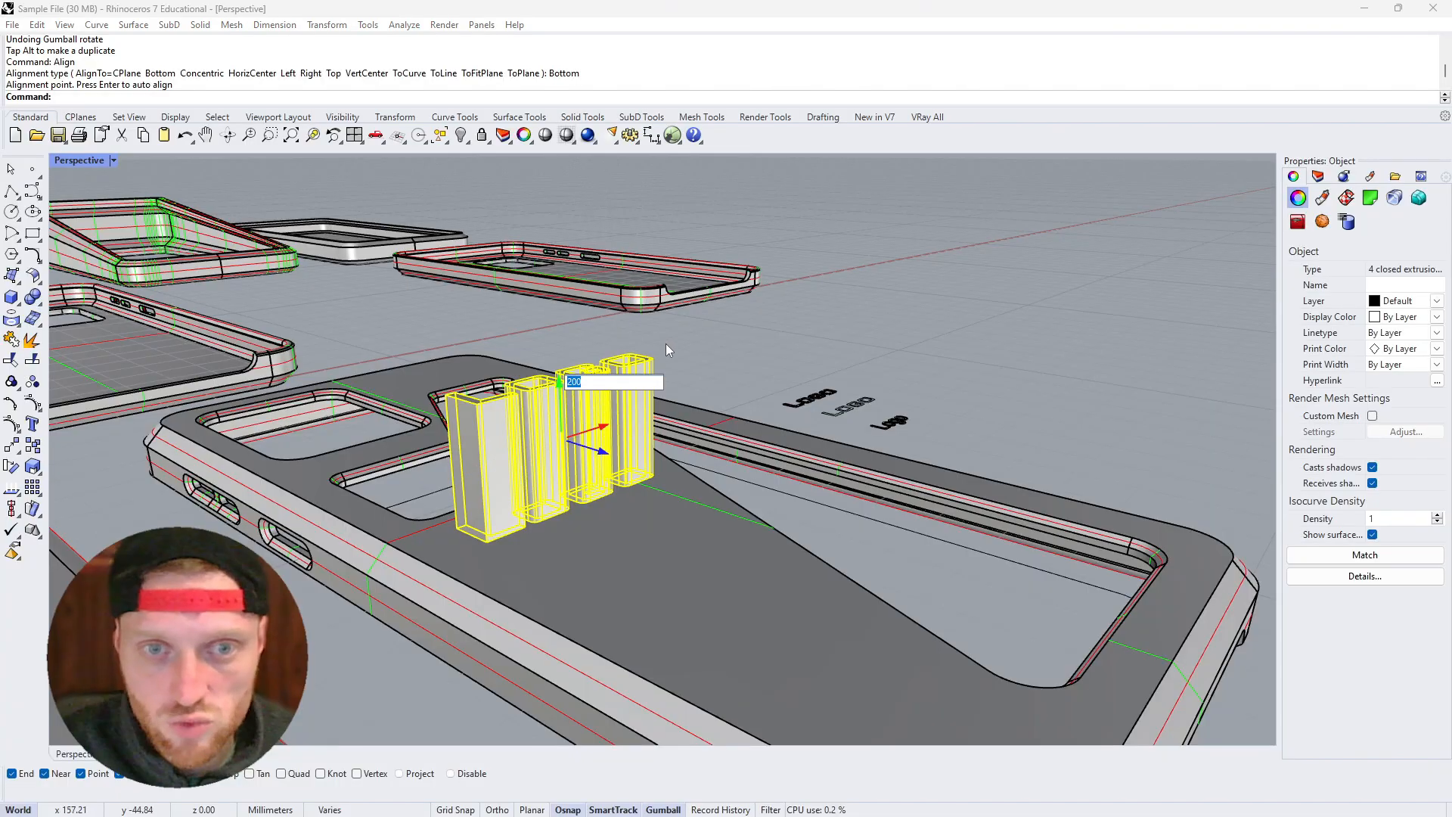
{"action": "type", "text": "-2"}
{"action": "key", "text": "Return"}
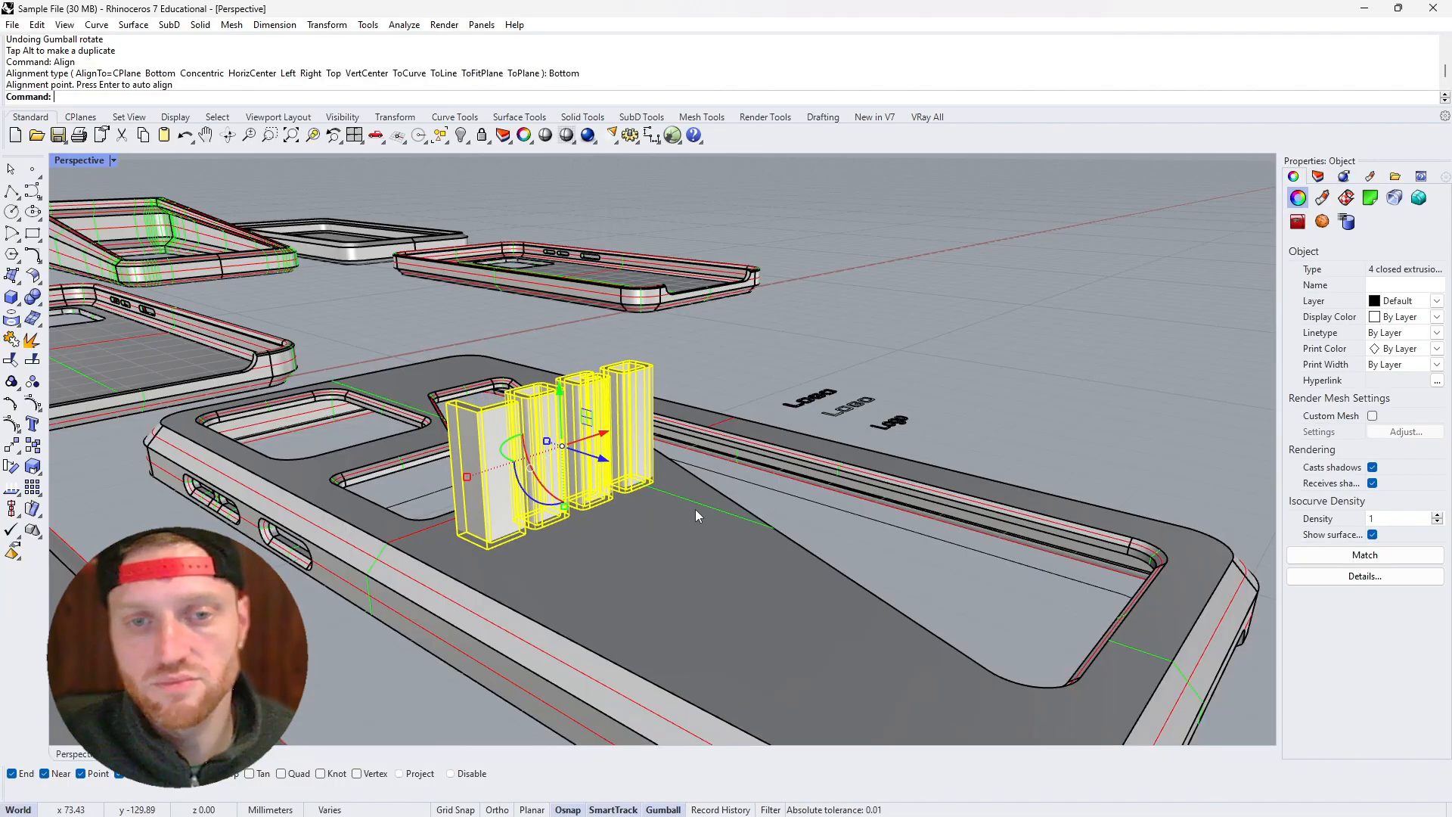
Use BooleanDifference to subtract the grouped logo solids from the case back
{"action": "left_click", "coordinate": [697, 529]}
{"action": "type", "text": "BooleanDifference"}
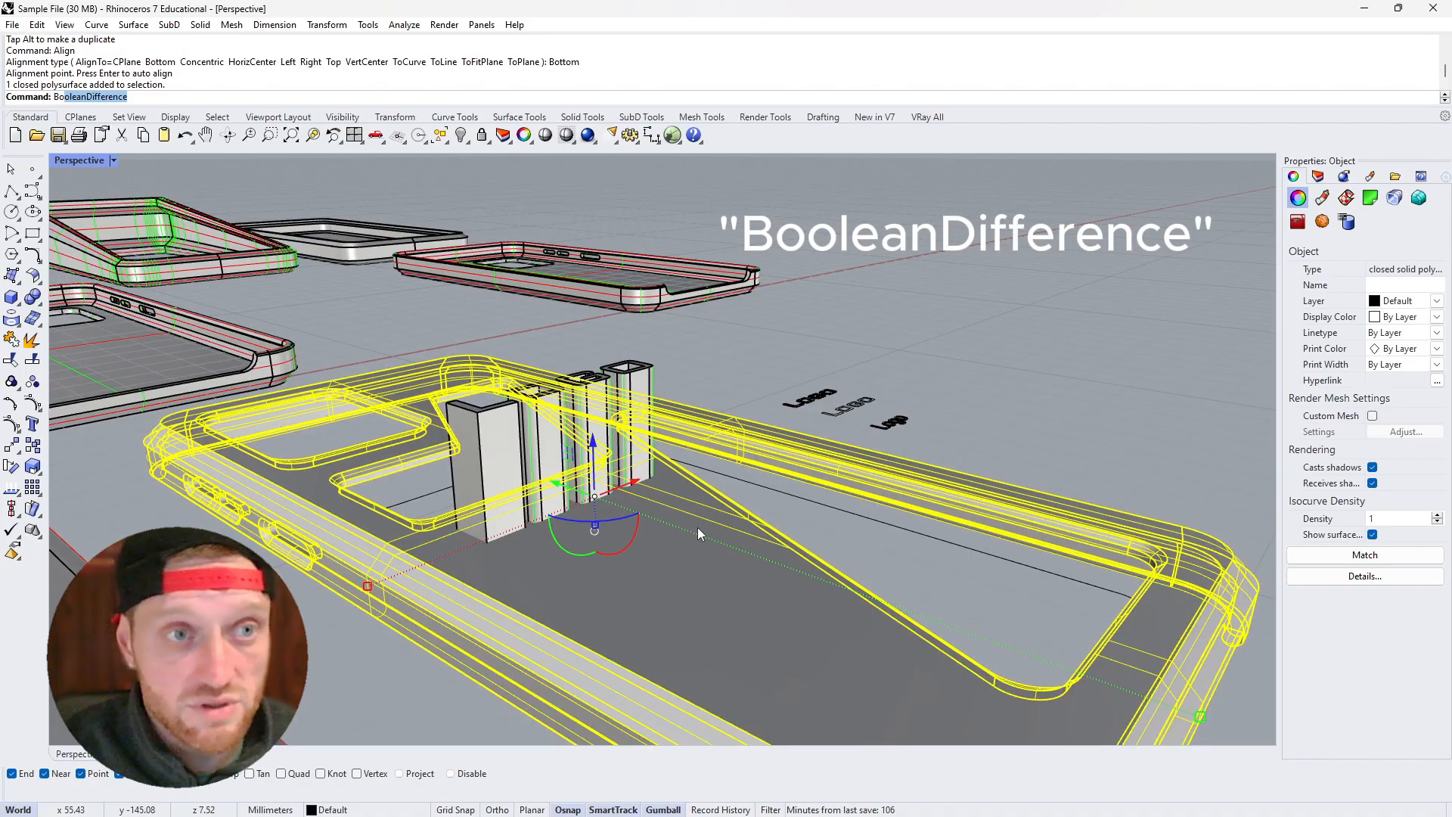
{"action": "key", "text": "Return"}
{"action": "left_click", "coordinate": [642, 393]}
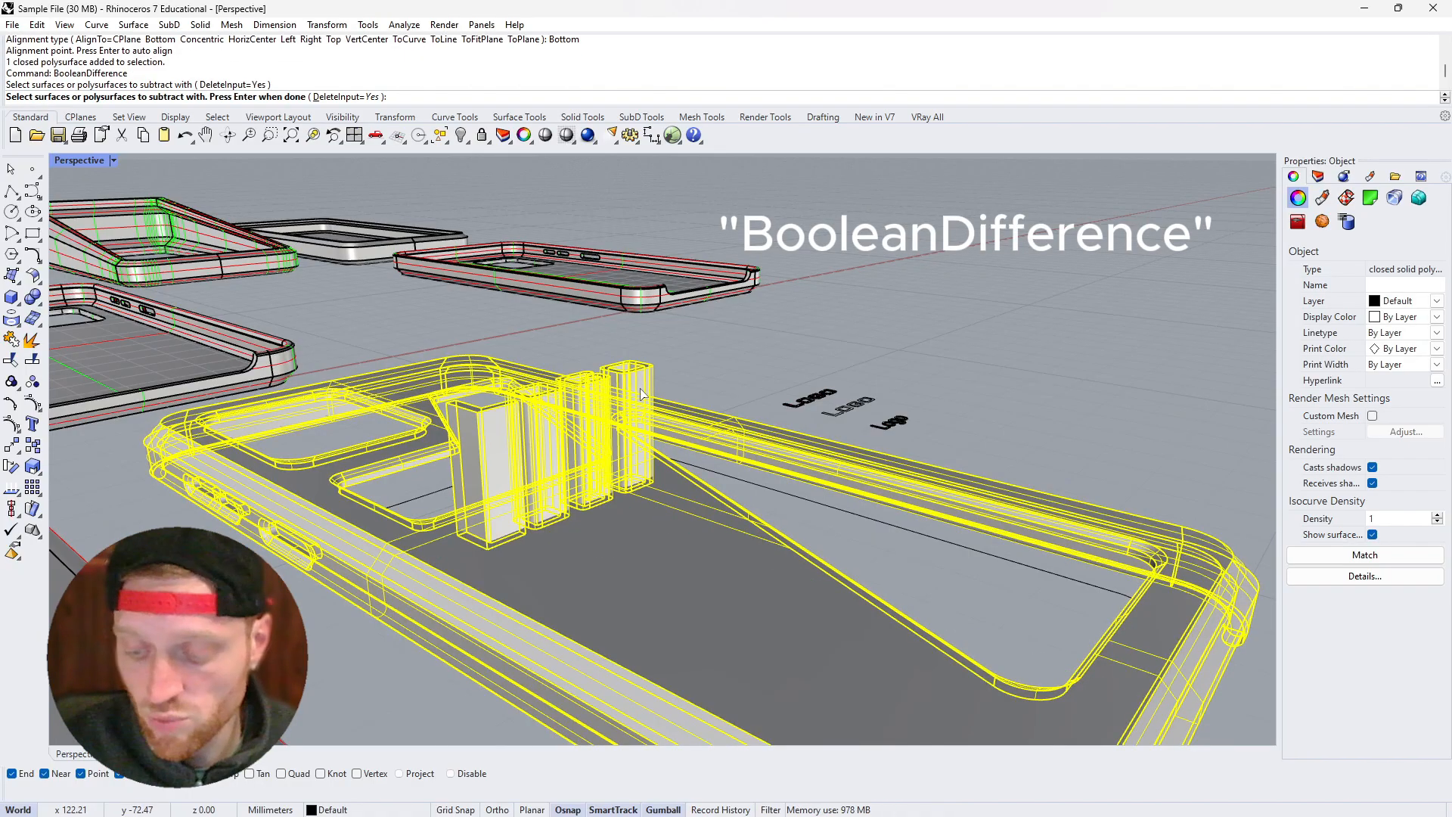
{"action": "key", "text": "Return"}
Delete the leftover flat logo text curves and surfaces lying beside the case
{"action": "right_click_drag", "start_coordinate": [630, 403], "coordinate": [433, 528]}
{"action": "scroll", "coordinate": [486, 567], "scroll_direction": "down", "scroll_amount": 8}
{"action": "scroll", "coordinate": [486, 567], "scroll_direction": "up", "scroll_amount": 8}
{"action": "scroll", "coordinate": [433, 528], "scroll_direction": "down", "scroll_amount": 12}
{"action": "scroll", "coordinate": [434, 529], "scroll_direction": "up", "scroll_amount": 4}
{"action": "scroll", "coordinate": [448, 540], "scroll_direction": "down", "scroll_amount": 8}
{"action": "scroll", "coordinate": [642, 528], "scroll_direction": "up", "scroll_amount": 3}
{"action": "left_click_drag", "start_coordinate": [642, 536], "coordinate": [547, 402]}
{"action": "key", "text": "Delete"}
{"action": "scroll", "coordinate": [324, 385], "scroll_direction": "down", "scroll_amount": 2}
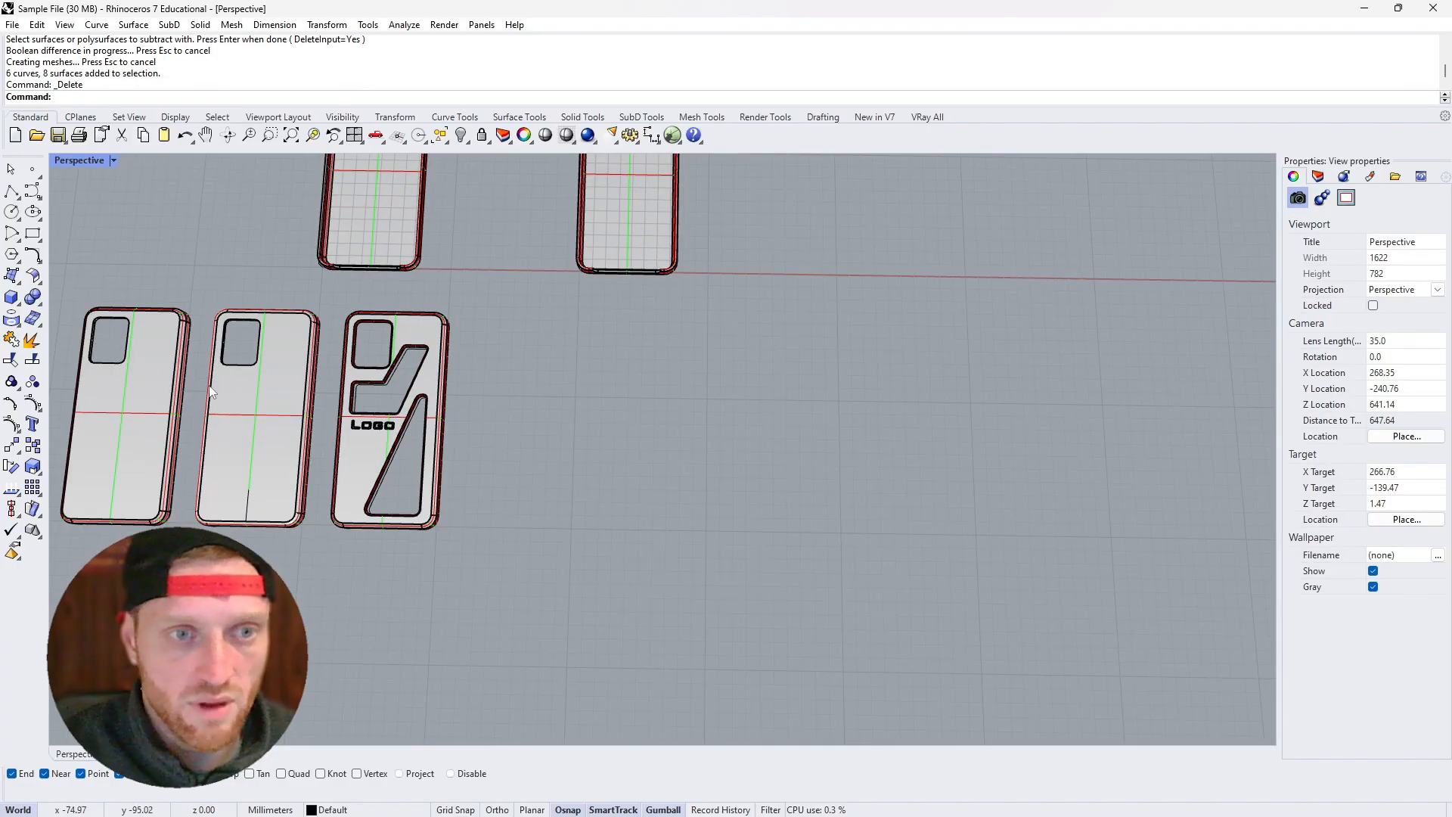
Copy the plain leftmost flipped case 200 mm along X and move the copy another 100 mm, past the logo case
{"action": "left_click", "coordinate": [184, 407]}
{"action": "left_click", "coordinate": [186, 414]}
{"action": "type", "text": "200"}
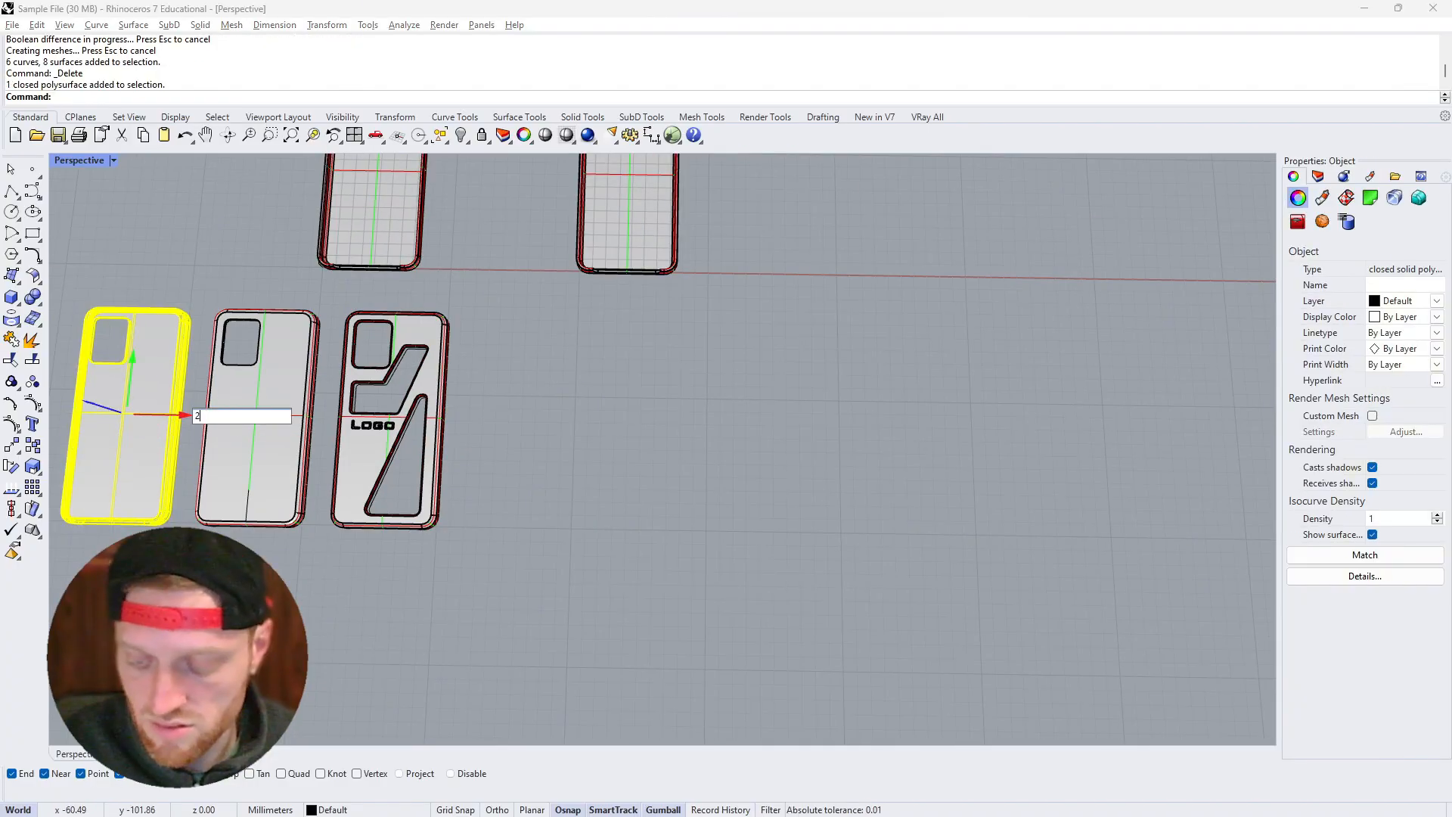
{"action": "key", "text": "Return"}
{"action": "left_click", "coordinate": [453, 420]}
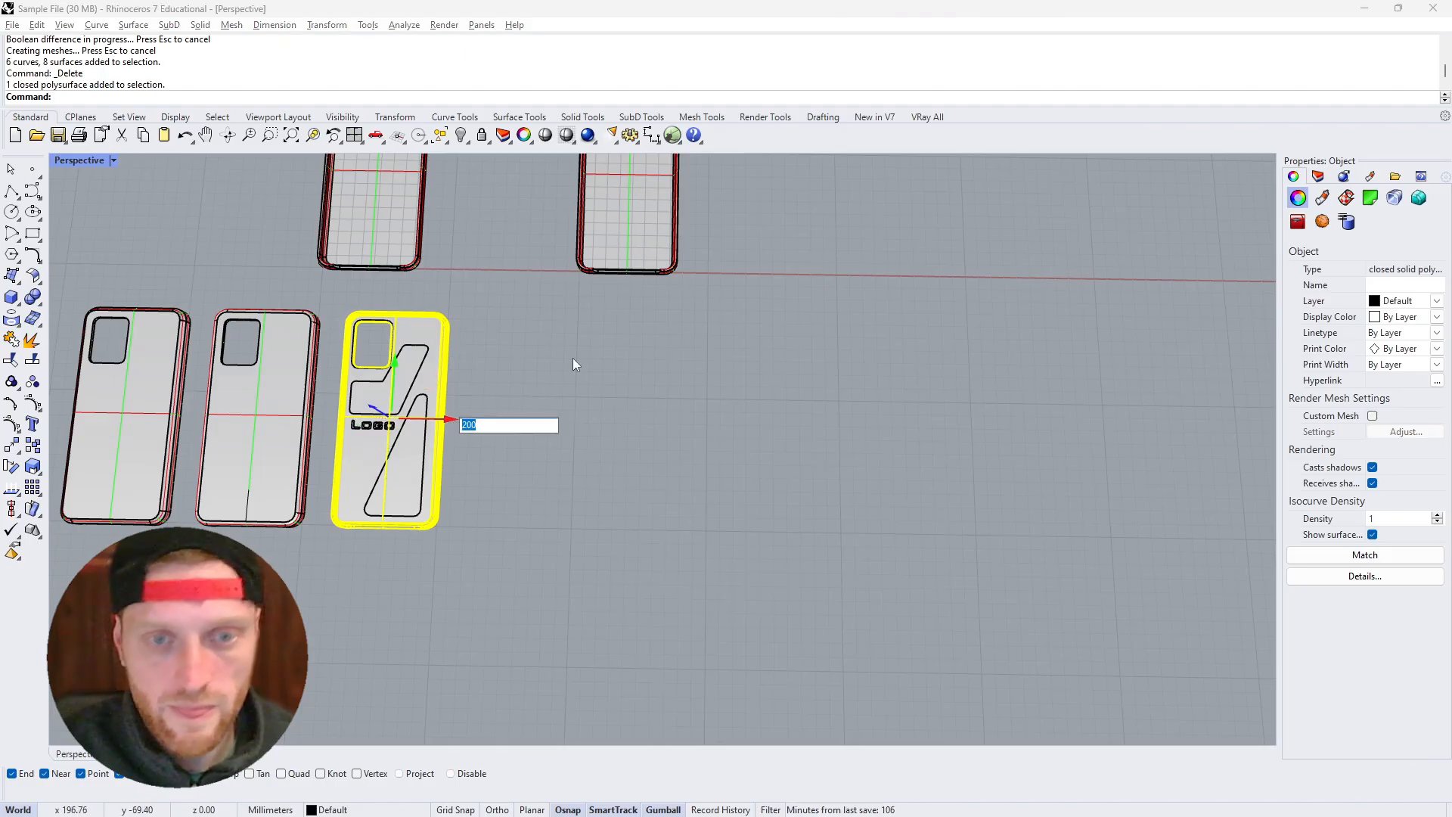
{"action": "type", "text": "100"}
{"action": "key", "text": "Return"}
{"action": "left_click", "coordinate": [669, 372]}
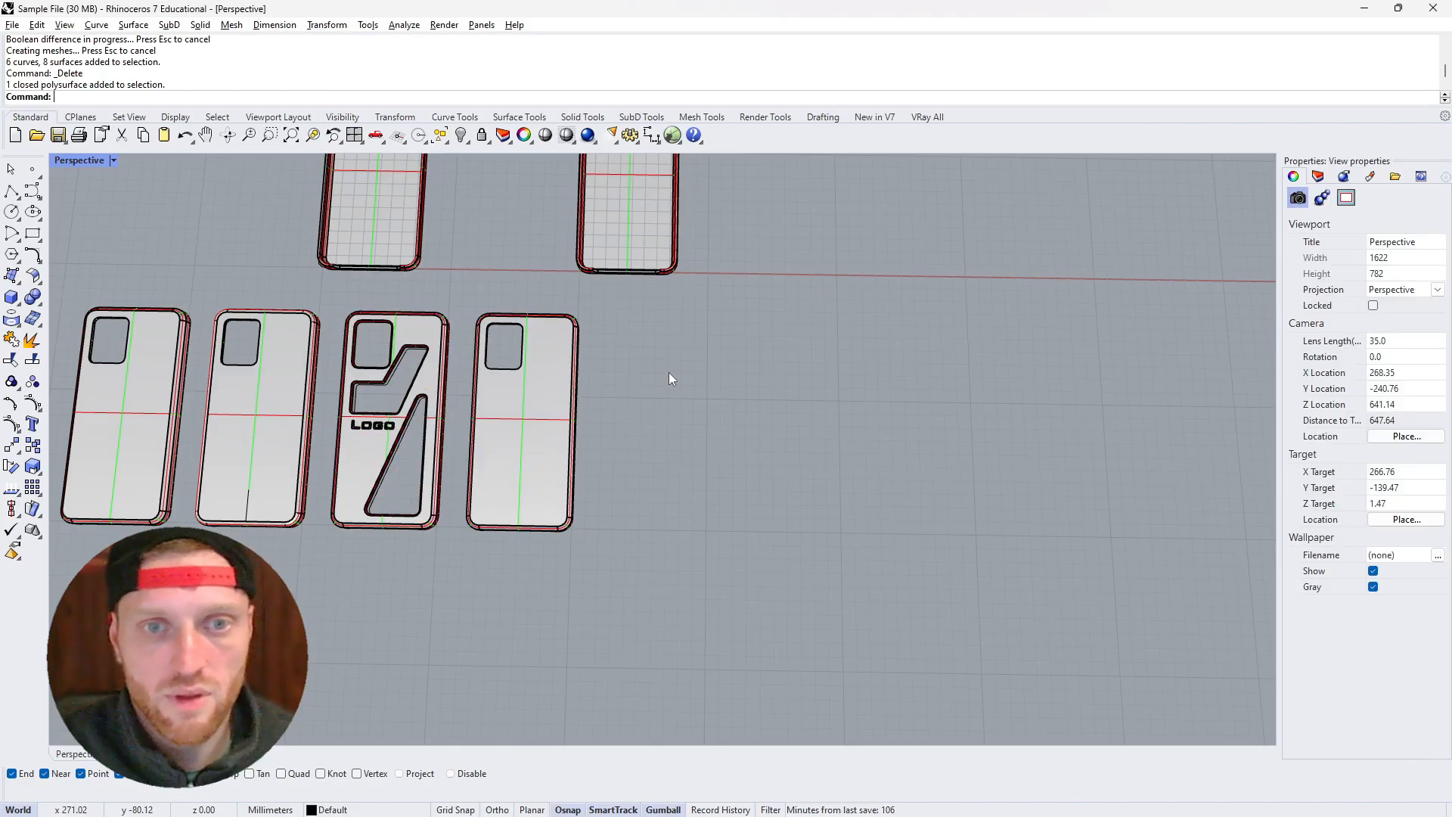
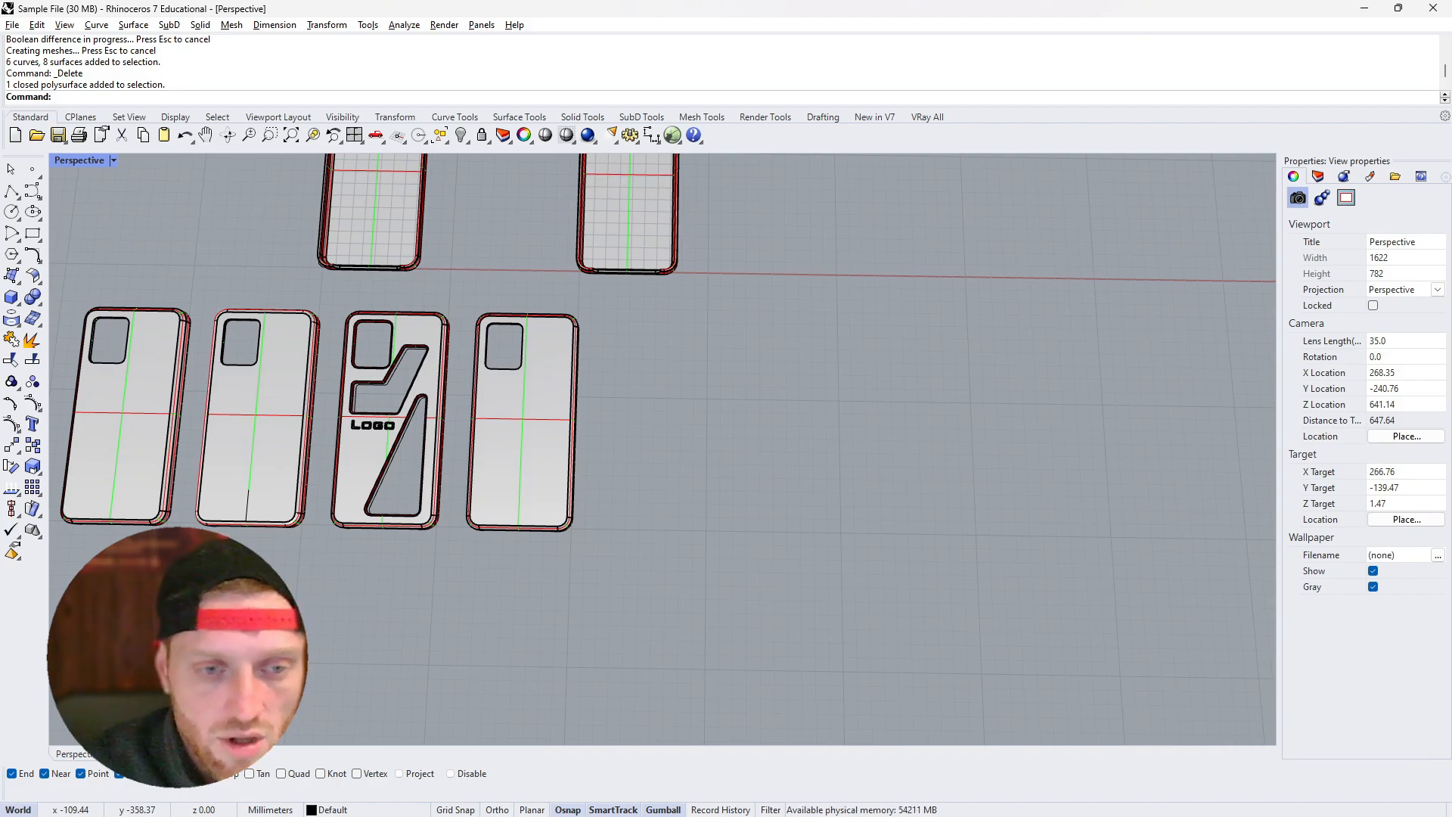
In the Front view, draw a 2 by 2 mm rectangle in the empty area above the cases
{"action": "left_click", "coordinate": [149, 754]}
{"action": "scroll", "coordinate": [313, 640], "scroll_direction": "down", "scroll_amount": 20}
{"action": "scroll", "coordinate": [342, 634], "scroll_direction": "up", "scroll_amount": 4}
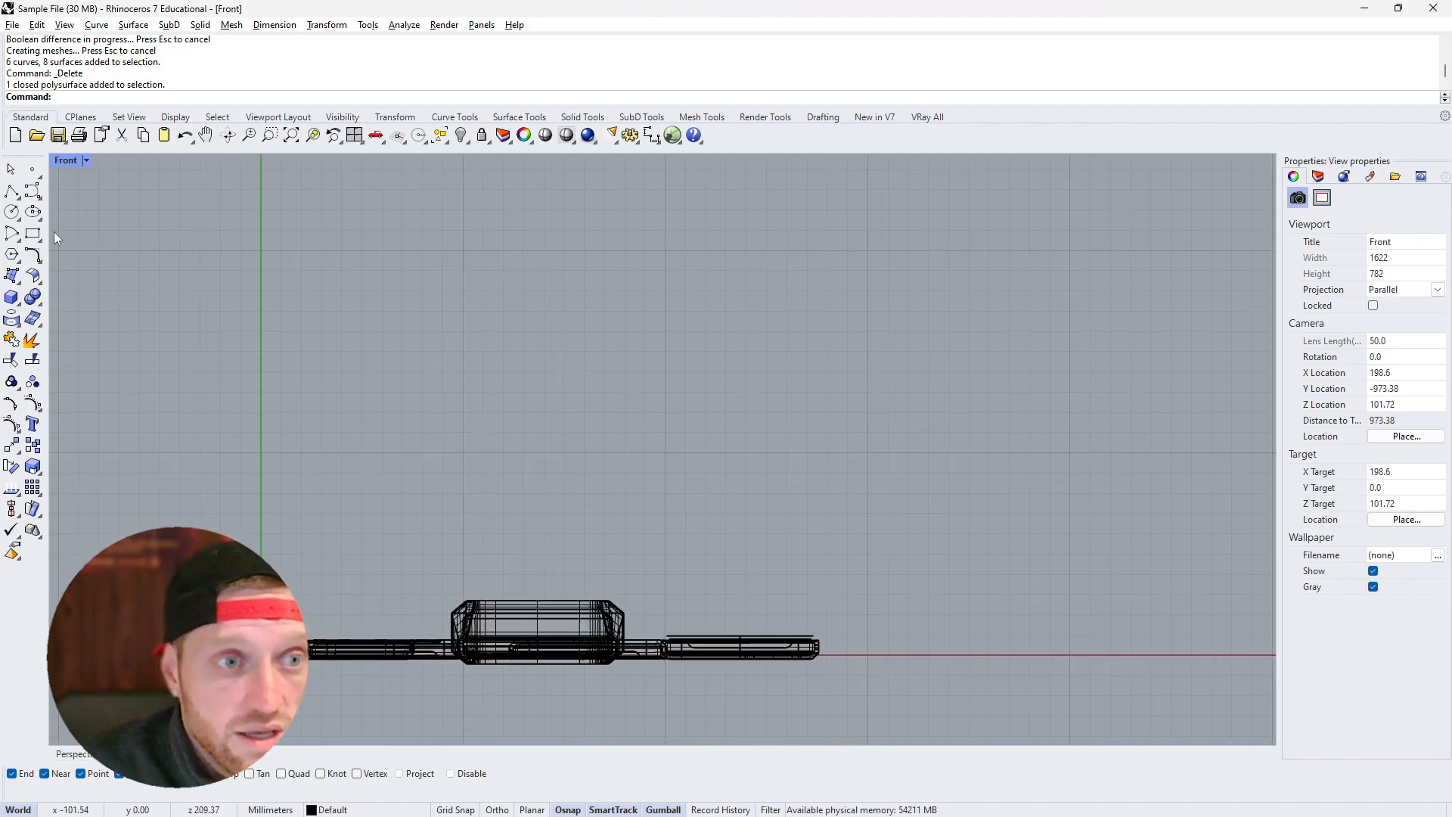
{"action": "left_click", "coordinate": [32, 233]}
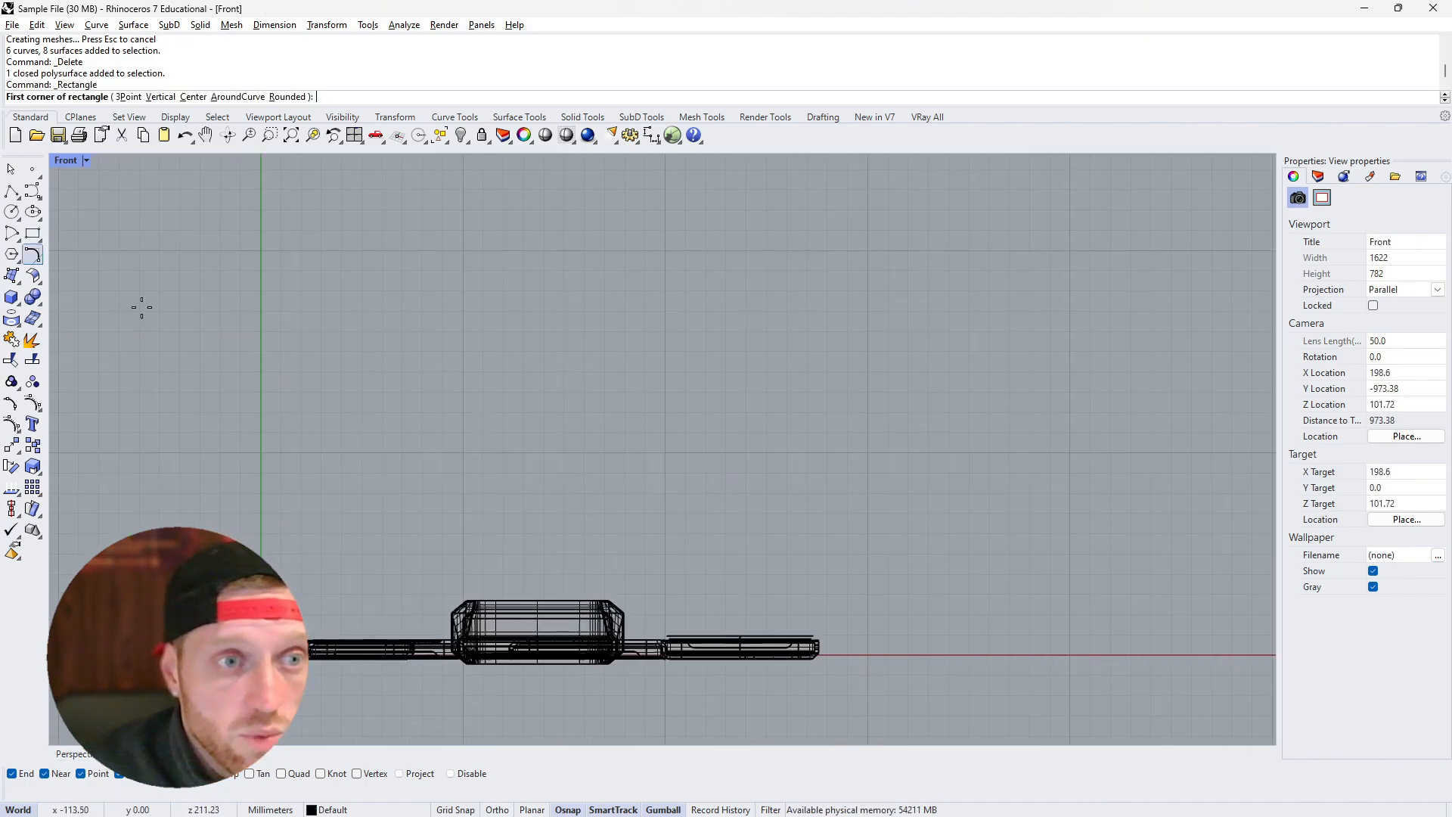
{"action": "left_click", "coordinate": [477, 447]}
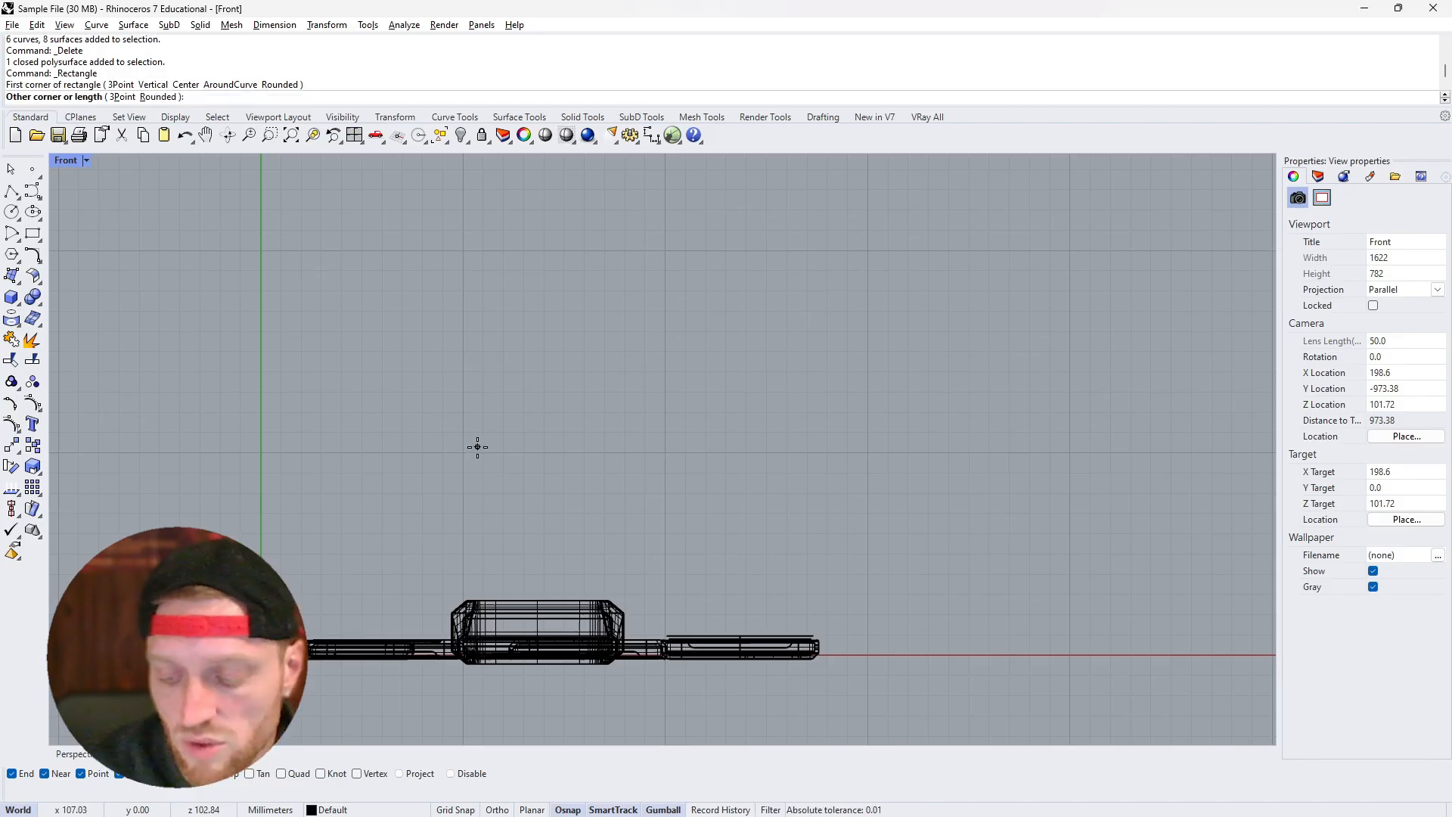
{"action": "type", "text": "2"}
{"action": "key", "text": "Return"}
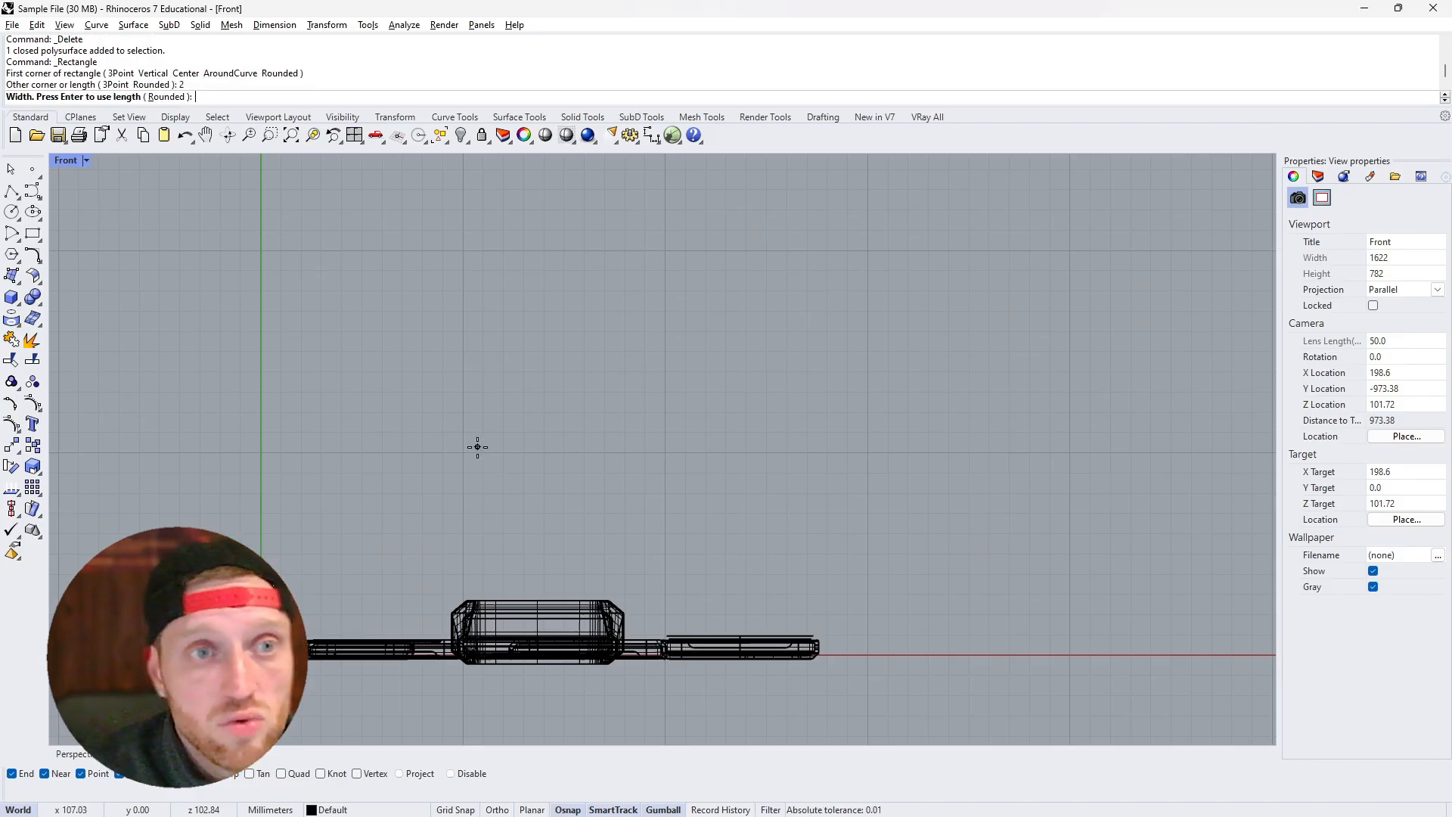
{"action": "type", "text": "2"}
{"action": "key", "text": "Return"}
{"action": "scroll", "coordinate": [461, 423], "scroll_direction": "up", "scroll_amount": 5}
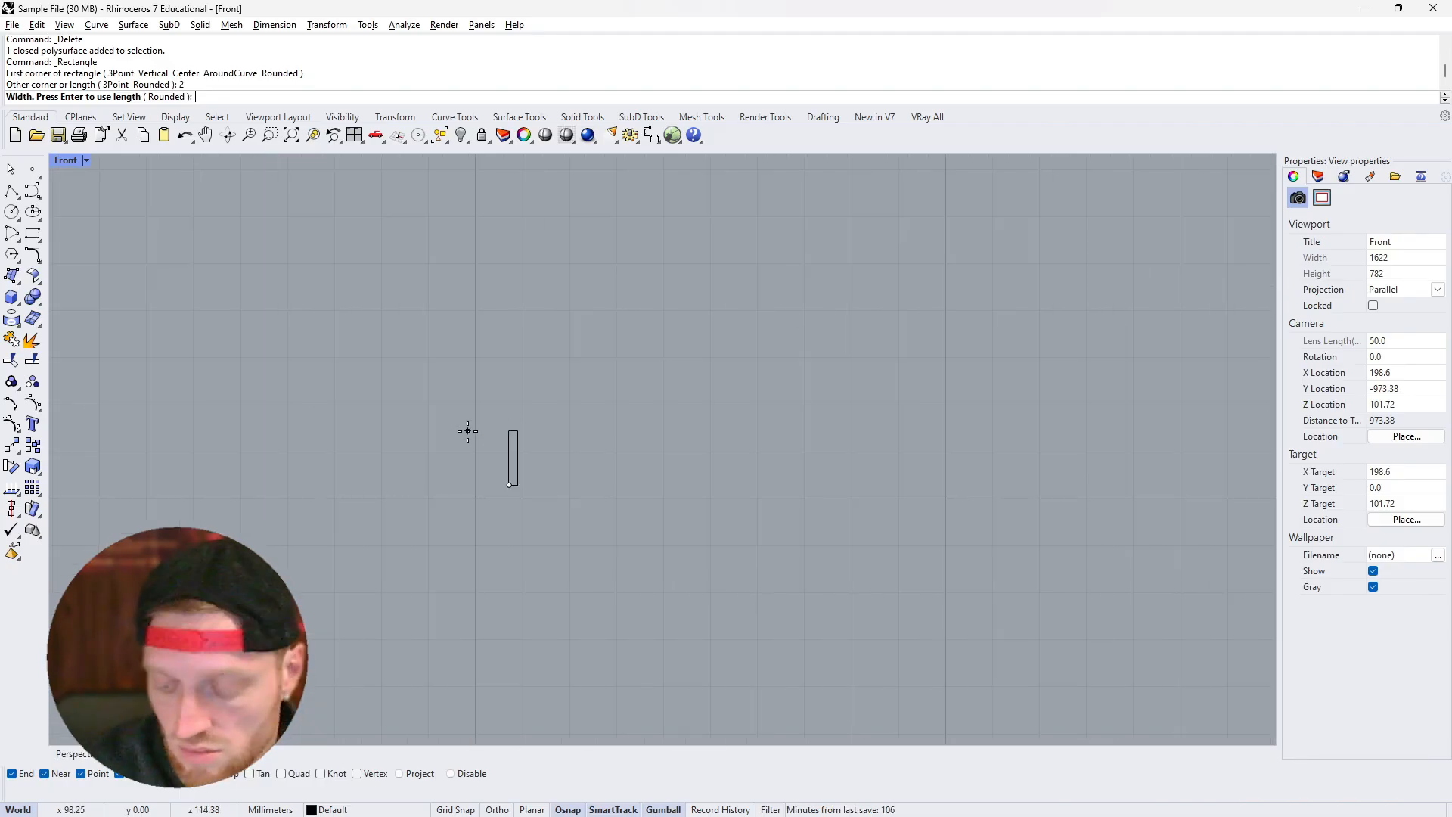
Rotate the small square 45 degrees into a diamond and deselect it
{"action": "scroll", "coordinate": [469, 437], "scroll_direction": "up", "scroll_amount": 3}
{"action": "left_click_drag", "start_coordinate": [469, 483], "coordinate": [583, 583]}
{"action": "left_click", "coordinate": [504, 577]}
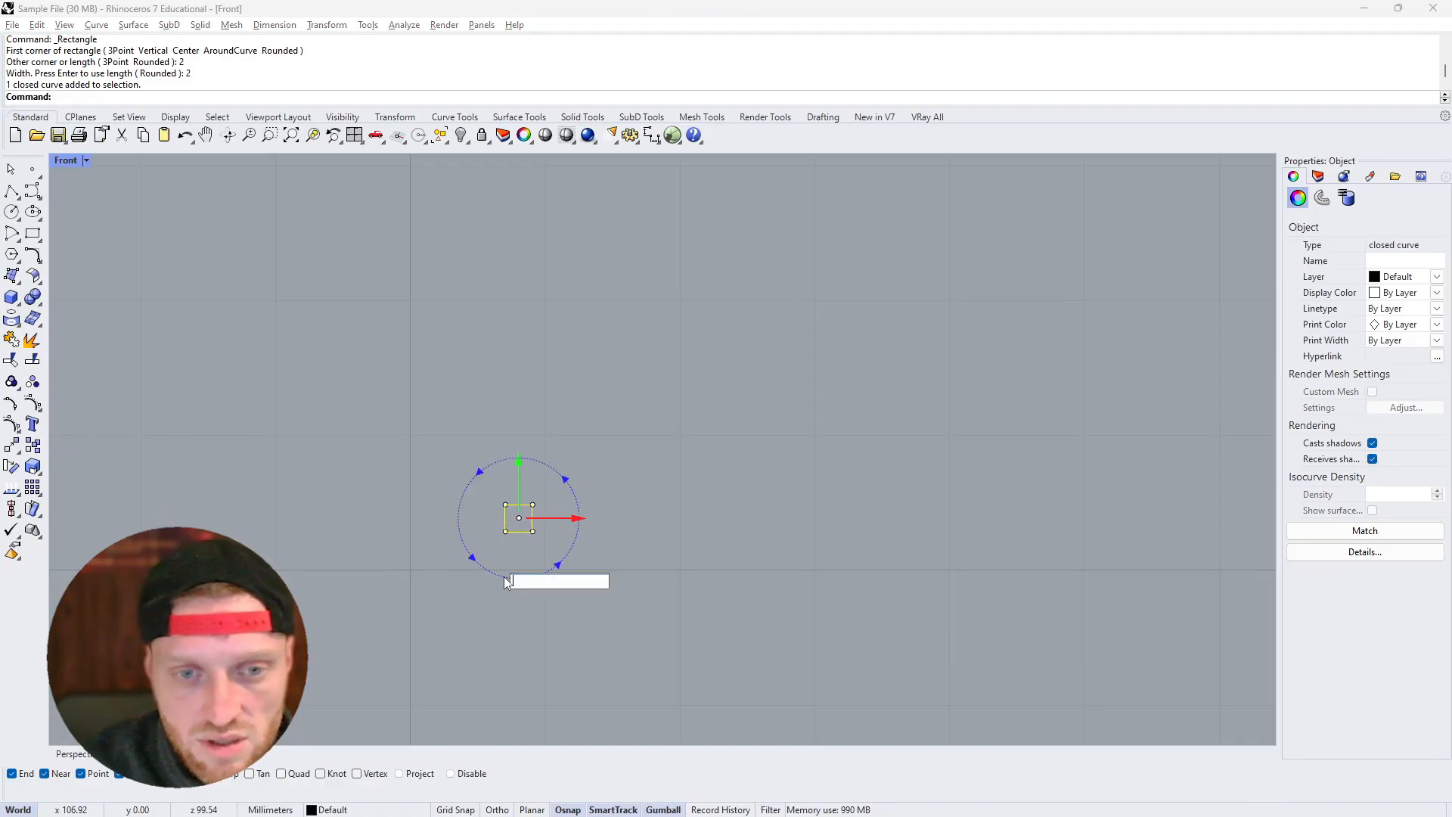
{"action": "type", "text": "45"}
{"action": "key", "text": "Return"}
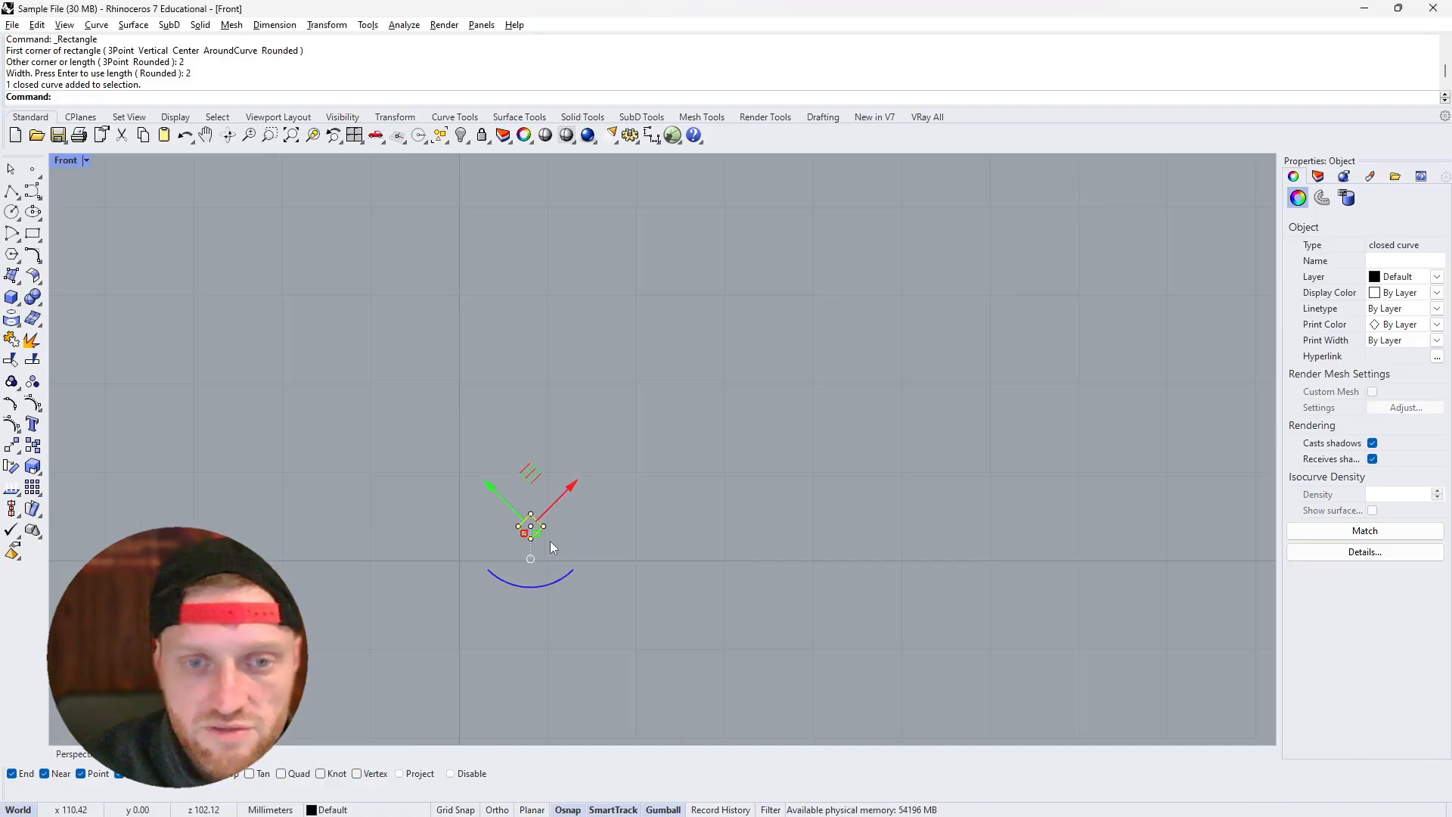
{"action": "key", "text": "Escape"}
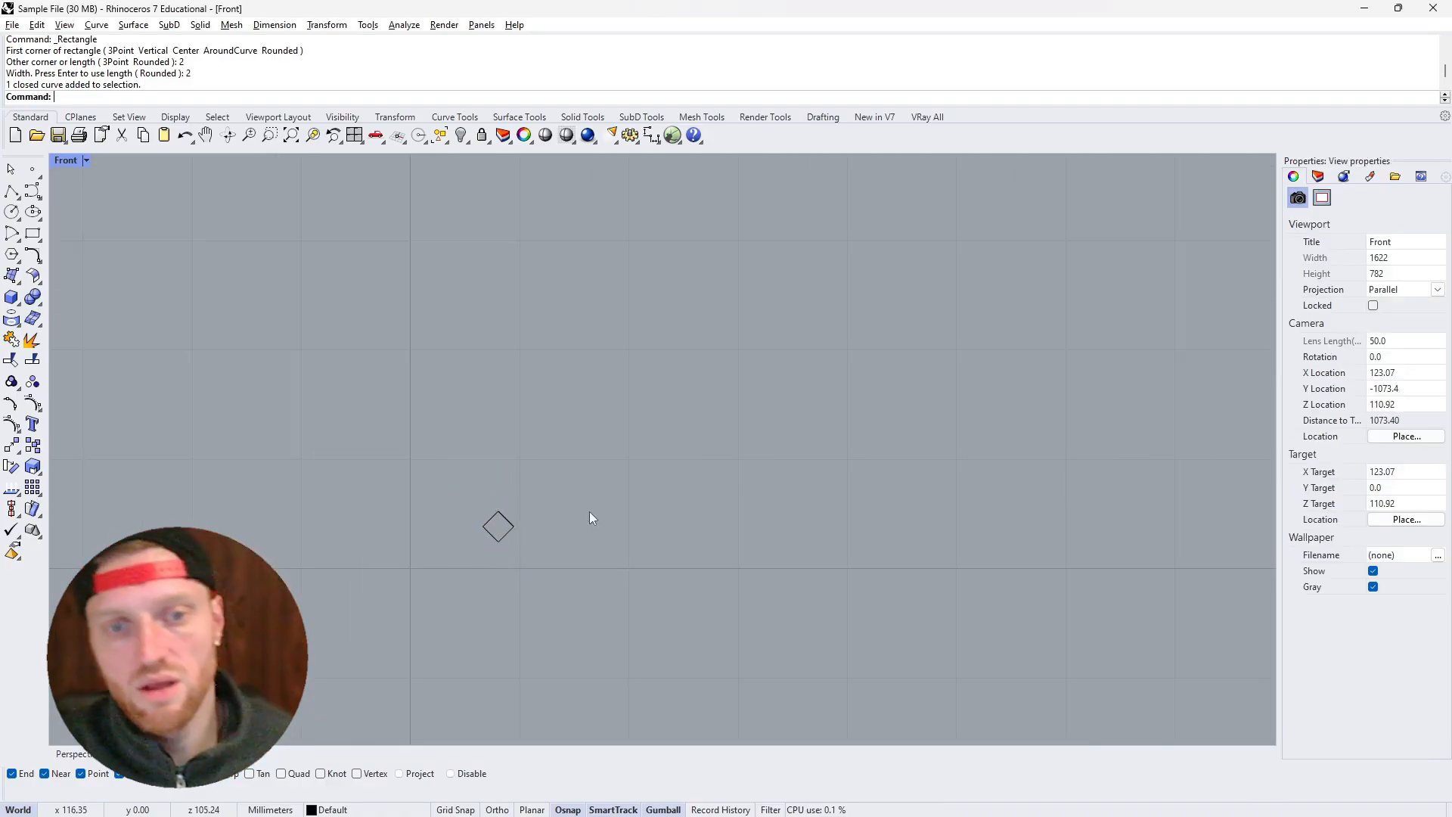
Array the diamond 15 times in X and once in Y and Z, spaced corner to corner by the diamond's width
{"action": "left_click", "coordinate": [512, 531]}
{"action": "type", "text": "Array"}
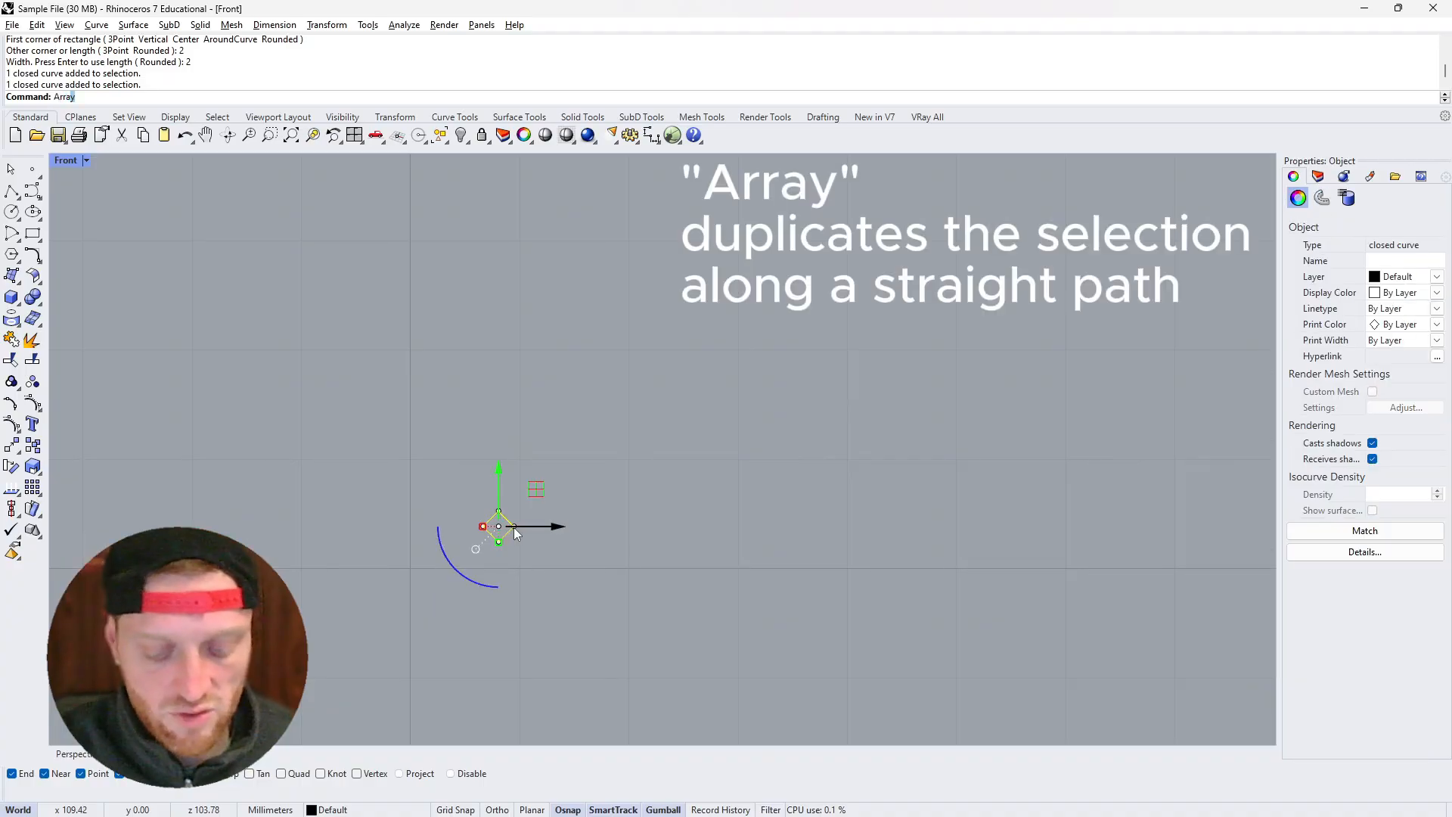
{"action": "key", "text": "Return"}
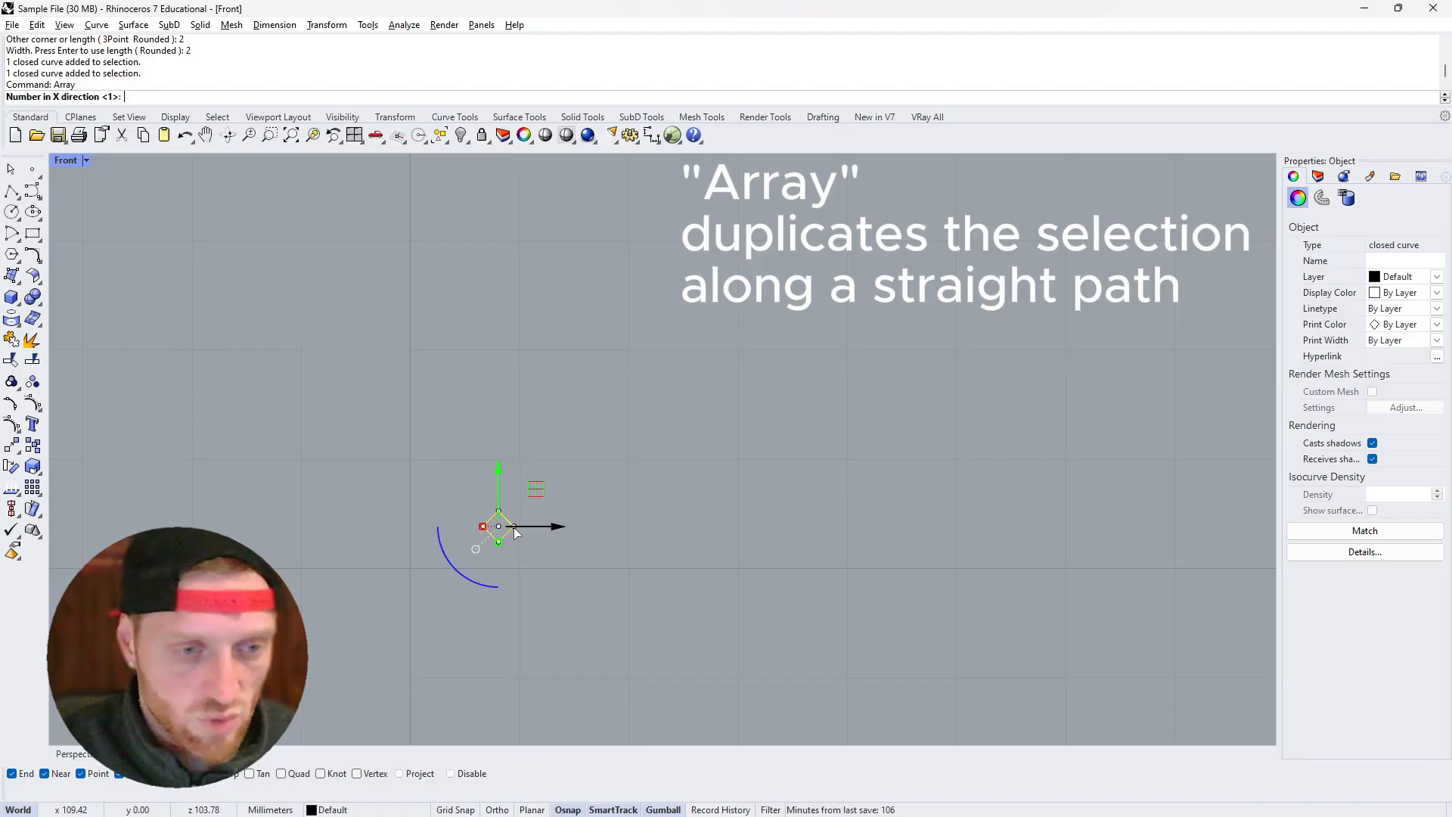
{"action": "key", "text": "Return"}
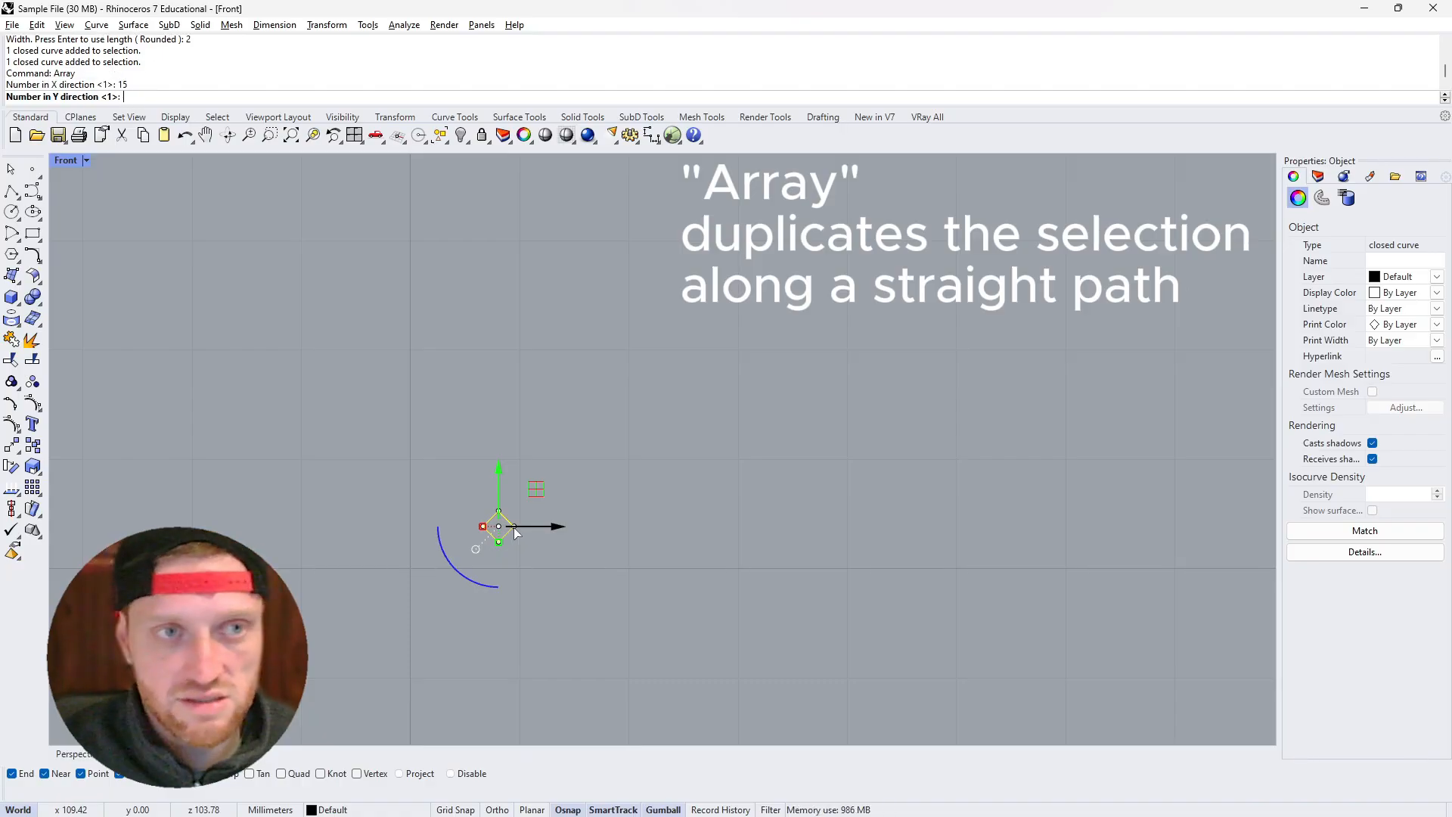
{"action": "key", "text": "Return"}
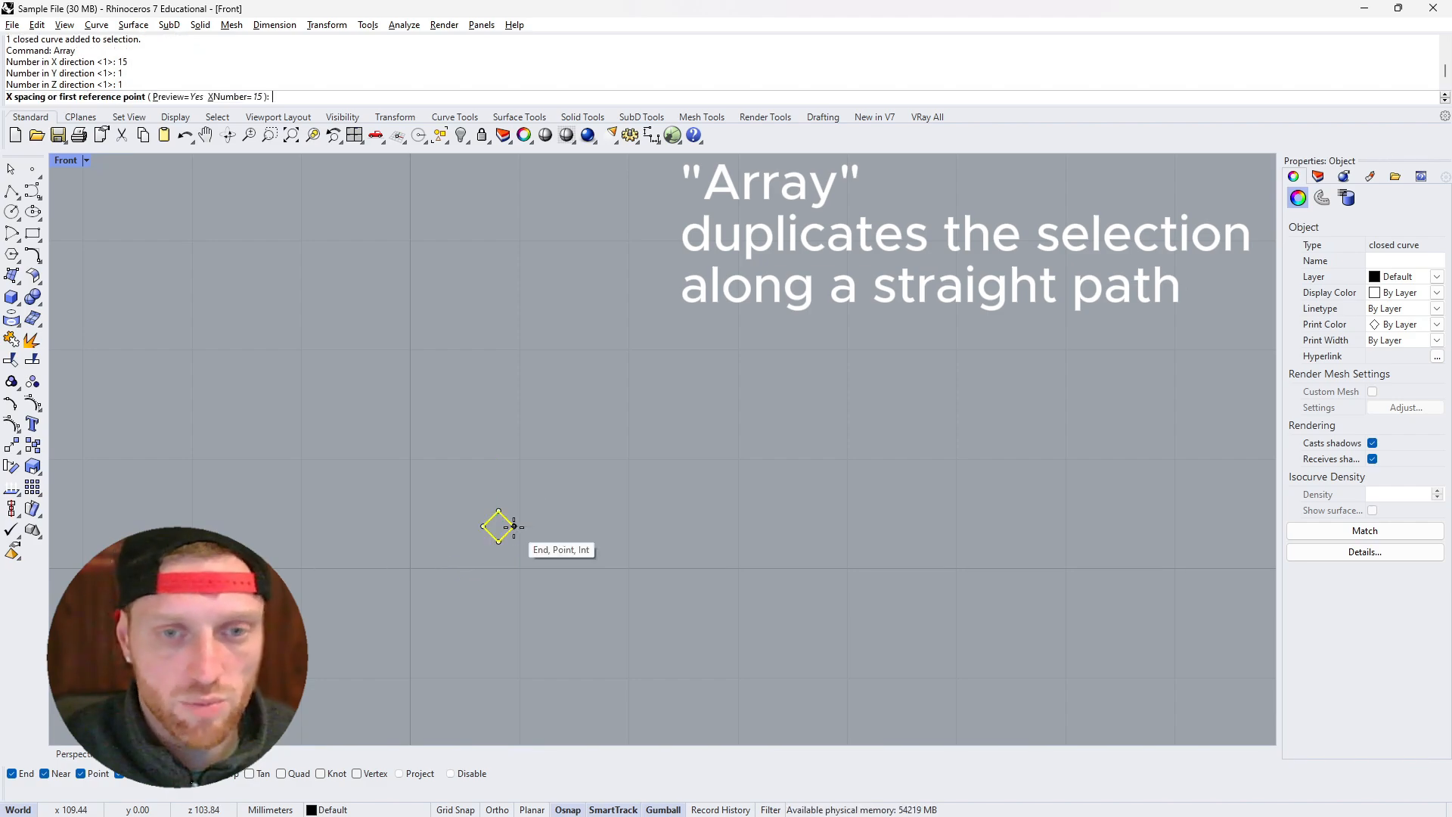
{"action": "scroll", "coordinate": [508, 527], "scroll_direction": "down", "scroll_amount": 2}
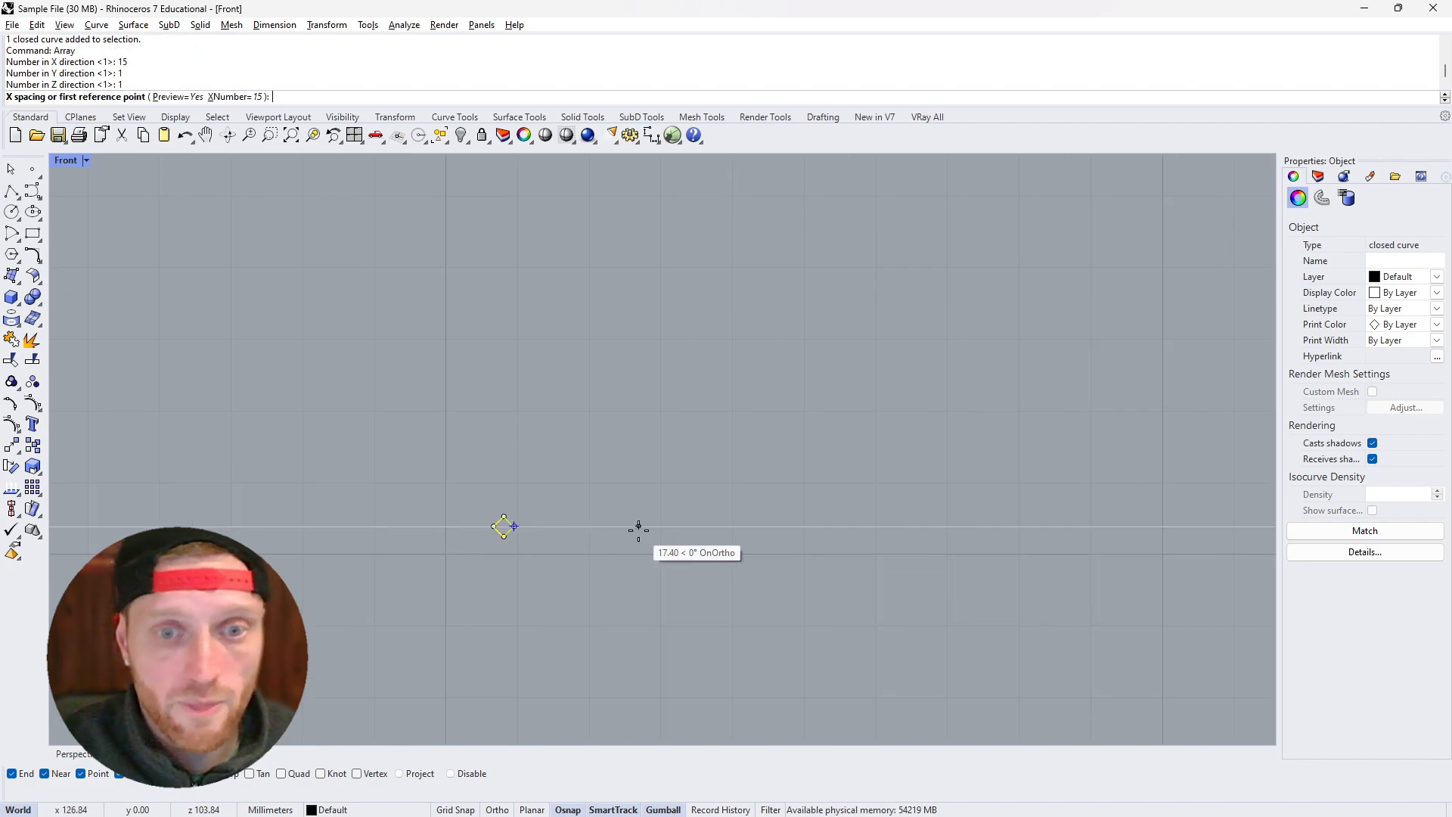
{"action": "left_click", "coordinate": [503, 529]}
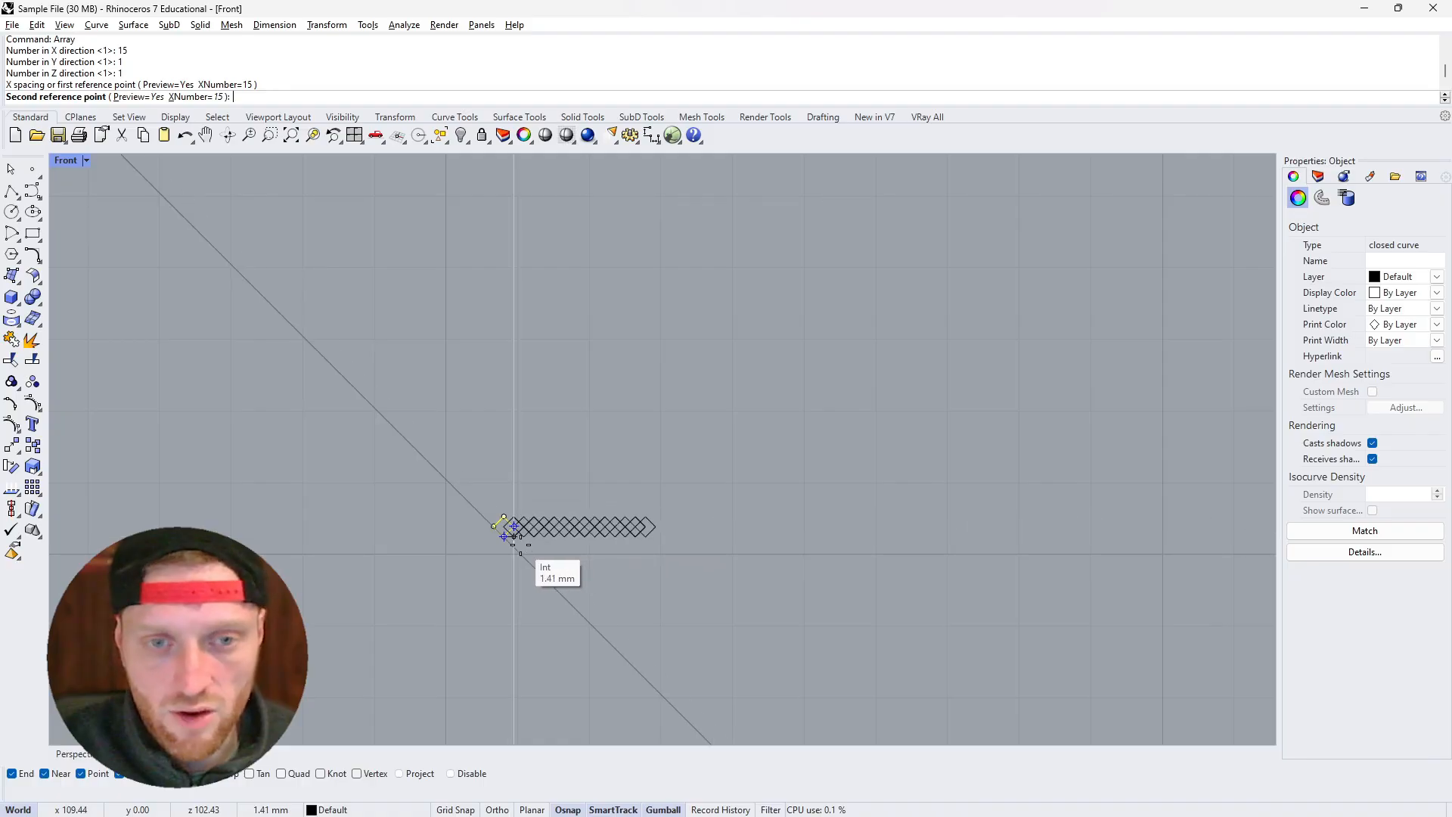
{"action": "scroll", "coordinate": [514, 536], "scroll_direction": "up", "scroll_amount": 10}
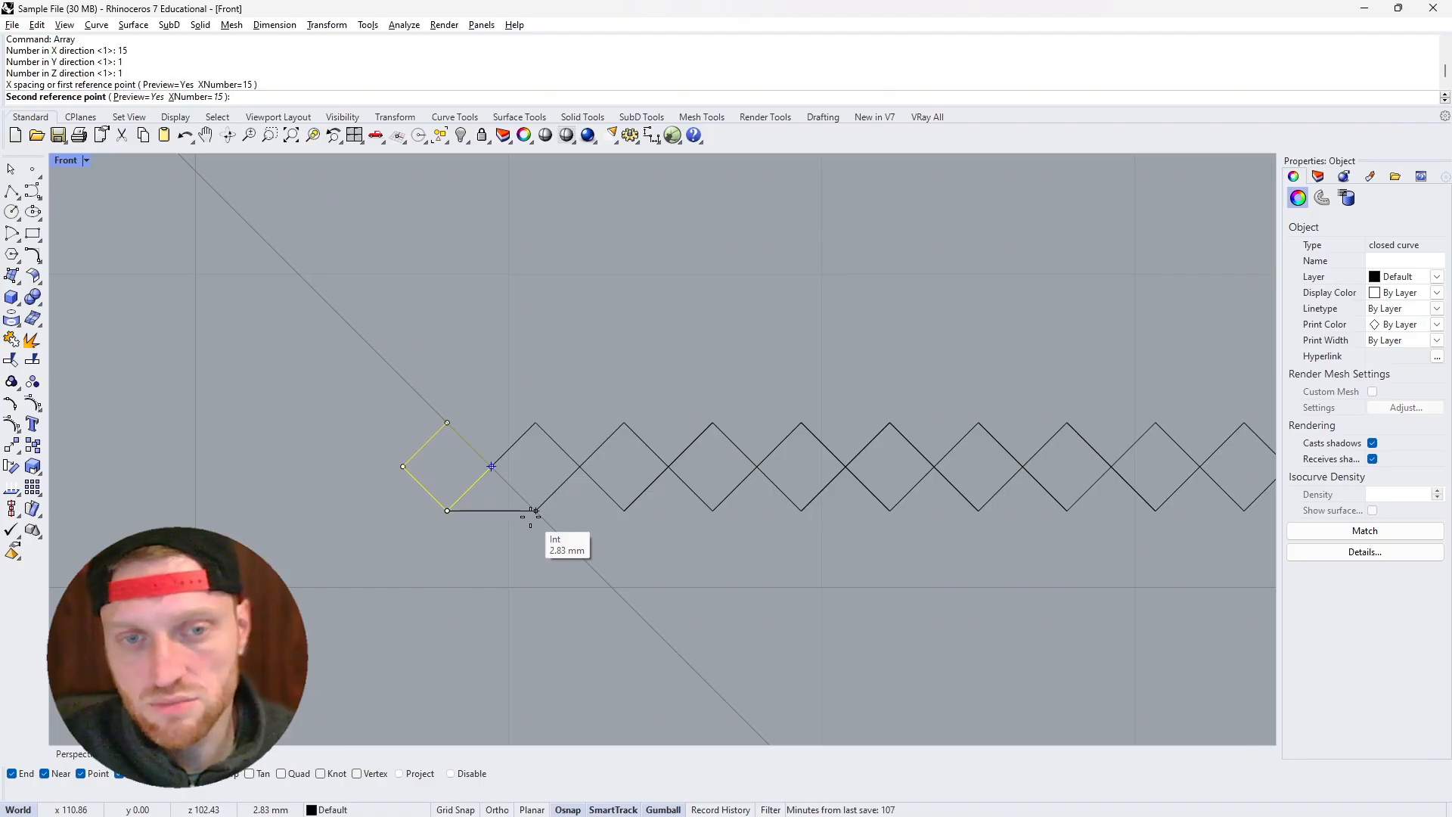
{"action": "left_click", "coordinate": [534, 512]}
{"action": "scroll", "coordinate": [514, 523], "scroll_direction": "down", "scroll_amount": 8}
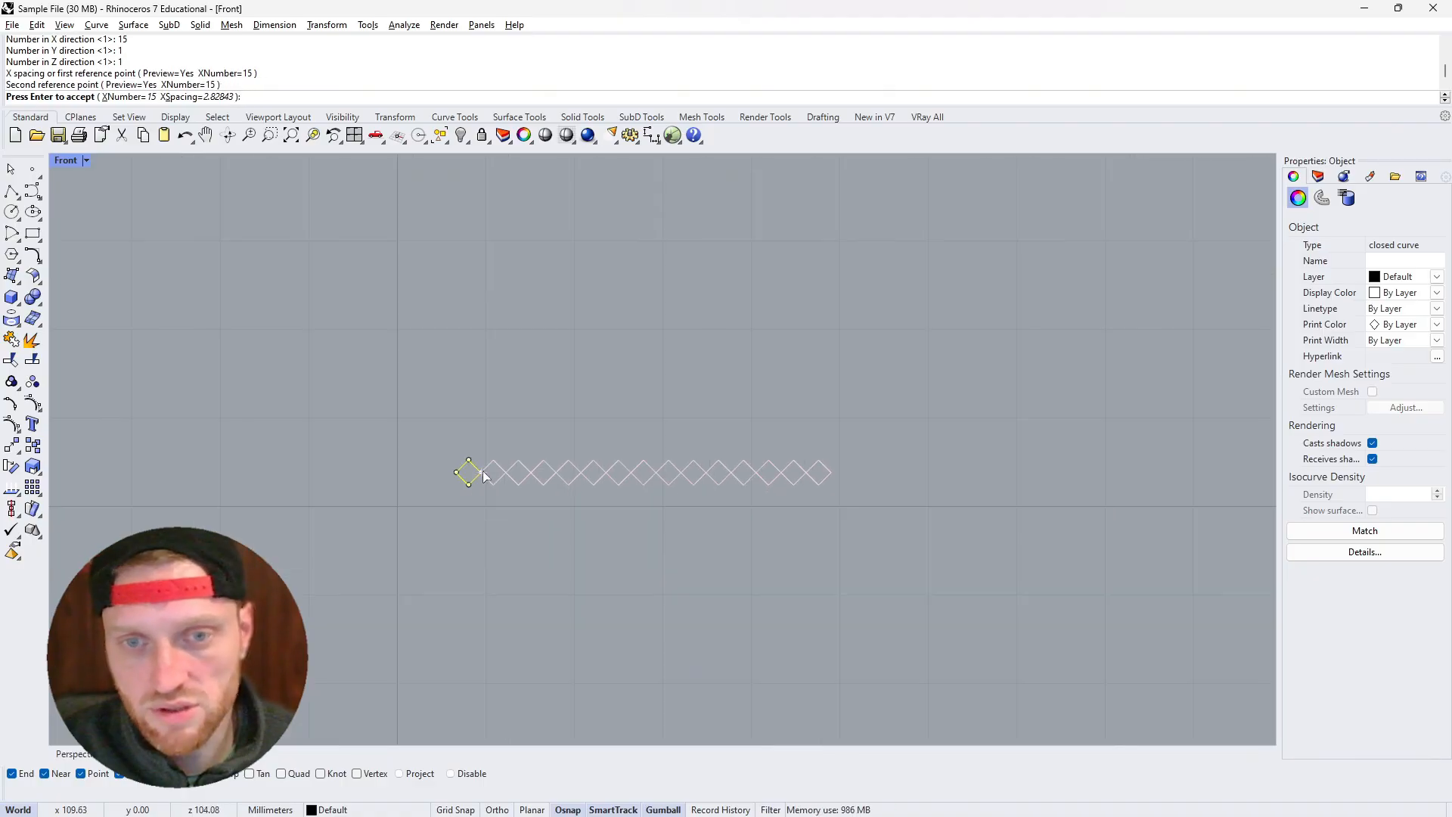
{"action": "scroll", "coordinate": [506, 471], "scroll_direction": "up", "scroll_amount": 6}
{"action": "scroll", "coordinate": [444, 425], "scroll_direction": "down", "scroll_amount": 6}
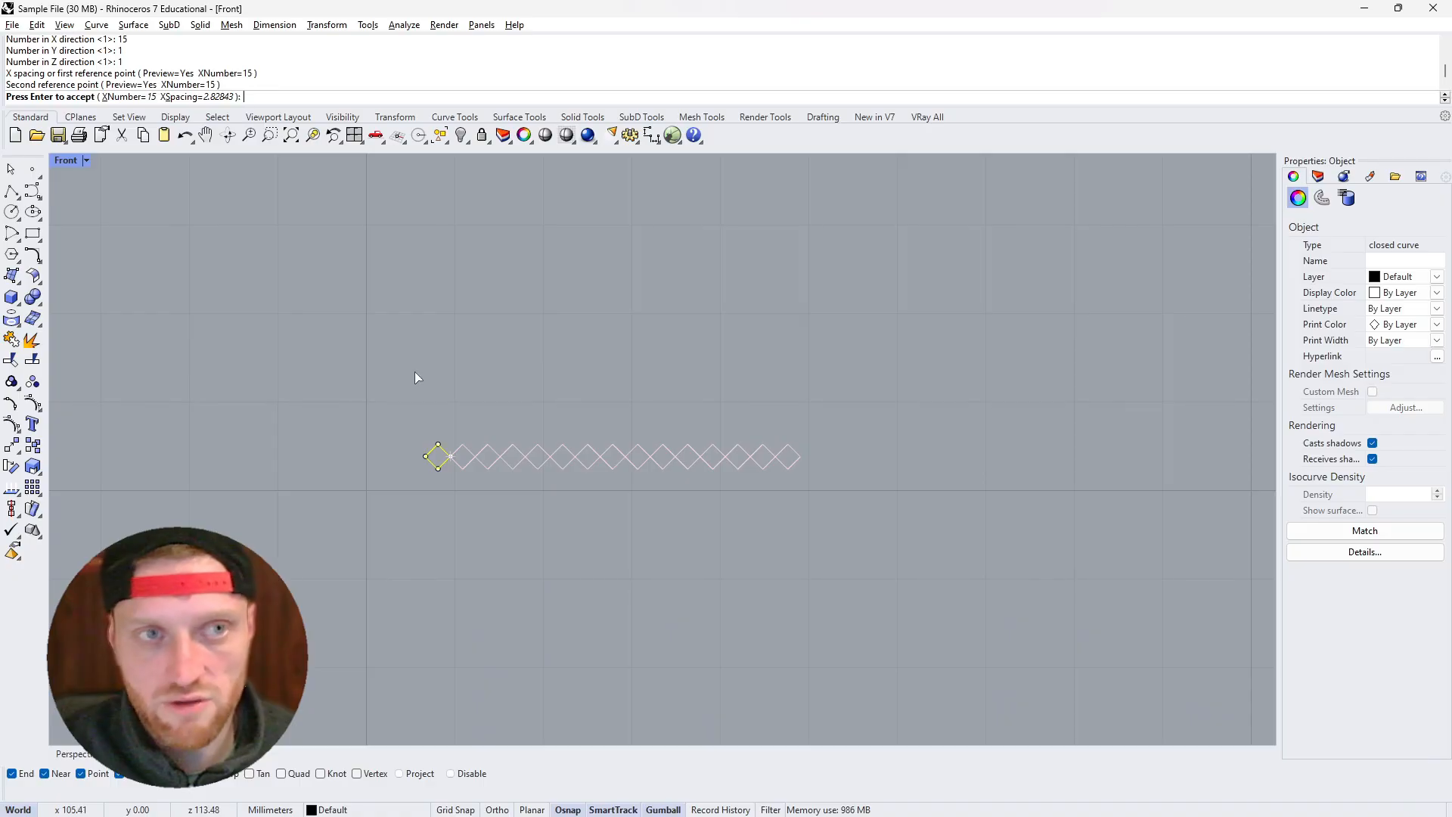
{"action": "key", "text": "Return"}
{"action": "scroll", "coordinate": [452, 392], "scroll_direction": "up", "scroll_amount": 3}
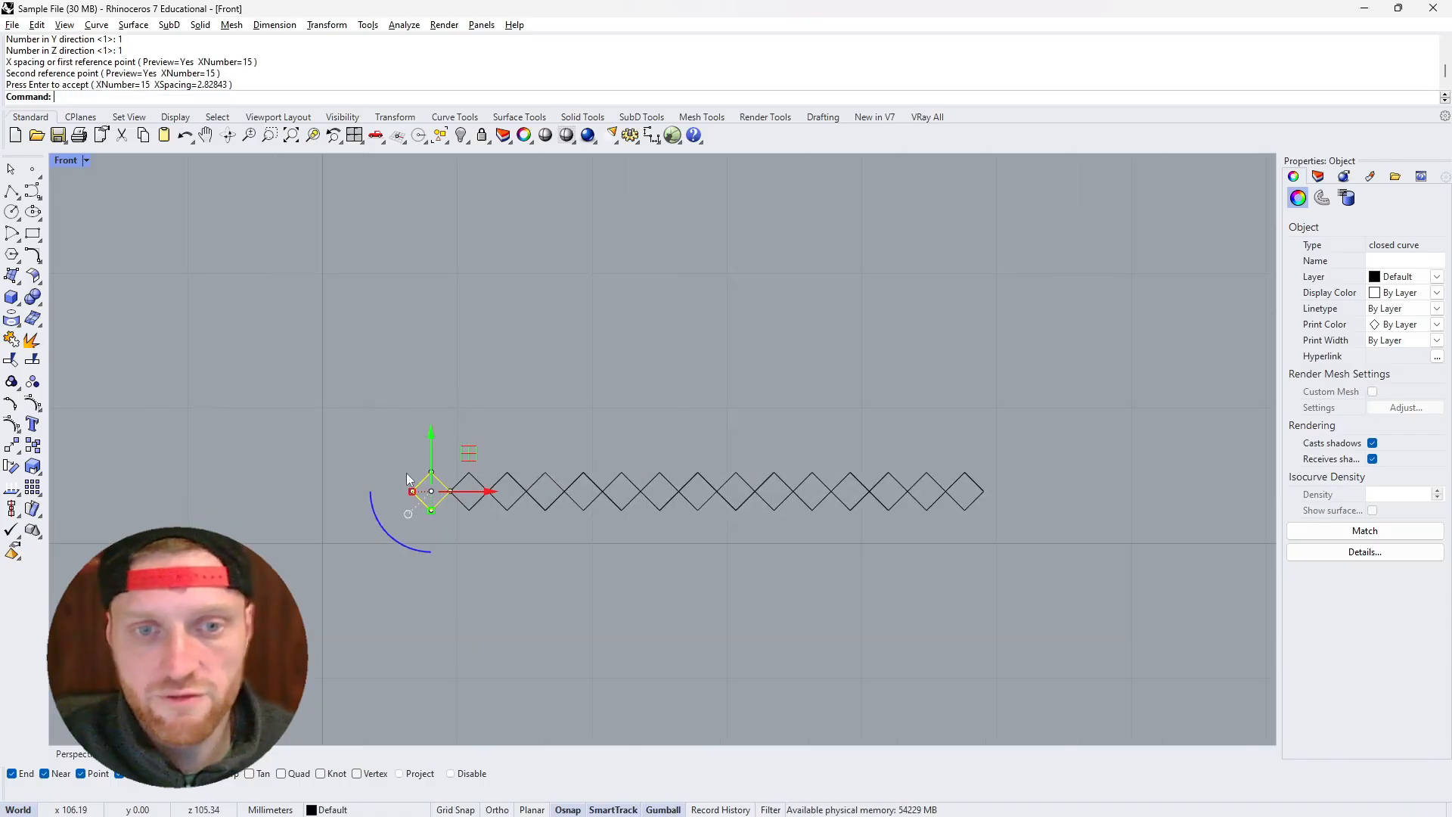
Select all 15 diamonds and, in Perspective, move them along world Y to the empty area in front of the cases
{"action": "left_click_drag", "start_coordinate": [356, 406], "coordinate": [1055, 561]}
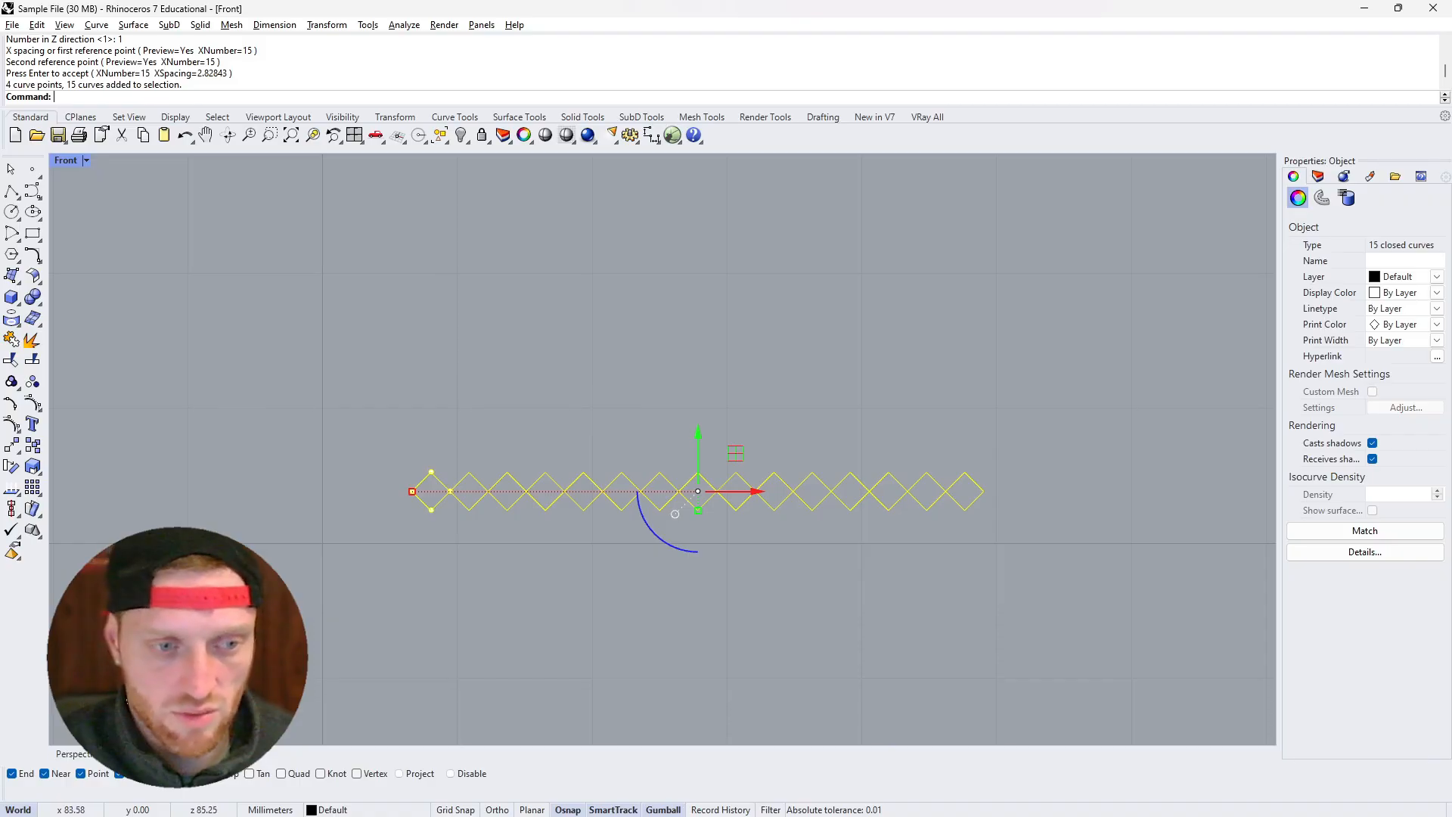
{"action": "left_click", "coordinate": [86, 754]}
{"action": "scroll", "coordinate": [444, 492], "scroll_direction": "down", "scroll_amount": 6}
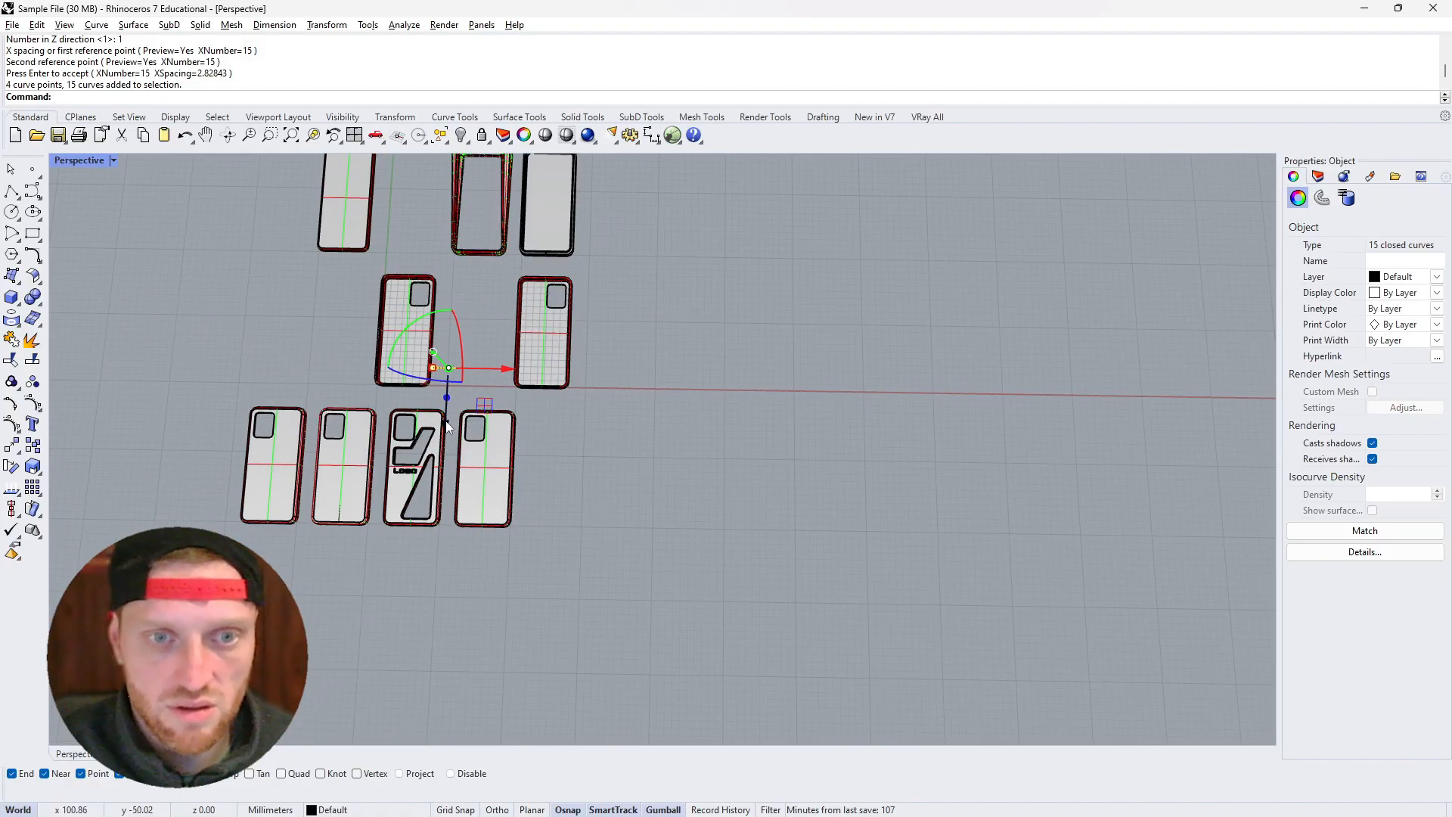
{"action": "left_click_drag", "start_coordinate": [447, 426], "coordinate": [385, 684]}
{"action": "scroll", "coordinate": [386, 684], "scroll_direction": "up", "scroll_amount": 5}
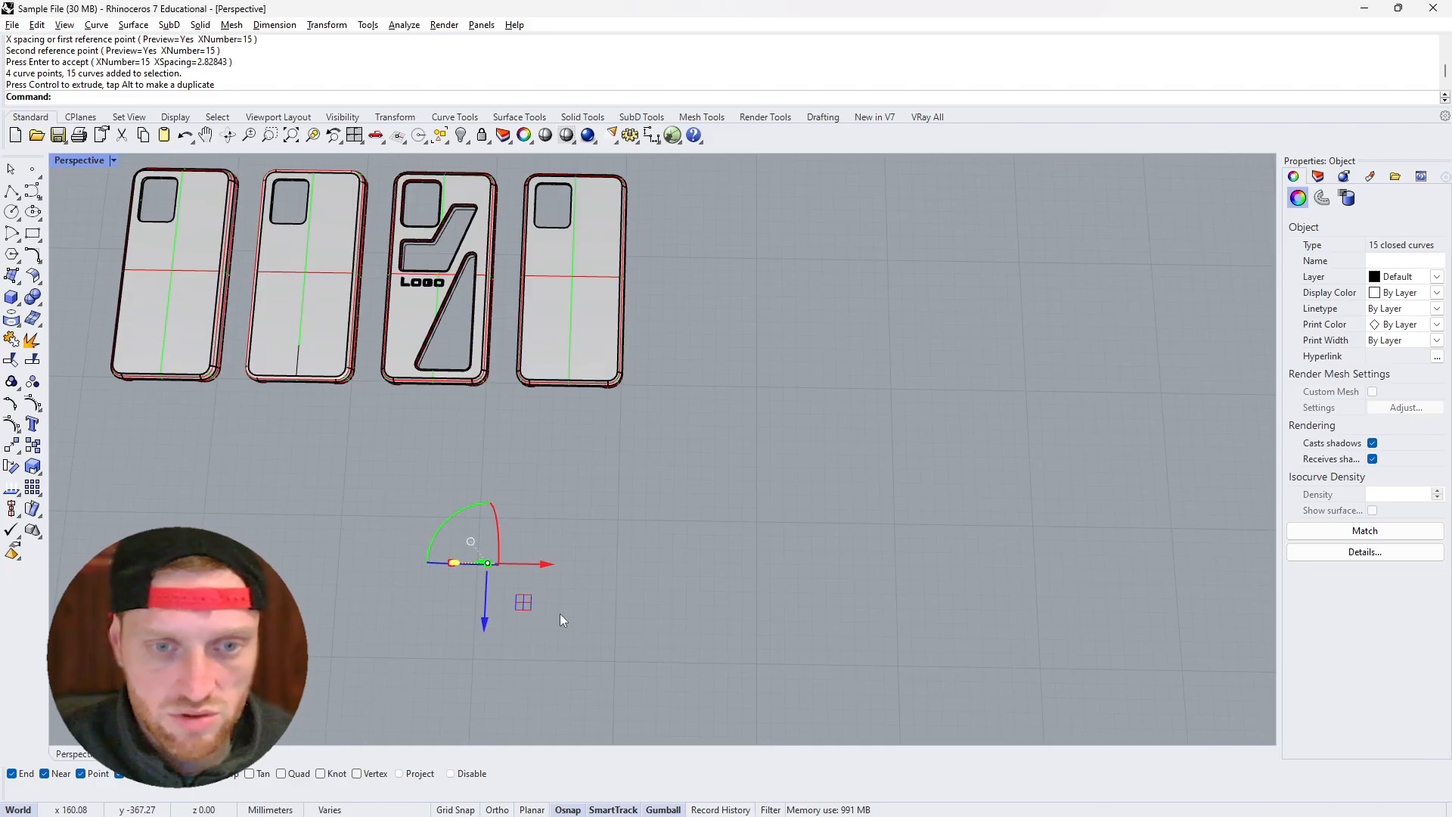
{"action": "left_click", "coordinate": [559, 614]}
Extrude the row of 15 diamonds along Y into long rods reaching back to about the middle of the cases
{"action": "left_click_drag", "start_coordinate": [408, 544], "coordinate": [599, 591]}
{"action": "scroll", "coordinate": [474, 546], "scroll_direction": "up", "scroll_amount": 10}
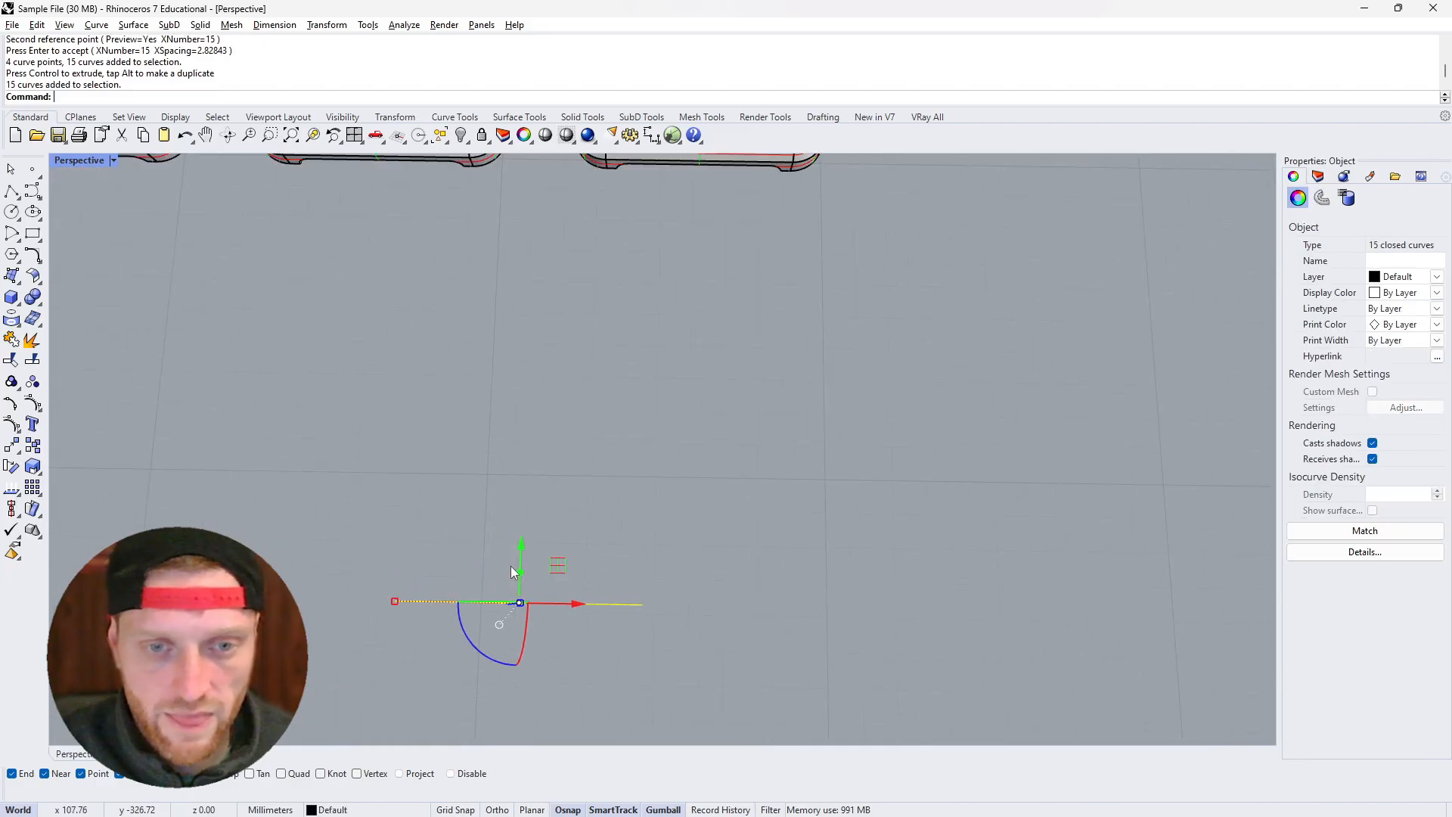
{"action": "scroll", "coordinate": [520, 580], "scroll_direction": "down", "scroll_amount": 2}
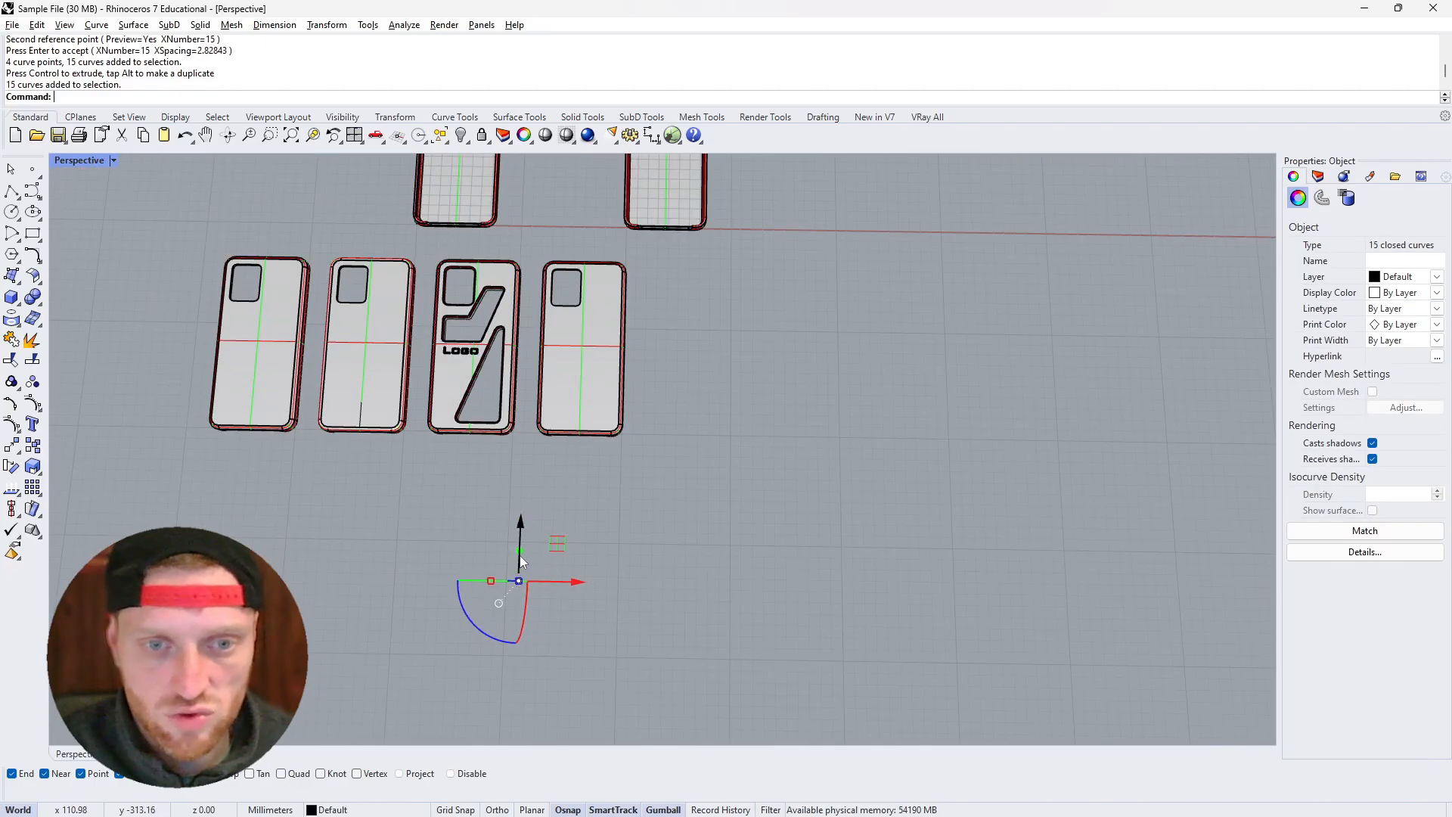
{"action": "left_click_drag", "start_coordinate": [520, 561], "coordinate": [537, 311]}
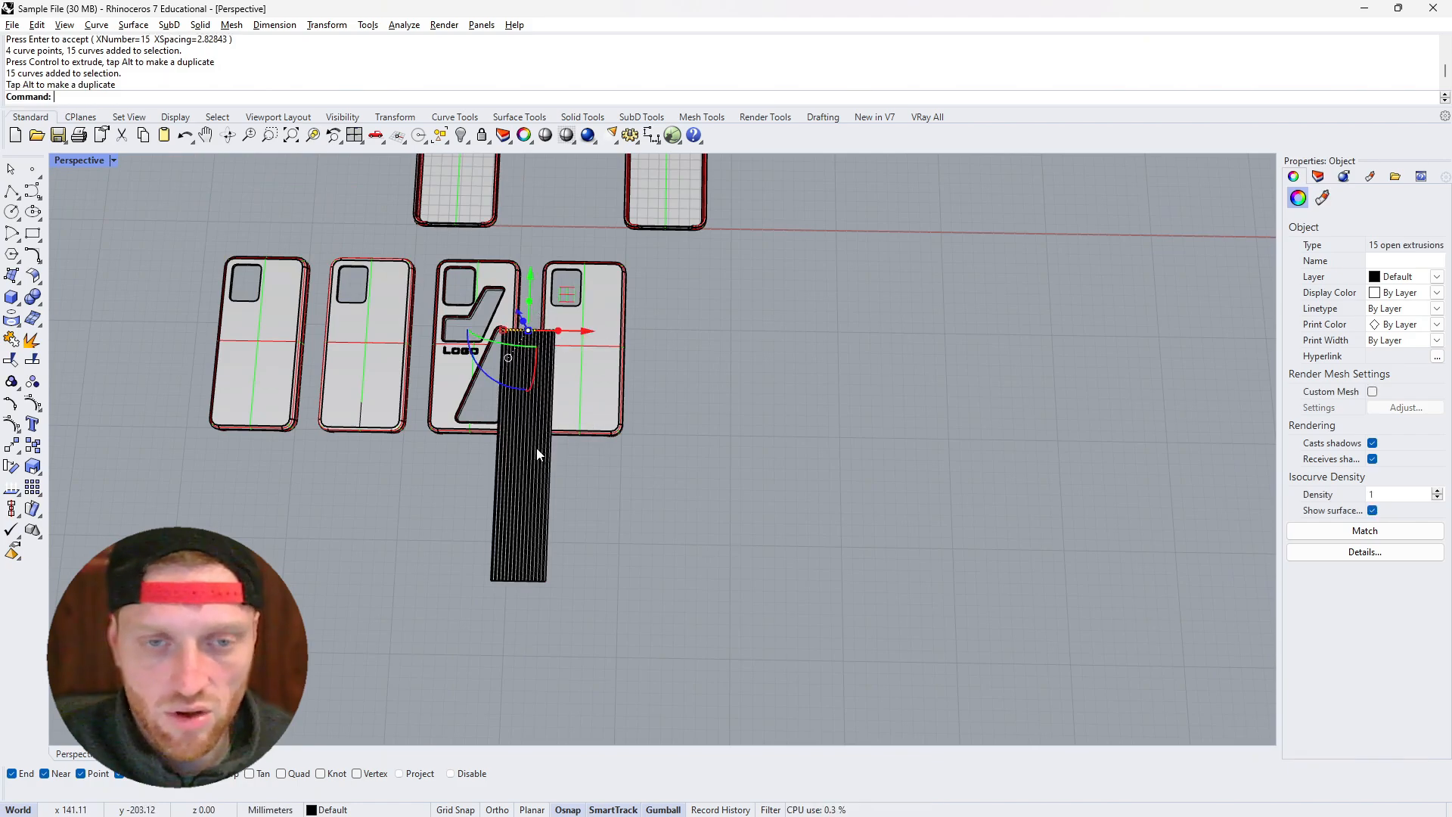
{"action": "left_click", "coordinate": [610, 548]}
Cap the open ends of the 15 extruded rods to make them closed solids
{"action": "scroll", "coordinate": [560, 534], "scroll_direction": "up", "scroll_amount": 2}
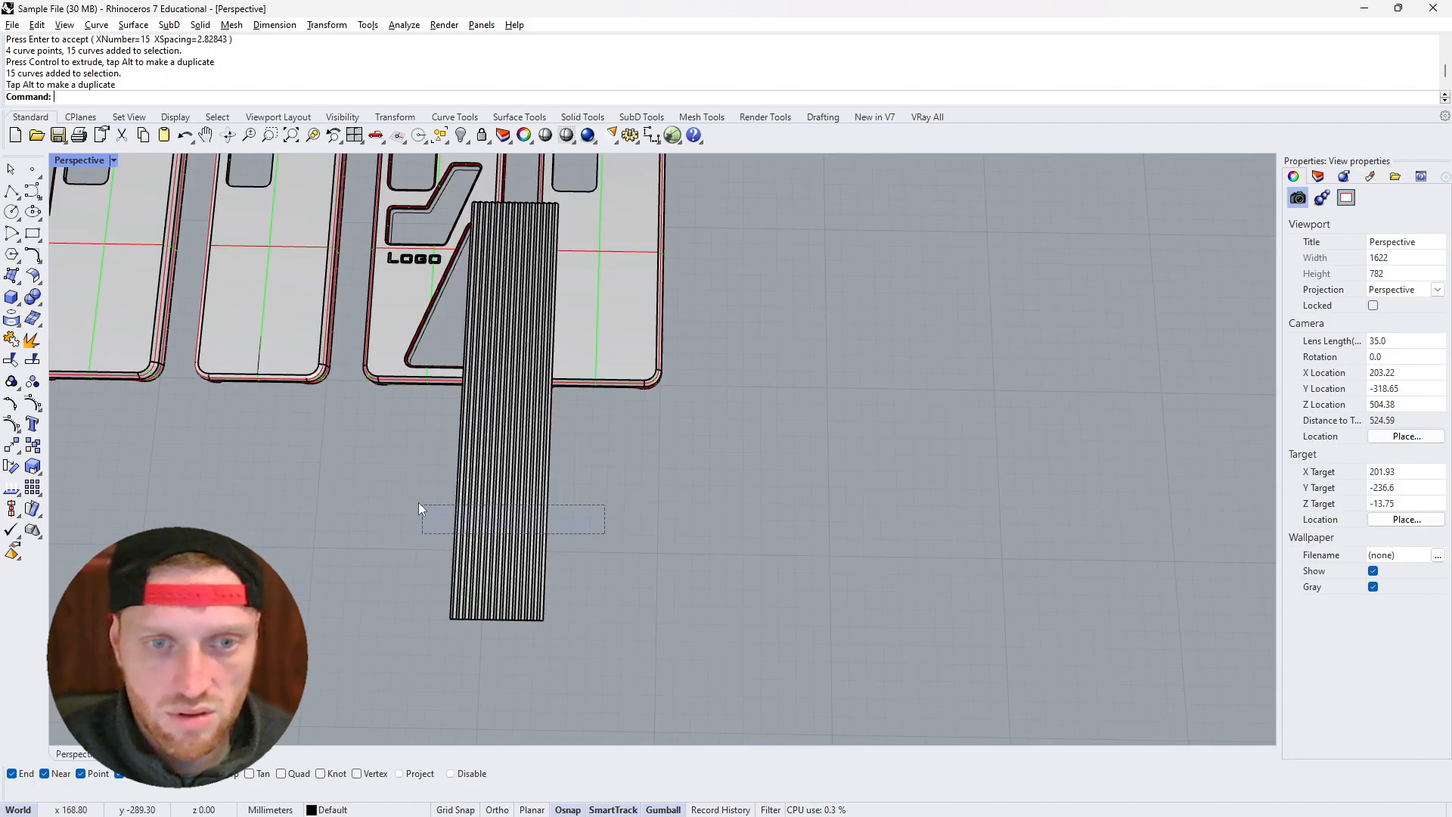
{"action": "left_click_drag", "start_coordinate": [381, 458], "coordinate": [383, 458]}
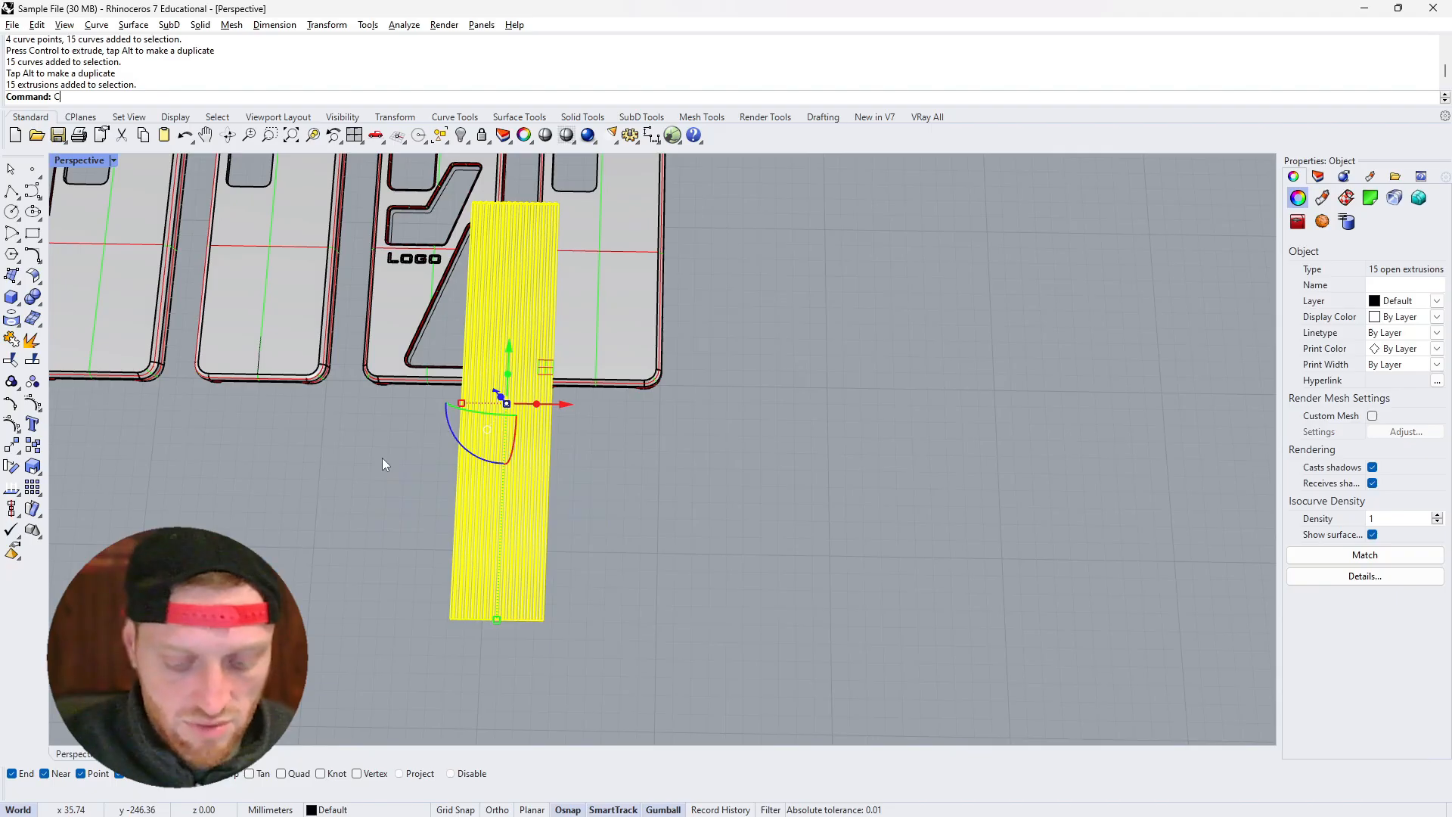
{"action": "type", "text": "ap"}
{"action": "key", "text": "Return"}
{"action": "left_click", "coordinate": [688, 543]}
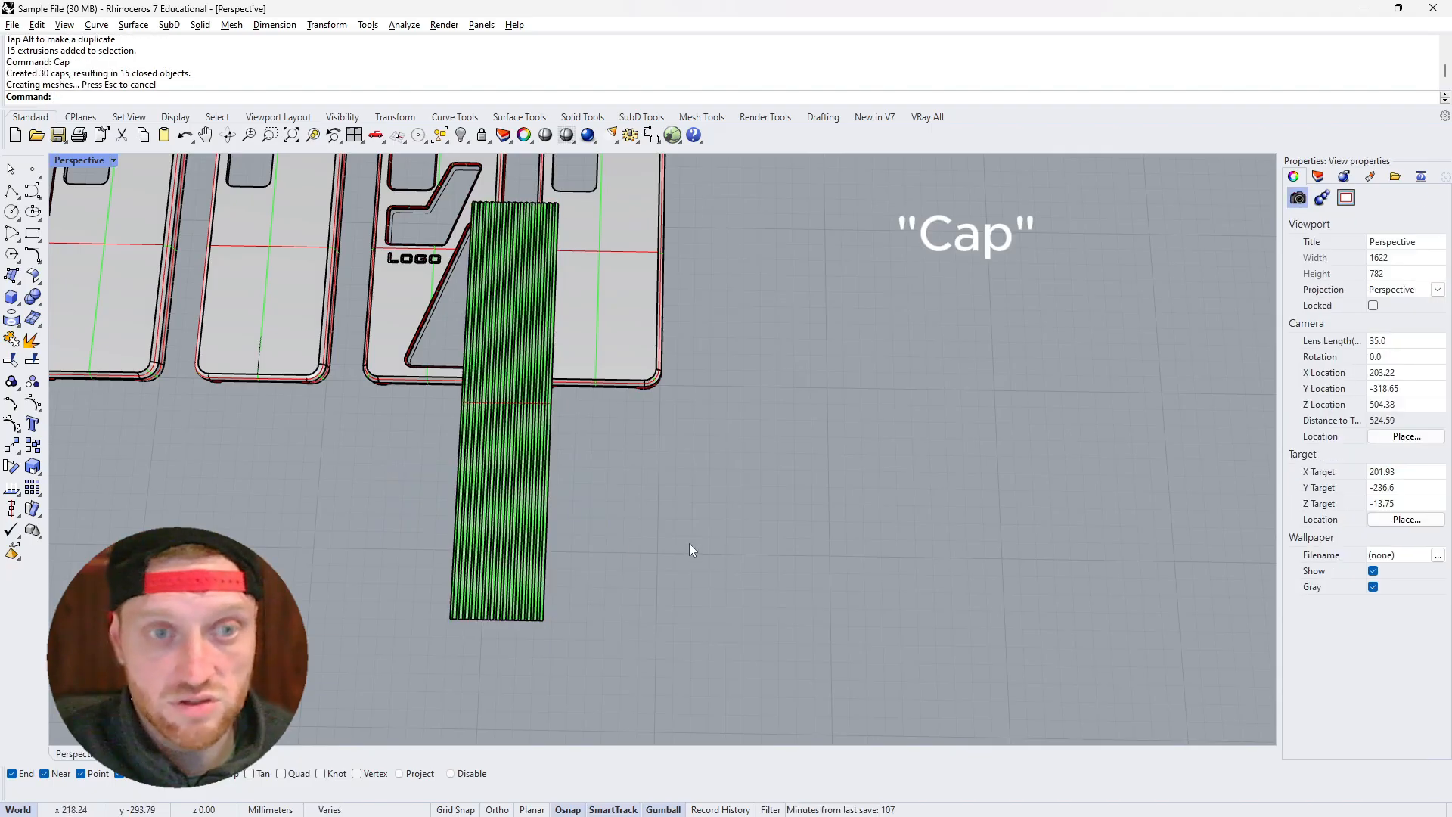
Select the capped rods and rotate them about 45 degrees, finishing their alignment in the Top view
{"action": "left_click_drag", "start_coordinate": [628, 515], "coordinate": [405, 451]}
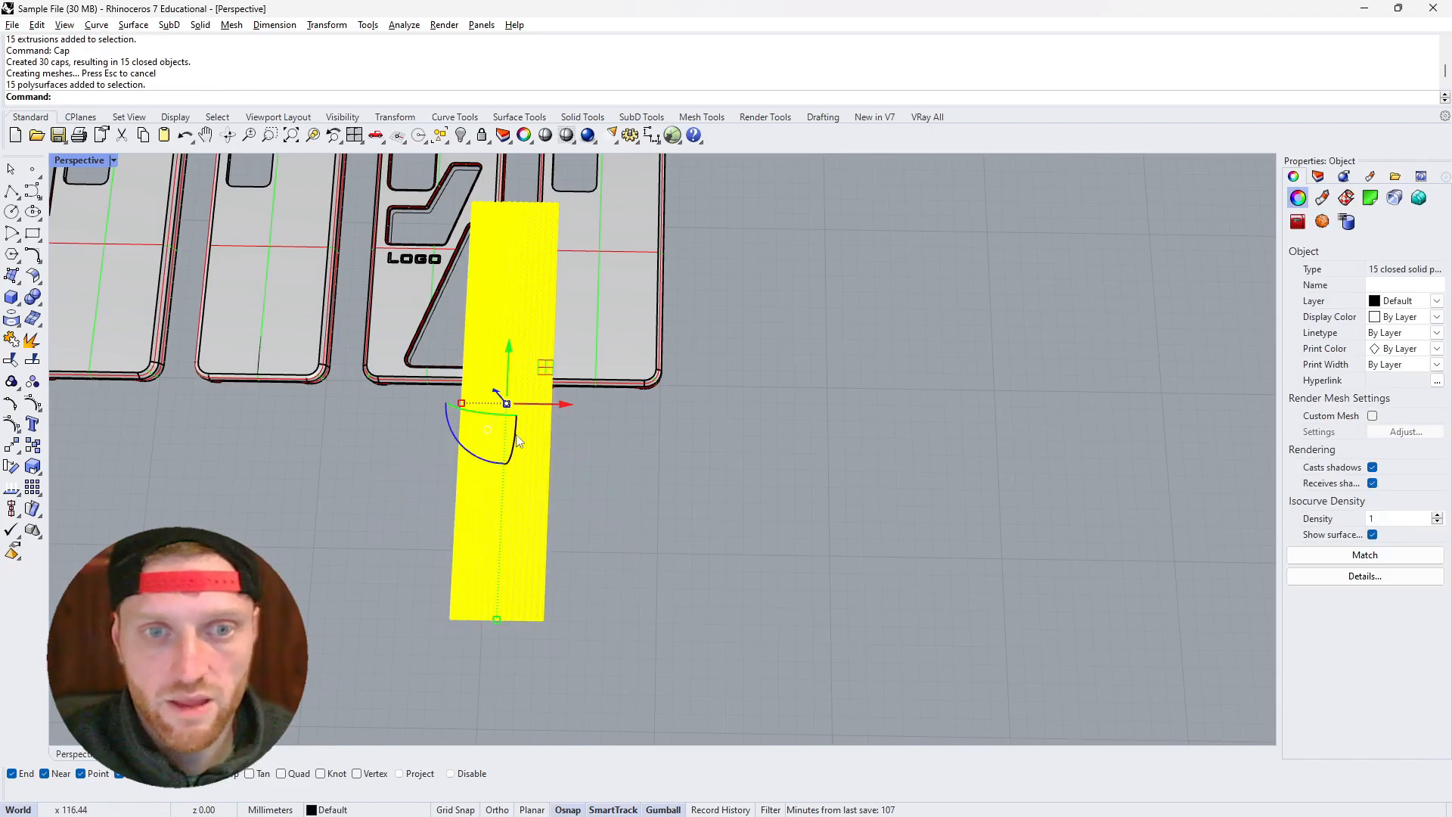
{"action": "left_click_drag", "start_coordinate": [492, 465], "coordinate": [485, 458]}
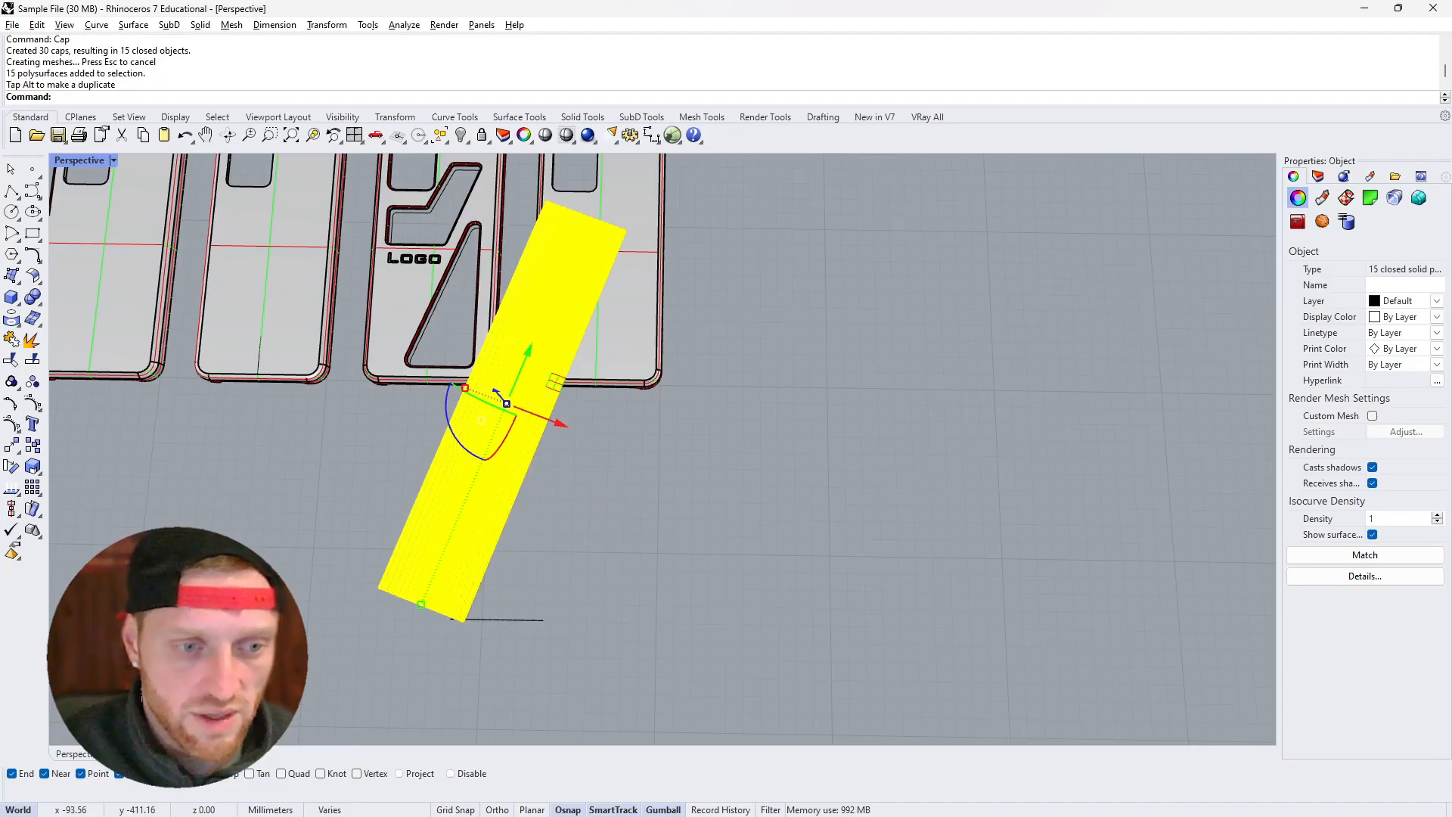
{"action": "key", "text": "ctrl+F1"}
{"action": "scroll", "coordinate": [502, 452], "scroll_direction": "down", "scroll_amount": 10}
{"action": "scroll", "coordinate": [714, 505], "scroll_direction": "up", "scroll_amount": 6}
{"action": "left_click_drag", "start_coordinate": [575, 664], "coordinate": [670, 465]}
Duplicate the diagonal rods toward the lower end of the rightmost case and rotate the copy to slope the opposite way
{"action": "left_click_drag", "start_coordinate": [593, 547], "coordinate": [860, 580]}
{"action": "key", "text": "alt"}
{"action": "left_click_drag", "start_coordinate": [721, 611], "coordinate": [770, 663]}
{"action": "scroll", "coordinate": [711, 495], "scroll_direction": "down", "scroll_amount": 4}
{"action": "scroll", "coordinate": [748, 506], "scroll_direction": "up", "scroll_amount": 5}
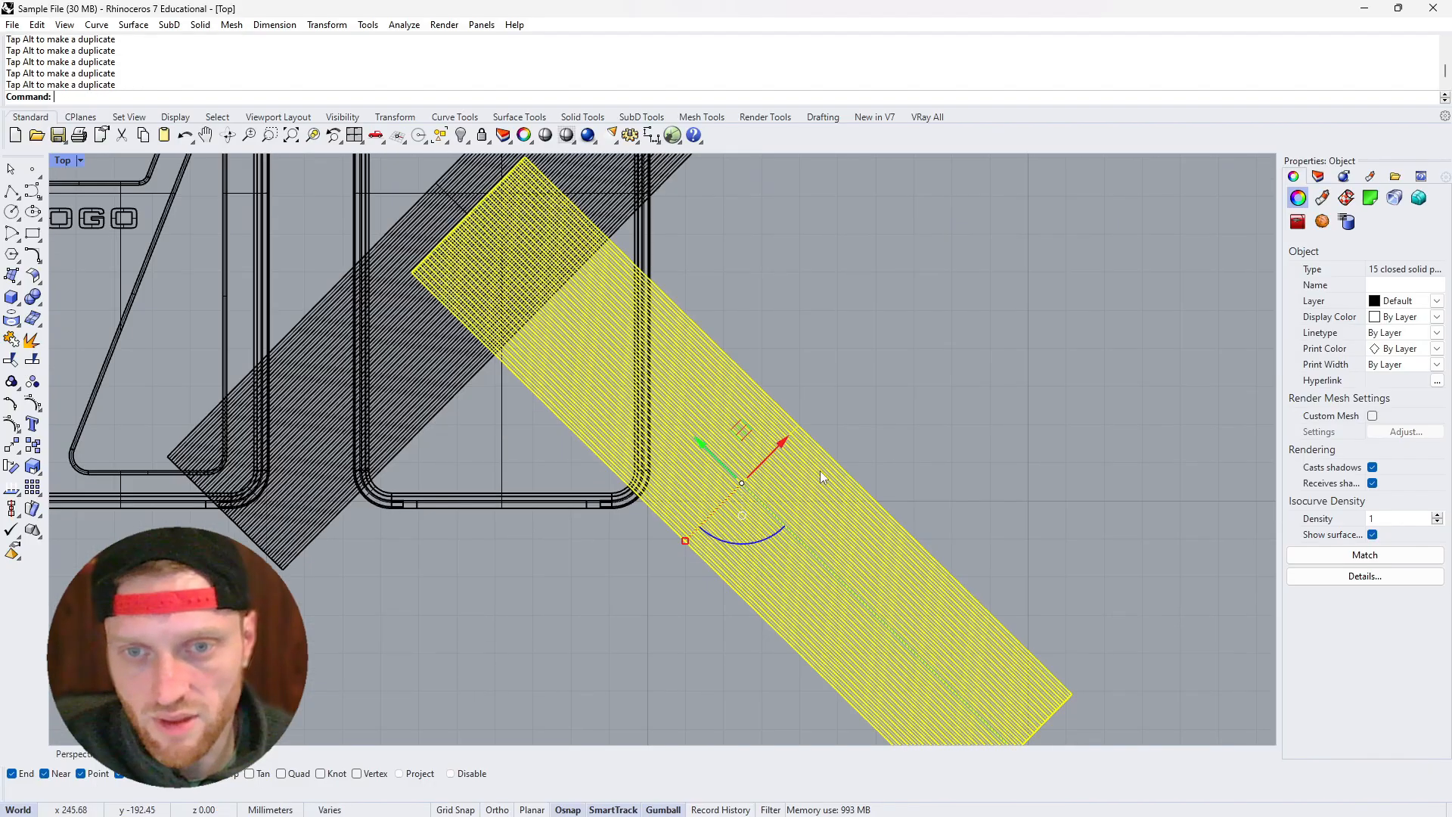
Duplicate the second rod set sideways along its own X axis, leaving a gap between the two parallel sets
{"action": "left_click_drag", "start_coordinate": [785, 441], "coordinate": [985, 344]}
{"action": "key", "text": "alt"}
{"action": "scroll", "coordinate": [862, 376], "scroll_direction": "down", "scroll_amount": 8}
{"action": "scroll", "coordinate": [847, 359], "scroll_direction": "up", "scroll_amount": 4}
{"action": "scroll", "coordinate": [857, 447], "scroll_direction": "down", "scroll_amount": 4}
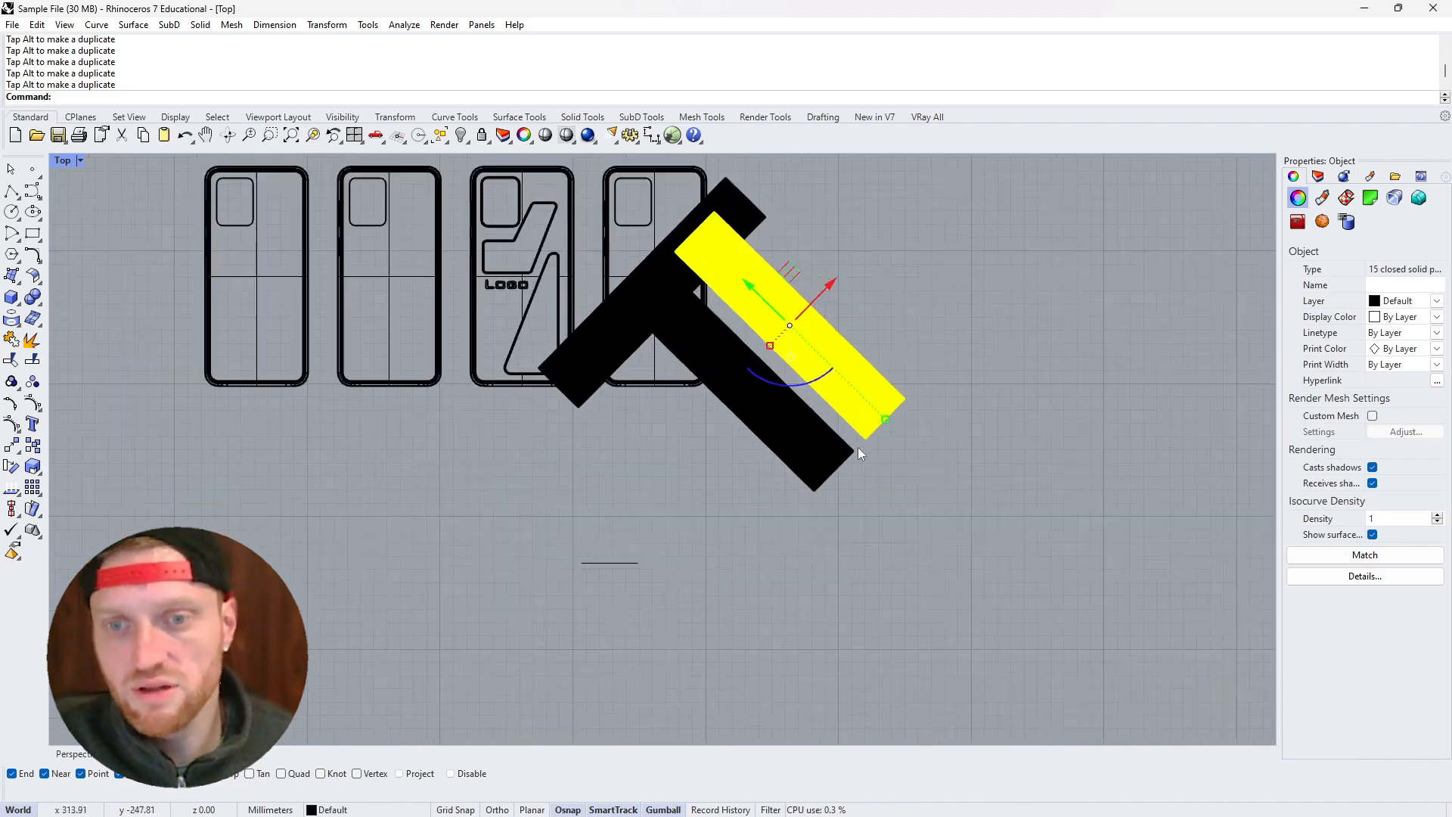
Move the new rod set by its near end corner onto the neighbouring set's corner so they join edge to edge
{"action": "scroll", "coordinate": [869, 429], "scroll_direction": "up", "scroll_amount": 8}
{"action": "scroll", "coordinate": [787, 444], "scroll_direction": "down", "scroll_amount": 3}
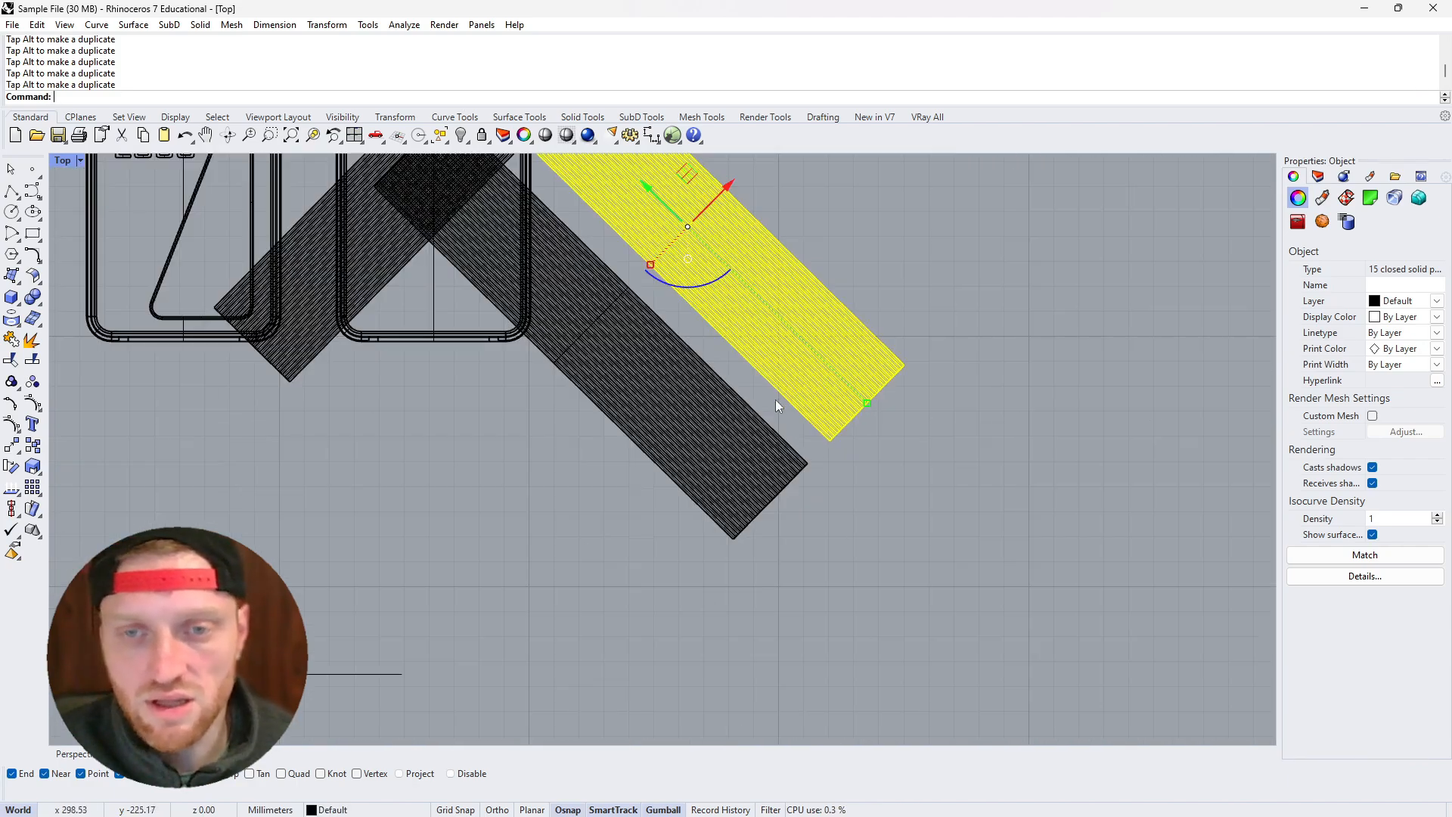
{"action": "scroll", "coordinate": [779, 408], "scroll_direction": "up", "scroll_amount": 6}
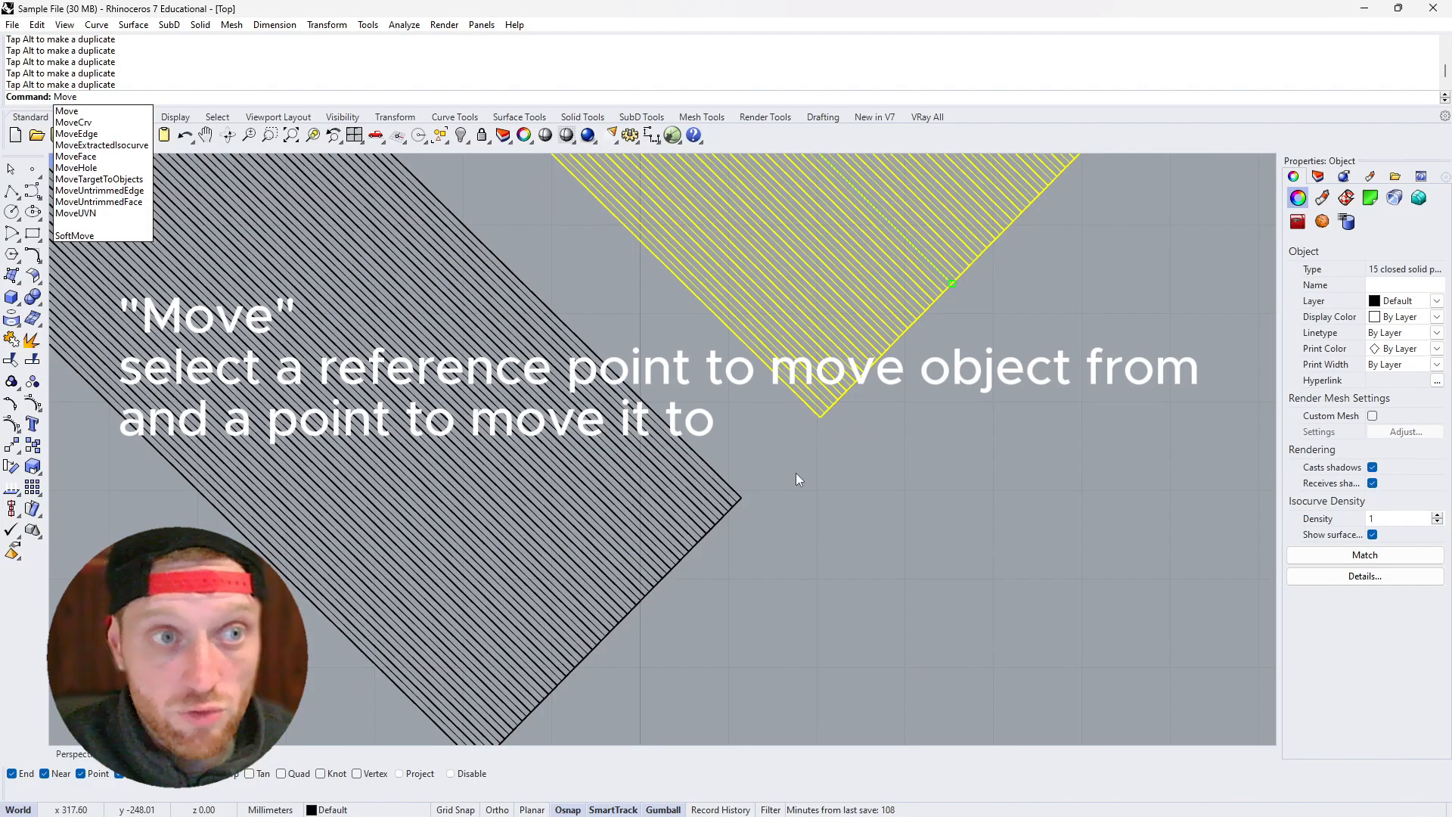
{"action": "key", "text": "Return"}
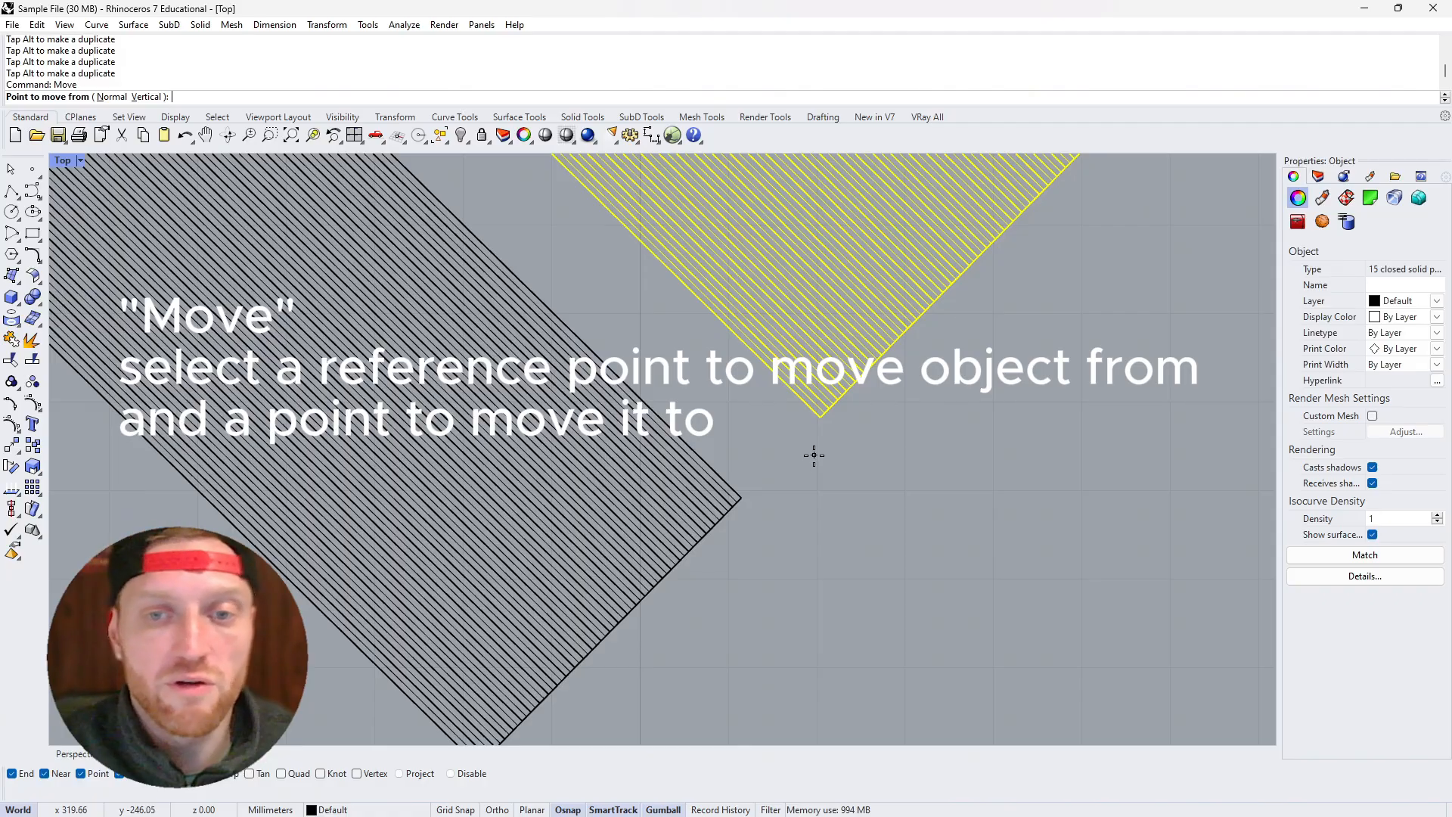
{"action": "left_click", "coordinate": [819, 418]}
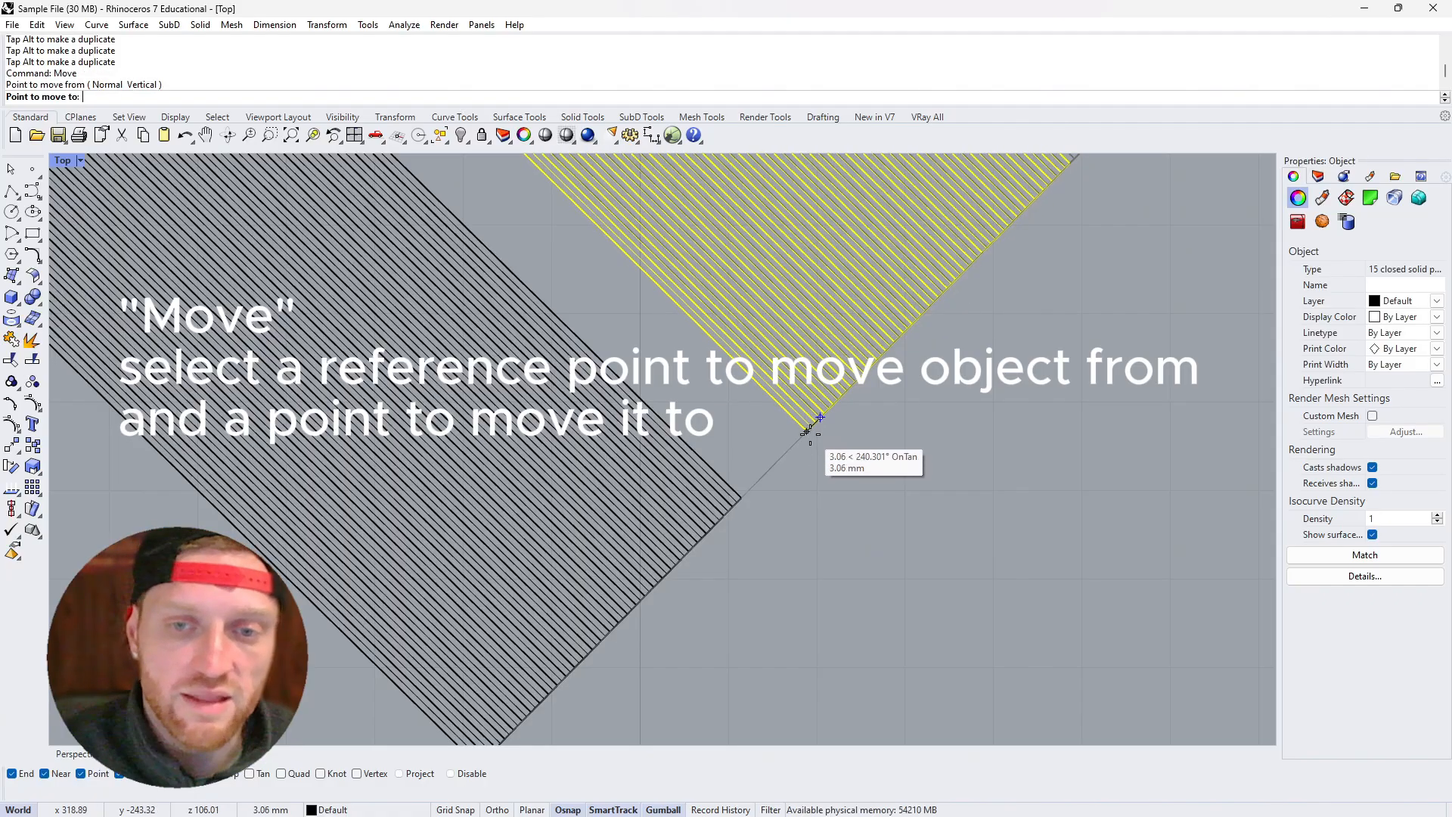
{"action": "scroll", "coordinate": [764, 475], "scroll_direction": "up", "scroll_amount": 5}
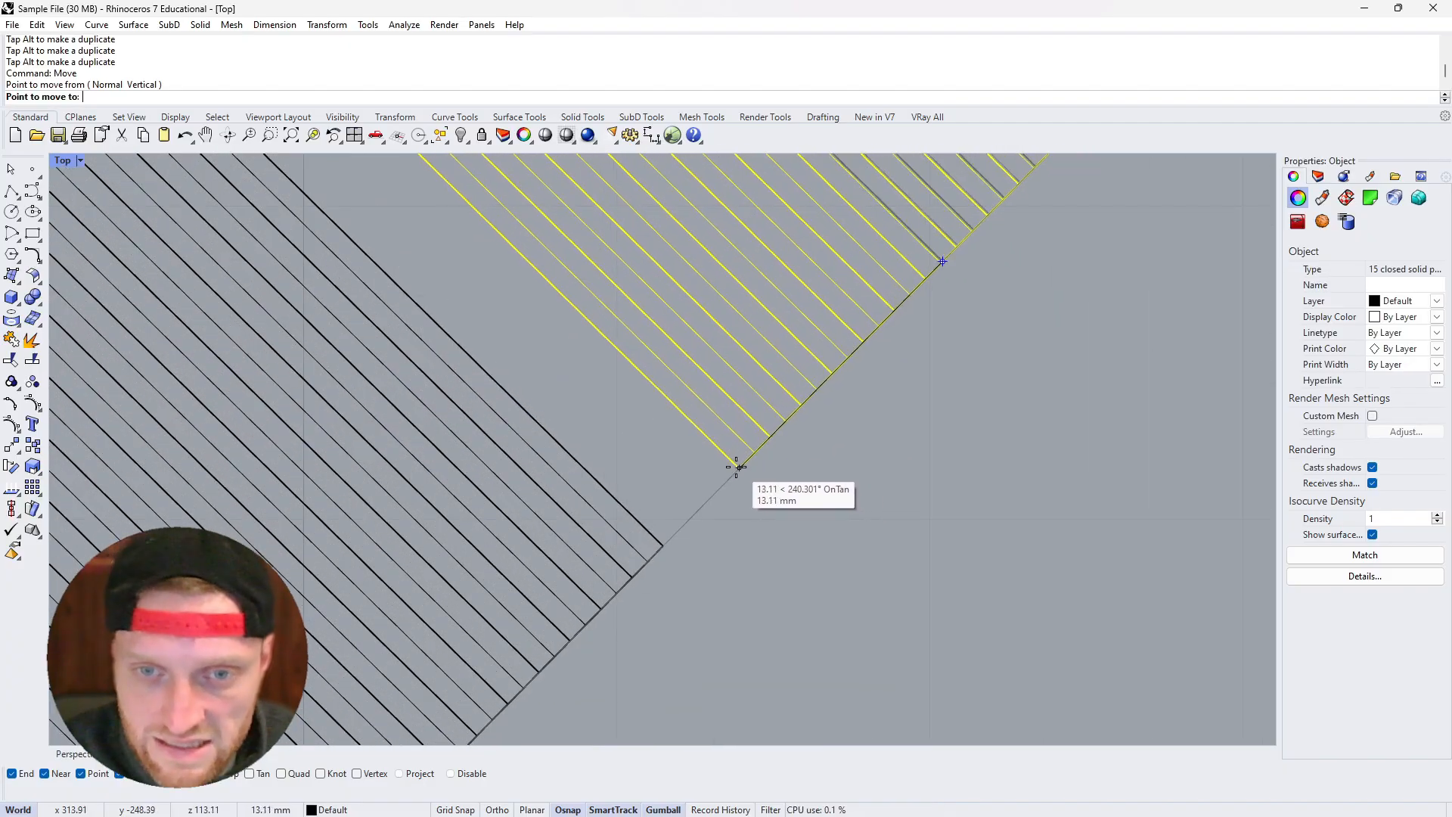
{"action": "left_click", "coordinate": [668, 544]}
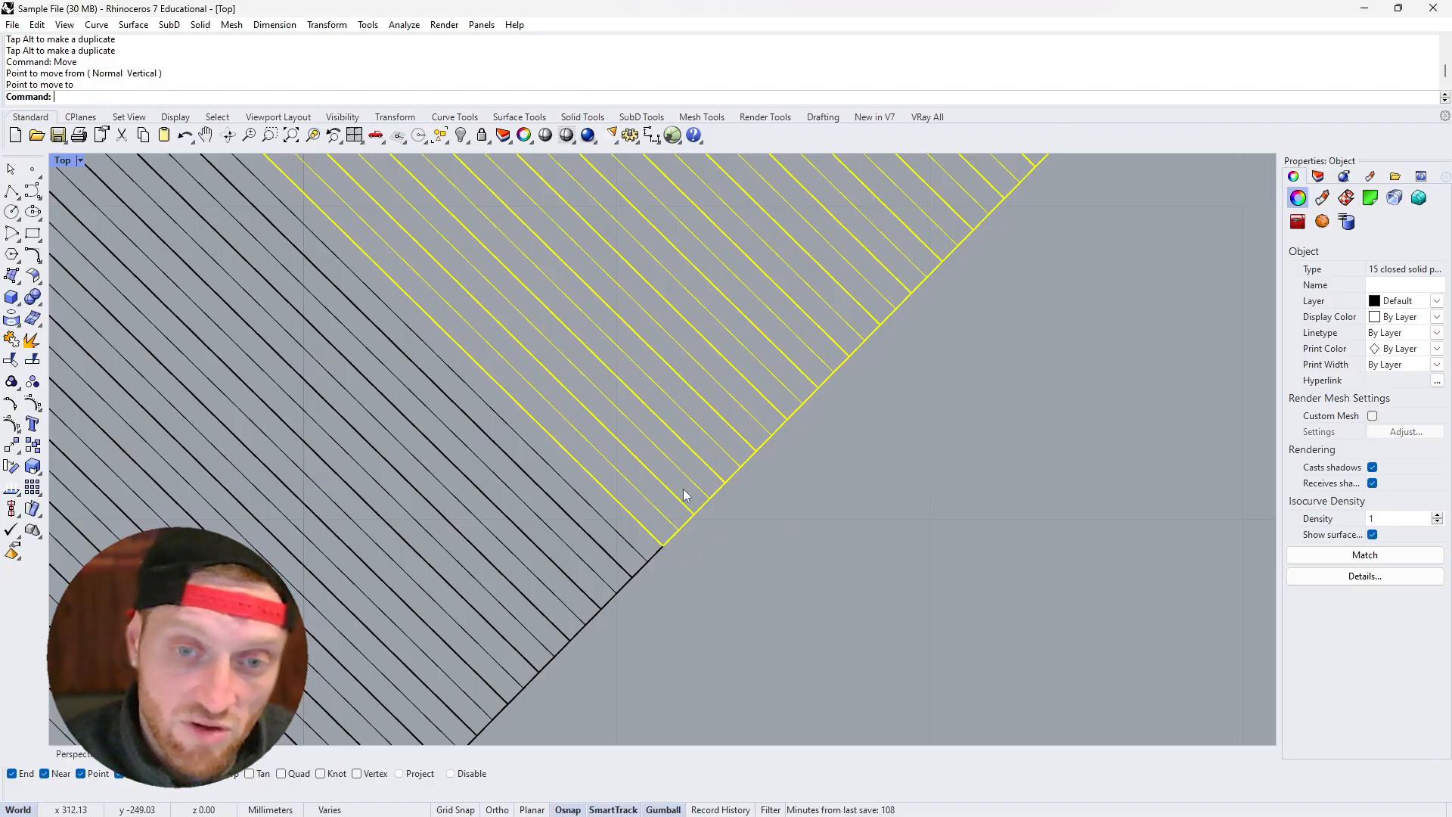
{"action": "scroll", "coordinate": [685, 495], "scroll_direction": "down", "scroll_amount": 4}
{"action": "scroll", "coordinate": [541, 578], "scroll_direction": "up", "scroll_amount": 2}
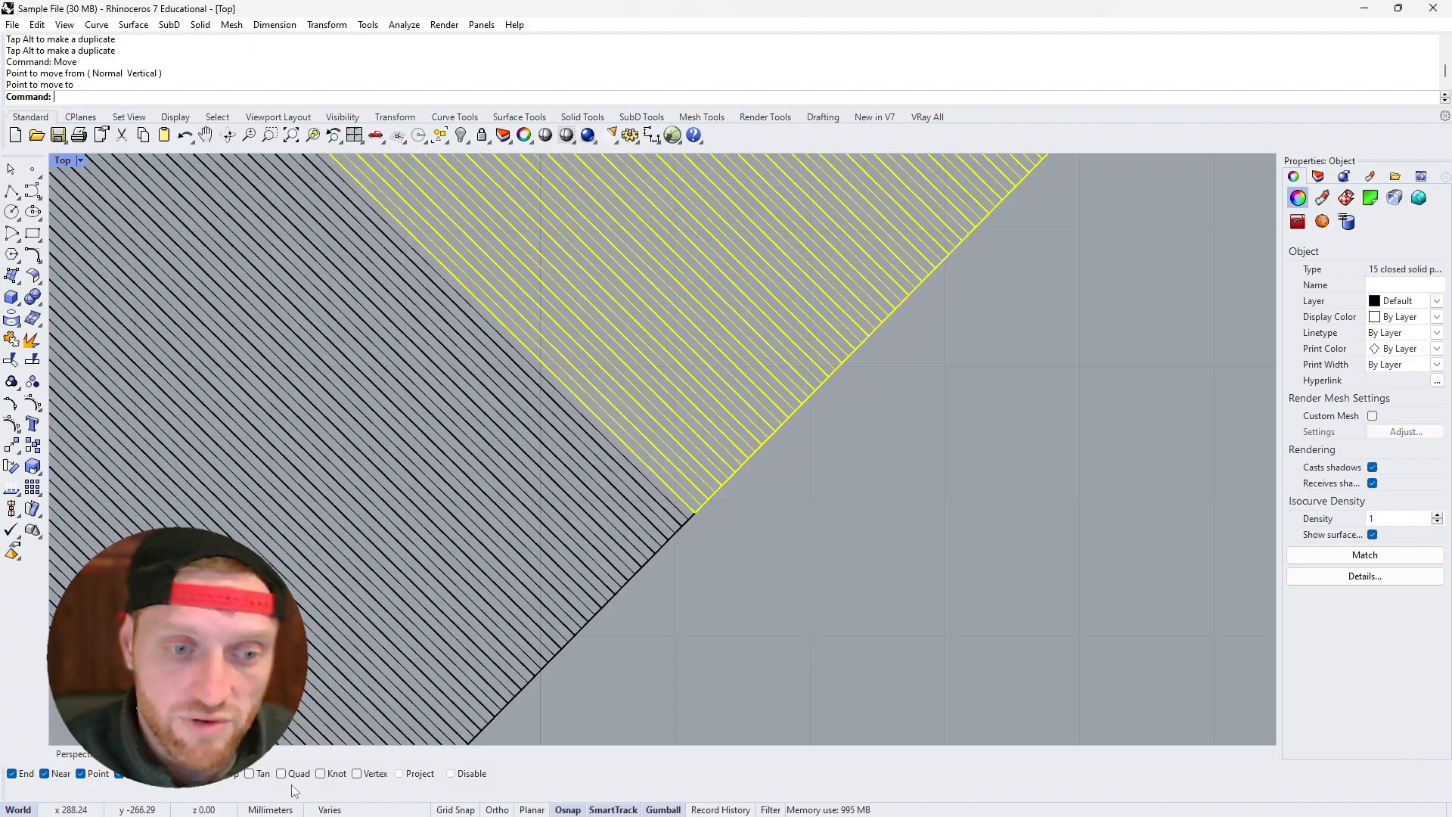
Examine the joined diamond rods and their zigzag ends in Perspective, and return to the Top view
{"action": "left_click", "coordinate": [91, 755]}
{"action": "right_click_drag", "start_coordinate": [514, 599], "coordinate": [619, 269]}
{"action": "left_click", "coordinate": [890, 273]}
{"action": "scroll", "coordinate": [587, 384], "scroll_direction": "up", "scroll_amount": 8}
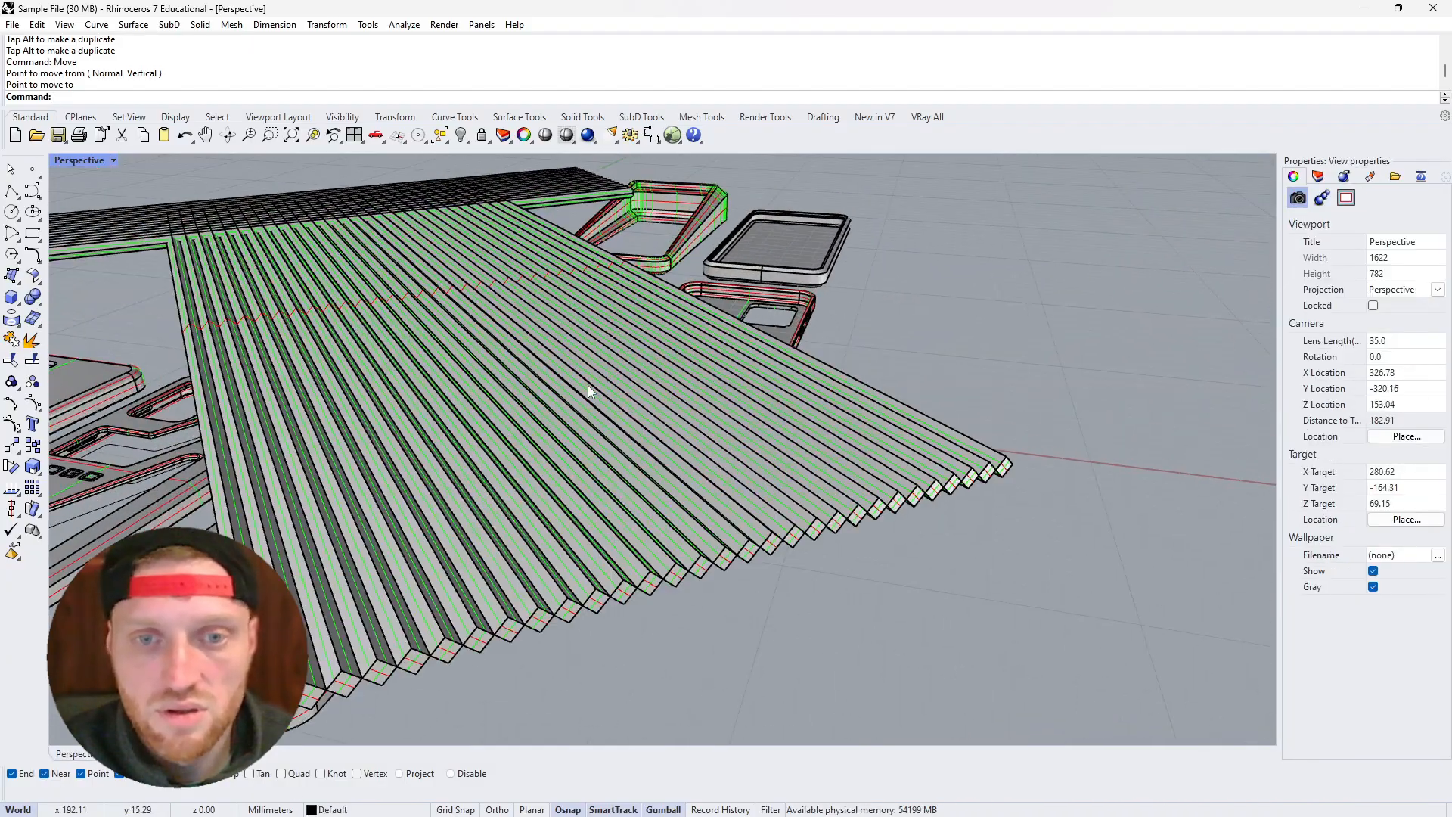
{"action": "scroll", "coordinate": [515, 363], "scroll_direction": "down", "scroll_amount": 10}
{"action": "right_click_drag", "start_coordinate": [519, 353], "coordinate": [711, 378]}
{"action": "key", "text": "ctrl+F1"}
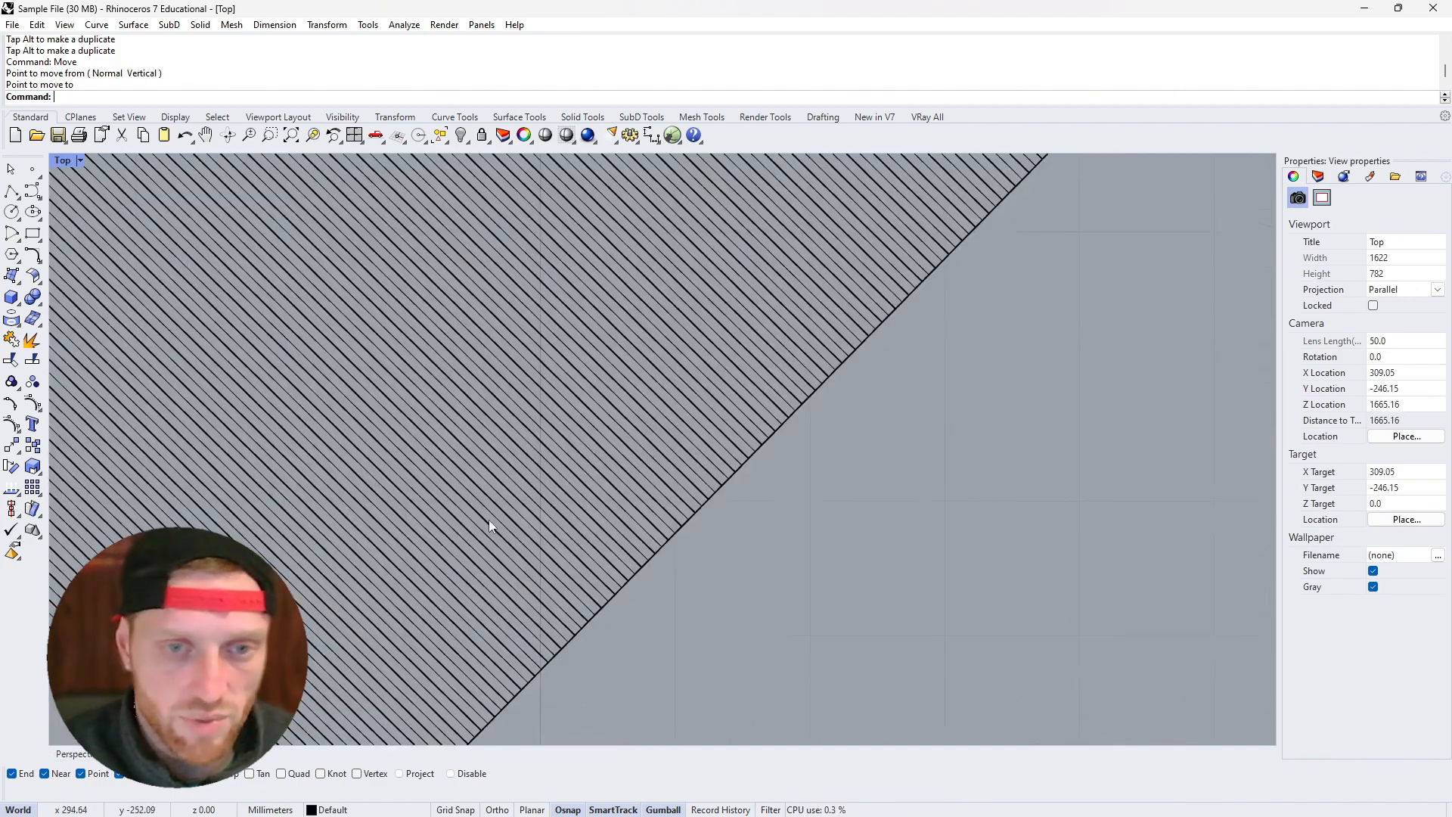
Move the joined lower rod sets by their near end corner onto the facing edge of the upper diagonal set, so they butt together
{"action": "scroll", "coordinate": [512, 478], "scroll_direction": "down", "scroll_amount": 14}
{"action": "scroll", "coordinate": [274, 316], "scroll_direction": "up", "scroll_amount": 7}
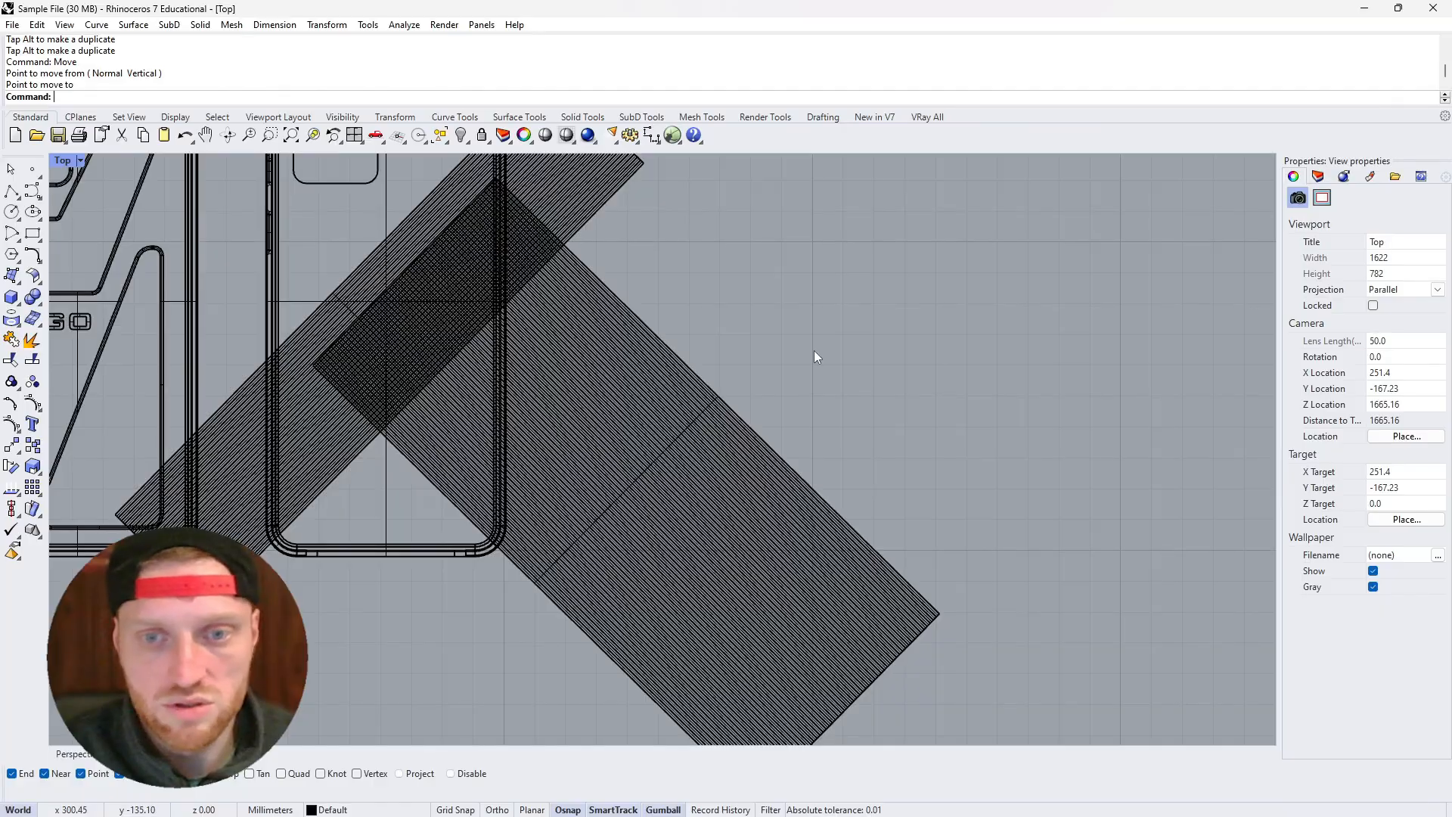
{"action": "left_click_drag", "start_coordinate": [942, 418], "coordinate": [570, 683]}
{"action": "scroll", "coordinate": [595, 543], "scroll_direction": "down", "scroll_amount": 5}
{"action": "scroll", "coordinate": [515, 465], "scroll_direction": "up", "scroll_amount": 5}
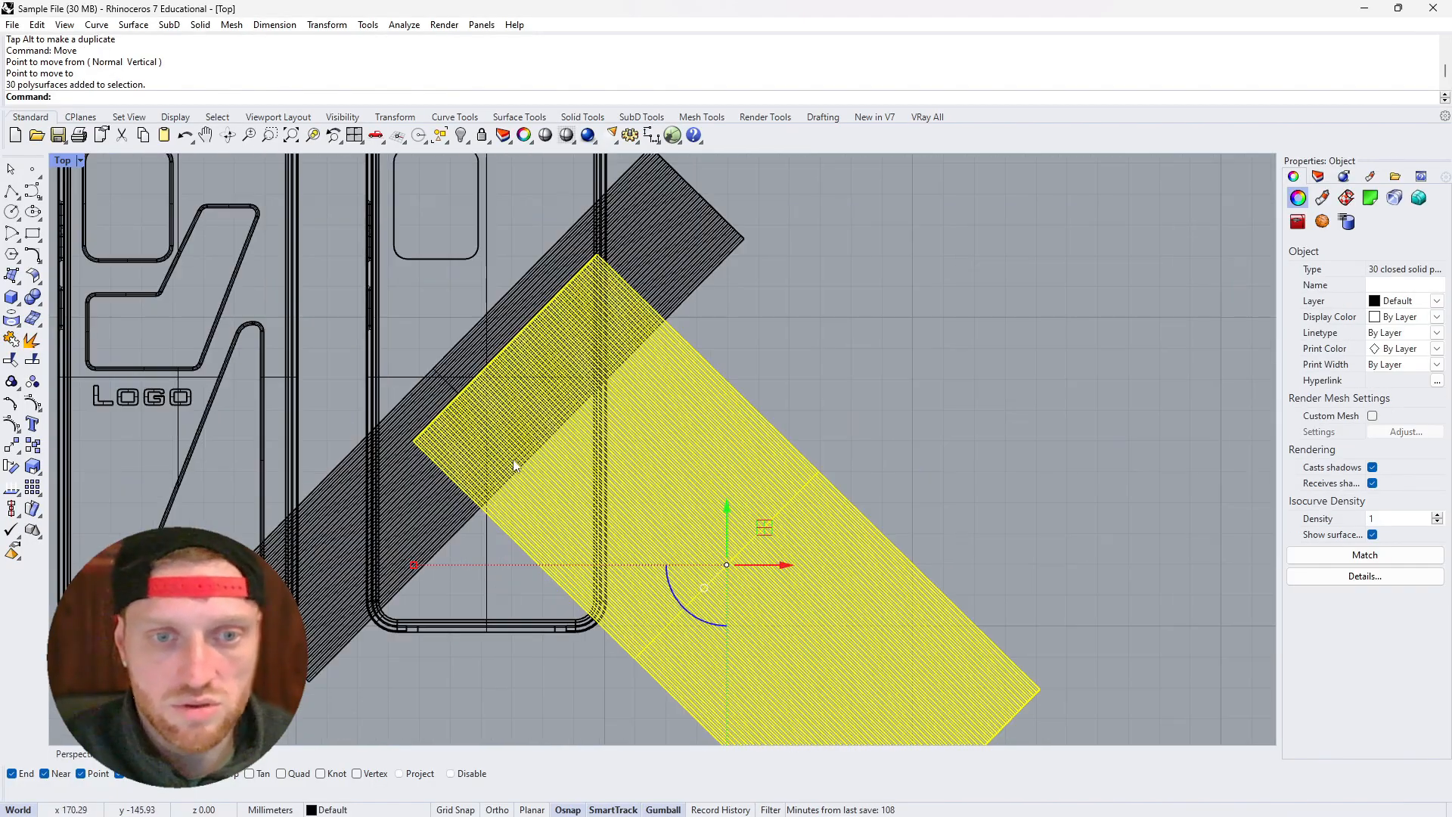
{"action": "scroll", "coordinate": [515, 465], "scroll_direction": "up", "scroll_amount": 3}
{"action": "scroll", "coordinate": [462, 556], "scroll_direction": "up", "scroll_amount": 14}
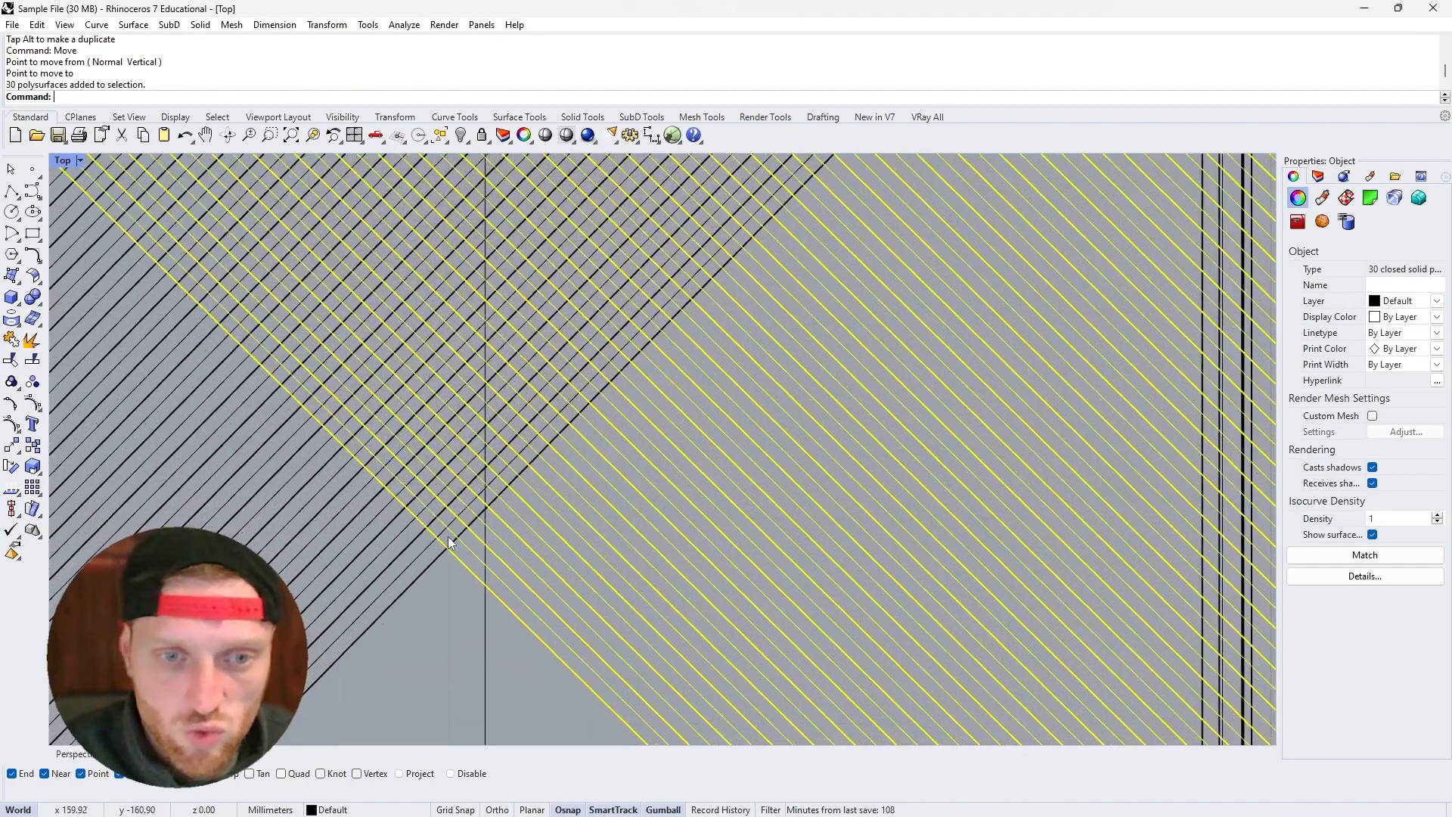
{"action": "scroll", "coordinate": [450, 543], "scroll_direction": "down", "scroll_amount": 9}
{"action": "scroll", "coordinate": [449, 544], "scroll_direction": "up", "scroll_amount": 9}
{"action": "scroll", "coordinate": [449, 542], "scroll_direction": "down", "scroll_amount": 10}
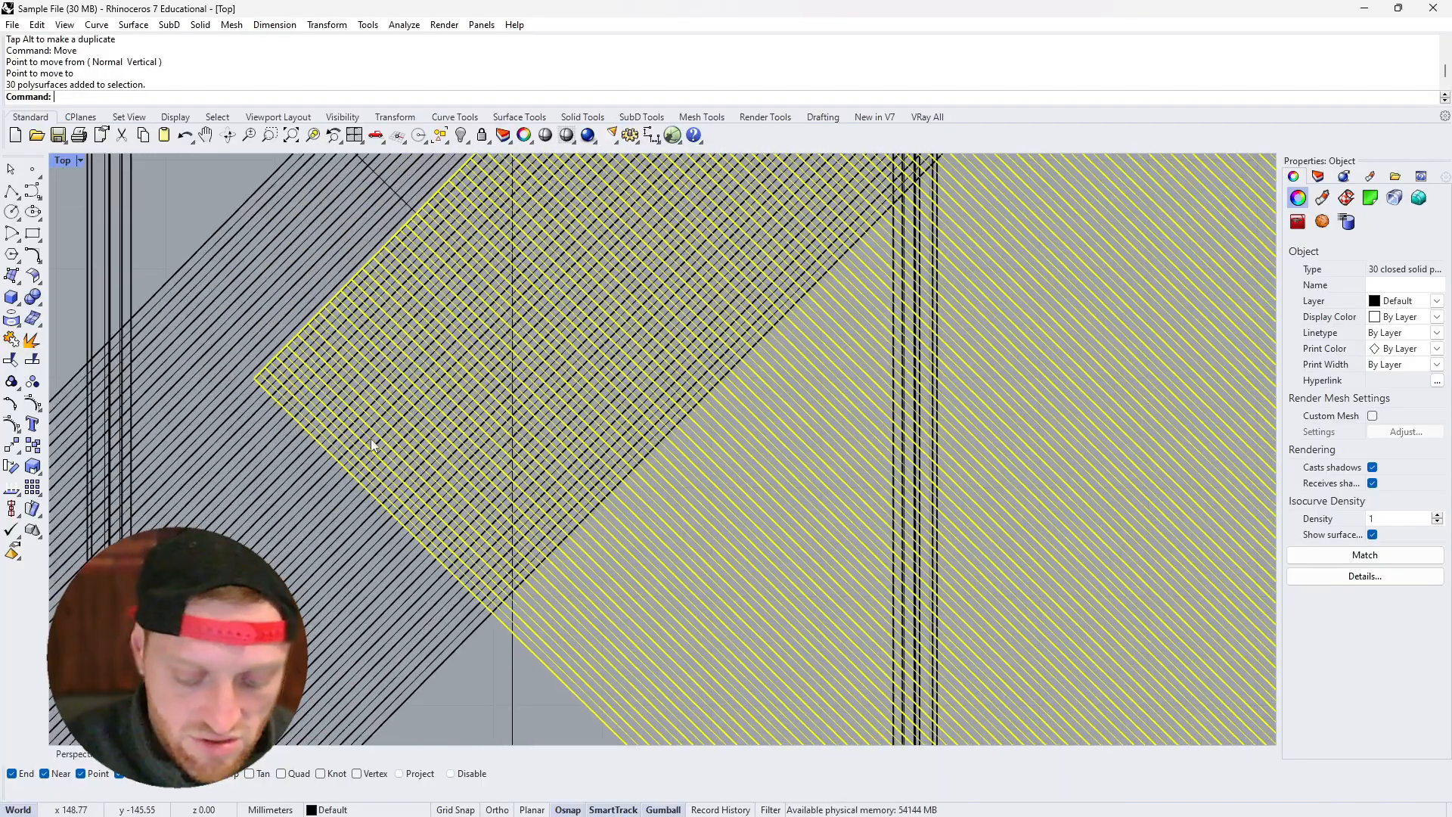
{"action": "type", "text": "Move"}
{"action": "key", "text": "Return"}
{"action": "scroll", "coordinate": [253, 380], "scroll_direction": "up", "scroll_amount": 3}
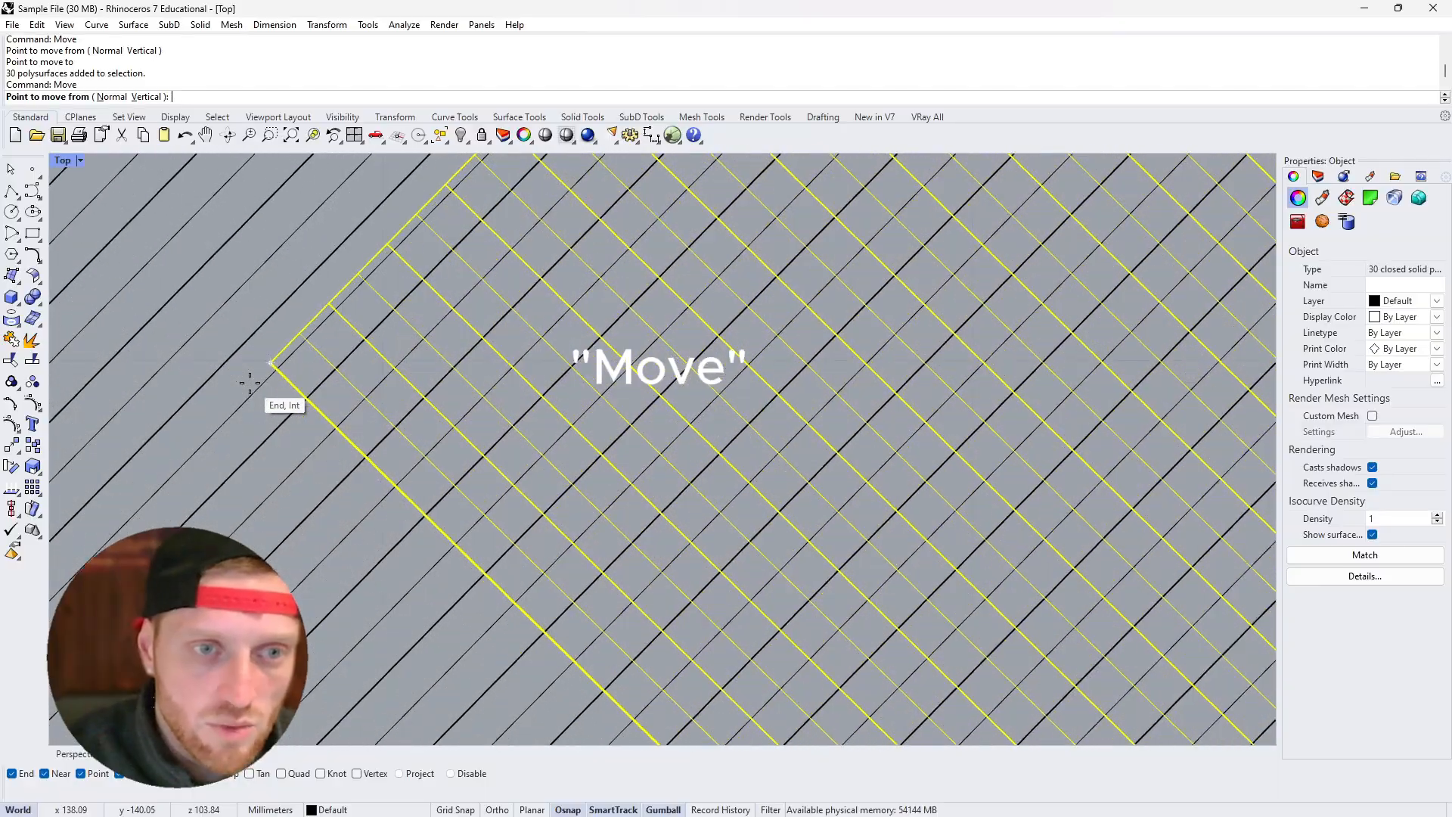
{"action": "left_click", "coordinate": [270, 361]}
{"action": "scroll", "coordinate": [270, 363], "scroll_direction": "down", "scroll_amount": 3}
{"action": "scroll", "coordinate": [269, 365], "scroll_direction": "down", "scroll_amount": 10}
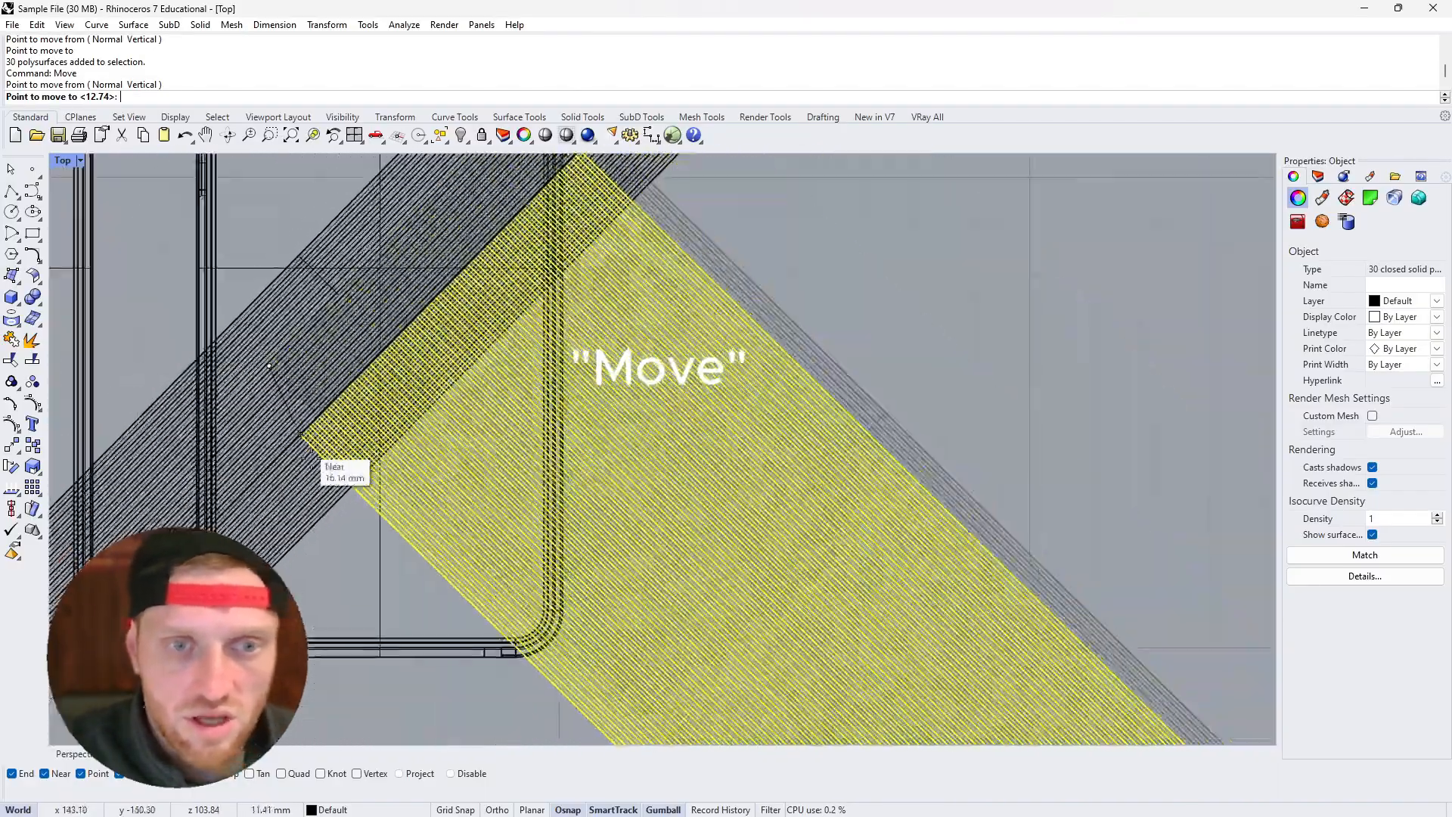
{"action": "scroll", "coordinate": [358, 499], "scroll_direction": "up", "scroll_amount": 12}
{"action": "scroll", "coordinate": [276, 498], "scroll_direction": "down", "scroll_amount": 2}
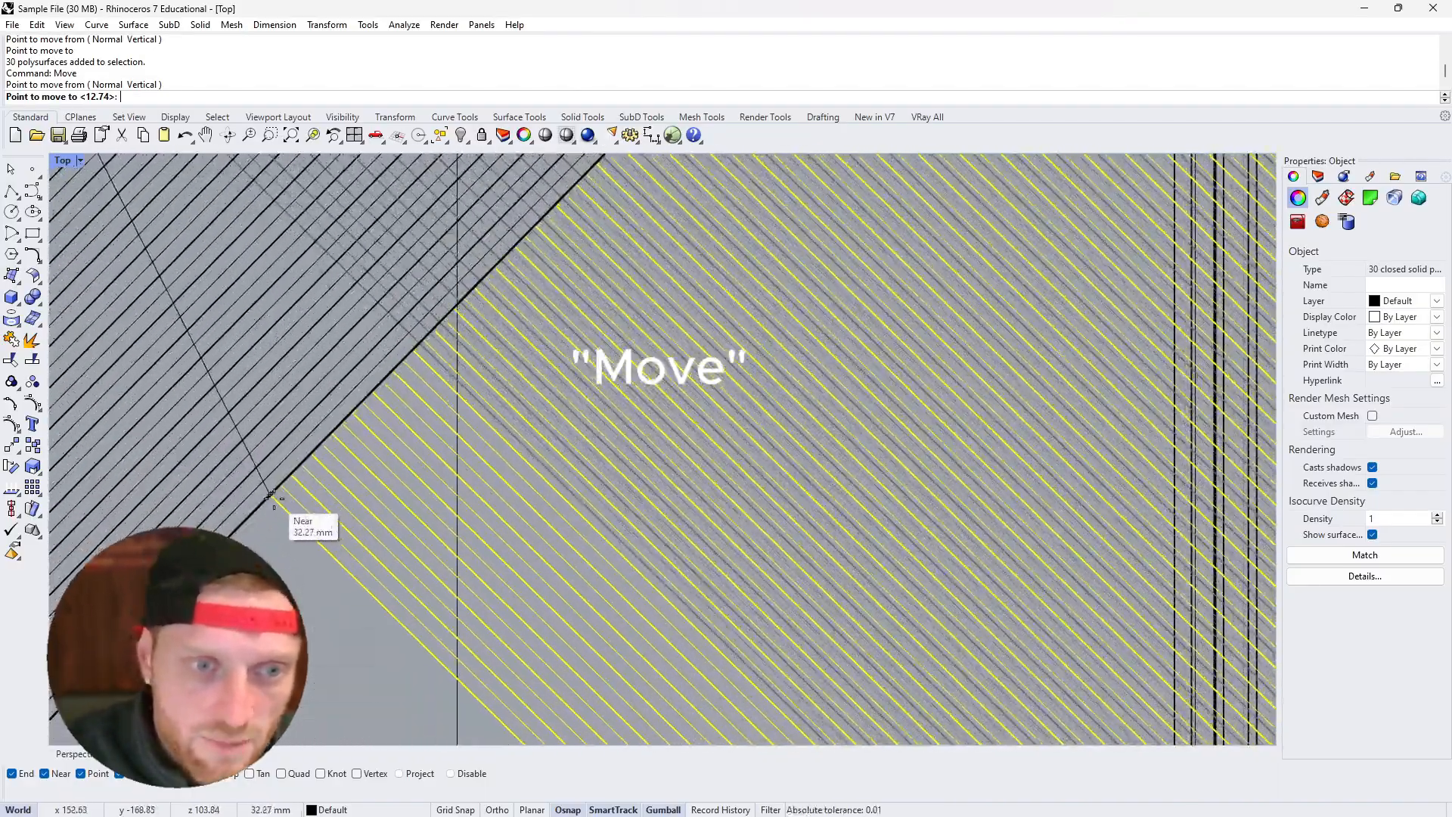
{"action": "left_click", "coordinate": [272, 499]}
{"action": "scroll", "coordinate": [338, 474], "scroll_direction": "down", "scroll_amount": 8}
{"action": "scroll", "coordinate": [397, 450], "scroll_direction": "down", "scroll_amount": 5}
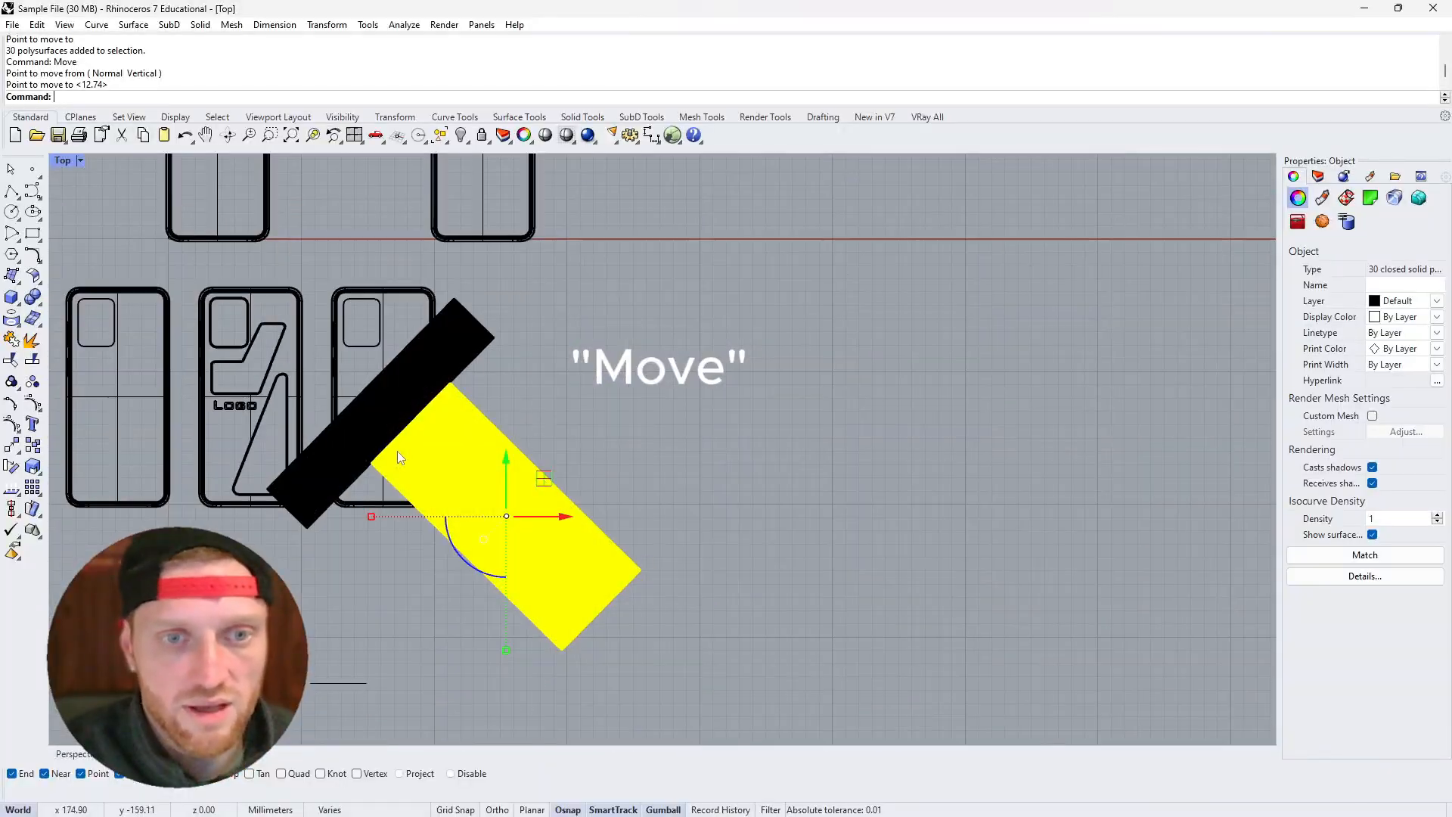
{"action": "scroll", "coordinate": [460, 441], "scroll_direction": "up", "scroll_amount": 5}
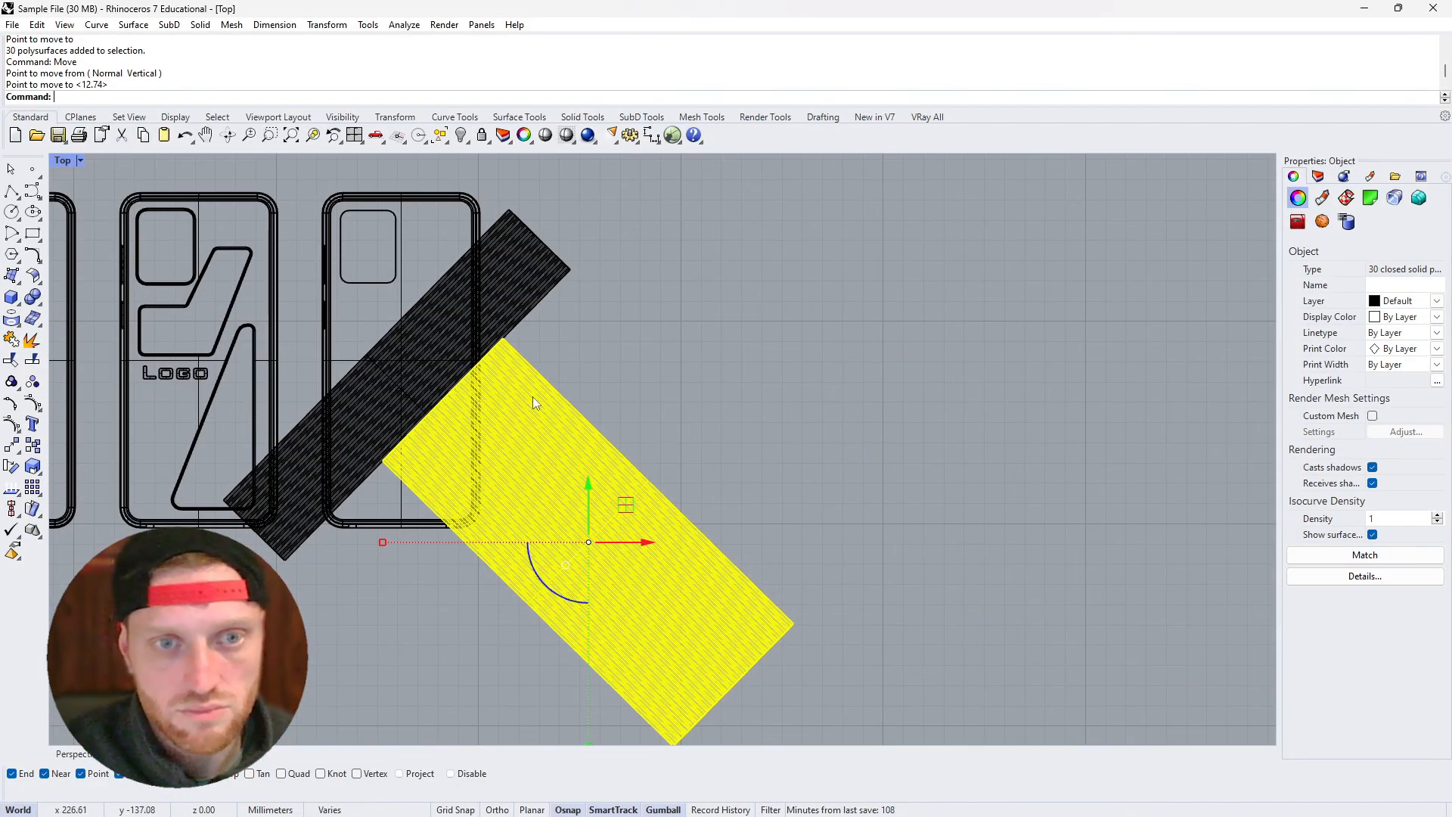
{"action": "left_click", "coordinate": [637, 365]}
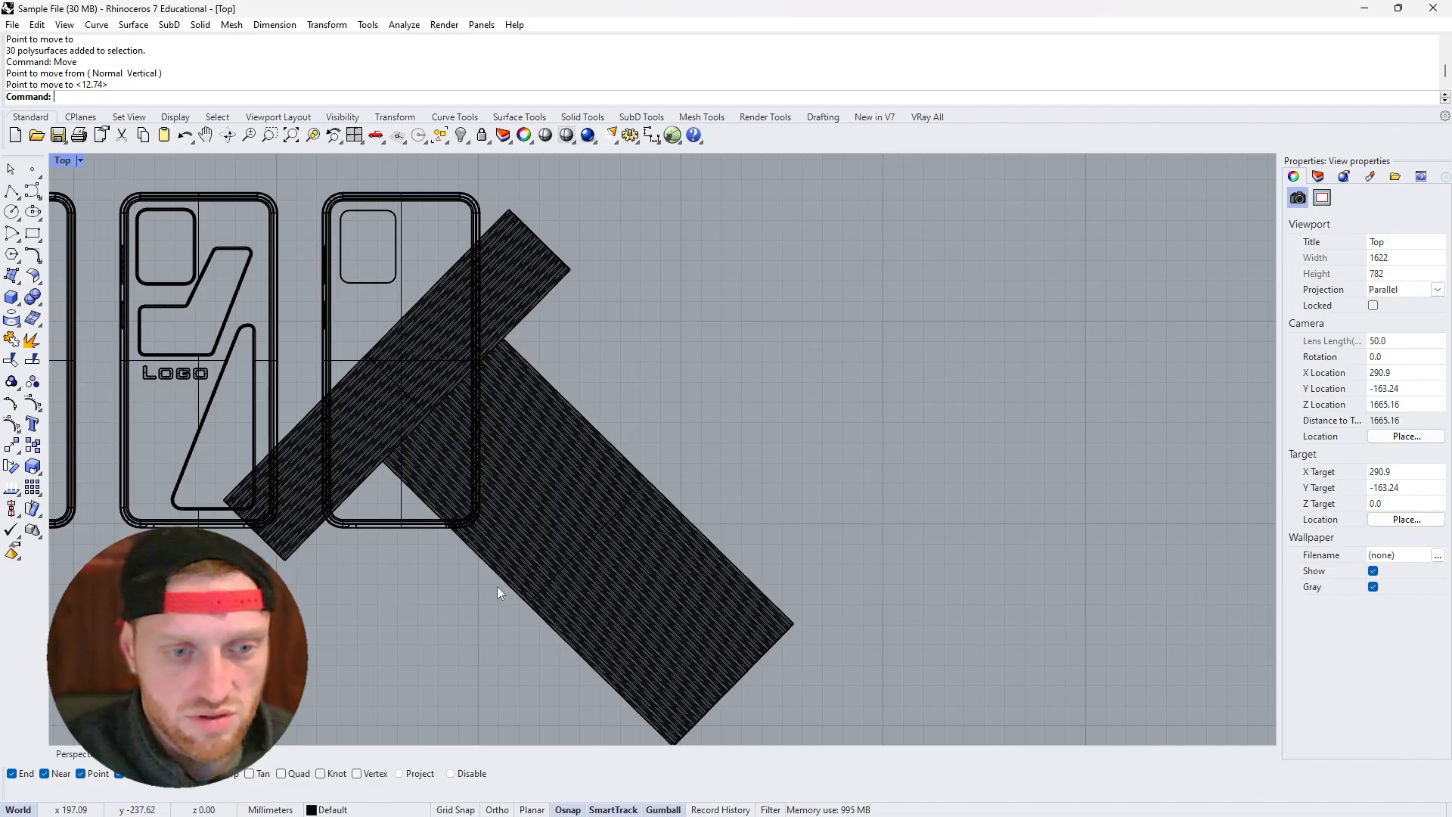
Select both the lower joined rods and the narrower upper diagonal rods in Perspective
{"action": "left_click", "coordinate": [89, 754]}
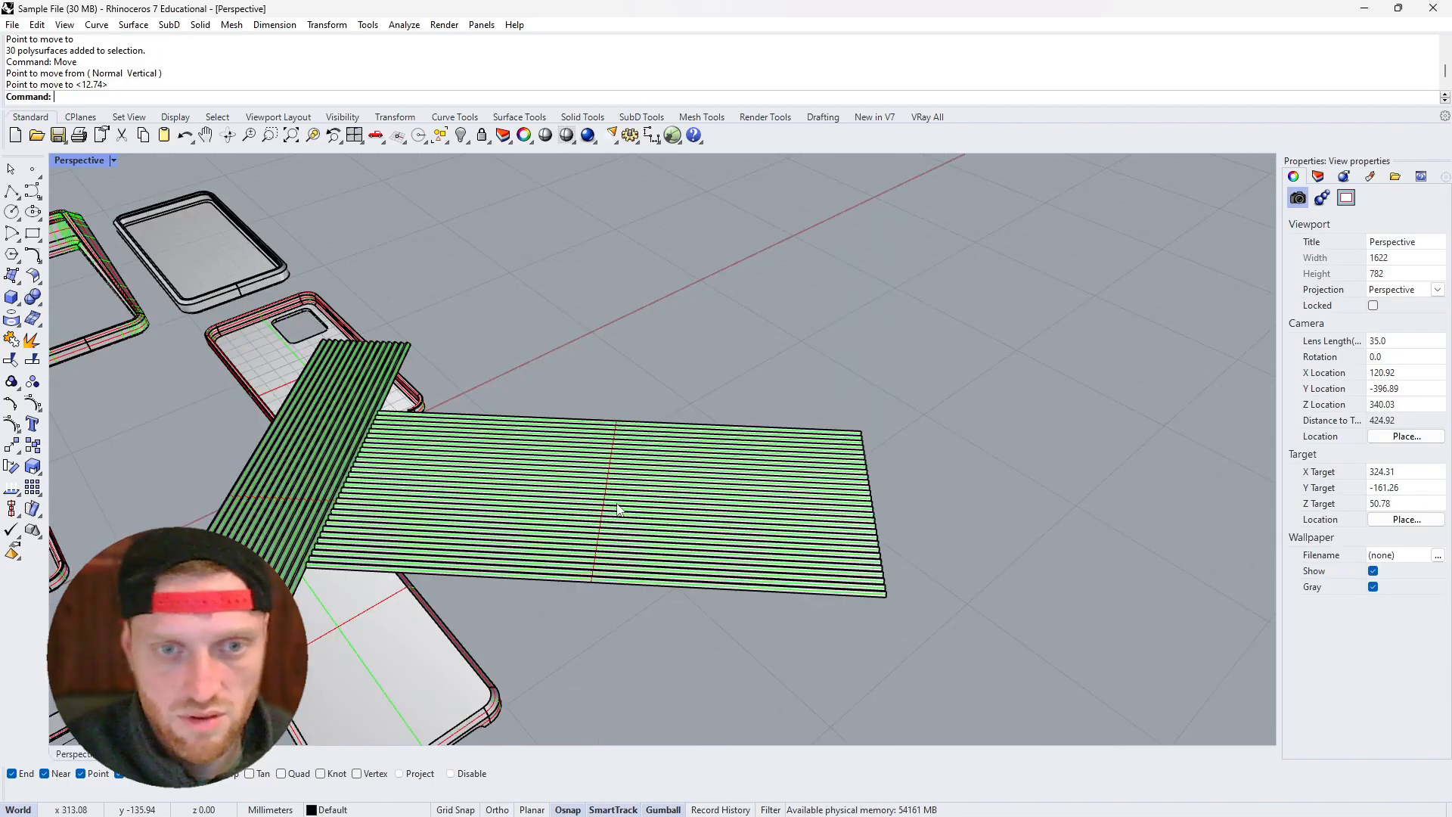
{"action": "scroll", "coordinate": [609, 513], "scroll_direction": "down", "scroll_amount": 5}
{"action": "left_click_drag", "start_coordinate": [685, 523], "coordinate": [637, 377]}
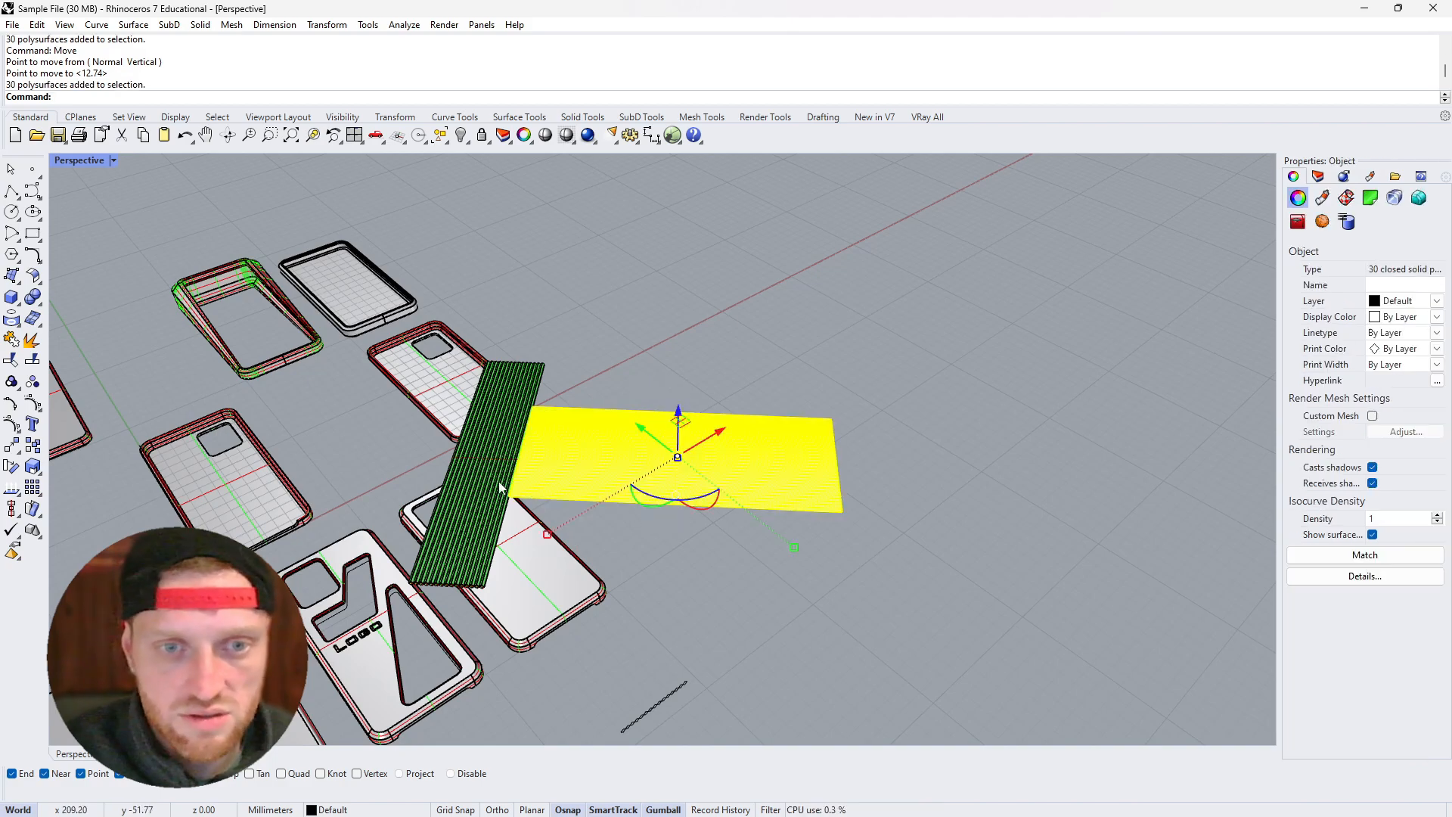
{"action": "right_click_drag", "start_coordinate": [575, 383], "coordinate": [626, 326]}
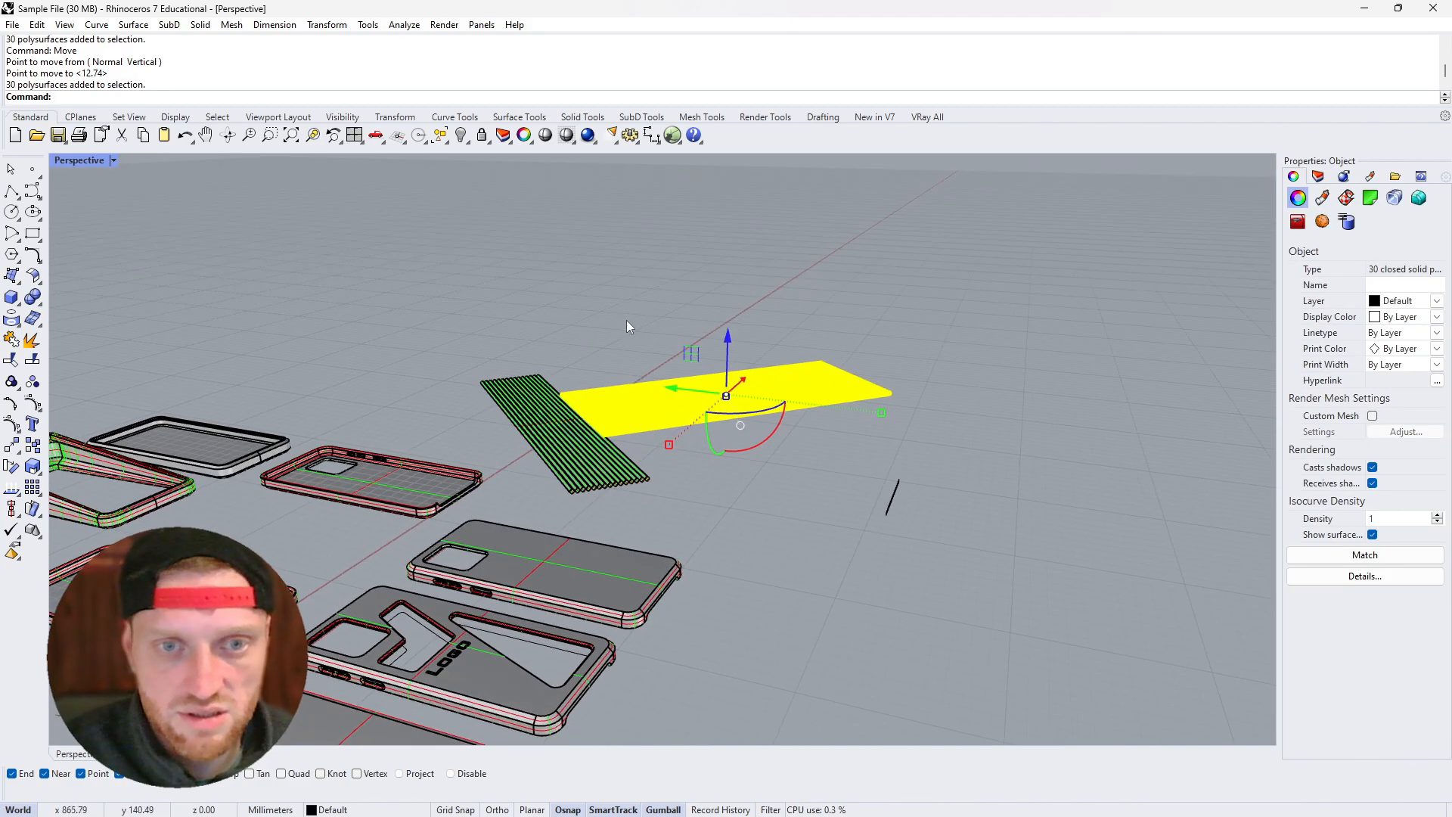
{"action": "left_click_drag", "start_coordinate": [478, 389], "coordinate": [479, 387]}
{"action": "right_click_drag", "start_coordinate": [582, 340], "coordinate": [469, 318]}
Examine the height of the selected rods relative to the phone cases in the Front and Right views
{"action": "key", "text": "ctrl+F2"}
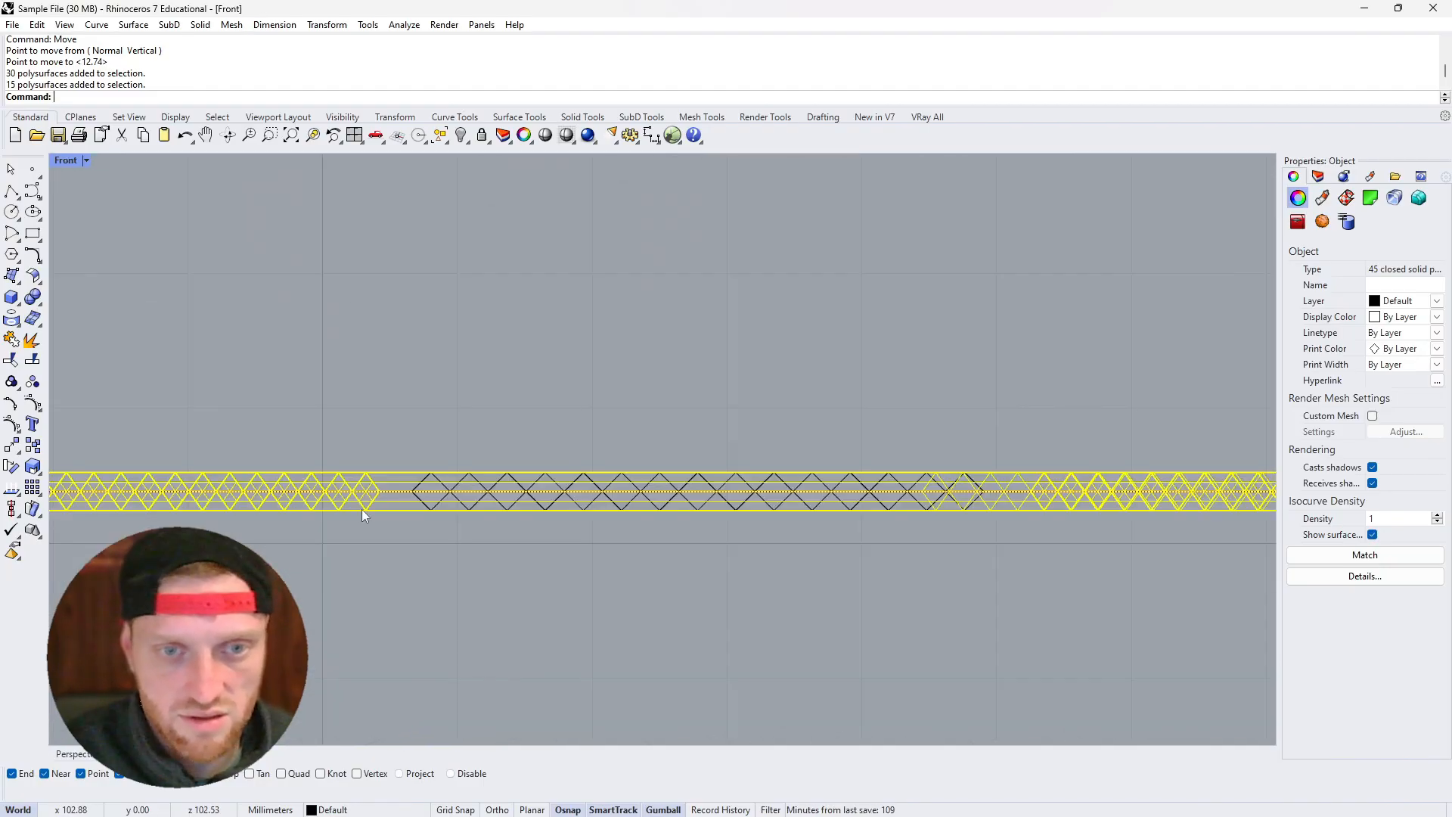
{"action": "scroll", "coordinate": [404, 497], "scroll_direction": "down", "scroll_amount": 15}
{"action": "scroll", "coordinate": [438, 550], "scroll_direction": "up", "scroll_amount": 8}
{"action": "scroll", "coordinate": [665, 524], "scroll_direction": "down", "scroll_amount": 3}
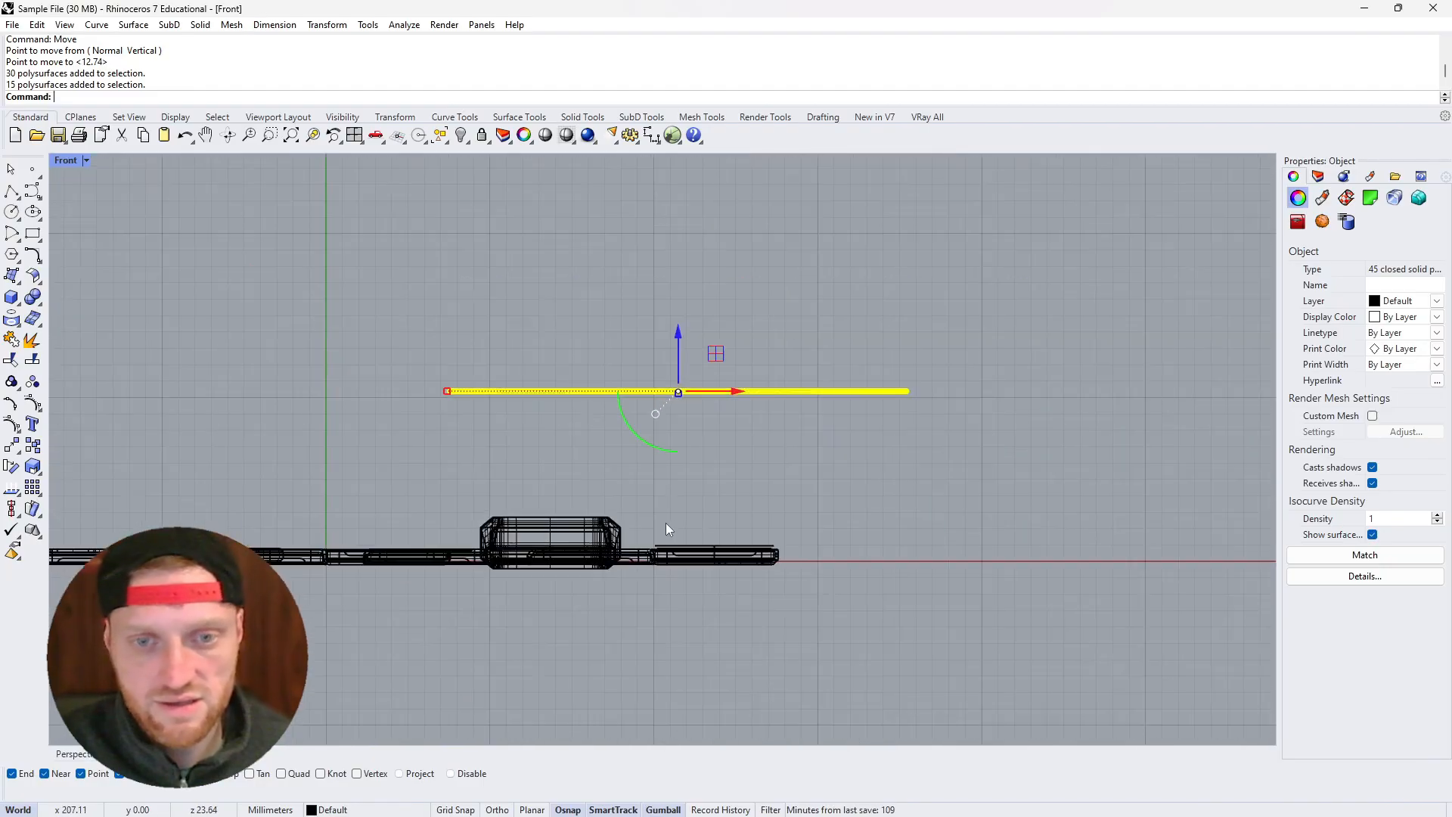
{"action": "scroll", "coordinate": [687, 524], "scroll_direction": "up", "scroll_amount": 8}
{"action": "scroll", "coordinate": [697, 552], "scroll_direction": "down", "scroll_amount": 10}
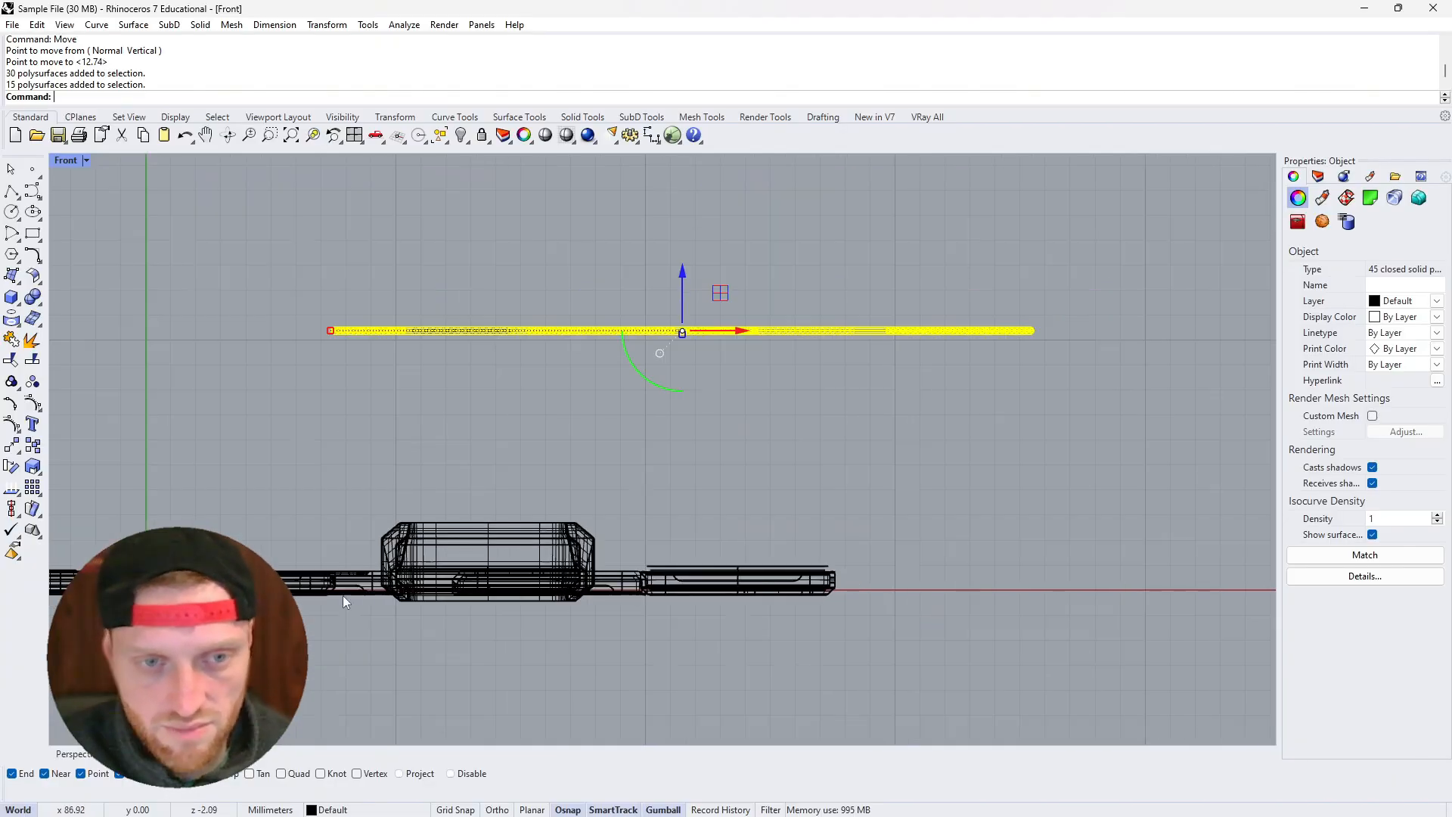
{"action": "scroll", "coordinate": [227, 579], "scroll_direction": "up", "scroll_amount": 10}
{"action": "scroll", "coordinate": [428, 546], "scroll_direction": "down", "scroll_amount": 4}
{"action": "scroll", "coordinate": [428, 546], "scroll_direction": "down", "scroll_amount": 5}
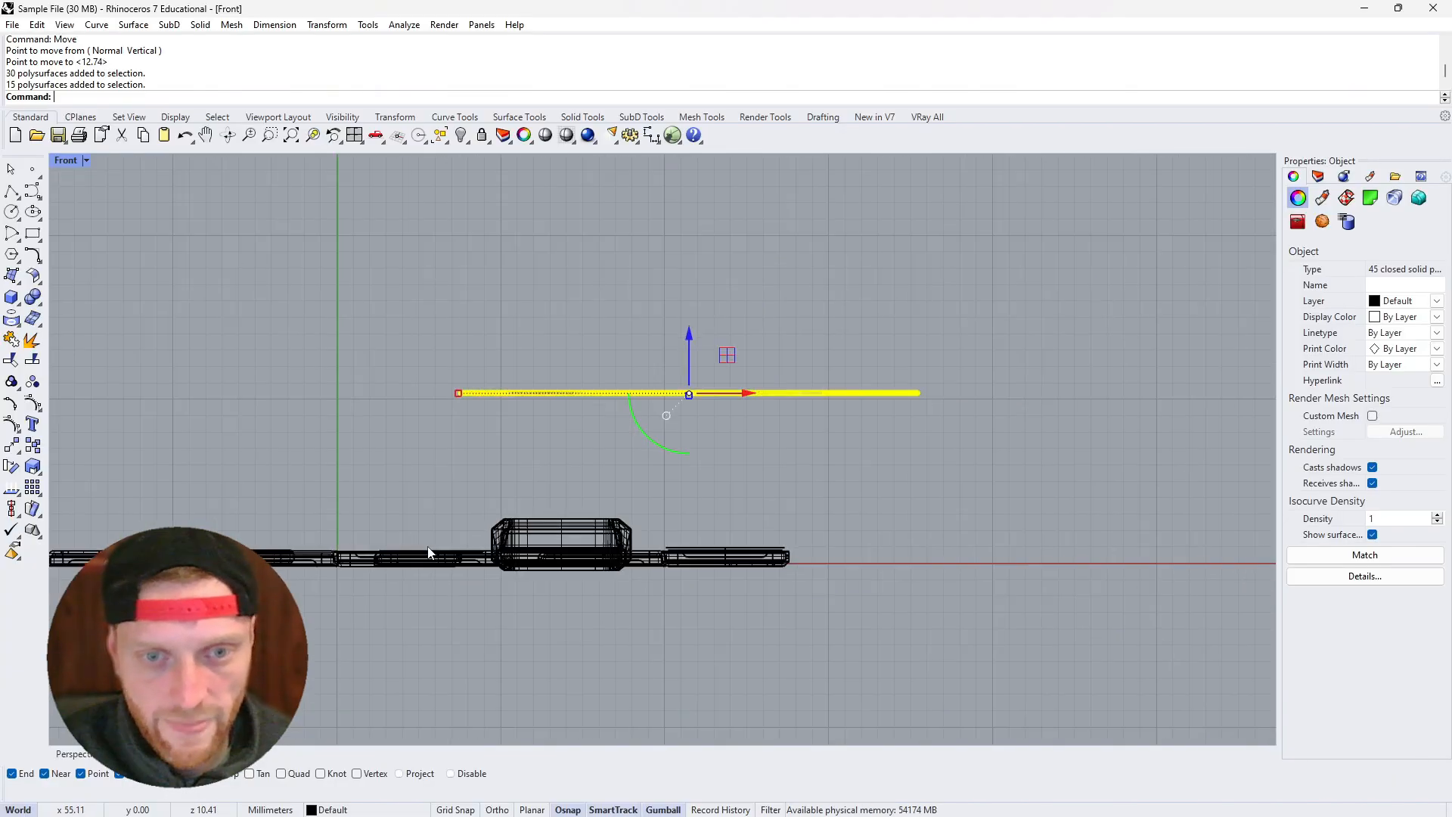
{"action": "left_click", "coordinate": [180, 754]}
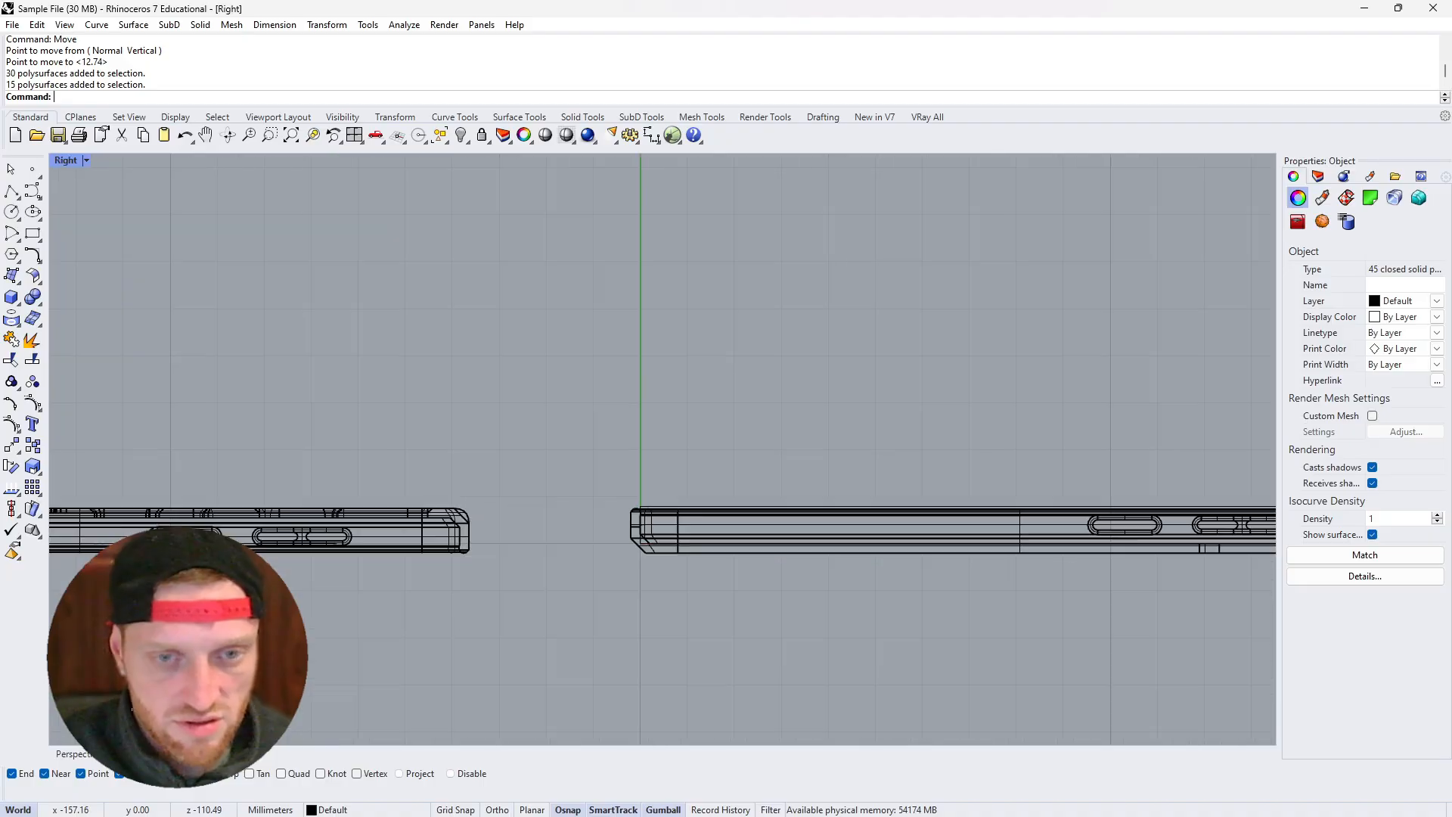
{"action": "scroll", "coordinate": [411, 617], "scroll_direction": "down", "scroll_amount": 14}
{"action": "scroll", "coordinate": [371, 624], "scroll_direction": "up", "scroll_amount": 12}
{"action": "scroll", "coordinate": [408, 584], "scroll_direction": "down", "scroll_amount": 6}
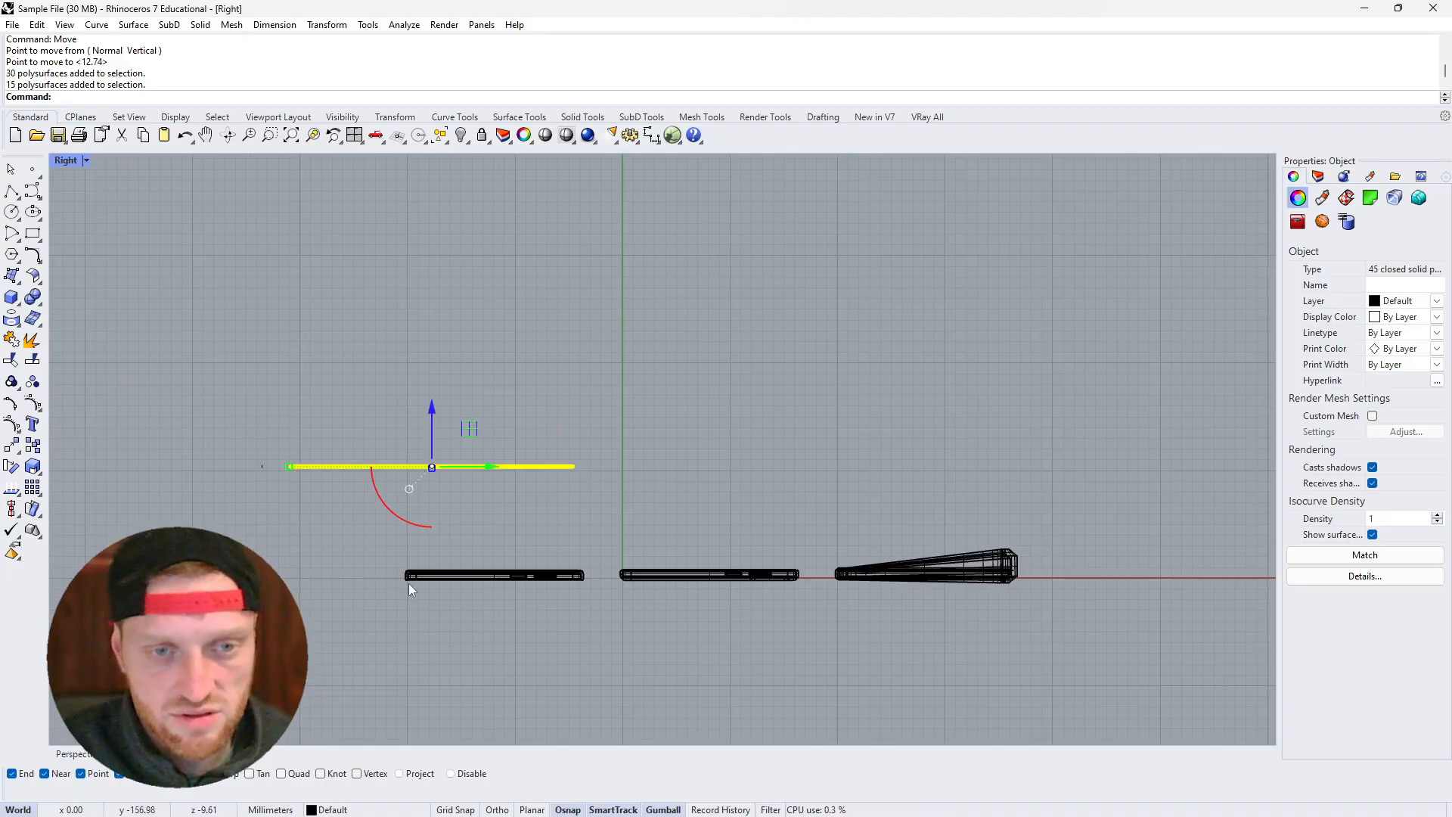
{"action": "scroll", "coordinate": [260, 629], "scroll_direction": "up", "scroll_amount": 6}
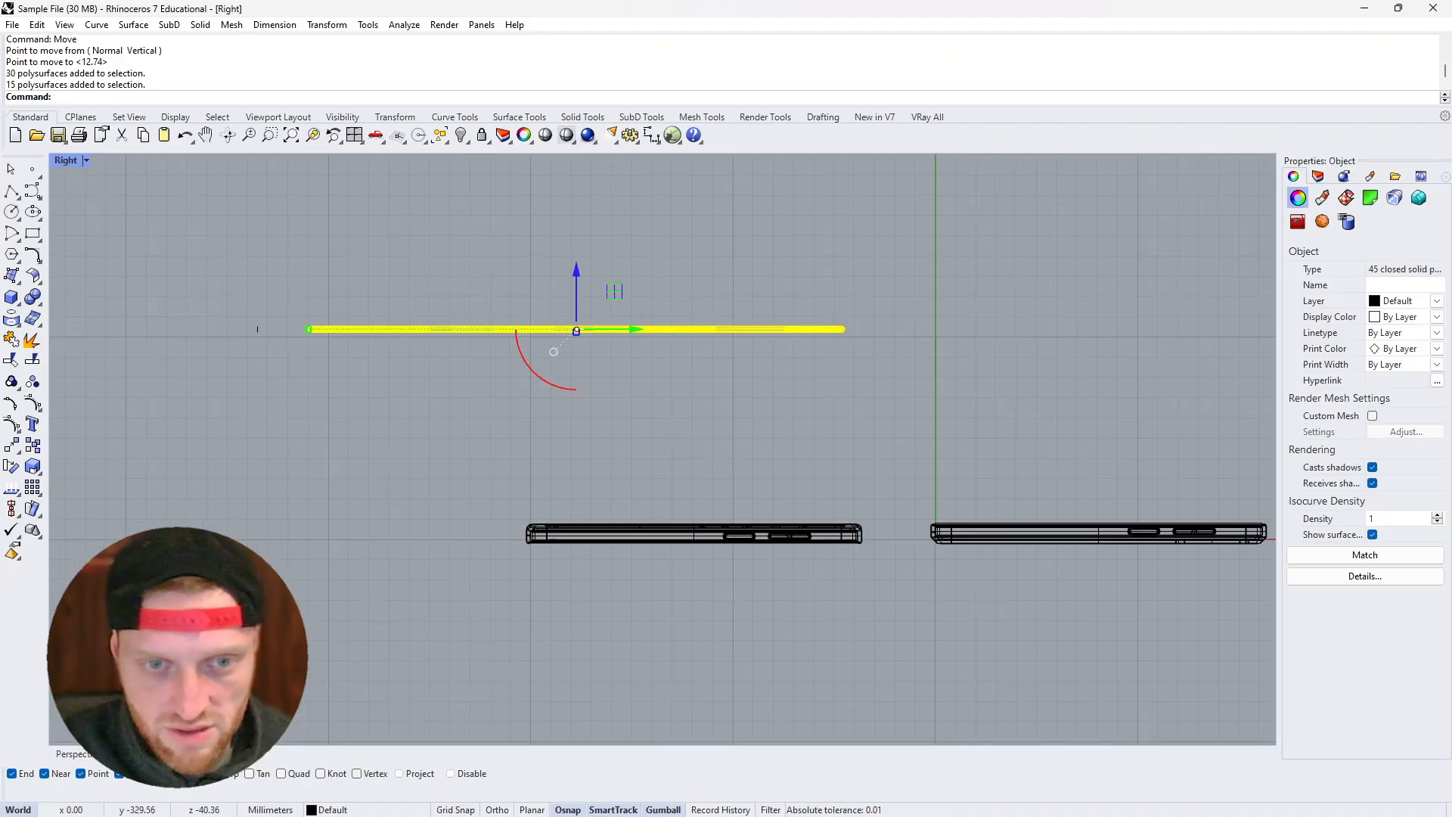
{"action": "scroll", "coordinate": [564, 435], "scroll_direction": "up", "scroll_amount": 5}
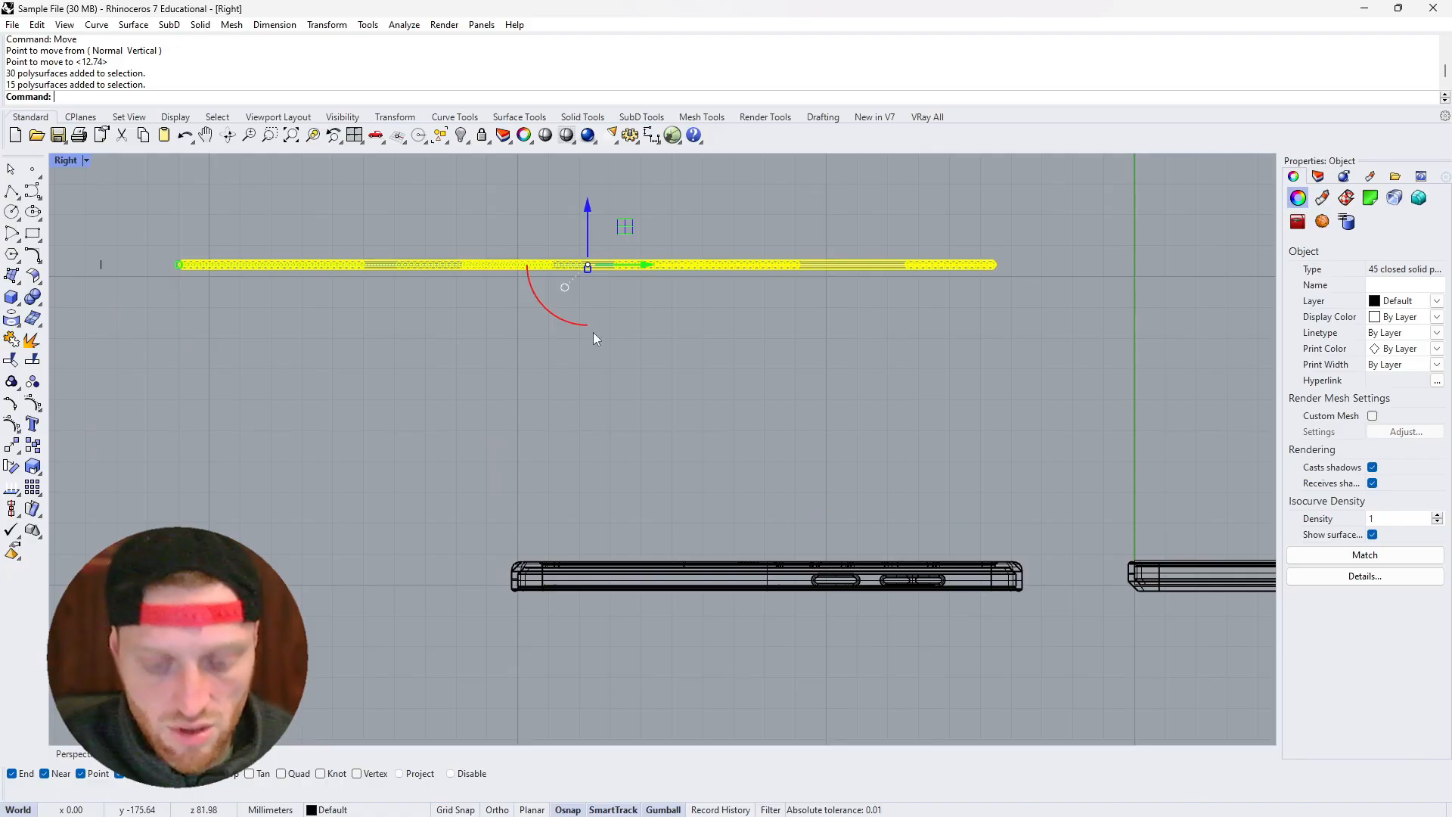
Align the rods' bottom to the top surface of the phone case in the Right view
{"action": "type", "text": "align"}
{"action": "key", "text": "Return"}
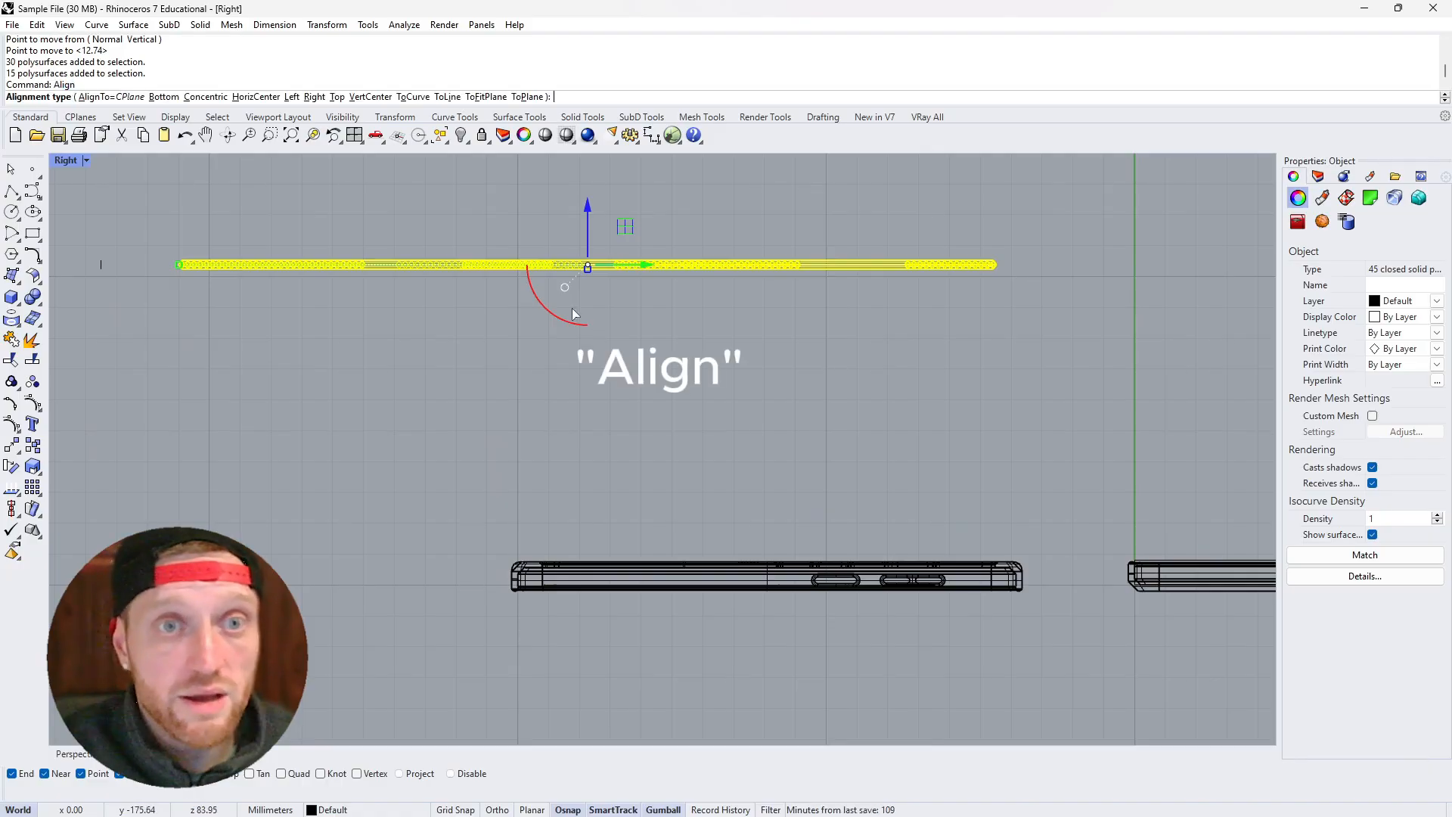
{"action": "left_click", "coordinate": [164, 96]}
{"action": "scroll", "coordinate": [484, 575], "scroll_direction": "up", "scroll_amount": 6}
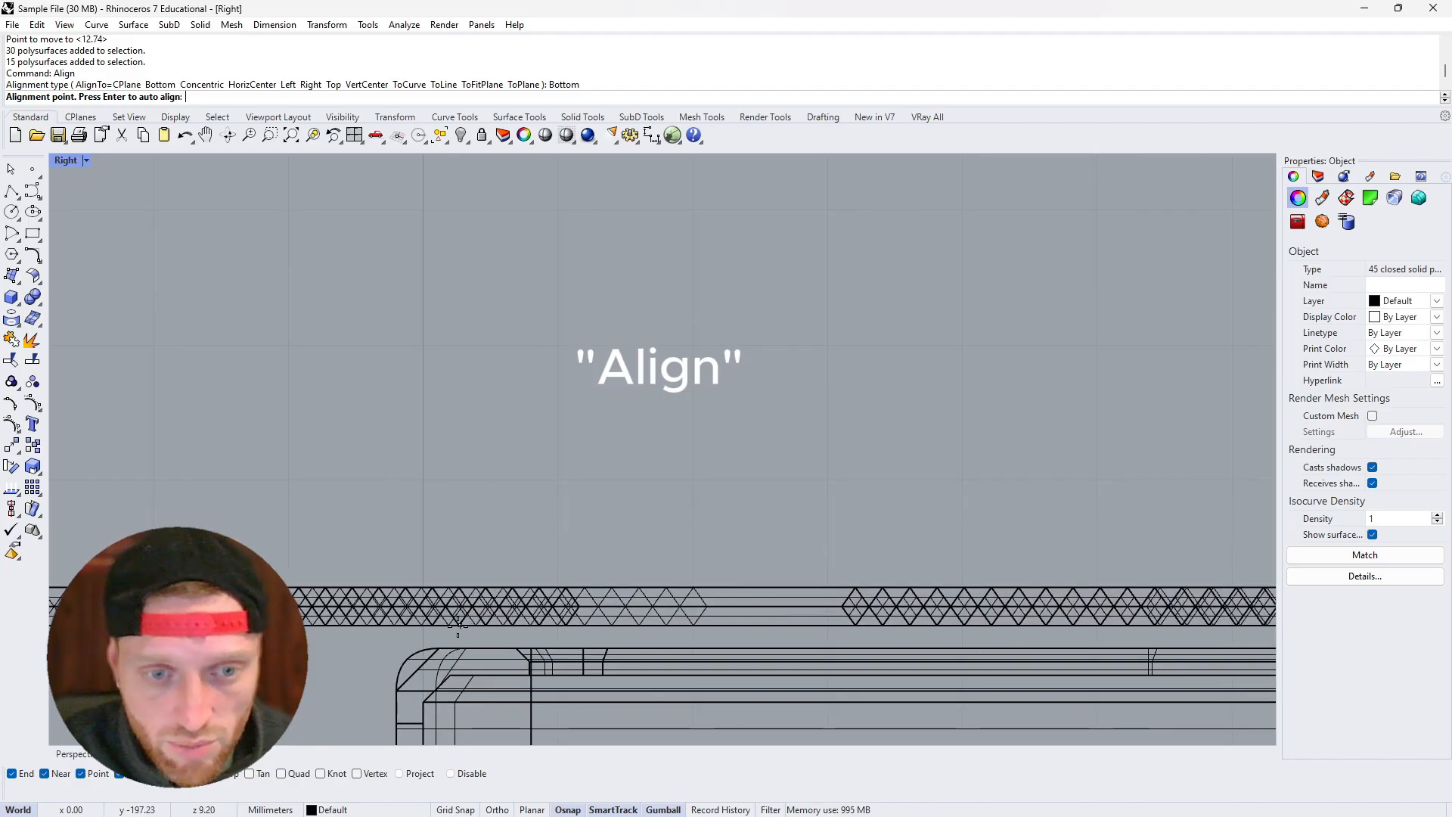
{"action": "left_click", "coordinate": [441, 649]}
{"action": "scroll", "coordinate": [535, 597], "scroll_direction": "down", "scroll_amount": 8}
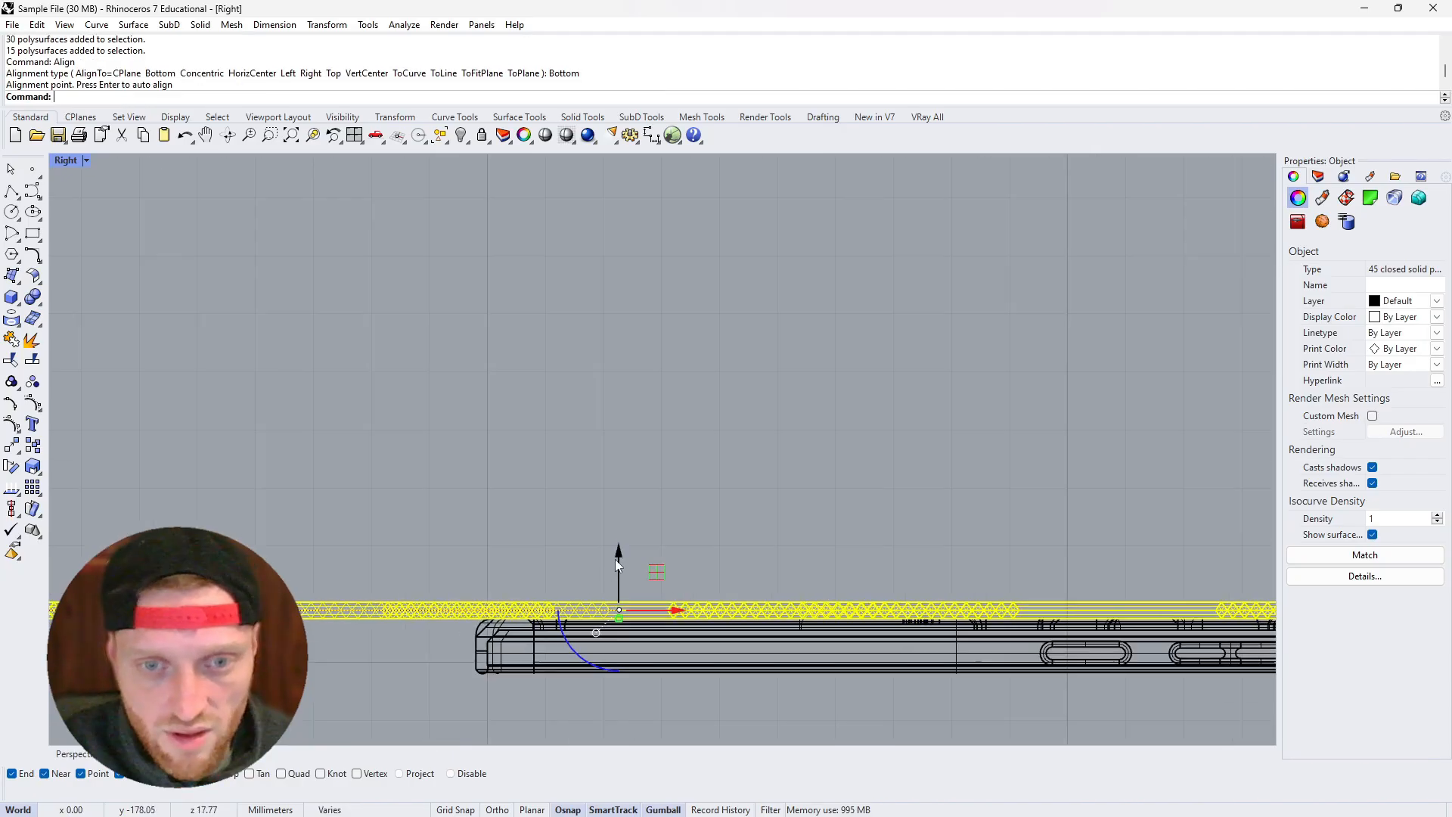
Lower all the selected rods 1 mm into the back of the case
{"action": "left_click", "coordinate": [617, 561]}
{"action": "type", "text": "-1"}
{"action": "key", "text": "Return"}
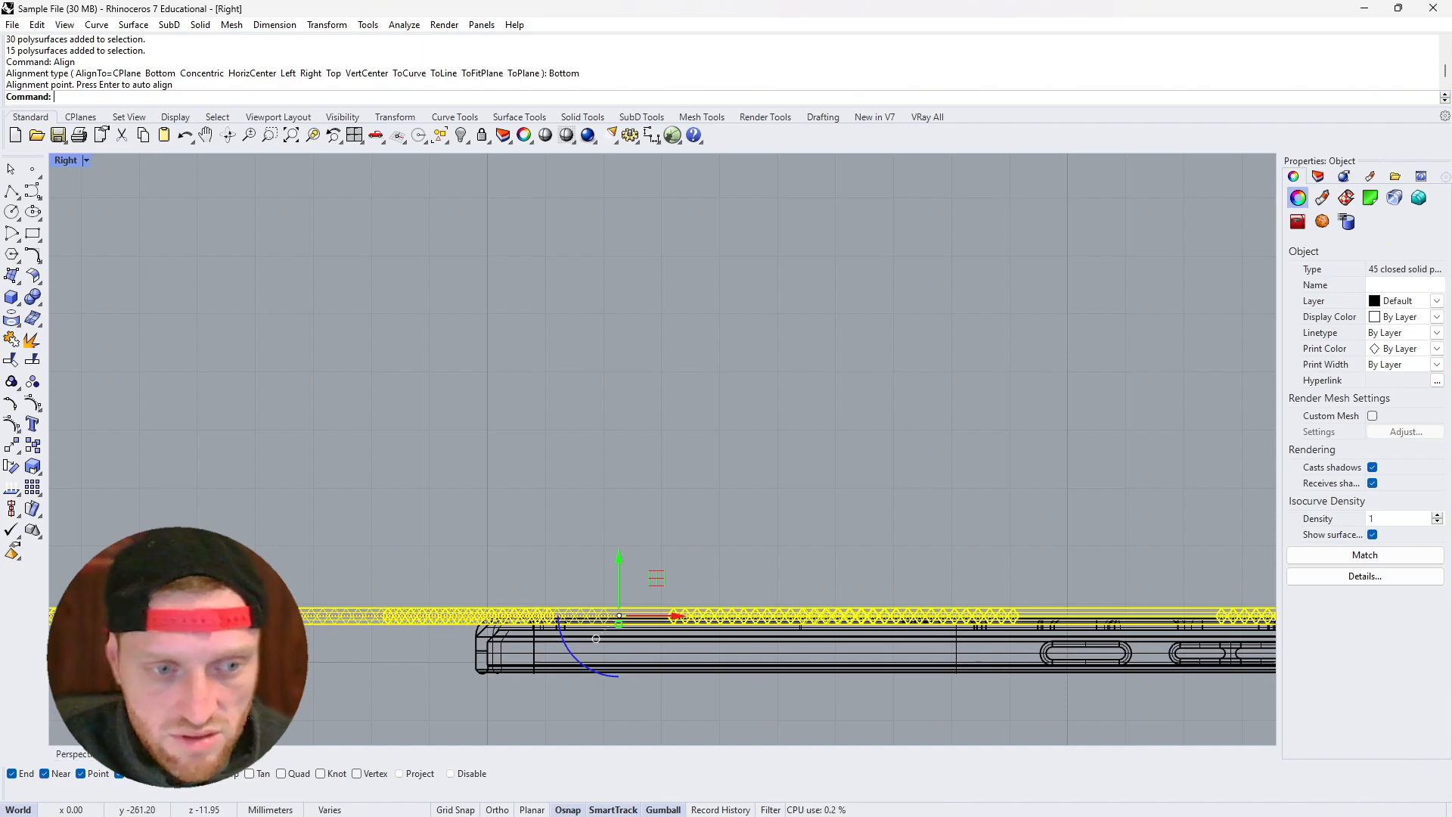
Subtract the narrower upper diagonal rods from the plain case in Perspective with BooleanDifference
{"action": "left_click", "coordinate": [95, 757]}
{"action": "scroll", "coordinate": [479, 502], "scroll_direction": "up", "scroll_amount": 6}
{"action": "right_click_drag", "start_coordinate": [479, 627], "coordinate": [502, 585]}
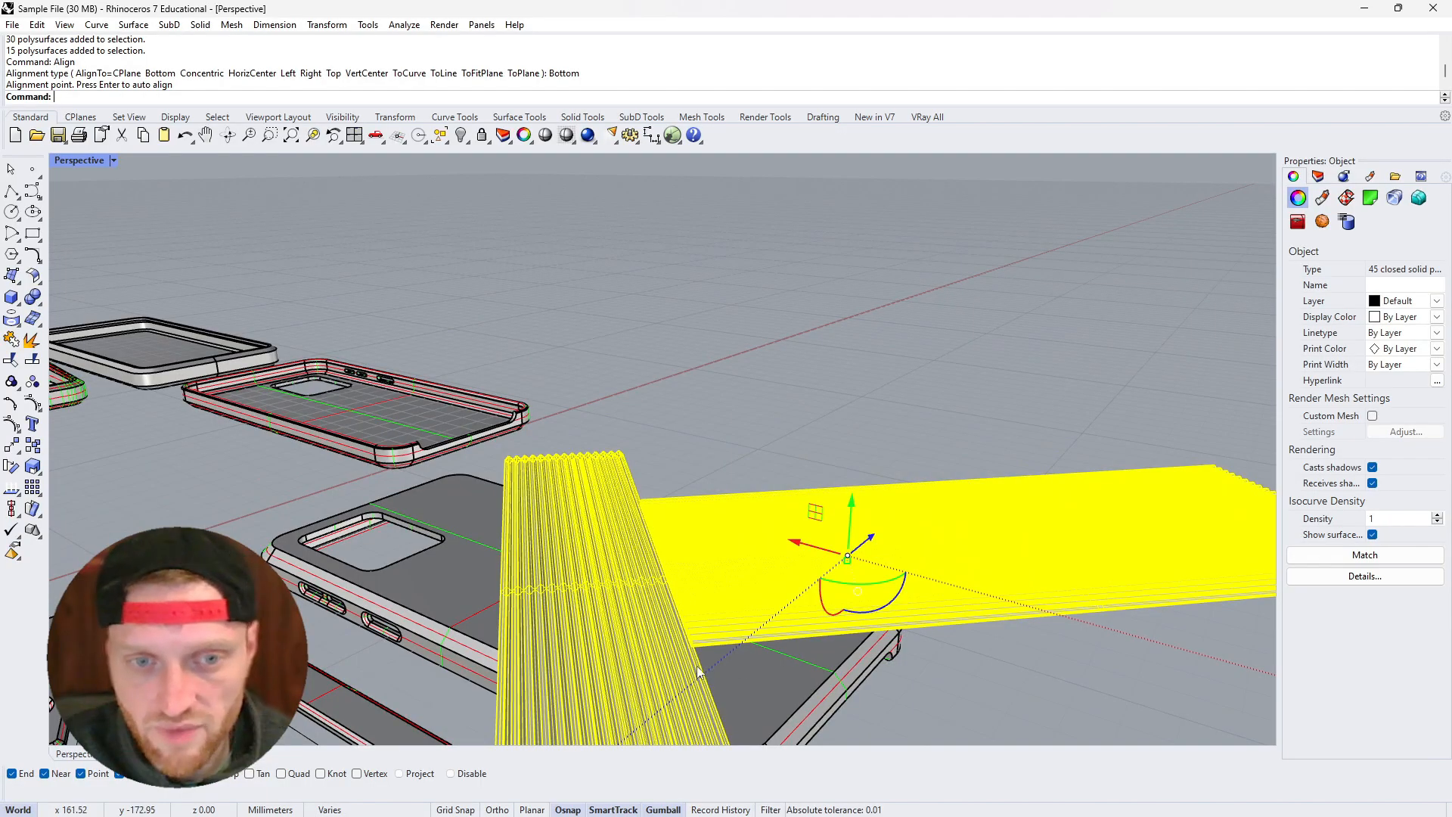
{"action": "left_click", "coordinate": [778, 679]}
{"action": "type", "text": "BooleanDifference"}
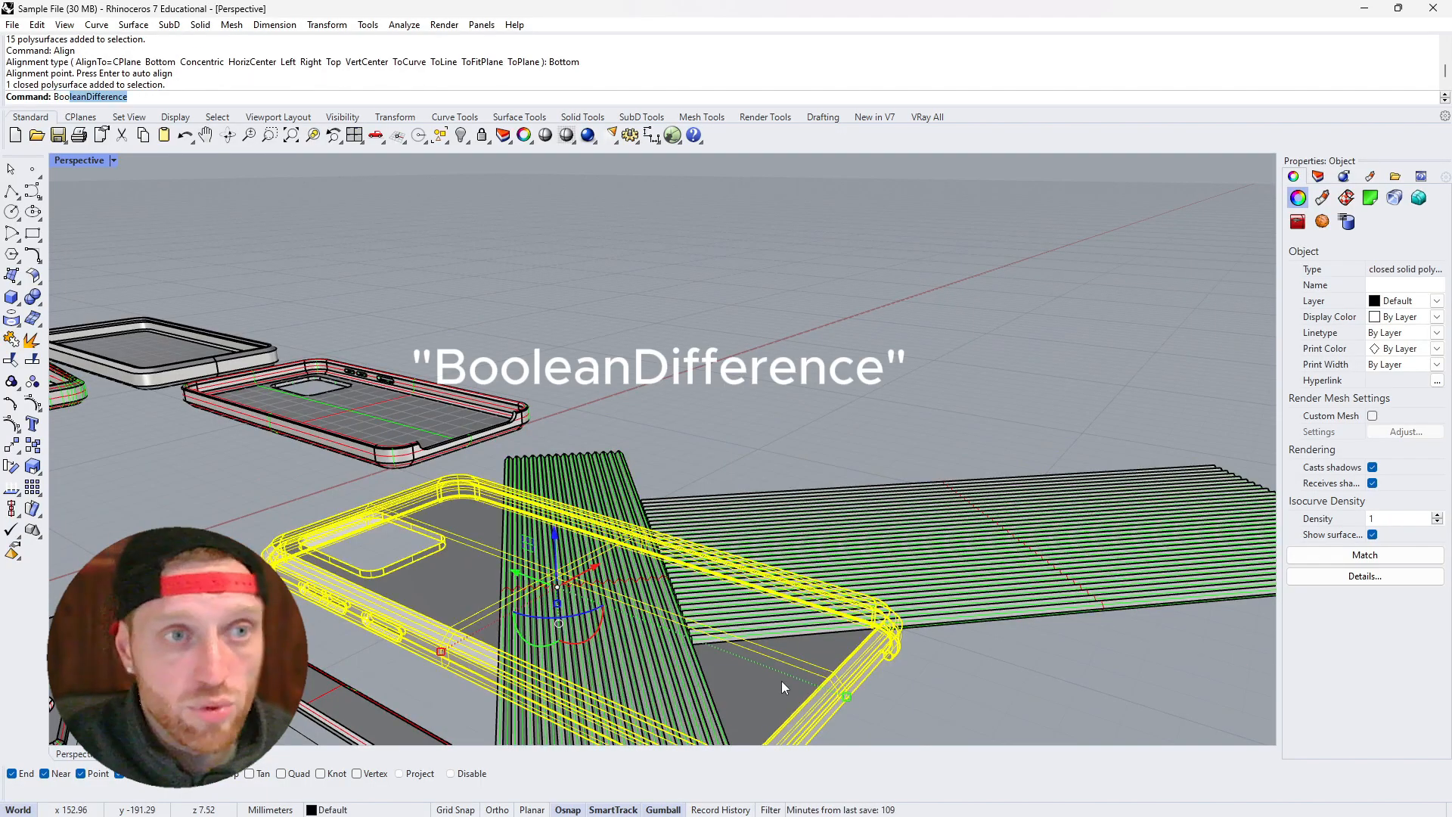
{"action": "key", "text": "Return"}
{"action": "left_click_drag", "start_coordinate": [666, 448], "coordinate": [497, 466]}
{"action": "key", "text": "Return"}
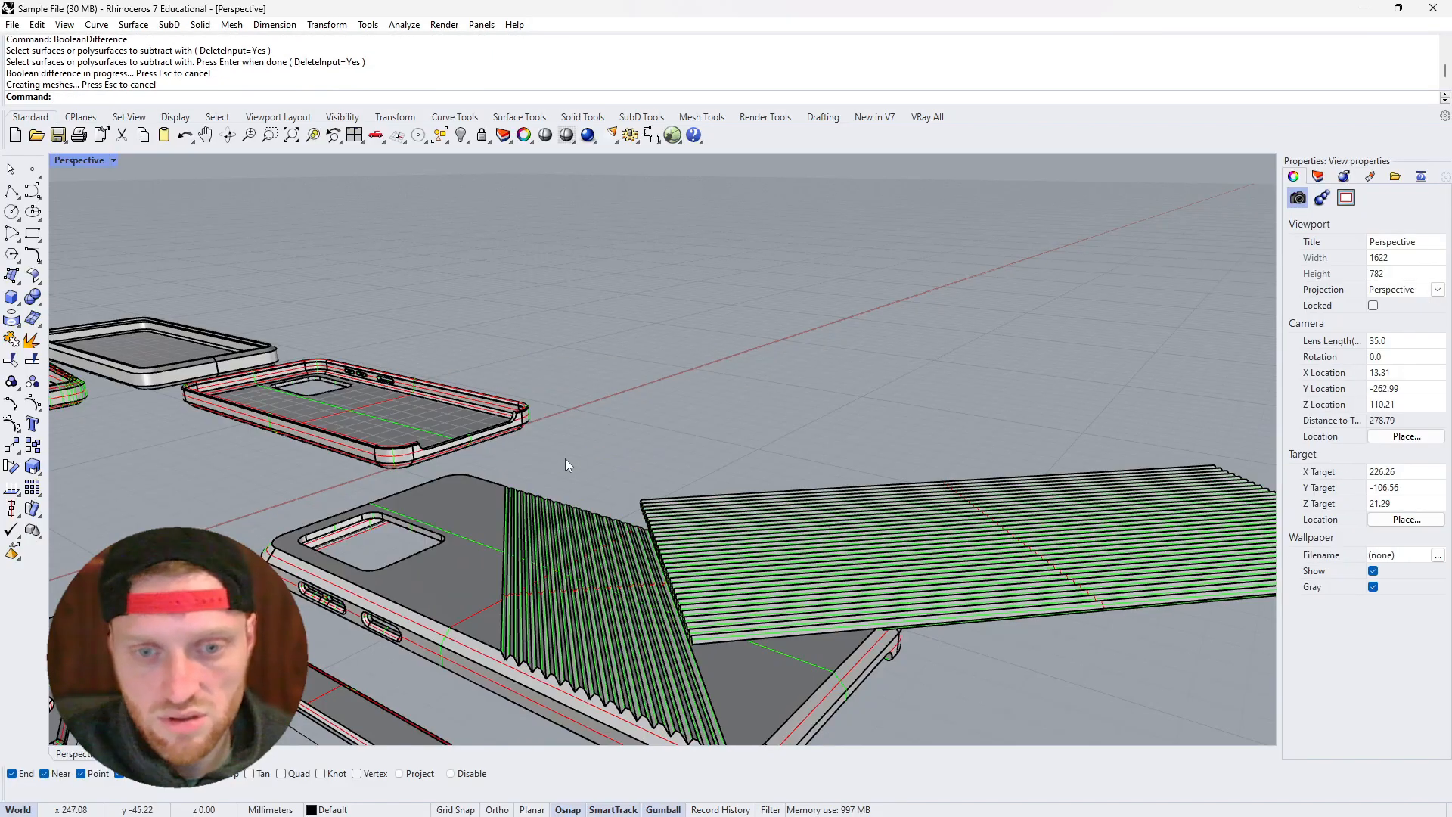
Examine the V-shaped grooves cut across the case back and their zigzag ends along the side edge
{"action": "right_click_drag", "start_coordinate": [560, 625], "coordinate": [561, 569]}
{"action": "scroll", "coordinate": [496, 566], "scroll_direction": "up", "scroll_amount": 8}
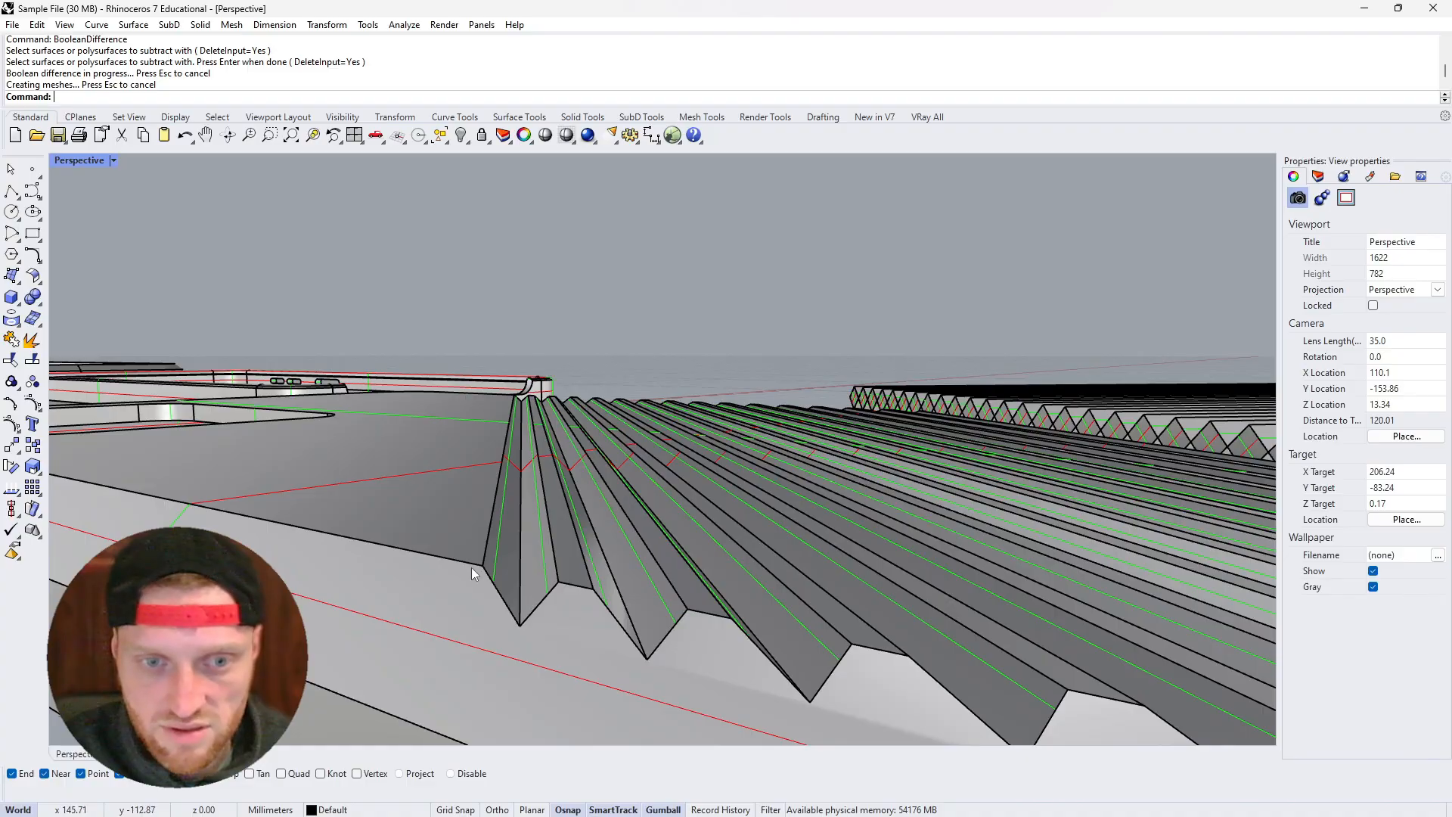
{"action": "left_click", "coordinate": [570, 583], "text": "ctrl+shift"}
{"action": "left_click", "coordinate": [567, 552], "text": "ctrl+shift"}
{"action": "left_click", "coordinate": [723, 335]}
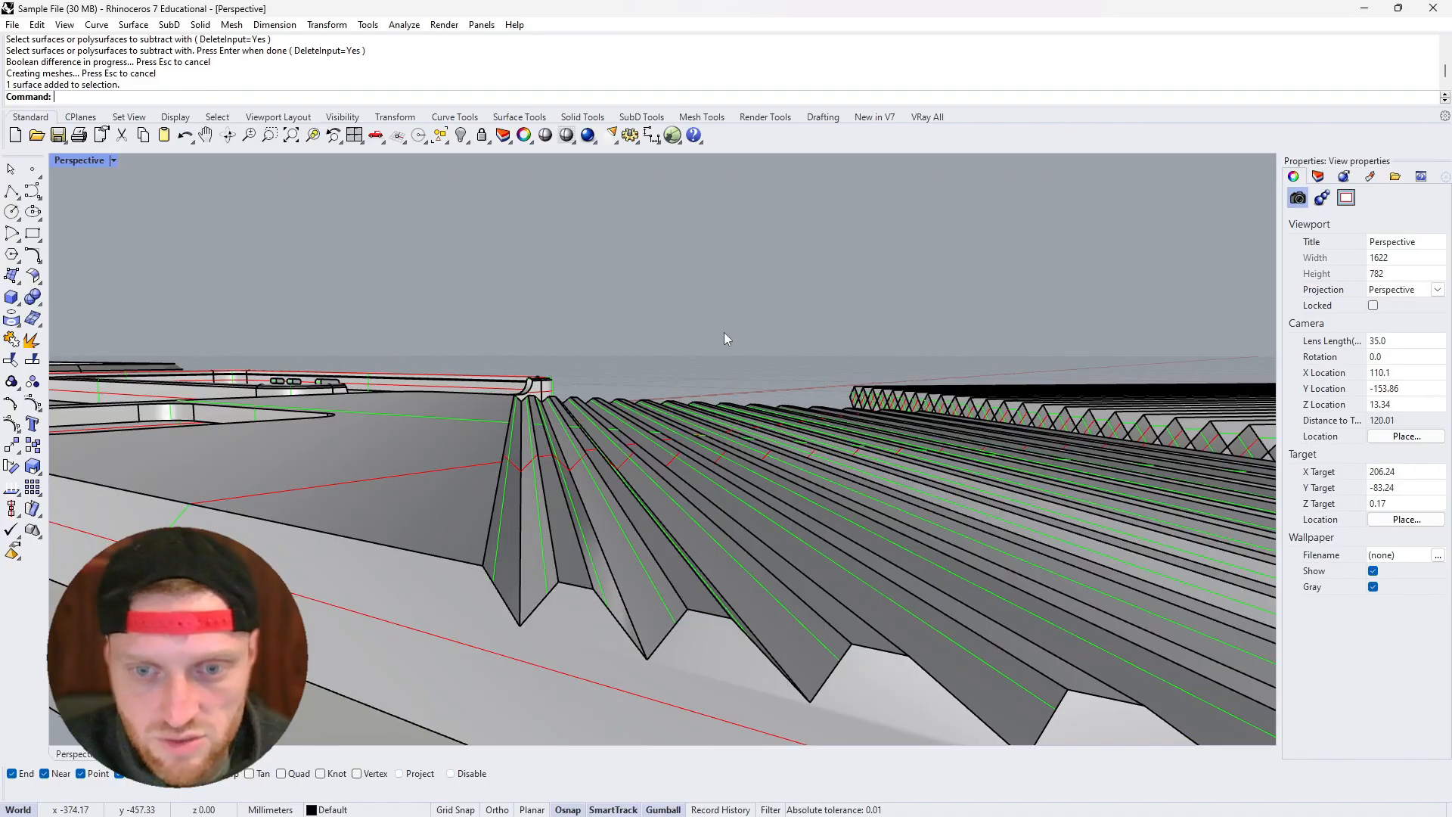
{"action": "right_click_drag", "start_coordinate": [722, 334], "coordinate": [669, 360]}
{"action": "scroll", "coordinate": [734, 412], "scroll_direction": "up", "scroll_amount": 4}
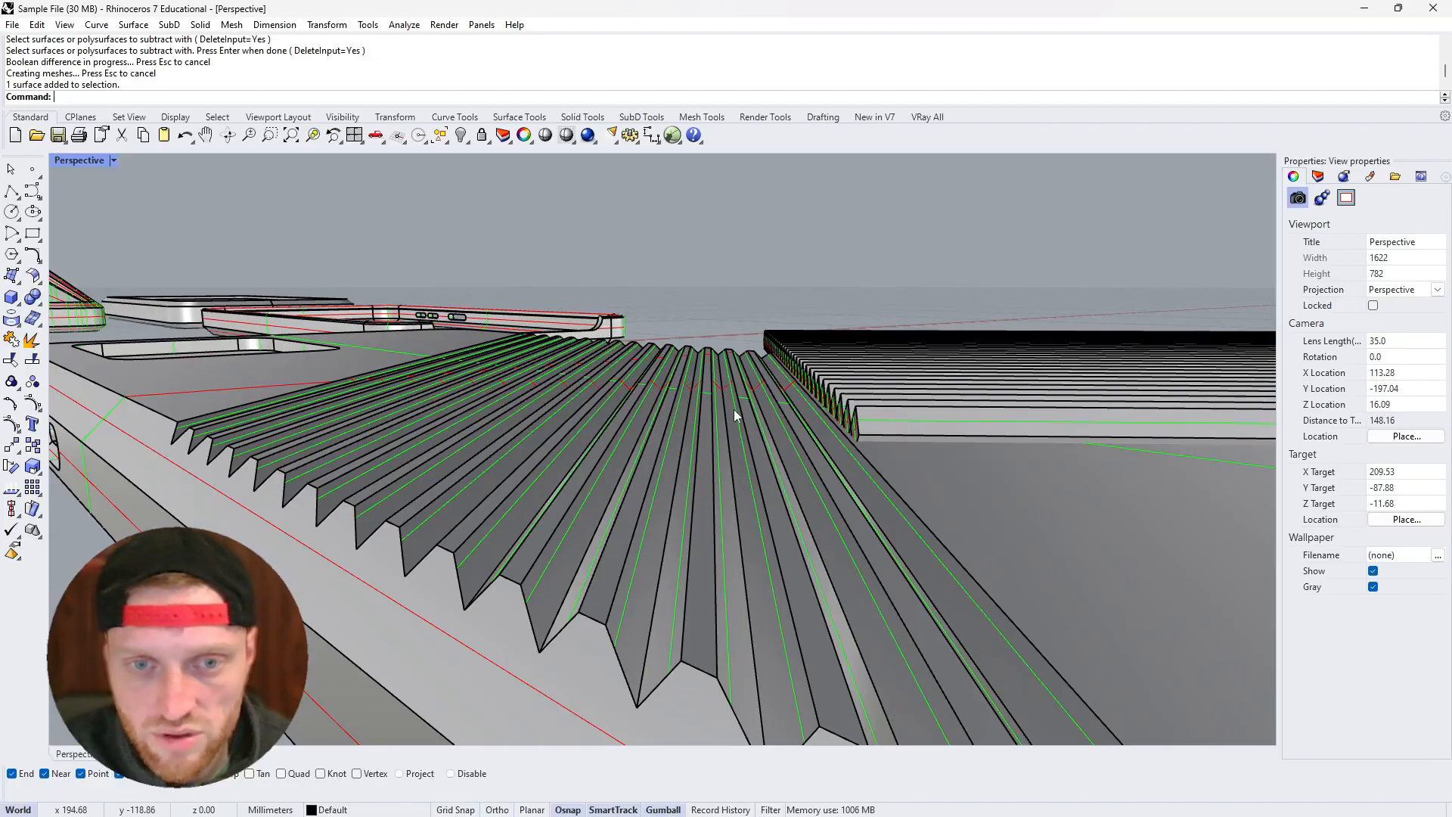
{"action": "scroll", "coordinate": [734, 409], "scroll_direction": "down", "scroll_amount": 3}
{"action": "scroll", "coordinate": [764, 412], "scroll_direction": "up", "scroll_amount": 2}
{"action": "scroll", "coordinate": [798, 423], "scroll_direction": "up", "scroll_amount": 2}
{"action": "scroll", "coordinate": [1053, 371], "scroll_direction": "up", "scroll_amount": 1}
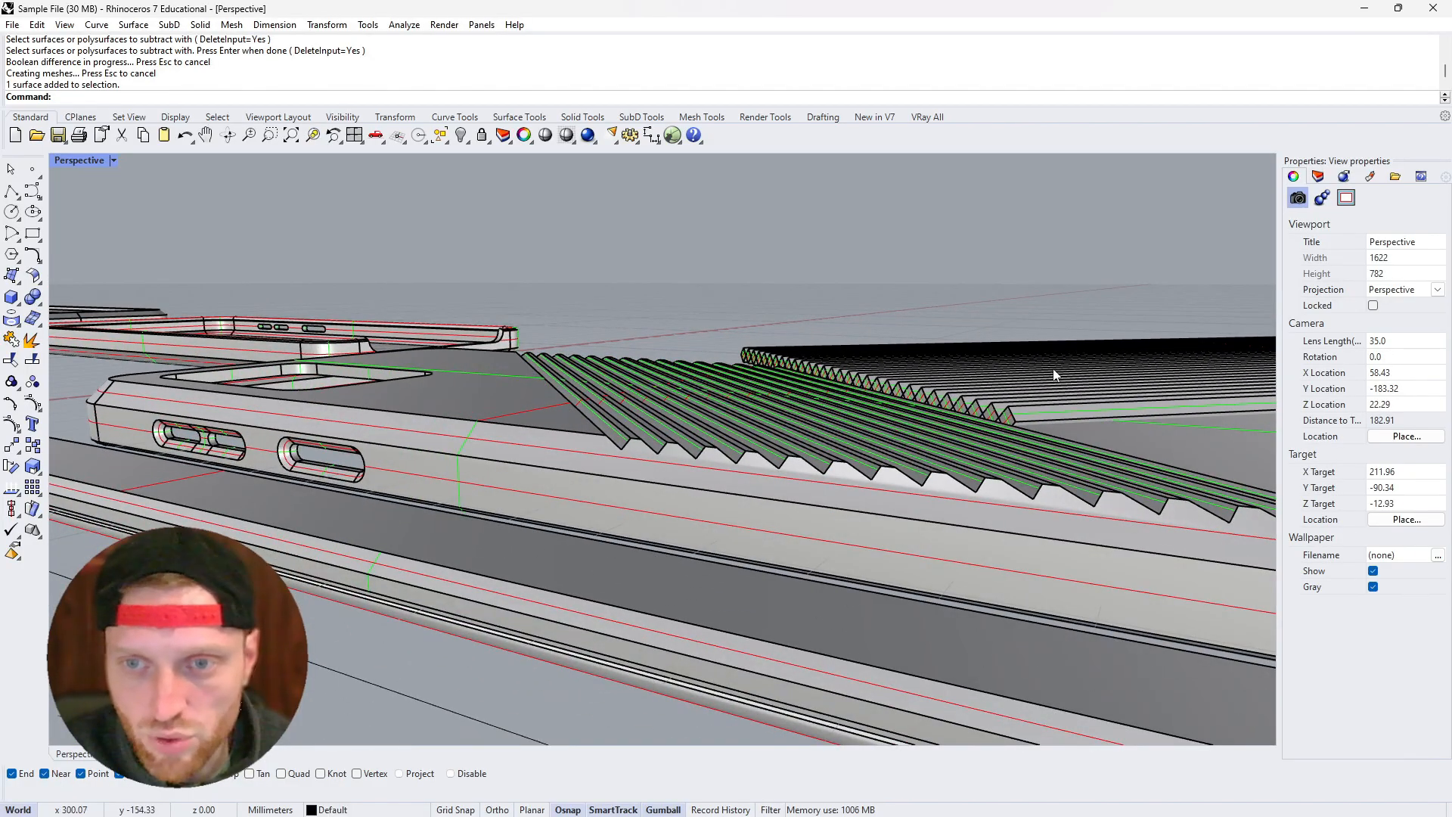
{"action": "scroll", "coordinate": [990, 443], "scroll_direction": "up", "scroll_amount": 1}
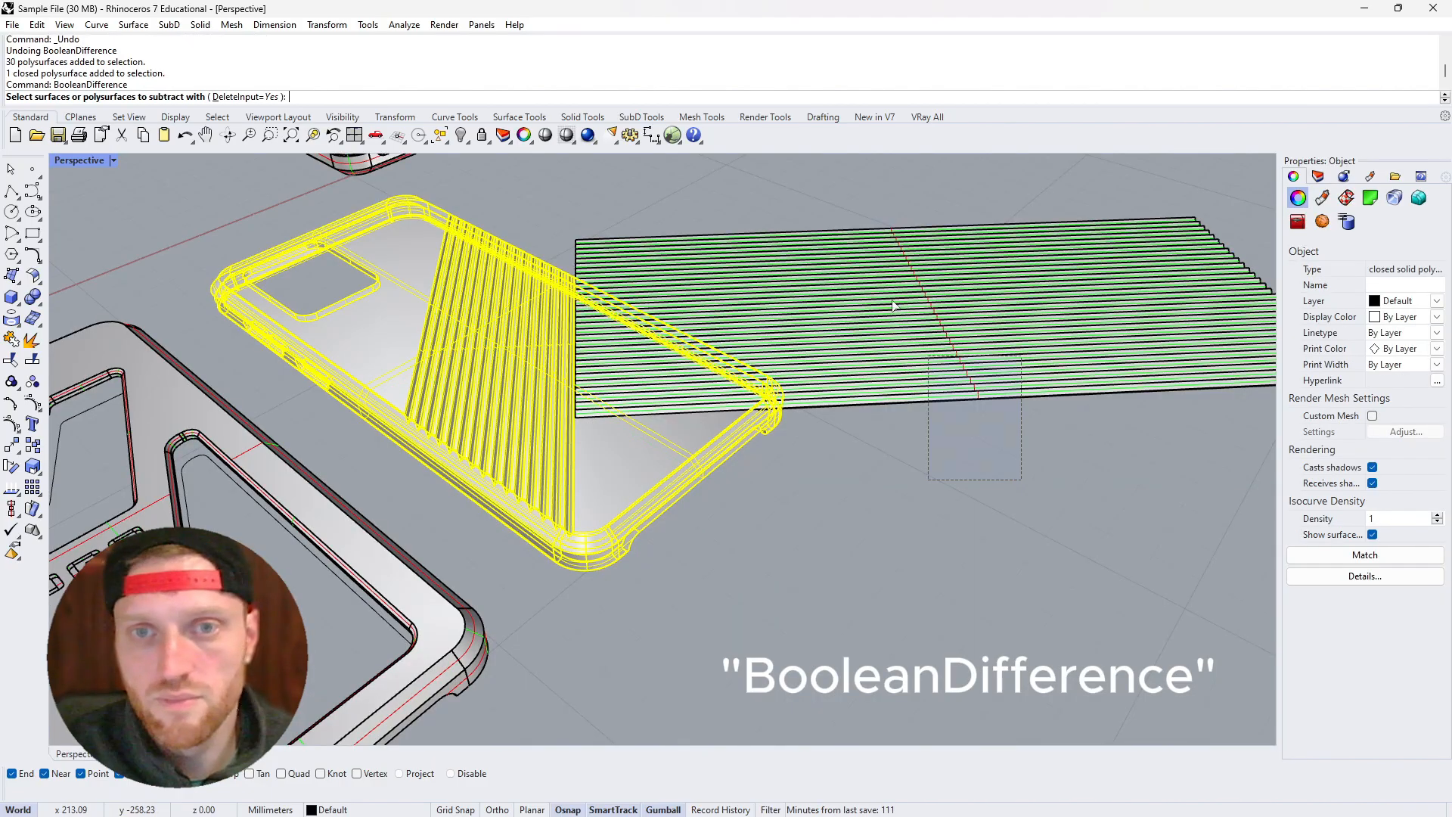
Subtract the lower joined diagonal rods from the grooved case with BooleanDifference and inspect the cut near its lower corner
{"action": "left_click", "coordinate": [893, 305]}
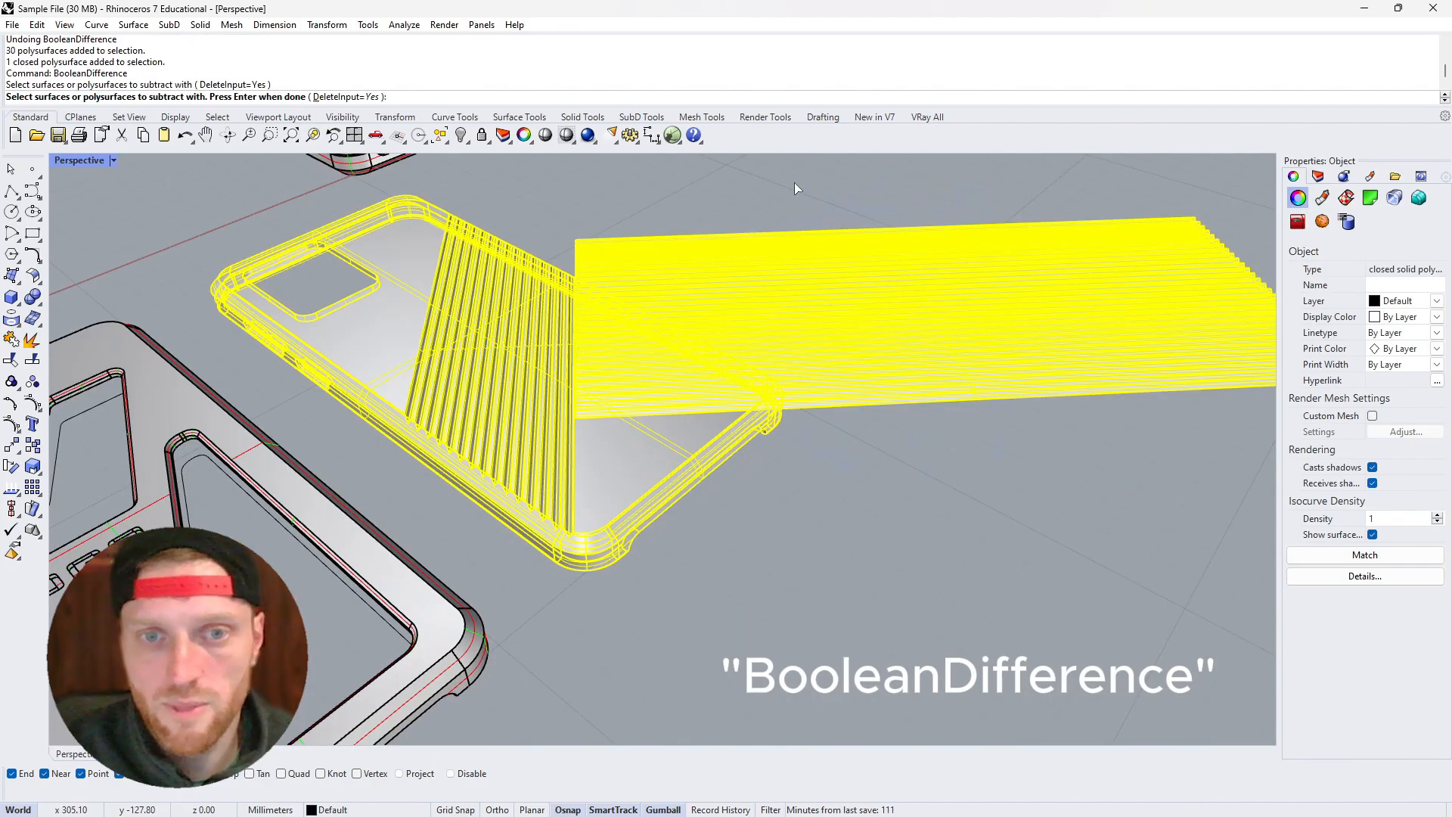
{"action": "key", "text": "Return"}
{"action": "left_click", "coordinate": [795, 368]}
{"action": "scroll", "coordinate": [459, 268], "scroll_direction": "up", "scroll_amount": 5}
{"action": "right_click_drag", "start_coordinate": [795, 368], "coordinate": [484, 317]}
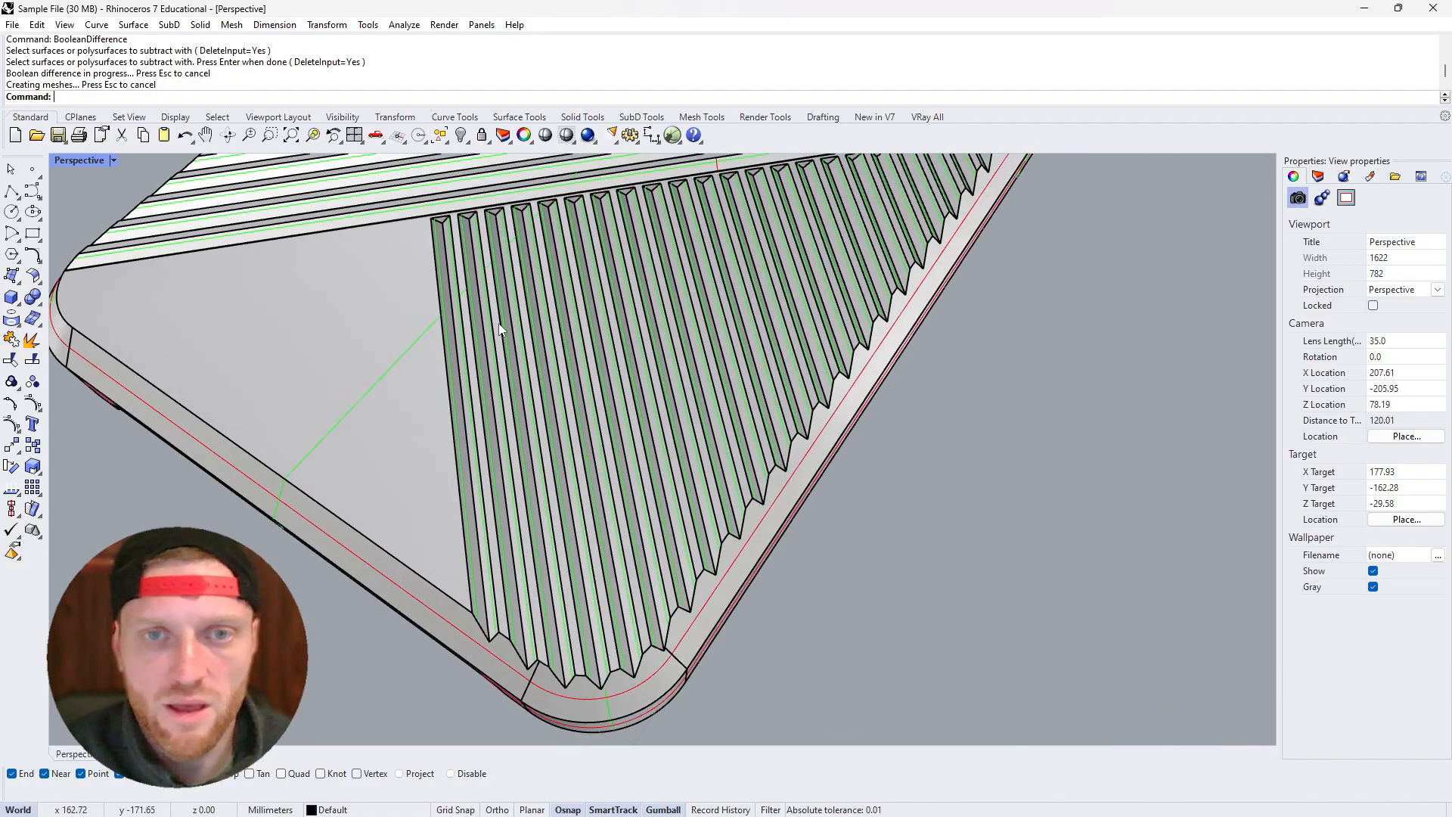
Examine the crossing diagonal grooves on the finished case back from several angles, including where the two directions meet
{"action": "scroll", "coordinate": [499, 325], "scroll_direction": "down", "scroll_amount": 8}
{"action": "right_click_drag", "start_coordinate": [584, 402], "coordinate": [582, 613], "text": "shift"}
{"action": "right_click_drag", "start_coordinate": [565, 285], "coordinate": [703, 406]}
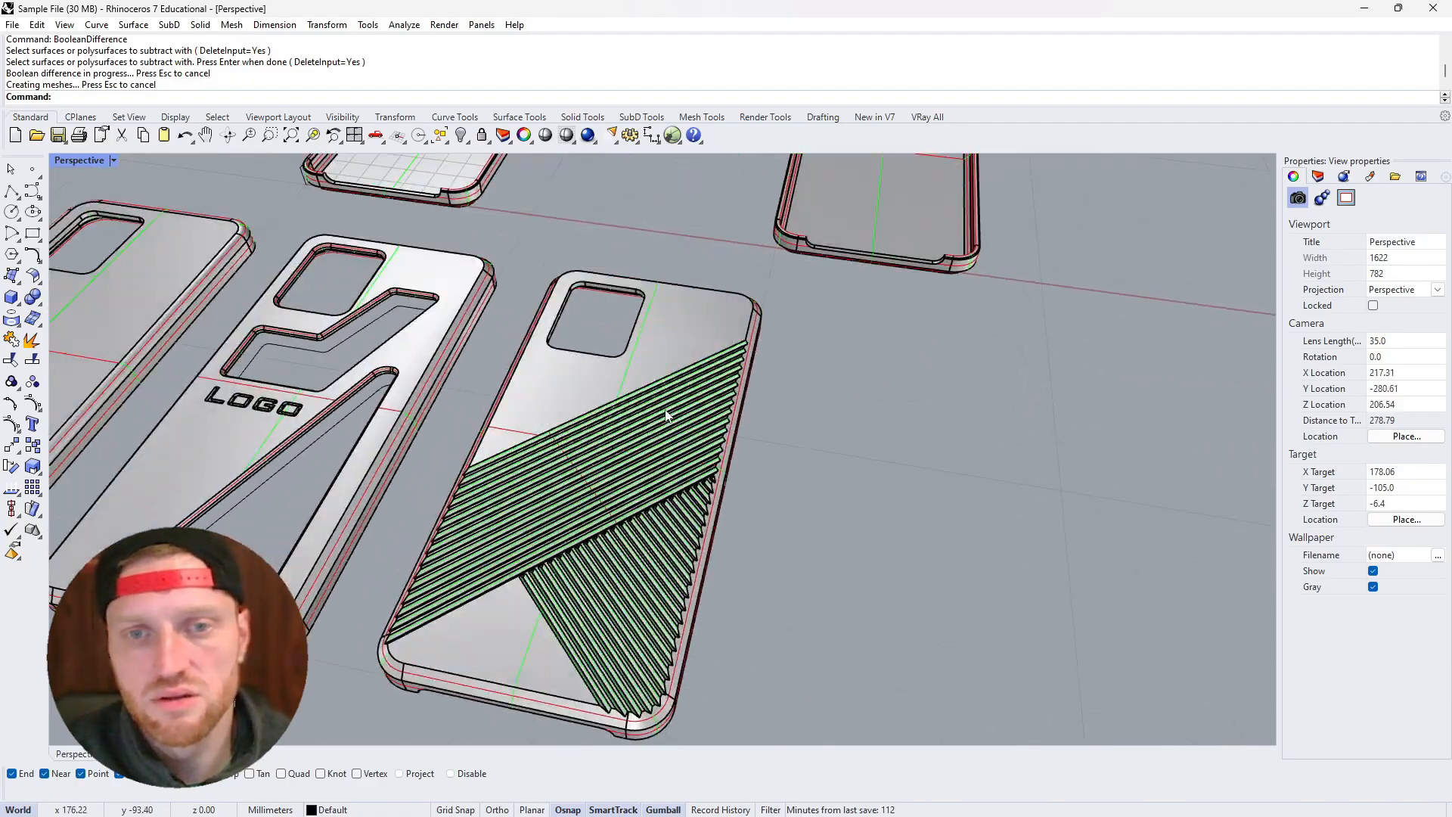
{"action": "left_click", "coordinate": [704, 405]}
{"action": "left_click", "coordinate": [1372, 535]}
{"action": "left_click", "coordinate": [802, 534]}
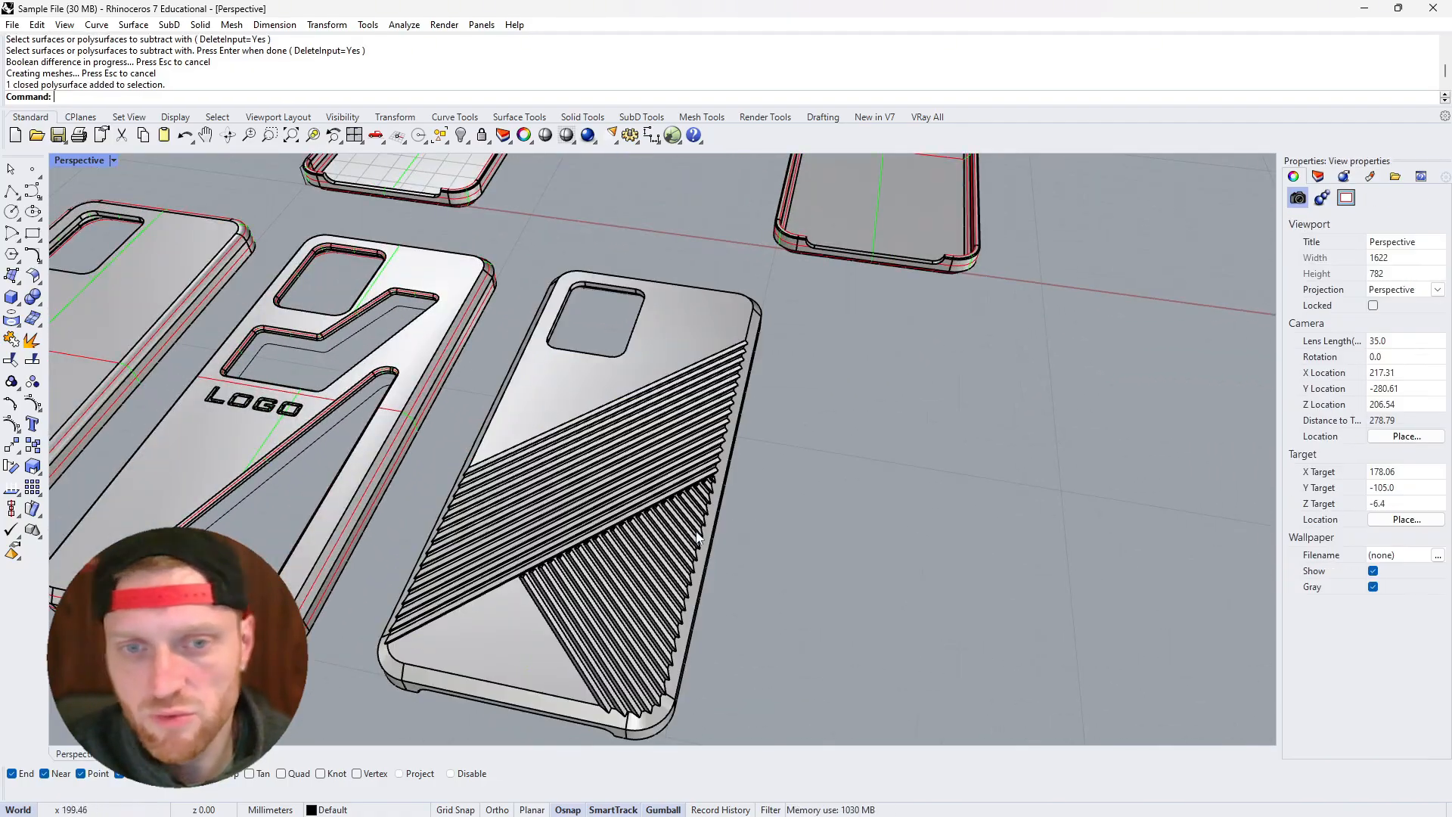
{"action": "right_click_drag", "start_coordinate": [696, 532], "coordinate": [577, 502]}
{"action": "scroll", "coordinate": [577, 503], "scroll_direction": "up", "scroll_amount": 10}
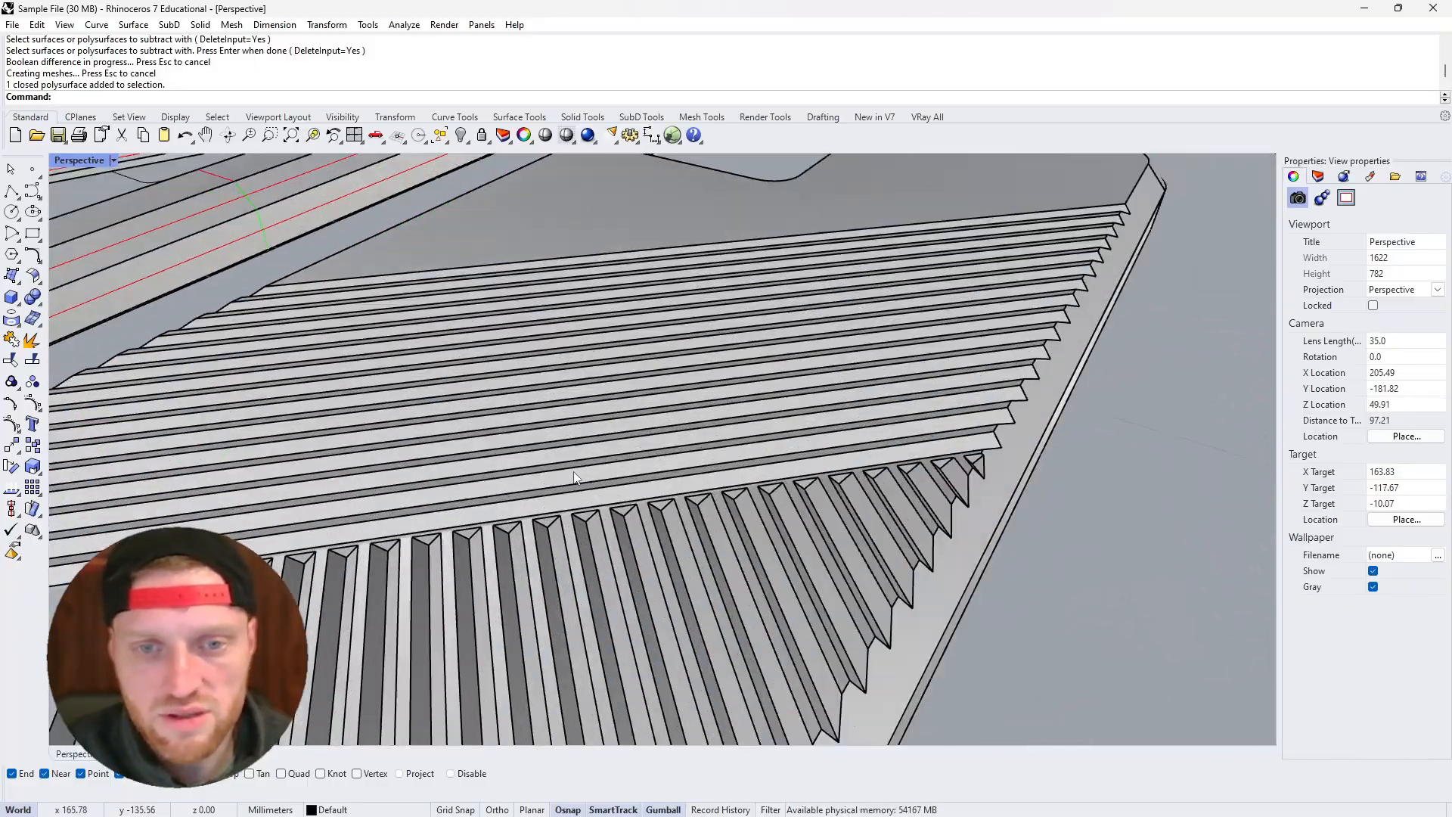
{"action": "scroll", "coordinate": [522, 480], "scroll_direction": "down", "scroll_amount": 5}
{"action": "scroll", "coordinate": [329, 504], "scroll_direction": "up", "scroll_amount": 8}
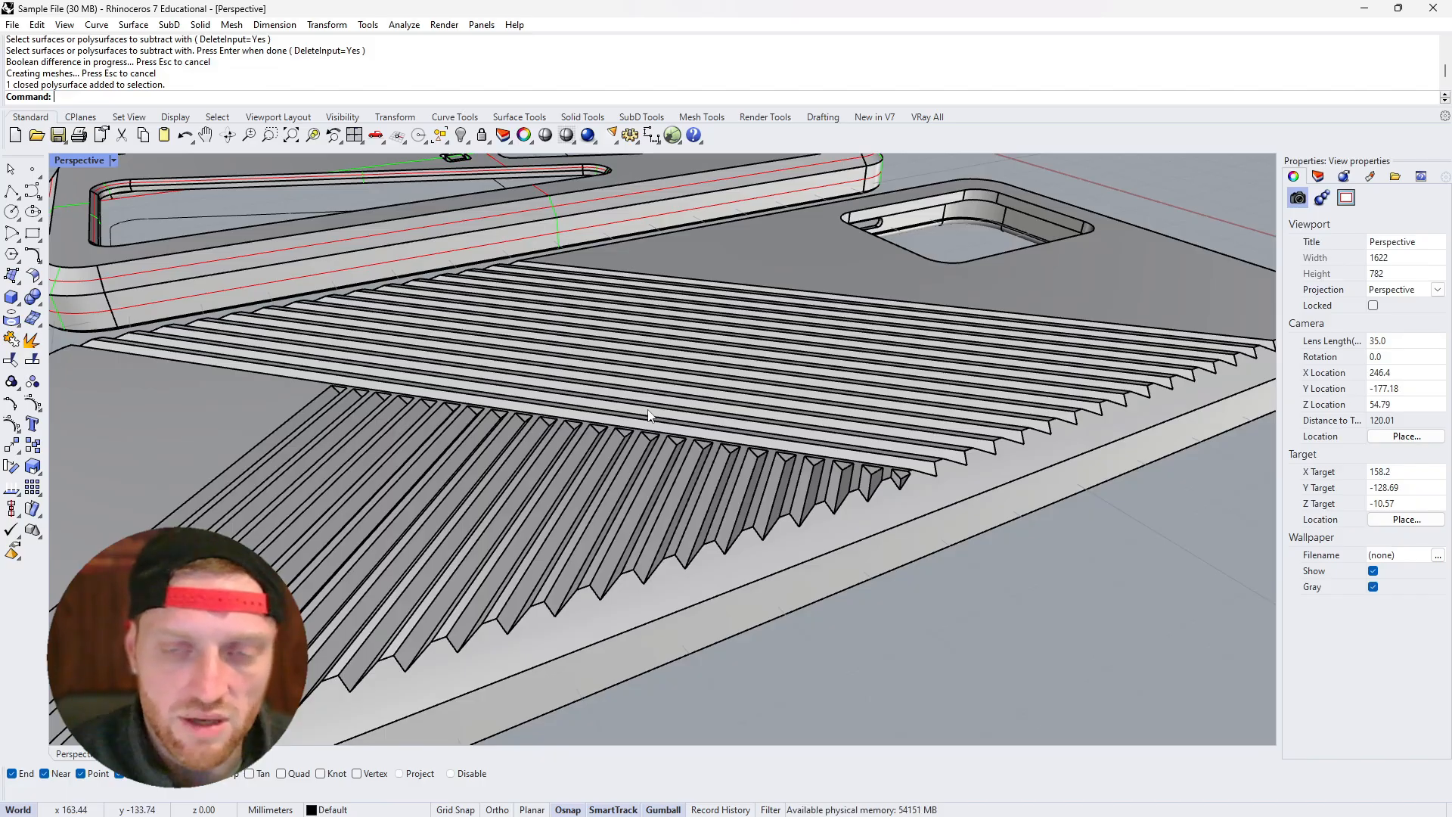
{"action": "scroll", "coordinate": [593, 412], "scroll_direction": "down", "scroll_amount": 4}
{"action": "right_click_drag", "start_coordinate": [594, 412], "coordinate": [654, 432]}
{"action": "scroll", "coordinate": [736, 479], "scroll_direction": "down", "scroll_amount": 8}
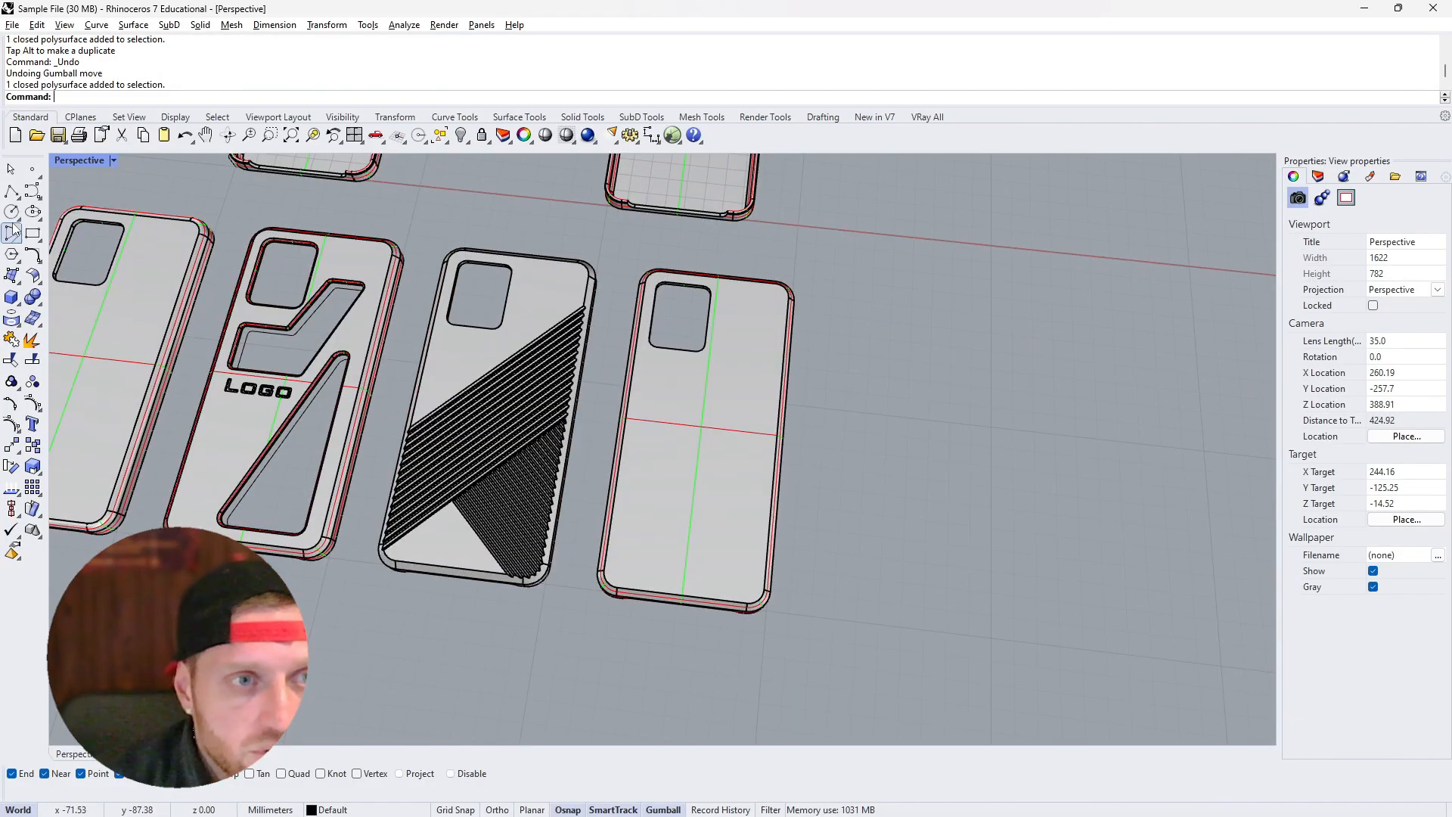
Draw a straight diagonal polyline in the Top view across the new plain case copy, extending past both long sides
{"action": "left_click", "coordinate": [119, 754]}
{"action": "scroll", "coordinate": [472, 639], "scroll_direction": "down", "scroll_amount": 8}
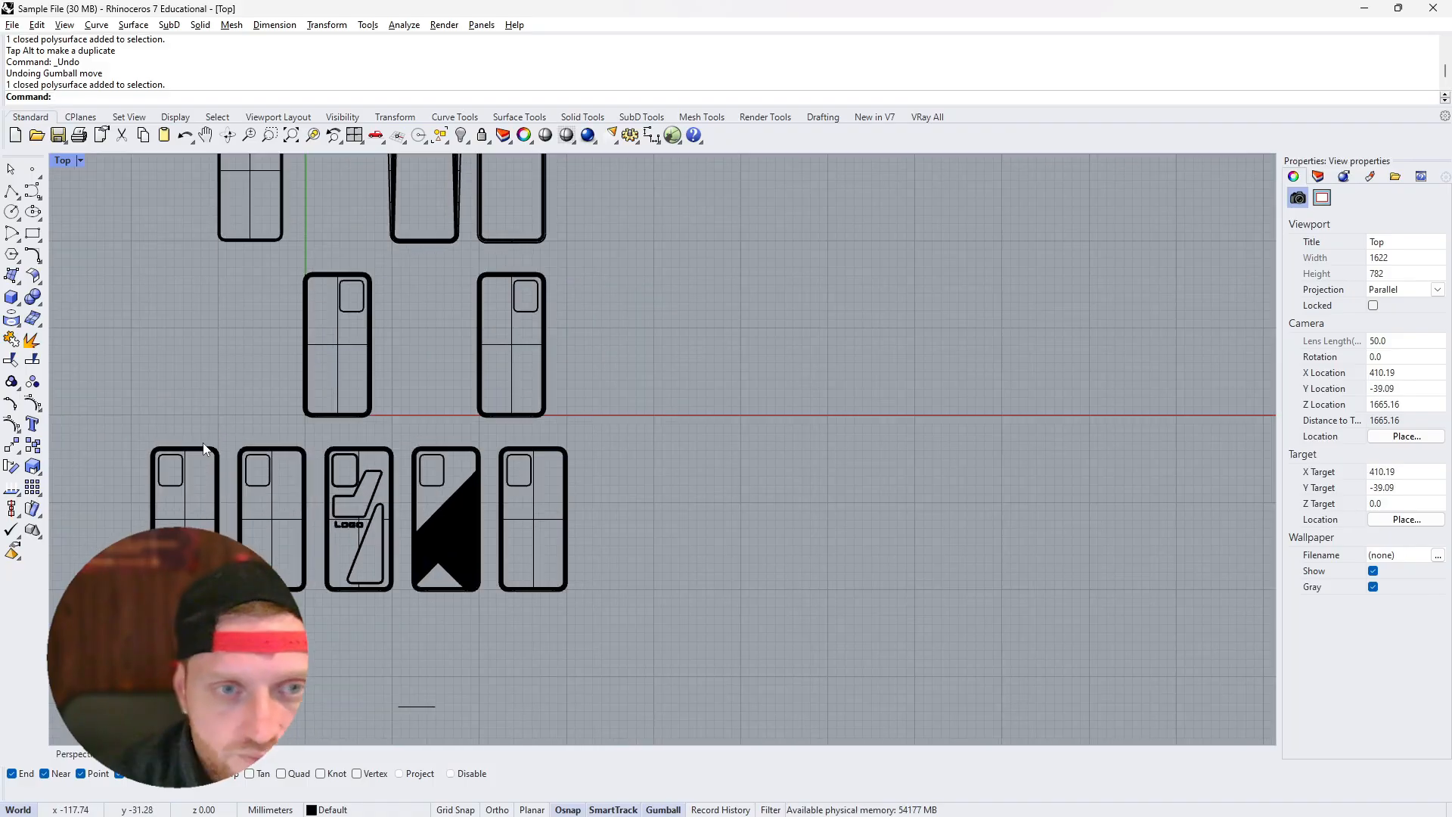
{"action": "left_click", "coordinate": [13, 191]}
{"action": "scroll", "coordinate": [499, 533], "scroll_direction": "up", "scroll_amount": 6}
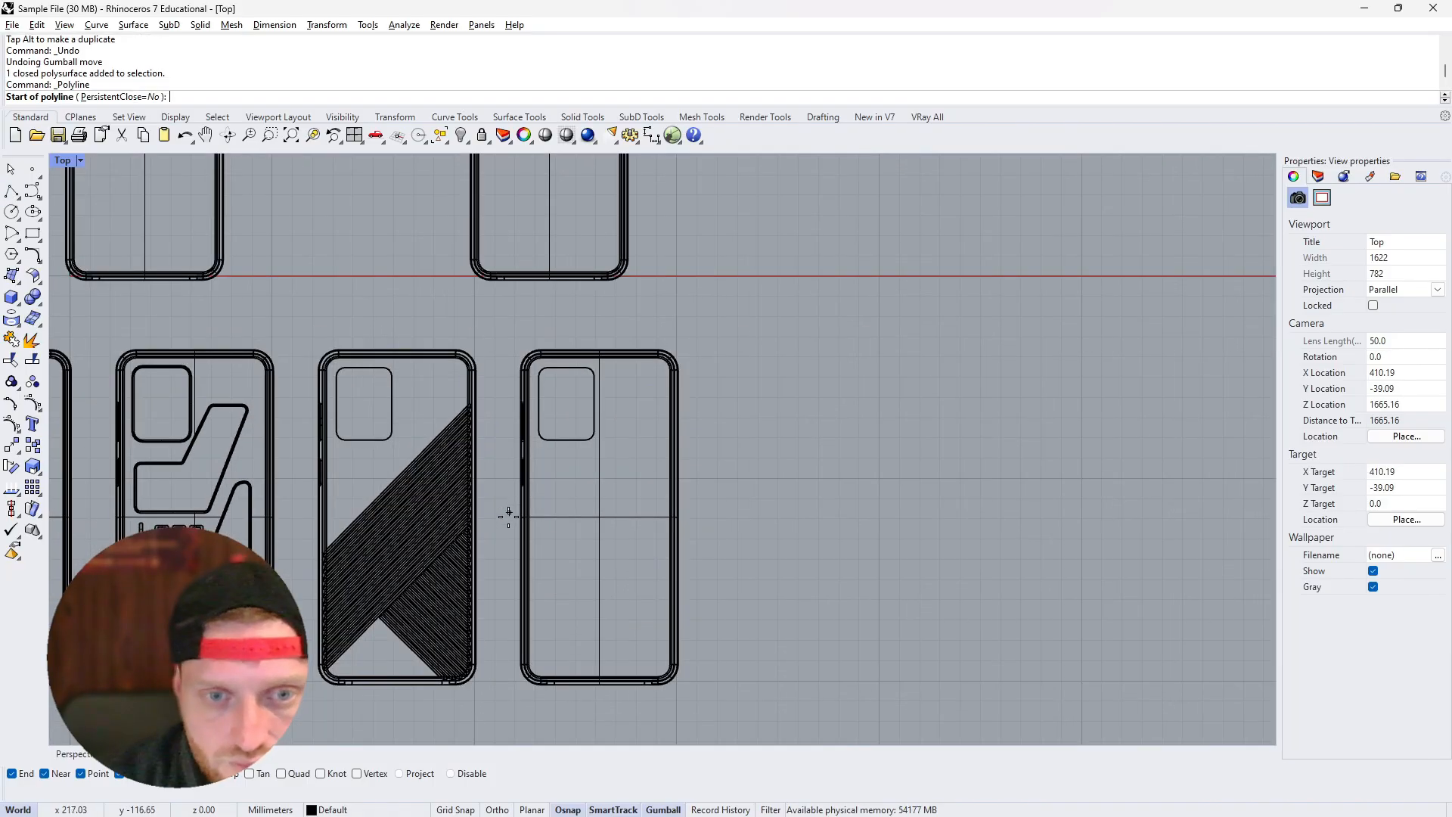
{"action": "left_click", "coordinate": [503, 527]}
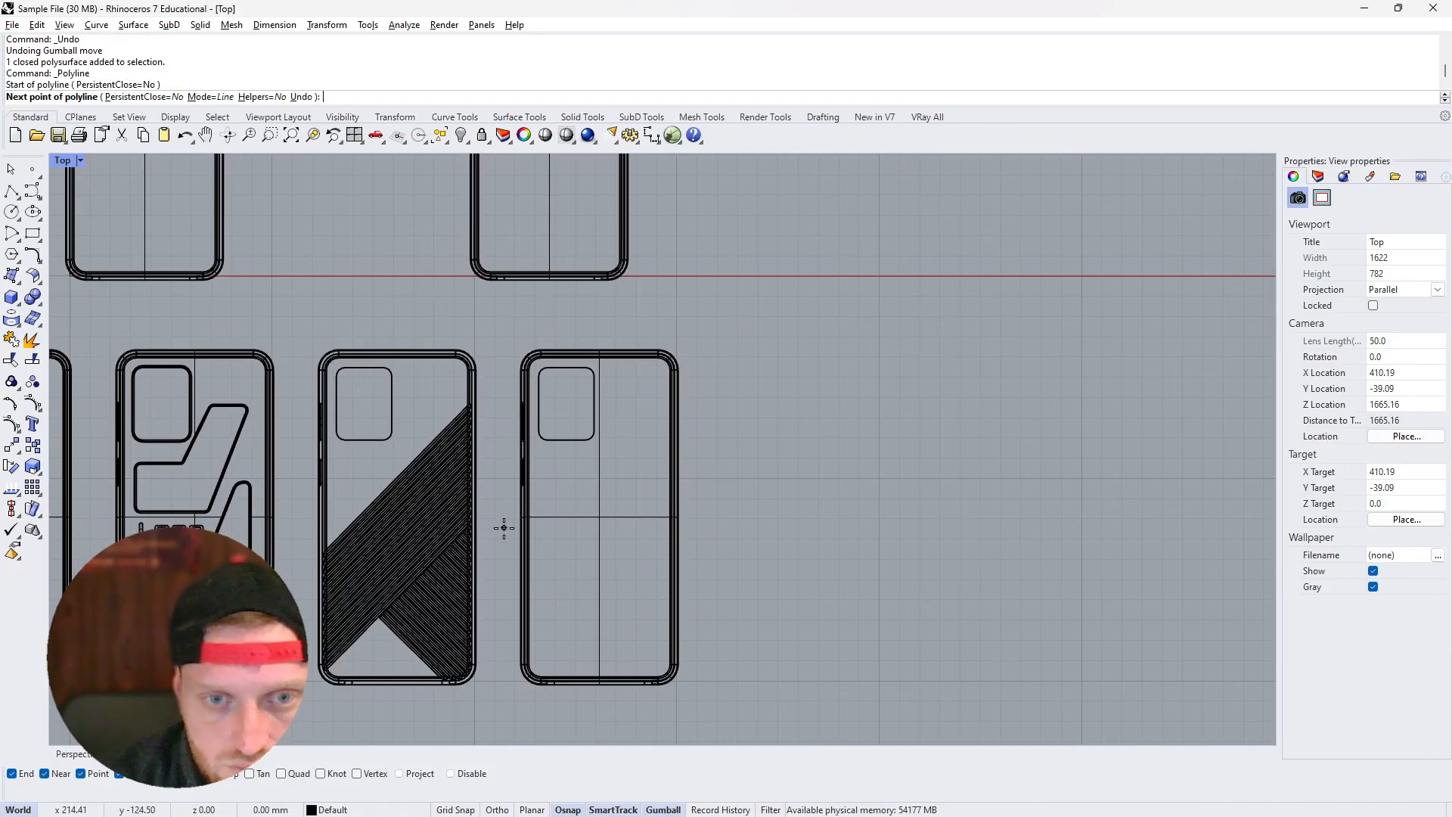
{"action": "left_click", "coordinate": [693, 360]}
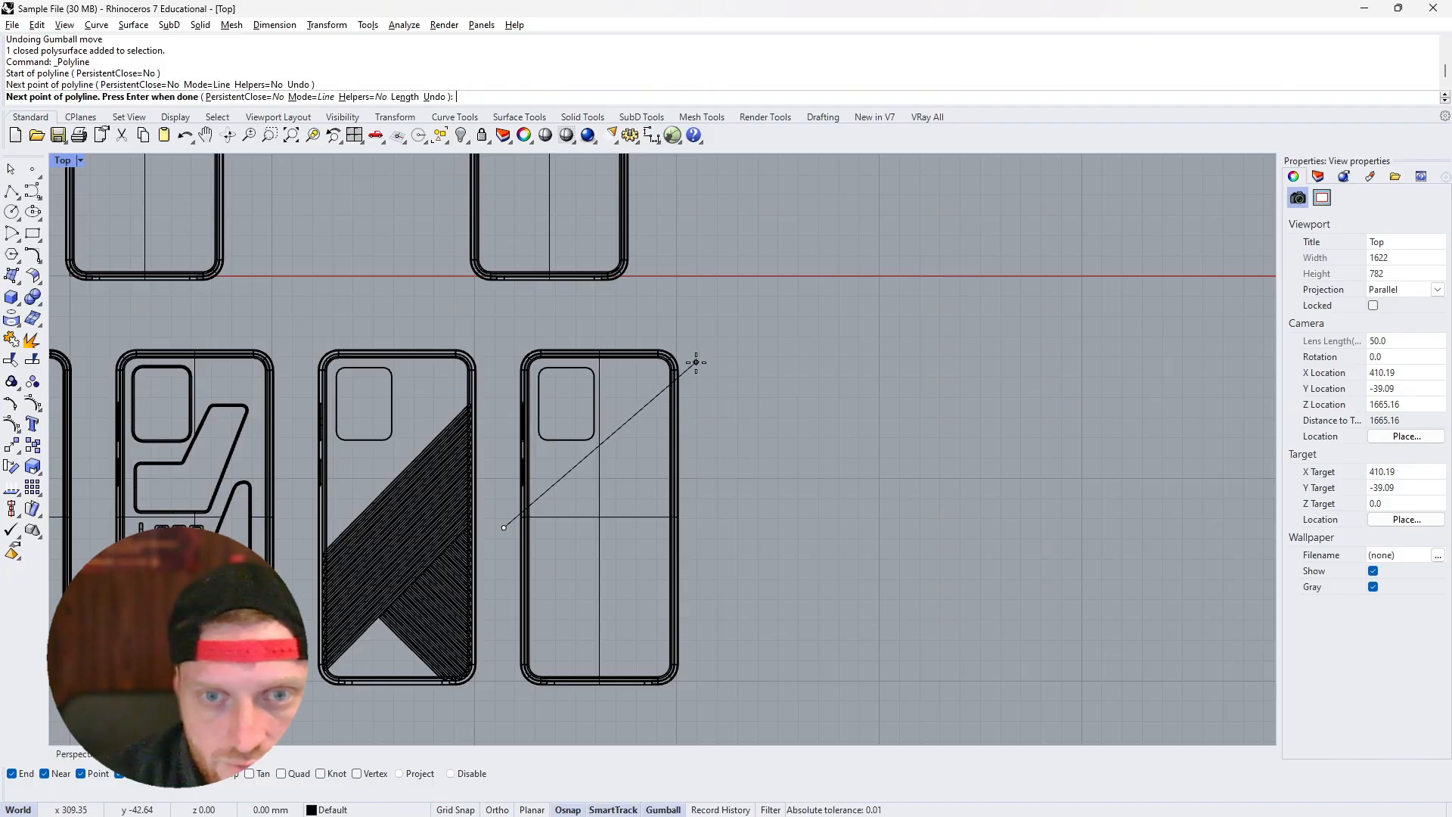
{"action": "key", "text": "Return"}
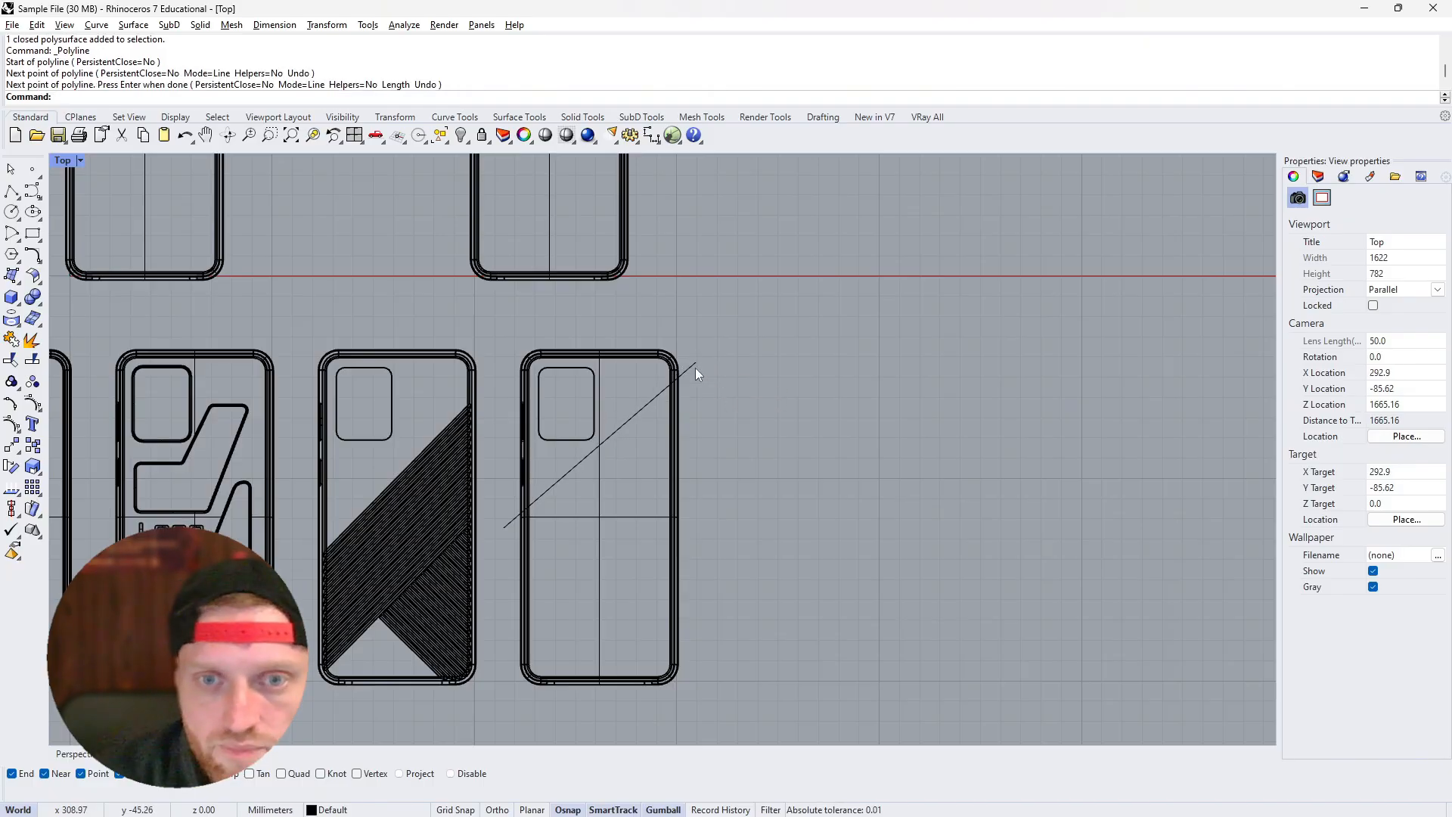
Array the diagonal line with 1 in X, 15 in Y and 1 in Z, spaced about 6.73 mm down the case
{"action": "left_click", "coordinate": [686, 373]}
{"action": "type", "text": "Array"}
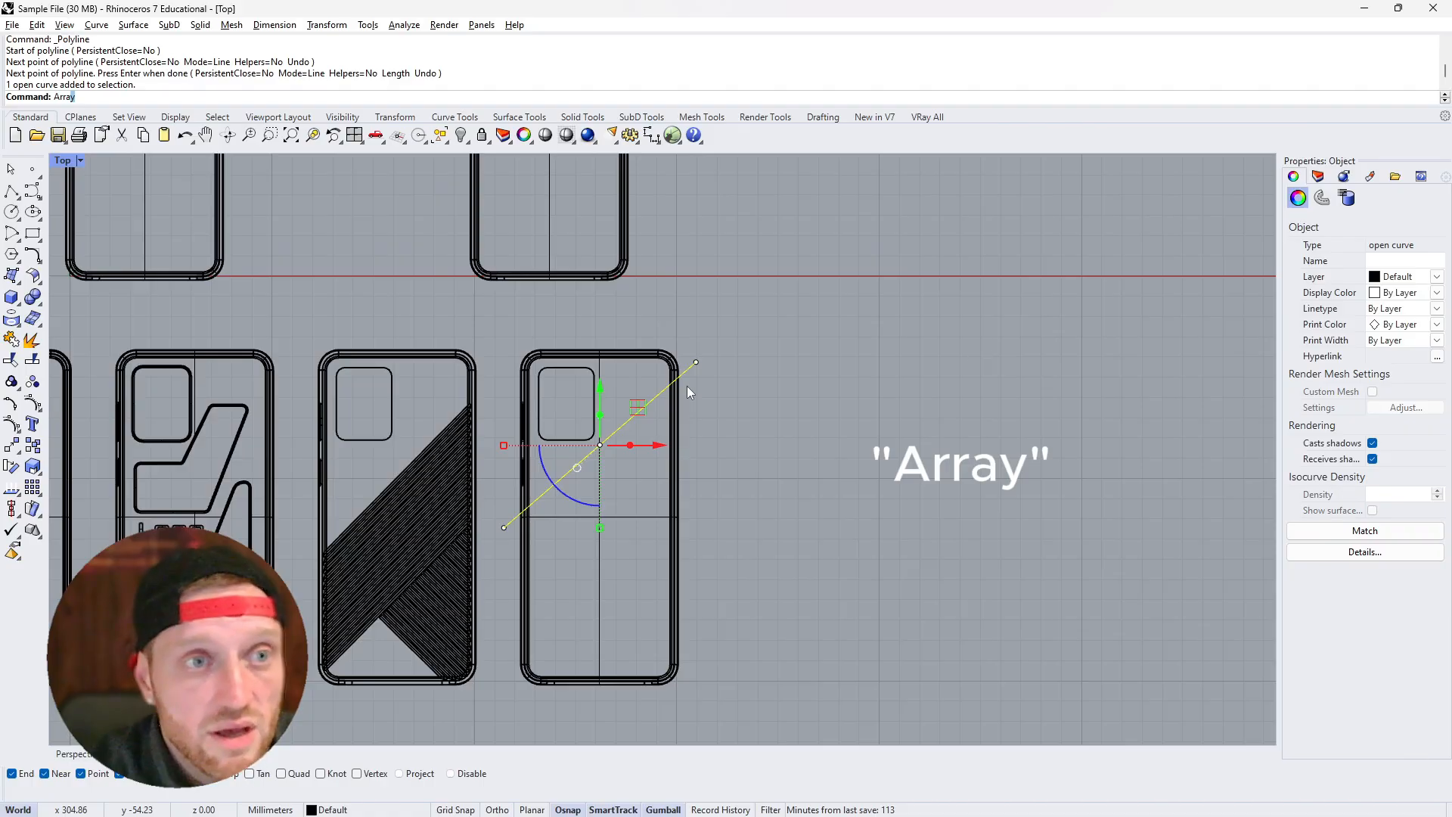
{"action": "key", "text": "Return"}
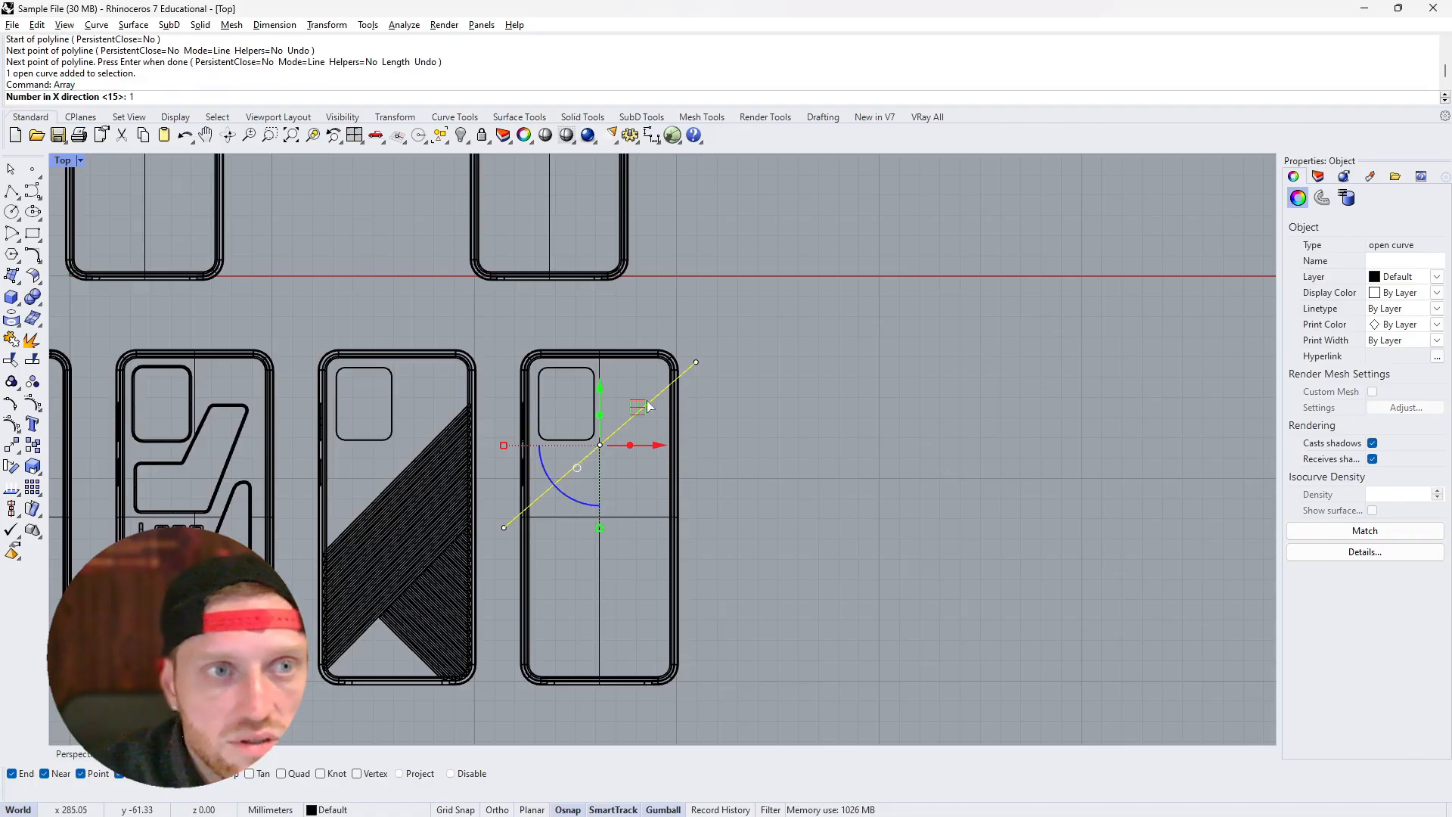
{"action": "type", "text": "1"}
{"action": "key", "text": "Return"}
{"action": "type", "text": "15"}
{"action": "key", "text": "Return"}
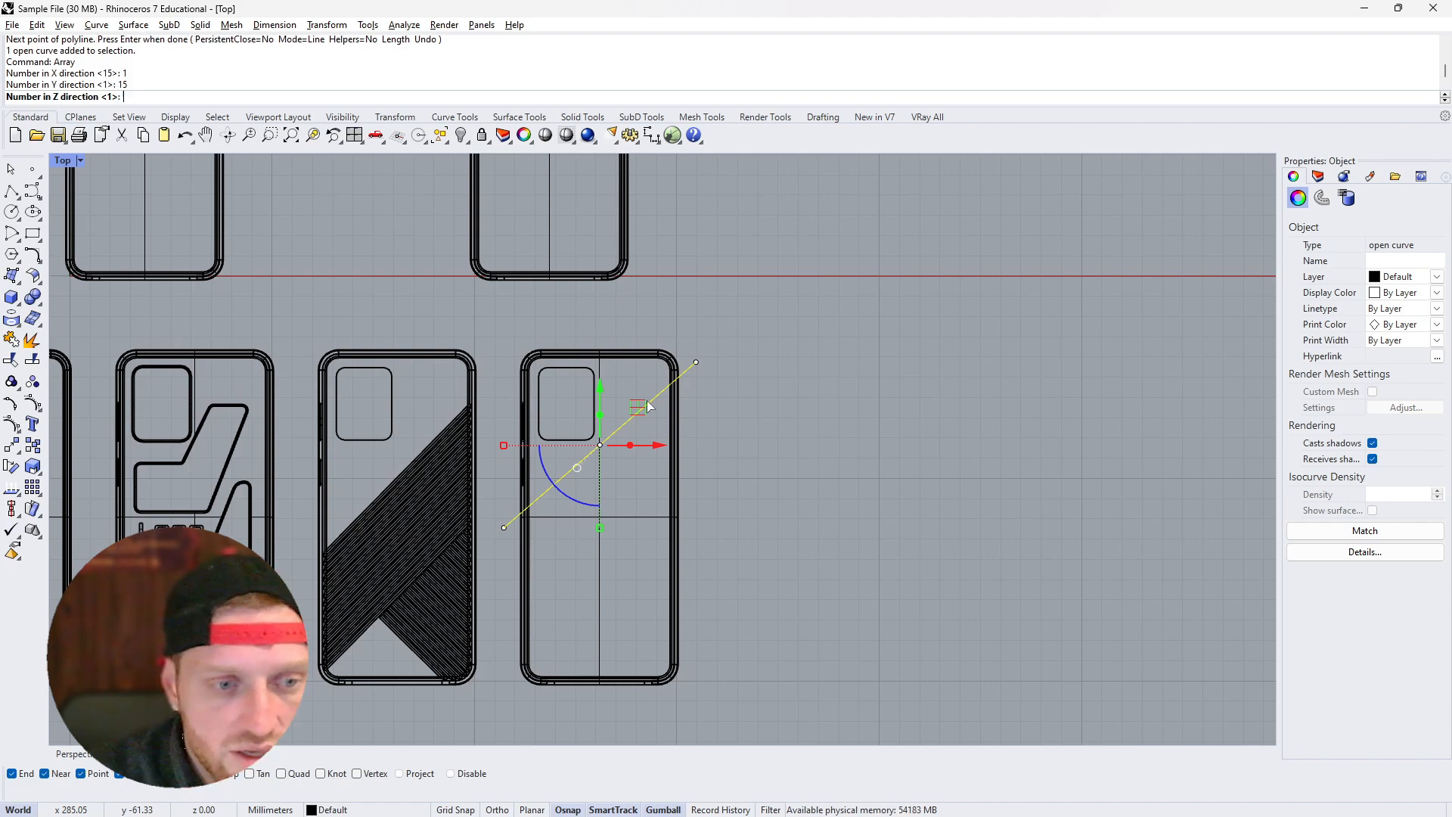
{"action": "key", "text": "Return"}
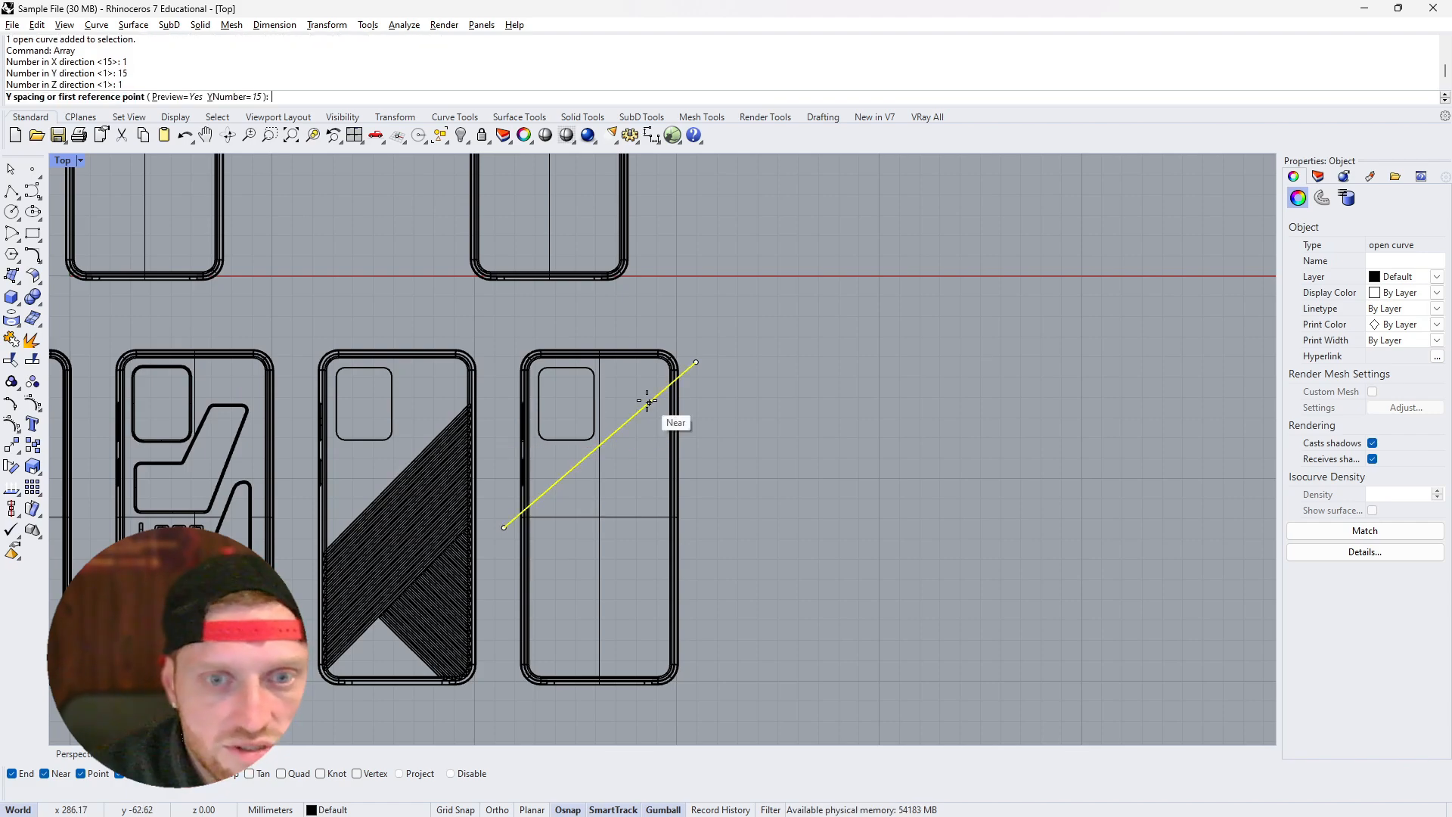
{"action": "left_click", "coordinate": [503, 527]}
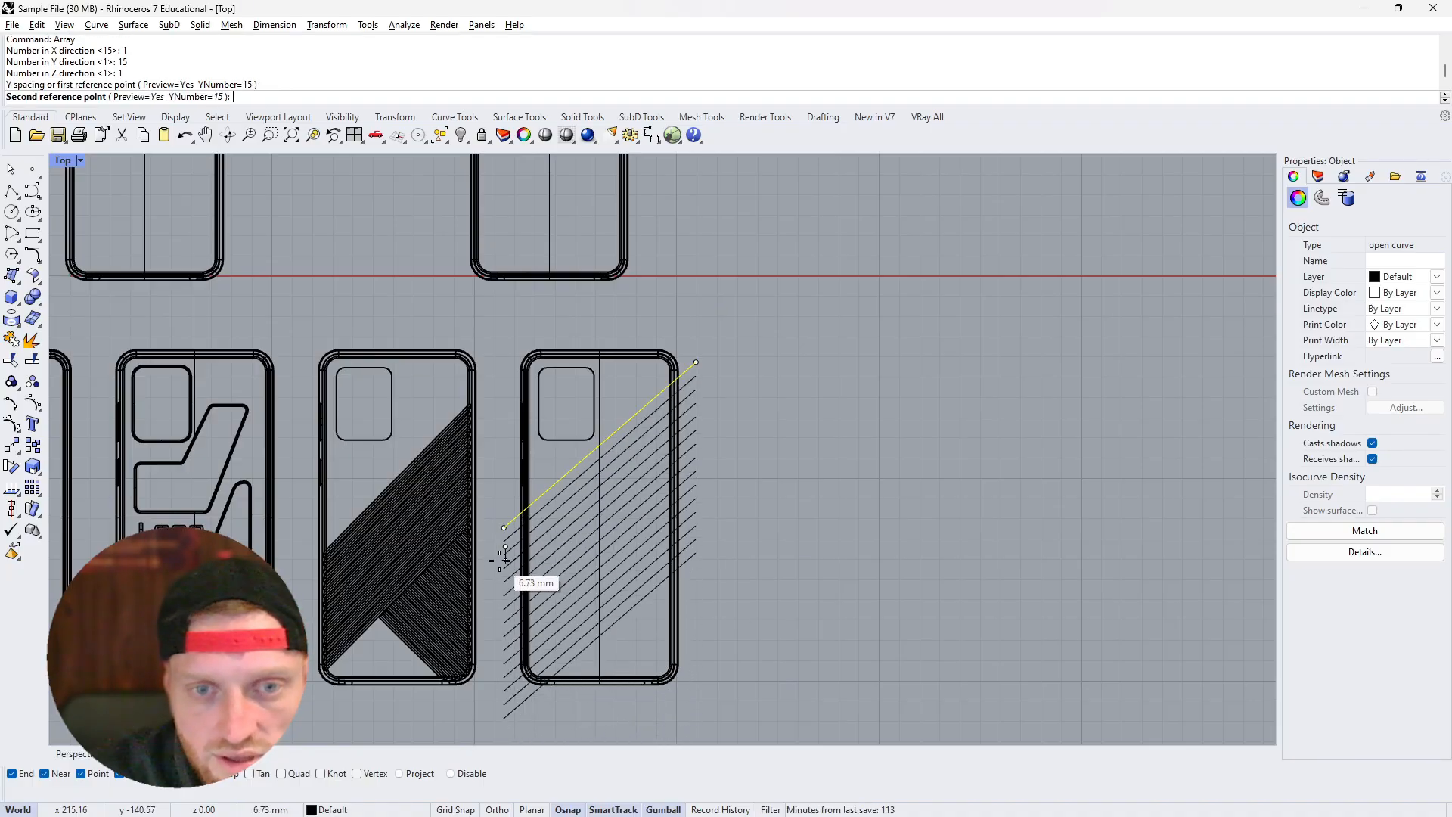
{"action": "left_click", "coordinate": [504, 558]}
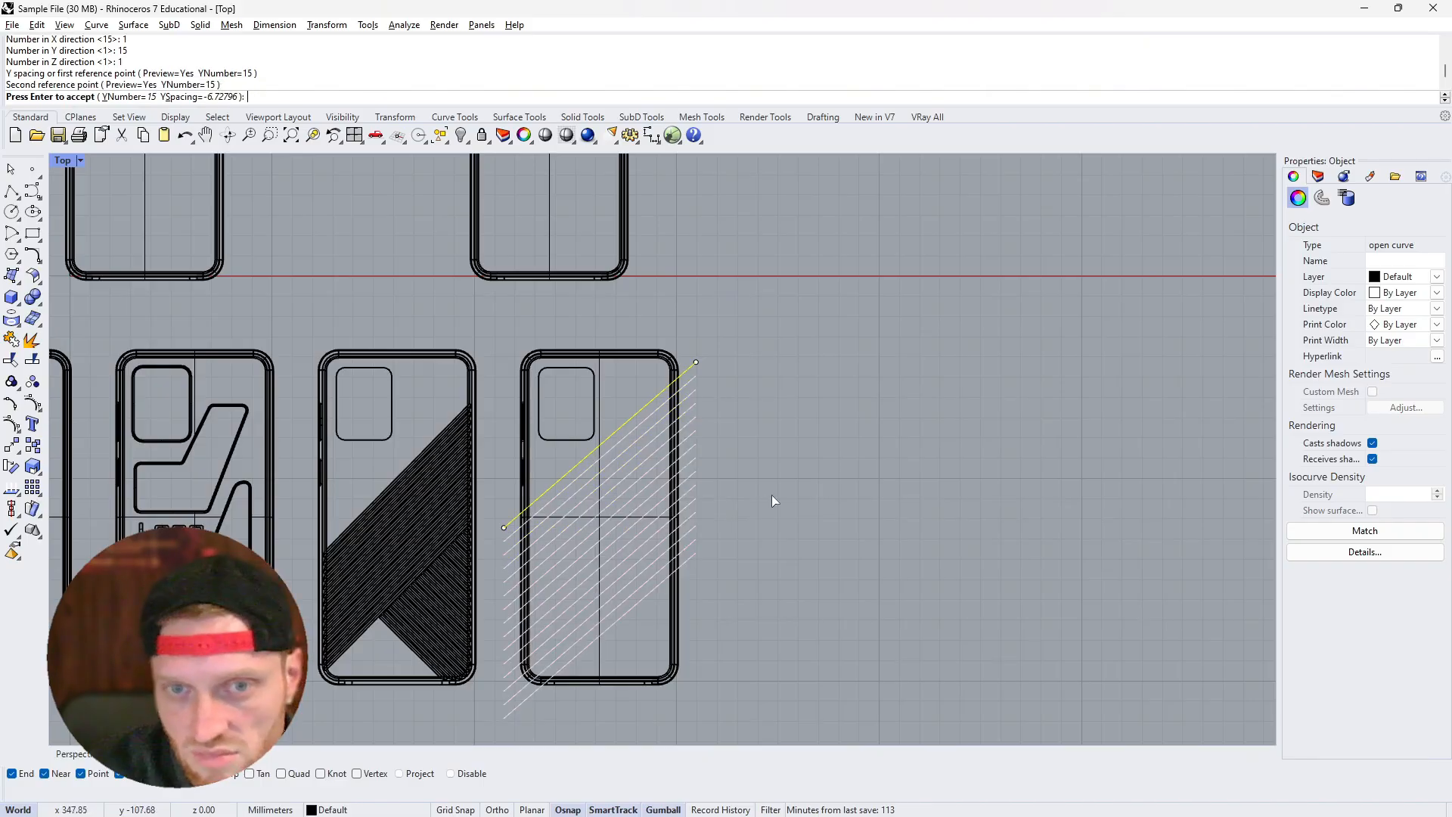
{"action": "key", "text": "Return"}
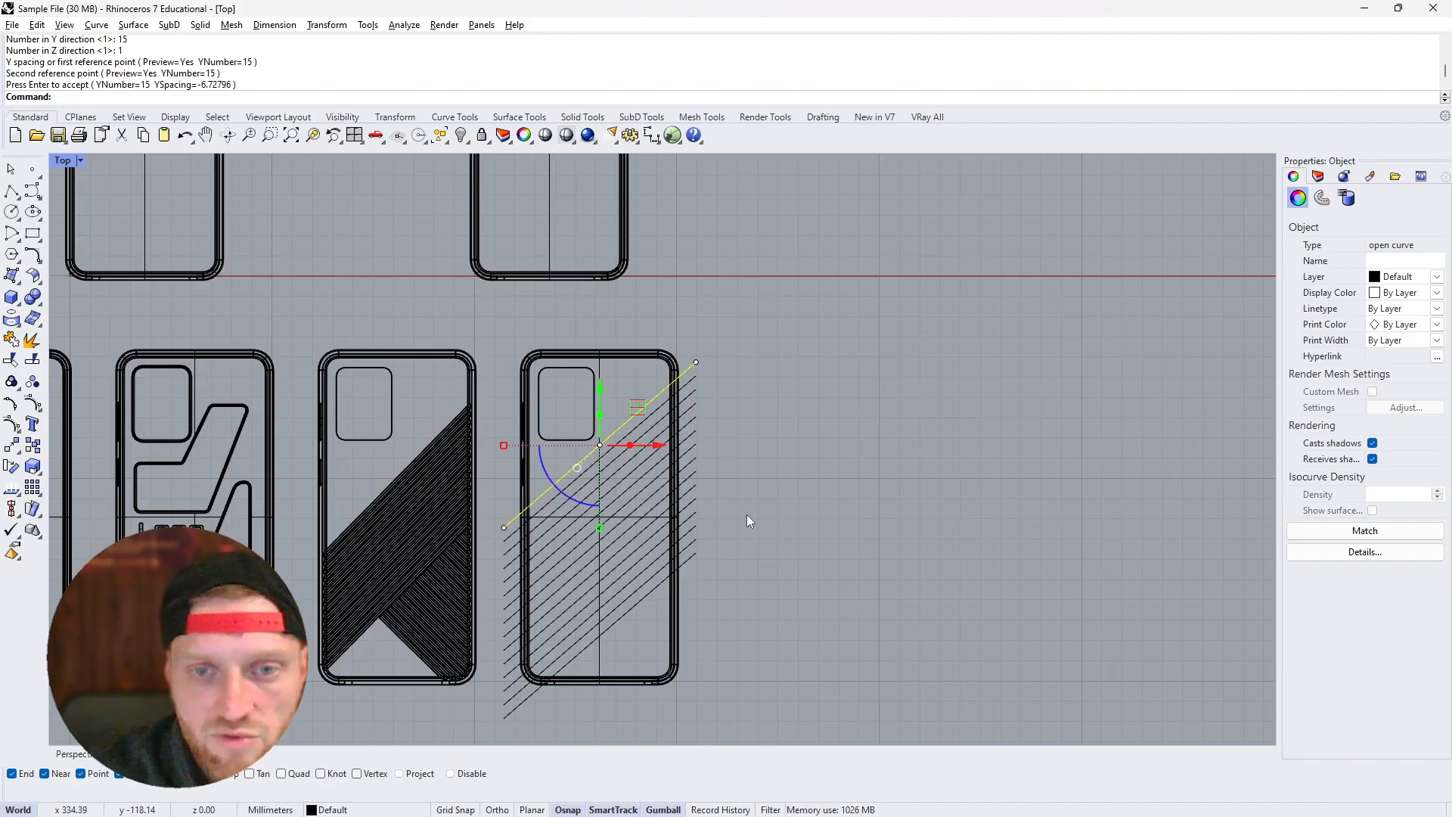
Duplicate all 15 diagonal lines about 3.22 mm lower along Y so the copies fall between the originals
{"action": "key", "text": "Escape"}
{"action": "left_click_drag", "start_coordinate": [725, 572], "coordinate": [692, 348]}
{"action": "scroll", "coordinate": [537, 515], "scroll_direction": "up", "scroll_amount": 5}
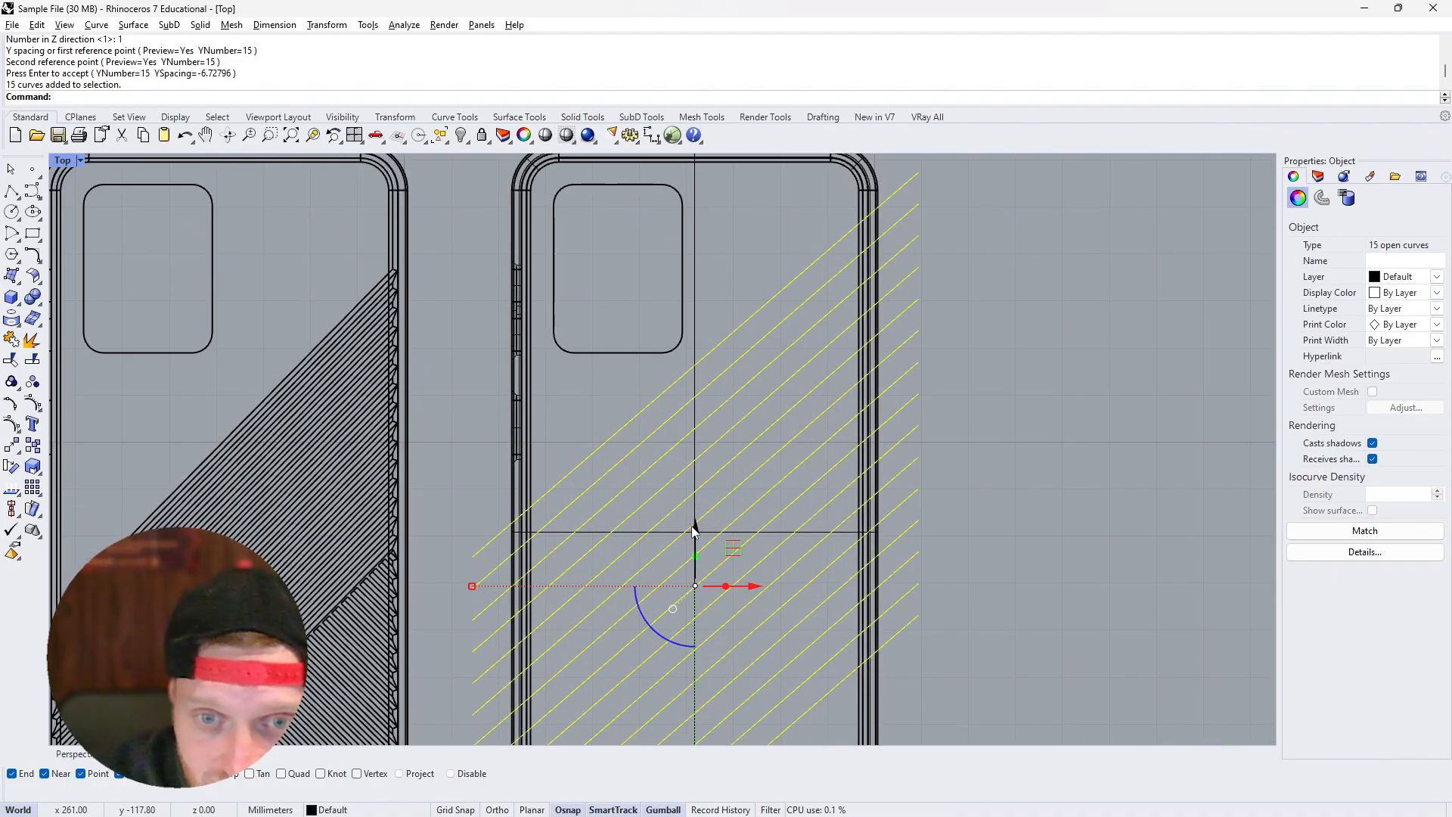
{"action": "left_click_drag", "start_coordinate": [694, 530], "coordinate": [696, 546]}
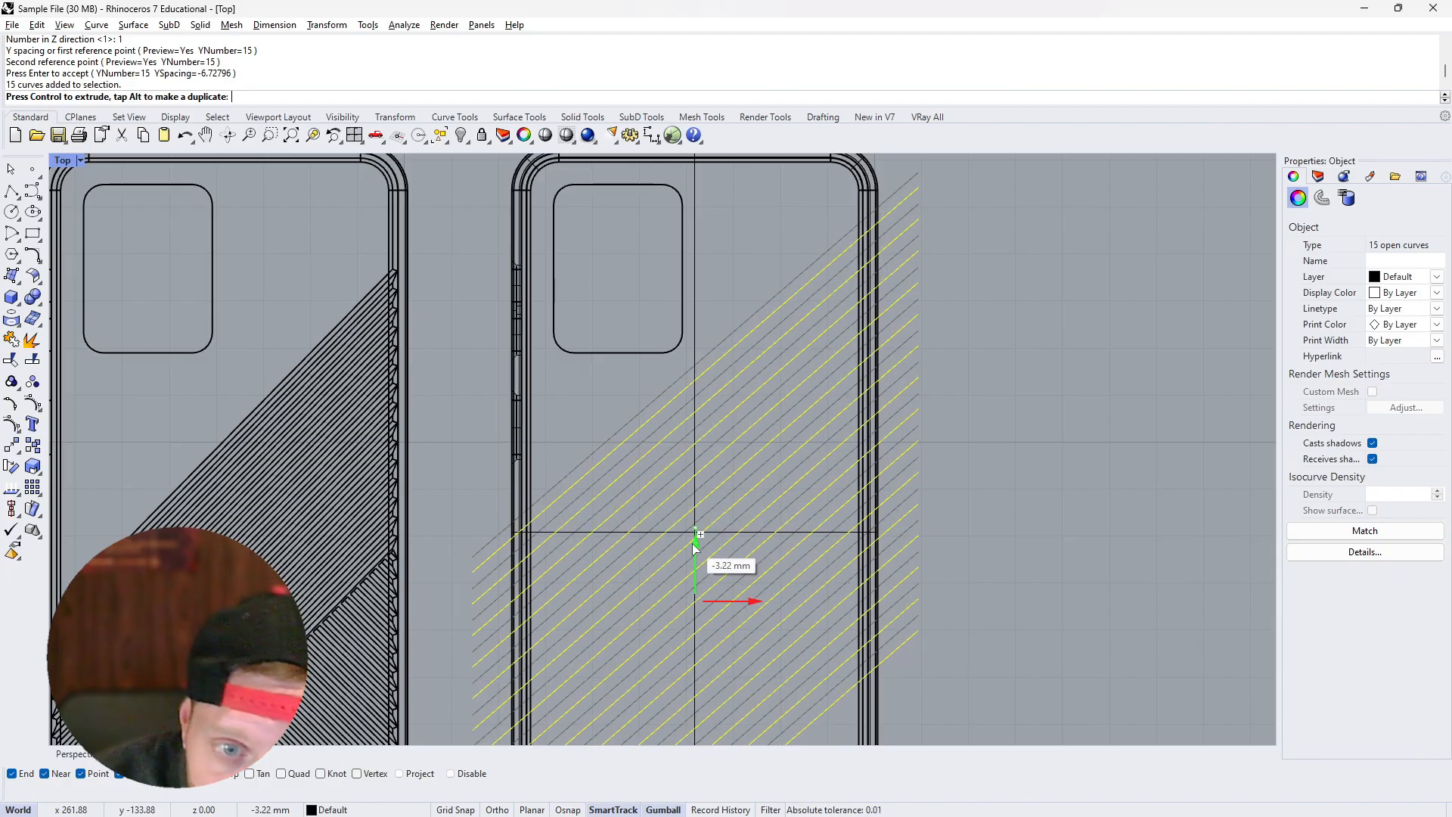
{"action": "left_click_drag", "start_coordinate": [696, 546], "coordinate": [695, 544]}
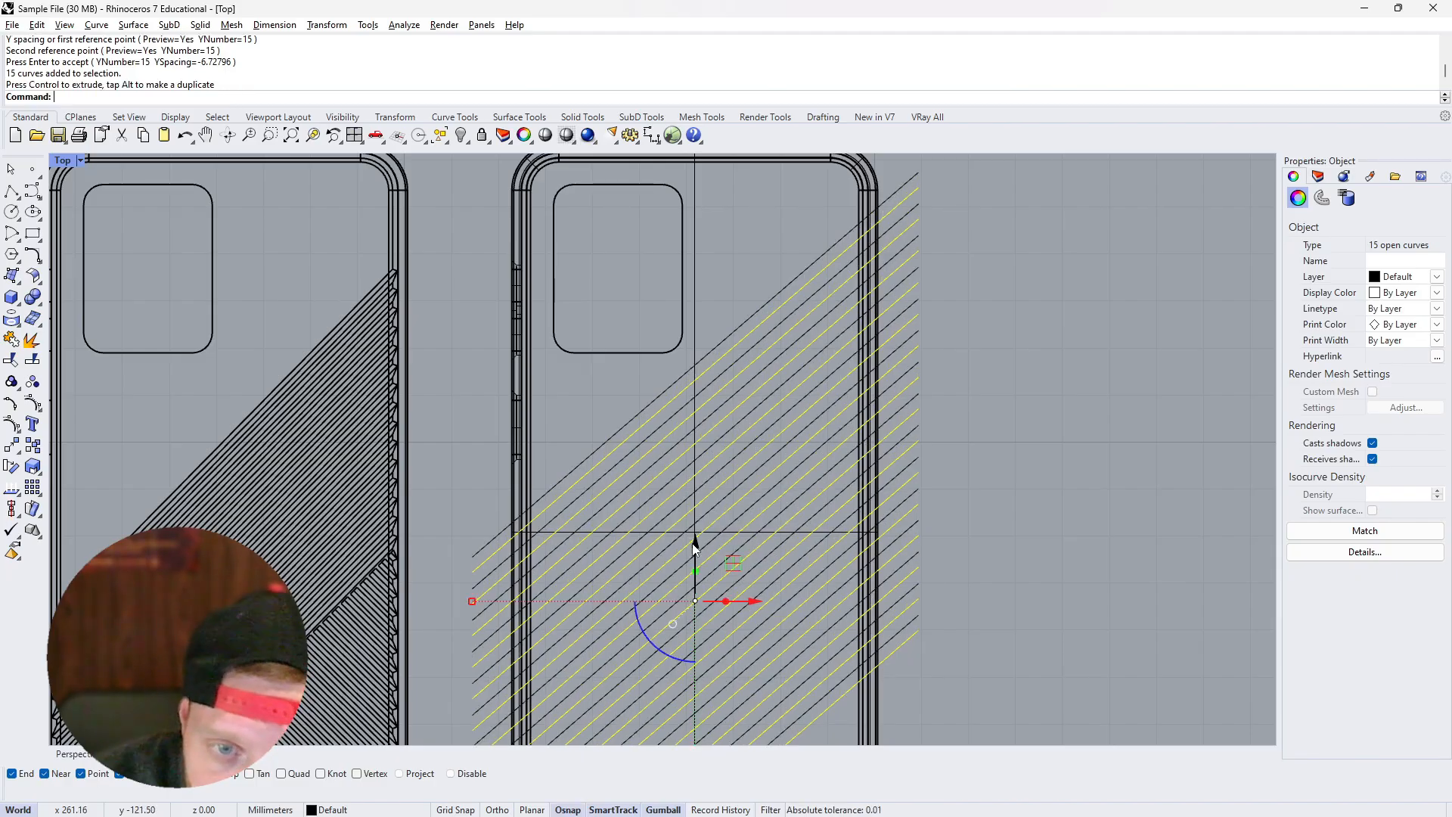
Lower the 15 duplicated lines by 1 mm along Z in the Perspective view
{"action": "right_click_drag", "start_coordinate": [718, 502], "coordinate": [716, 383]}
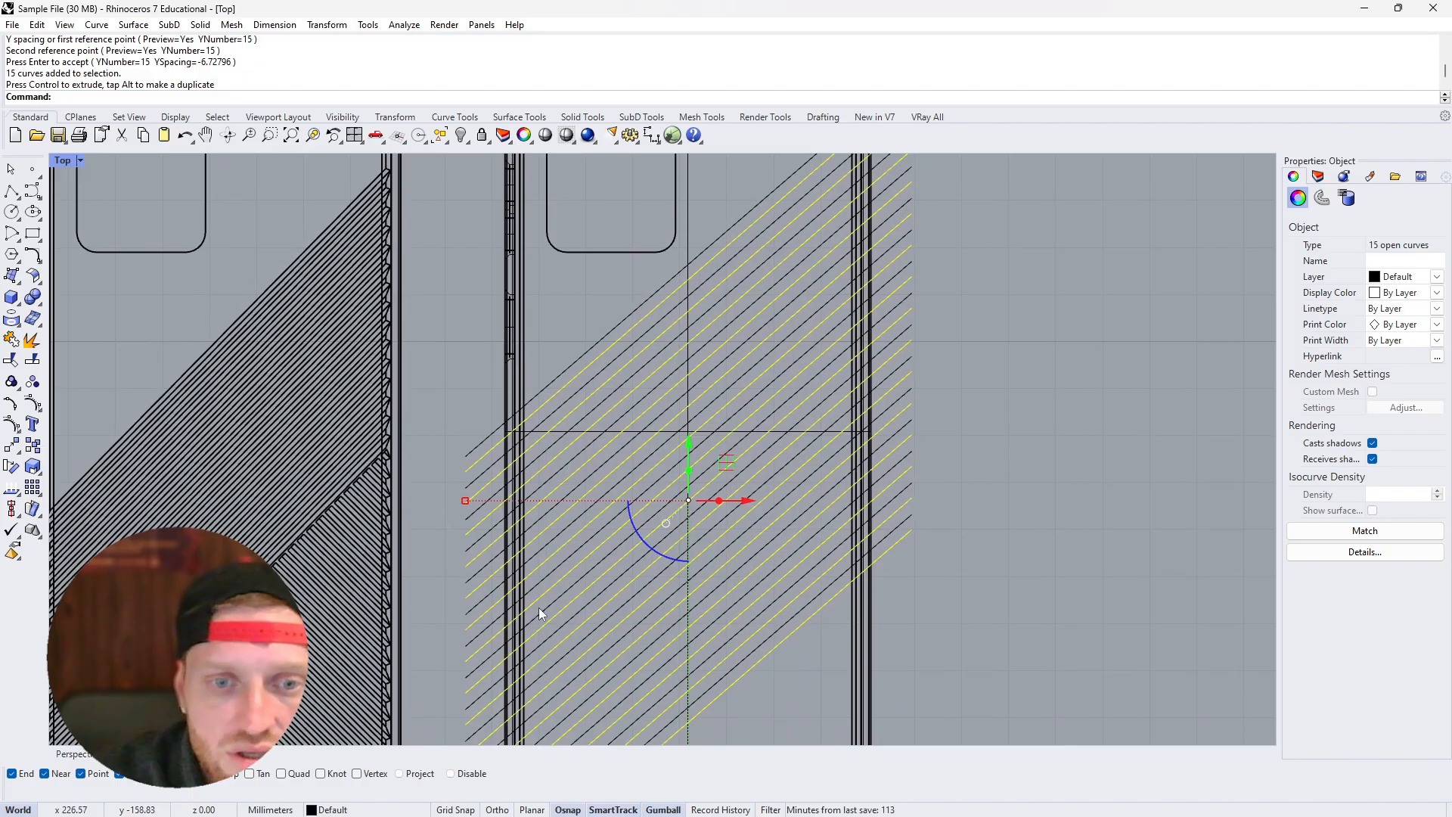
{"action": "right_click_drag", "start_coordinate": [539, 607], "coordinate": [552, 444]}
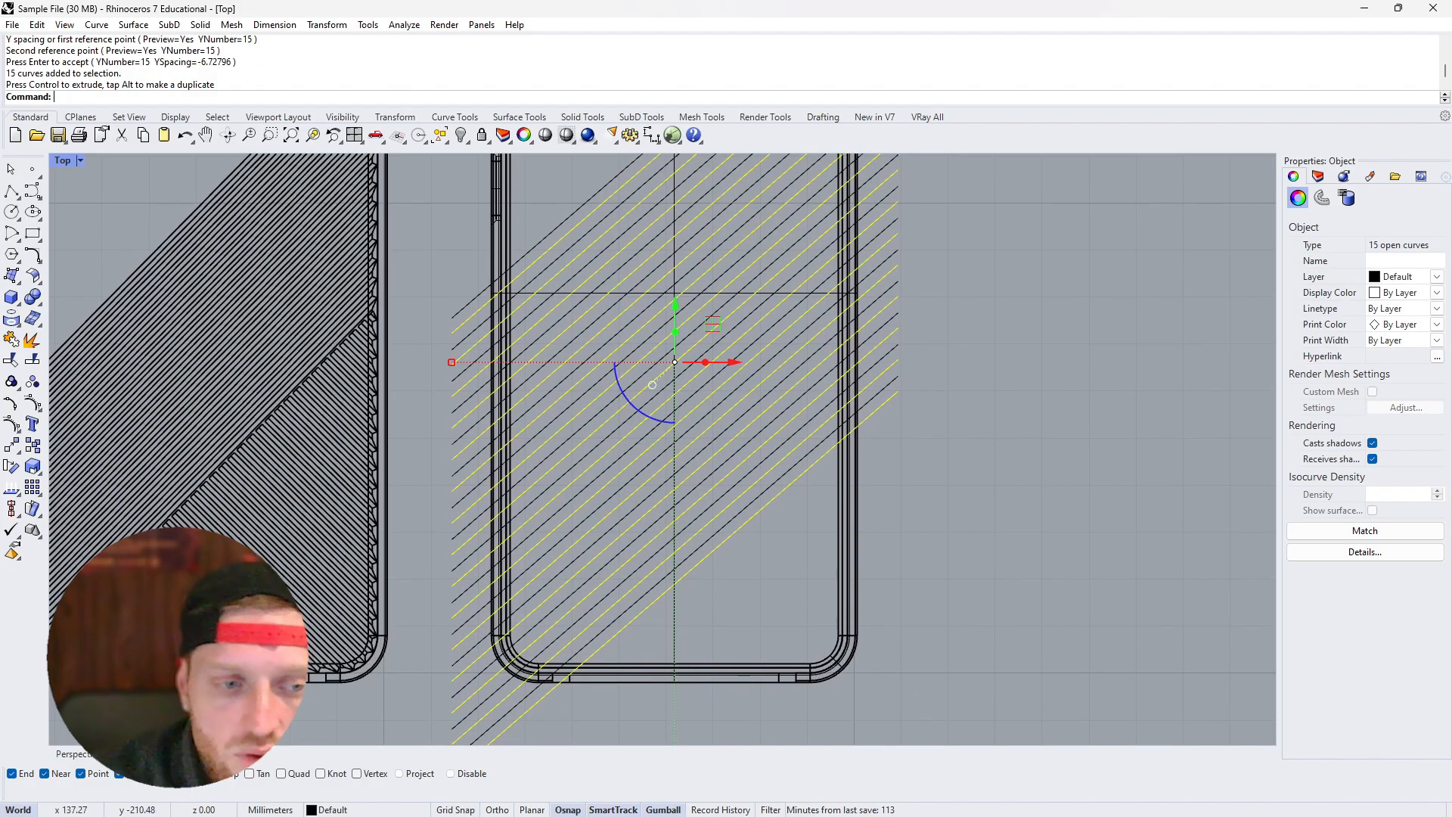
{"action": "left_click", "coordinate": [90, 759]}
{"action": "scroll", "coordinate": [499, 522], "scroll_direction": "down", "scroll_amount": 4}
{"action": "right_click_drag", "start_coordinate": [517, 517], "coordinate": [506, 340]}
{"action": "scroll", "coordinate": [579, 394], "scroll_direction": "up", "scroll_amount": 7}
{"action": "right_click_drag", "start_coordinate": [585, 396], "coordinate": [507, 348]}
{"action": "scroll", "coordinate": [713, 496], "scroll_direction": "up", "scroll_amount": 2}
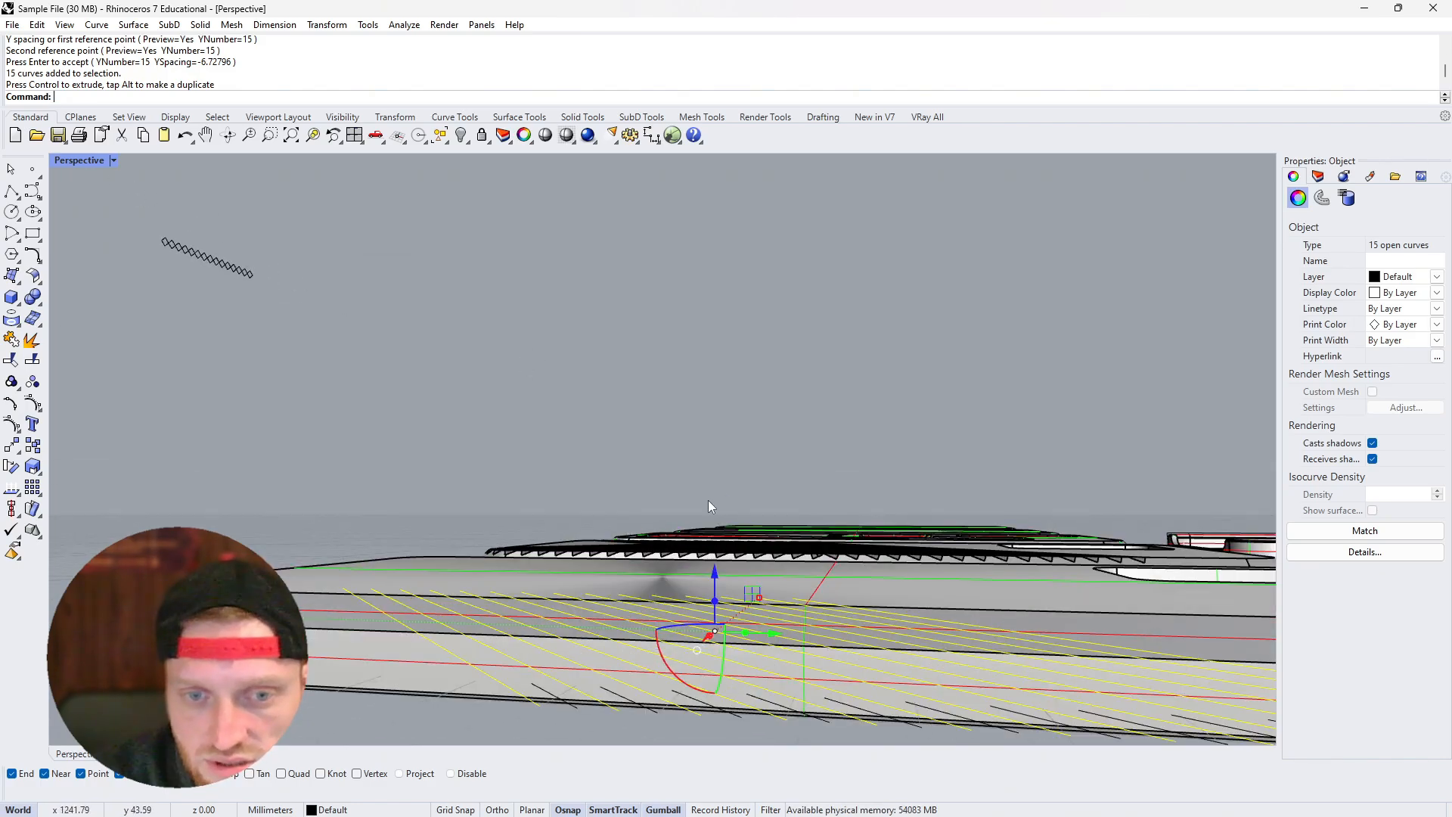
{"action": "left_click", "coordinate": [715, 573]}
{"action": "type", "text": "-"}
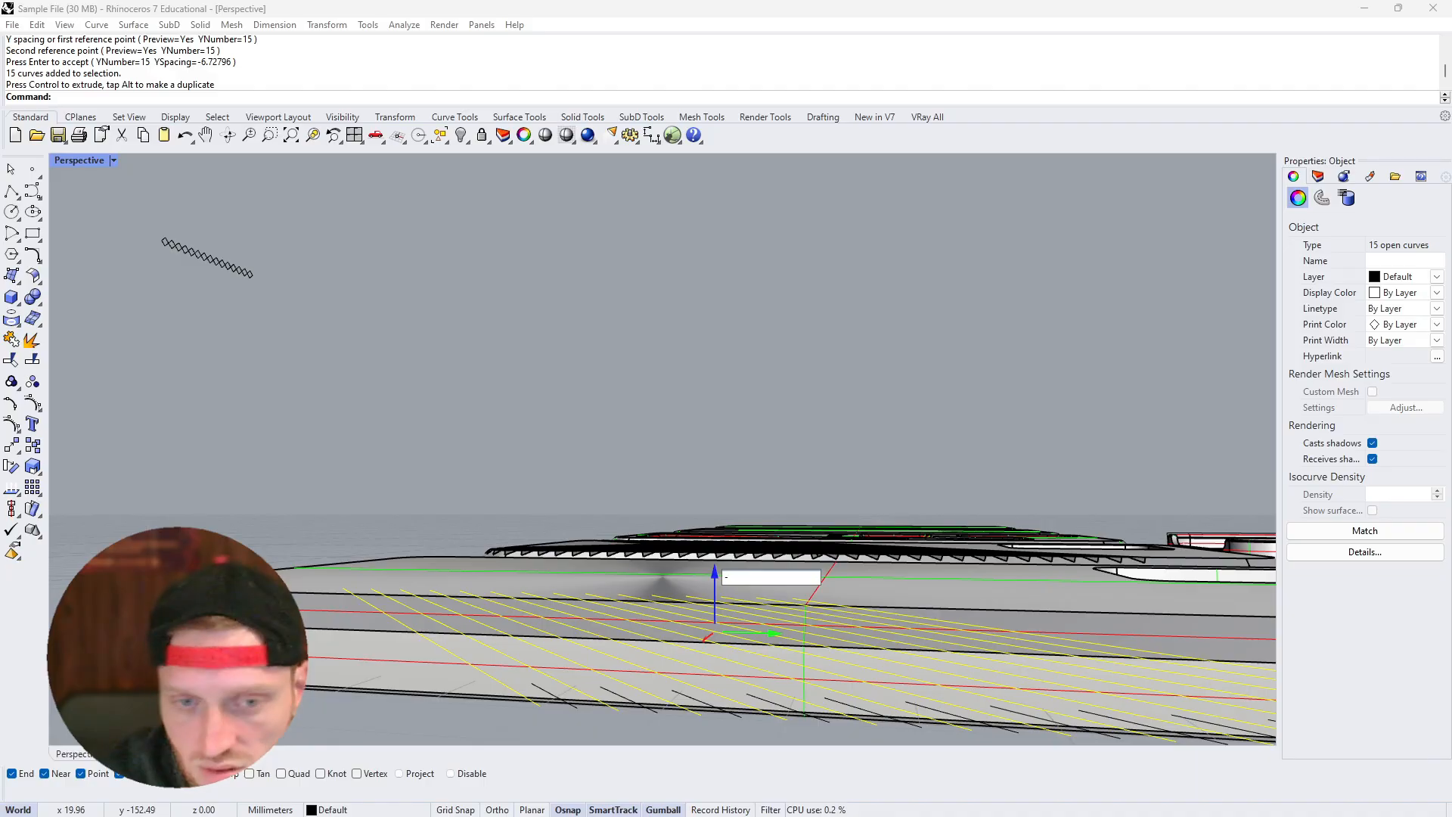
{"action": "type", "text": "1"}
{"action": "key", "text": "Return"}
Delete the last of the lowered duplicate lines at the lower end of the pattern
{"action": "scroll", "coordinate": [771, 511], "scroll_direction": "down", "scroll_amount": 4}
{"action": "scroll", "coordinate": [718, 540], "scroll_direction": "up", "scroll_amount": 2}
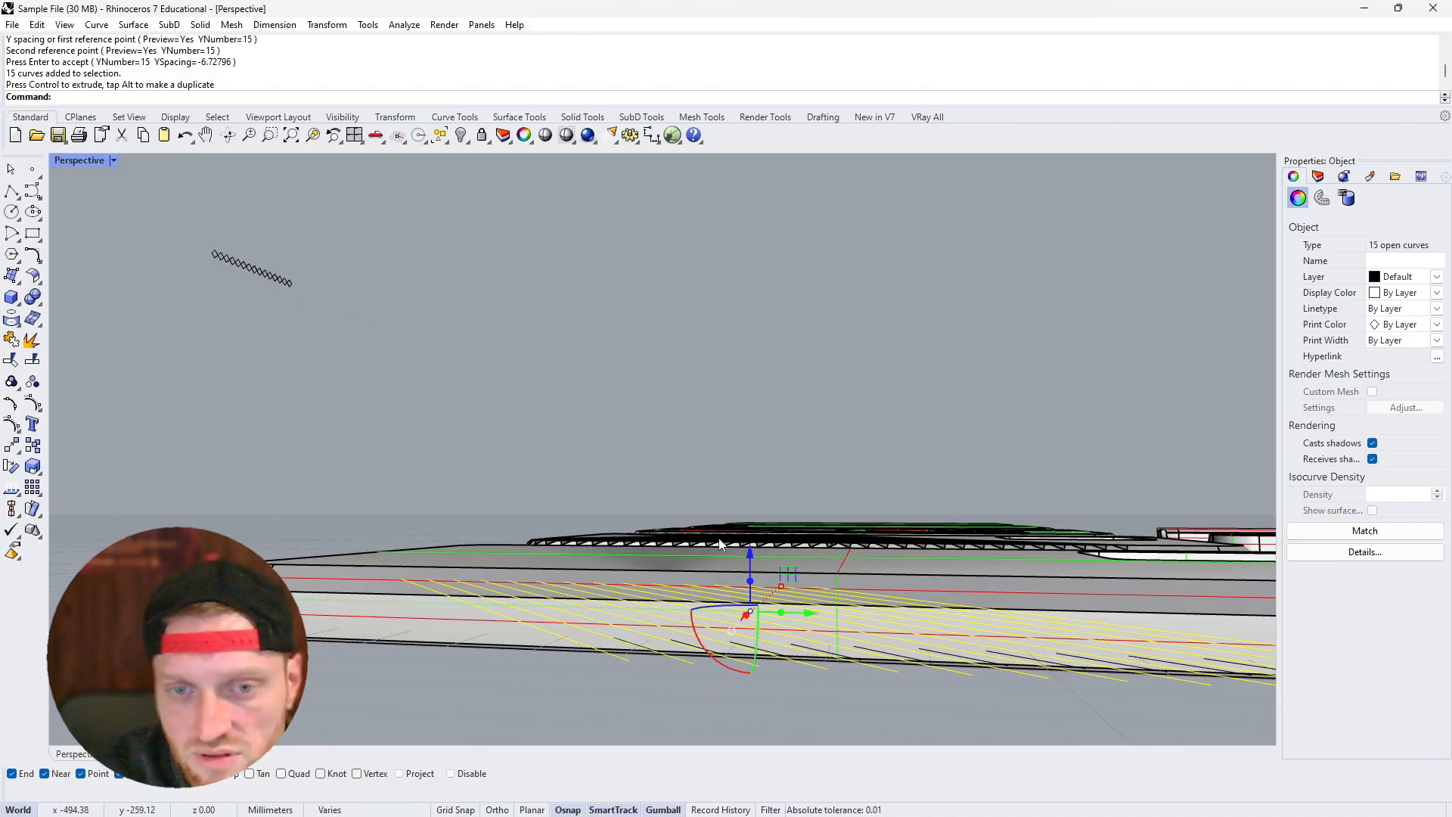
{"action": "key", "text": "Escape"}
{"action": "left_click", "coordinate": [621, 659]}
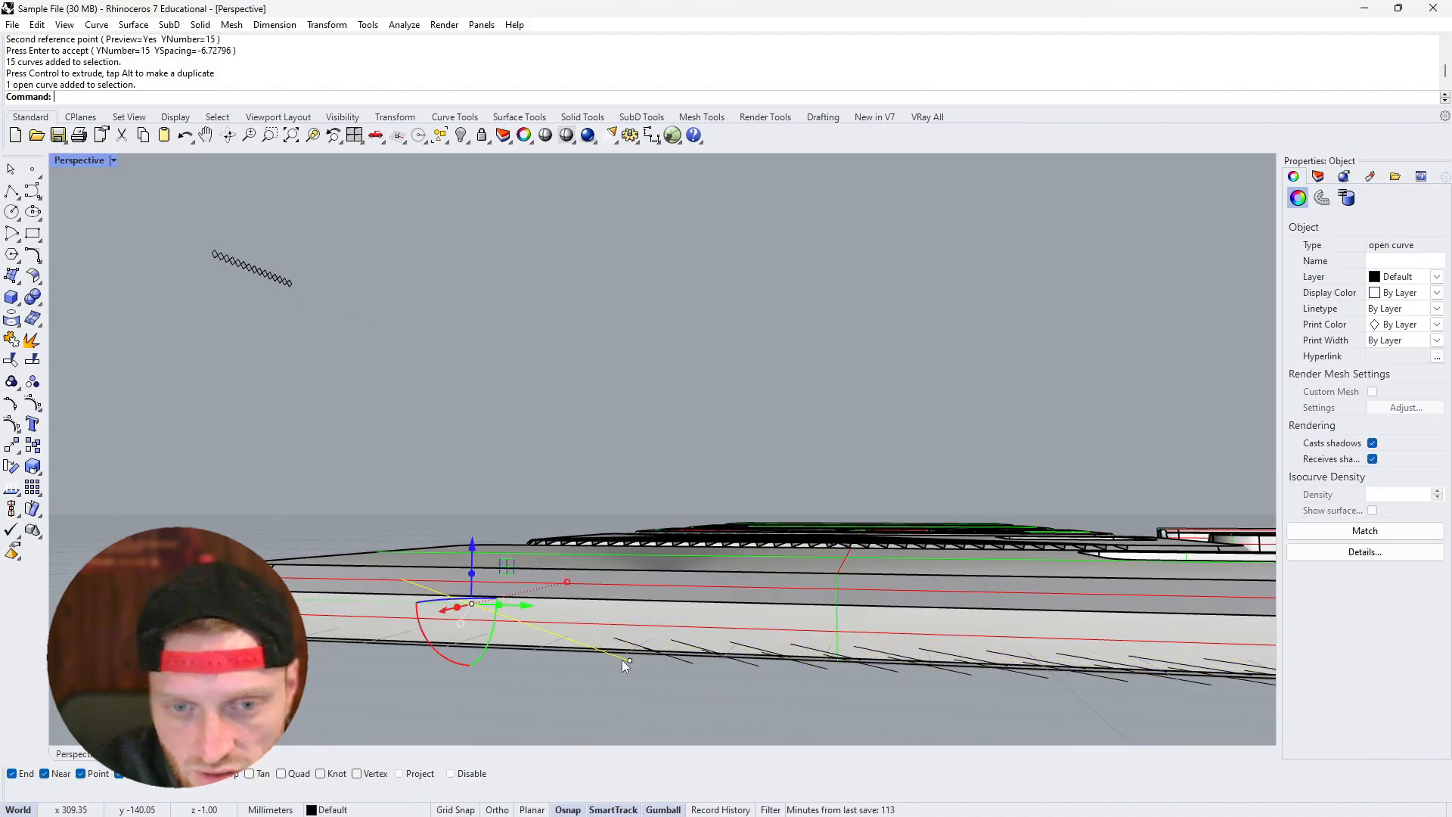
{"action": "key", "text": "Delete"}
{"action": "right_click_drag", "start_coordinate": [601, 623], "coordinate": [483, 615]}
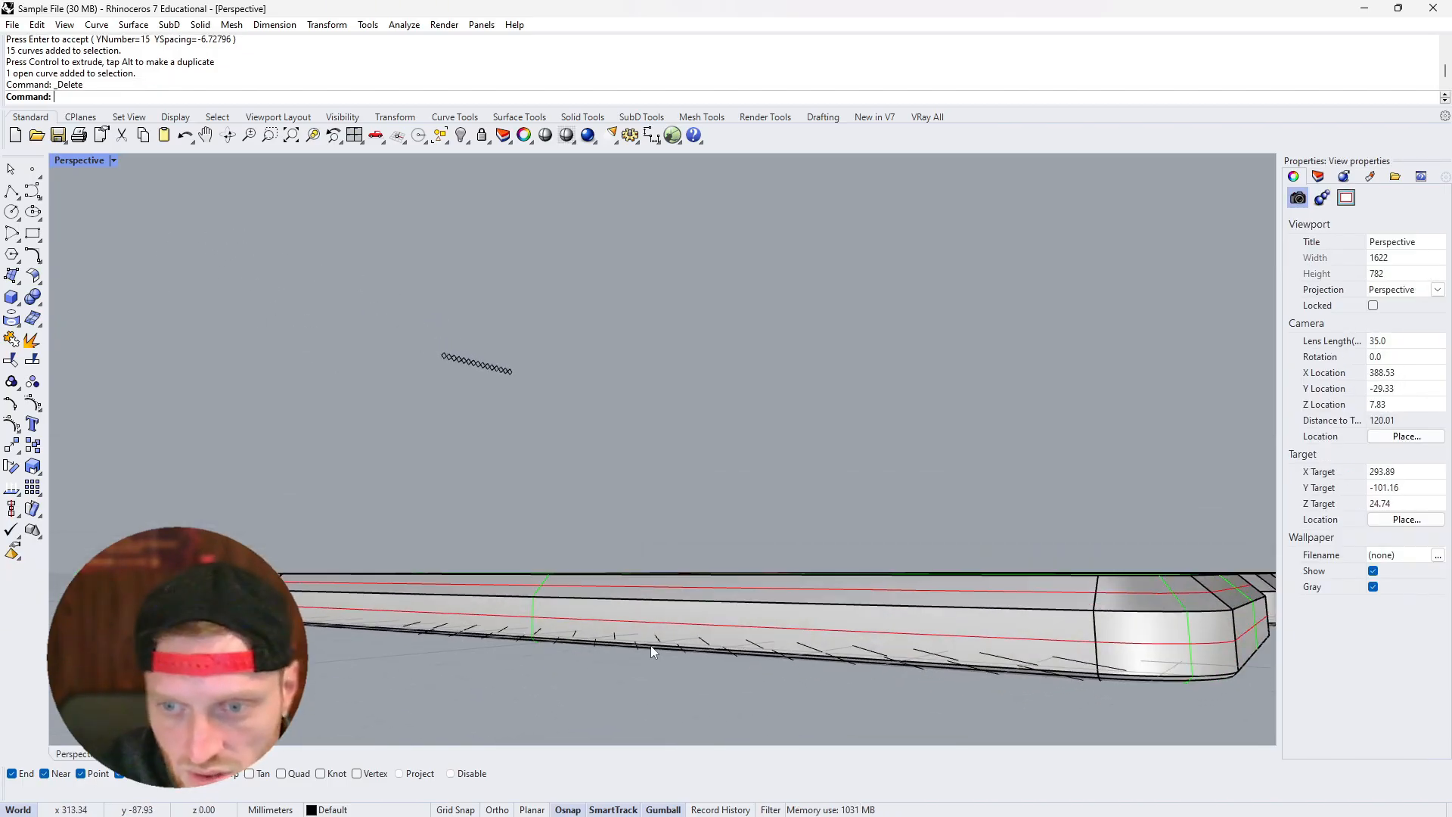
Select all the diagonal lines and raise them together along Z to the level of the case back
{"action": "right_click_drag", "start_coordinate": [651, 646], "coordinate": [886, 711]}
{"action": "scroll", "coordinate": [819, 642], "scroll_direction": "down", "scroll_amount": 5}
{"action": "scroll", "coordinate": [813, 657], "scroll_direction": "up", "scroll_amount": 3}
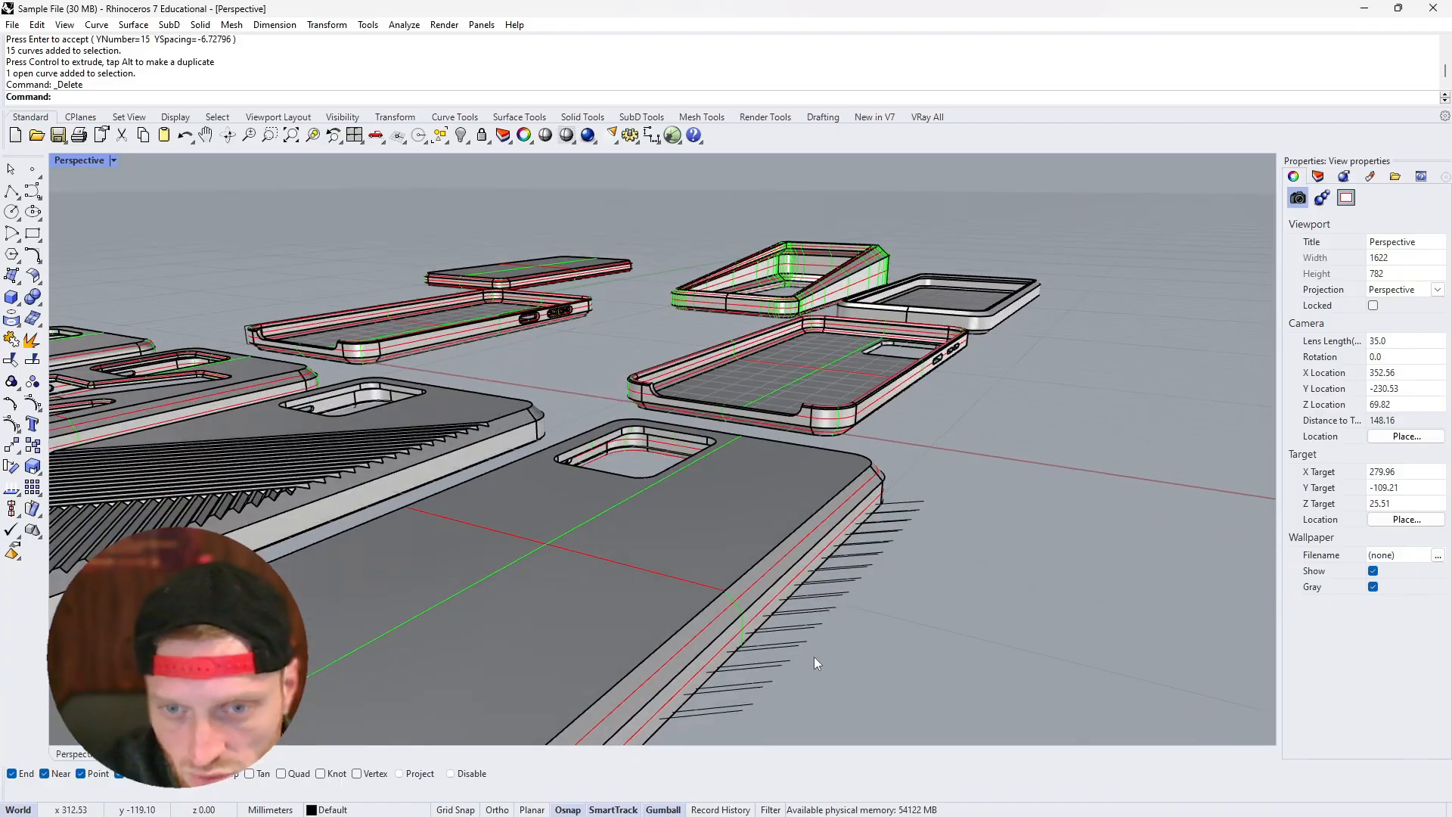
{"action": "right_click_drag", "start_coordinate": [815, 657], "coordinate": [867, 681]}
{"action": "left_click_drag", "start_coordinate": [818, 523], "coordinate": [819, 478]}
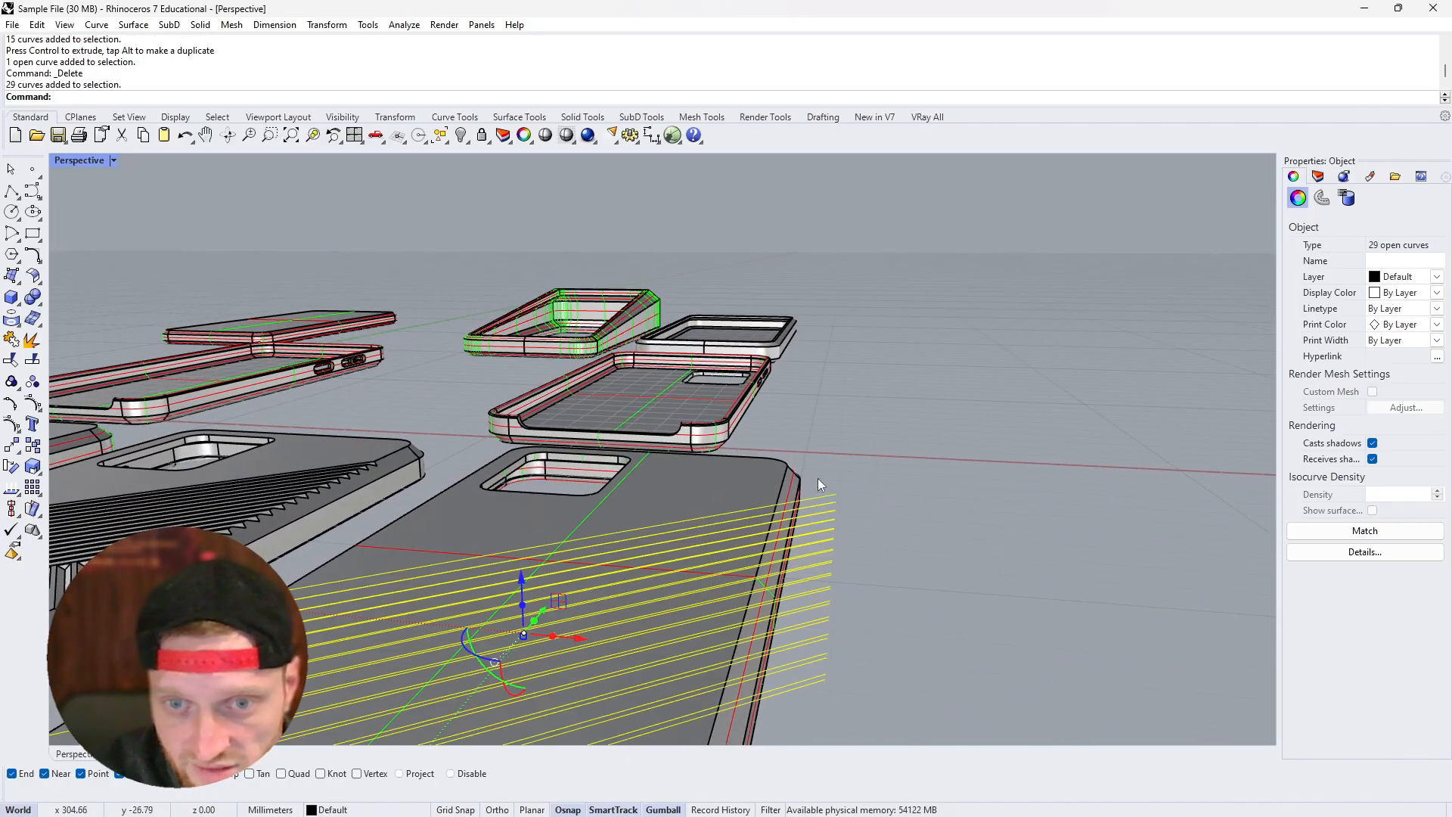
{"action": "right_click_drag", "start_coordinate": [746, 551], "coordinate": [602, 533]}
{"action": "left_click", "coordinate": [602, 533]}
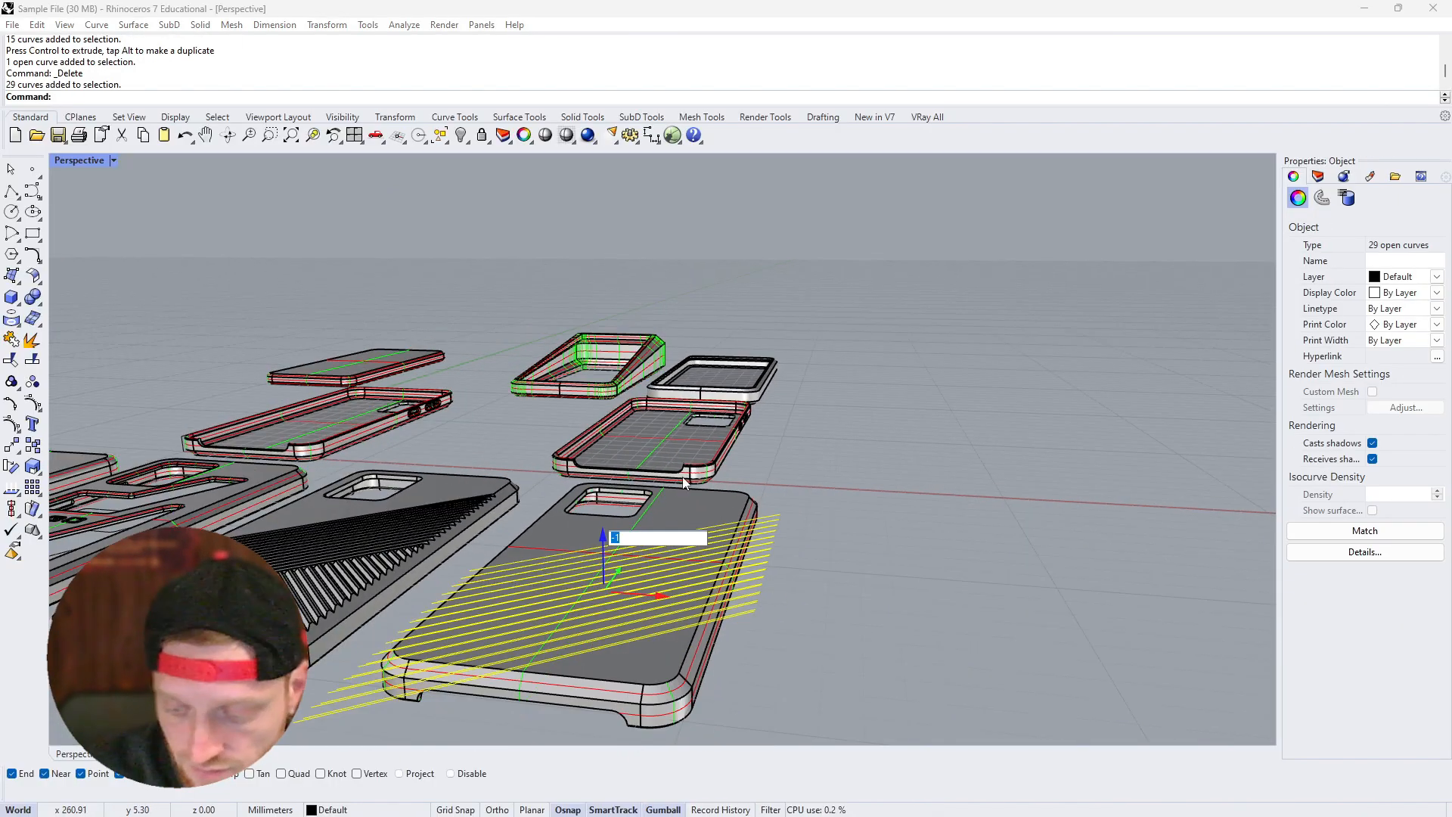
{"action": "type", "text": "1"}
{"action": "key", "text": "Return"}
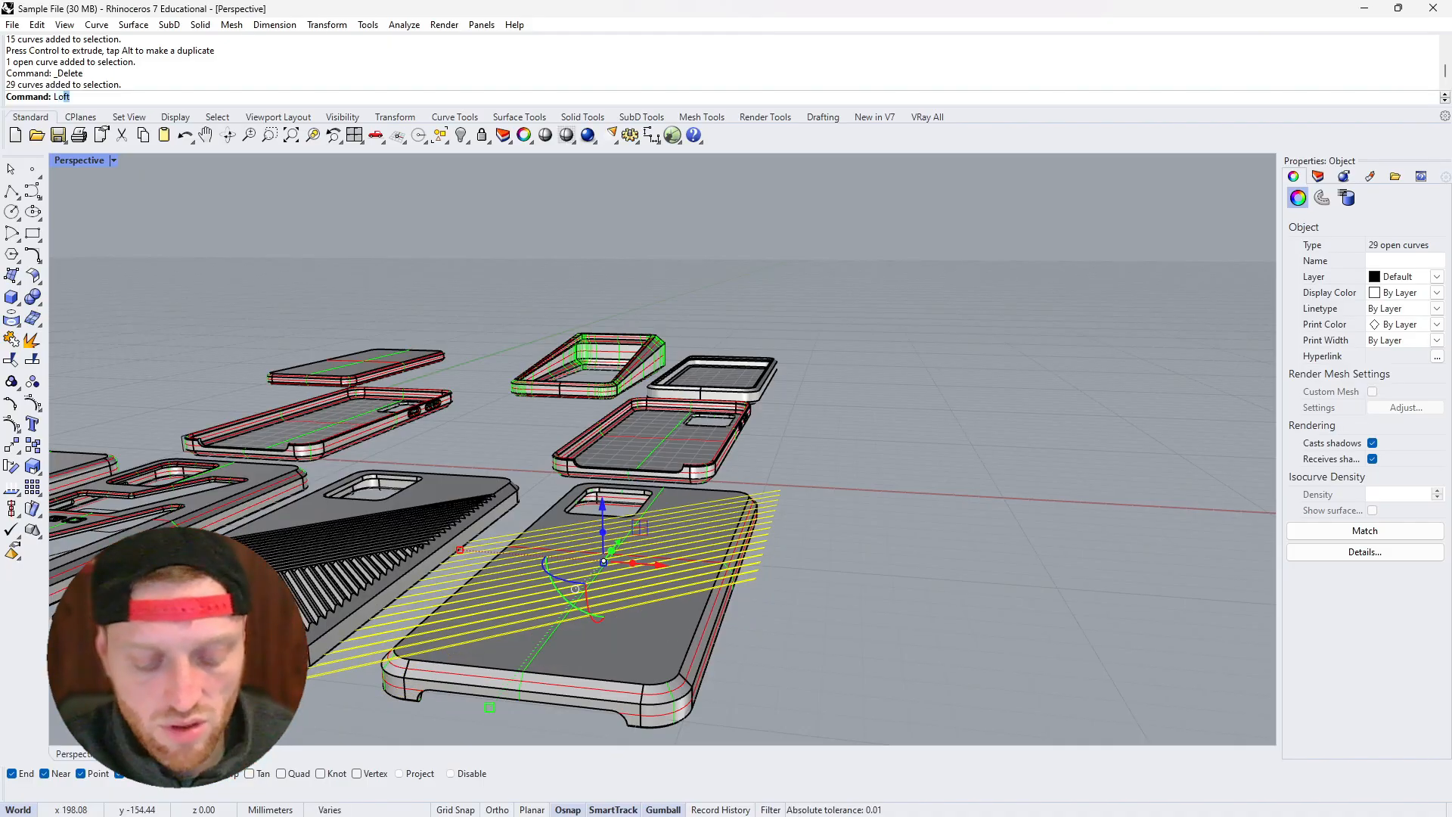
Loft through the 29 diagonal lines, previewing the Loose, Tight and Straight sections styles, and create the rippled surface with the Normal style
{"action": "type", "text": "L"}
{"action": "key", "text": "Return"}
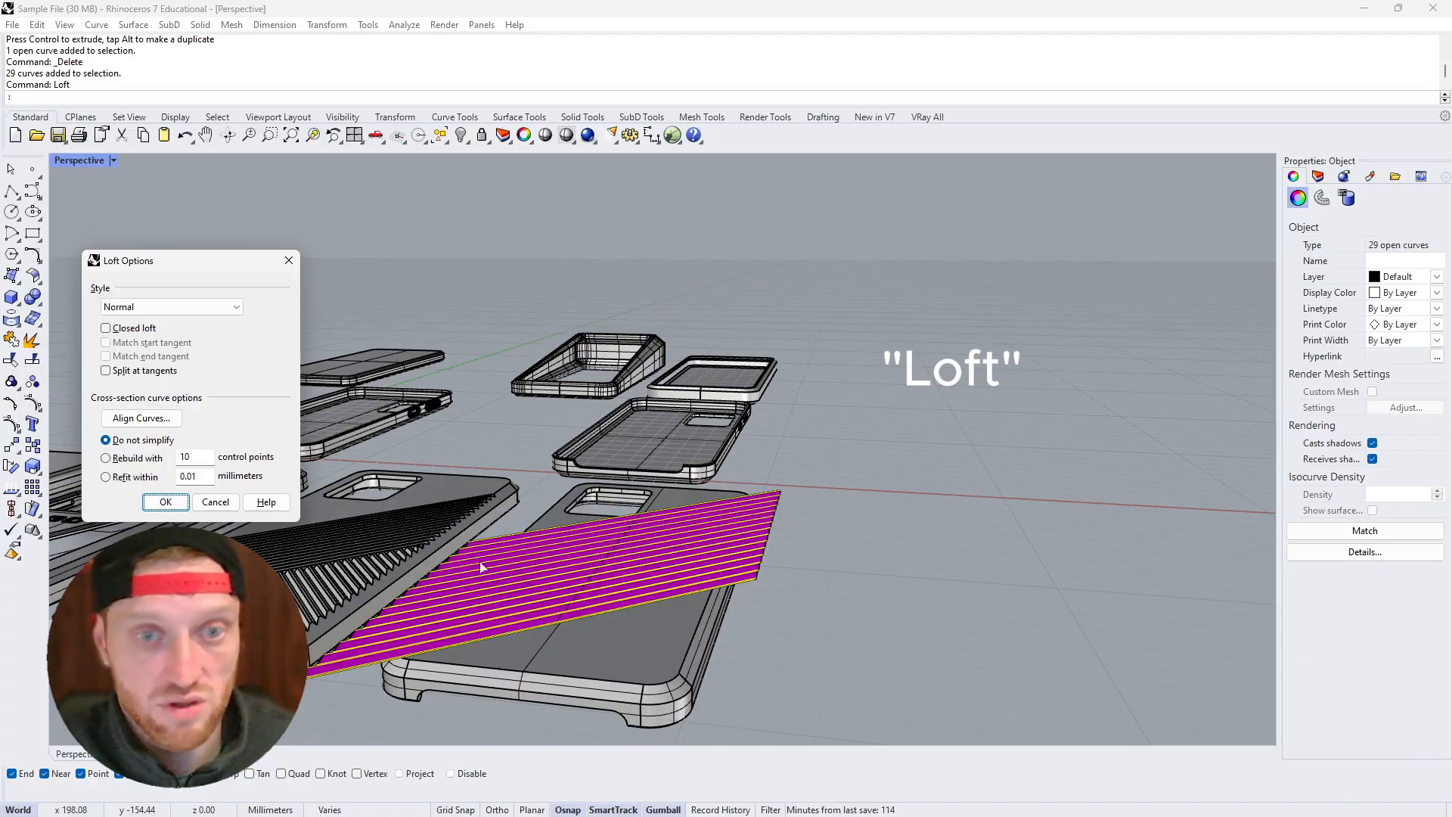
{"action": "right_click_drag", "start_coordinate": [778, 546], "coordinate": [638, 510]}
{"action": "left_click", "coordinate": [200, 307]}
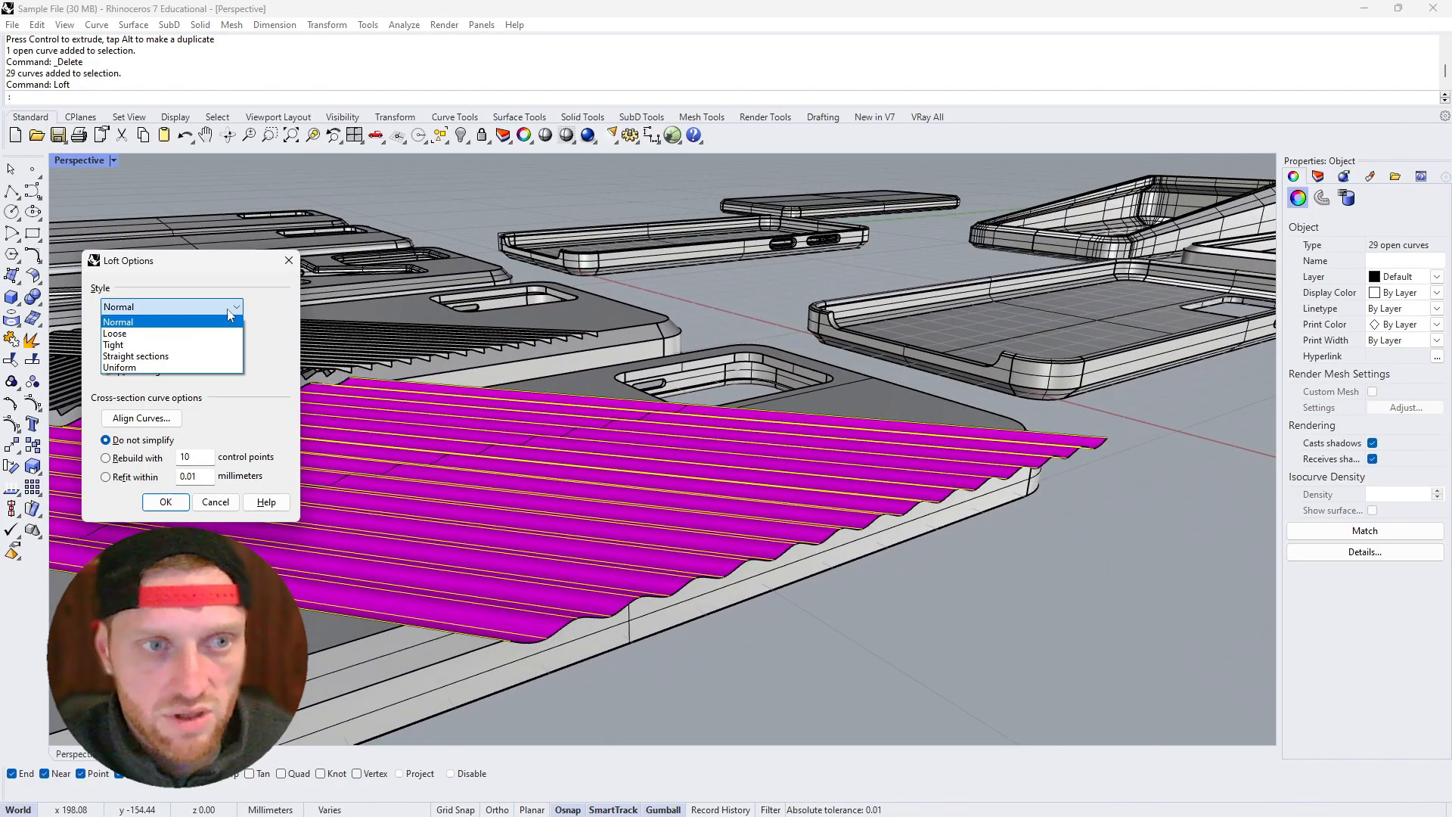
{"action": "left_click", "coordinate": [203, 334]}
{"action": "scroll", "coordinate": [329, 426], "scroll_direction": "up", "scroll_amount": 2}
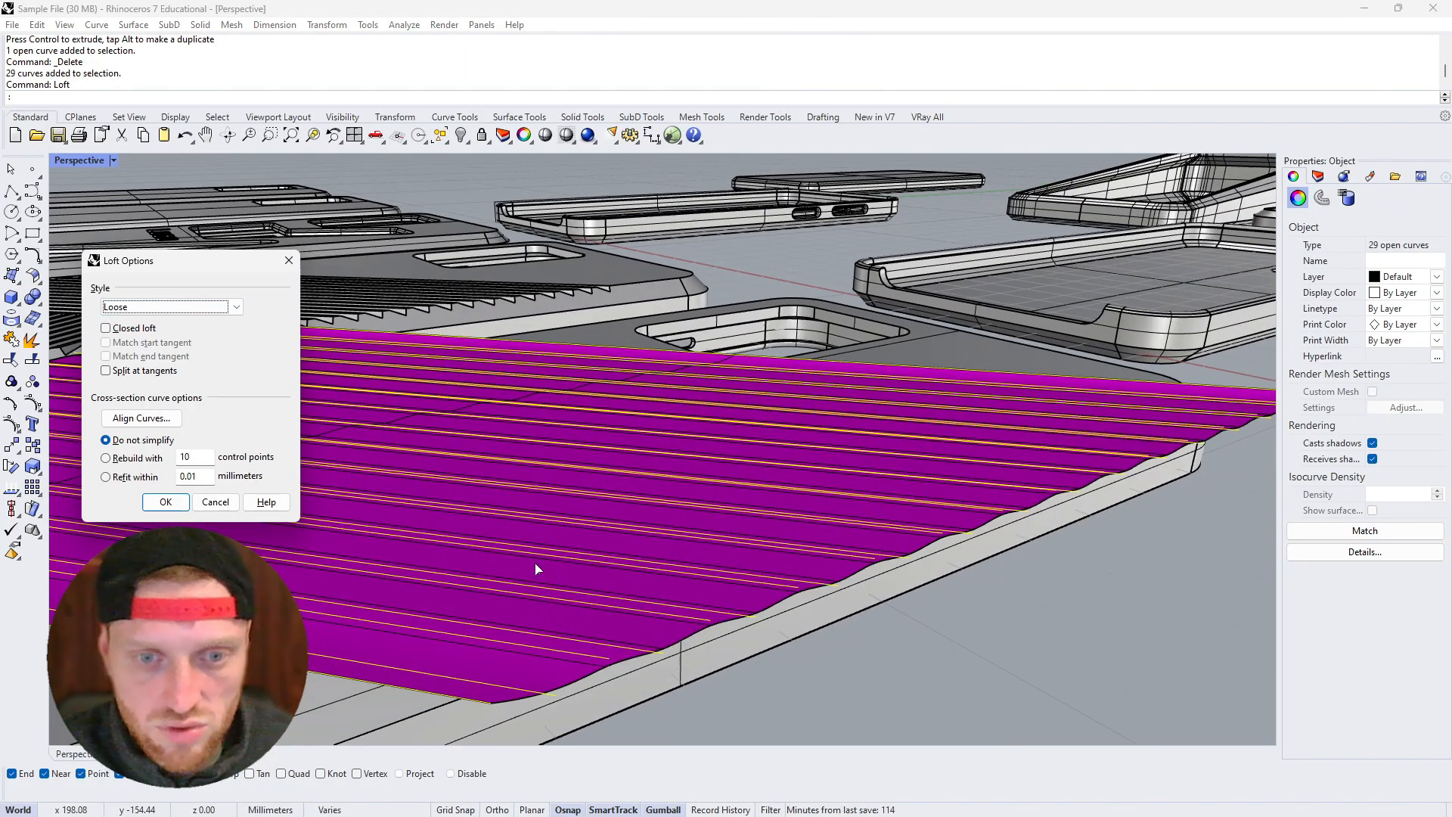
{"action": "left_click", "coordinate": [202, 307]}
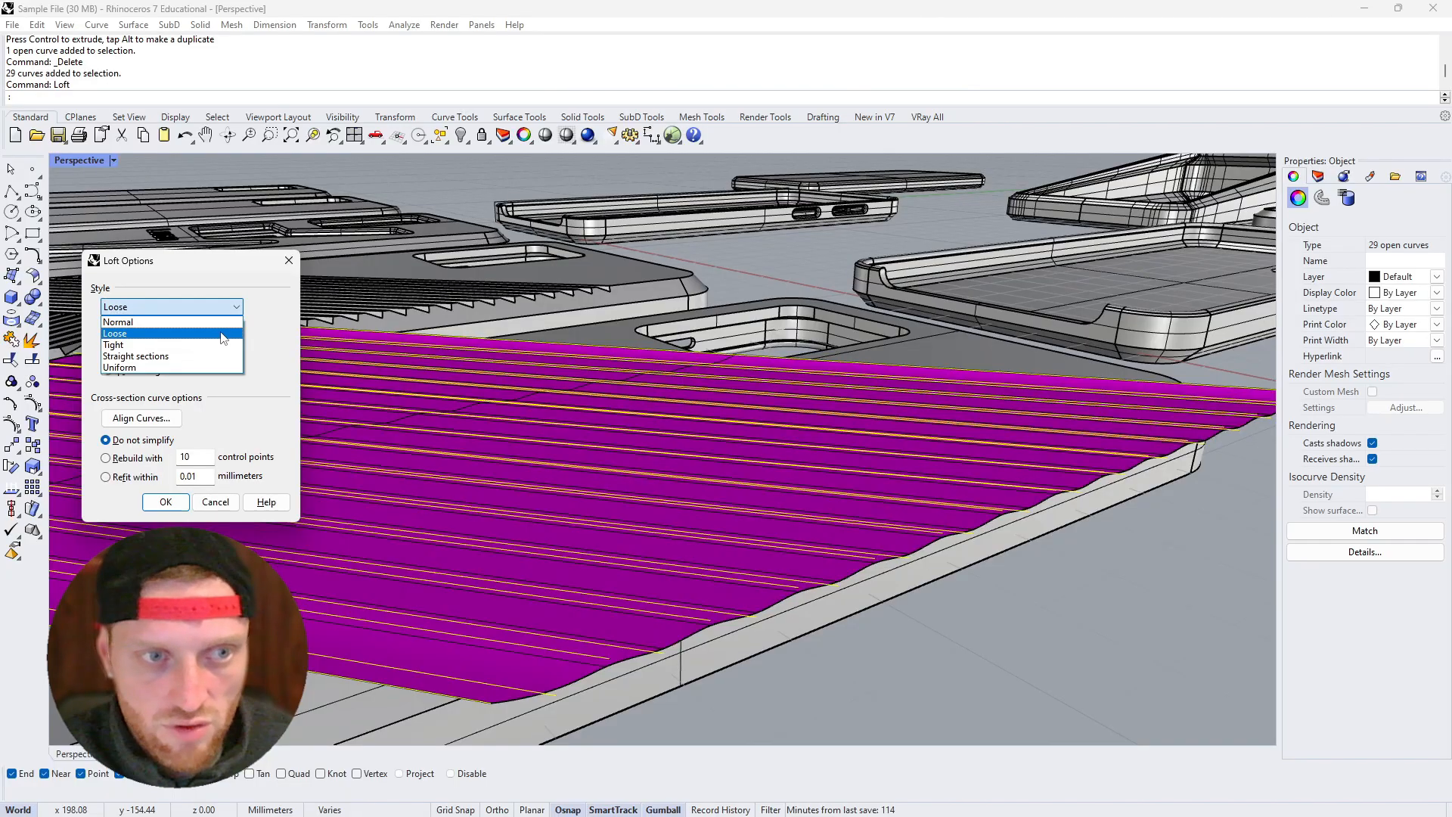
{"action": "left_click", "coordinate": [223, 345]}
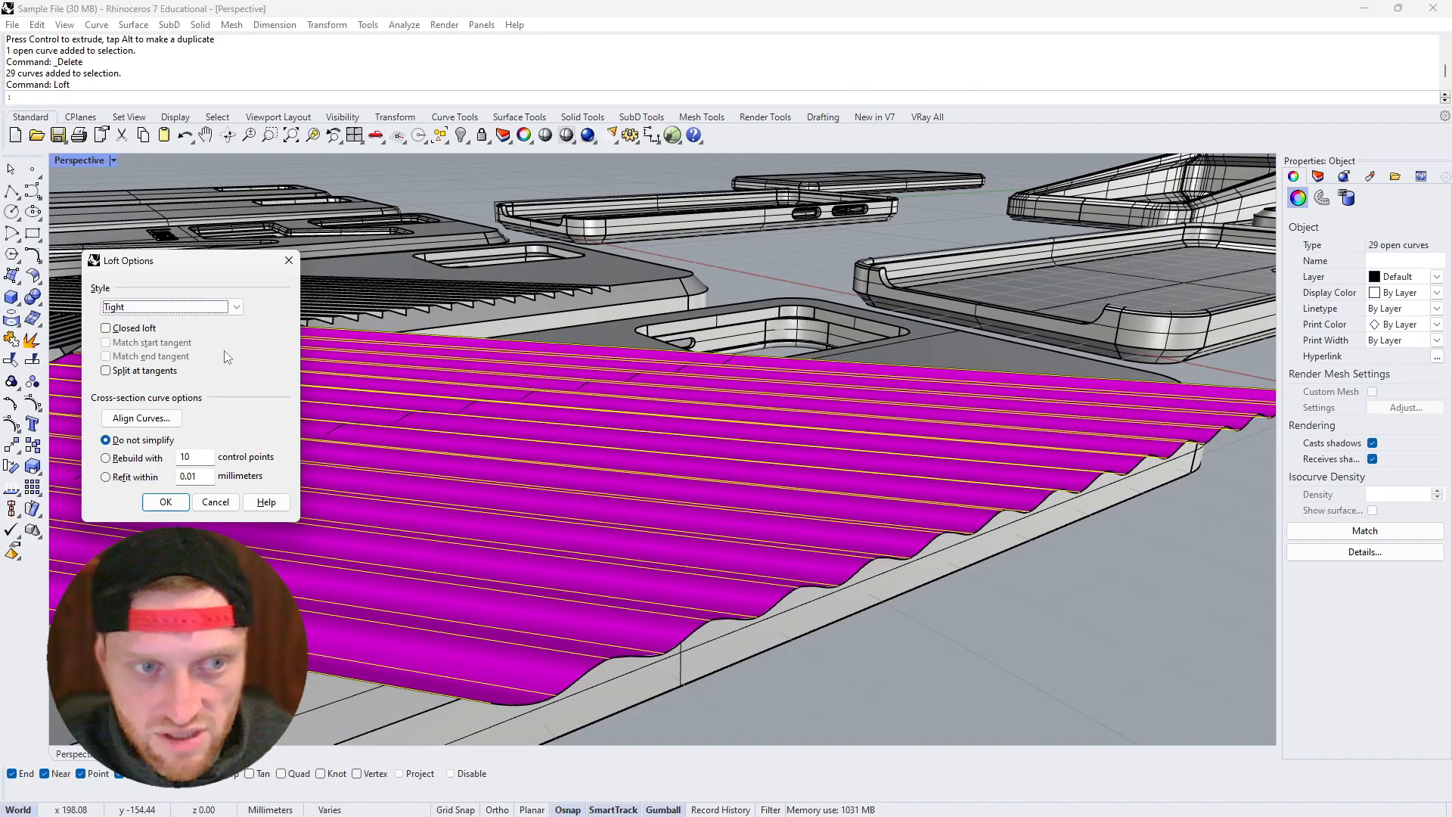
{"action": "left_click", "coordinate": [237, 307]}
{"action": "left_click", "coordinate": [204, 356]}
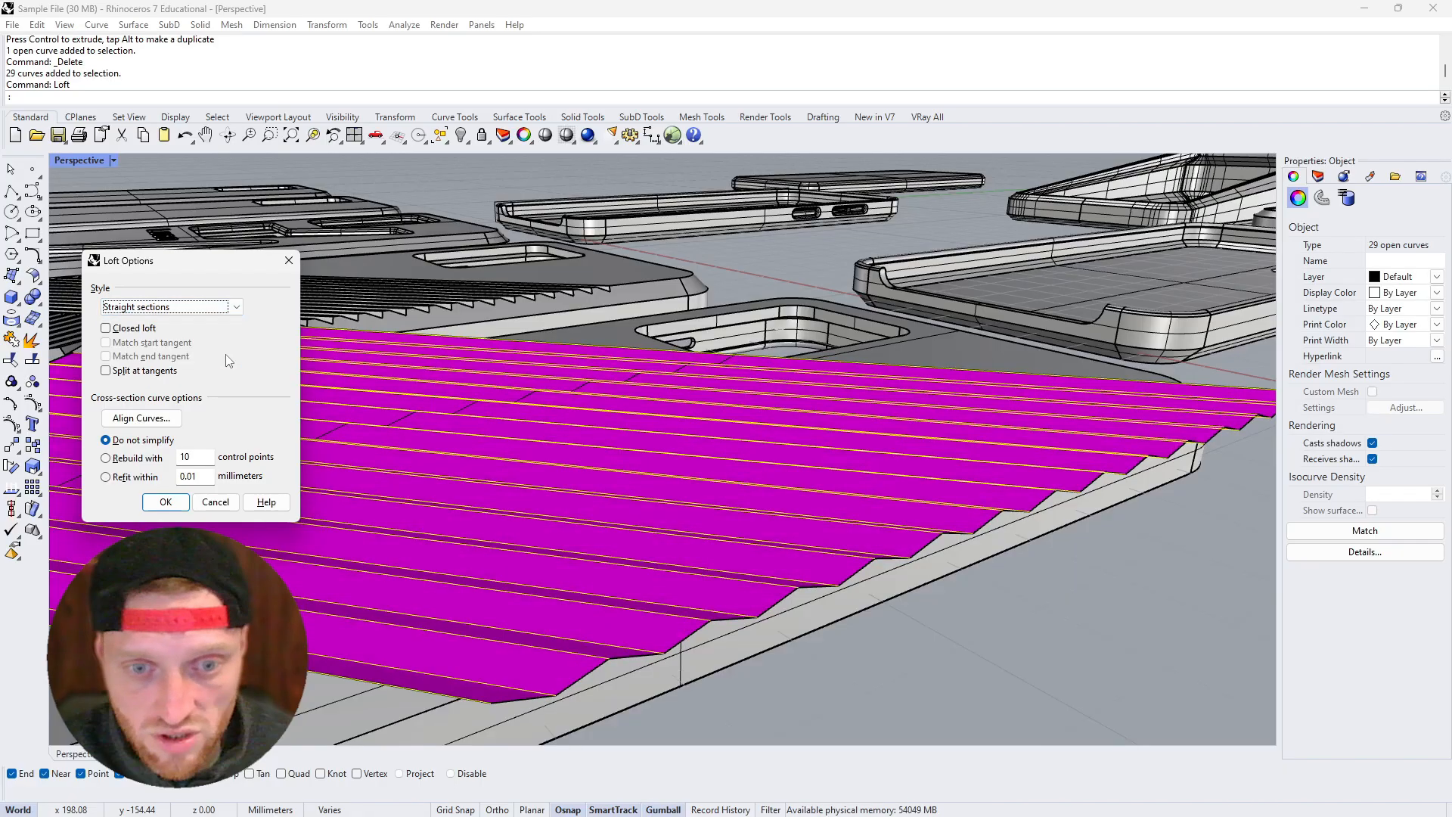
{"action": "left_click", "coordinate": [237, 307]}
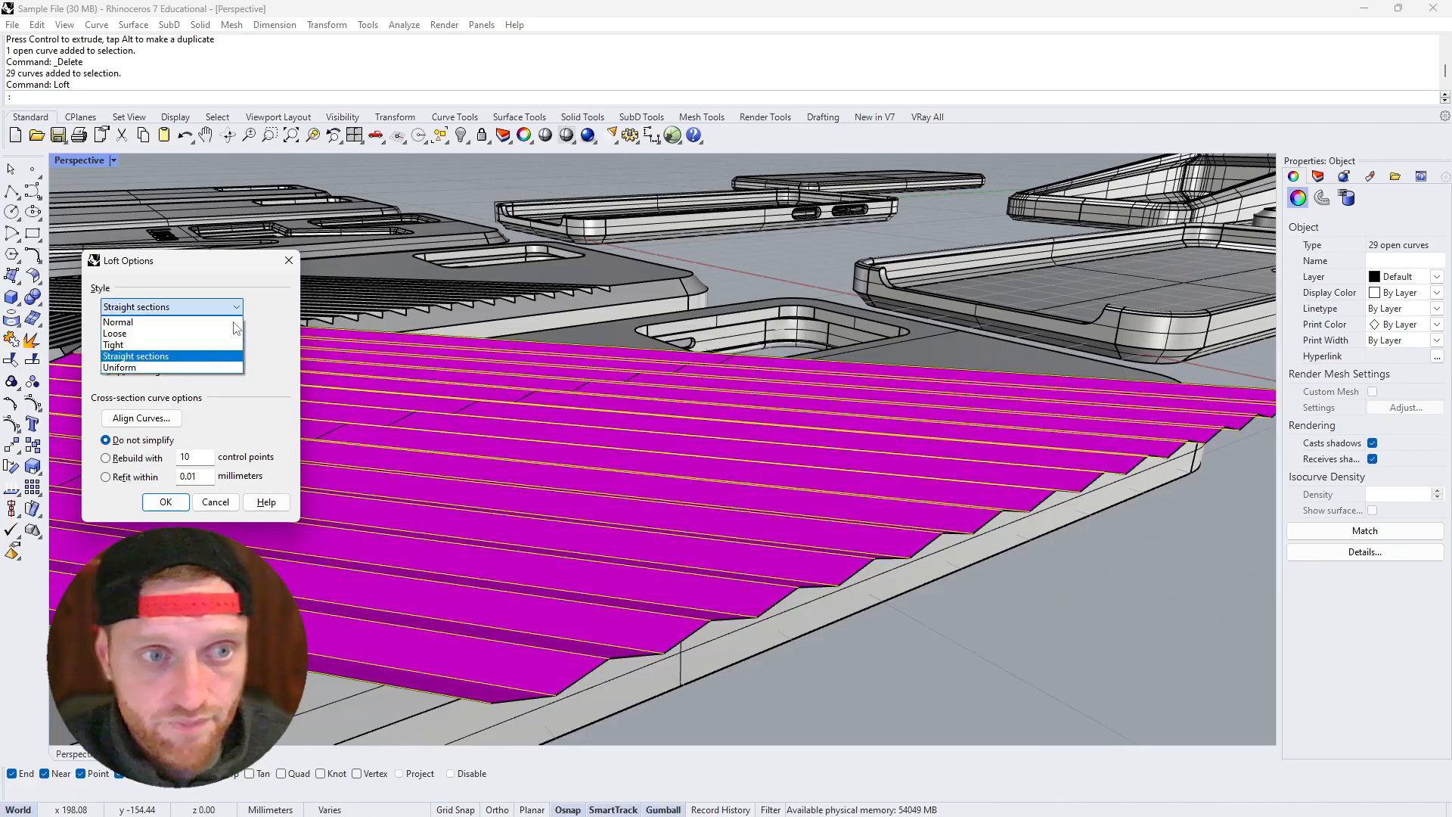
{"action": "left_click", "coordinate": [174, 322]}
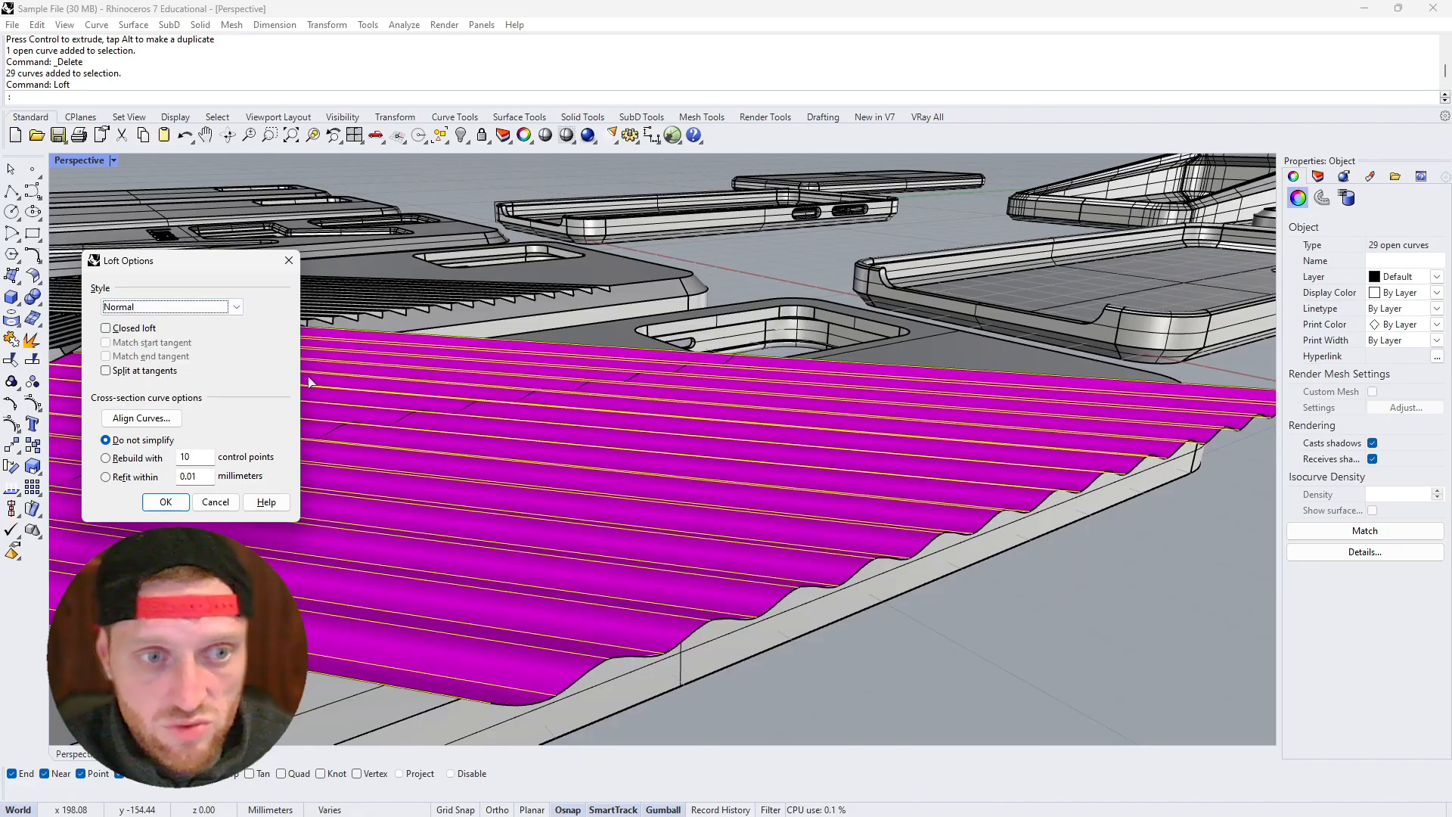
{"action": "left_click", "coordinate": [173, 504]}
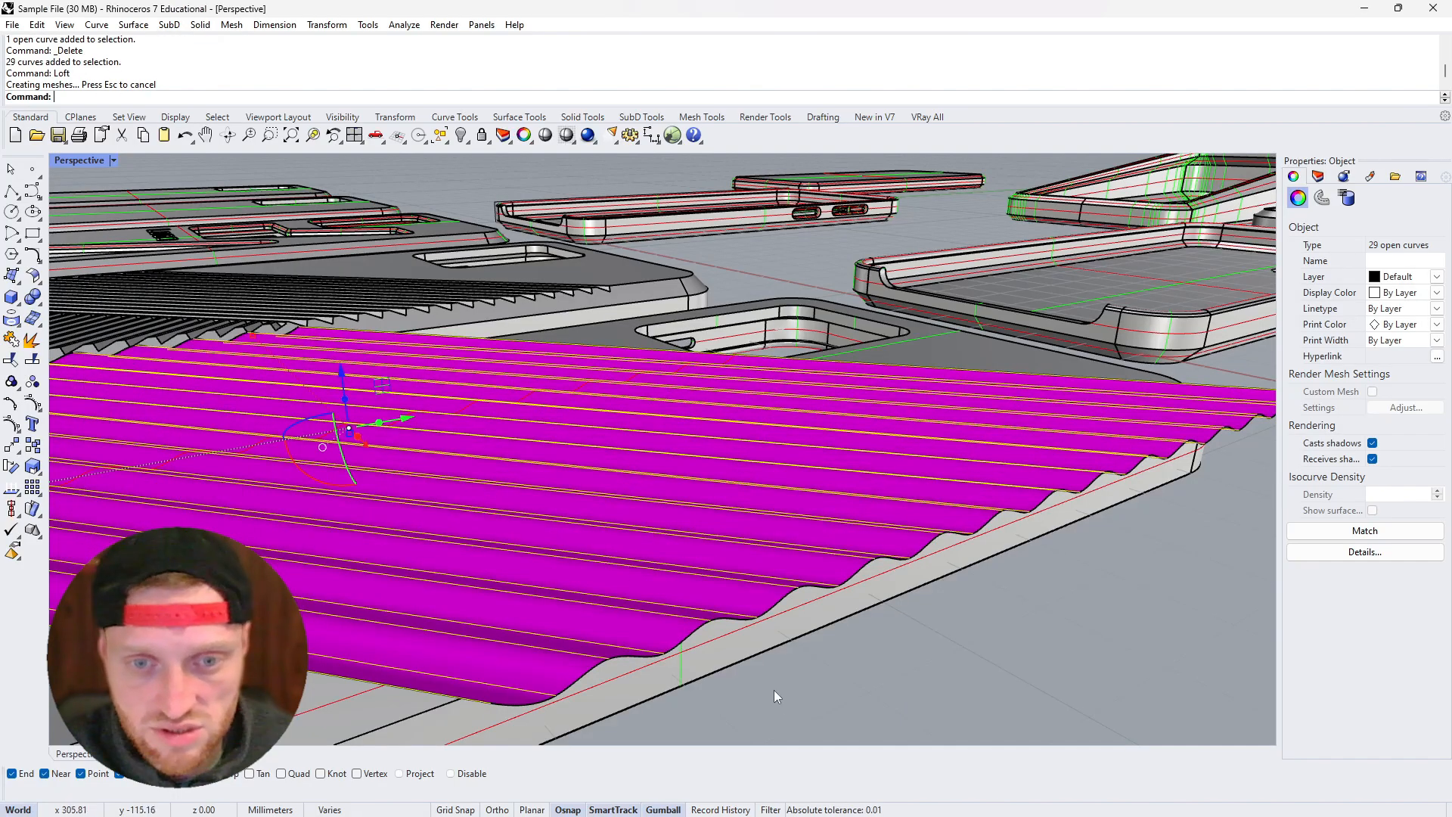
Flip the direction of the lofted rippled surface and deselect it
{"action": "left_click", "coordinate": [662, 628]}
{"action": "left_click", "coordinate": [710, 665]}
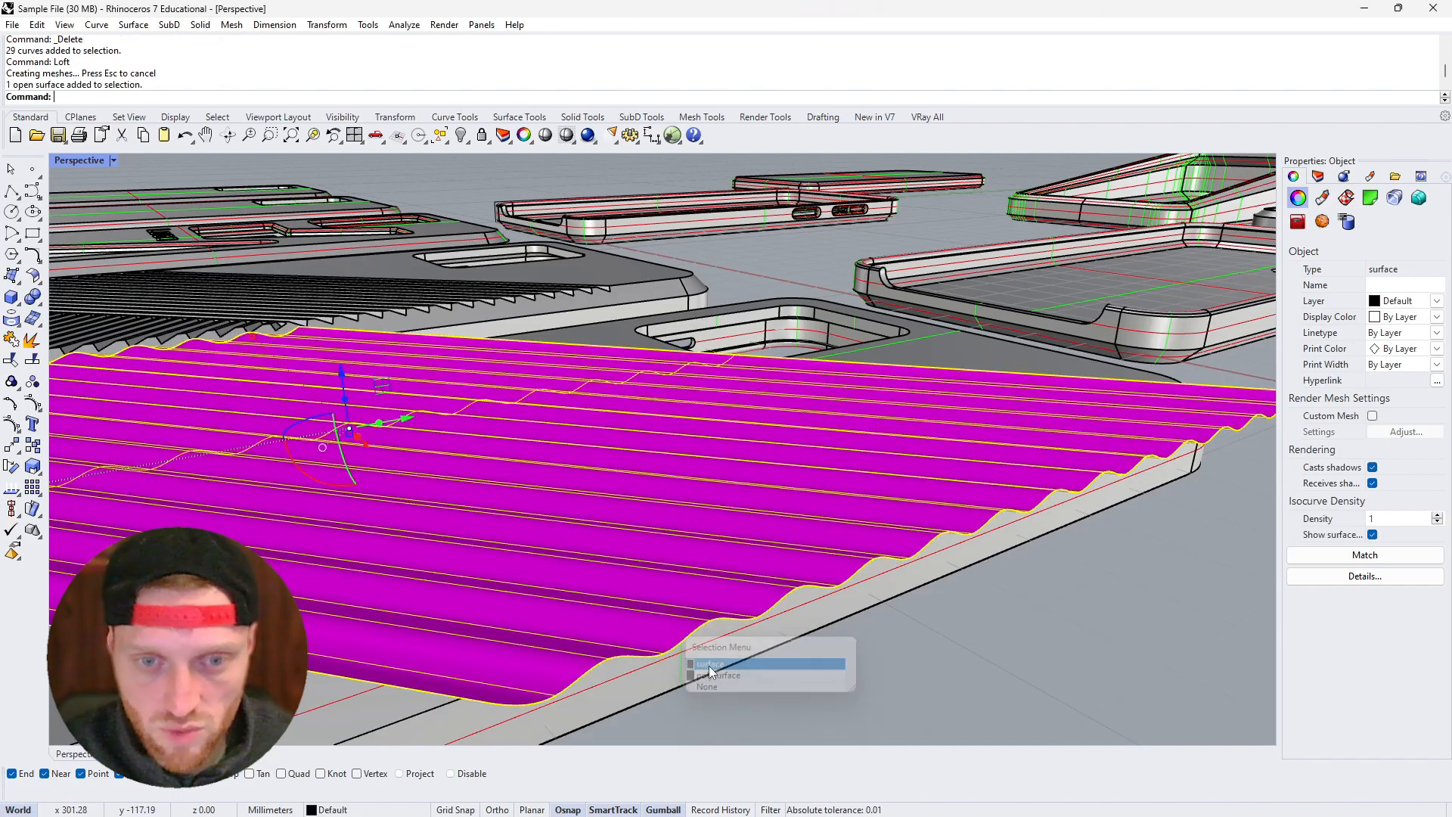
{"action": "type", "text": "Flip"}
{"action": "key", "text": "Return"}
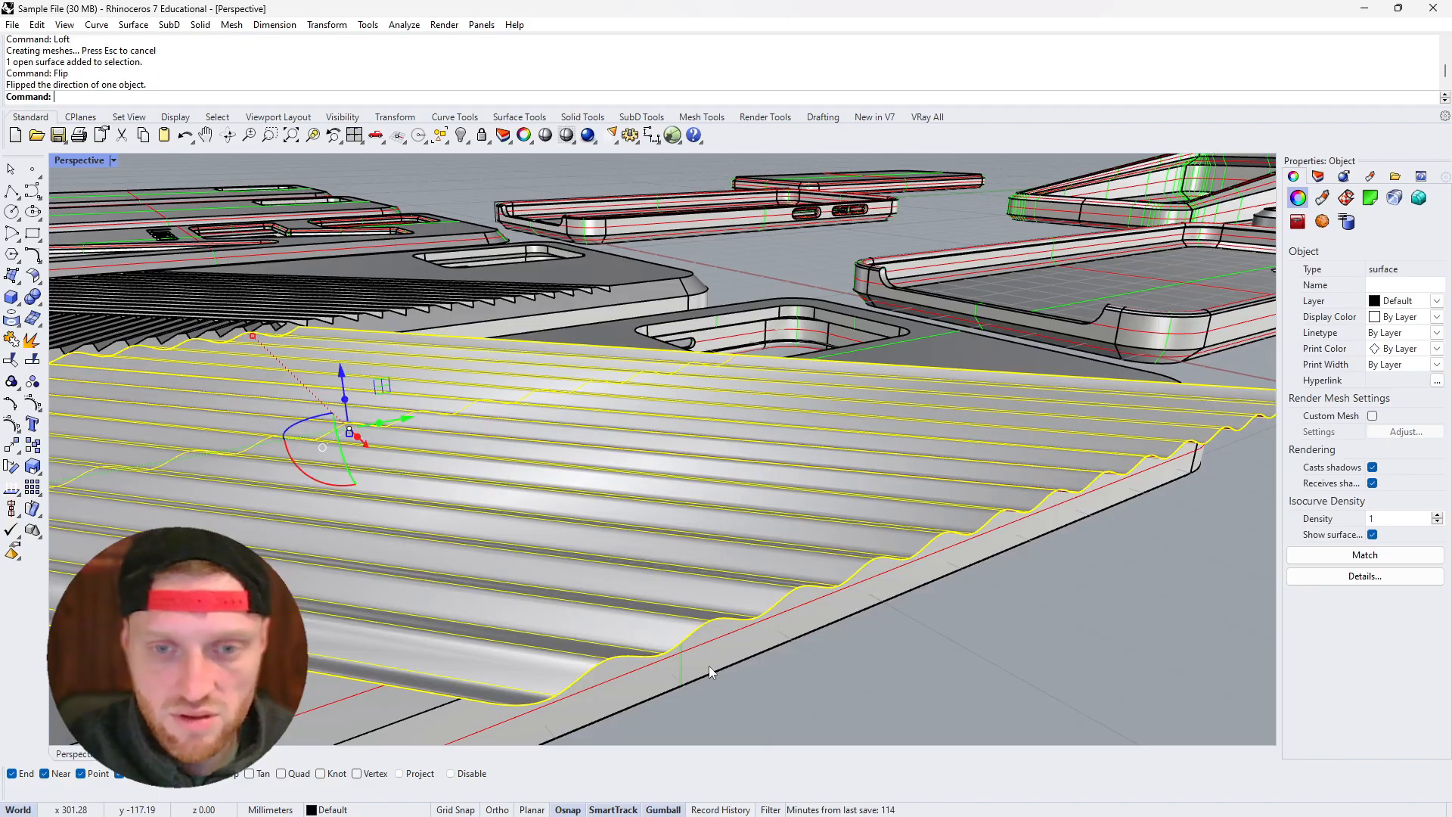
{"action": "scroll", "coordinate": [866, 492], "scroll_direction": "down", "scroll_amount": 1}
{"action": "scroll", "coordinate": [866, 492], "scroll_direction": "down", "scroll_amount": 5}
{"action": "right_click_drag", "start_coordinate": [867, 492], "coordinate": [813, 511]}
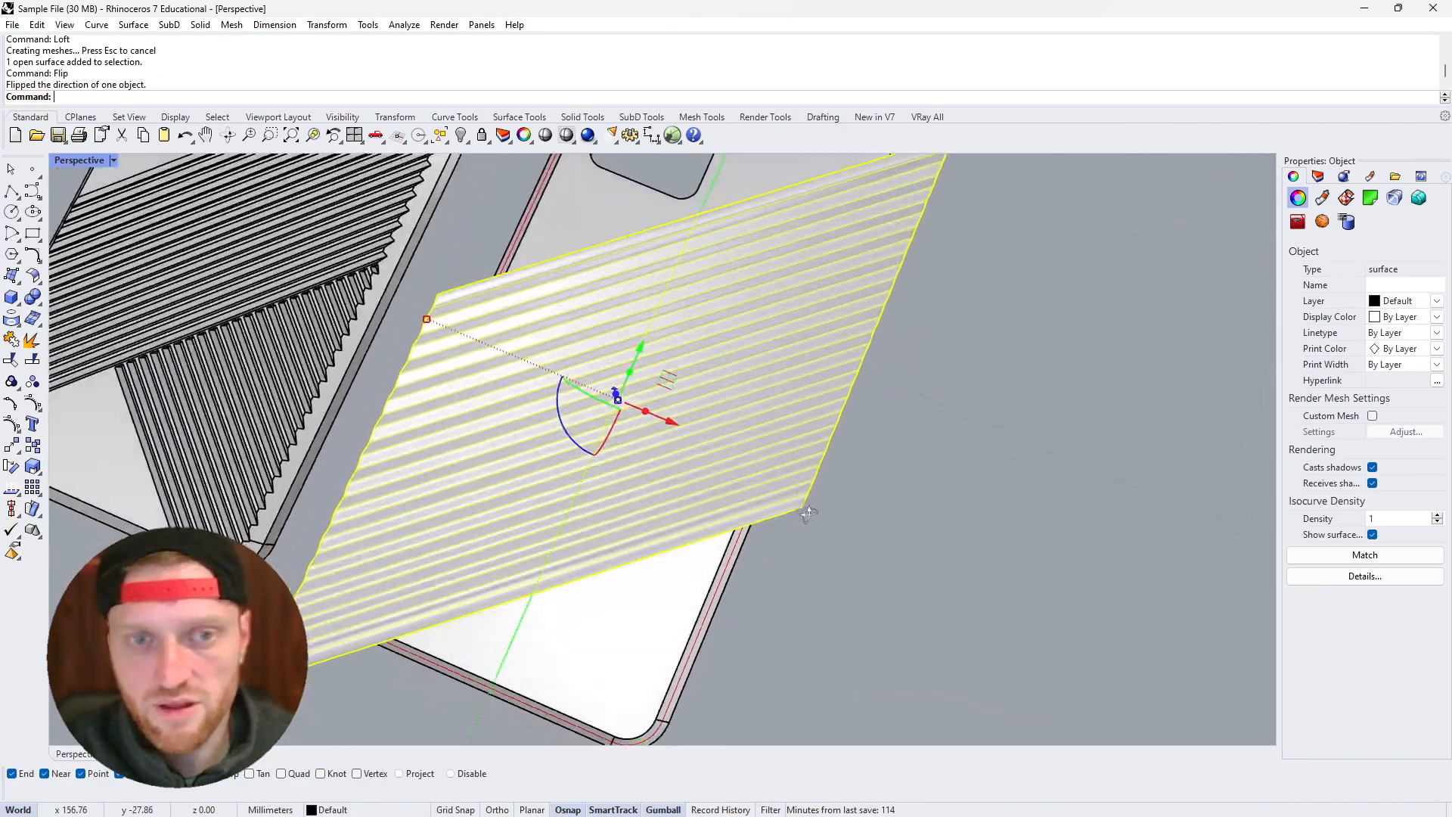
{"action": "scroll", "coordinate": [830, 453], "scroll_direction": "down", "scroll_amount": 6}
{"action": "right_click_drag", "start_coordinate": [831, 453], "coordinate": [838, 420]}
{"action": "scroll", "coordinate": [765, 464], "scroll_direction": "up", "scroll_amount": 5}
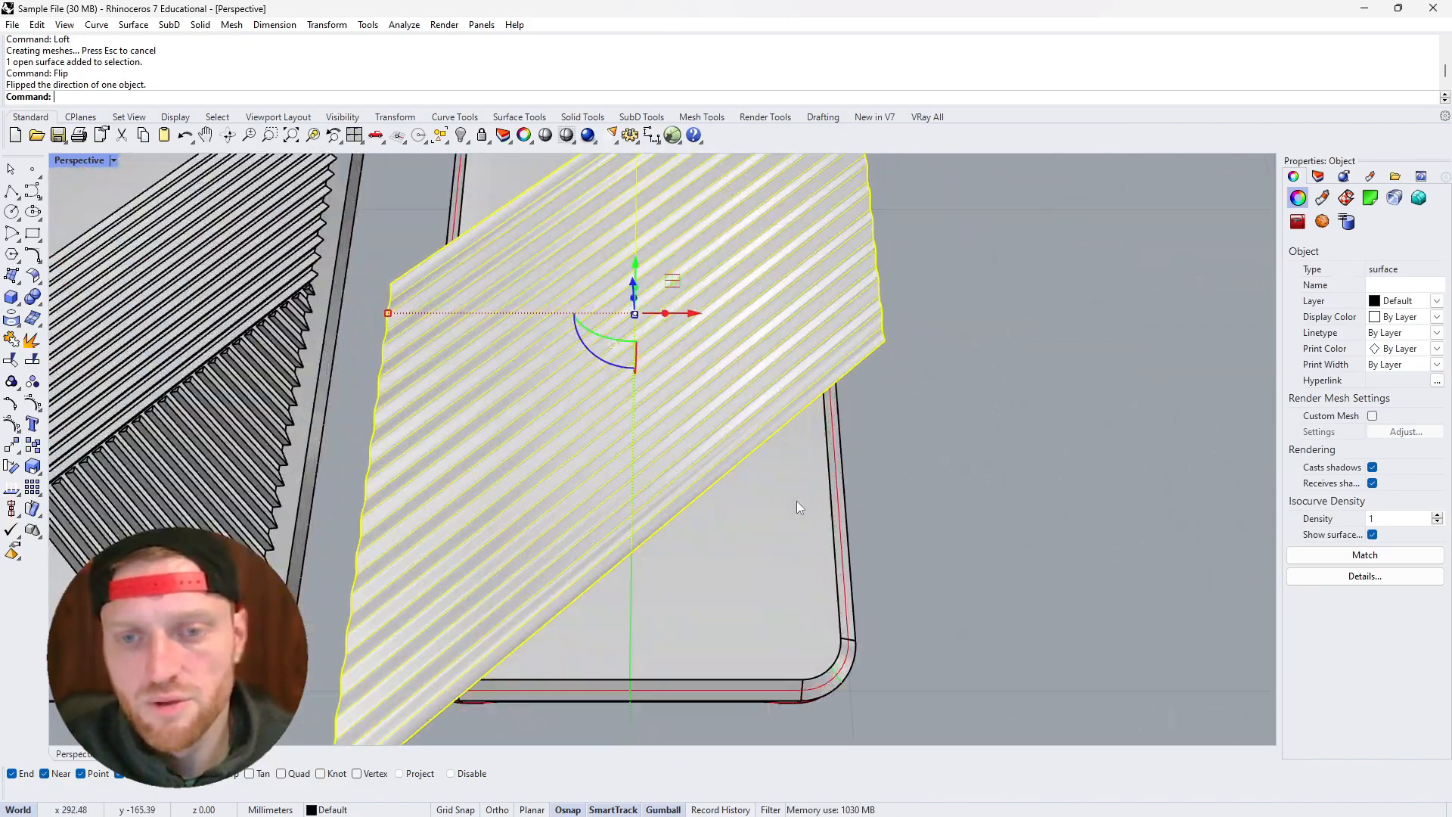
{"action": "key", "text": "Escape"}
Copy the flat outer face of the new case back and raise the copy along Z above the case
{"action": "scroll", "coordinate": [858, 524], "scroll_direction": "down", "scroll_amount": 2}
{"action": "left_click", "coordinate": [804, 531]}
{"action": "right_click_drag", "start_coordinate": [851, 551], "coordinate": [753, 429]}
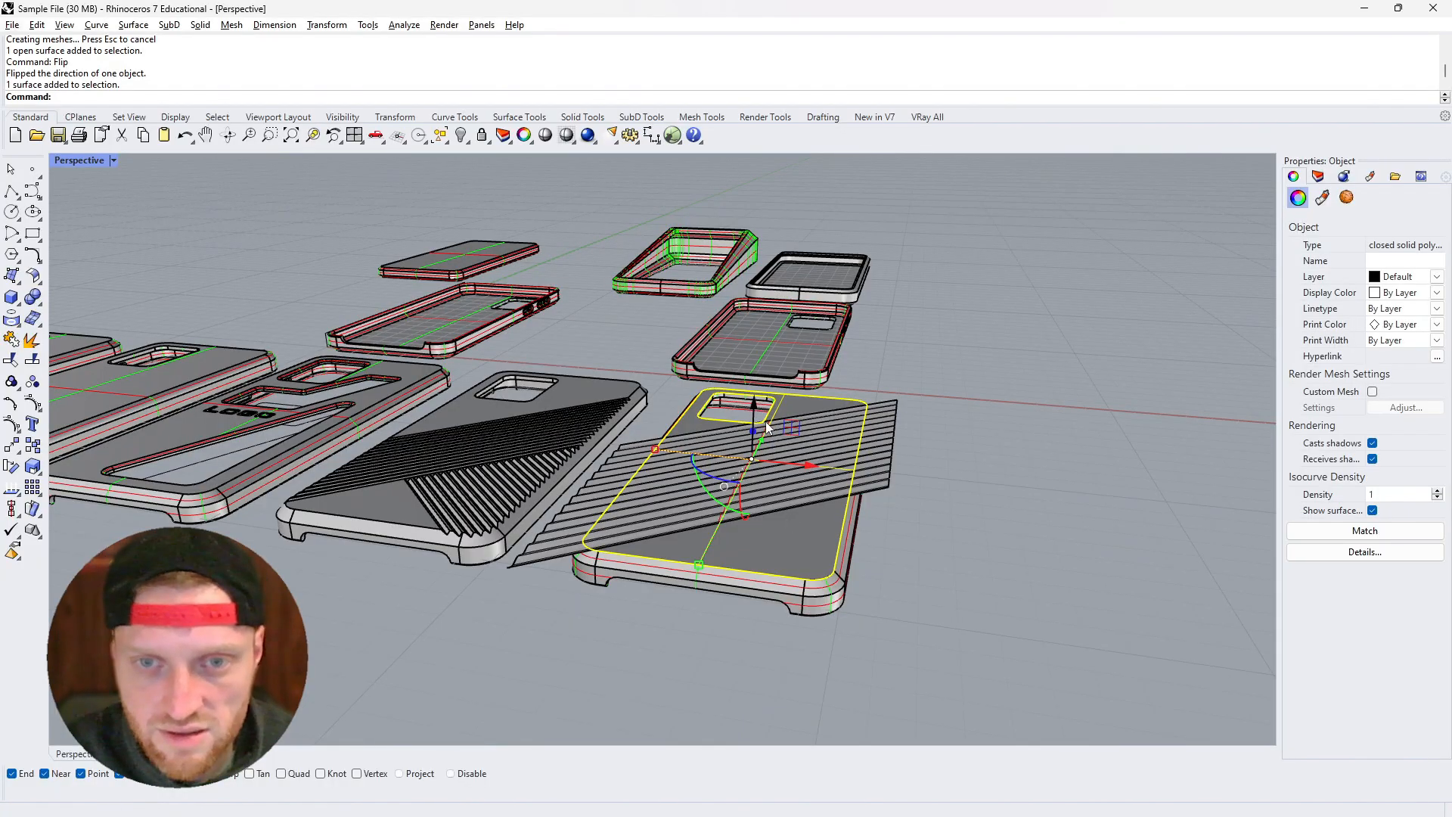
{"action": "left_click", "coordinate": [756, 415]}
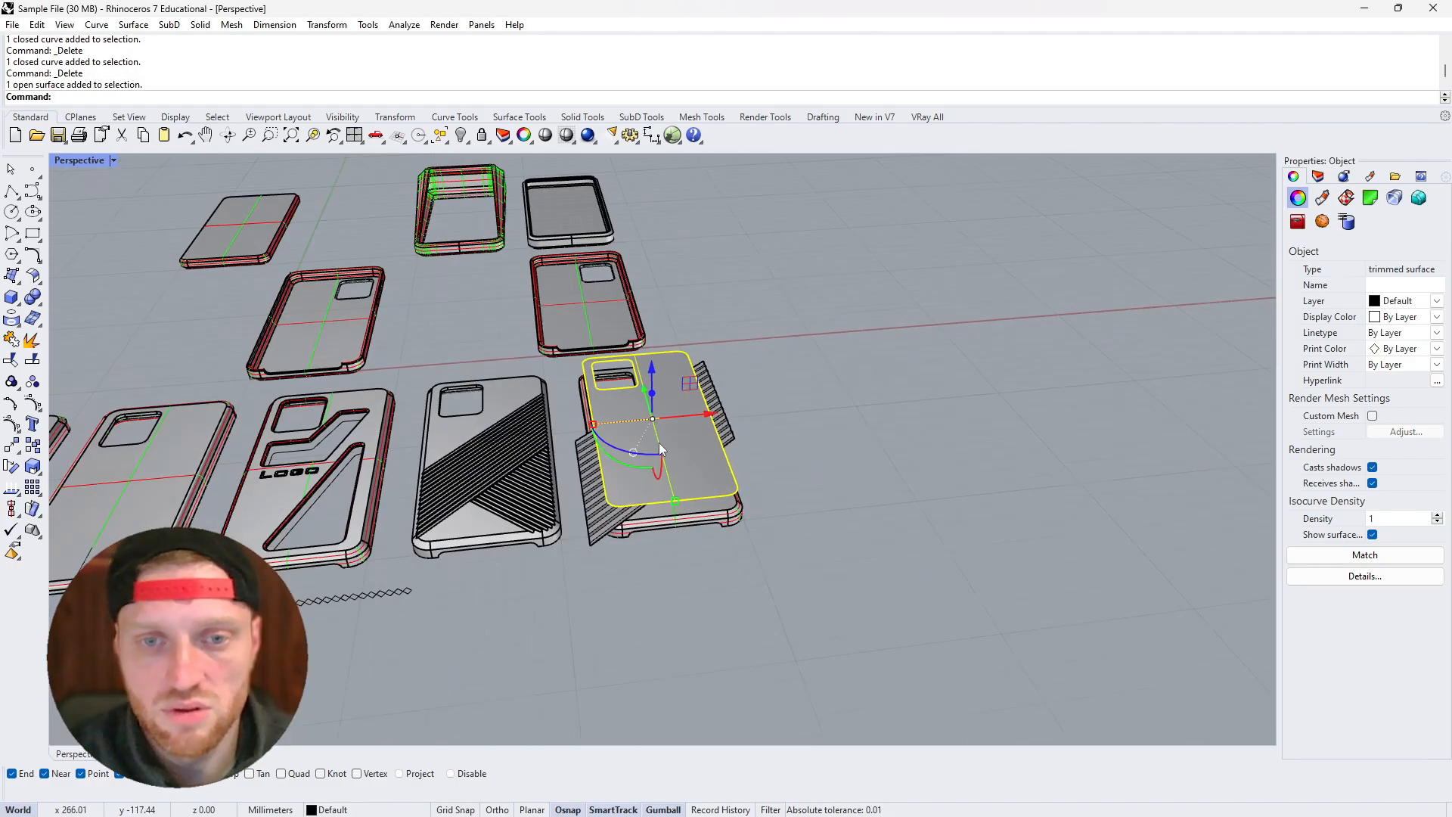
Extrude the raised face copy down along Z through the rippled surface and case back to form a closed cutting solid
{"action": "right_click_drag", "start_coordinate": [660, 449], "coordinate": [642, 342]}
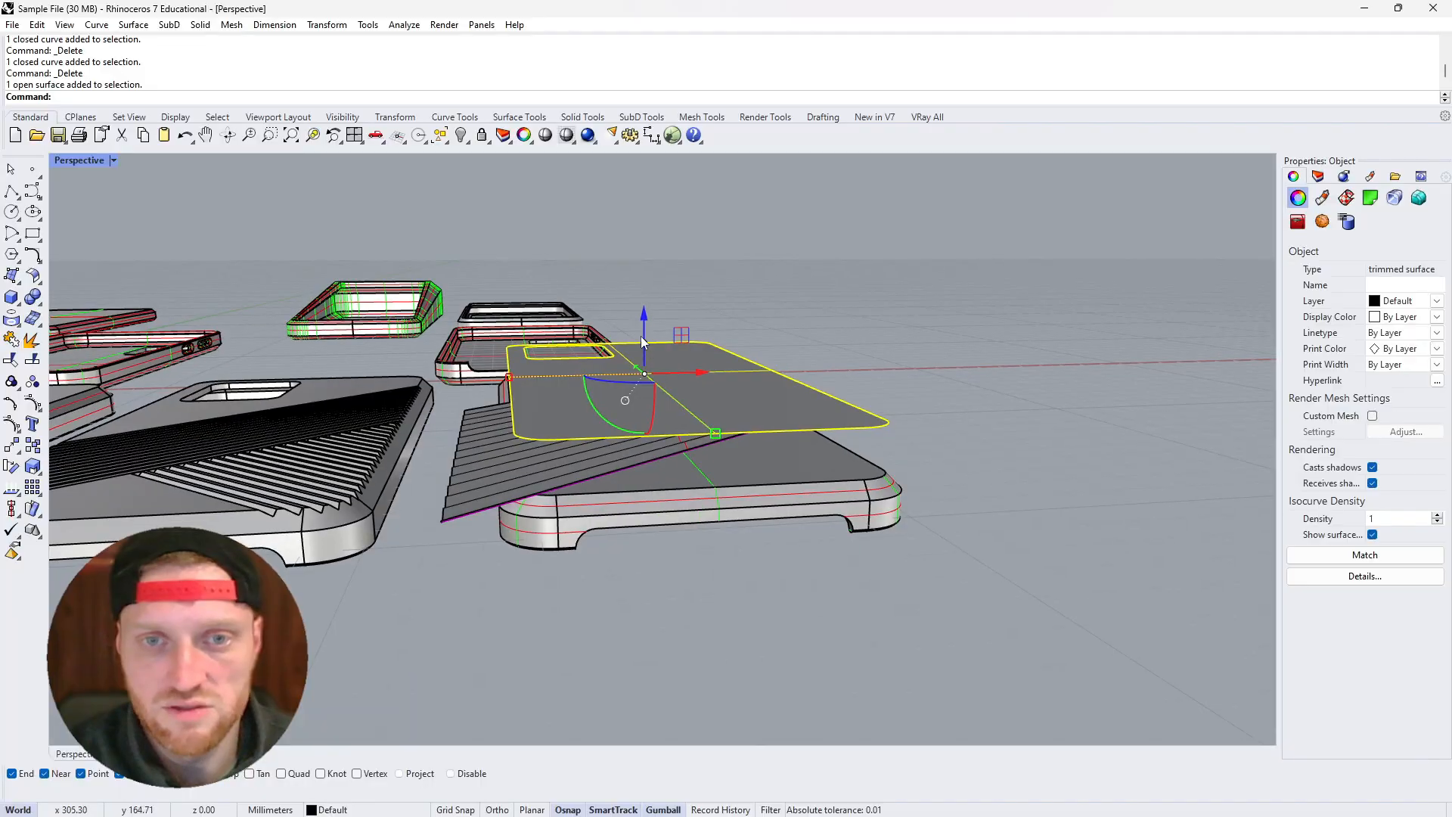
{"action": "left_click_drag", "start_coordinate": [642, 342], "coordinate": [643, 428]}
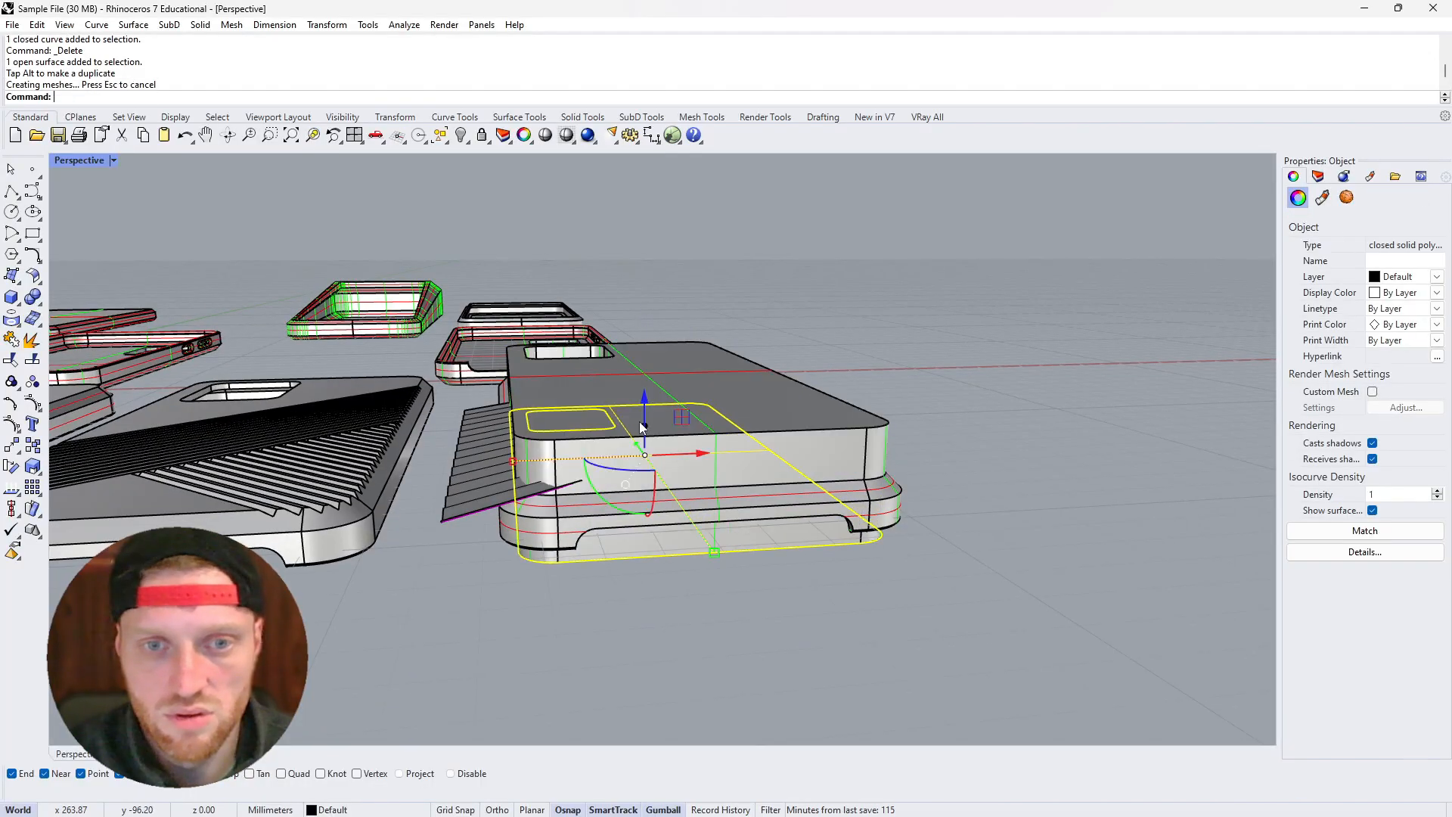
{"action": "key", "text": "Escape"}
Split the rippled surface using the extruded solid as the cutting object
{"action": "right_click_drag", "start_coordinate": [907, 426], "coordinate": [756, 471]}
{"action": "left_click", "coordinate": [469, 603]}
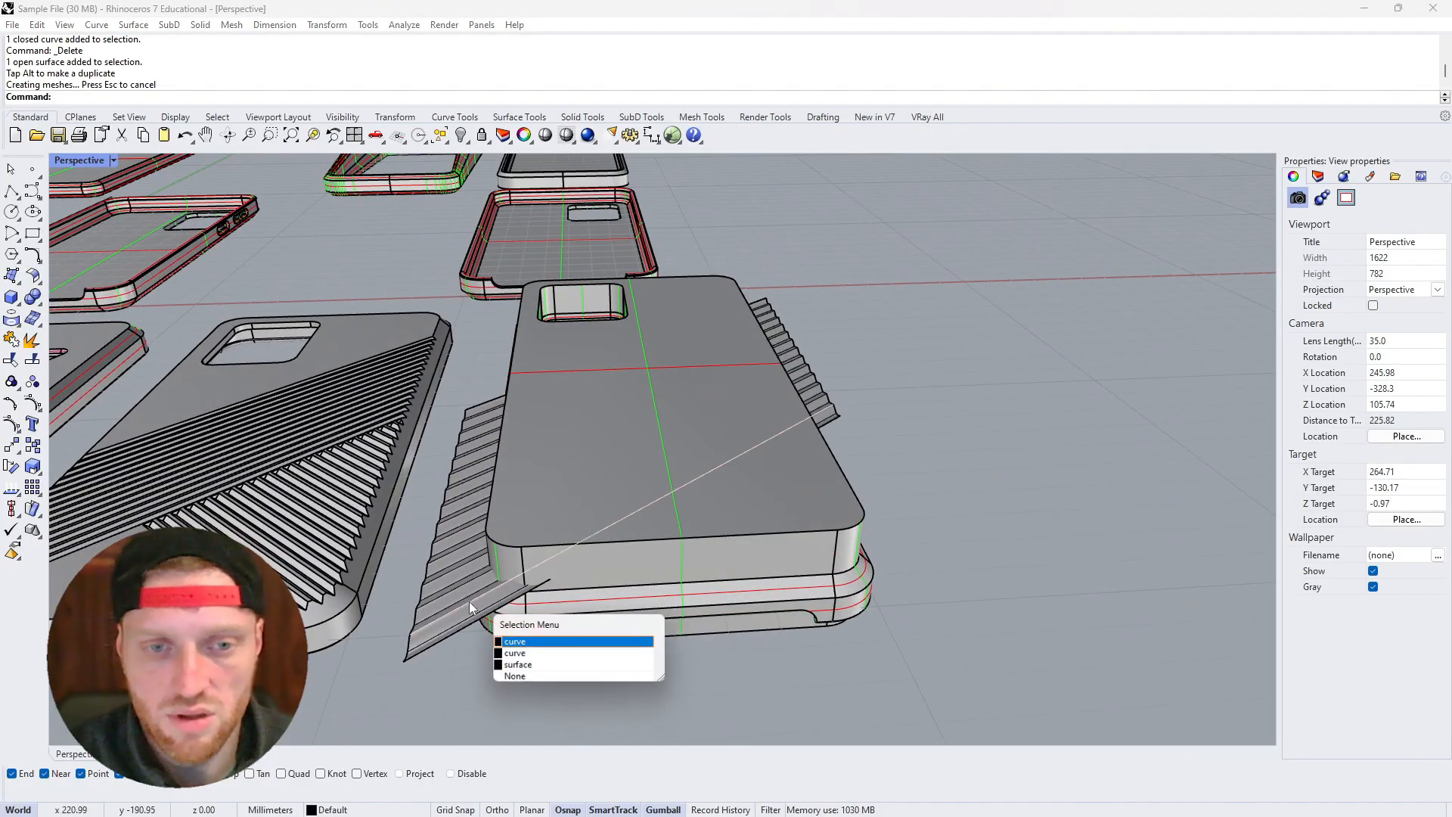
{"action": "left_click", "coordinate": [460, 594]}
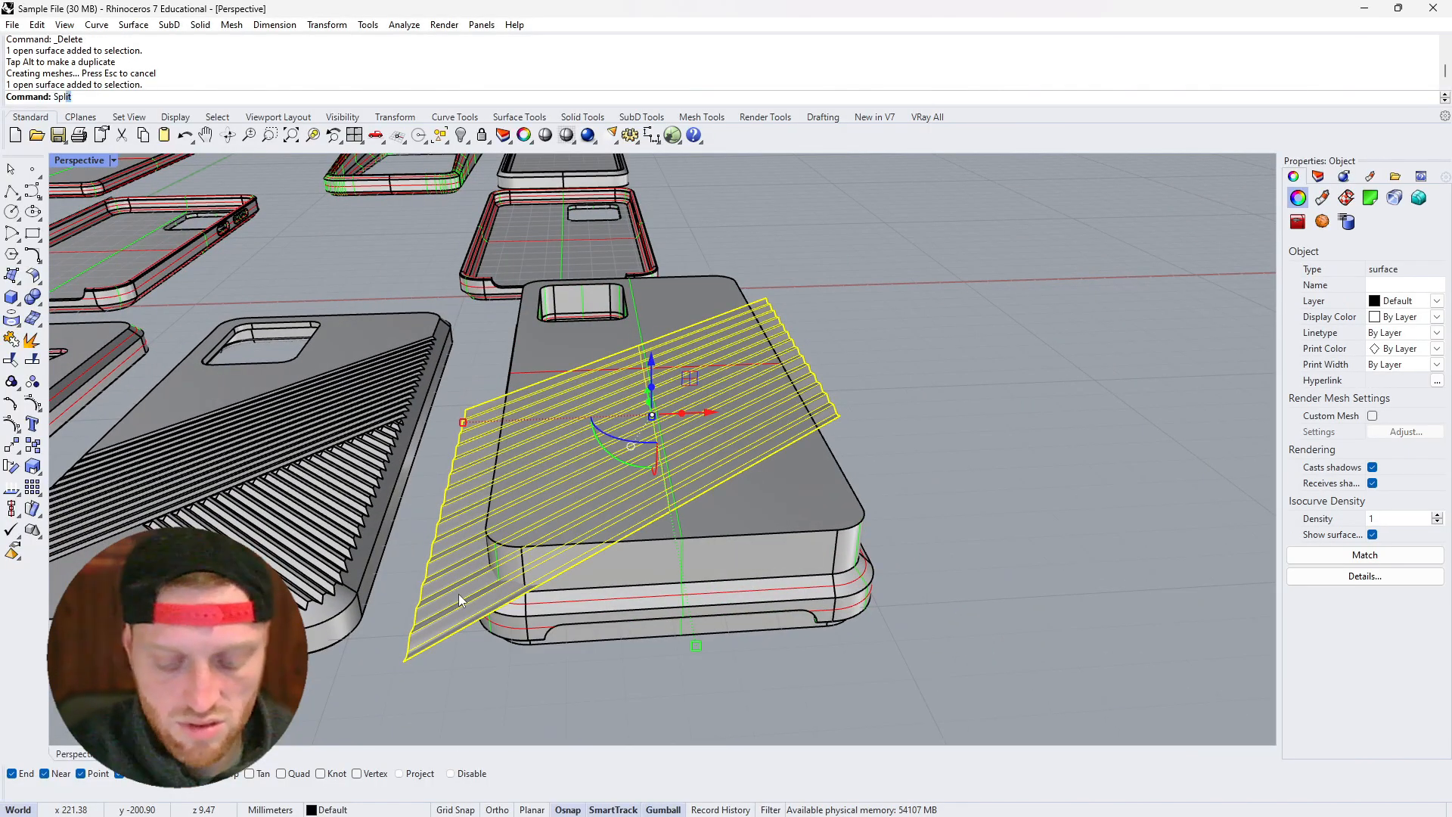
{"action": "key", "text": "Return"}
{"action": "left_click", "coordinate": [615, 556]}
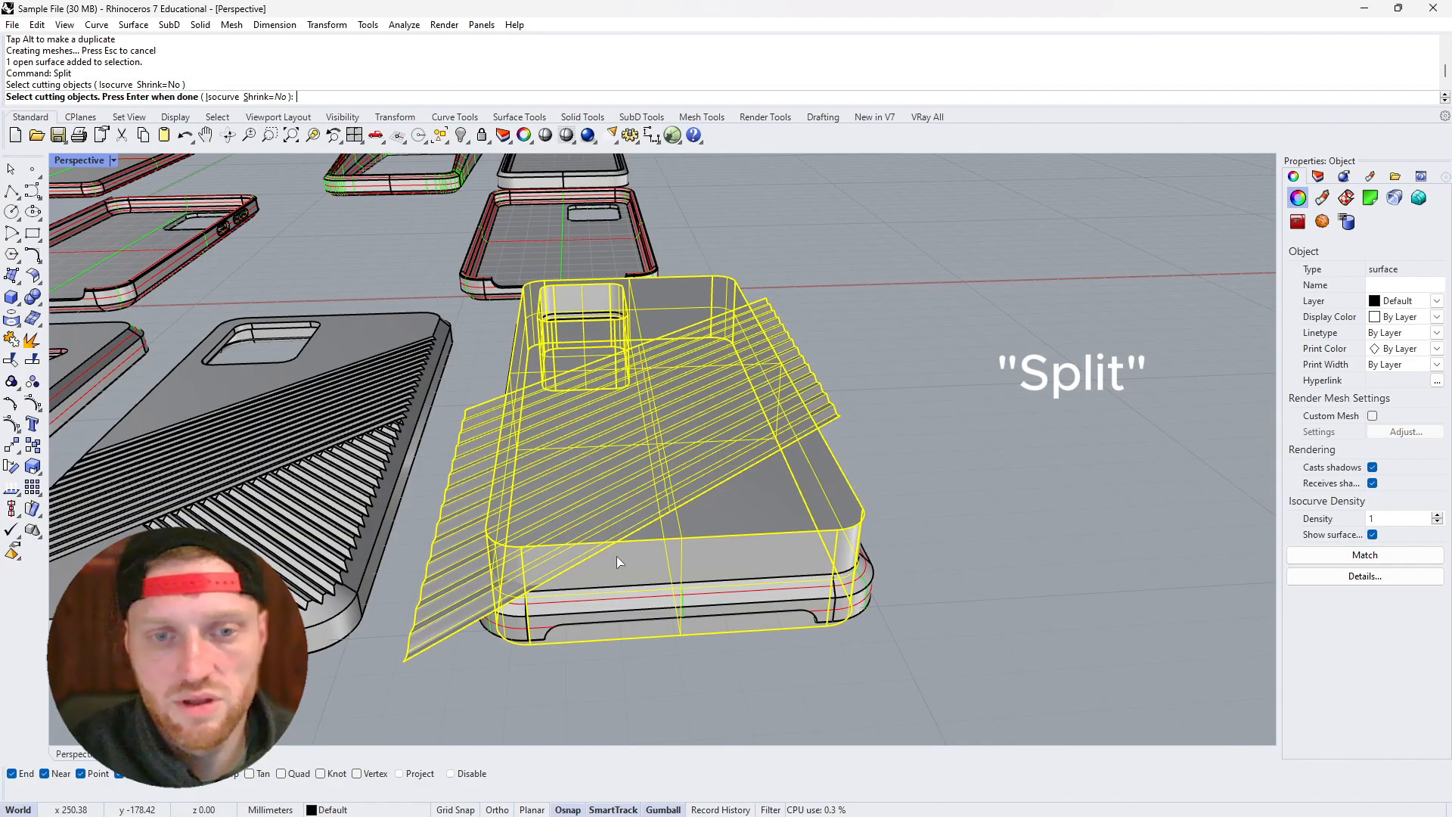
{"action": "key", "text": "Return"}
{"action": "key", "text": "Escape"}
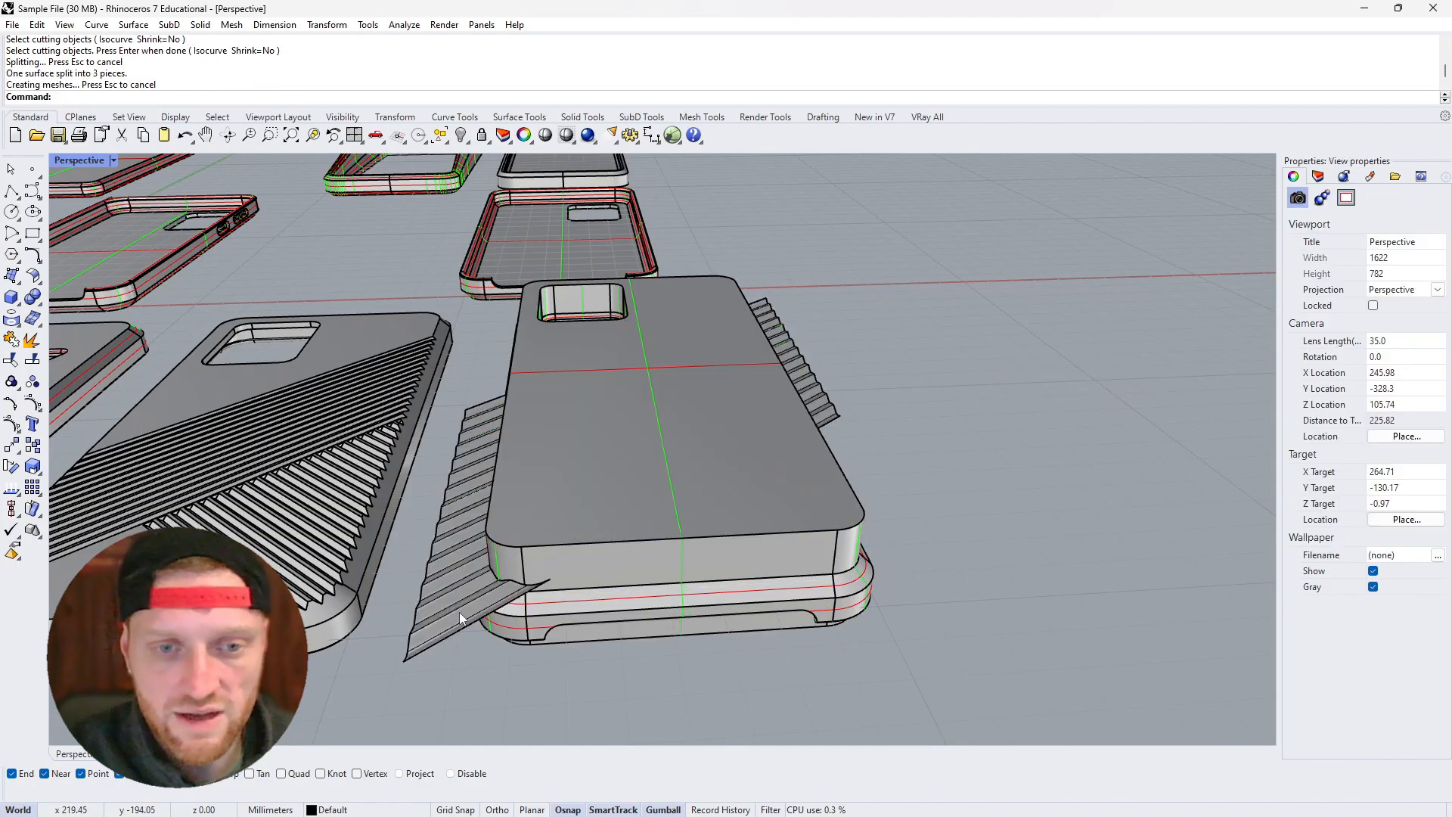
Delete the two split pieces of rippled surface that overhang the long sides of the case
{"action": "left_click", "coordinate": [459, 611]}
{"action": "left_click", "coordinate": [496, 664]}
{"action": "key", "text": "Delete"}
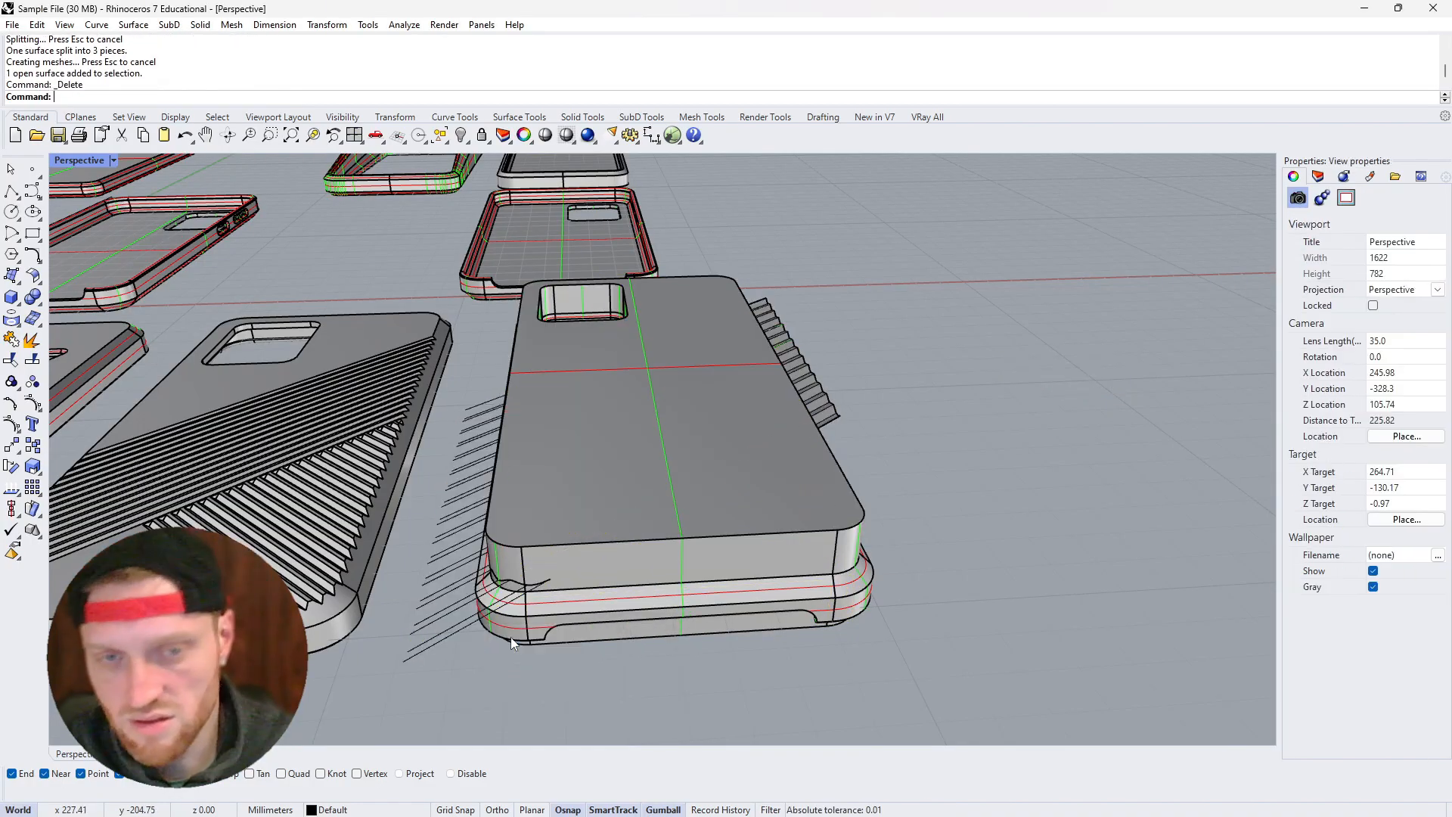
{"action": "left_click", "coordinate": [818, 401]}
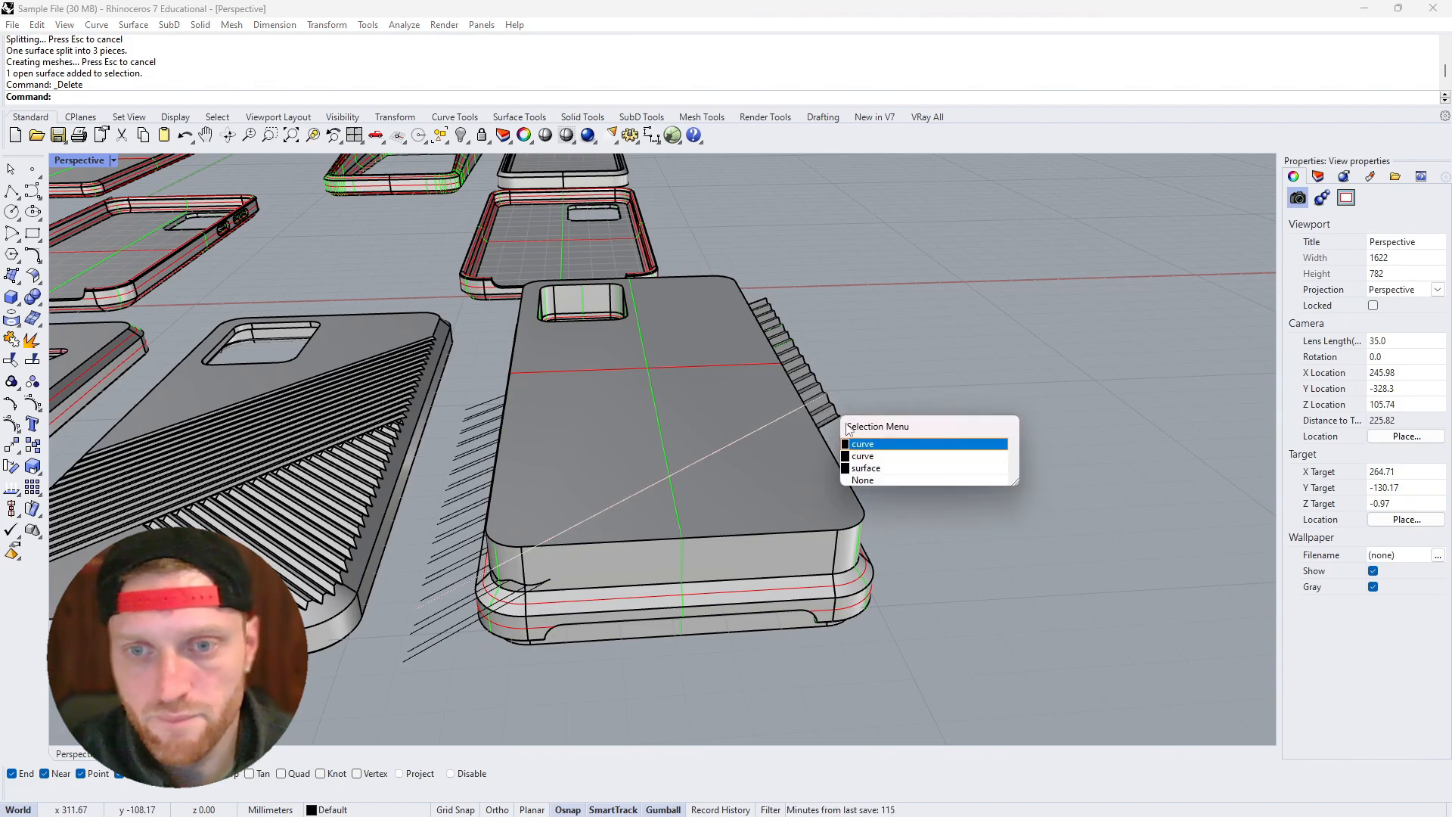
{"action": "left_click", "coordinate": [864, 466]}
{"action": "key", "text": "Delete"}
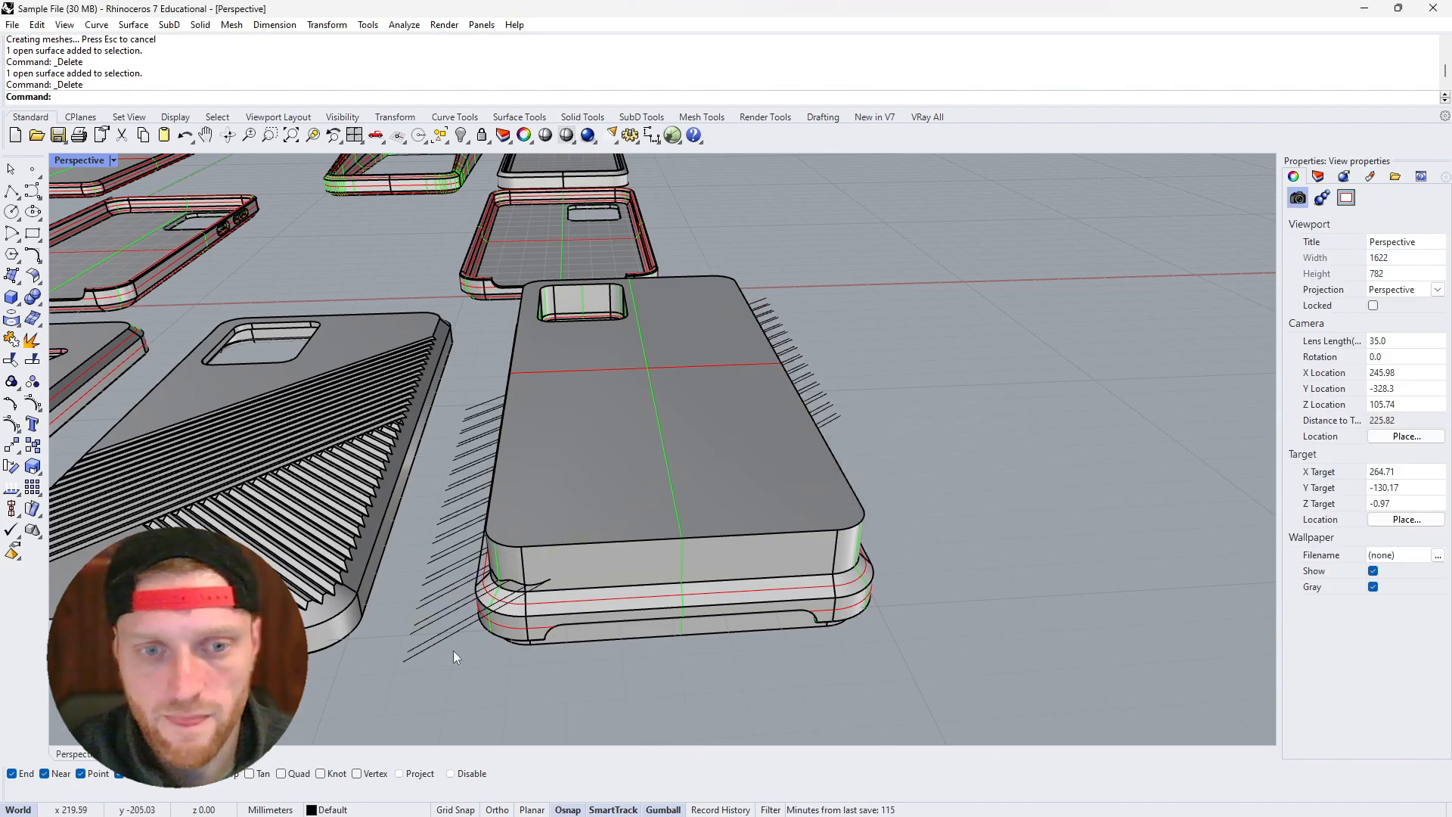
Delete one of the leftover diagonal lines and the cutting solid covering the case back
{"action": "left_click", "coordinate": [651, 505]}
{"action": "key", "text": "Delete"}
{"action": "left_click", "coordinate": [708, 505]}
{"action": "key", "text": "Delete"}
Delete all the remaining diagonal loft lines that stick out past the edge of the rippled surface
{"action": "right_click_drag", "start_coordinate": [688, 496], "coordinate": [793, 419]}
{"action": "scroll", "coordinate": [814, 414], "scroll_direction": "up", "scroll_amount": 5}
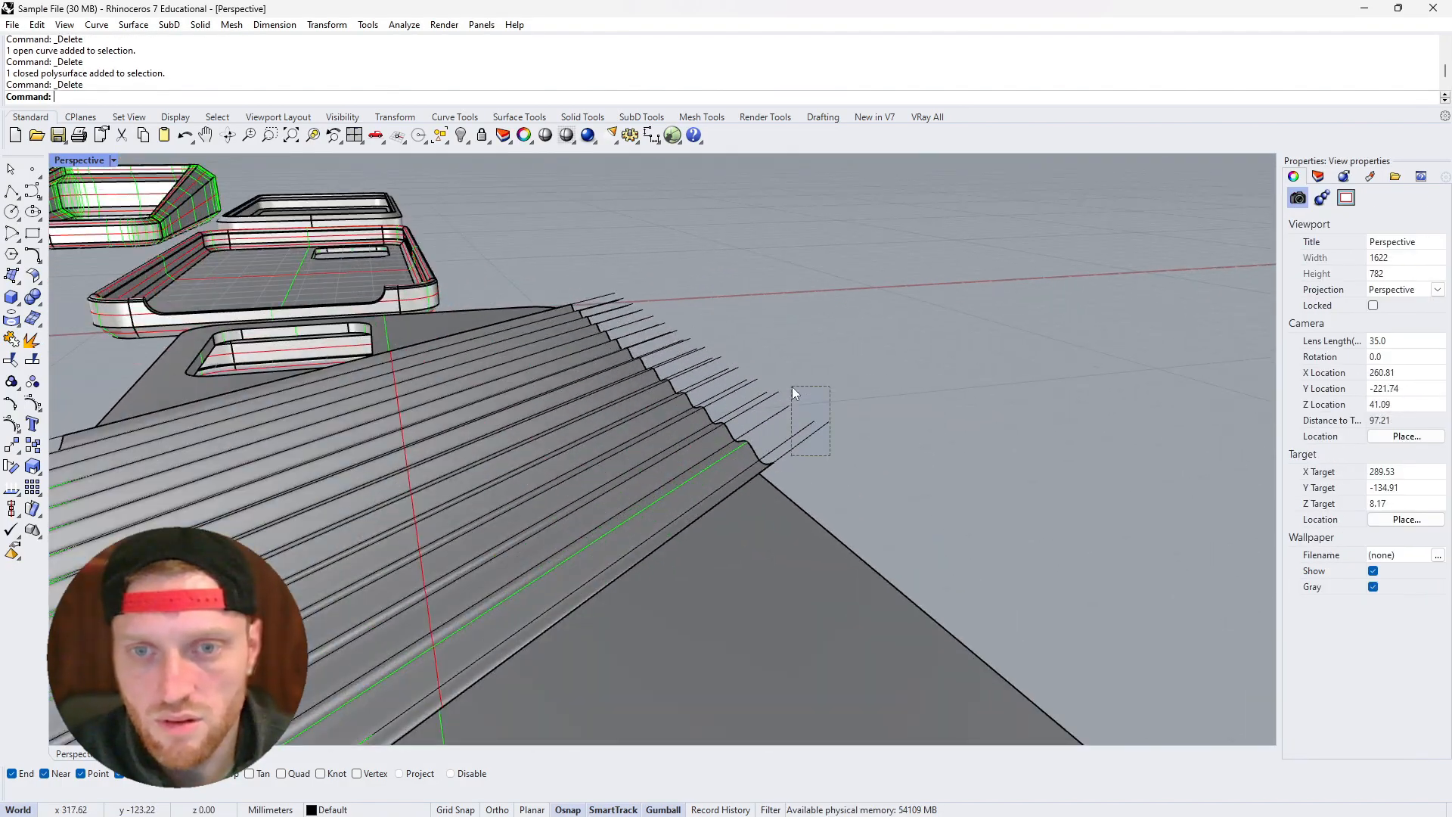
{"action": "left_click_drag", "start_coordinate": [791, 387], "coordinate": [789, 388]}
{"action": "key", "text": "Delete"}
{"action": "right_click_drag", "start_coordinate": [789, 388], "coordinate": [819, 456]}
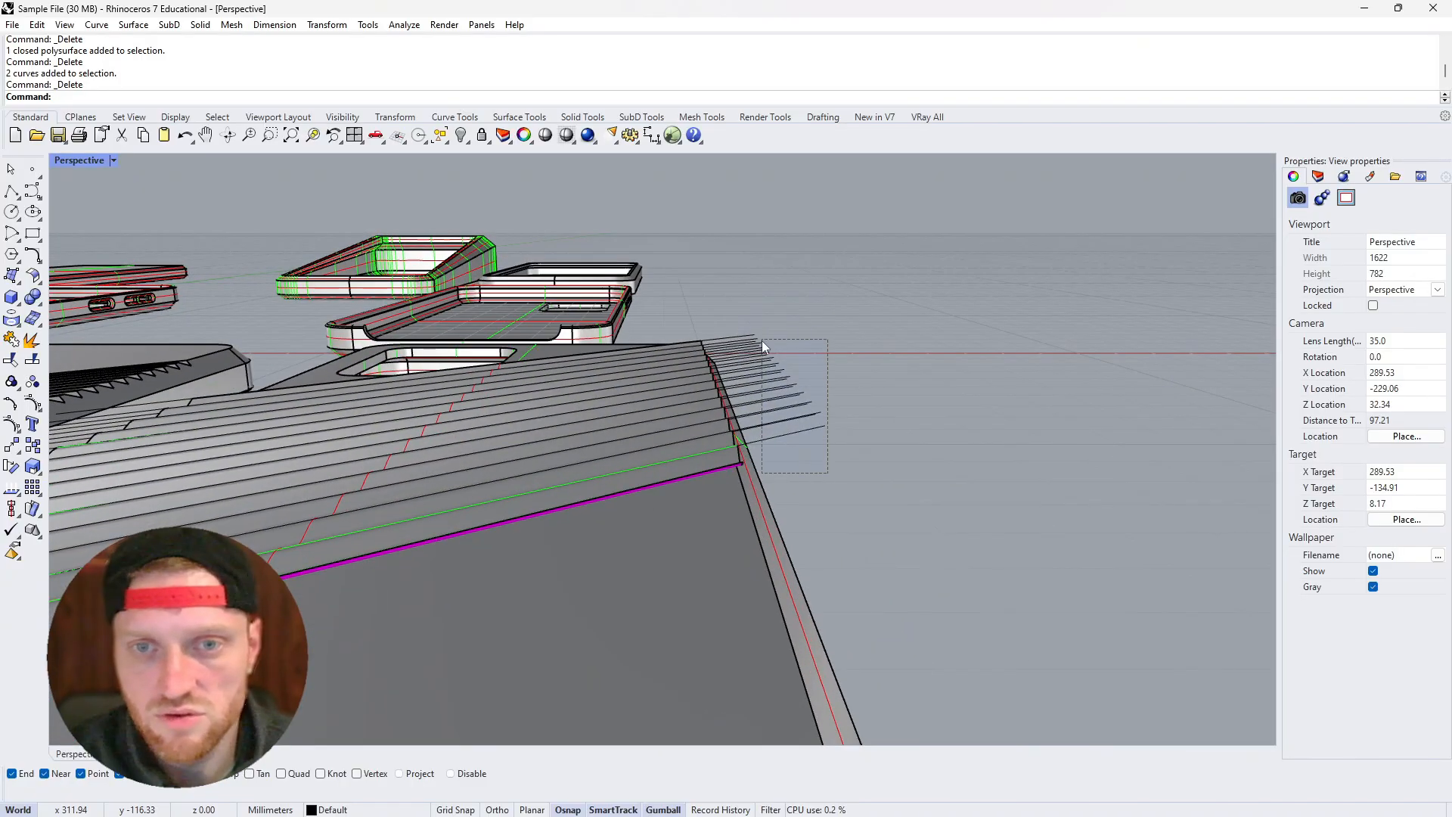
{"action": "left_click_drag", "start_coordinate": [761, 340], "coordinate": [761, 339]}
{"action": "key", "text": "Delete"}
{"action": "right_click_drag", "start_coordinate": [785, 352], "coordinate": [758, 345]}
{"action": "left_click_drag", "start_coordinate": [844, 386], "coordinate": [817, 310]}
{"action": "key", "text": "Delete"}
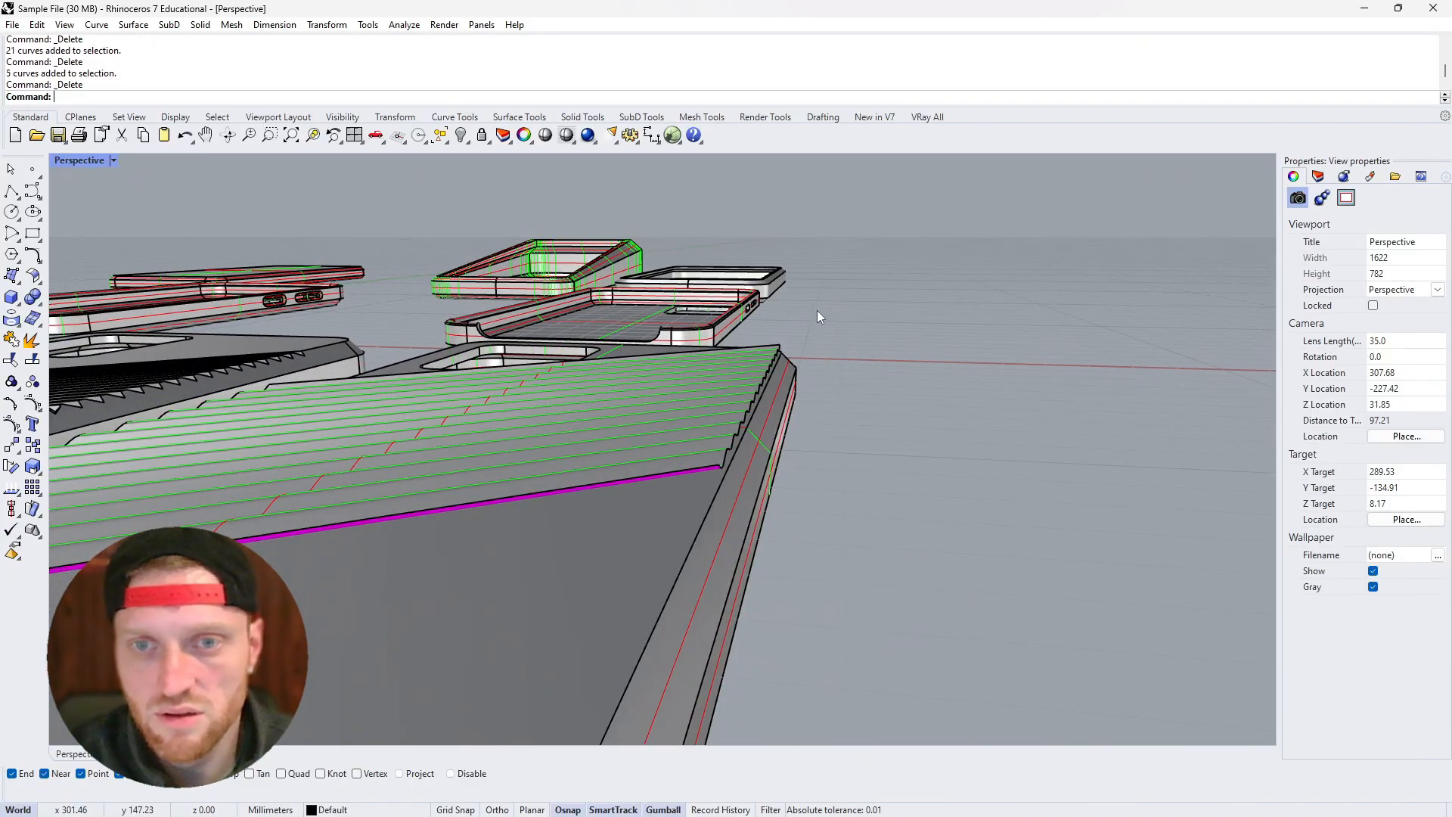
Examine how the trimmed rippled surface meets the flat back, the rounded corner and the long edges of the case
{"action": "right_click_drag", "start_coordinate": [816, 310], "coordinate": [832, 398]}
{"action": "scroll", "coordinate": [831, 397], "scroll_direction": "down", "scroll_amount": 12}
{"action": "mouse_move", "coordinate": [673, 412]}
{"action": "right_mouse_down"}
{"action": "mouse_move", "coordinate": [658, 508]}
{"action": "mouse_move", "coordinate": [656, 384]}
{"action": "mouse_move", "coordinate": [646, 408]}
{"action": "right_mouse_up"}
{"action": "scroll", "coordinate": [602, 454], "scroll_direction": "up", "scroll_amount": 8}
{"action": "right_click_drag", "start_coordinate": [564, 436], "coordinate": [708, 434]}
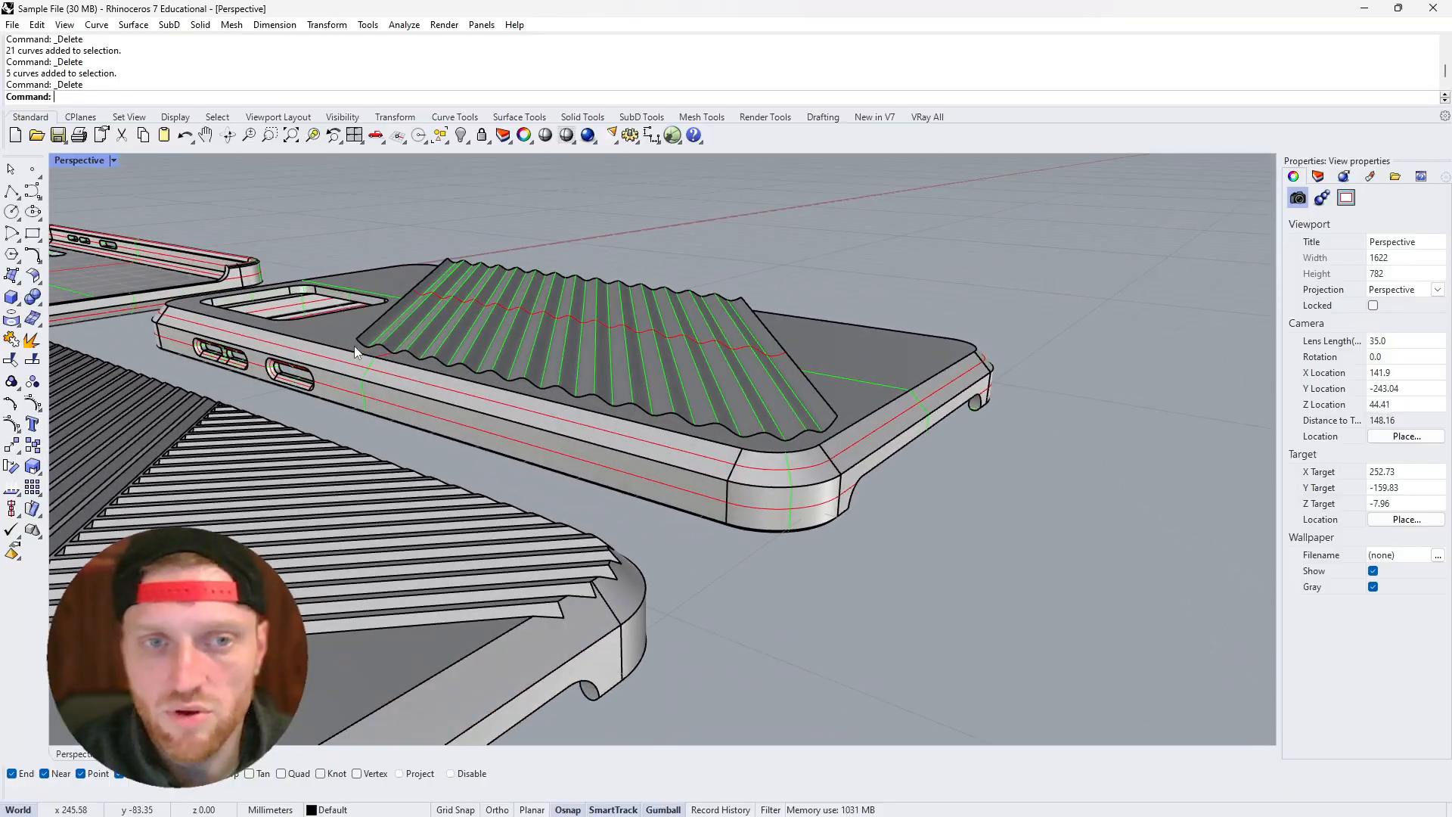
{"action": "right_click_drag", "start_coordinate": [823, 421], "coordinate": [741, 409]}
{"action": "scroll", "coordinate": [646, 407], "scroll_direction": "up", "scroll_amount": 6}
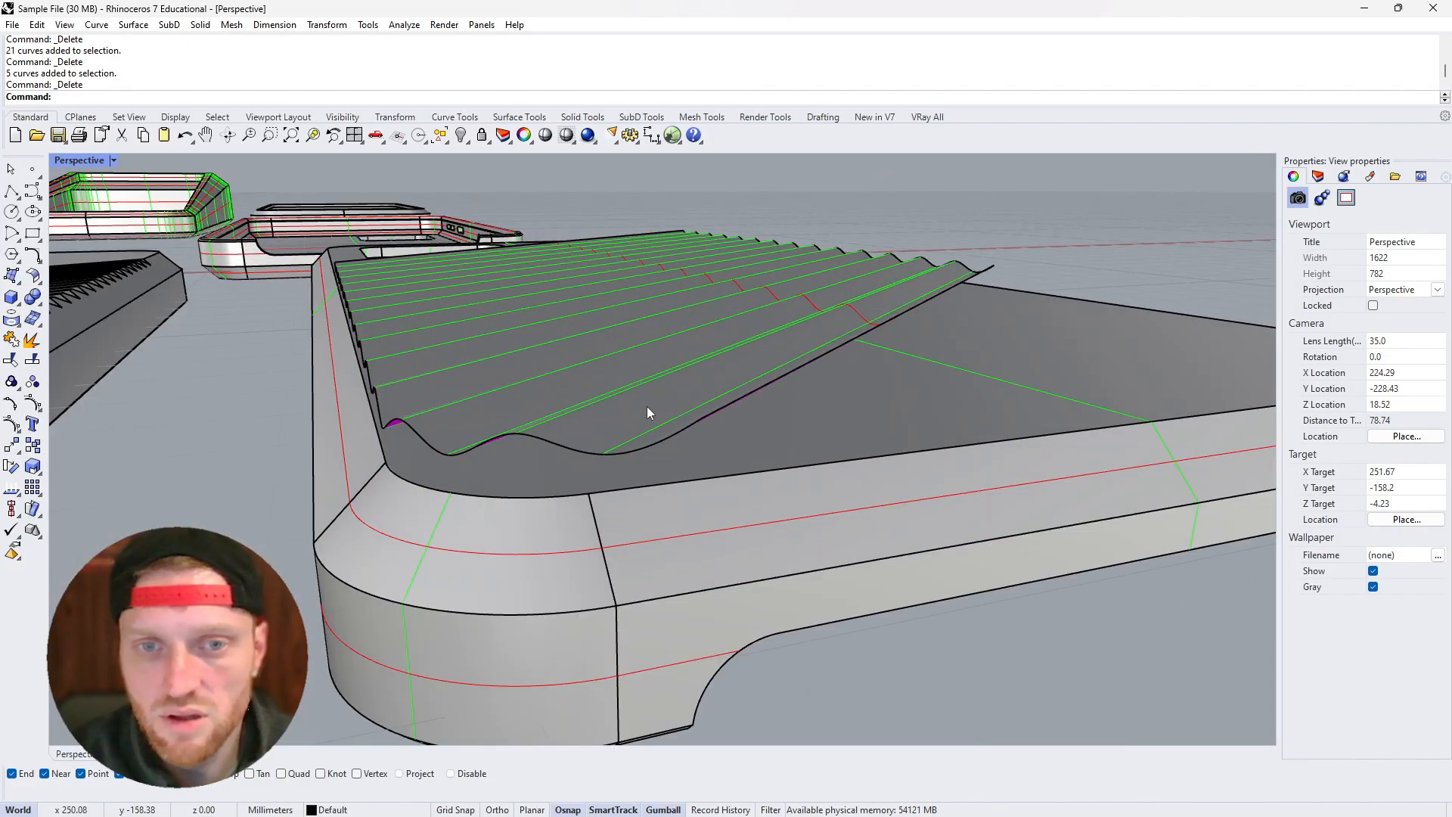
{"action": "right_click_drag", "start_coordinate": [587, 456], "coordinate": [416, 443]}
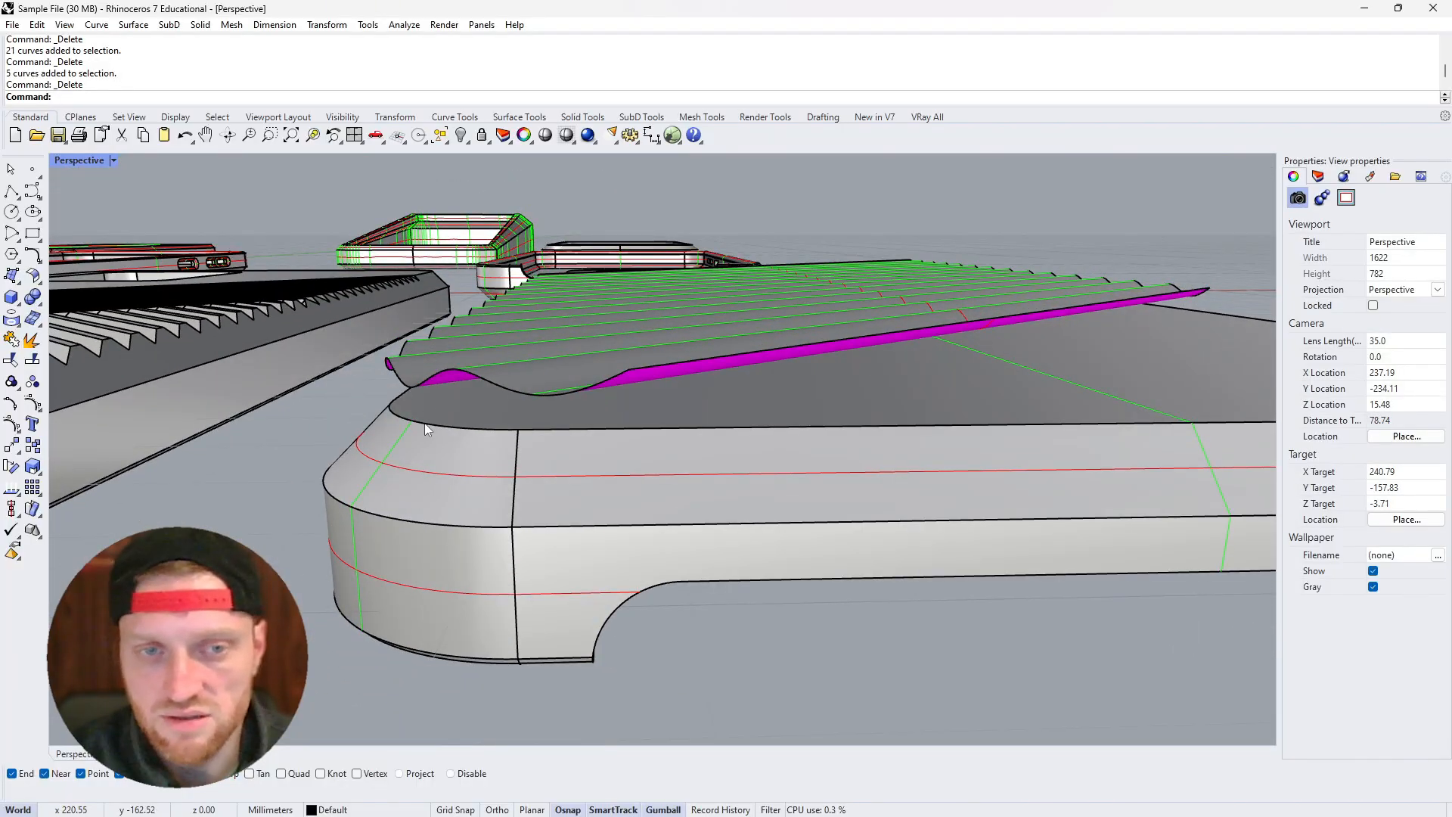
{"action": "scroll", "coordinate": [911, 305], "scroll_direction": "down", "scroll_amount": 5}
{"action": "right_click_drag", "start_coordinate": [911, 306], "coordinate": [873, 335]}
{"action": "scroll", "coordinate": [702, 391], "scroll_direction": "up", "scroll_amount": 4}
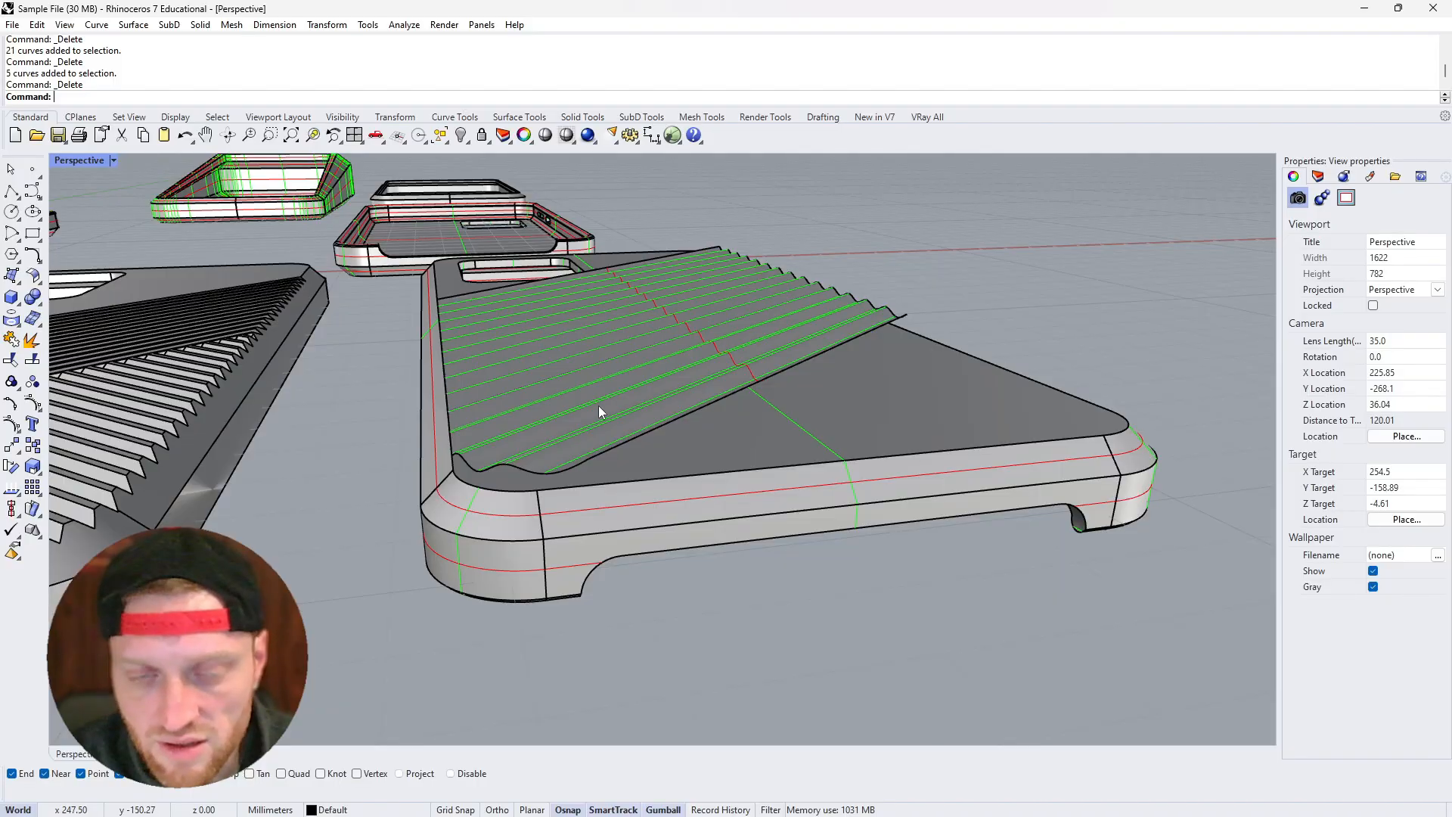
{"action": "scroll", "coordinate": [529, 465], "scroll_direction": "up", "scroll_amount": 2}
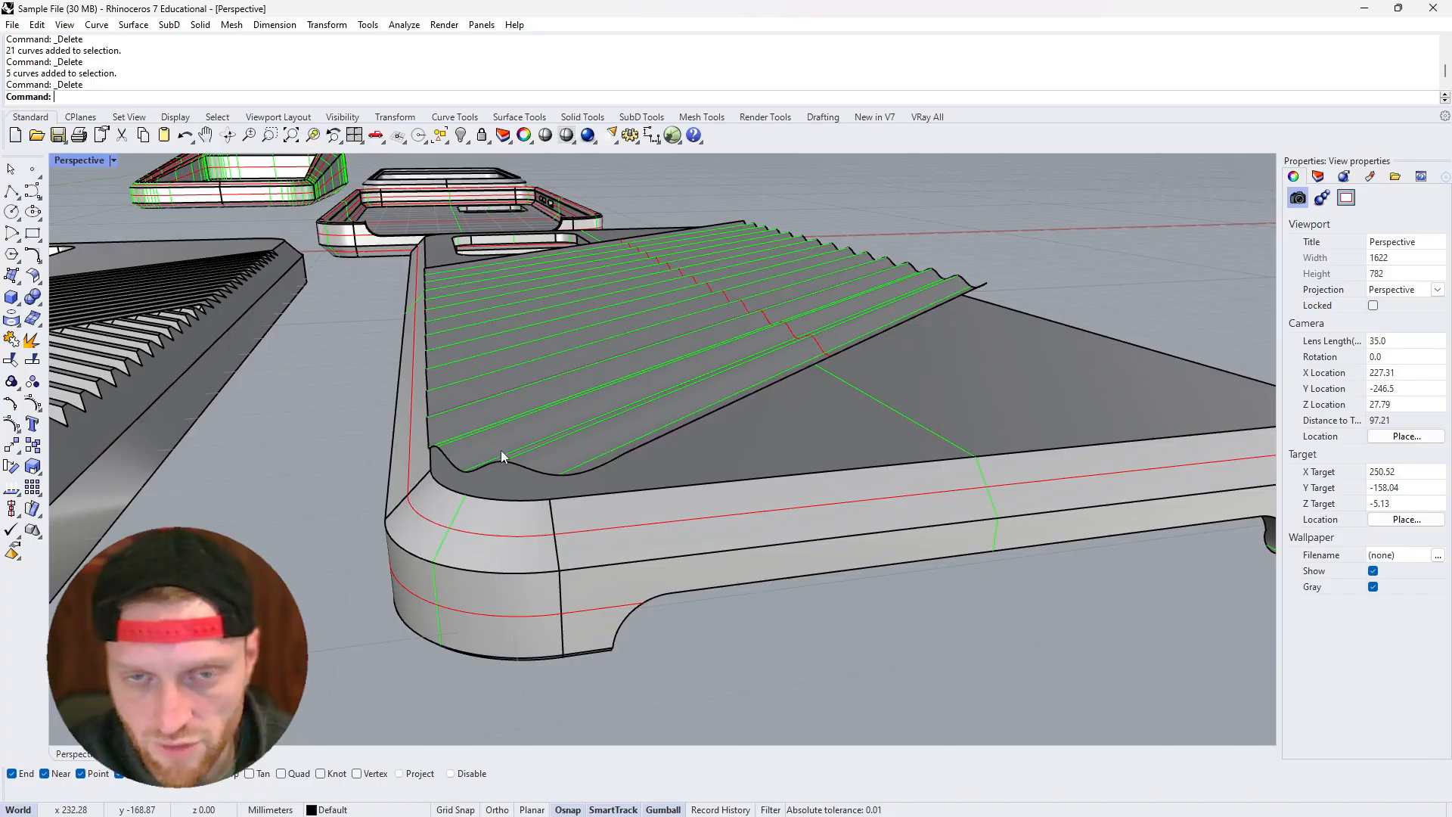
{"action": "scroll", "coordinate": [501, 451], "scroll_direction": "down", "scroll_amount": 8}
{"action": "right_click_drag", "start_coordinate": [679, 406], "coordinate": [652, 448]}
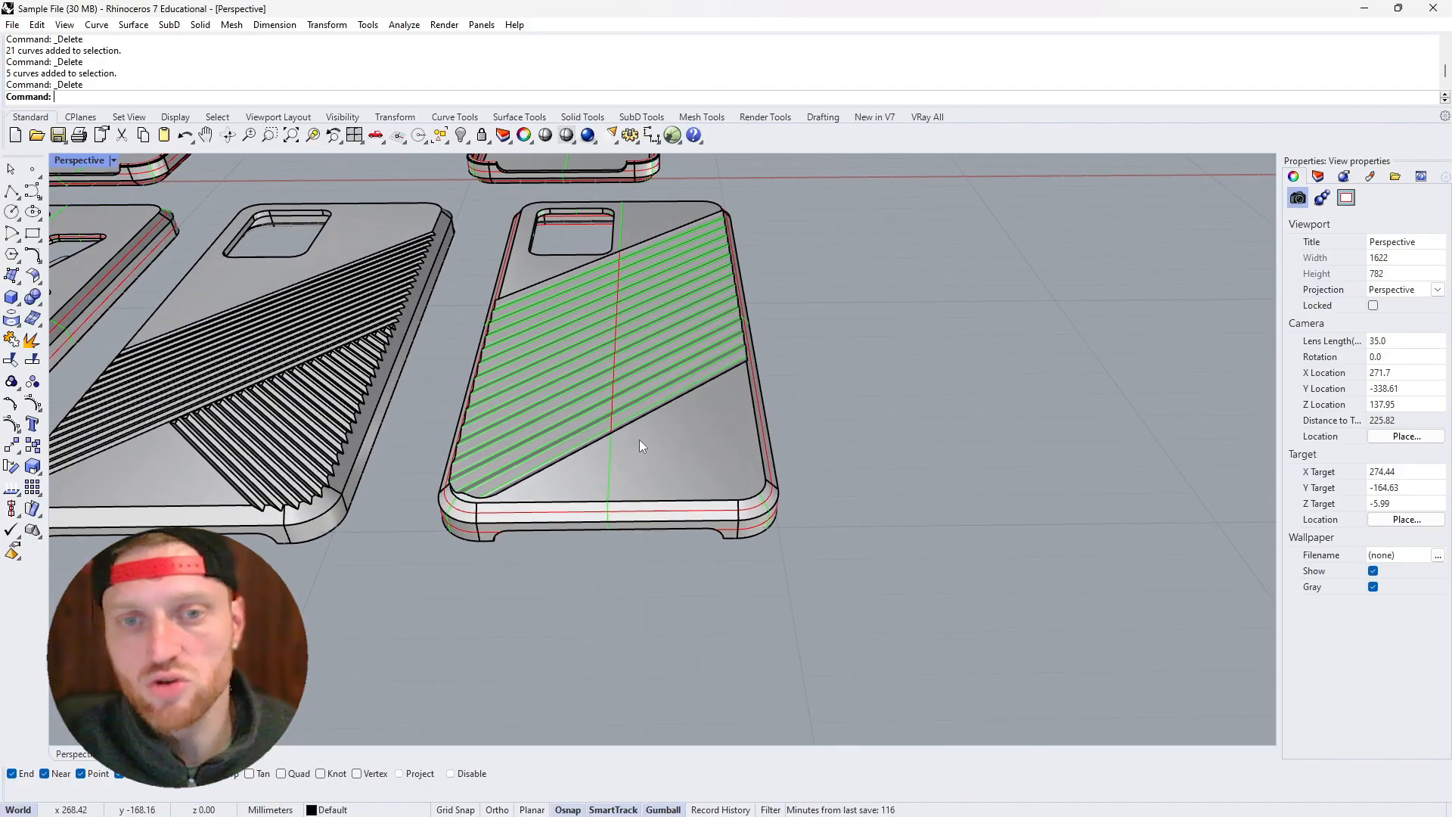
{"action": "left_click", "coordinate": [678, 442]}
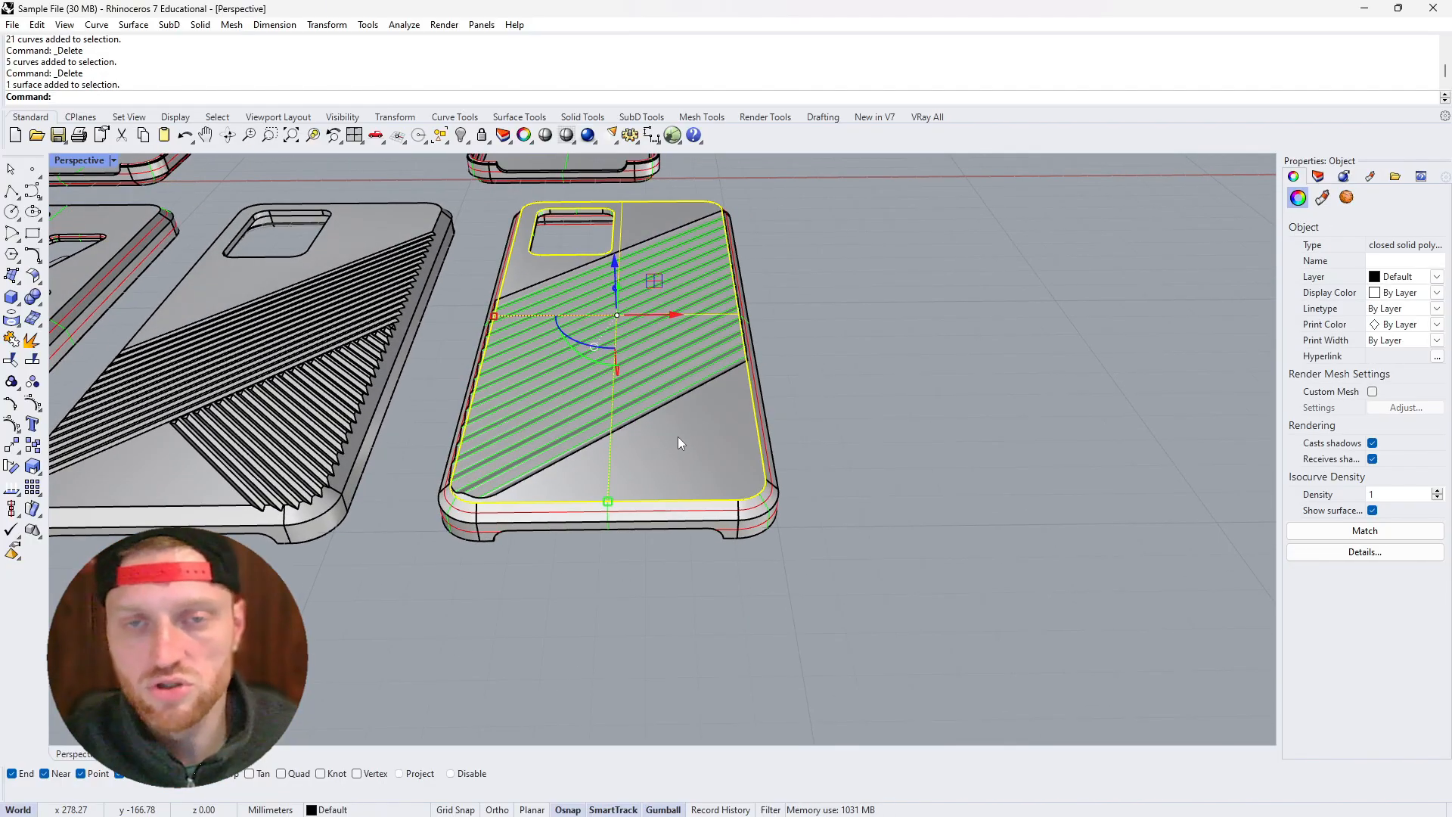
{"action": "left_click", "coordinate": [781, 392]}
{"action": "scroll", "coordinate": [694, 409], "scroll_direction": "up", "scroll_amount": 5}
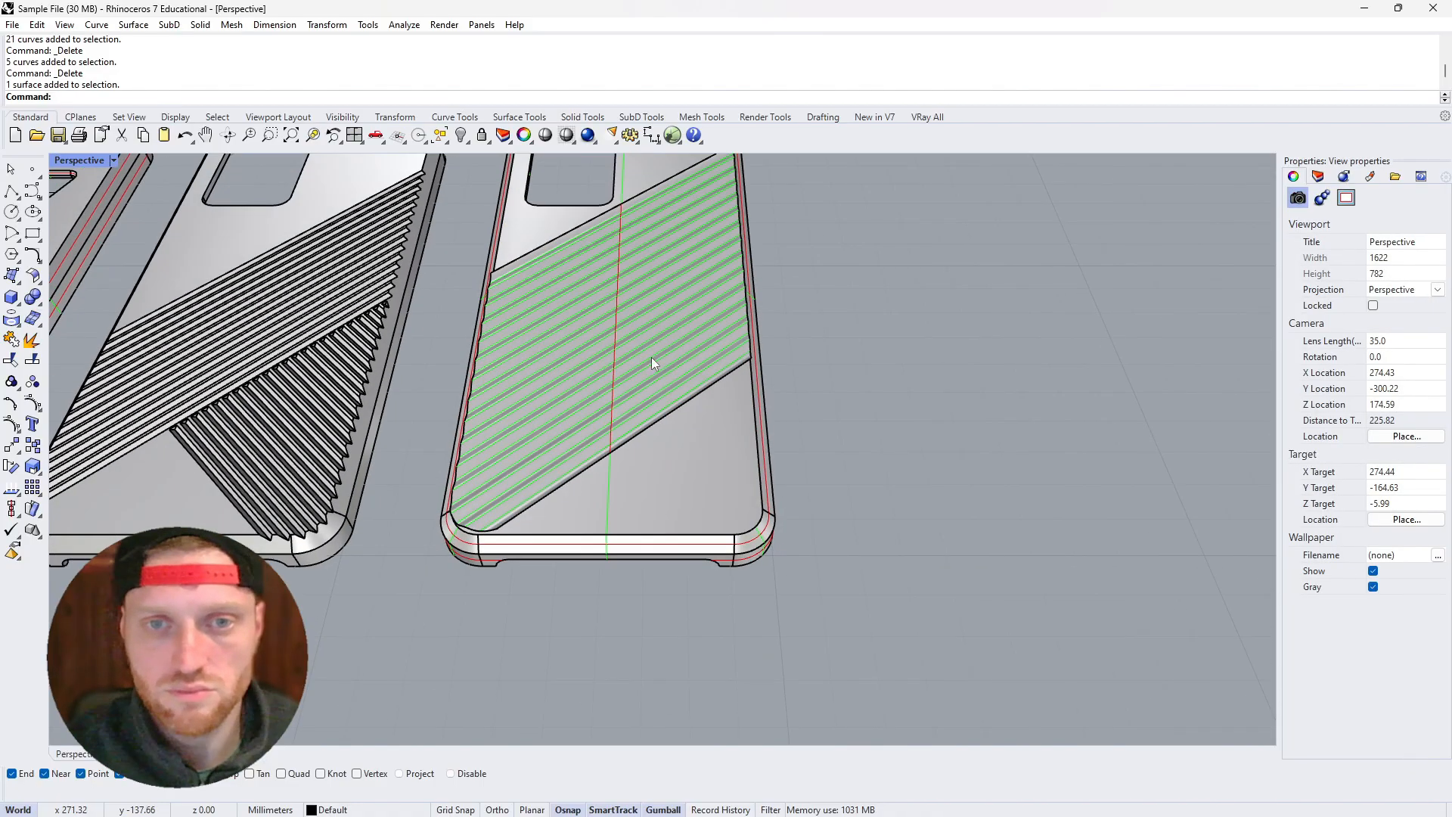
Place a copy of the case's flat back face 100 mm away along the X axis
{"action": "right_click_drag", "start_coordinate": [596, 367], "coordinate": [588, 474]}
{"action": "key", "text": "ctrl+F1"}
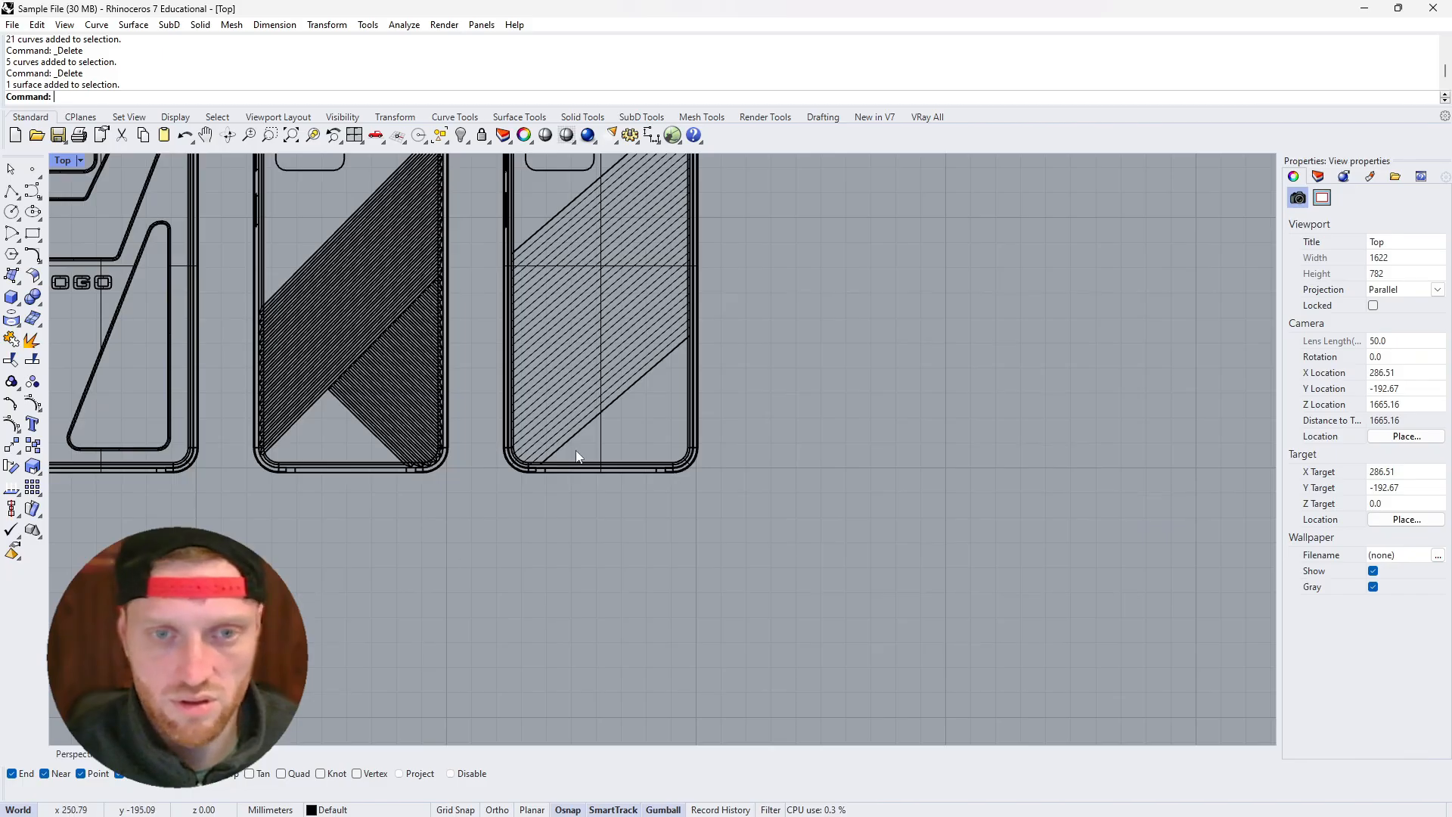
{"action": "scroll", "coordinate": [574, 451], "scroll_direction": "up", "scroll_amount": 8}
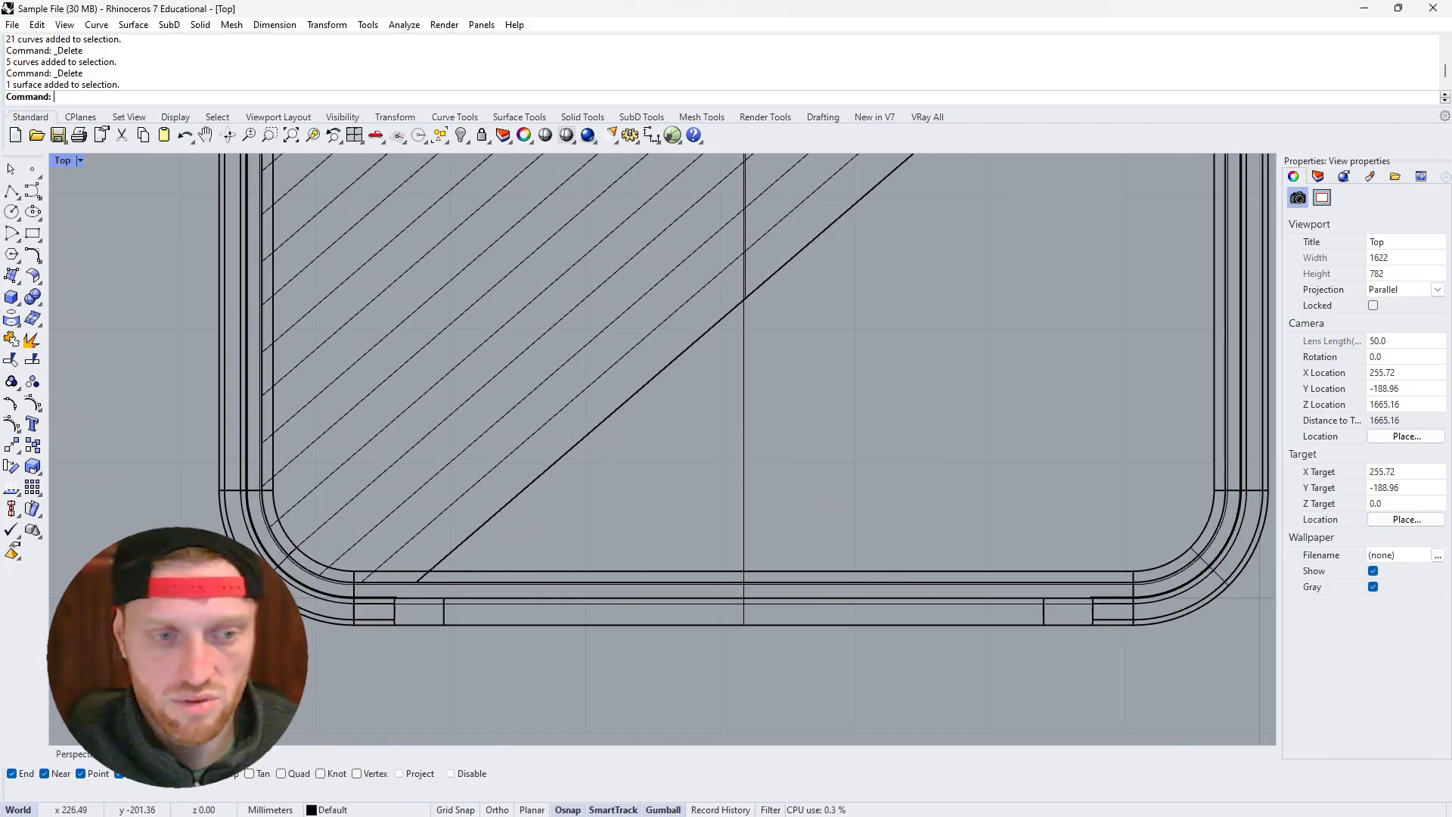
{"action": "scroll", "coordinate": [263, 612], "scroll_direction": "down", "scroll_amount": 6}
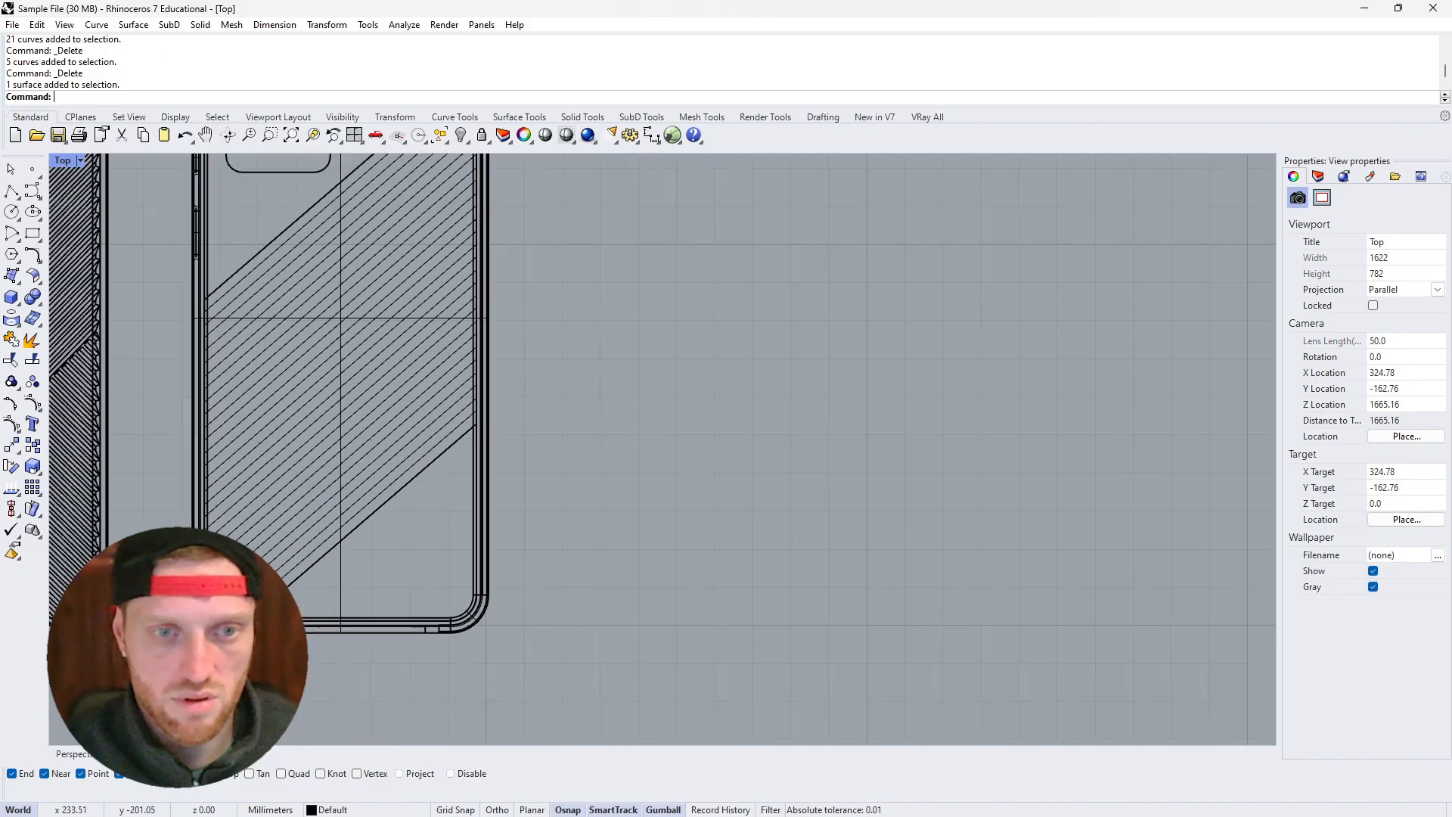
{"action": "left_click", "coordinate": [84, 754]}
{"action": "left_click", "coordinate": [610, 515]}
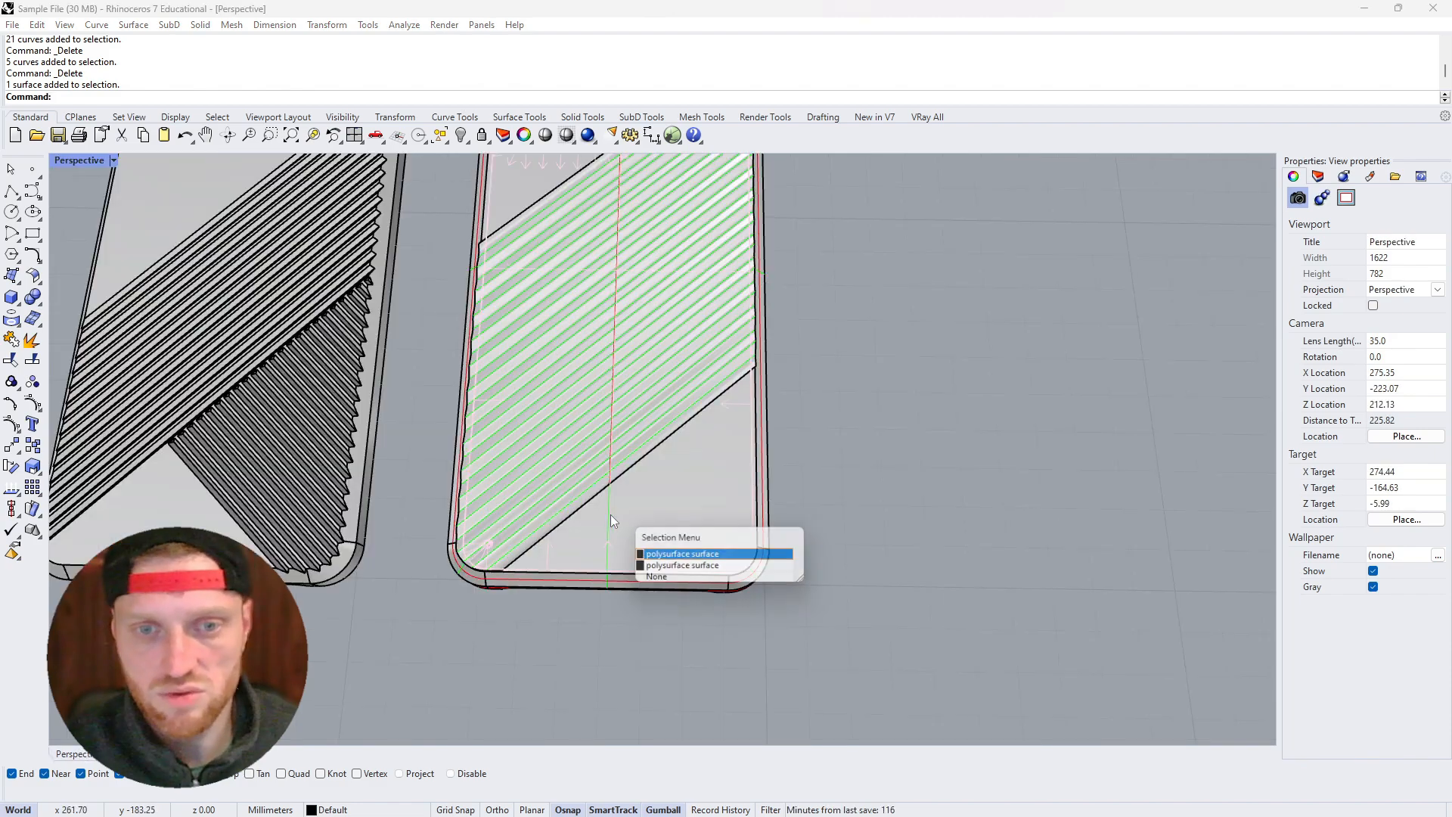
{"action": "left_click", "coordinate": [680, 555]}
{"action": "scroll", "coordinate": [655, 453], "scroll_direction": "down", "scroll_amount": 5}
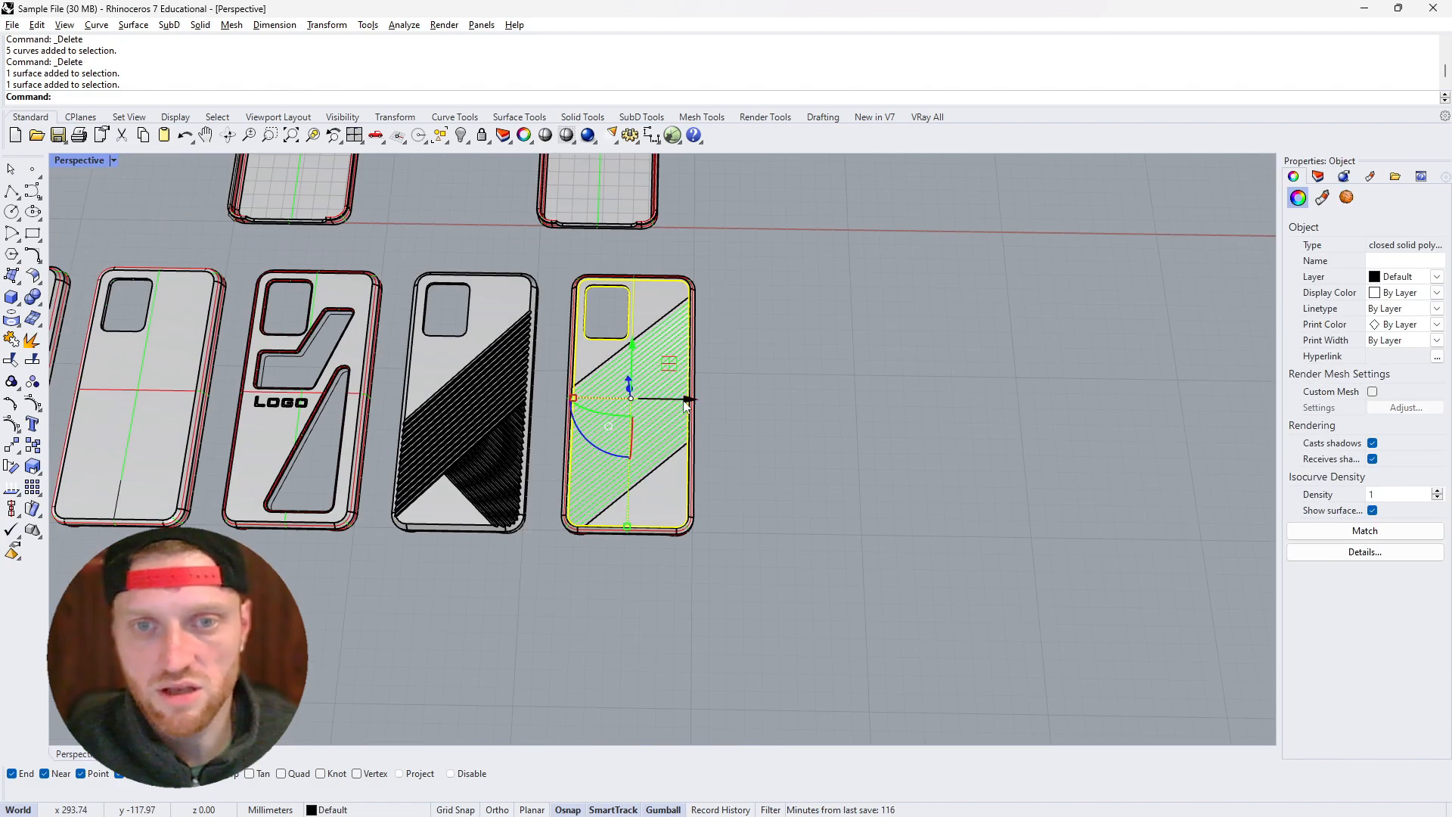
{"action": "left_click", "coordinate": [685, 402]}
{"action": "type", "text": "100"}
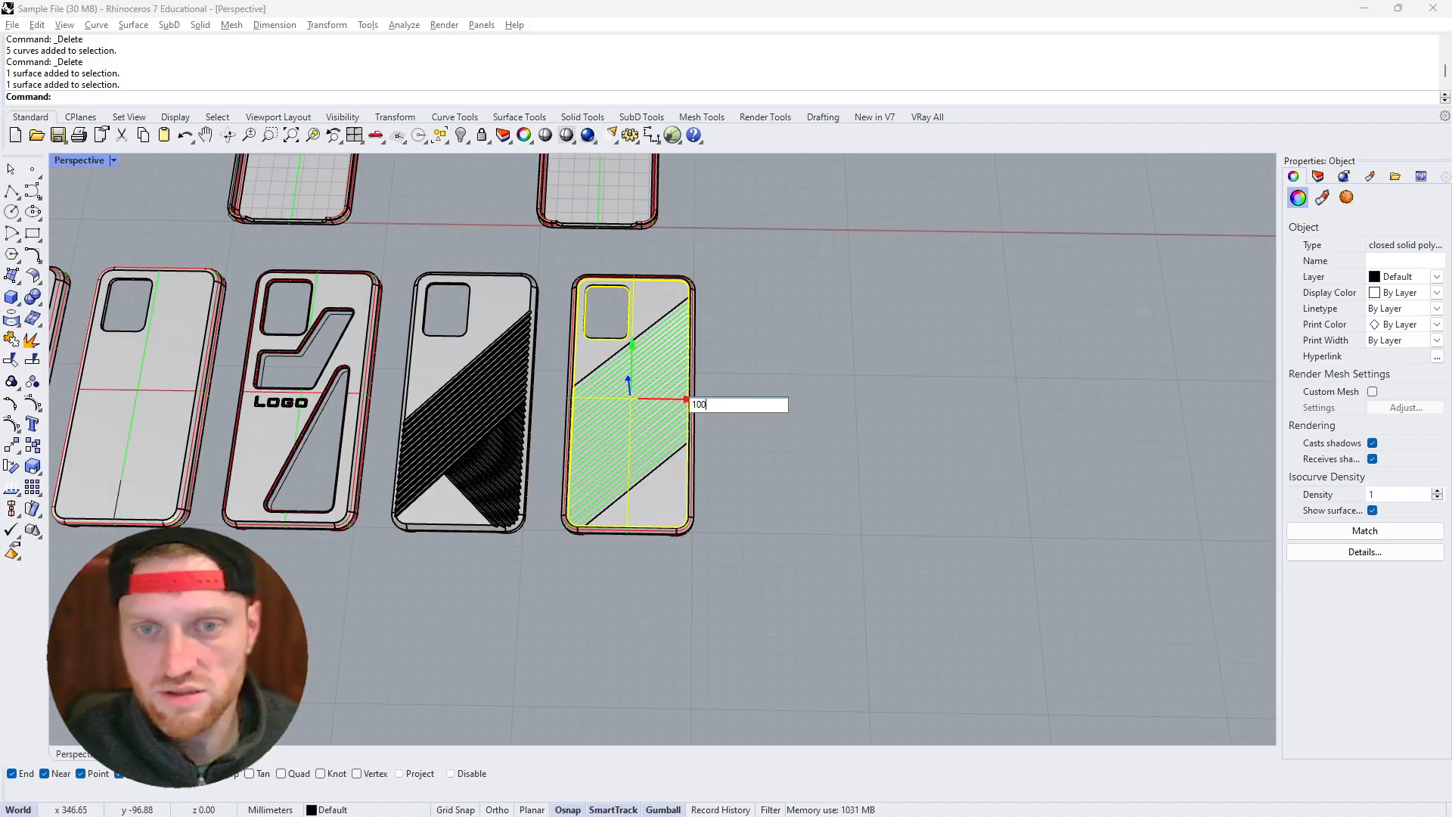
{"action": "key", "text": "Return"}
Shift the rippled surface 100 mm along the X axis onto the copied back face
{"action": "left_click", "coordinate": [900, 420]}
{"action": "left_click", "coordinate": [684, 394]}
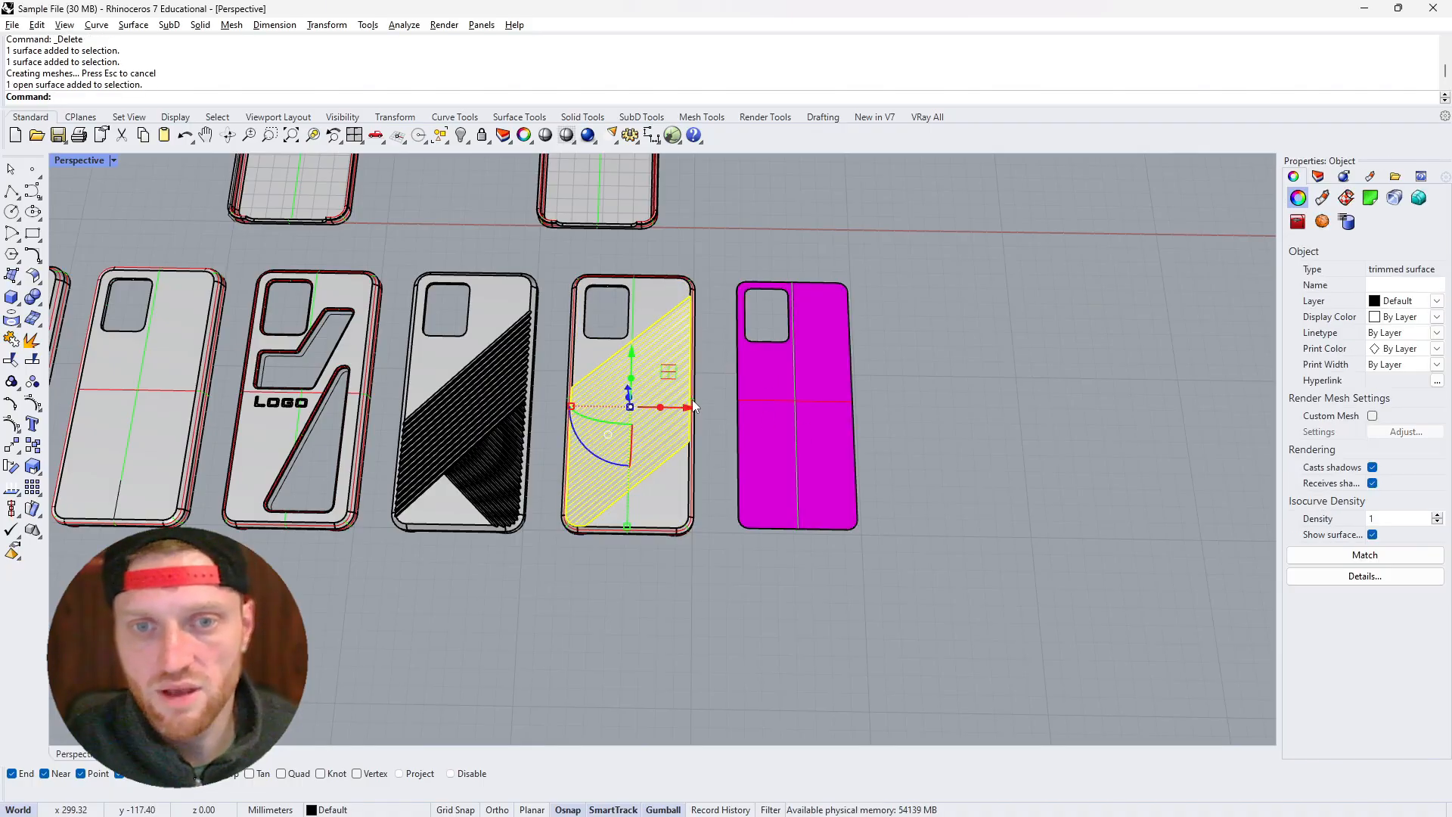
{"action": "left_click", "coordinate": [692, 403]}
{"action": "type", "text": "100"}
{"action": "key", "text": "Return"}
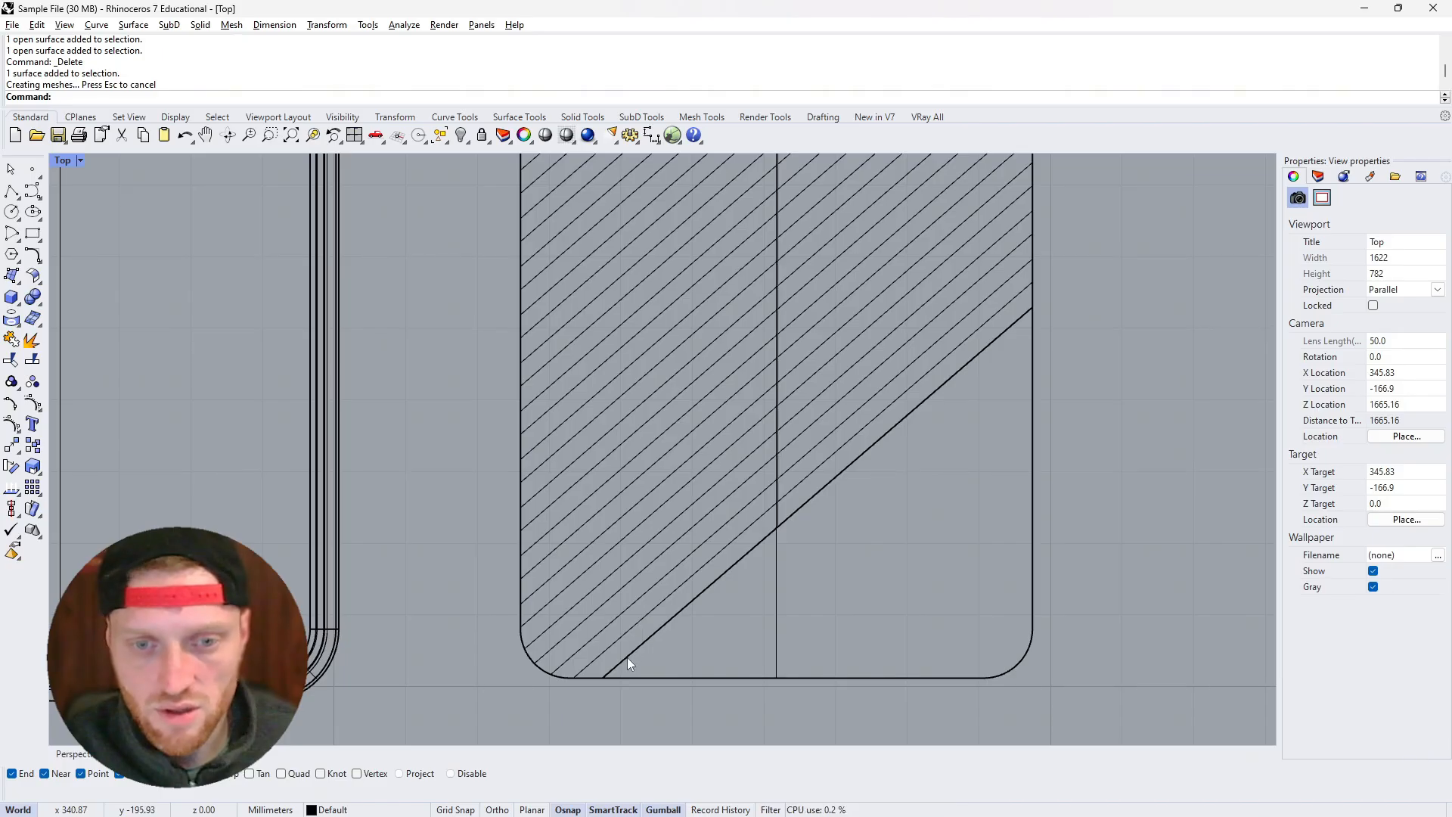
Duplicate the rippled surface's lower diagonal edge as a curve with DupEdge
{"action": "left_click", "coordinate": [628, 656]}
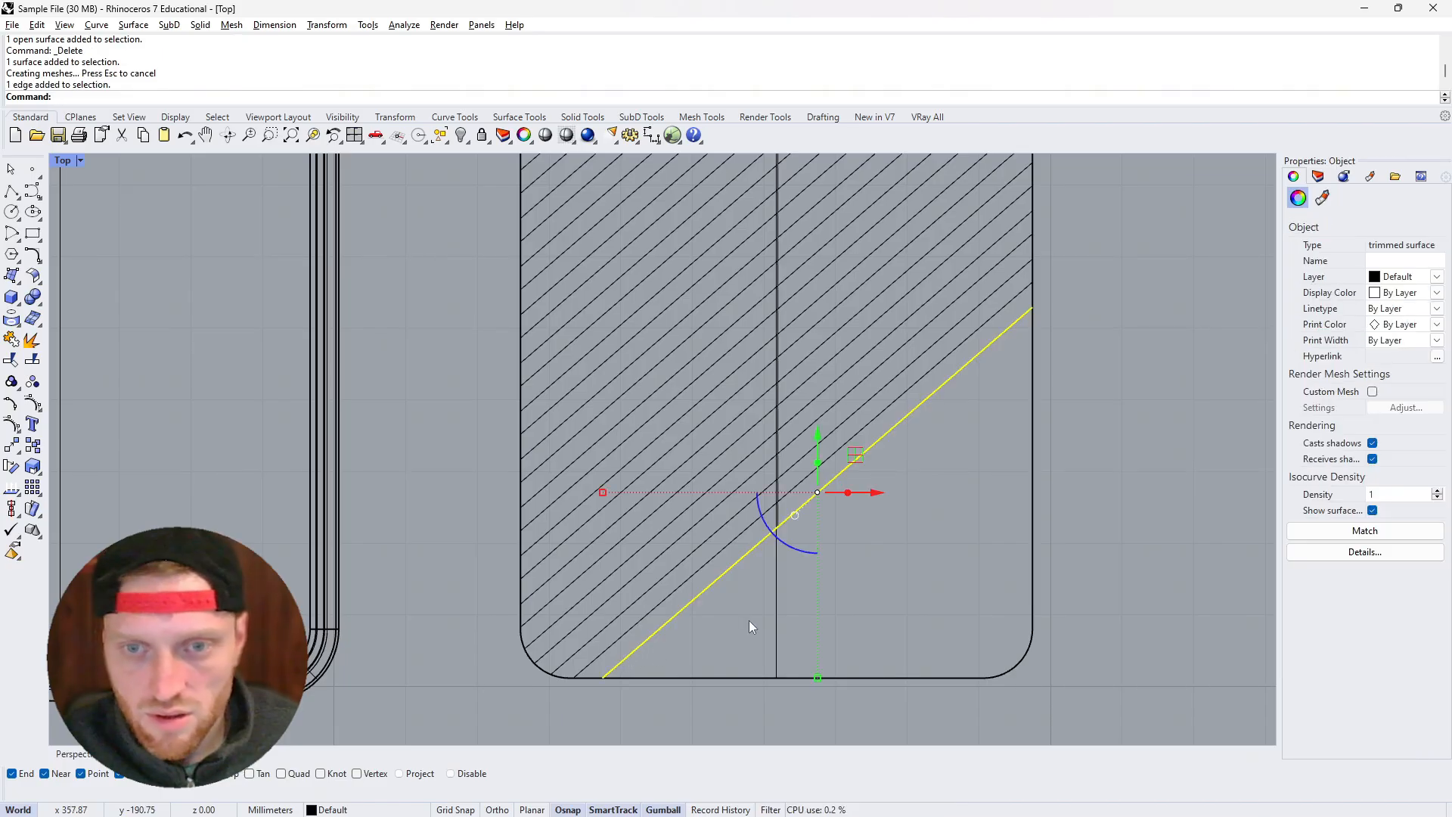
{"action": "scroll", "coordinate": [774, 604], "scroll_direction": "down", "scroll_amount": 4}
{"action": "scroll", "coordinate": [775, 603], "scroll_direction": "up", "scroll_amount": 3}
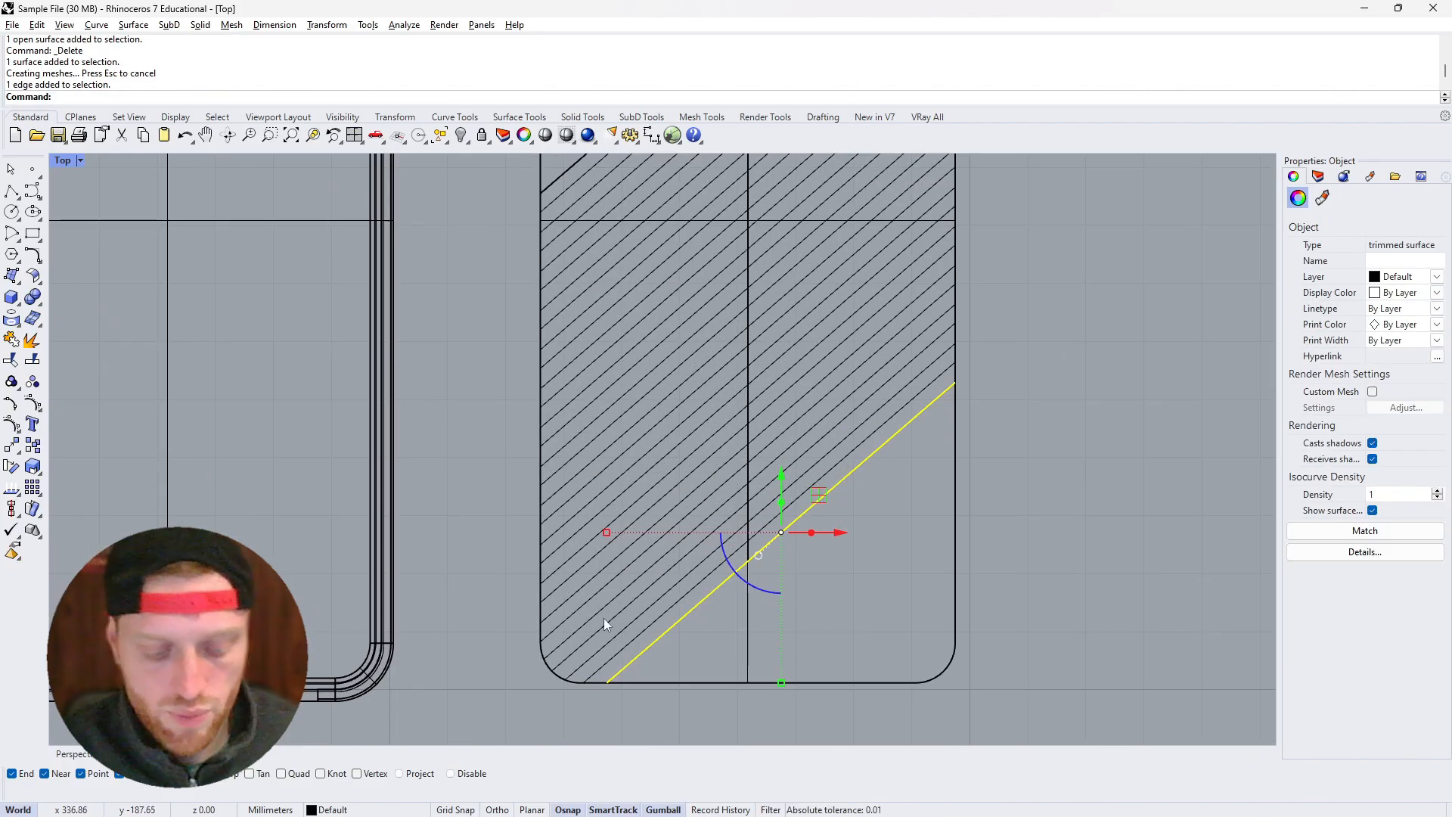
{"action": "type", "text": "DupEdge"}
{"action": "key", "text": "Return"}
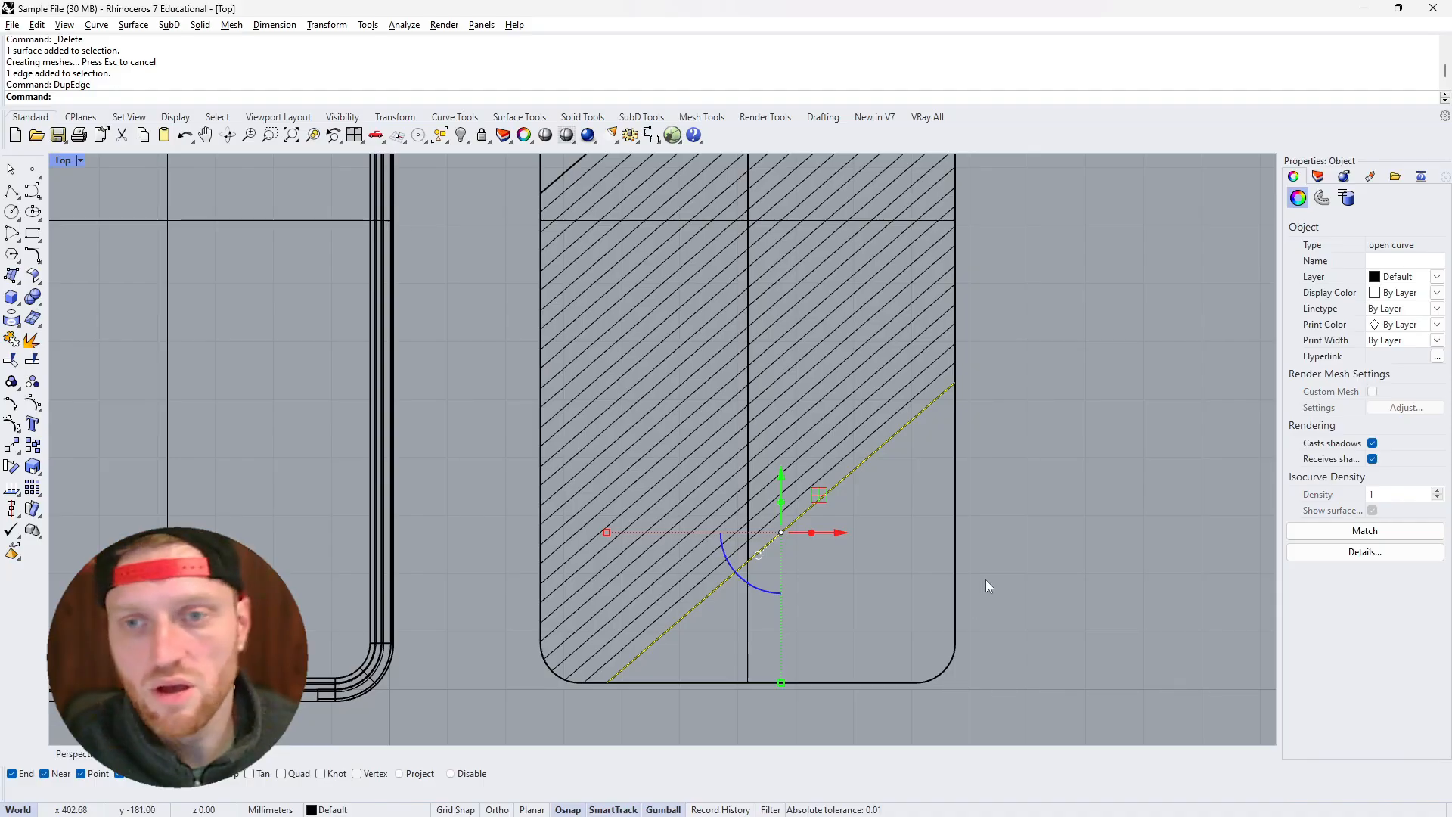
Duplicate the full border of the rippled surface as a curve with DupBorder
{"action": "scroll", "coordinate": [819, 533], "scroll_direction": "down", "scroll_amount": 5}
{"action": "scroll", "coordinate": [771, 441], "scroll_direction": "up", "scroll_amount": 5}
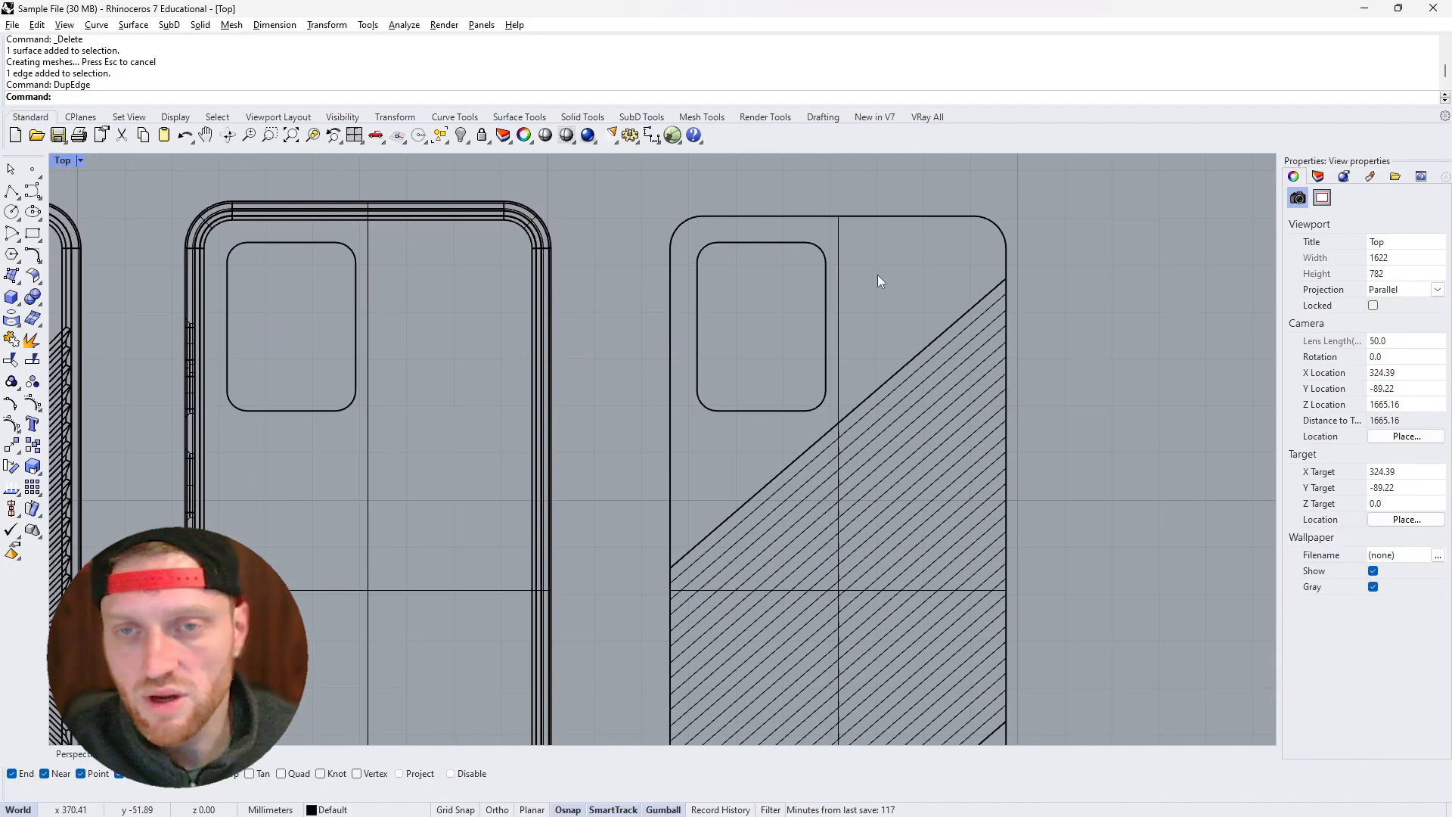
{"action": "left_click", "coordinate": [751, 497]}
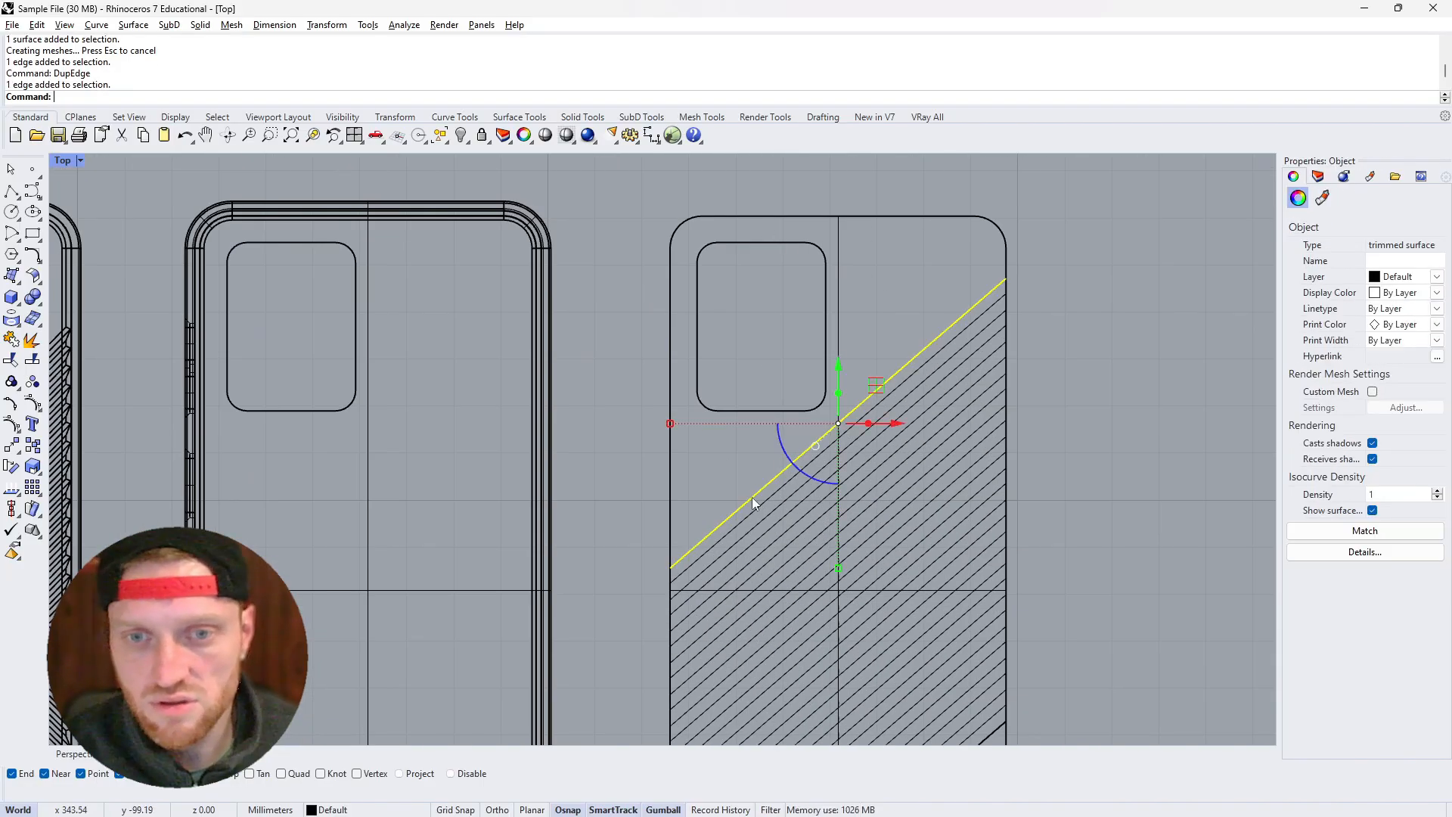
{"action": "type", "text": "DupBorder"}
{"action": "key", "text": "Return"}
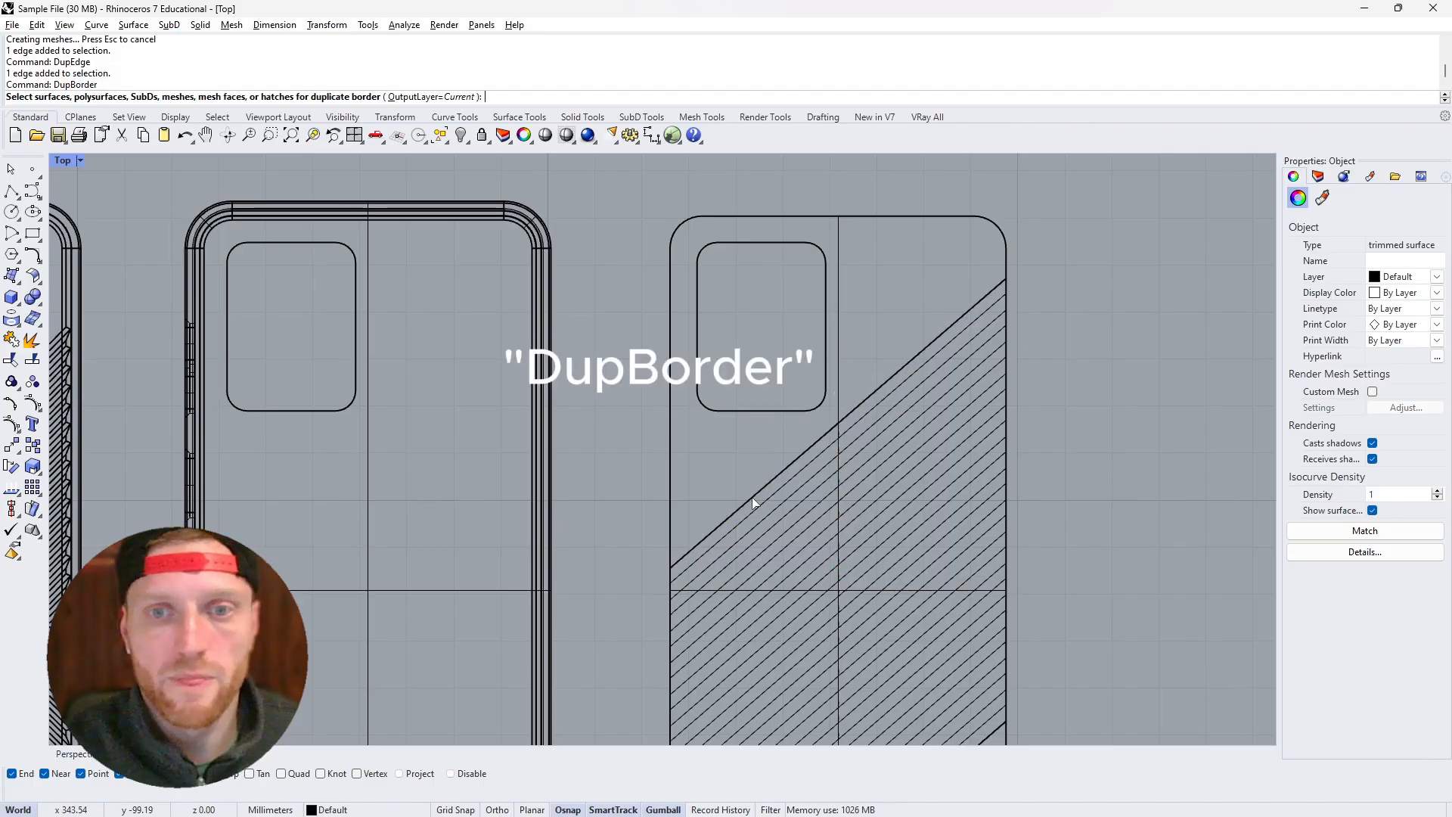
{"action": "left_click", "coordinate": [777, 582]}
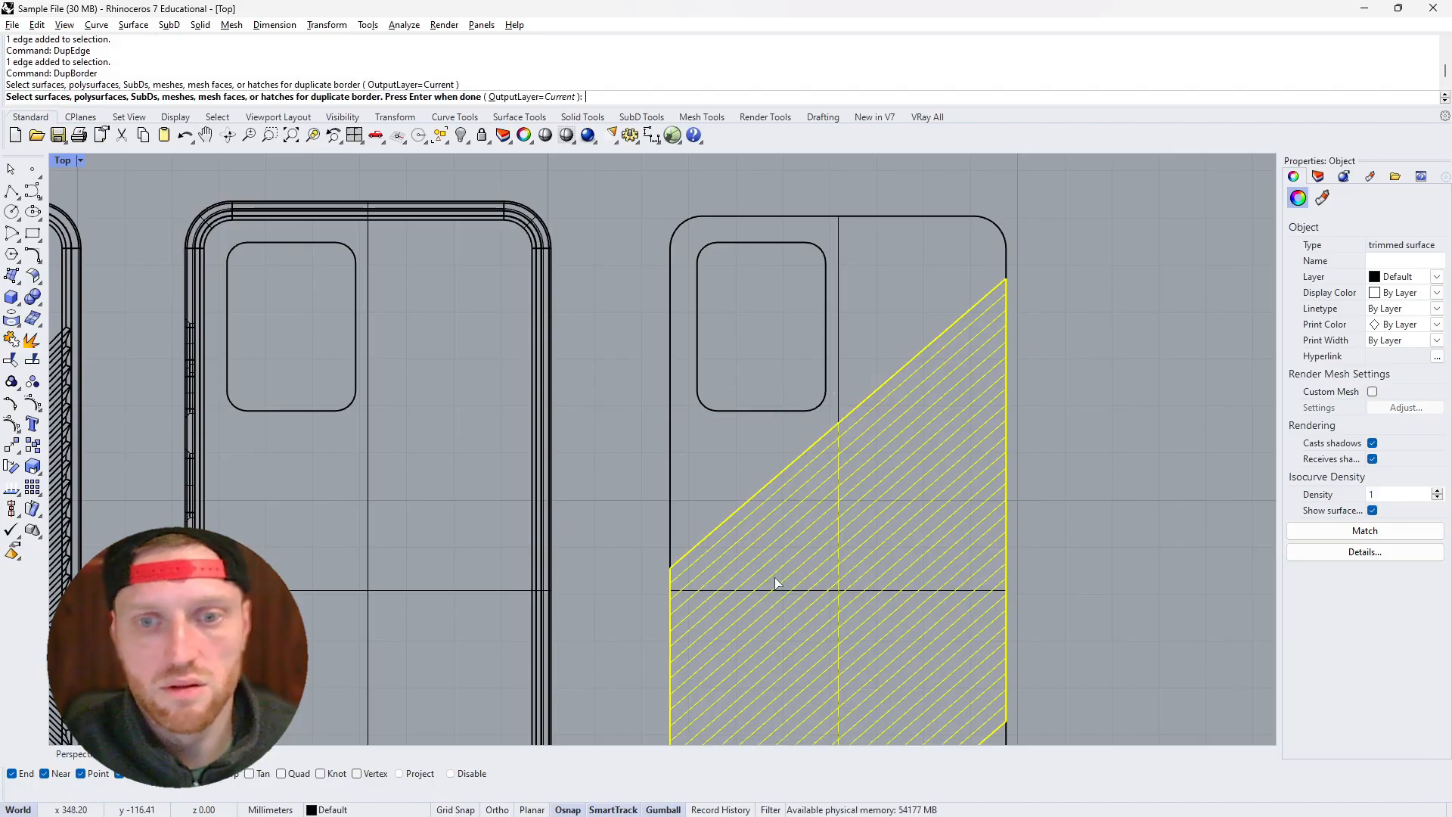
{"action": "key", "text": "Return"}
Move the rippled surface along the X axis until it is clear of the copied back face and its border curves
{"action": "scroll", "coordinate": [649, 522], "scroll_direction": "down", "scroll_amount": 5}
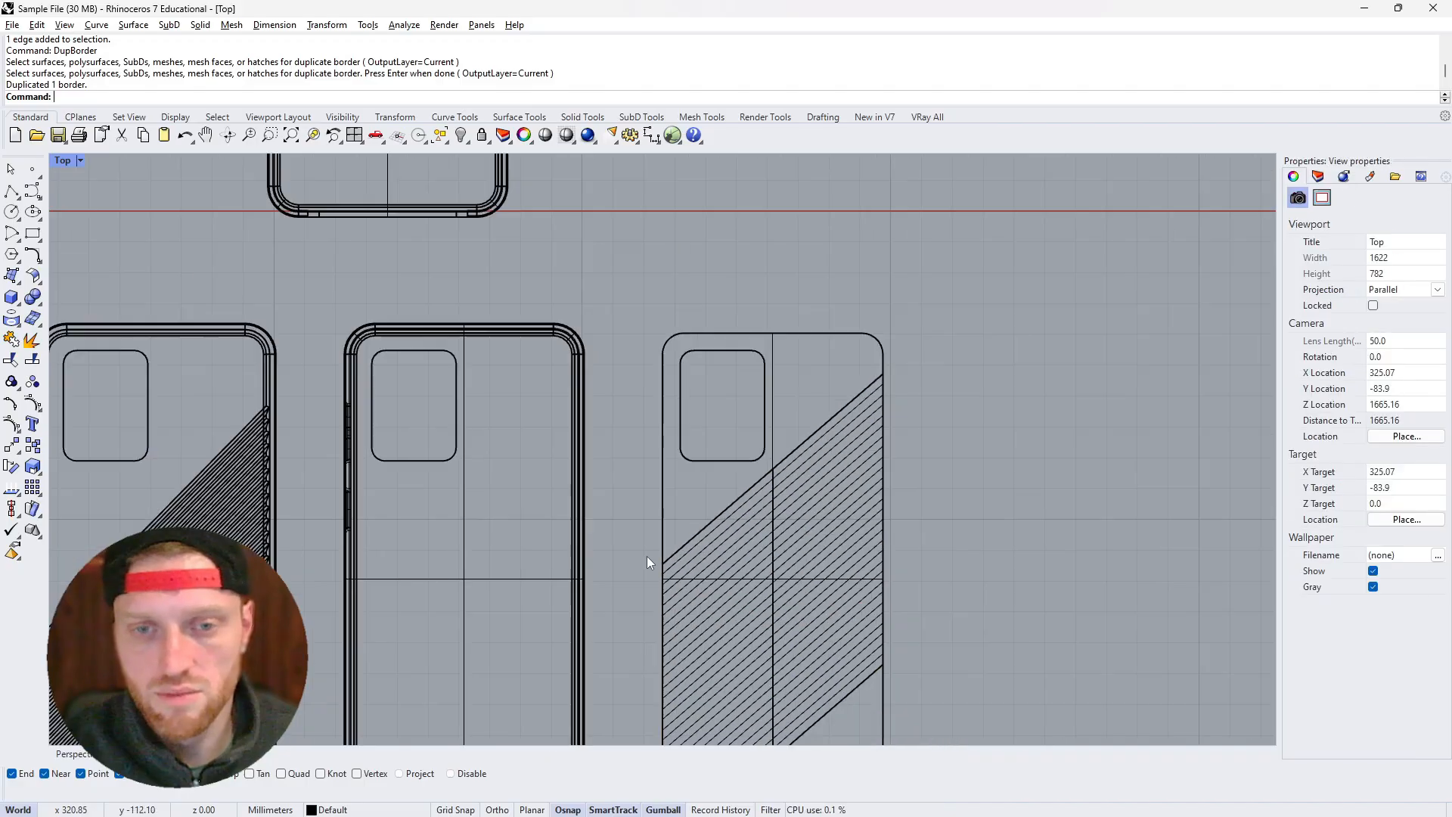
{"action": "scroll", "coordinate": [658, 583], "scroll_direction": "up", "scroll_amount": 3}
{"action": "left_click", "coordinate": [687, 599]}
{"action": "left_click", "coordinate": [849, 576]}
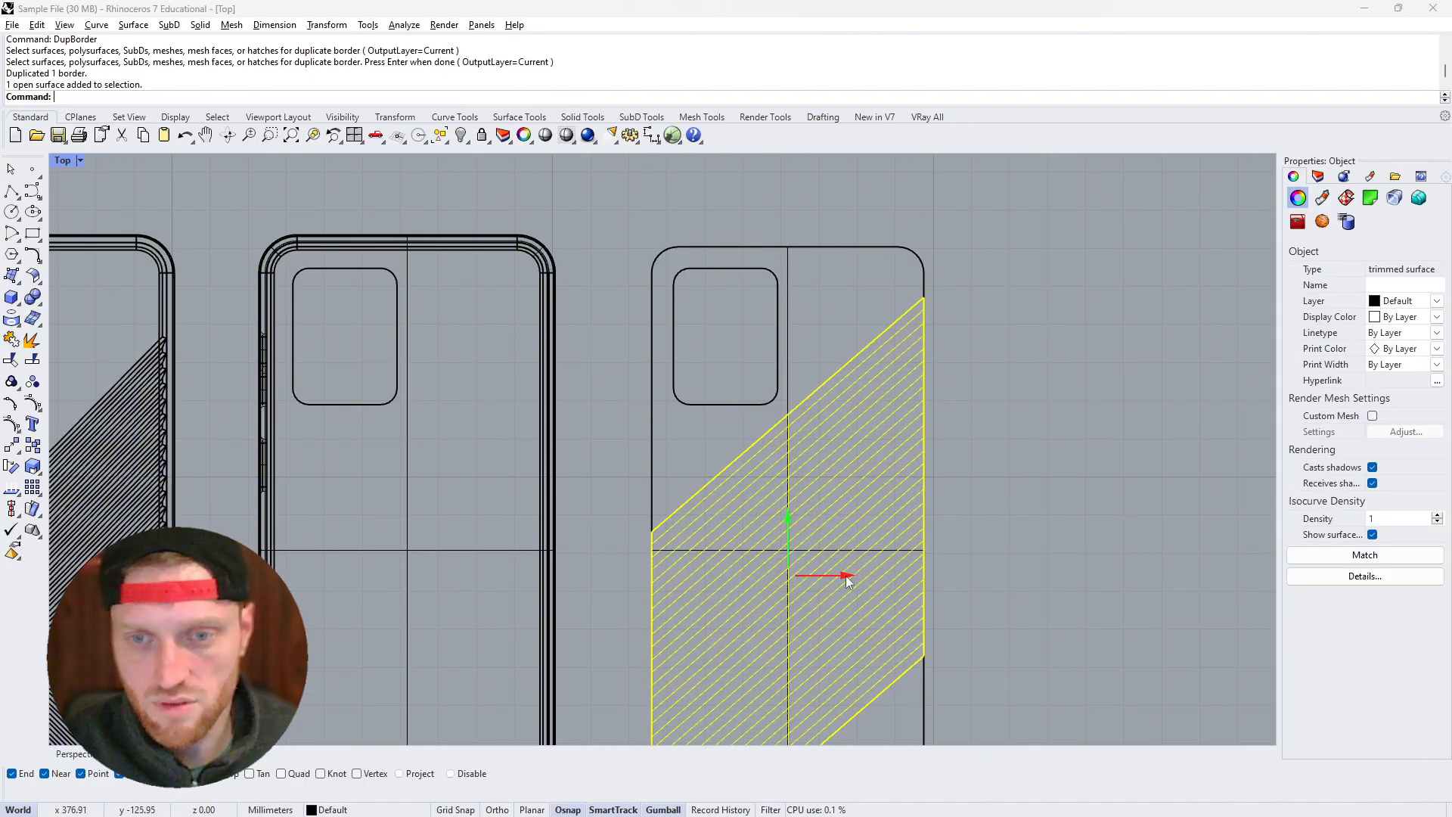
{"action": "key", "text": "Return"}
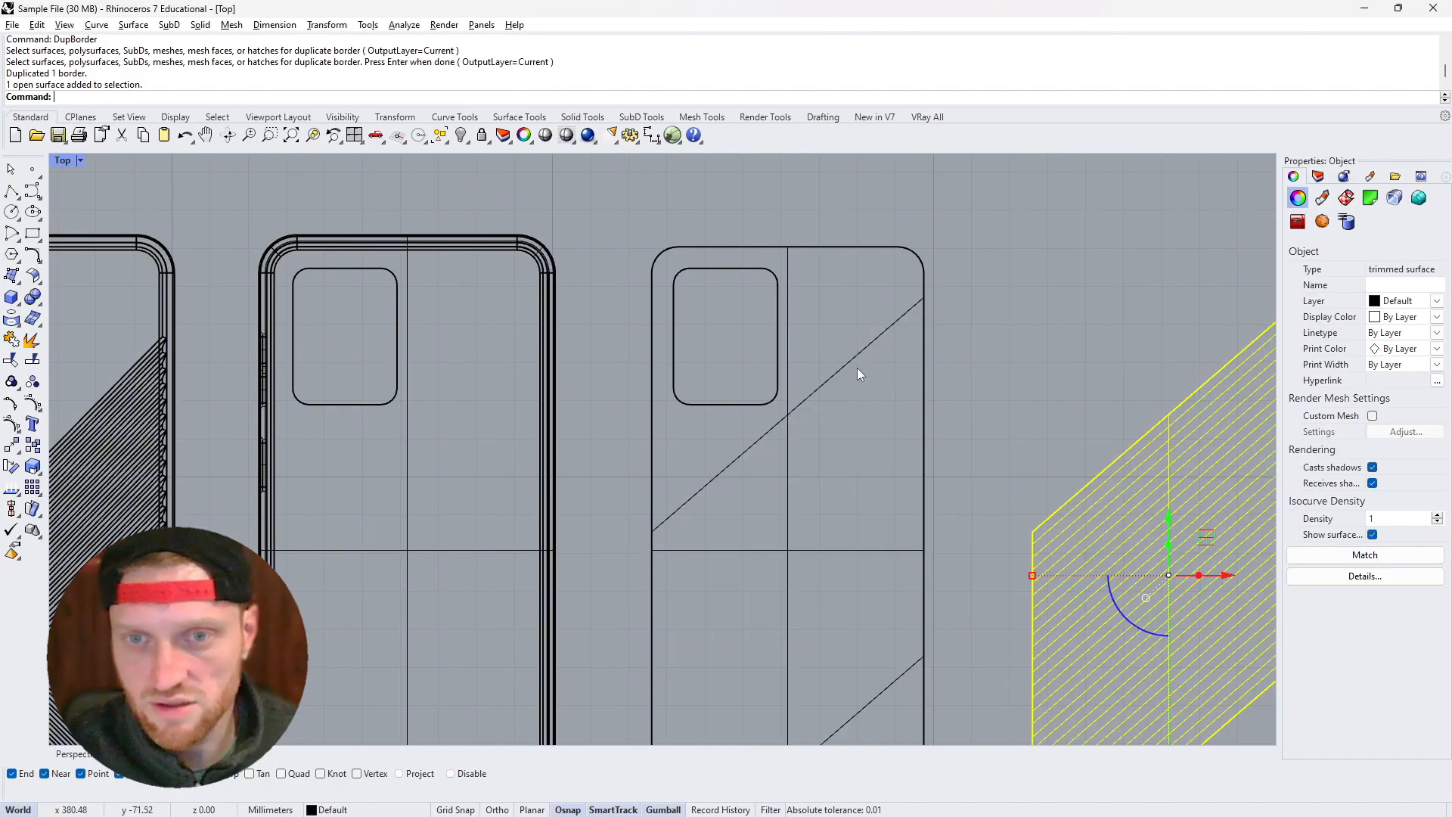
Delete the two straight border curve segments that run along the long sides of the copied back face
{"action": "left_click", "coordinate": [923, 353], "text": "ctrl+shift"}
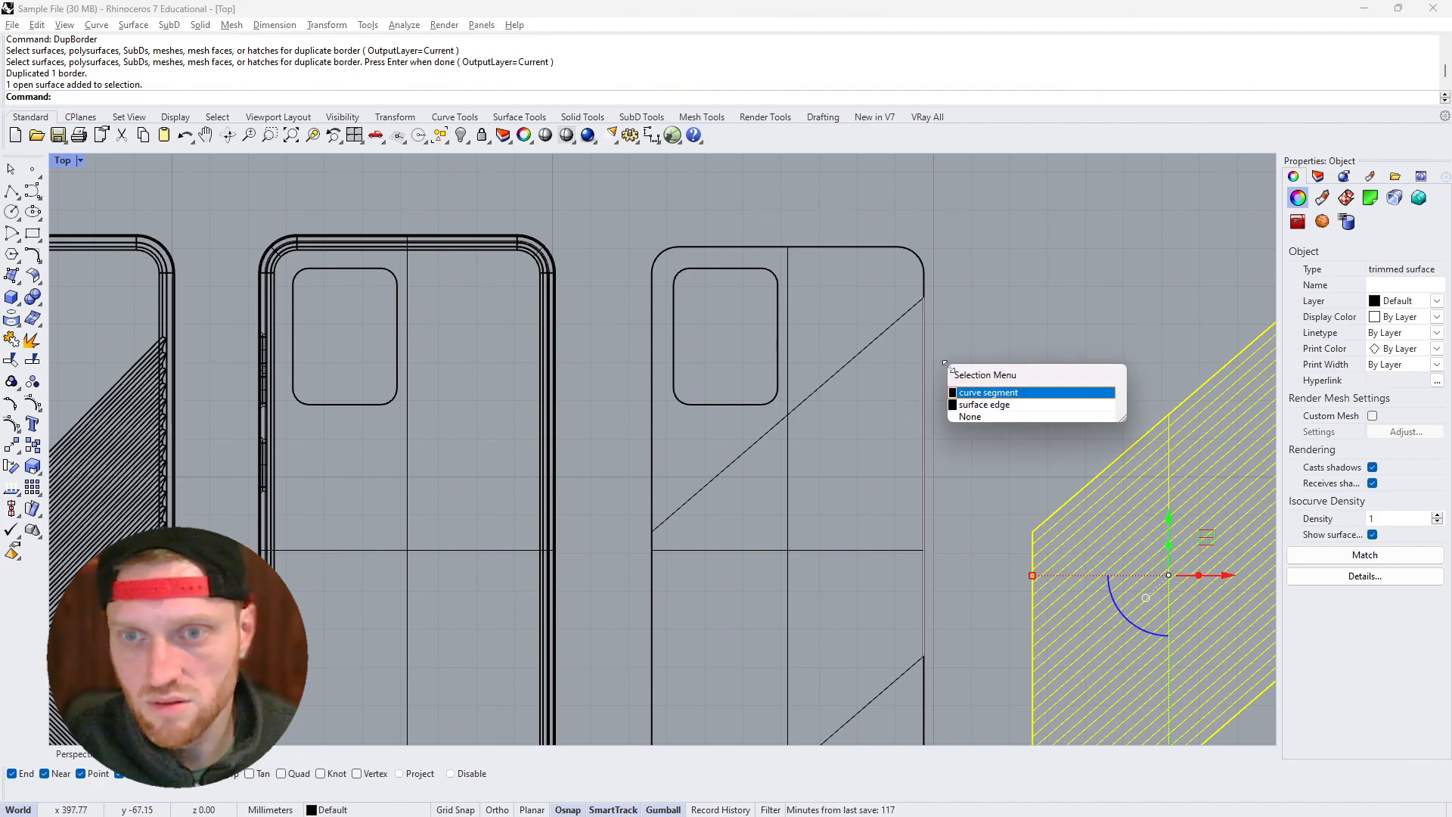
{"action": "left_click", "coordinate": [974, 397]}
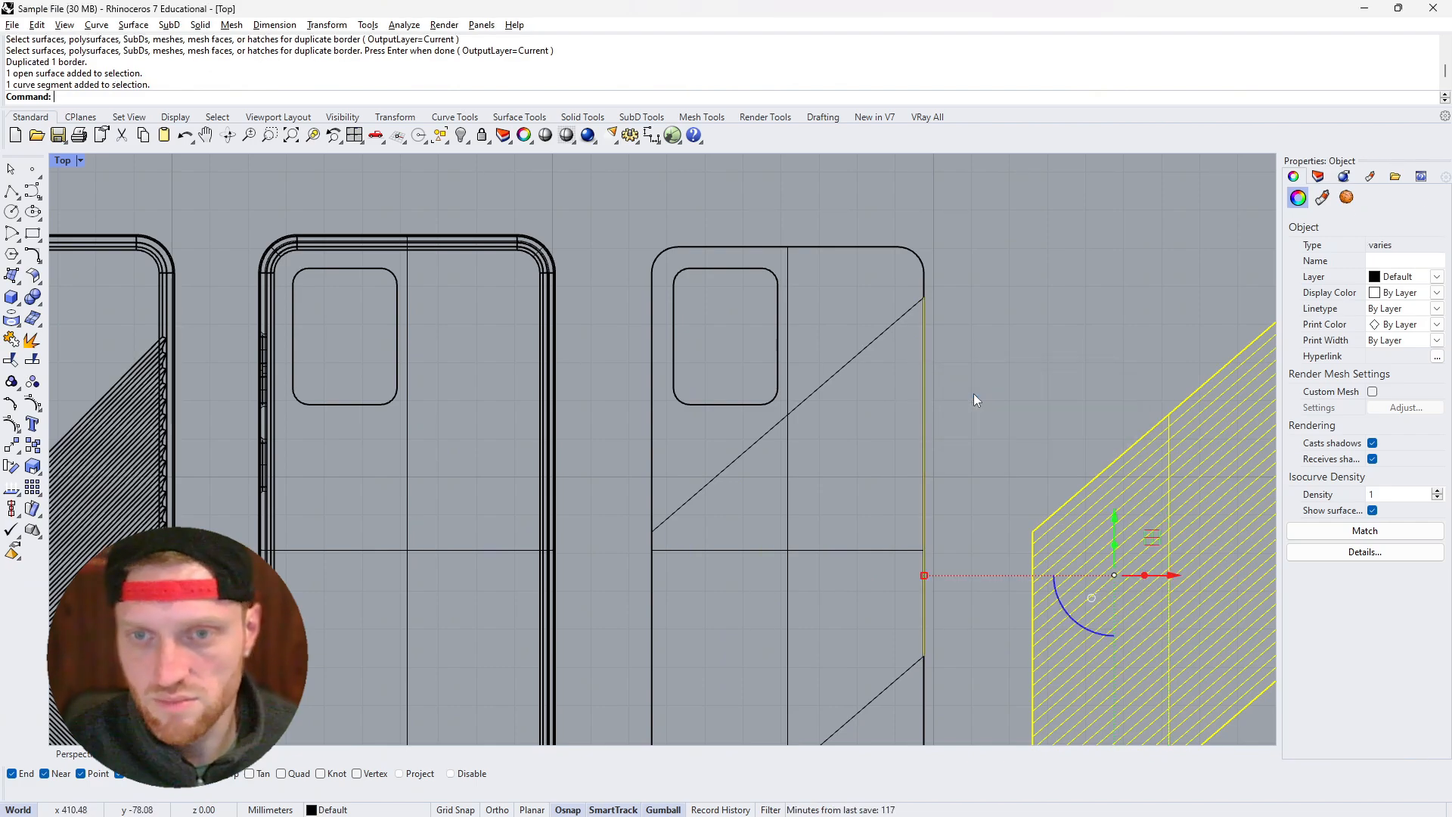
{"action": "left_click", "coordinate": [973, 393]}
{"action": "left_click", "coordinate": [924, 401], "text": "ctrl+shift"}
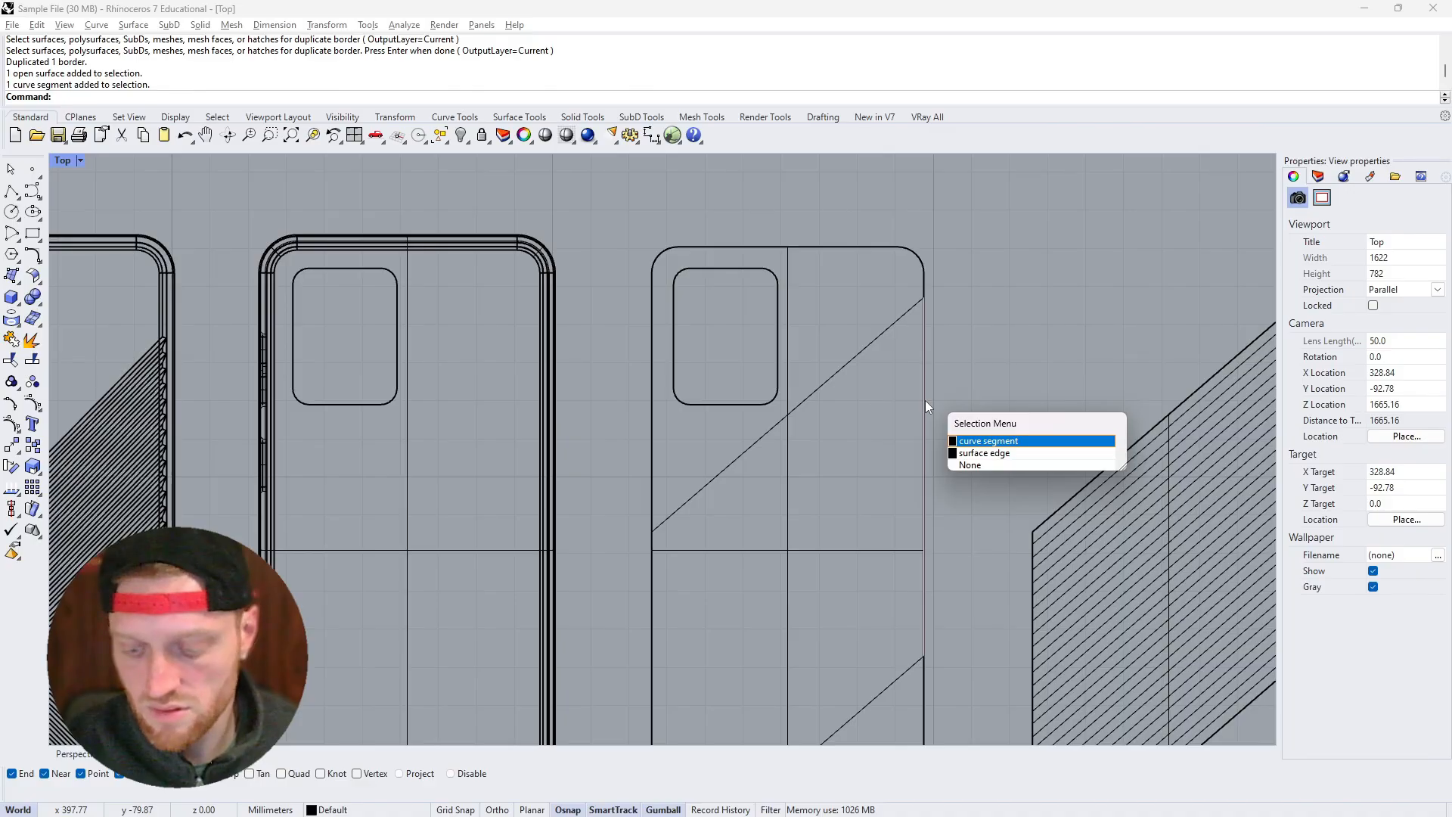
{"action": "key", "text": "Return"}
{"action": "key", "text": "Delete"}
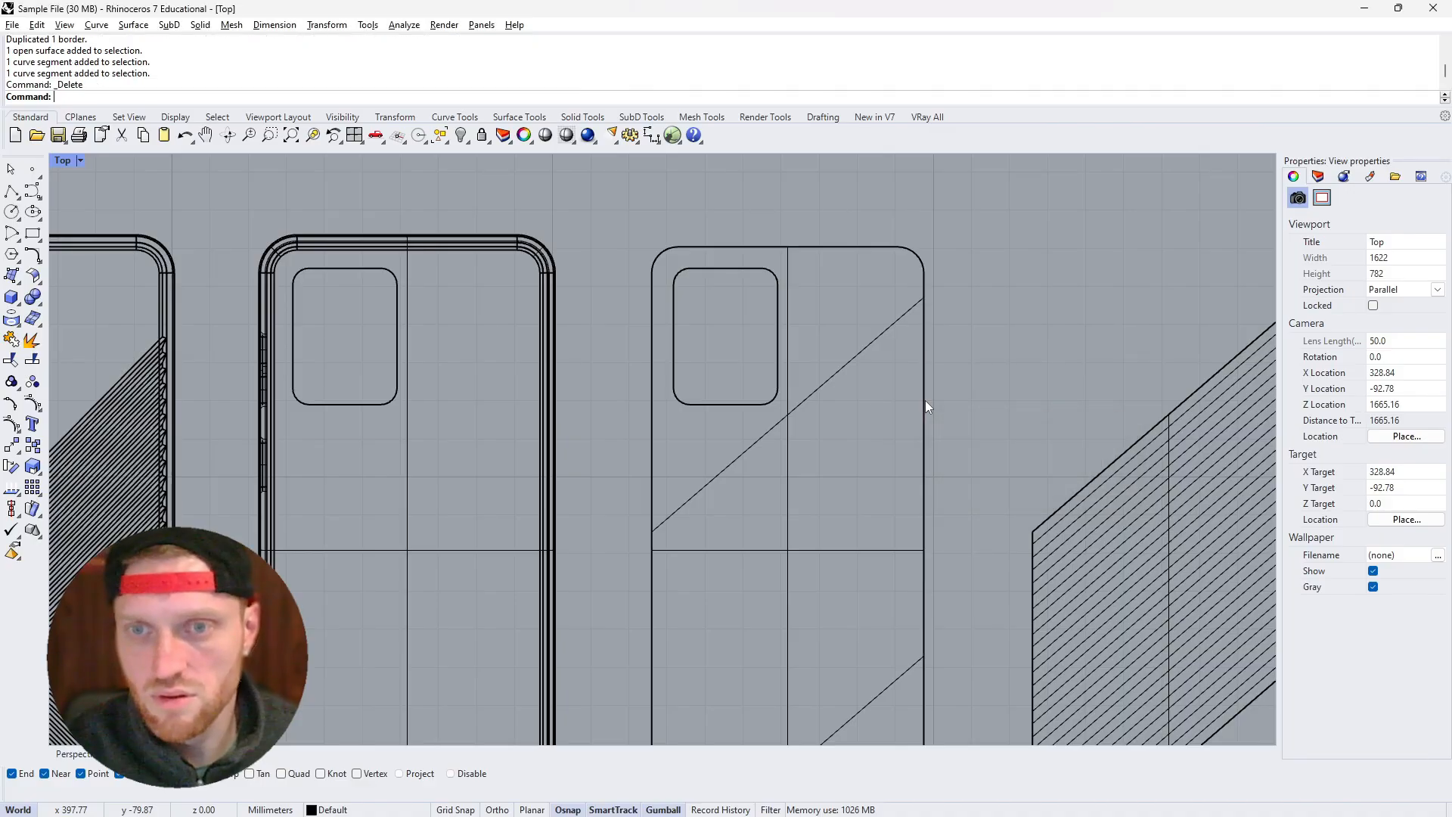
{"action": "left_click", "coordinate": [651, 583], "text": "ctrl+shift"}
{"action": "key", "text": "Return"}
{"action": "key", "text": "Delete"}
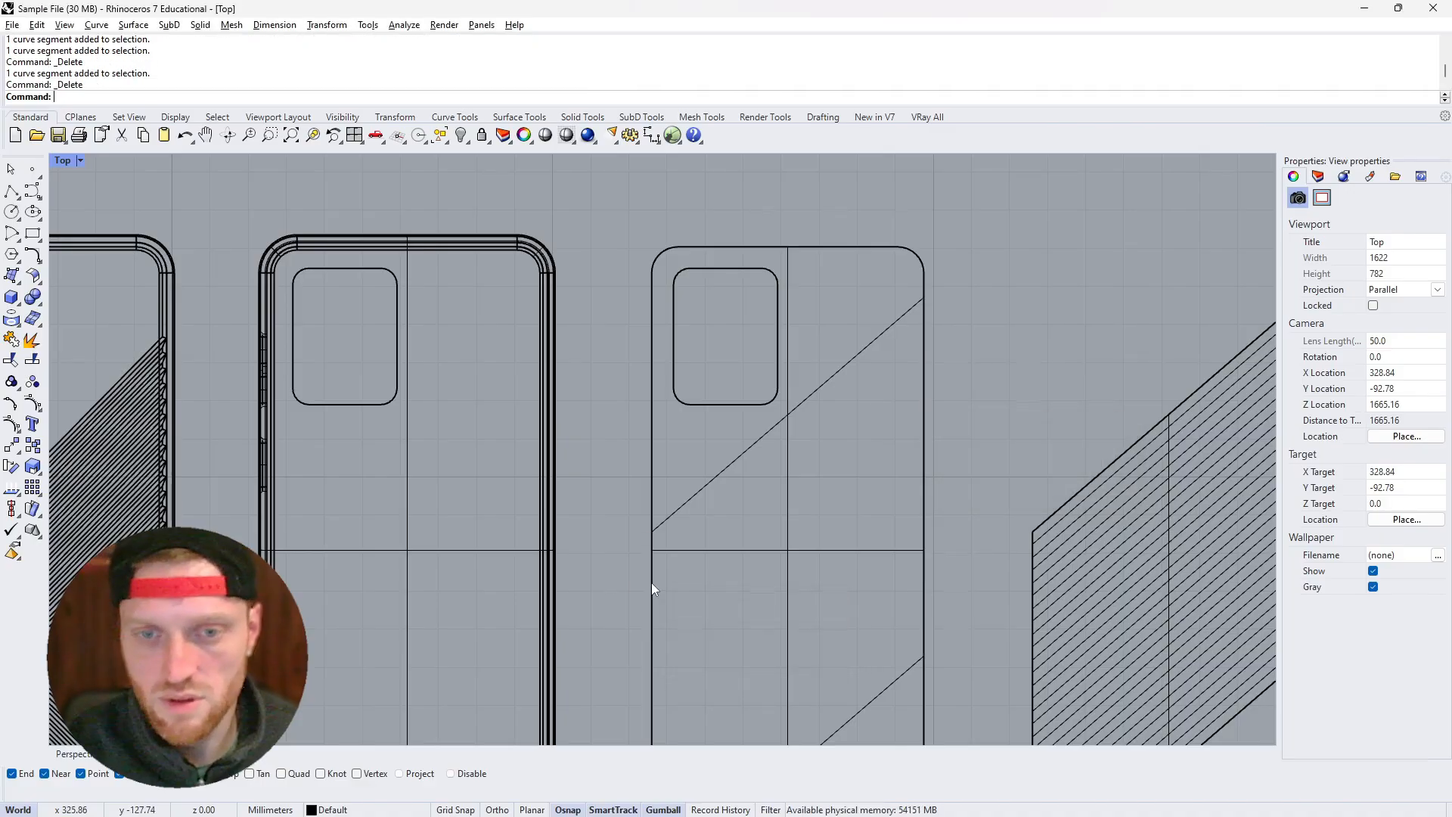
Delete the border remnant with the rounded corner that overlaps the lower diagonal line, keeping the single duplicated edge
{"action": "left_click", "coordinate": [663, 525]}
{"action": "scroll", "coordinate": [681, 575], "scroll_direction": "down", "scroll_amount": 3}
{"action": "scroll", "coordinate": [707, 574], "scroll_direction": "up", "scroll_amount": 3}
{"action": "left_click", "coordinate": [724, 588], "text": "ctrl+shift"}
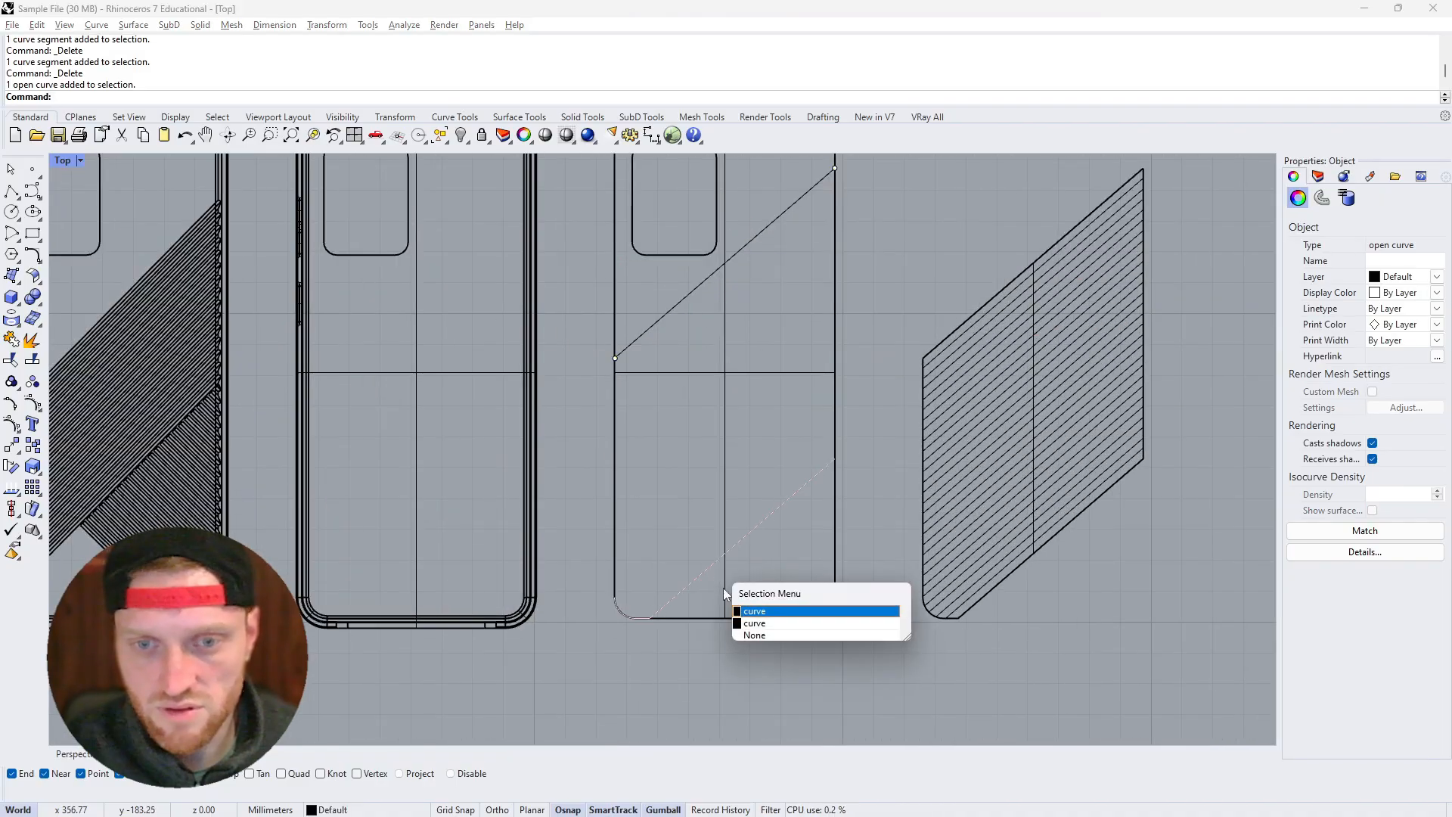
{"action": "left_click", "coordinate": [738, 611]}
{"action": "key", "text": "Delete"}
{"action": "left_click", "coordinate": [697, 578]}
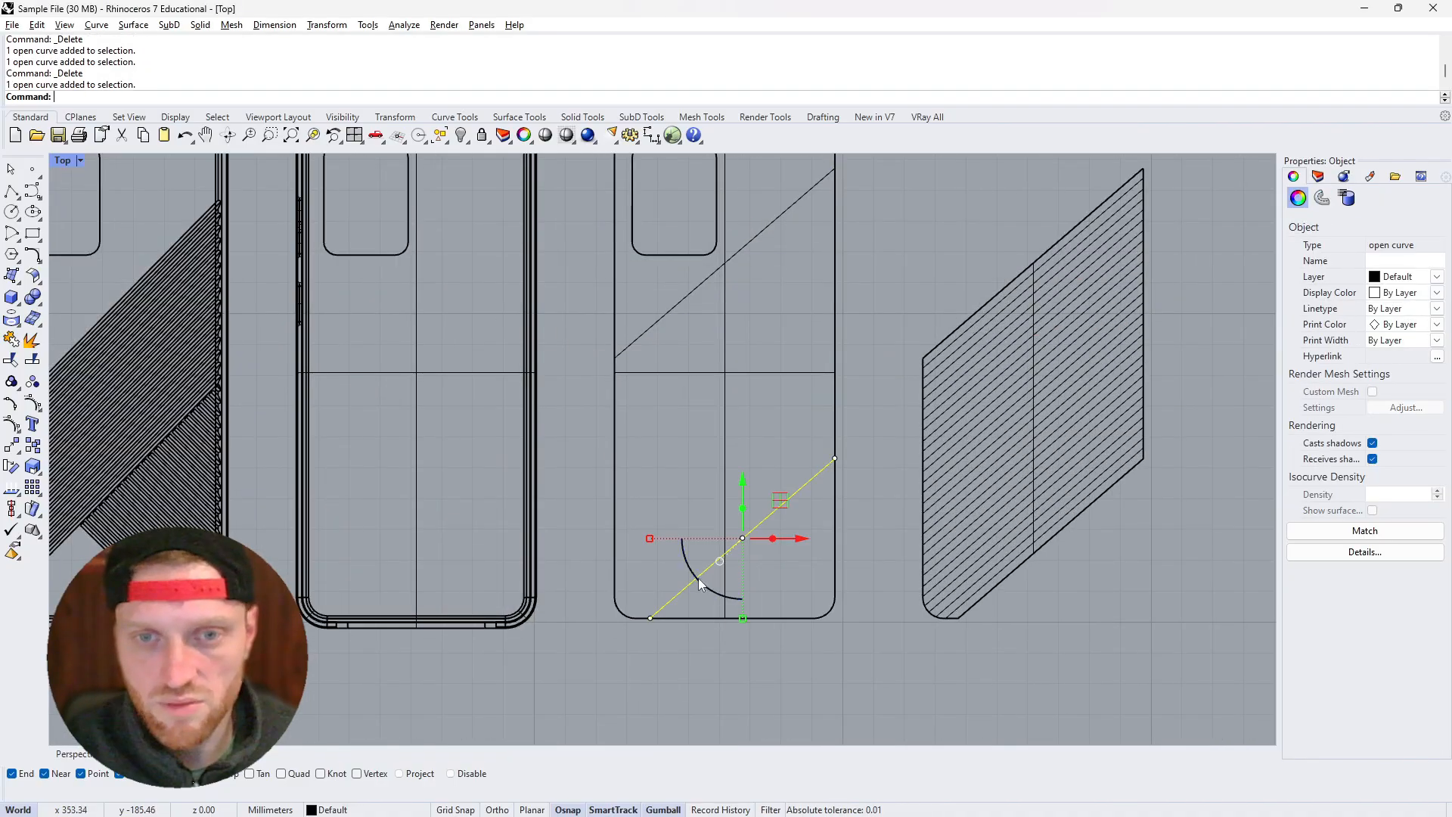
Split the copied back face with the upper and lower diagonal curves as cutting objects
{"action": "scroll", "coordinate": [698, 578], "scroll_direction": "down", "scroll_amount": 3}
{"action": "scroll", "coordinate": [708, 481], "scroll_direction": "up", "scroll_amount": 2}
{"action": "left_click", "coordinate": [707, 483]}
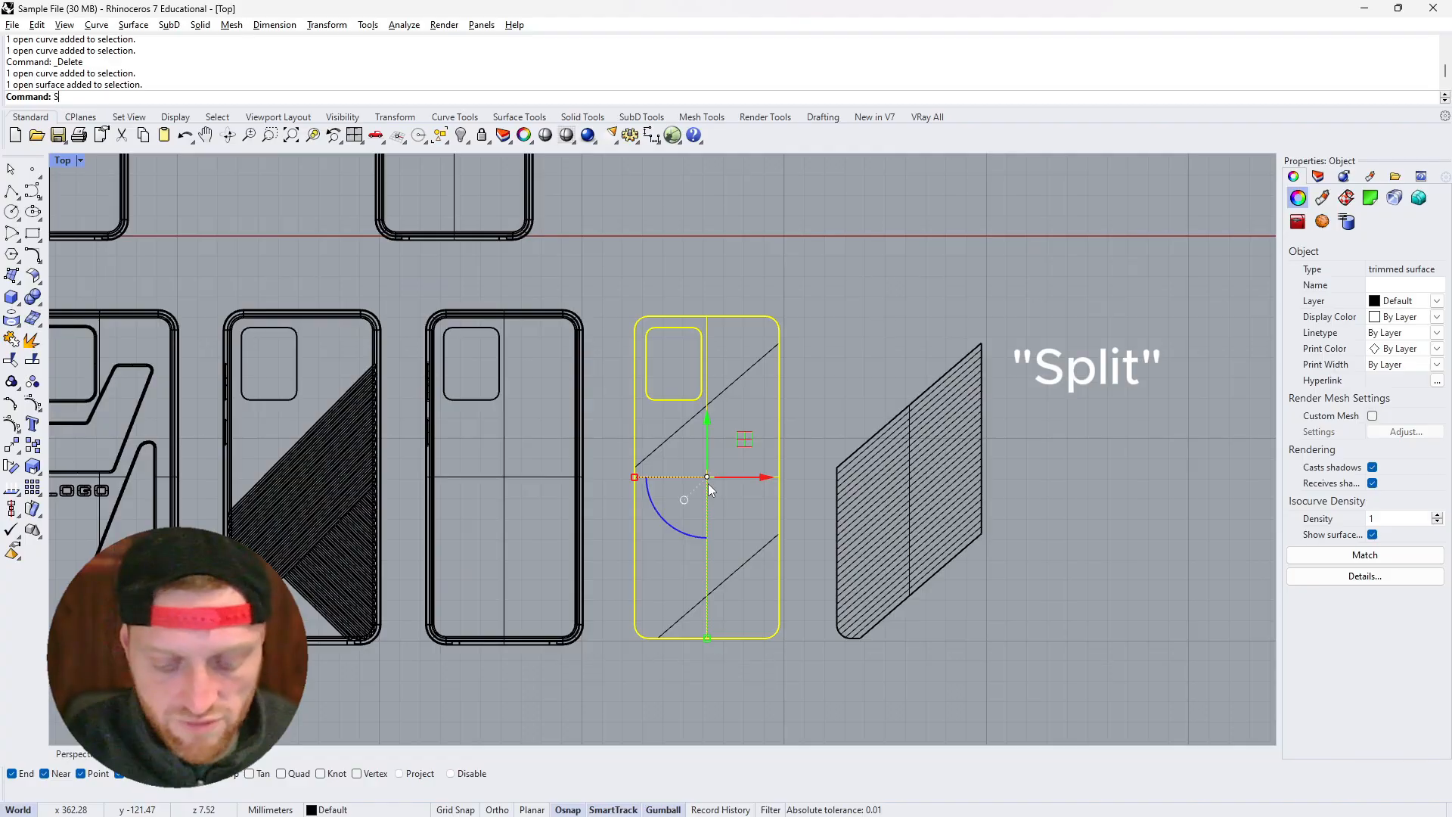
{"action": "type", "text": "Surf"}
{"action": "key", "text": "BackSpace"}
{"action": "key", "text": "BackSpace"}
{"action": "key", "text": "BackSpace"}
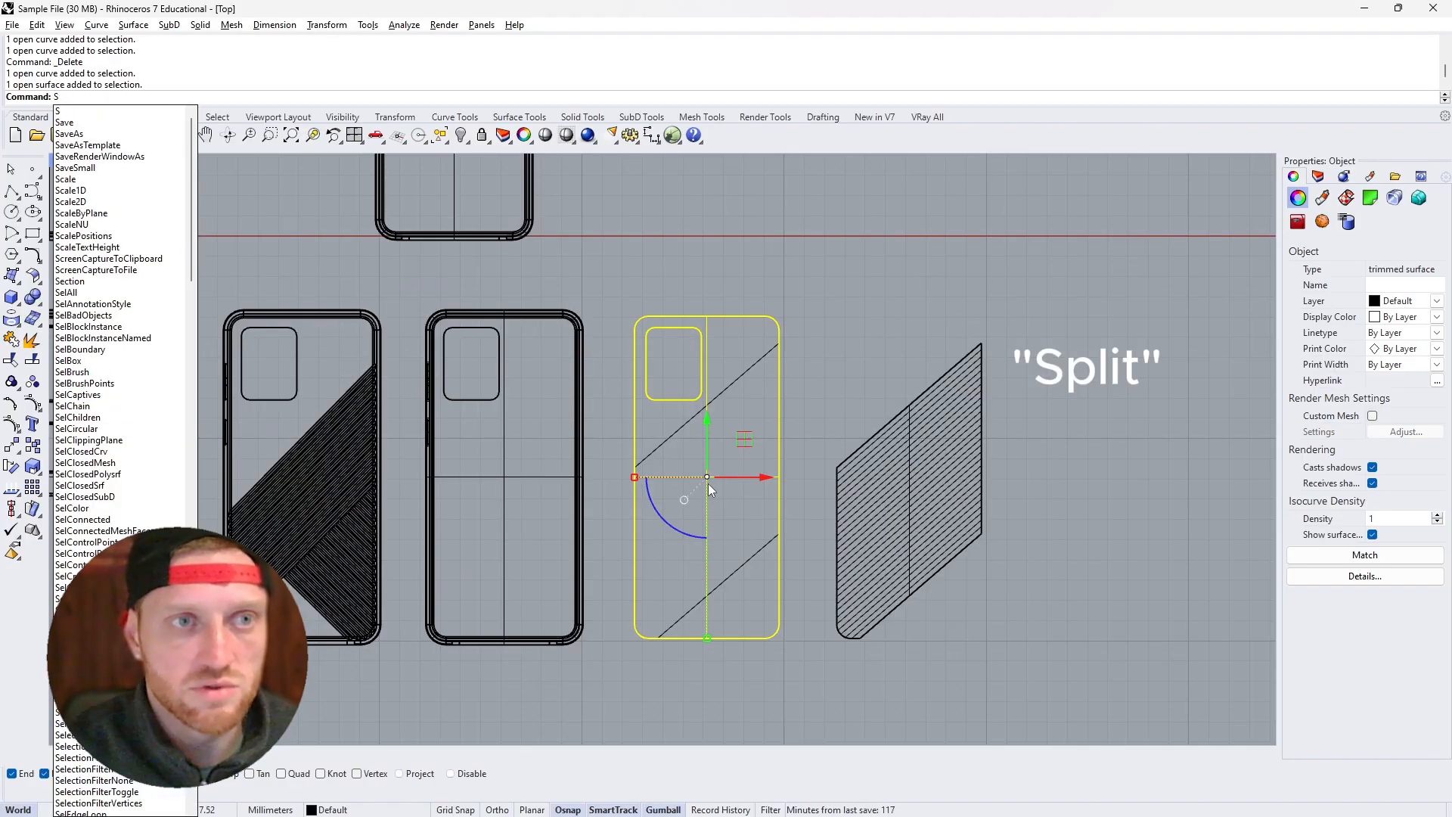
{"action": "type", "text": "plit"}
{"action": "key", "text": "Return"}
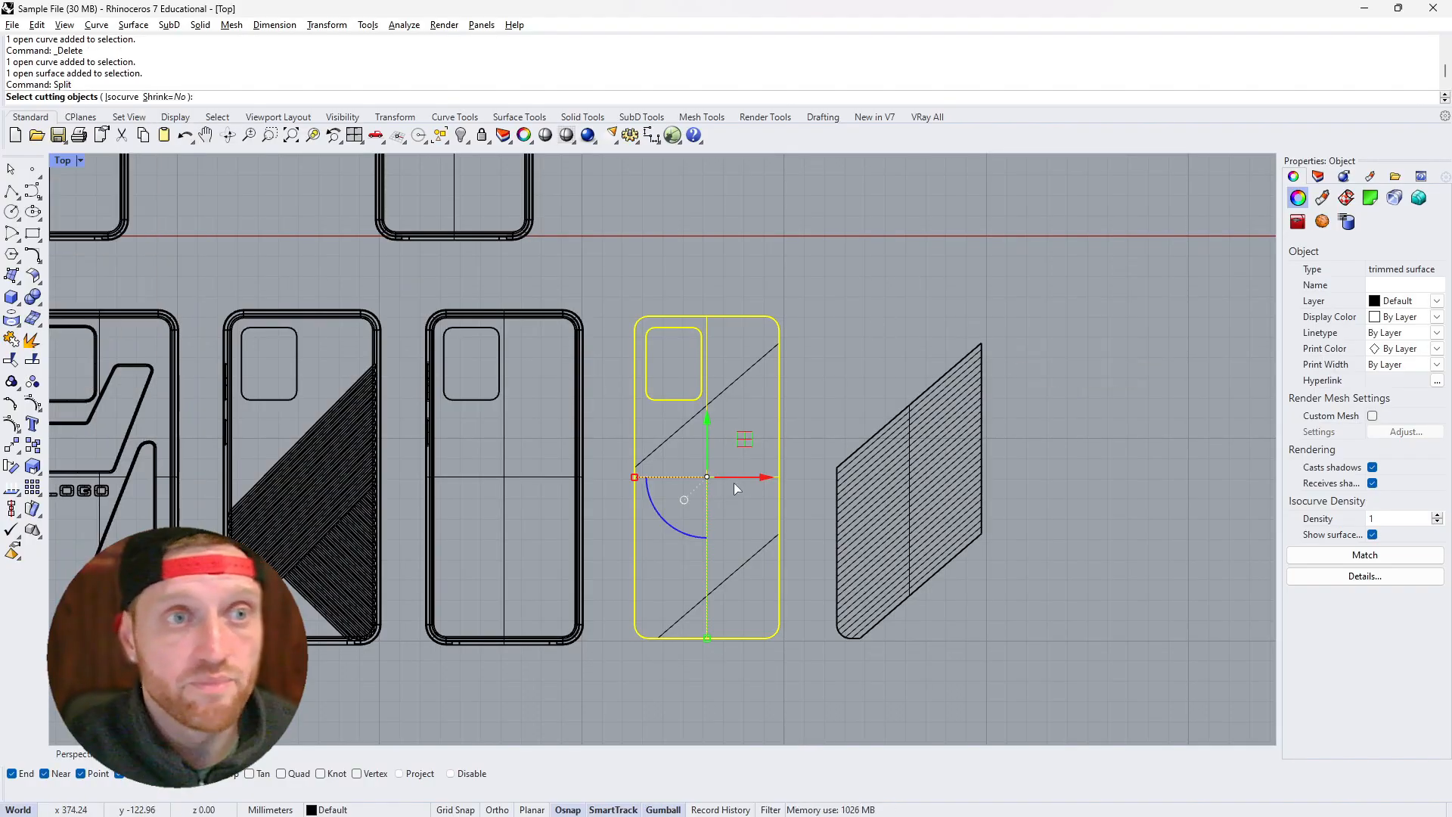
{"action": "left_click", "coordinate": [693, 419]}
{"action": "left_click", "coordinate": [738, 568]}
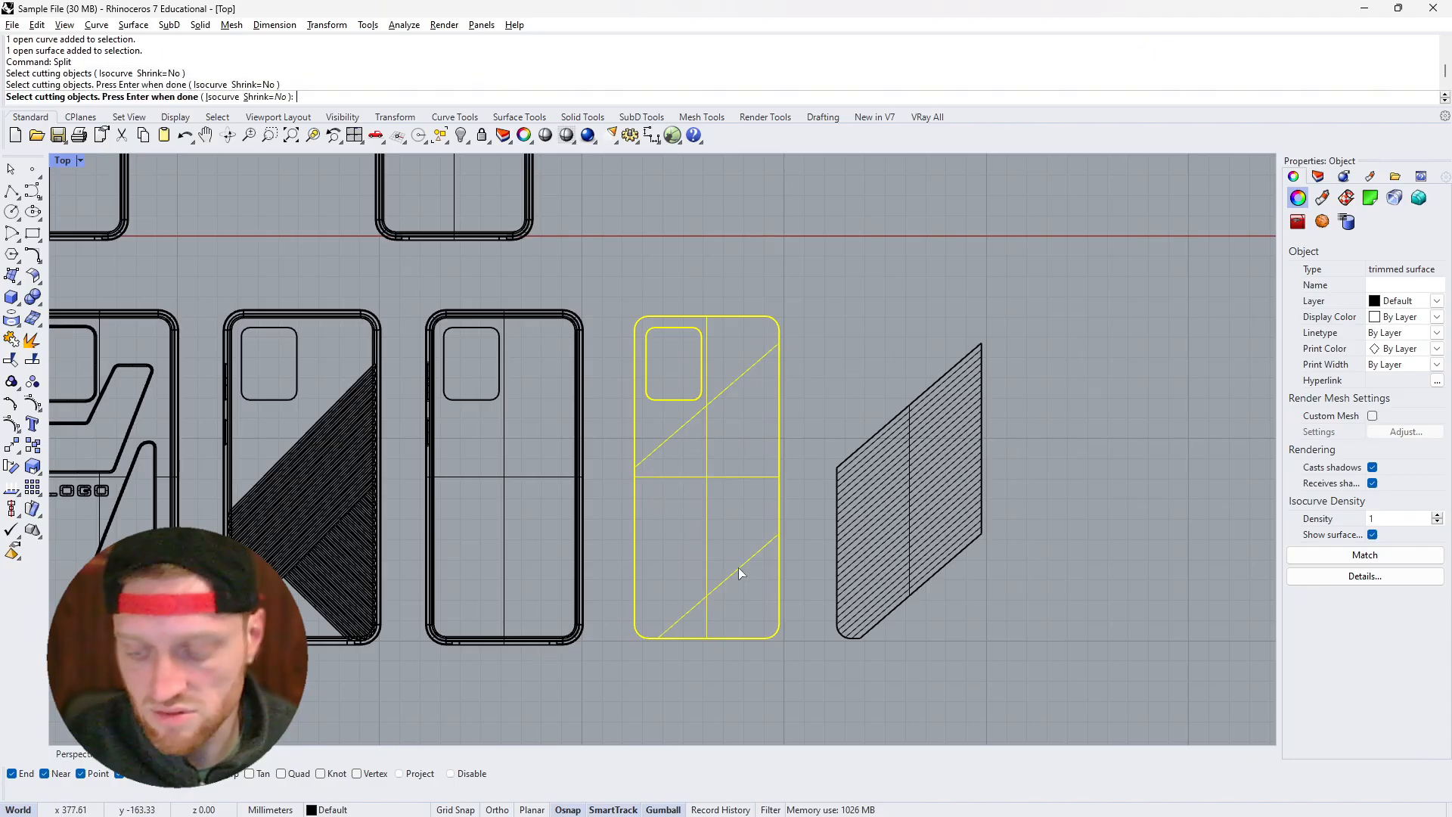
{"action": "key", "text": "Return"}
Delete the middle piece of the split back face between the two diagonals
{"action": "left_click", "coordinate": [743, 664]}
{"action": "left_click", "coordinate": [701, 546]}
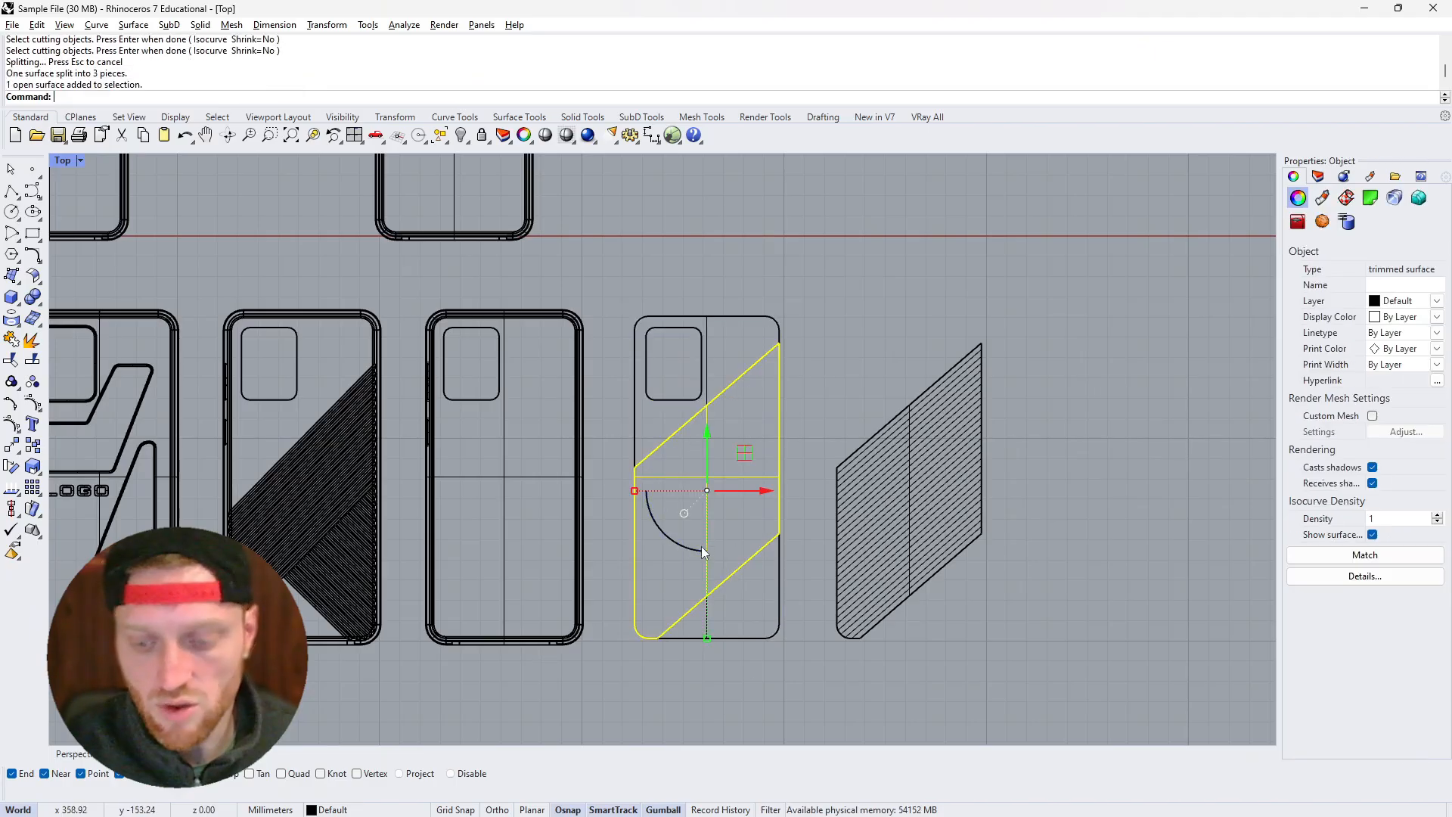
{"action": "key", "text": "Delete"}
Apply CageEdit to the trimmed rippled surface using a World-aligned bounding box, 4 points and degree 3 in each direction, with a global region
{"action": "left_click", "coordinate": [878, 515]}
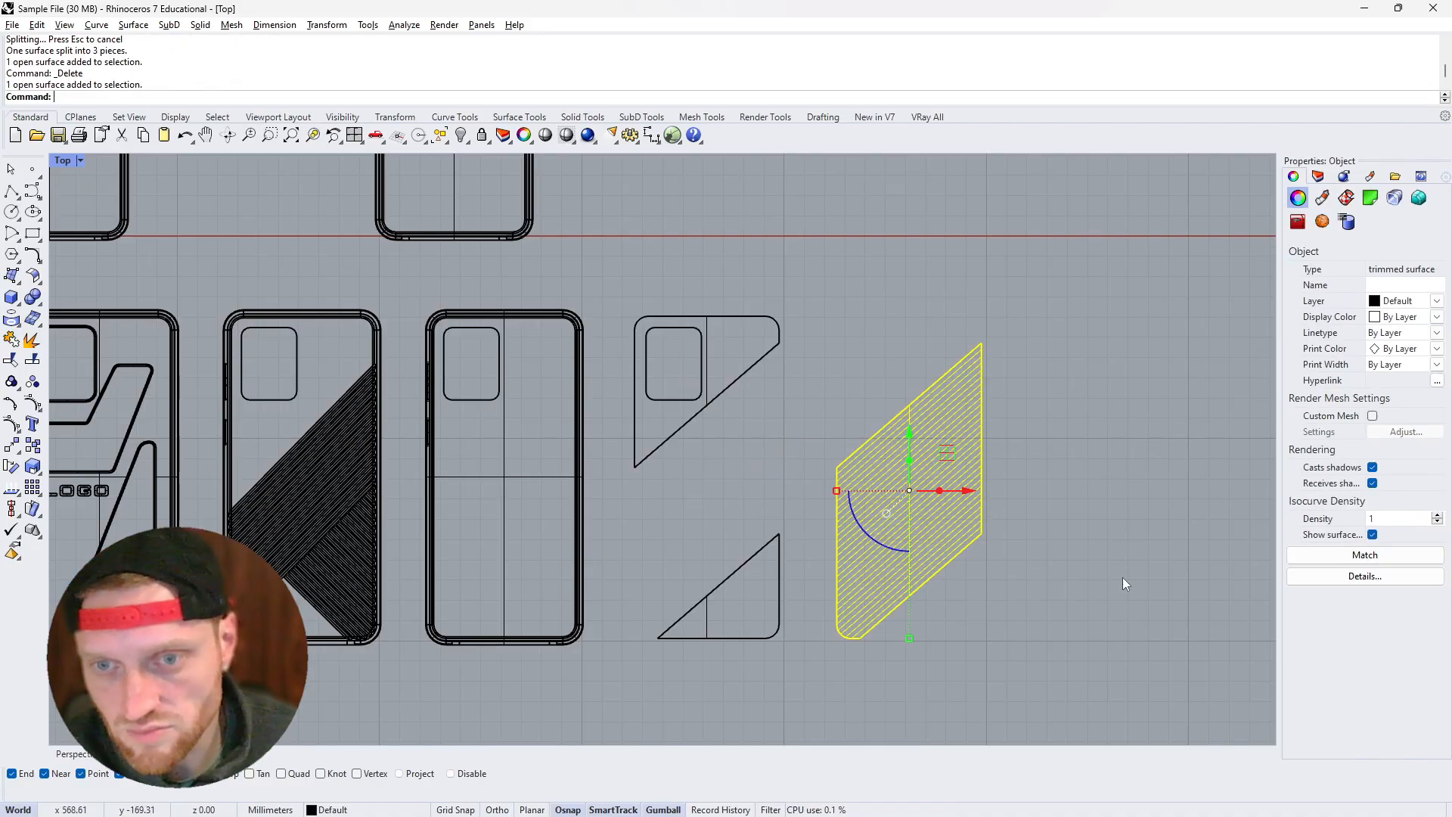
{"action": "mouse_move", "coordinate": [987, 507]}
{"action": "right_mouse_down"}
{"action": "mouse_move", "coordinate": [1011, 366]}
{"action": "mouse_move", "coordinate": [988, 447]}
{"action": "mouse_move", "coordinate": [952, 446]}
{"action": "right_mouse_up"}
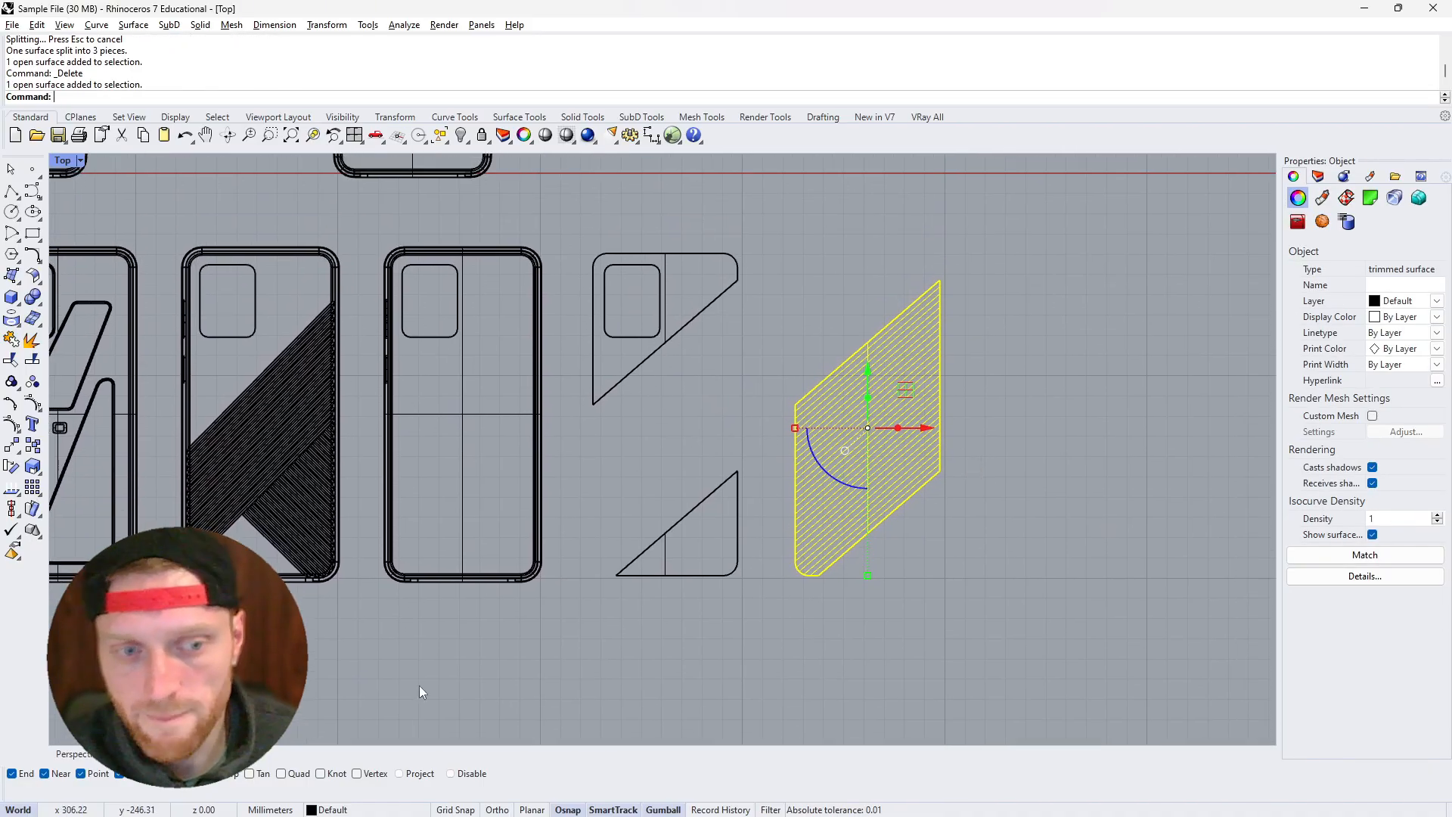
{"action": "key", "text": "ctrl+F4"}
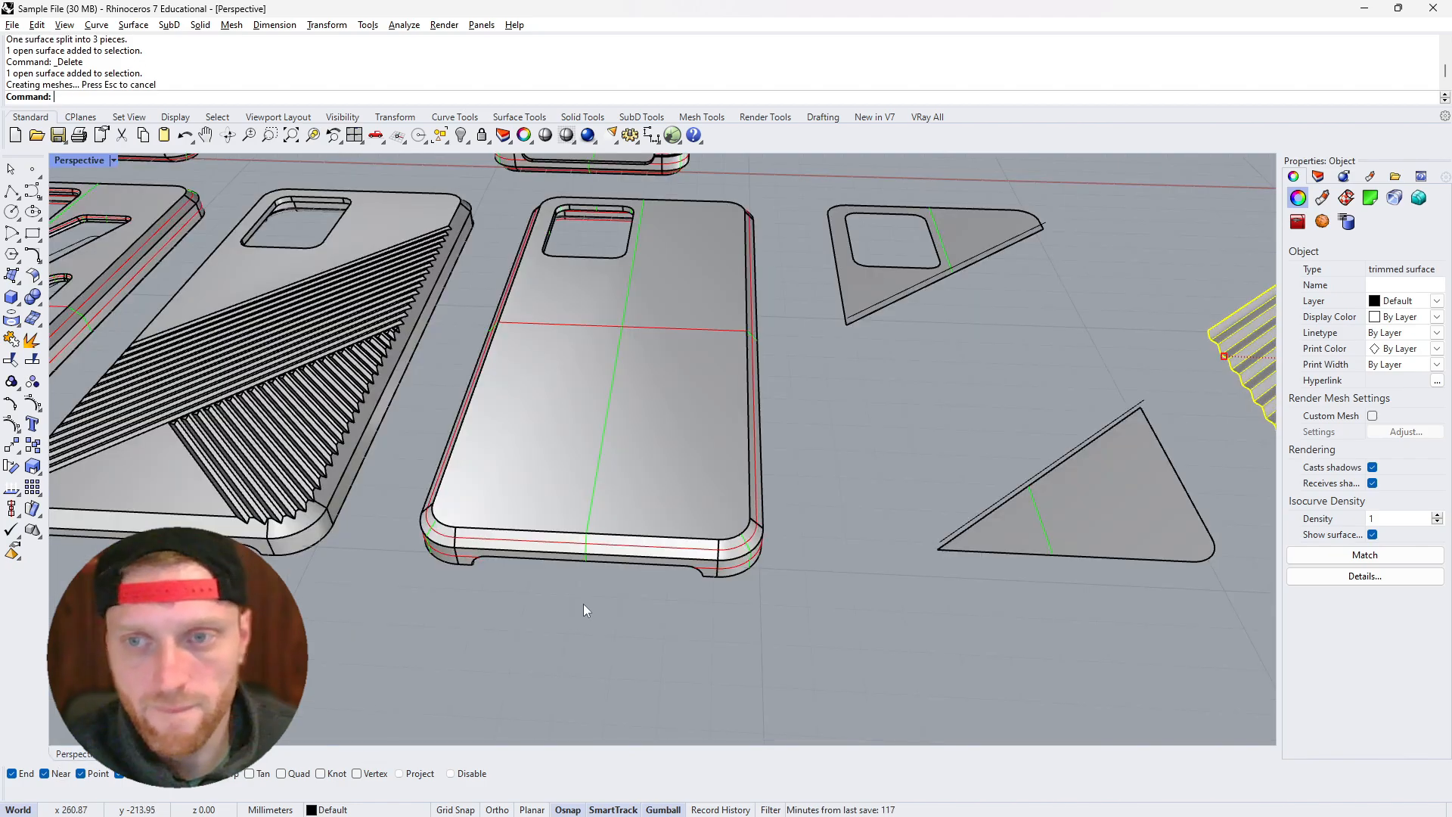
{"action": "right_click_drag", "start_coordinate": [583, 610], "coordinate": [412, 629]}
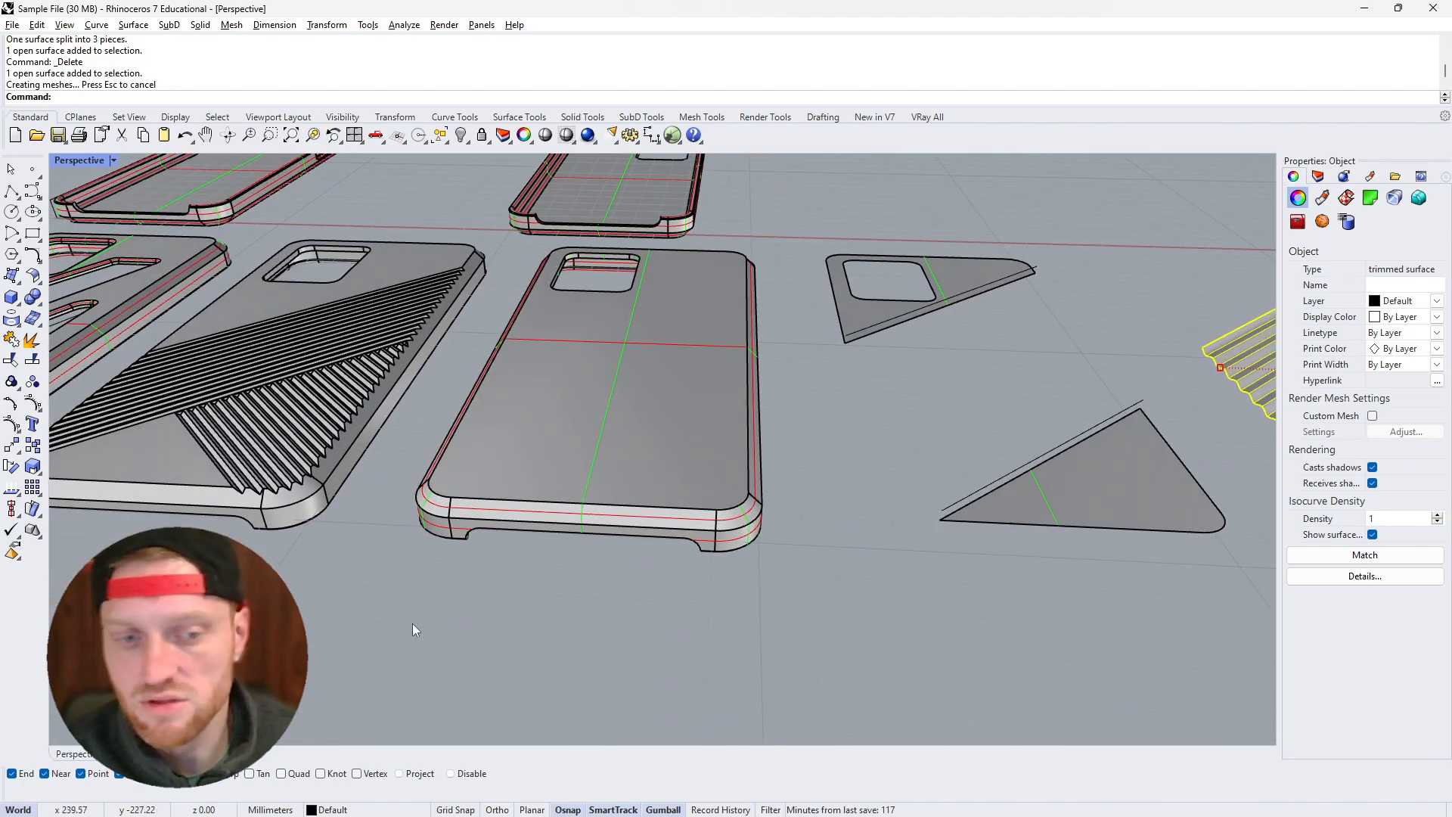
{"action": "scroll", "coordinate": [234, 586], "scroll_direction": "down", "scroll_amount": 8}
{"action": "scroll", "coordinate": [641, 499], "scroll_direction": "up", "scroll_amount": 4}
{"action": "mouse_move", "coordinate": [484, 484]}
{"action": "right_mouse_down"}
{"action": "mouse_move", "coordinate": [558, 460]}
{"action": "mouse_move", "coordinate": [506, 474]}
{"action": "right_mouse_up"}
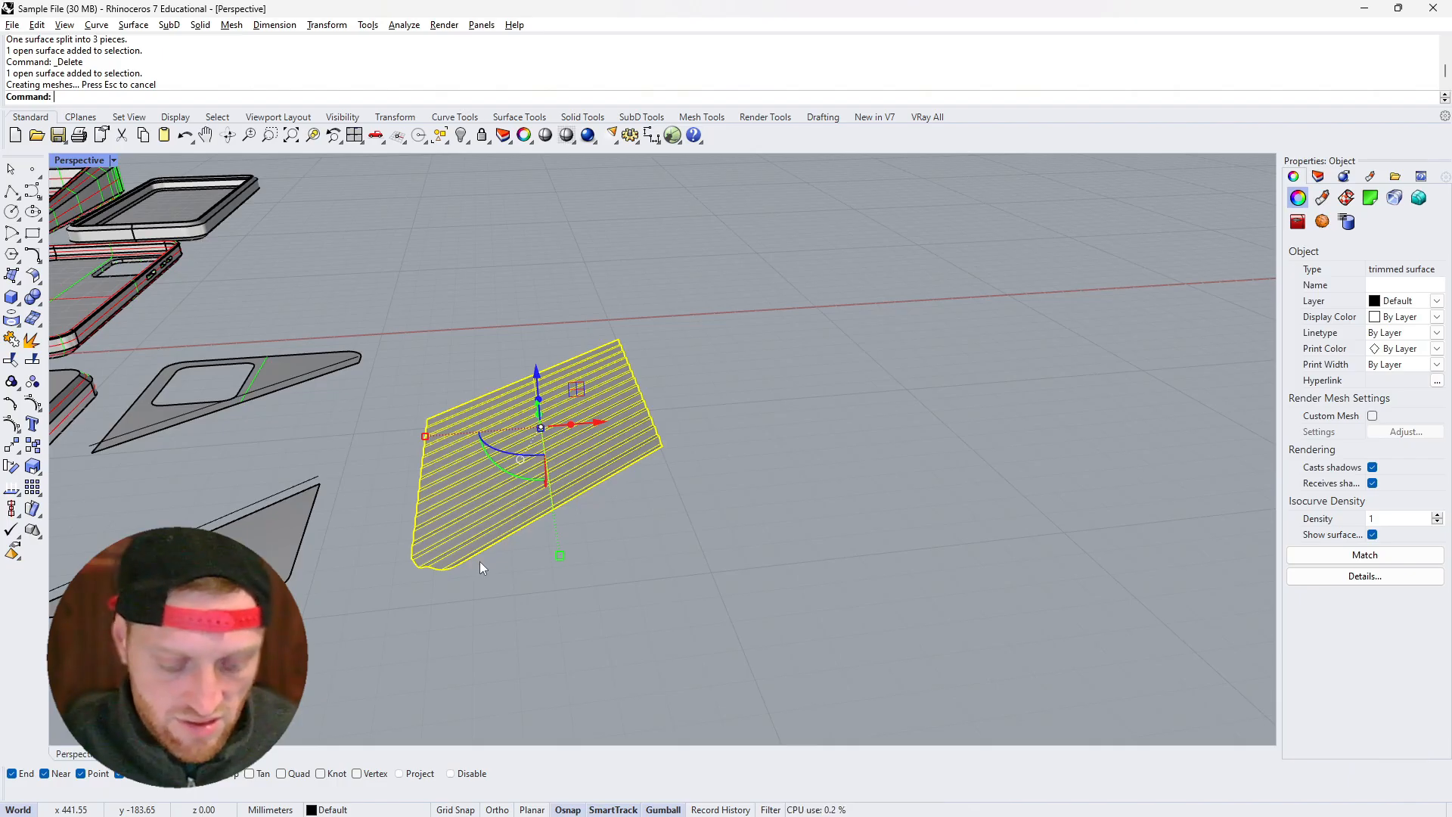
{"action": "type", "text": "Cage"}
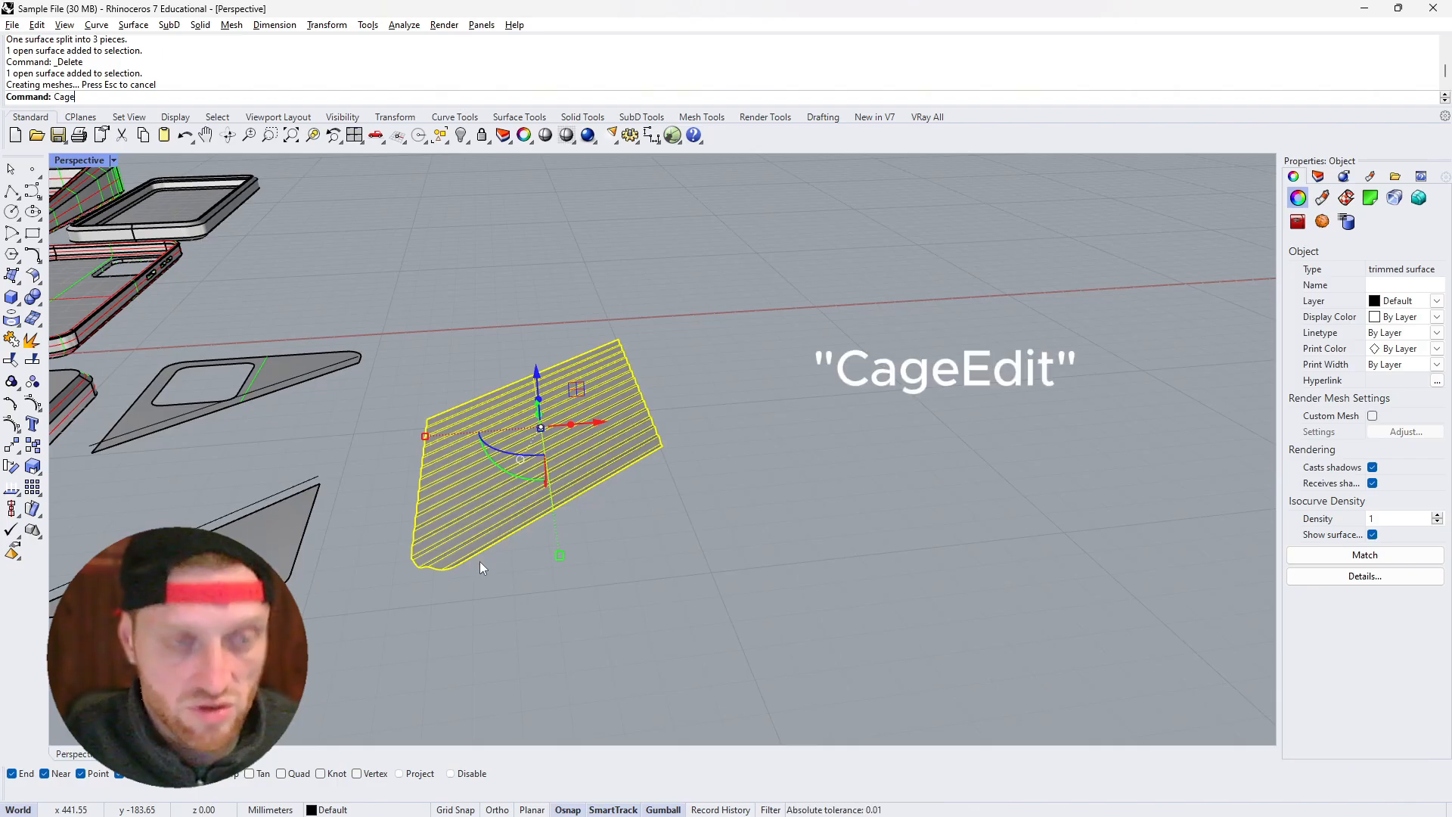
{"action": "type", "text": "Edit"}
{"action": "key", "text": "Return"}
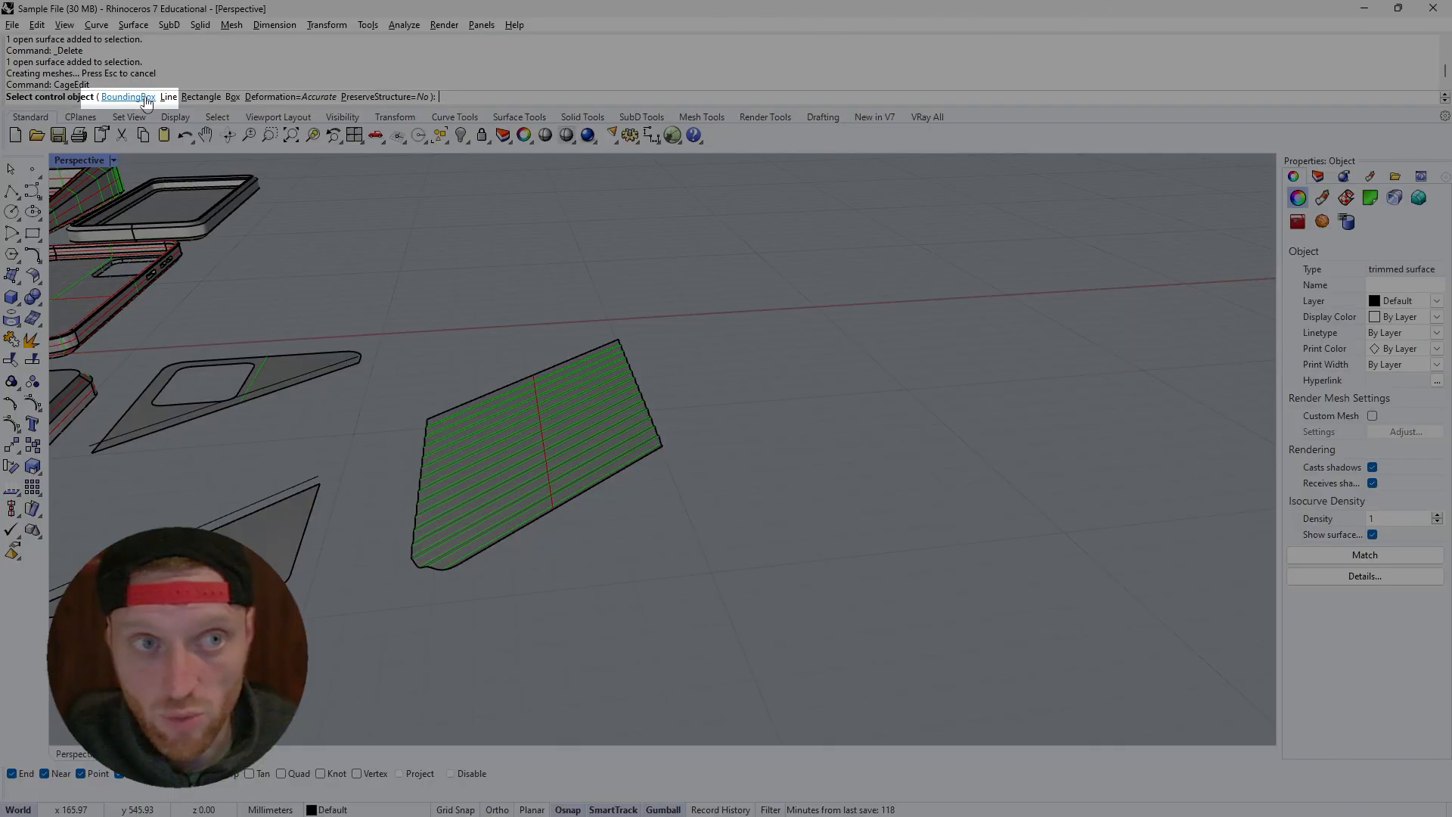
{"action": "left_click", "coordinate": [146, 101]}
{"action": "left_click", "coordinate": [173, 98]}
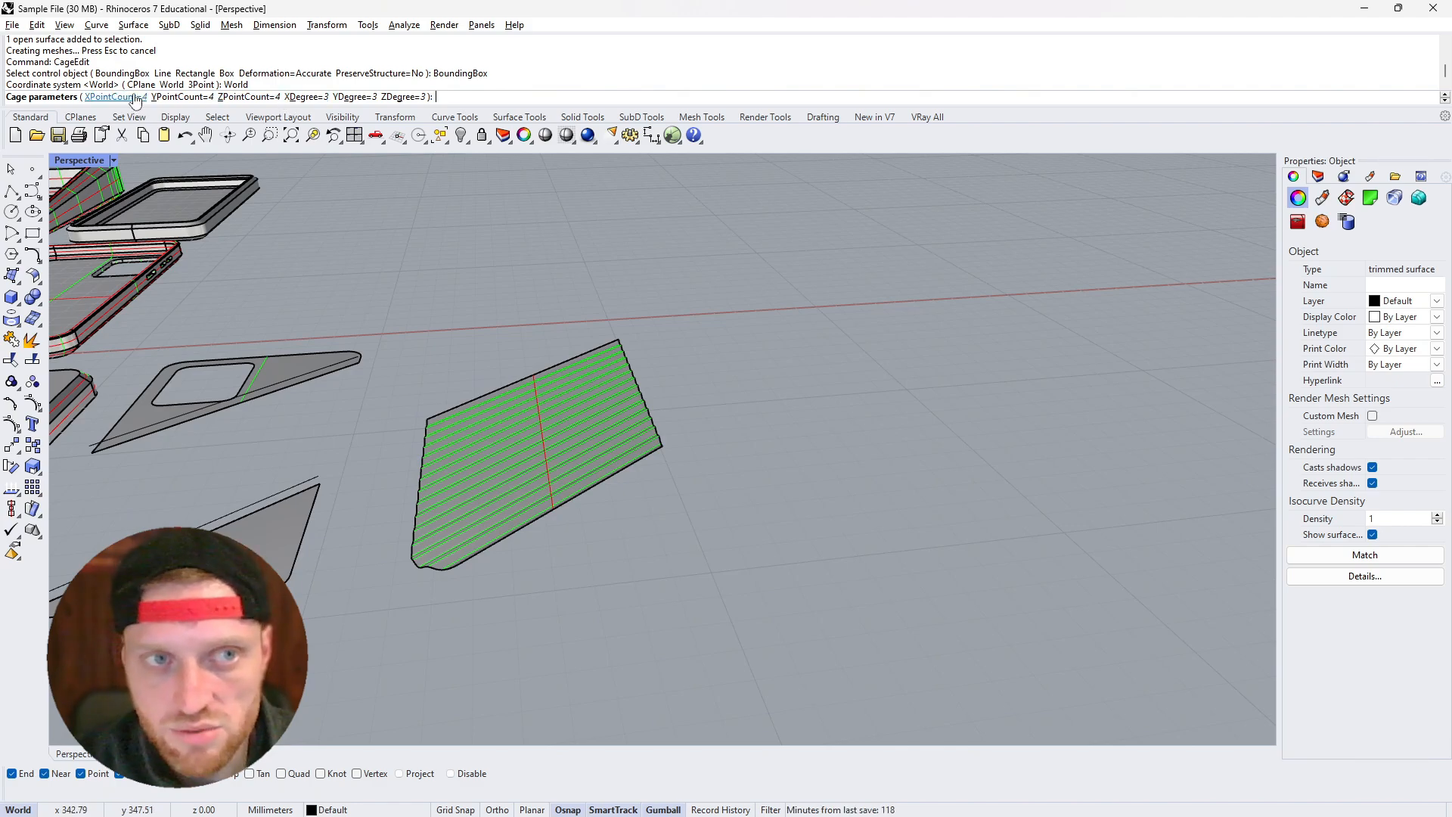
{"action": "key", "text": "Return"}
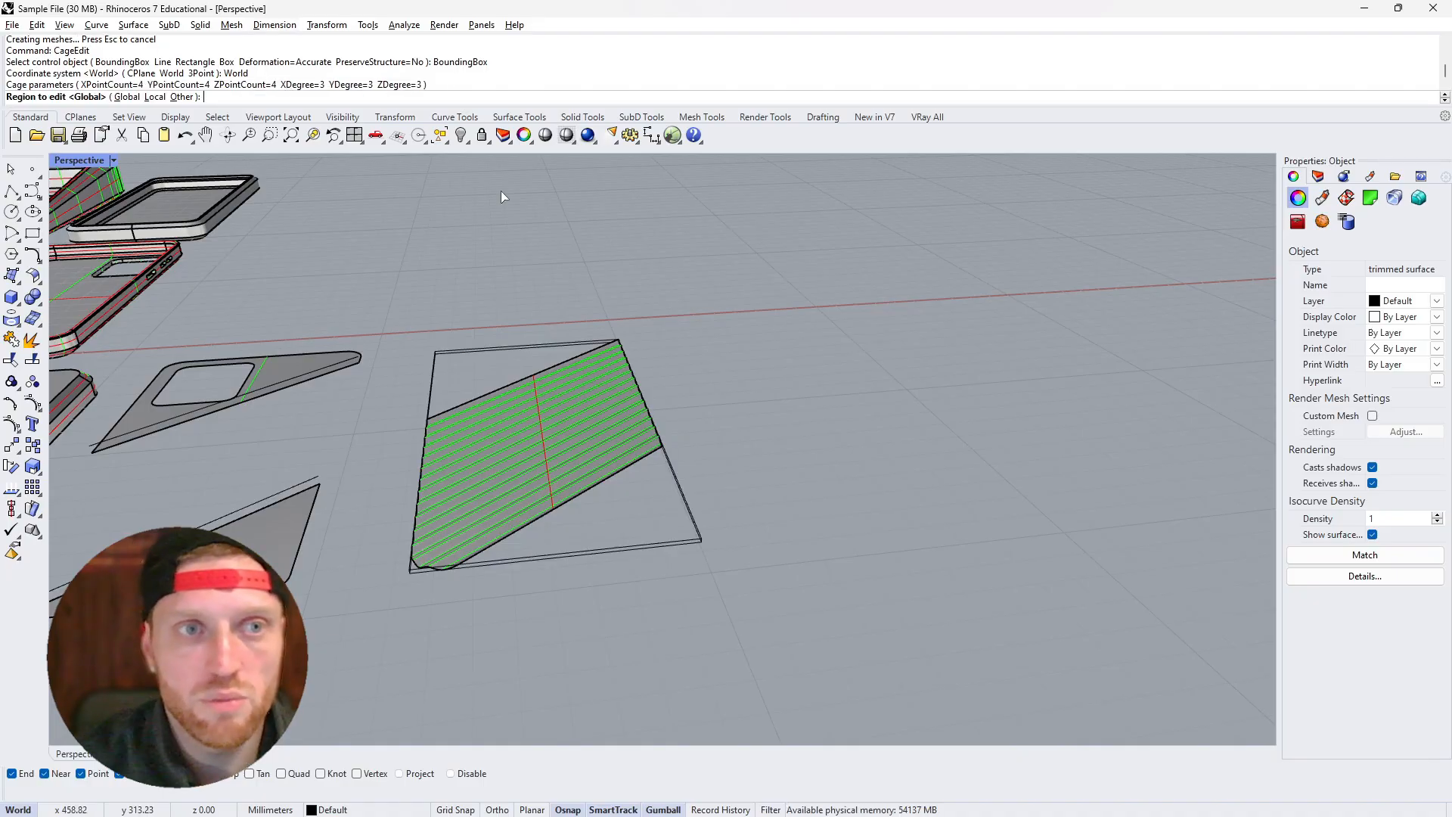
{"action": "key", "text": "Return"}
Try bending the rippled surface by moving the cage points along one side up and down, and undo both moves
{"action": "right_click_drag", "start_coordinate": [606, 242], "coordinate": [539, 305]}
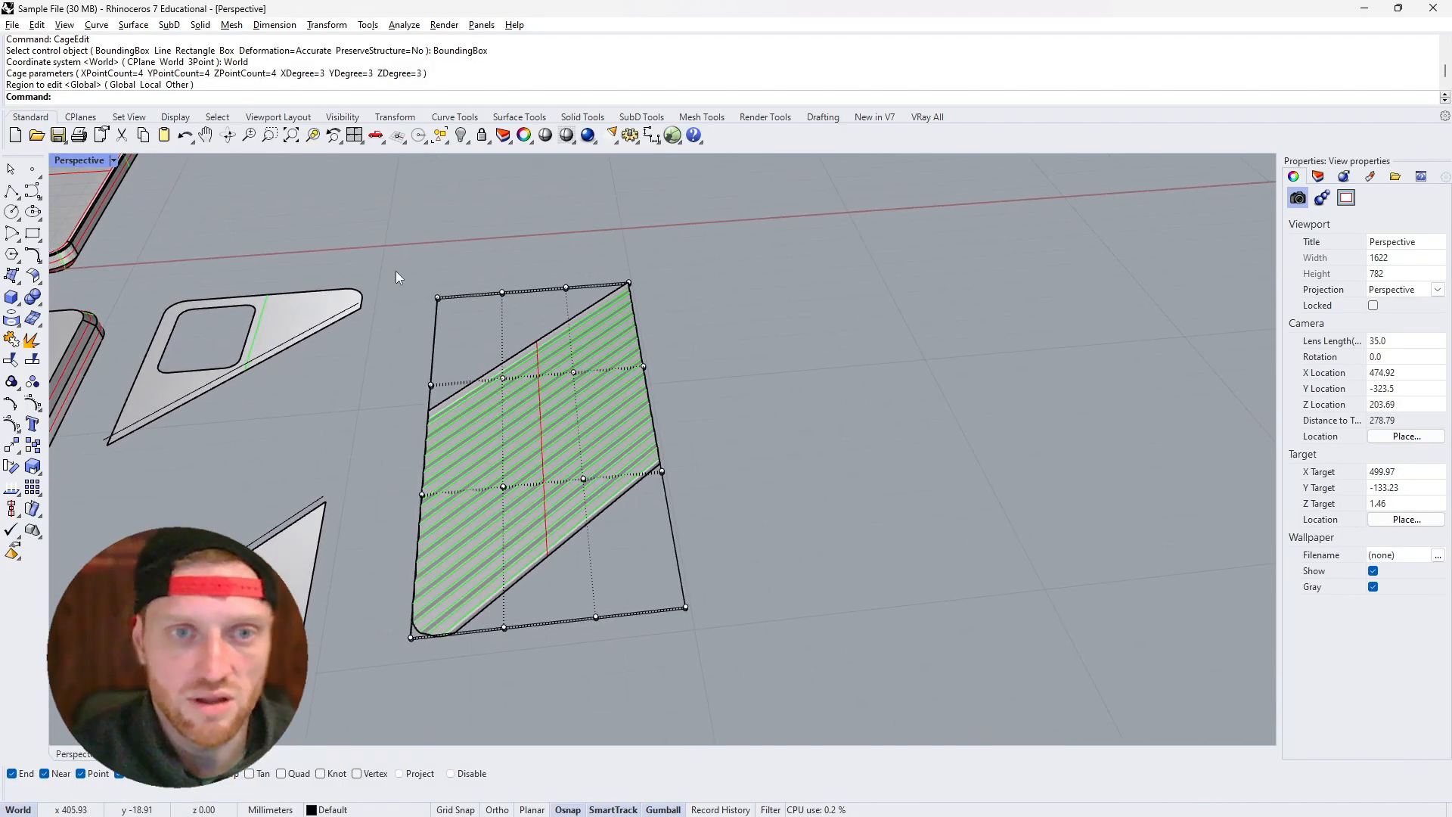
{"action": "scroll", "coordinate": [394, 278], "scroll_direction": "down", "scroll_amount": 5}
{"action": "left_click_drag", "start_coordinate": [396, 299], "coordinate": [431, 411]}
{"action": "scroll", "coordinate": [424, 379], "scroll_direction": "down", "scroll_amount": 4}
{"action": "scroll", "coordinate": [416, 346], "scroll_direction": "up", "scroll_amount": 9}
{"action": "left_click_drag", "start_coordinate": [389, 306], "coordinate": [368, 228]}
{"action": "right_click_drag", "start_coordinate": [412, 295], "coordinate": [376, 269]}
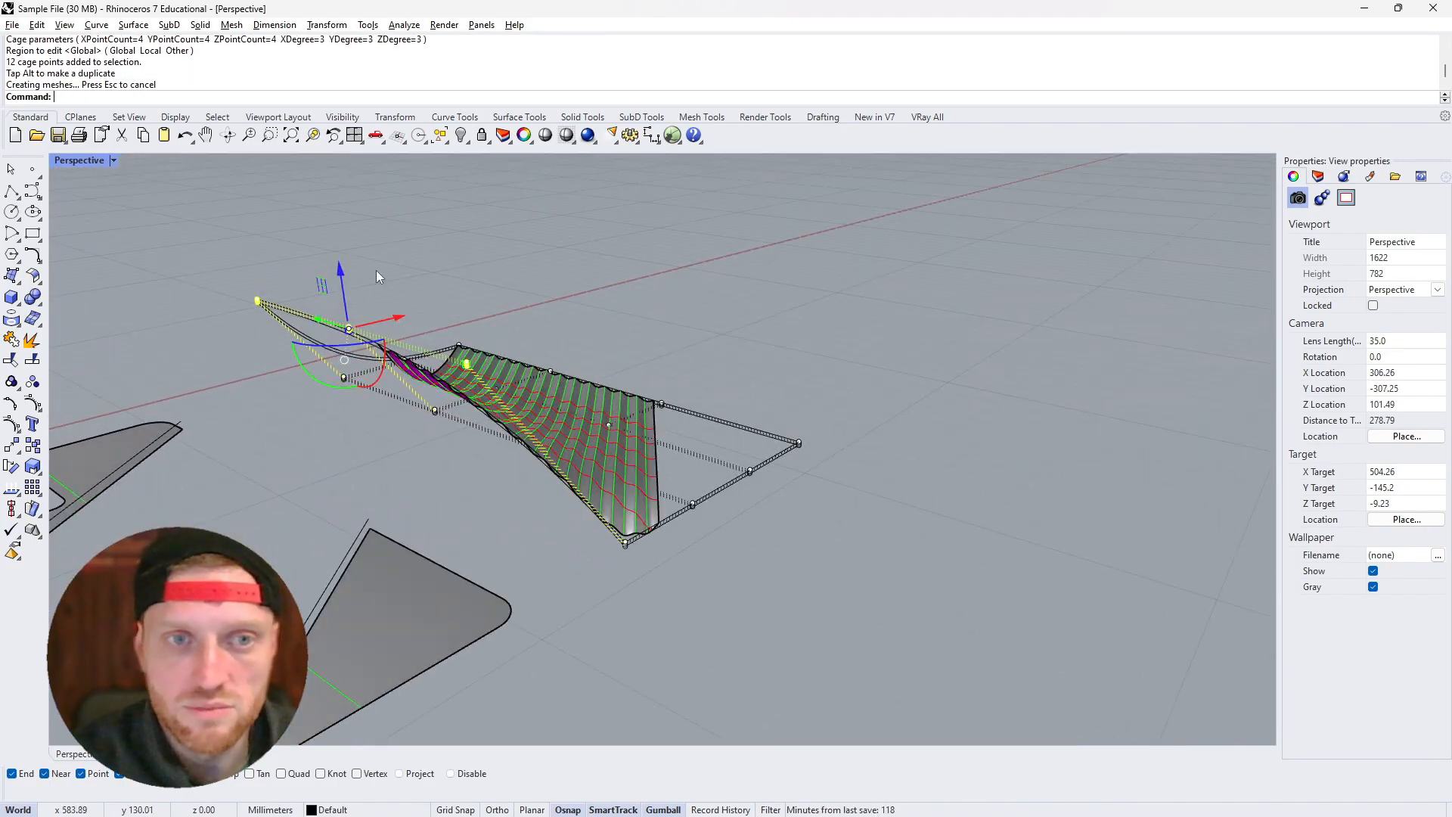
{"action": "left_click_drag", "start_coordinate": [346, 270], "coordinate": [370, 459]}
{"action": "right_click_drag", "start_coordinate": [452, 435], "coordinate": [366, 401]}
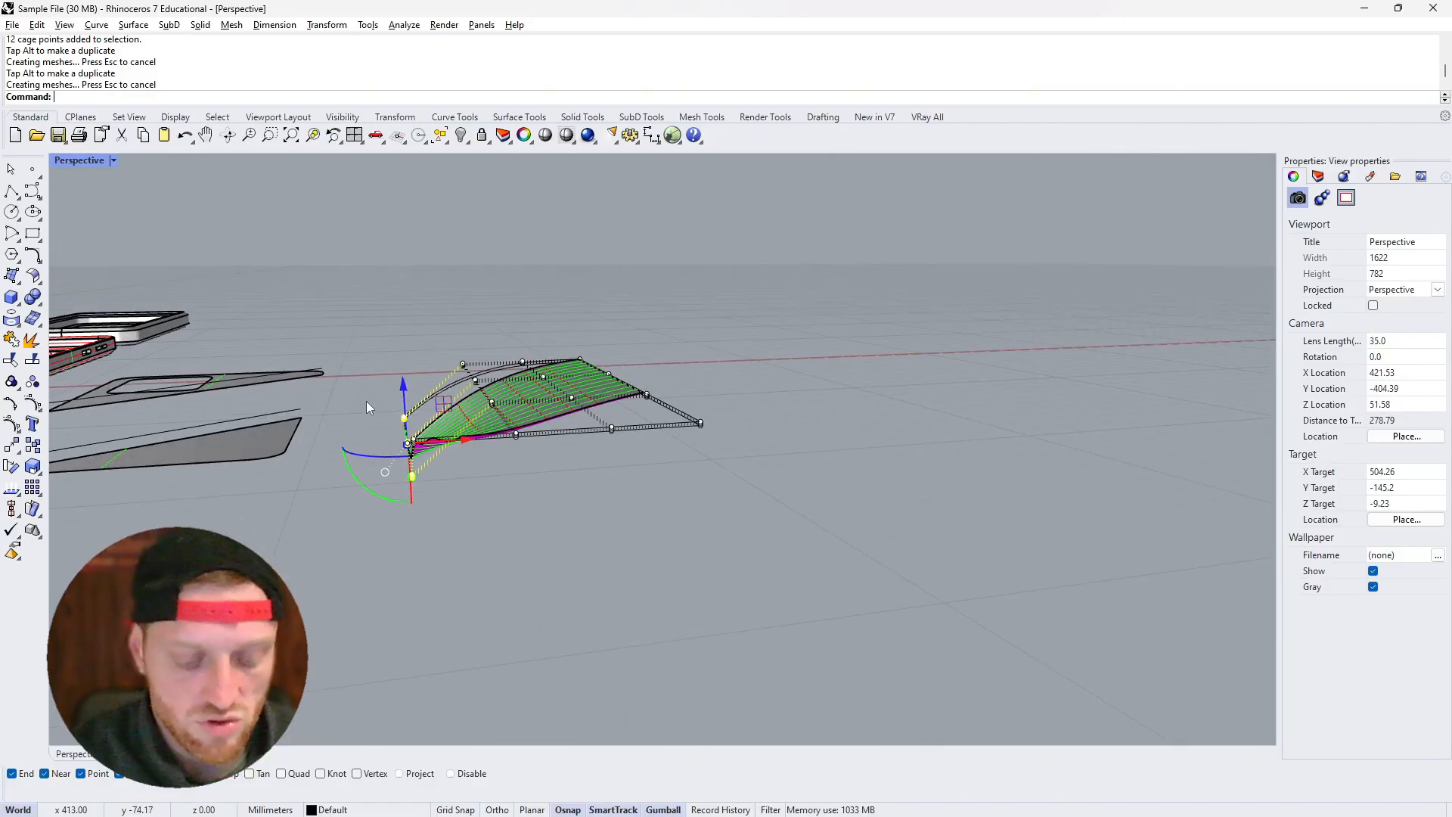
{"action": "key", "text": "ctrl+z"}
{"action": "key", "text": "ctrl+z"}
Select all outer border points of the cage and flatten them vertically to one height, leaving the inner cage points unselected
{"action": "left_click_drag", "start_coordinate": [361, 323], "coordinate": [417, 487]}
{"action": "right_click_drag", "start_coordinate": [425, 492], "coordinate": [628, 491]}
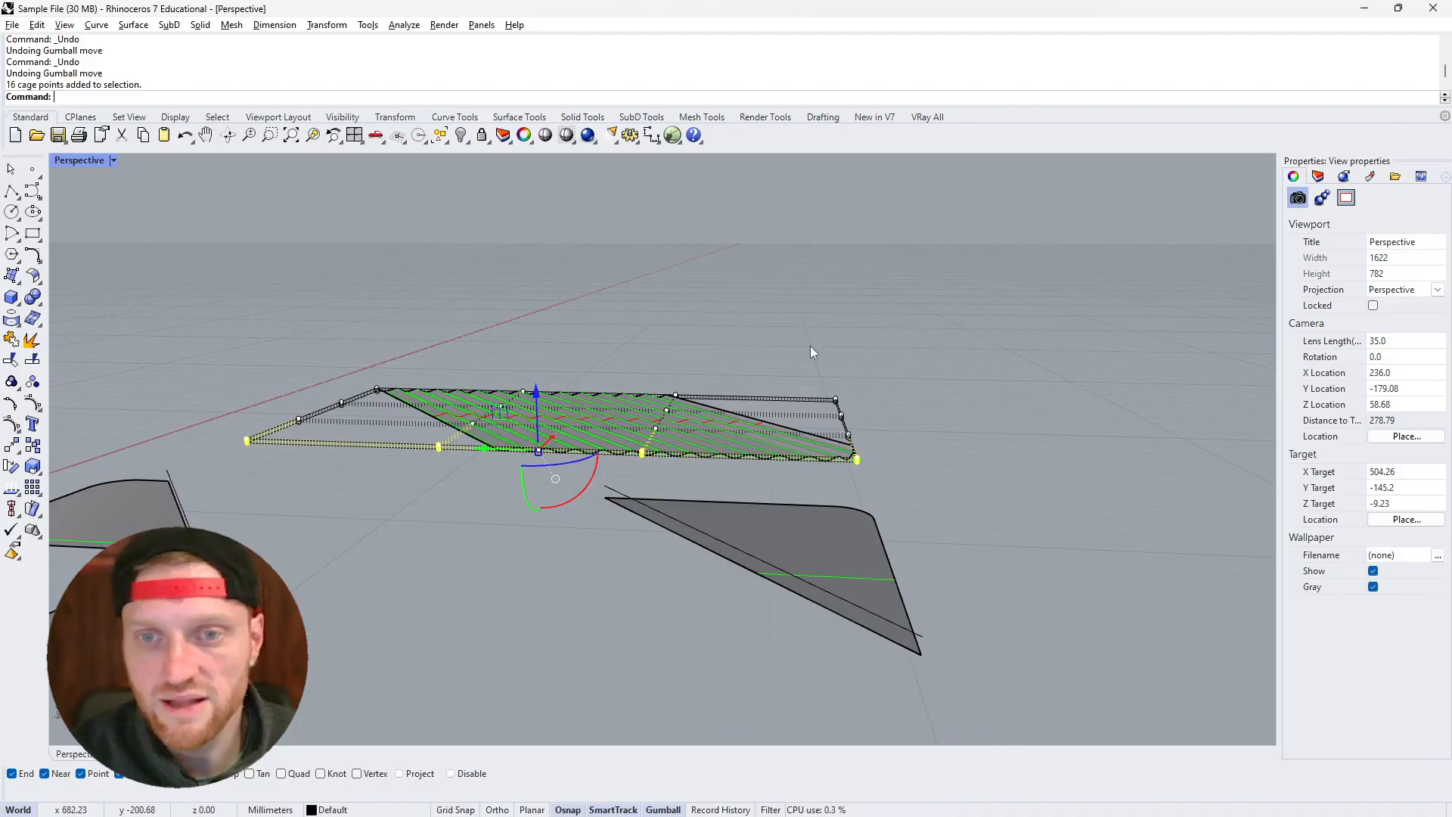
{"action": "left_click_drag", "start_coordinate": [886, 464], "coordinate": [887, 464]}
{"action": "right_click_drag", "start_coordinate": [846, 416], "coordinate": [656, 289]}
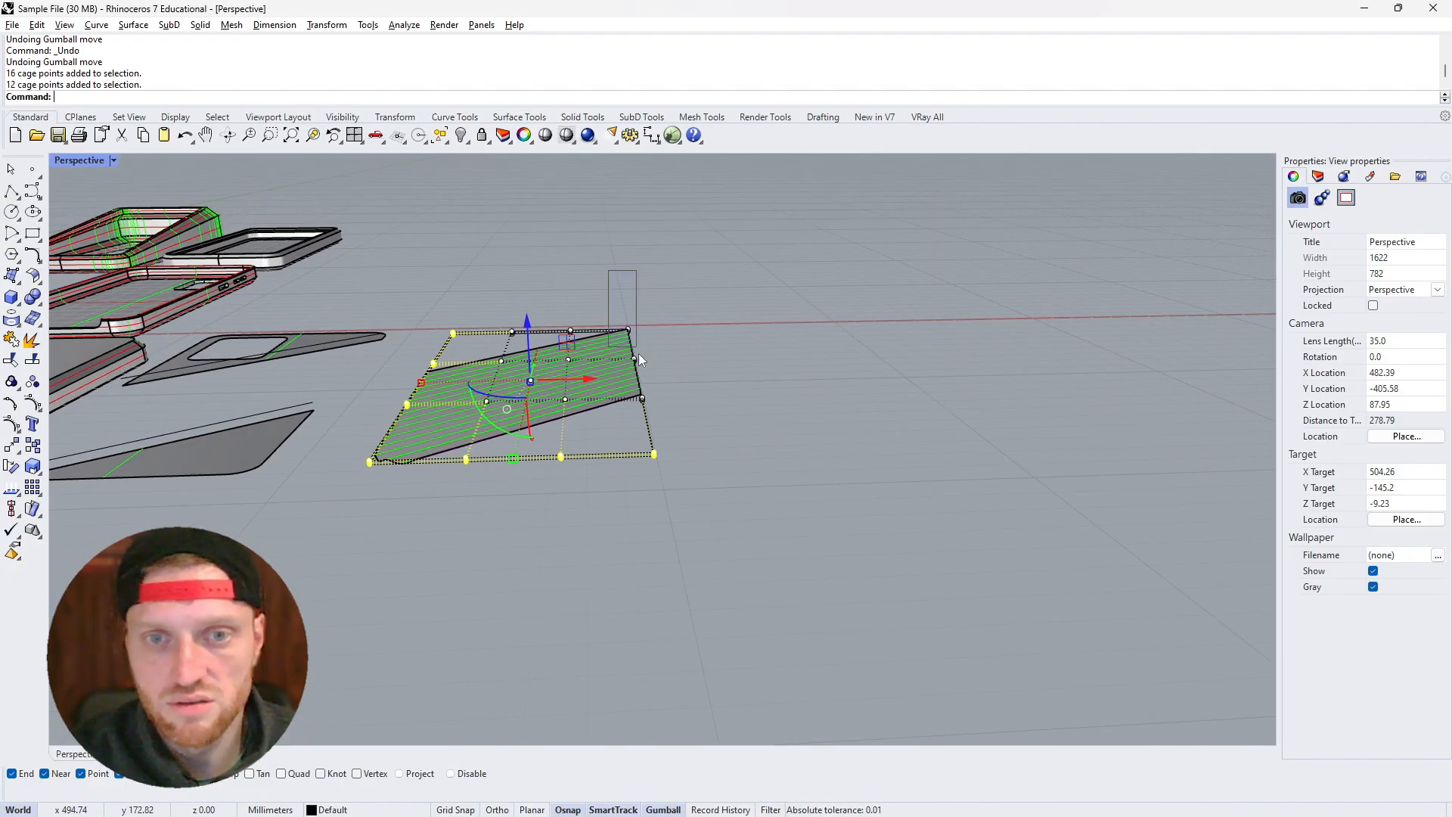
{"action": "left_click_drag", "start_coordinate": [638, 352], "coordinate": [688, 487]}
{"action": "right_click_drag", "start_coordinate": [688, 487], "coordinate": [275, 393]}
{"action": "left_click_drag", "start_coordinate": [275, 367], "coordinate": [397, 580]}
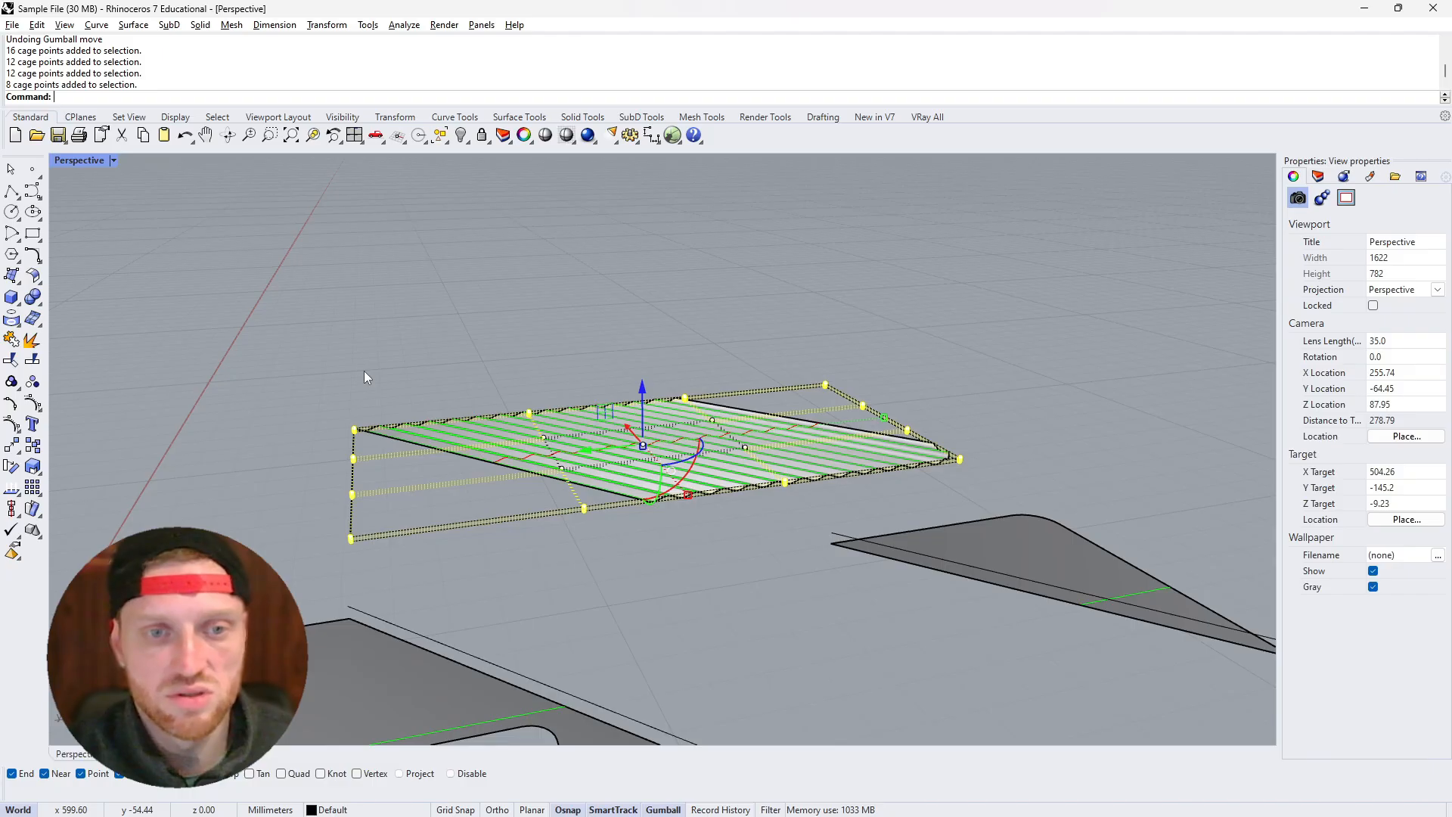
{"action": "left_click", "coordinate": [641, 450]}
{"action": "key", "text": "Return"}
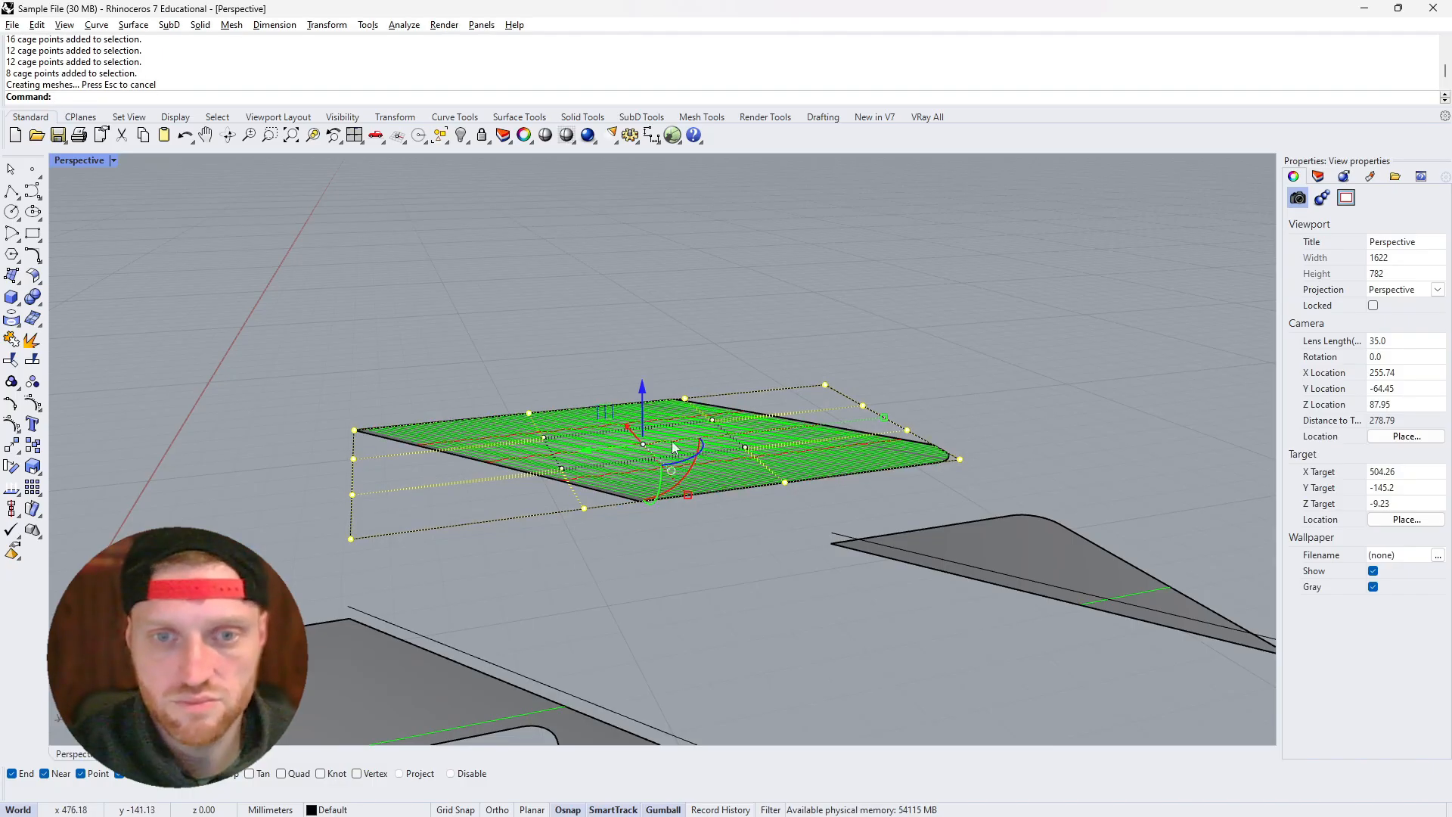
Examine the flattened borders and remaining ripples of the caged surface in the Perspective and Front views
{"action": "scroll", "coordinate": [589, 452], "scroll_direction": "up", "scroll_amount": 6}
{"action": "right_click_drag", "start_coordinate": [588, 452], "coordinate": [485, 440]}
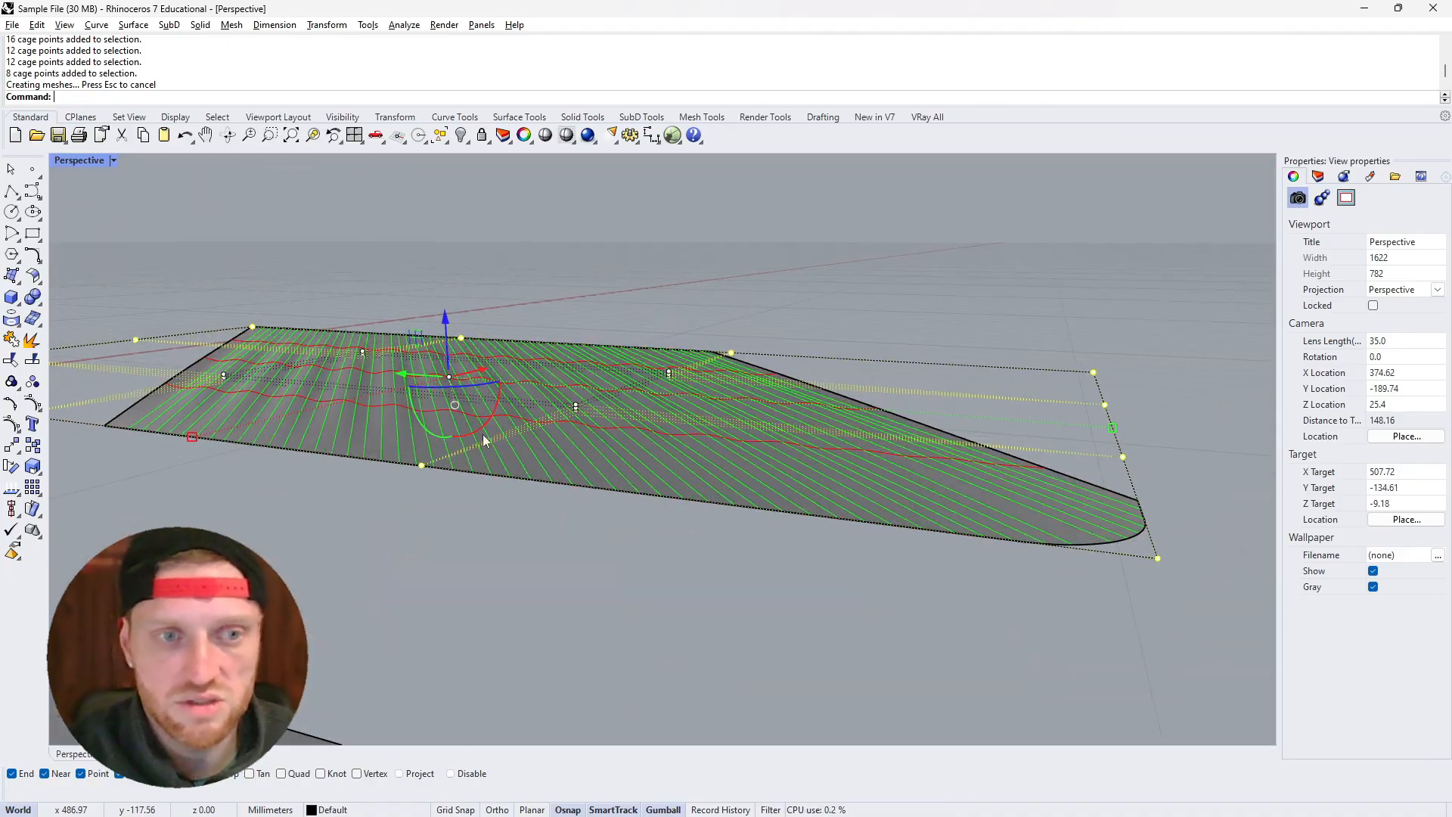
{"action": "right_click_drag", "start_coordinate": [1077, 542], "coordinate": [508, 428]}
{"action": "right_click_drag", "start_coordinate": [539, 406], "coordinate": [573, 437]}
{"action": "key", "text": "ctrl+F2"}
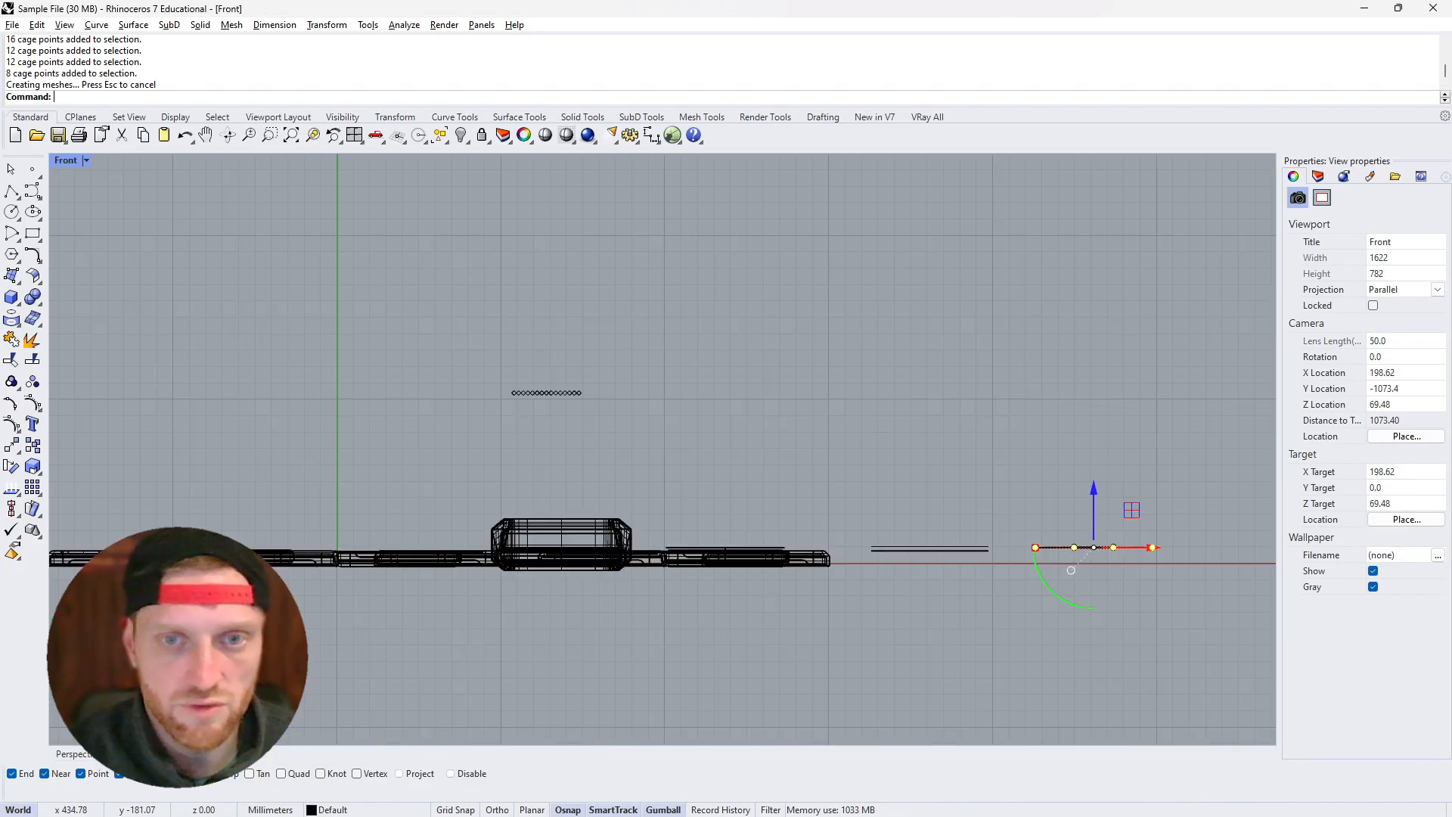
{"action": "scroll", "coordinate": [536, 565], "scroll_direction": "down", "scroll_amount": 8}
{"action": "scroll", "coordinate": [786, 541], "scroll_direction": "up", "scroll_amount": 10}
{"action": "scroll", "coordinate": [651, 637], "scroll_direction": "up", "scroll_amount": 7}
{"action": "scroll", "coordinate": [648, 637], "scroll_direction": "up", "scroll_amount": 6}
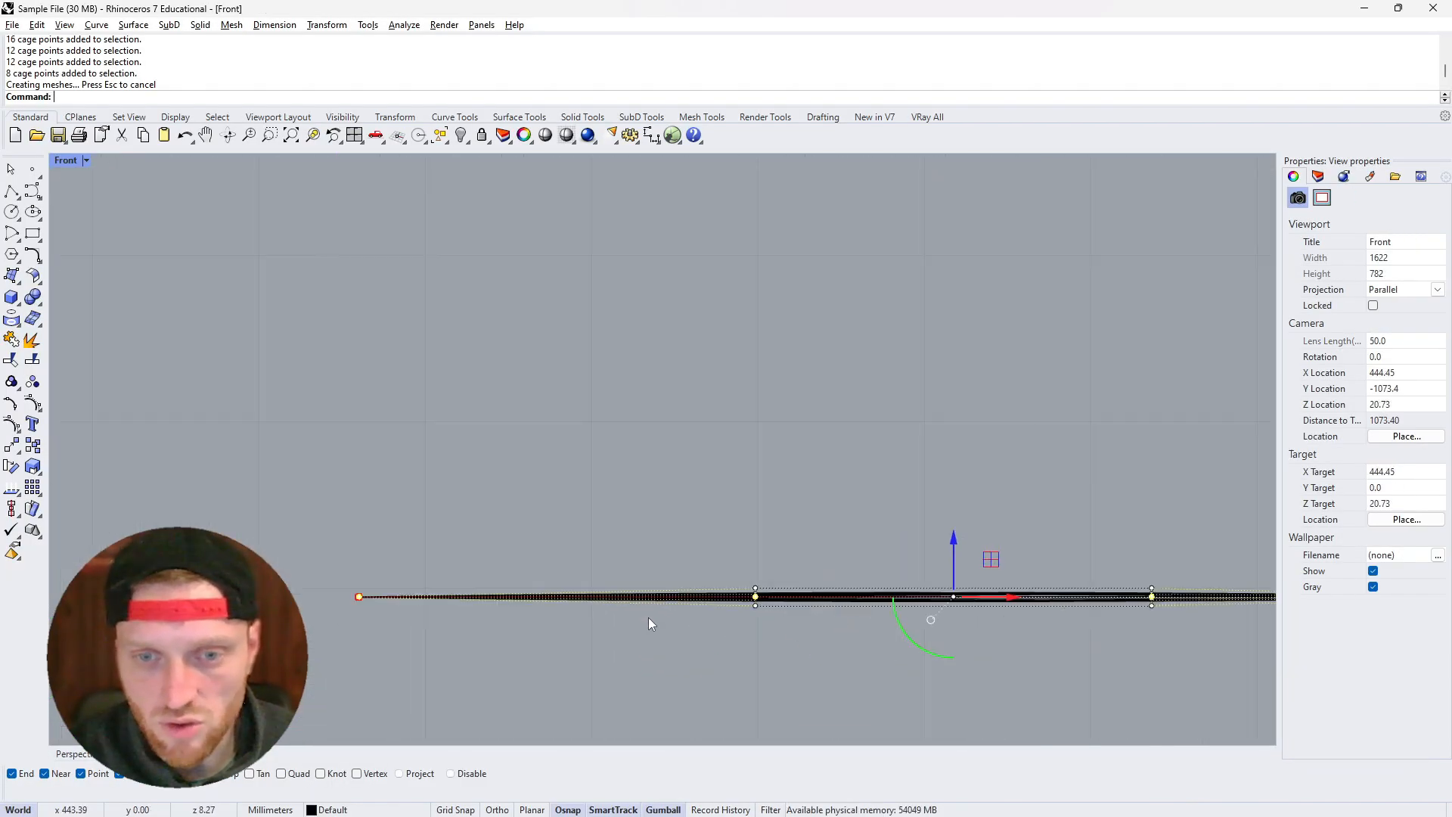
{"action": "scroll", "coordinate": [300, 579], "scroll_direction": "down", "scroll_amount": 3}
{"action": "scroll", "coordinate": [563, 586], "scroll_direction": "up", "scroll_amount": 6}
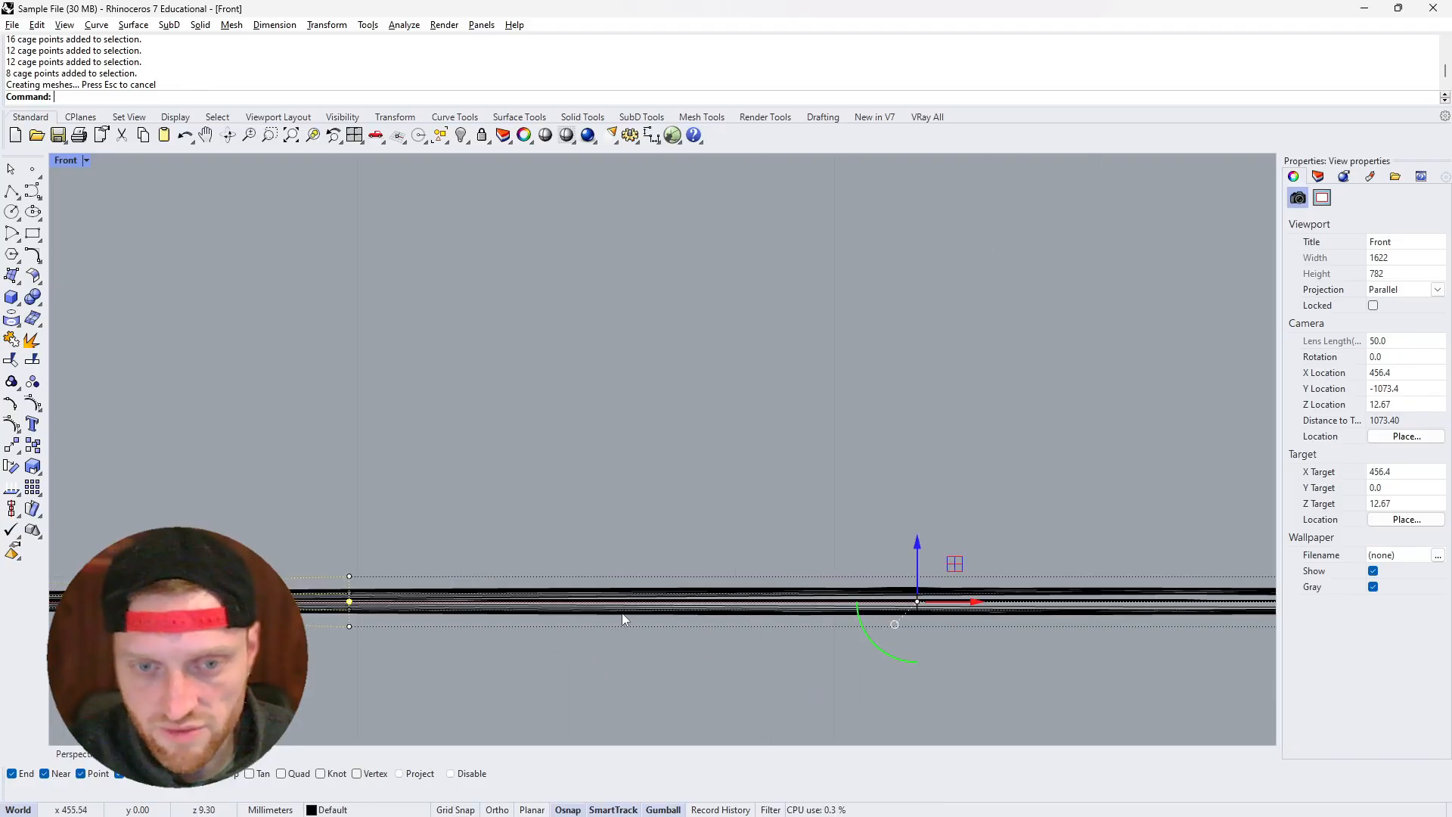
{"action": "scroll", "coordinate": [628, 610], "scroll_direction": "down", "scroll_amount": 4}
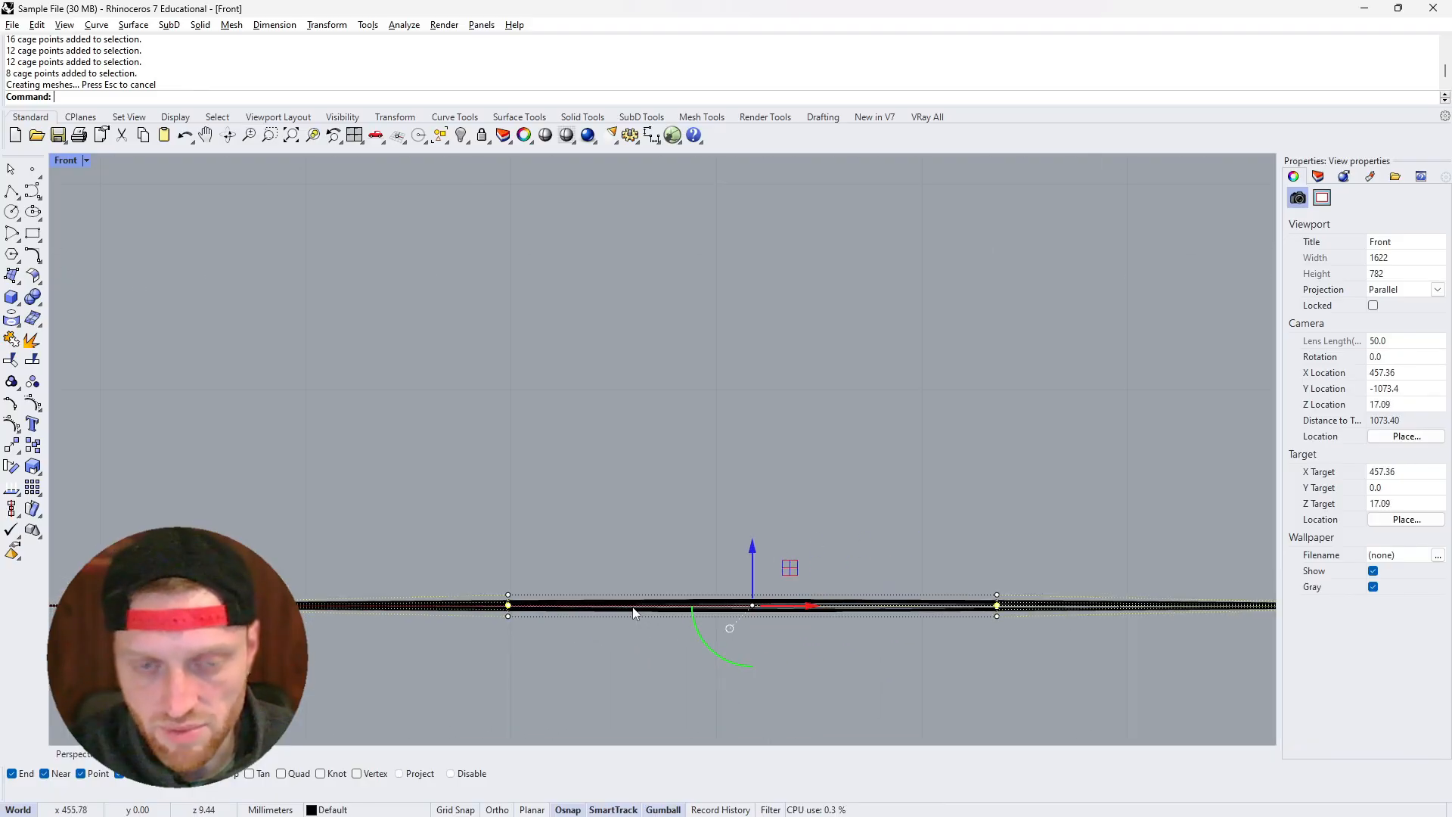
{"action": "left_click", "coordinate": [76, 754]}
{"action": "right_click_drag", "start_coordinate": [569, 537], "coordinate": [968, 340]}
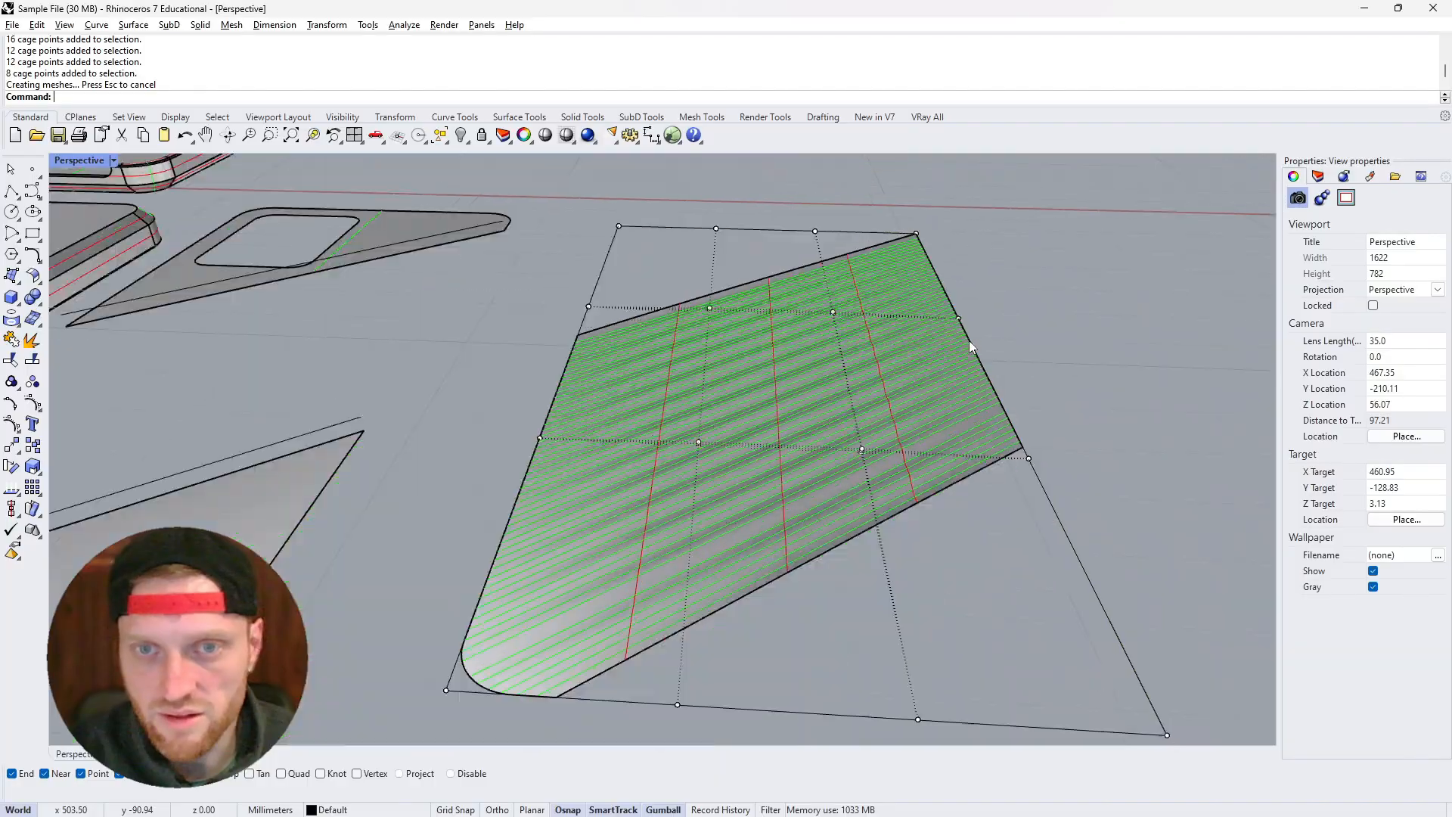
{"action": "scroll", "coordinate": [968, 340], "scroll_direction": "down", "scroll_amount": 8}
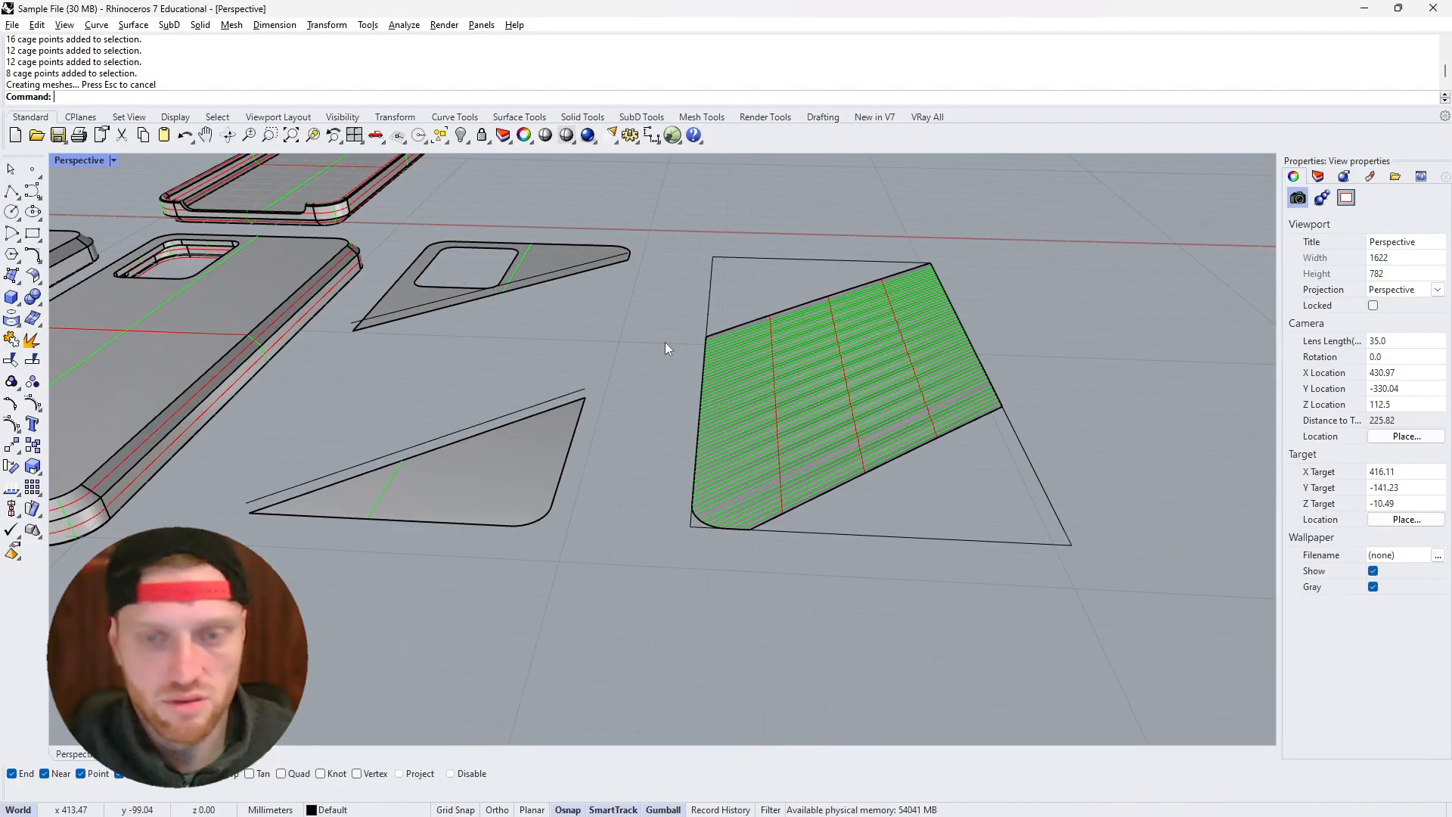
Duplicate the cage-edited rippled surface along the X axis toward the two flat back pieces
{"action": "left_click", "coordinate": [779, 355]}
{"action": "right_click_drag", "start_coordinate": [817, 383], "coordinate": [877, 389]}
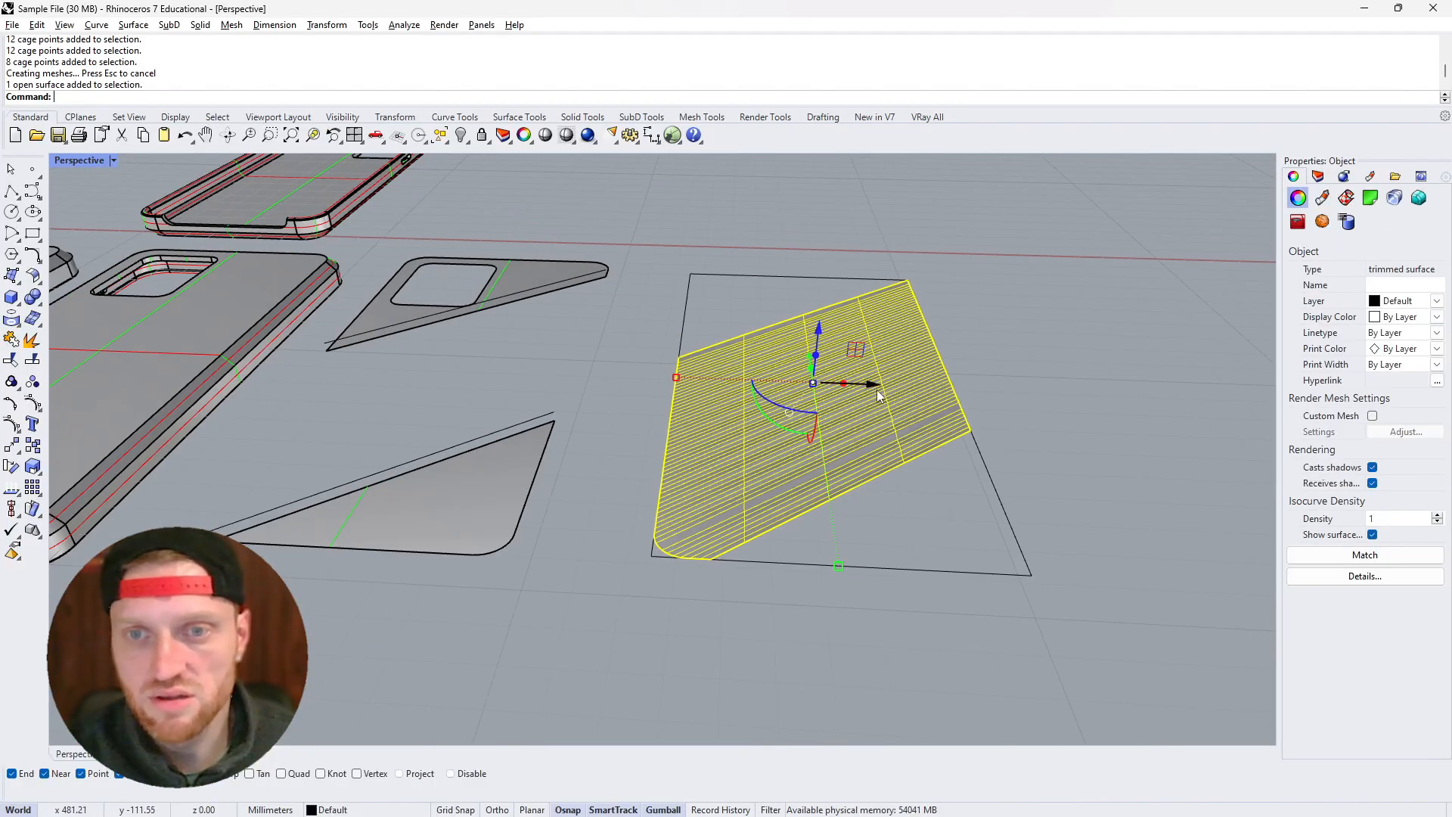
{"action": "left_click_drag", "start_coordinate": [877, 389], "coordinate": [570, 378], "text": "alt"}
{"action": "right_click_drag", "start_coordinate": [571, 379], "coordinate": [434, 406]}
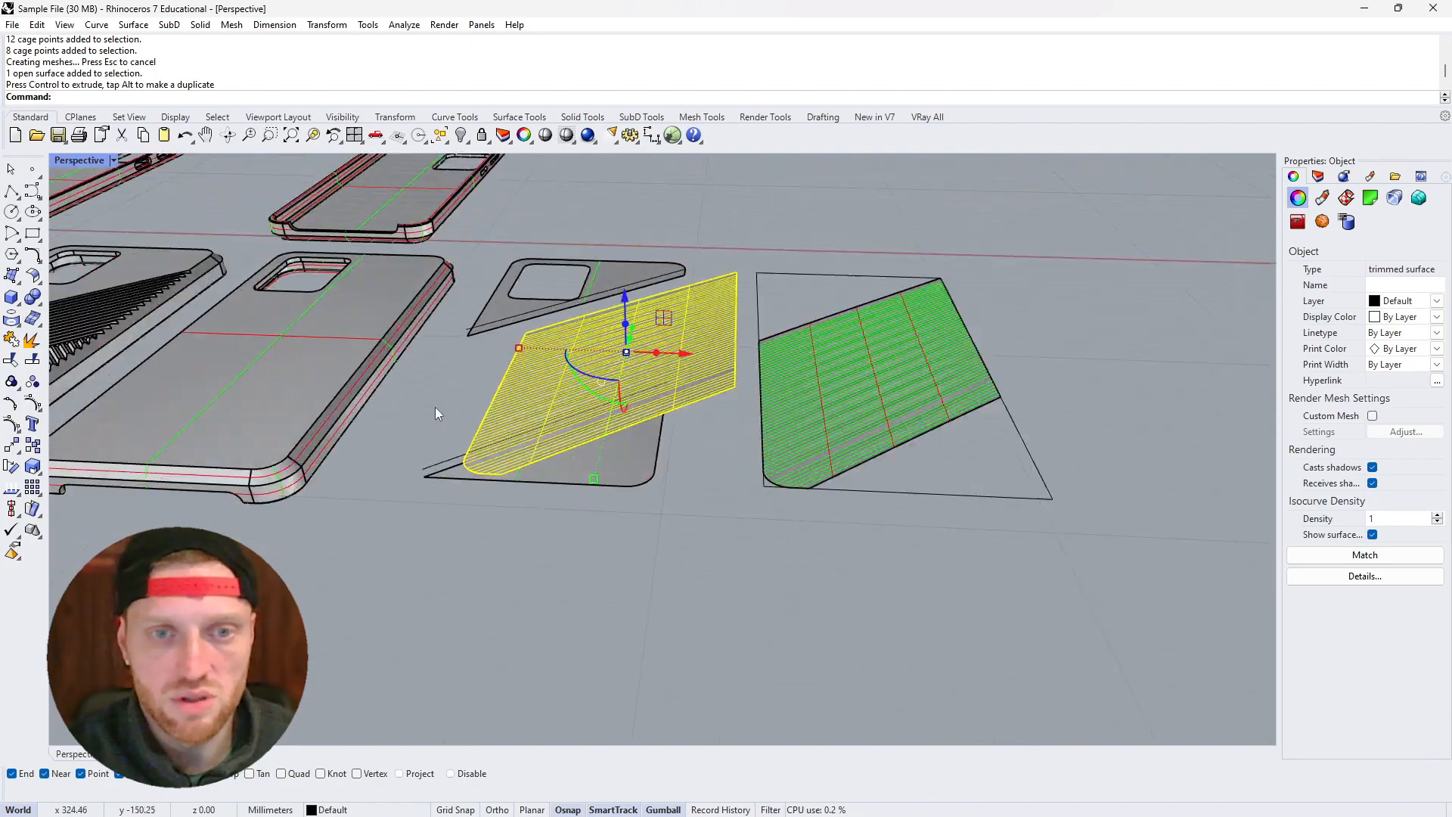
Move the duplicated rippled surface by its lower diagonal corner onto the matching corner of the lower triangular back piece
{"action": "scroll", "coordinate": [434, 407], "scroll_direction": "up", "scroll_amount": 3}
{"action": "type", "text": "Move"}
{"action": "key", "text": "Return"}
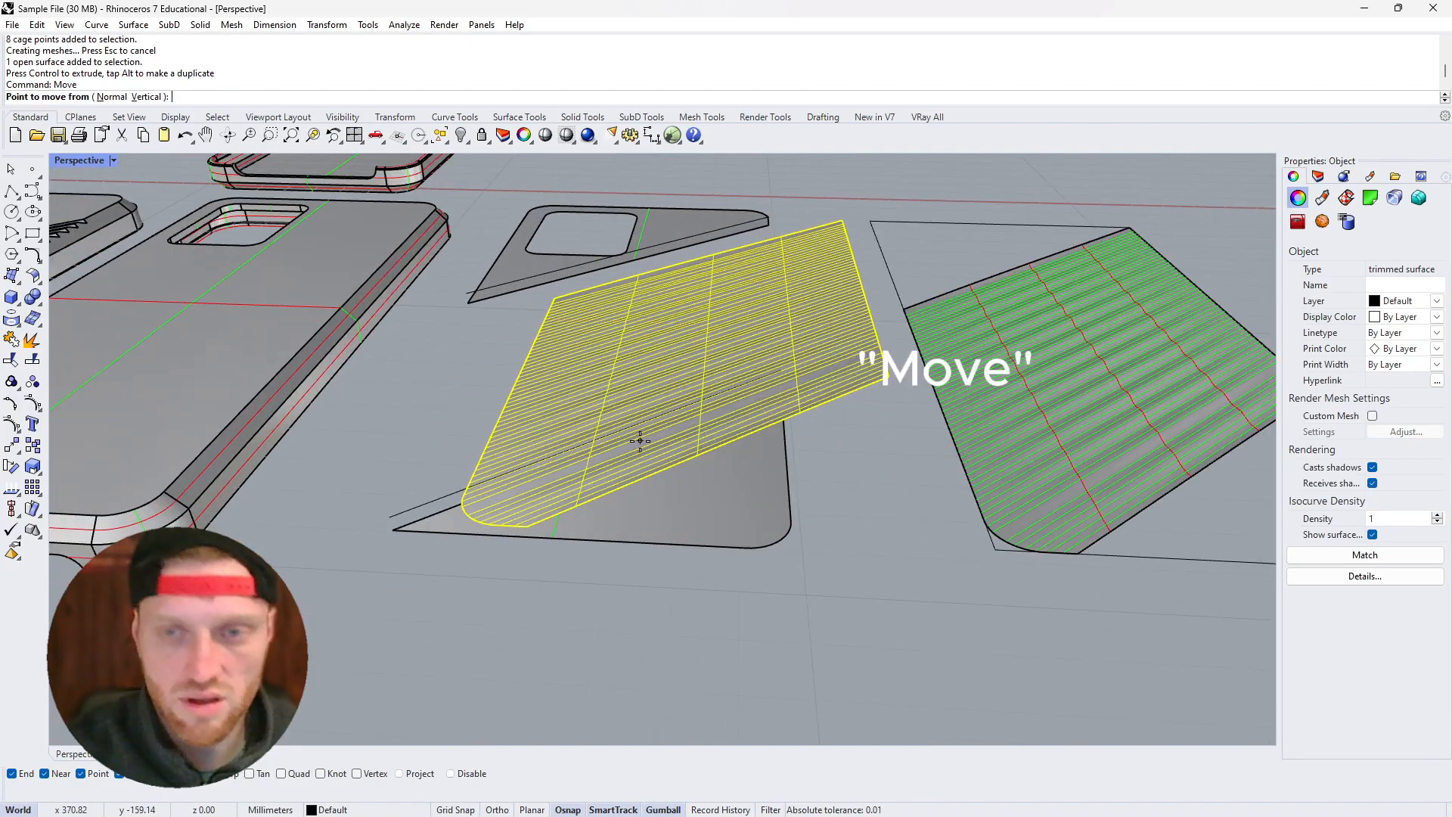
{"action": "left_click", "coordinate": [640, 441]}
{"action": "scroll", "coordinate": [837, 347], "scroll_direction": "up", "scroll_amount": 3}
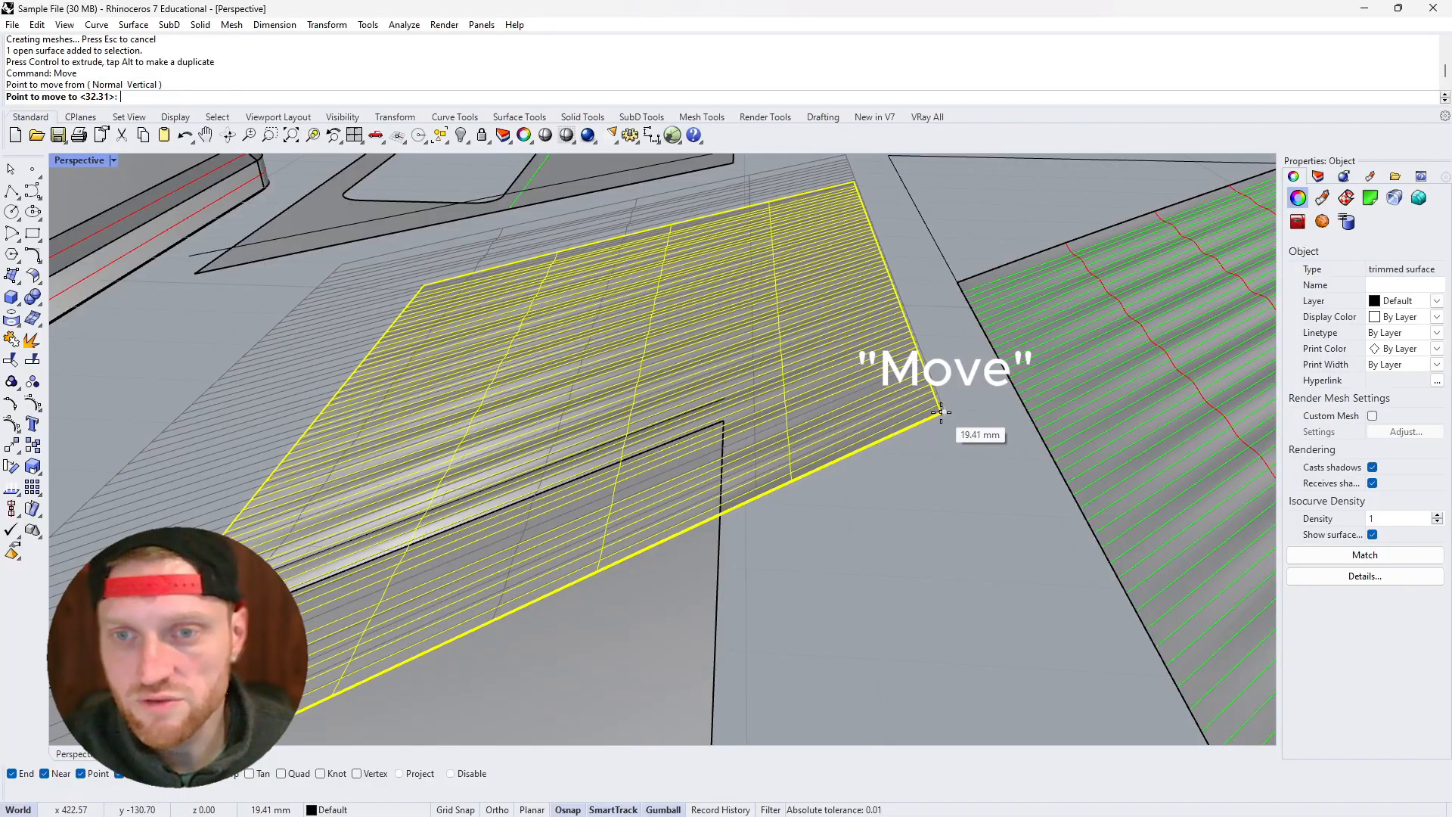
{"action": "left_click", "coordinate": [745, 441]}
{"action": "scroll", "coordinate": [747, 441], "scroll_direction": "down", "scroll_amount": 3}
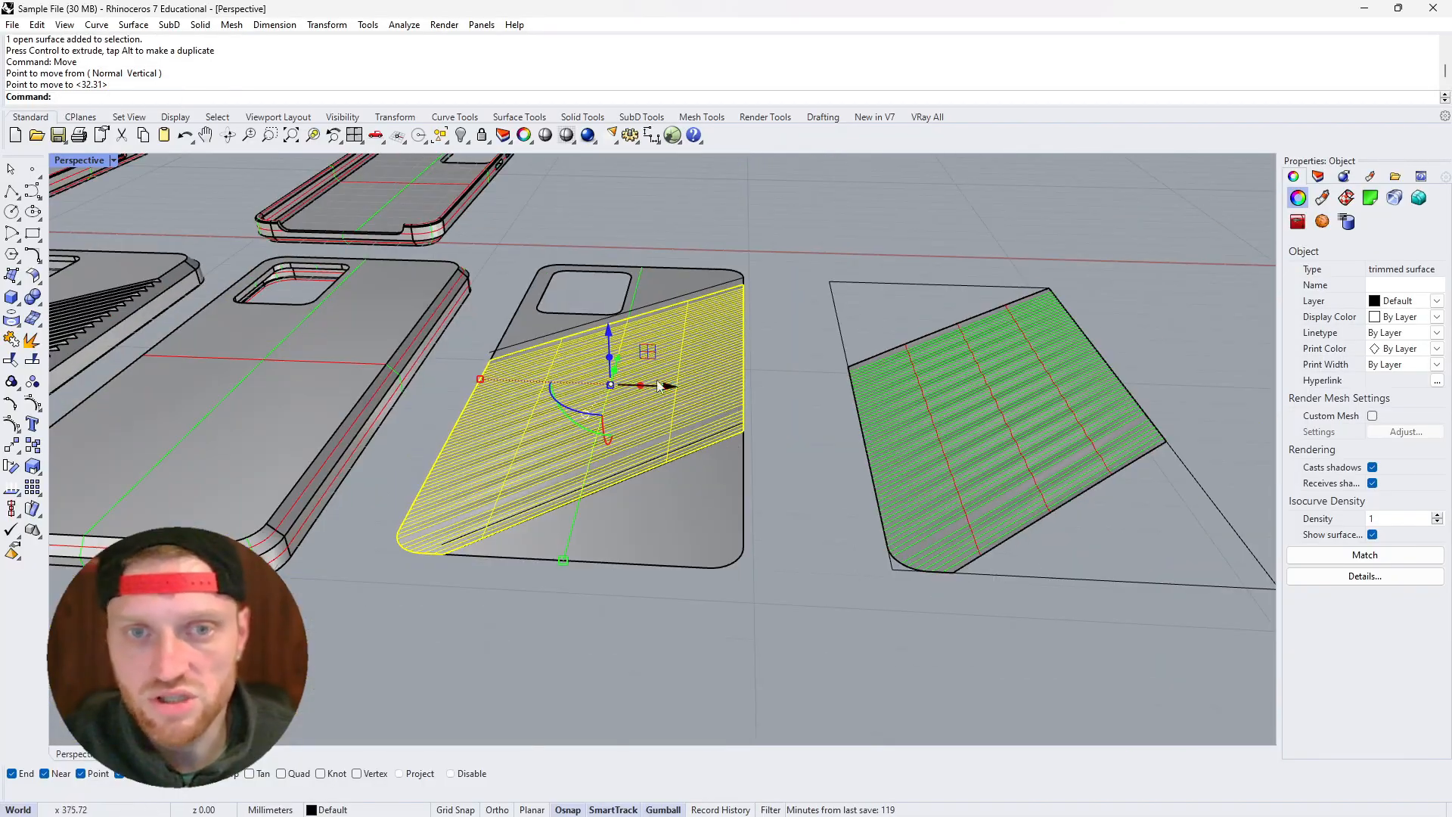
{"action": "right_click_drag", "start_coordinate": [658, 386], "coordinate": [663, 303]}
{"action": "left_click", "coordinate": [664, 303]}
Examine from above and below how the placed rippled surface meets the flat back pieces and the rounded corner
{"action": "scroll", "coordinate": [545, 325], "scroll_direction": "up", "scroll_amount": 6}
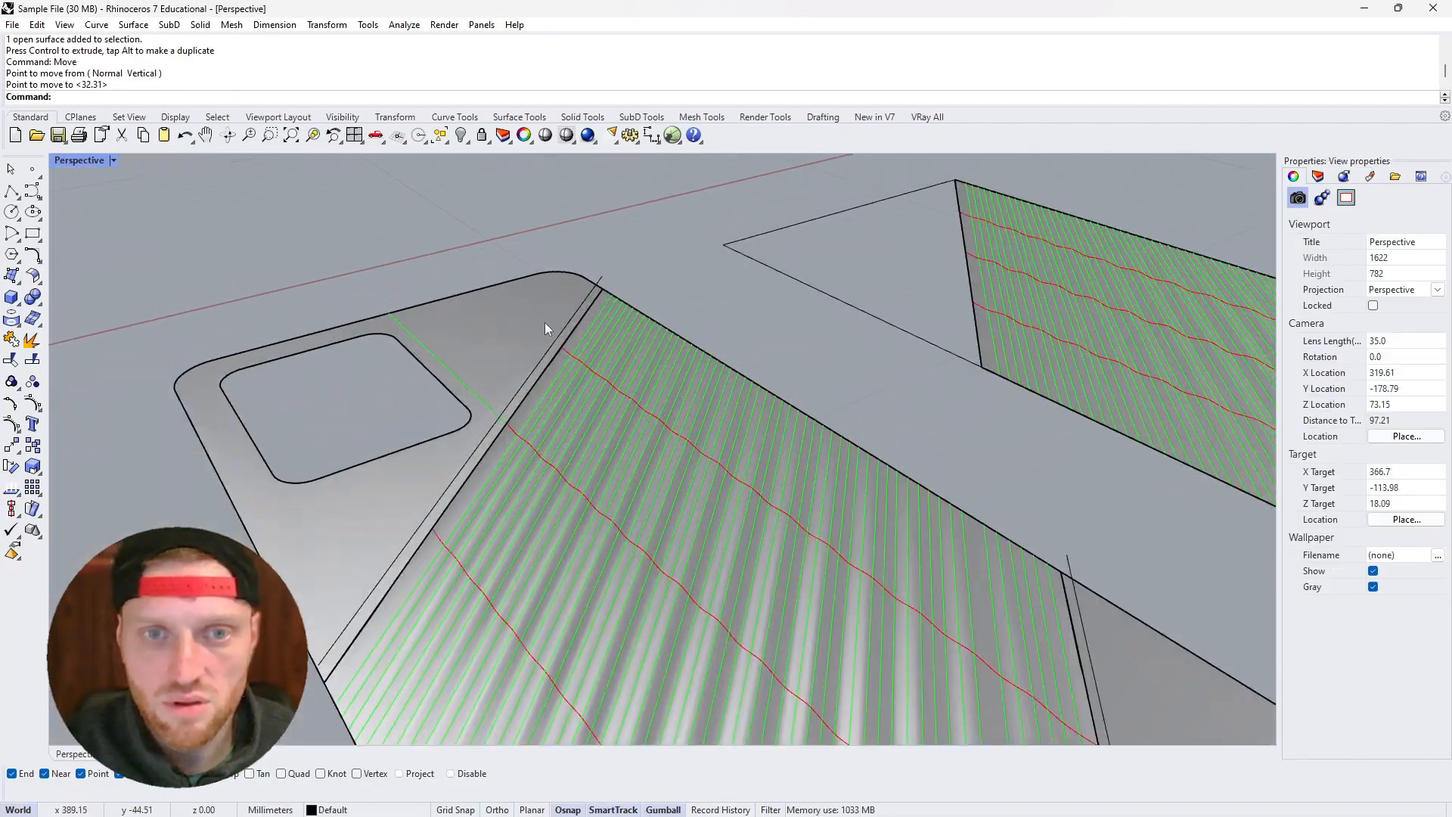
{"action": "right_click_drag", "start_coordinate": [544, 322], "coordinate": [945, 442]}
{"action": "scroll", "coordinate": [934, 428], "scroll_direction": "up", "scroll_amount": 4}
{"action": "scroll", "coordinate": [945, 442], "scroll_direction": "down", "scroll_amount": 8}
{"action": "scroll", "coordinate": [537, 403], "scroll_direction": "up", "scroll_amount": 9}
{"action": "scroll", "coordinate": [599, 440], "scroll_direction": "up", "scroll_amount": 8}
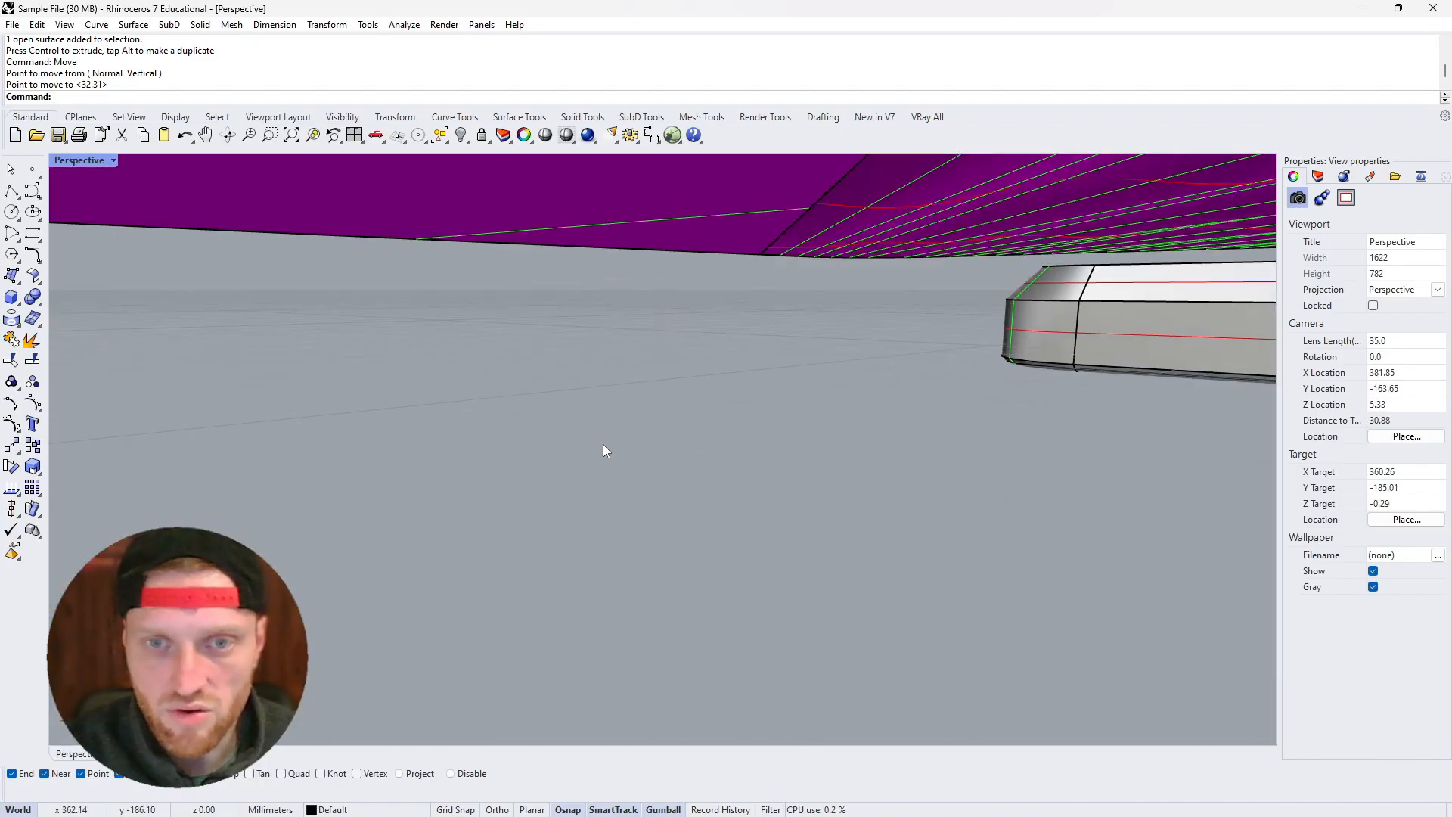
{"action": "scroll", "coordinate": [602, 443], "scroll_direction": "down", "scroll_amount": 12}
{"action": "right_click_drag", "start_coordinate": [604, 443], "coordinate": [1105, 481]}
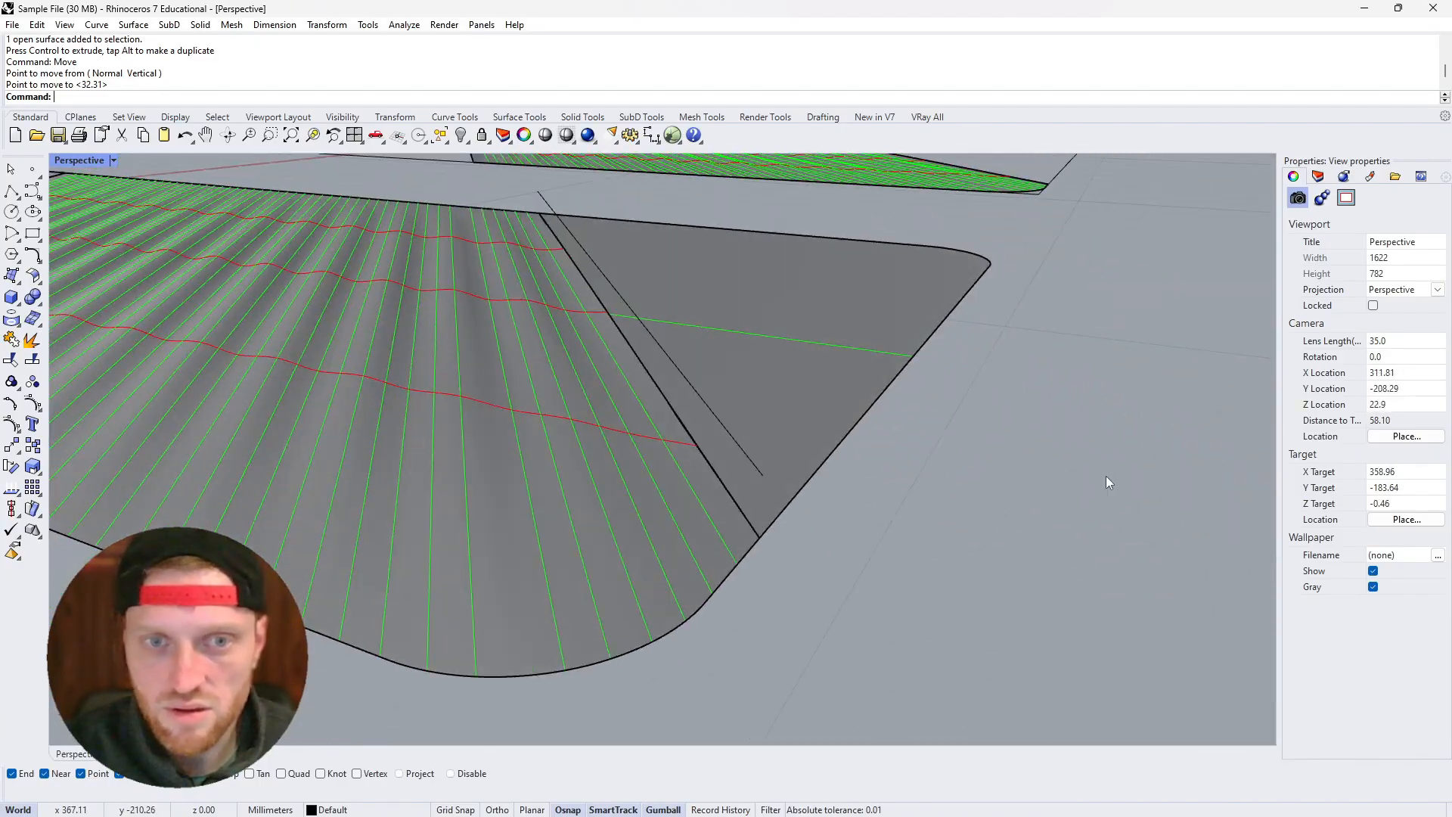
Inspect the seam between the rippled surface and the lower triangular back piece for gaps at close range
{"action": "scroll", "coordinate": [707, 463], "scroll_direction": "up", "scroll_amount": 3}
{"action": "left_click", "coordinate": [636, 385]}
{"action": "scroll", "coordinate": [632, 393], "scroll_direction": "down", "scroll_amount": 5}
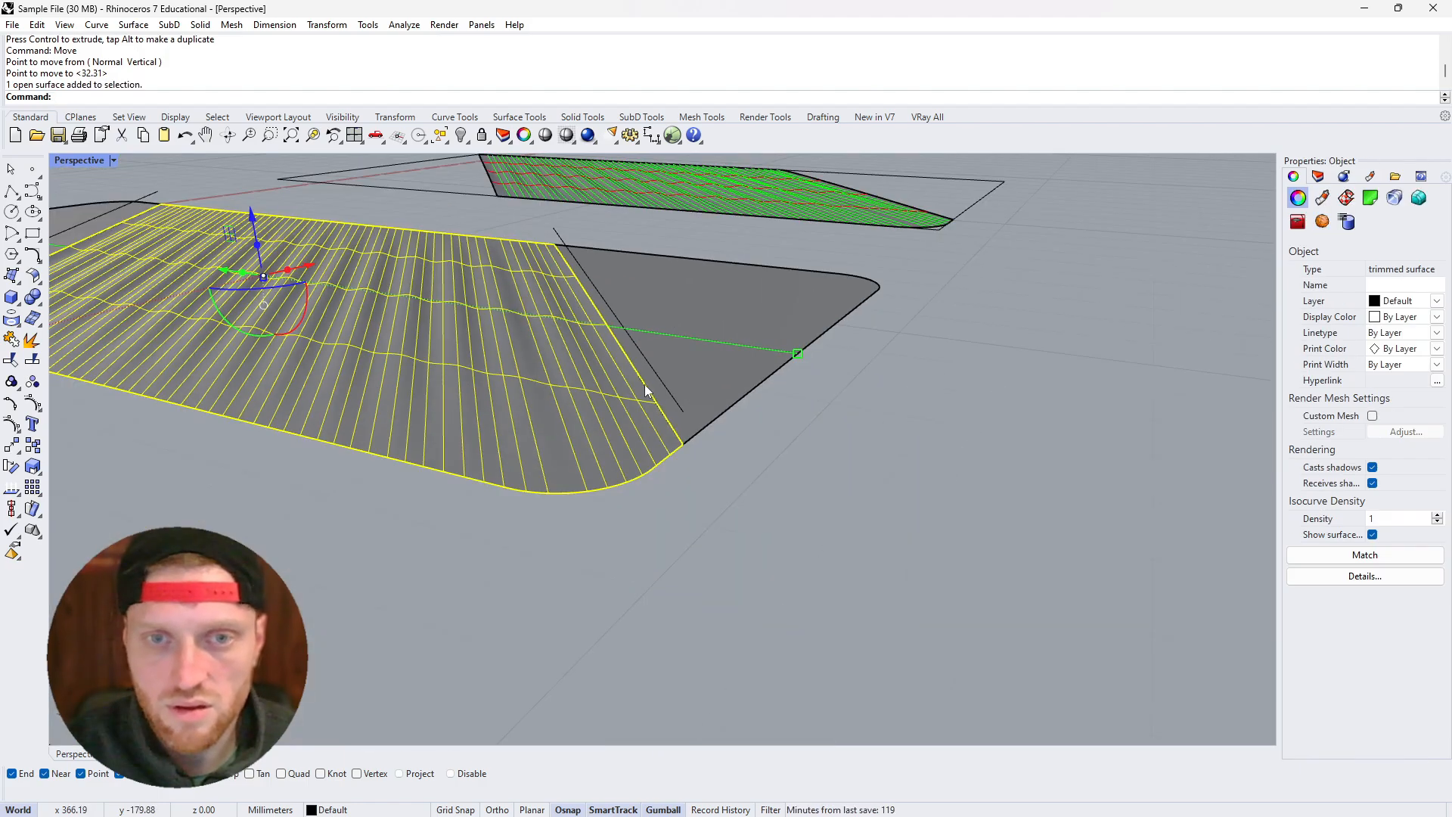
{"action": "key", "text": "Escape"}
{"action": "scroll", "coordinate": [635, 412], "scroll_direction": "up", "scroll_amount": 2}
{"action": "right_click_drag", "start_coordinate": [633, 394], "coordinate": [854, 274]}
{"action": "scroll", "coordinate": [697, 312], "scroll_direction": "up", "scroll_amount": 12}
{"action": "scroll", "coordinate": [668, 324], "scroll_direction": "down", "scroll_amount": 2}
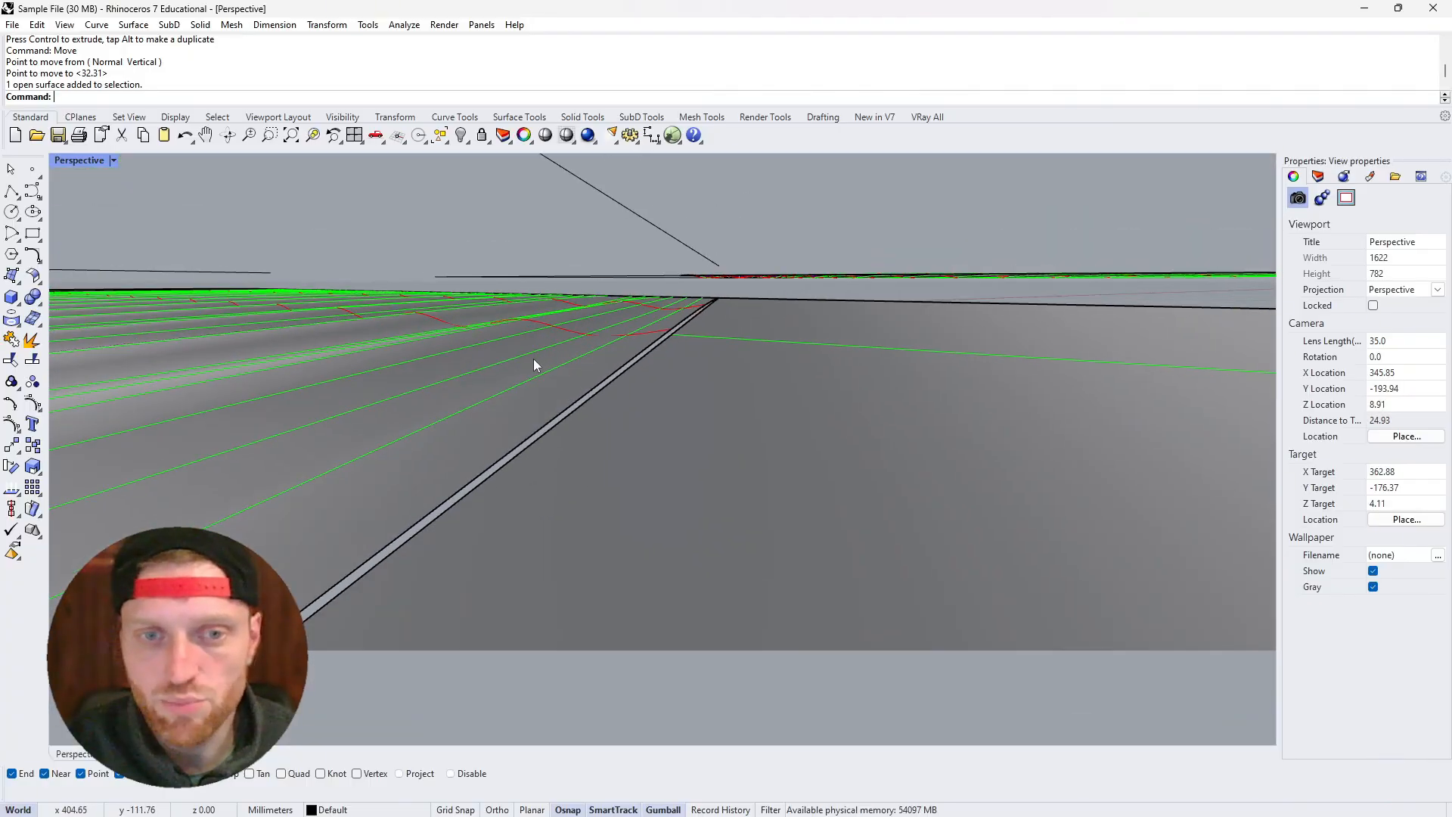
{"action": "scroll", "coordinate": [535, 358], "scroll_direction": "down", "scroll_amount": 6}
{"action": "right_click_drag", "start_coordinate": [541, 363], "coordinate": [602, 382]}
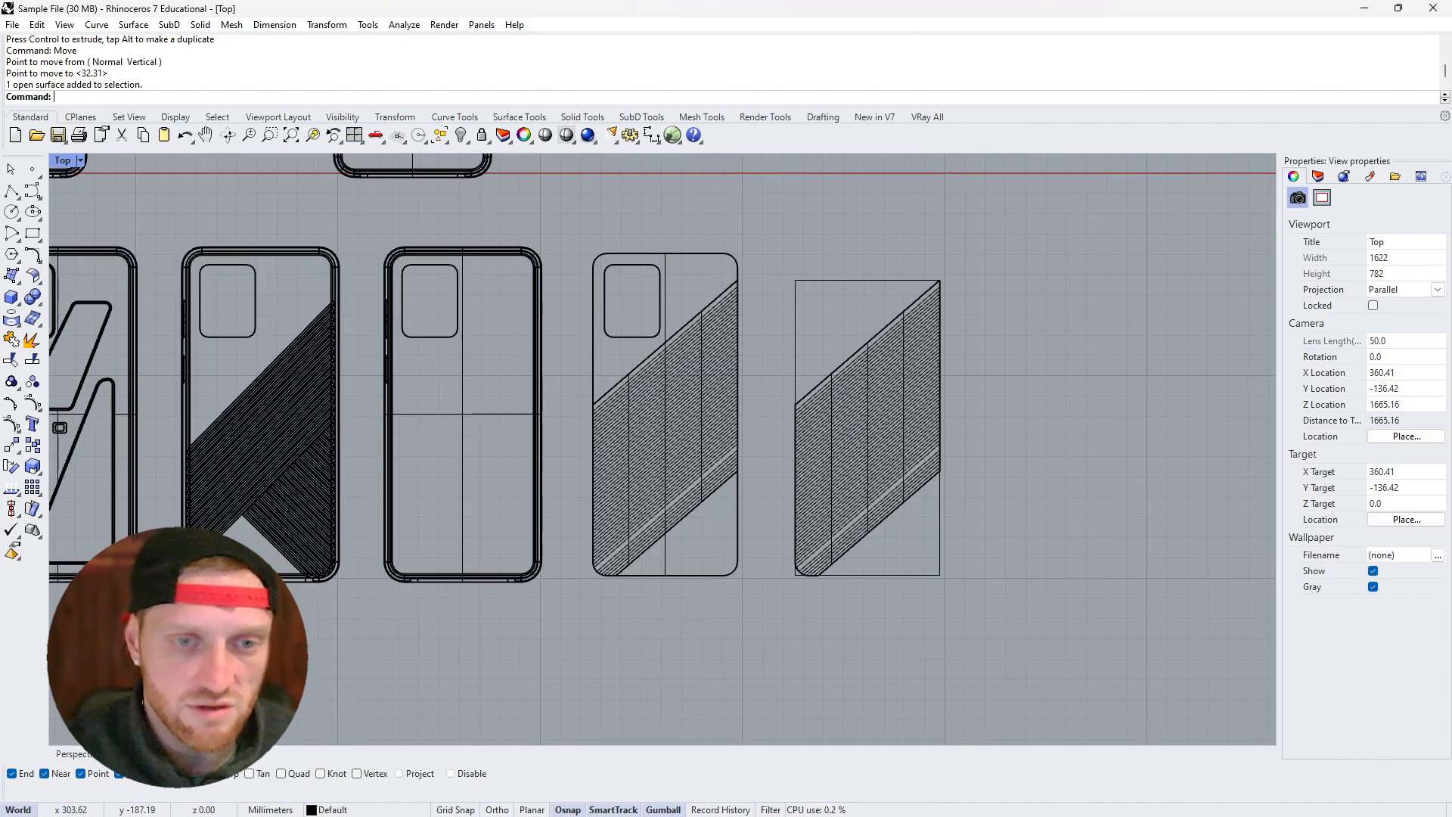
Lengthen the lower diagonal line beyond both case edges and shift it upward onto the rippled surface
{"action": "scroll", "coordinate": [631, 555], "scroll_direction": "up", "scroll_amount": 3}
{"action": "left_click", "coordinate": [656, 548]}
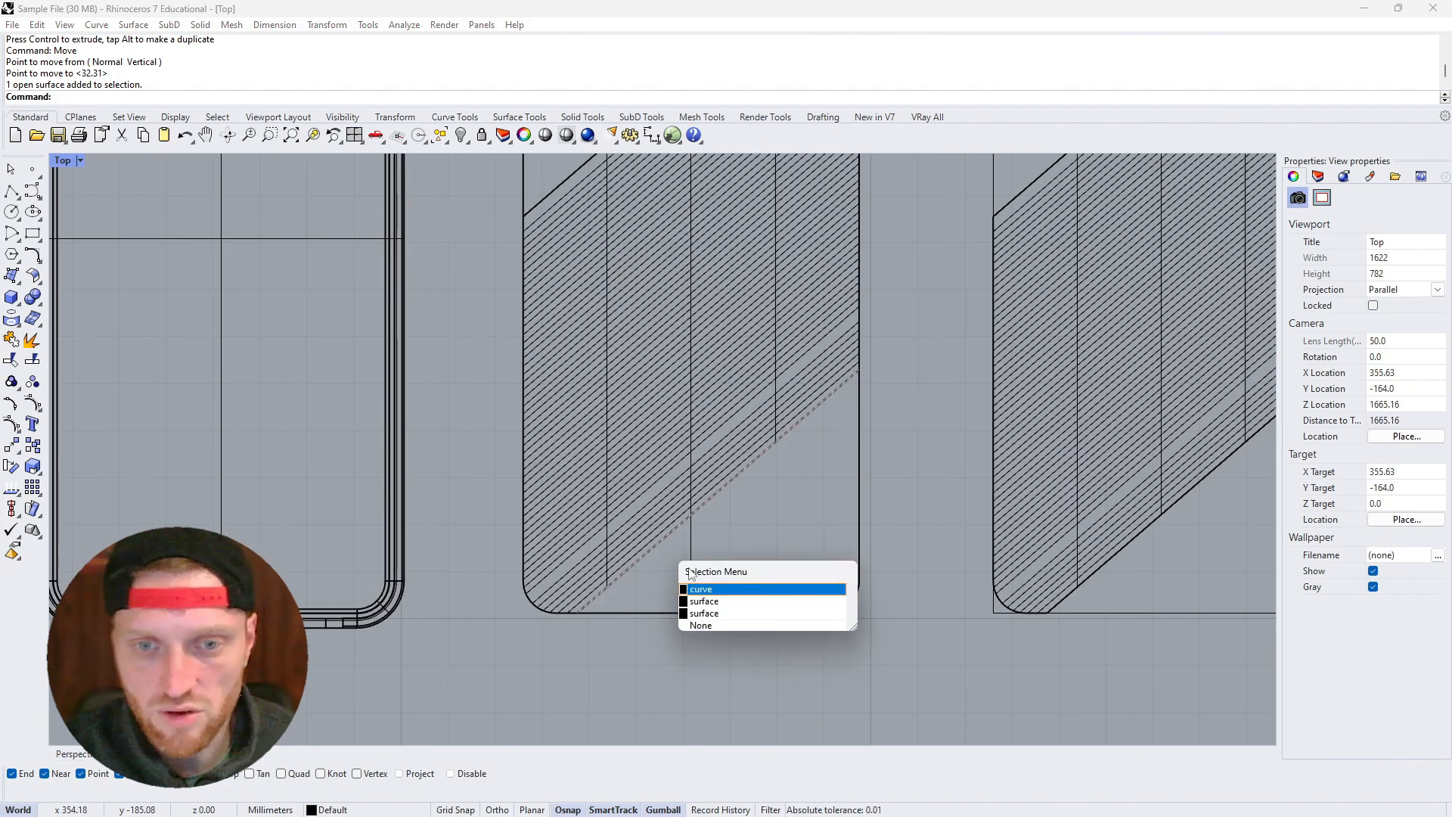
{"action": "left_click", "coordinate": [711, 594]}
{"action": "left_click_drag", "start_coordinate": [591, 493], "coordinate": [548, 495]}
{"action": "scroll", "coordinate": [625, 482], "scroll_direction": "up", "scroll_amount": 1}
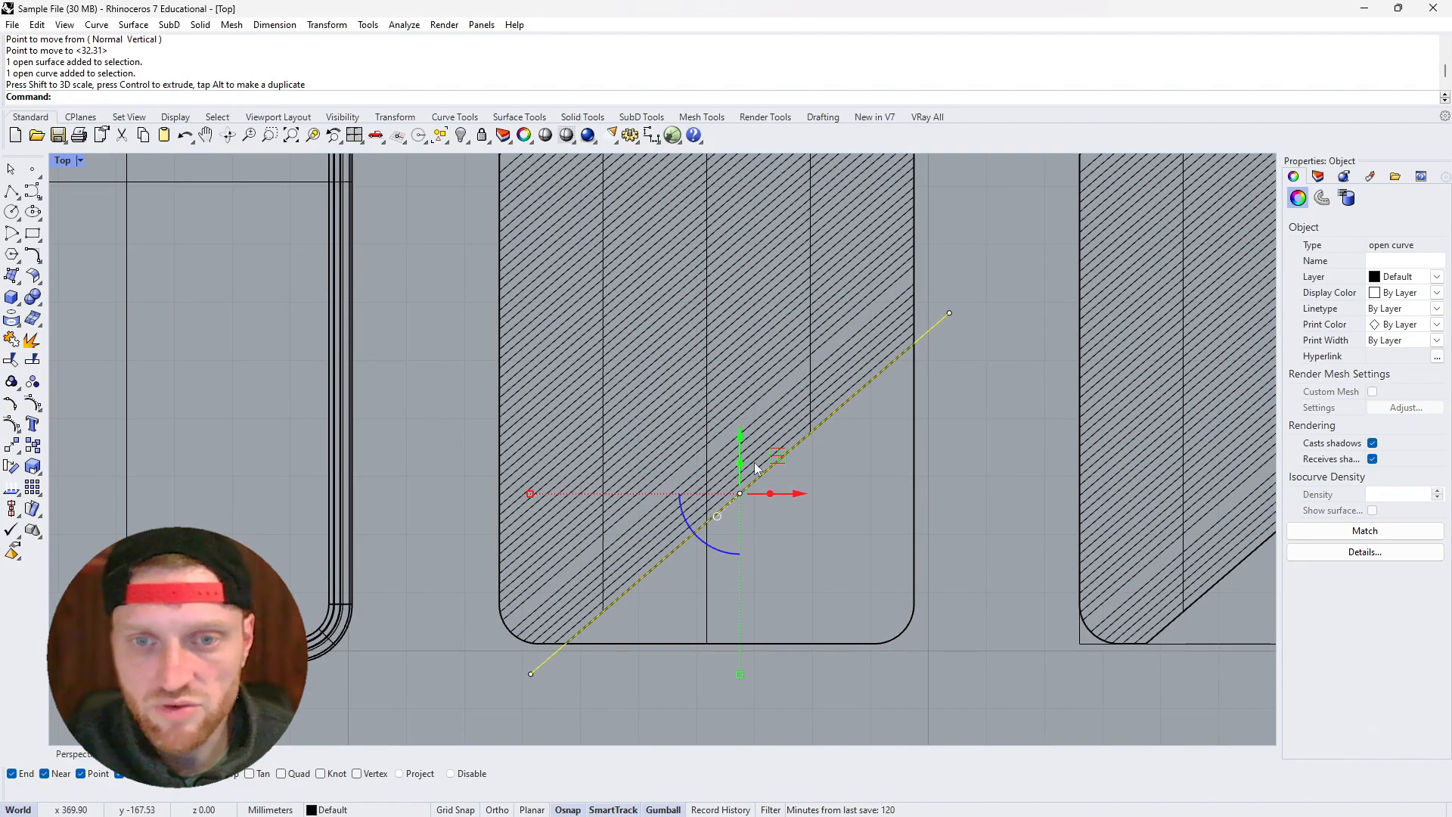
{"action": "left_click_drag", "start_coordinate": [778, 459], "coordinate": [705, 518]}
Lengthen the upper diagonal line beyond both case edges and shift it downward onto the rippled surface
{"action": "scroll", "coordinate": [704, 519], "scroll_direction": "down", "scroll_amount": 3}
{"action": "scroll", "coordinate": [705, 513], "scroll_direction": "up", "scroll_amount": 4}
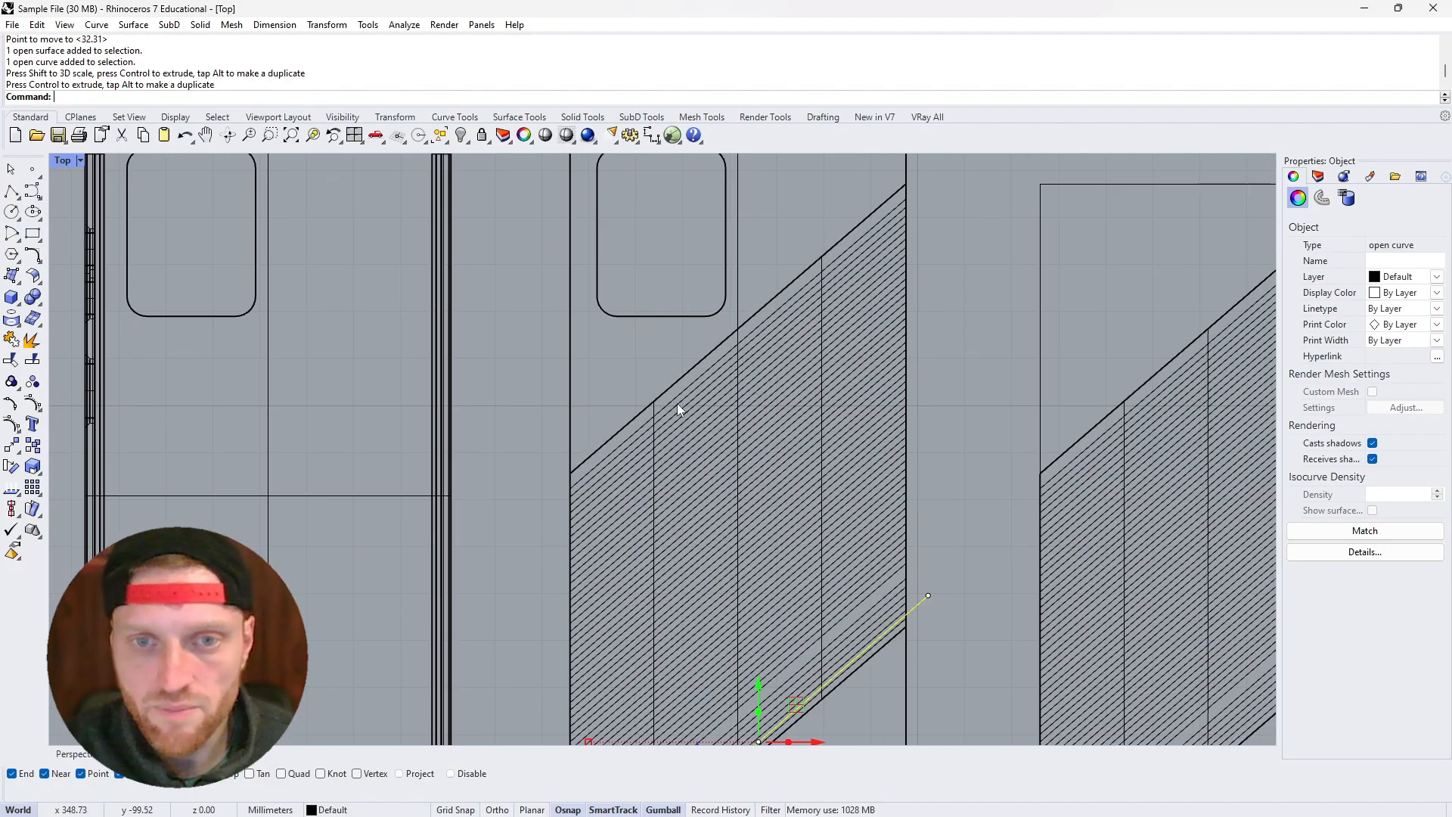
{"action": "left_click", "coordinate": [672, 391]}
{"action": "left_click", "coordinate": [711, 426]}
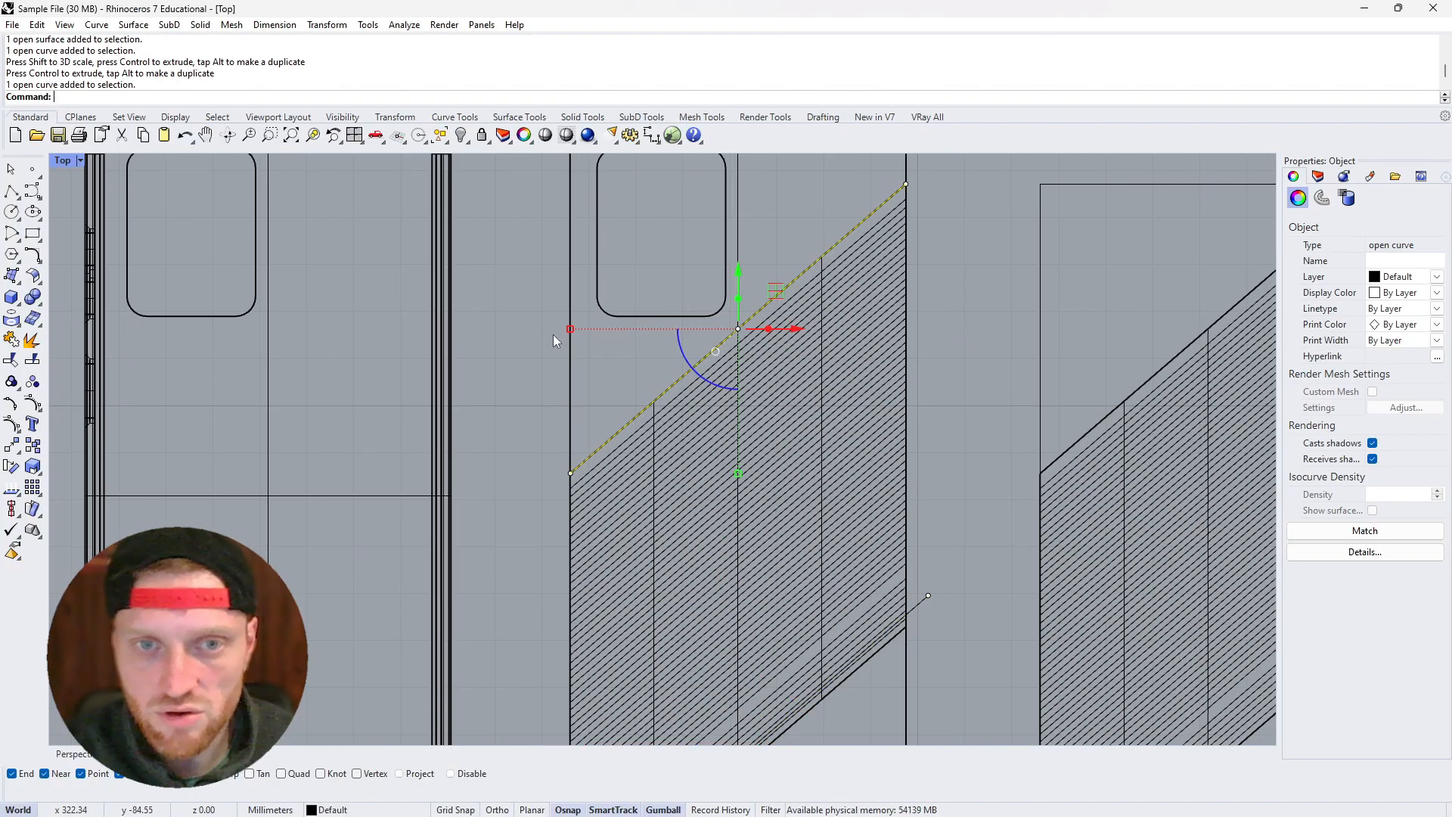
{"action": "left_click_drag", "start_coordinate": [567, 331], "coordinate": [547, 332], "text": "shift"}
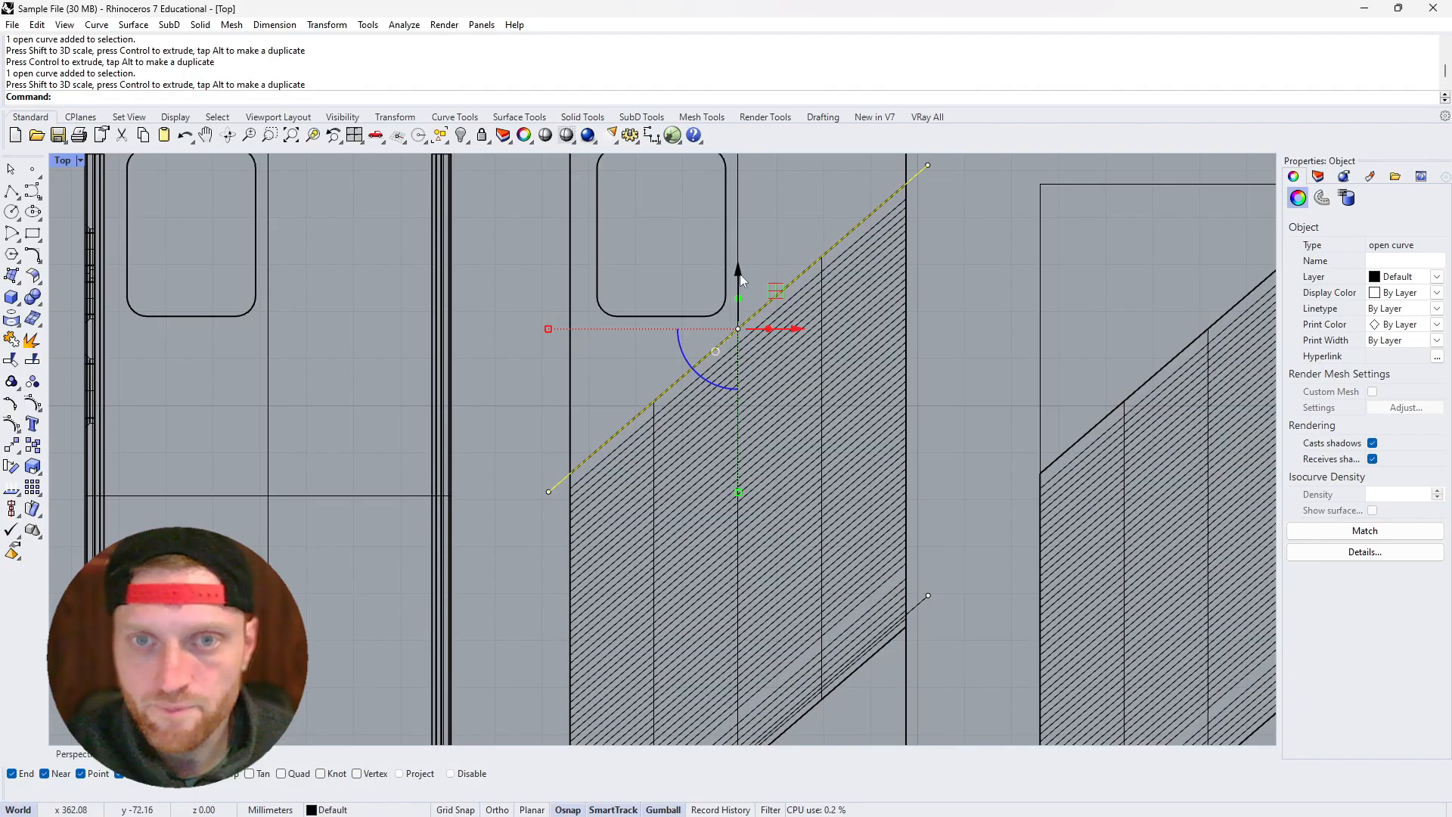
{"action": "left_click_drag", "start_coordinate": [738, 273], "coordinate": [740, 298]}
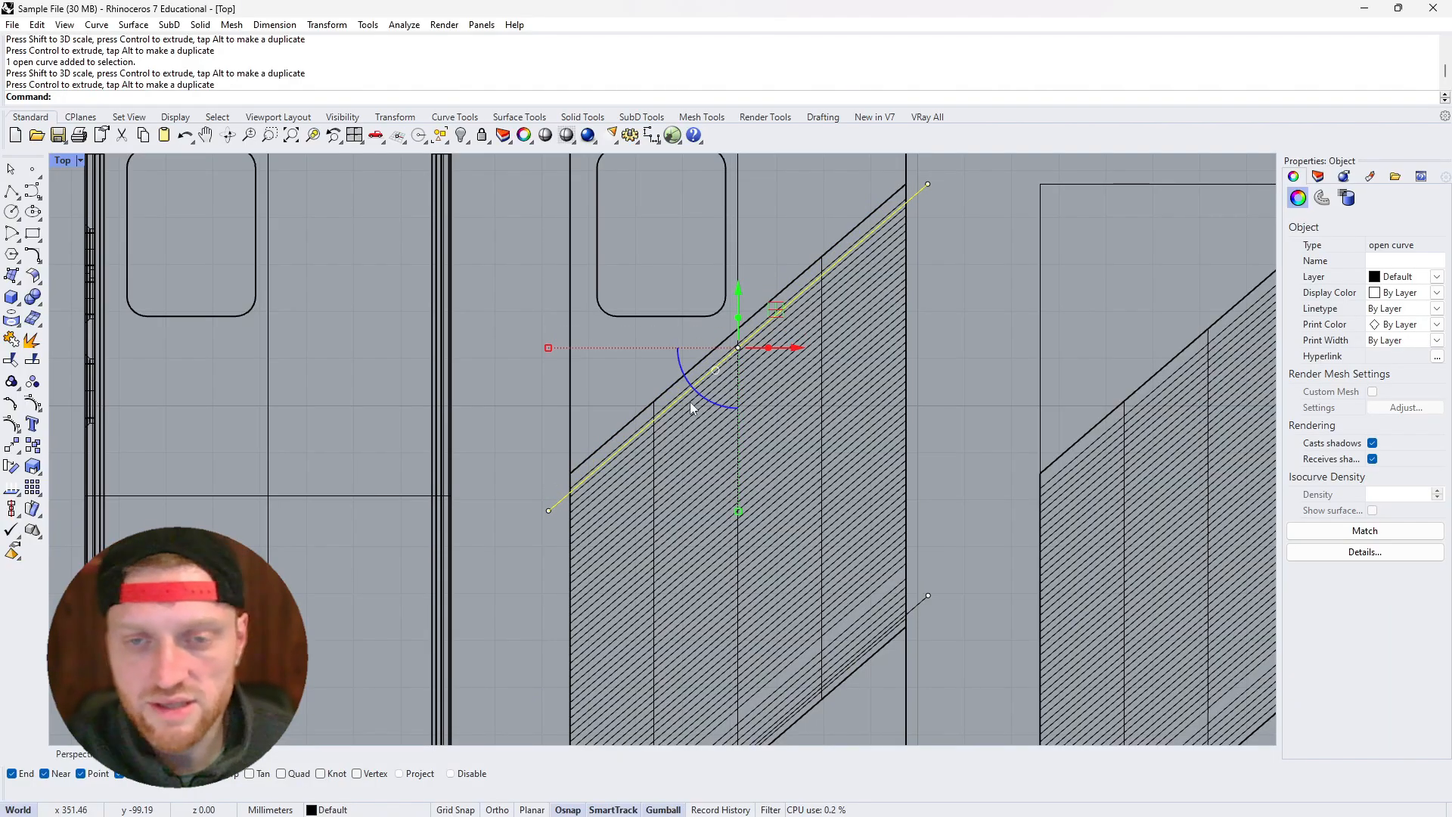
Nudge the extended lower diagonal line slightly farther up into the rippled surface
{"action": "scroll", "coordinate": [690, 402], "scroll_direction": "down", "scroll_amount": 5}
{"action": "scroll", "coordinate": [687, 568], "scroll_direction": "up", "scroll_amount": 8}
{"action": "left_click", "coordinate": [544, 702]}
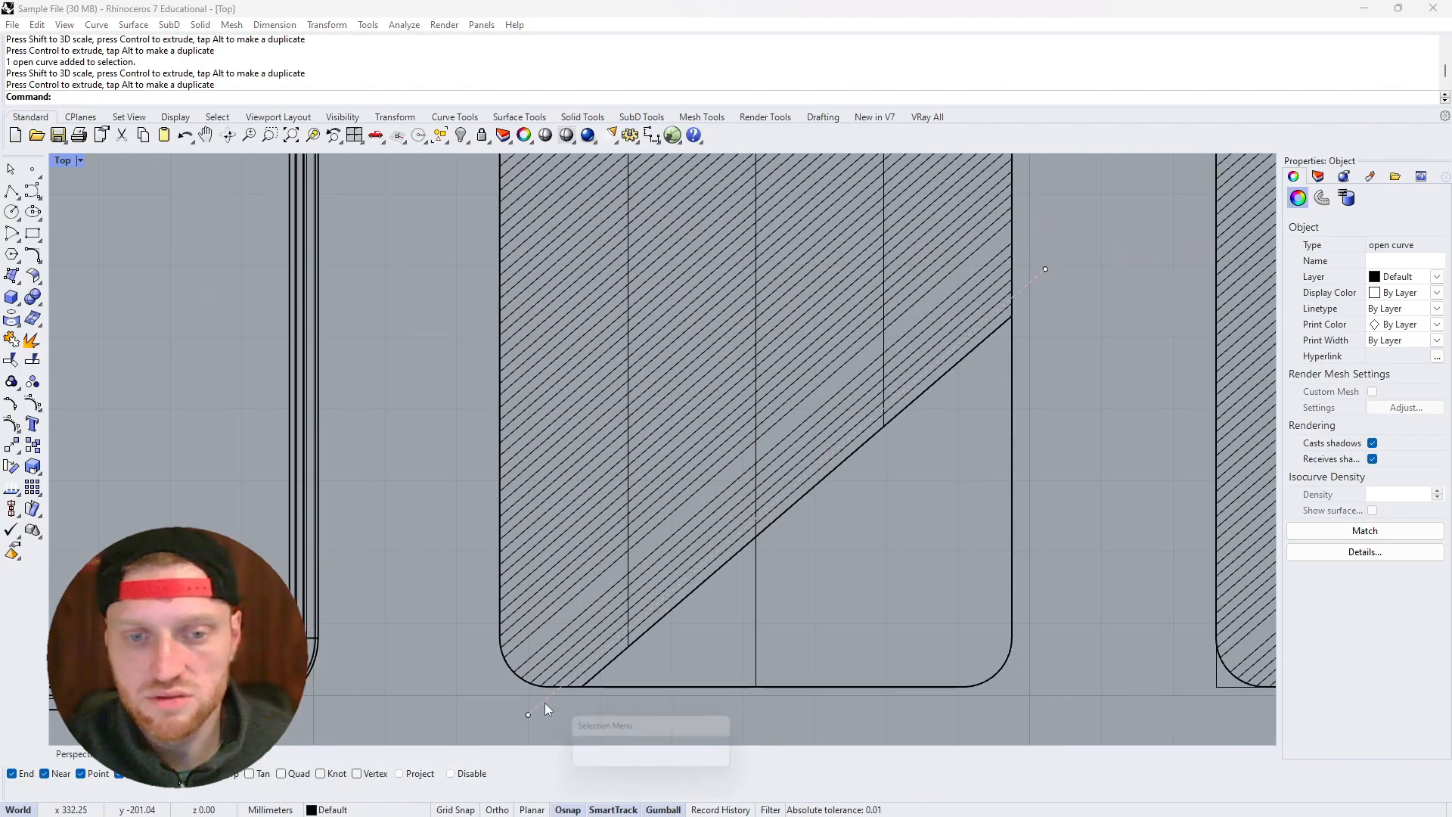
{"action": "left_click", "coordinate": [624, 742]}
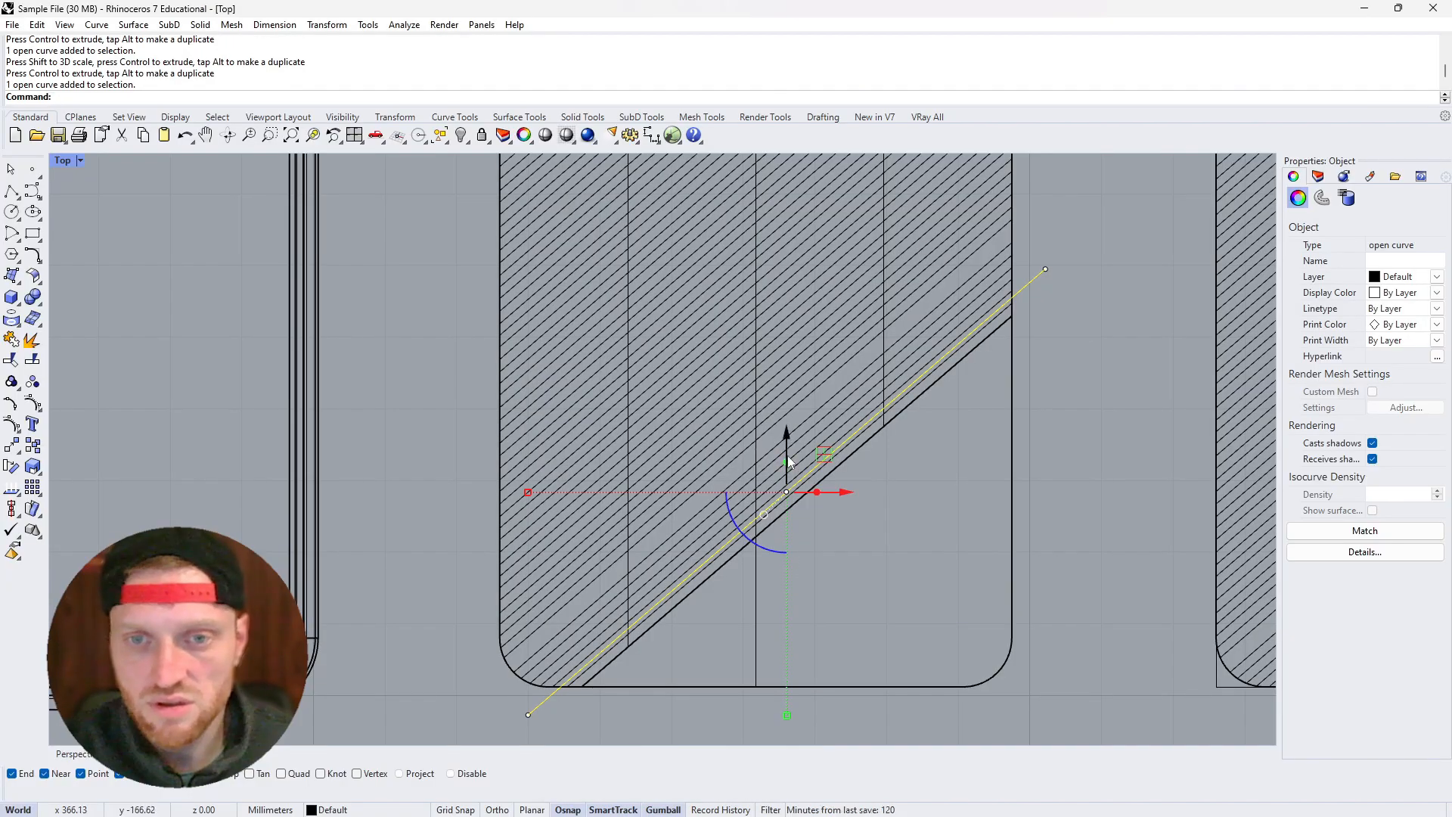
{"action": "left_click_drag", "start_coordinate": [787, 443], "coordinate": [787, 440]}
{"action": "key", "text": "Escape"}
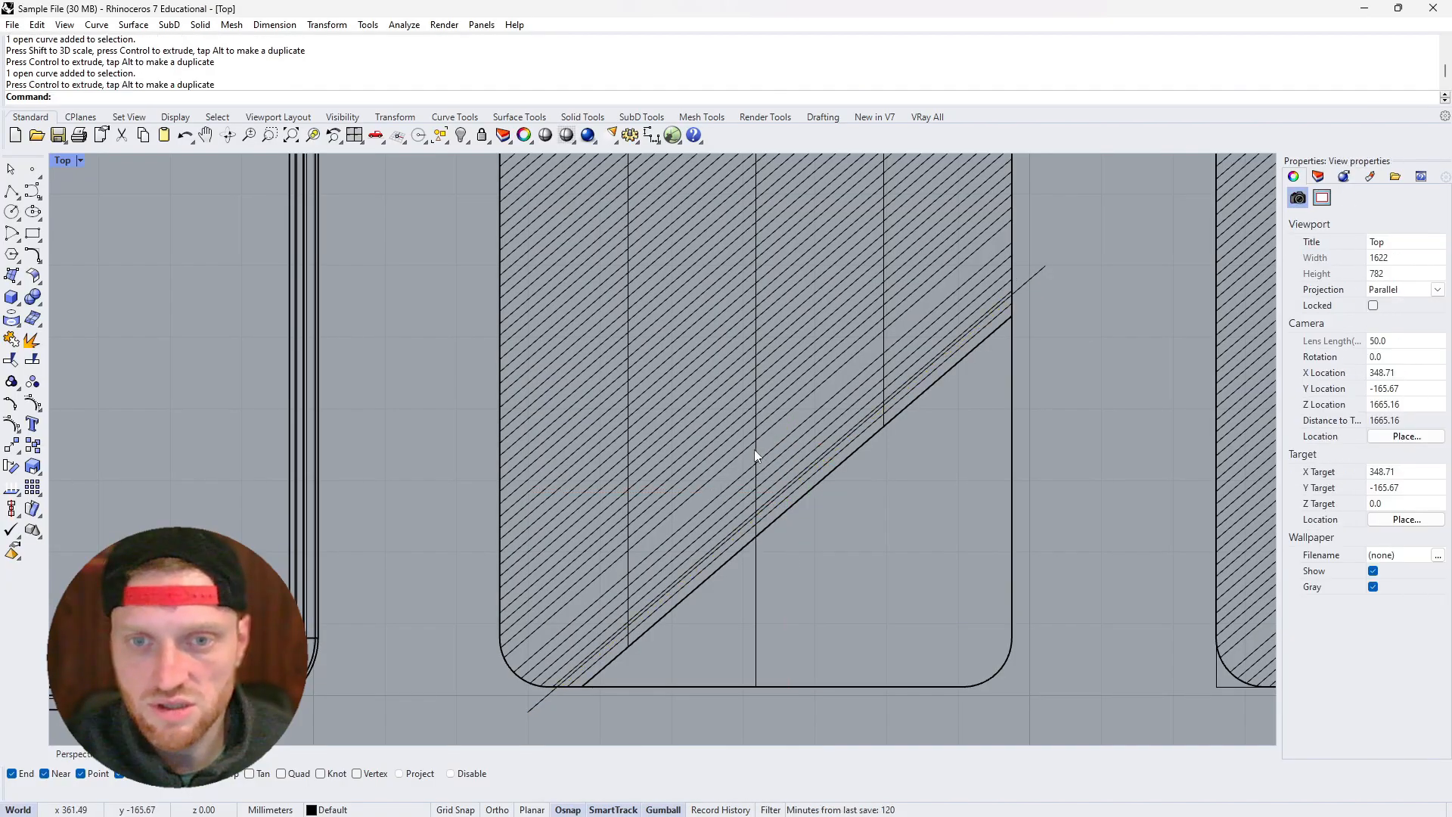
Split the rippled surface in the flat back's gap using the two extended diagonal lines as cutting objects
{"action": "left_click", "coordinate": [755, 455]}
{"action": "scroll", "coordinate": [711, 496], "scroll_direction": "down", "scroll_amount": 4}
{"action": "scroll", "coordinate": [718, 476], "scroll_direction": "up", "scroll_amount": 2}
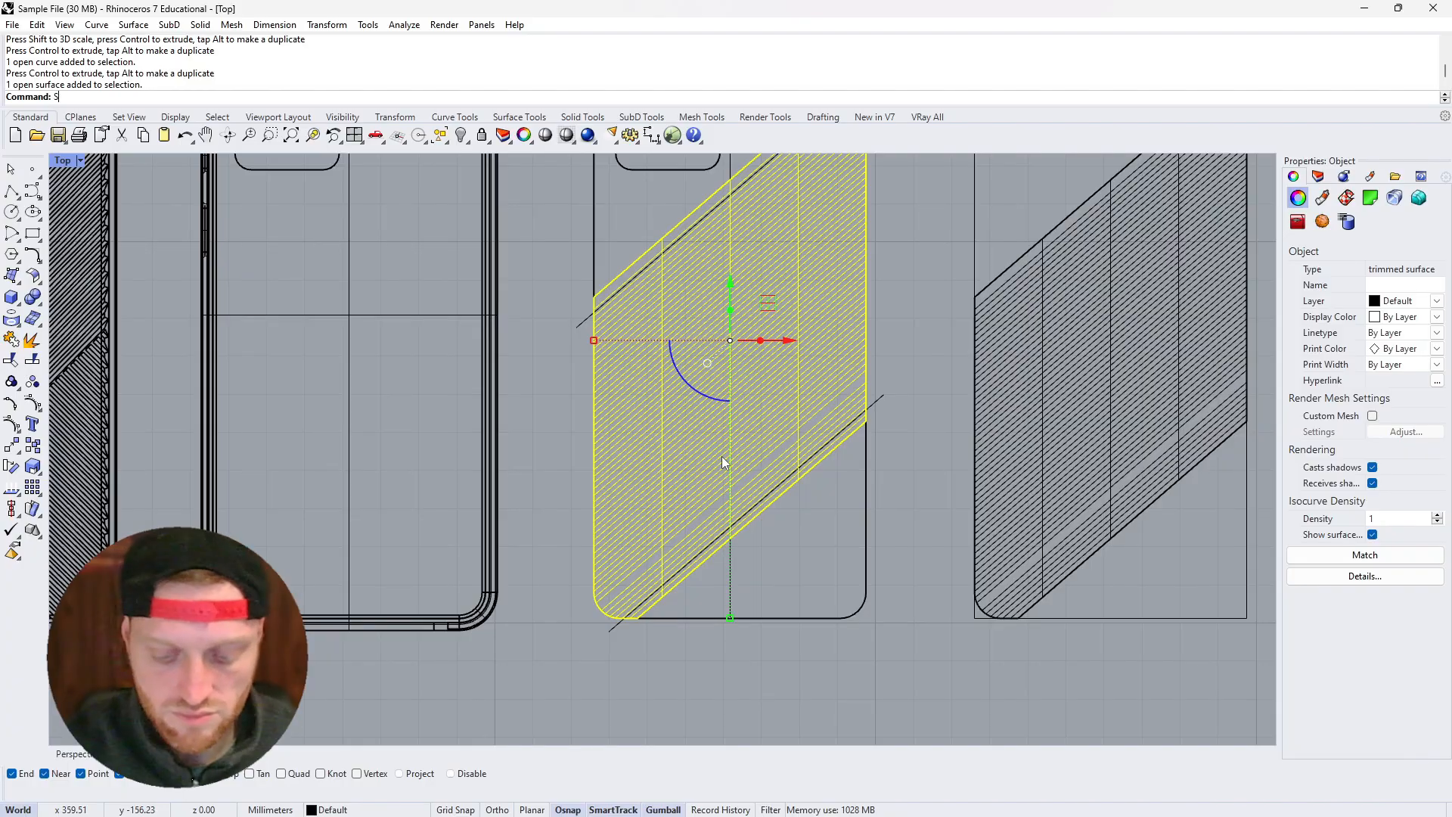
{"action": "key", "text": "Return"}
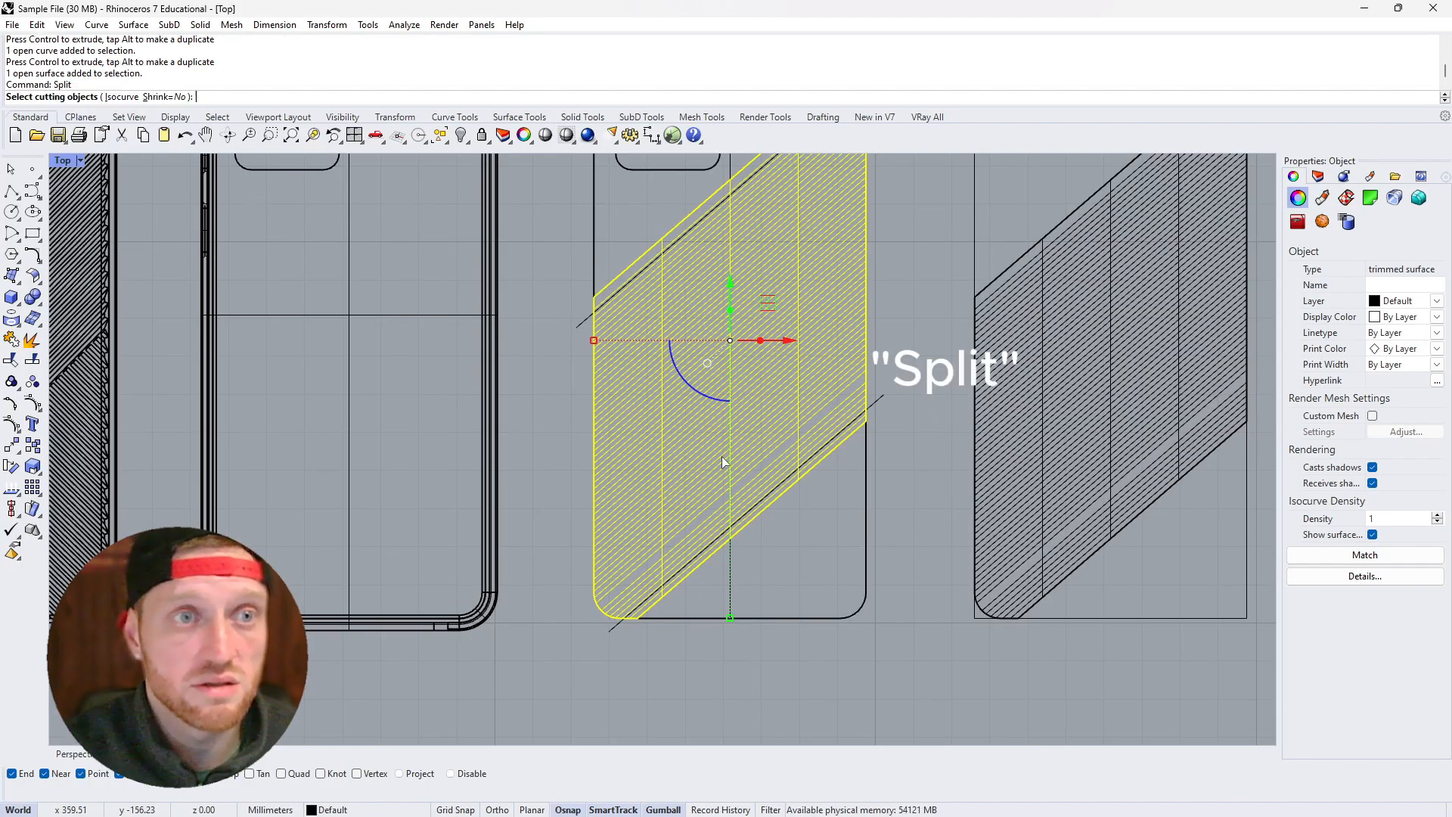
{"action": "left_click", "coordinate": [617, 628]}
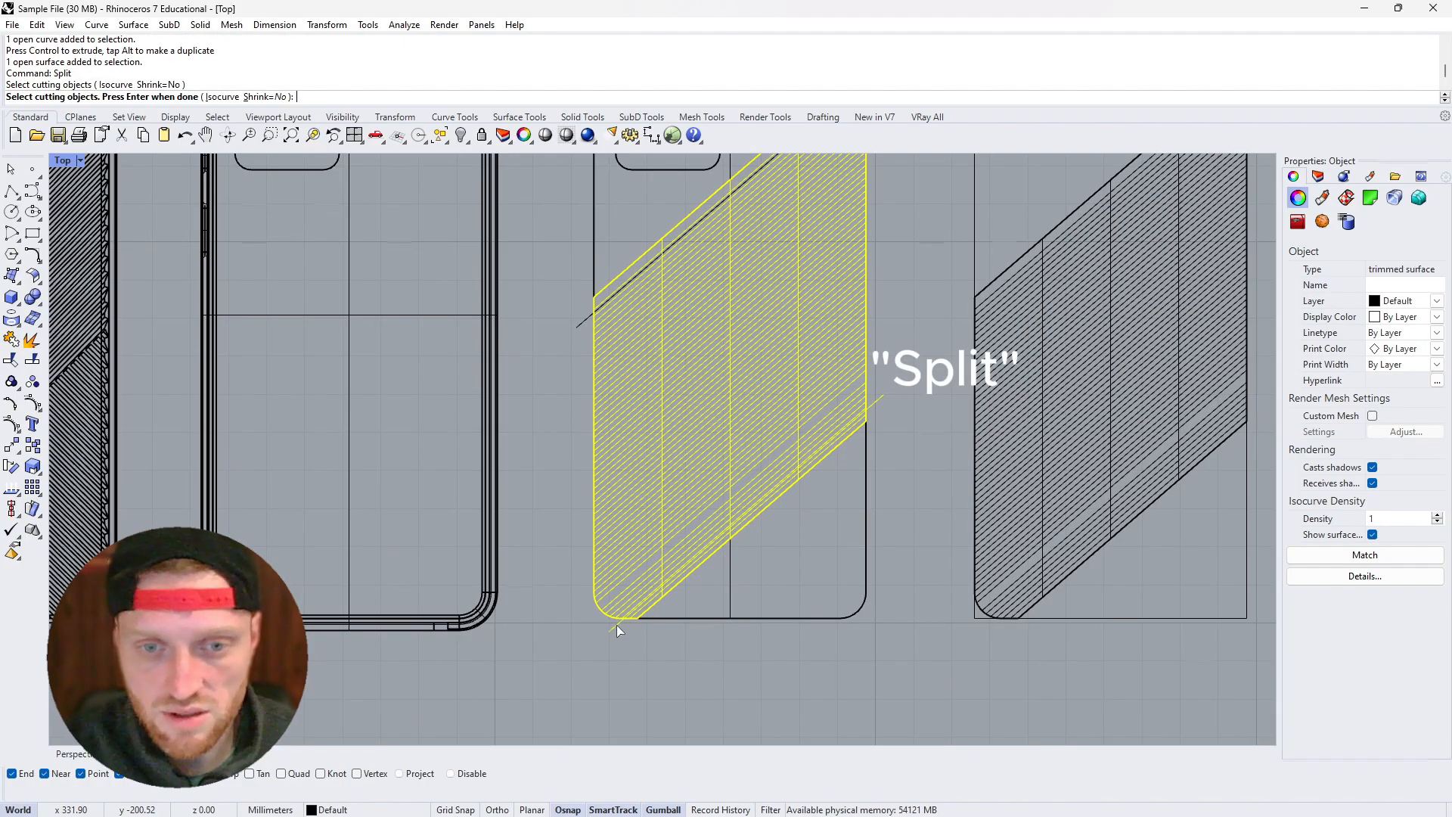
{"action": "left_click", "coordinate": [583, 318]}
{"action": "key", "text": "Return"}
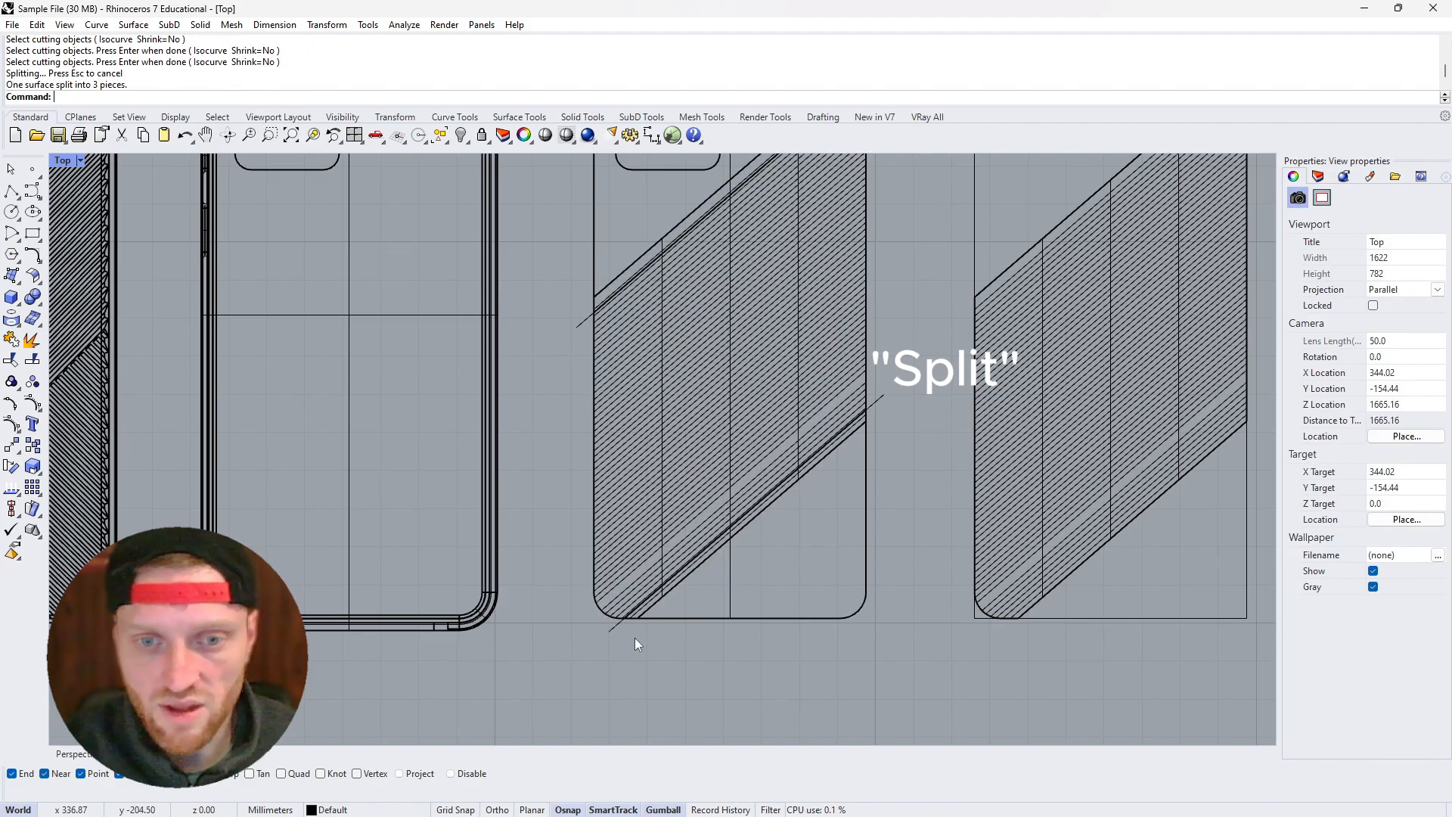
Delete the narrow strips split off along the rippled surface's lower and upper diagonal edges
{"action": "scroll", "coordinate": [633, 643], "scroll_direction": "up", "scroll_amount": 5}
{"action": "left_click", "coordinate": [649, 587]}
{"action": "key", "text": "Delete"}
{"action": "scroll", "coordinate": [623, 604], "scroll_direction": "down", "scroll_amount": 5}
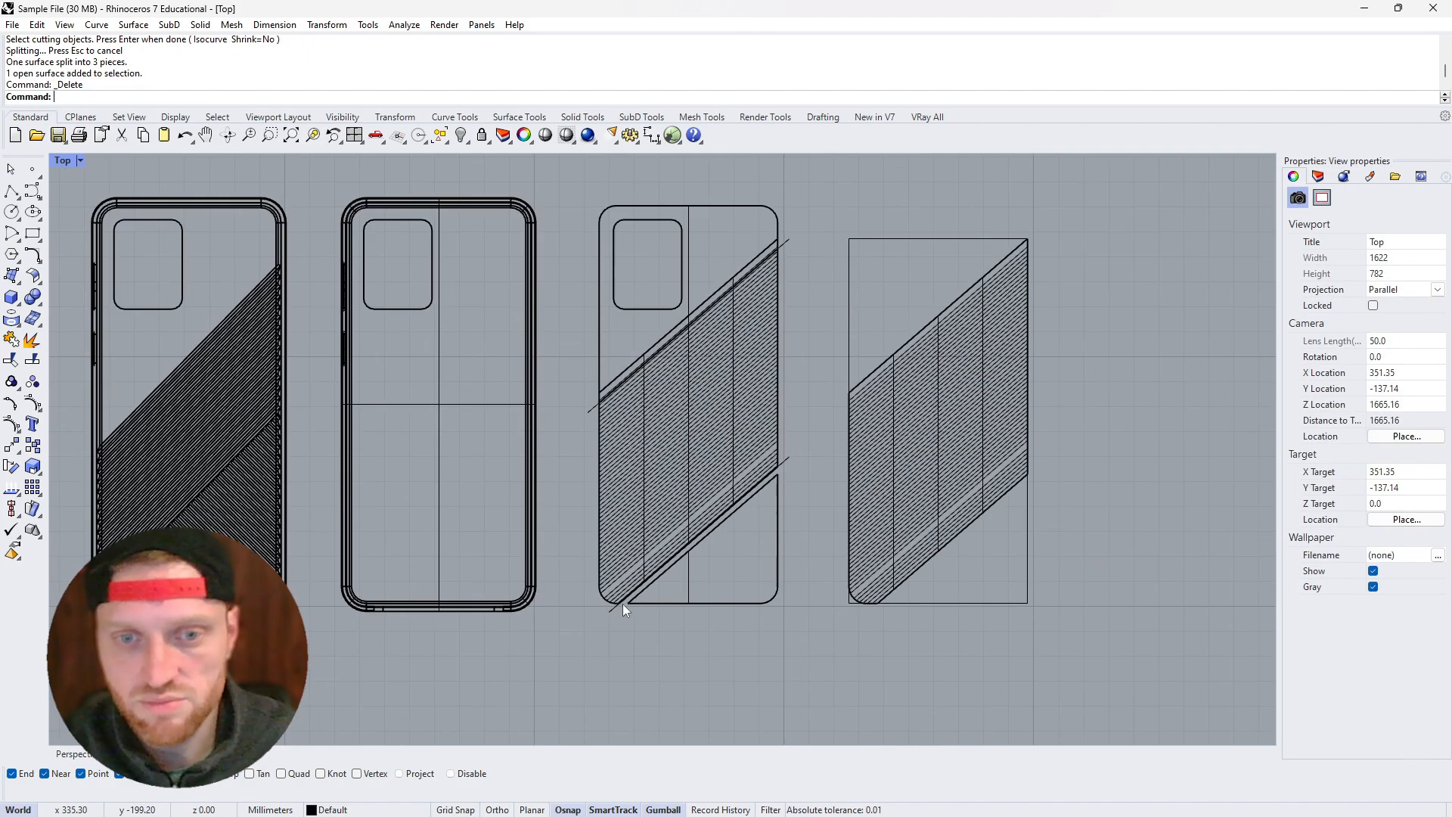
{"action": "scroll", "coordinate": [618, 384], "scroll_direction": "up", "scroll_amount": 8}
{"action": "left_click", "coordinate": [677, 307]}
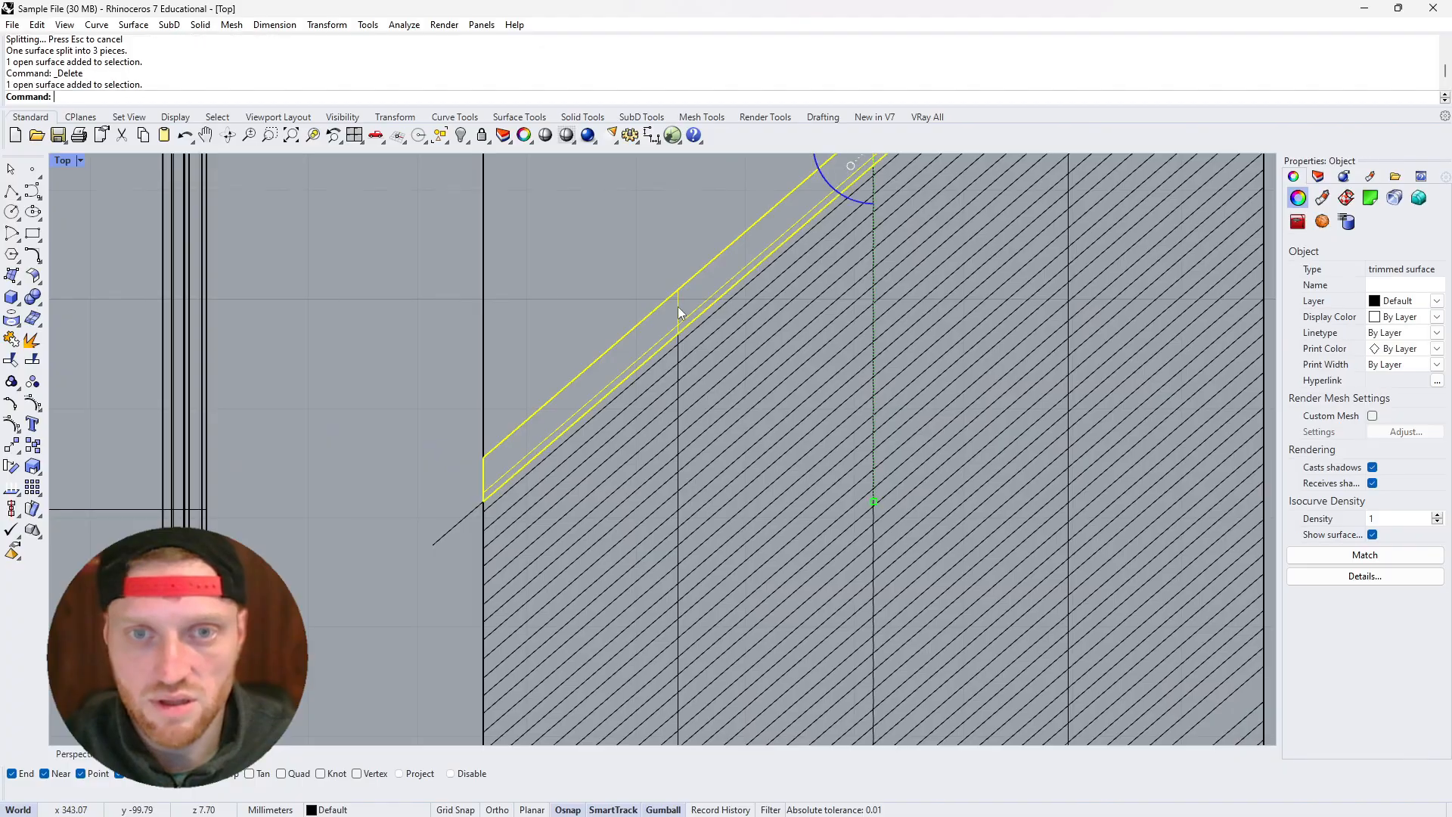
{"action": "key", "text": "Delete"}
{"action": "scroll", "coordinate": [444, 532], "scroll_direction": "down", "scroll_amount": 5}
Bridge the lower diagonal gap between the rippled surface and the triangular flat piece with BlendSrf, using Position continuity on both edges
{"action": "left_click", "coordinate": [87, 755]}
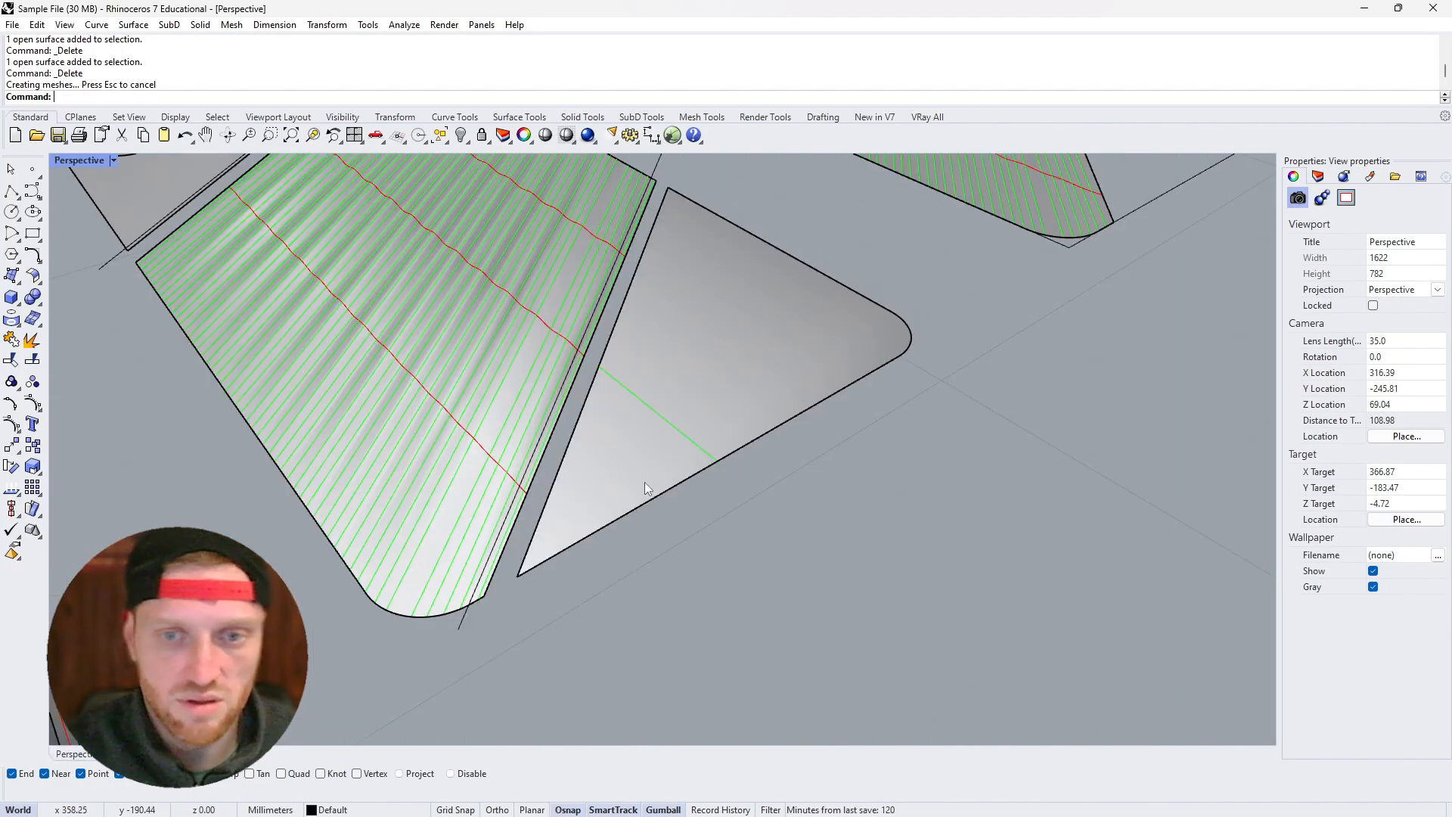
{"action": "scroll", "coordinate": [644, 483], "scroll_direction": "down", "scroll_amount": 2}
{"action": "scroll", "coordinate": [587, 508], "scroll_direction": "up", "scroll_amount": 2}
{"action": "right_click_drag", "start_coordinate": [587, 508], "coordinate": [593, 422]}
{"action": "scroll", "coordinate": [593, 421], "scroll_direction": "up", "scroll_amount": 3}
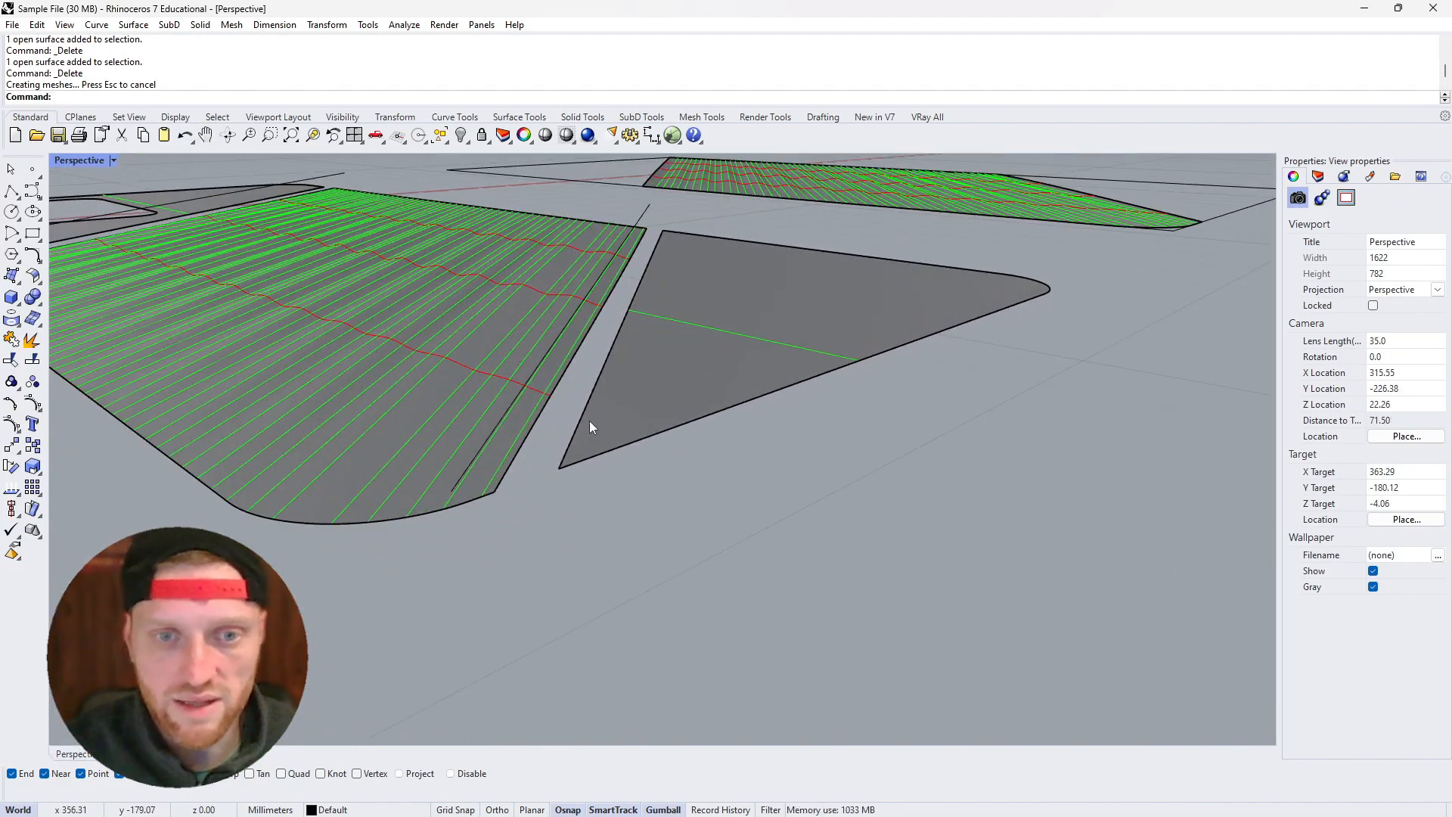
{"action": "type", "text": "BlendSrf"}
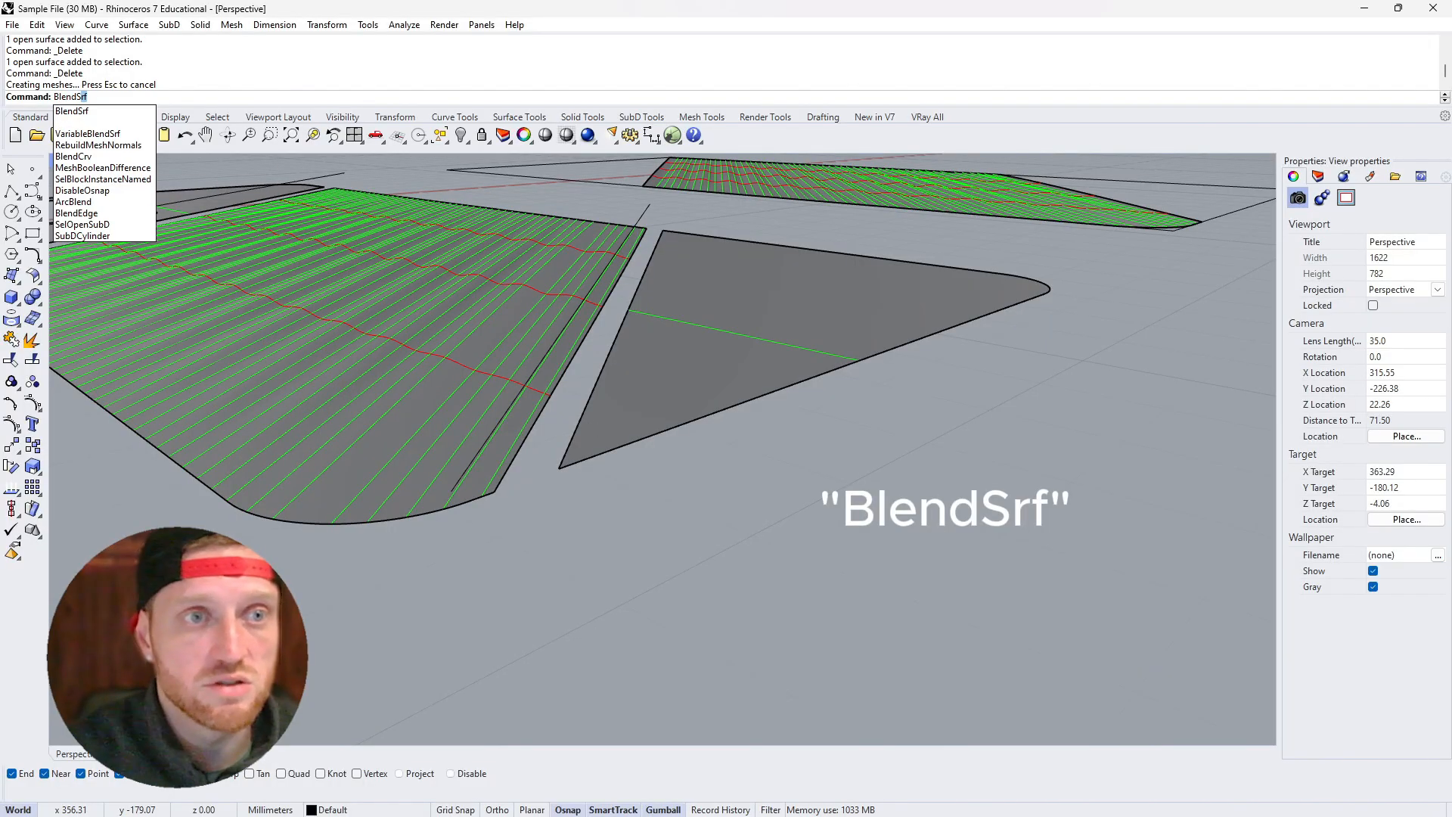
{"action": "key", "text": "Return"}
{"action": "scroll", "coordinate": [528, 437], "scroll_direction": "up", "scroll_amount": 2}
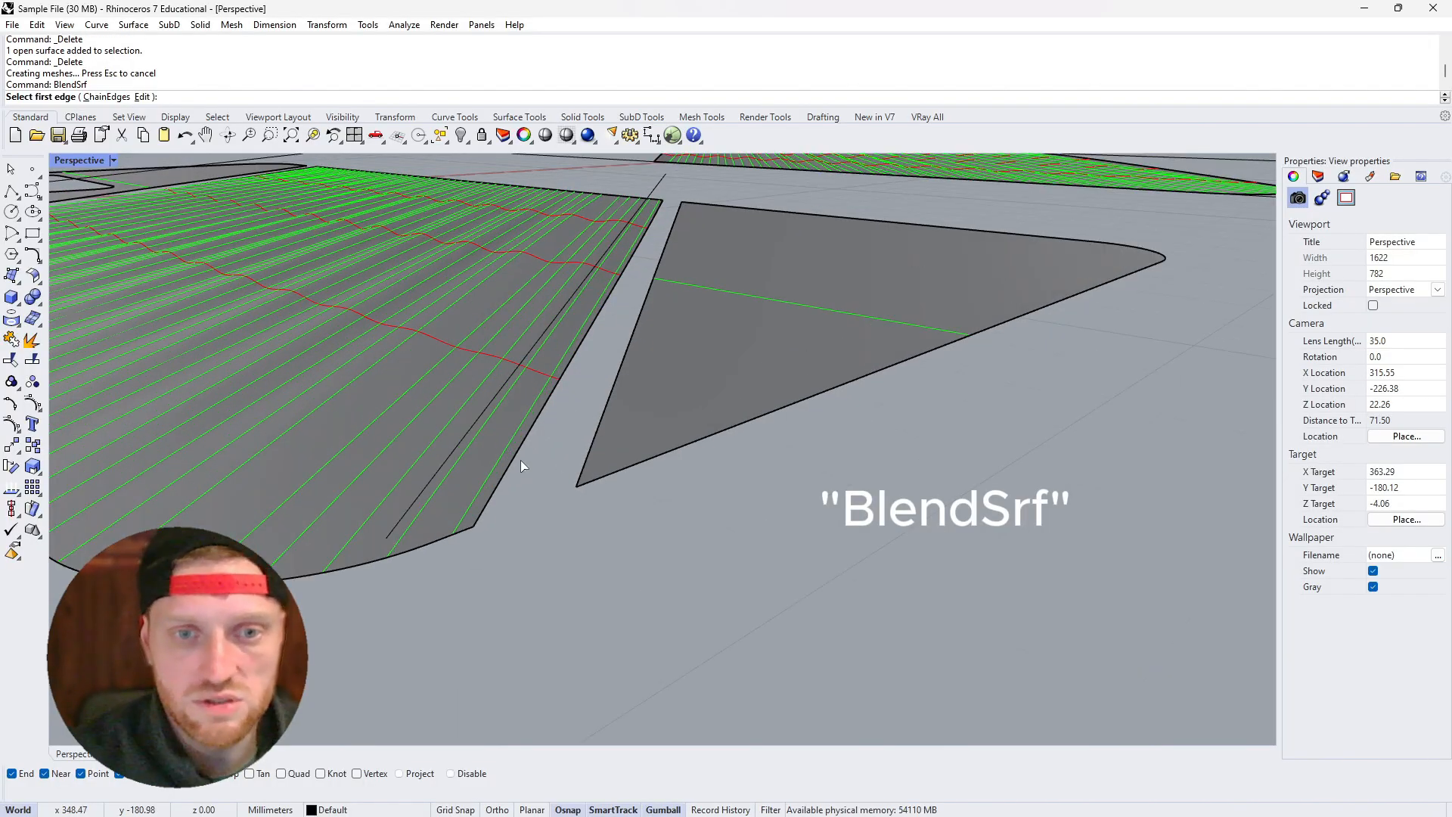
{"action": "left_click", "coordinate": [517, 463]}
{"action": "scroll", "coordinate": [517, 463], "scroll_direction": "up", "scroll_amount": 3}
{"action": "left_click", "coordinate": [720, 461]}
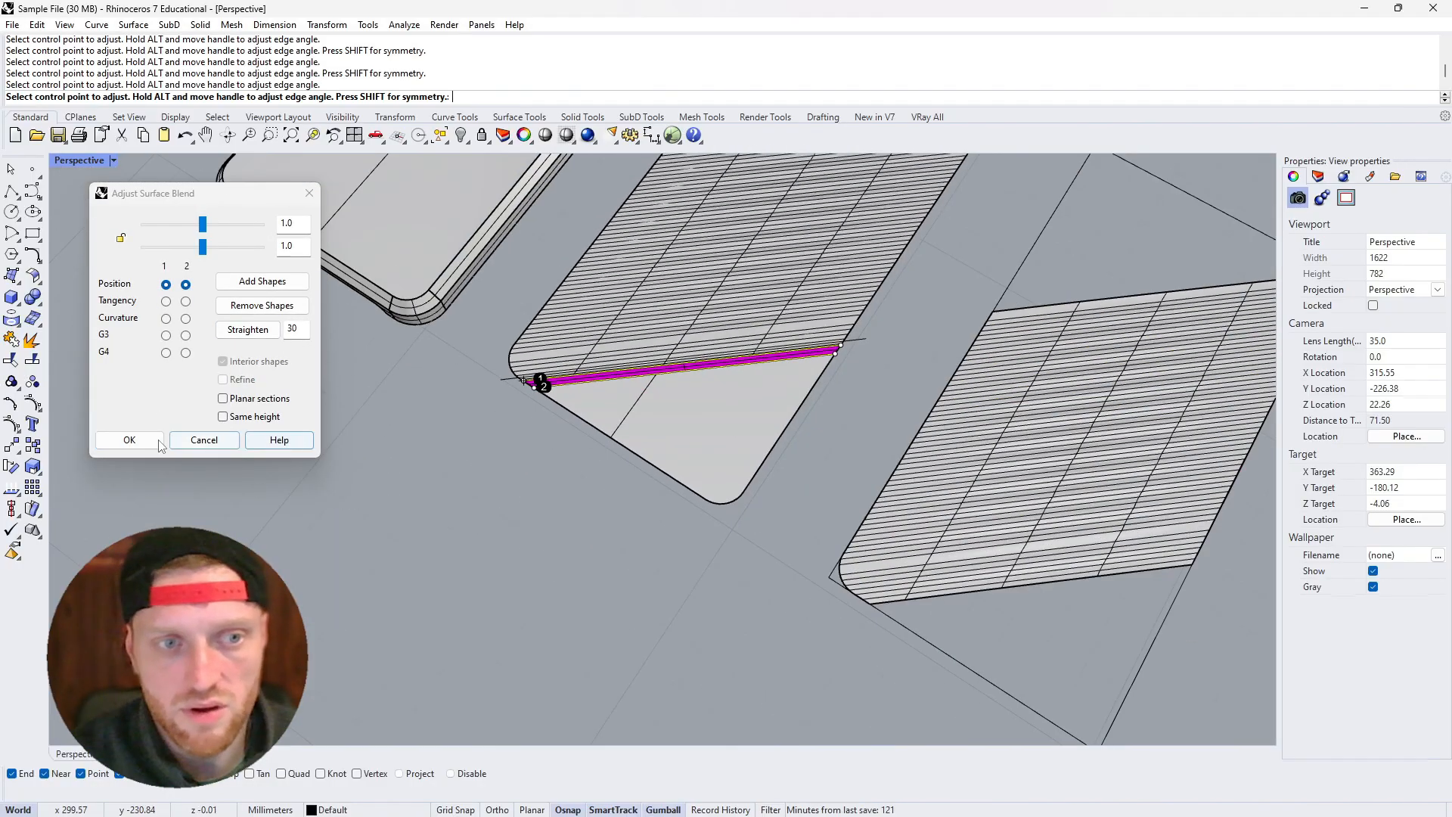
{"action": "left_click", "coordinate": [160, 444]}
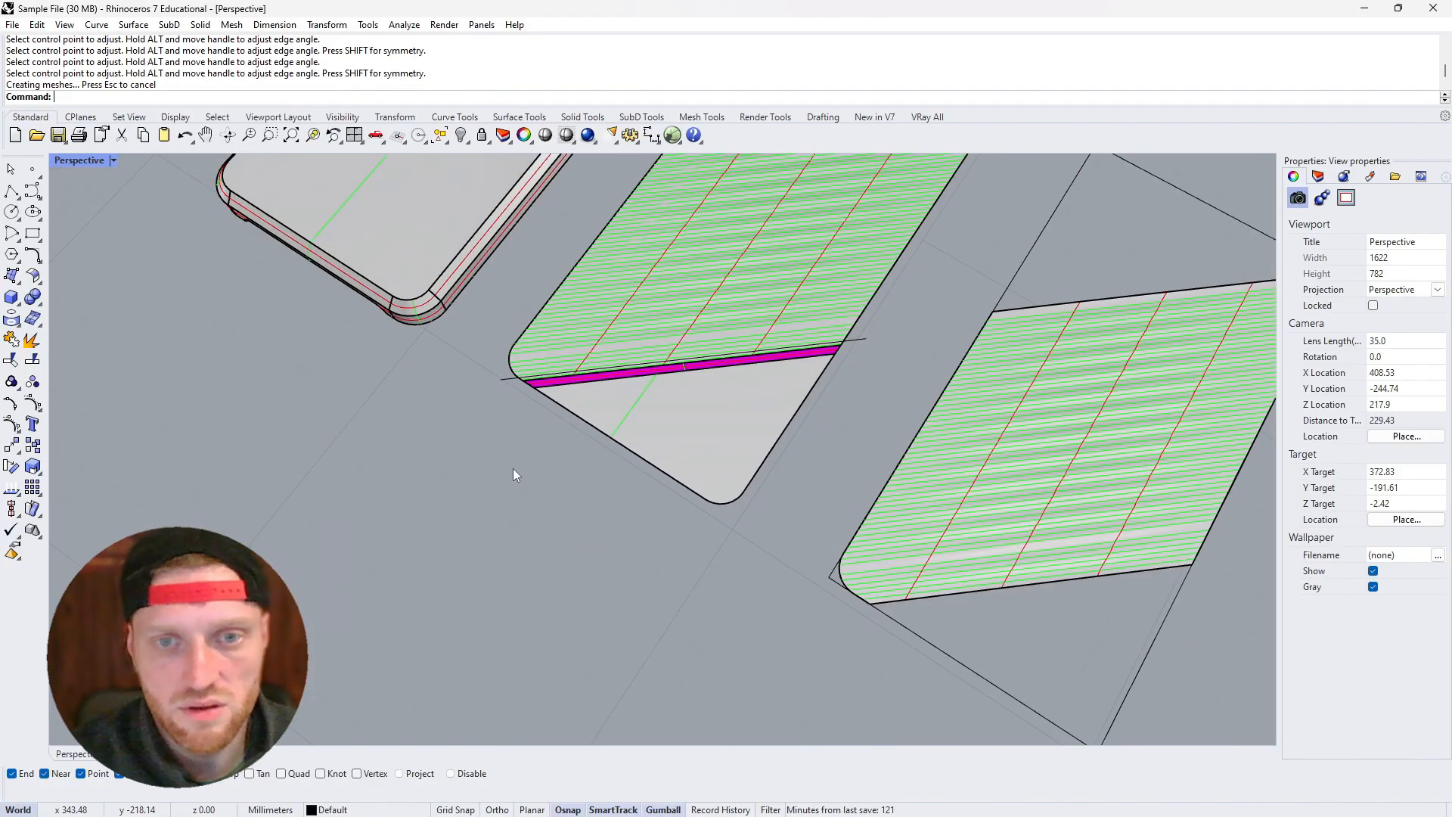
Bridge the upper diagonal gap between the flat camera piece and the rippled surface with BlendSrf
{"action": "scroll", "coordinate": [512, 469], "scroll_direction": "down", "scroll_amount": 5}
{"action": "scroll", "coordinate": [502, 410], "scroll_direction": "up", "scroll_amount": 10}
{"action": "key", "text": "Return"}
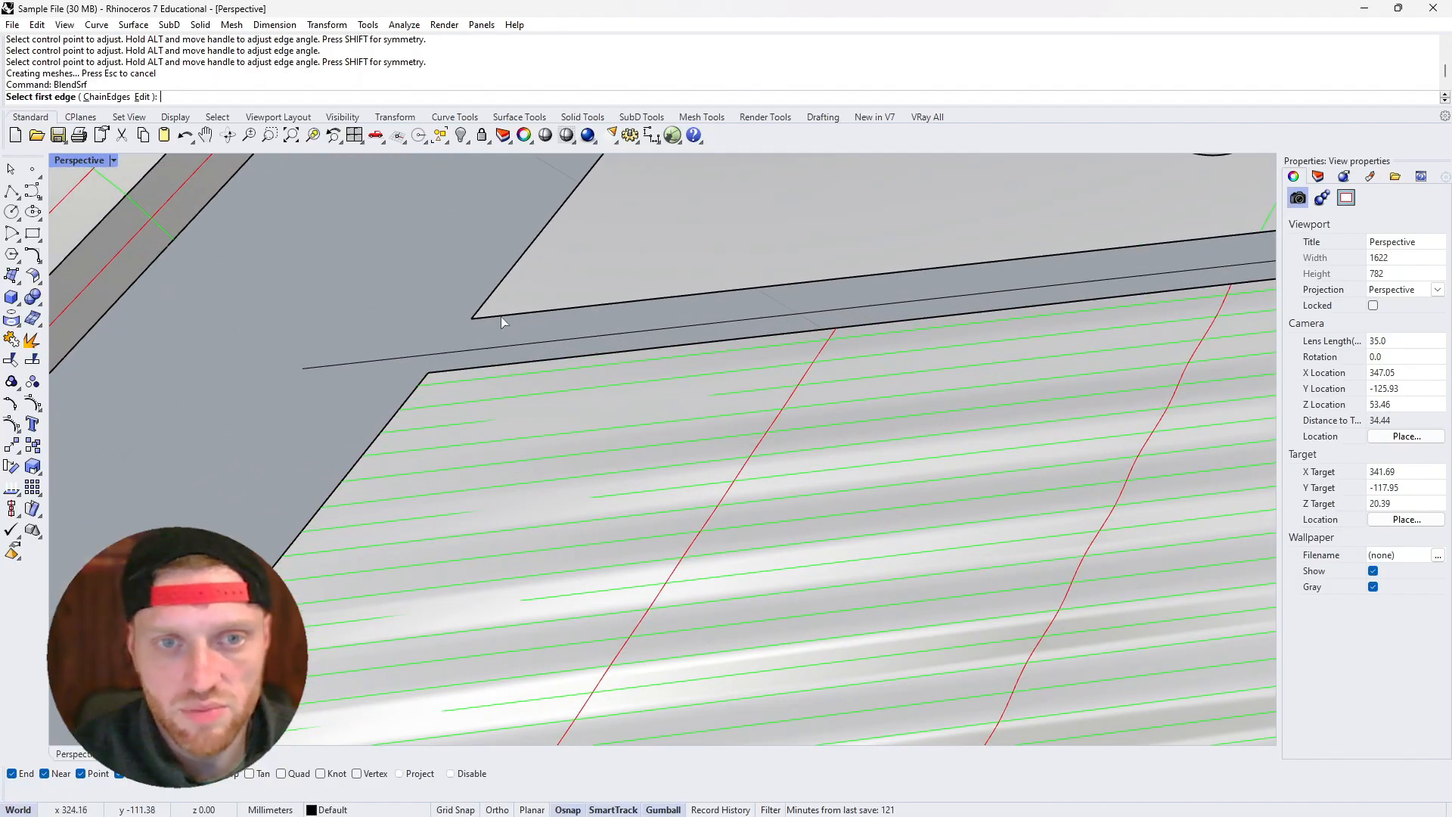
{"action": "left_click", "coordinate": [502, 315]}
{"action": "left_click", "coordinate": [464, 369]}
{"action": "left_click", "coordinate": [128, 441]}
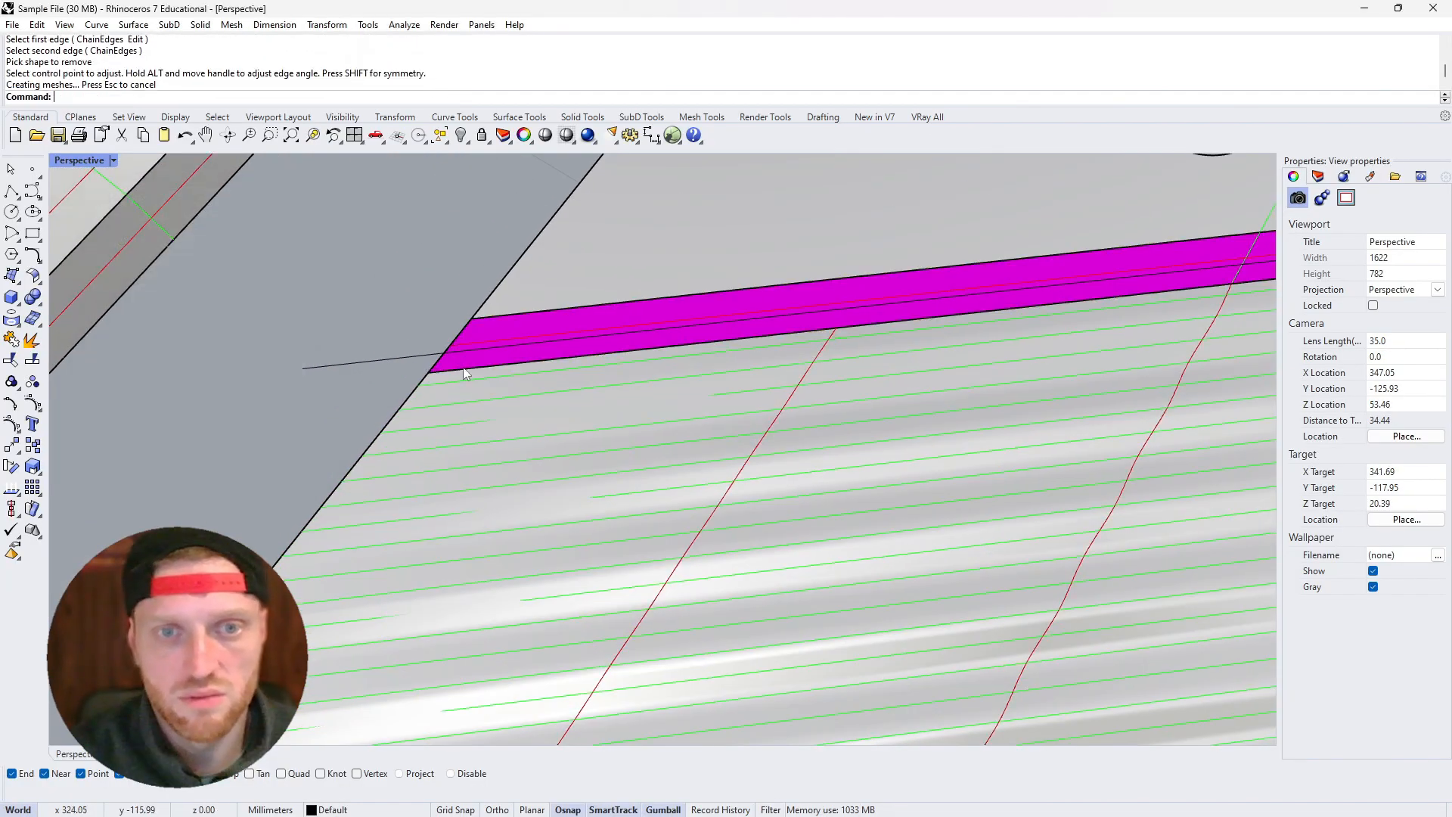
Join both flat back pieces, the two blend strips and the rippled surface into one polysurface
{"action": "left_click", "coordinate": [601, 287]}
{"action": "left_click", "coordinate": [587, 344], "text": "shift"}
{"action": "left_click", "coordinate": [619, 349], "text": "shift"}
{"action": "scroll", "coordinate": [619, 349], "scroll_direction": "down", "scroll_amount": 12}
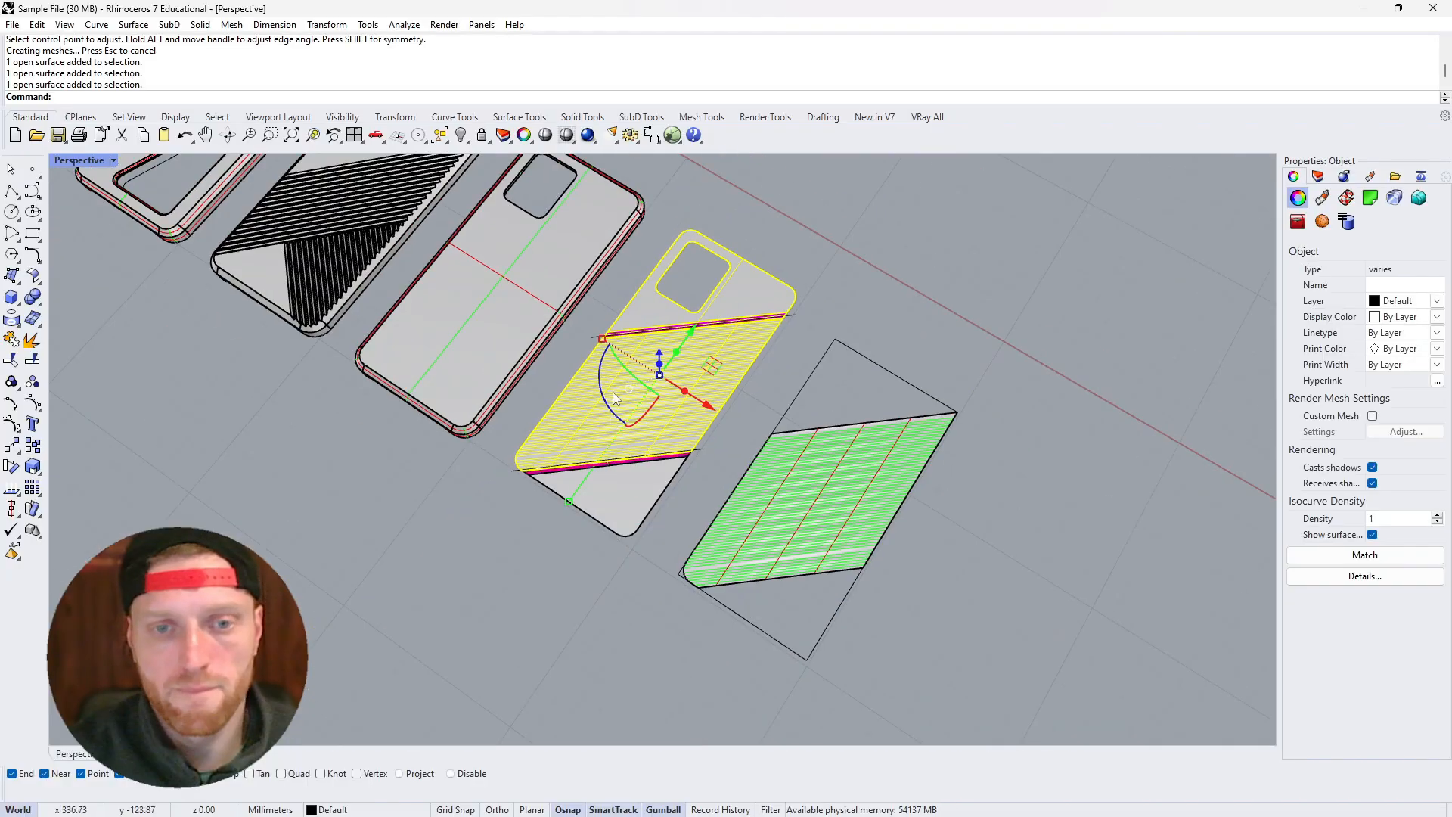
{"action": "scroll", "coordinate": [592, 471], "scroll_direction": "up", "scroll_amount": 10}
{"action": "left_click", "coordinate": [587, 464], "text": "shift"}
{"action": "left_click", "coordinate": [582, 485], "text": "shift"}
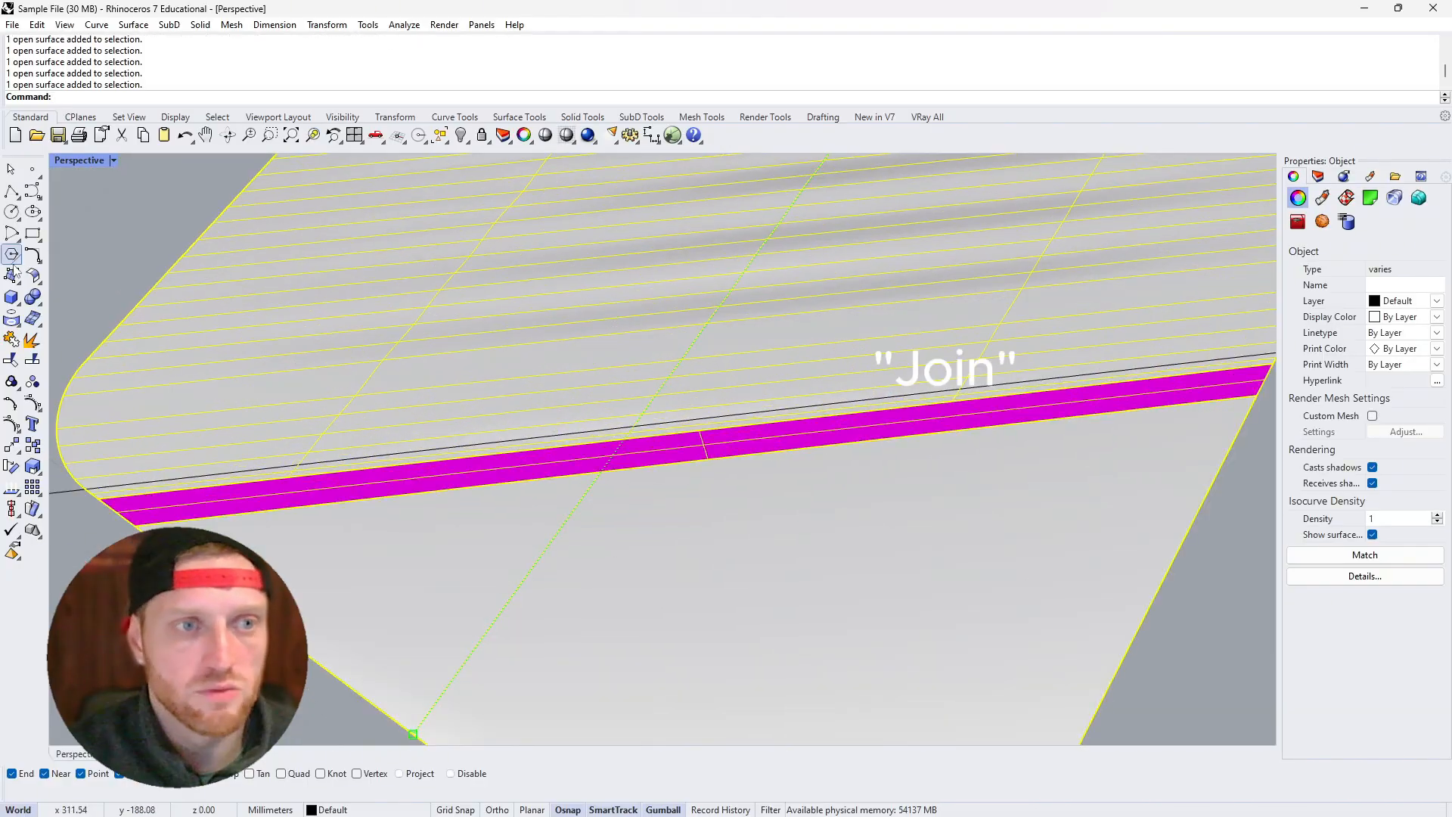
{"action": "left_click", "coordinate": [11, 340]}
{"action": "key", "text": "Escape"}
{"action": "scroll", "coordinate": [410, 496], "scroll_direction": "down", "scroll_amount": 8}
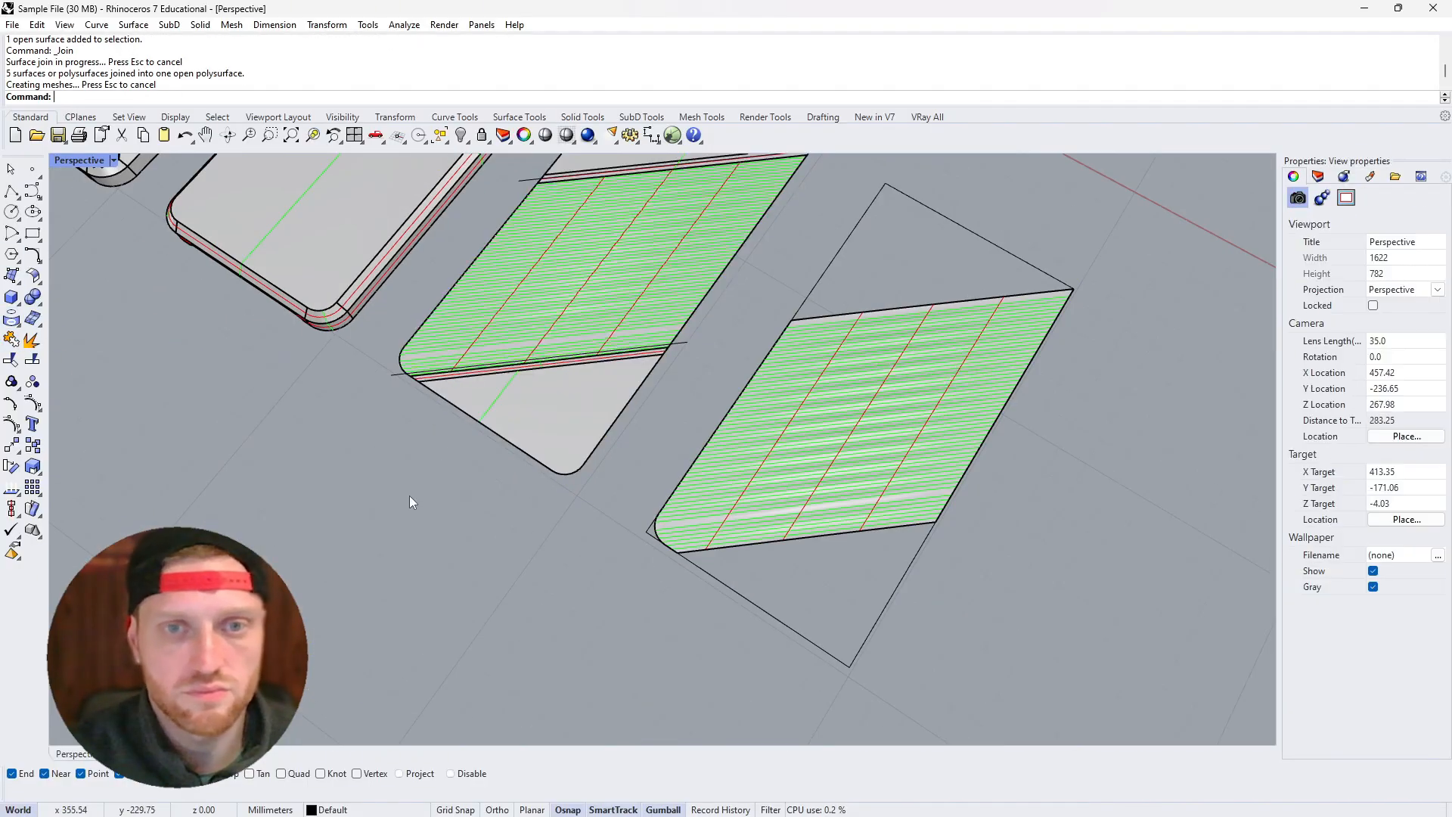
Delete the plain flat back surface from the neighbouring phone case
{"action": "scroll", "coordinate": [452, 447], "scroll_direction": "up", "scroll_amount": 8}
{"action": "scroll", "coordinate": [552, 387], "scroll_direction": "down", "scroll_amount": 8}
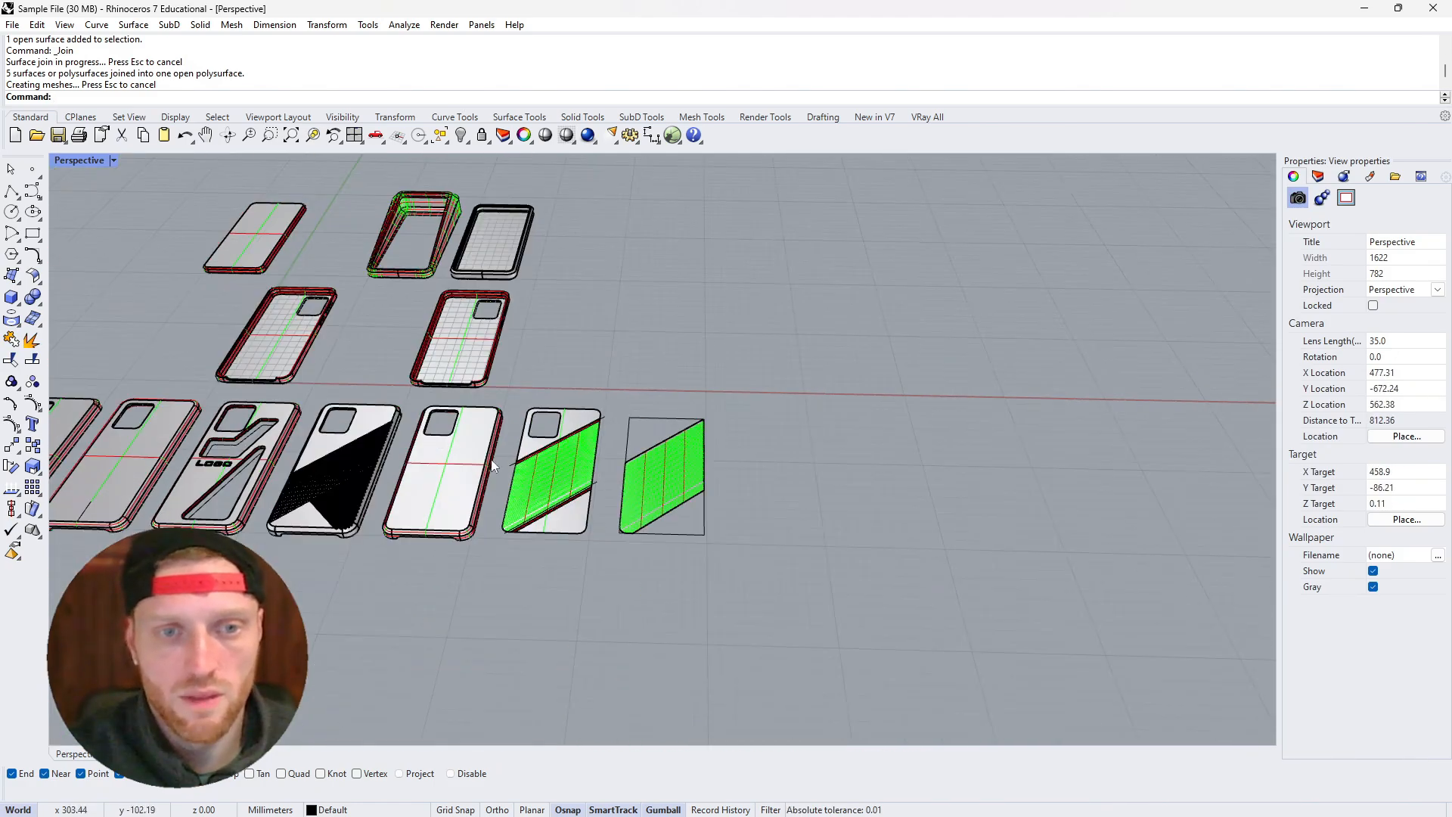
{"action": "scroll", "coordinate": [451, 462], "scroll_direction": "up", "scroll_amount": 8}
{"action": "left_click", "coordinate": [451, 461]}
{"action": "key", "text": "Delete"}
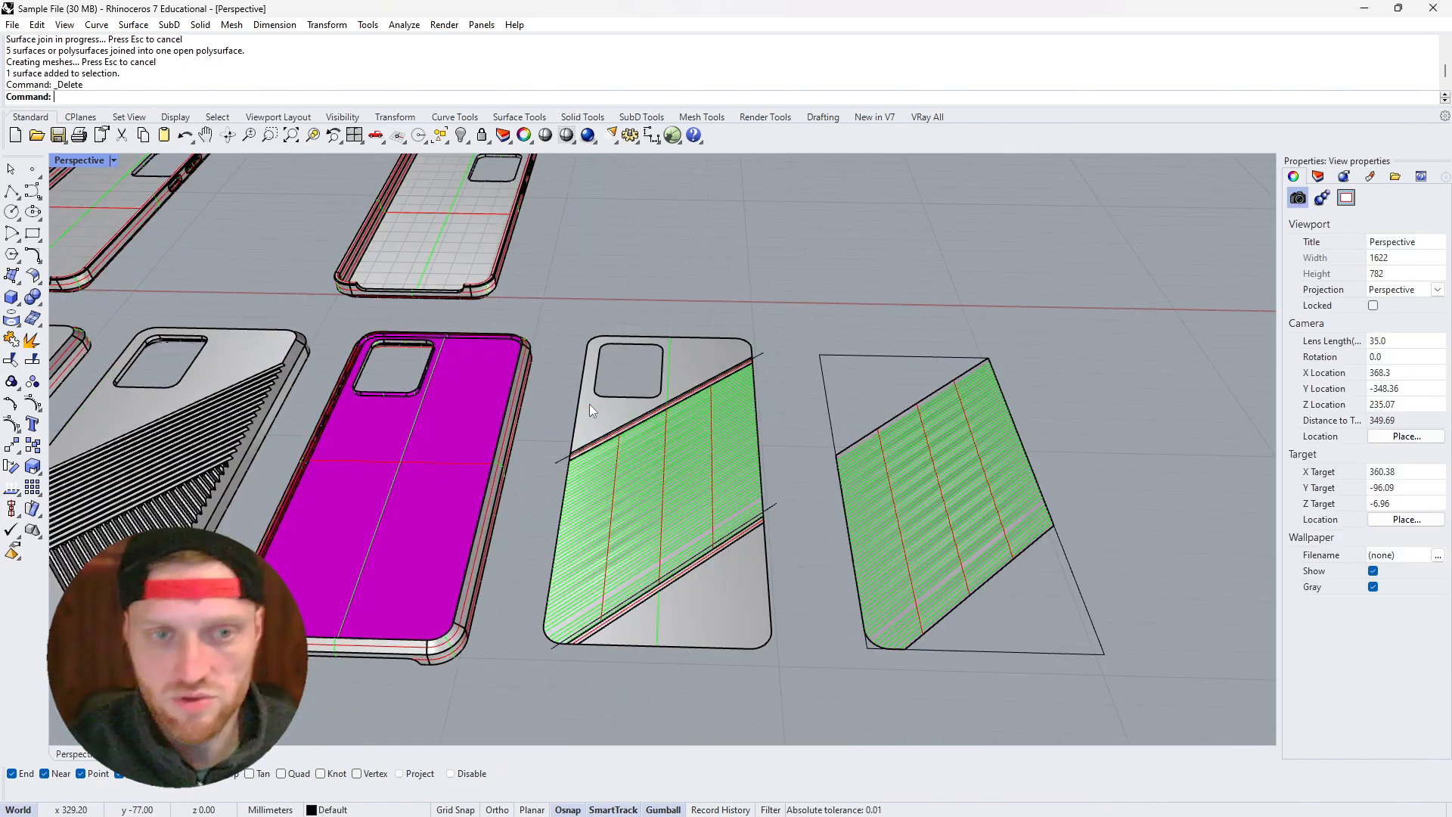
Move the joined patterned back -100 mm along X onto the open phone case
{"action": "left_click", "coordinate": [716, 470]}
{"action": "left_click", "coordinate": [723, 462]}
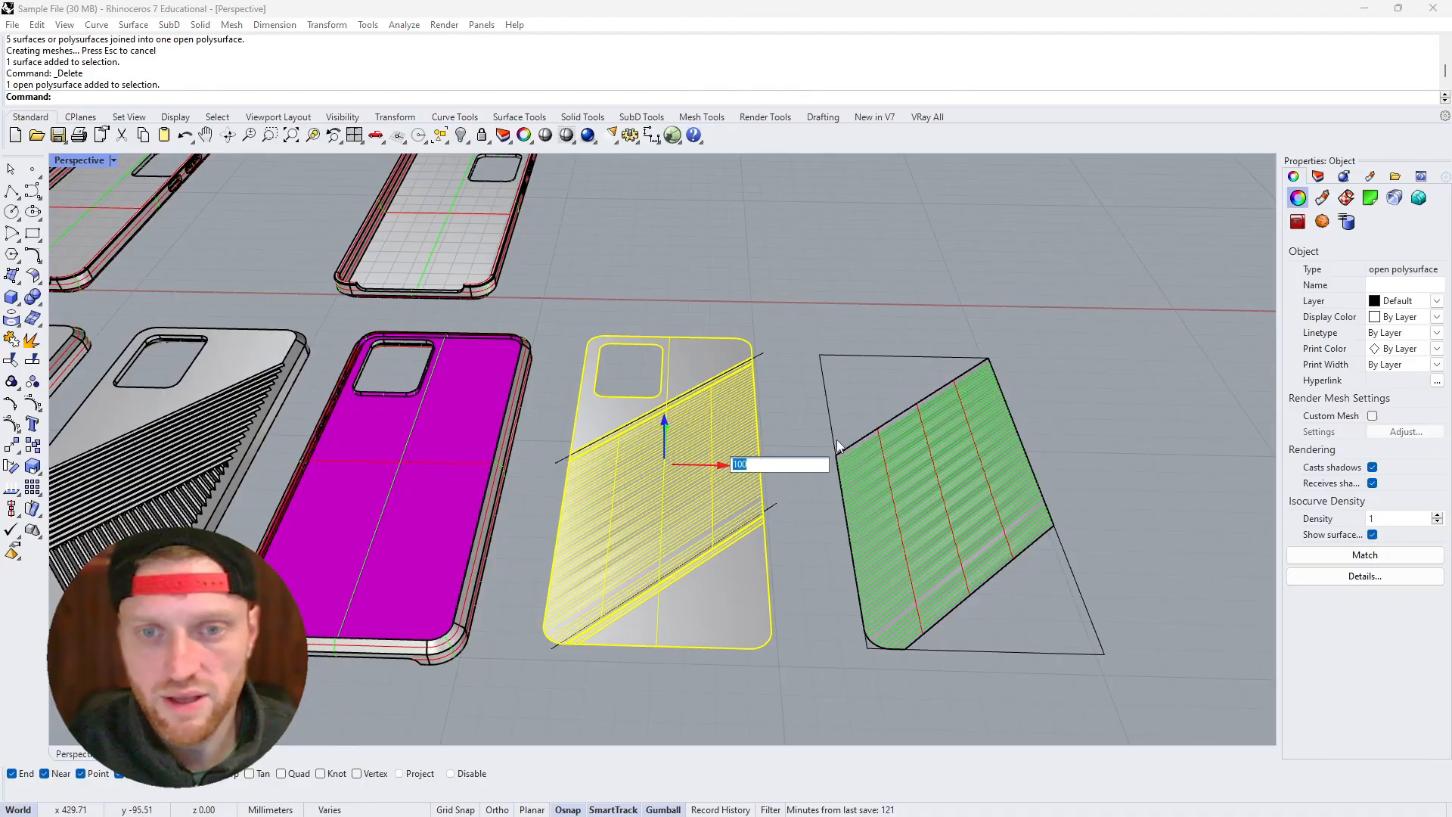
{"action": "type", "text": "-100"}
{"action": "key", "text": "Return"}
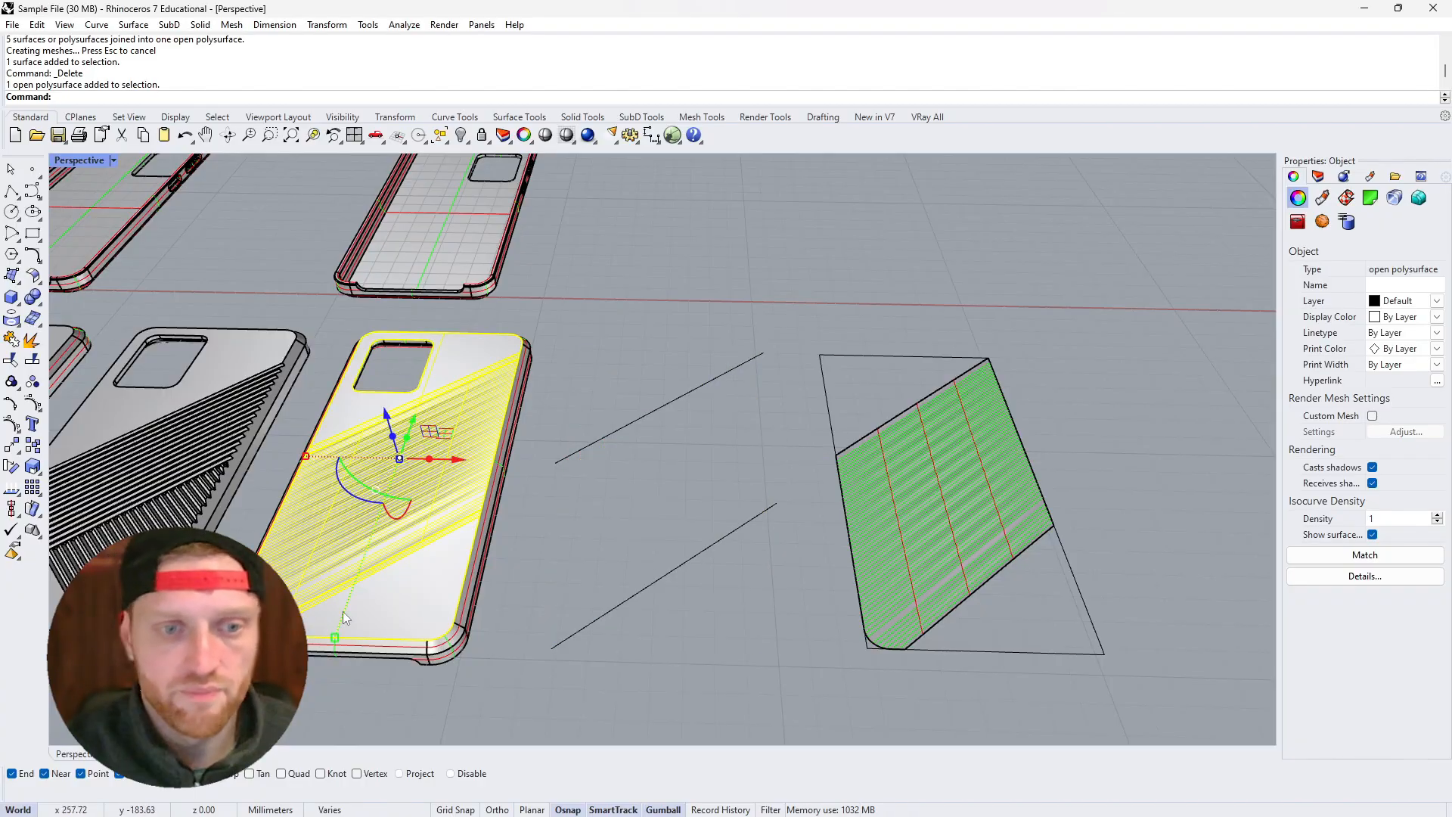
Join the patterned back with the phone case body
{"action": "scroll", "coordinate": [342, 611], "scroll_direction": "up", "scroll_amount": 6}
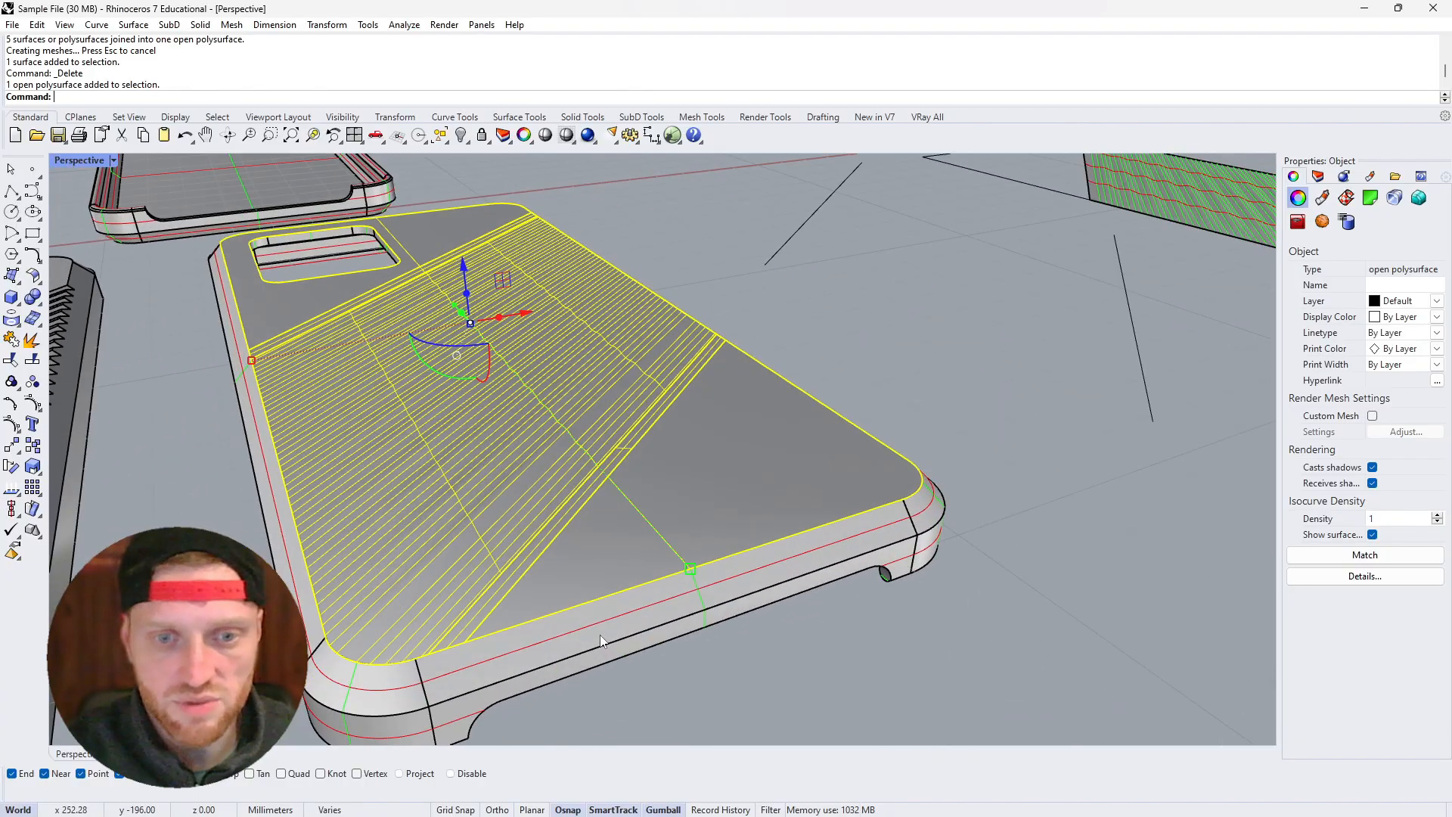
{"action": "left_click", "coordinate": [611, 612], "text": "shift"}
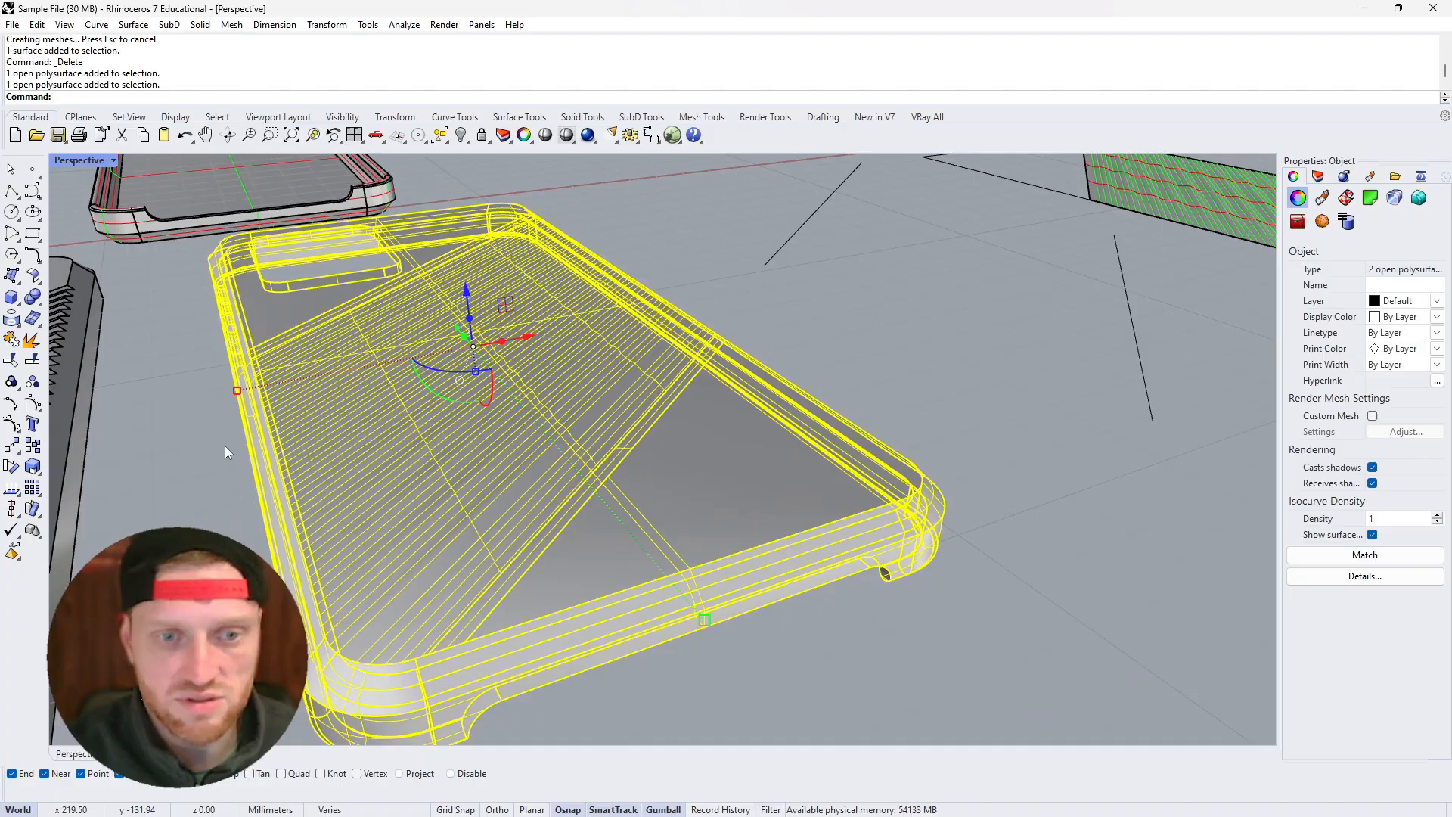
{"action": "left_click", "coordinate": [12, 340]}
{"action": "left_click", "coordinate": [193, 359]}
Check the joined case's object type and examine its rippled surface and blended diagonal seams at close range
{"action": "left_click", "coordinate": [374, 394]}
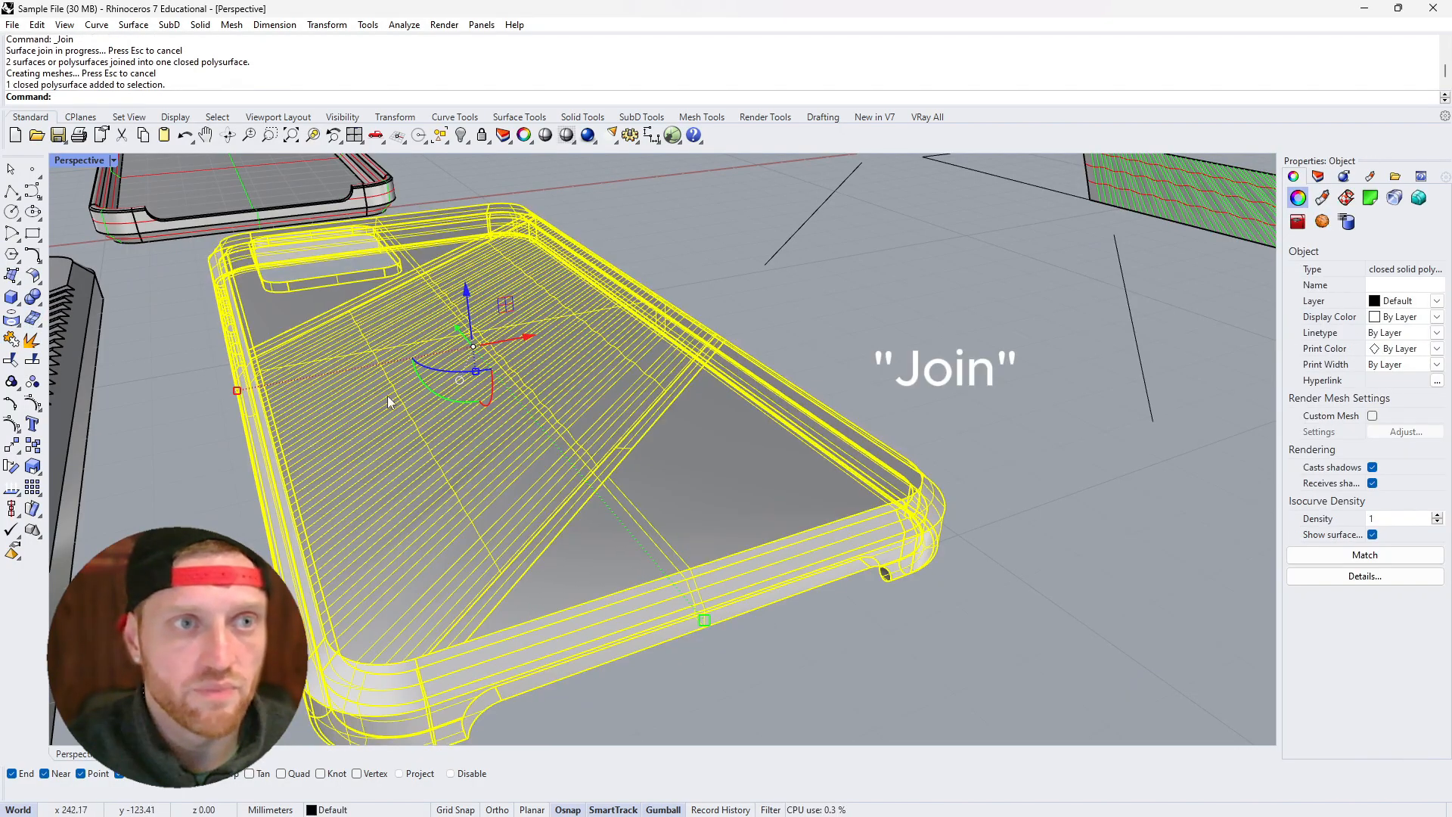
{"action": "right_click_drag", "start_coordinate": [427, 408], "coordinate": [447, 454]}
{"action": "left_click", "coordinate": [806, 279]}
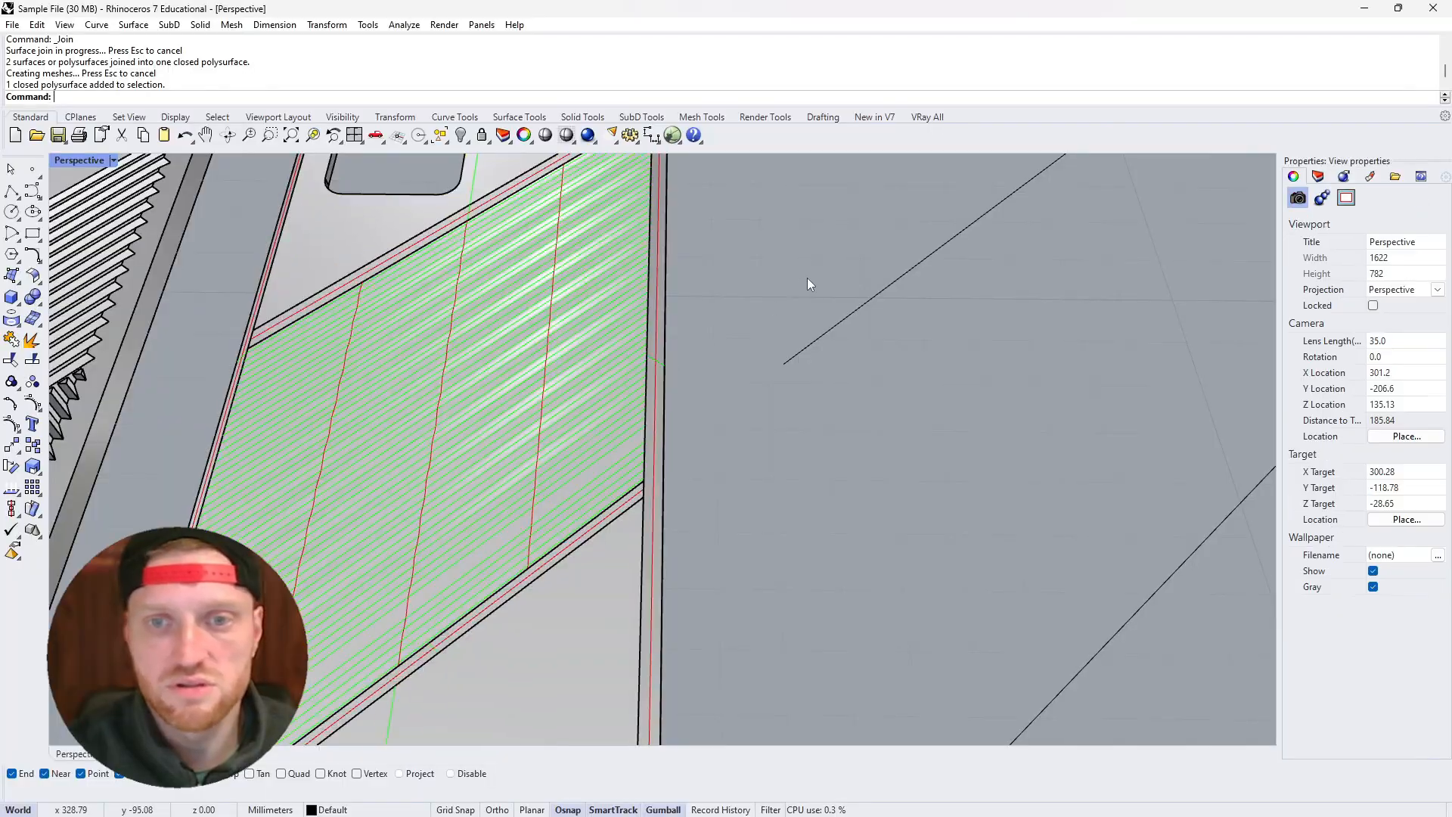
{"action": "scroll", "coordinate": [794, 326], "scroll_direction": "down", "scroll_amount": 9}
{"action": "right_click_drag", "start_coordinate": [686, 344], "coordinate": [786, 394]}
{"action": "scroll", "coordinate": [550, 298], "scroll_direction": "up", "scroll_amount": 4}
{"action": "scroll", "coordinate": [550, 298], "scroll_direction": "up", "scroll_amount": 10}
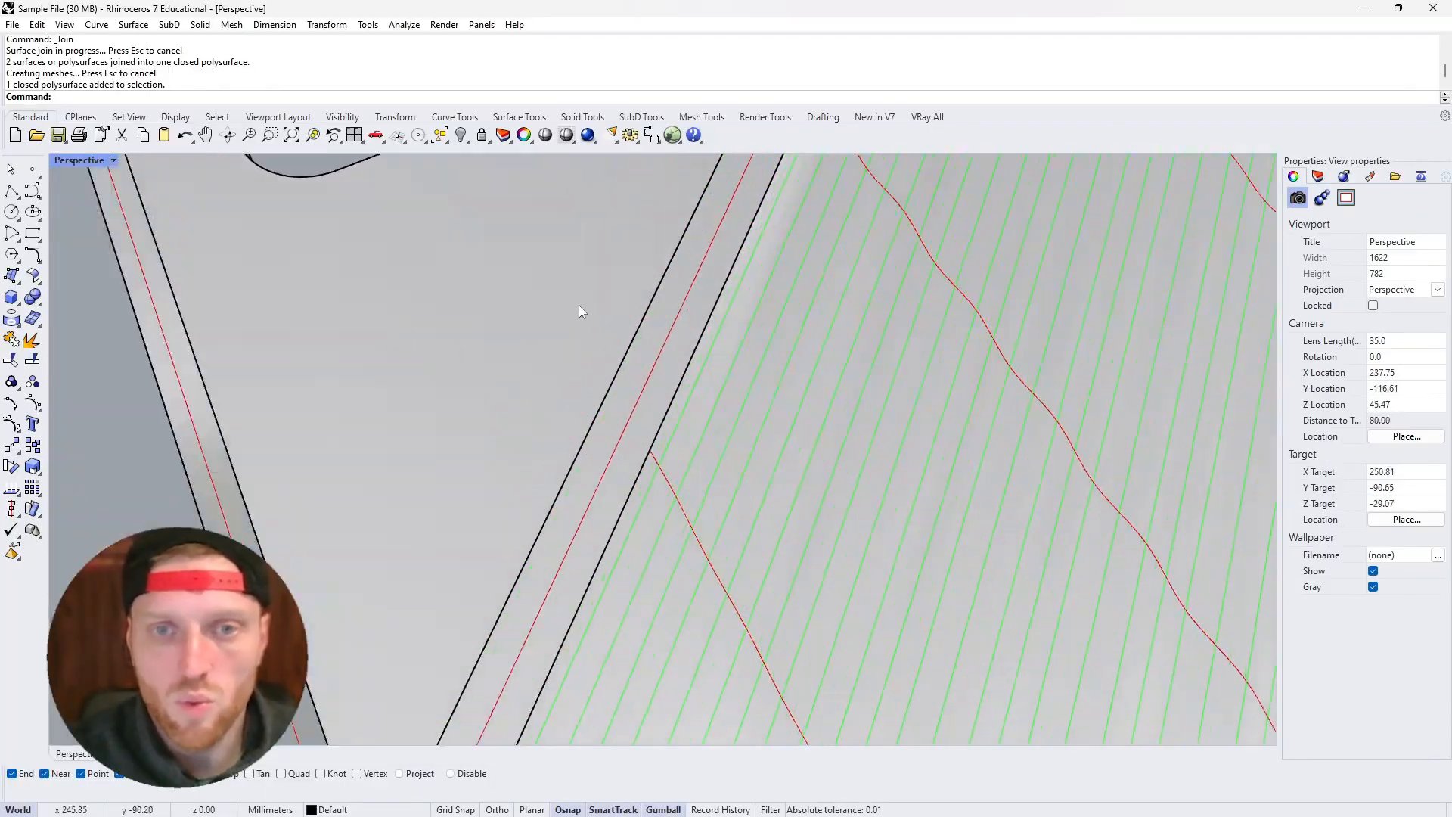
Hide the surface isocurves on the joined phone case with the rippled back
{"action": "right_click_drag", "start_coordinate": [579, 305], "coordinate": [608, 369]}
{"action": "scroll", "coordinate": [605, 248], "scroll_direction": "down", "scroll_amount": 14}
{"action": "scroll", "coordinate": [645, 261], "scroll_direction": "up", "scroll_amount": 12}
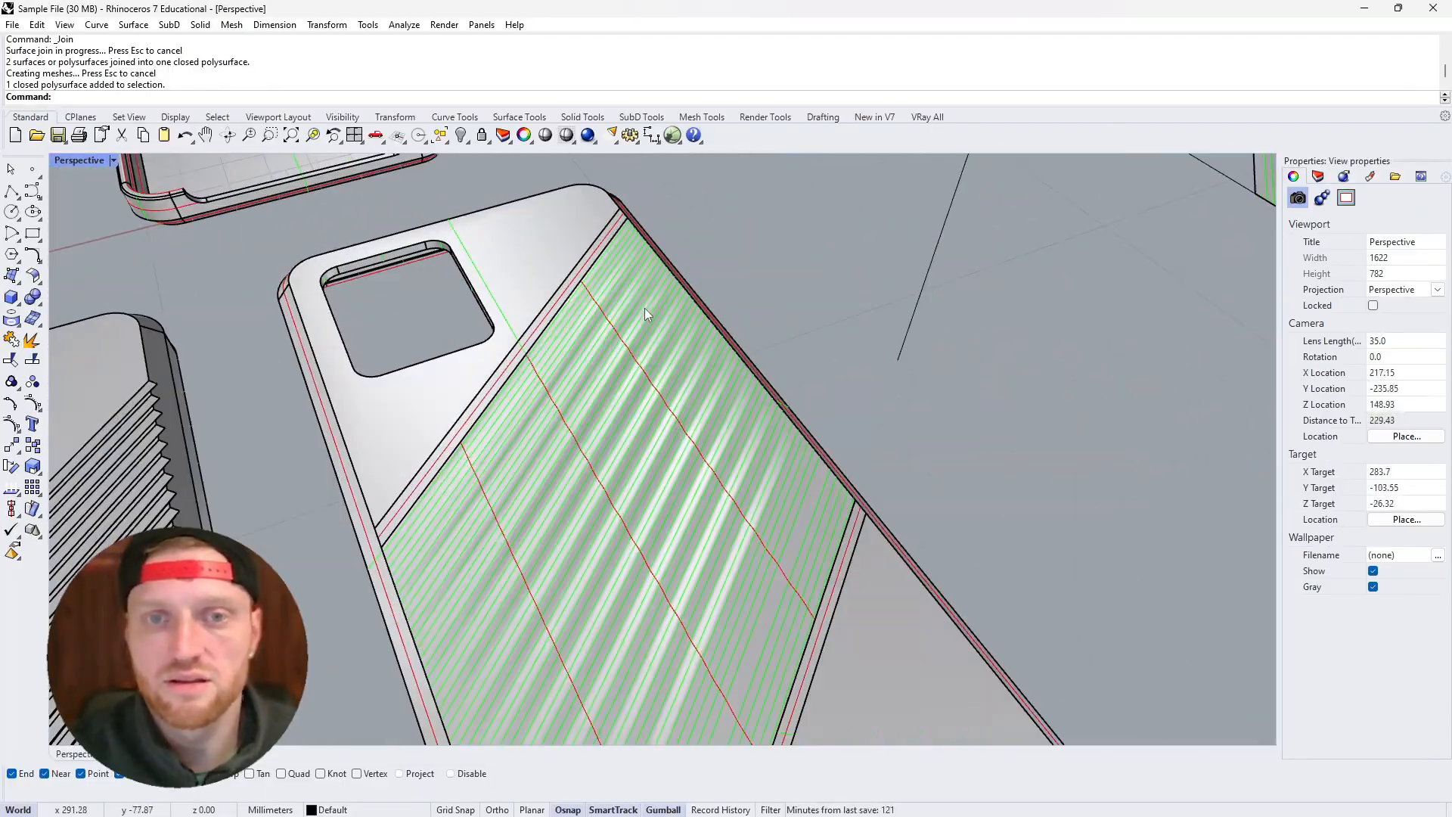
{"action": "right_click_drag", "start_coordinate": [644, 307], "coordinate": [640, 233]}
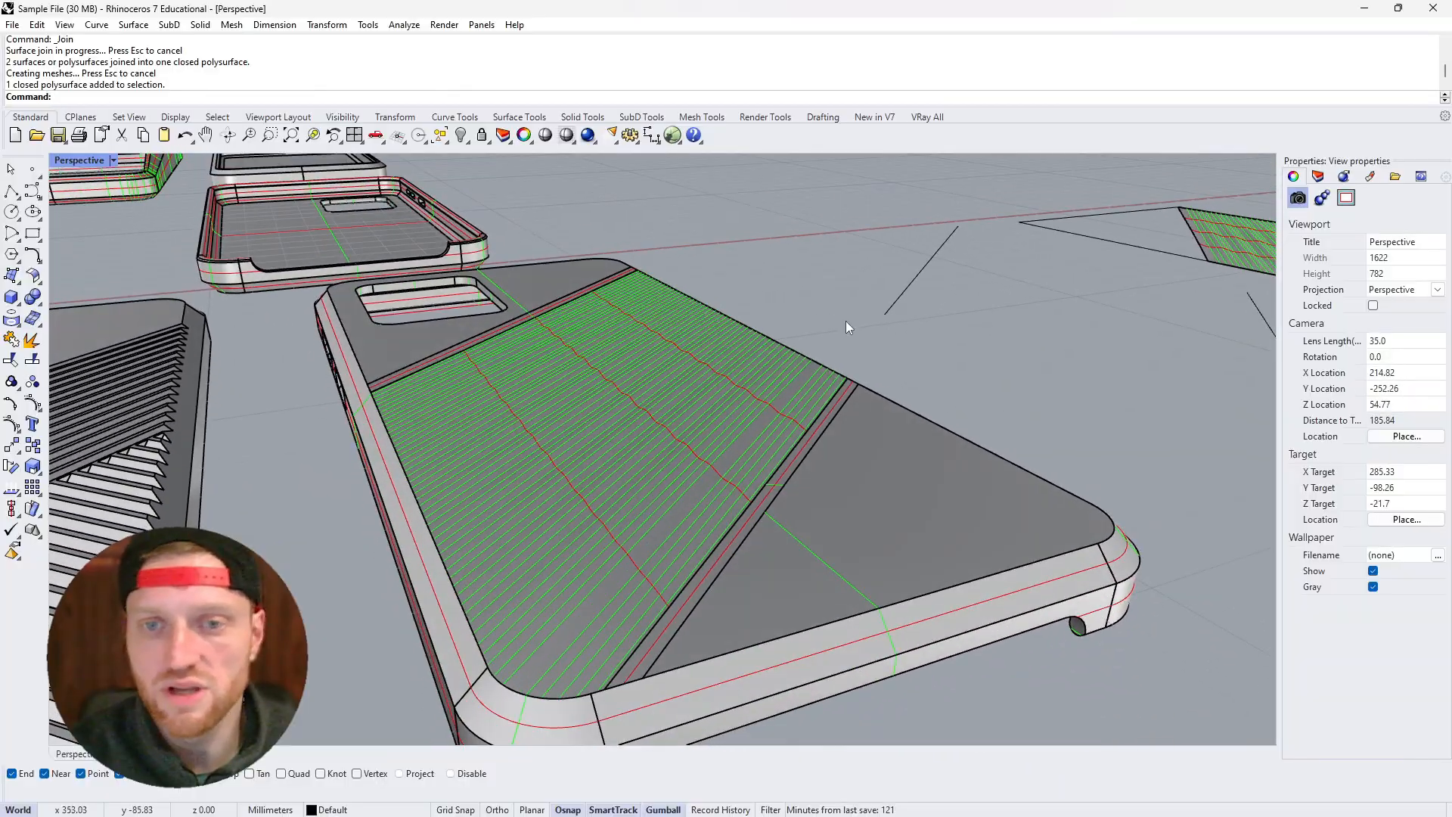
{"action": "left_click", "coordinate": [840, 382]}
{"action": "left_click", "coordinate": [1372, 535]}
{"action": "left_click", "coordinate": [1000, 358]}
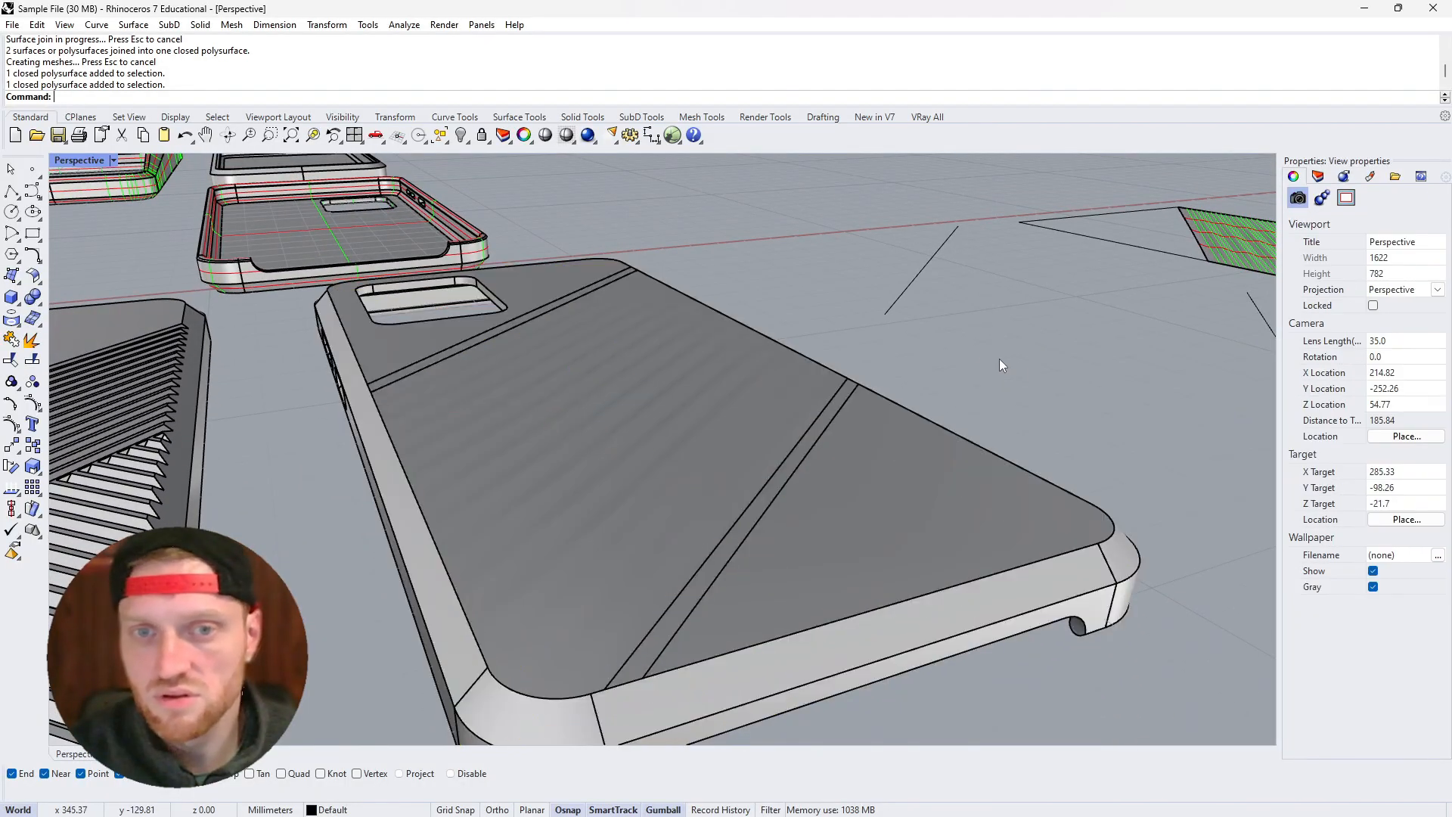
Examine the row of finished phone case variations and the earlier modelling stages from several angles
{"action": "right_click_drag", "start_coordinate": [702, 212], "coordinate": [573, 295]}
{"action": "scroll", "coordinate": [584, 271], "scroll_direction": "down", "scroll_amount": 2}
{"action": "scroll", "coordinate": [570, 280], "scroll_direction": "down", "scroll_amount": 4}
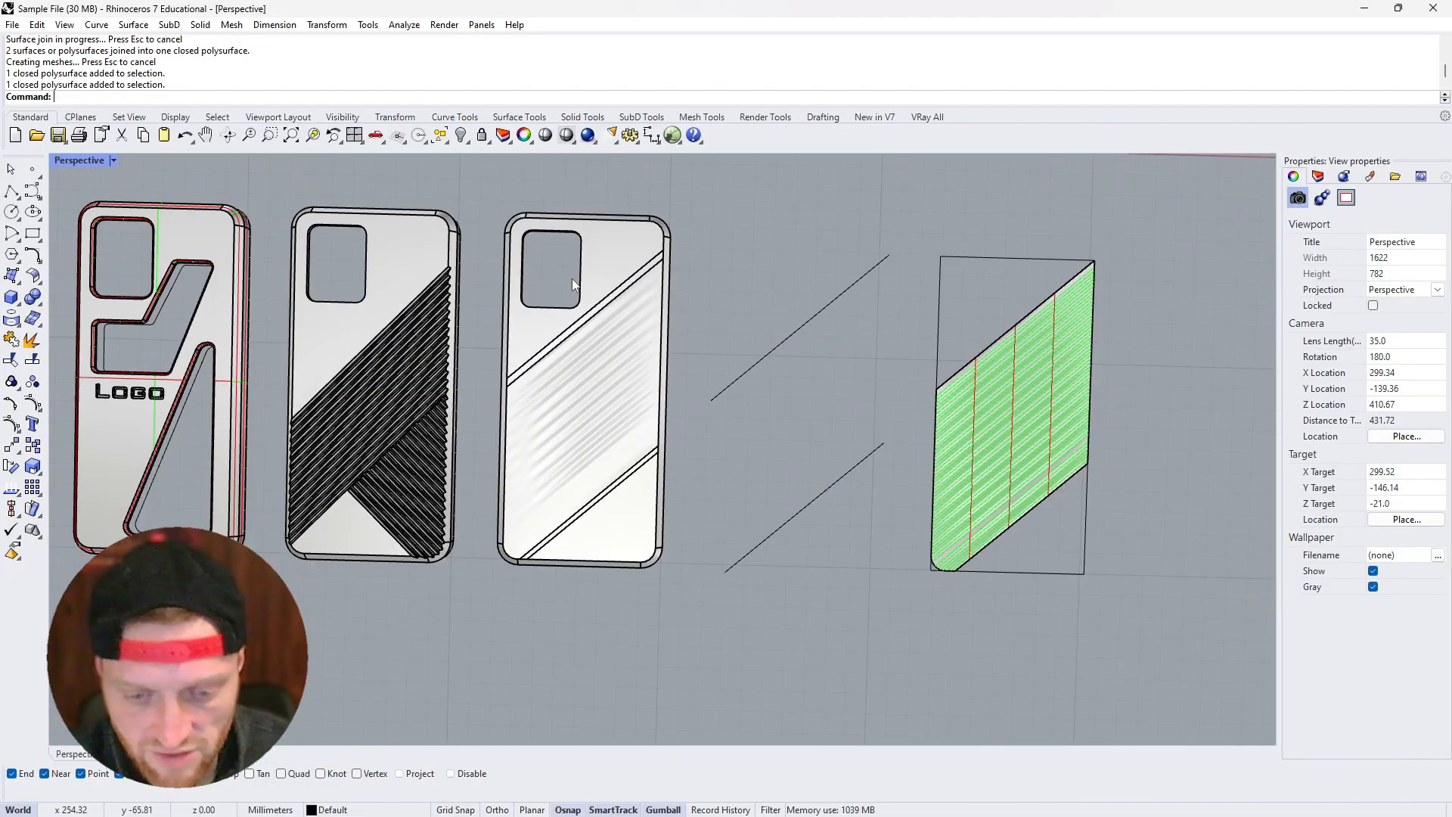
{"action": "scroll", "coordinate": [528, 312], "scroll_direction": "down", "scroll_amount": 3}
{"action": "scroll", "coordinate": [528, 312], "scroll_direction": "up", "scroll_amount": 5}
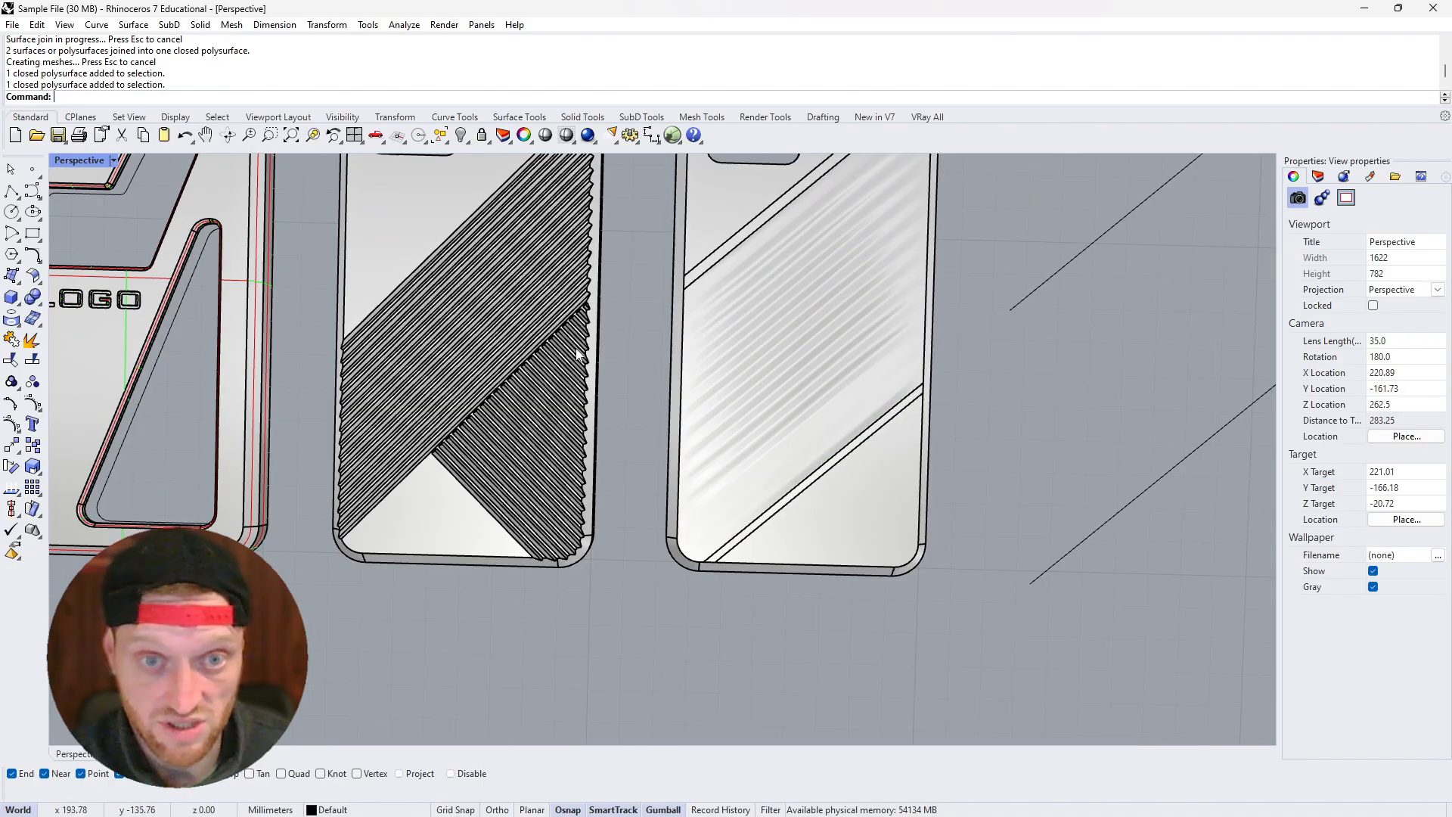
{"action": "scroll", "coordinate": [678, 369], "scroll_direction": "down", "scroll_amount": 4}
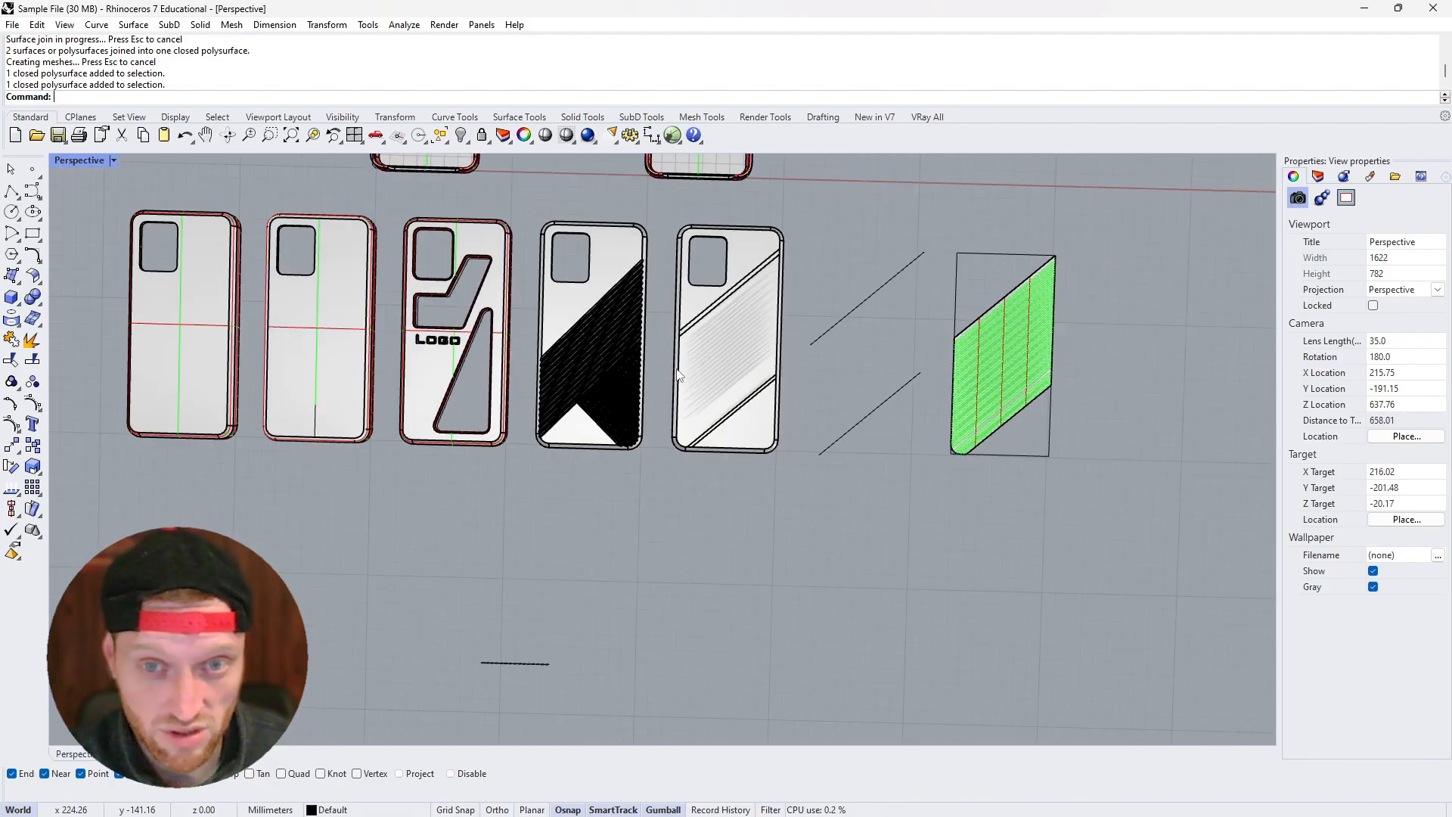
{"action": "scroll", "coordinate": [714, 313], "scroll_direction": "up", "scroll_amount": 2}
{"action": "scroll", "coordinate": [714, 313], "scroll_direction": "down", "scroll_amount": 2}
{"action": "scroll", "coordinate": [721, 309], "scroll_direction": "up", "scroll_amount": 2}
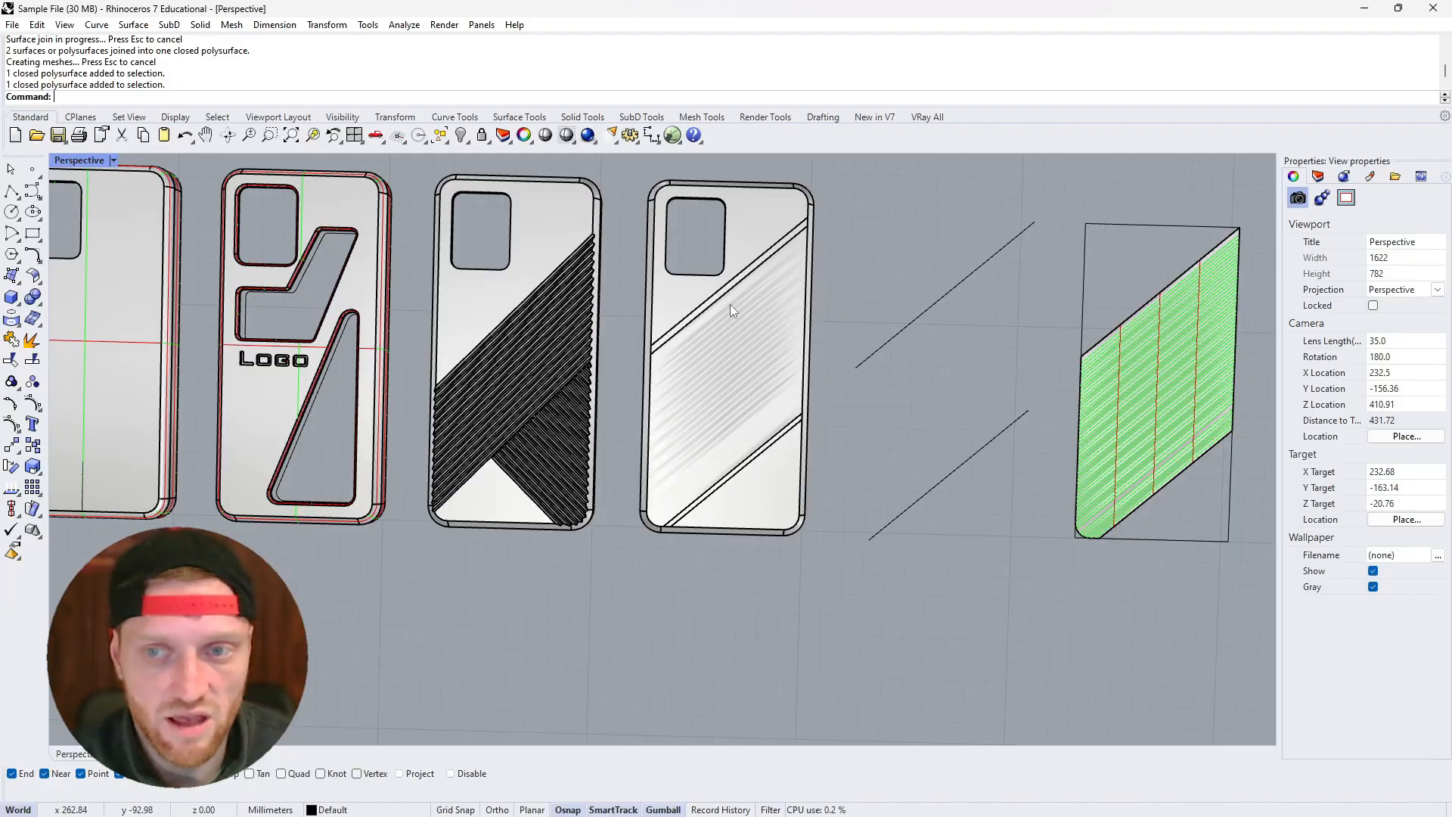
{"action": "scroll", "coordinate": [729, 304], "scroll_direction": "down", "scroll_amount": 2}
{"action": "scroll", "coordinate": [859, 311], "scroll_direction": "up", "scroll_amount": 2}
{"action": "scroll", "coordinate": [816, 552], "scroll_direction": "down", "scroll_amount": 7}
{"action": "scroll", "coordinate": [593, 325], "scroll_direction": "up", "scroll_amount": 7}
{"action": "right_click_drag", "start_coordinate": [593, 325], "coordinate": [573, 281]}
{"action": "scroll", "coordinate": [582, 303], "scroll_direction": "down", "scroll_amount": 2}
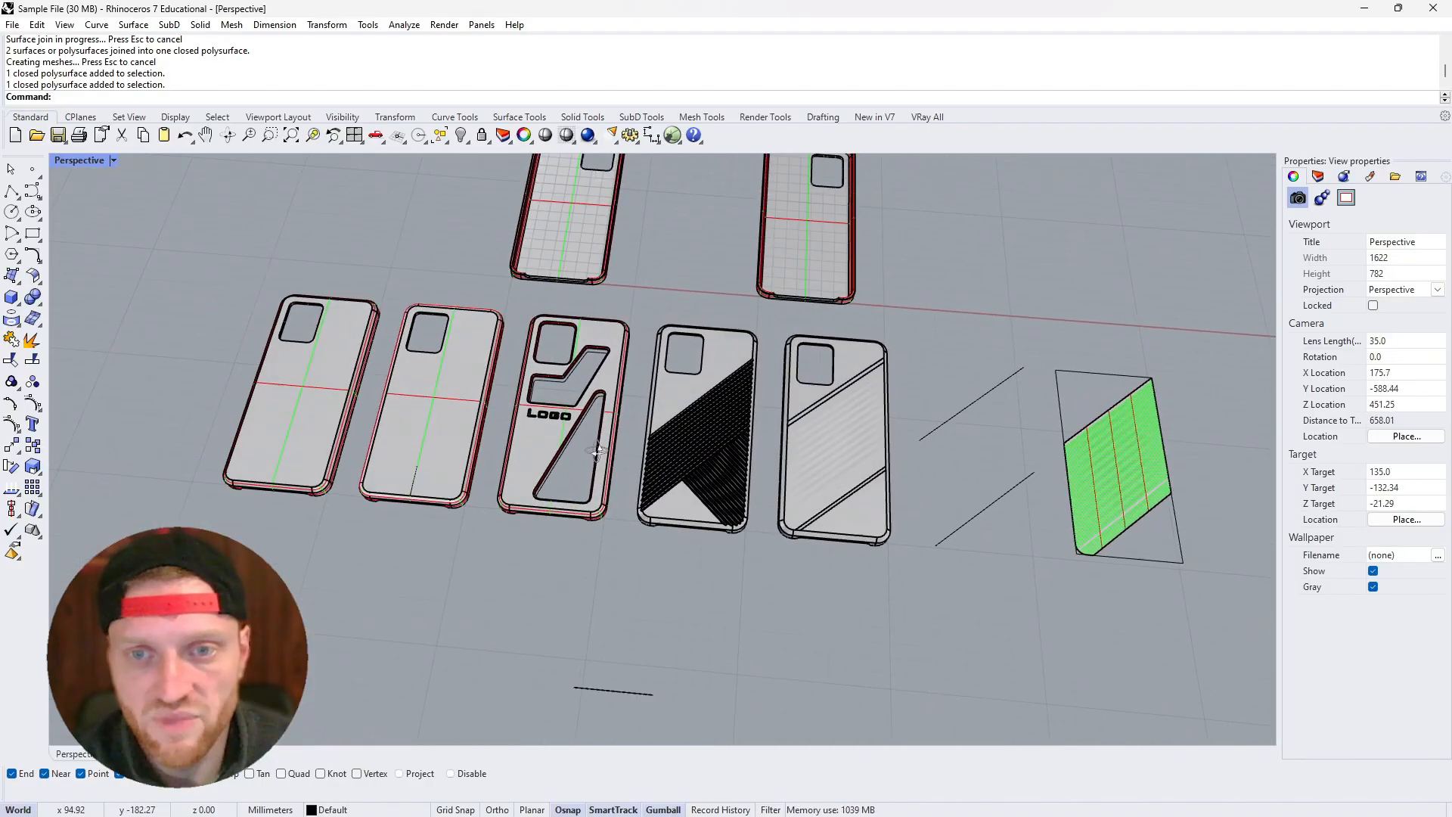
{"action": "scroll", "coordinate": [582, 410], "scroll_direction": "down", "scroll_amount": 8}
{"action": "scroll", "coordinate": [582, 409], "scroll_direction": "up", "scroll_amount": 8}
{"action": "right_click_drag", "start_coordinate": [582, 410], "coordinate": [613, 409]}
{"action": "scroll", "coordinate": [608, 412], "scroll_direction": "down", "scroll_amount": 8}
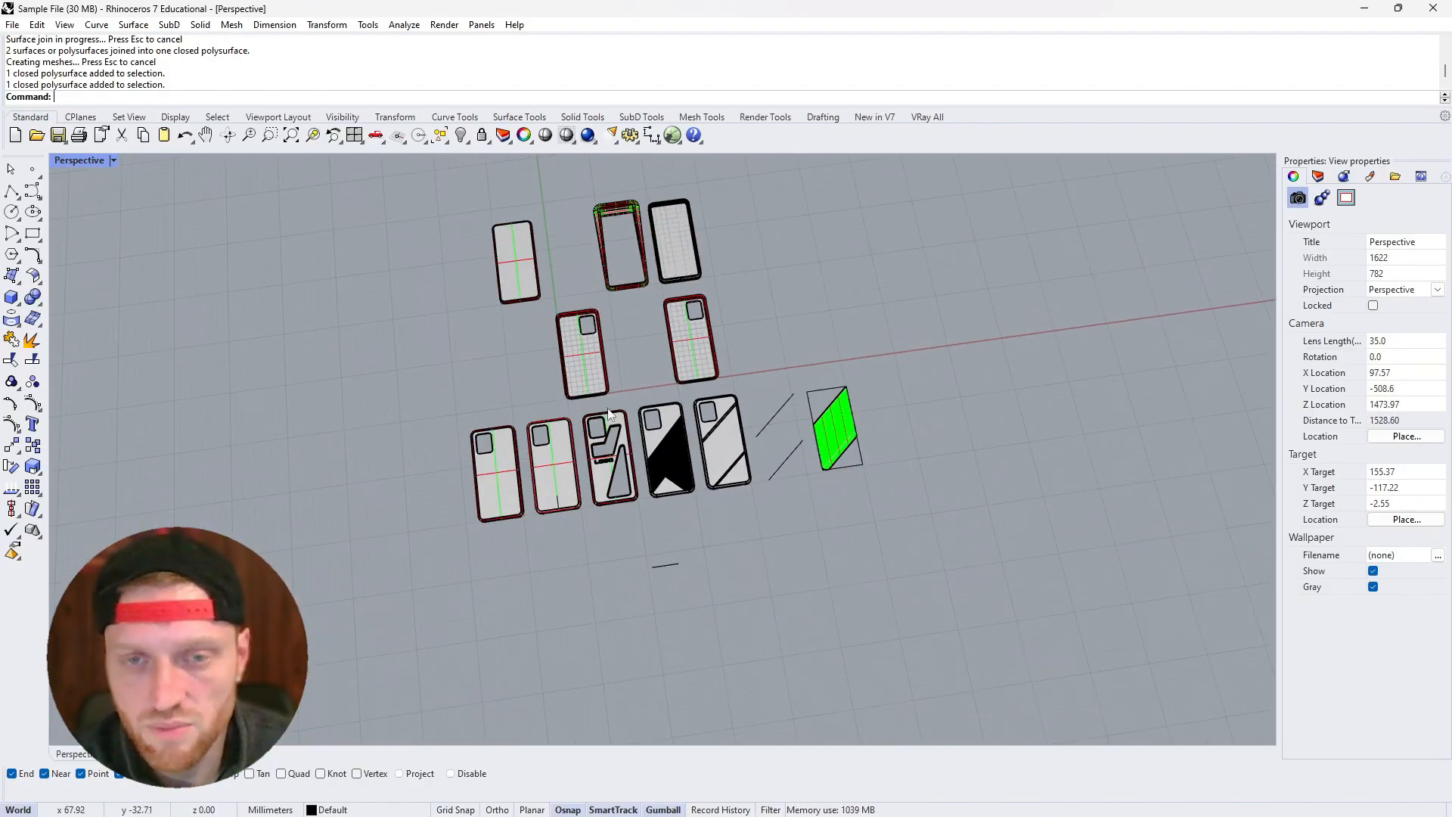
{"action": "scroll", "coordinate": [638, 346], "scroll_direction": "up", "scroll_amount": 4}
{"action": "right_click_drag", "start_coordinate": [638, 347], "coordinate": [597, 394]}
{"action": "scroll", "coordinate": [597, 394], "scroll_direction": "down", "scroll_amount": 2}
{"action": "scroll", "coordinate": [597, 393], "scroll_direction": "up", "scroll_amount": 2}
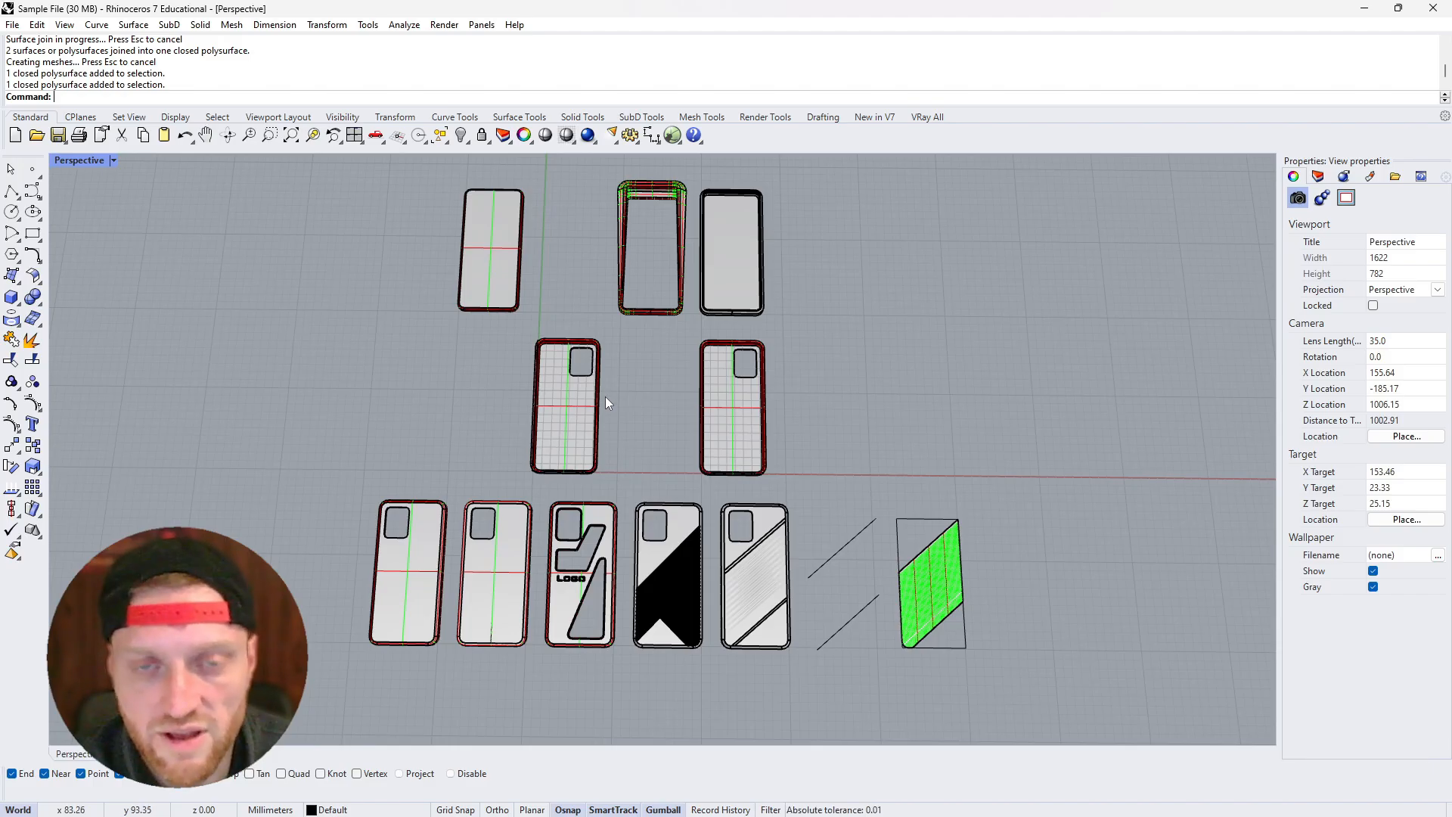
{"action": "right_click_drag", "start_coordinate": [644, 396], "coordinate": [535, 416]}
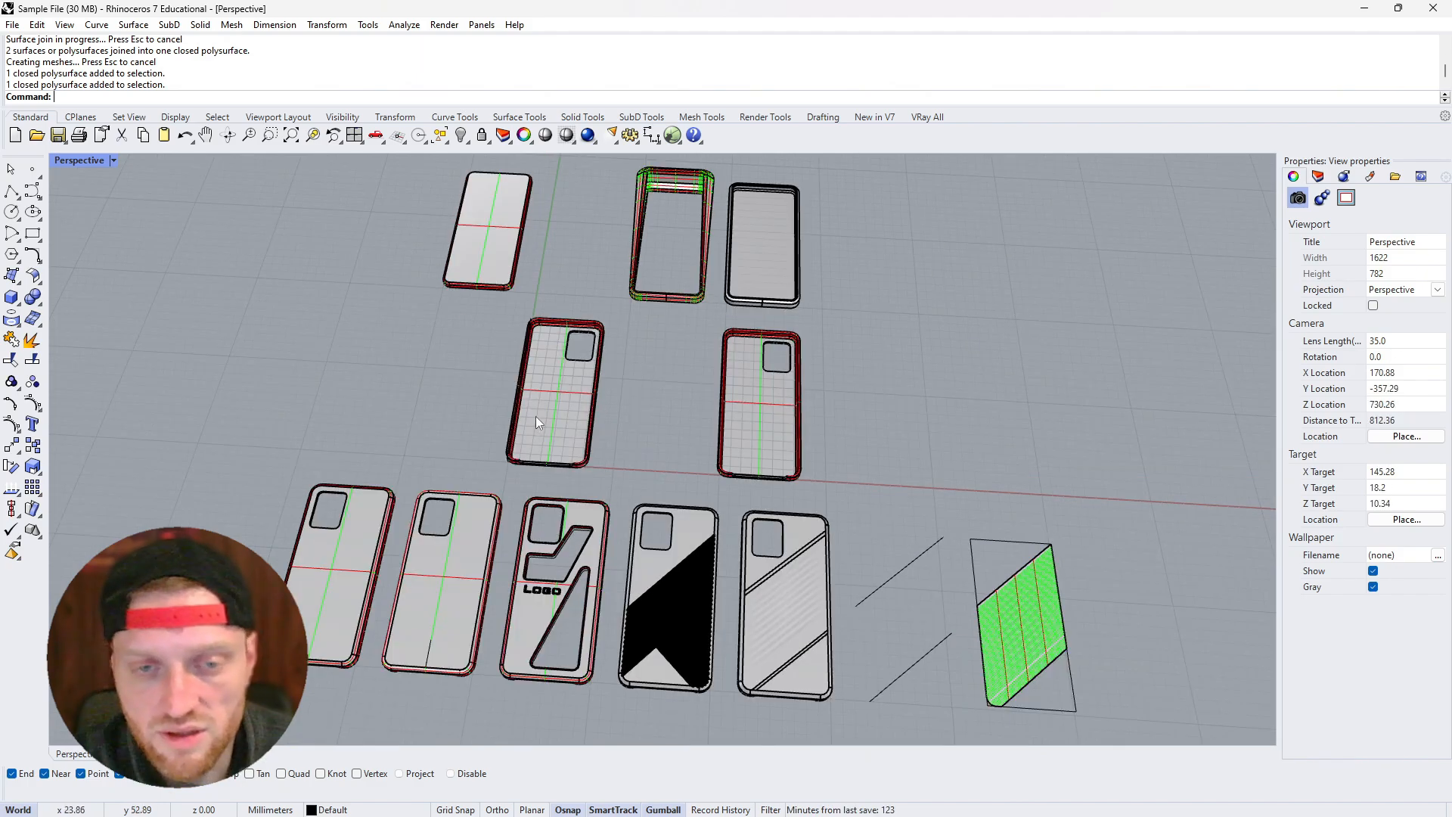
Switch the perspective viewport to the Rendered display mode
{"action": "left_click", "coordinate": [113, 161]}
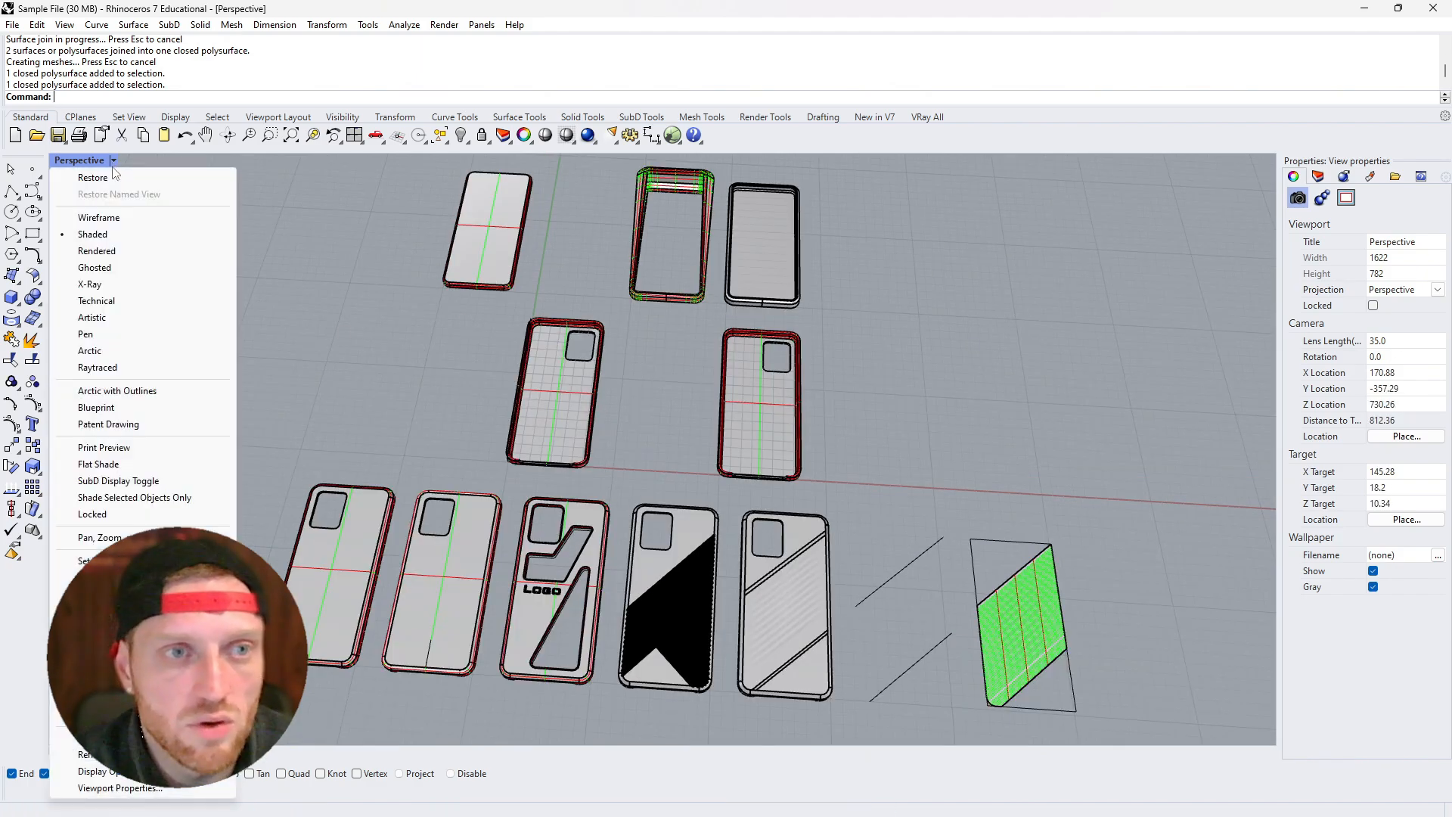
{"action": "left_click", "coordinate": [113, 252]}
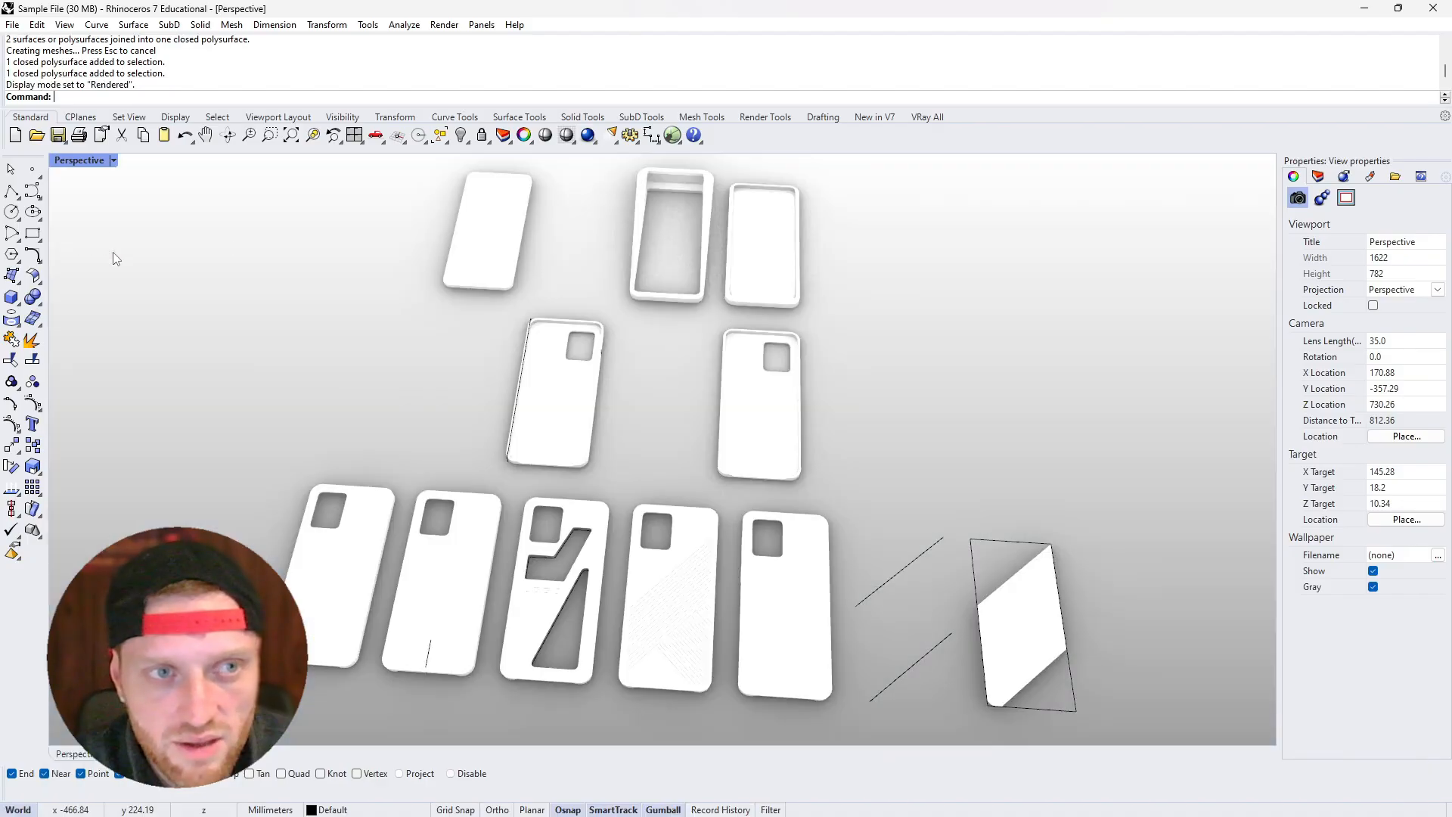
{"action": "left_click", "coordinate": [113, 161]}
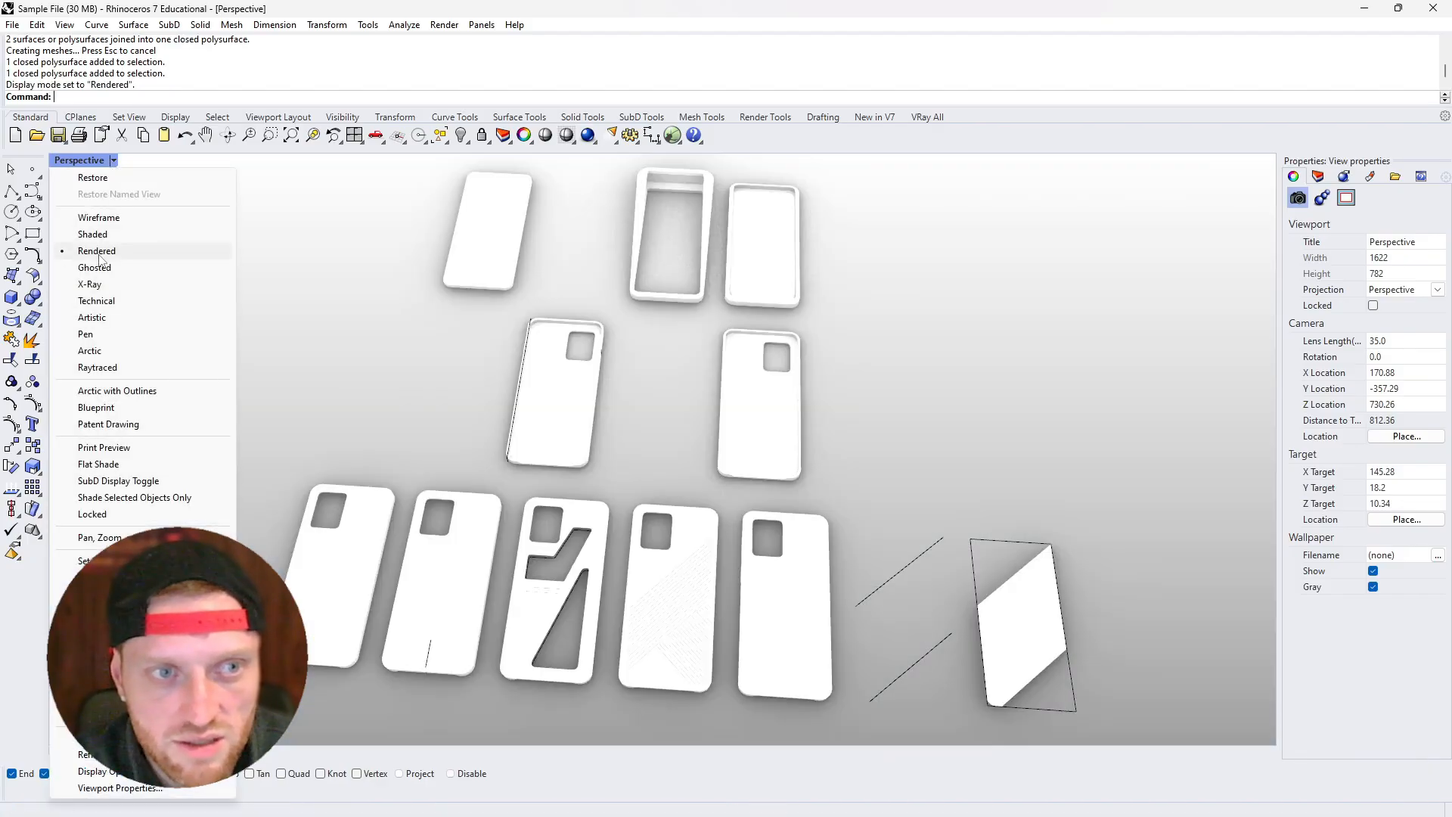
{"action": "left_click", "coordinate": [307, 293]}
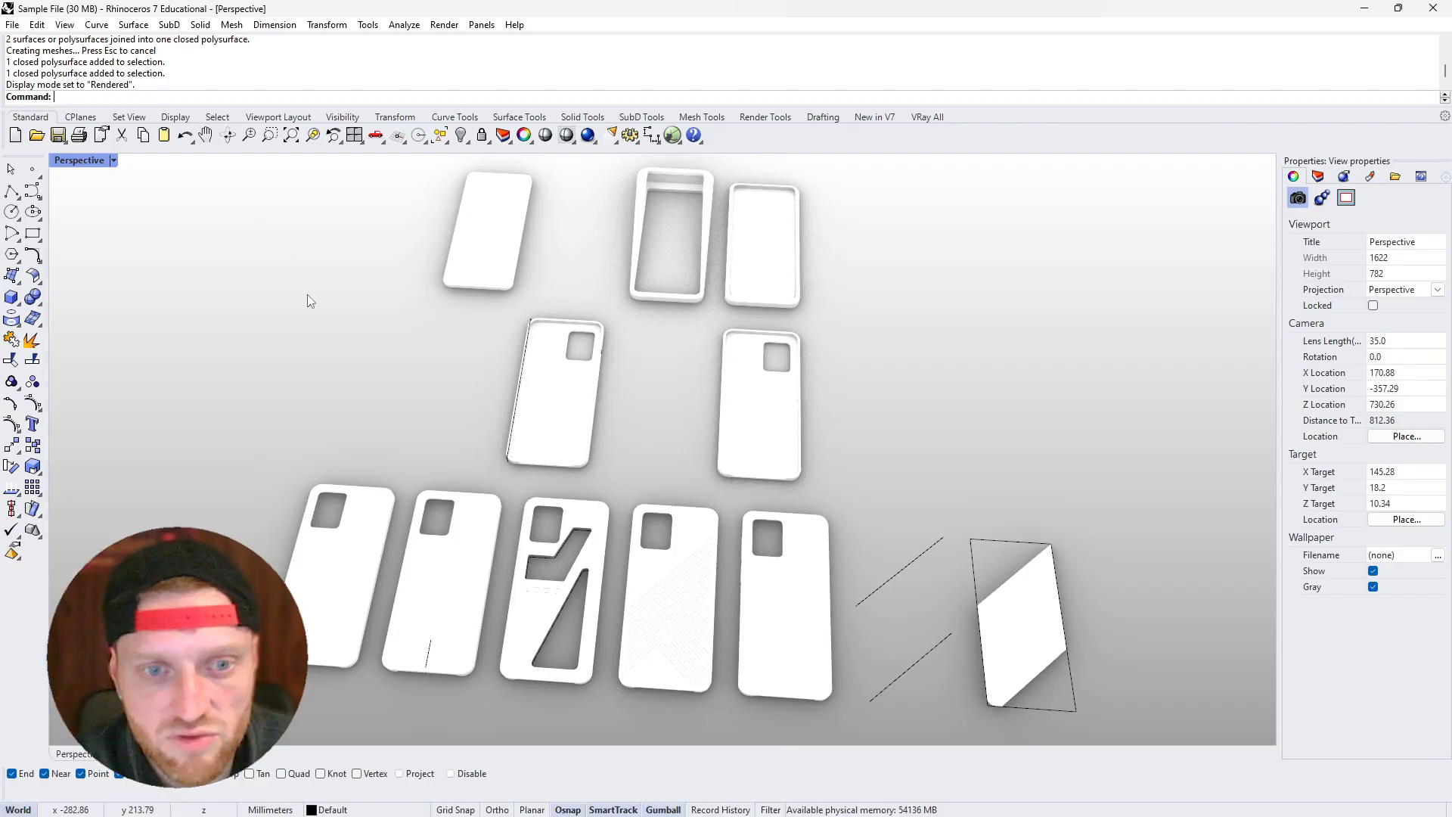
Assign a new Plastic material to the first phone case in the front row
{"action": "scroll", "coordinate": [340, 333], "scroll_direction": "down", "scroll_amount": 4}
{"action": "scroll", "coordinate": [393, 425], "scroll_direction": "up", "scroll_amount": 6}
{"action": "right_click_drag", "start_coordinate": [392, 425], "coordinate": [431, 393]}
{"action": "left_click", "coordinate": [399, 548]}
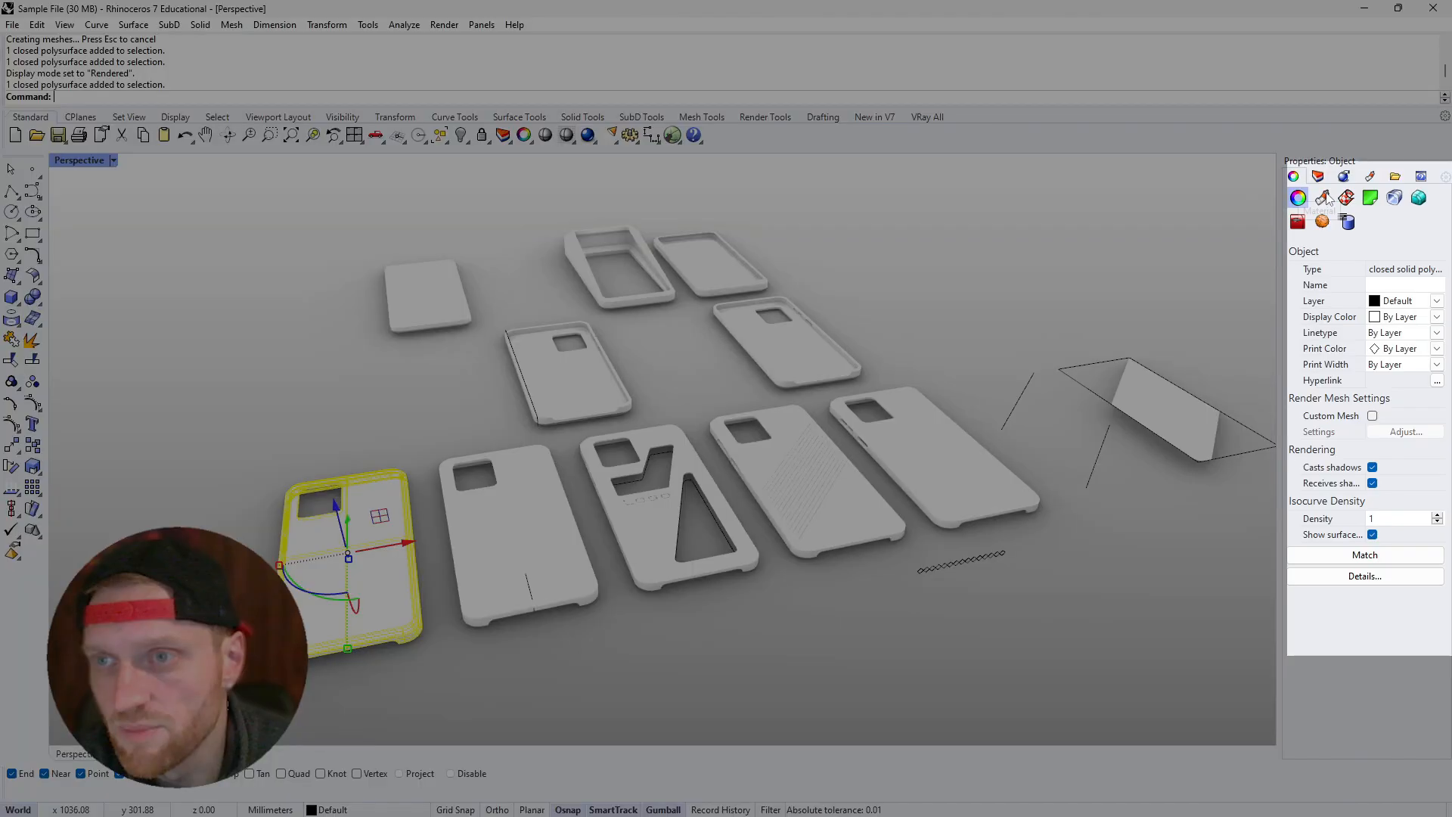
{"action": "left_click", "coordinate": [1322, 198]}
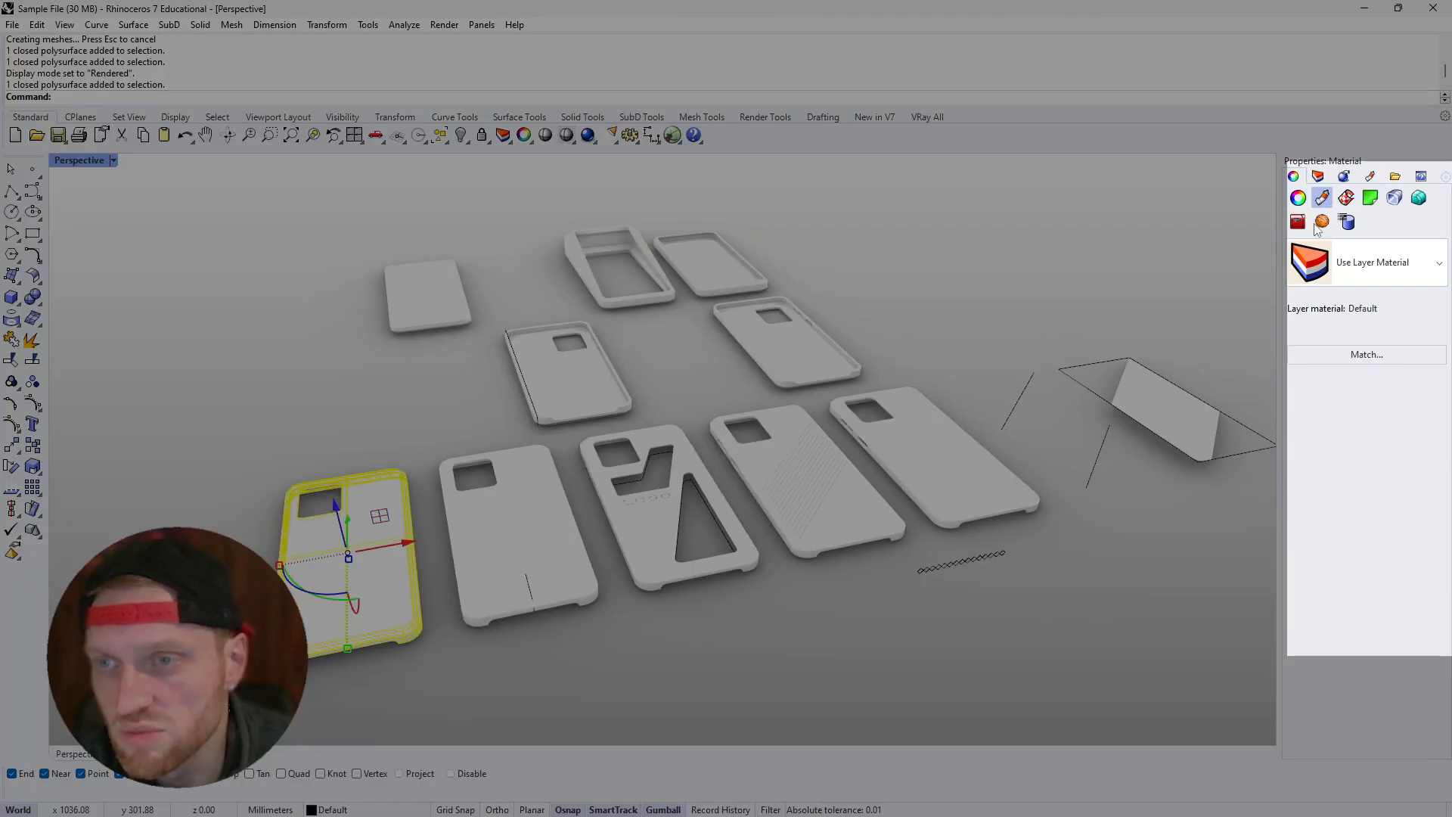
{"action": "left_click", "coordinate": [1372, 274]}
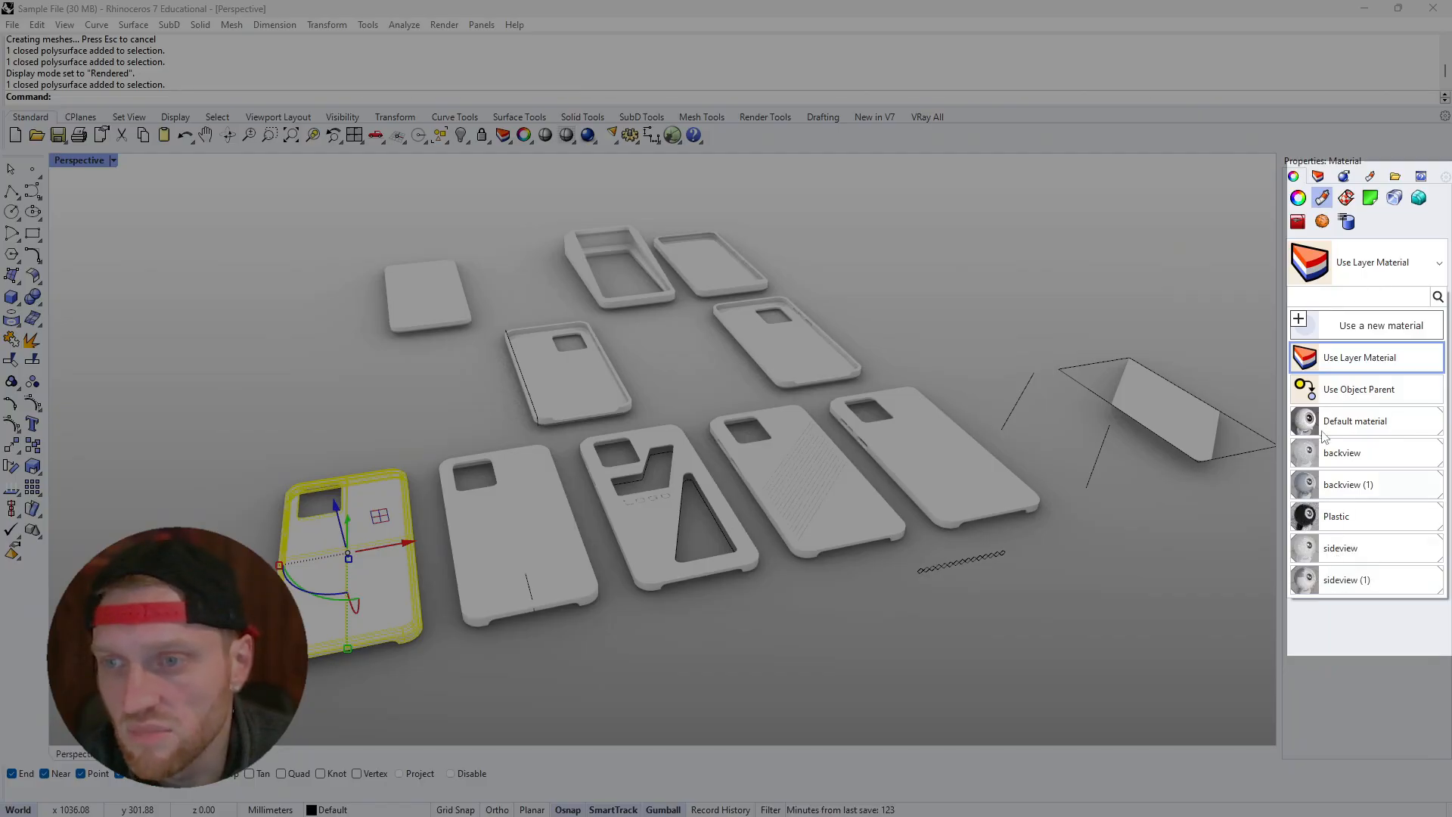
{"action": "left_click", "coordinate": [1372, 323]}
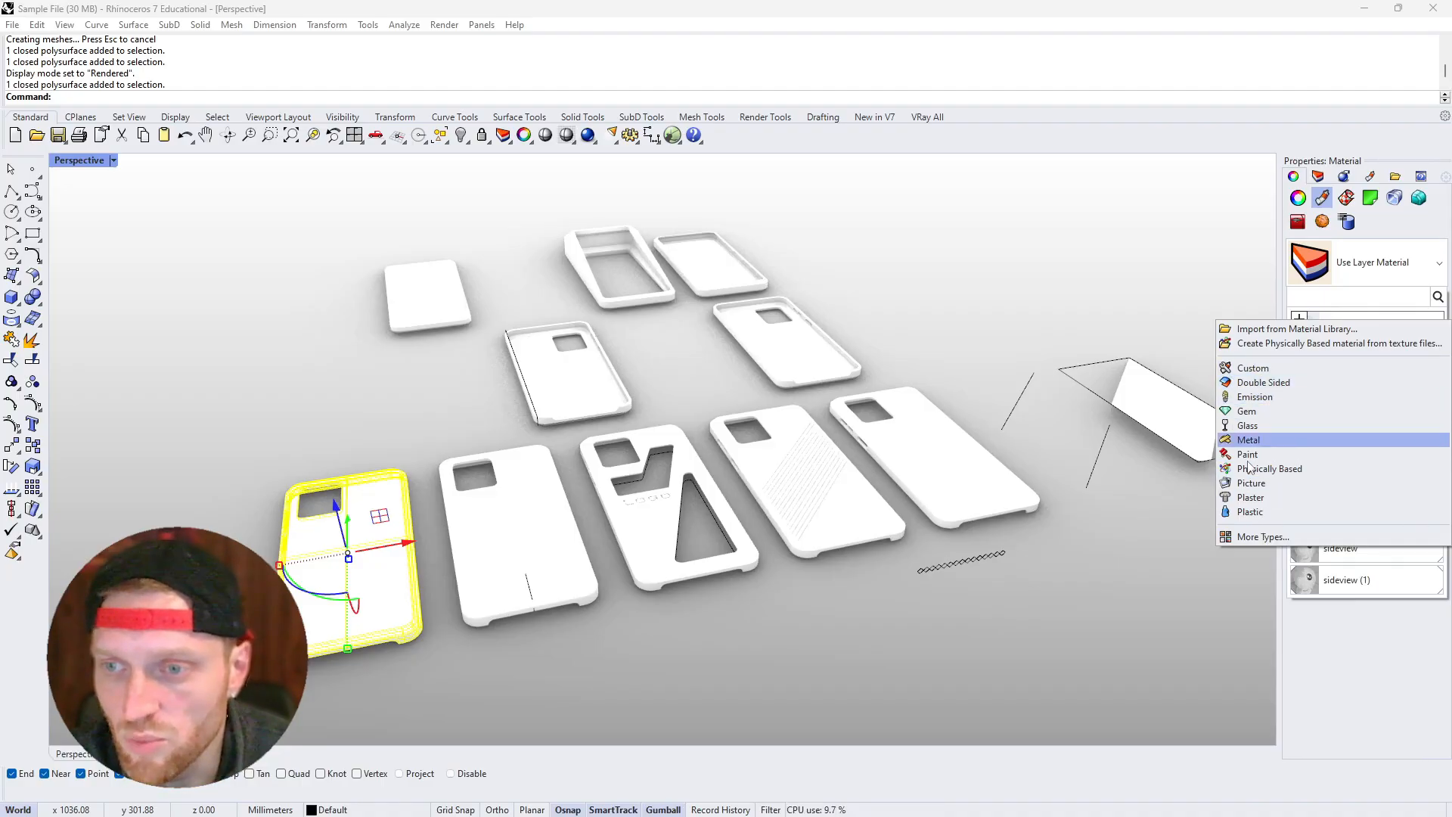
{"action": "left_click", "coordinate": [1252, 512]}
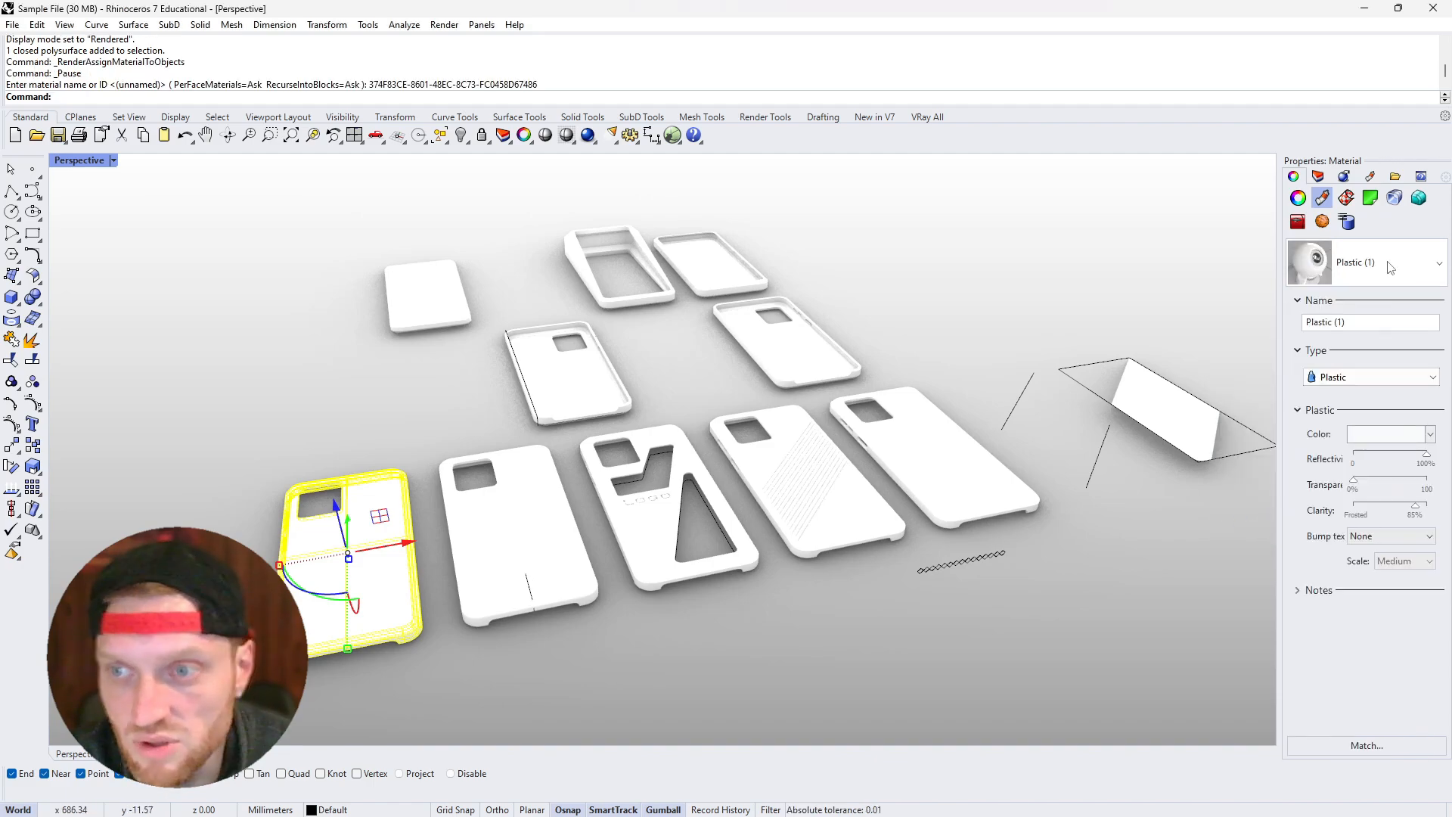
Set the first case's plastic material to teal color #2E8183 with 18% reflectivity
{"action": "left_click", "coordinate": [1419, 436]}
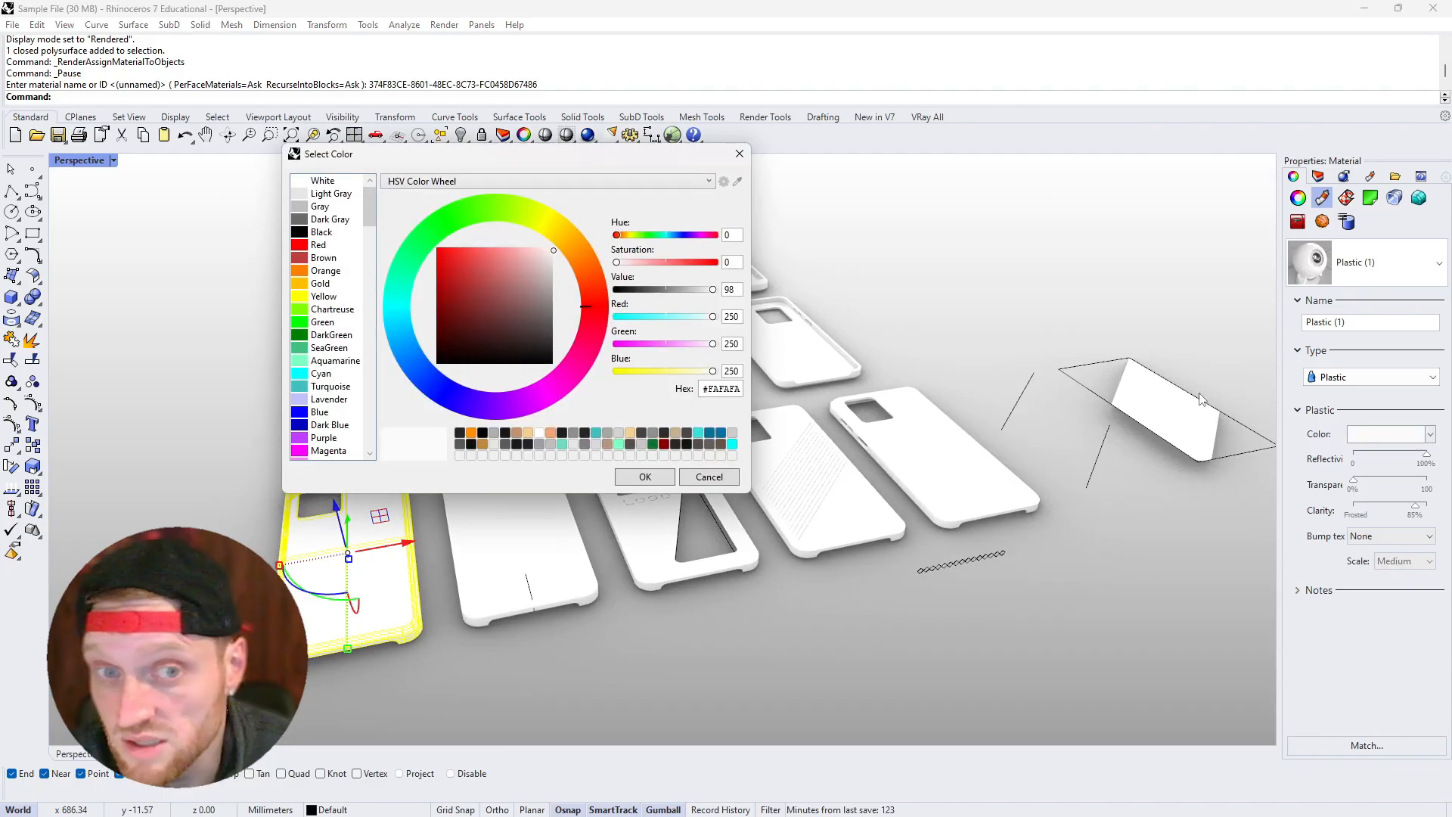
{"action": "left_click", "coordinate": [394, 292]}
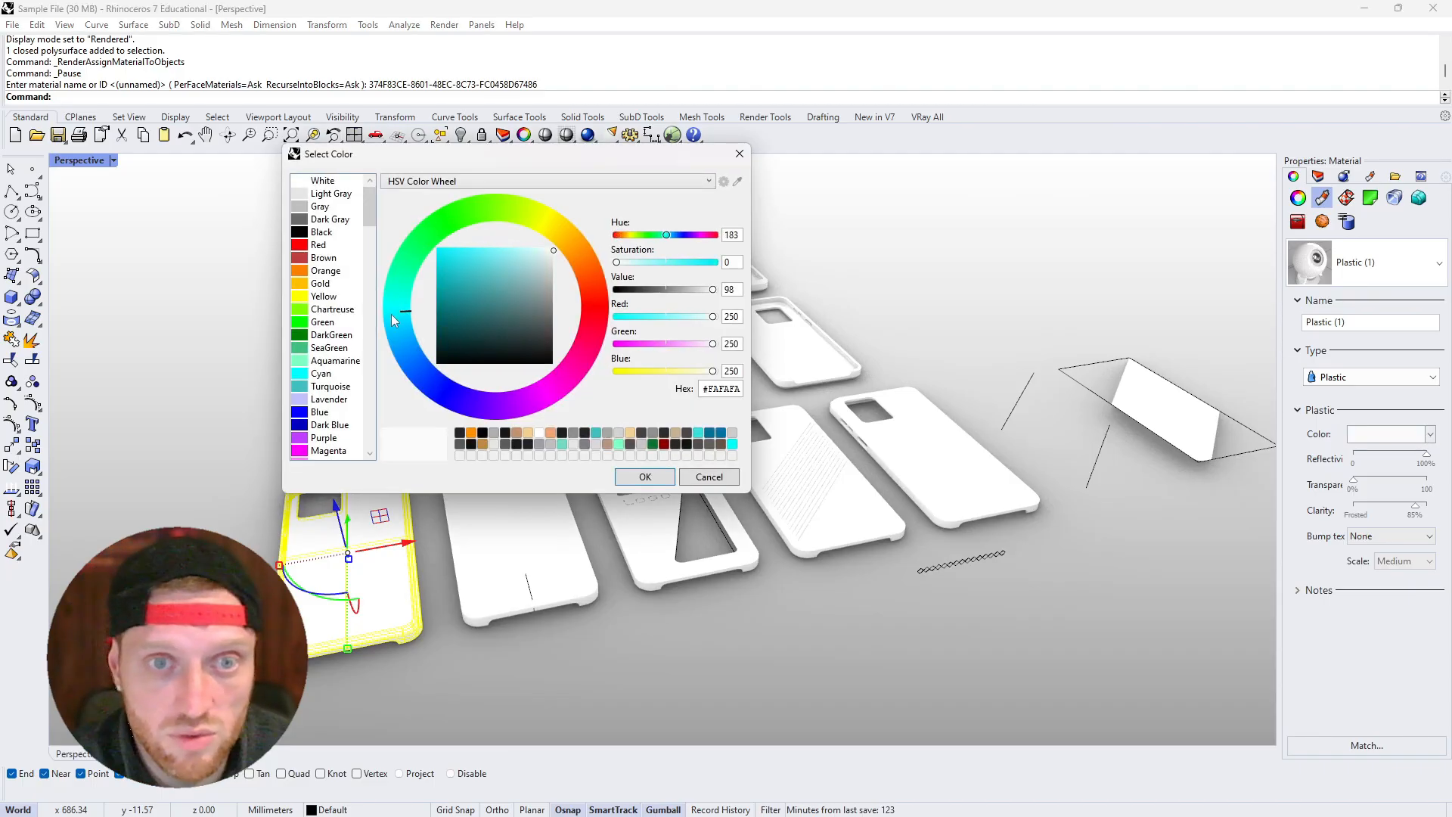
{"action": "left_click_drag", "start_coordinate": [392, 315], "coordinate": [391, 307]}
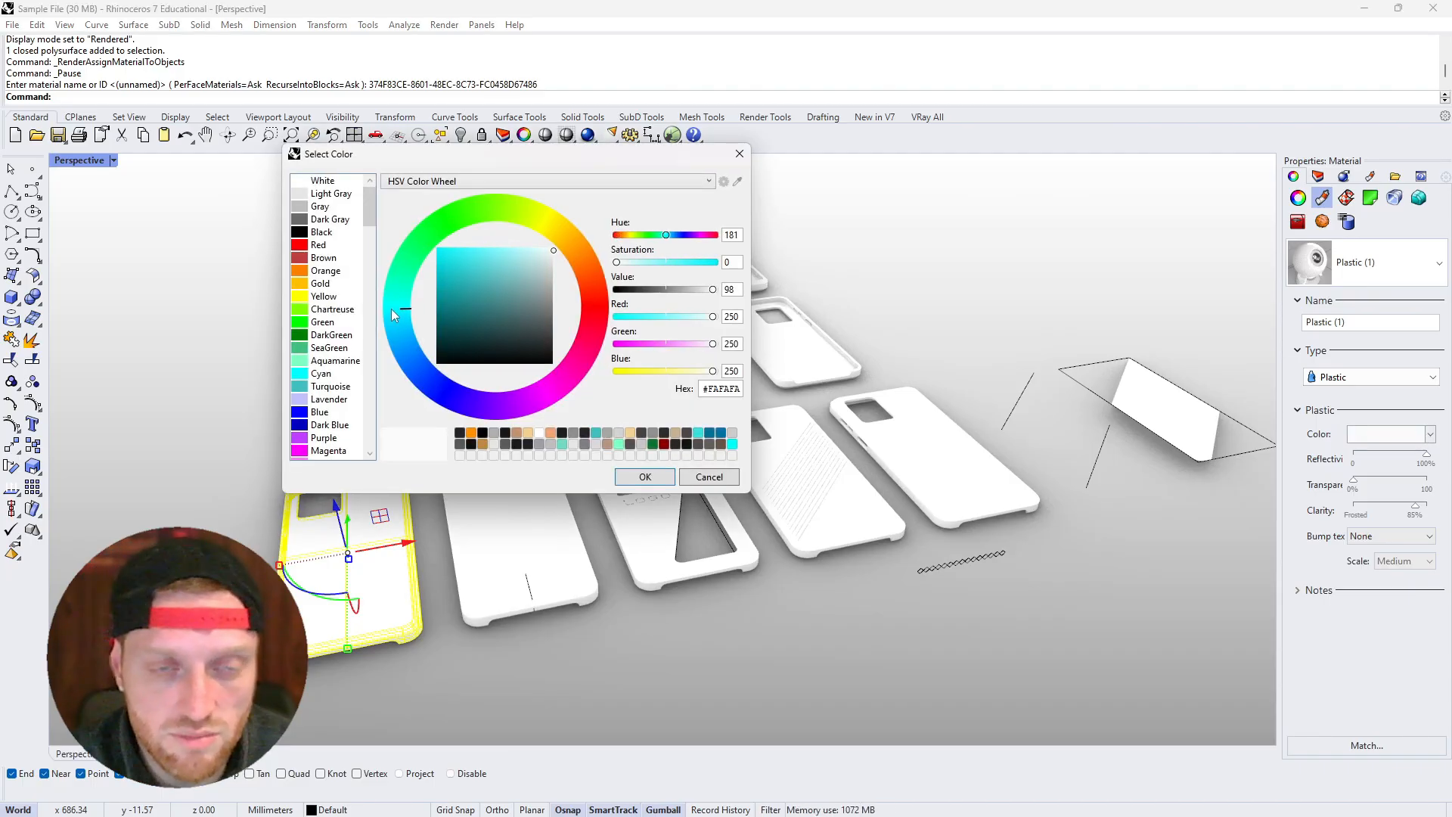
{"action": "mouse_move", "coordinate": [486, 261]}
{"action": "left_mouse_down"}
{"action": "mouse_move", "coordinate": [474, 266]}
{"action": "mouse_move", "coordinate": [470, 247]}
{"action": "mouse_move", "coordinate": [490, 246]}
{"action": "mouse_move", "coordinate": [478, 307]}
{"action": "left_mouse_up"}
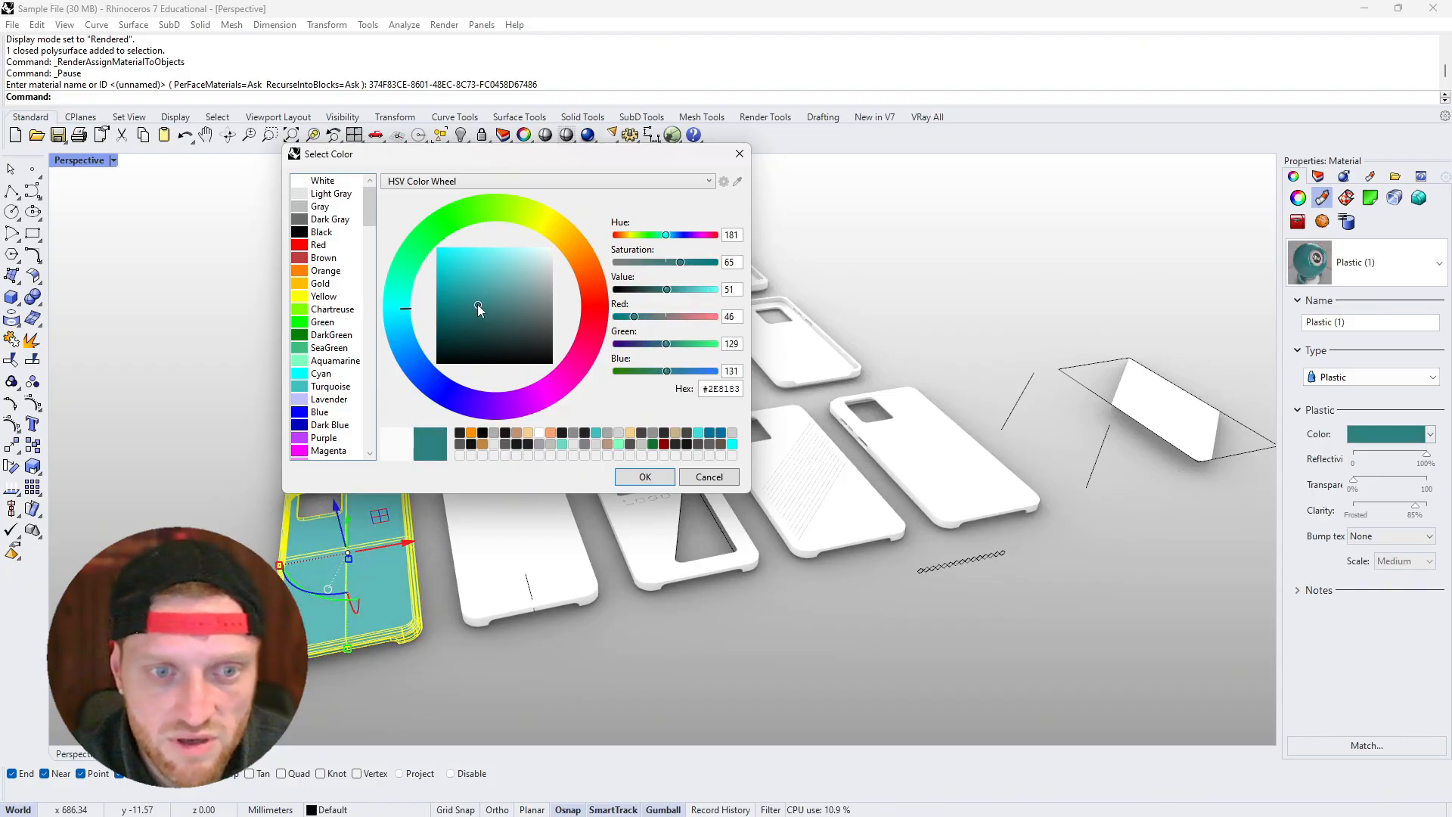
{"action": "left_click", "coordinate": [641, 476]}
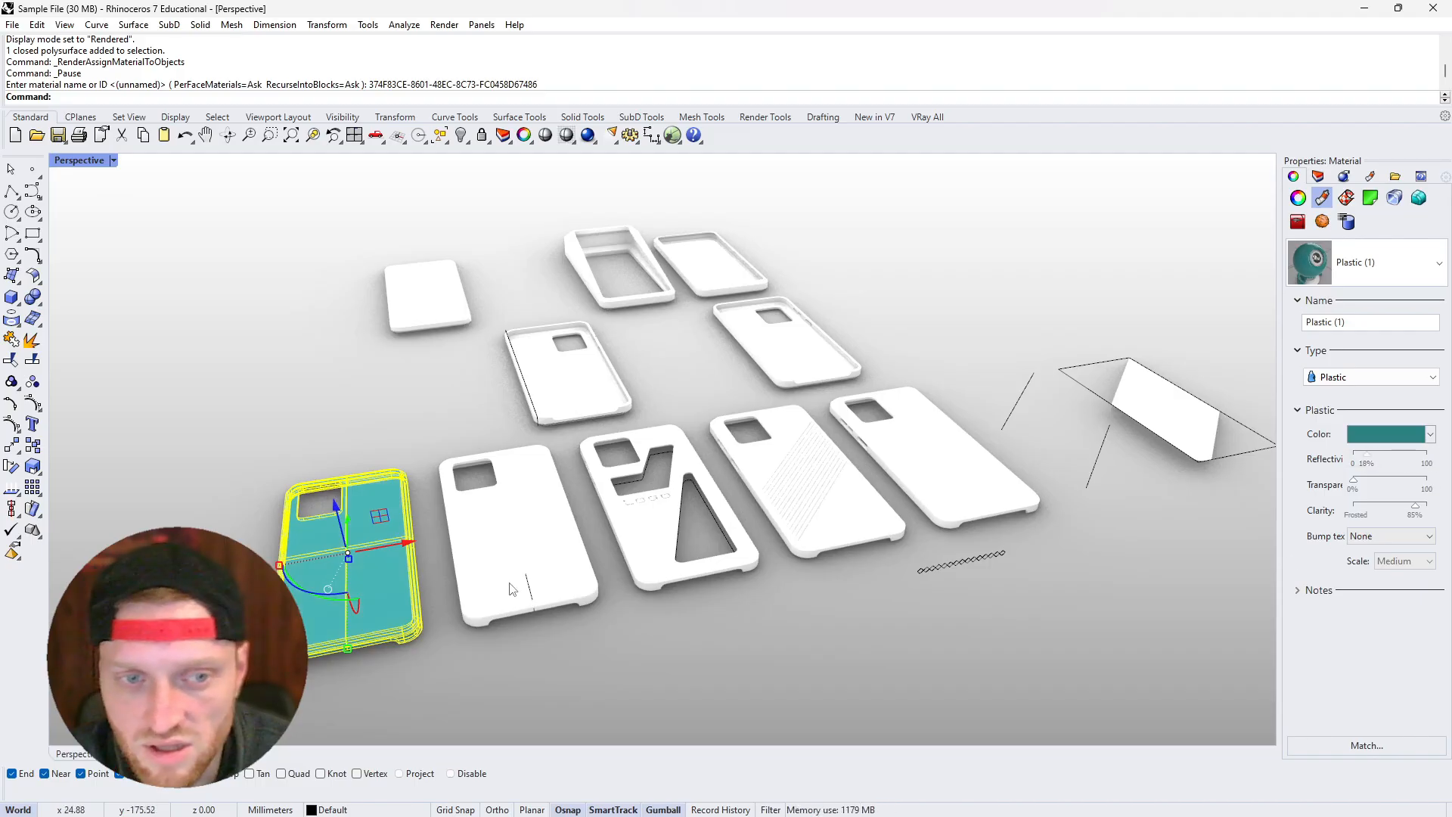
Examine the teal plastic finish on the first phone case at close range
{"action": "scroll", "coordinate": [356, 575], "scroll_direction": "down", "scroll_amount": 5}
{"action": "scroll", "coordinate": [496, 541], "scroll_direction": "up", "scroll_amount": 8}
{"action": "scroll", "coordinate": [497, 540], "scroll_direction": "up", "scroll_amount": 5}
{"action": "right_click_drag", "start_coordinate": [497, 540], "coordinate": [416, 541]}
{"action": "left_click", "coordinate": [638, 272]}
{"action": "scroll", "coordinate": [524, 383], "scroll_direction": "down", "scroll_amount": 6}
{"action": "scroll", "coordinate": [523, 382], "scroll_direction": "up", "scroll_amount": 5}
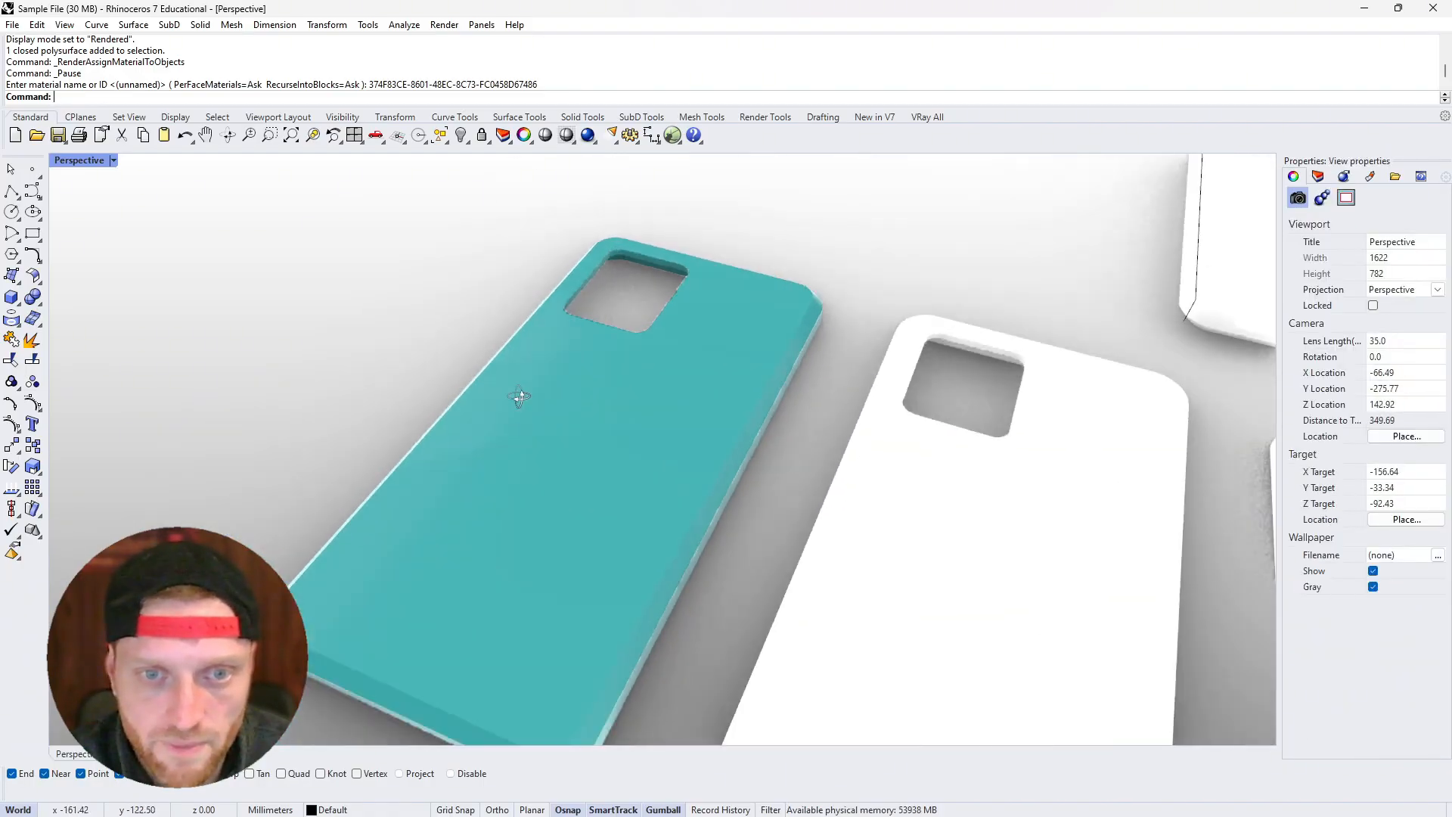
{"action": "mouse_move", "coordinate": [523, 383]}
{"action": "right_mouse_down"}
{"action": "mouse_move", "coordinate": [506, 499]}
{"action": "mouse_move", "coordinate": [536, 348]}
{"action": "mouse_move", "coordinate": [703, 338]}
{"action": "mouse_move", "coordinate": [529, 370]}
{"action": "right_mouse_up"}
{"action": "left_click", "coordinate": [529, 370]}
{"action": "scroll", "coordinate": [803, 393], "scroll_direction": "down", "scroll_amount": 6}
{"action": "scroll", "coordinate": [803, 393], "scroll_direction": "up", "scroll_amount": 3}
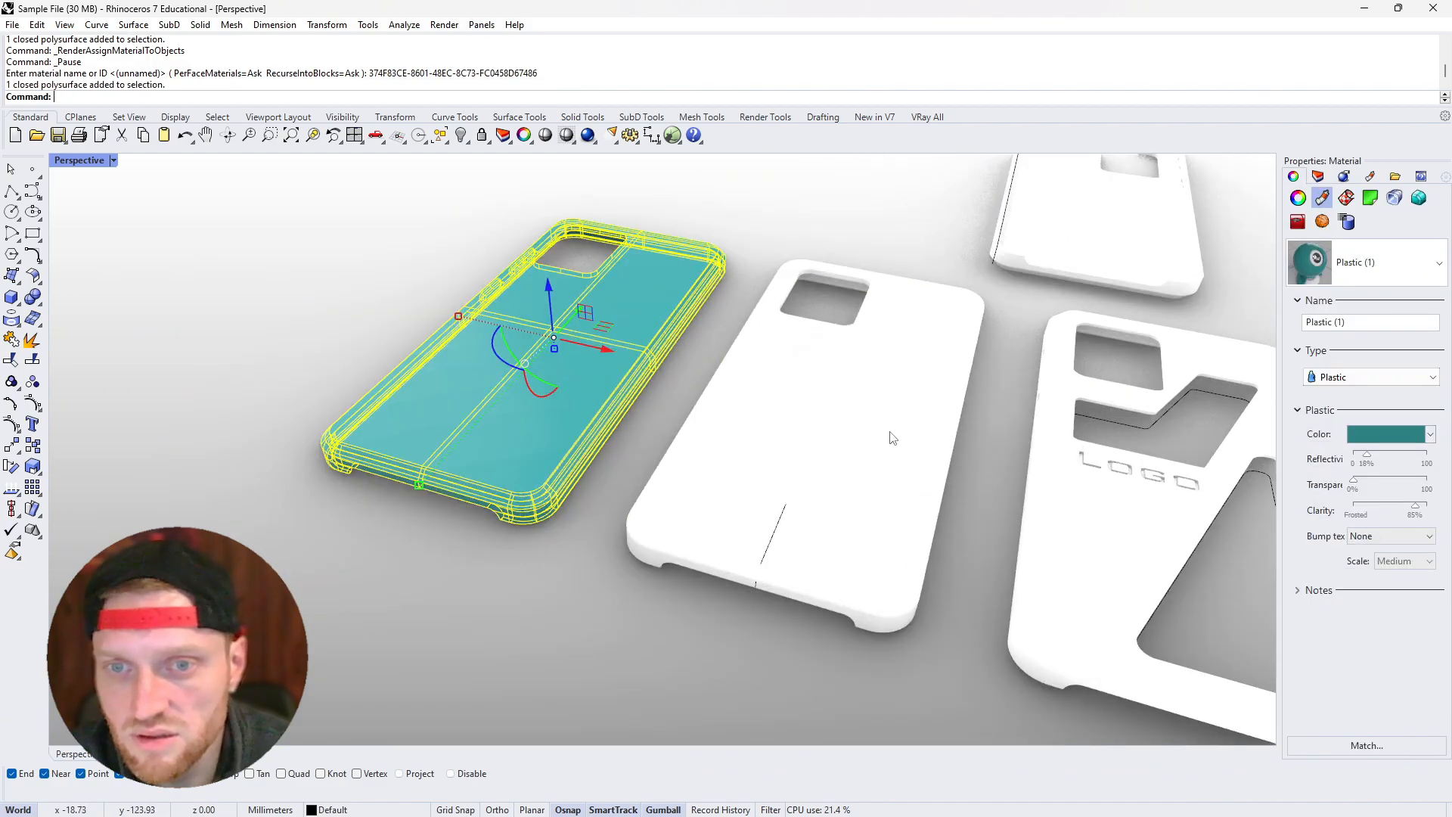
Assign the existing Plastic (1) material to the second phone case in the front row
{"action": "left_click", "coordinate": [888, 431]}
{"action": "left_click", "coordinate": [1374, 277]}
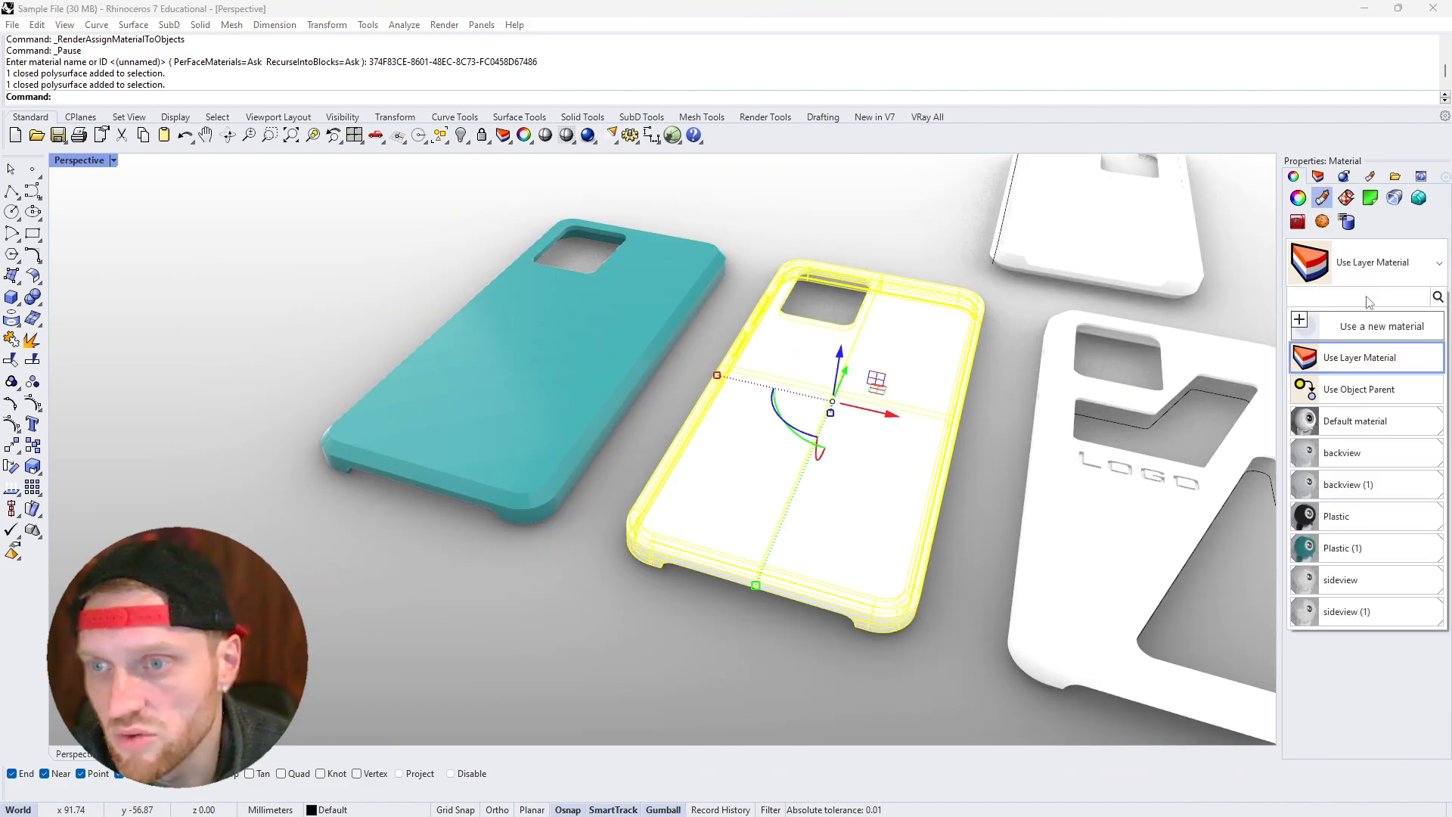
{"action": "left_click", "coordinate": [1323, 547]}
{"action": "scroll", "coordinate": [719, 461], "scroll_direction": "down", "scroll_amount": 5}
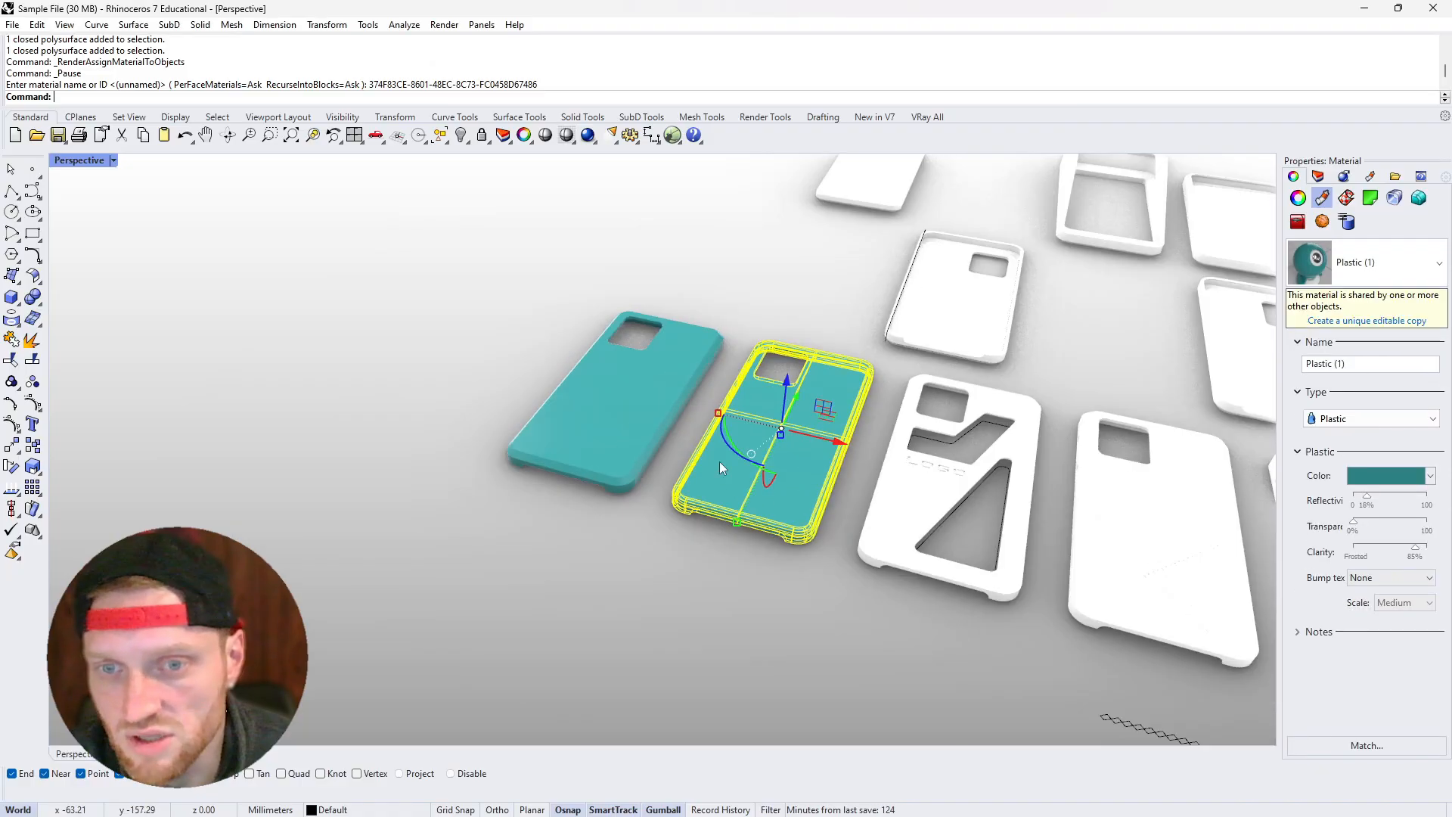
Apply the Plastic (1) material to the phone case with the logo and angular cutouts
{"action": "scroll", "coordinate": [1104, 431], "scroll_direction": "up", "scroll_amount": 4}
{"action": "left_click", "coordinate": [859, 474]}
{"action": "left_click", "coordinate": [1398, 280]}
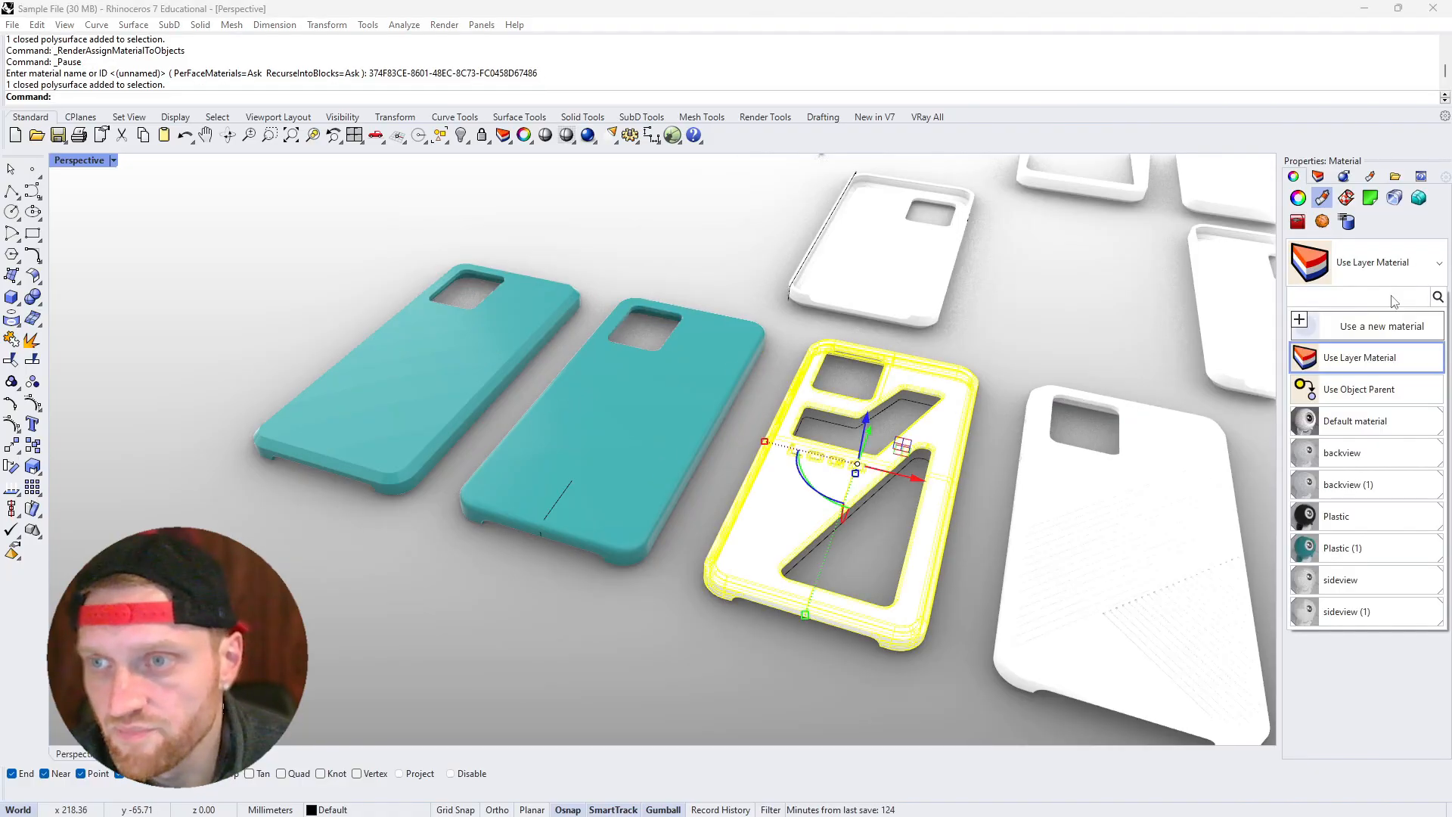
{"action": "left_click", "coordinate": [1335, 548]}
{"action": "left_click", "coordinate": [724, 574]}
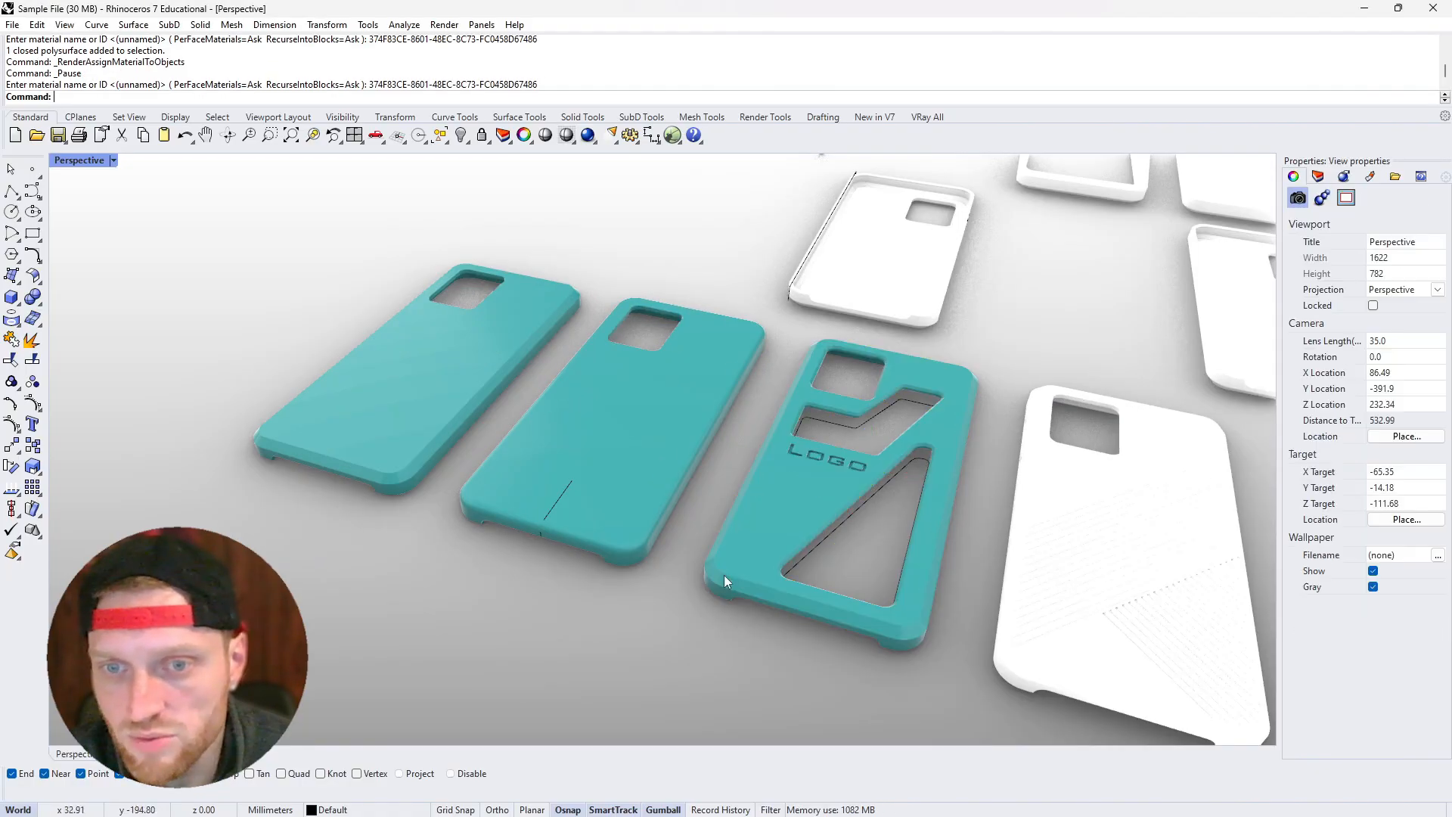
Assign the existing black Plastic material to the fourth phone case with the diagonal ribbed pattern
{"action": "scroll", "coordinate": [795, 528], "scroll_direction": "up", "scroll_amount": 4}
{"action": "scroll", "coordinate": [552, 482], "scroll_direction": "up", "scroll_amount": 4}
{"action": "right_click_drag", "start_coordinate": [552, 483], "coordinate": [570, 458]}
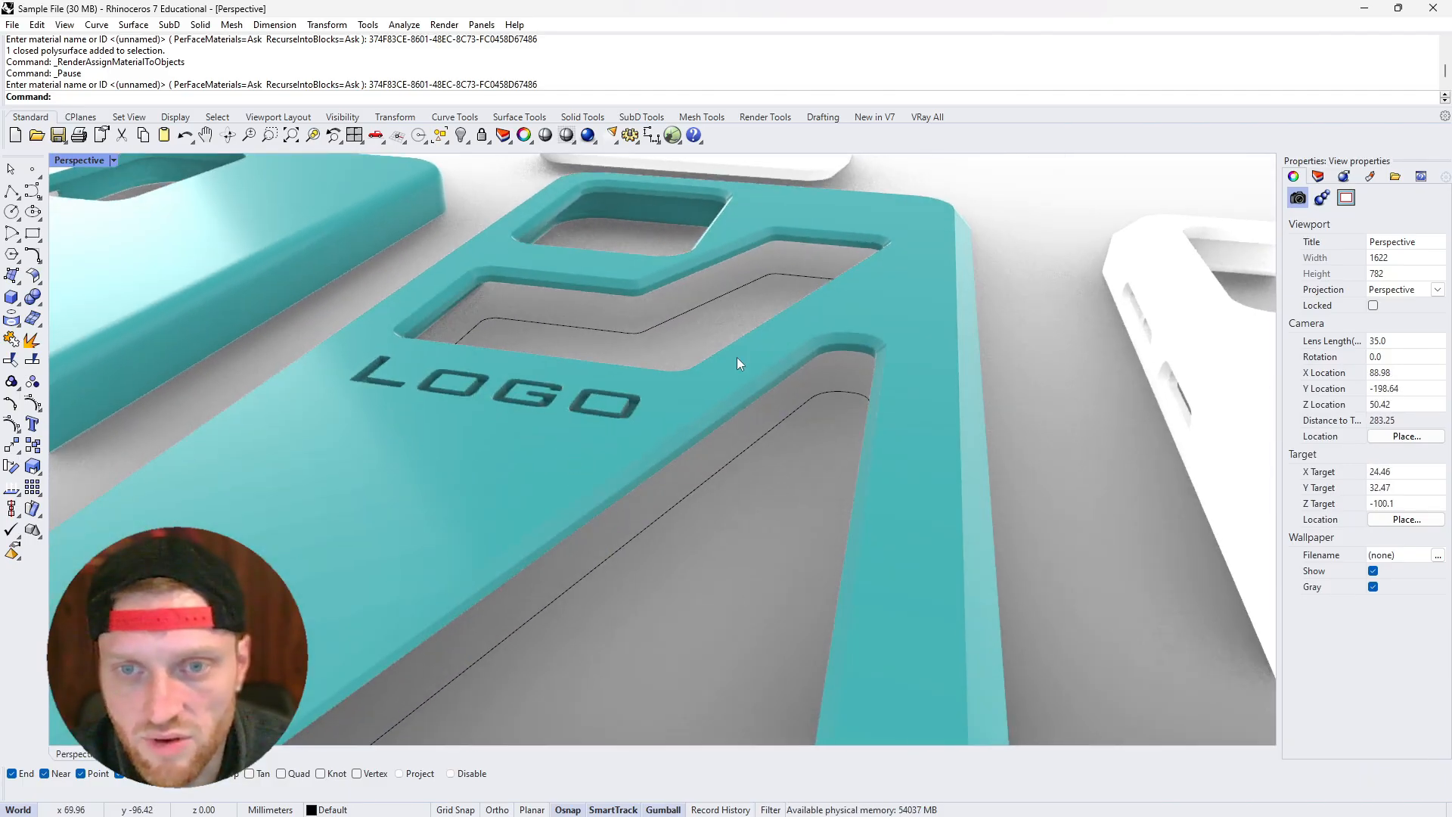
{"action": "scroll", "coordinate": [483, 398], "scroll_direction": "down", "scroll_amount": 3}
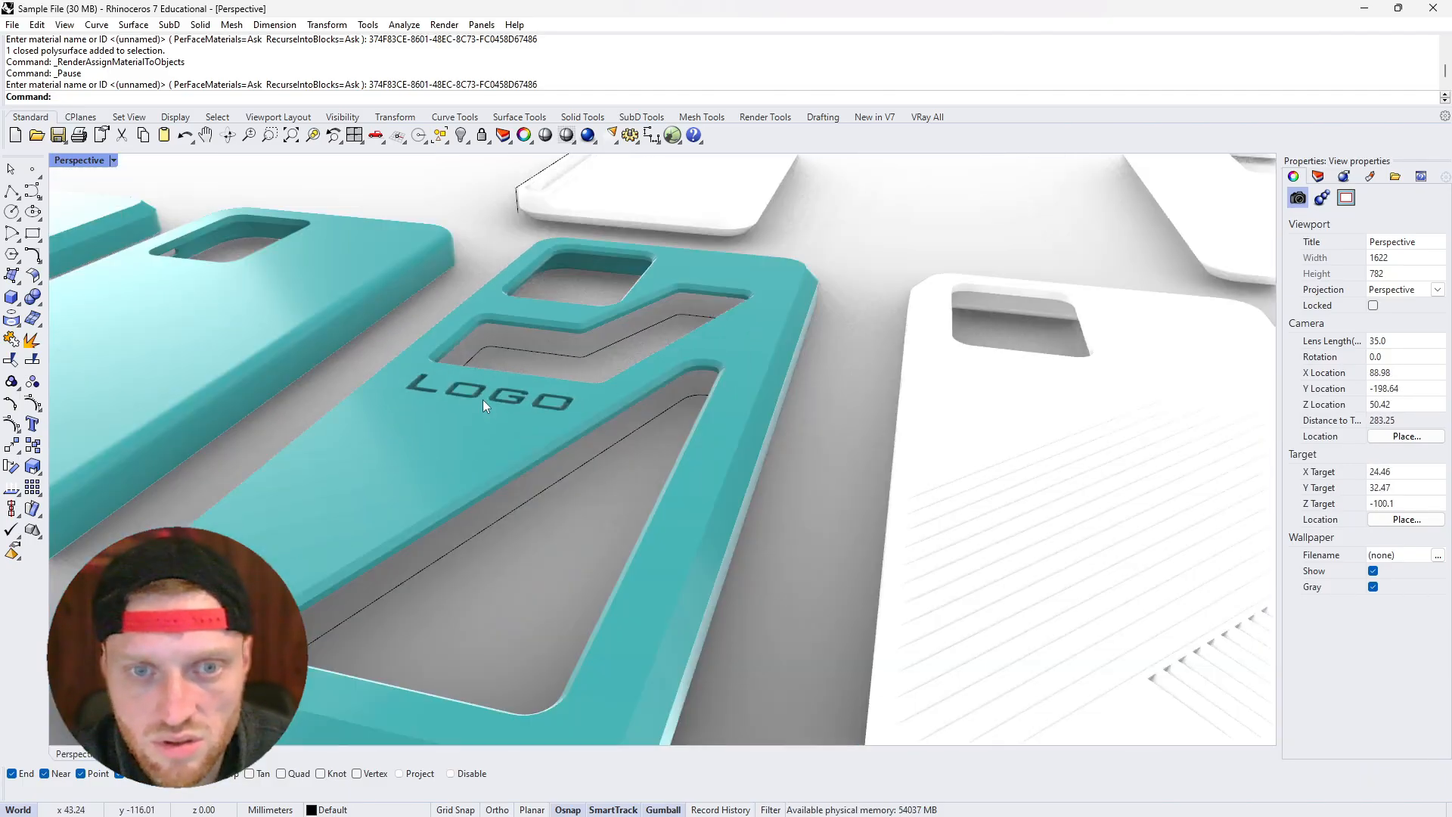
{"action": "right_click_drag", "start_coordinate": [482, 399], "coordinate": [487, 462]}
{"action": "scroll", "coordinate": [379, 334], "scroll_direction": "down", "scroll_amount": 8}
{"action": "scroll", "coordinate": [463, 405], "scroll_direction": "up", "scroll_amount": 6}
{"action": "left_click", "coordinate": [499, 444]}
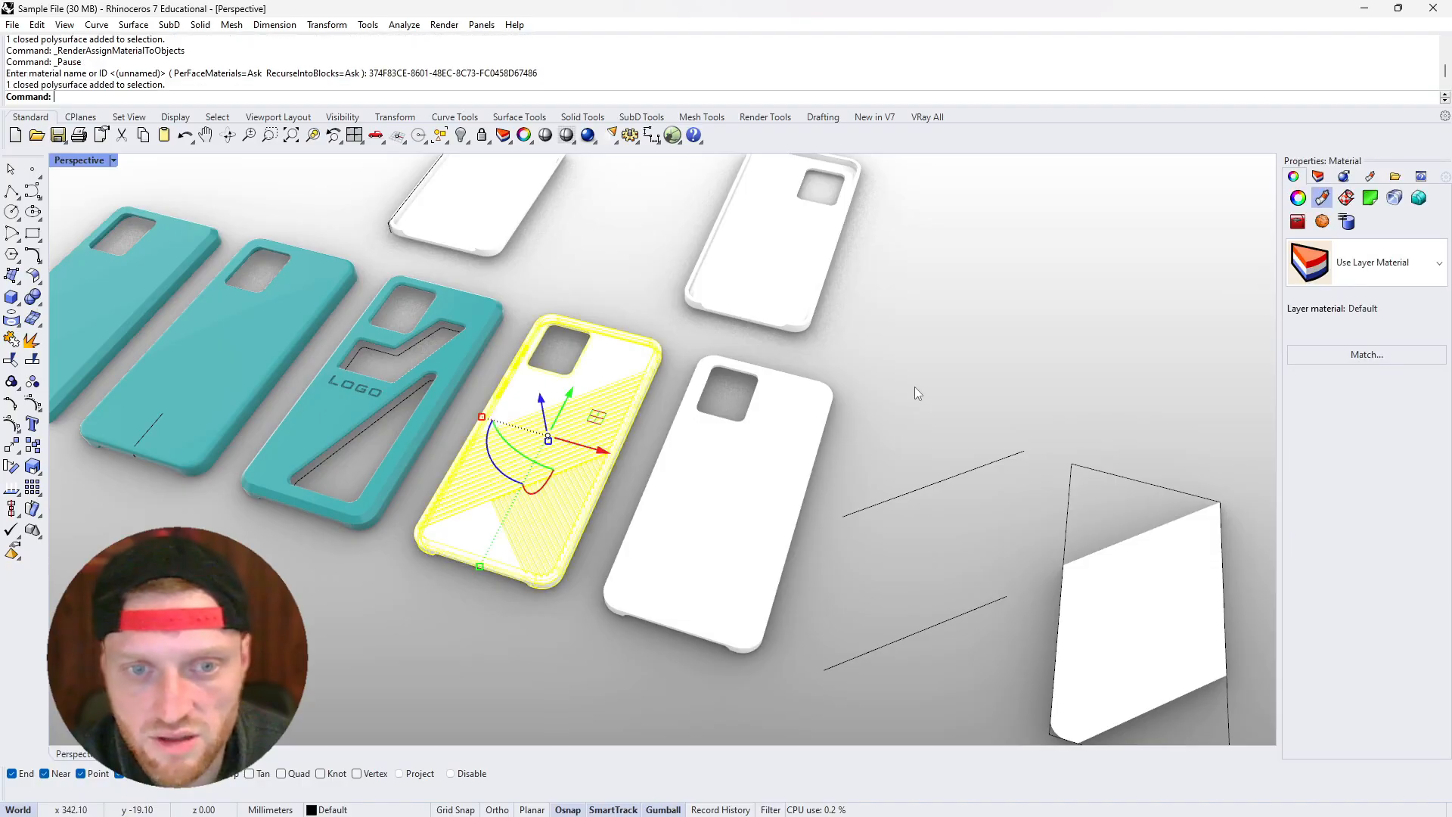
{"action": "left_click", "coordinate": [1439, 265]}
{"action": "left_click", "coordinate": [1336, 514]}
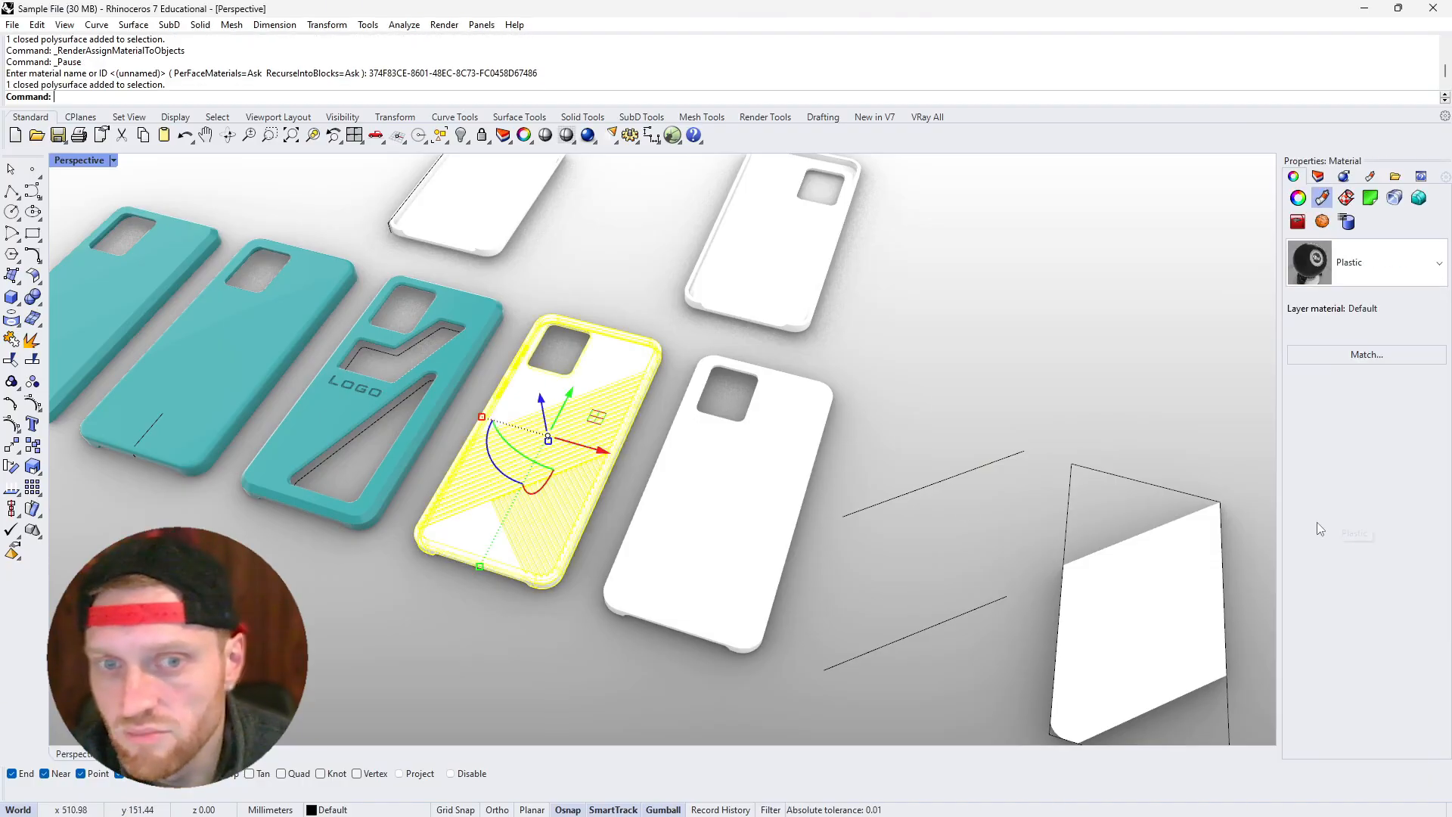
Examine the black plastic finish and diagonal ribs on the fourth phone case at close range and from several angles
{"action": "left_click", "coordinate": [903, 378]}
{"action": "scroll", "coordinate": [570, 479], "scroll_direction": "up", "scroll_amount": 3}
{"action": "scroll", "coordinate": [573, 475], "scroll_direction": "up", "scroll_amount": 7}
{"action": "right_click_drag", "start_coordinate": [573, 474], "coordinate": [507, 457]}
{"action": "scroll", "coordinate": [428, 385], "scroll_direction": "down", "scroll_amount": 5}
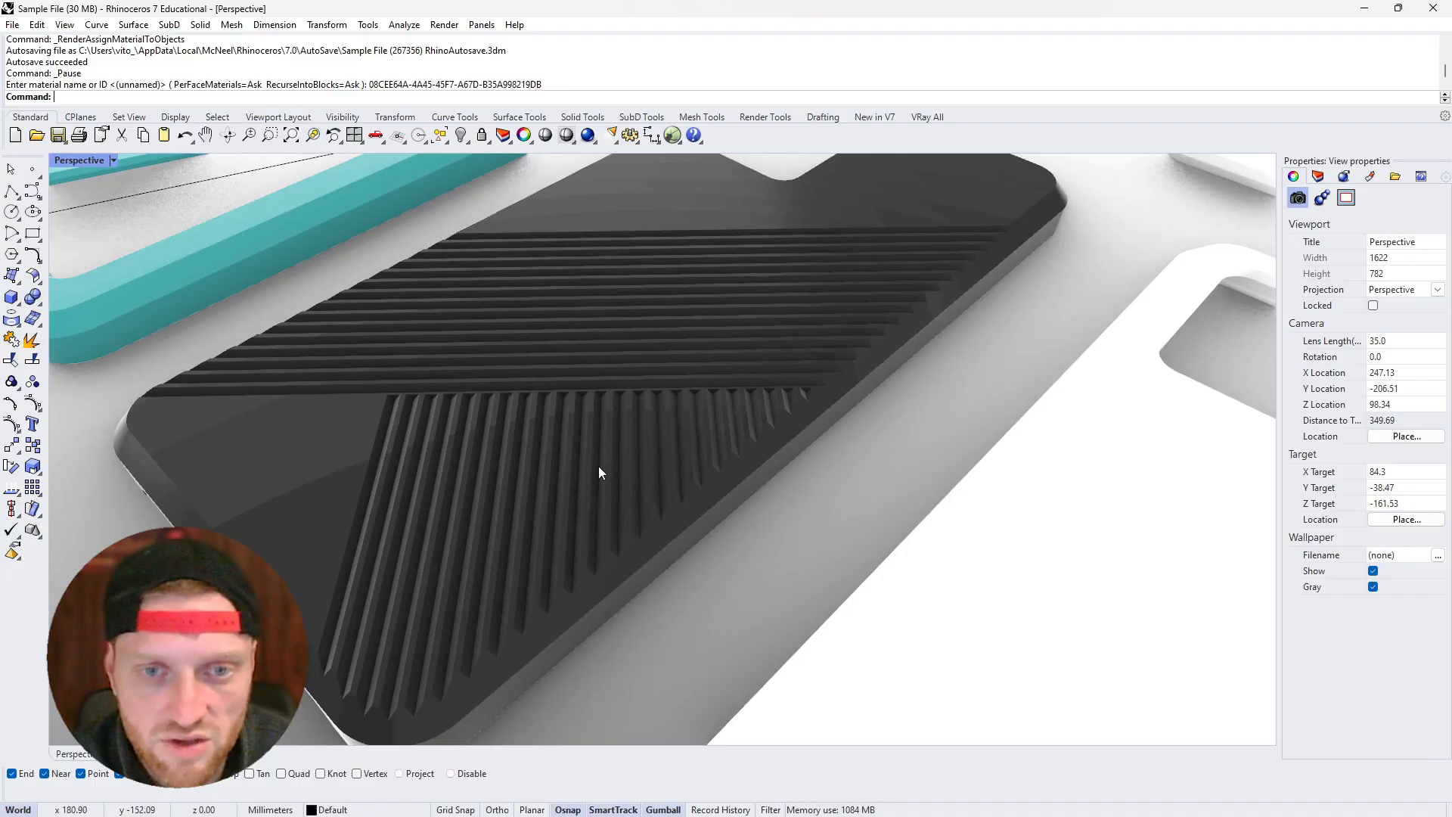
{"action": "right_click_drag", "start_coordinate": [529, 466], "coordinate": [679, 524]}
{"action": "scroll", "coordinate": [620, 501], "scroll_direction": "down", "scroll_amount": 13}
{"action": "scroll", "coordinate": [708, 483], "scroll_direction": "up", "scroll_amount": 5}
{"action": "scroll", "coordinate": [708, 483], "scroll_direction": "up", "scroll_amount": 9}
{"action": "scroll", "coordinate": [712, 542], "scroll_direction": "down", "scroll_amount": 12}
Assign the existing Plastic (1) material to the fifth phone case in the front row
{"action": "scroll", "coordinate": [679, 524], "scroll_direction": "up", "scroll_amount": 3}
{"action": "scroll", "coordinate": [823, 519], "scroll_direction": "up", "scroll_amount": 6}
{"action": "left_click", "coordinate": [825, 524]}
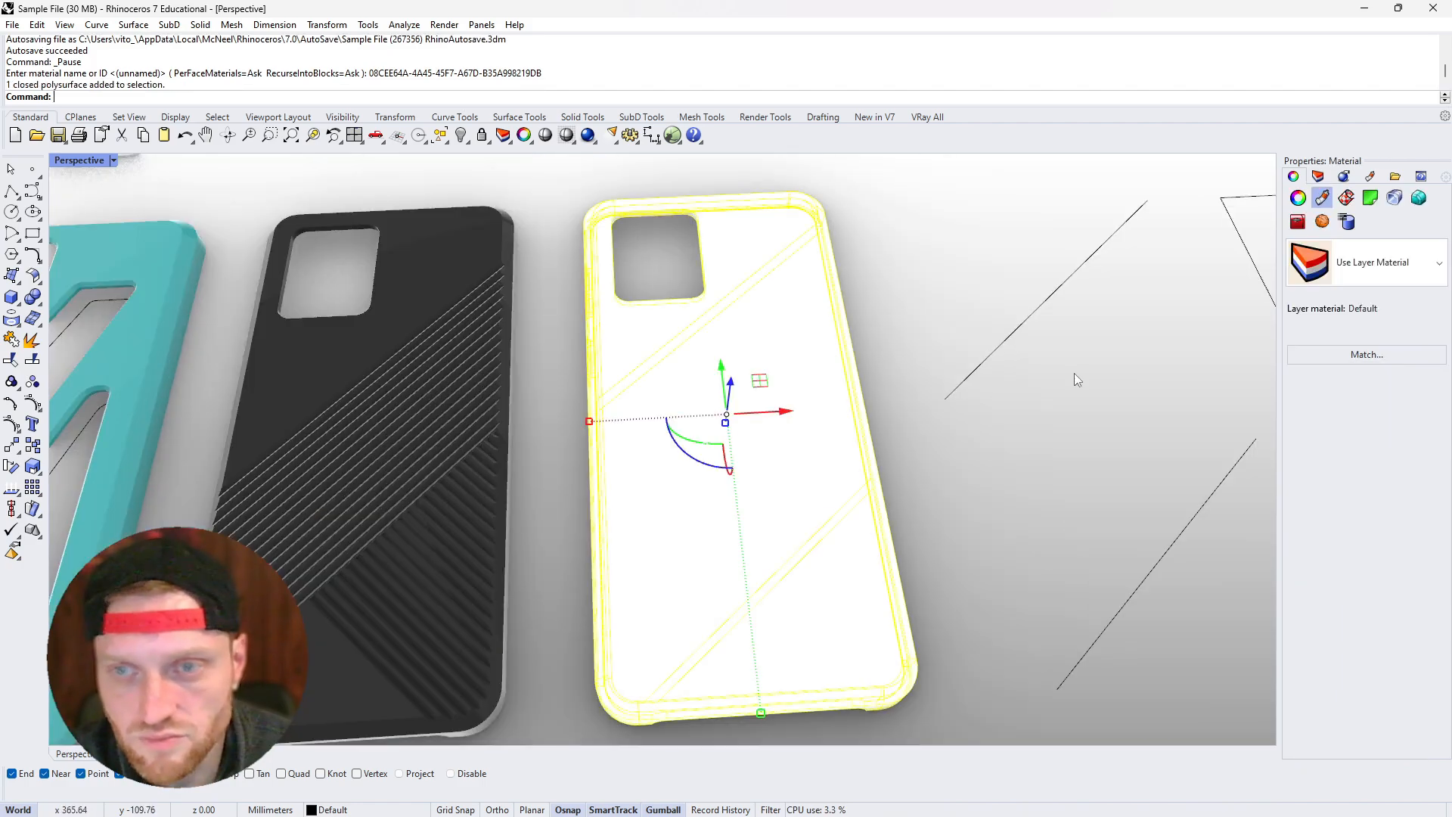
{"action": "left_click", "coordinate": [1411, 275]}
{"action": "left_click", "coordinate": [1340, 545]}
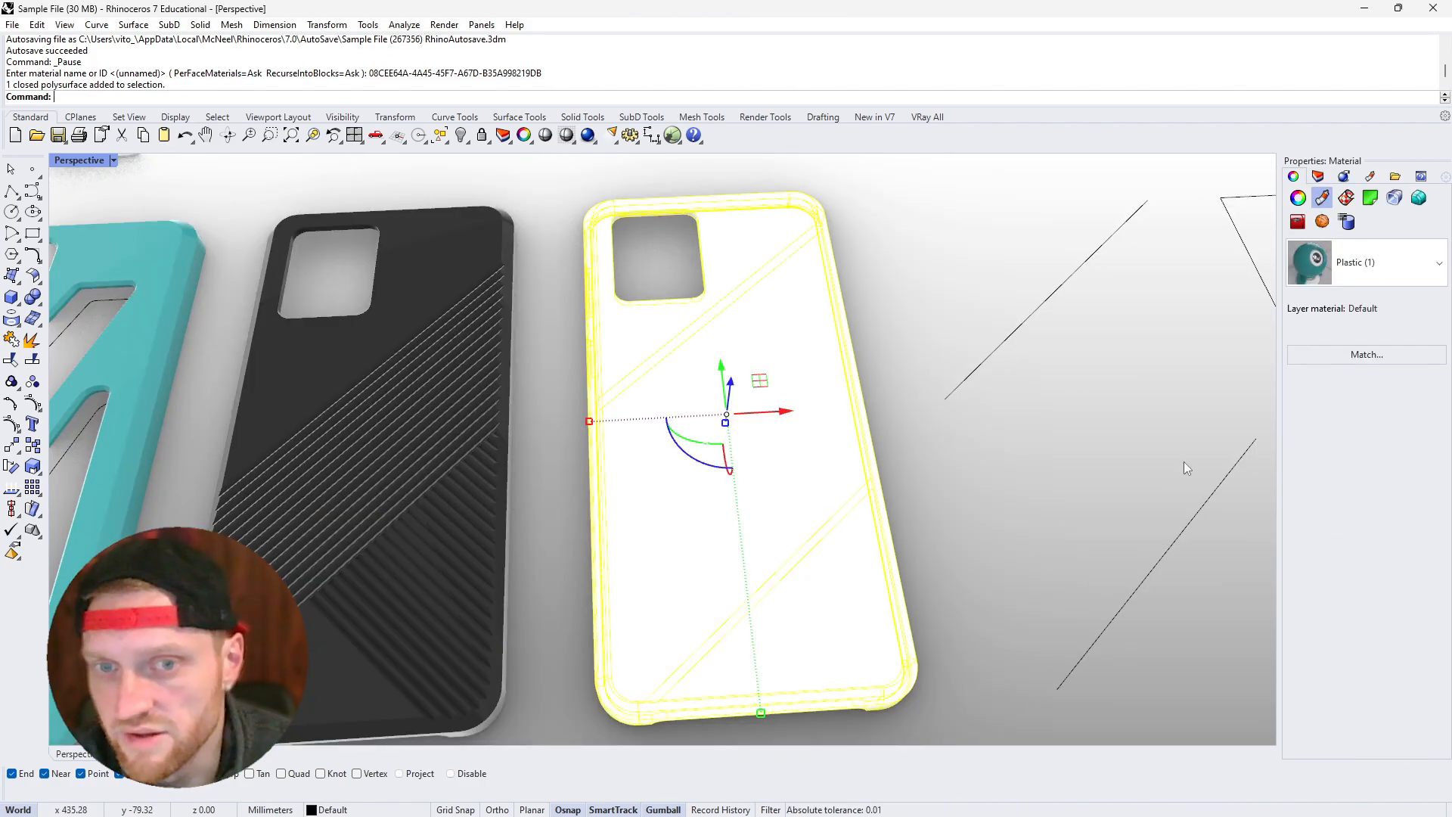
{"action": "left_click", "coordinate": [866, 272]}
Inspect the fading diagonal rib texture on the fifth phone case from several angles, comparing it with the black ribbed case
{"action": "right_click_drag", "start_coordinate": [902, 331], "coordinate": [972, 310]}
{"action": "scroll", "coordinate": [973, 311], "scroll_direction": "down", "scroll_amount": 6}
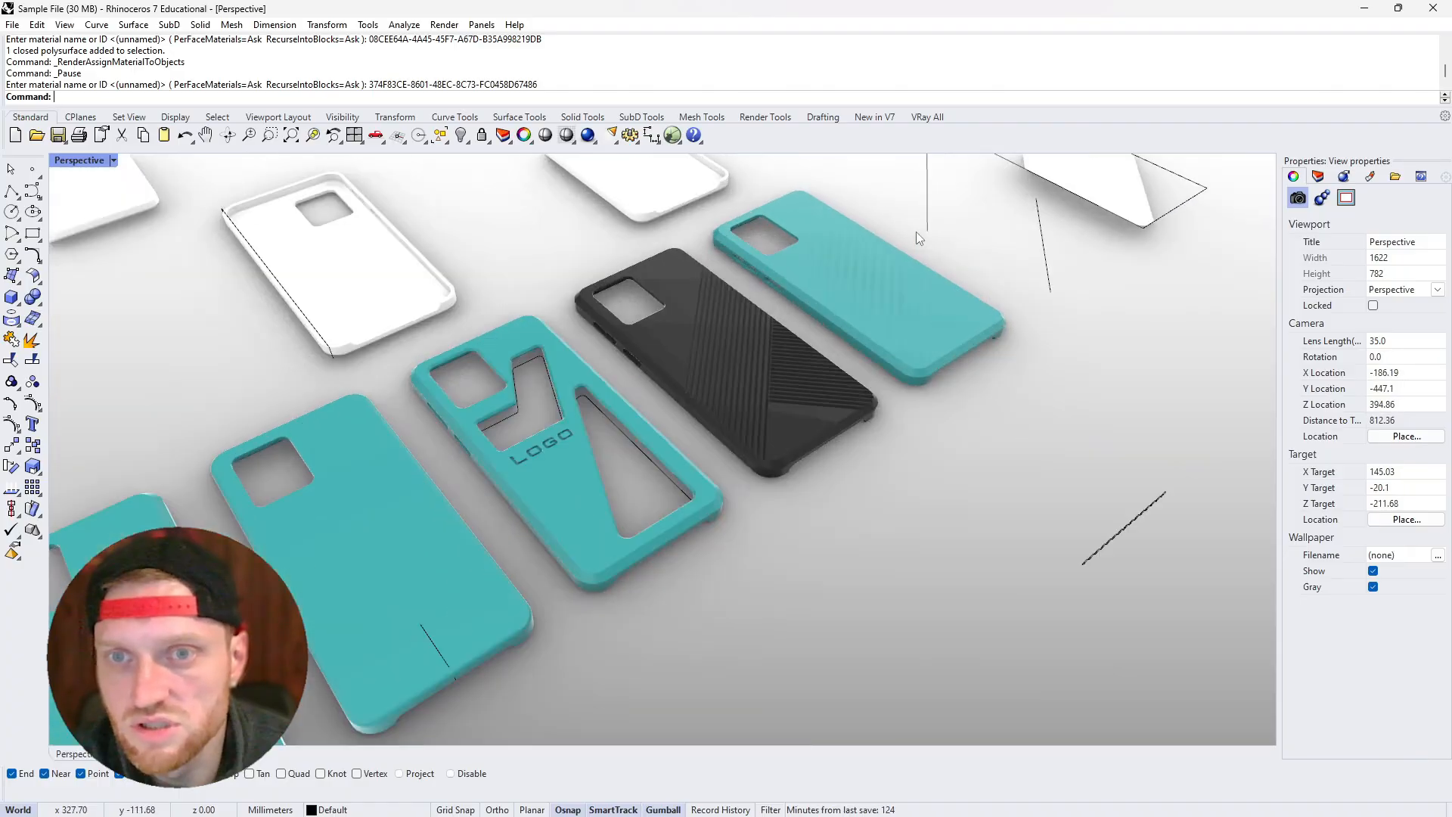
{"action": "scroll", "coordinate": [915, 231], "scroll_direction": "up", "scroll_amount": 8}
{"action": "right_click_drag", "start_coordinate": [915, 231], "coordinate": [802, 325]}
{"action": "scroll", "coordinate": [765, 335], "scroll_direction": "down", "scroll_amount": 8}
{"action": "scroll", "coordinate": [675, 352], "scroll_direction": "up", "scroll_amount": 4}
{"action": "right_click_drag", "start_coordinate": [675, 354], "coordinate": [493, 365]}
{"action": "scroll", "coordinate": [689, 352], "scroll_direction": "up", "scroll_amount": 8}
{"action": "scroll", "coordinate": [595, 328], "scroll_direction": "down", "scroll_amount": 4}
{"action": "scroll", "coordinate": [594, 328], "scroll_direction": "down", "scroll_amount": 2}
{"action": "right_click_drag", "start_coordinate": [644, 286], "coordinate": [736, 393]}
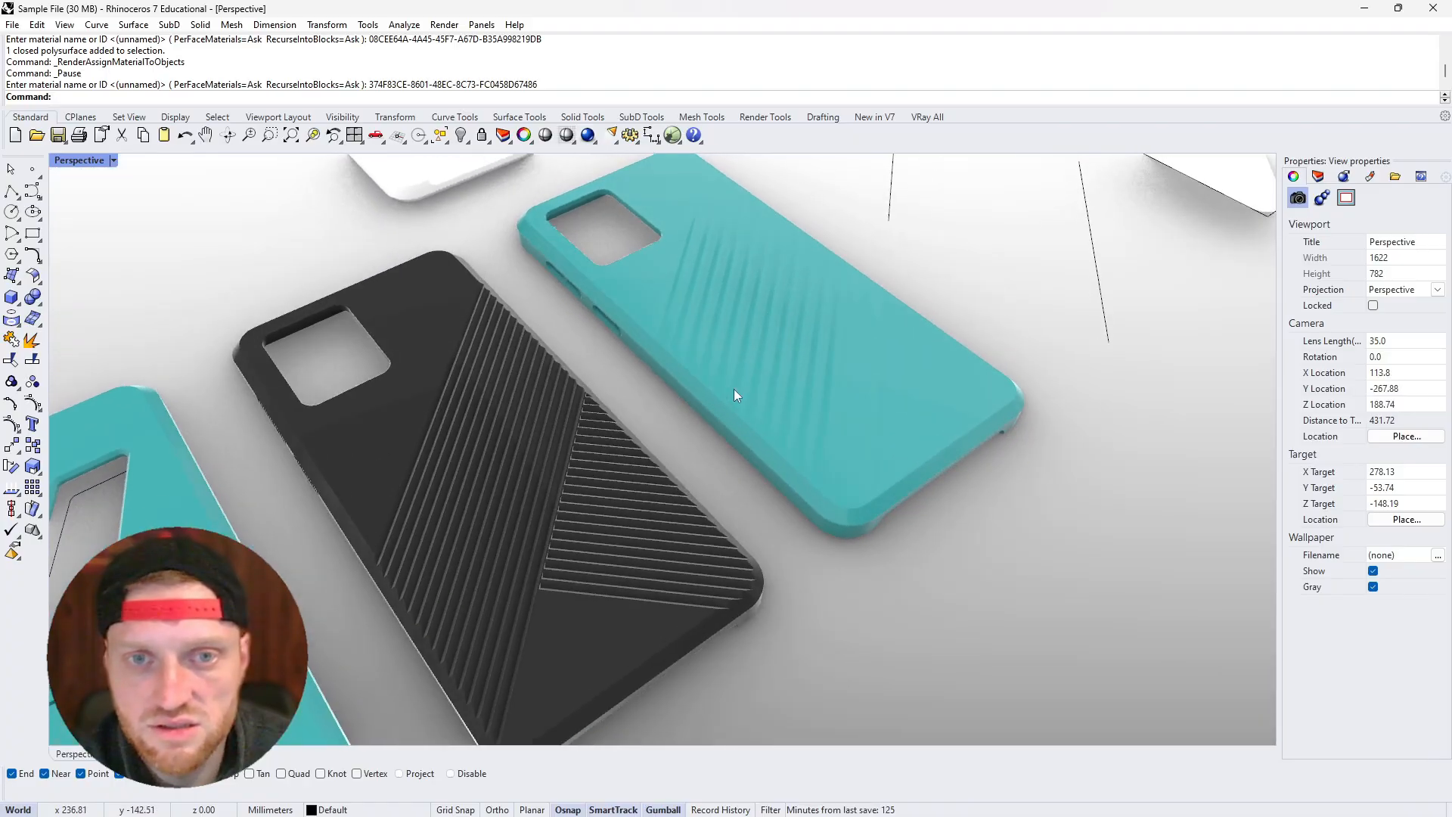
{"action": "right_click_drag", "start_coordinate": [620, 279], "coordinate": [692, 290]}
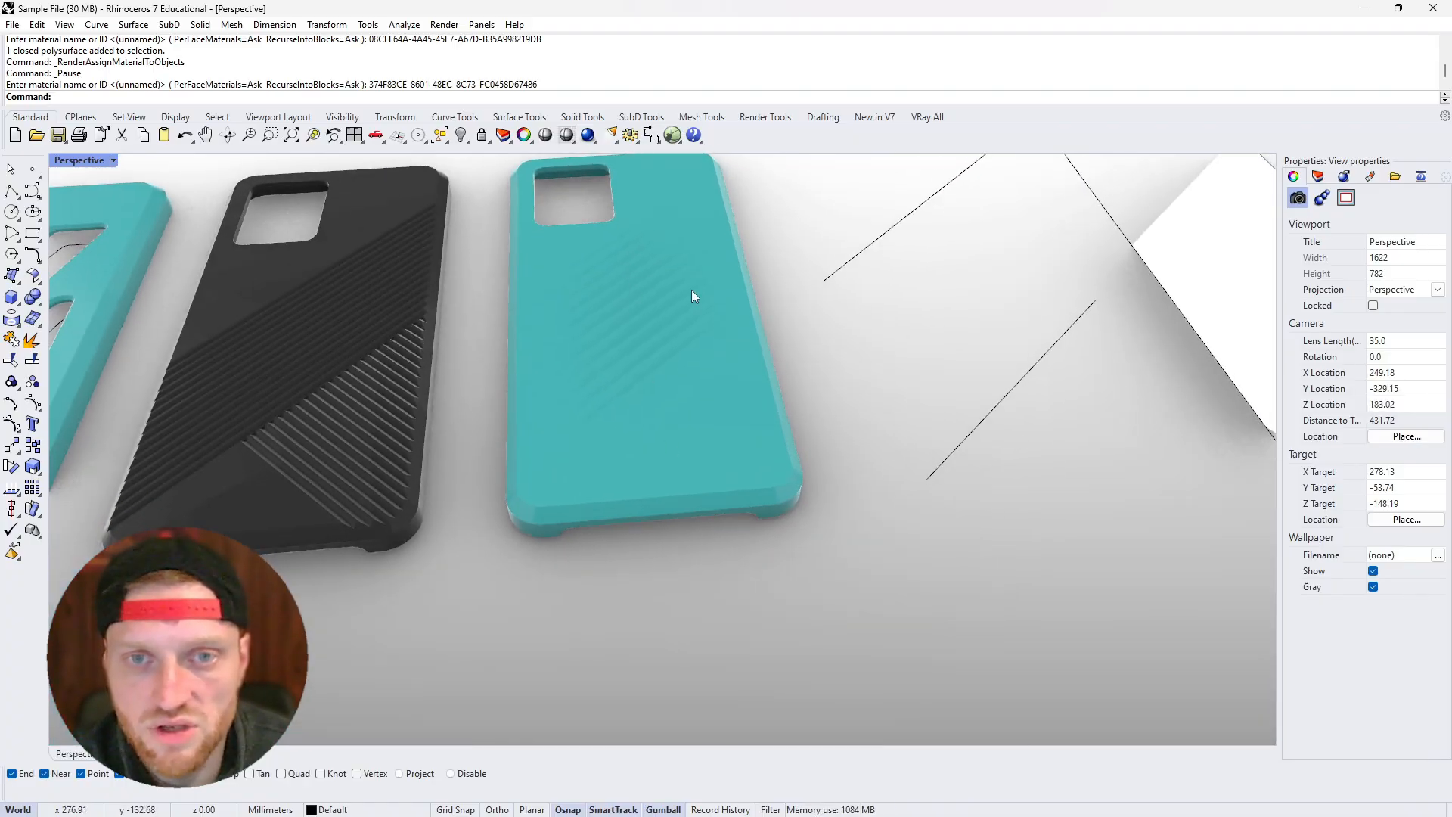
{"action": "right_click_drag", "start_coordinate": [626, 242], "coordinate": [600, 270]}
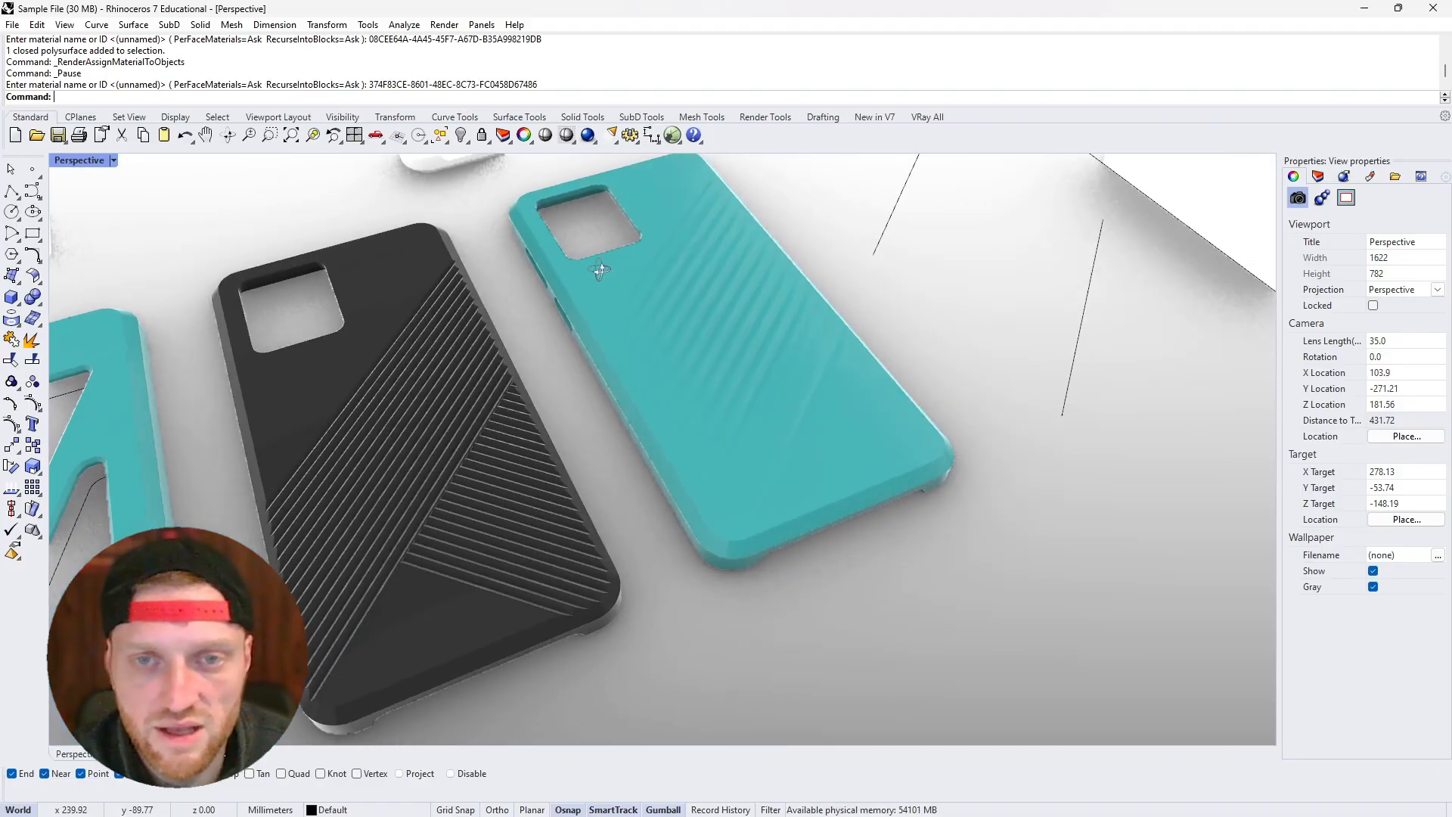
Review the complete layout of phone case variations and construction stages from above
{"action": "scroll", "coordinate": [509, 398], "scroll_direction": "down", "scroll_amount": 10}
{"action": "scroll", "coordinate": [457, 334], "scroll_direction": "up", "scroll_amount": 4}
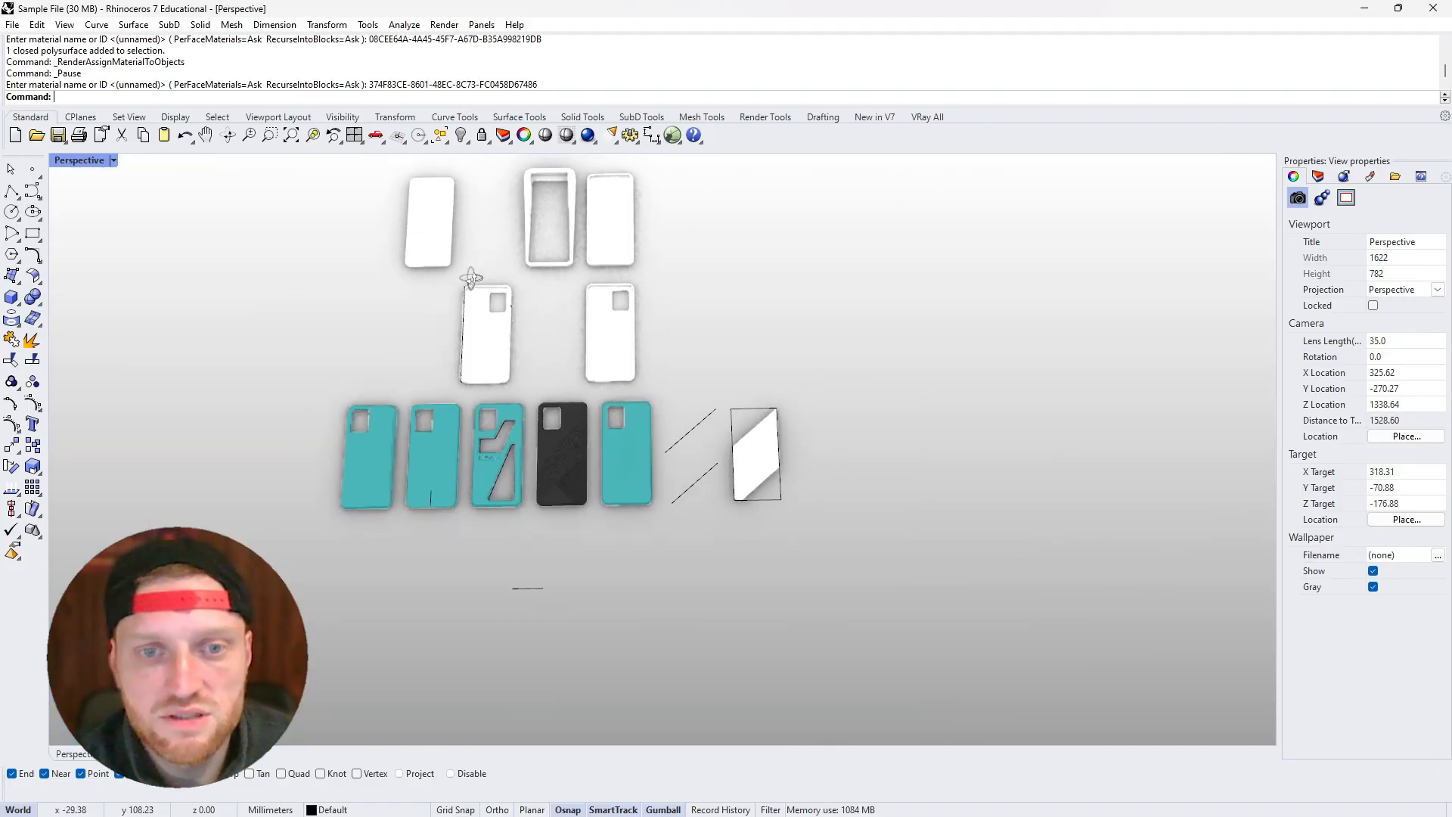
{"action": "scroll", "coordinate": [364, 337], "scroll_direction": "up", "scroll_amount": 4}
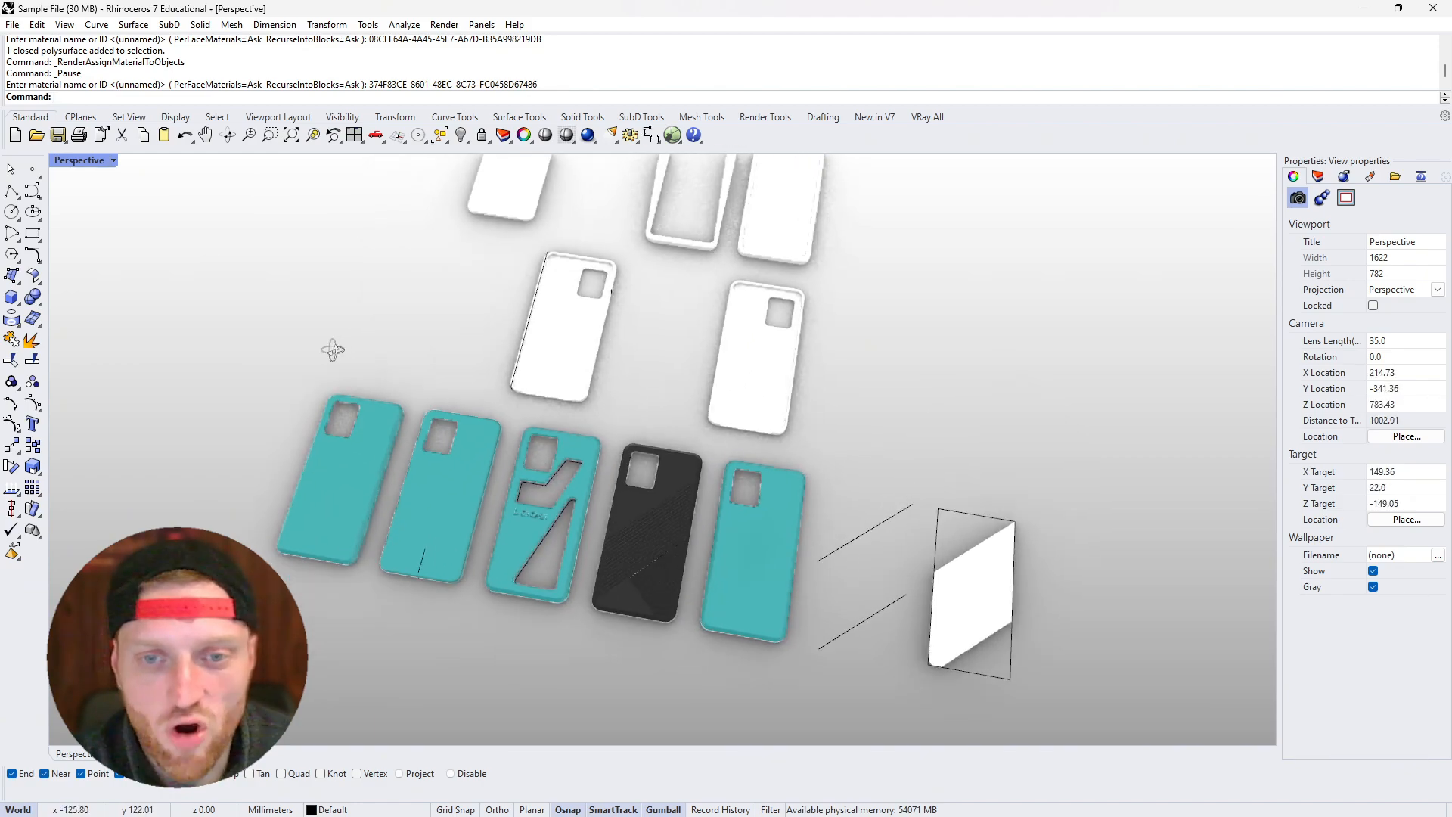
{"action": "right_click_drag", "start_coordinate": [332, 349], "coordinate": [356, 401]}
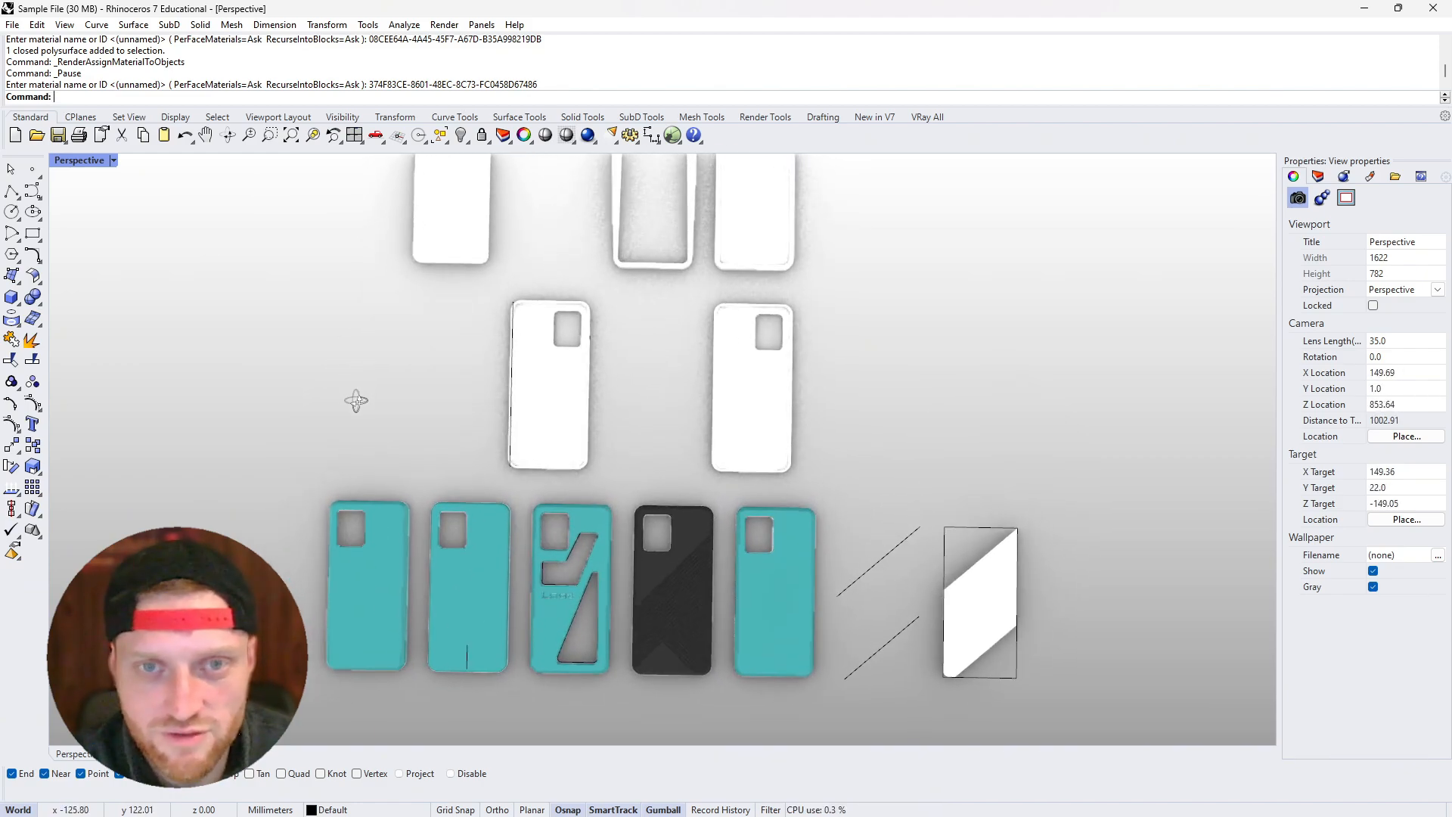
{"action": "scroll", "coordinate": [357, 400], "scroll_direction": "down", "scroll_amount": 4}
{"action": "scroll", "coordinate": [382, 385], "scroll_direction": "up", "scroll_amount": 3}
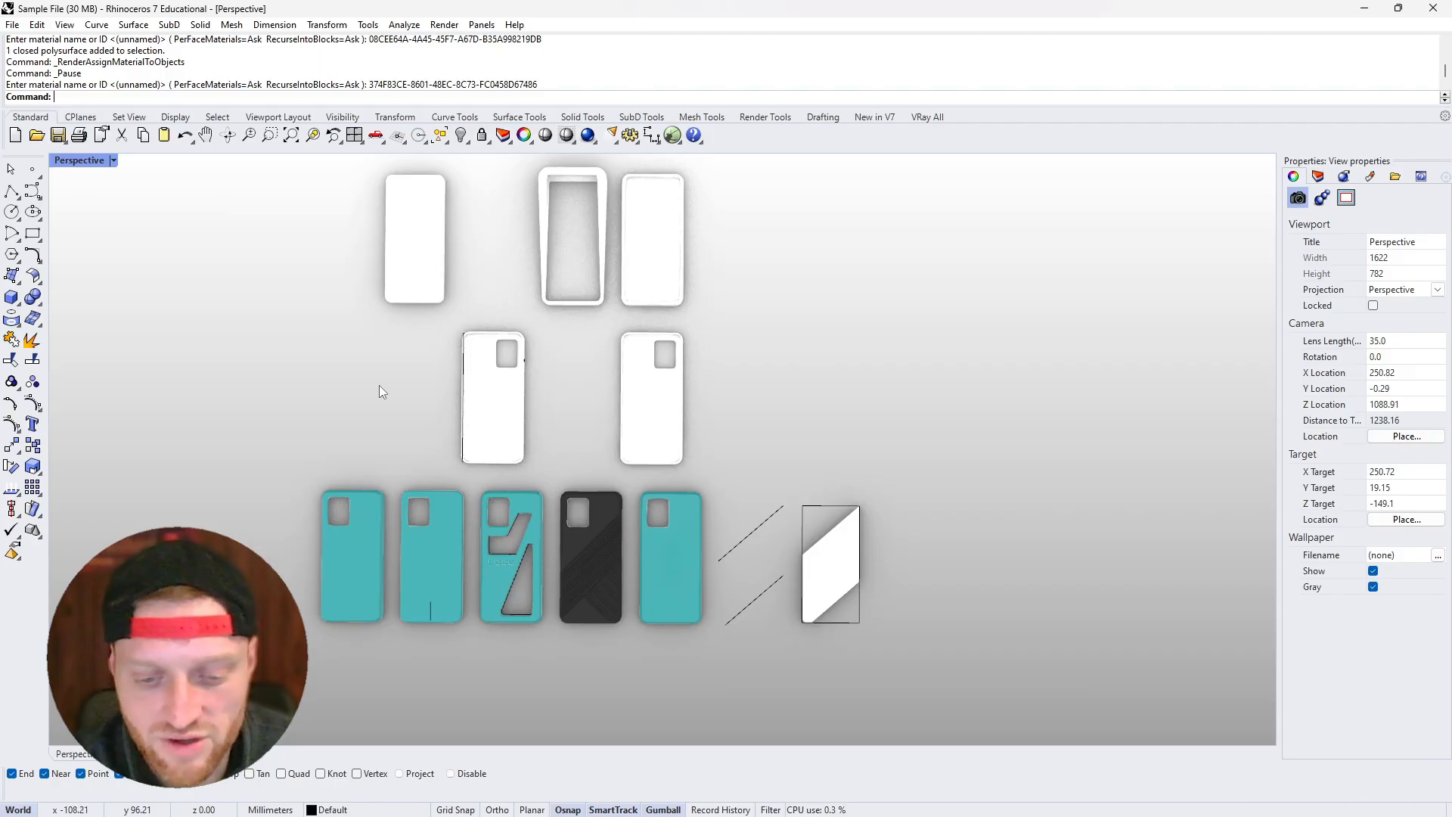